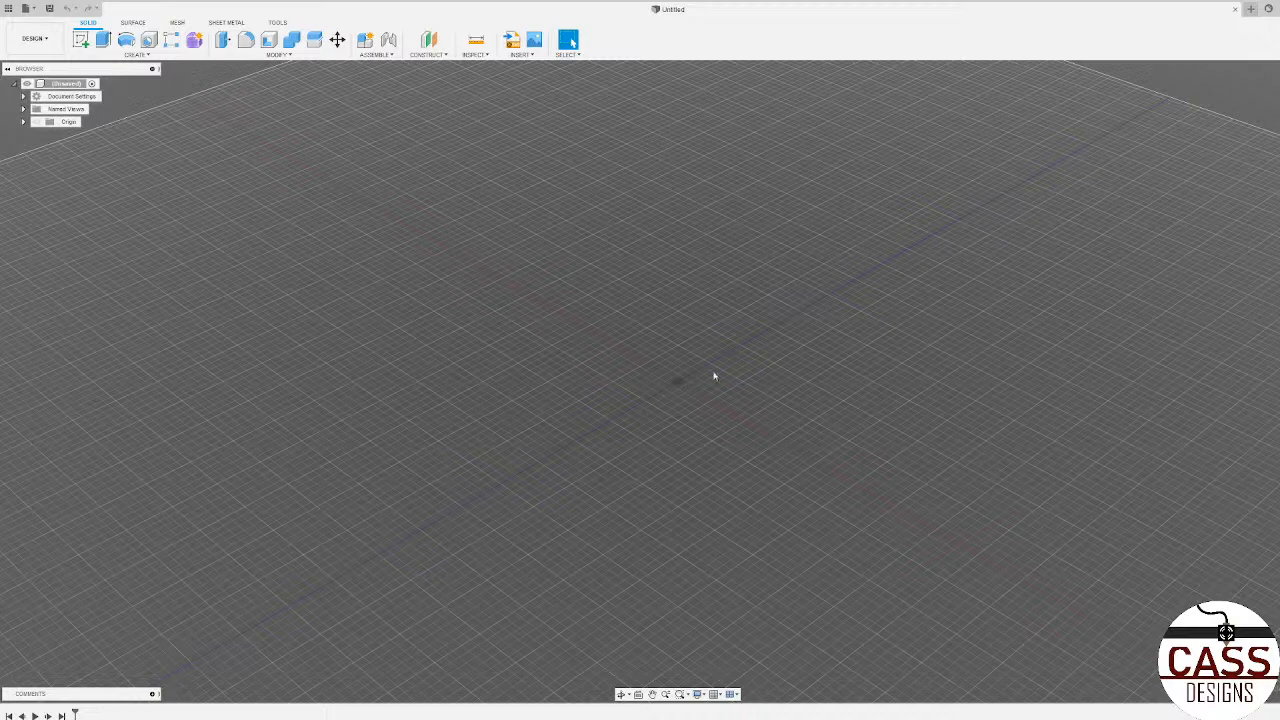
scroll(690, 388, up, 3)
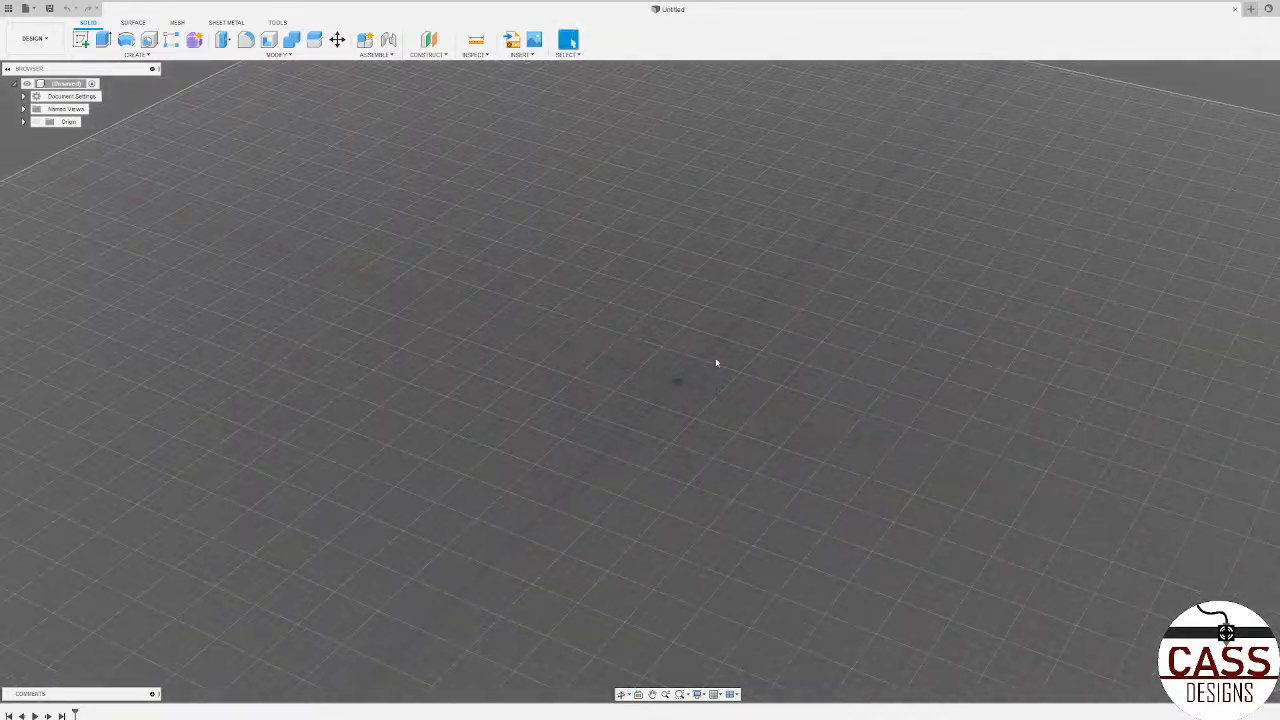
shift+middle_drag(710, 374, 680, 380)
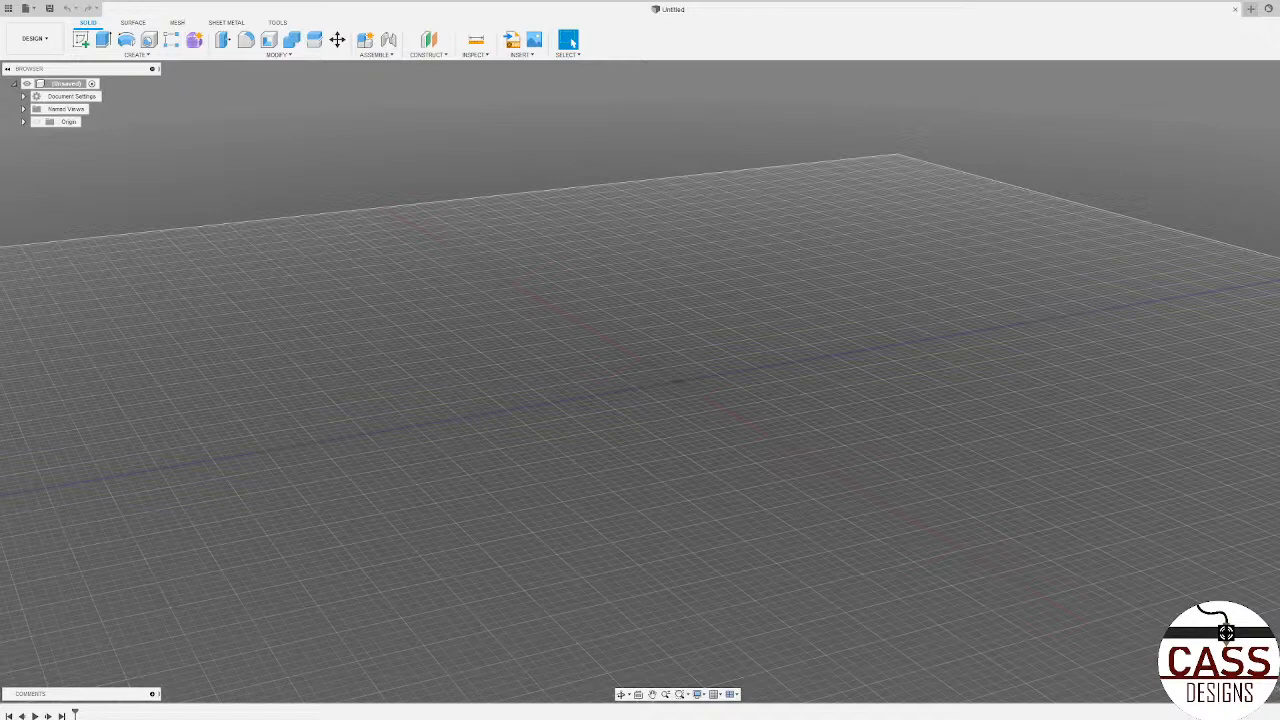
shift+middle_drag(520, 248, 708, 361)
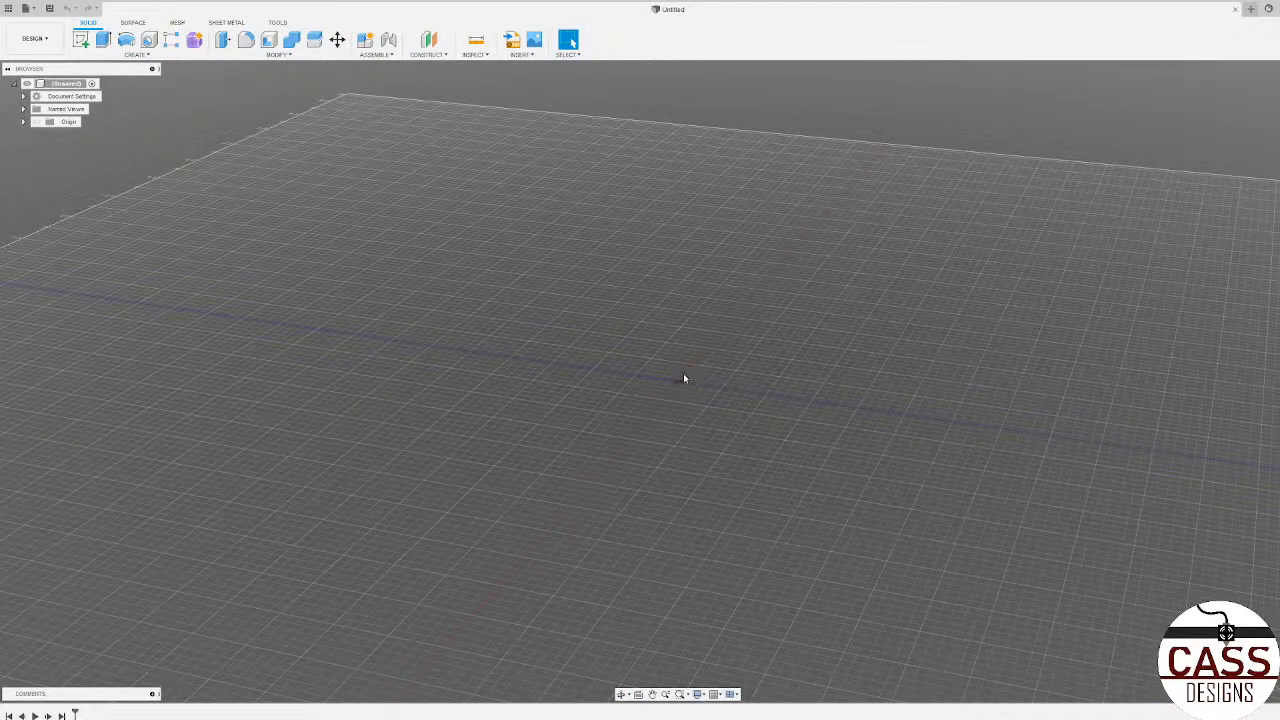
shift+middle_drag(681, 375, 633, 428)
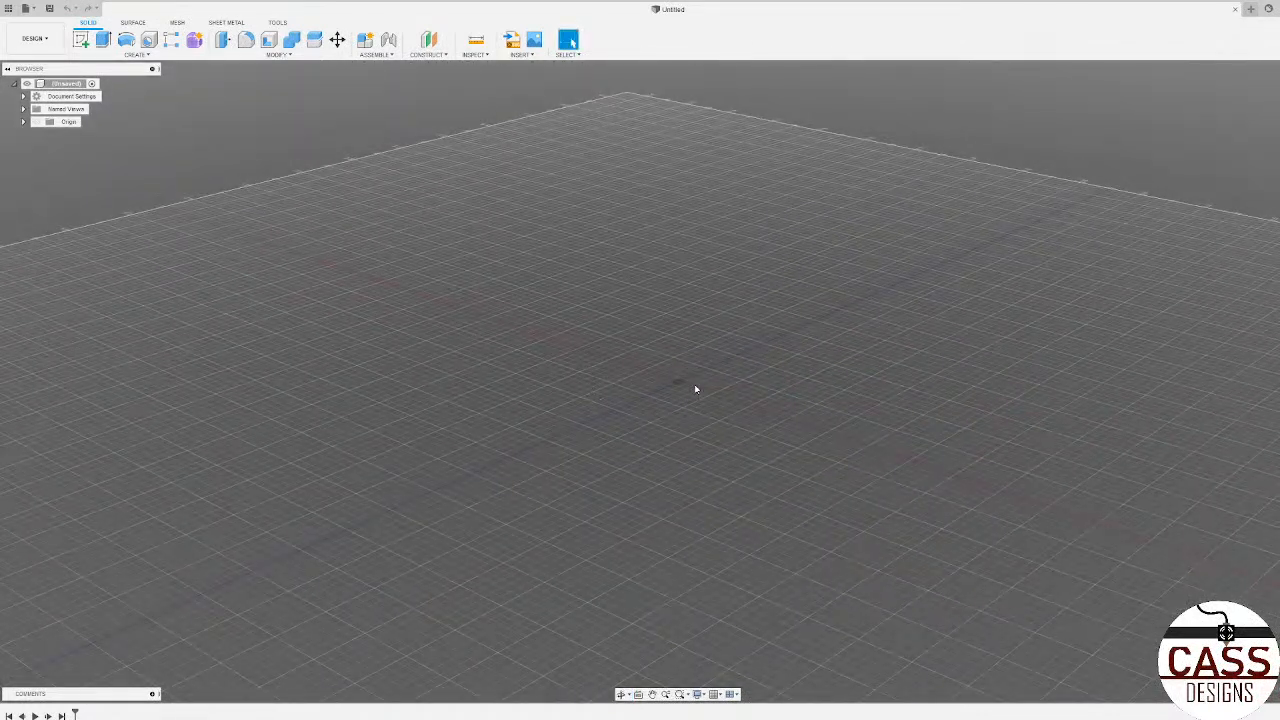
mouse_move(693, 389)
shift+middle_down()
mouse_move(694, 408)
mouse_move(726, 396)
mouse_move(680, 386)
shift+middle_up()
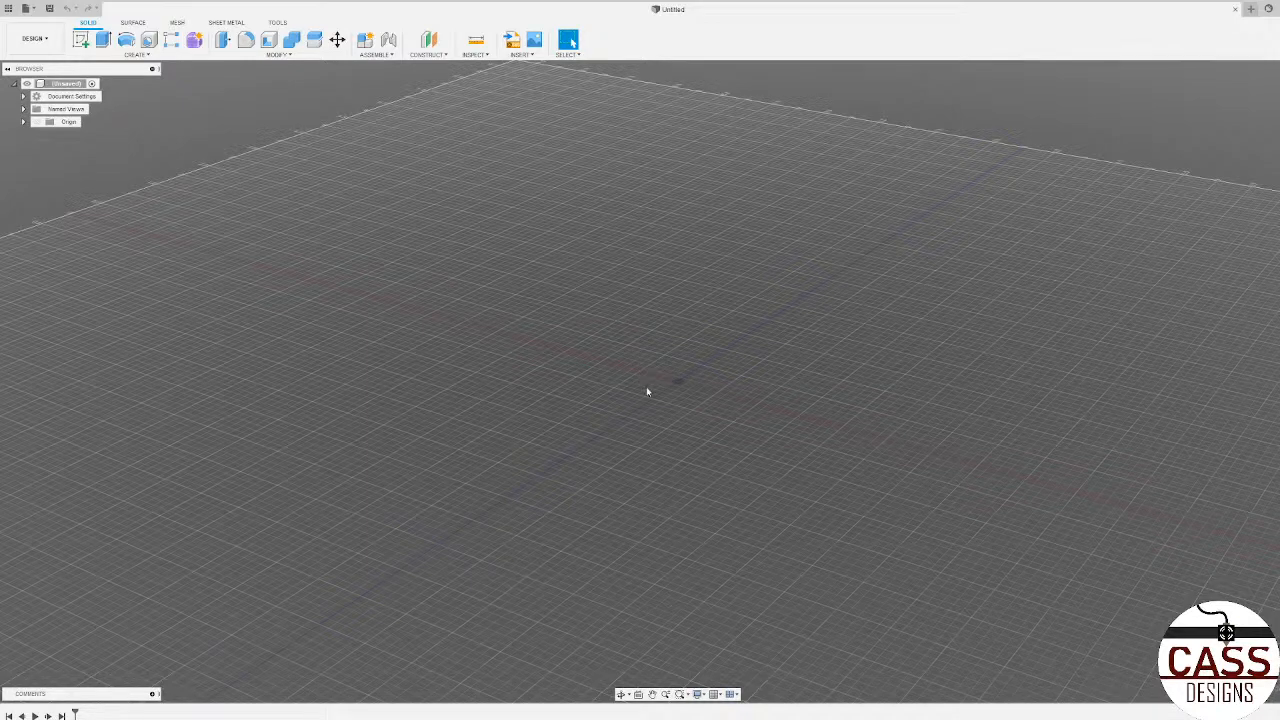
shift+middle_drag(648, 399, 599, 395)
shift+middle_drag(731, 400, 660, 410)
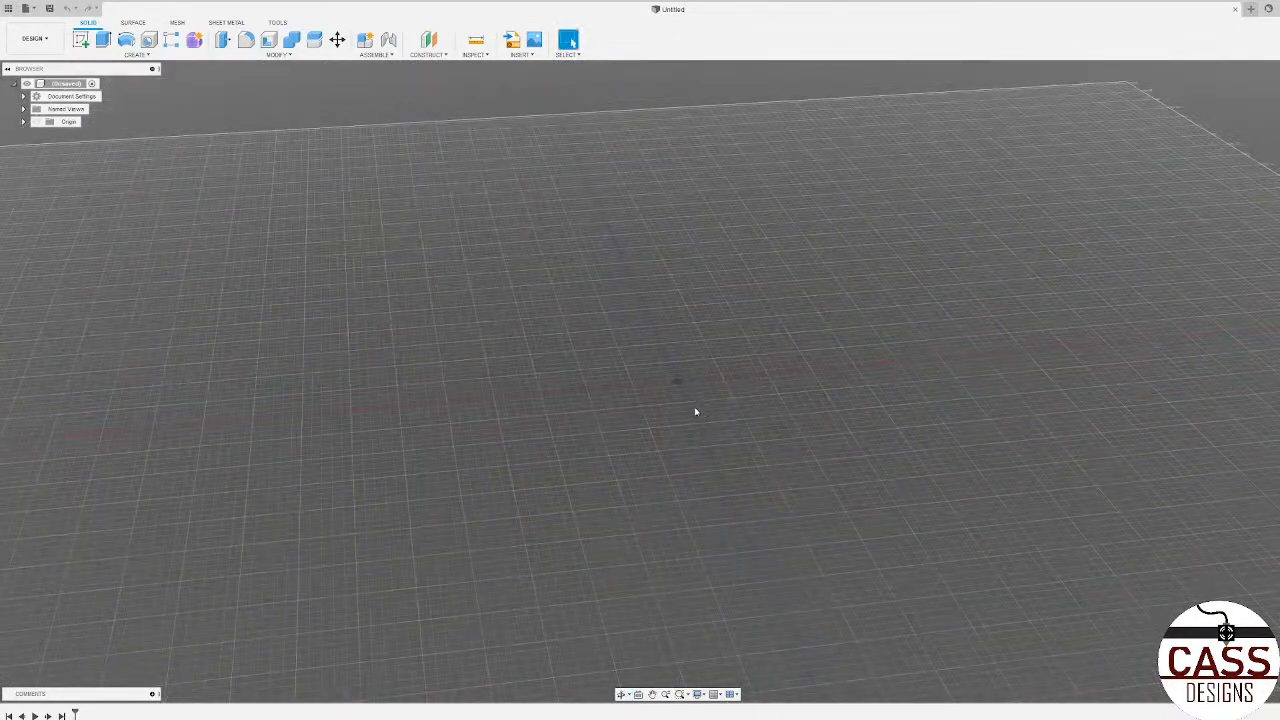
shift+middle_drag(654, 412, 704, 442)
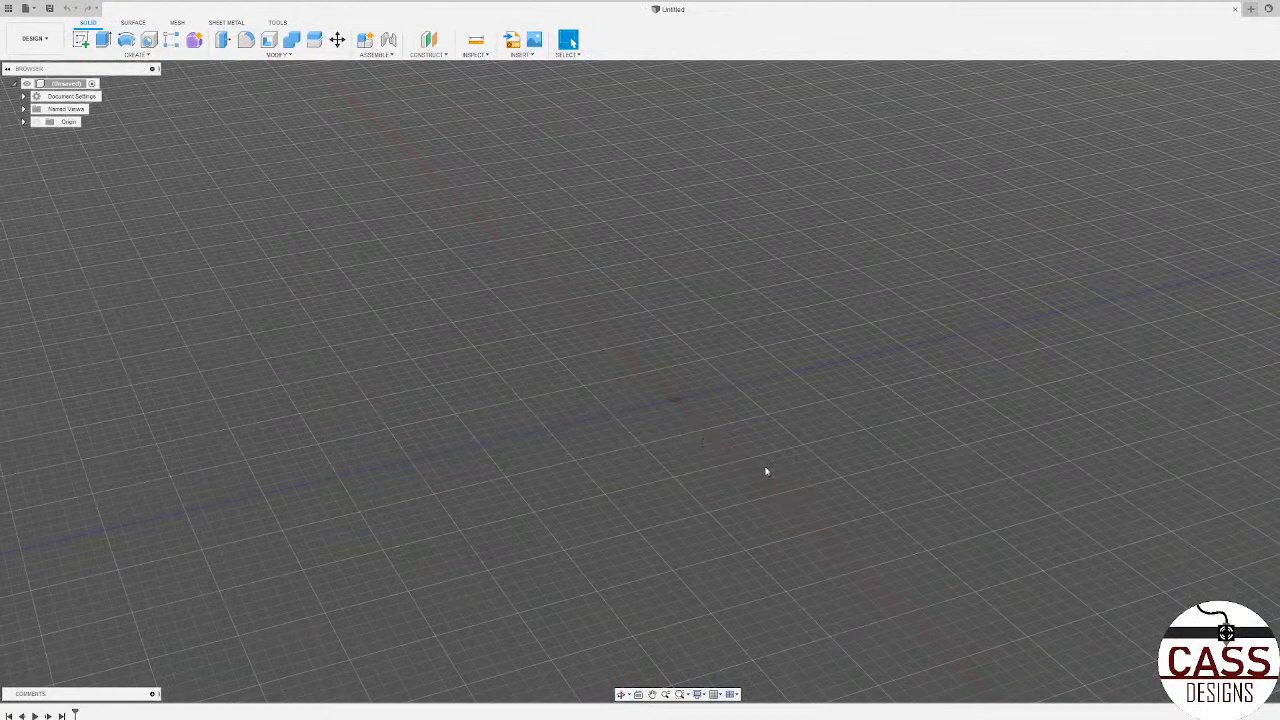
shift+middle_drag(735, 434, 695, 436)
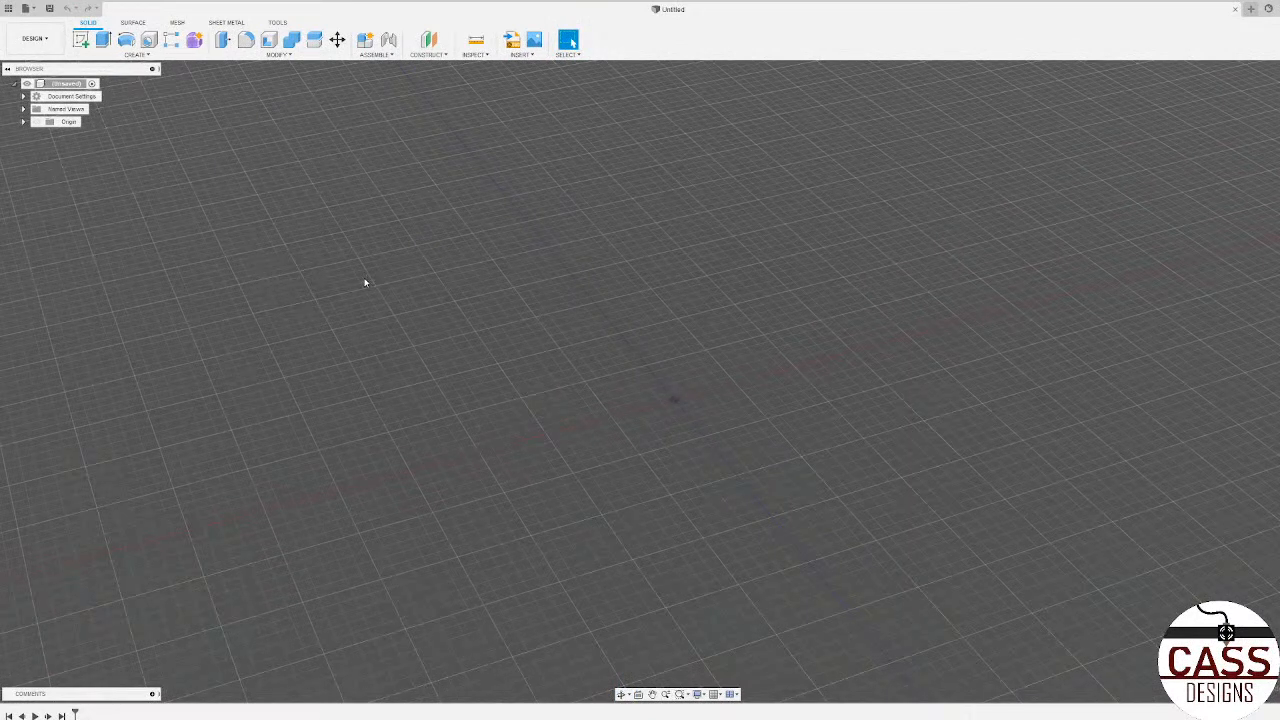
scroll(684, 423, up, 3)
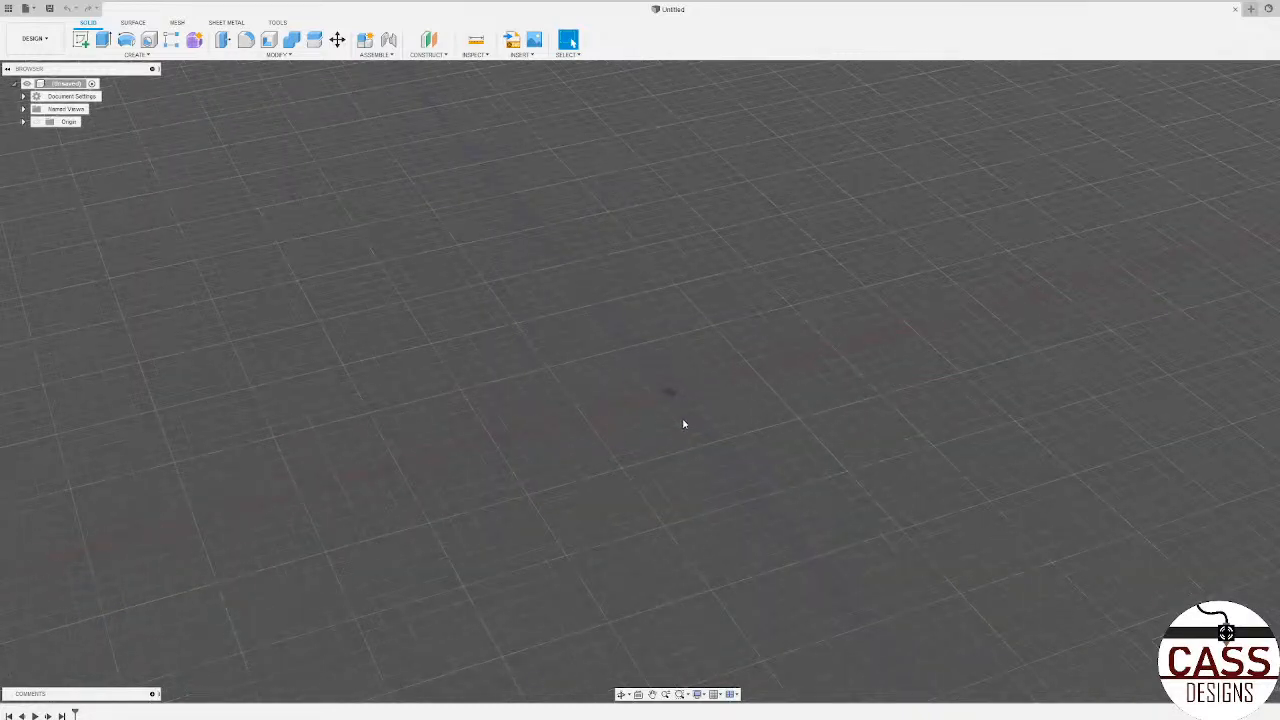
scroll(670, 413, down, 3)
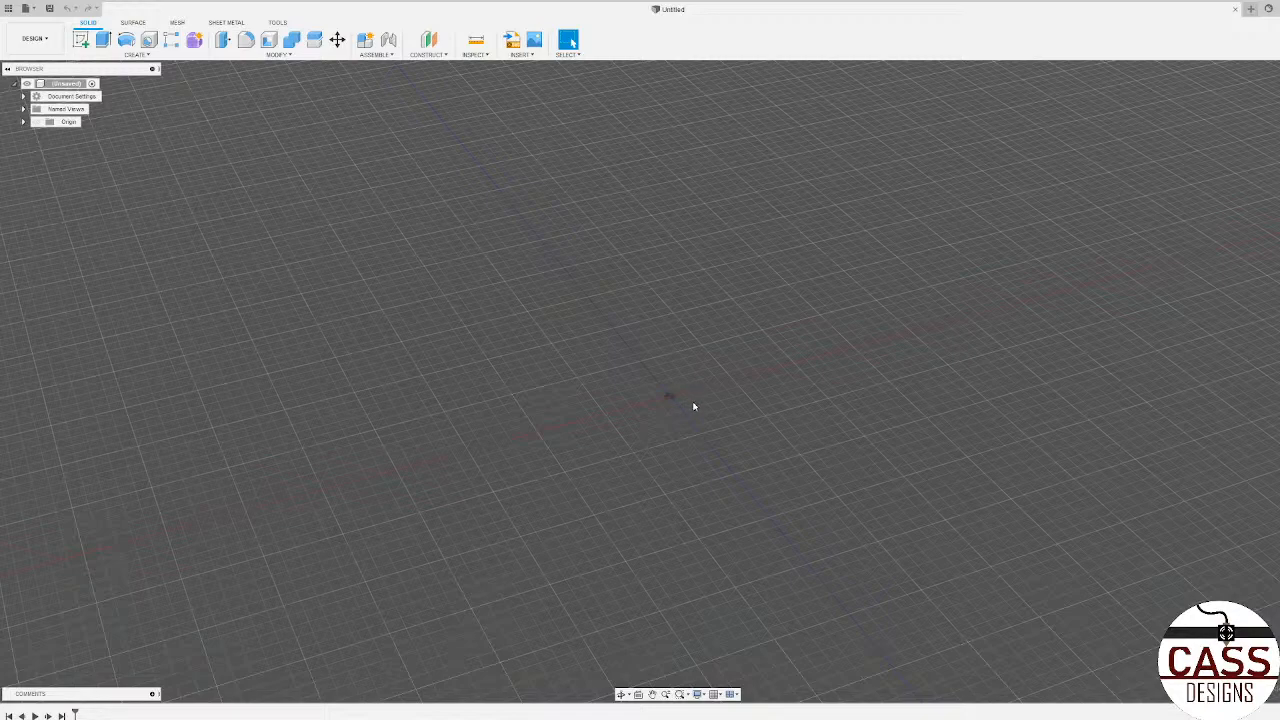
shift+middle_drag(683, 399, 683, 330)
shift+middle_drag(571, 366, 667, 447)
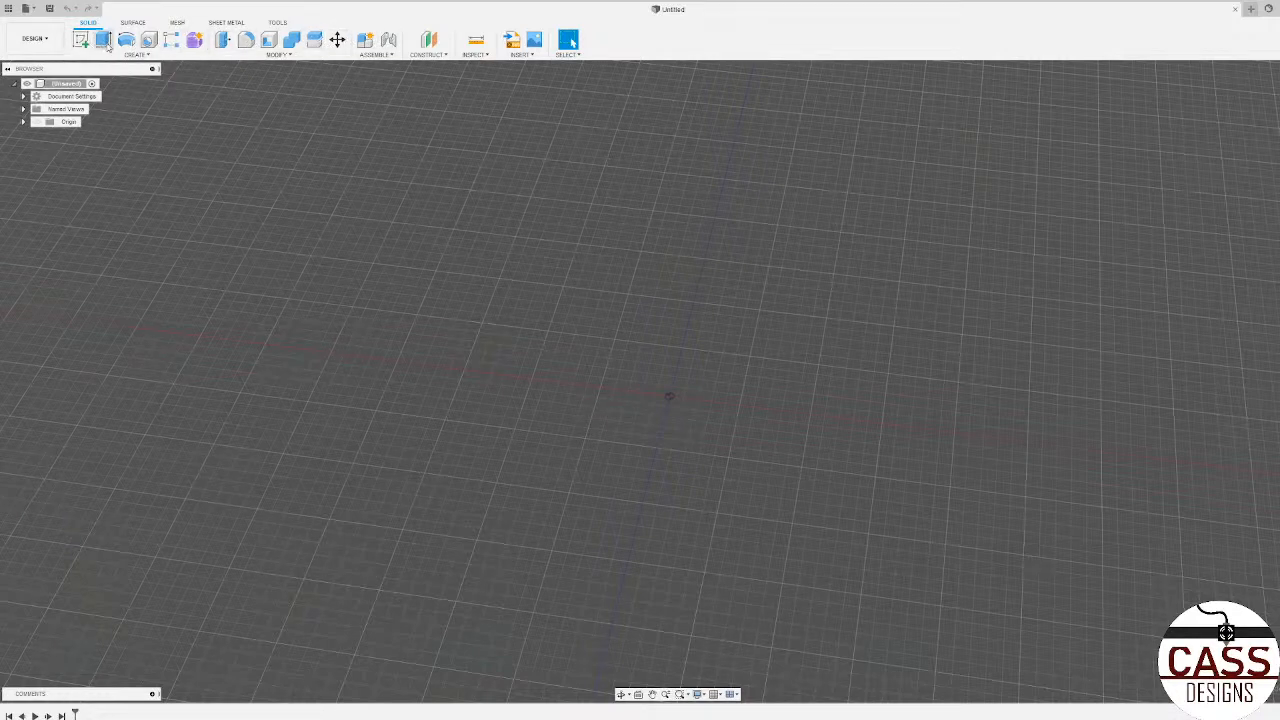
shift+middle_drag(508, 300, 574, 374)
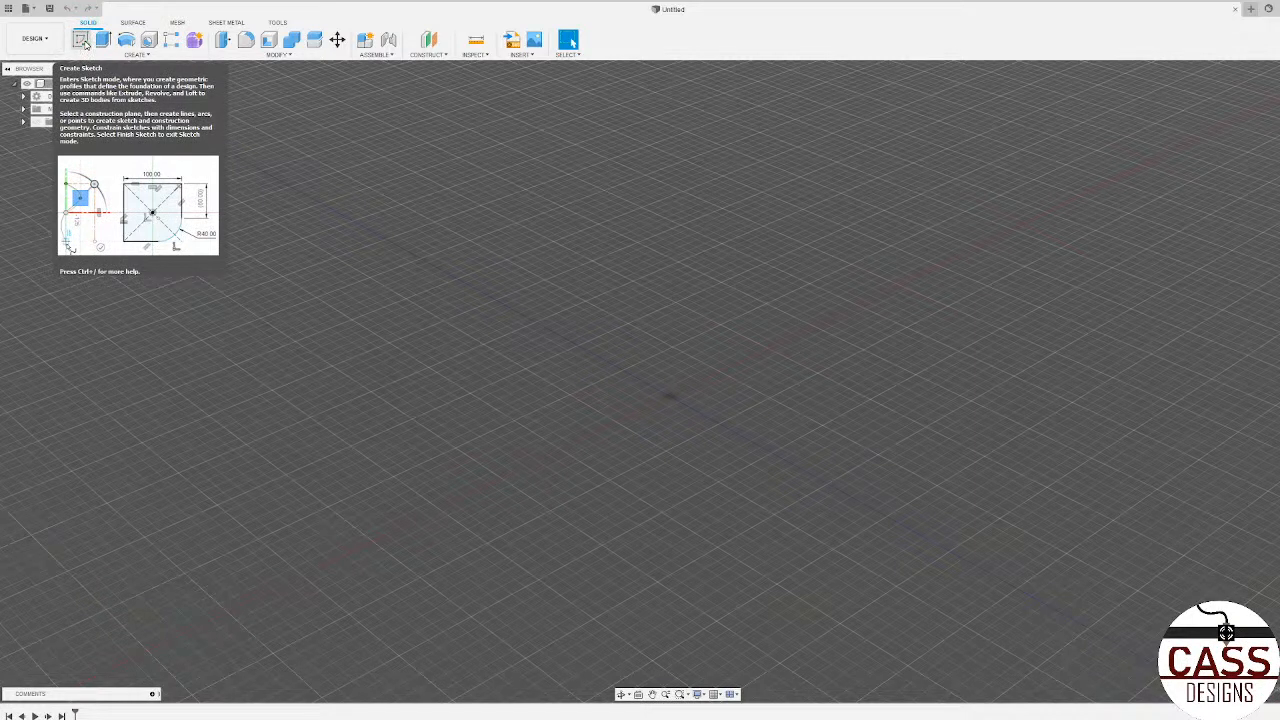
Step: Create a sketch on the horizontal origin plane and leave it empty
click(84, 42)
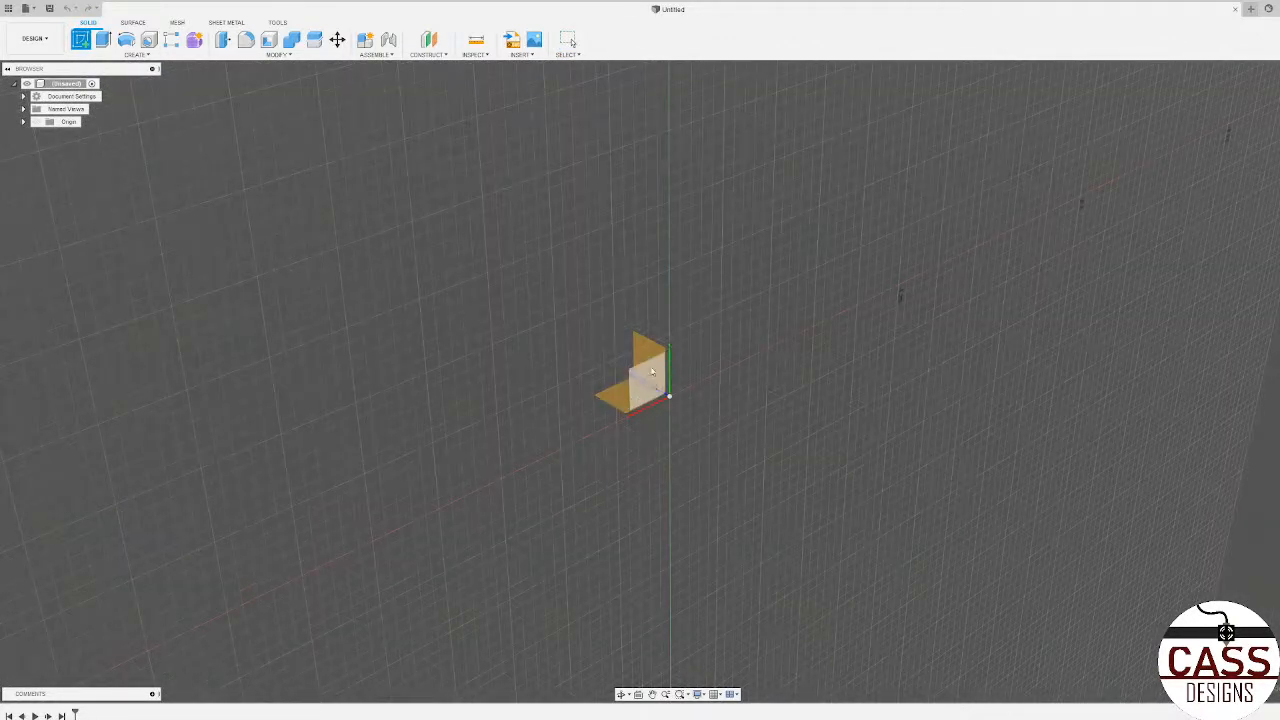
shift+middle_drag(632, 394, 706, 391)
scroll(656, 408, up, 2)
scroll(690, 405, down, 2)
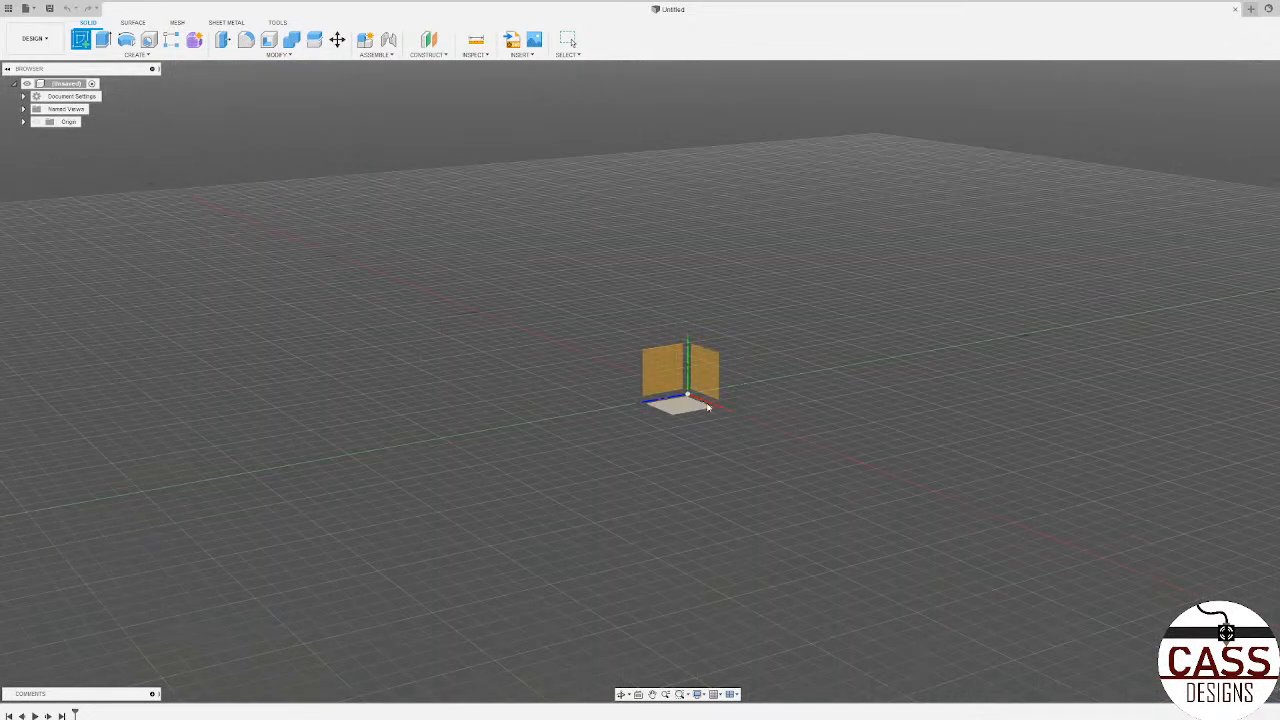
click(708, 407)
click(648, 405)
mouse_move(677, 374)
shift+middle_down()
mouse_move(620, 412)
mouse_move(724, 434)
mouse_move(682, 403)
shift+middle_up()
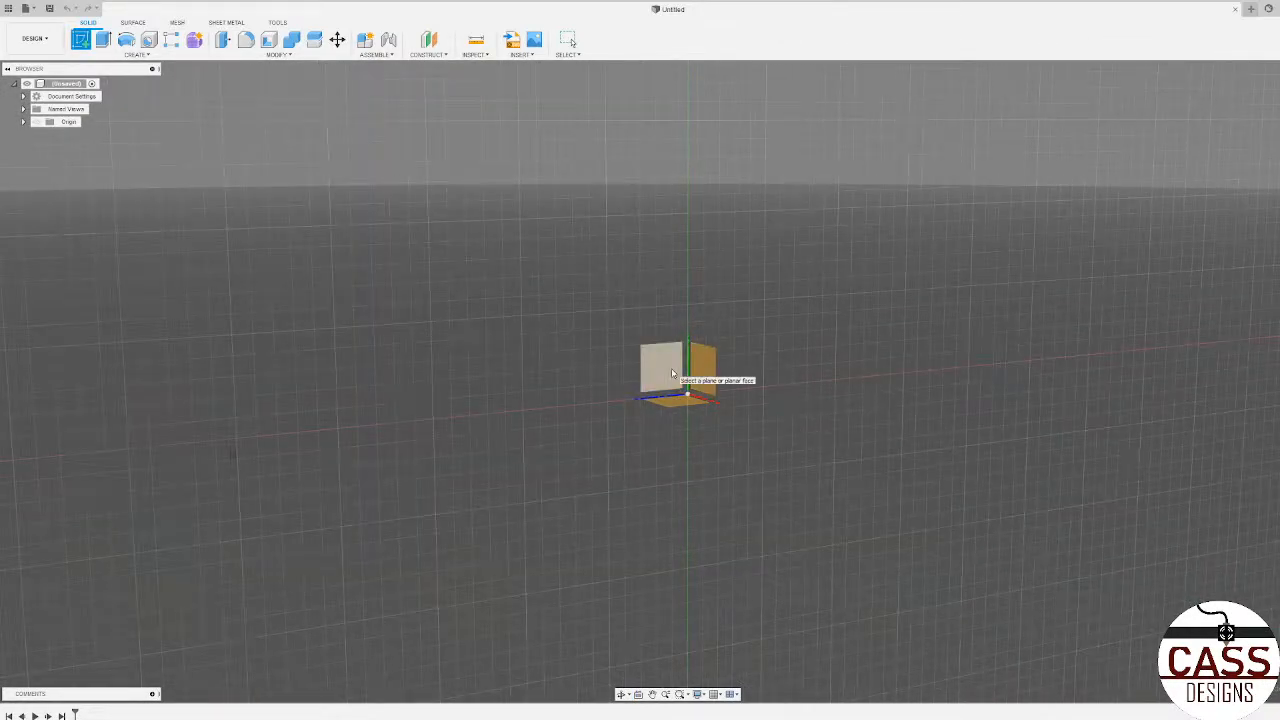
shift+middle_drag(672, 374, 670, 430)
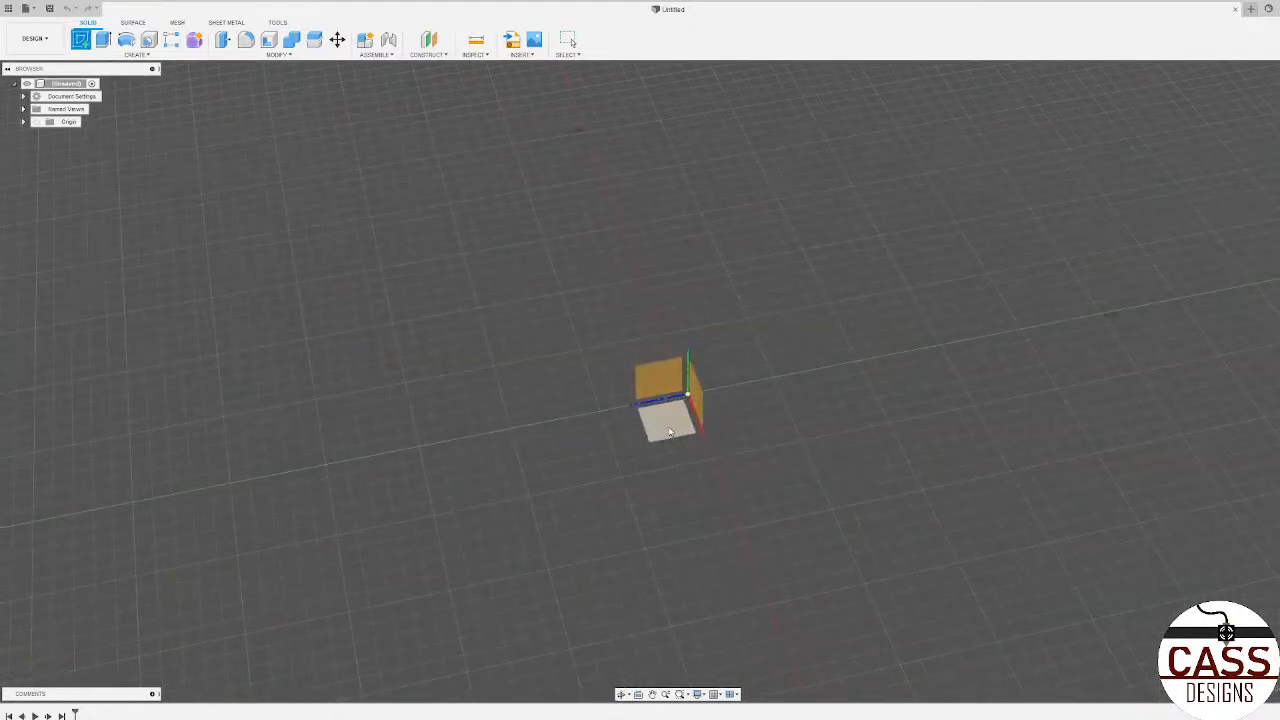
click(670, 430)
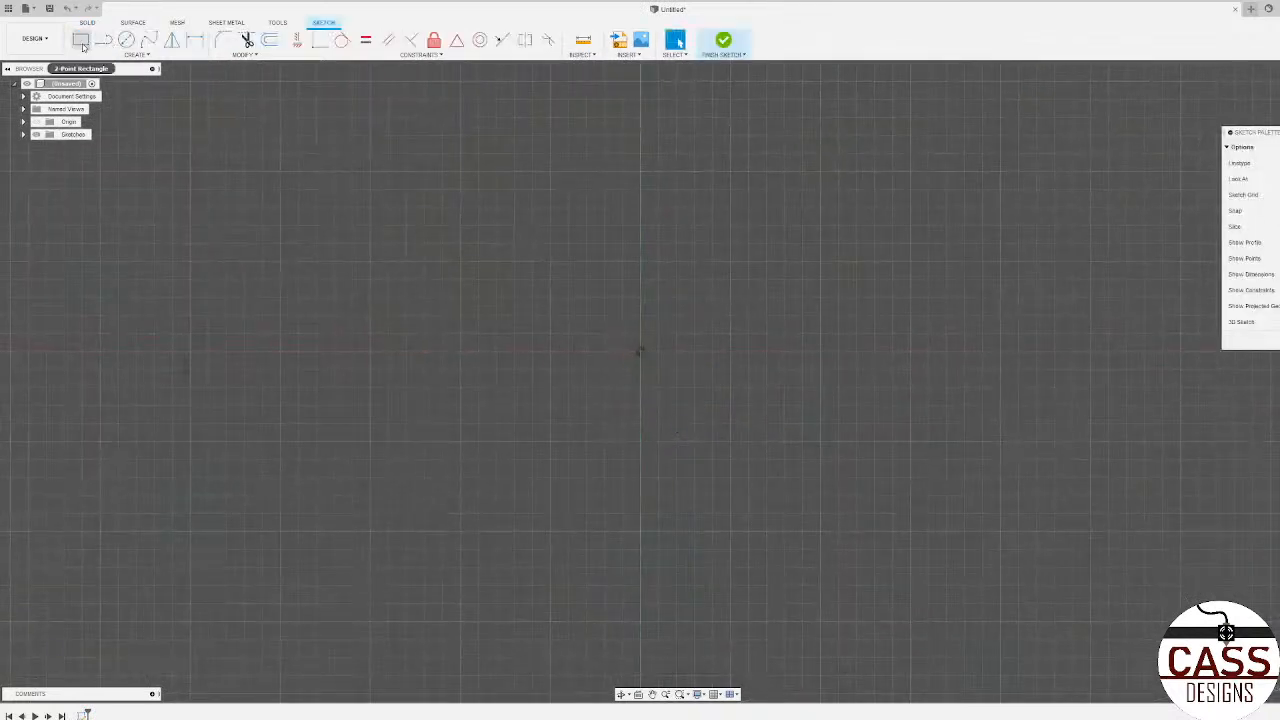
click(83, 46)
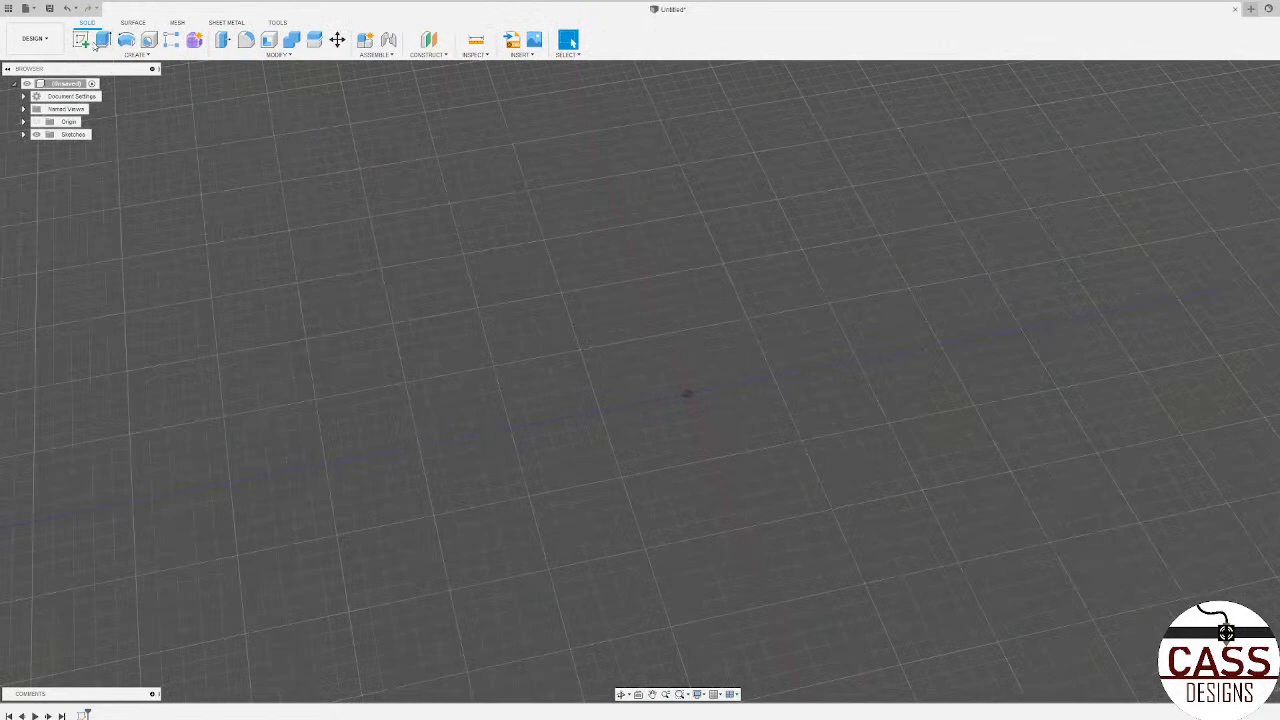
Step: Start another new sketch on the upright origin plane
click(81, 39)
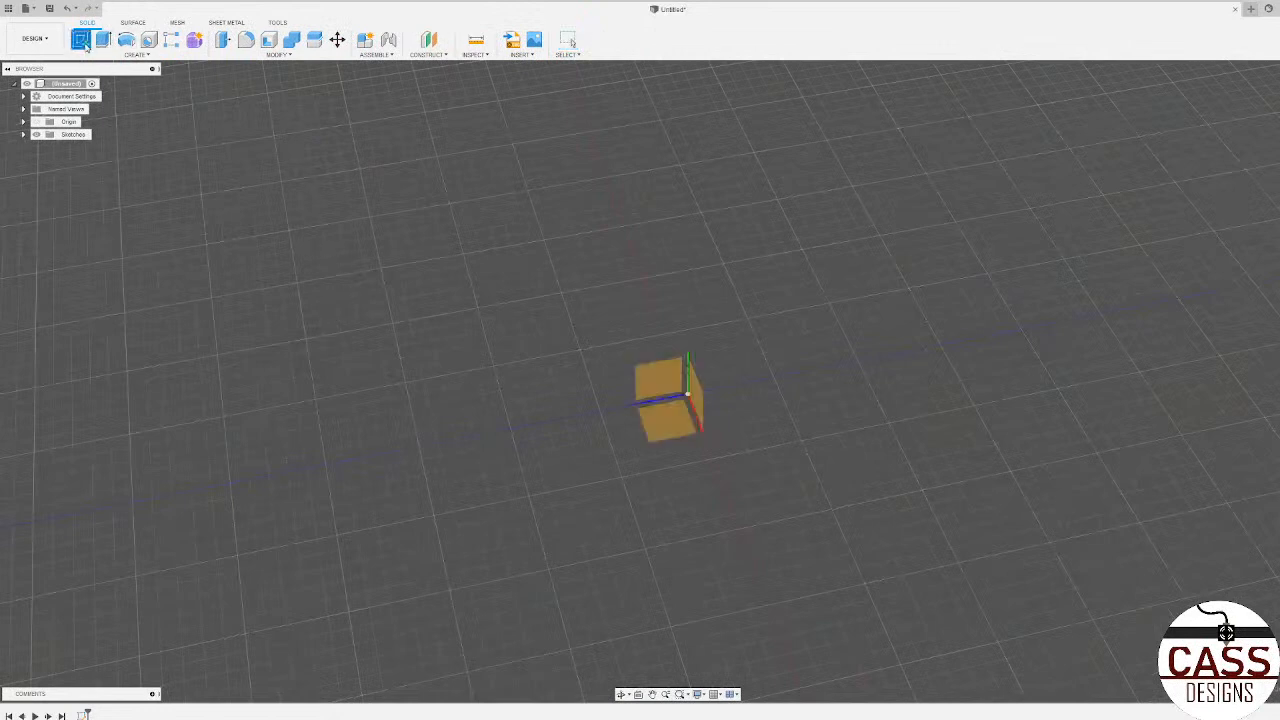
click(664, 418)
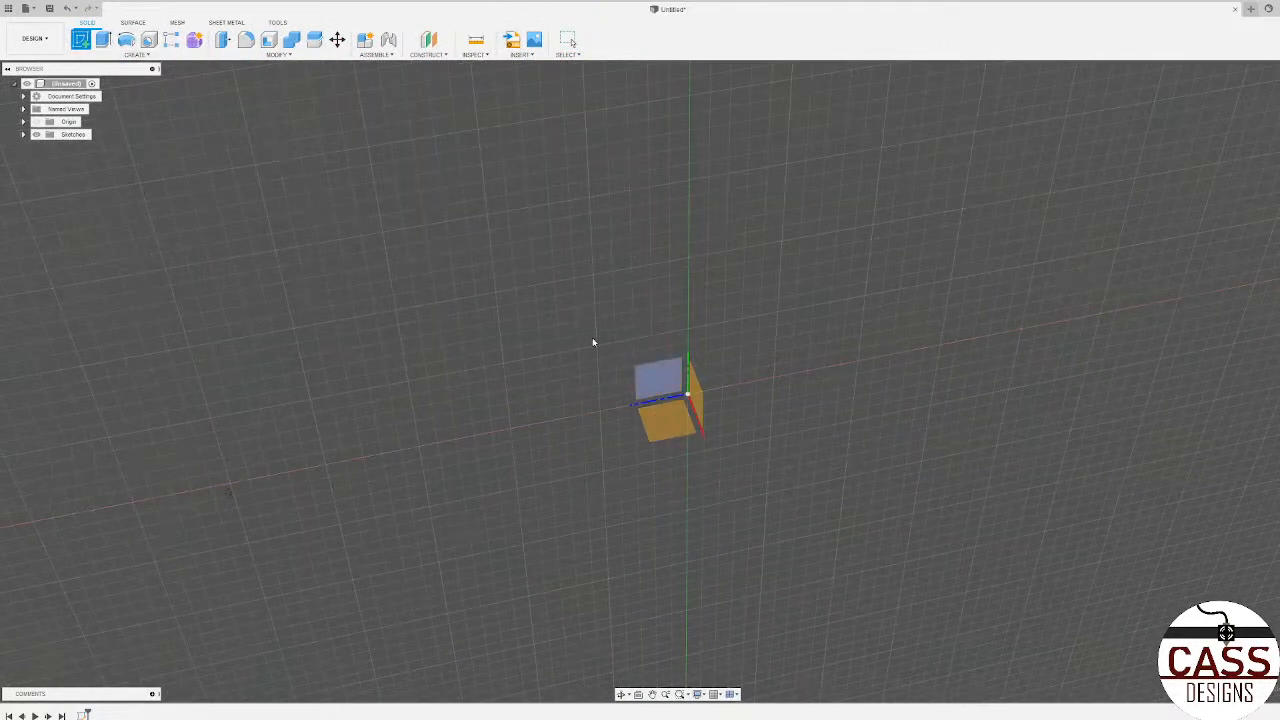
click(668, 430)
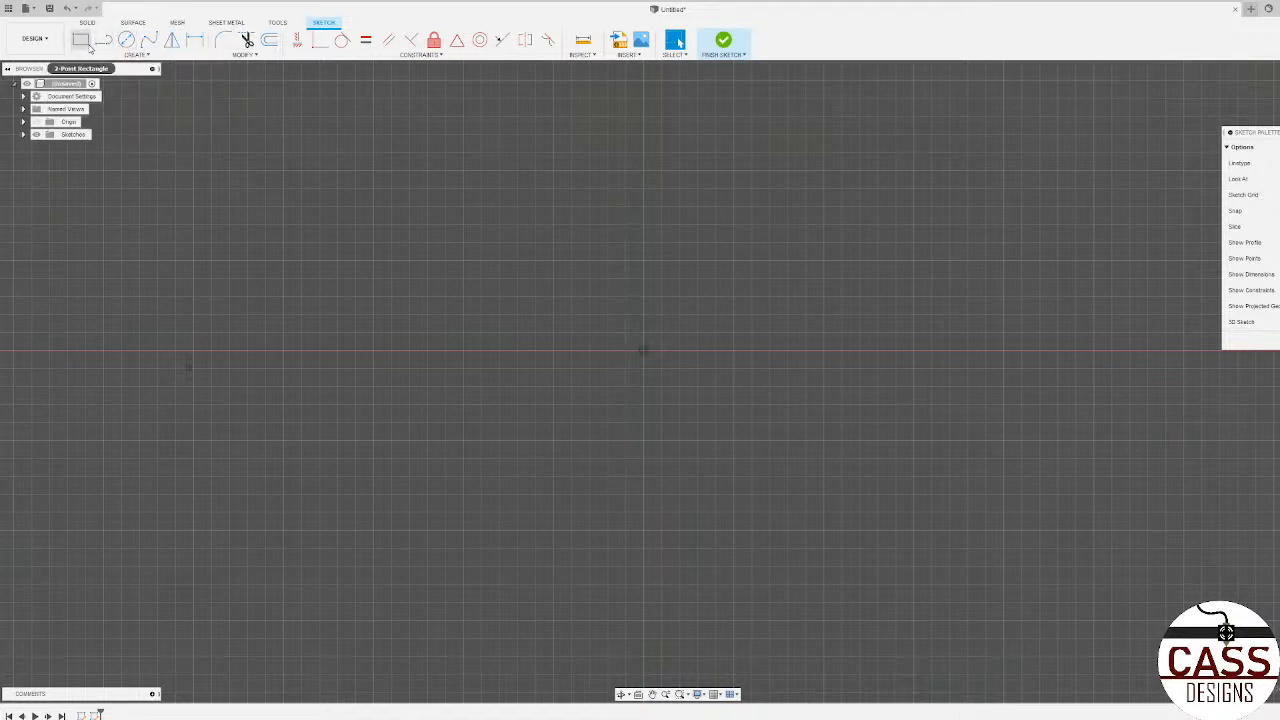
Step: Try a 2-point rectangle drawn corner to corner around the origin, and undo it
click(85, 46)
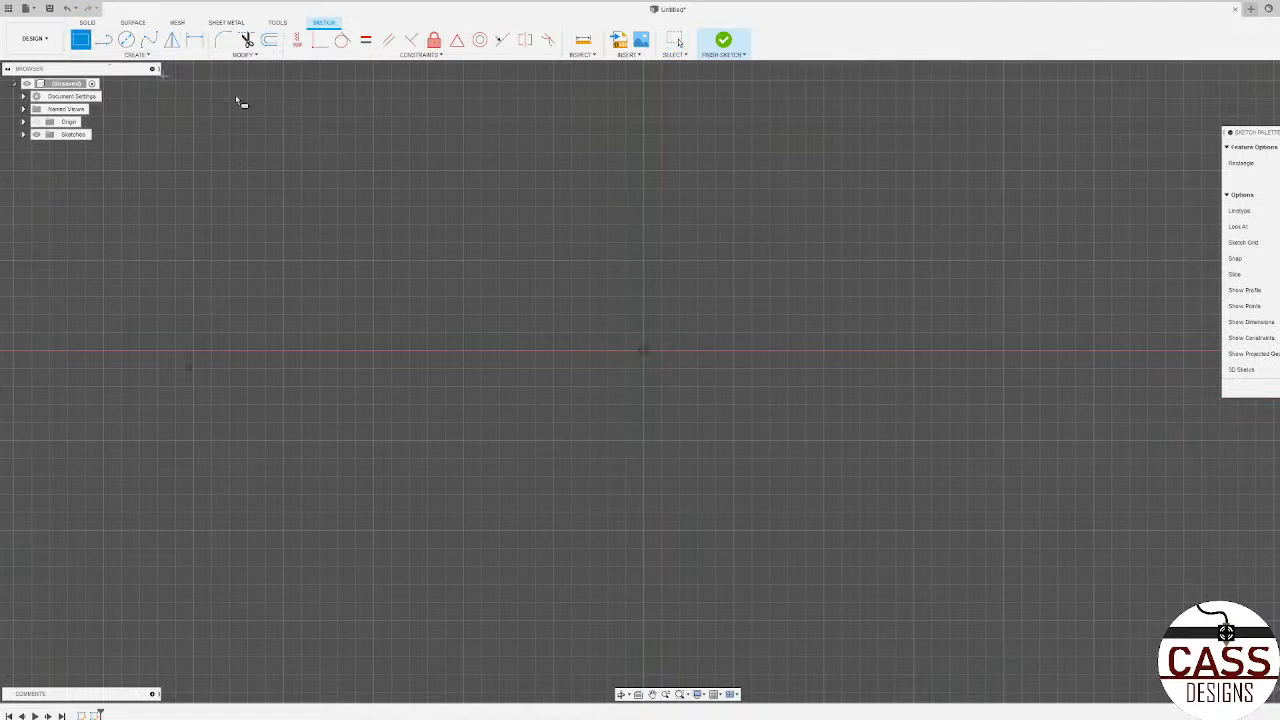
mouse_move(1265, 137)
mouse_down()
mouse_move(1172, 134)
mouse_move(1180, 142)
mouse_up()
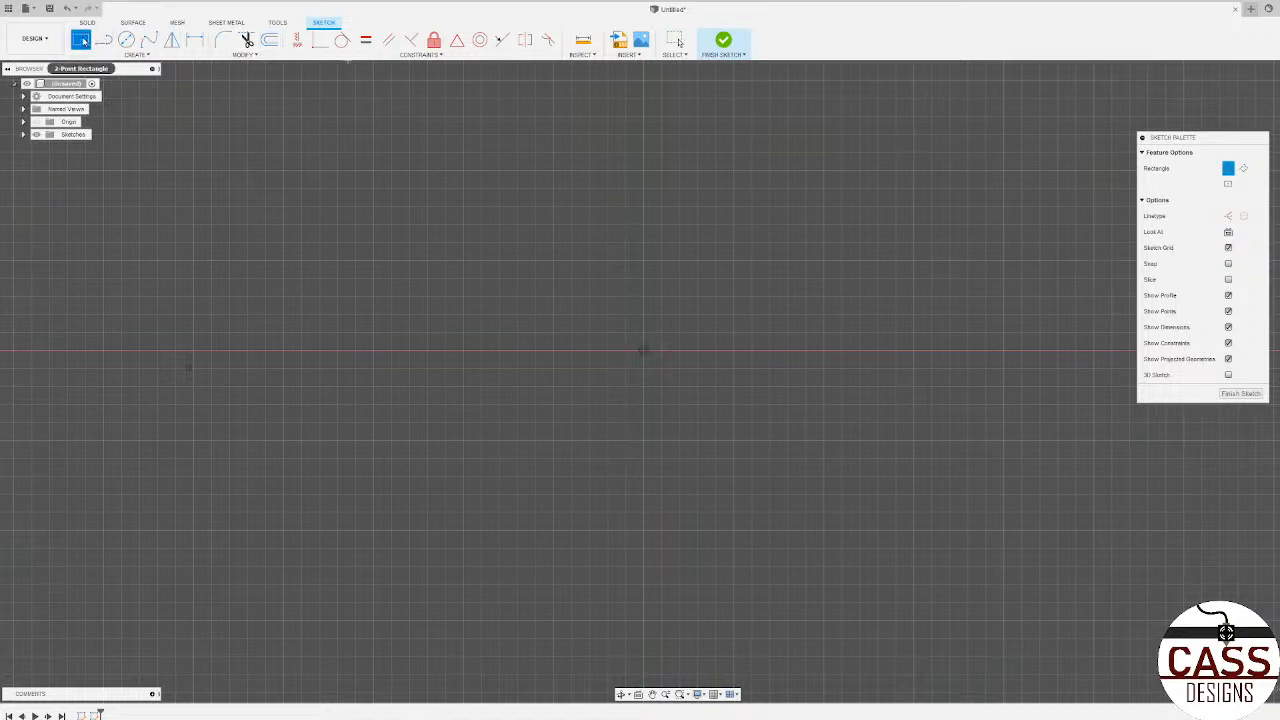
click(1229, 170)
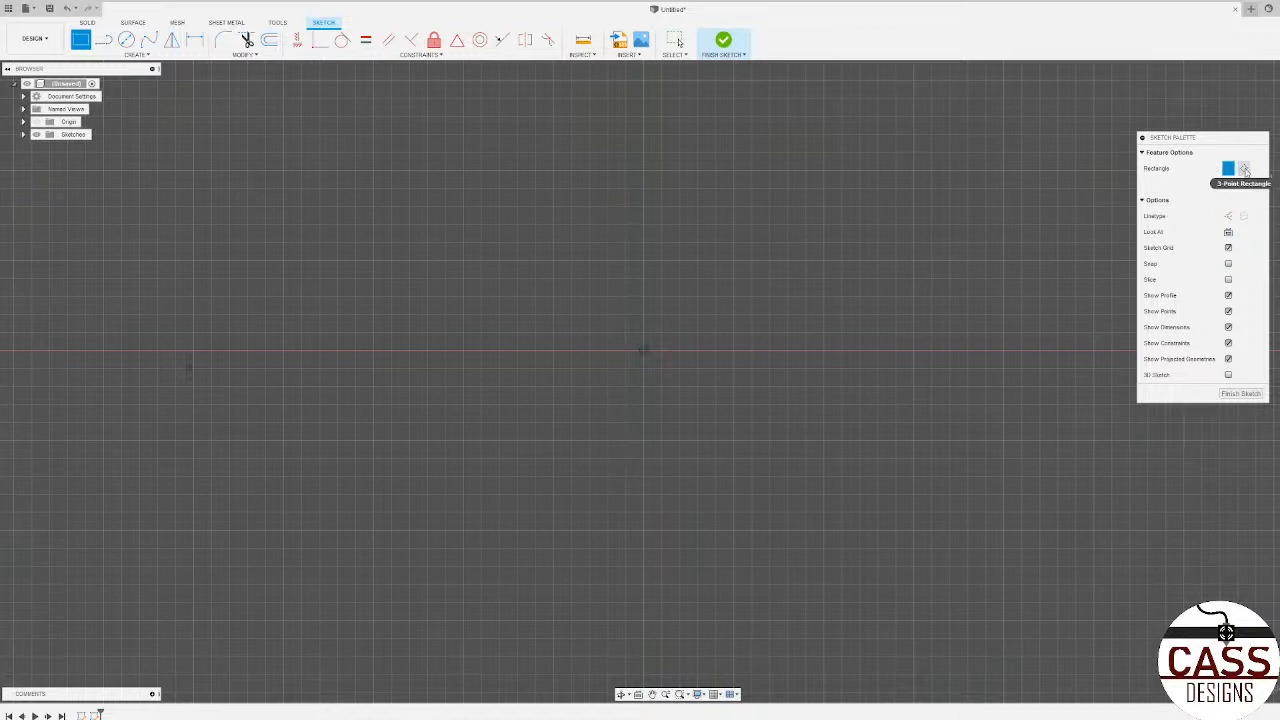
click(460, 257)
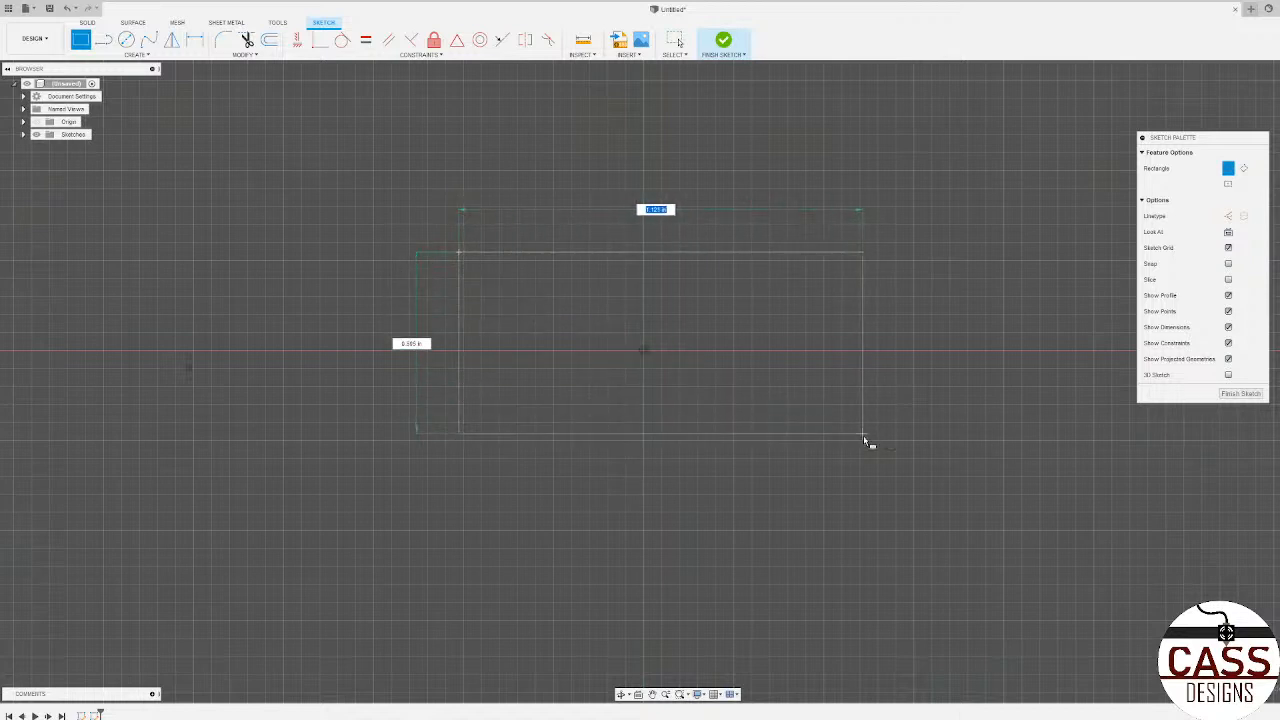
click(866, 462)
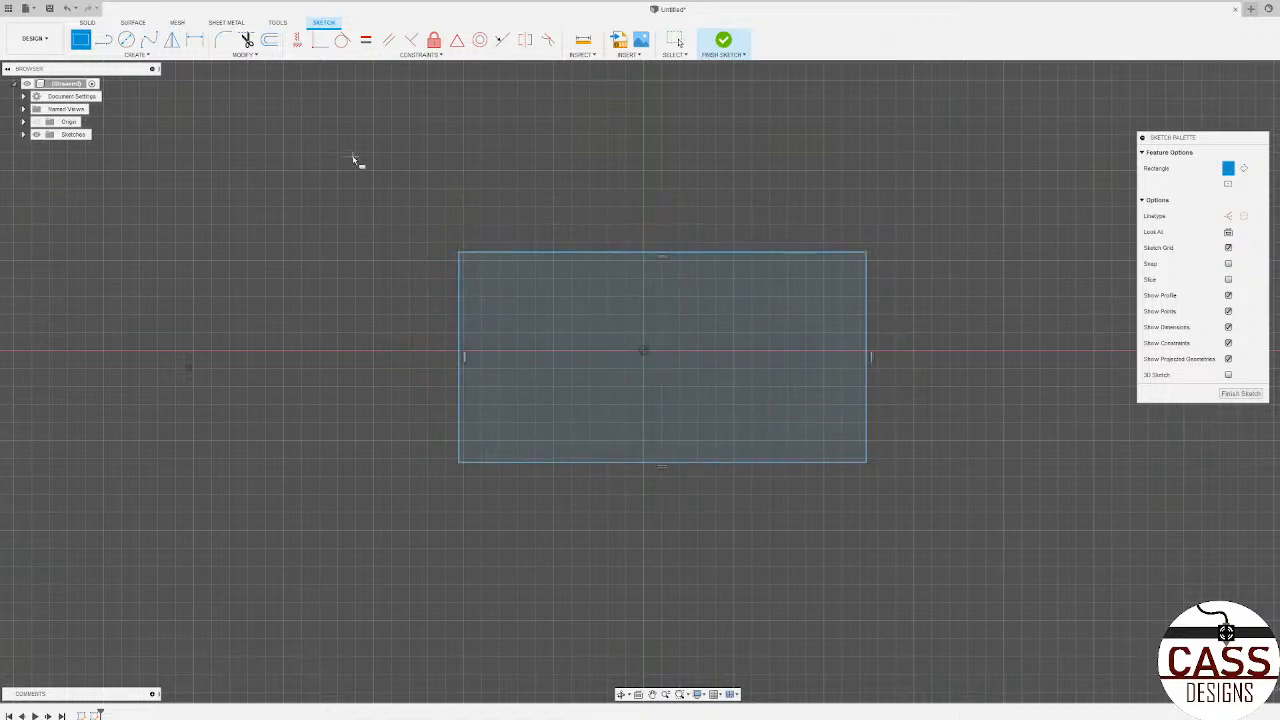
key(Escape)
key(ctrl+z)
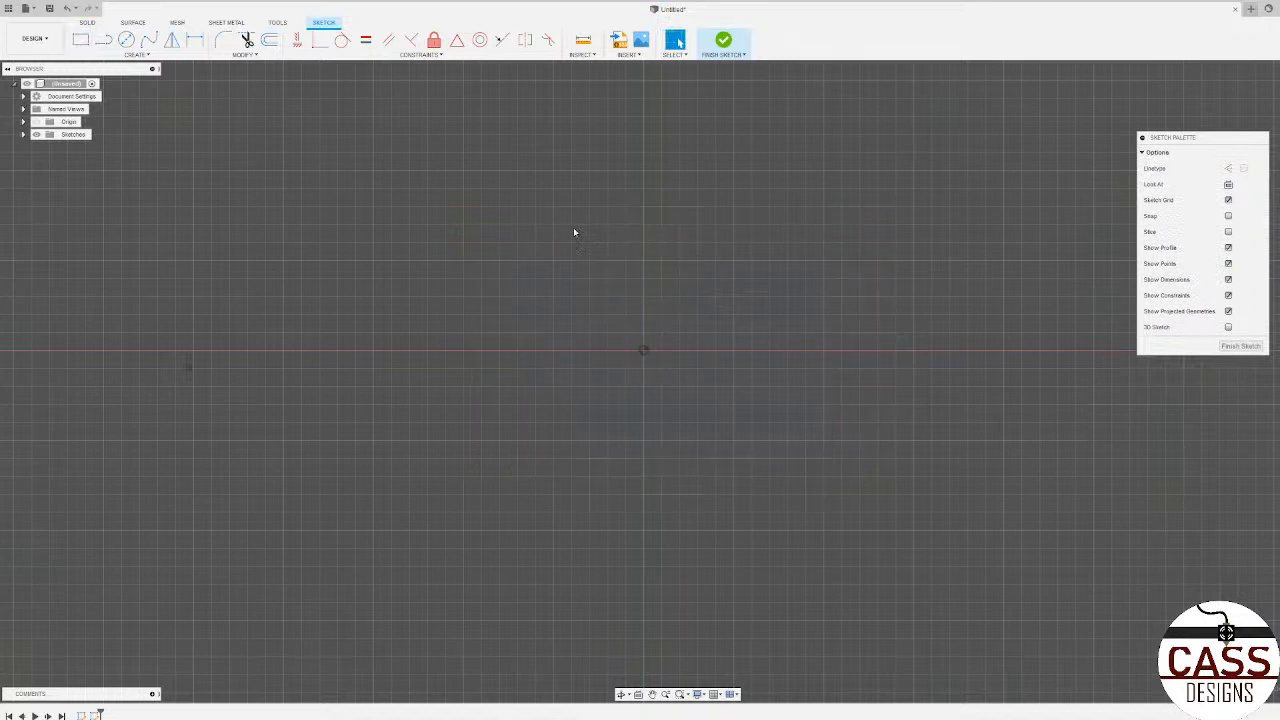
Step: Try a tilted 3-point rectangle across the origin, and undo it
click(81, 40)
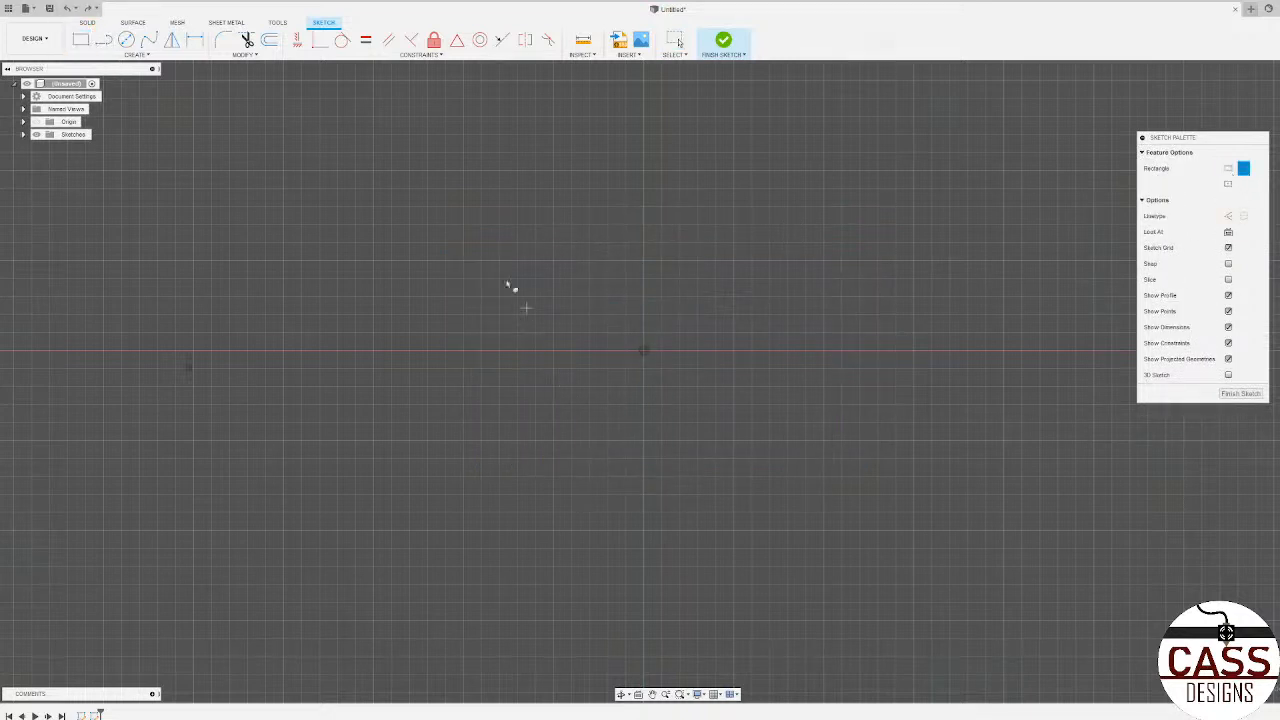
click(430, 228)
click(770, 352)
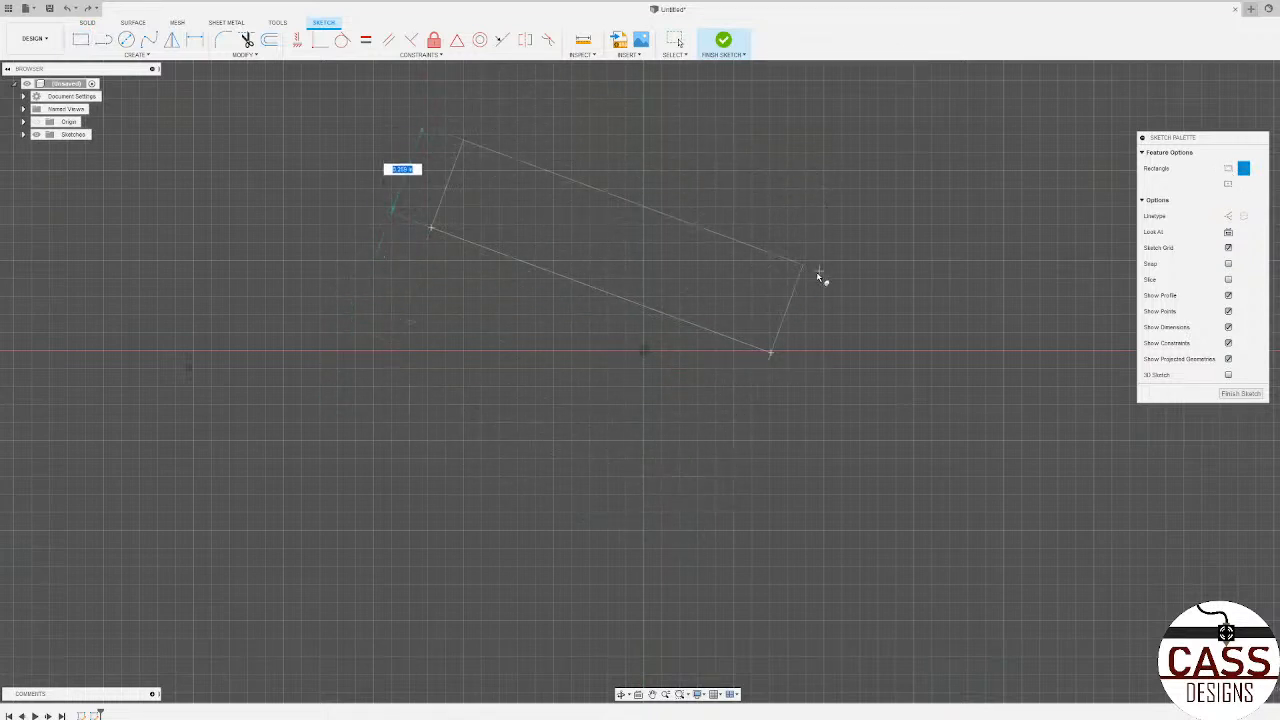
click(669, 445)
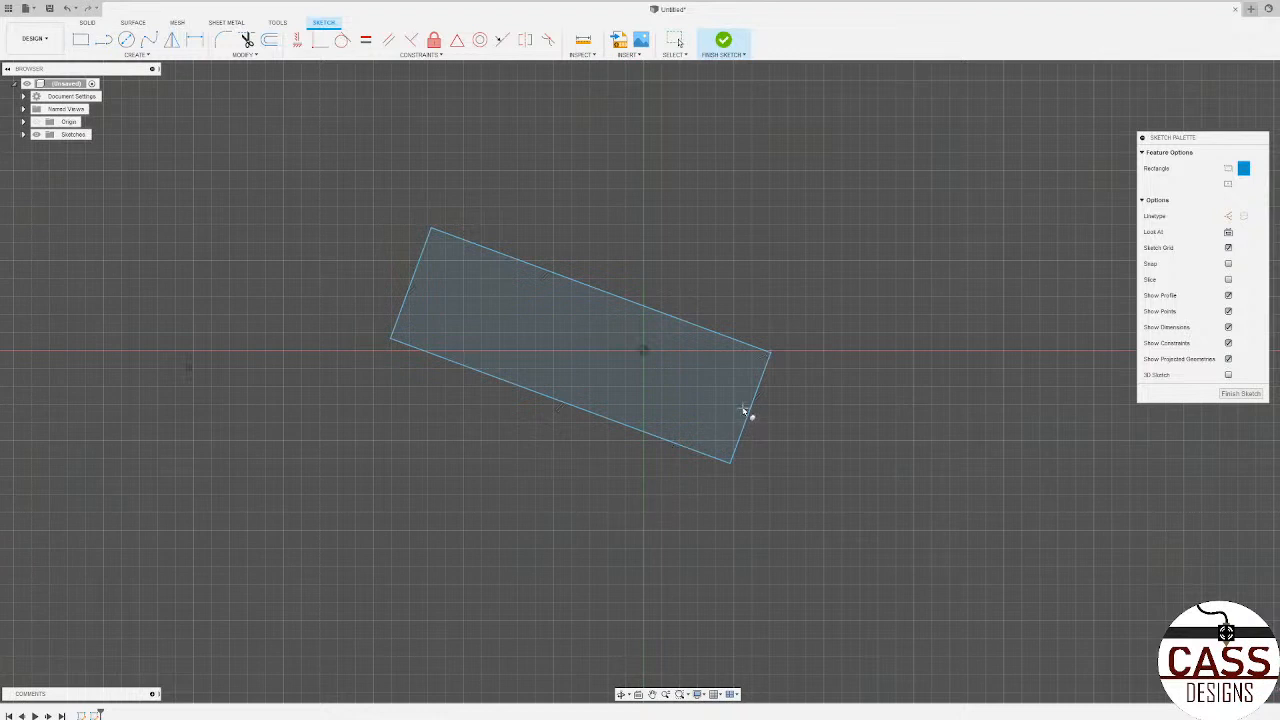
key(Escape)
key(ctrl+z)
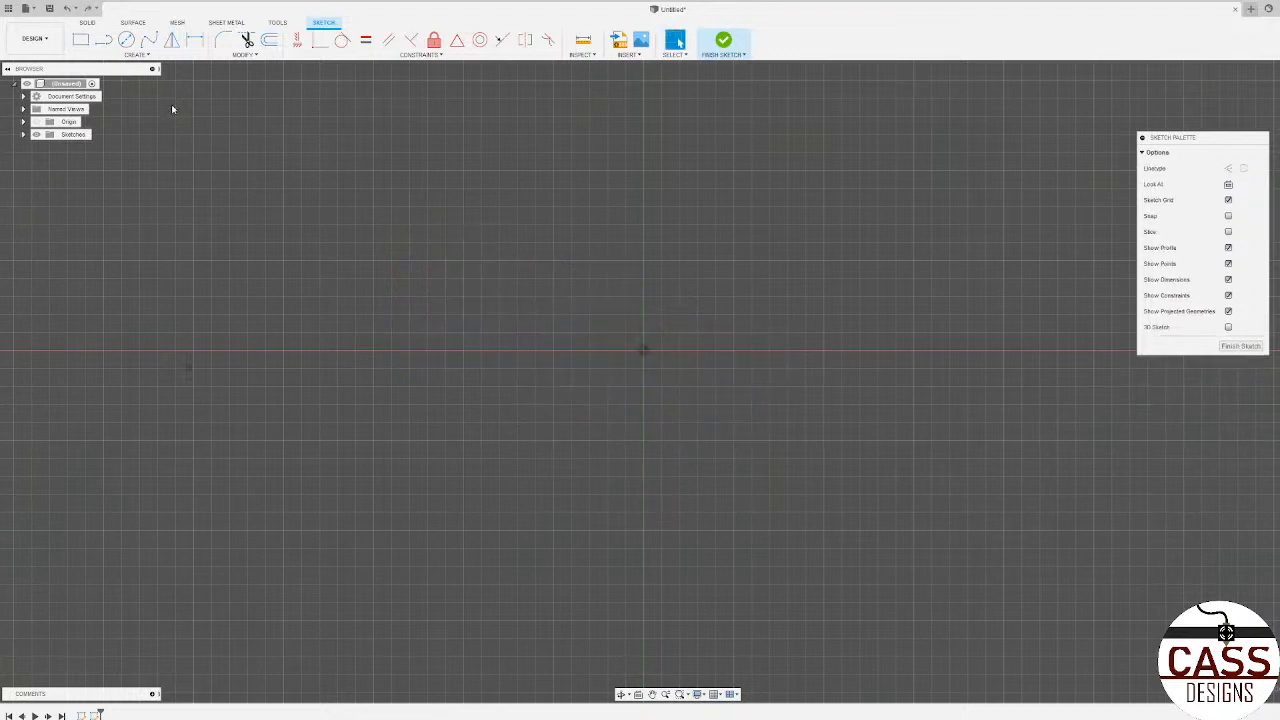
Step: Try a center rectangle with its center point on the sketch origin, and undo it
click(81, 40)
click(1229, 185)
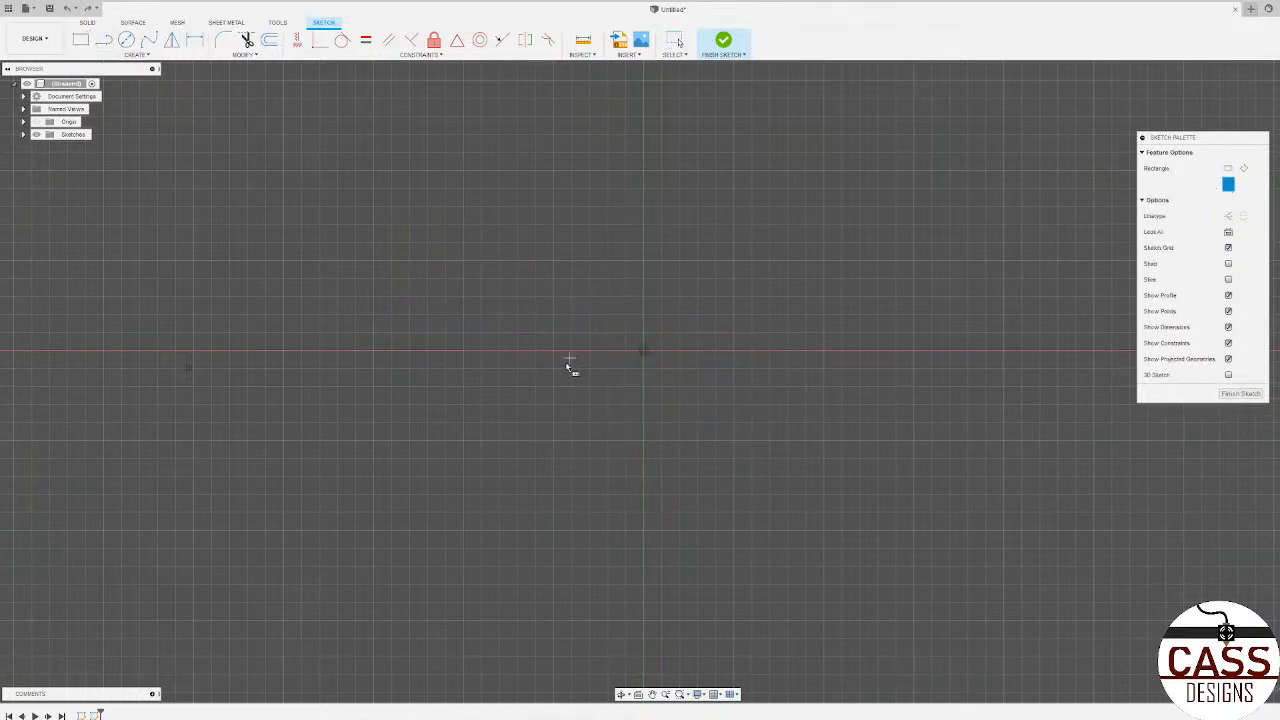
click(644, 351)
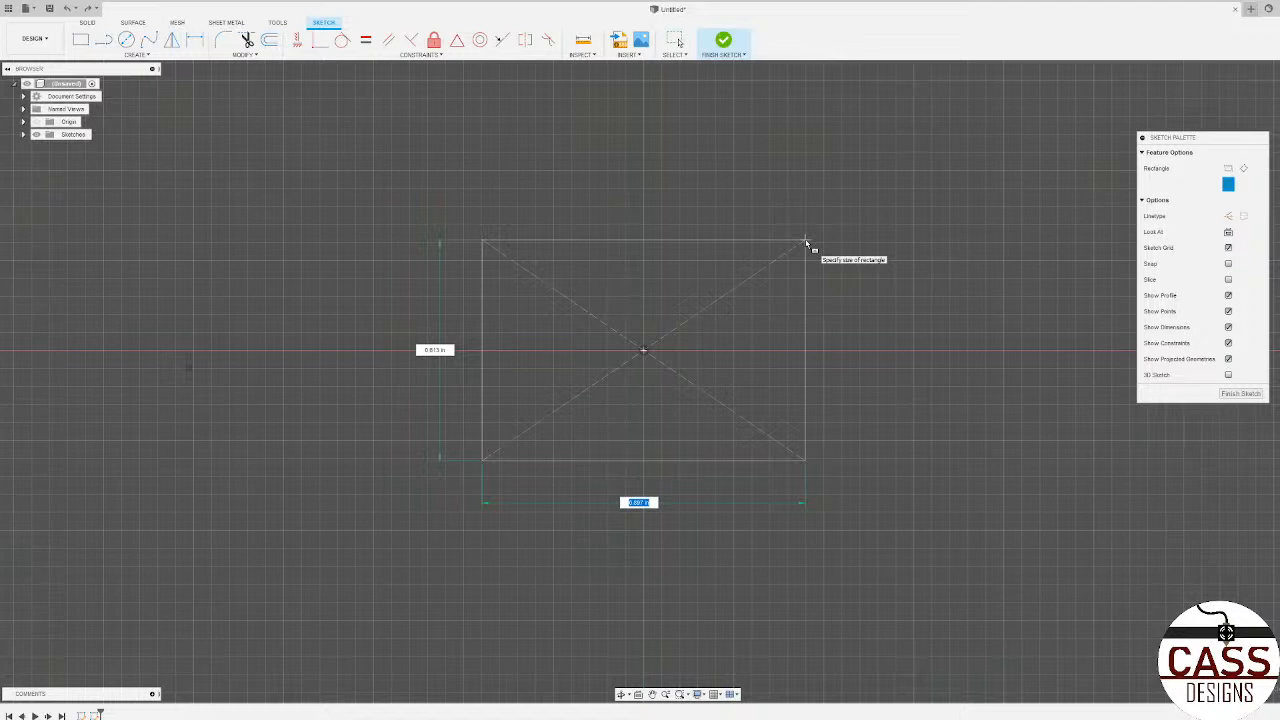
click(850, 248)
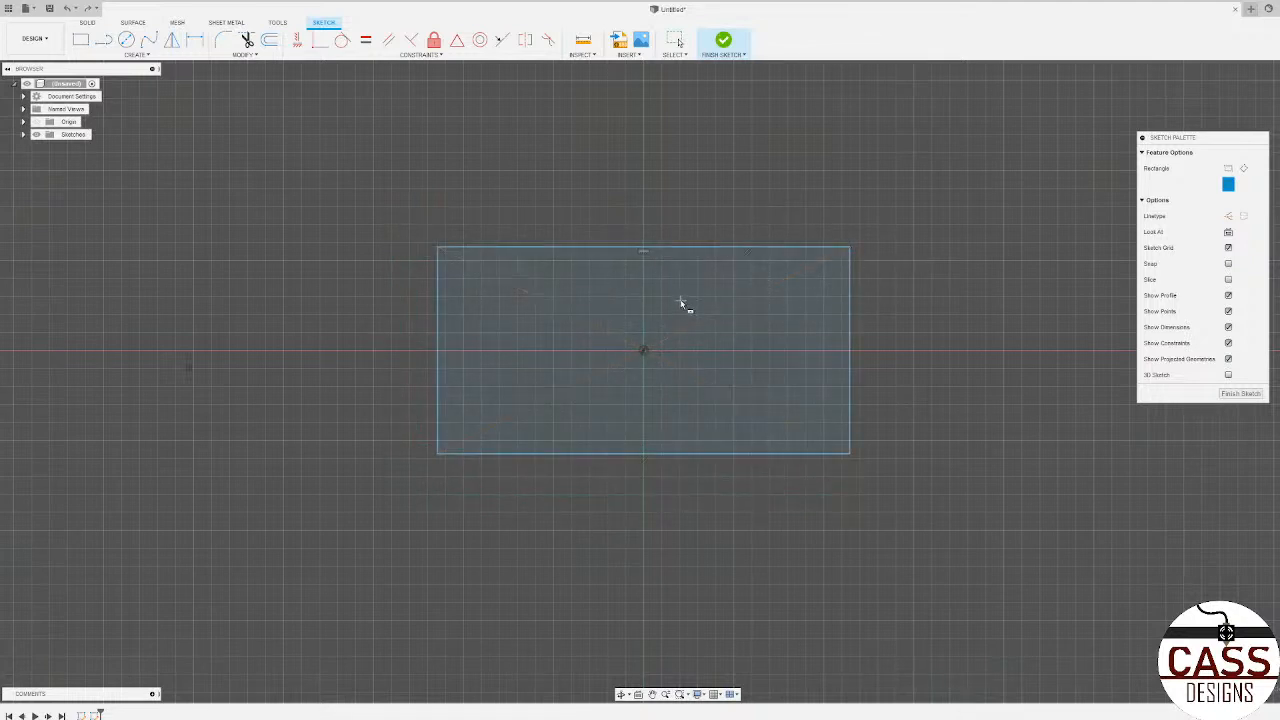
key(Escape)
key(ctrl+z)
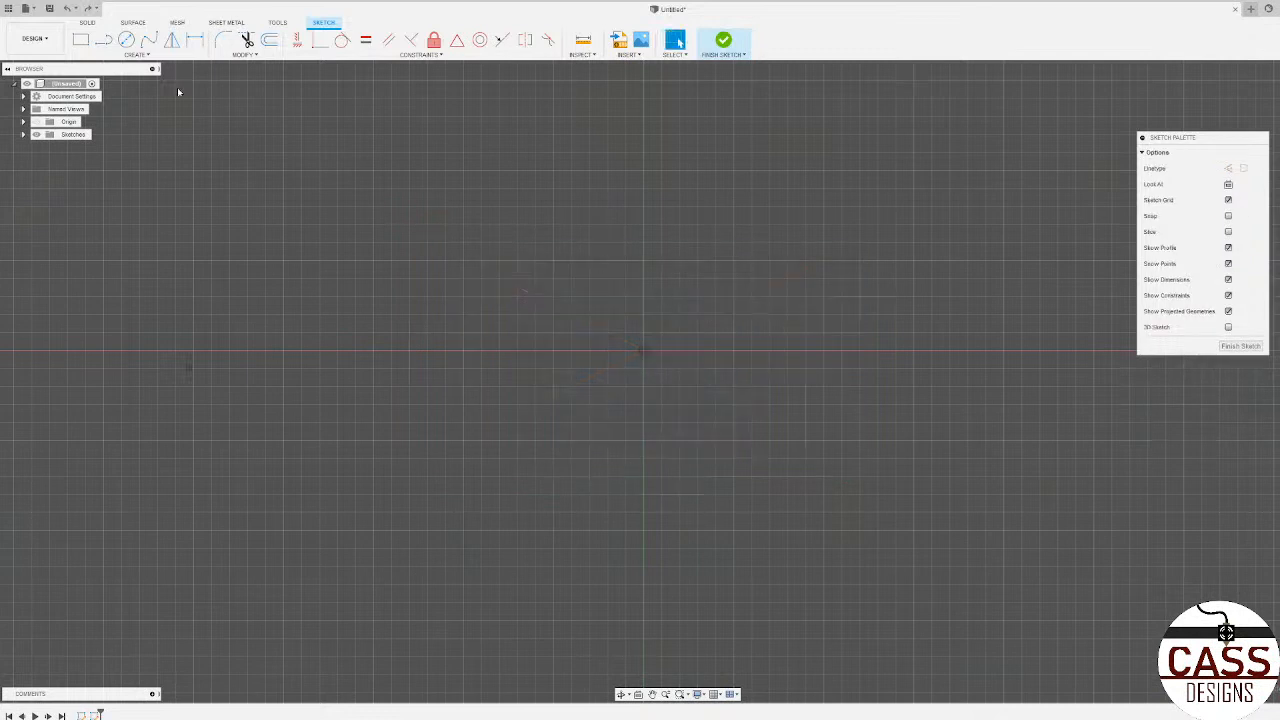
Step: Try a center rectangle 1 in wide and 1 in high, centred on the sketch origin
click(80, 39)
click(1228, 184)
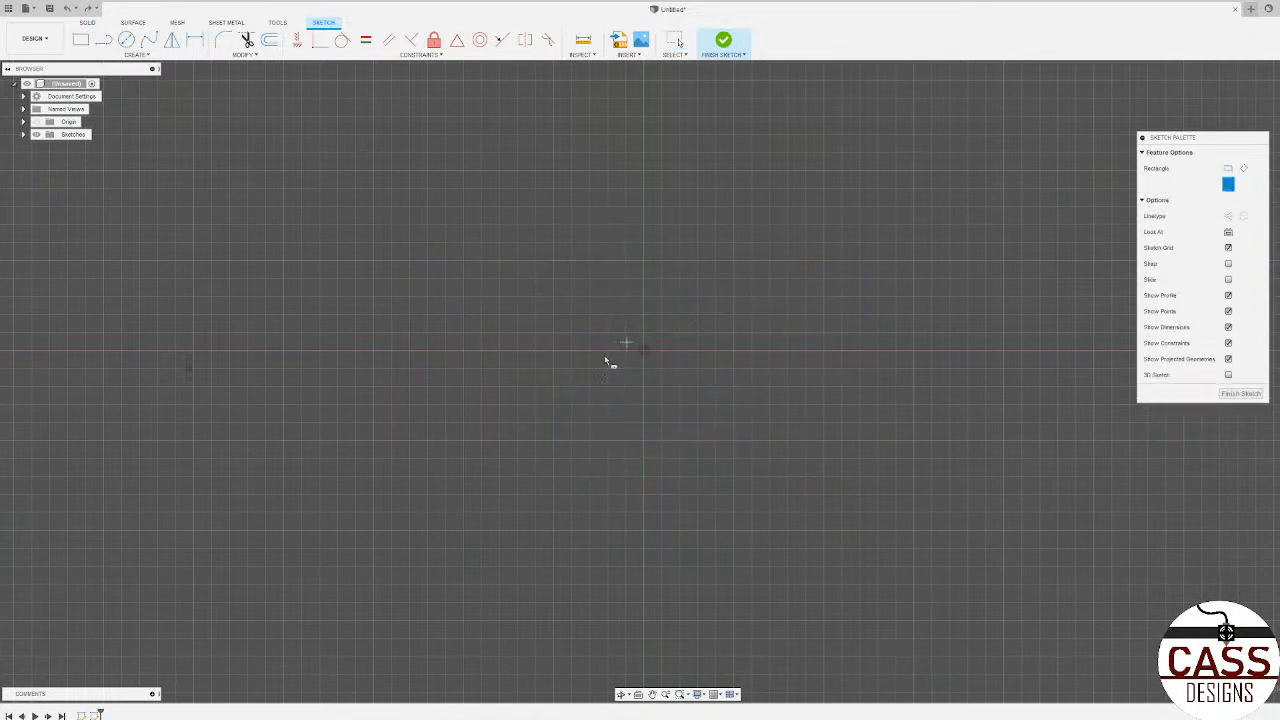
click(643, 350)
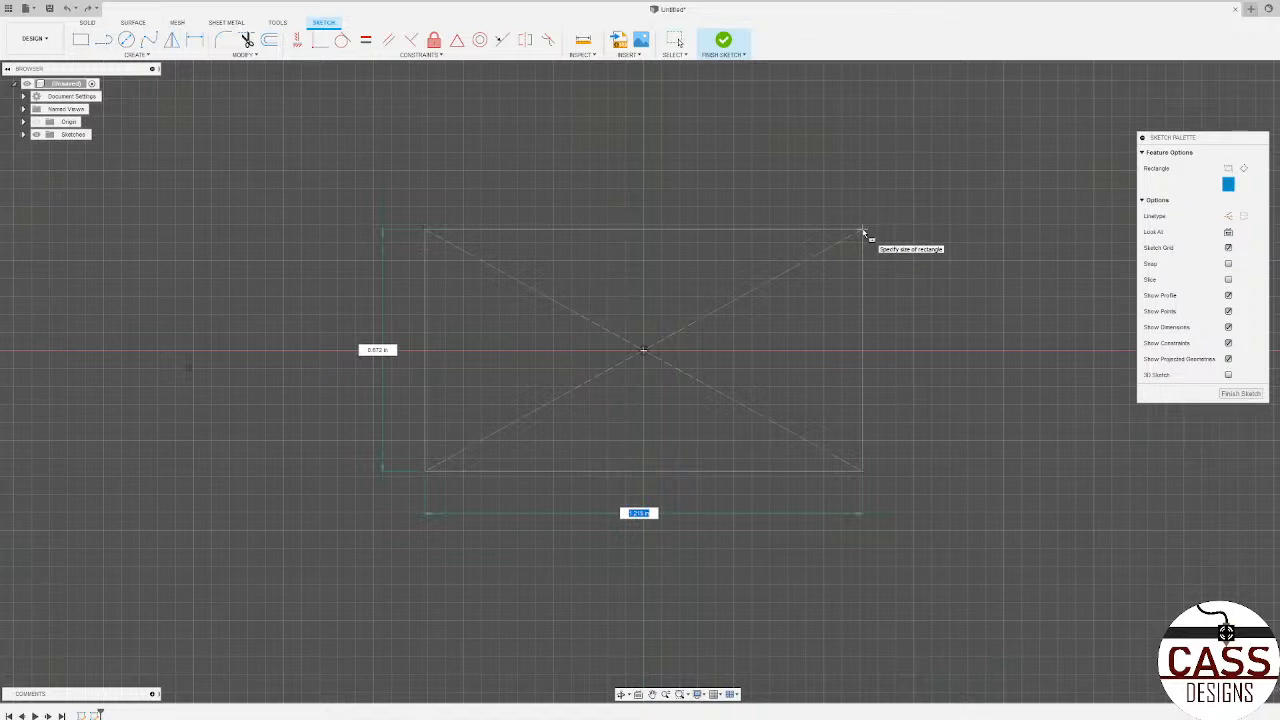
text(1)
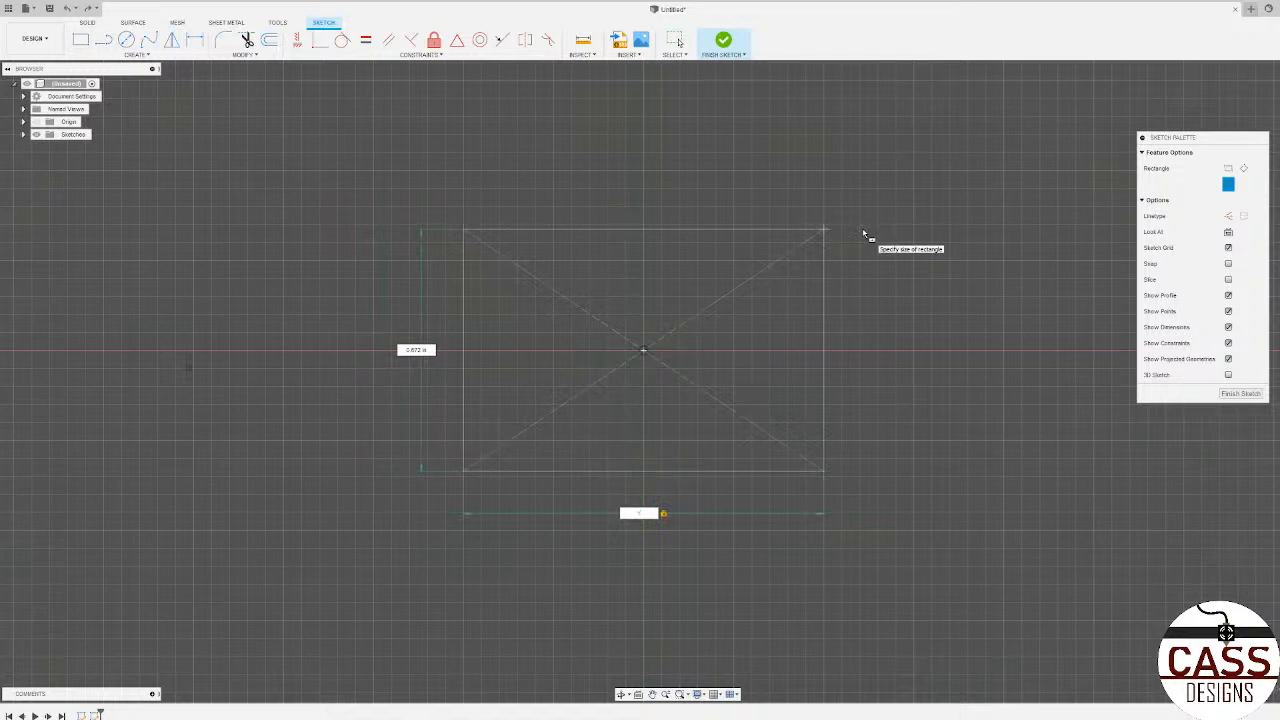
key(Tab)
text(1)
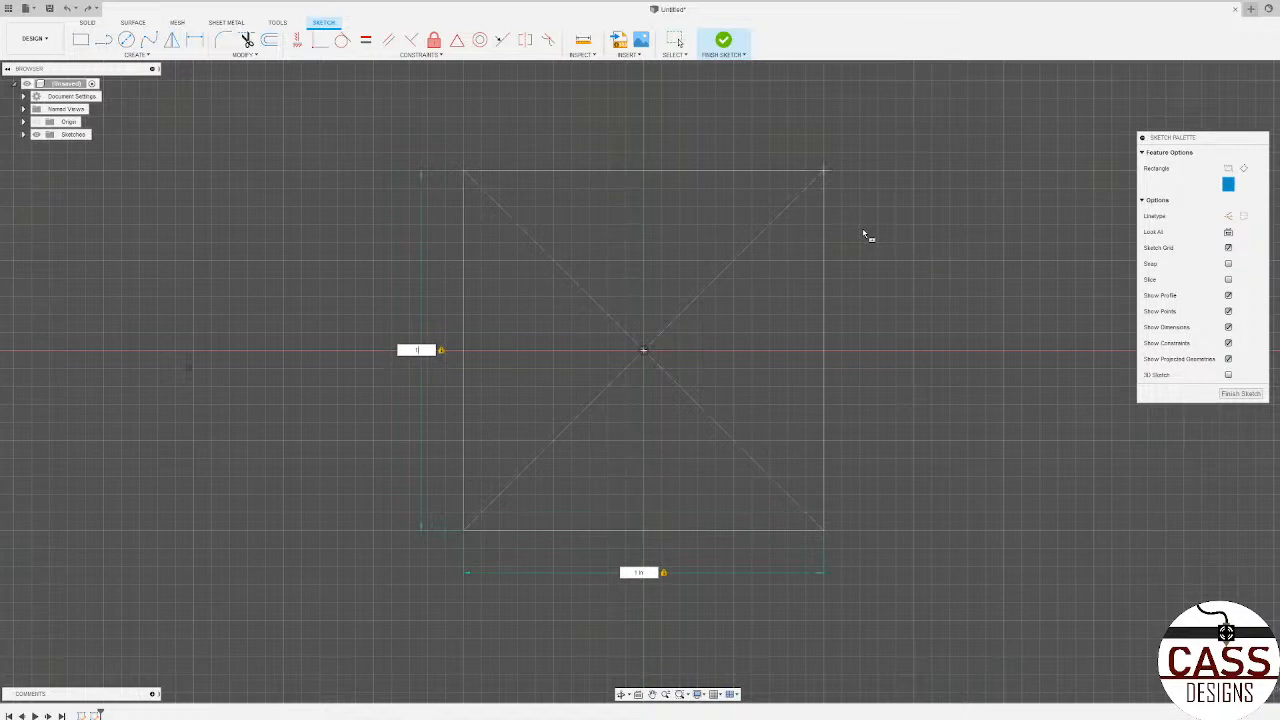
key(Return)
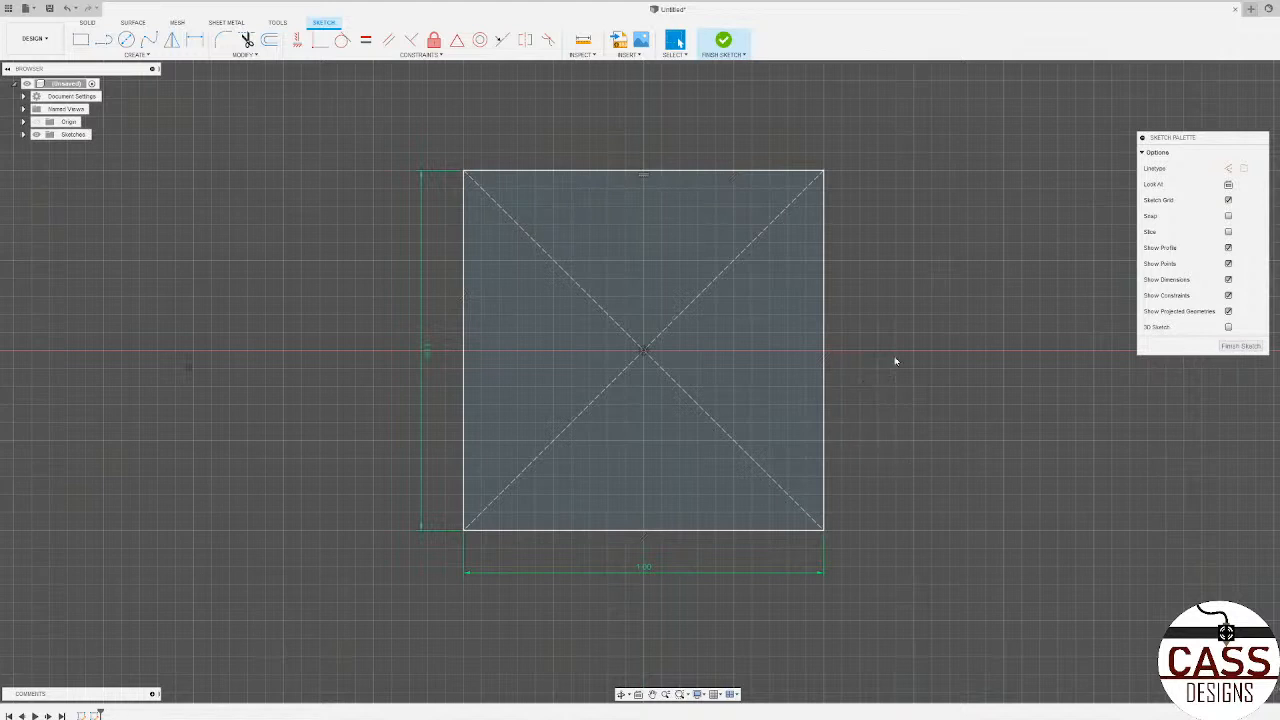
mouse_move(609, 411)
shift+middle_down()
mouse_move(766, 378)
mouse_move(734, 371)
shift+middle_up()
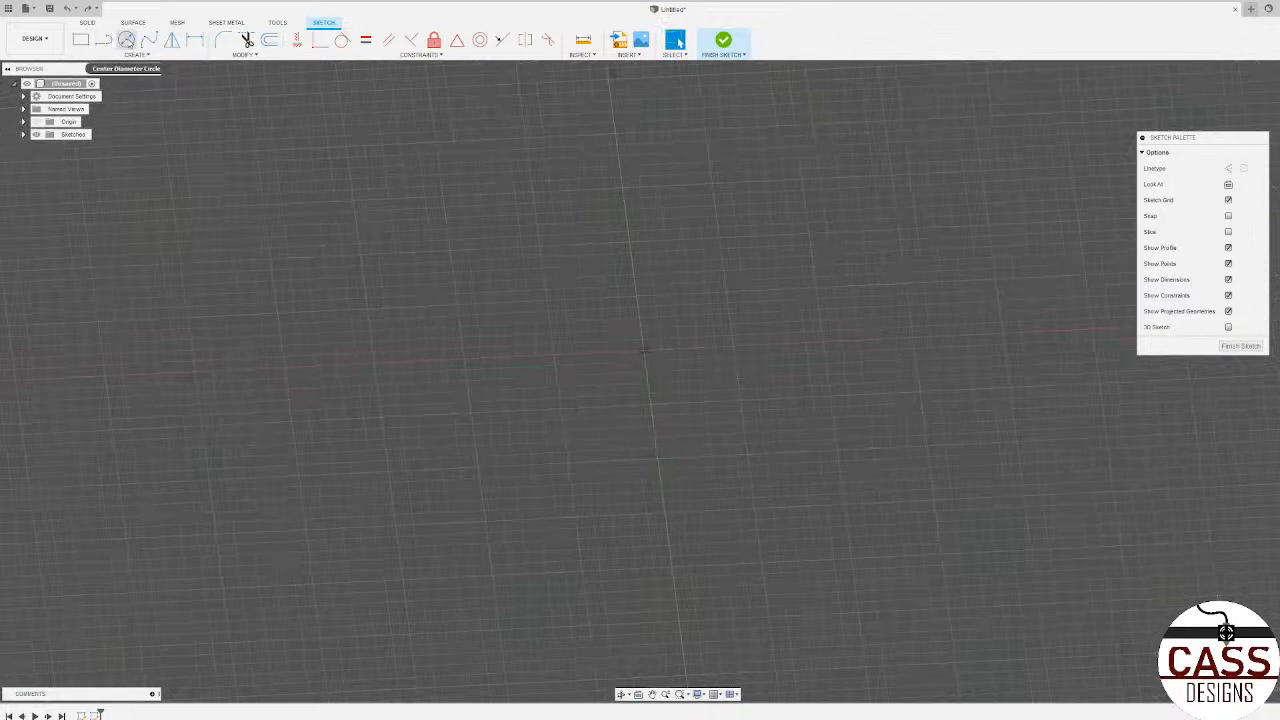
Step: Try the Line tool by sketching a closed, irregular outline that starts and ends on the origin
click(106, 42)
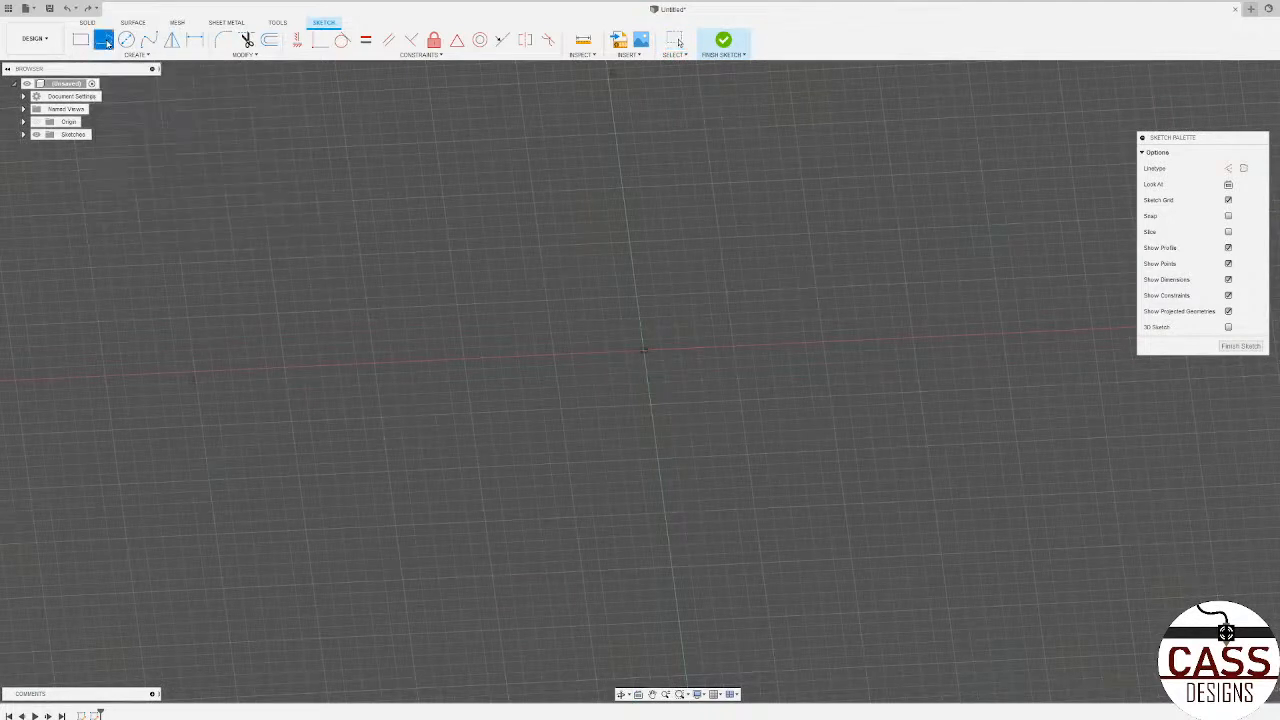
click(650, 353)
click(792, 467)
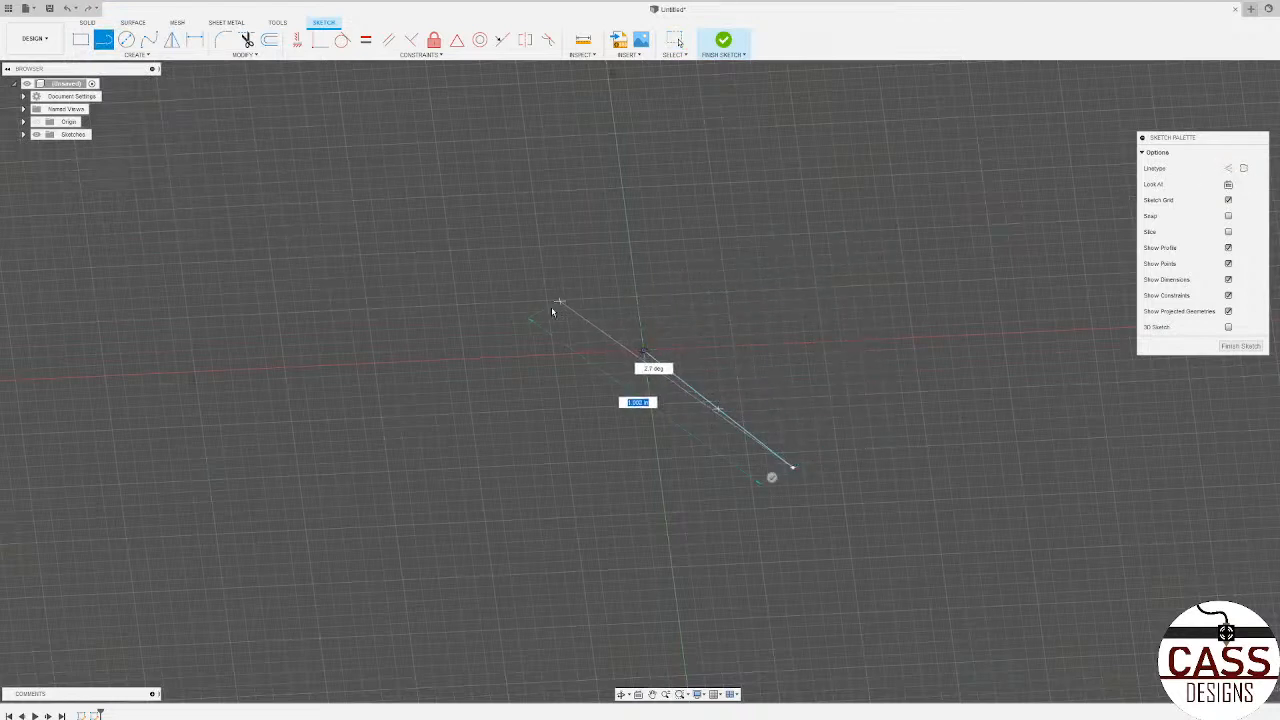
click(497, 420)
click(500, 252)
click(845, 221)
click(836, 351)
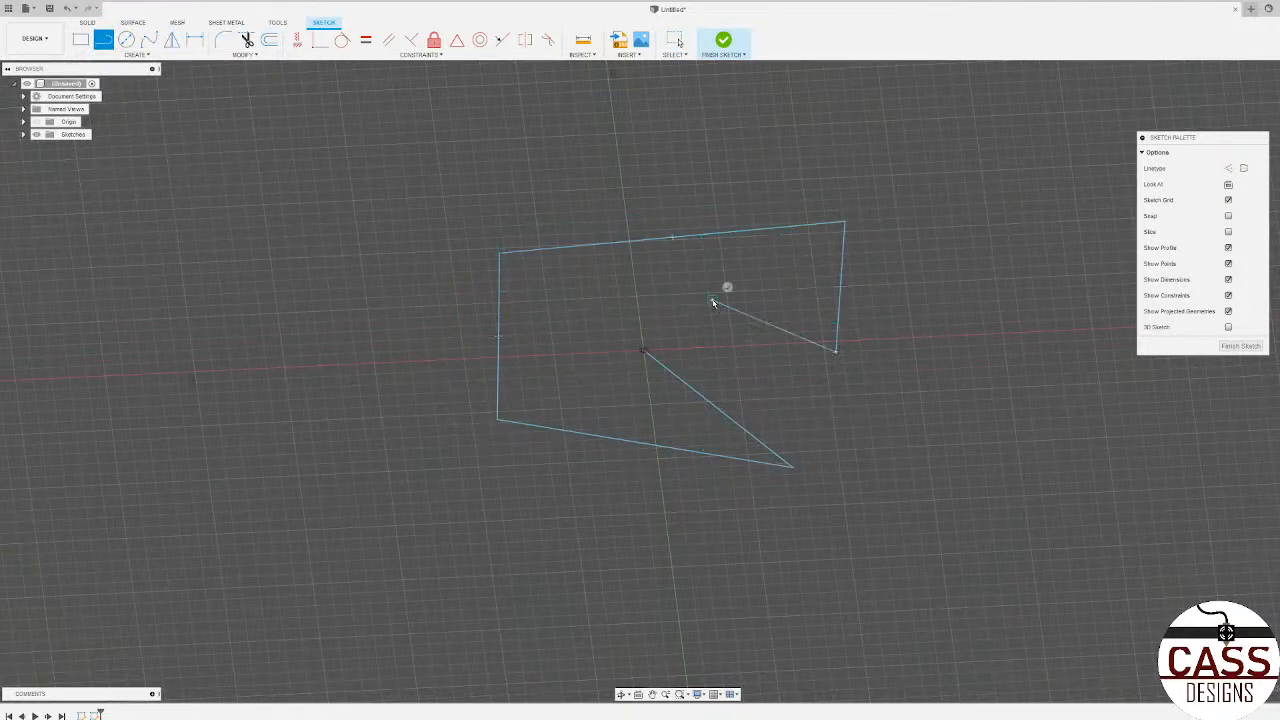
click(712, 299)
click(704, 328)
click(634, 297)
click(569, 305)
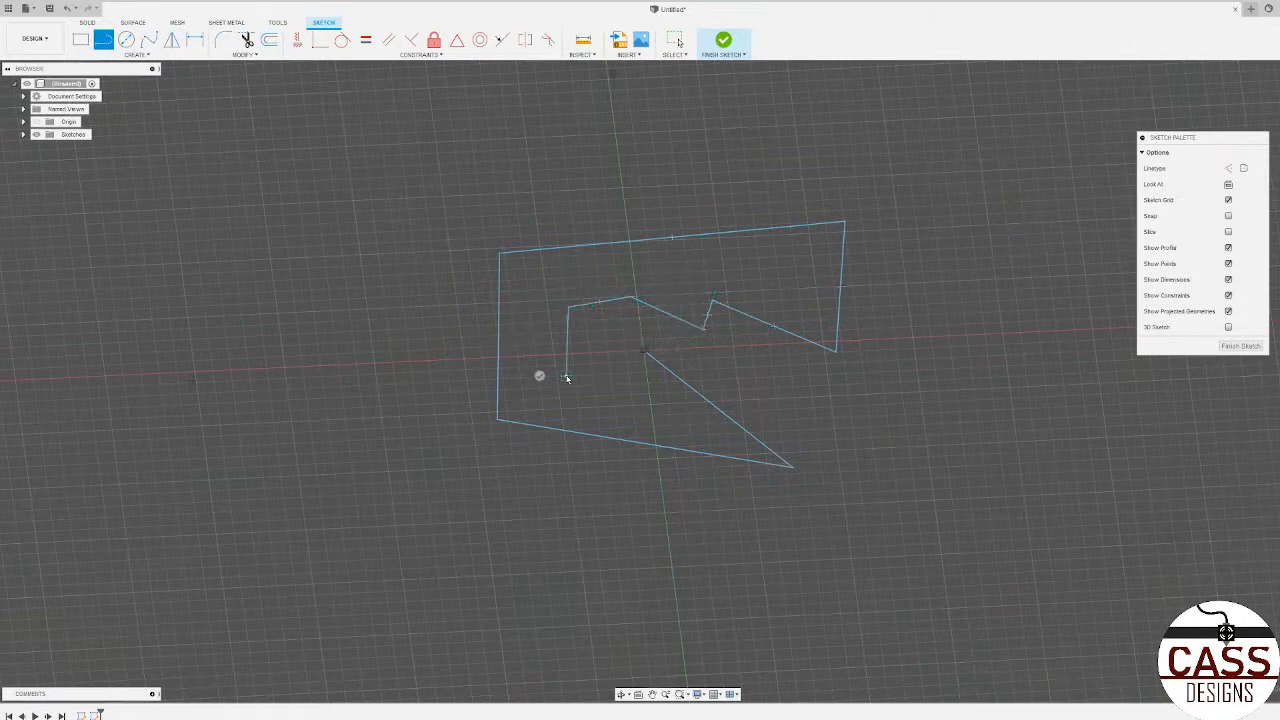
click(645, 351)
shift+middle_drag(782, 365, 728, 420)
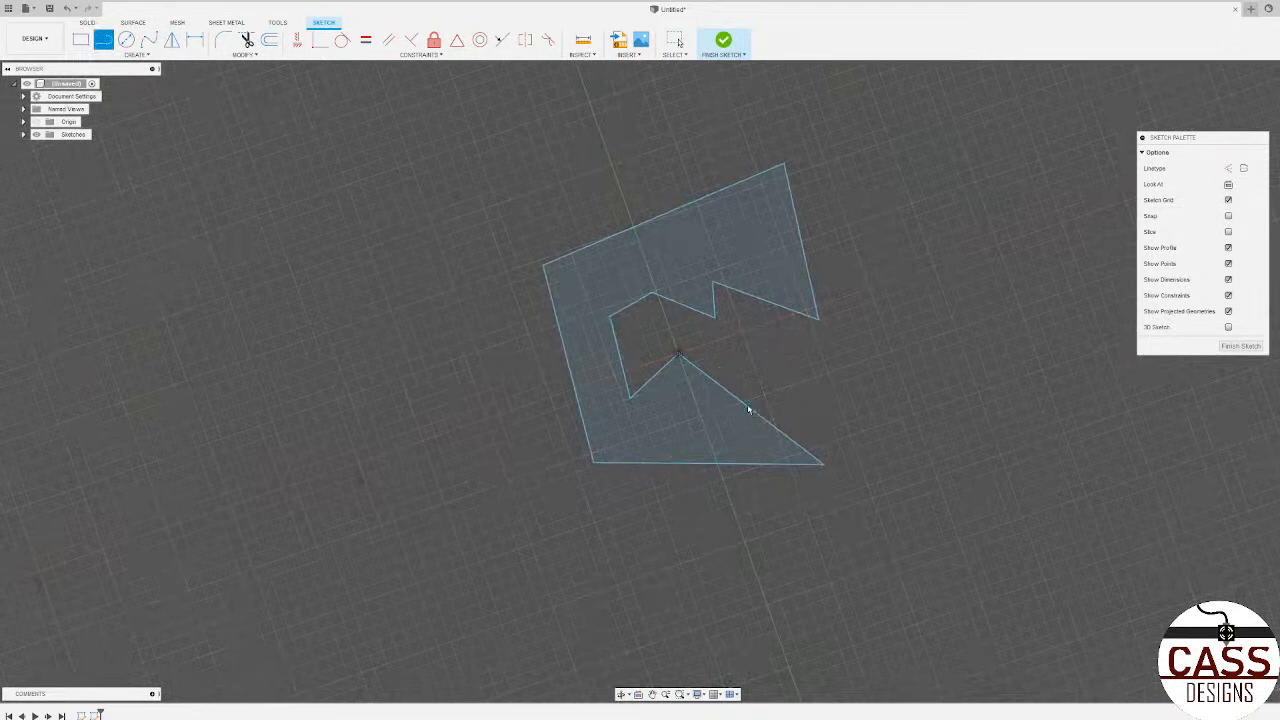
key(Escape)
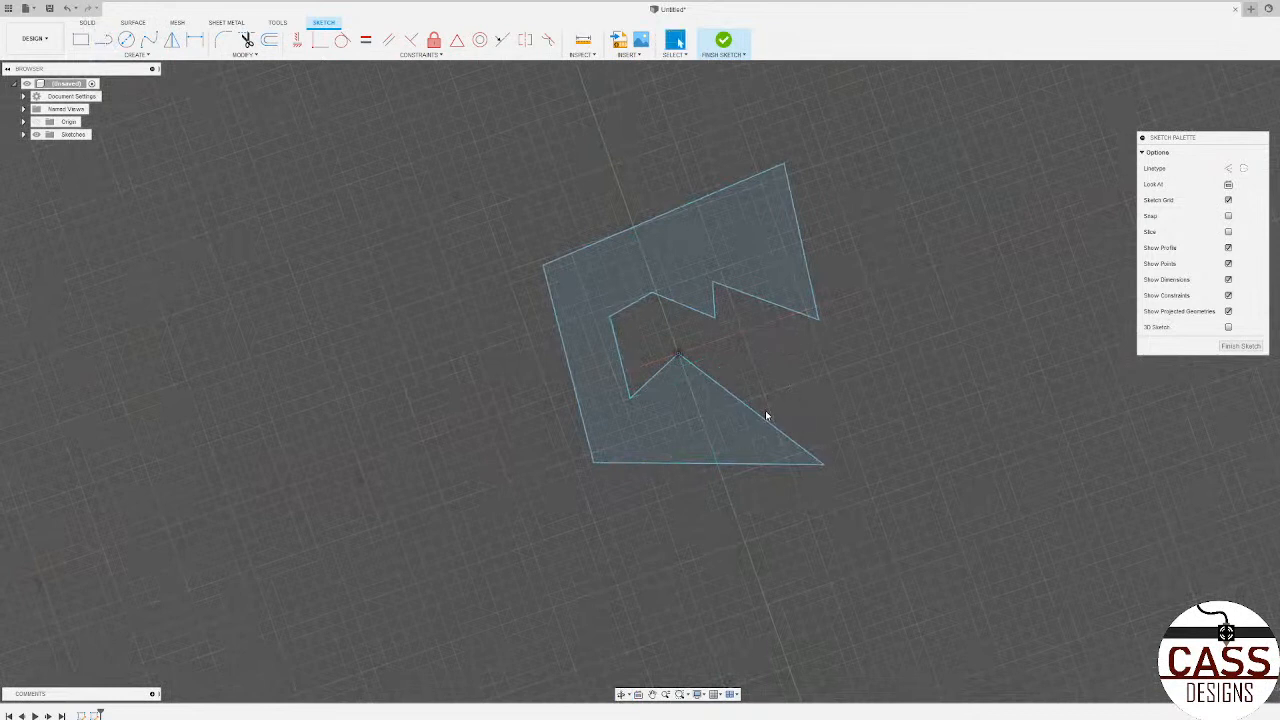
Step: Undo all the line segments of the irregular outline until the sketch is empty
key(ctrl+z)
key(ctrl+z)
key(ctrl+z)
key(ctrl+z)
key(ctrl+z)
key(ctrl+z)
key(ctrl+z)
key(ctrl+z)
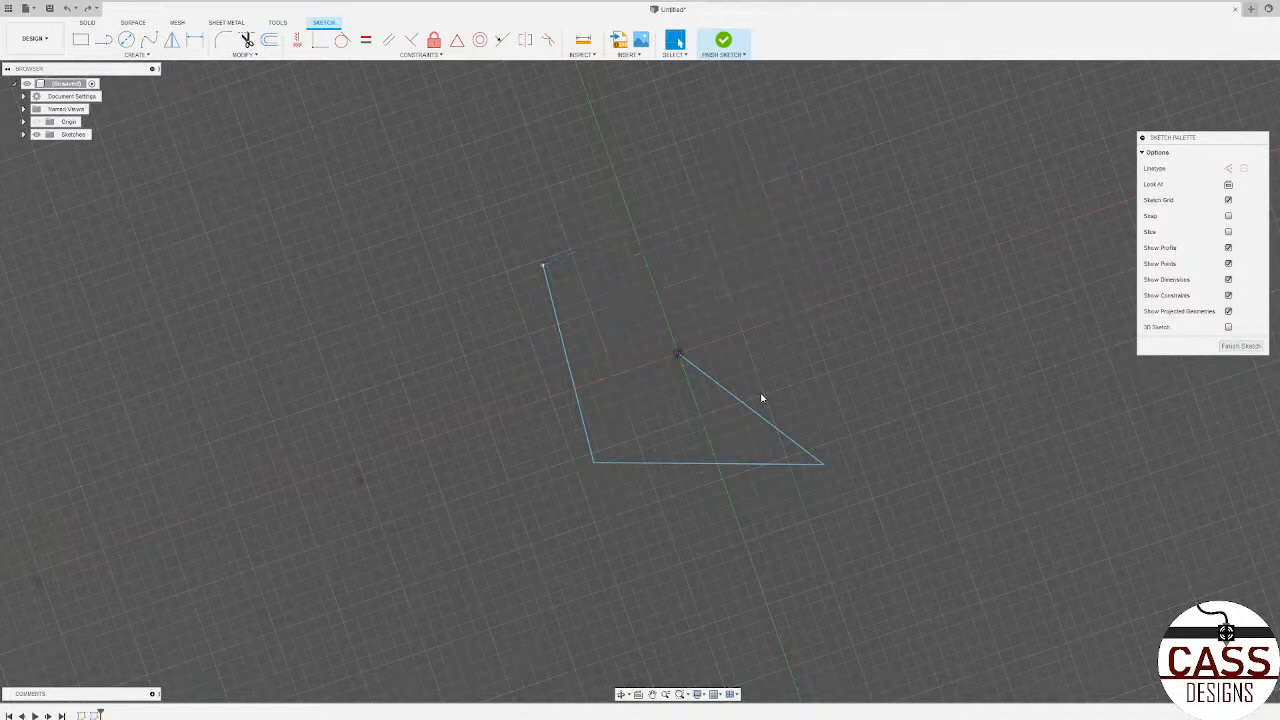
key(ctrl+z)
key(ctrl+z)
key(ctrl+z)
key(ctrl+z)
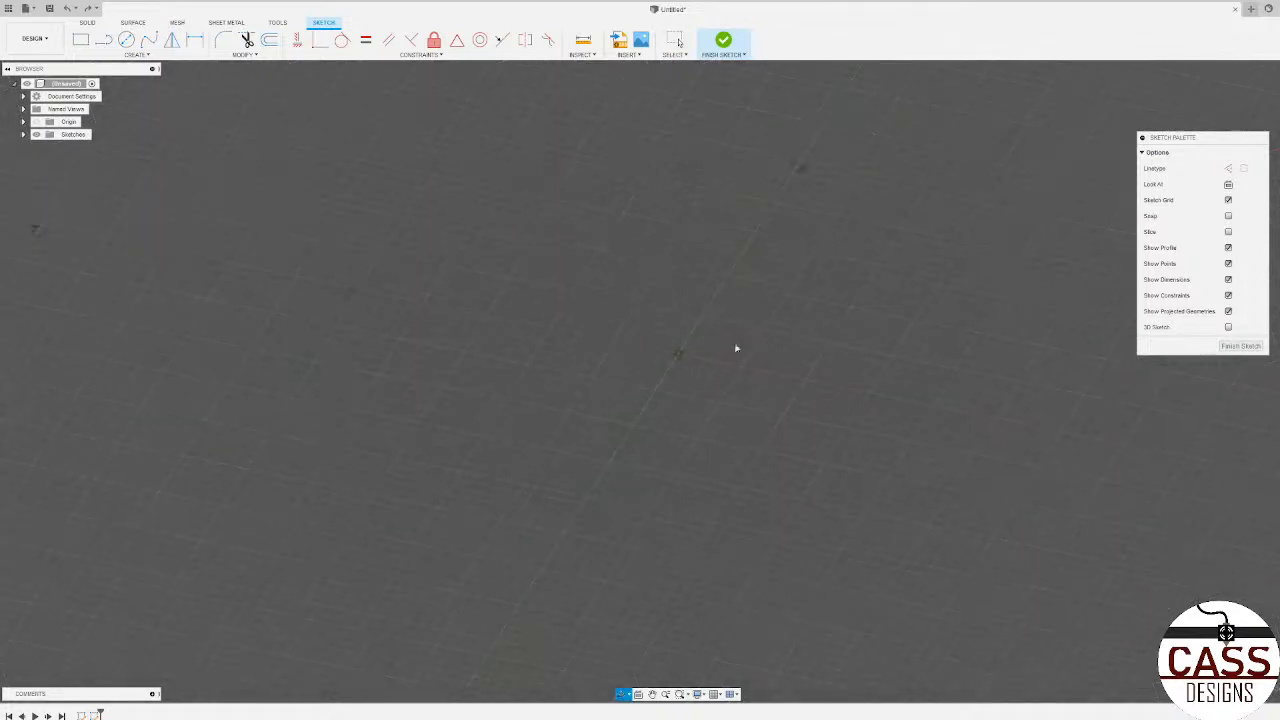
Step: Draw a center diameter circle of 4.25 in on the origin and finish the sketch
click(127, 42)
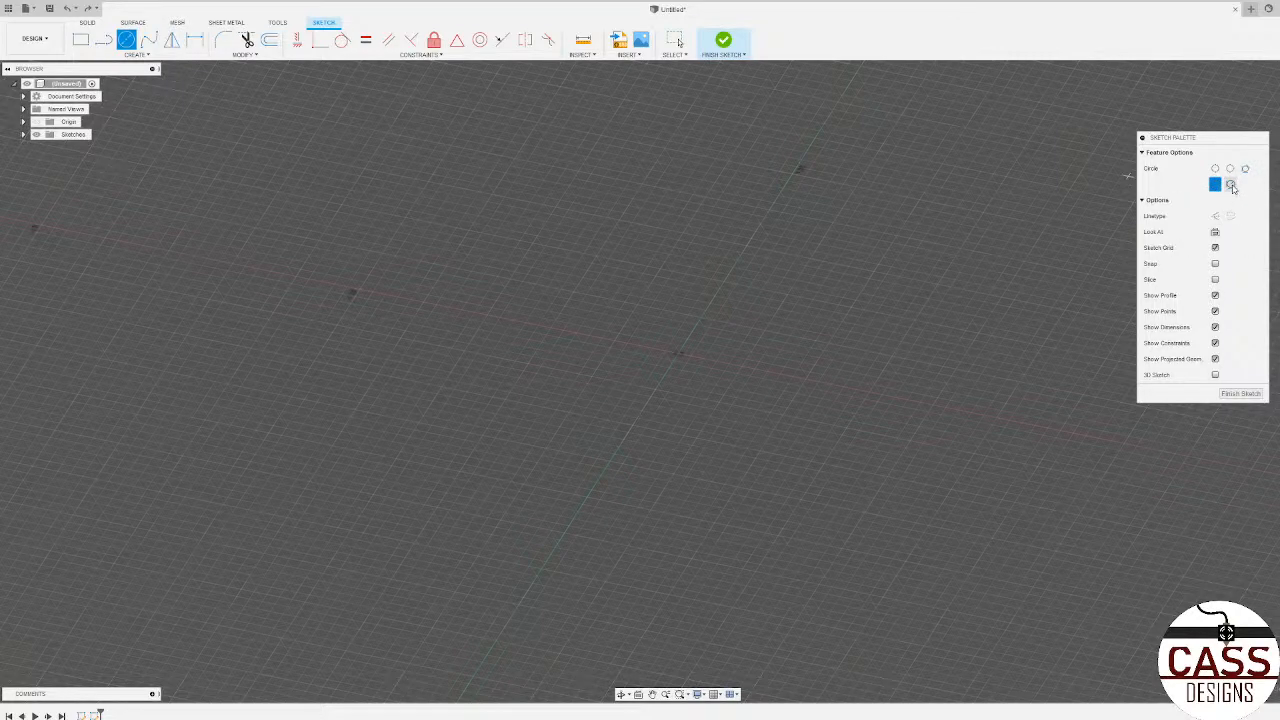
click(678, 354)
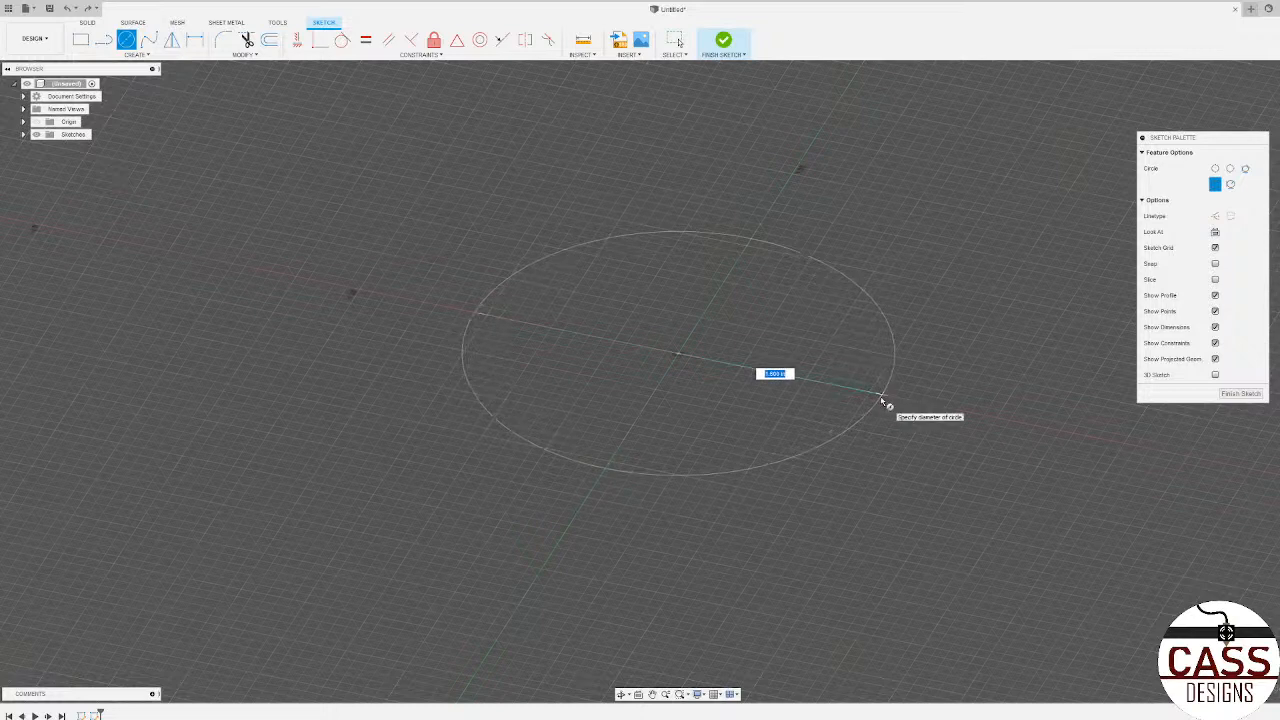
text(4.25)
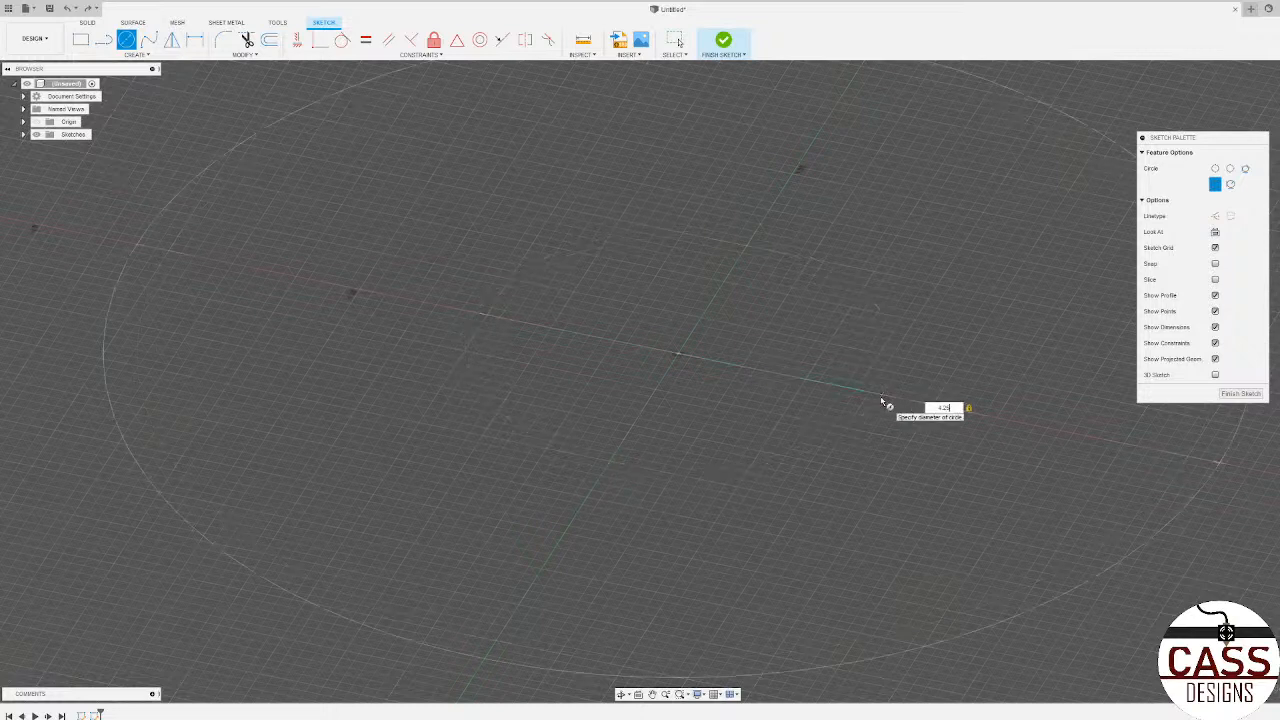
key(Return)
scroll(880, 396, down, 4)
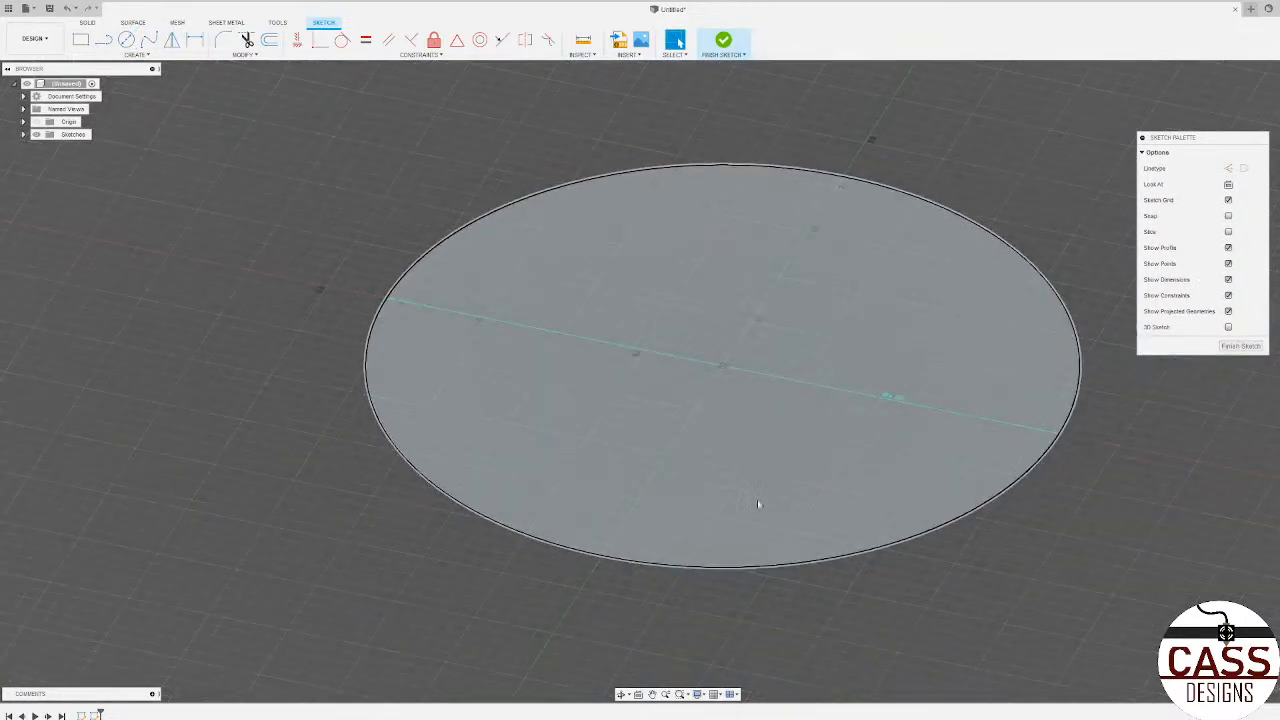
scroll(743, 386, up, 3)
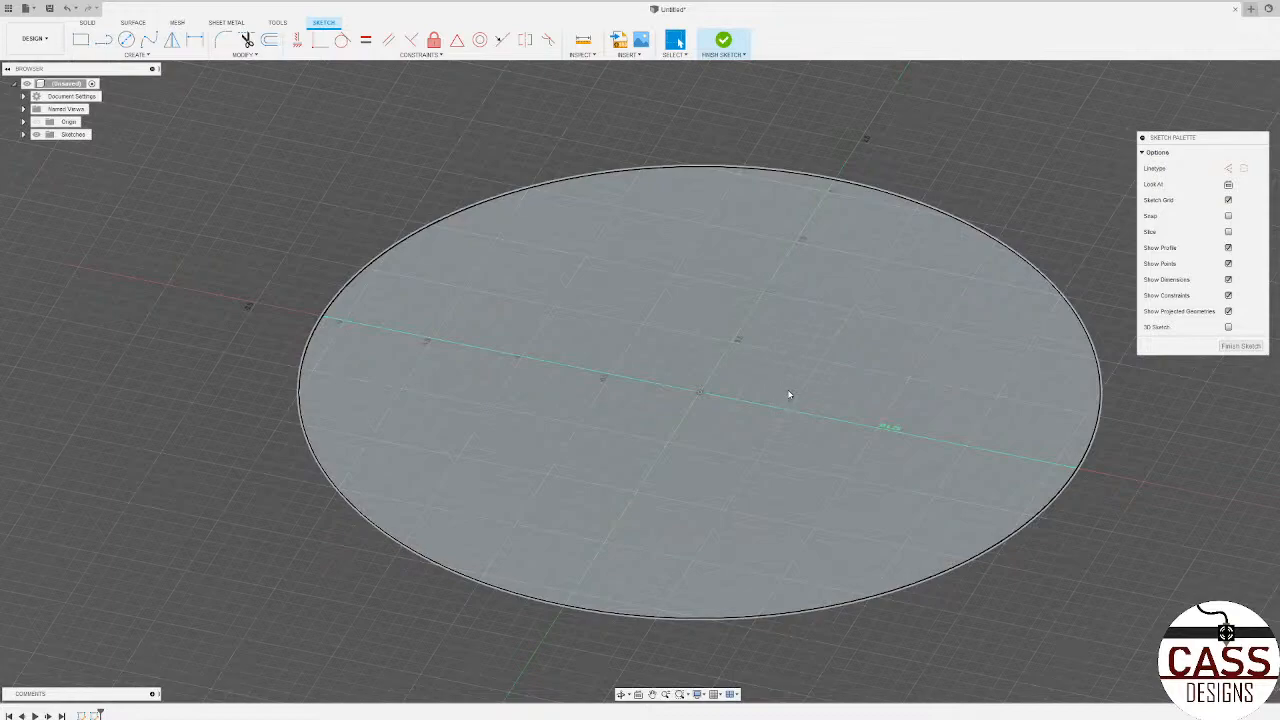
shift+middle_drag(787, 399, 746, 377)
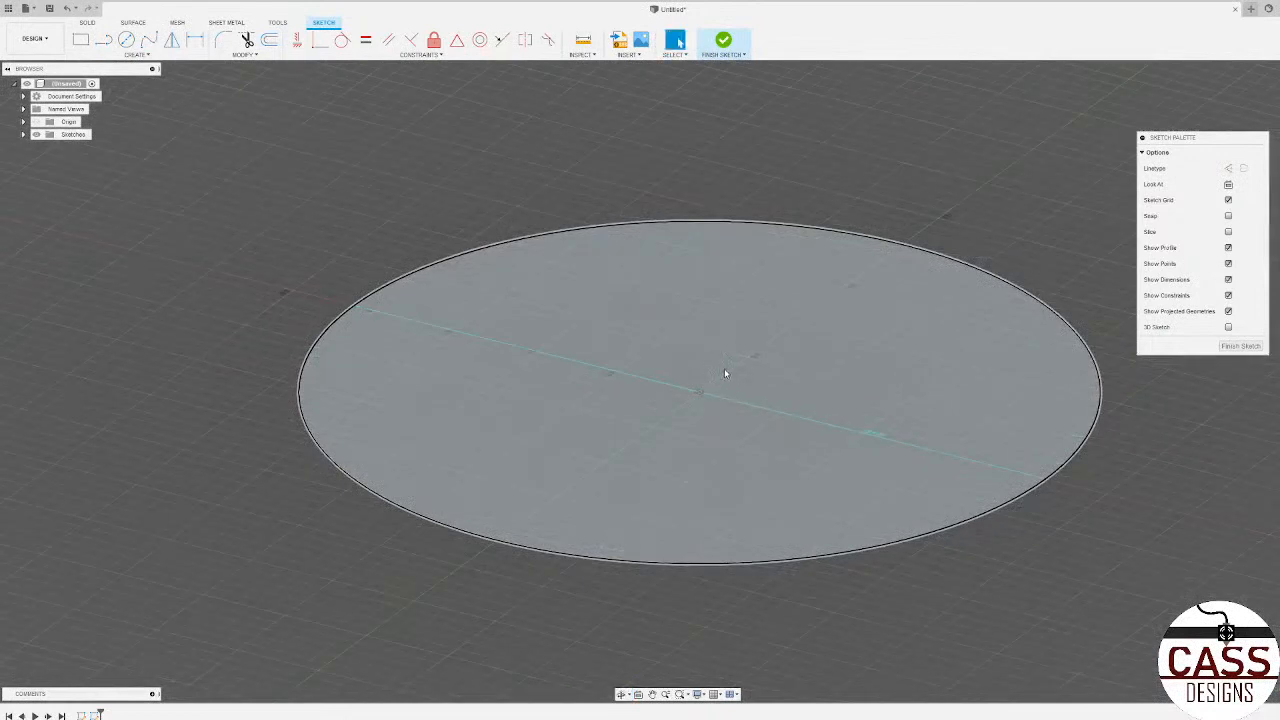
click(1240, 346)
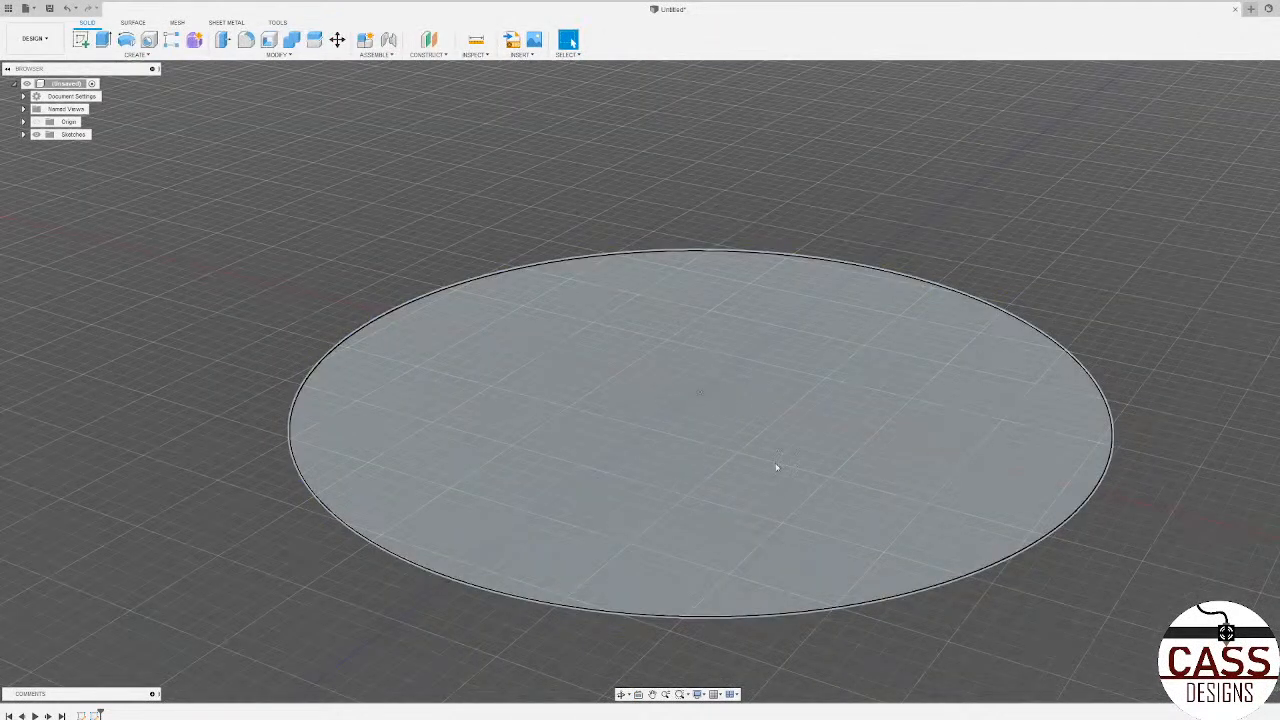
Step: Delete the first, unneeded sketch from the design history, keeping the circle sketch
scroll(737, 440, up, 1)
scroll(737, 440, down, 5)
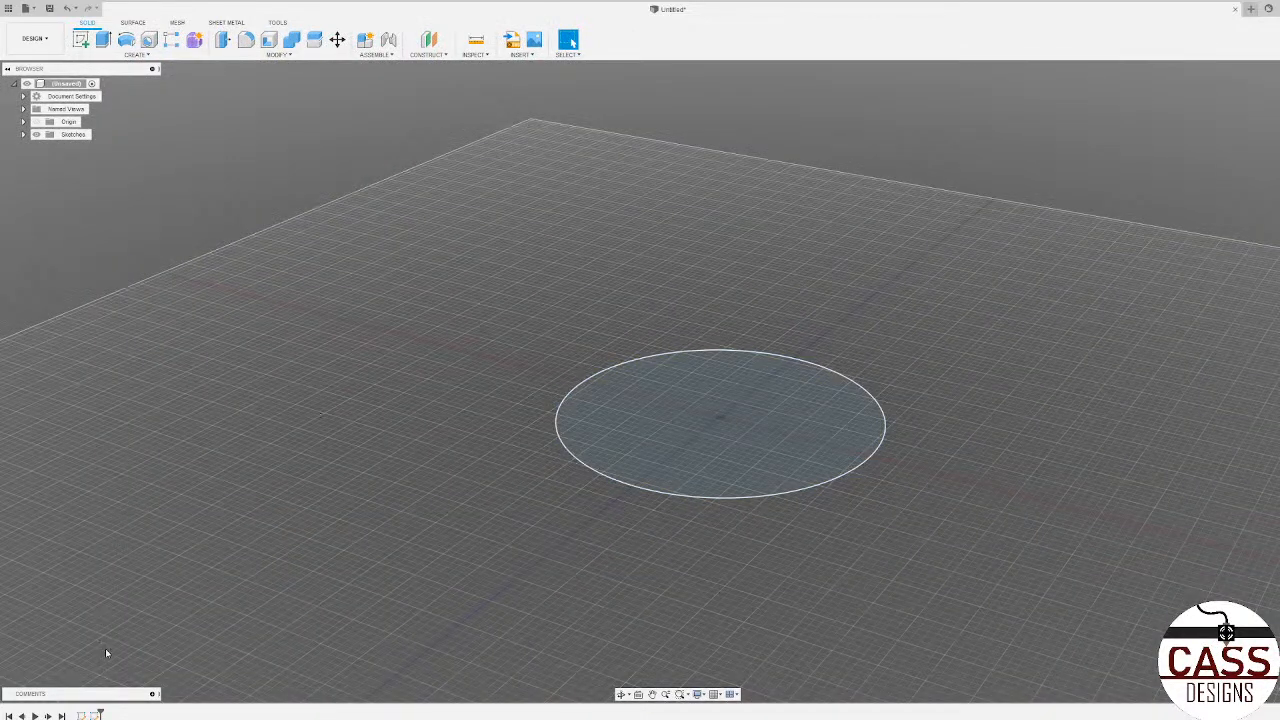
right_click(84, 715)
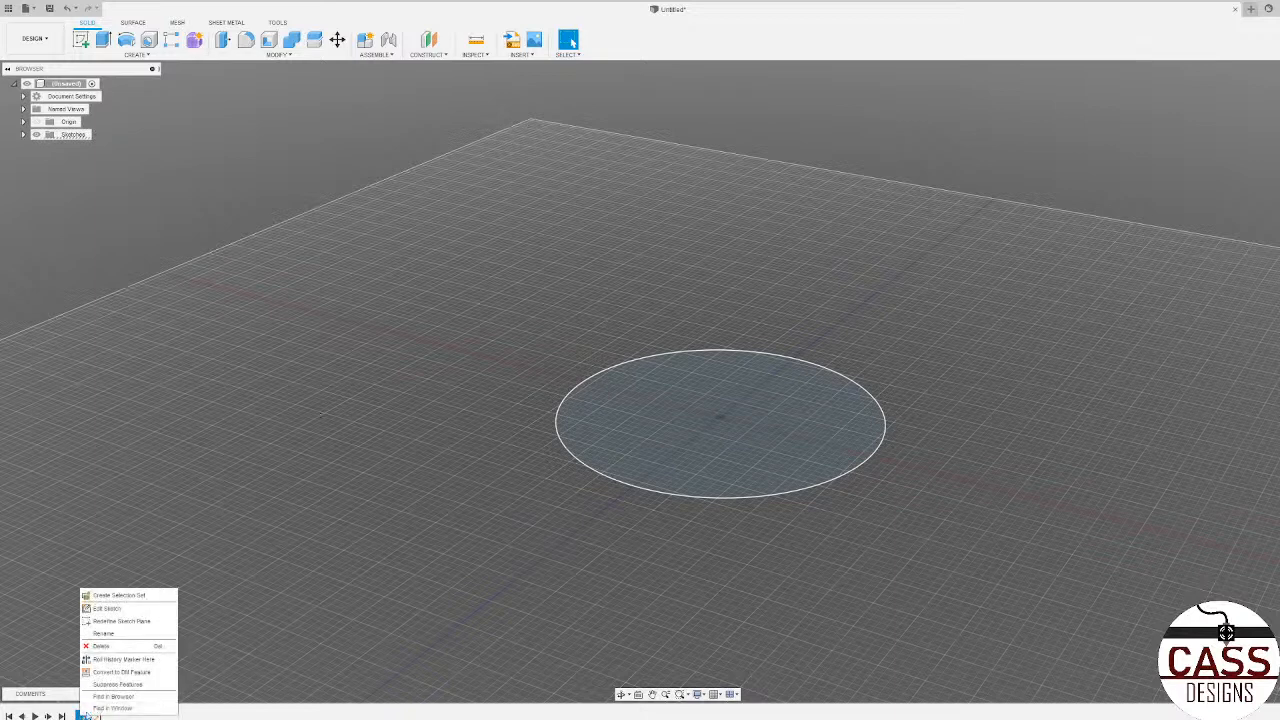
click(109, 645)
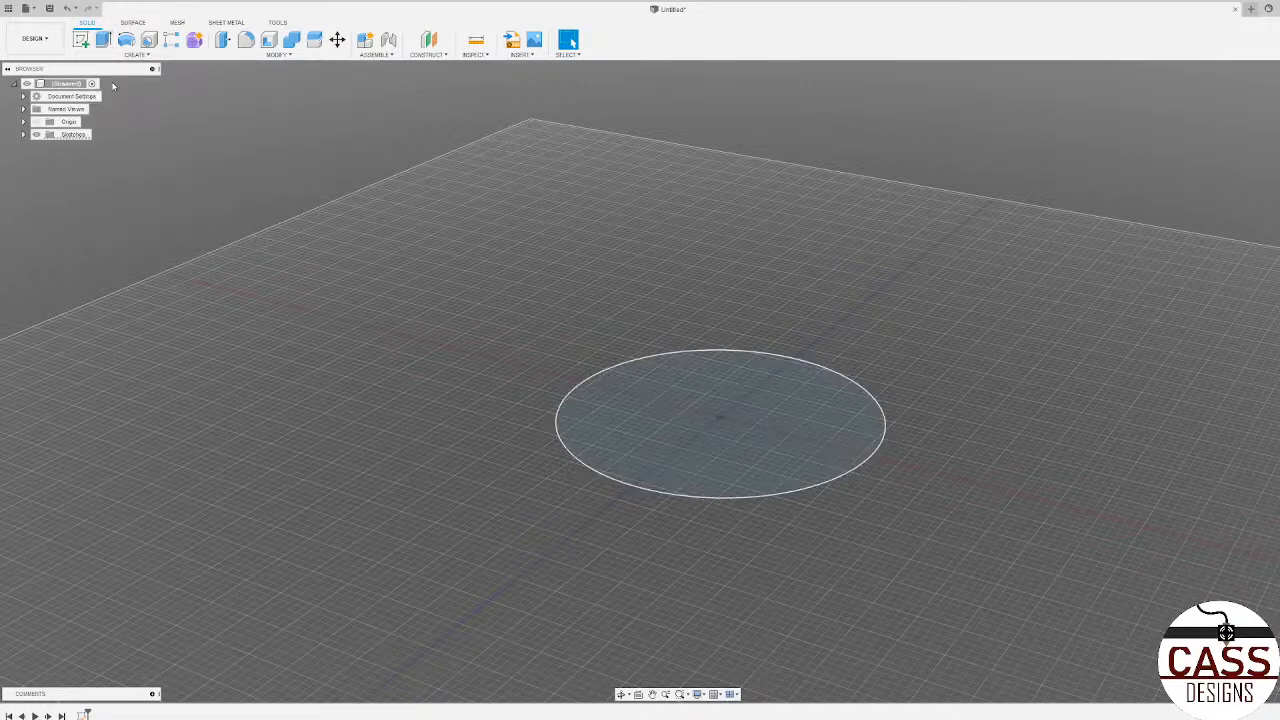
Step: Extrude the circle profile upward by 0.375 in to make a solid disc
click(104, 41)
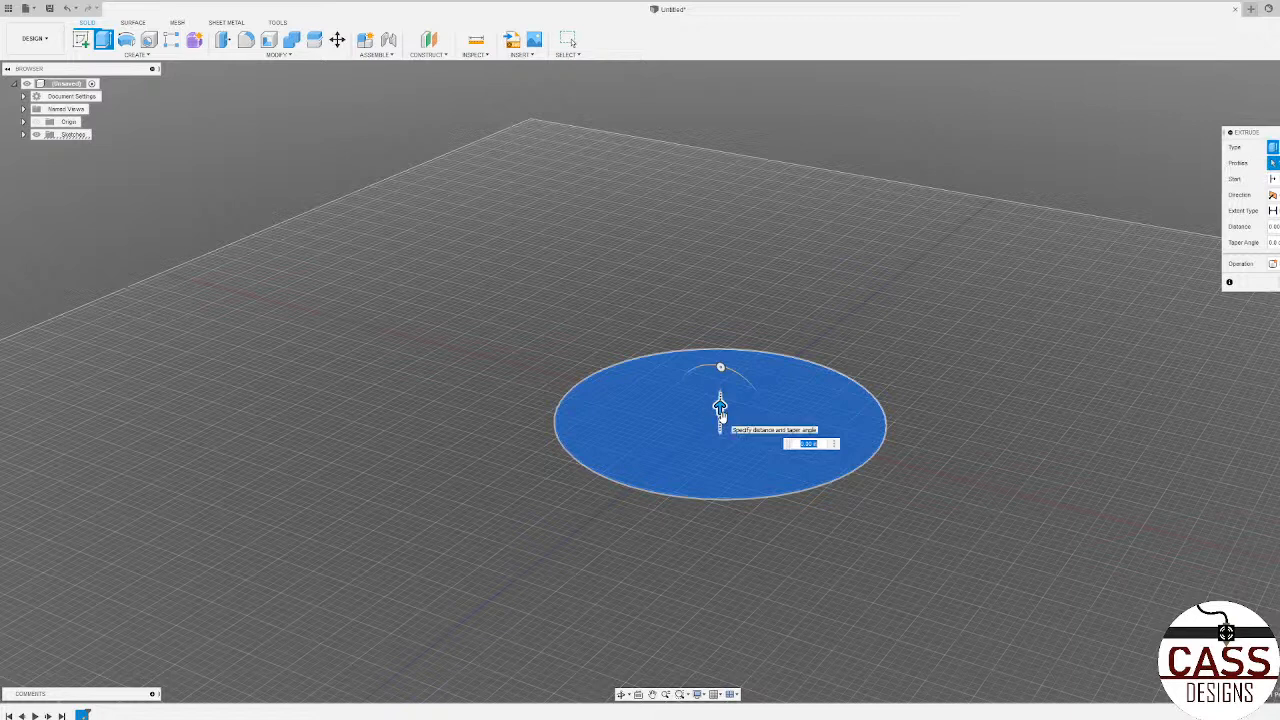
mouse_move(722, 397)
mouse_down()
mouse_move(723, 271)
mouse_move(714, 418)
mouse_up()
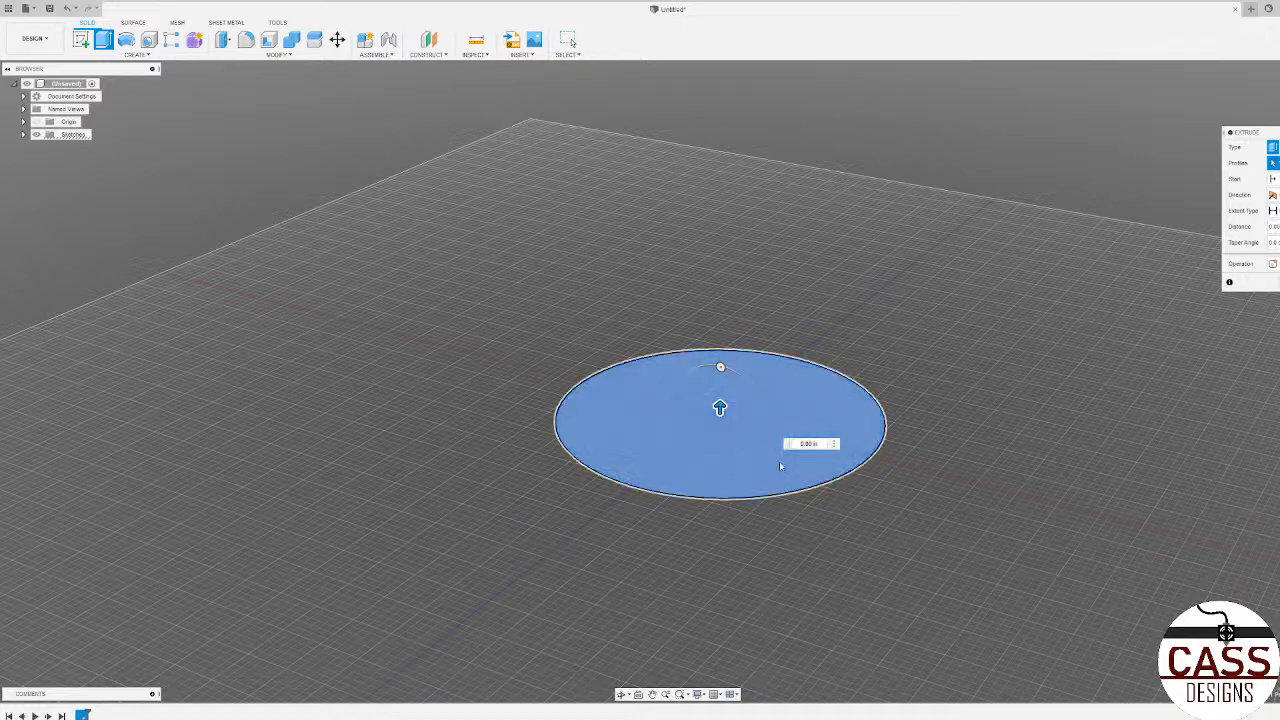
scroll(728, 467, up, 2)
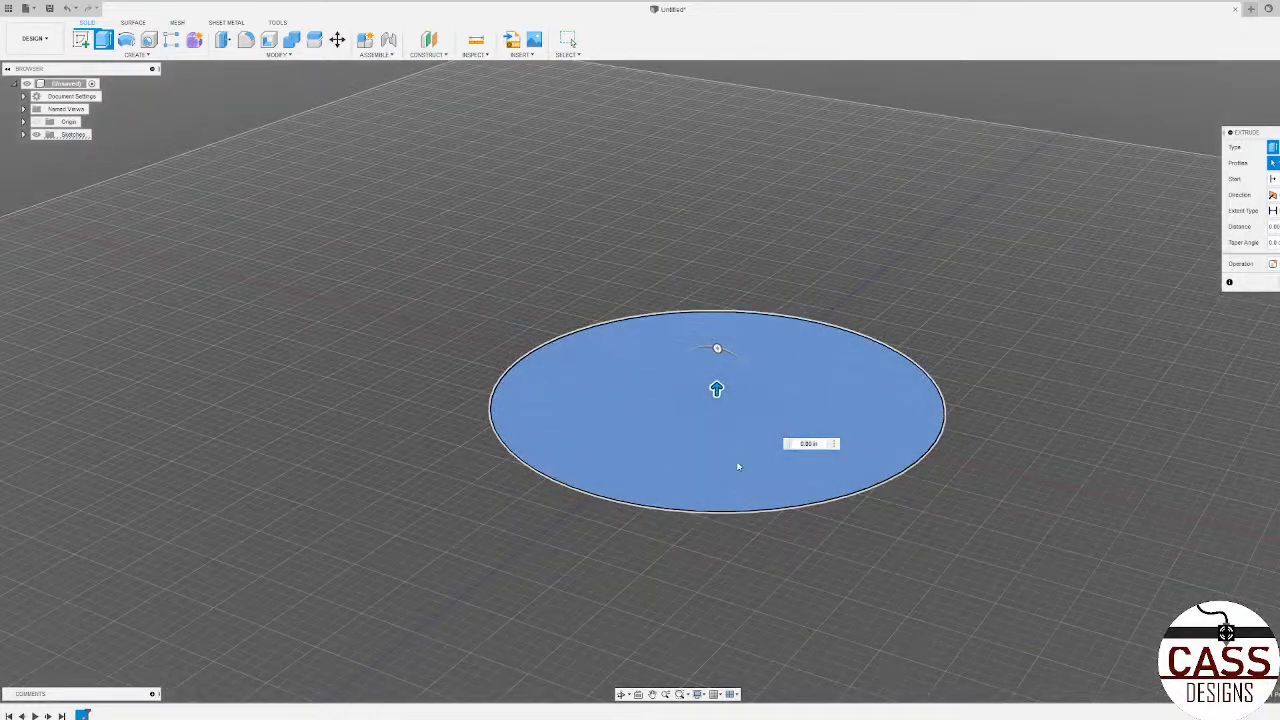
drag(716, 386, 717, 331)
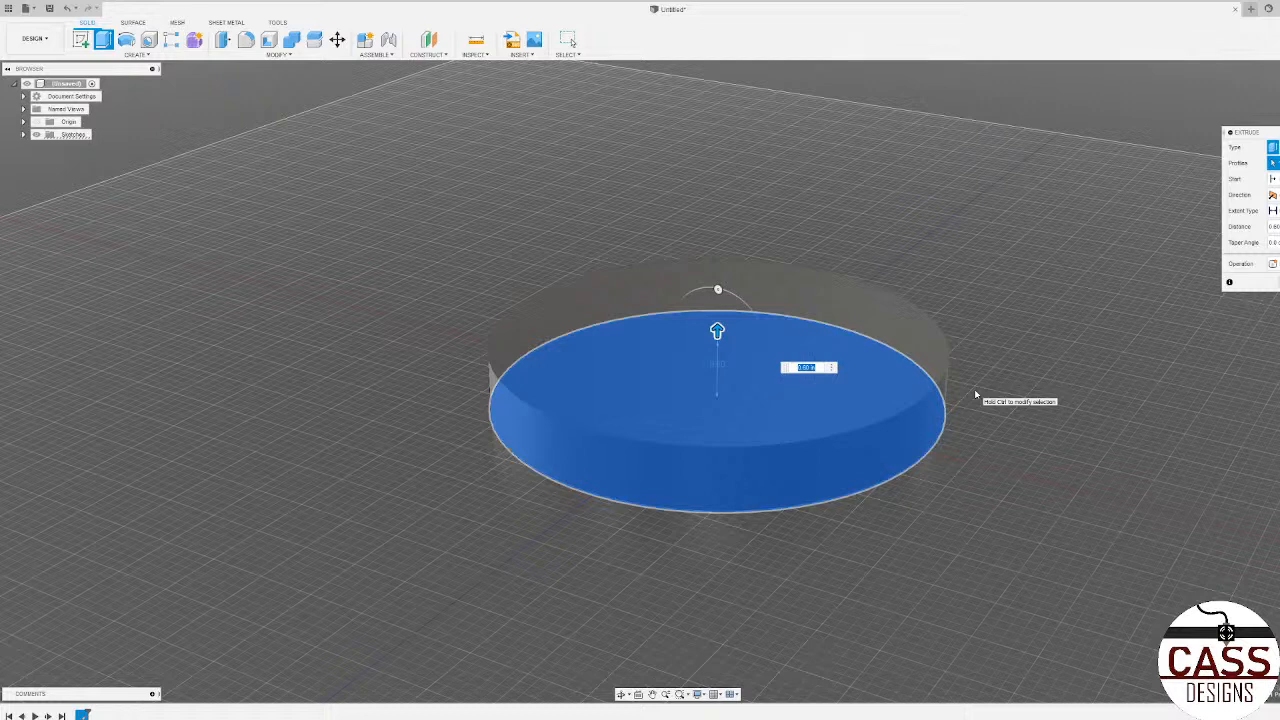
text(6)
text(.375)
key(Return)
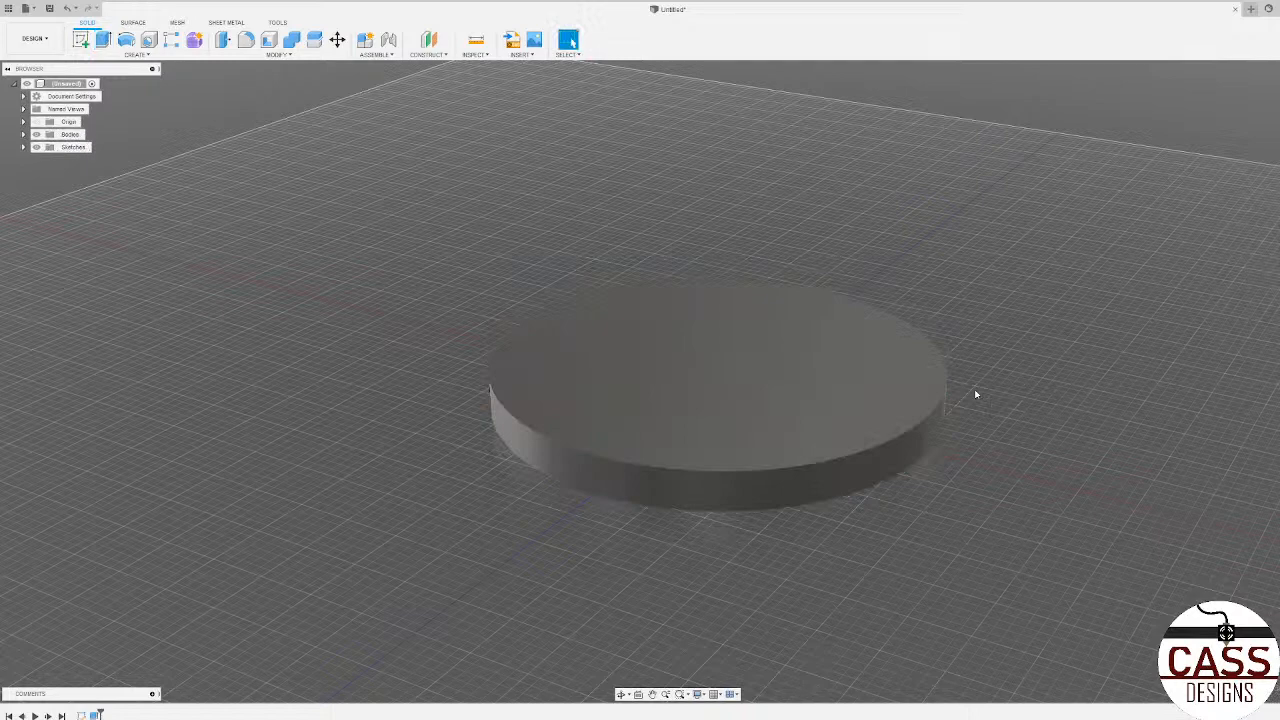
Step: Examine the extruded disc from several angles and distances
scroll(894, 520, down, 4)
shift+middle_drag(894, 522, 583, 506)
scroll(583, 506, down, 2)
scroll(828, 492, up, 2)
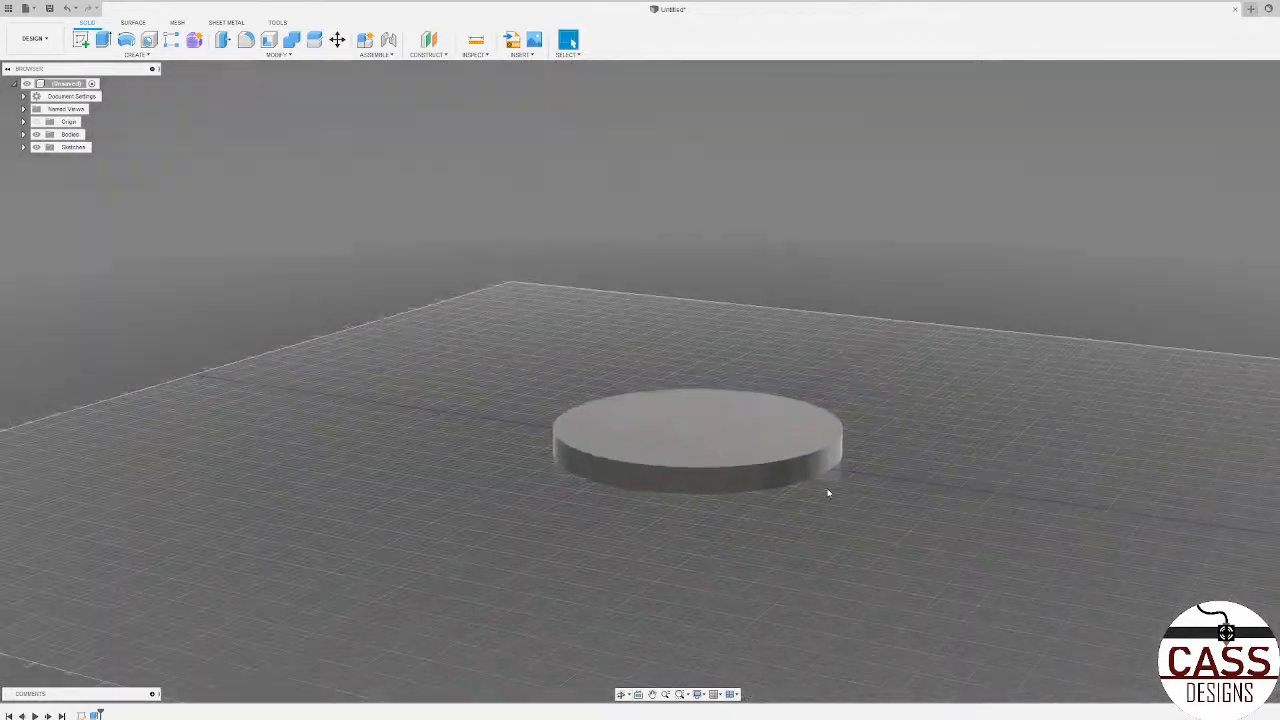
shift+middle_drag(828, 492, 752, 514)
scroll(720, 457, down, 3)
scroll(709, 494, up, 3)
scroll(684, 336, up, 3)
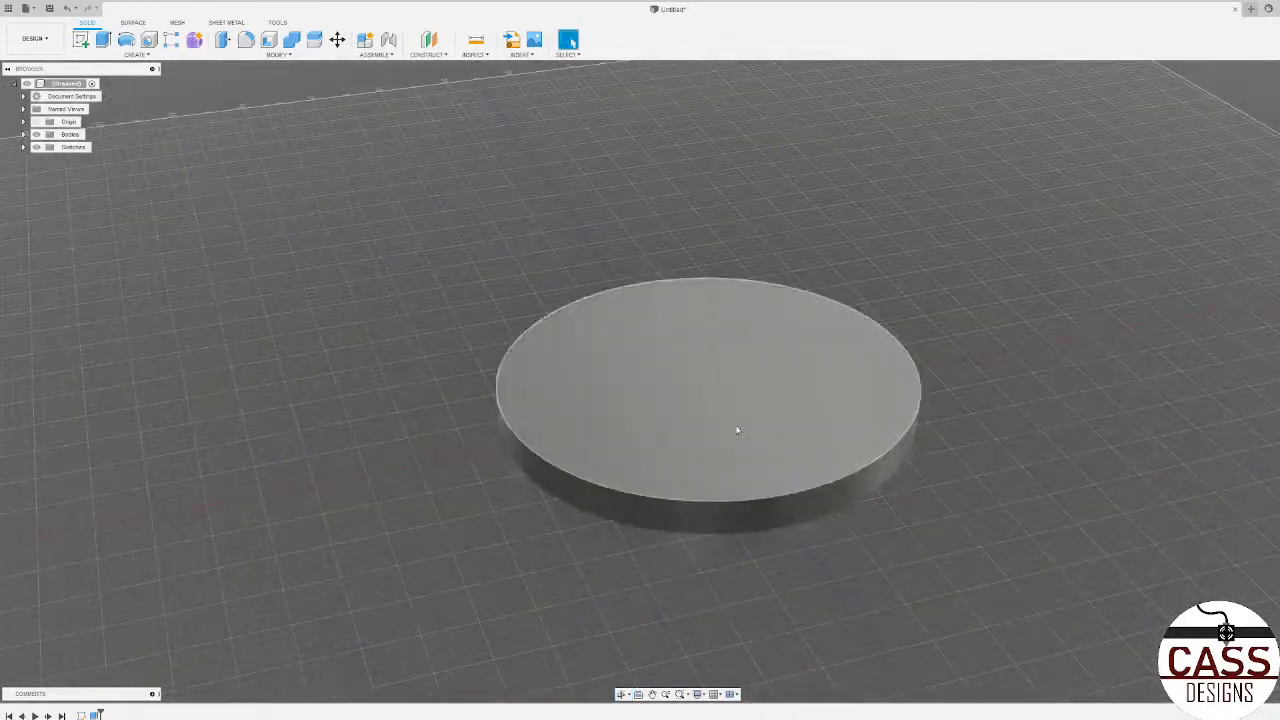
scroll(472, 570, down, 3)
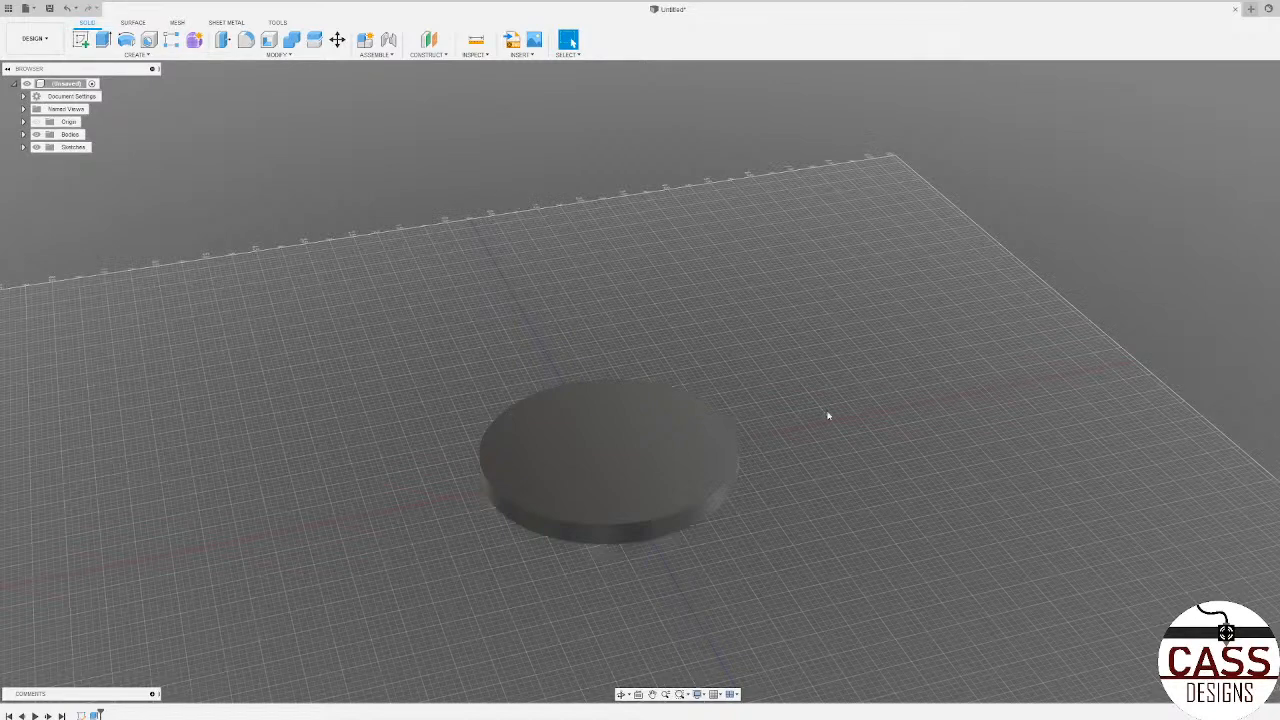
mouse_move(828, 415)
shift+middle_down()
mouse_move(804, 394)
mouse_move(808, 416)
shift+middle_up()
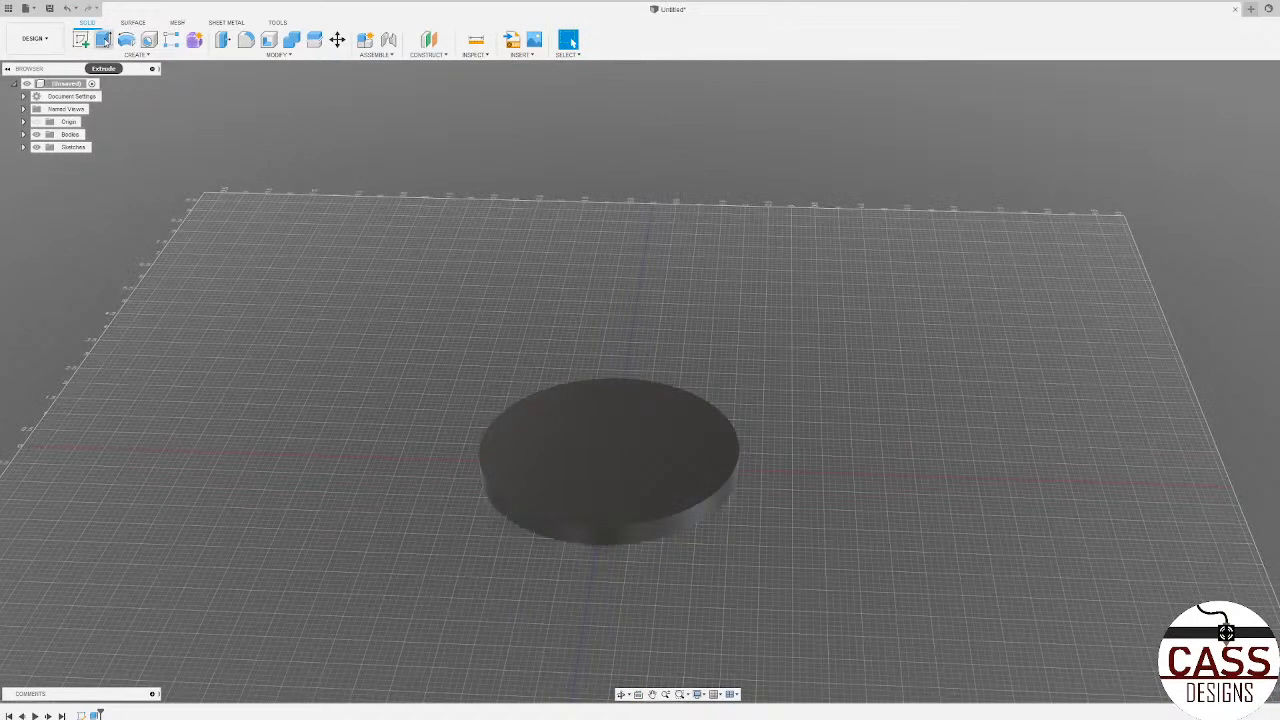
Step: Start a new sketch on the disc's top face
click(80, 39)
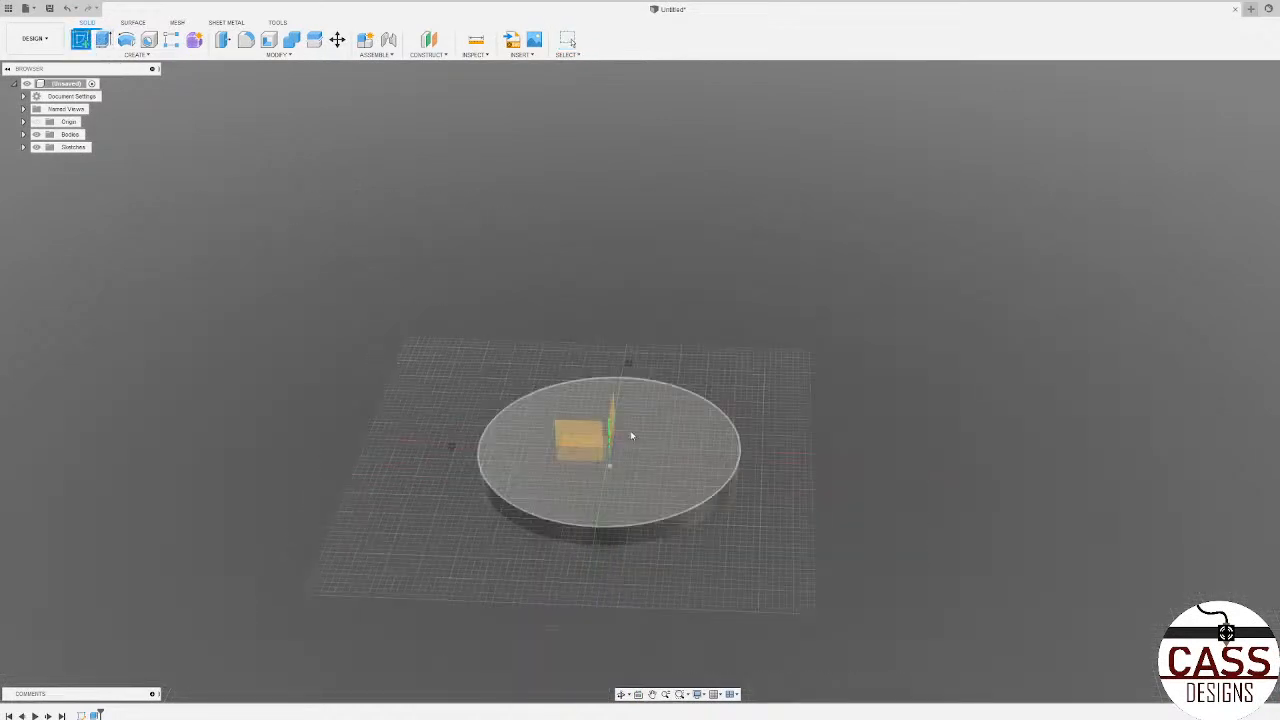
key(Escape)
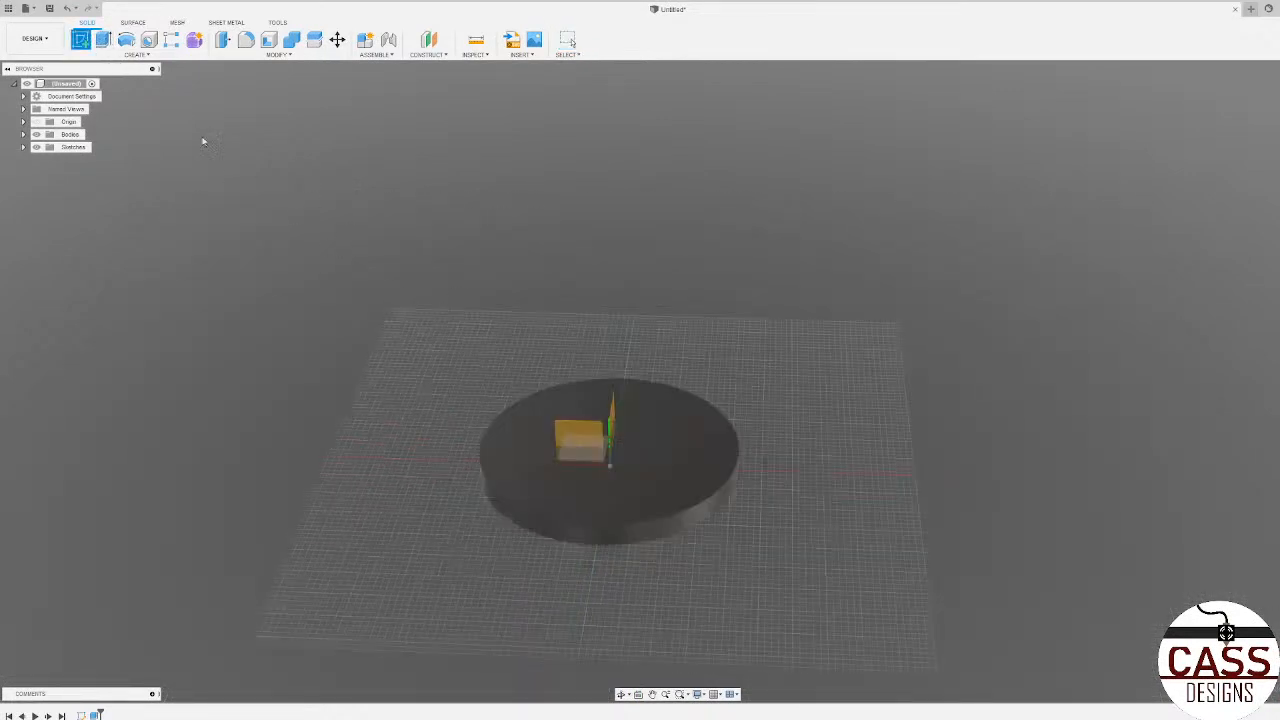
click(82, 40)
click(620, 462)
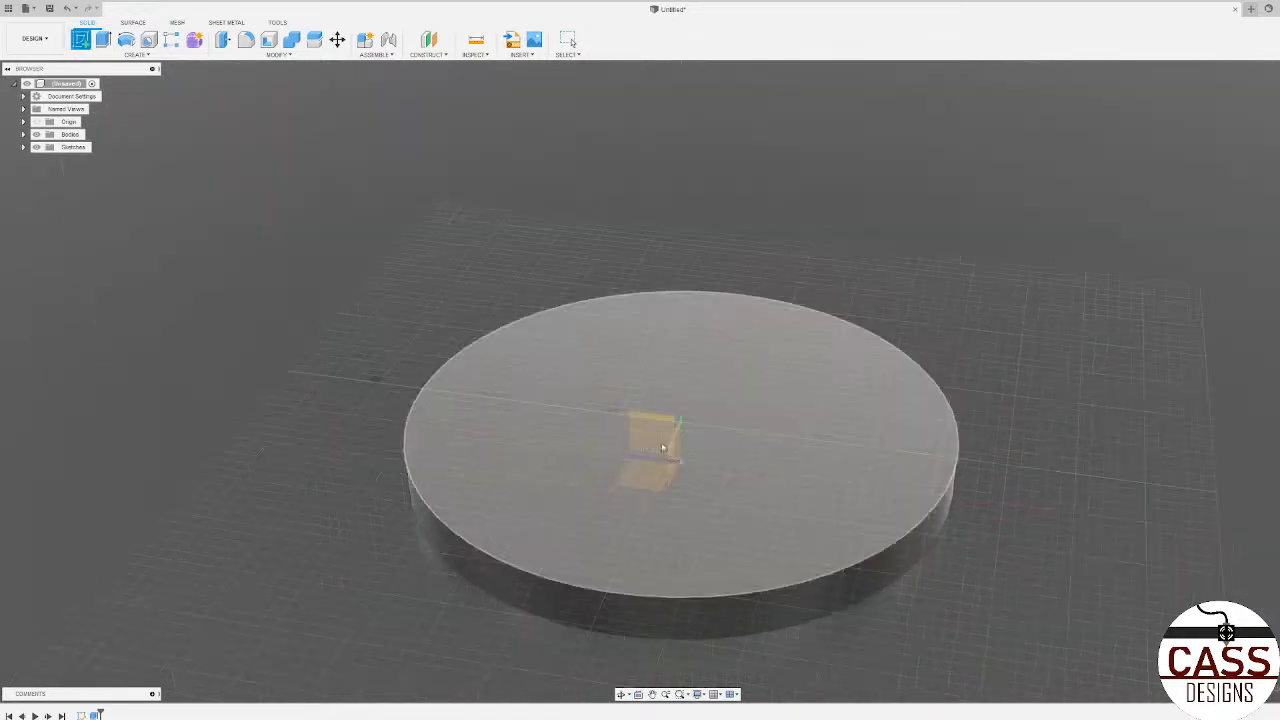
scroll(662, 460, down, 3)
scroll(770, 575, up, 3)
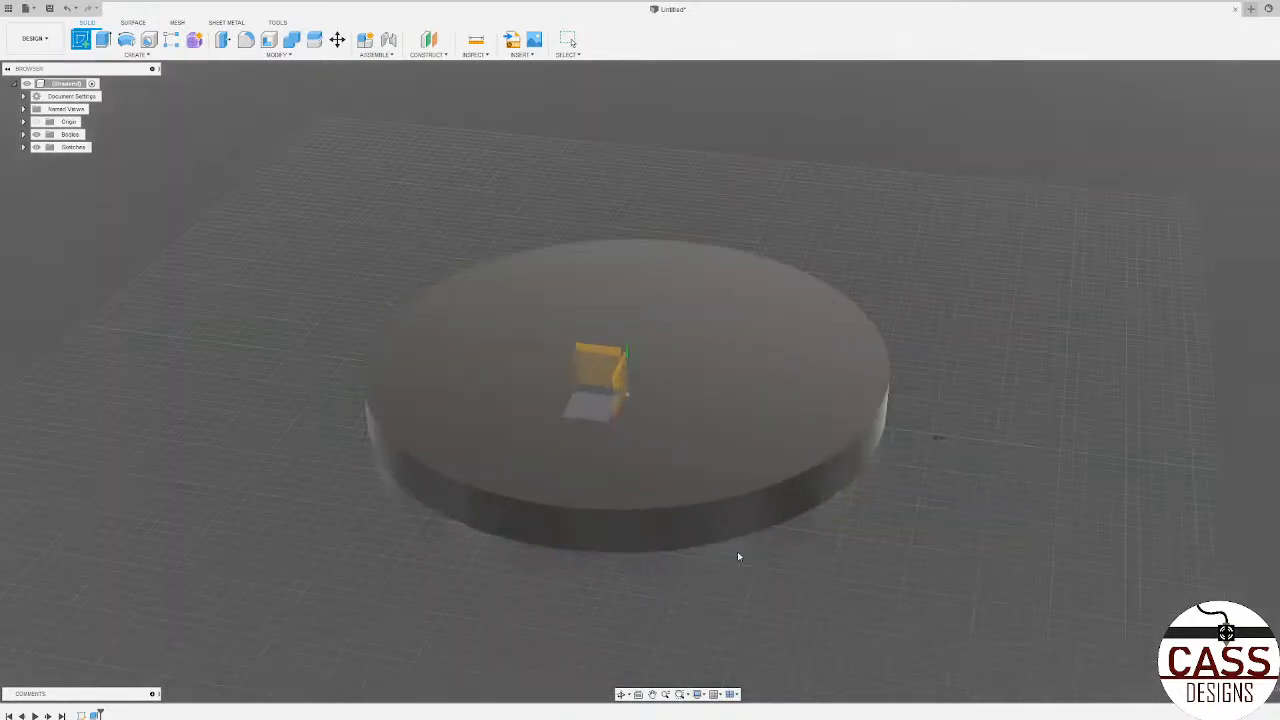
shift+middle_drag(657, 540, 645, 473)
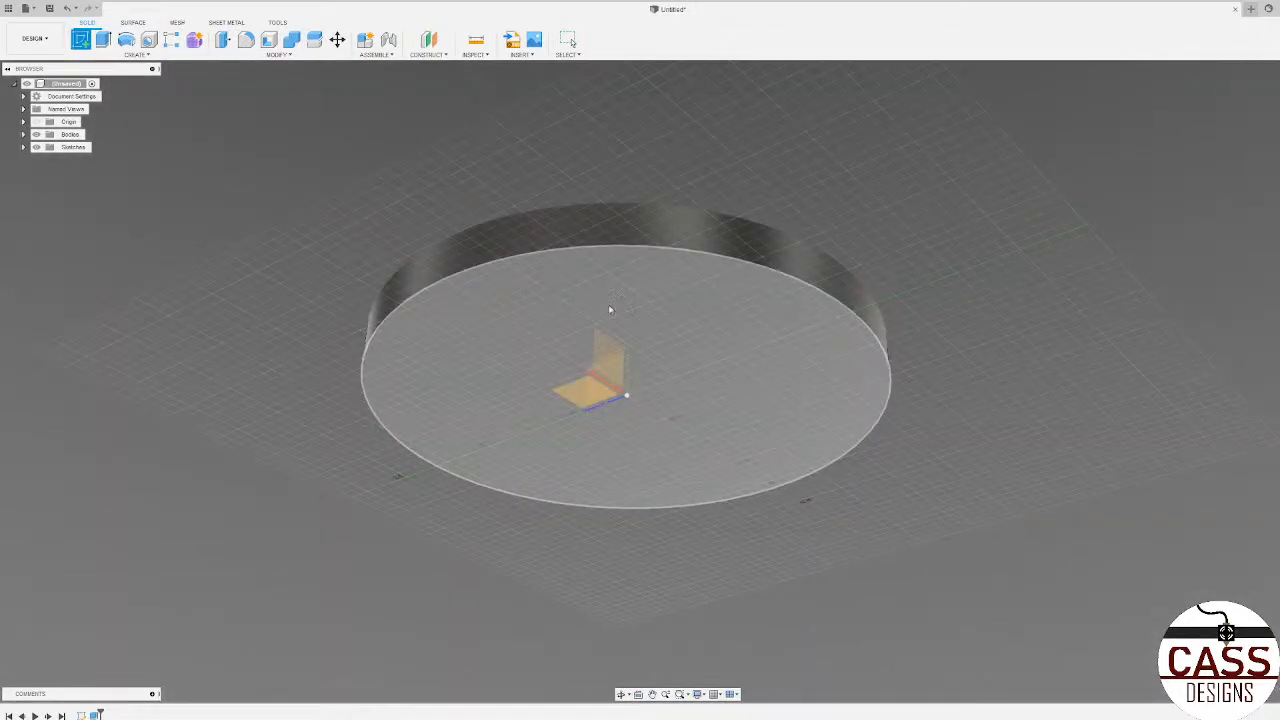
shift+middle_drag(616, 298, 609, 372)
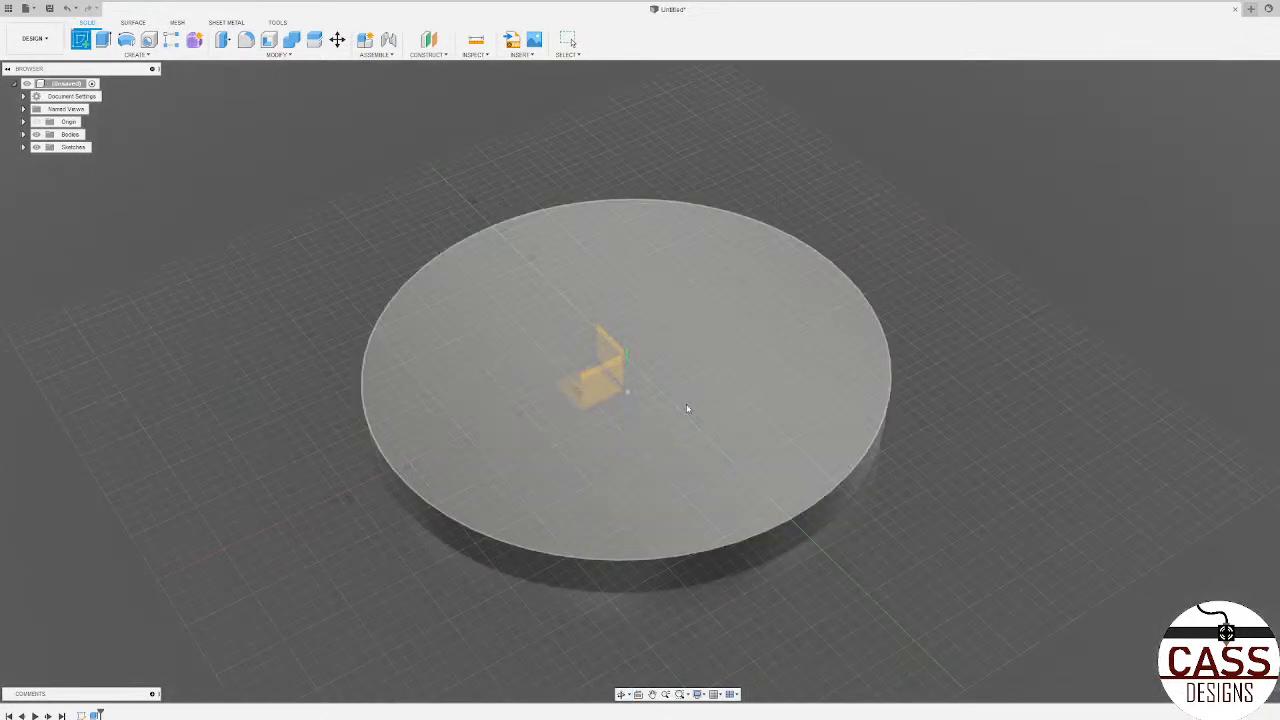
mouse_move(686, 408)
shift+middle_down()
mouse_move(700, 380)
mouse_move(737, 391)
mouse_move(618, 399)
shift+middle_up()
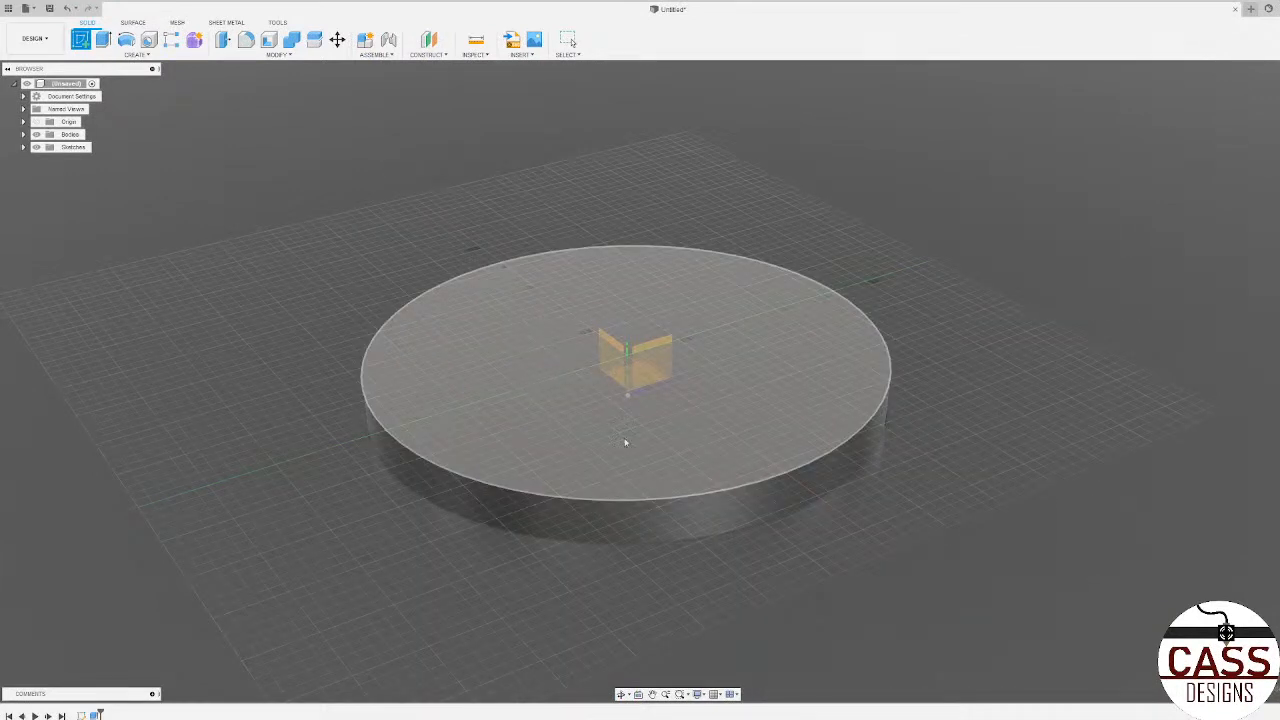
mouse_move(625, 442)
shift+middle_down()
mouse_move(666, 428)
mouse_move(571, 434)
shift+middle_up()
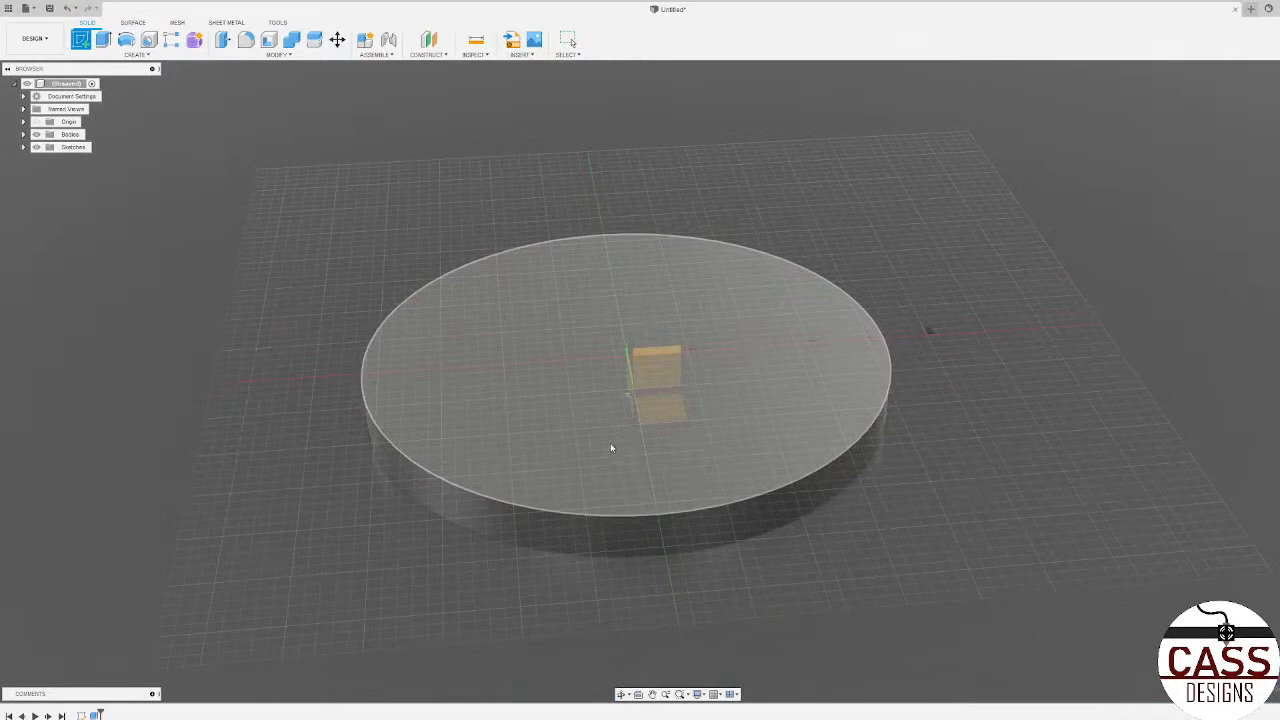
click(545, 399)
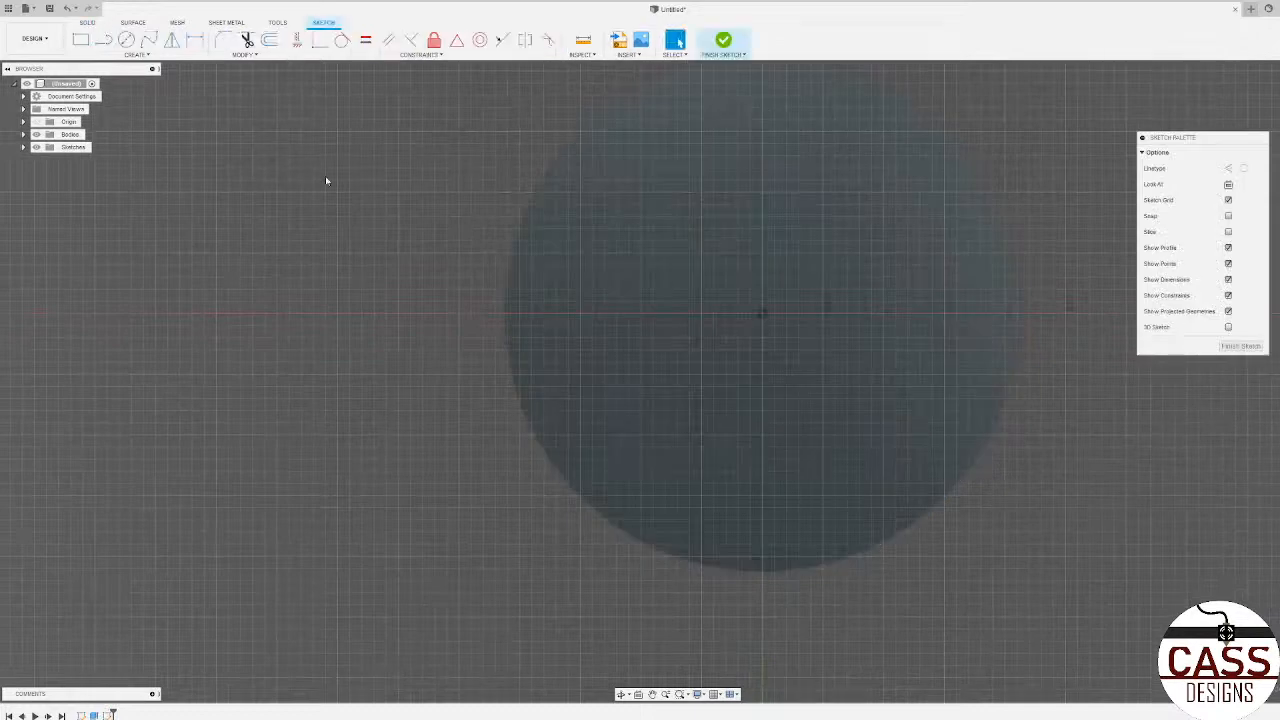
Step: Draw a center diameter circle of 4 in centred on the origin
click(127, 41)
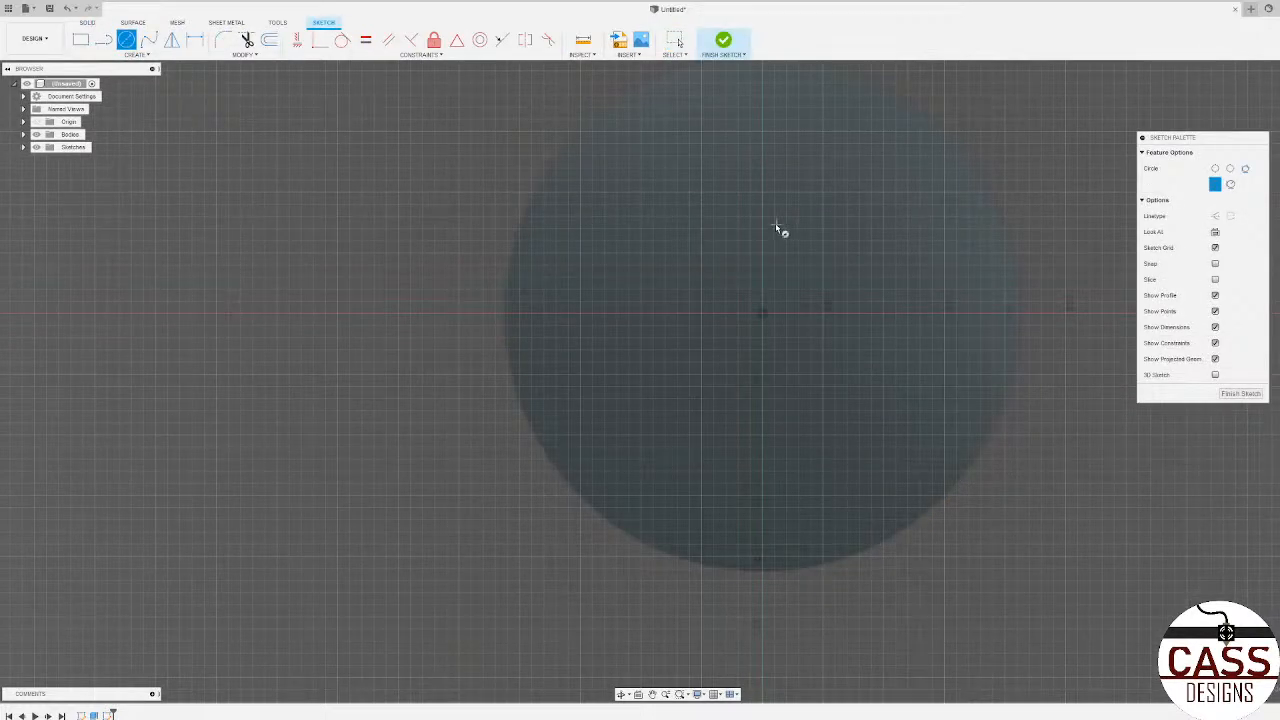
scroll(371, 371, down, 2)
scroll(660, 323, up, 2)
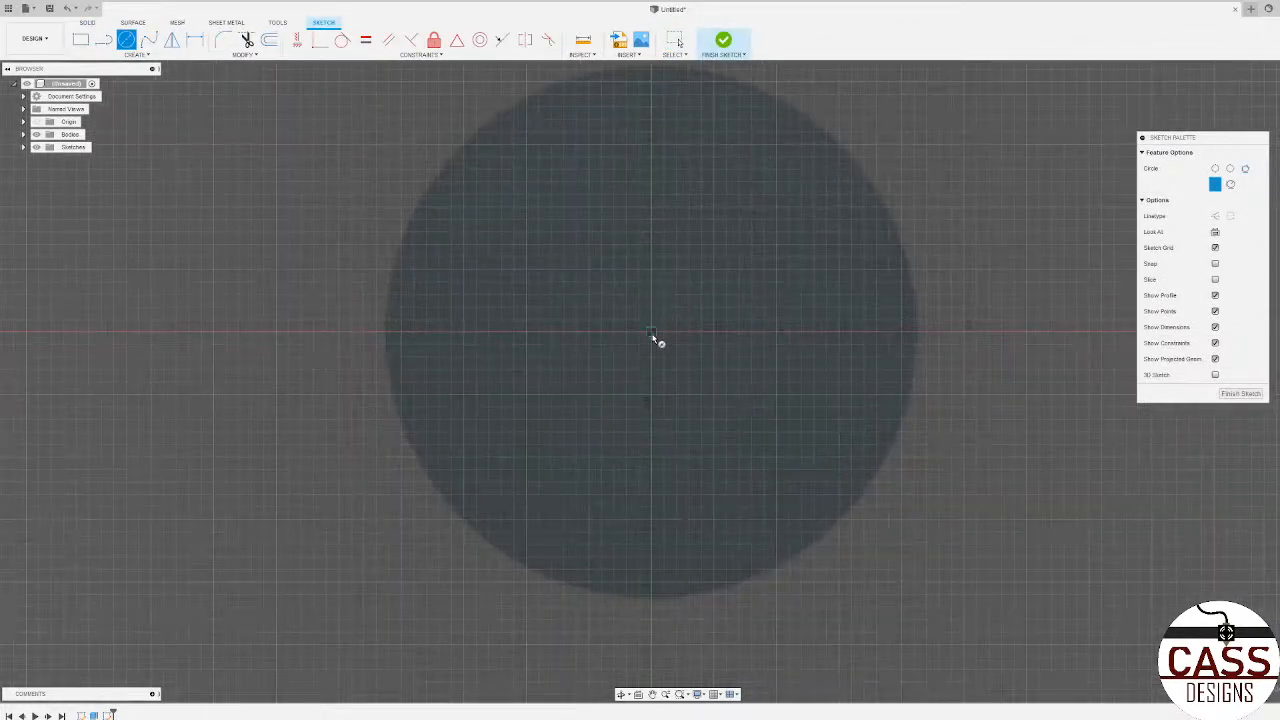
click(651, 331)
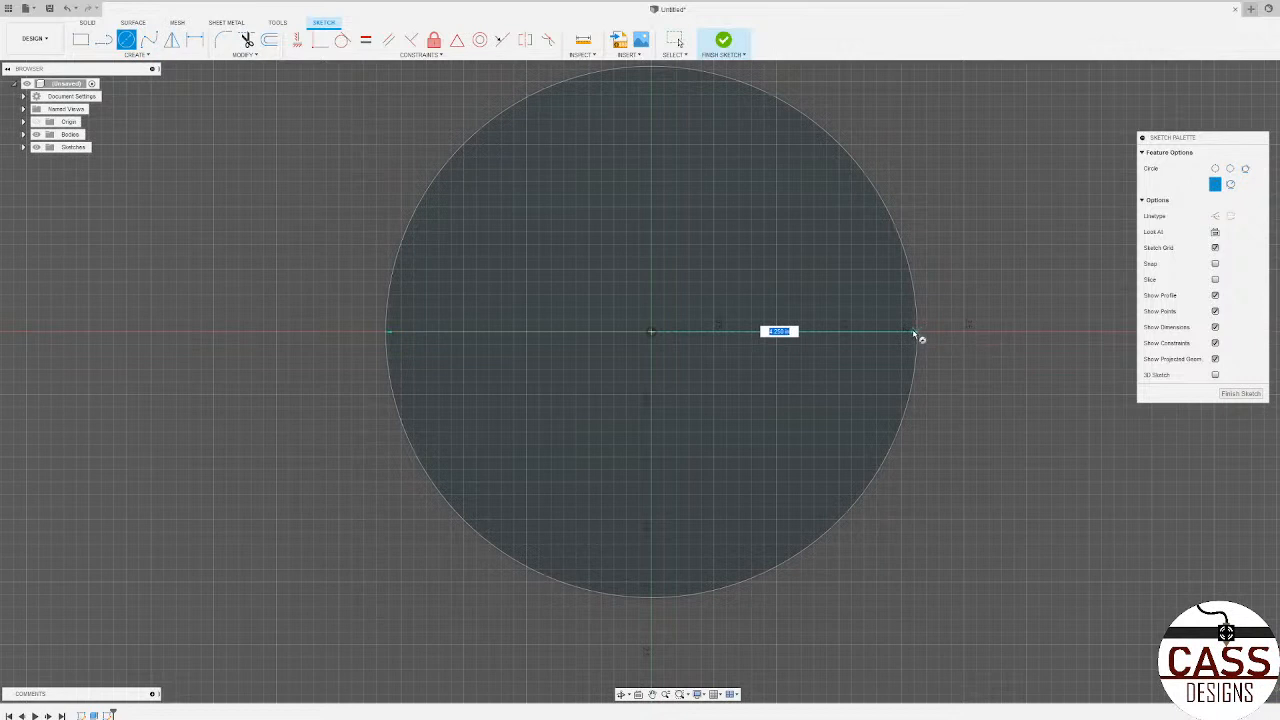
text(4)
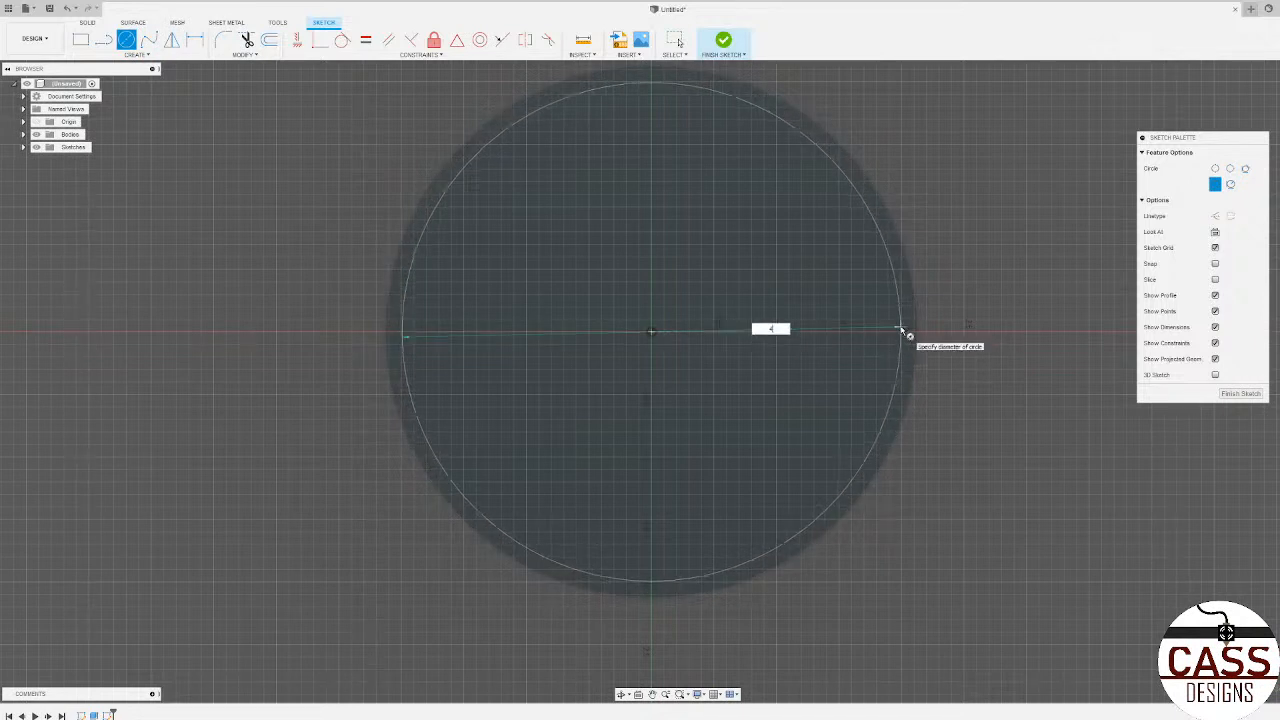
key(Return)
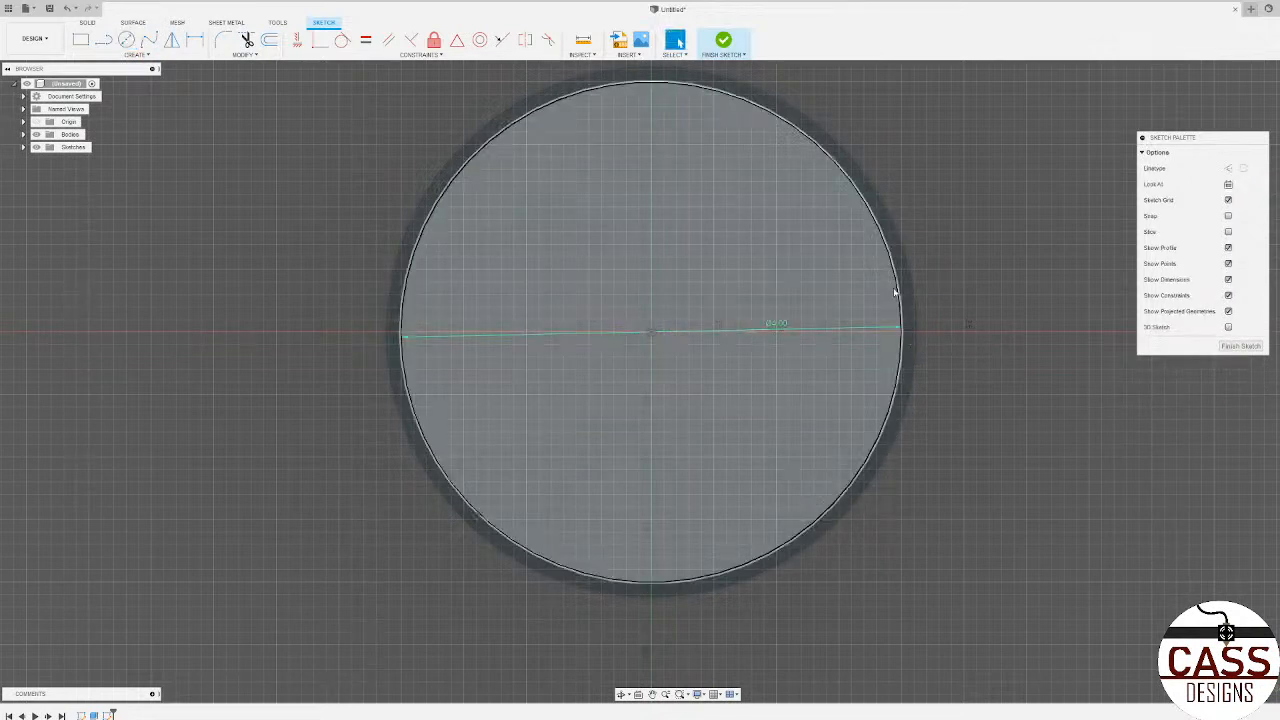
scroll(740, 428, down, 3)
key(Escape)
scroll(507, 345, up, 3)
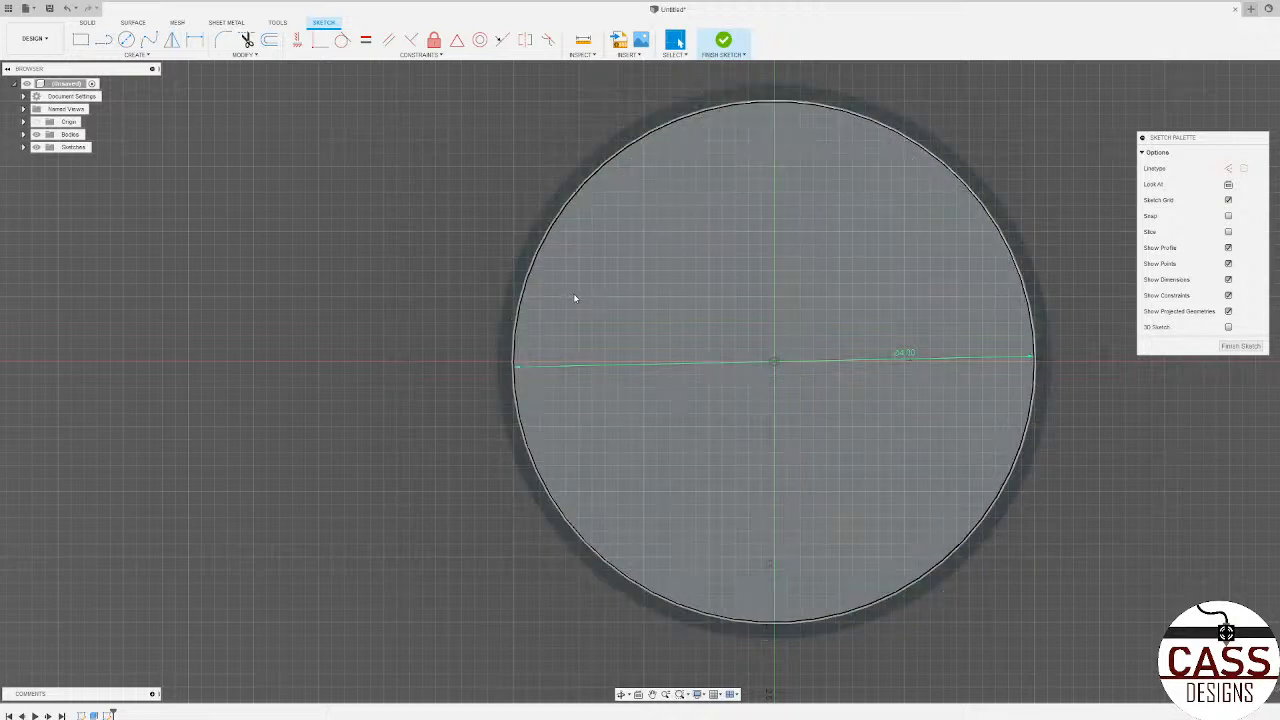
Step: Try to extrude the 4 in circle profile down into the disc as a freehand-depth cut
click(639, 311)
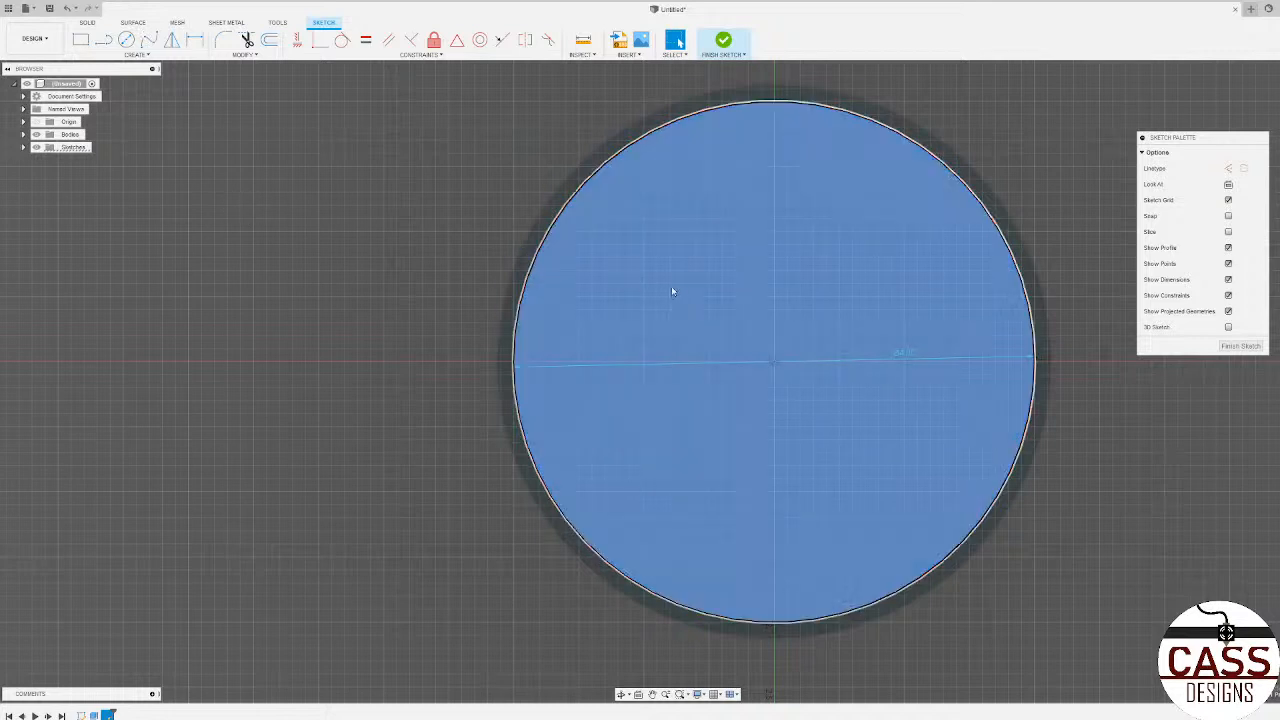
key(c)
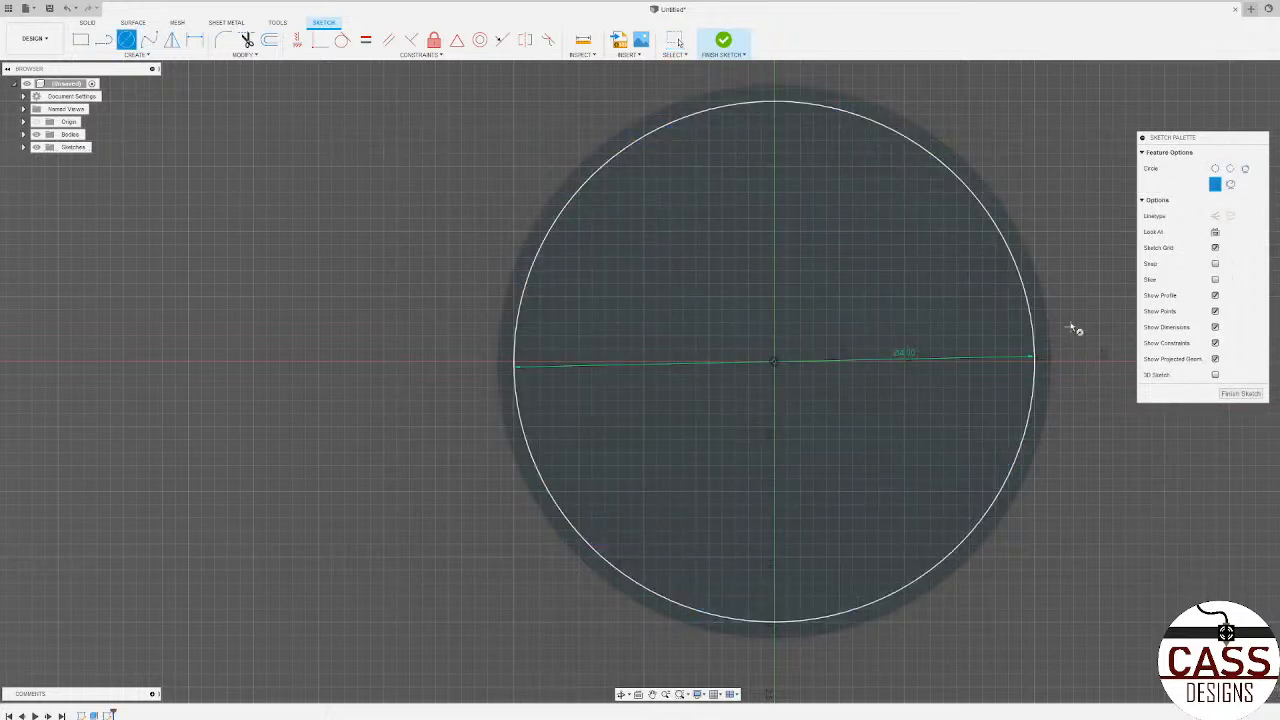
key(Escape)
click(961, 344)
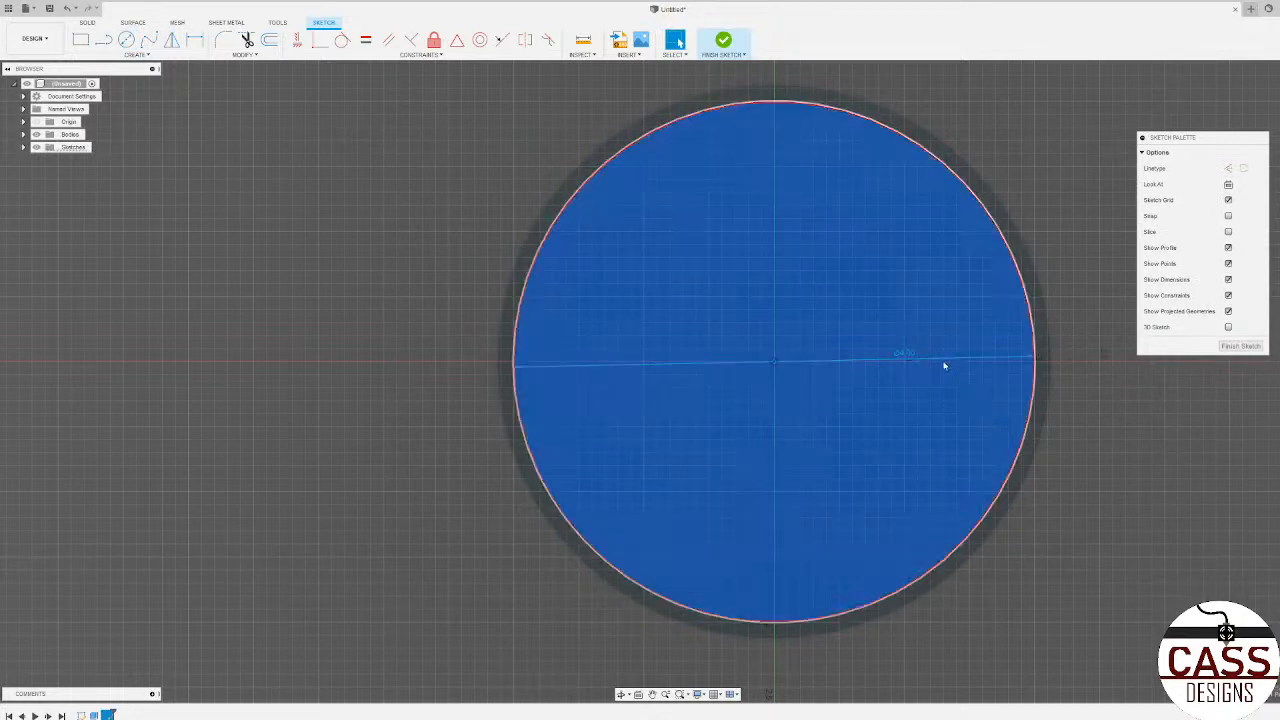
shift+middle_drag(1083, 414, 1105, 422)
key(e)
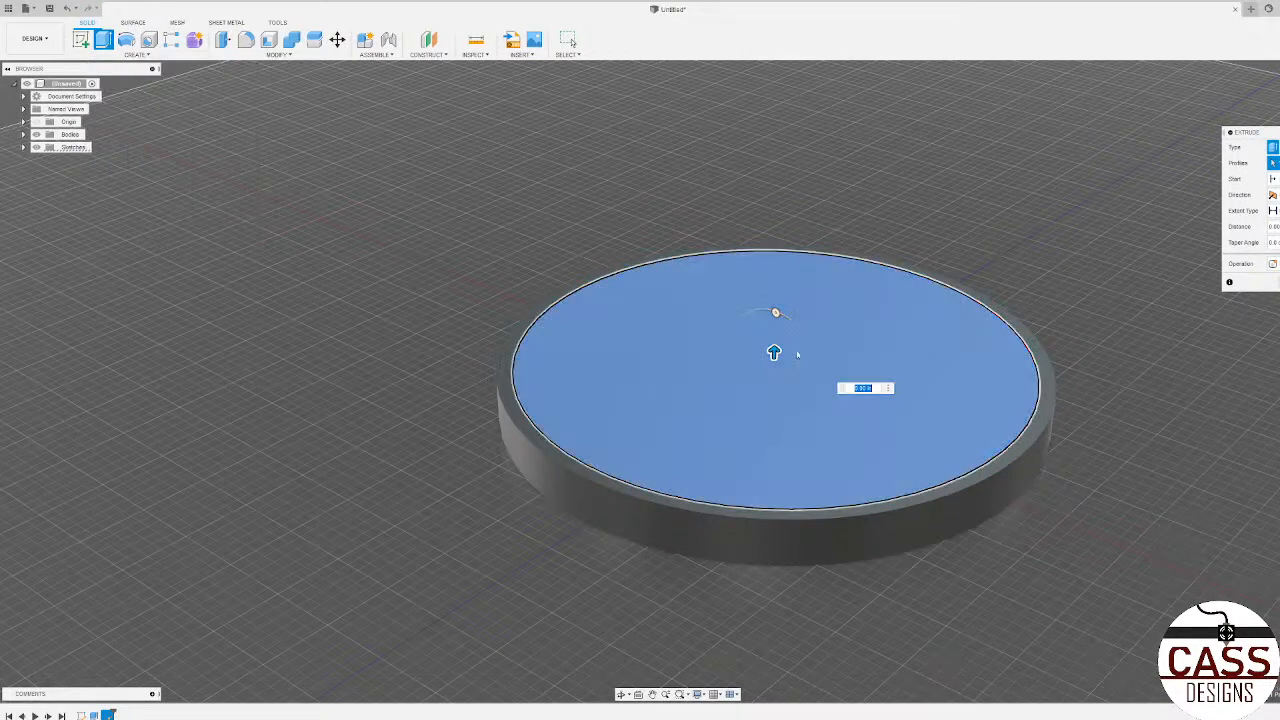
drag(774, 352, 773, 360)
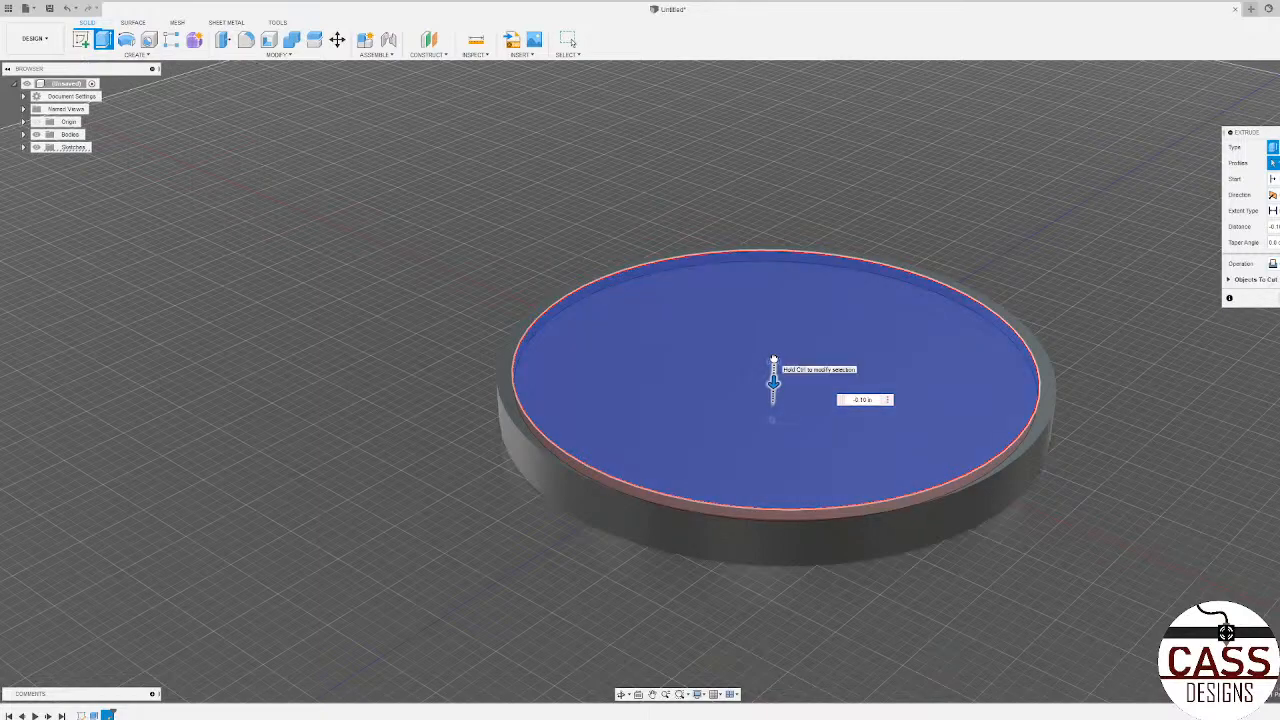
scroll(795, 468, up, 3)
shift+middle_drag(802, 478, 811, 451)
drag(767, 352, 766, 431)
shift+middle_drag(771, 360, 775, 413)
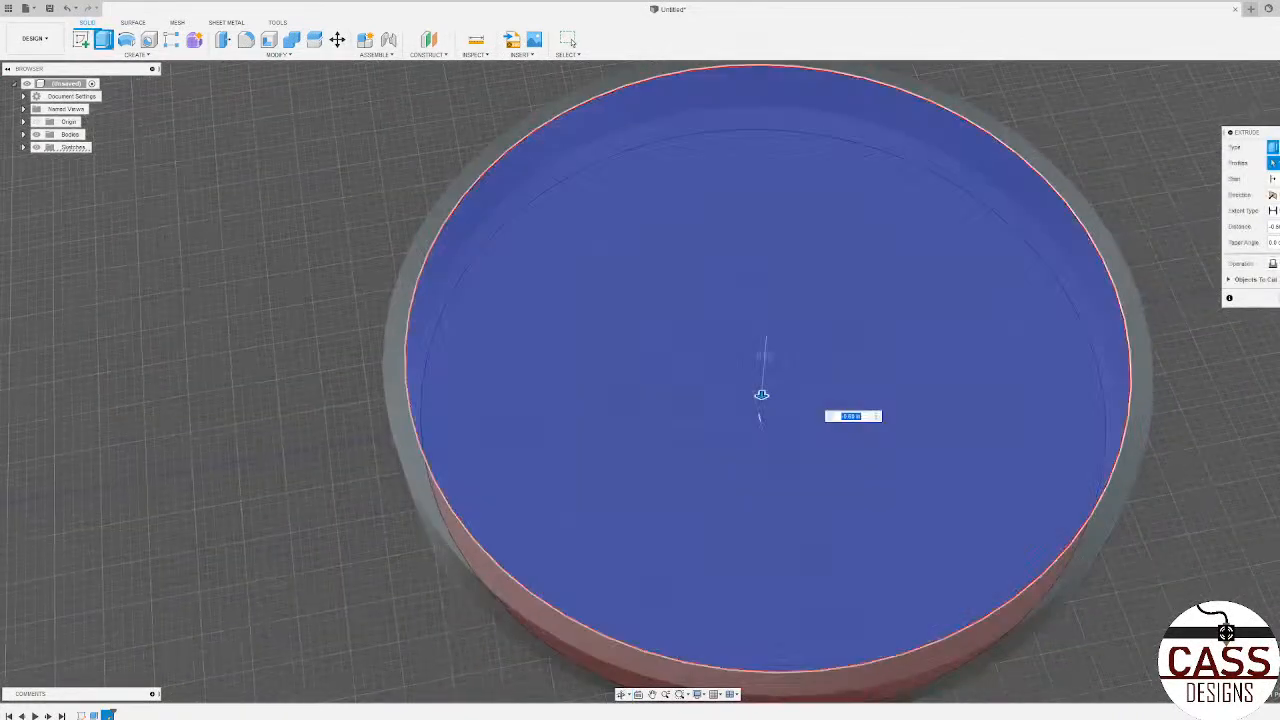
click(1266, 303)
Step: Undo the freehand cut and return to the open circle sketch
scroll(846, 412, down, 3)
mouse_move(775, 361)
shift+middle_down()
mouse_move(763, 327)
mouse_move(749, 408)
mouse_move(763, 360)
mouse_move(768, 384)
shift+middle_up()
key(ctrl+z)
key(ctrl+z)
scroll(781, 432, down, 3)
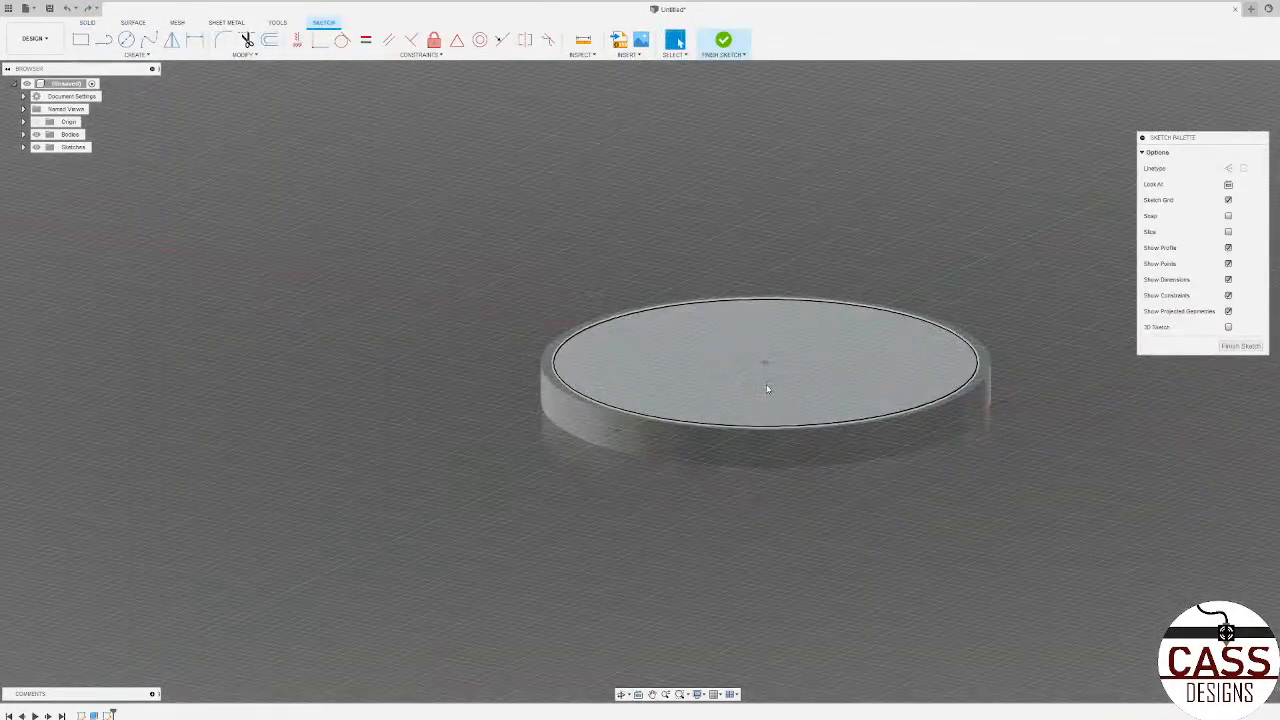
Step: Extrude the 4 in circle profile by -0.125 in to cut a shallow recess into the disc's top
click(765, 384)
key(e)
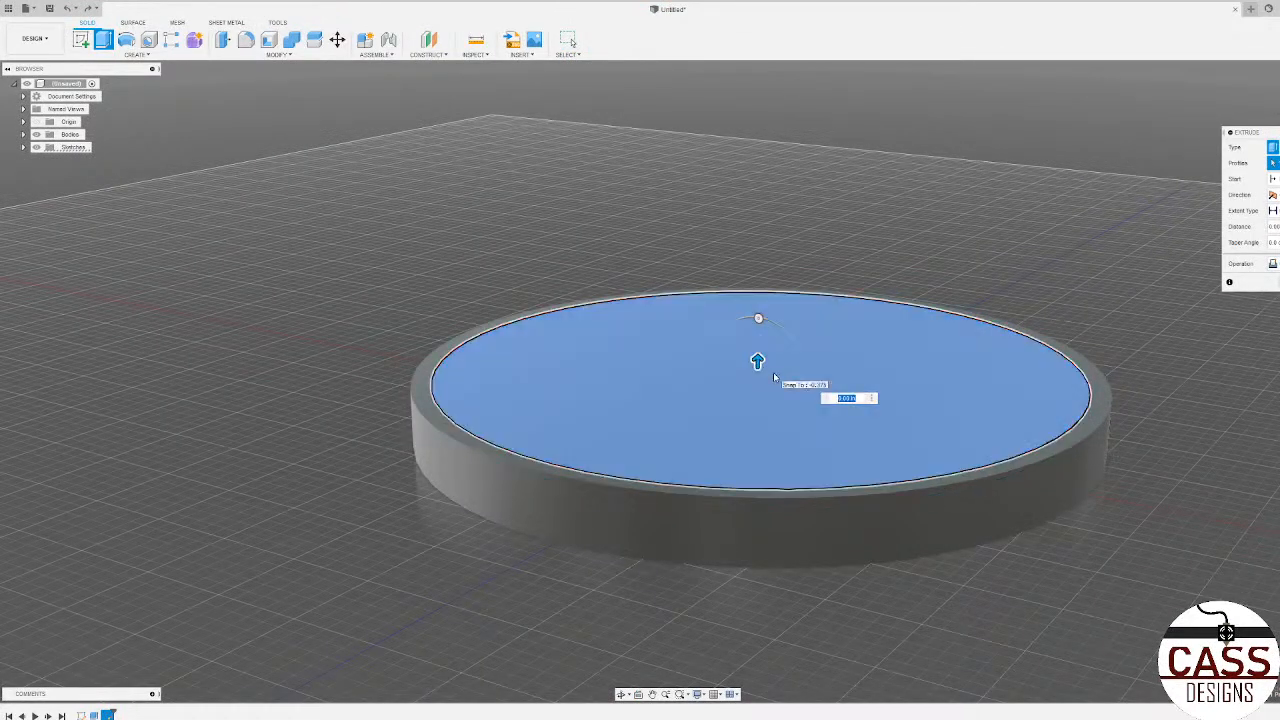
text(0.125)
key(Return)
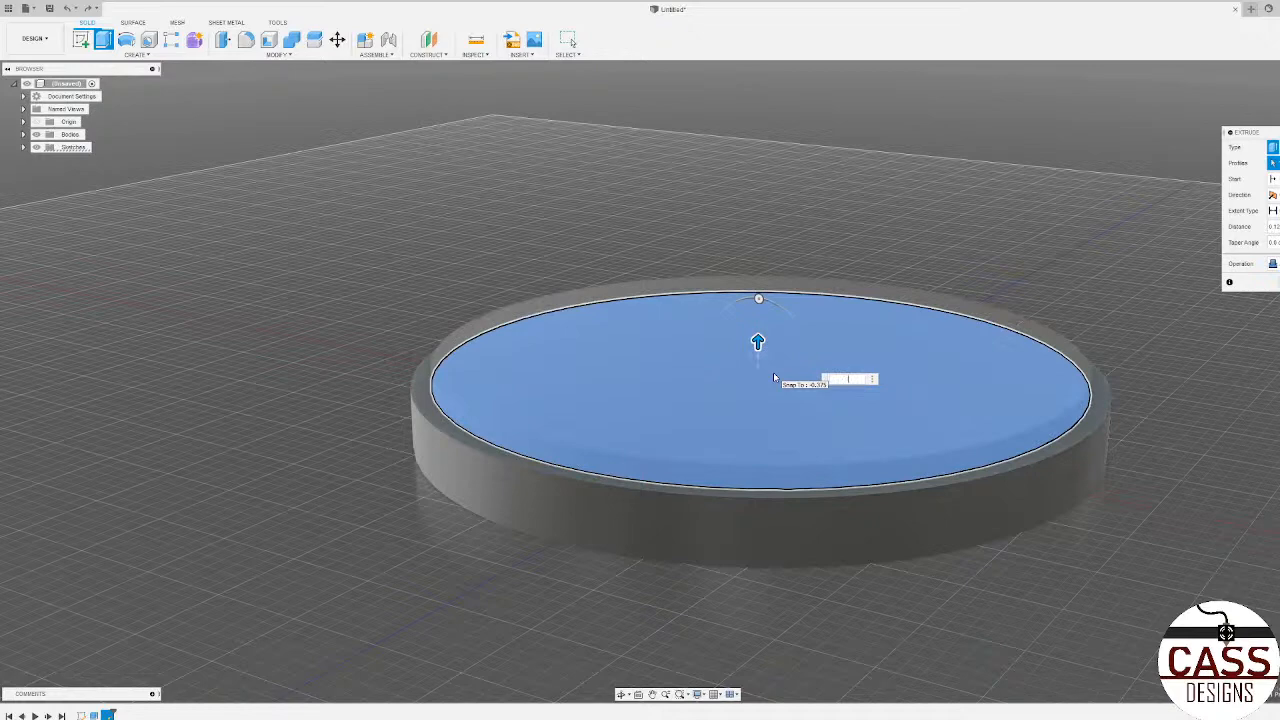
text(-0.125)
key(Return)
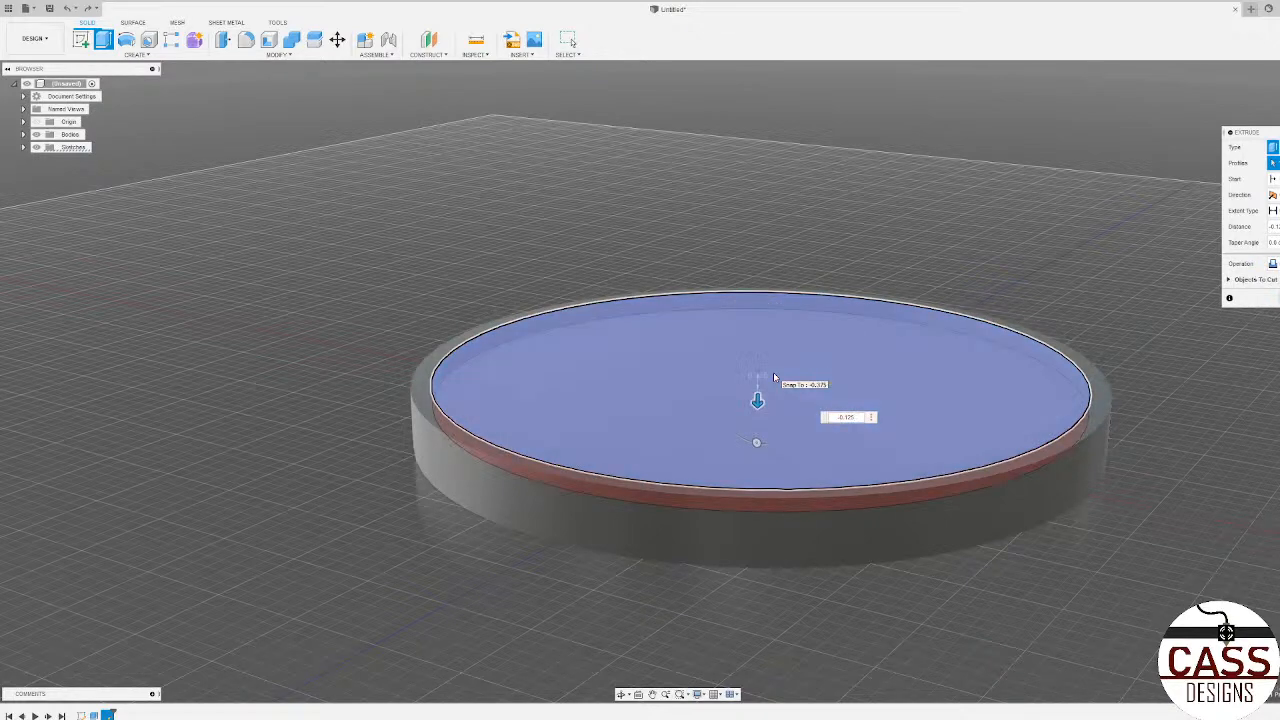
Step: Start a constant-radius fillet on the circular outer edge of the disc's underside
scroll(672, 384, down, 3)
shift+middle_drag(655, 480, 662, 585)
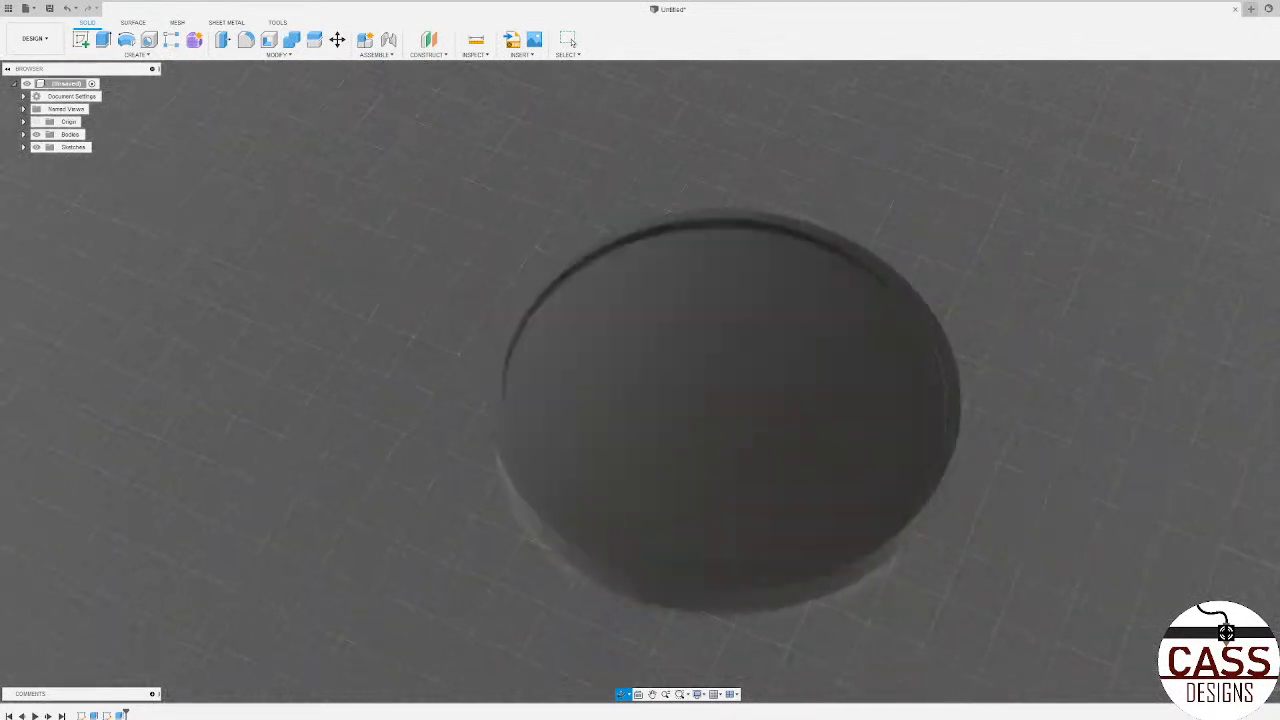
shift+middle_drag(318, 385, 351, 293)
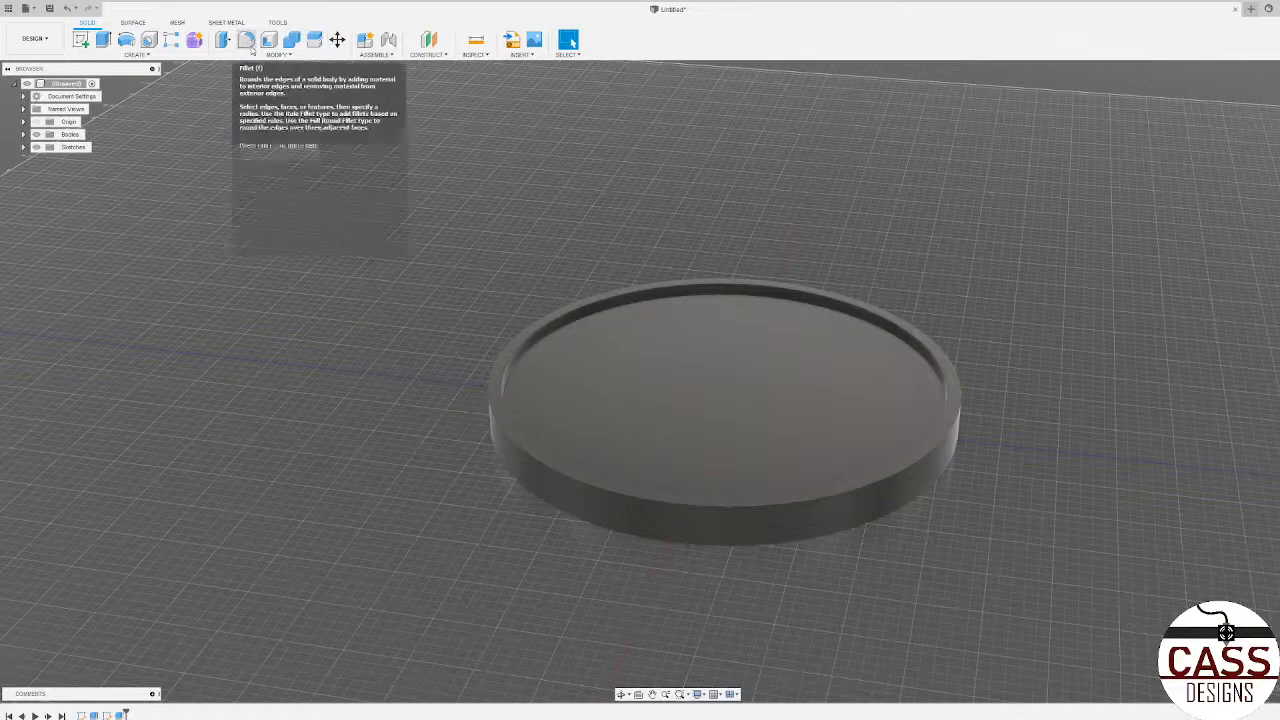
click(282, 55)
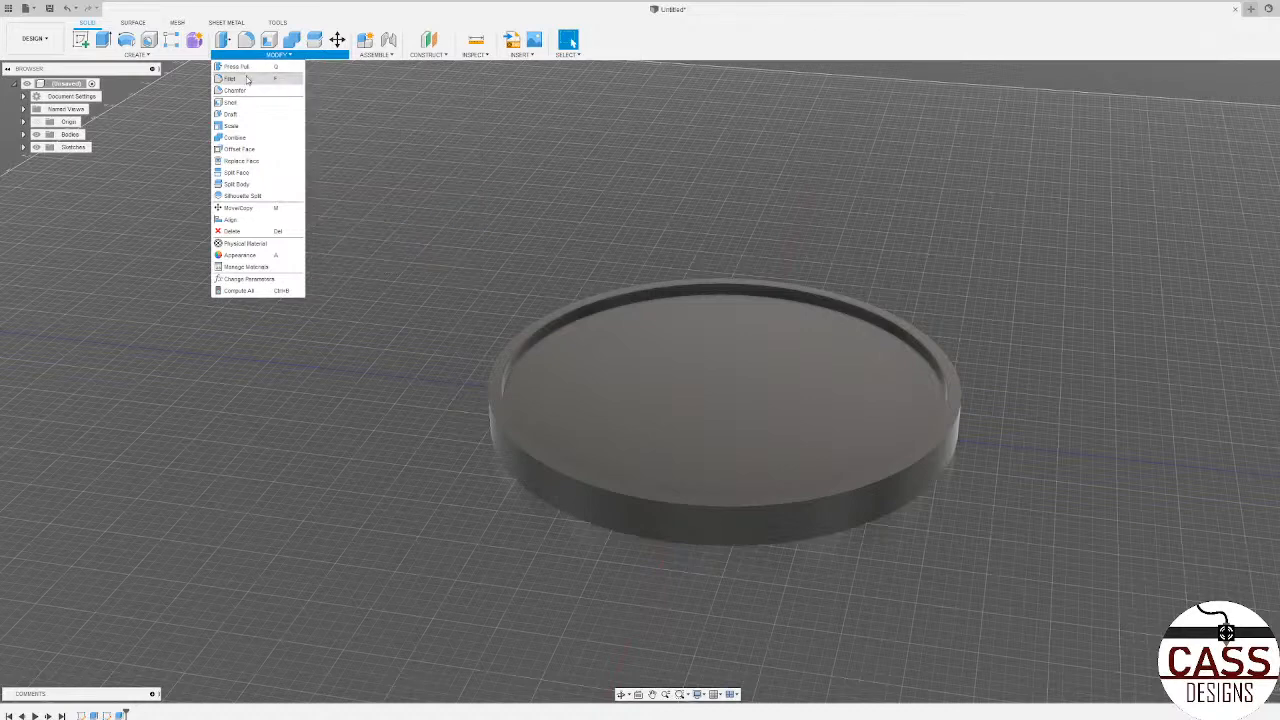
click(247, 79)
scroll(363, 351, down, 4)
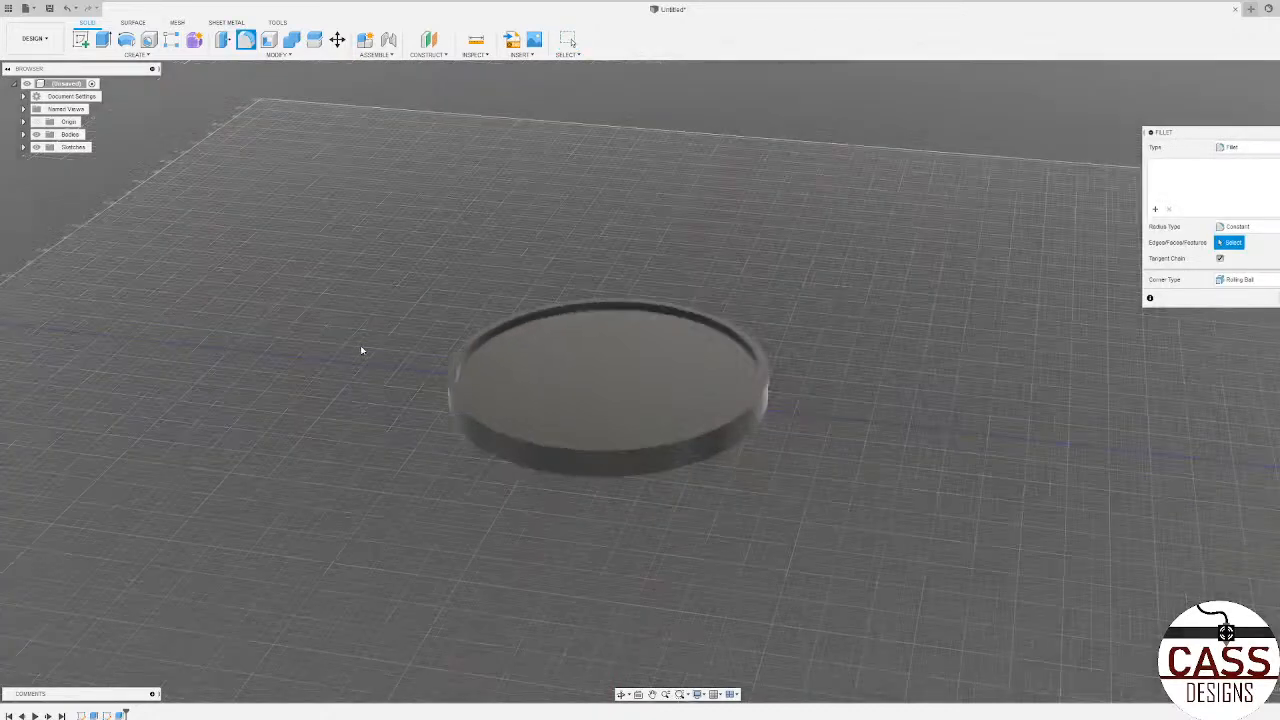
scroll(541, 425, up, 3)
shift+middle_drag(541, 426, 548, 258)
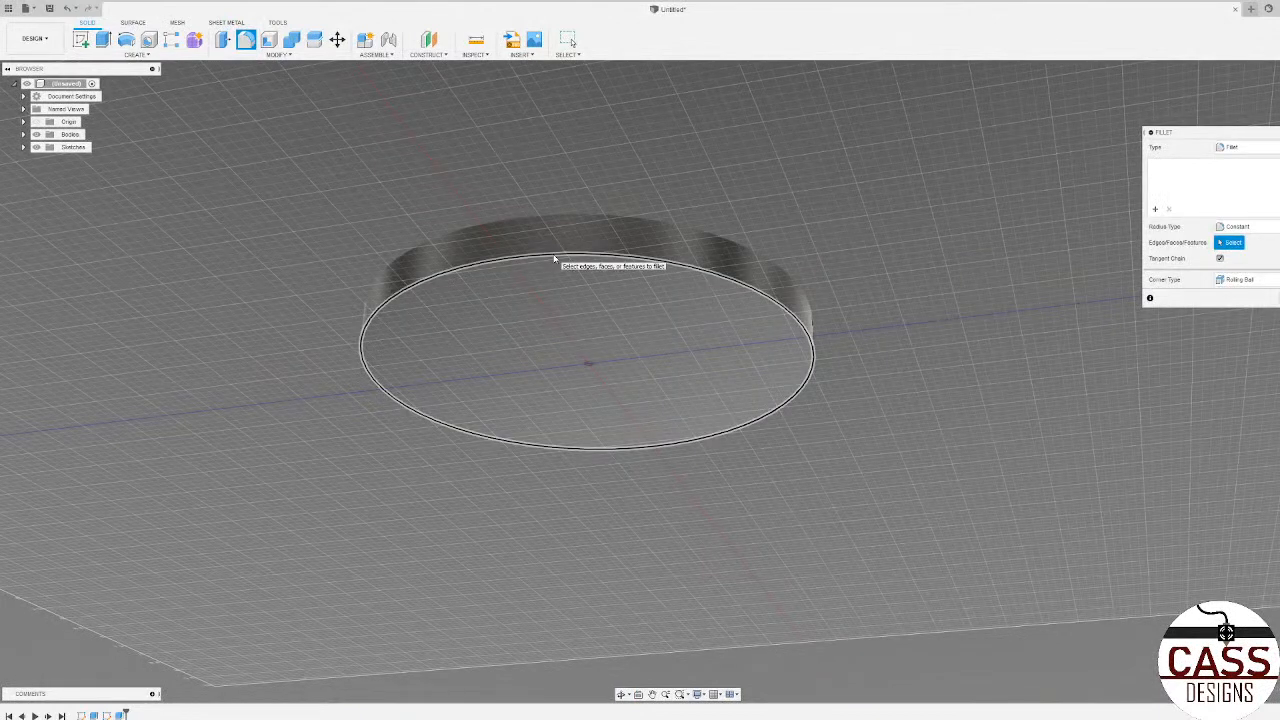
click(554, 260)
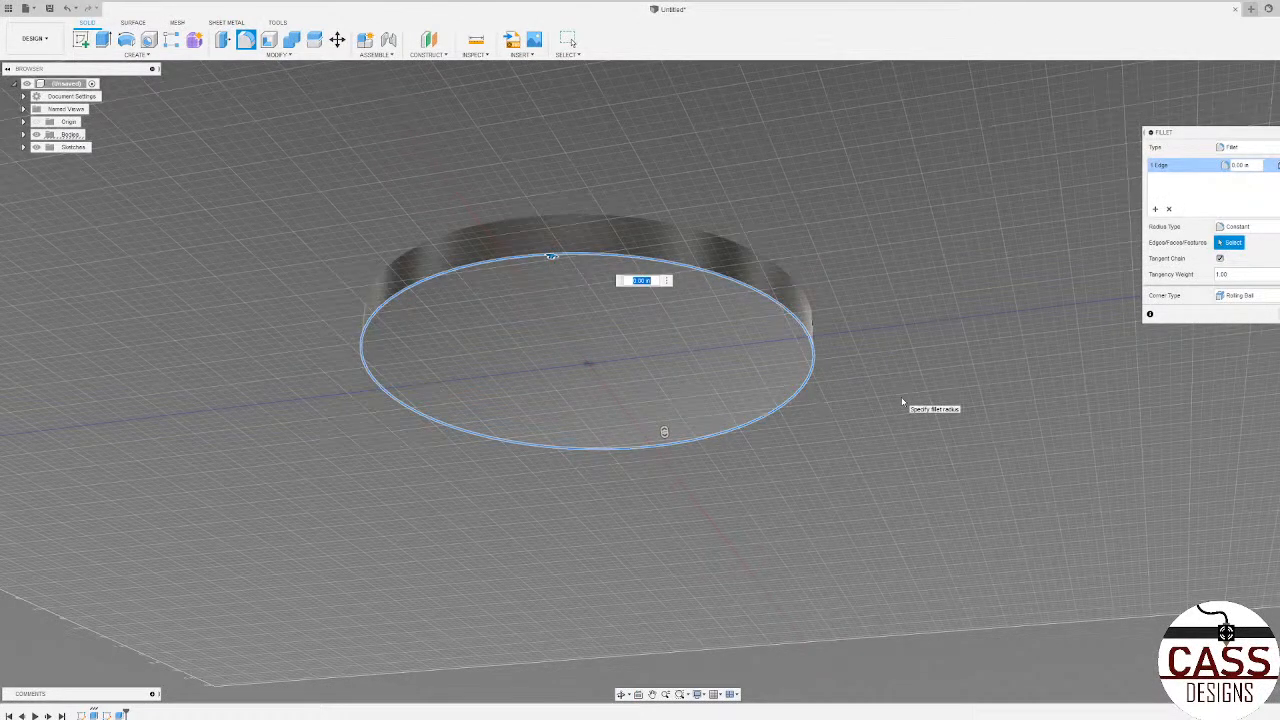
Step: Try fillet radii of 0.125 in and 0.25 in on the outer edge of the disc's underside
text(0.12)
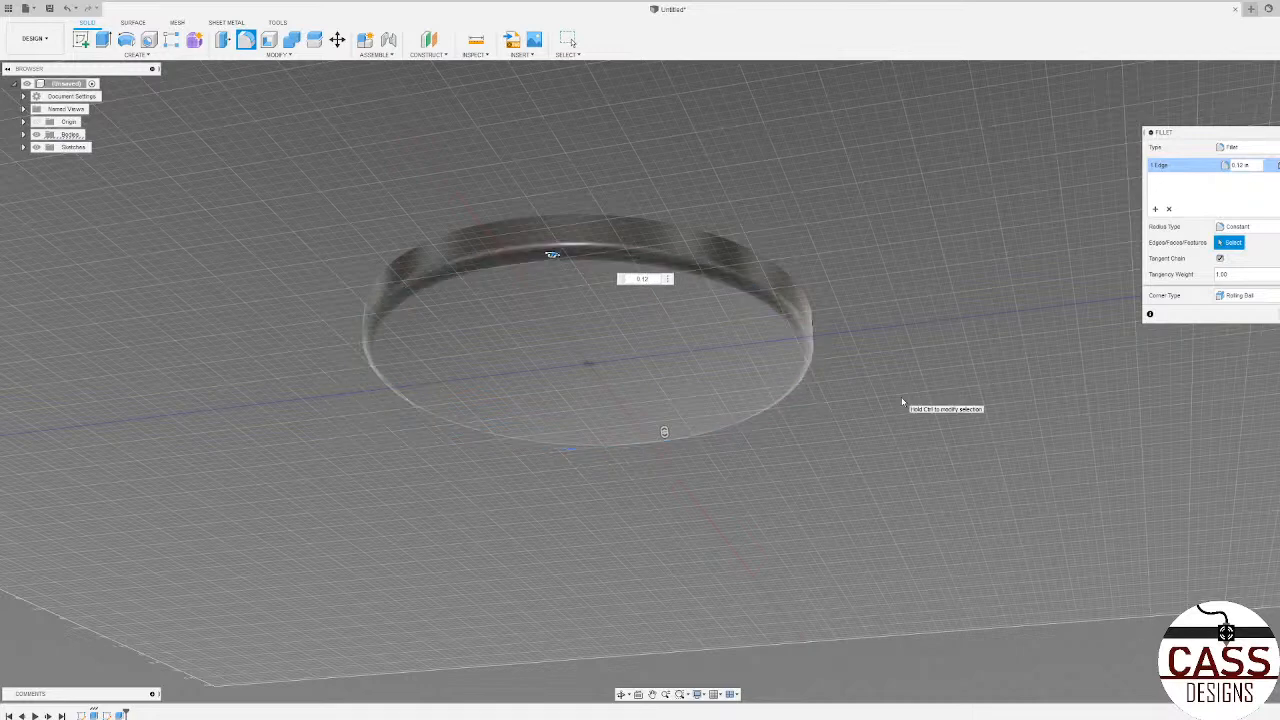
text(5)
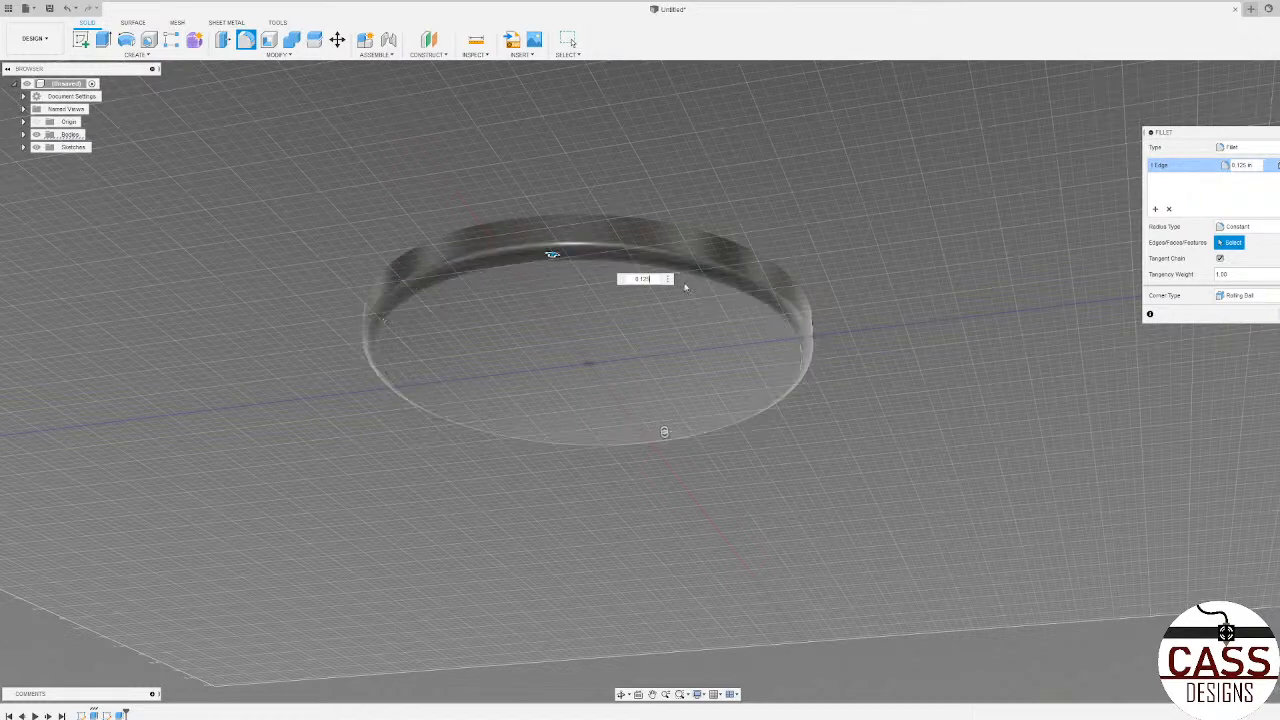
key(BackSpace)
key(BackSpace)
key(BackSpace)
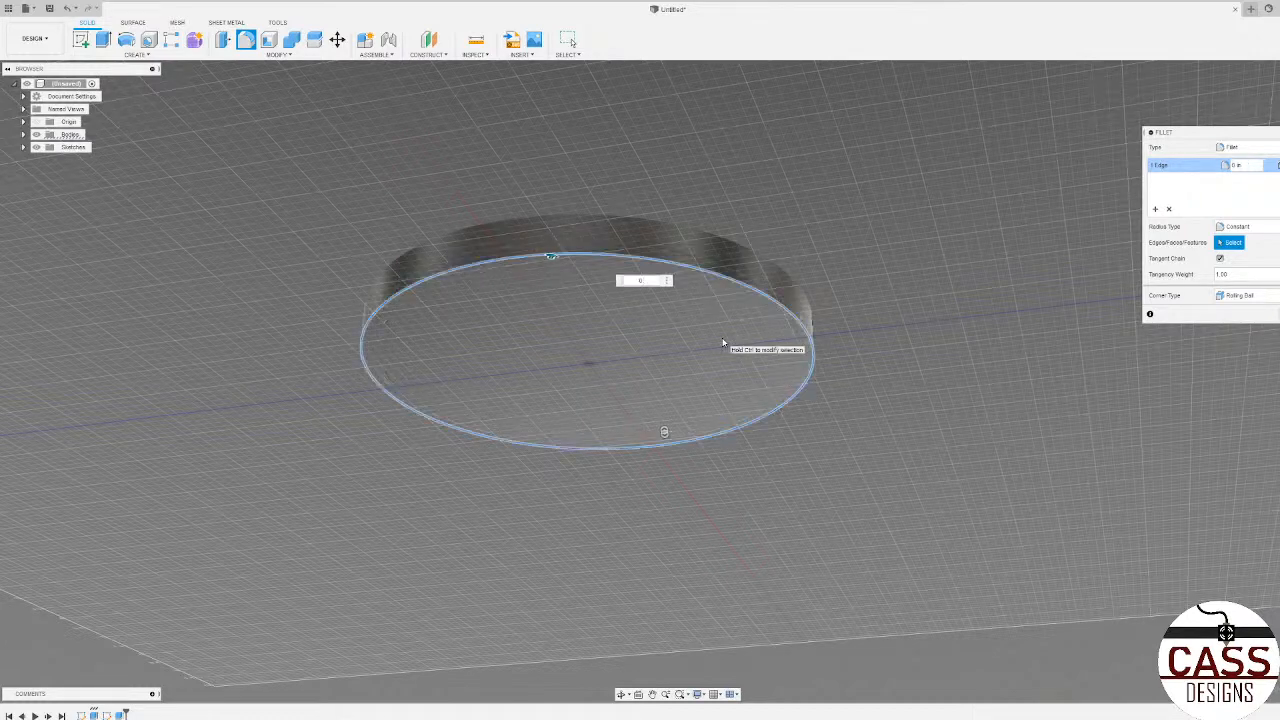
text(25)
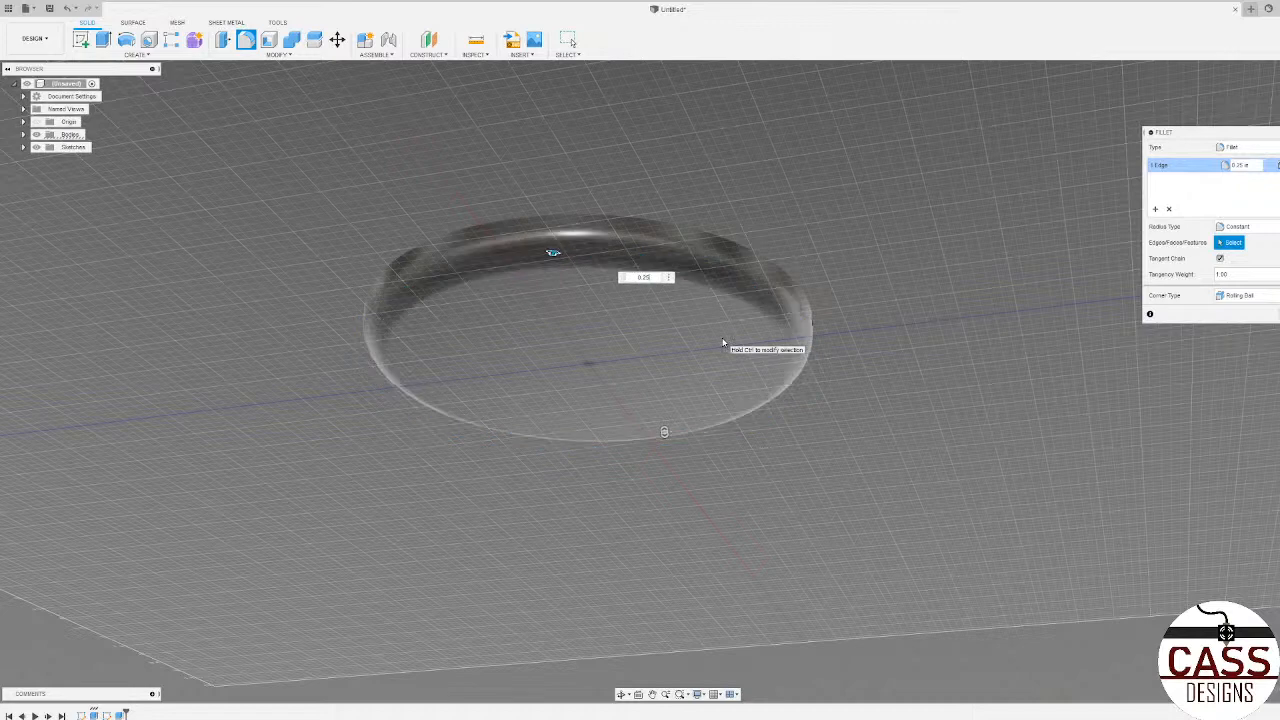
Step: Try a 0.5 in fillet radius on the underside's outer edge, reset it to 0 and cancel the fillet
key(BackSpace)
key(BackSpace)
text(5)
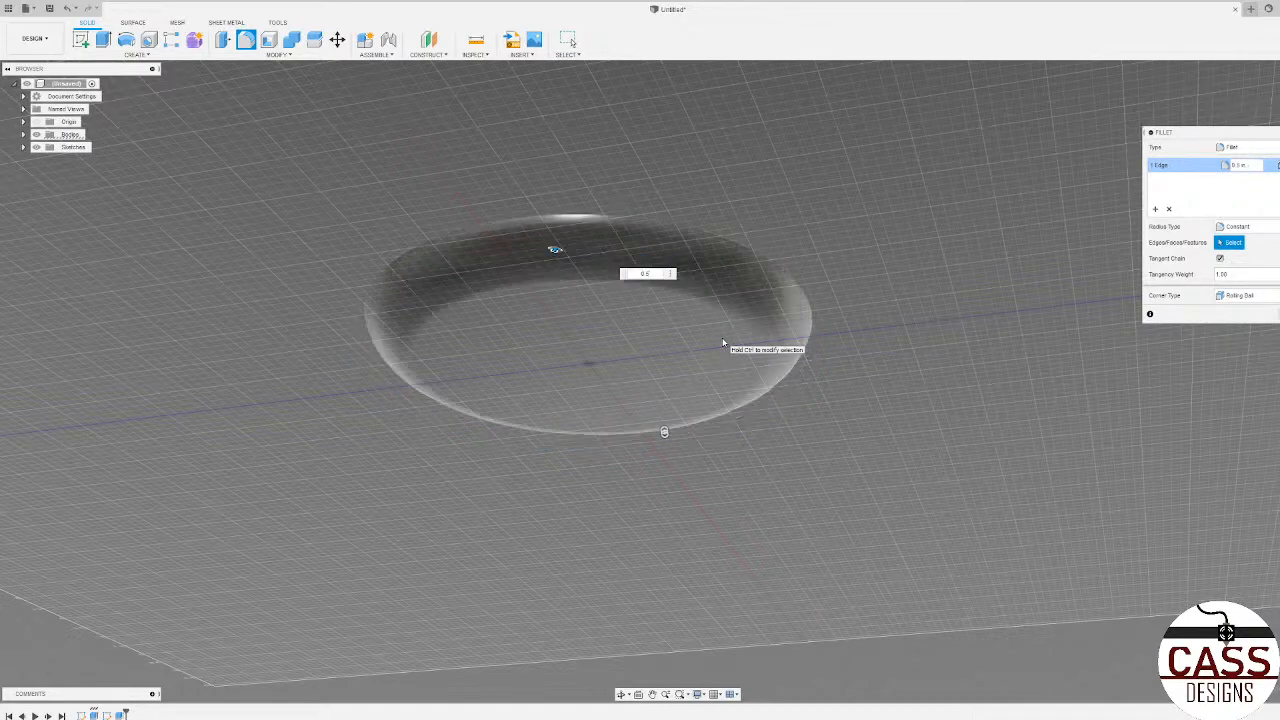
shift+middle_drag(751, 270, 812, 355)
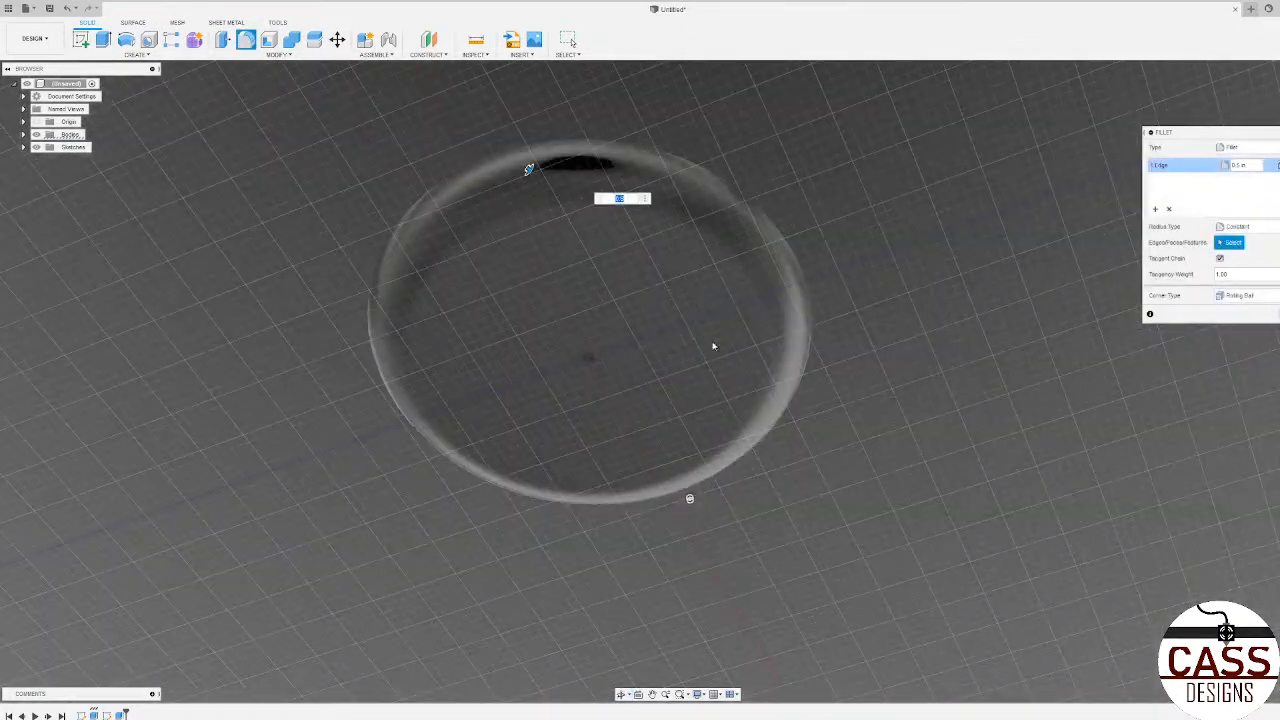
text(0)
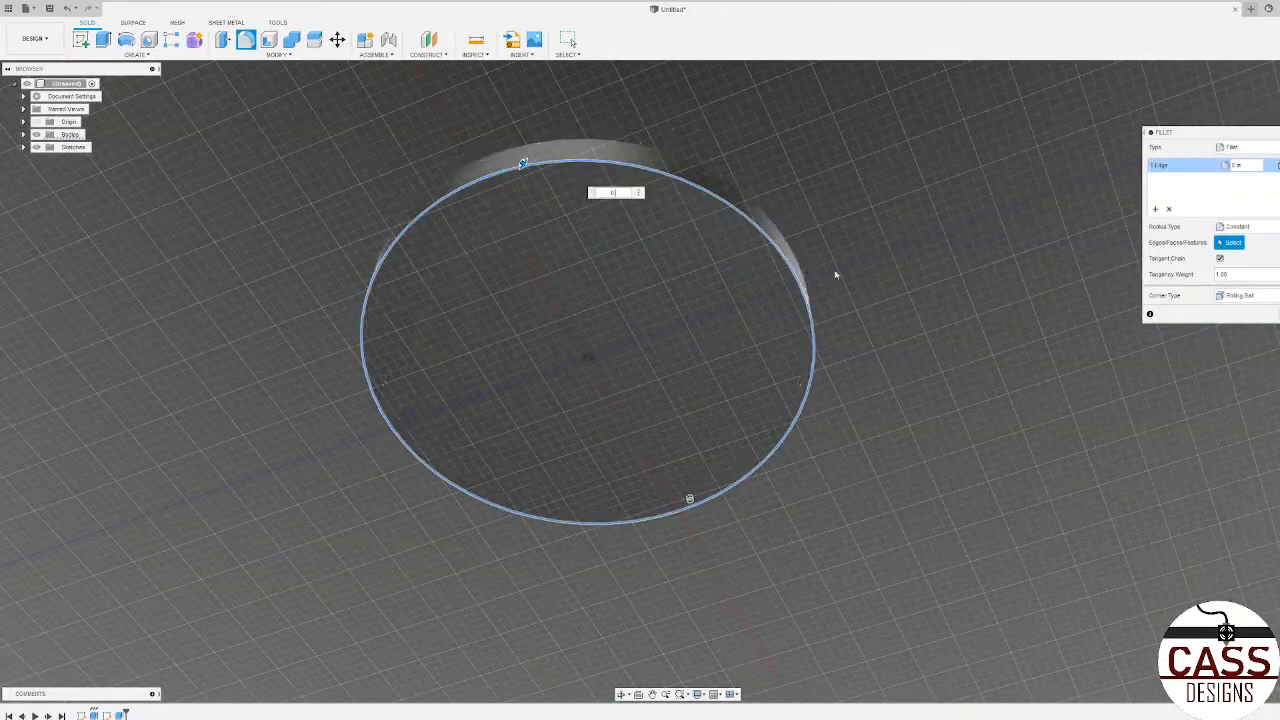
key(Escape)
Step: Set up an equal-distance chamfer of 0.0625 in on the outer top edge of the disc's rim
shift+middle_drag(815, 270, 810, 438)
scroll(635, 535, down, 5)
scroll(597, 414, up, 5)
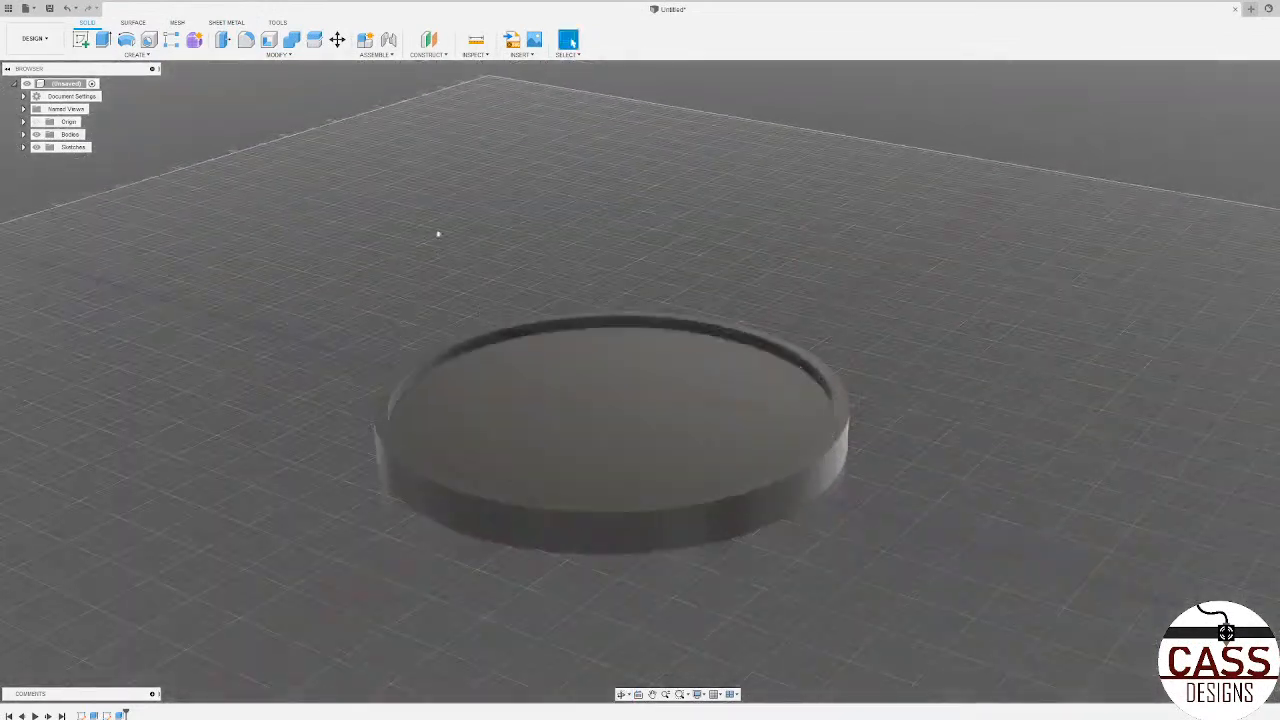
click(278, 58)
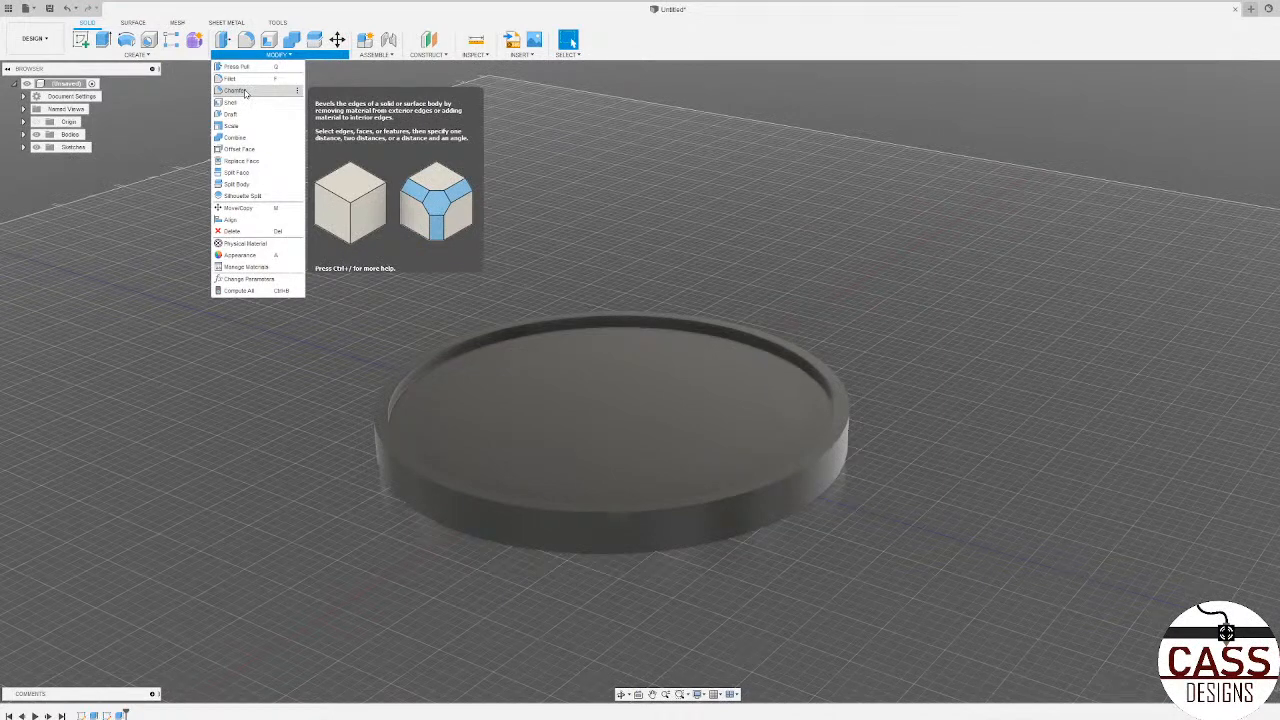
click(245, 91)
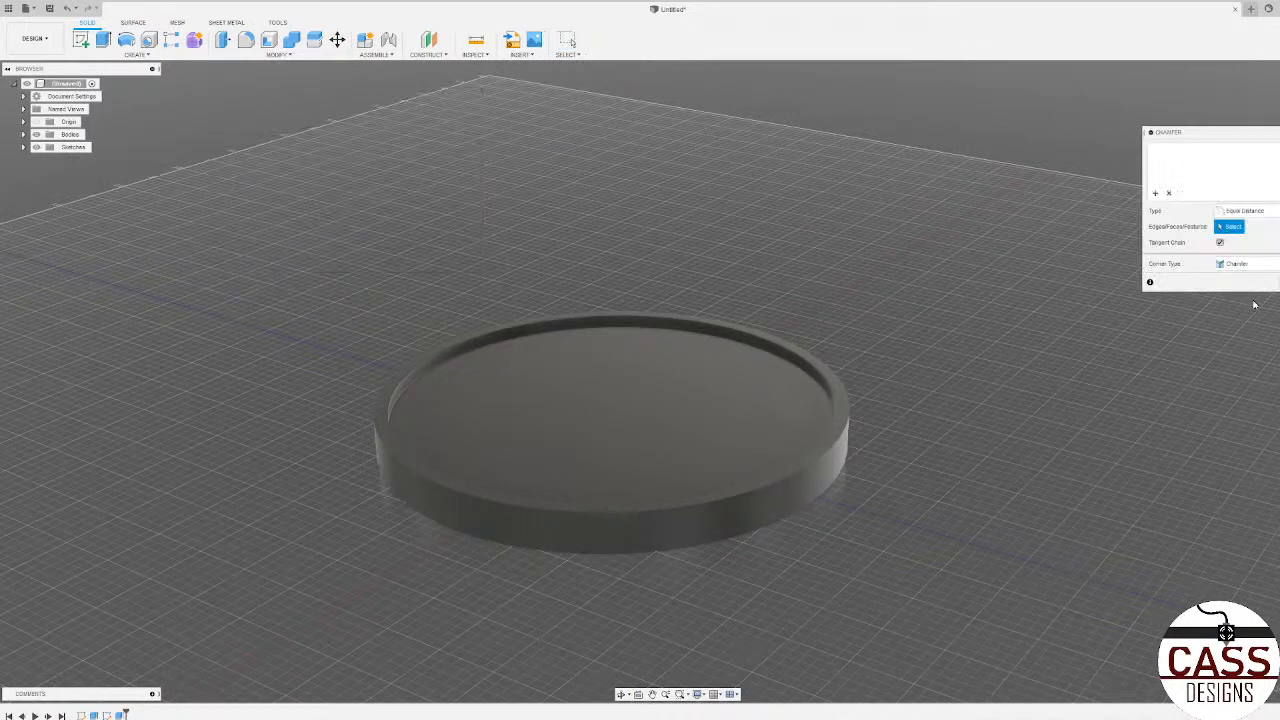
scroll(811, 314, down, 3)
scroll(802, 475, up, 3)
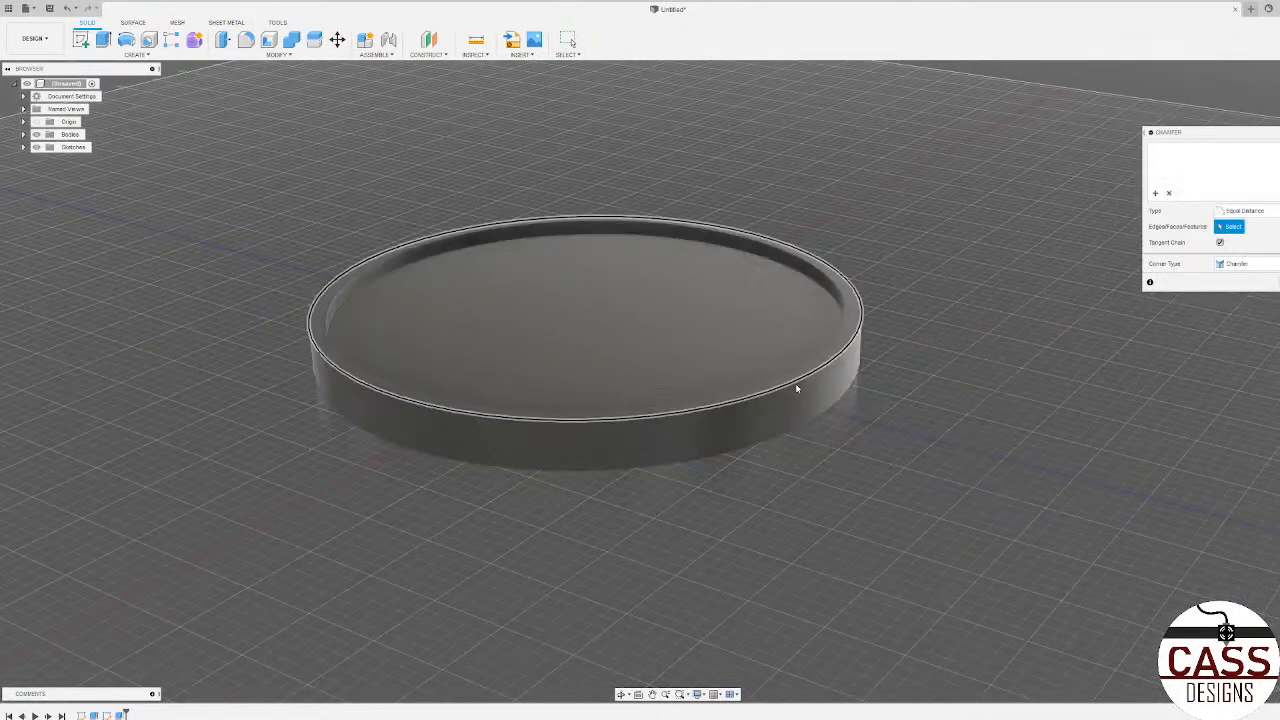
click(797, 387)
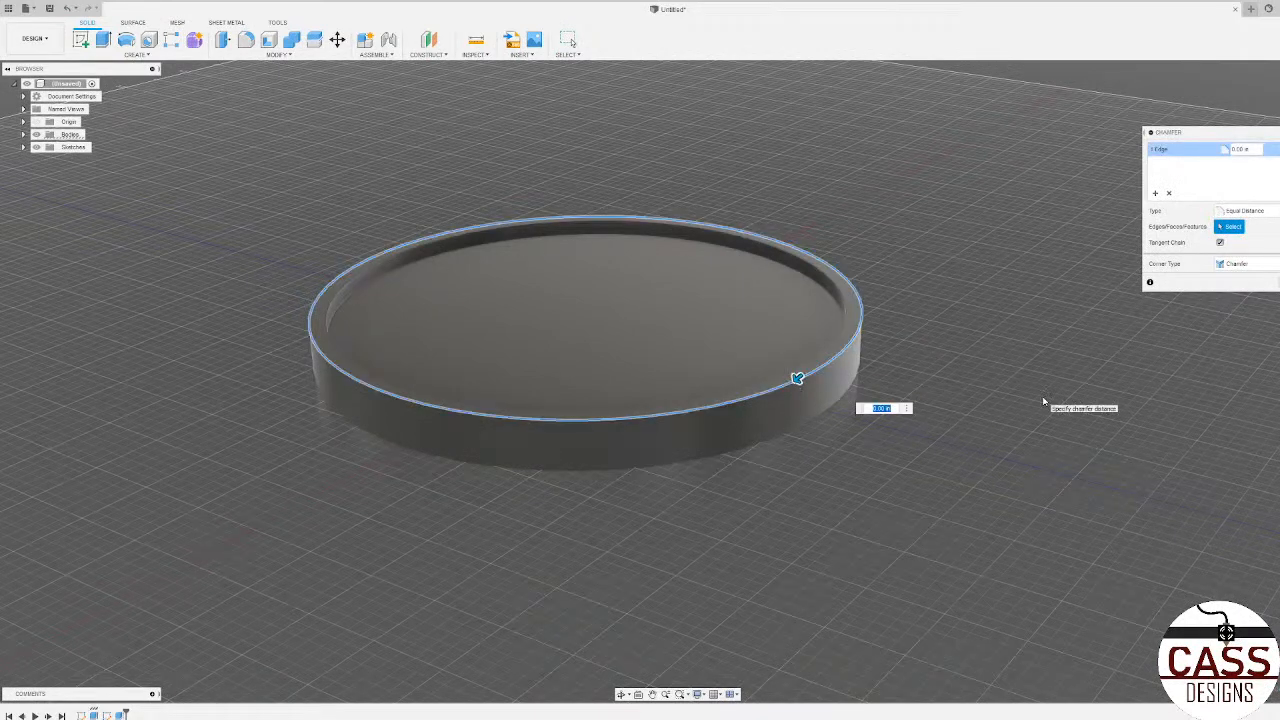
text(0.0625)
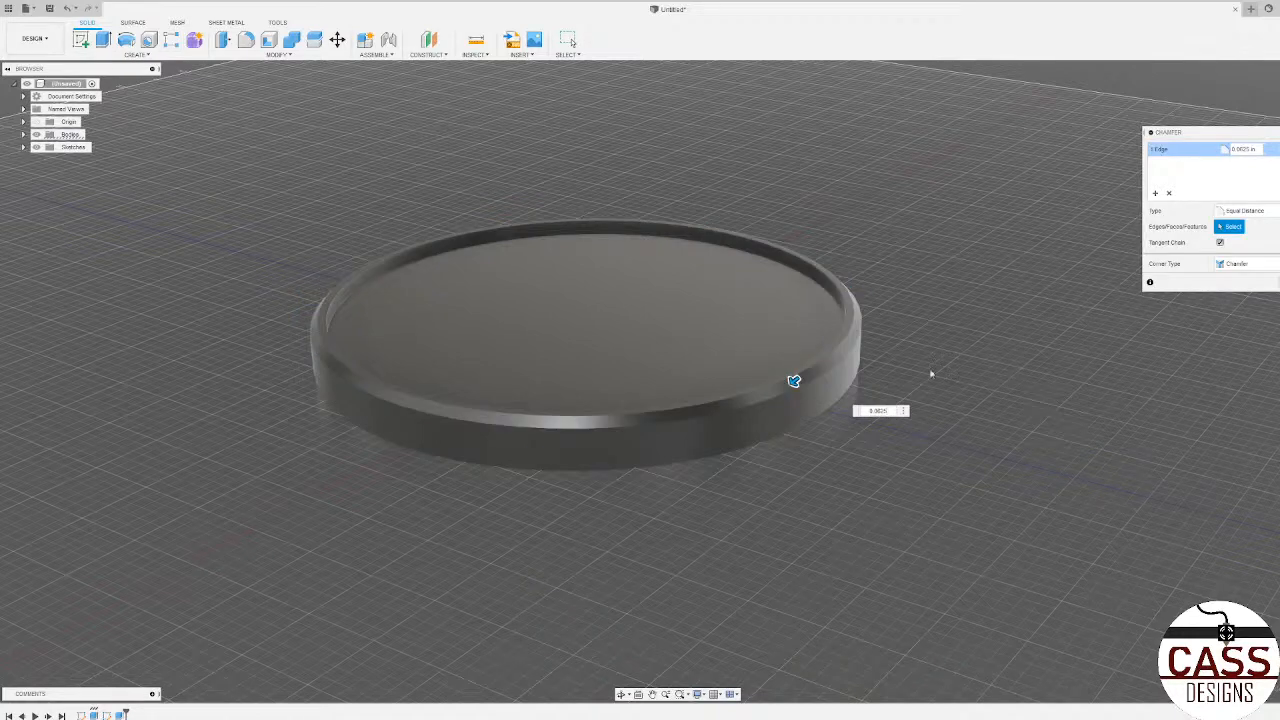
Step: Examine the chamfer preview around the disc's rim from the side and from above
scroll(872, 340, up, 5)
shift+middle_drag(873, 342, 886, 318)
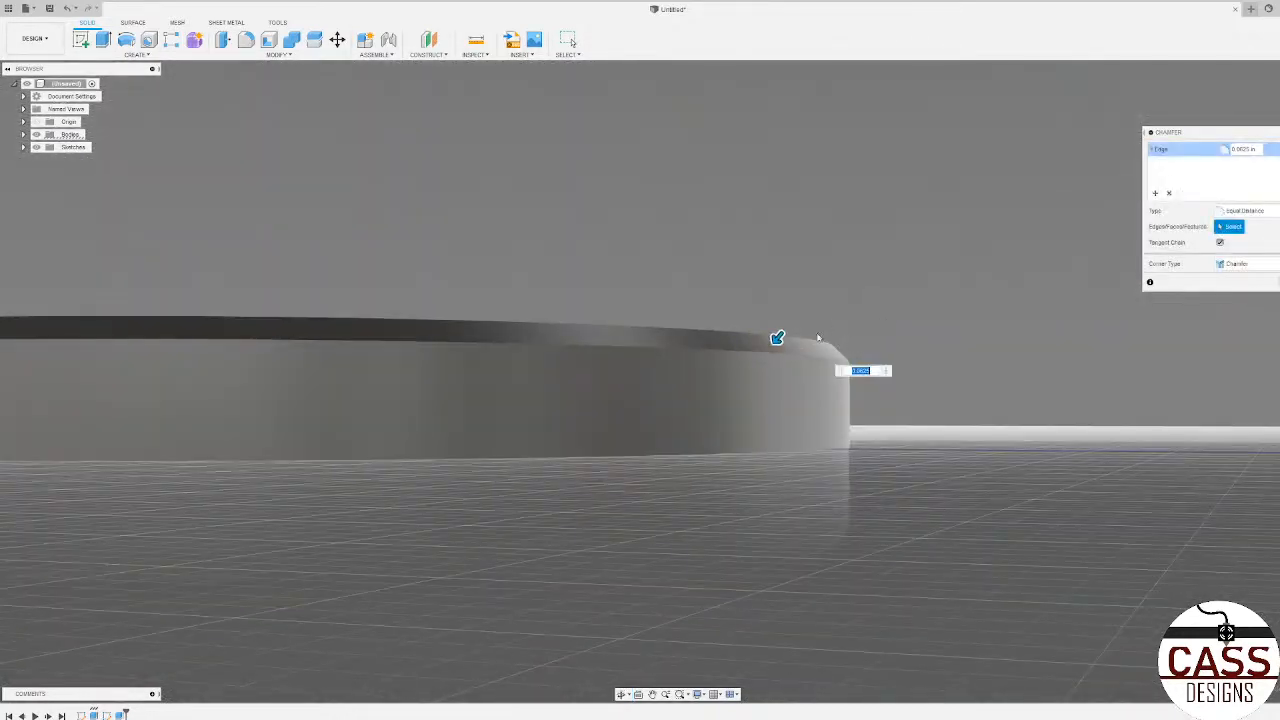
scroll(929, 412, down, 4)
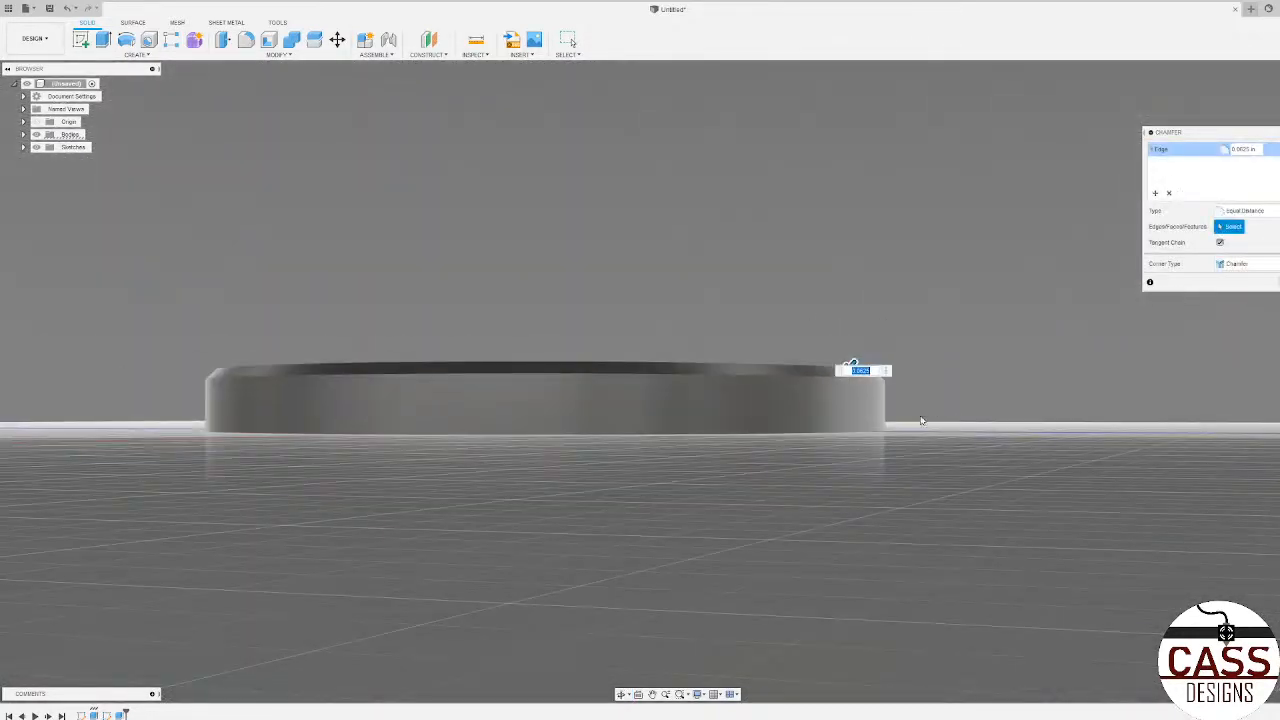
shift+middle_drag(923, 425, 649, 442)
shift+middle_drag(880, 427, 874, 398)
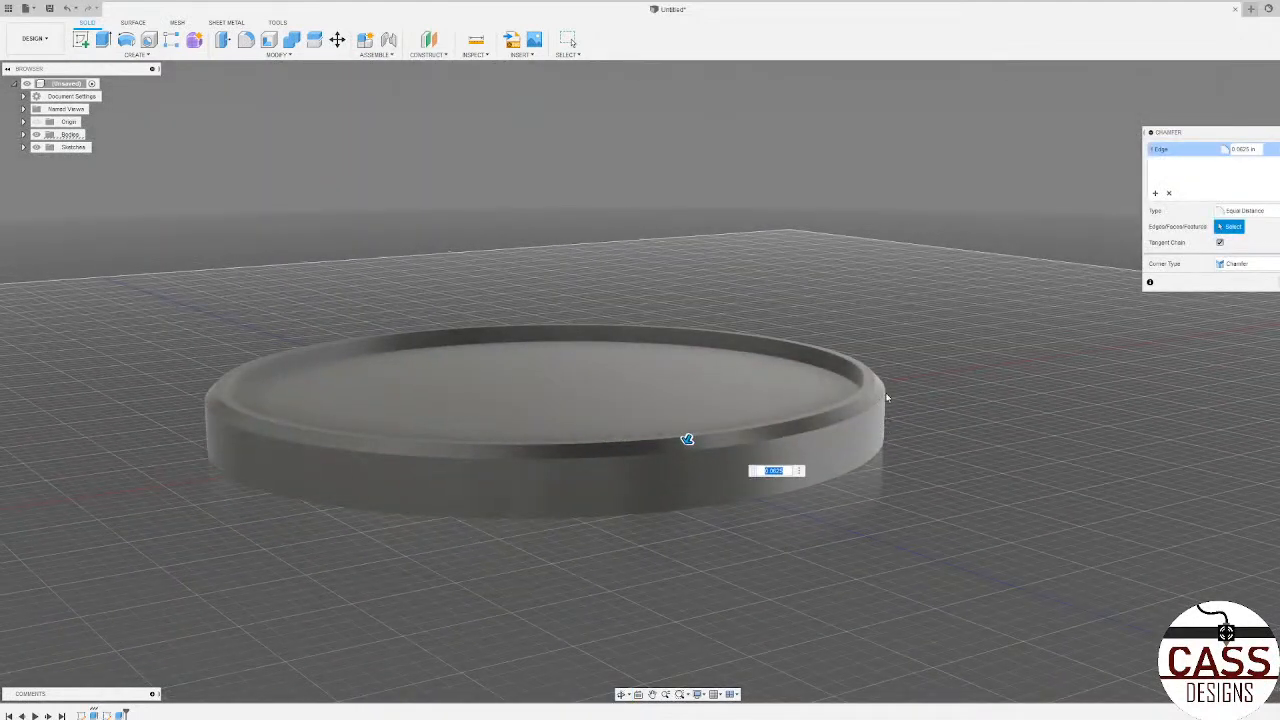
shift+middle_drag(850, 450, 792, 457)
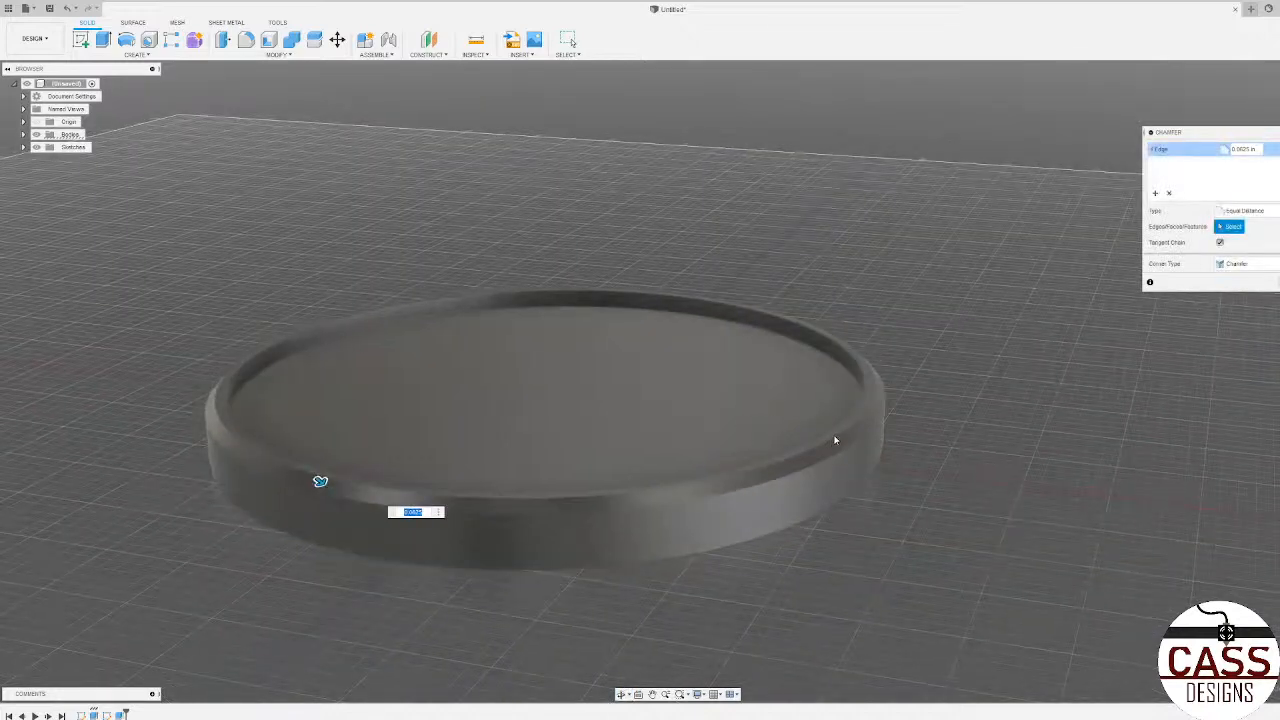
shift+middle_drag(858, 435, 886, 384)
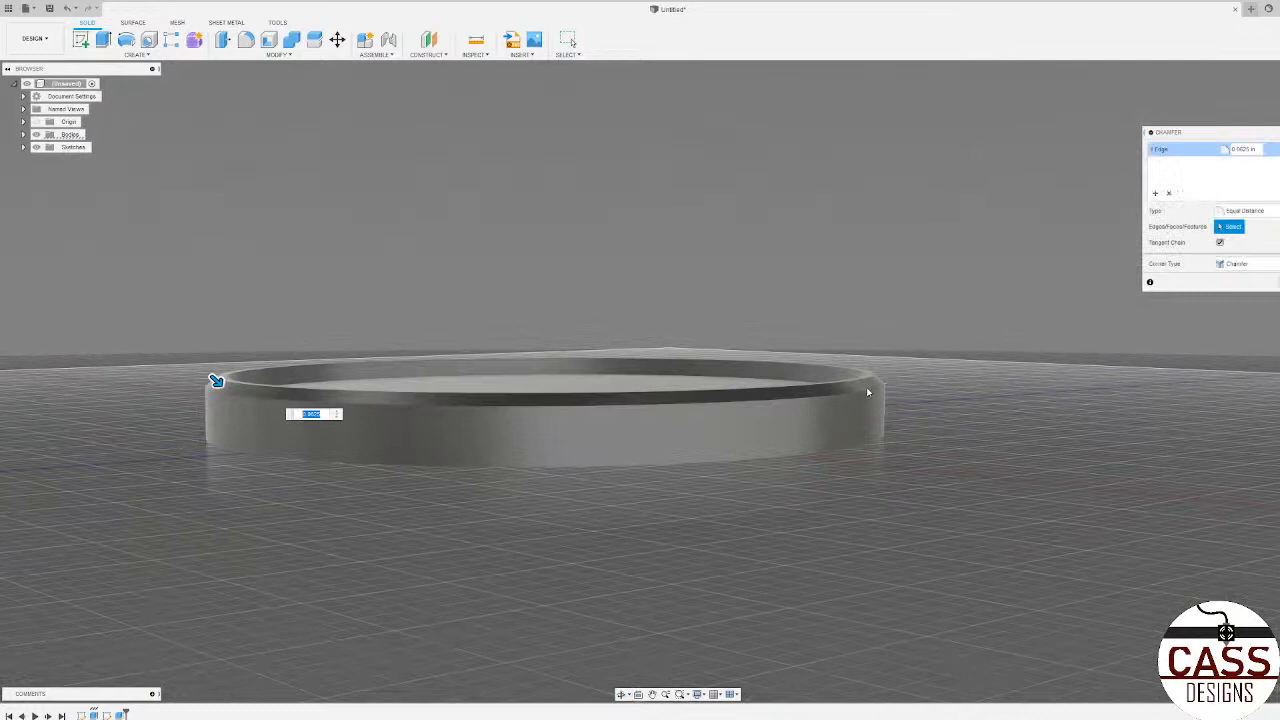
mouse_move(533, 432)
shift+middle_down()
mouse_move(509, 491)
mouse_move(551, 428)
shift+middle_up()
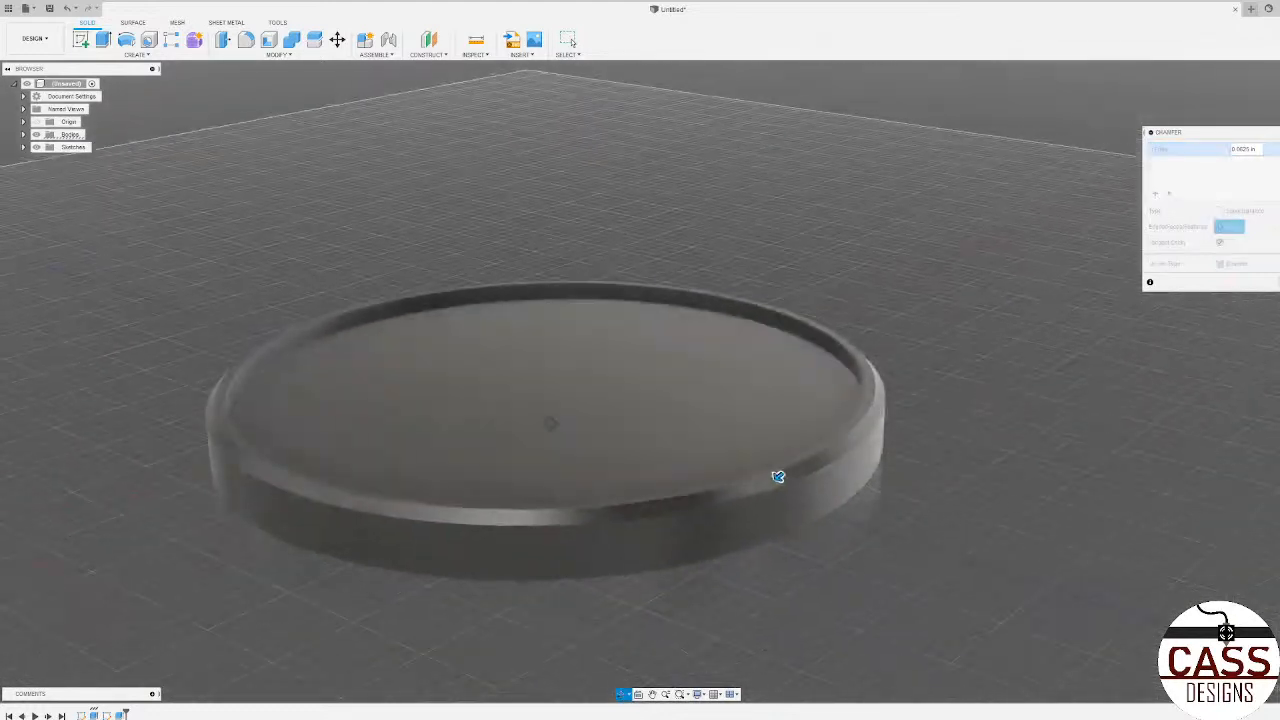
scroll(543, 560, down, 5)
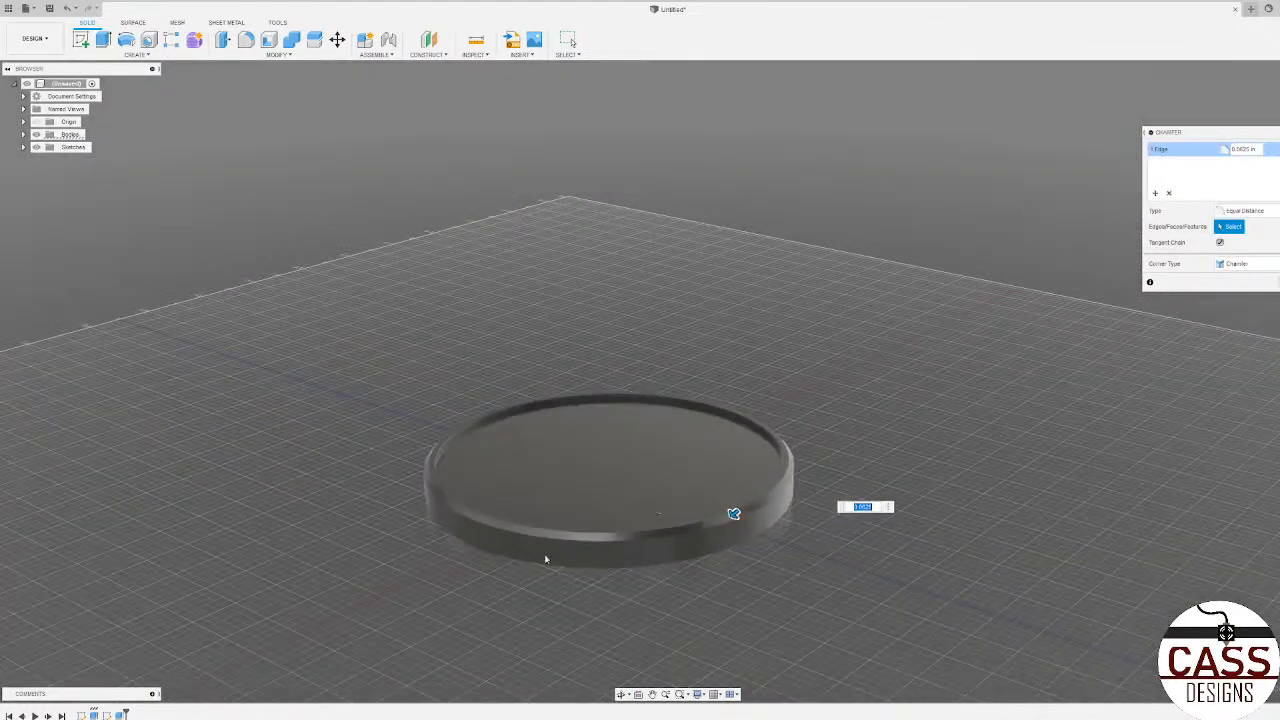
scroll(517, 600, up, 4)
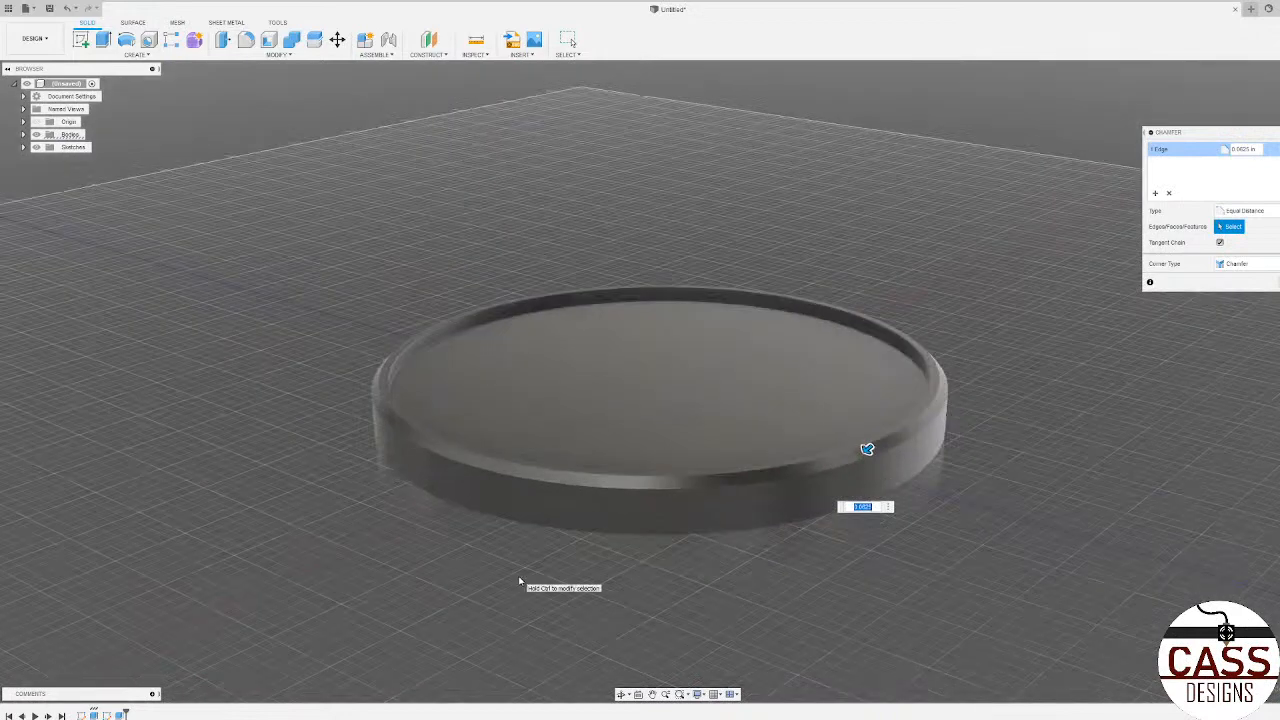
shift+middle_drag(957, 529, 796, 550)
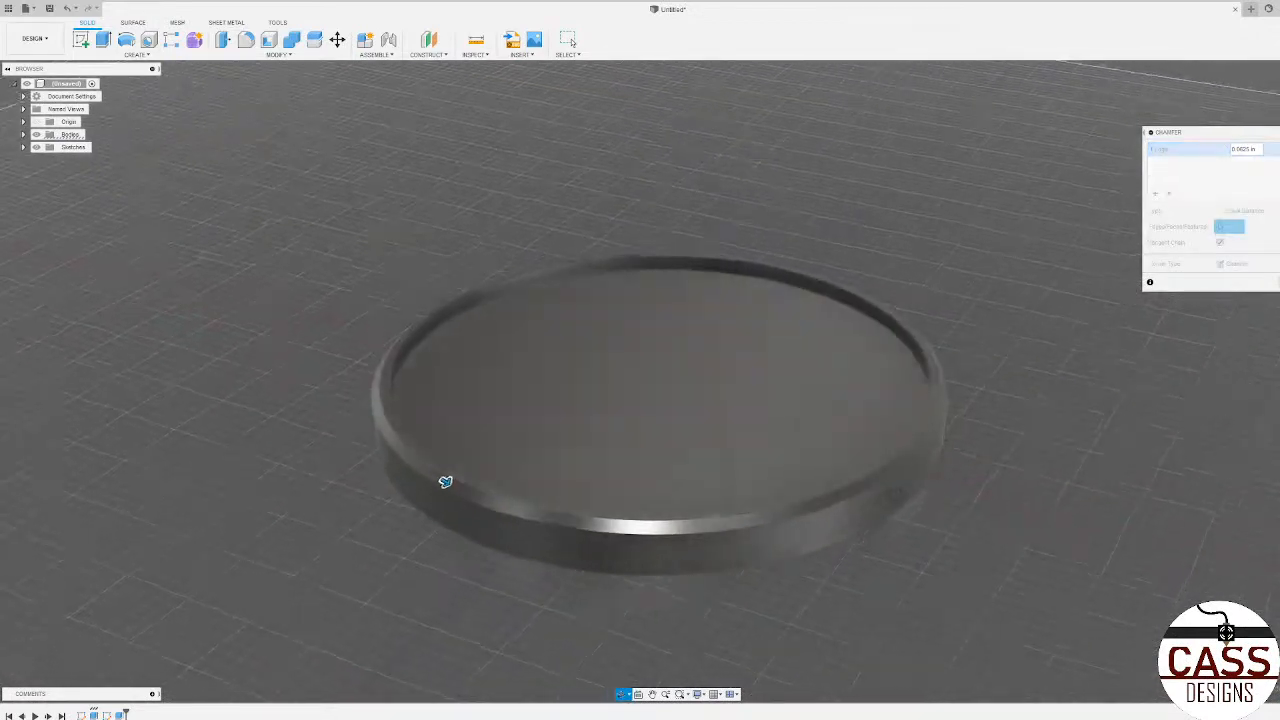
shift+middle_drag(445, 482, 389, 337)
click(384, 337)
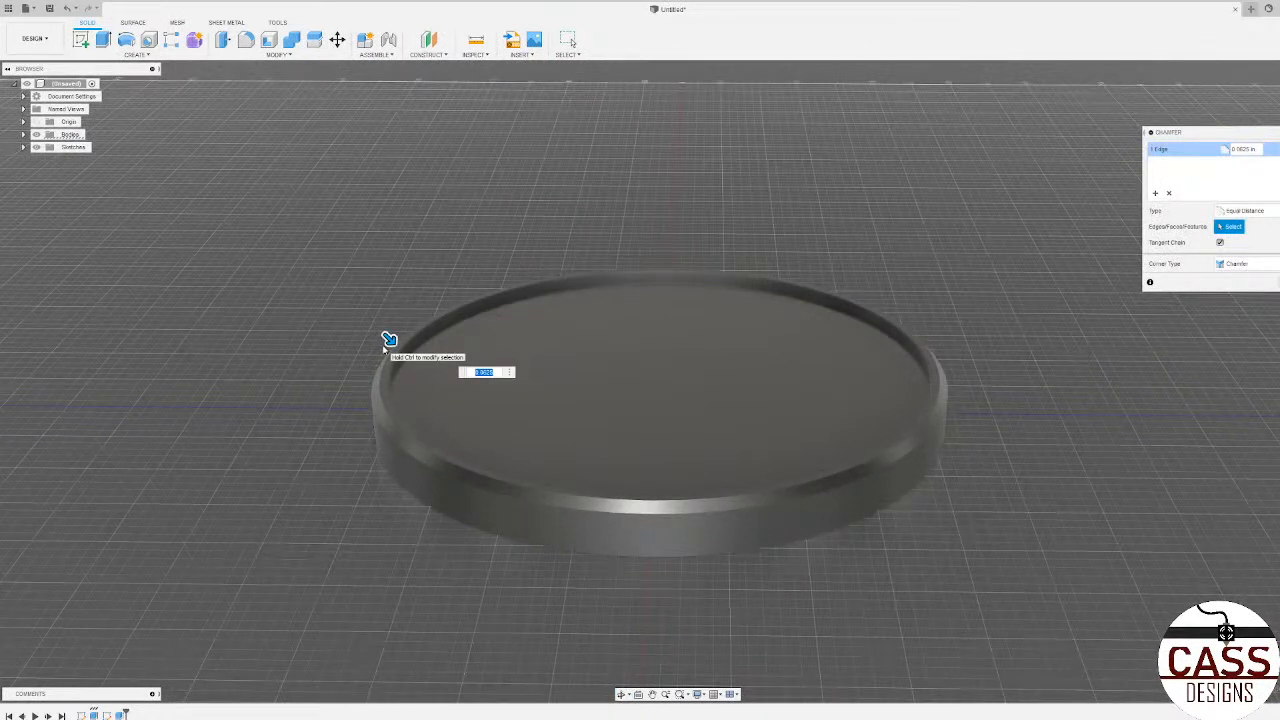
shift+middle_drag(387, 351, 425, 360)
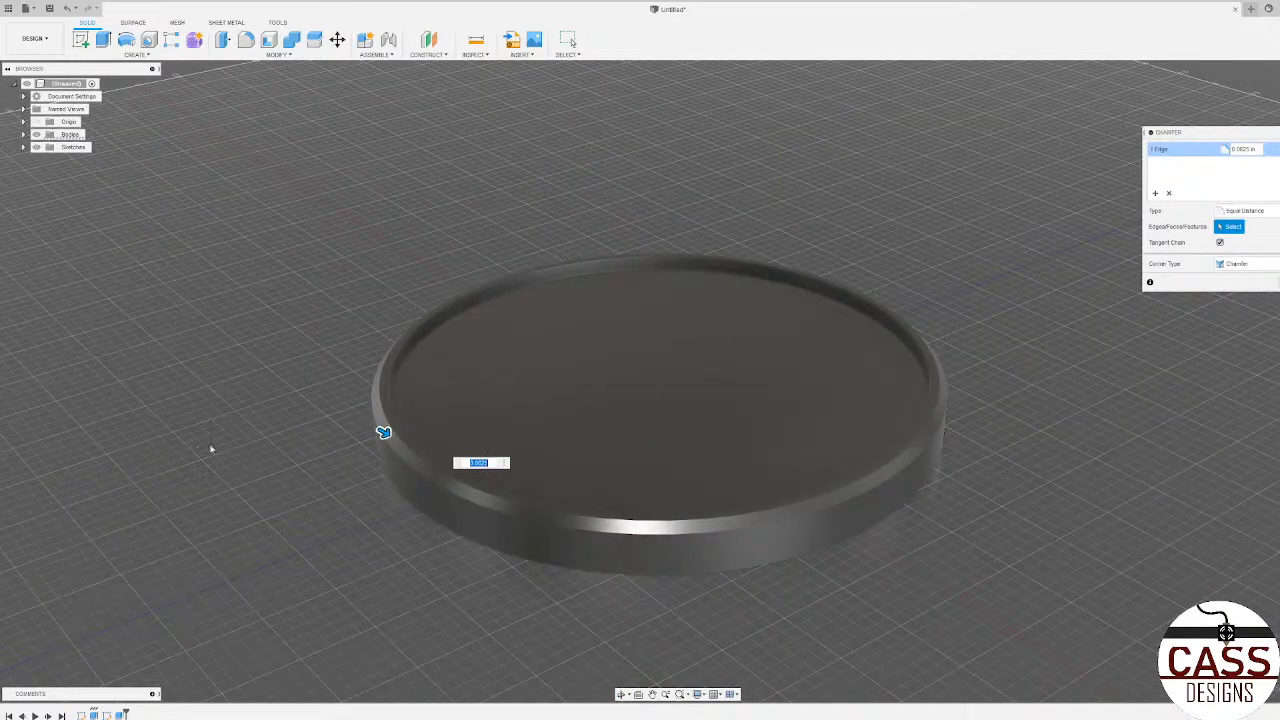
shift+middle_drag(345, 448, 374, 362)
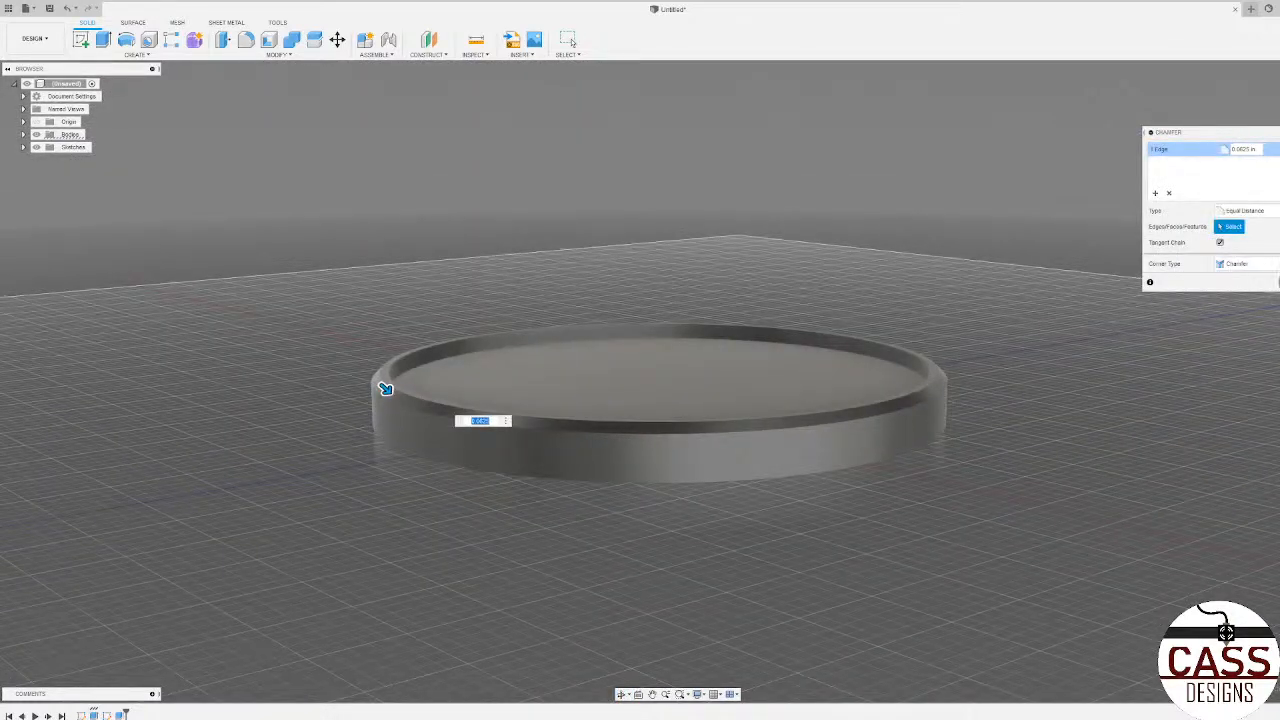
Step: Apply the chamfer to the disc's outer top edge and look over the bevelled rim
key(Return)
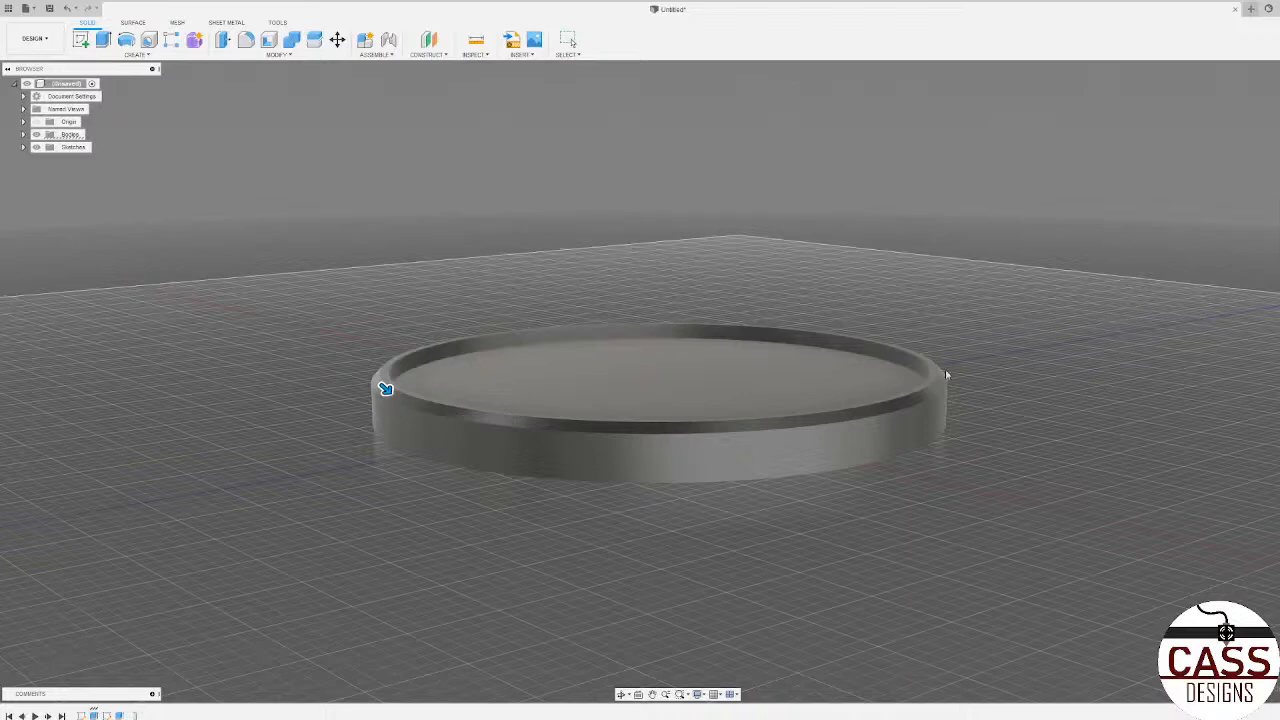
shift+middle_drag(434, 460, 591, 419)
scroll(642, 578, down, 4)
scroll(640, 576, up, 4)
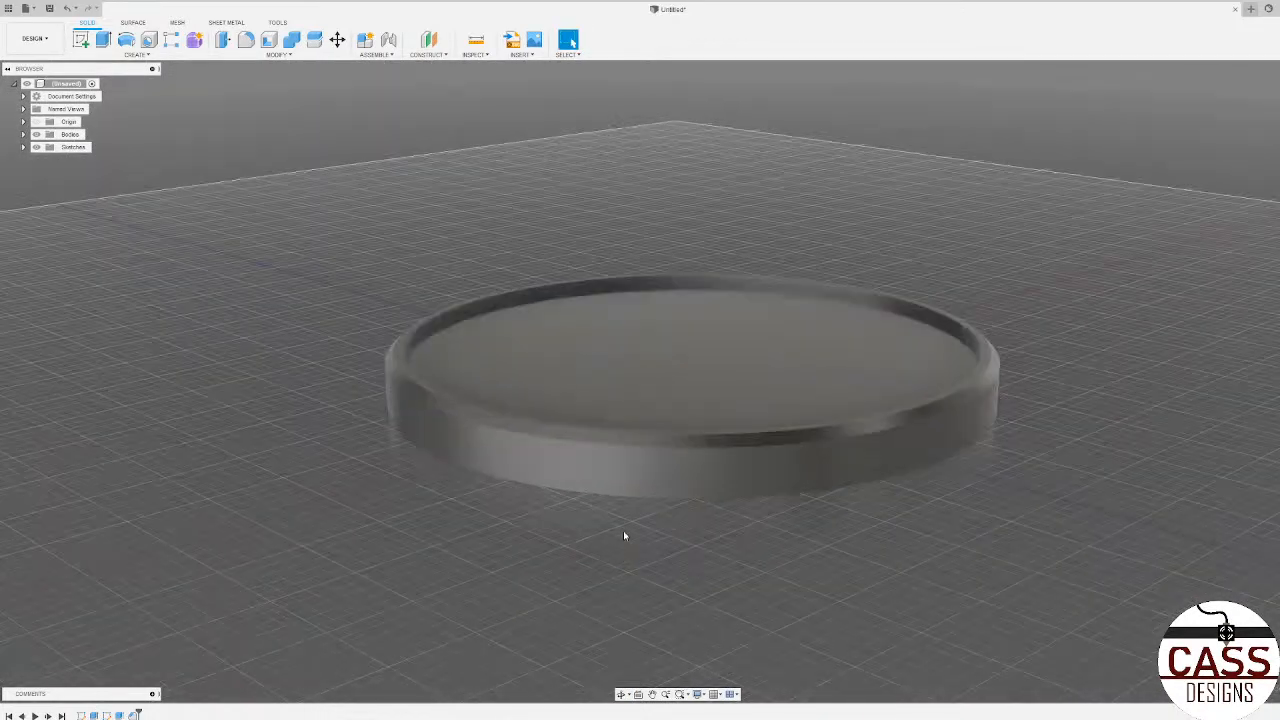
shift+middle_drag(623, 535, 674, 409)
scroll(602, 594, up, 5)
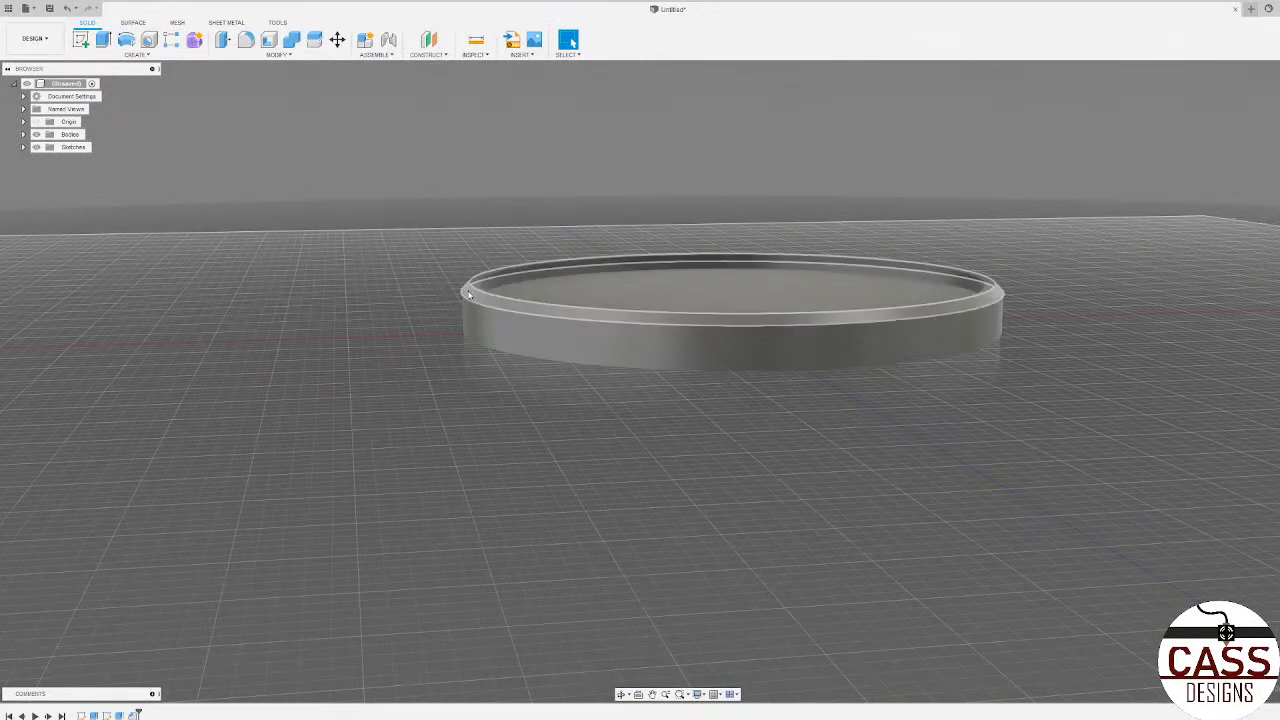
shift+middle_drag(703, 366, 332, 203)
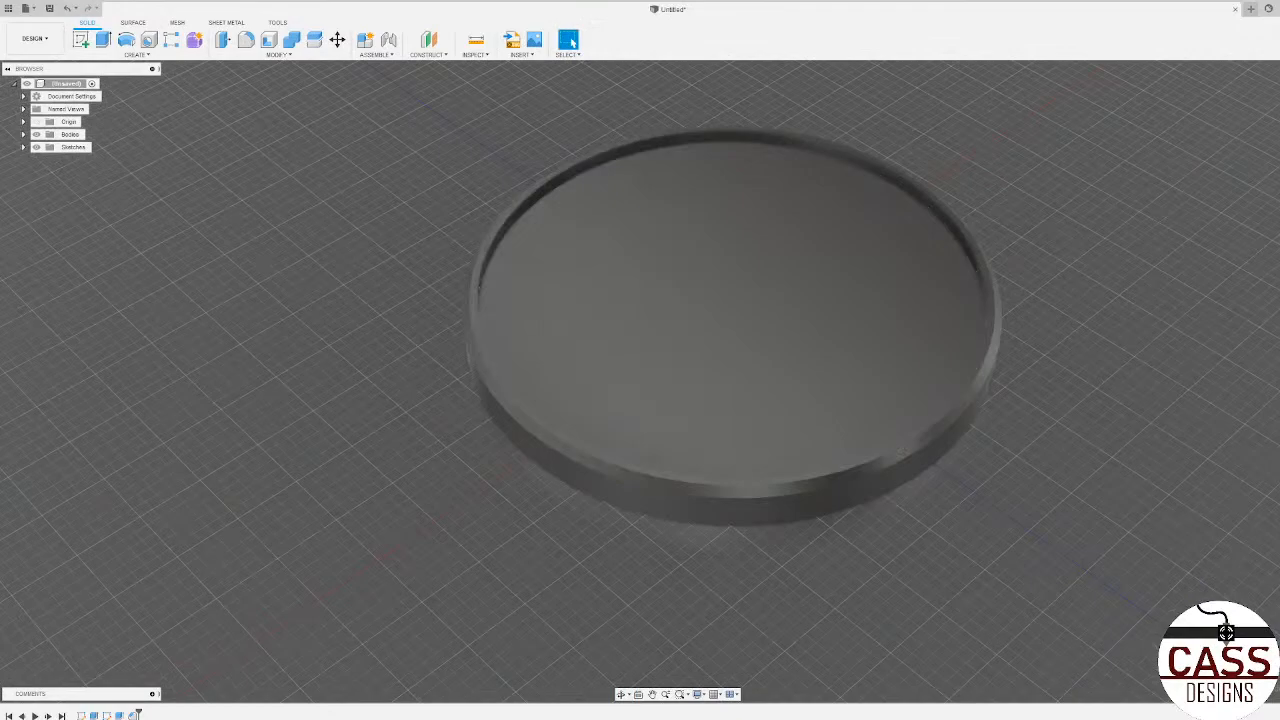
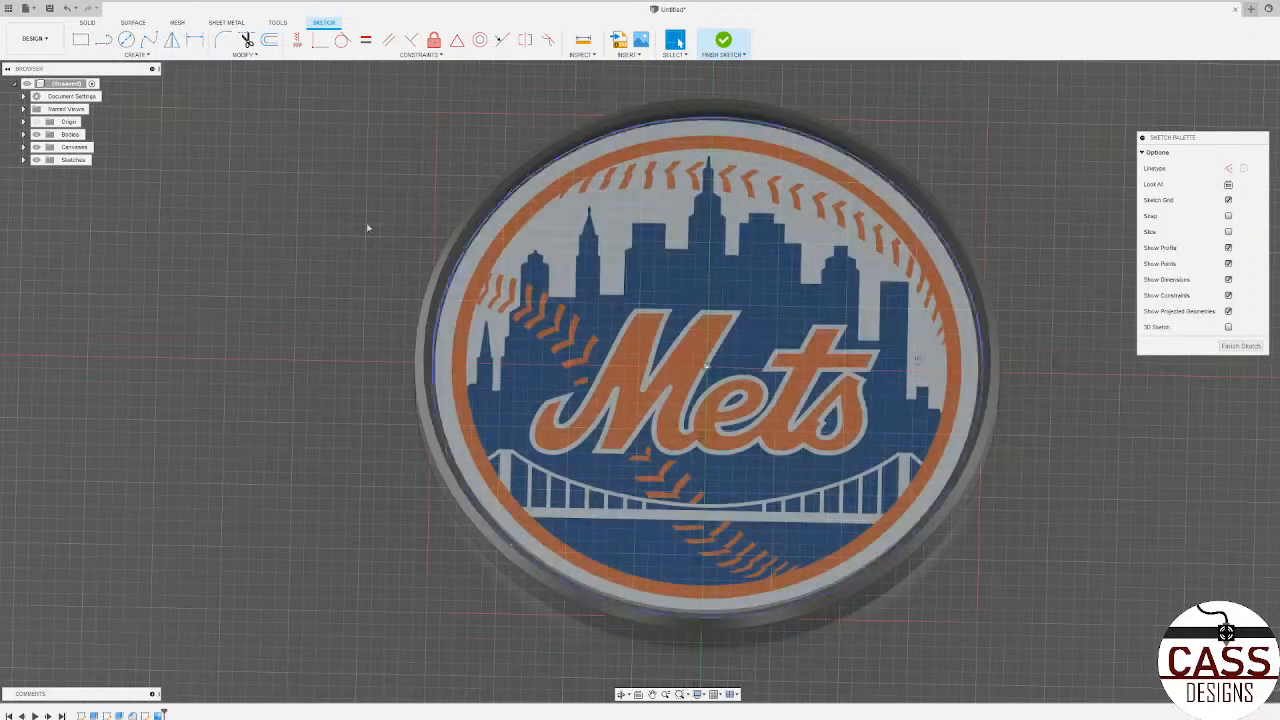
Step: Draw a circle from the logo's center out to the inner edge of its orange ring, viewing the sketch straight on
click(1228, 184)
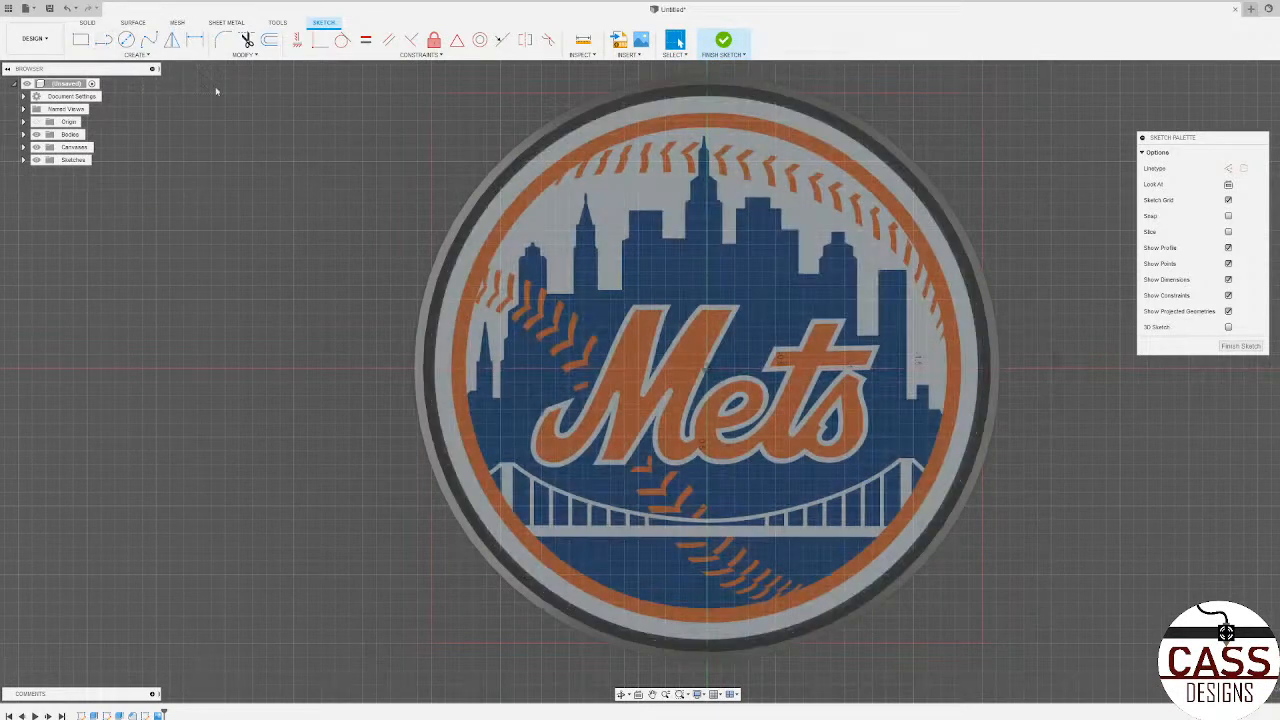
click(123, 40)
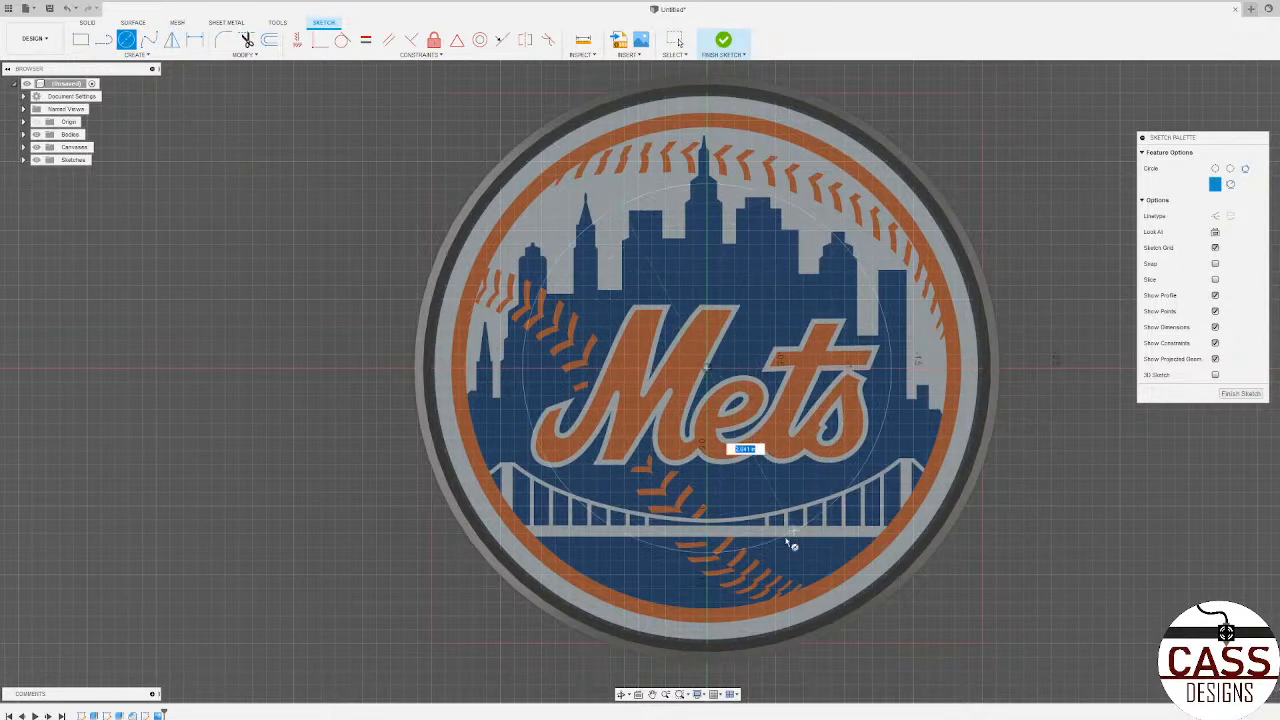
click(709, 613)
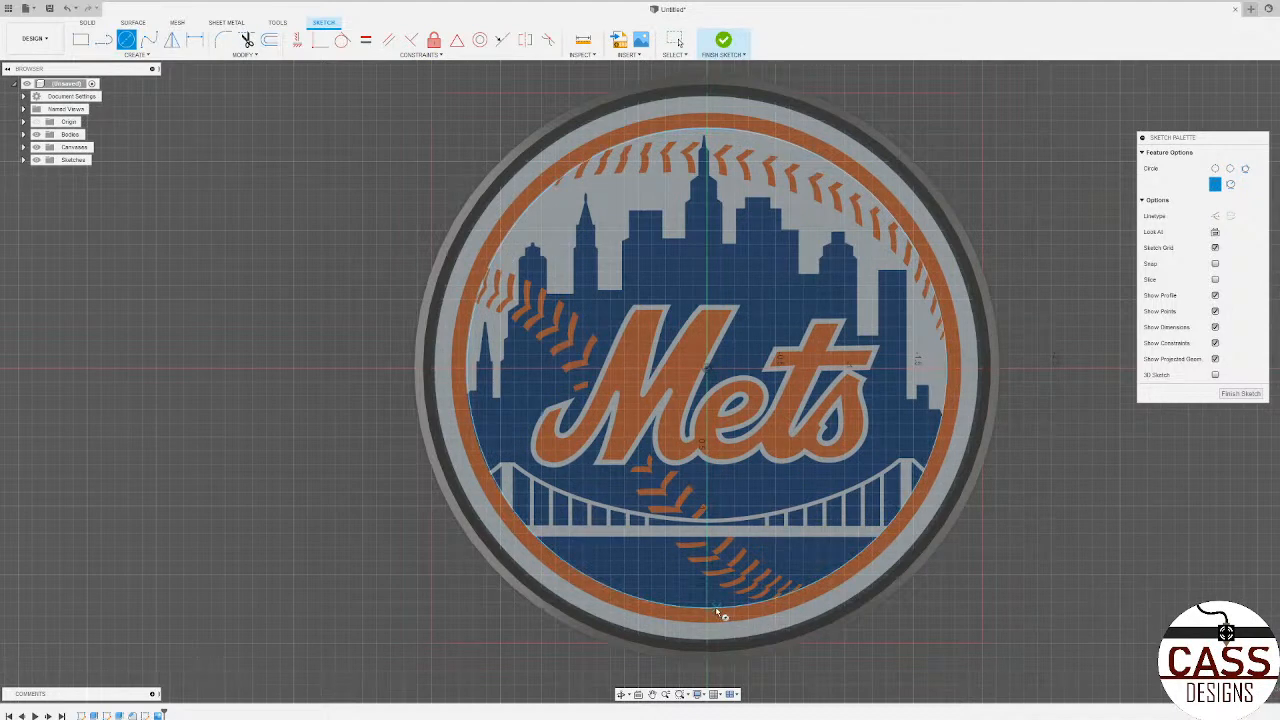
scroll(491, 408, up, 8)
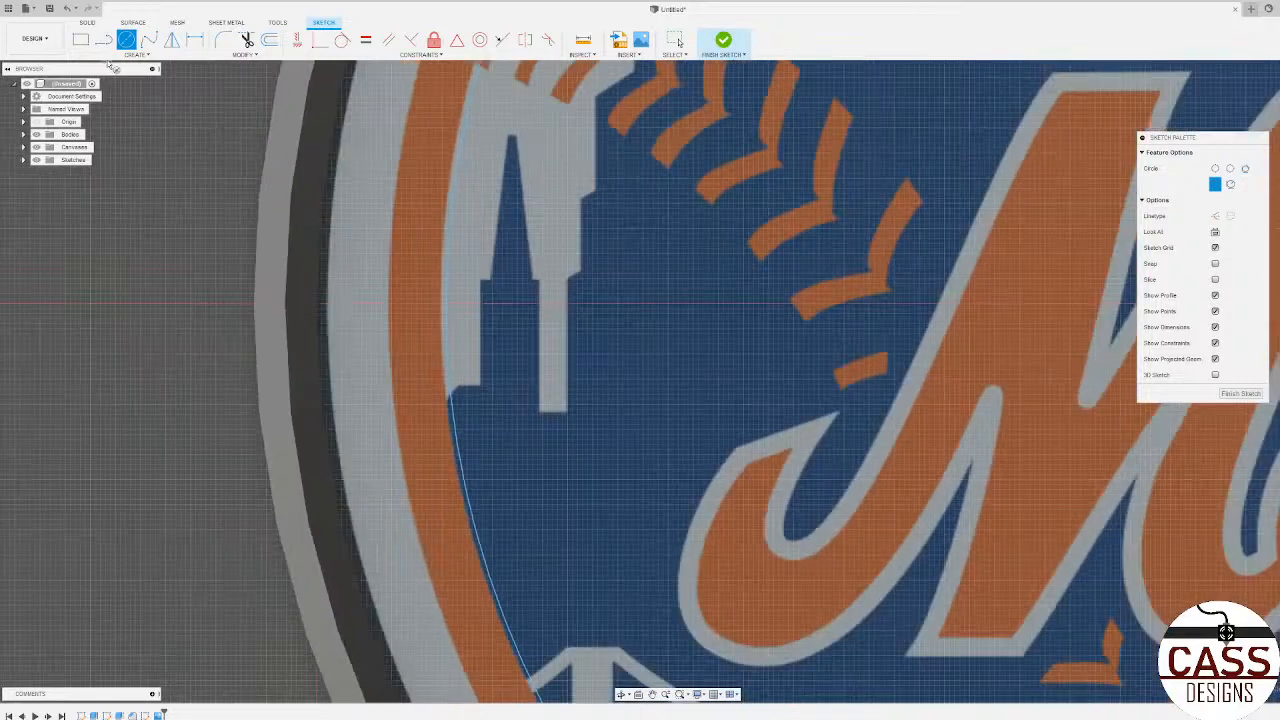
Step: Trace lines from the circle along the sloped corner, short ledge and left wall of the skyline's leftmost spired building
click(103, 39)
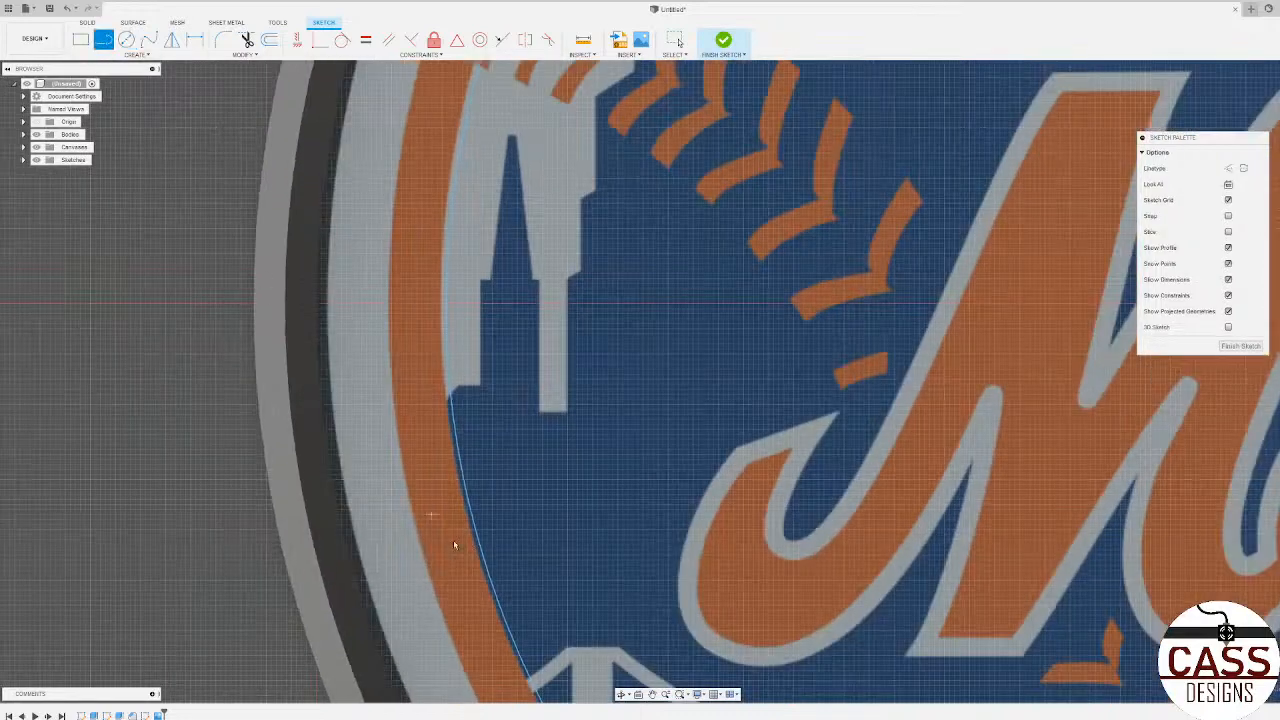
scroll(452, 396, down, 5)
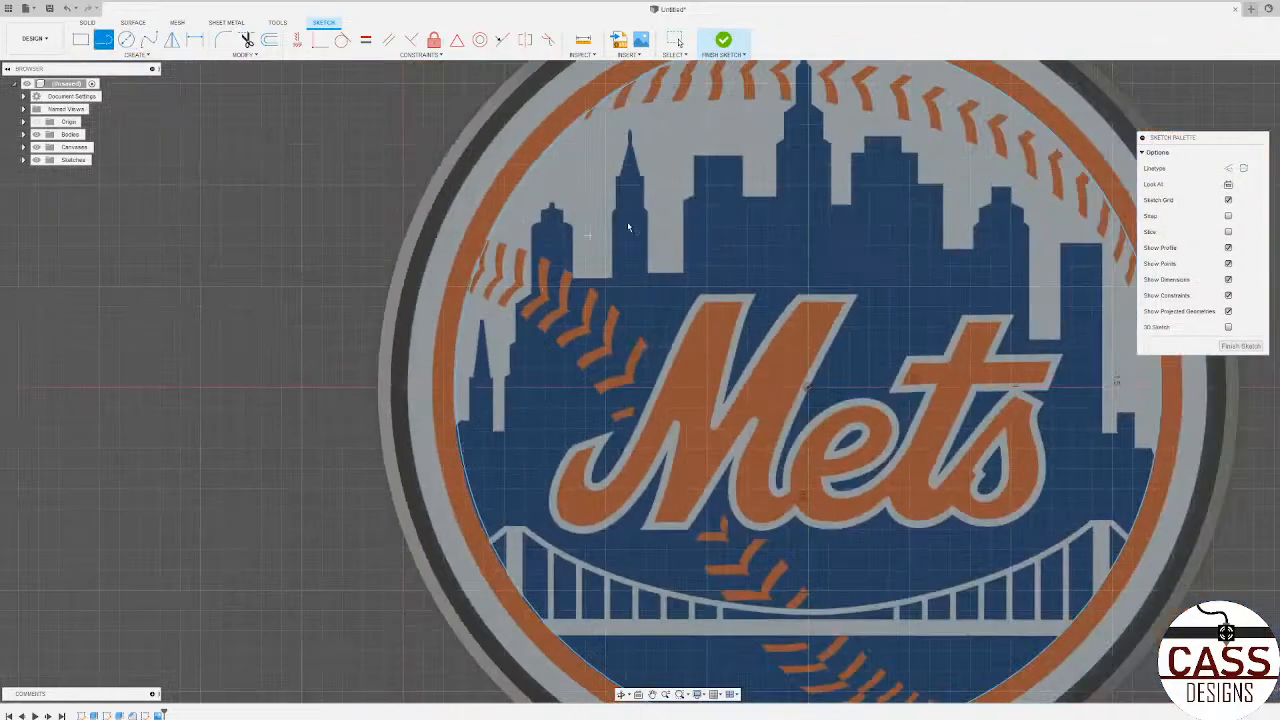
scroll(491, 418, up, 6)
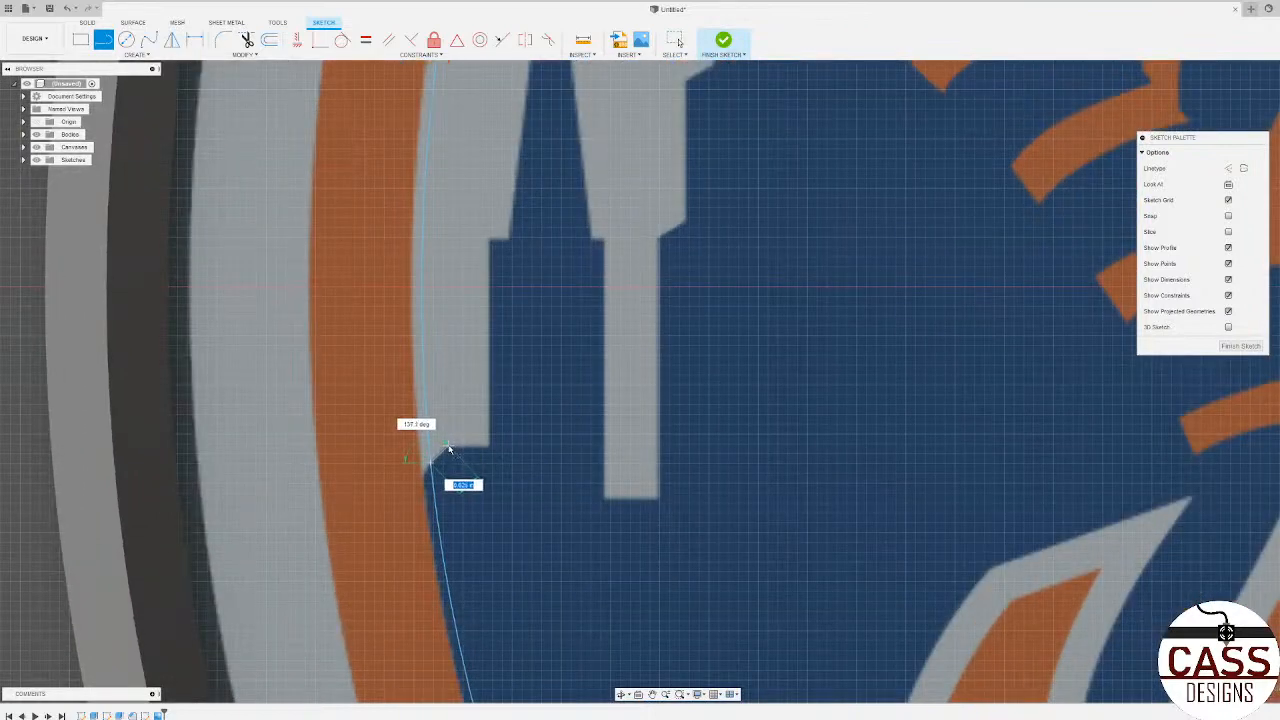
click(448, 450)
click(490, 449)
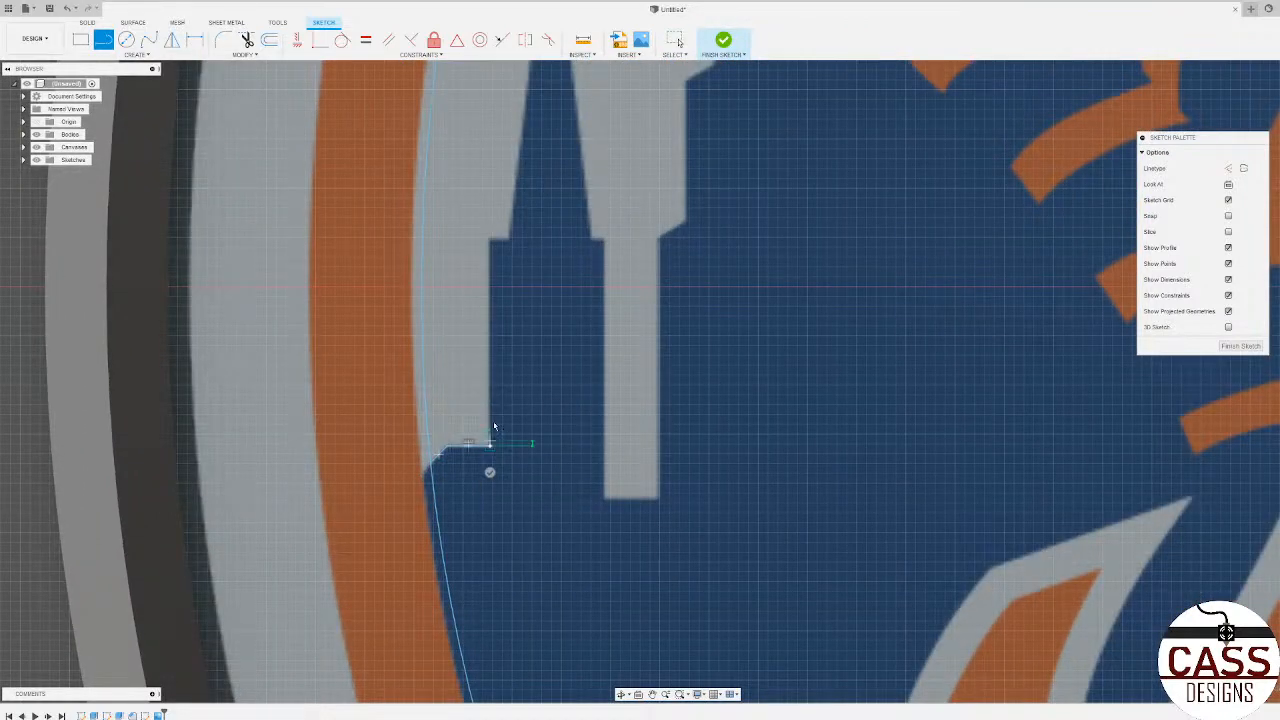
click(491, 240)
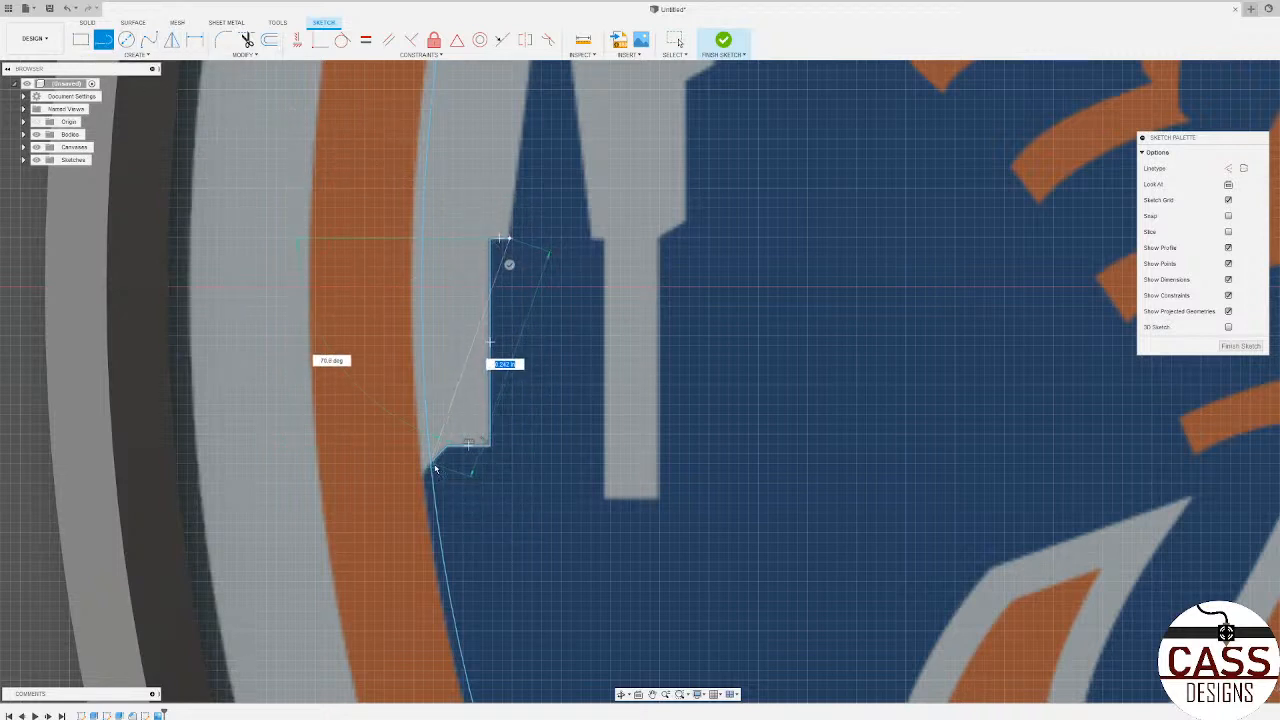
Step: Continue the line around the leftmost building's tapered spire, up its left side, across the narrow tip and down its right side
scroll(518, 425, down, 3)
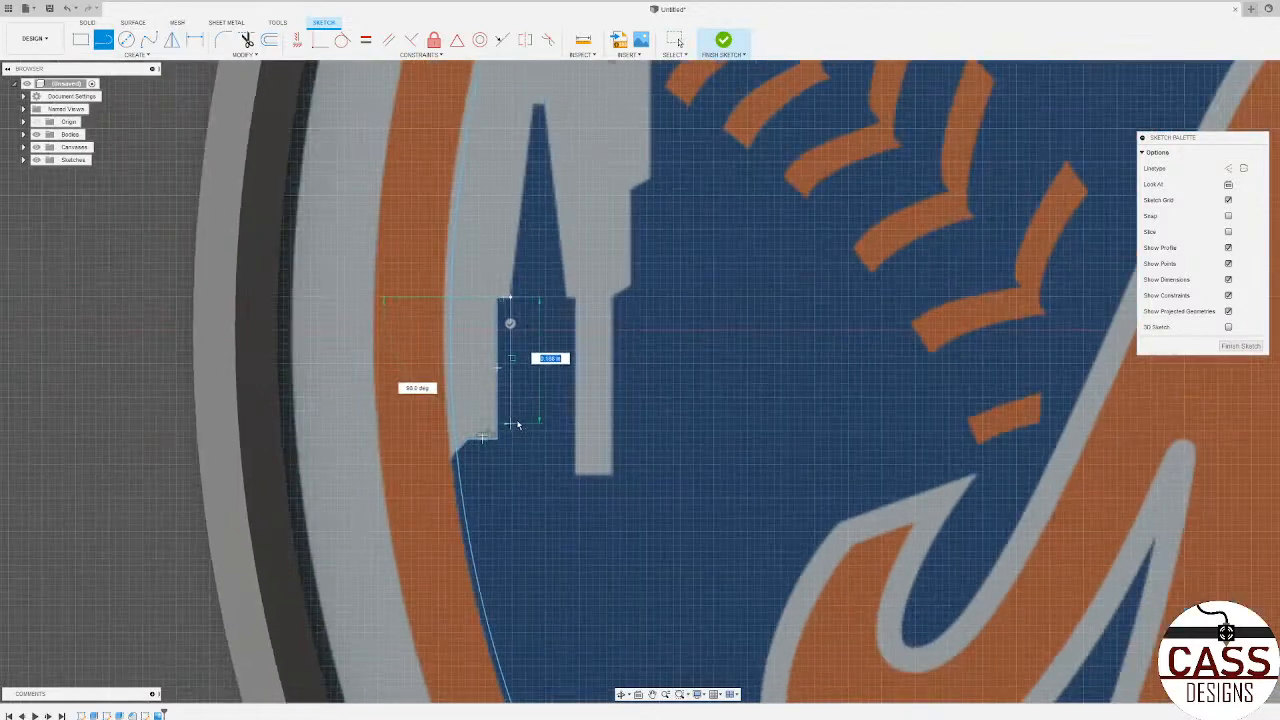
scroll(555, 172, up, 3)
scroll(520, 375, down, 3)
scroll(522, 218, down, 2)
scroll(521, 197, up, 5)
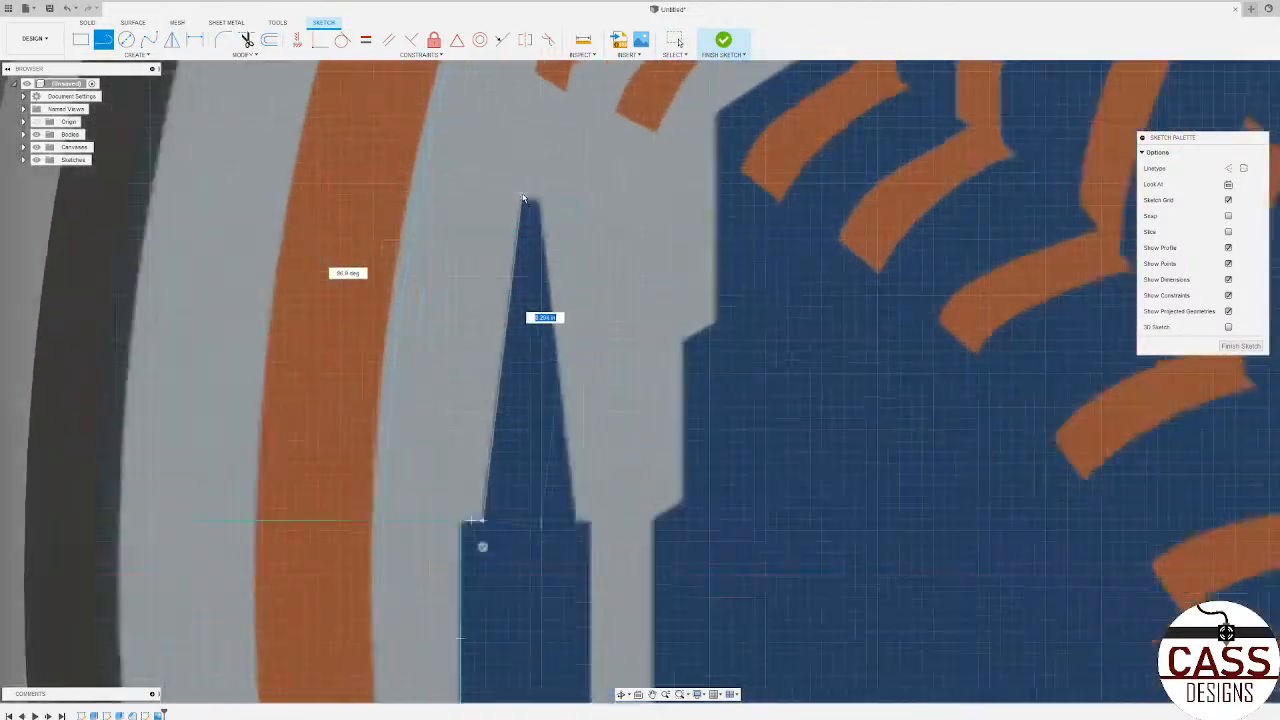
scroll(522, 198, up, 1)
click(521, 203)
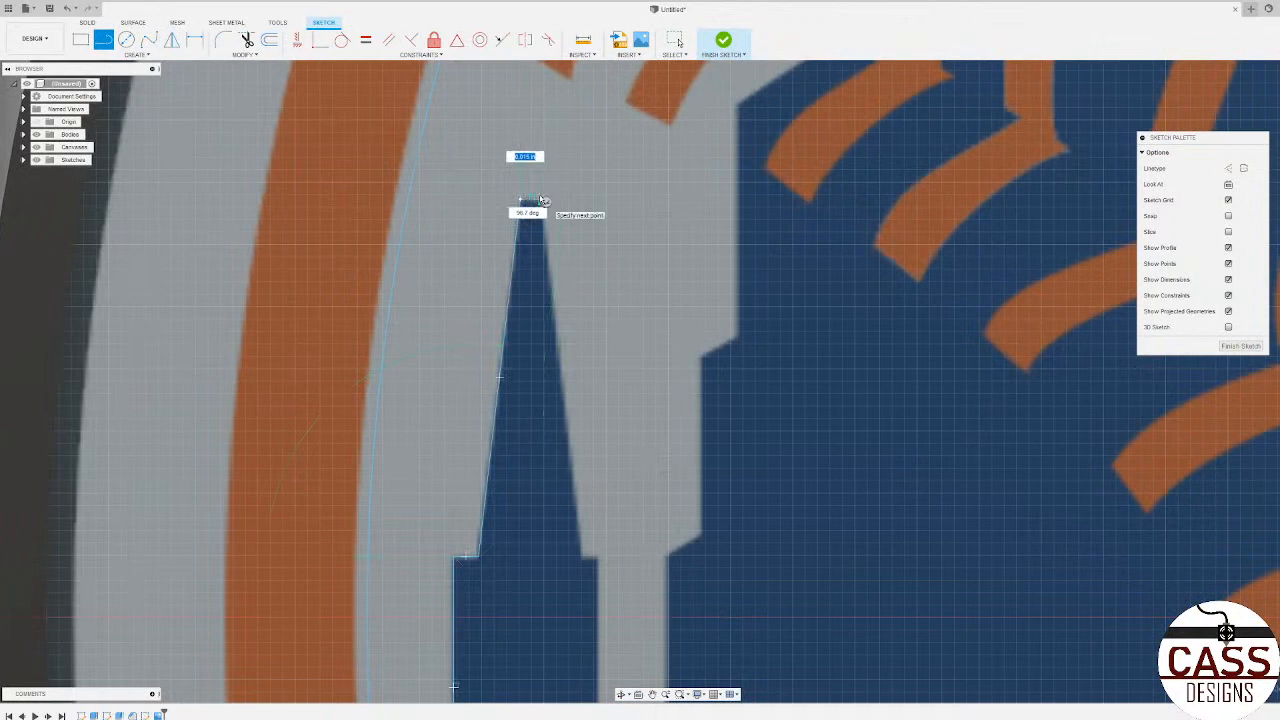
scroll(541, 201, up, 2)
click(541, 203)
scroll(541, 203, down, 5)
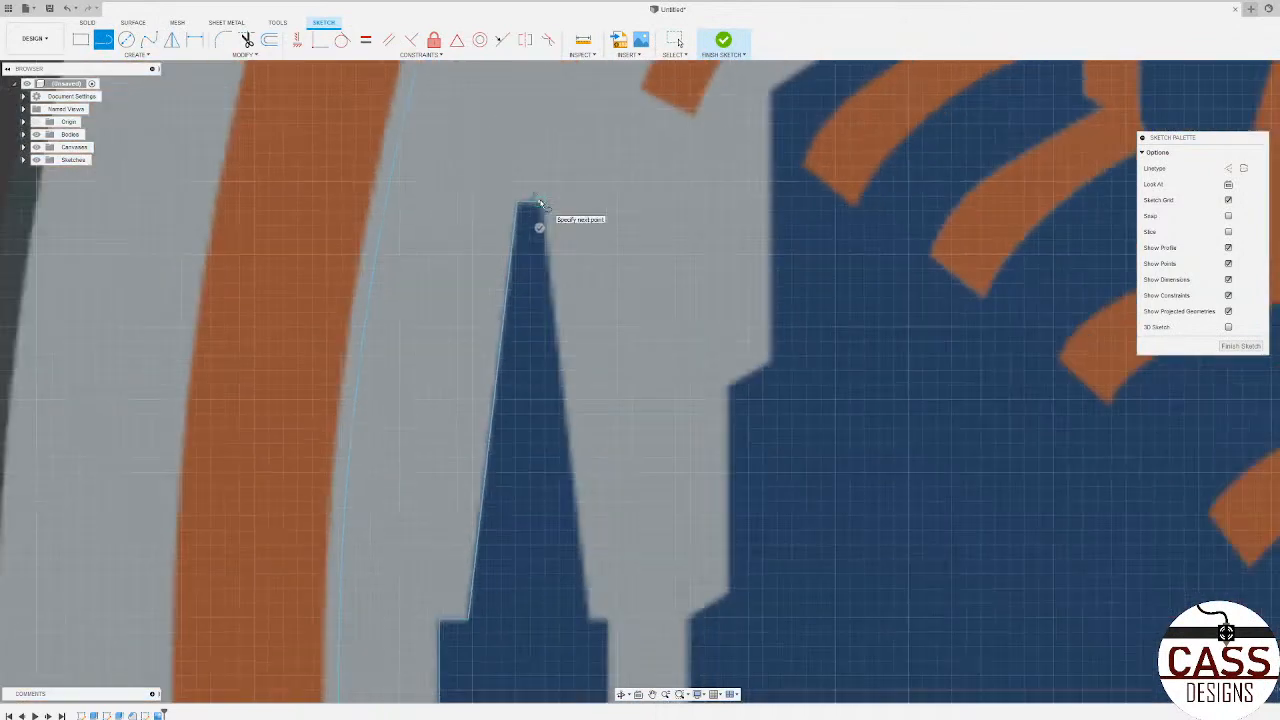
click(574, 488)
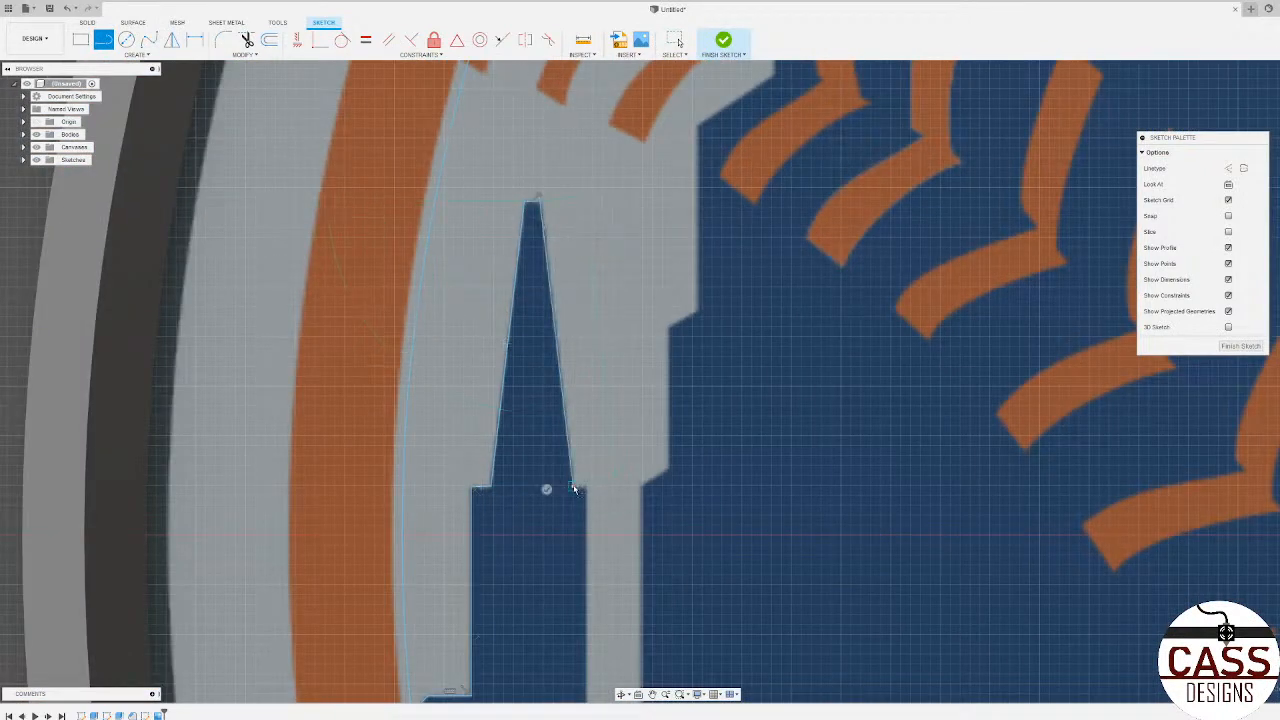
Step: Trace the spired building's right shoulder, its right wall and the bottom of the narrow gap beside it
scroll(587, 494, up, 4)
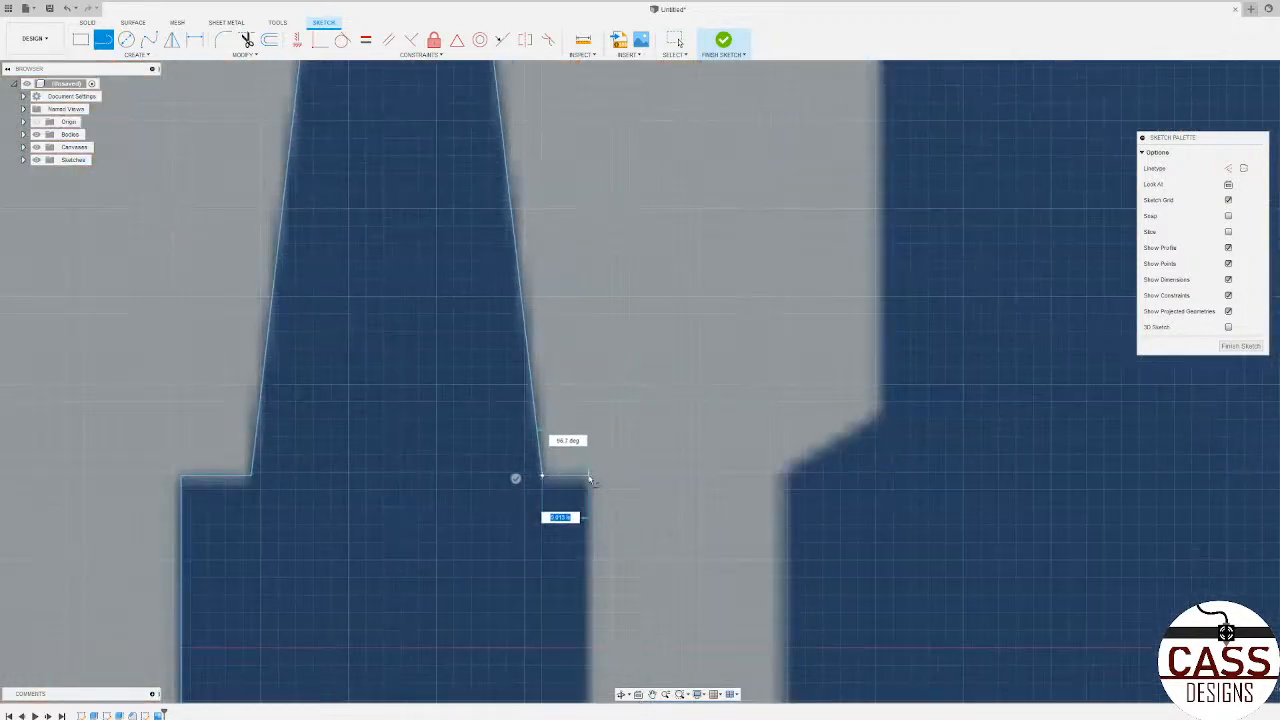
click(590, 480)
scroll(590, 488, down, 6)
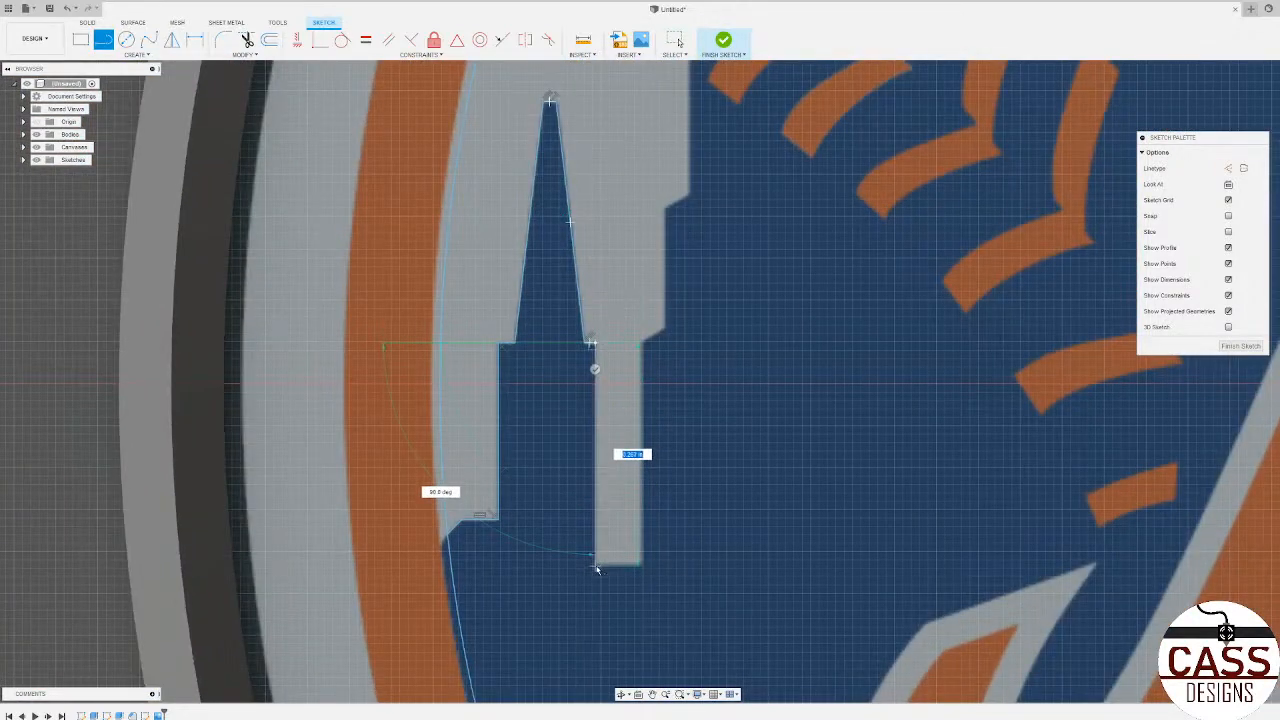
click(596, 567)
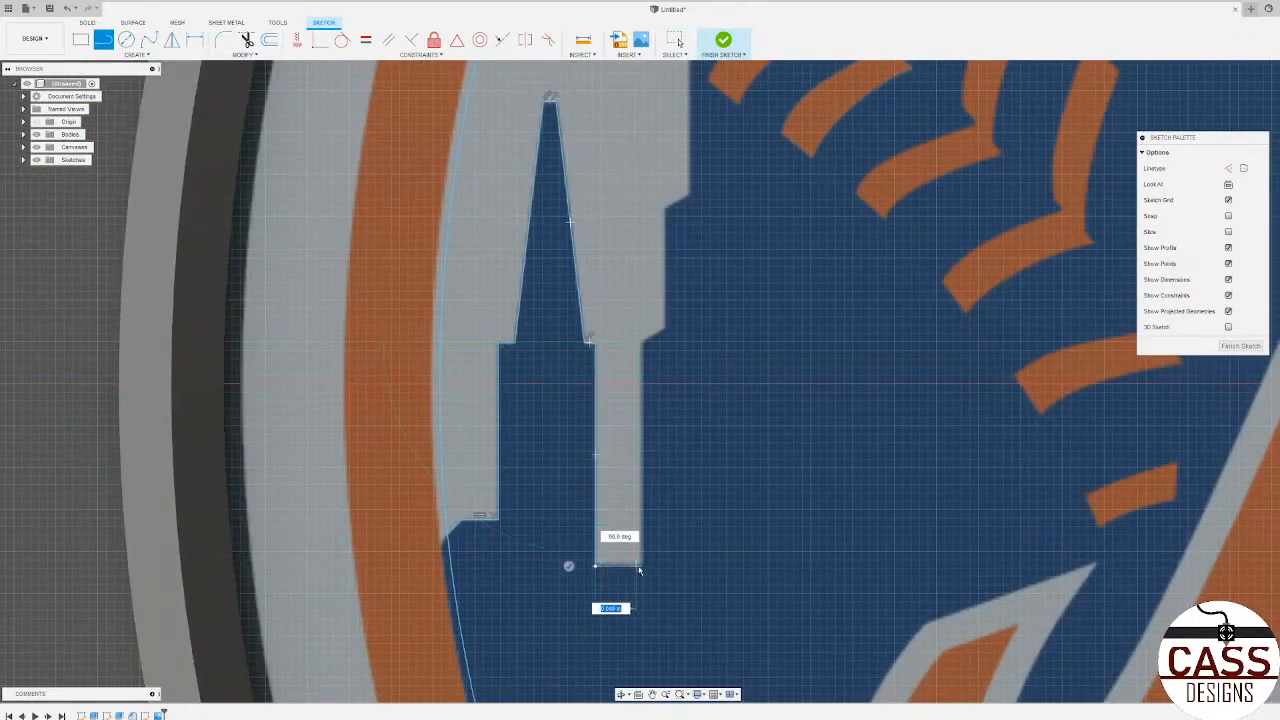
click(643, 567)
Step: Trace the gap's right wall upward, including the first two angled steps and the short wall between them
scroll(643, 350, up, 5)
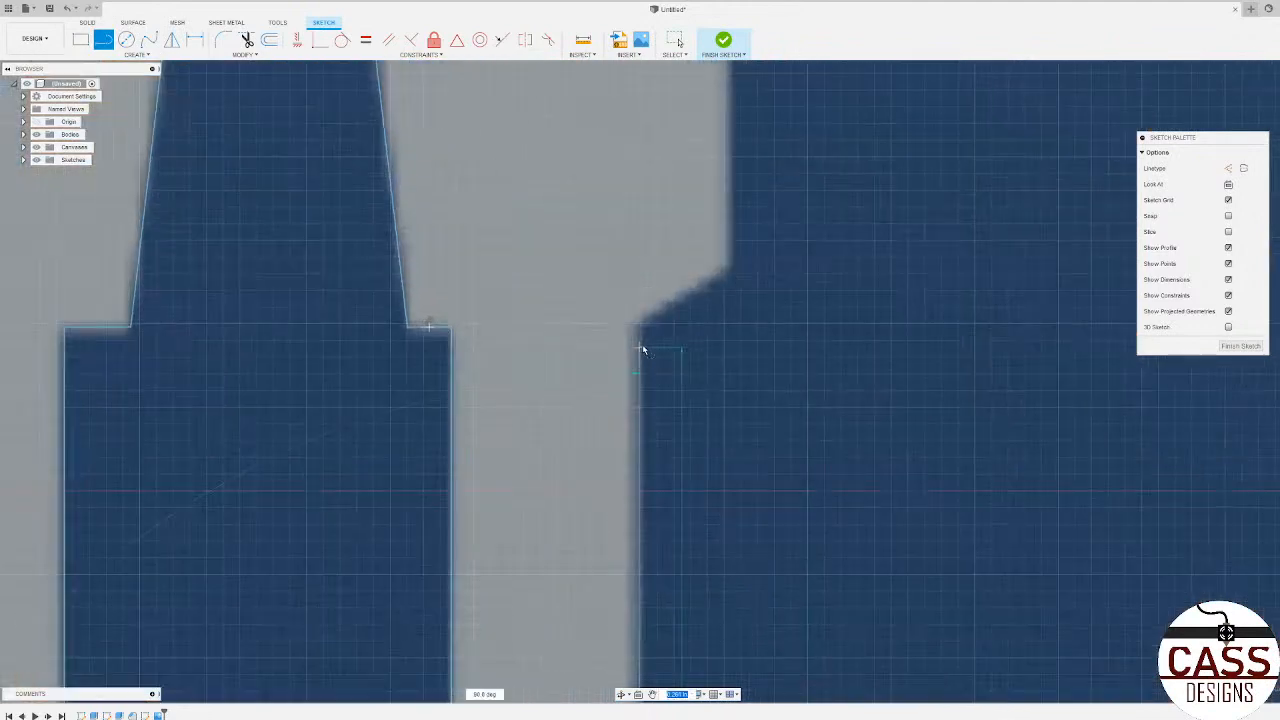
click(641, 327)
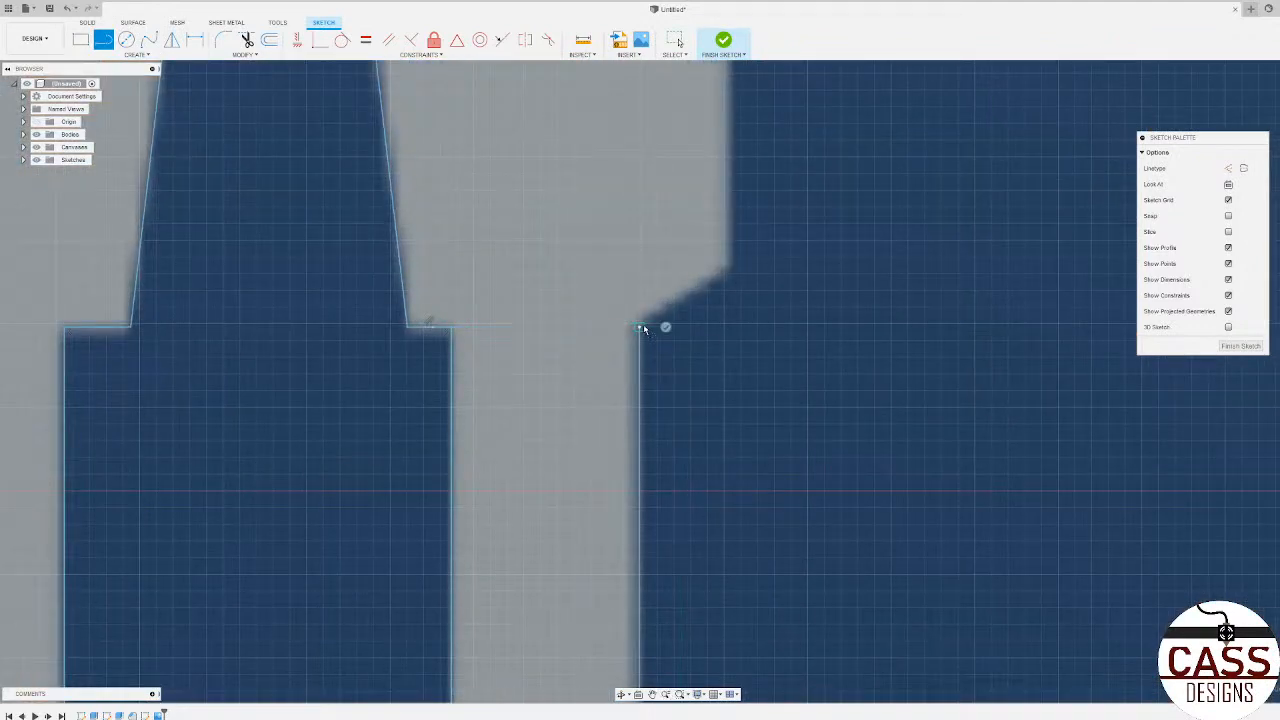
click(731, 268)
scroll(735, 282, down, 6)
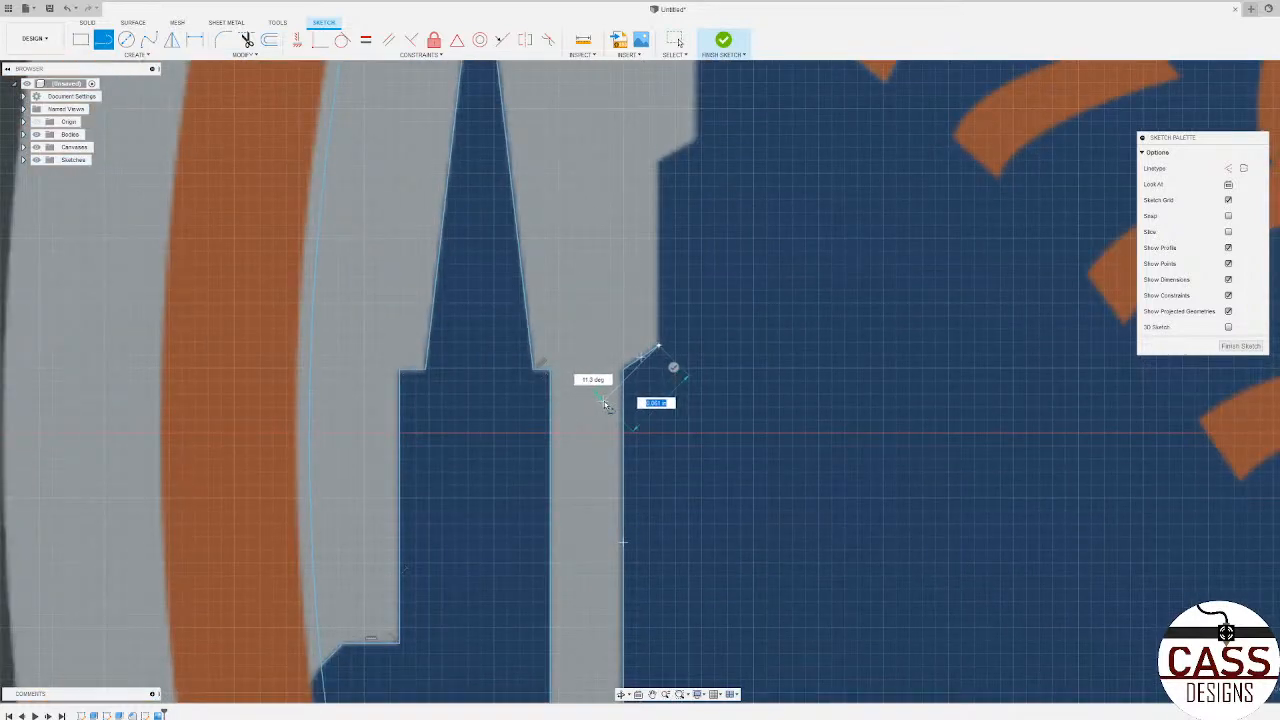
scroll(665, 307, up, 3)
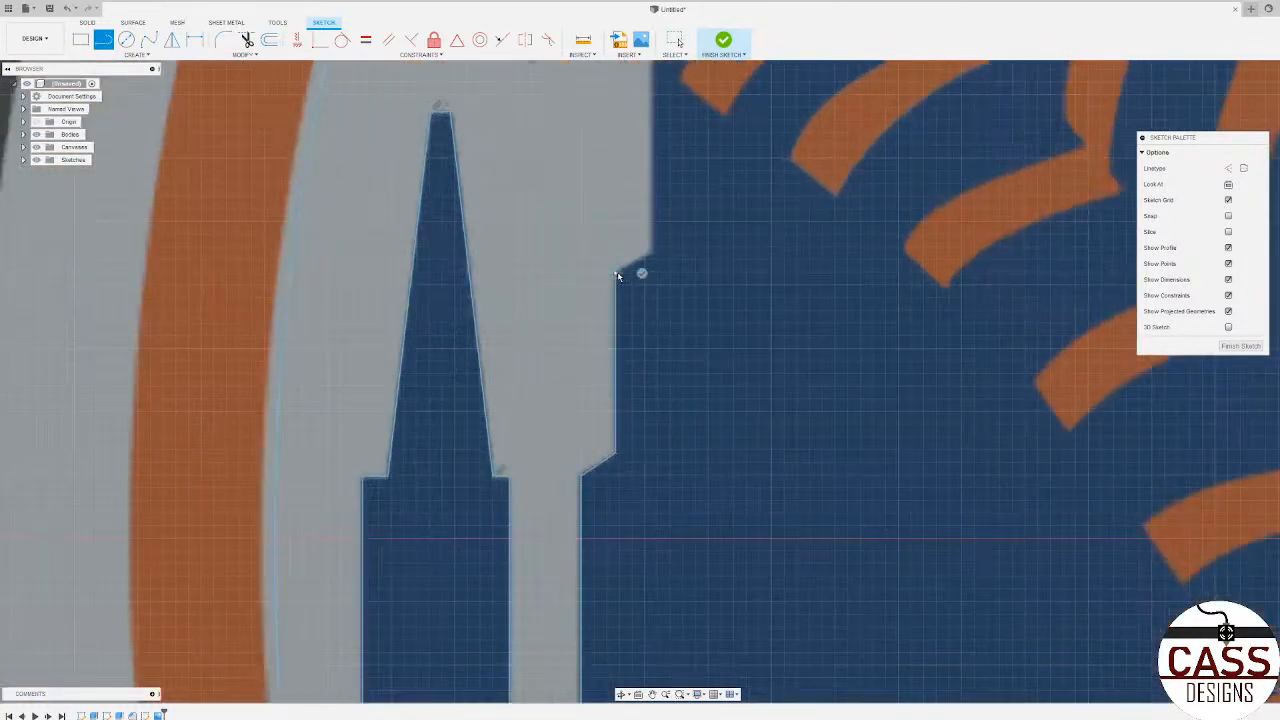
click(653, 256)
Step: Extend the outline up the next vertical wall and along the larger angled step to the round-shouldered building's left wall
scroll(666, 268, down, 5)
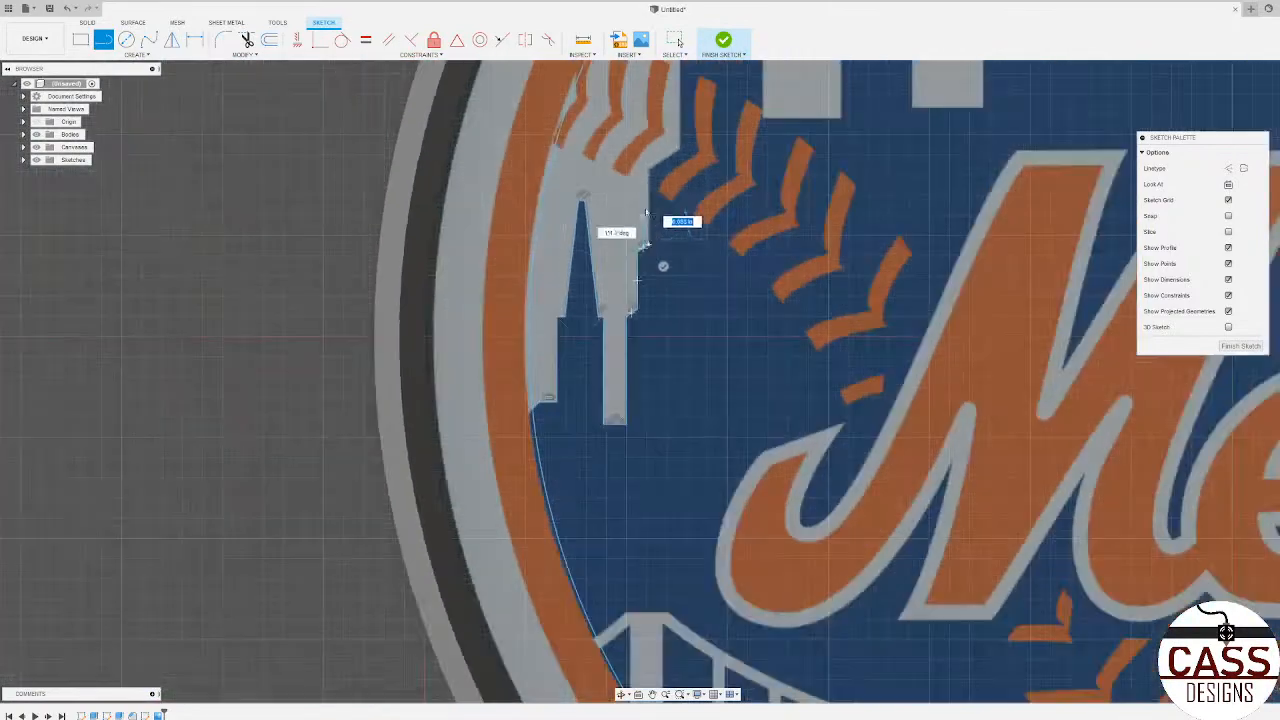
scroll(654, 346, up, 4)
click(637, 217)
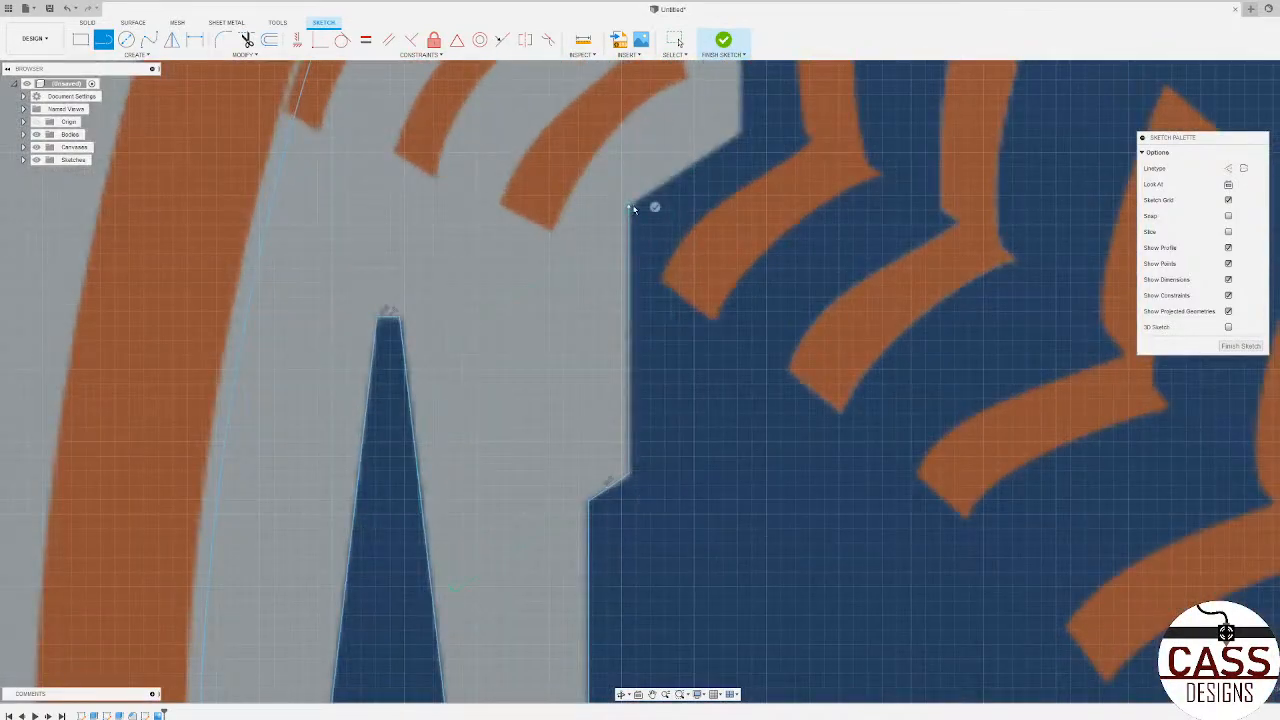
scroll(660, 208, down, 3)
scroll(665, 205, up, 3)
click(714, 181)
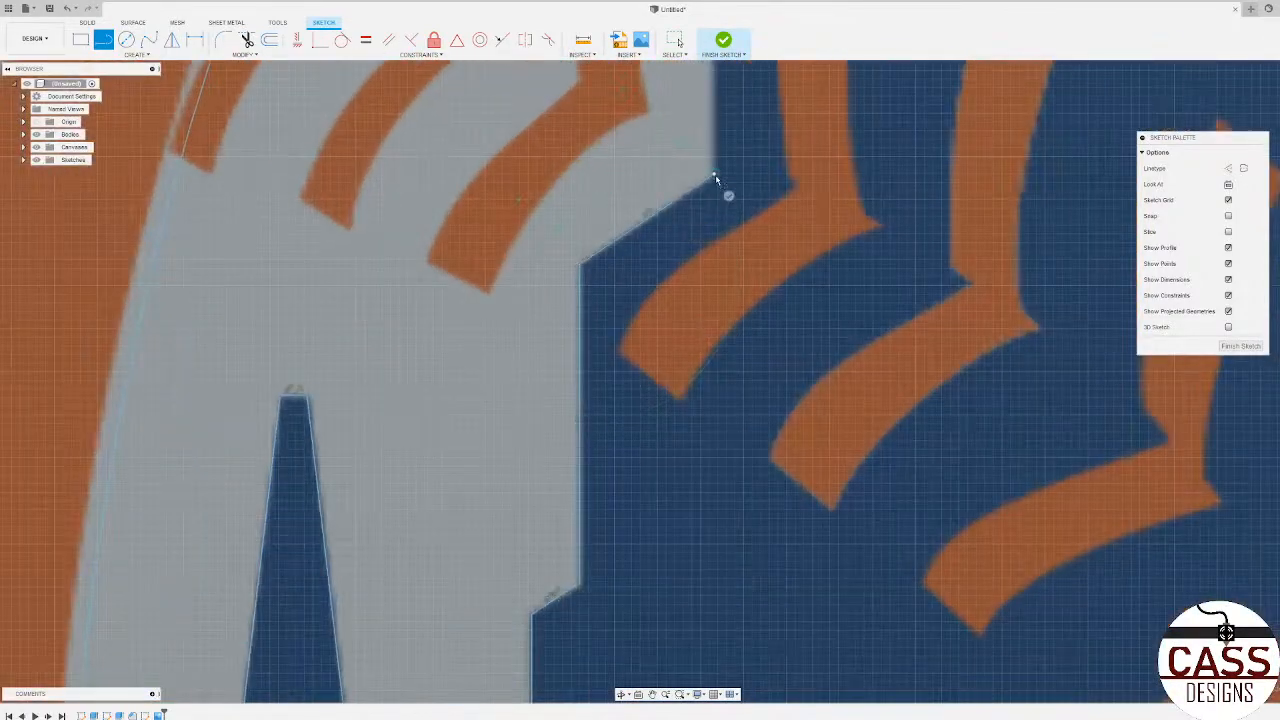
Step: Trace the round-shouldered building's left wall, its left shoulder as a square corner, and the left wall of its upper section
scroll(700, 210, down, 4)
scroll(640, 300, up, 3)
scroll(626, 348, down, 3)
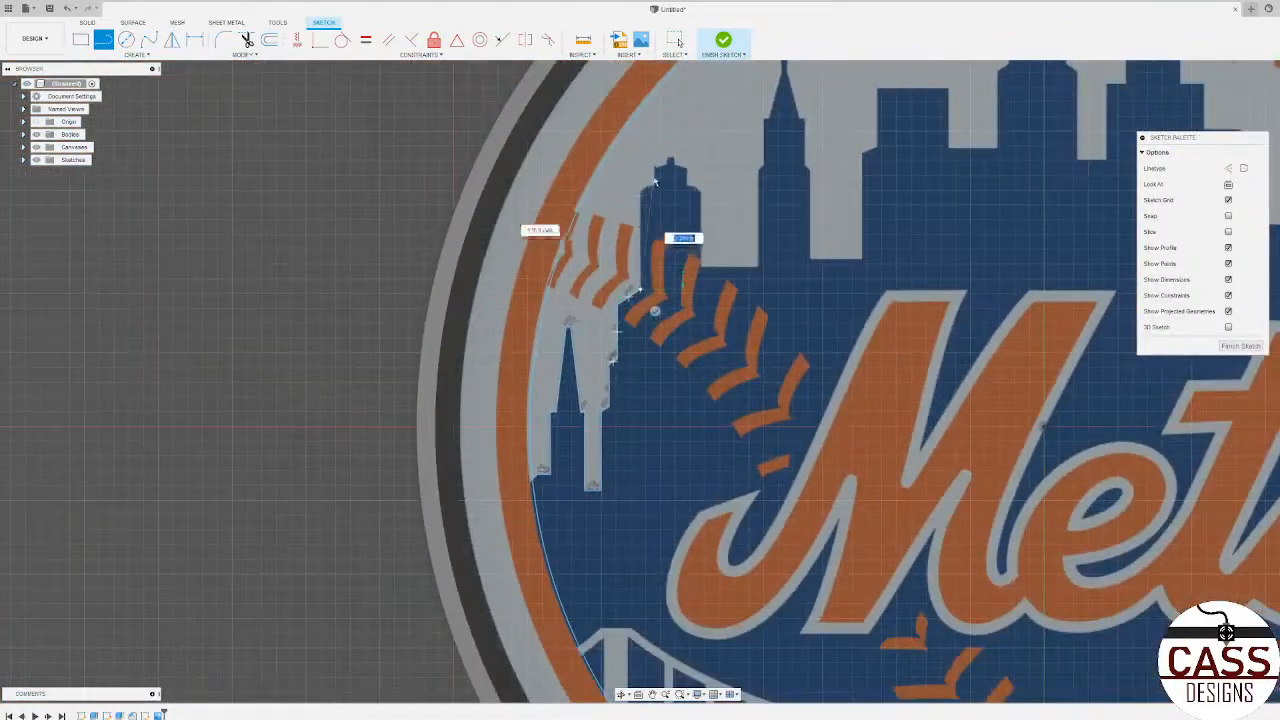
scroll(620, 235, up, 6)
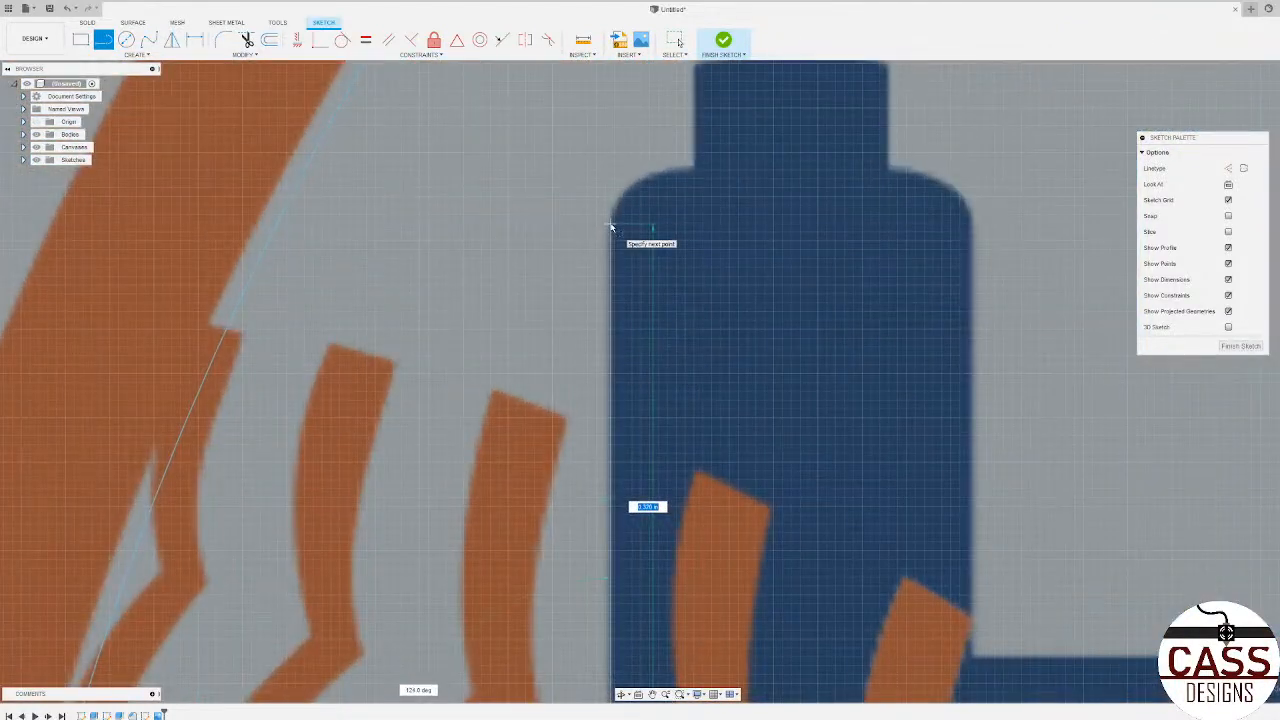
click(611, 174)
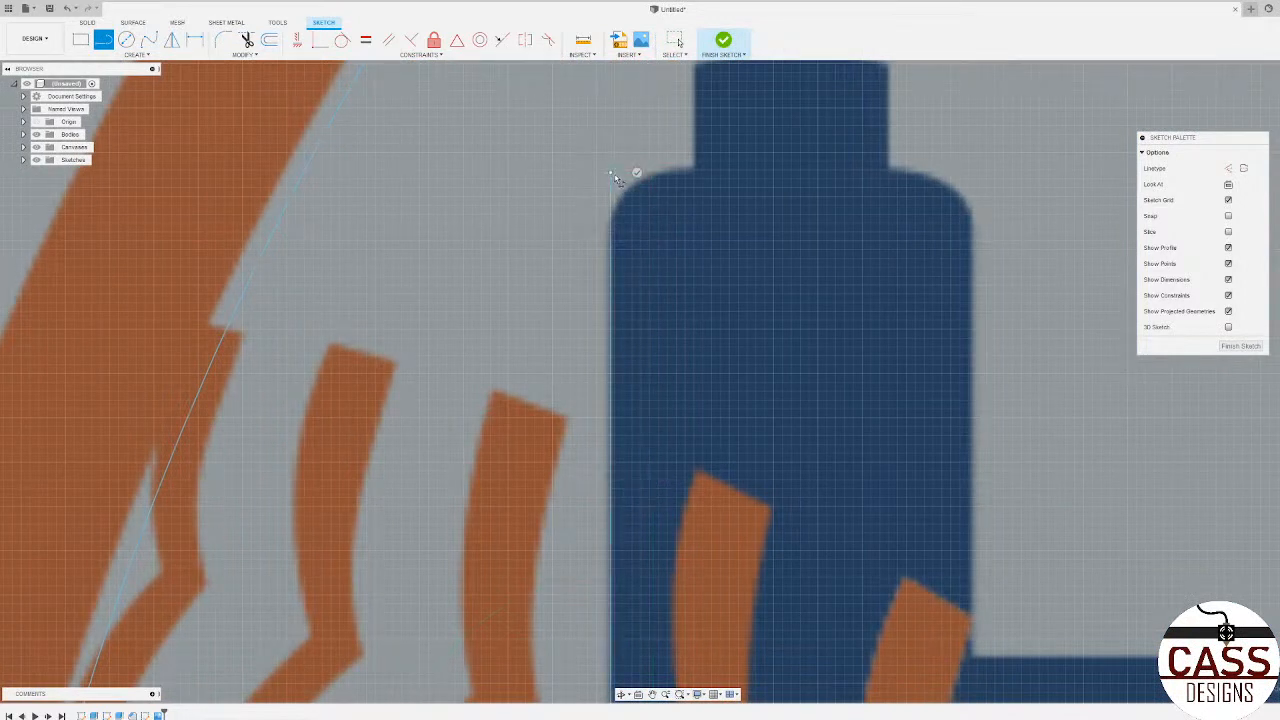
click(695, 172)
scroll(695, 172, down, 2)
scroll(691, 211, up, 2)
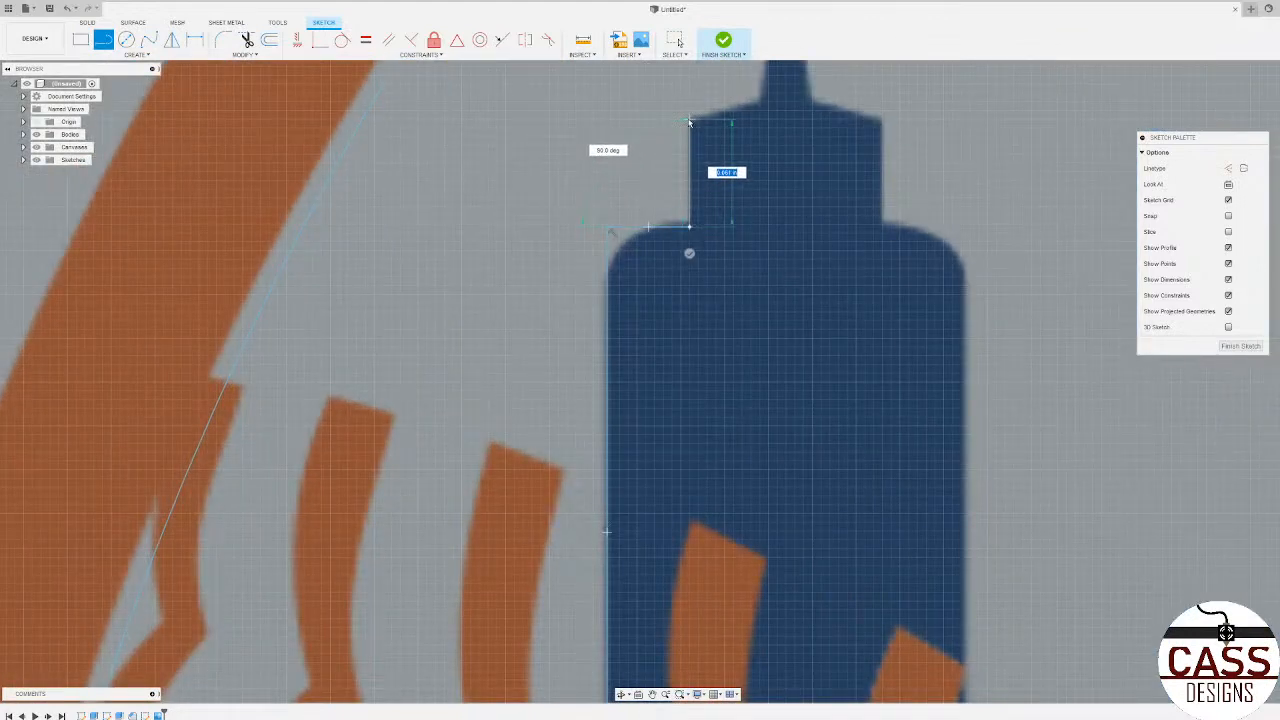
click(689, 121)
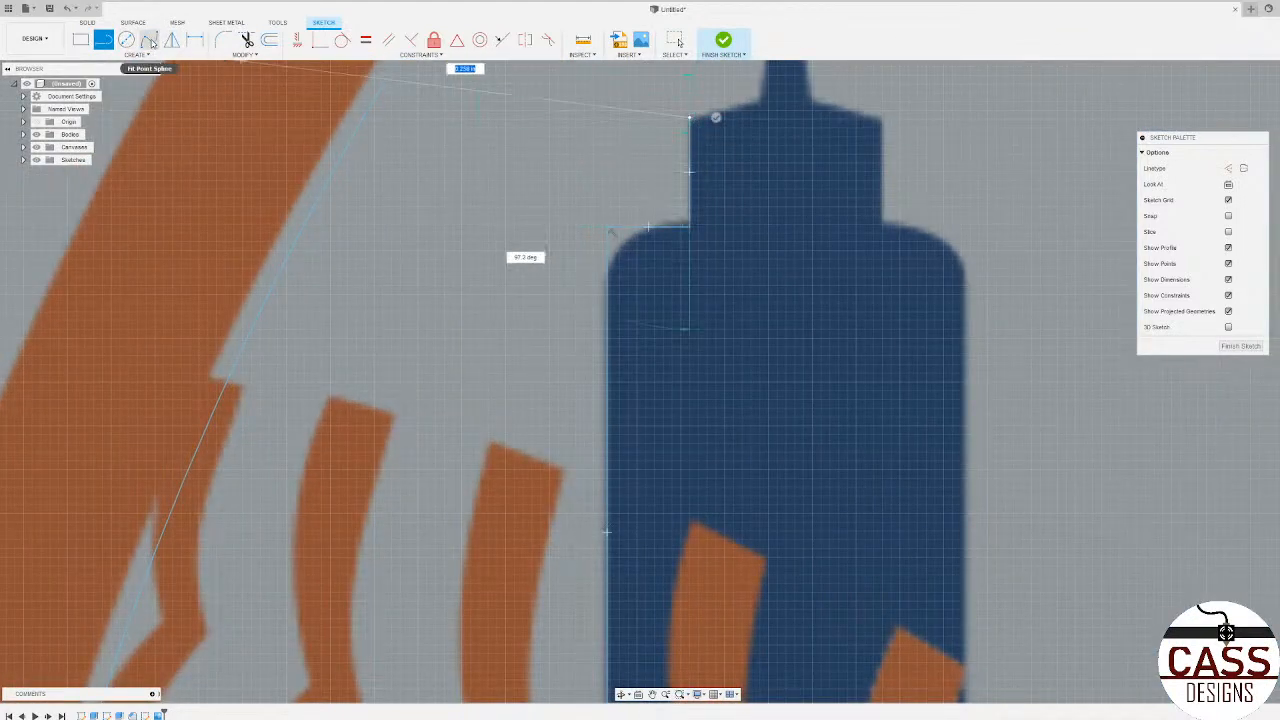
Step: Trace the left roof slope and the small tapered cap with a peaked top on the round-shouldered building
scroll(630, 288, down, 2)
scroll(629, 370, up, 3)
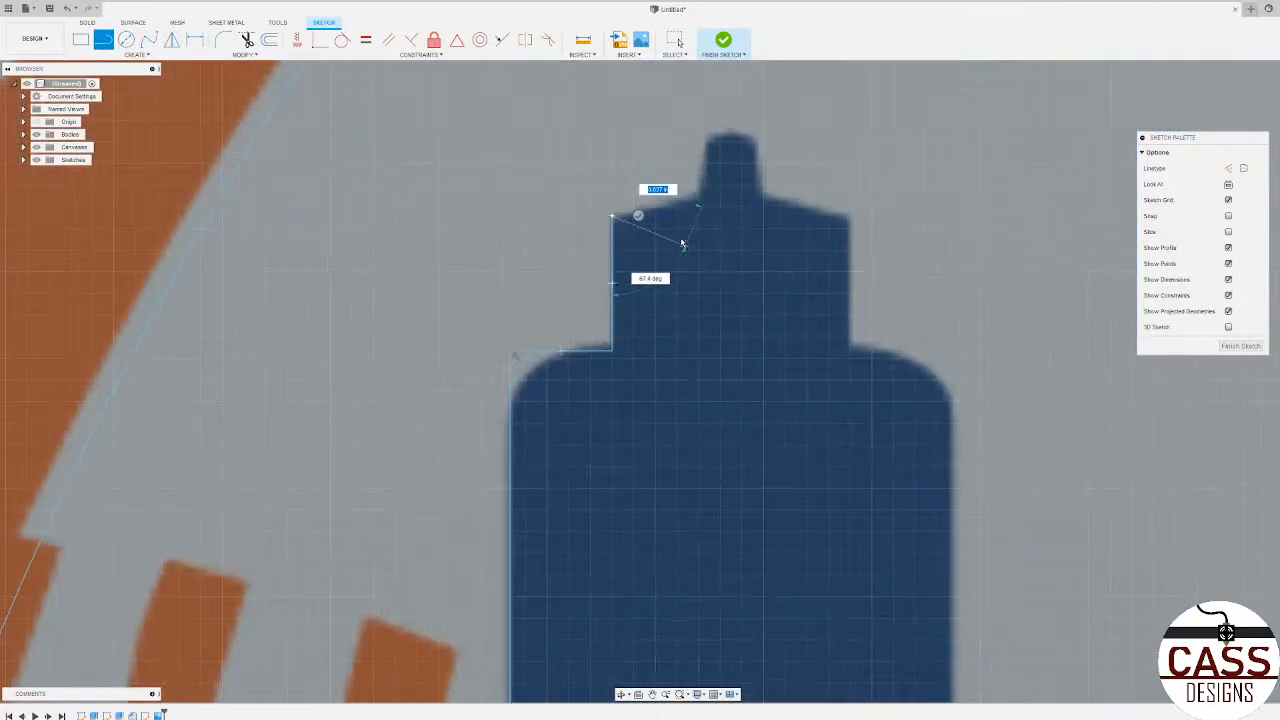
scroll(682, 243, up, 2)
click(708, 176)
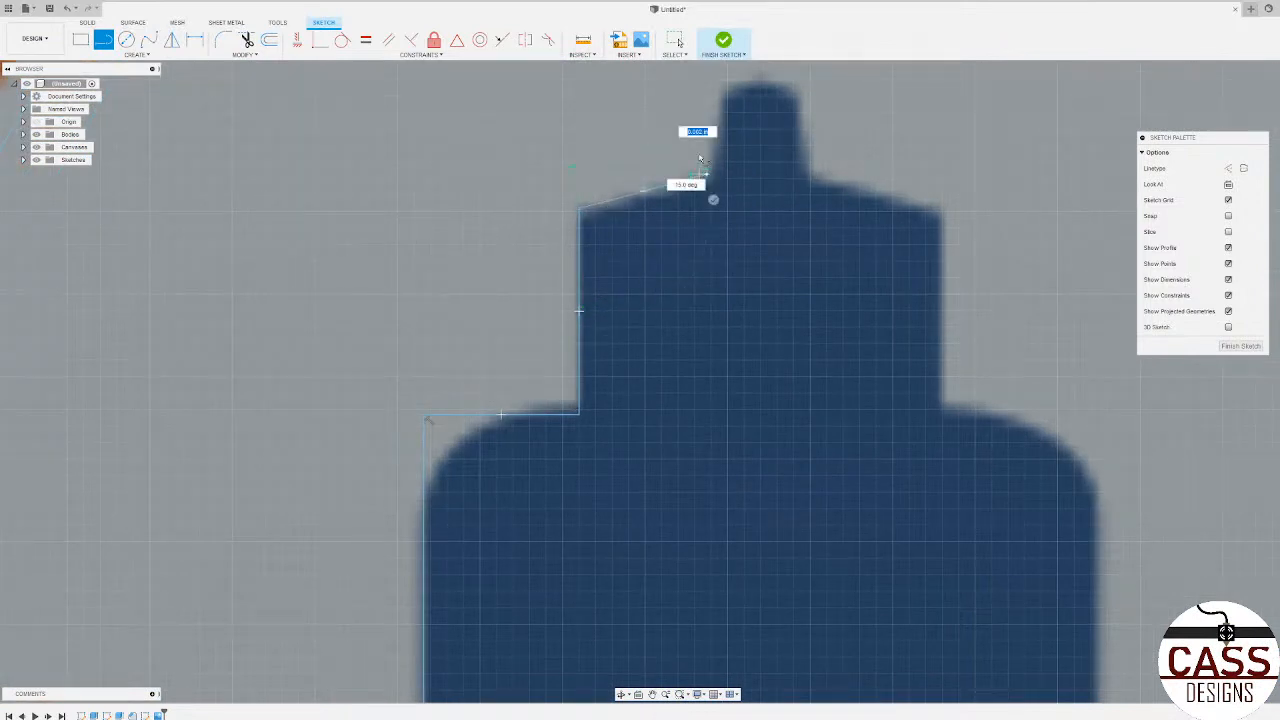
click(719, 93)
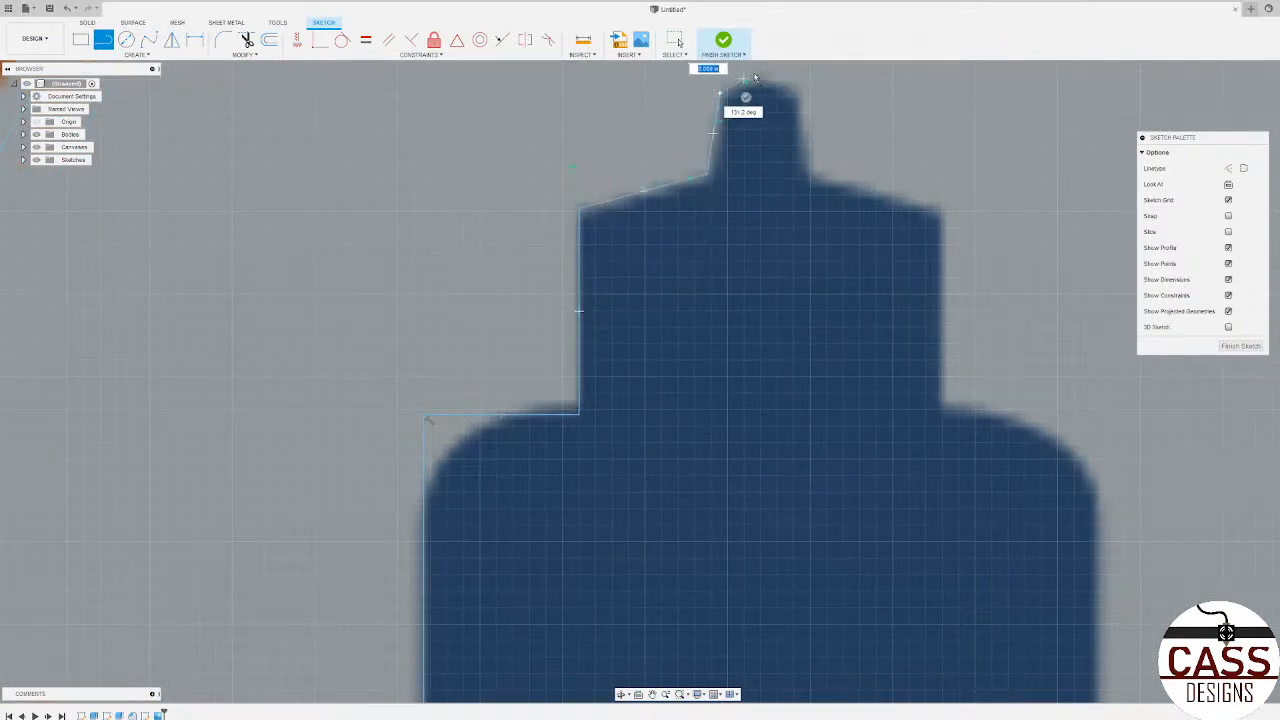
click(800, 96)
click(808, 176)
Step: Trace the building's right roof slope, the right wall of its upper section and its right shoulder as a straight horizontal line
click(942, 211)
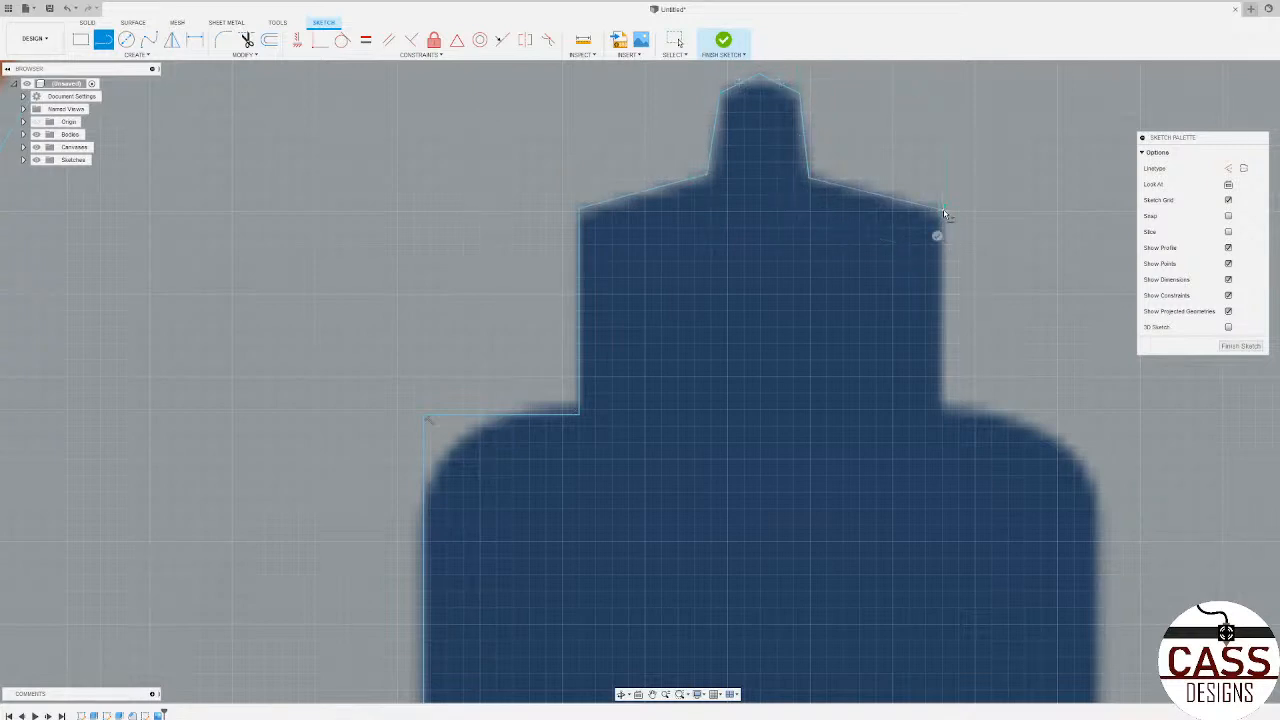
click(941, 410)
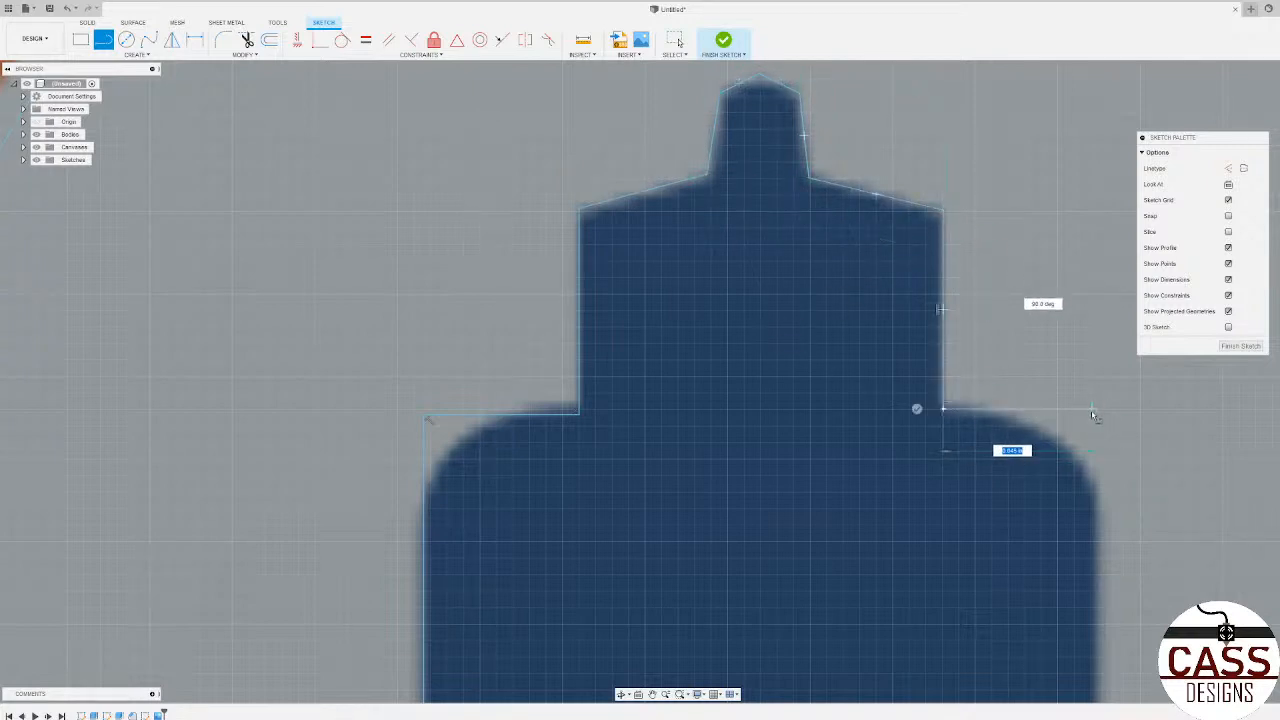
scroll(1090, 415, down, 8)
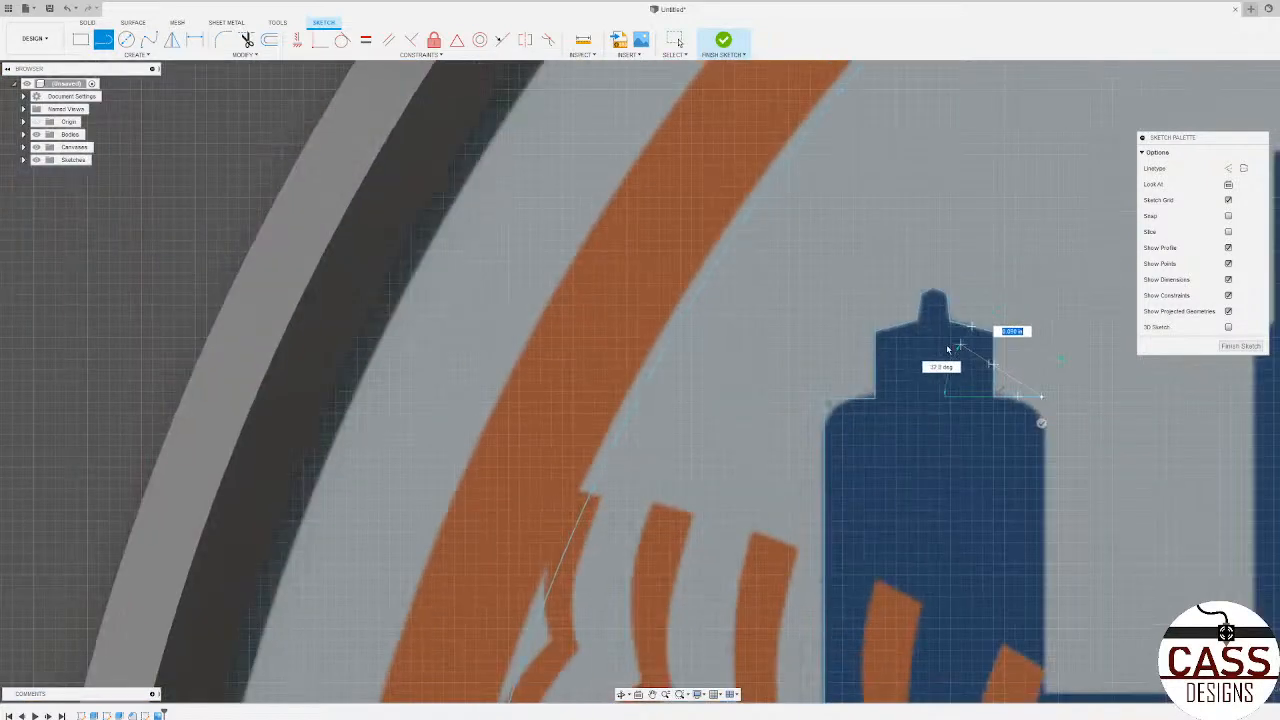
Step: Trace the round-shouldered building's right wall and the horizontal line across the gap to the spired building
scroll(1000, 440, up, 4)
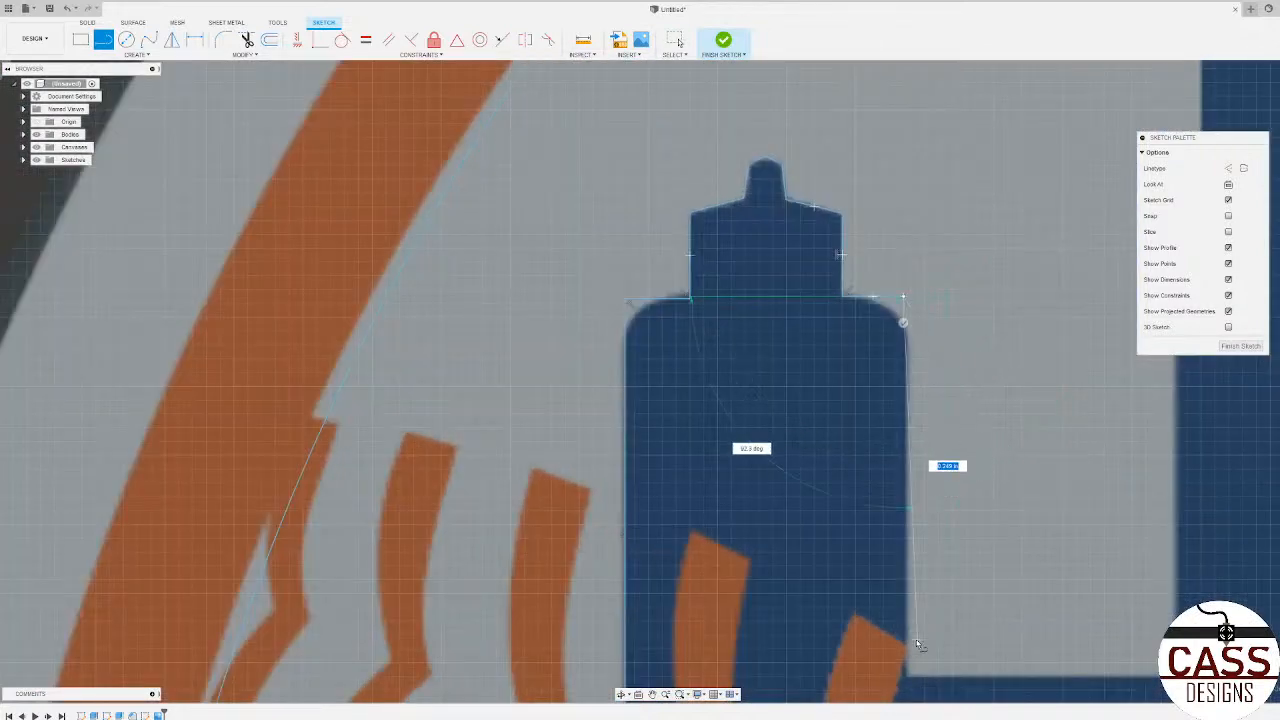
click(906, 679)
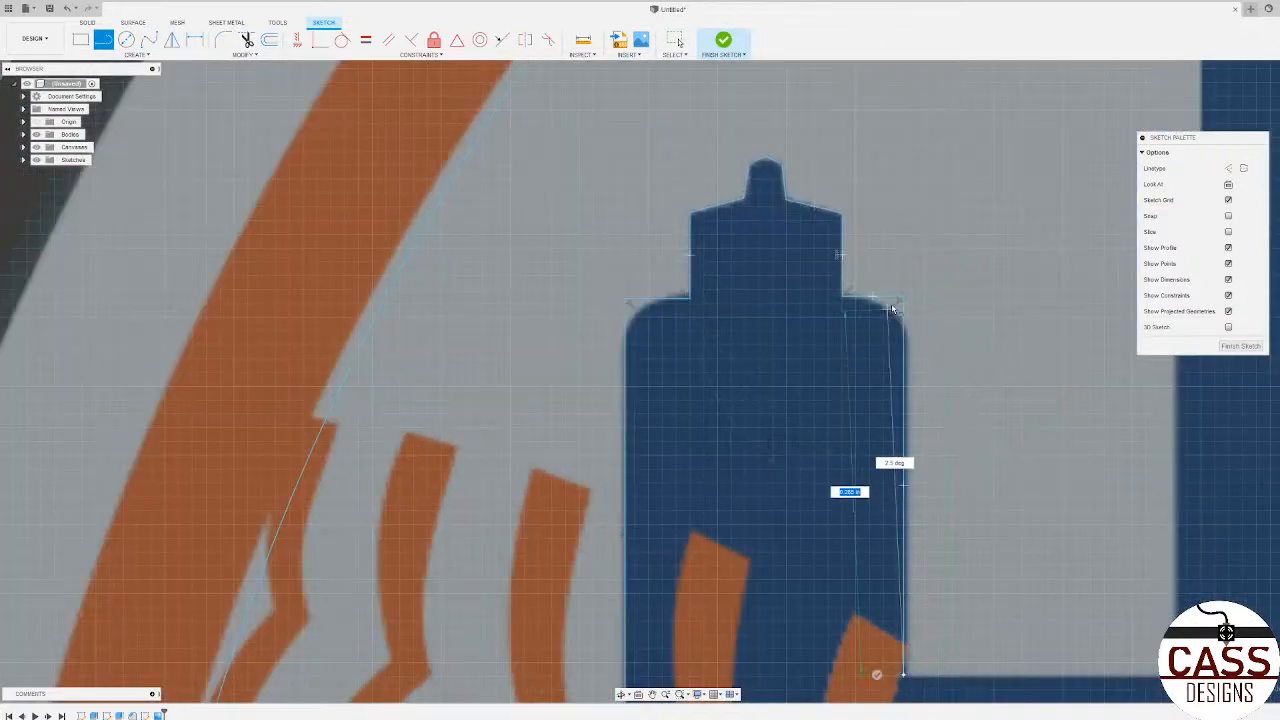
scroll(820, 623, down, 5)
scroll(608, 603, down, 5)
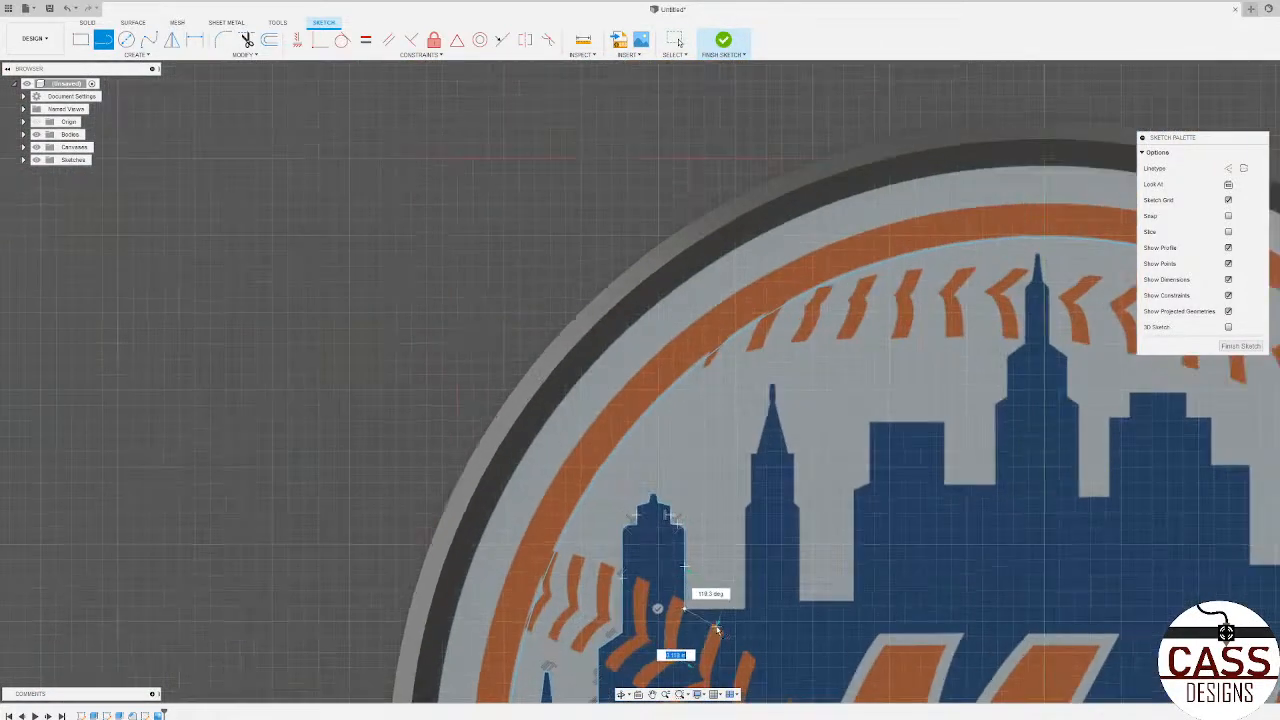
scroll(700, 620, up, 8)
click(826, 568)
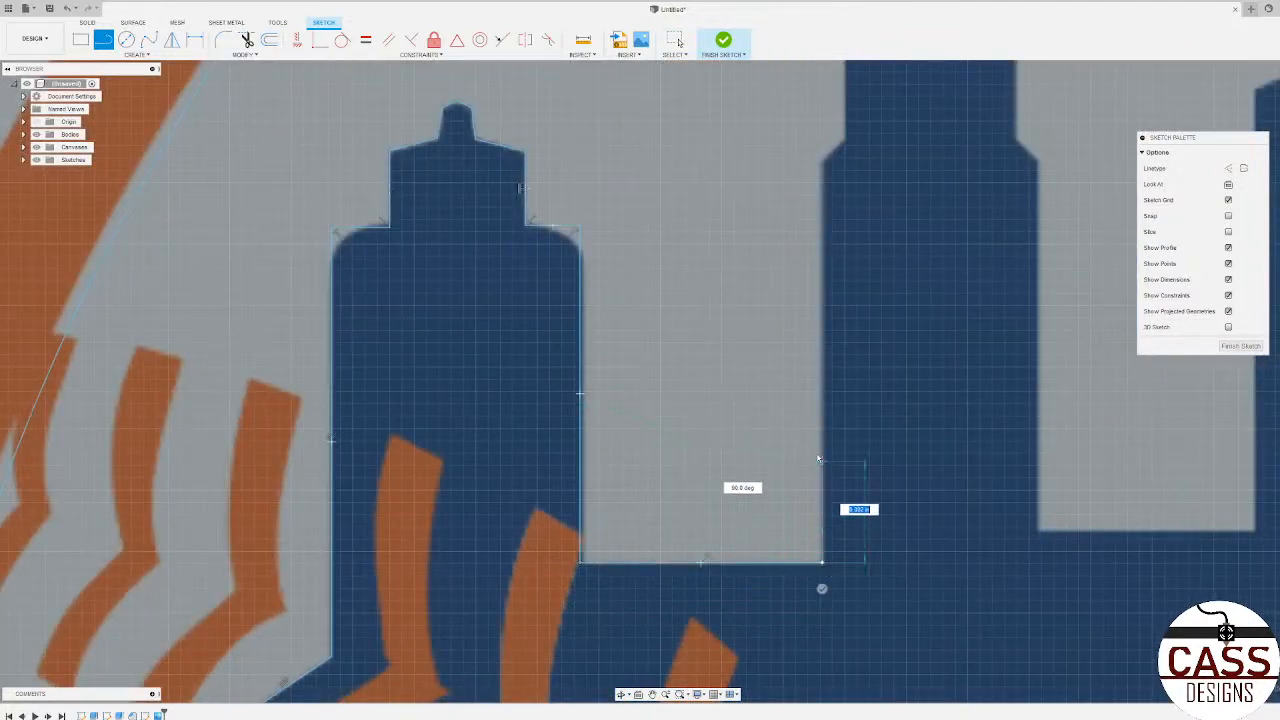
Step: Trace the spired building's left side up its lower wall, angled shoulder and upper-section wall
scroll(830, 460, down, 3)
scroll(845, 308, up, 4)
scroll(814, 285, up, 2)
click(810, 280)
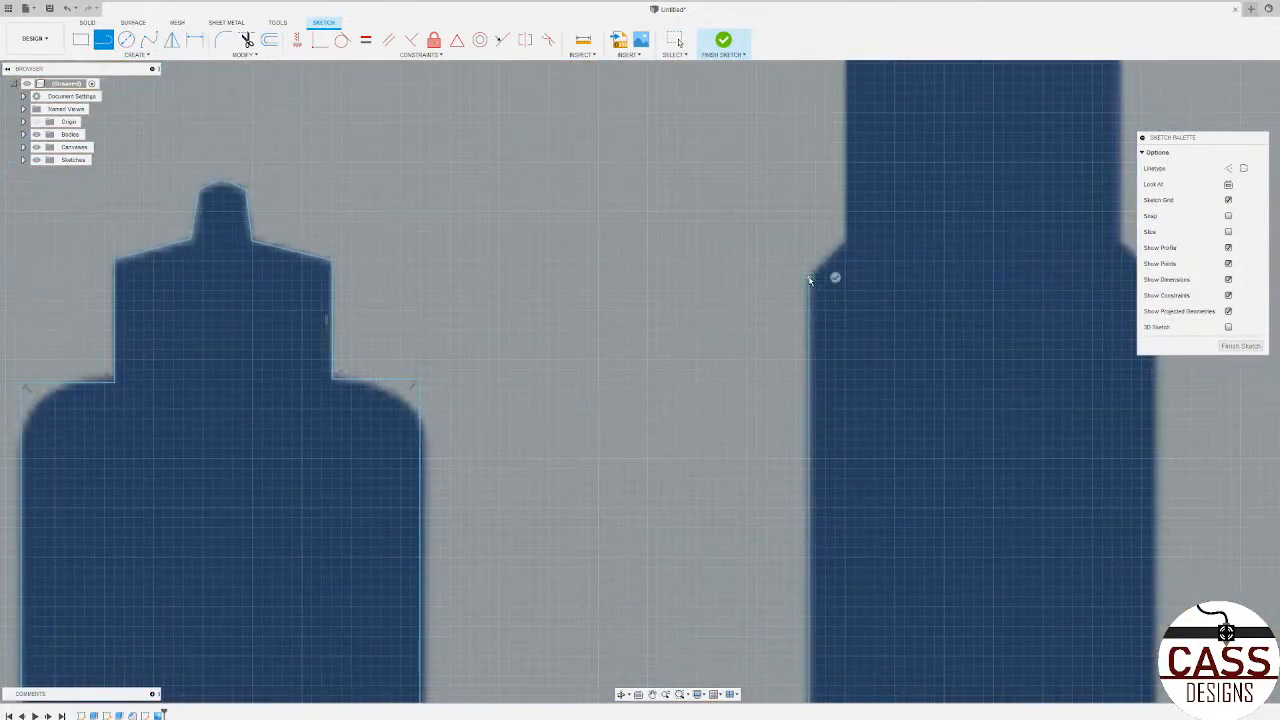
scroll(844, 244, down, 5)
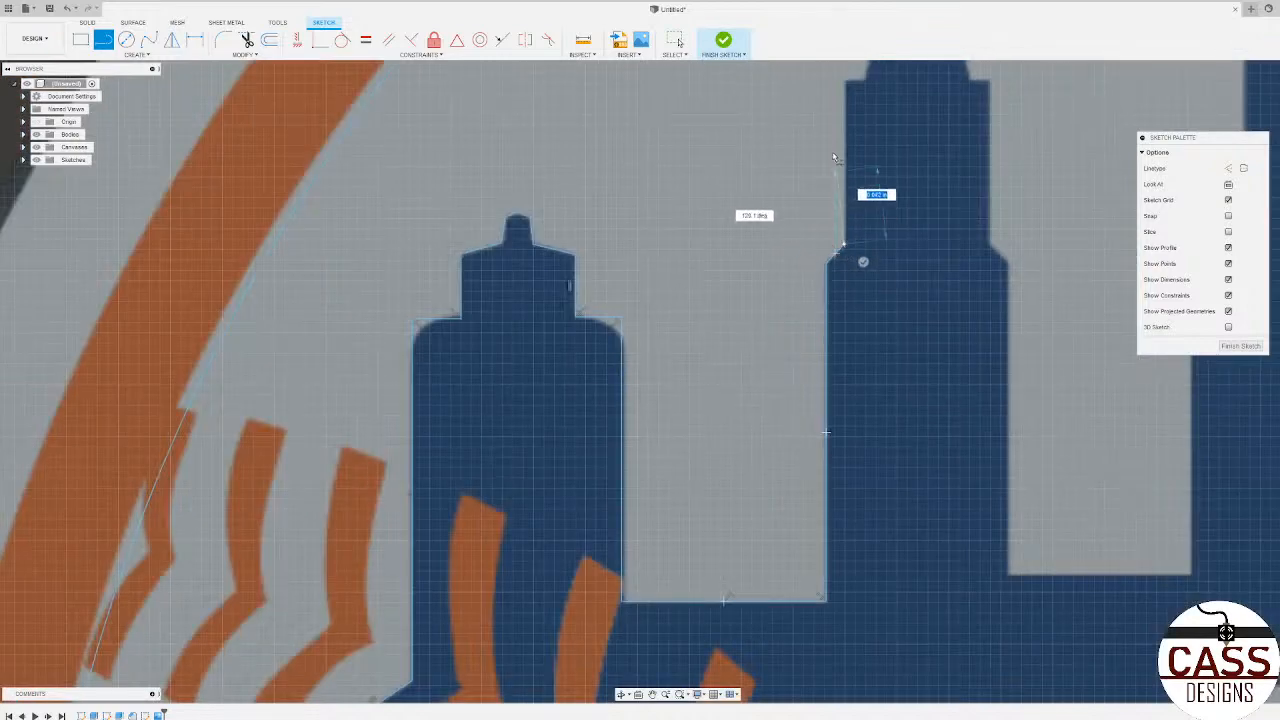
scroll(828, 173, up, 4)
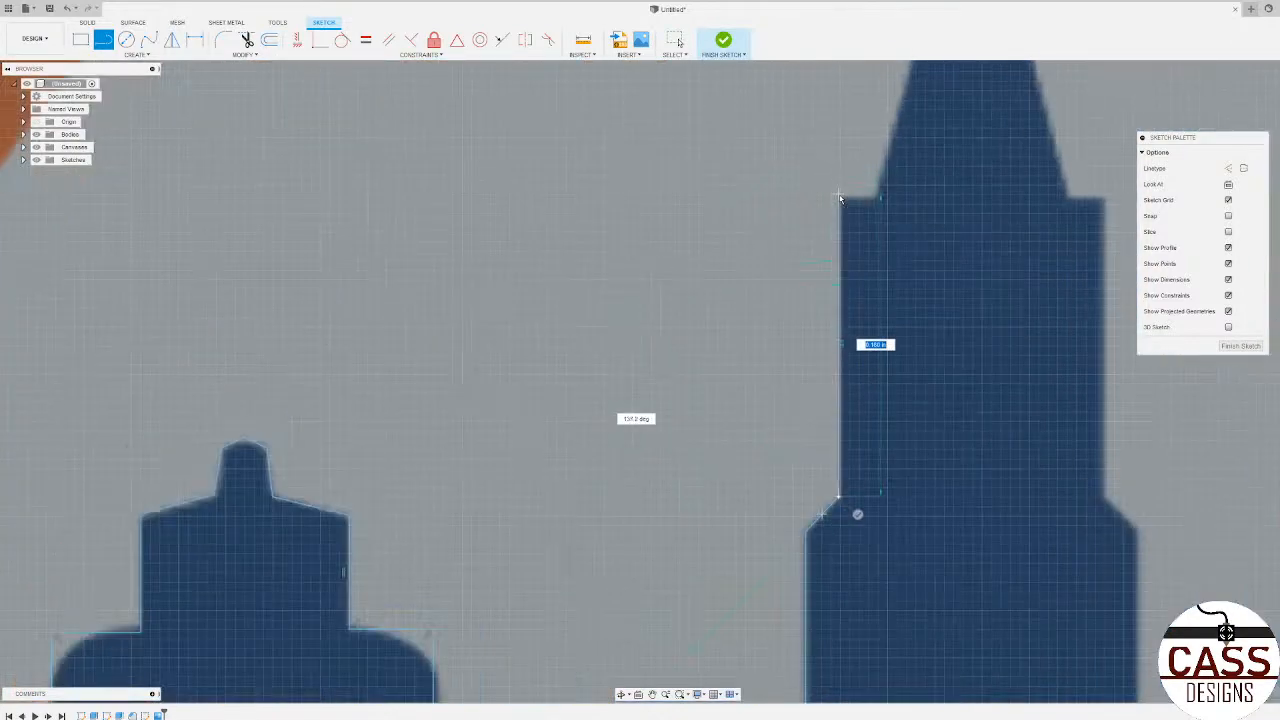
click(840, 197)
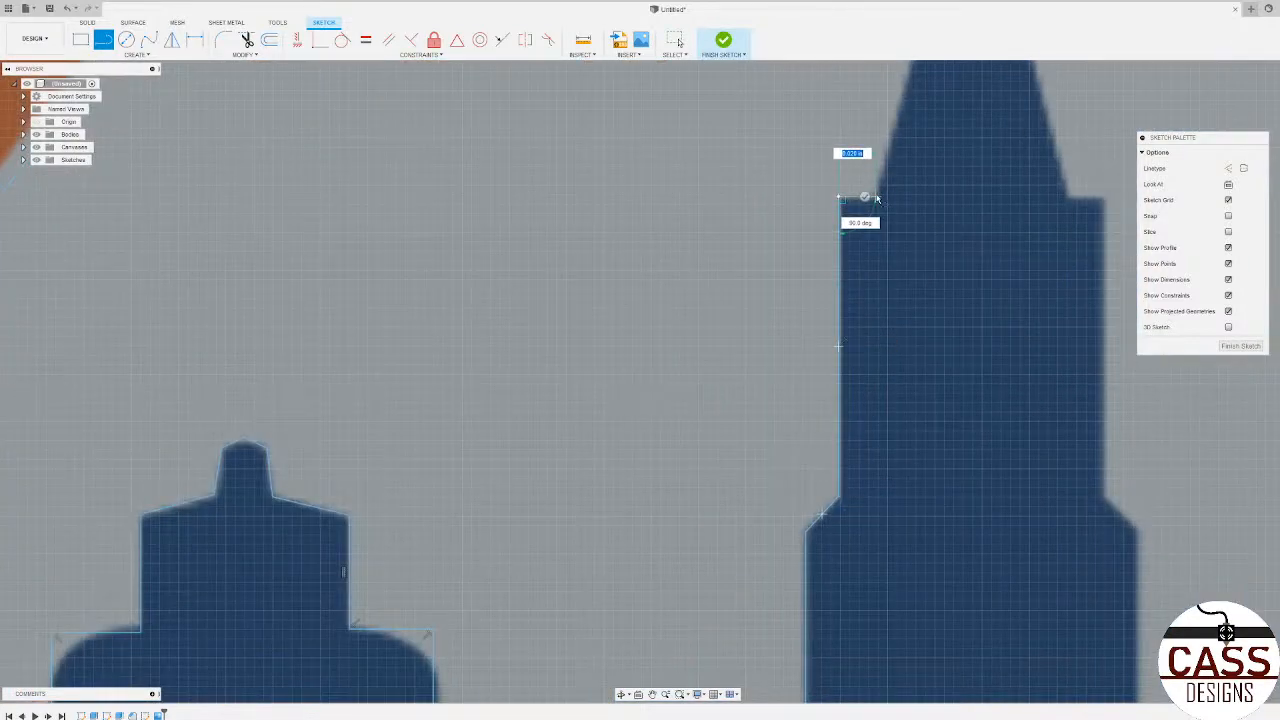
Step: Trace the short left ledge at the spire's base and the spire's left slope up to the finial
scroll(876, 203, down, 4)
click(877, 198)
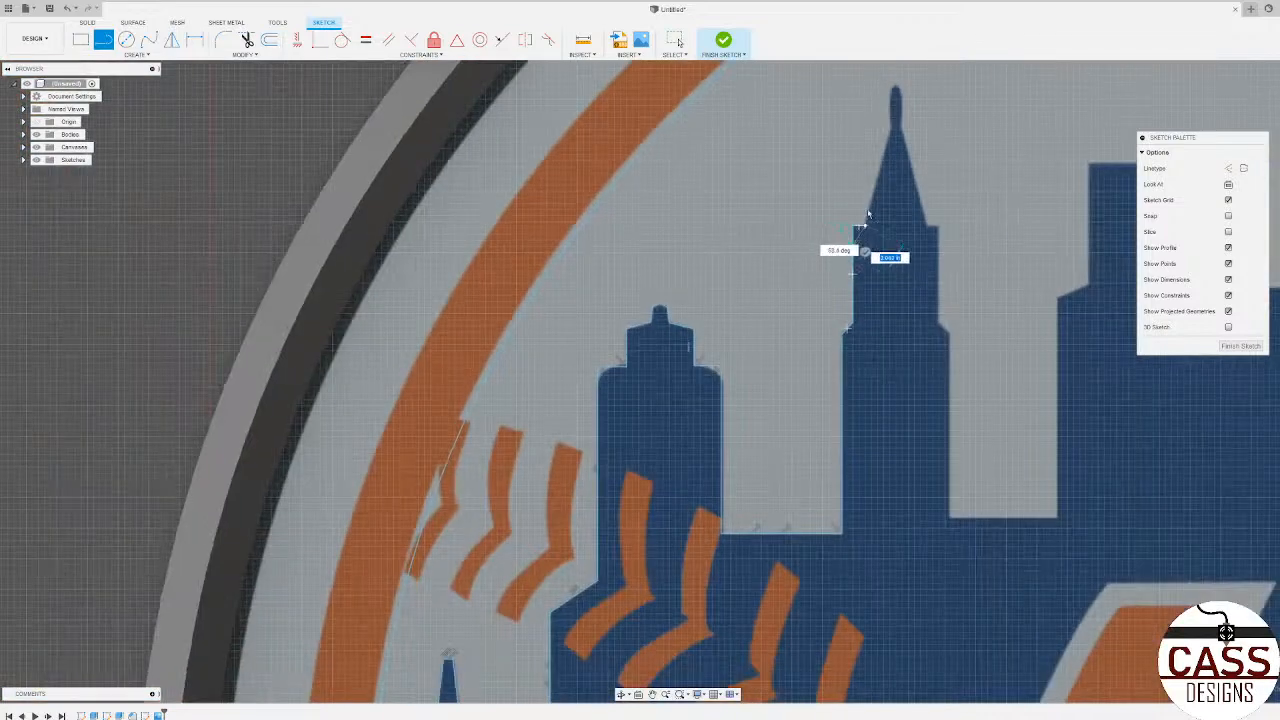
scroll(877, 198, up, 4)
scroll(880, 300, down, 4)
scroll(889, 229, up, 6)
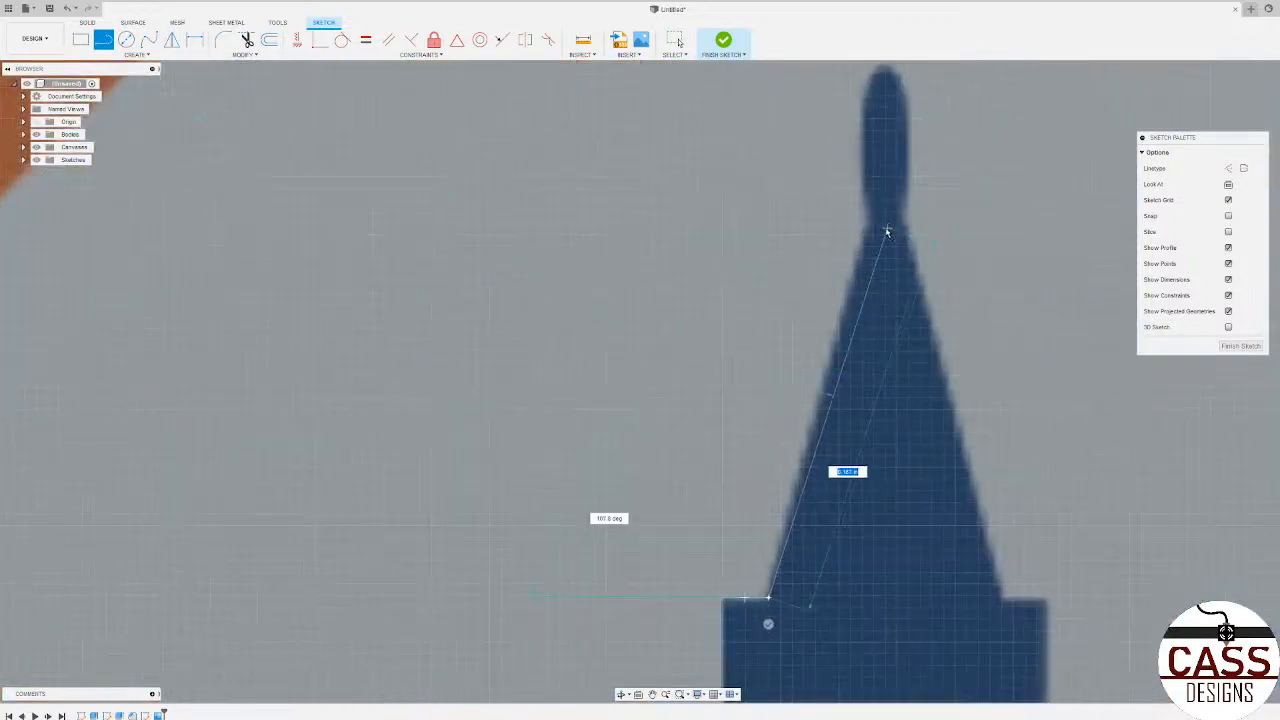
click(859, 219)
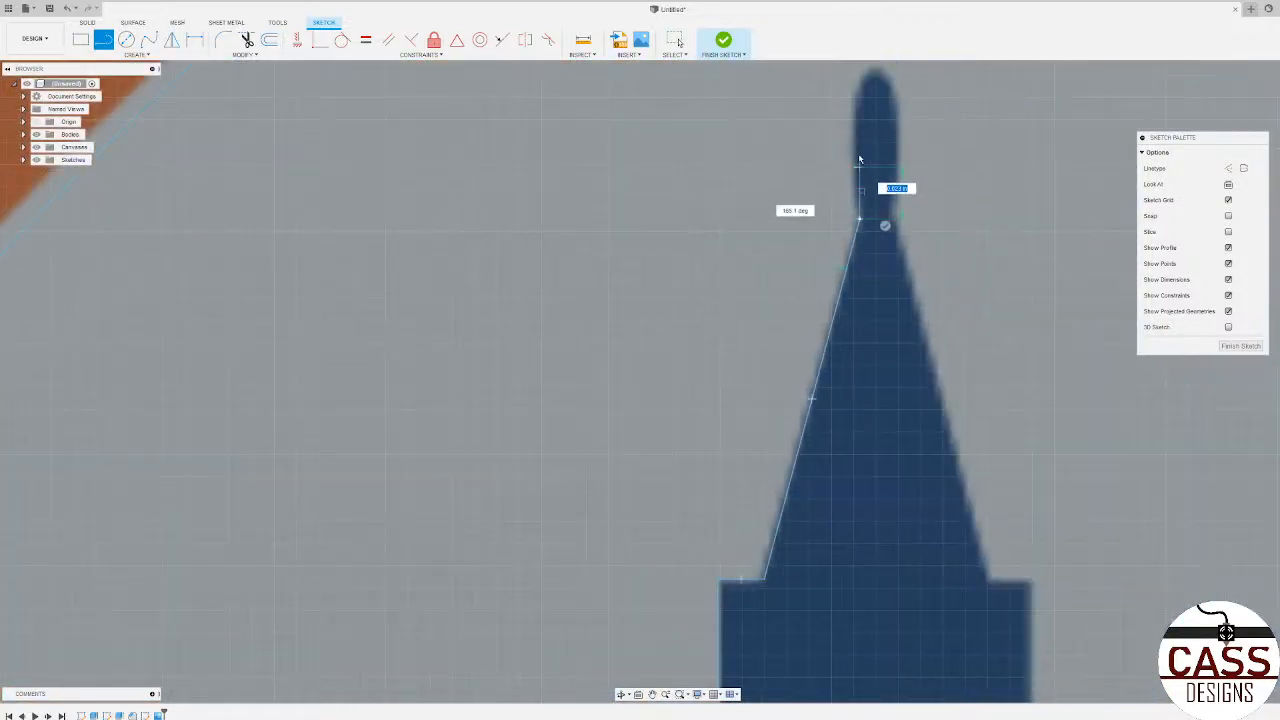
Step: Trace the finial with straight sides and a pointed tip, and the spire's right slope with the short ledge at its base
click(860, 101)
click(878, 75)
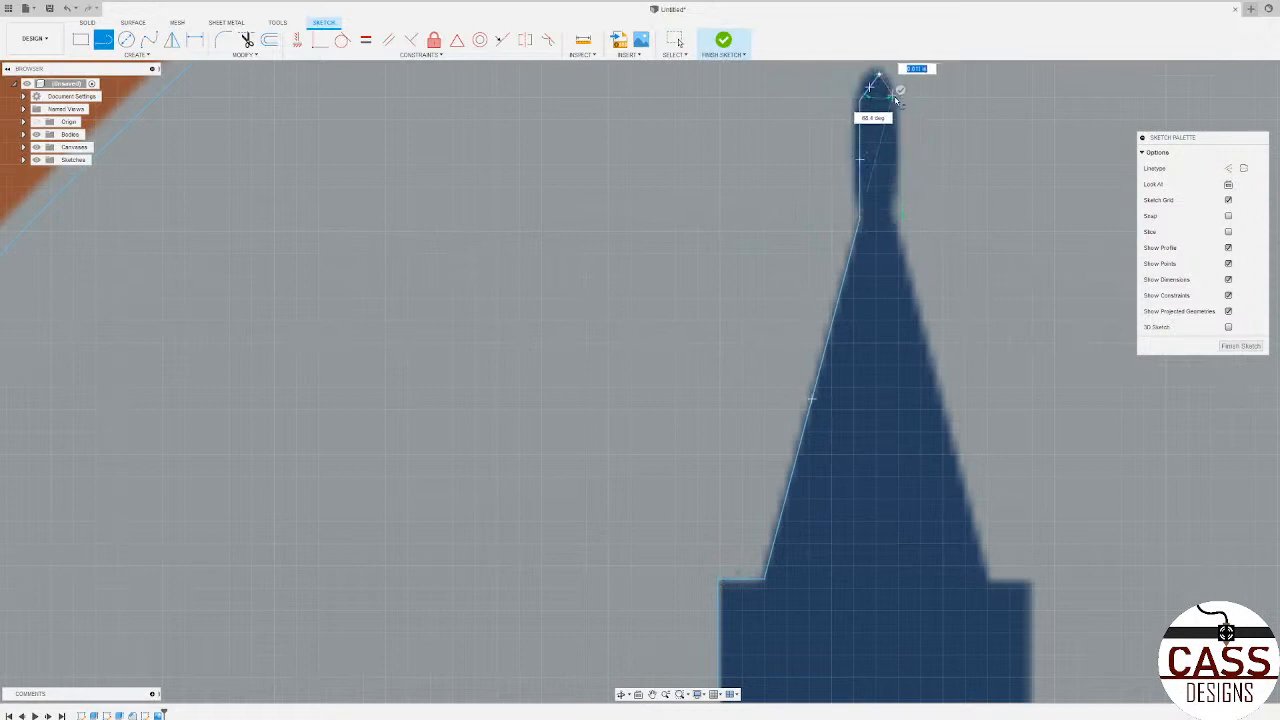
click(900, 101)
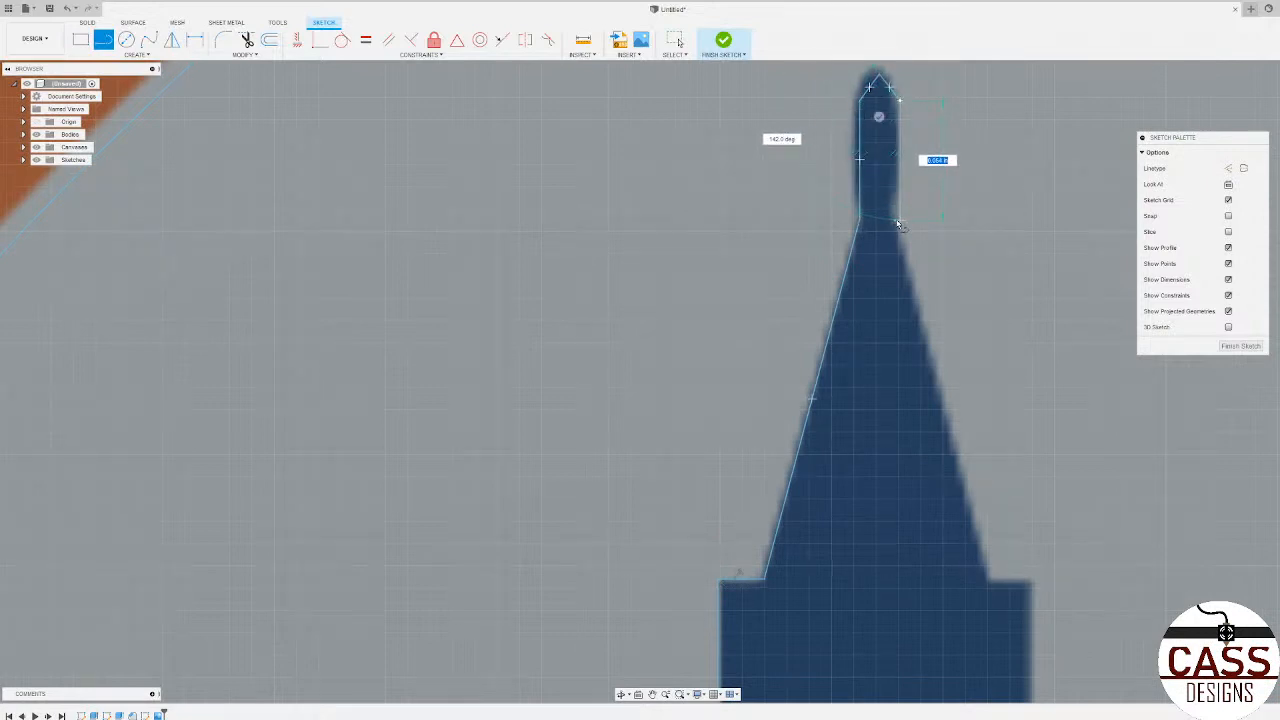
click(899, 219)
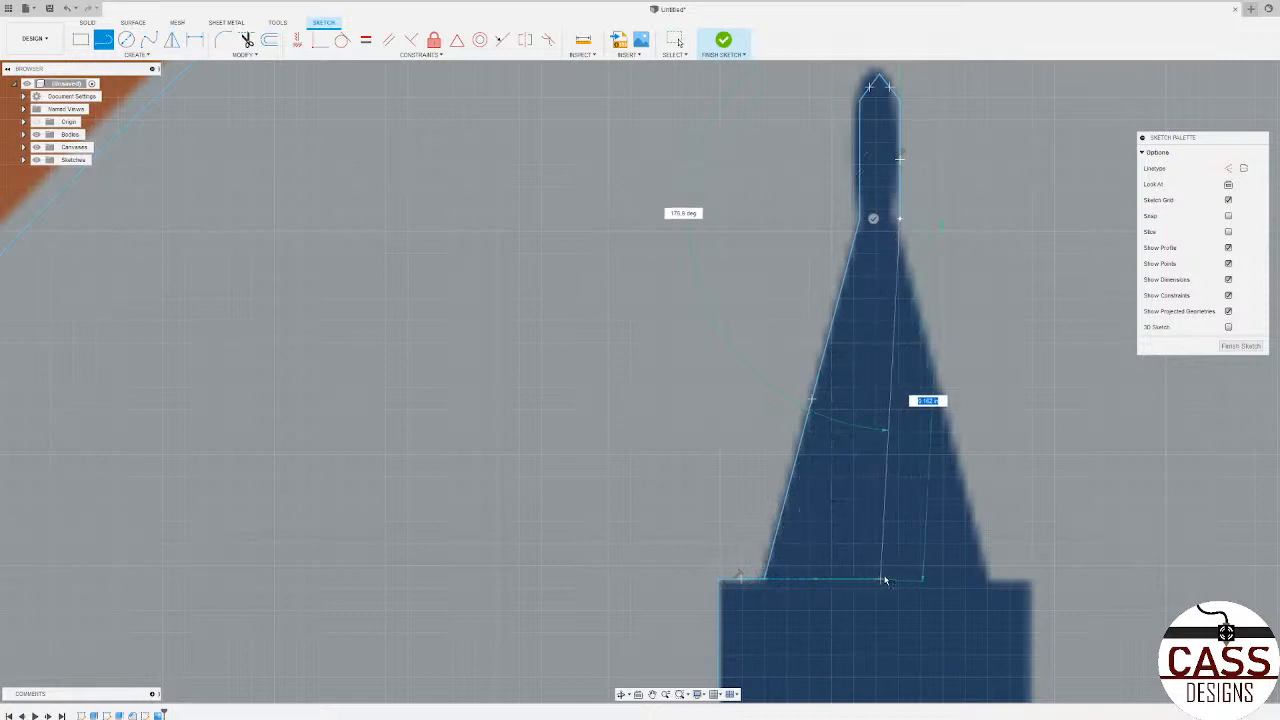
click(989, 582)
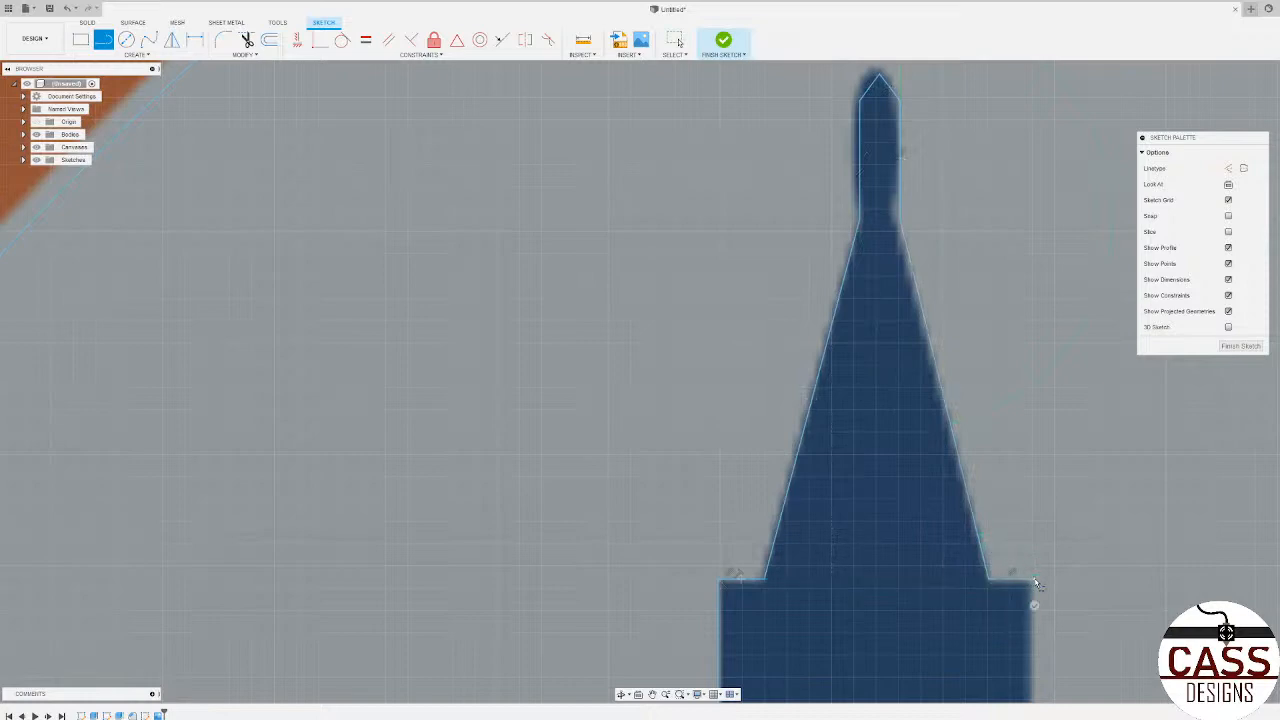
Step: Trace the right wall of the spired building's upper section down to its angled shoulder
scroll(617, 458, down, 2)
scroll(711, 576, down, 2)
scroll(763, 634, up, 3)
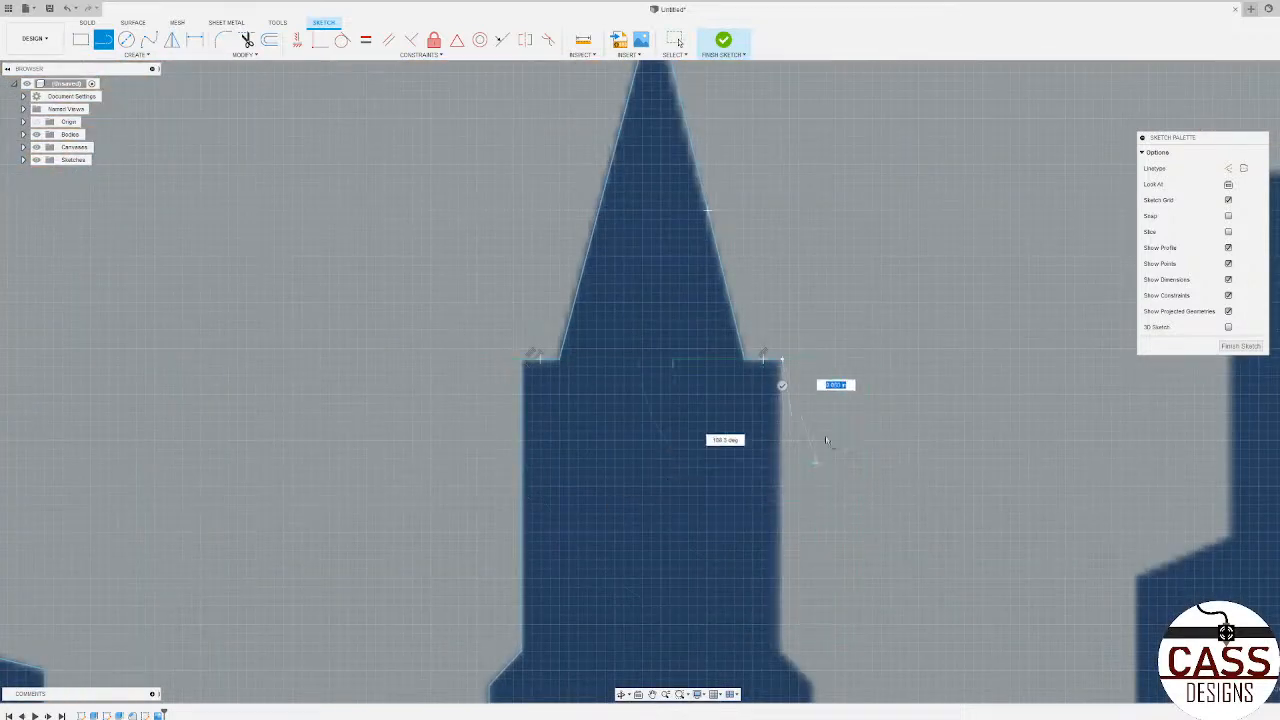
scroll(830, 450, down, 2)
scroll(819, 500, down, 1)
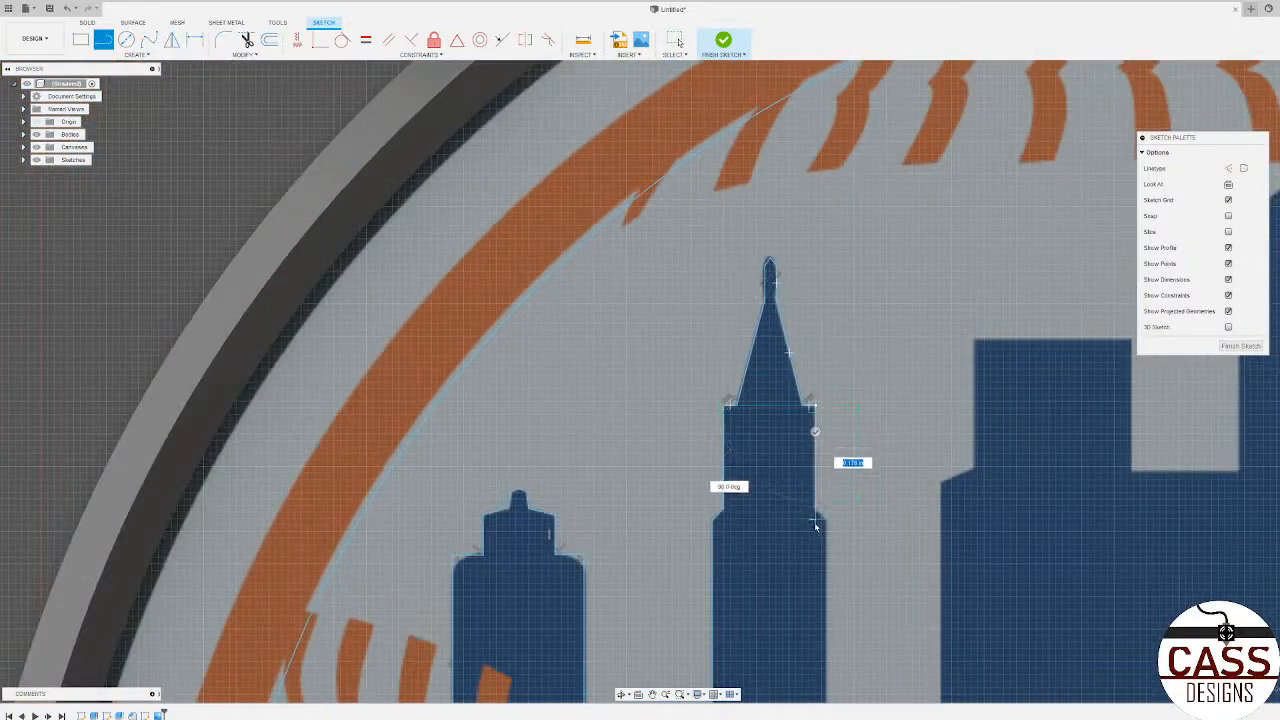
scroll(825, 497, up, 3)
click(824, 492)
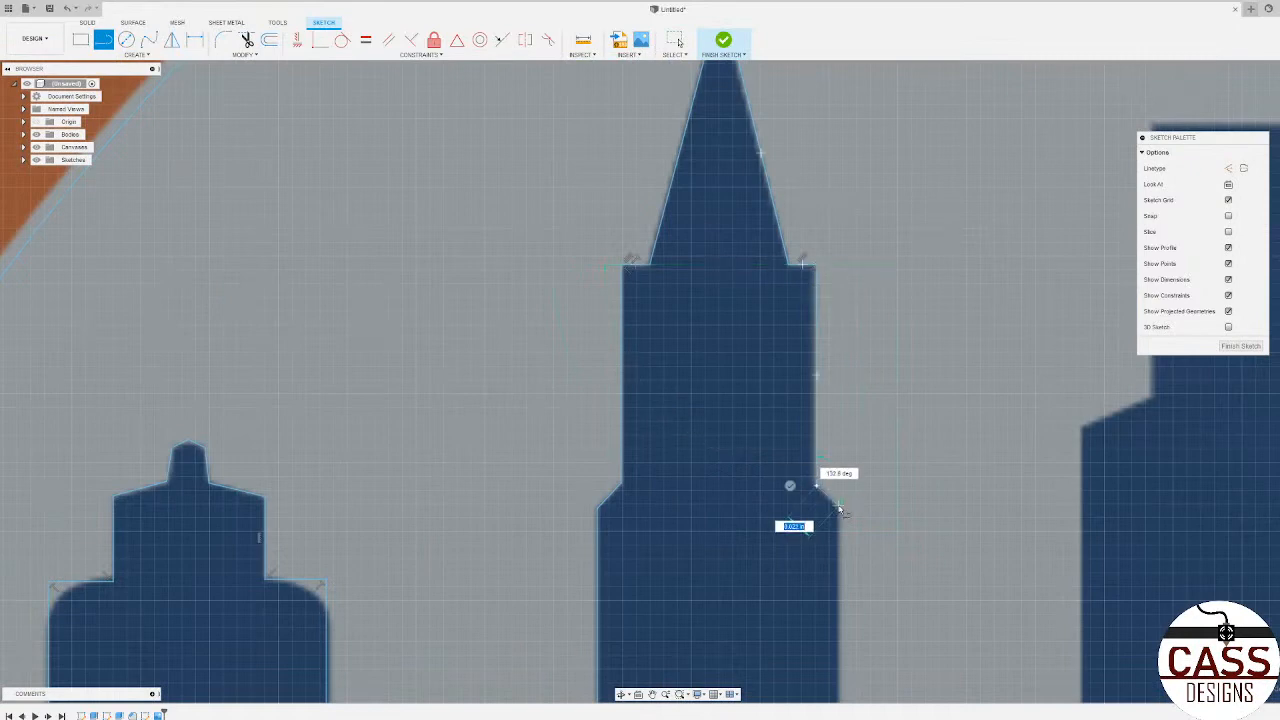
Step: Trace the spired building's right shoulder and lower right wall, and the horizontal line across to the flat-roofed building
scroll(860, 408, down, 2)
scroll(862, 410, down, 3)
scroll(860, 410, up, 3)
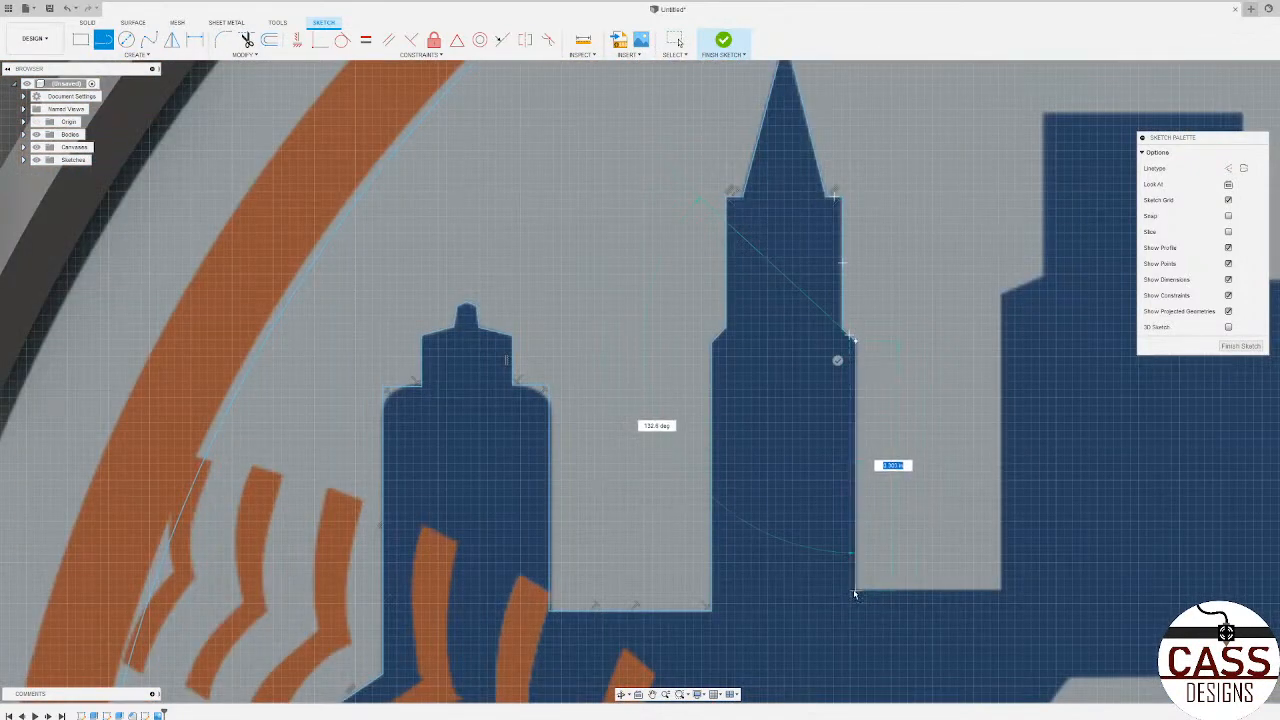
click(855, 591)
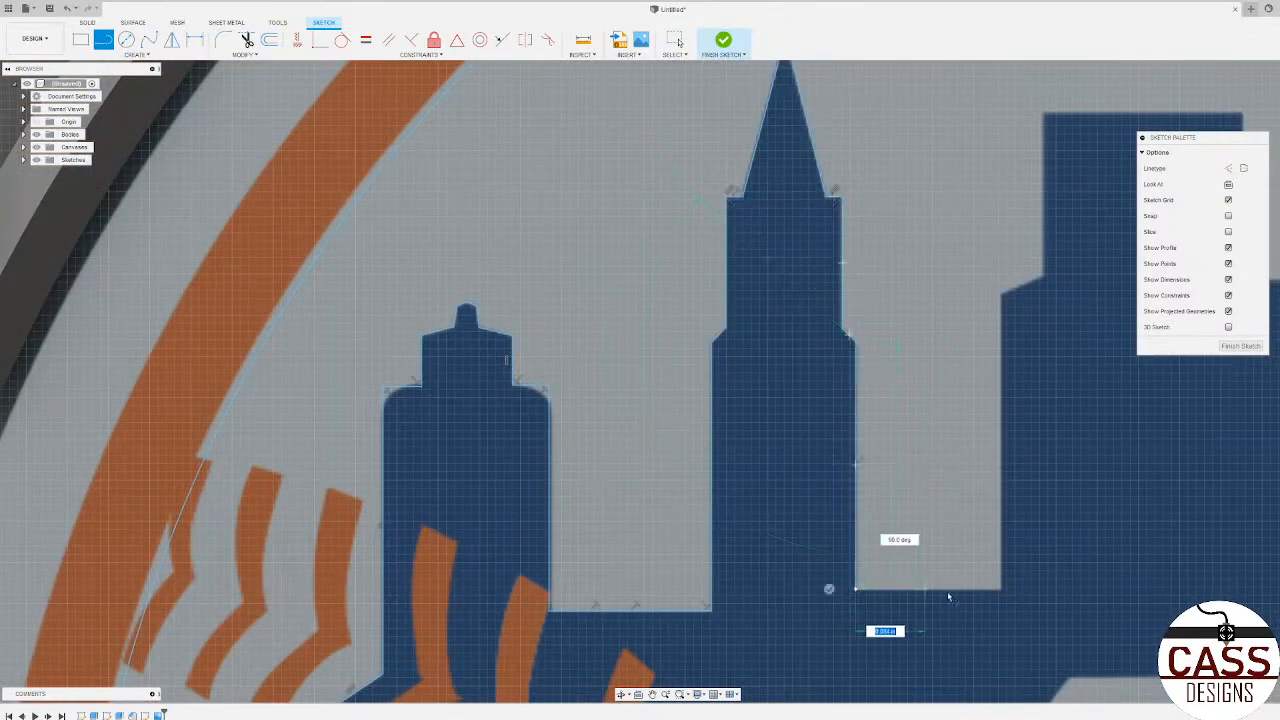
click(1001, 590)
Step: Trace the flat-roofed building's left side up its lower wall, sloped step and upper wall to the roof corner
scroll(1001, 590, down, 3)
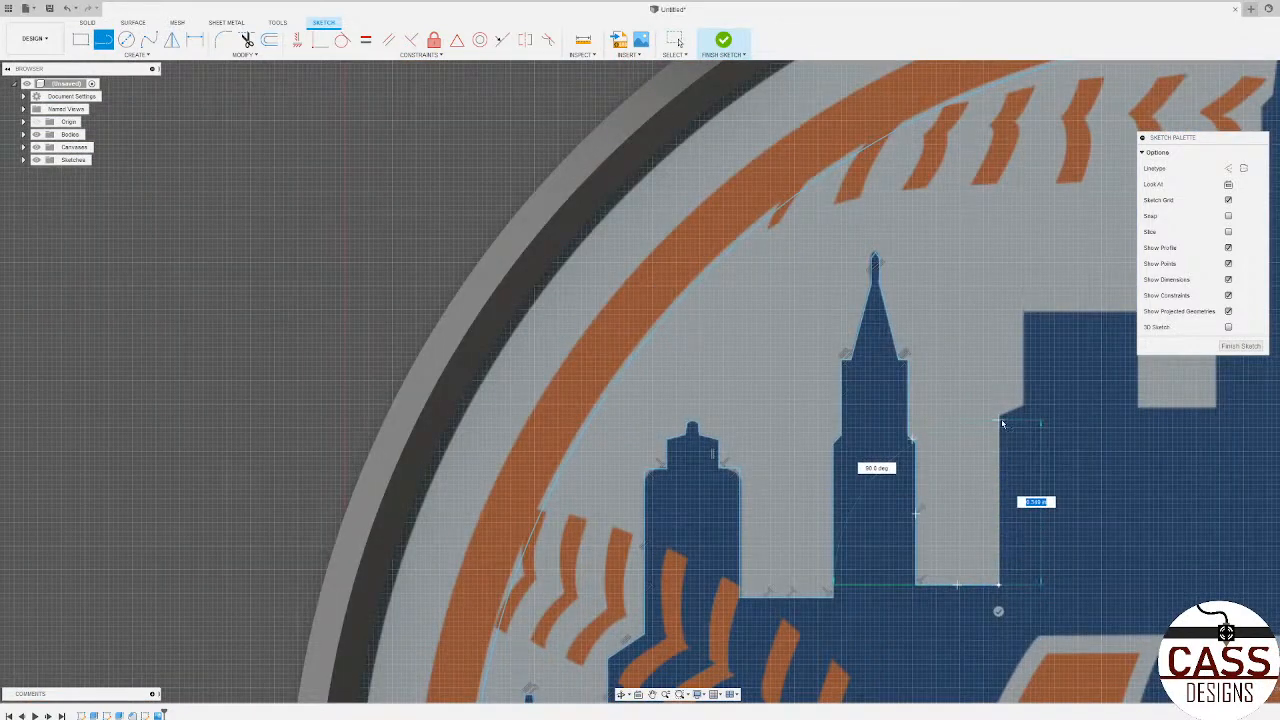
scroll(999, 420, up, 3)
click(998, 415)
click(1034, 397)
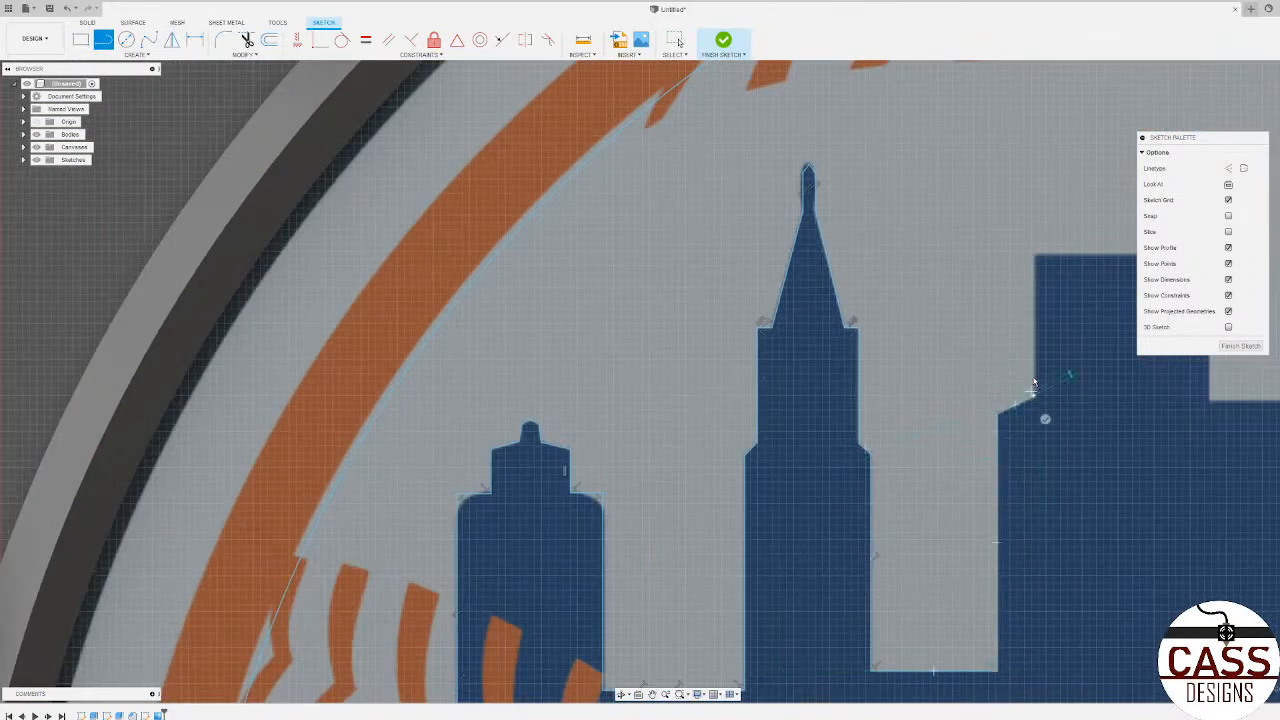
click(1035, 257)
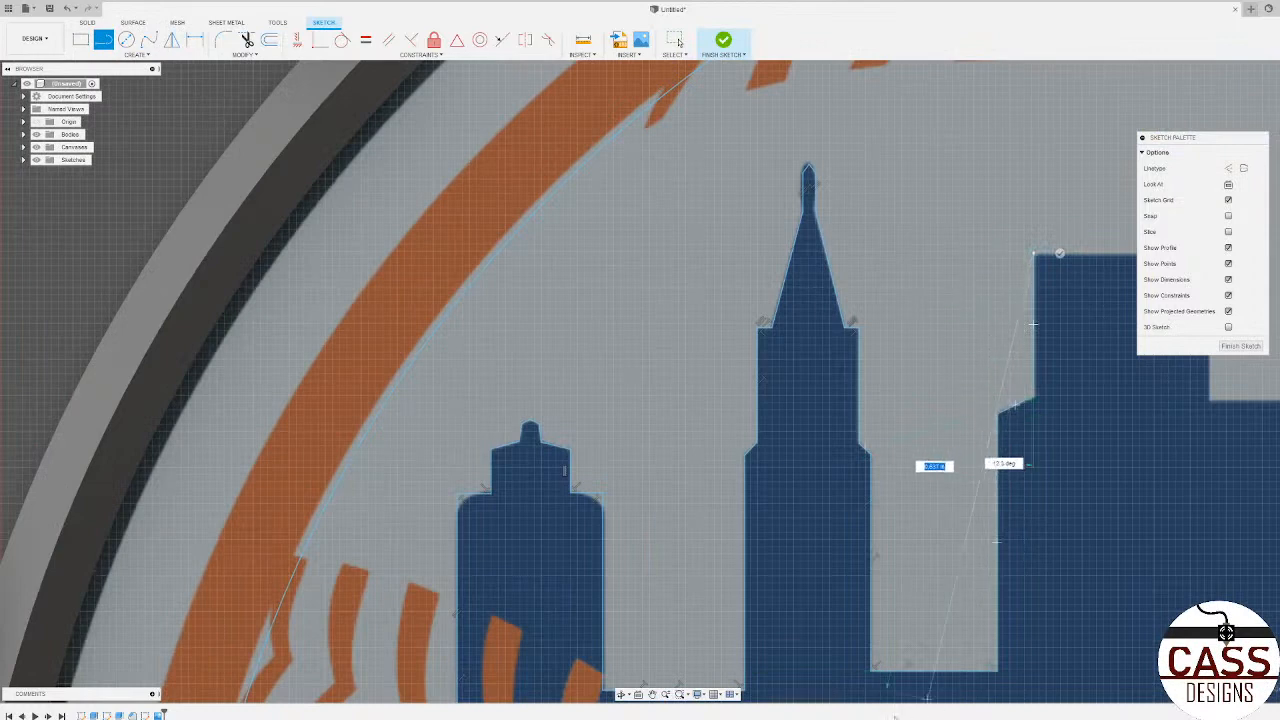
Step: Trace the building's flat roof and right wall, and the horizontal line across the gap to the tallest tower
scroll(600, 445, down, 3)
scroll(588, 452, down, 3)
scroll(820, 370, up, 6)
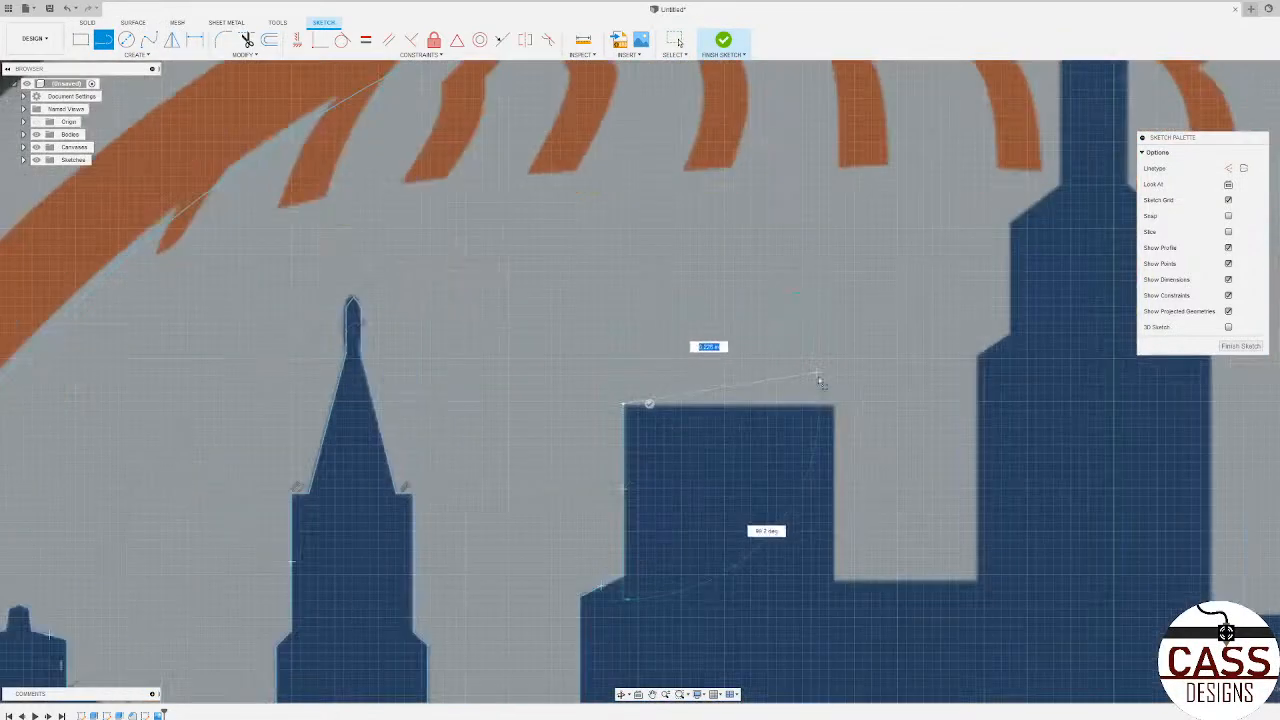
click(835, 406)
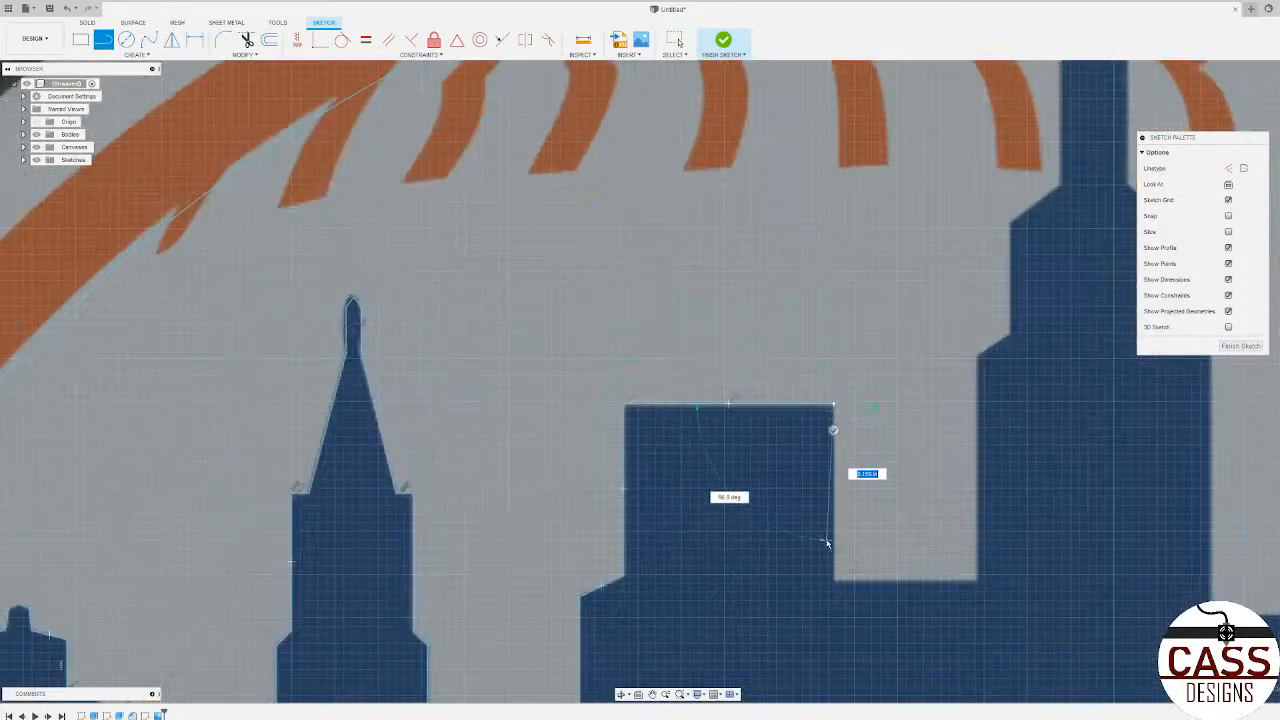
click(834, 579)
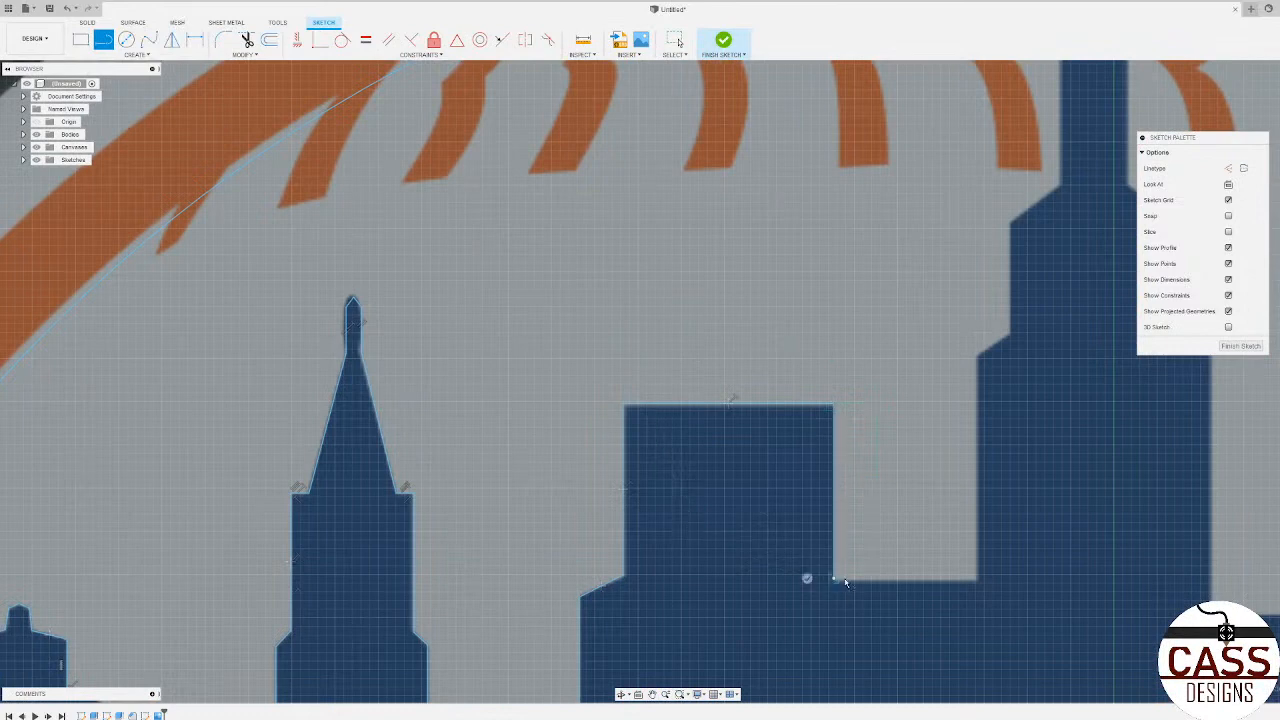
click(977, 580)
Step: Trace the tallest tower's left side up its lower wall, angled step, middle wall and upper slope to the narrow section
scroll(977, 590, down, 2)
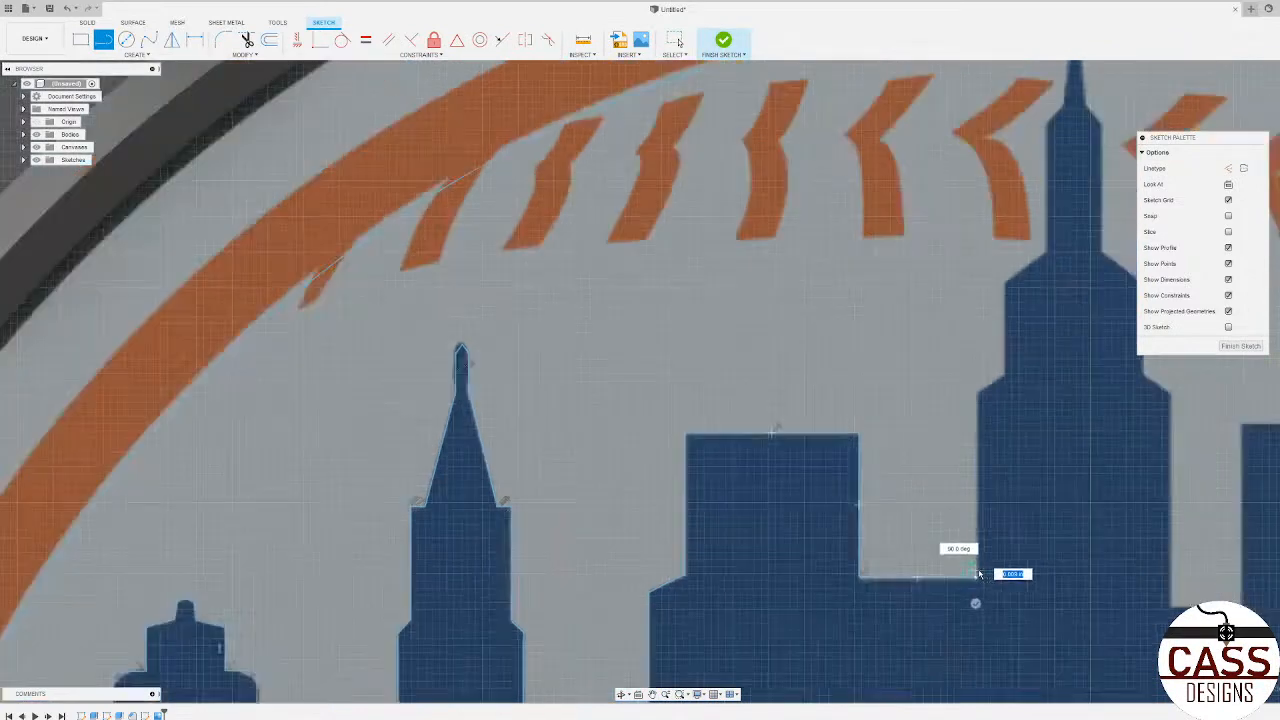
scroll(977, 590, up, 3)
click(968, 420)
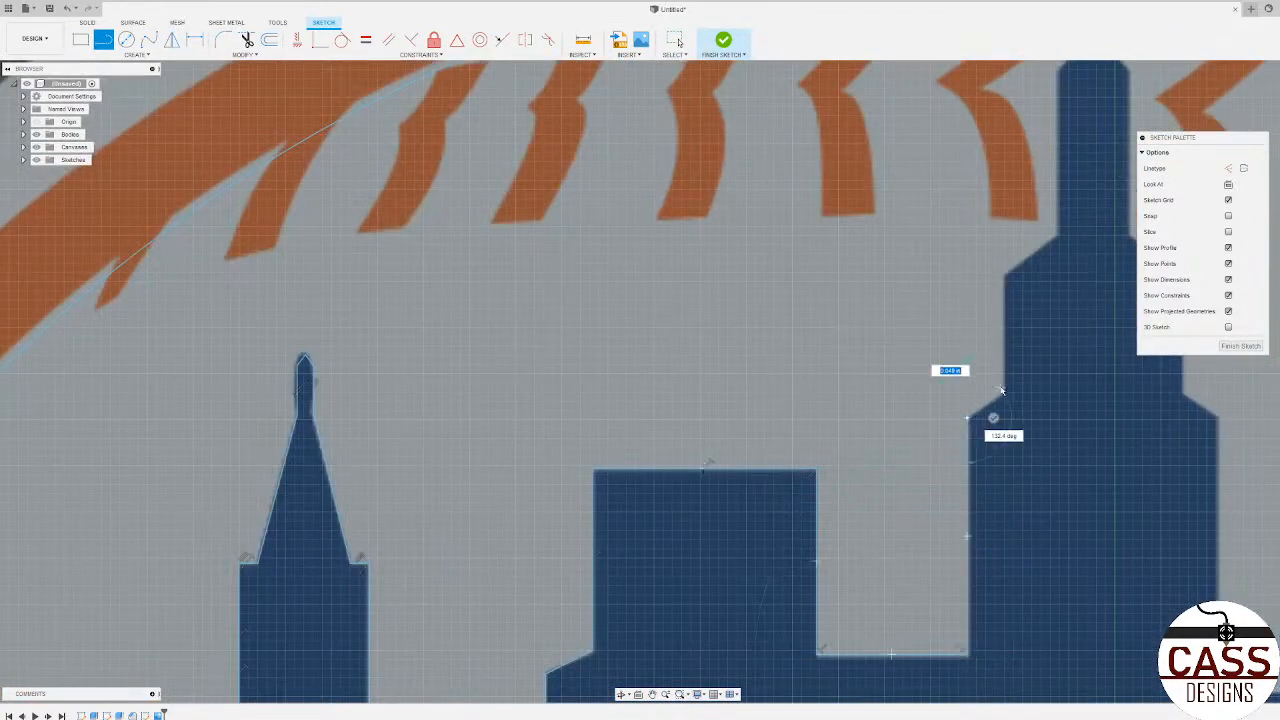
scroll(817, 414, down, 3)
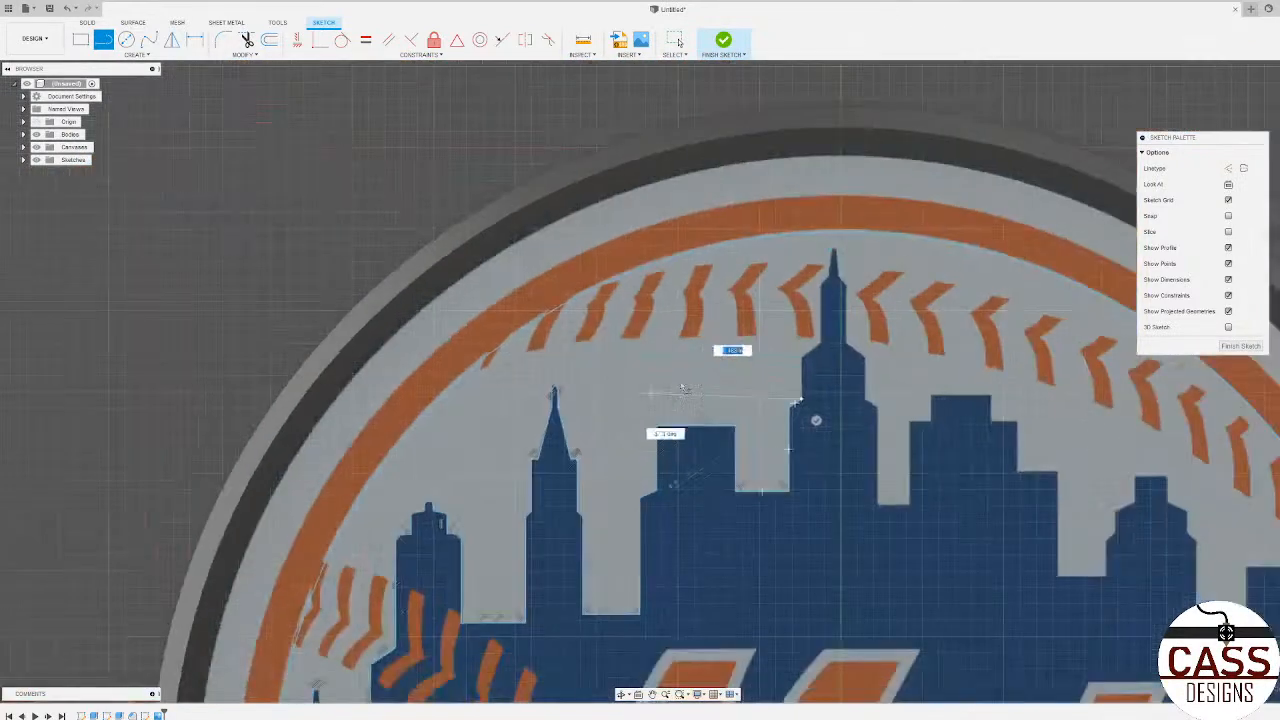
scroll(806, 356, up, 3)
scroll(775, 385, up, 3)
click(760, 350)
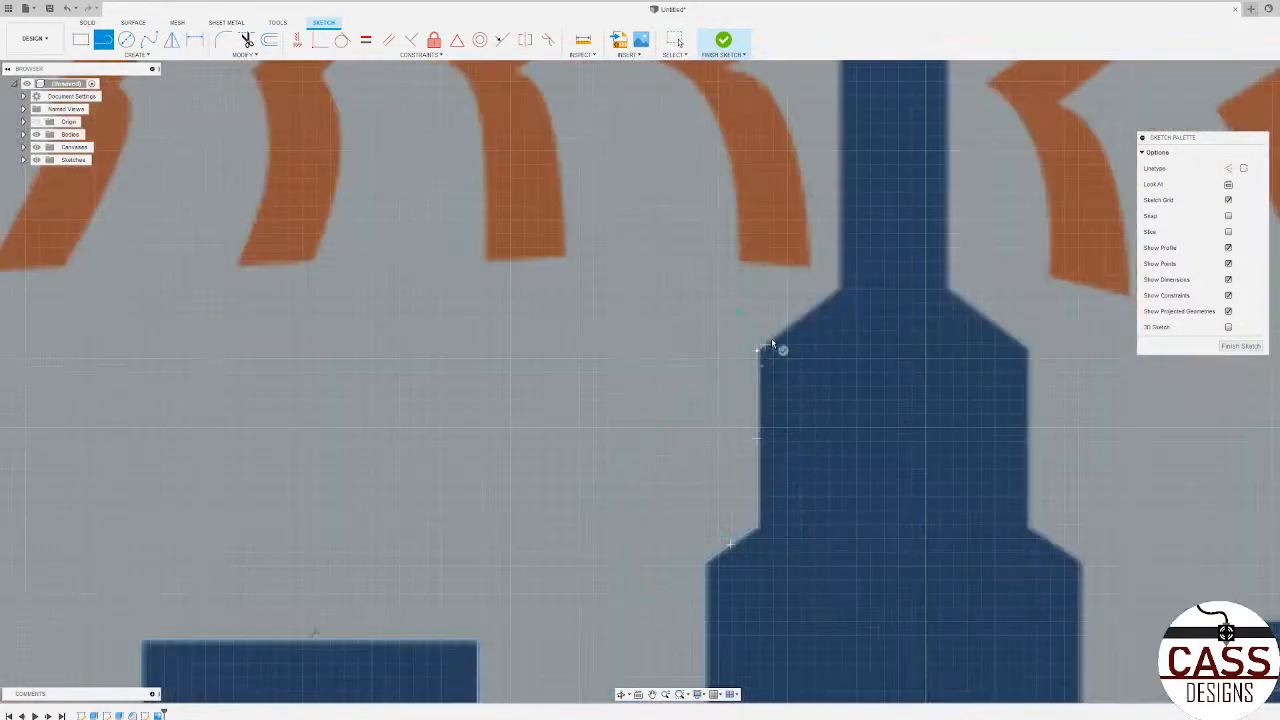
click(840, 290)
Step: Trace the left wall of the tower's narrow section, its angled shoulder and the tapered antenna's left edge up to the tip
scroll(840, 290, down, 4)
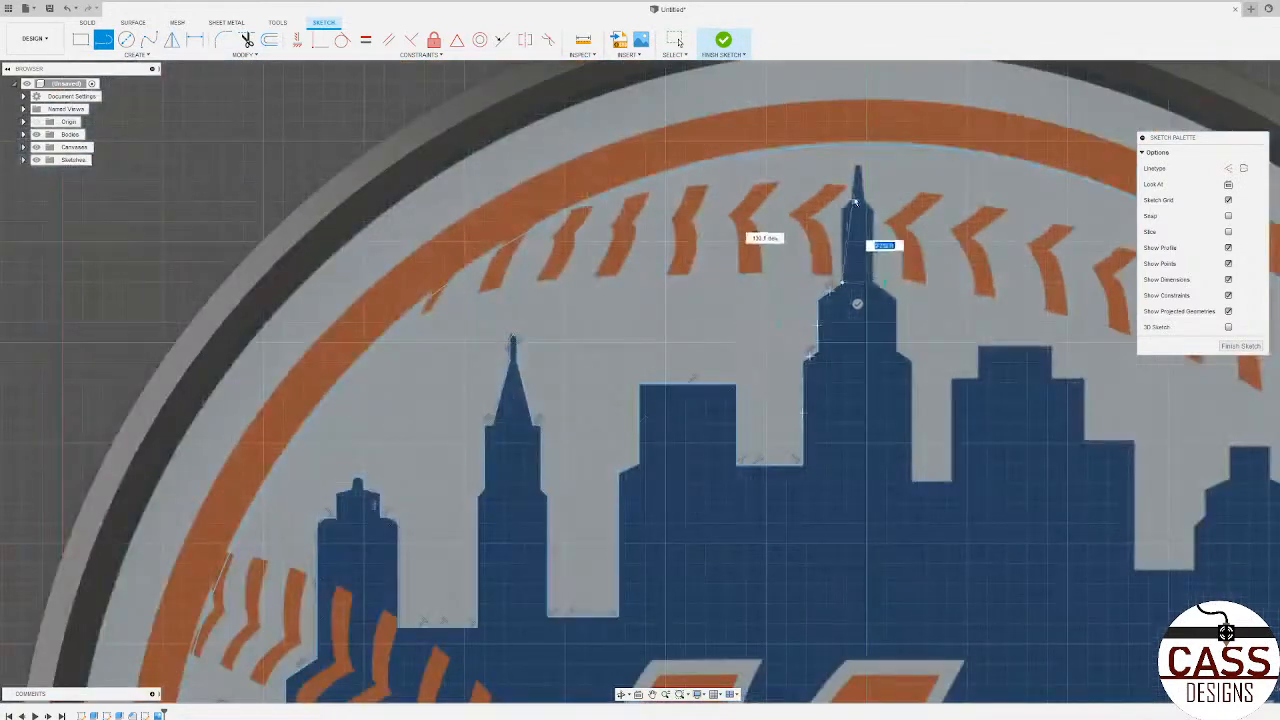
scroll(830, 300, up, 4)
click(823, 238)
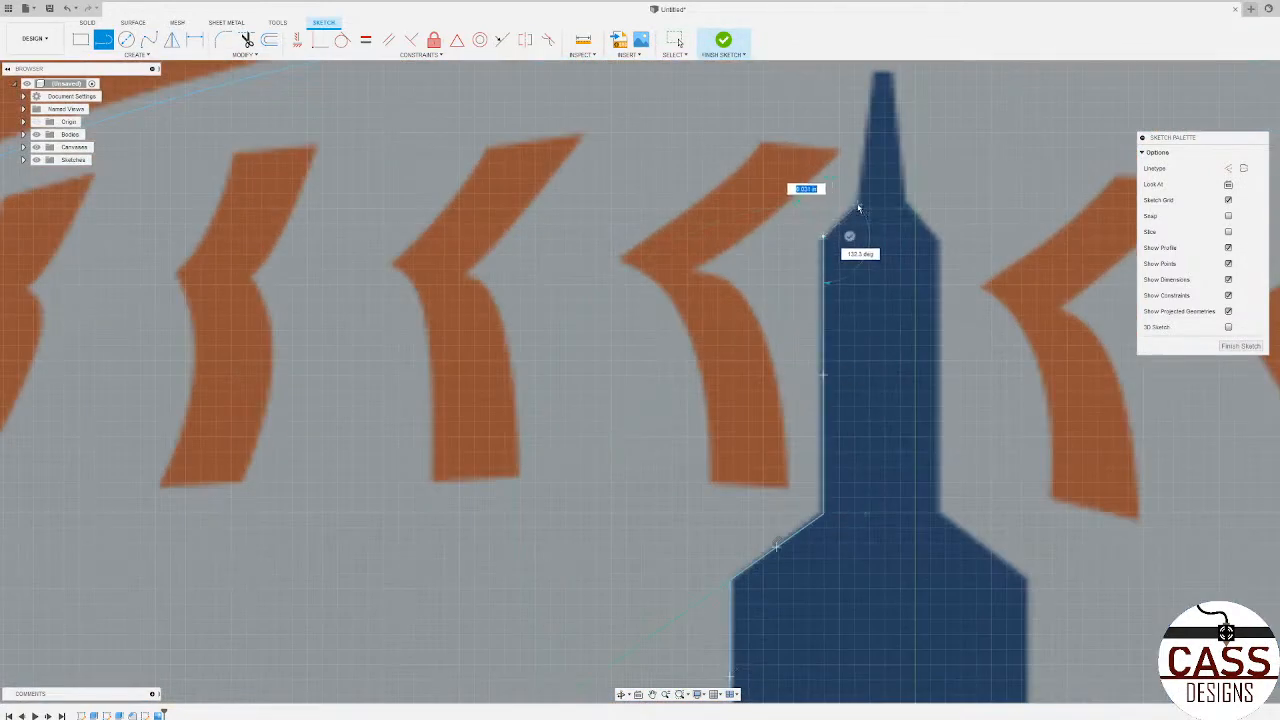
click(856, 204)
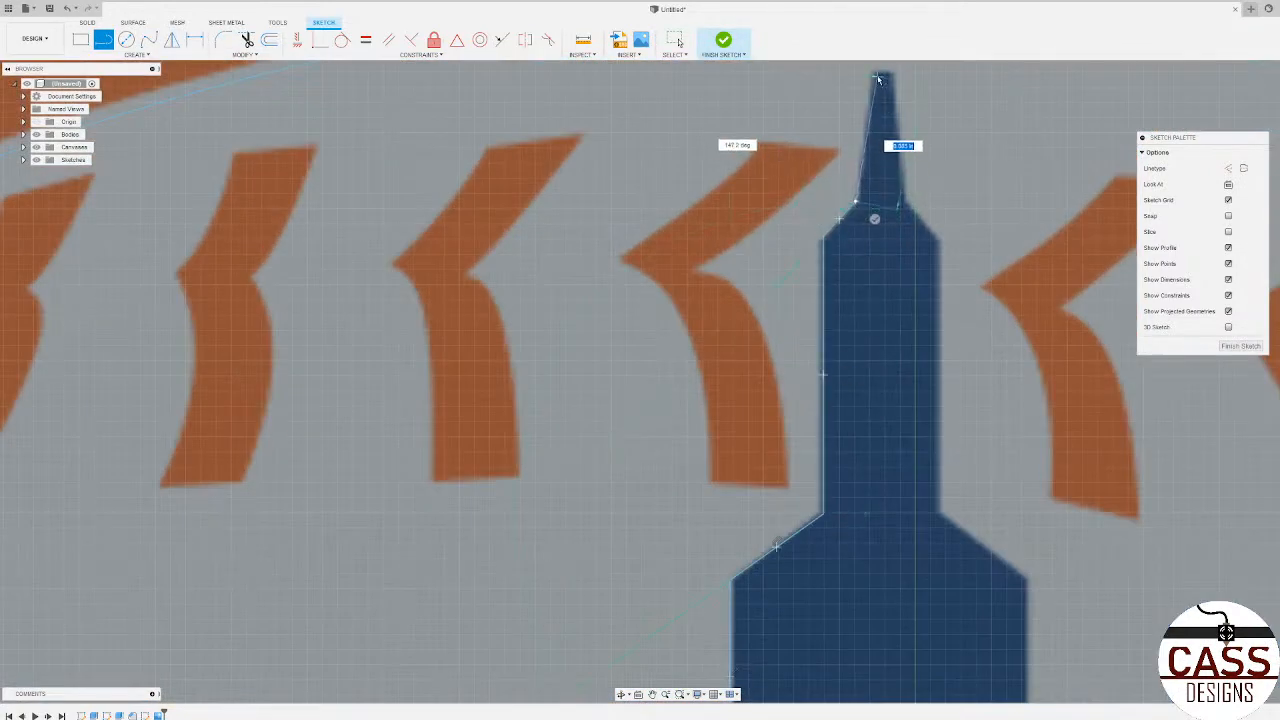
click(875, 76)
scroll(880, 112, down, 3)
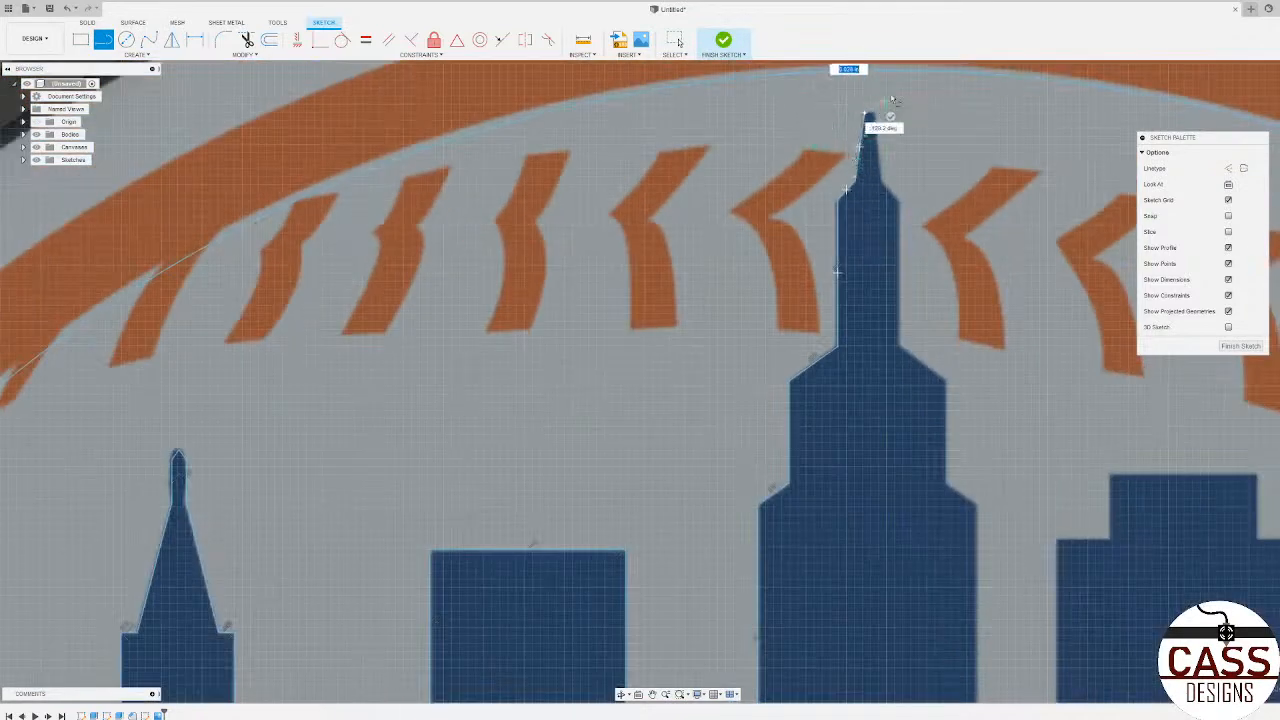
scroll(882, 105, up, 5)
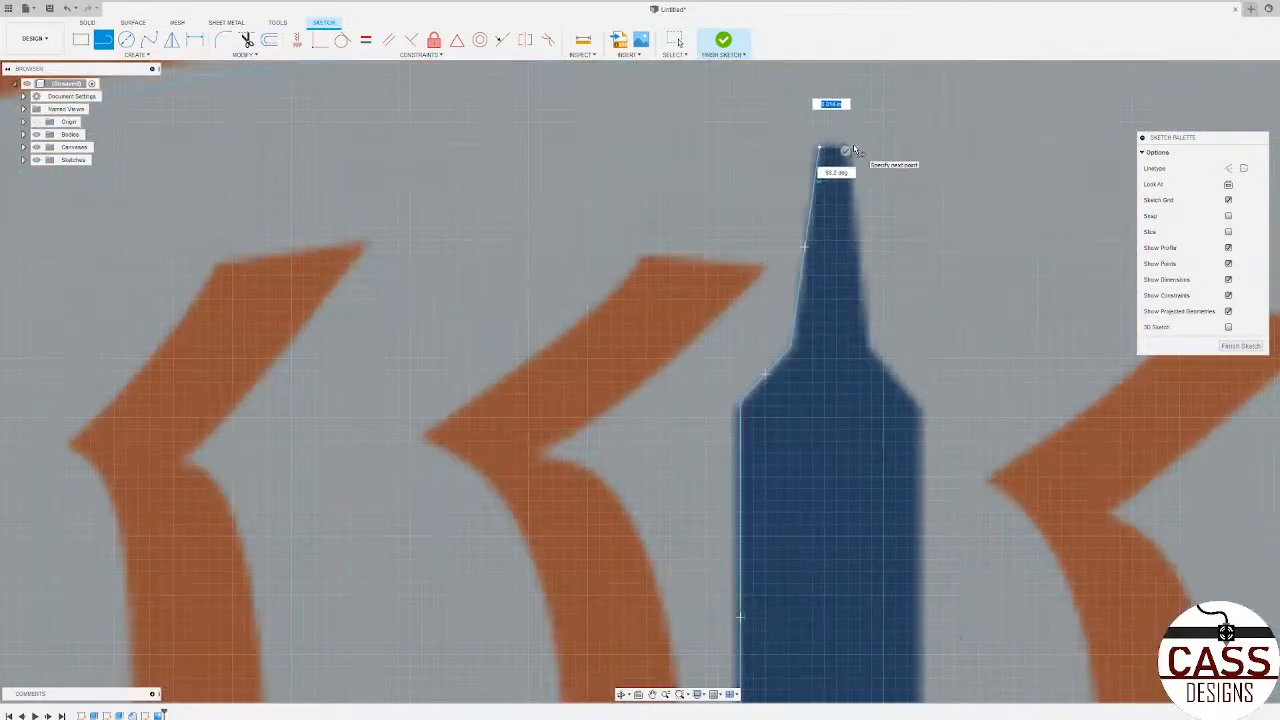
Step: Trace the tallest tower's antenna across its flat tip, down its right edge and along the right angled shoulder
scroll(853, 150, up, 2)
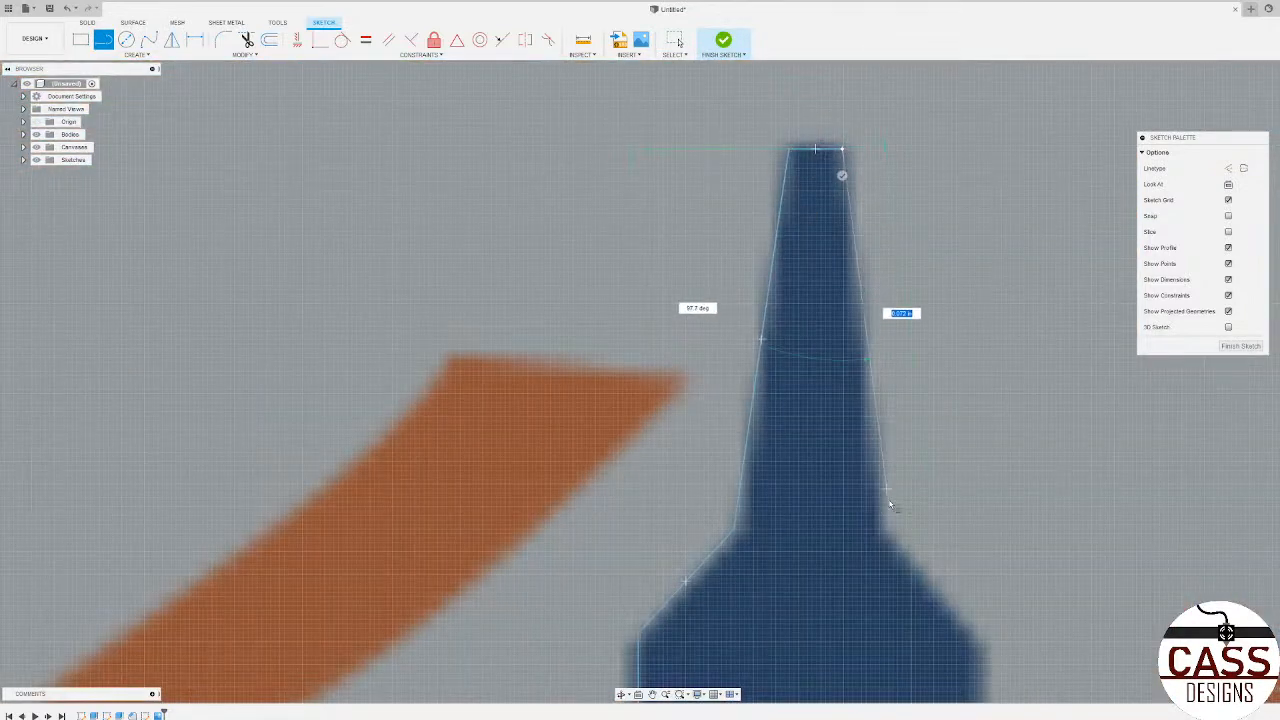
click(887, 531)
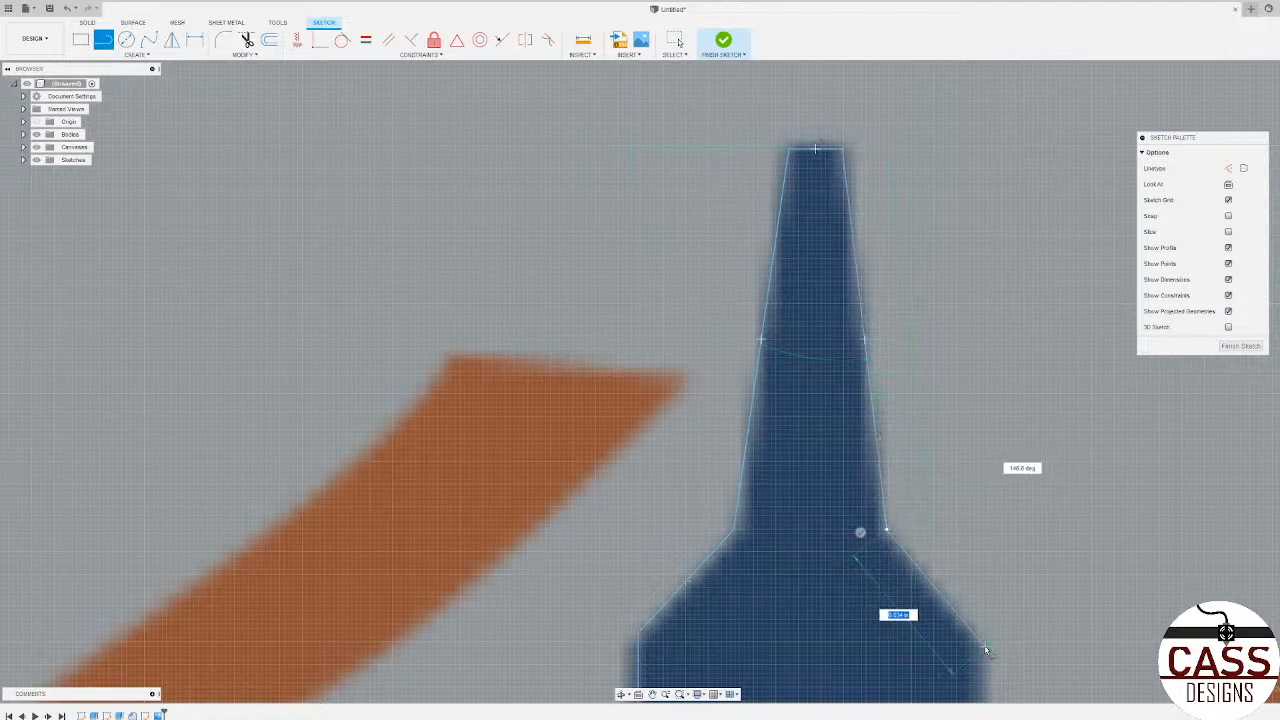
scroll(855, 445, down, 5)
scroll(740, 409, down, 6)
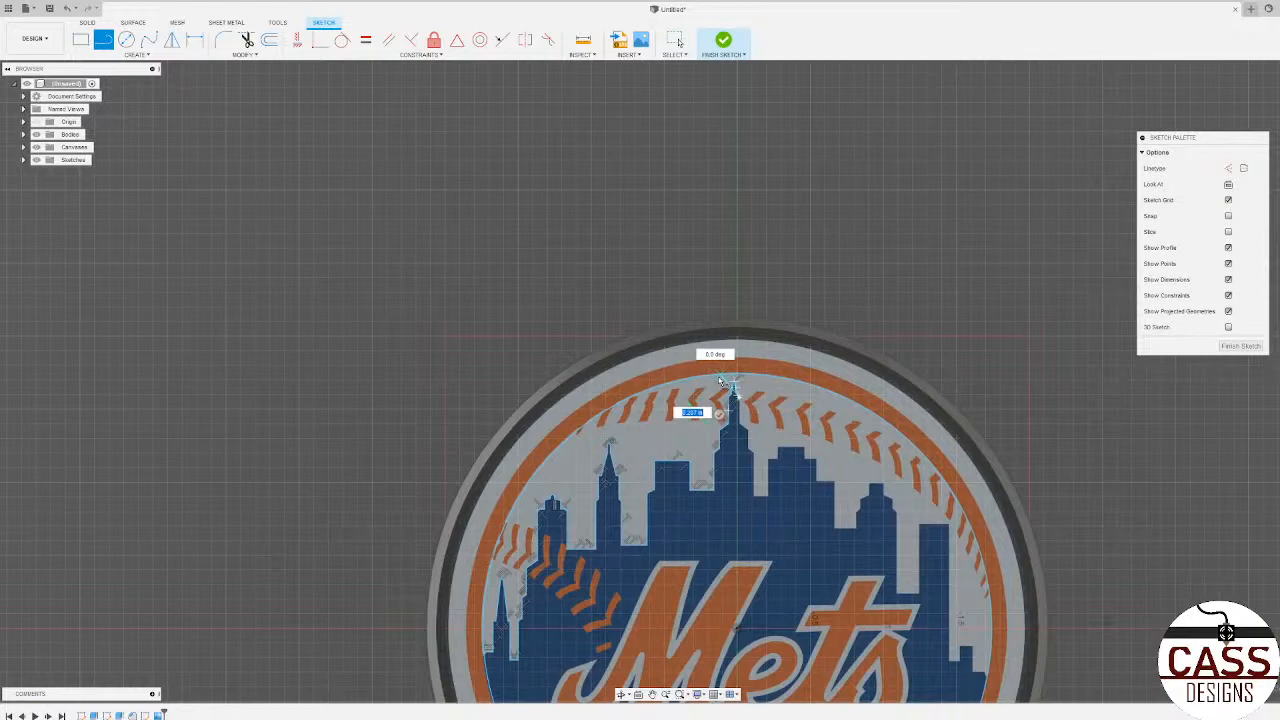
scroll(722, 382, up, 10)
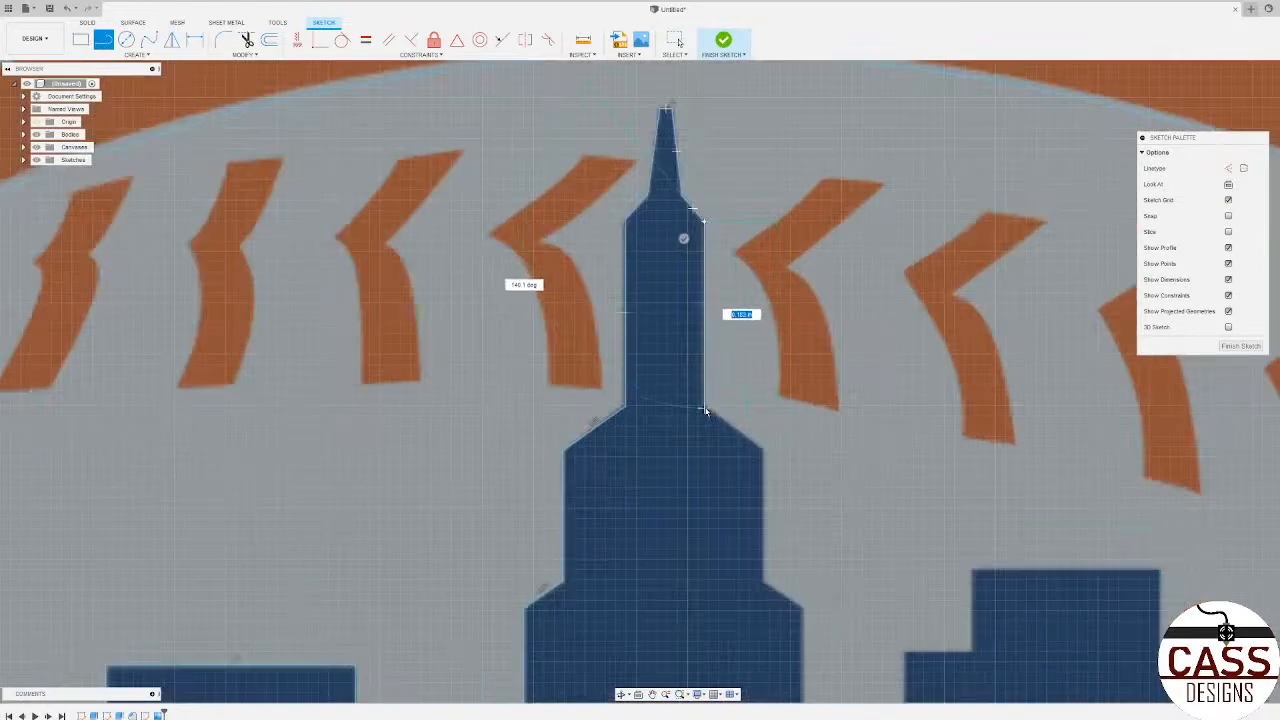
Step: Trace the right wall of the tallest tower's narrow section, the slope below it and the middle wall, and end the line
click(704, 407)
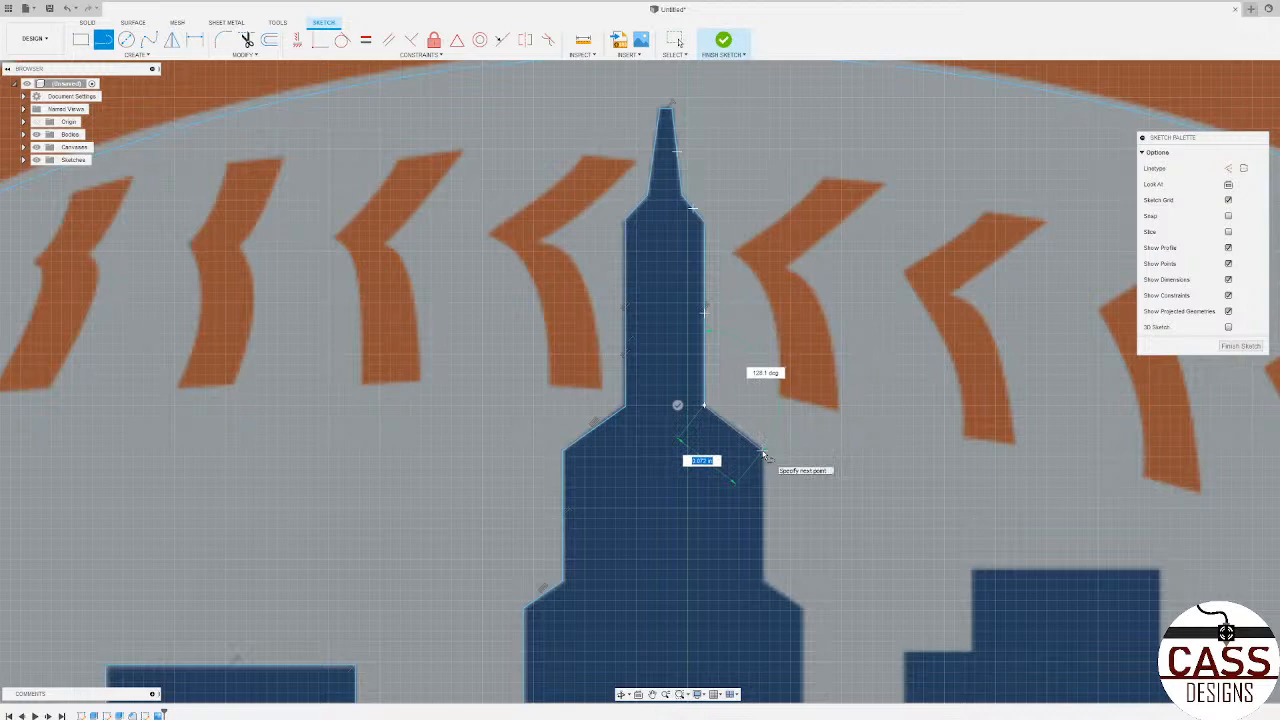
click(763, 456)
scroll(757, 410, down, 3)
scroll(595, 395, down, 5)
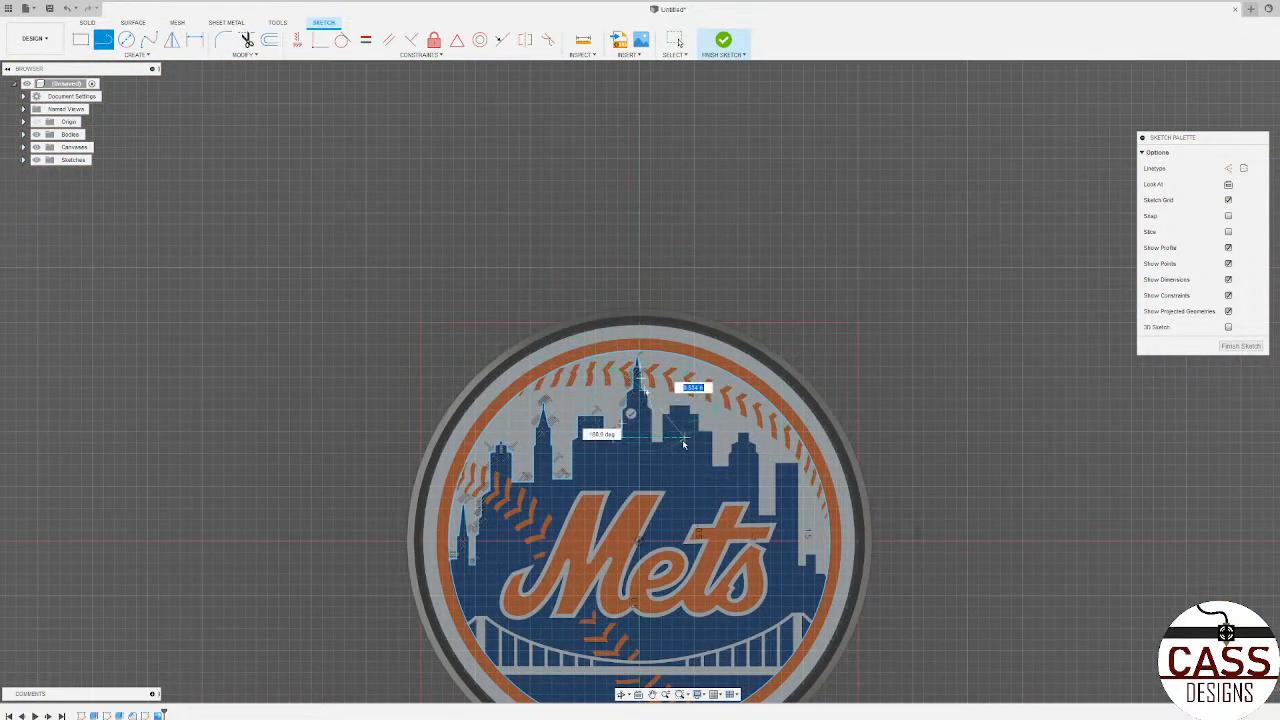
scroll(630, 410, up, 3)
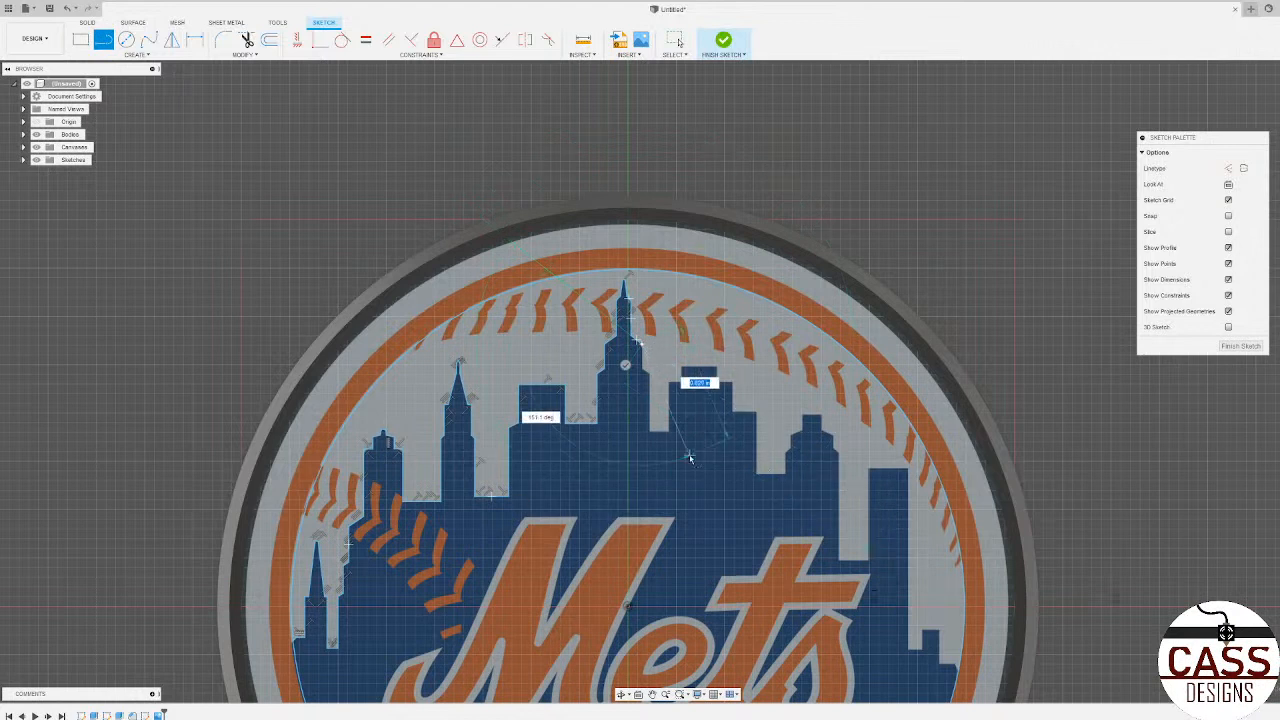
click(642, 371)
click(617, 373)
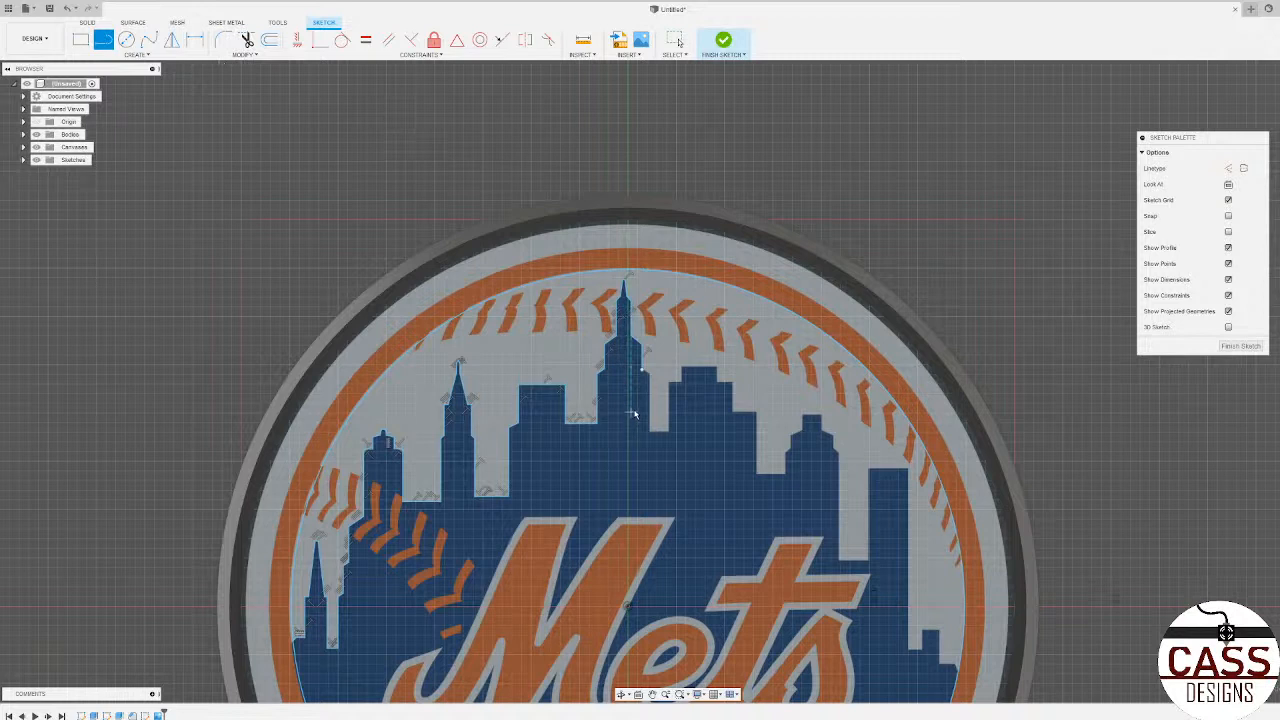
click(641, 370)
Step: Draw a vertical construction line through the gap just right of the tallest tower, from near the antenna's height down into the Mets lettering
mouse_move(1172, 140)
mouse_down()
mouse_move(1151, 144)
mouse_move(1168, 145)
mouse_up()
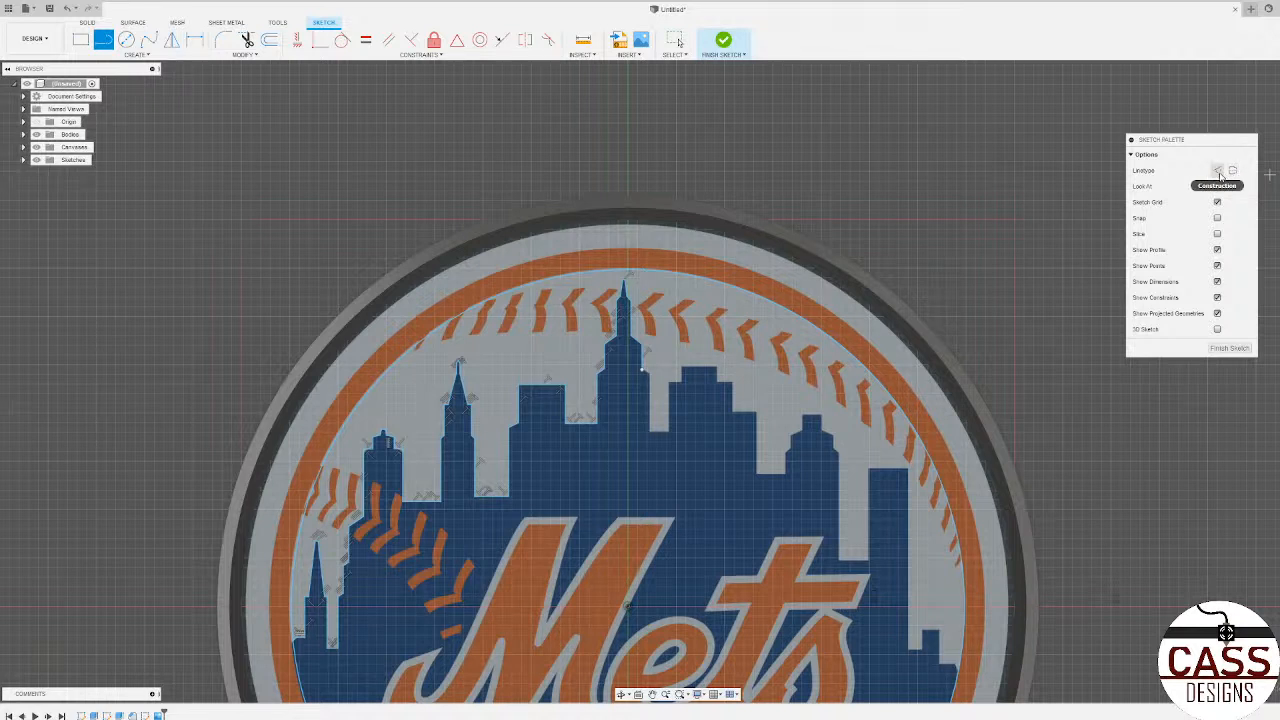
click(1217, 171)
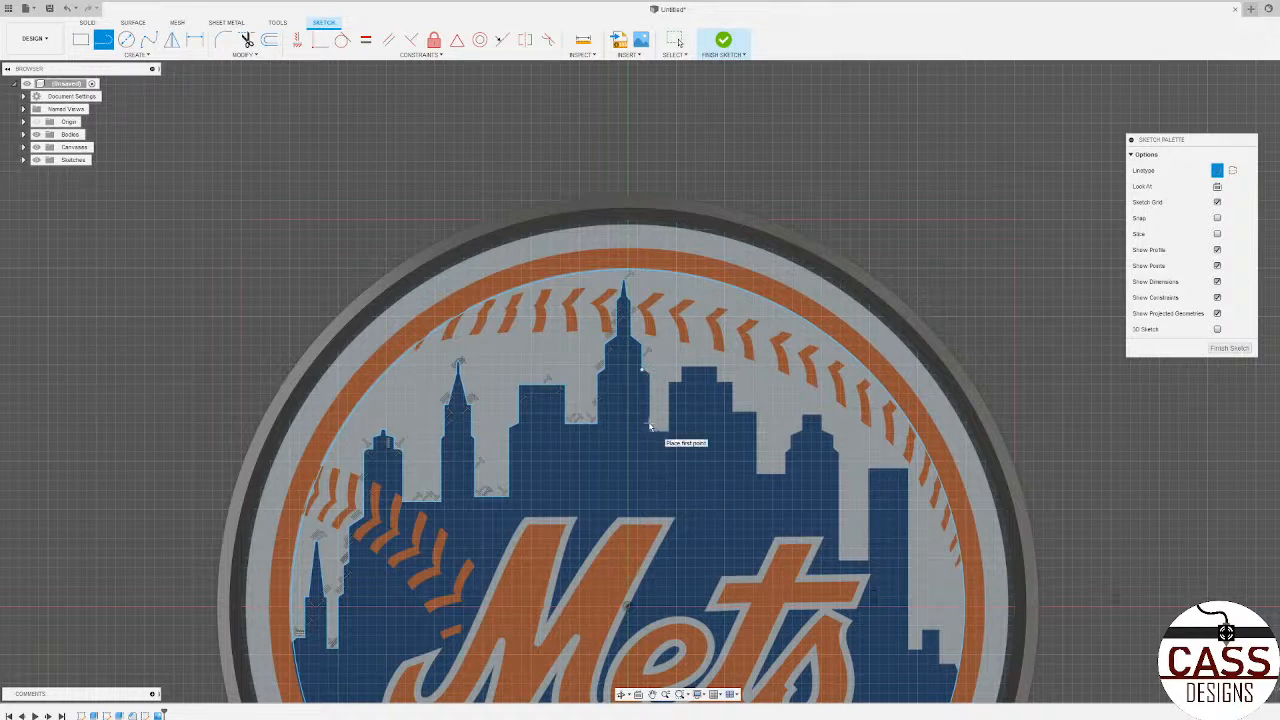
click(657, 289)
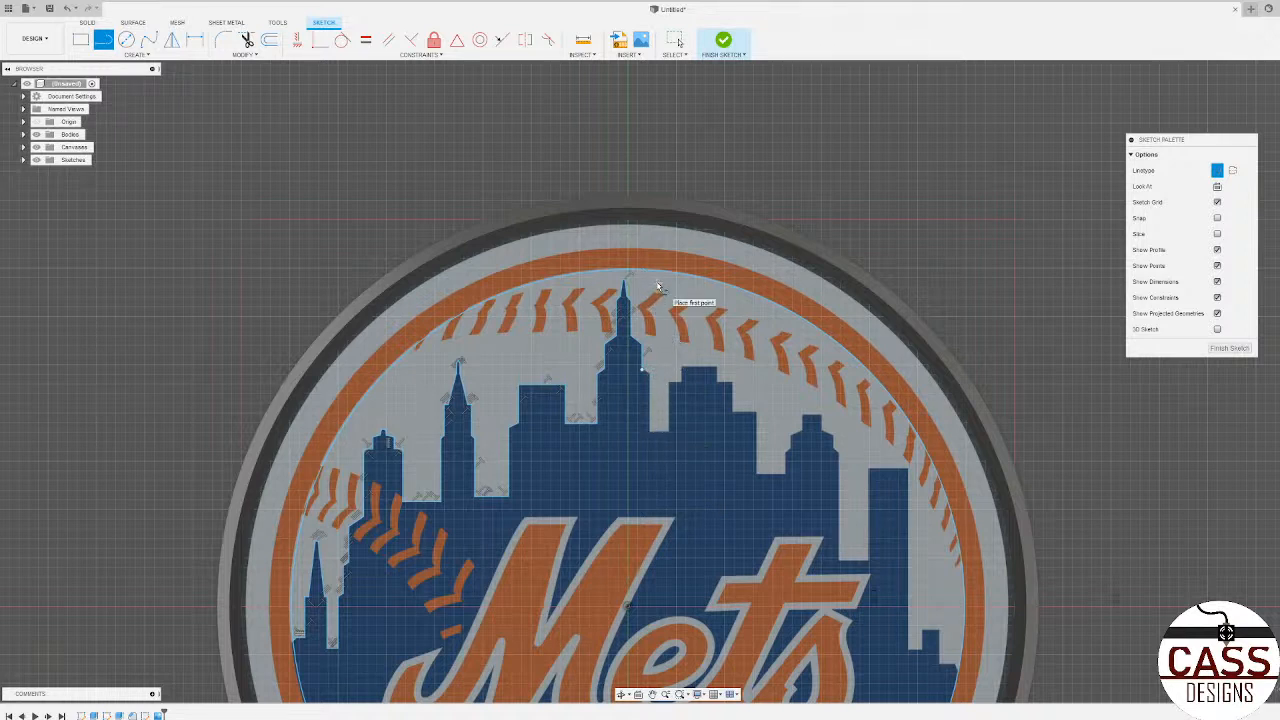
click(657, 577)
click(703, 482)
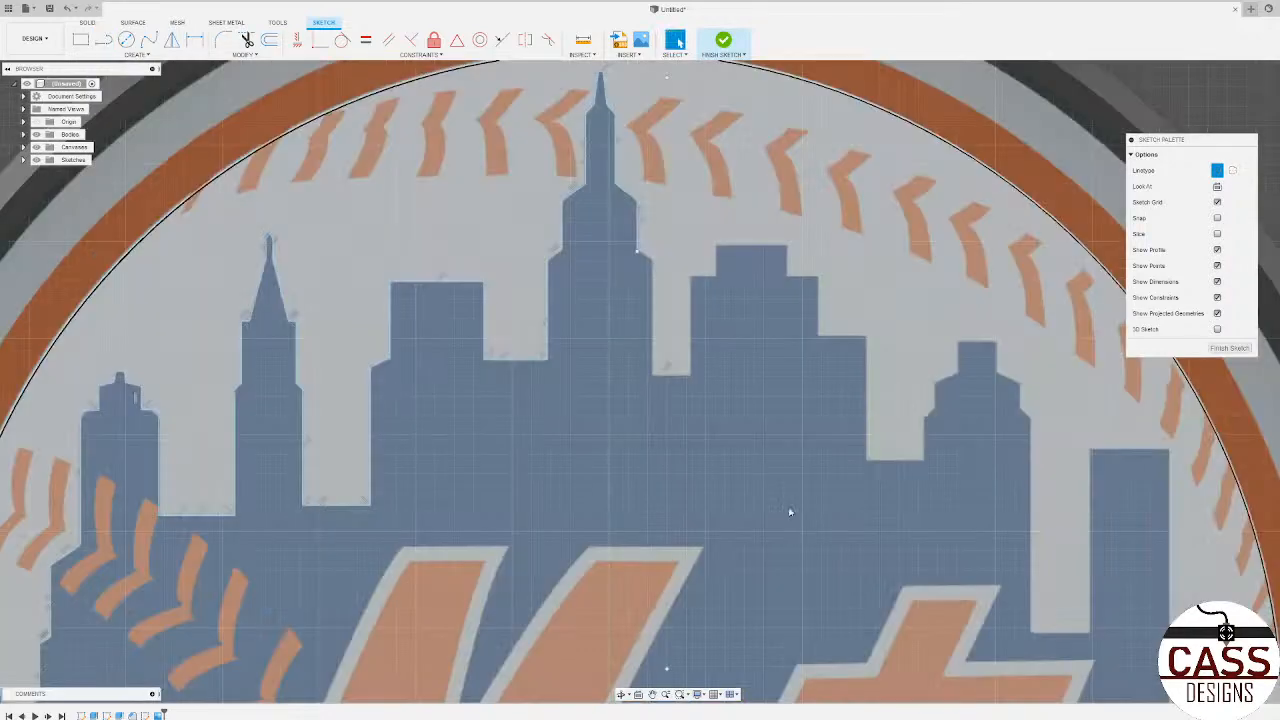
scroll(757, 500, down, 5)
scroll(689, 471, up, 5)
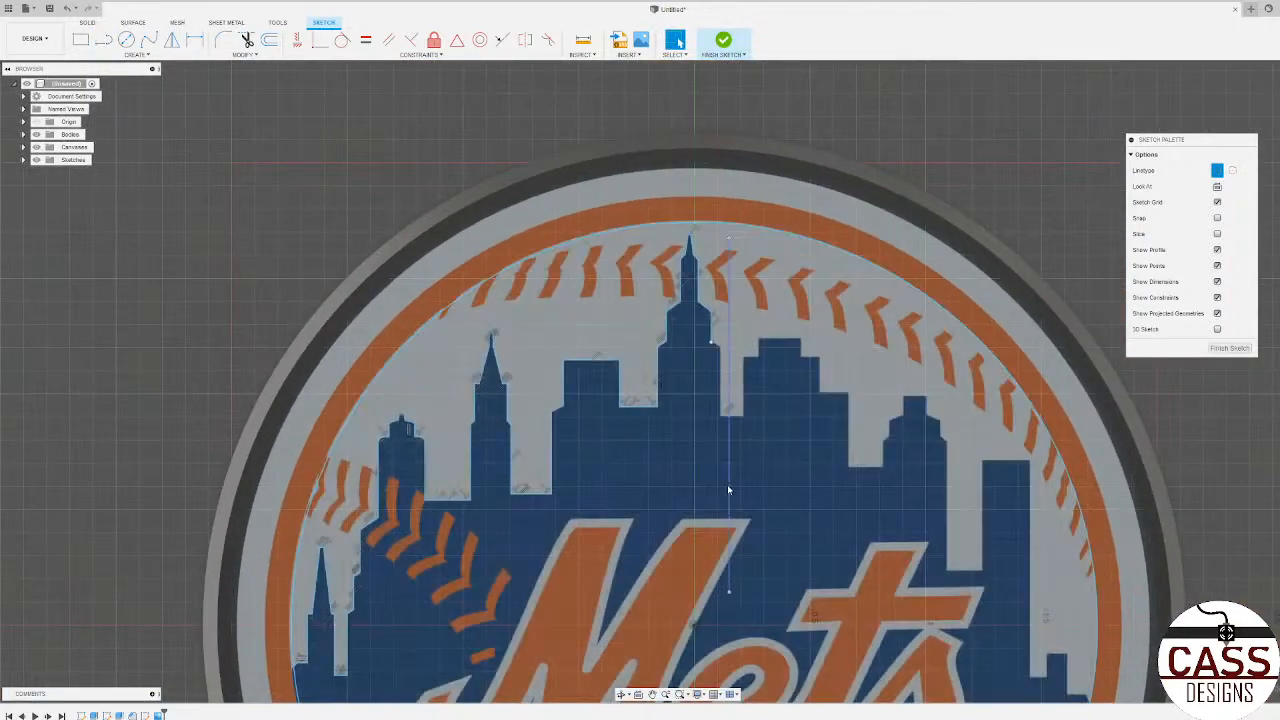
click(727, 489)
key(Delete)
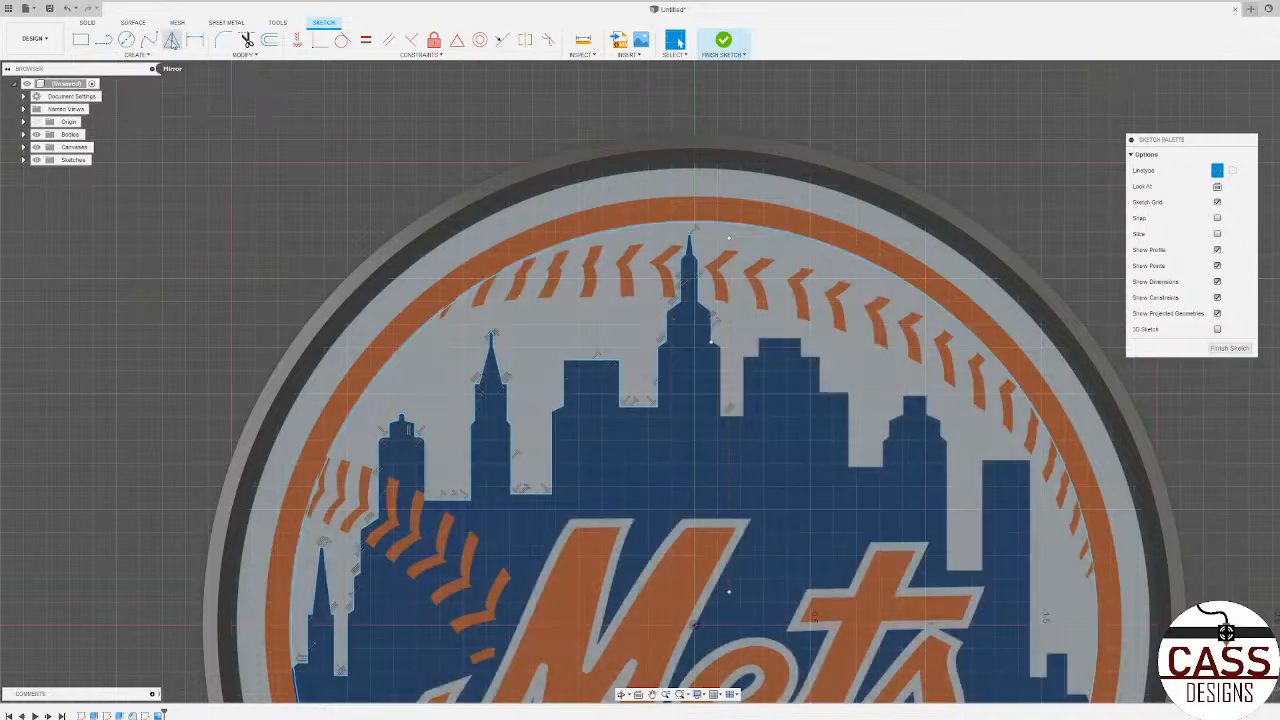
Step: Try to mirror the traced central skyline lines about the vertical construction line, and undo the mirror
click(172, 41)
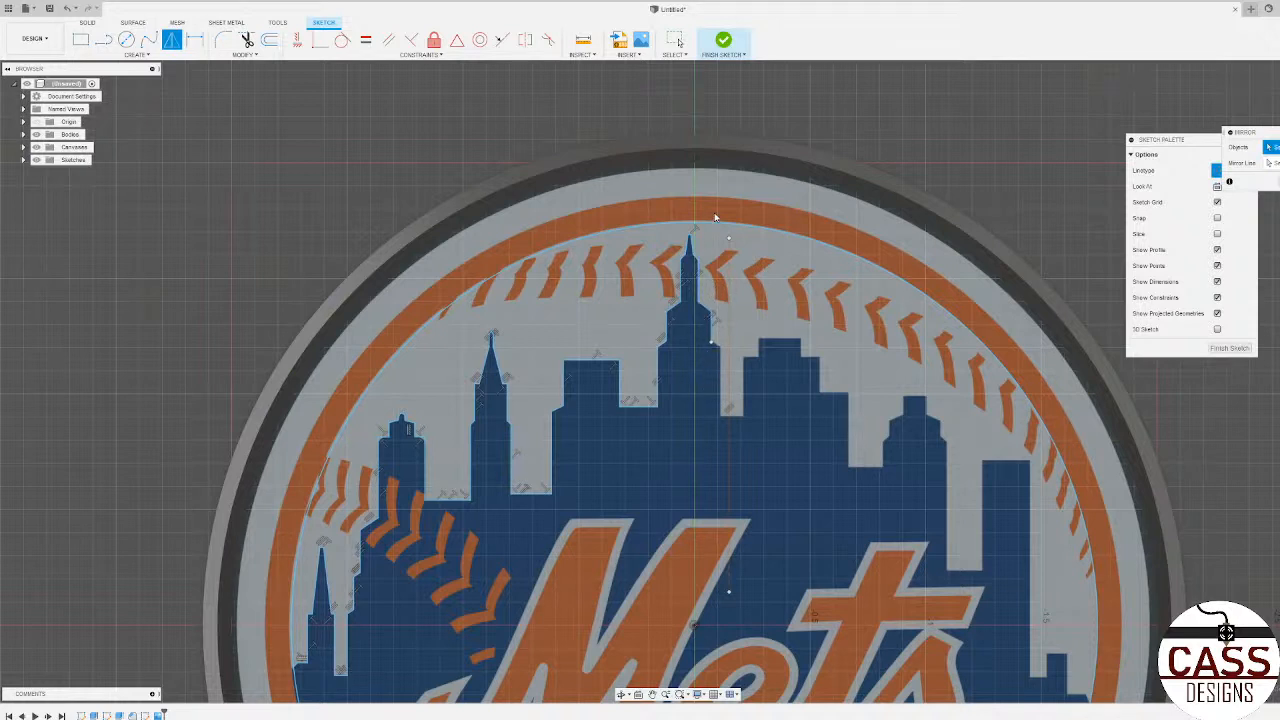
mouse_move(717, 235)
mouse_down()
mouse_move(617, 415)
mouse_move(543, 493)
mouse_move(523, 550)
mouse_move(593, 488)
mouse_move(660, 492)
mouse_move(375, 414)
mouse_move(424, 318)
mouse_up()
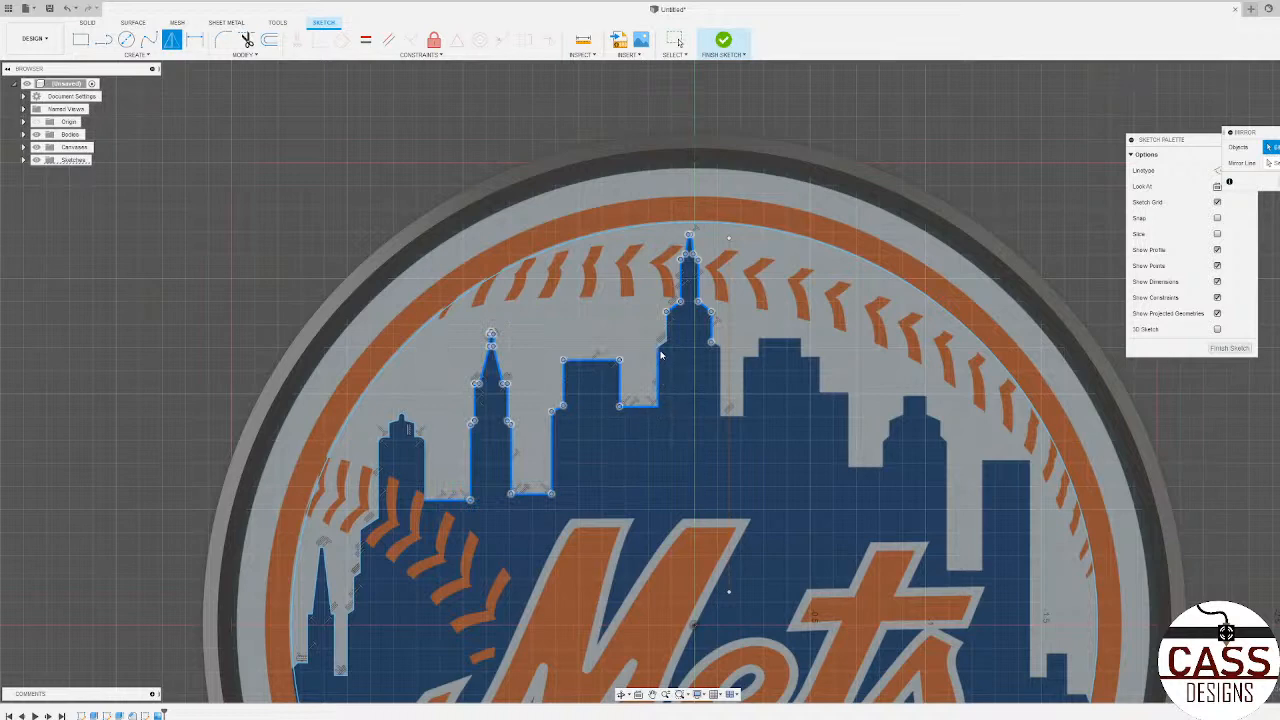
scroll(663, 345, up, 3)
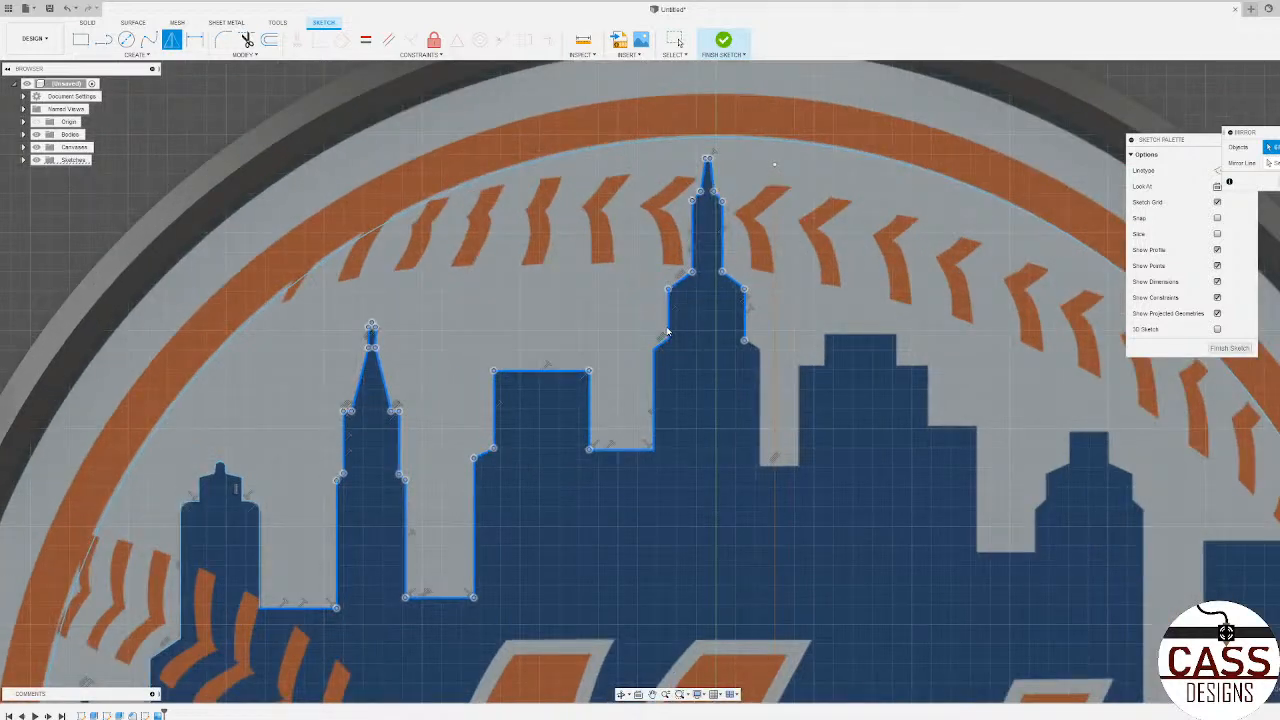
scroll(655, 377, down, 5)
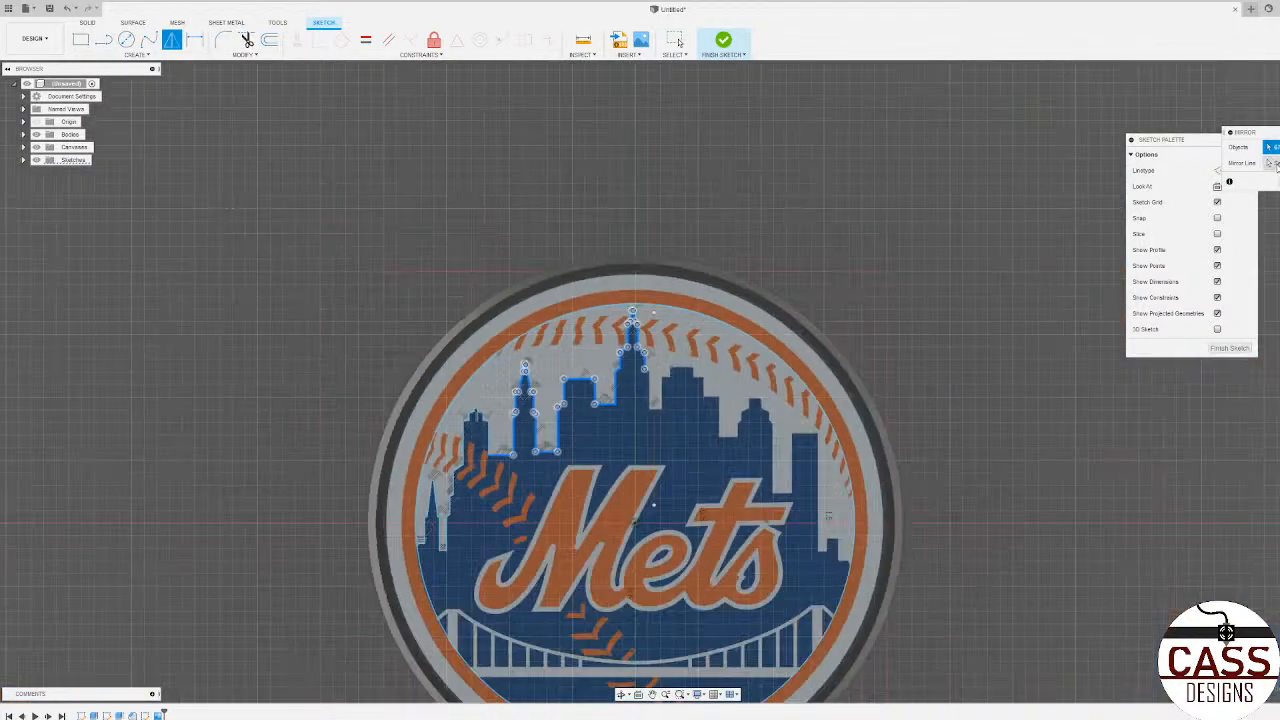
click(1270, 163)
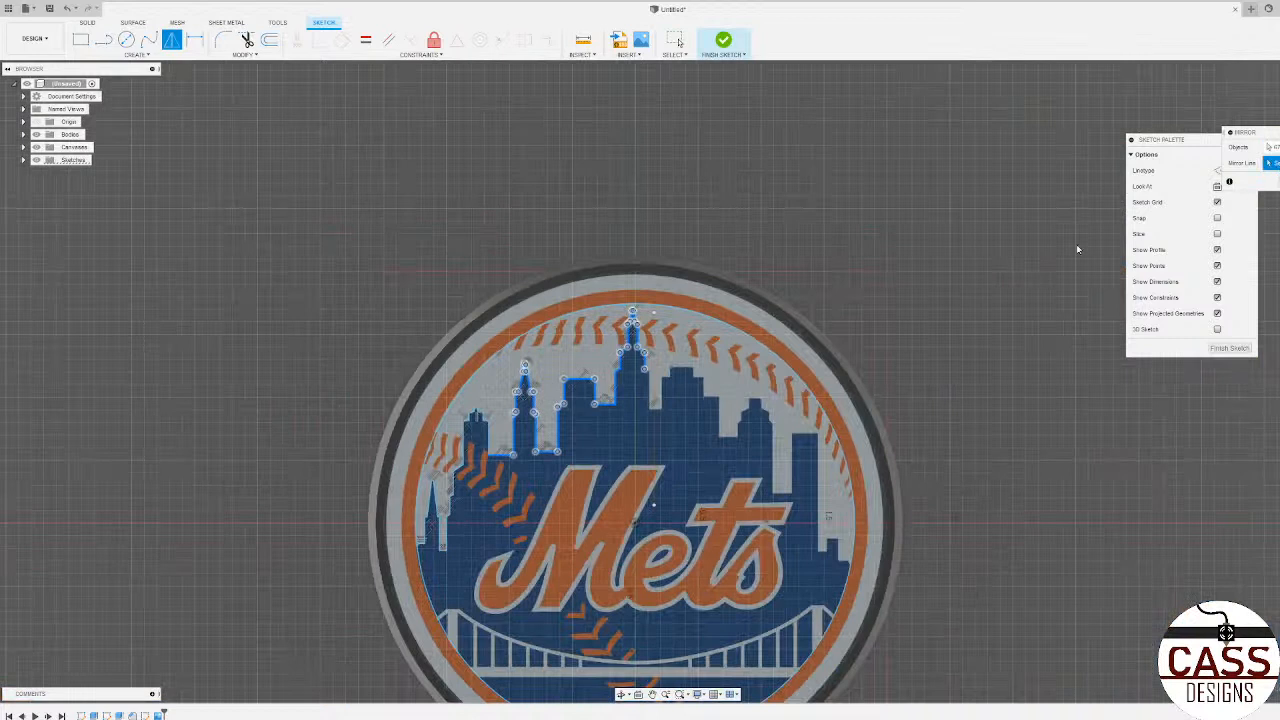
click(653, 428)
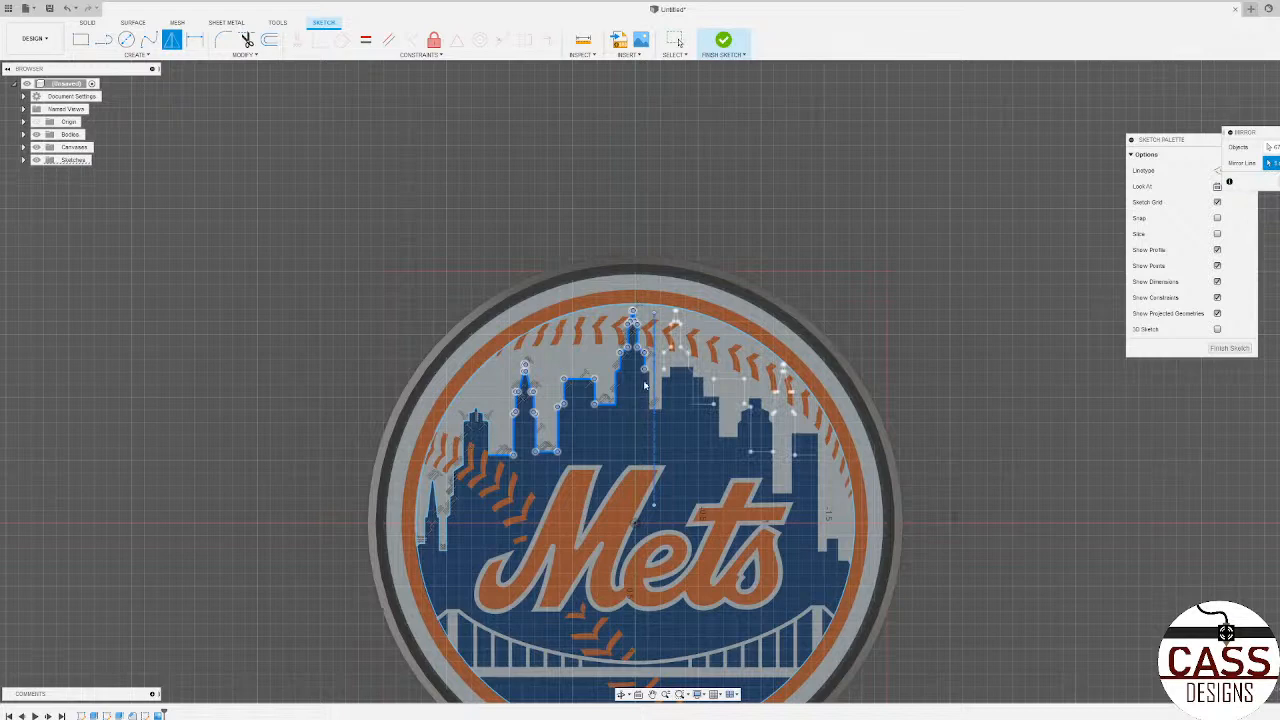
scroll(651, 360, up, 3)
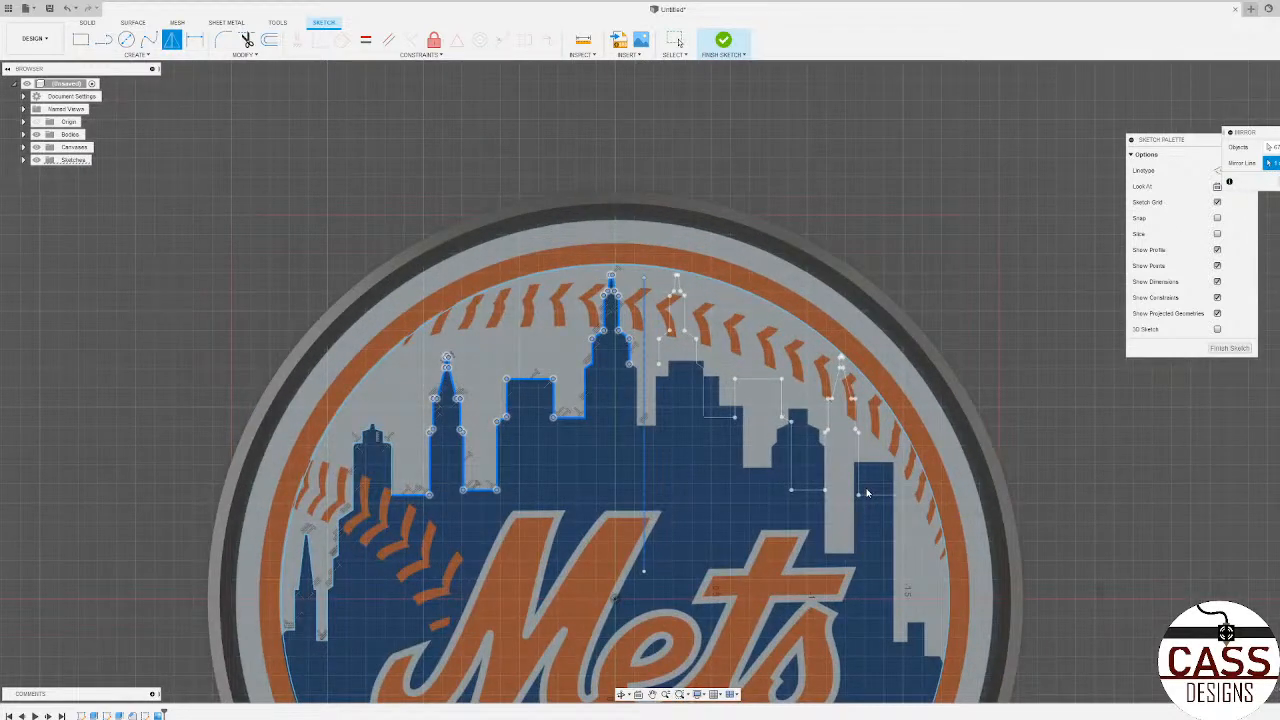
key(Return)
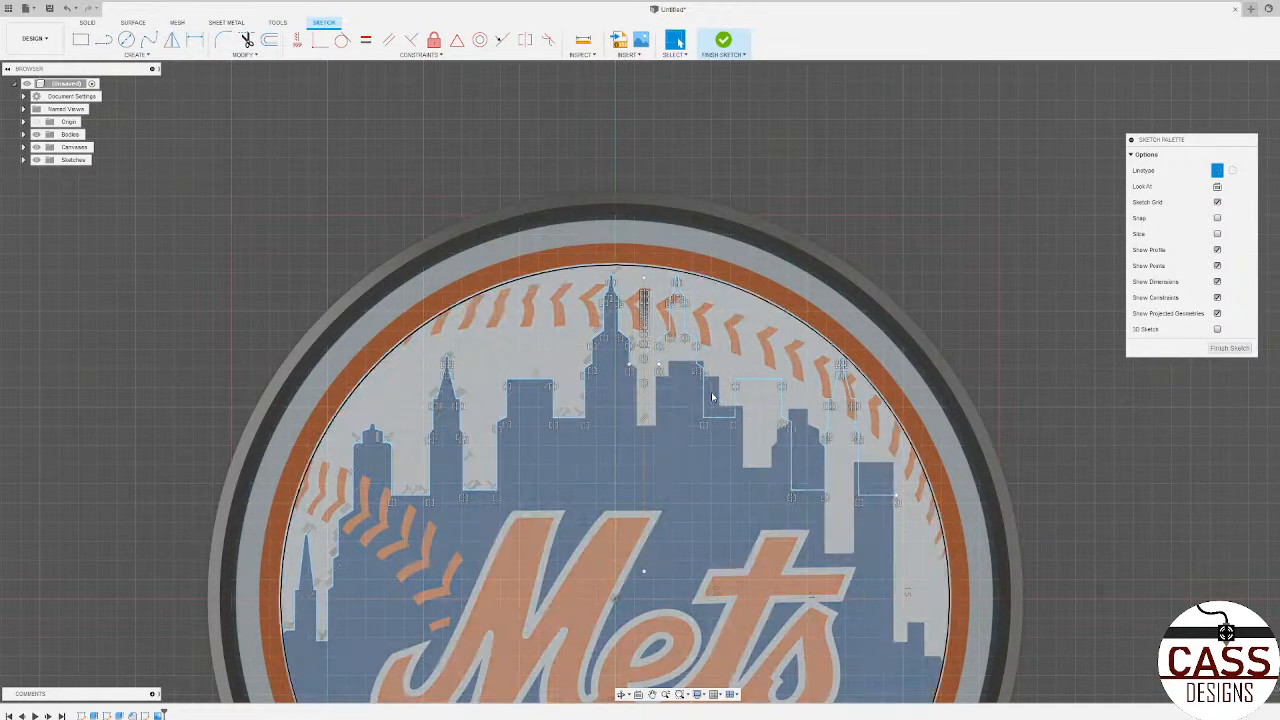
key(ctrl+z)
click(112, 44)
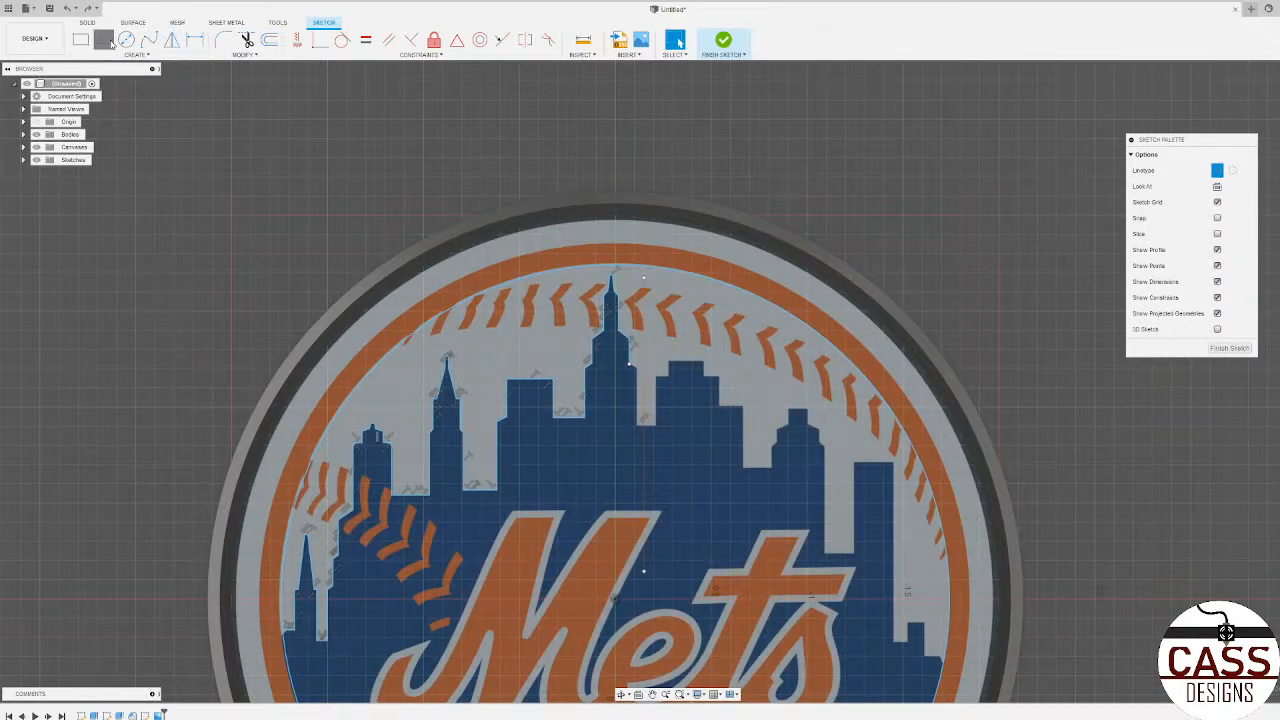
scroll(620, 330, up, 8)
click(626, 285)
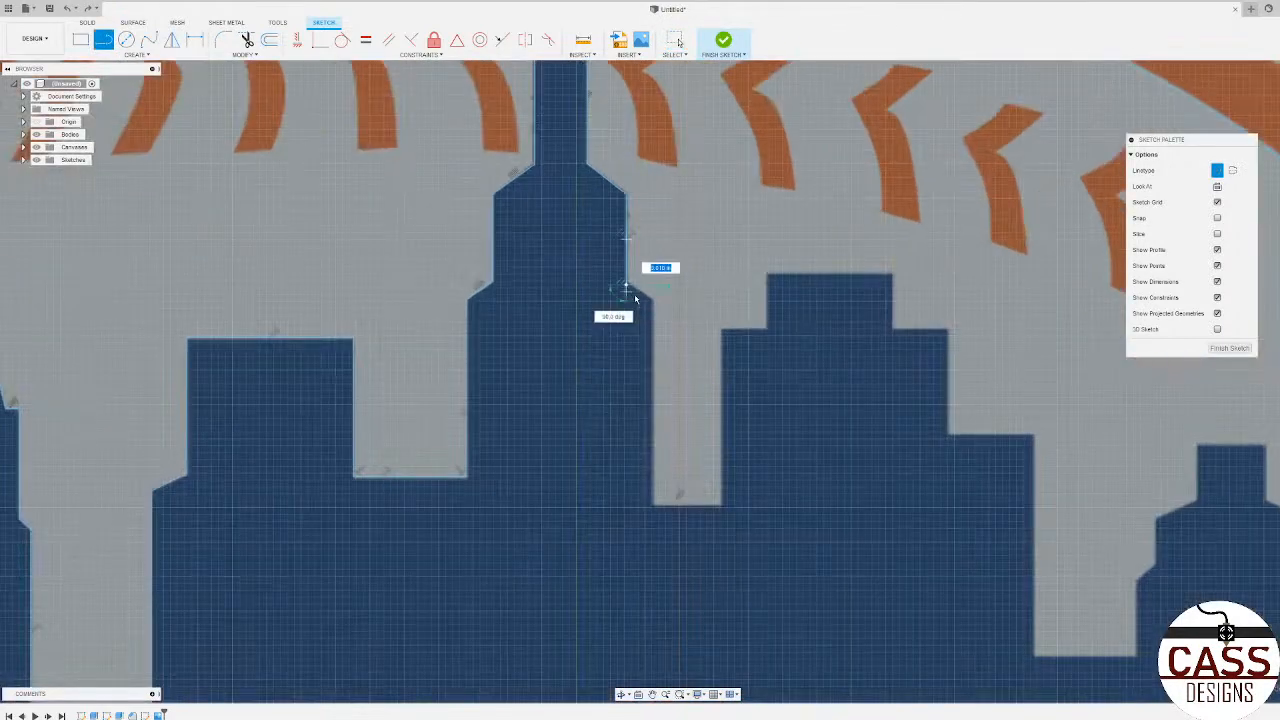
key(Escape)
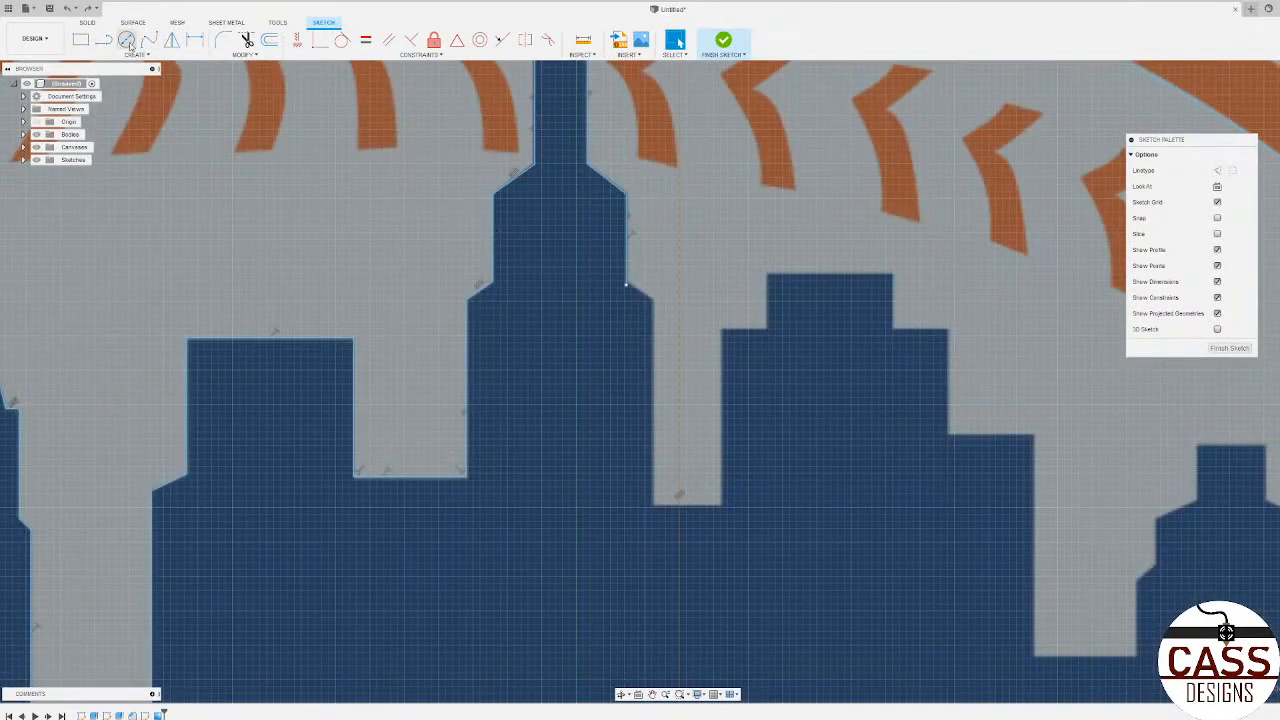
Step: Trace the tallest tower's lower right slope and lower wall with normal lines, and the floor of the gap to the stepped building
click(106, 41)
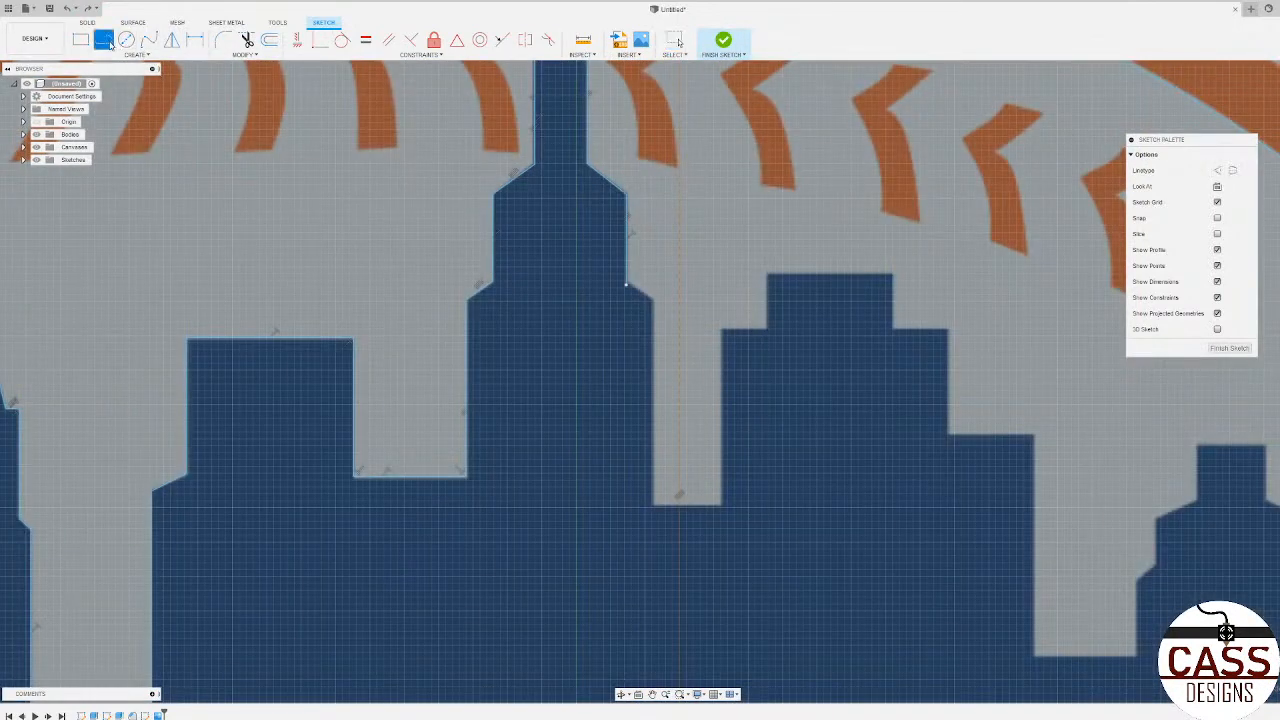
click(626, 286)
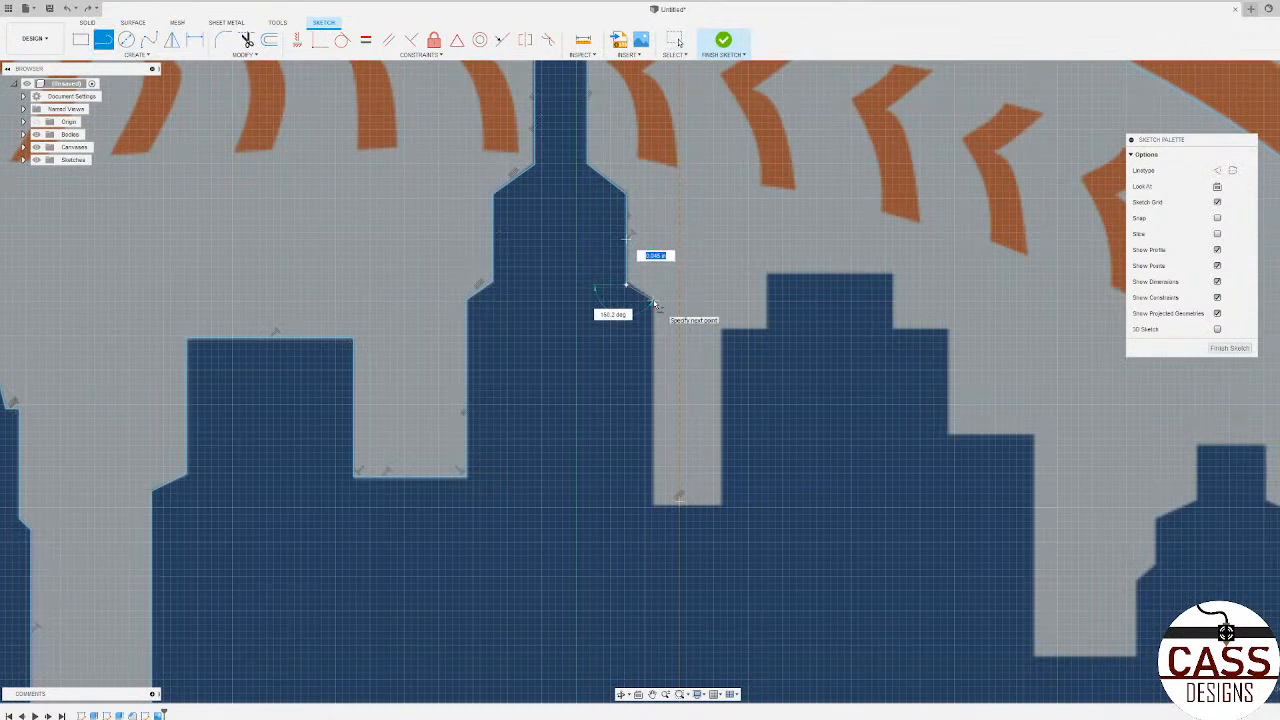
click(654, 302)
scroll(651, 508, up, 3)
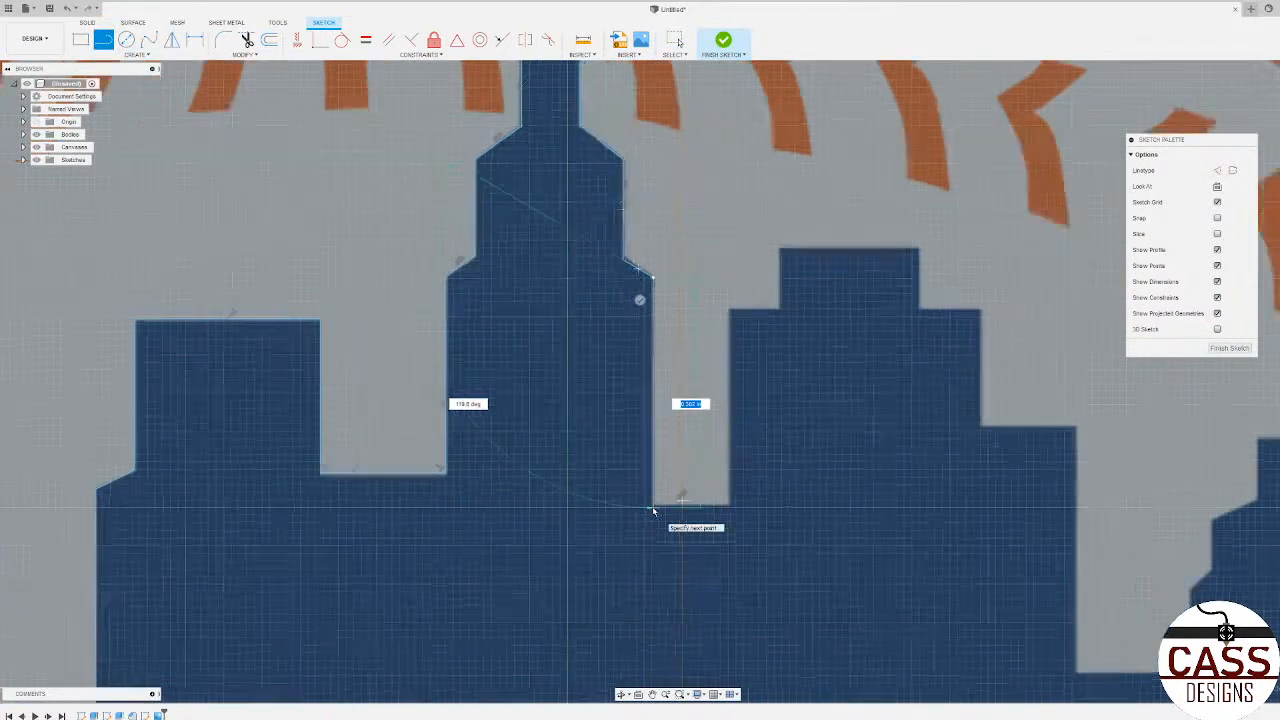
click(653, 505)
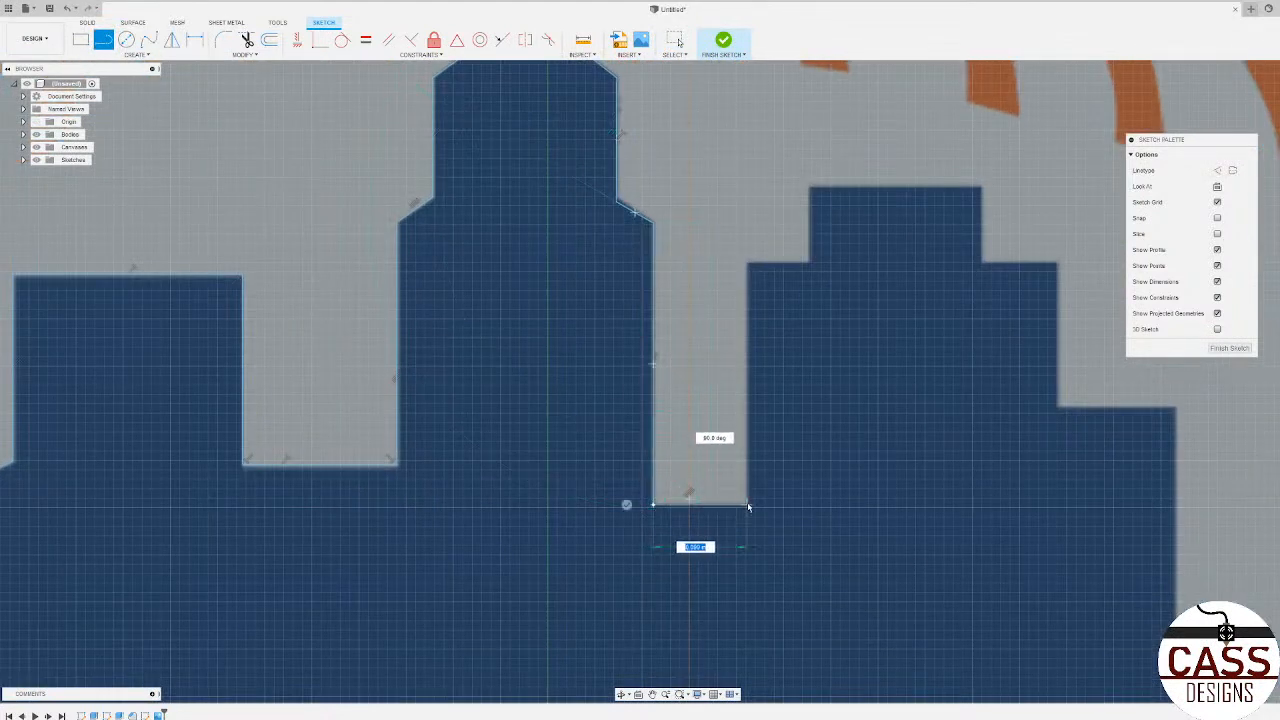
click(745, 505)
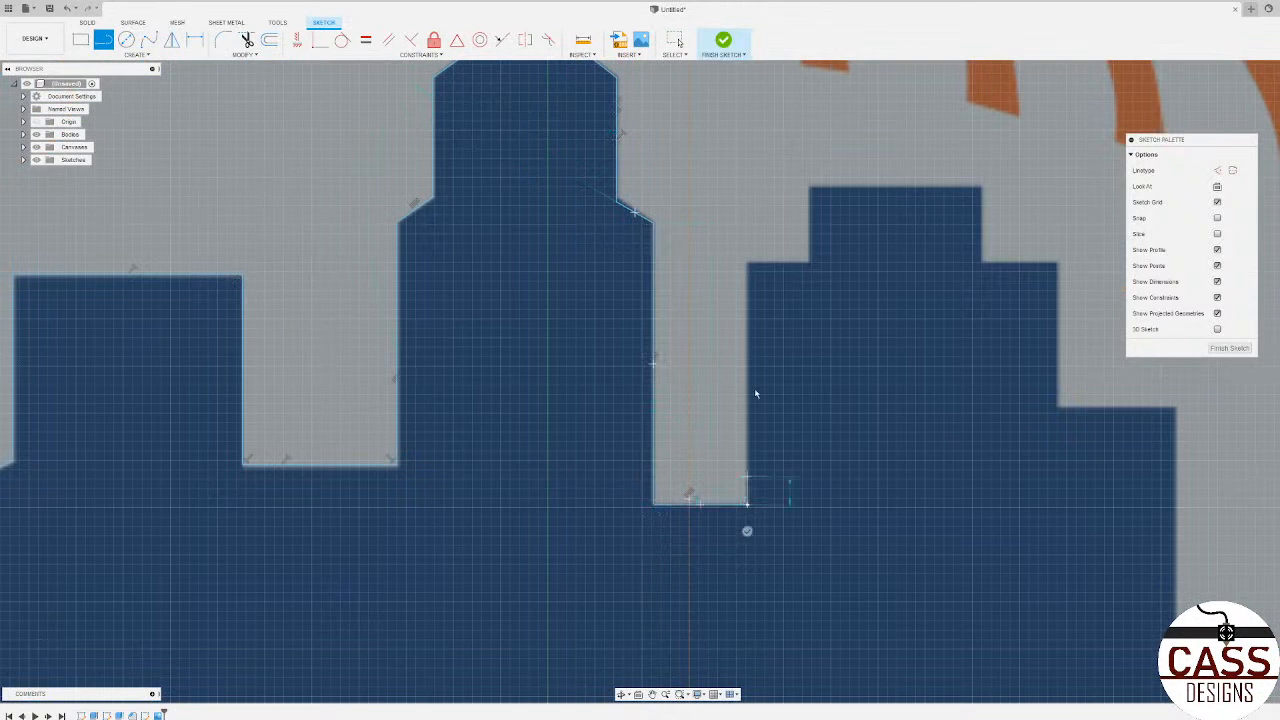
Step: Trace the stepped building up its left wall and step, across its flat roof and down to the end of its lowest right ledge
click(747, 264)
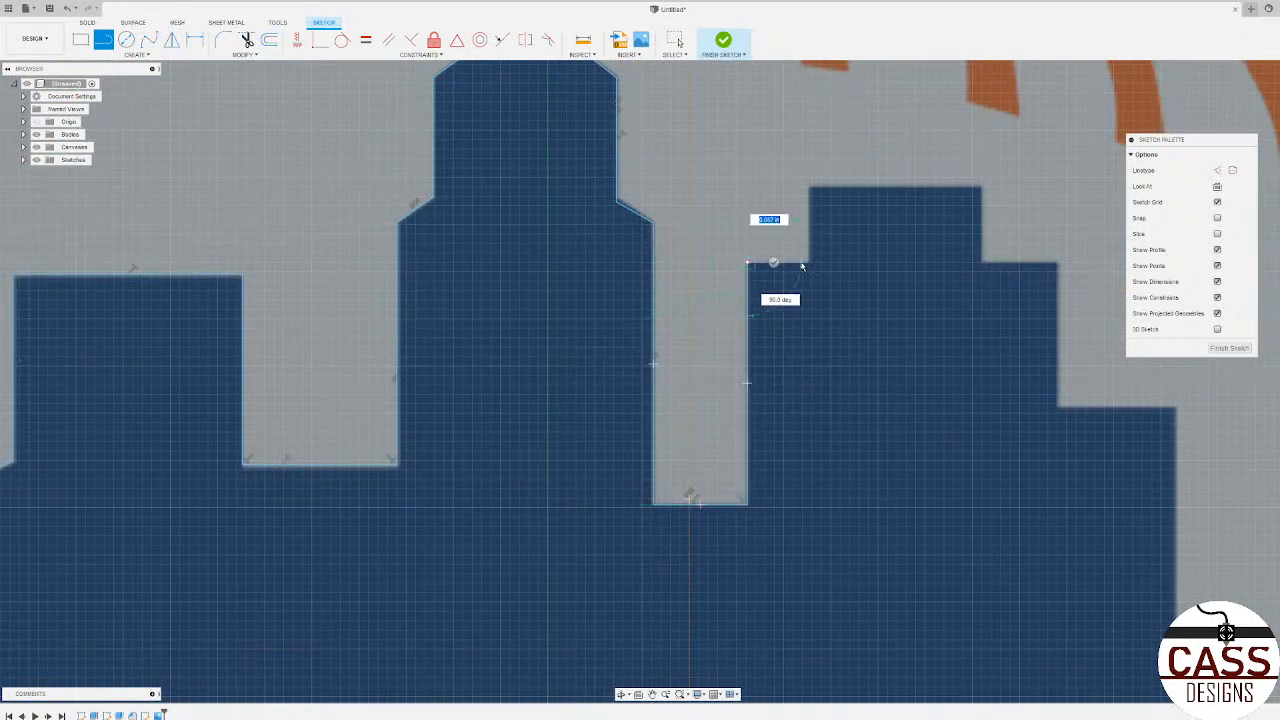
click(809, 187)
click(981, 187)
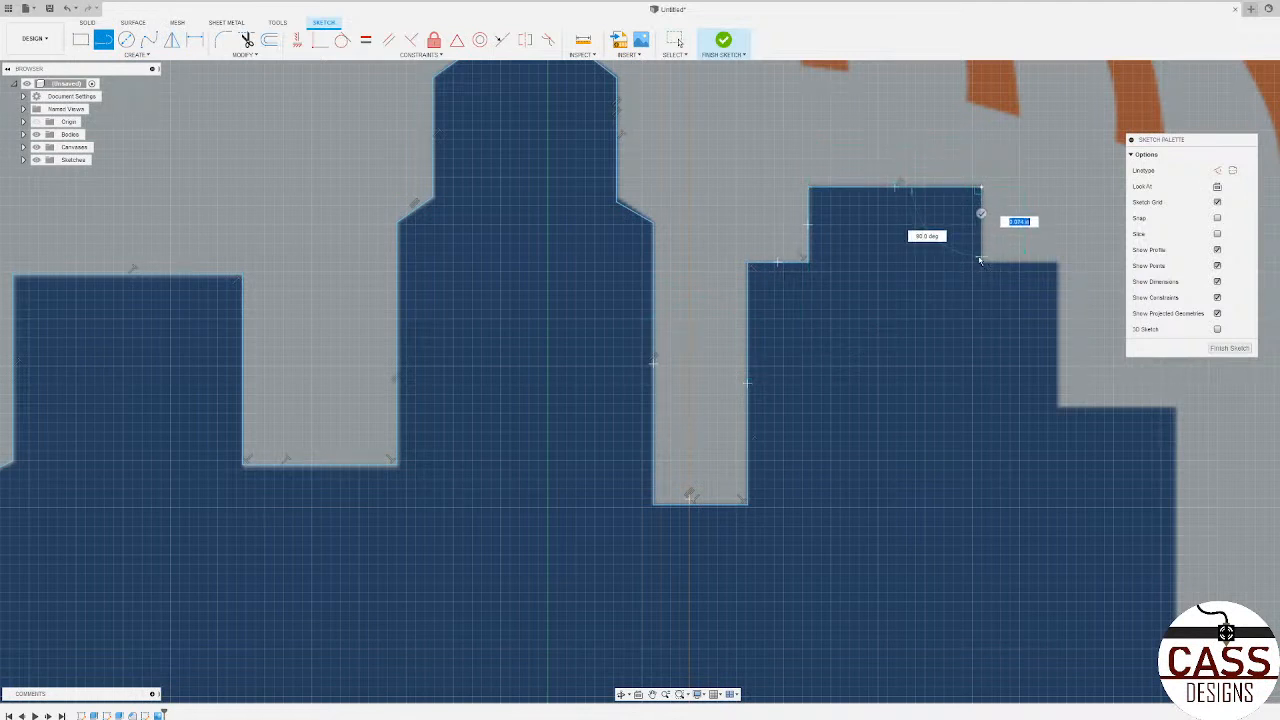
click(981, 263)
click(1057, 263)
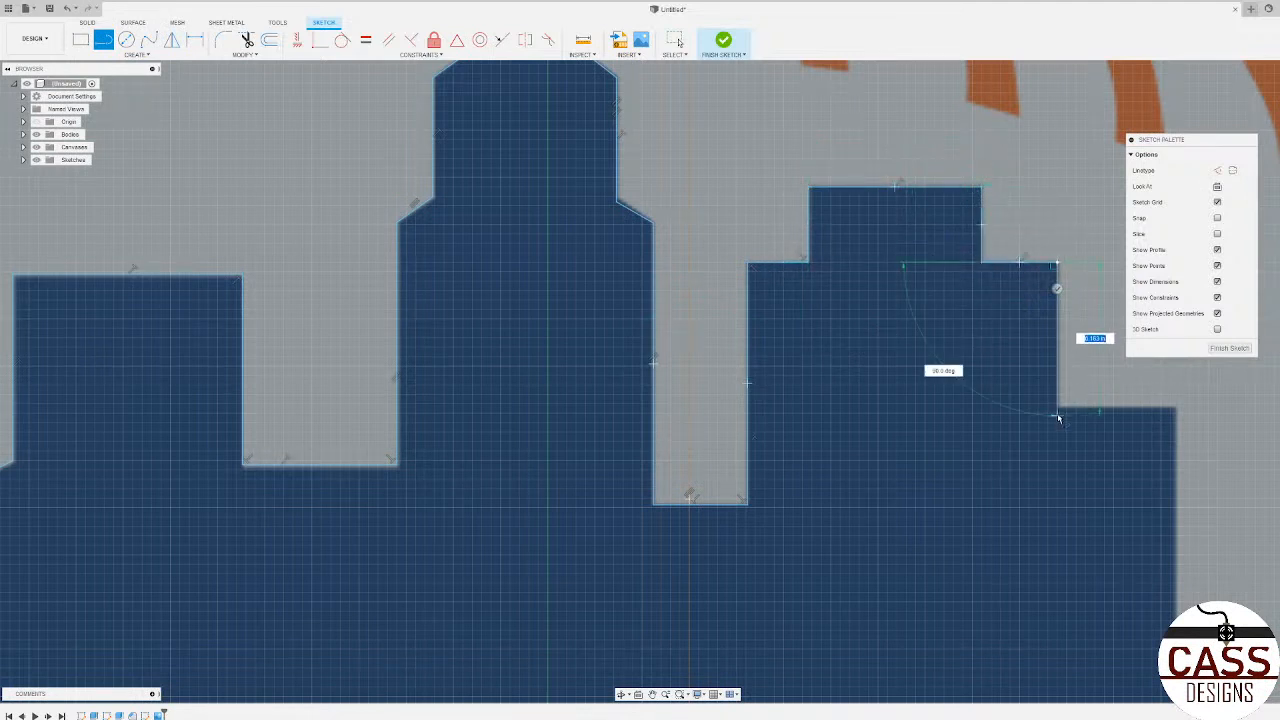
click(1057, 407)
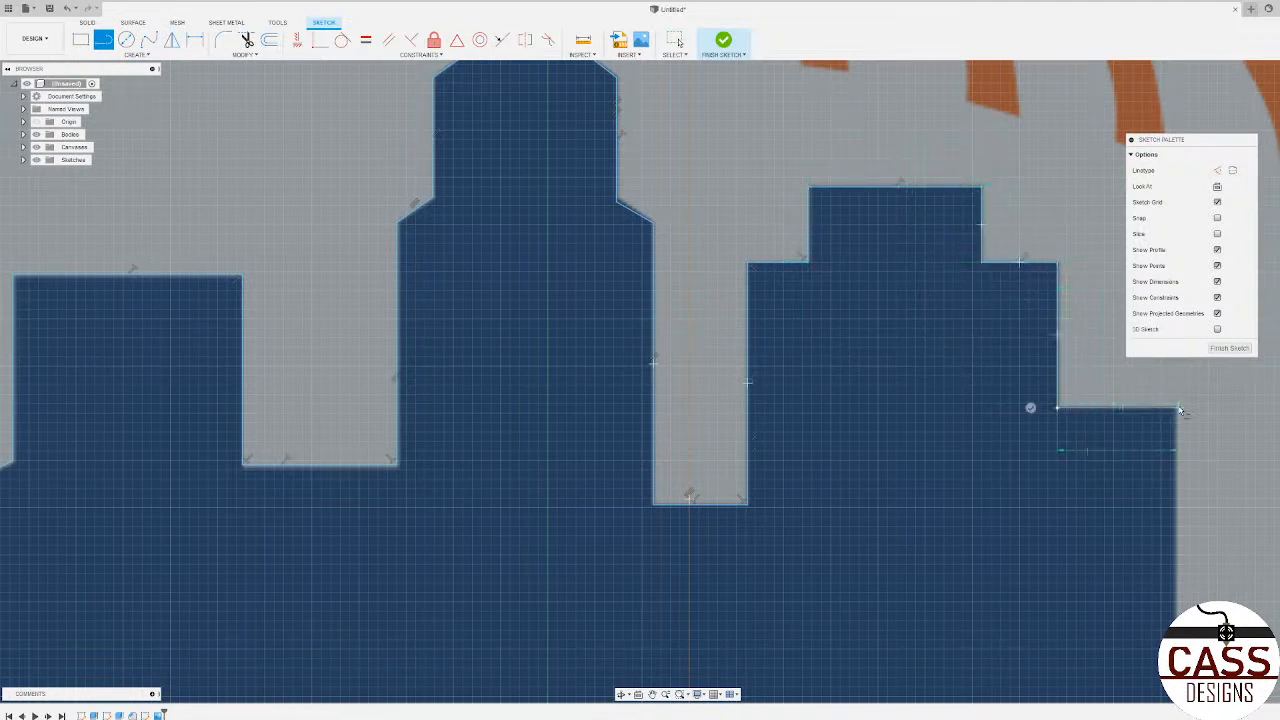
click(1177, 408)
Step: Trace the stepped building's lower right wall and the floor of the gap to the next building
scroll(700, 420, down, 5)
scroll(812, 472, up, 3)
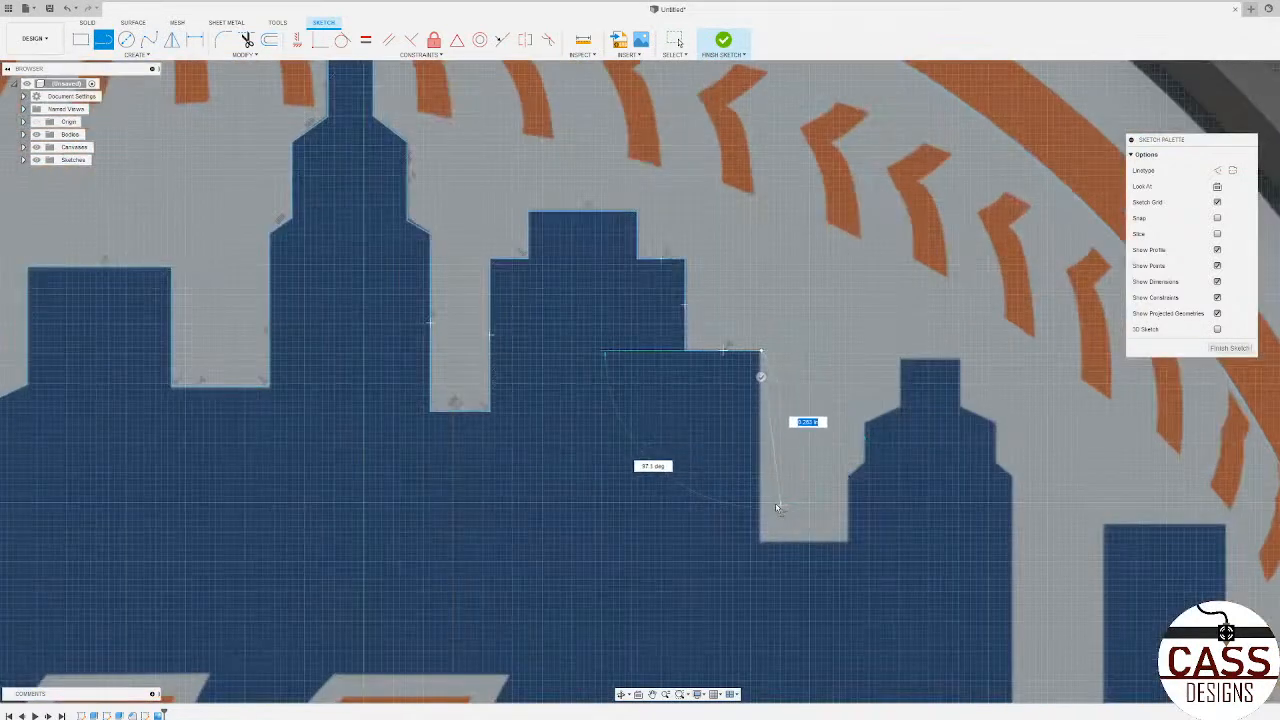
click(760, 541)
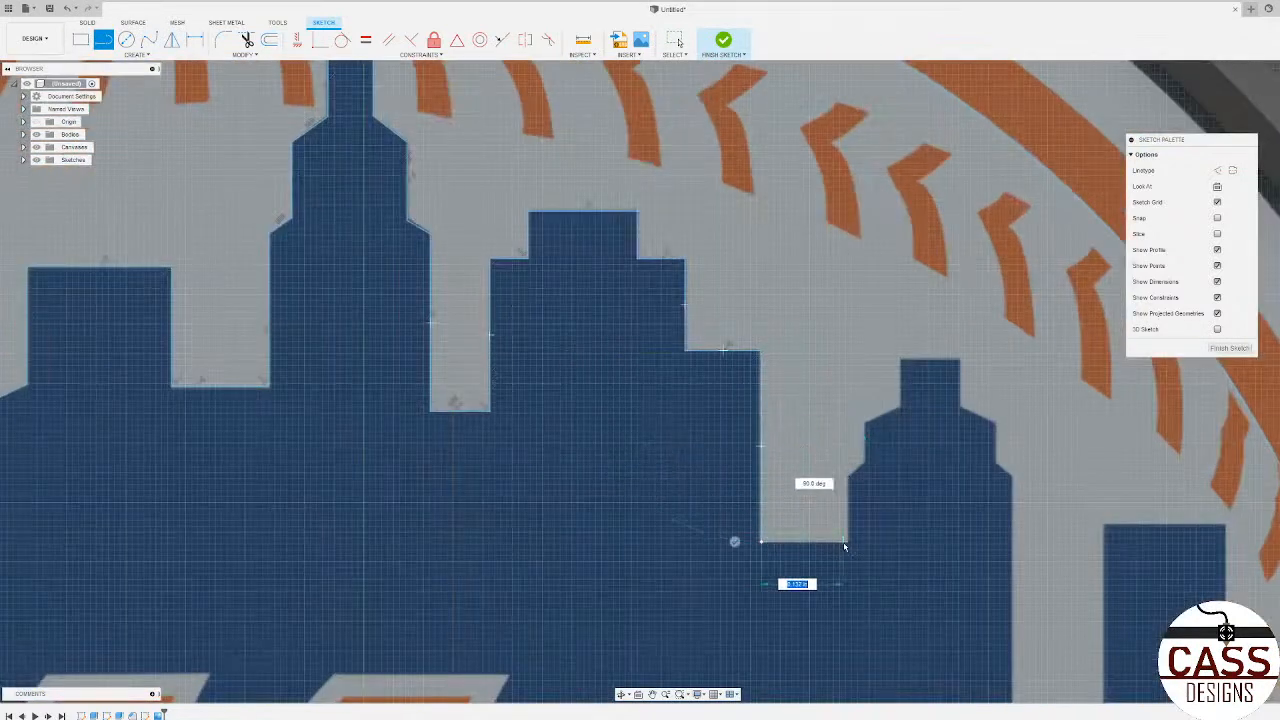
click(847, 541)
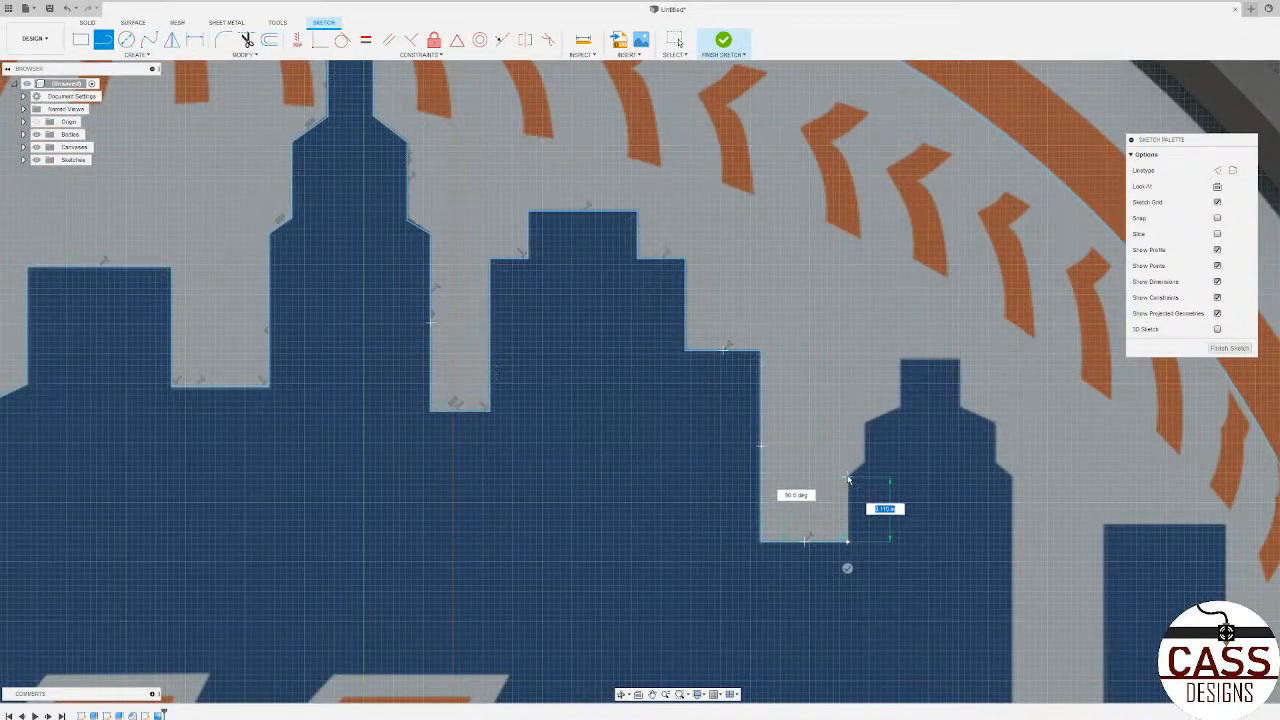
Step: Trace the slope-shouldered tower up its left wall and both left shoulders, and across its flat roof
click(847, 490)
click(865, 462)
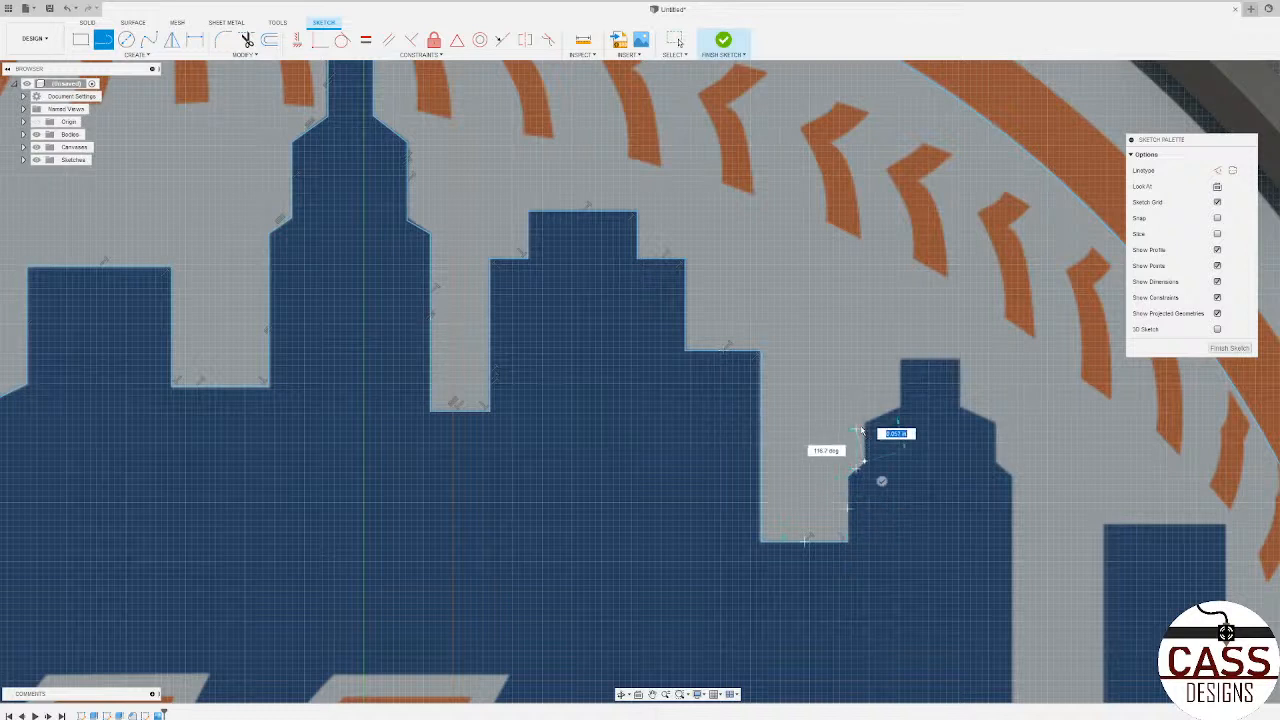
click(865, 421)
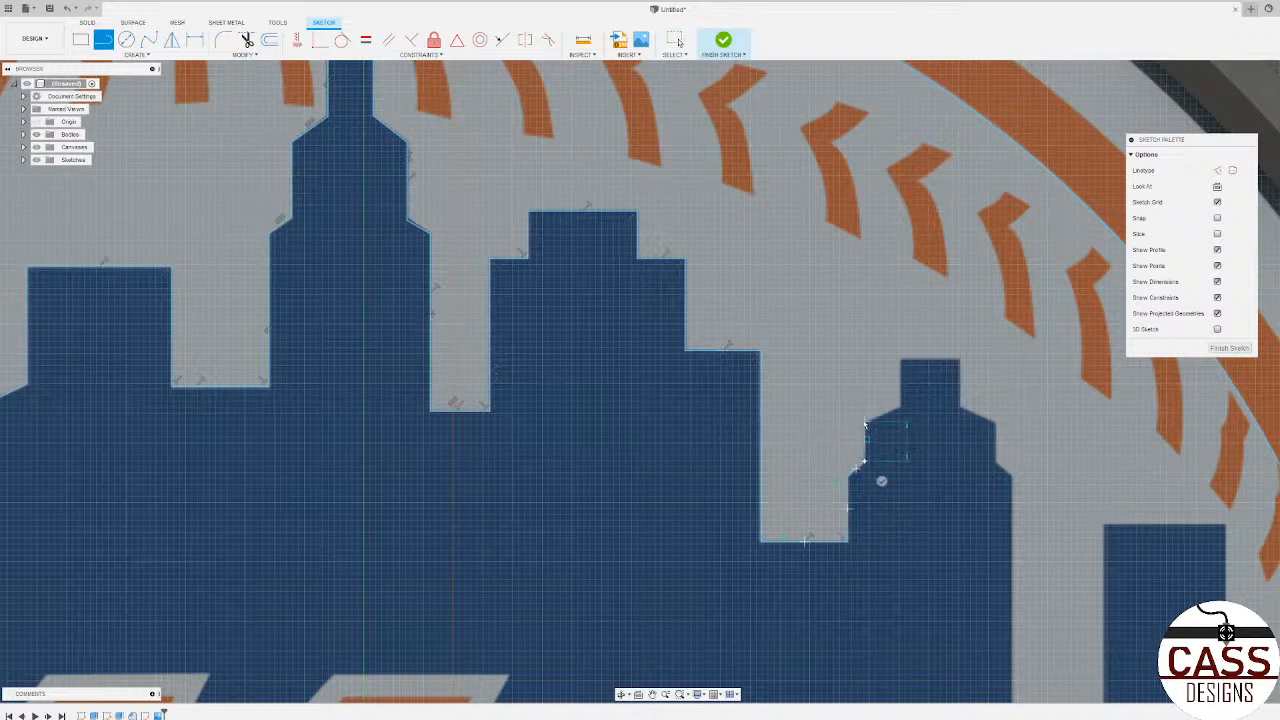
click(899, 406)
click(899, 361)
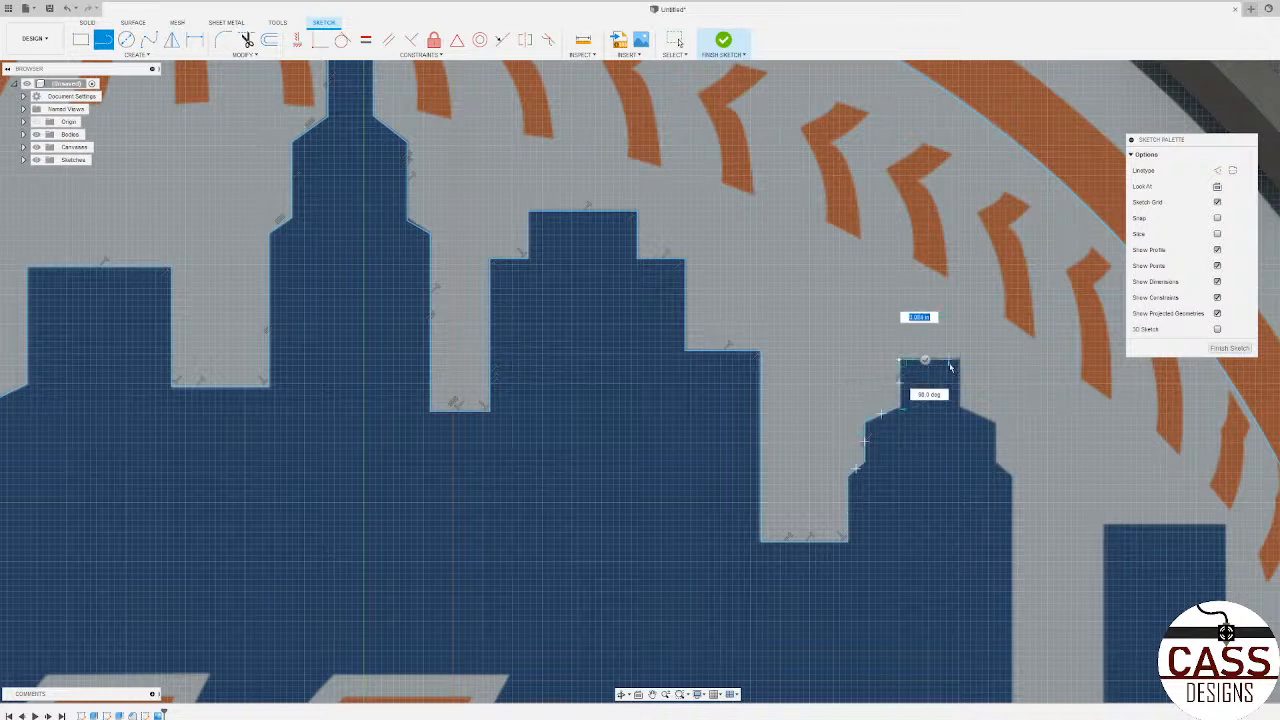
click(958, 360)
Step: Trace the slope-shouldered tower's right side down over both shoulders and its long lower wall to the gap floor
click(959, 410)
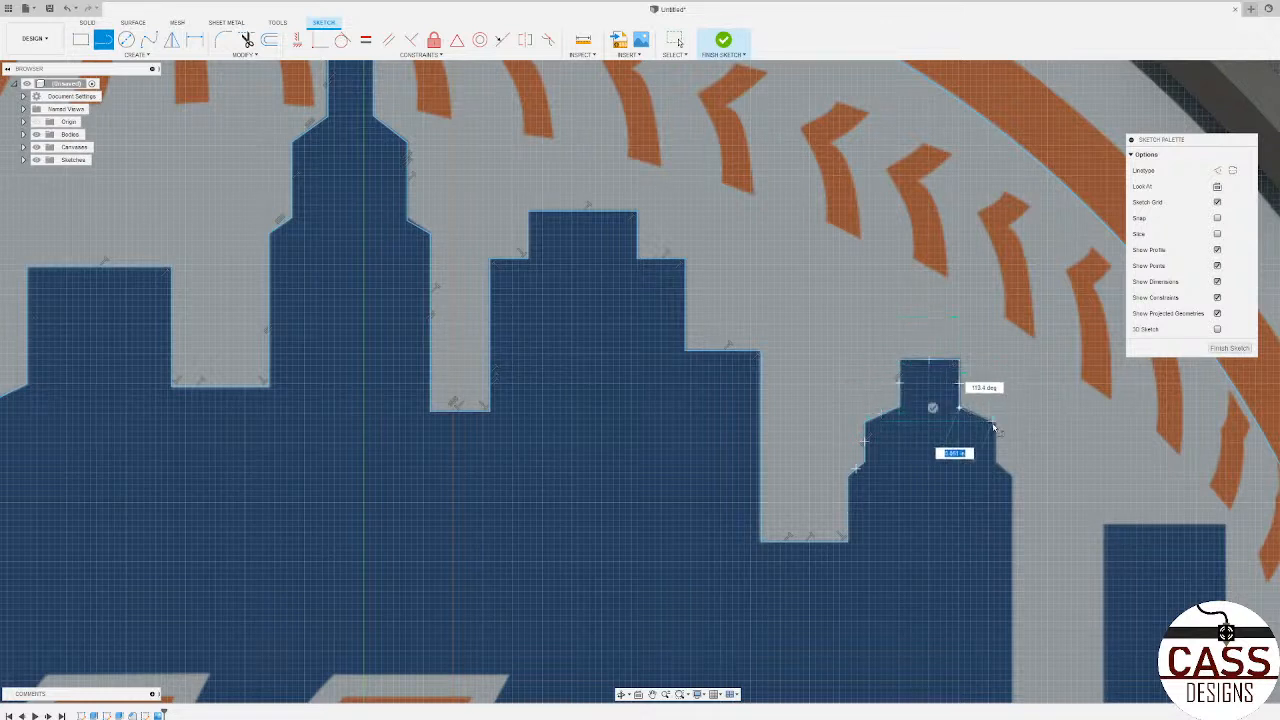
click(994, 423)
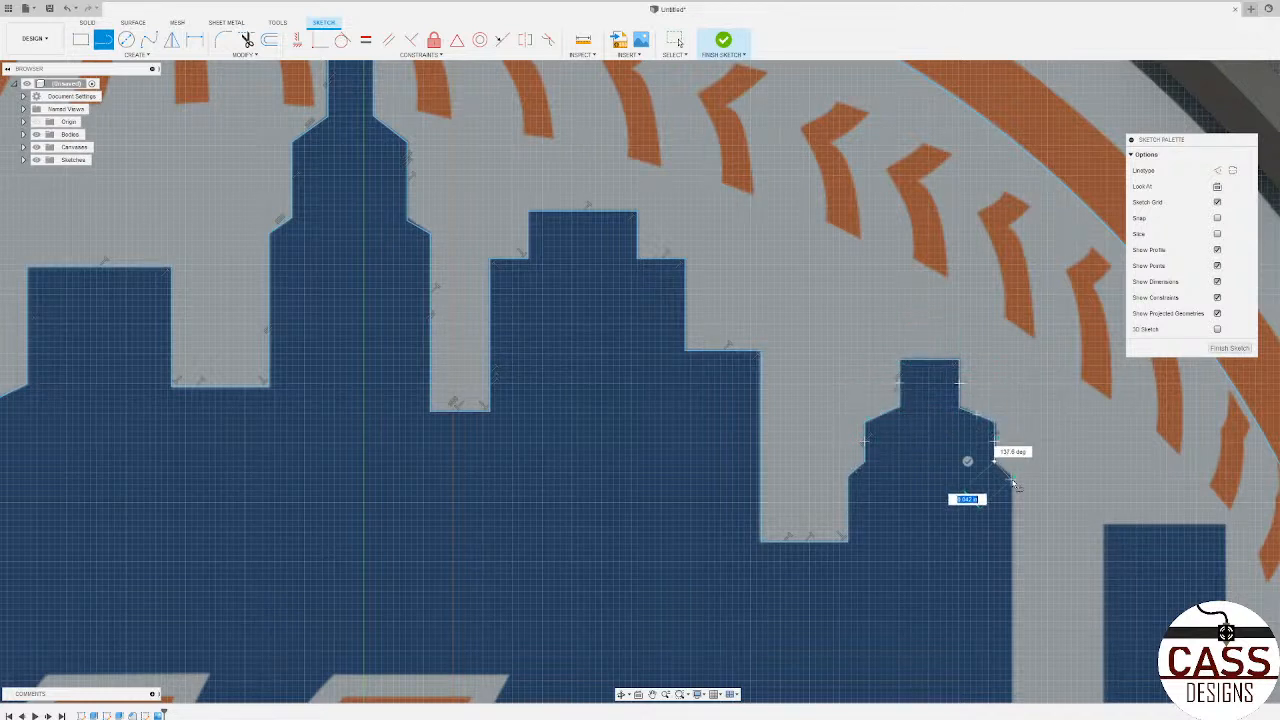
scroll(988, 480, down, 5)
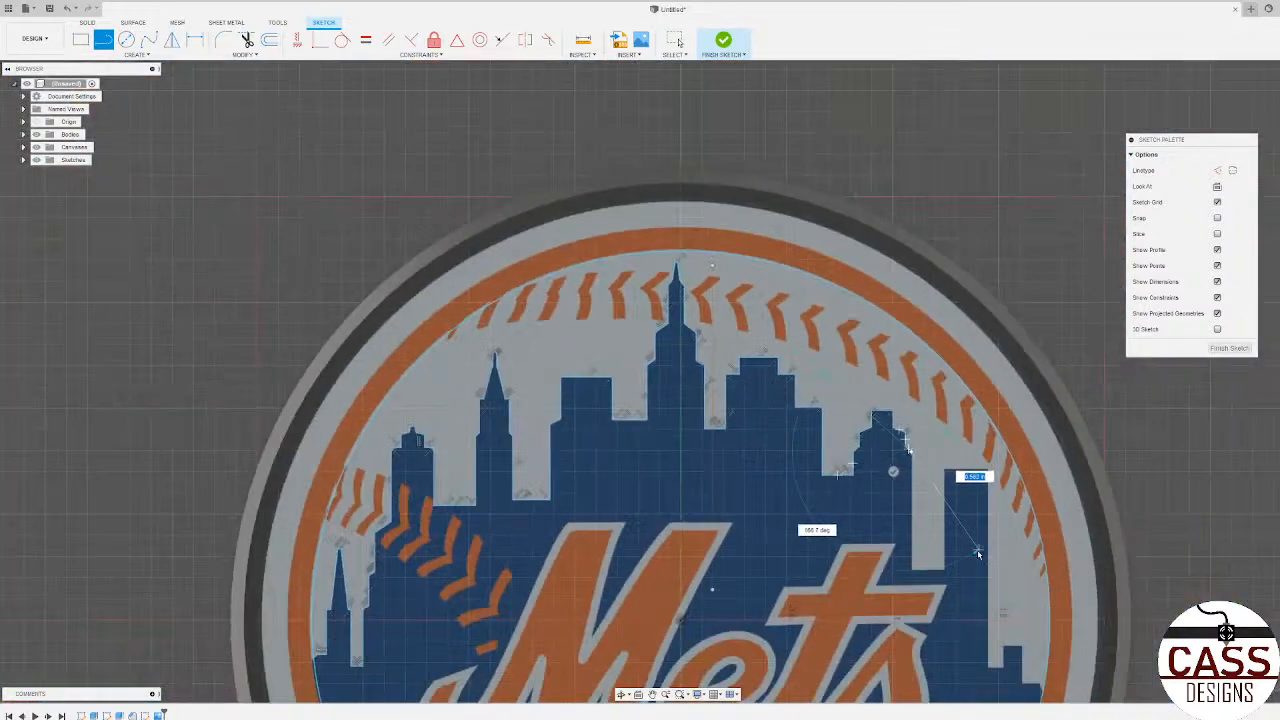
scroll(966, 550, up, 4)
click(845, 586)
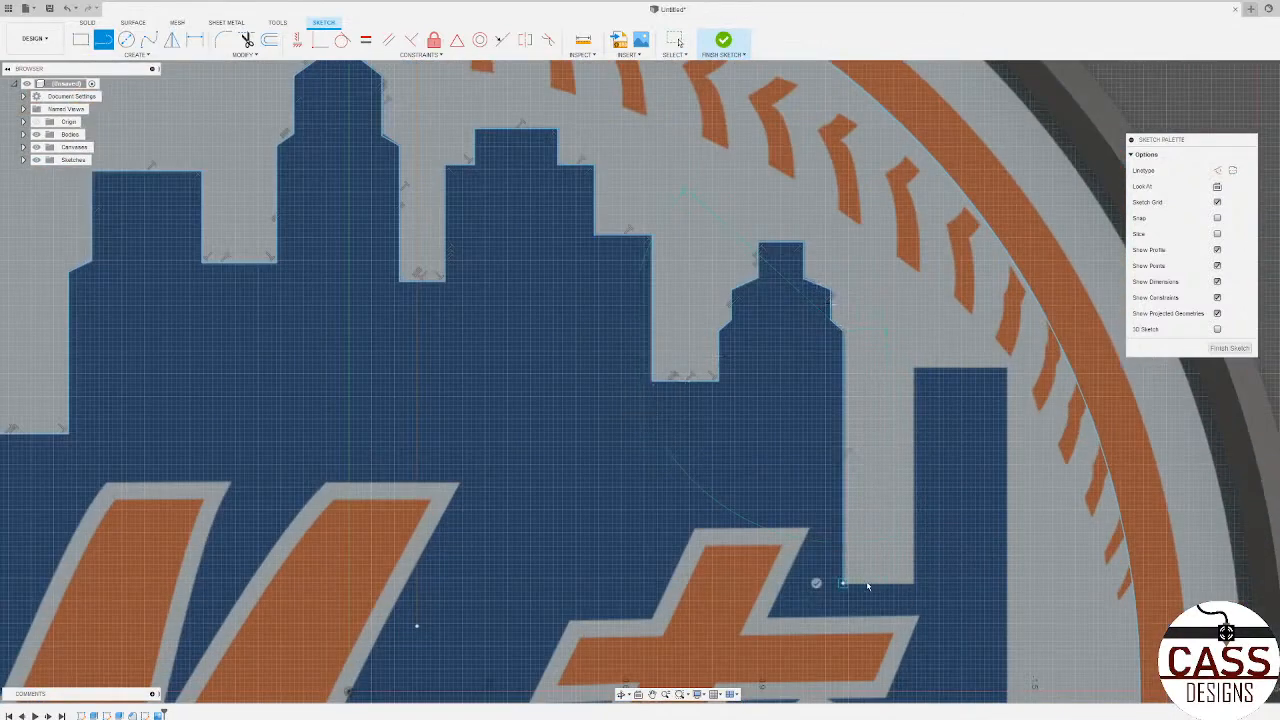
Step: Trace the gap floor, then the left wall and flat roof of the tall rectangular building beside it
click(913, 580)
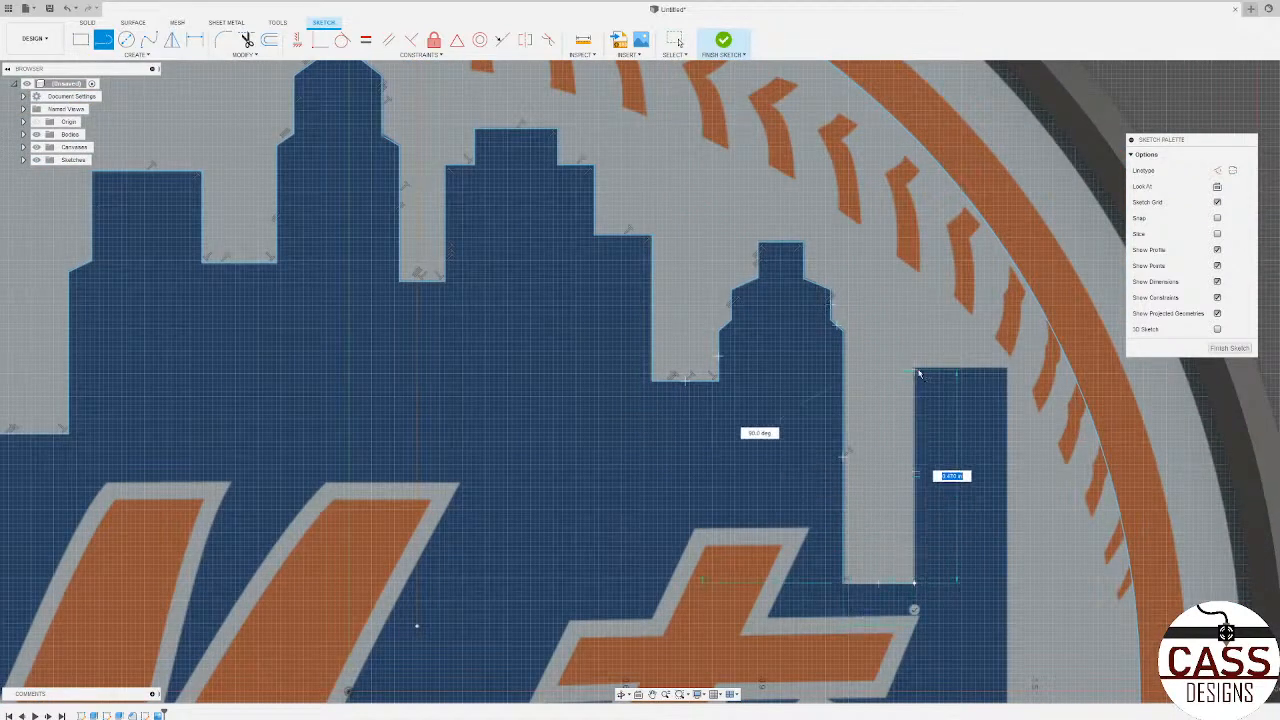
click(917, 370)
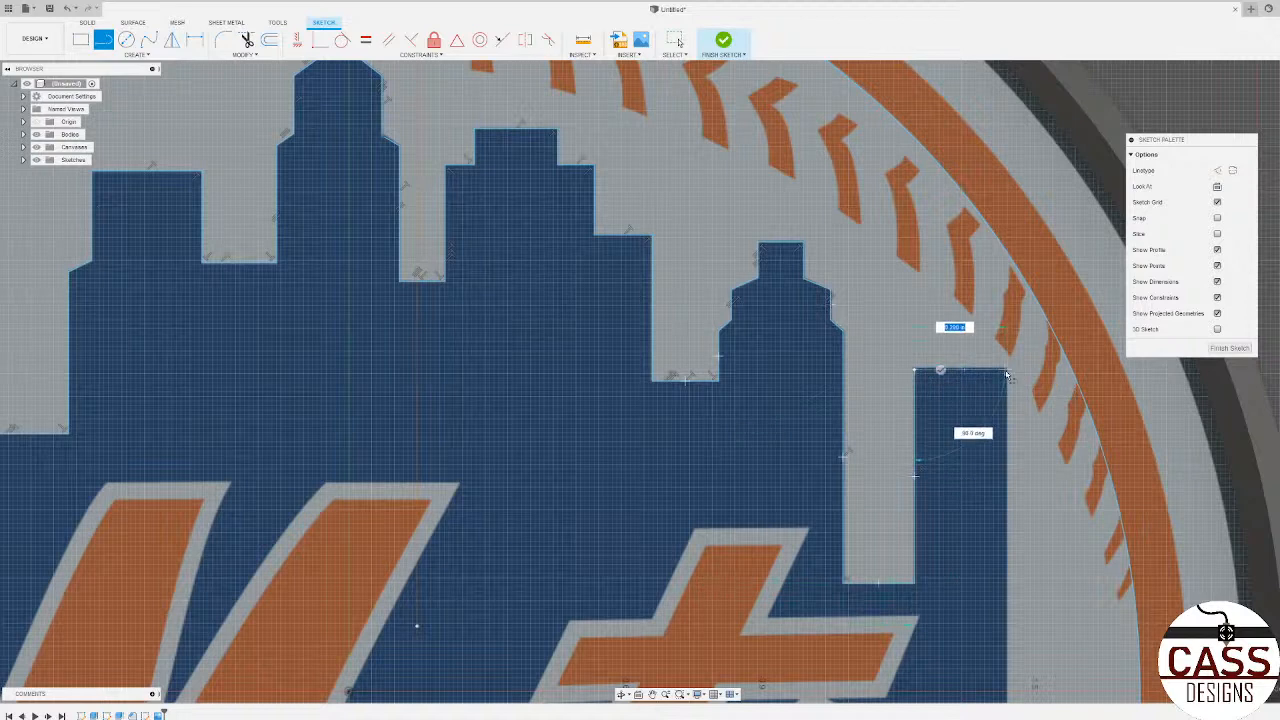
click(1006, 369)
Step: Trace the tall rectangular building's right wall and the floor of the narrow gap at its base
scroll(908, 342, down, 3)
scroll(908, 342, down, 5)
scroll(950, 465, up, 5)
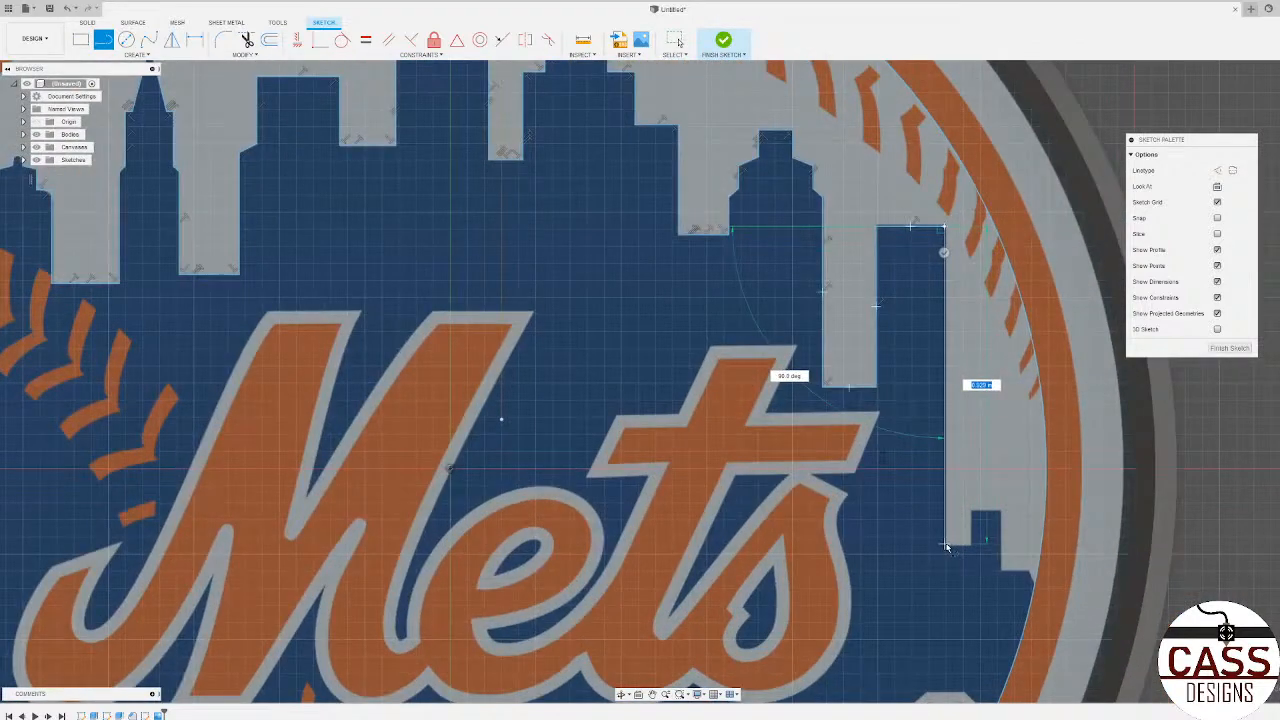
scroll(946, 549, up, 2)
click(945, 545)
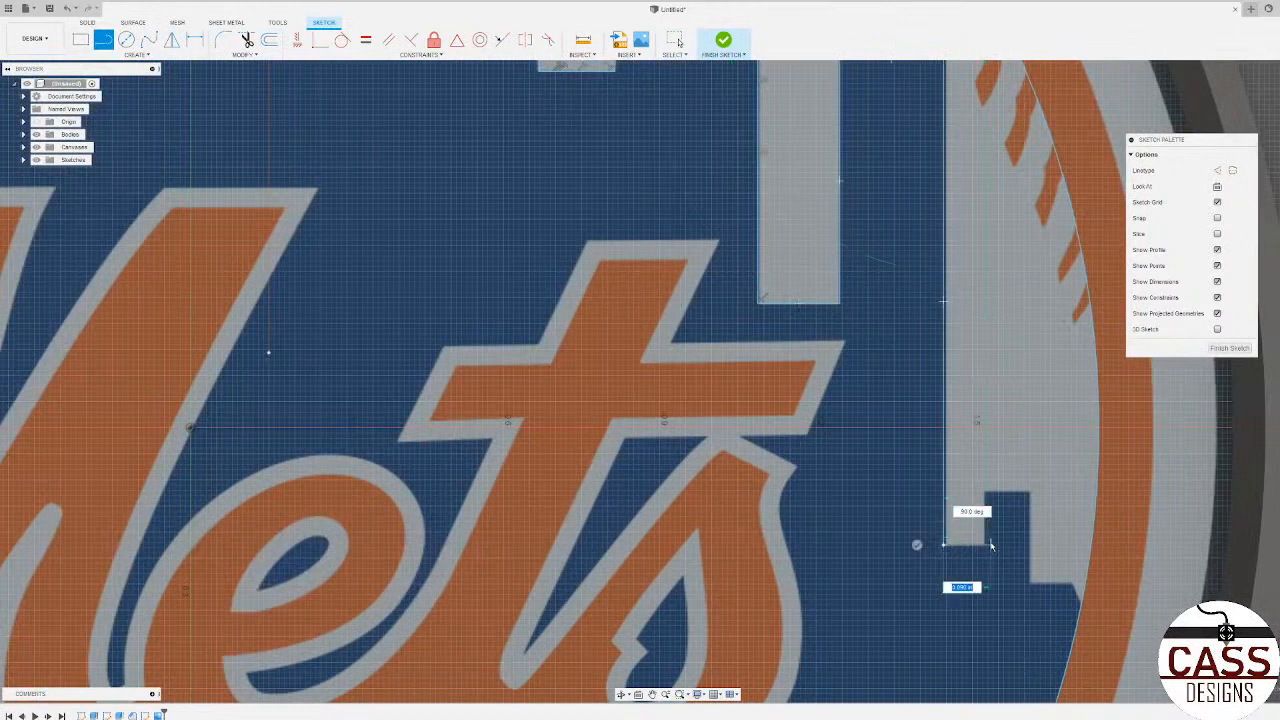
click(986, 544)
Step: Trace the last small block over its roof to the lower ledge, and end the skyline with a short slope to the inner circle
click(986, 491)
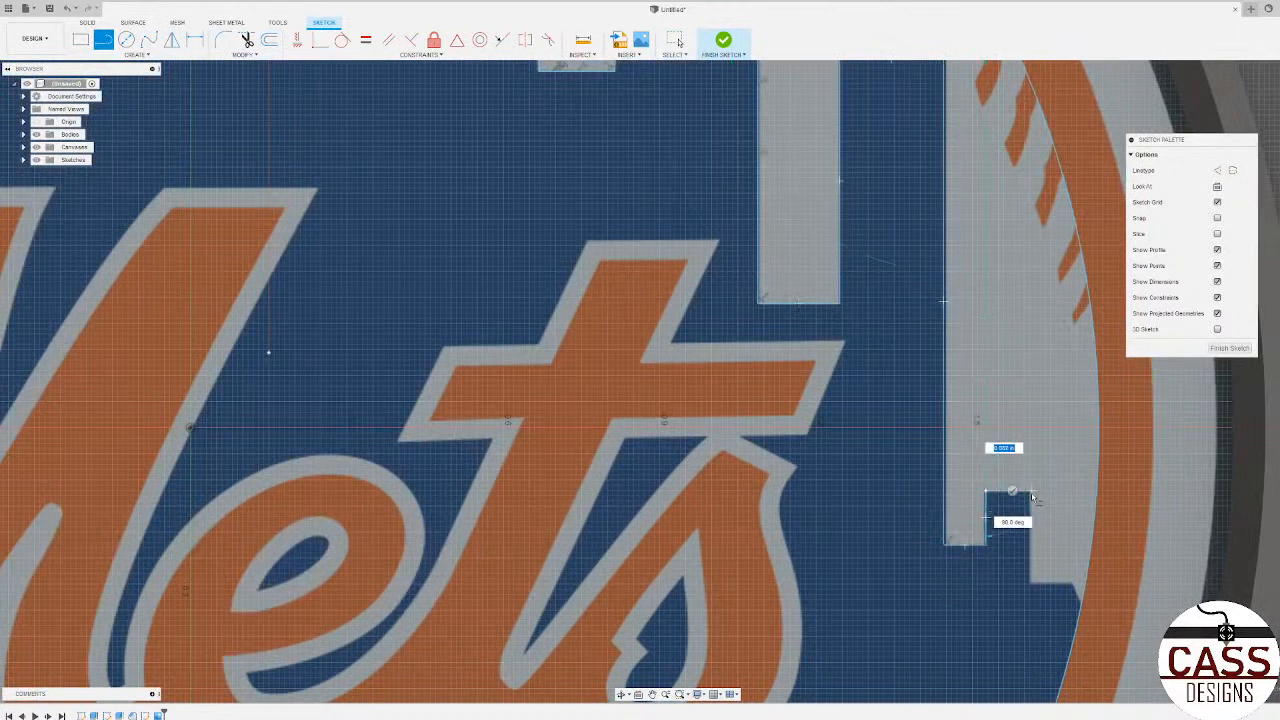
click(1030, 491)
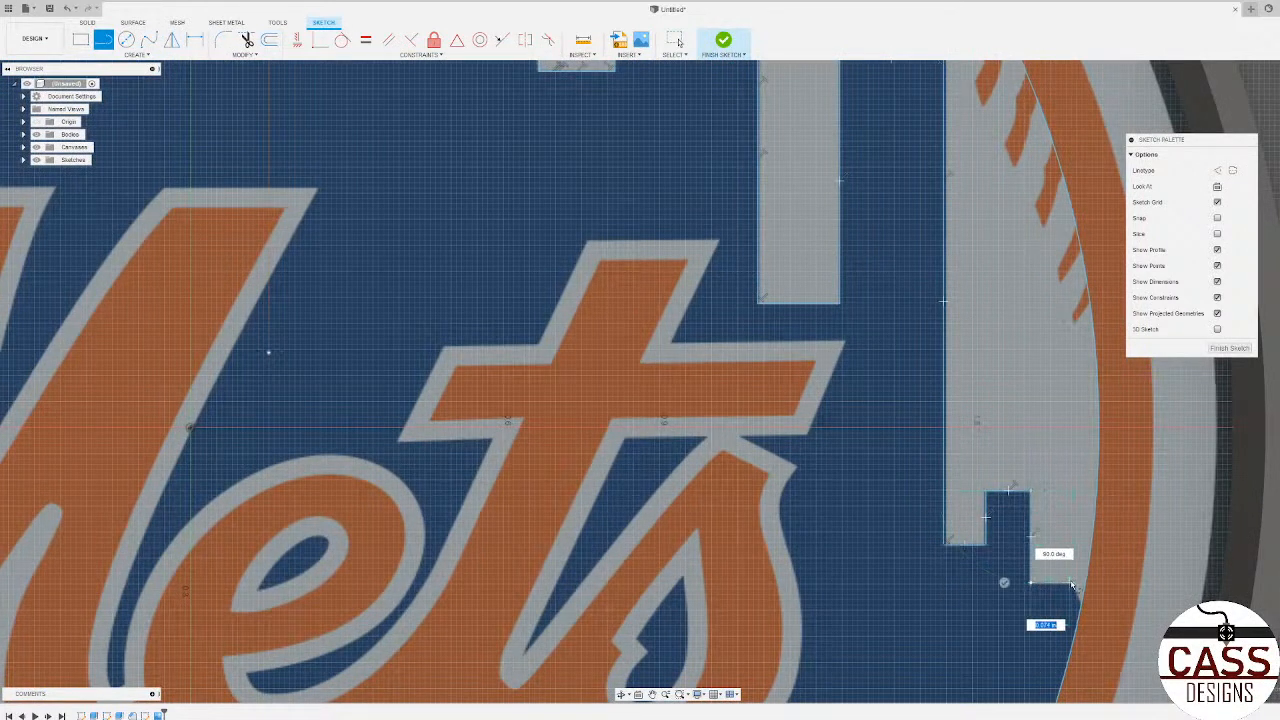
click(1030, 583)
double_click(1075, 607)
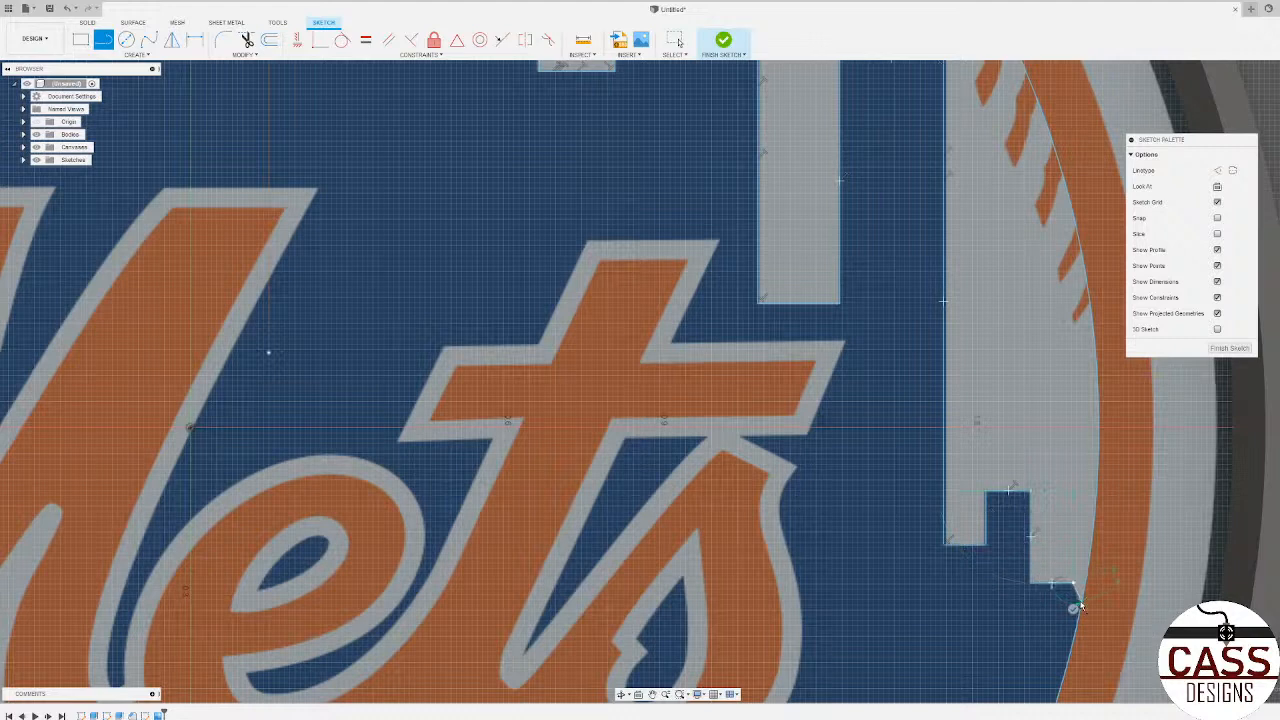
Step: Trace the bridge deck's lower and upper edges with two straight lines spanning the inner circle
scroll(665, 490, down, 8)
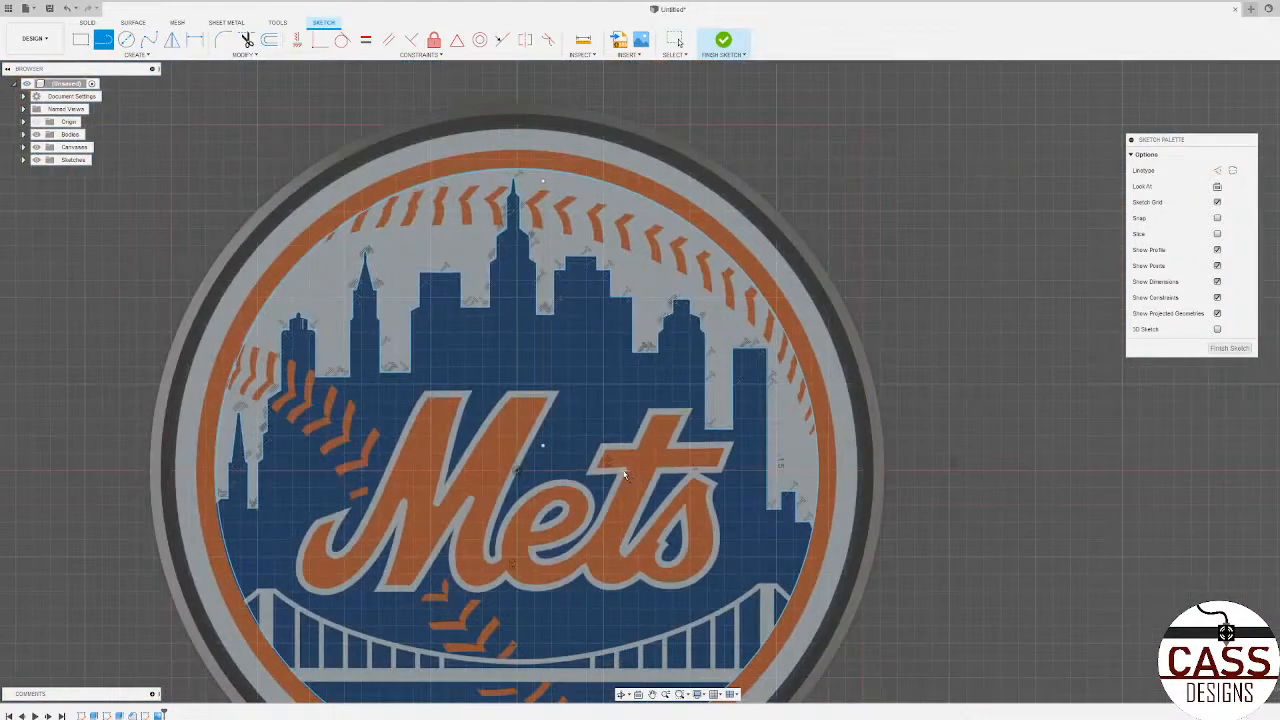
scroll(543, 160, down, 4)
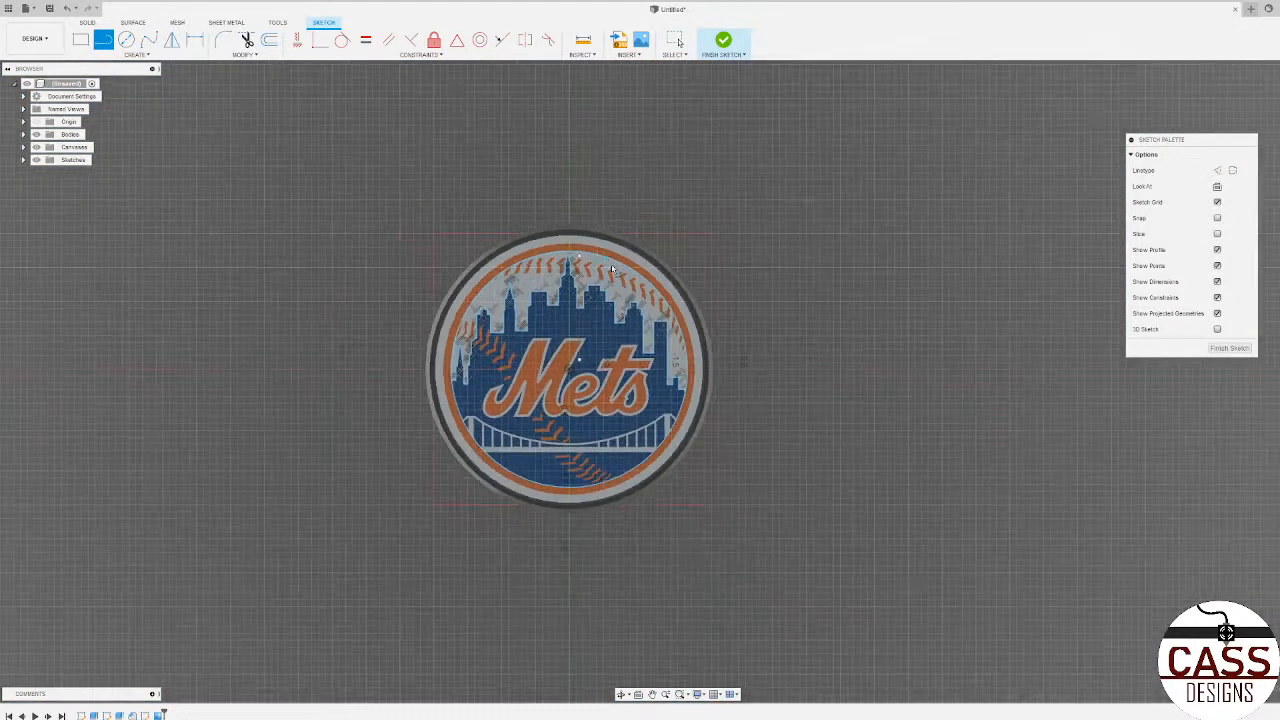
scroll(490, 290, up, 6)
scroll(456, 543, up, 5)
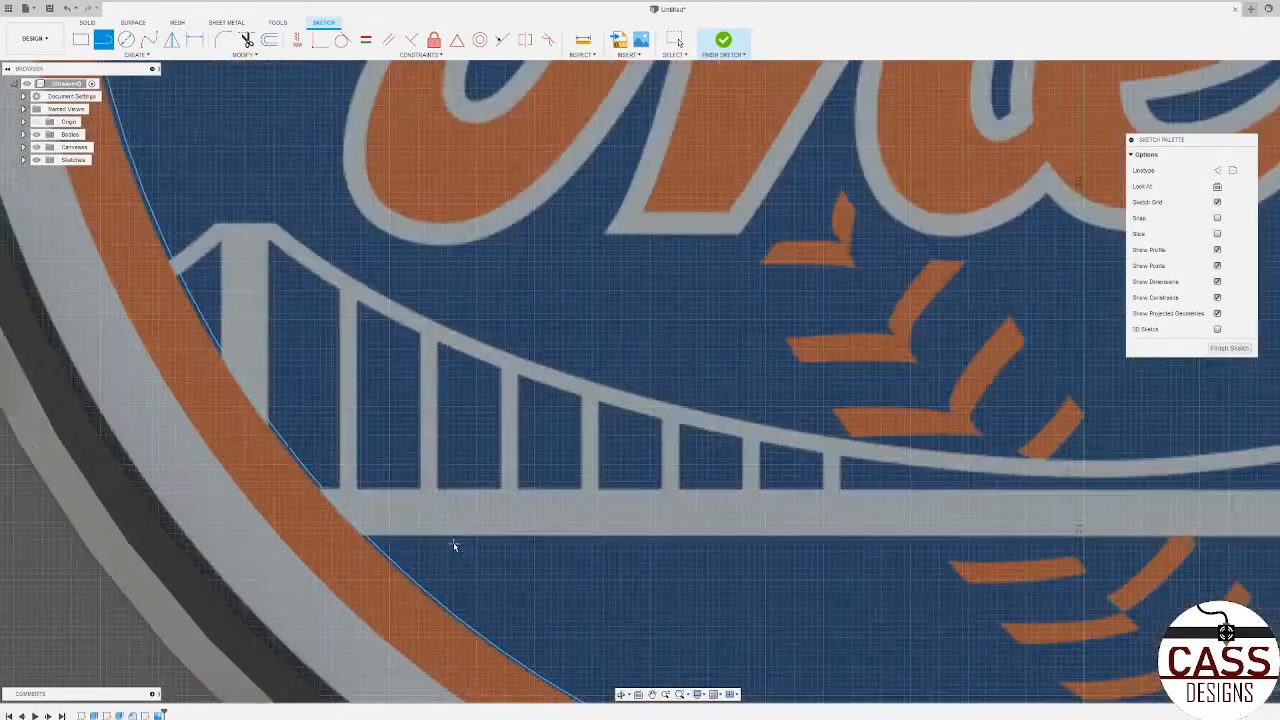
click(366, 534)
scroll(222, 563, down, 2)
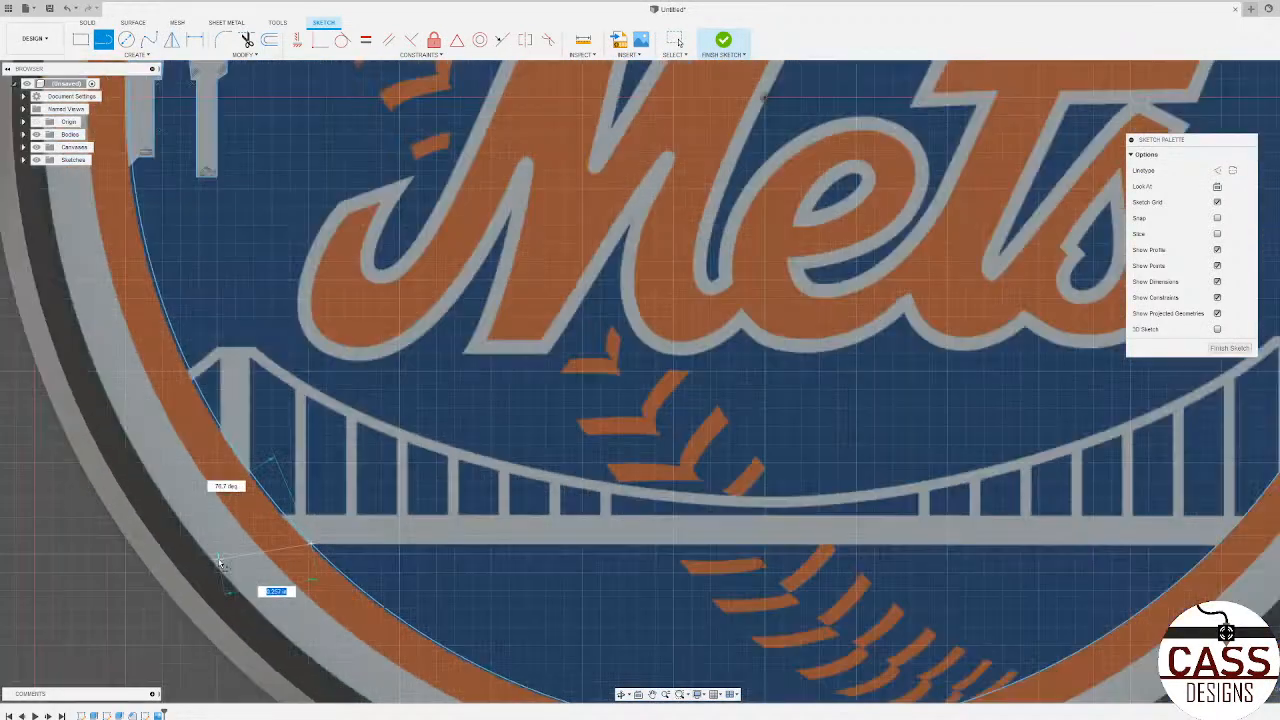
scroll(222, 563, down, 2)
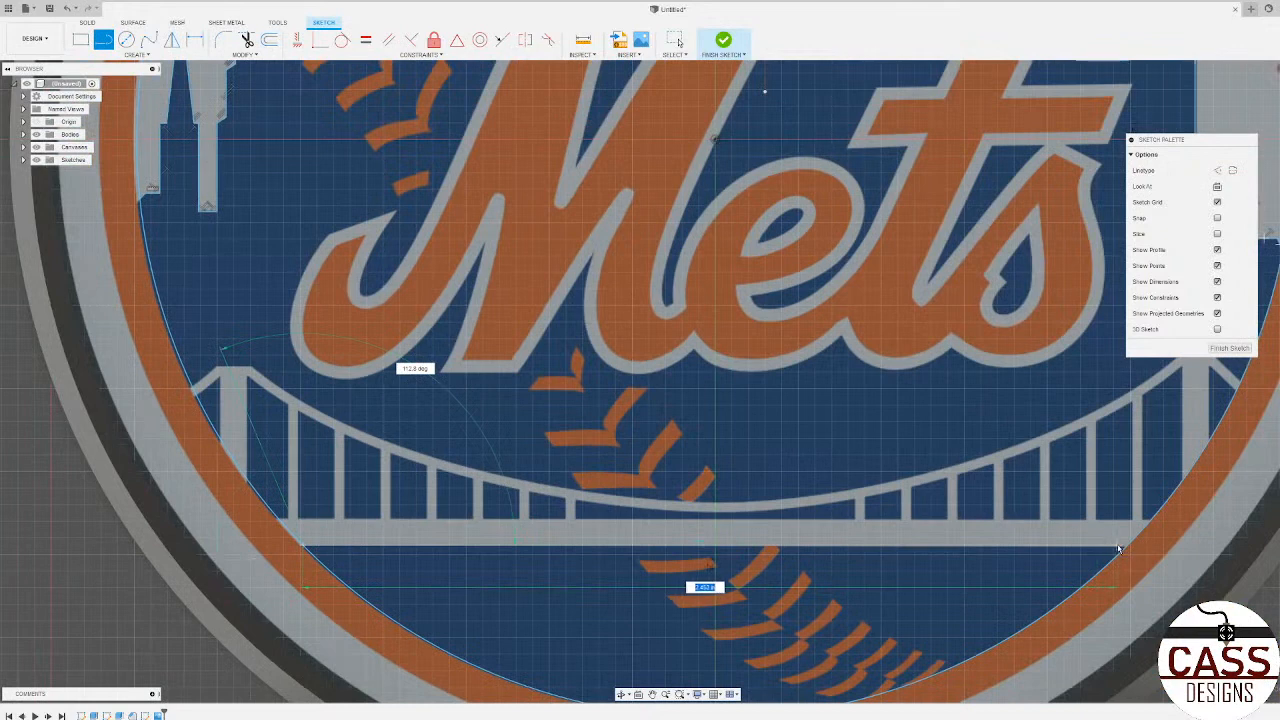
key(Escape)
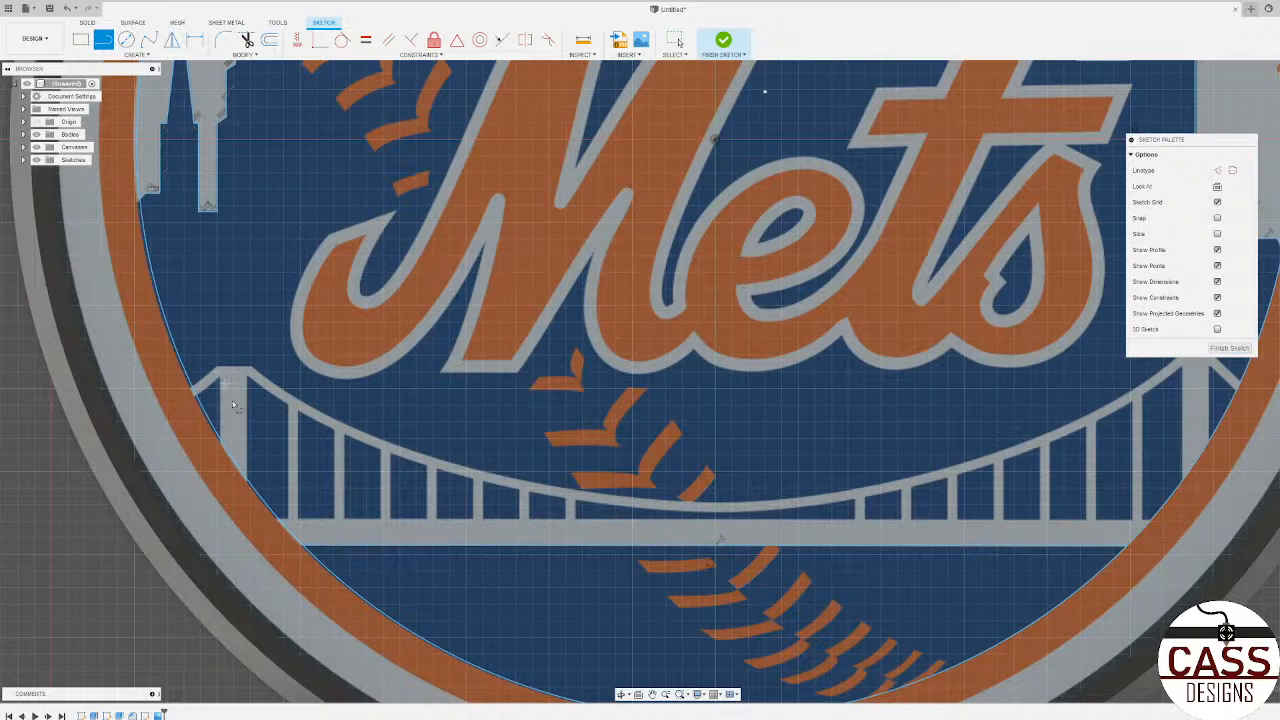
click(281, 521)
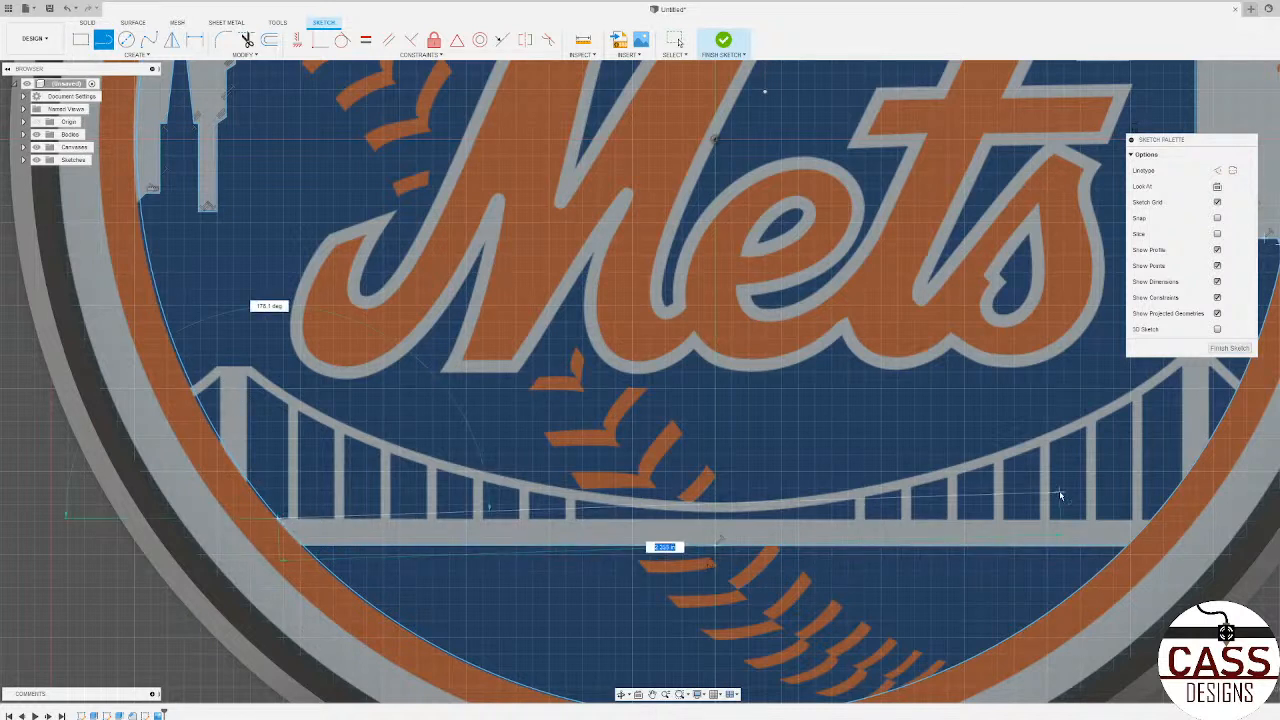
click(1150, 520)
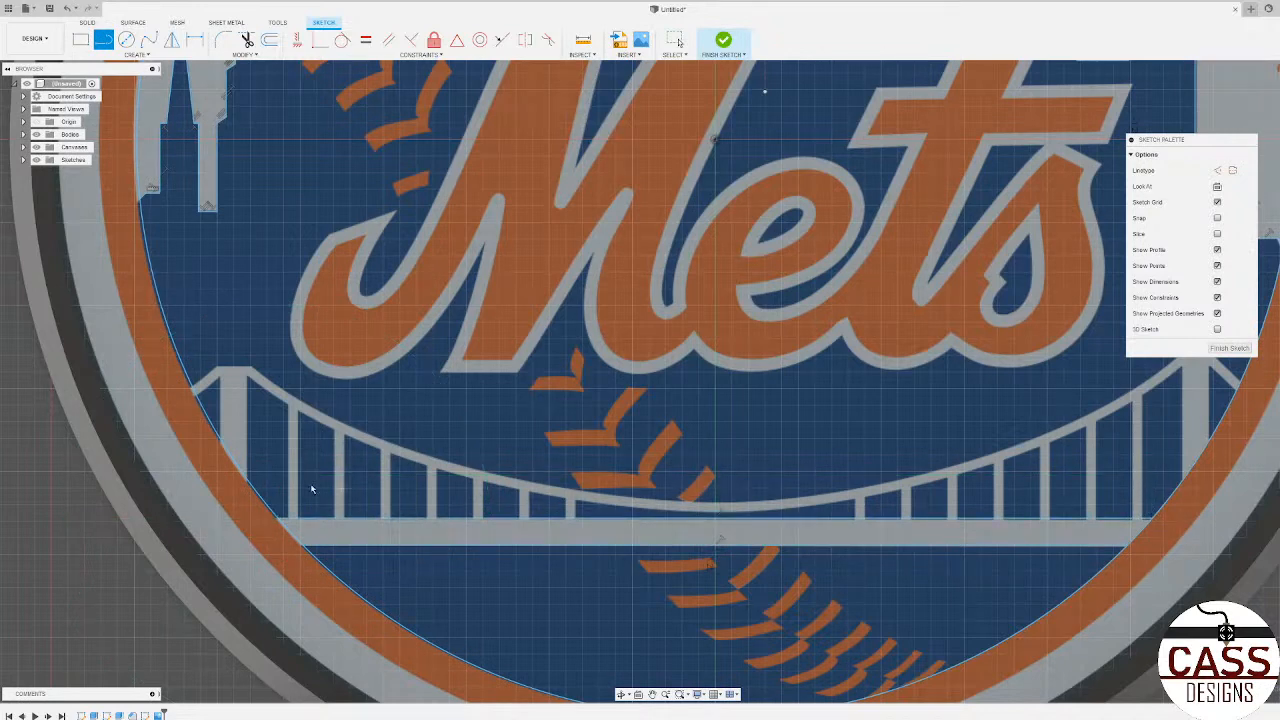
Step: Trace the upper edge of the bridge's main cable with a 3-point arc between the inner top corners of the two towers
scroll(193, 387, up, 2)
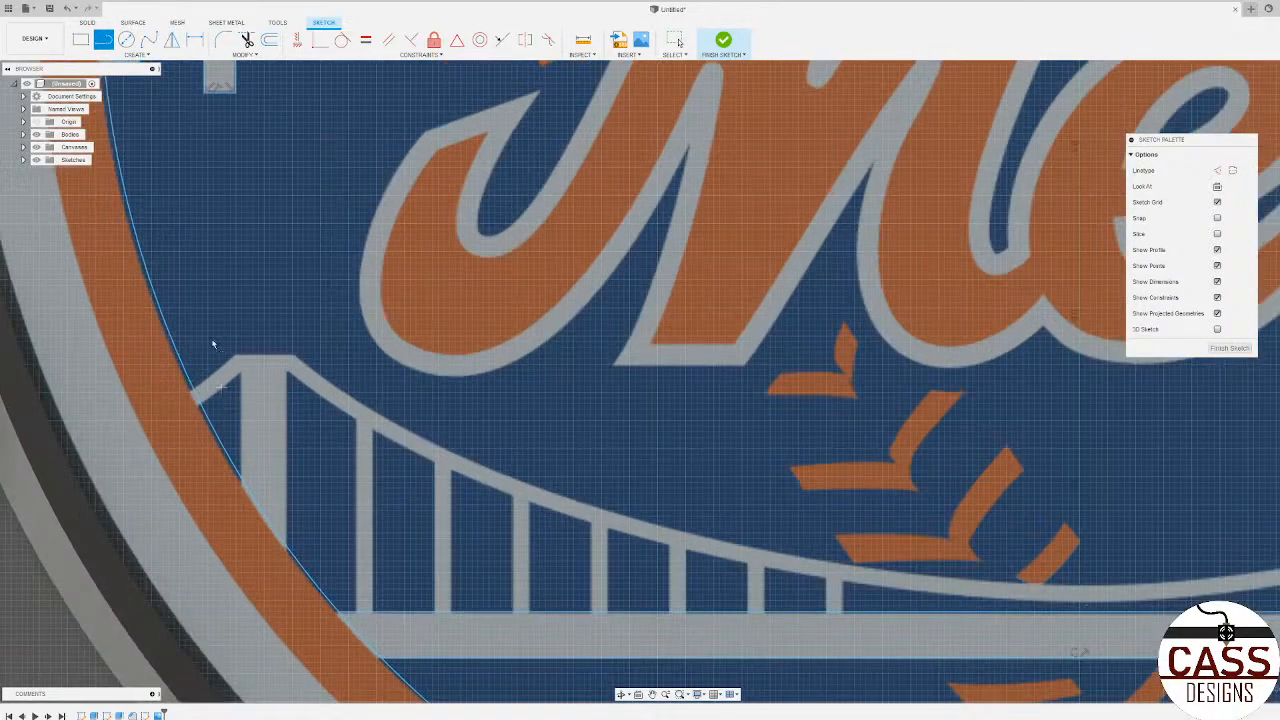
click(150, 42)
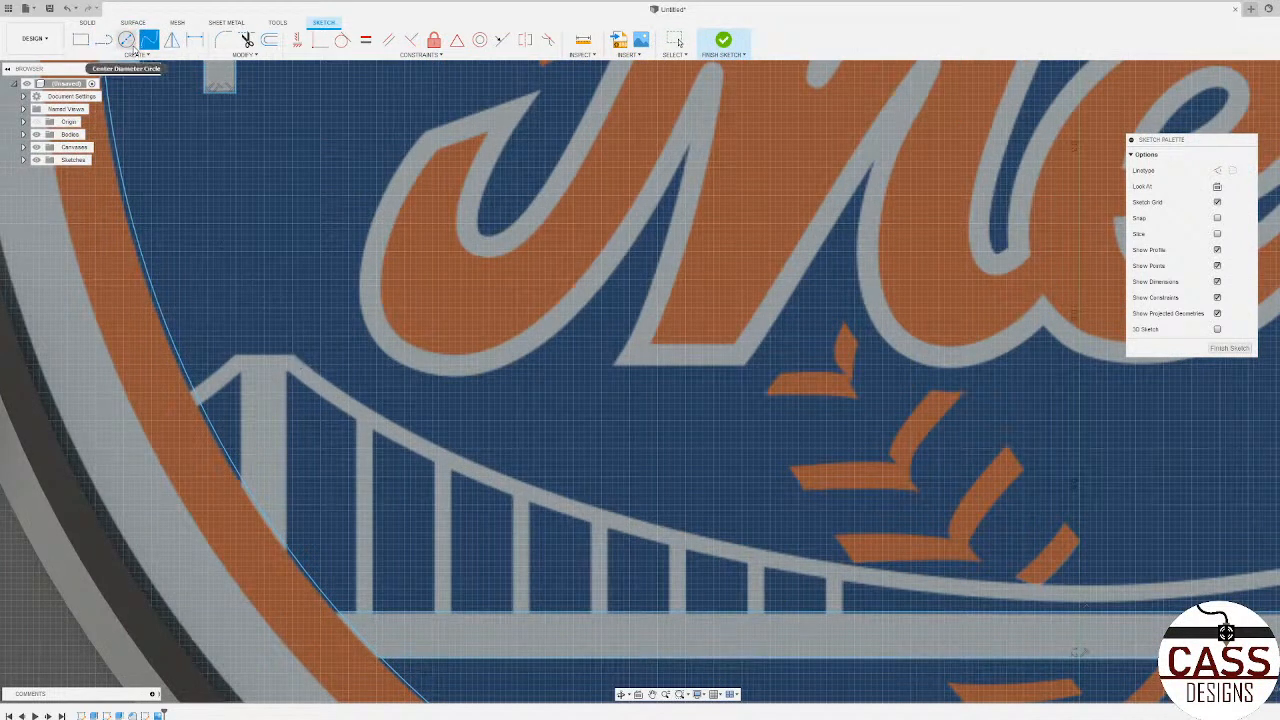
click(132, 54)
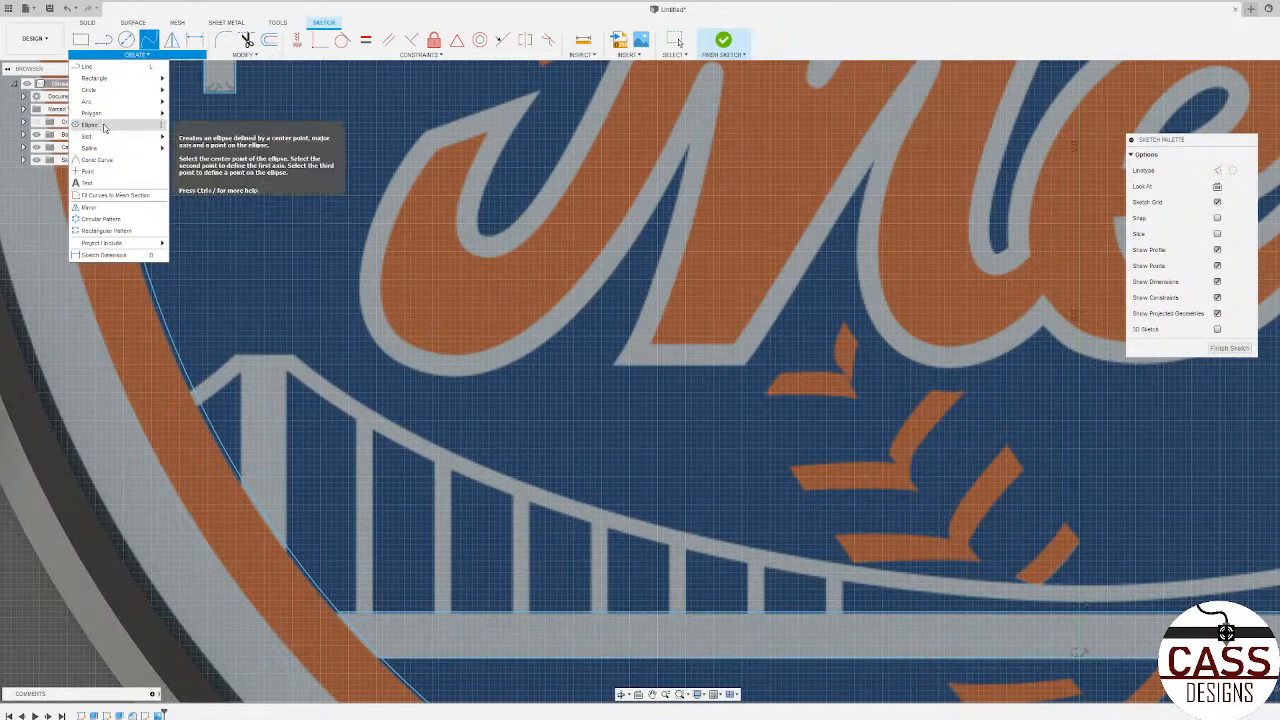
mouse_move(105, 106)
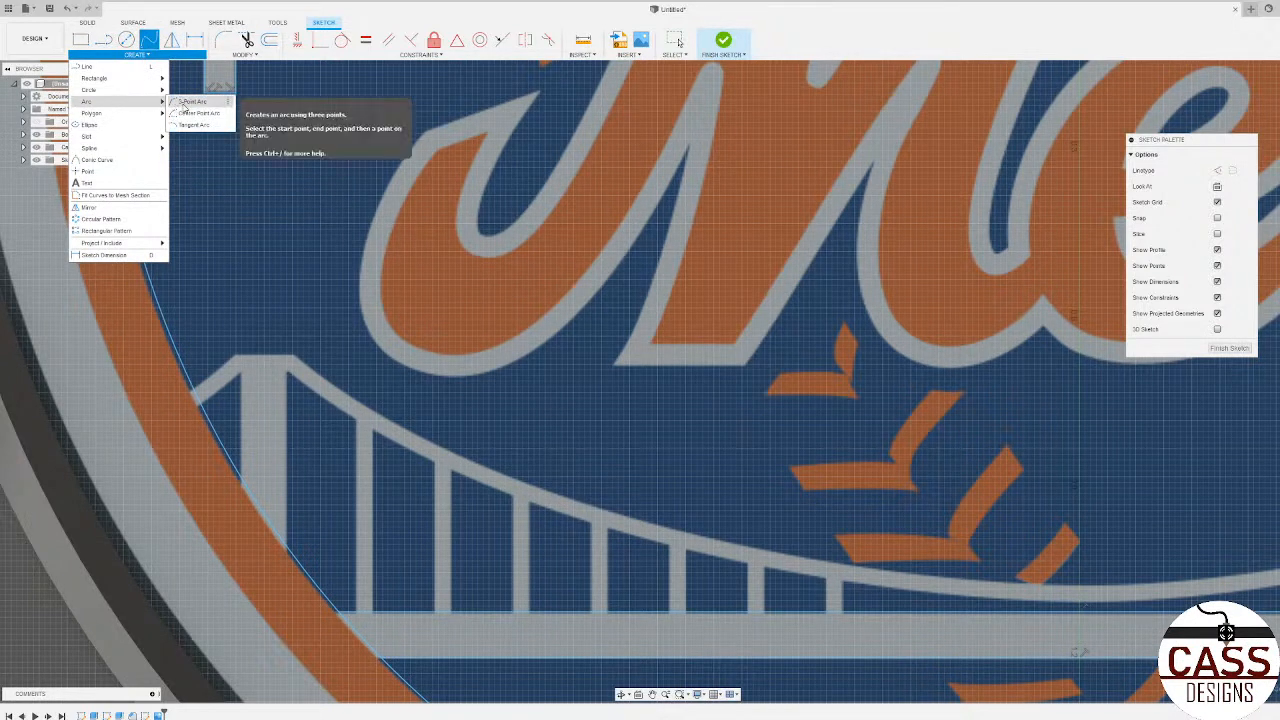
click(187, 103)
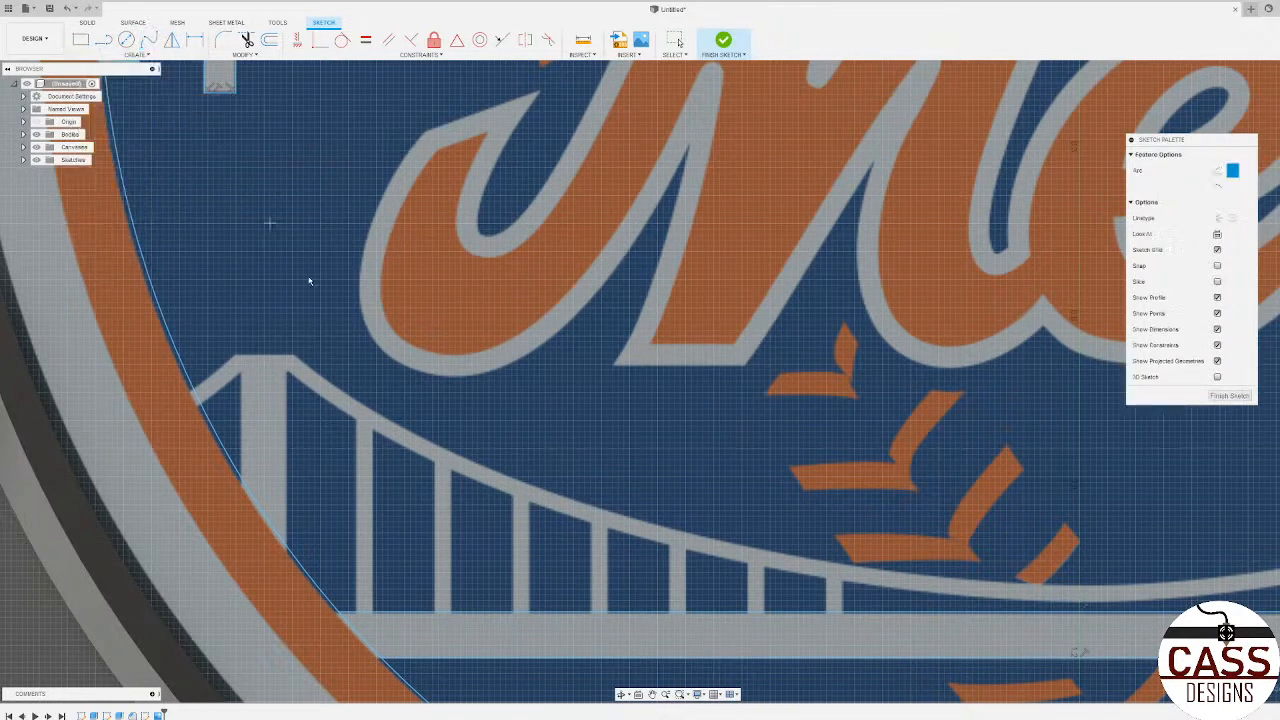
click(294, 357)
scroll(150, 370, down, 5)
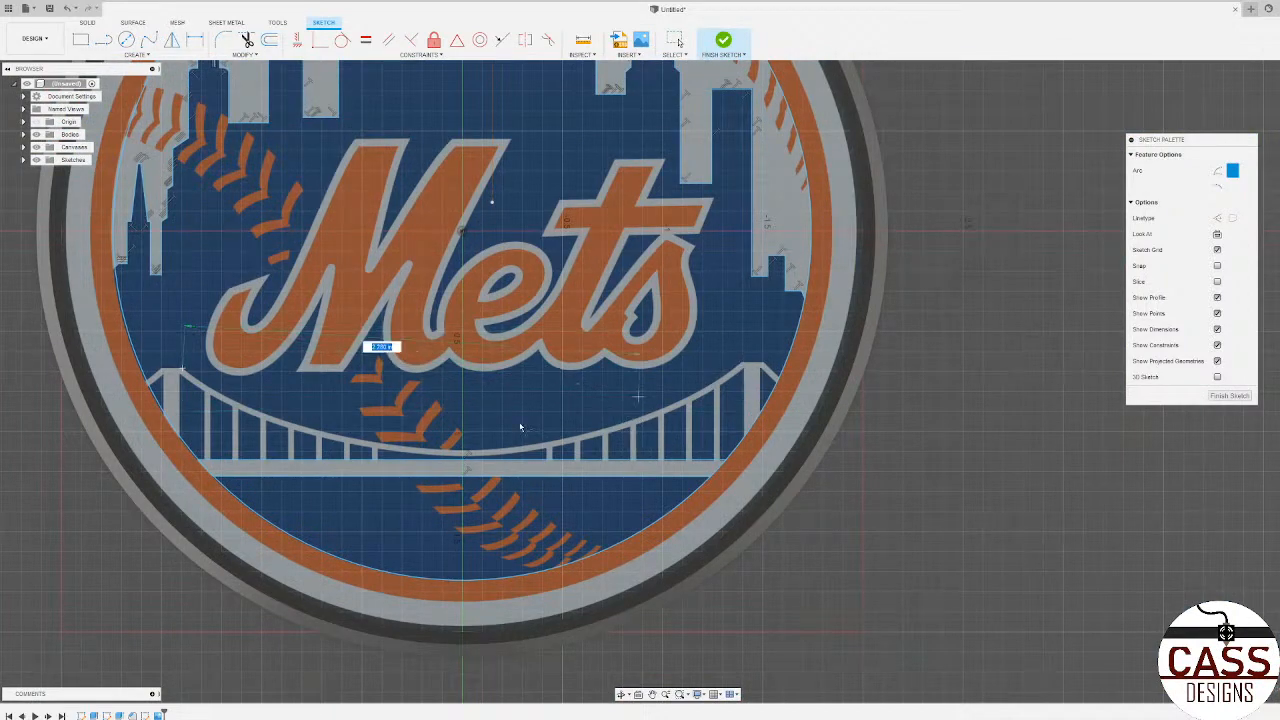
scroll(766, 372, up, 5)
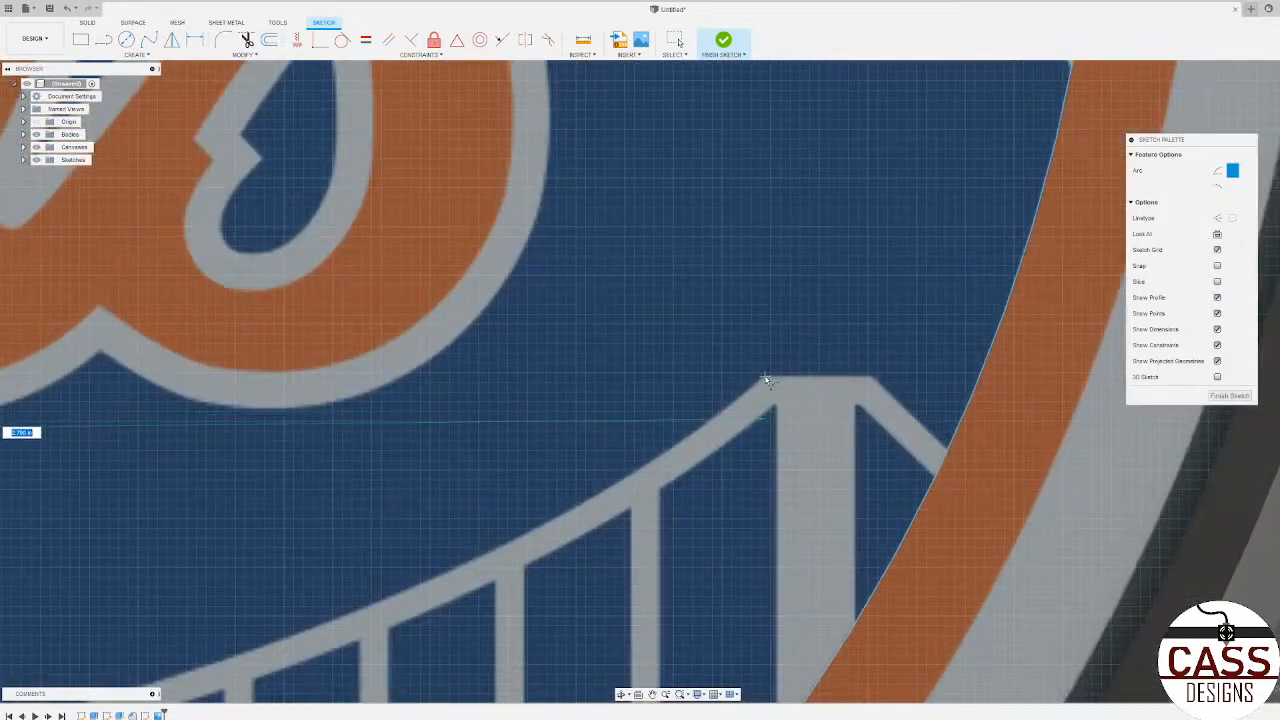
click(766, 380)
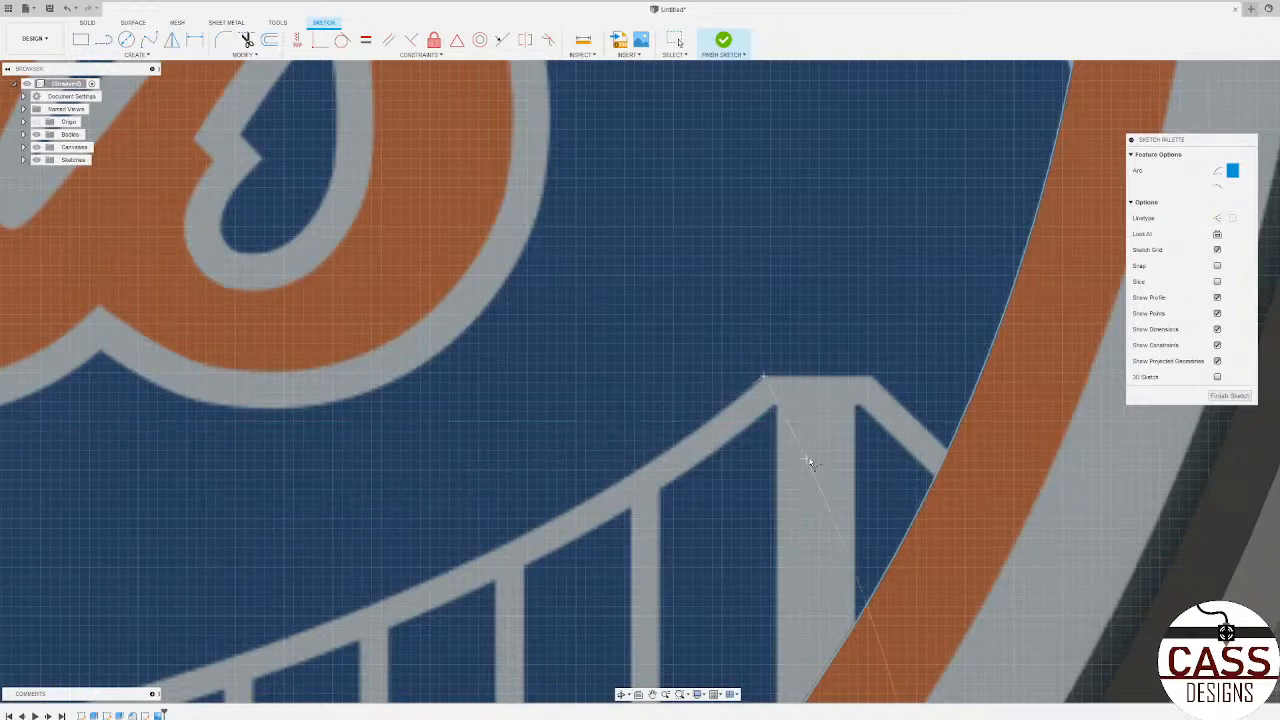
scroll(836, 450, down, 5)
scroll(836, 447, down, 4)
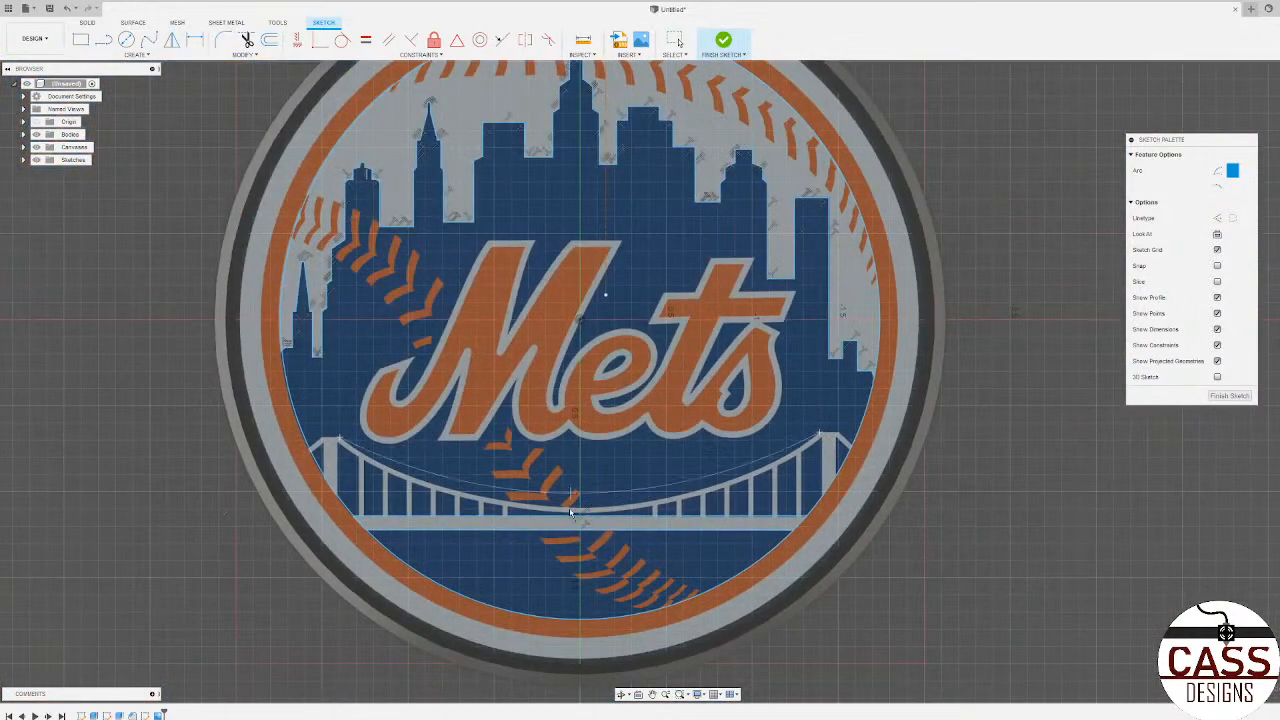
scroll(577, 512, up, 4)
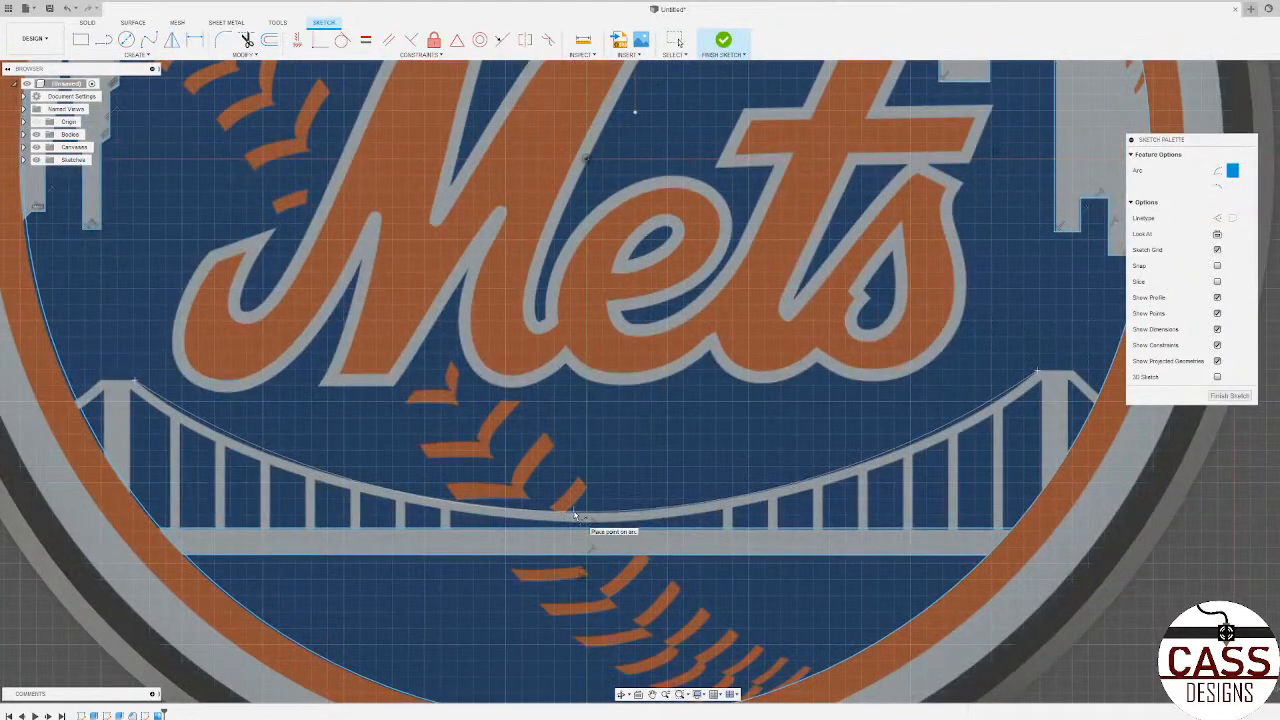
click(577, 516)
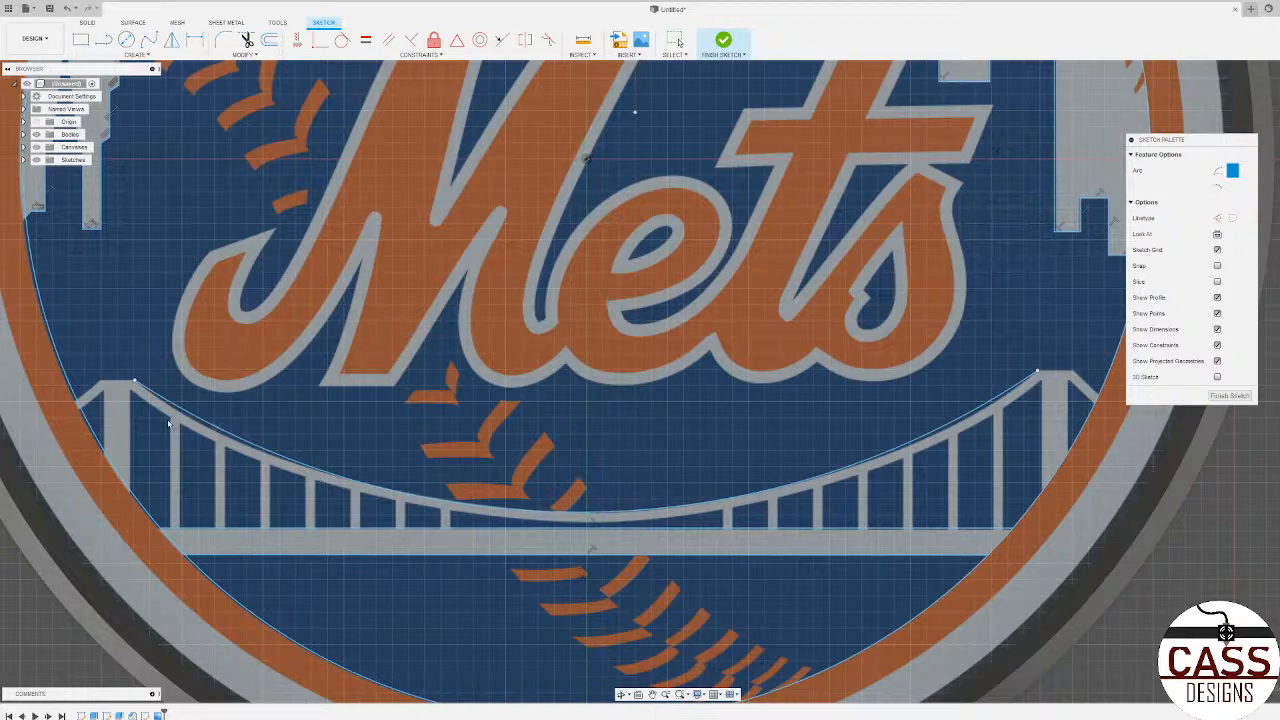
Step: Trace the lower edge of the bridge's main cable with a 3-point arc between the inner sides of the two towers
scroll(131, 386, up, 2)
click(114, 377)
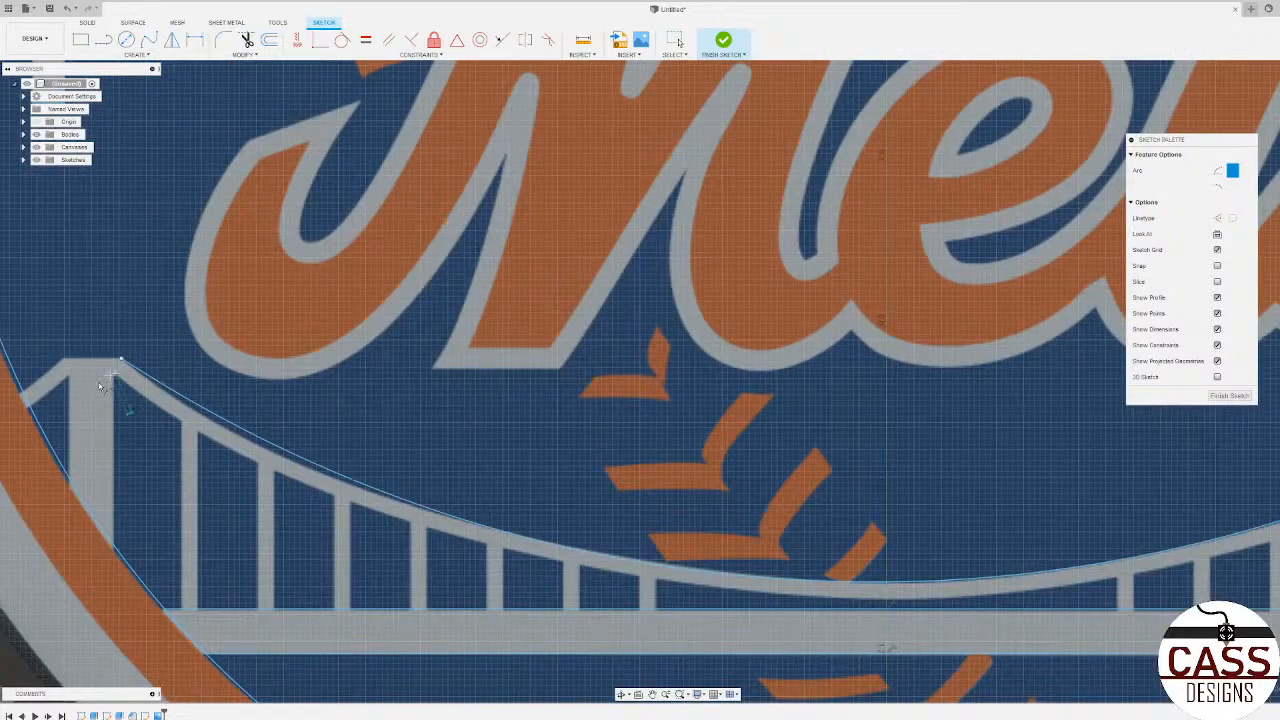
scroll(109, 386, down, 4)
scroll(708, 428, up, 5)
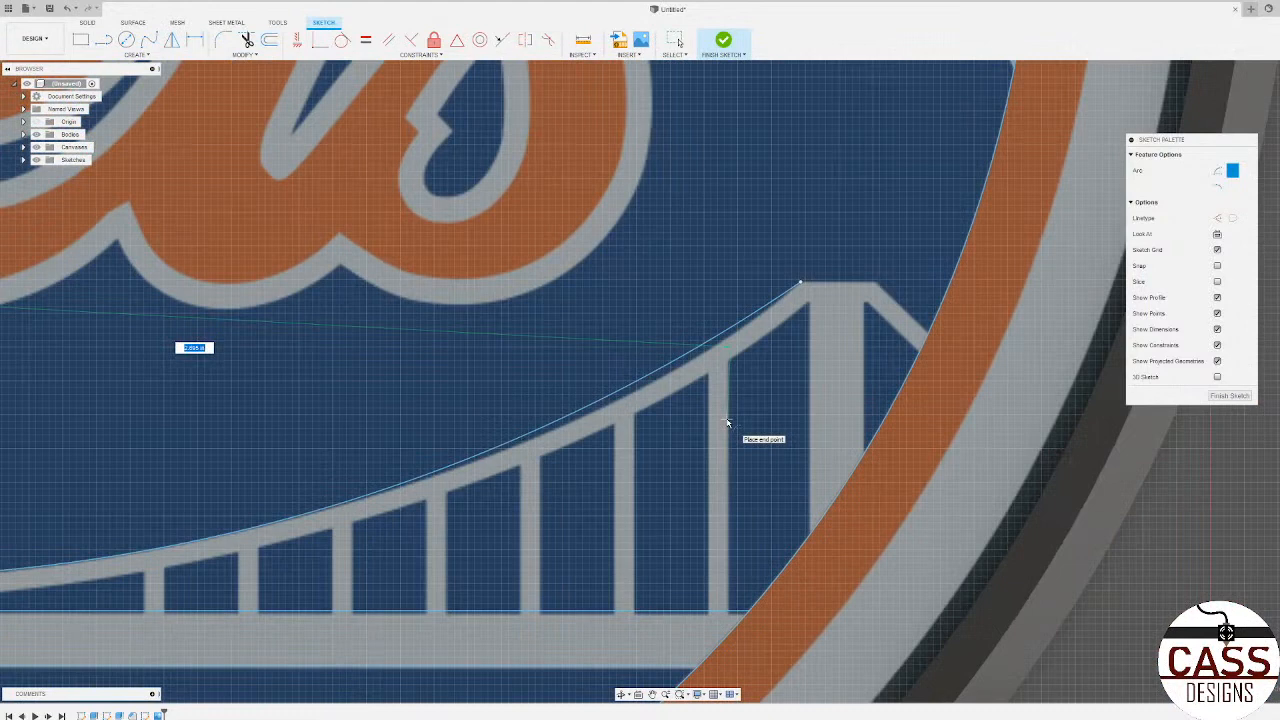
click(808, 305)
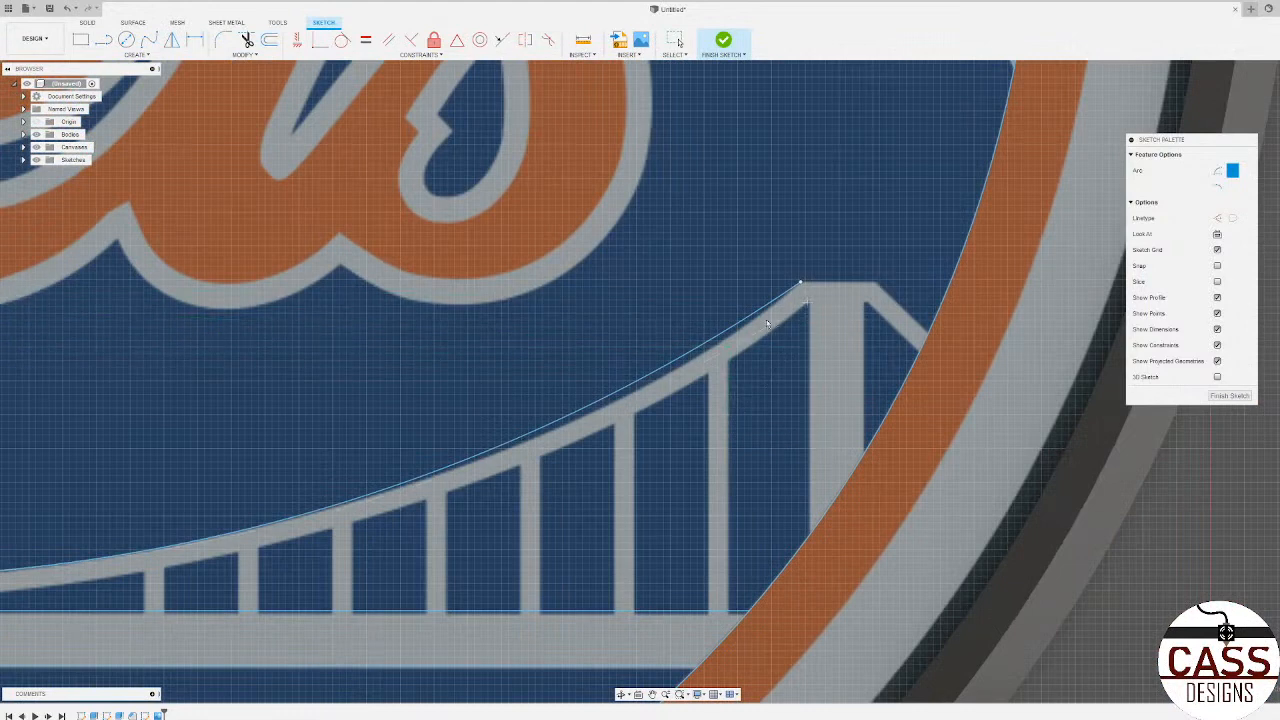
scroll(651, 363, down, 5)
scroll(382, 441, up, 4)
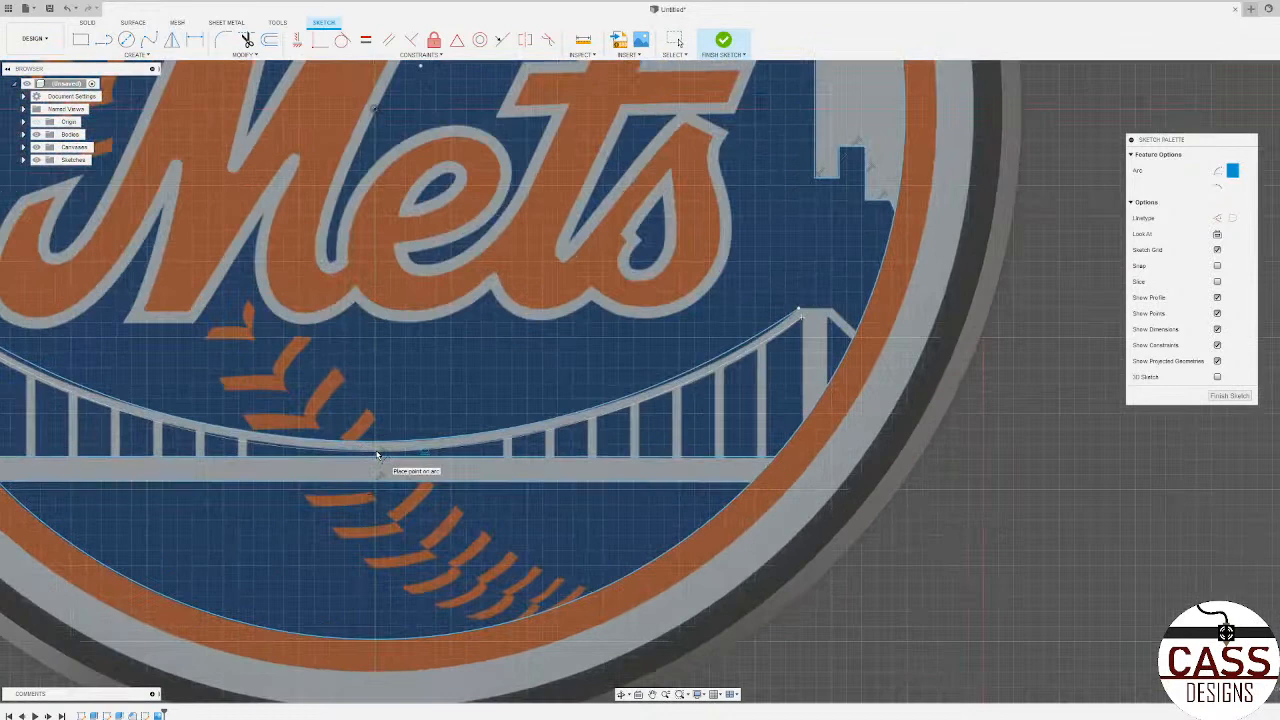
click(377, 455)
scroll(544, 455, down, 4)
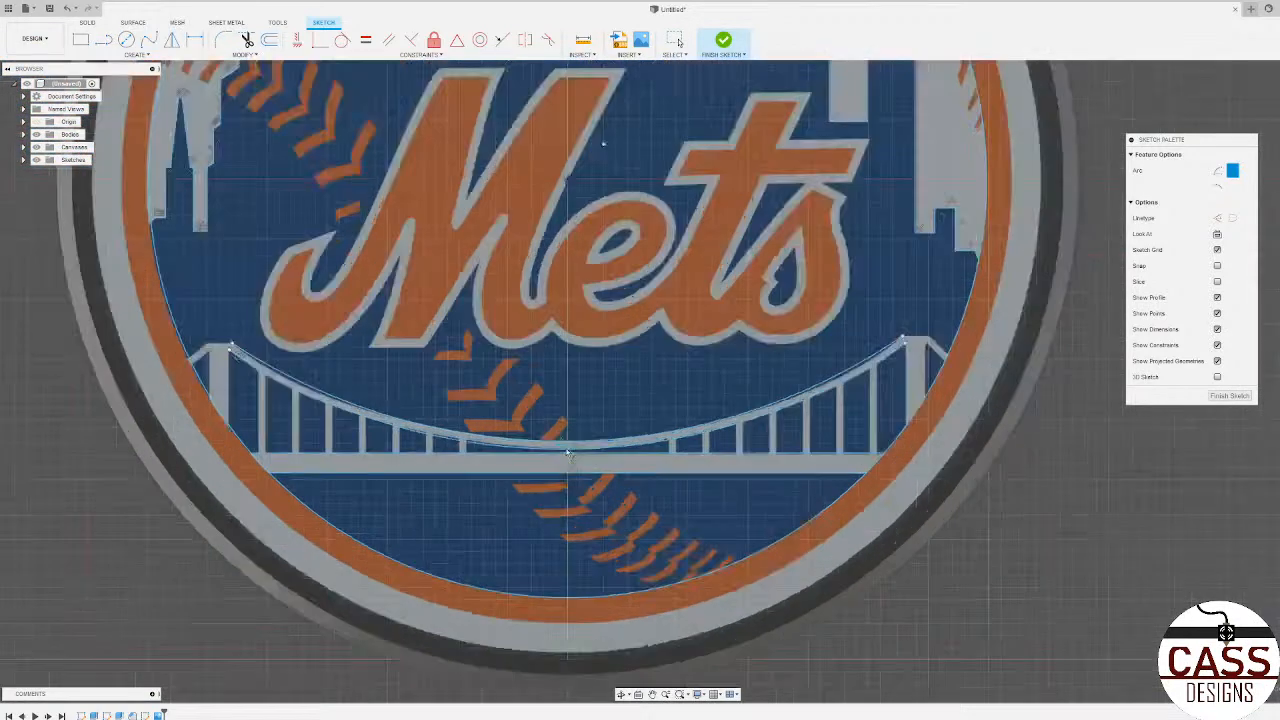
scroll(544, 455, up, 4)
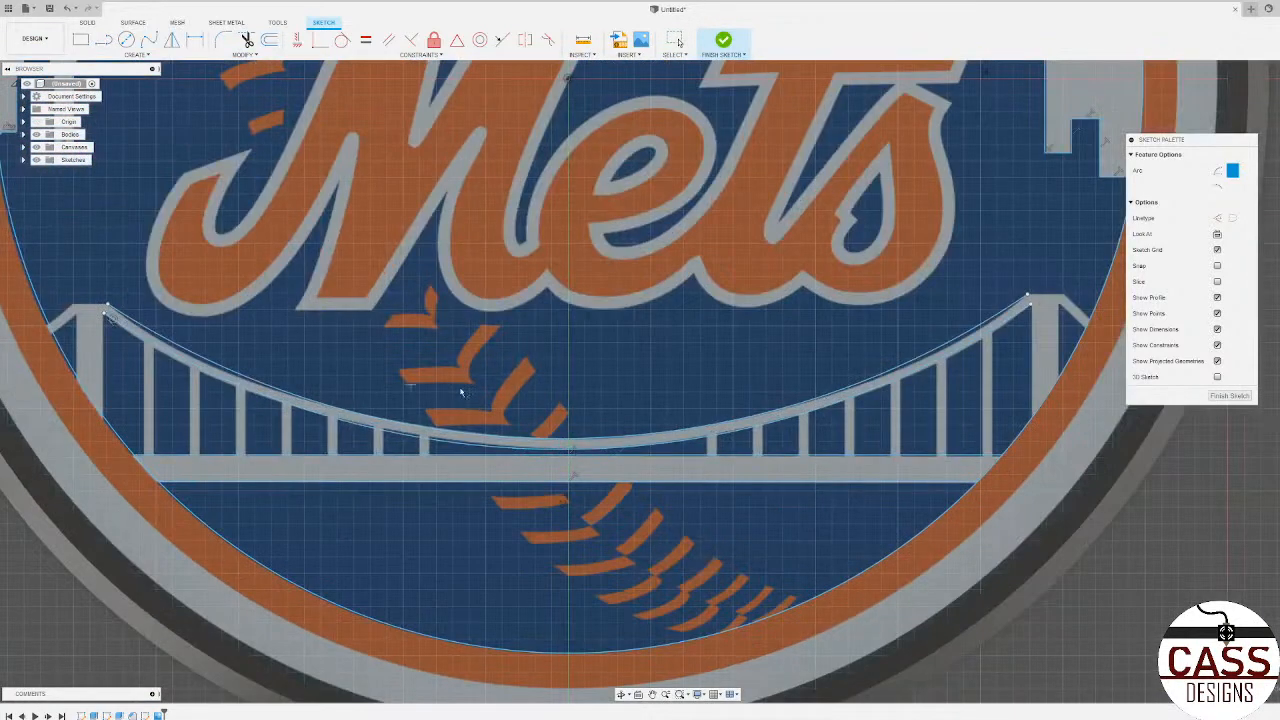
Step: Trace both vertical sides of the bridge's left tower with straight lines ending at the inner circle
key(l)
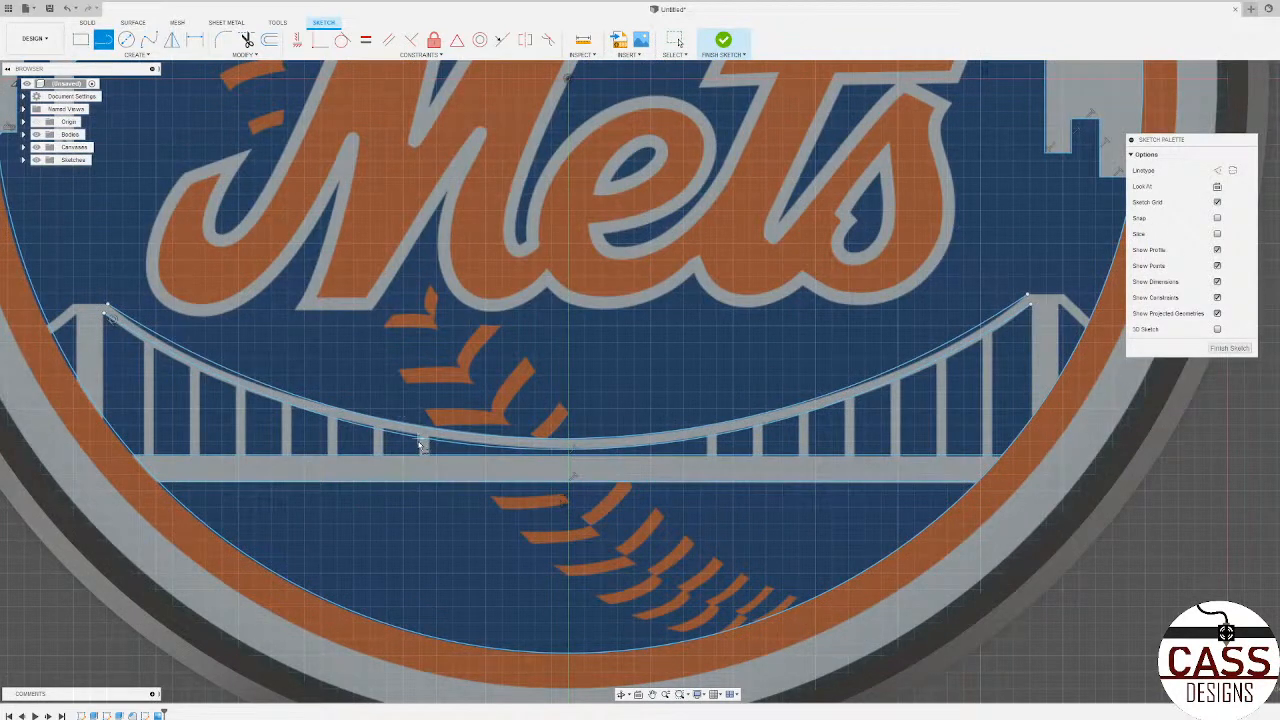
scroll(104, 317, up, 3)
click(104, 307)
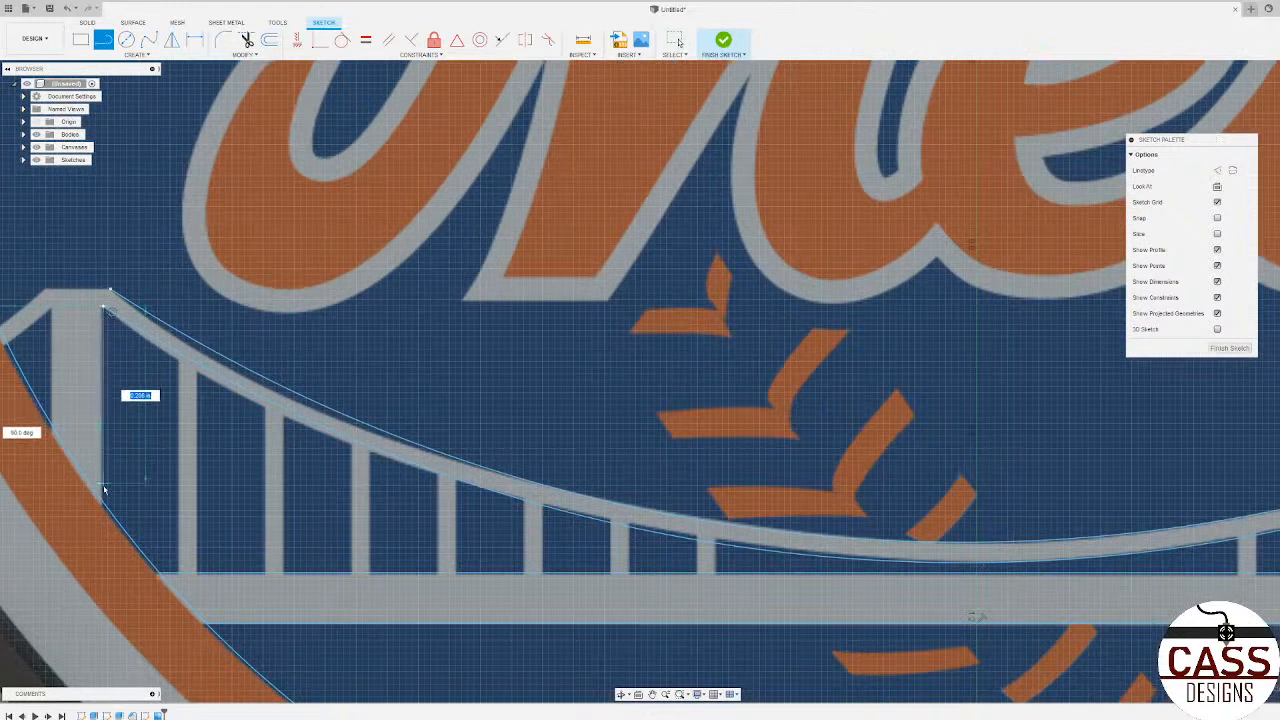
click(102, 502)
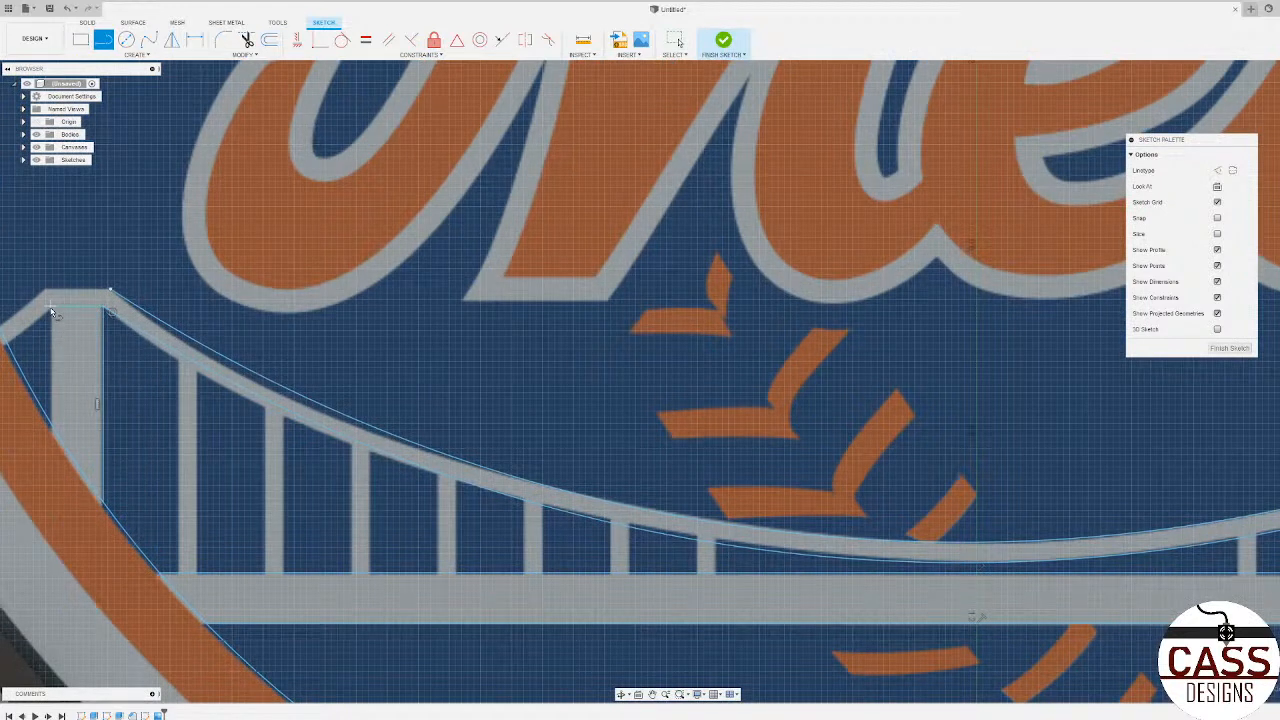
click(51, 308)
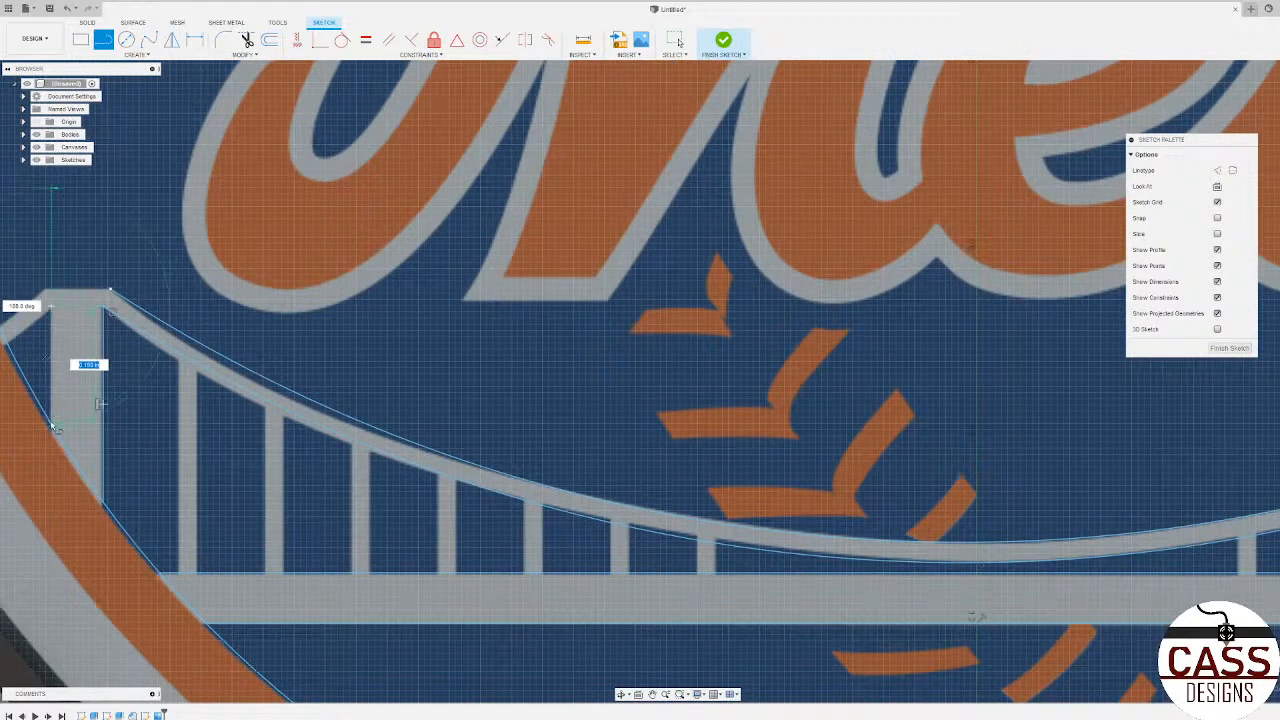
click(52, 429)
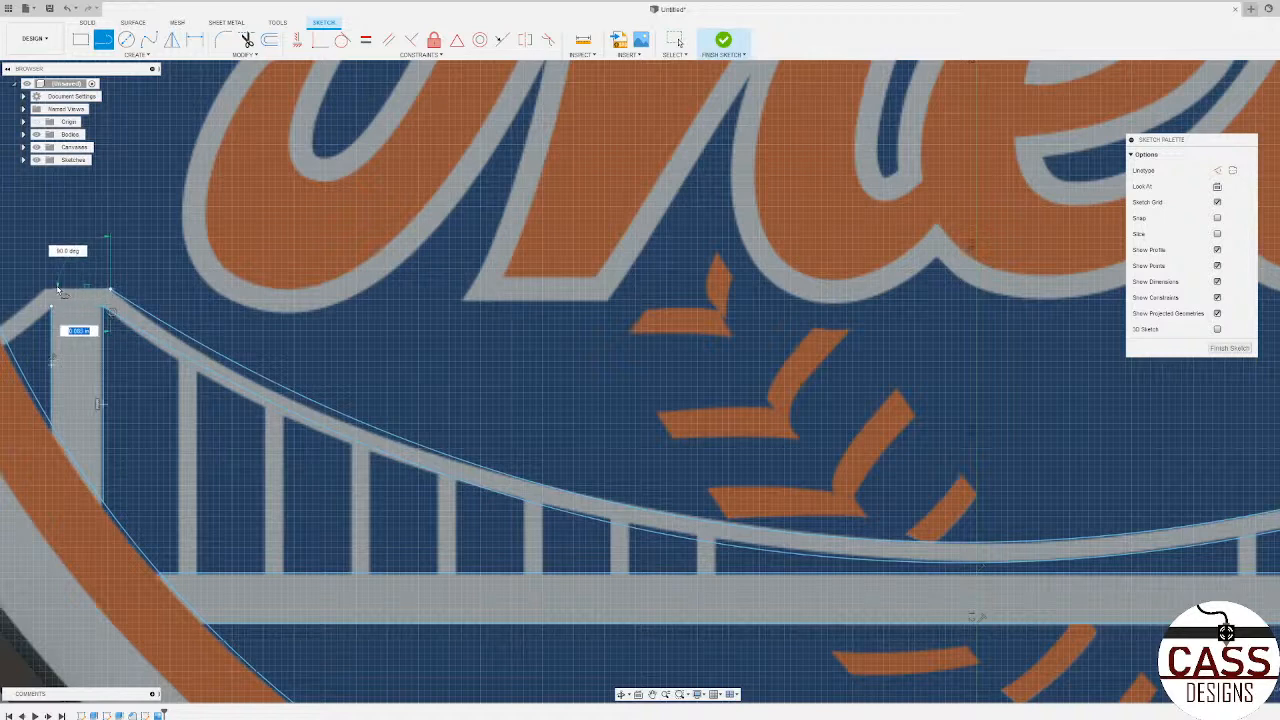
Step: Trace the left tower's flat top and the short outer cable sloping down to the inner circle
scroll(54, 298, down, 3)
click(55, 299)
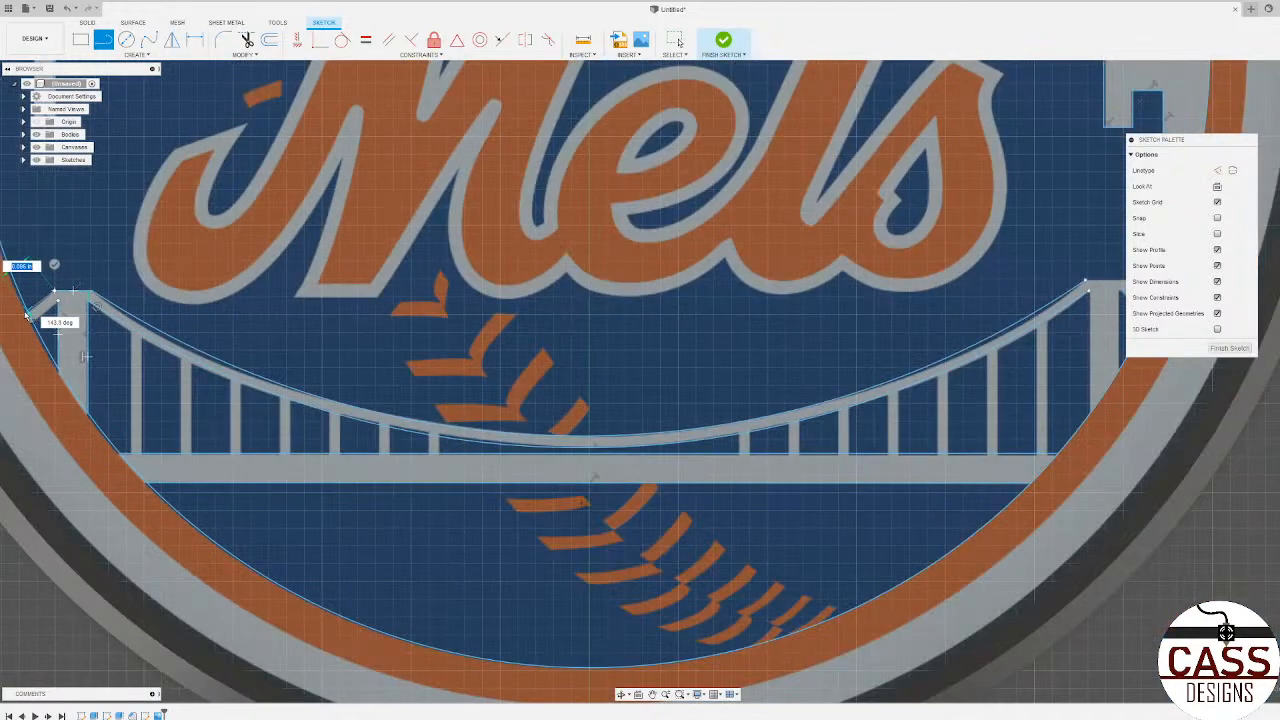
click(28, 315)
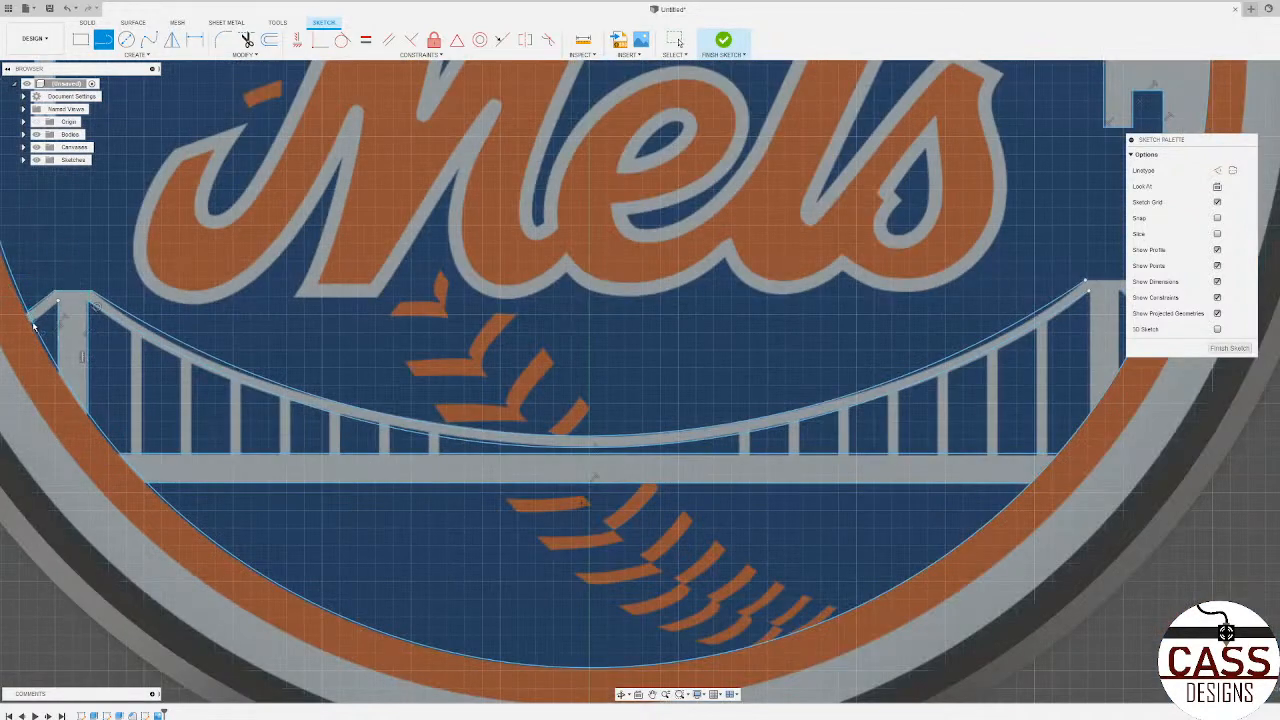
scroll(50, 315, down, 3)
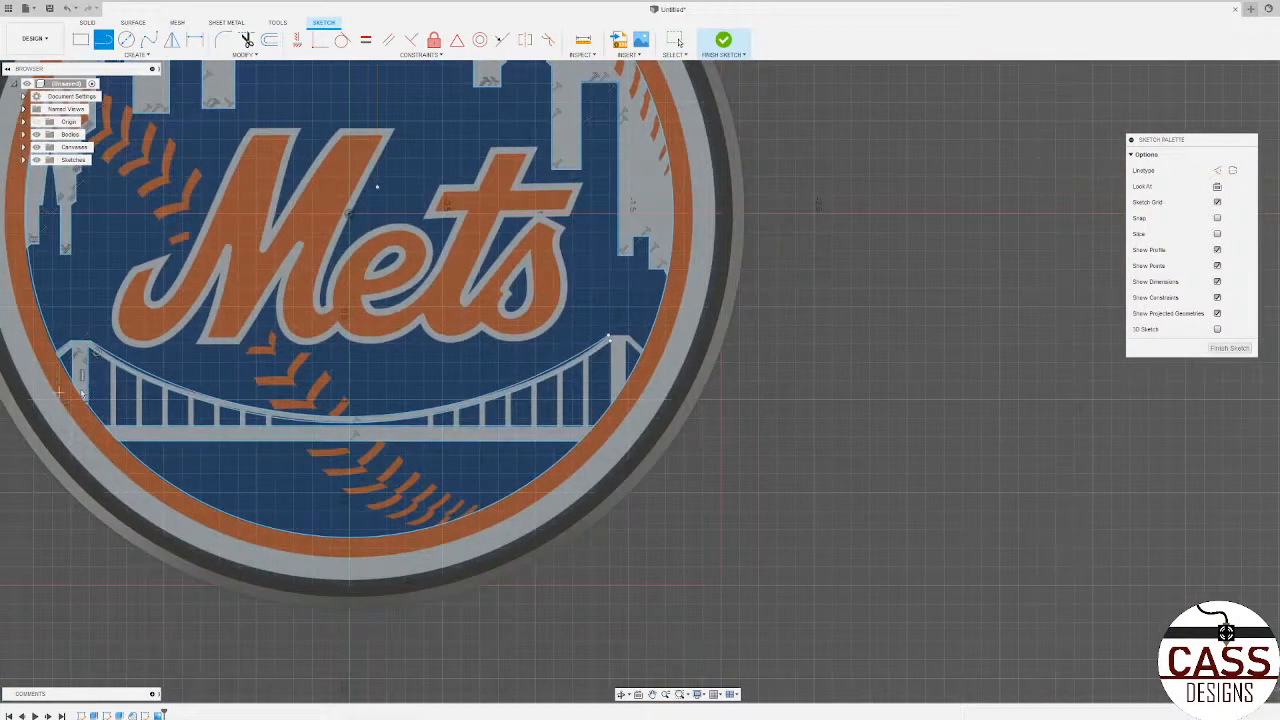
Step: Trace the right tower's flat top and both edges of its short outer cable sloping to the inner circle
scroll(567, 335, up, 5)
click(575, 322)
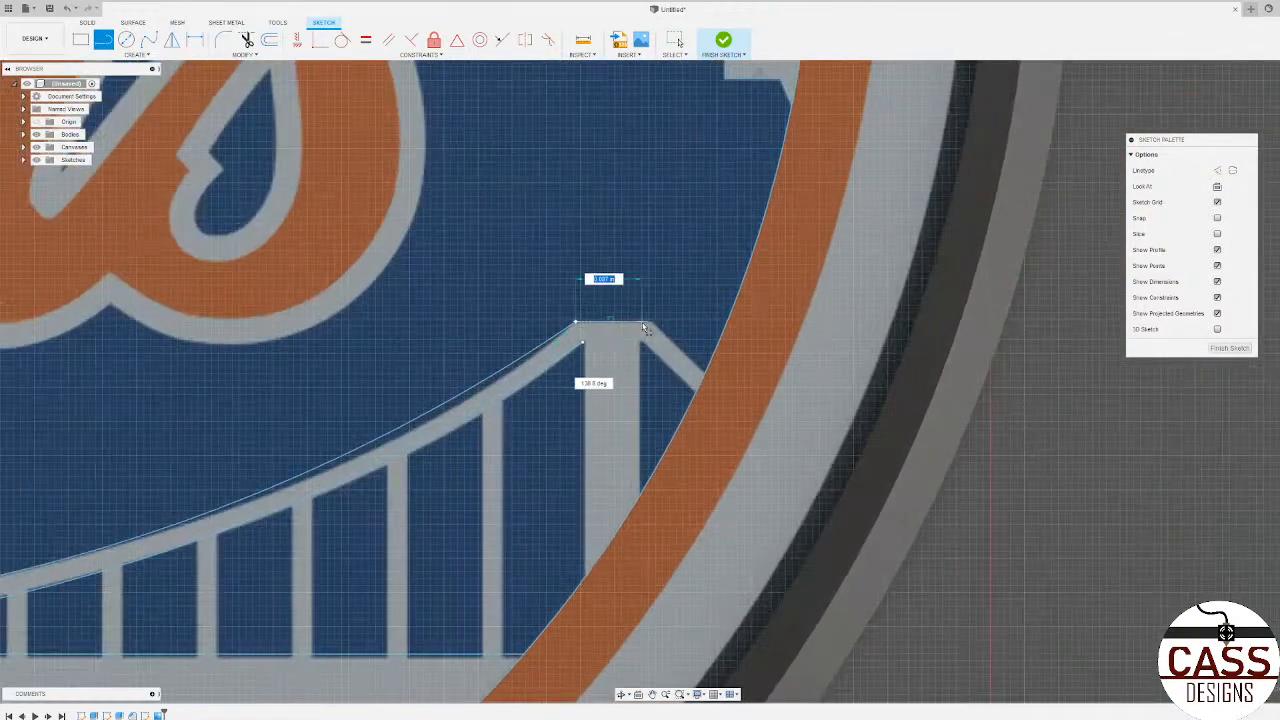
click(650, 322)
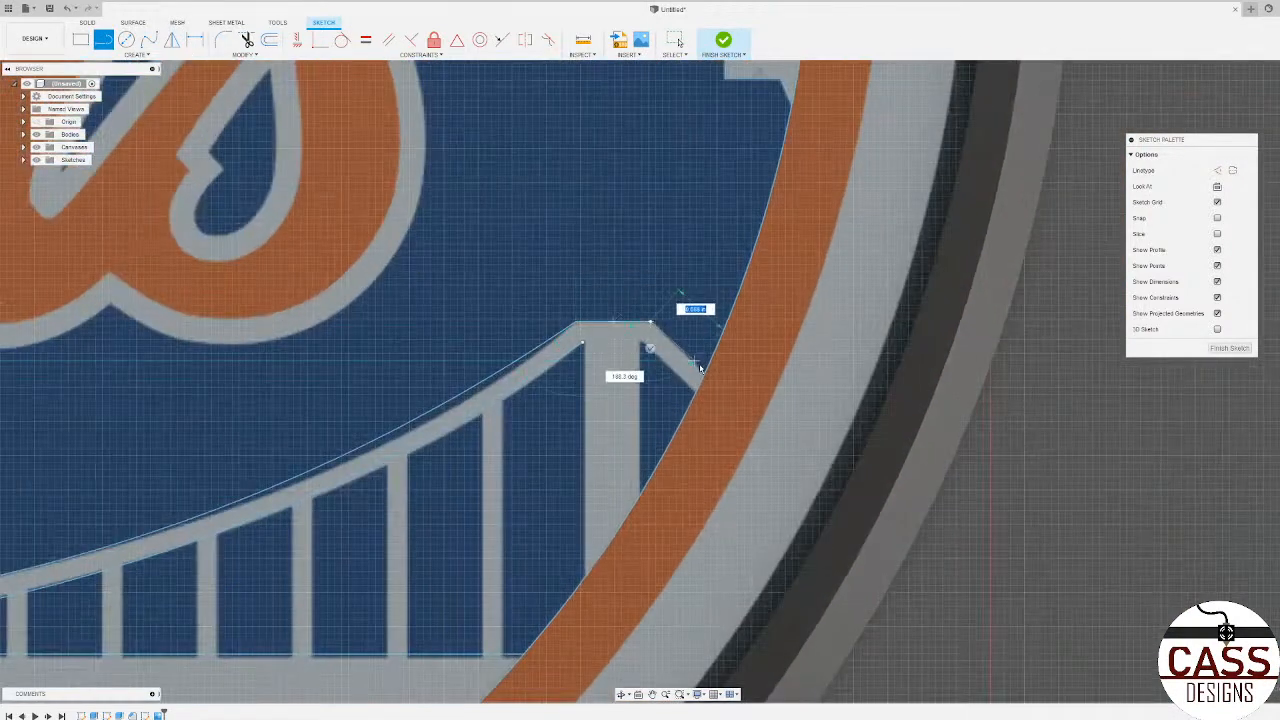
click(642, 342)
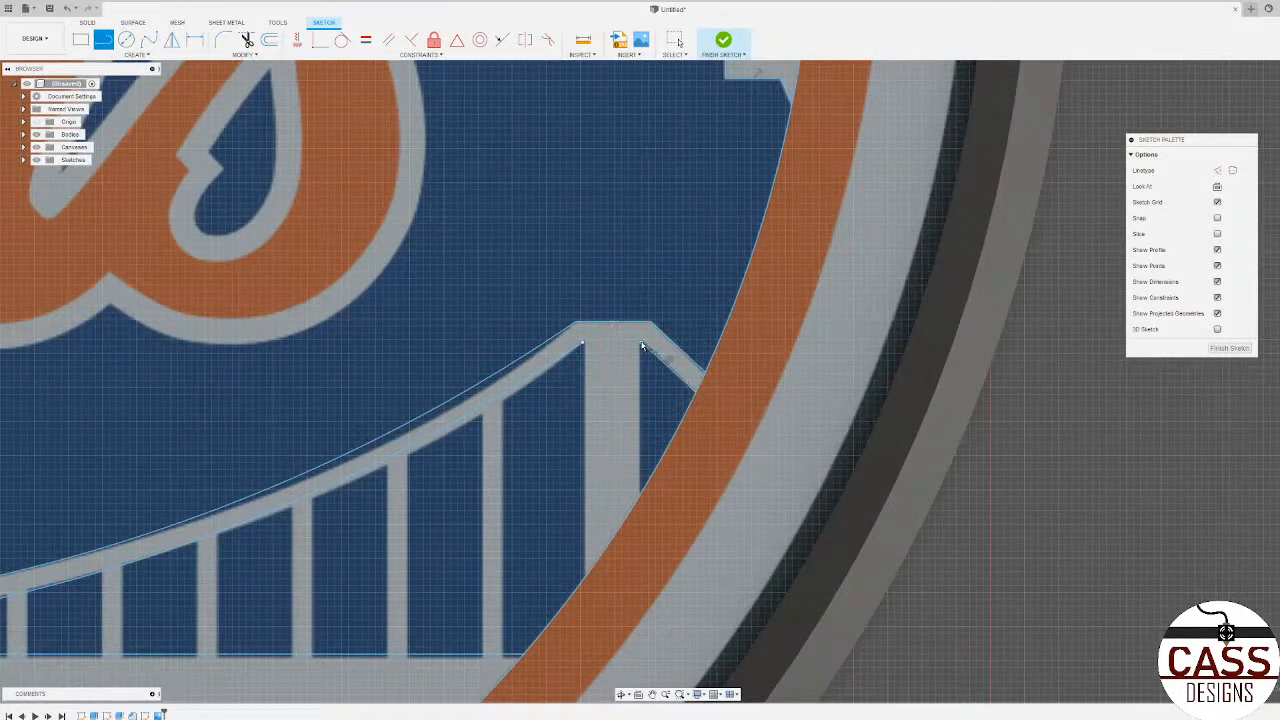
Step: Trace both vertical sides of the right tower with straight lines ending at the inner circle
click(642, 490)
click(583, 343)
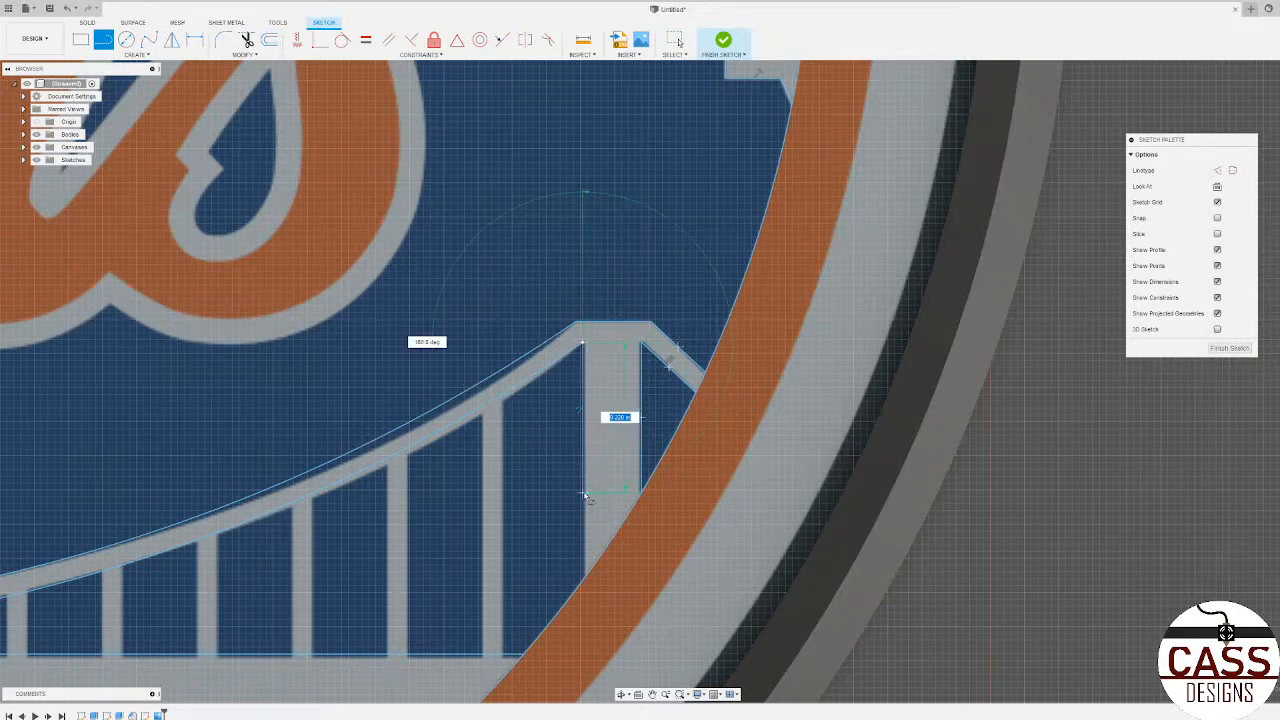
click(585, 582)
Step: Trace both vertical edges of the hanger nearest the left tower, from the cable's lower arc to the deck
scroll(651, 486, down, 4)
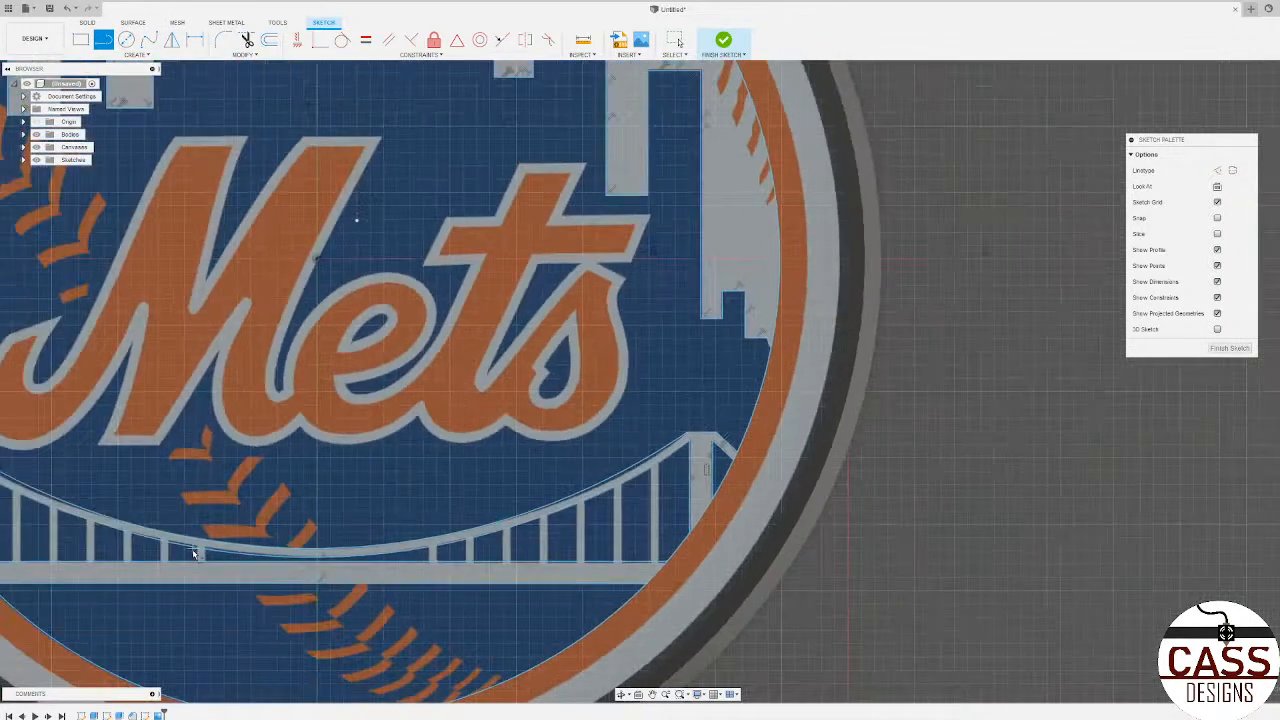
scroll(194, 553, down, 3)
scroll(666, 560, down, 2)
scroll(330, 530, up, 6)
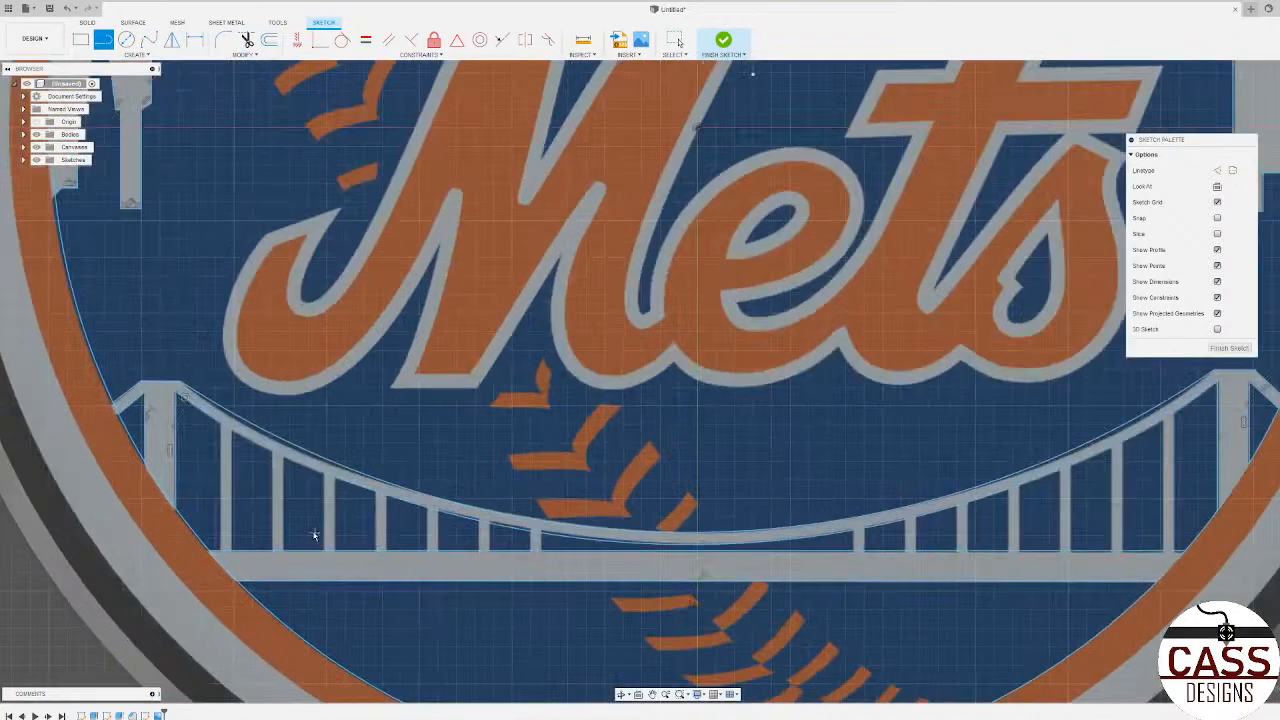
scroll(241, 501, up, 2)
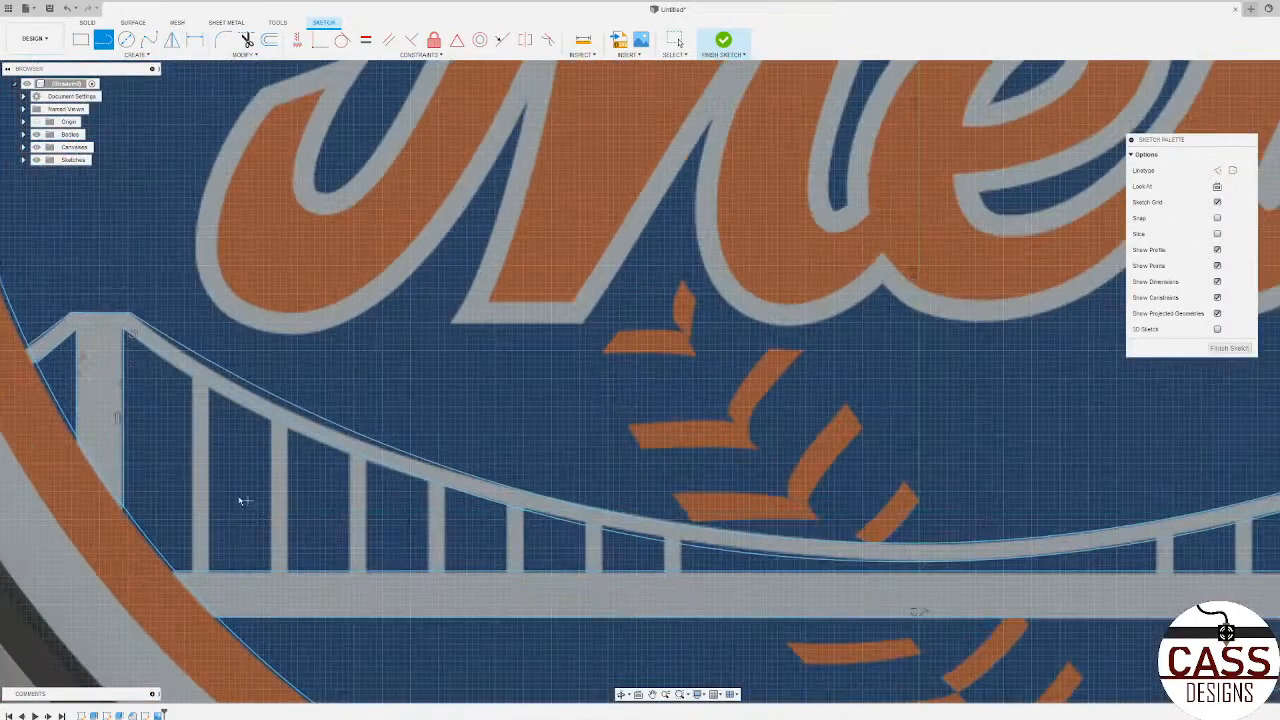
click(193, 374)
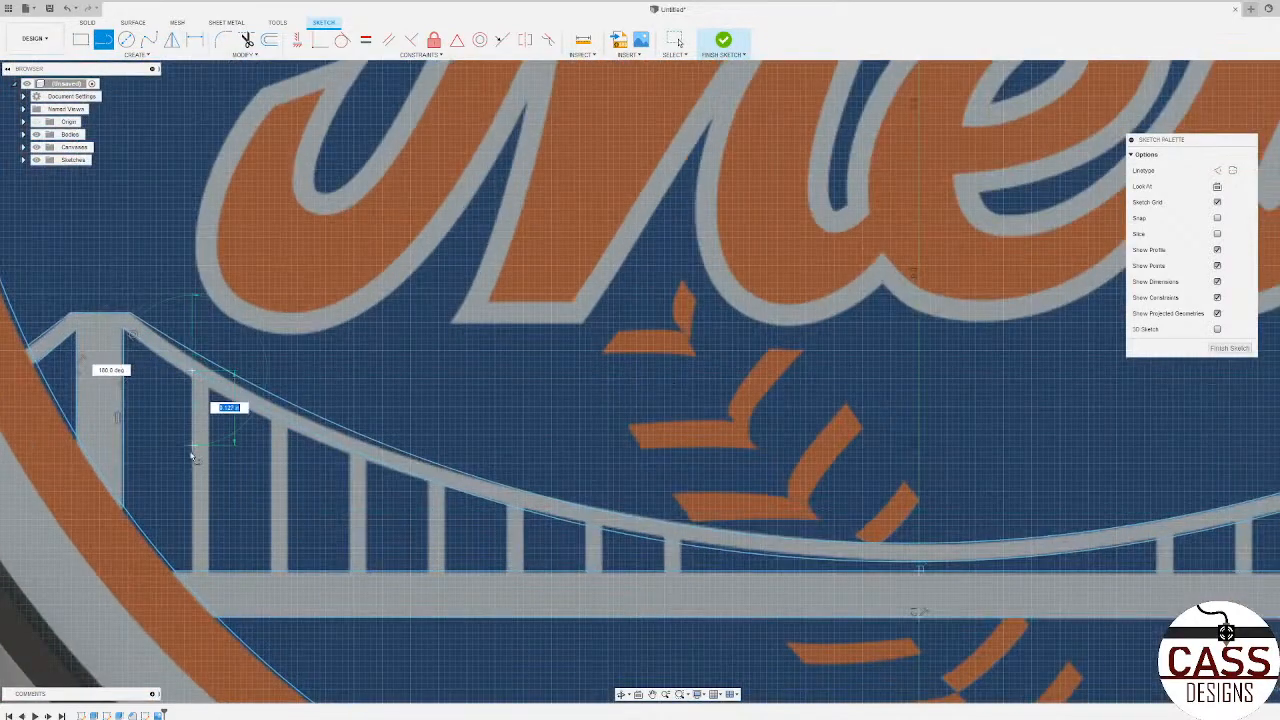
click(195, 571)
click(210, 384)
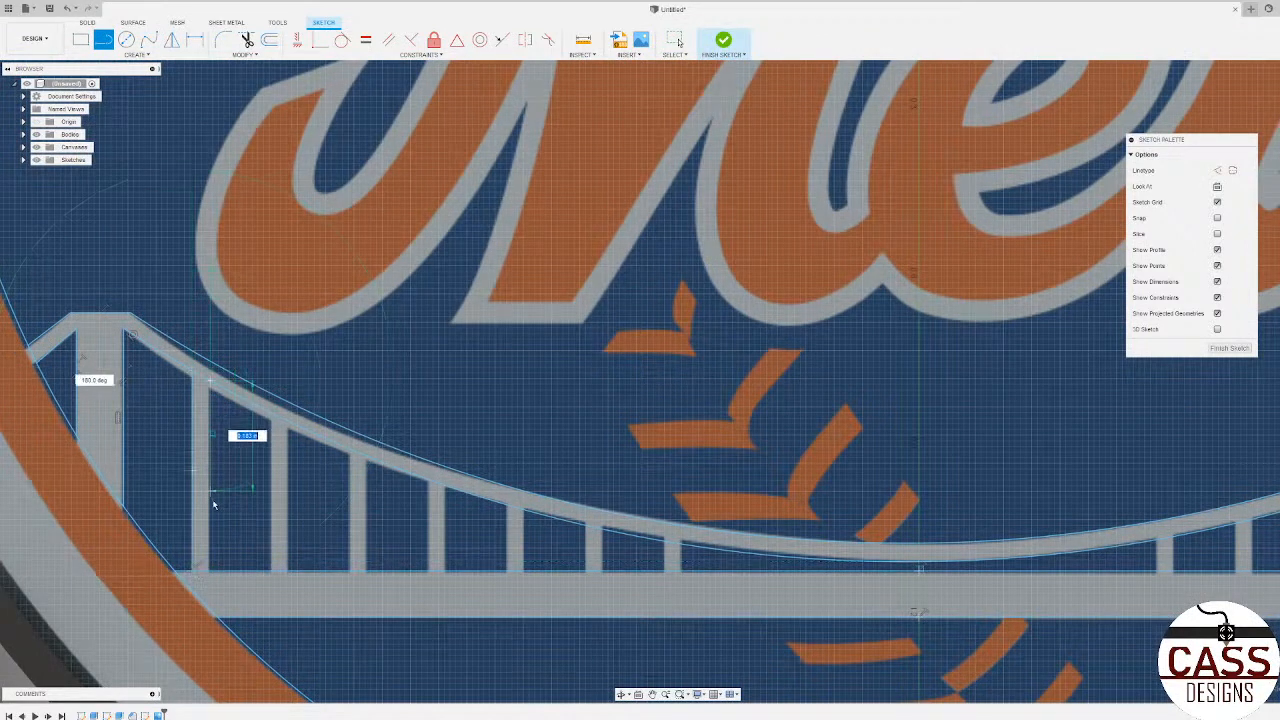
click(212, 571)
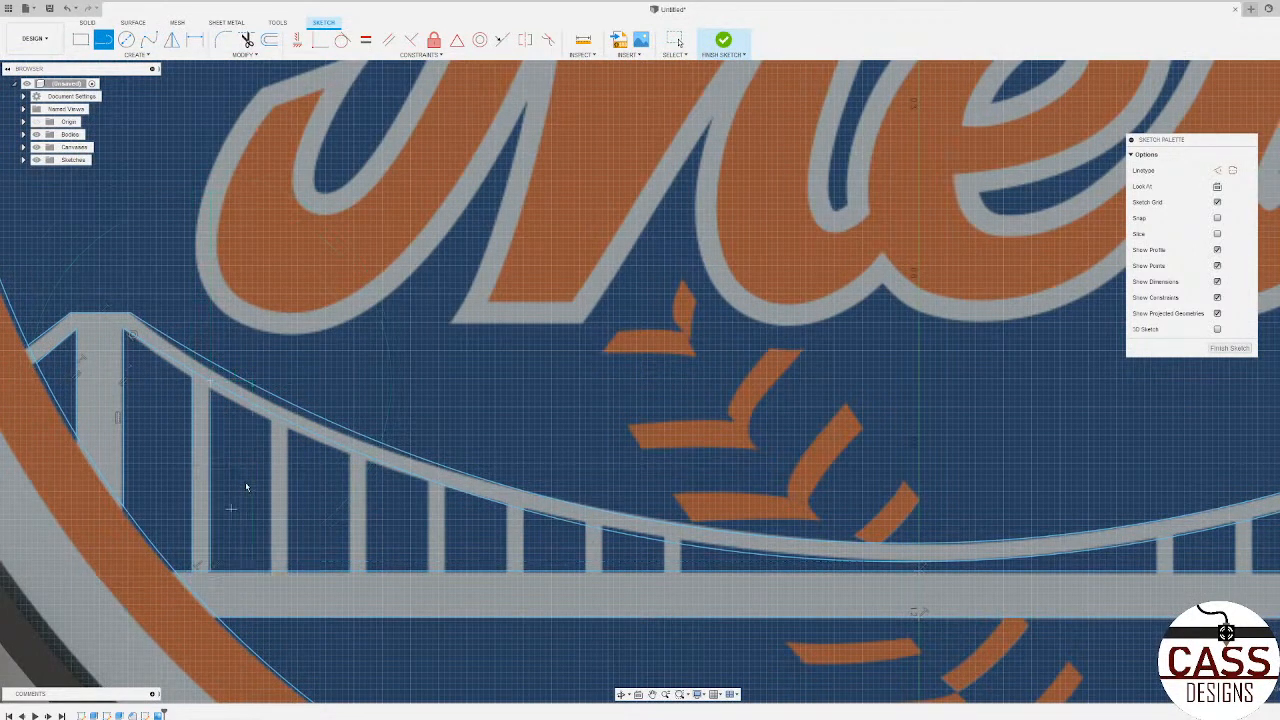
Step: Trace both vertical edges of the second and third hangers from the left tower, between cable arc and deck
scroll(273, 415, up, 3)
click(273, 416)
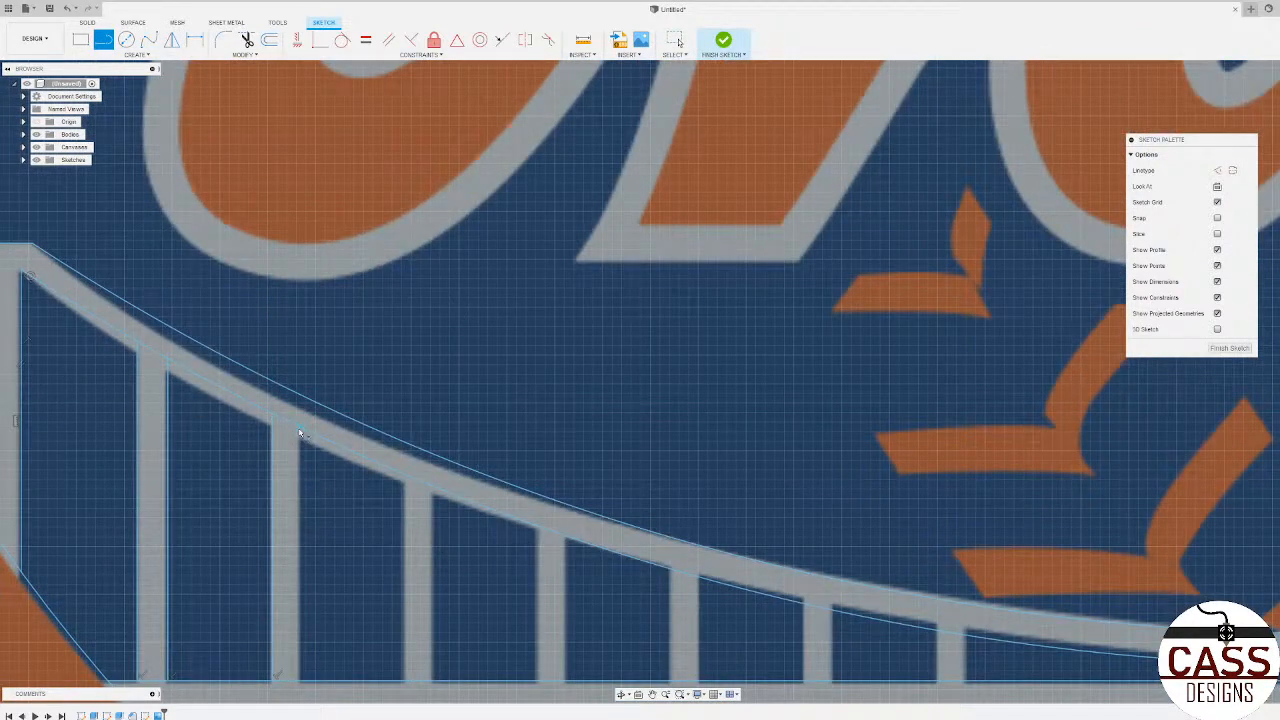
click(299, 431)
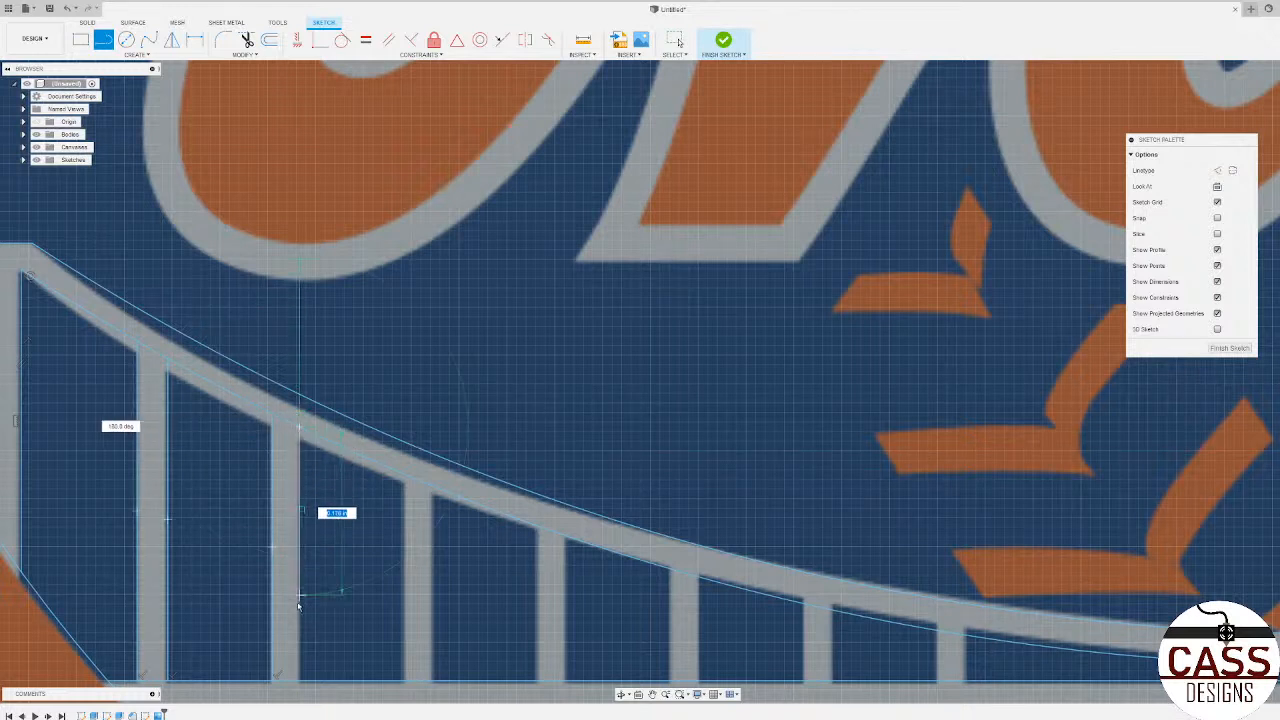
click(301, 681)
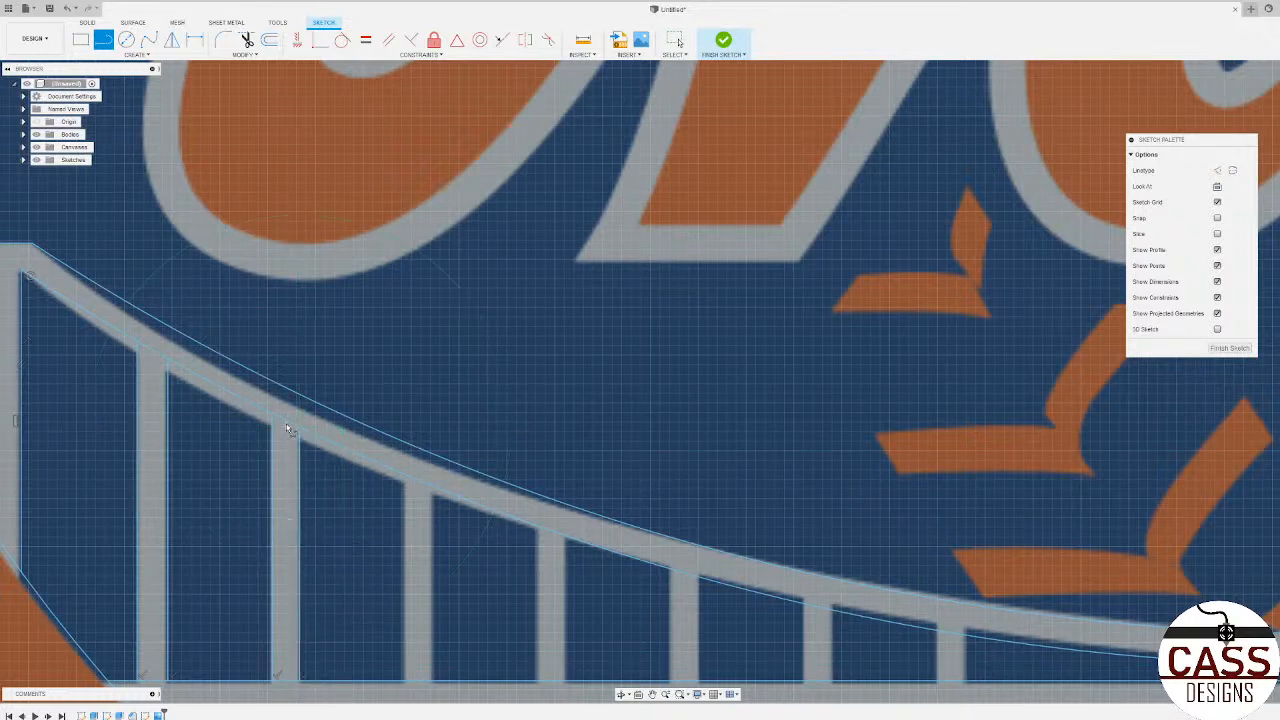
click(404, 478)
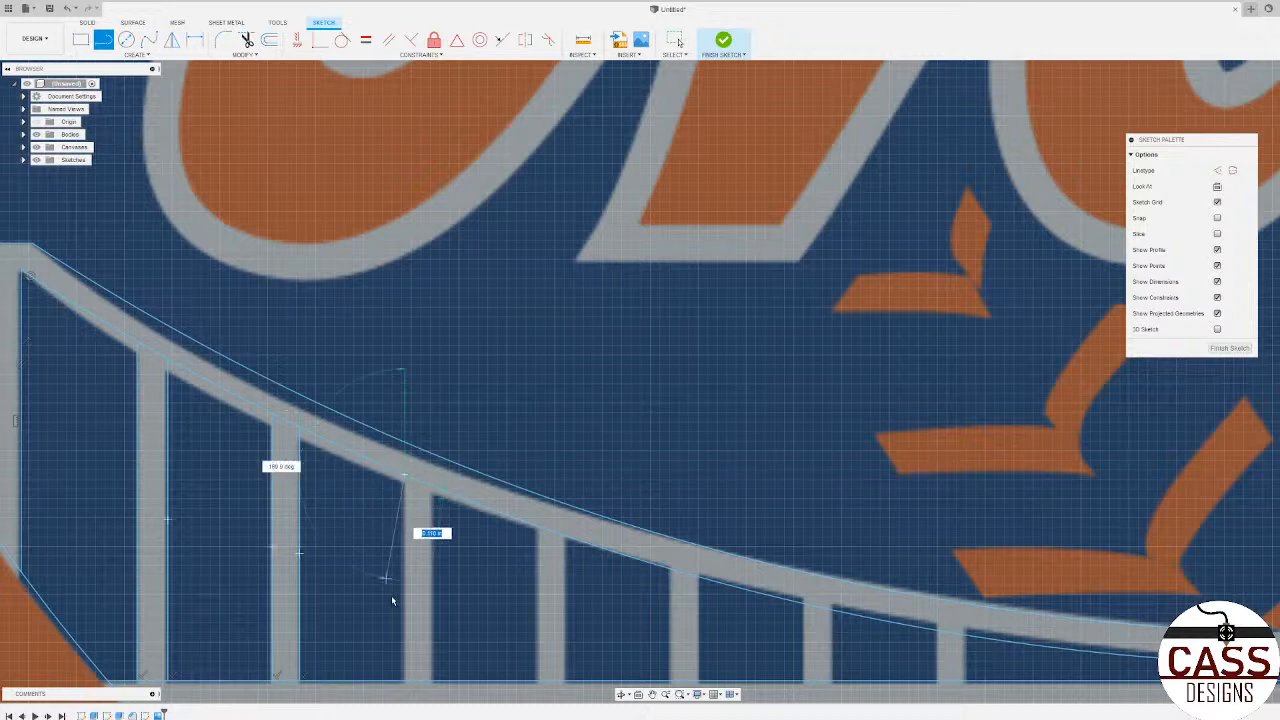
click(423, 588)
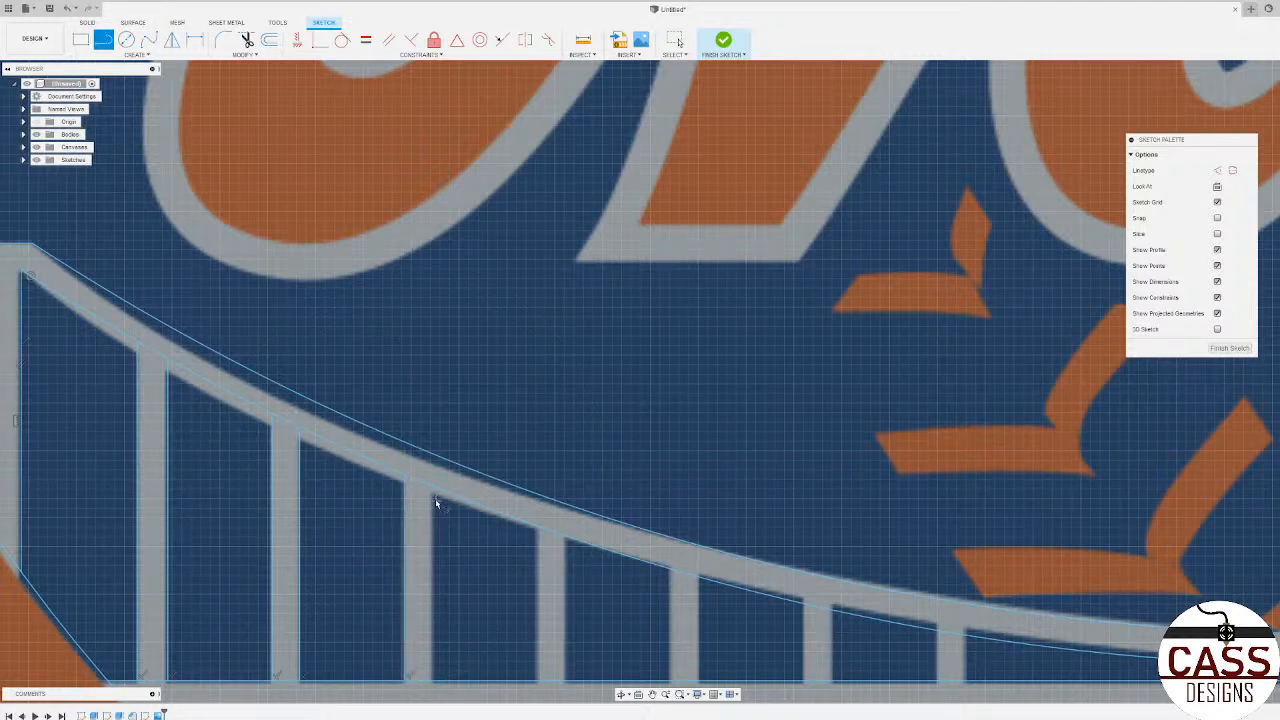
click(434, 490)
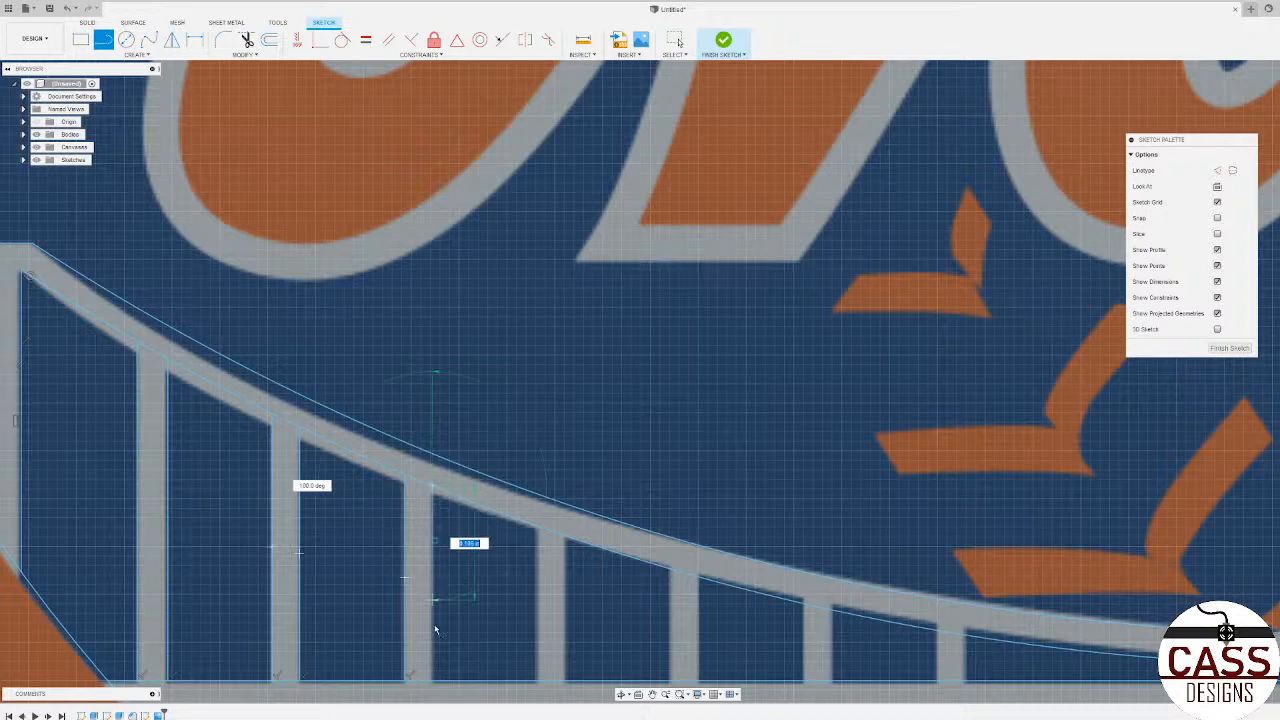
click(434, 680)
Step: Trace both vertical edges of the fourth and fifth hangers from the left tower, between cable arc and deck
click(537, 525)
click(537, 681)
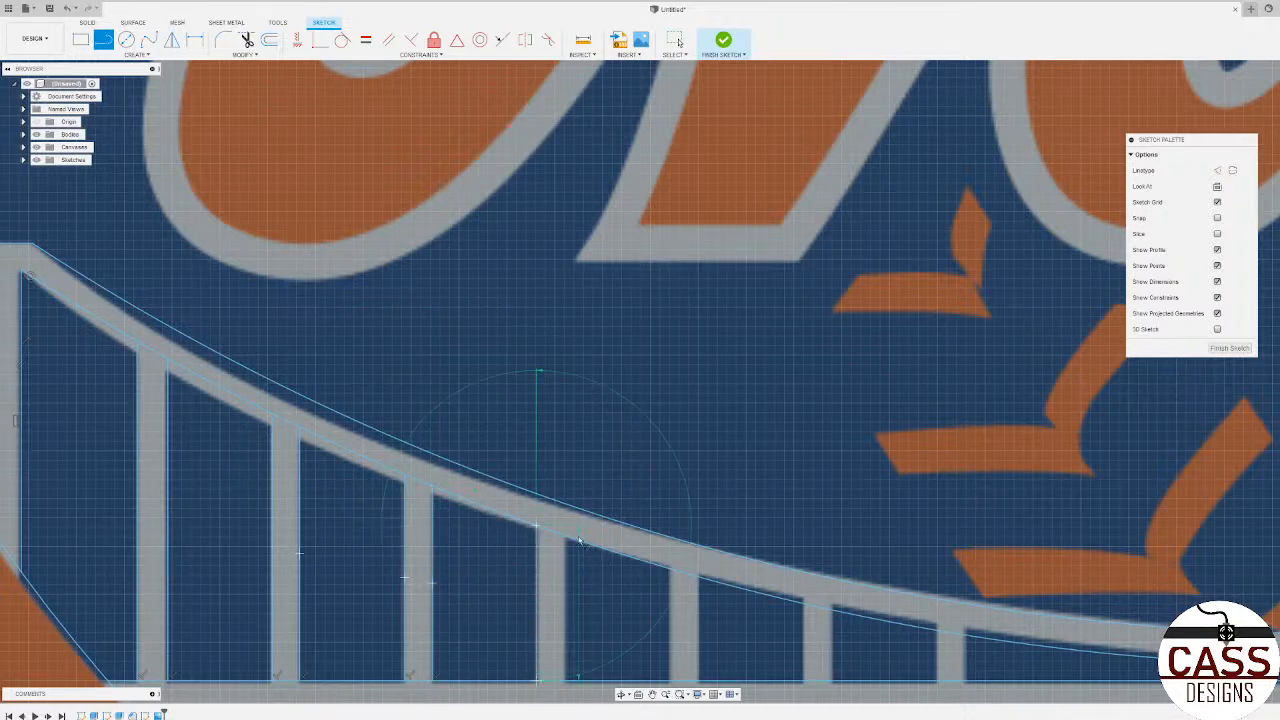
click(565, 535)
click(565, 681)
scroll(414, 602, down, 2)
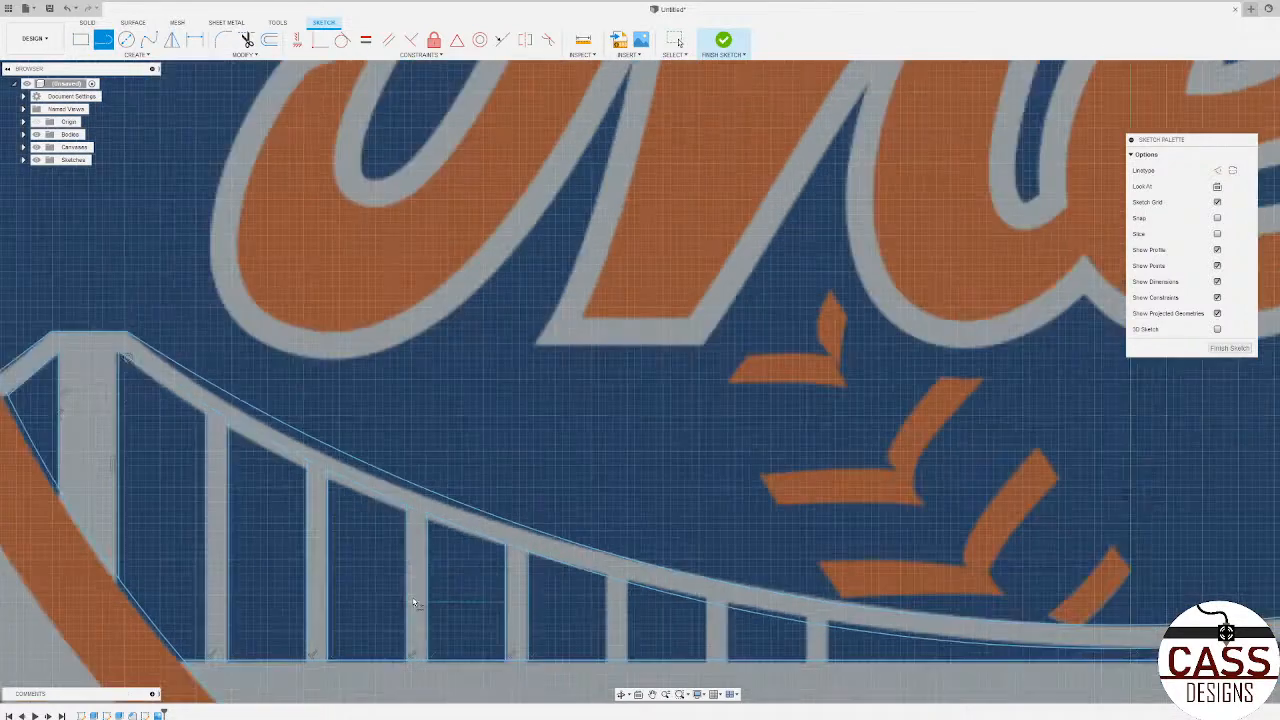
scroll(414, 602, down, 3)
scroll(416, 610, up, 5)
click(557, 547)
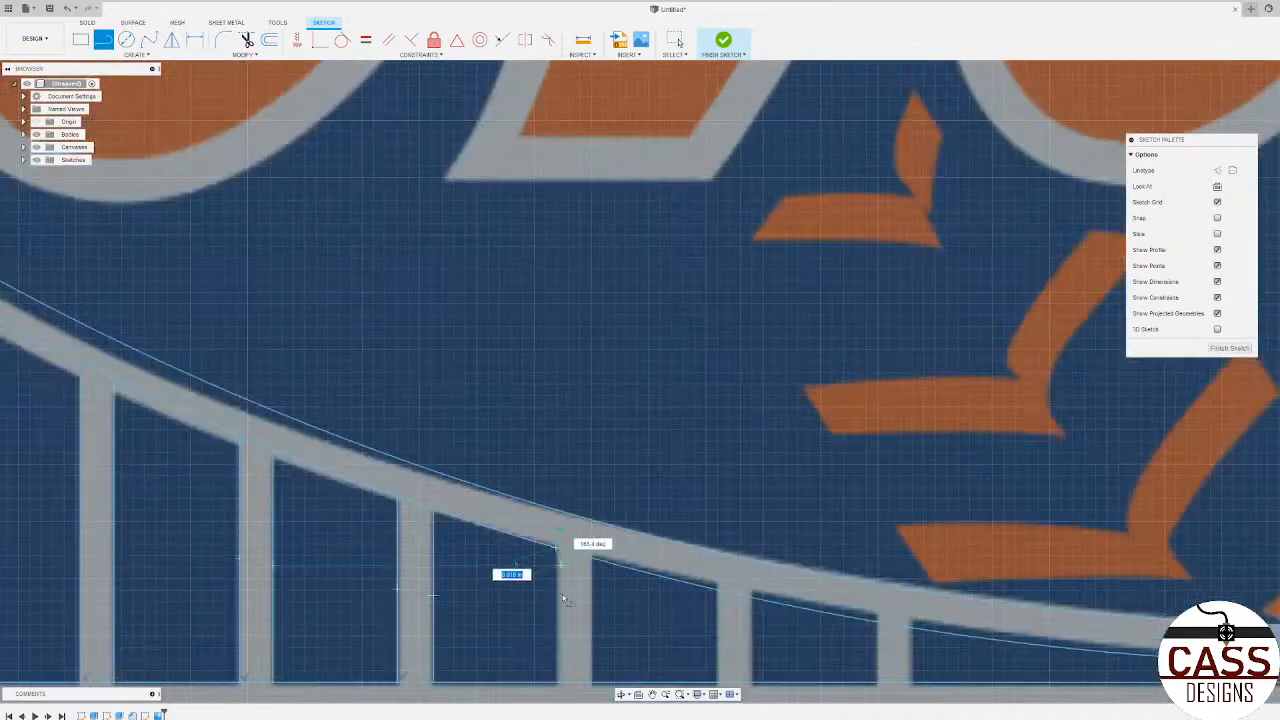
click(556, 684)
click(593, 563)
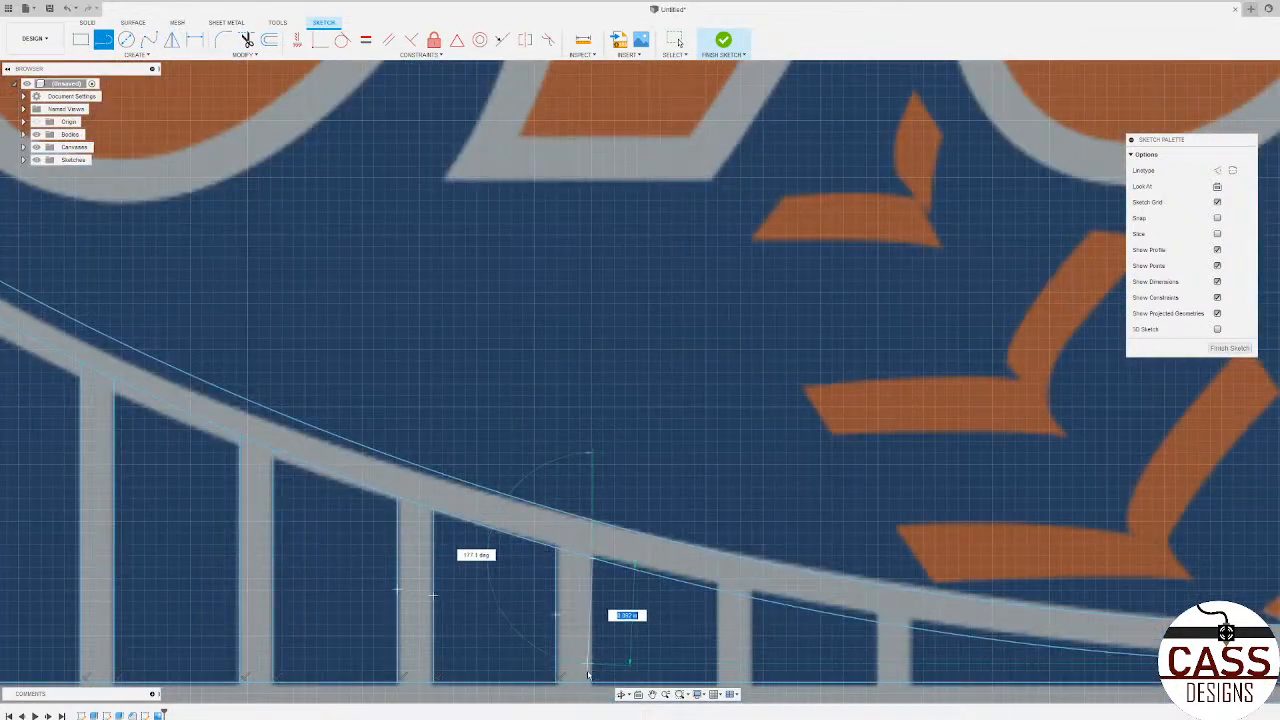
click(591, 684)
scroll(300, 600, down, 4)
scroll(418, 604, up, 4)
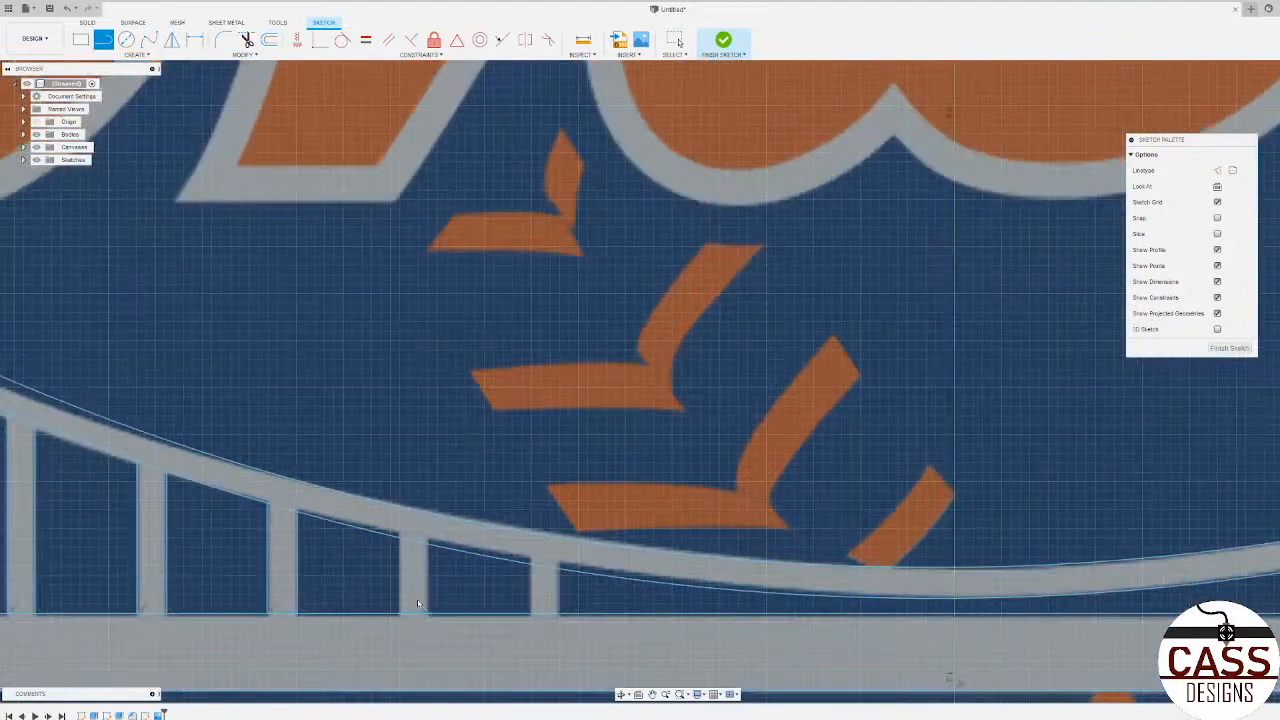
Step: Trace both vertical edges of the sixth and seventh hangers from the left tower, between cable arc and deck
click(400, 543)
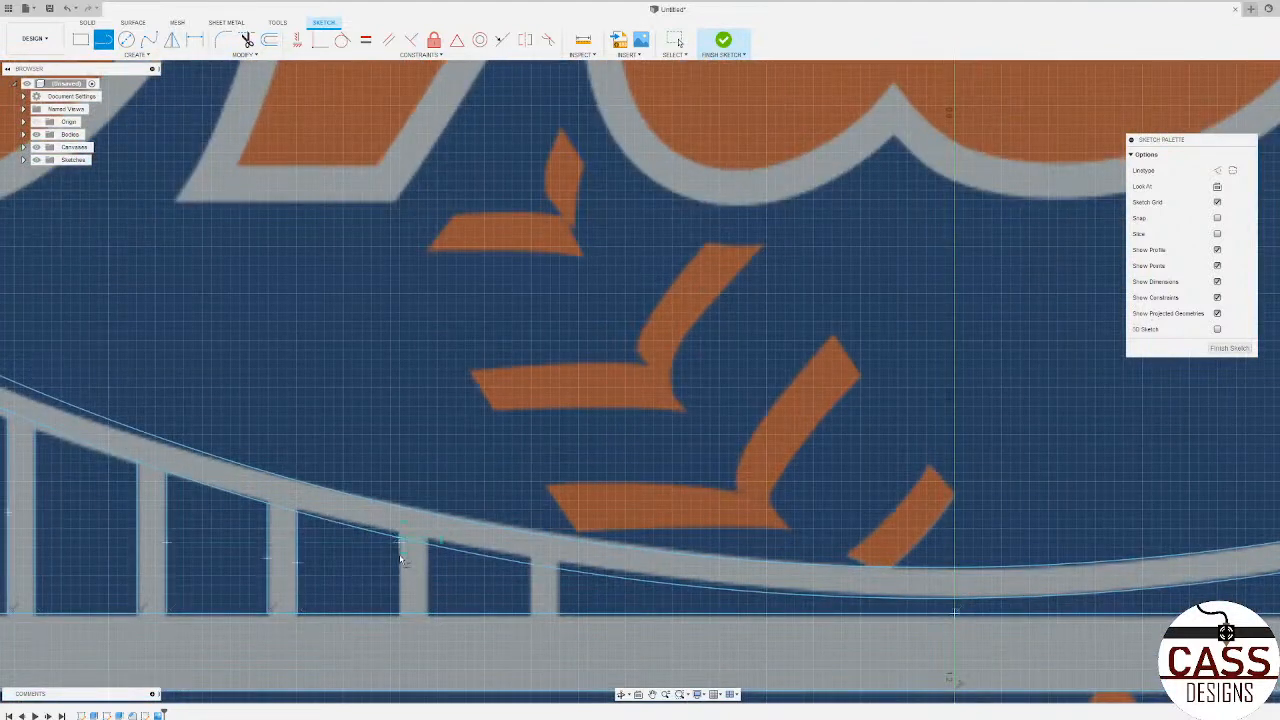
double_click(401, 617)
click(429, 543)
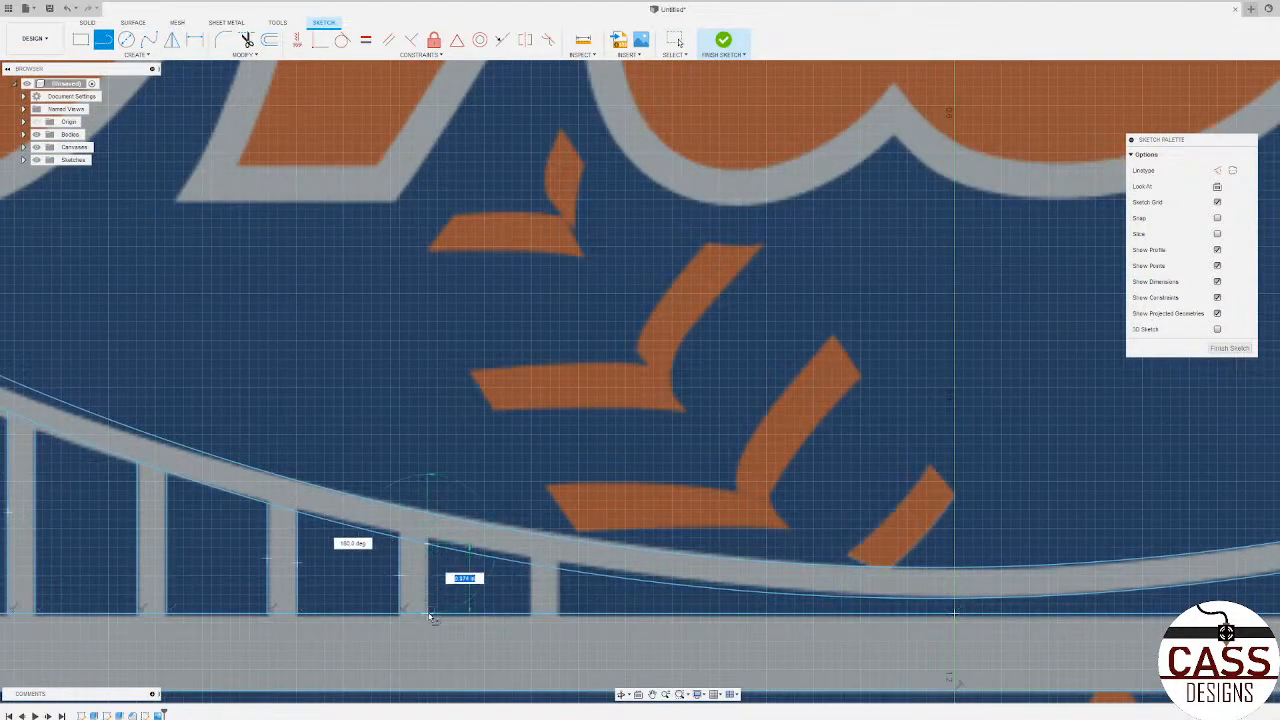
double_click(430, 617)
click(532, 566)
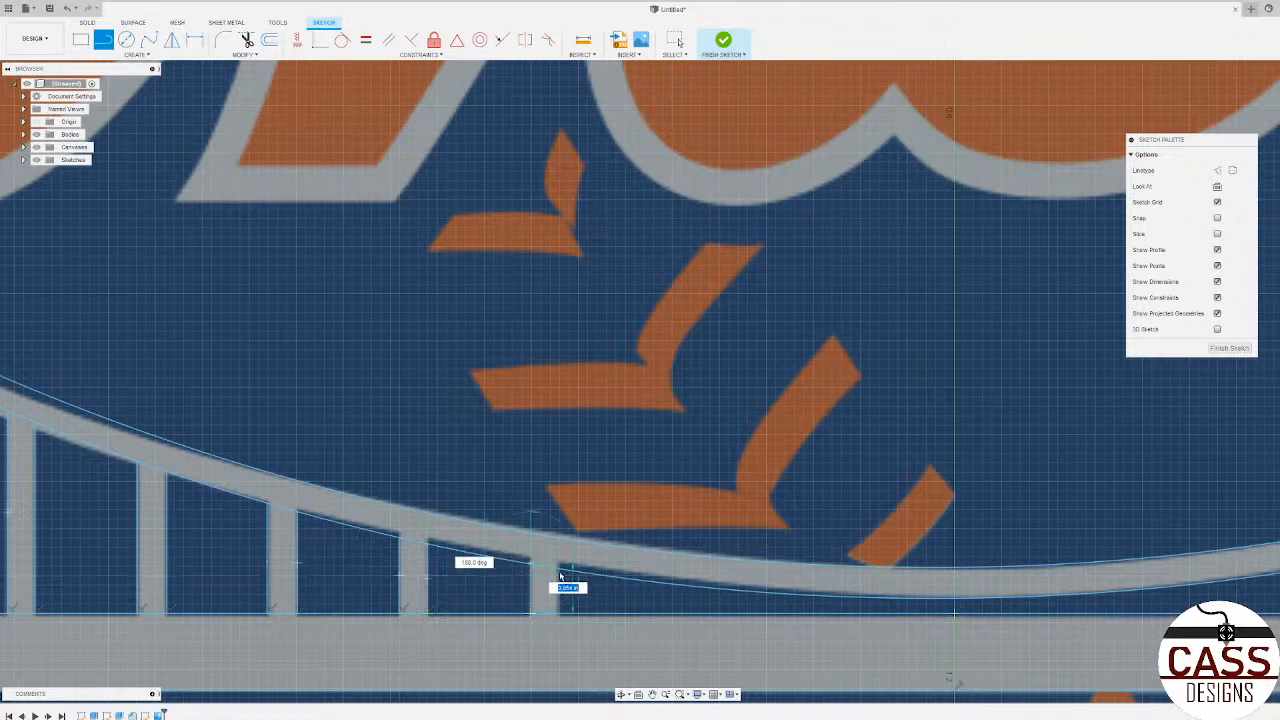
click(559, 573)
scroll(372, 574, down, 5)
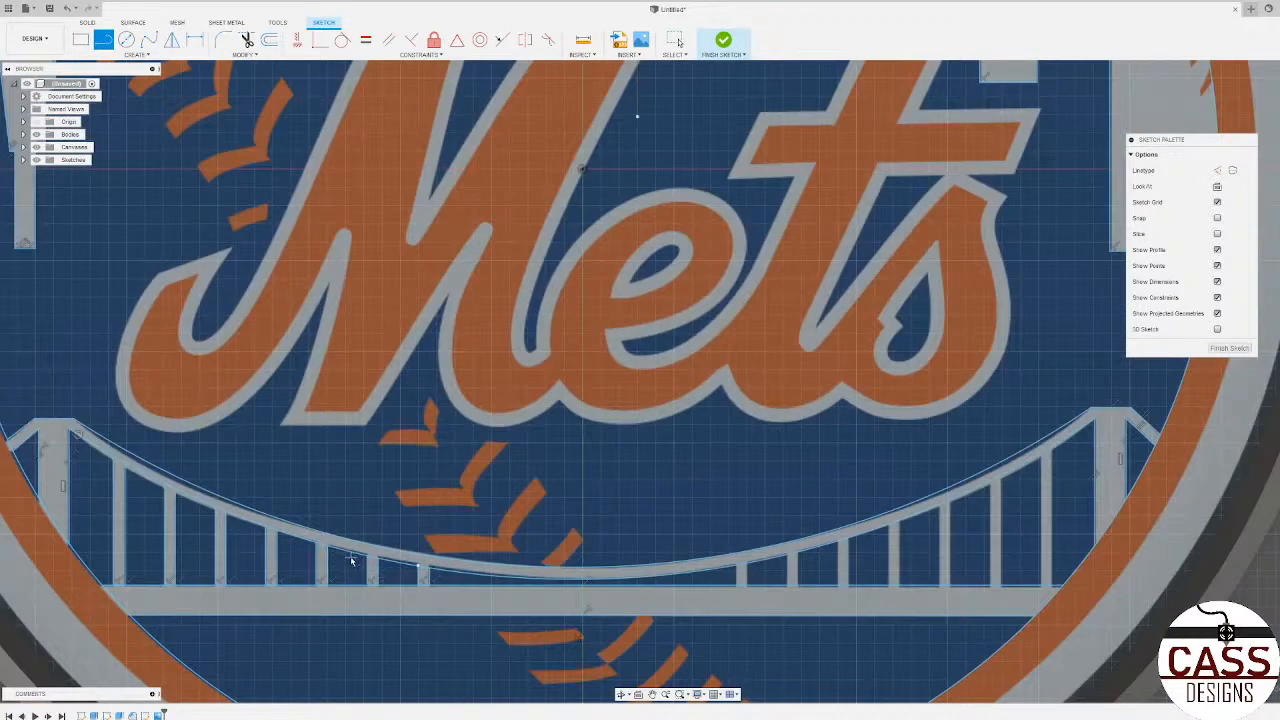
Step: Trace both vertical edges of the two hangers just right of the bridge's centre, between the cable's lower arc and the deck
scroll(728, 560, up, 3)
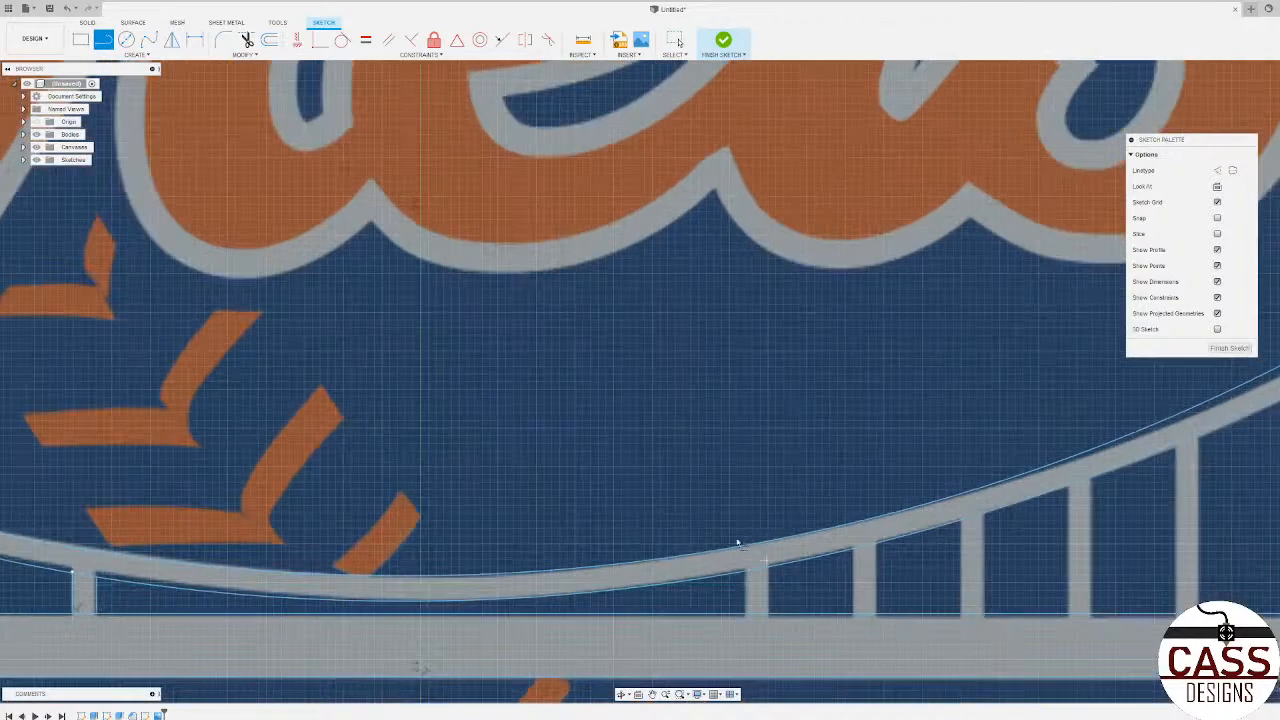
scroll(737, 543, down, 2)
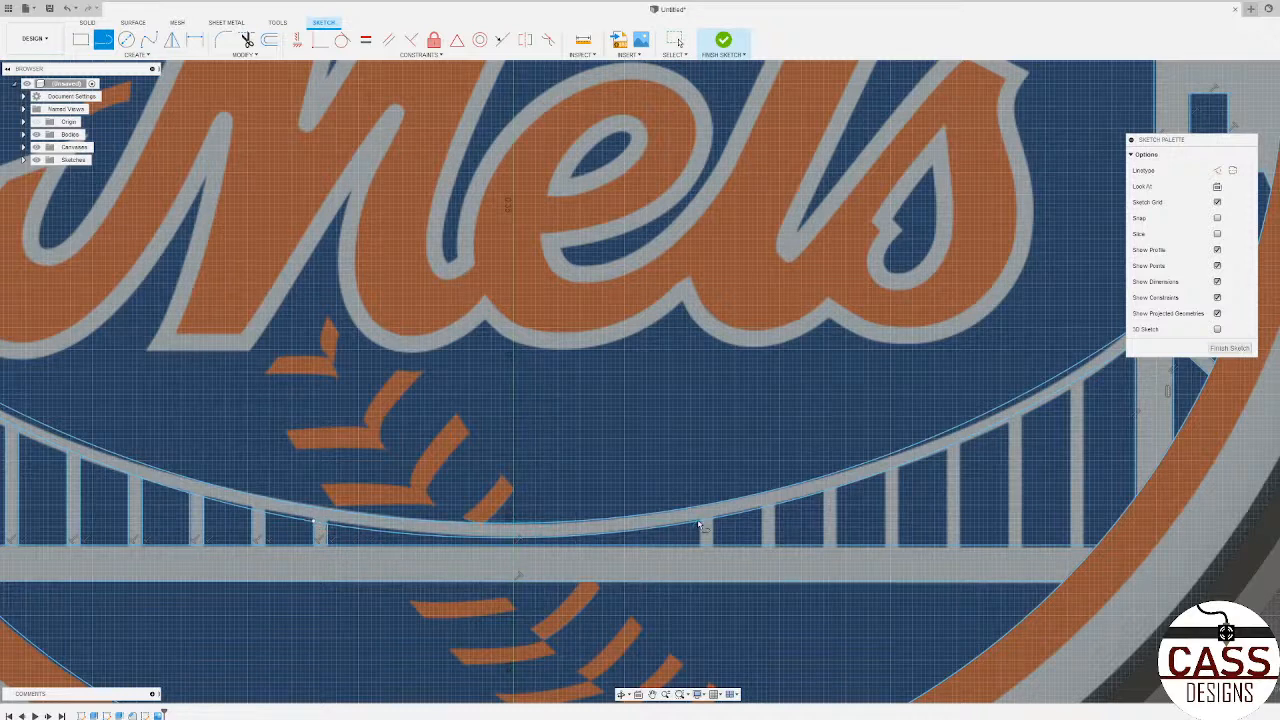
scroll(699, 525, up, 4)
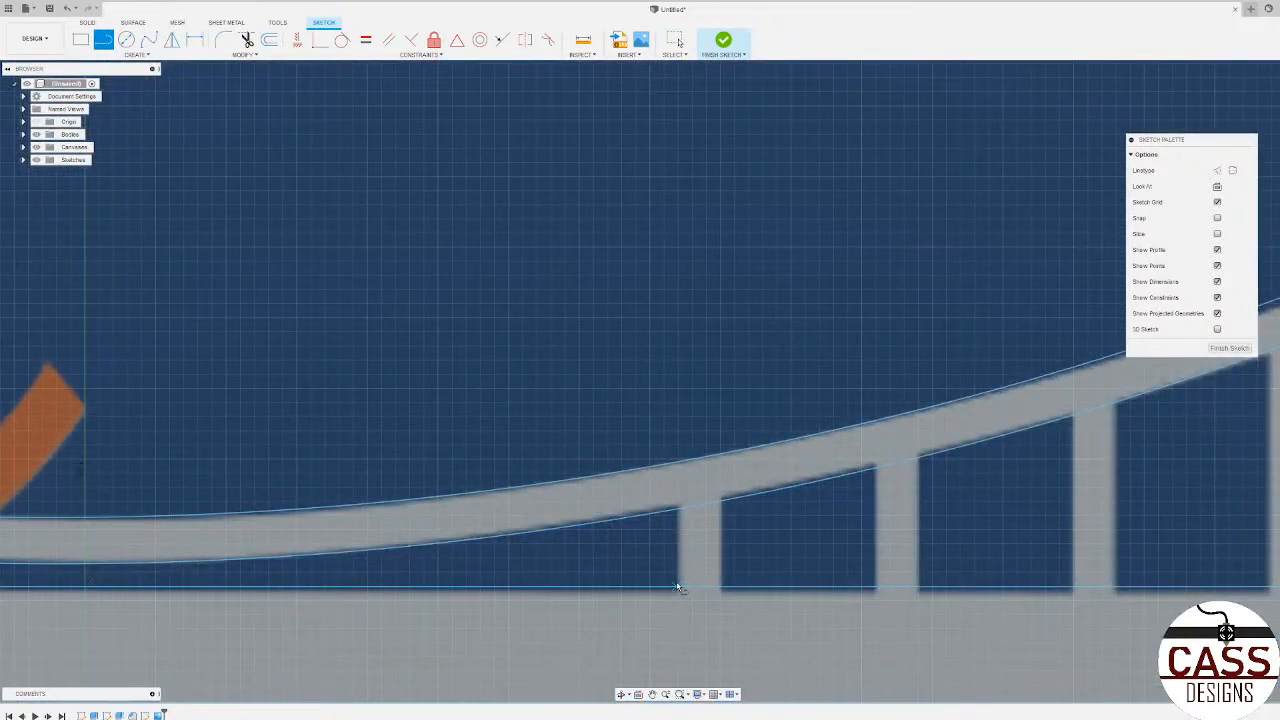
click(677, 587)
click(678, 509)
click(721, 500)
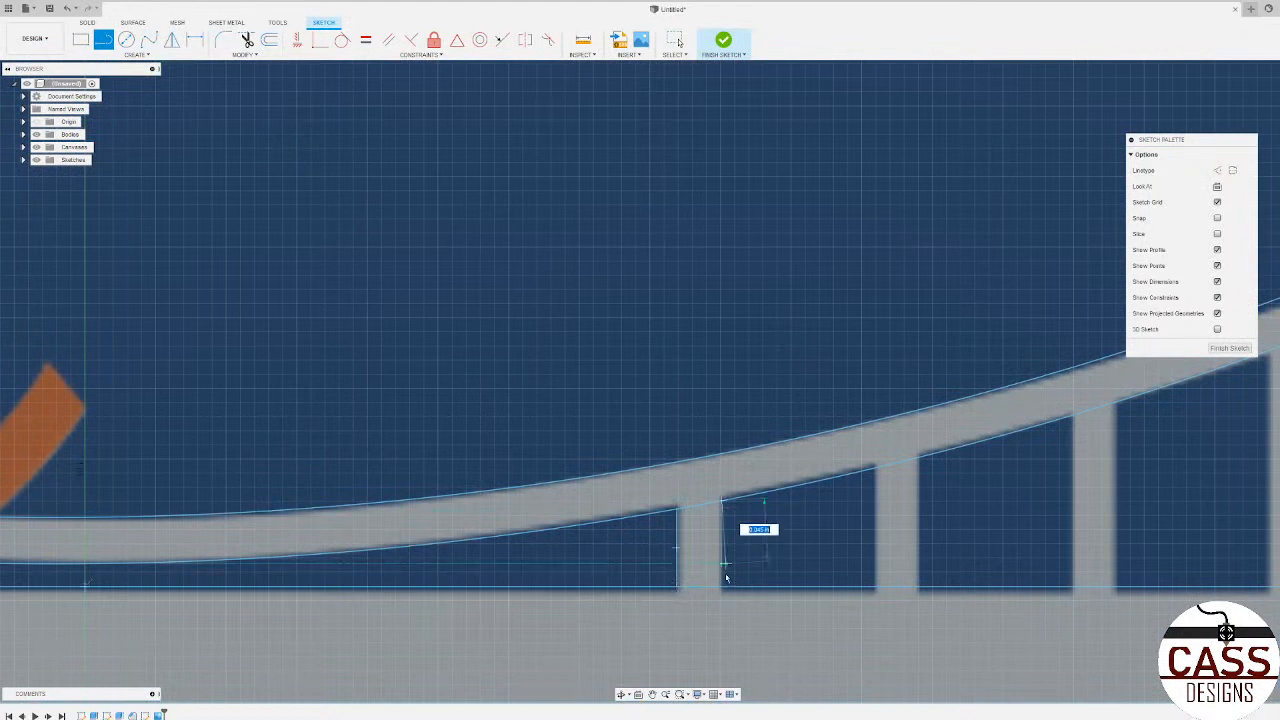
click(722, 587)
click(875, 587)
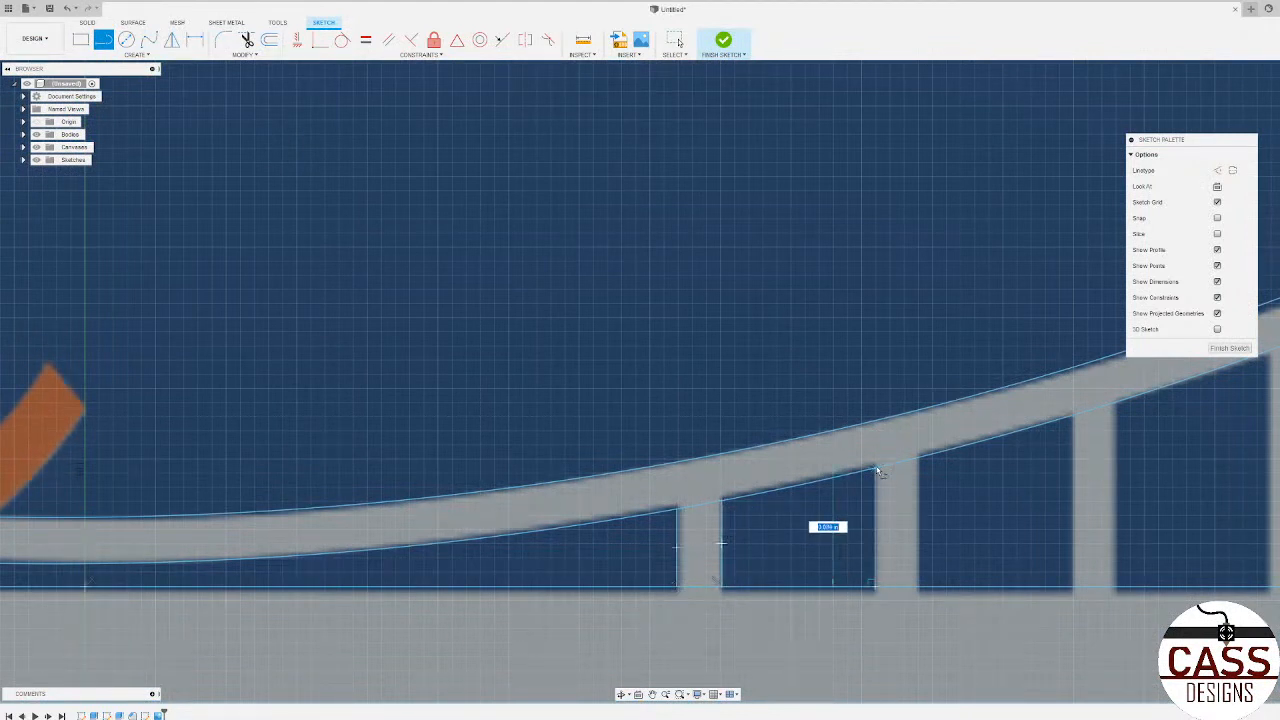
click(920, 458)
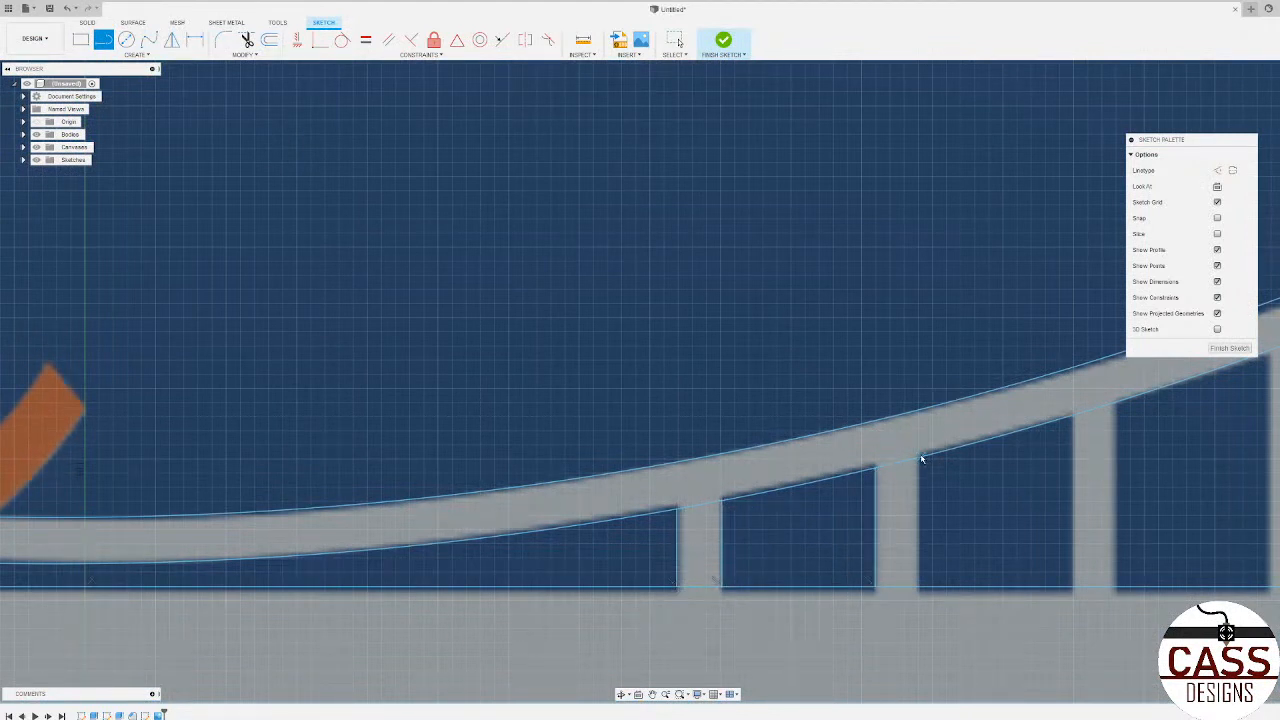
click(918, 588)
Step: Trace both vertical edges of the third and fourth hangers right of the bridge's centre, between cable arc and deck
scroll(732, 585, down, 5)
scroll(835, 545, up, 3)
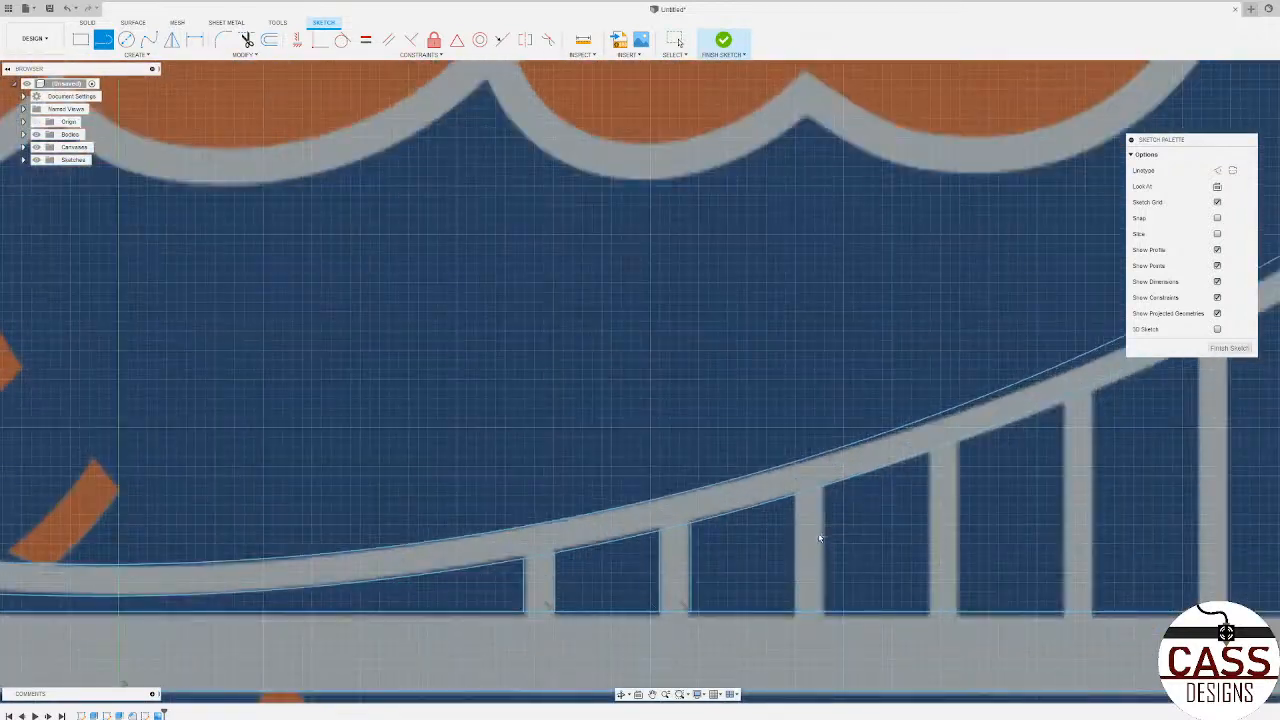
click(795, 497)
click(796, 612)
click(827, 603)
click(827, 487)
scroll(780, 534, down, 5)
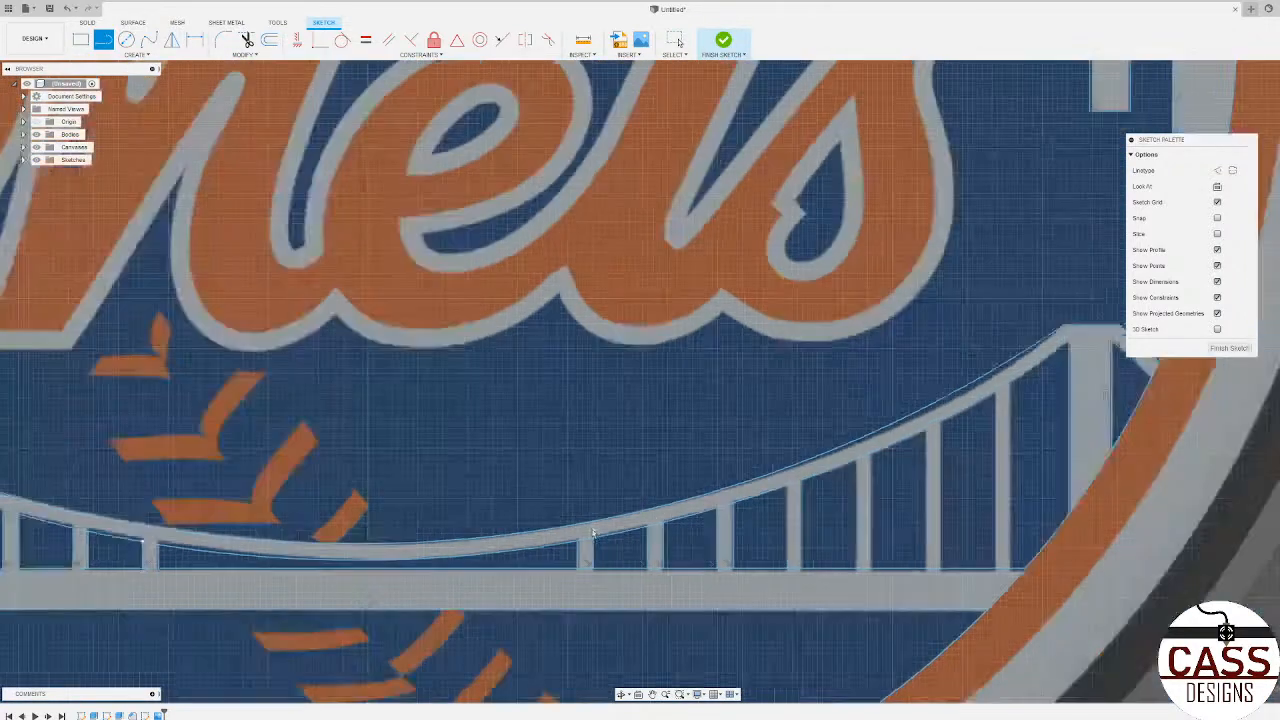
scroll(1130, 497, up, 3)
click(646, 510)
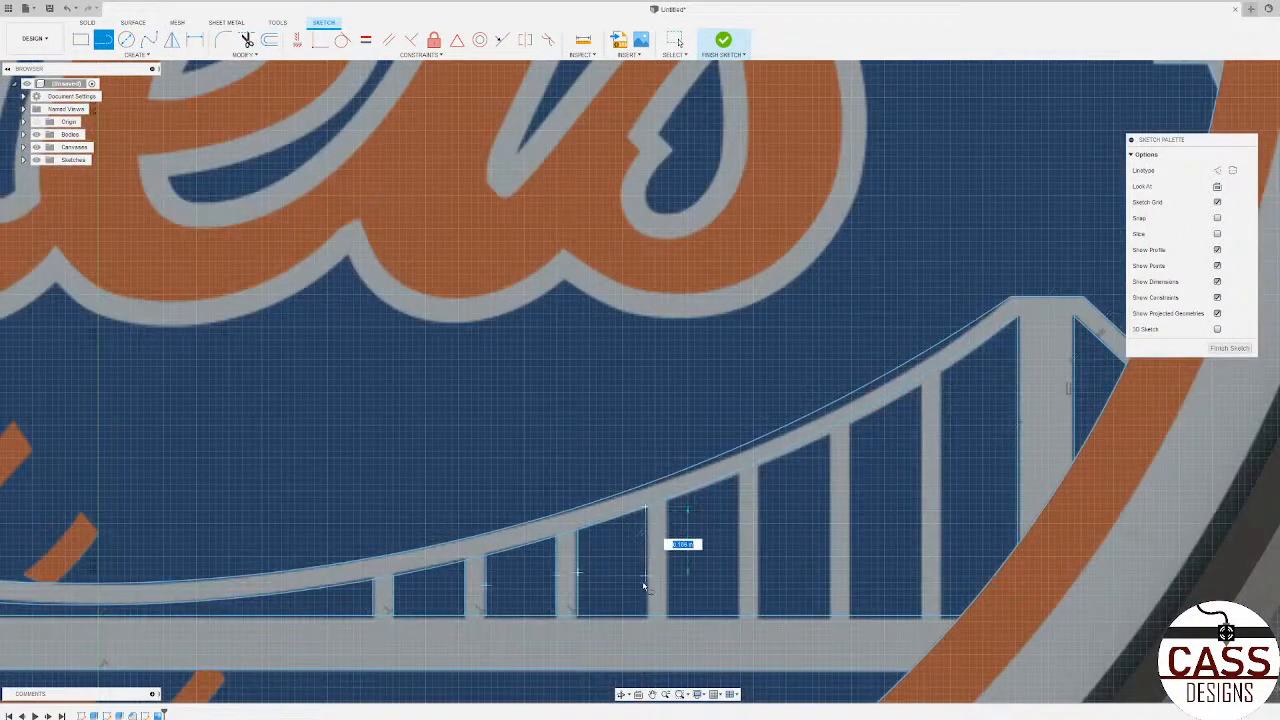
click(646, 615)
click(669, 497)
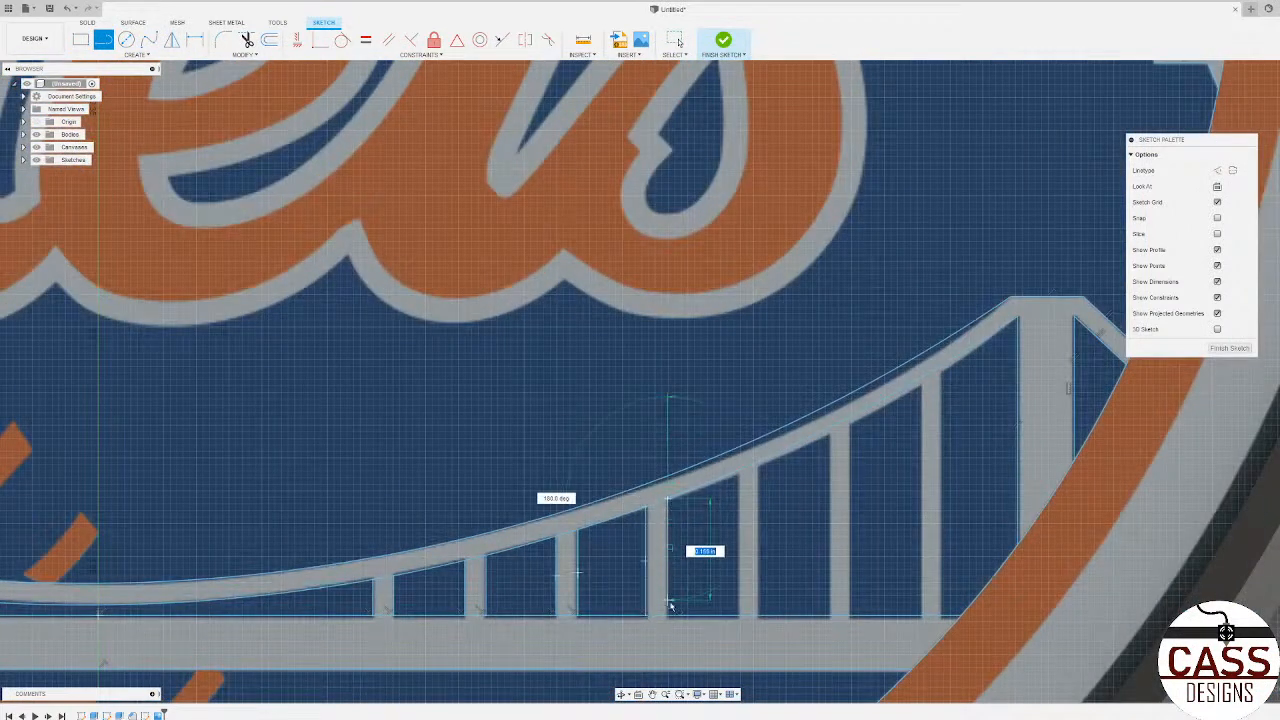
key(Escape)
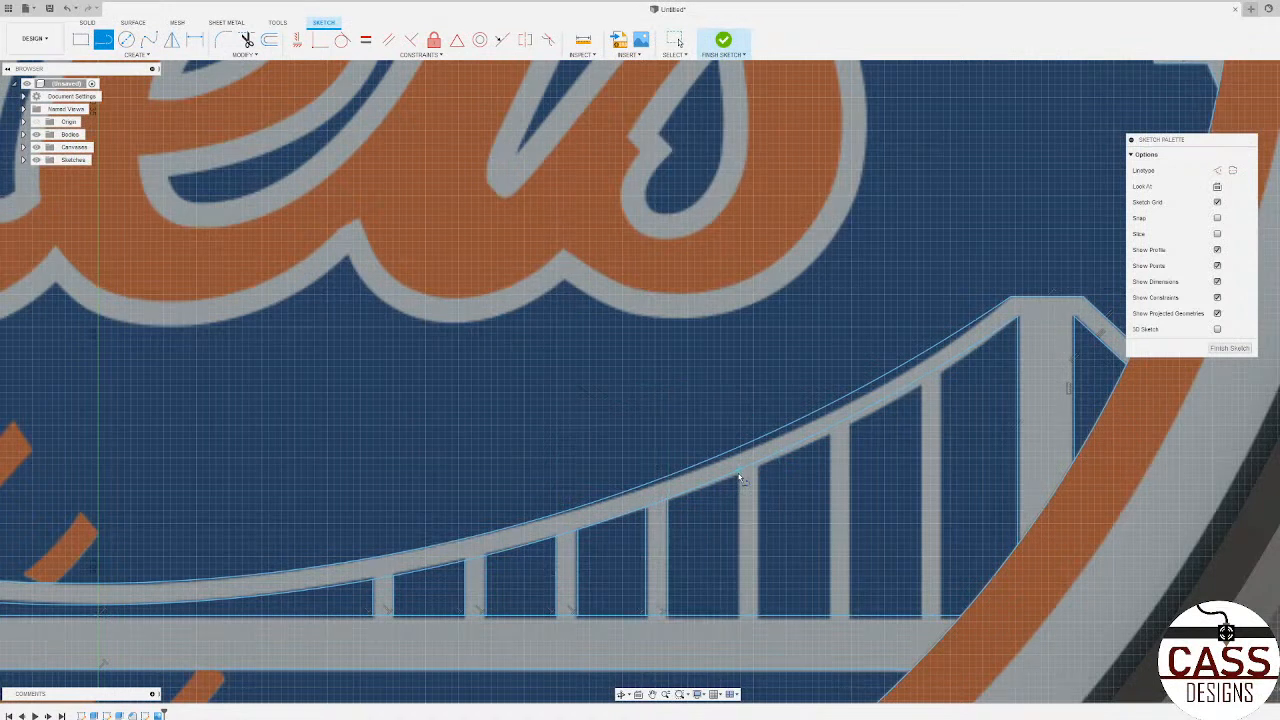
Step: Trace both vertical edges of the fifth and sixth hangers right of the bridge's centre, between cable arc and deck
click(739, 476)
click(738, 616)
click(759, 462)
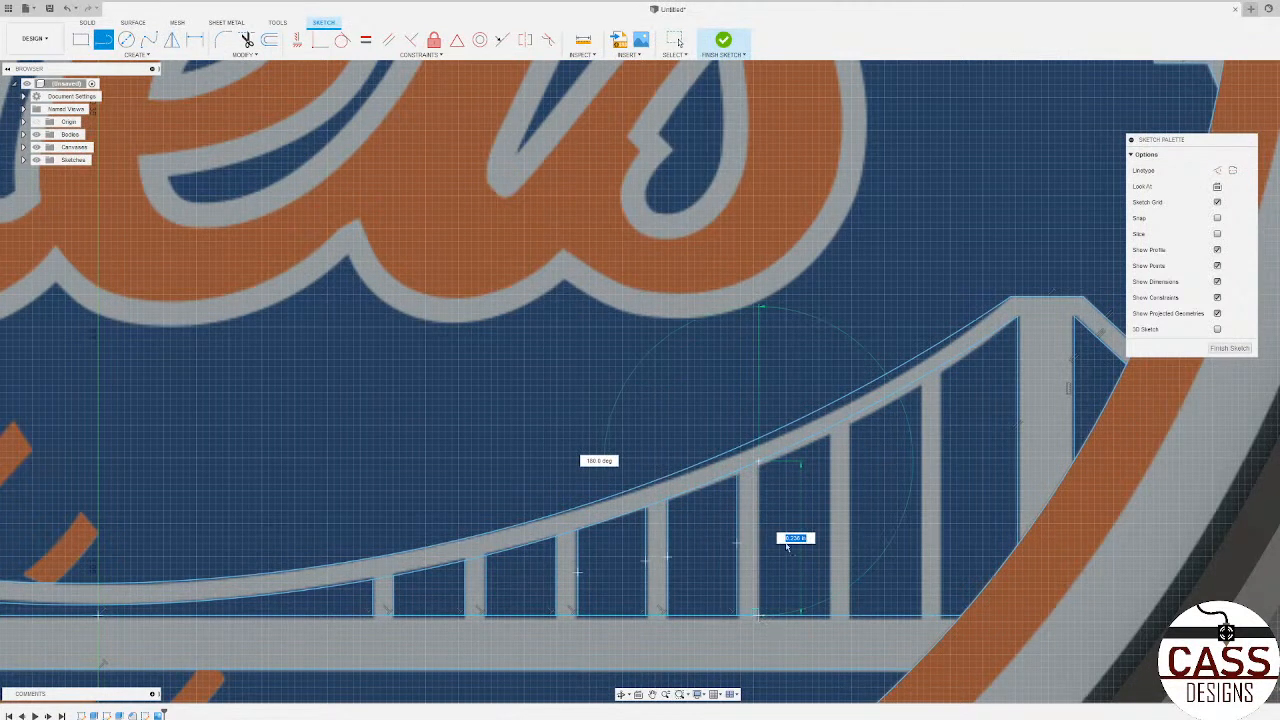
key(Escape)
click(830, 431)
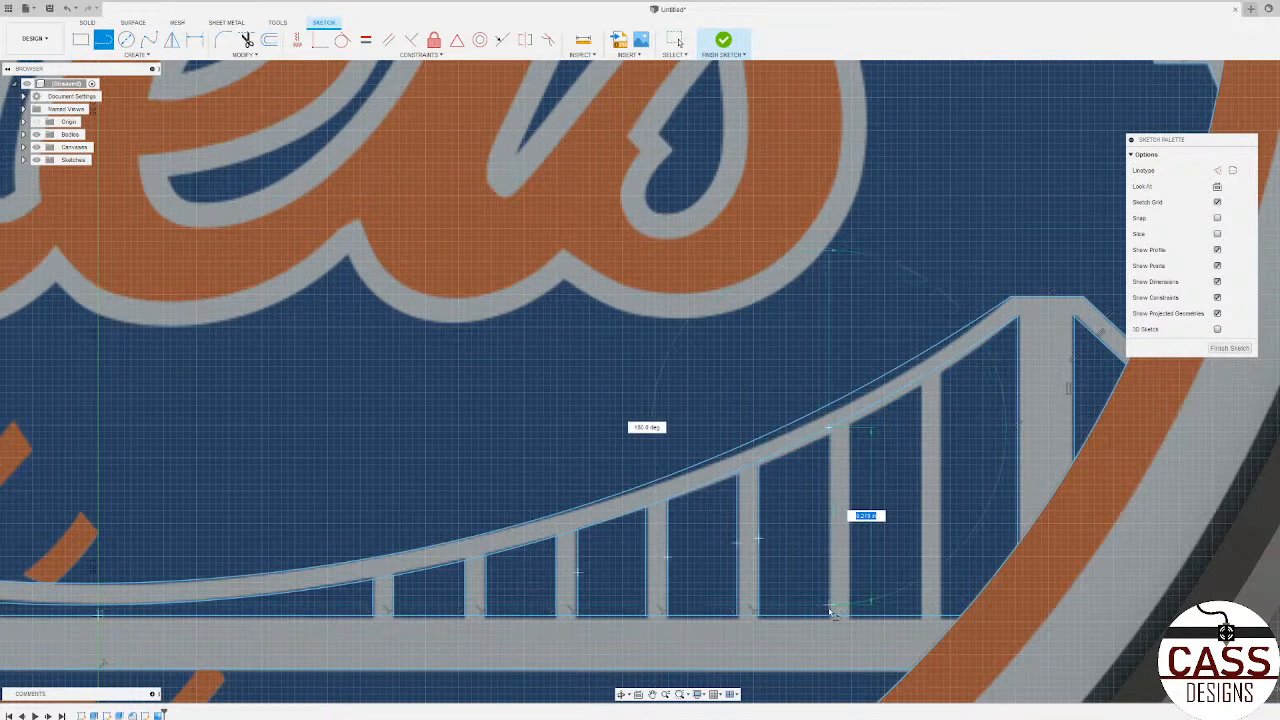
click(850, 418)
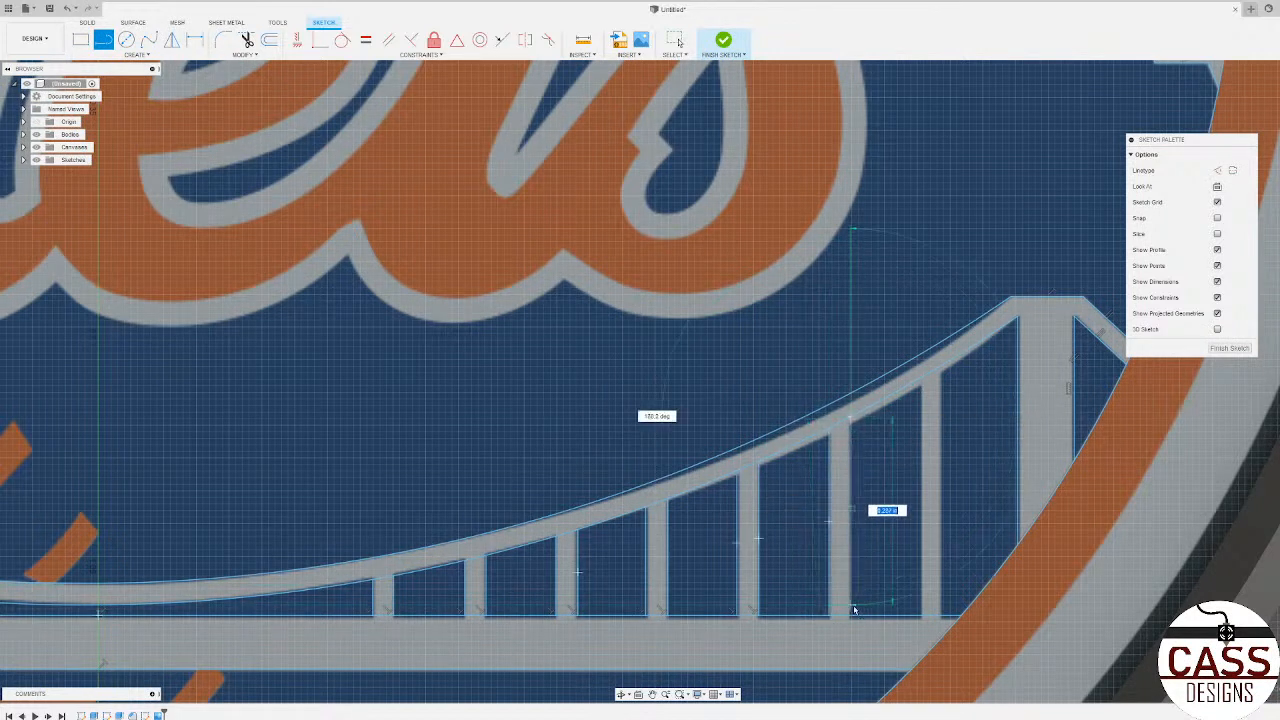
Step: Trace both vertical edges of the hanger nearest the right tower, from the cable's lower arc to the deck
click(920, 380)
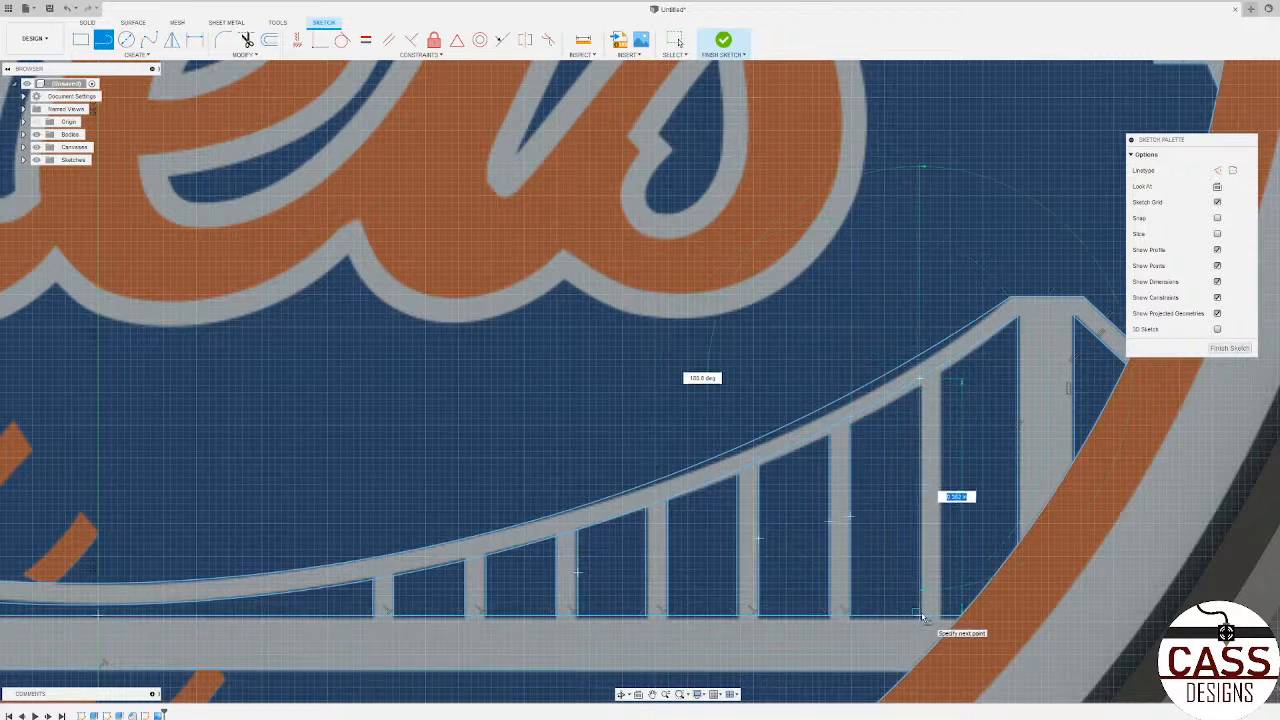
click(922, 617)
click(942, 365)
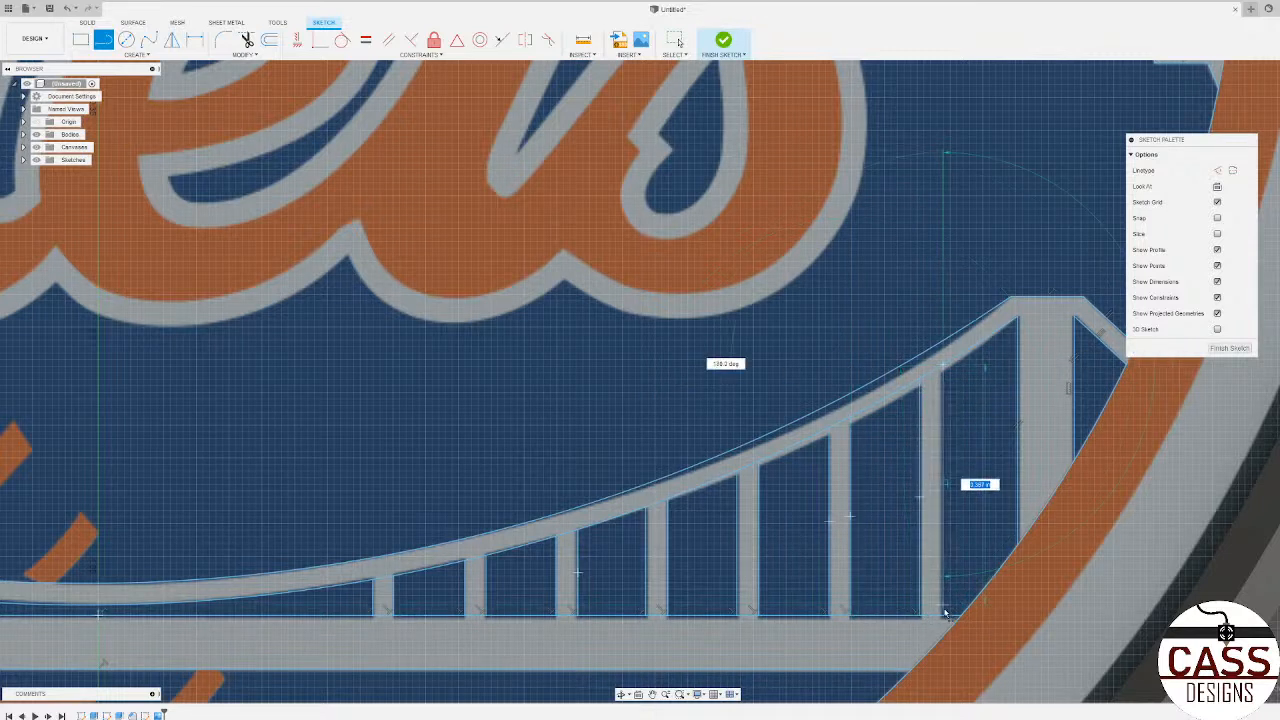
scroll(1150, 498, down, 6)
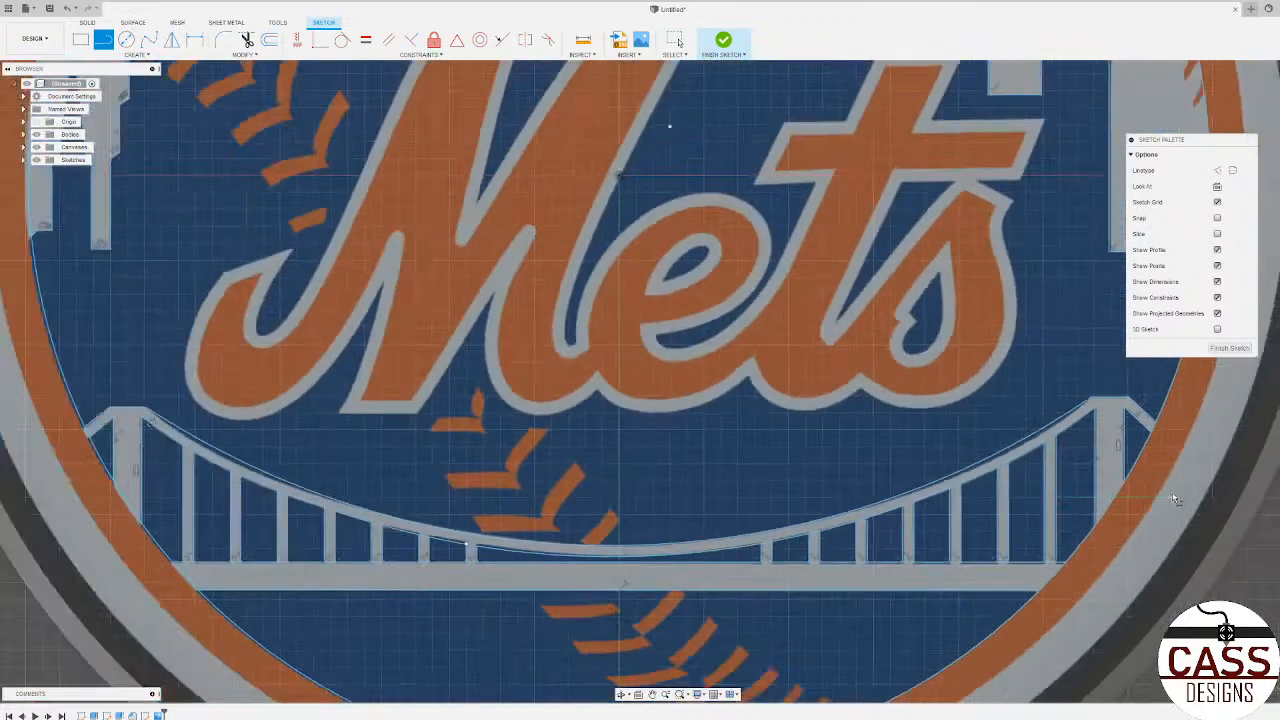
Step: Fillet both shoulder corners of the domed building in the left part of the skyline with a 0.03 in radius
scroll(618, 516, up, 5)
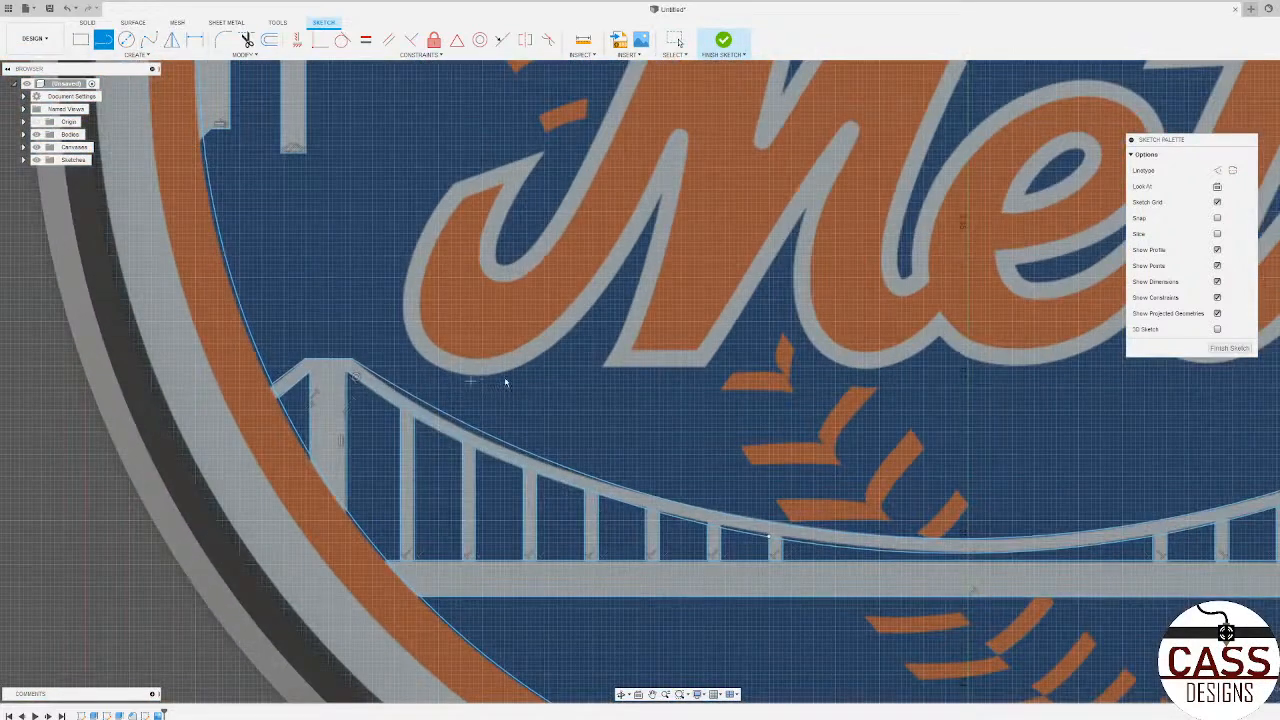
scroll(460, 470, up, 3)
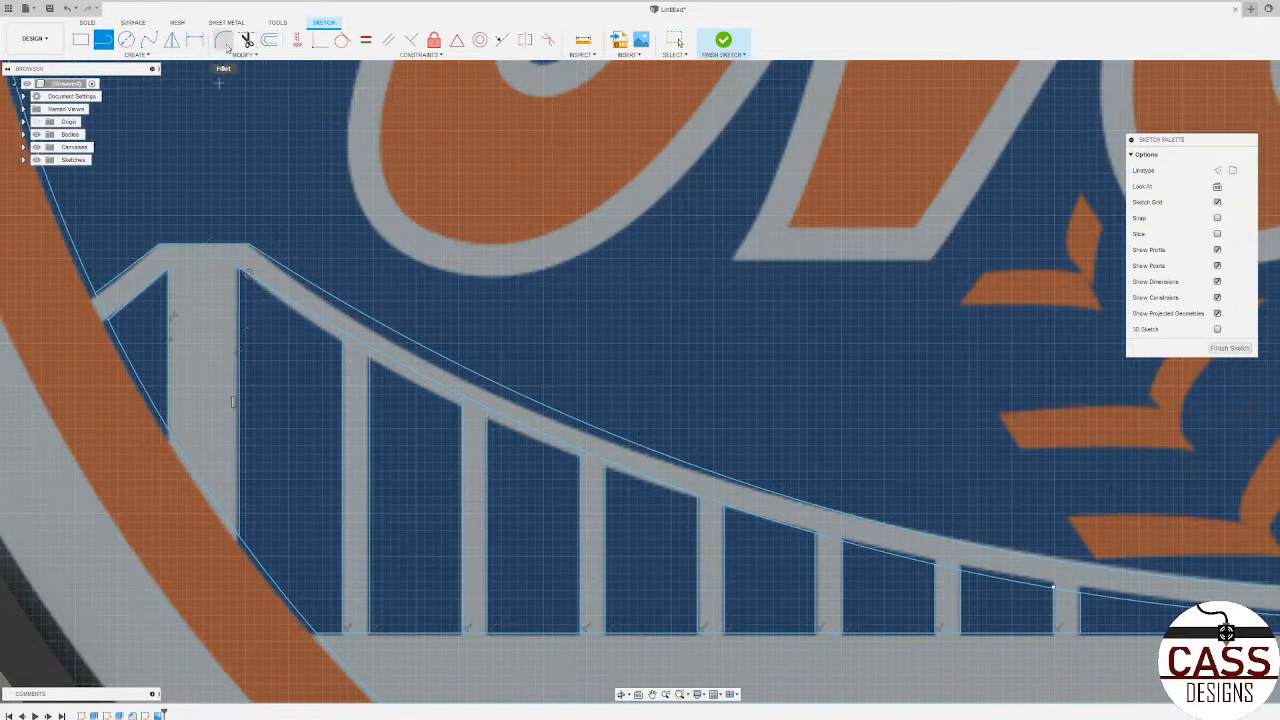
scroll(360, 520, down, 5)
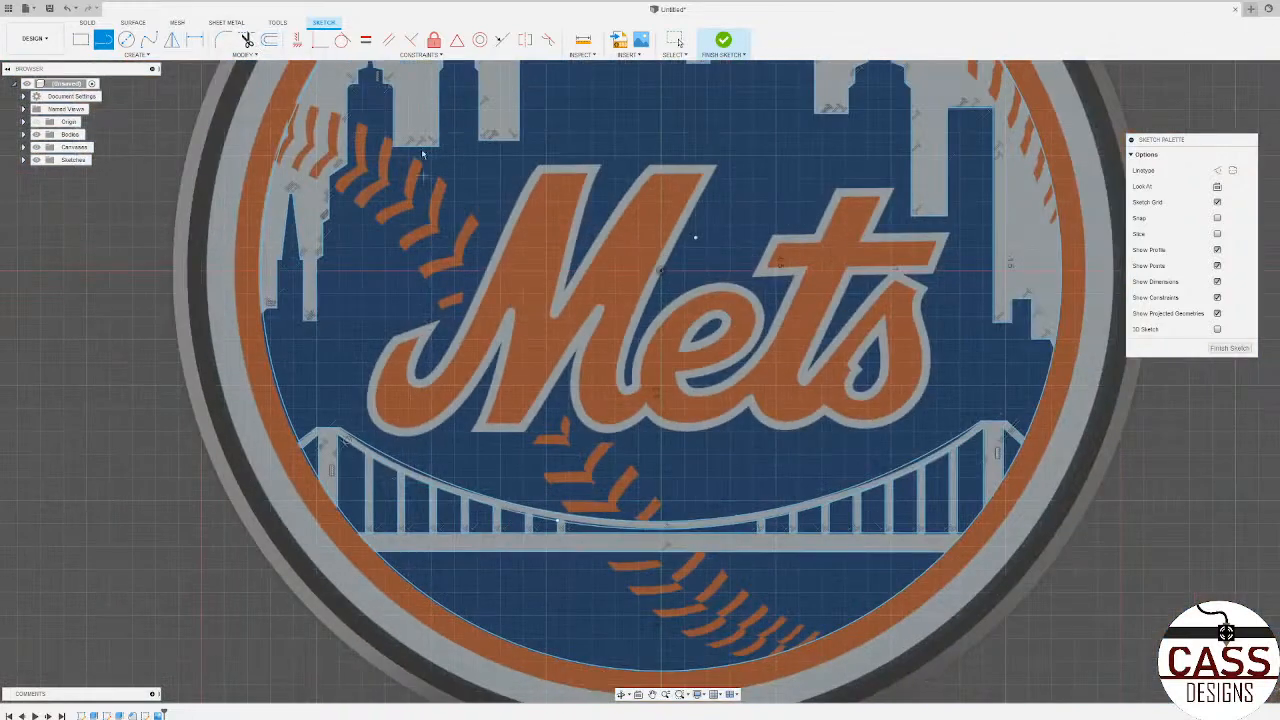
scroll(422, 153, down, 2)
scroll(414, 250, up, 4)
scroll(400, 245, up, 5)
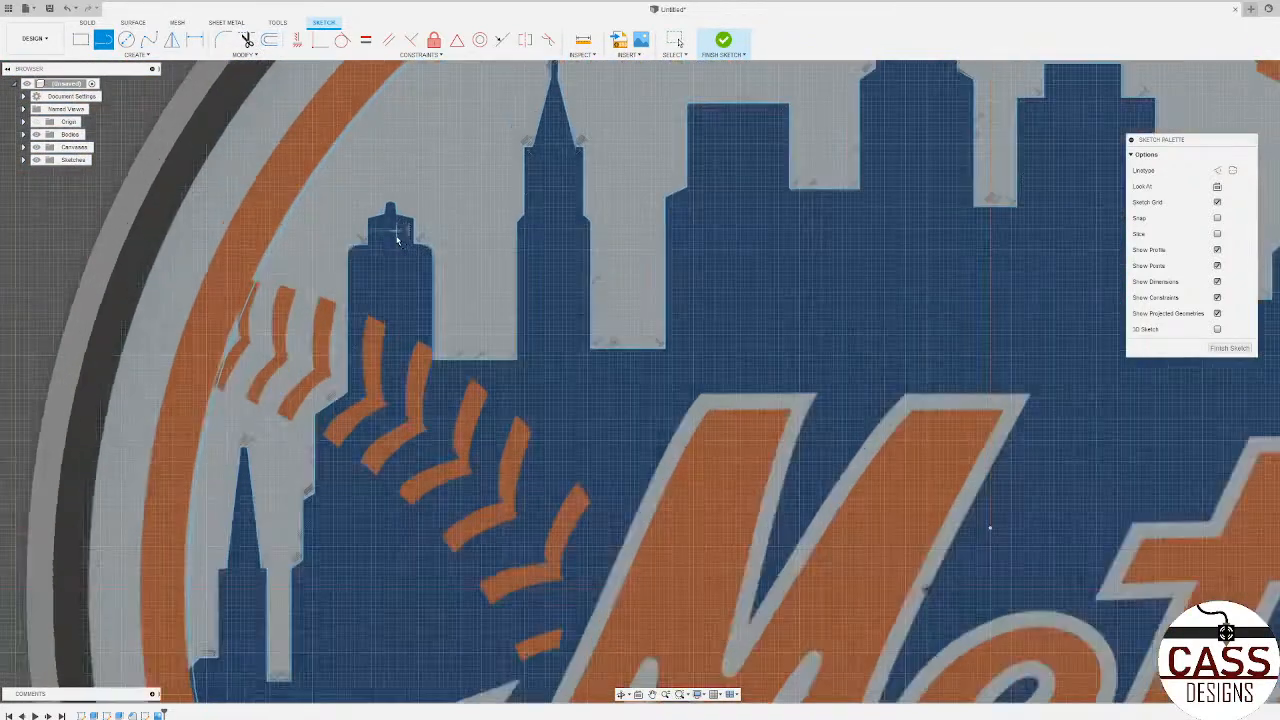
scroll(396, 240, up, 3)
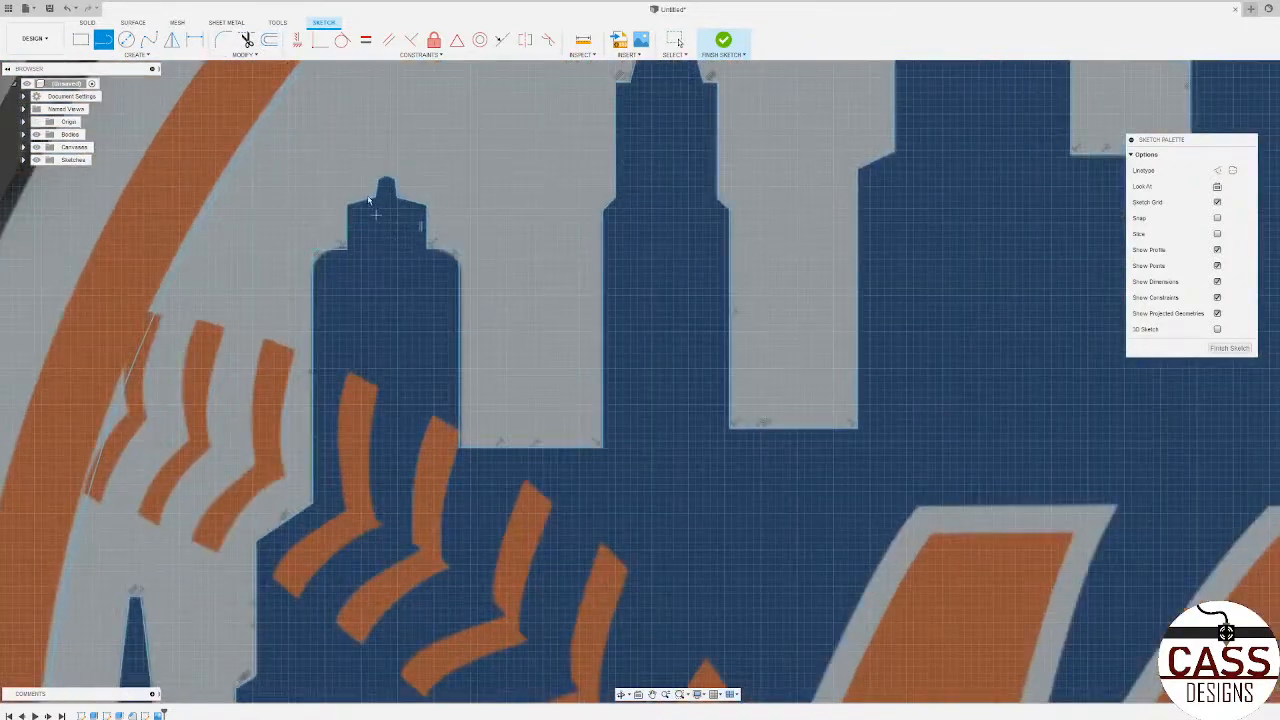
click(240, 55)
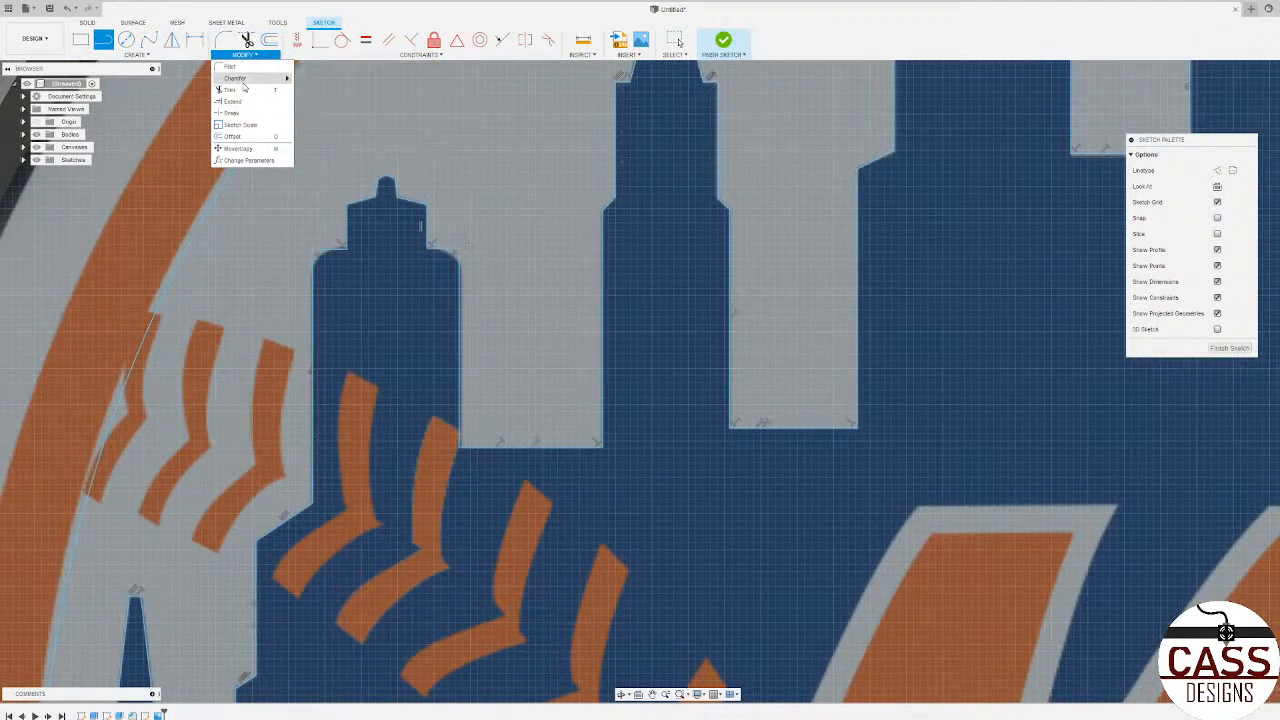
mouse_move(243, 83)
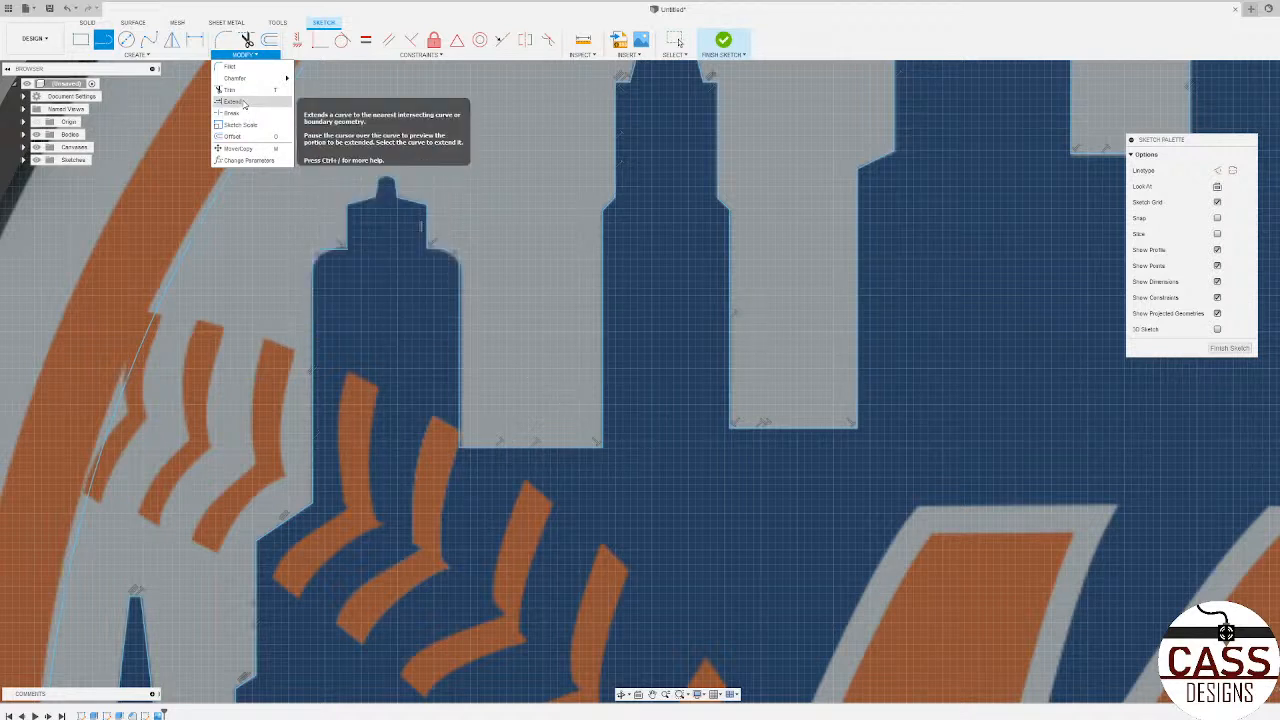
click(232, 66)
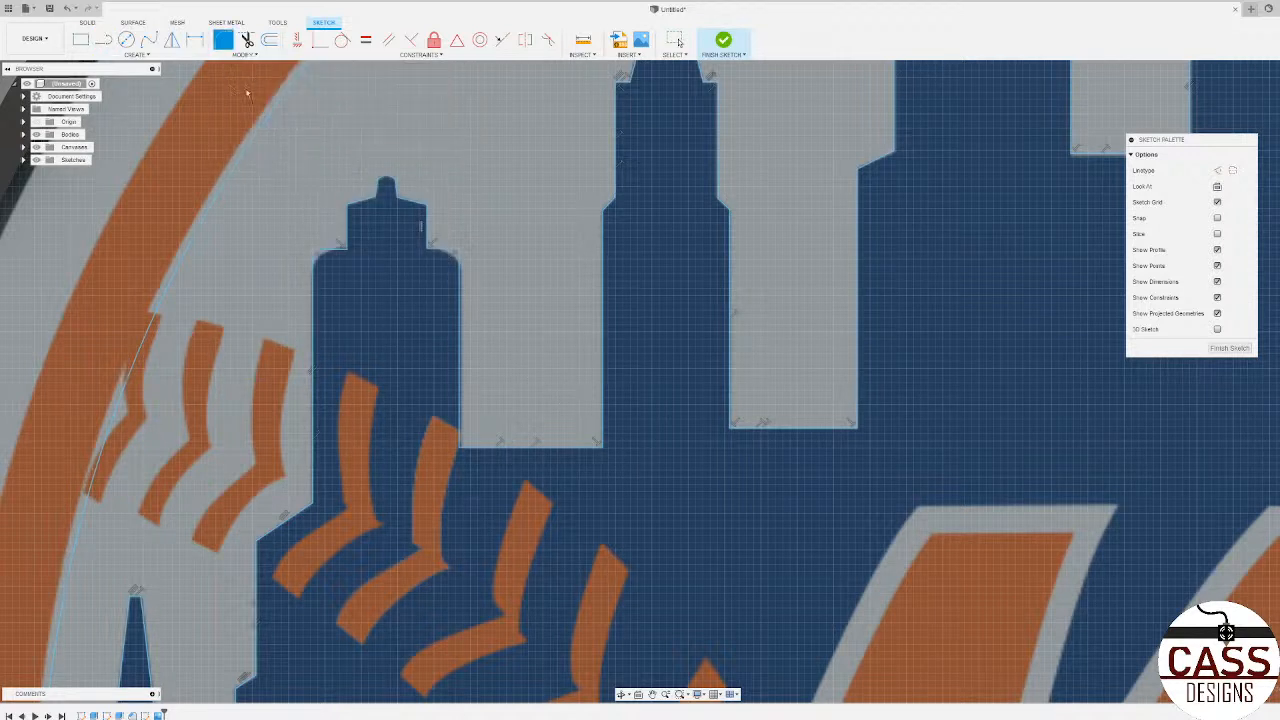
click(459, 250)
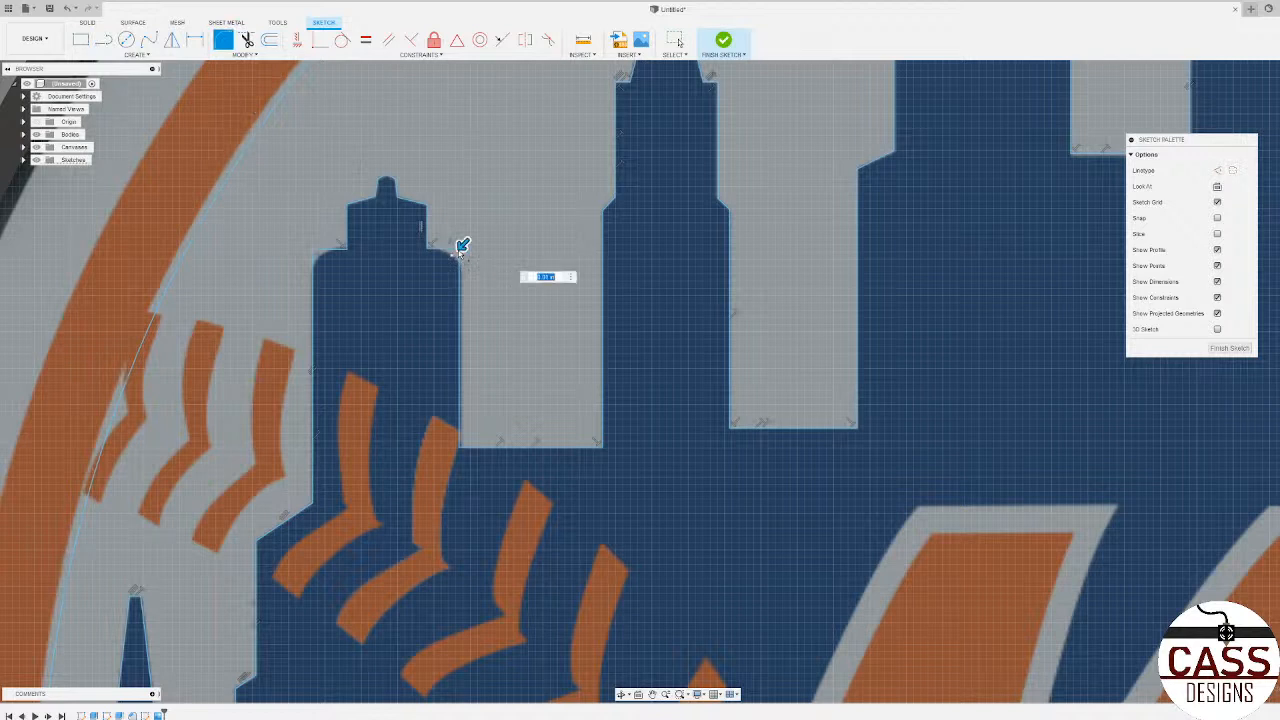
click(312, 248)
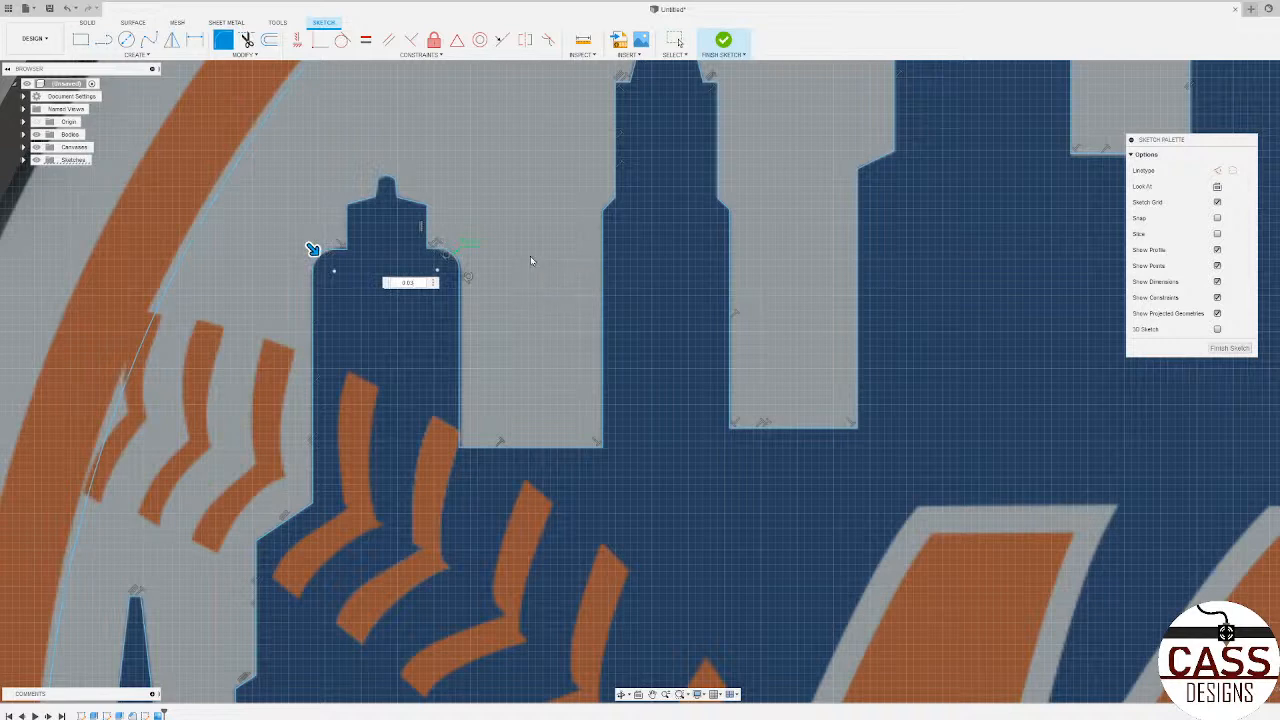
key(Return)
key(Escape)
scroll(395, 296, down, 6)
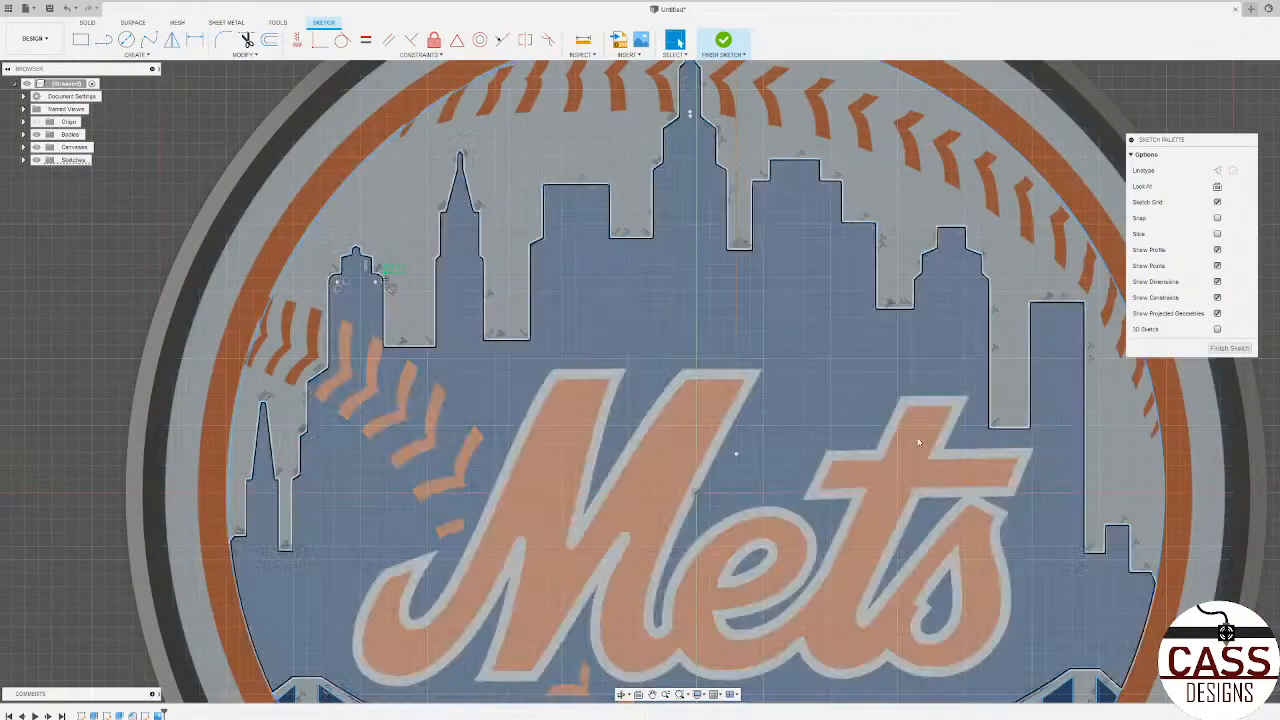
scroll(369, 304, up, 6)
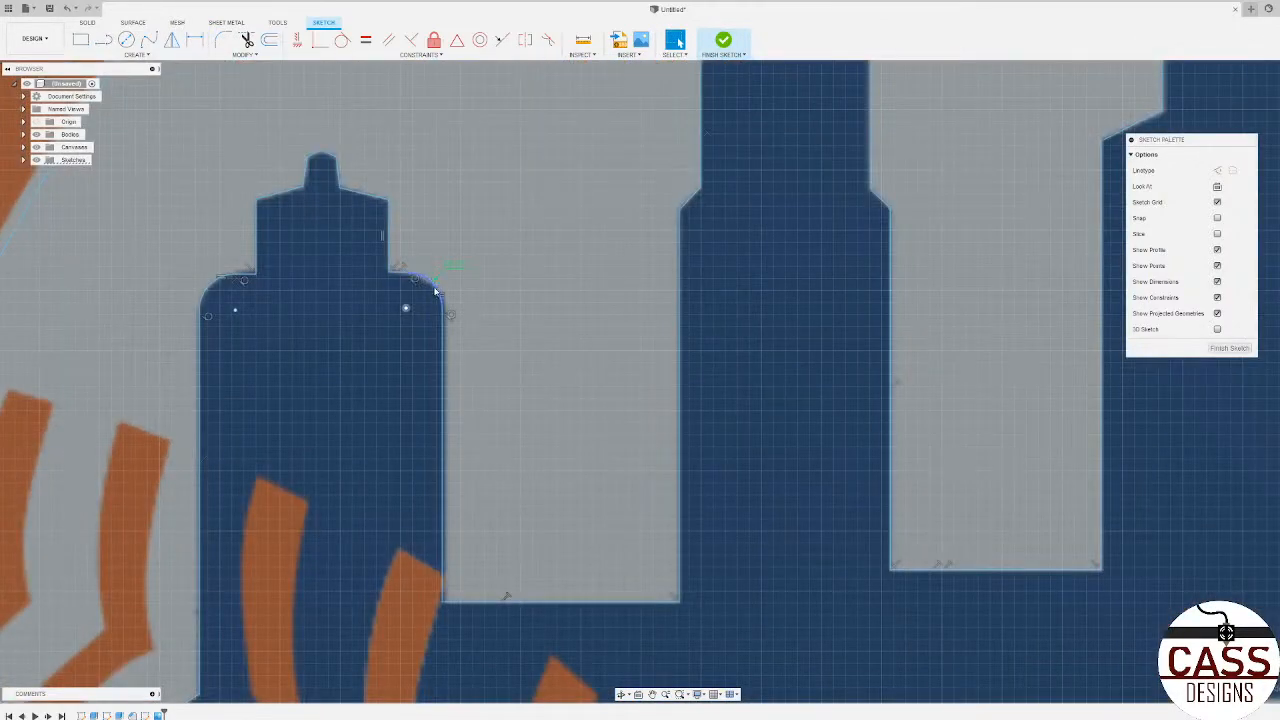
scroll(224, 279, down, 2)
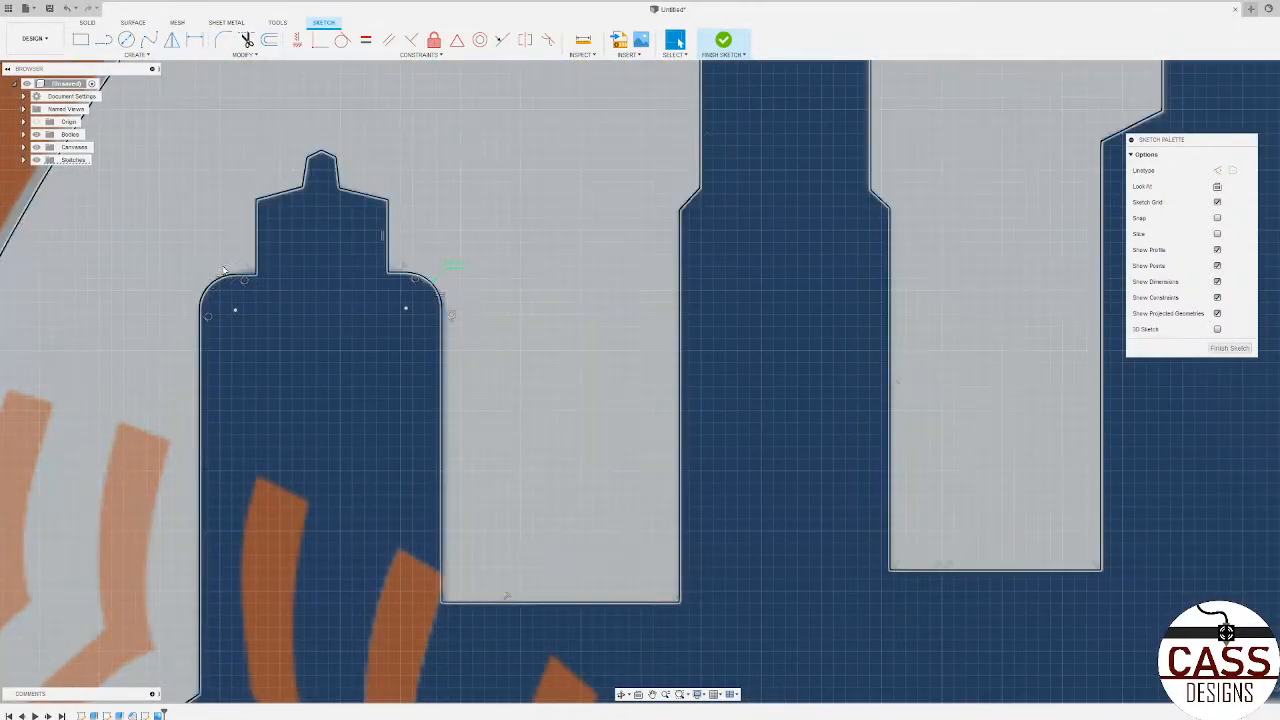
scroll(179, 280, down, 5)
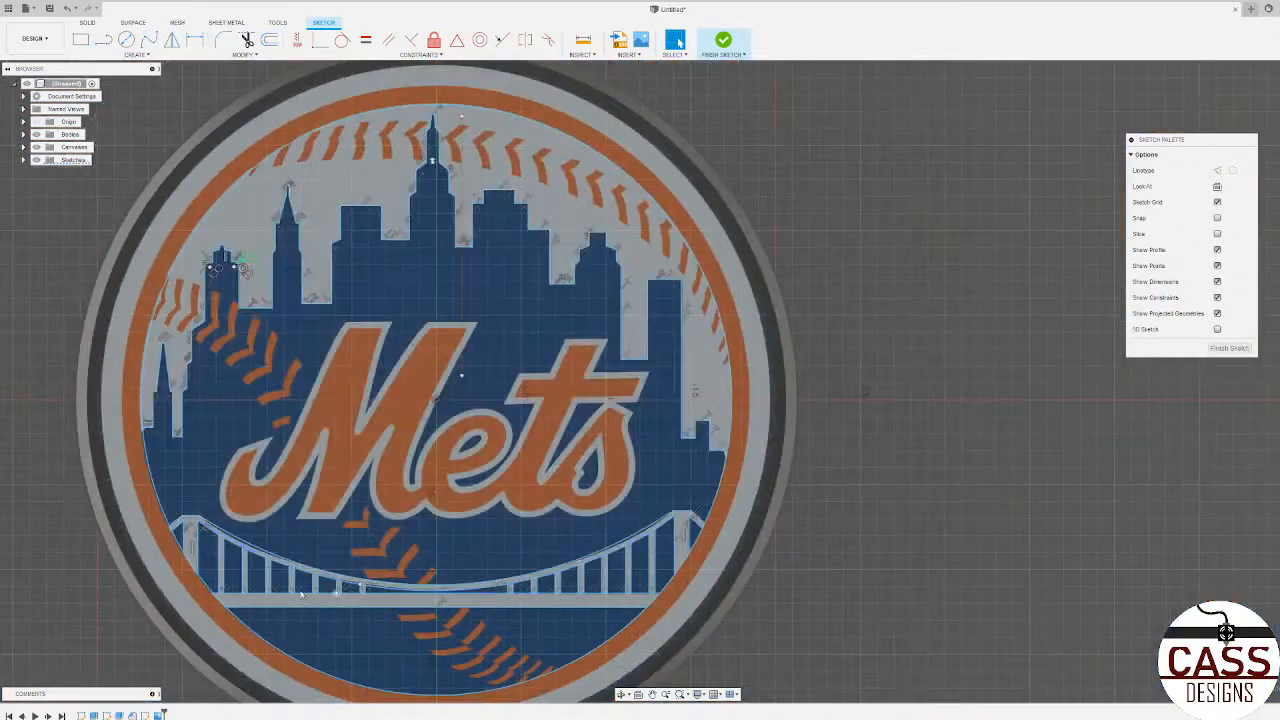
Step: Trim the cable's lower arc where it crosses the tops of the four hangers nearest the left tower
scroll(147, 506, up, 5)
scroll(147, 505, up, 2)
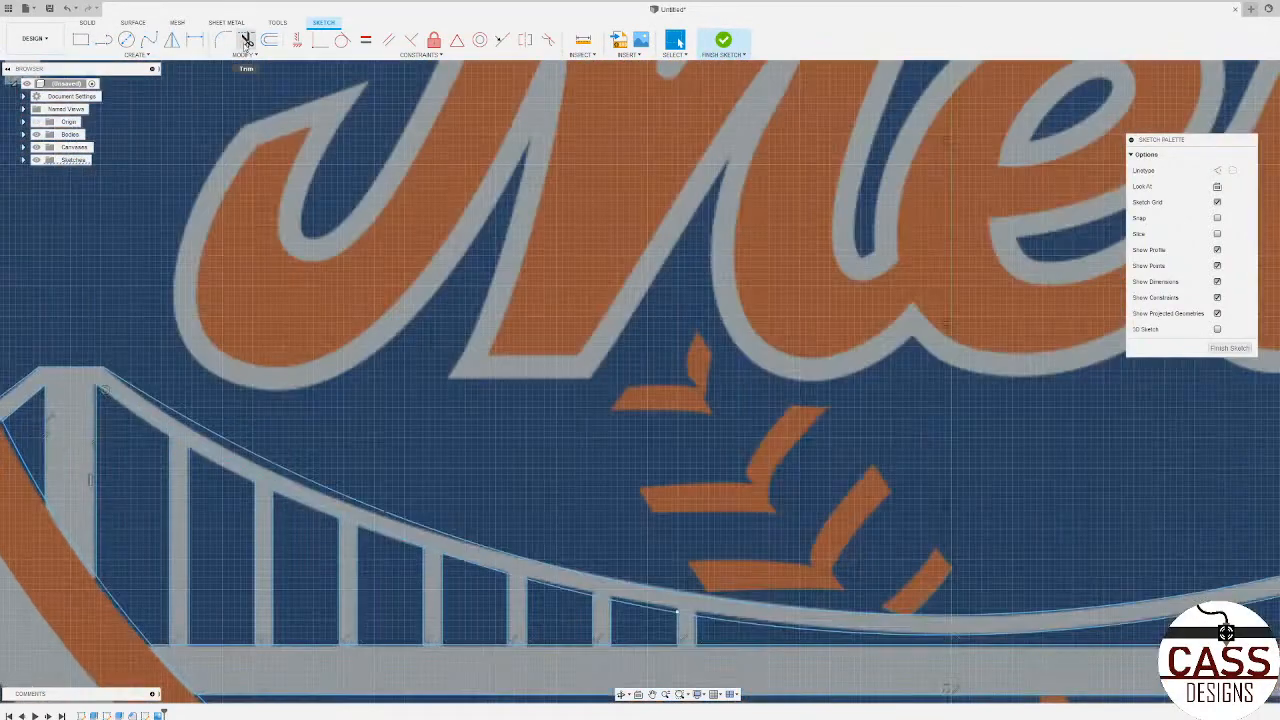
click(247, 41)
scroll(482, 578, up, 2)
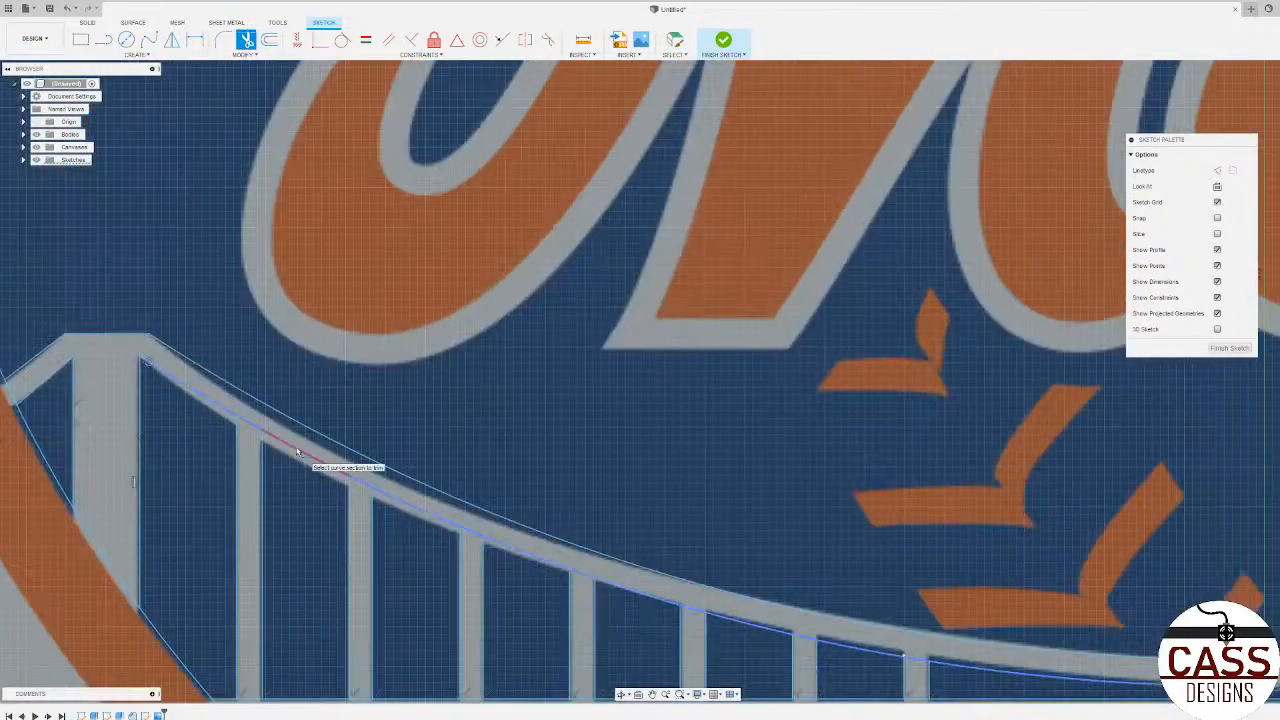
click(252, 429)
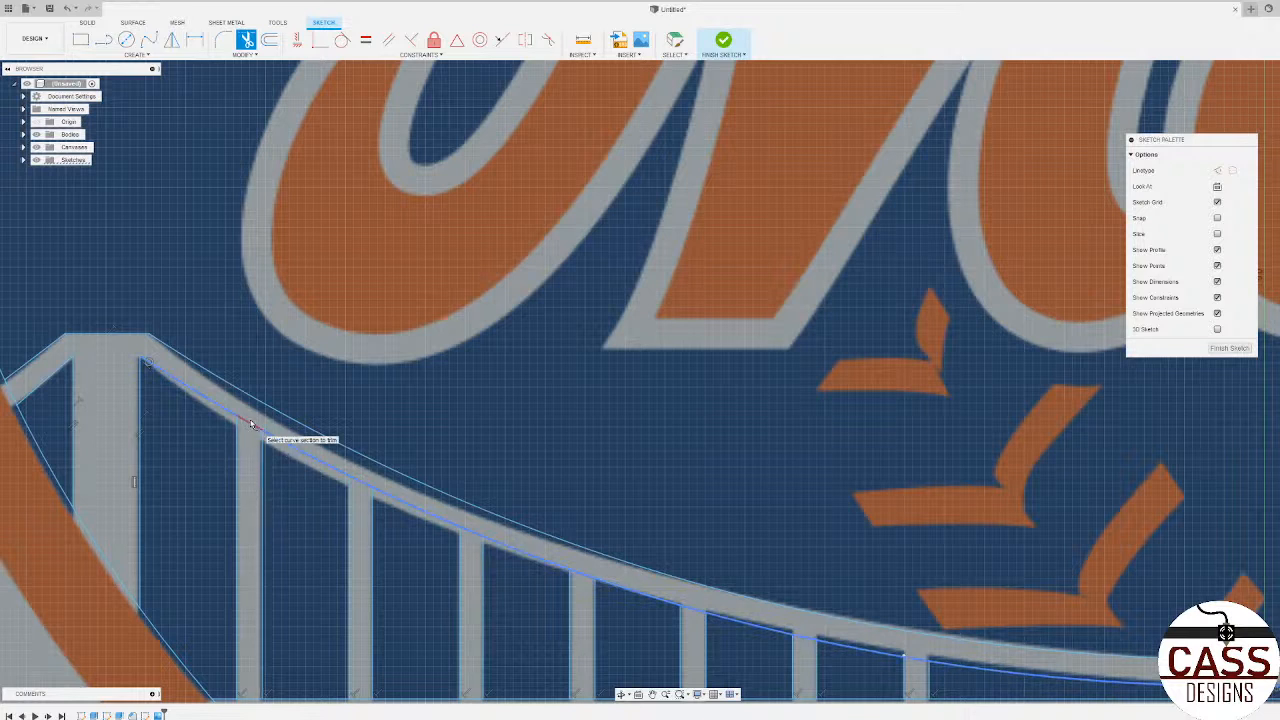
click(248, 426)
click(247, 422)
click(360, 484)
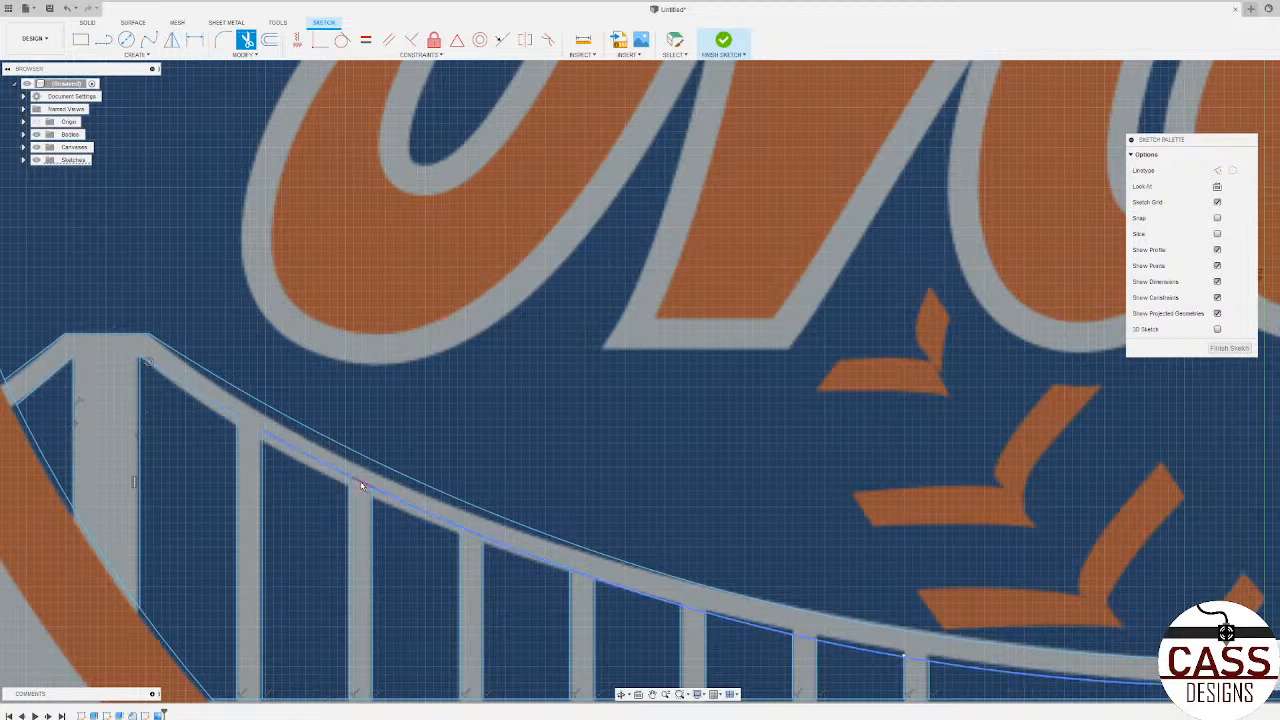
click(472, 533)
click(588, 577)
scroll(390, 366, down, 3)
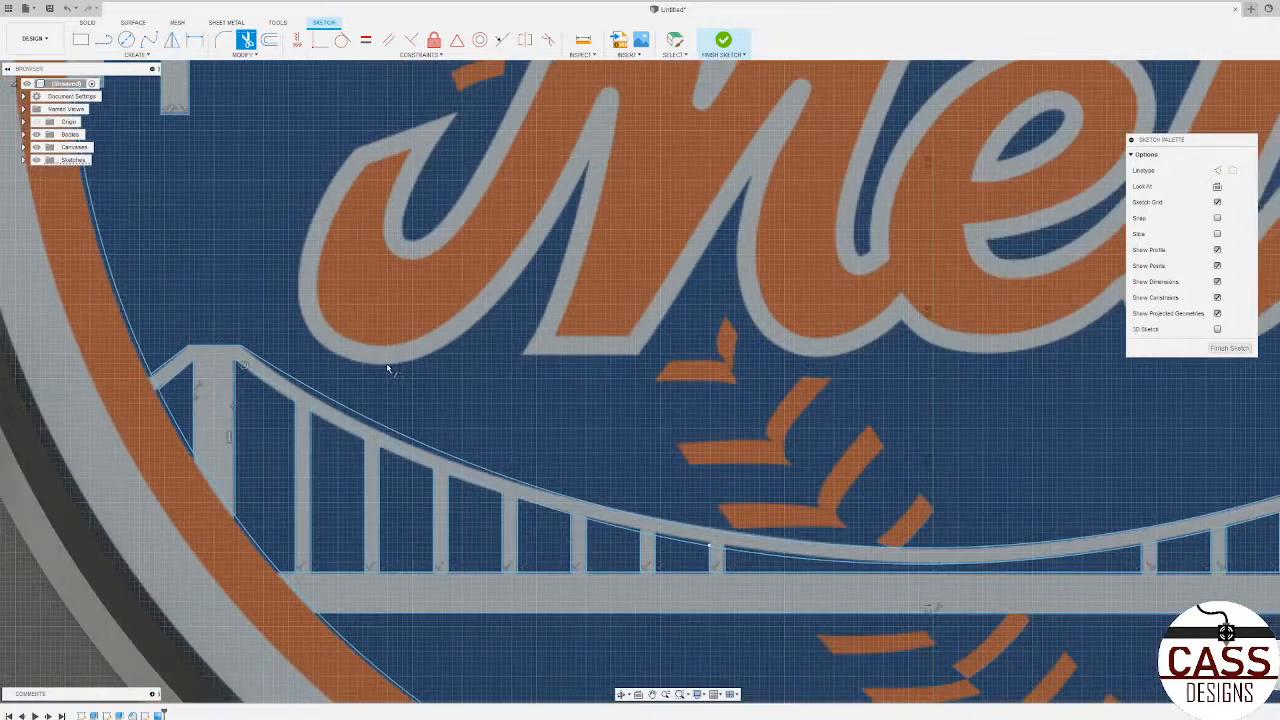
Step: Trim the deck's upper line across the bases of the five hangers nearest the left tower
scroll(365, 578, up, 4)
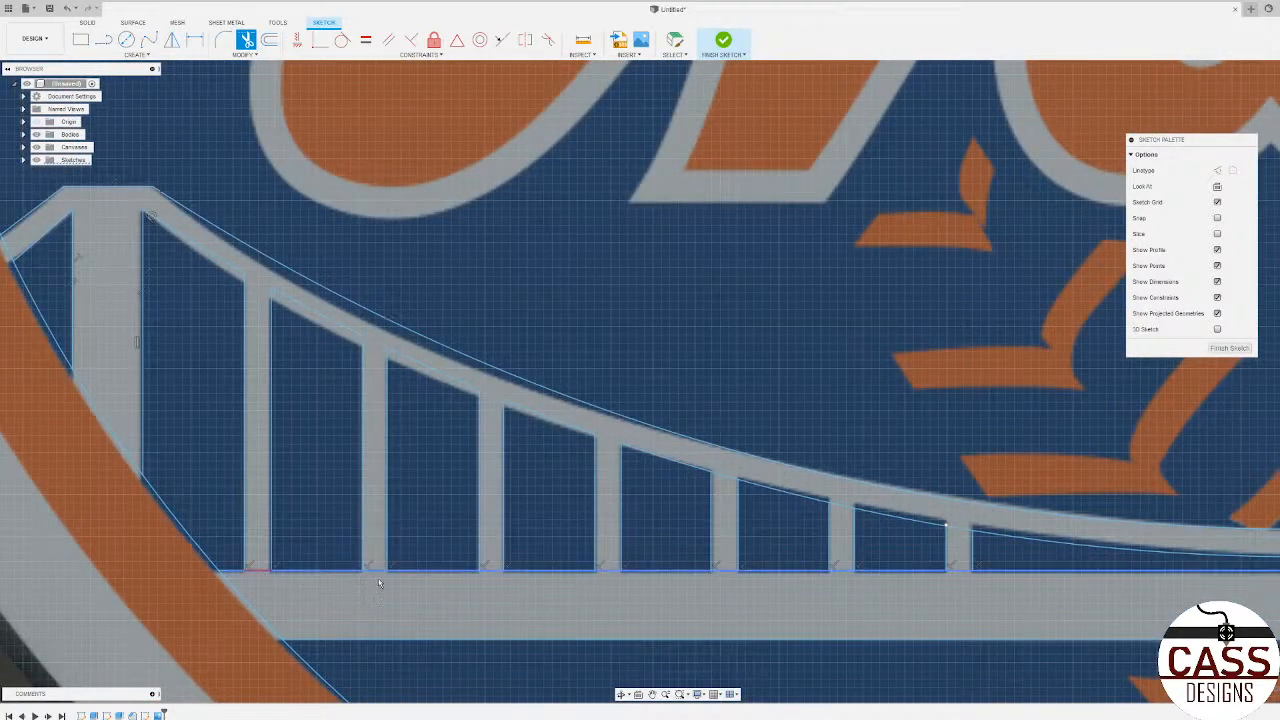
click(379, 583)
click(409, 583)
click(514, 580)
click(693, 580)
click(733, 571)
scroll(570, 515, down, 5)
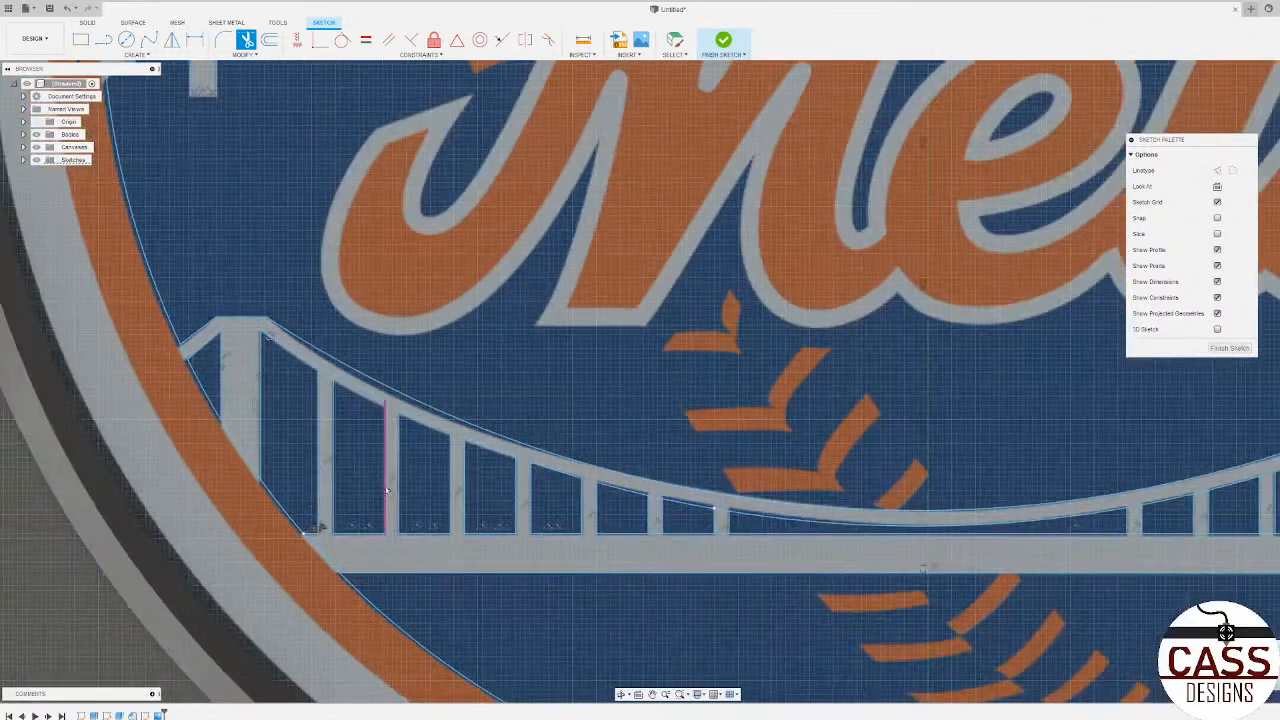
Step: Trim the cable arc and deck line across both ends of the two hangers just left of the bridge's centre
scroll(655, 525, up, 5)
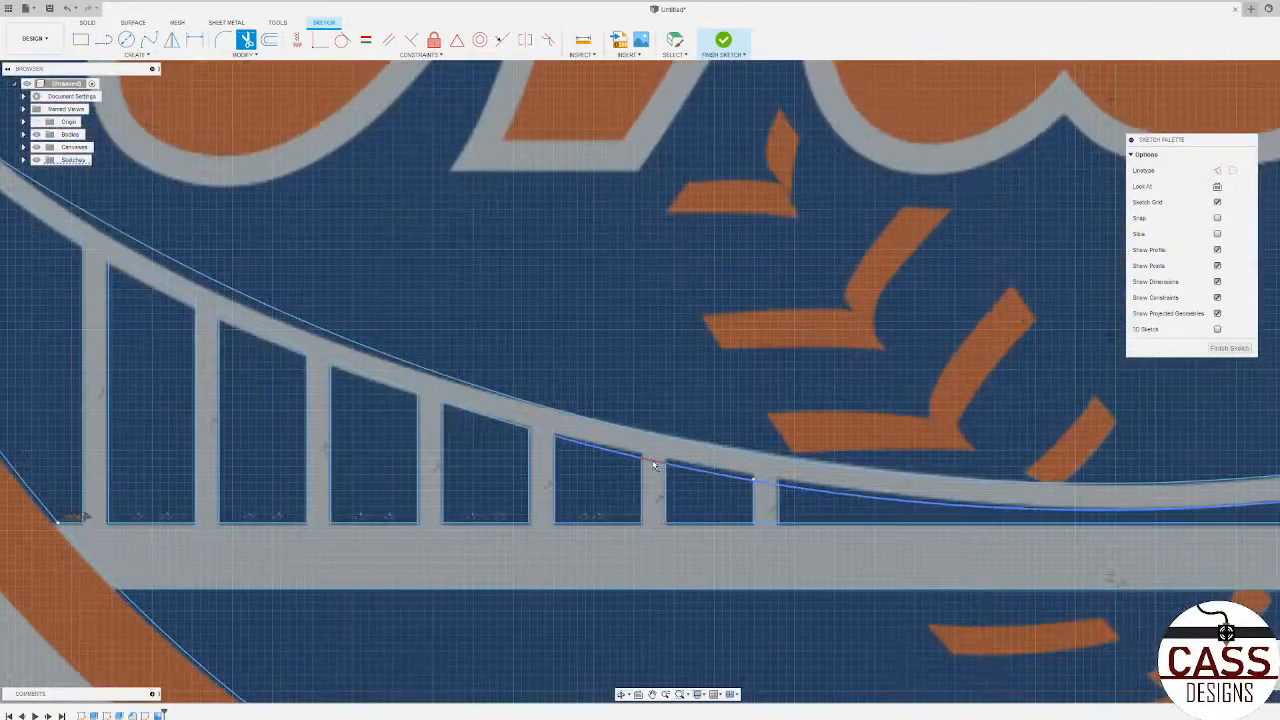
click(761, 482)
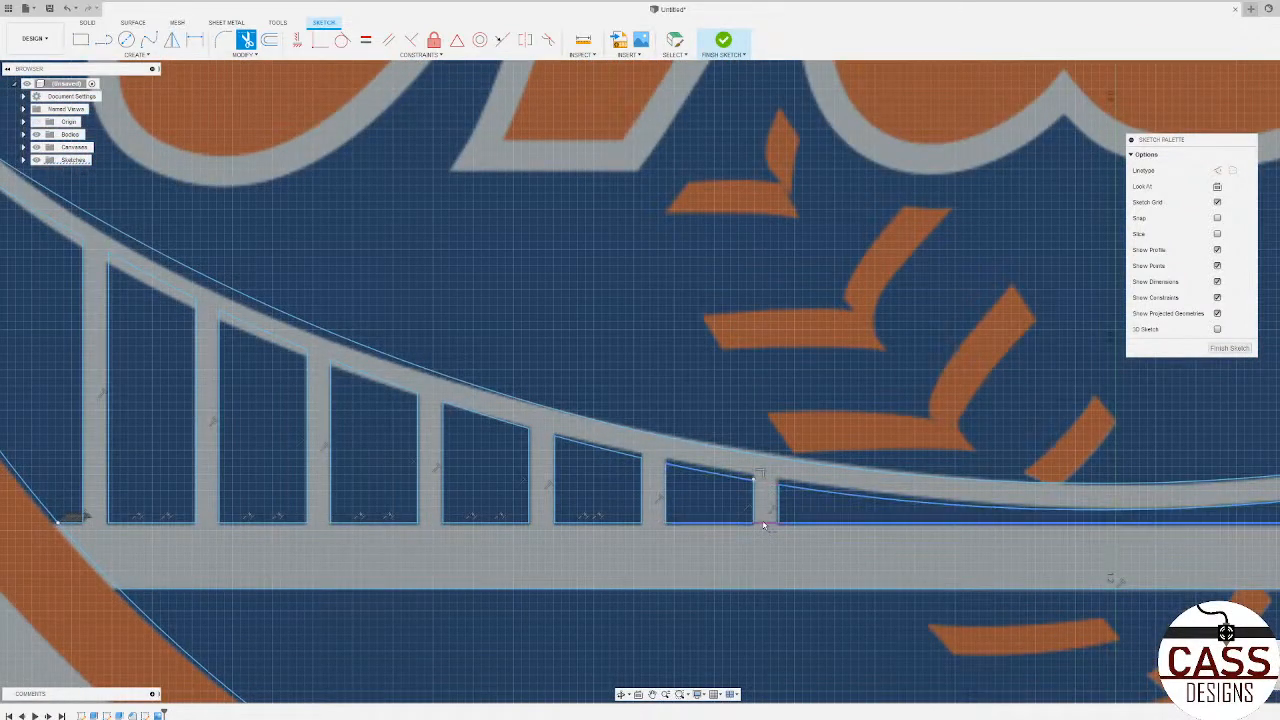
click(763, 525)
scroll(763, 525, down, 5)
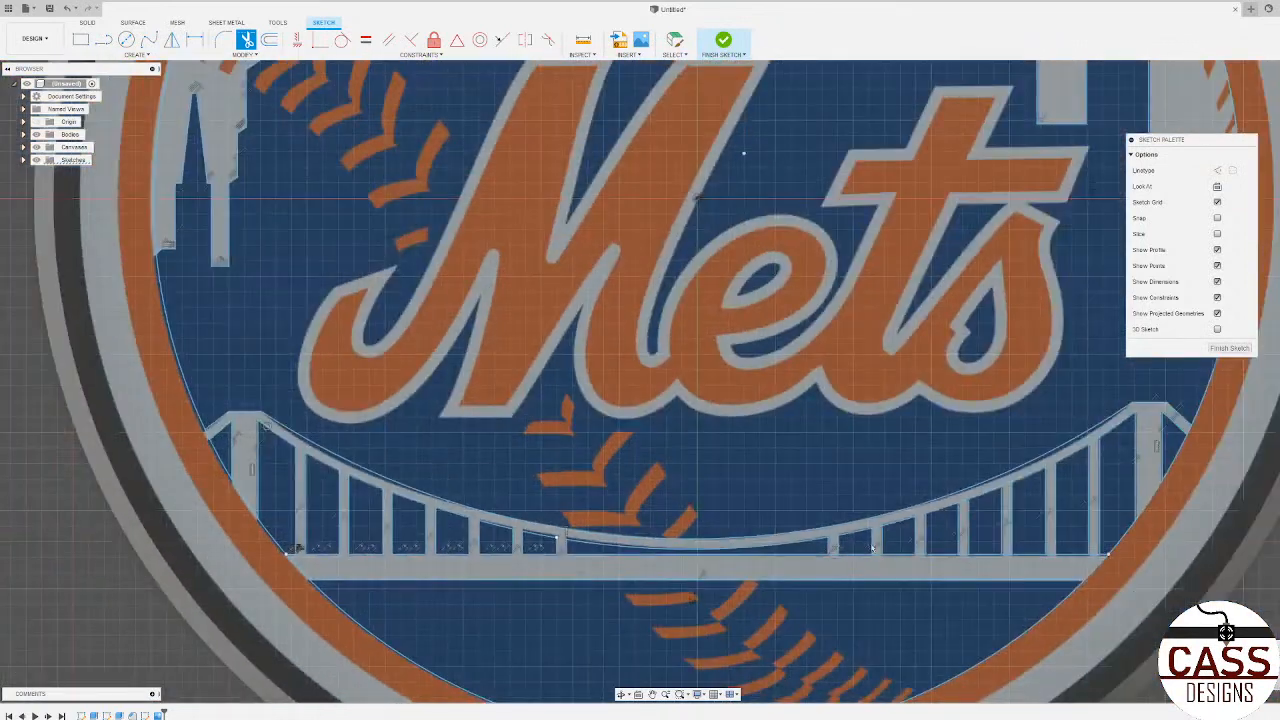
Step: Trim the cable arc and deck line across the first three hangers right of the bridge's centre
scroll(811, 551, up, 5)
scroll(811, 551, up, 3)
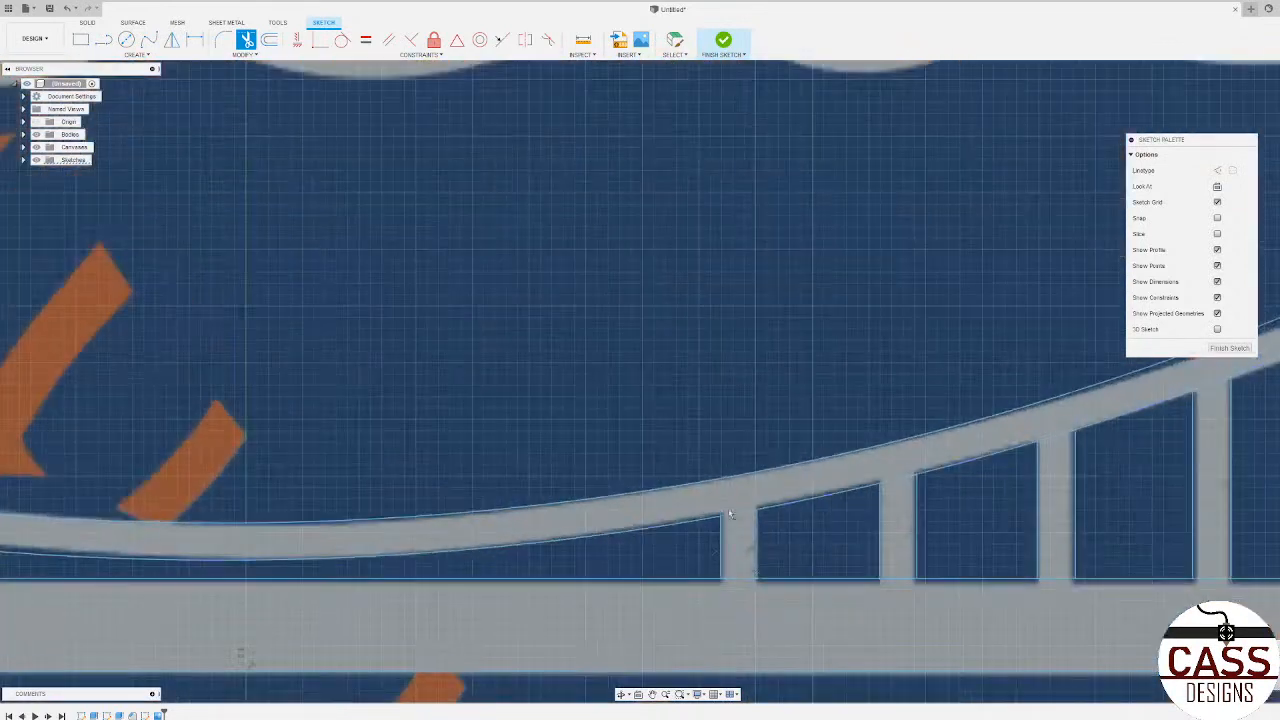
click(745, 582)
click(897, 589)
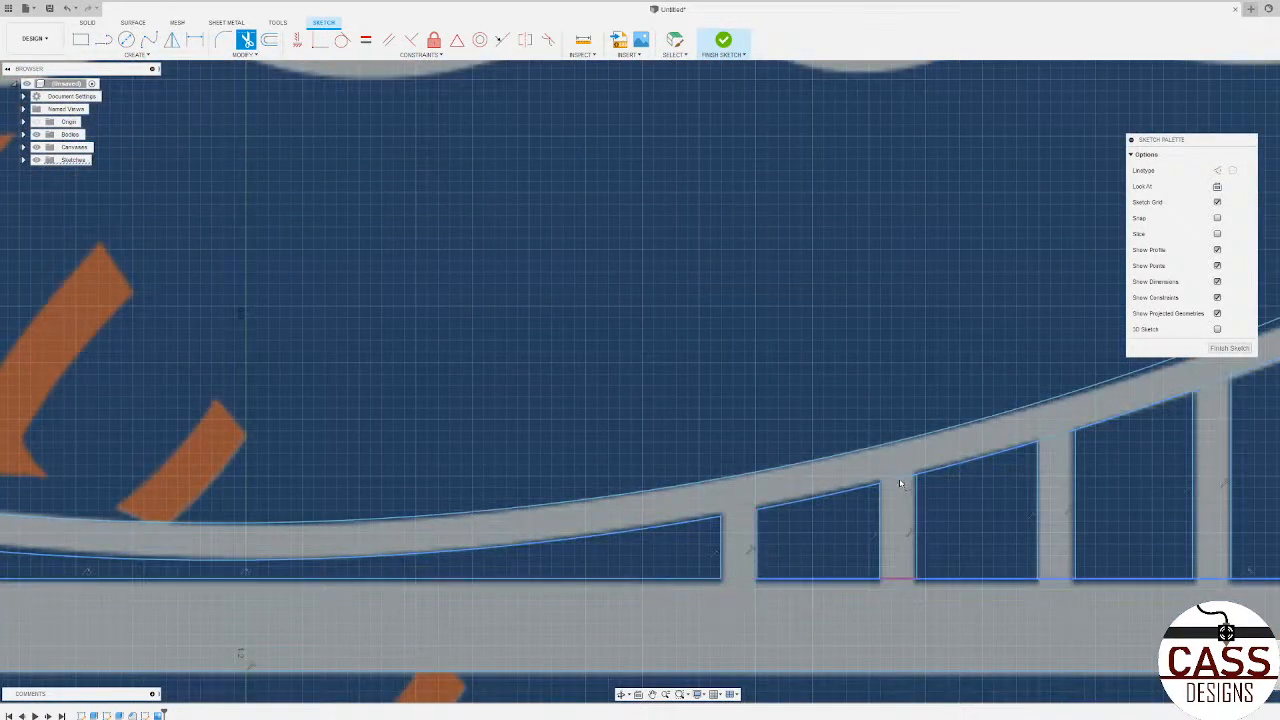
click(1055, 581)
scroll(571, 534, down, 5)
Step: Trim the cable arc and deck line across the fourth, fifth and sixth hangers right of the bridge's centre
scroll(789, 490, up, 3)
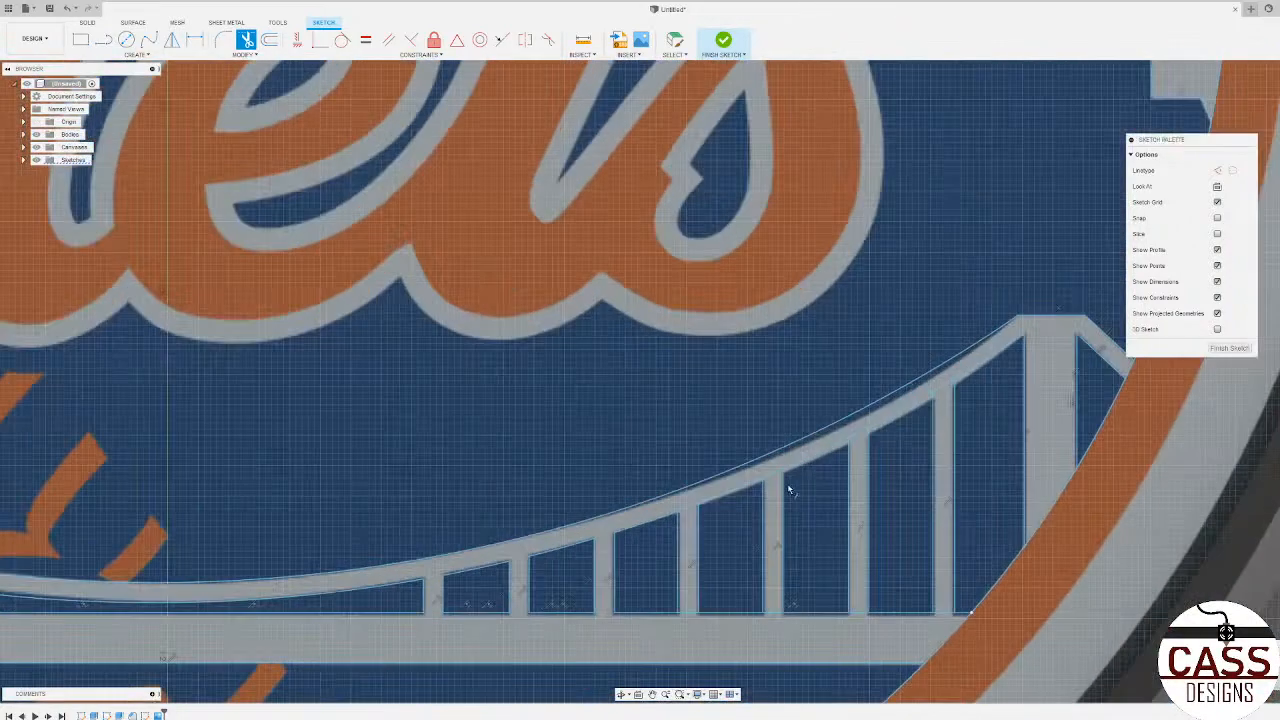
scroll(690, 630, up, 3)
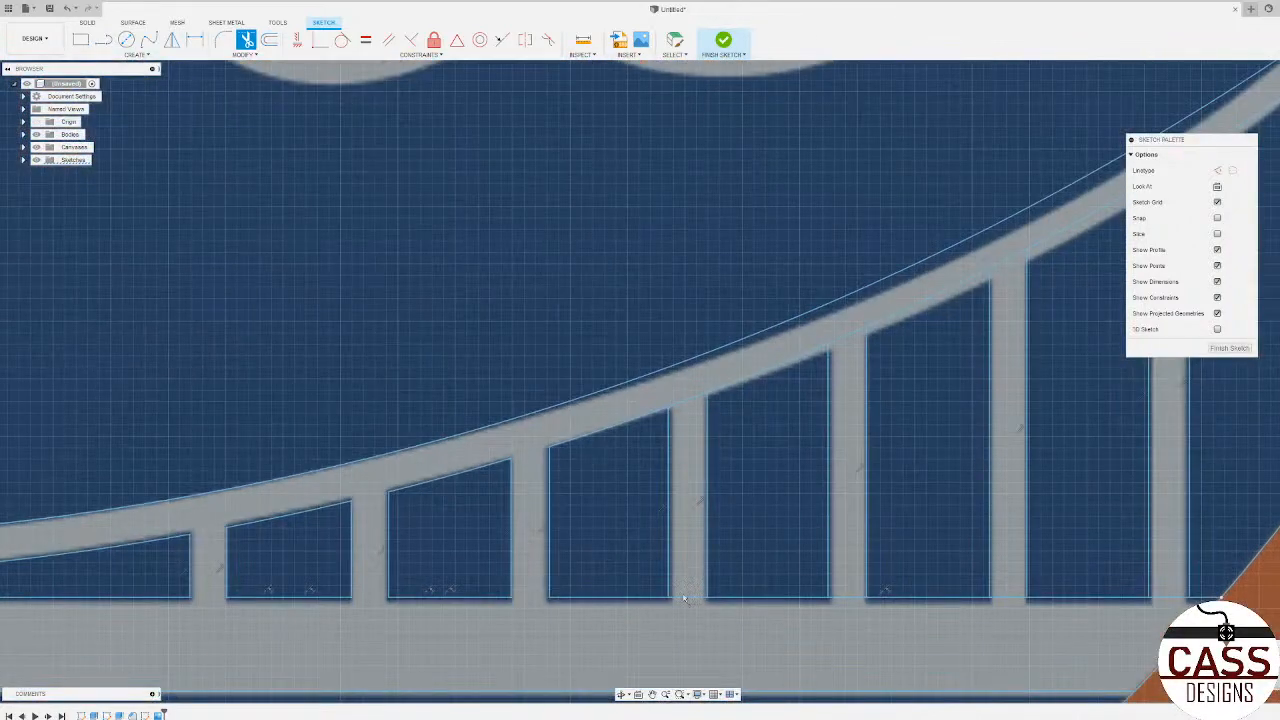
click(688, 403)
click(849, 339)
click(855, 601)
click(1012, 600)
click(1017, 262)
scroll(512, 415, down, 5)
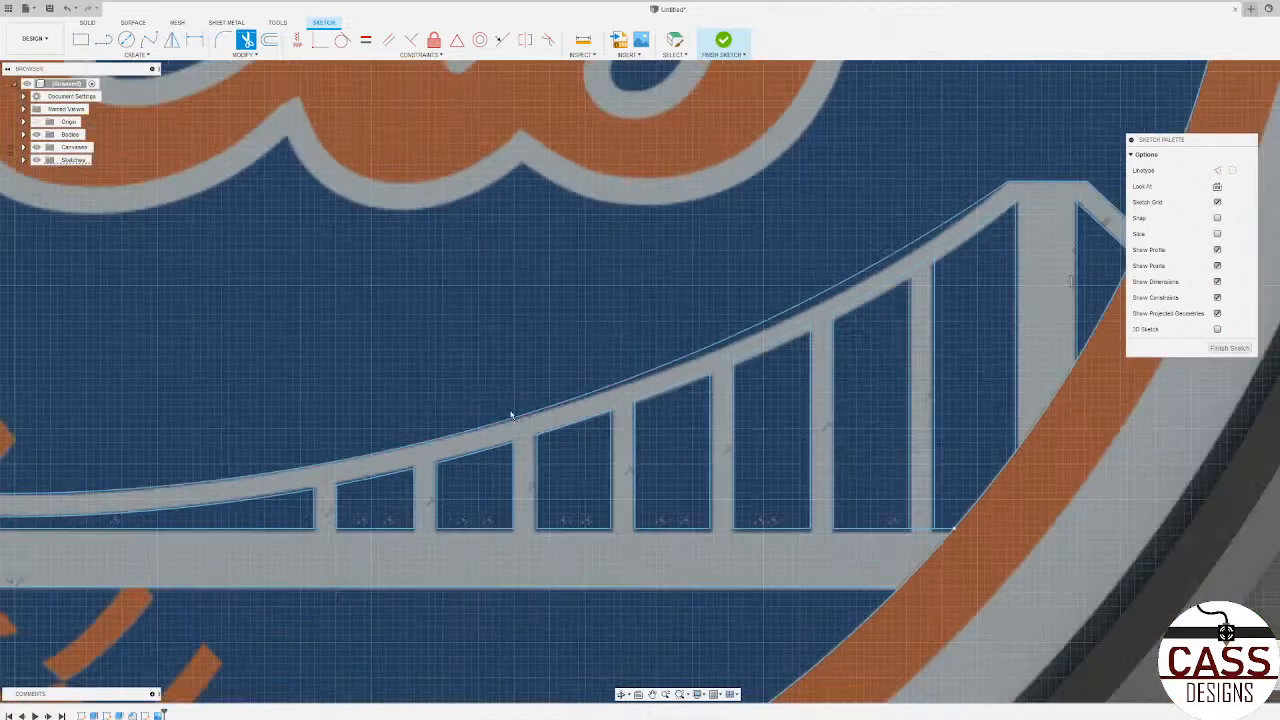
Step: Trim the cable arc and deck line across both ends of the hanger nearest the right tower
scroll(724, 332, up, 3)
click(733, 342)
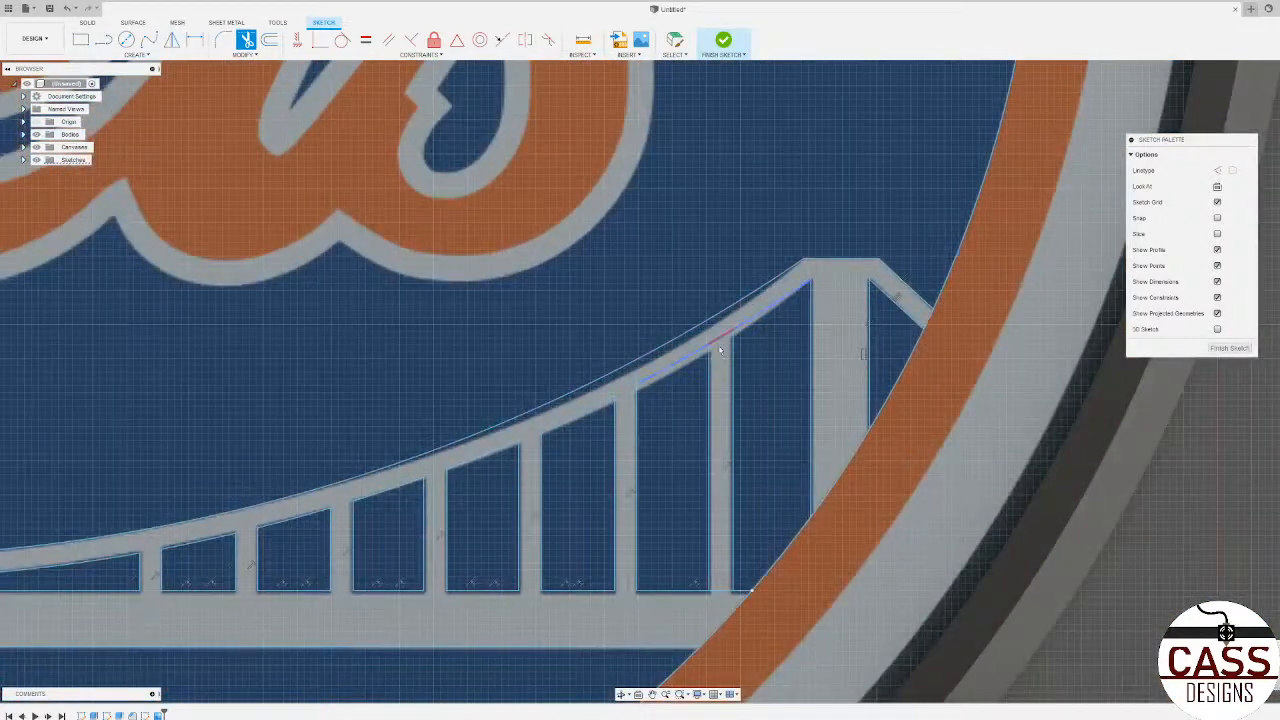
click(719, 593)
scroll(1134, 554, down, 6)
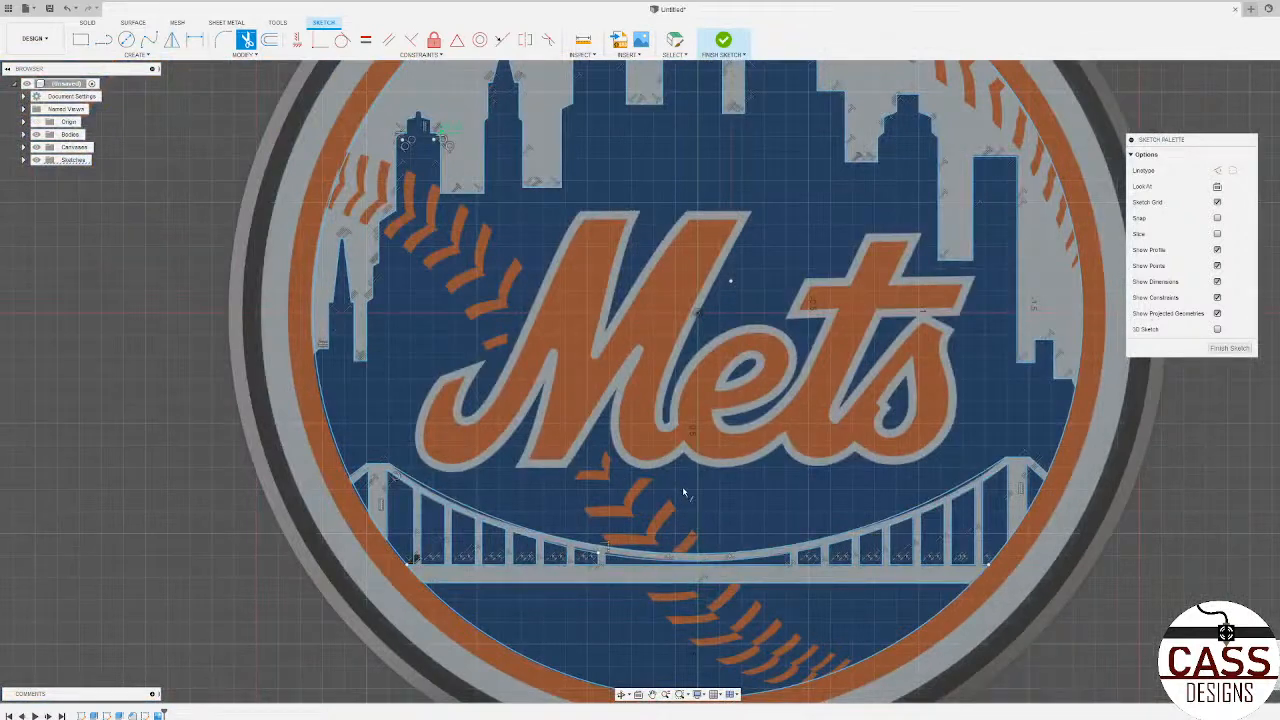
scroll(684, 488, down, 3)
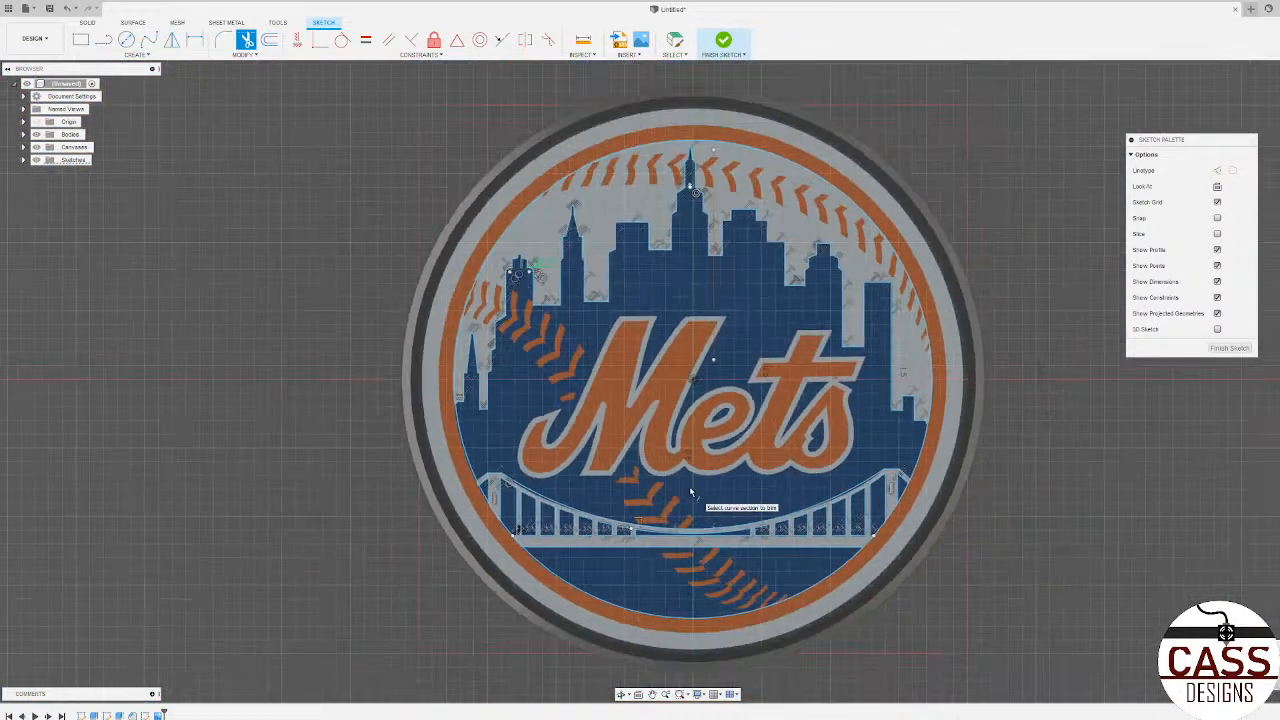
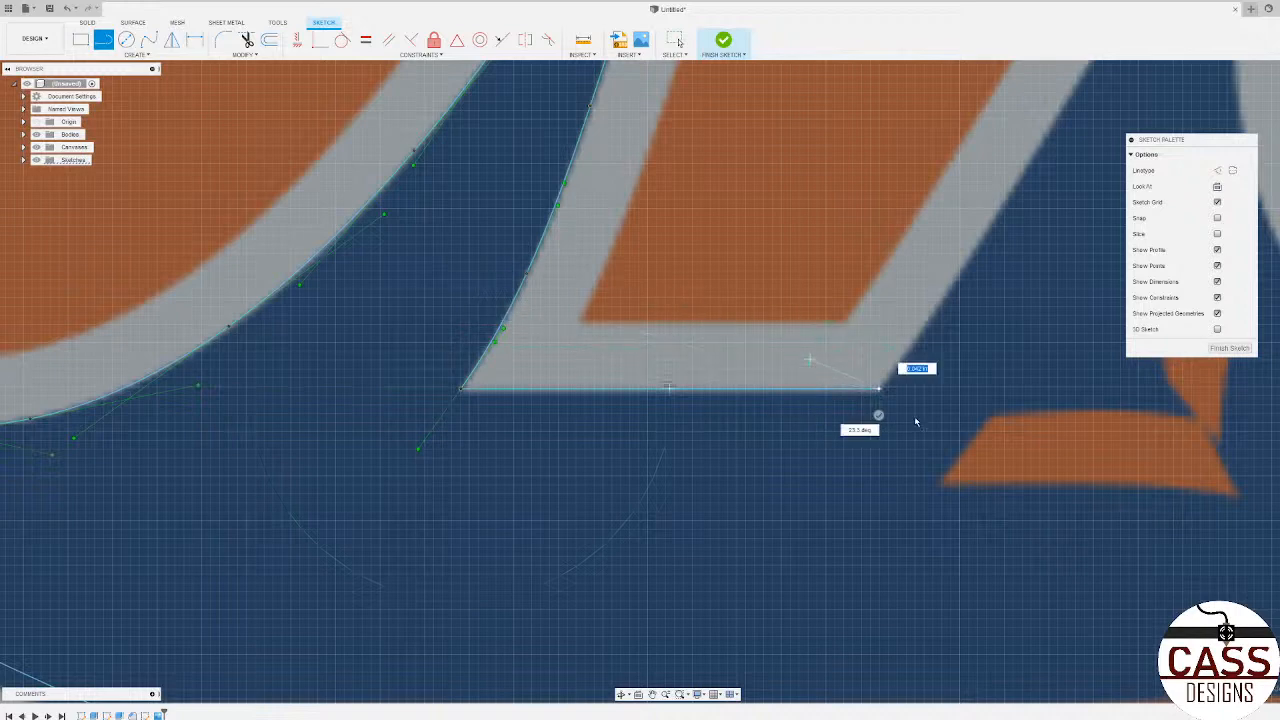
Step: Finish the base line of the M's middle leg and trace its right outer edge with a fit-point spline up to the narrow notch
click(879, 417)
click(148, 40)
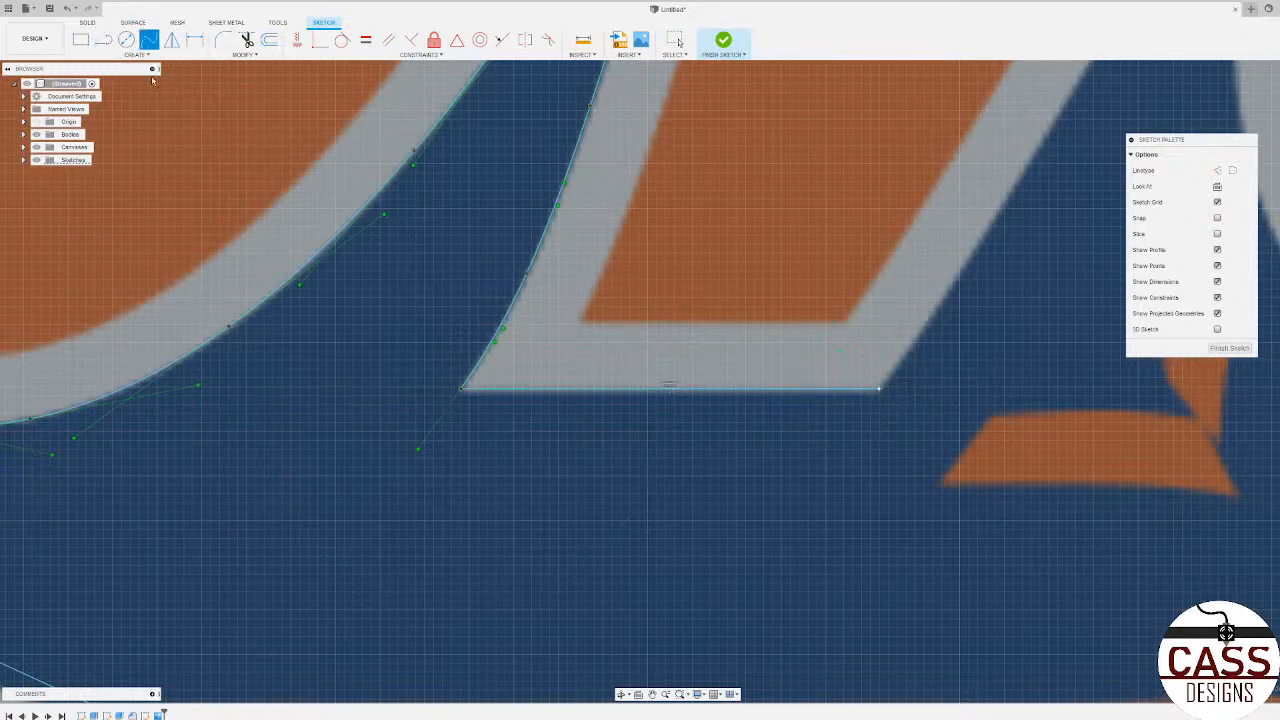
scroll(354, 526, down, 3)
scroll(531, 360, up, 3)
scroll(531, 380, down, 3)
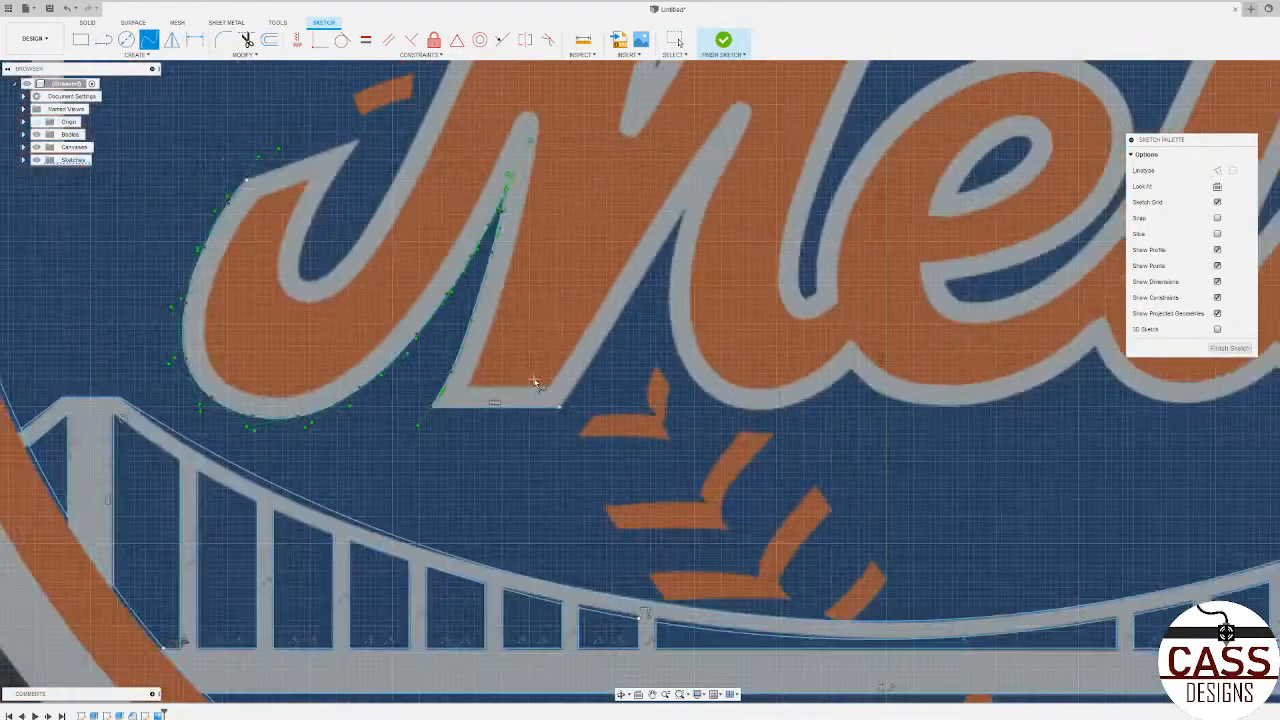
scroll(540, 387, up, 3)
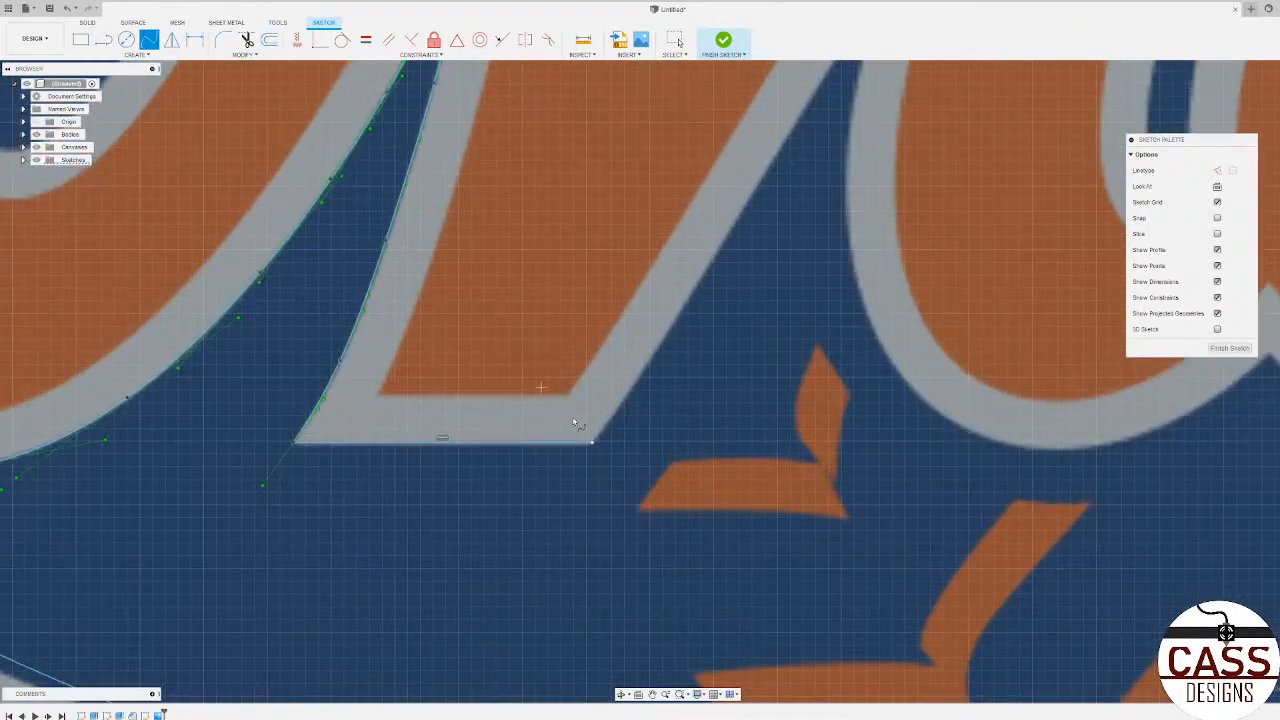
click(677, 321)
scroll(683, 389, down, 3)
scroll(744, 266, up, 3)
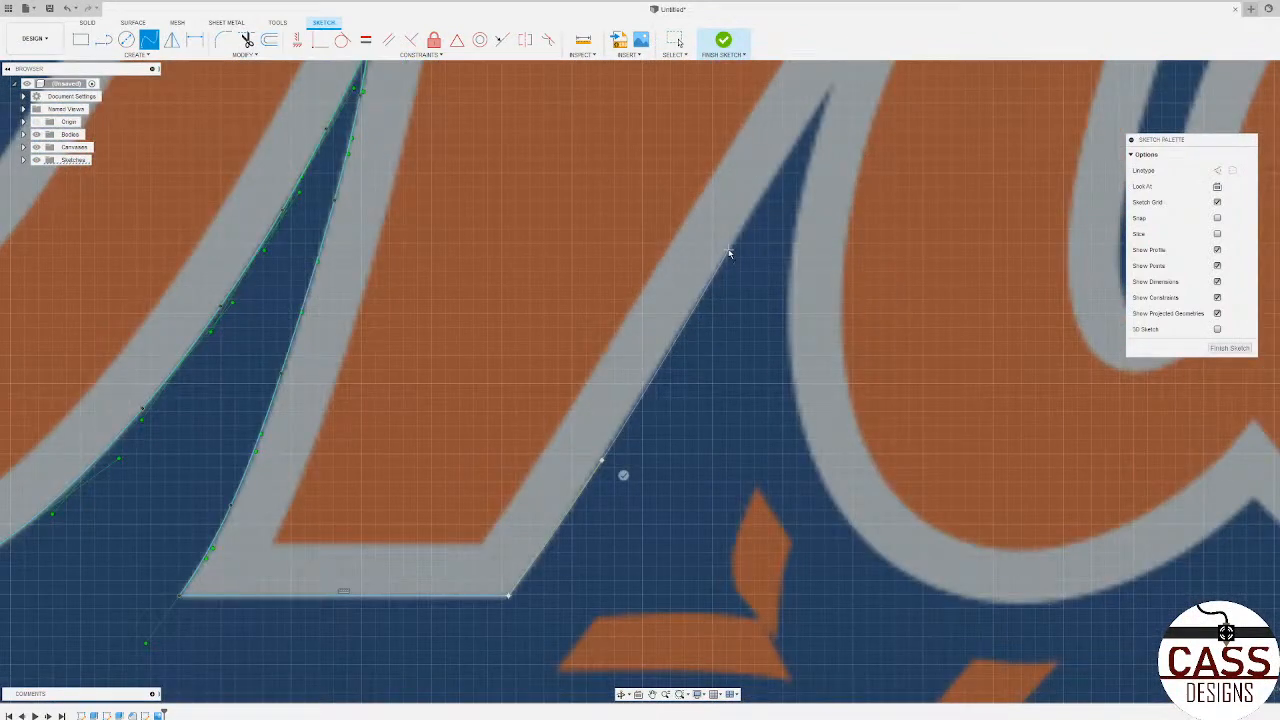
click(729, 252)
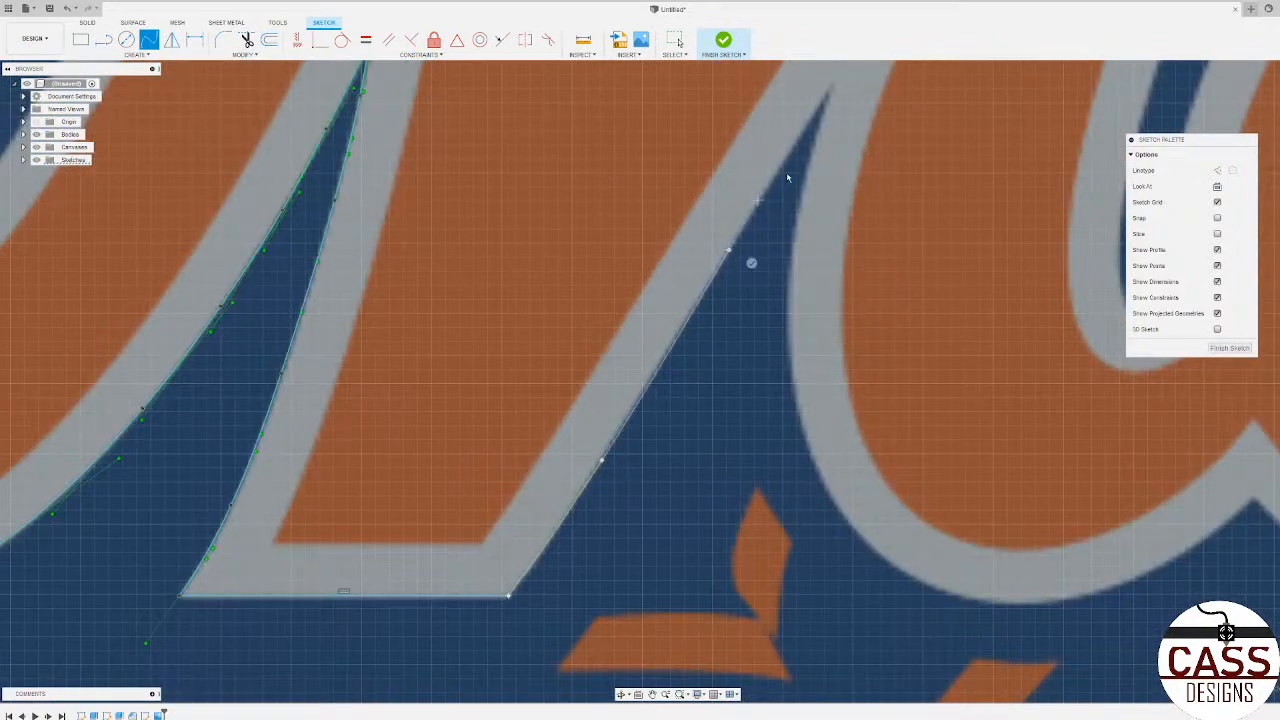
click(849, 101)
scroll(845, 101, down, 3)
scroll(835, 101, up, 3)
Step: Trace a spline from the notch down and around the underside of the M's last leg to the cusp before the e
click(823, 117)
click(797, 206)
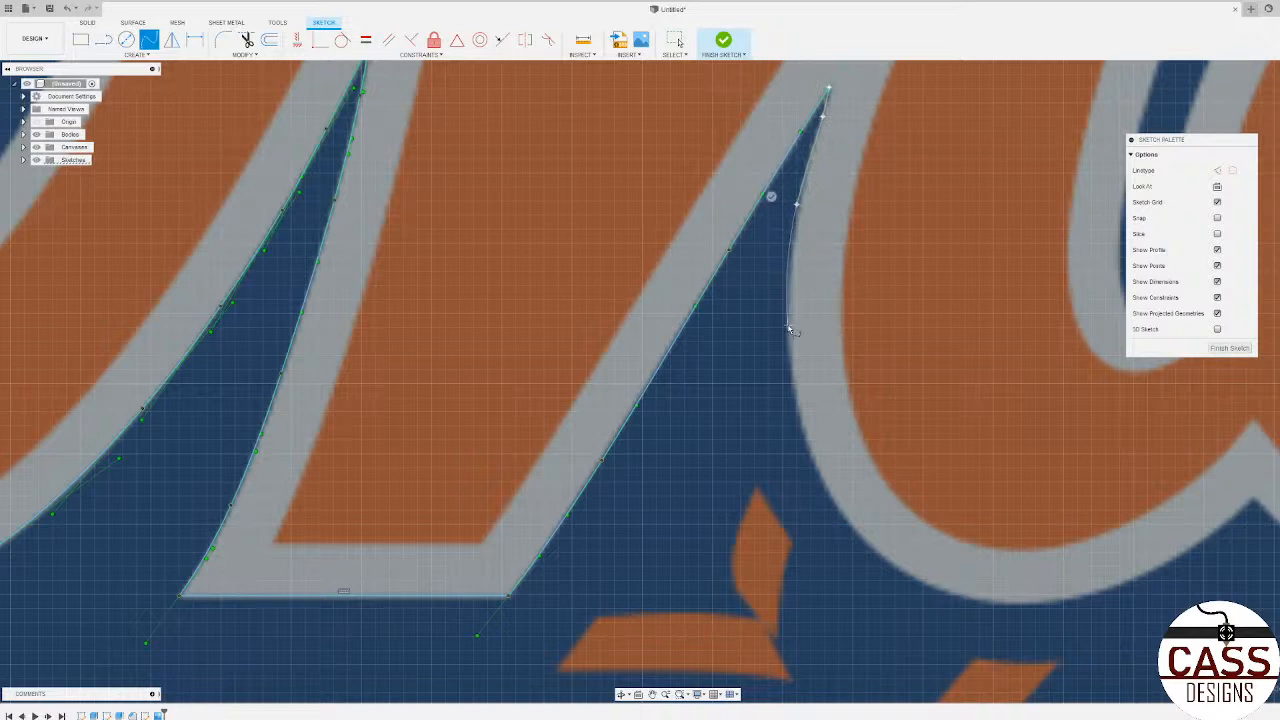
click(788, 327)
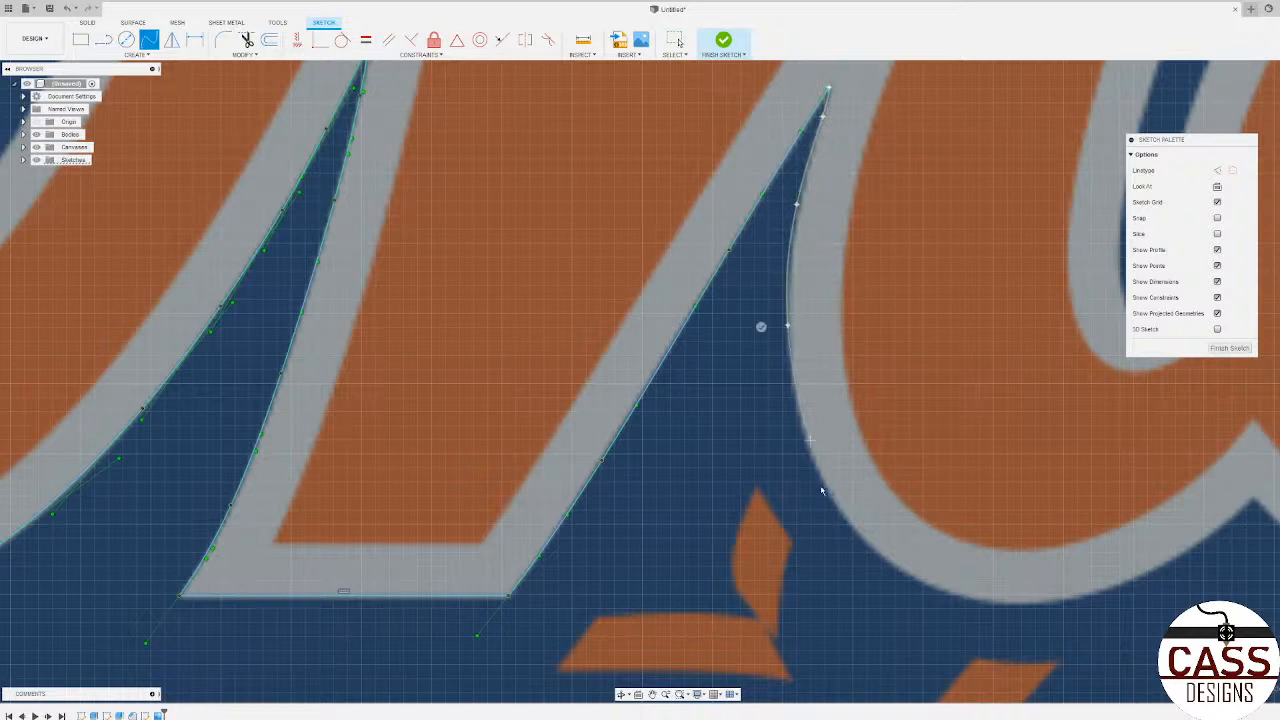
click(801, 427)
click(857, 533)
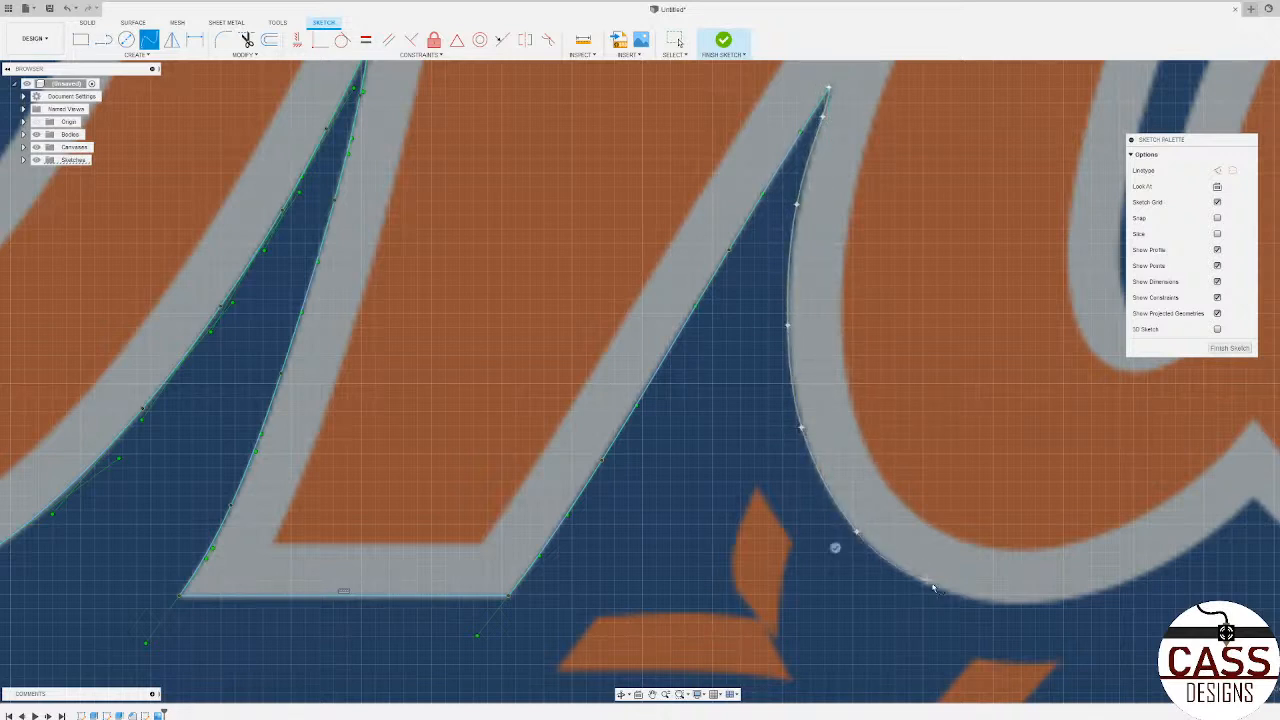
click(945, 592)
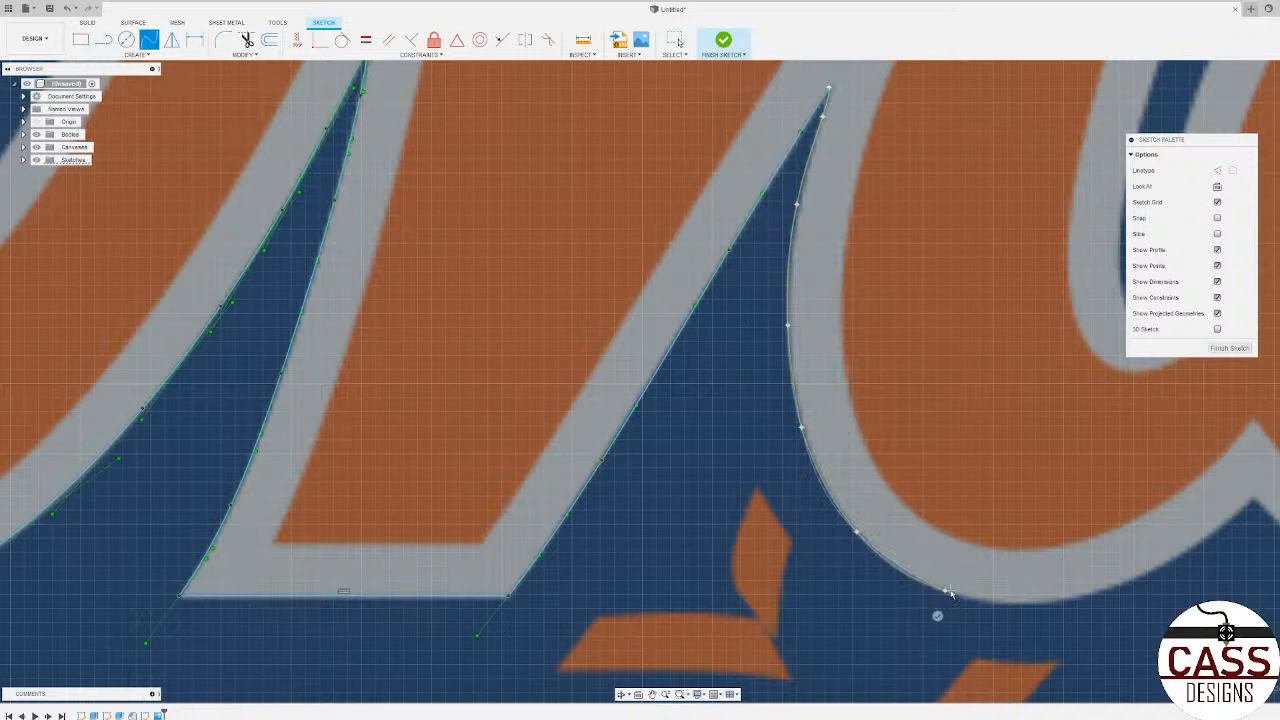
click(1057, 602)
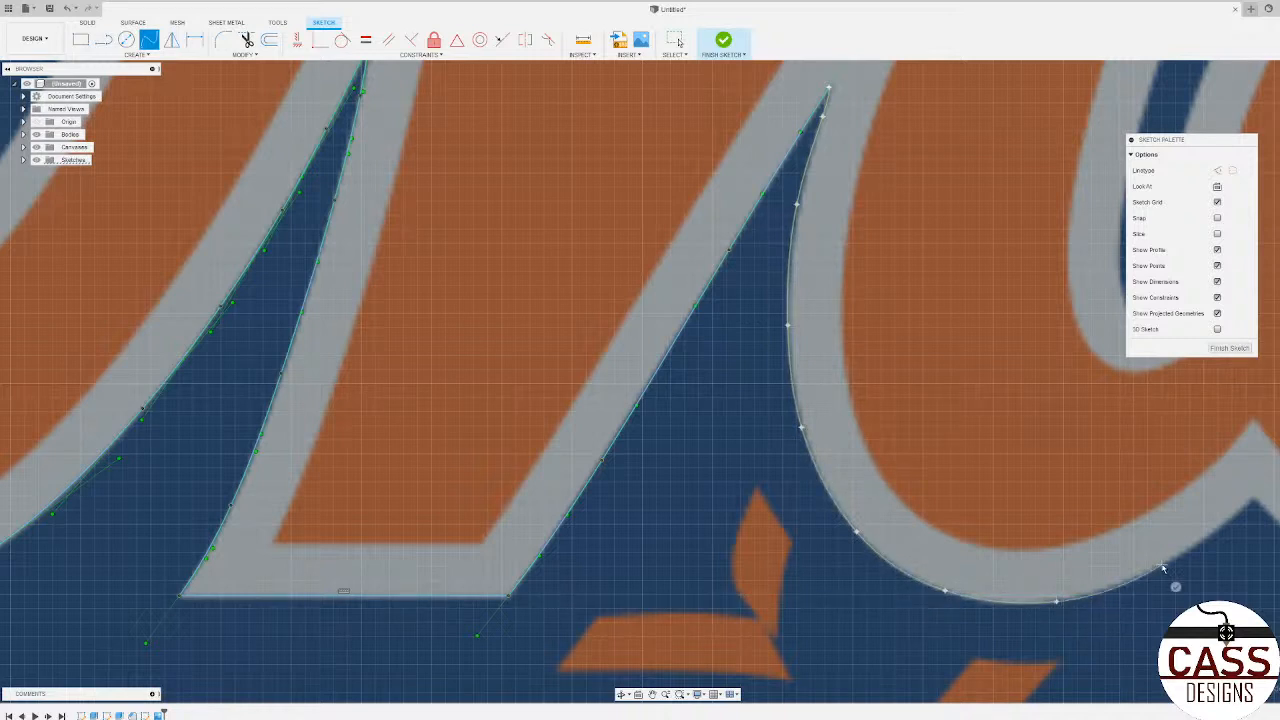
click(1162, 566)
scroll(623, 509, down, 5)
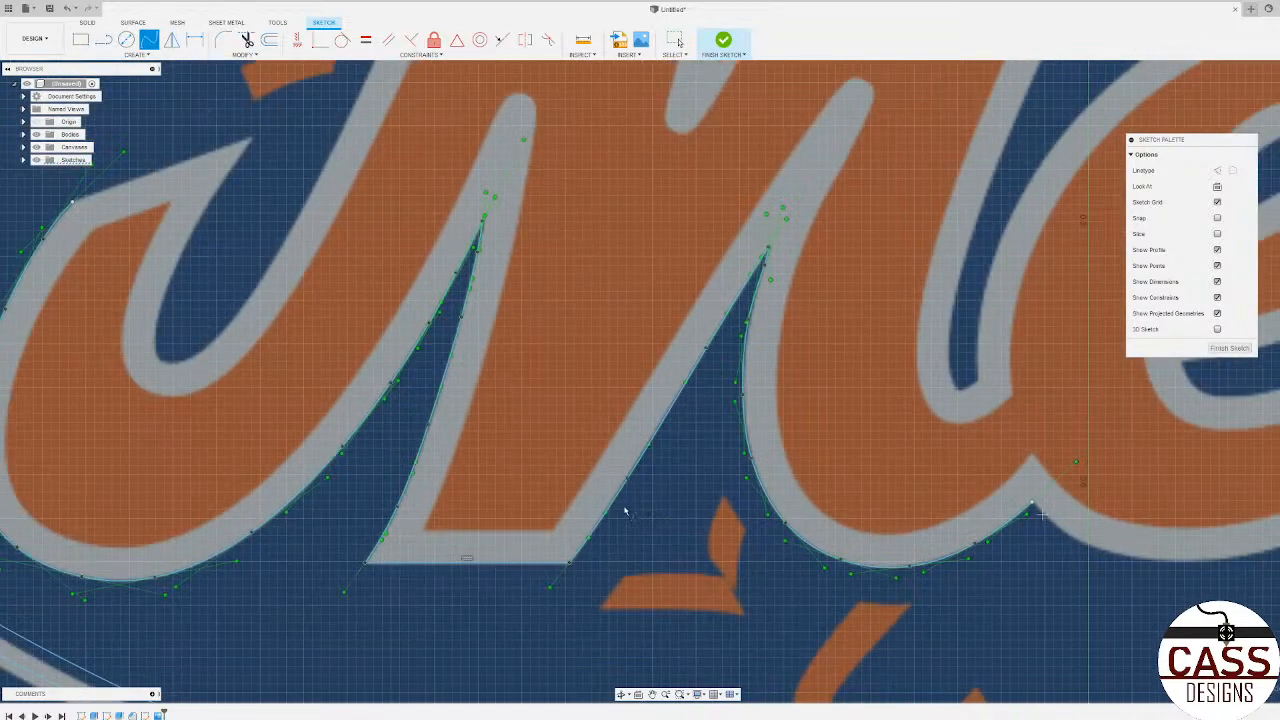
Step: Trace a spline along the grey outline's lower edge under the e, from the M–e cusp to the e–t cusp
scroll(630, 507, up, 6)
scroll(849, 547, up, 2)
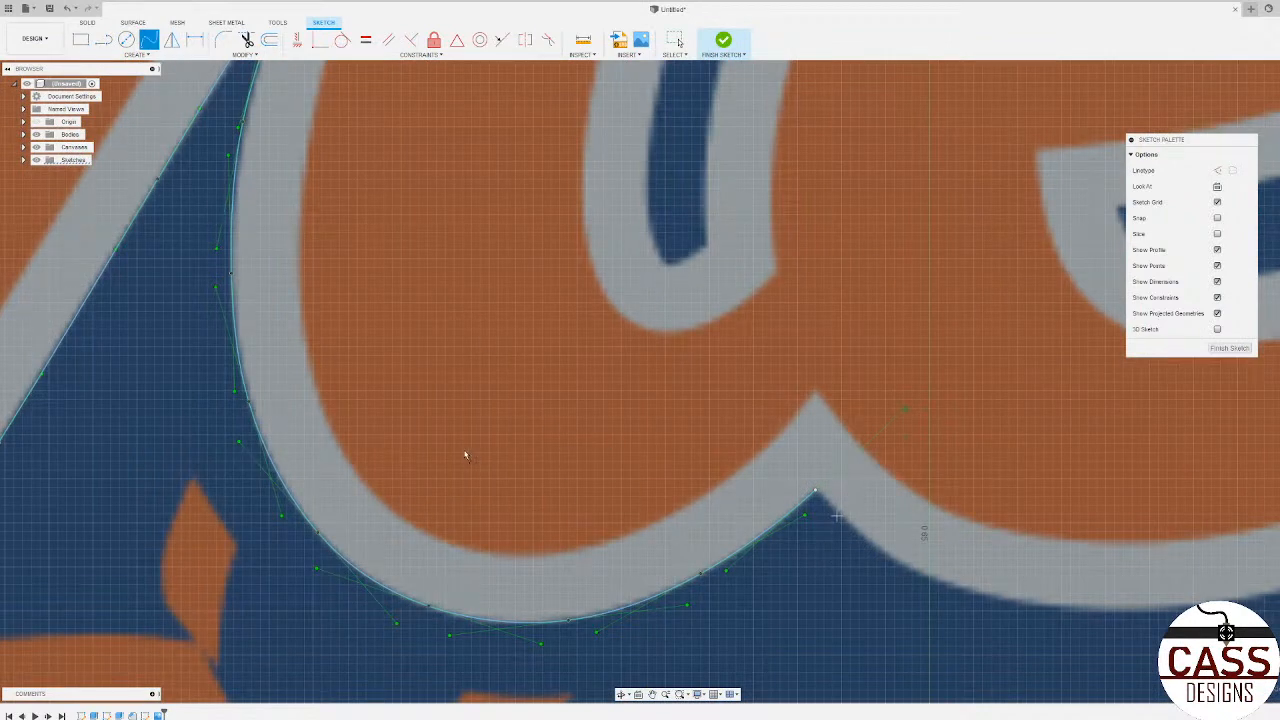
scroll(465, 456, down, 5)
scroll(666, 554, up, 6)
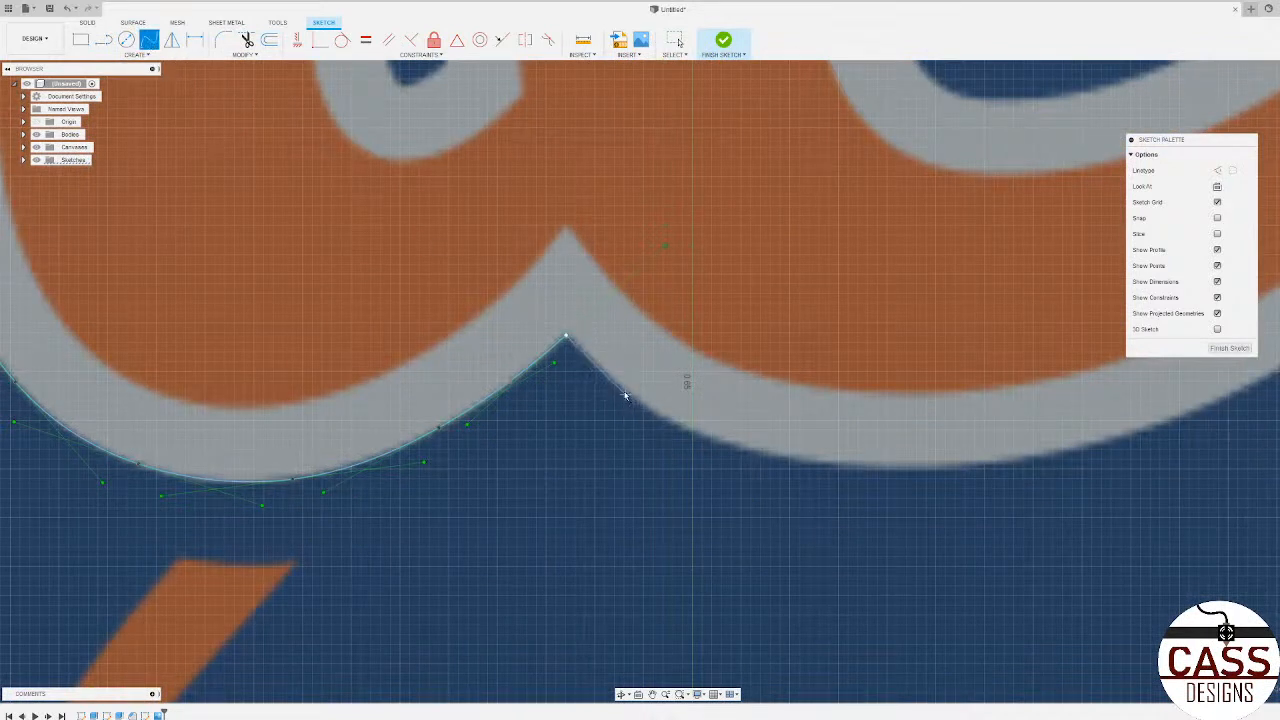
click(622, 389)
click(692, 432)
click(886, 467)
click(1086, 449)
scroll(828, 483, down, 3)
scroll(773, 502, down, 3)
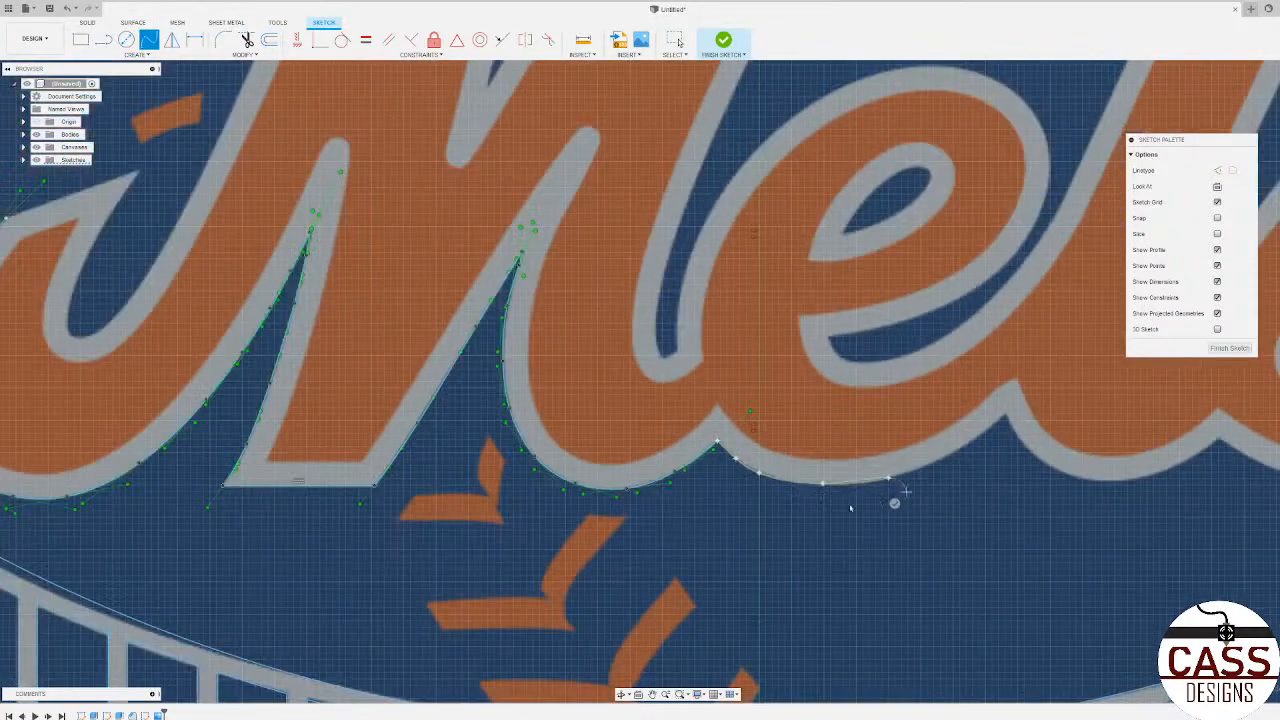
scroll(985, 447, up, 3)
scroll(985, 447, up, 3)
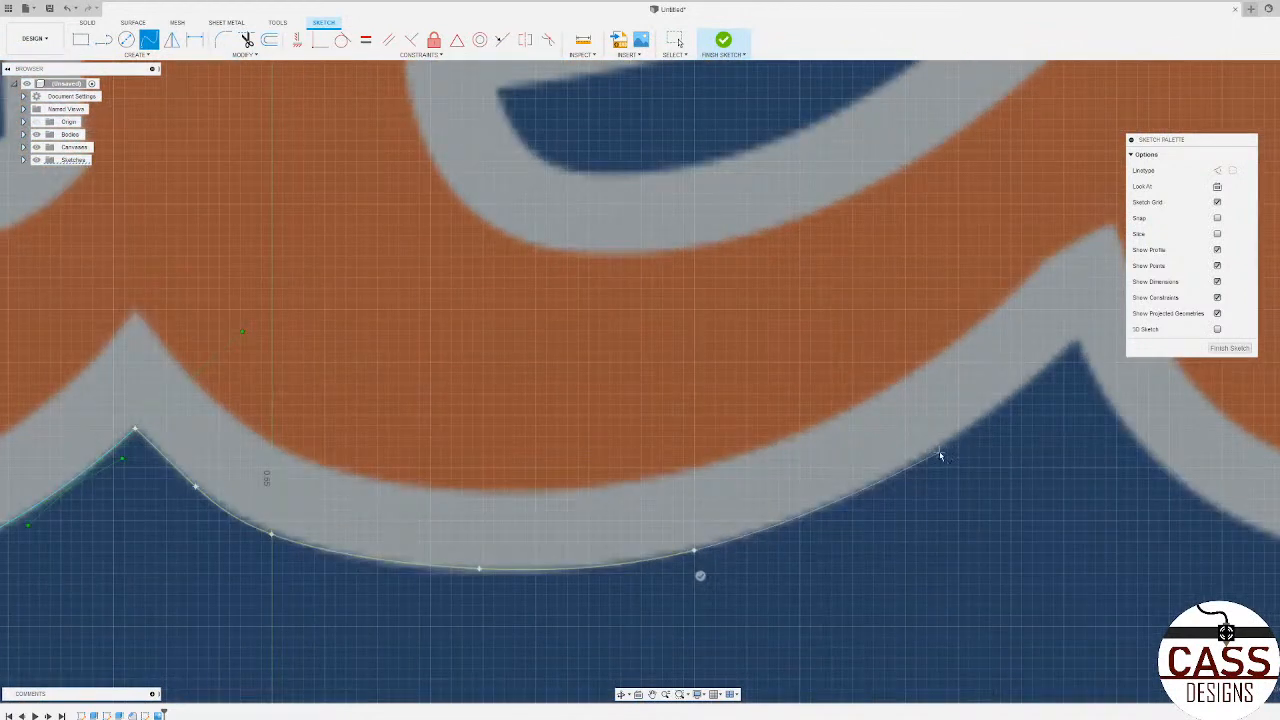
click(1075, 341)
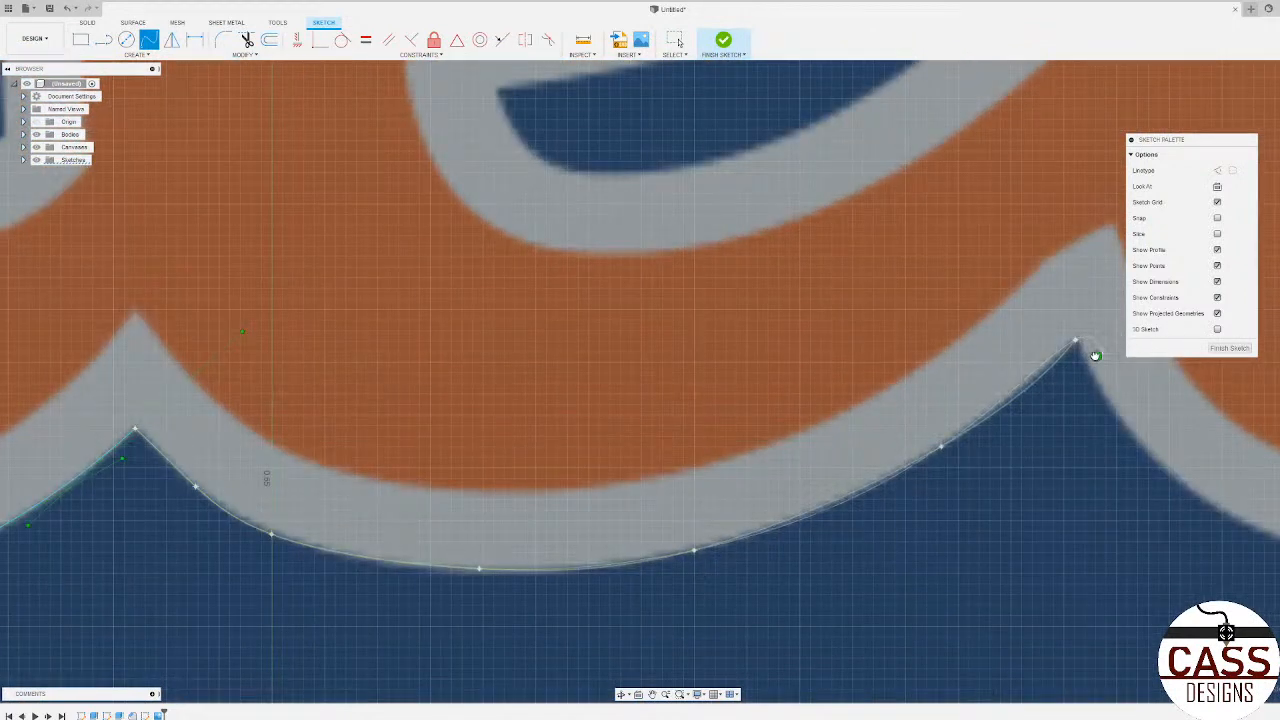
click(1095, 356)
click(1076, 342)
Step: Trace a spline along the grey outline's lower edge under the t, from the e–t cusp to the t–s cusp
scroll(837, 395, down, 2)
scroll(703, 431, down, 2)
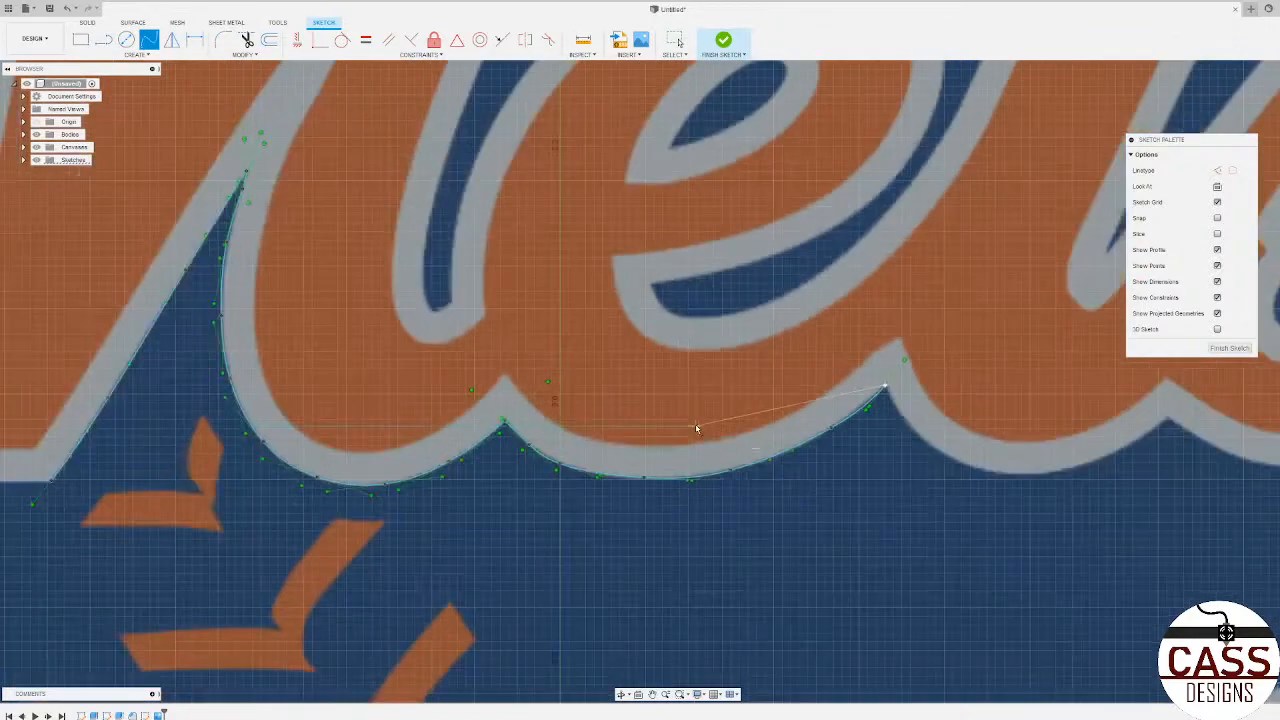
scroll(871, 446, up, 5)
scroll(549, 423, down, 3)
scroll(654, 383, up, 4)
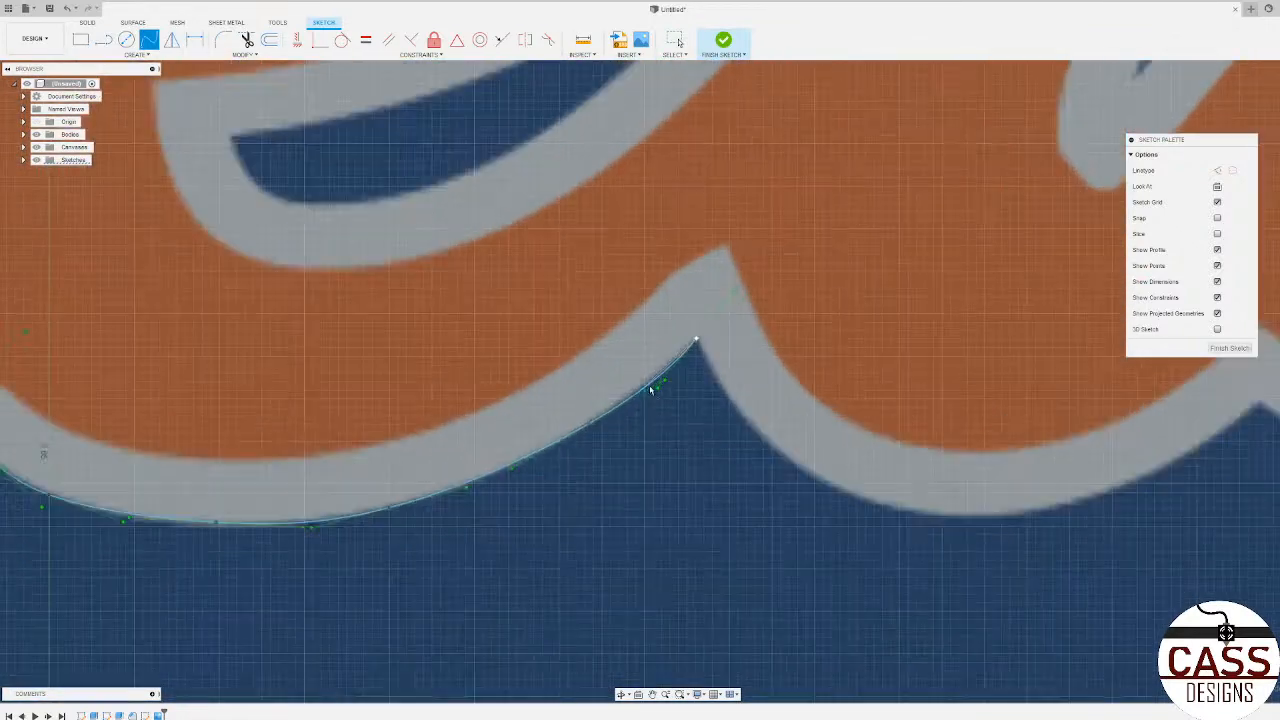
click(727, 369)
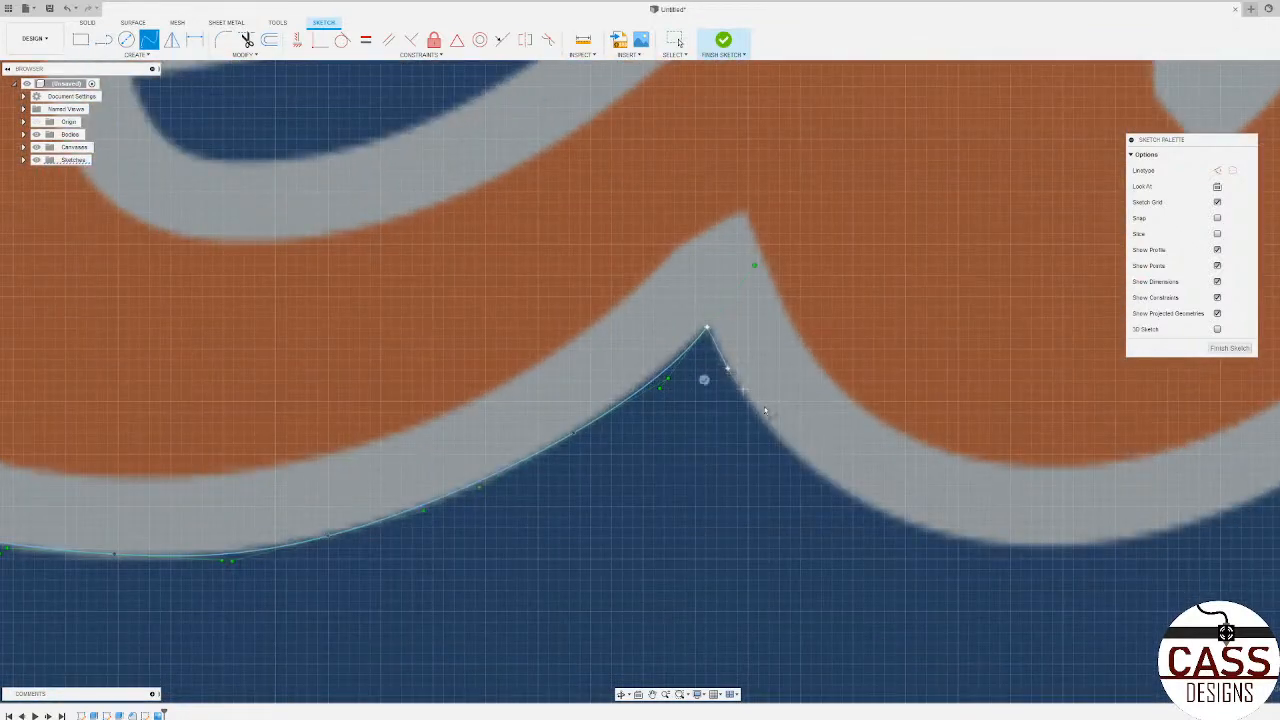
click(815, 472)
click(964, 541)
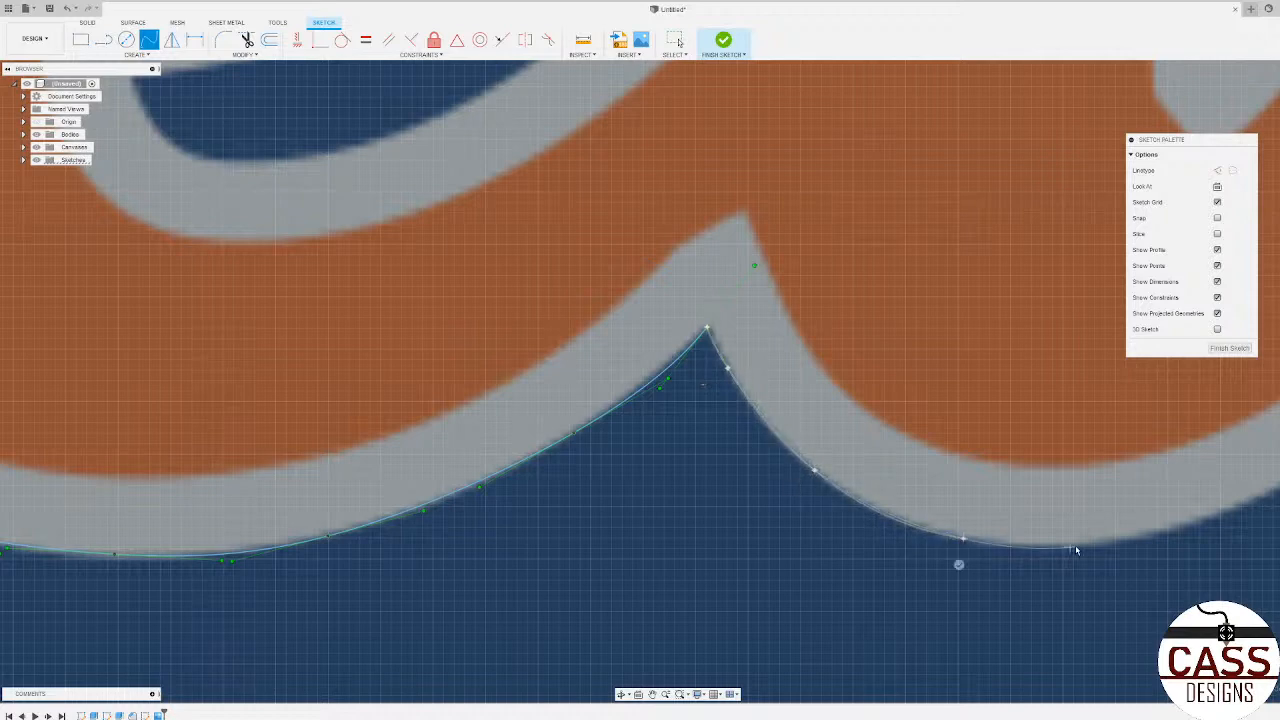
click(1147, 539)
scroll(722, 560, down, 5)
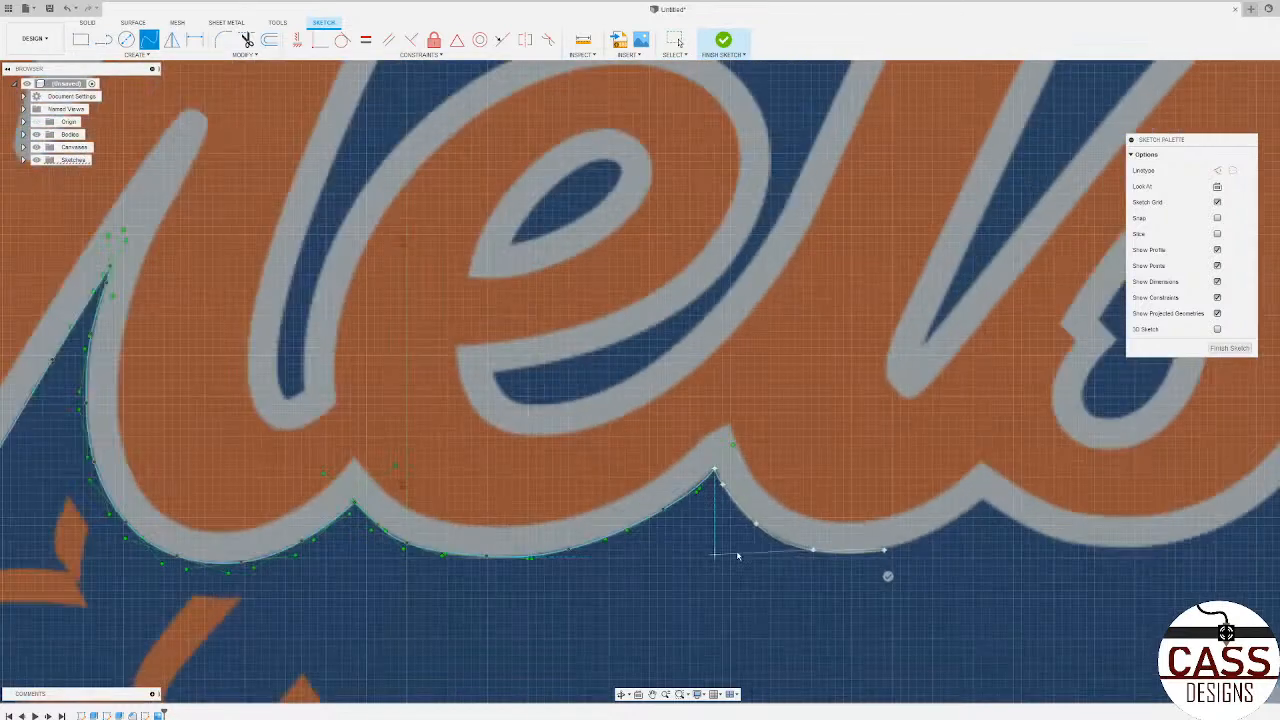
scroll(1025, 547, up, 3)
scroll(917, 528, up, 4)
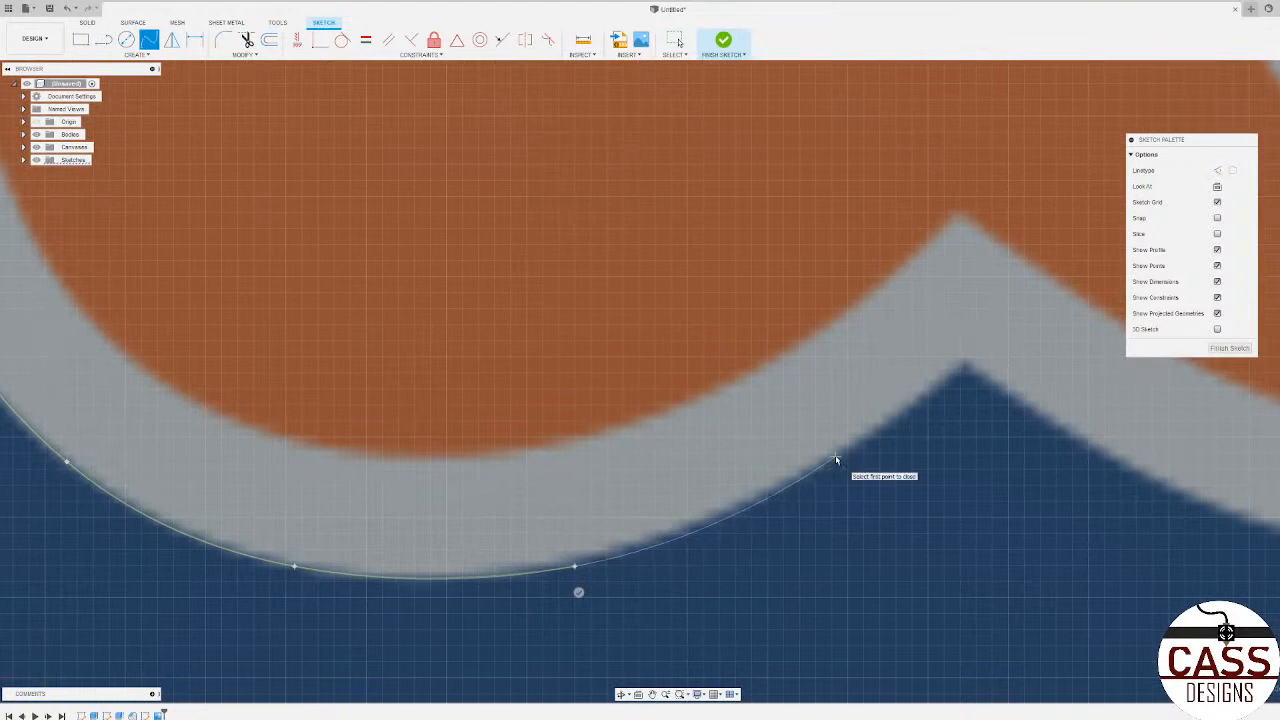
click(838, 458)
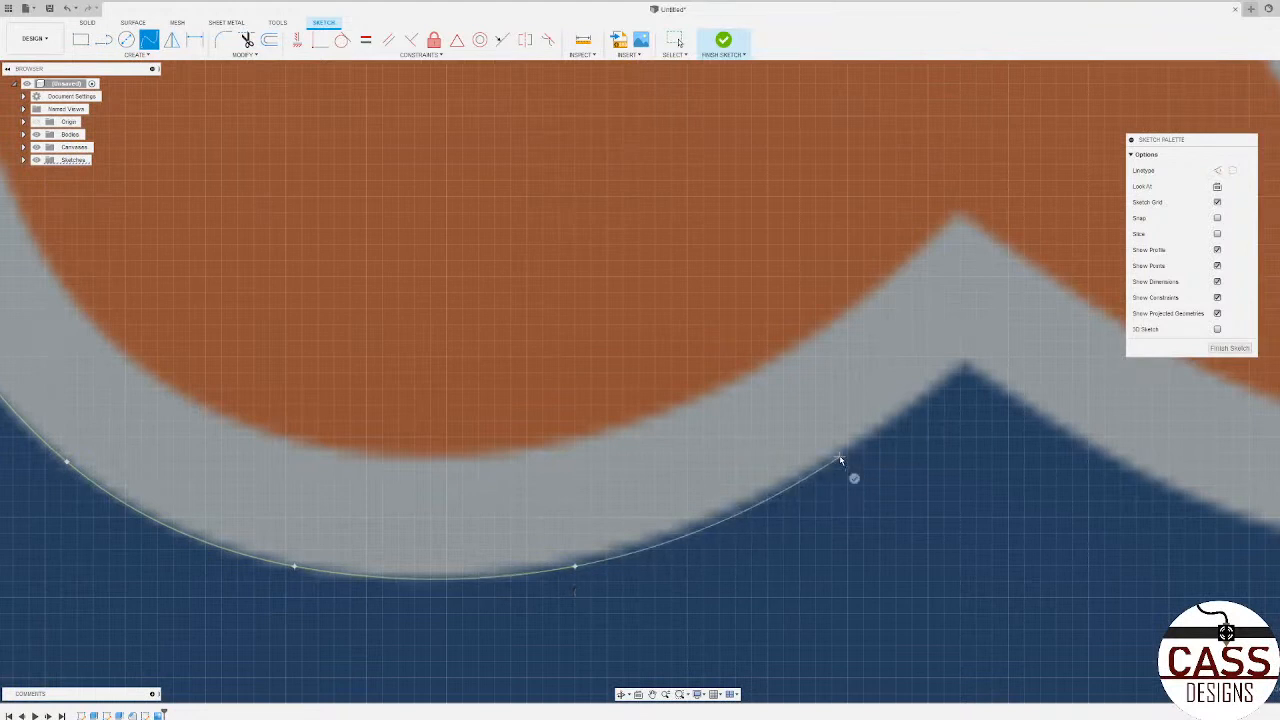
click(962, 364)
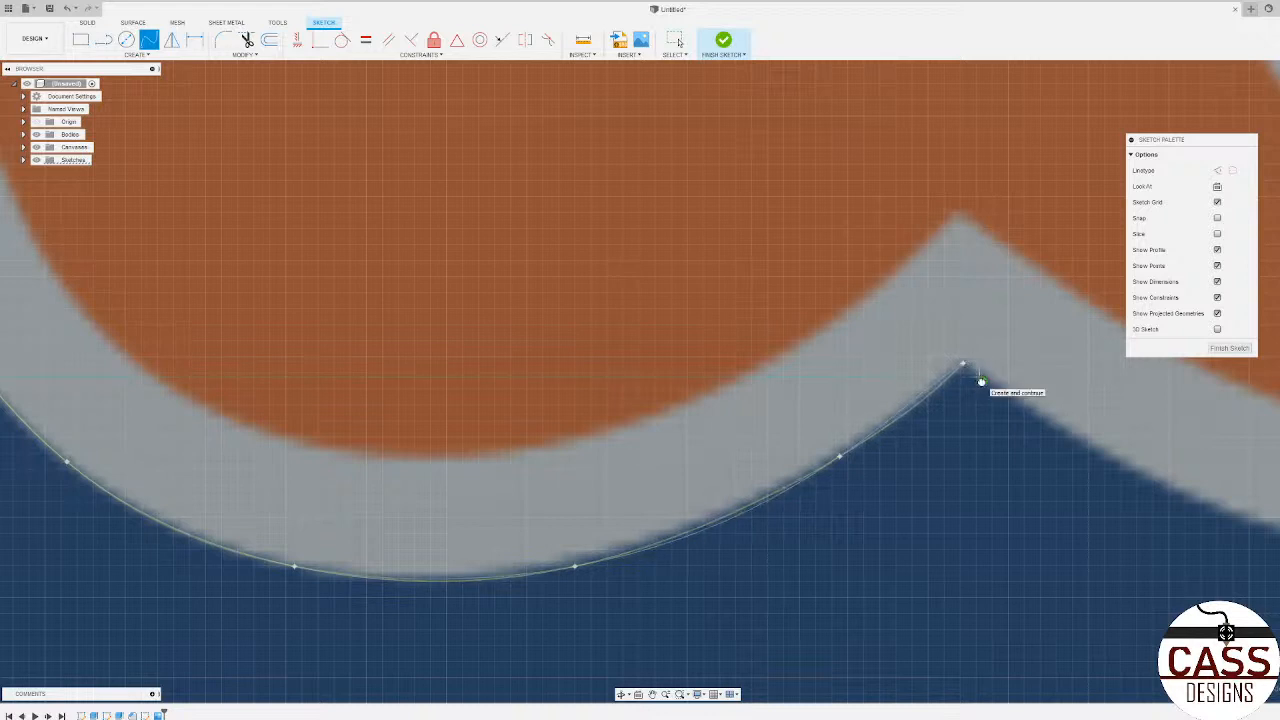
click(981, 381)
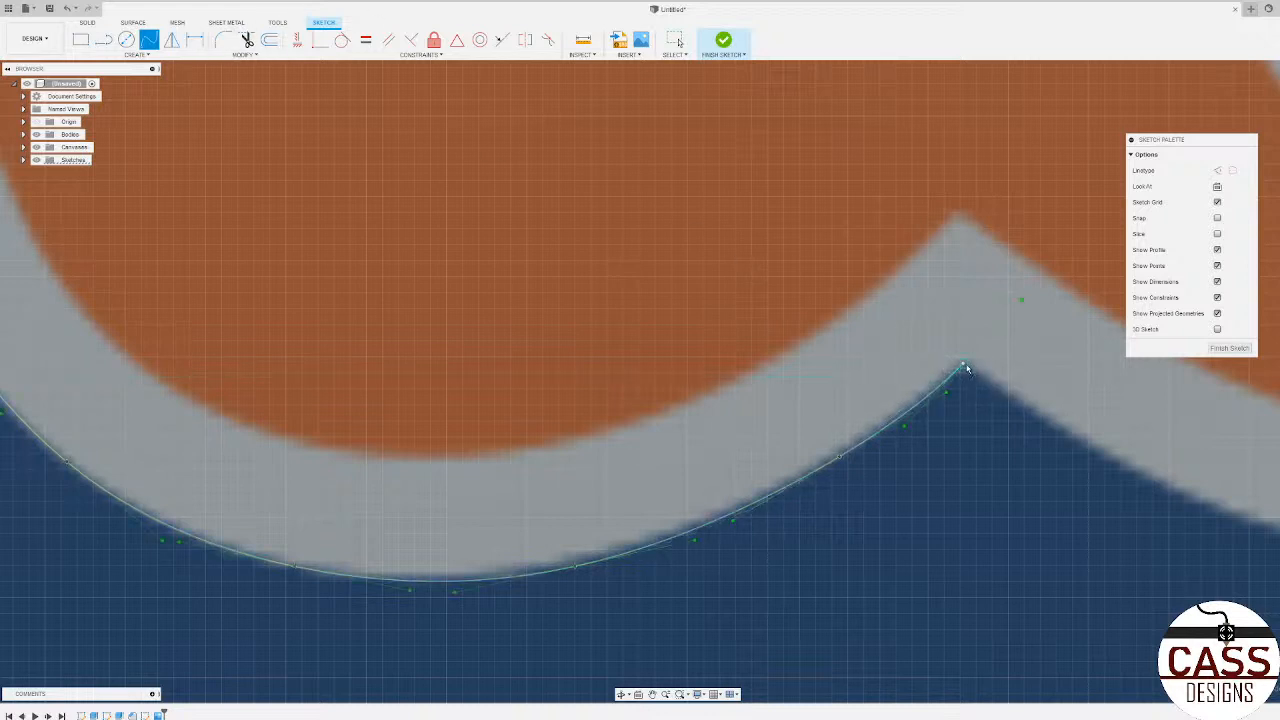
Step: Start a spline at the t–s cusp and trace the outer grey edge along the underside of the s
scroll(309, 411, down, 2)
scroll(733, 309, up, 2)
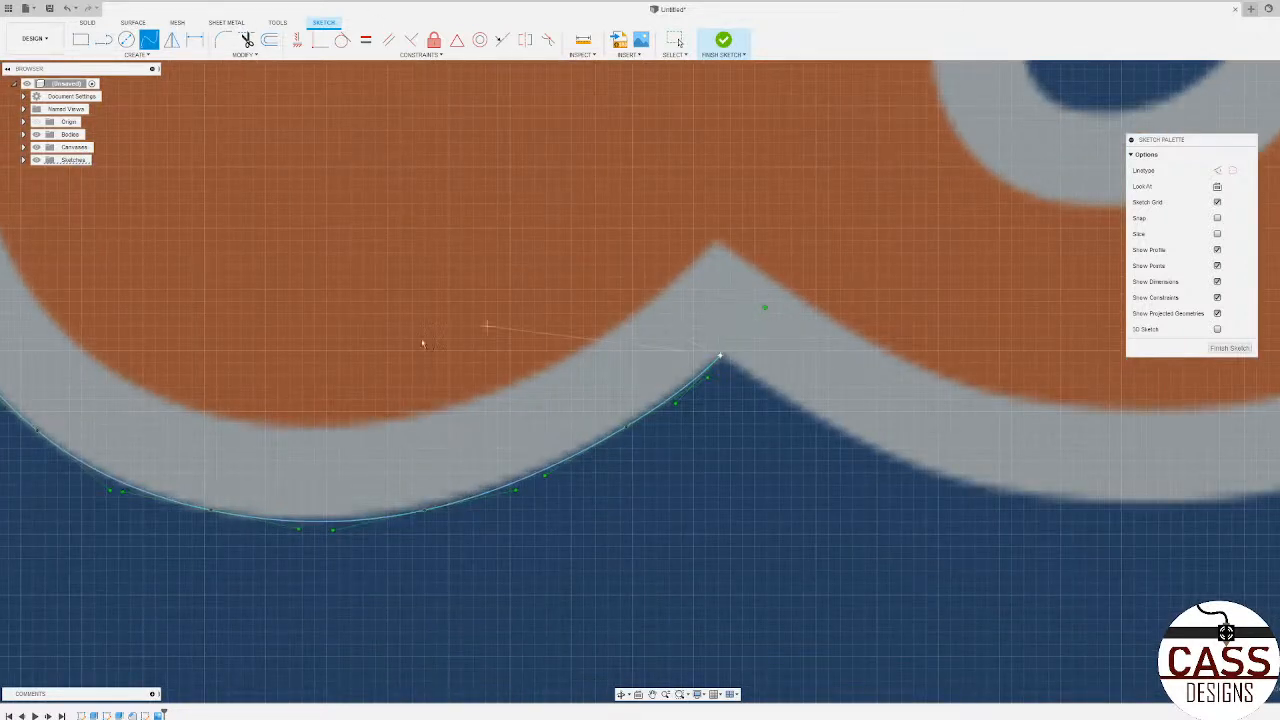
scroll(645, 410, up, 2)
scroll(645, 410, up, 2)
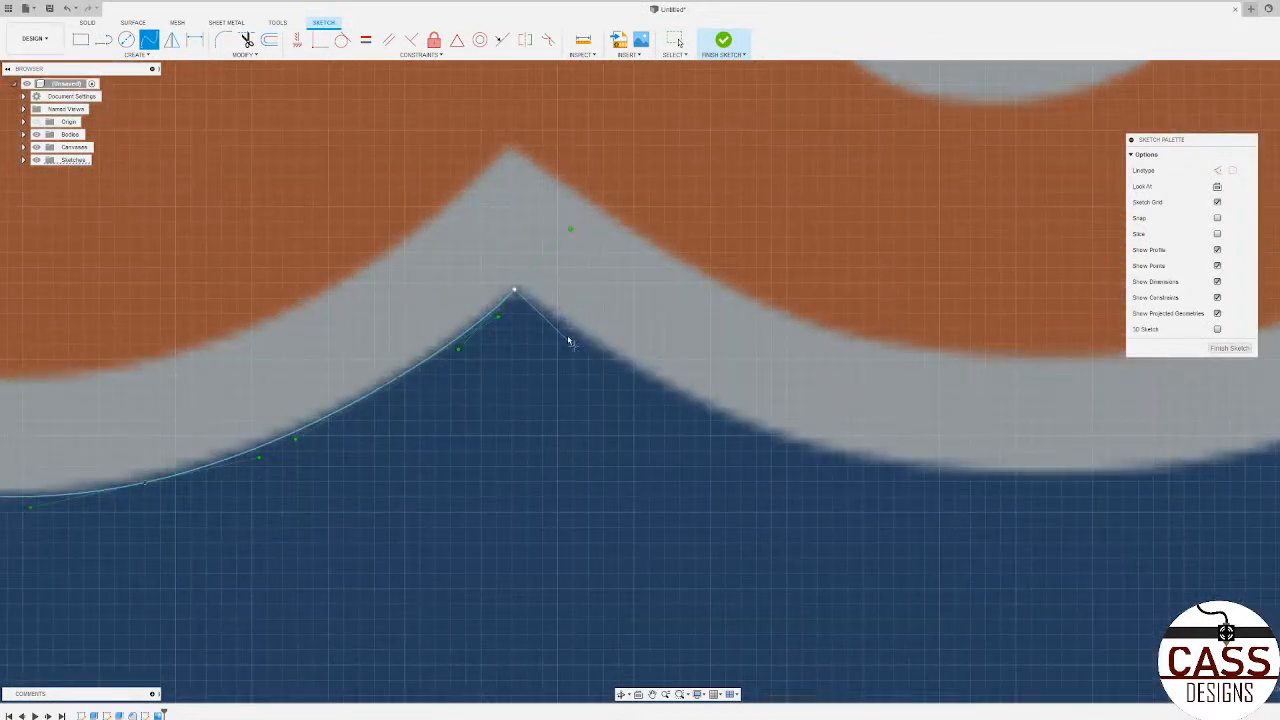
click(651, 377)
click(860, 457)
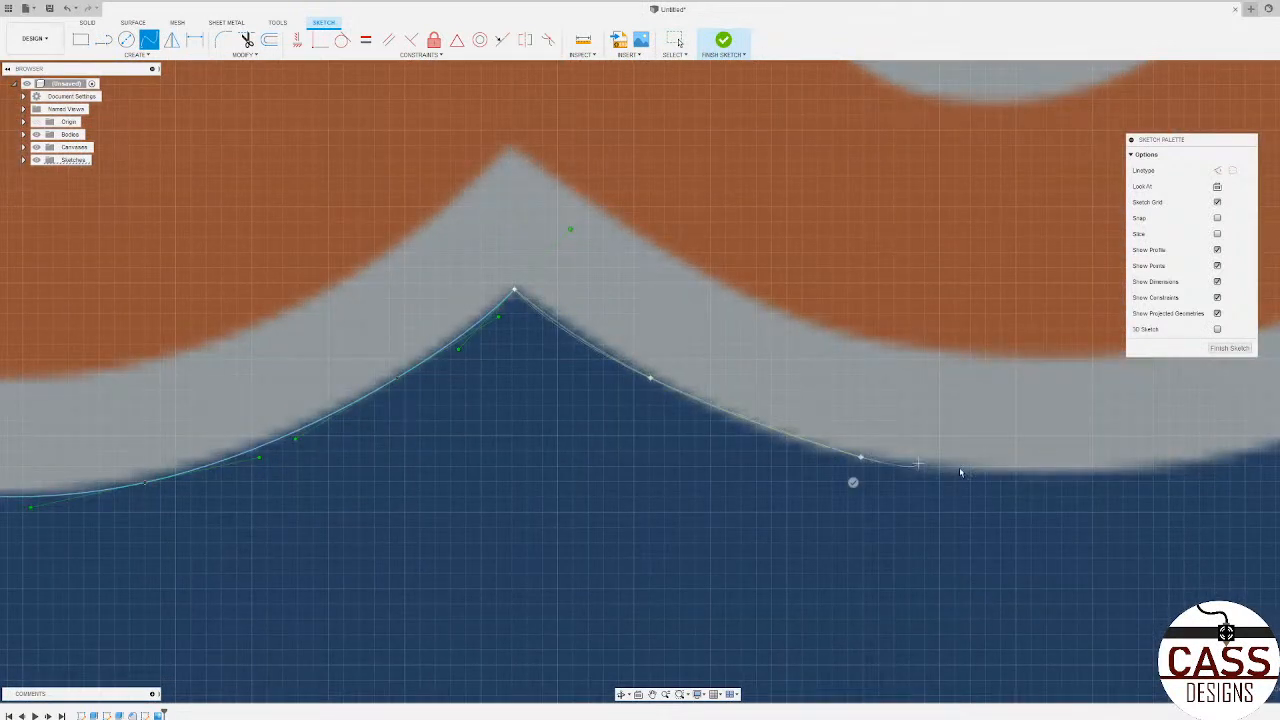
click(1172, 467)
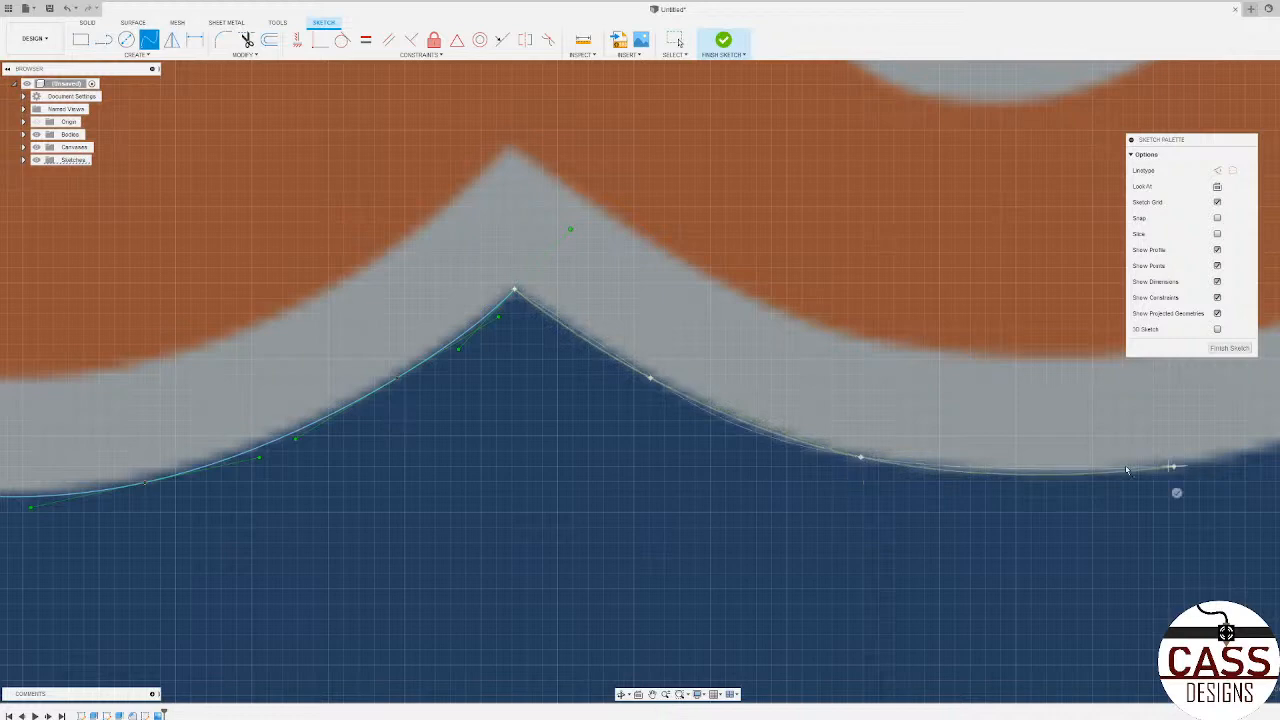
scroll(660, 446, down, 4)
scroll(1067, 423, up, 2)
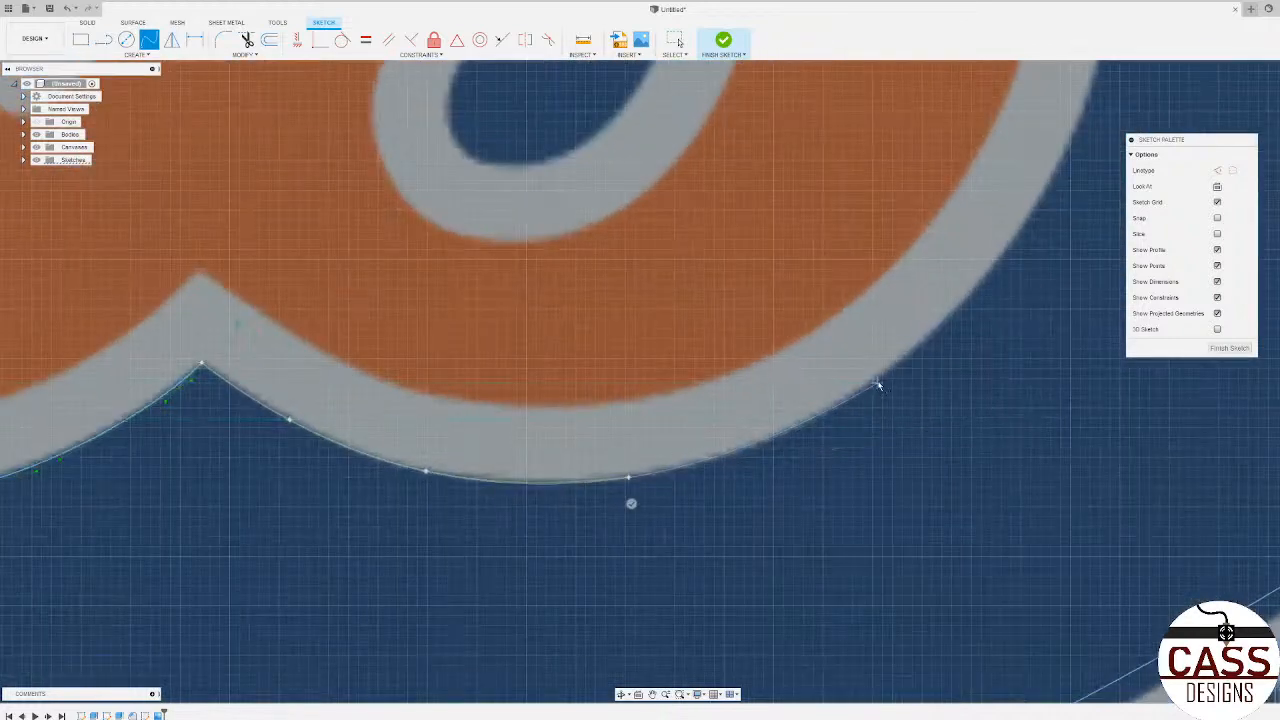
click(811, 422)
Step: Continue the spline up the s's right outer edge and end it where the curve starts bending inward
scroll(991, 300, down, 6)
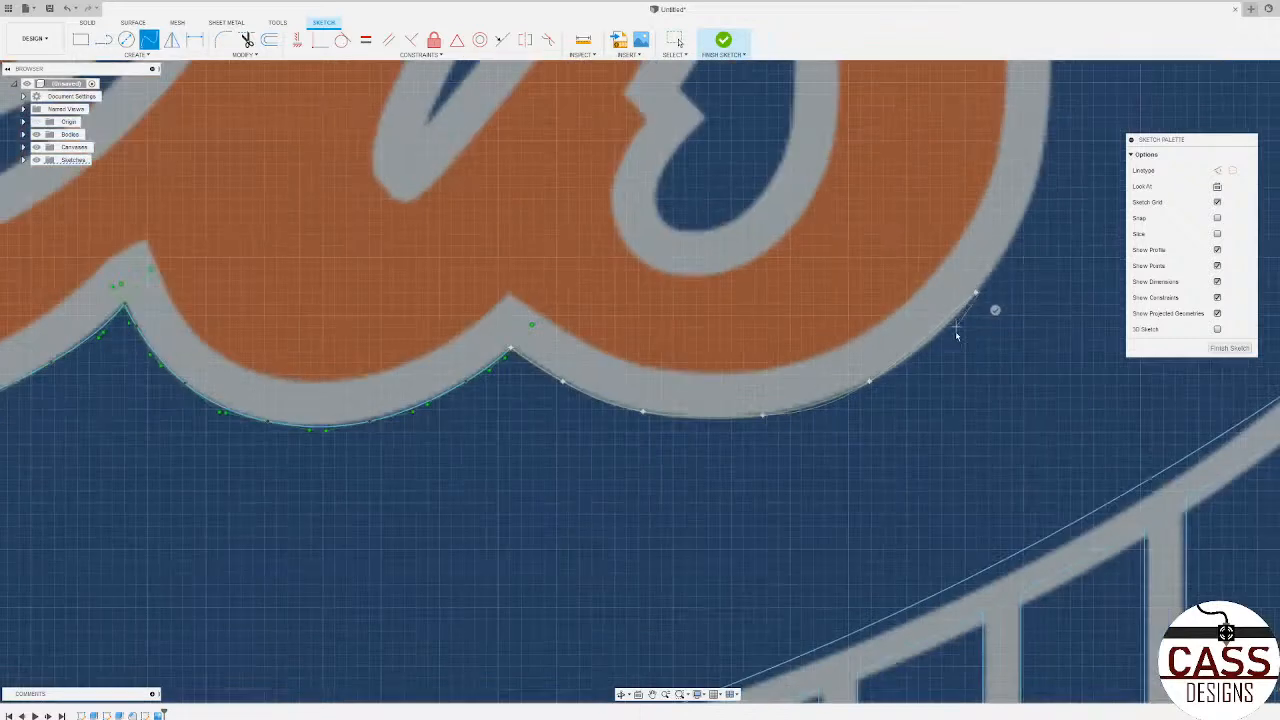
scroll(965, 258, up, 8)
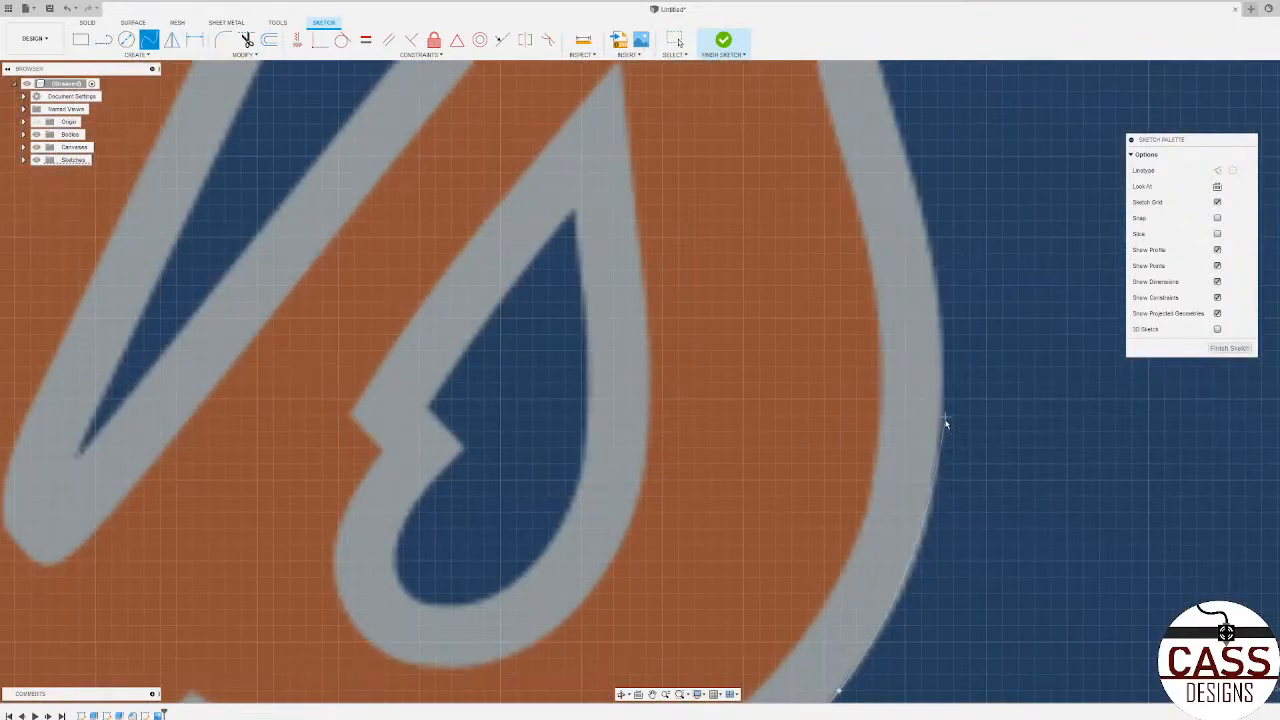
click(927, 522)
click(938, 291)
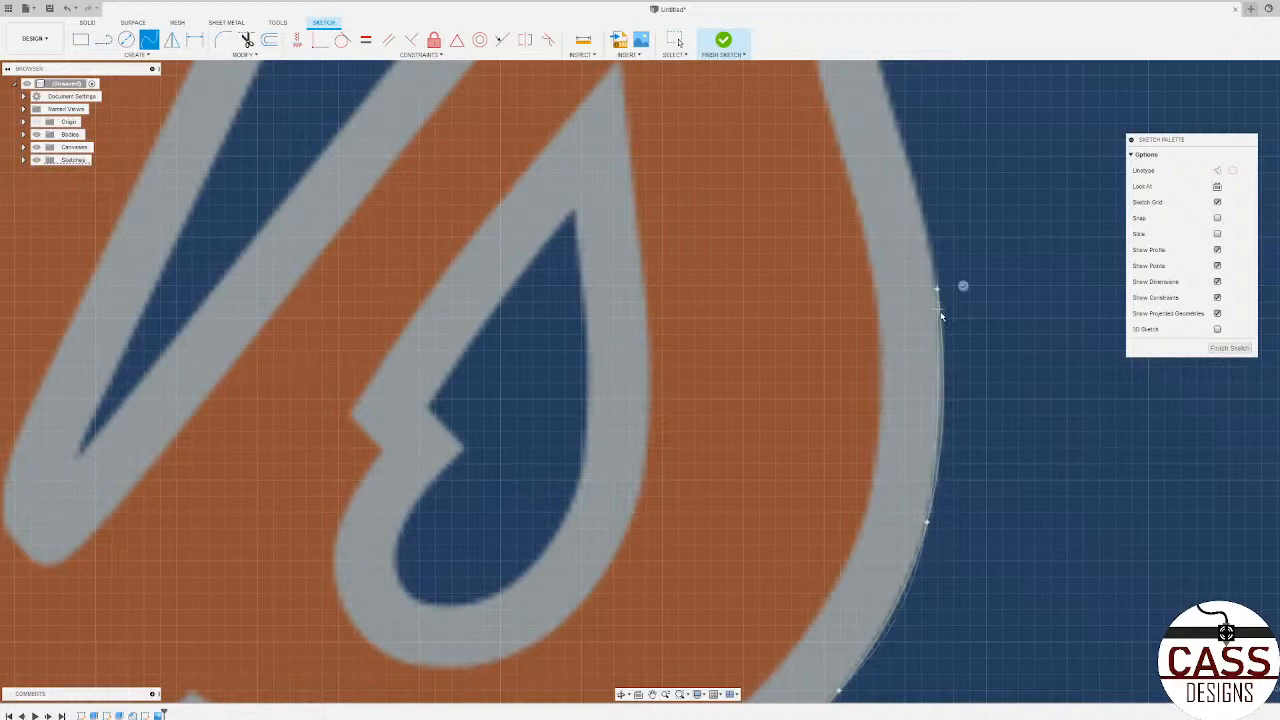
scroll(931, 240, down, 3)
scroll(917, 229, up, 3)
click(912, 227)
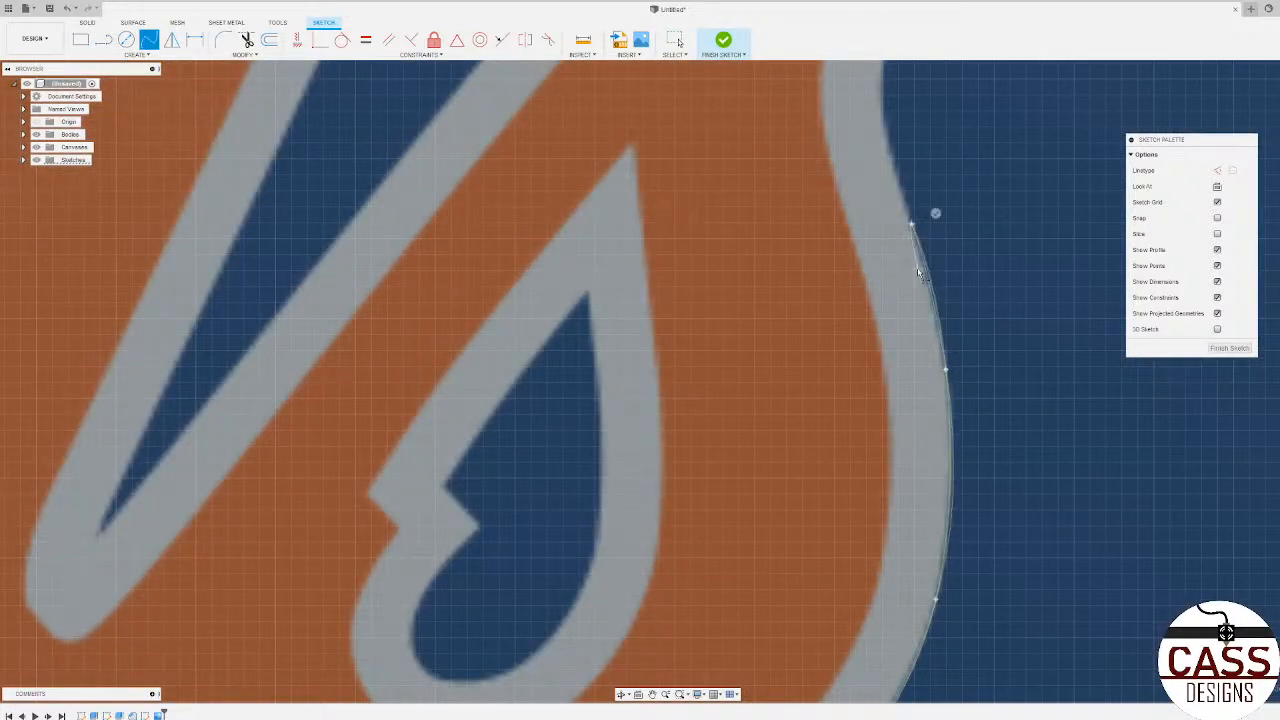
right_click(918, 272)
scroll(951, 213, down, 1)
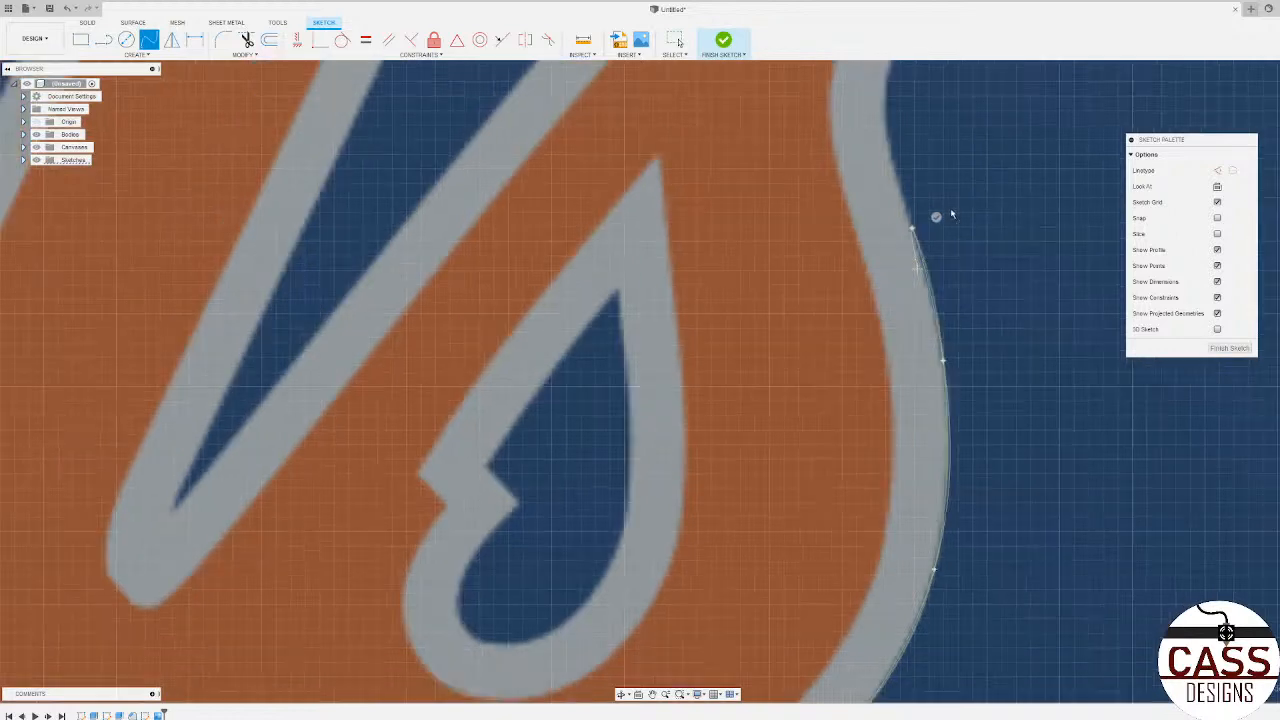
click(935, 215)
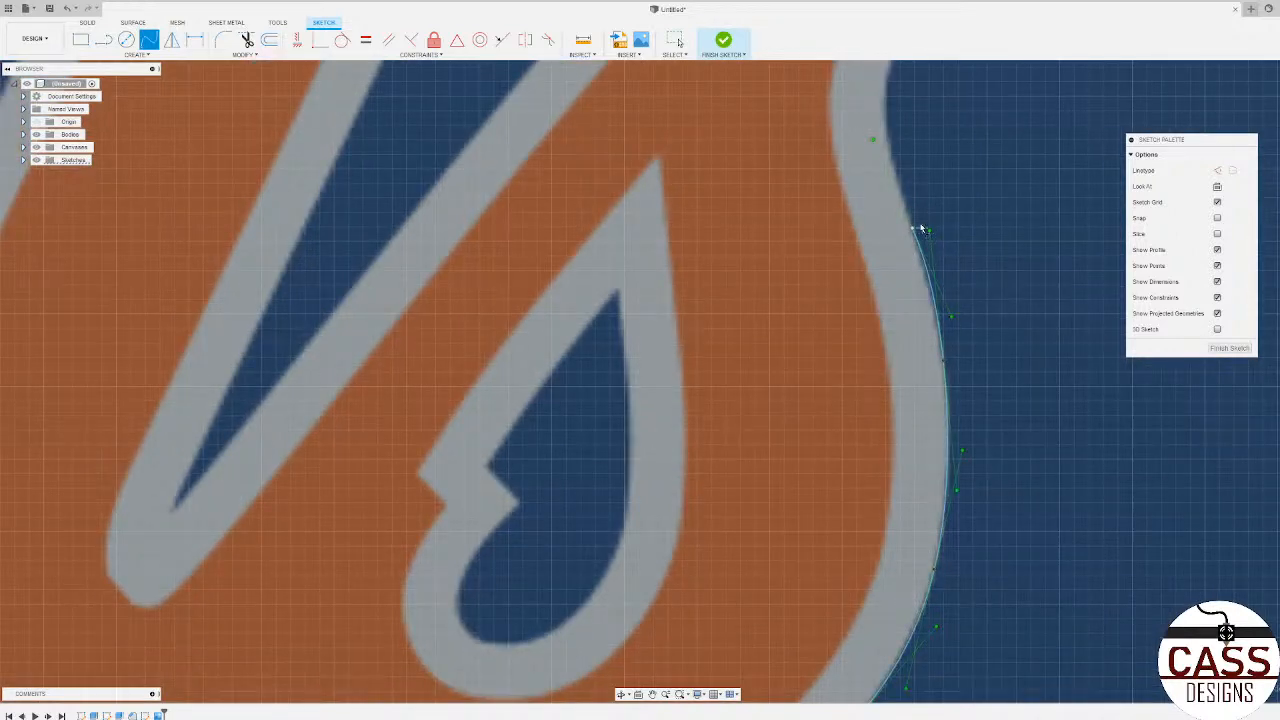
Step: Trace a spline along the s's upper outer grey edge, through the inward curve, and end it at the s's upper tip
scroll(918, 228, up, 4)
scroll(898, 237, down, 2)
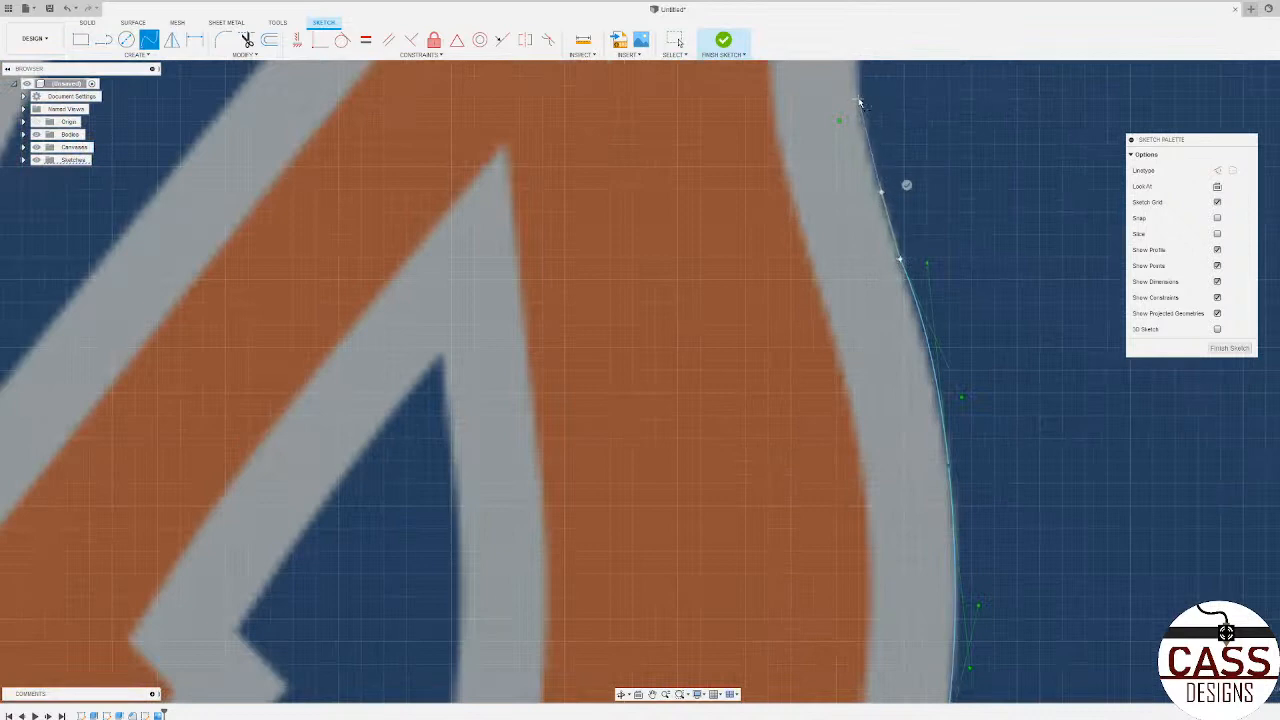
scroll(875, 115, down, 5)
scroll(872, 117, up, 4)
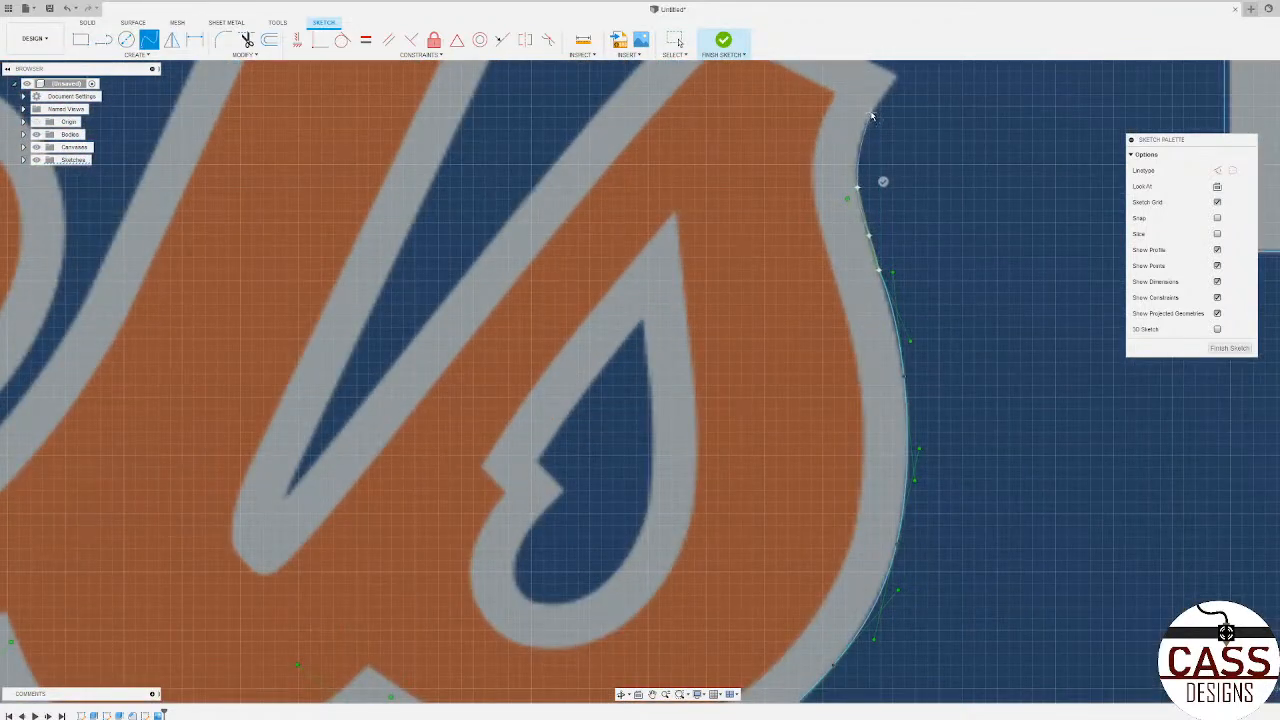
scroll(872, 117, down, 3)
scroll(875, 110, up, 5)
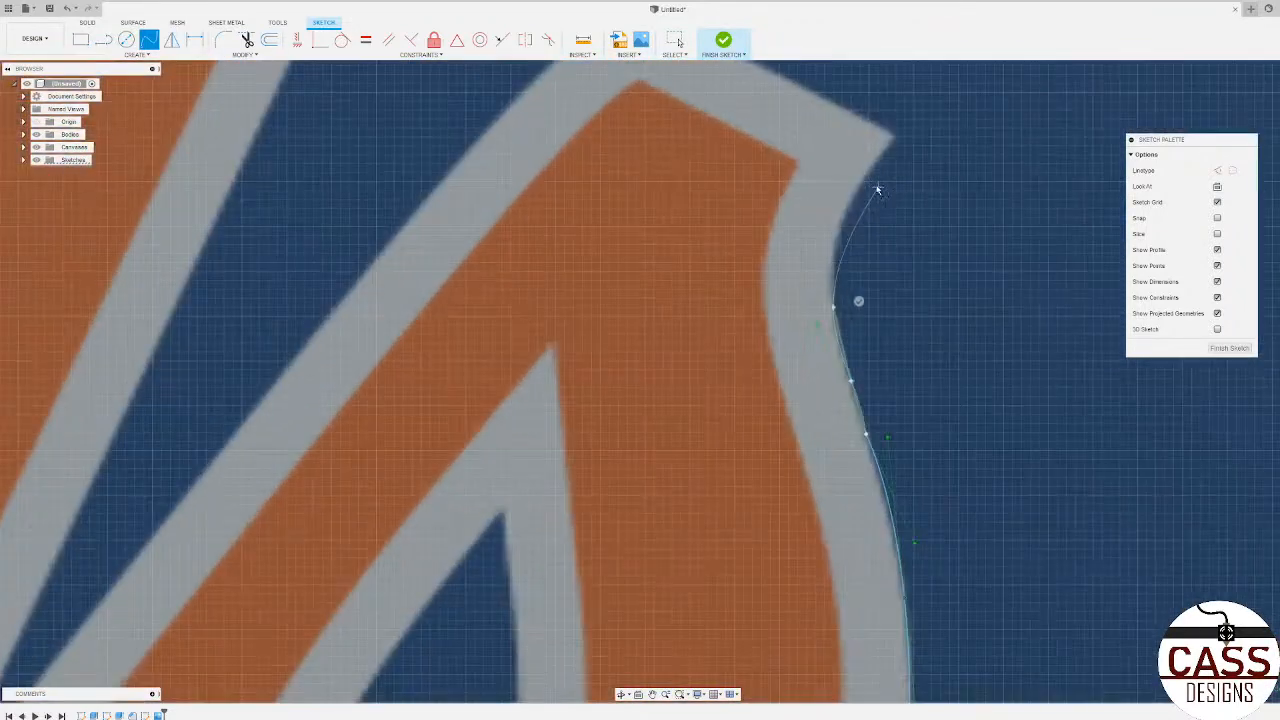
click(836, 234)
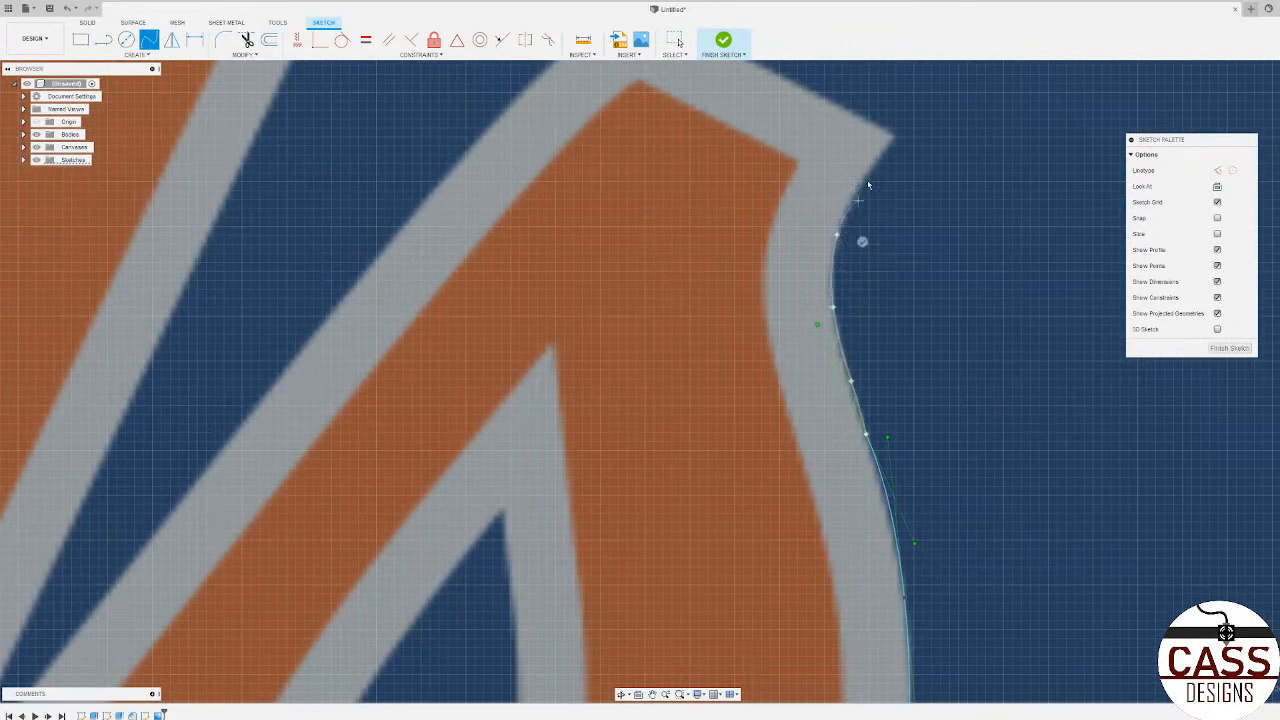
click(914, 151)
scroll(866, 246, down, 5)
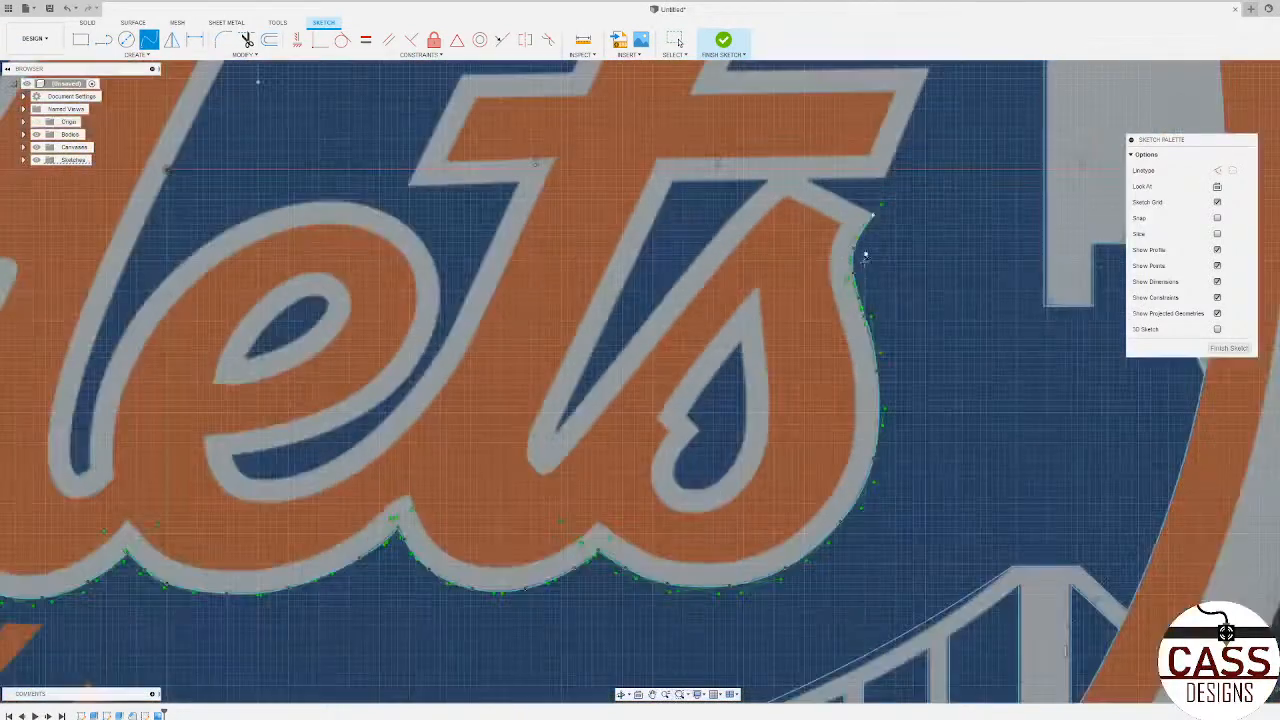
Step: Draw connected lines from the s's upper tip to the t's crossbar, then along its underside to the lower outer corner
scroll(873, 164, up, 3)
click(103, 40)
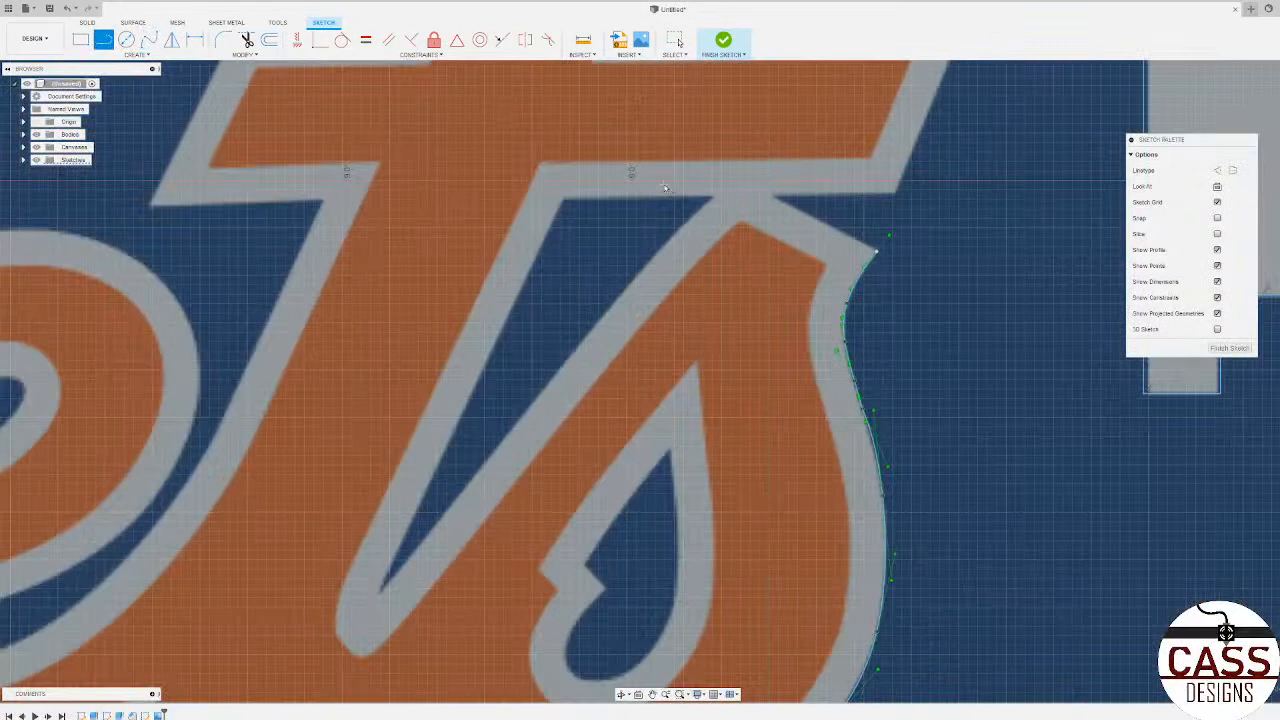
click(878, 254)
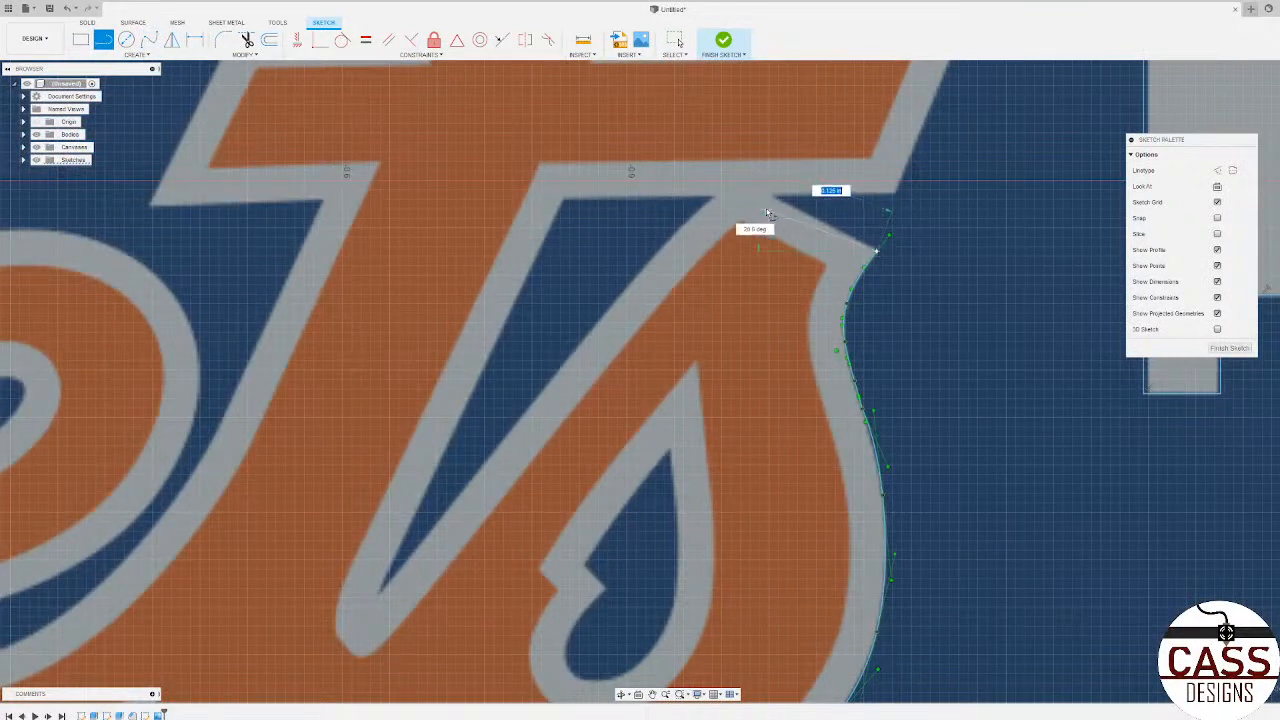
click(771, 193)
scroll(885, 230, down, 4)
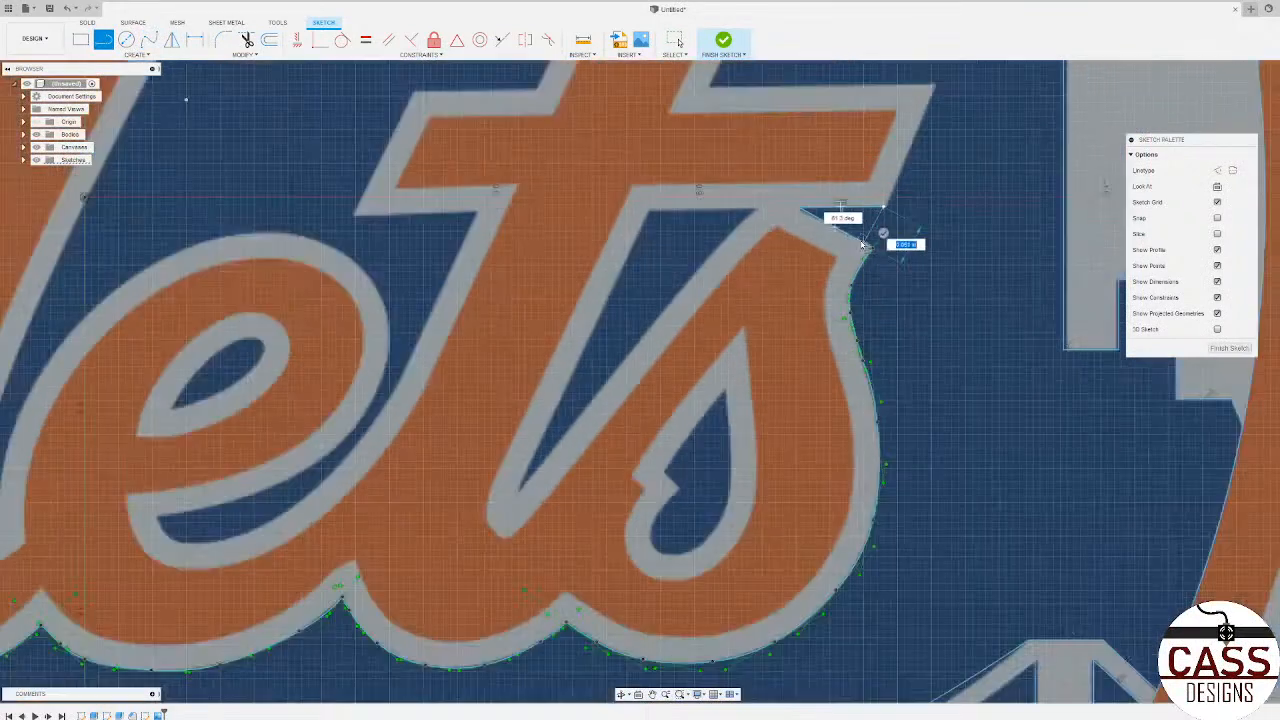
scroll(890, 220, up, 4)
click(836, 338)
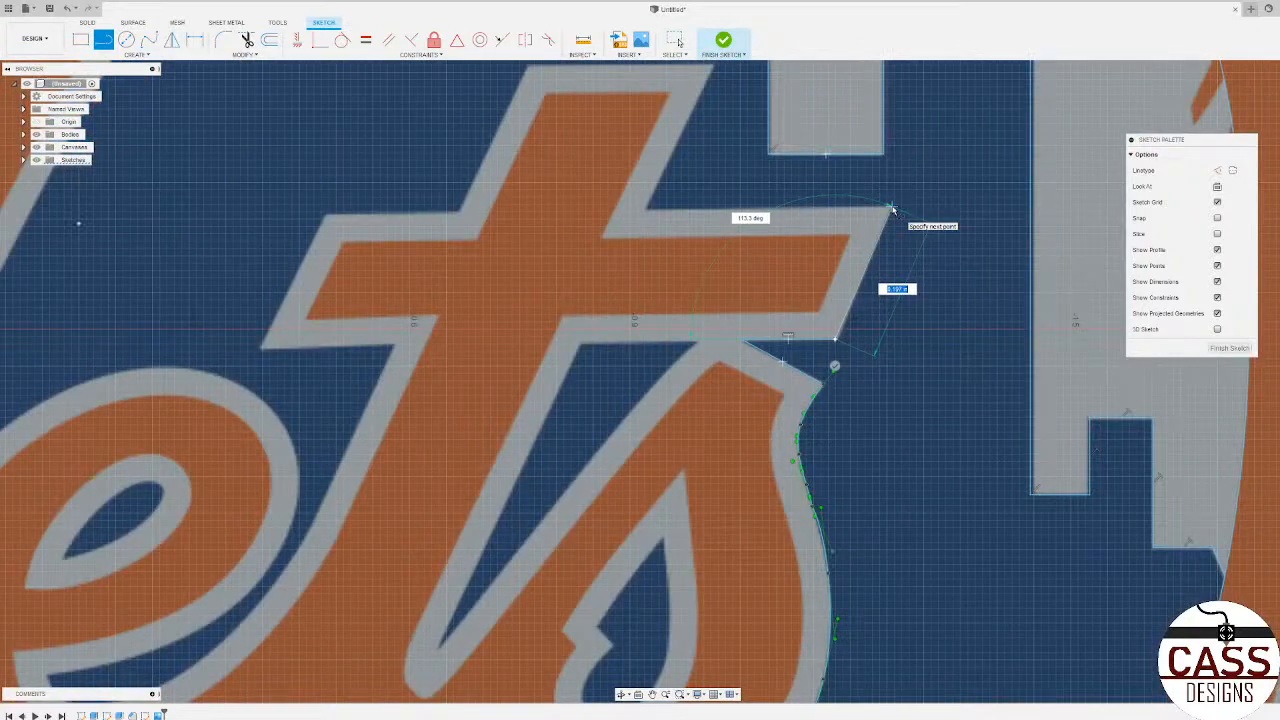
Step: Continue the lines up the slanted end of the t's crossbar and back along its upper edge to the stem
click(891, 208)
scroll(650, 212, down, 2)
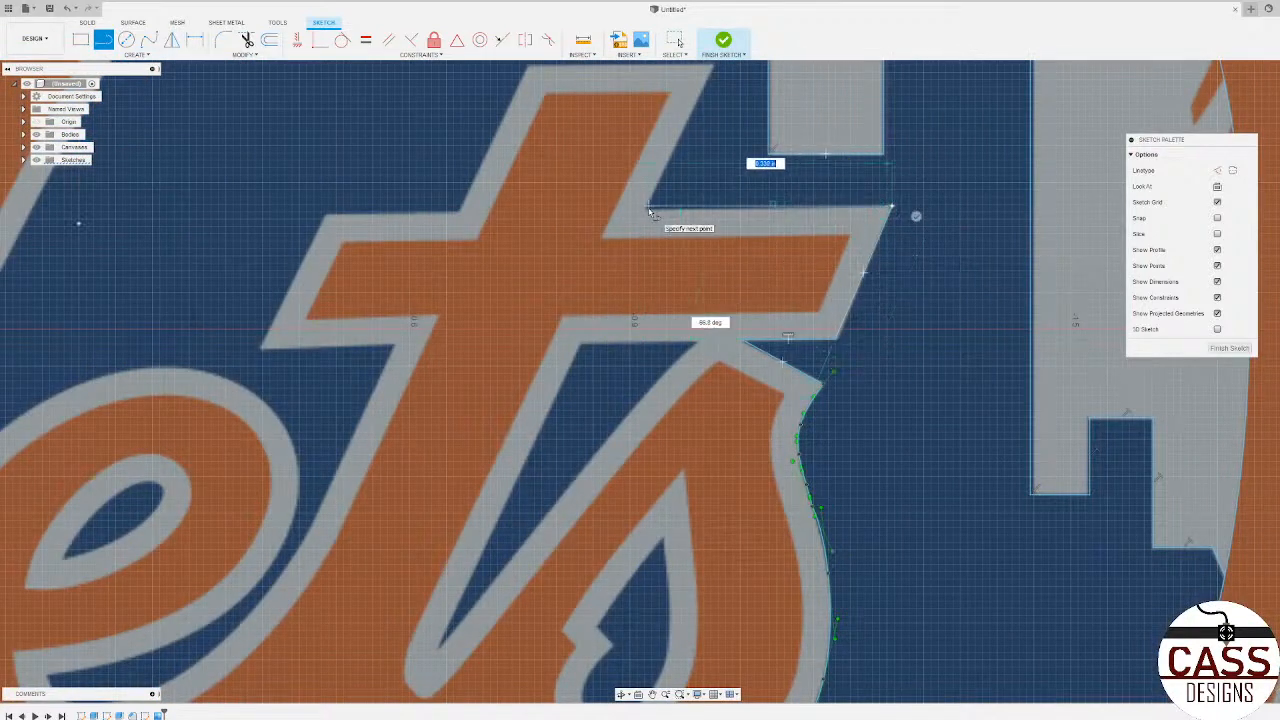
scroll(651, 211, up, 4)
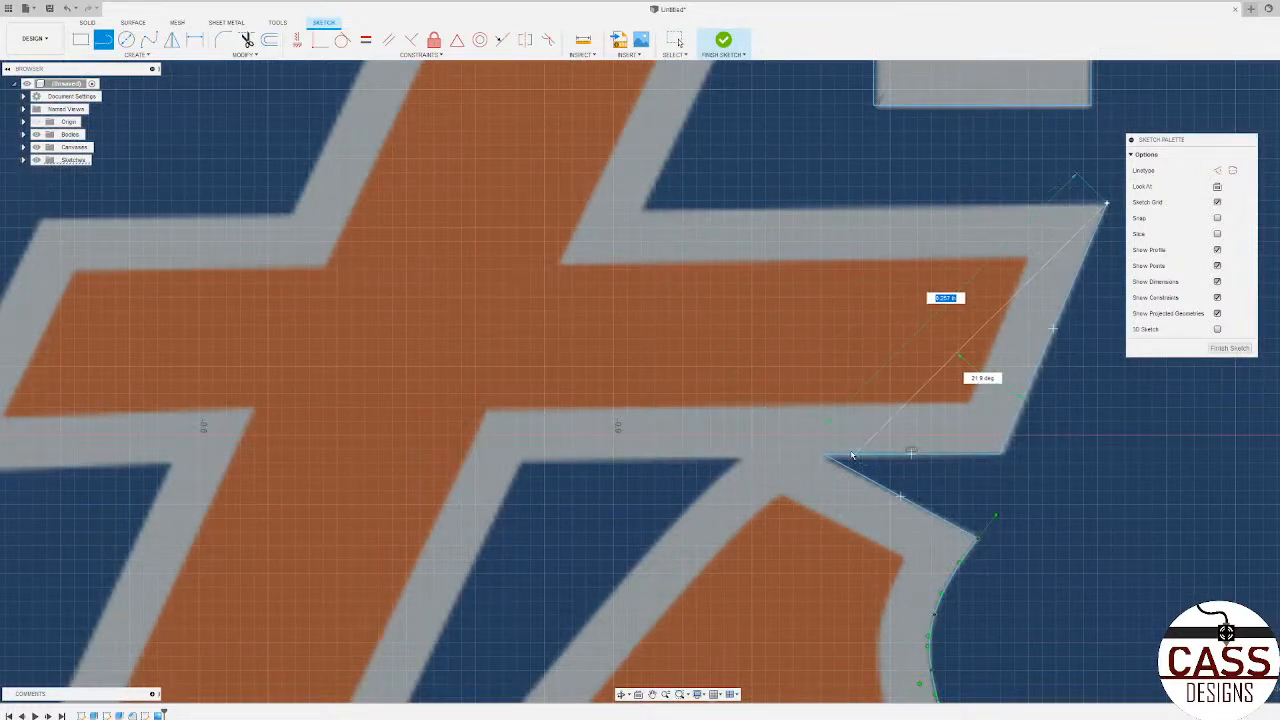
click(642, 207)
Step: Continue the lines around the t's stem top: up the s-side edge, across the top, and down to the crossbar
scroll(642, 207, down, 4)
scroll(612, 230, up, 3)
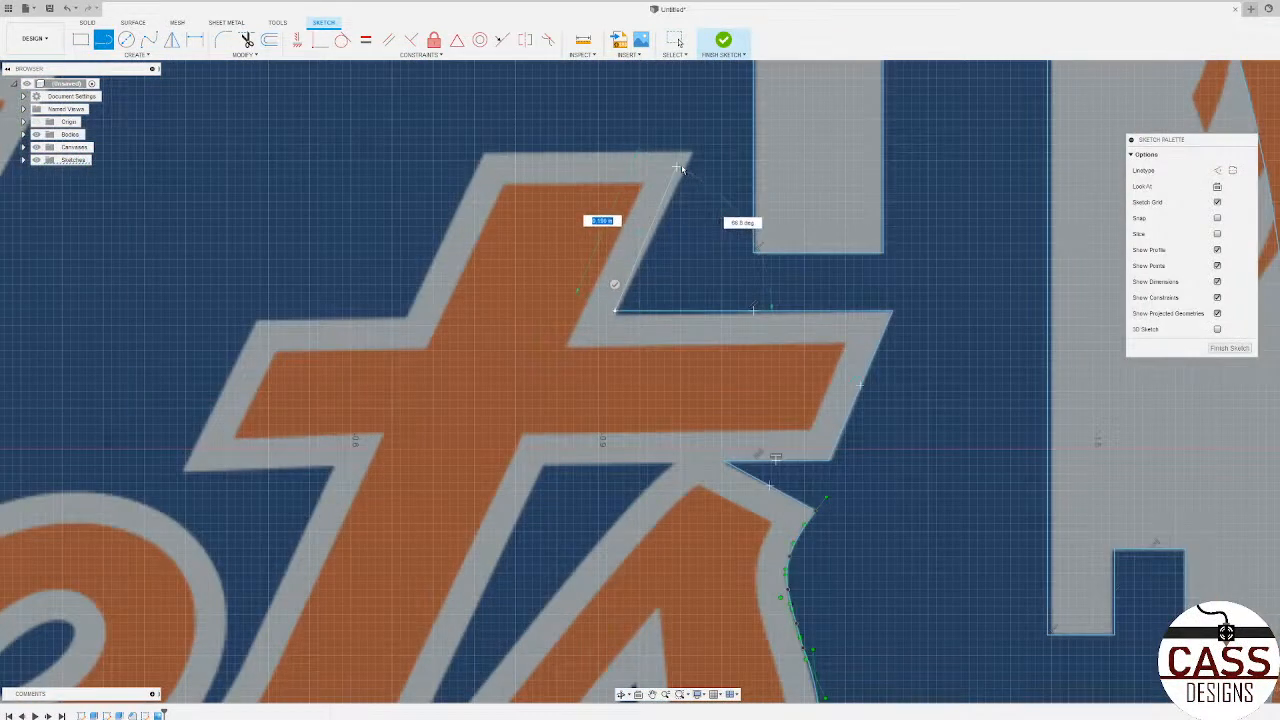
click(692, 154)
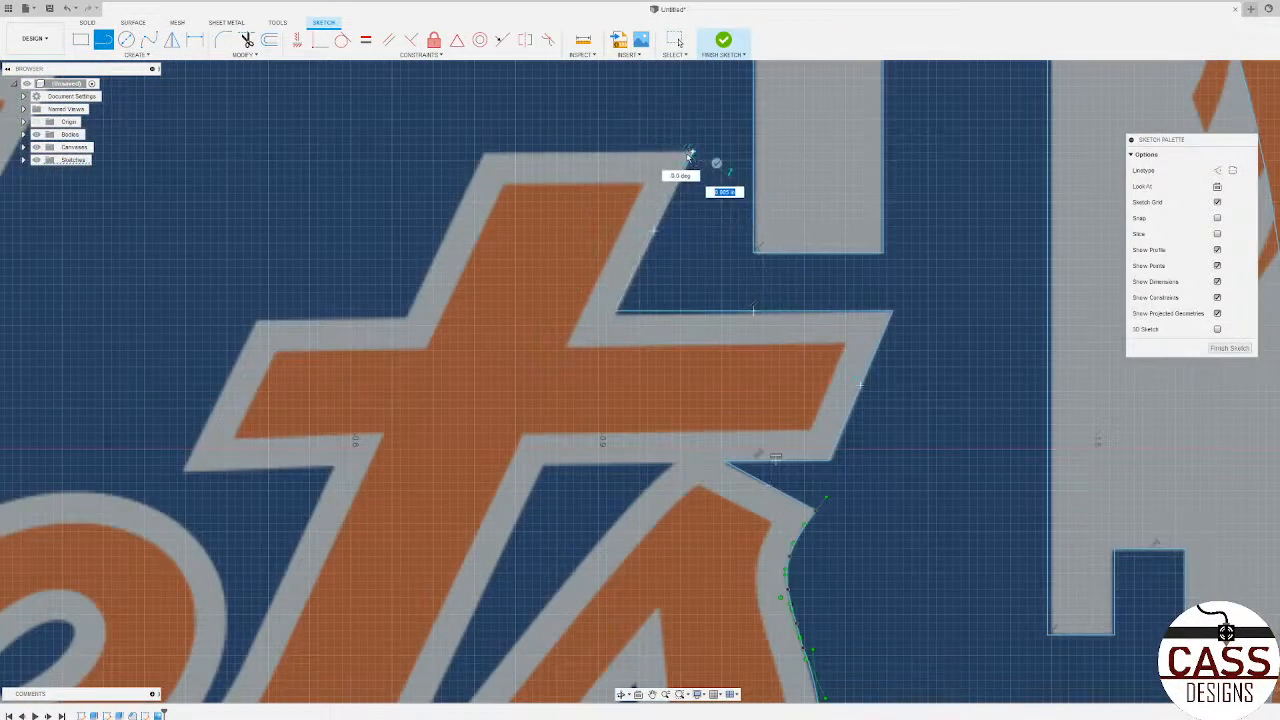
click(483, 153)
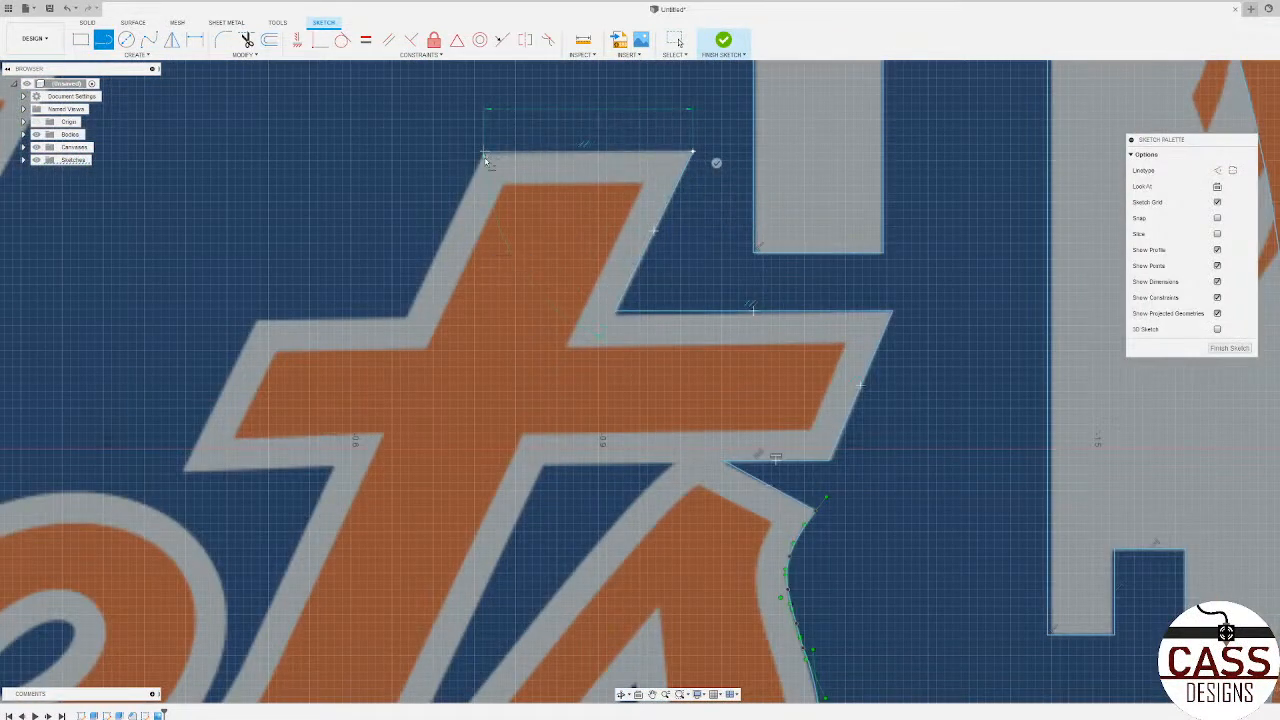
click(405, 316)
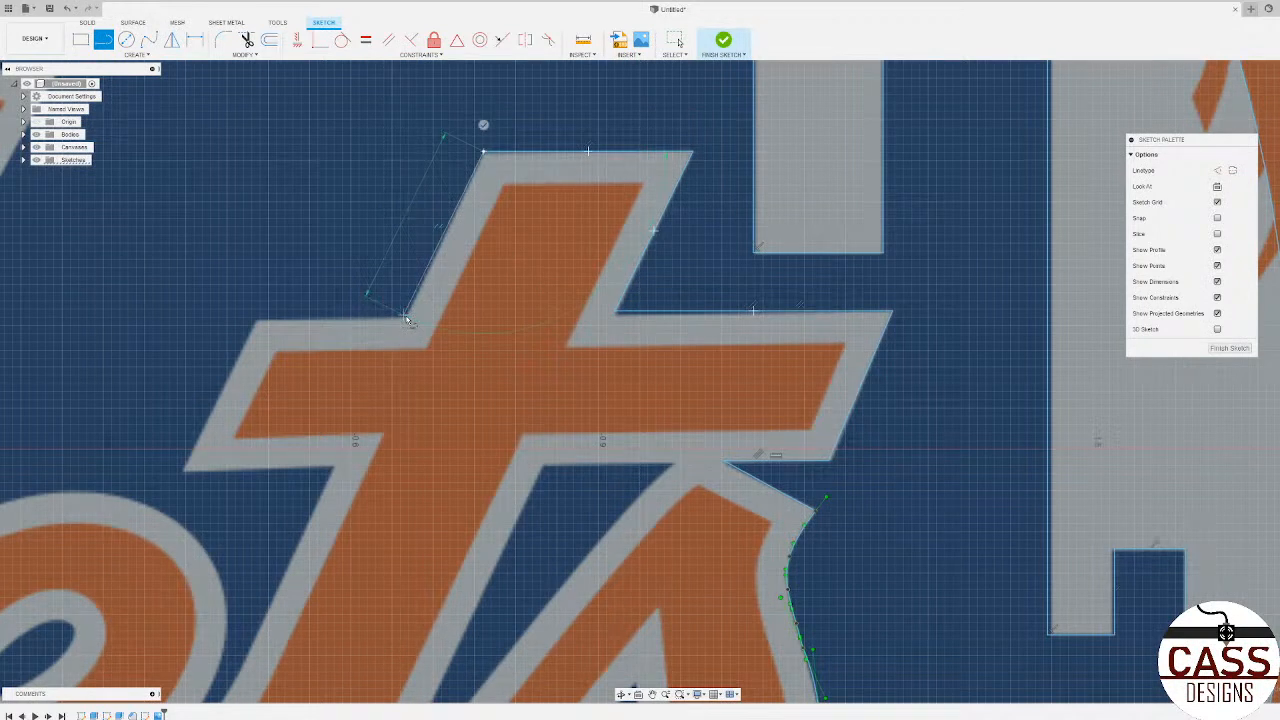
Step: Continue the lines around the e-side arm of the t's crossbar and back along its underside to the stem
click(257, 316)
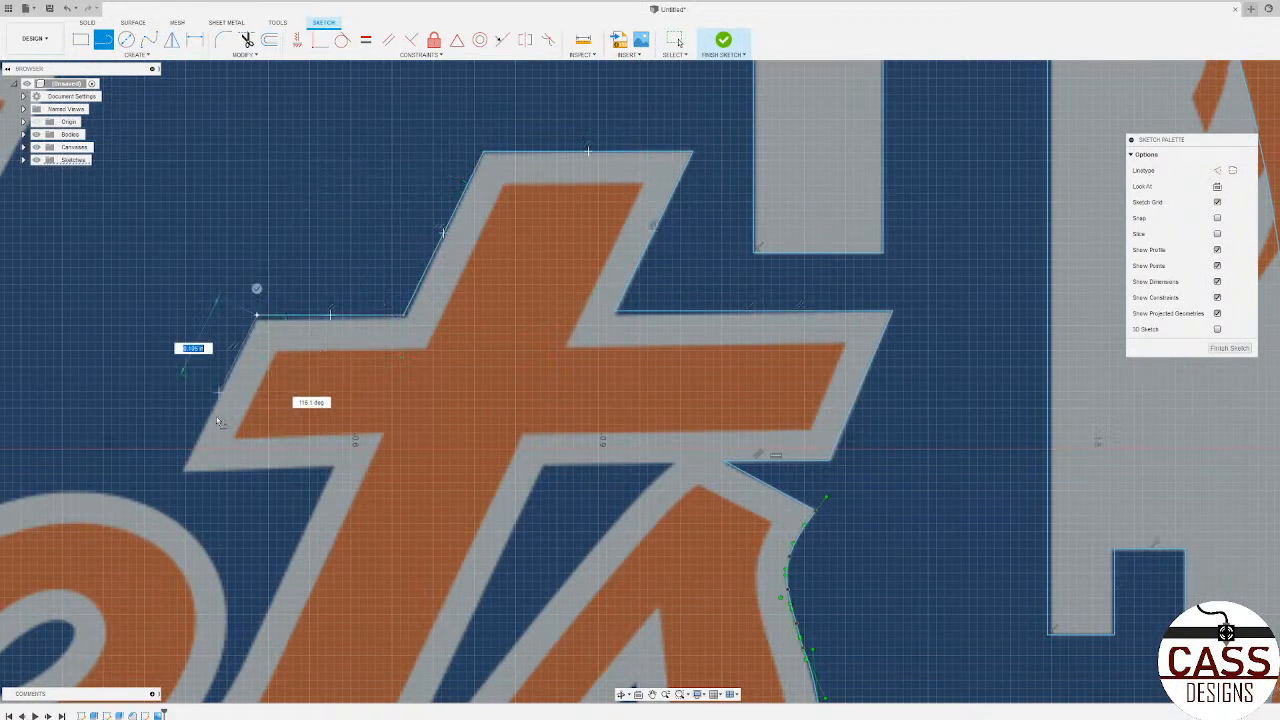
click(180, 471)
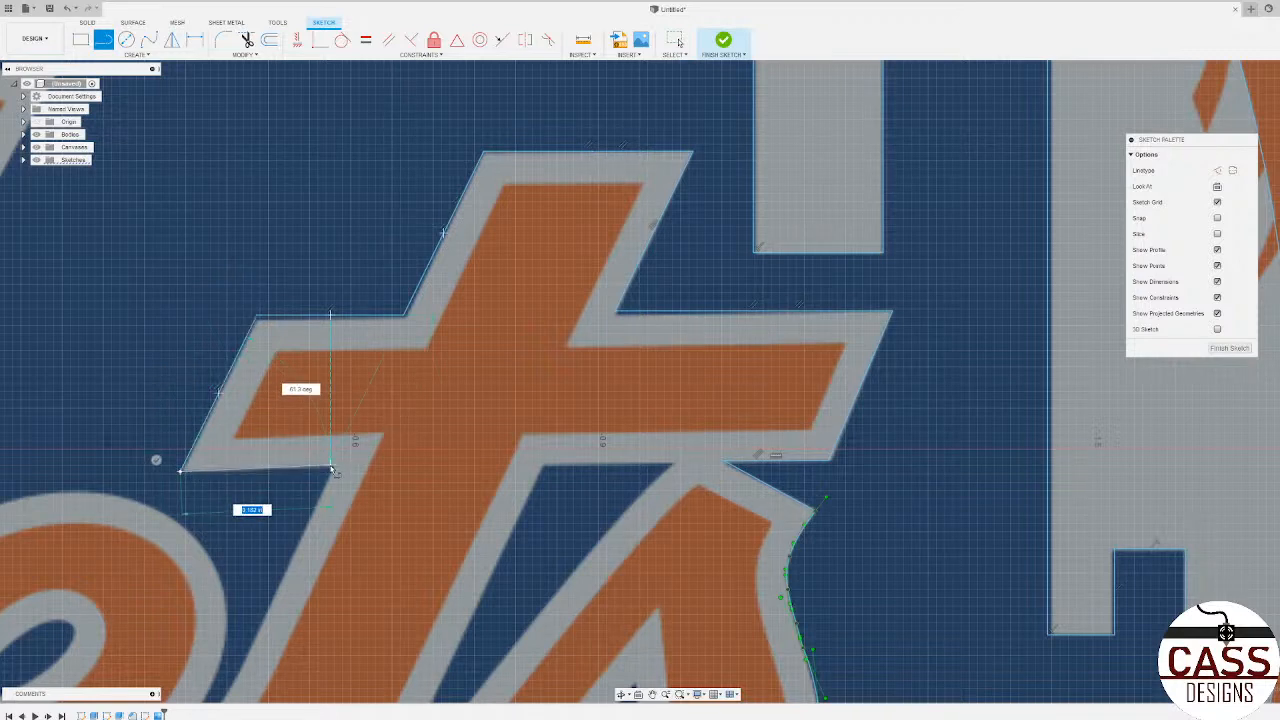
click(333, 470)
Step: Trace a spline from the crossbar–stem corner down the t's e-side grey edge and around the gap's bottom to the e's tail tip
scroll(485, 463, down, 3)
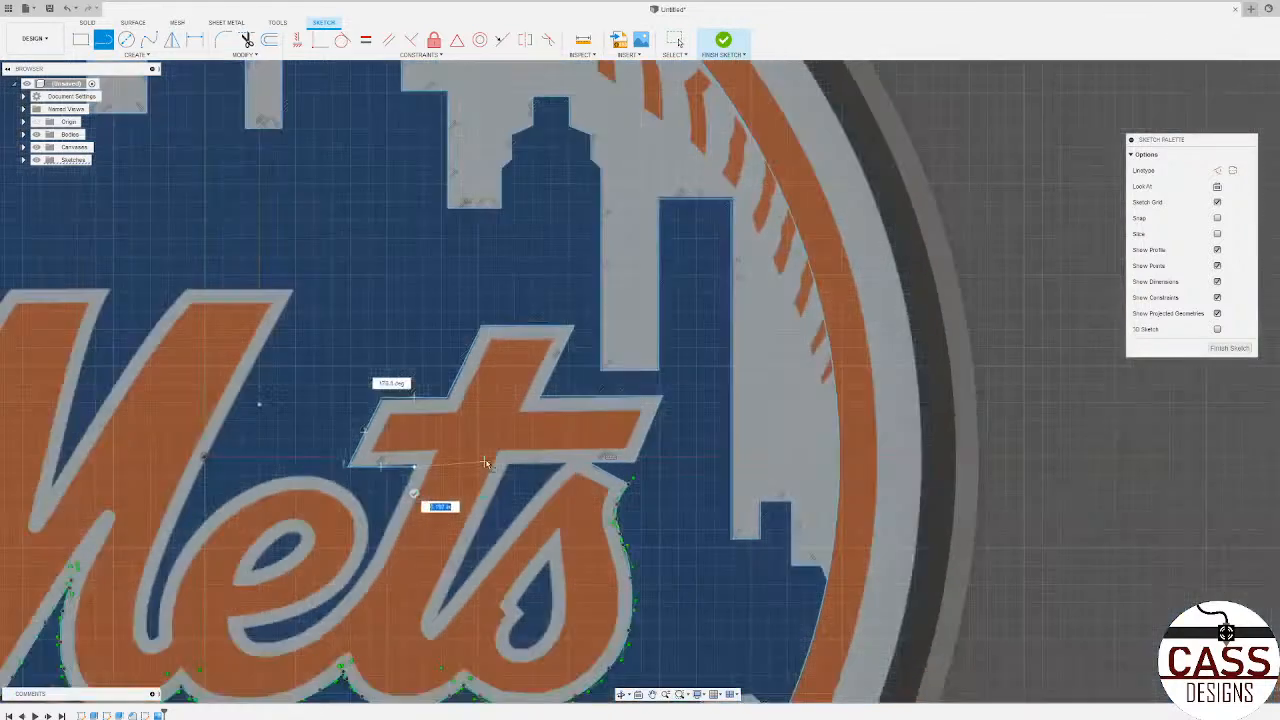
scroll(485, 463, down, 2)
scroll(470, 440, up, 4)
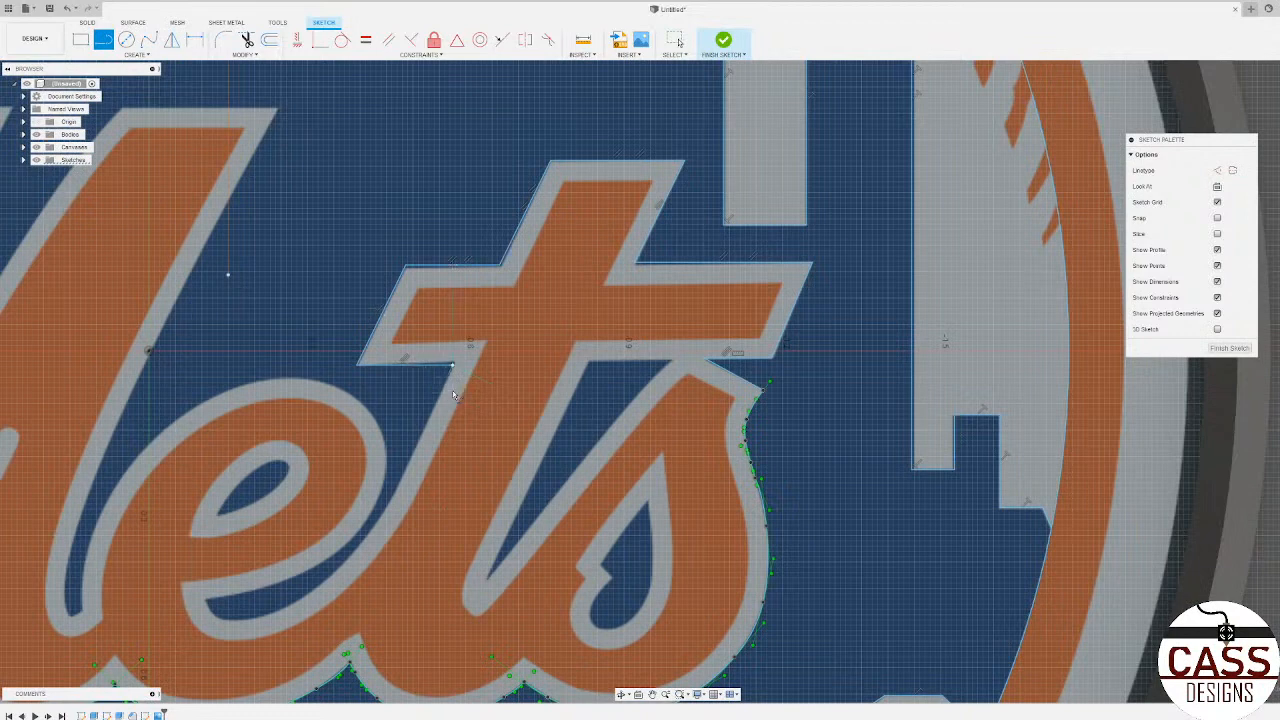
click(149, 39)
scroll(412, 456, down, 3)
scroll(412, 456, up, 6)
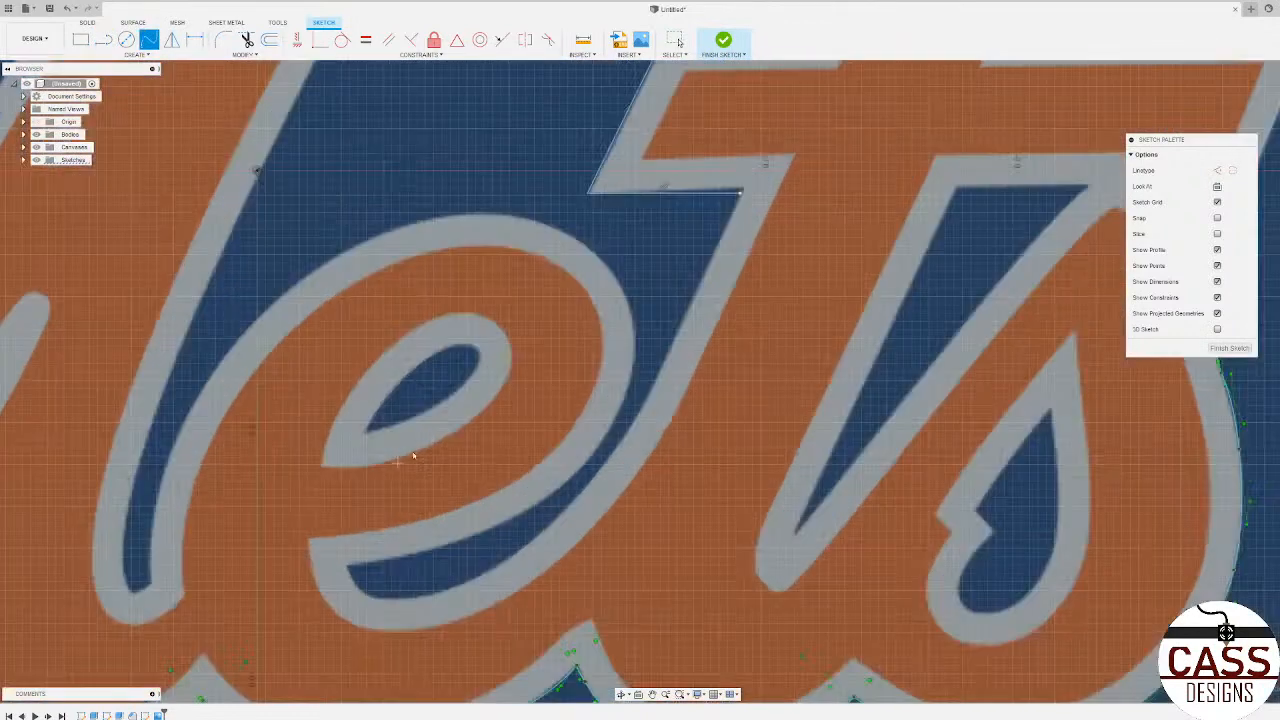
click(697, 291)
click(644, 401)
click(600, 467)
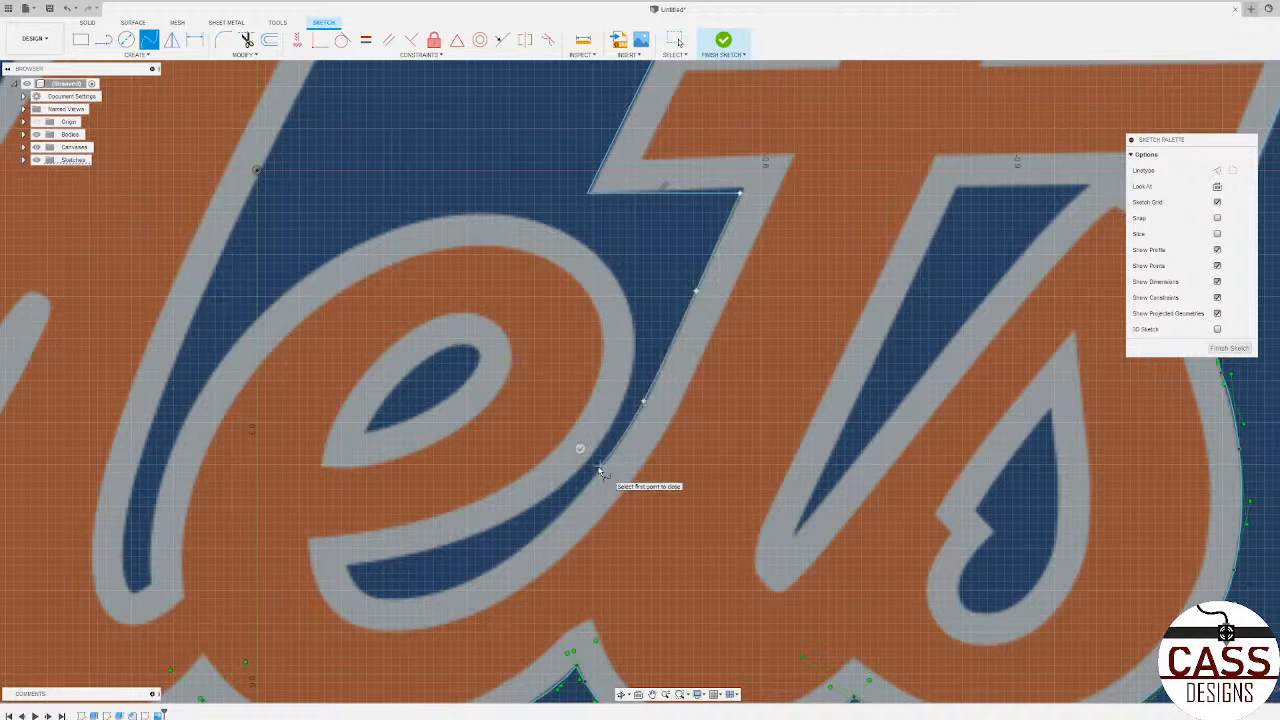
click(546, 527)
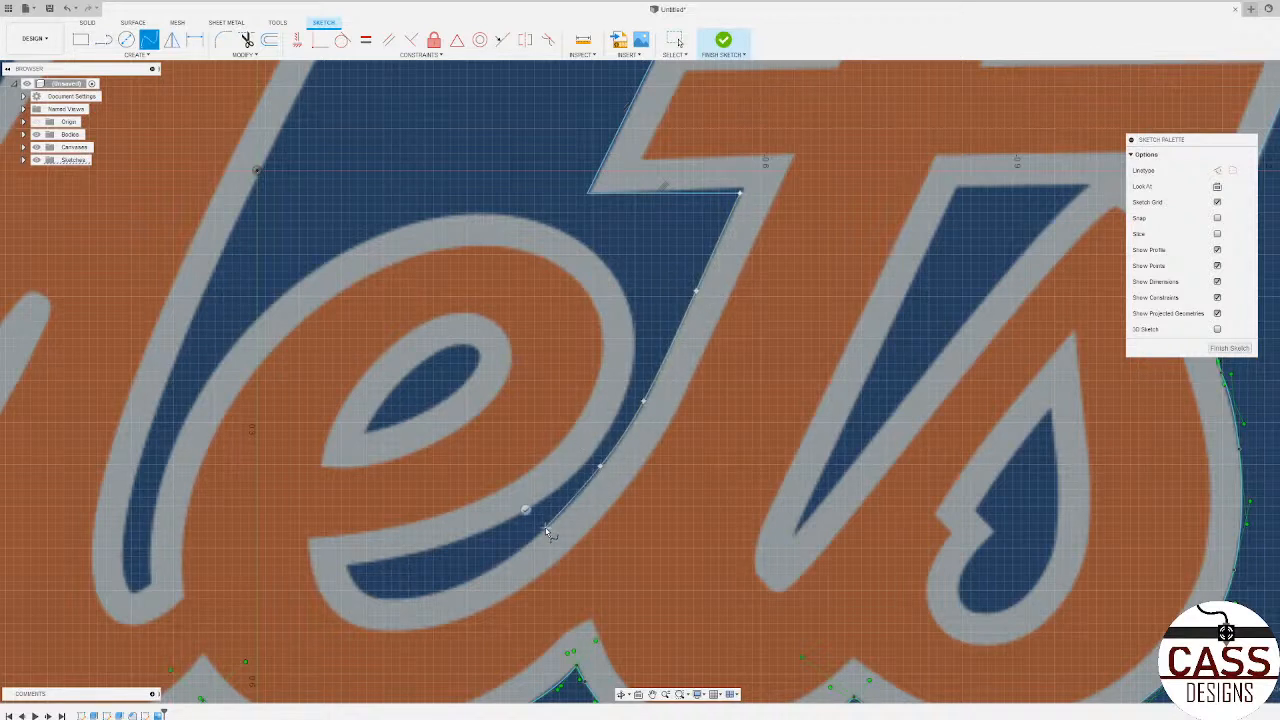
click(455, 590)
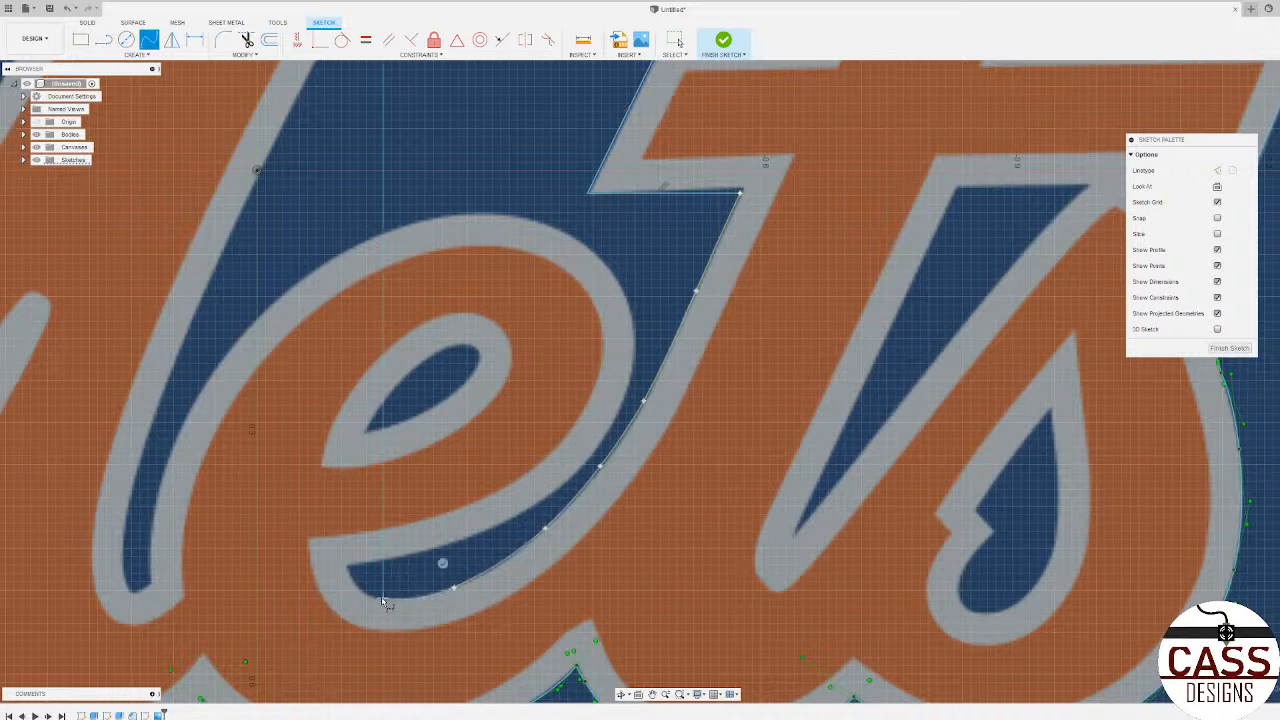
click(370, 596)
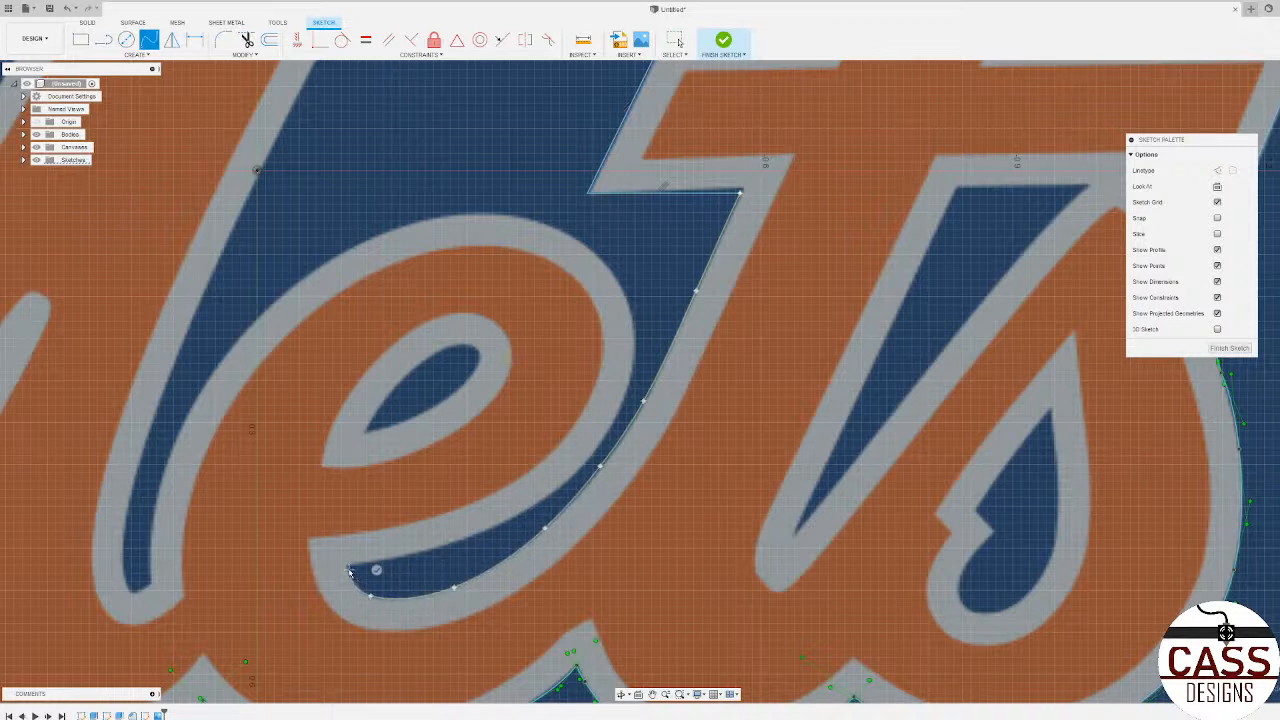
key(Return)
Step: Start a spline at the e's tail tip and trace the e's outer grey edge around its t-side bowl to the top
click(415, 555)
click(485, 533)
click(620, 409)
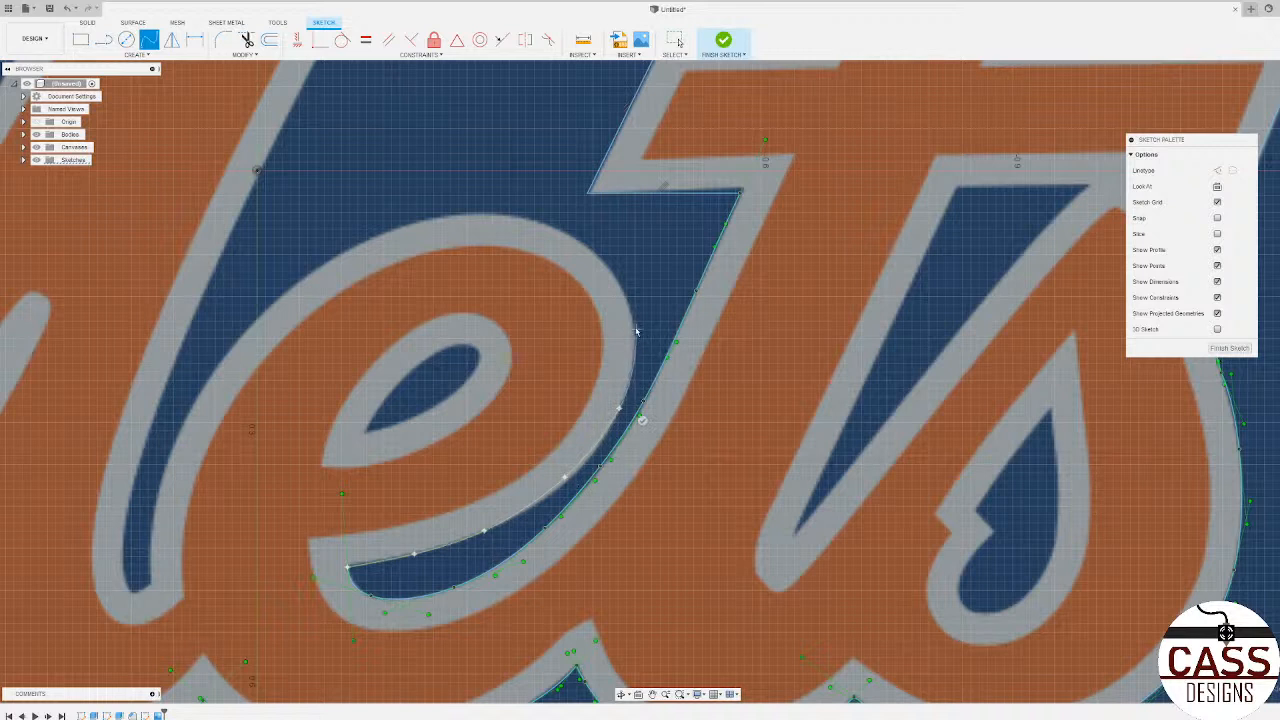
click(593, 253)
click(508, 217)
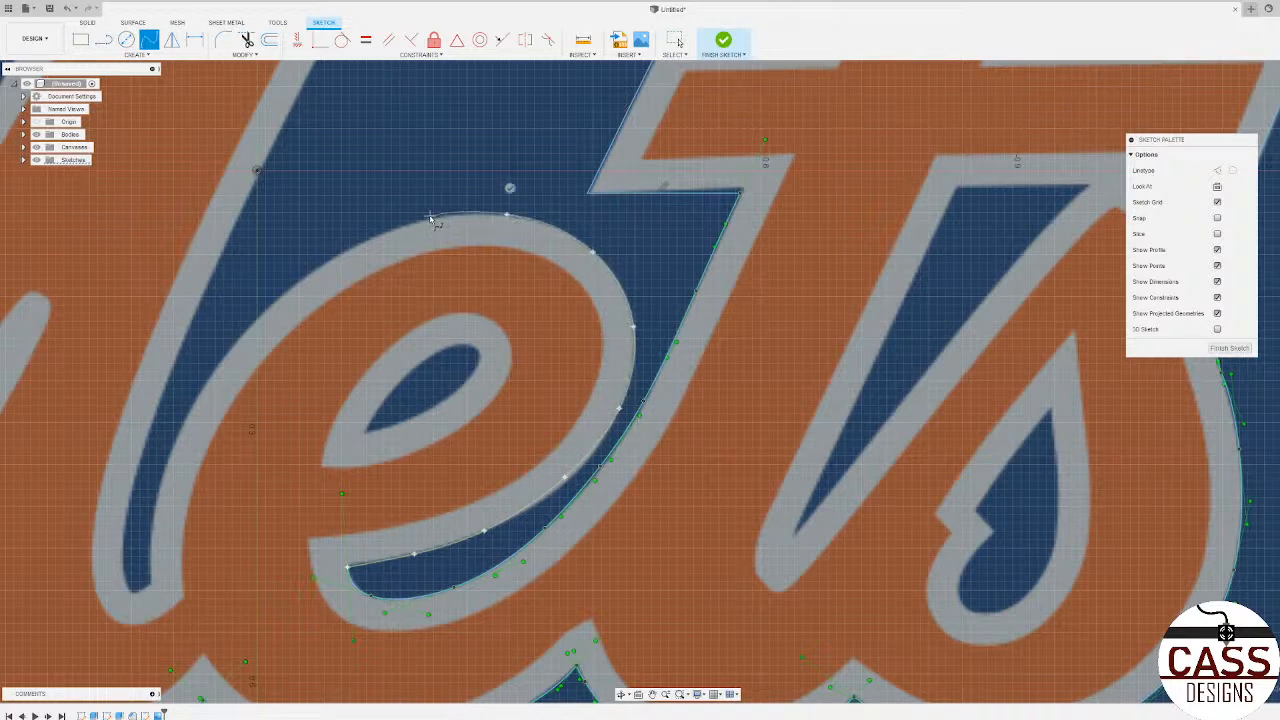
click(437, 218)
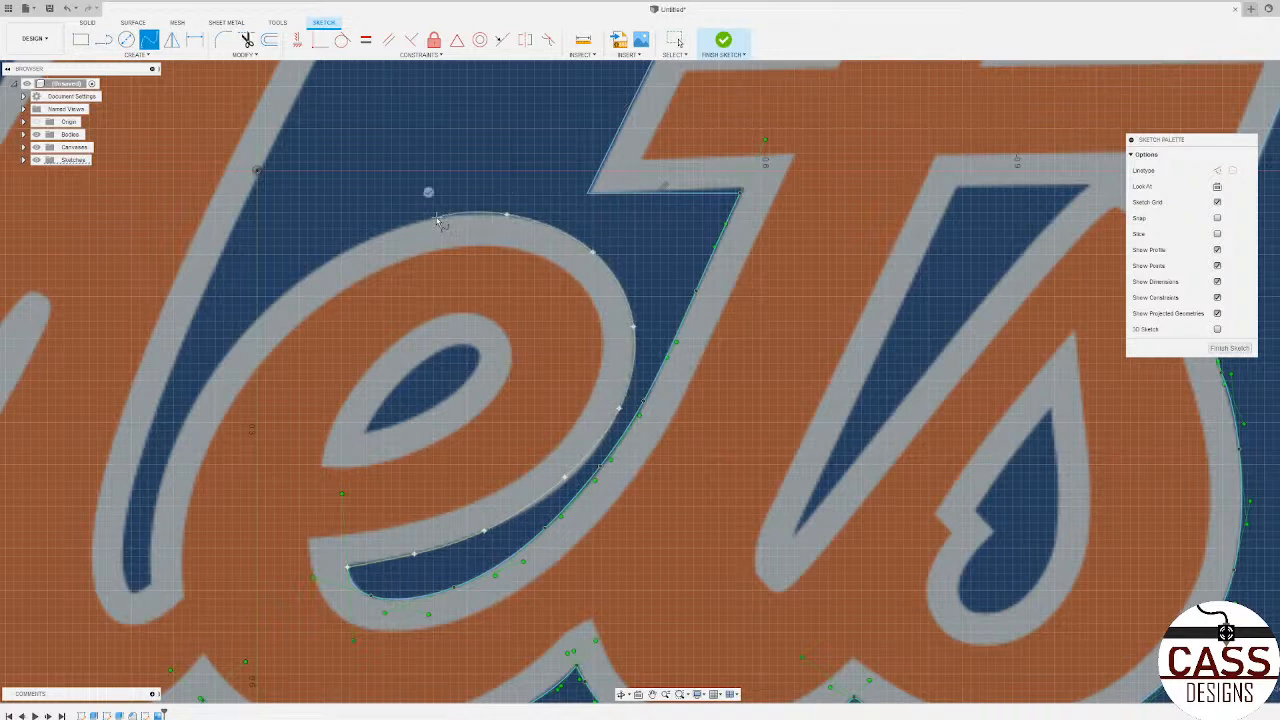
Step: Continue the spline over the e's top and down its M-side edge, ending it near the bottom of the M–e gap
click(364, 242)
click(254, 322)
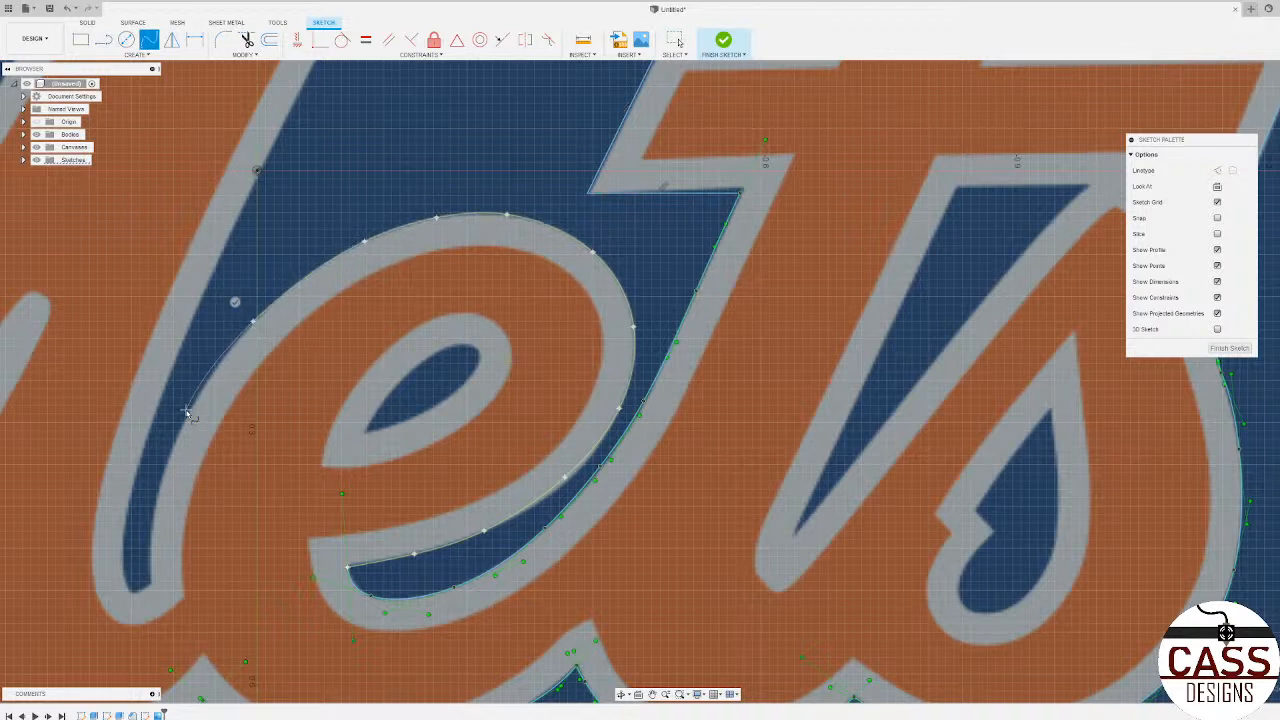
click(185, 420)
click(151, 515)
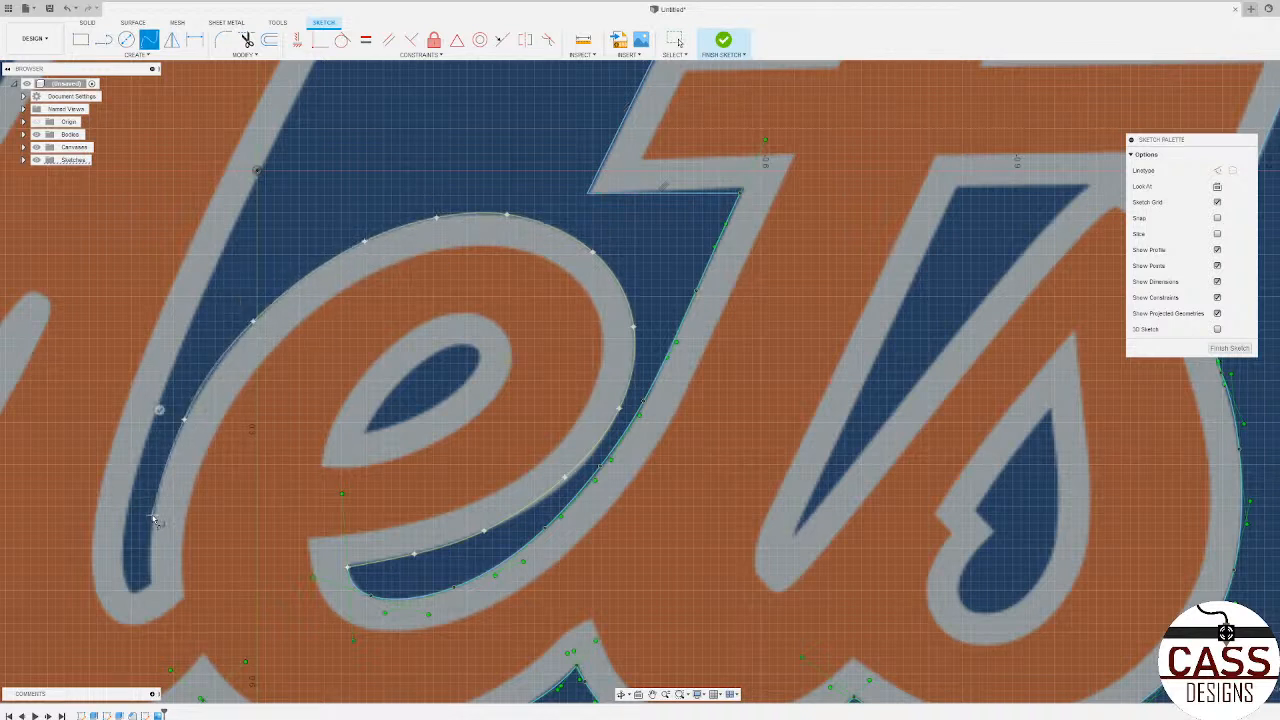
click(150, 583)
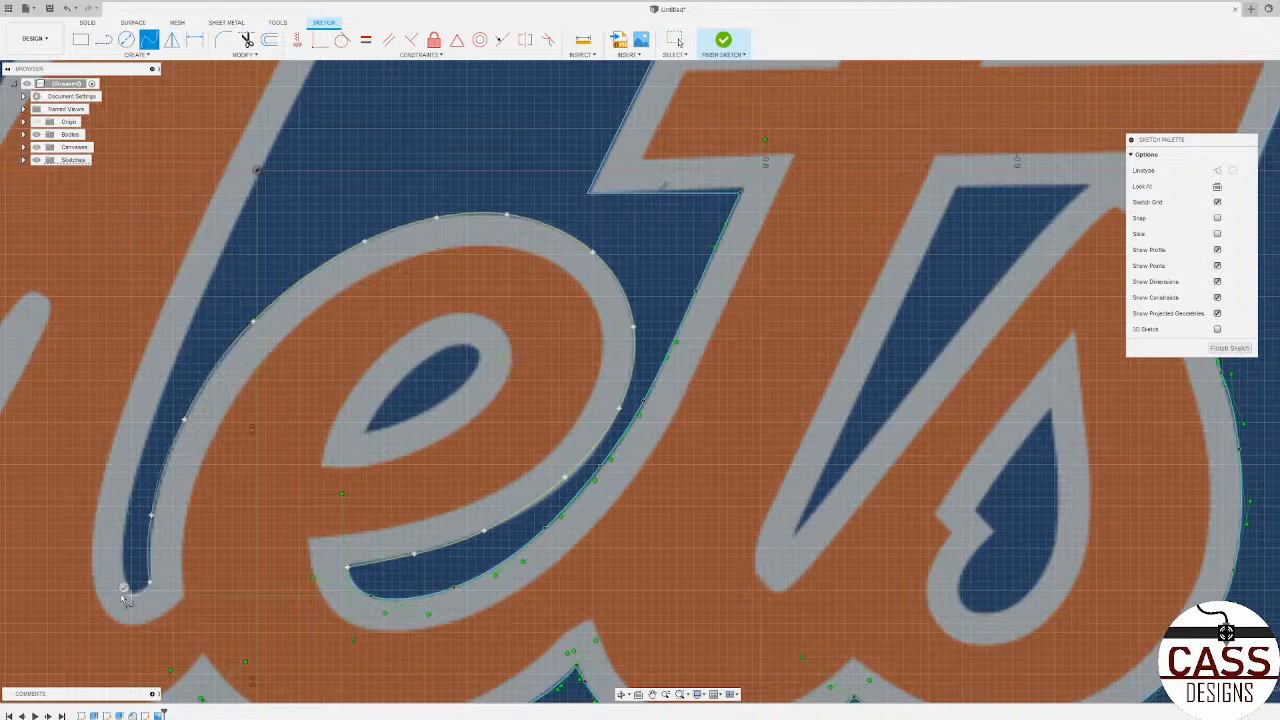
click(123, 589)
Step: Adjust the tangent handle of the spline point on the e's lower t-side curve so the spline follows the grey edge
scroll(565, 489, up, 3)
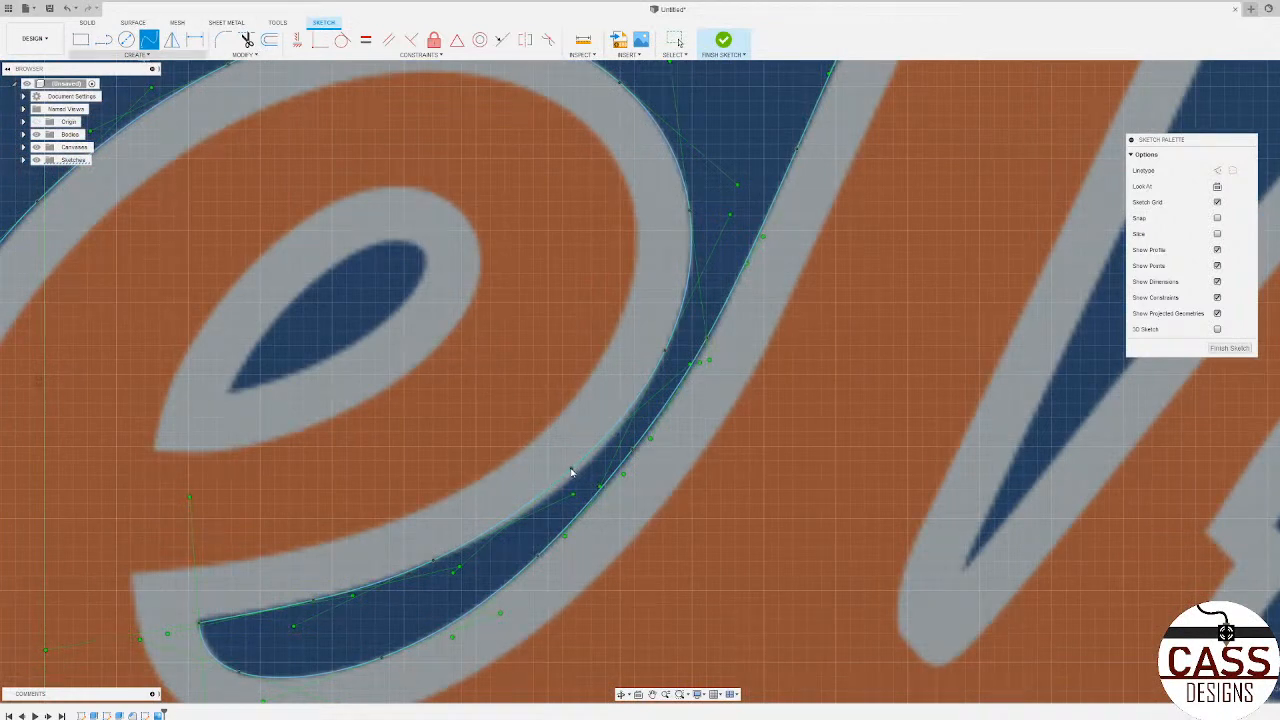
key(Escape)
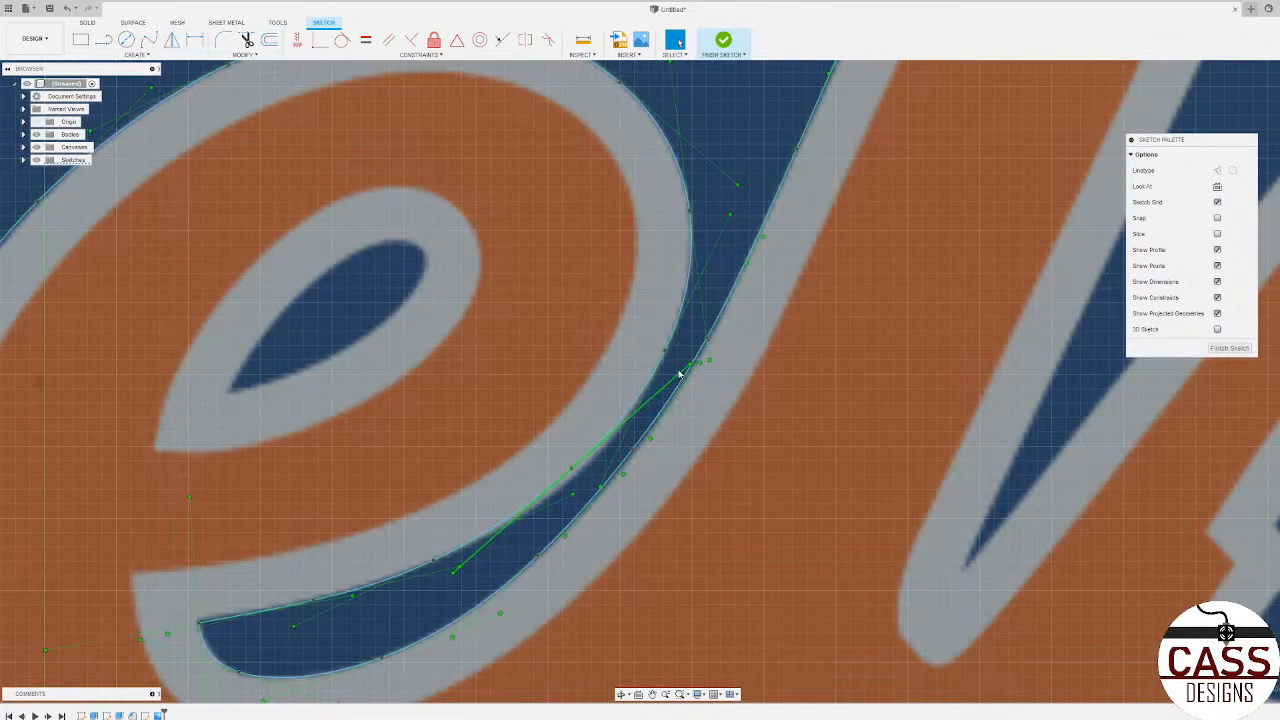
mouse_move(679, 374)
mouse_down()
mouse_move(667, 369)
mouse_move(686, 386)
mouse_move(651, 354)
mouse_move(697, 397)
mouse_move(660, 366)
mouse_move(691, 387)
mouse_up()
drag(673, 394, 675, 389)
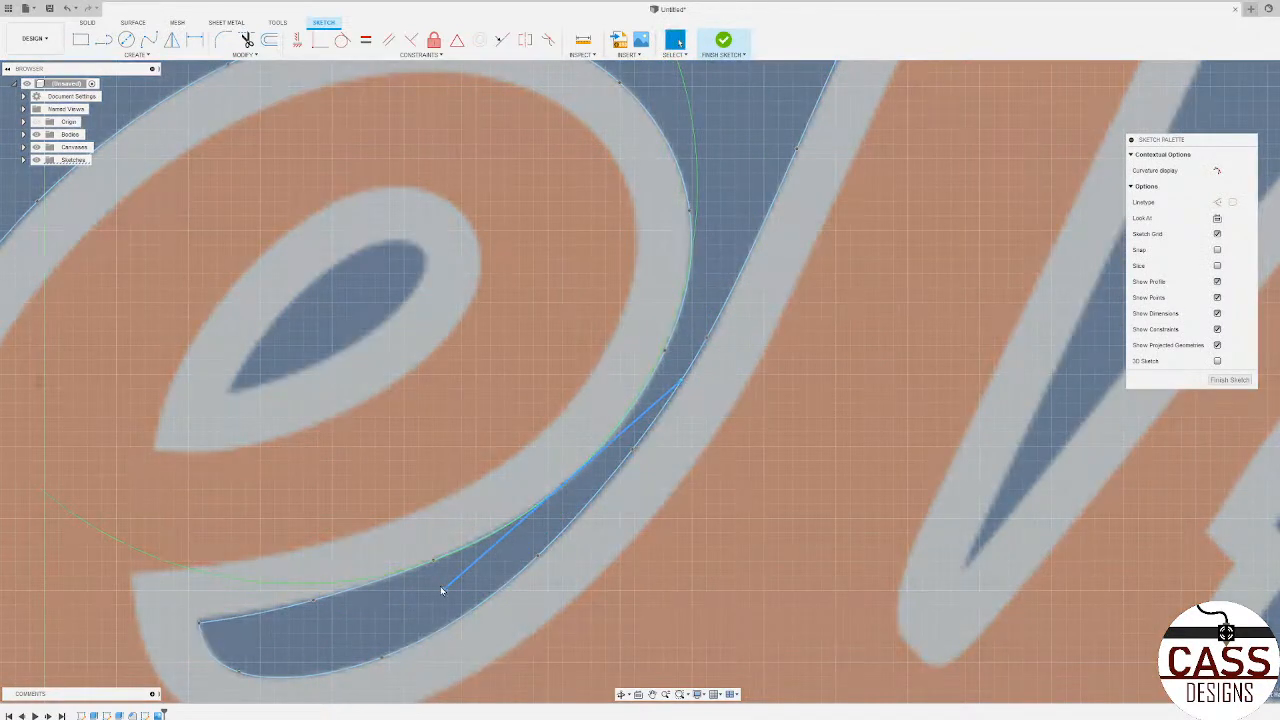
mouse_move(444, 591)
mouse_down()
mouse_move(591, 611)
mouse_move(674, 594)
mouse_move(534, 606)
mouse_move(442, 589)
mouse_up()
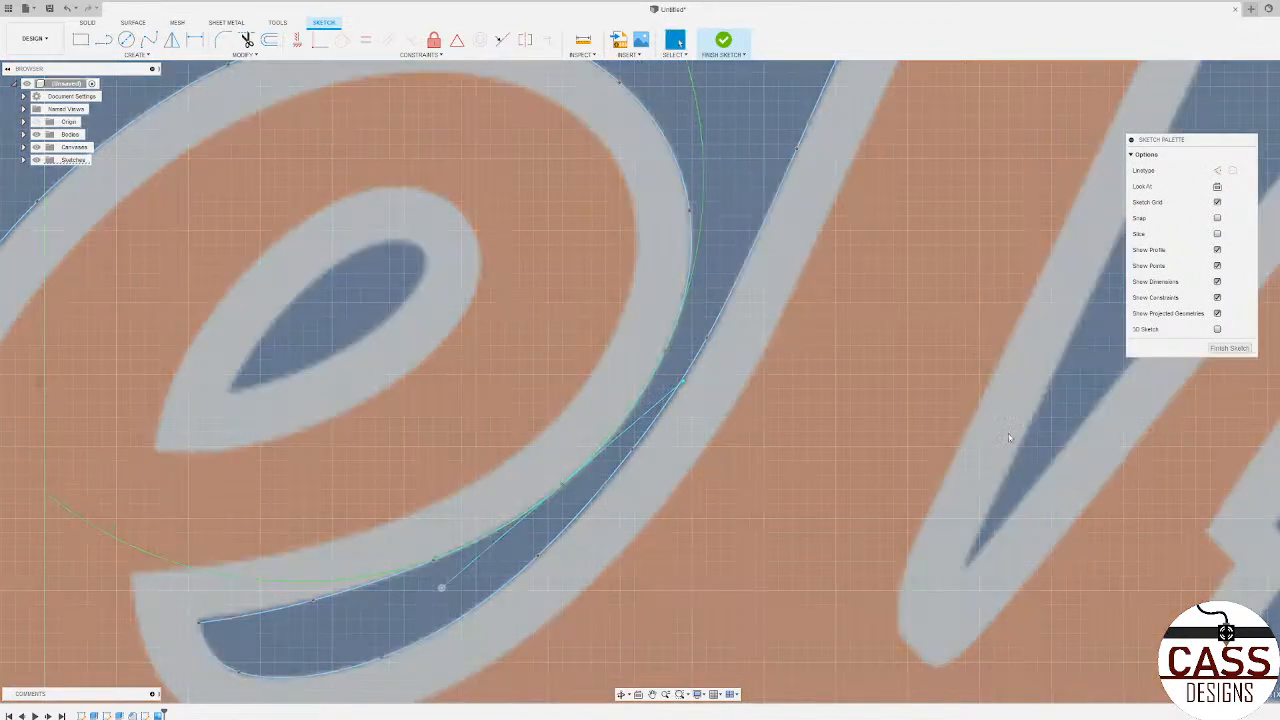
Step: Start a spline at the e's end point in the M–e gap and trace around the gap's bottom and up the M's grey edge
scroll(1009, 437, down, 3)
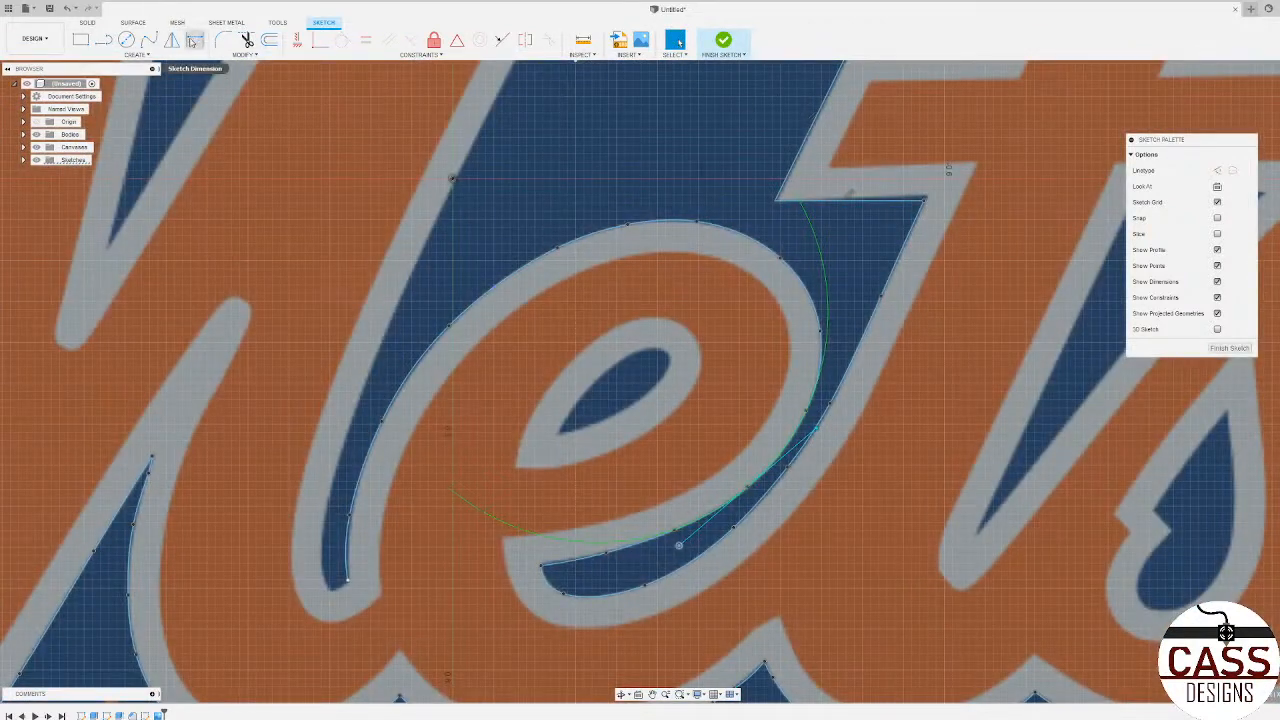
click(149, 41)
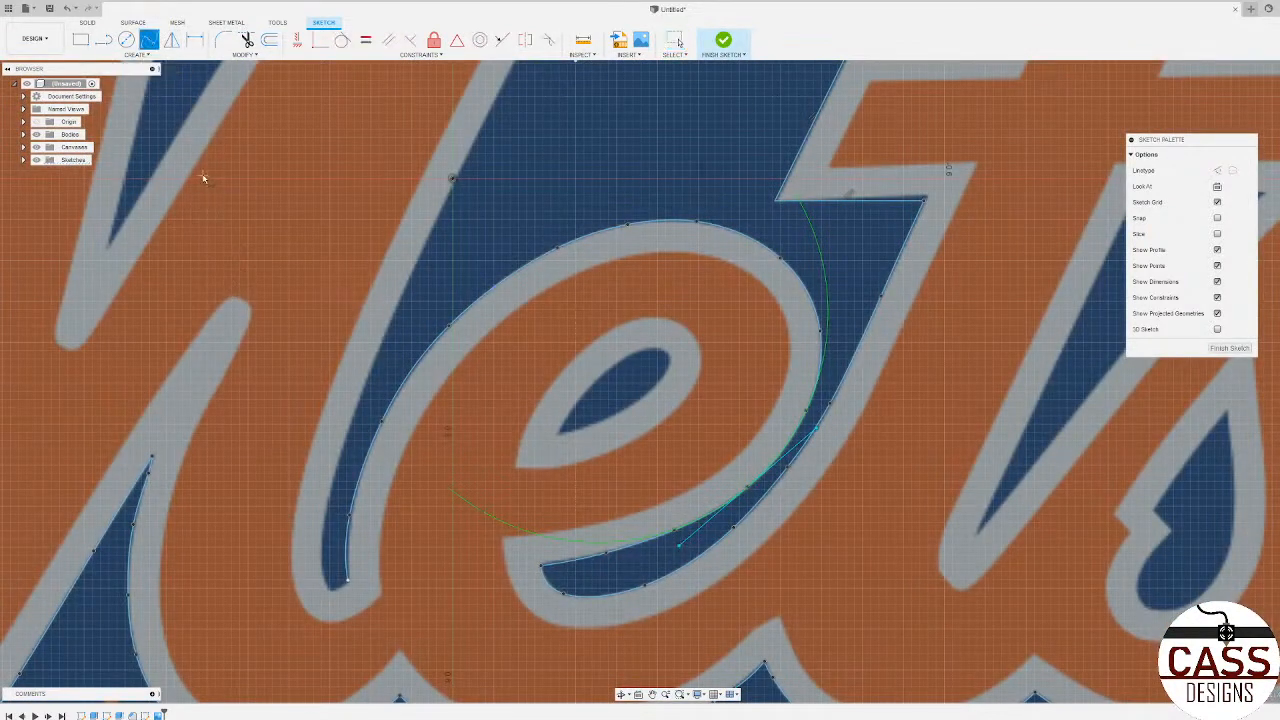
scroll(270, 235, down, 3)
scroll(309, 444, up, 5)
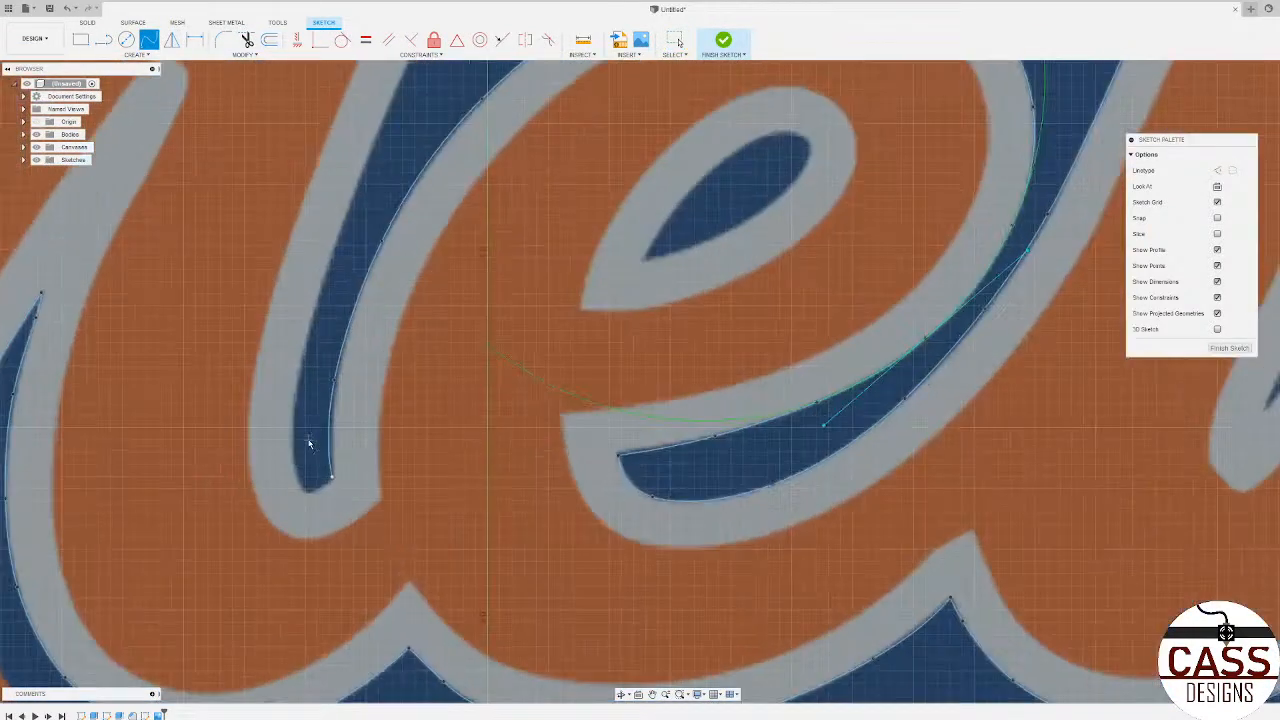
scroll(309, 444, up, 2)
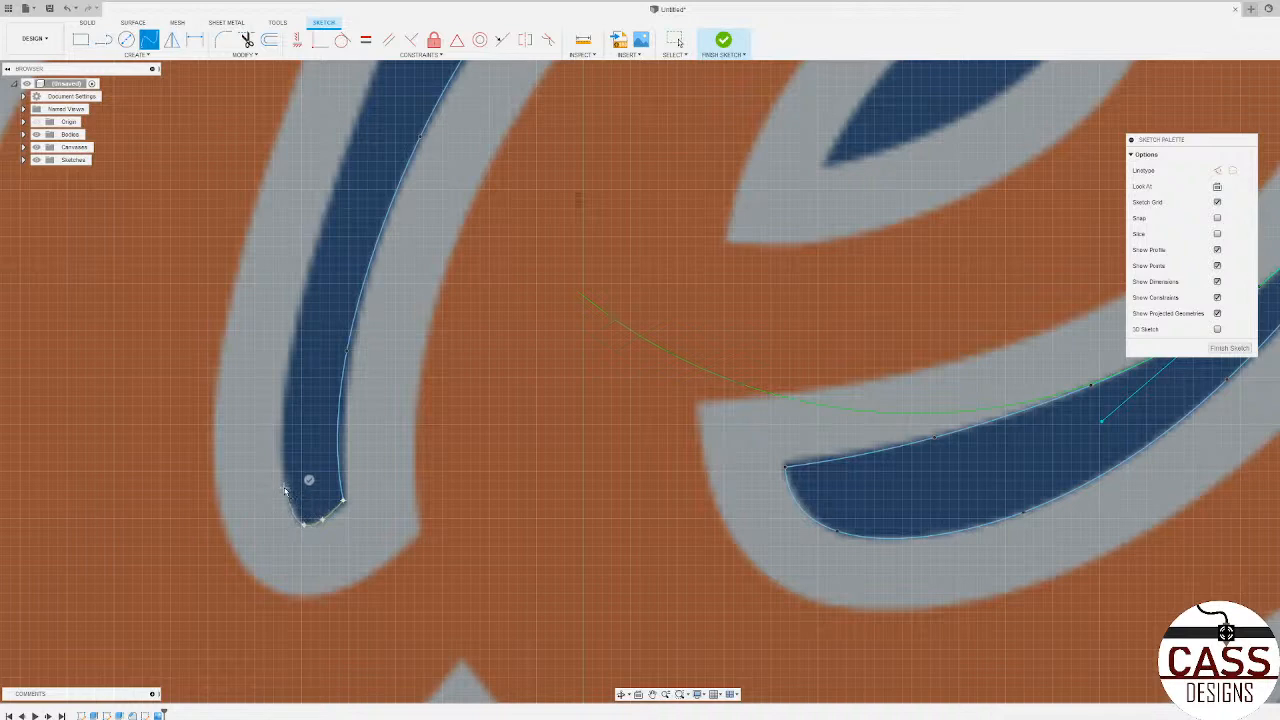
click(284, 488)
scroll(355, 195, down, 3)
scroll(356, 185, up, 3)
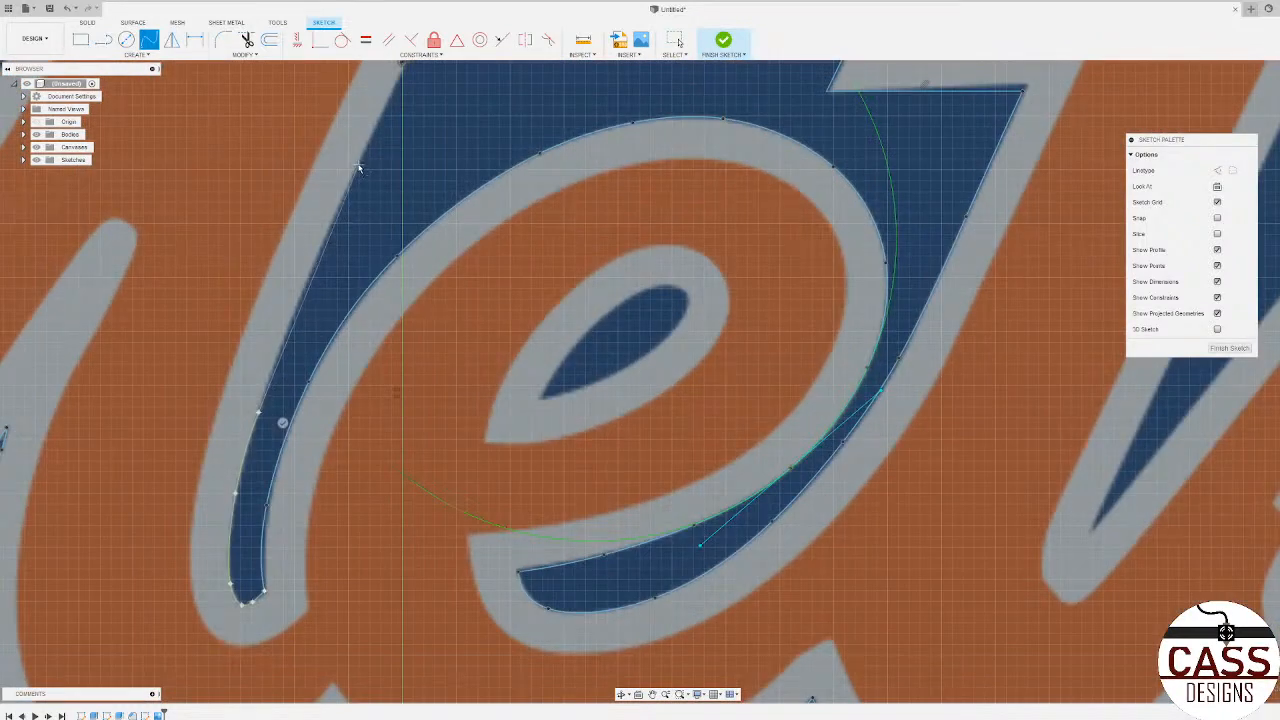
Step: Continue the spline up the e-side edge of the M's second stem and end it at the stem's upper outer corner
scroll(370, 180, down, 5)
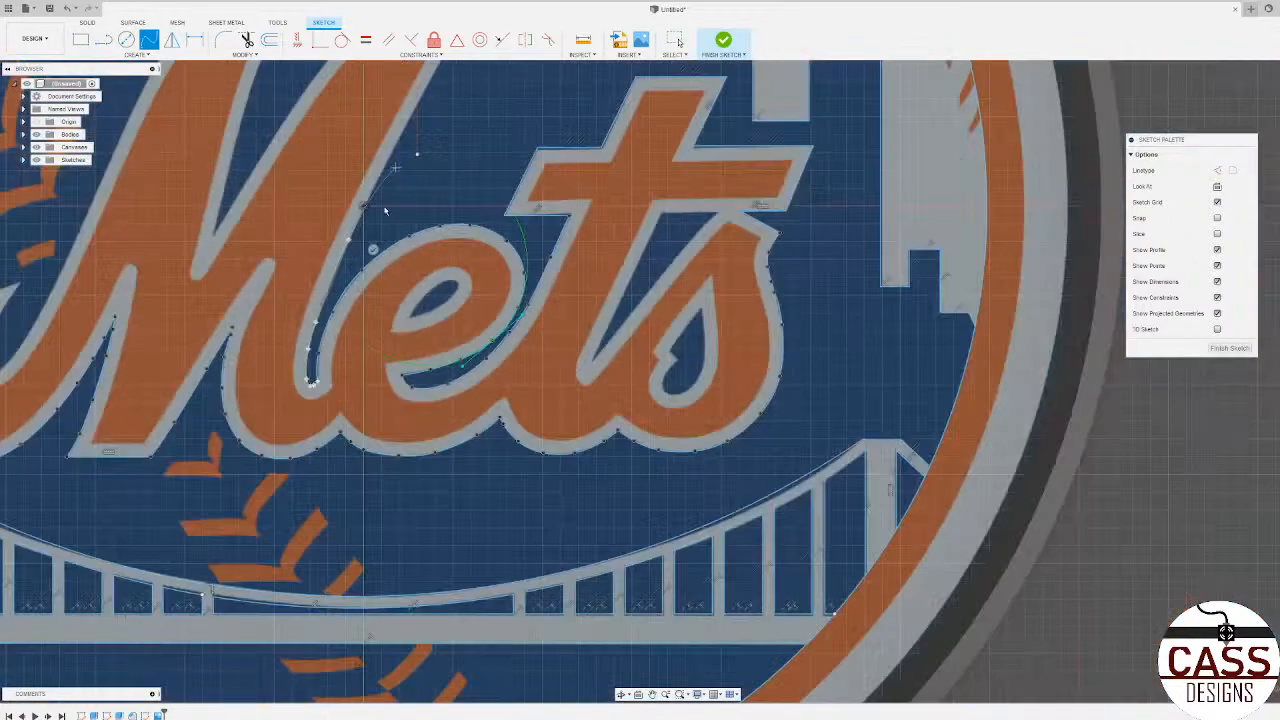
scroll(392, 208, up, 5)
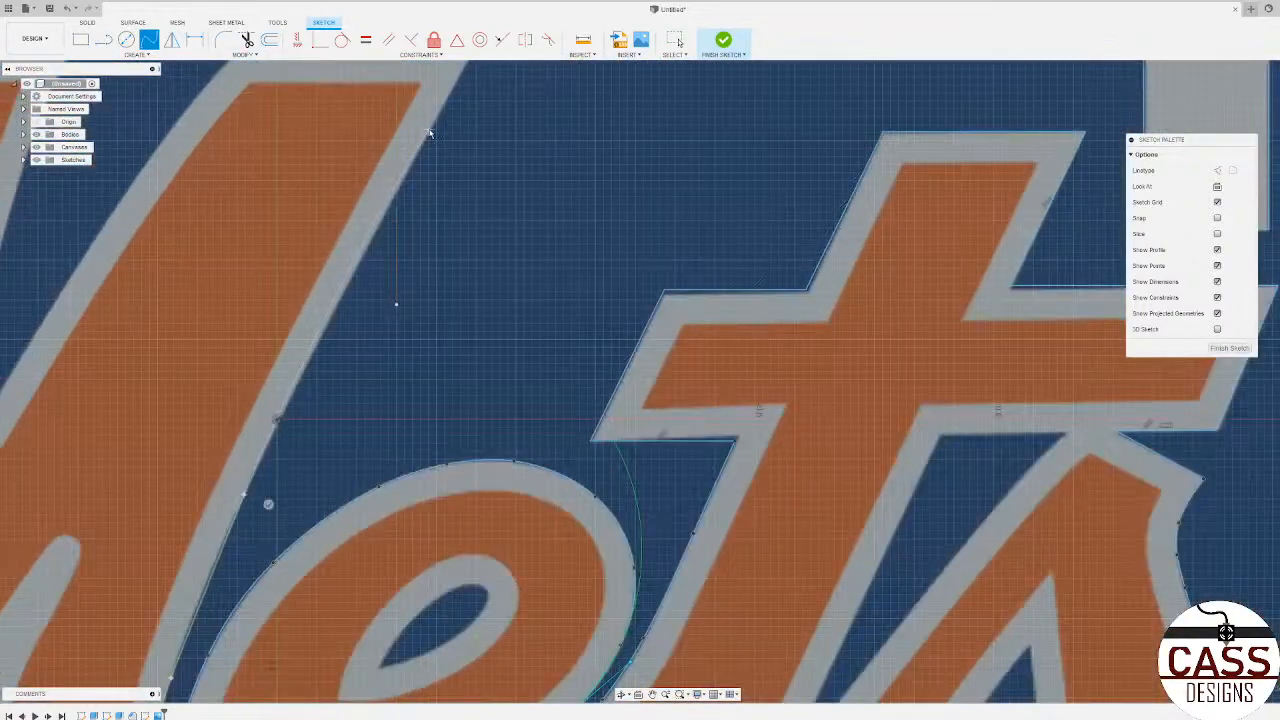
scroll(430, 133, down, 5)
scroll(440, 120, up, 3)
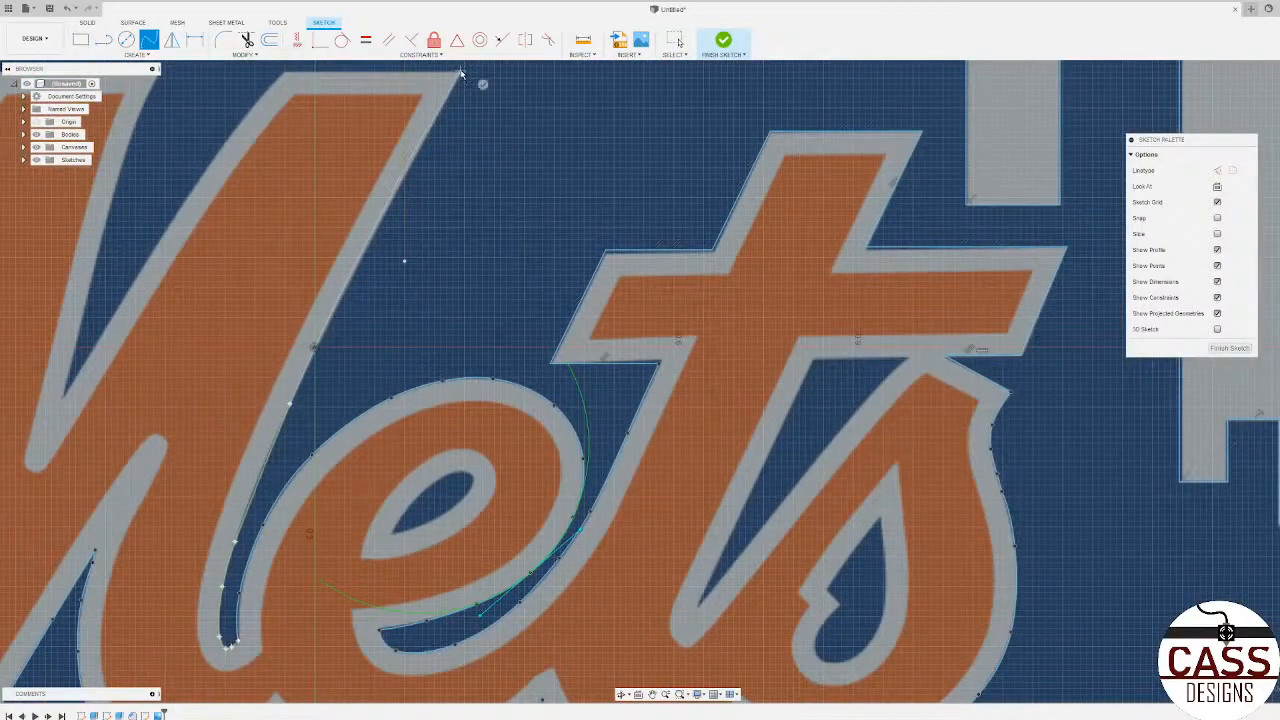
click(467, 79)
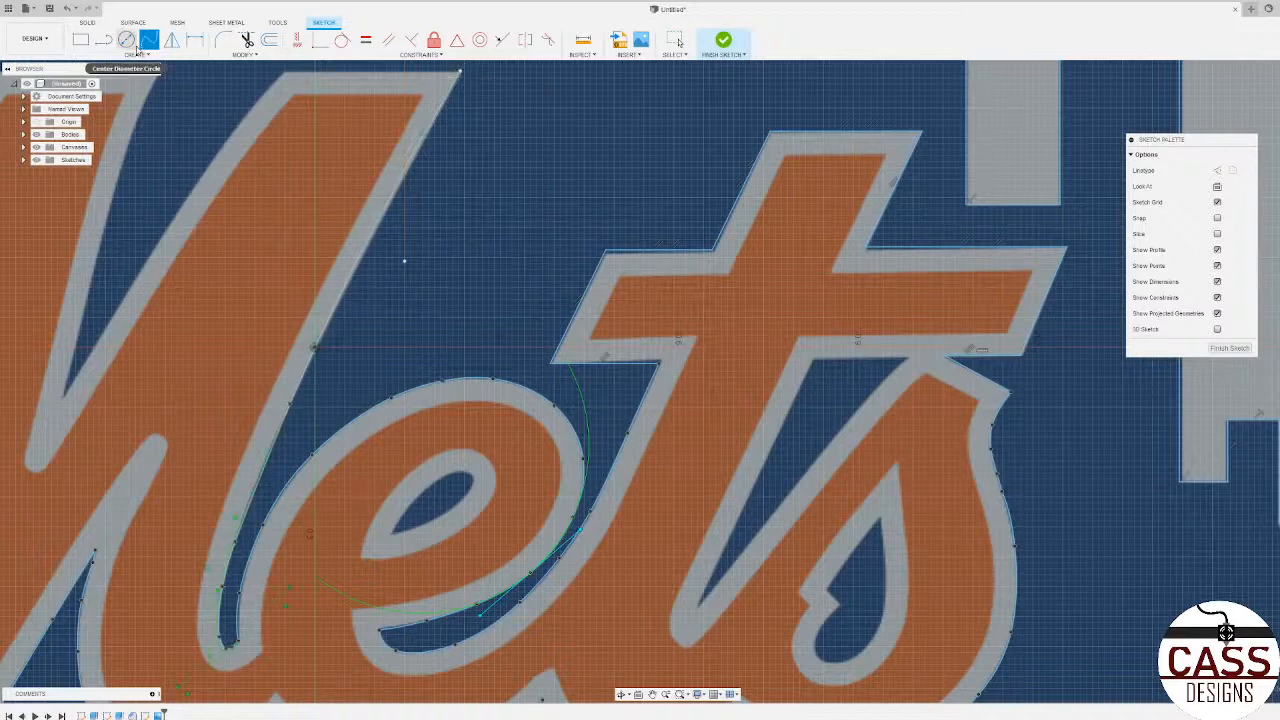
Step: Draw a horizontal line across the top of the M's second stem, from the spline's end to the stem's inner corner
click(103, 39)
scroll(342, 285, down, 5)
scroll(410, 205, up, 6)
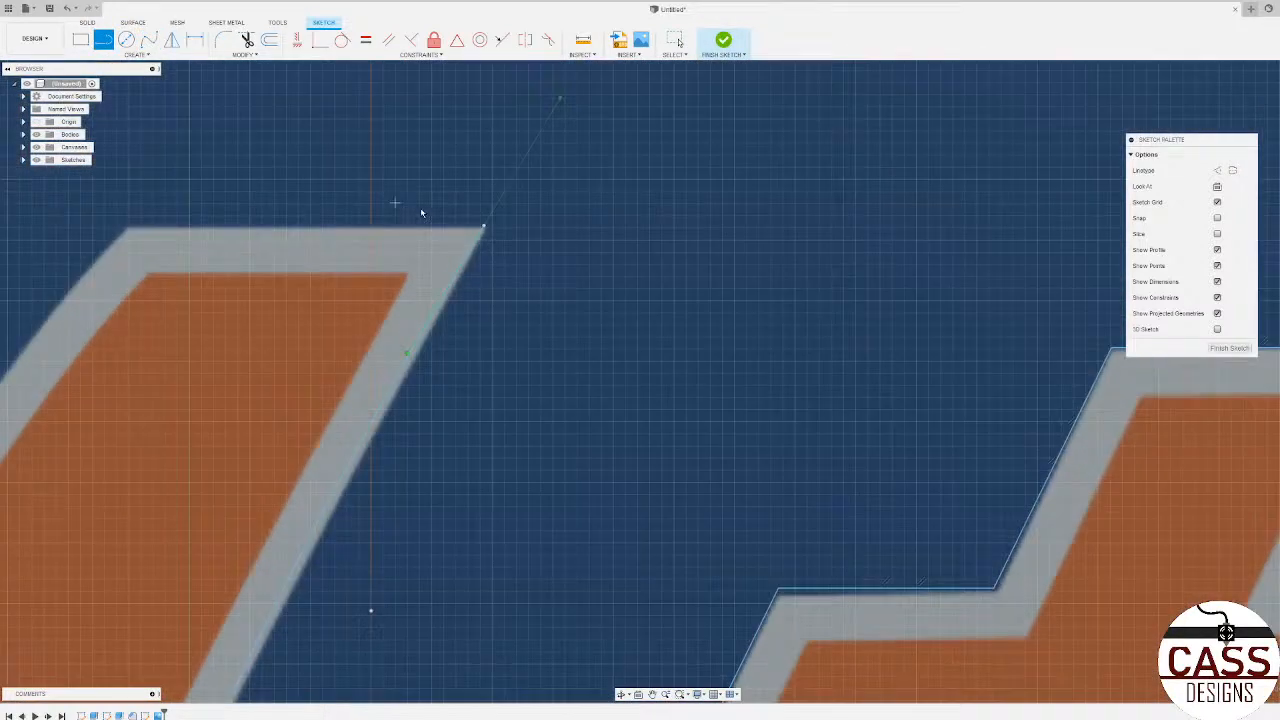
click(484, 228)
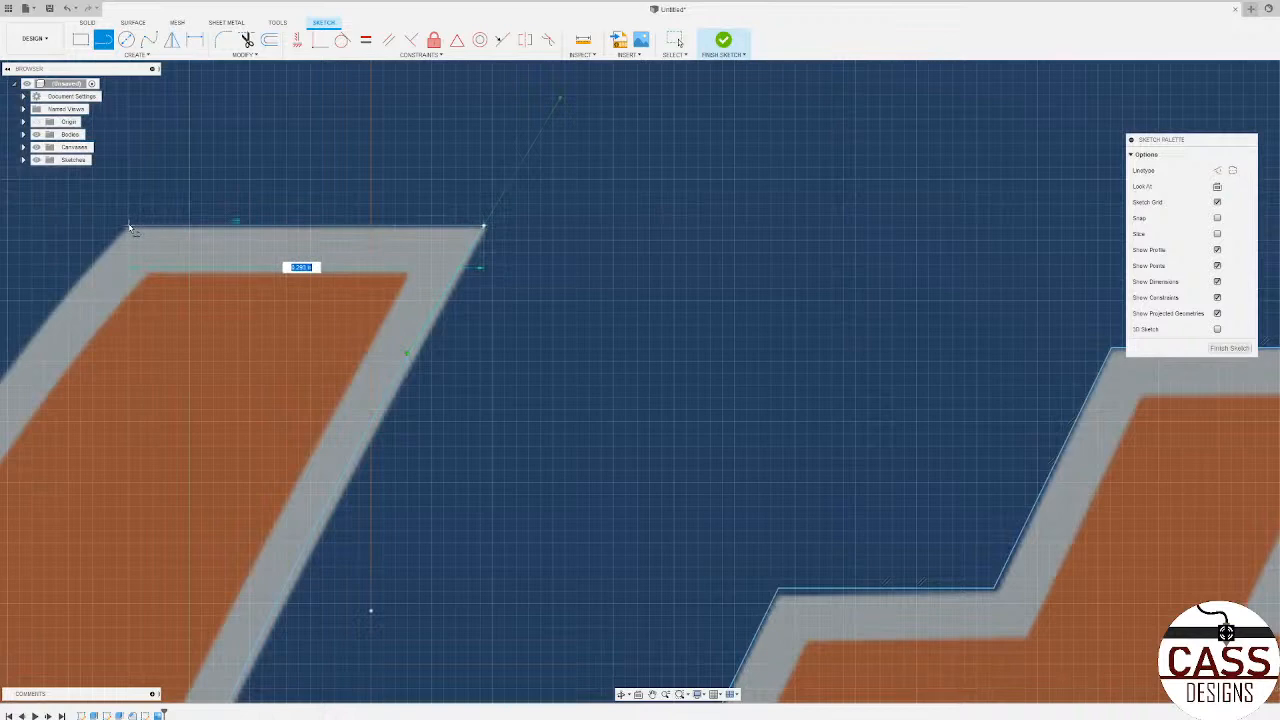
click(129, 228)
scroll(537, 270, down, 8)
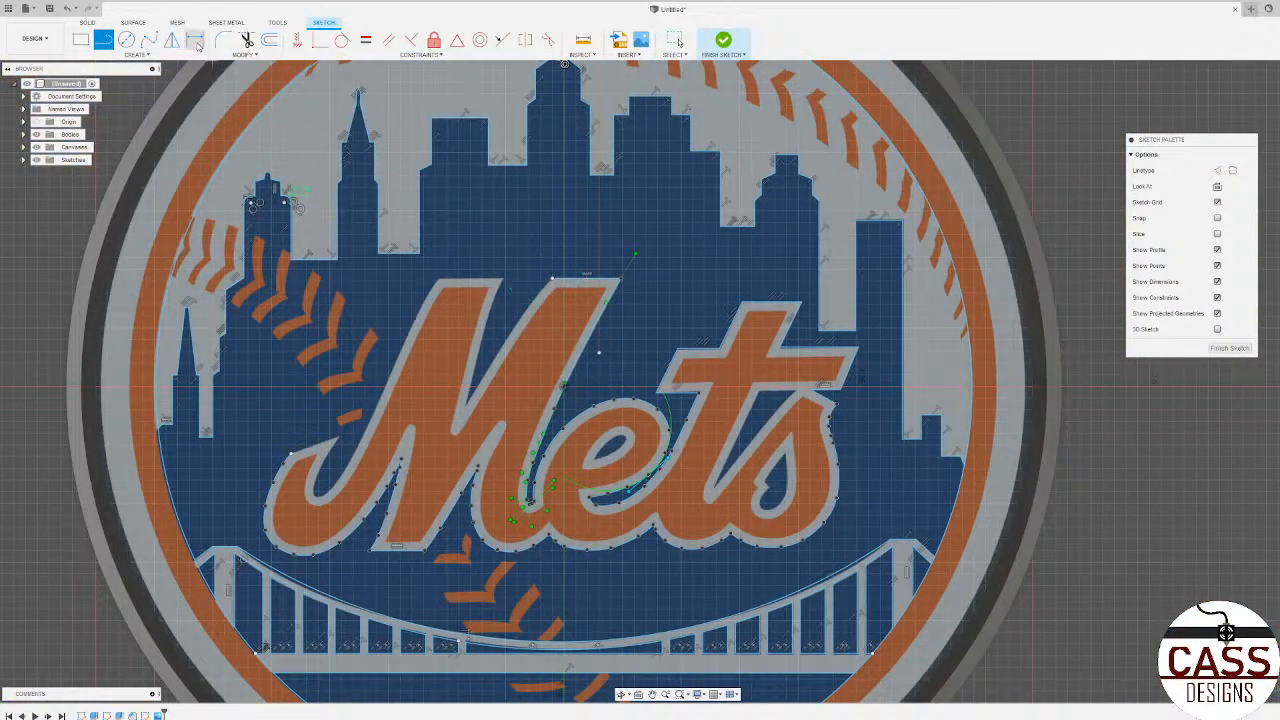
Step: Trace a spline from the second stem's inner top corner down its grey edge to the bottom of the M's V-shaped gap
click(149, 39)
scroll(538, 300, up, 8)
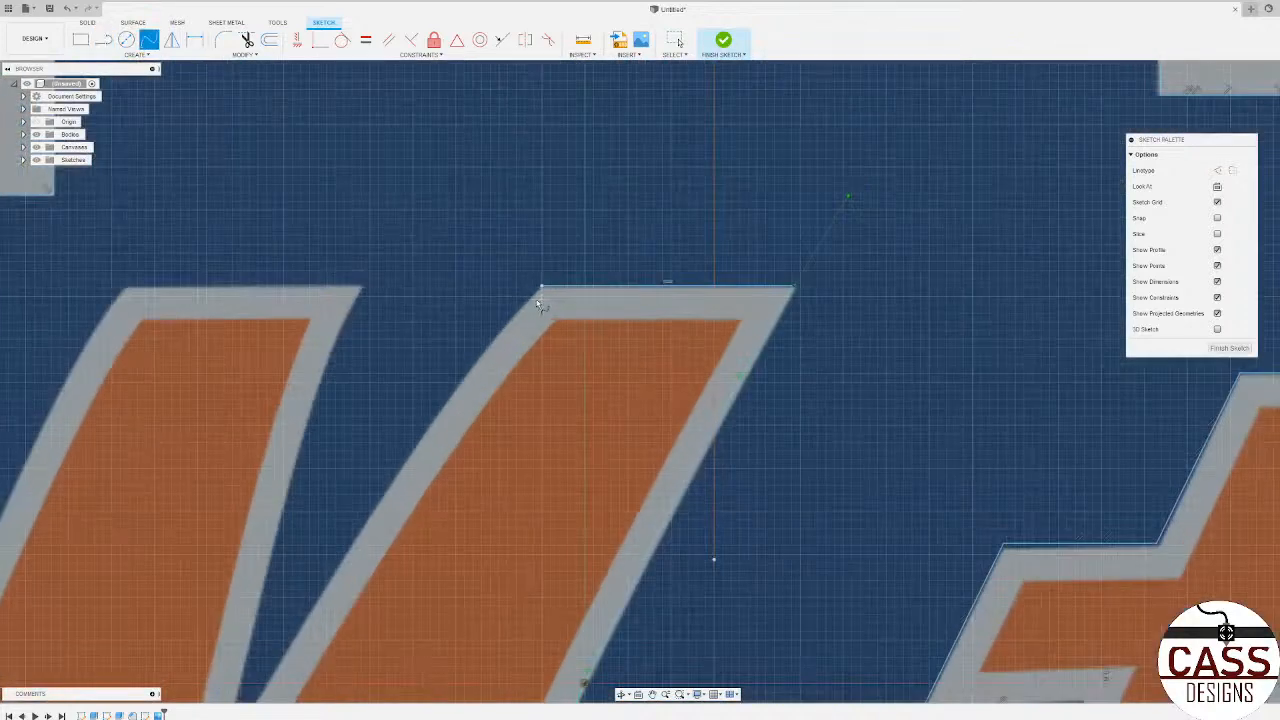
click(541, 287)
scroll(640, 312, down, 3)
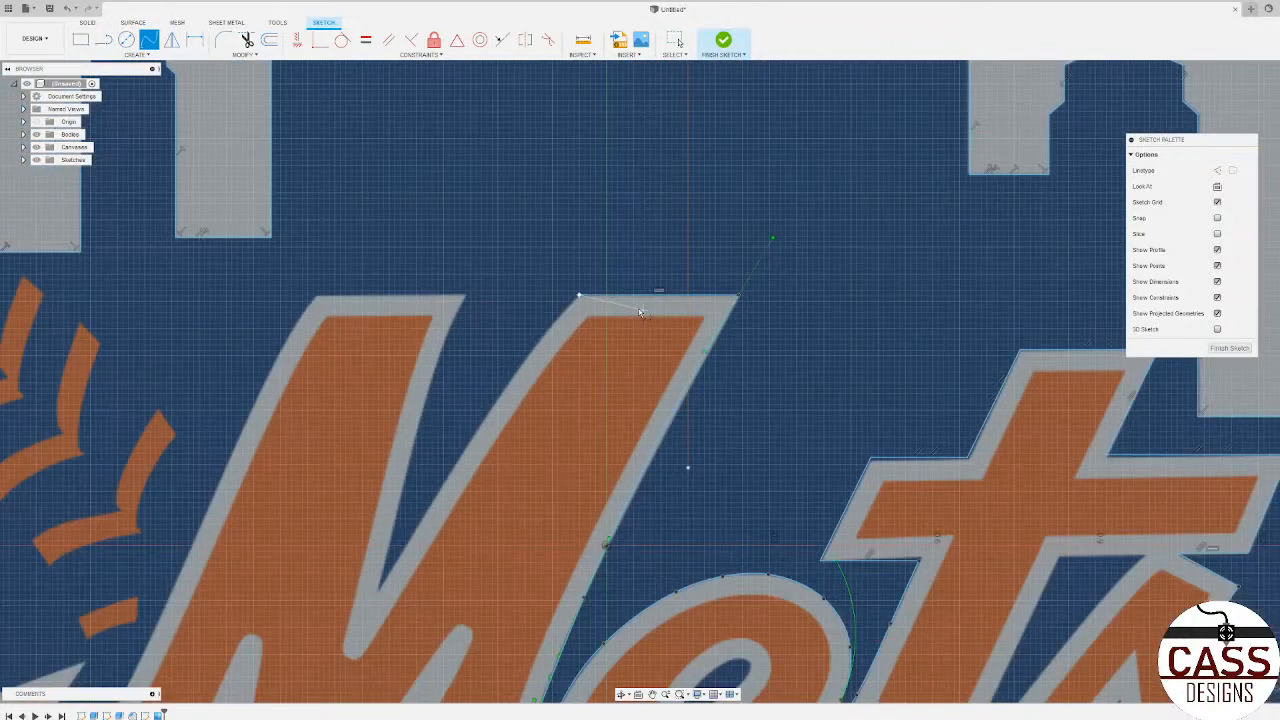
click(535, 345)
click(457, 458)
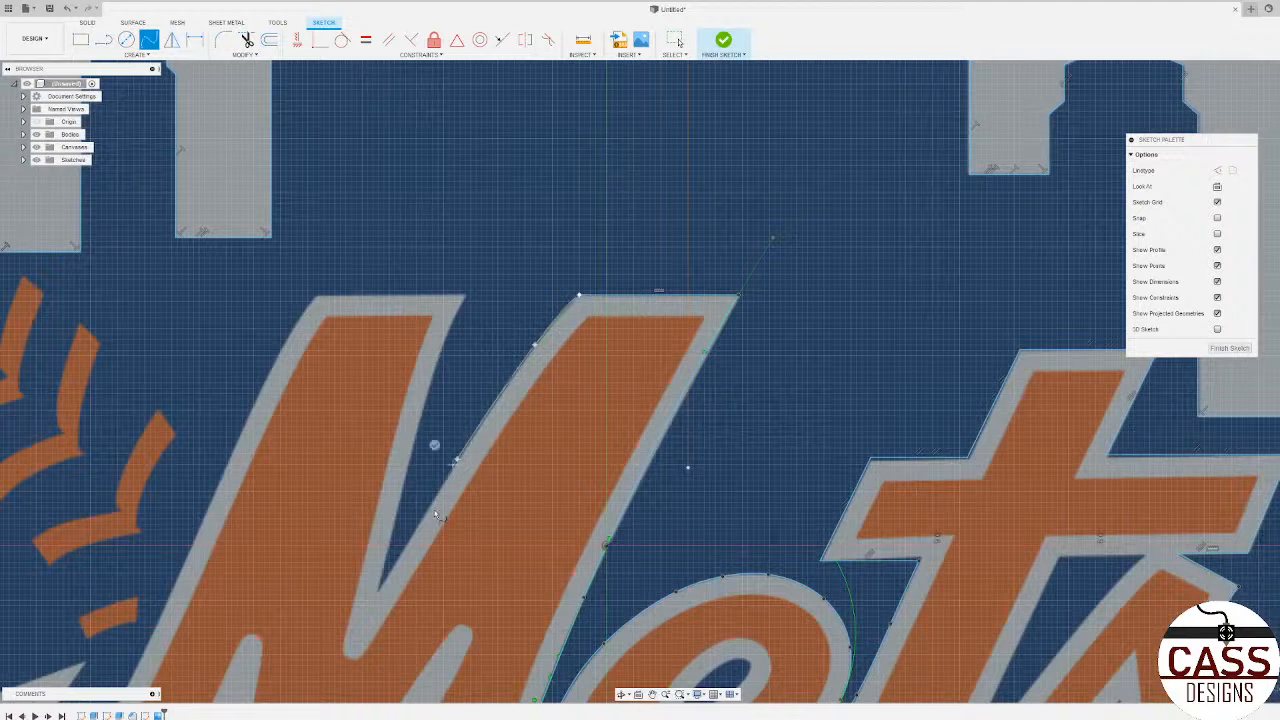
click(377, 595)
click(352, 583)
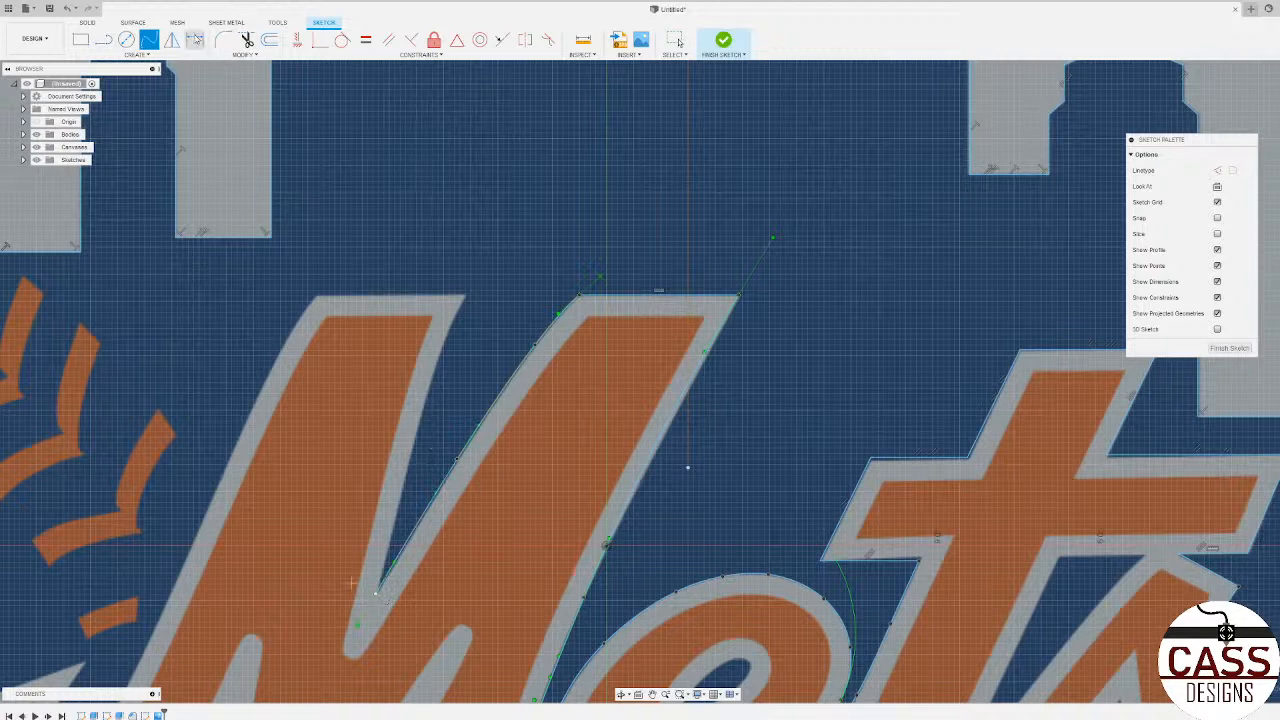
Step: Trace a spline from the bottom of the M's V-shaped gap up to the first stem's inner top corner
scroll(380, 585, up, 5)
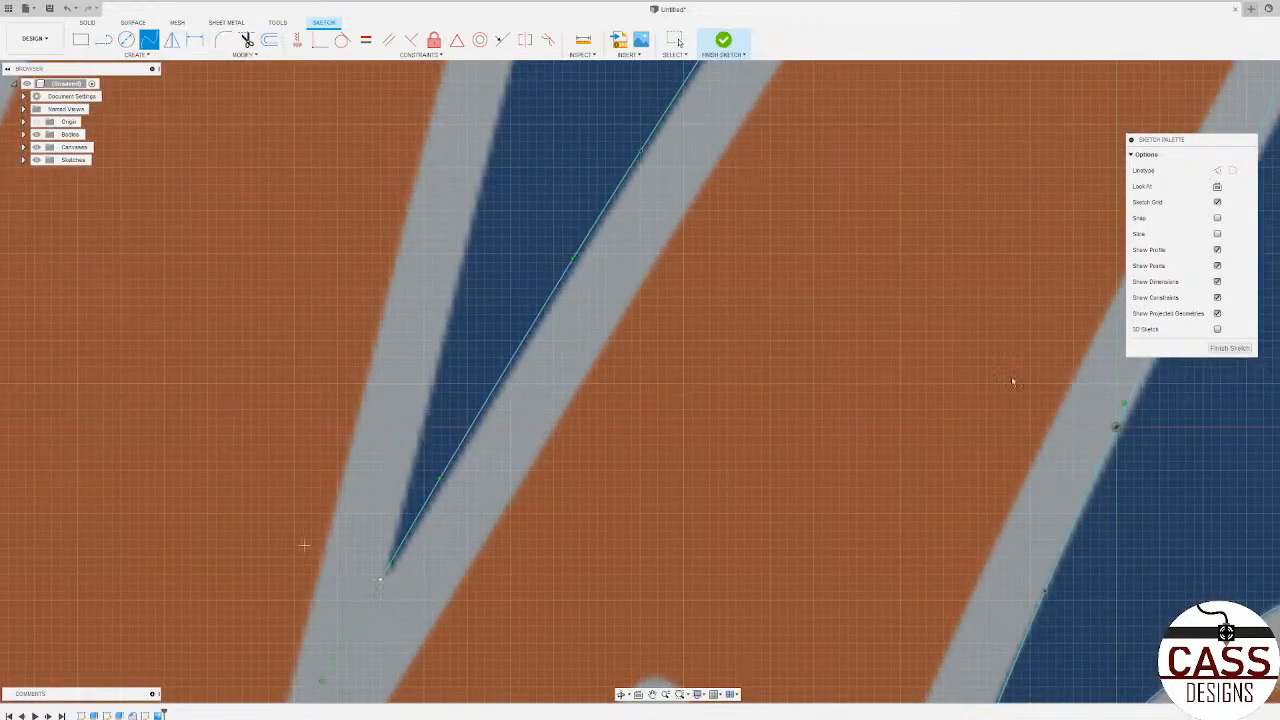
click(381, 579)
scroll(424, 430, down, 5)
click(450, 358)
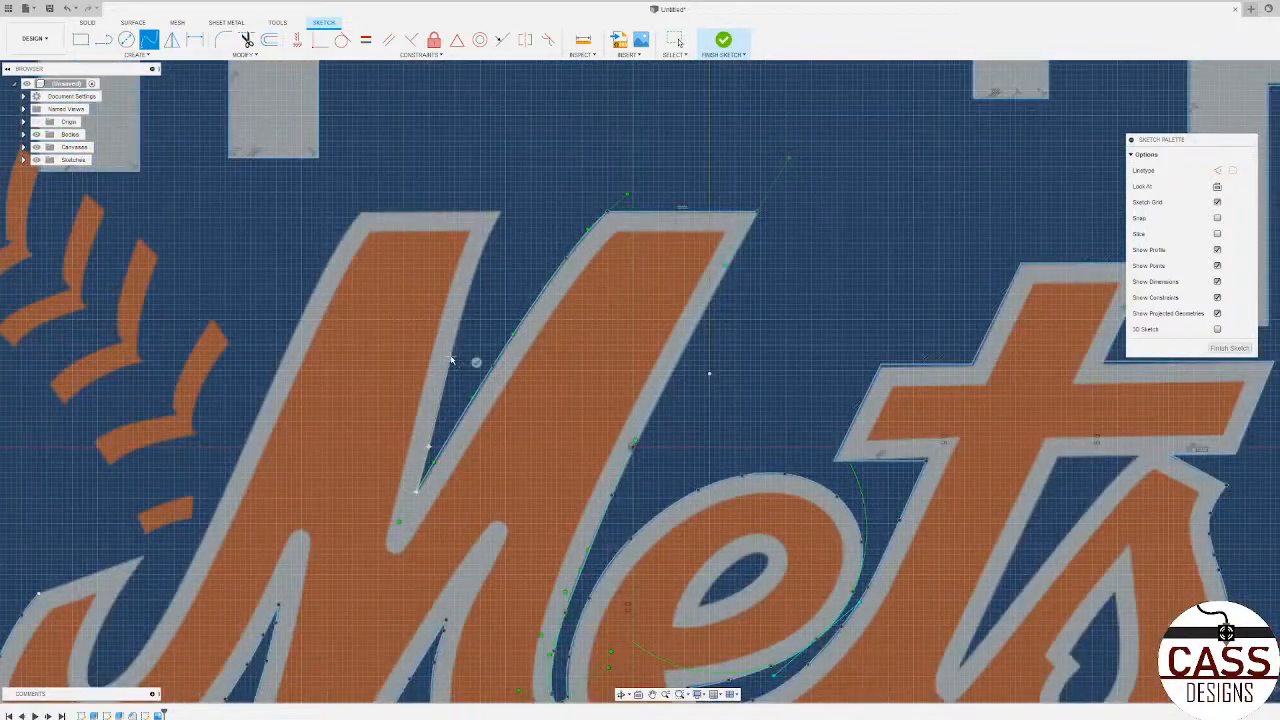
click(502, 213)
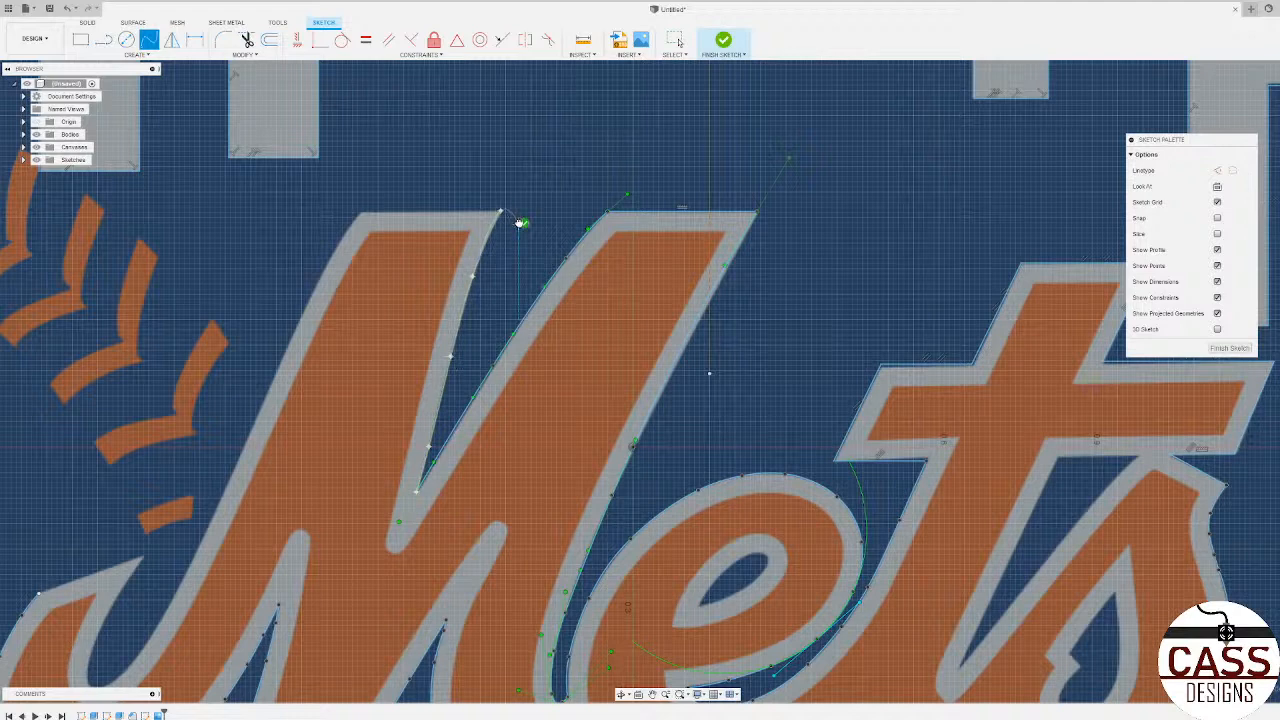
Step: Draw a horizontal line across the top of the M's first stem, from its inner corner to its outer corner
click(103, 39)
scroll(537, 233, up, 5)
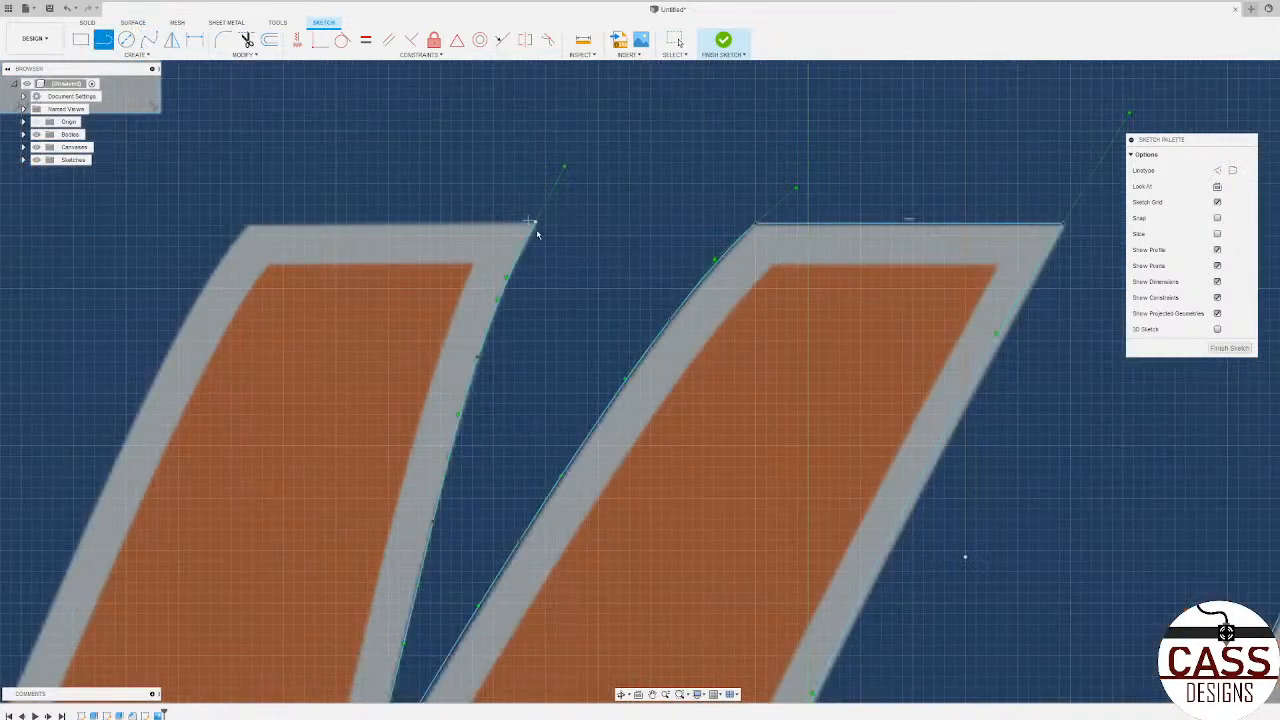
click(536, 224)
click(247, 221)
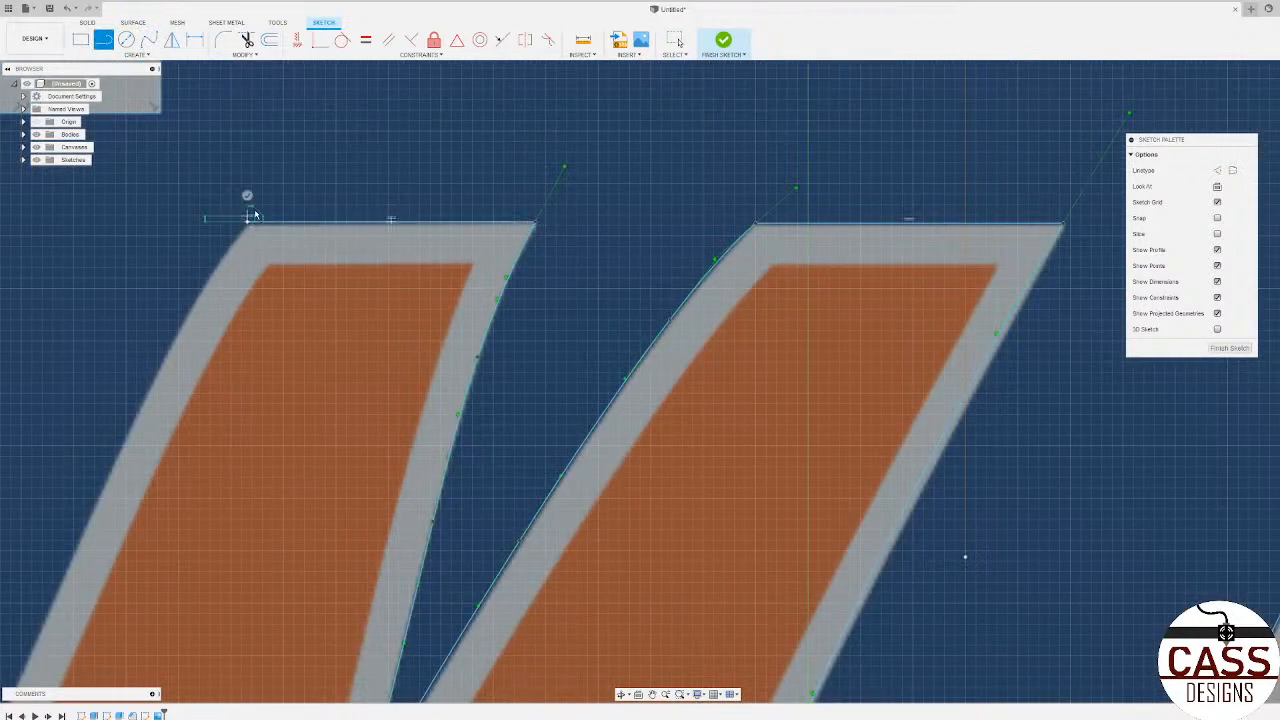
key(Escape)
Step: Start a spline at the first stem's outer top corner and trace the upper part of the M's outer grey edge downward
click(149, 39)
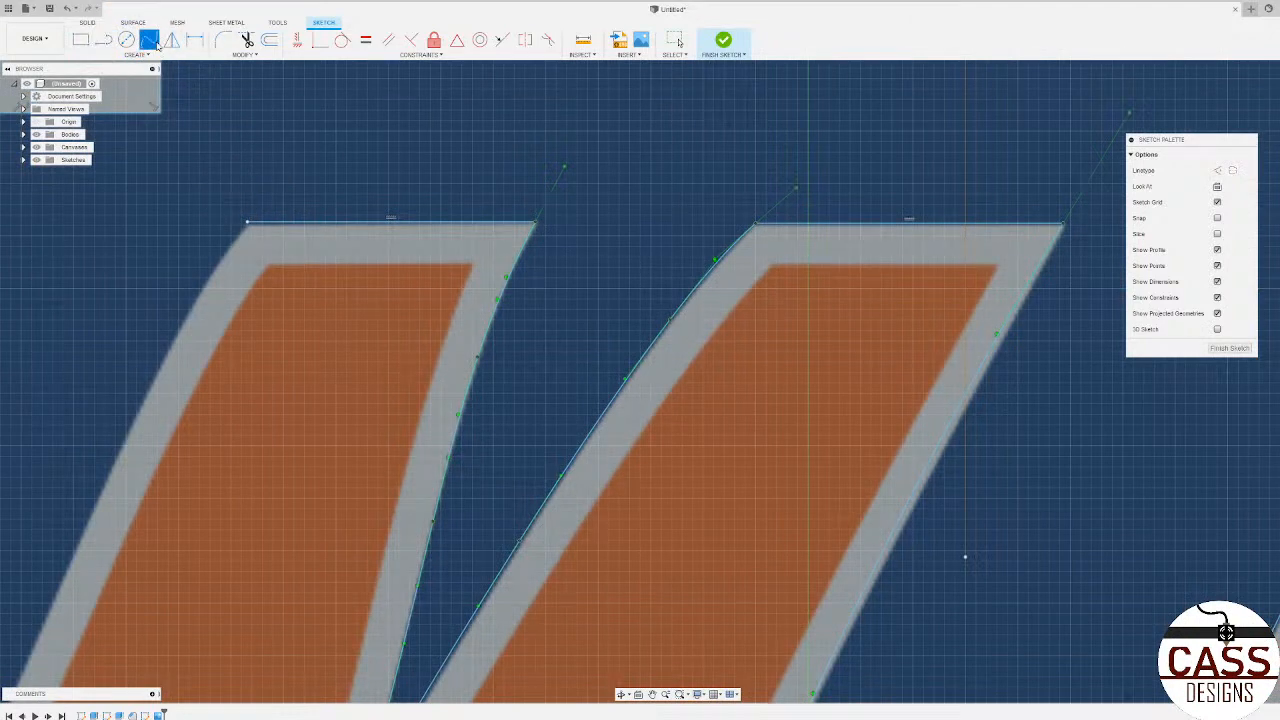
scroll(642, 302, down, 3)
scroll(642, 302, down, 5)
scroll(487, 327, up, 6)
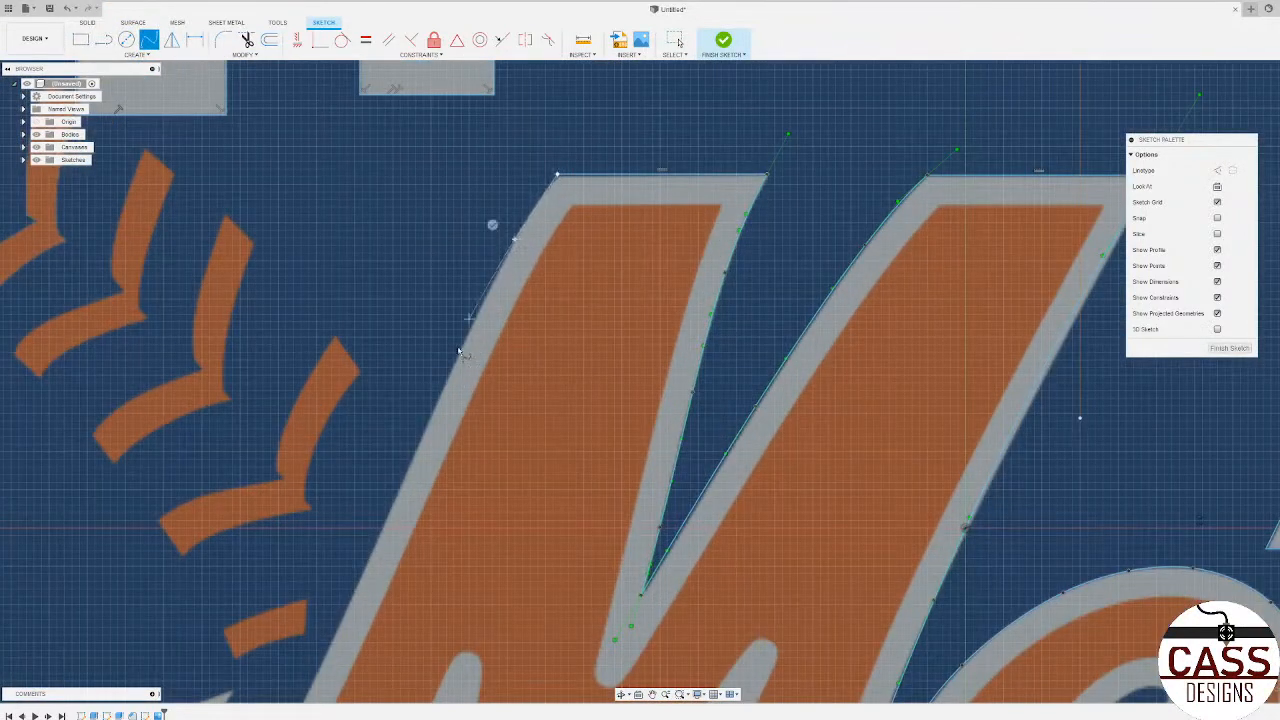
scroll(506, 257, down, 2)
scroll(506, 257, down, 5)
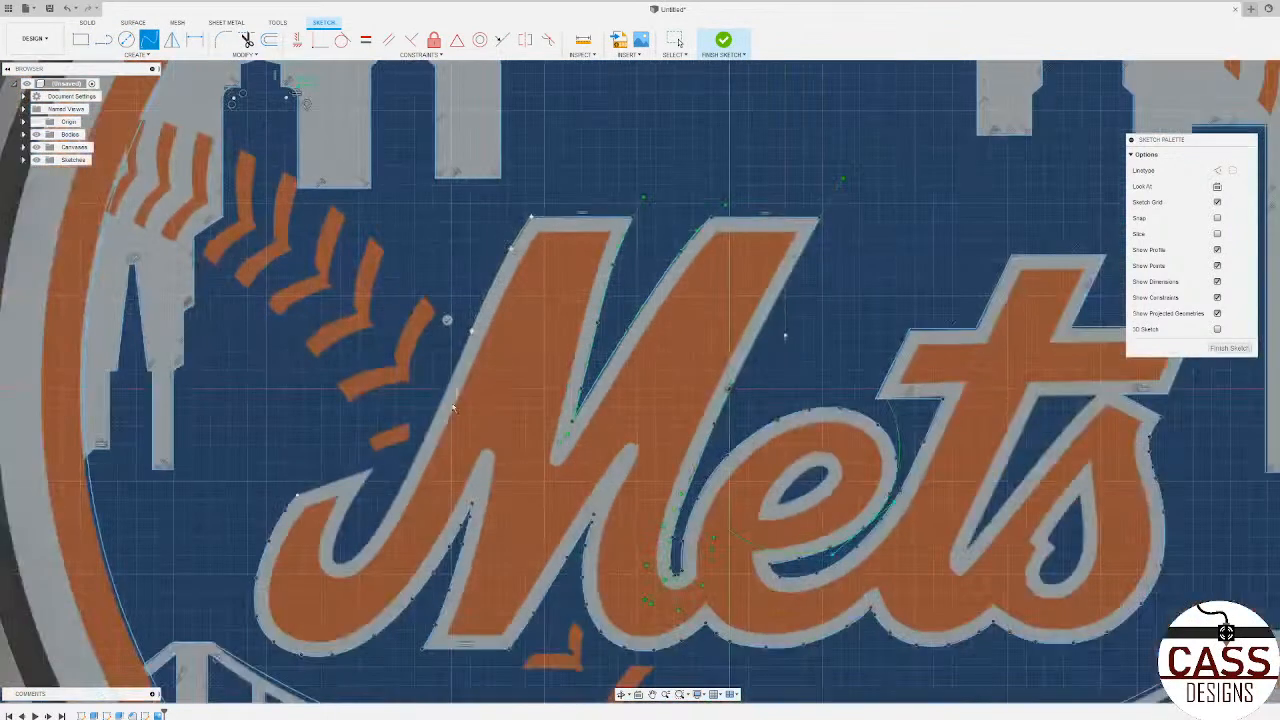
Step: Continue the spline down the first stem's outer edge into the lower curve of the M's hook
scroll(438, 407, up, 6)
scroll(432, 407, down, 5)
scroll(428, 430, up, 5)
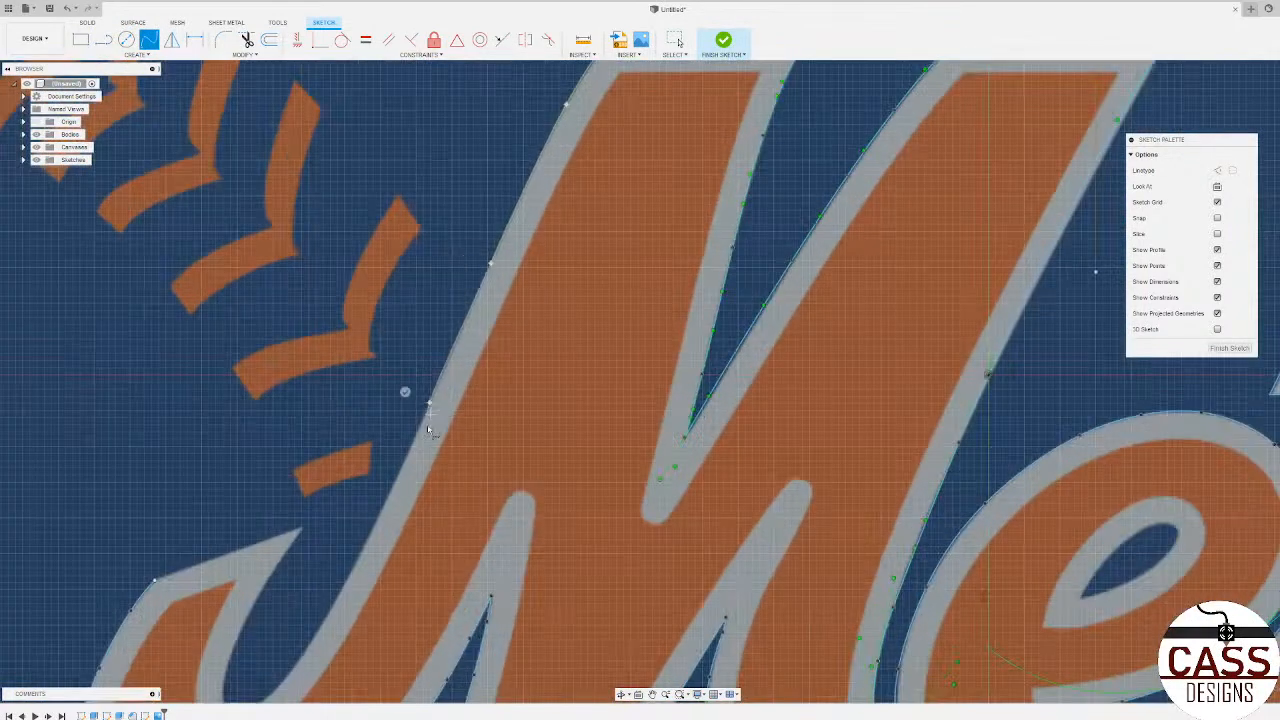
scroll(392, 513, down, 5)
scroll(428, 363, up, 3)
scroll(428, 363, down, 5)
scroll(390, 485, up, 6)
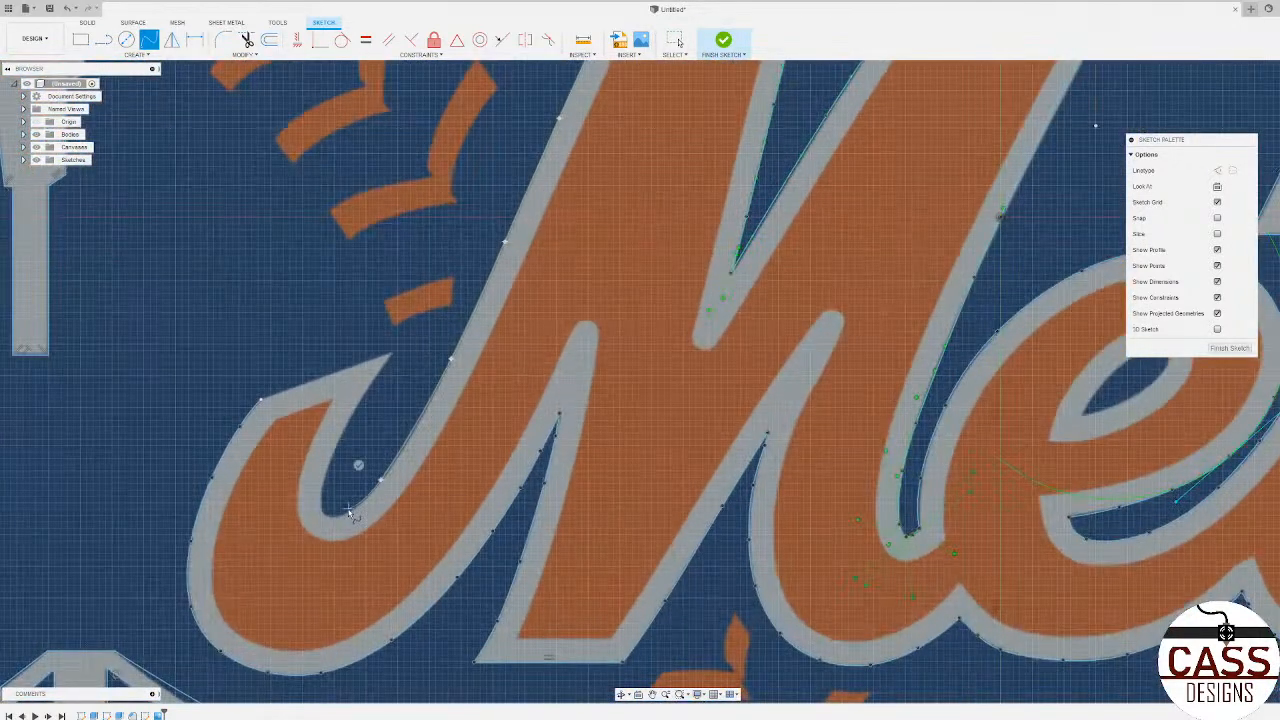
Step: Carry the spline around the bottom of the M's hook and up its inner edge, ending it at the hook's pointed tip
scroll(340, 517, up, 2)
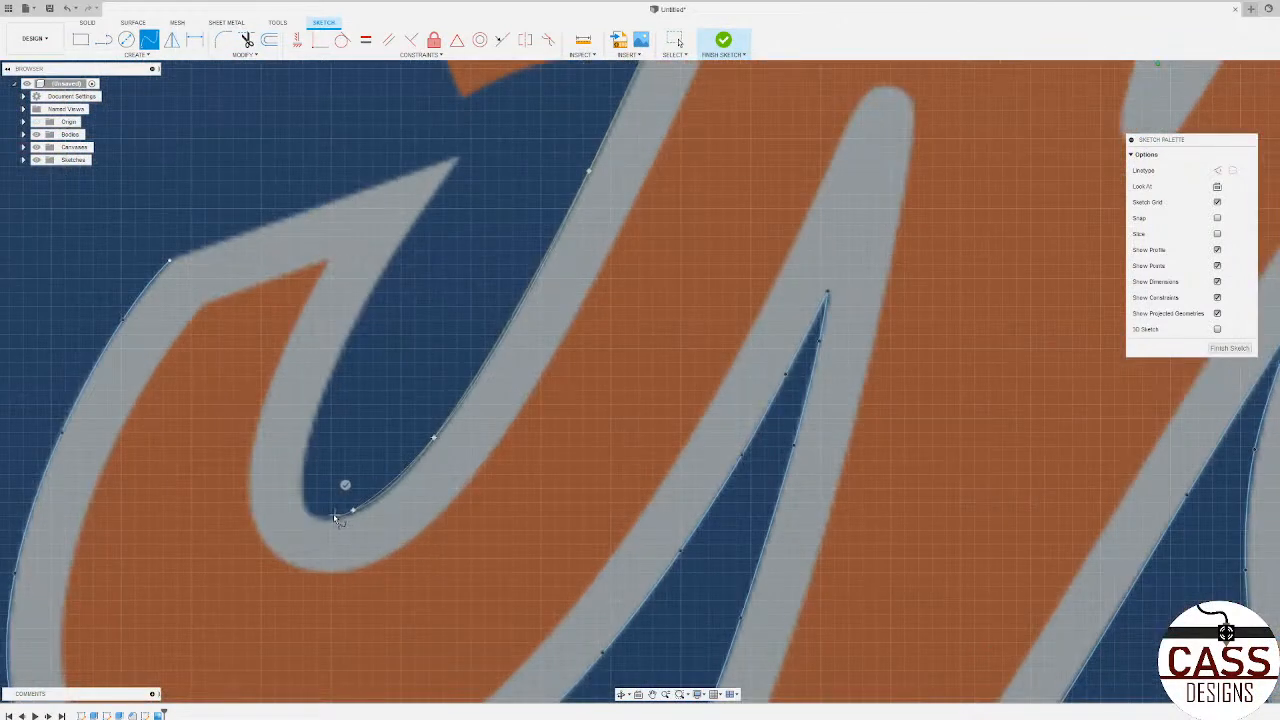
click(318, 514)
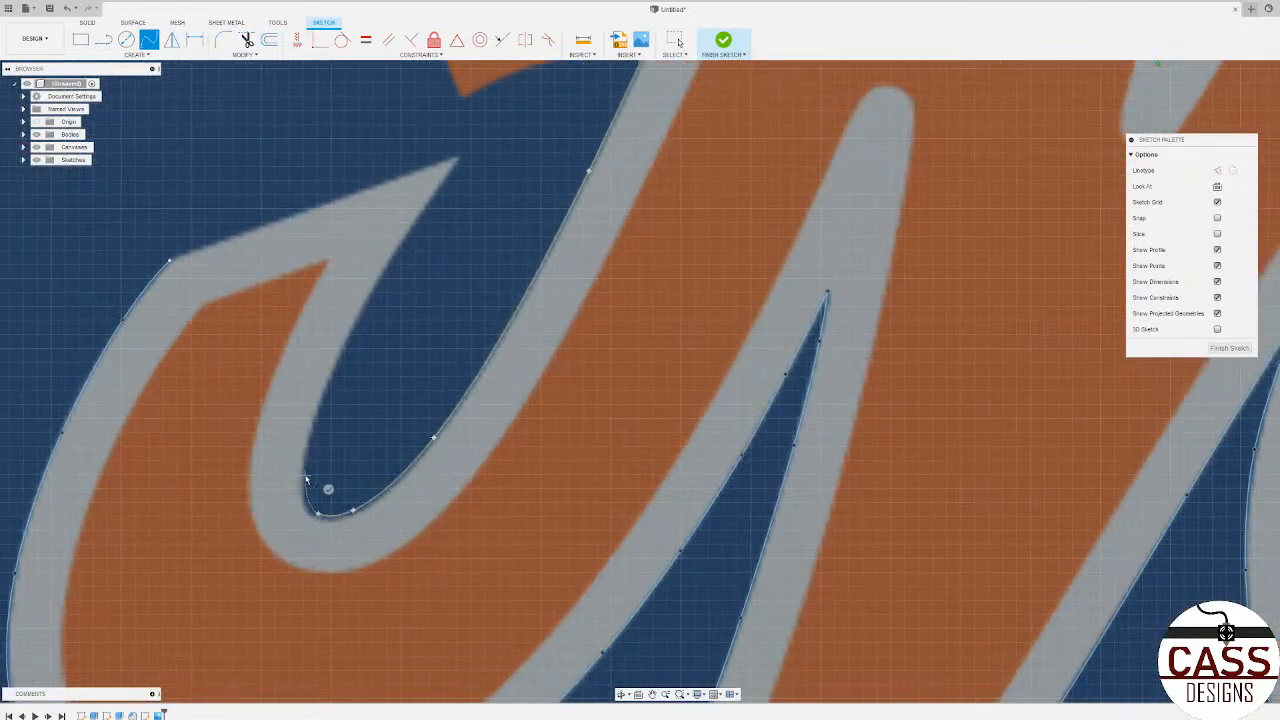
click(304, 476)
click(332, 372)
double_click(461, 157)
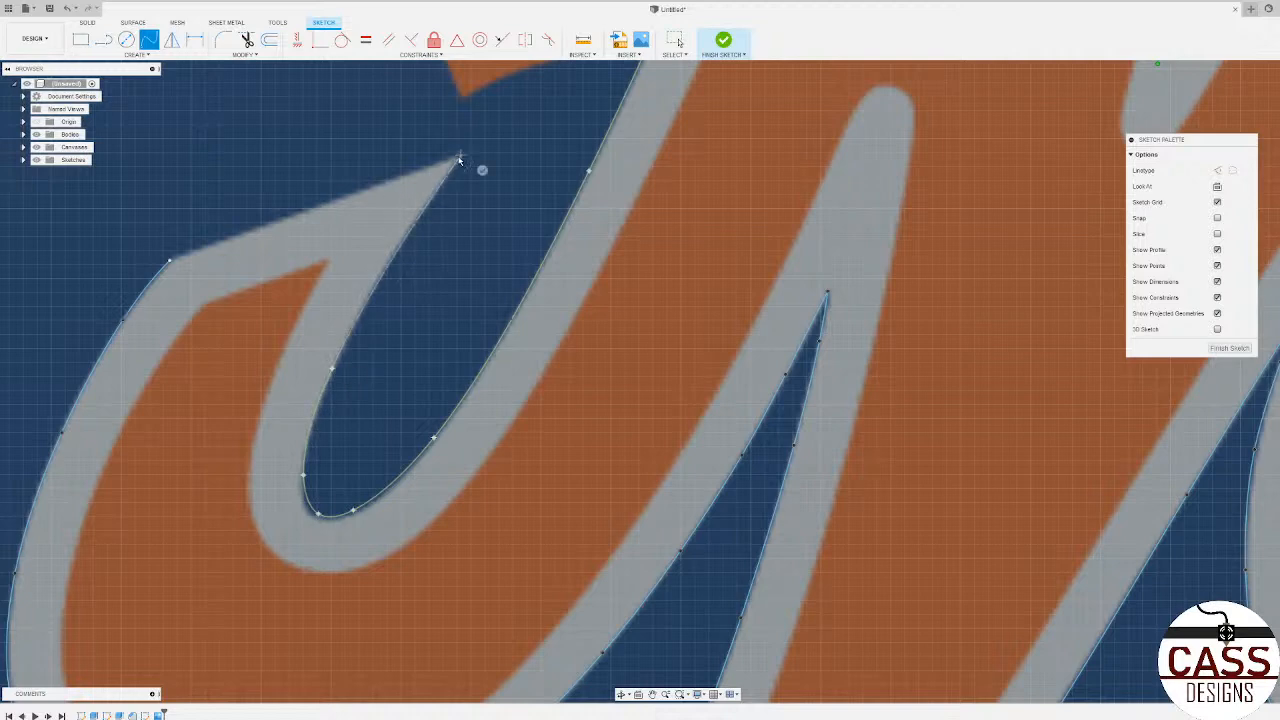
Step: Draw a line between the hook's outer corner and its pointed tip to close the outer outline of the lettering
click(104, 41)
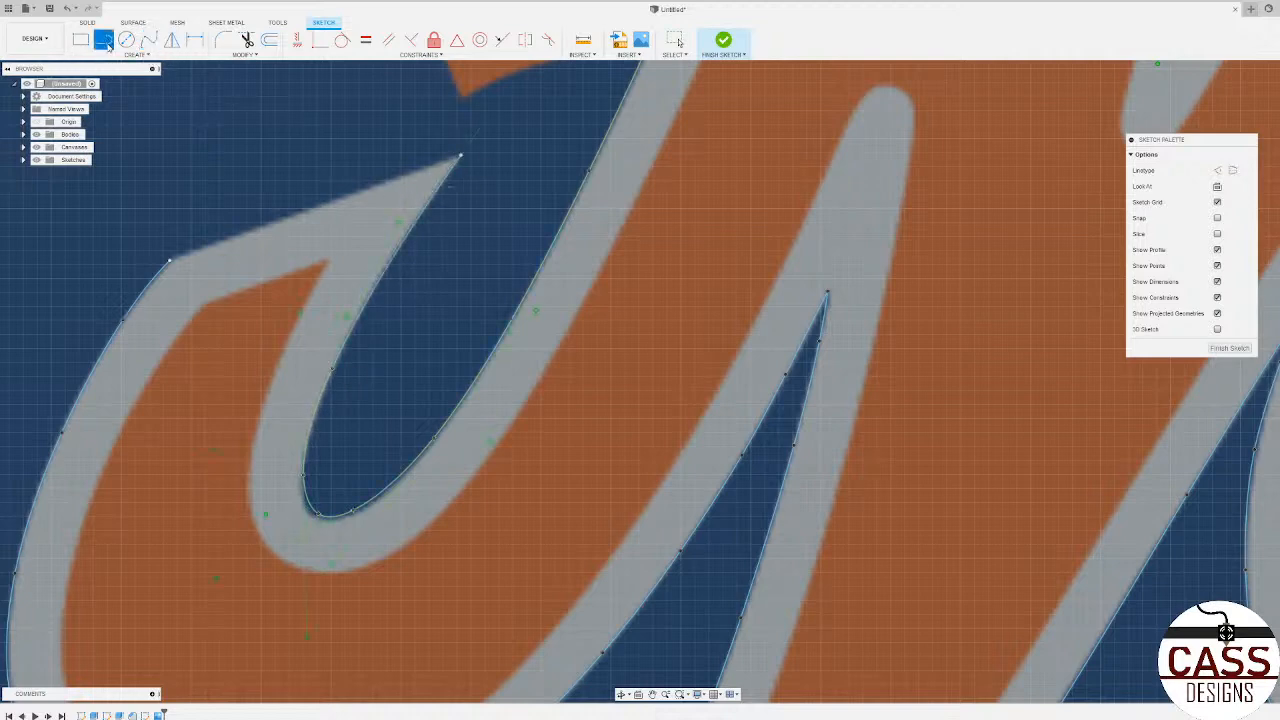
scroll(204, 322, down, 3)
scroll(184, 278, up, 4)
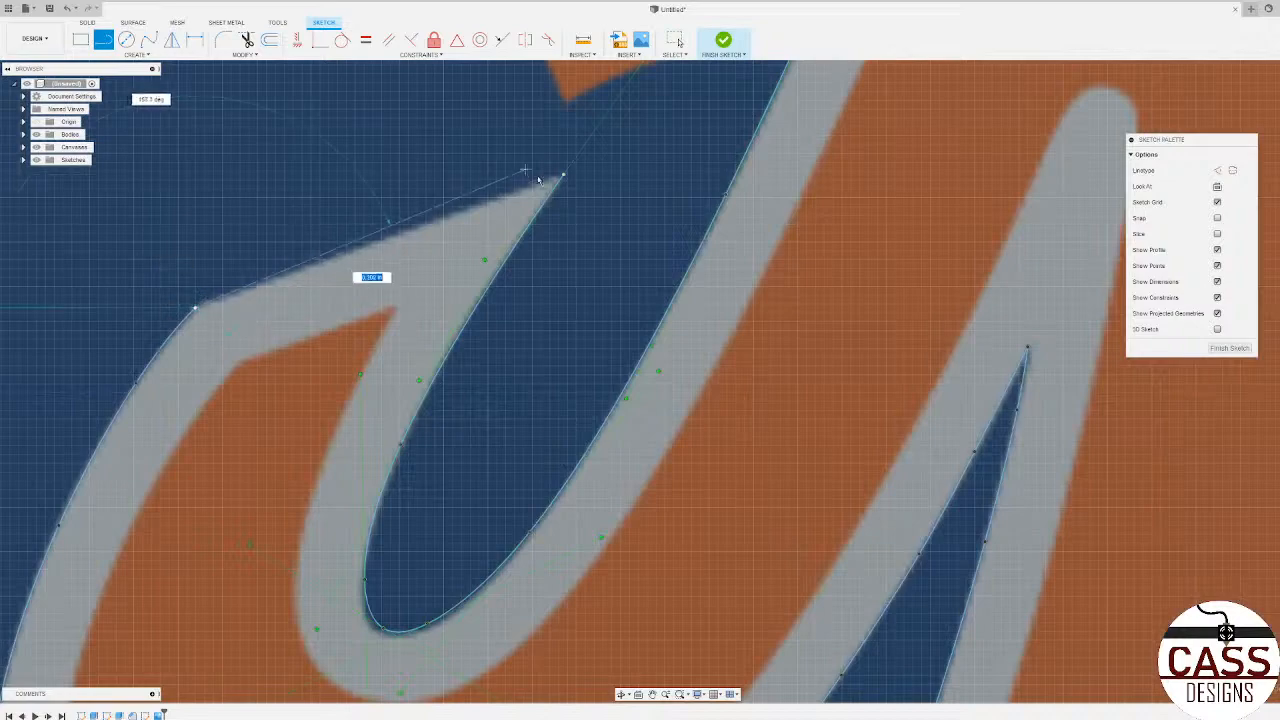
scroll(598, 260, down, 2)
scroll(598, 260, down, 2)
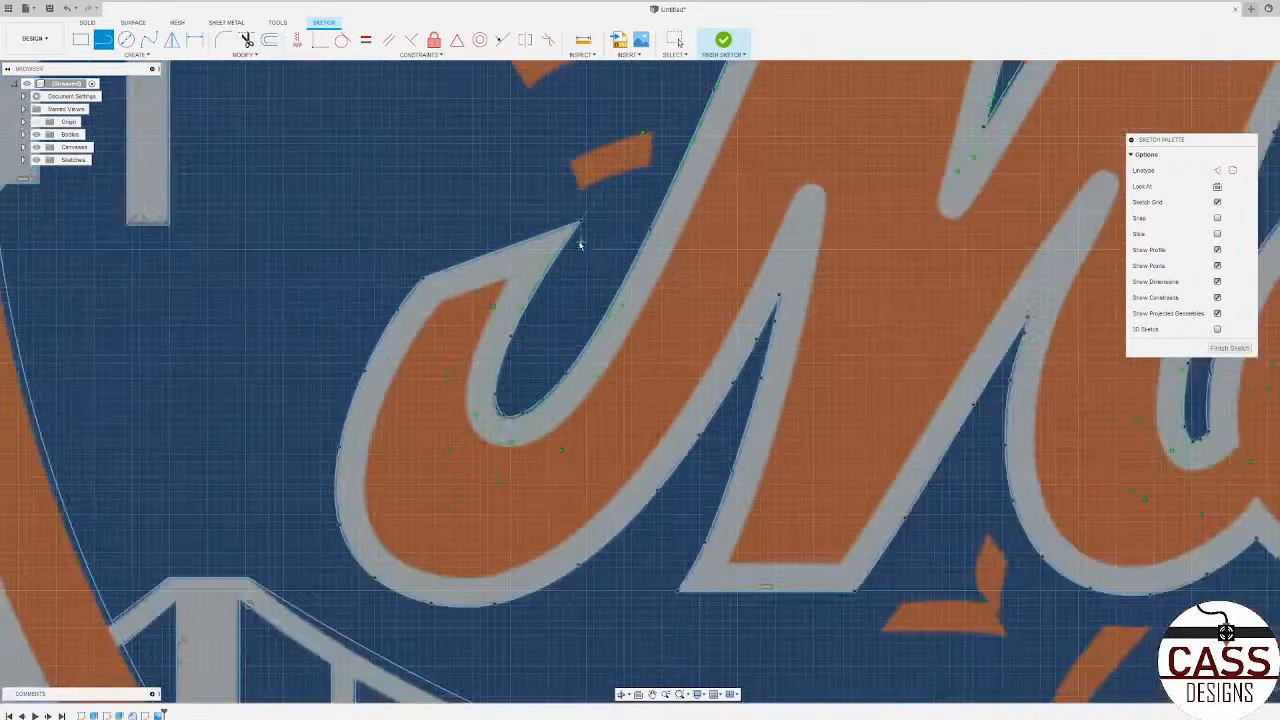
scroll(506, 323, down, 10)
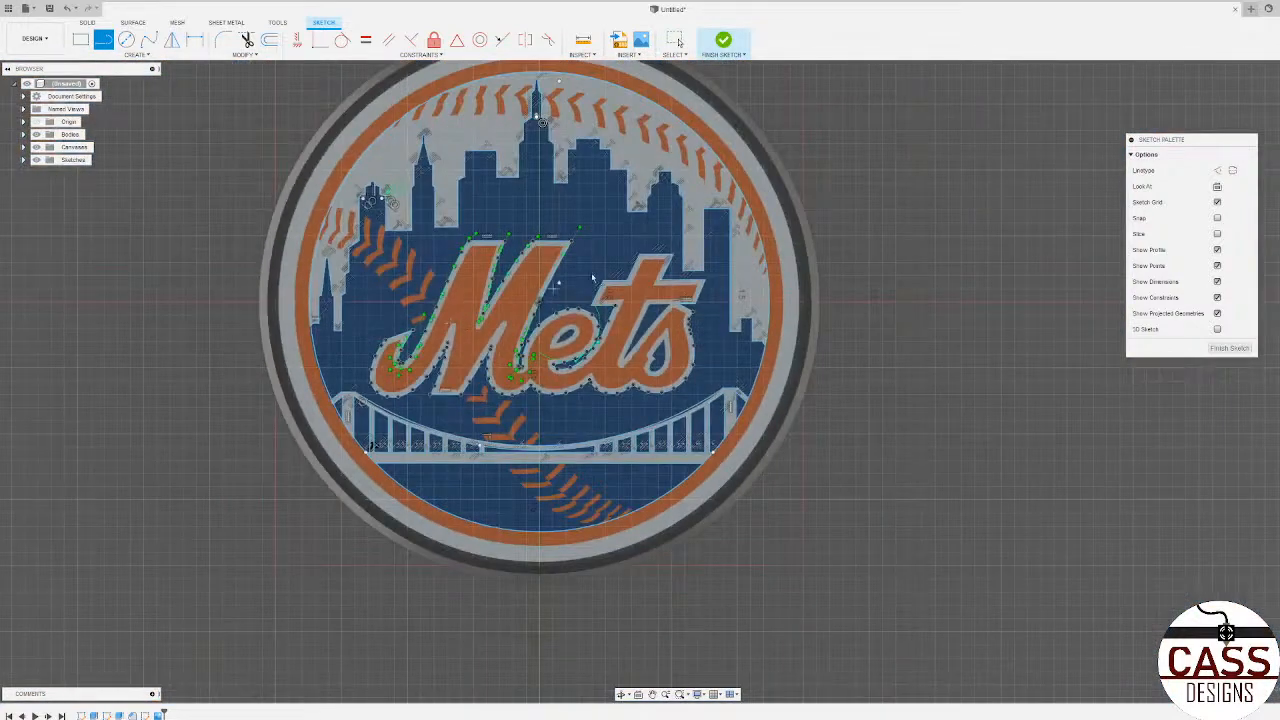
Step: Trace the s's inner opening with a fit-point spline from the notch corner around the rounded bottom and up to the pointed top
scroll(594, 275, up, 4)
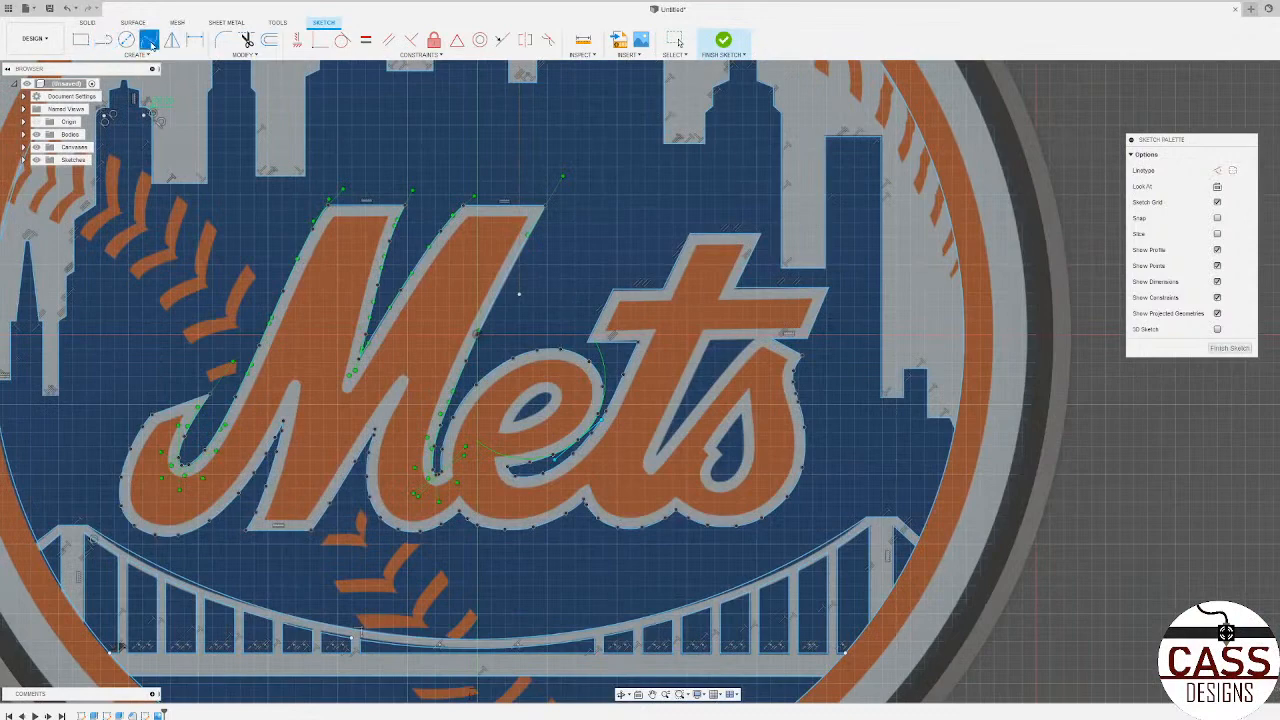
click(149, 39)
scroll(495, 462, up, 5)
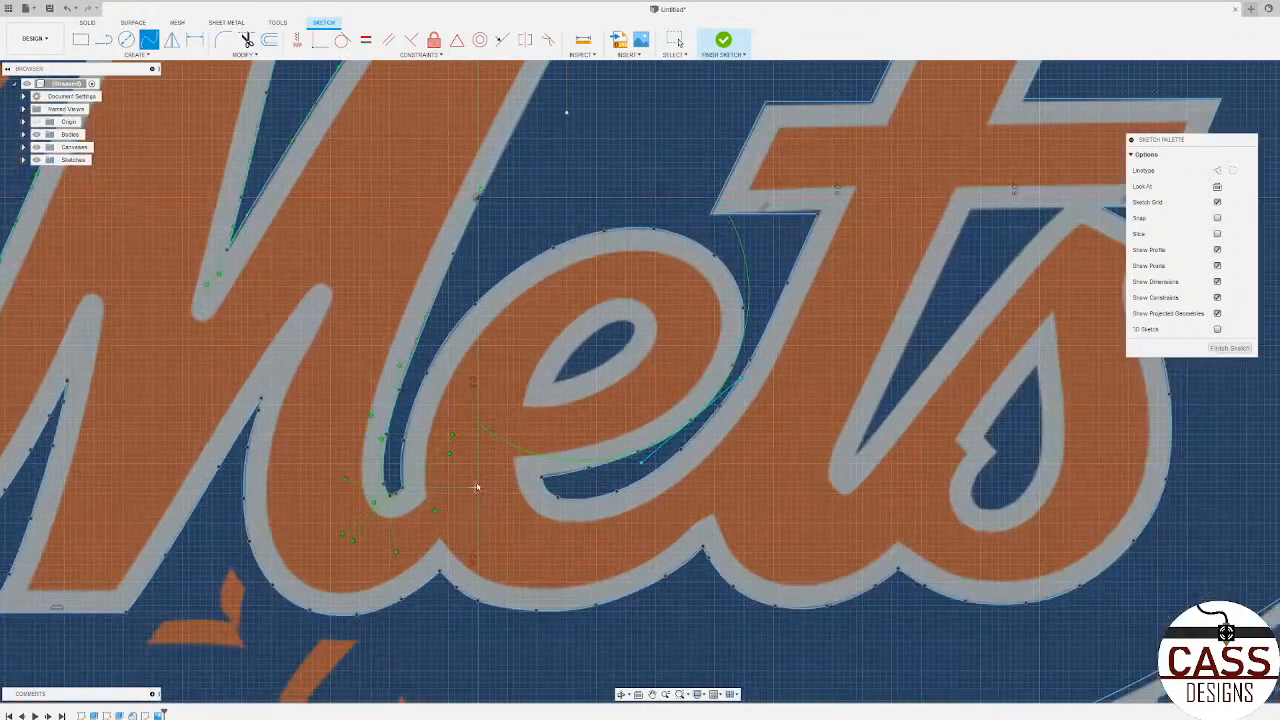
scroll(335, 512, down, 5)
scroll(650, 472, up, 5)
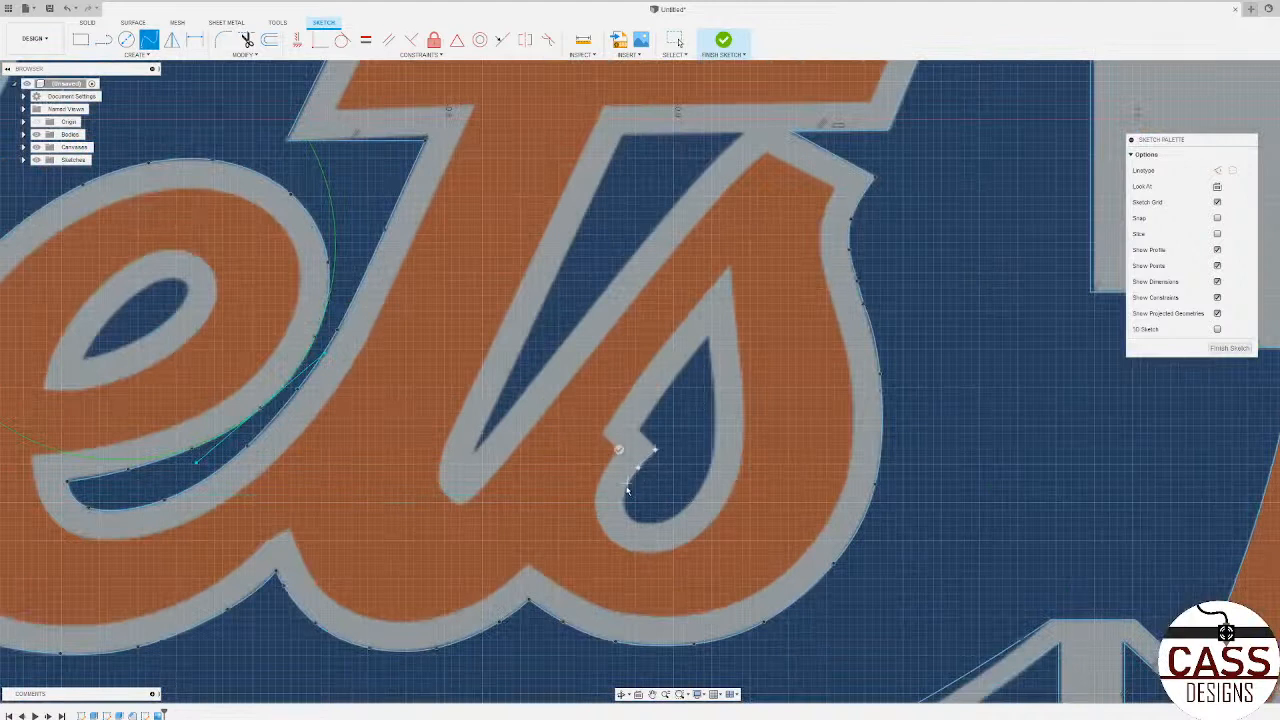
click(625, 492)
click(655, 524)
click(697, 498)
click(712, 456)
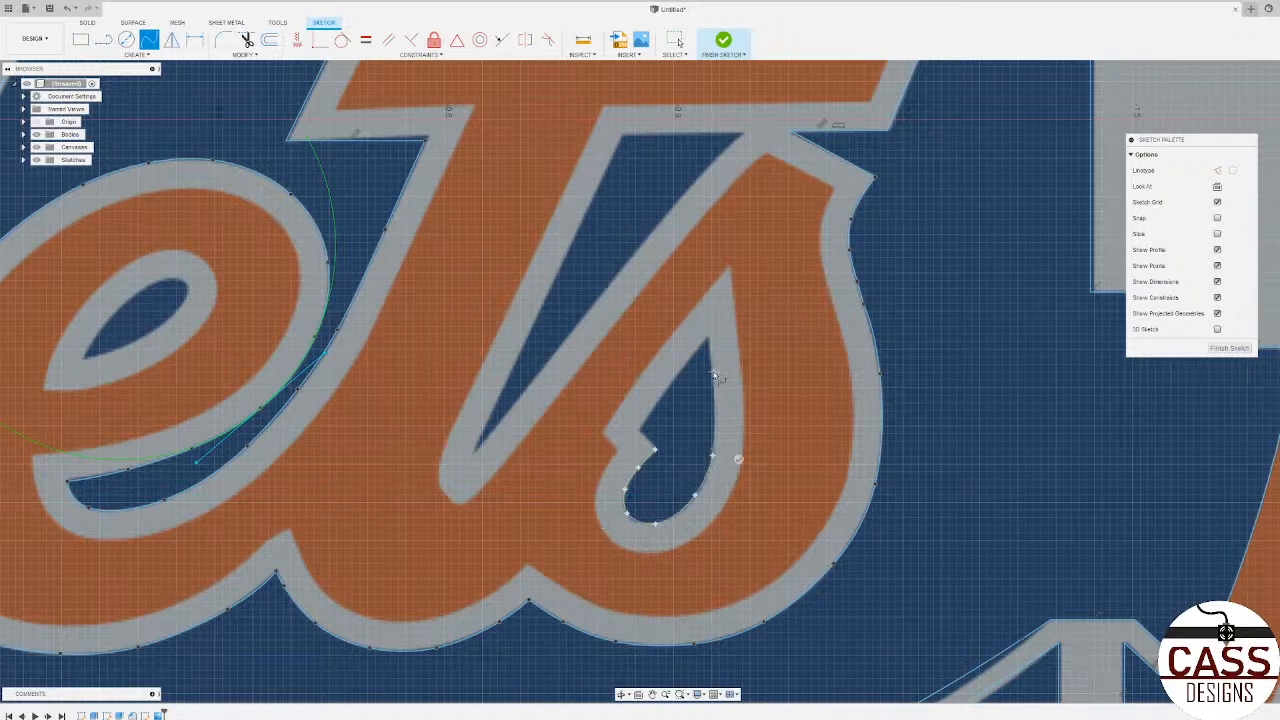
click(712, 371)
click(734, 336)
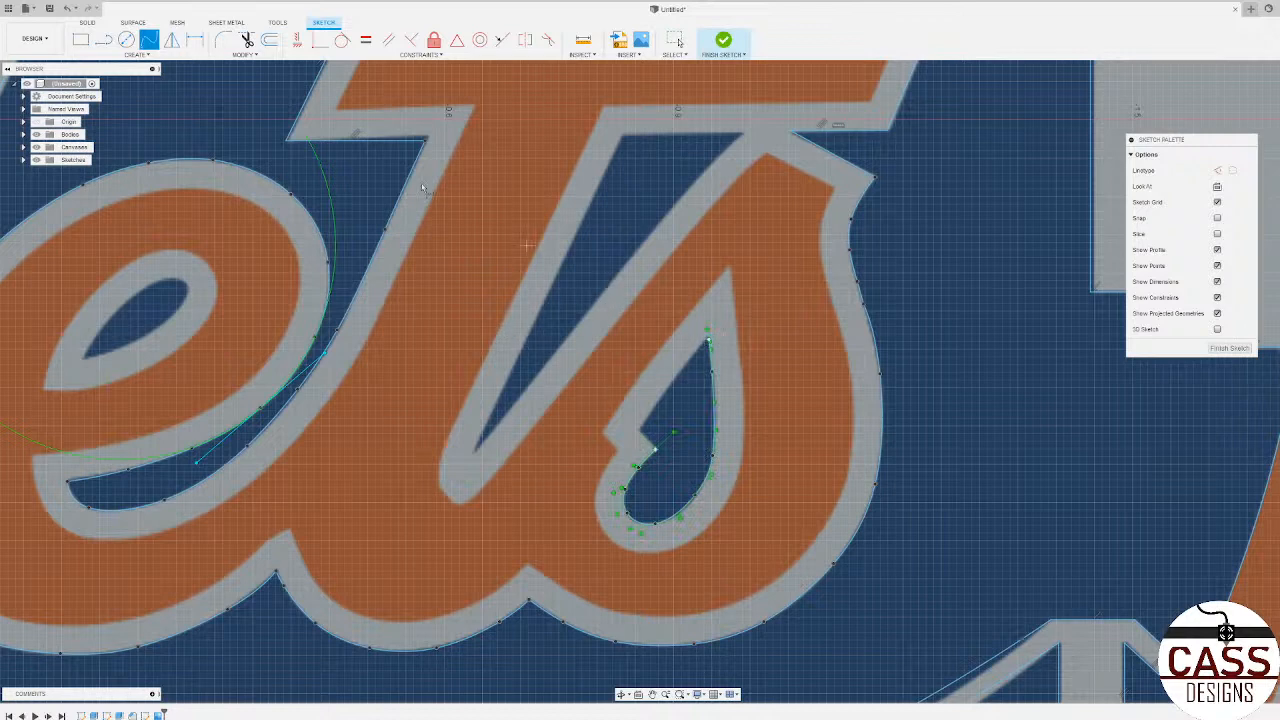
Step: Close the s's opening with two straight lines running from the spline's start through the notch's inner corner to the pointed top
click(103, 39)
scroll(623, 371, up, 3)
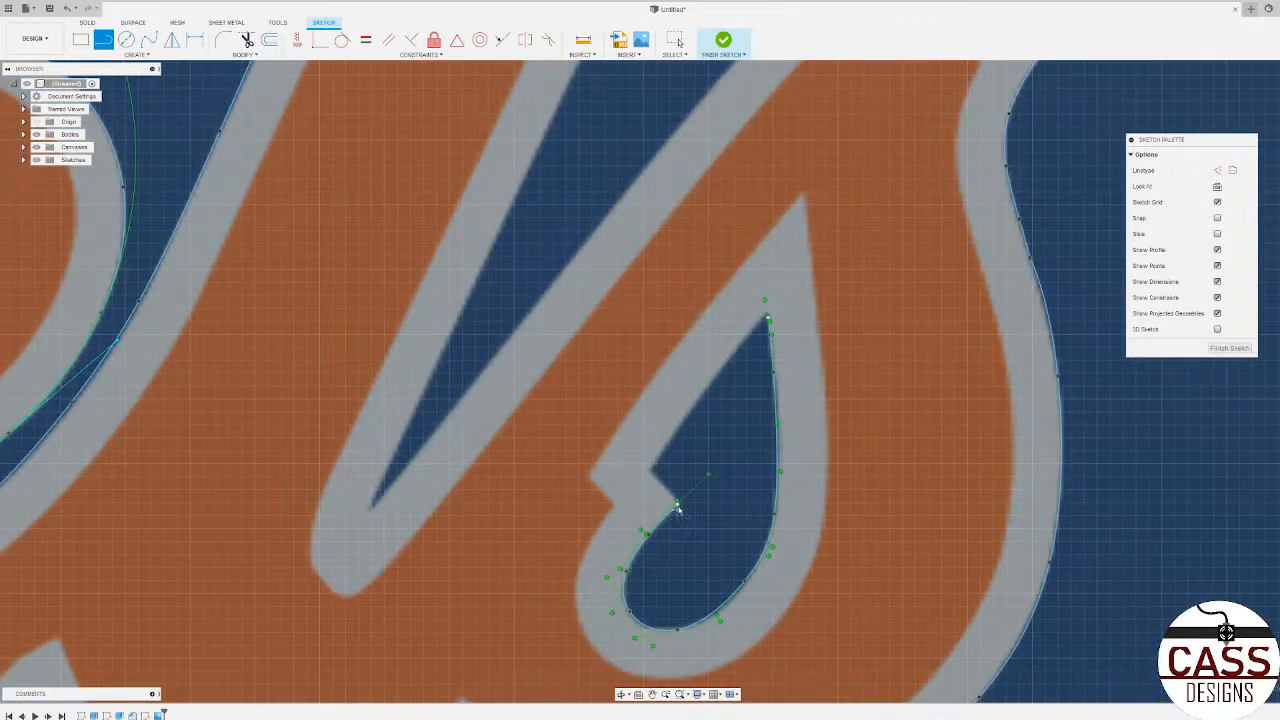
scroll(678, 508, up, 3)
click(675, 498)
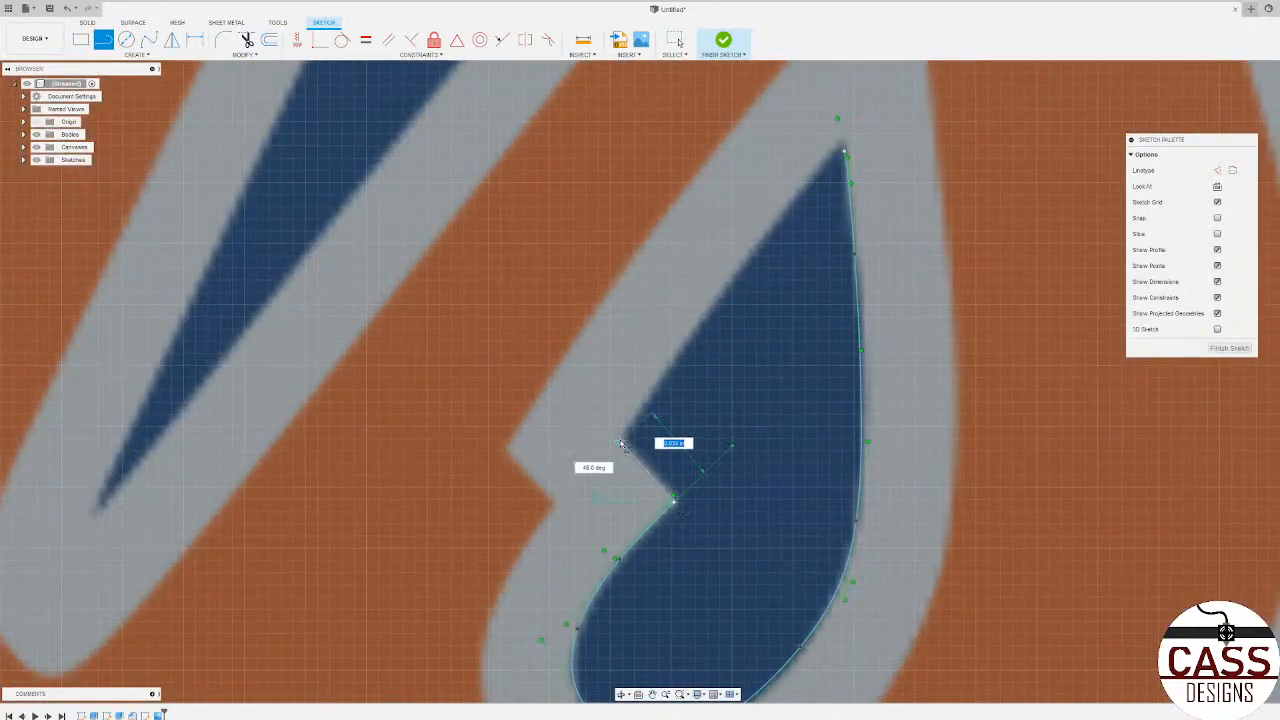
click(620, 443)
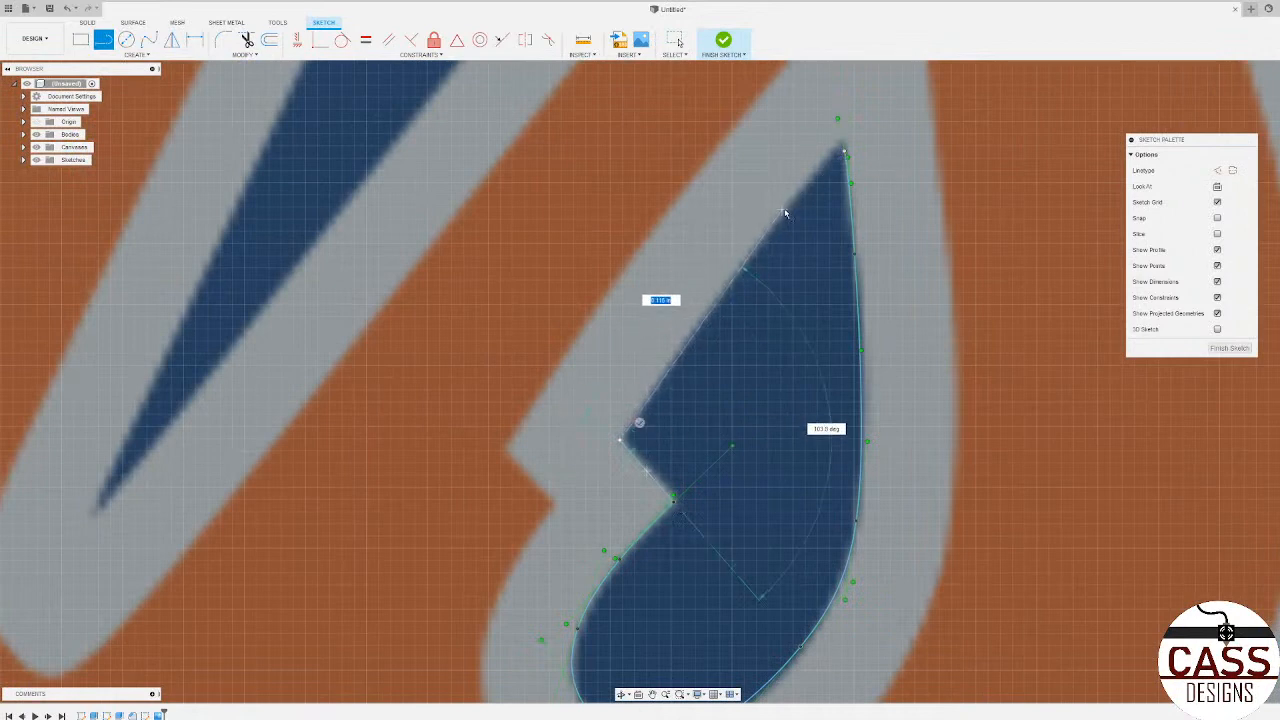
click(841, 151)
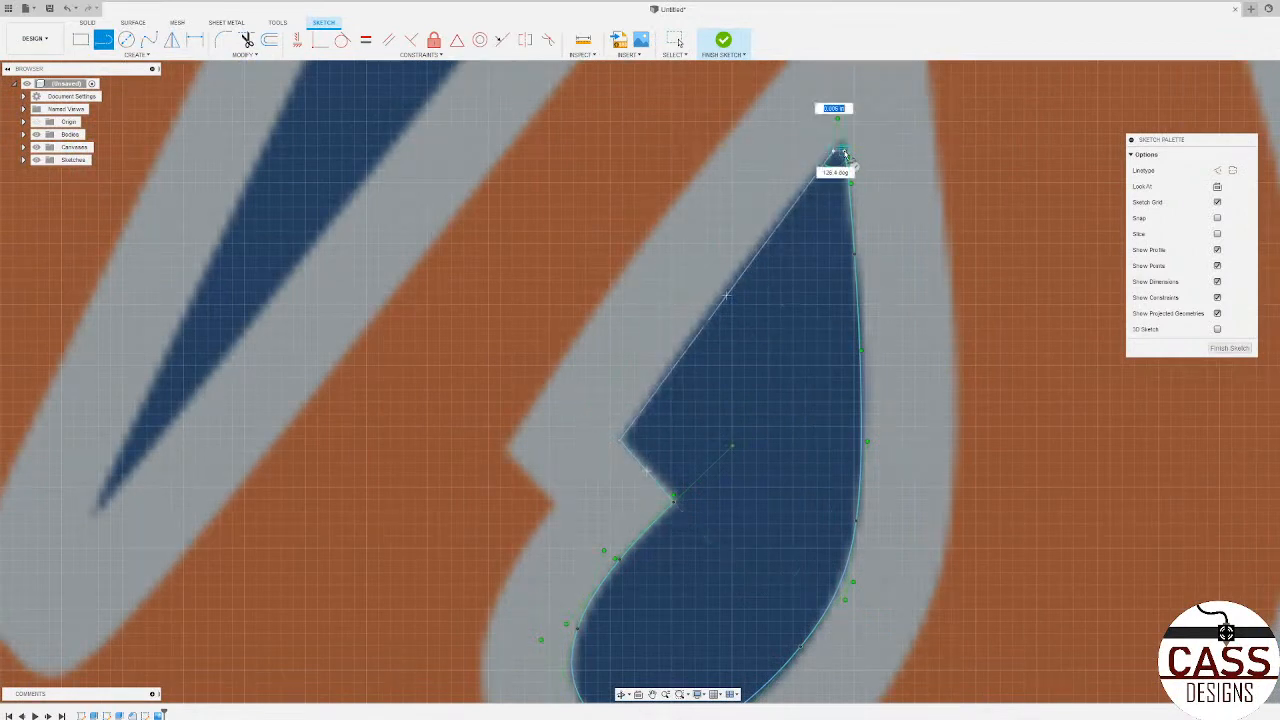
key(Escape)
scroll(774, 340, down, 10)
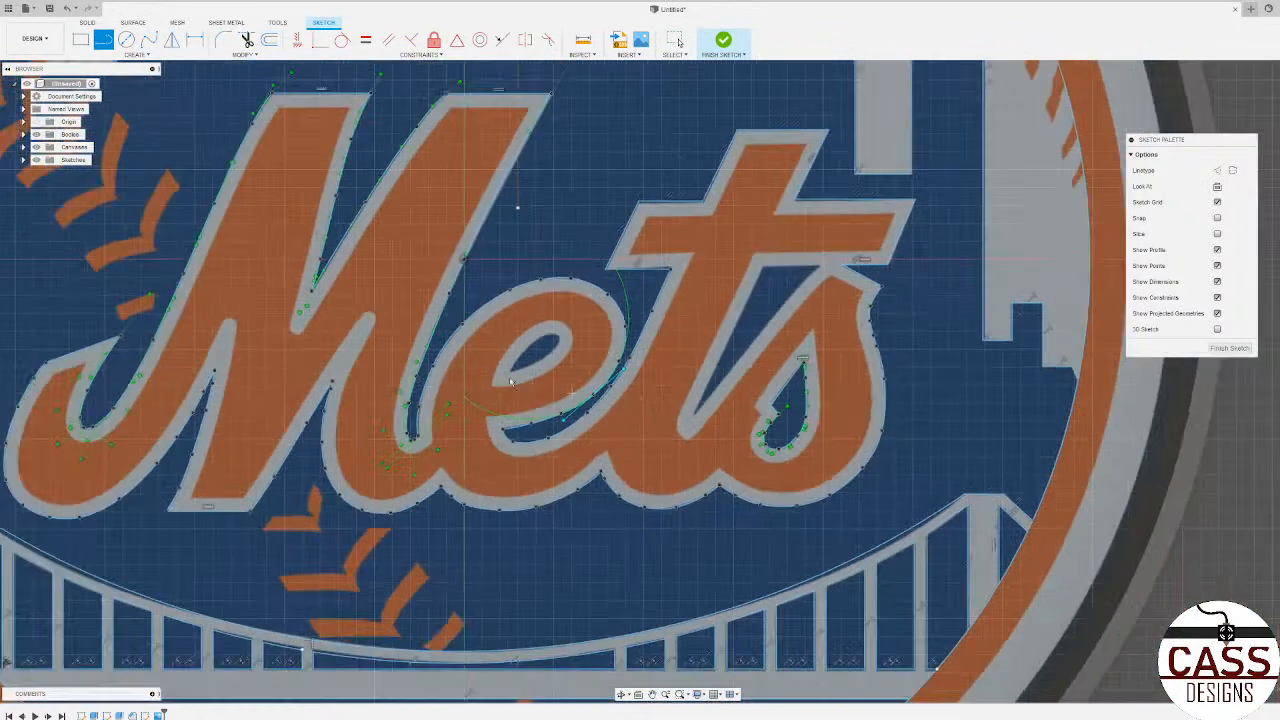
Step: Trace the e's inner opening with a fit-point spline from its pointed tip along the lower edge, around the rounded end and back
scroll(511, 381, up, 5)
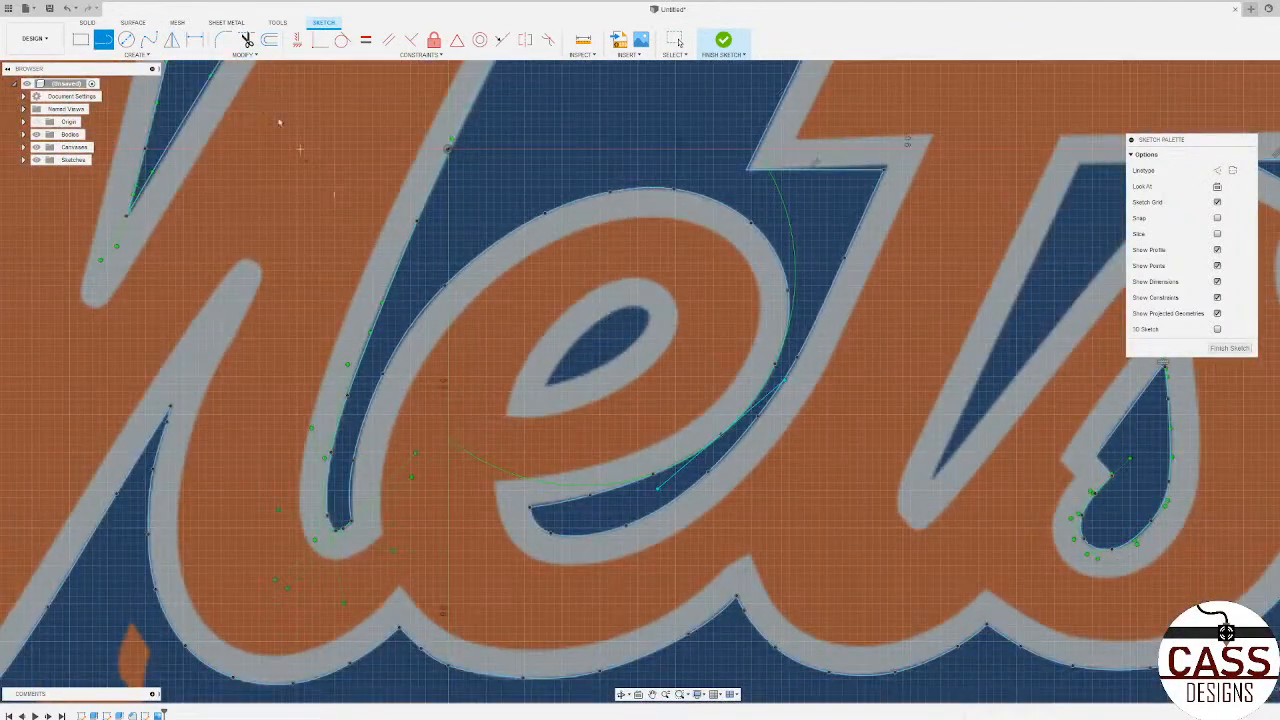
click(149, 40)
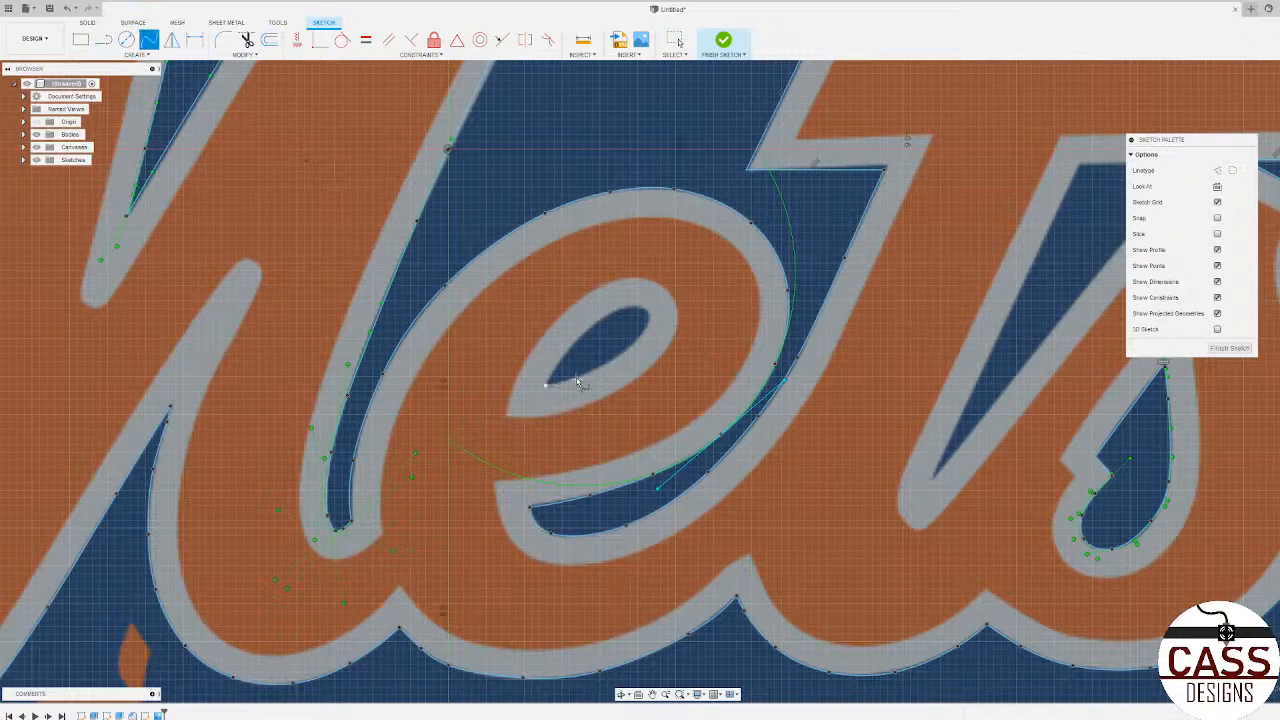
scroll(577, 382, up, 3)
click(576, 378)
click(671, 328)
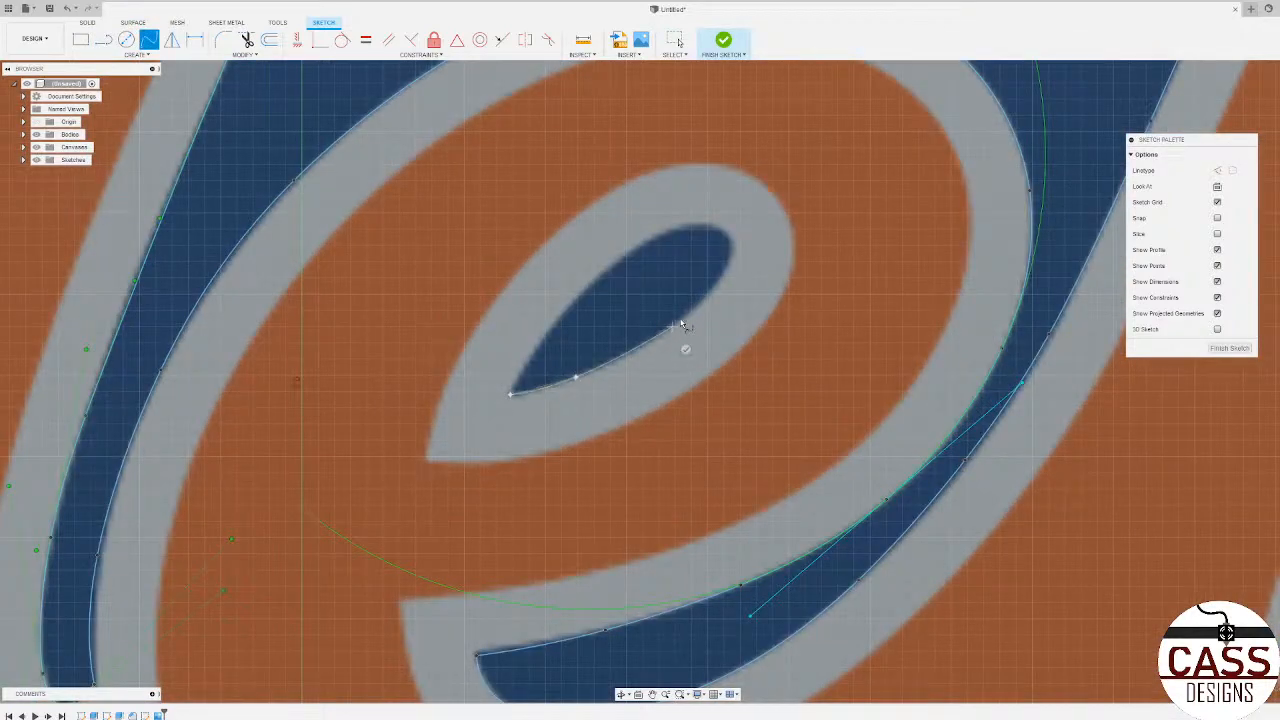
click(731, 244)
click(511, 396)
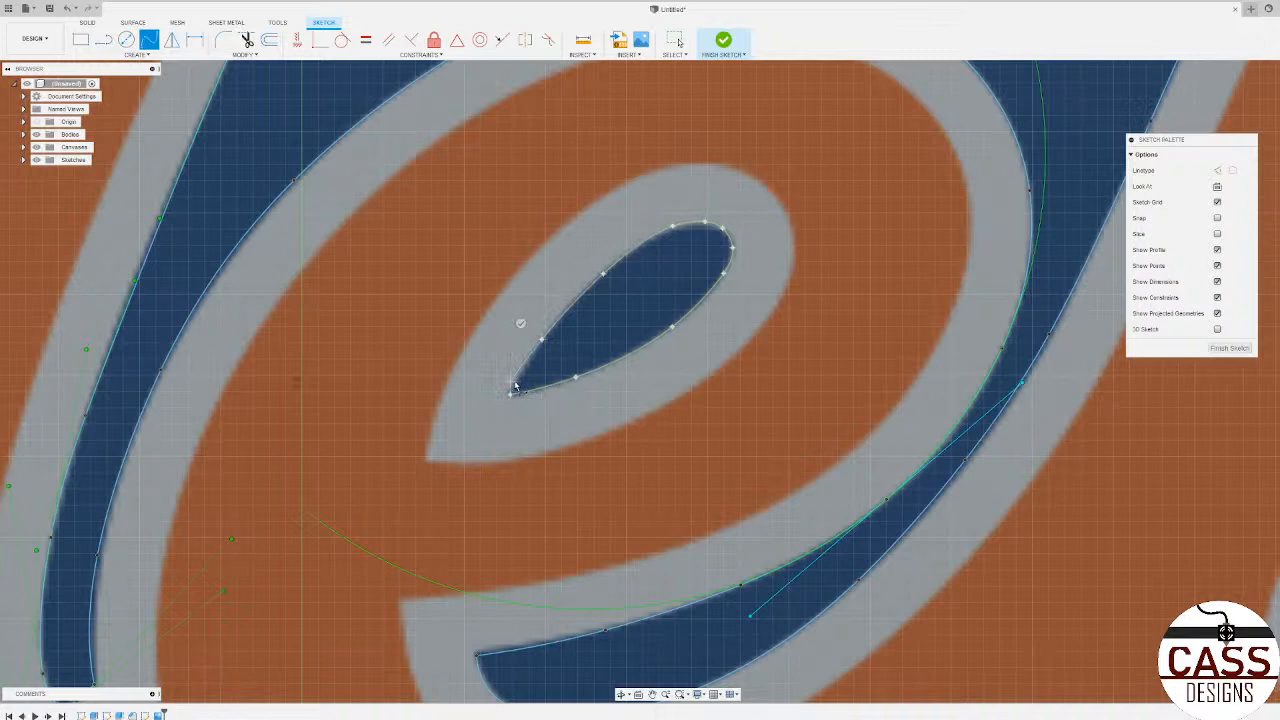
Step: Close the gap at the pointed tip of the e's opening with a short line and finish the sketch
scroll(516, 388, up, 3)
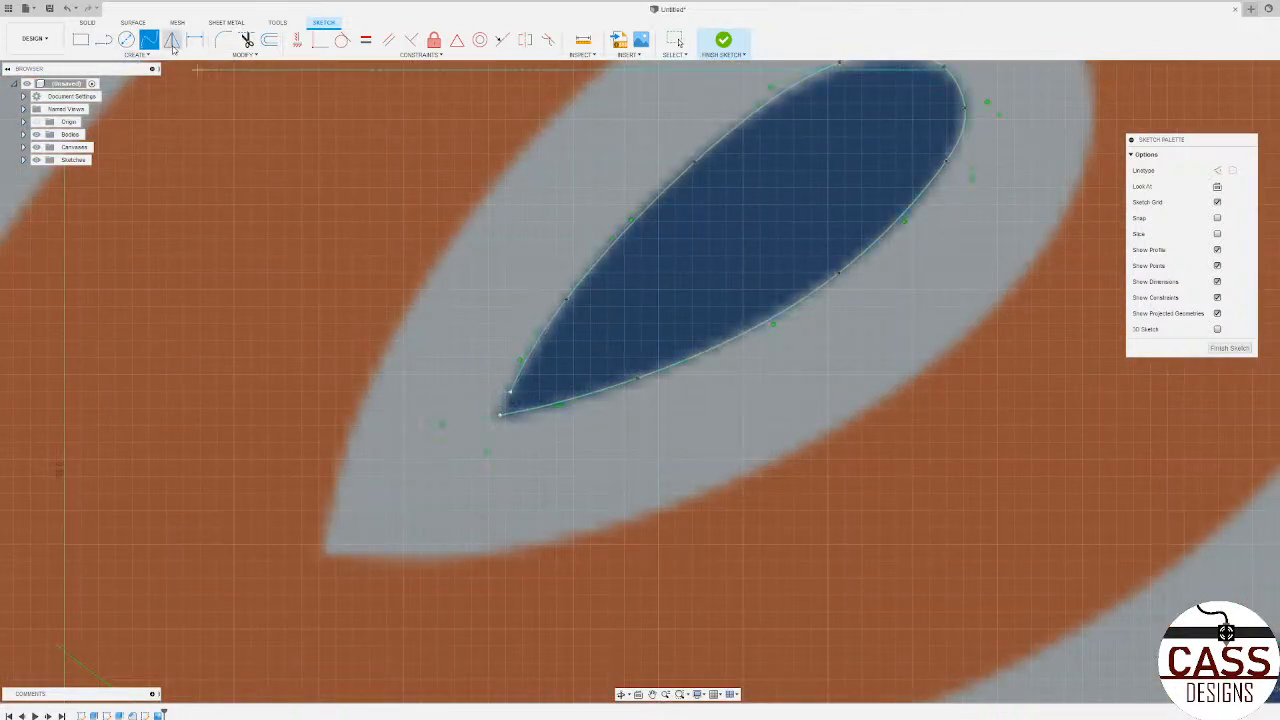
key(l)
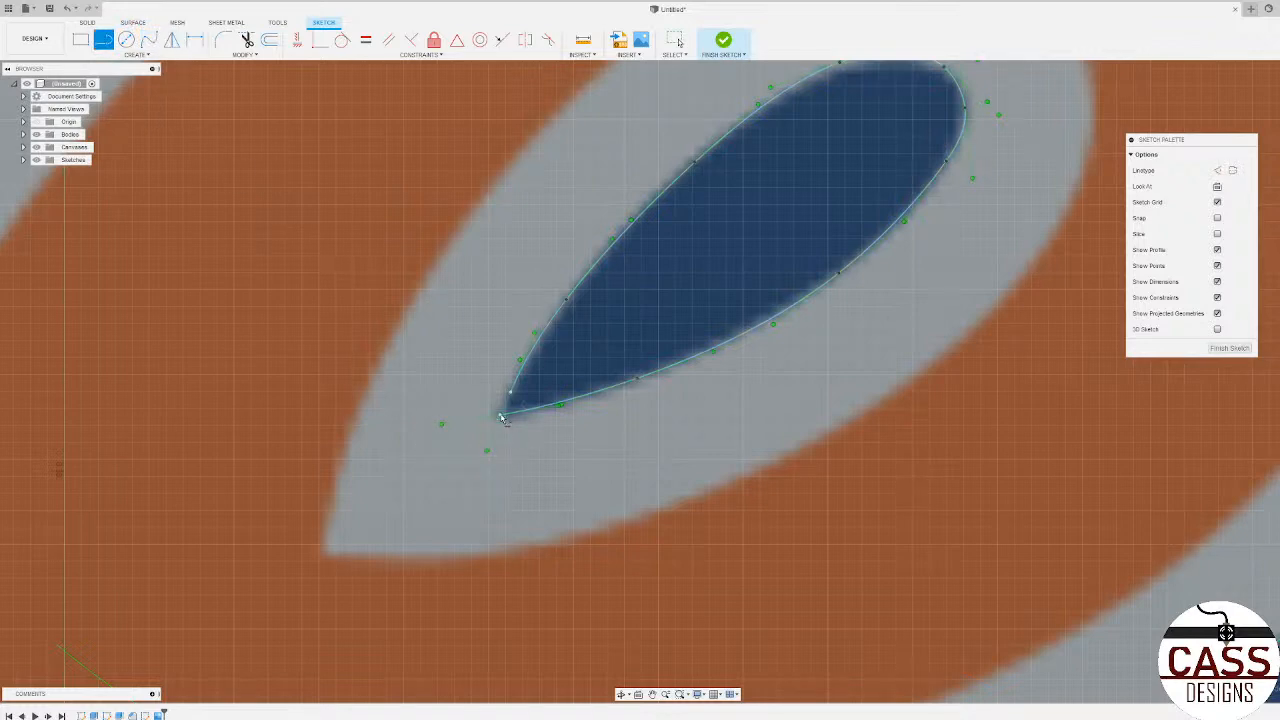
click(501, 416)
scroll(366, 423, down, 10)
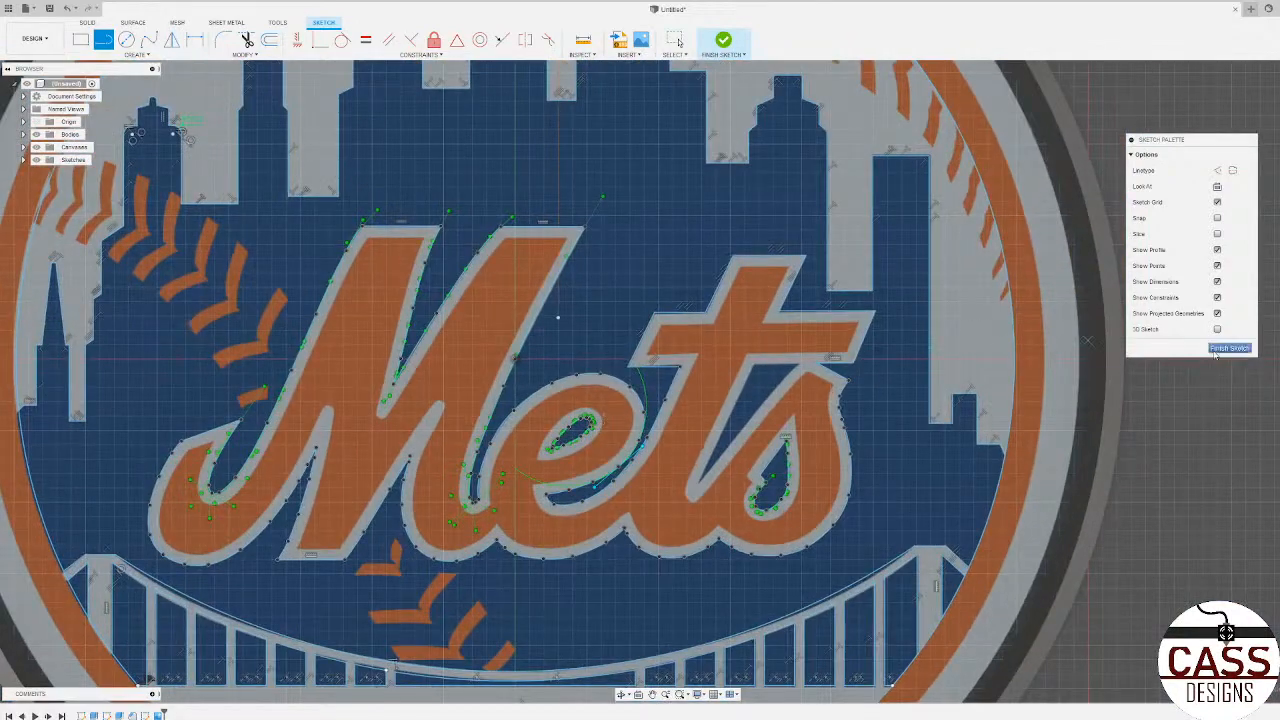
click(1229, 348)
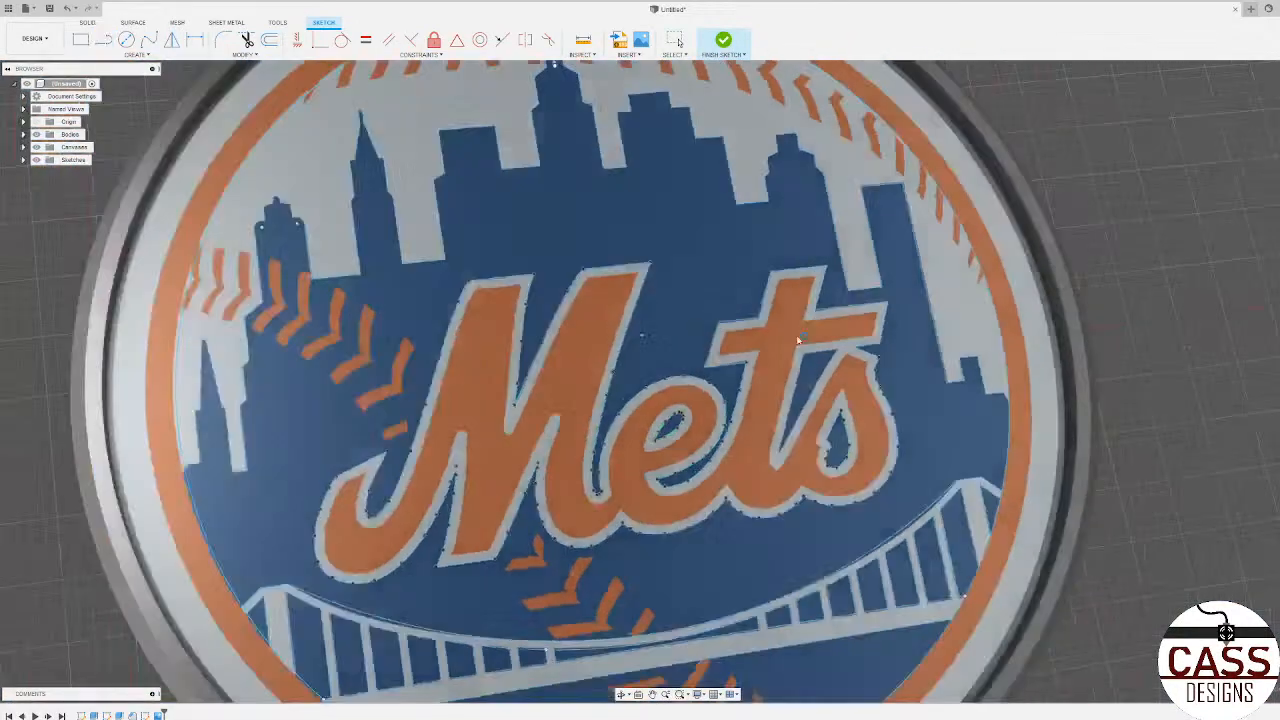
Step: Check that the lettering forms a closed profile by selecting it and reopening the logo sketch to inspect its outlines
scroll(846, 437, up, 8)
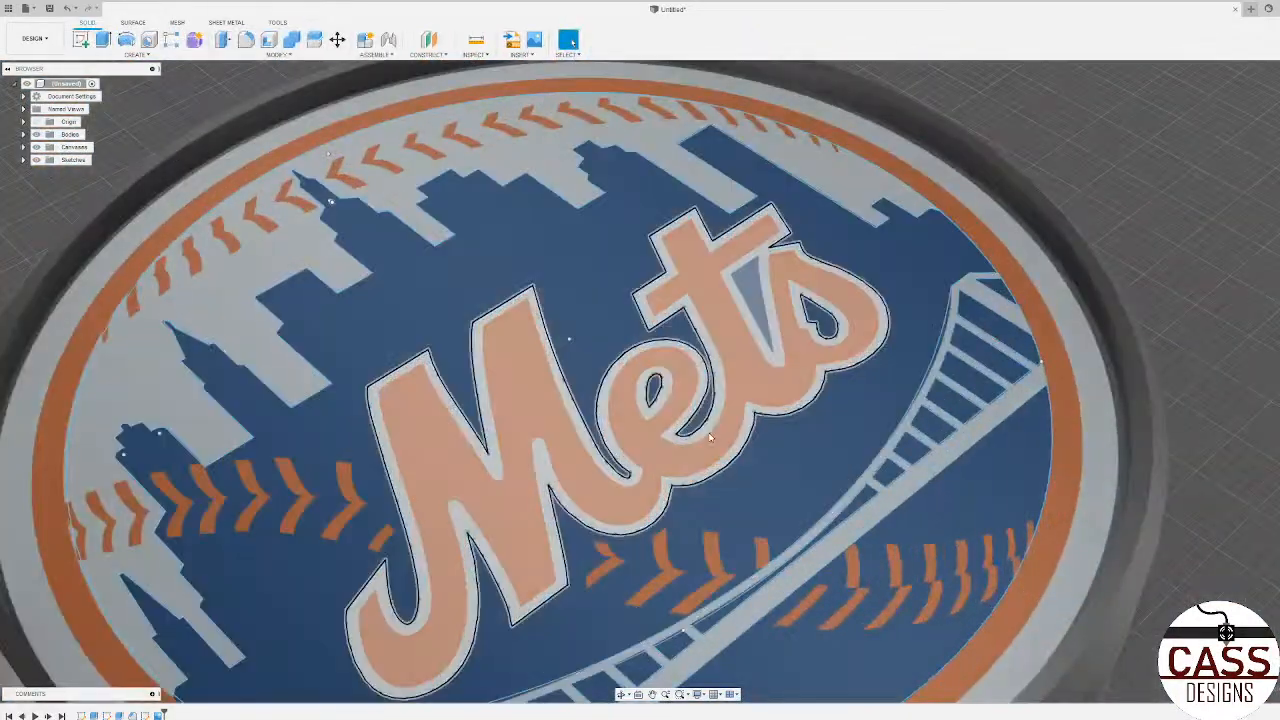
click(712, 433)
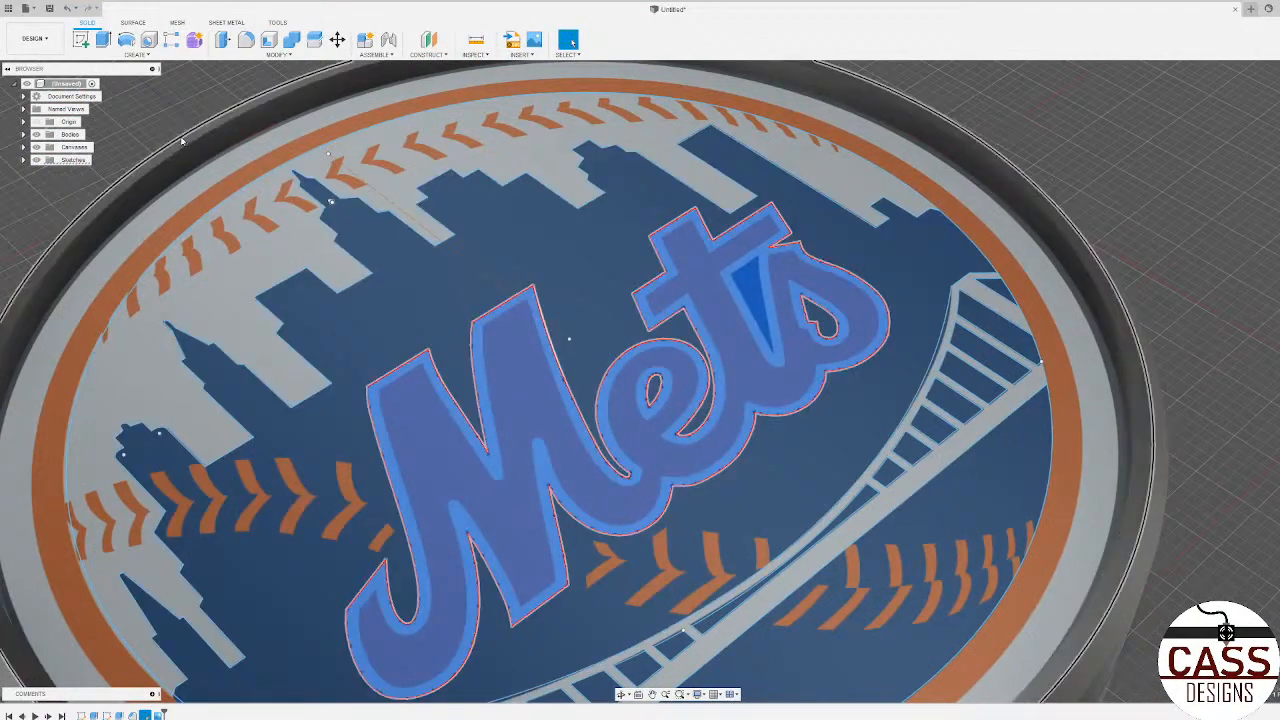
click(1240, 352)
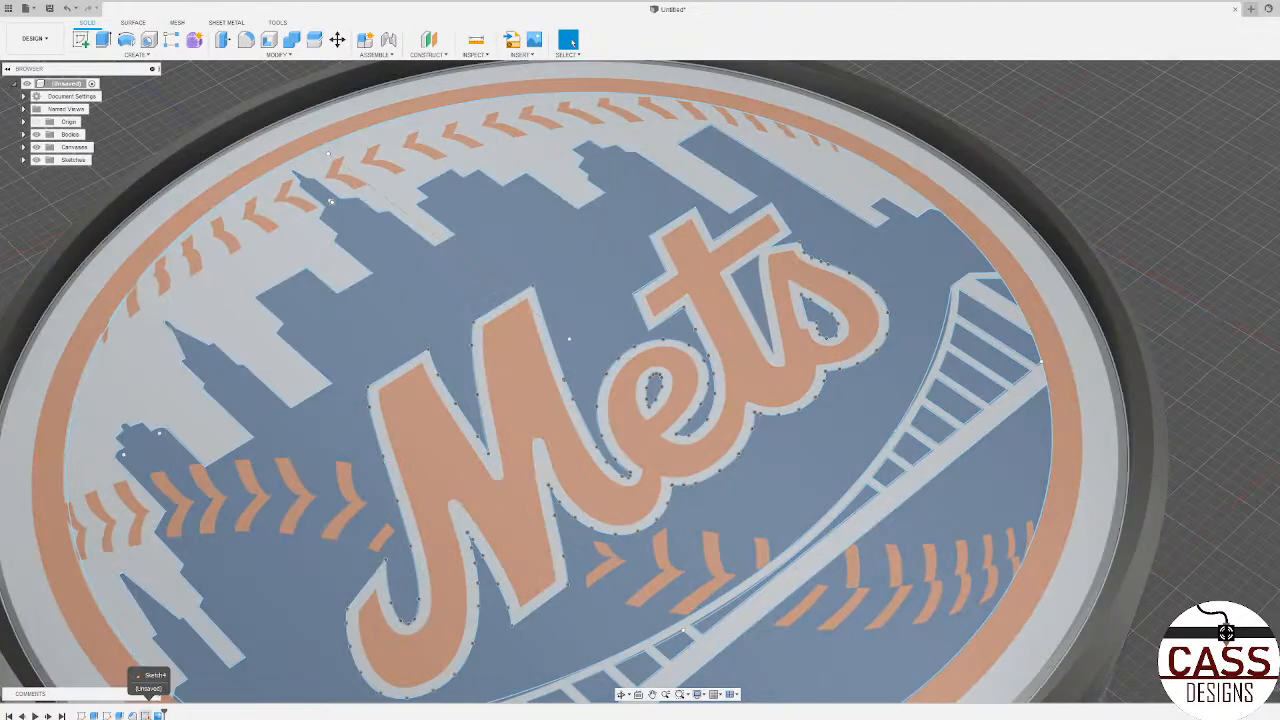
scroll(372, 436, down, 3)
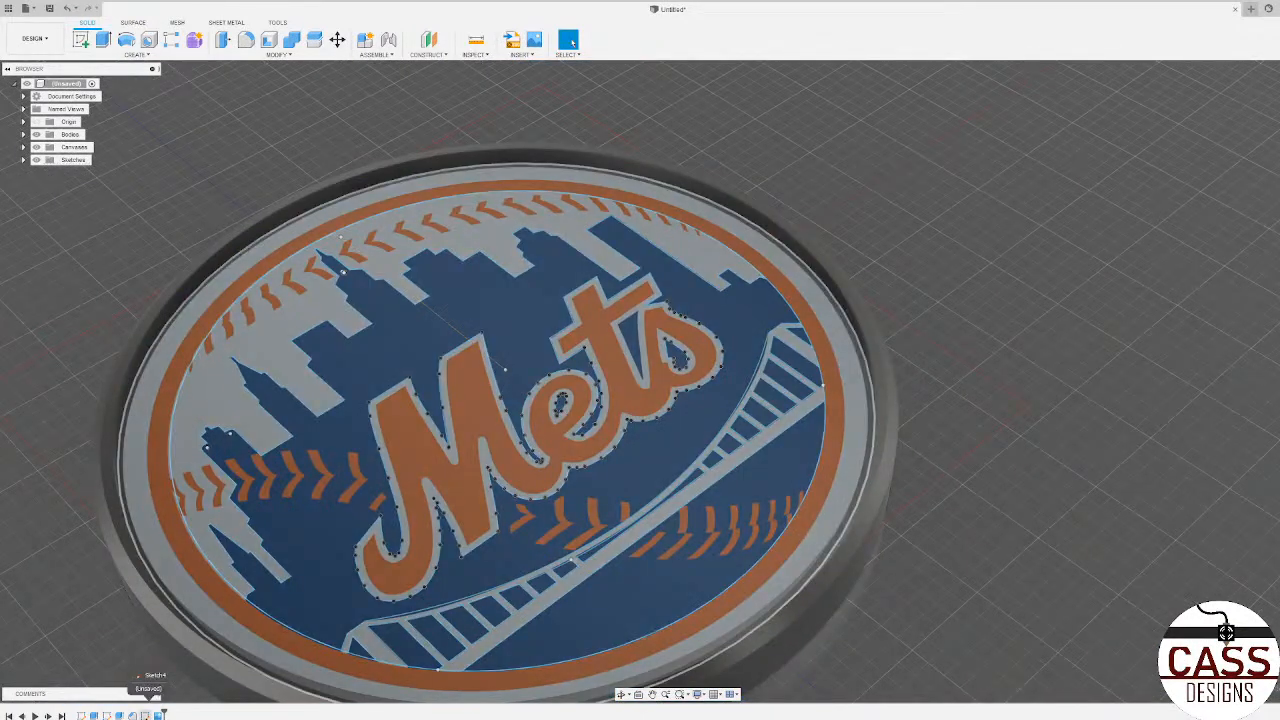
right_click(158, 714)
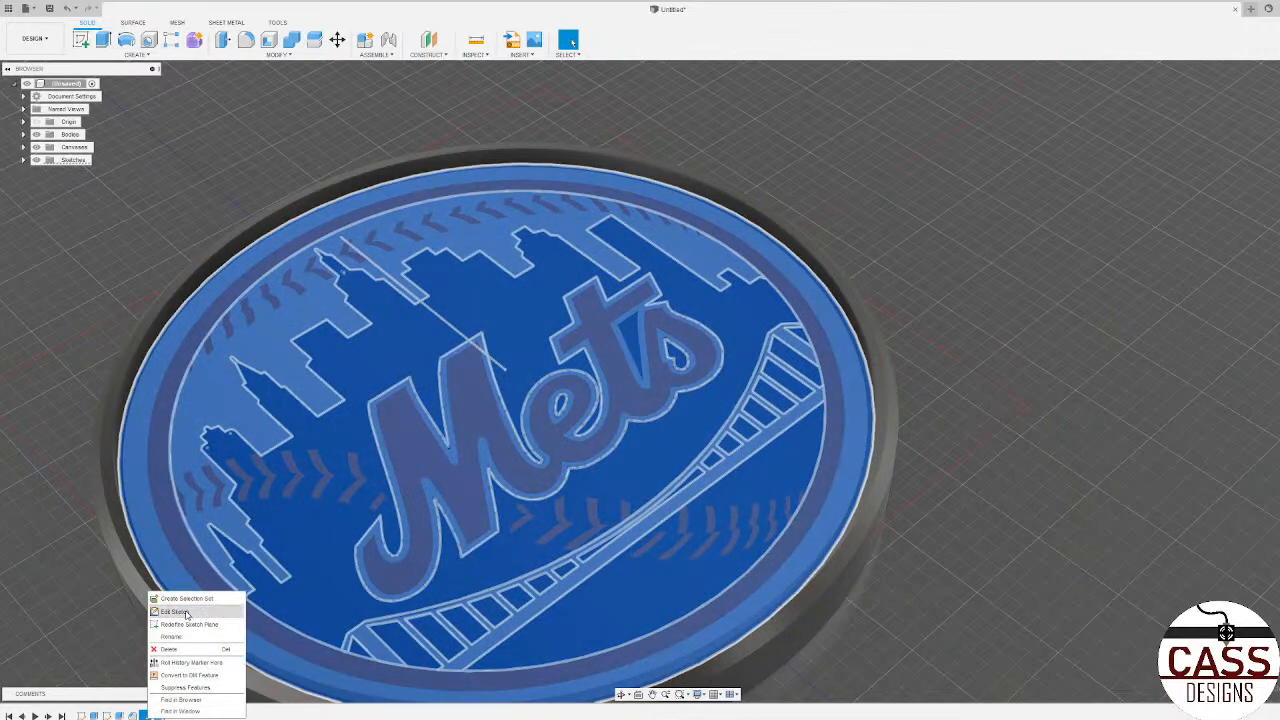
click(186, 614)
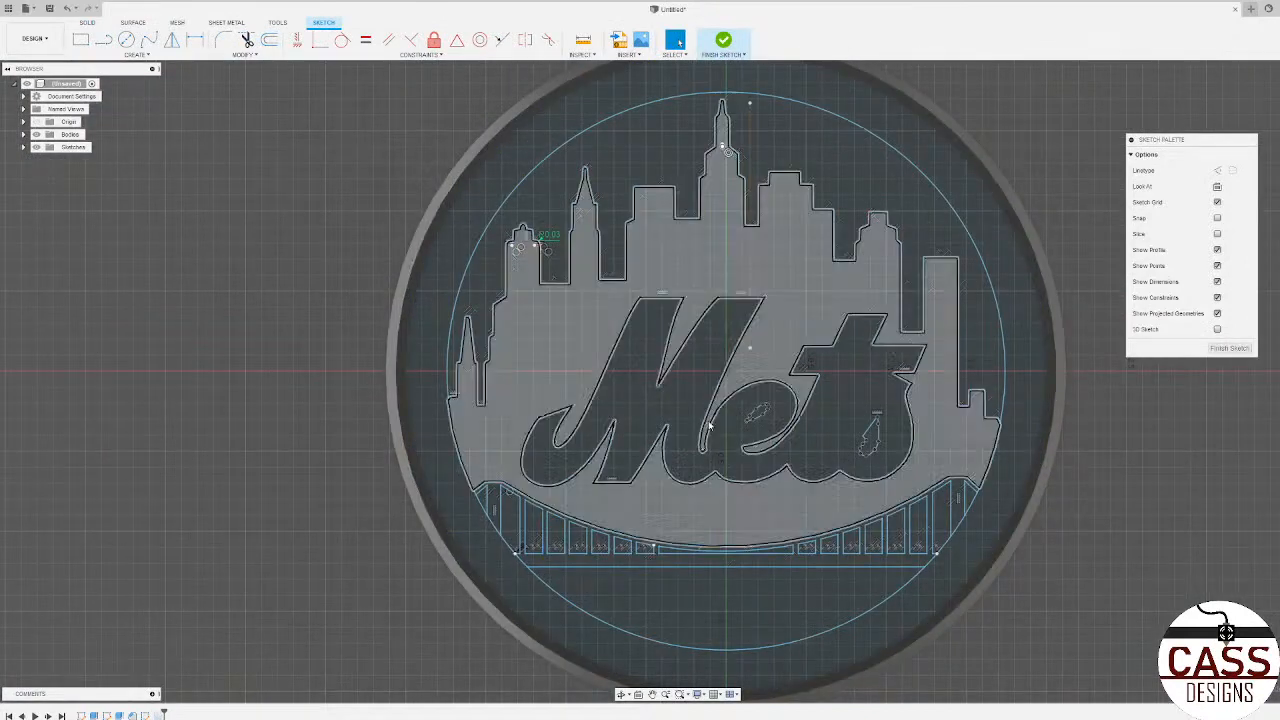
scroll(871, 423, up, 3)
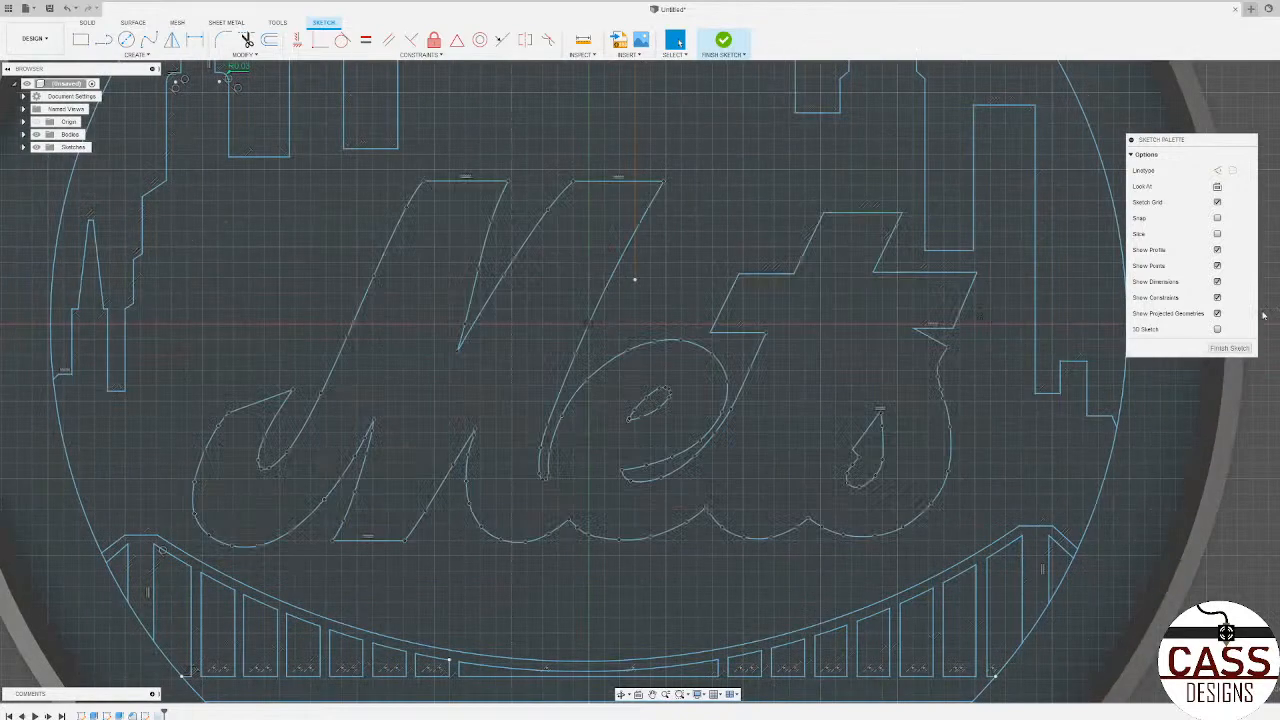
click(1244, 349)
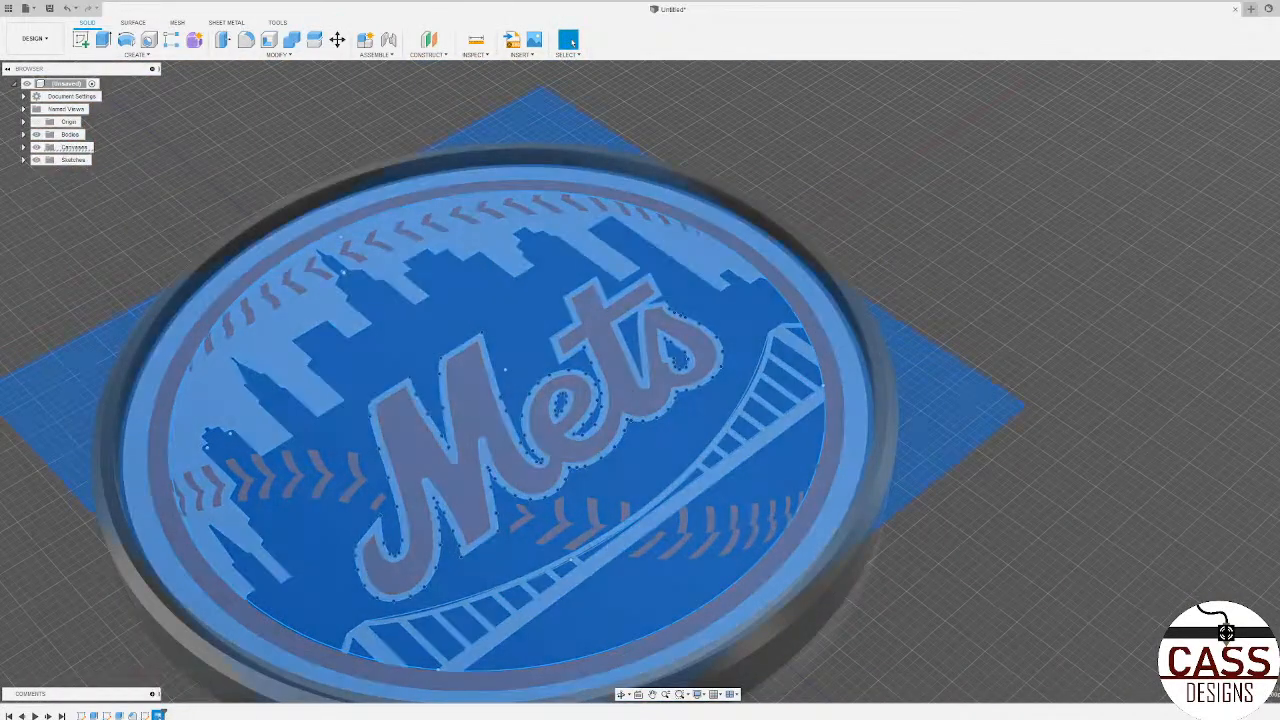
right_click(158, 714)
click(117, 652)
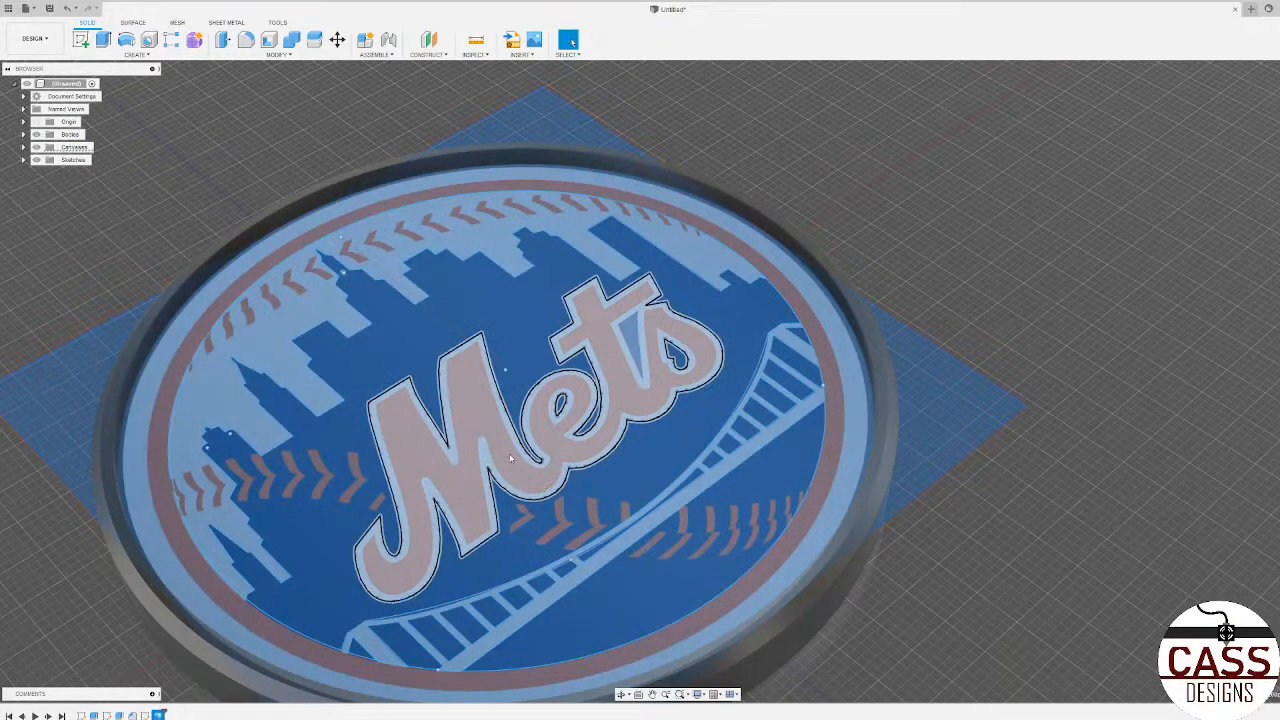
Step: Extrude the Mets lettering profile upward by 0.06 in
click(512, 455)
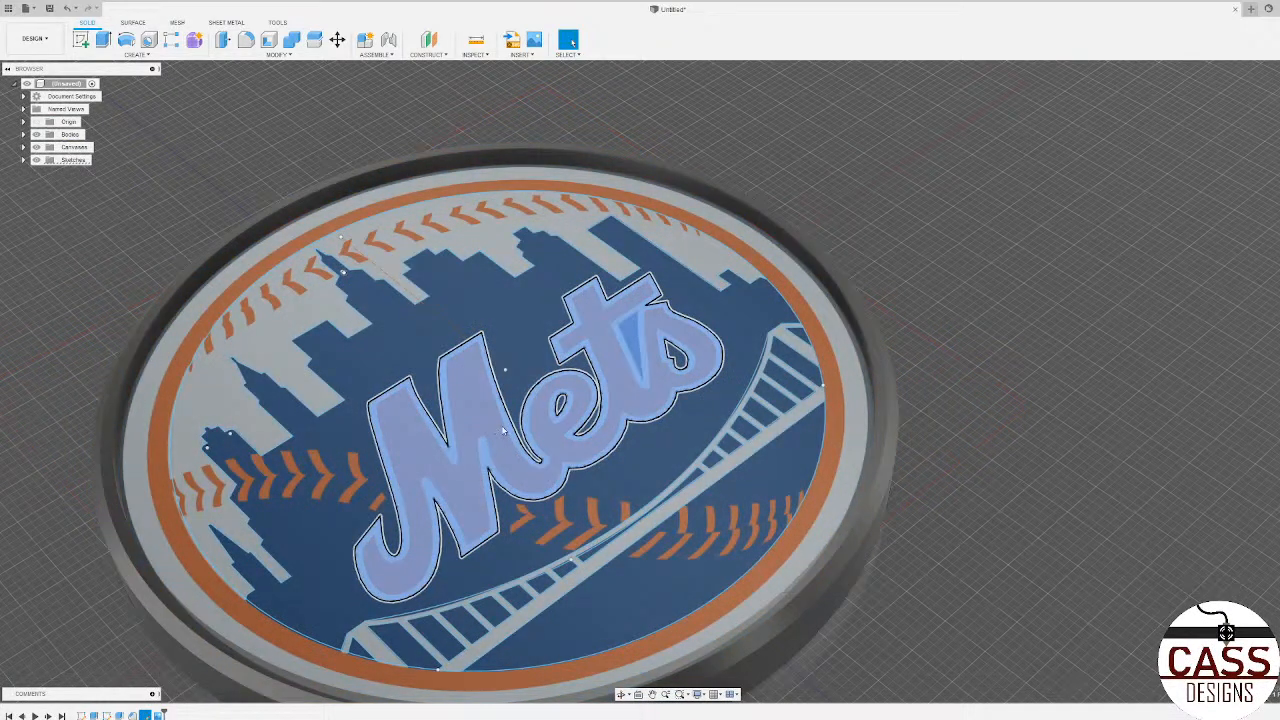
key(e)
shift+middle_drag(781, 426, 765, 450)
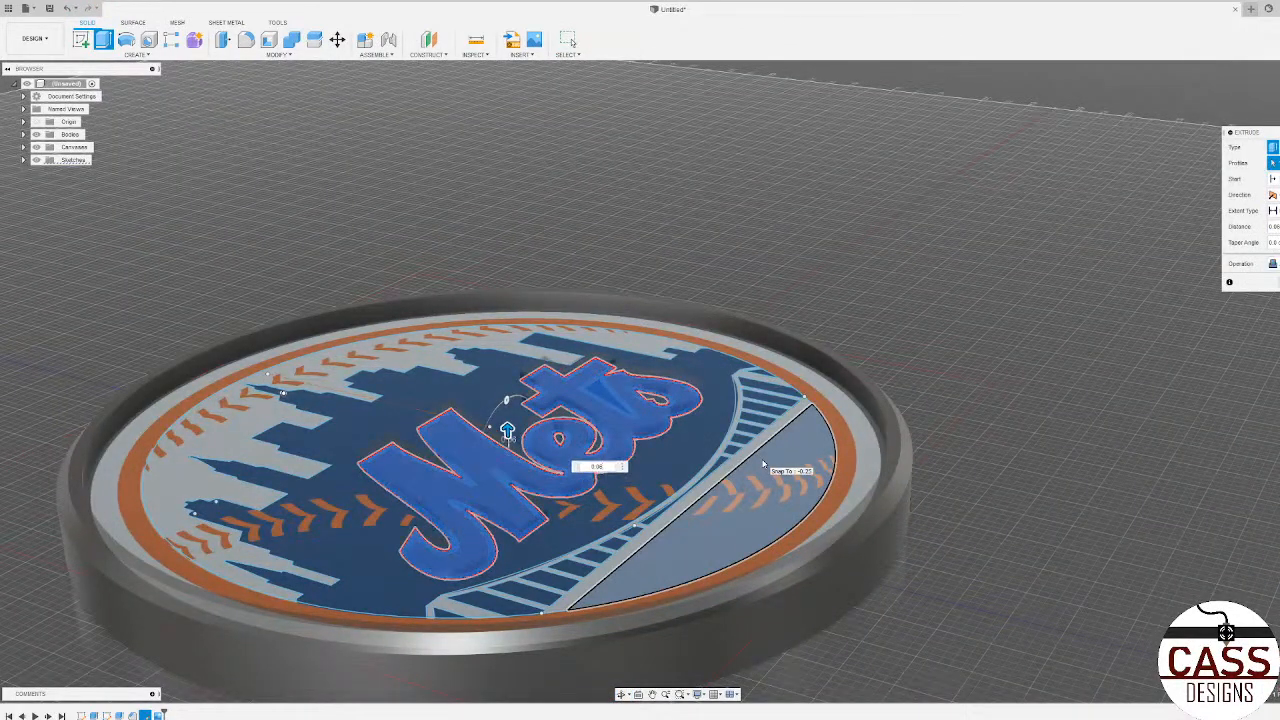
key(Return)
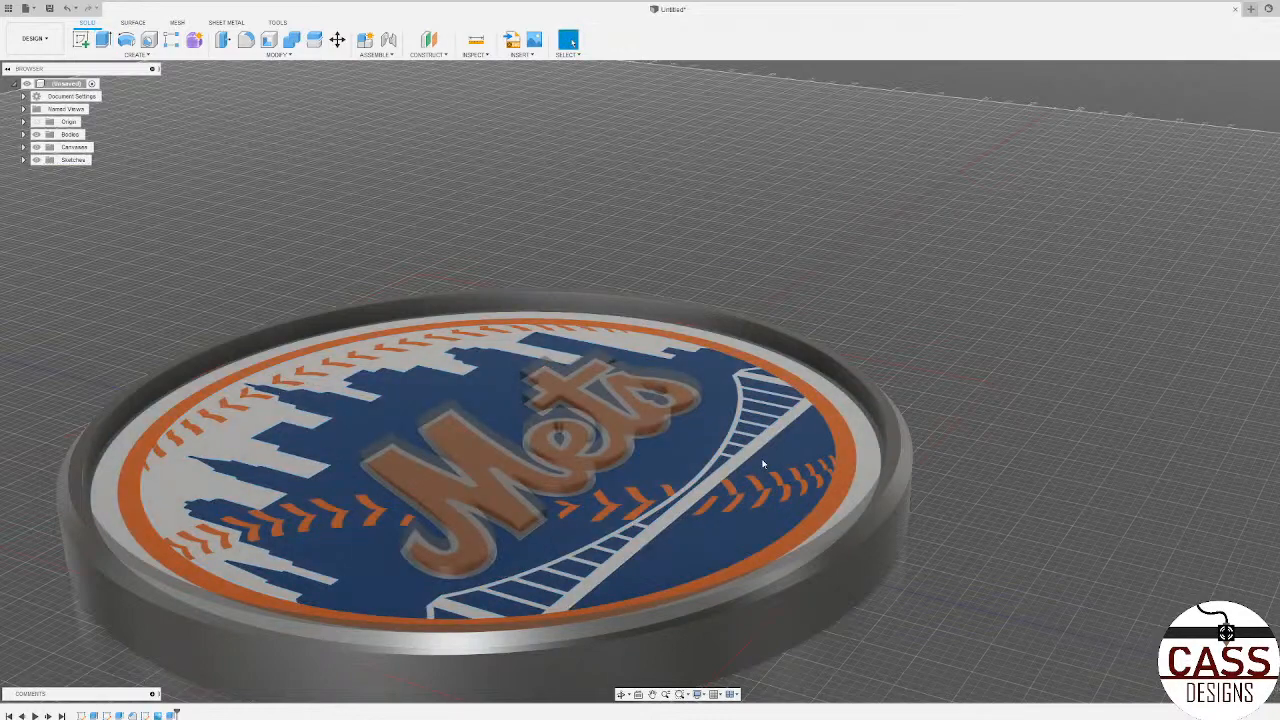
Step: Start a new sketch on the top face of the raised Mets lettering
shift+middle_drag(682, 474, 731, 495)
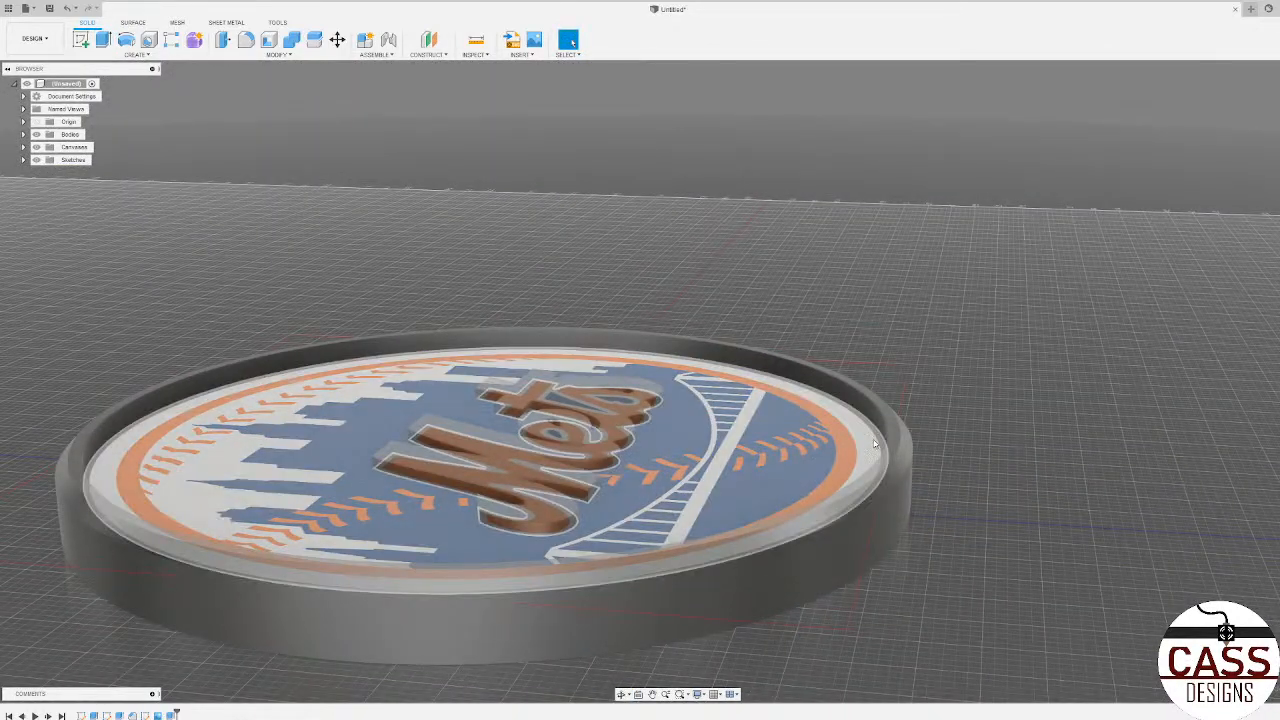
shift+middle_drag(874, 444, 650, 510)
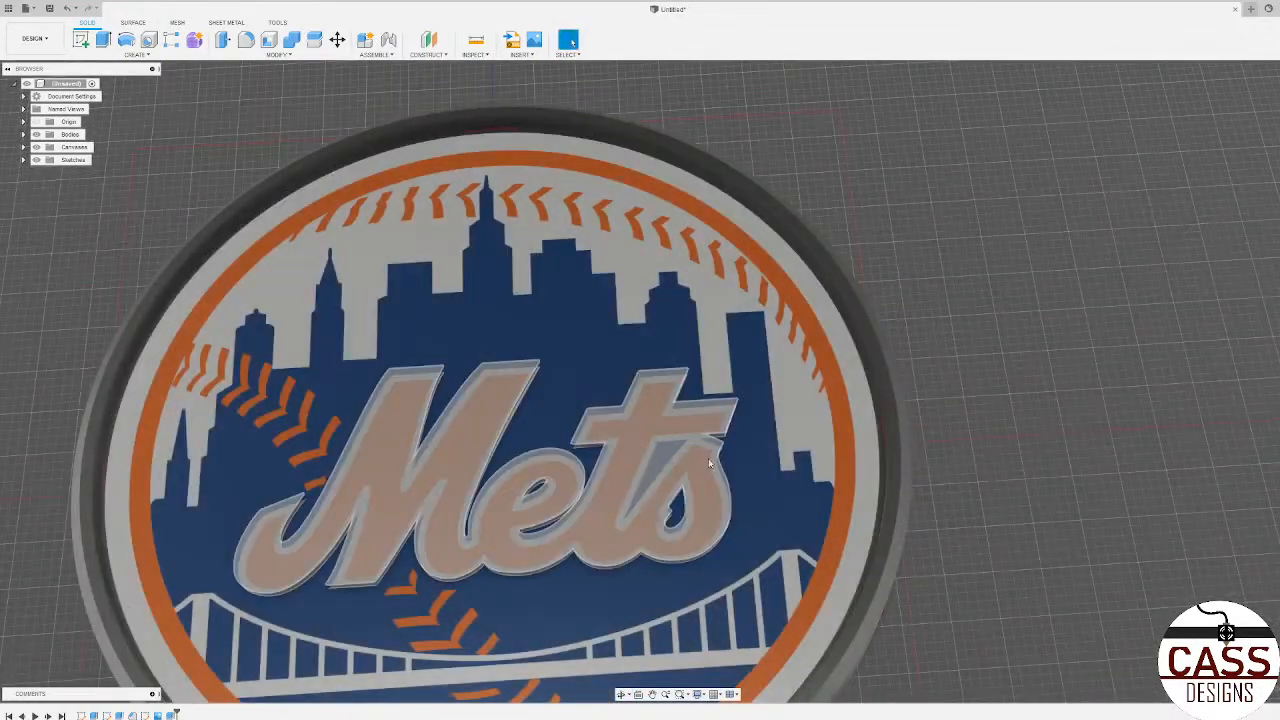
click(678, 456)
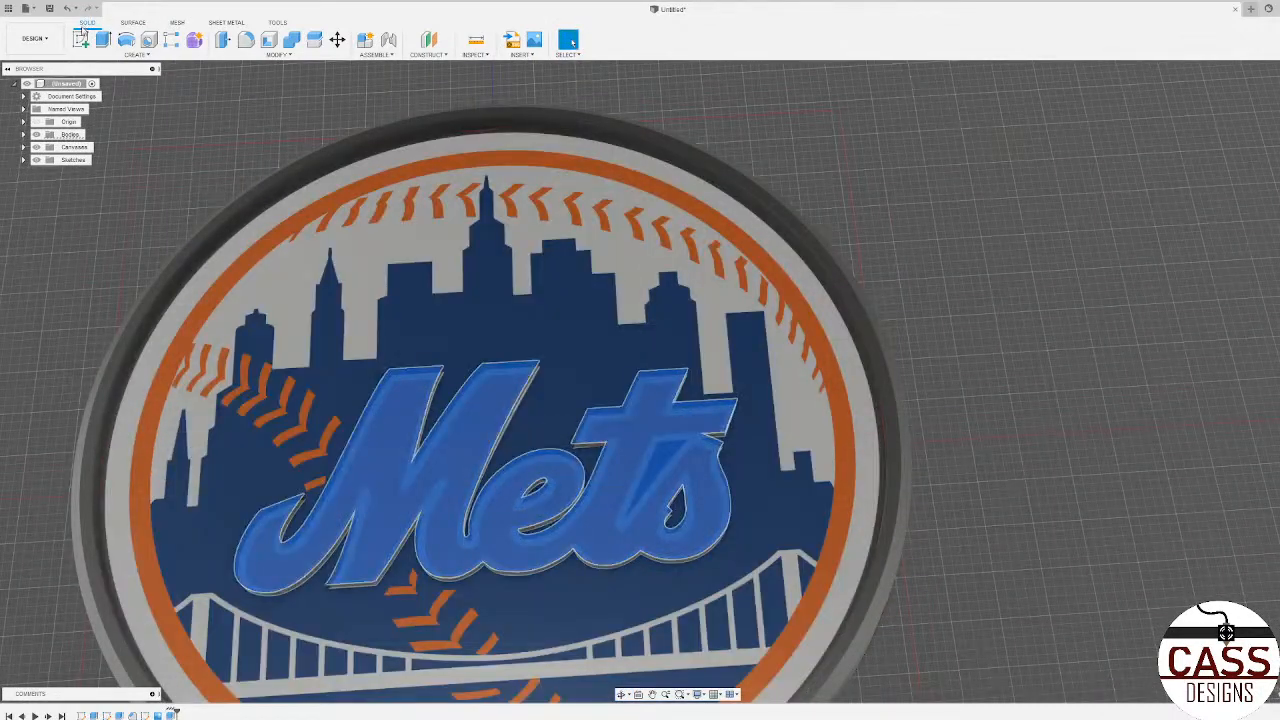
click(81, 39)
scroll(647, 447, up, 4)
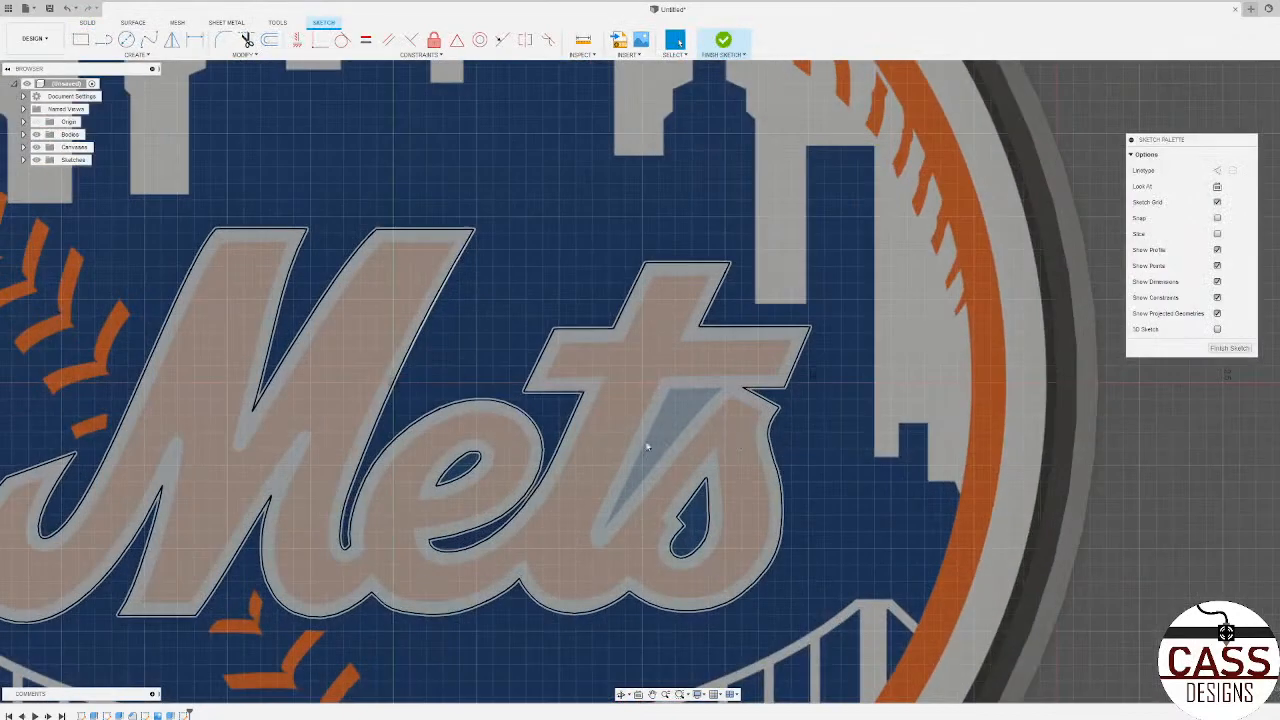
Step: Trace the upper and t-side edges of the triangular gap between the t and s with two connected lines
key(l)
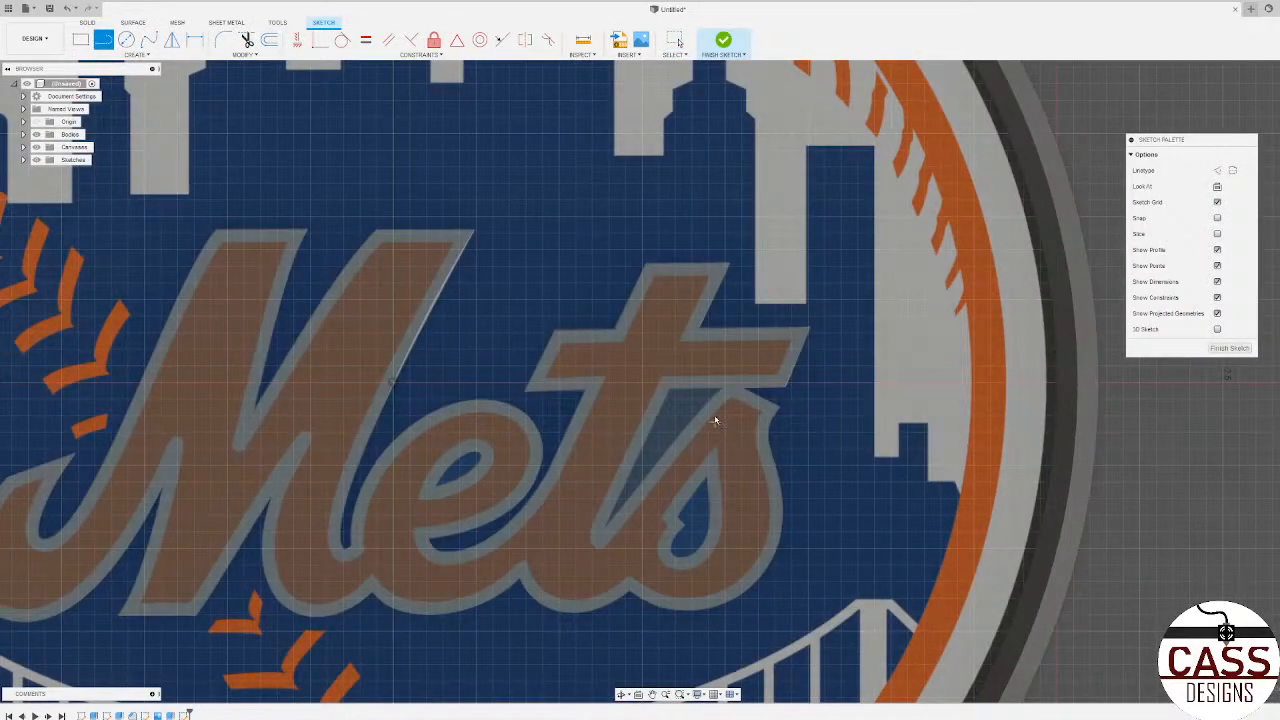
scroll(715, 420, up, 3)
scroll(730, 380, up, 1)
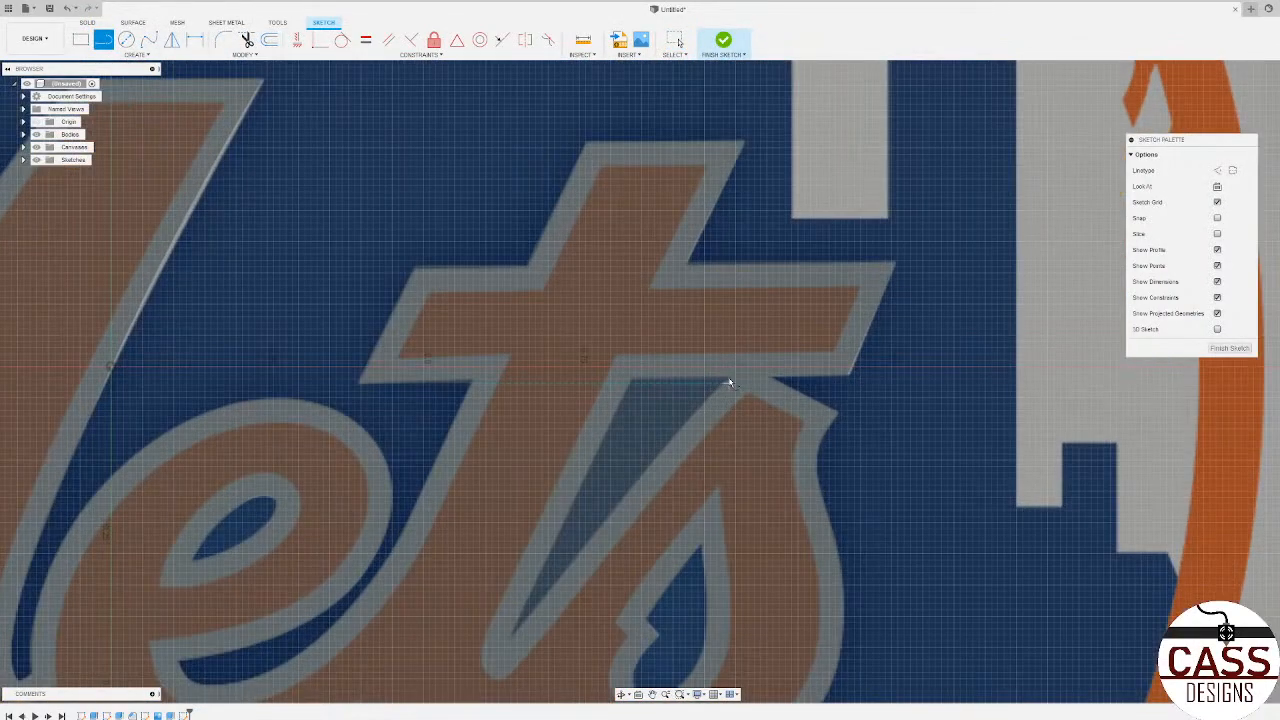
scroll(729, 382, up, 2)
click(731, 381)
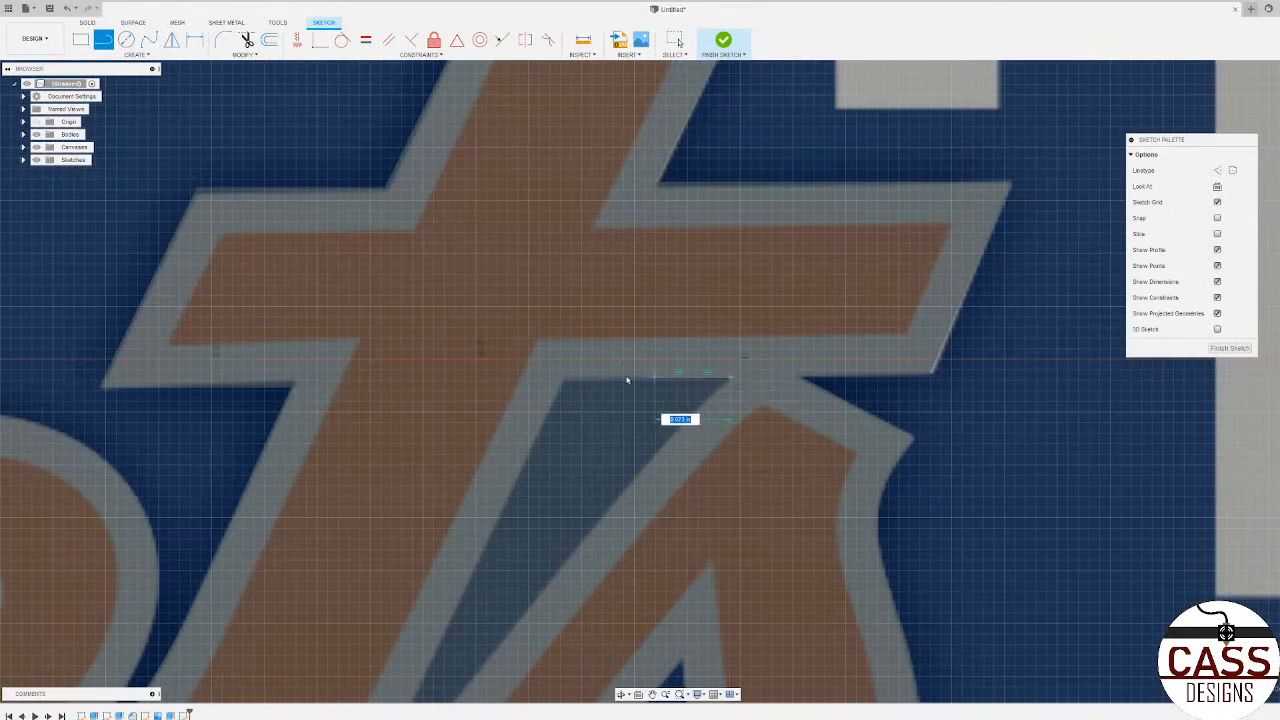
scroll(580, 355, down, 3)
scroll(588, 358, down, 3)
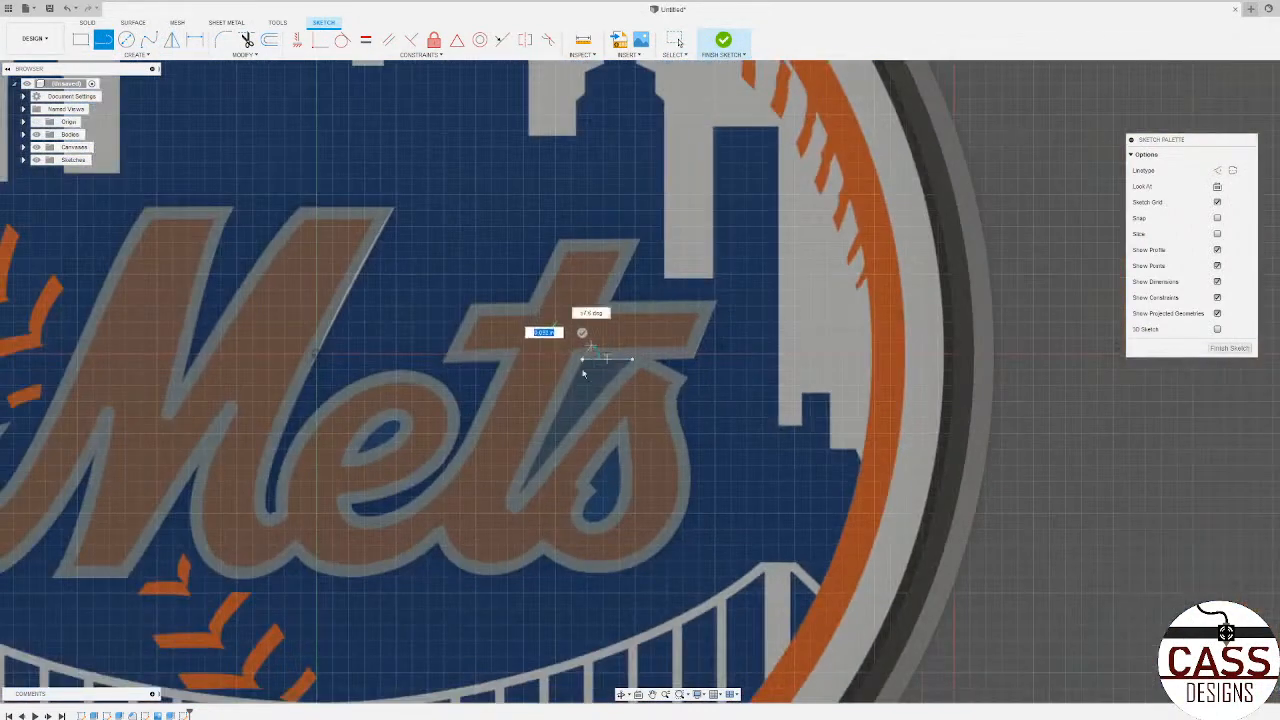
scroll(529, 480, up, 4)
scroll(509, 491, up, 2)
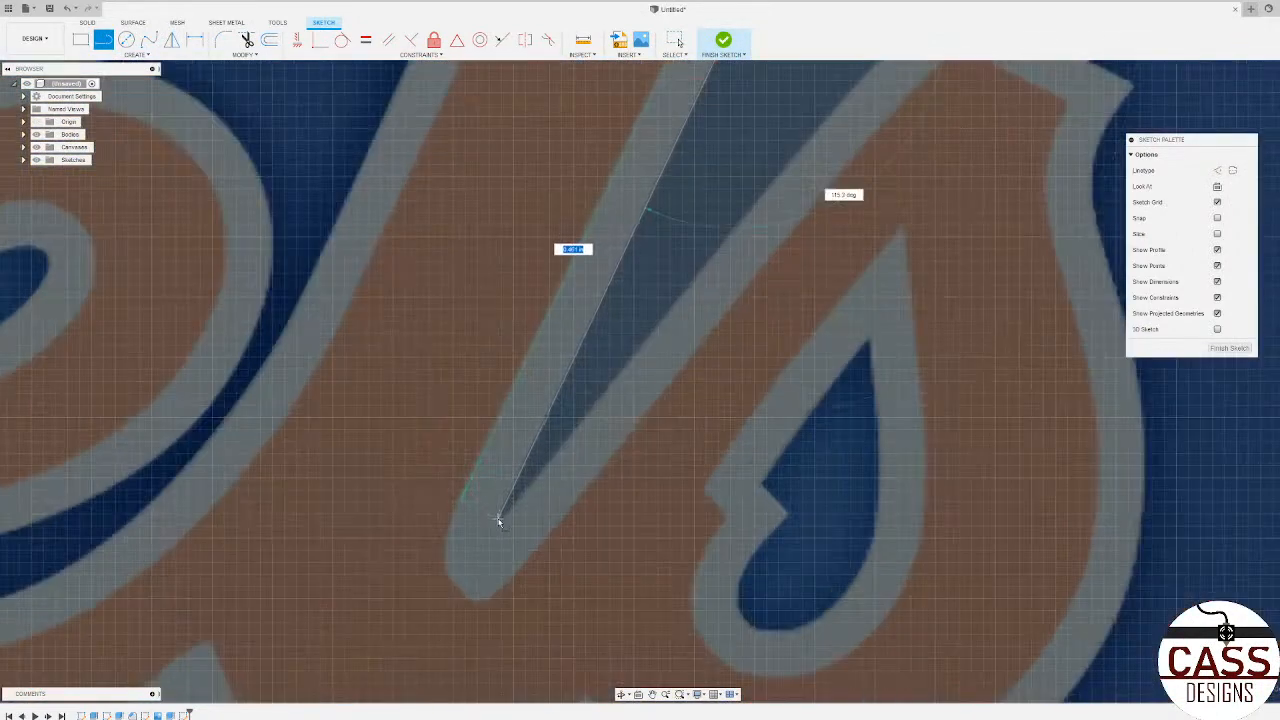
click(500, 522)
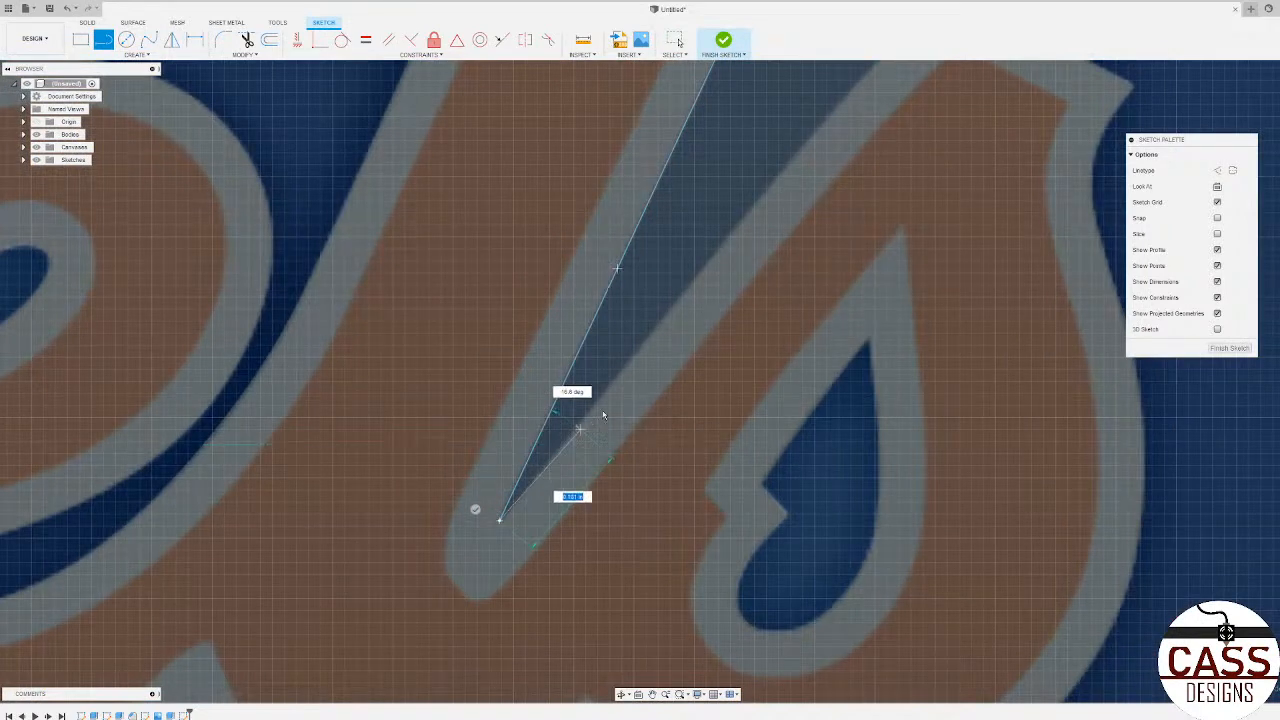
Step: Close the triangle with a fit-point spline along the s-side edge and finish the sketch
scroll(505, 500, down, 2)
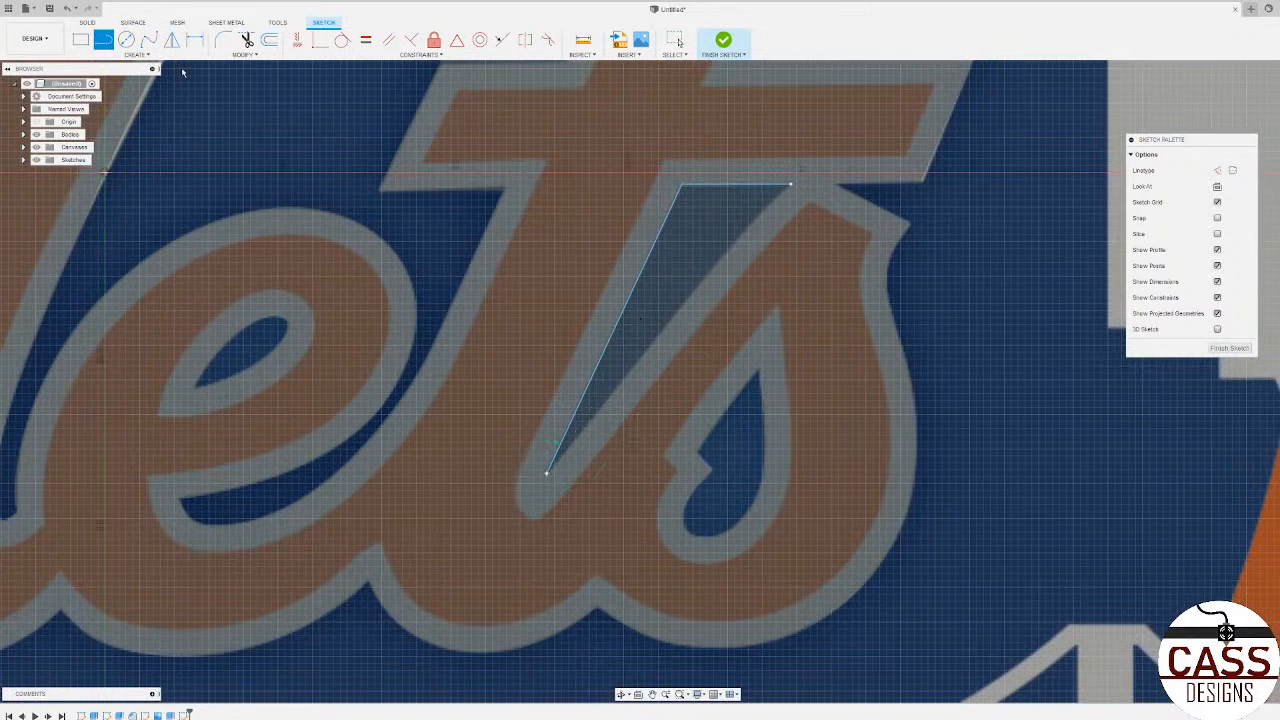
click(149, 40)
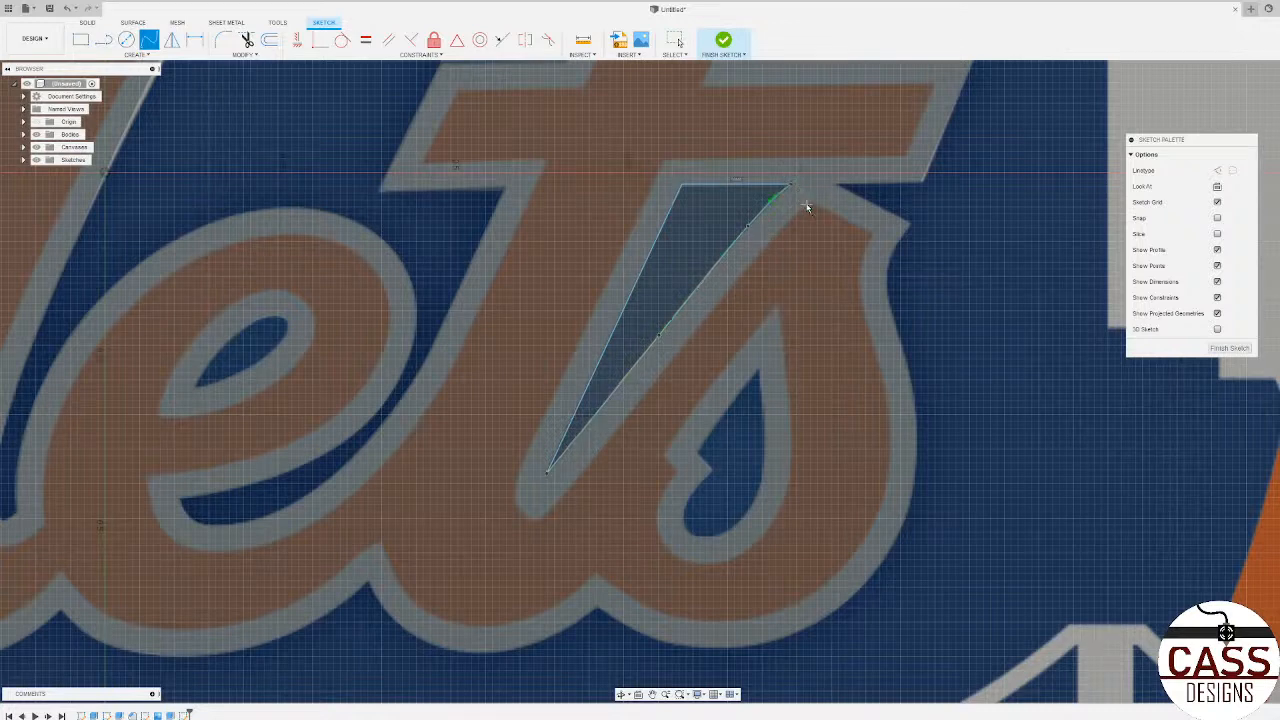
click(1229, 348)
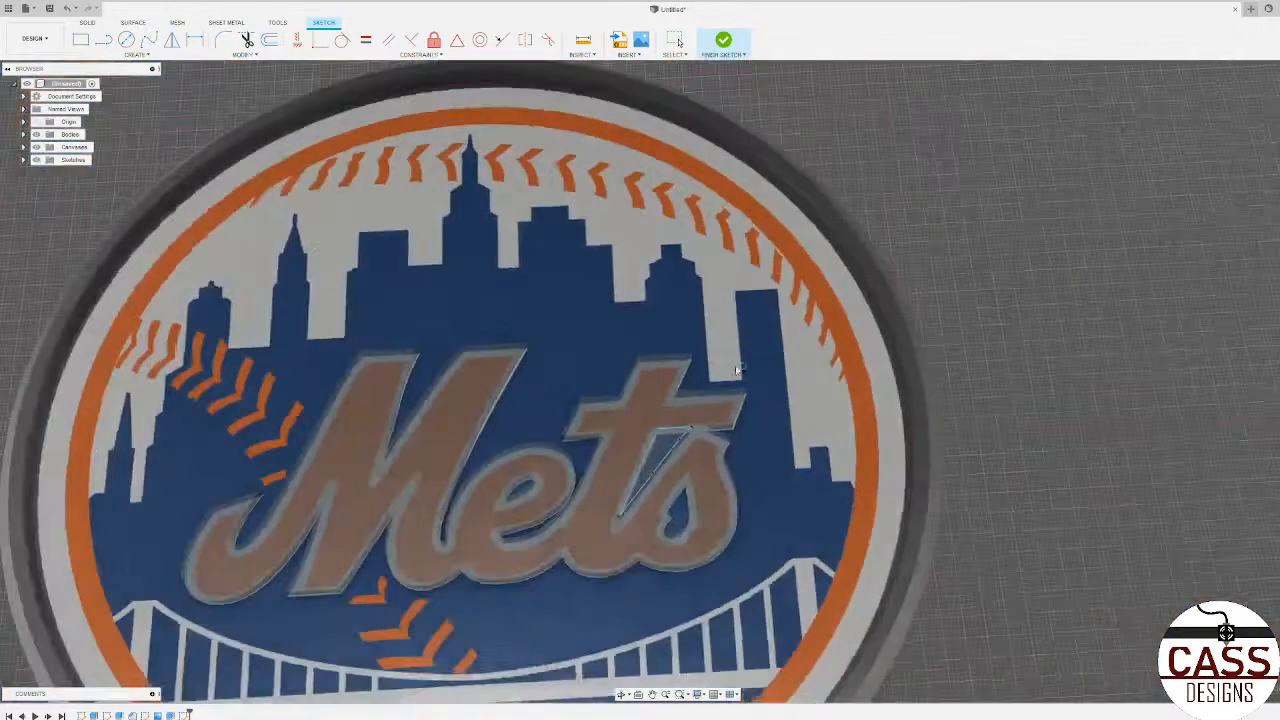
Step: Set up a cut extrusion of the triangular profile between the t and s with a To Object extent
click(658, 478)
key(e)
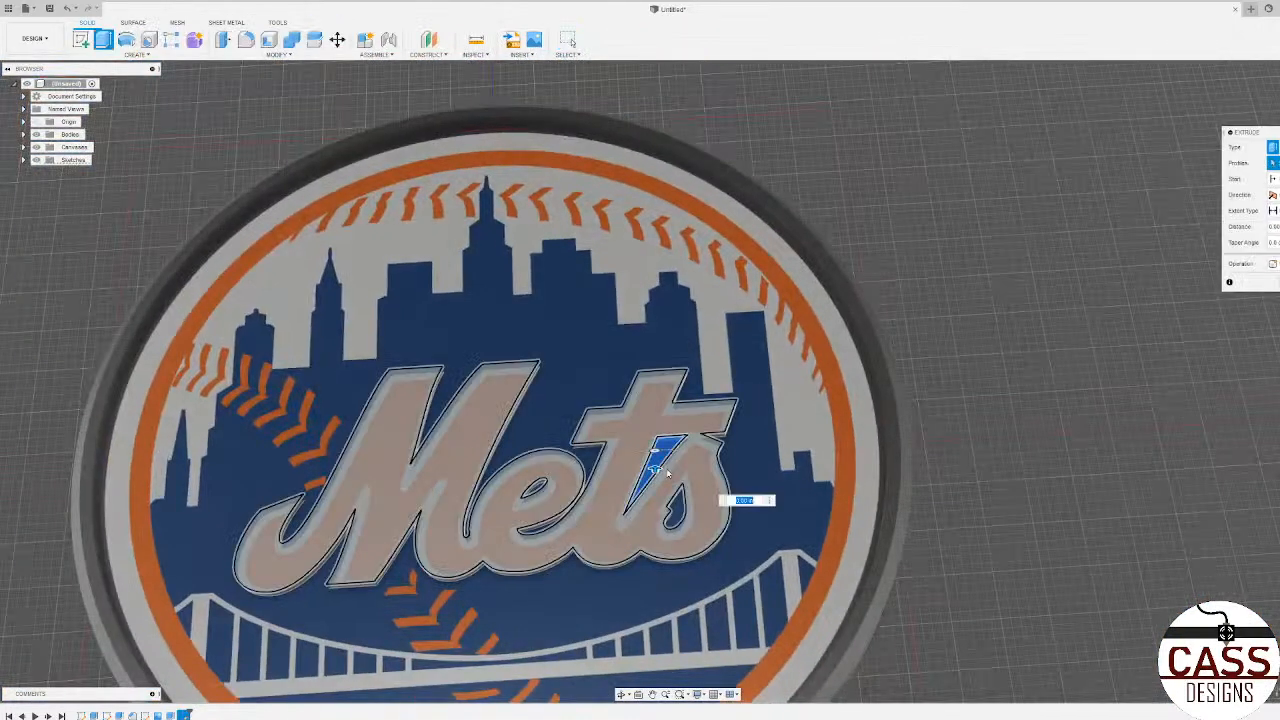
scroll(690, 440, up, 5)
shift+middle_drag(705, 471, 586, 416)
mouse_move(589, 448)
mouse_down()
mouse_move(587, 502)
mouse_move(586, 449)
mouse_up()
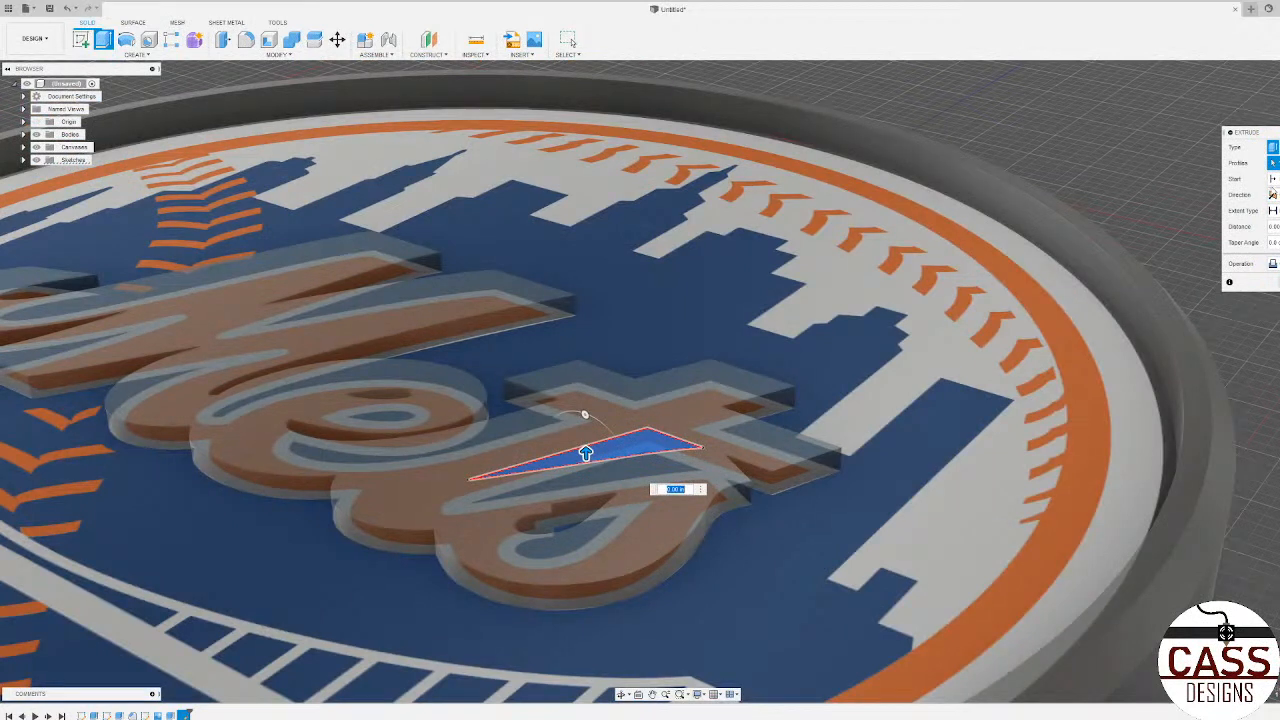
drag(1250, 133, 1192, 135)
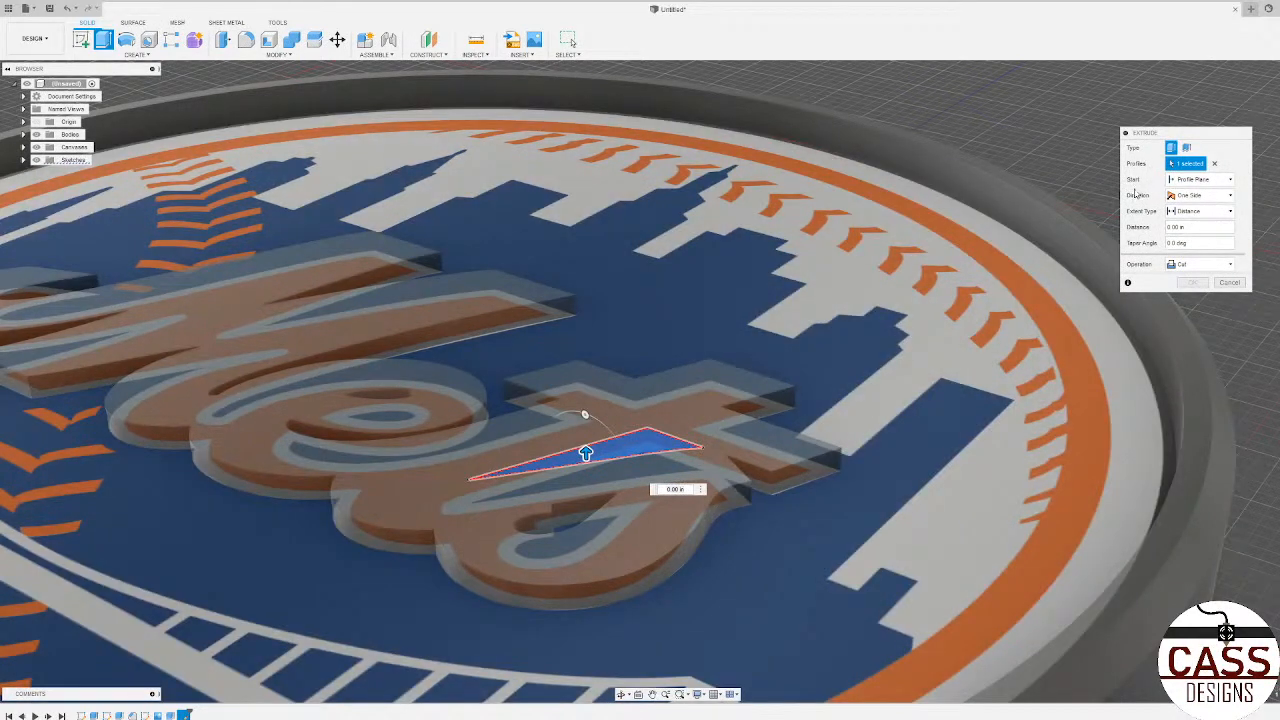
click(1208, 212)
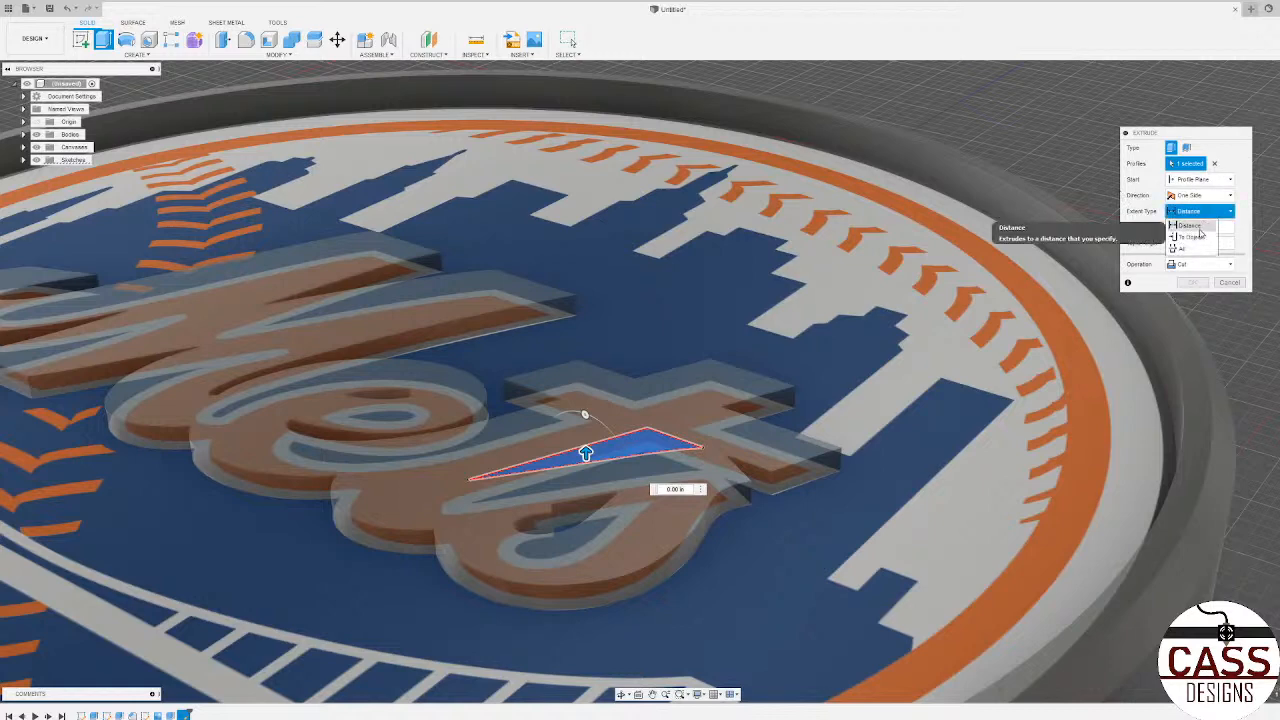
click(1190, 236)
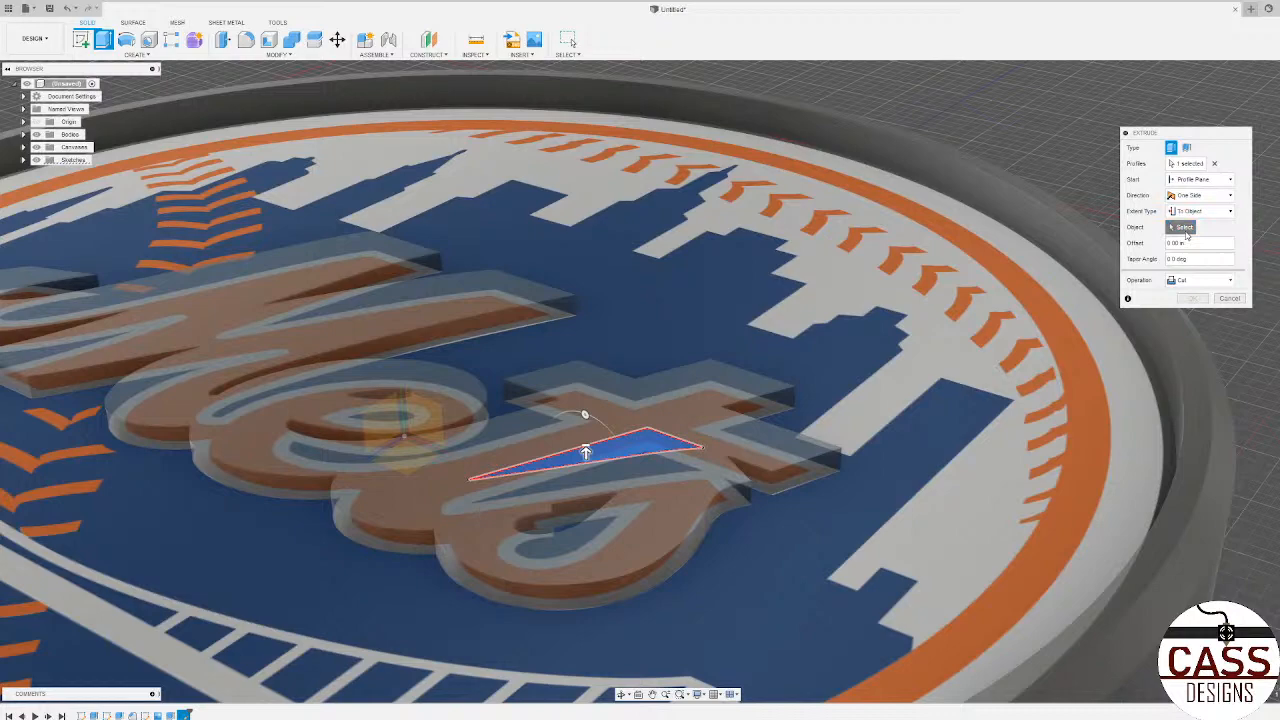
click(1184, 228)
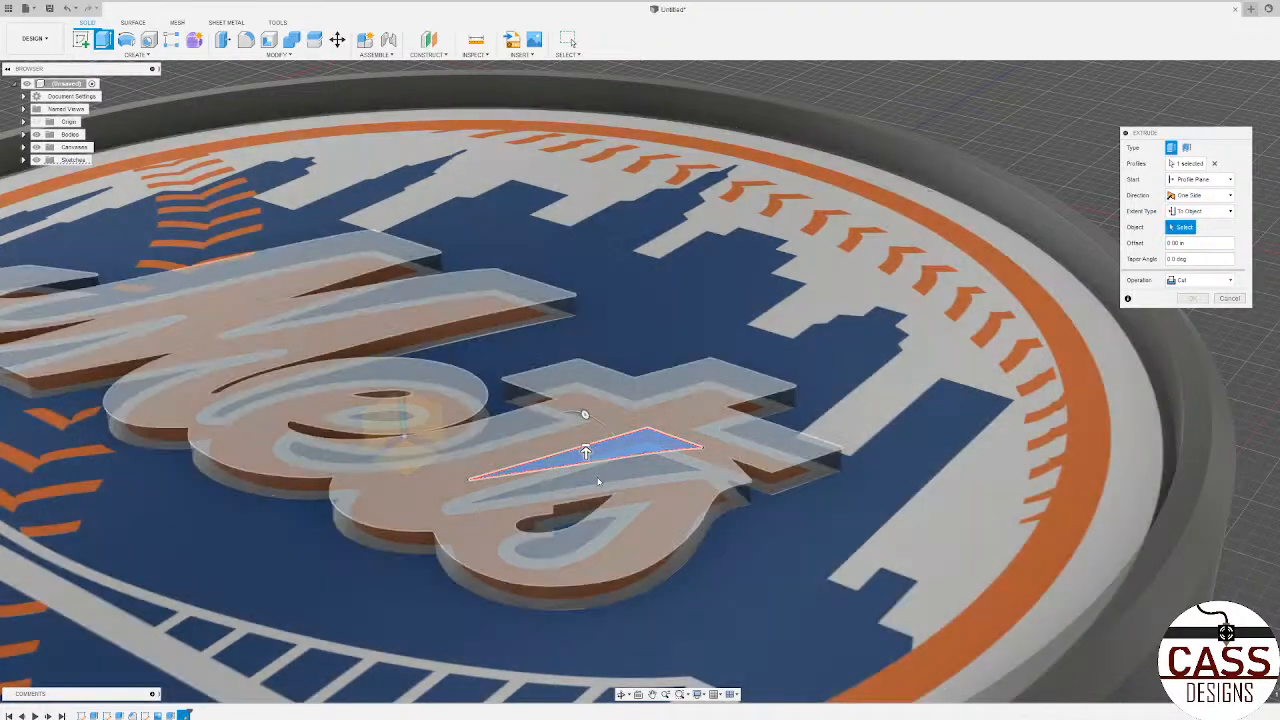
Step: Choose the coaster's recessed floor as the end face and complete the triangular cut
shift+middle_drag(806, 466, 748, 453)
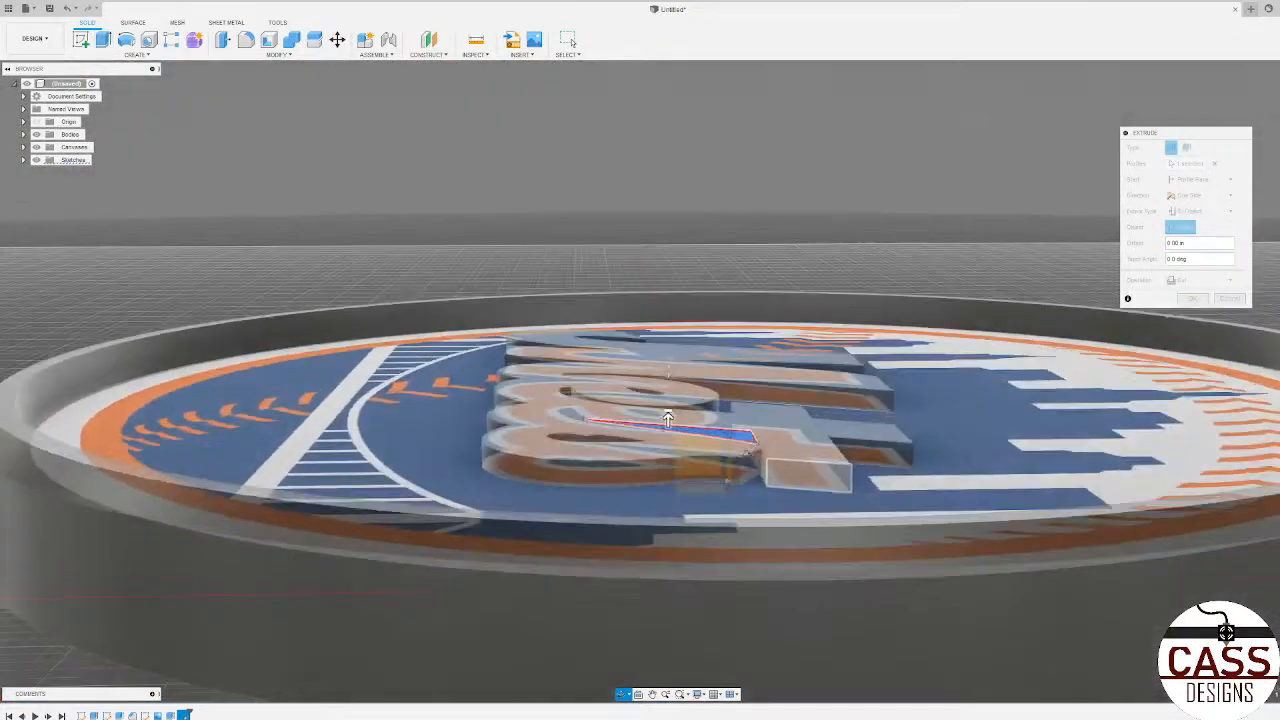
scroll(744, 446, up, 4)
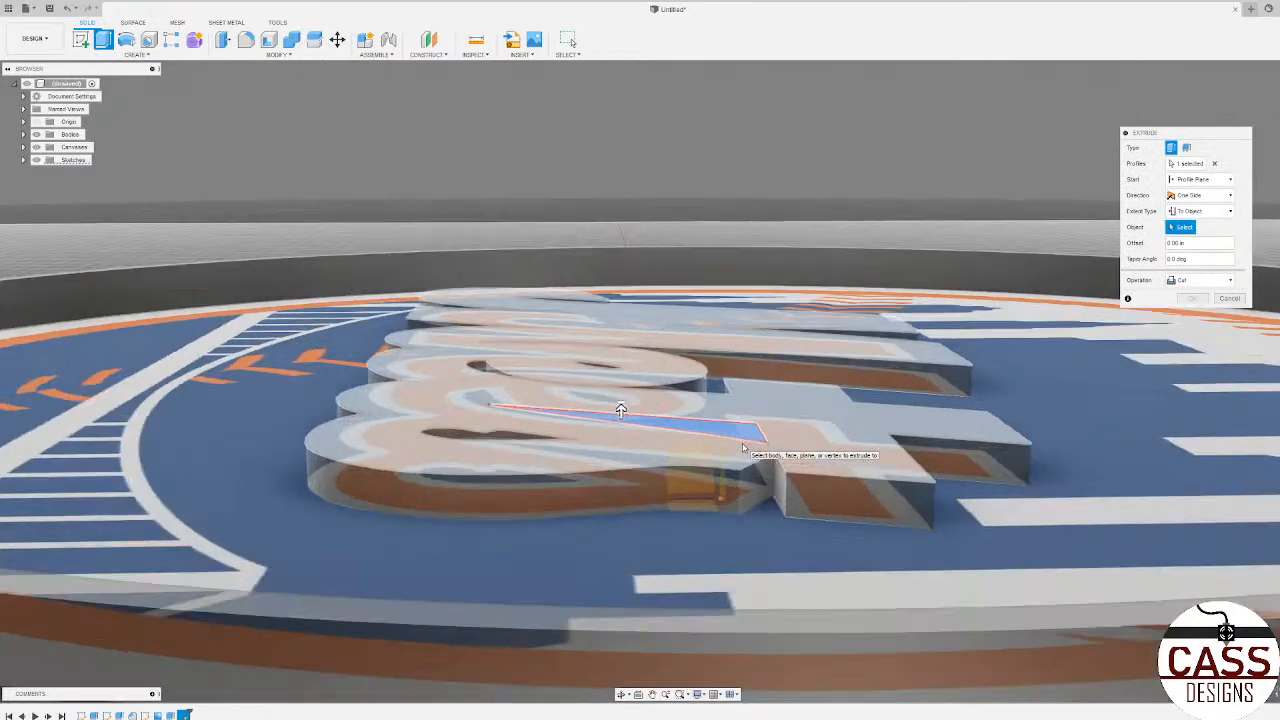
scroll(740, 447, down, 3)
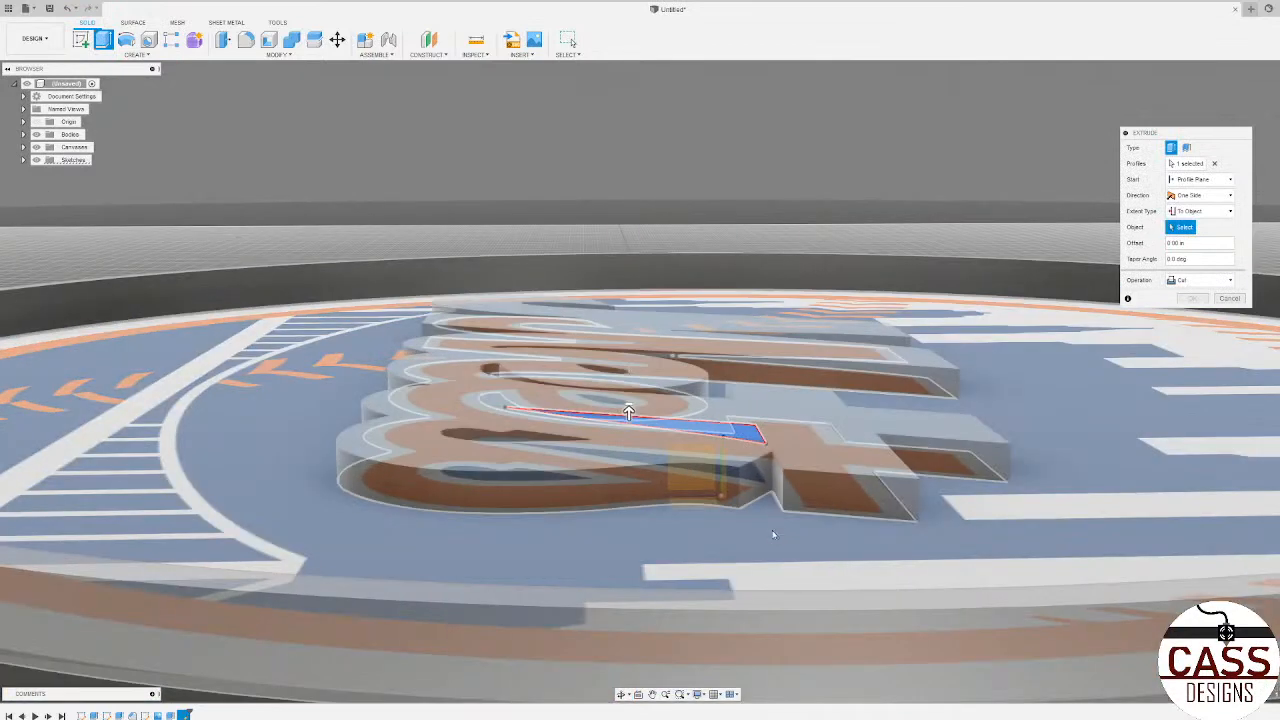
click(775, 540)
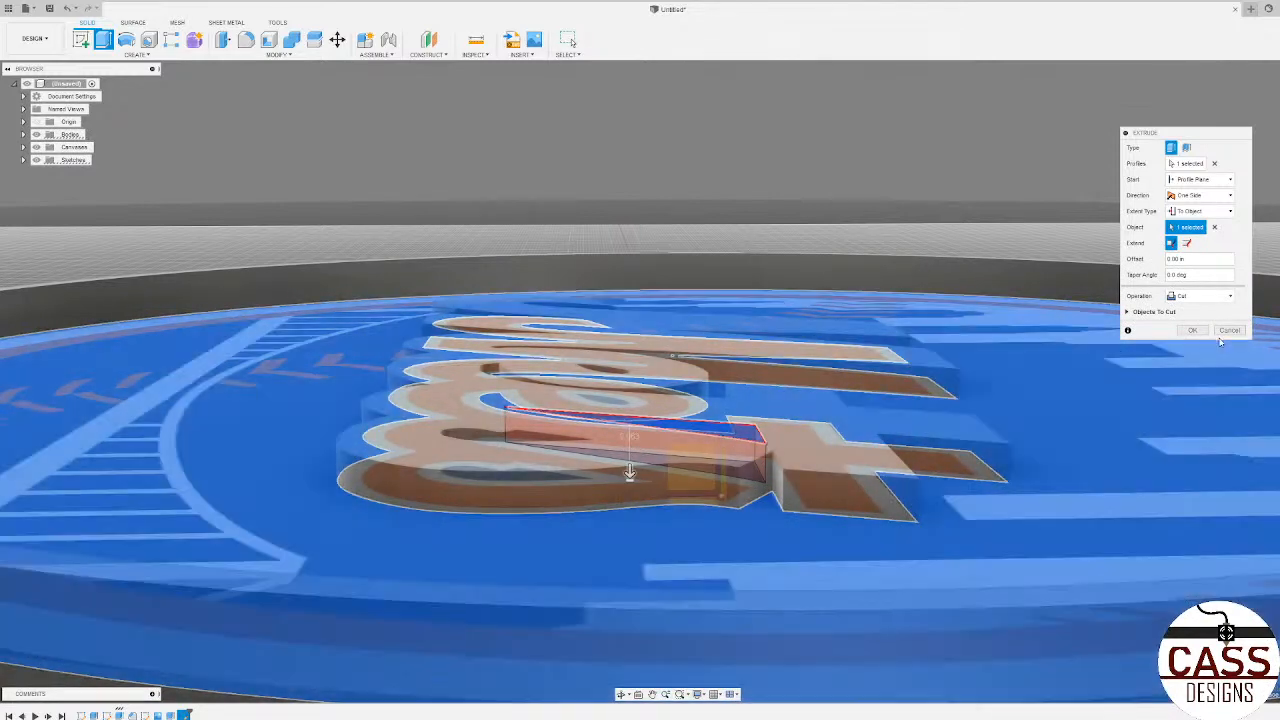
click(1196, 332)
Step: Reopen the logo sketch containing the skyline, lettering and bridge outlines for editing
scroll(800, 385, down, 3)
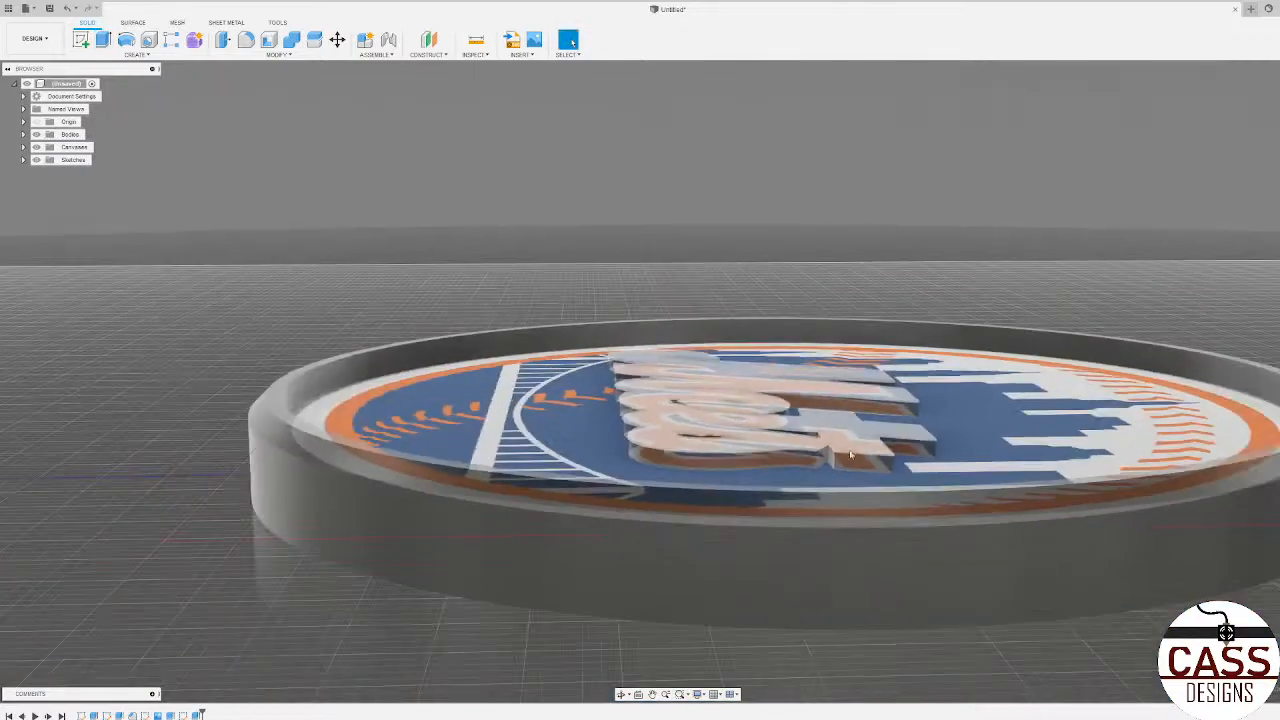
shift+middle_drag(800, 385, 1085, 457)
scroll(634, 534, down, 5)
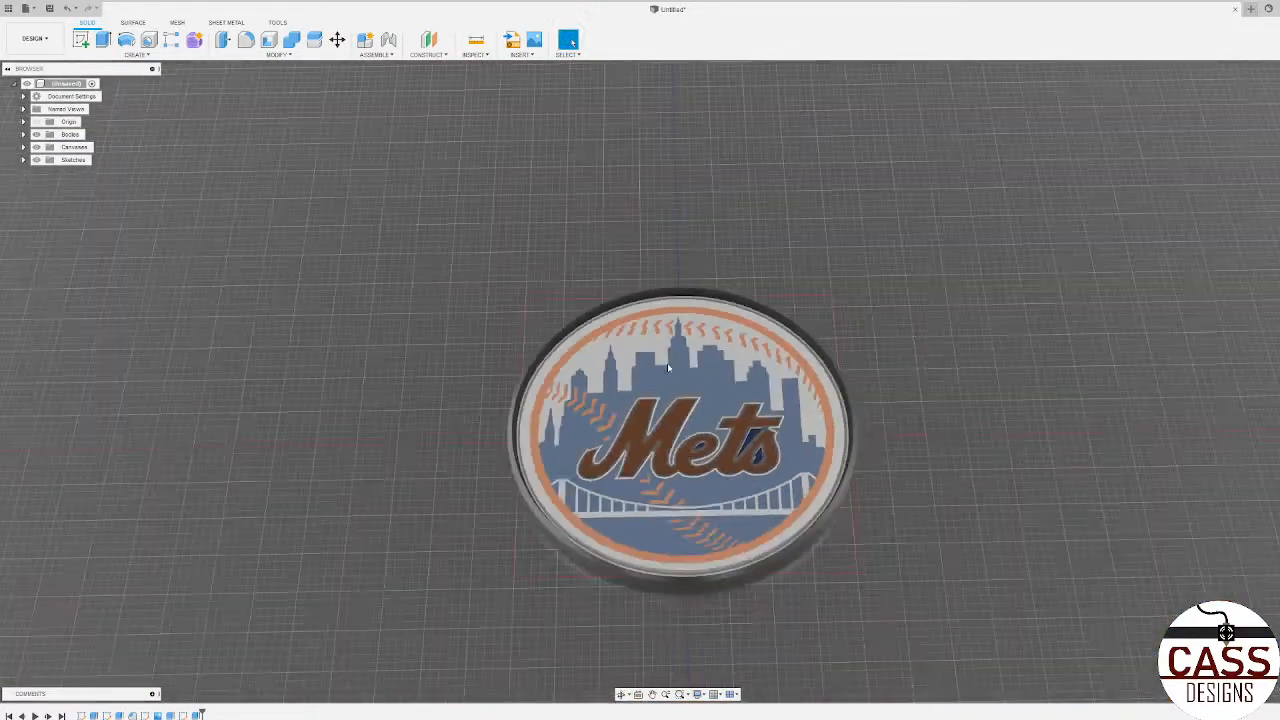
scroll(673, 474, up, 3)
shift+middle_drag(673, 474, 690, 318)
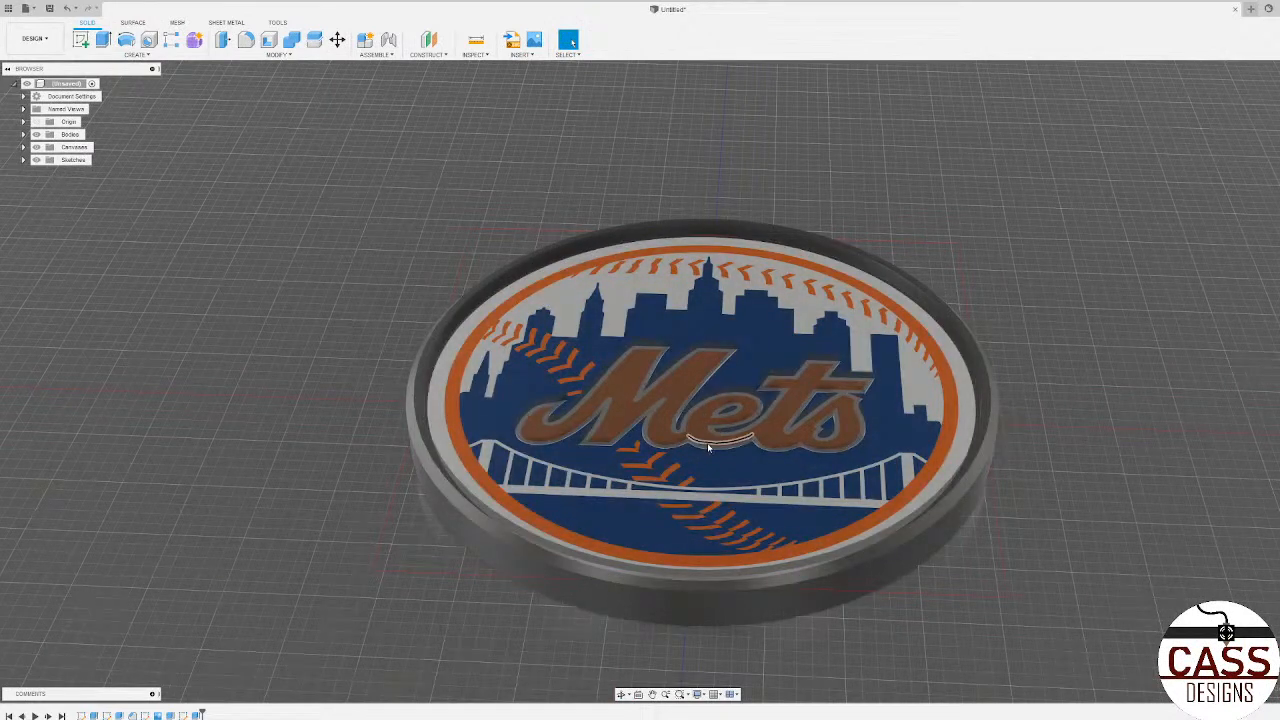
click(183, 715)
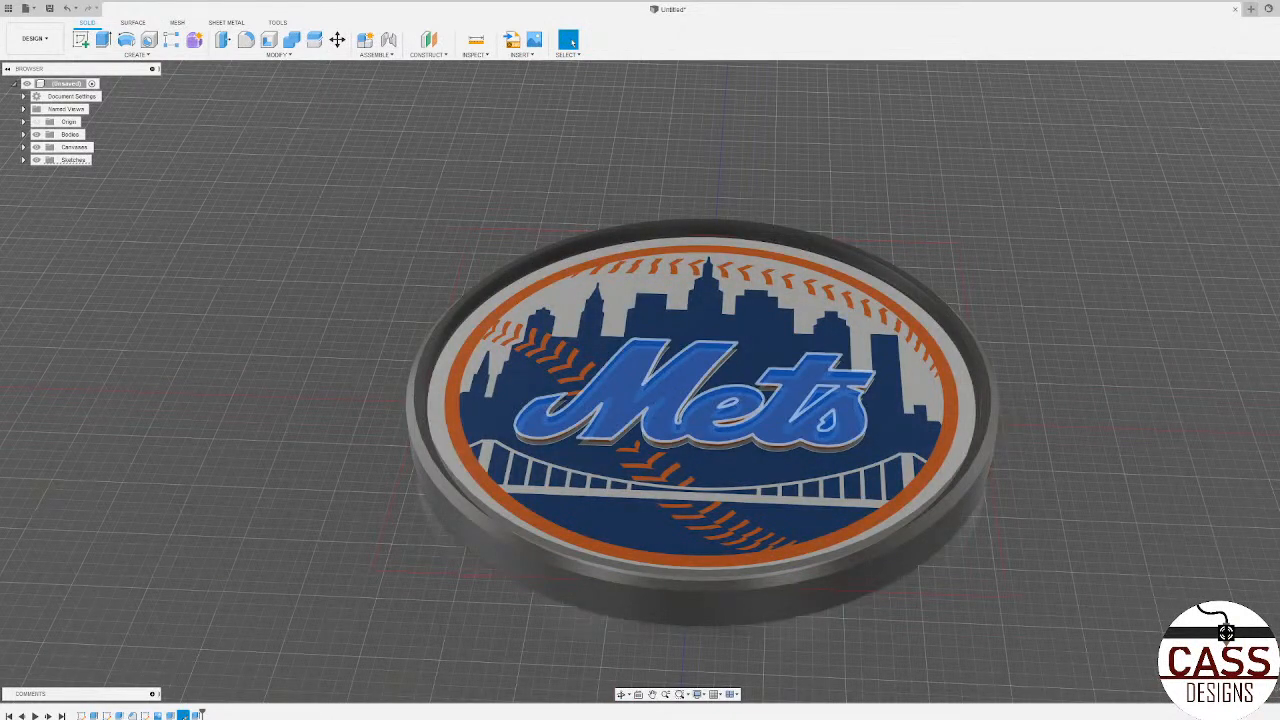
click(145, 715)
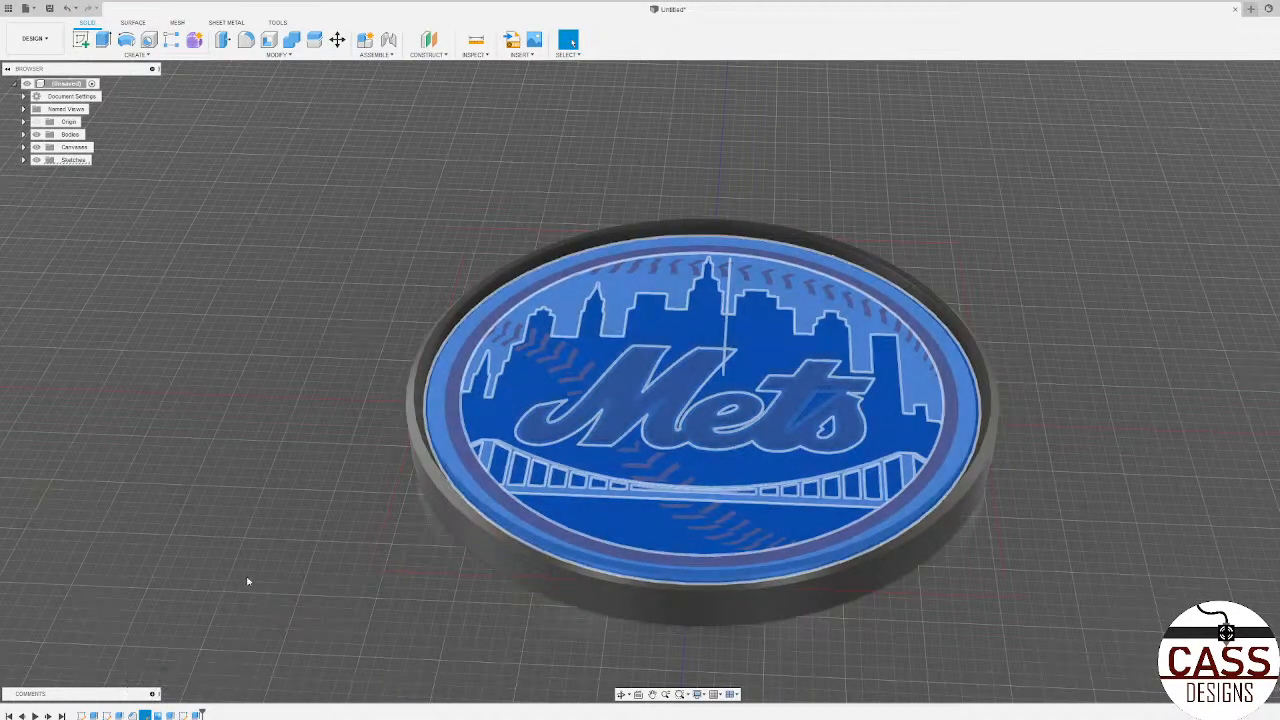
right_click(145, 715)
click(172, 607)
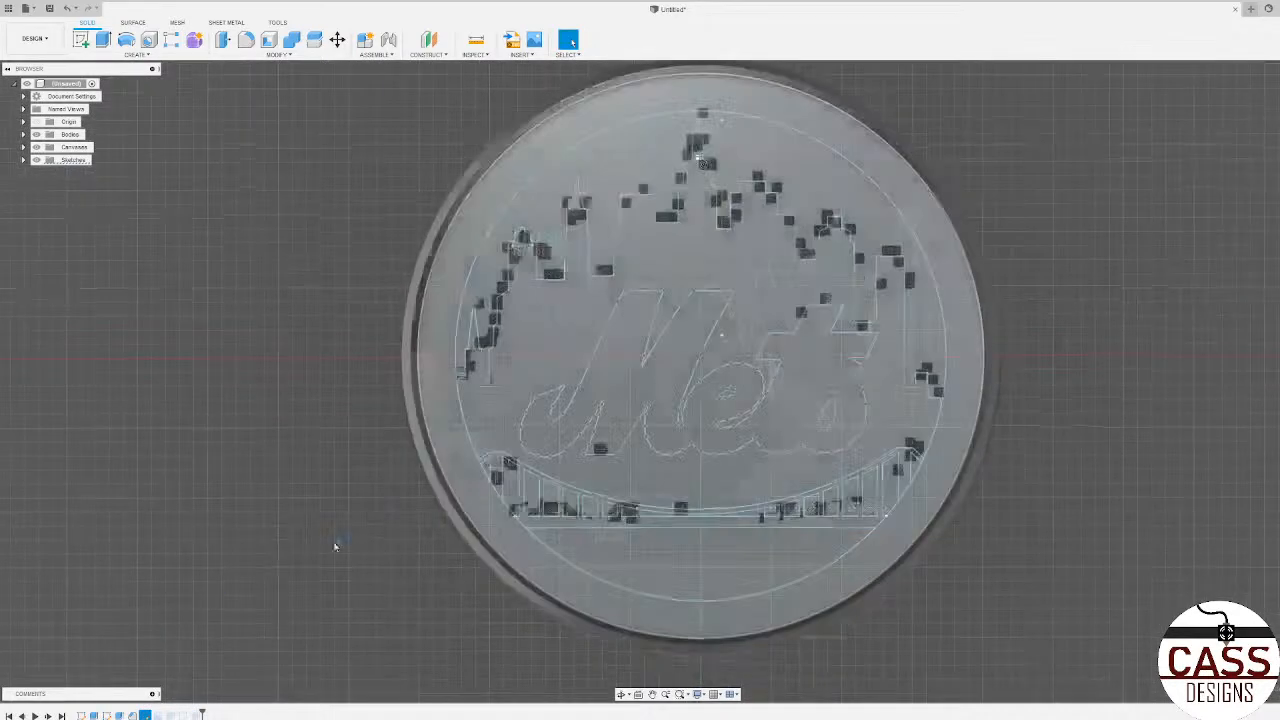
Step: Extrude the sky region above the skyline upward by 0.0625 in as a new body
click(523, 358)
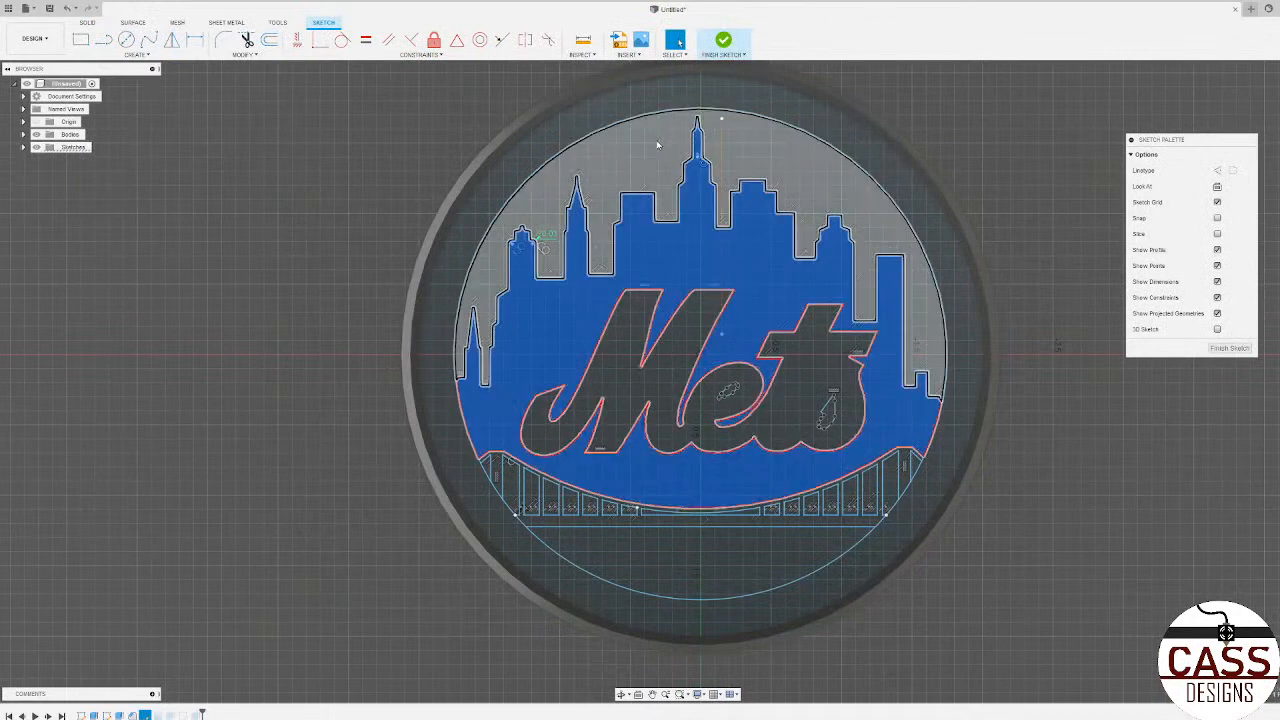
click(657, 145)
key(e)
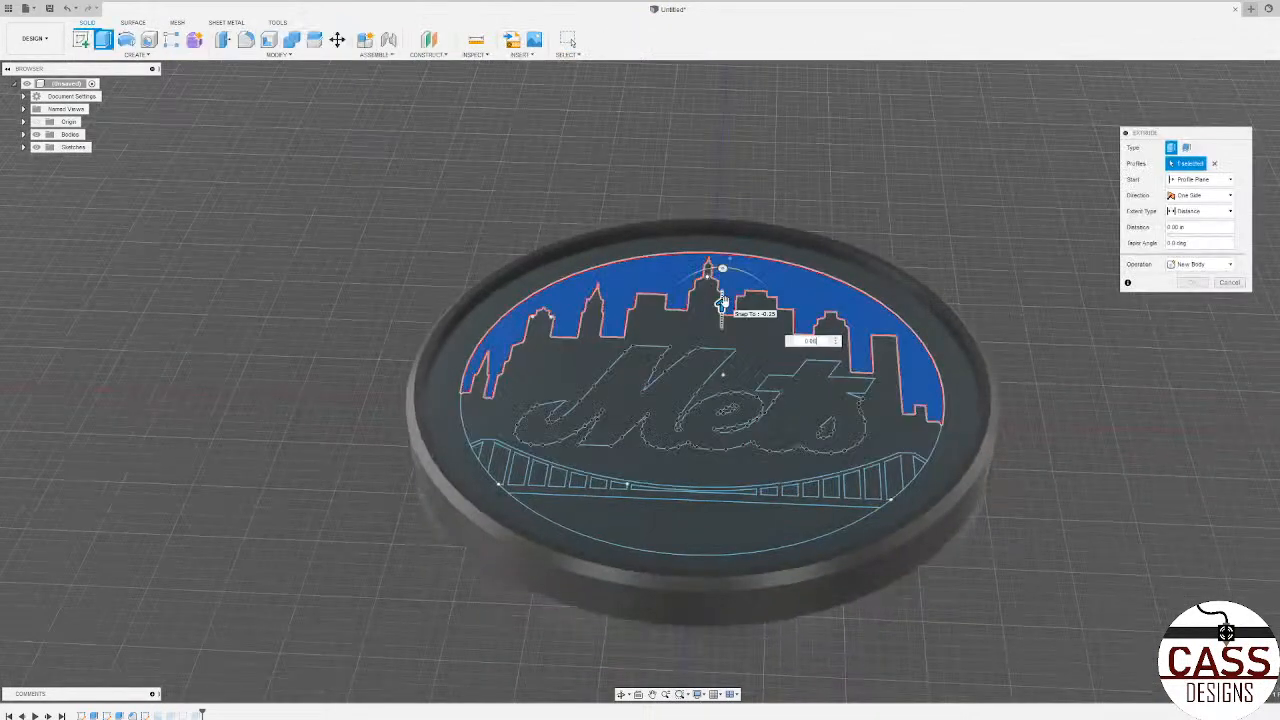
drag(722, 302, 722, 298)
key(Return)
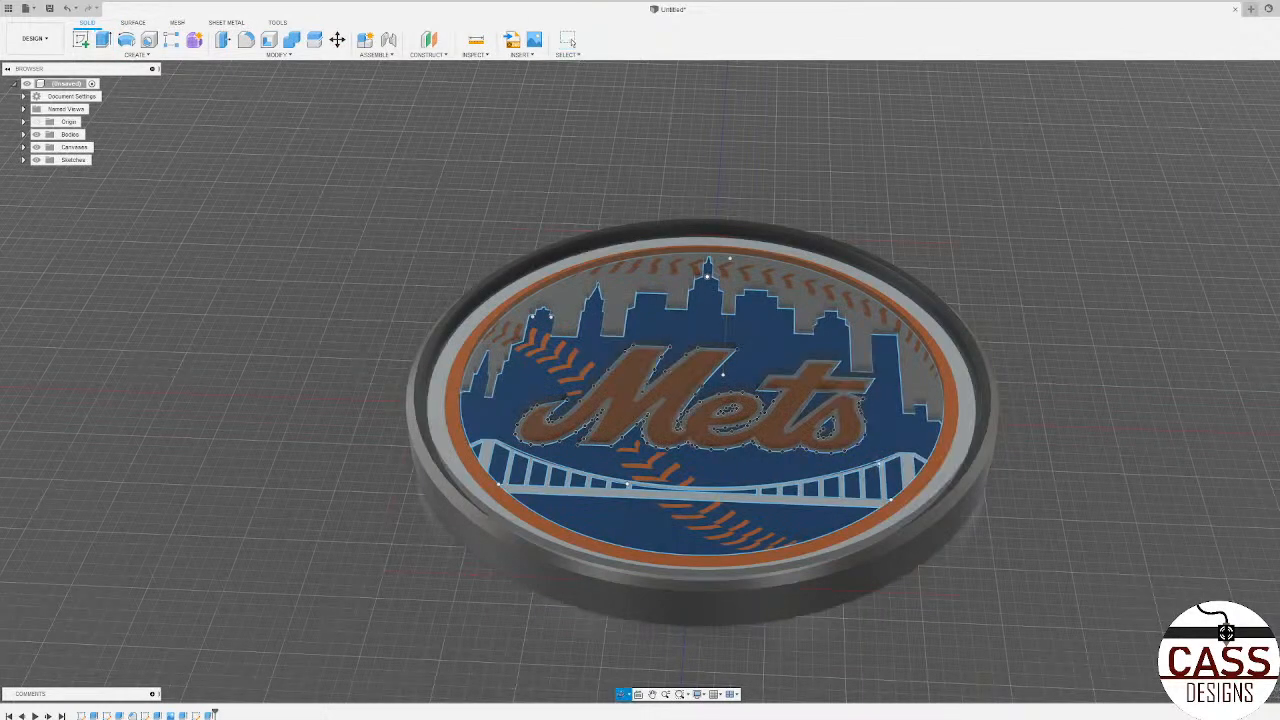
Step: Hide the logo outline sketch, Sketch4
shift+middle_drag(723, 302, 720, 350)
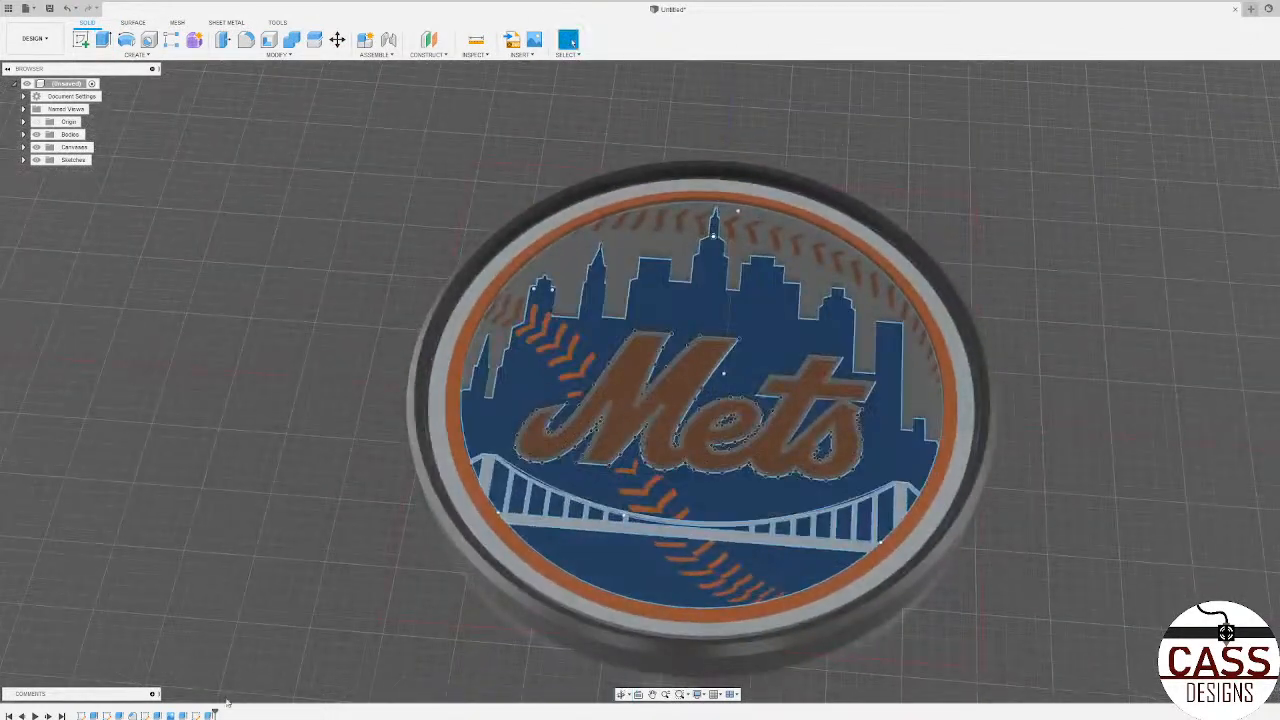
click(24, 160)
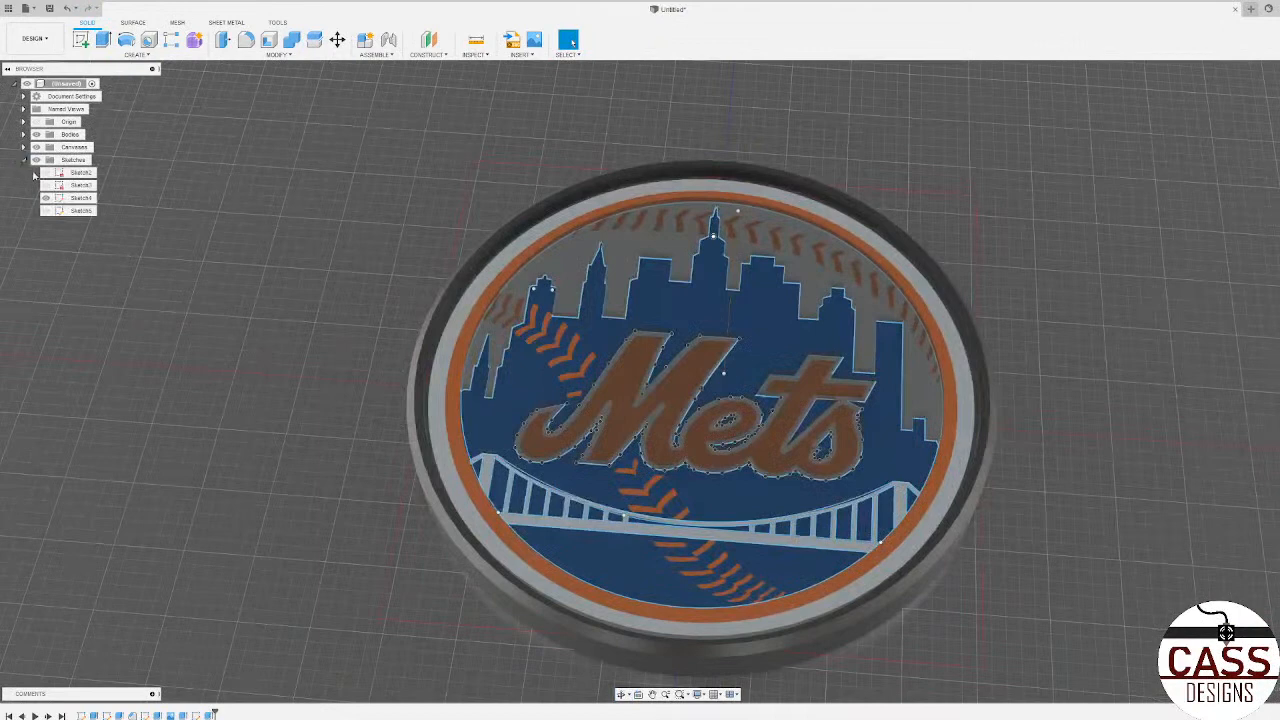
click(45, 198)
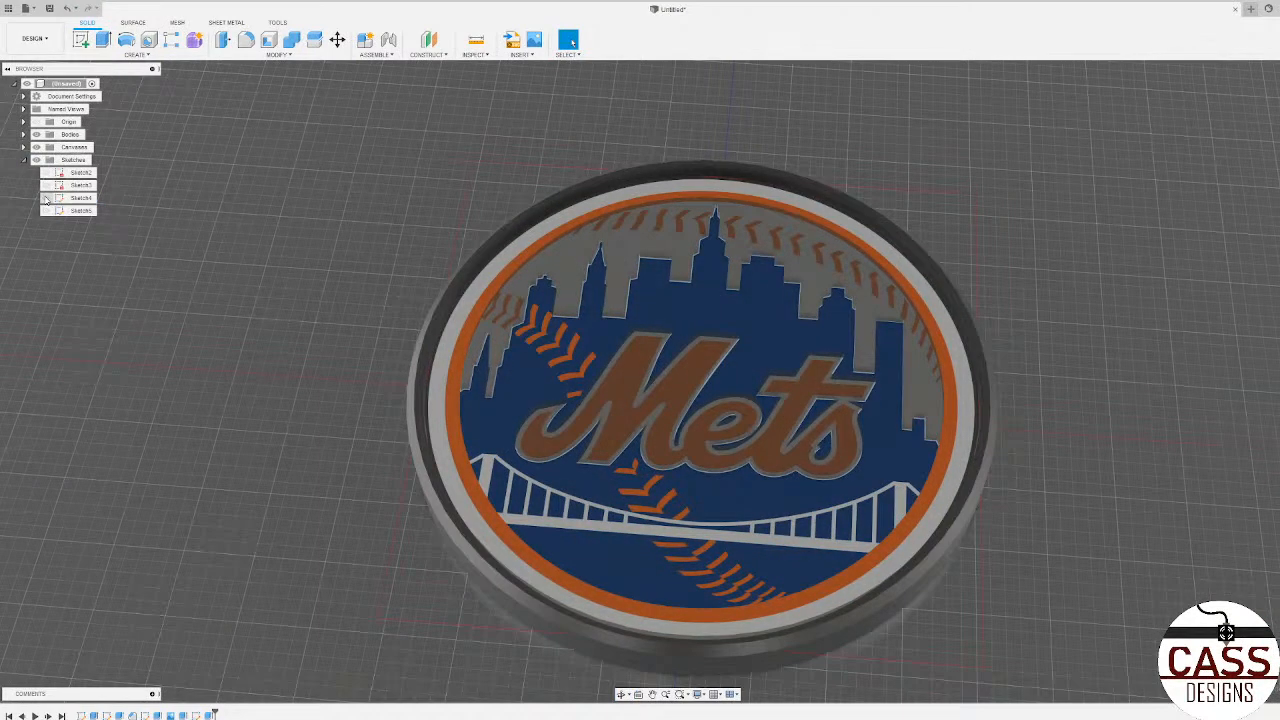
Step: Hide the logo canvas and the Sketch4 outlines to examine the modelled skyline and lettering on their own
click(45, 198)
click(37, 147)
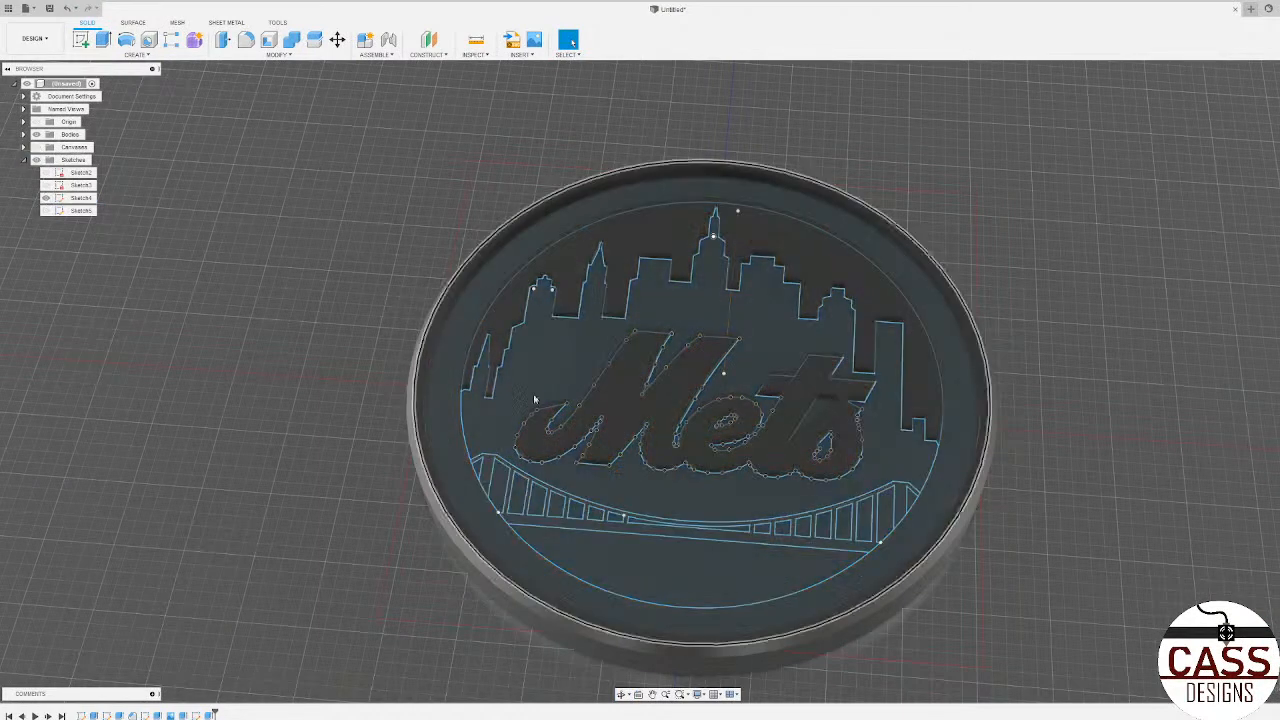
click(45, 198)
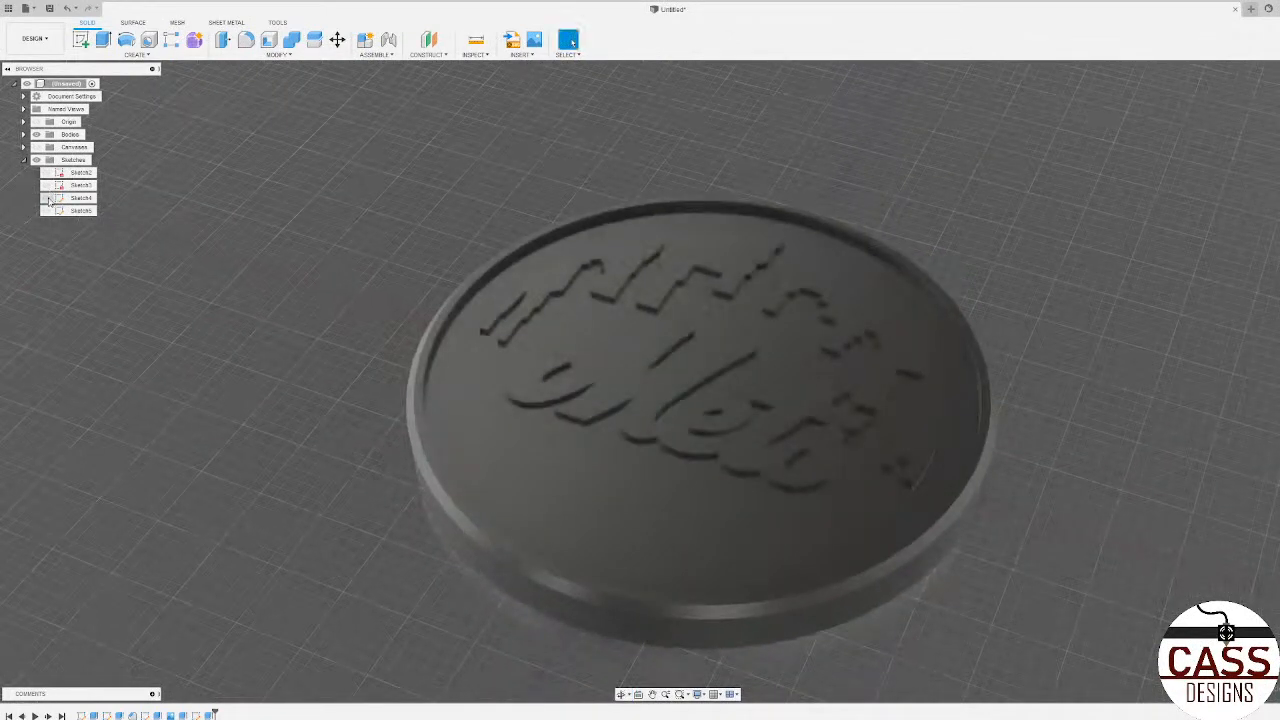
Step: Show Sketch4 and extrude its outer ring and bridge profiles 0.0625 in, joined to the existing body
click(48, 199)
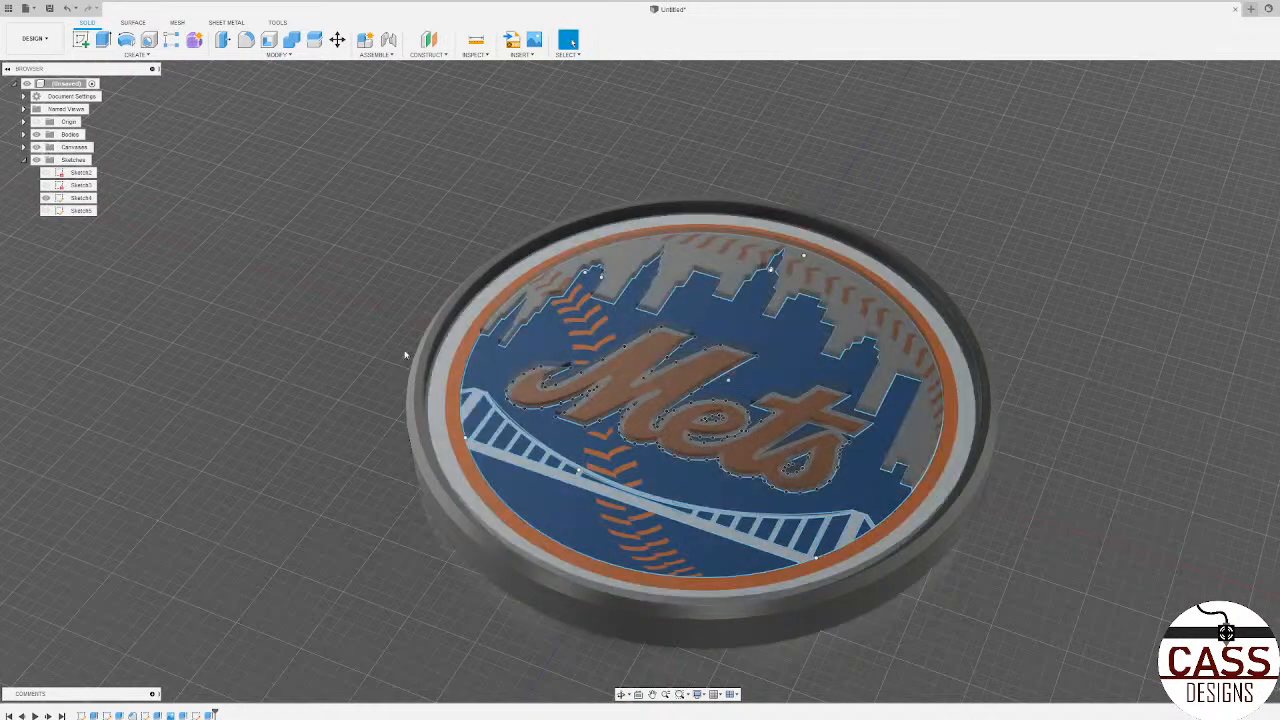
shift+middle_drag(530, 350, 620, 425)
click(587, 562)
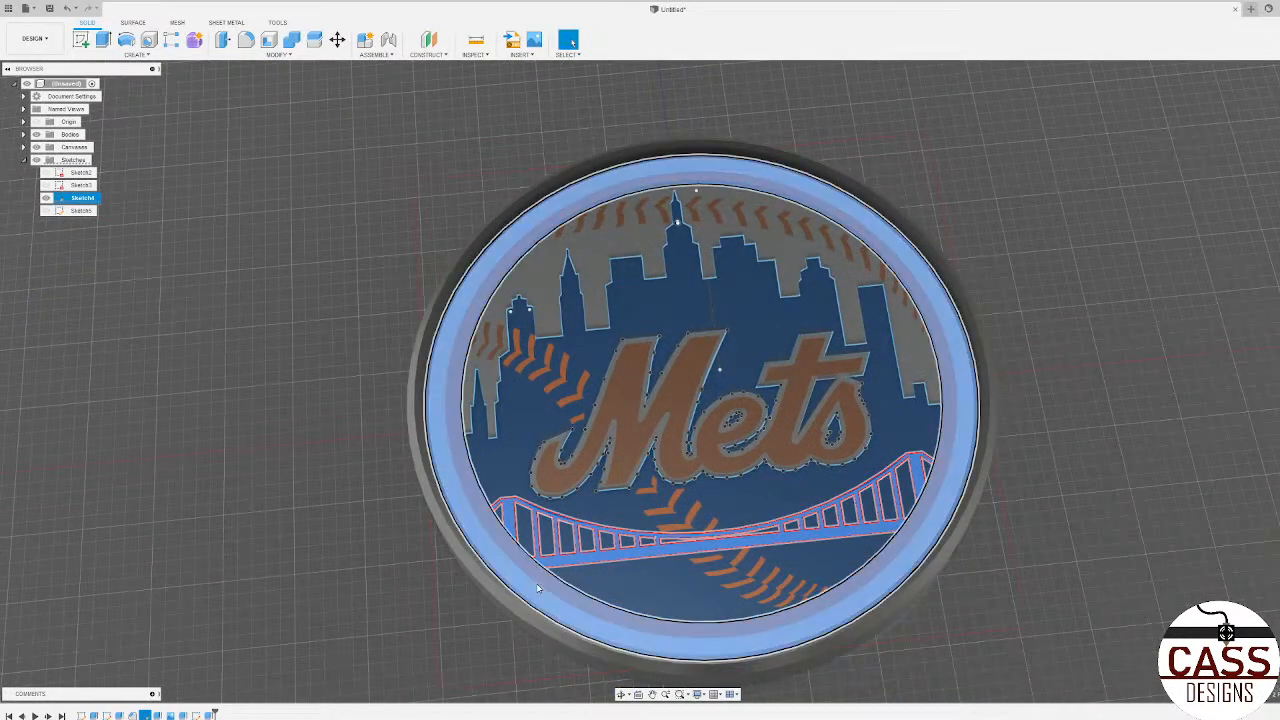
key(e)
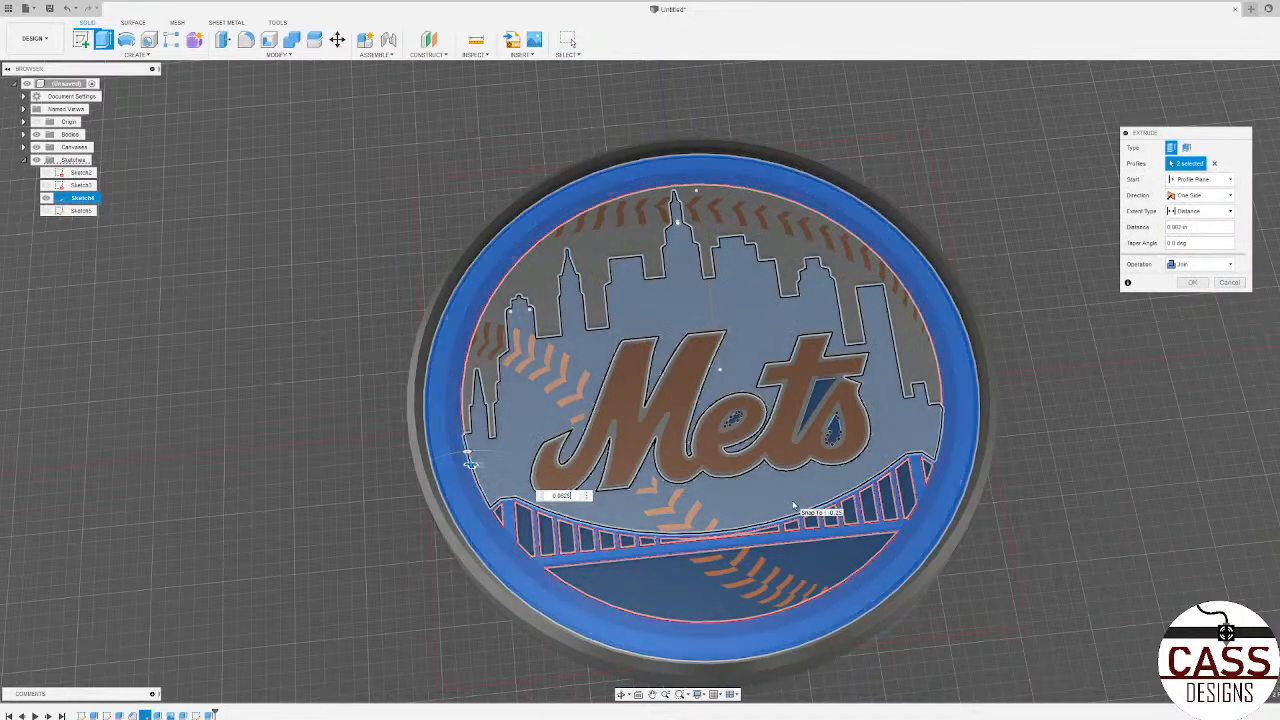
key(Return)
Step: Hide the logo canvas and Sketch4, and check the raised ring and bridge from several angles
shift+middle_drag(1054, 566, 780, 420)
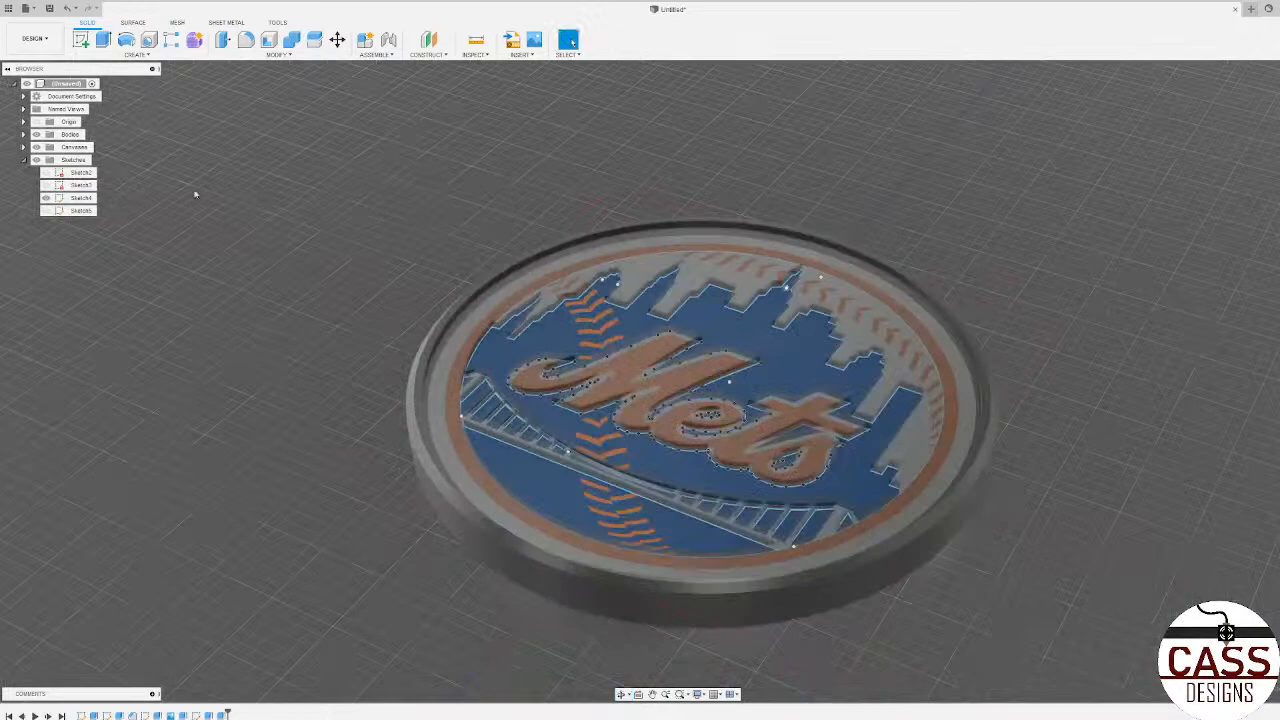
click(37, 148)
click(46, 198)
mouse_move(563, 520)
shift+middle_down()
mouse_move(657, 551)
mouse_move(628, 561)
mouse_move(651, 566)
mouse_move(700, 460)
shift+middle_up()
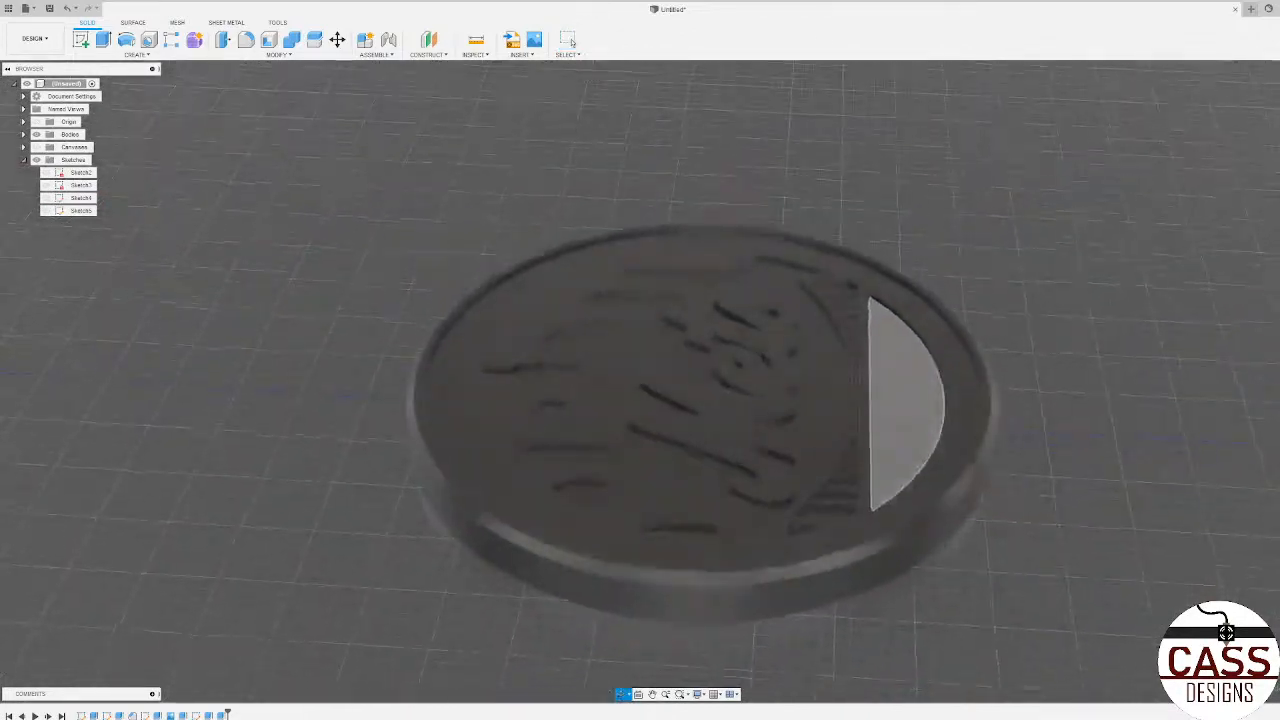
shift+middle_drag(755, 535, 732, 523)
shift+middle_drag(1090, 526, 1020, 557)
scroll(1020, 557, down, 3)
scroll(523, 500, down, 3)
scroll(730, 628, up, 4)
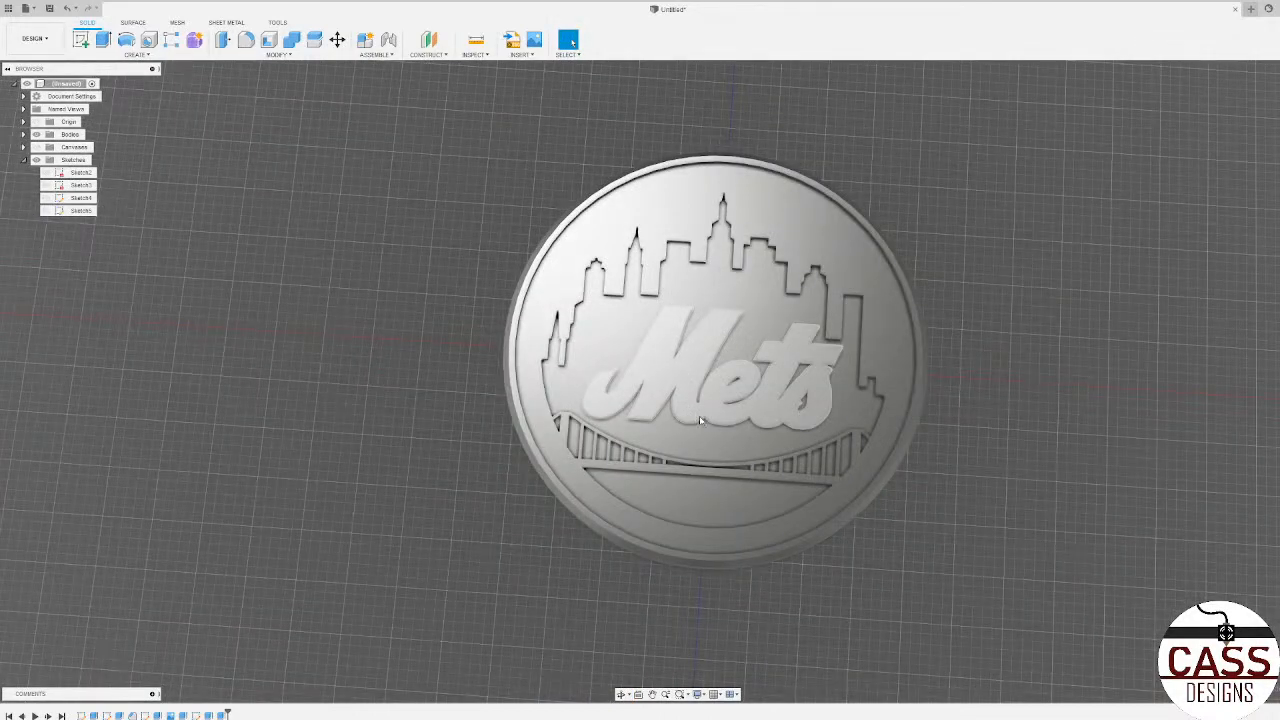
scroll(350, 517, down, 2)
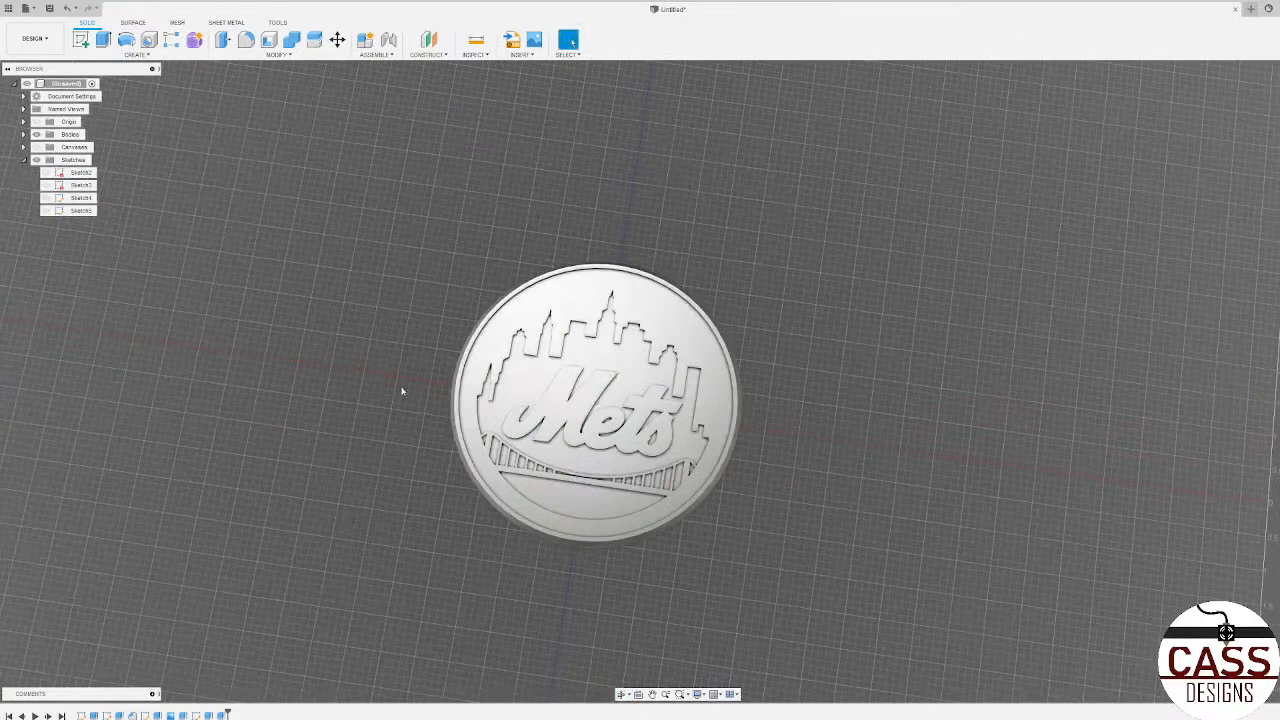
Step: Compare the modelled relief with the logo canvas by switching the canvas on and off, and inspect the lettering up close
click(37, 147)
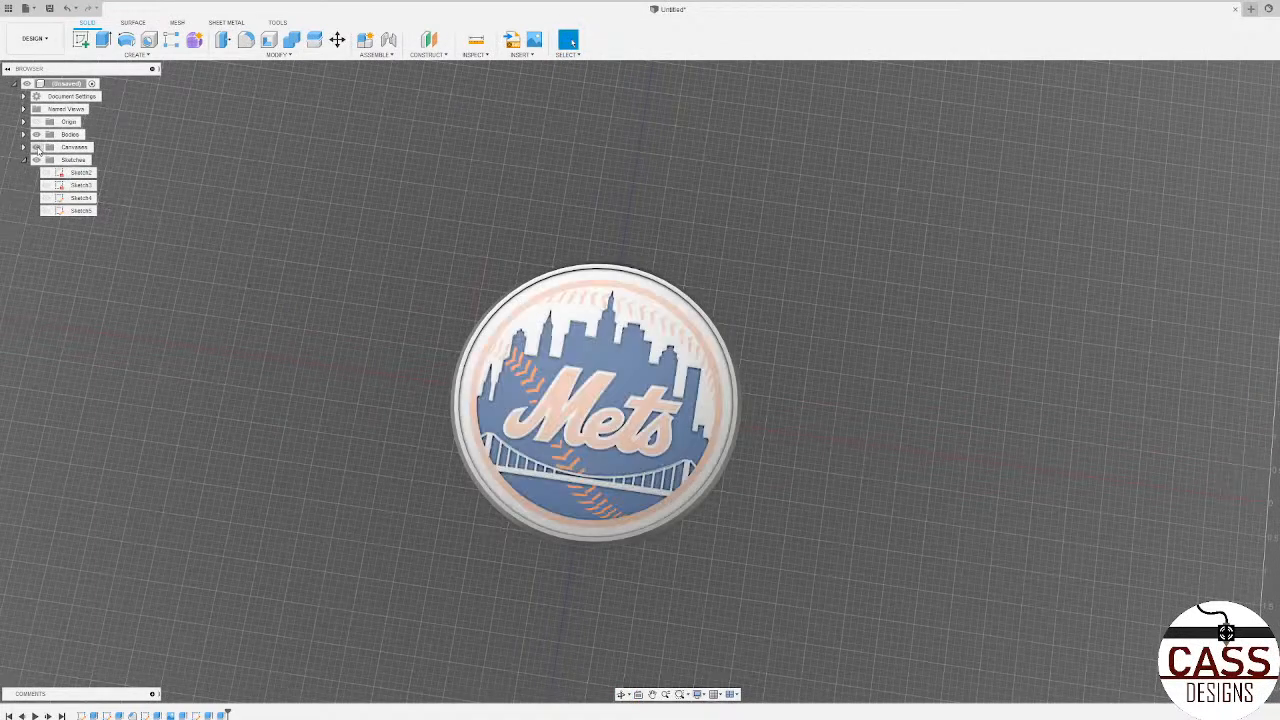
click(37, 147)
click(37, 147)
click(37, 147)
scroll(627, 479, up, 7)
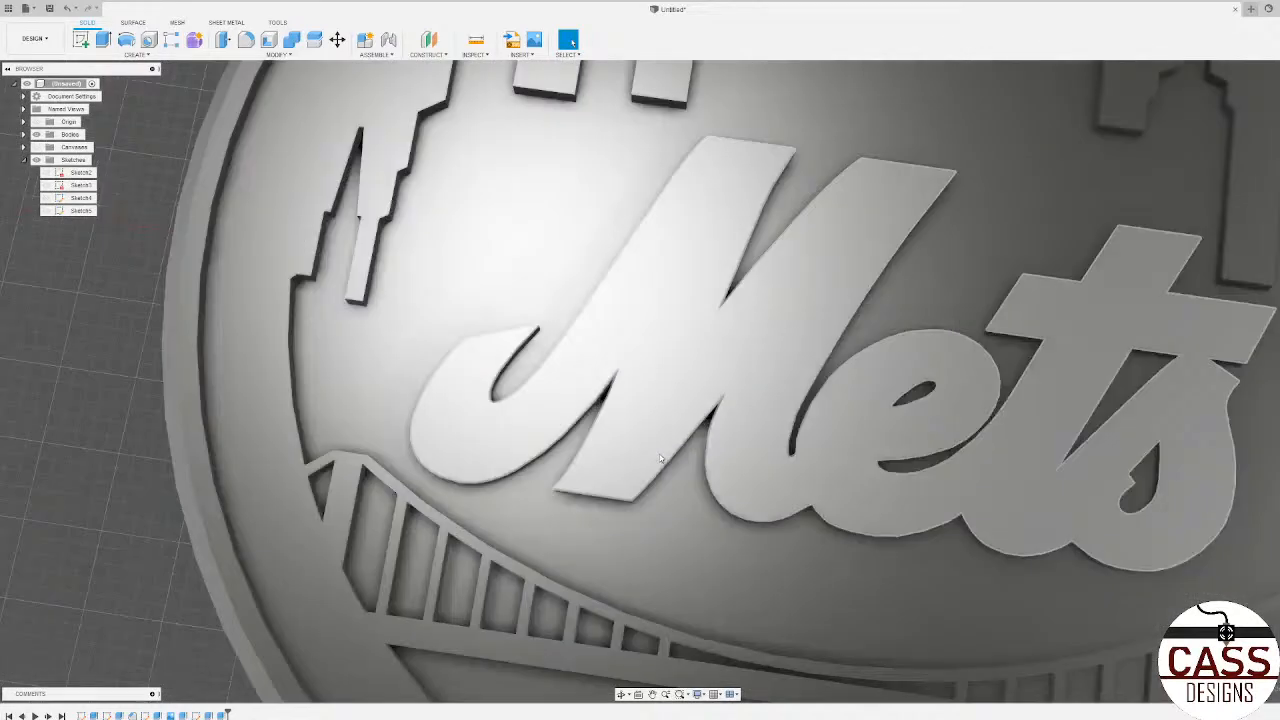
shift+middle_drag(663, 457, 661, 428)
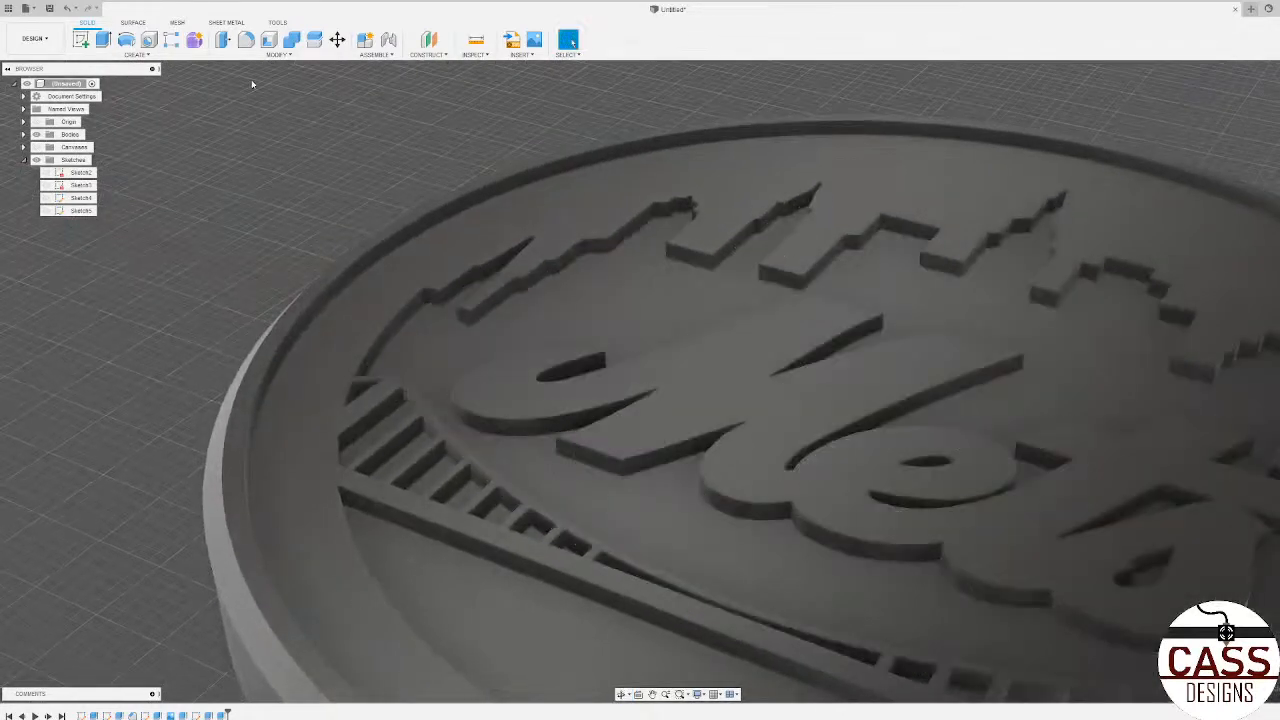
click(246, 41)
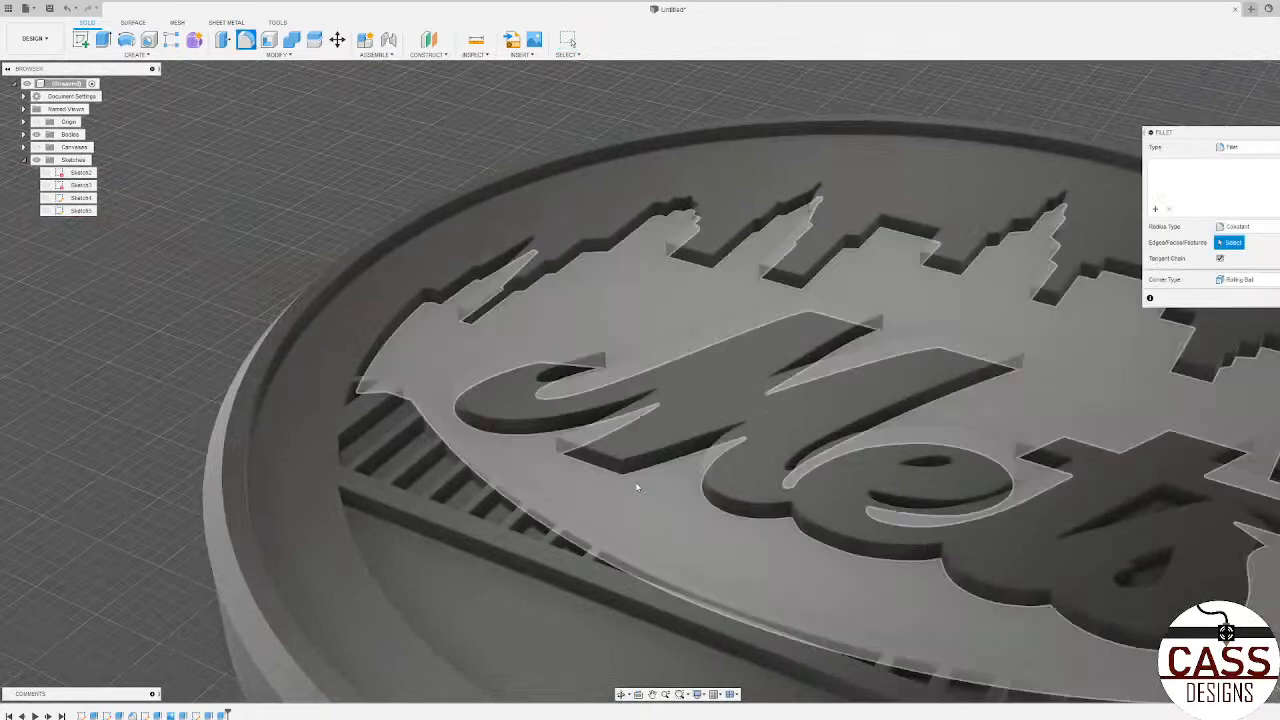
click(640, 452)
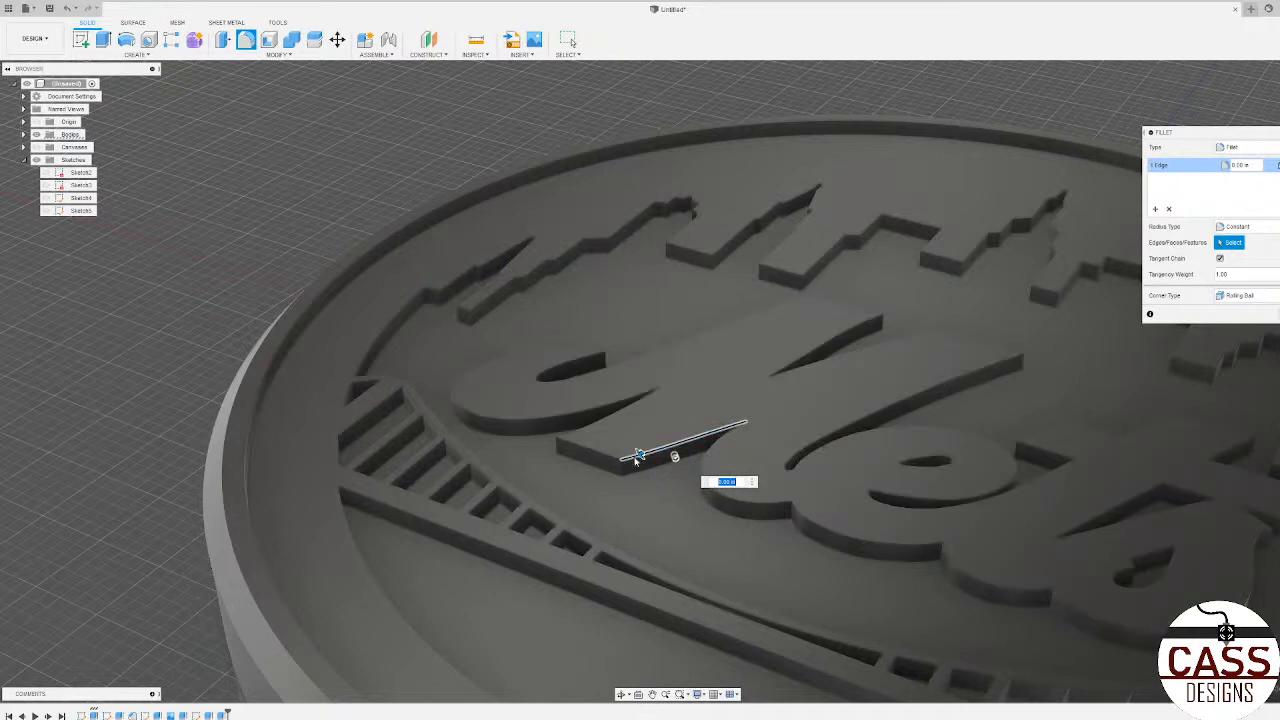
click(634, 456)
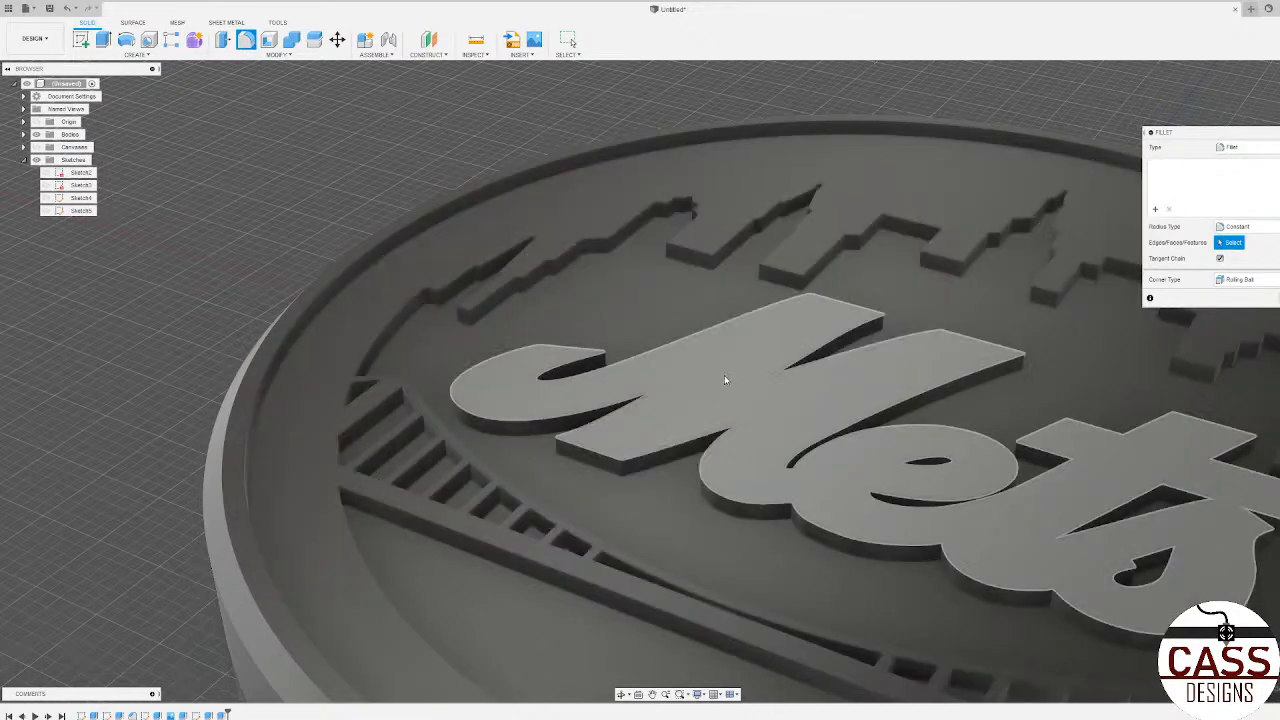
click(725, 379)
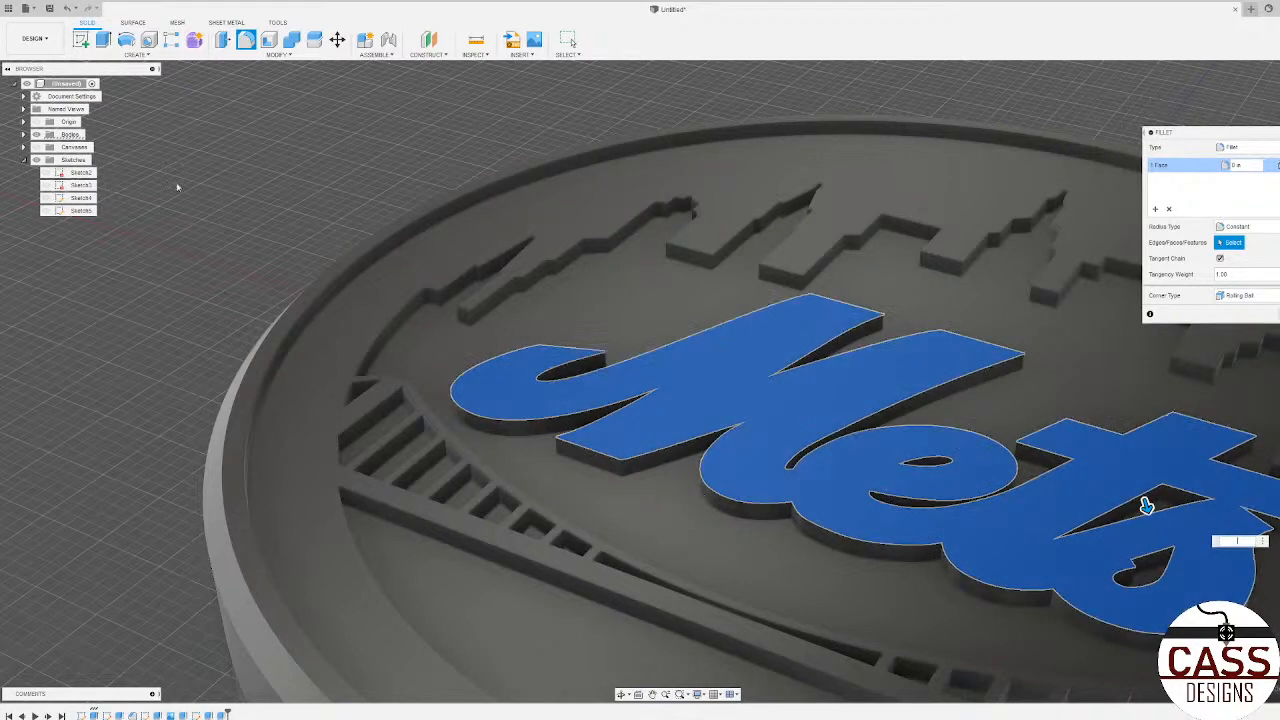
click(36, 147)
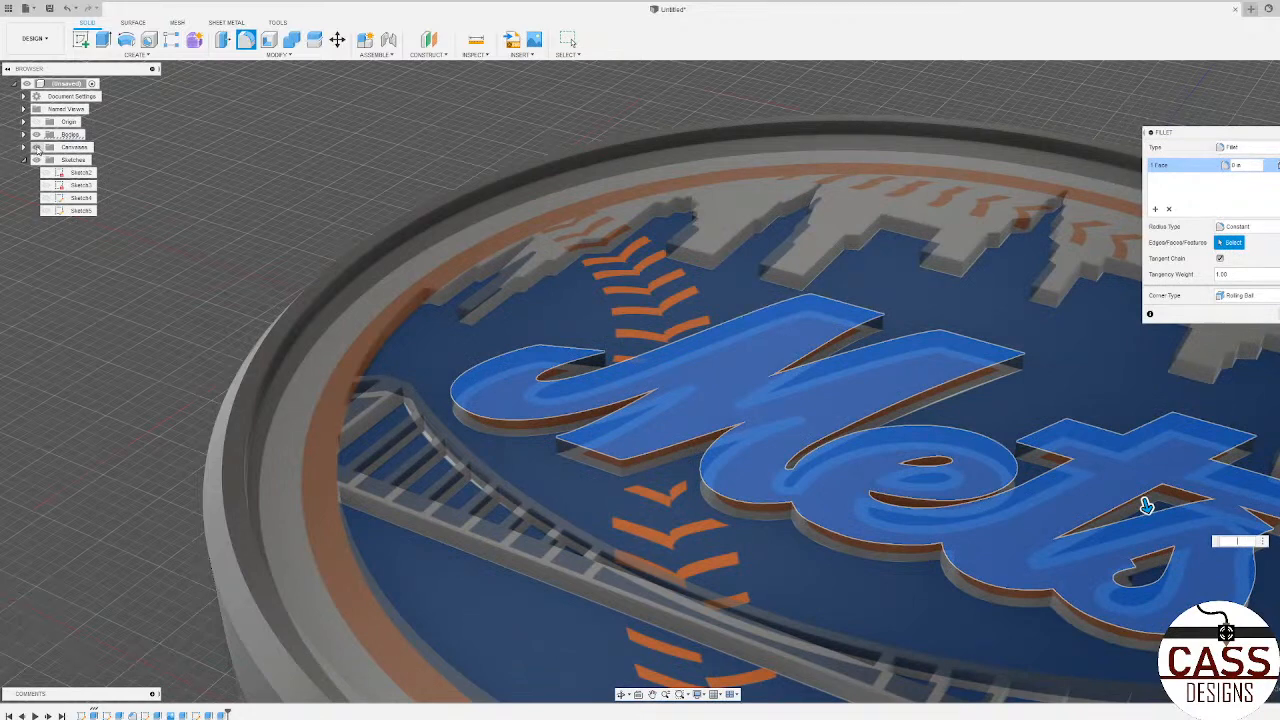
click(36, 147)
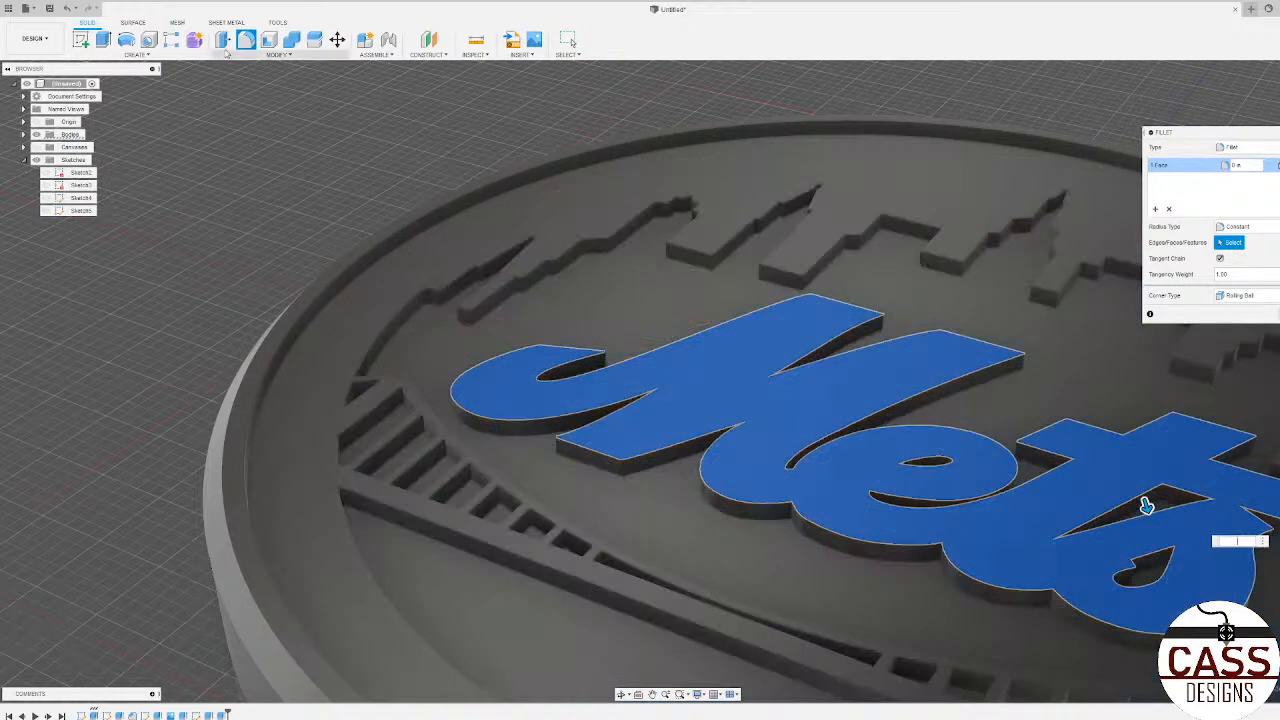
click(256, 56)
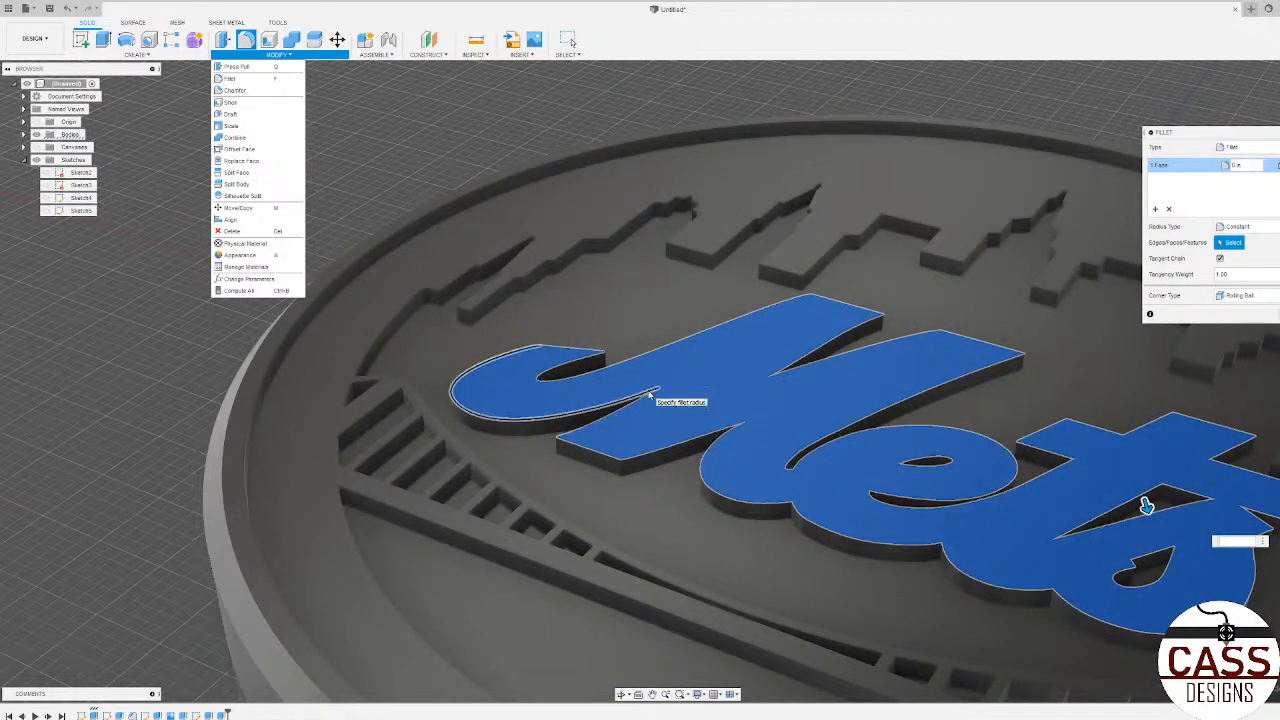
click(254, 93)
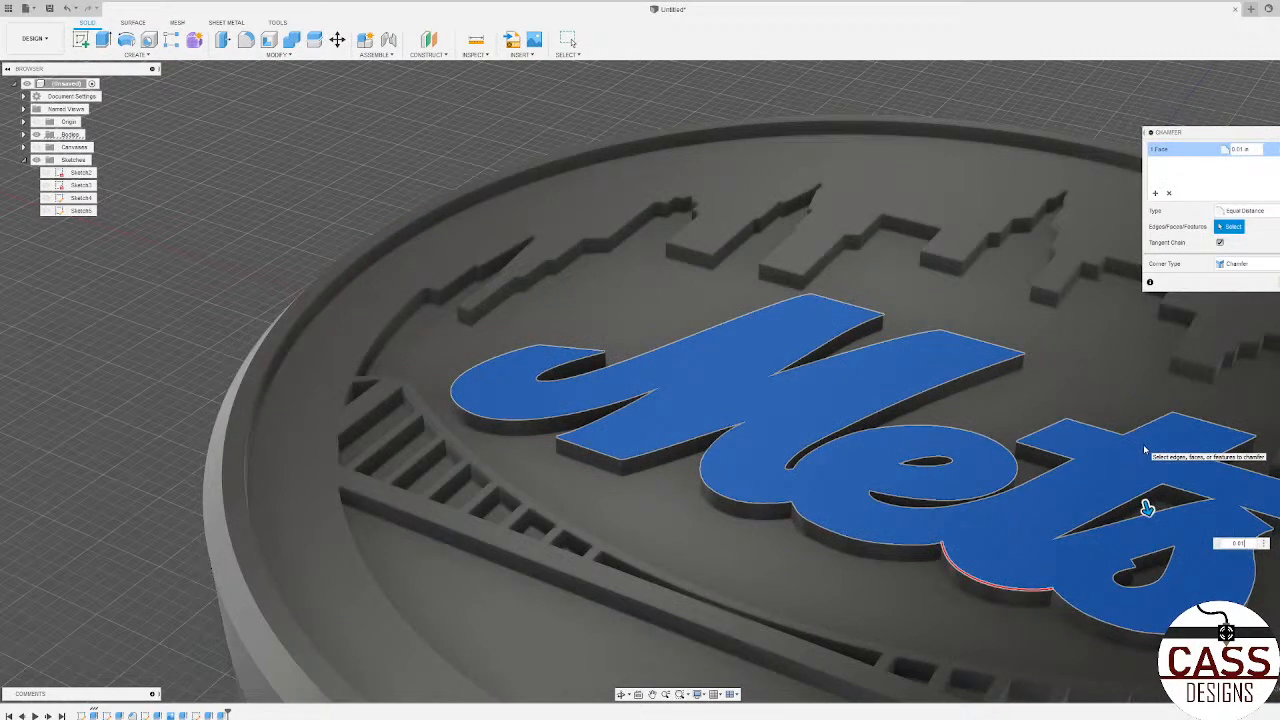
text(2)
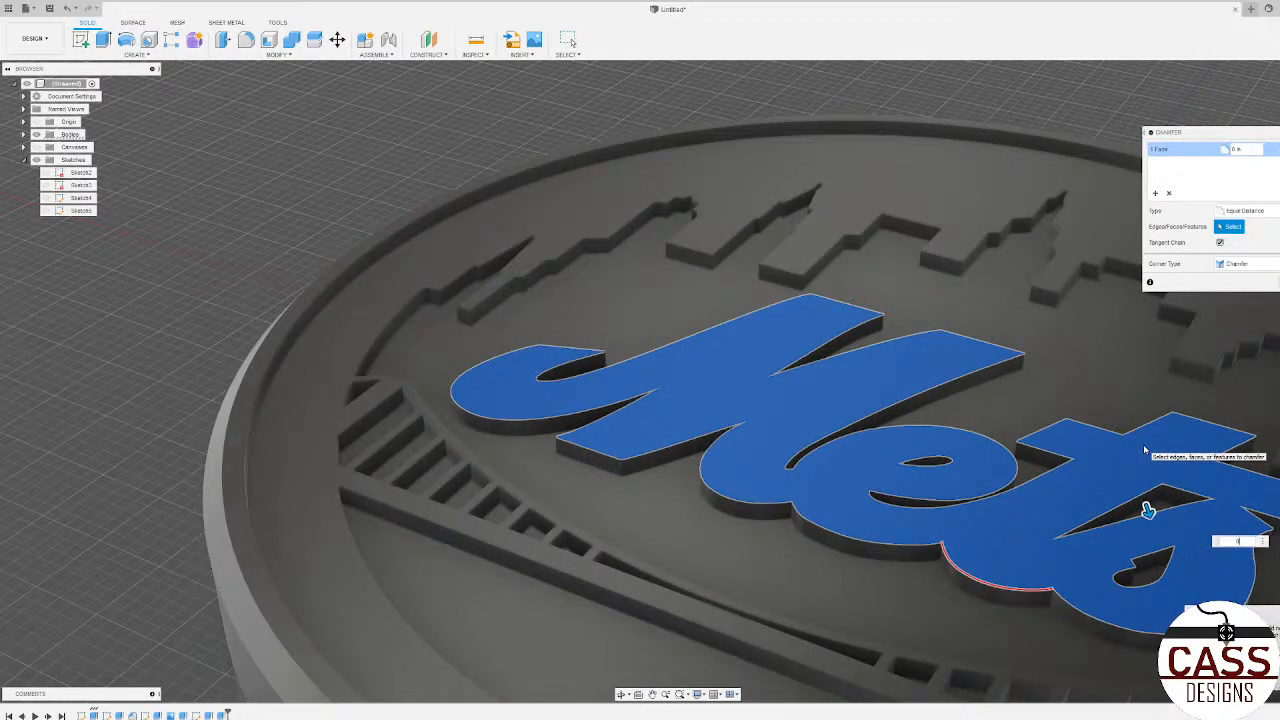
key(Escape)
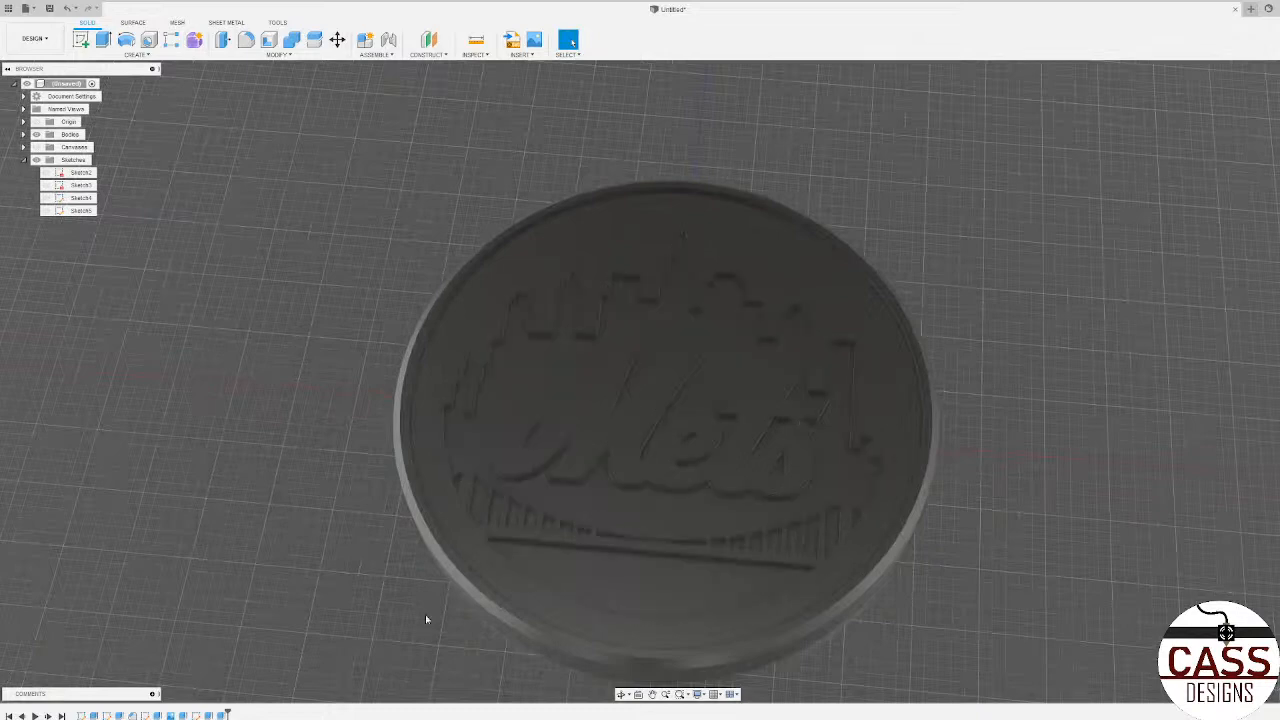
Step: Display Sketch3 with and without the logo canvas to examine its circular profile against the coaster's recess, and hide it again
click(46, 186)
click(37, 148)
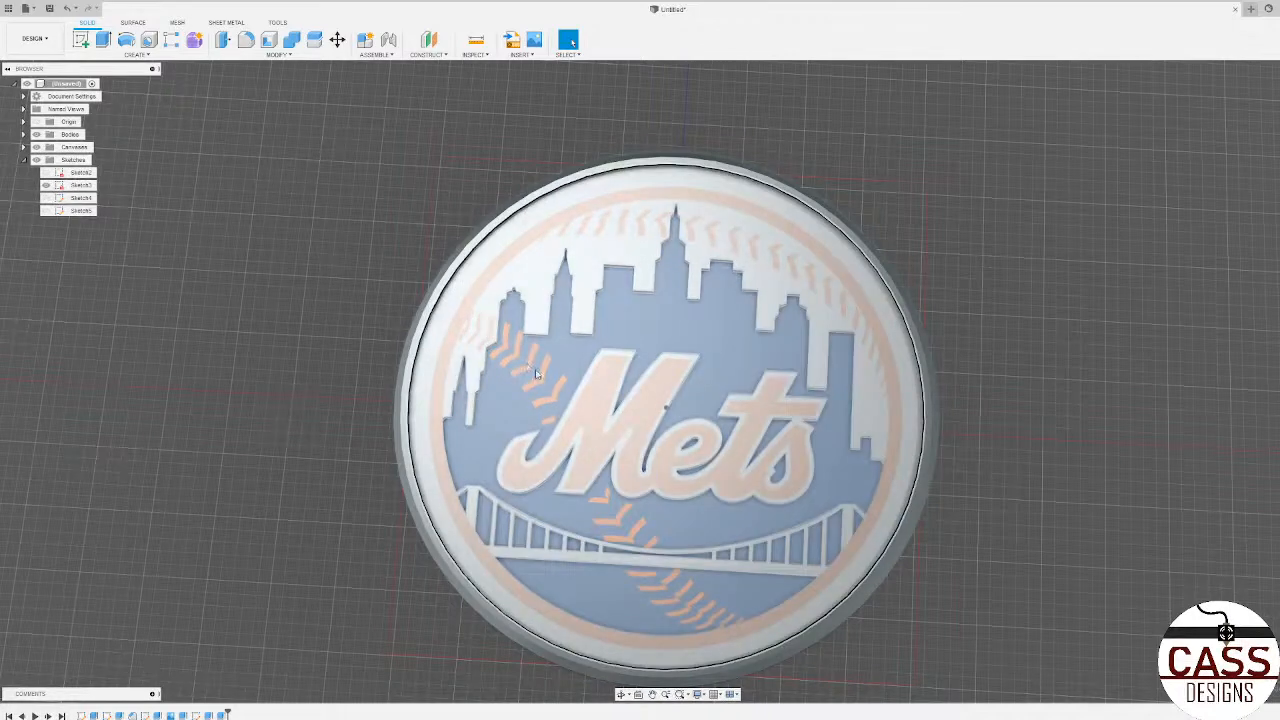
click(486, 333)
shift+middle_drag(615, 389, 620, 317)
click(407, 510)
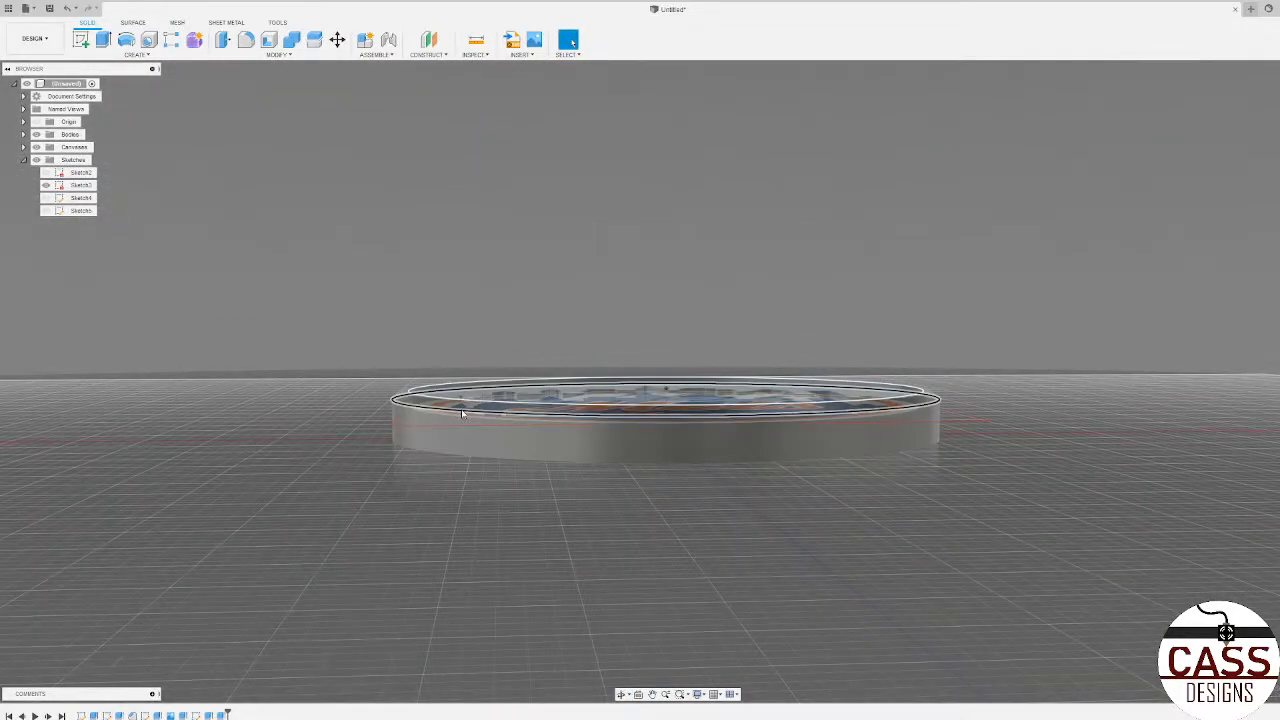
shift+middle_drag(461, 409, 452, 436)
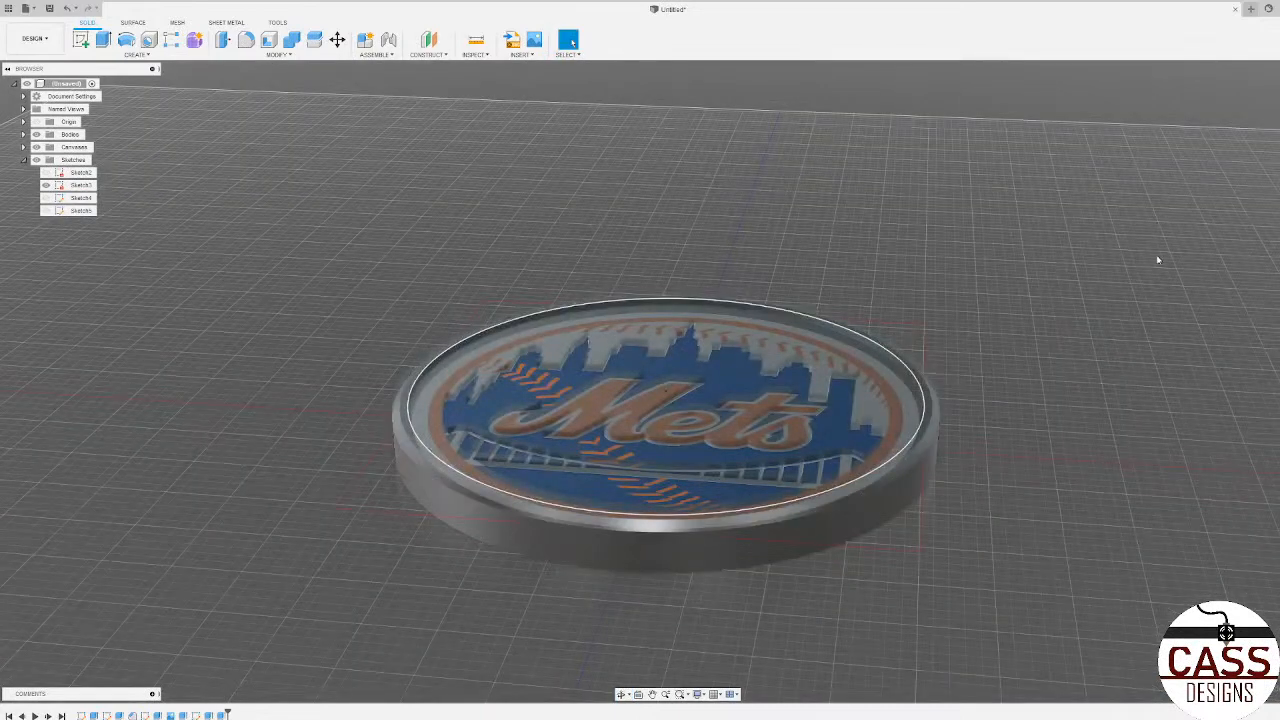
shift+middle_drag(436, 134, 456, 176)
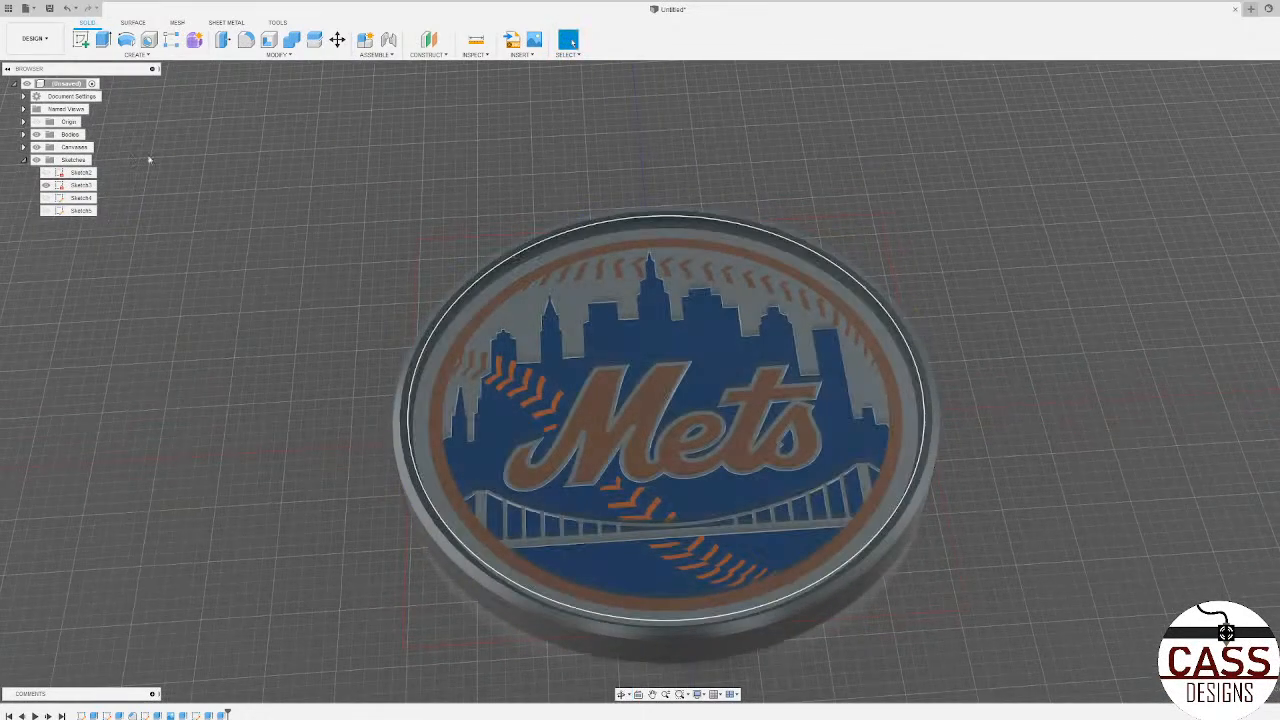
click(37, 147)
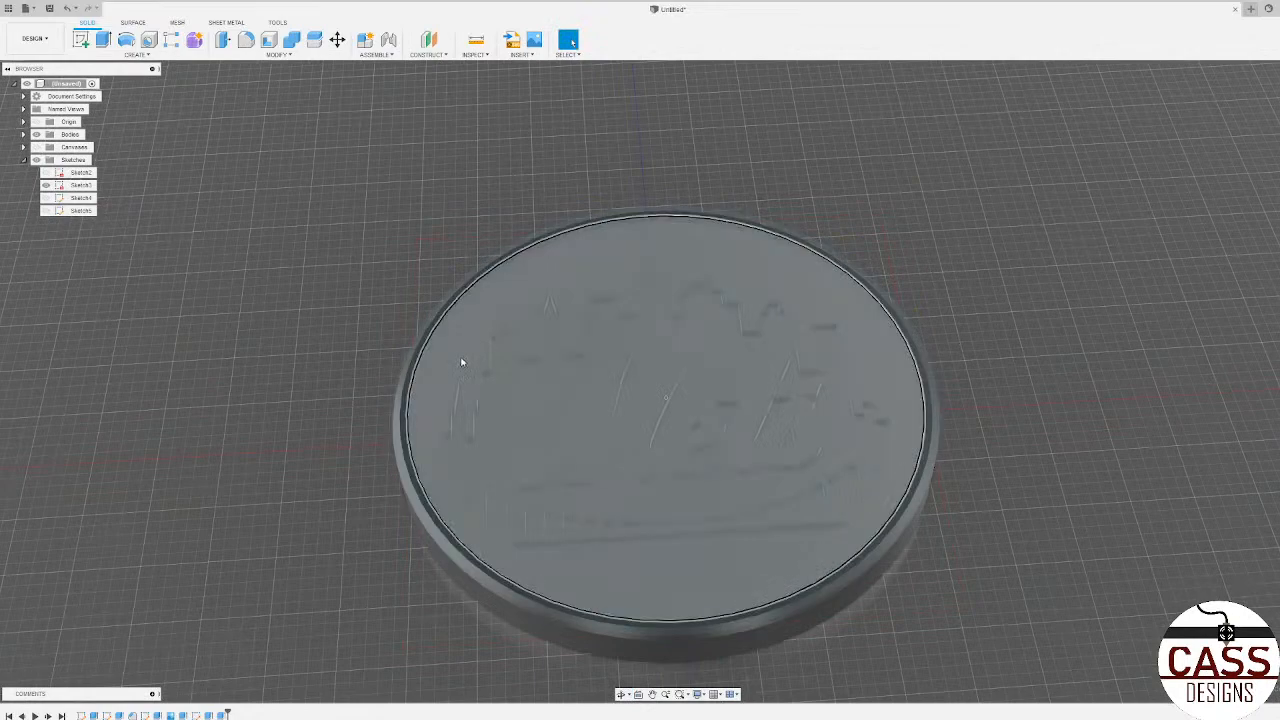
click(461, 361)
mouse_move(461, 361)
shift+middle_down()
mouse_move(452, 310)
mouse_move(453, 360)
shift+middle_up()
click(572, 400)
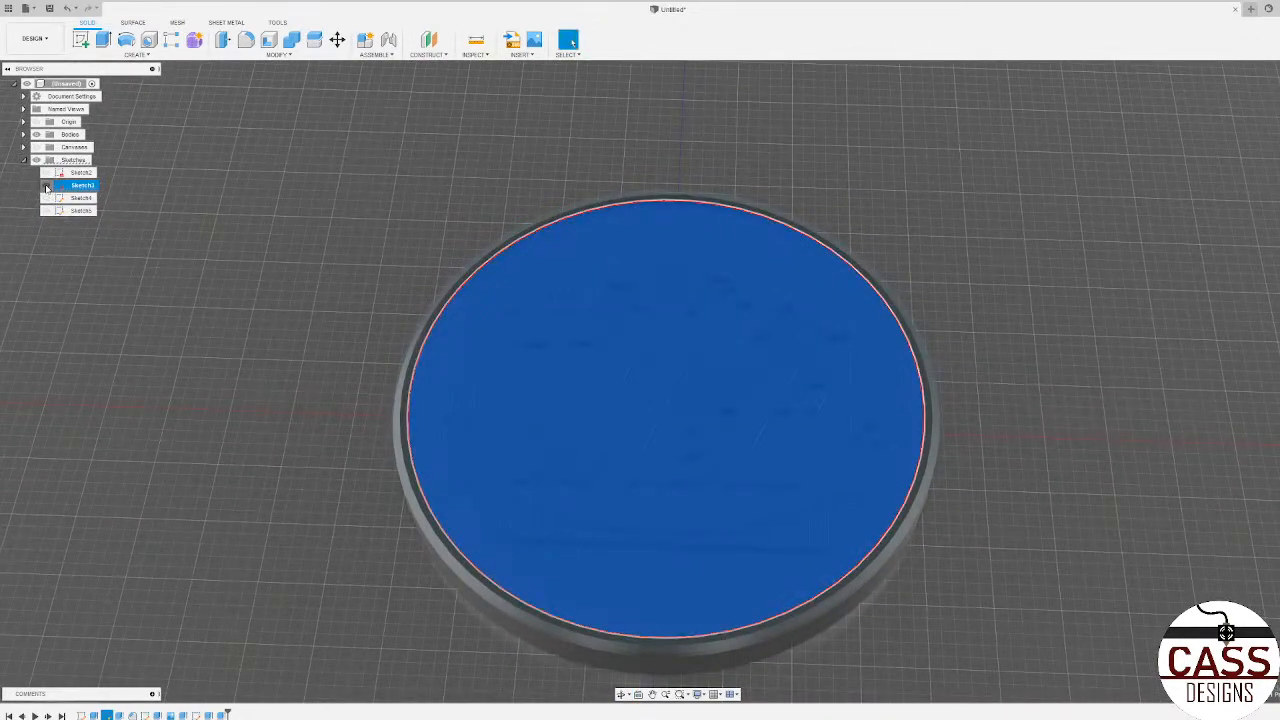
click(261, 365)
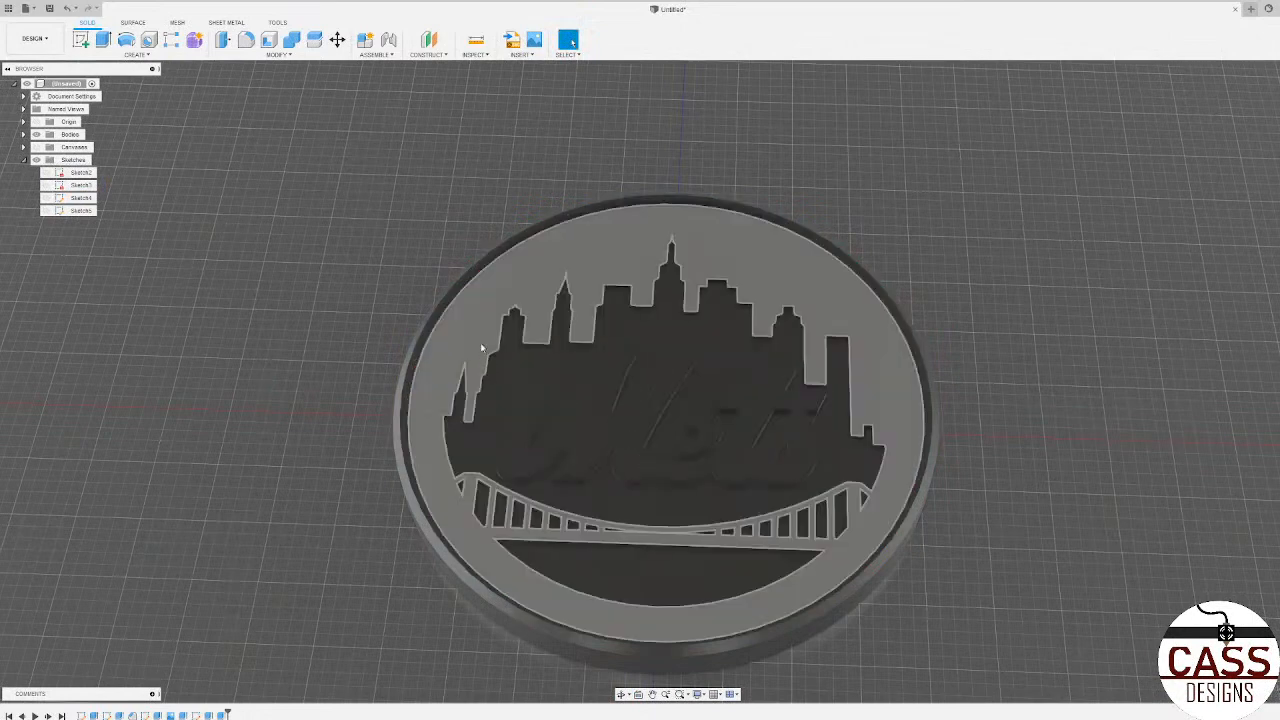
Step: Show the logo canvas and create a new sketch on the coaster's recessed floor face behind the lettering
click(480, 342)
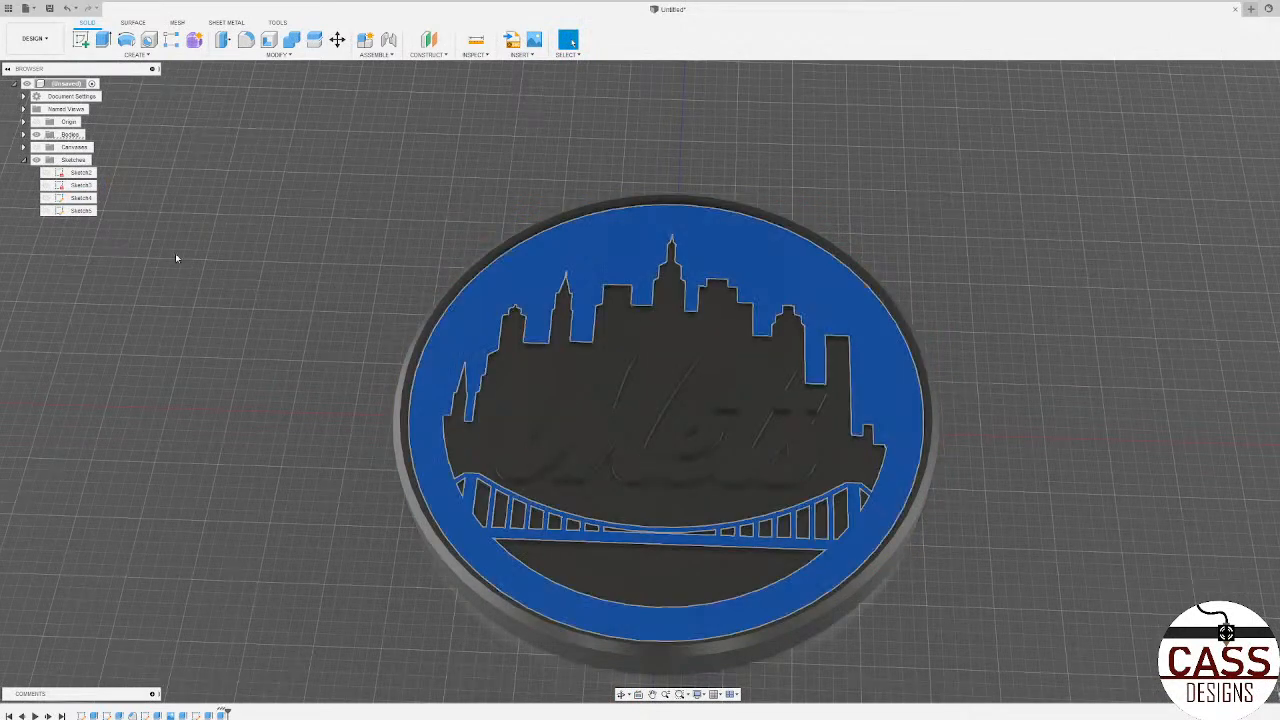
click(37, 148)
shift+middle_drag(386, 450, 376, 462)
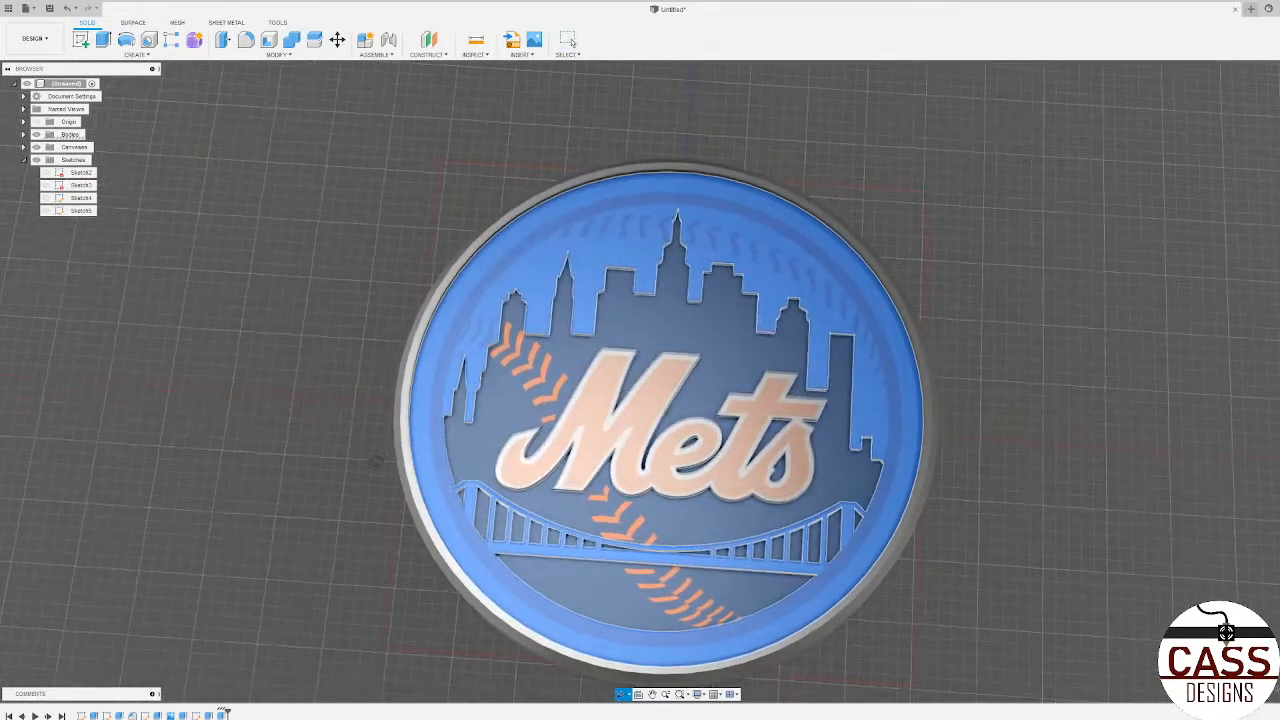
key(Escape)
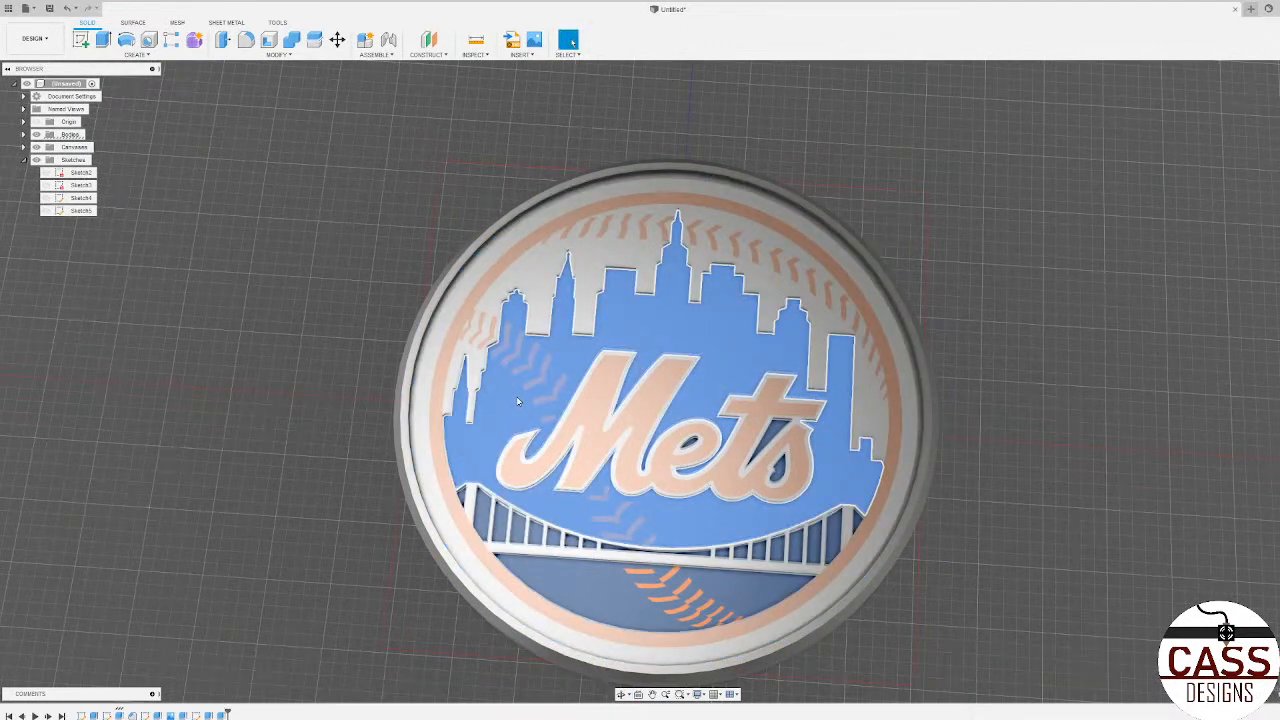
click(82, 39)
click(438, 586)
Step: Trace the outer left edges of the first full stitch beside the skyline with two splines, one along each arm
scroll(268, 330, down, 4)
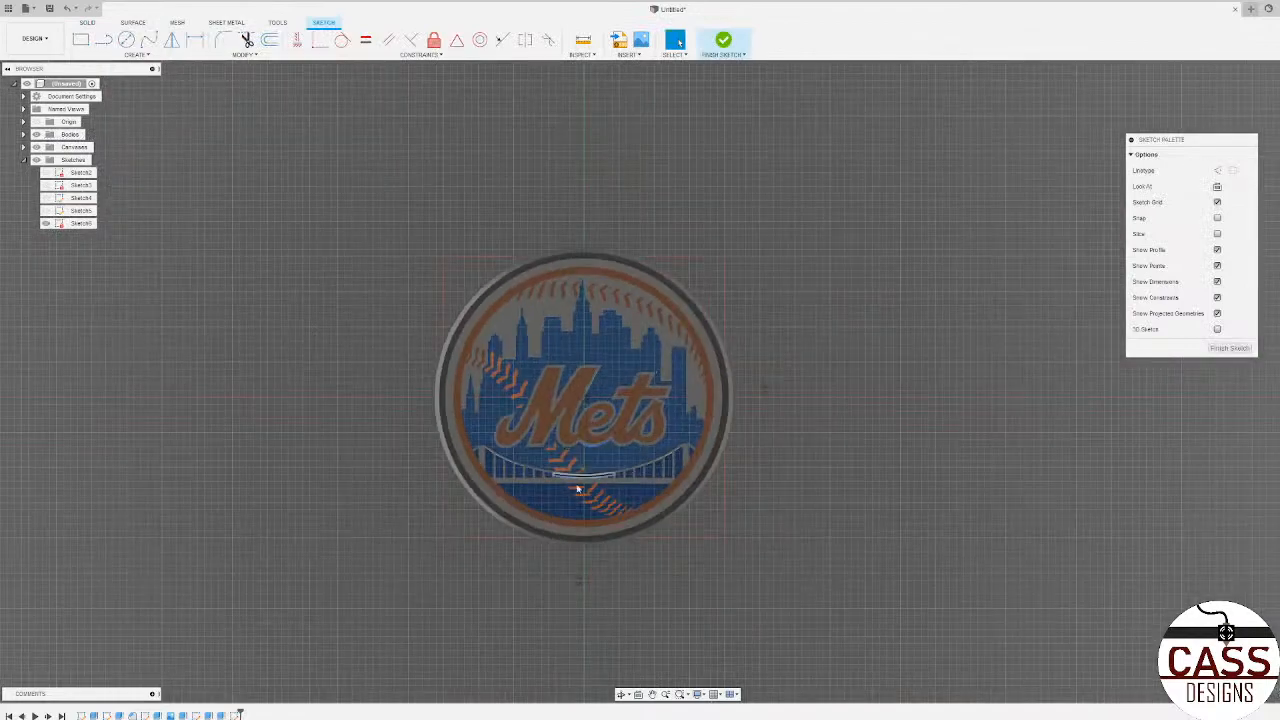
scroll(577, 489, up, 6)
scroll(484, 363, down, 3)
scroll(406, 281, up, 4)
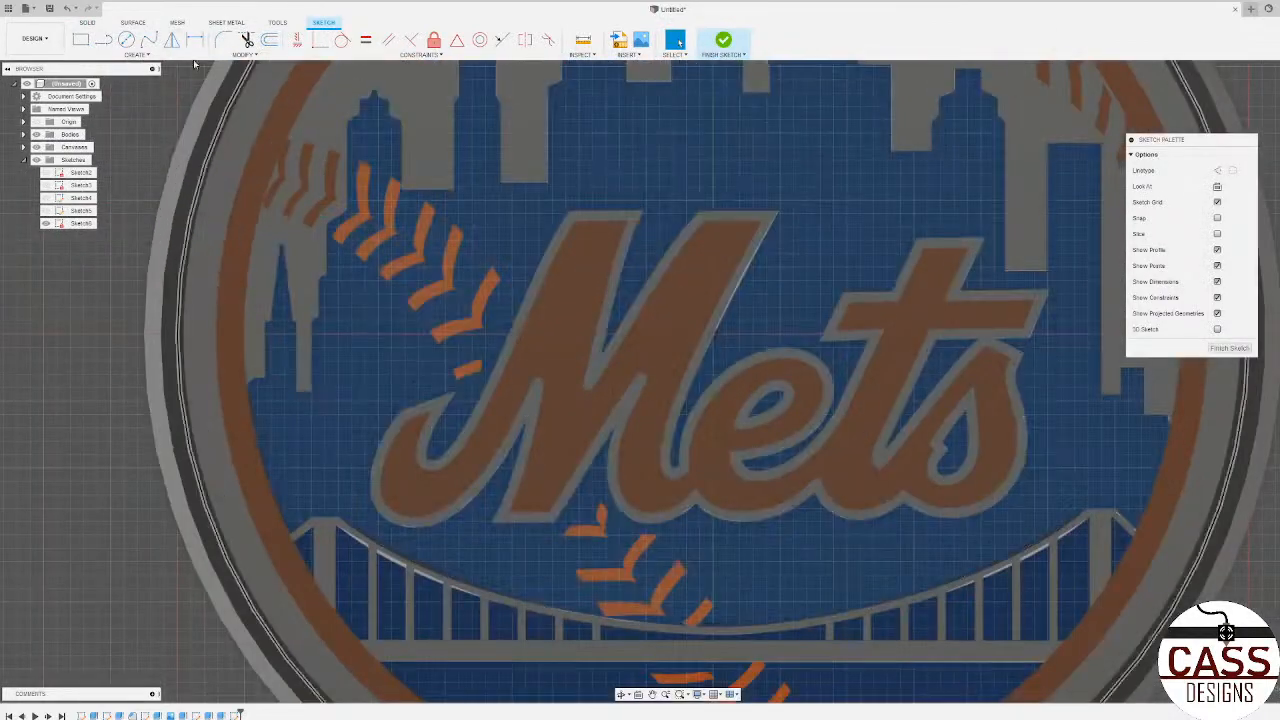
scroll(195, 64, down, 1)
click(149, 39)
scroll(406, 285, down, 3)
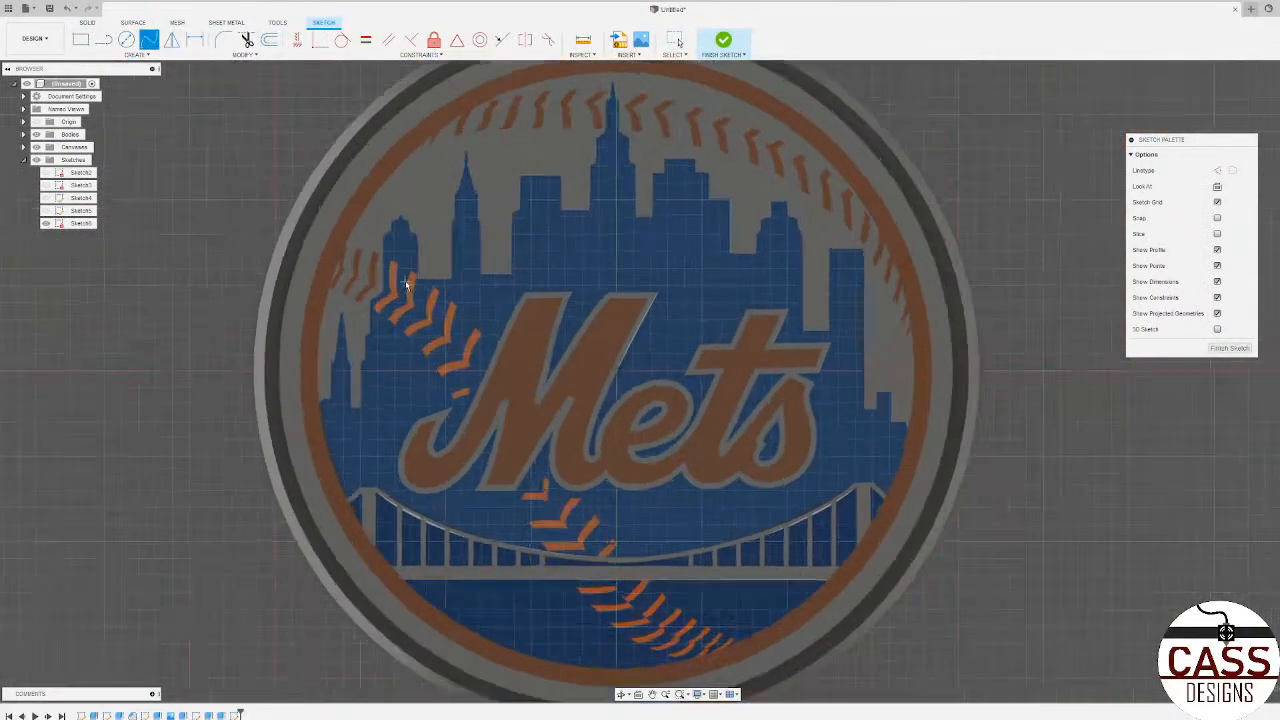
scroll(406, 285, up, 3)
scroll(395, 280, down, 3)
scroll(385, 275, up, 5)
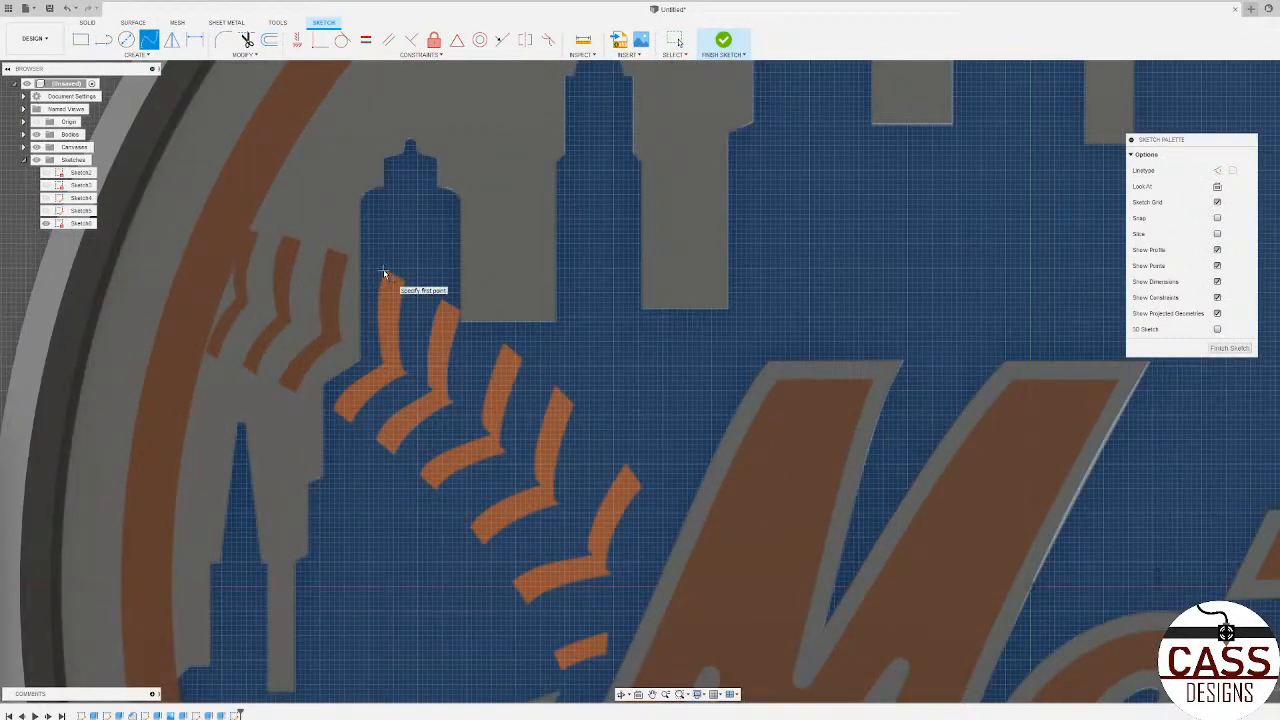
click(383, 271)
click(378, 294)
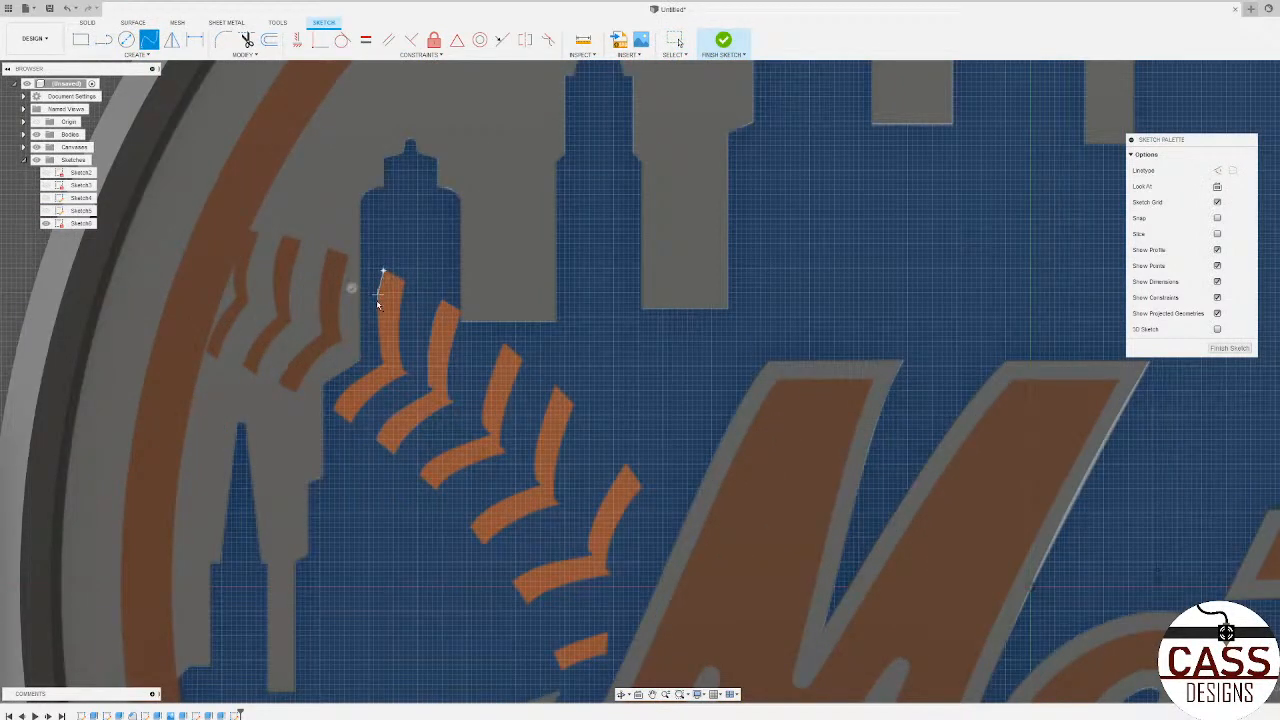
double_click(383, 368)
click(334, 409)
click(347, 387)
click(384, 372)
click(395, 386)
Step: Trace the opposite inner edges of the same stitch with two splines, covering the lower arm and the upper arm
scroll(350, 450, up, 3)
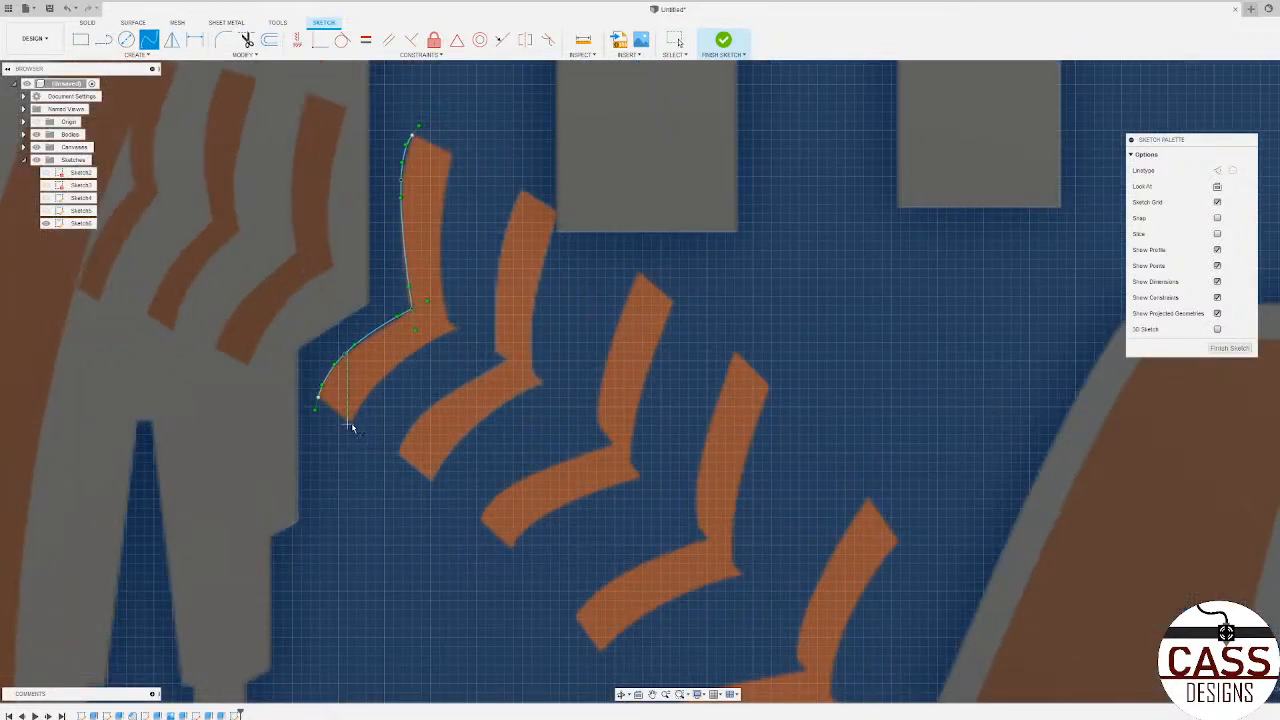
click(348, 422)
click(401, 358)
click(457, 331)
click(448, 318)
click(440, 261)
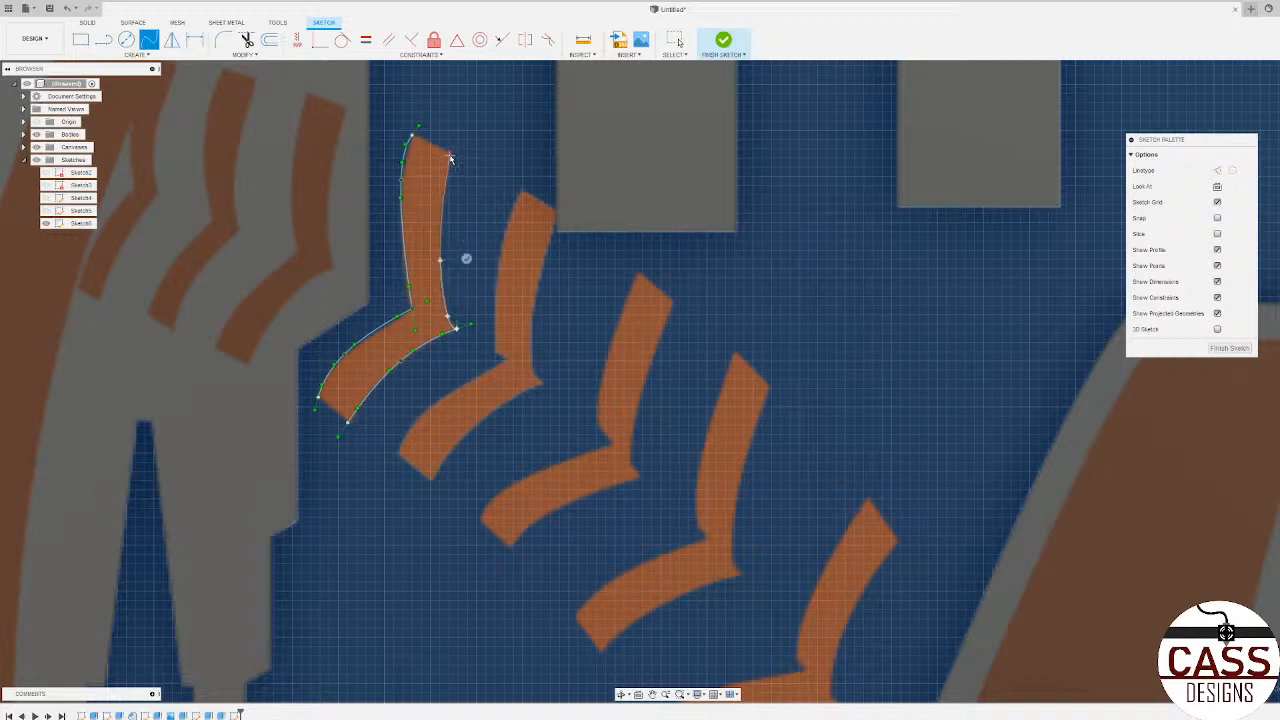
click(450, 157)
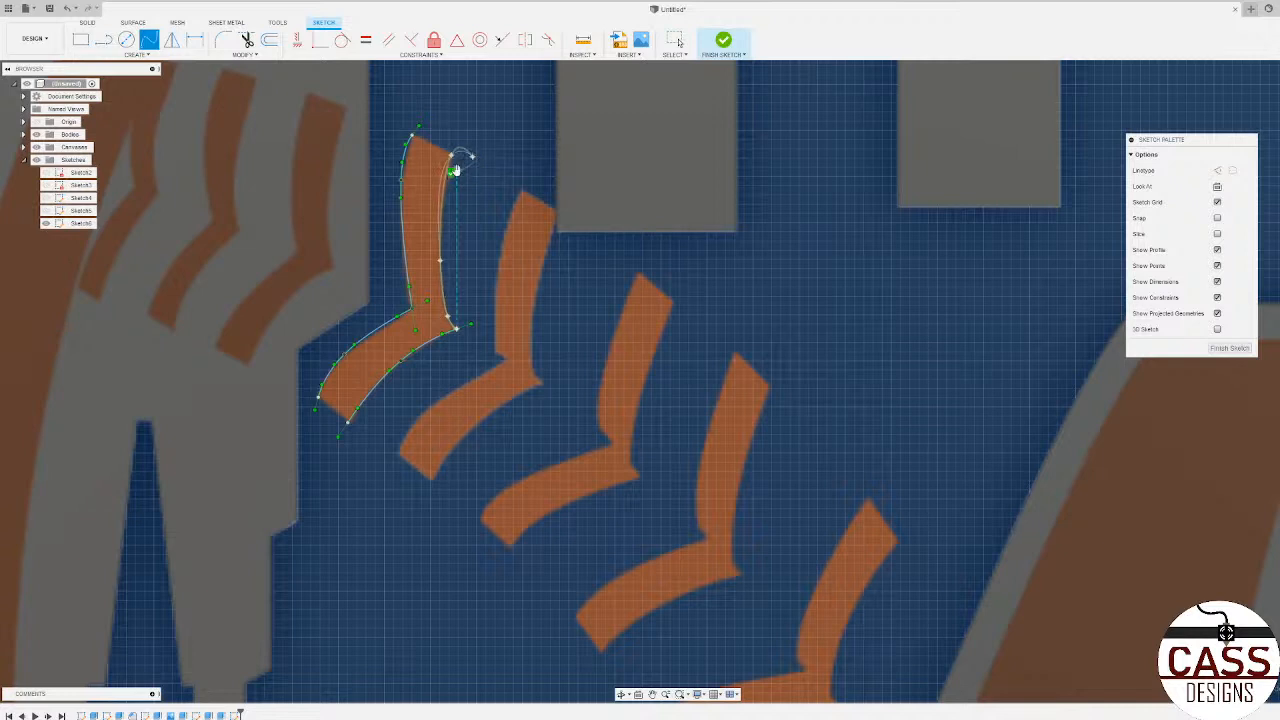
click(451, 173)
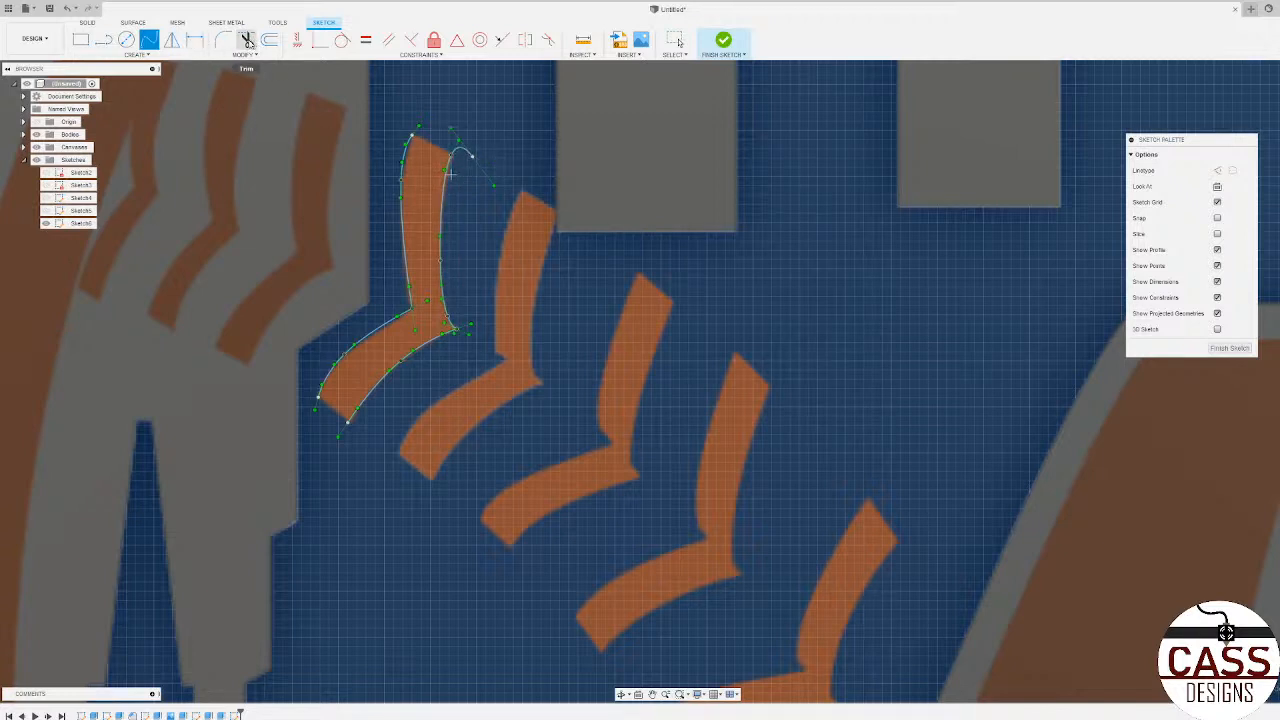
Step: Close the stitch's upper end with a straight line and trim off the spline's overshooting curl
click(108, 44)
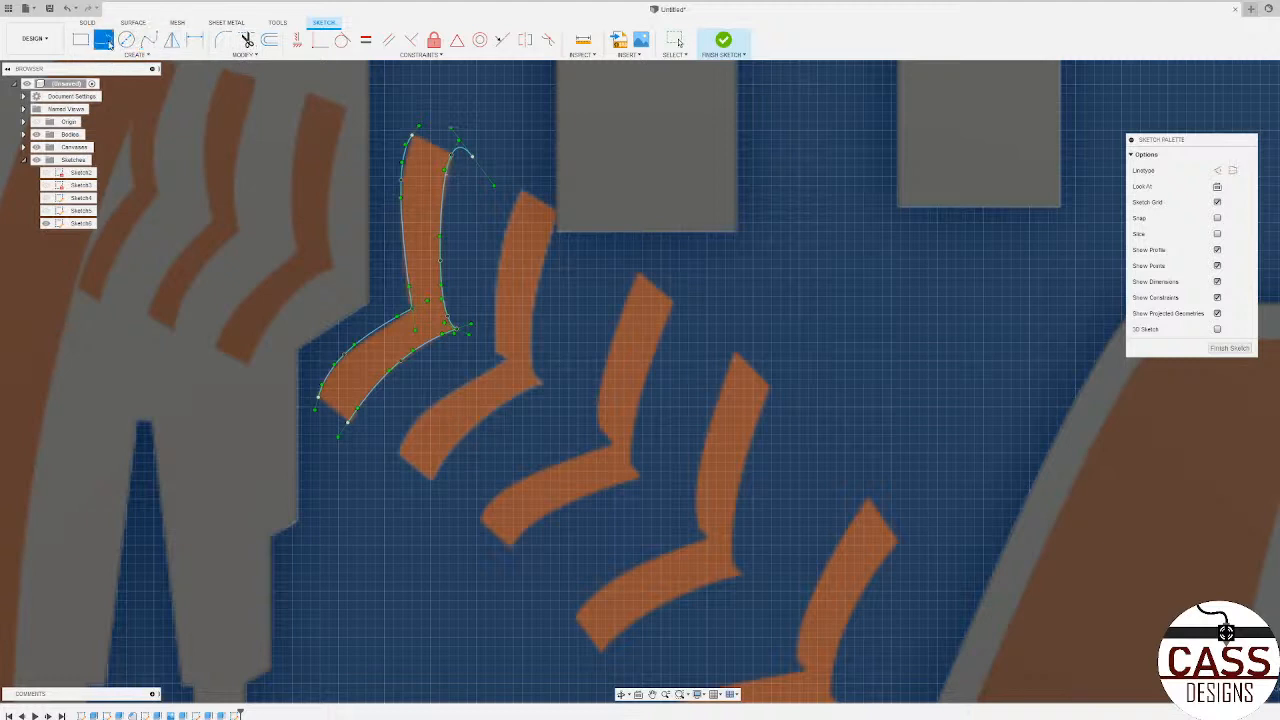
click(456, 156)
click(412, 137)
click(246, 40)
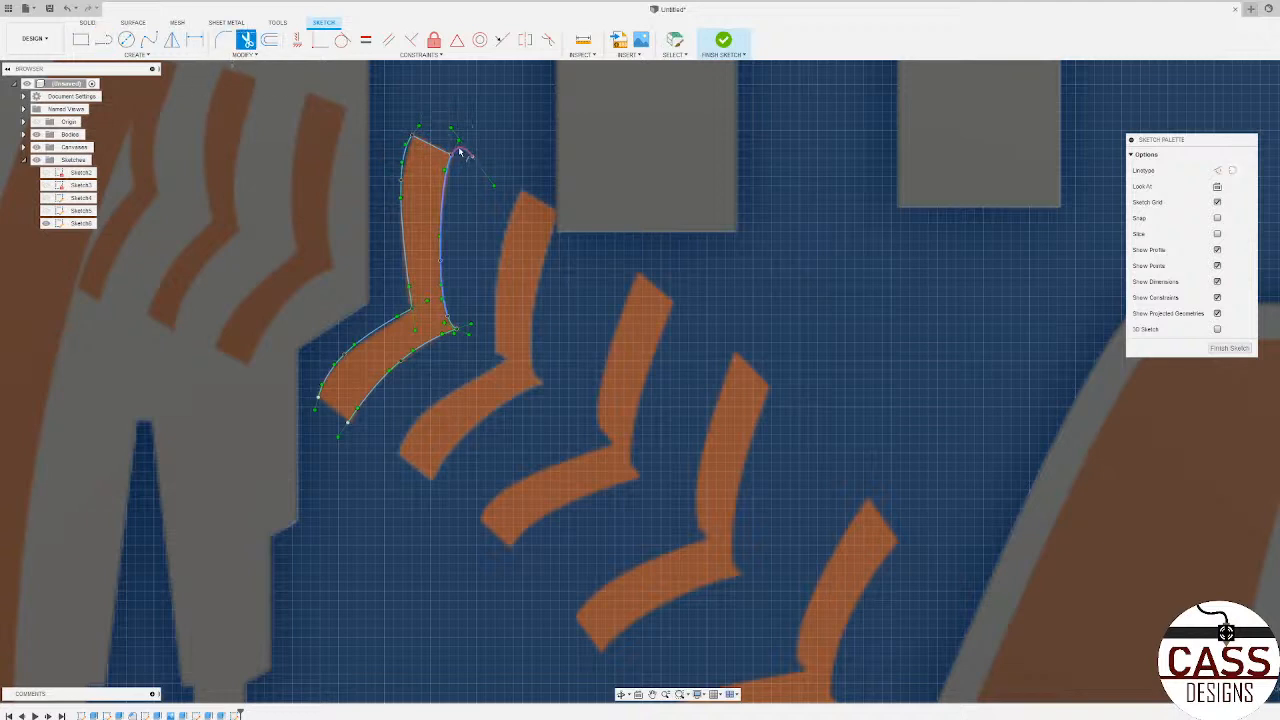
click(463, 152)
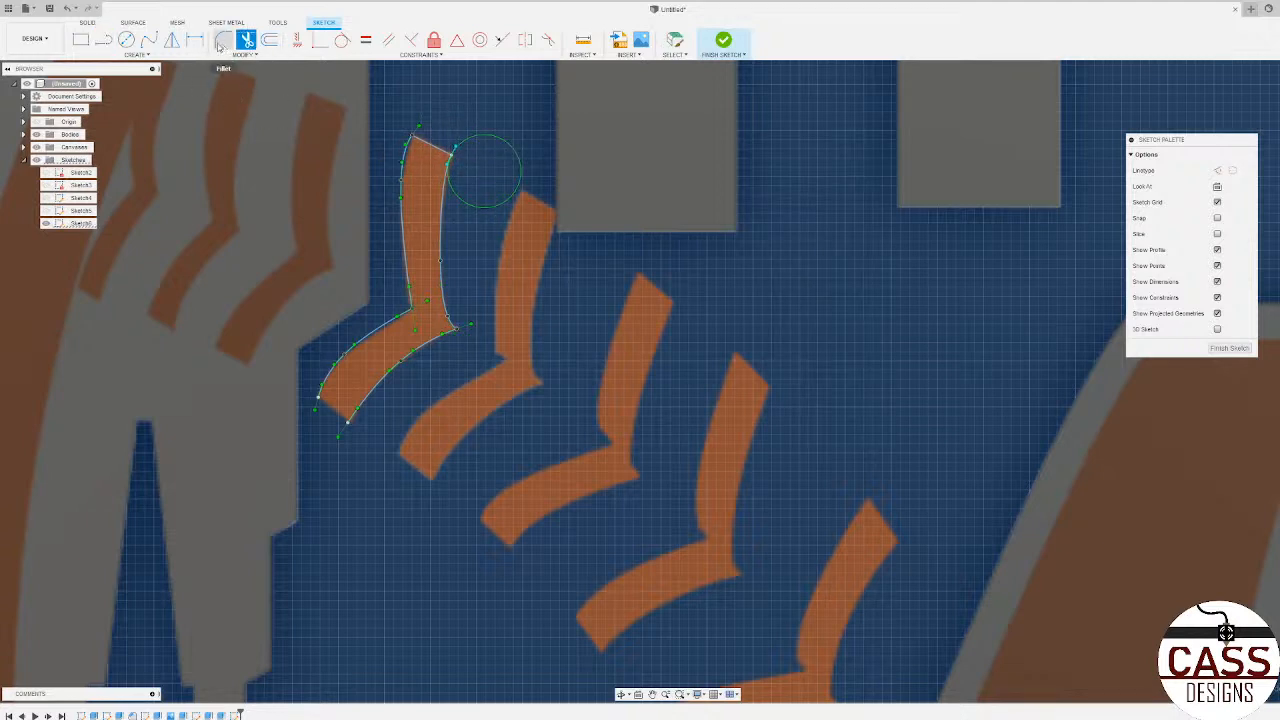
Step: Close the stitch's lower end with a straight line between the two spline ends
click(103, 40)
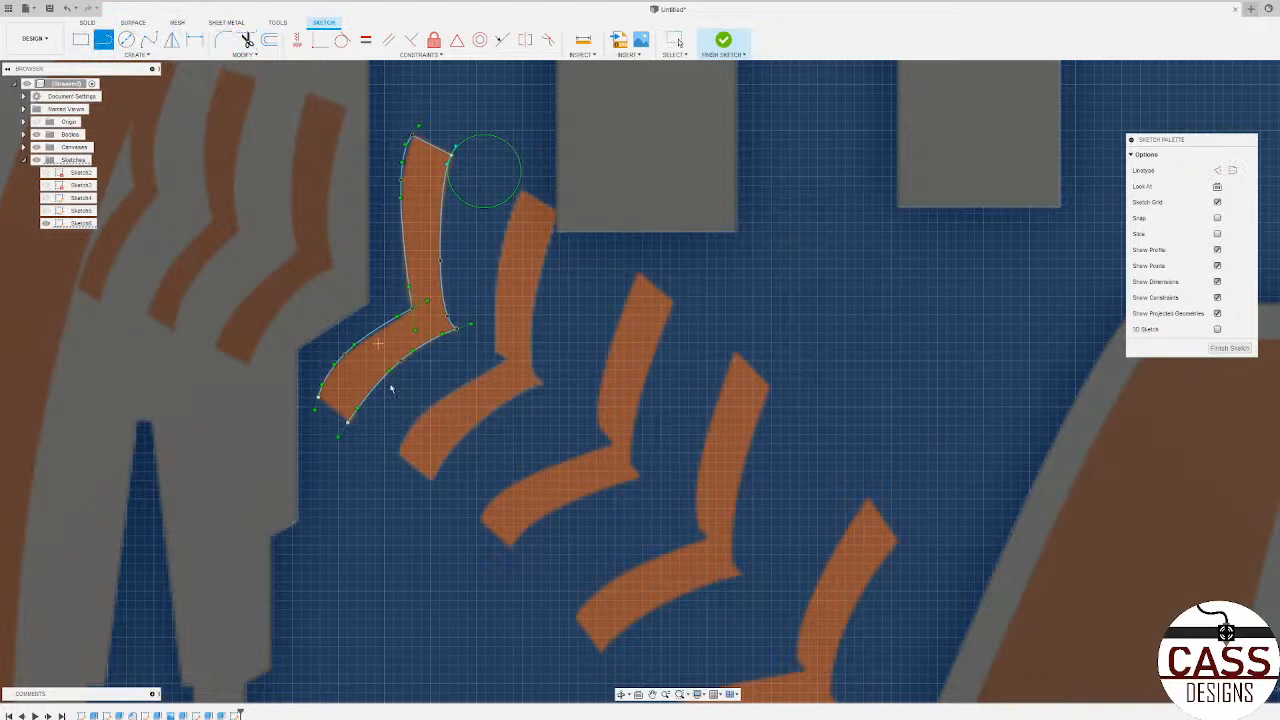
click(319, 402)
click(348, 421)
scroll(421, 468, down, 3)
scroll(397, 431, up, 4)
key(Escape)
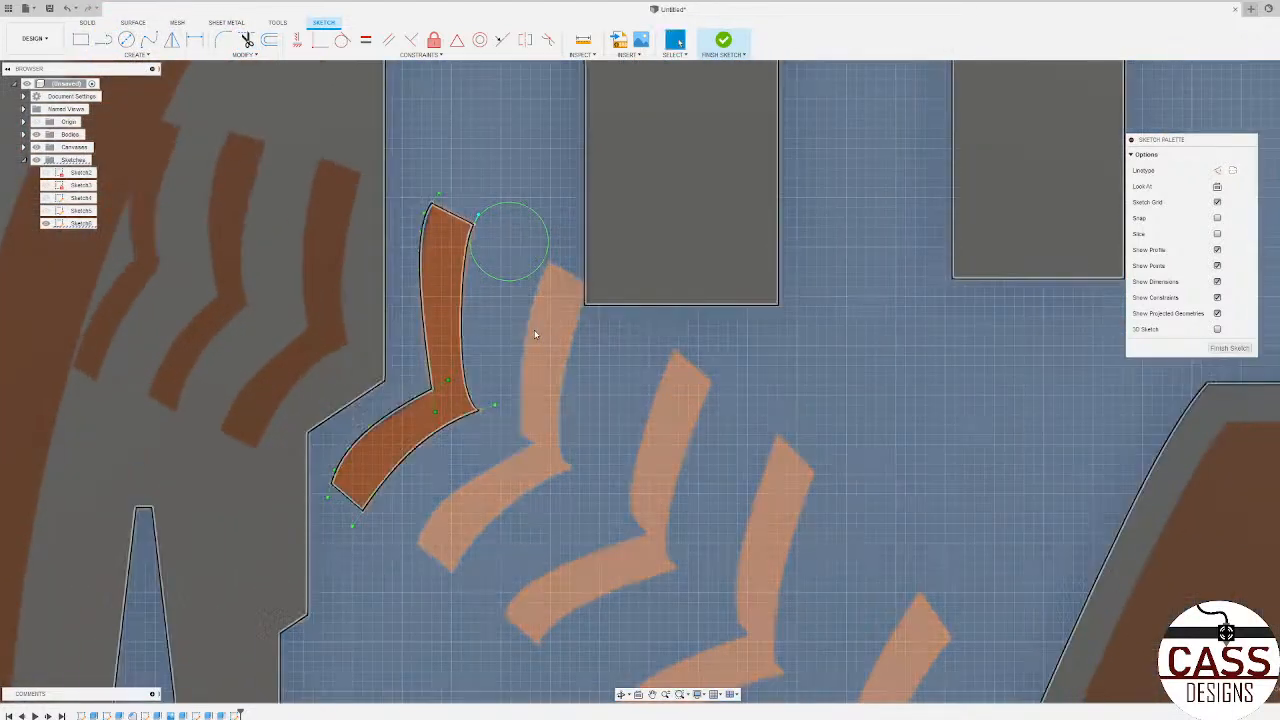
Step: Copy the complete stitch outline with Move/Copy and place the copy over the second stitch on the canvas
click(447, 421)
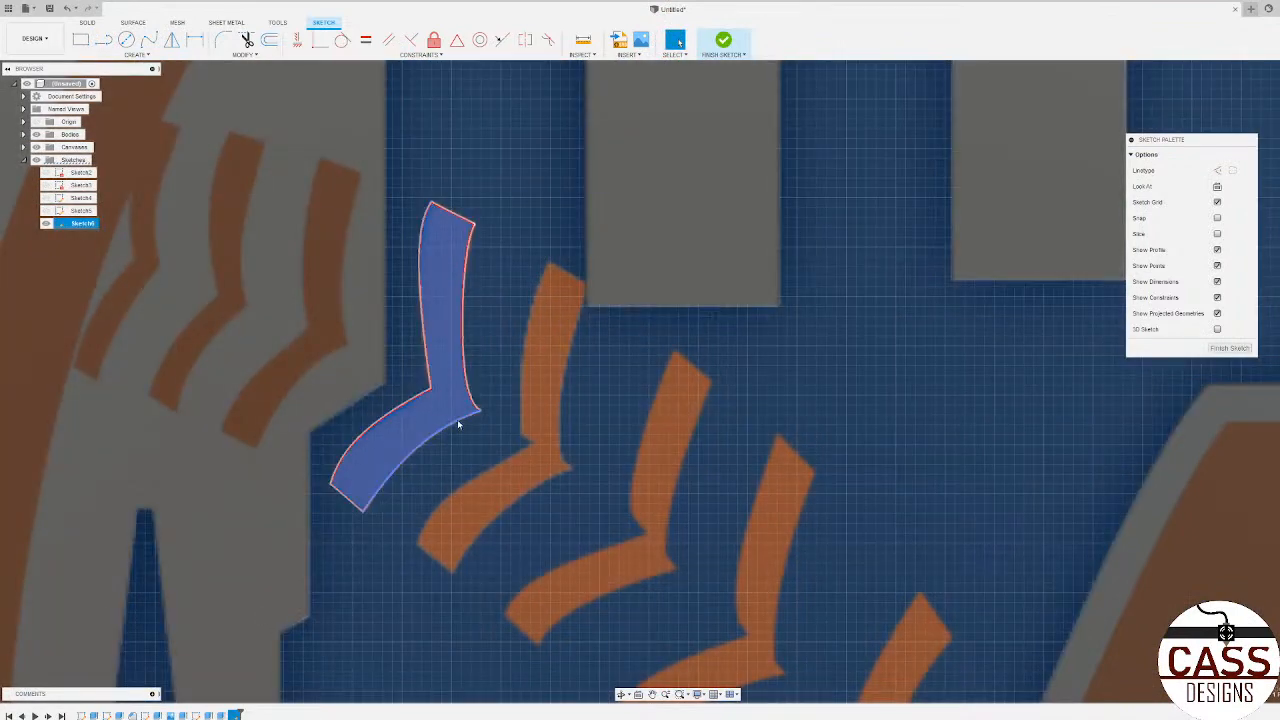
click(460, 424)
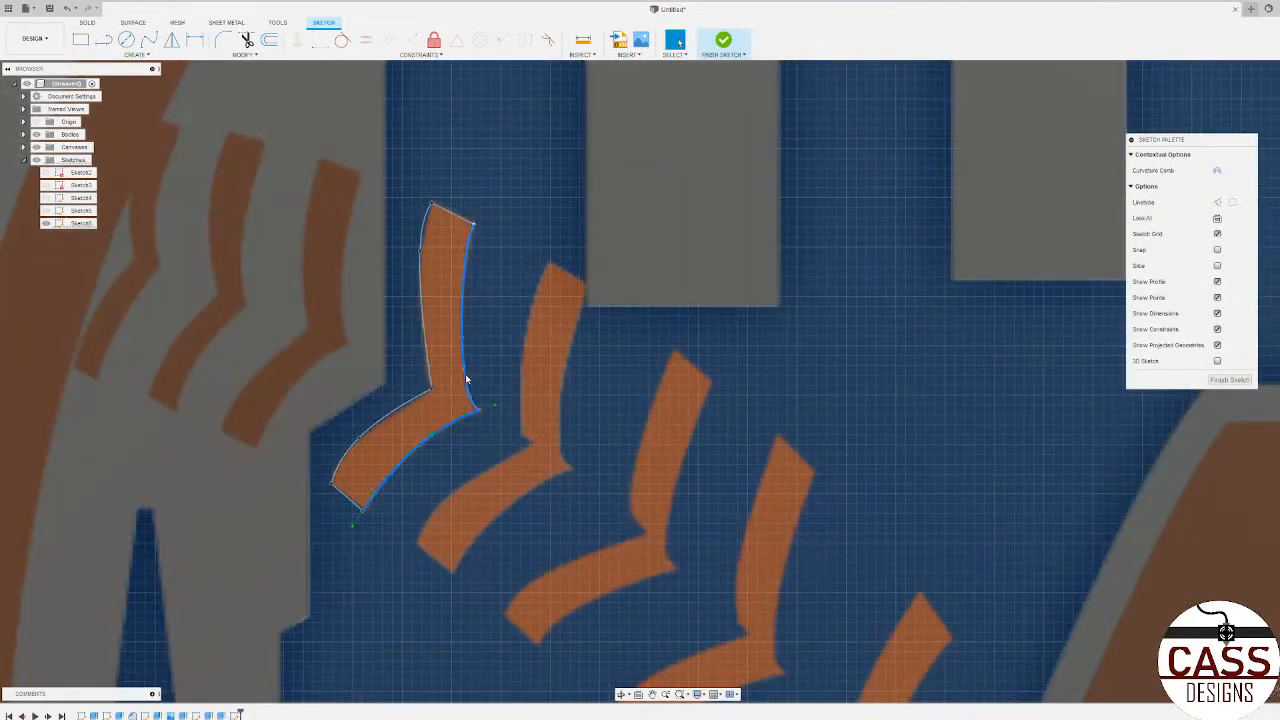
shift+click(427, 221)
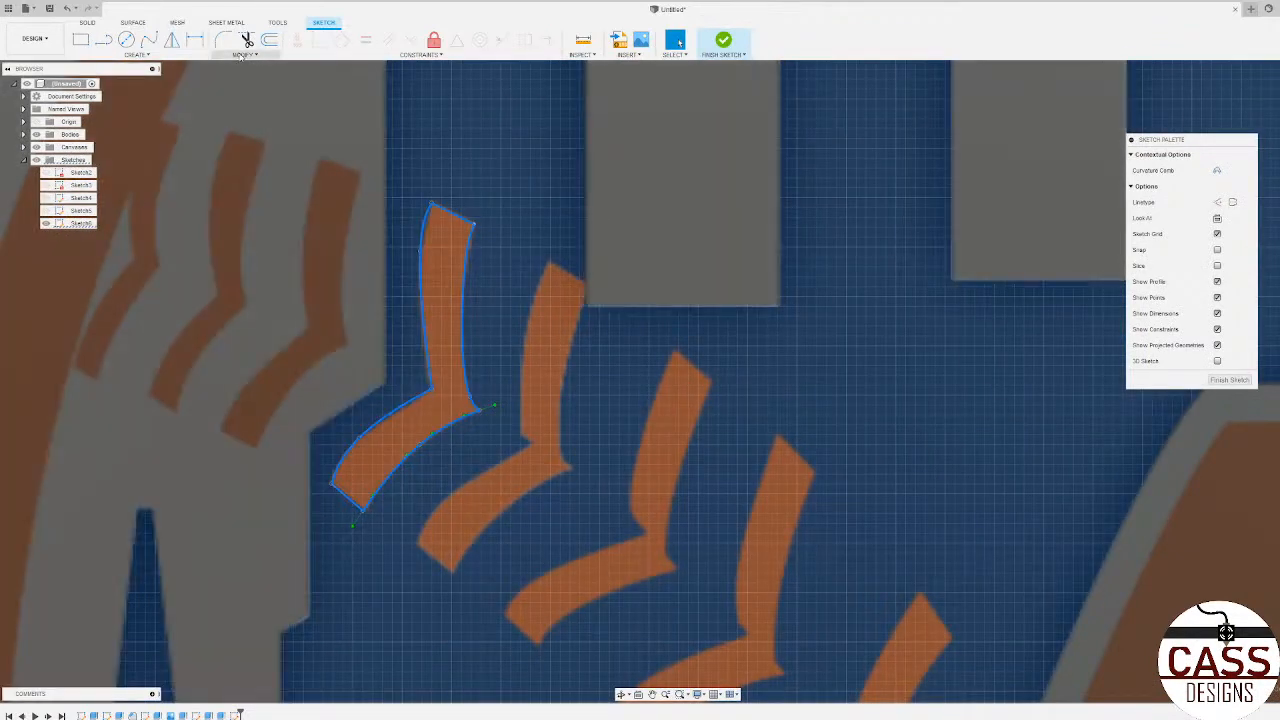
click(240, 54)
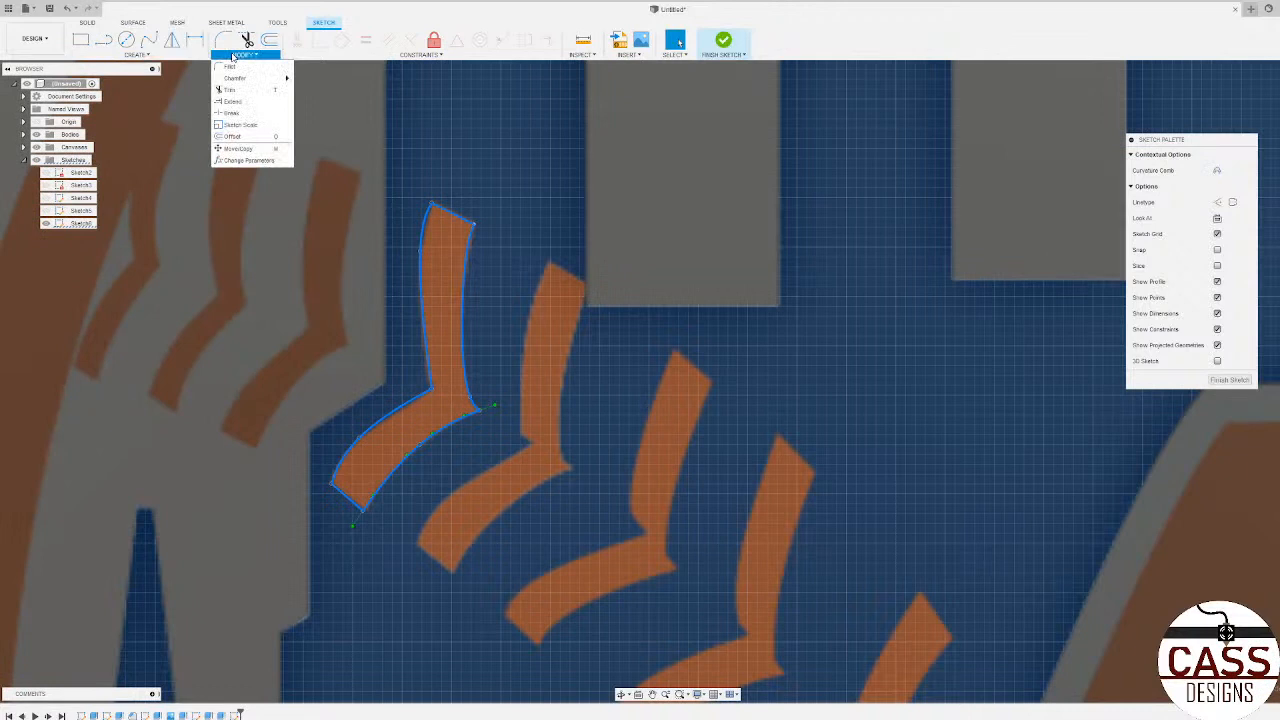
click(238, 148)
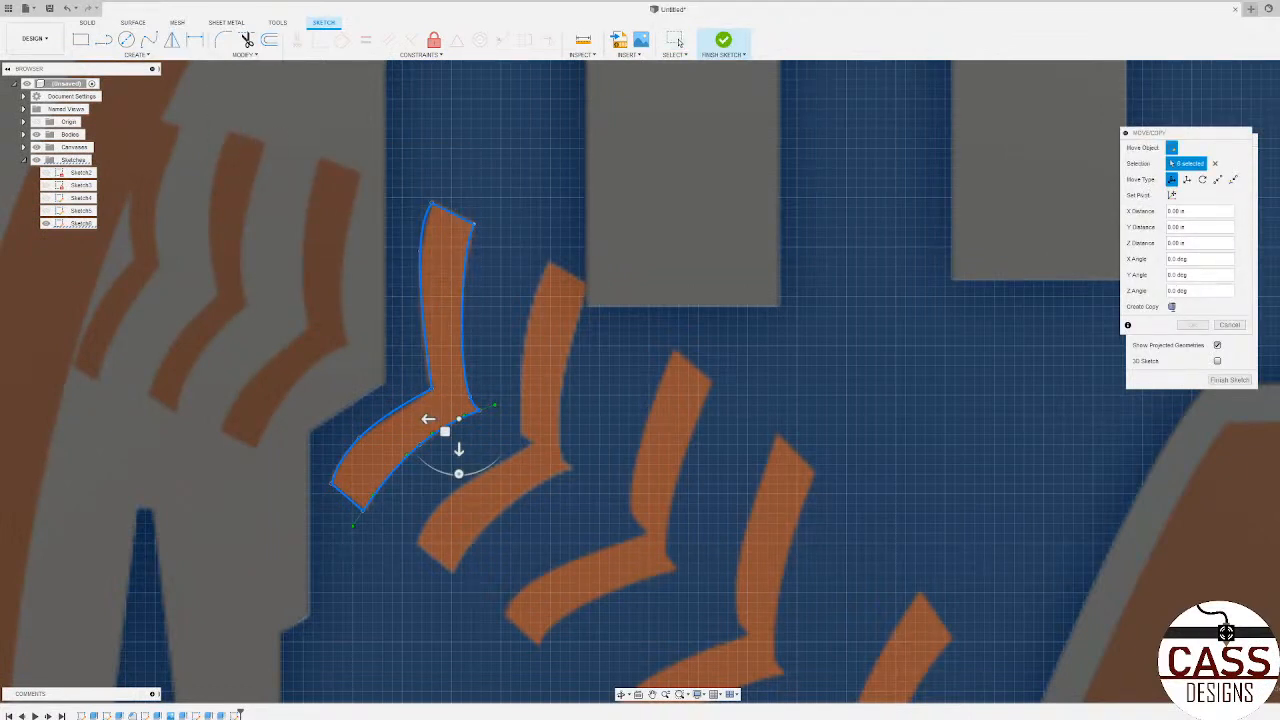
click(1172, 306)
drag(445, 431, 538, 489)
drag(553, 532, 548, 532)
drag(537, 488, 538, 492)
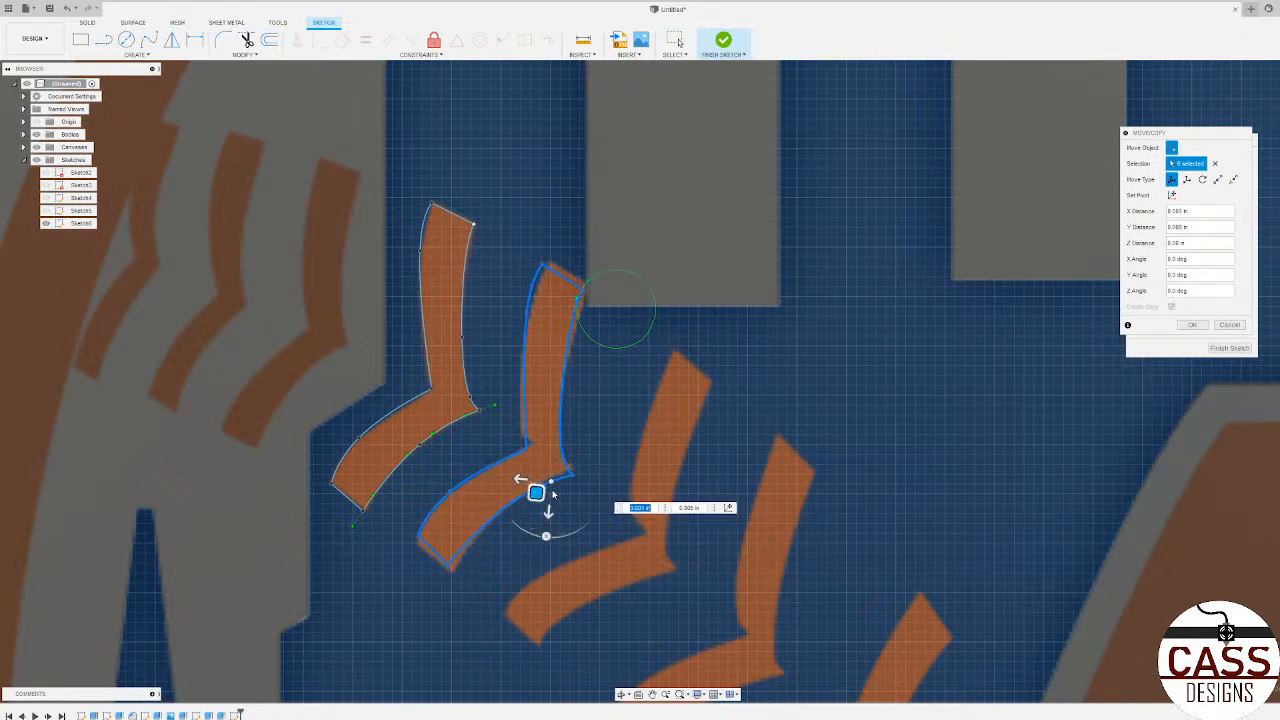
click(1191, 323)
scroll(494, 443, down, 3)
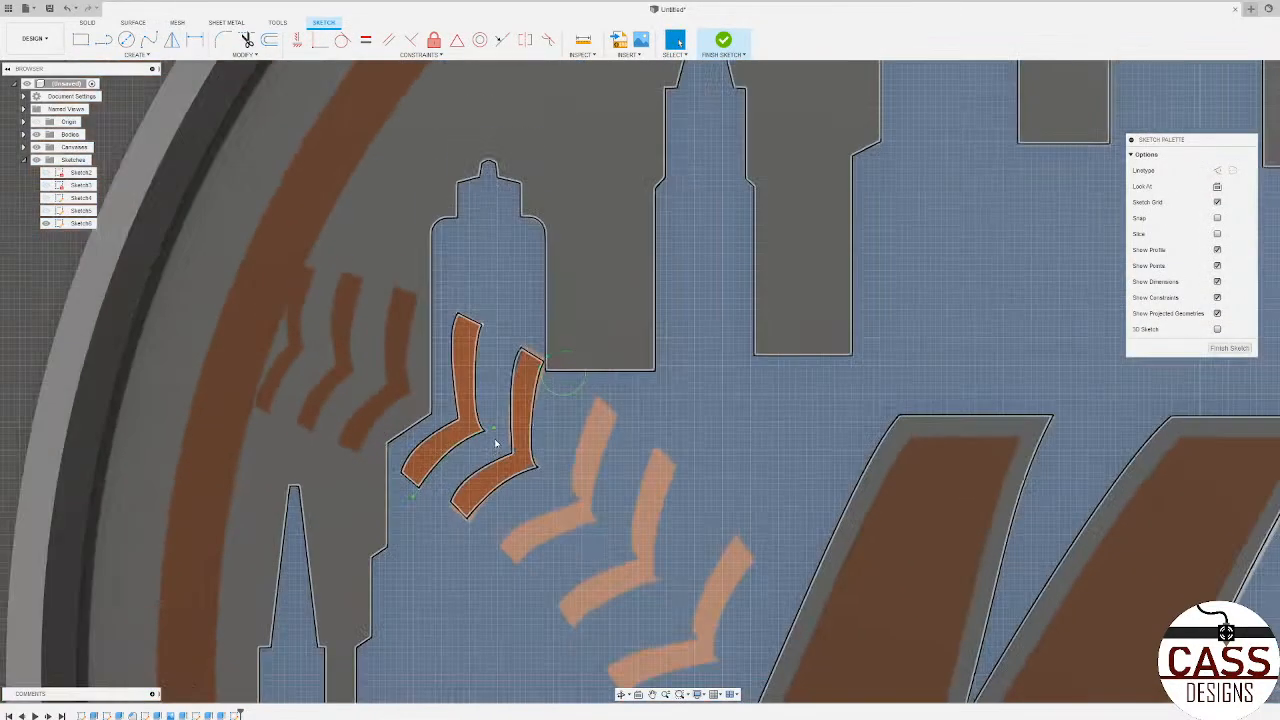
scroll(765, 532, down, 5)
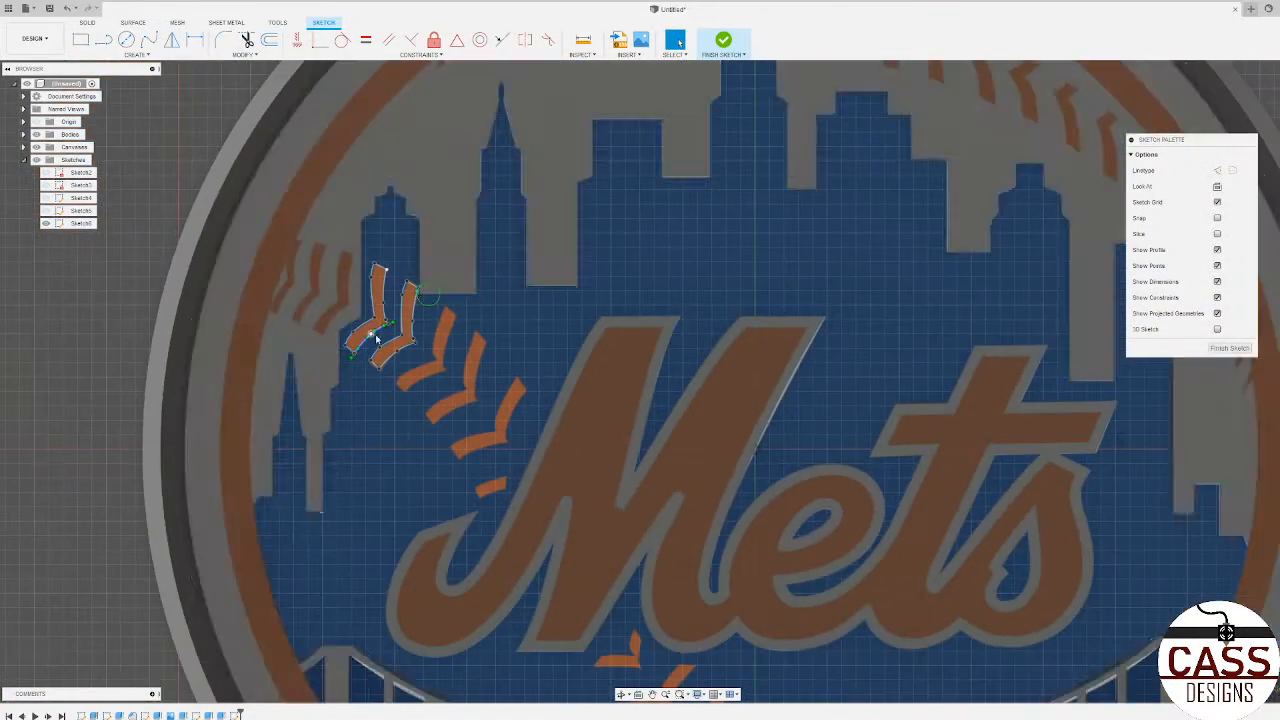
scroll(391, 341, up, 5)
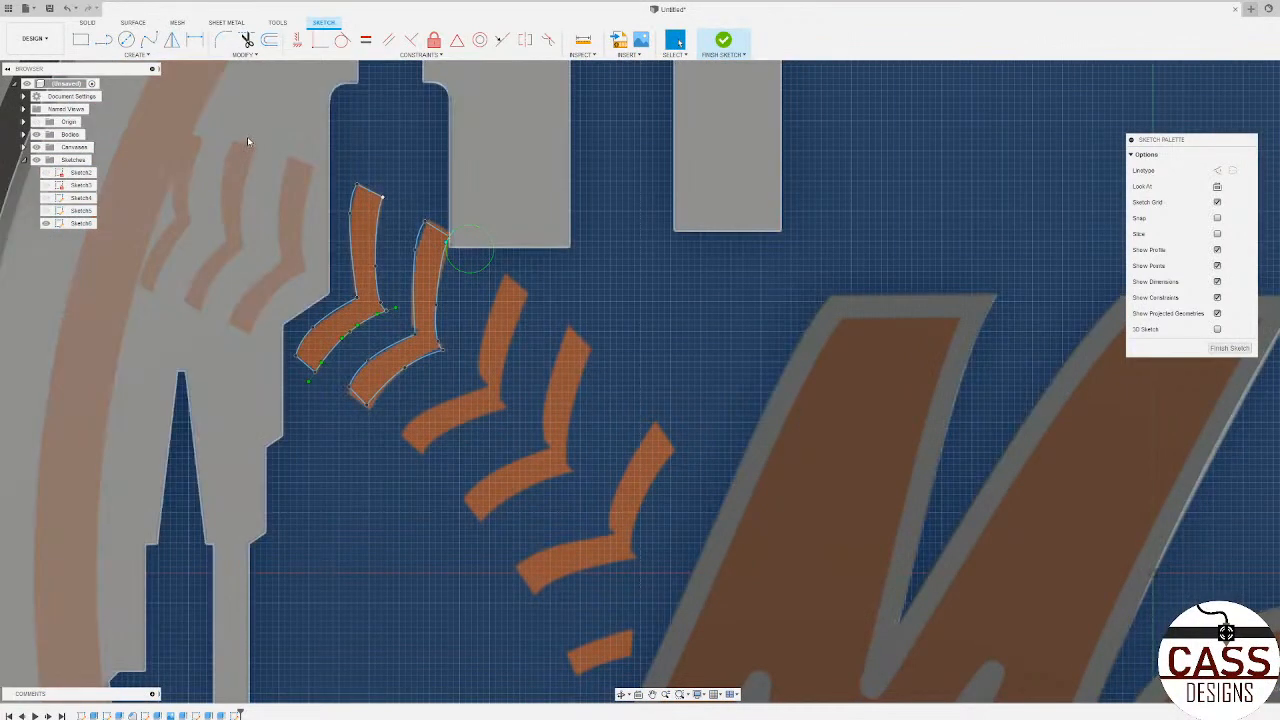
click(149, 39)
scroll(414, 509, up, 5)
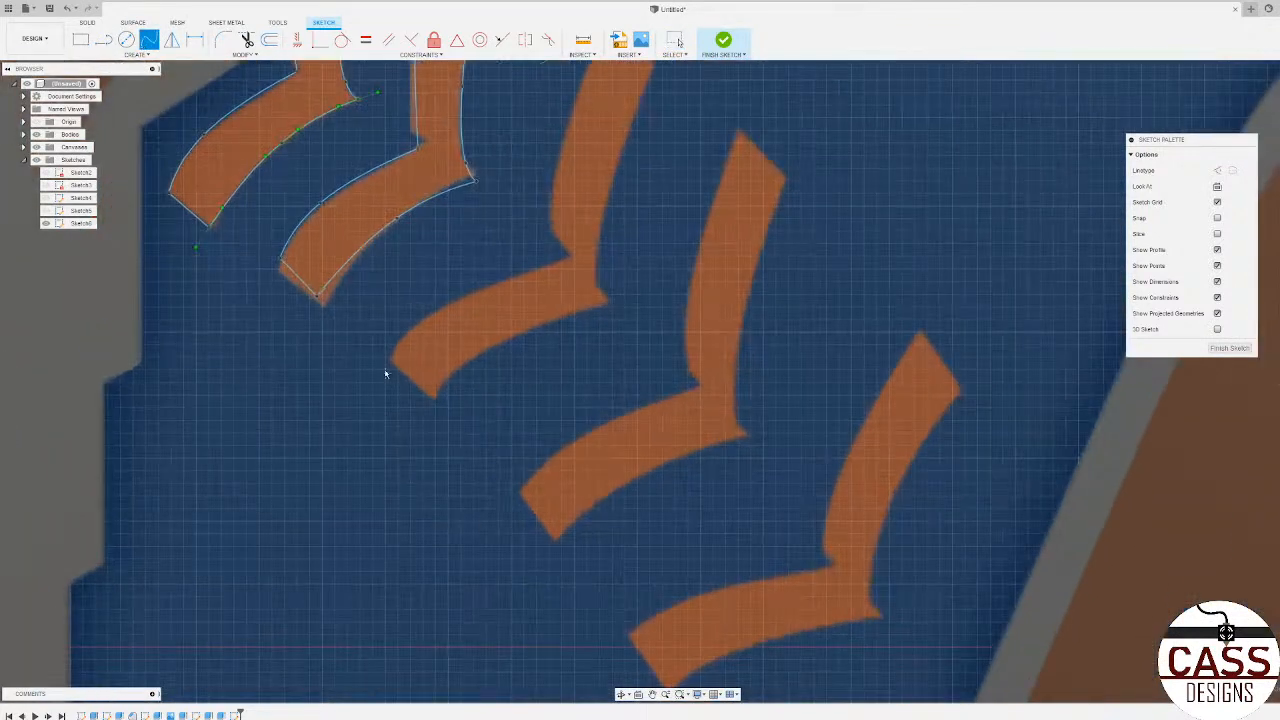
click(390, 361)
click(433, 400)
key(Escape)
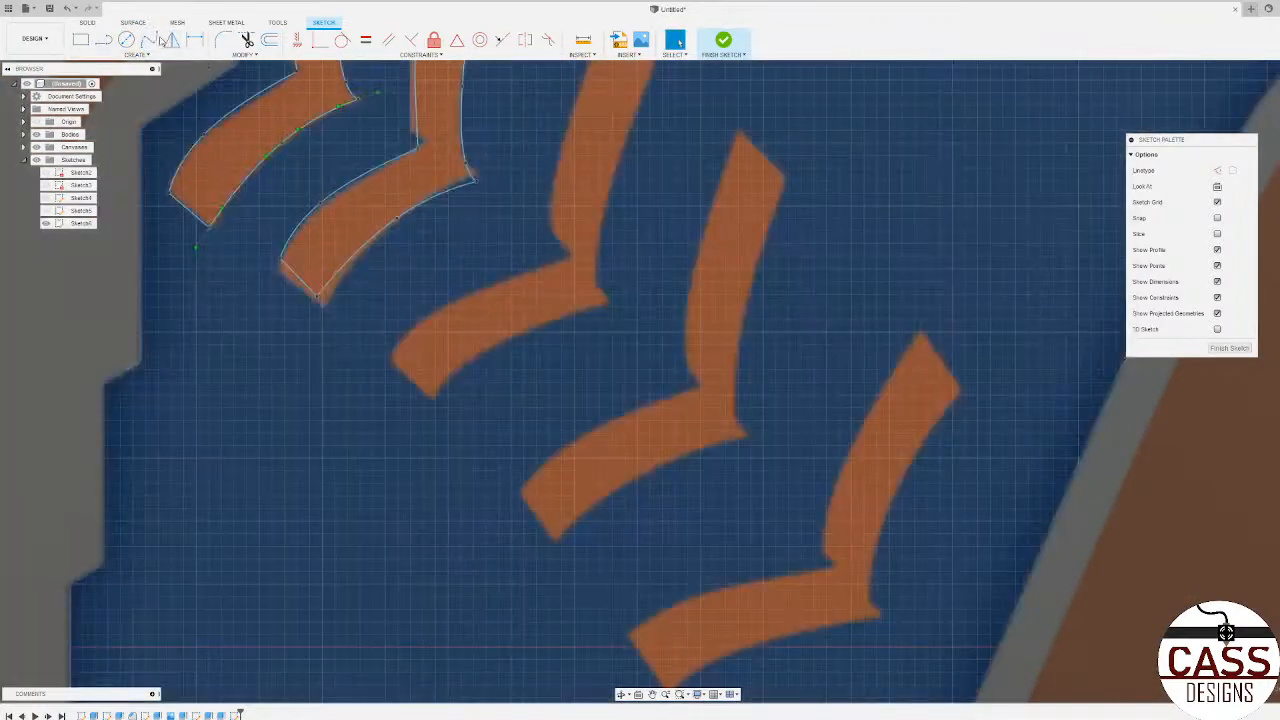
Step: Trace the lower edge of the third stitch's lower arm with a four-point spline
click(148, 42)
click(434, 400)
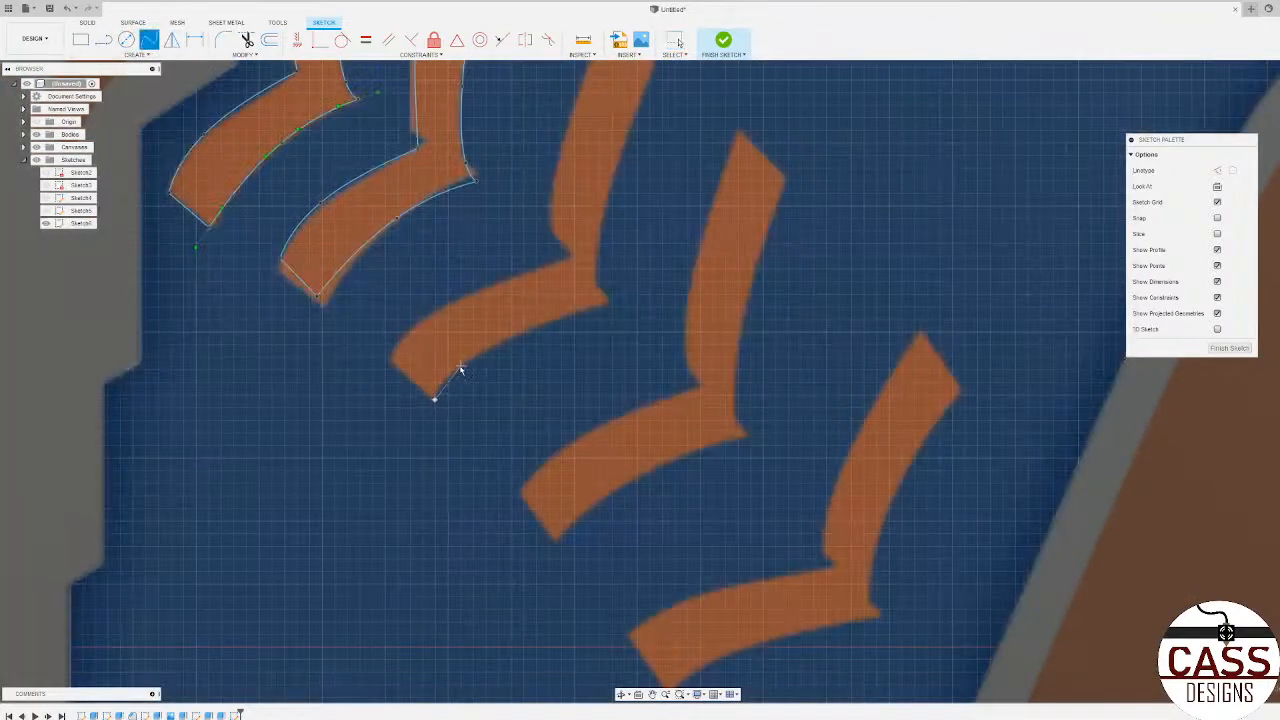
click(459, 368)
click(507, 341)
click(612, 305)
key(Return)
Step: Draw two short connected lines around the third stitch's corner, starting at the end of the lower spline
key(l)
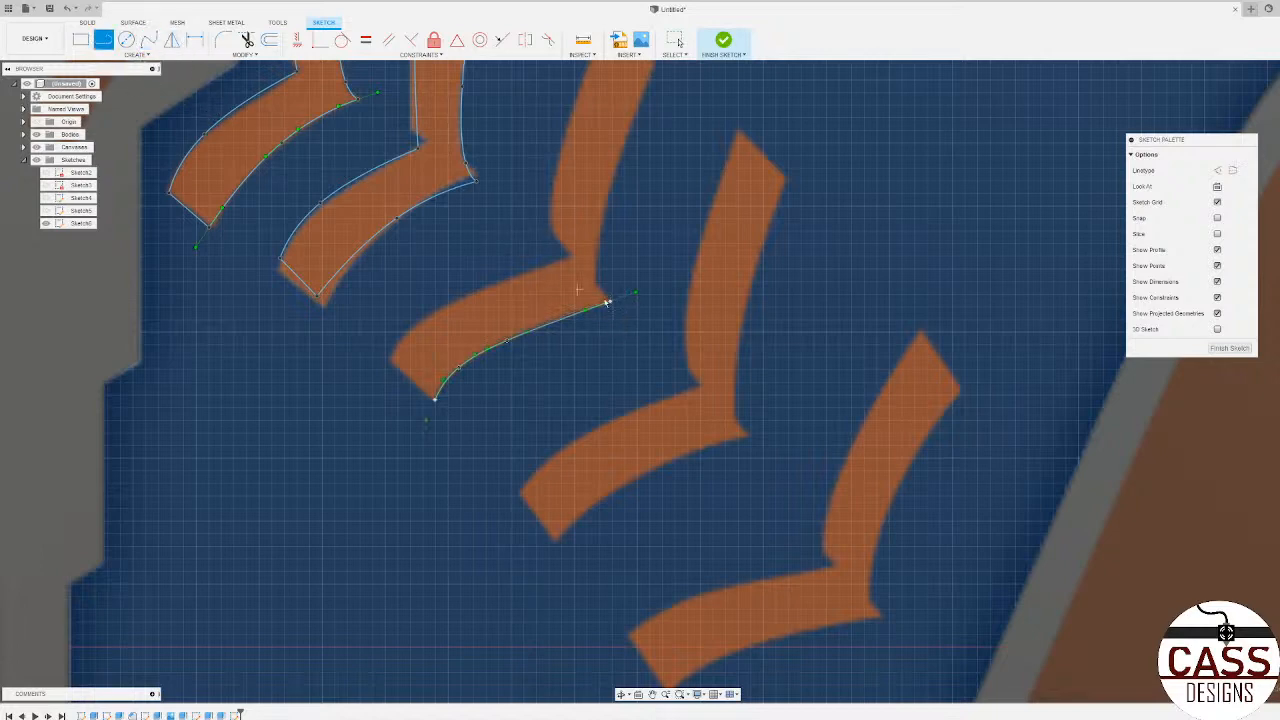
click(610, 302)
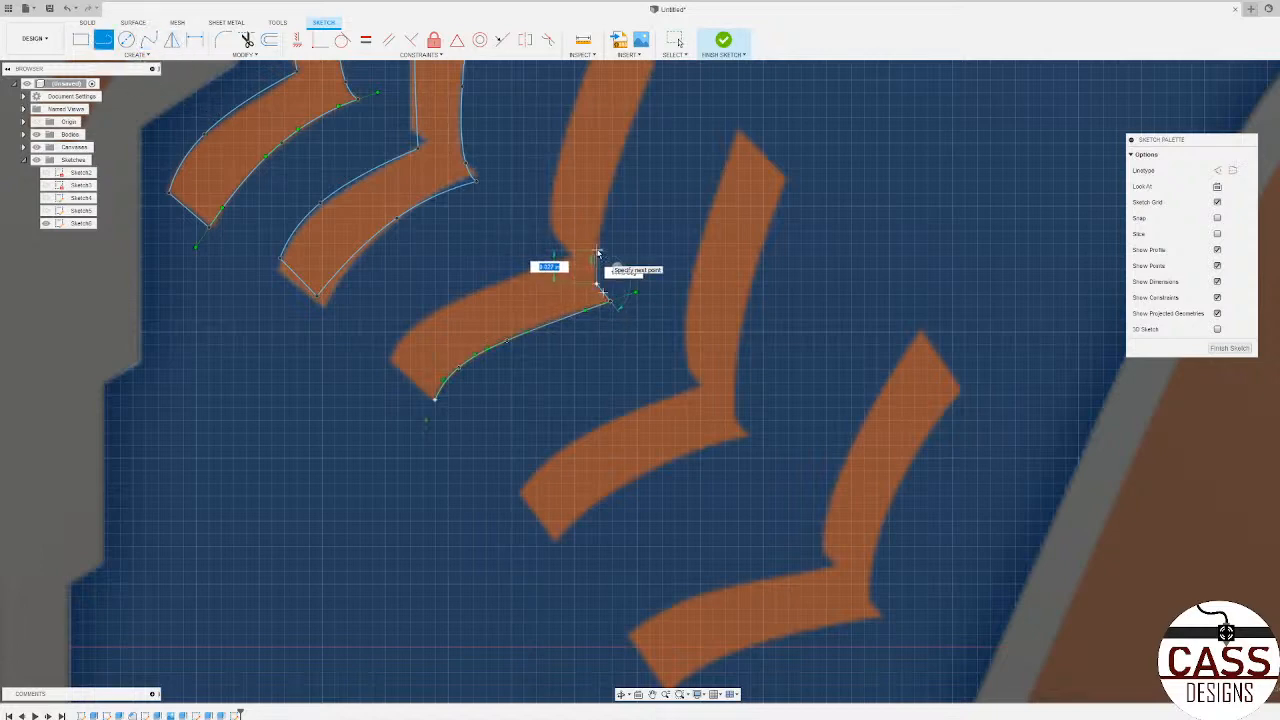
scroll(597, 250, down, 3)
click(618, 246)
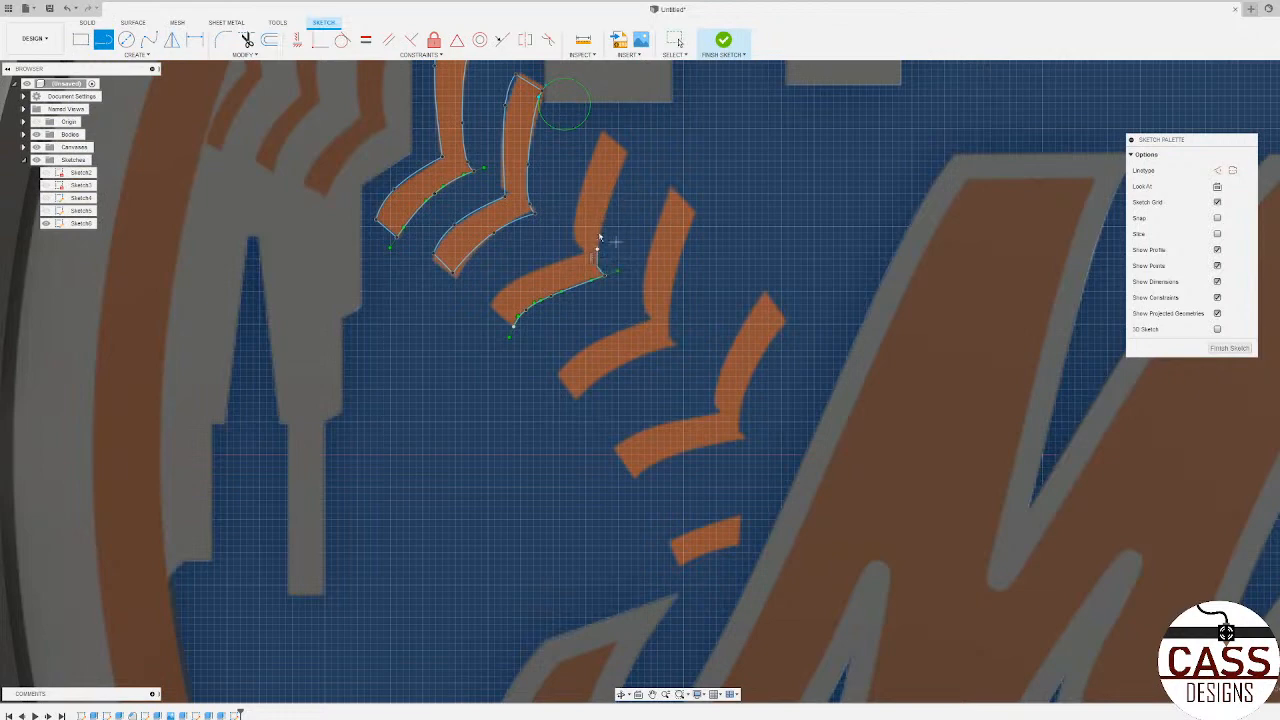
Step: Trace the right edge of the third stitch's upper arm with a spline
click(148, 40)
scroll(597, 260, up, 4)
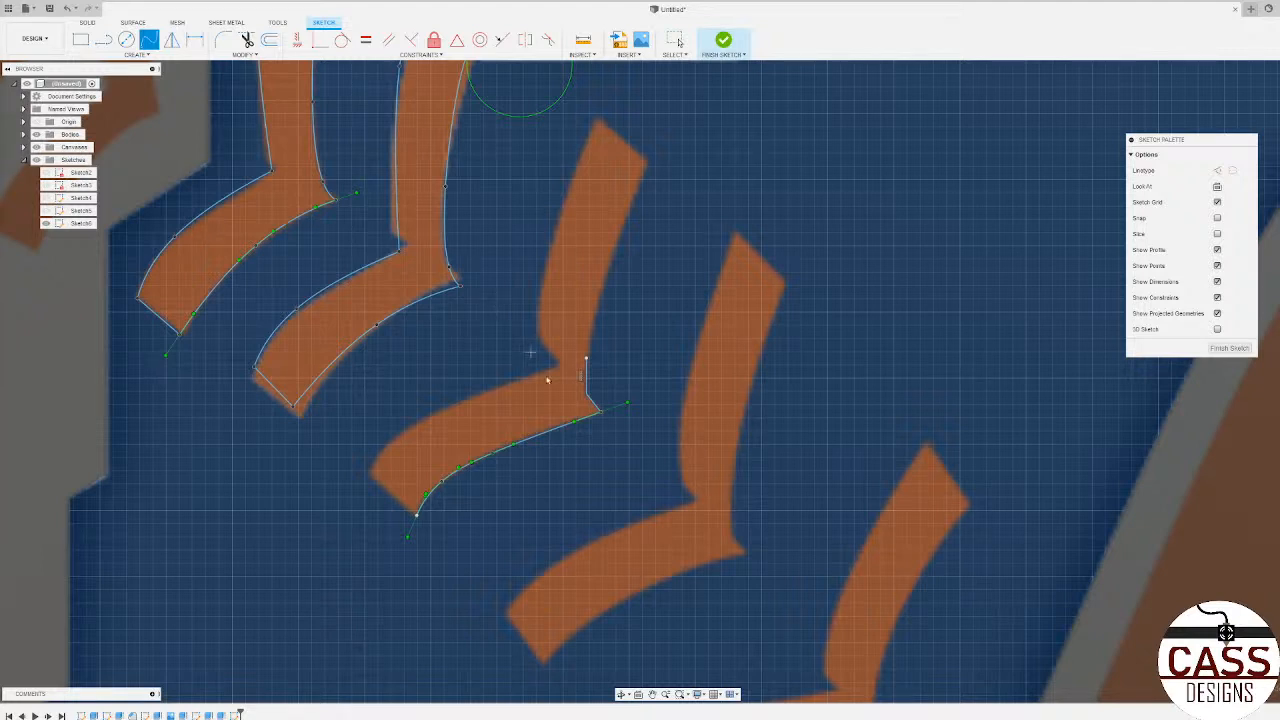
Step: Trace the third stitch's remaining edges with splines: both sides of the upper arm and the upper edge of the lower arm
click(593, 310)
click(649, 163)
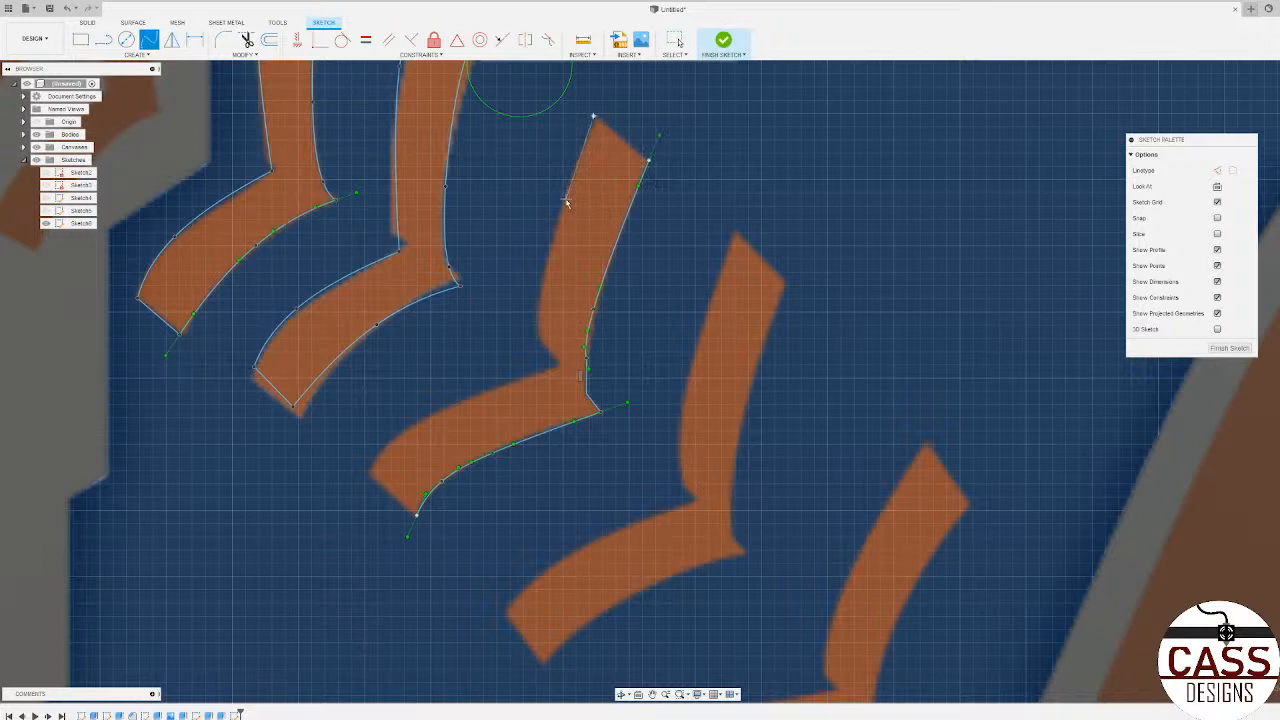
click(562, 201)
click(541, 294)
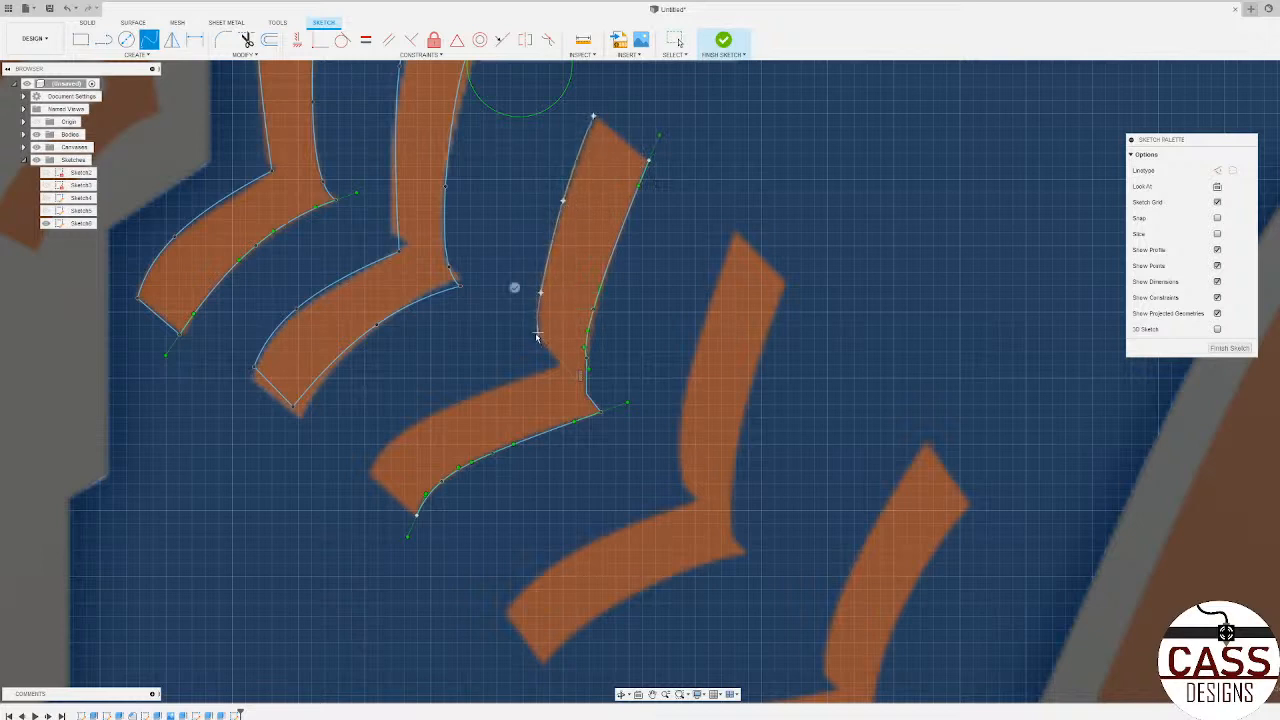
click(538, 334)
click(515, 340)
click(454, 403)
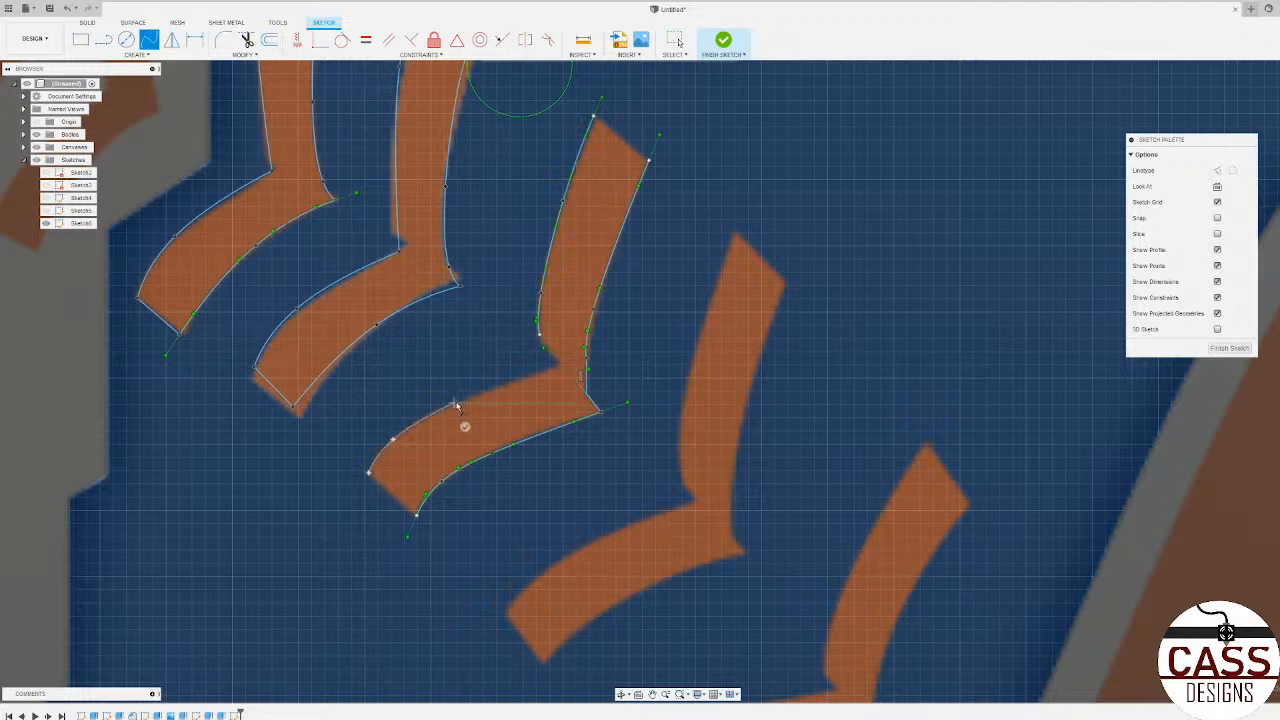
click(562, 368)
Step: Trace the upper edge of the fourth stitch's lower arm with a spline ending at the inner corner
scroll(404, 525, down, 3)
scroll(443, 546, down, 5)
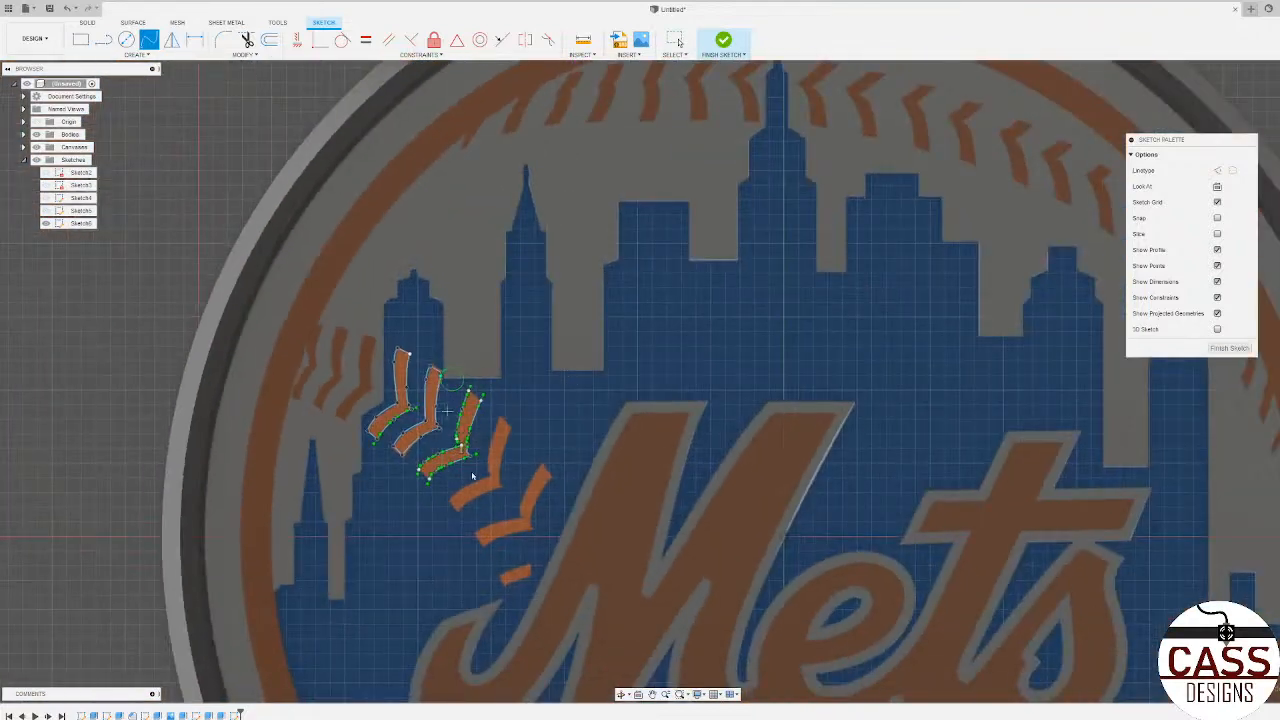
scroll(431, 471, up, 8)
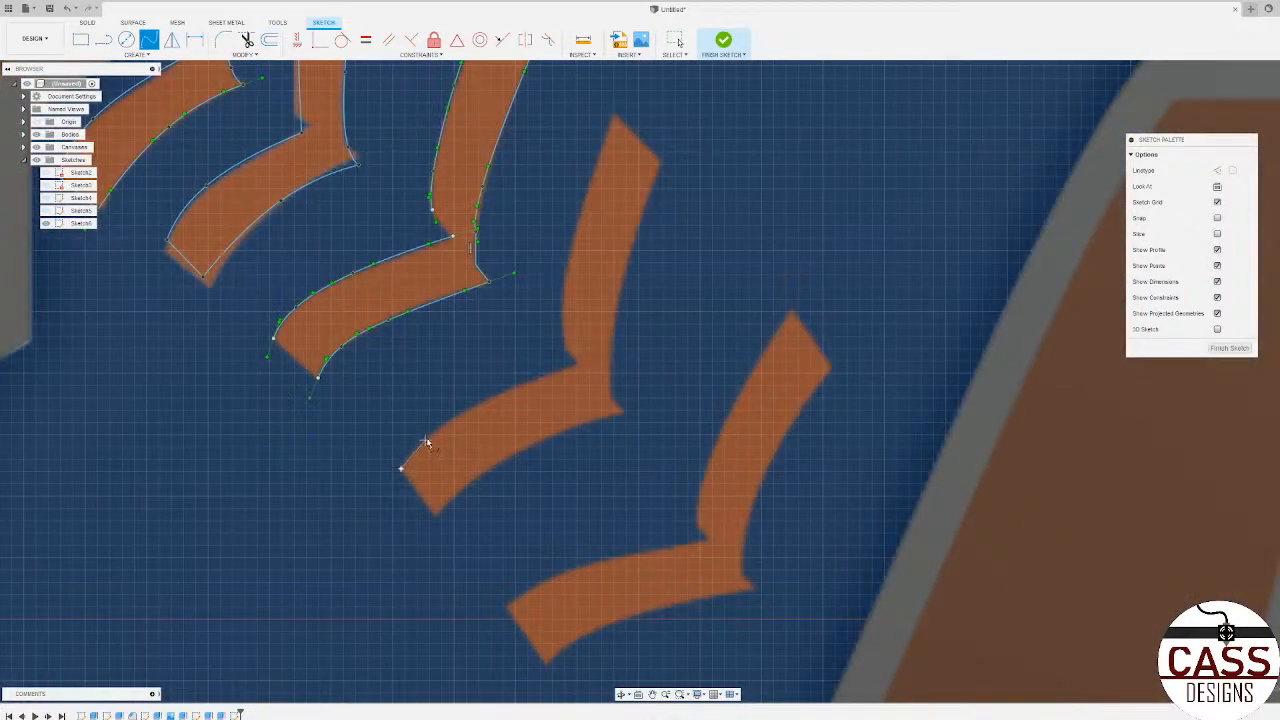
click(443, 428)
click(538, 380)
double_click(578, 365)
Step: Trace the left and right edges of the fourth stitch's upper arm with two separate splines
click(562, 294)
click(585, 192)
click(613, 116)
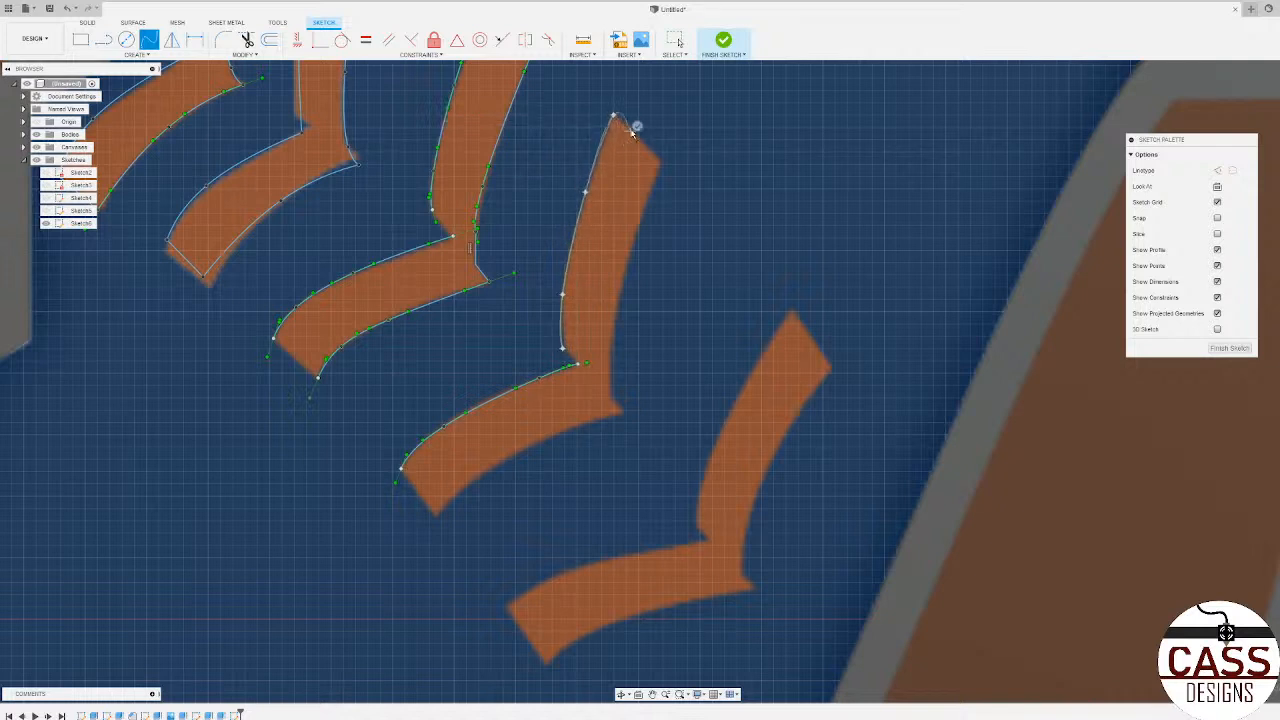
click(635, 128)
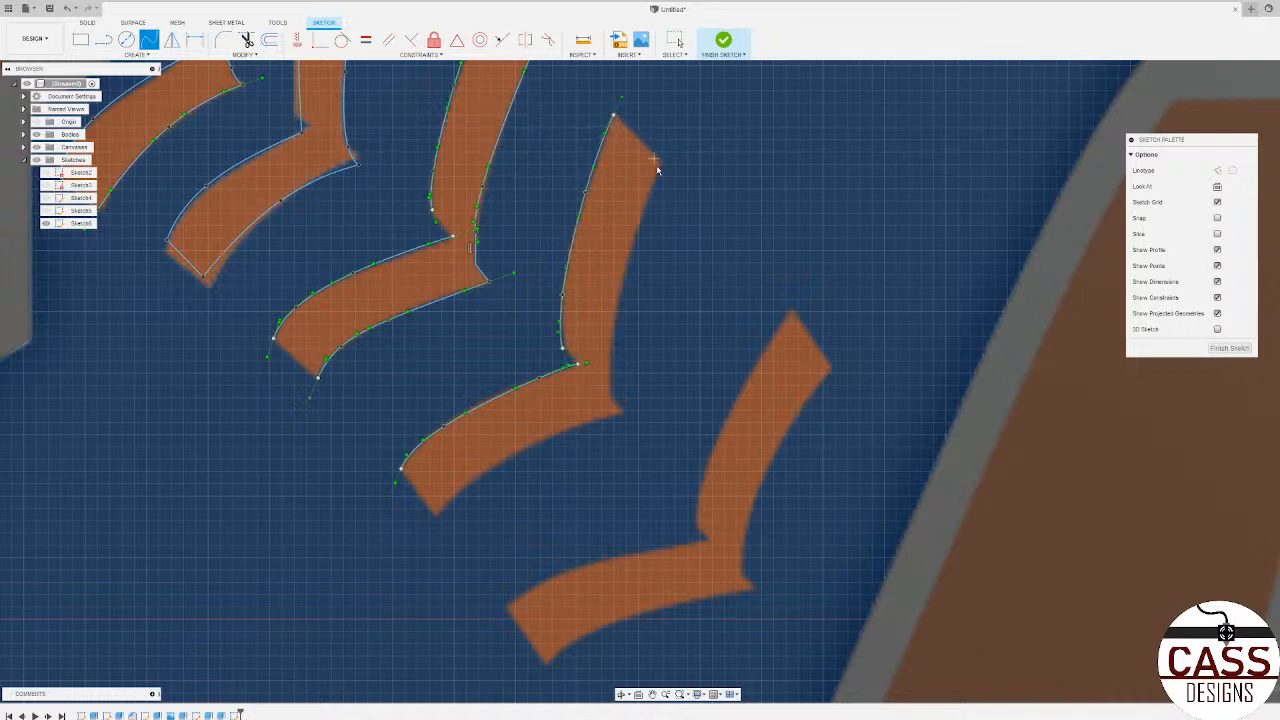
click(629, 253)
click(613, 333)
click(613, 396)
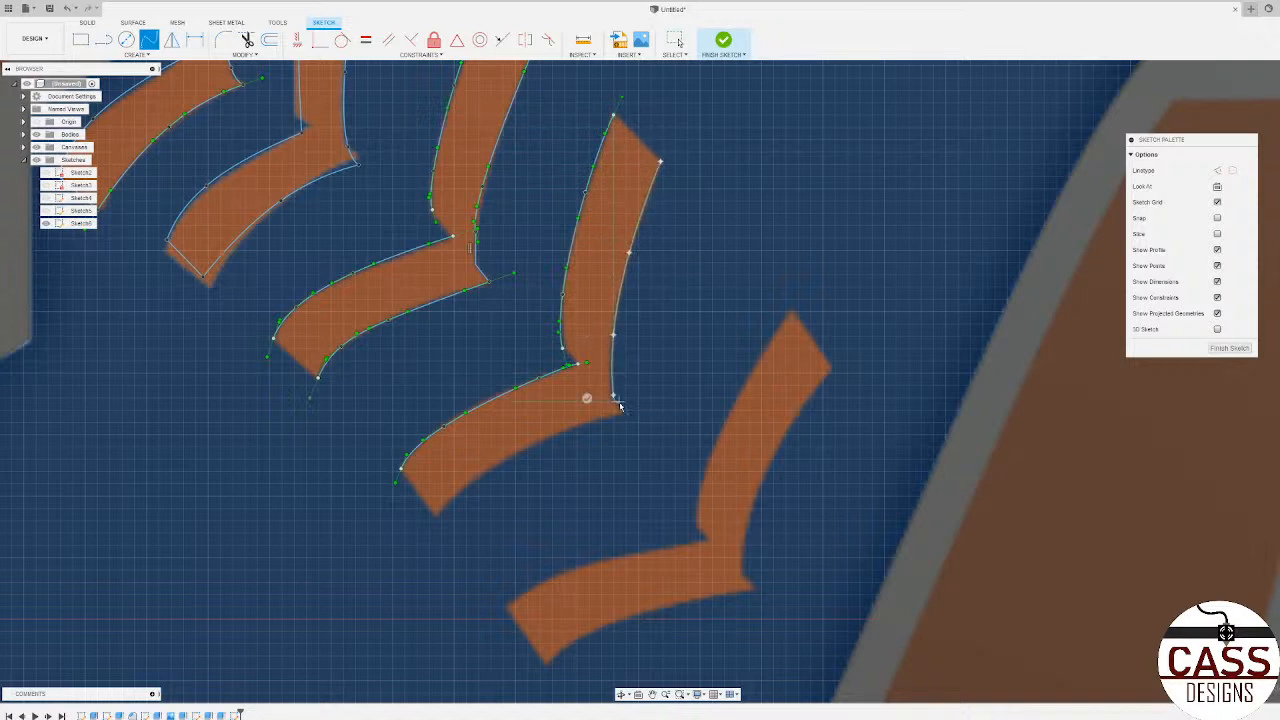
click(588, 398)
Step: Trace the lower edge of the fourth stitch's lower arm with a four-point spline ending at its right tip
click(433, 517)
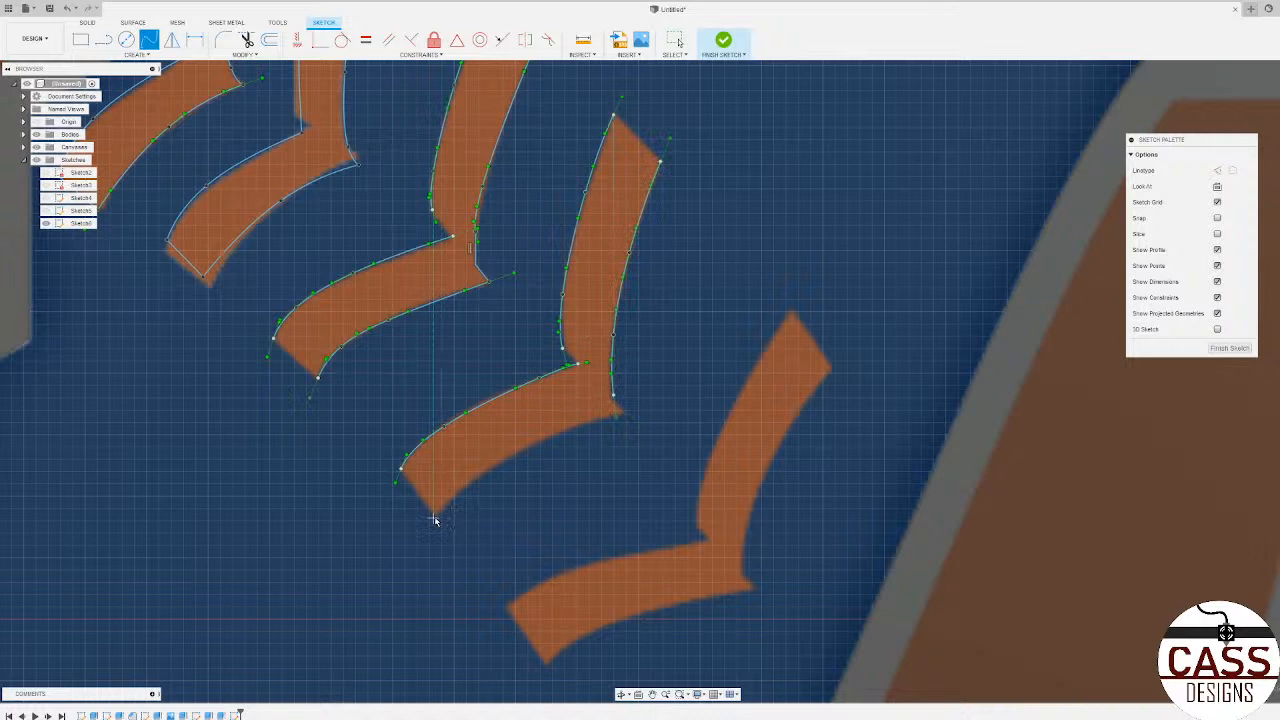
click(481, 469)
click(572, 427)
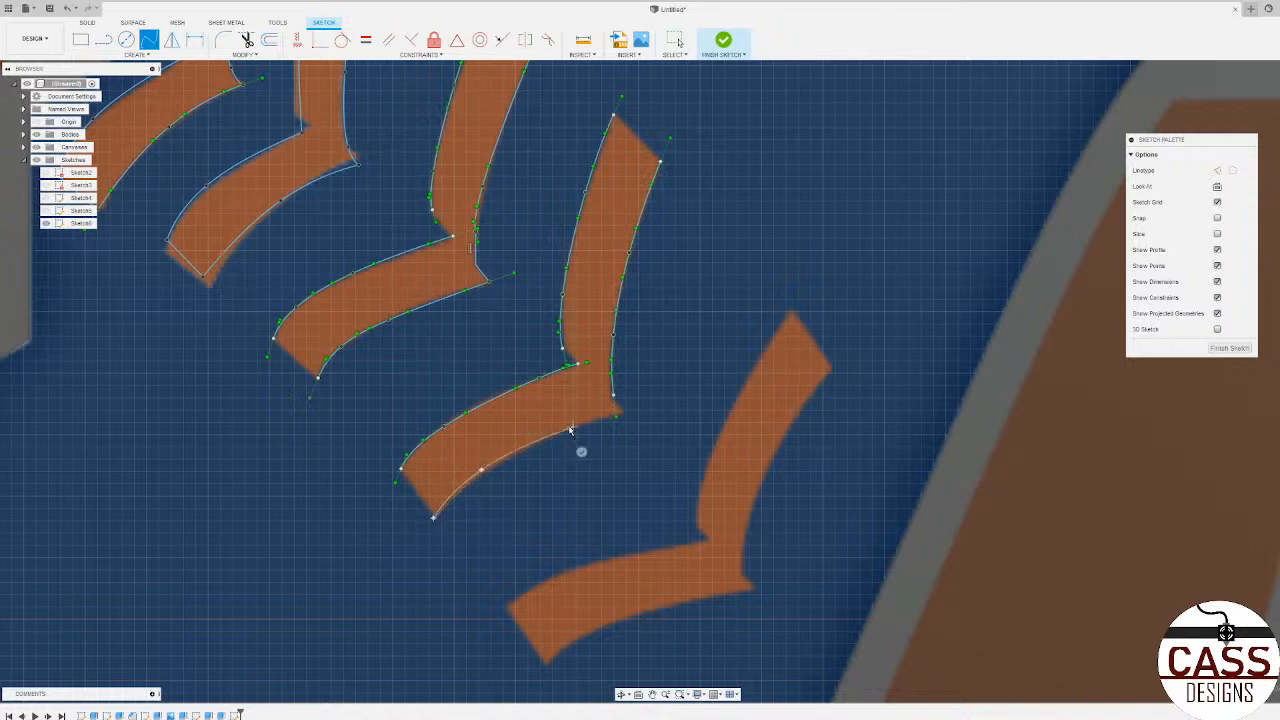
click(619, 411)
click(625, 436)
Step: Trace the upper edge of the fifth stitch's lower arm with a three-point spline
click(506, 607)
click(590, 565)
double_click(704, 541)
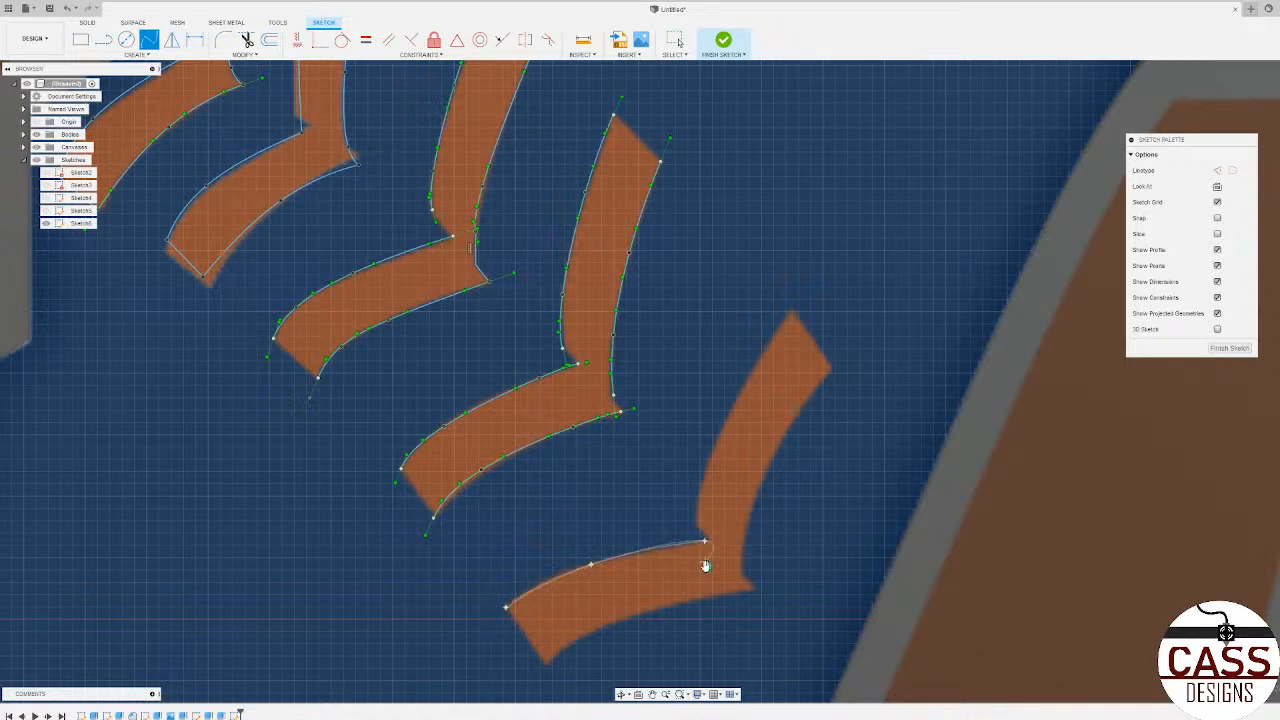
Step: Trace the left and right edges of the fifth stitch's upper arm with two three-point splines
click(697, 524)
click(704, 463)
double_click(791, 315)
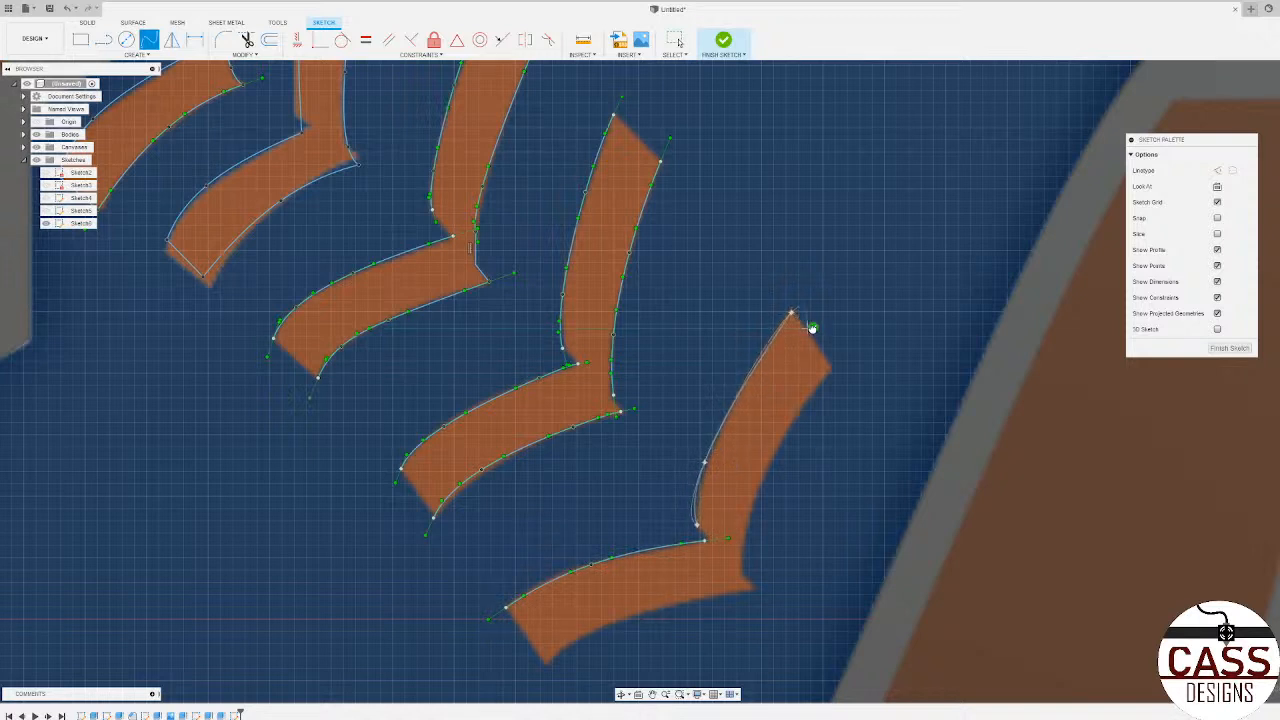
click(833, 370)
click(777, 444)
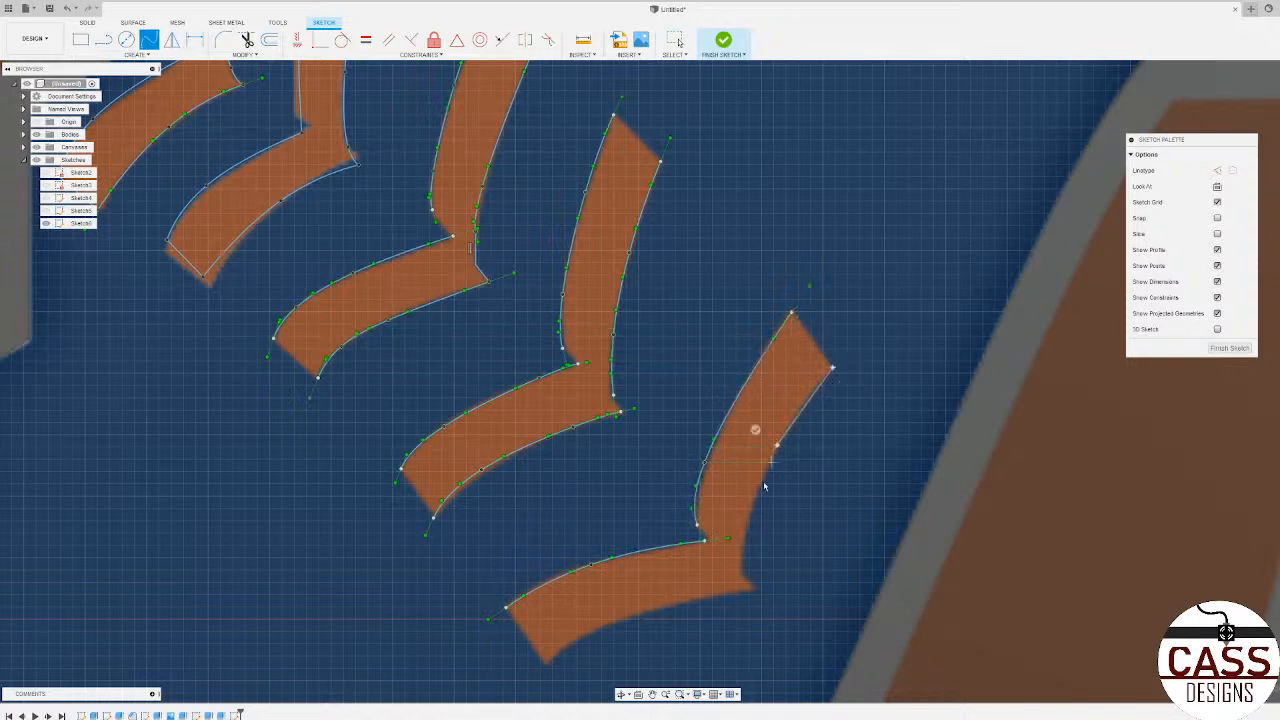
double_click(741, 572)
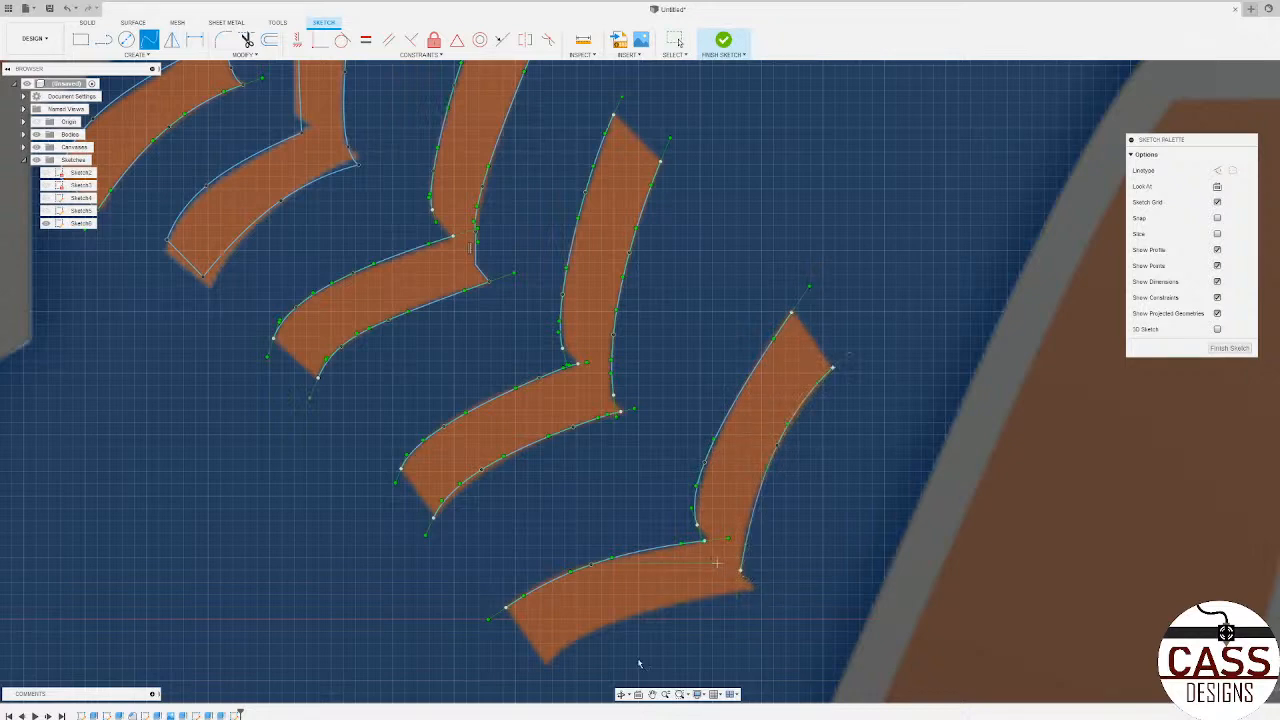
Step: Trace the lower edge of the fifth stitch's lower arm with a three-point spline ending at its right tip
scroll(579, 517, down, 3)
scroll(583, 673, up, 5)
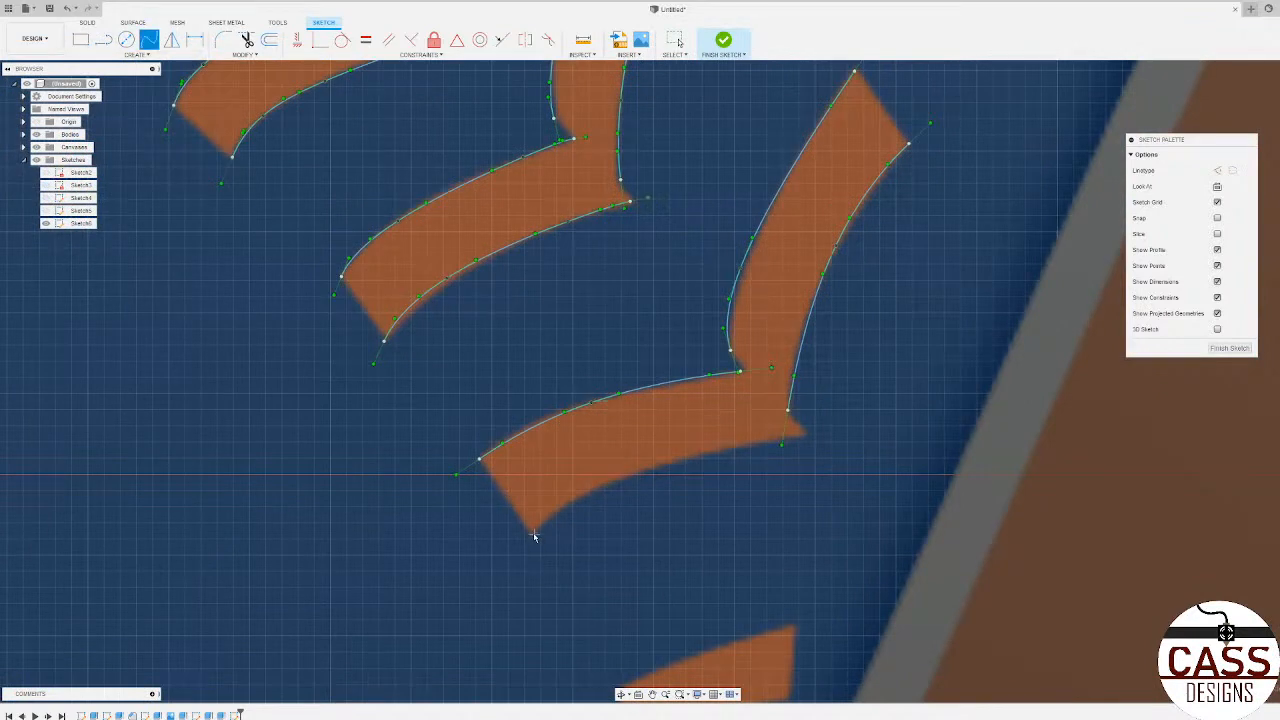
click(532, 534)
click(593, 488)
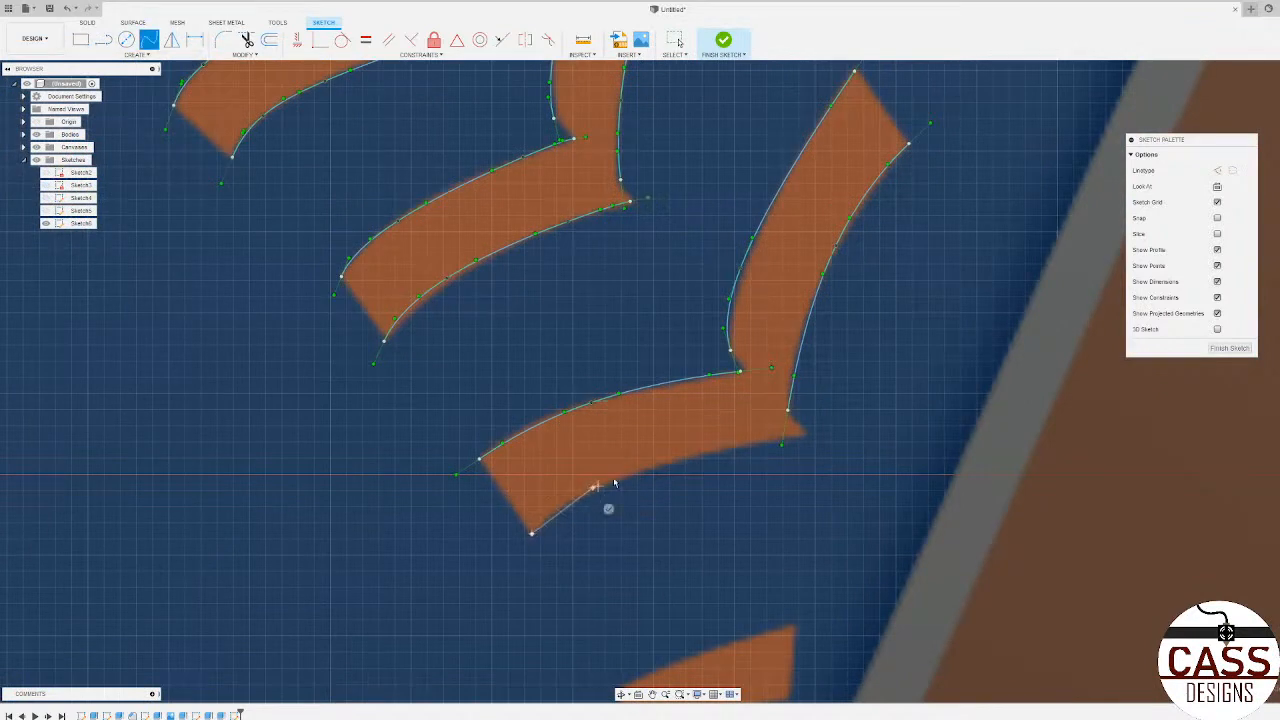
click(802, 438)
click(806, 462)
Step: Trace the upper edge of the short sixth stitch, beside the letter M, with a three-point spline
scroll(445, 483, down, 3)
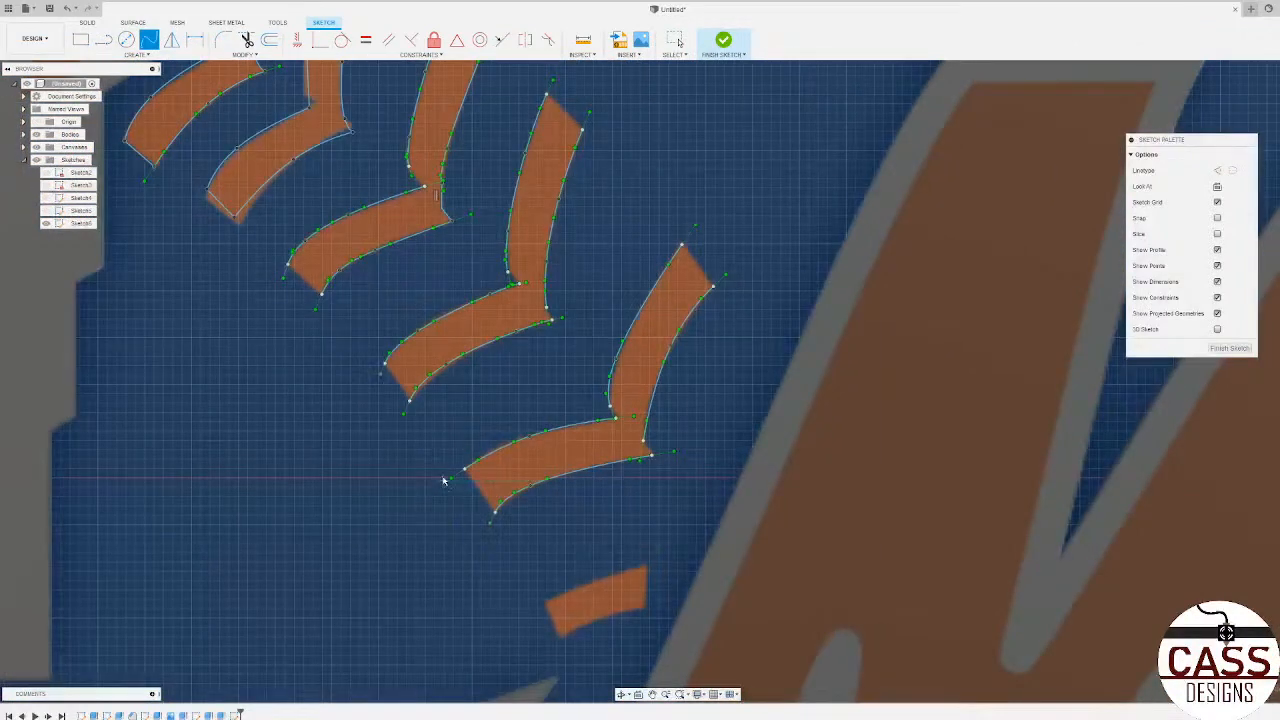
scroll(440, 475, down, 4)
scroll(460, 470, up, 4)
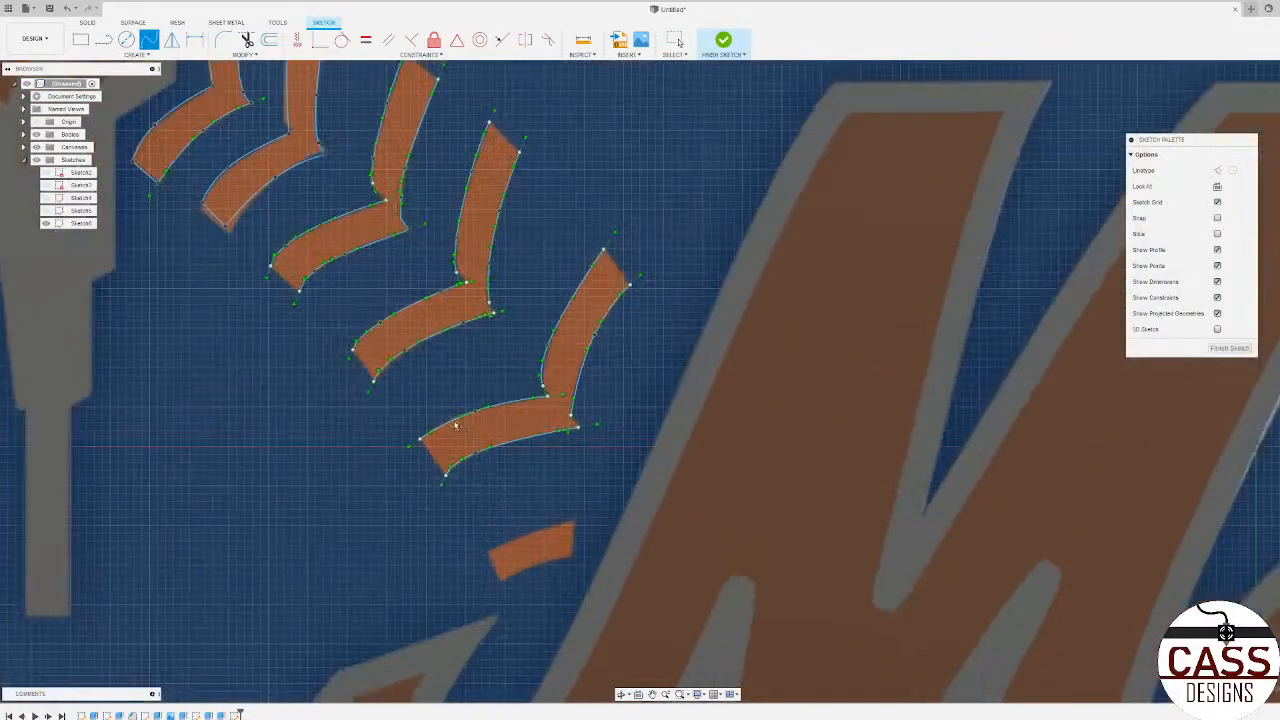
scroll(455, 425, down, 3)
scroll(450, 410, down, 2)
scroll(440, 380, up, 5)
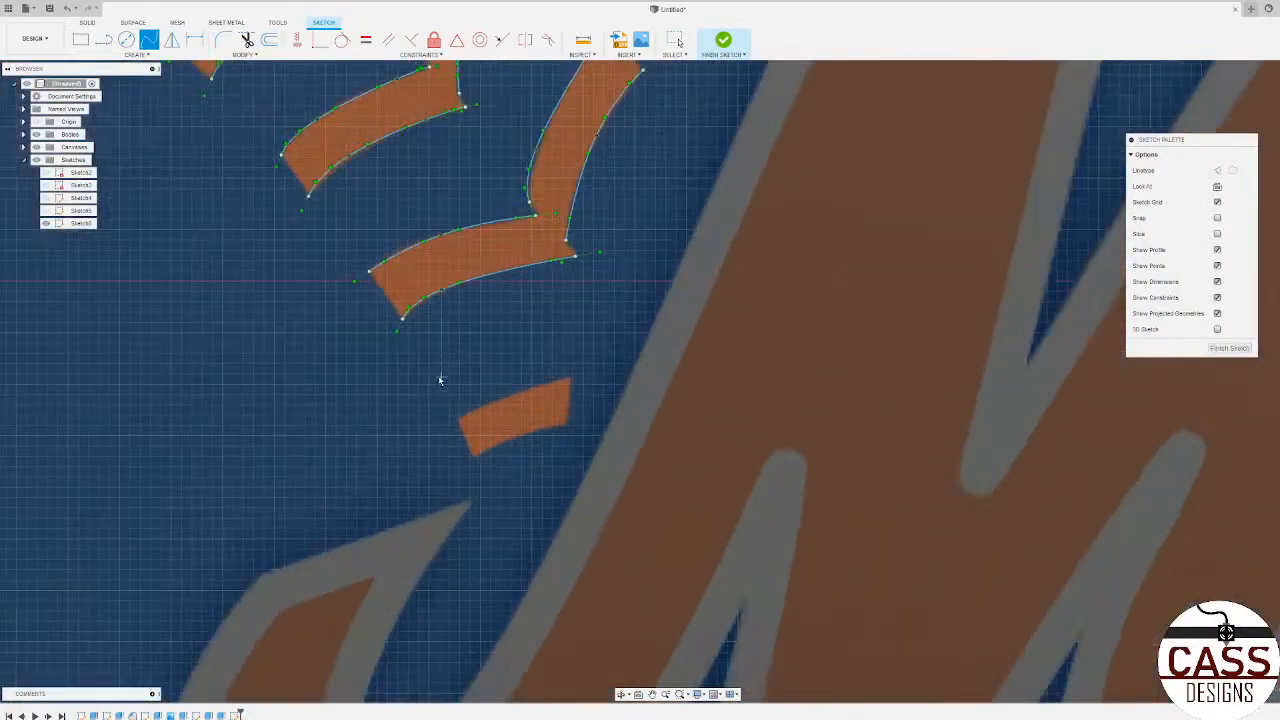
click(455, 419)
click(515, 393)
click(569, 381)
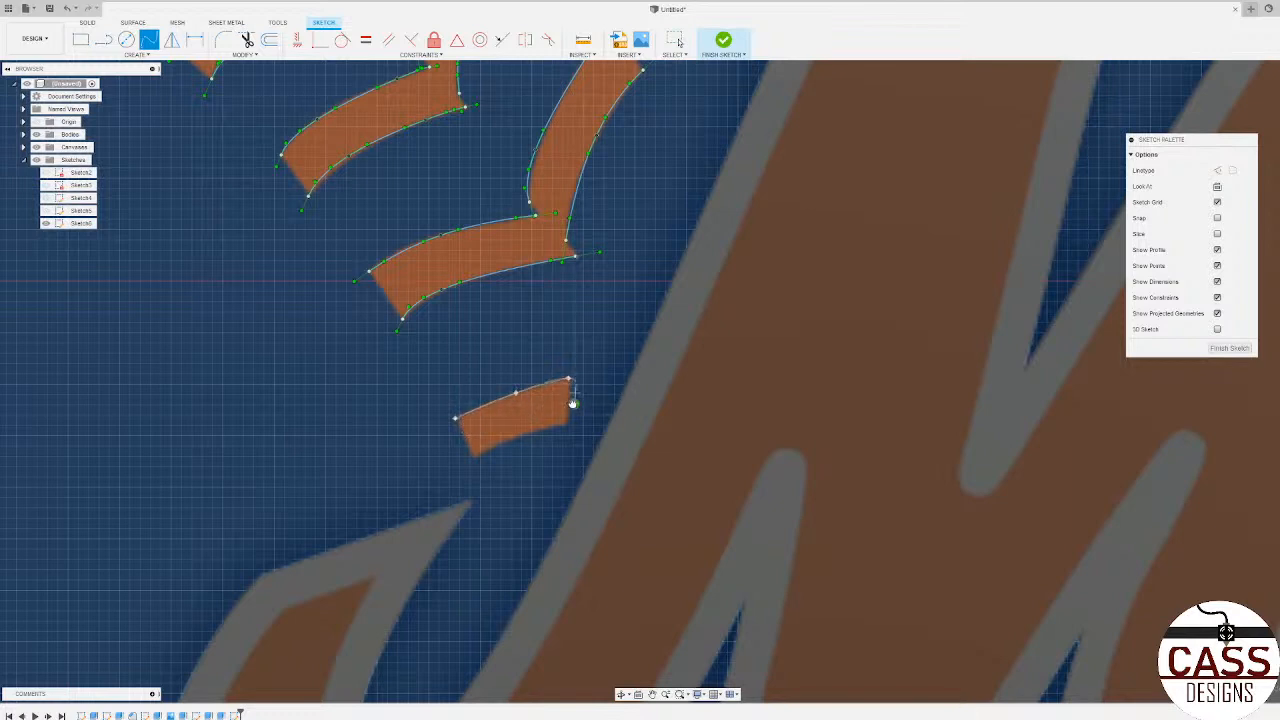
click(573, 403)
Step: Trace the lower edge of the short sixth stitch with a spline
scroll(478, 452, up, 3)
click(469, 463)
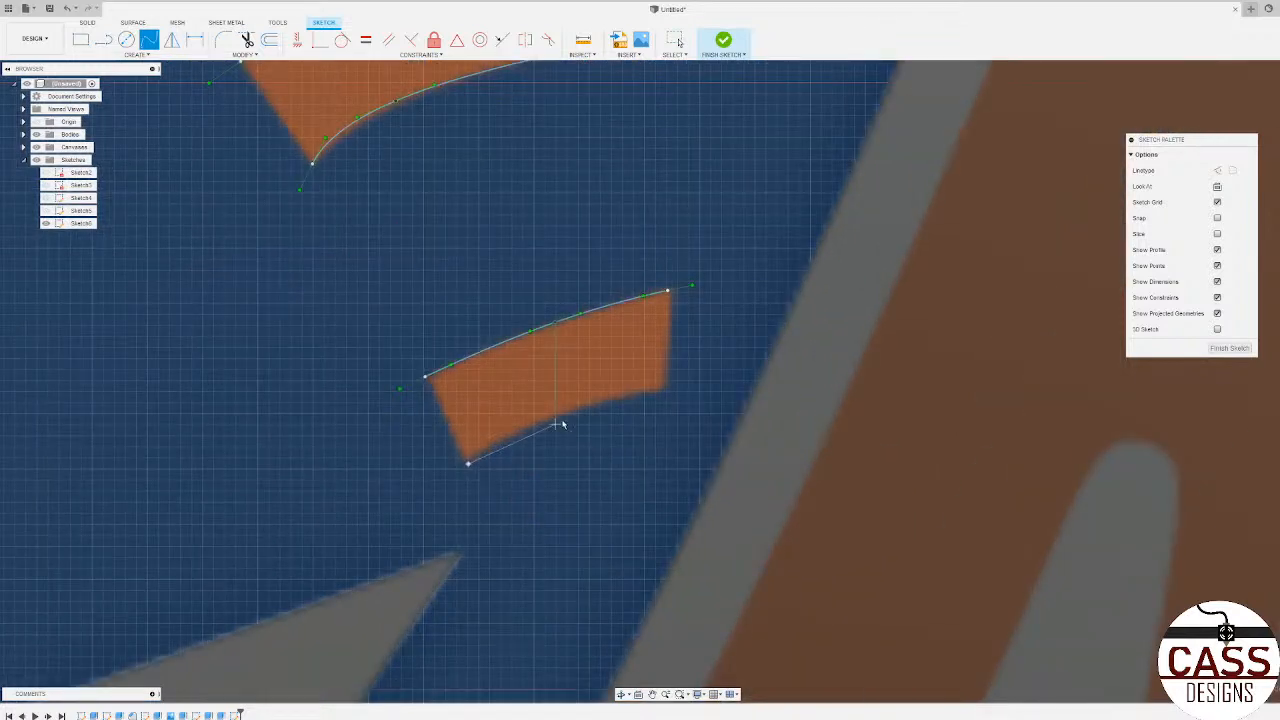
click(555, 413)
click(666, 390)
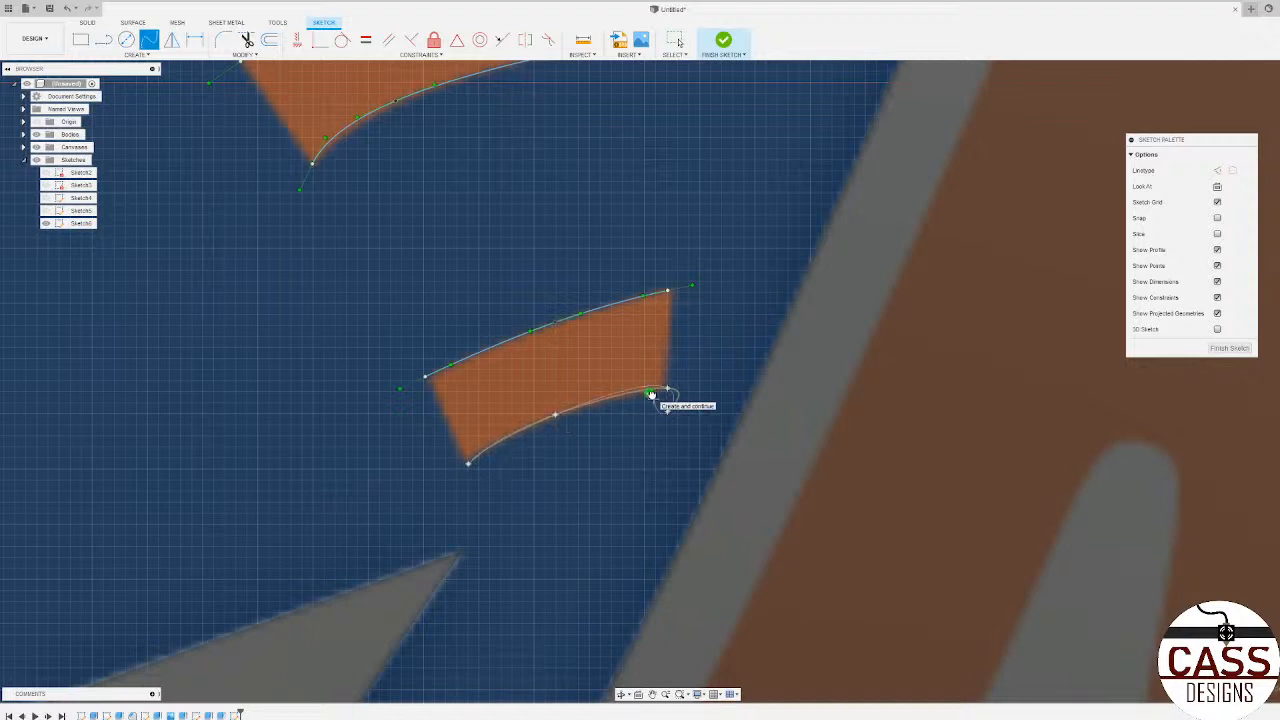
click(651, 393)
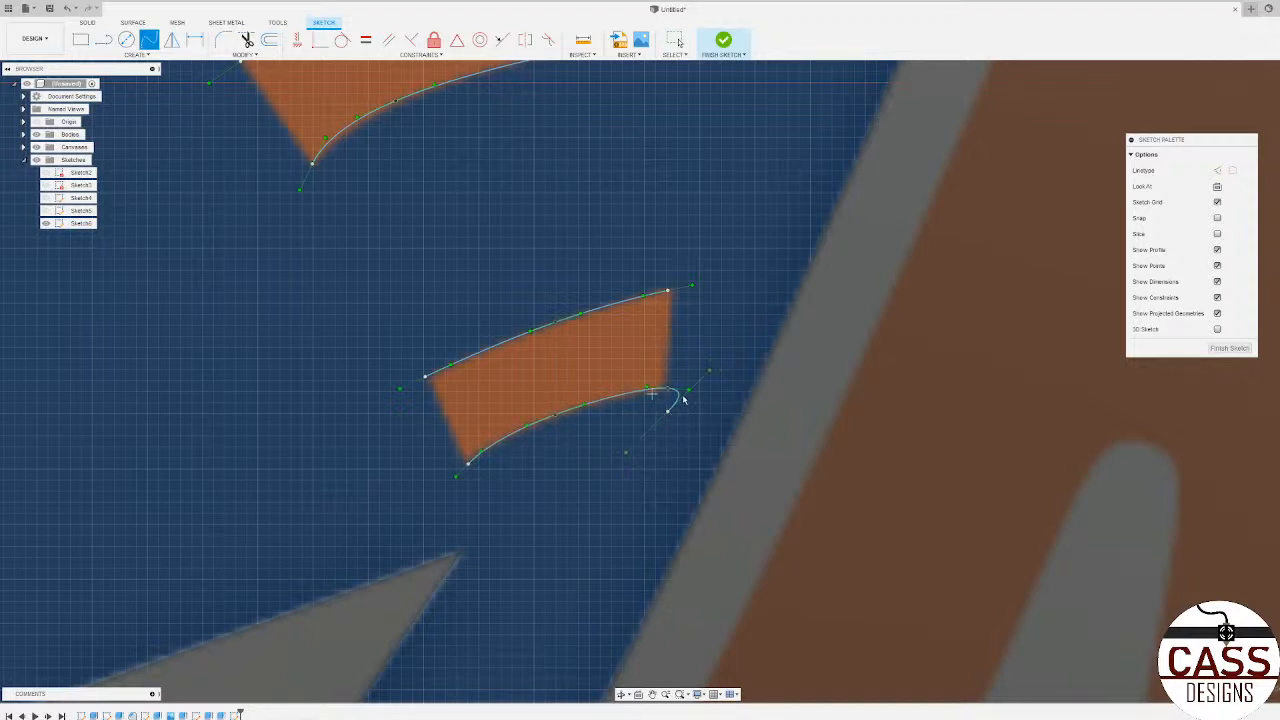
Step: Trace the lower edge of the first stitch below the Mets lettering with a three-point spline
scroll(683, 396, down, 6)
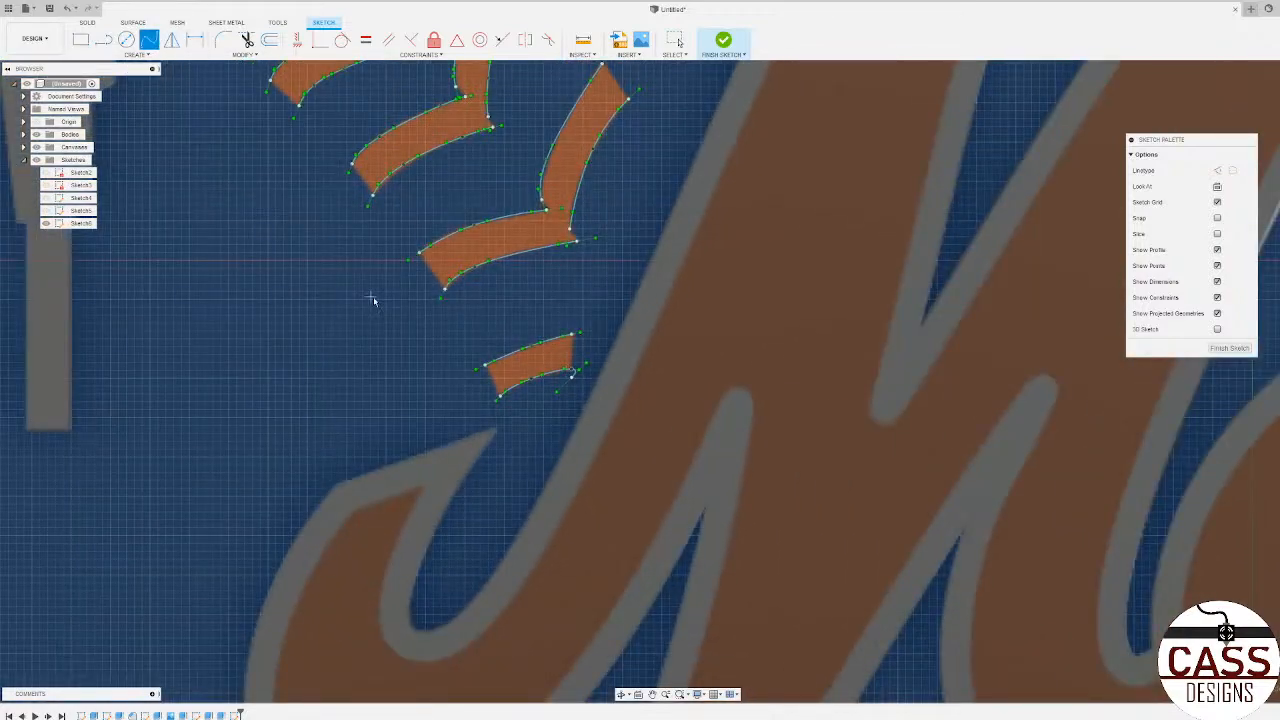
scroll(385, 330, down, 3)
scroll(494, 463, up, 5)
scroll(563, 594, down, 6)
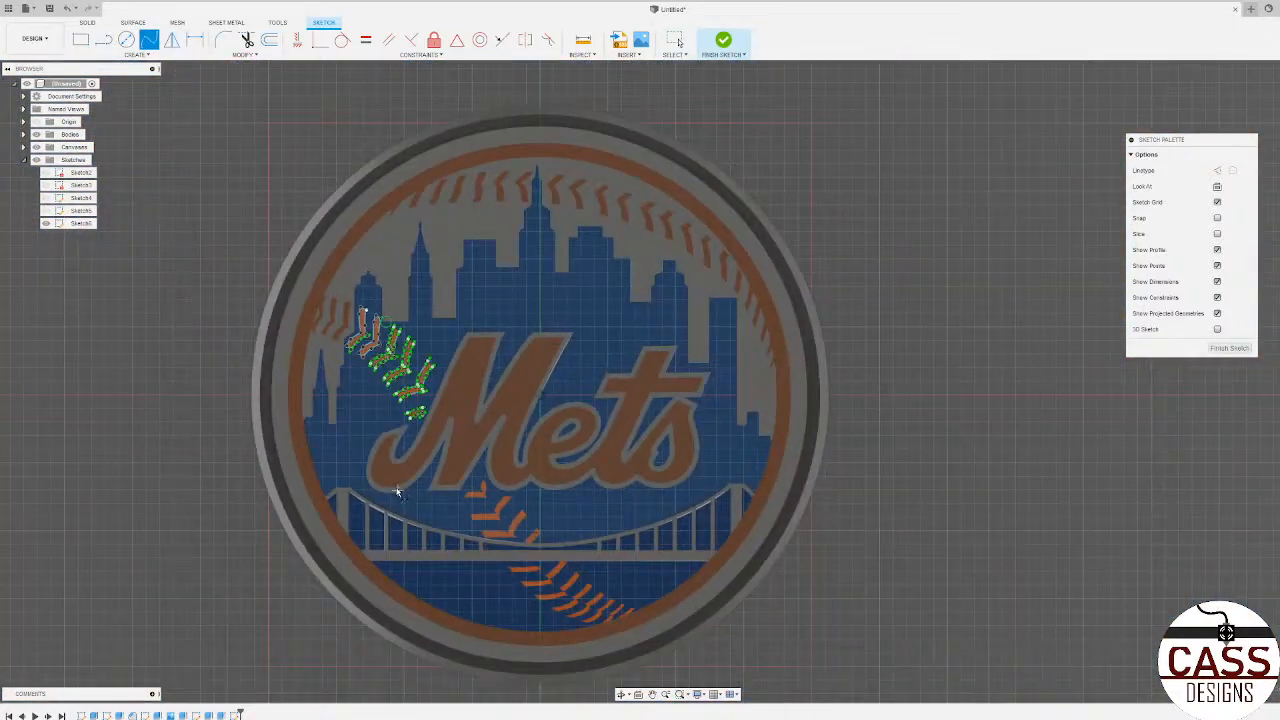
scroll(434, 490, up, 5)
scroll(452, 495, up, 5)
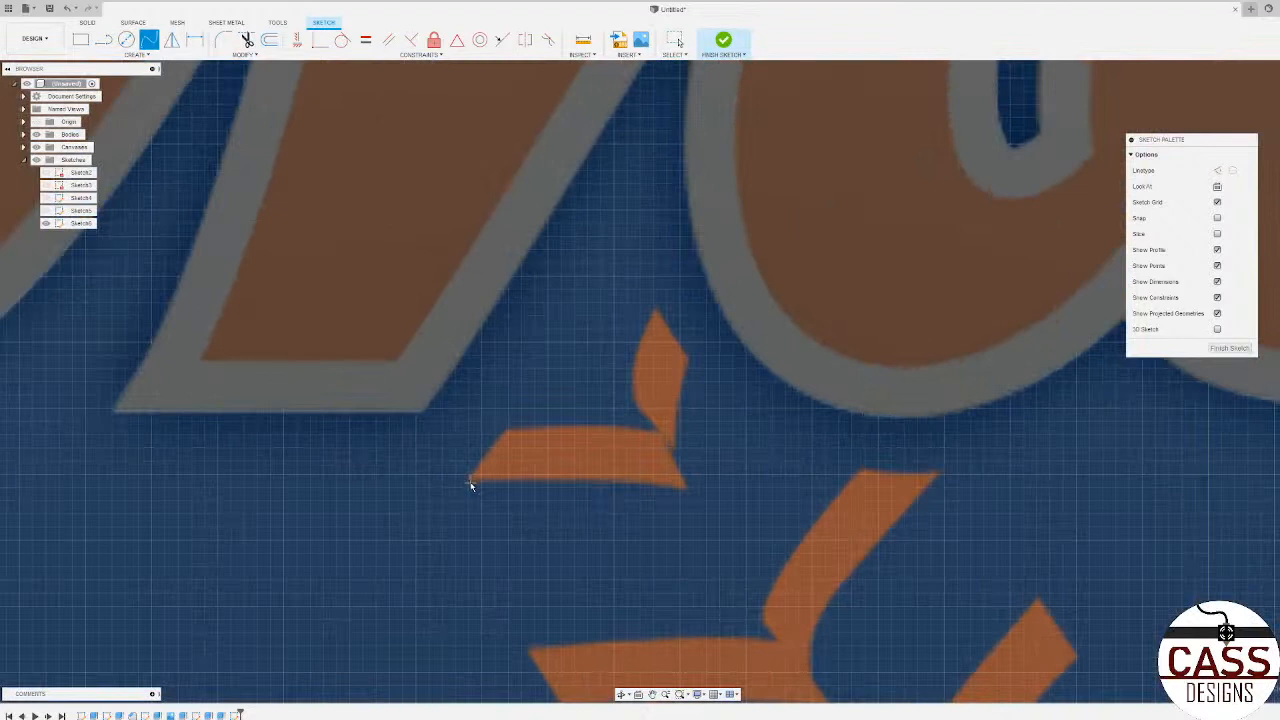
click(470, 483)
click(571, 478)
click(685, 488)
click(681, 512)
Step: Trace the upper edge of that stitch's horizontal arm with a three-point spline ending at the inner corner
click(507, 431)
click(573, 426)
click(653, 432)
click(651, 452)
Step: Trace both sides of the stitch's upper arm with splines, running the right one down to the lower arm's tip
click(653, 432)
click(632, 403)
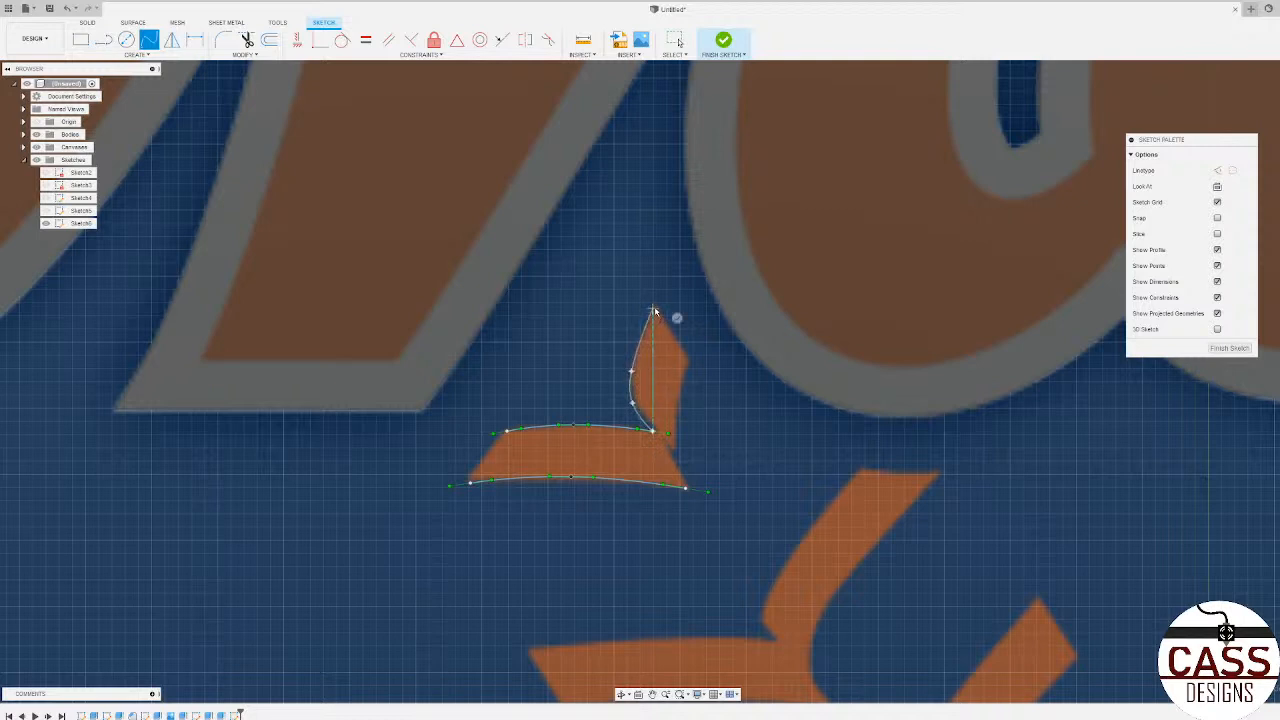
click(677, 318)
click(678, 398)
click(675, 448)
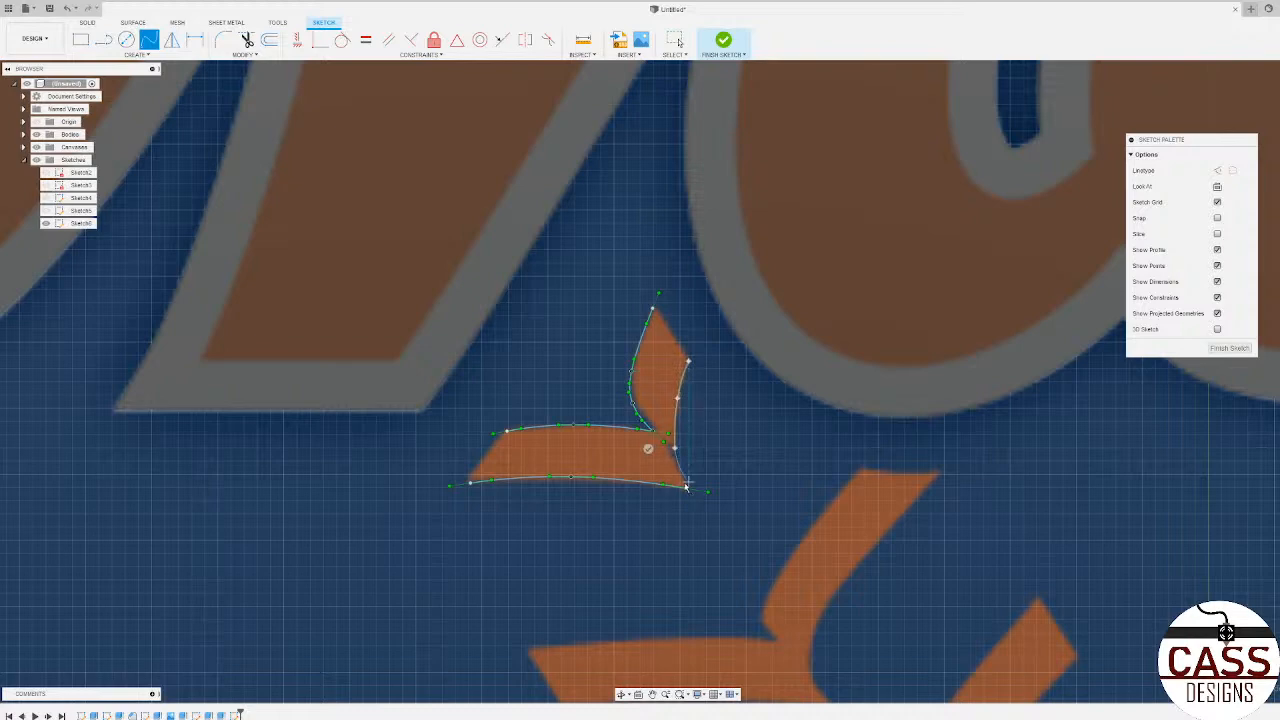
click(685, 488)
click(659, 501)
Step: Trace the upper edge of the horizontal arm of the second stitch below the lettering with a three-point spline
scroll(487, 458, down, 3)
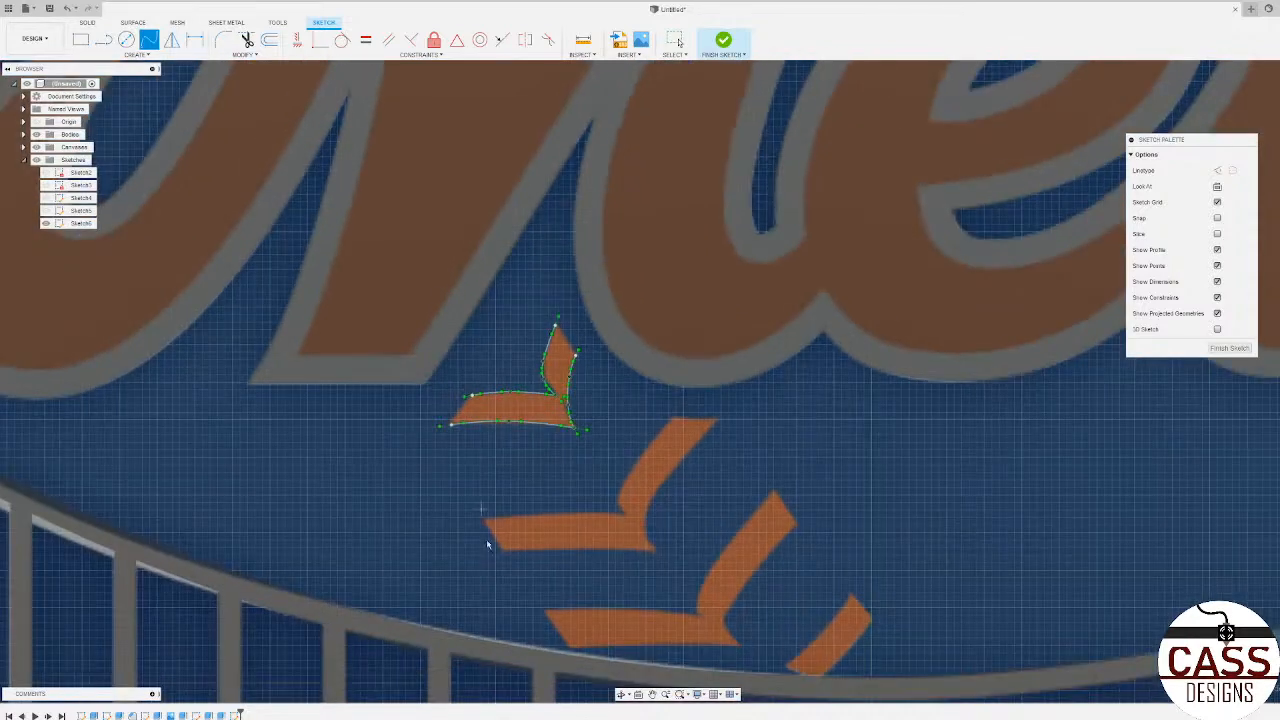
scroll(501, 540, up, 2)
click(477, 502)
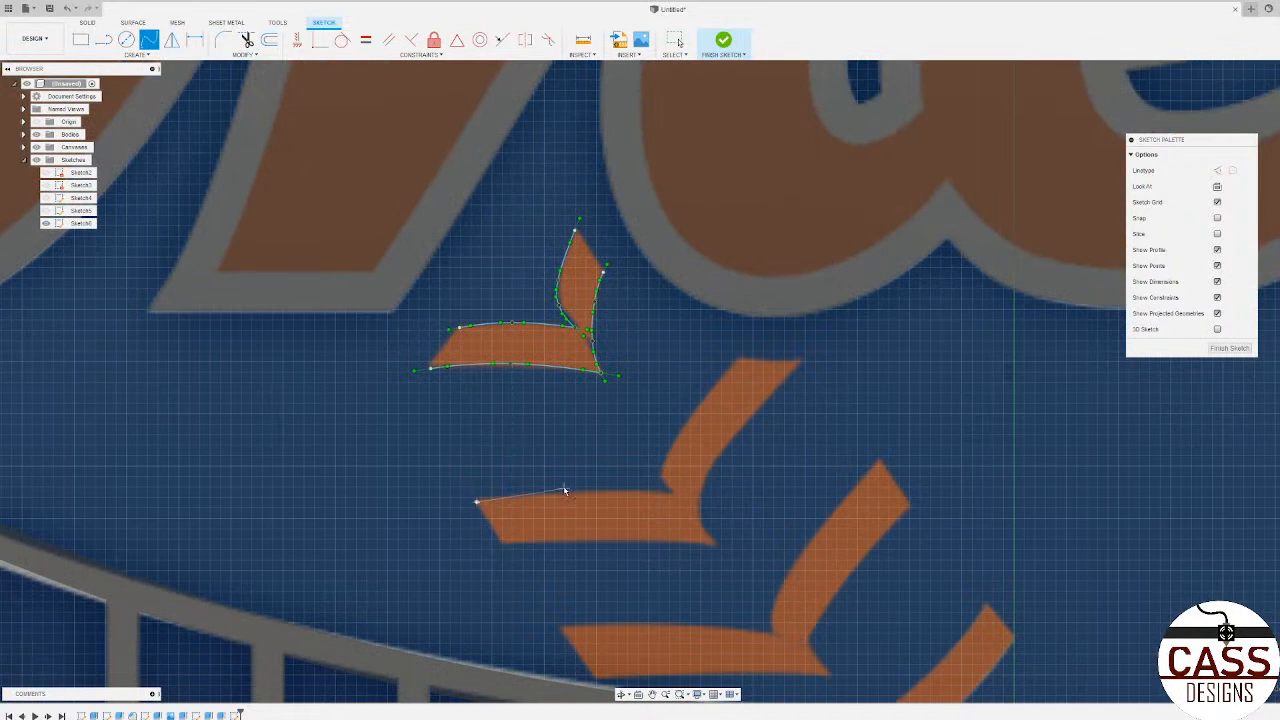
click(575, 491)
click(673, 493)
click(668, 517)
Step: Trace the left edge of the second lower stitch's slanted arm with a spline from the inner corner to its top
click(661, 472)
click(682, 426)
double_click(735, 357)
Step: Trace the second lower stitch's right edge from its top to the lower tip, and its bottom edge, with two splines
click(800, 364)
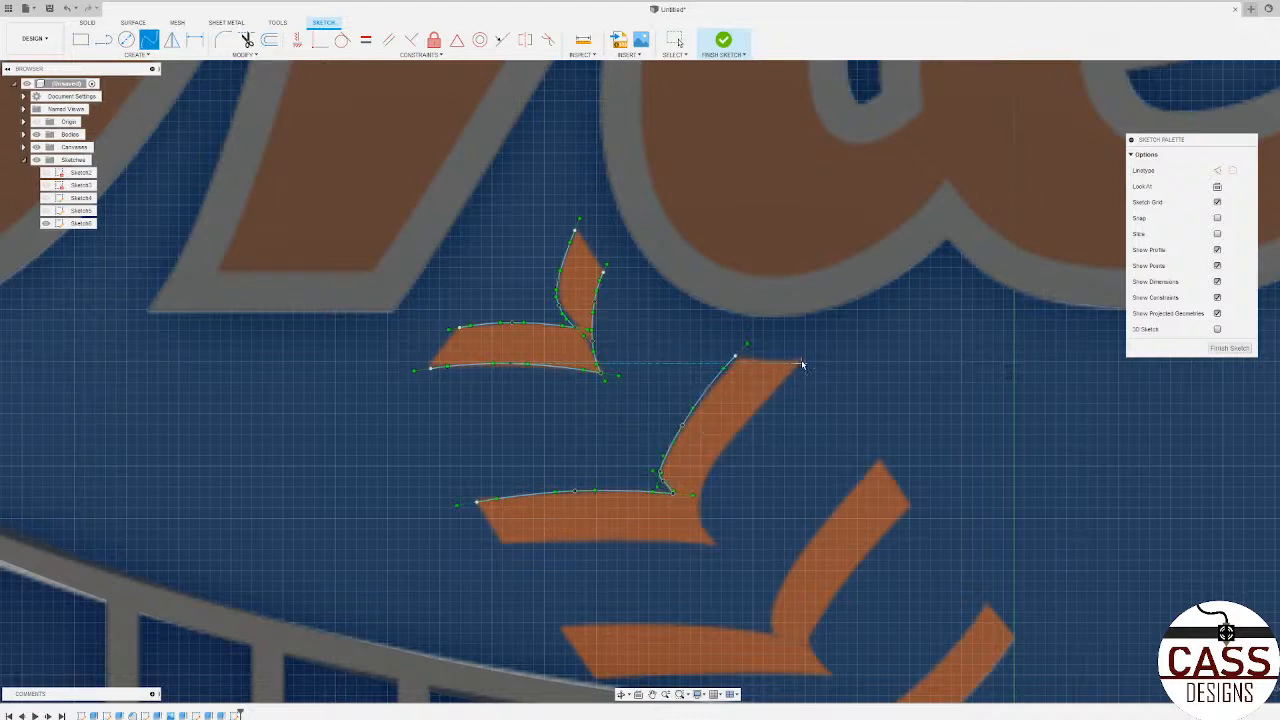
click(742, 426)
click(709, 463)
click(700, 492)
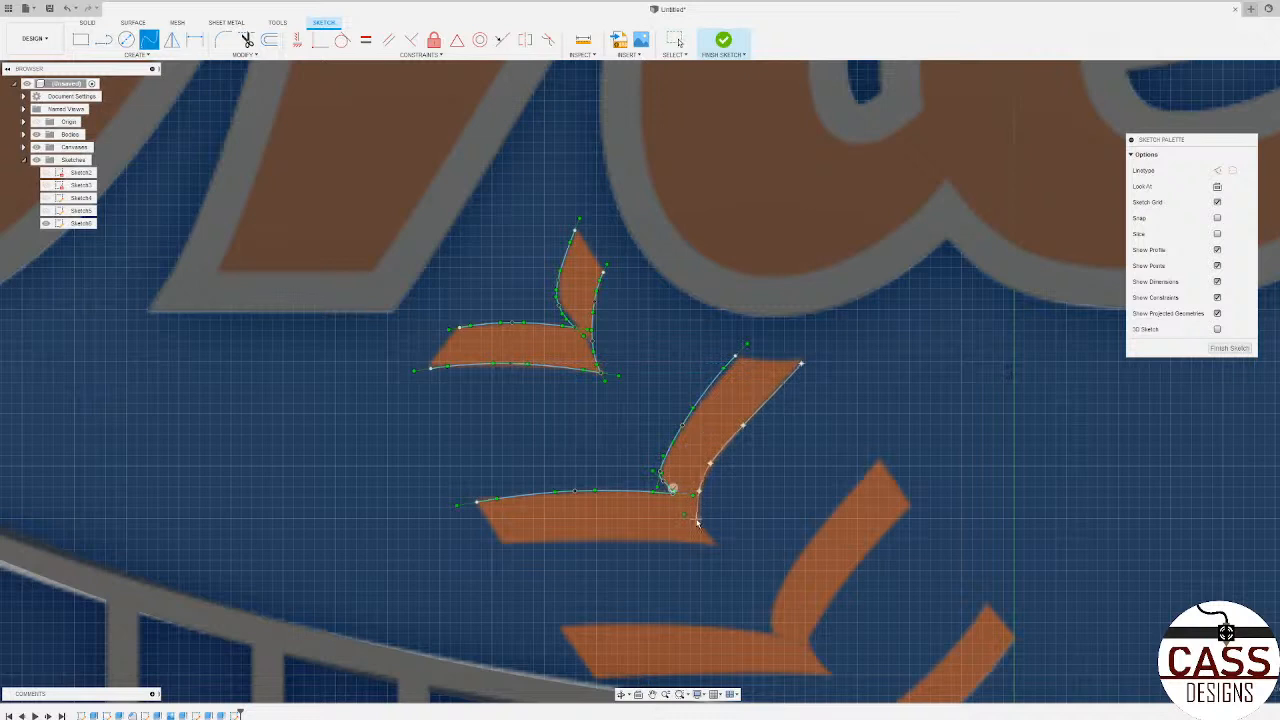
click(698, 521)
click(714, 541)
click(504, 546)
click(593, 541)
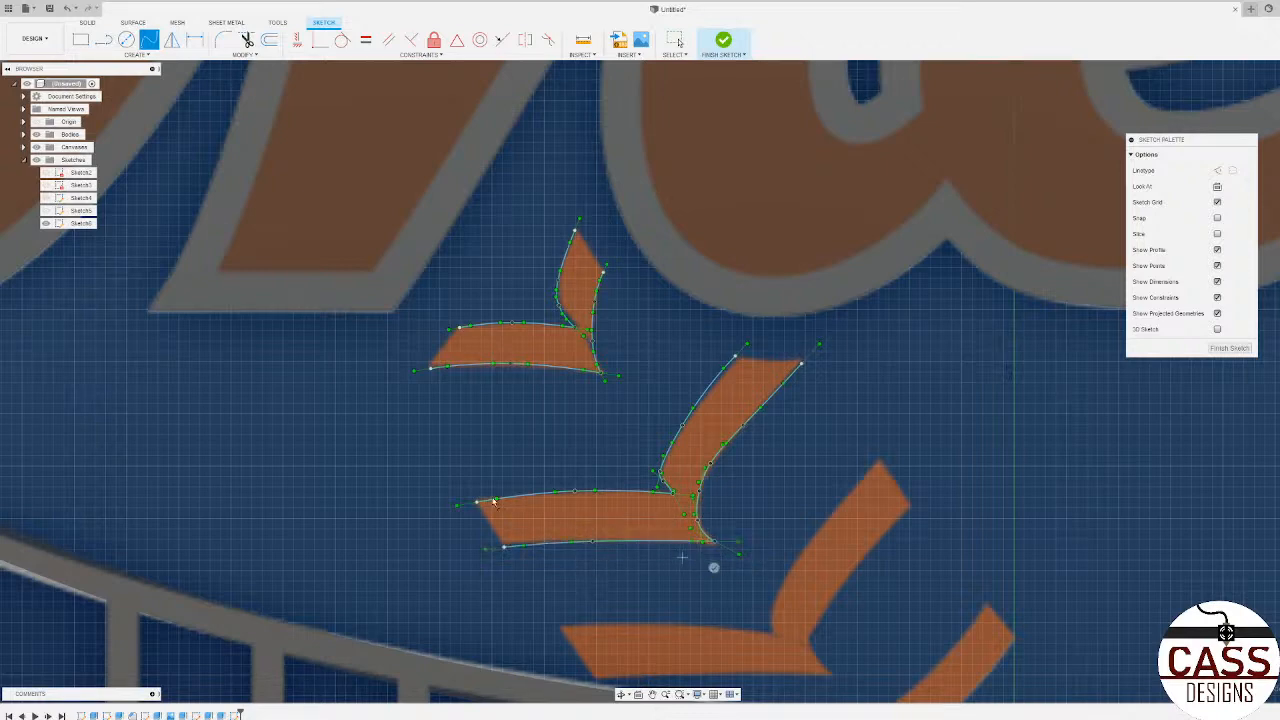
Step: Trace the upper edge of the third lower stitch's horizontal arm, above the bridge cable, with a three-point spline
scroll(405, 514, down, 3)
scroll(405, 514, up, 3)
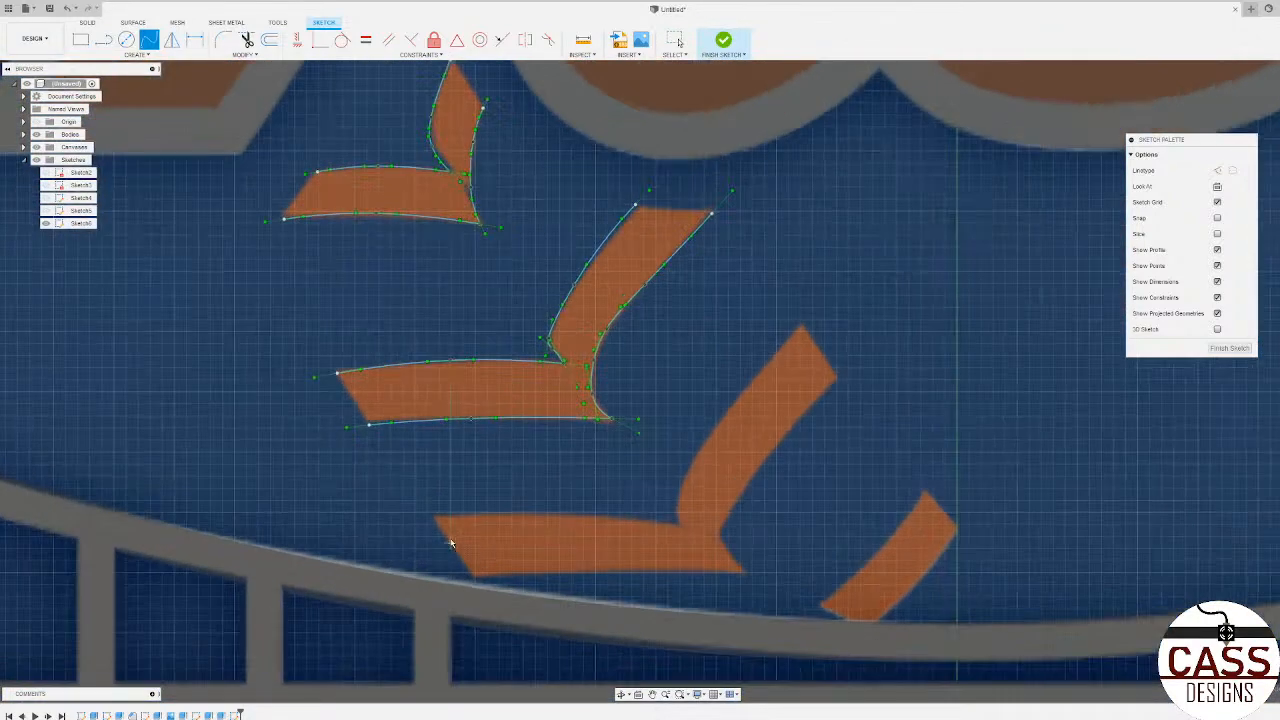
click(433, 518)
scroll(540, 515, up, 2)
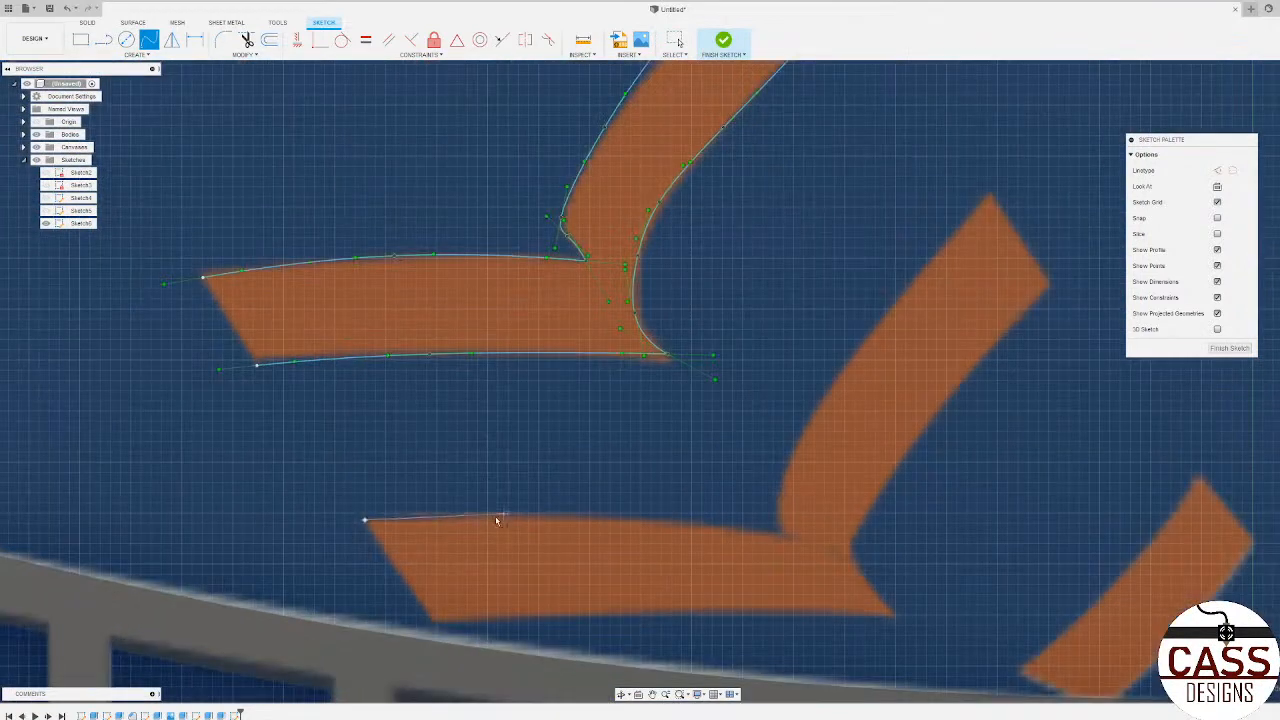
click(547, 520)
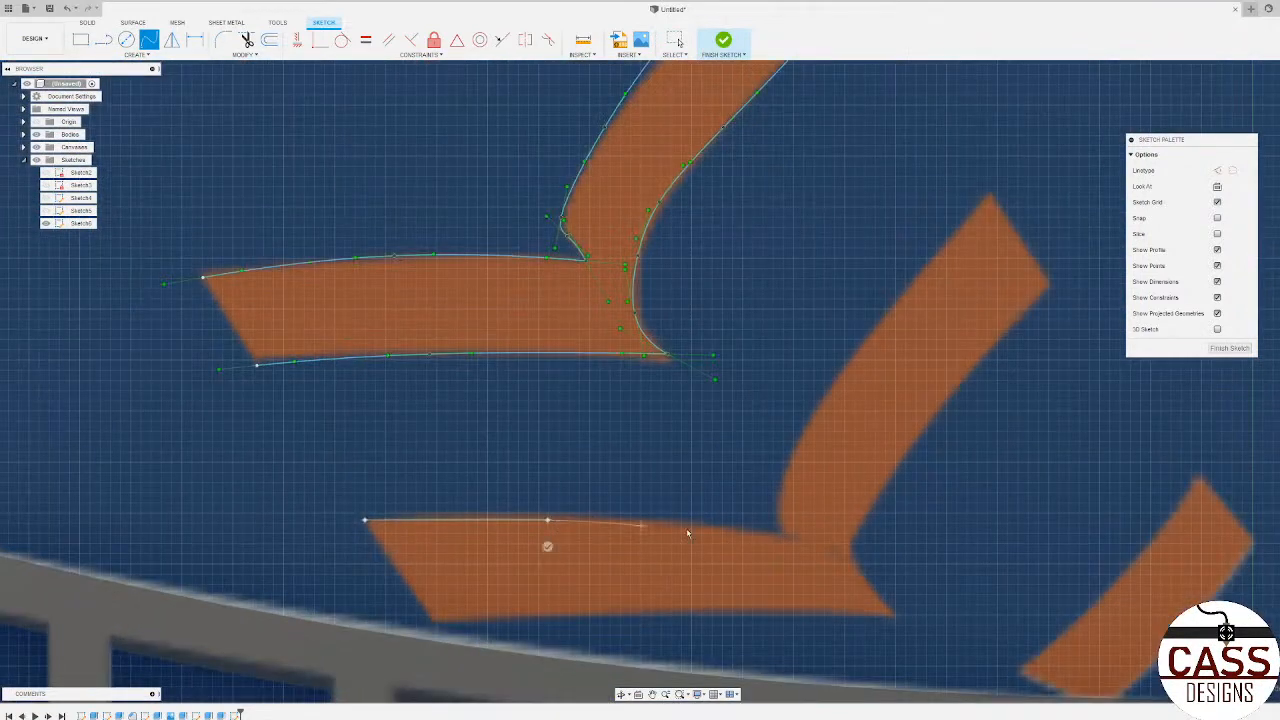
click(786, 536)
click(784, 561)
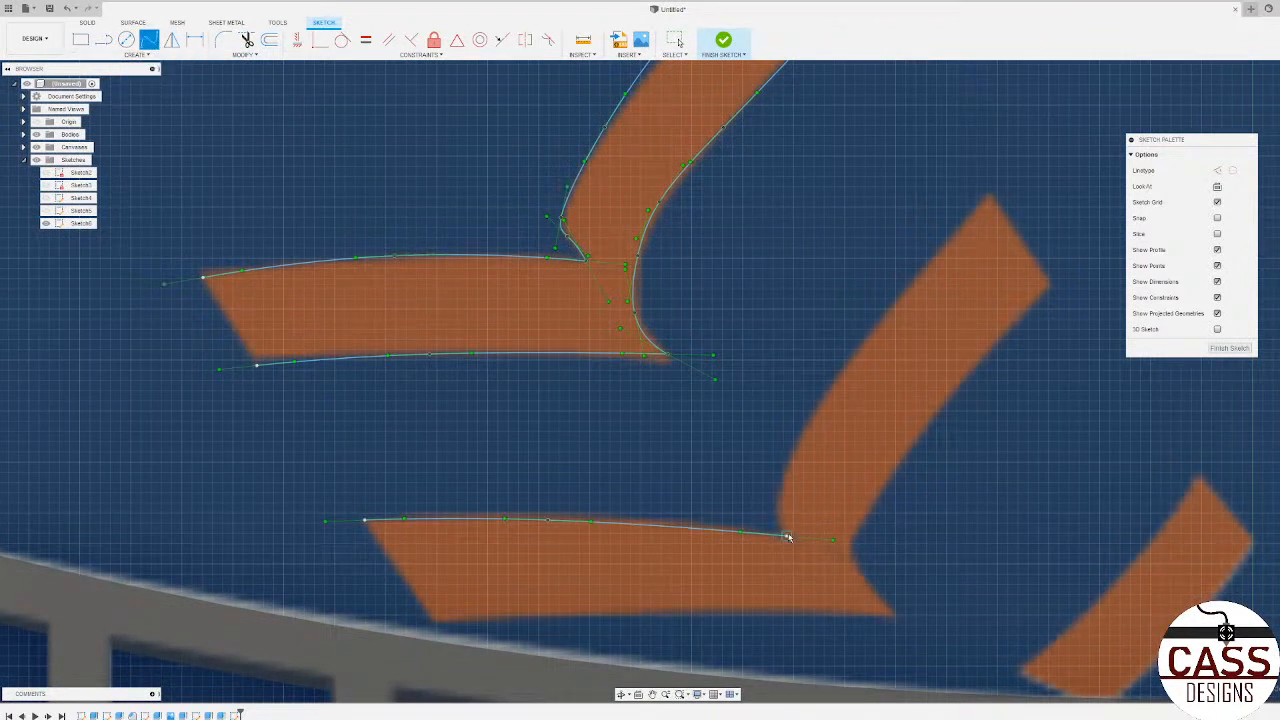
Step: Trace the left edge of the third lower stitch's slanted arm with a spline from the inner corner to its top
click(787, 536)
click(777, 520)
click(776, 499)
click(794, 448)
scroll(869, 342, down, 2)
scroll(920, 278, up, 3)
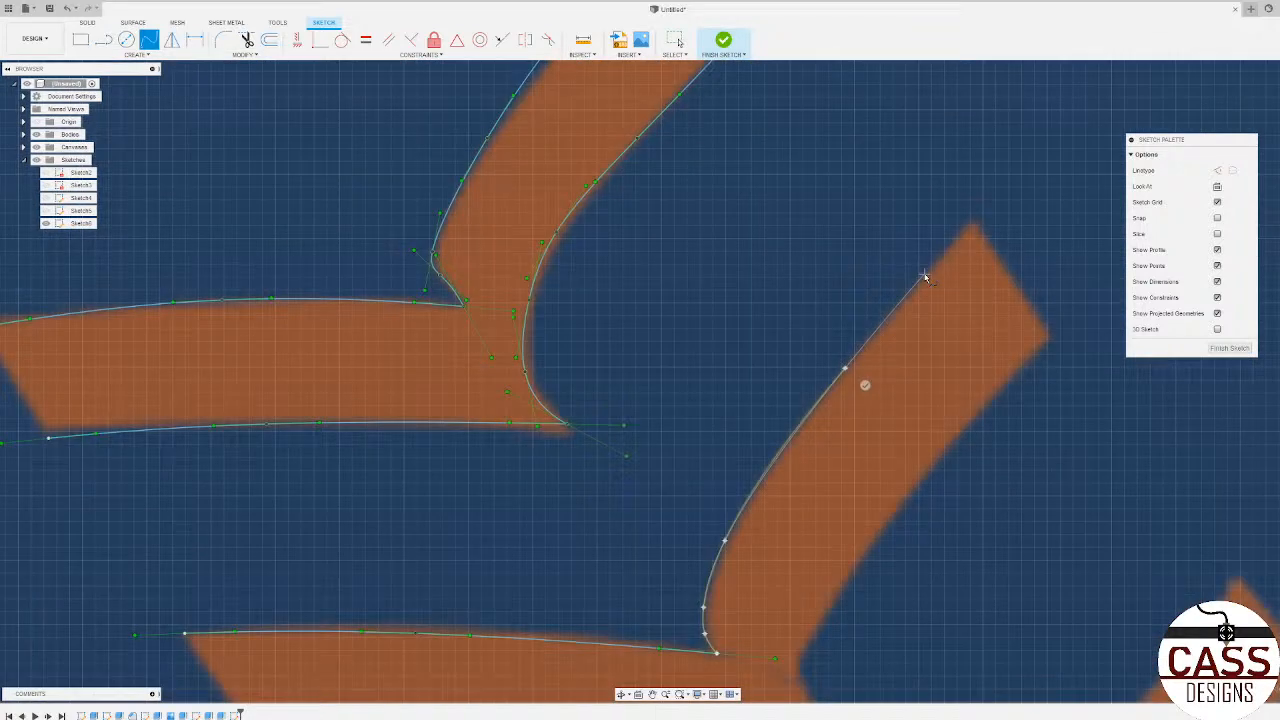
click(928, 272)
double_click(970, 226)
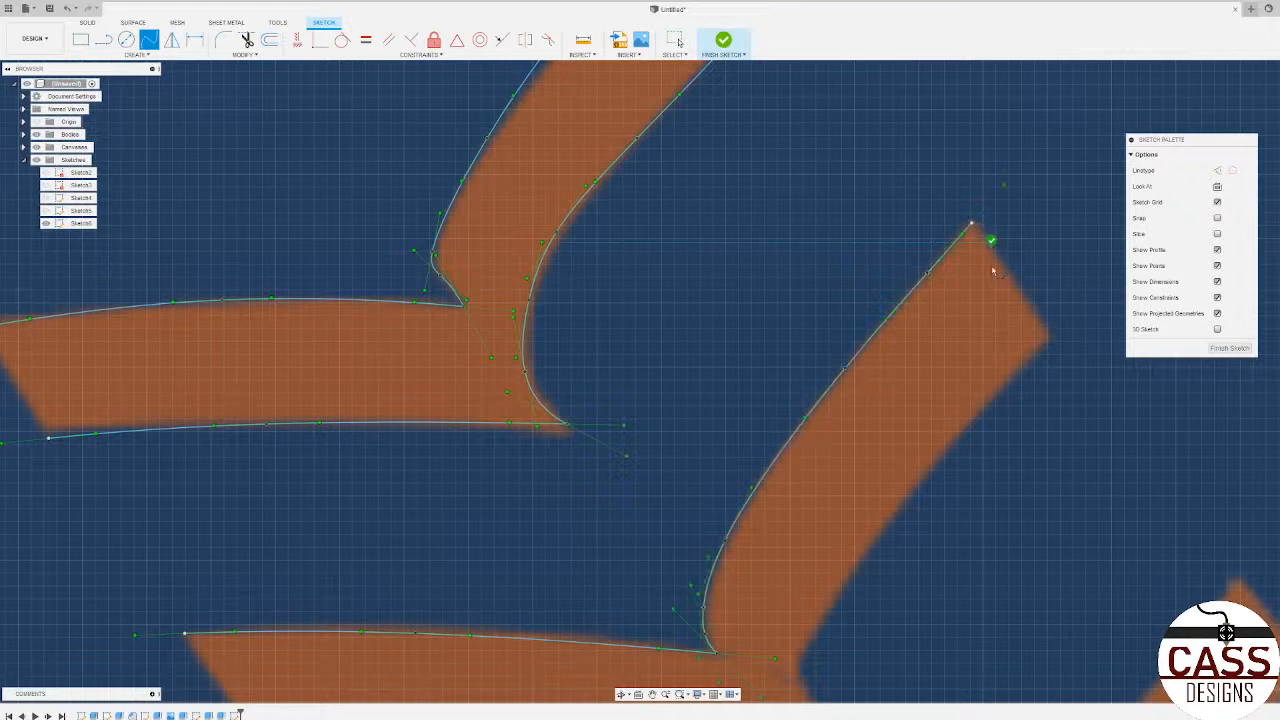
Step: Trace the bottom edge of the third lower stitch's horizontal arm with a three-point spline
scroll(657, 195, down, 2)
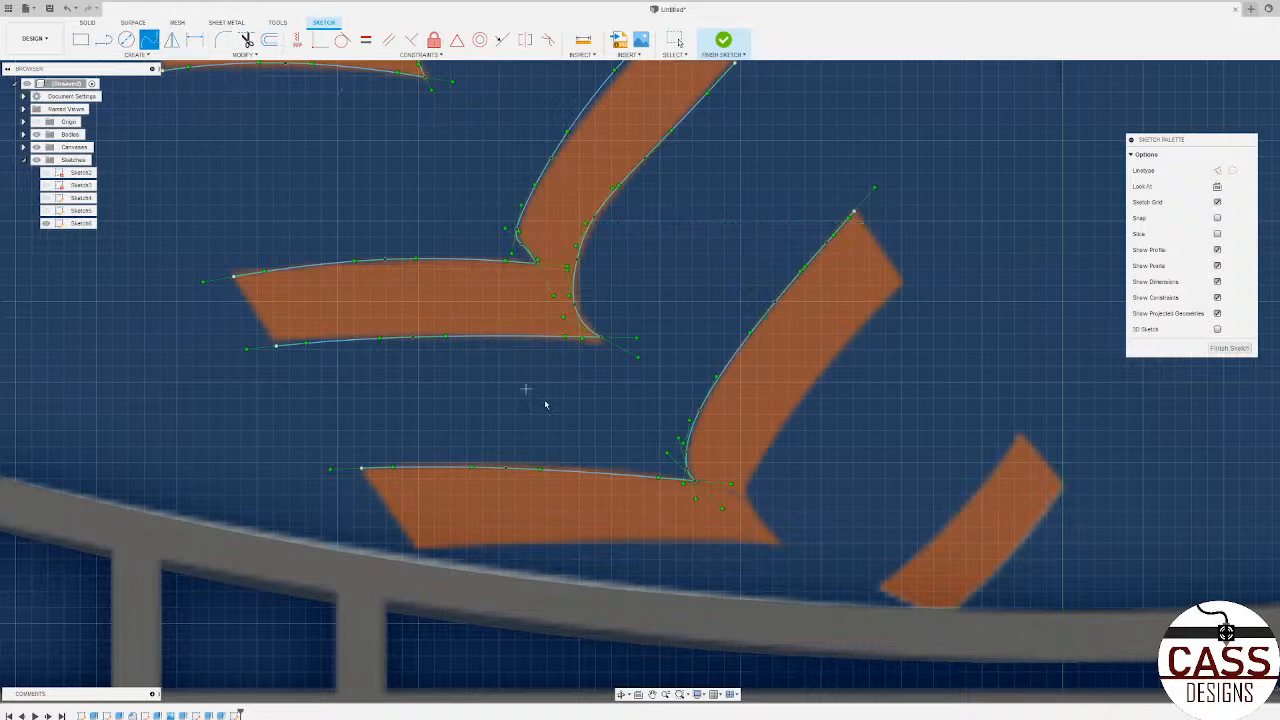
scroll(461, 545, up, 3)
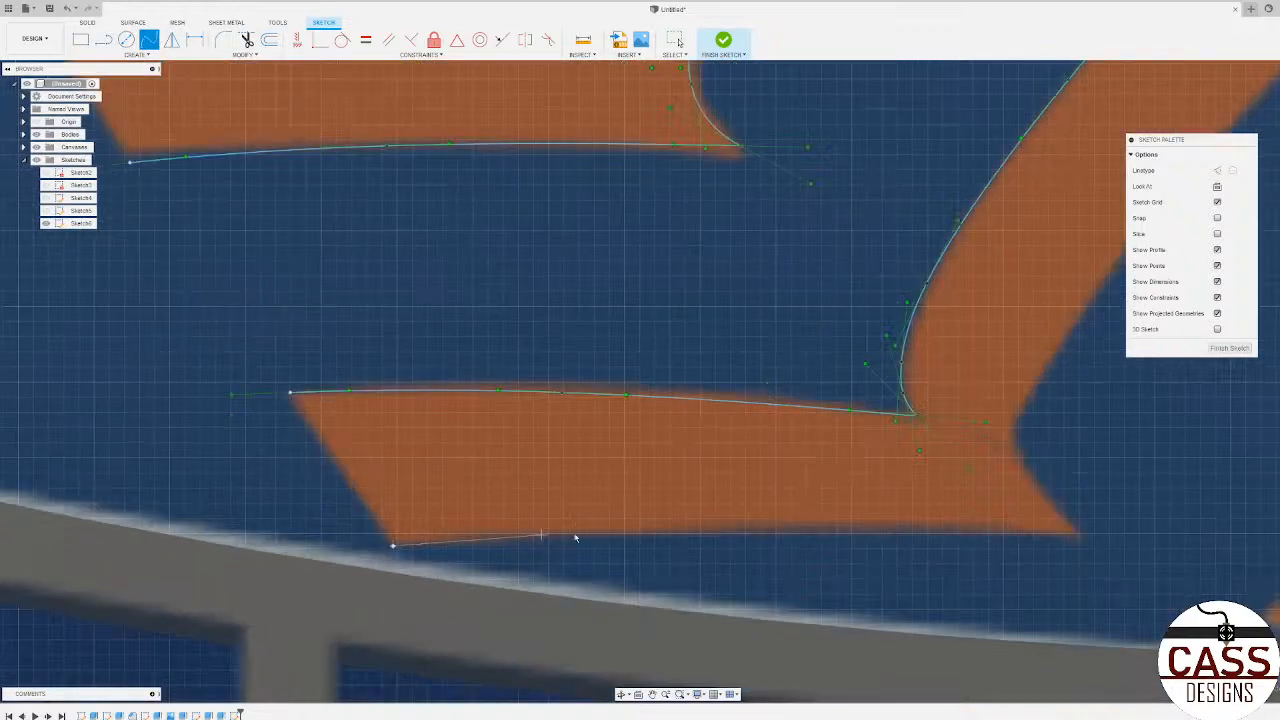
click(646, 532)
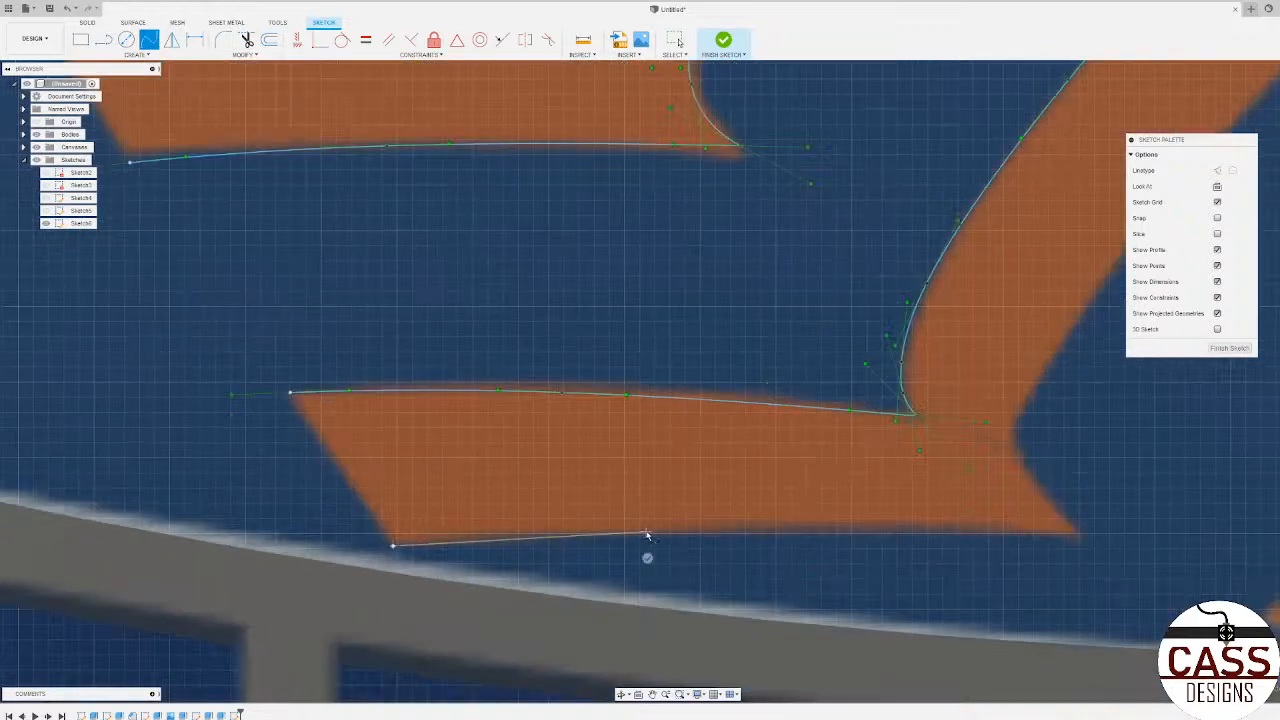
click(1078, 535)
click(1079, 560)
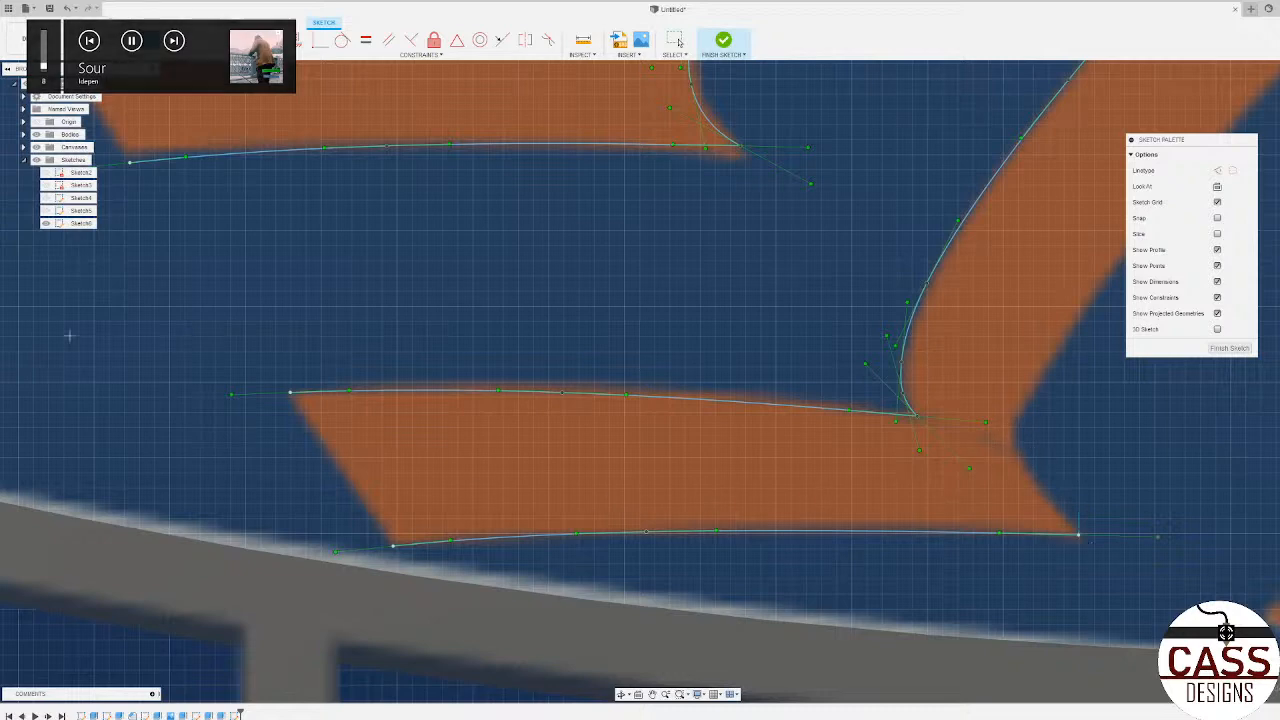
Step: Trace the third lower stitch's right edge with a spline from the slanted arm's top, around the inner bend, to the lower tip
scroll(521, 495, down, 5)
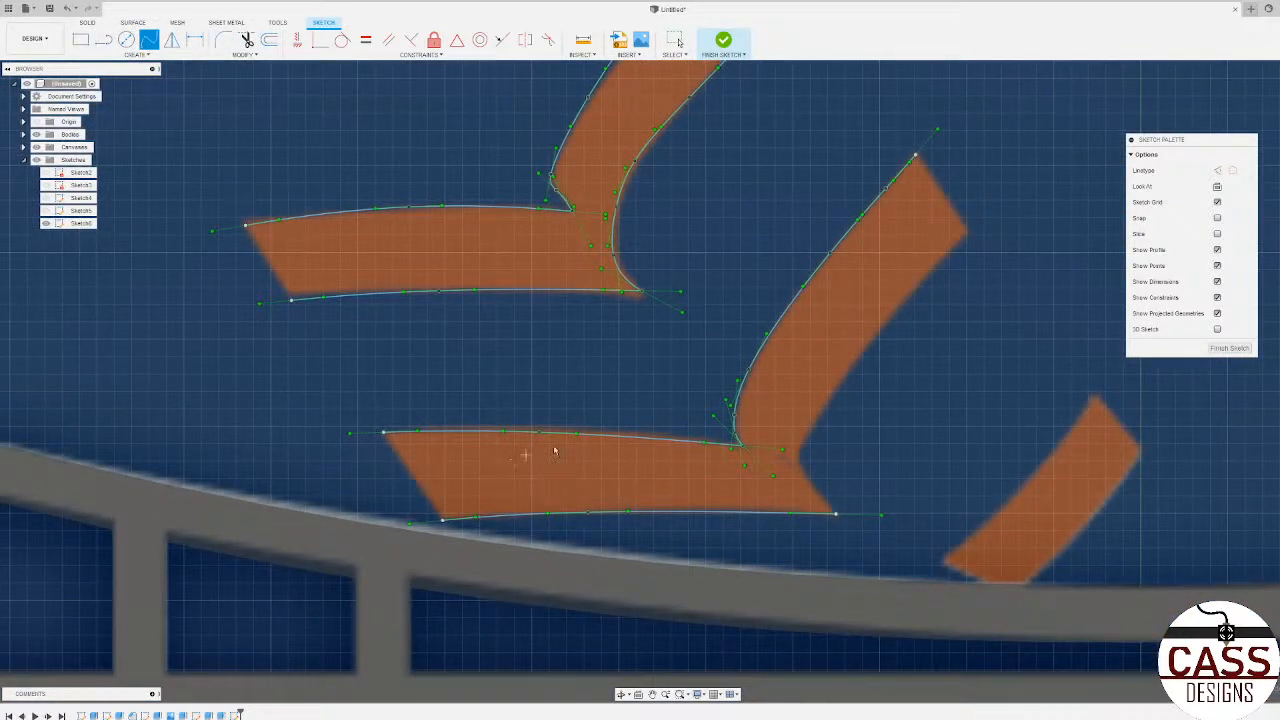
scroll(869, 300, up, 5)
click(881, 274)
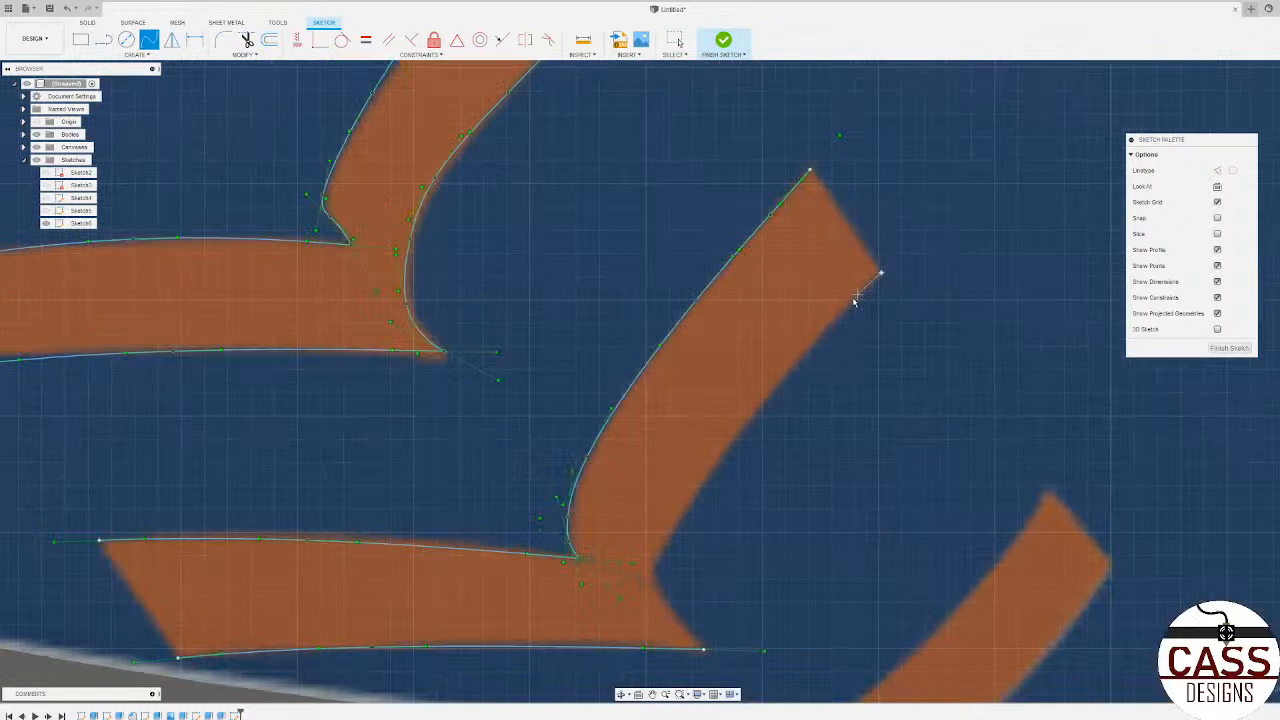
click(819, 334)
click(738, 432)
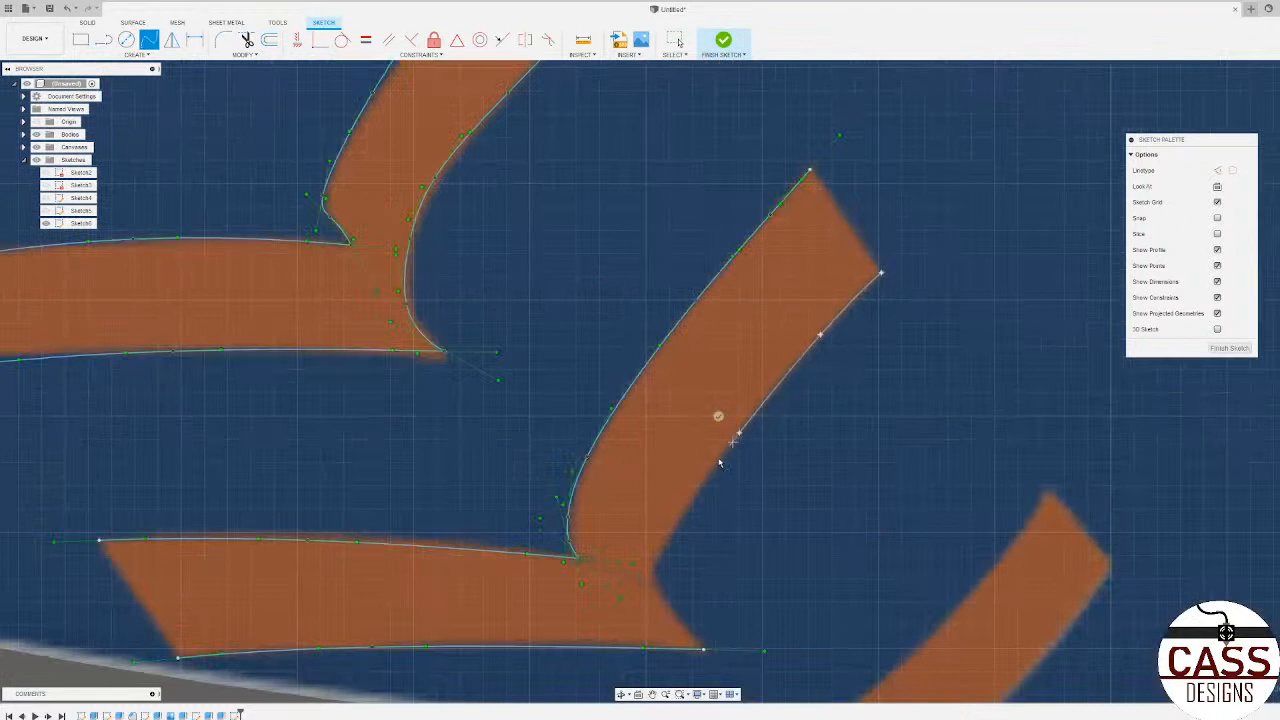
click(667, 540)
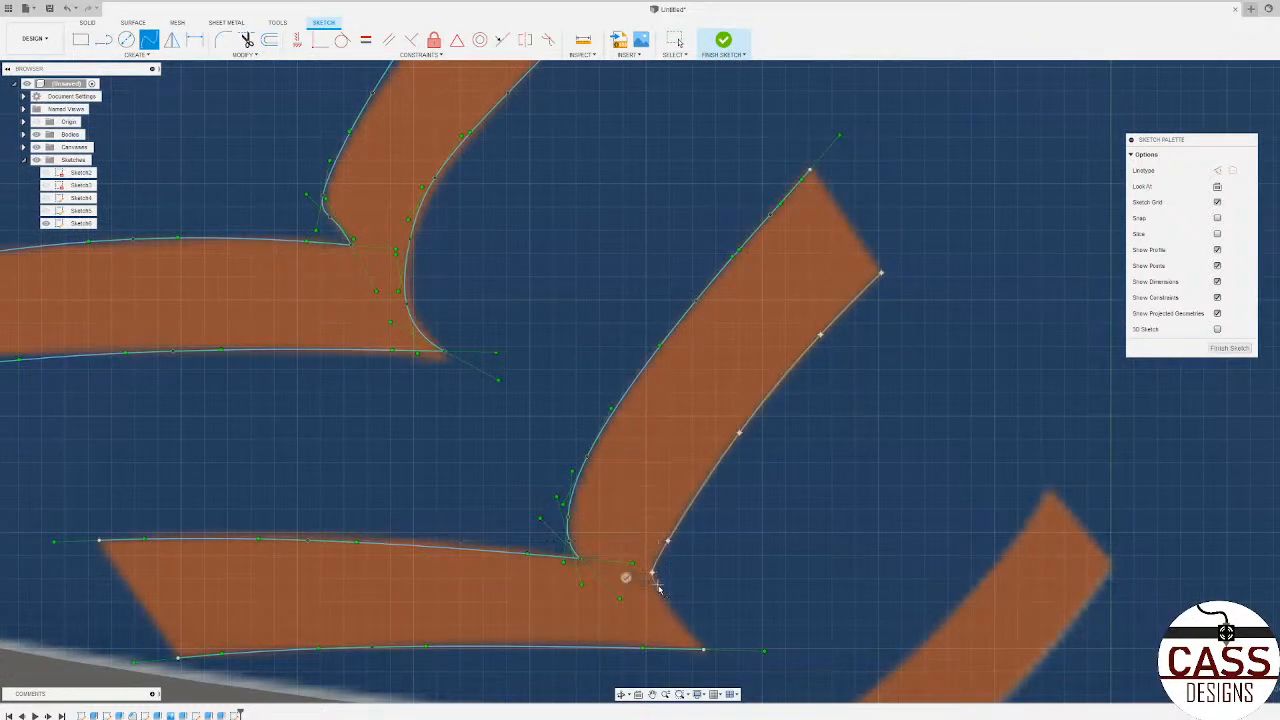
click(660, 590)
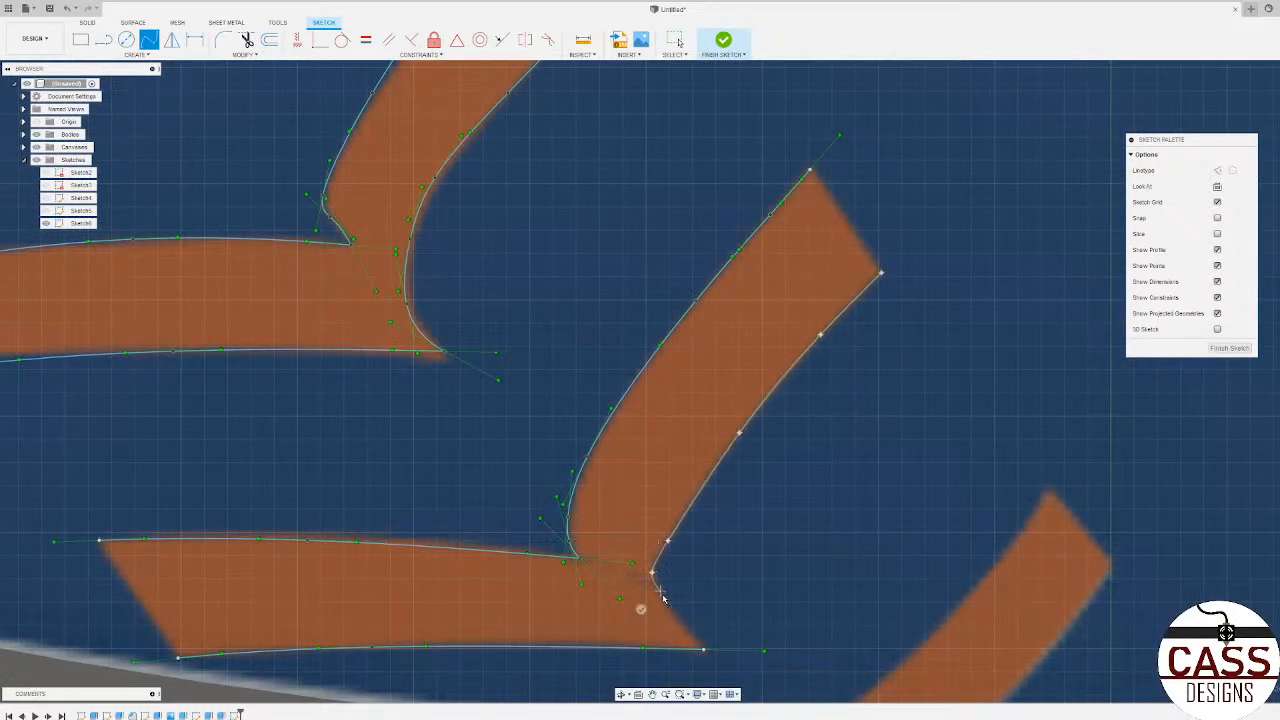
click(704, 648)
click(682, 664)
Step: Trace the upper-left edge of the short stitch segment resting on the bridge cable with a four-point spline
scroll(311, 563, down, 5)
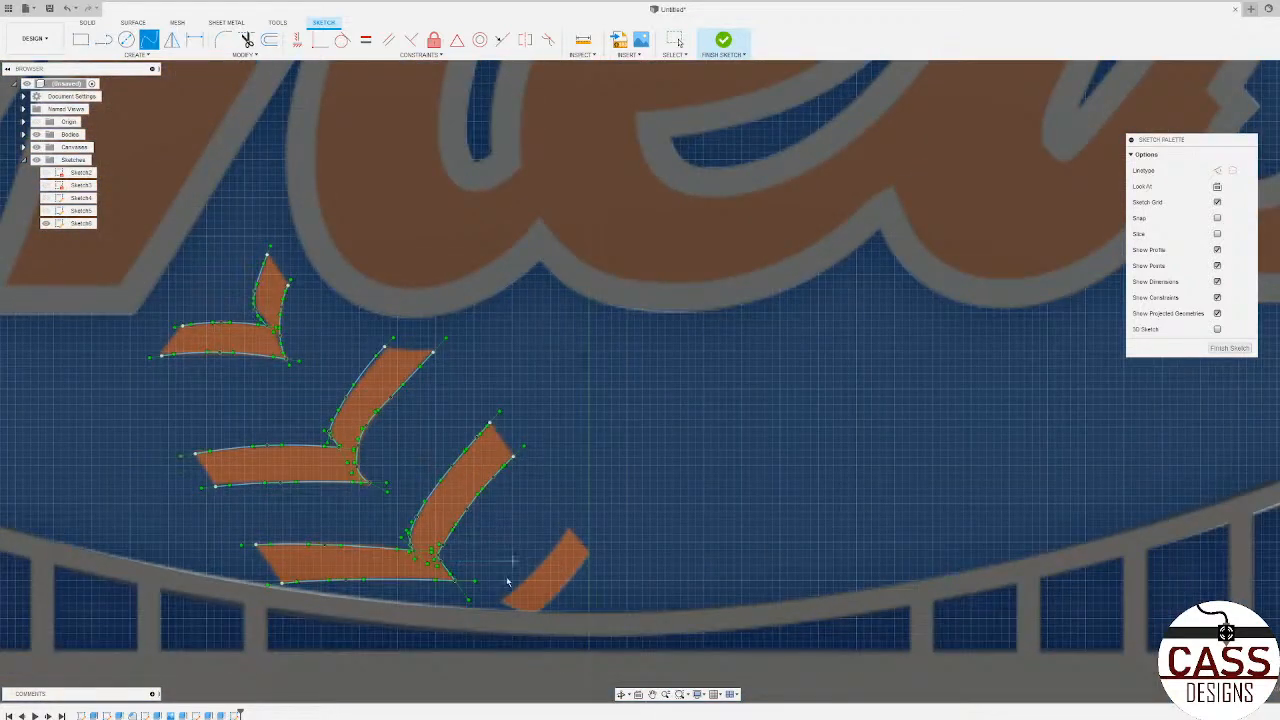
scroll(515, 552, down, 3)
scroll(557, 629, up, 2)
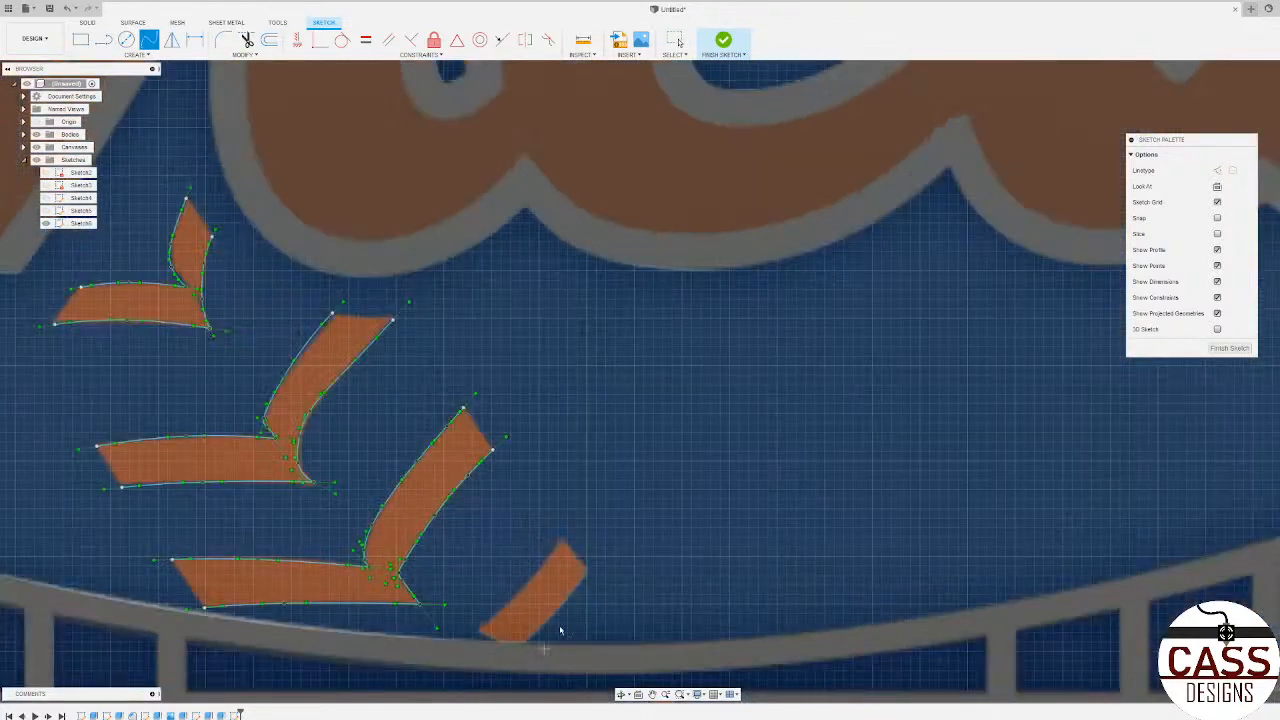
scroll(549, 597, down, 2)
scroll(589, 414, up, 4)
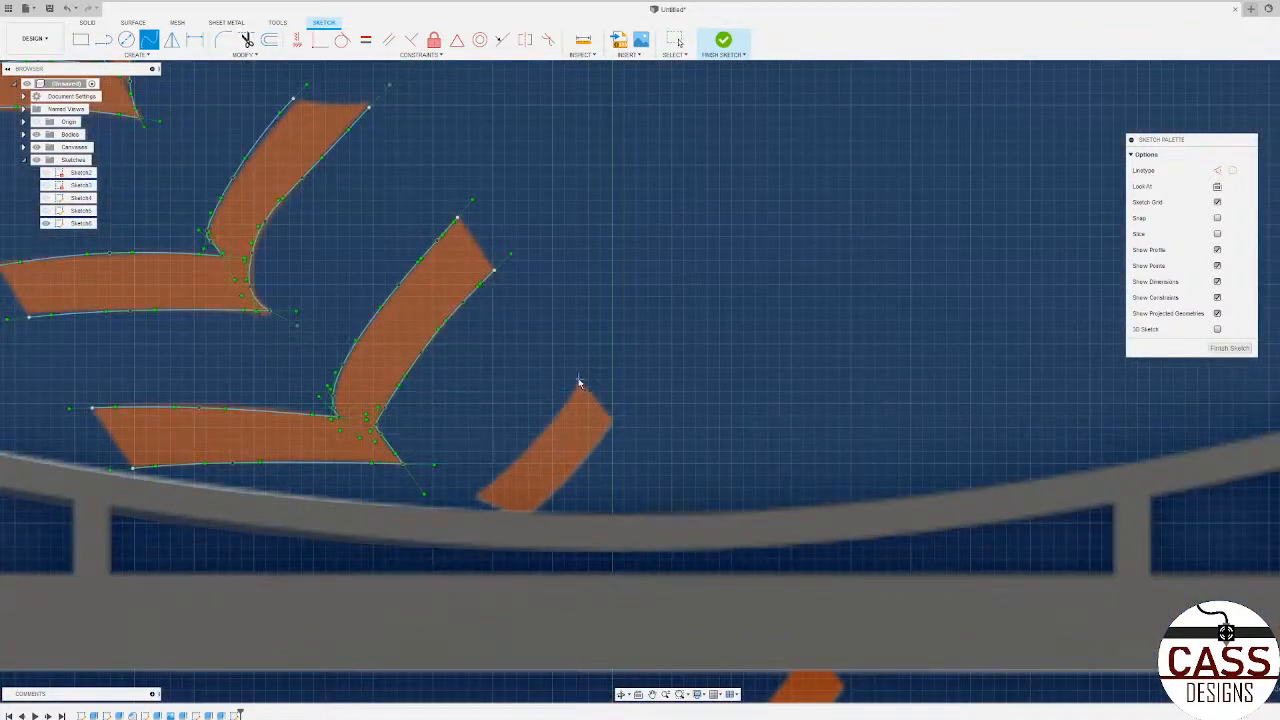
scroll(580, 382, up, 2)
click(579, 388)
click(545, 436)
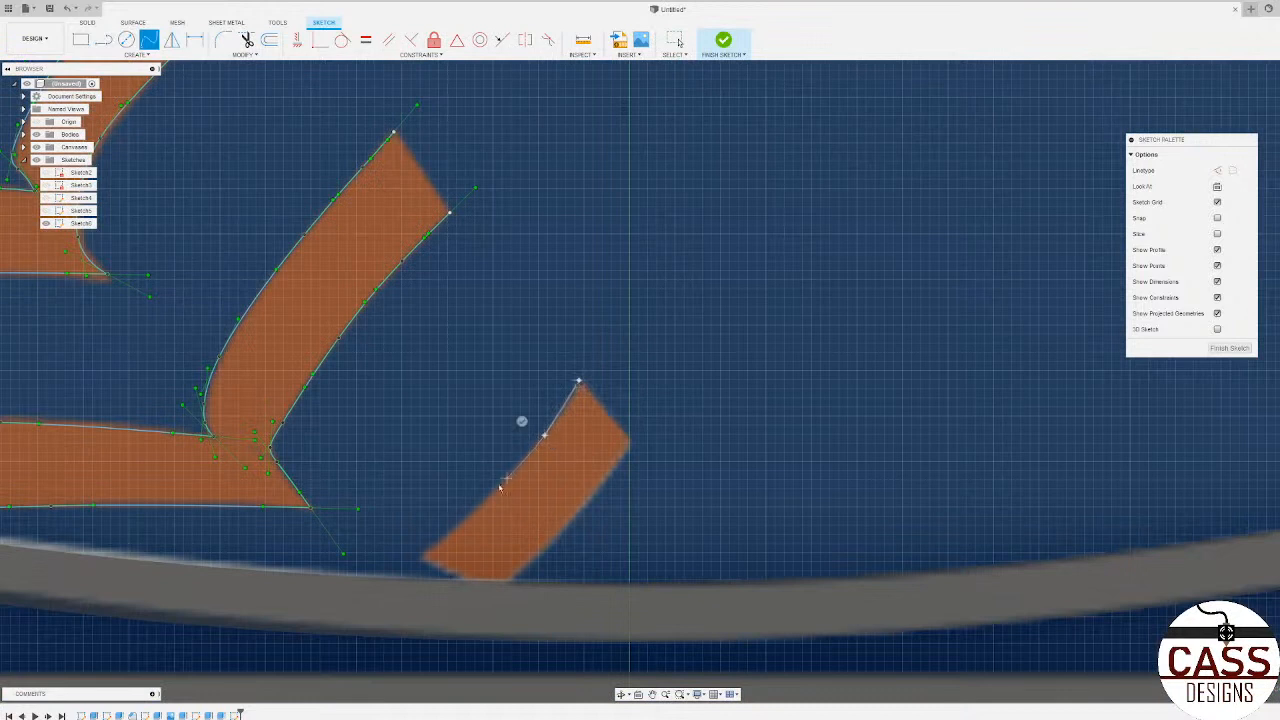
click(482, 506)
double_click(421, 556)
Step: Trace the short segment's lower-right edge with a three-point spline ending at the bridge cable
click(629, 443)
click(580, 507)
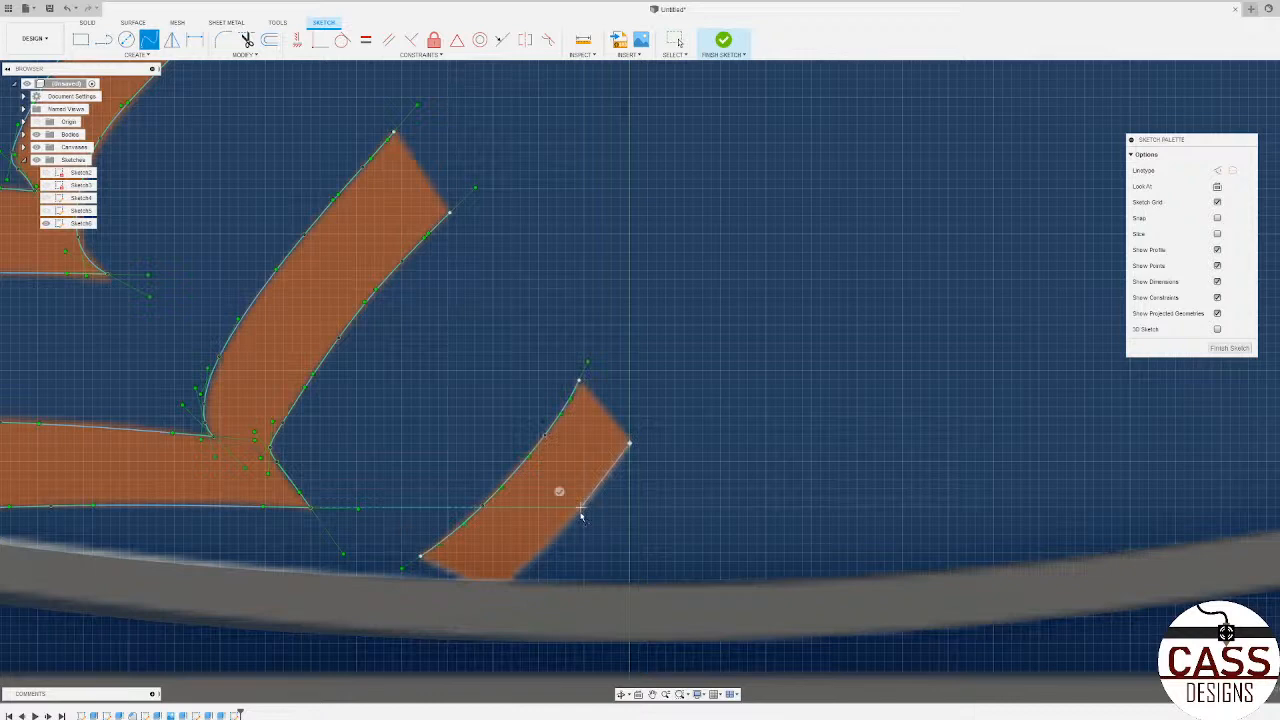
double_click(513, 580)
Step: Trace the upper edge of the first horizontal stitch below the bridge deck with a three-point spline
scroll(385, 441, down, 5)
scroll(383, 441, down, 6)
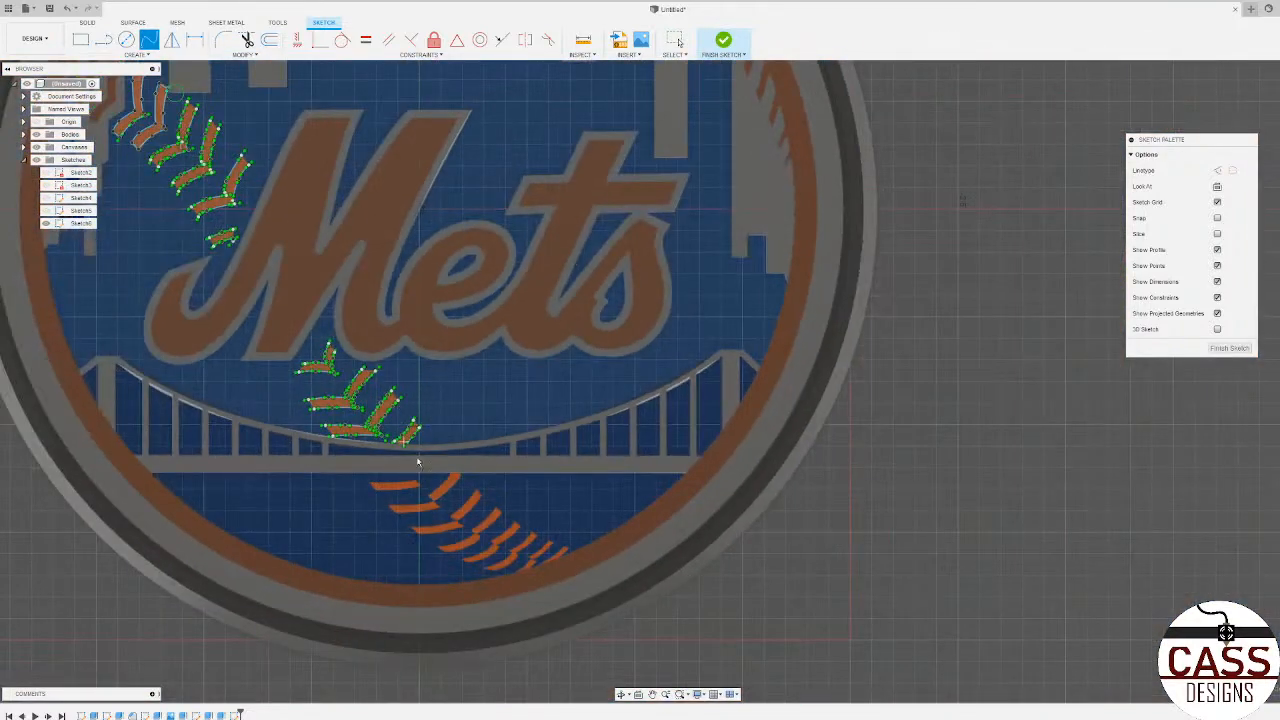
scroll(418, 461, down, 3)
scroll(360, 485, up, 8)
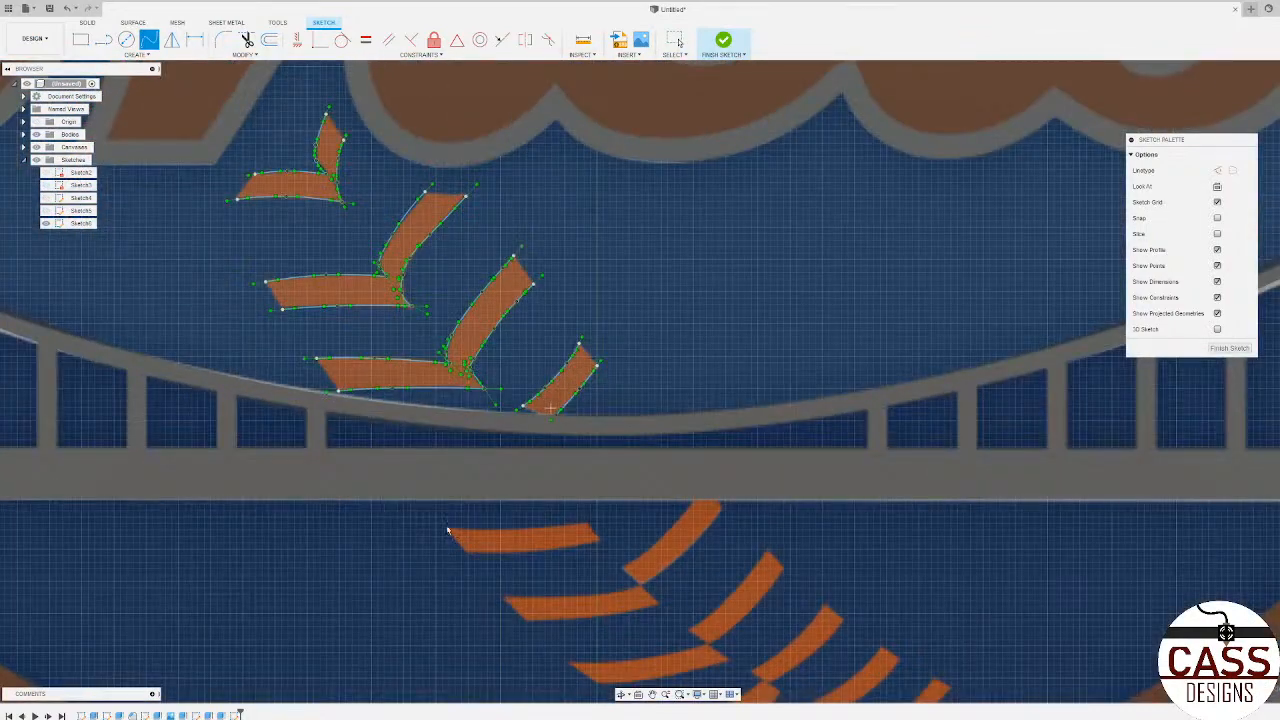
scroll(447, 530, up, 2)
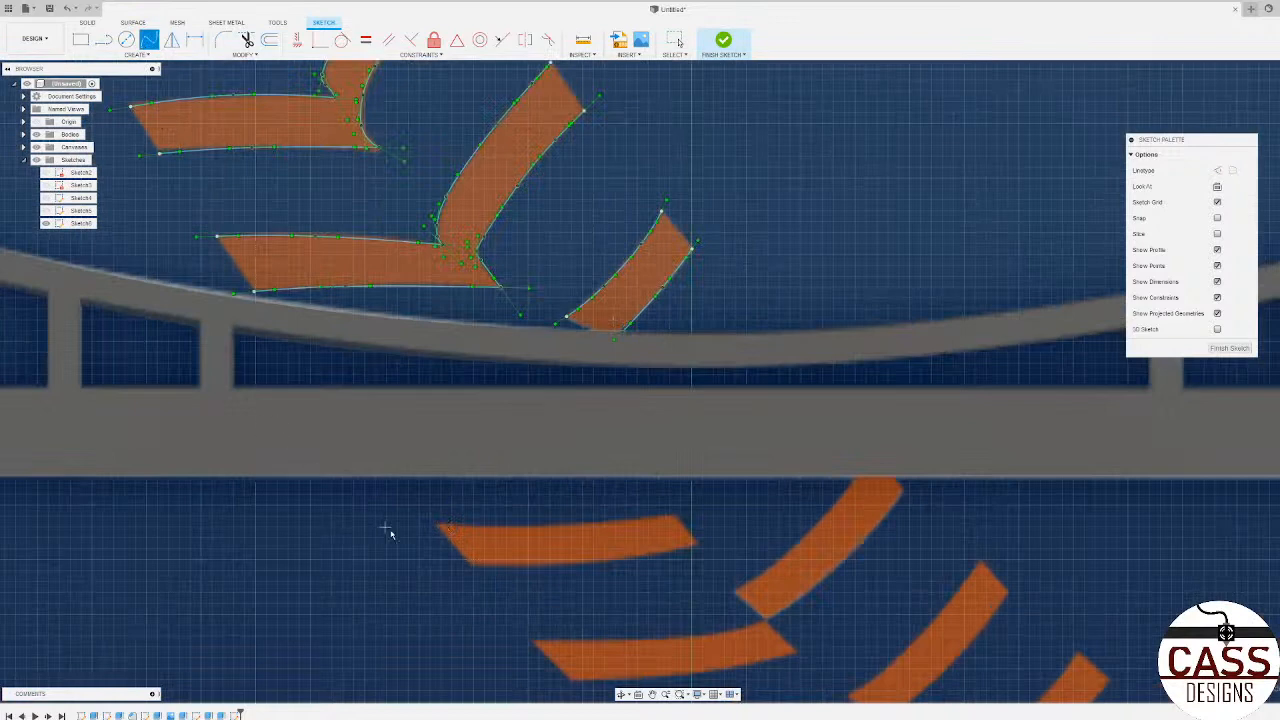
click(440, 527)
scroll(501, 526, up, 2)
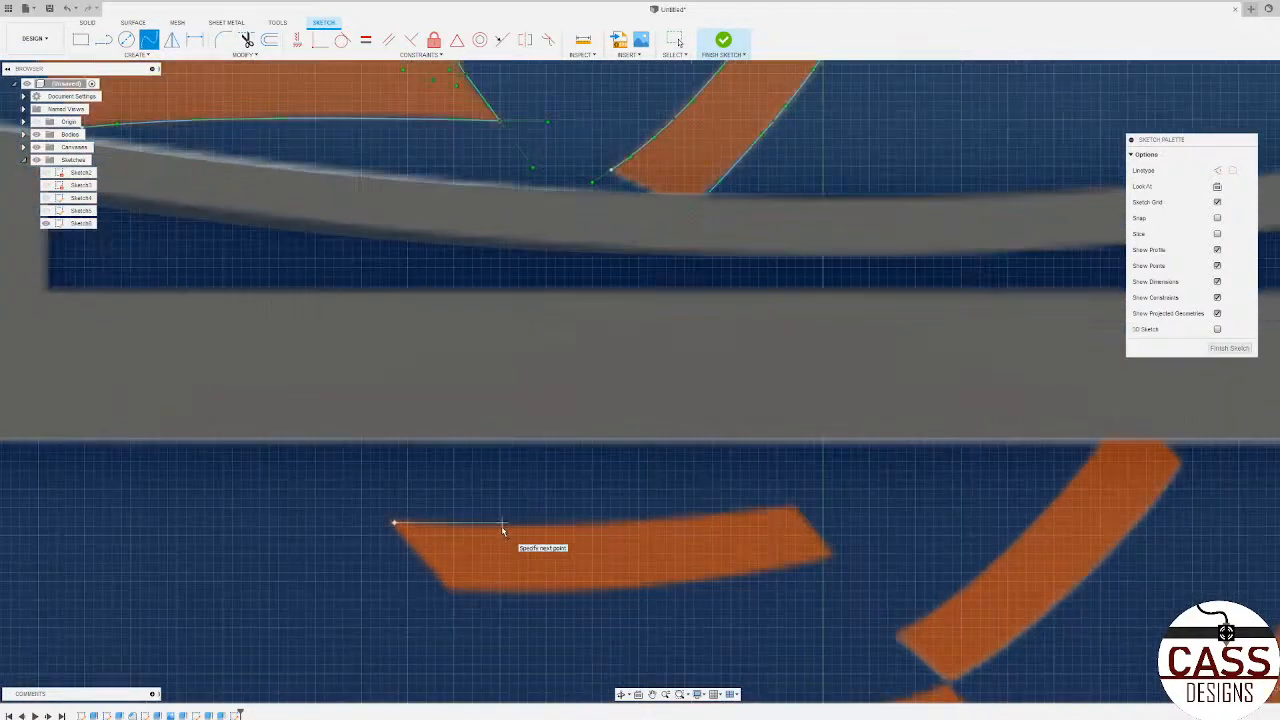
click(512, 527)
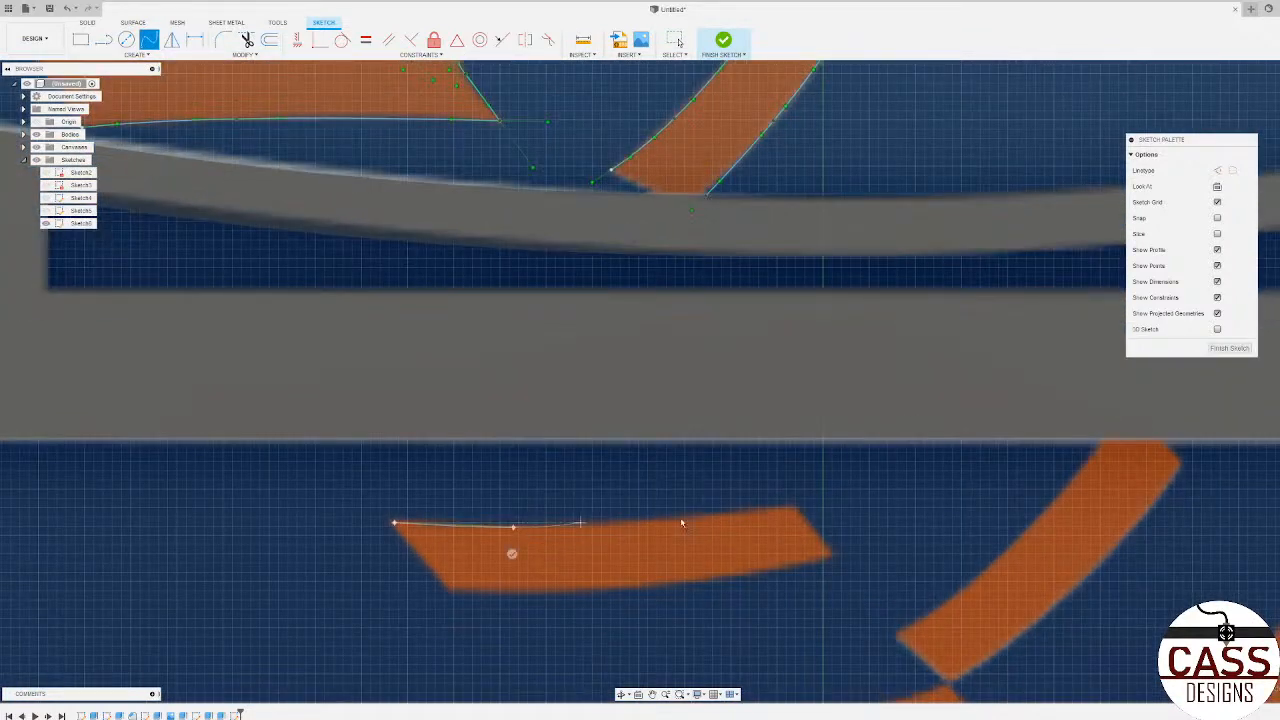
click(793, 508)
click(795, 531)
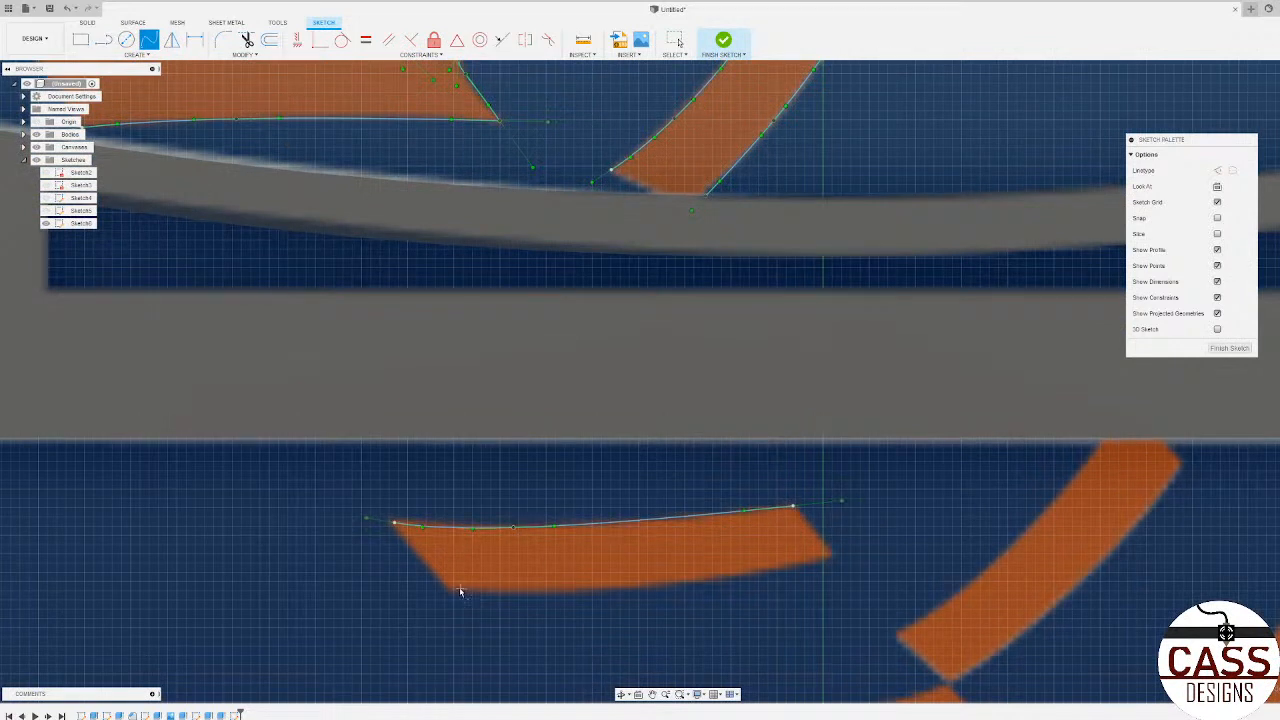
Step: Trace the lower edge of the first horizontal stitch below the bridge deck with a three-point spline
click(450, 594)
click(598, 592)
click(835, 552)
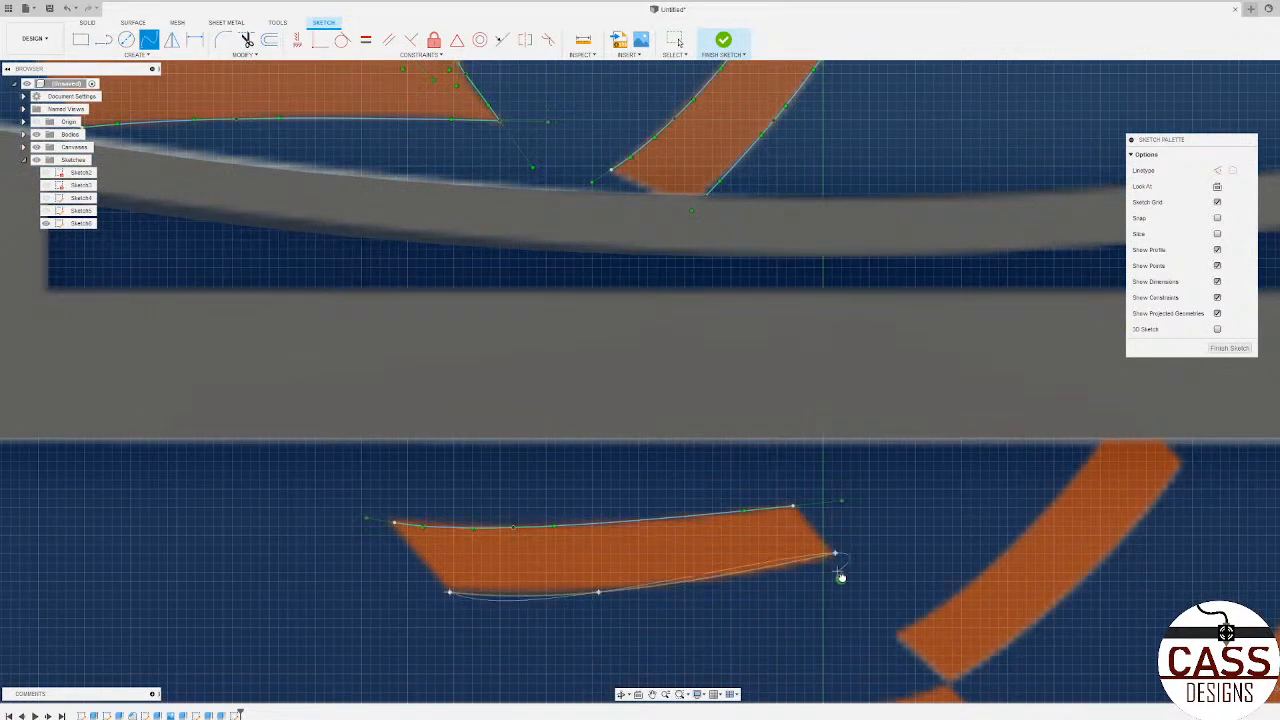
click(840, 577)
Step: Trace the upper edge of the second horizontal stitch arm below the bridge deck with a three-point spline
scroll(431, 443, down, 5)
scroll(494, 617, up, 2)
scroll(414, 464, down, 5)
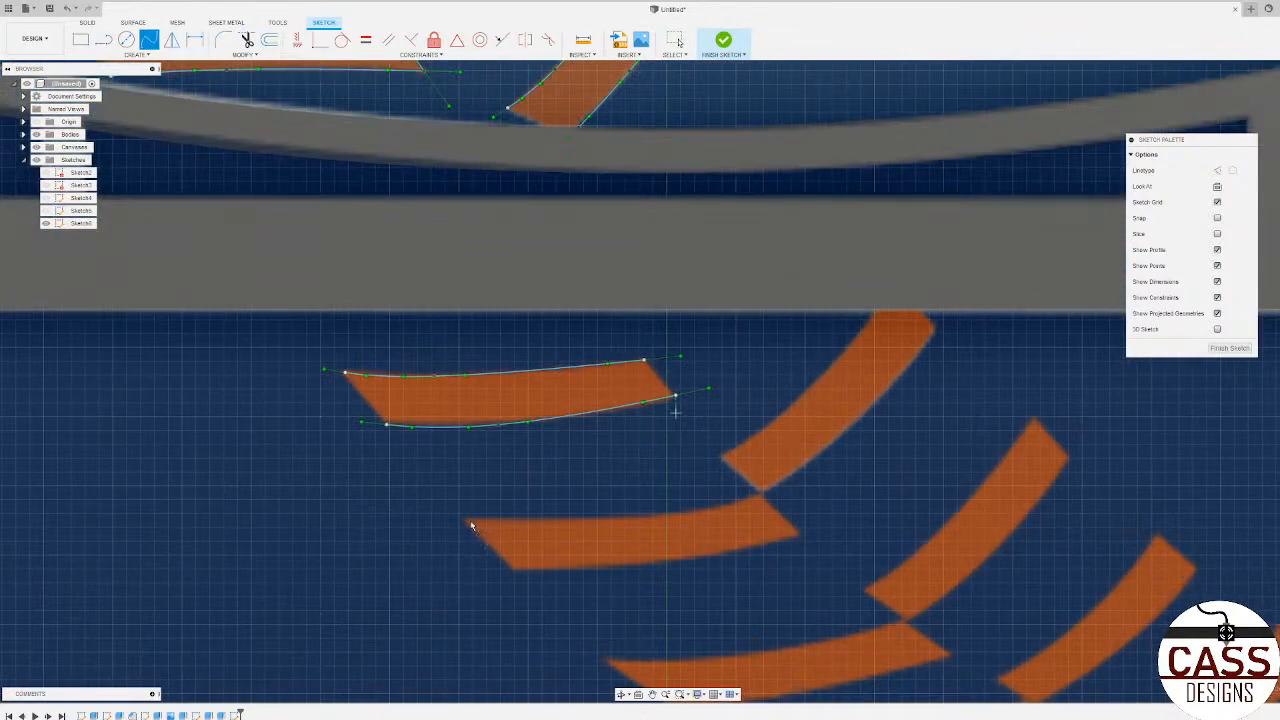
scroll(414, 464, up, 3)
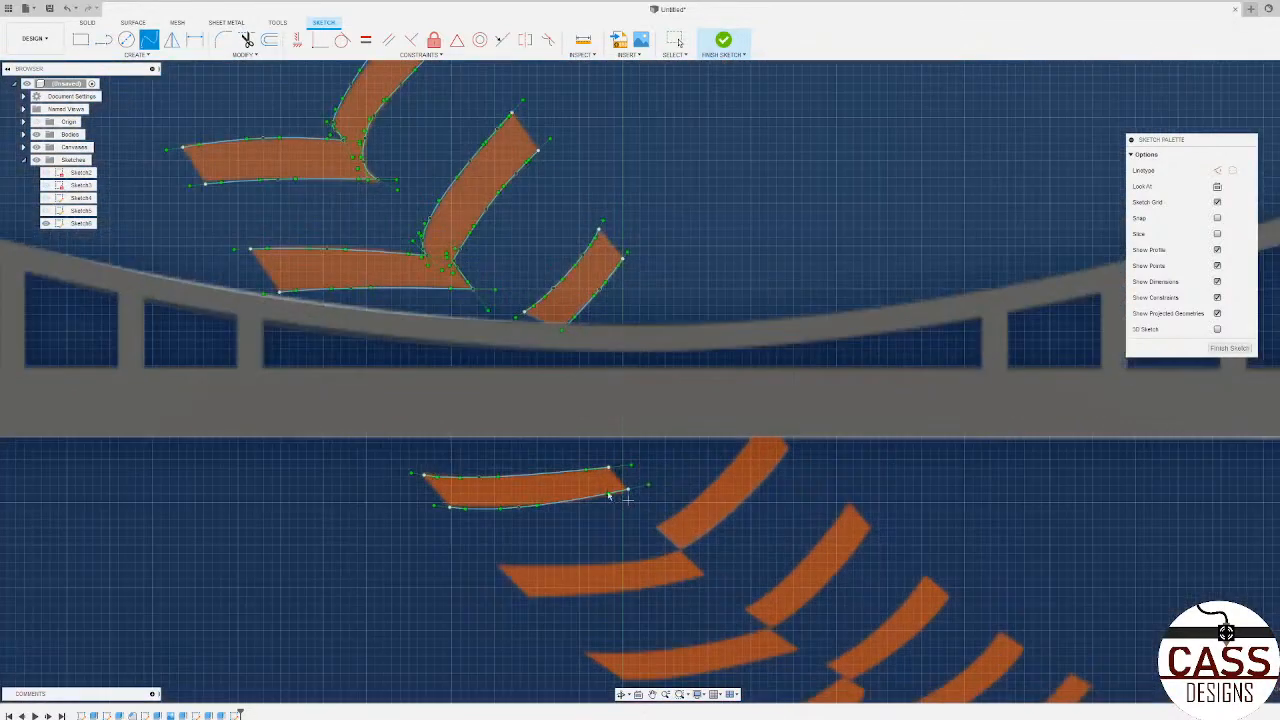
scroll(724, 474, up, 1)
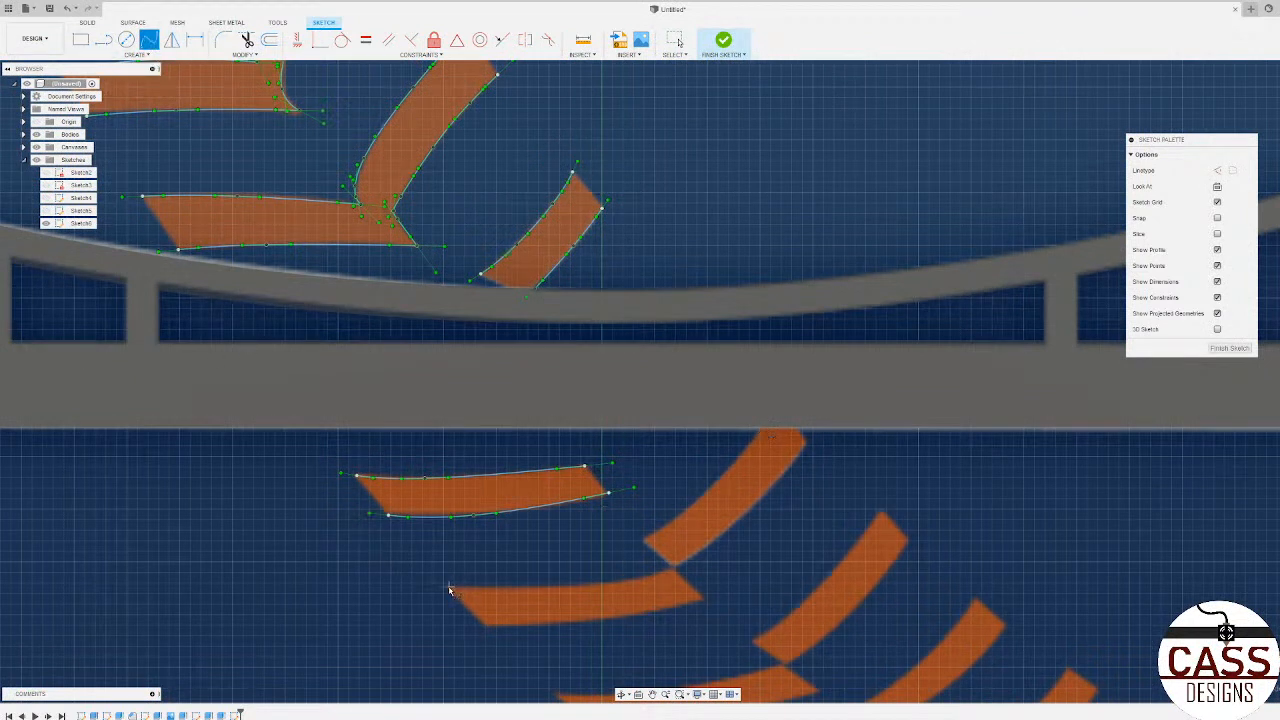
click(583, 587)
double_click(668, 572)
Step: Trace the second stitch arm's left end with a two-point spline and its lower edge with a three-point spline
click(448, 588)
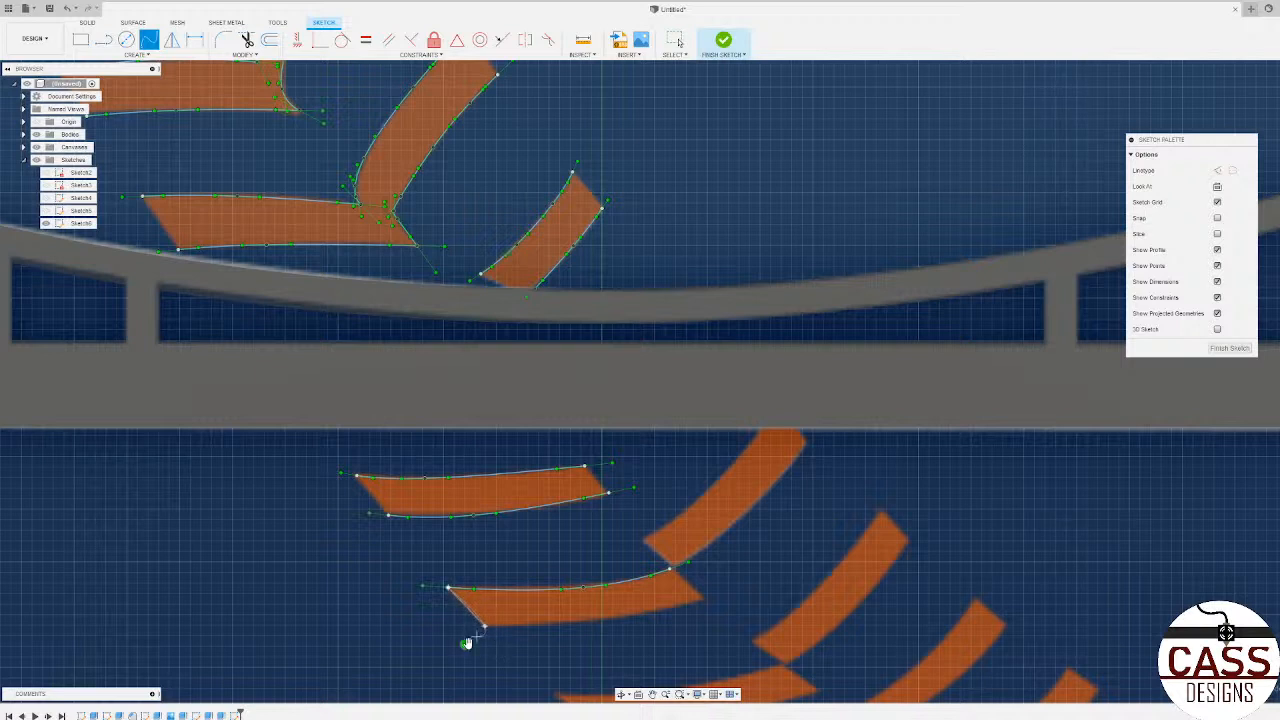
click(486, 626)
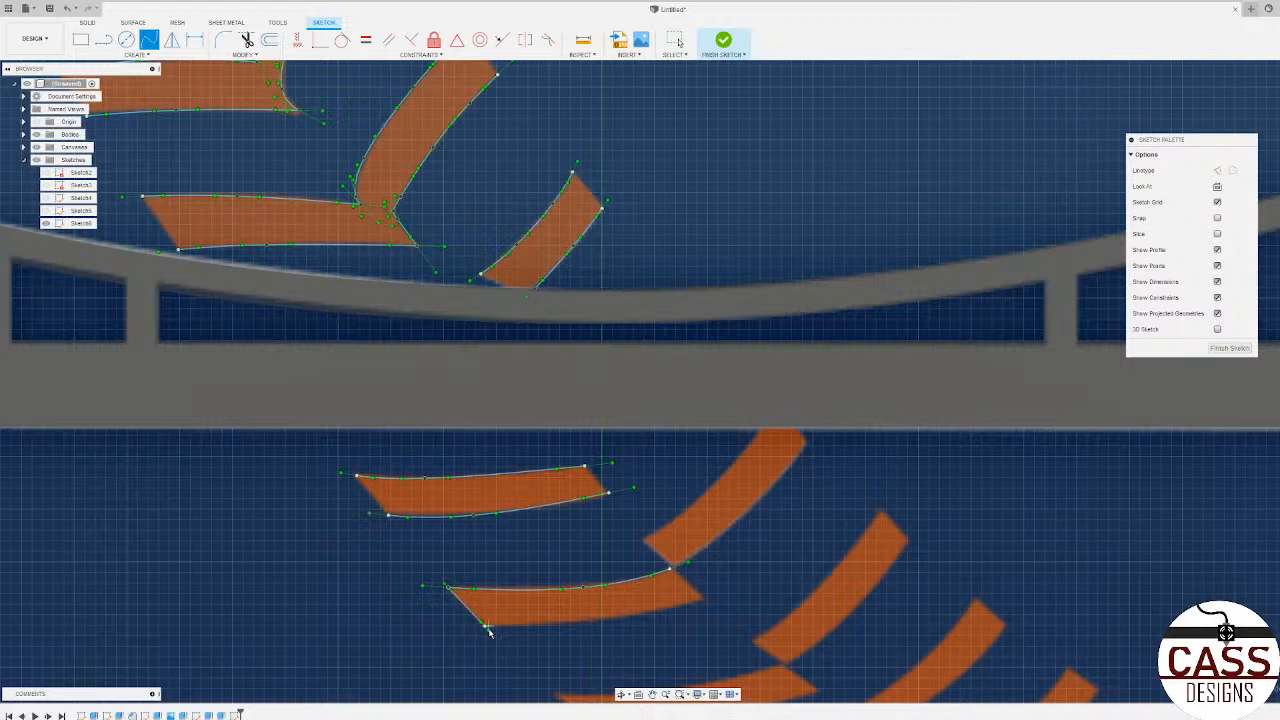
click(582, 621)
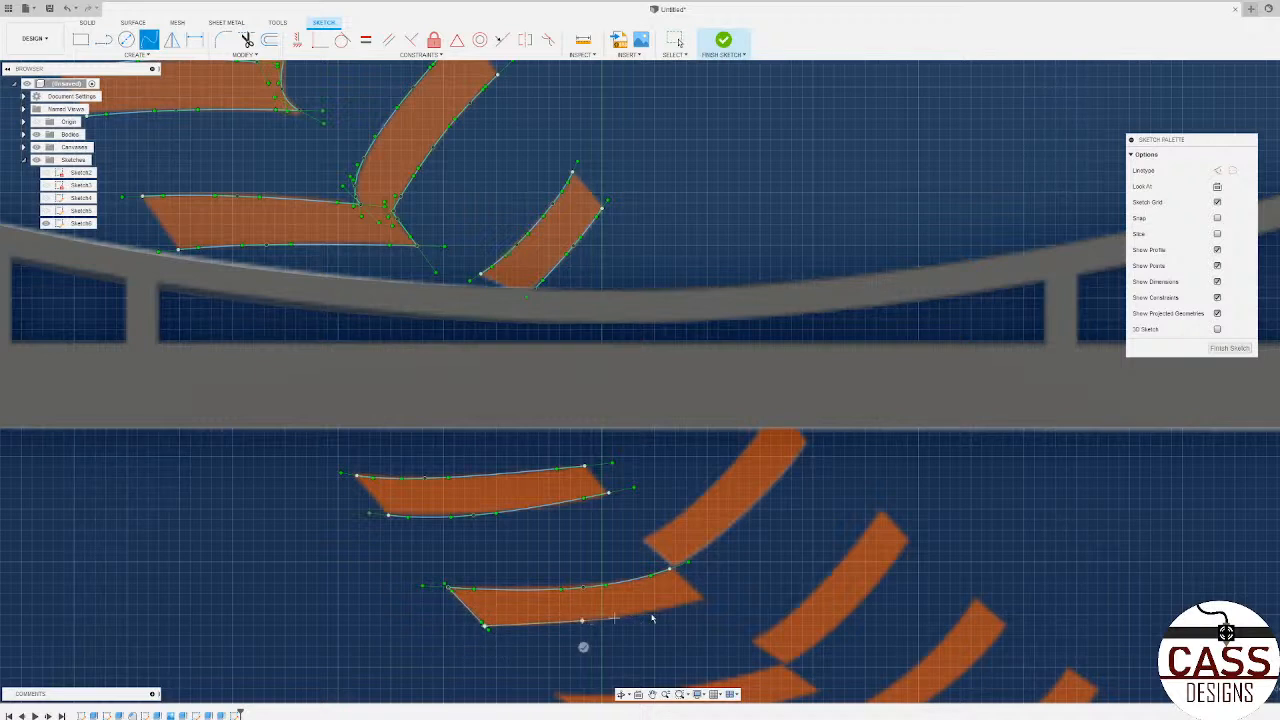
click(707, 623)
Step: Trace both long edges of the slanted stitch arm touching the bridge deck's underside with three-point splines
click(702, 501)
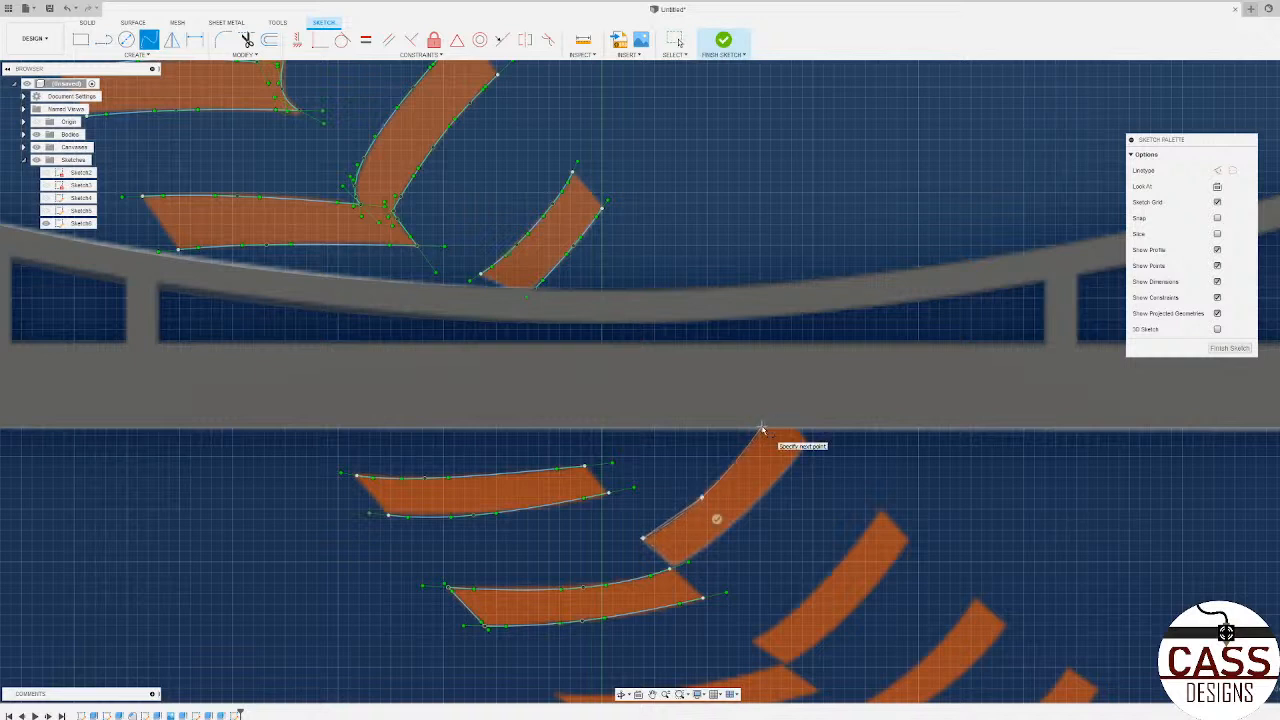
click(762, 431)
click(781, 441)
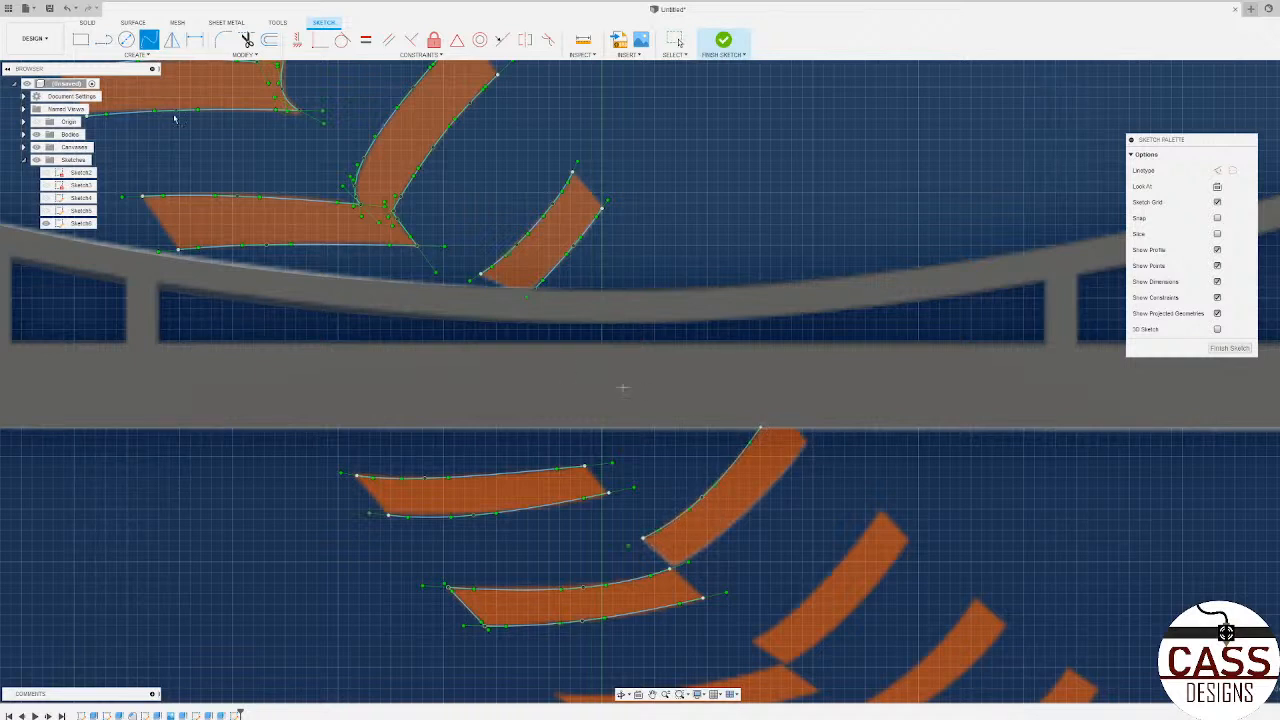
click(671, 567)
click(748, 514)
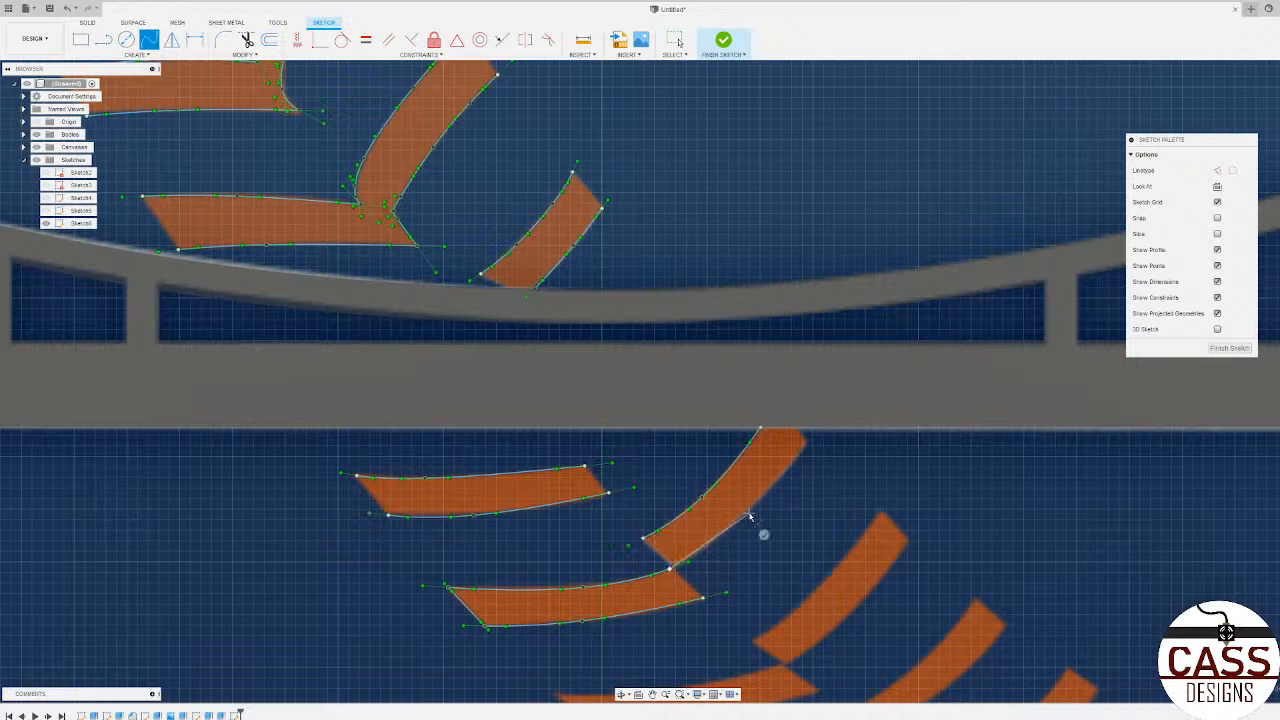
click(806, 441)
click(825, 449)
Step: Trace the upper edge of the third horizontal stitch arm below the bridge deck with a five-point spline
scroll(263, 440, down, 3)
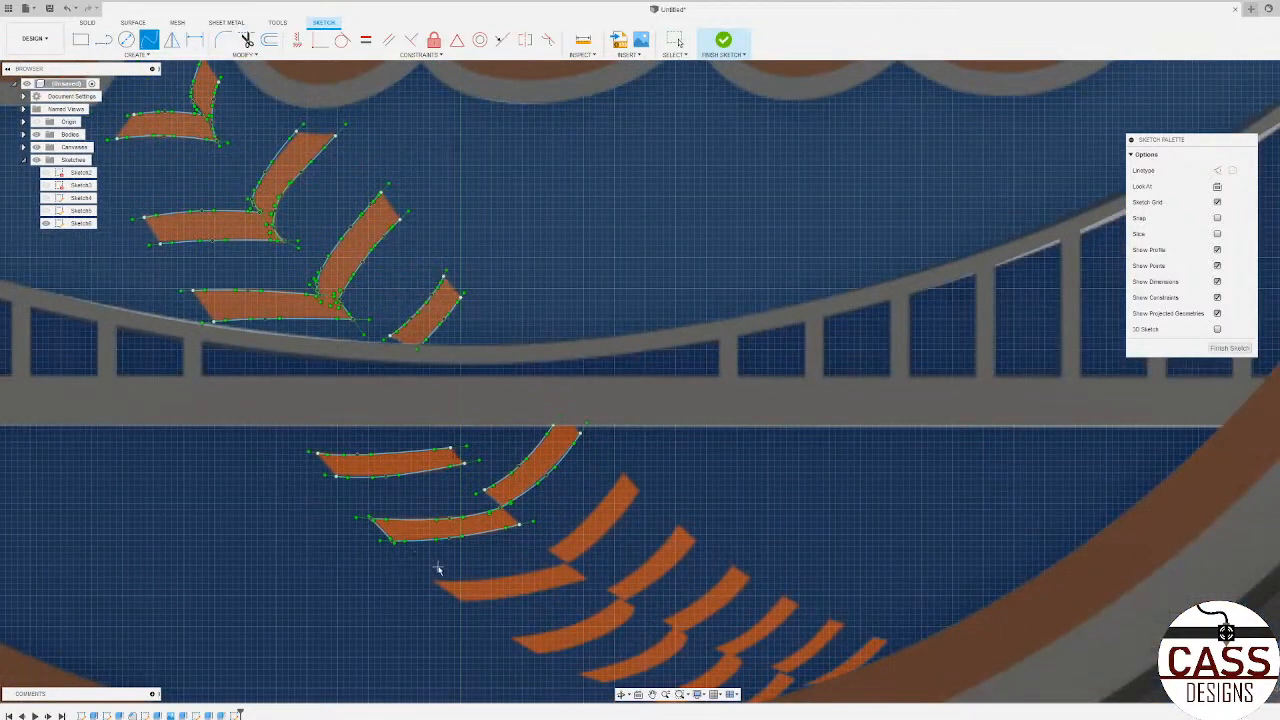
scroll(438, 569, down, 5)
scroll(500, 488, down, 2)
scroll(495, 490, up, 7)
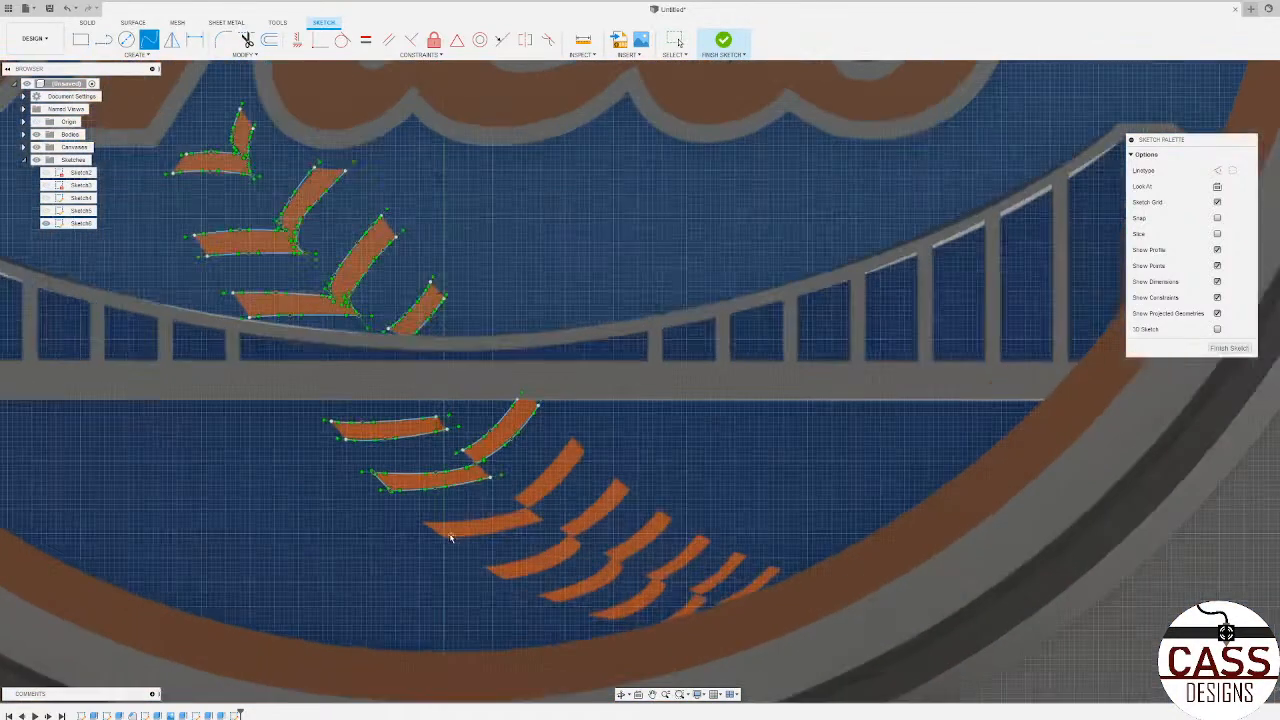
scroll(450, 538, up, 5)
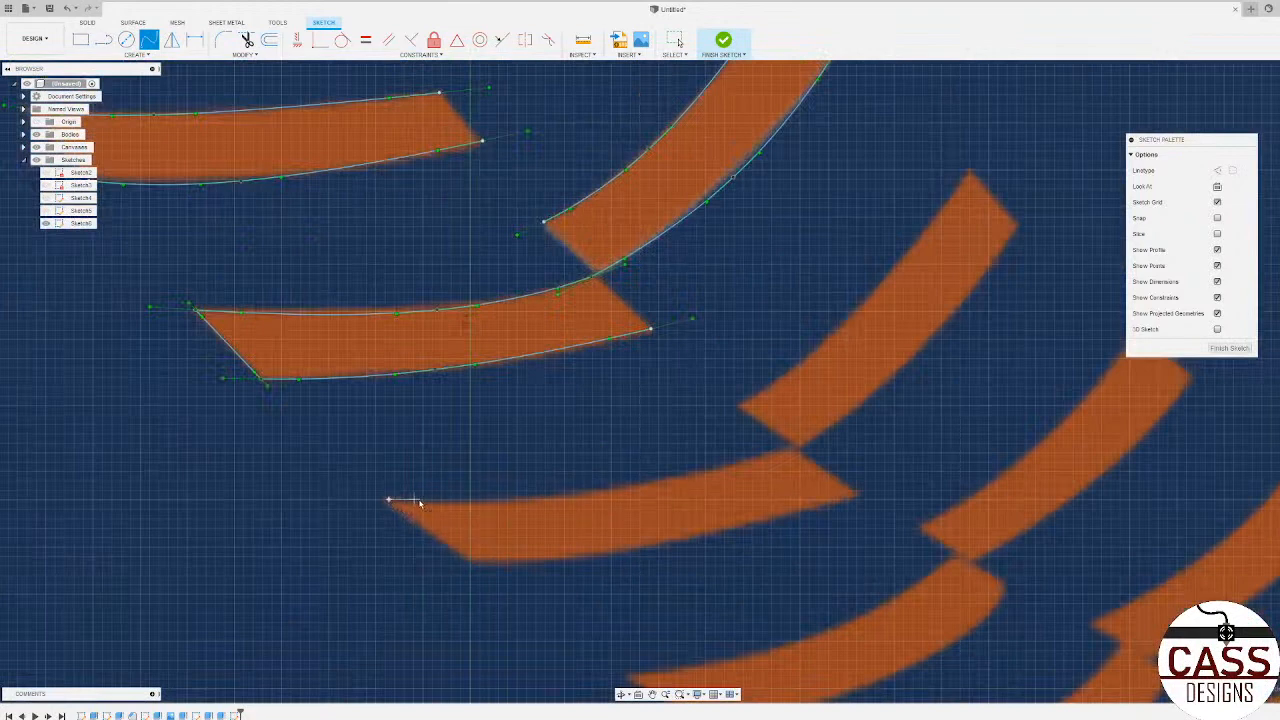
scroll(433, 507, up, 3)
click(446, 502)
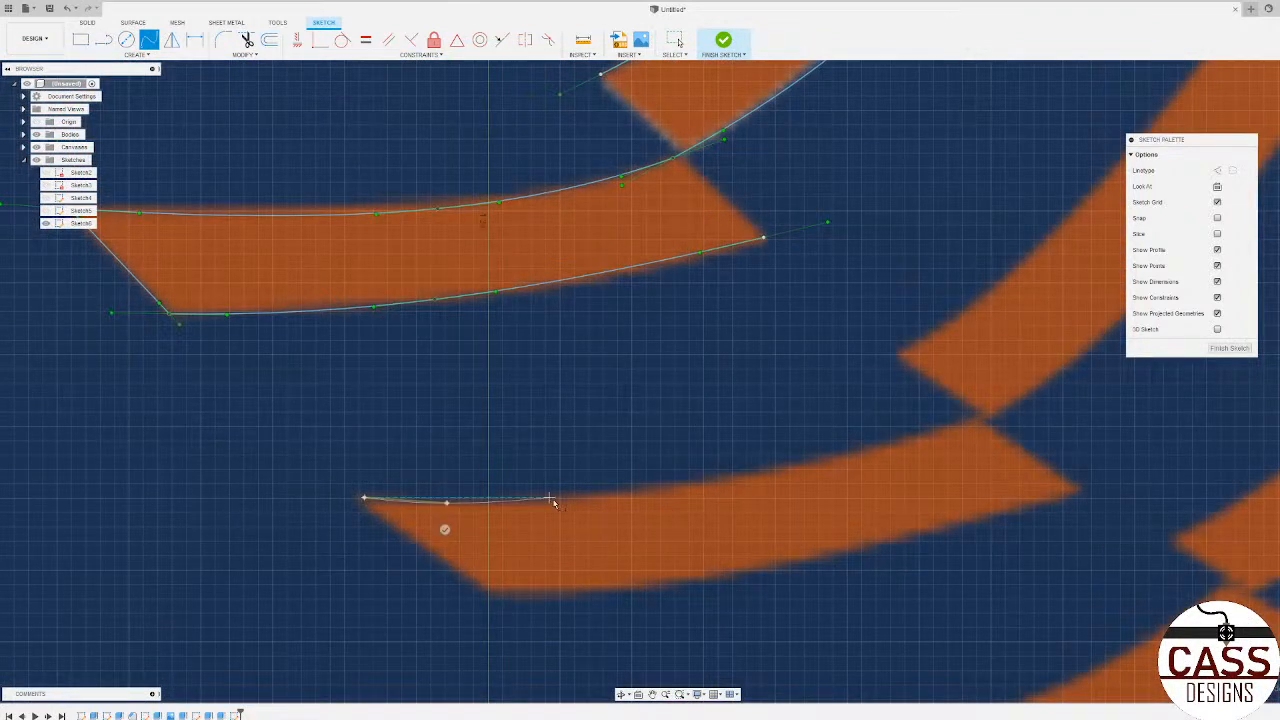
click(609, 494)
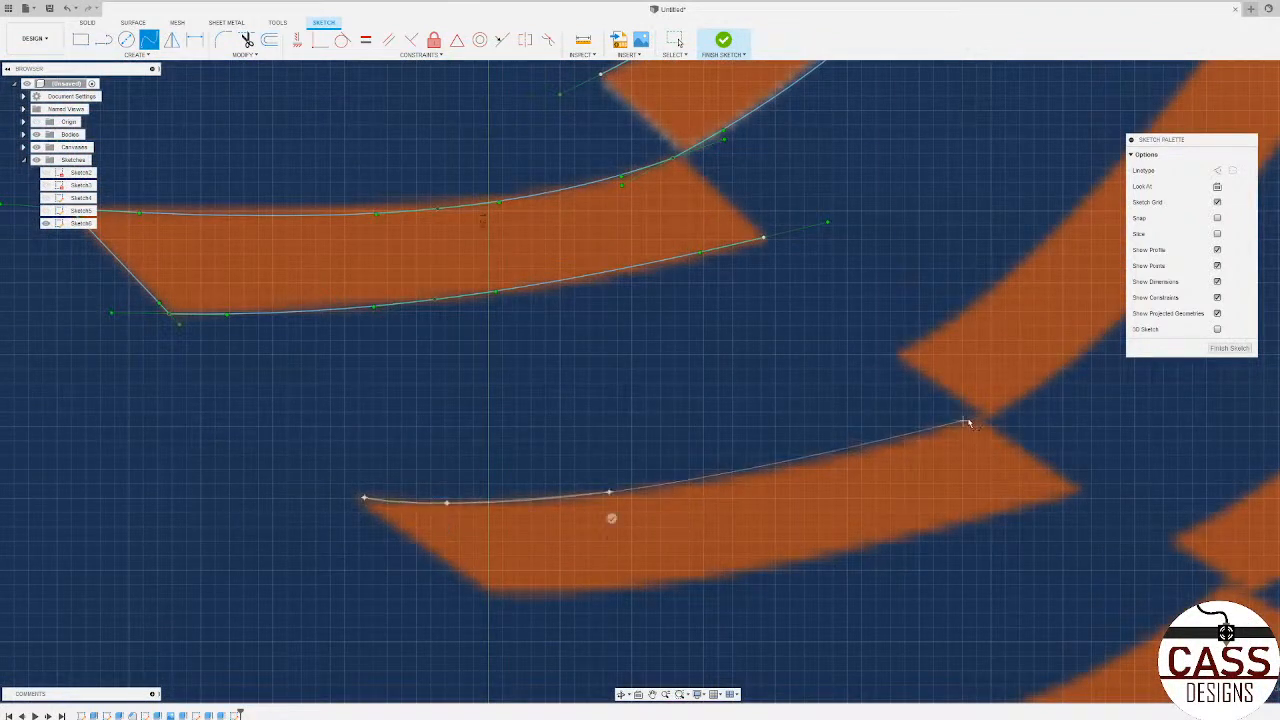
click(853, 453)
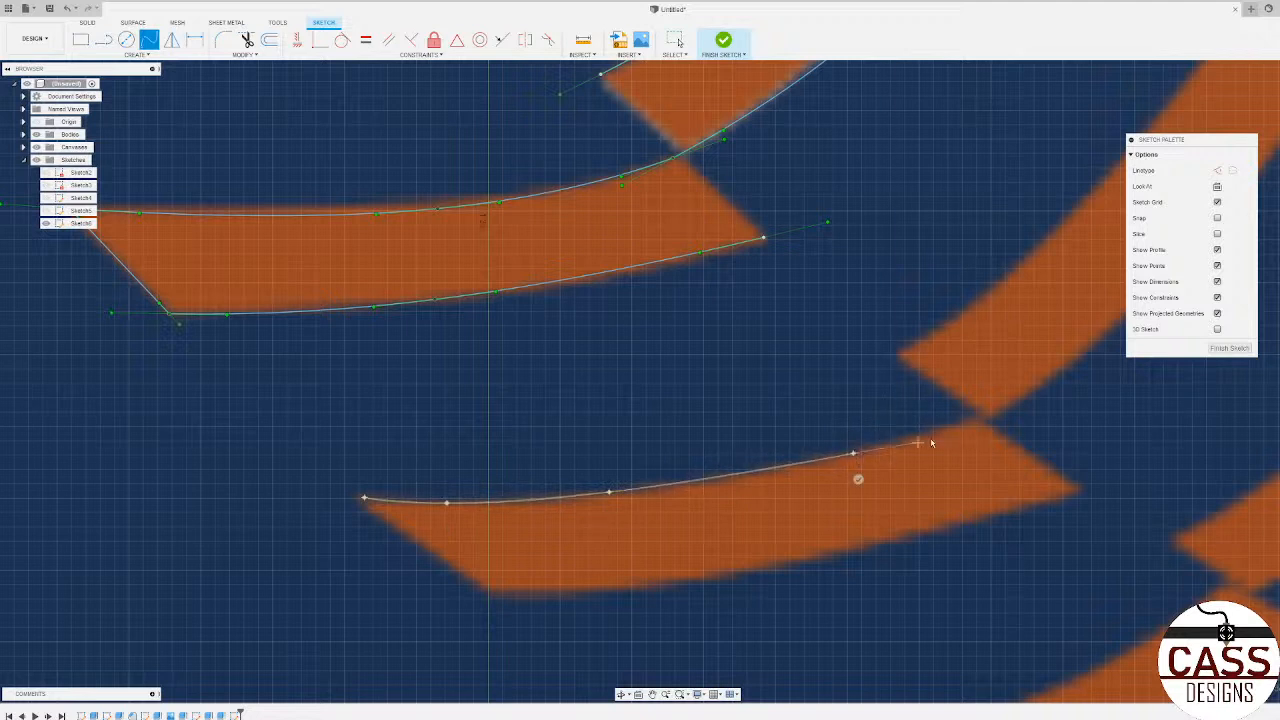
click(978, 418)
click(987, 439)
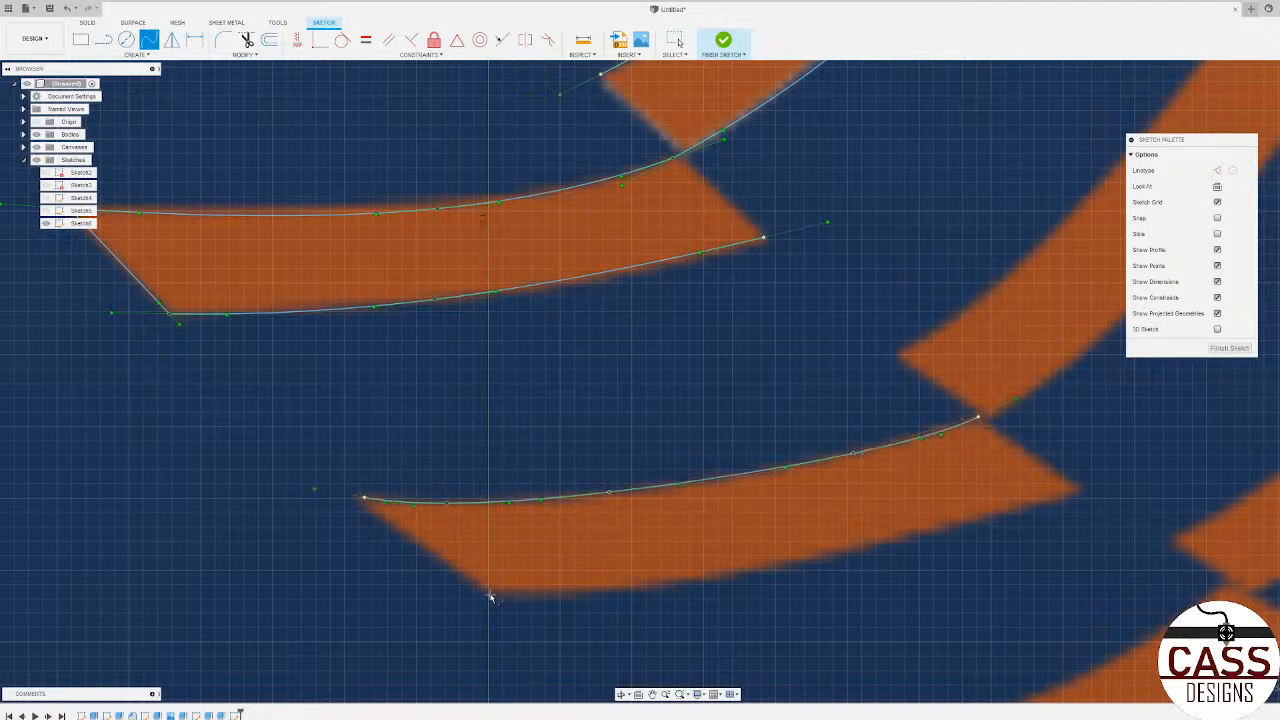
Step: Trace the lower edge of the third horizontal stitch arm with a three-point spline out to its right tip
click(489, 595)
click(645, 582)
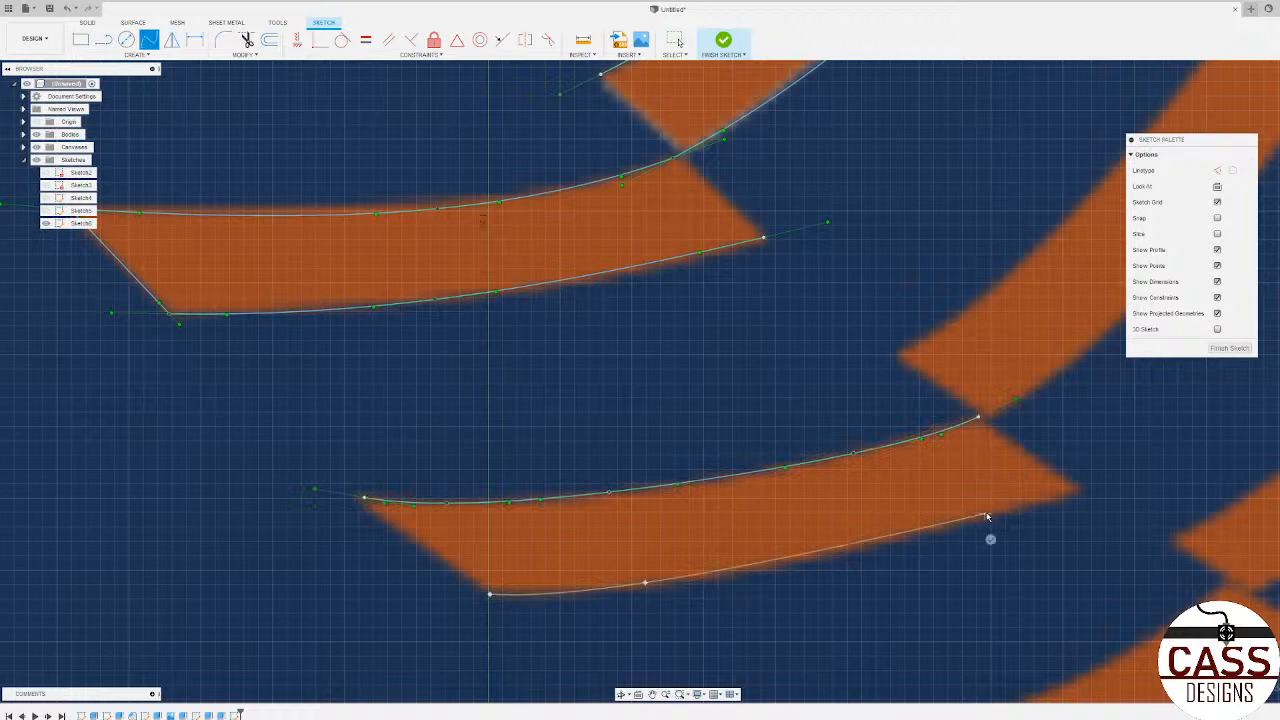
click(1080, 492)
click(1091, 514)
Step: Trace the lower edge of the slanted arm joined to the third stitch with a four-point spline starting at the shared corner
scroll(424, 441, down, 3)
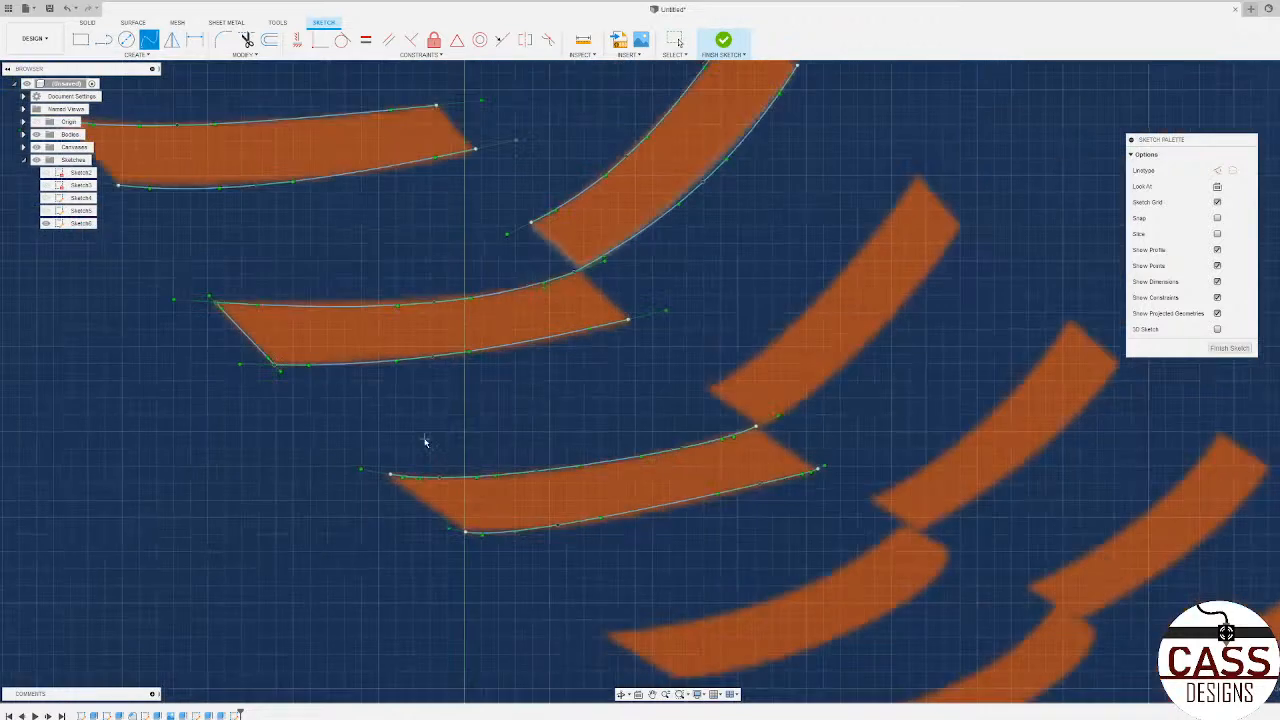
scroll(470, 425, down, 2)
scroll(606, 346, up, 8)
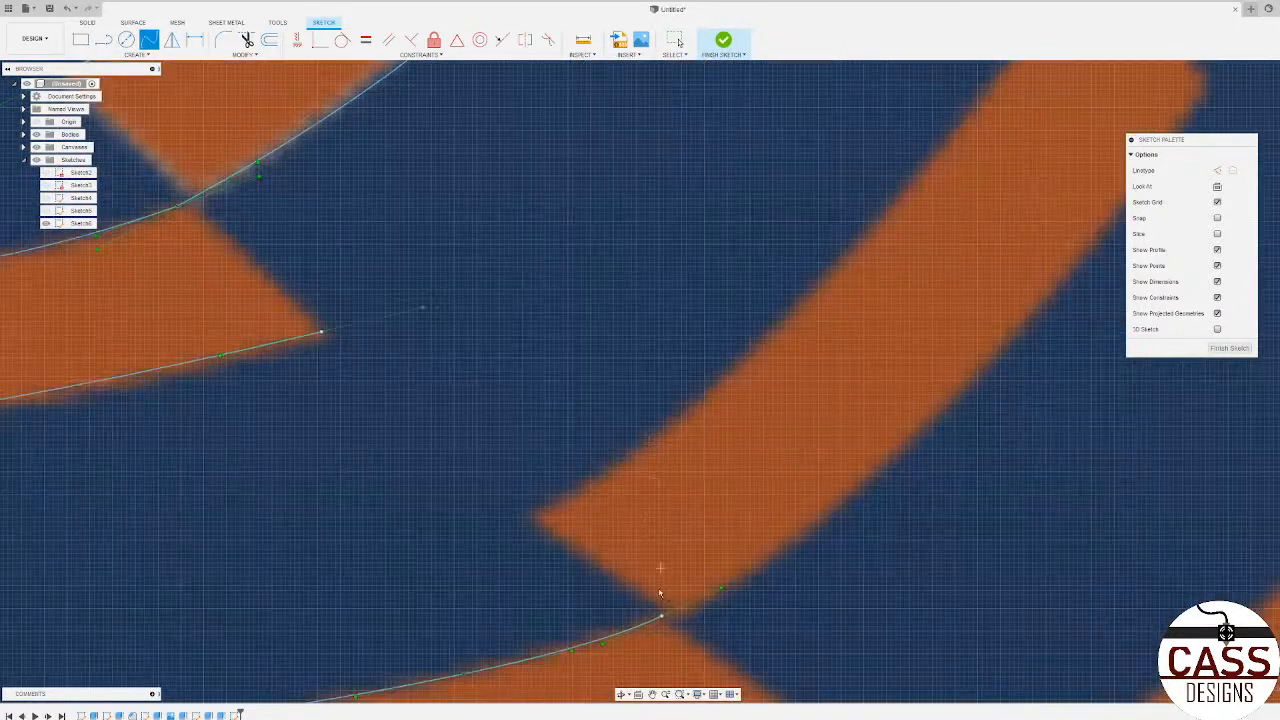
click(663, 617)
click(833, 505)
scroll(853, 456, down, 5)
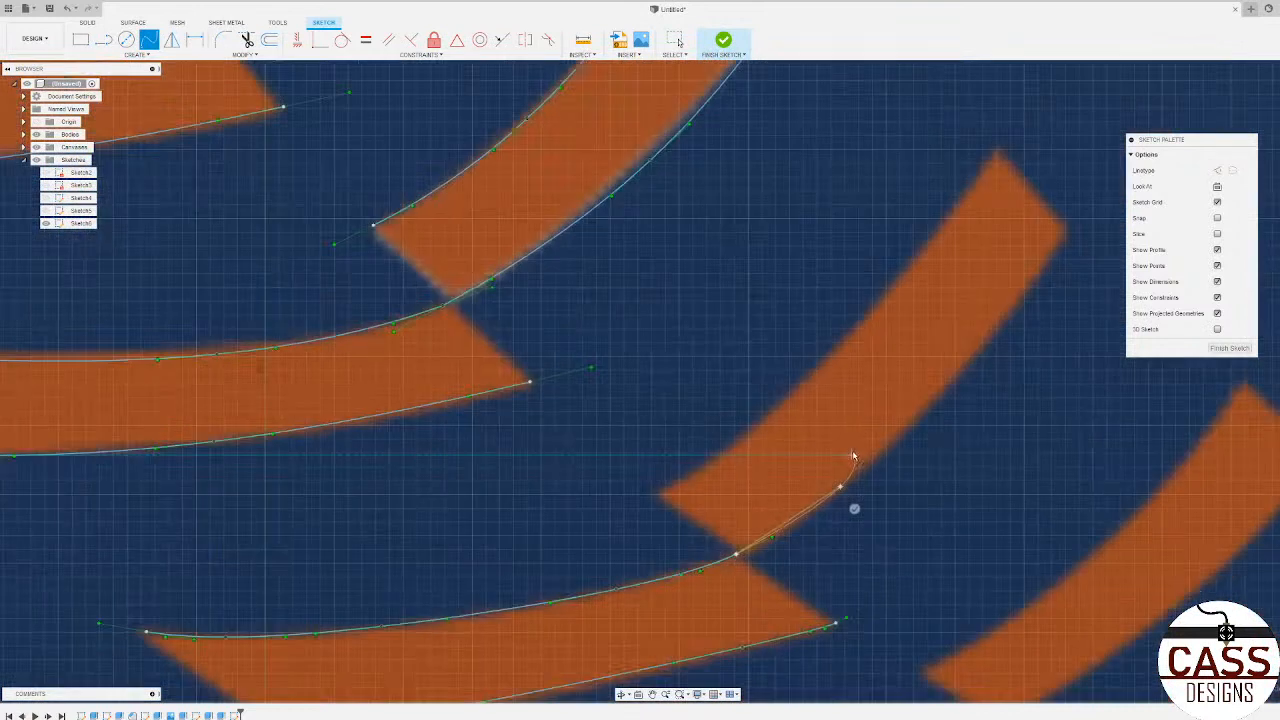
click(940, 376)
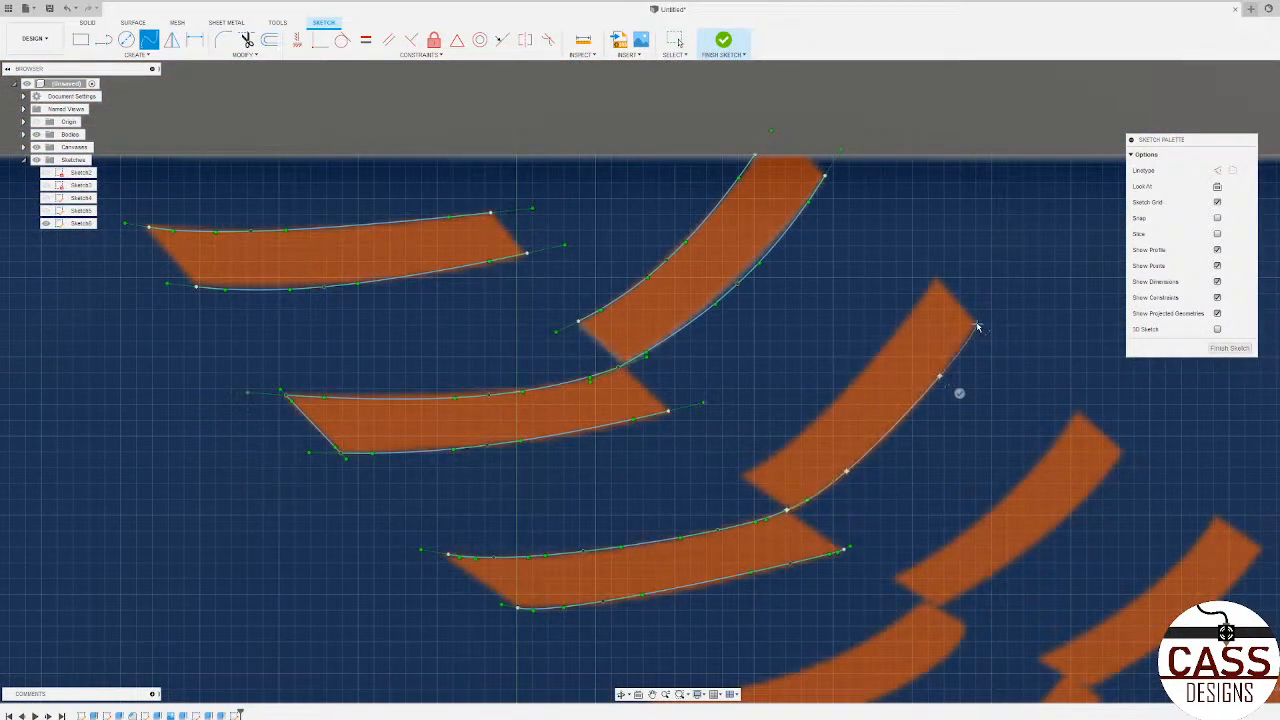
double_click(977, 327)
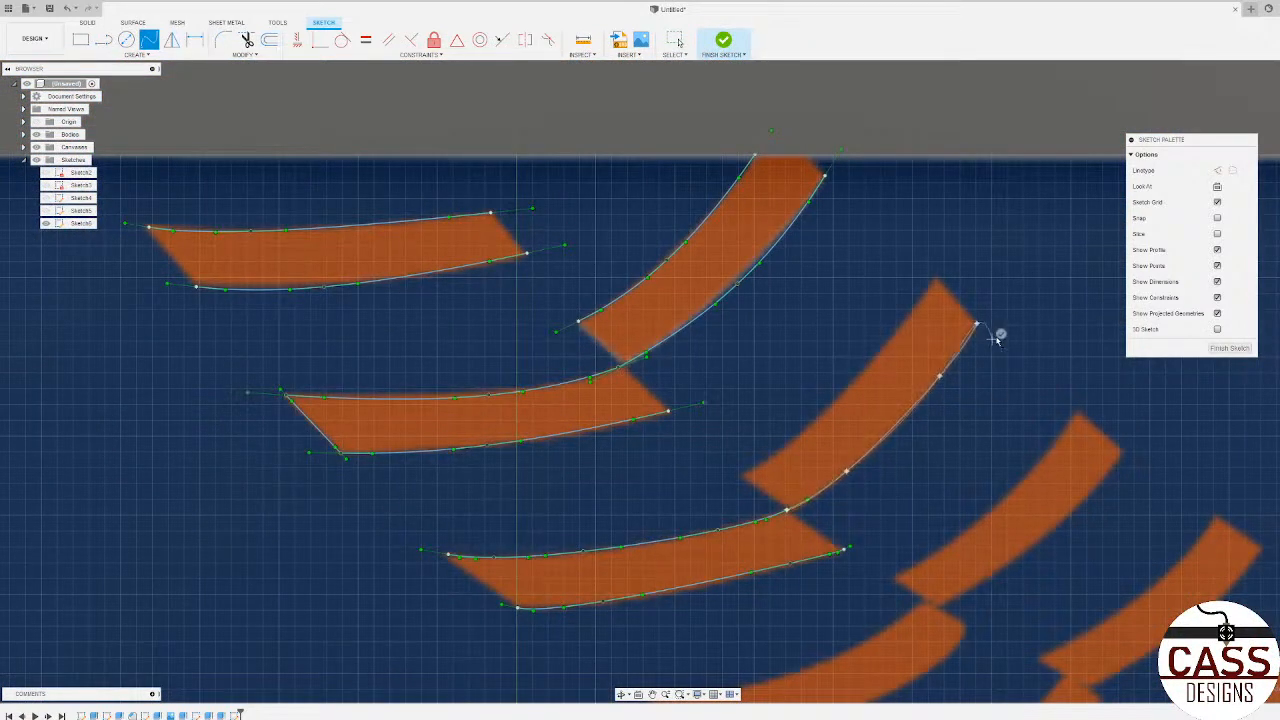
Step: Trace the upper edge of the slanted arm joined to the third stitch with a four-point spline
click(738, 473)
click(791, 444)
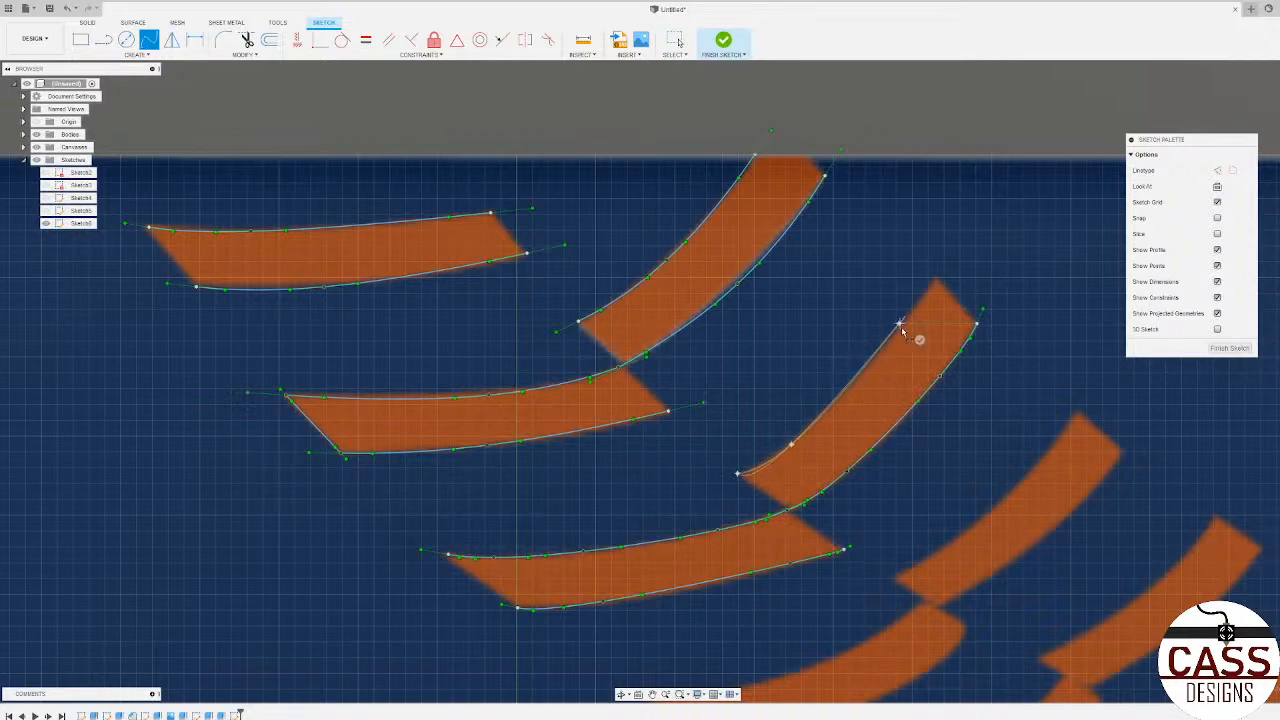
click(899, 324)
double_click(935, 276)
Step: Trace the upper edge of the fourth horizontal stitch arm below the bridge with a four-point spline
scroll(822, 395, down, 5)
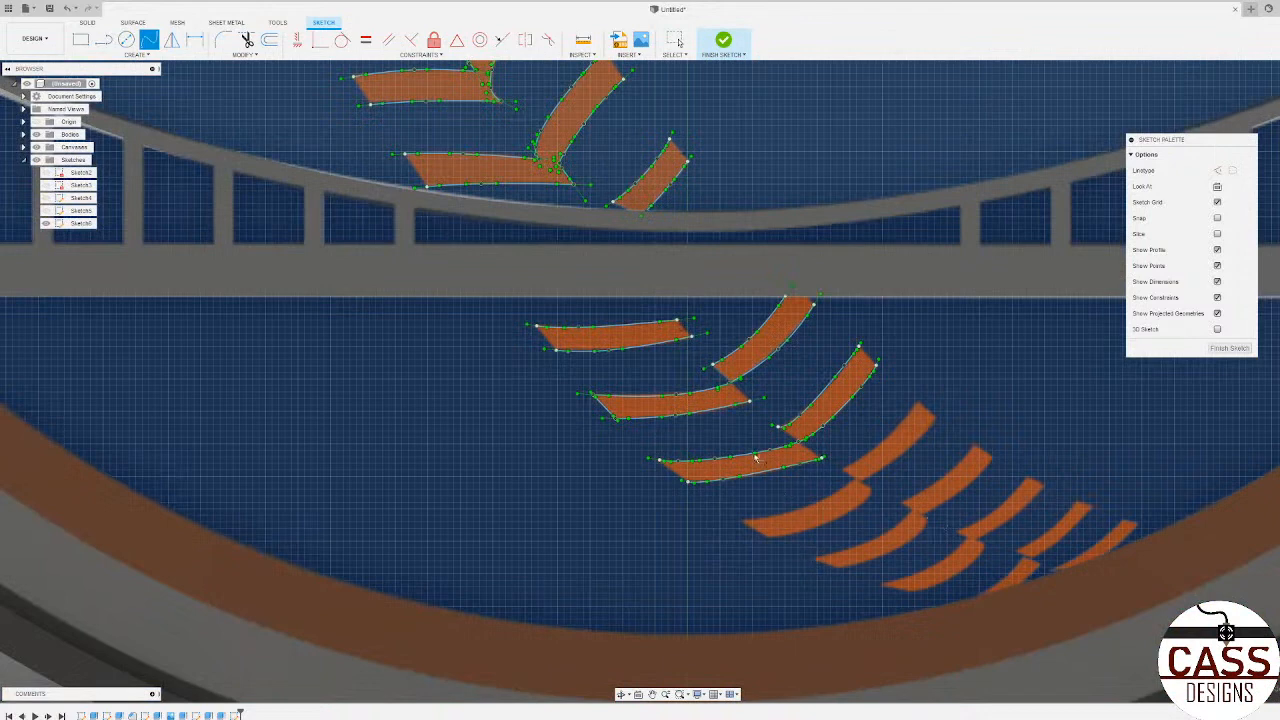
scroll(767, 467, down, 8)
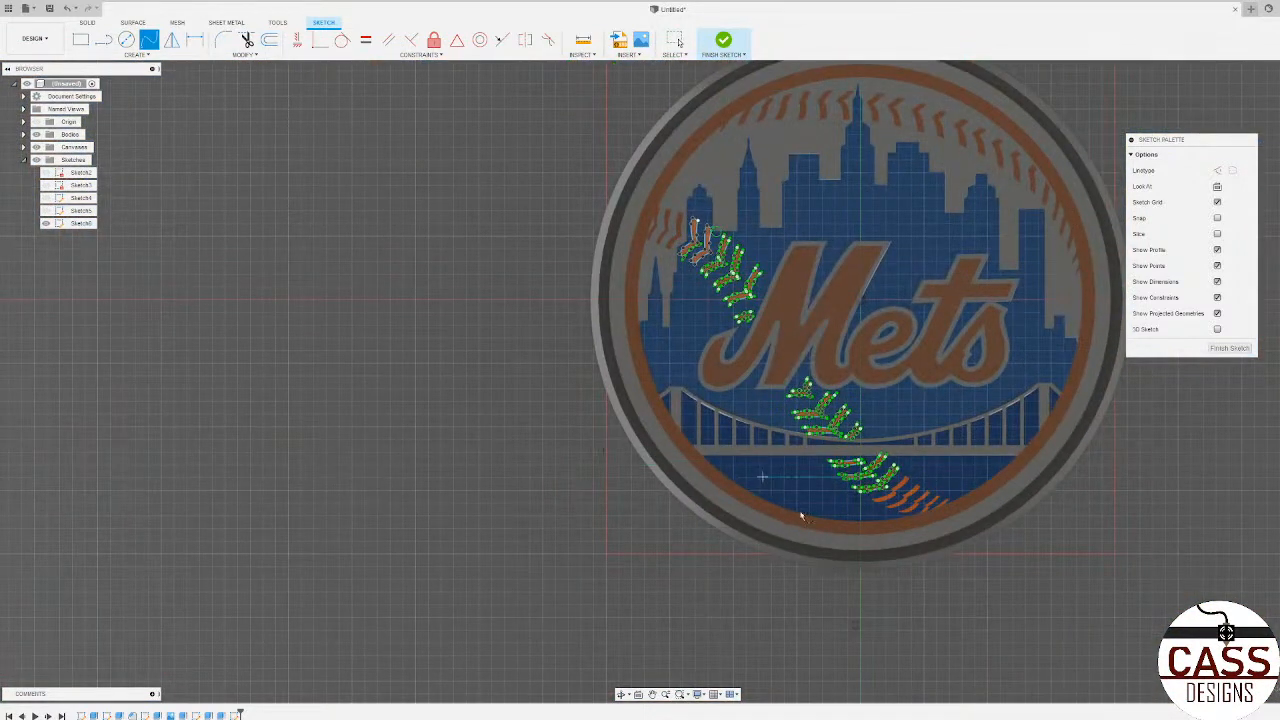
scroll(747, 489, up, 10)
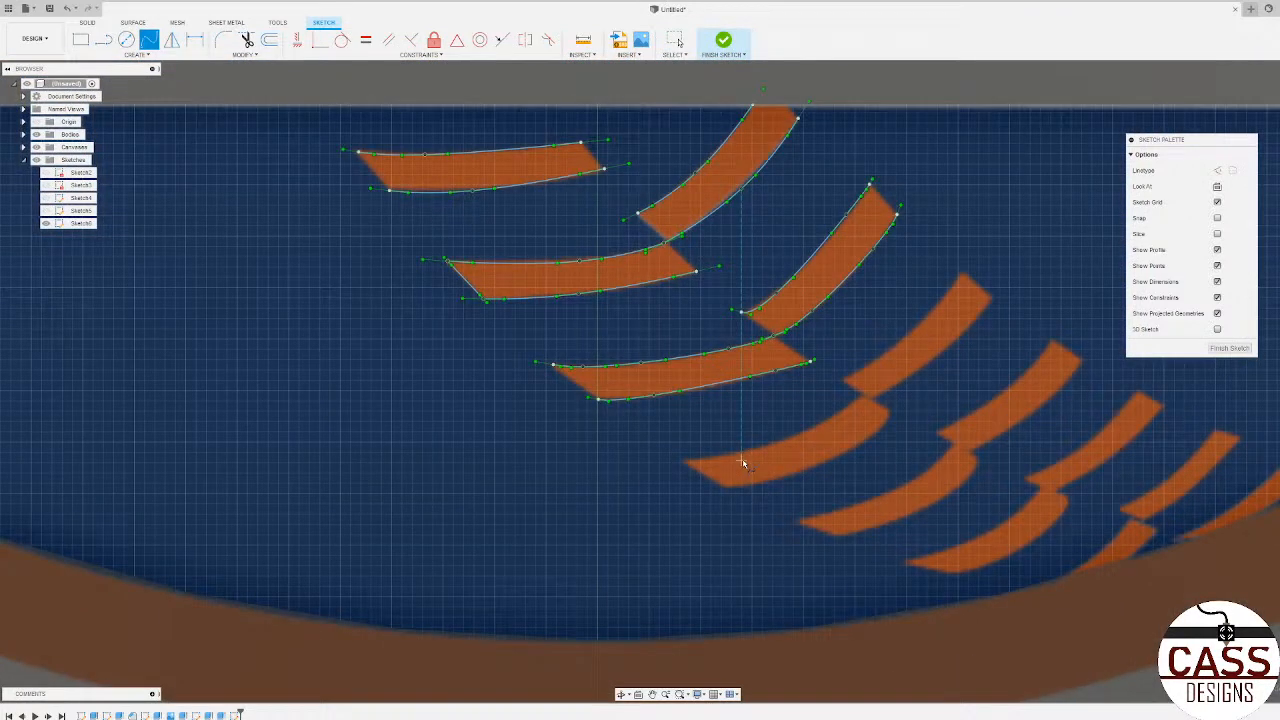
scroll(700, 462, up, 2)
click(699, 455)
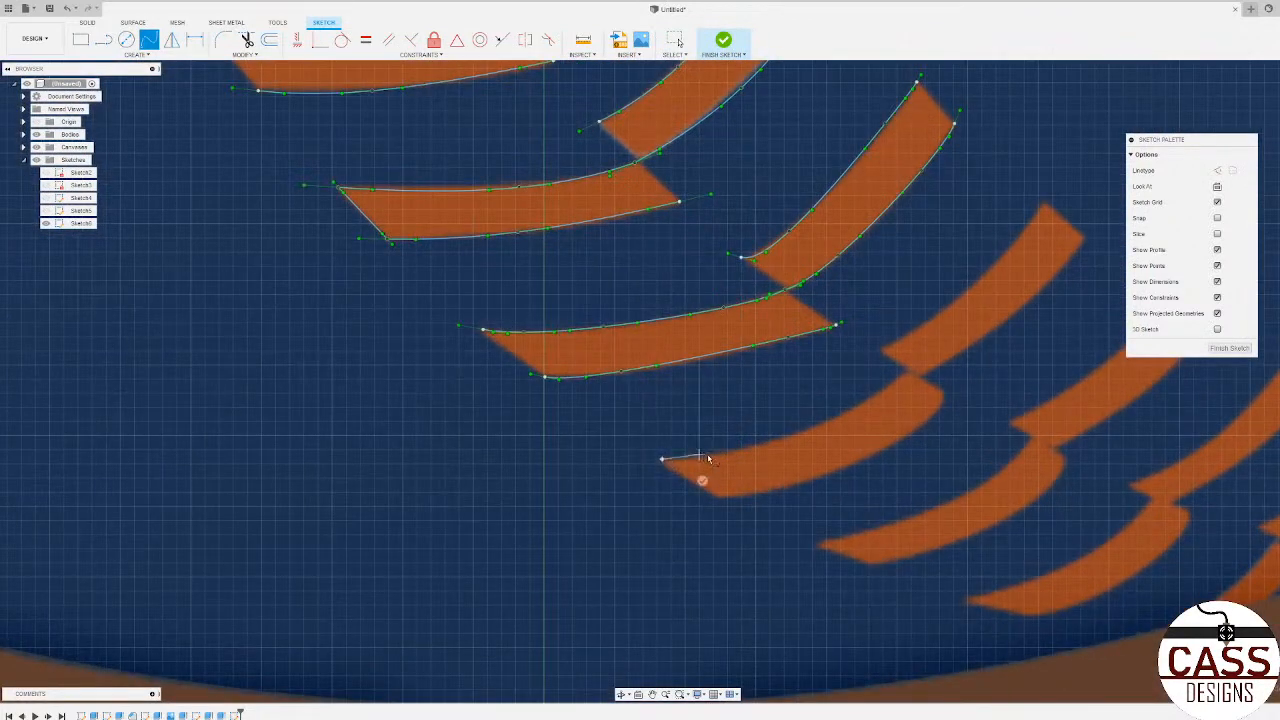
click(832, 420)
click(905, 371)
click(926, 386)
Step: Trace the lower edge of the fourth horizontal stitch arm with a four-point spline
click(755, 491)
click(857, 461)
click(943, 399)
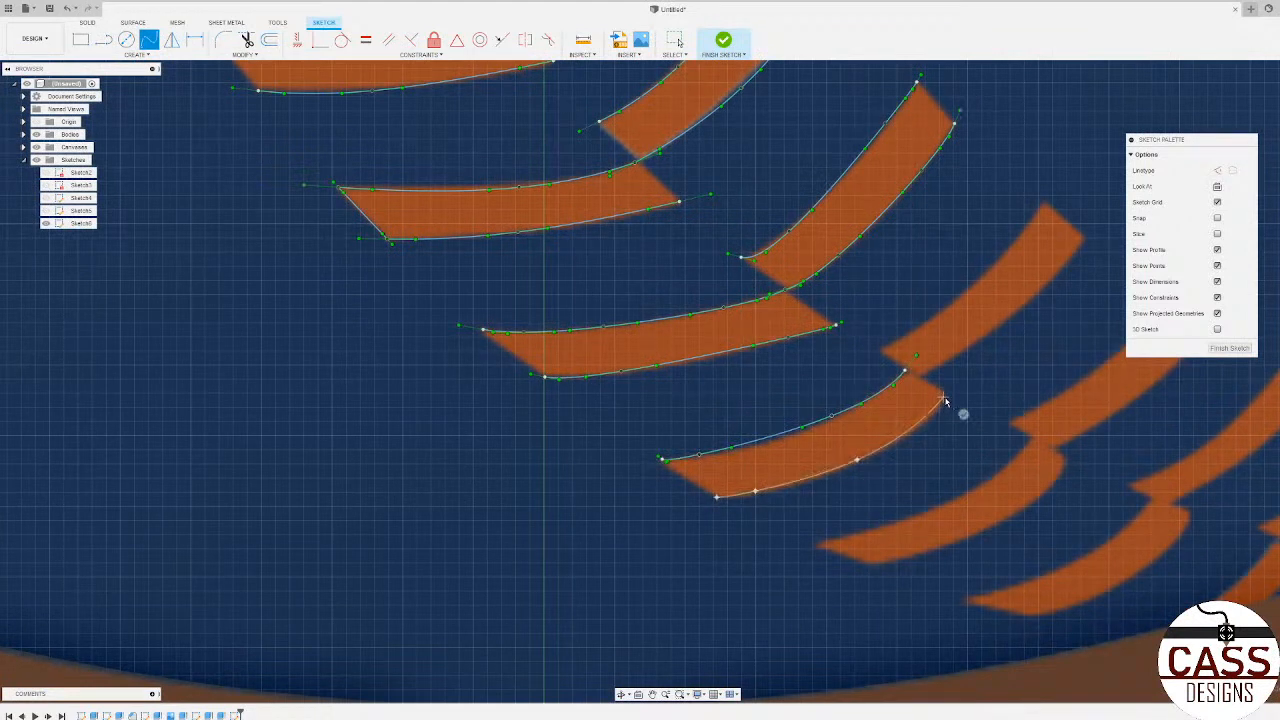
click(962, 412)
Step: Trace the upper and lower edges of the fifth horizontal stitch arm with four-point splines
click(891, 523)
click(1013, 460)
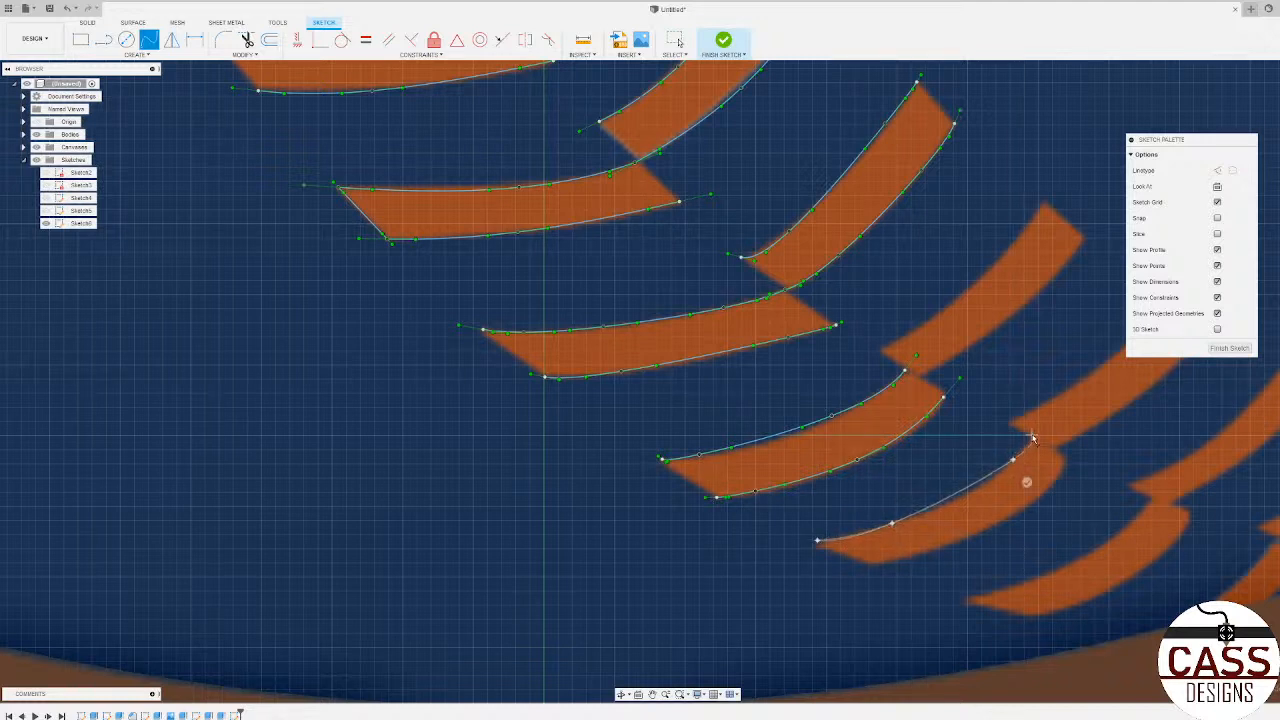
double_click(1030, 438)
click(946, 547)
click(1044, 490)
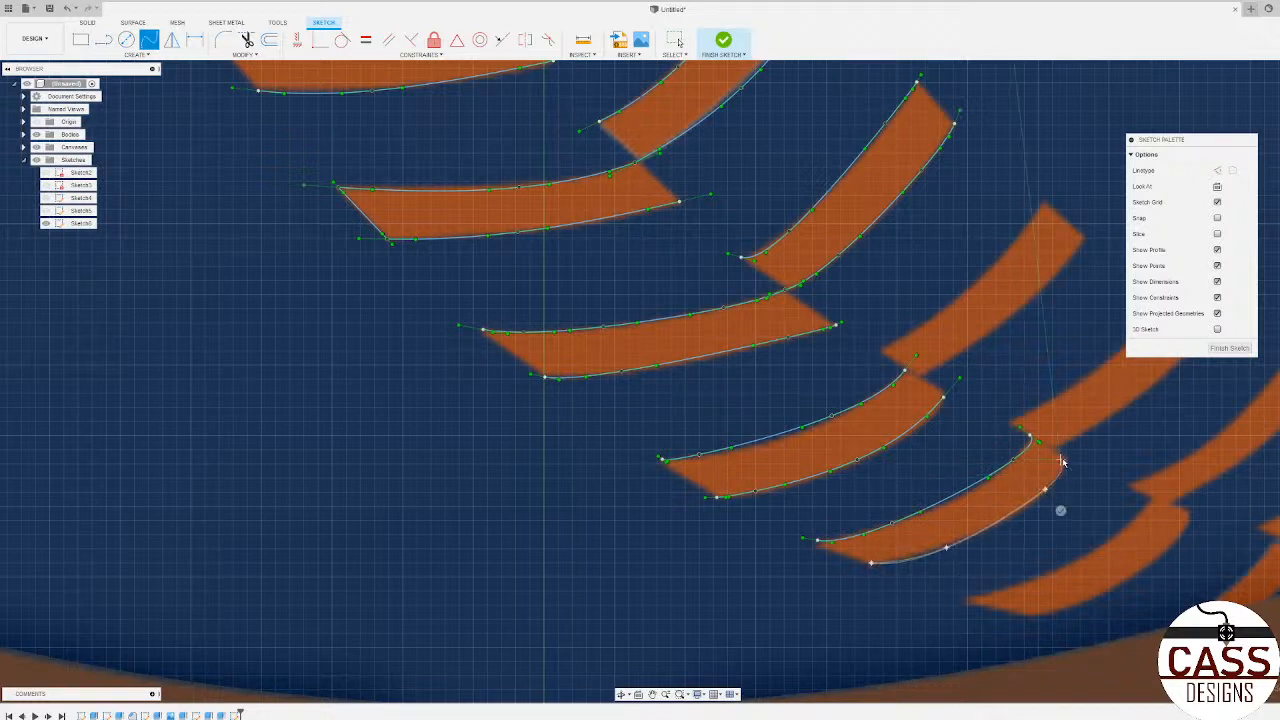
click(1060, 460)
click(1080, 446)
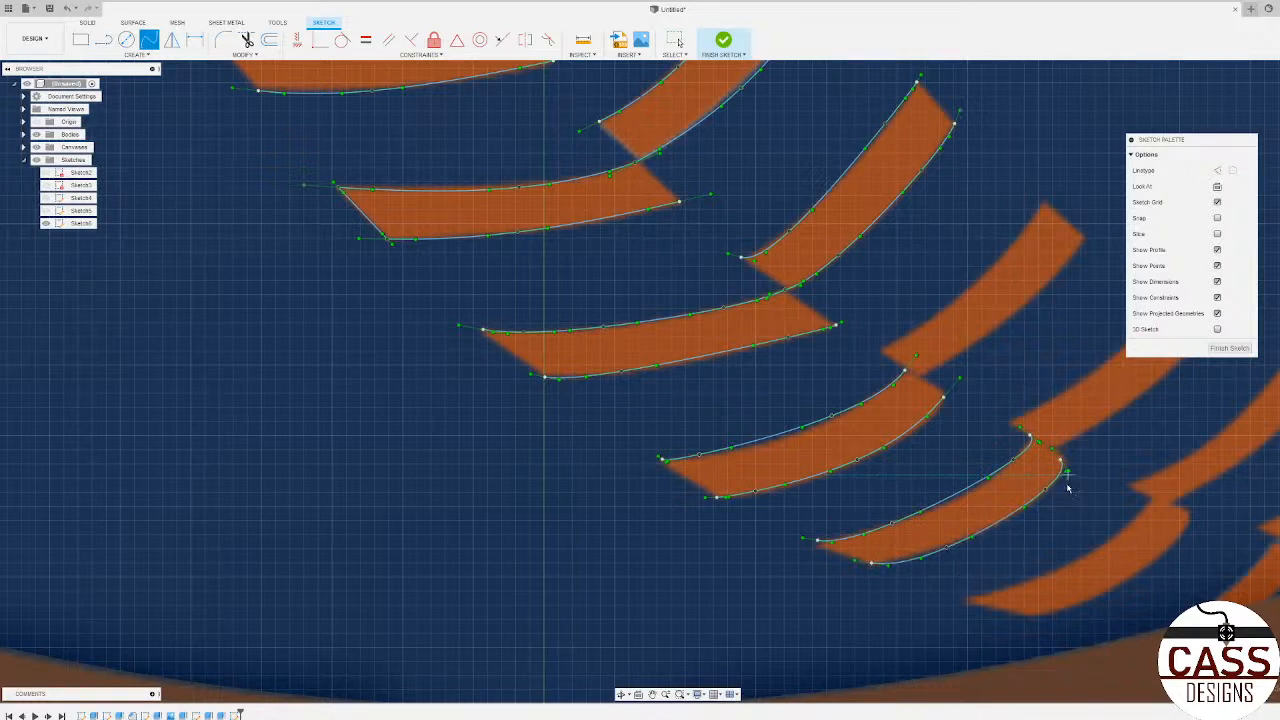
Step: Trace the upper edge of the sixth horizontal stitch arm, just above the orange ring, with a four-point spline
scroll(910, 497, down, 2)
scroll(1020, 562, up, 4)
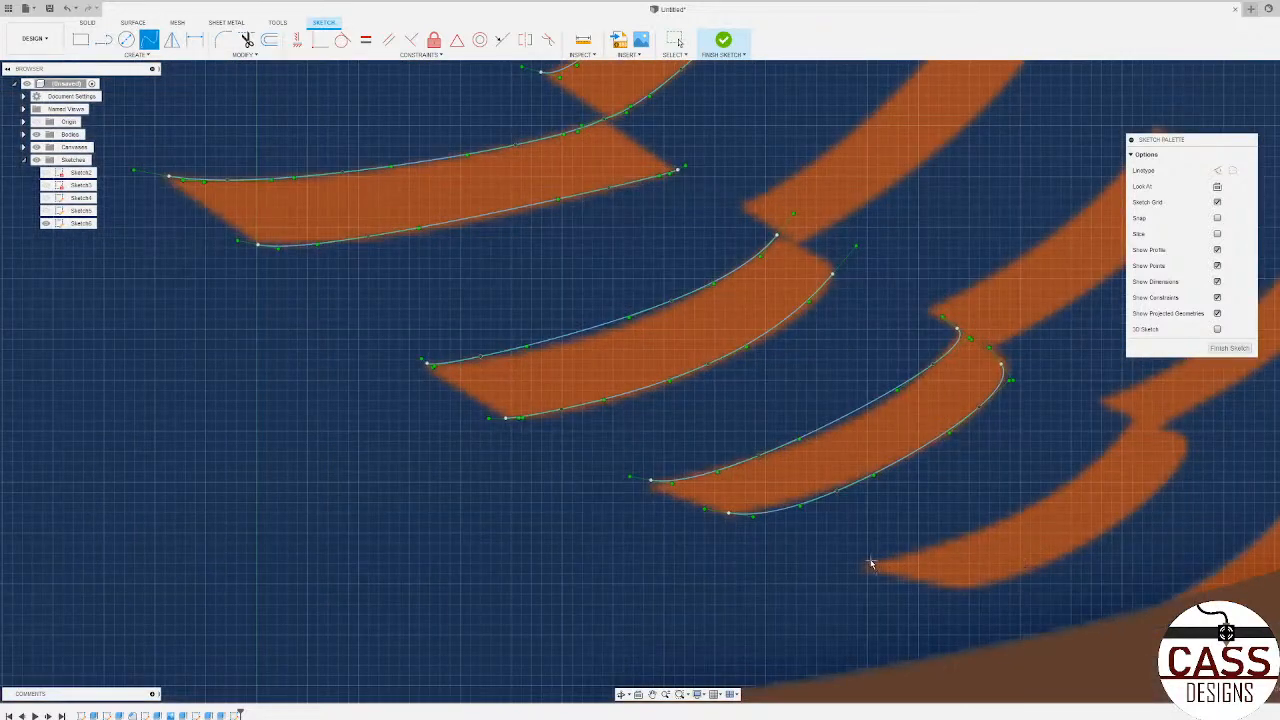
click(871, 562)
click(979, 527)
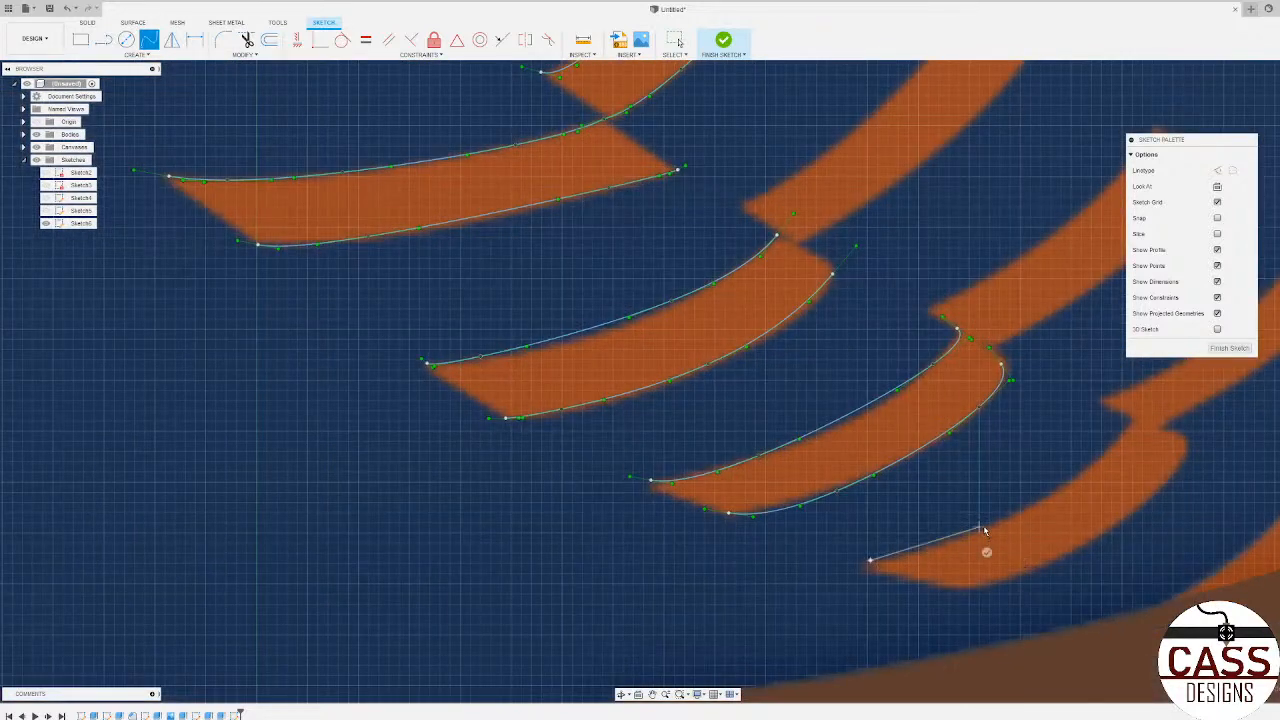
click(1112, 445)
click(1128, 420)
click(1136, 396)
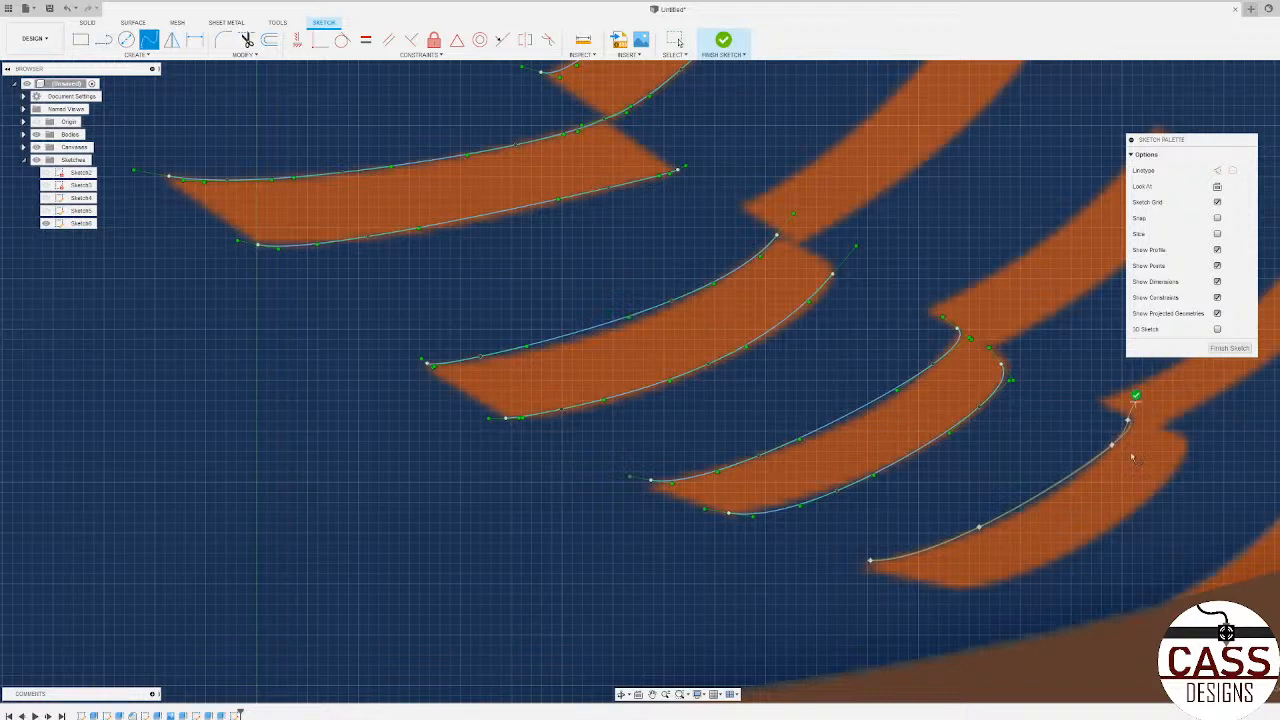
Step: Trace the lower edge of the sixth horizontal stitch arm with a spline that curves around its rounded right end
click(957, 590)
click(1073, 548)
click(1177, 472)
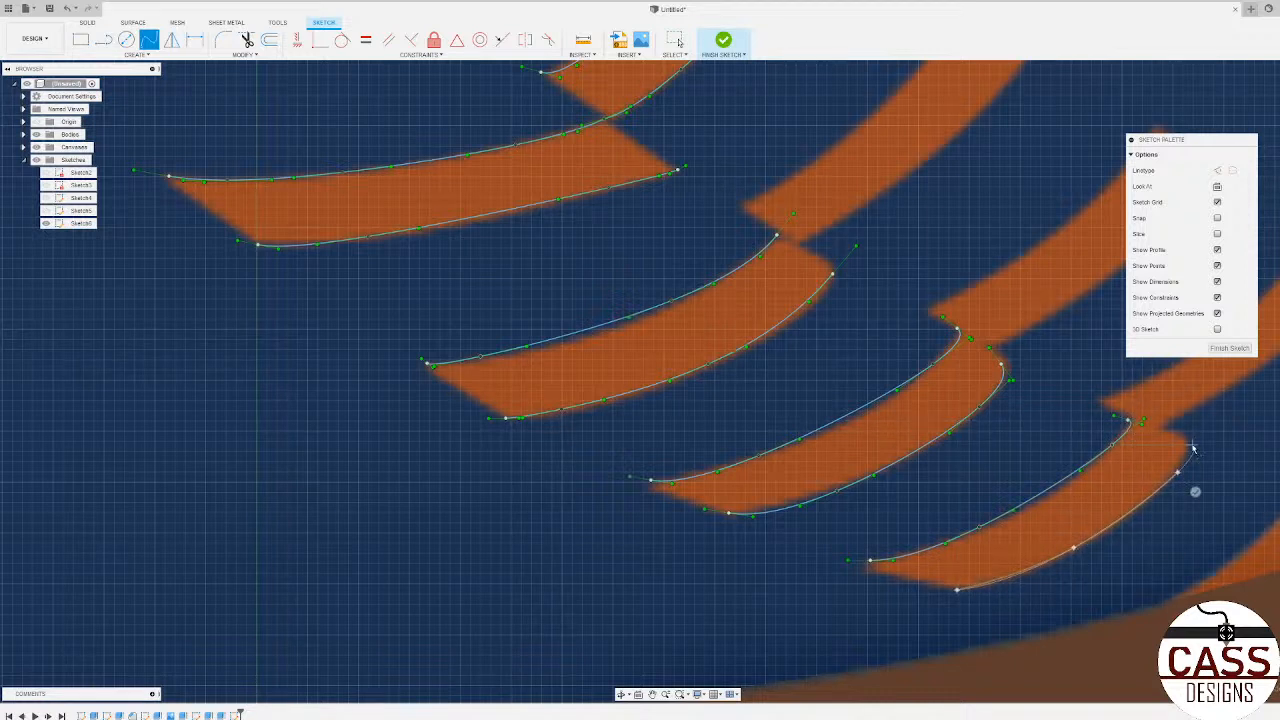
click(1178, 432)
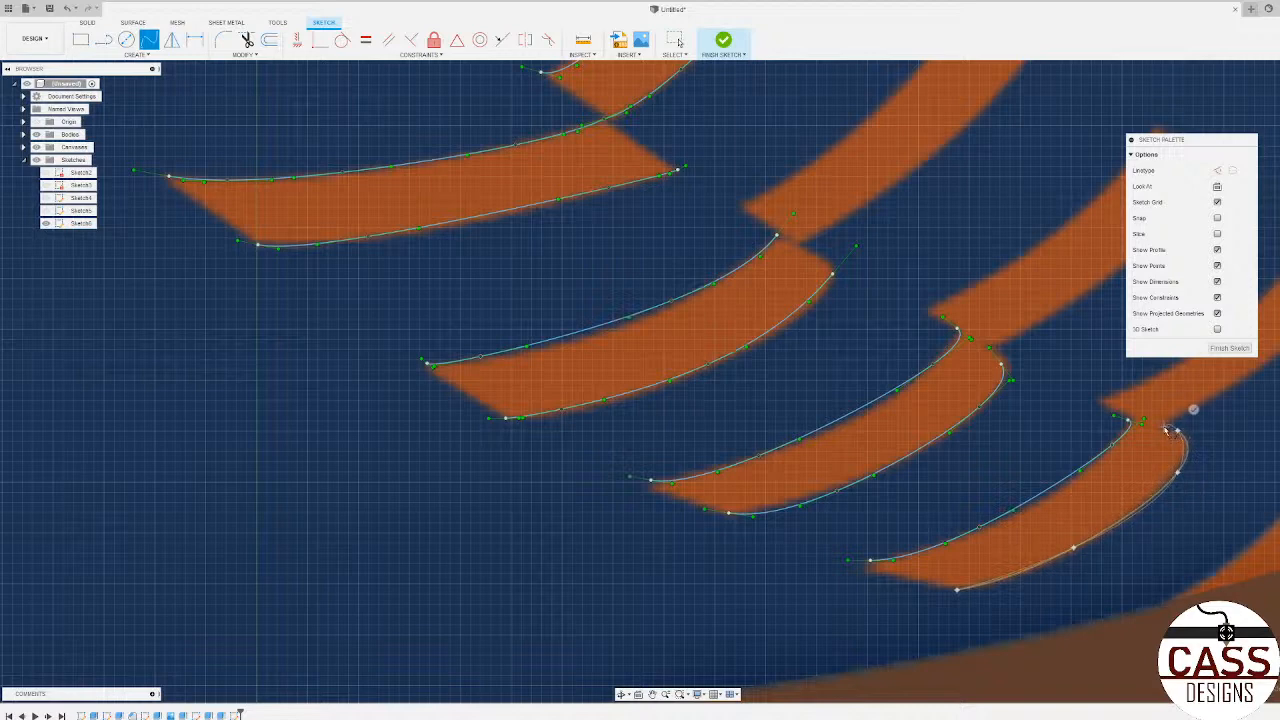
click(1193, 411)
Step: Trace both long edges of the second-to-last slanted stitch arm near the orange ring with three-point splines
scroll(938, 487, down, 3)
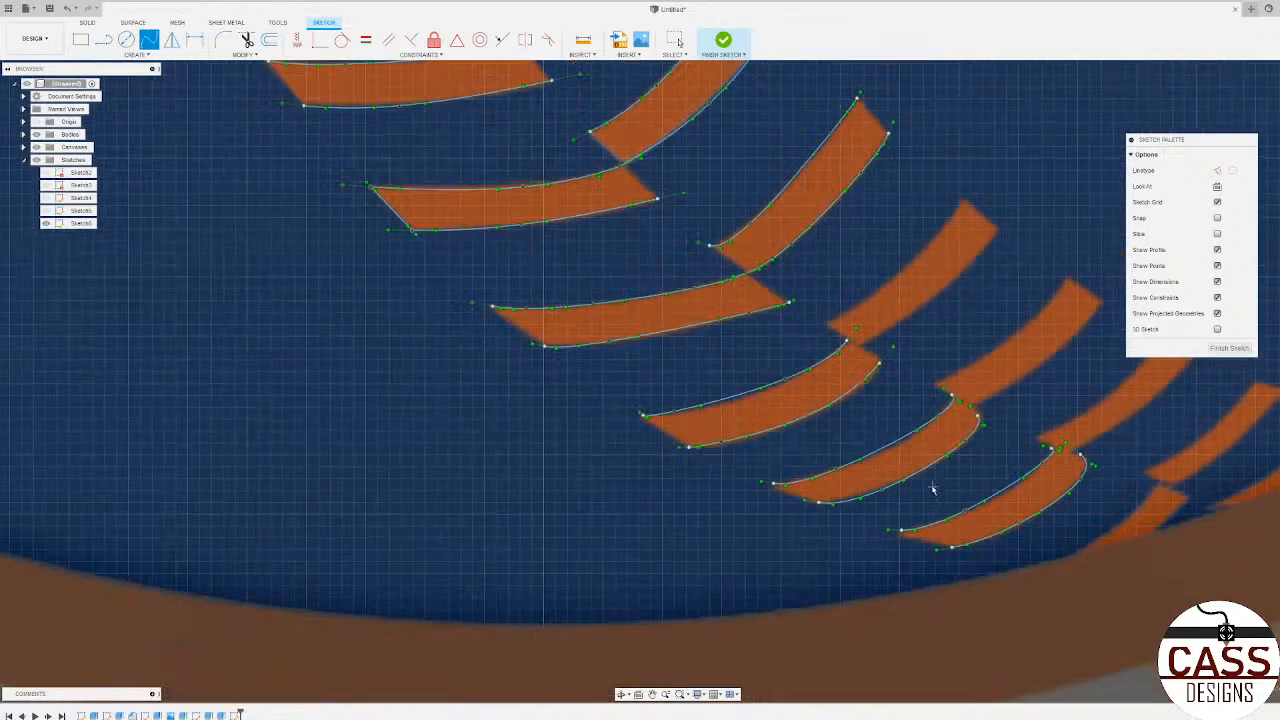
scroll(985, 540, down, 2)
scroll(1080, 530, down, 5)
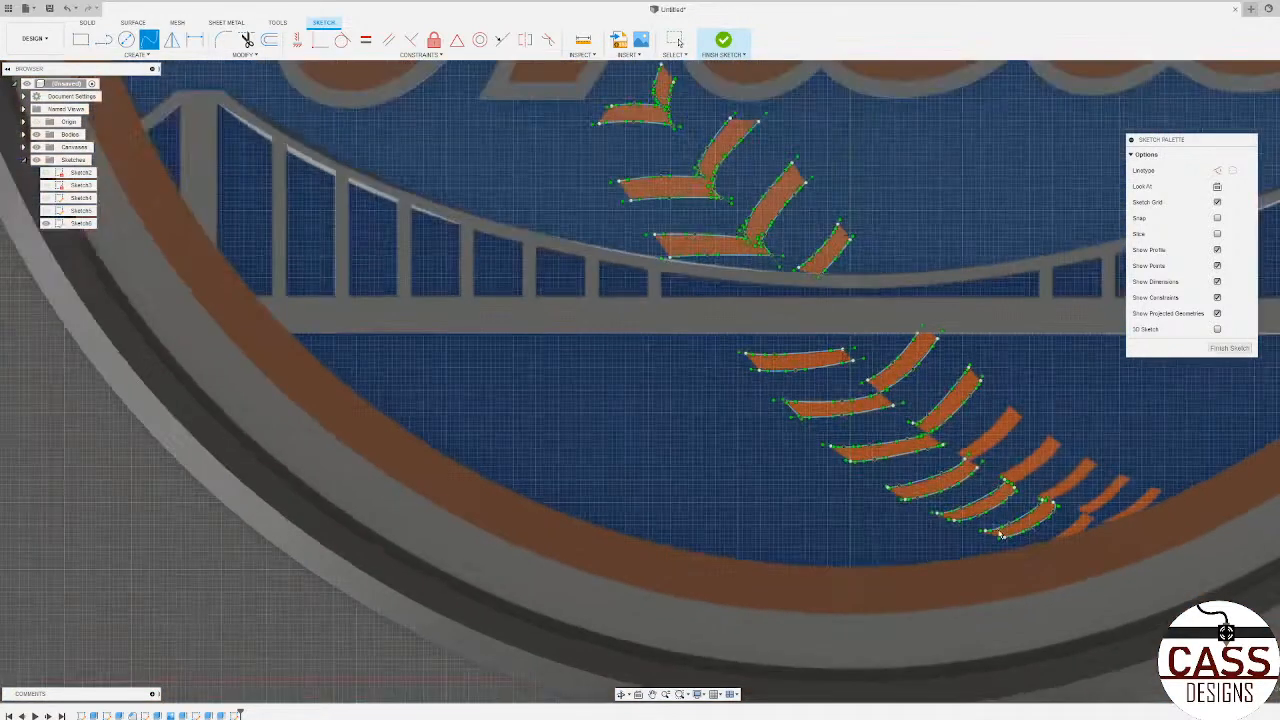
scroll(995, 535, up, 6)
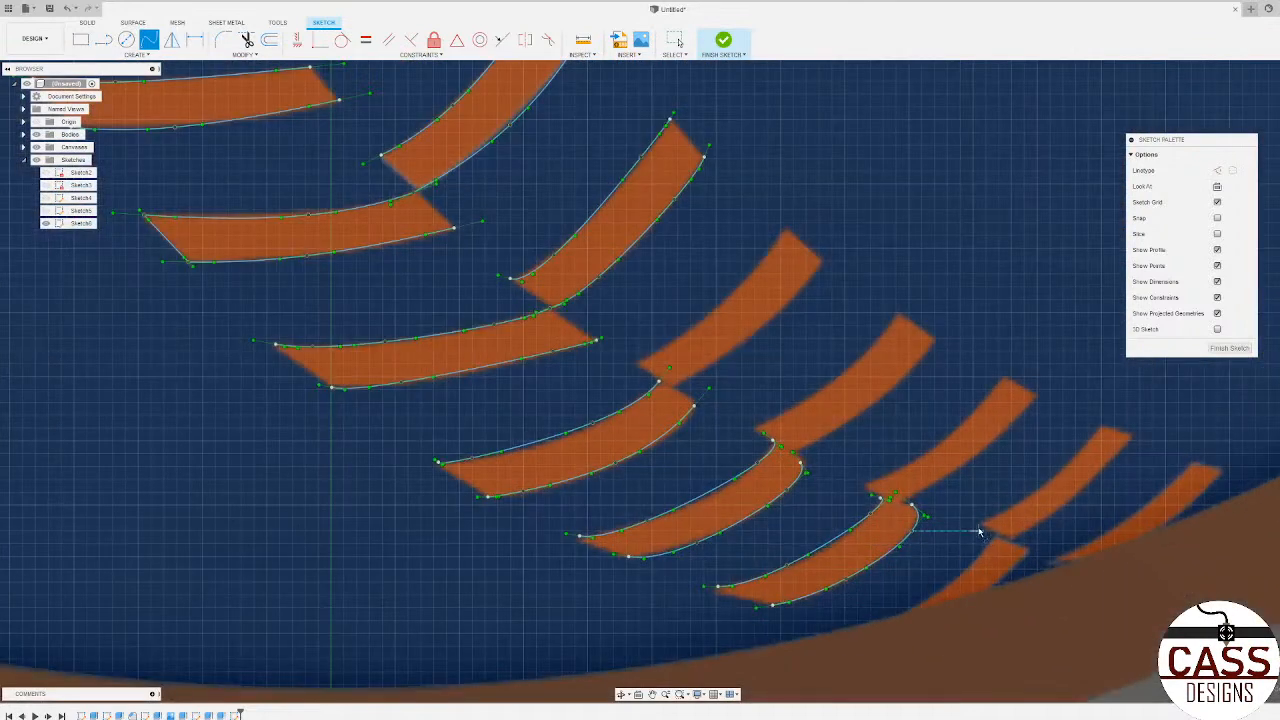
click(981, 522)
click(1057, 474)
click(1099, 425)
key(Return)
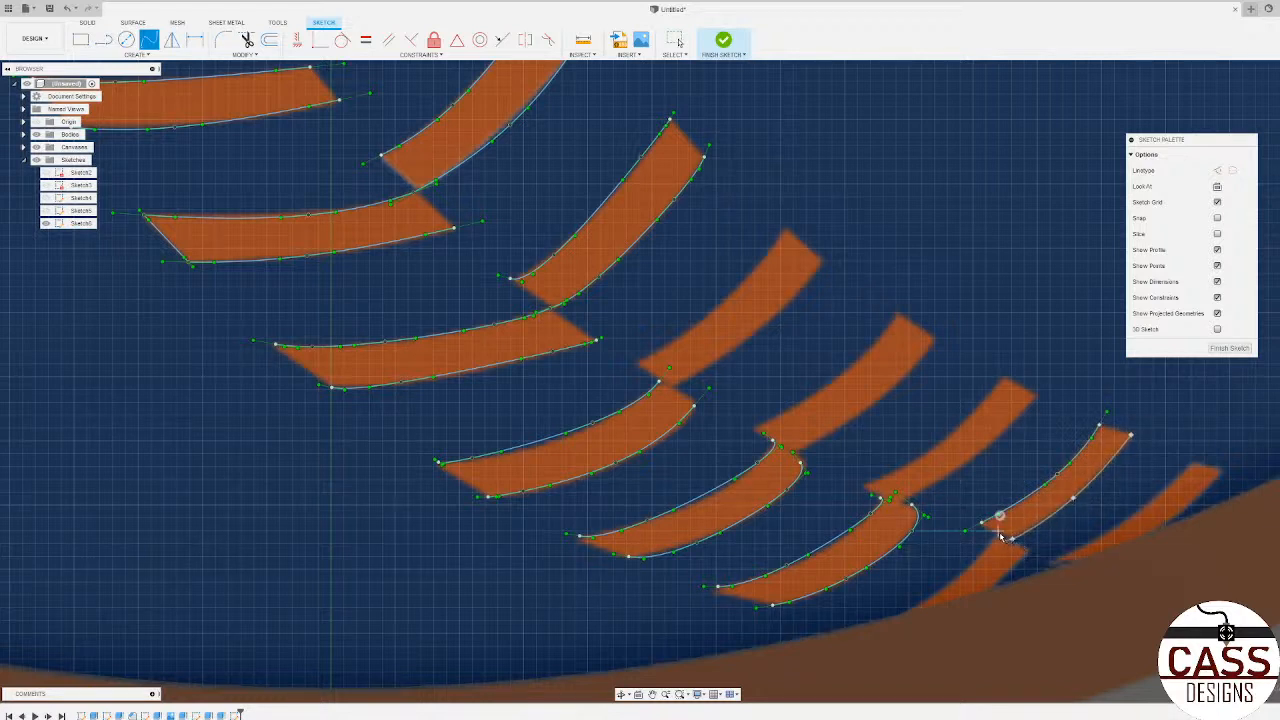
click(1001, 518)
Step: Trace the last slanted stitch arm's upper edge with a three-point spline and its exposed lower edge down to the orange ring
click(1055, 561)
click(1122, 523)
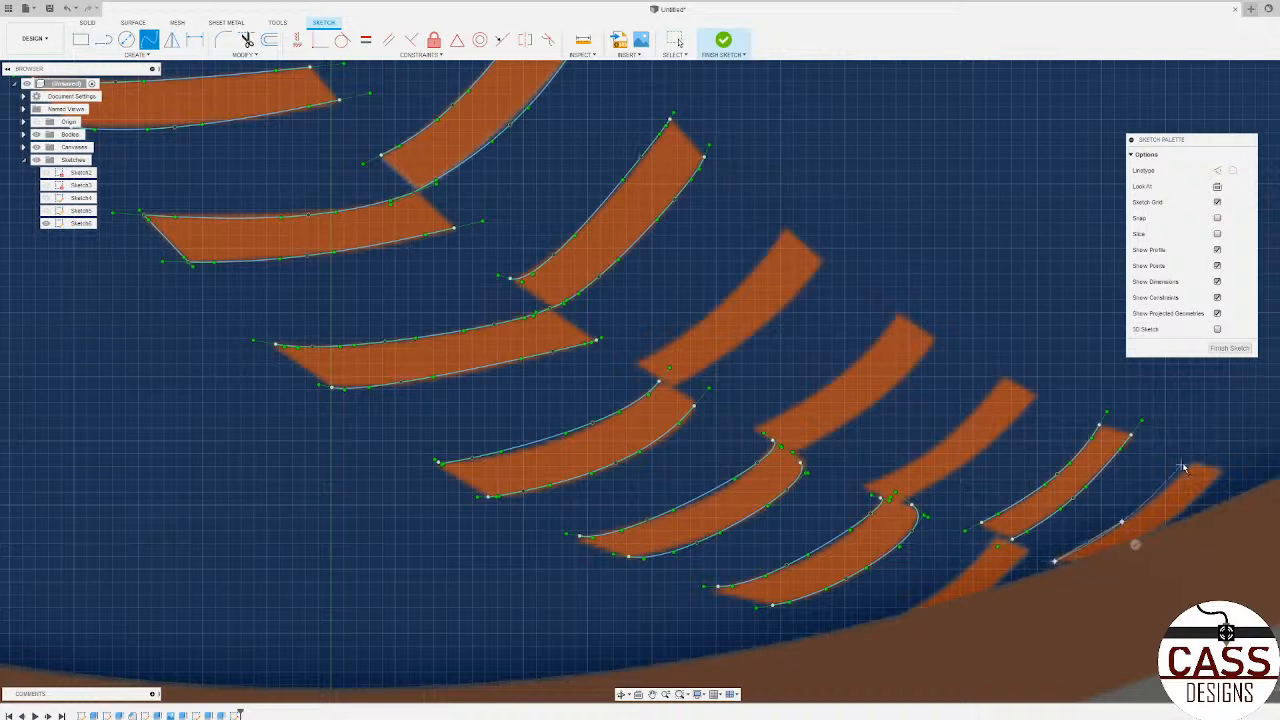
click(1195, 460)
double_click(1226, 469)
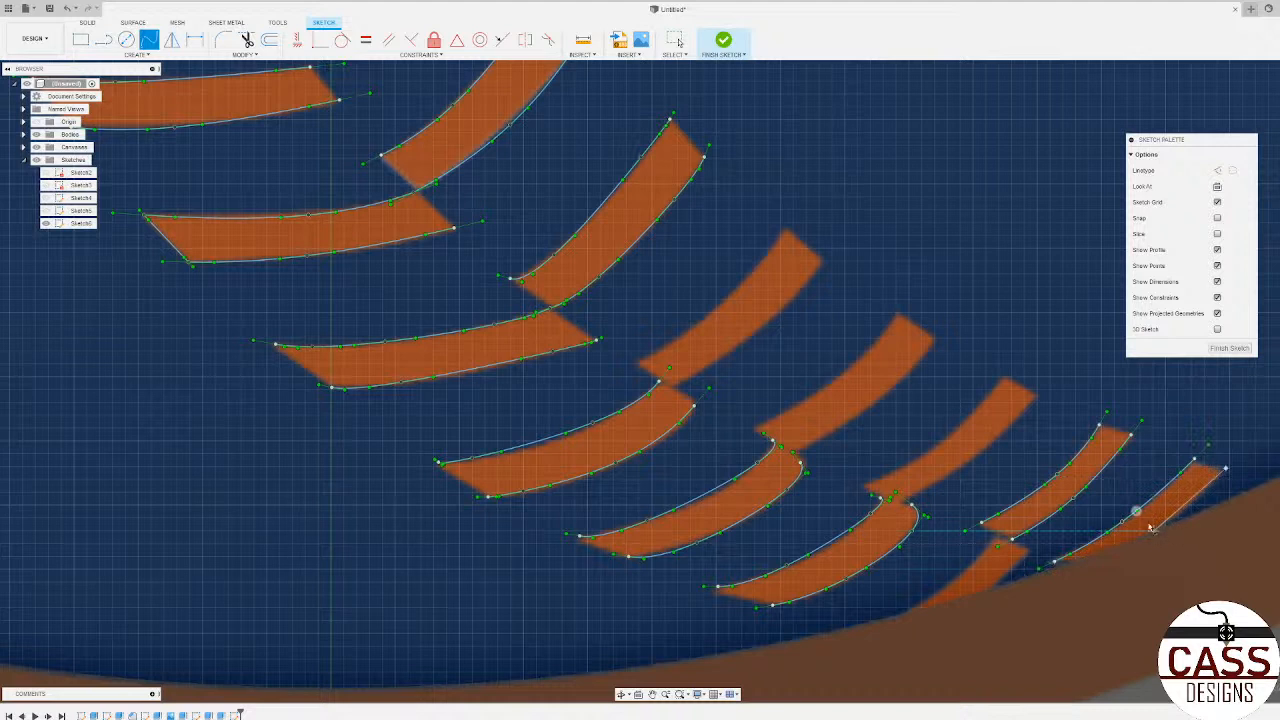
Step: Trace the upper edge of the horizontal stitch arm partly hidden by the orange ring with a three-point spline
click(987, 589)
click(1012, 539)
click(150, 42)
click(964, 570)
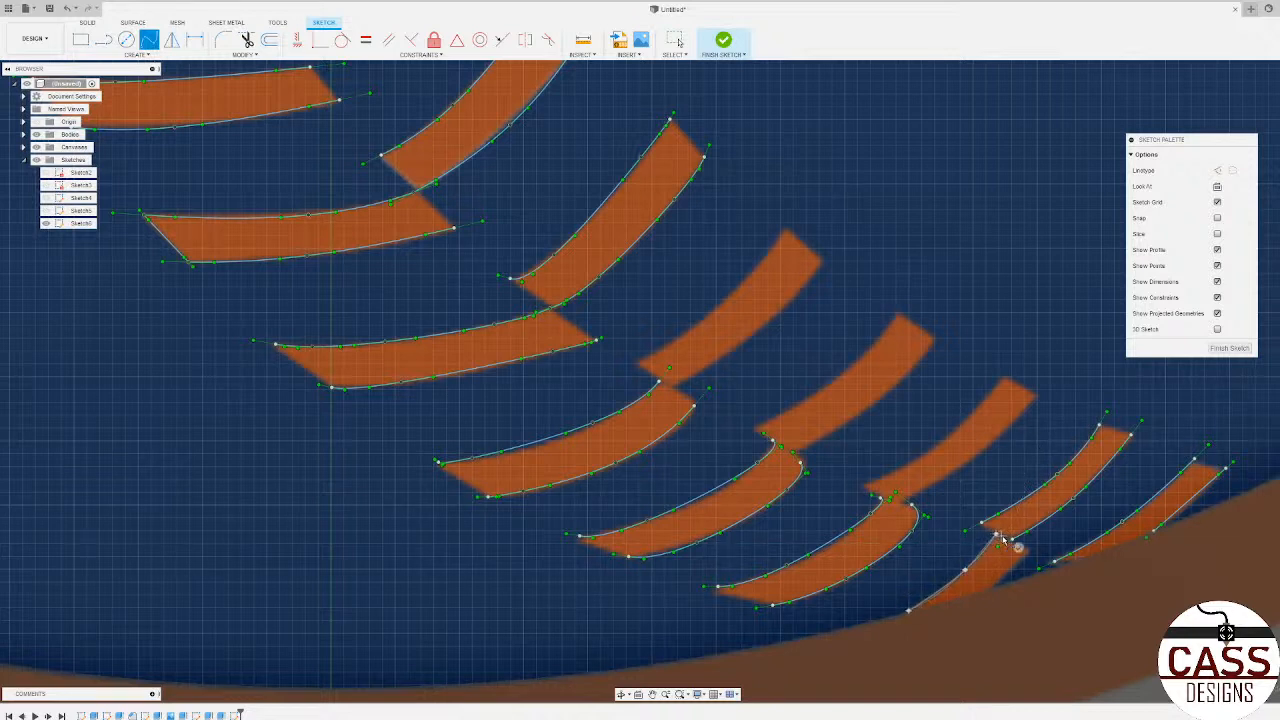
click(1013, 541)
Step: Trace both long edges of the slanted arm joined to the sixth horizontal stitch with three-point splines
click(920, 460)
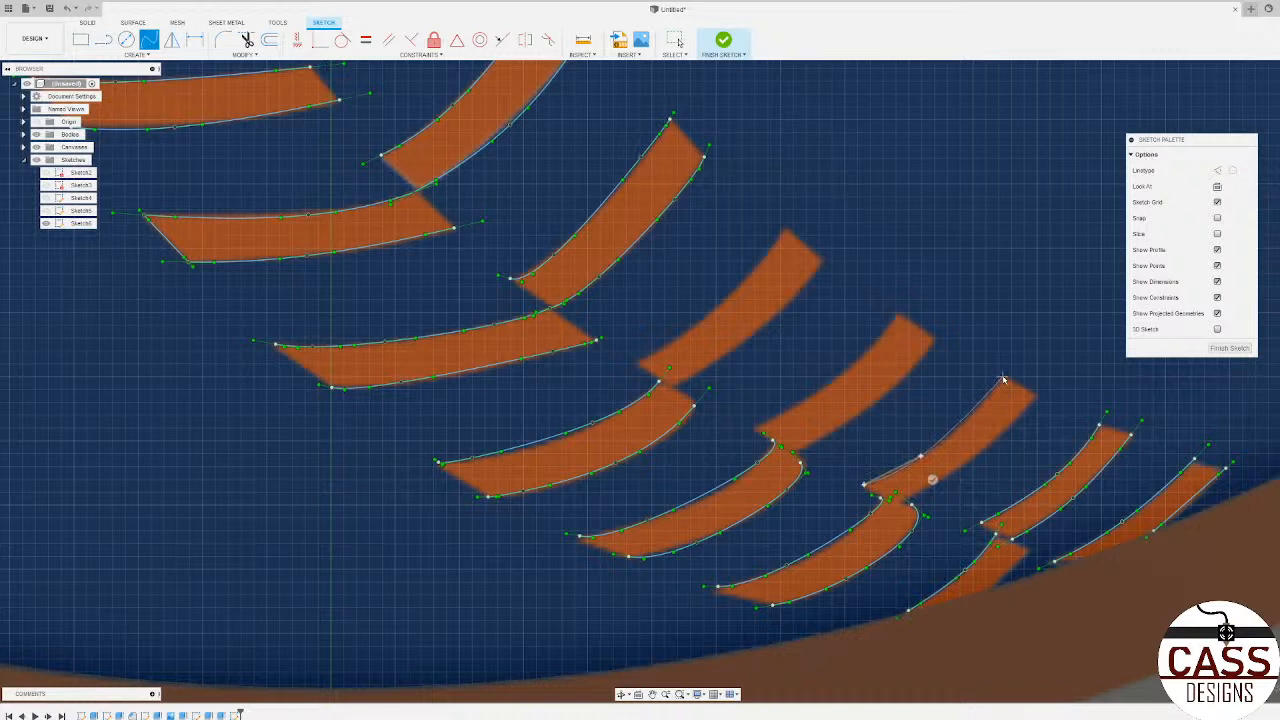
click(1028, 396)
click(958, 468)
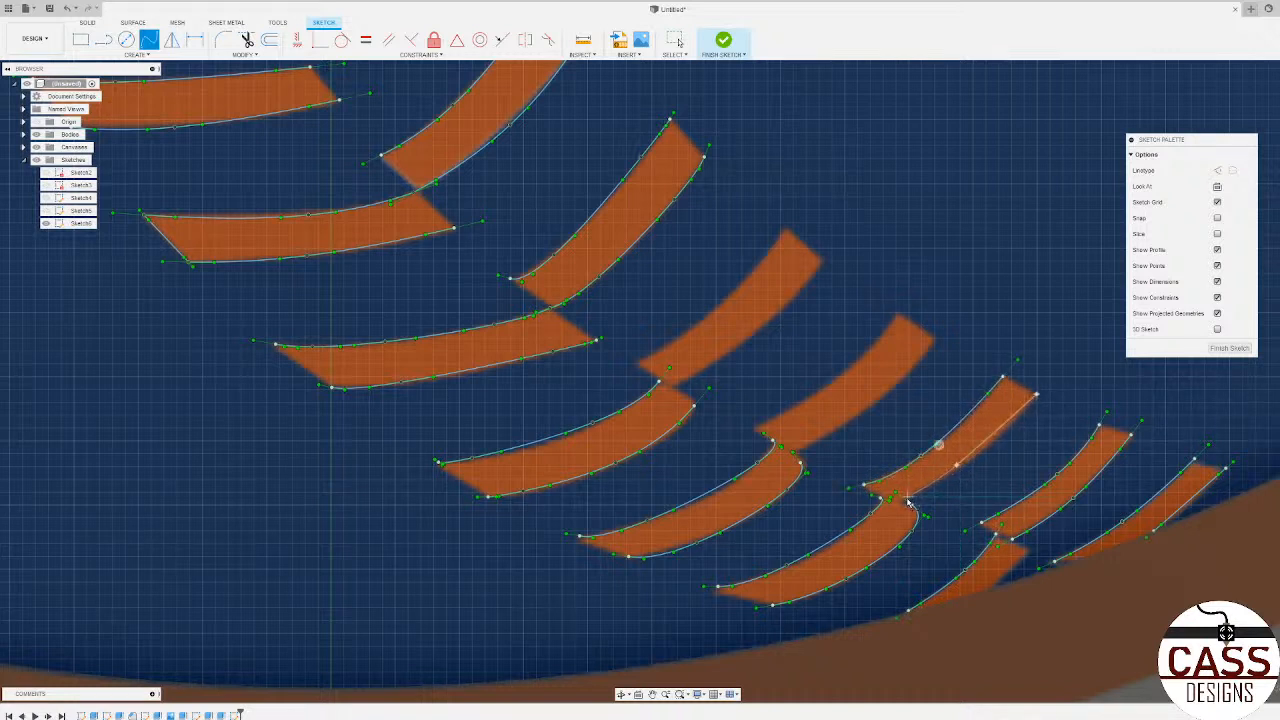
double_click(894, 494)
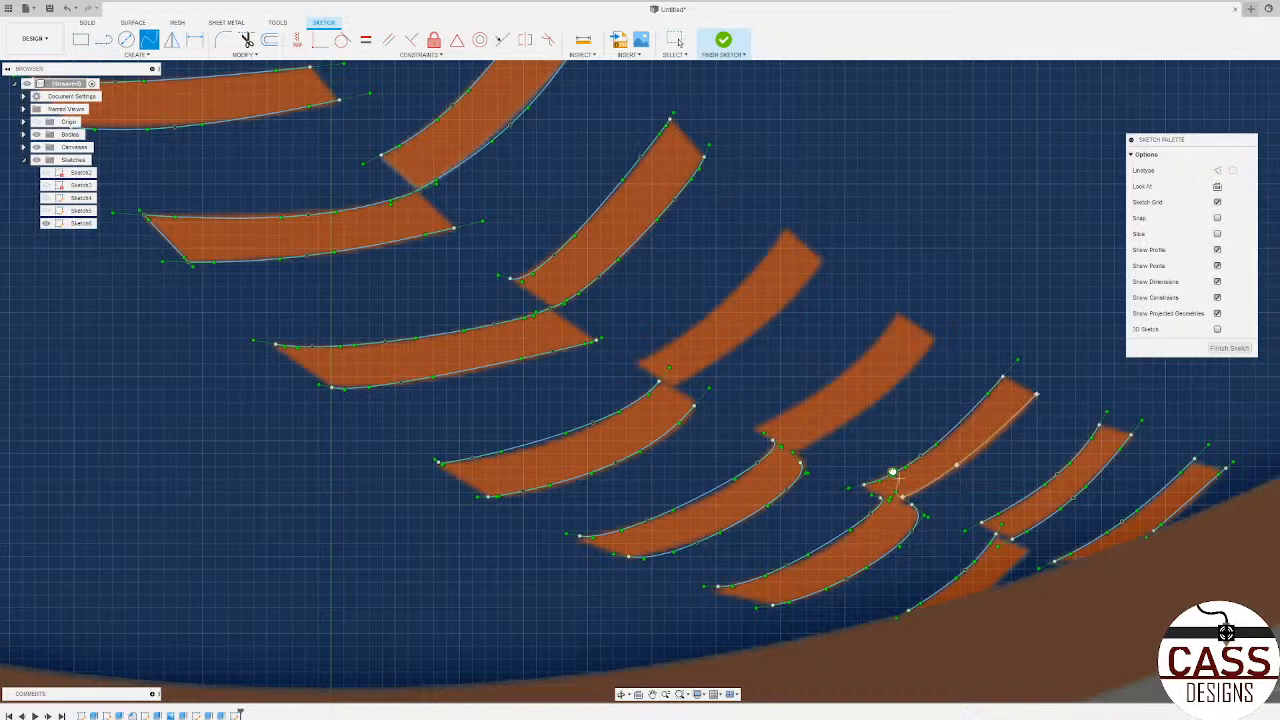
Step: Trace both long edges of the slanted stitch arm joined to the fifth horizontal stitch with splines
click(756, 431)
click(813, 393)
click(885, 333)
double_click(896, 315)
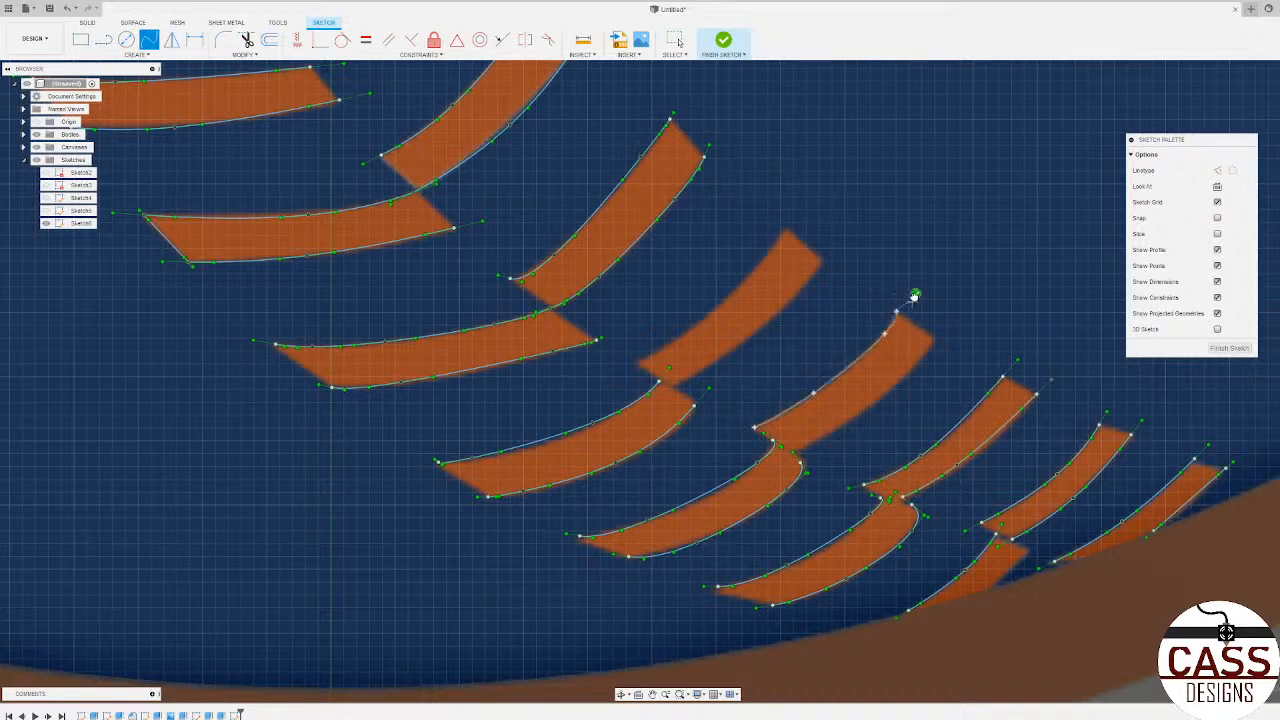
click(876, 401)
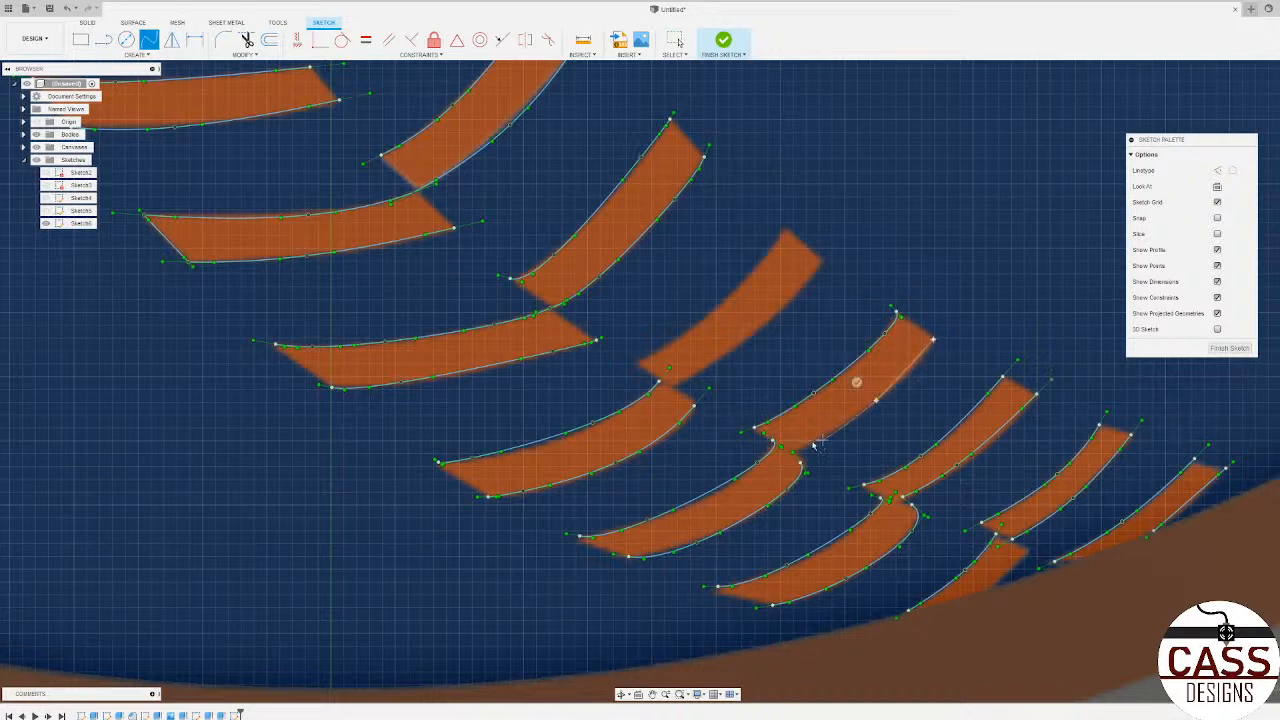
click(797, 451)
click(781, 428)
Step: Trace both long edges of the slanted stitch arm joined to the fourth horizontal stitch with splines
click(701, 321)
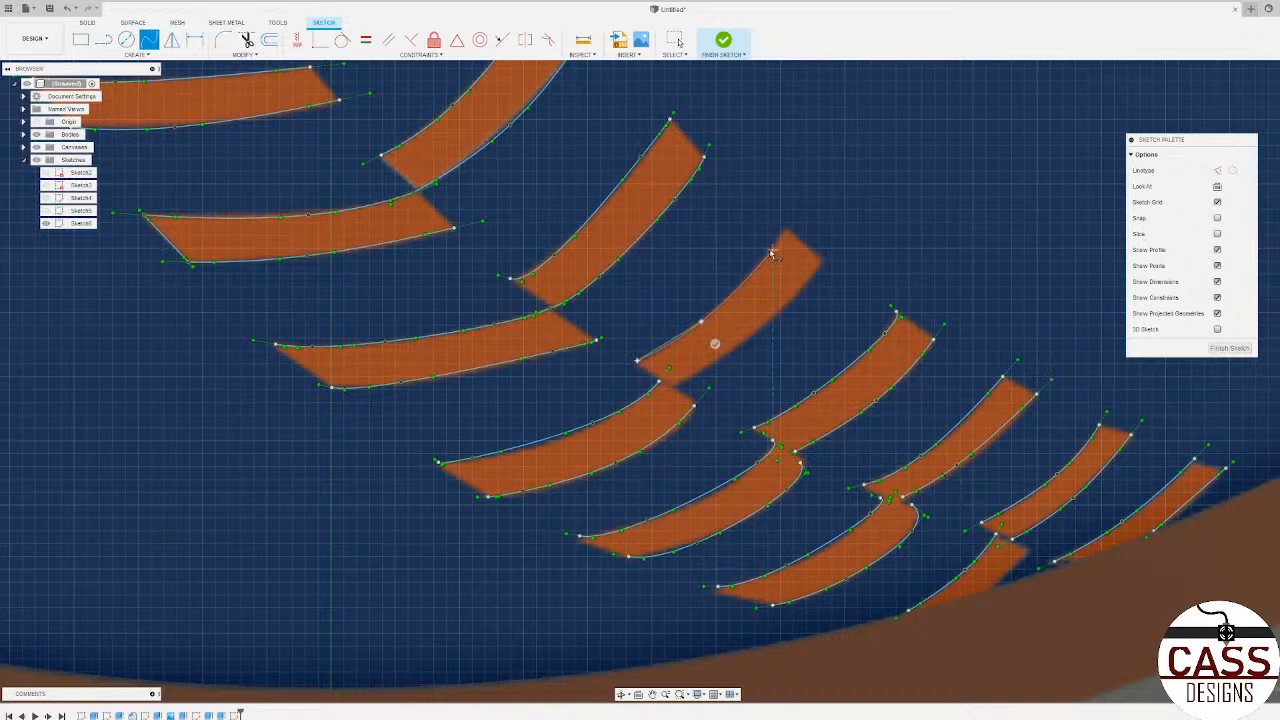
click(773, 250)
click(786, 231)
click(800, 208)
click(821, 260)
click(773, 316)
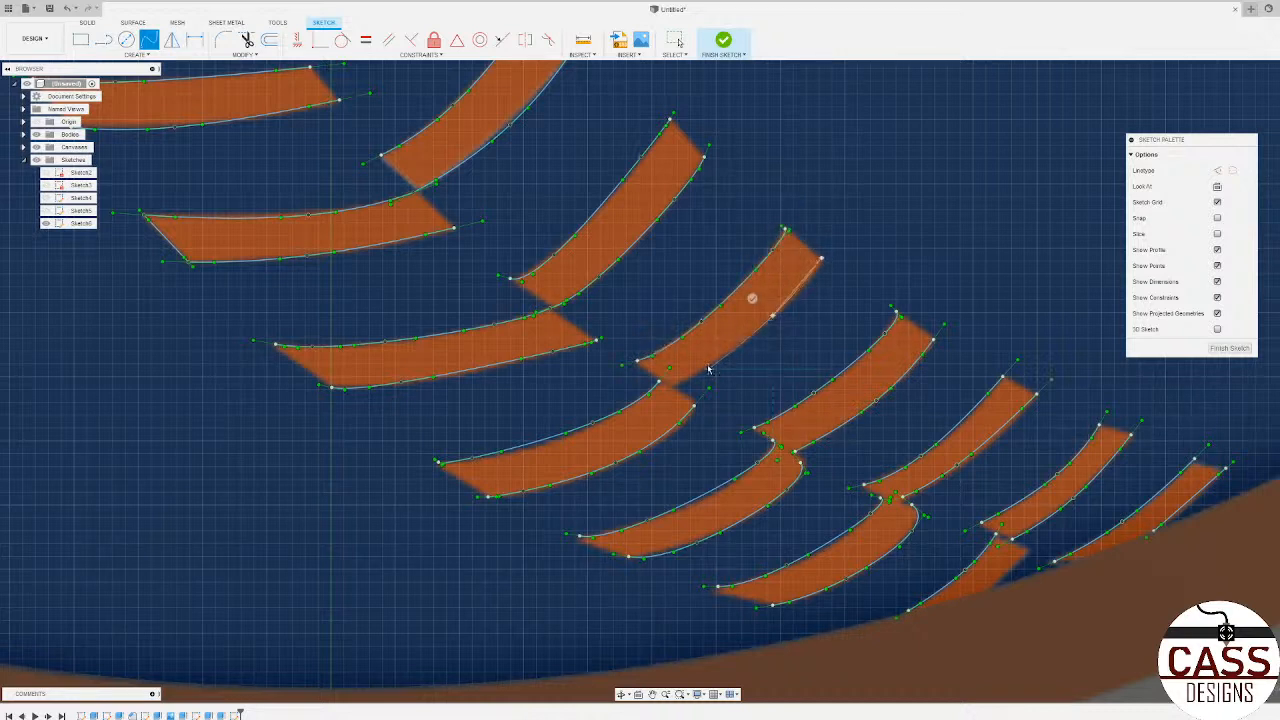
click(704, 368)
Step: Draw straight lines along the exposed edge of the seventh stitch, partly hidden by the ring, and across its joint with the slanted arm
key(l)
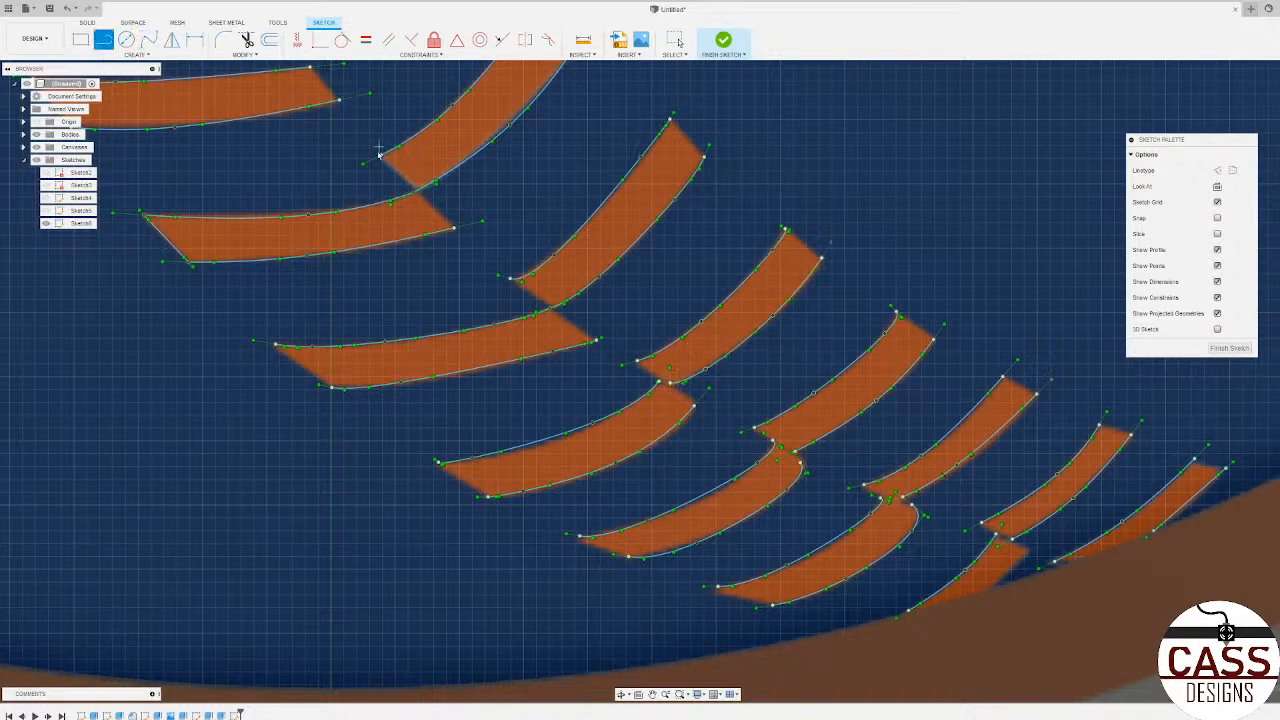
scroll(490, 340, down, 5)
scroll(565, 443, up, 8)
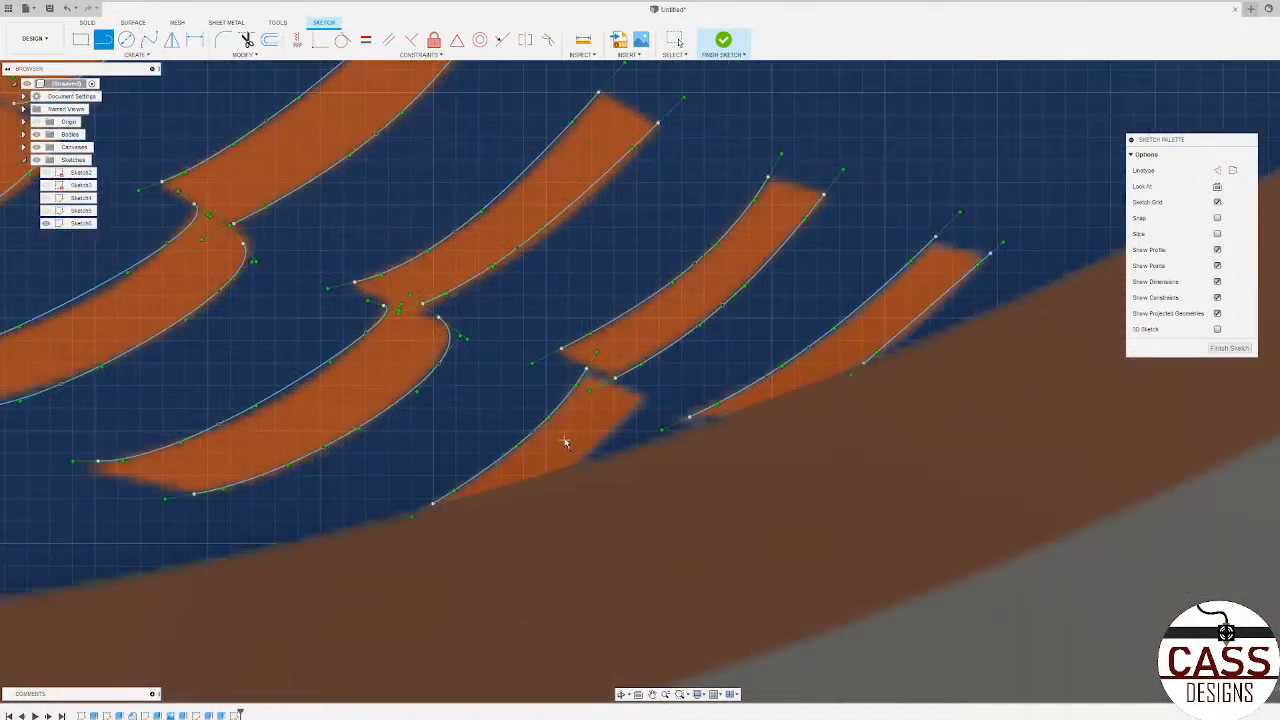
click(568, 470)
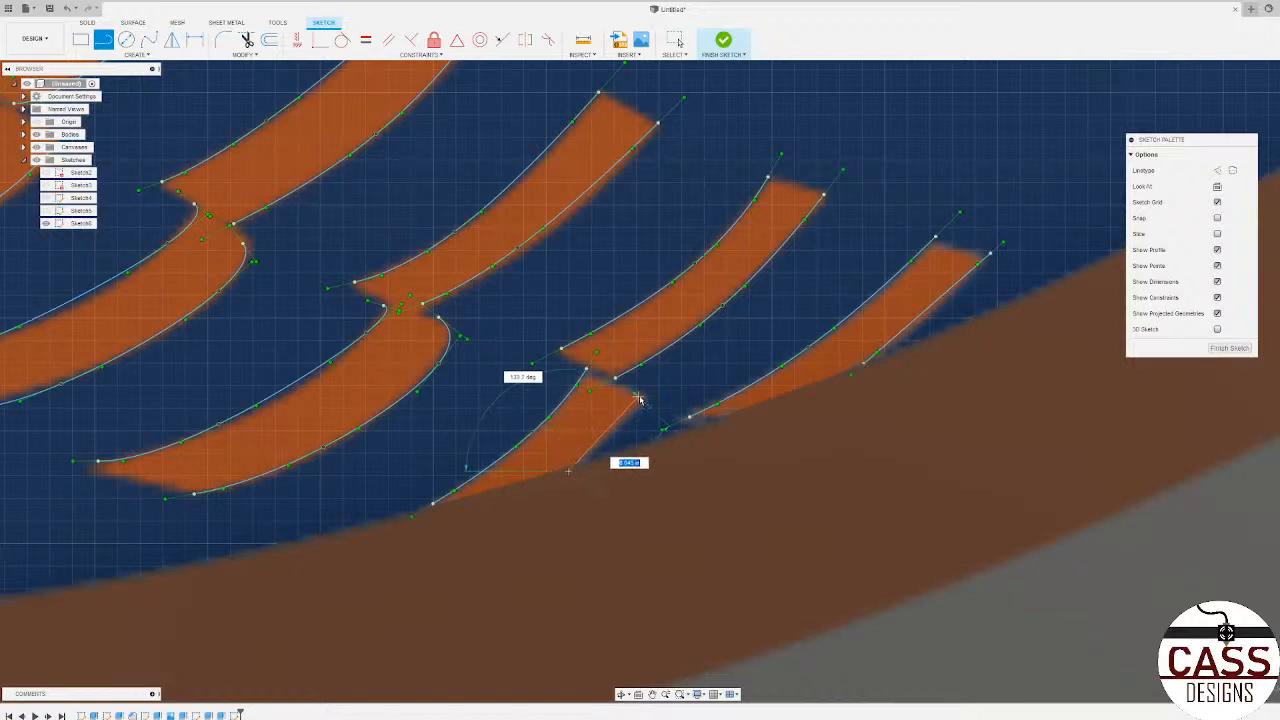
click(642, 397)
click(615, 378)
click(587, 371)
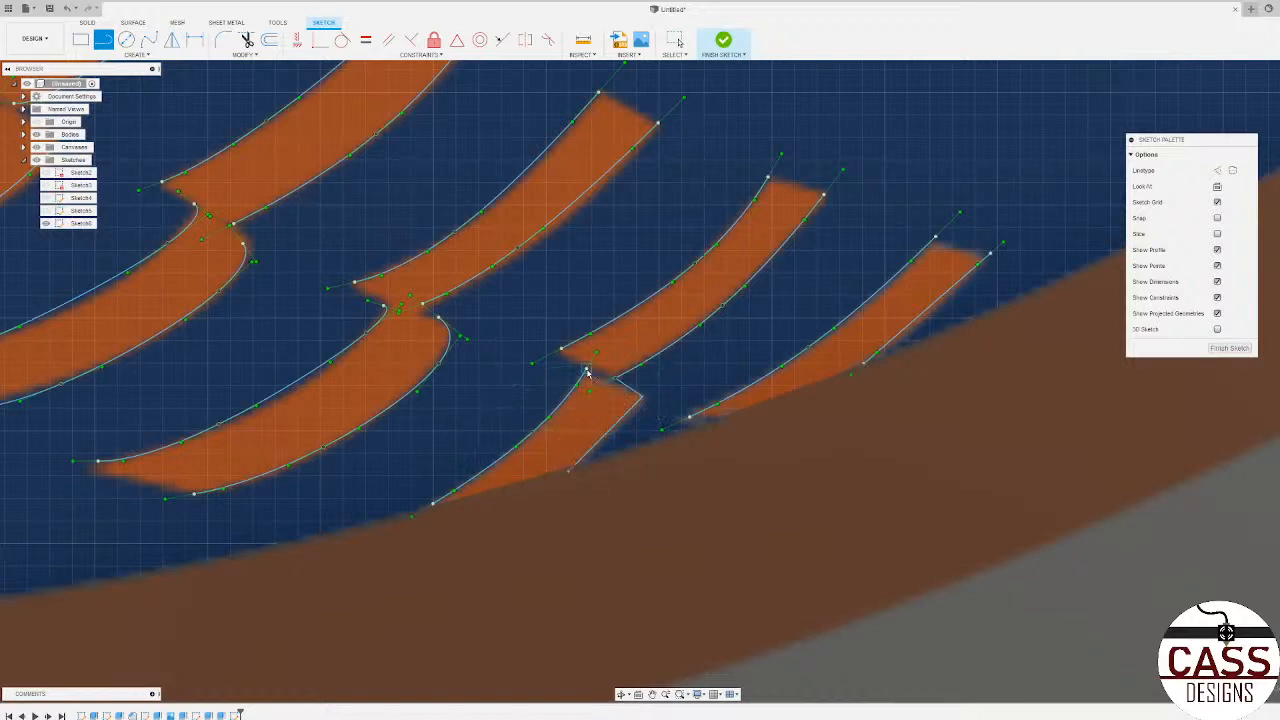
Step: Close the last slanted arm with lines beneath the orange ring and across its upper end, and cap the neighbouring seventh arm's upper end
click(690, 417)
click(775, 427)
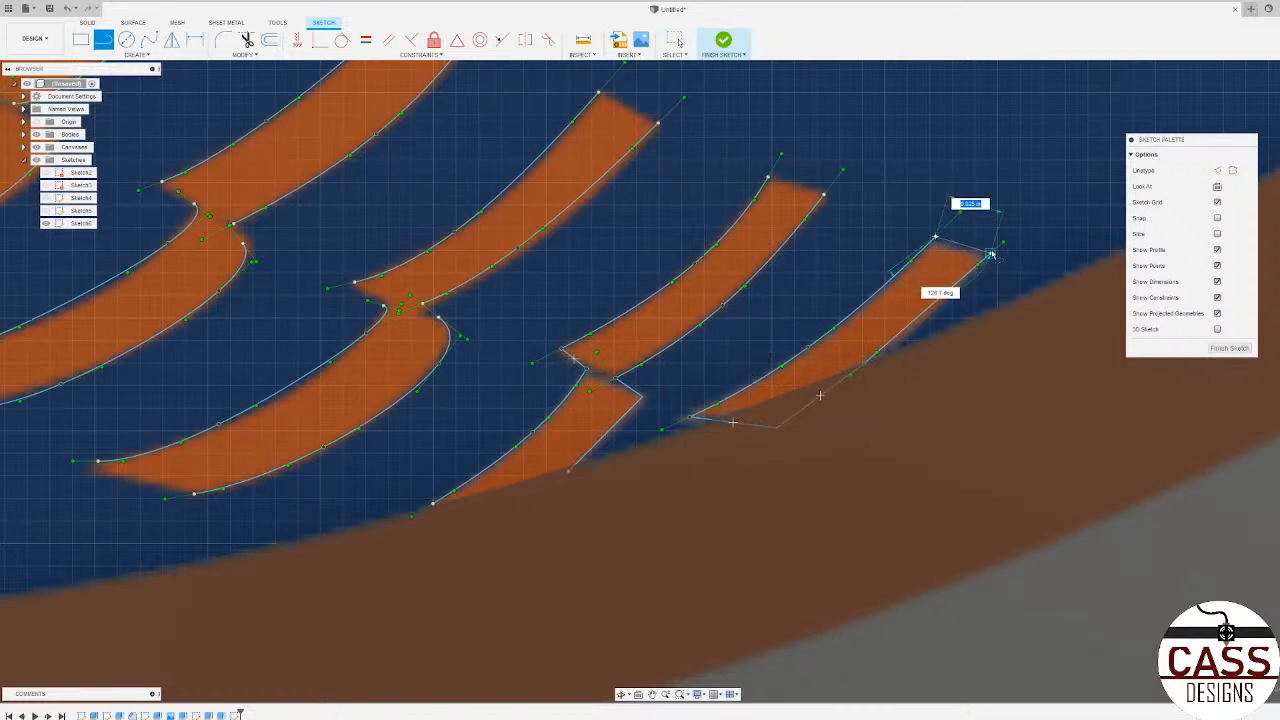
click(935, 240)
click(822, 193)
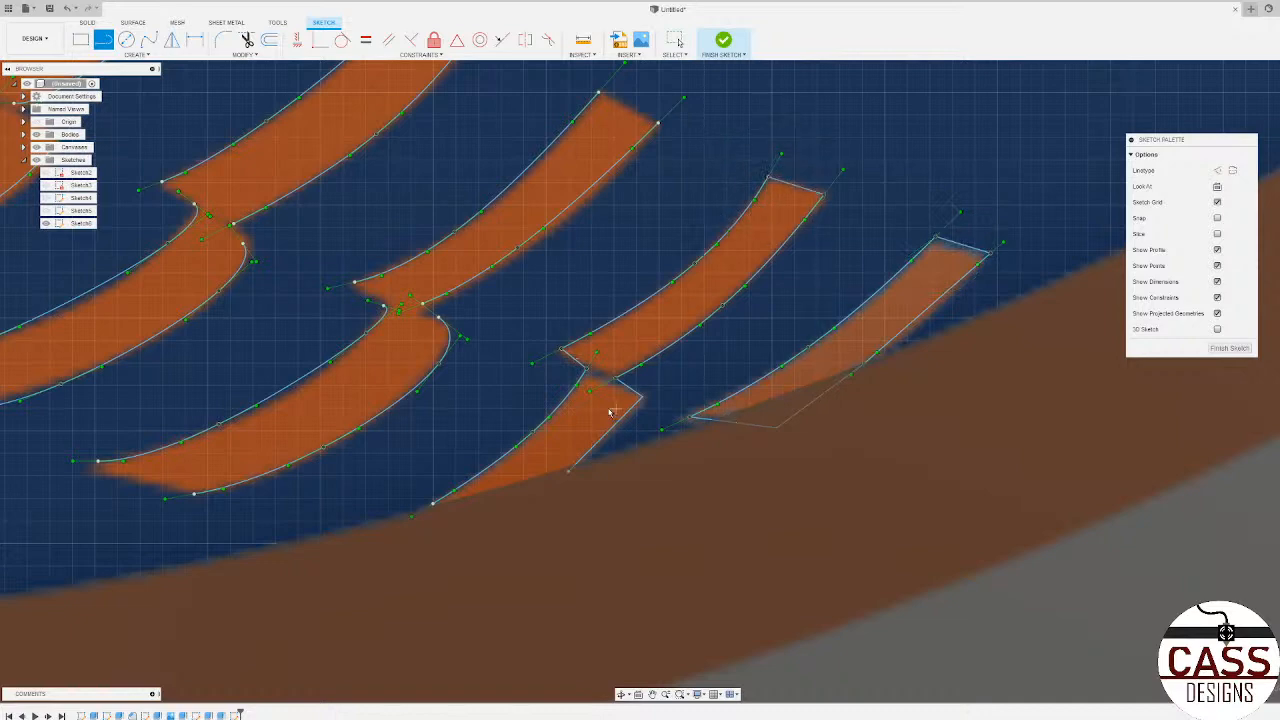
Step: Draw lines across the upper end of the sixth slanted arm and the free left end of the sixth horizontal stitch
scroll(698, 360, down, 3)
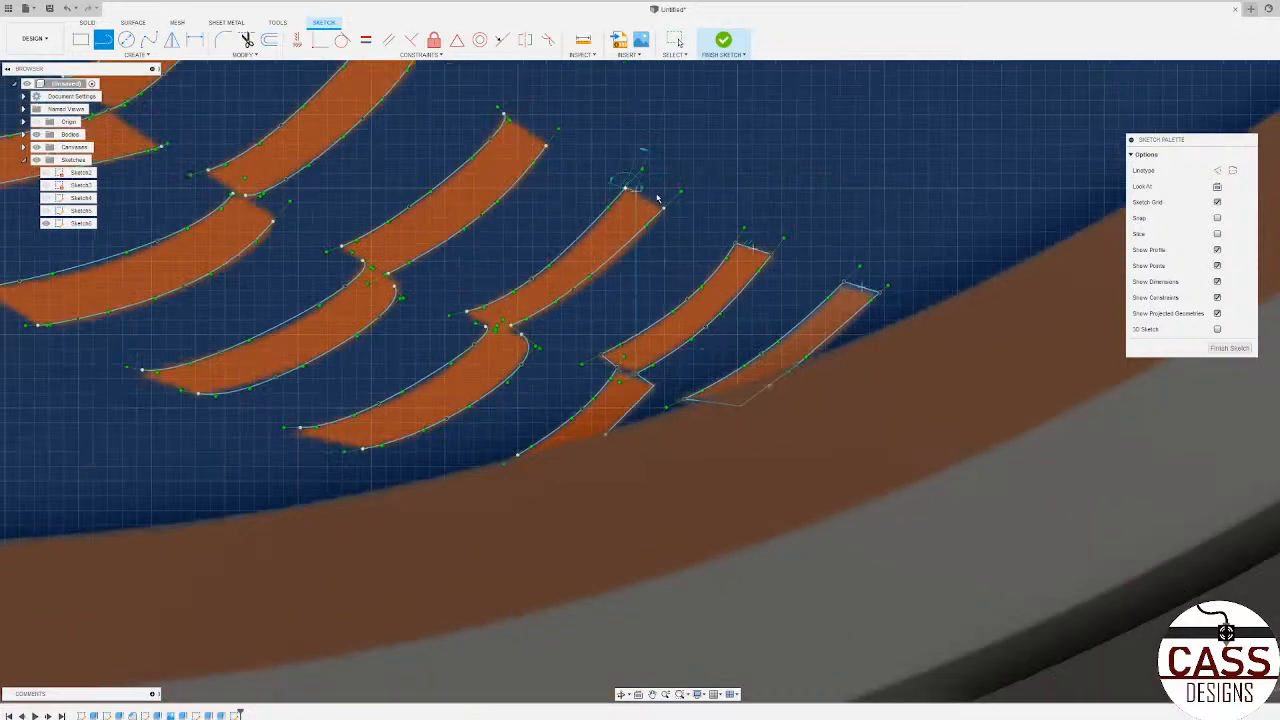
click(625, 188)
click(663, 208)
scroll(310, 432, up, 3)
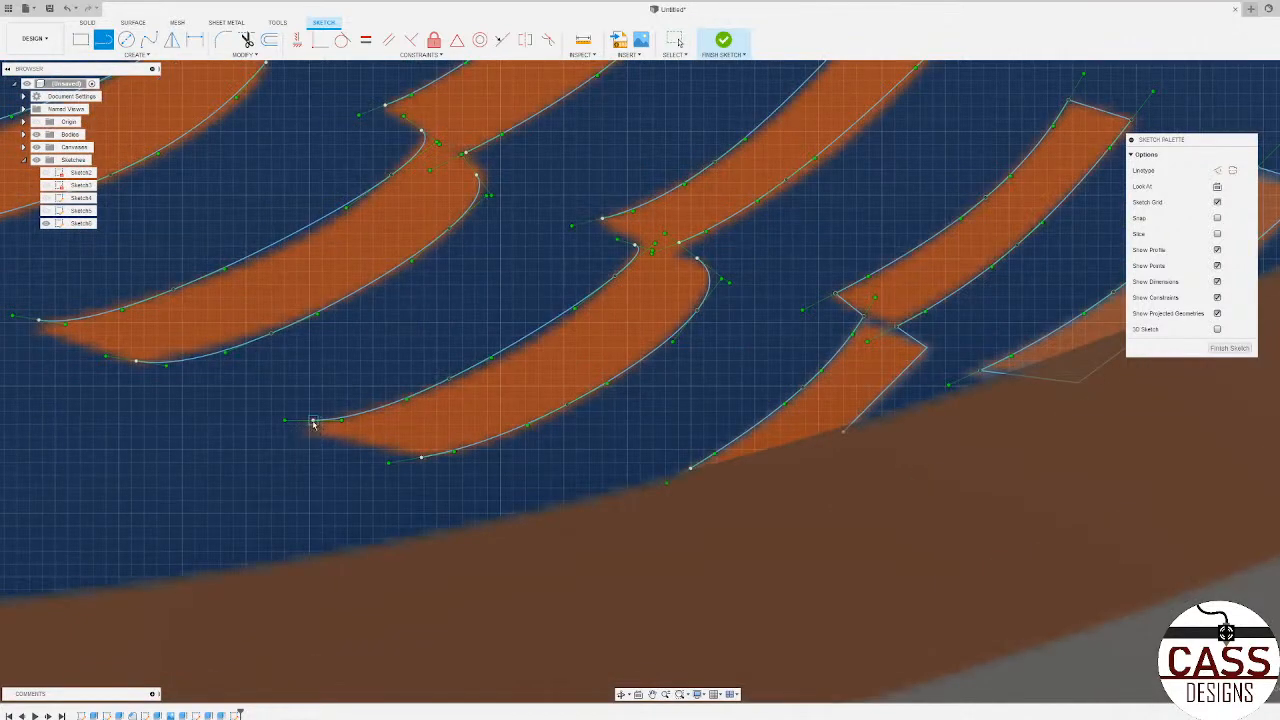
click(313, 421)
click(421, 457)
Step: Close the fifth horizontal stitch with a line across its free left end and short lines at its joint with the slanted arm
scroll(645, 460, down, 3)
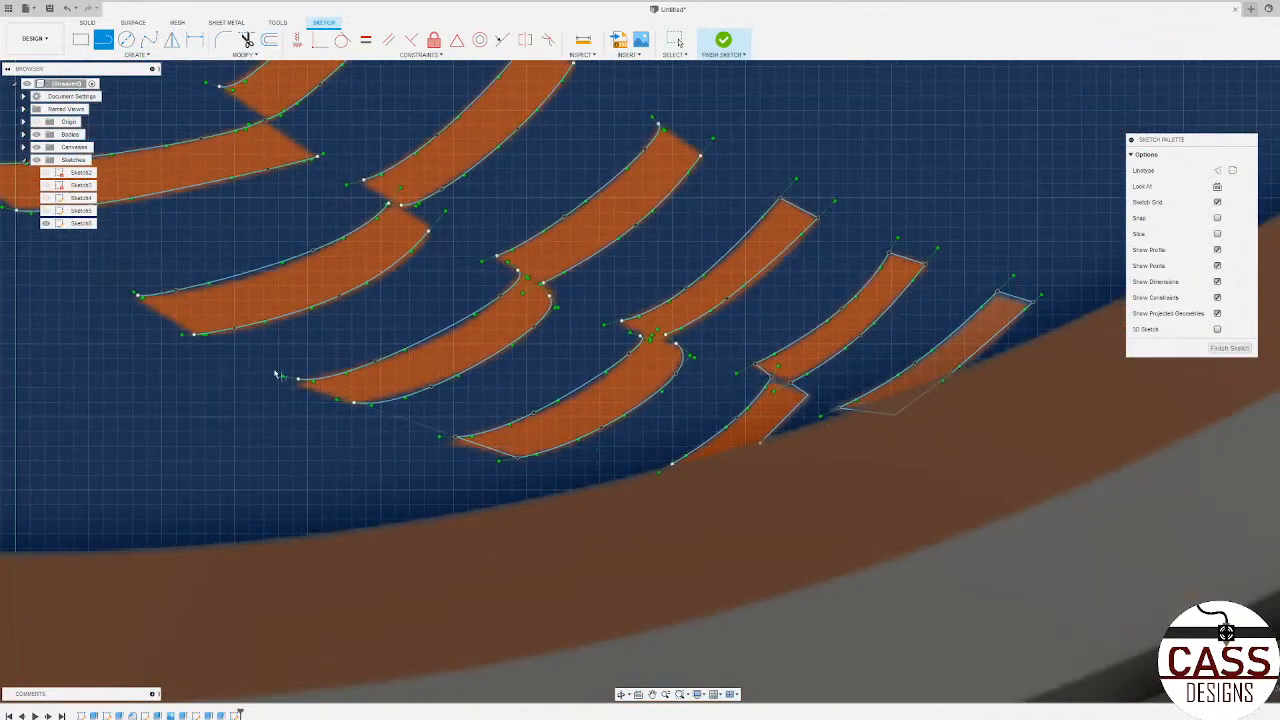
scroll(275, 375, up, 5)
click(298, 379)
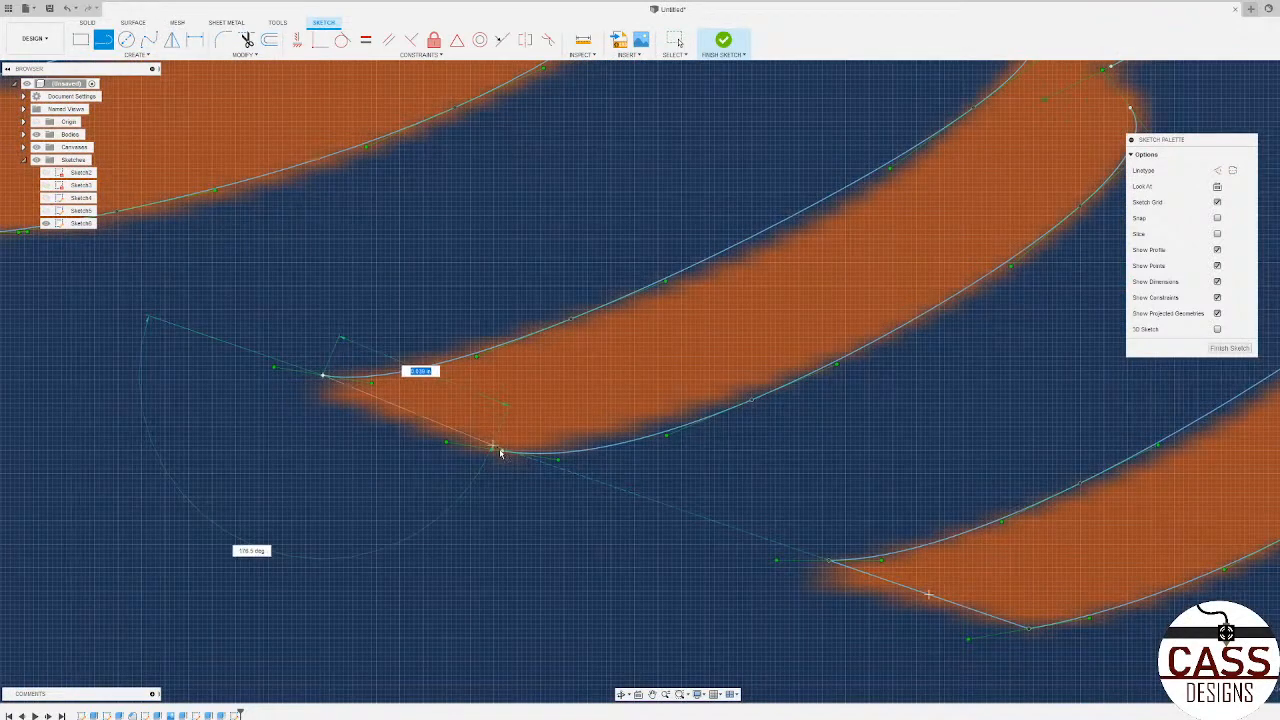
click(501, 453)
scroll(492, 494, down, 3)
scroll(657, 304, up, 3)
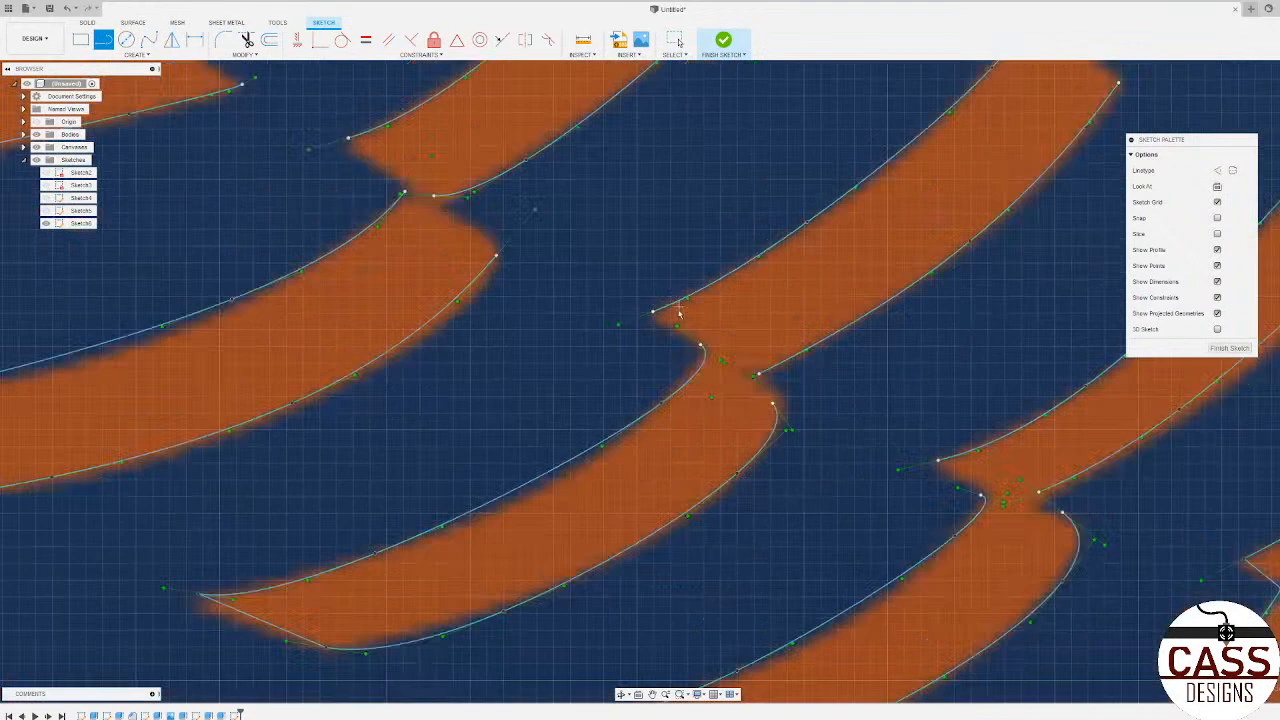
click(655, 311)
click(701, 346)
click(773, 404)
Step: Draw lines across the open upper ends of the slanted arms joined to the fifth and fourth horizontal stitches
scroll(742, 380, down, 4)
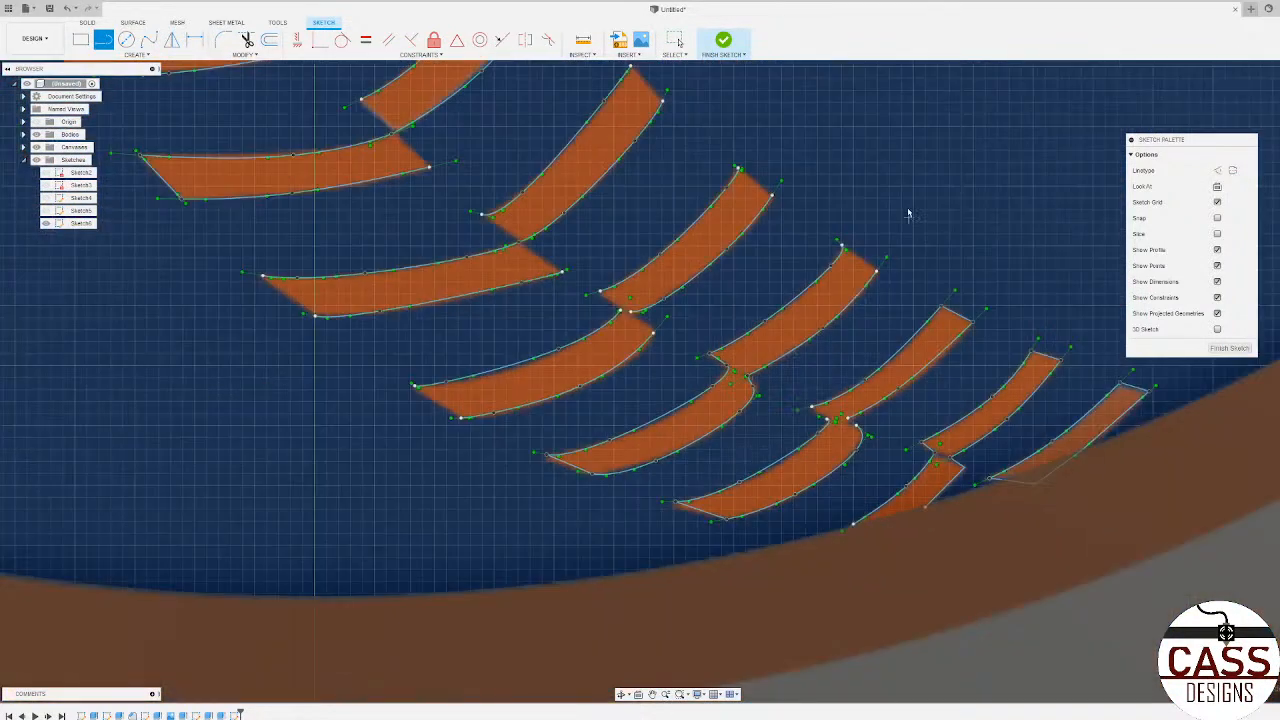
scroll(909, 212, up, 3)
click(786, 284)
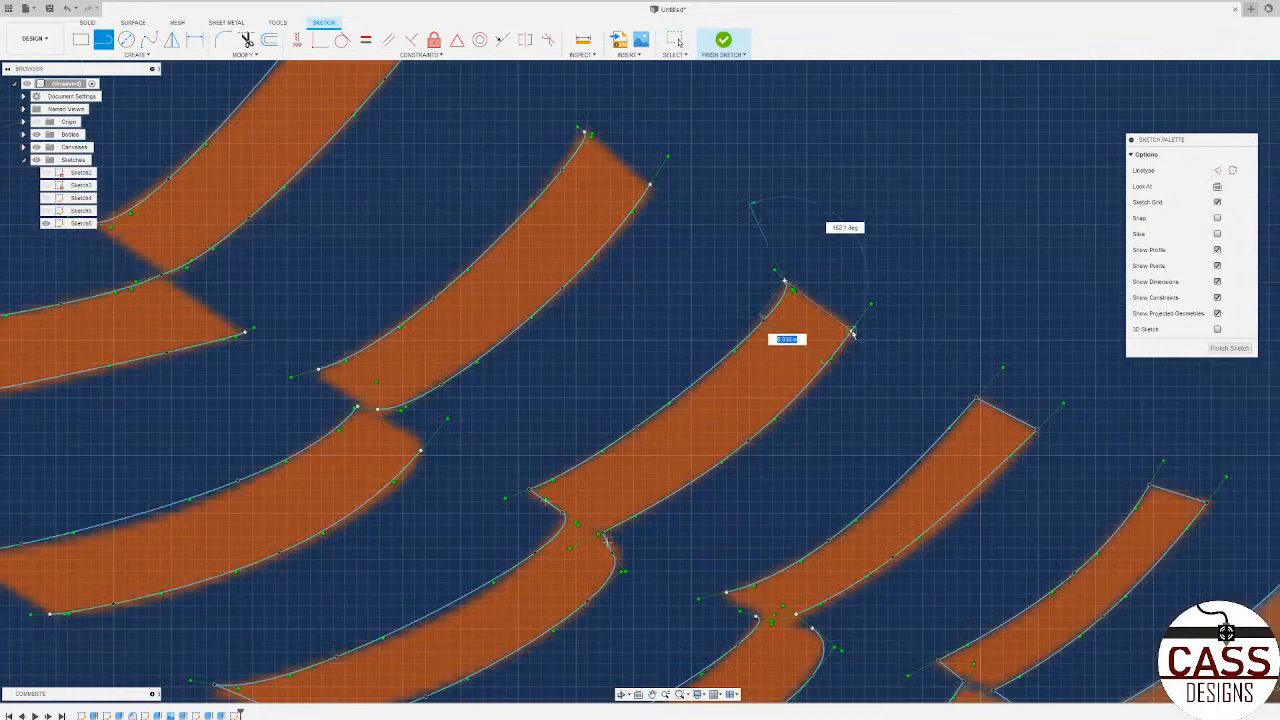
key(Escape)
click(586, 133)
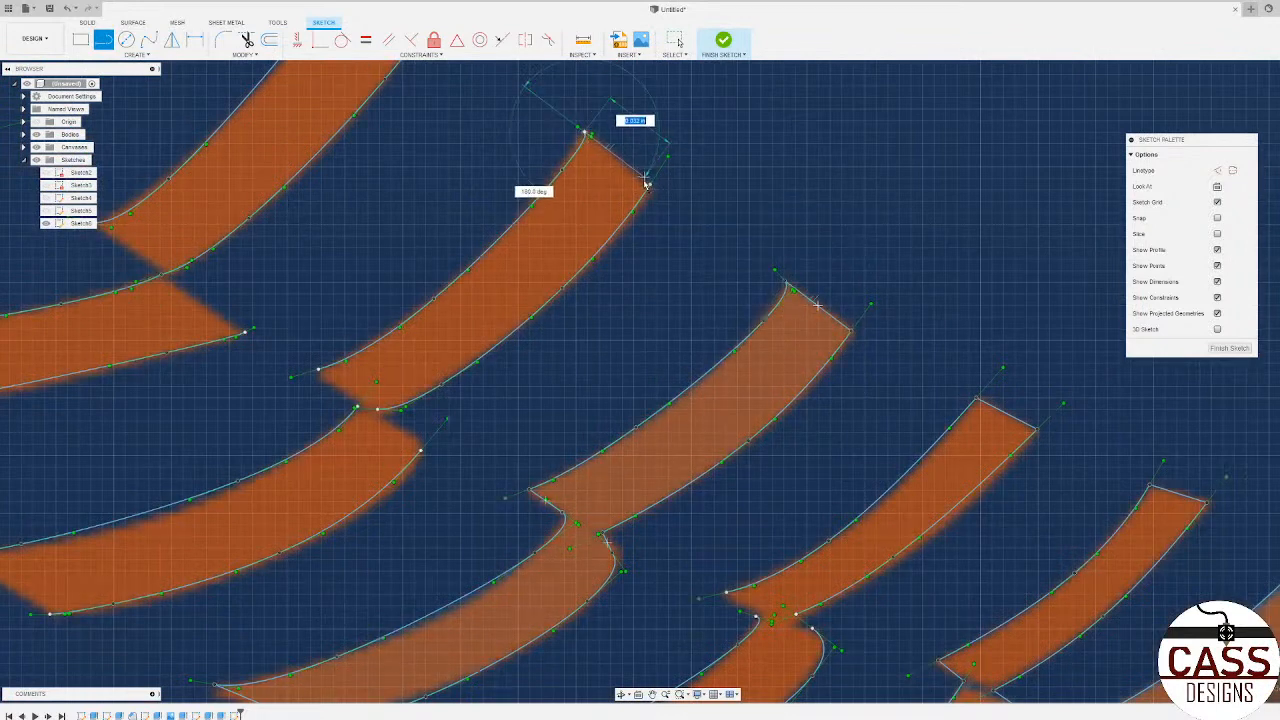
click(650, 184)
Step: Close the fourth horizontal stitch with lines on both sides of its joint with the slanted arm and across its free left end
scroll(850, 215, down, 3)
scroll(540, 350, up, 4)
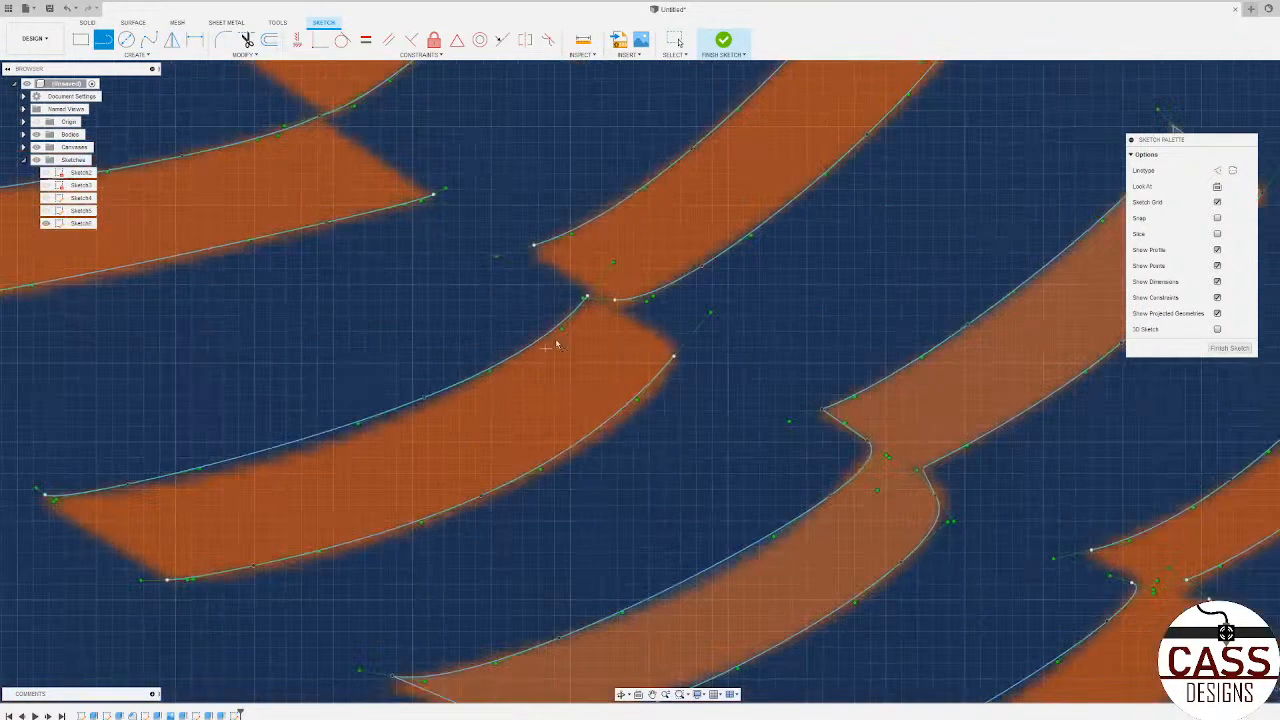
click(616, 300)
click(674, 355)
click(534, 245)
click(586, 296)
scroll(823, 314, down, 3)
scroll(348, 386, up, 4)
click(340, 369)
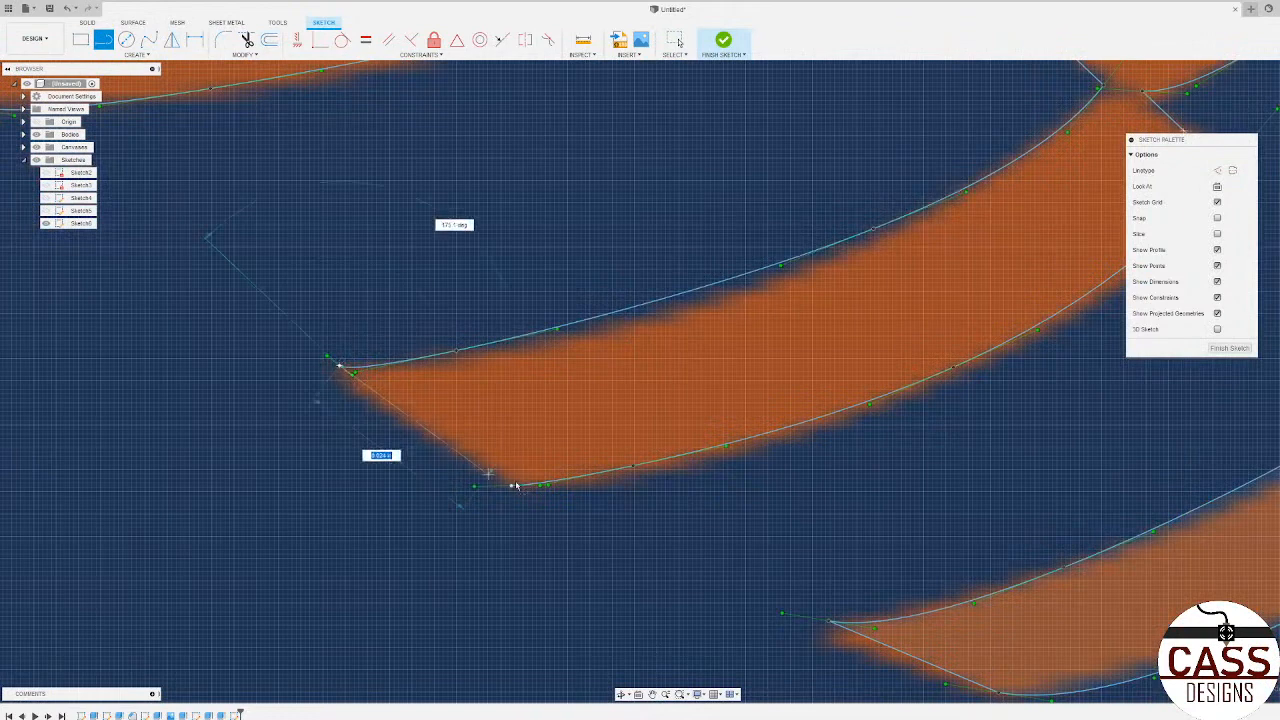
click(511, 485)
Step: Close the third horizontal stitch with lines on both sides of its joint with the slanted arm and across its free left end
scroll(621, 549, down, 3)
scroll(621, 549, down, 2)
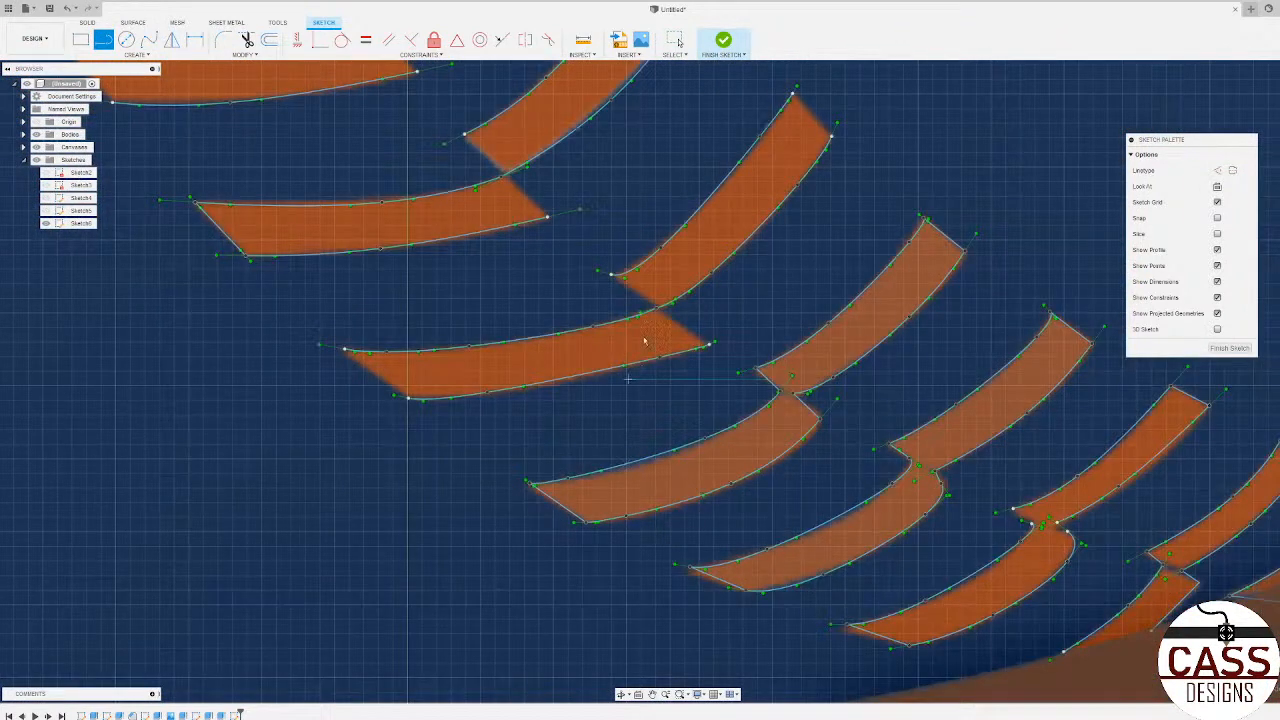
scroll(648, 292, up, 6)
scroll(781, 405, down, 2)
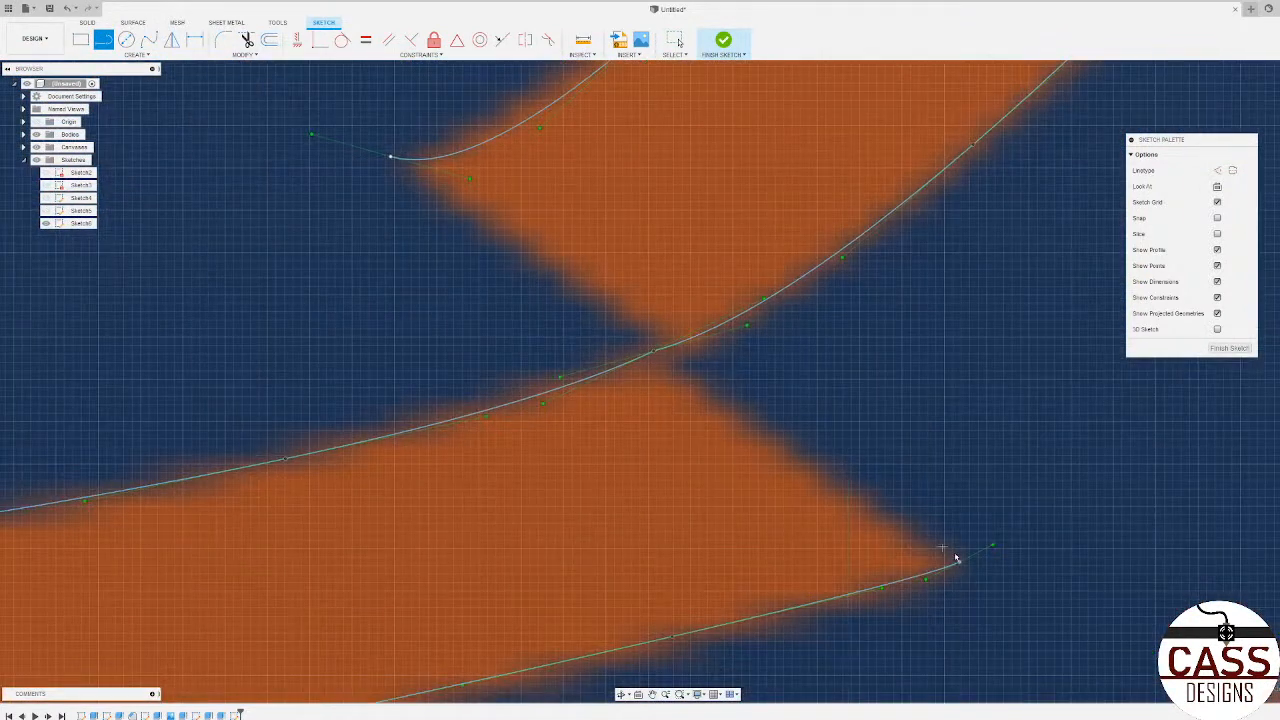
click(958, 564)
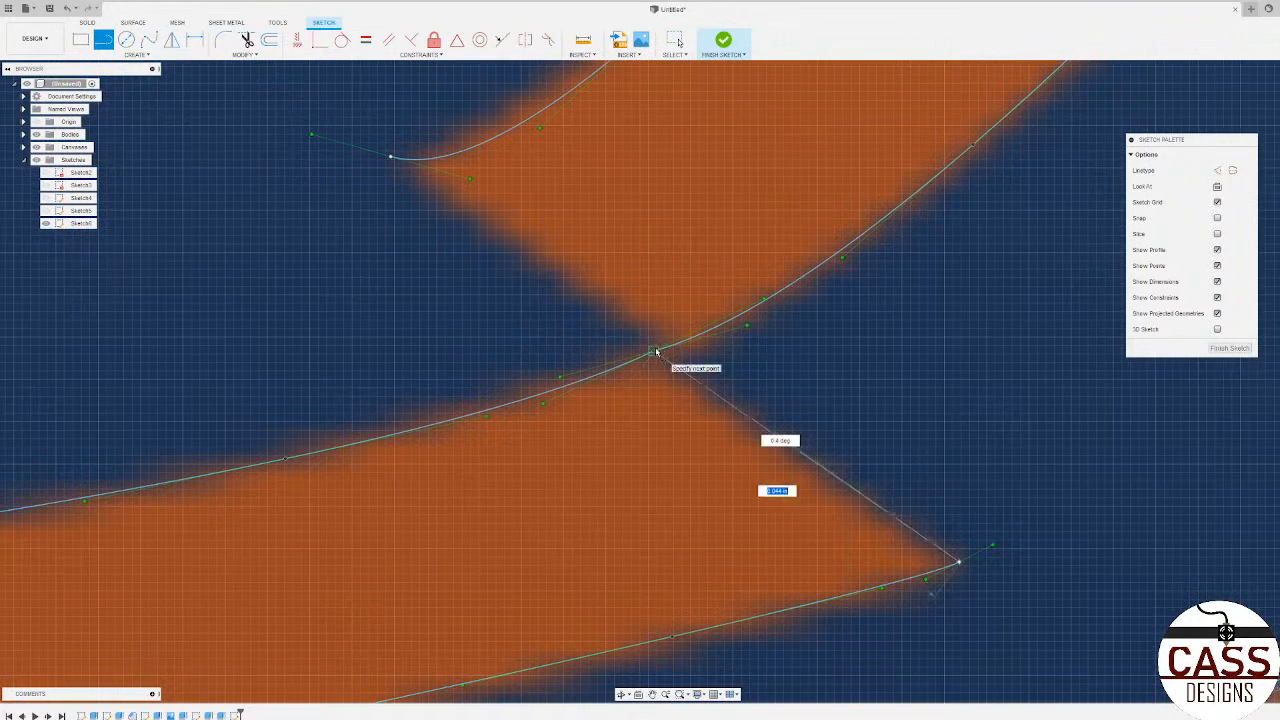
click(655, 352)
scroll(655, 355, down, 1)
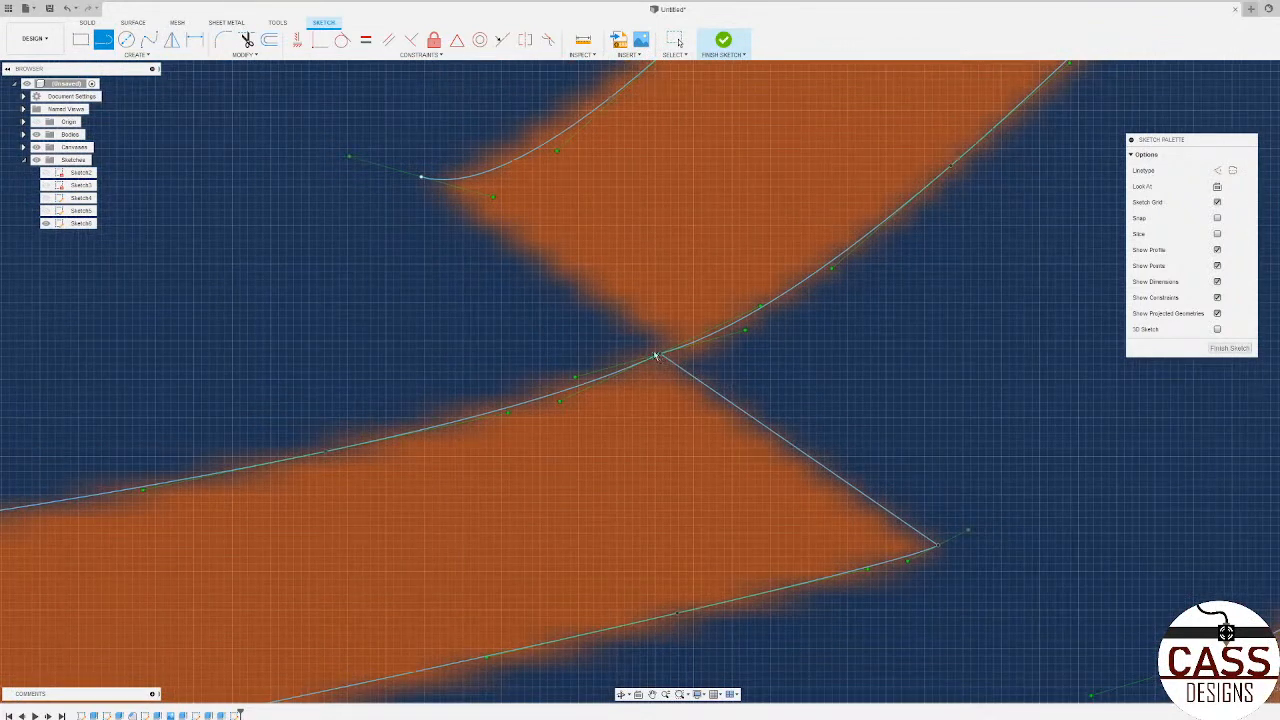
click(420, 178)
click(660, 353)
scroll(935, 375, down, 3)
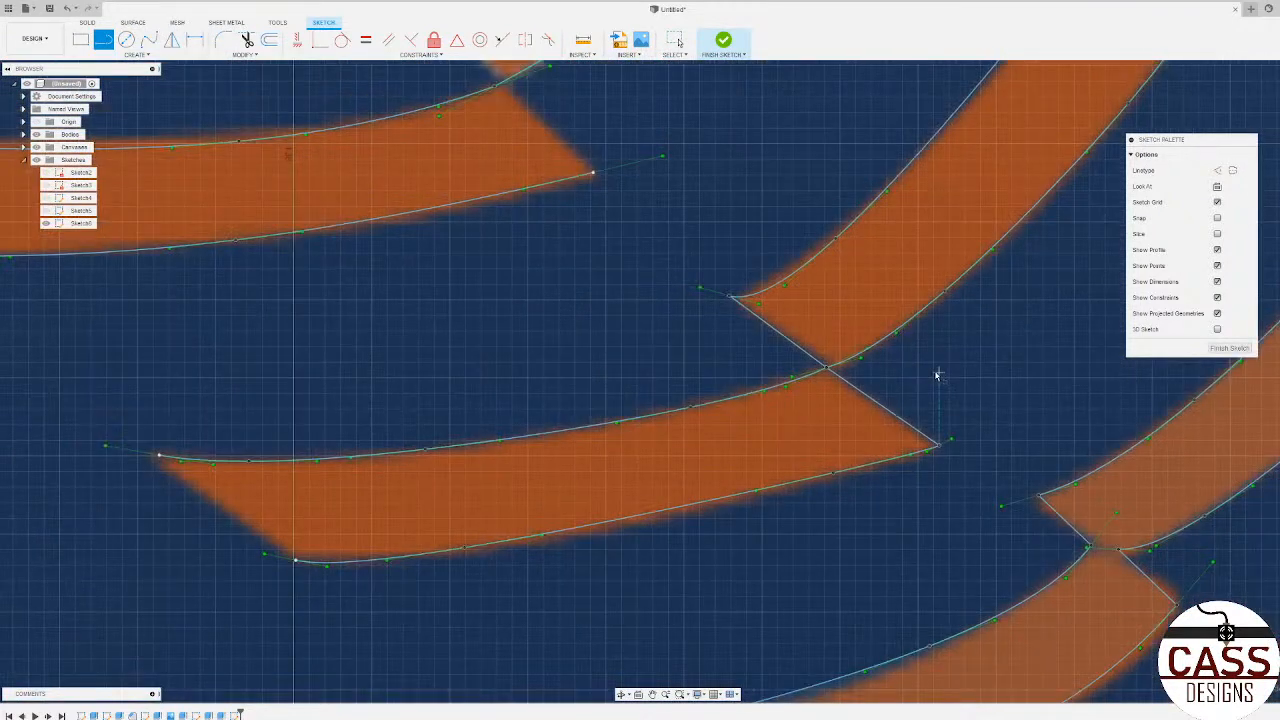
click(158, 459)
click(296, 560)
Step: Draw lines from the second horizontal stitch's joint to its lower right corner and to the slanted arm's lower left corner
scroll(622, 365, down, 3)
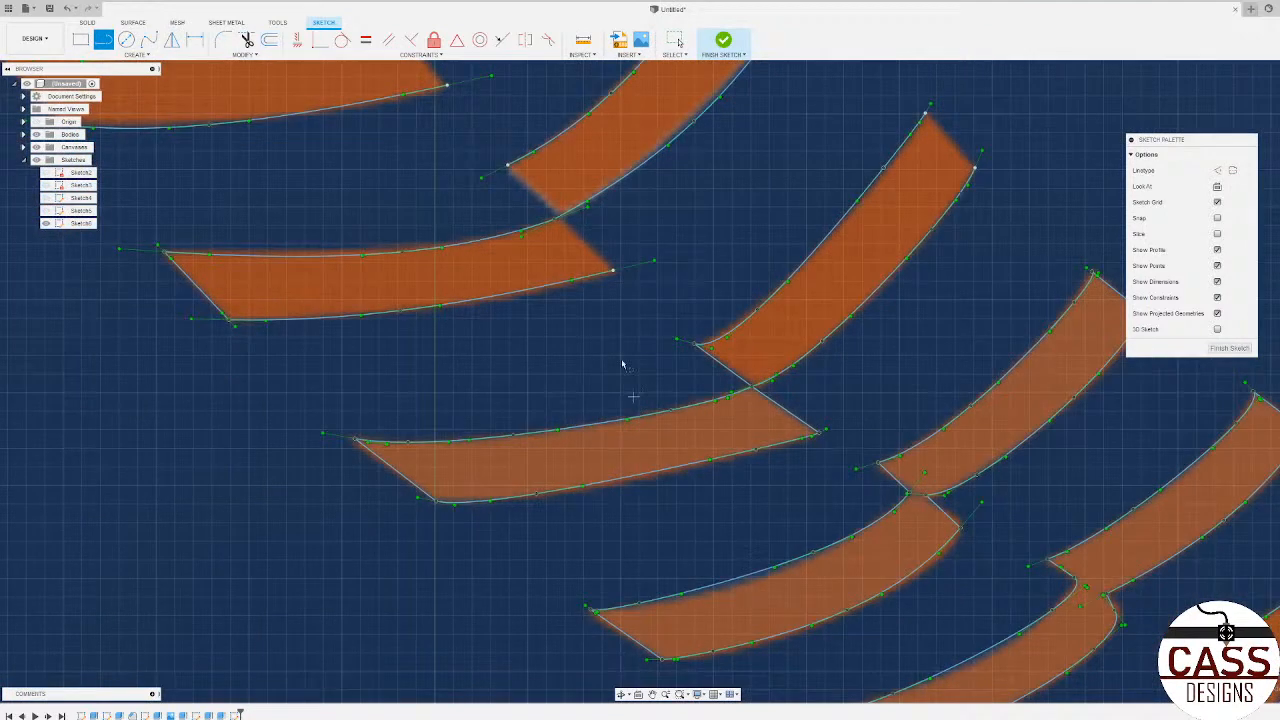
scroll(577, 220, up, 5)
click(686, 371)
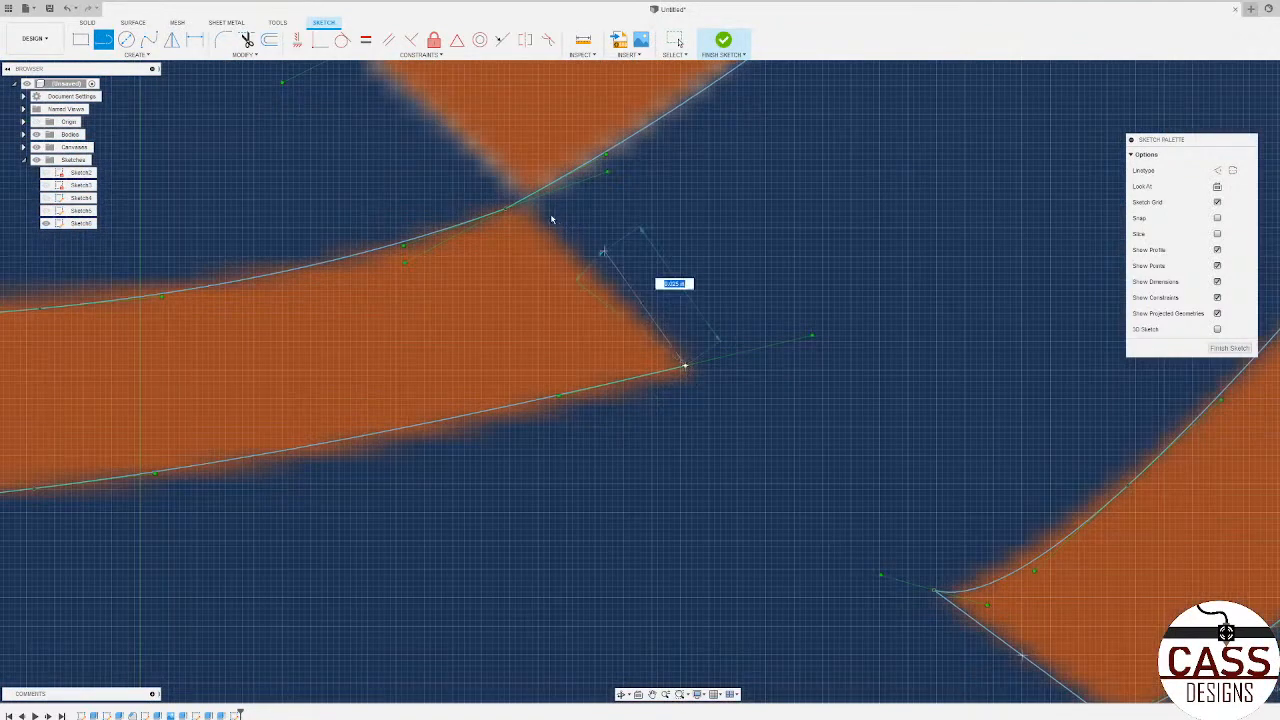
click(508, 208)
scroll(700, 345, down, 2)
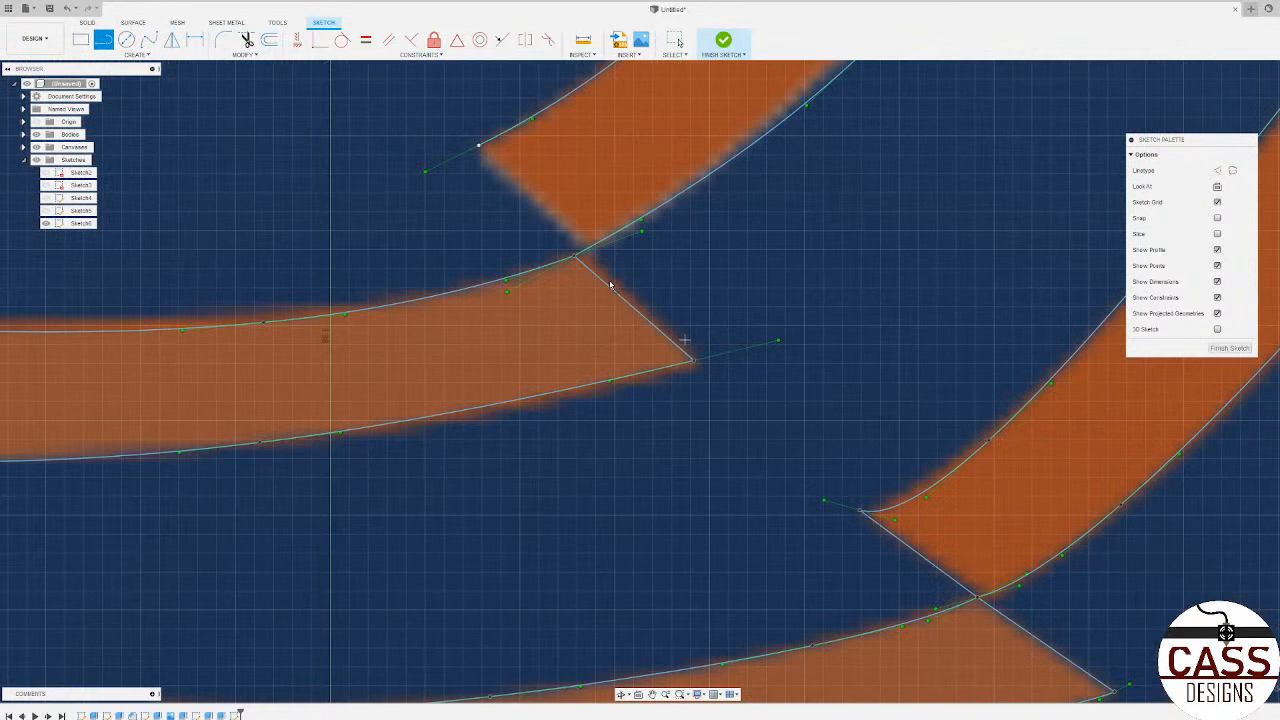
click(480, 145)
click(572, 255)
Step: Draw straight lines across both open ends of the uppermost horizontal stitch below the bridge
scroll(173, 268, down, 5)
scroll(414, 234, up, 5)
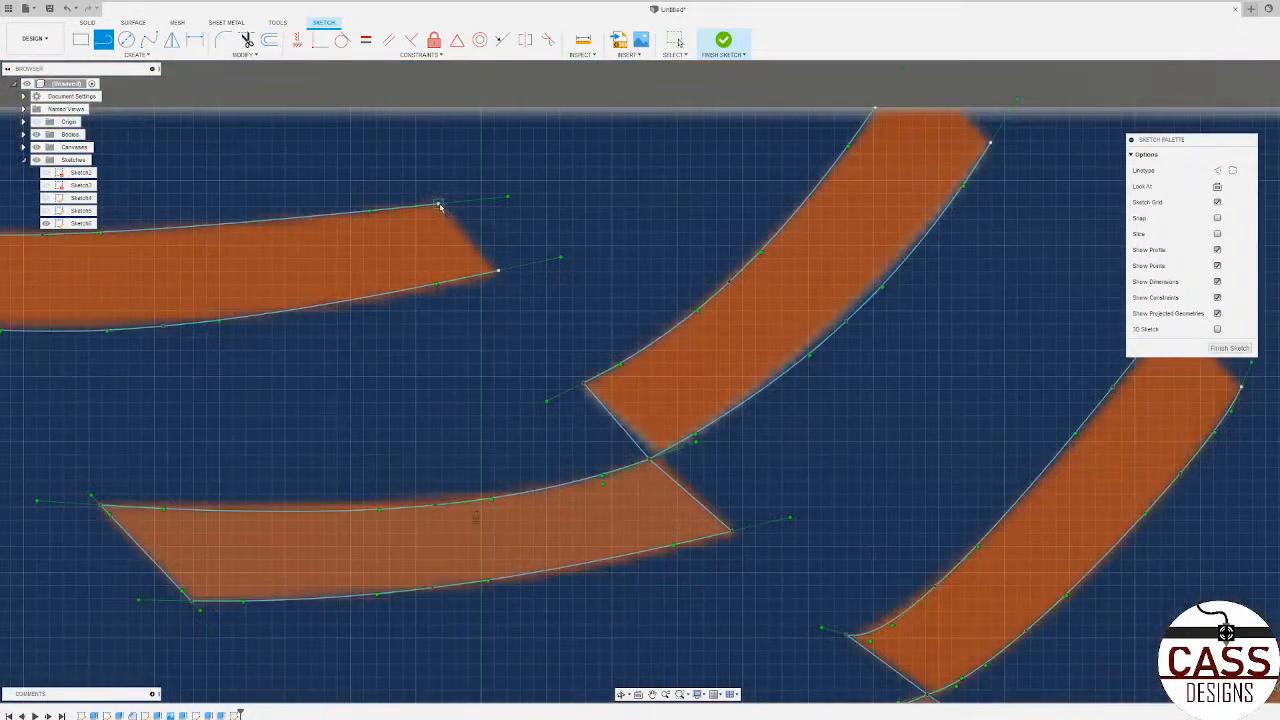
click(439, 205)
click(499, 271)
scroll(397, 243, down, 3)
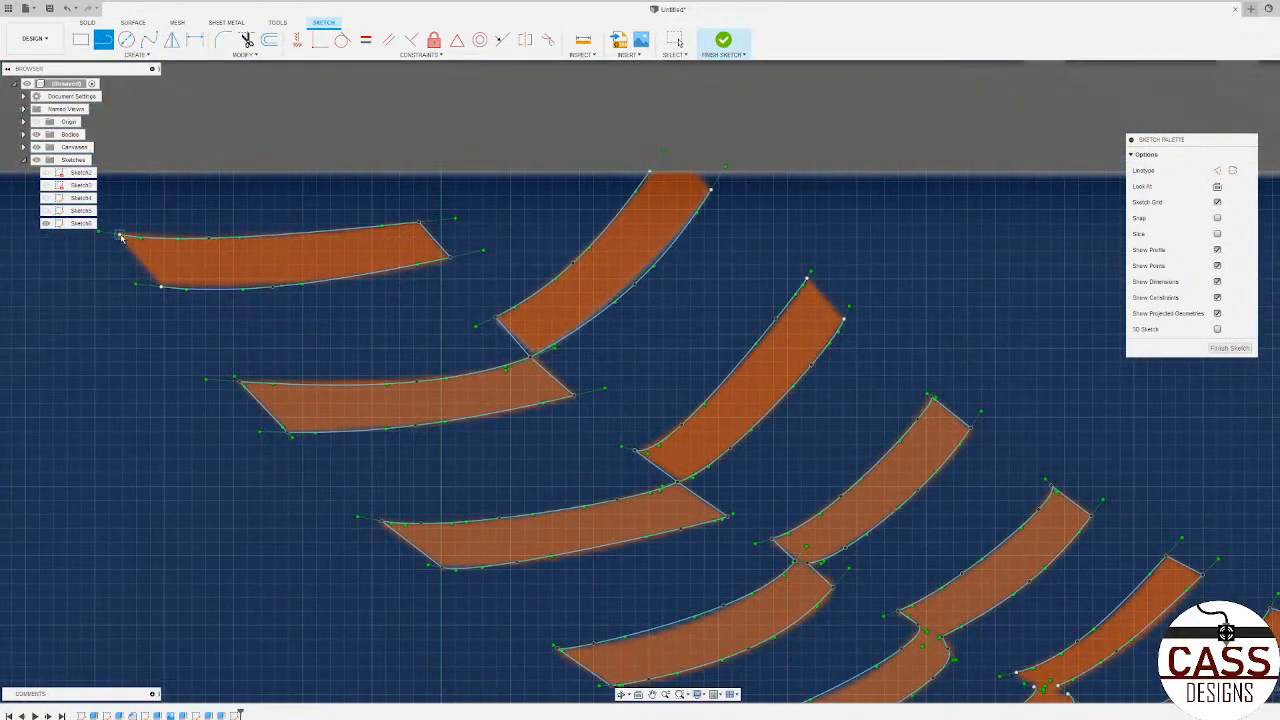
click(120, 236)
click(161, 287)
Step: Close the upper end of the slanted arm touching the bridge with lines along its cut corner and the bridge's lower edge
scroll(119, 330, down, 3)
scroll(440, 270, up, 3)
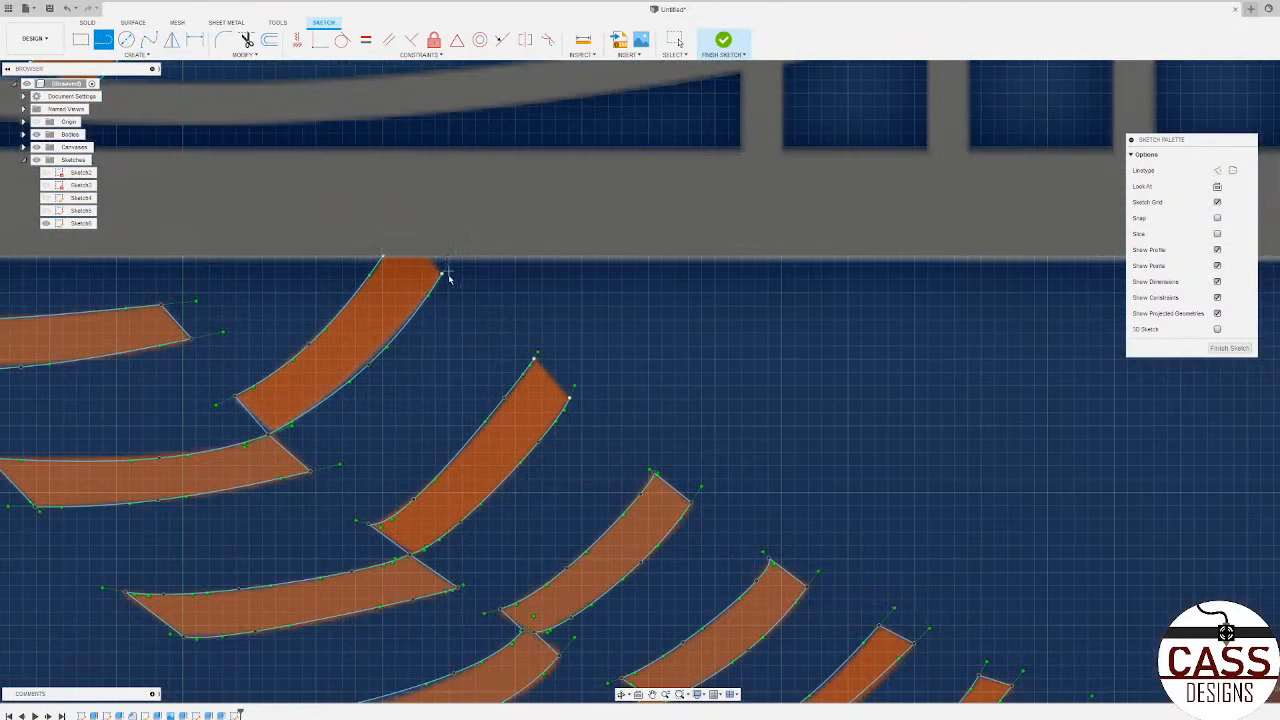
click(441, 275)
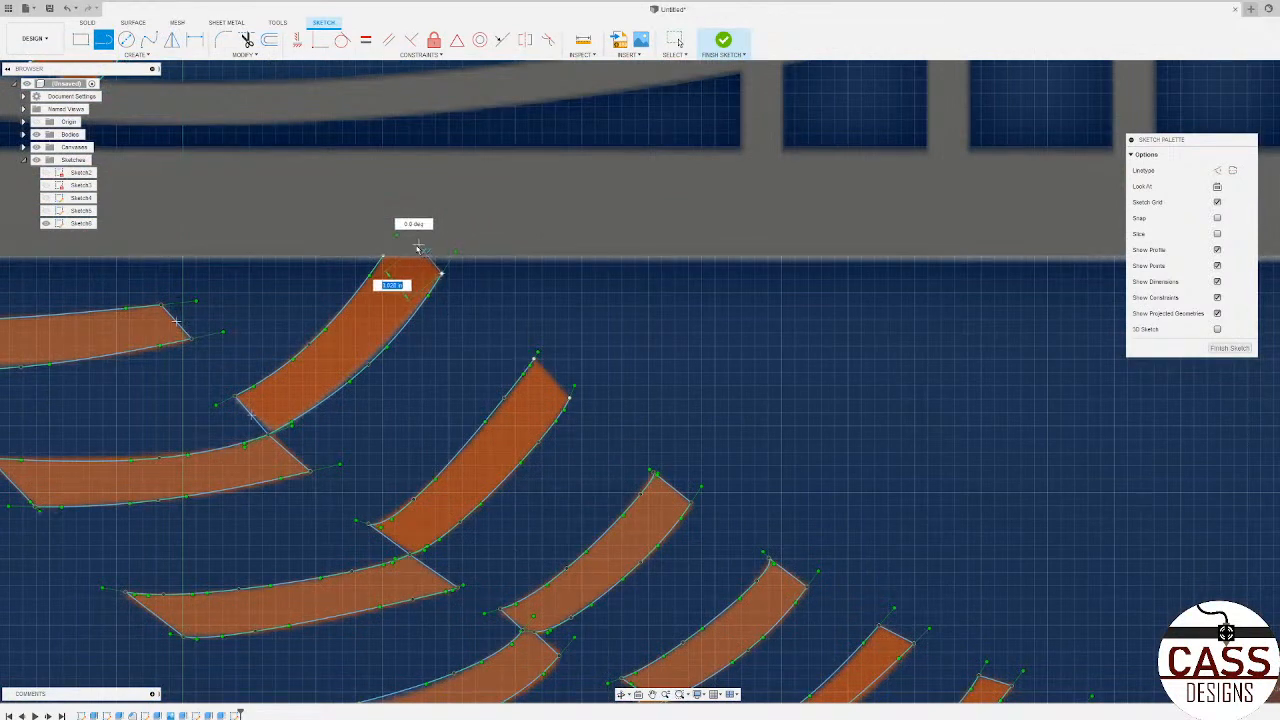
click(385, 257)
Step: Close the small slanted stitch just above the bridge with a line across its upper end and two lines forming its lower corner
scroll(480, 275, down, 5)
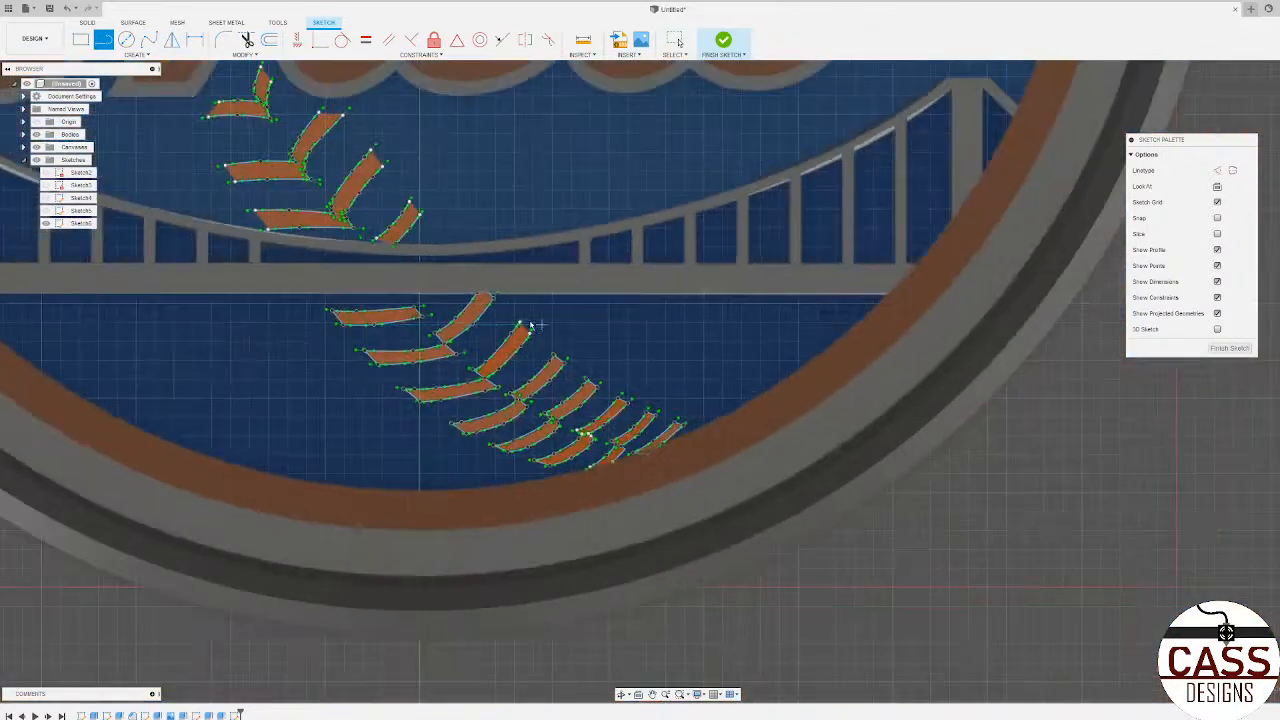
scroll(378, 176, up, 2)
scroll(377, 175, up, 4)
click(491, 288)
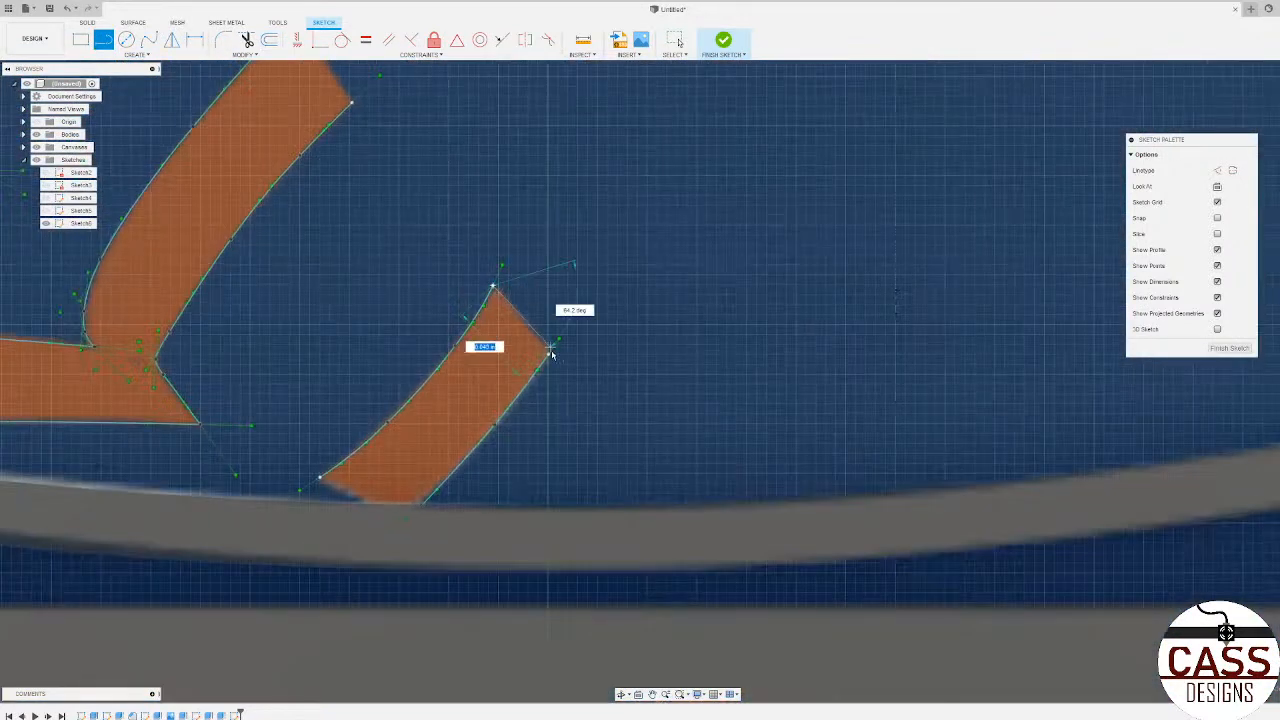
click(548, 353)
click(321, 479)
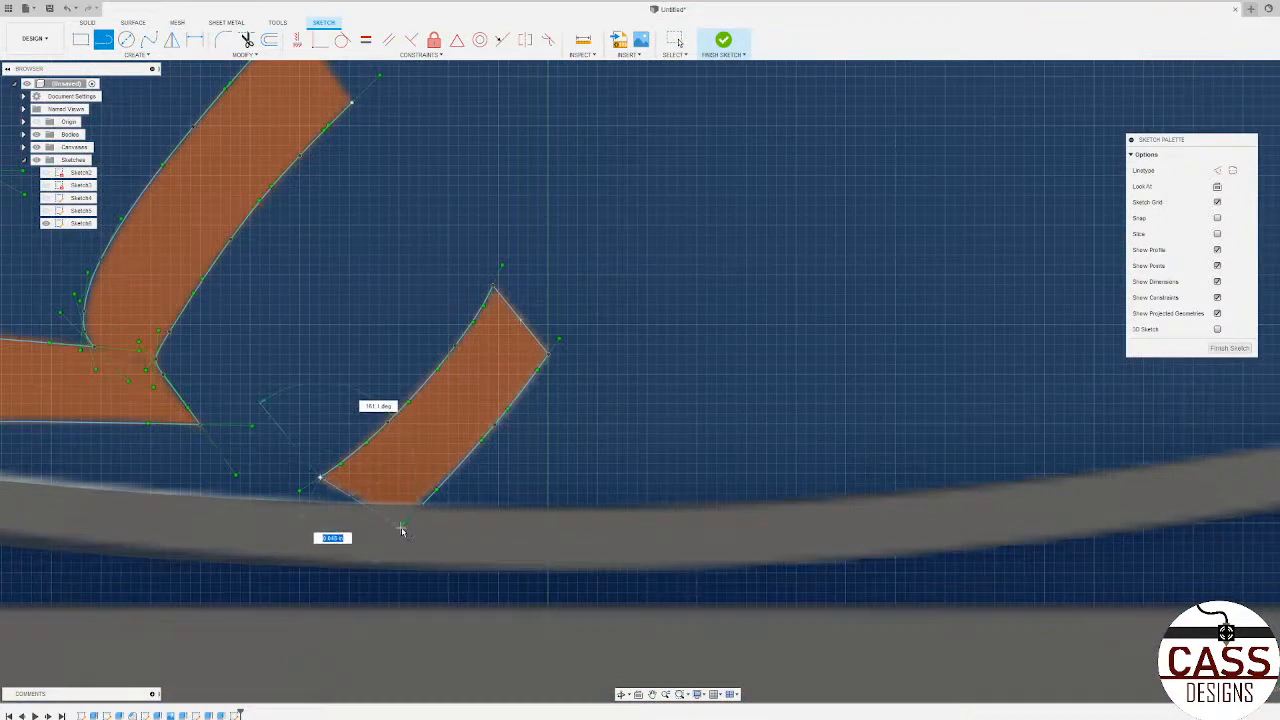
click(387, 521)
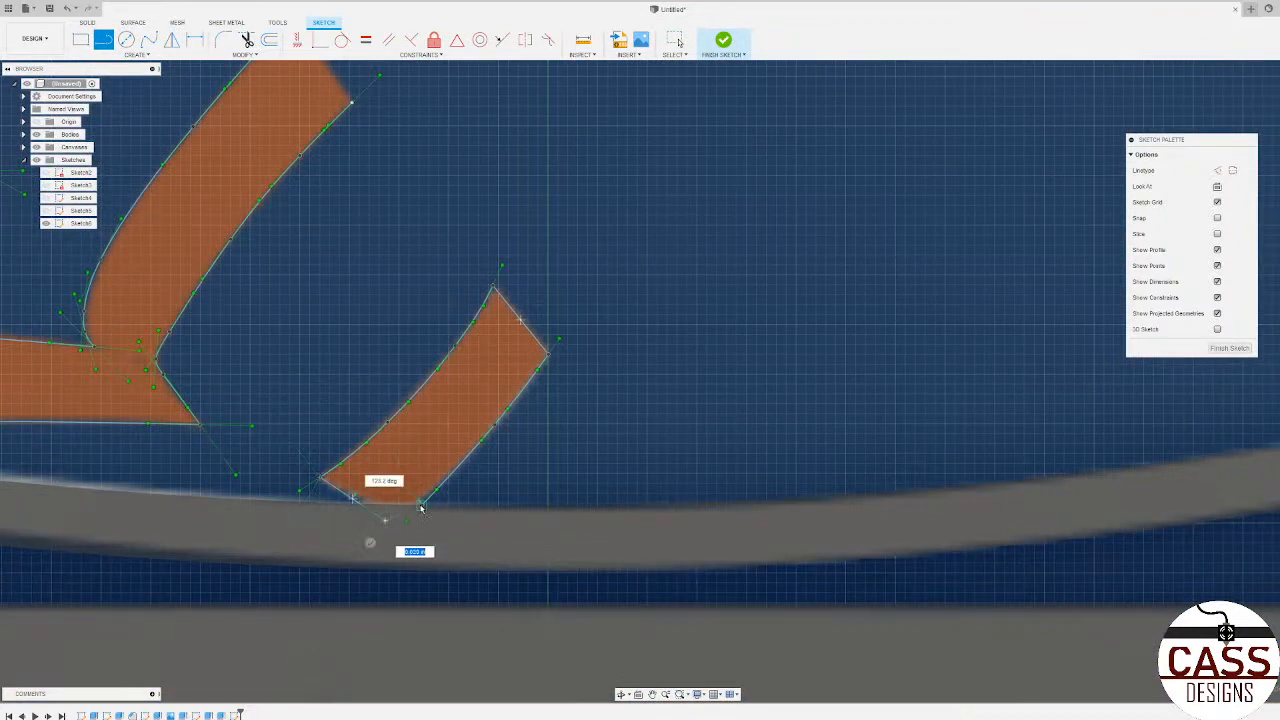
click(422, 505)
Step: Close the forked stitch just above the bridge with lines across its horizontal arm's left end and its slanted arm's upper end
scroll(594, 529, down, 6)
scroll(252, 450, up, 4)
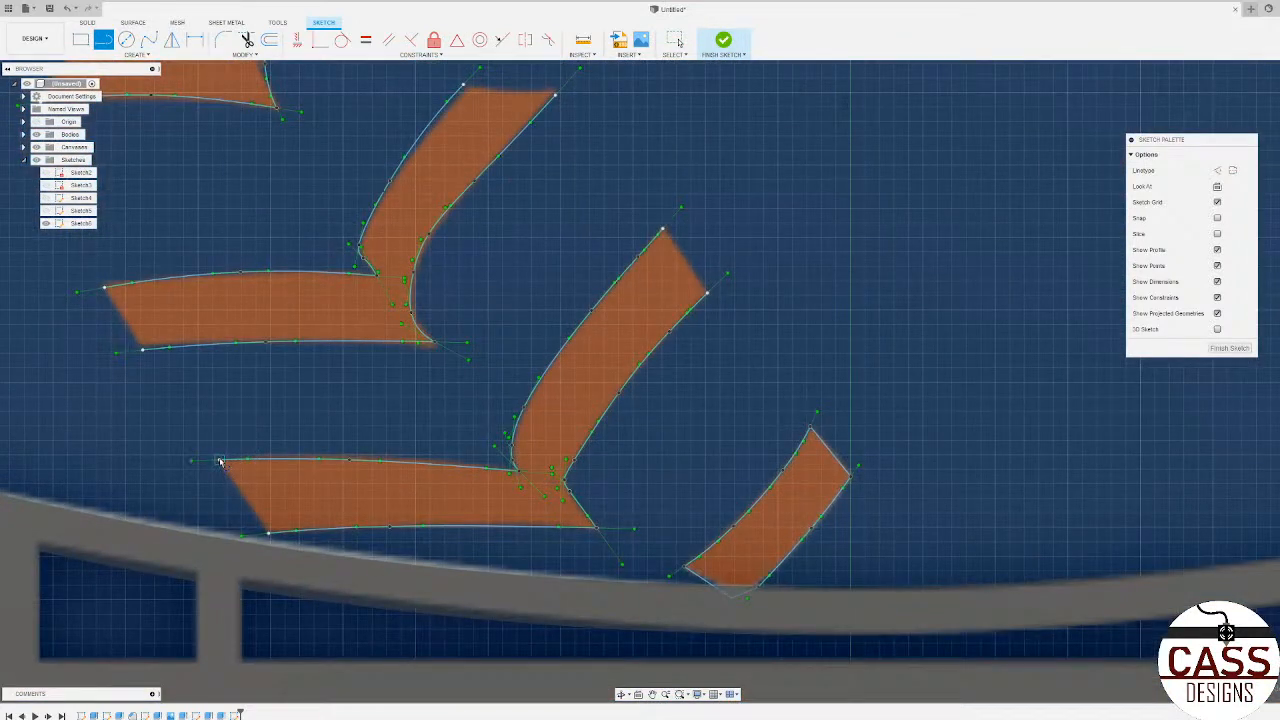
click(220, 462)
click(268, 533)
click(732, 597)
scroll(742, 548, down, 5)
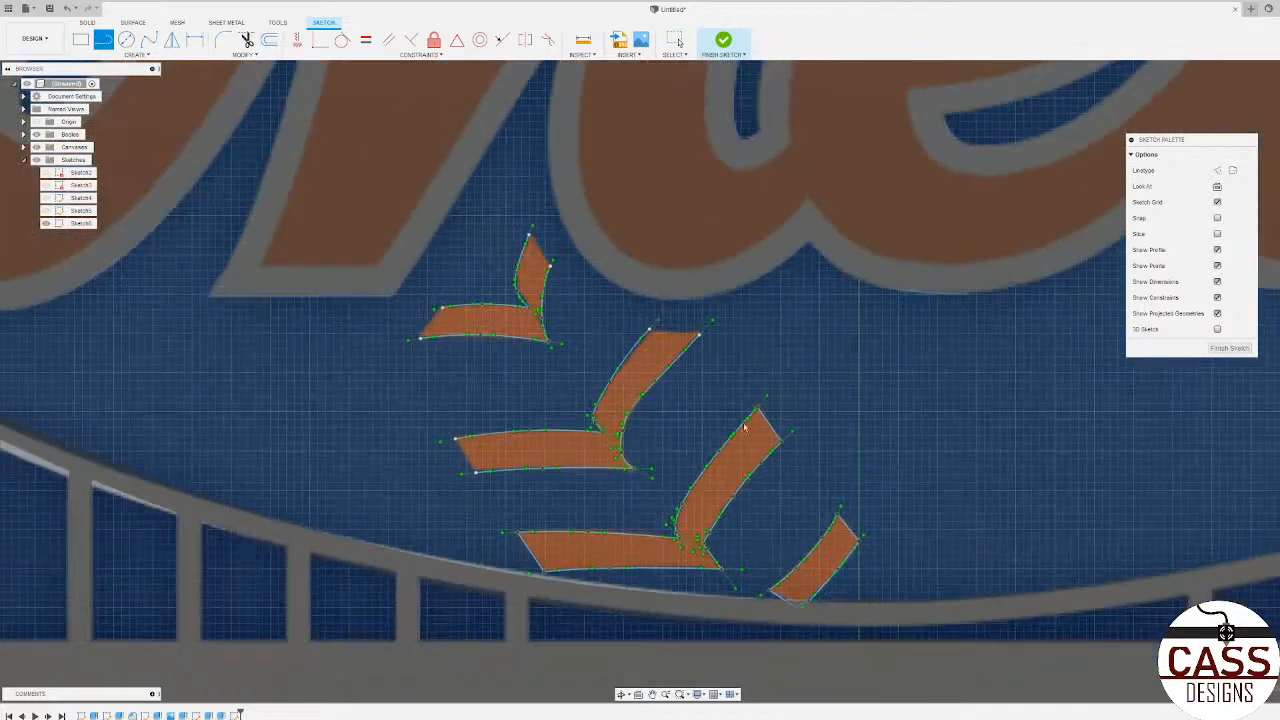
Step: Close the middle forked stitch below the Mets lettering with lines across its slanted arm's upper end and horizontal arm's left end
scroll(657, 336, up, 5)
click(622, 318)
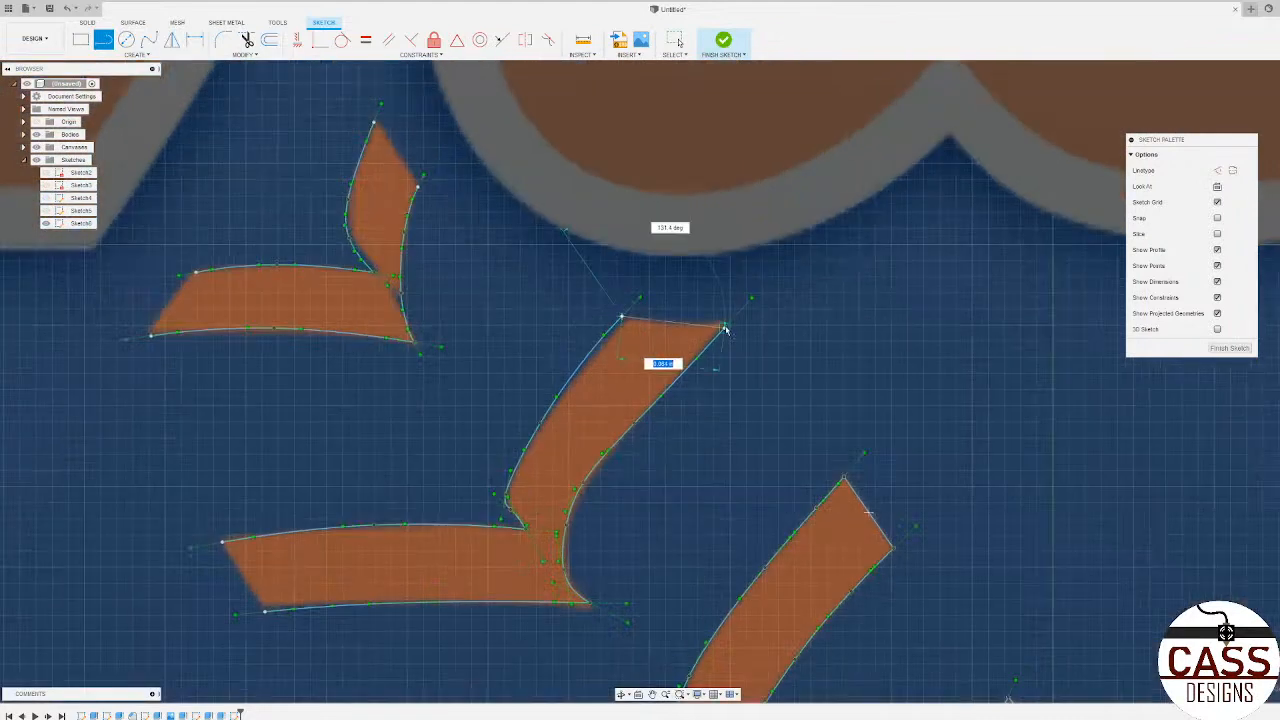
double_click(722, 326)
click(220, 548)
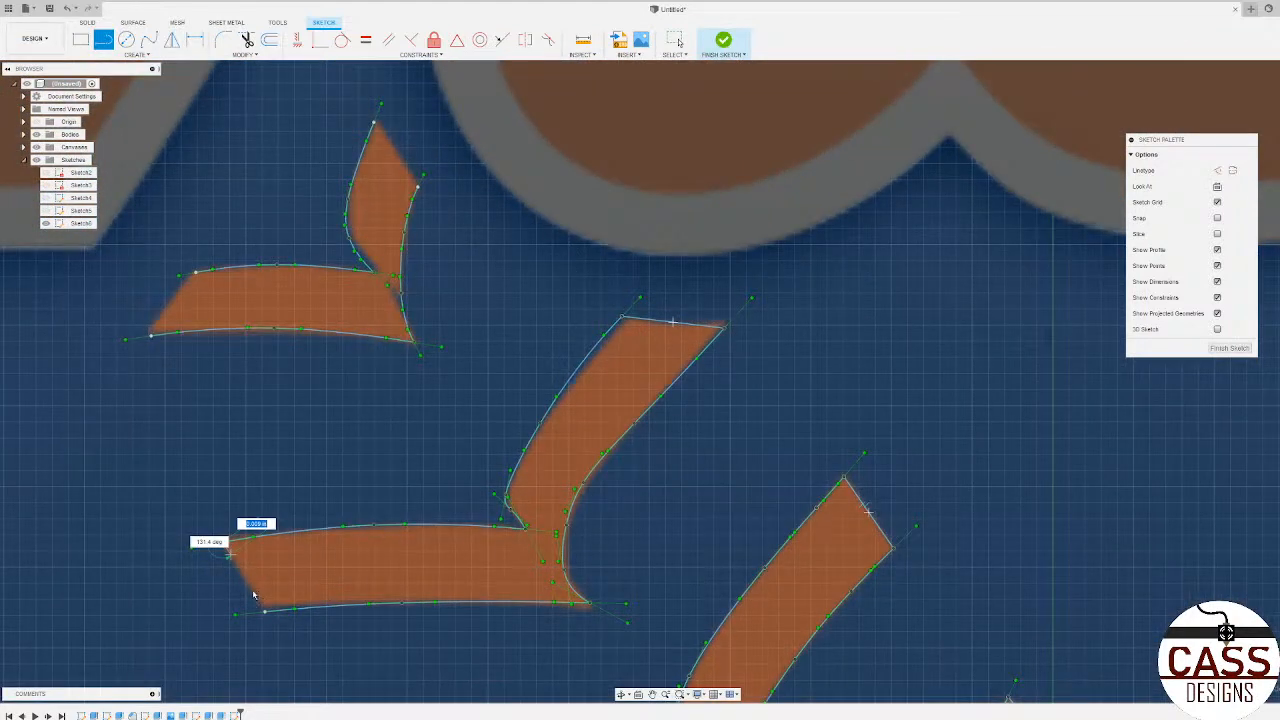
double_click(264, 608)
Step: Close the uppermost forked stitch below the Mets lettering with lines across the free ends of both arms
click(194, 272)
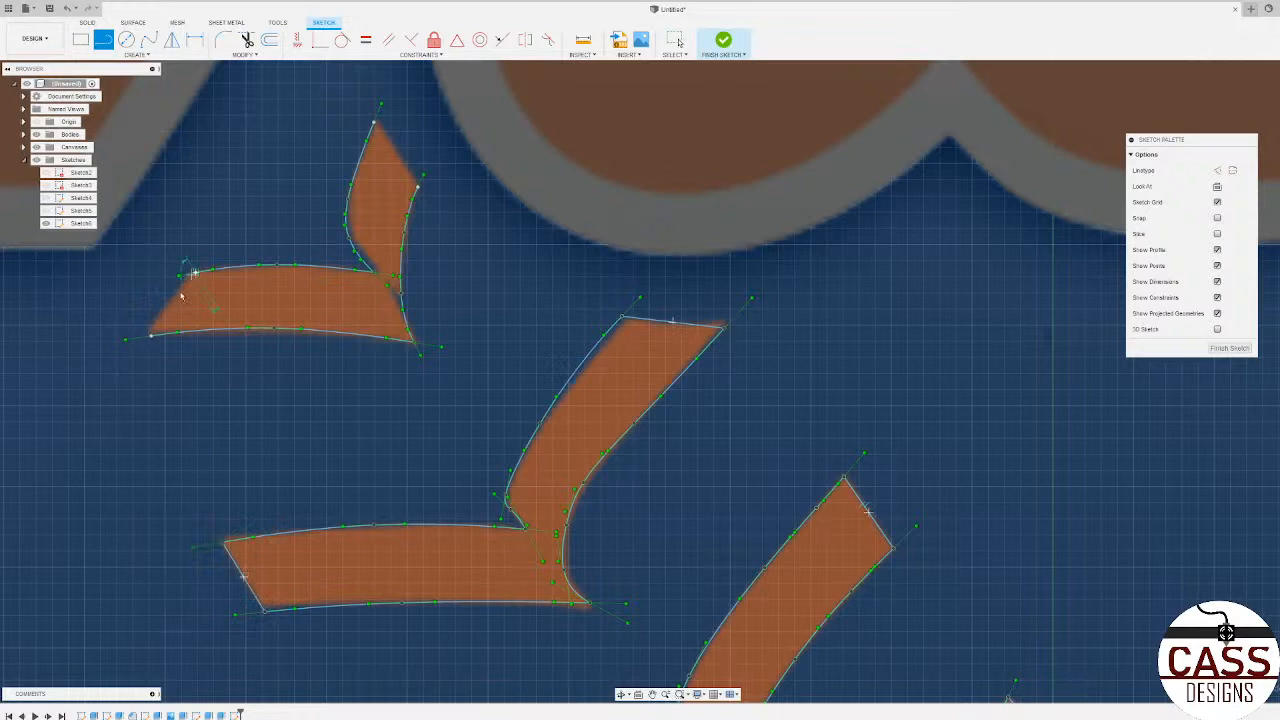
double_click(151, 333)
click(375, 123)
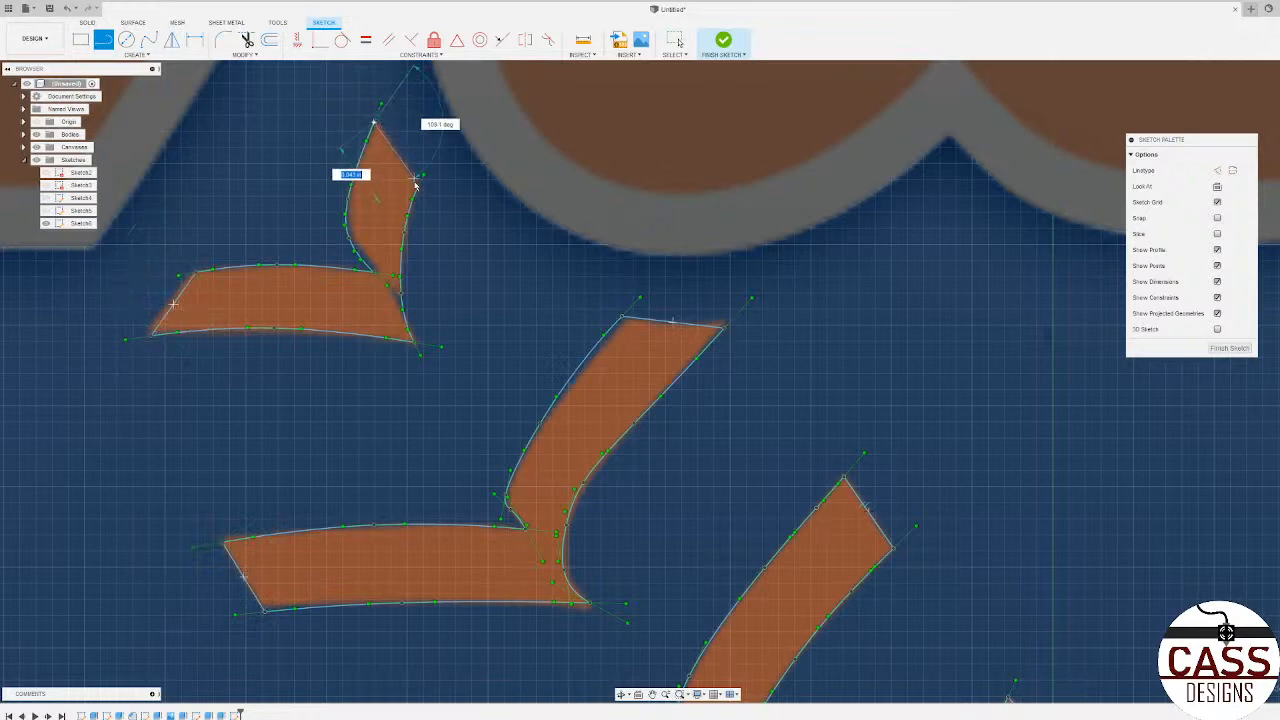
double_click(417, 187)
scroll(797, 395, down, 7)
Step: Draw lines across both open ends of the small single stitch beside the letter M
scroll(720, 466, up, 8)
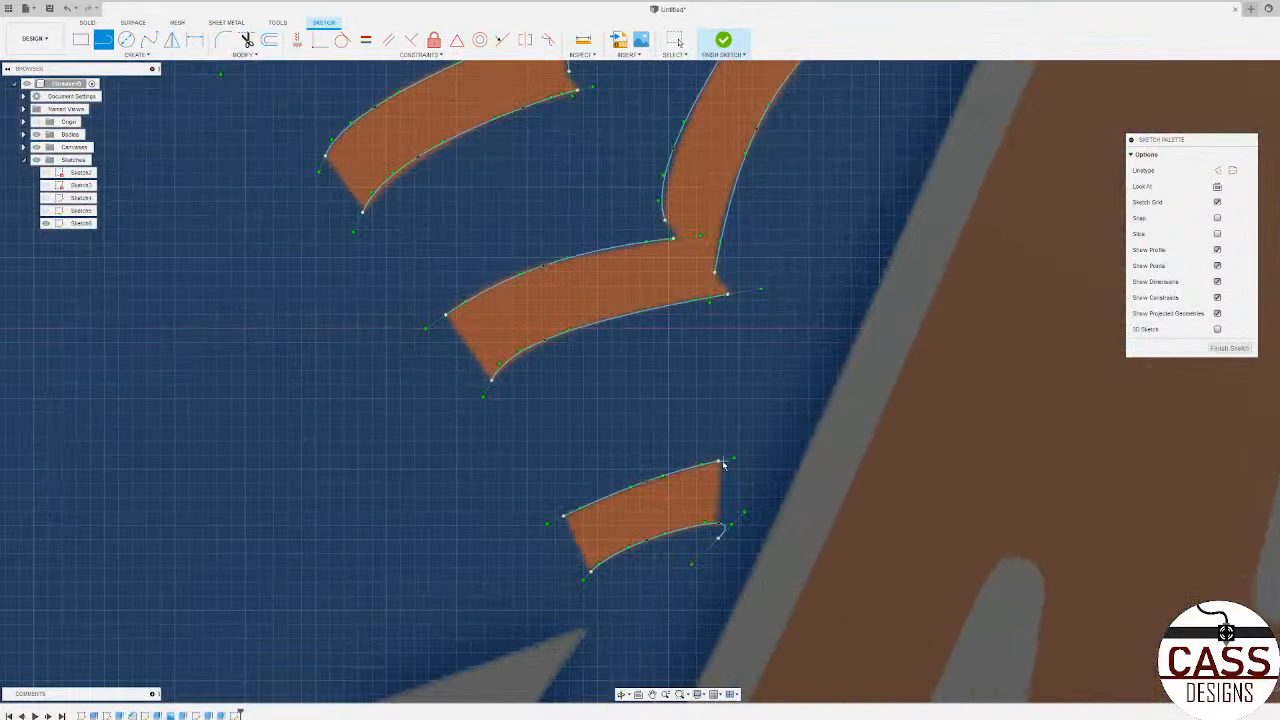
click(718, 462)
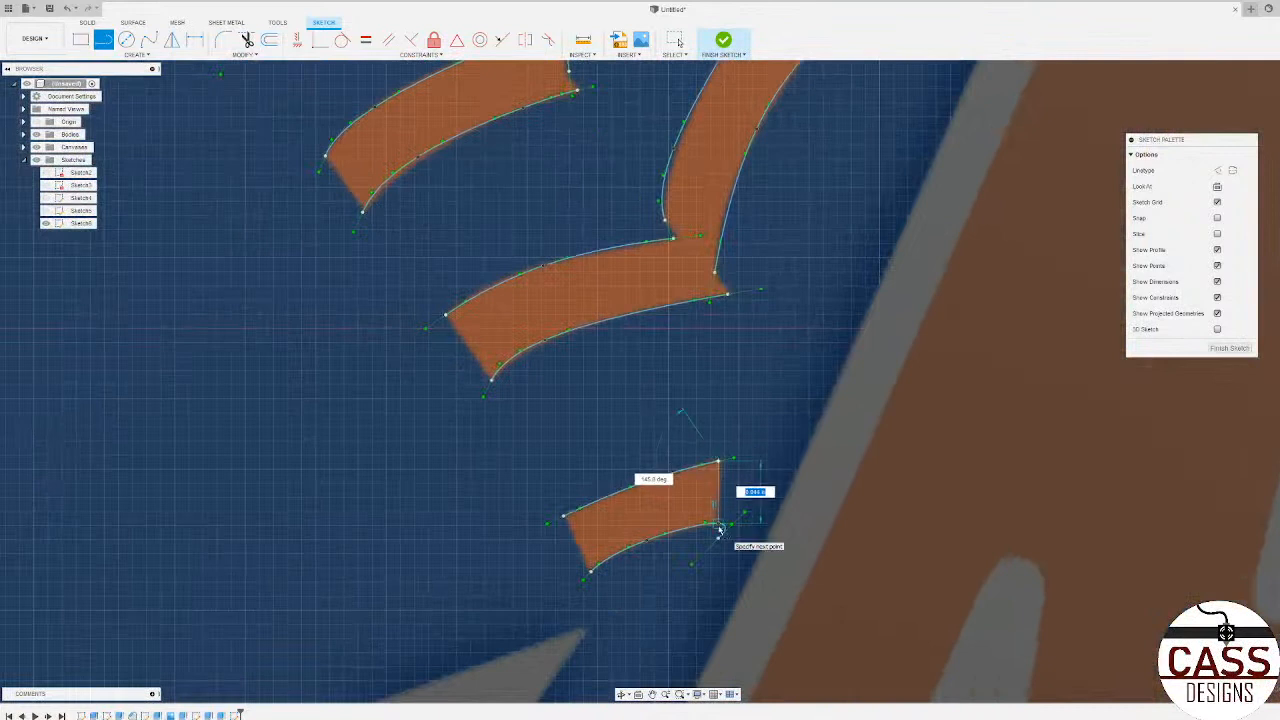
double_click(719, 522)
click(565, 516)
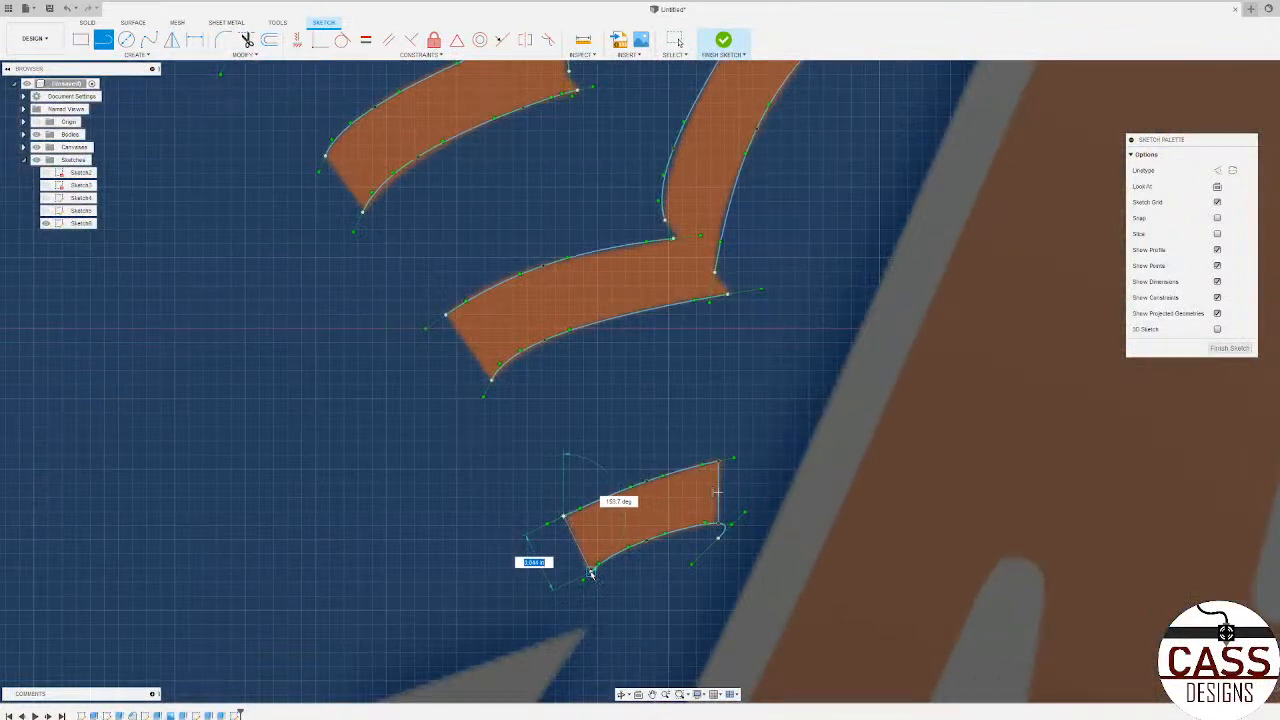
double_click(591, 570)
Step: Close the V-shaped stitch above the small single one with lines across its lower arm's left end and both joint gaps
click(445, 315)
double_click(491, 380)
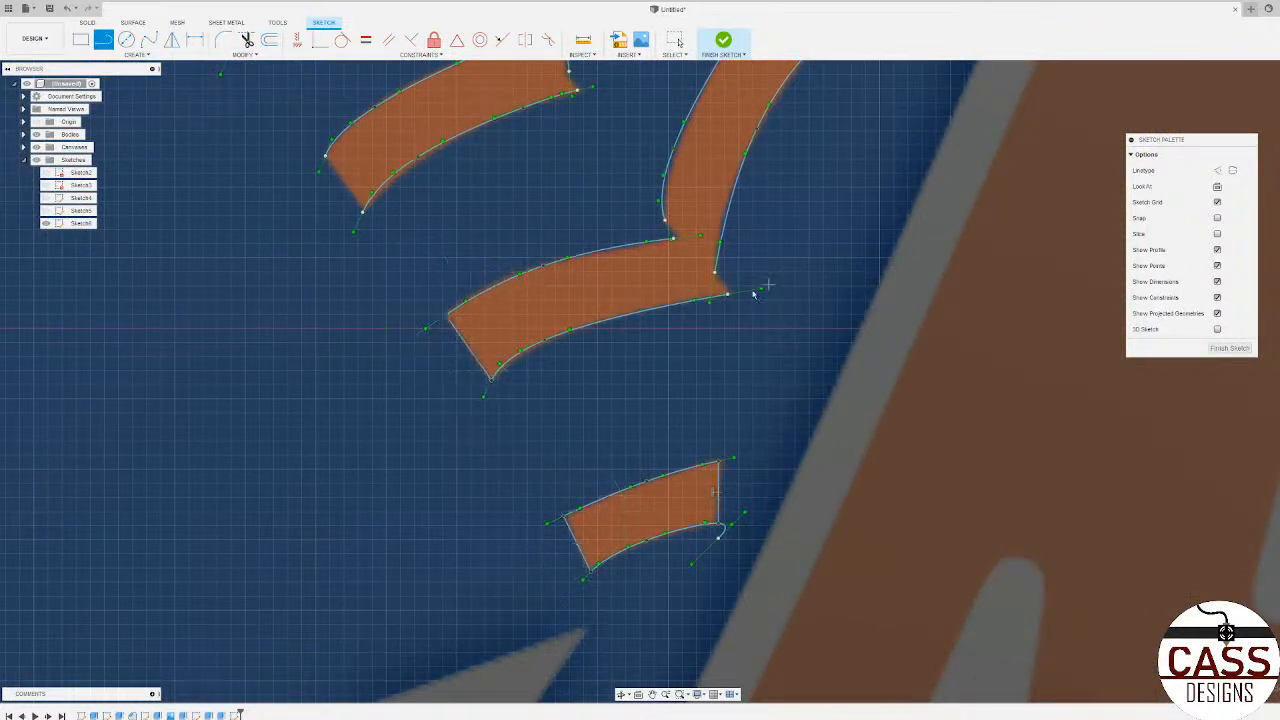
click(727, 294)
double_click(715, 272)
click(674, 239)
double_click(665, 220)
scroll(668, 218, up, 5)
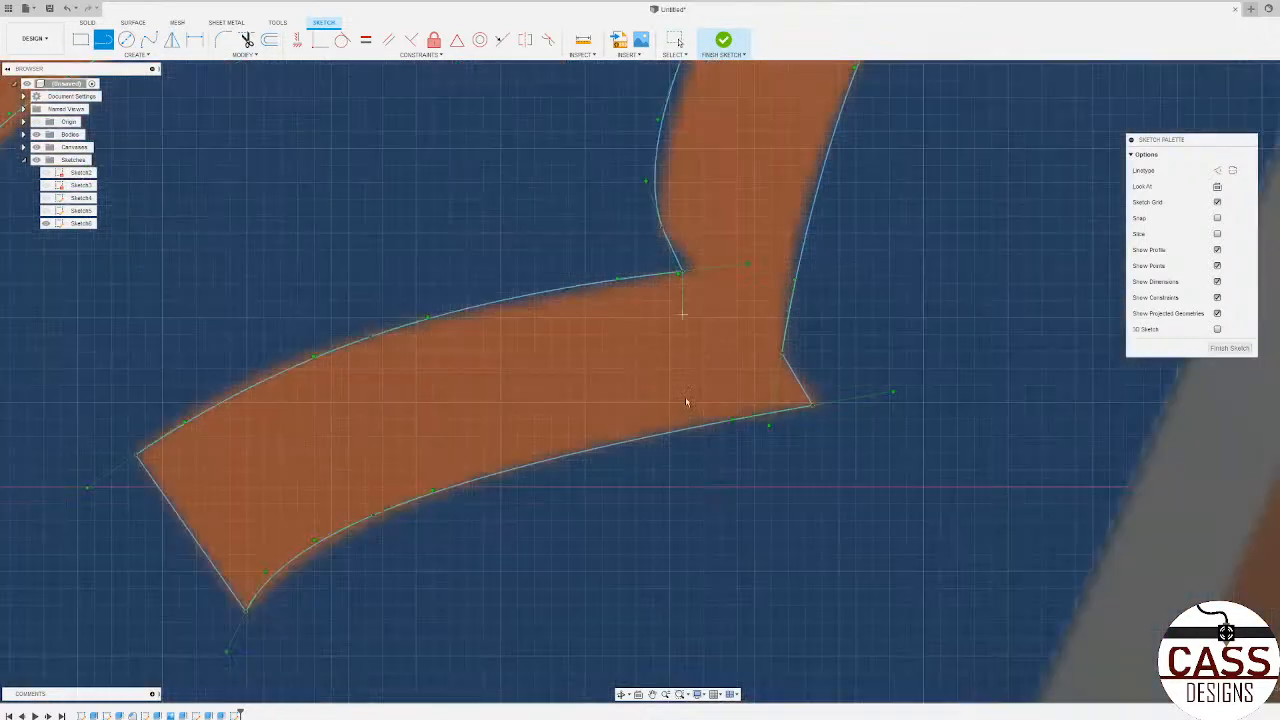
Step: Draw lines across the upper ends of the two lowest V-shaped stitches beside the letter M
scroll(682, 314, down, 5)
scroll(722, 125, up, 6)
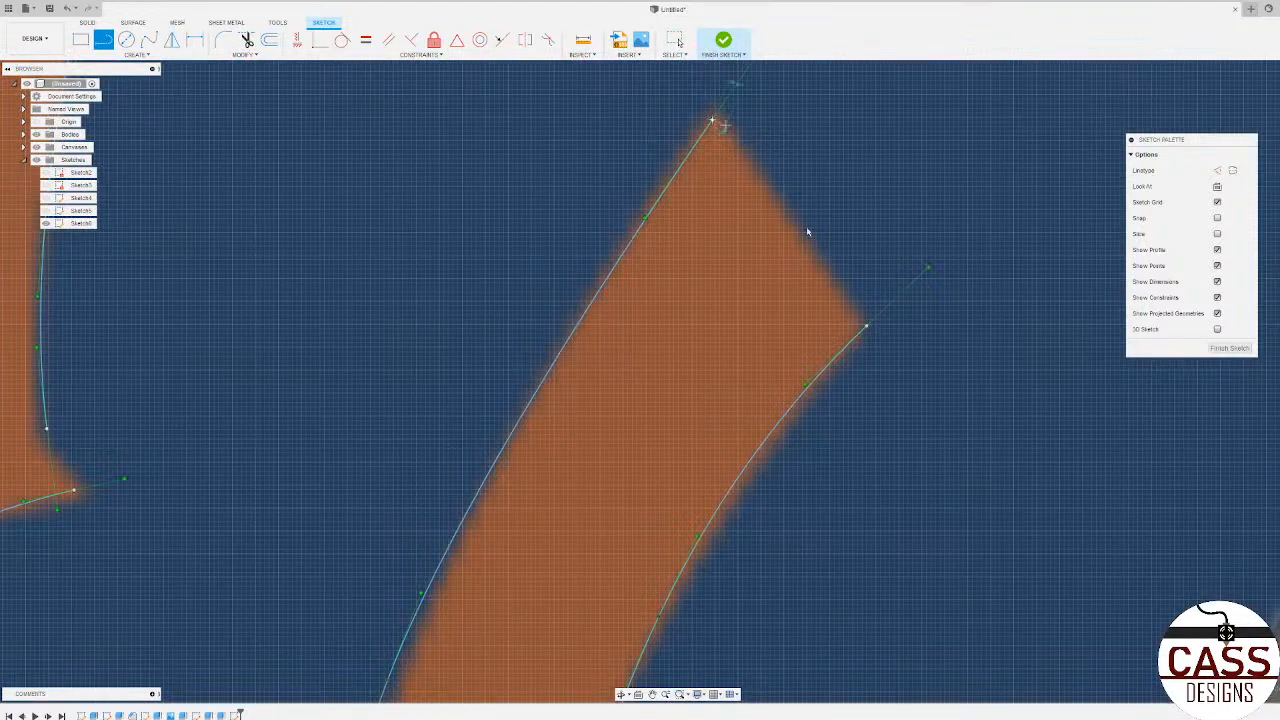
double_click(866, 326)
scroll(1013, 408, down, 5)
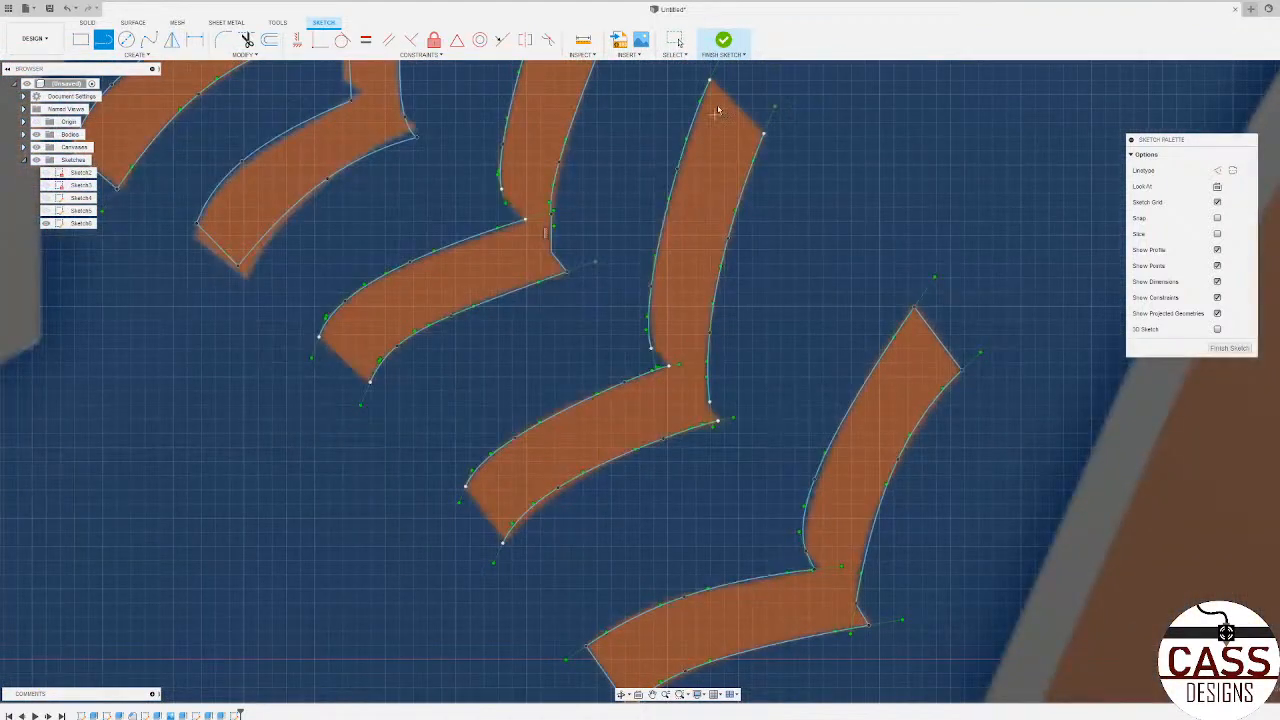
scroll(717, 111, up, 5)
click(702, 88)
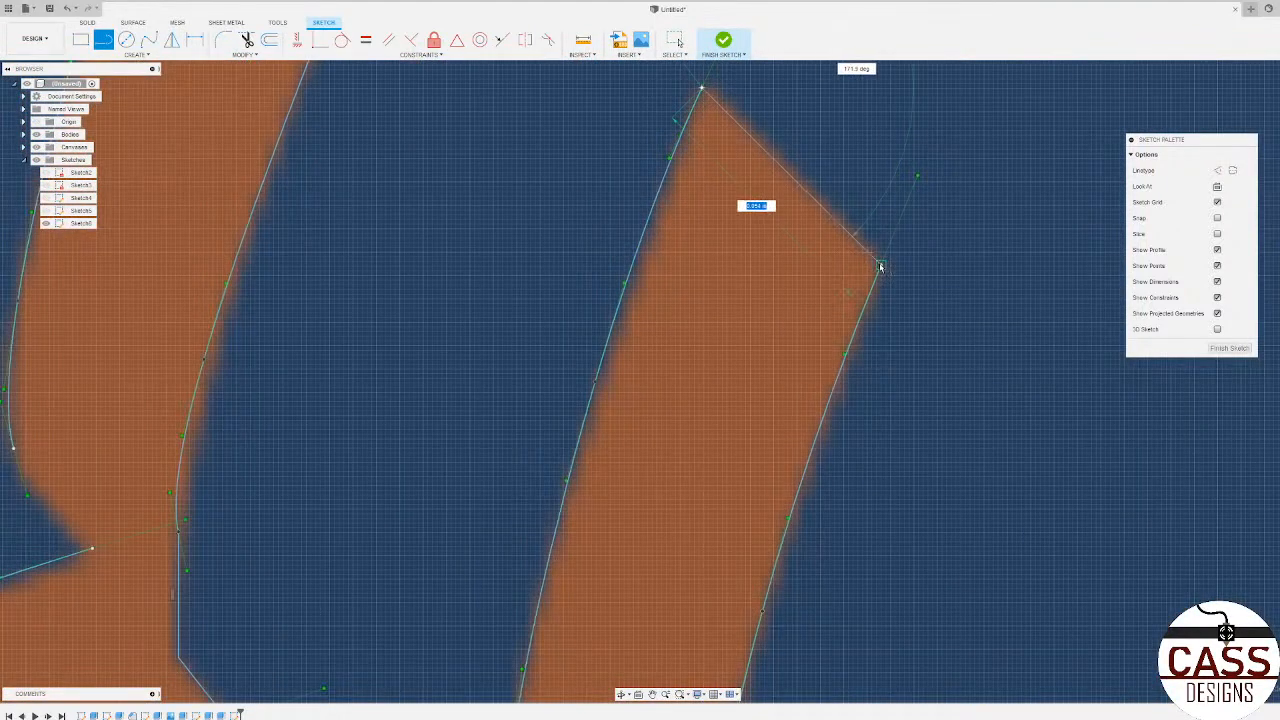
double_click(880, 266)
scroll(930, 190, down, 5)
Step: Draw lines across the lower left ends of the second and third V-shaped stitches from the bottom
scroll(615, 630, up, 5)
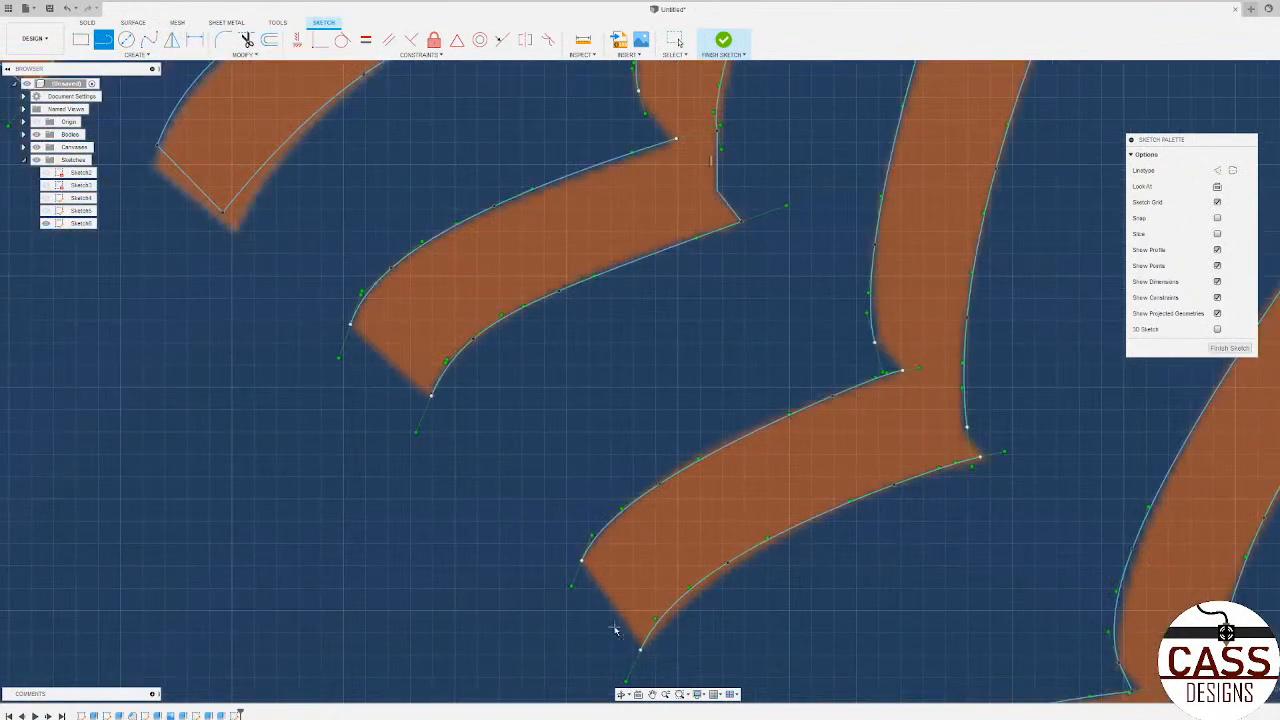
scroll(588, 634, up, 2)
click(578, 532)
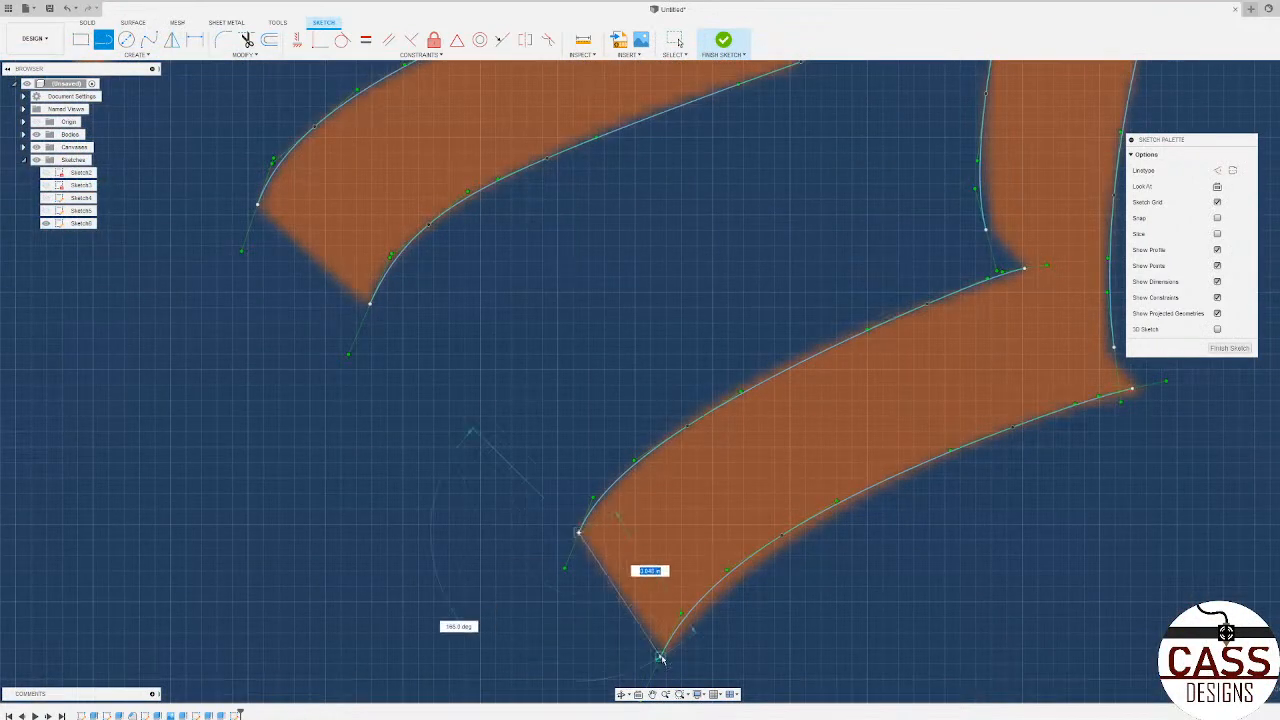
double_click(660, 655)
click(370, 305)
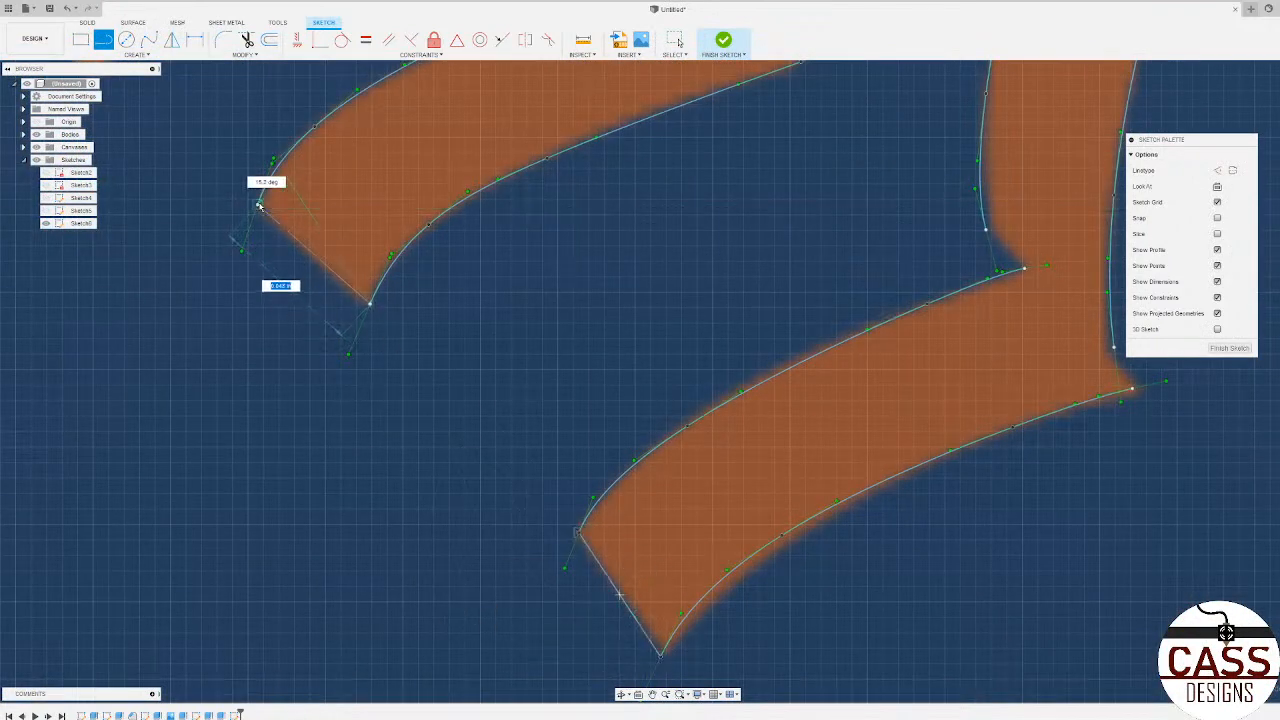
double_click(258, 205)
Step: Draw a line across the upper end of the third V-shaped stitch, next to the green circle
scroll(349, 423, down, 5)
scroll(517, 103, up, 3)
scroll(567, 494, down, 3)
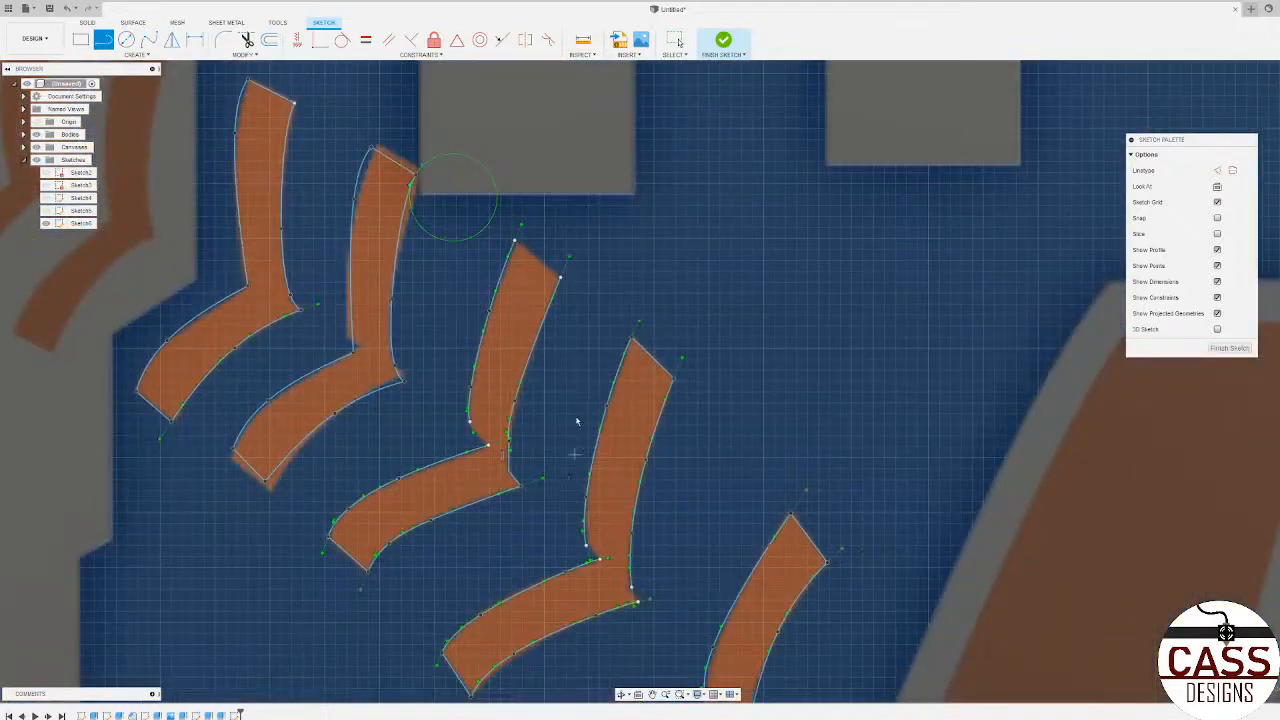
scroll(562, 245, up, 3)
click(486, 243)
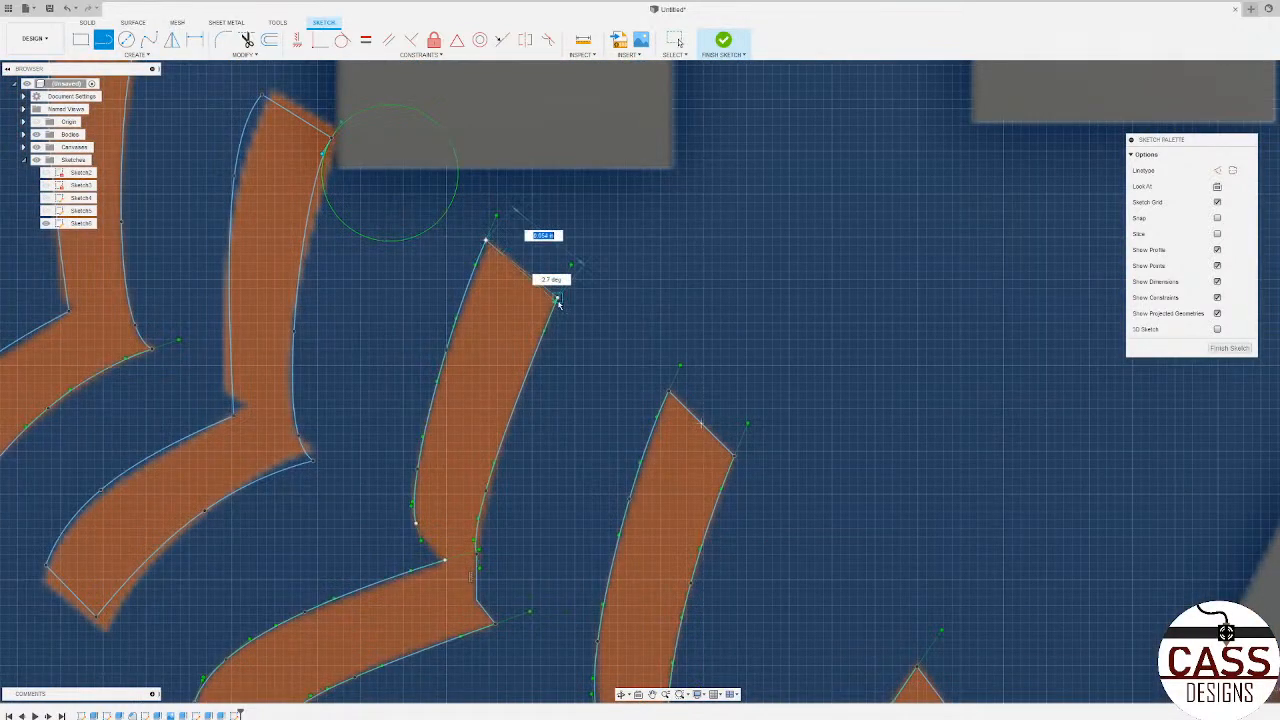
double_click(557, 298)
scroll(793, 415, down, 3)
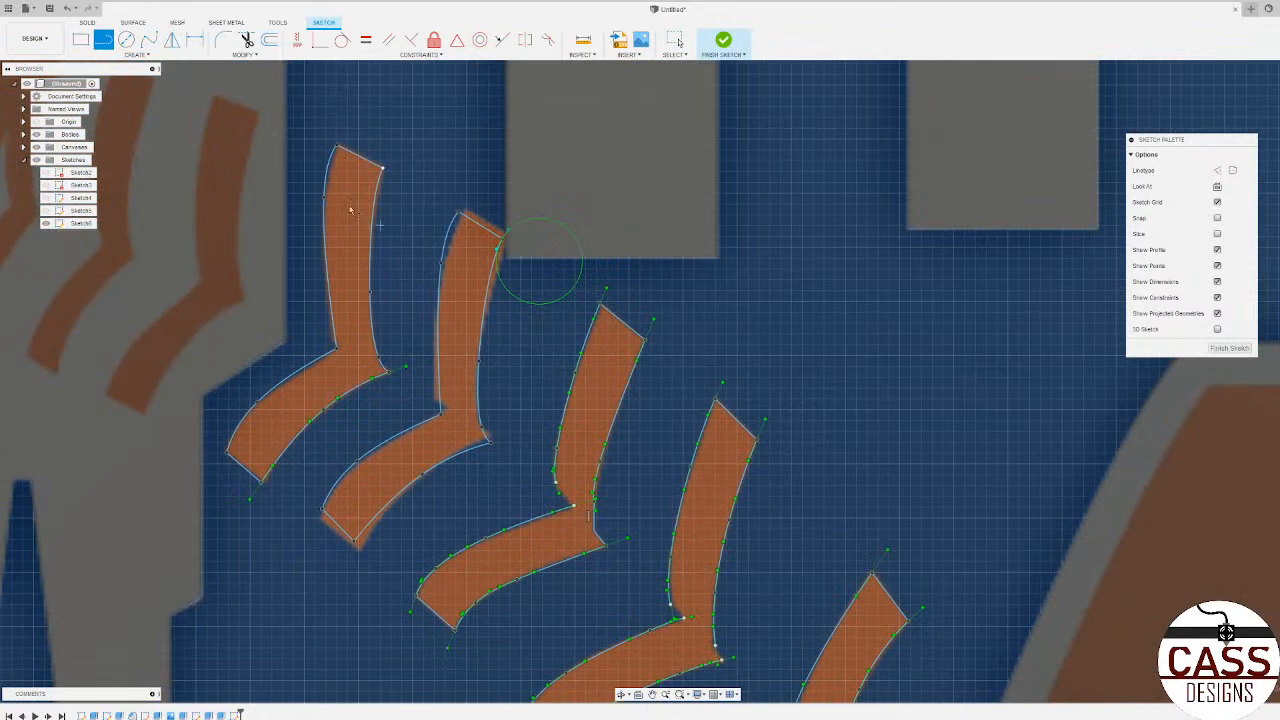
Step: Trace the right-hand edges of both arms of the rightmost dark stitch near the outer ring with fit-point splines
scroll(855, 438, down, 2)
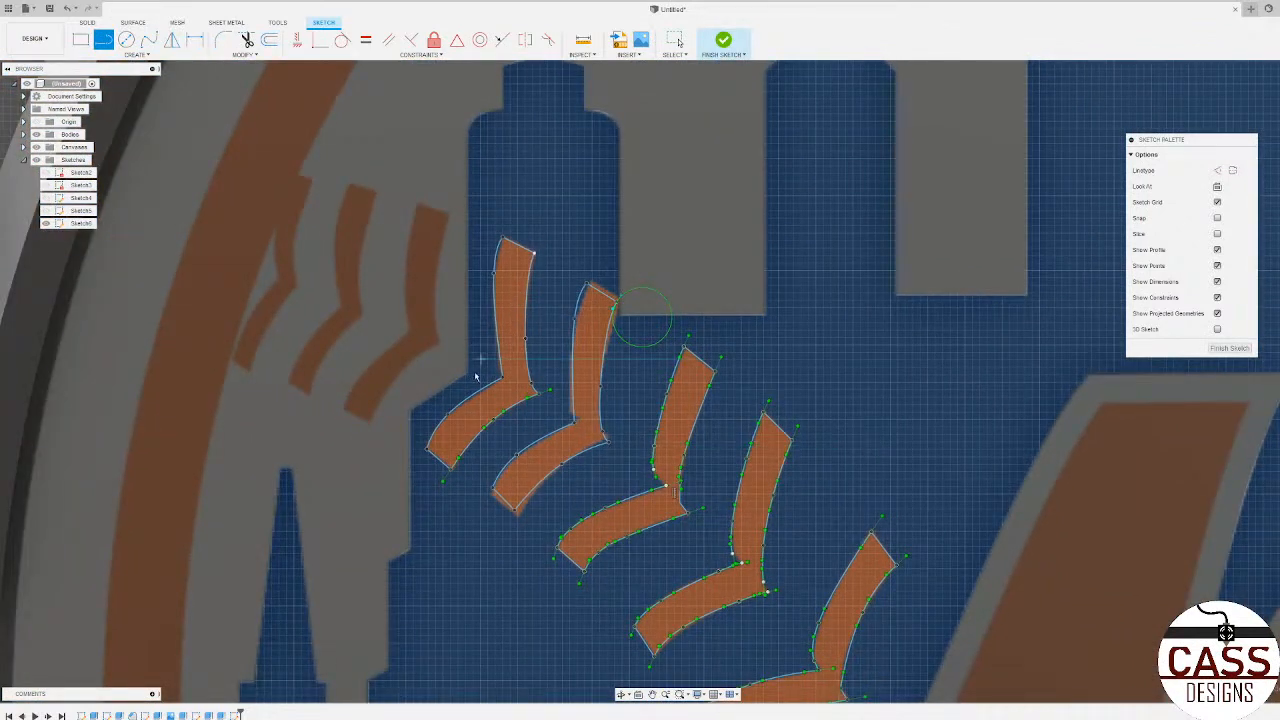
scroll(748, 472, down, 3)
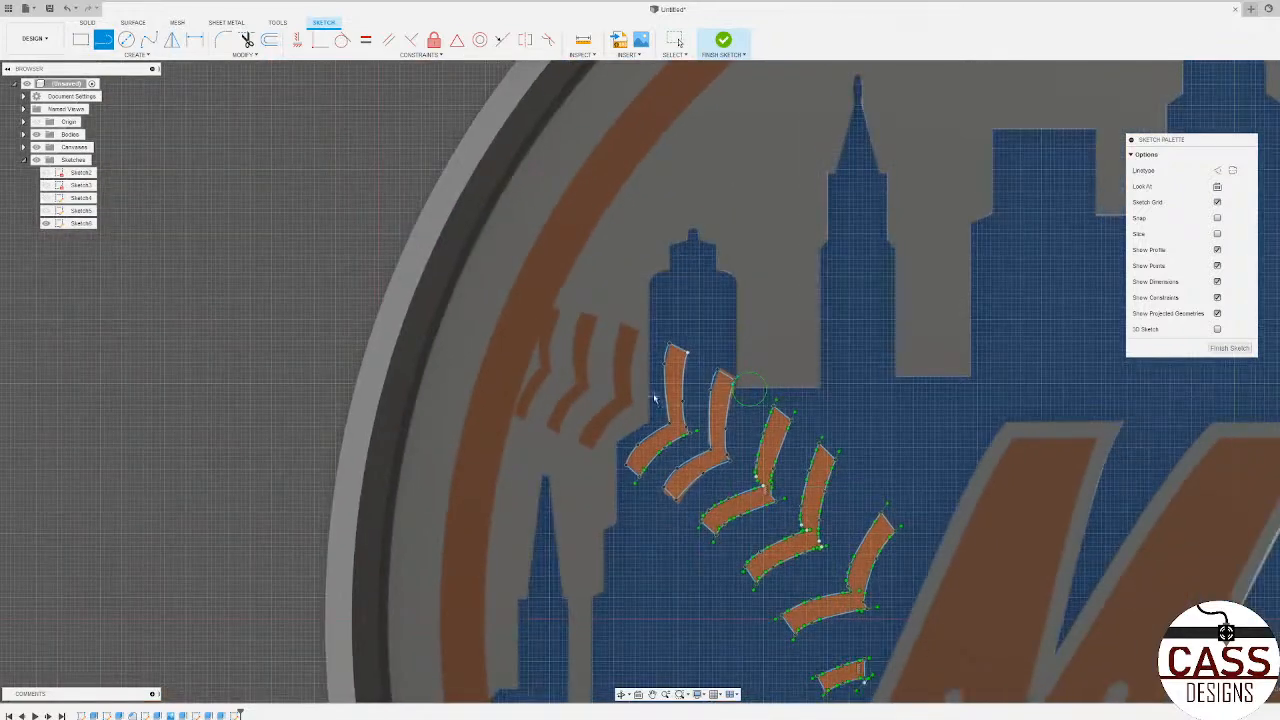
scroll(650, 400, up, 5)
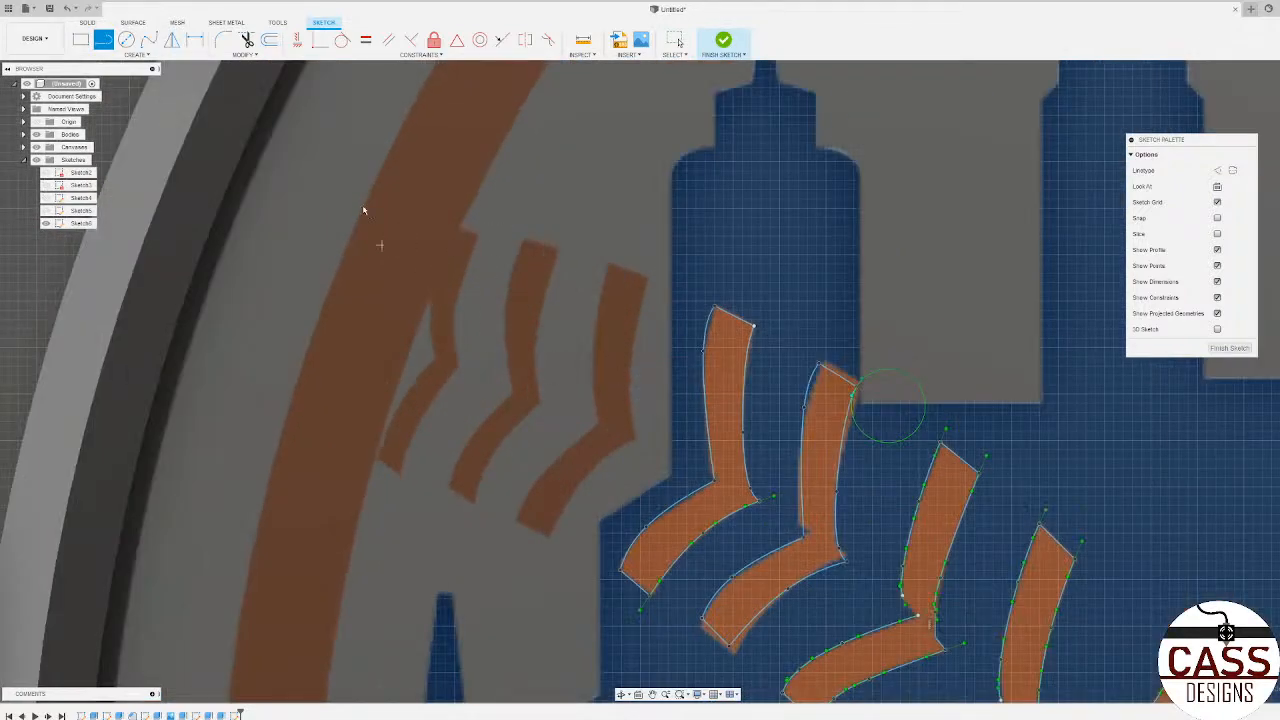
click(149, 40)
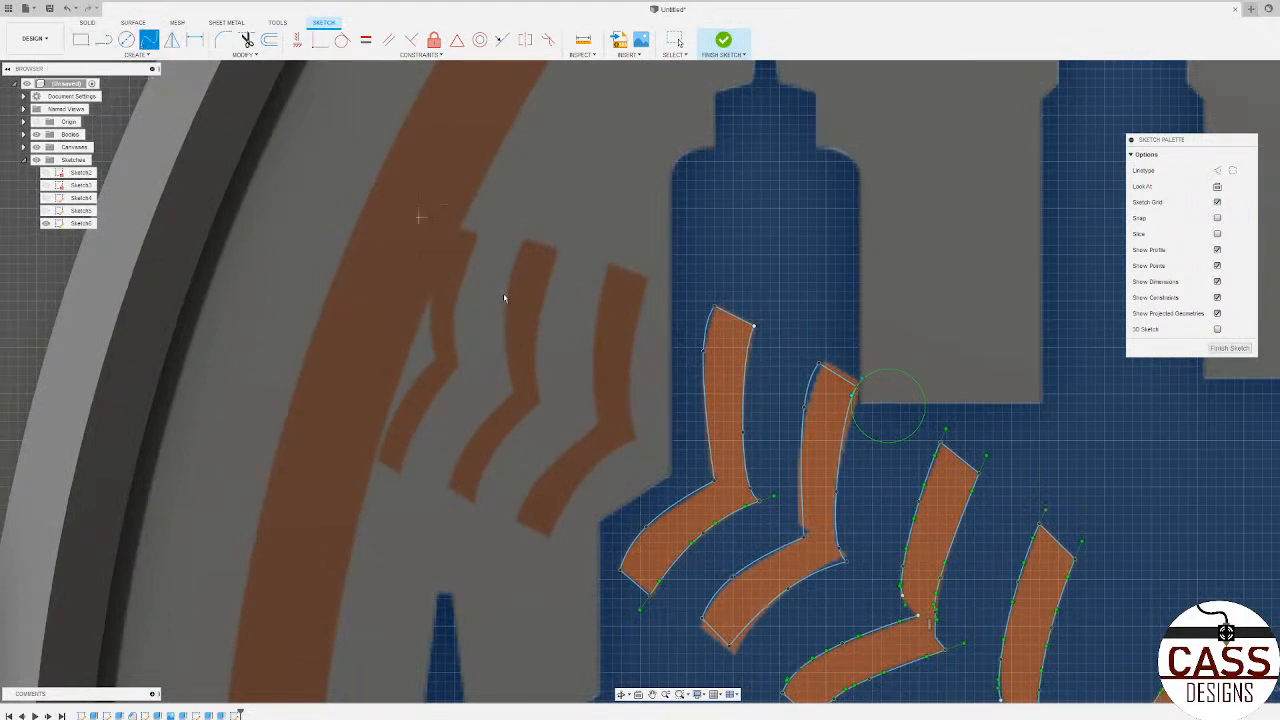
double_click(632, 443)
click(632, 441)
click(645, 468)
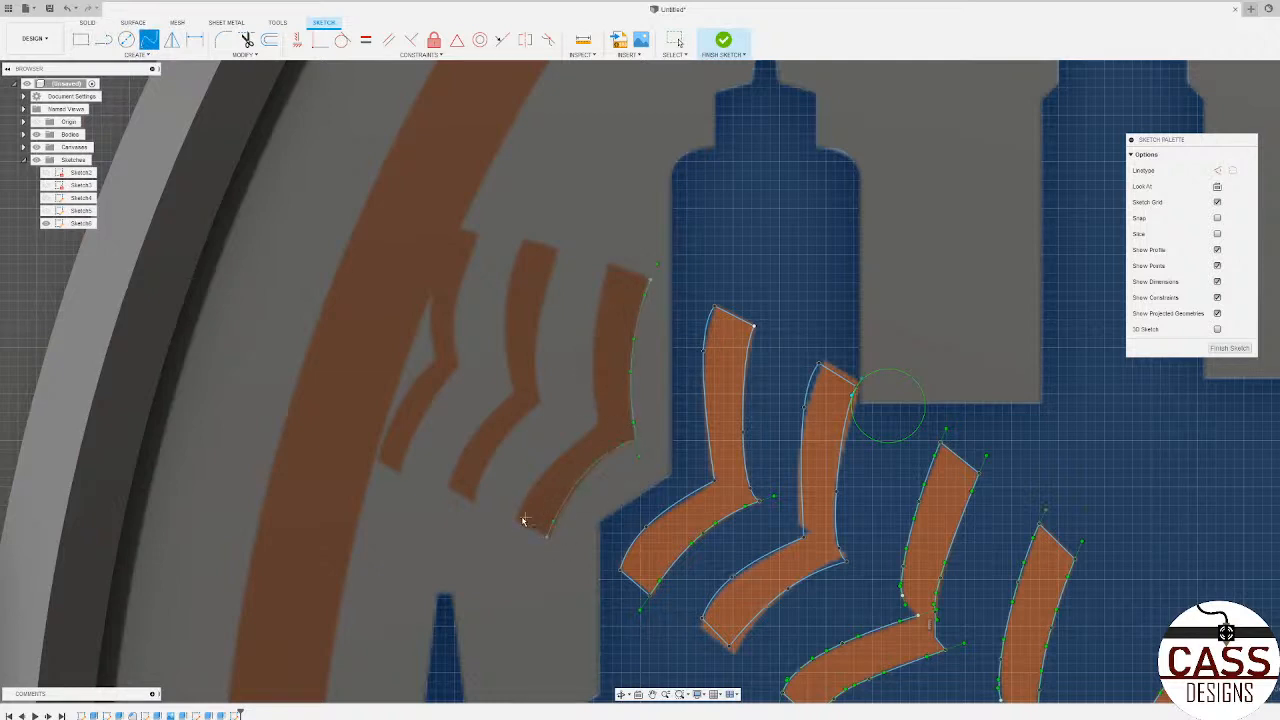
Step: Trace the left-hand edges of the rightmost dark stitch's lower and upper arms with splines meeting at the joint
click(554, 462)
click(598, 424)
click(611, 268)
click(635, 271)
Step: Trace the right-hand edges of the middle dark stitch's upper and lower arms with splines
click(557, 251)
click(541, 402)
click(515, 405)
click(475, 508)
click(486, 461)
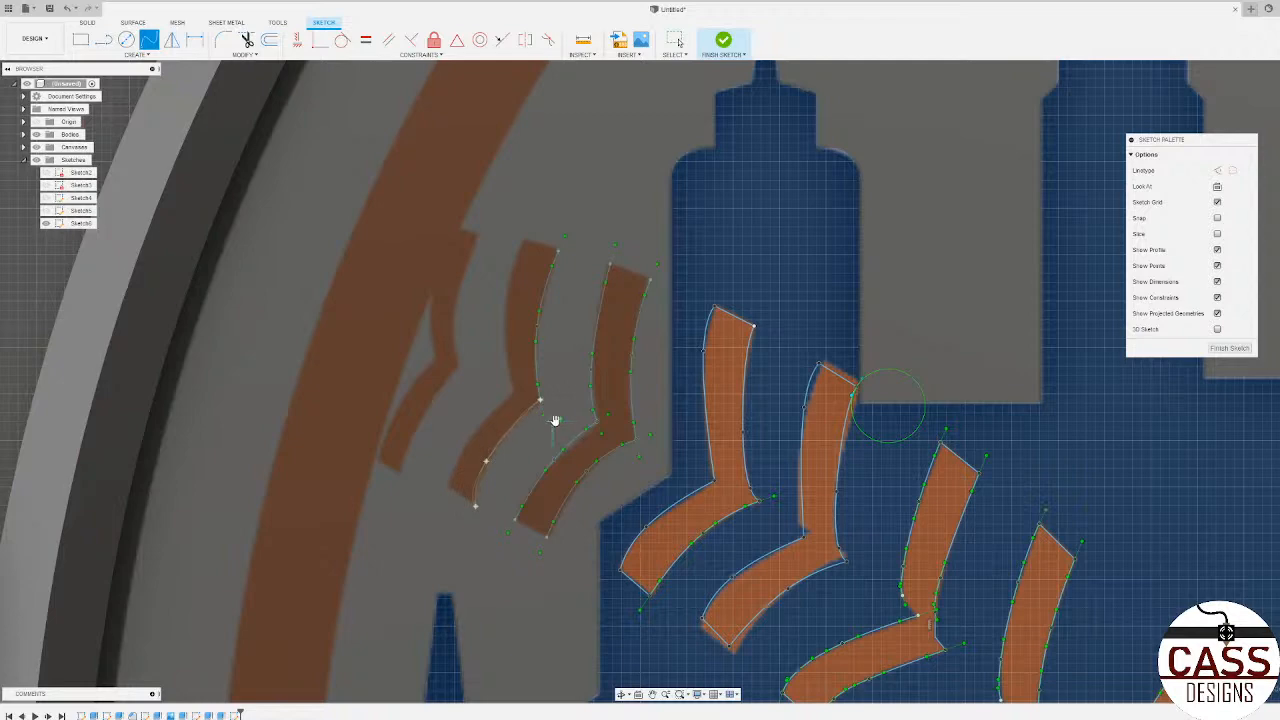
click(556, 420)
Step: Trace the left-hand edges of the middle dark stitch with splines from its lower end through the joint to its upper corner
click(447, 485)
scroll(471, 437, up, 4)
click(550, 356)
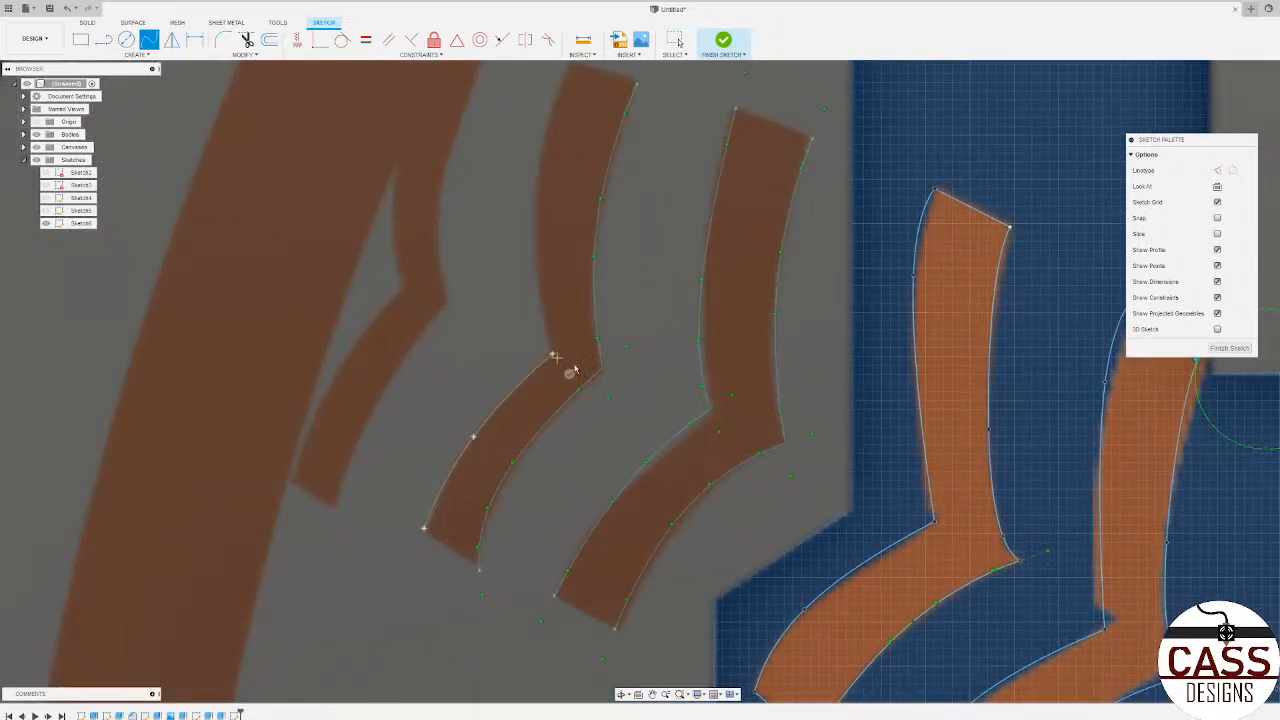
double_click(552, 354)
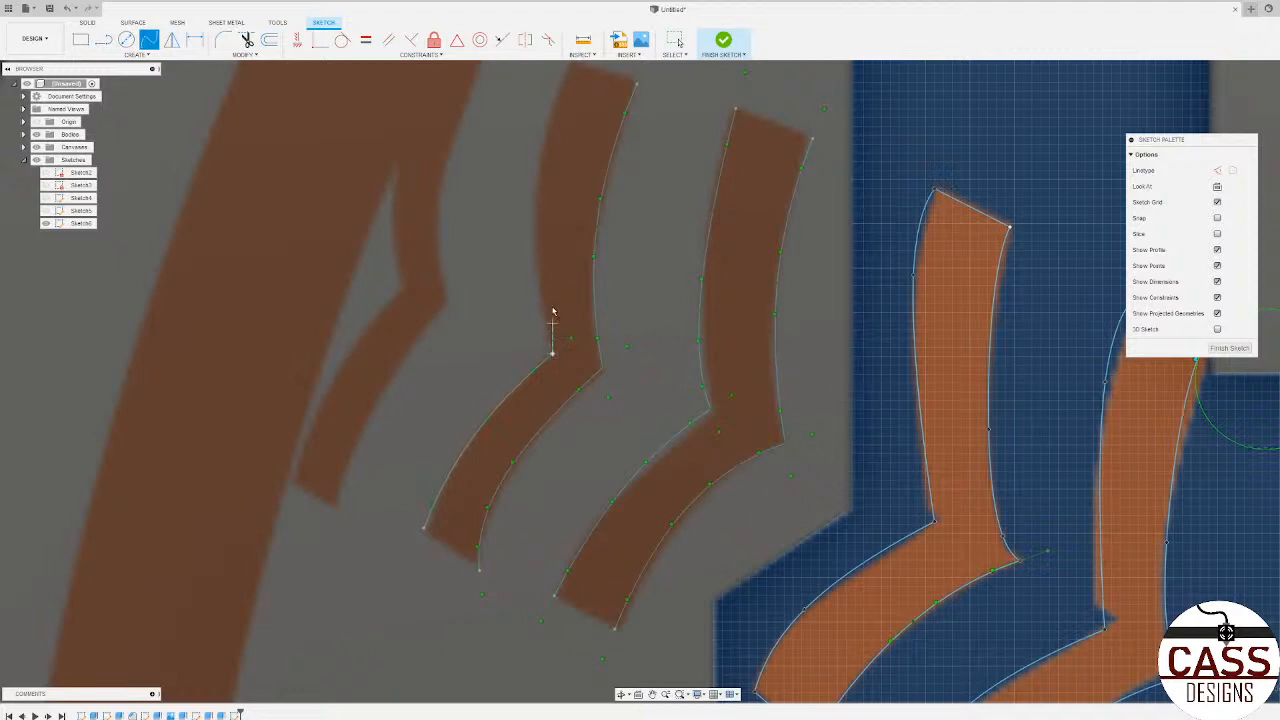
click(535, 254)
scroll(535, 253, down, 2)
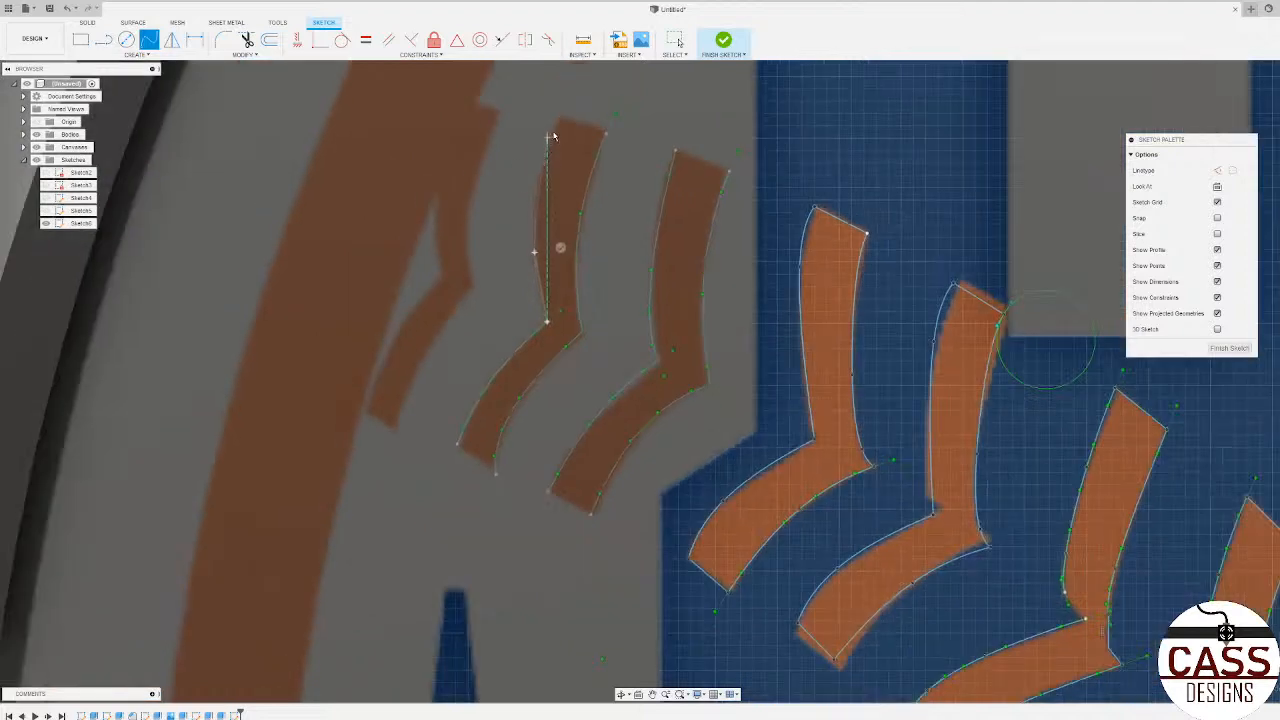
click(547, 157)
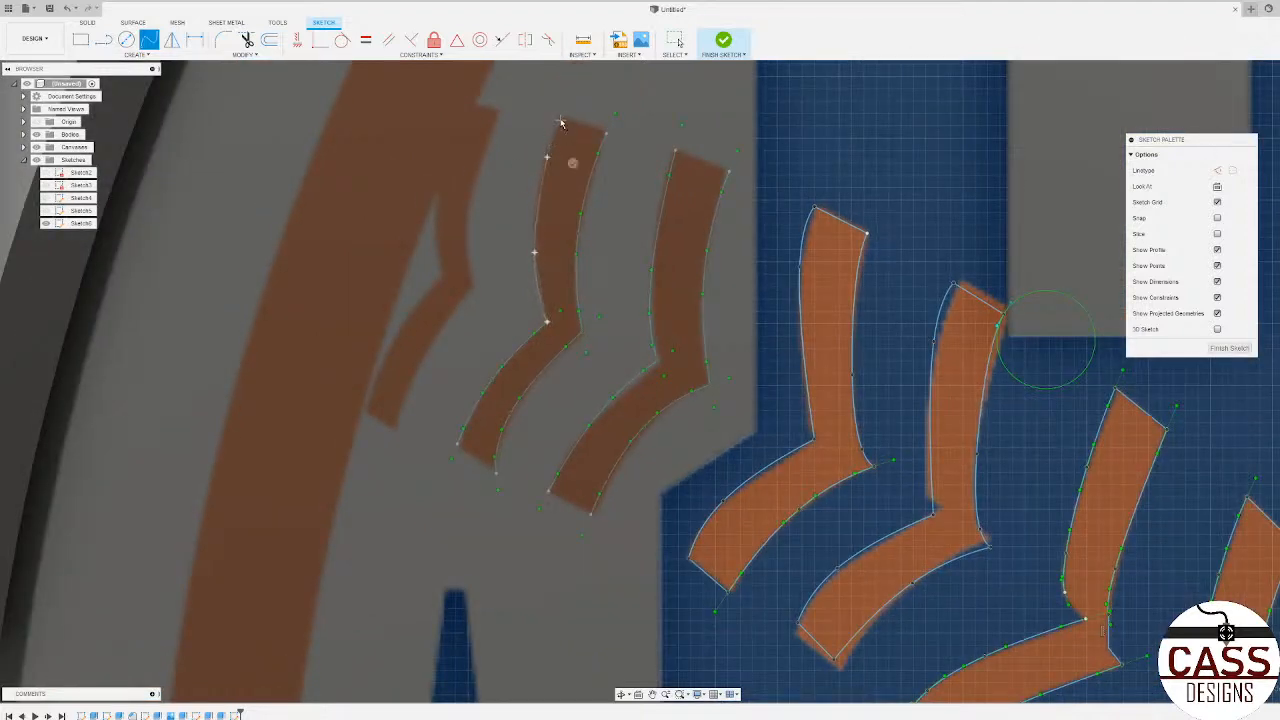
double_click(560, 123)
Step: Trace the right-hand edges of the leftmost dark stitch's two arms with splines meeting at its joint
click(476, 287)
click(423, 359)
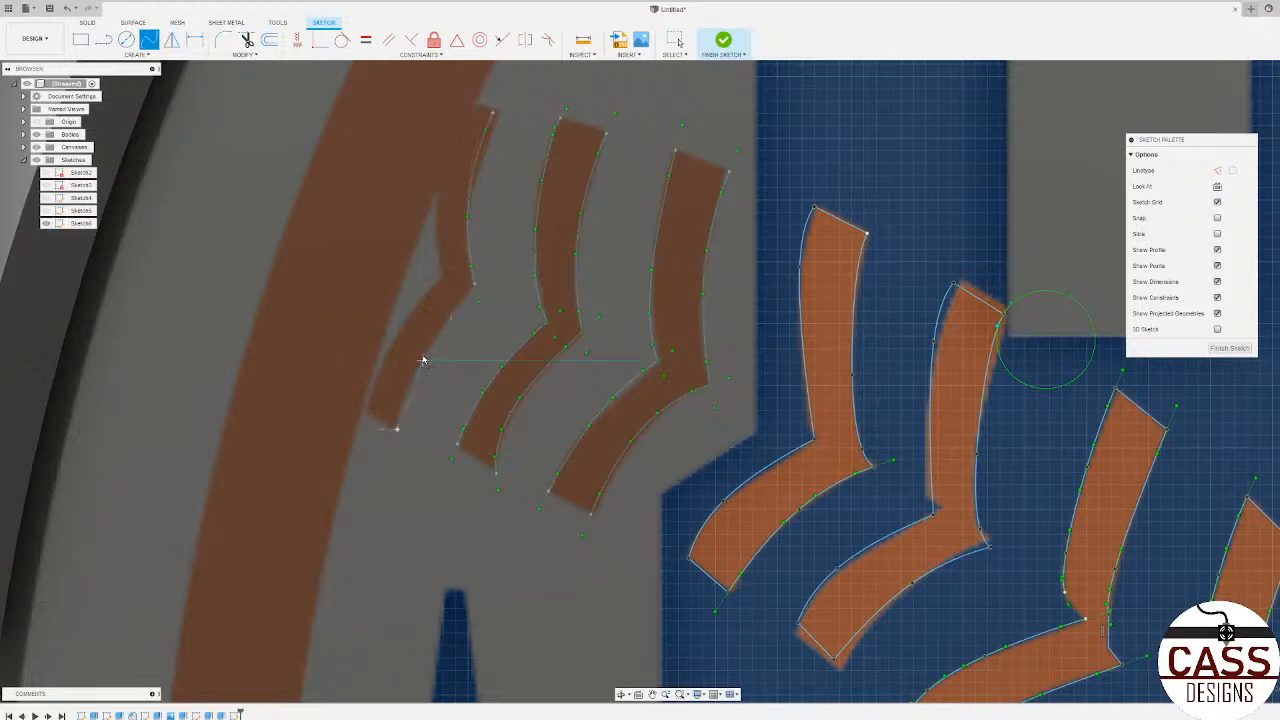
click(474, 286)
click(492, 302)
Step: Trace the left-hand edges of the leftmost dark stitch with splines, continuing the upper arm across the orange ring to its top corner
click(399, 331)
click(444, 277)
click(433, 215)
click(443, 122)
click(458, 102)
click(448, 124)
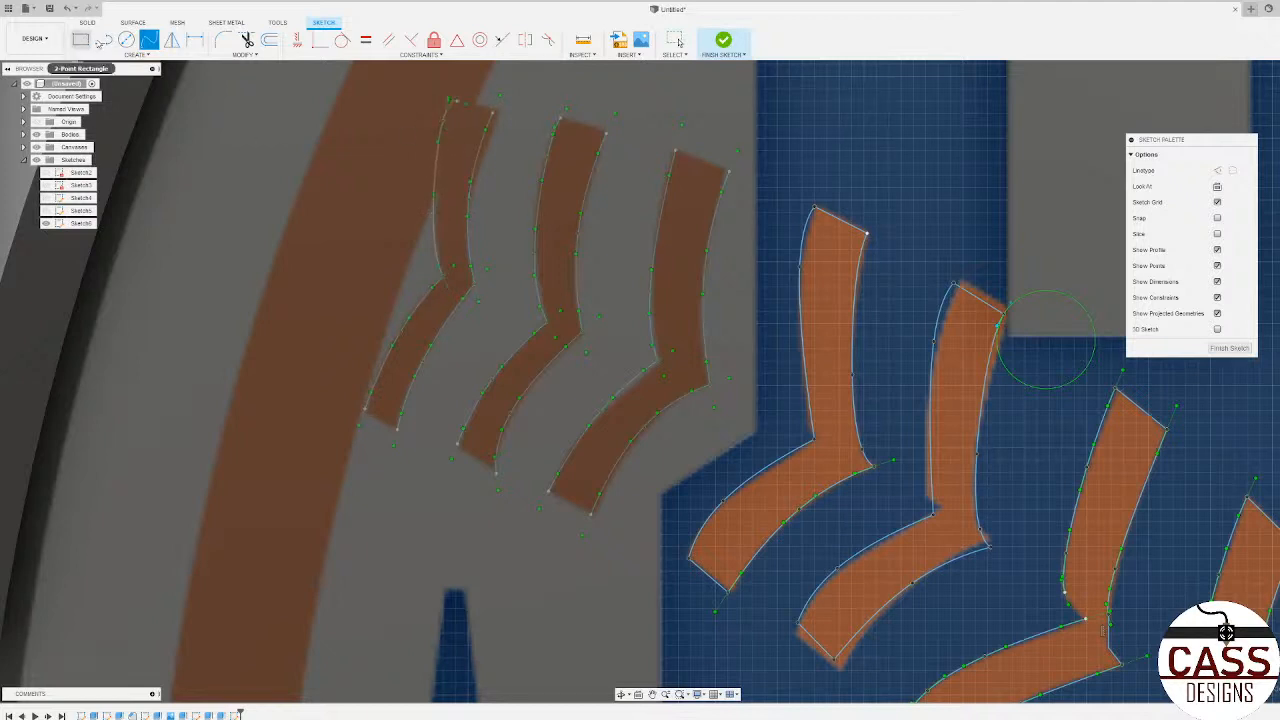
Step: Close both ends of the leftmost dark stitch and the lower end of the middle dark stitch with straight lines
click(102, 45)
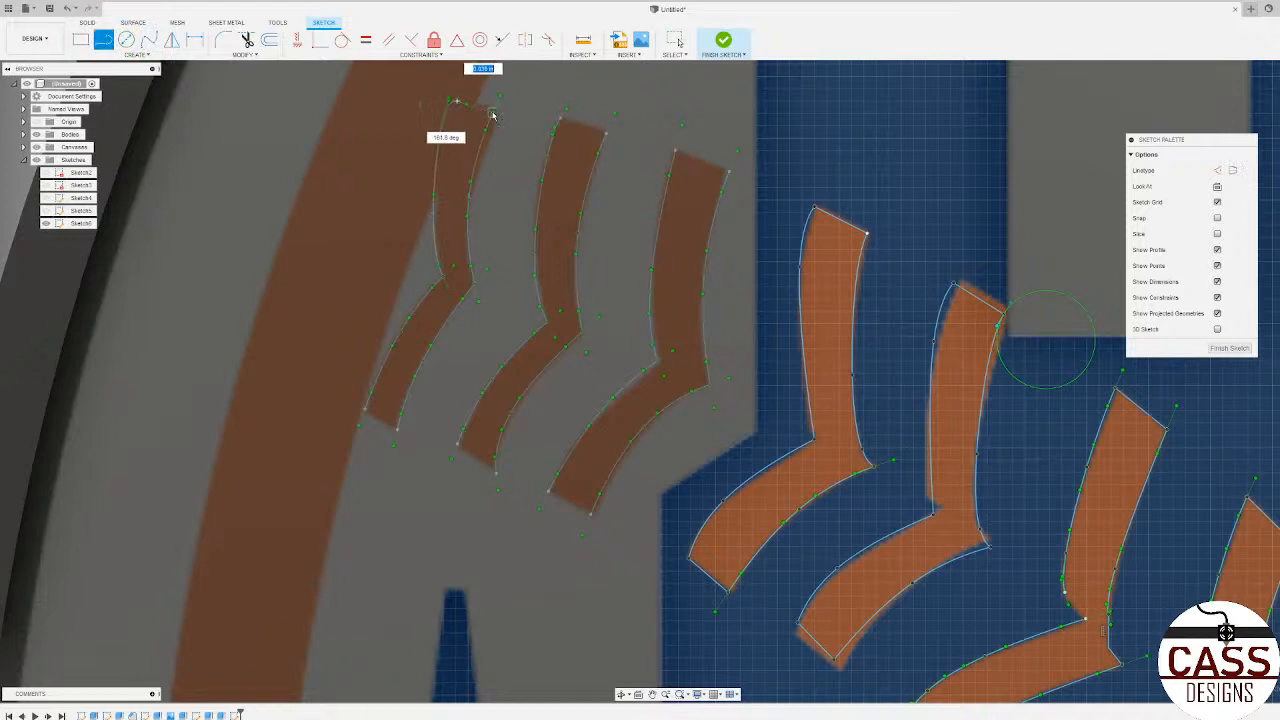
click(370, 412)
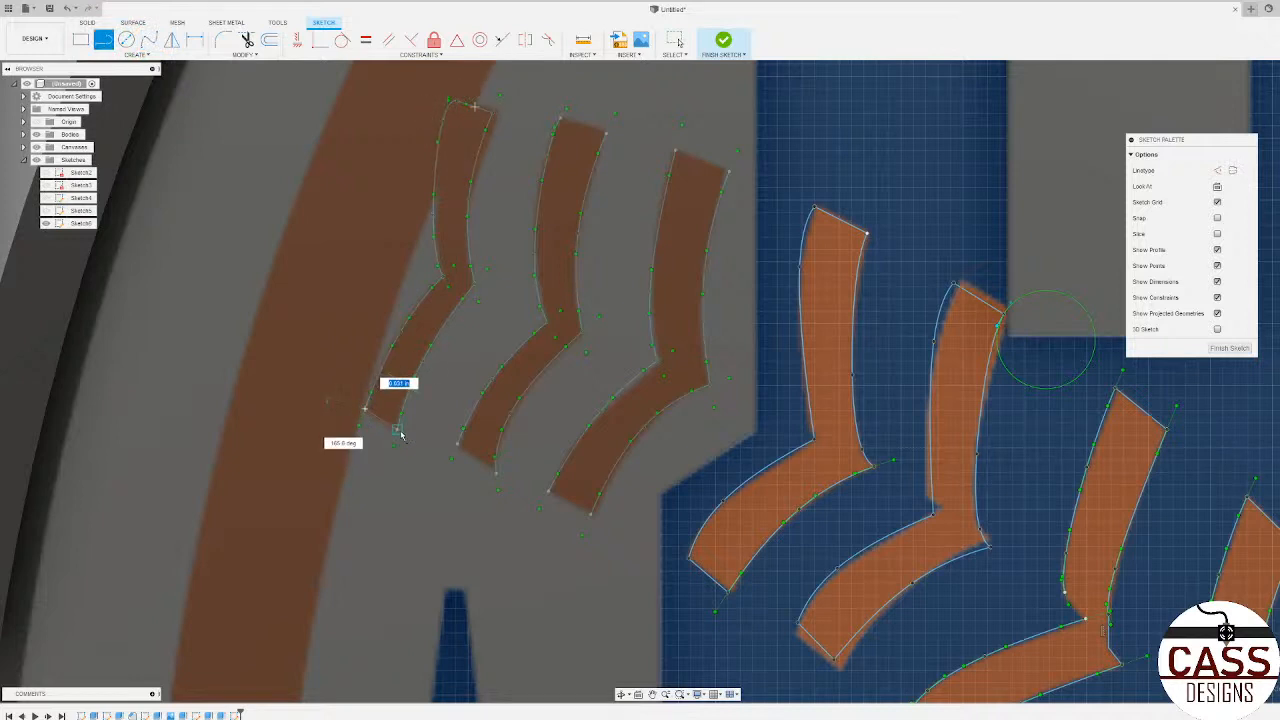
click(397, 428)
click(457, 443)
click(494, 463)
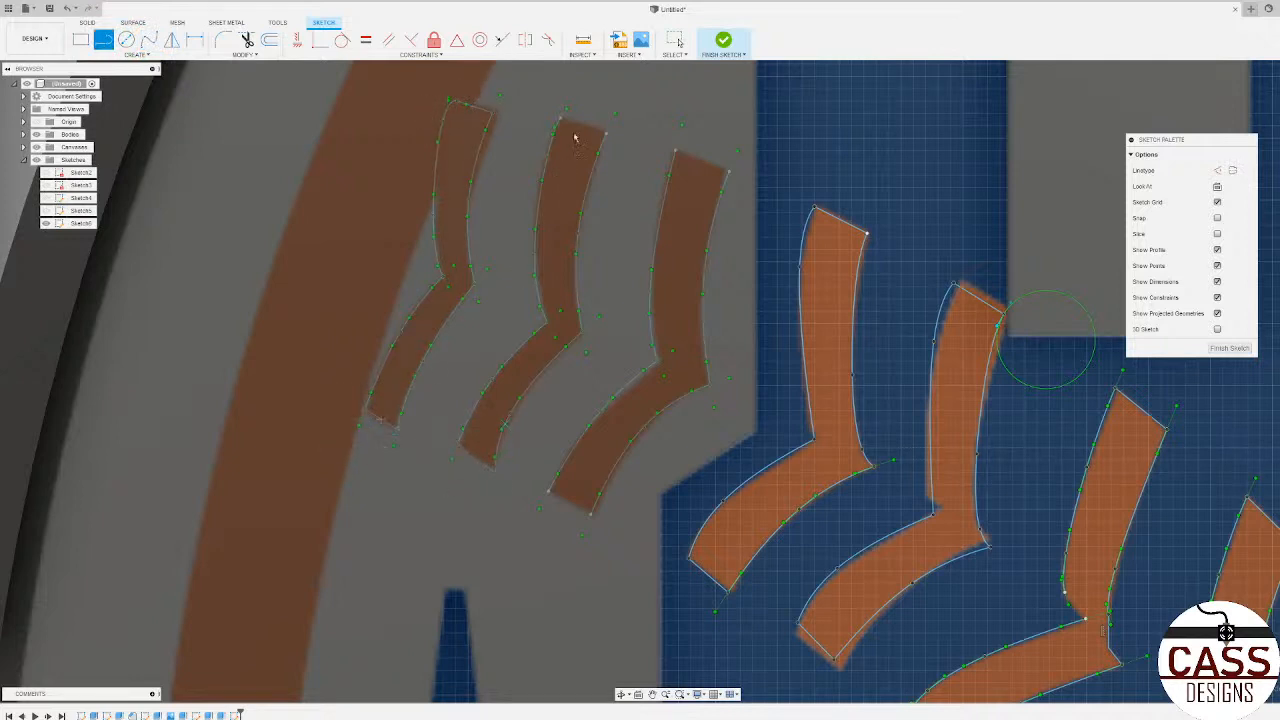
Step: Close the middle dark stitch's upper end and both ends of the rightmost dark stitch with straight lines
click(558, 121)
click(604, 131)
click(675, 150)
click(729, 172)
click(548, 490)
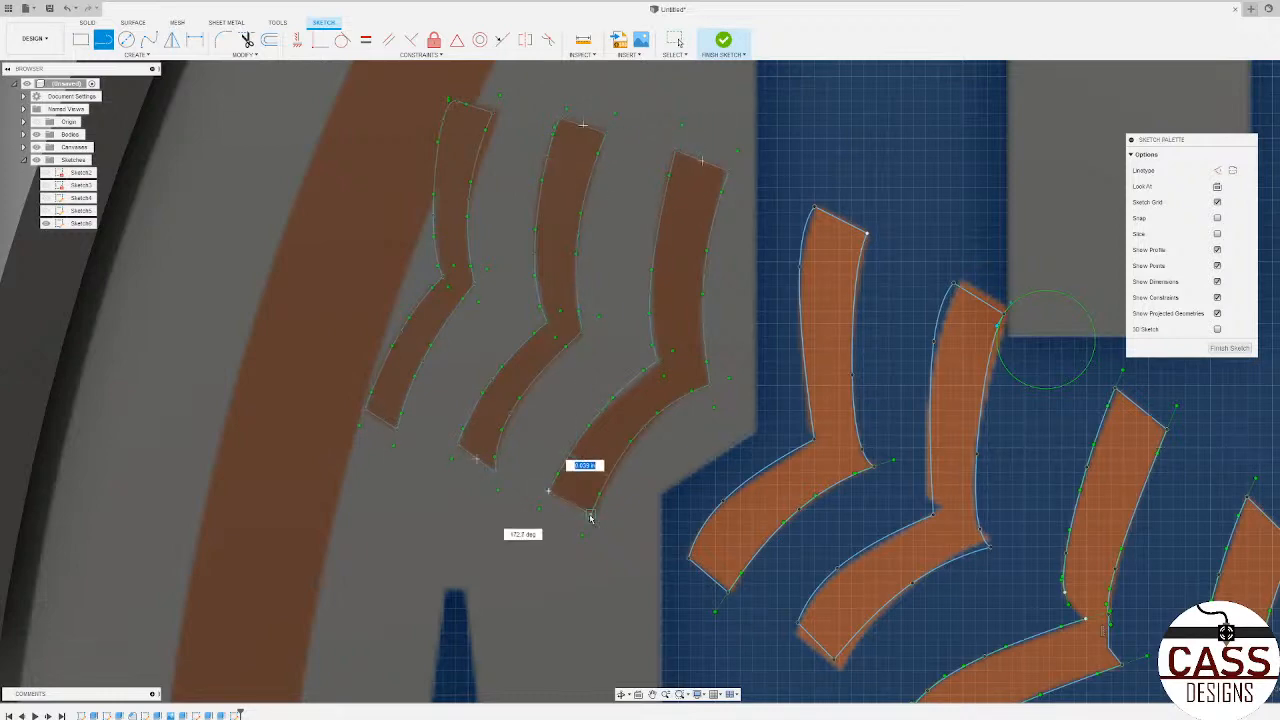
click(594, 514)
scroll(596, 520, up, 5)
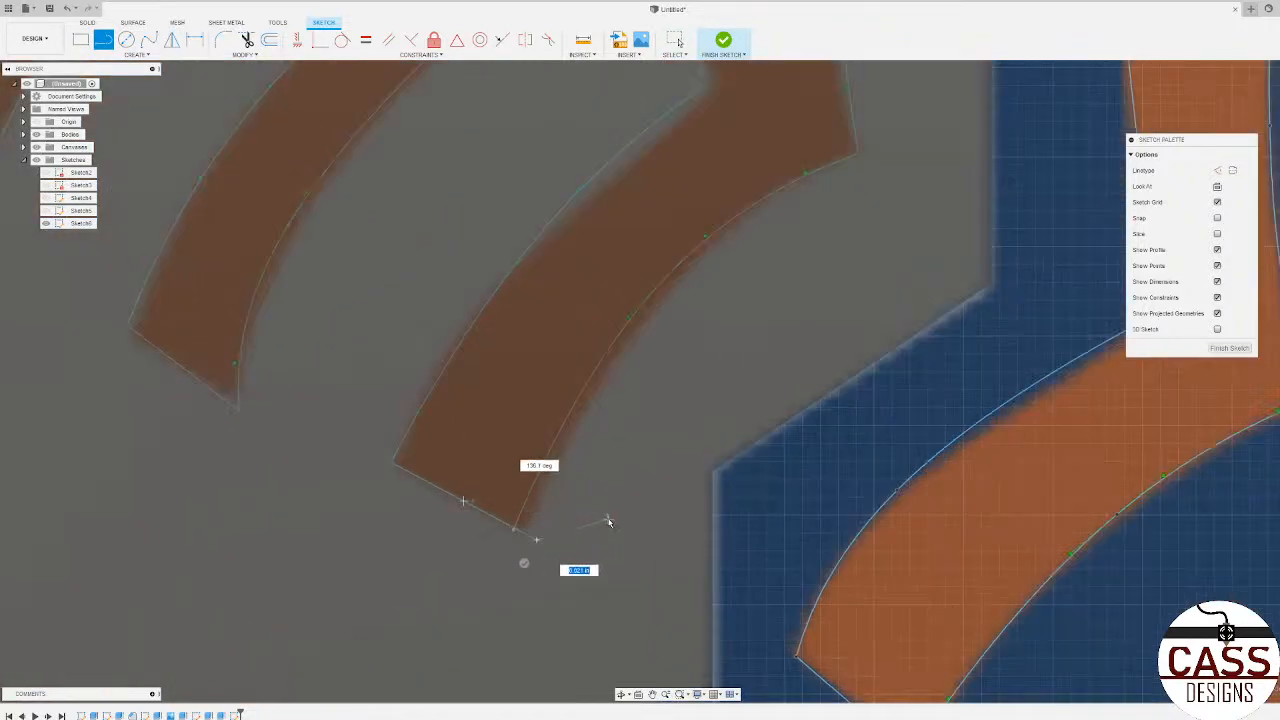
click(515, 529)
key(Escape)
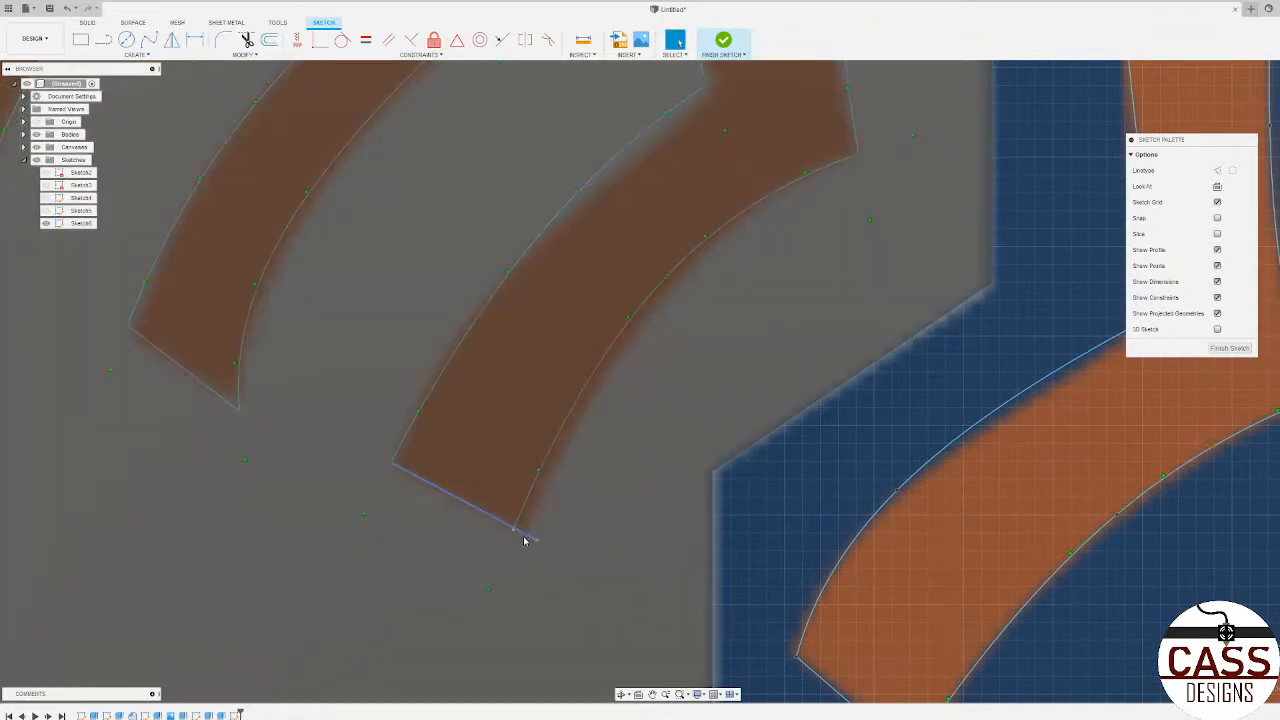
Step: Finish the sketch containing the traced baseball stitches
scroll(505, 460, down, 5)
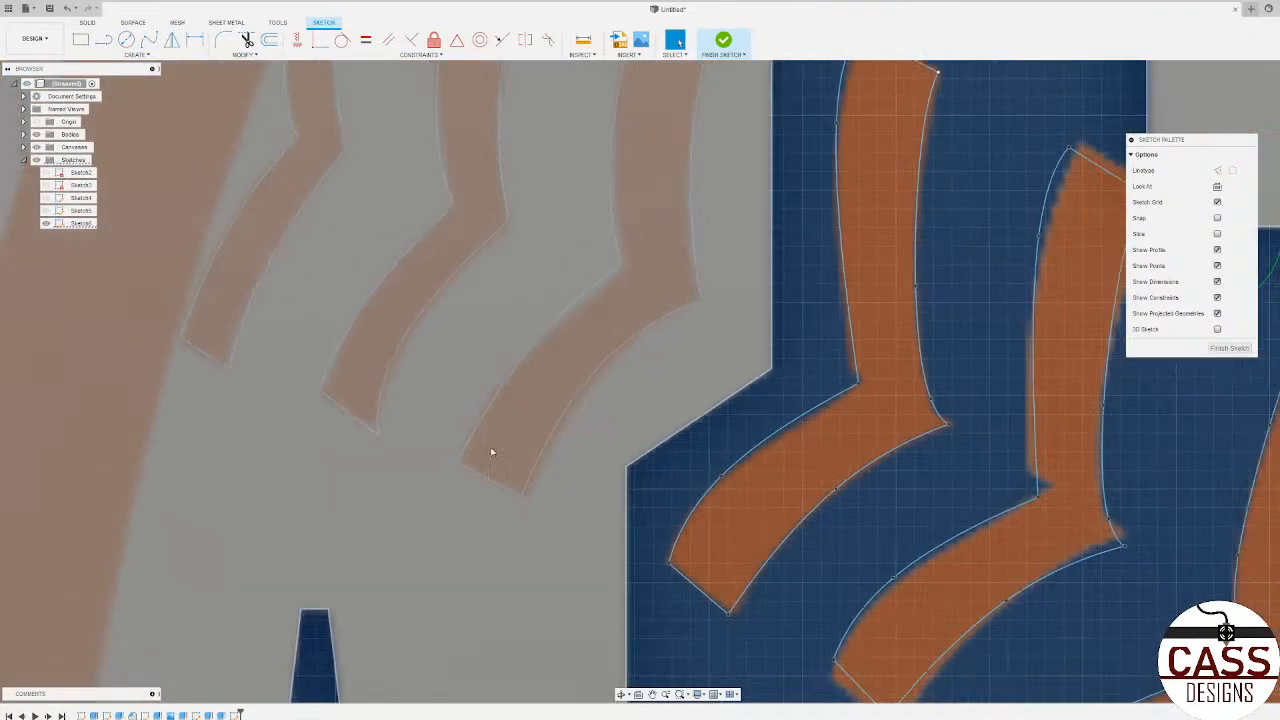
scroll(500, 443, down, 10)
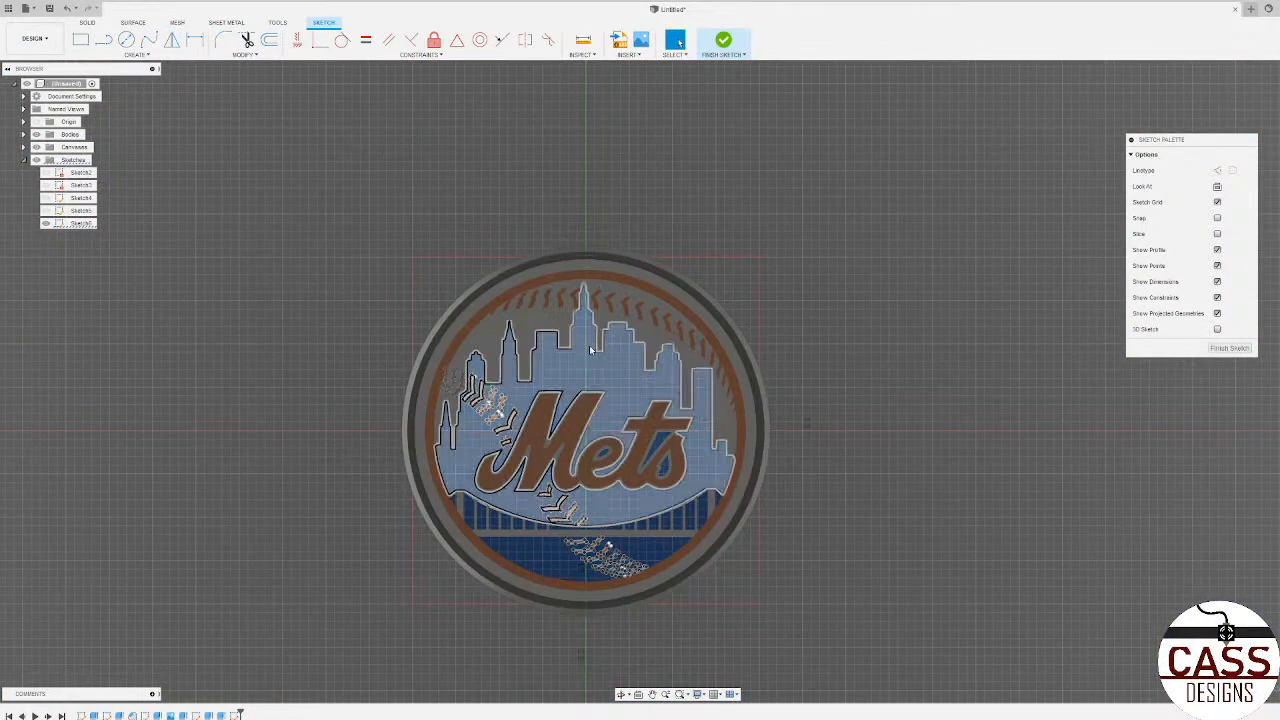
scroll(588, 484, up, 8)
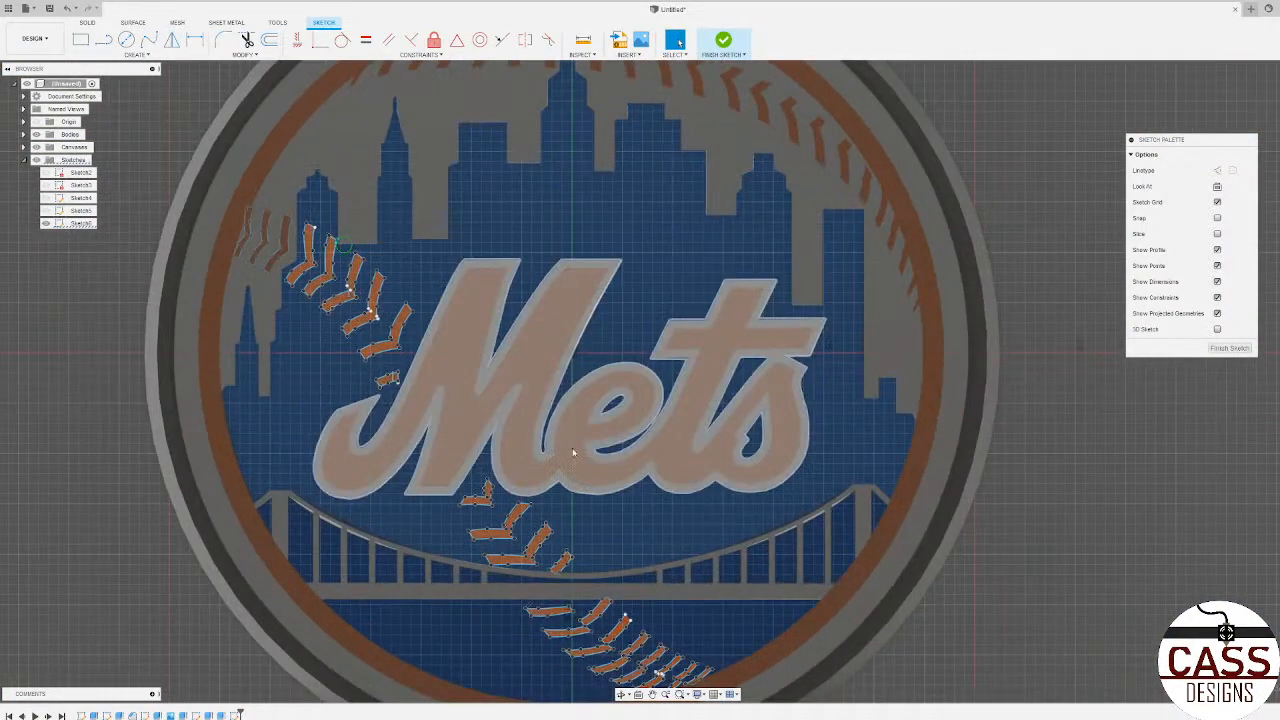
click(1226, 349)
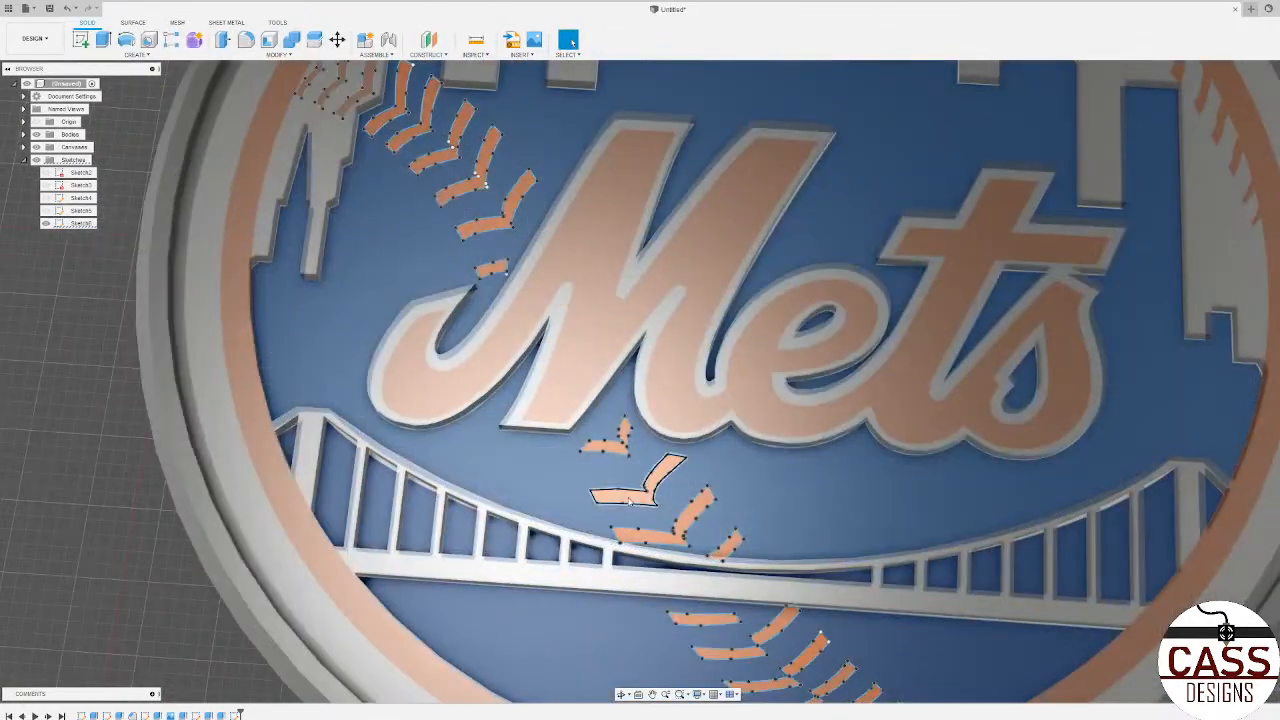
click(632, 482)
shift+click(615, 449)
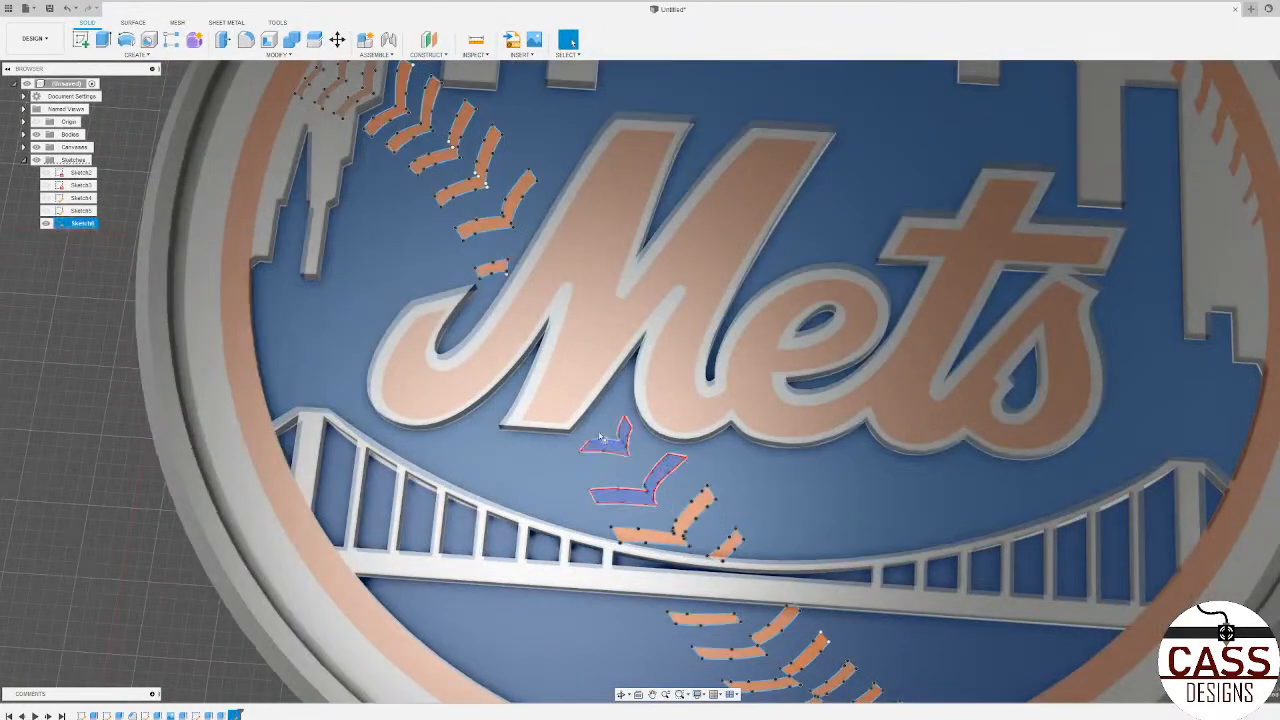
shift+click(490, 270)
shift+click(500, 208)
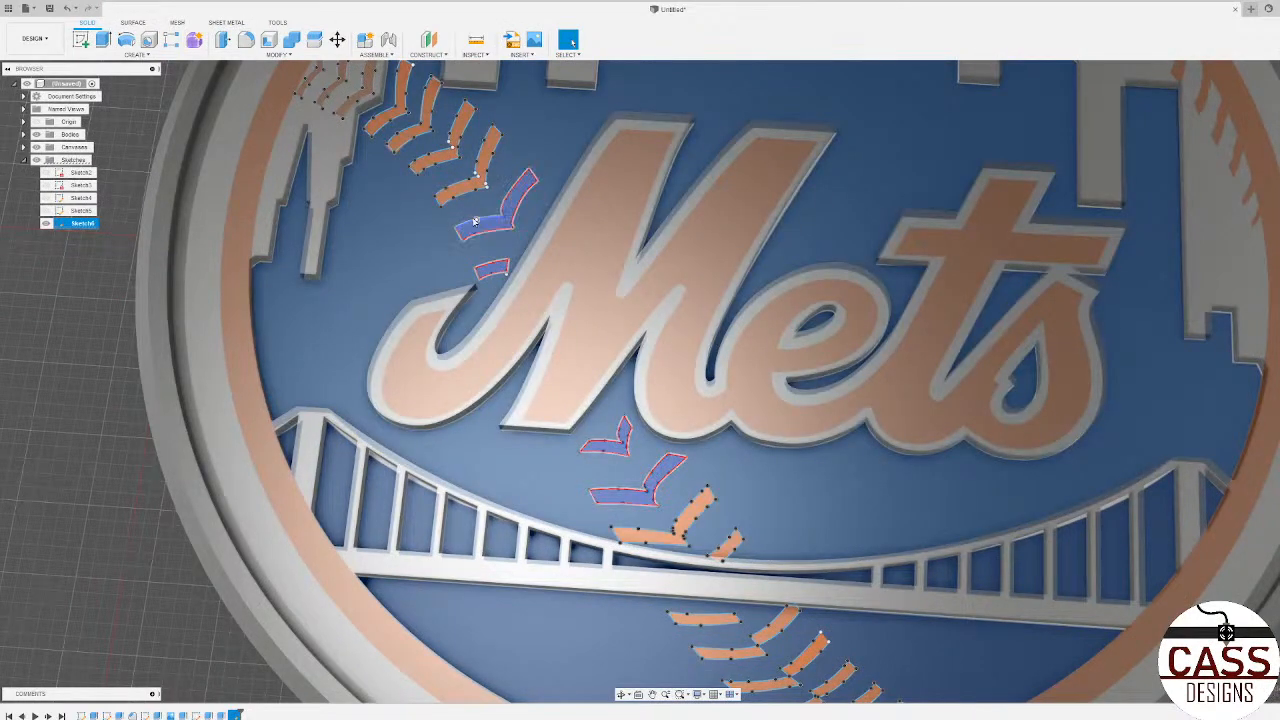
scroll(480, 183, up, 3)
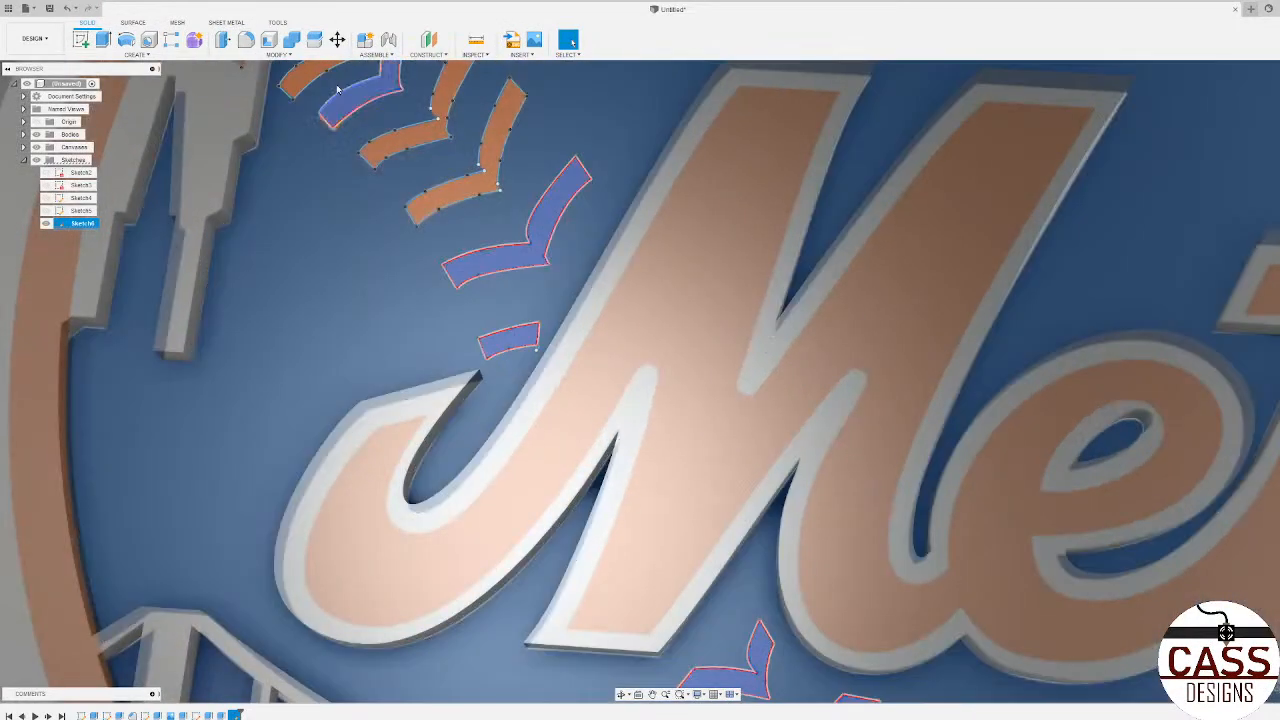
shift+click(314, 77)
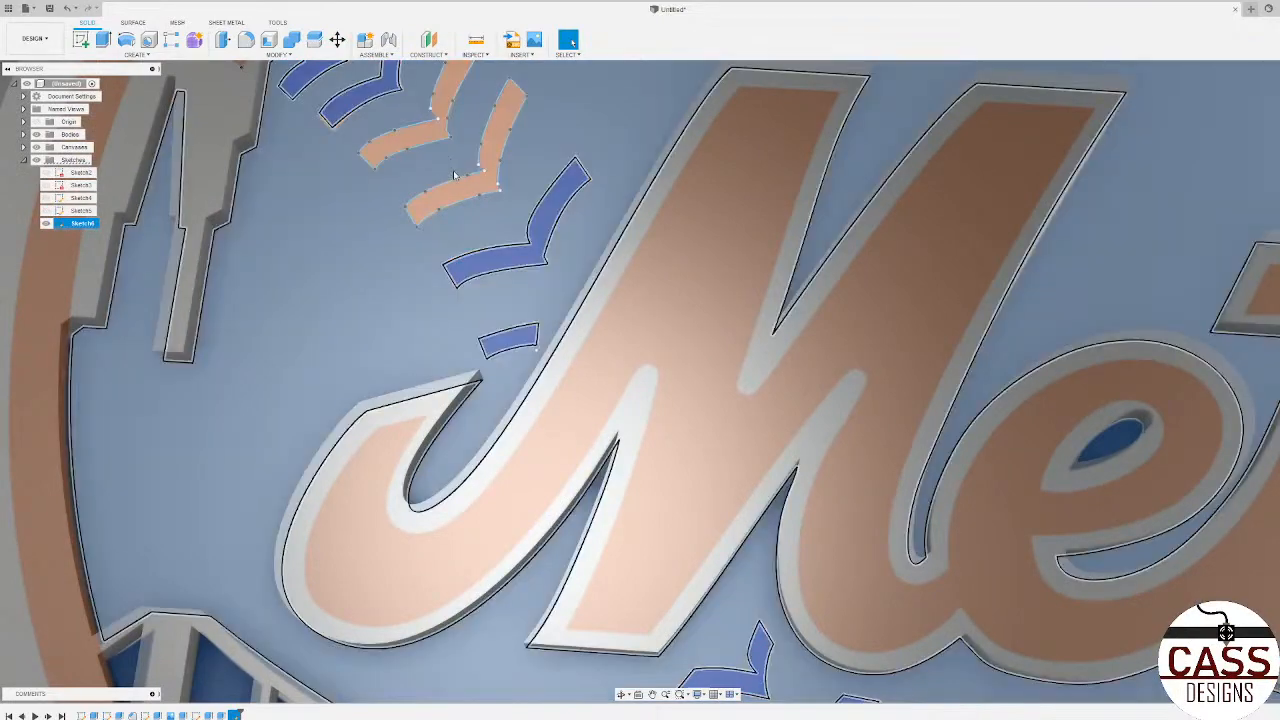
scroll(452, 174, down, 2)
scroll(445, 113, up, 3)
scroll(445, 113, down, 5)
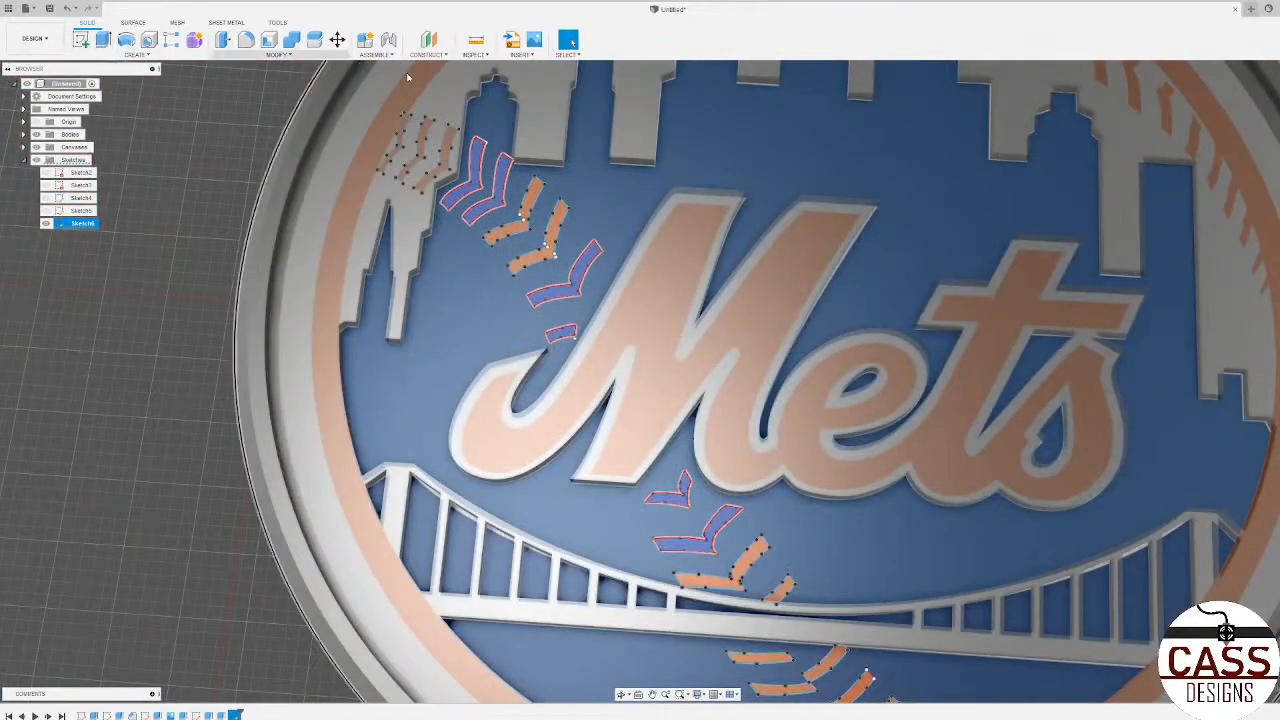
key(Escape)
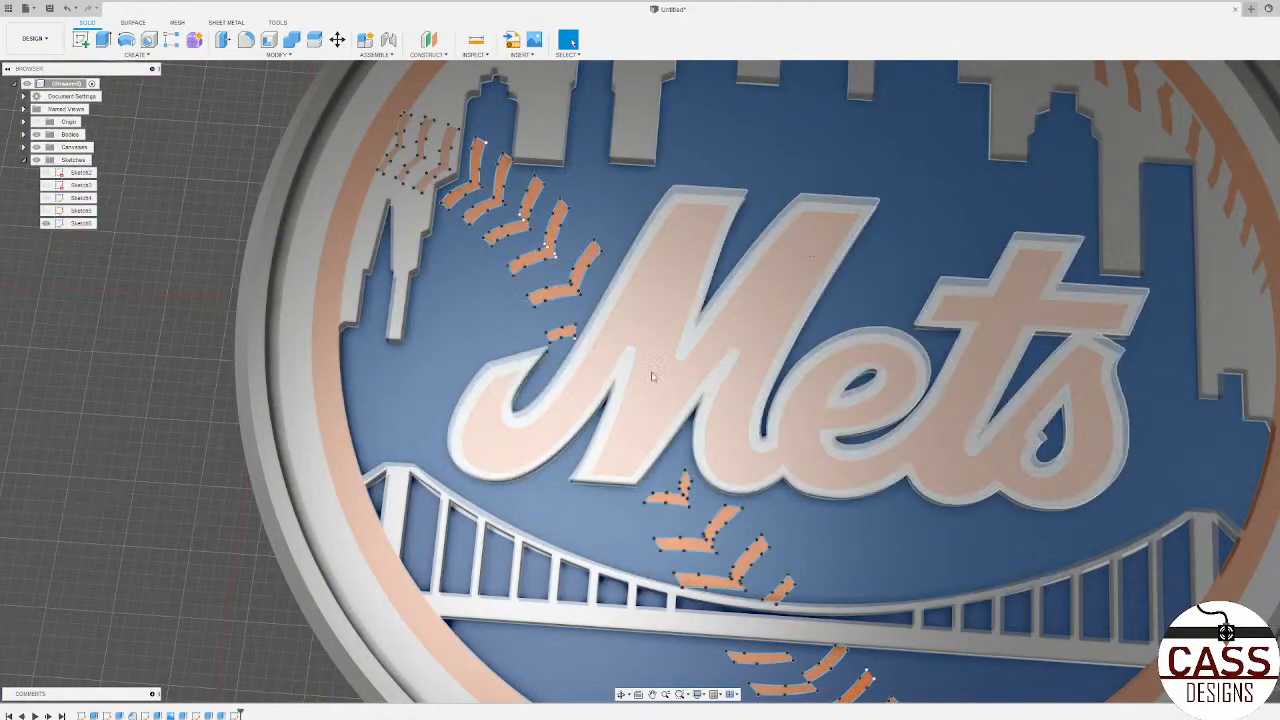
Step: Reopen the stitch sketch and close the gap at the inner joint of the third bright stitch with a line
click(235, 715)
right_click(235, 715)
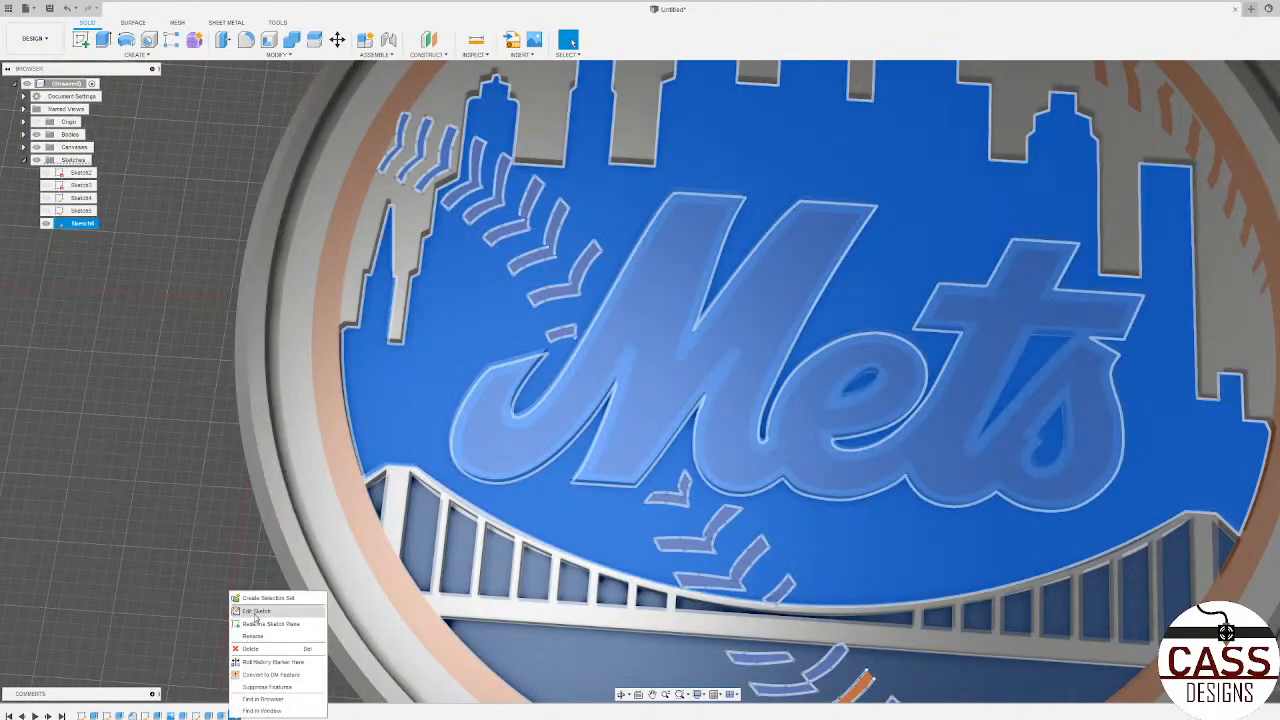
click(265, 609)
click(103, 39)
scroll(491, 166, up, 5)
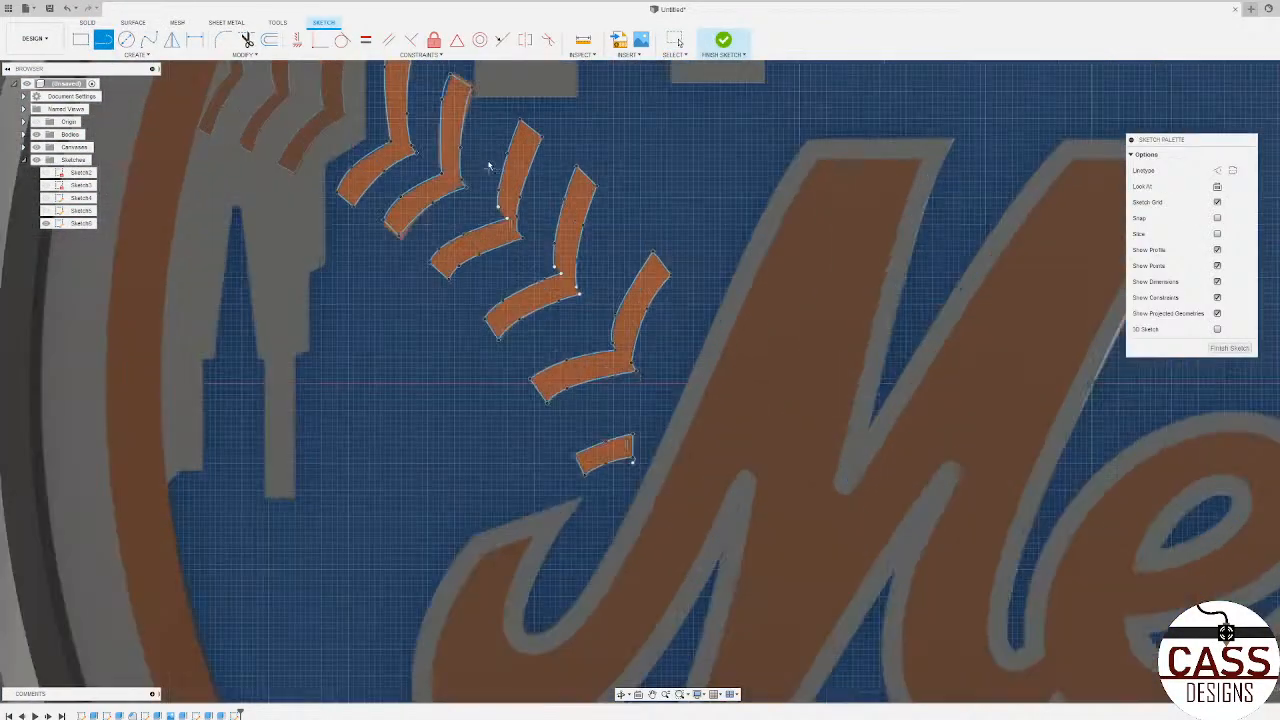
click(505, 239)
click(520, 258)
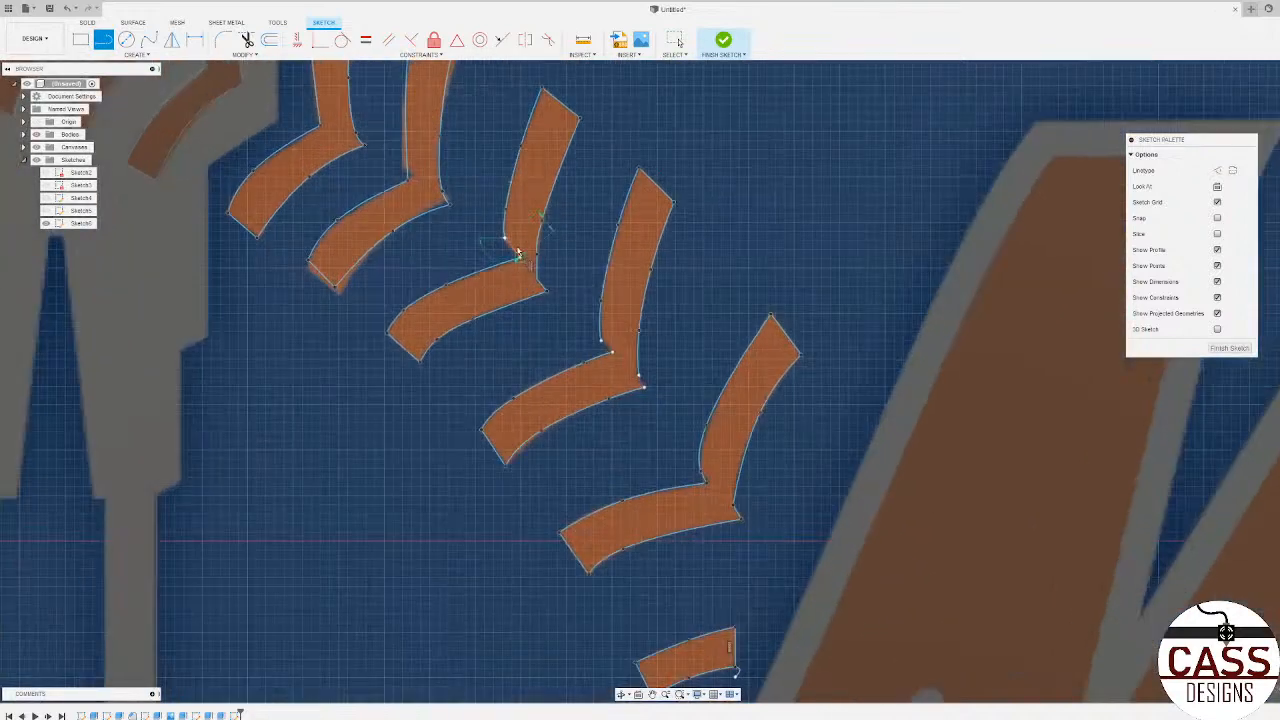
Step: Close the inner and outer gaps at the joint of the fourth bright stitch with short lines
scroll(545, 288, up, 3)
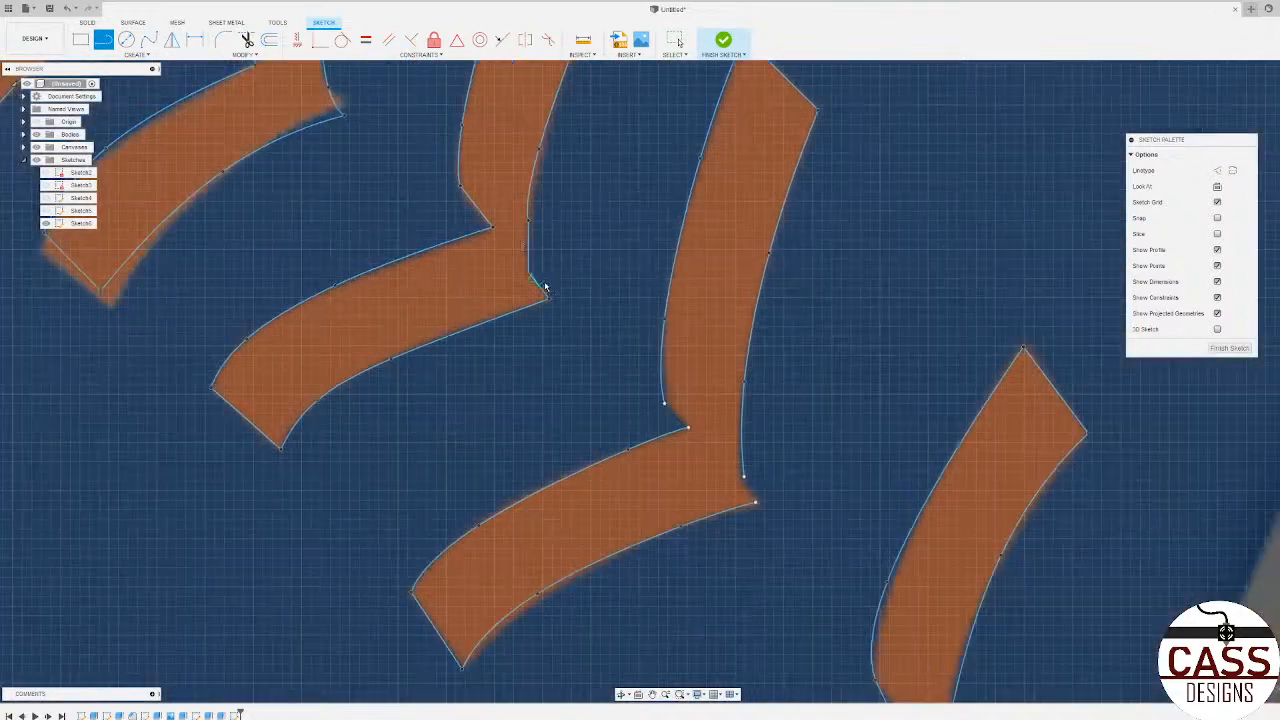
click(664, 403)
click(688, 428)
click(755, 503)
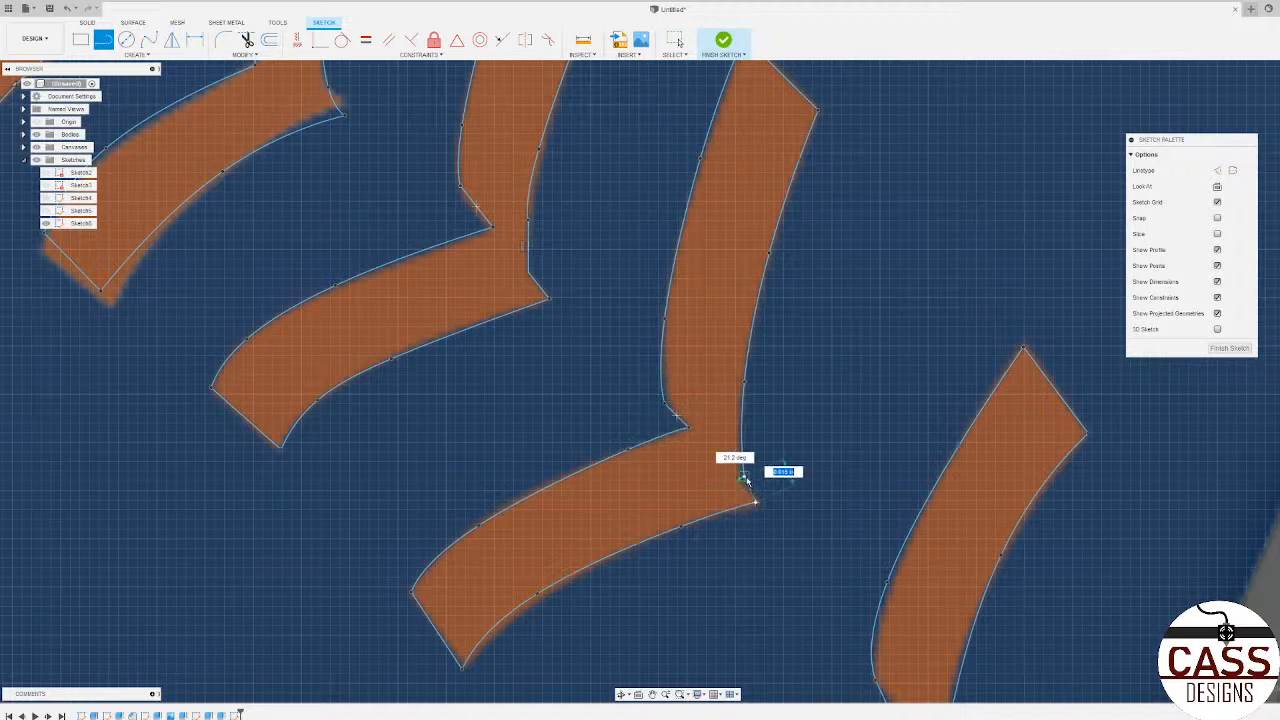
click(744, 477)
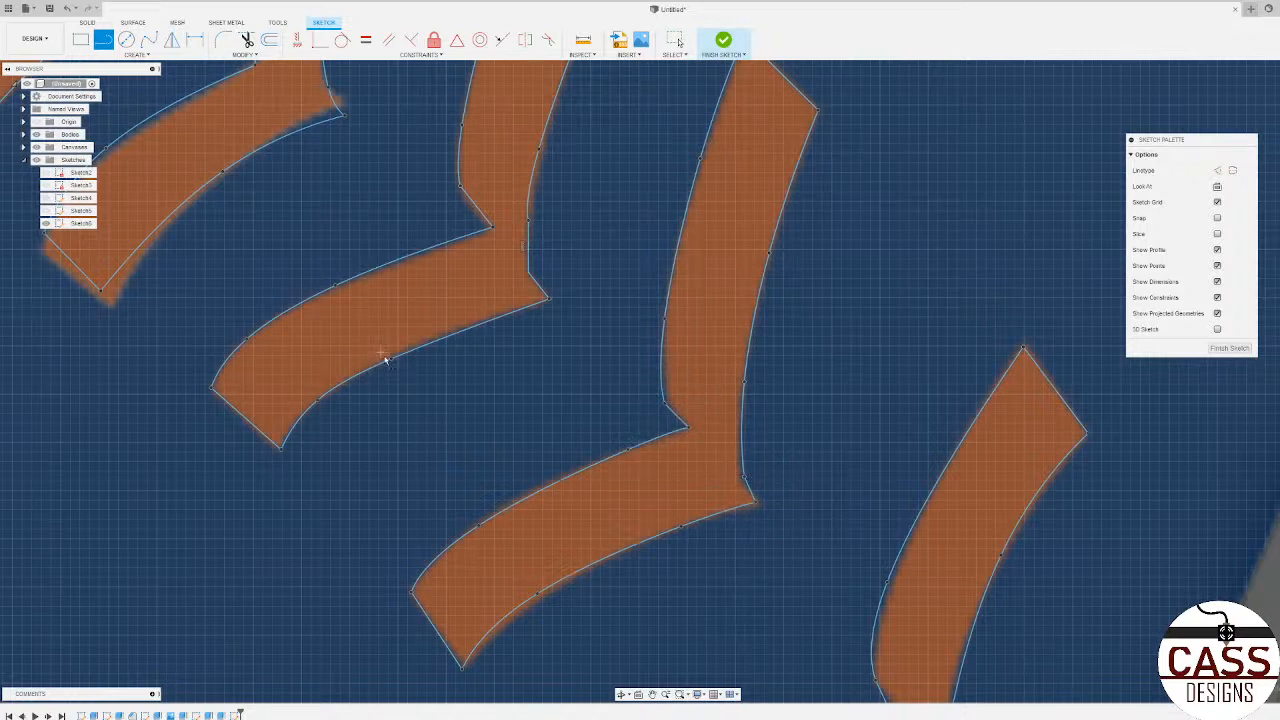
Step: Check the other bright stitches beside the lettering for open outlines and finish the sketch
scroll(682, 454, down, 4)
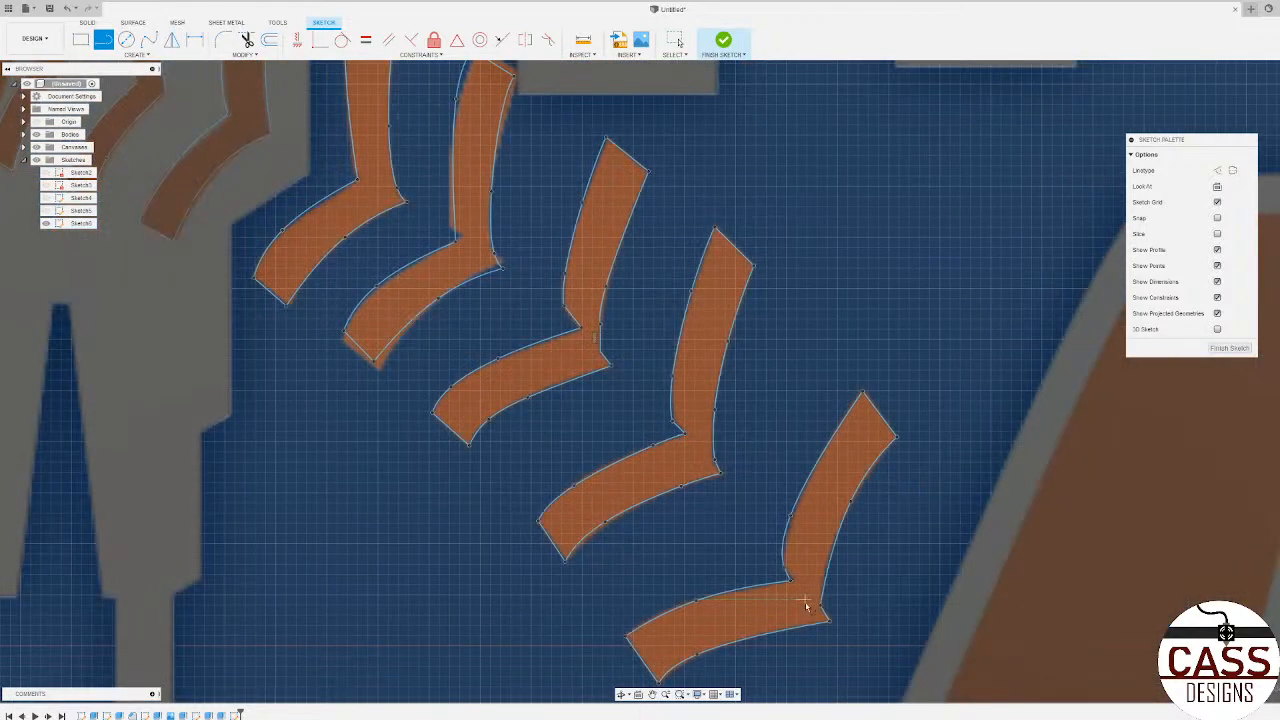
scroll(822, 605, down, 3)
scroll(566, 346, up, 2)
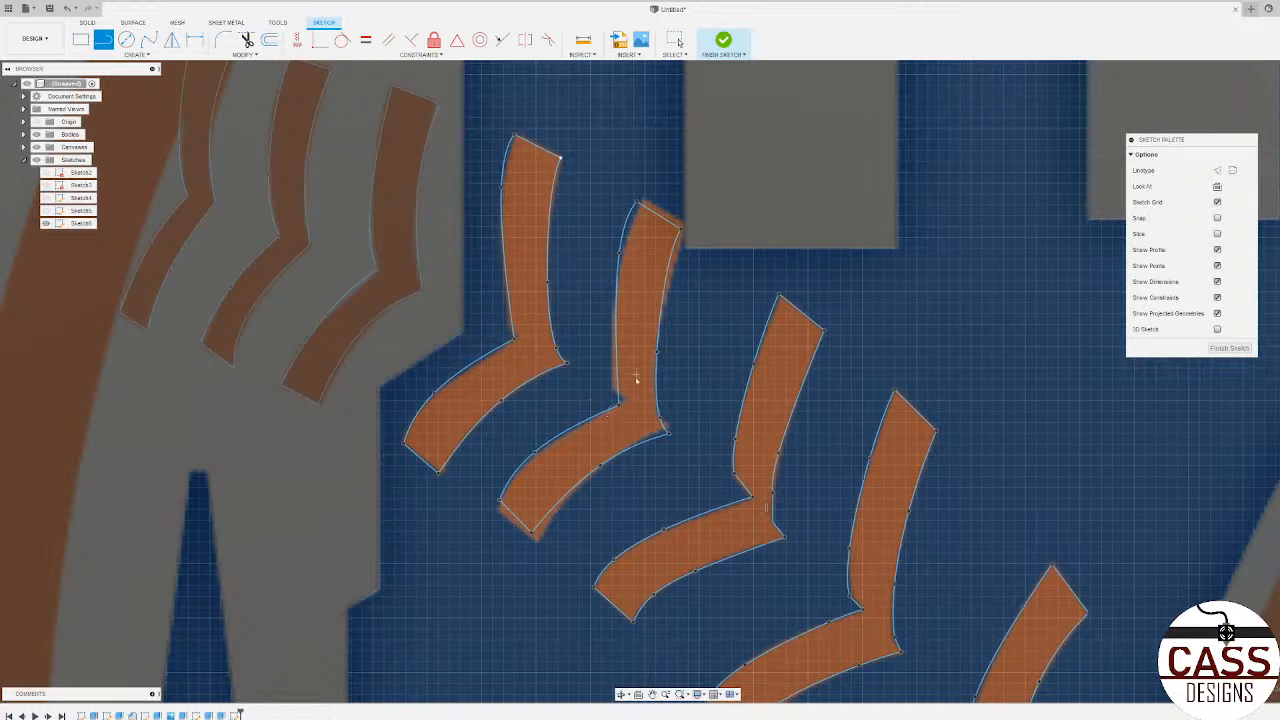
scroll(414, 316, down, 3)
scroll(392, 315, down, 2)
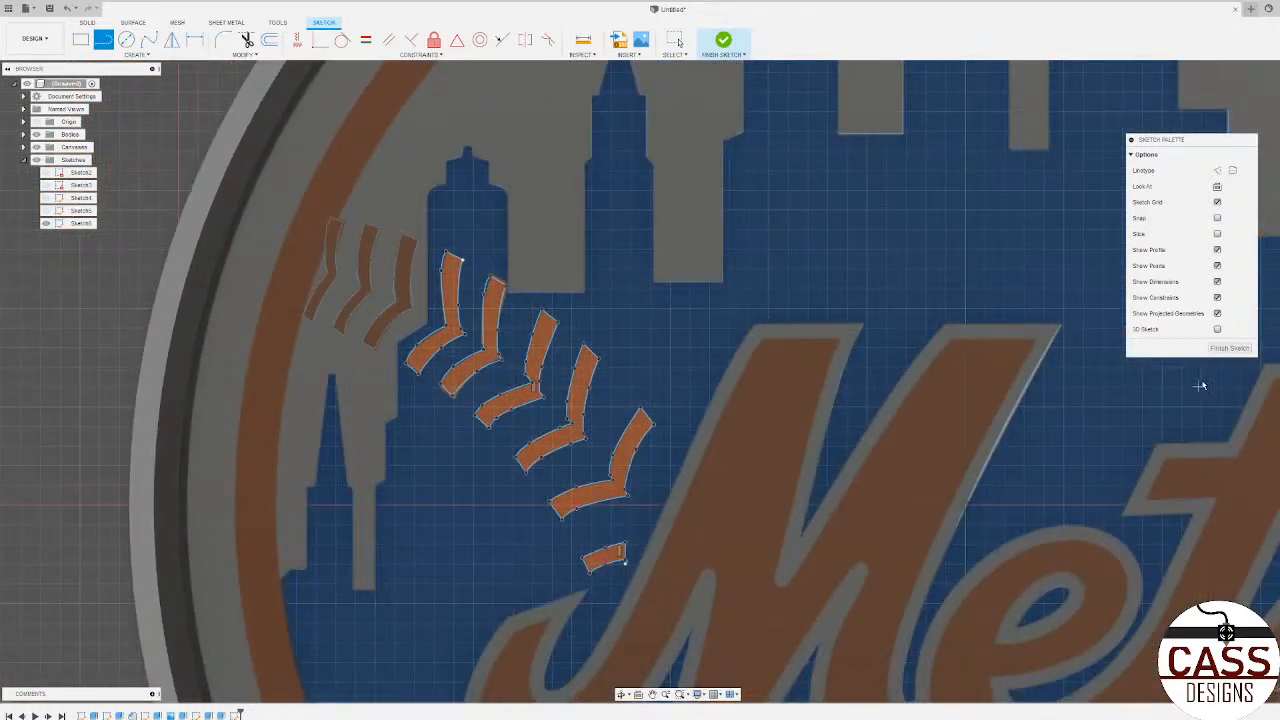
click(1229, 348)
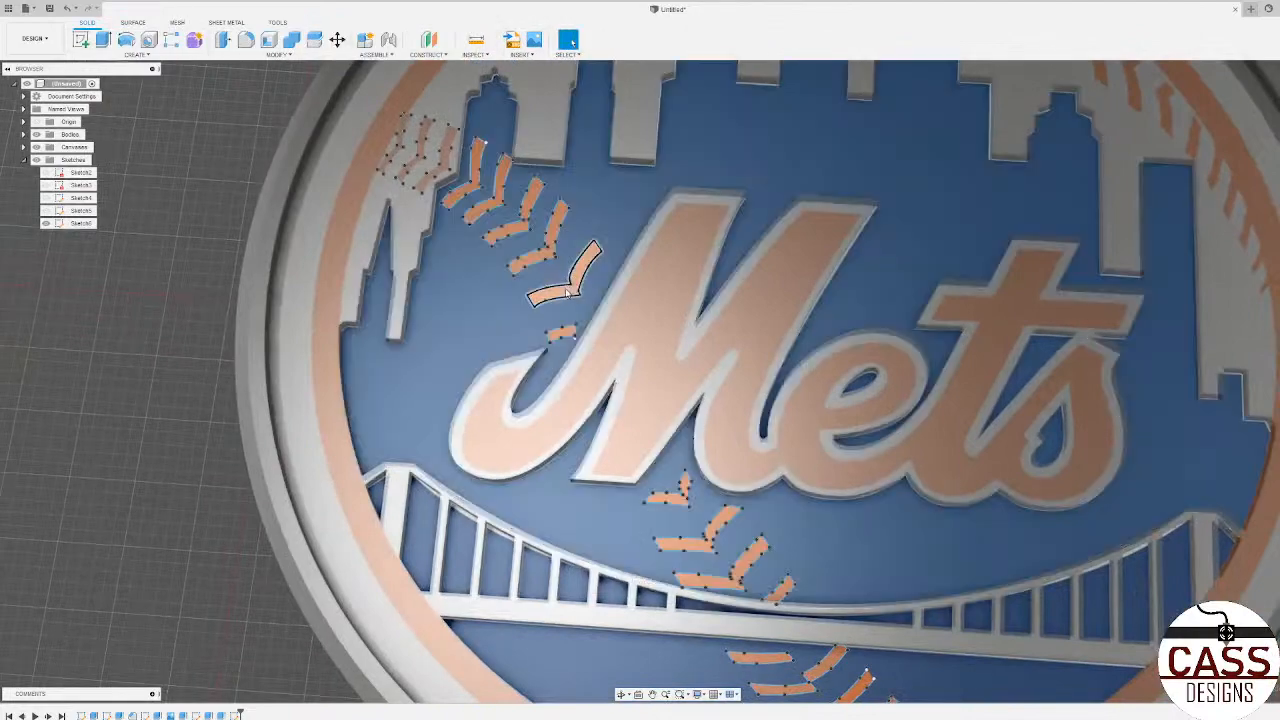
Step: Select the profiles of the five bright chevron stitches and the short stitch fragment above the M's tail
click(565, 294)
ctrl+click(537, 260)
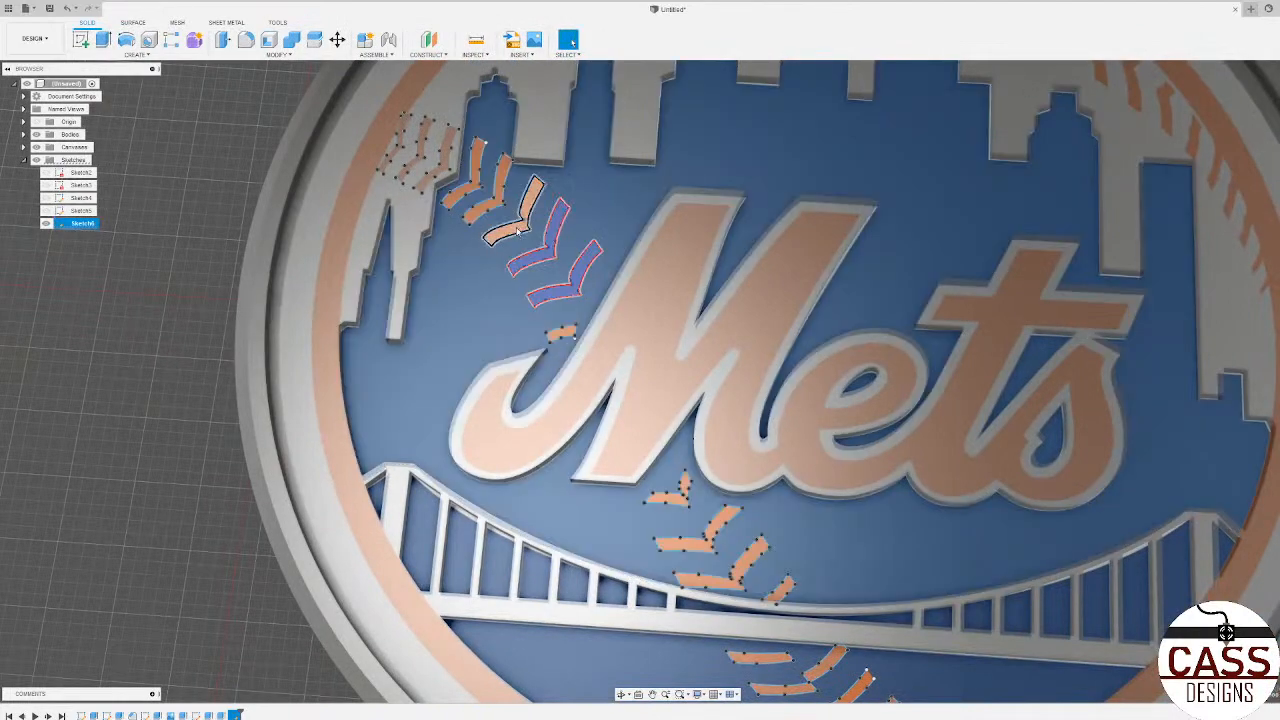
ctrl+click(511, 232)
ctrl+click(486, 210)
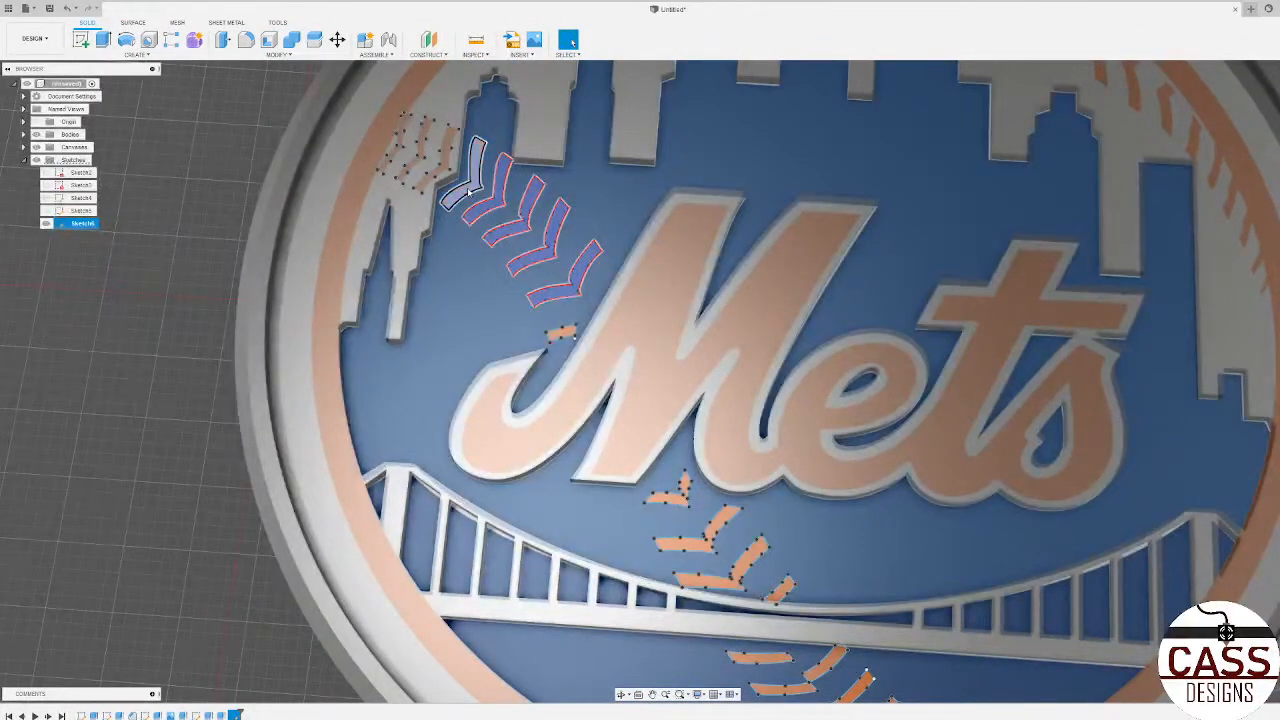
ctrl+click(467, 190)
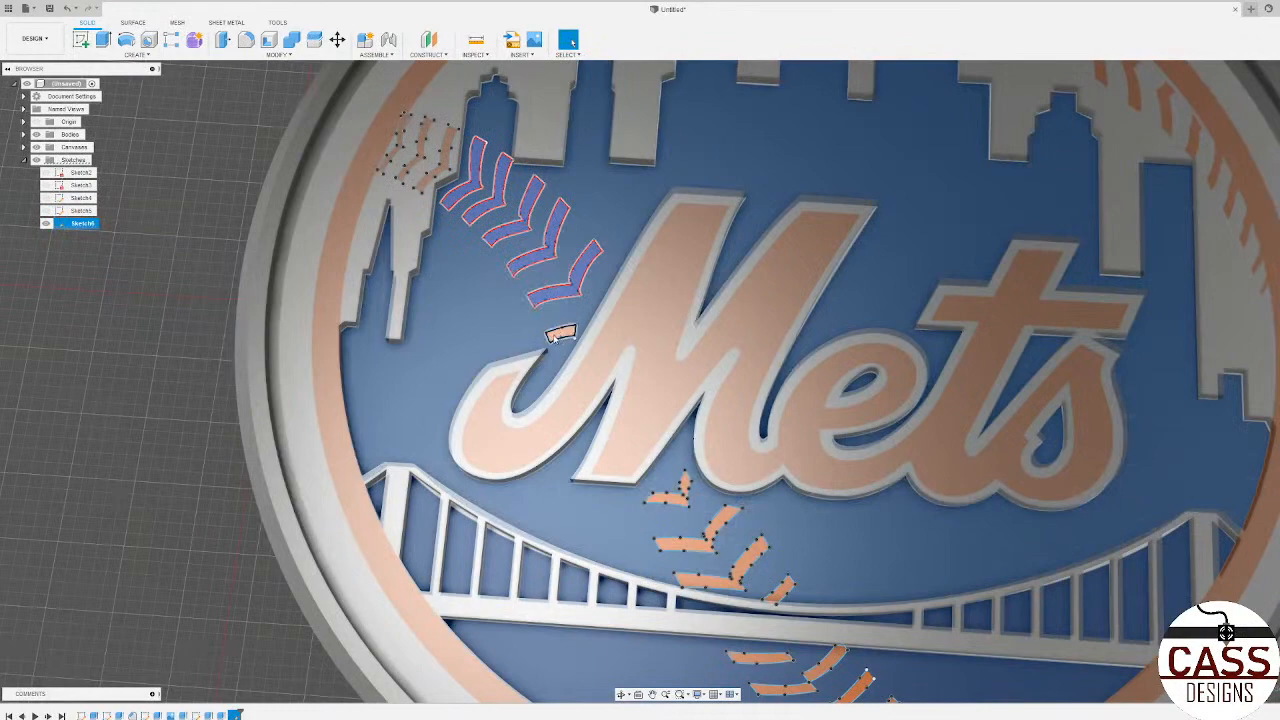
ctrl+click(560, 333)
Step: Add the four stitch profiles between the Mets lettering and the bridge to the selection
ctrl+click(668, 492)
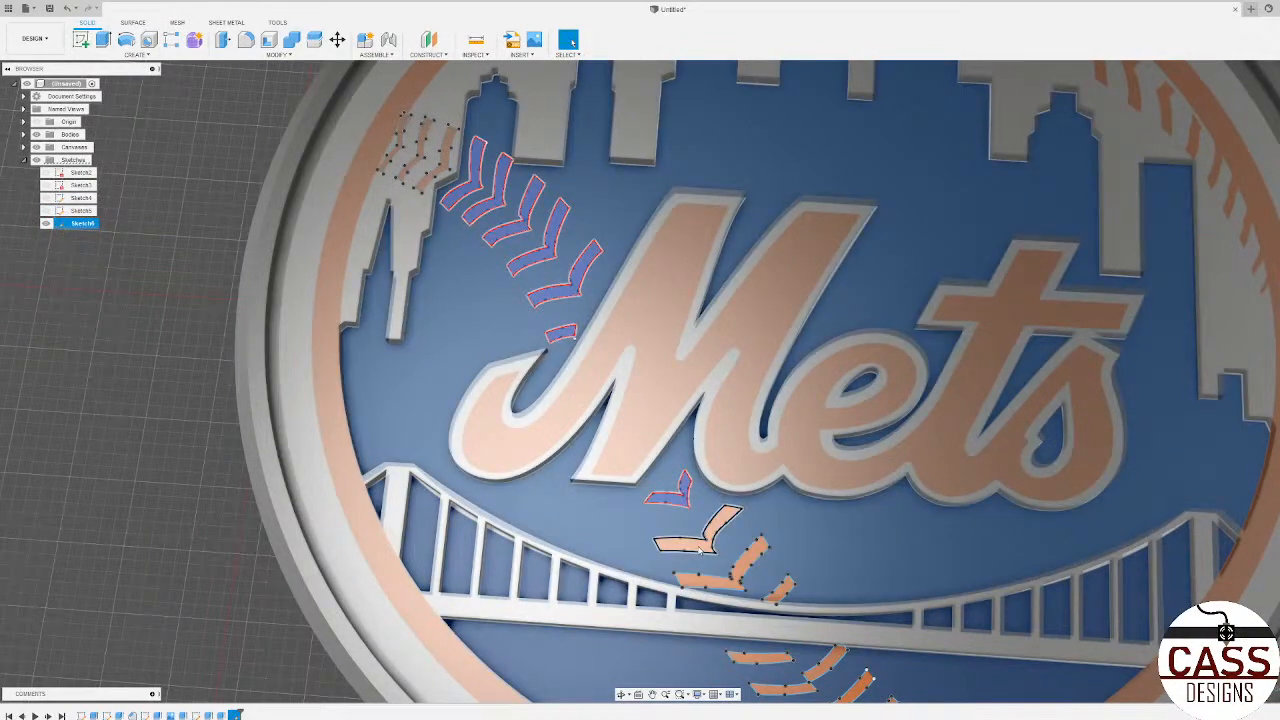
ctrl+click(700, 549)
ctrl+click(735, 580)
ctrl+click(777, 595)
Step: Add the closed stitch profiles below the bridge to the selection, including the small stitch overlapping the orange rim
scroll(456, 328, down, 5)
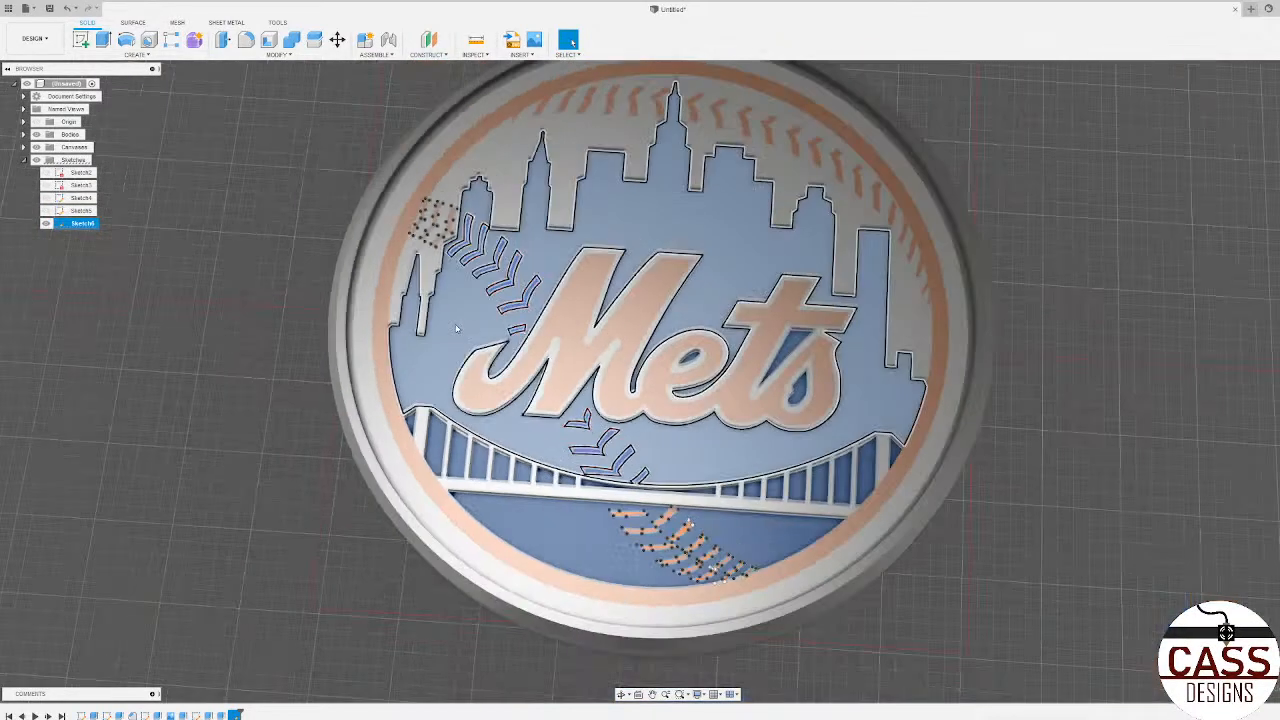
scroll(606, 506, up, 5)
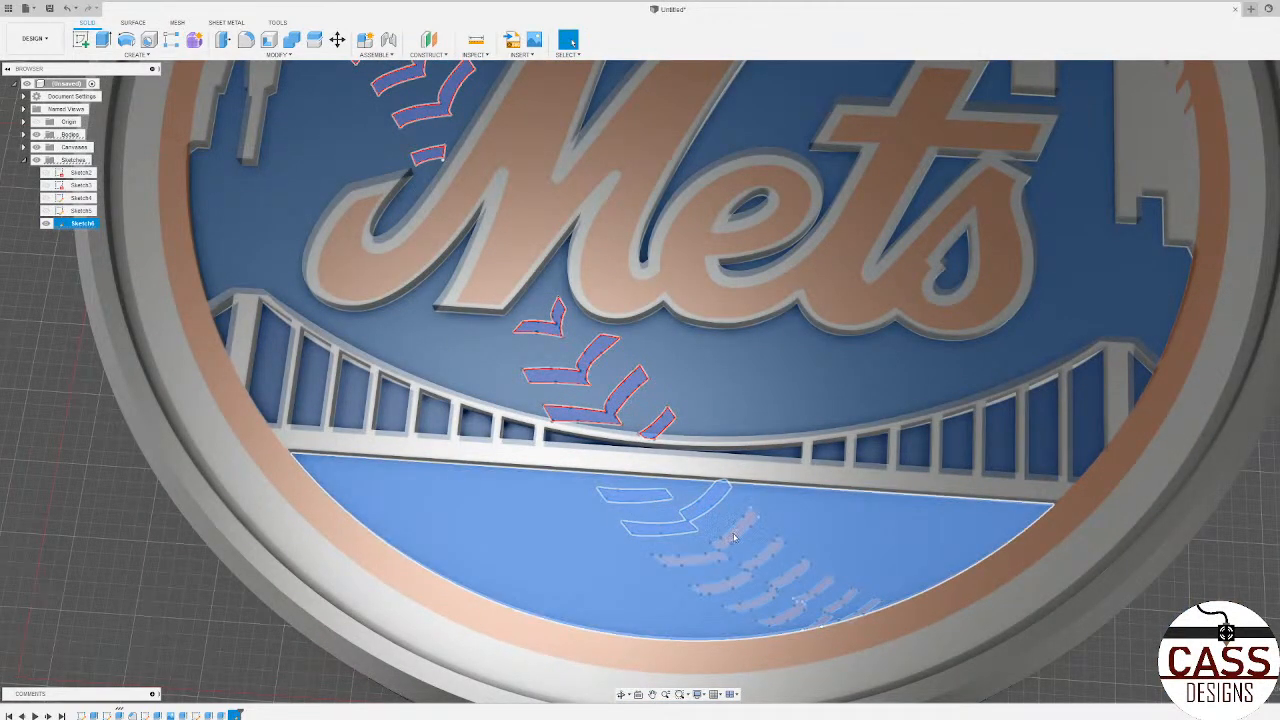
scroll(740, 525, up, 5)
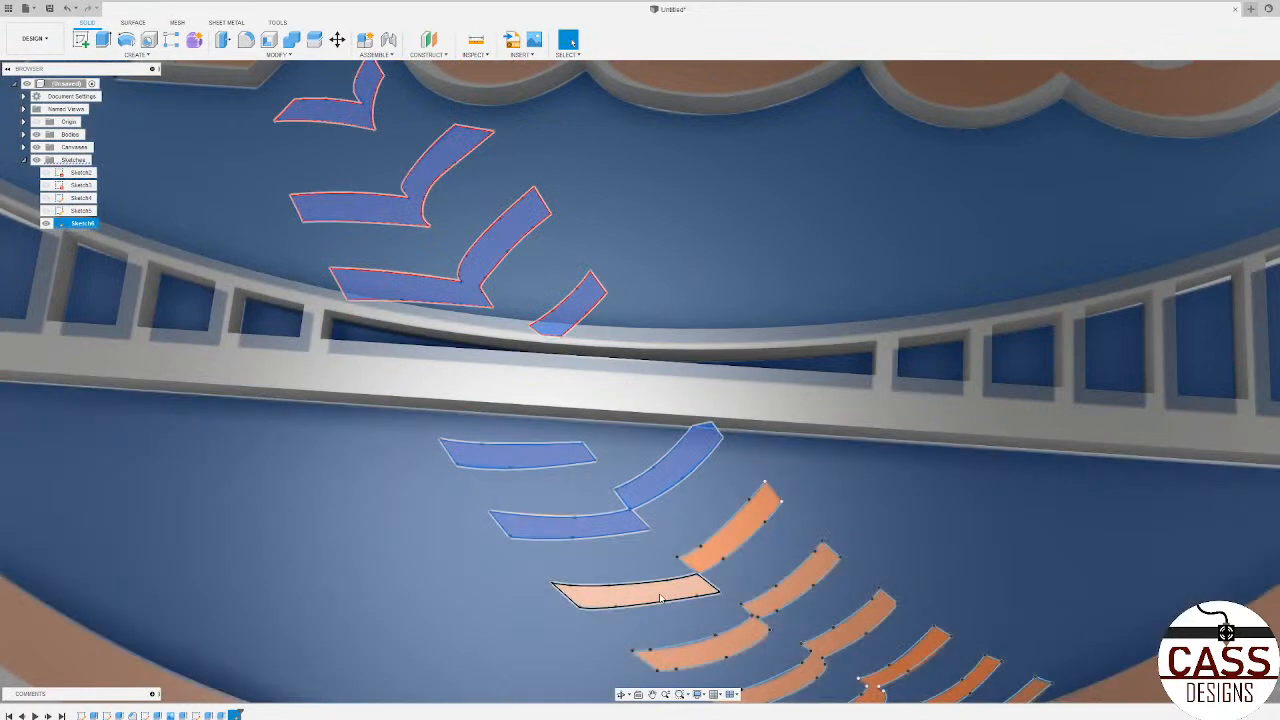
click(690, 578)
click(765, 612)
click(829, 638)
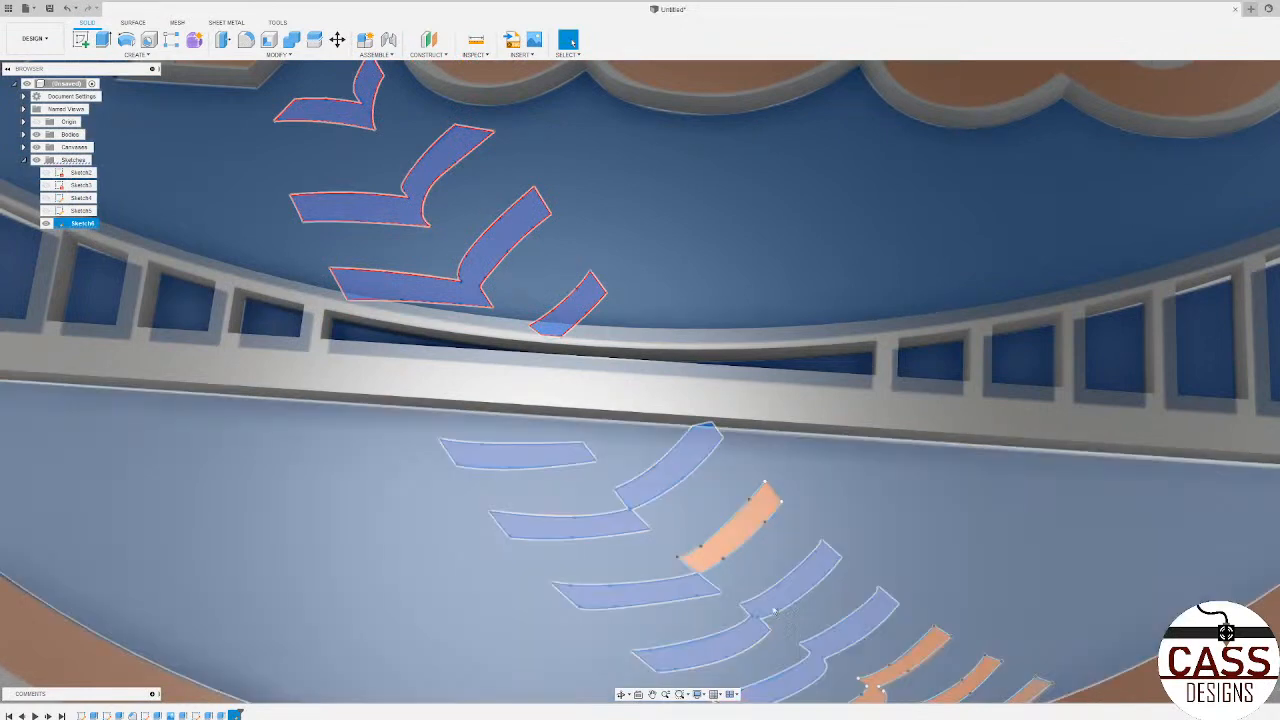
scroll(590, 475, down, 3)
scroll(751, 606, up, 3)
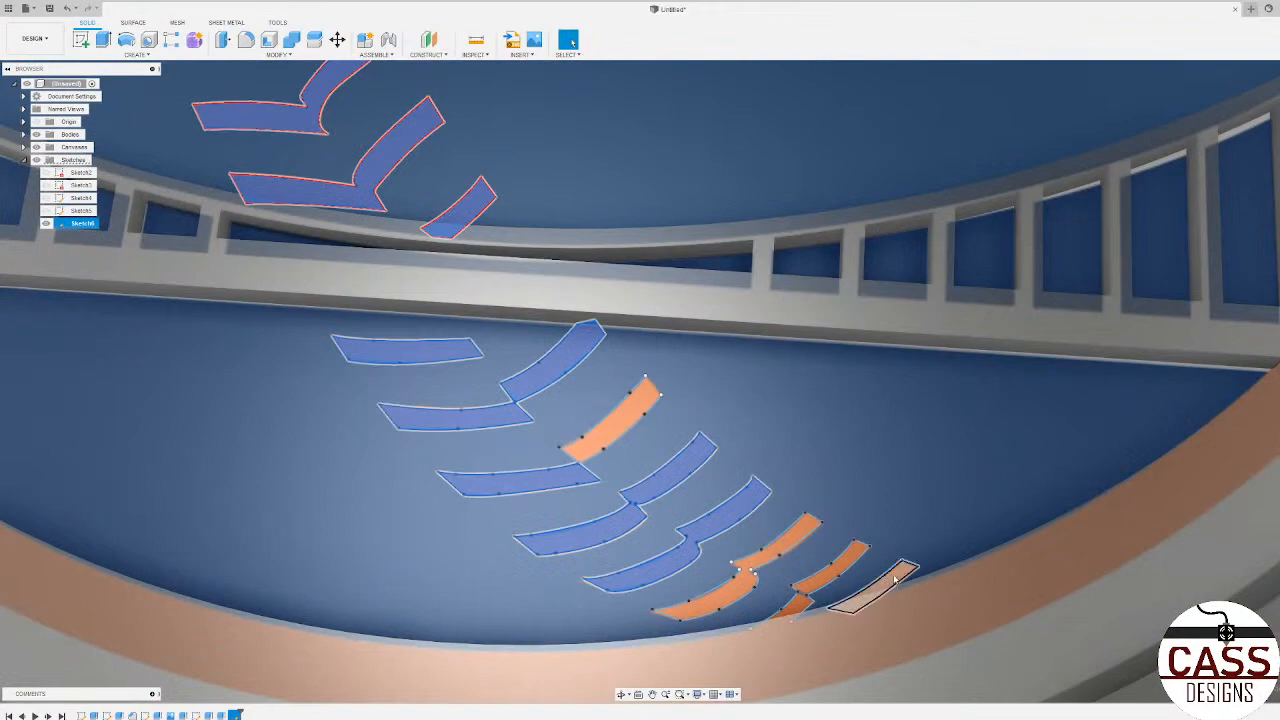
click(879, 588)
scroll(860, 560, down, 3)
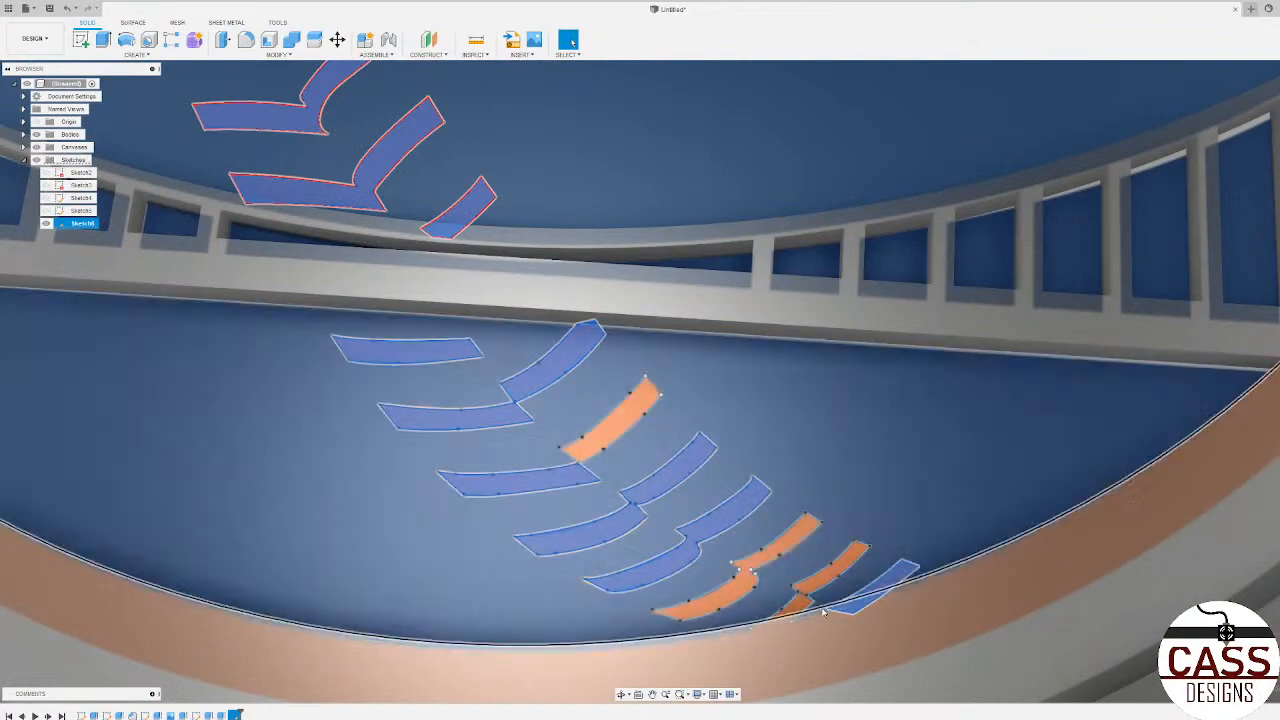
scroll(830, 565, up, 4)
scroll(810, 570, down, 3)
scroll(791, 574, up, 2)
Step: Extrude the selected stitch profiles upward by 0.04 in with the operation set to Join
key(e)
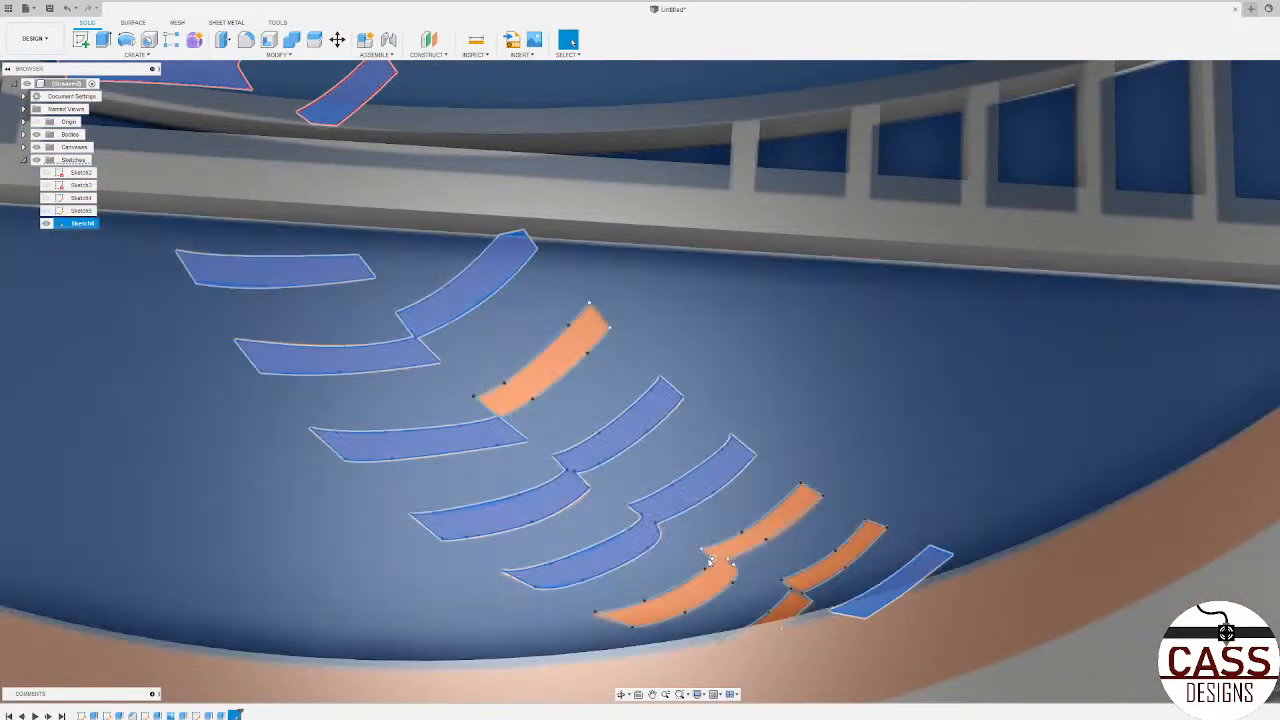
scroll(801, 383, down, 10)
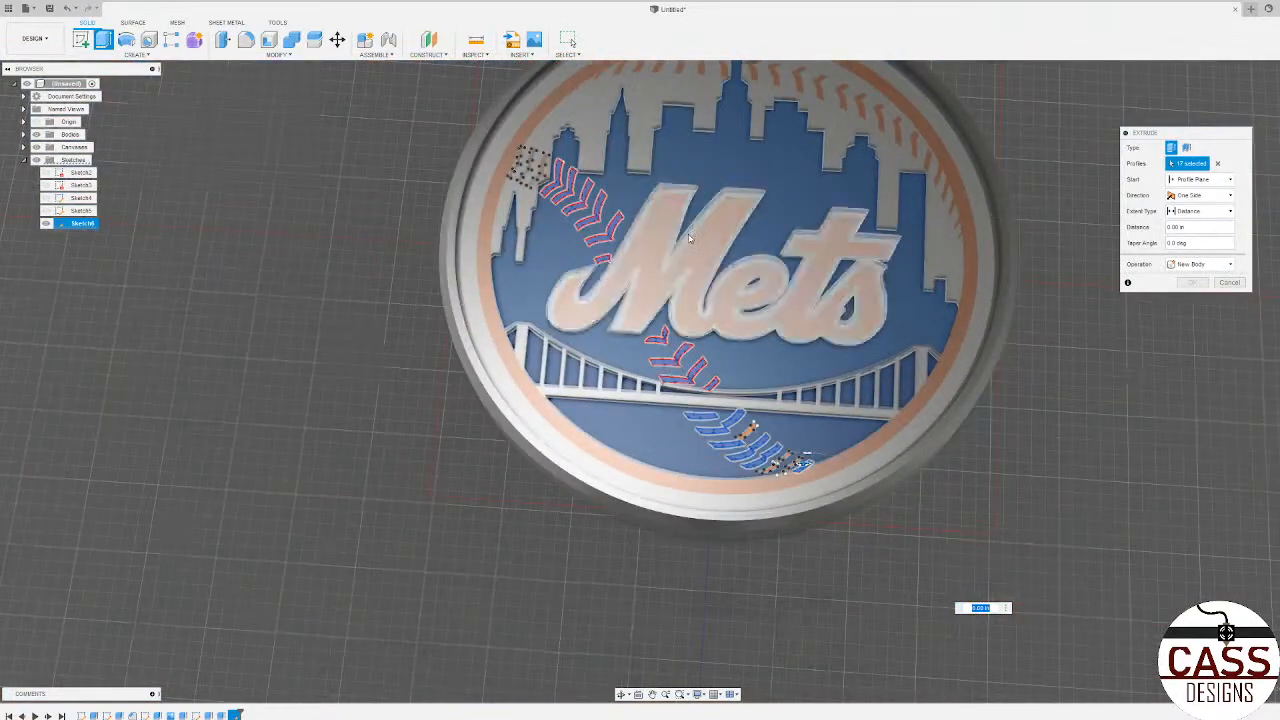
scroll(689, 238, up, 3)
shift+middle_drag(689, 238, 691, 120)
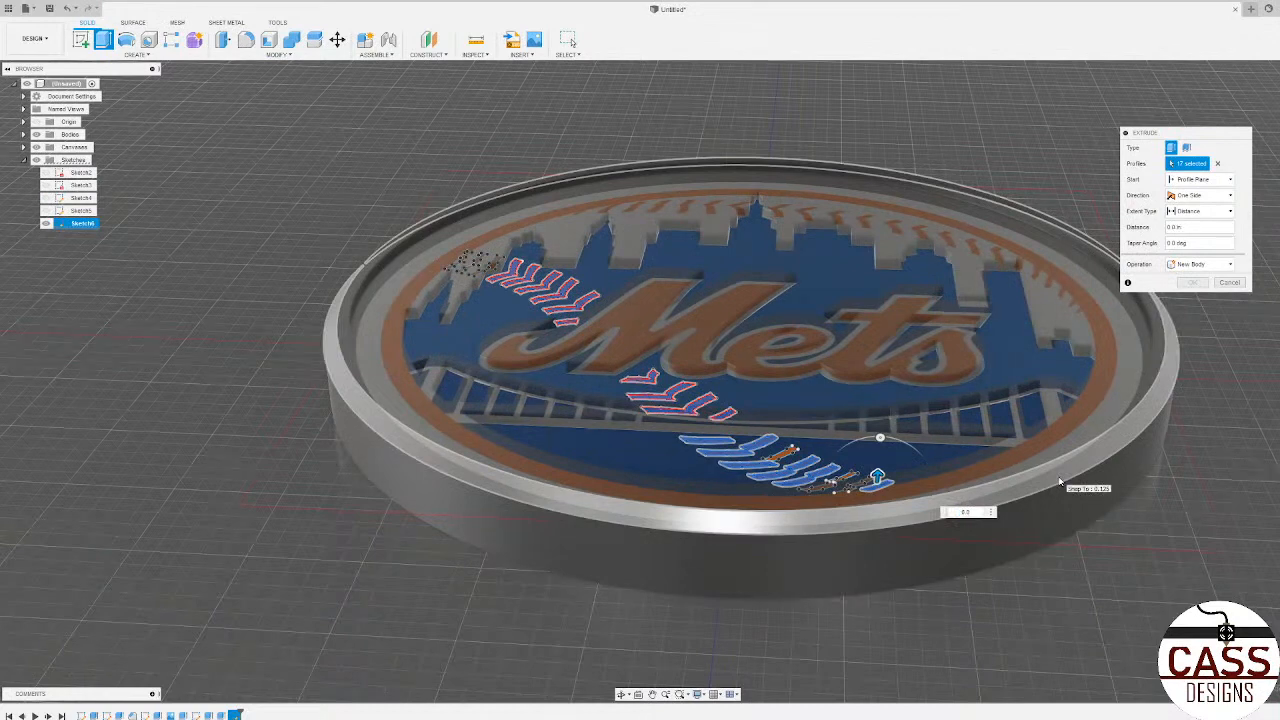
click(1060, 482)
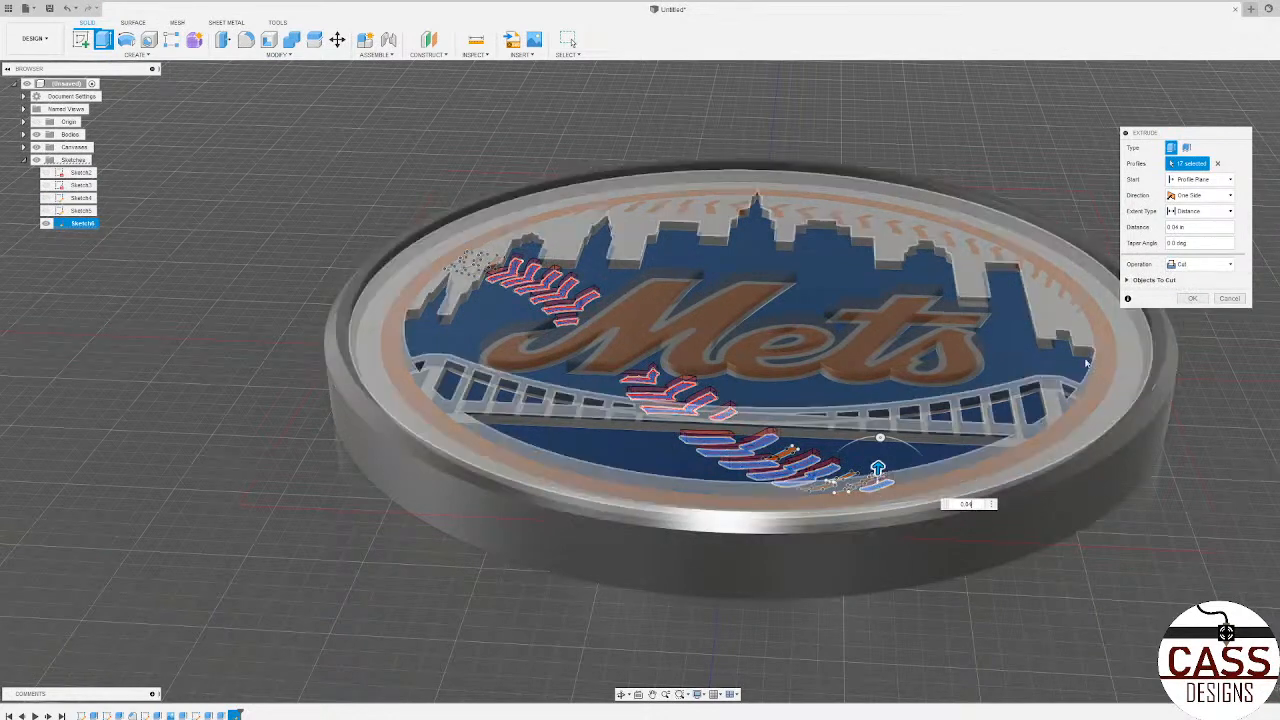
click(1198, 264)
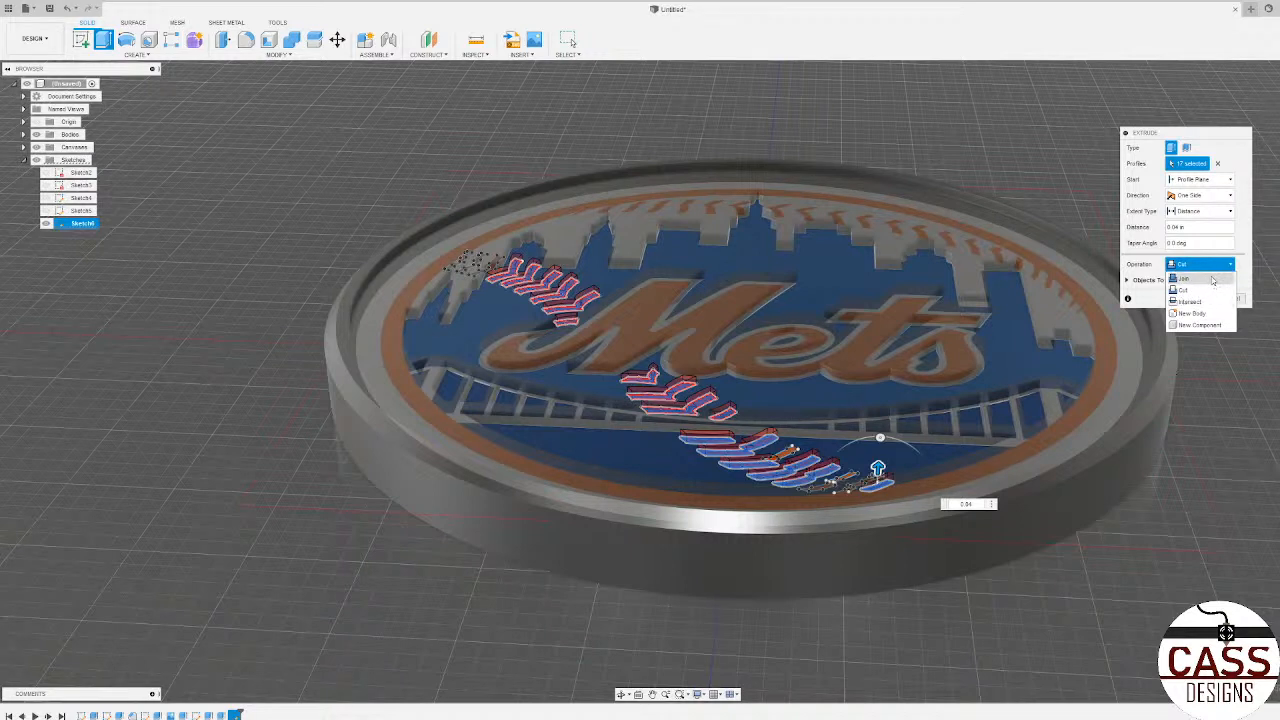
click(1208, 278)
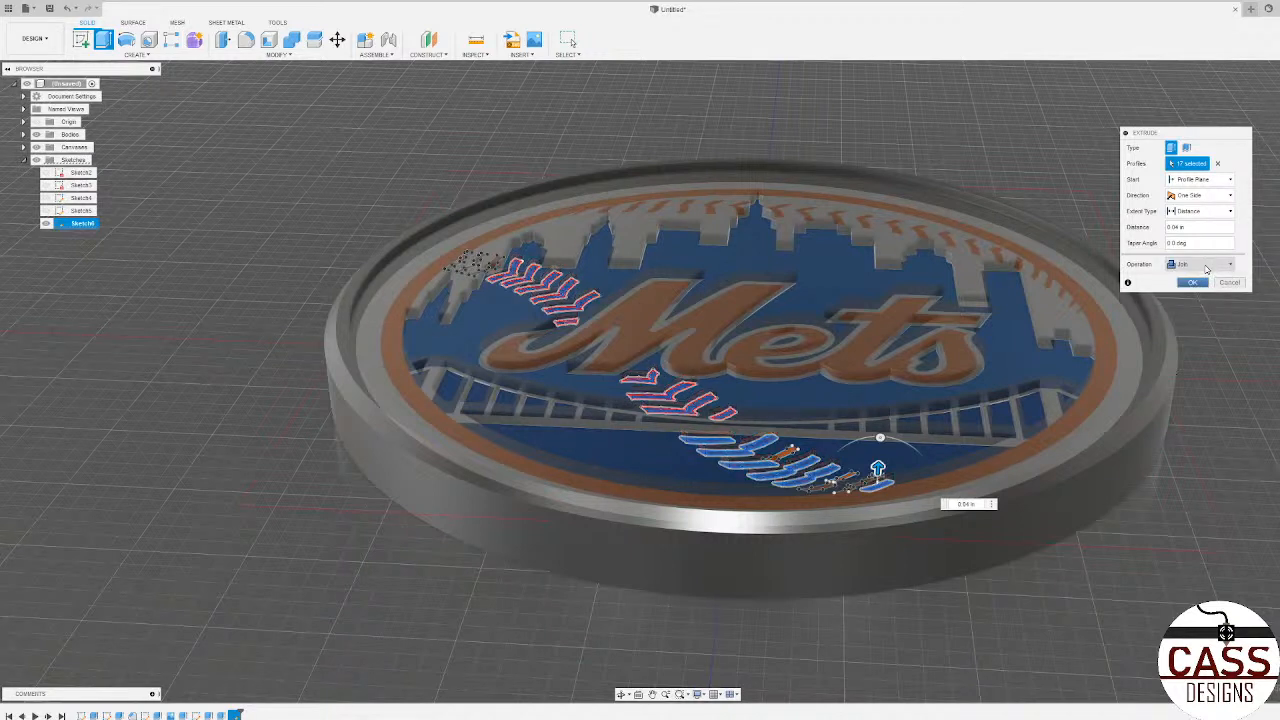
click(1205, 266)
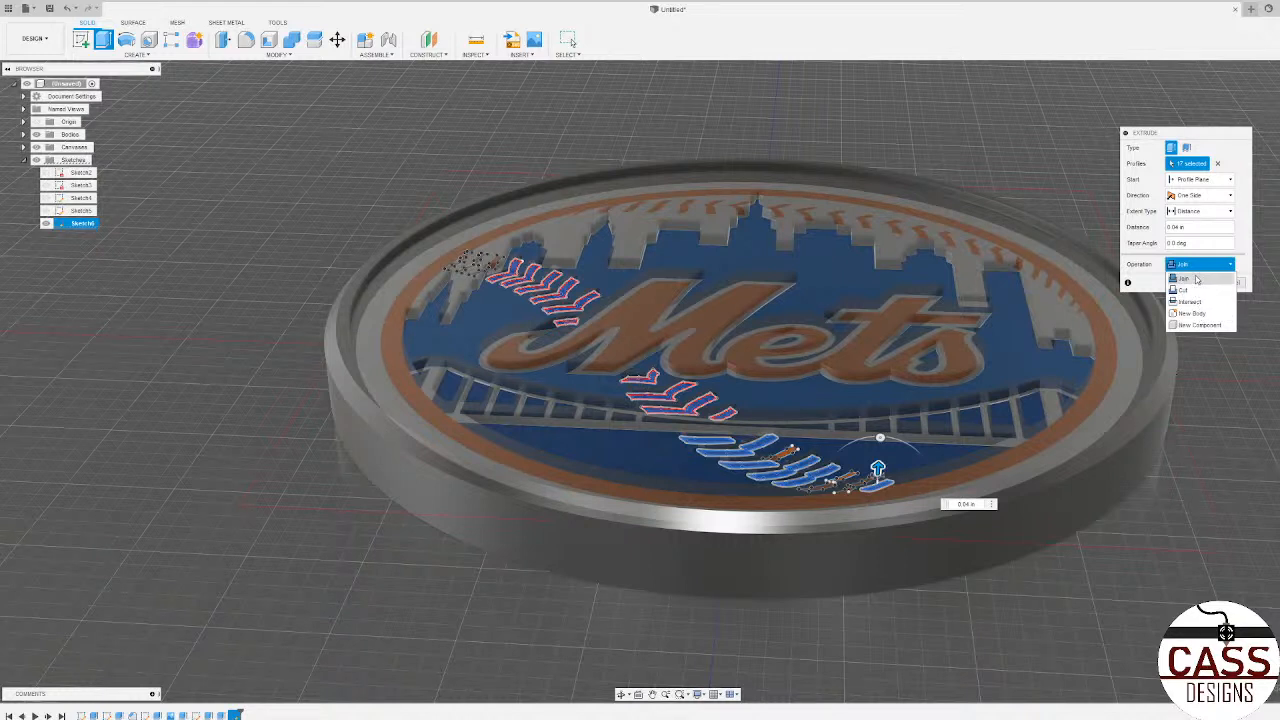
Step: Set the stitch extrusion's operation to Join and apply it to the coaster body
click(1194, 281)
click(1196, 283)
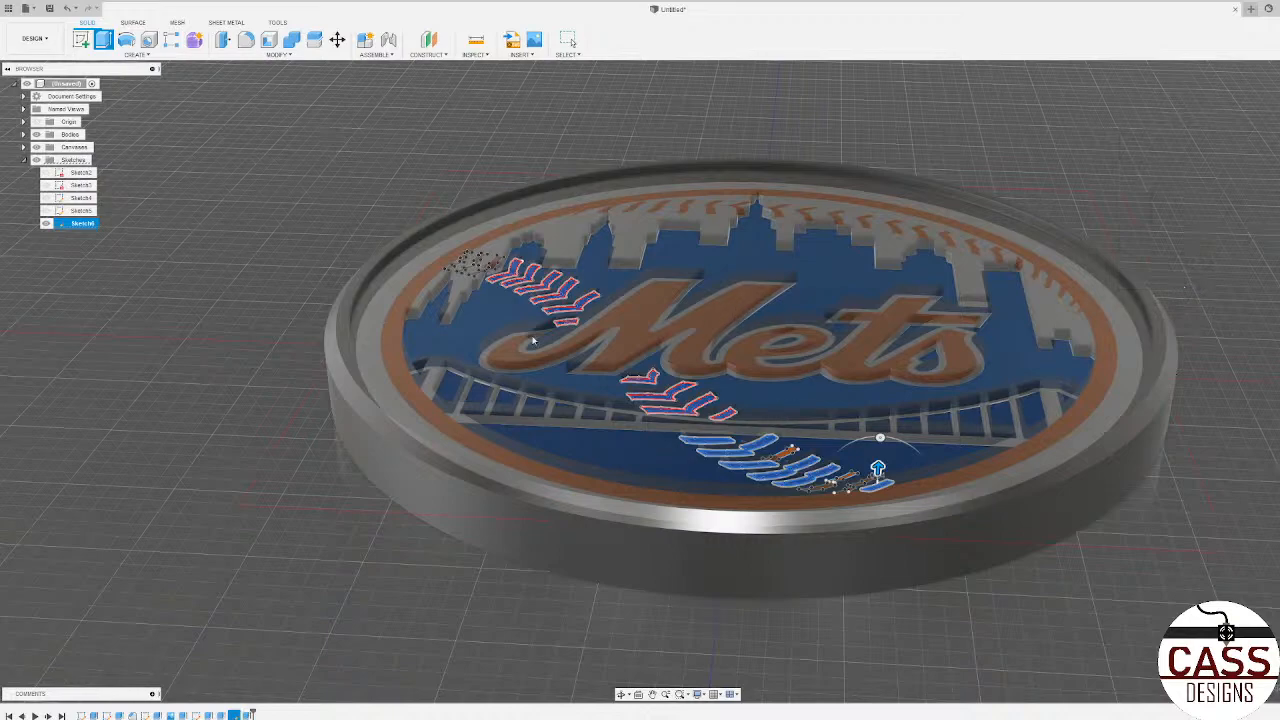
click(568, 40)
shift+middle_drag(560, 330, 640, 375)
shift+middle_drag(600, 500, 545, 585)
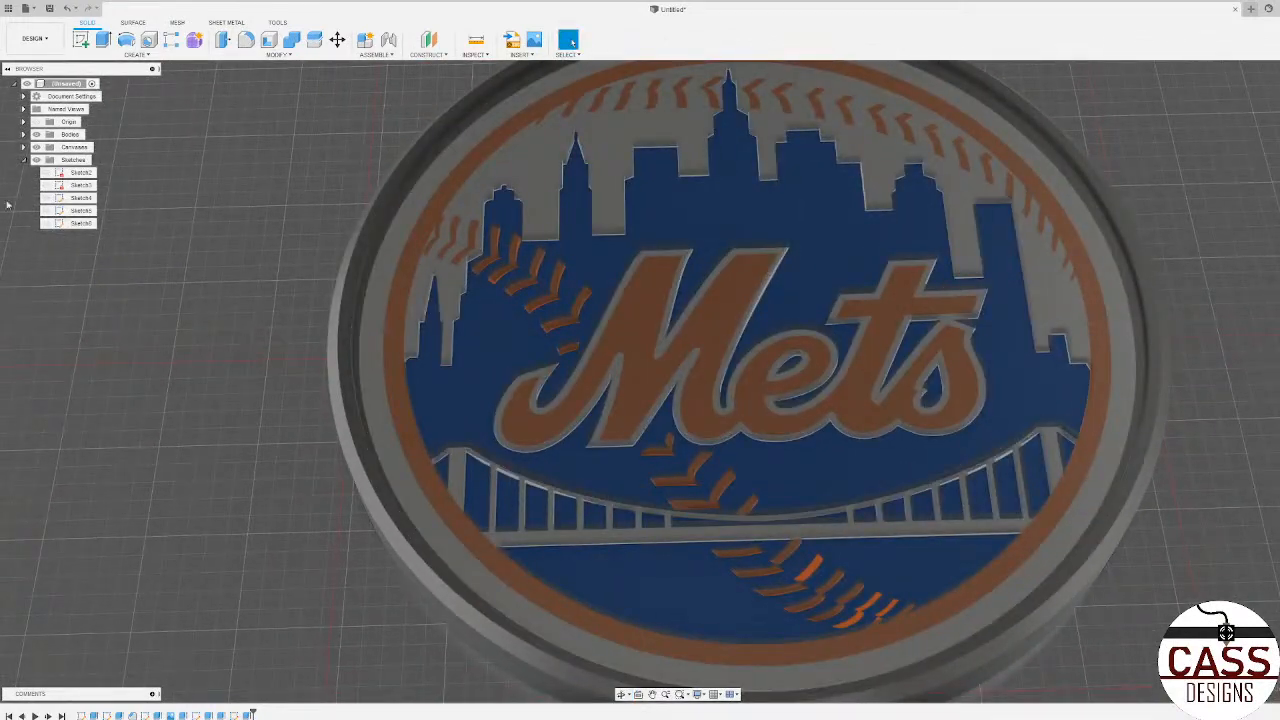
Step: Hide the logo canvas to examine the raised stitches on the bare body, and show it again
click(37, 148)
shift+middle_drag(757, 446, 725, 515)
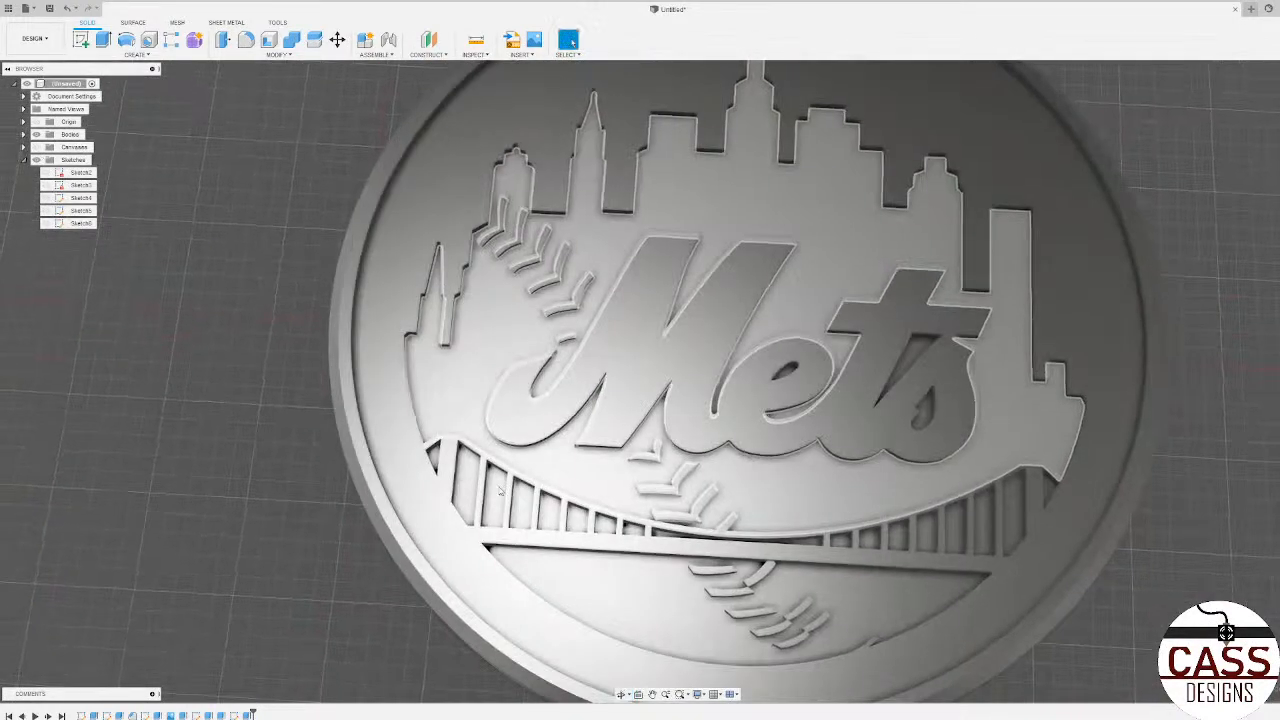
scroll(725, 515, down, 3)
scroll(1031, 543, down, 3)
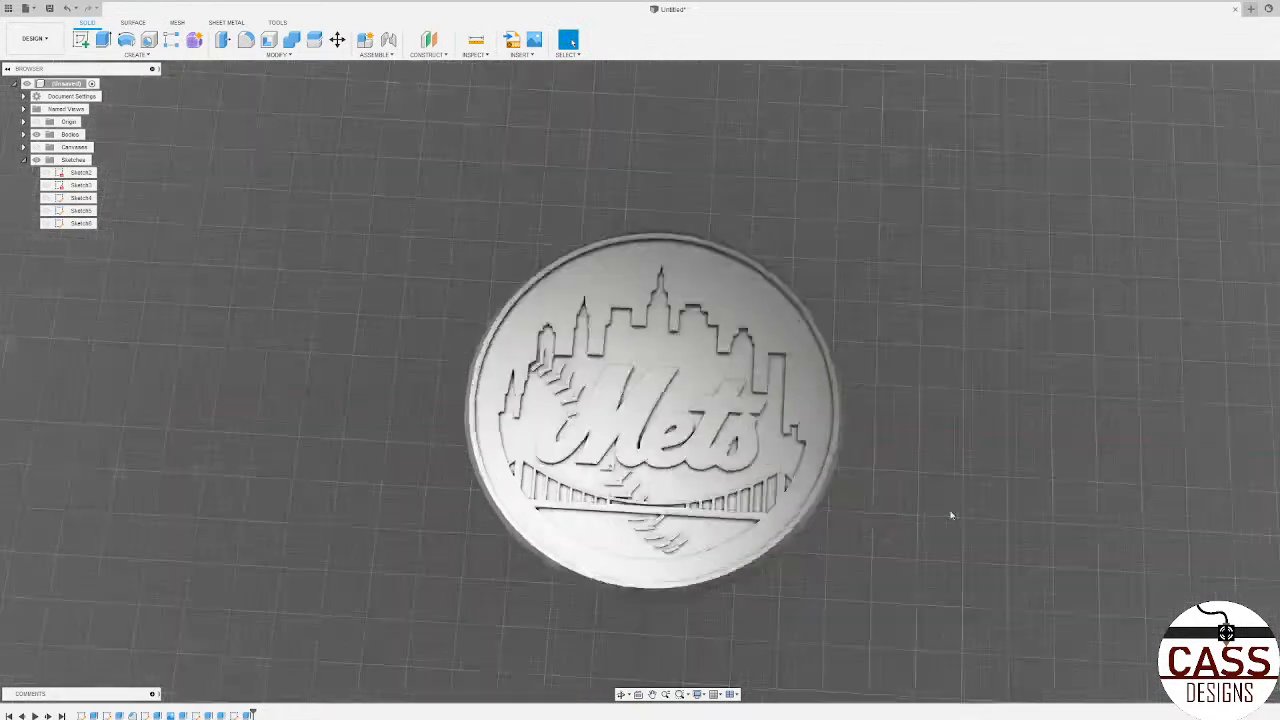
scroll(951, 514, up, 3)
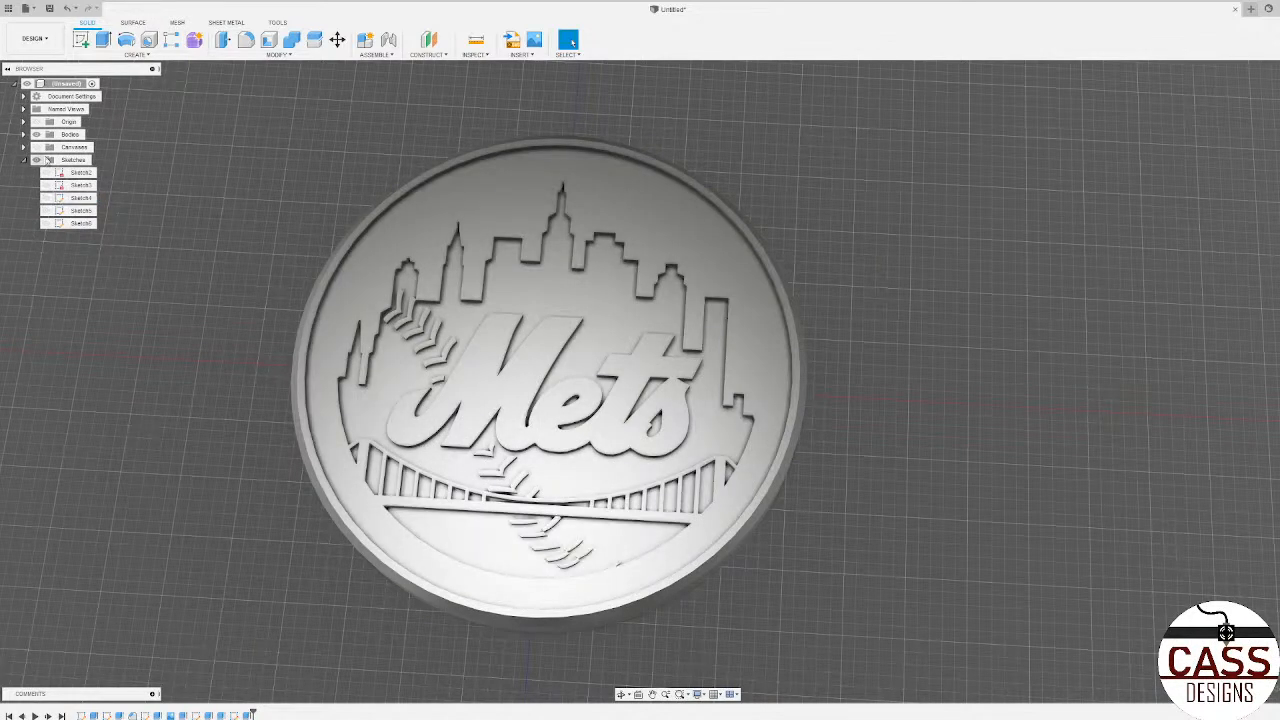
click(36, 147)
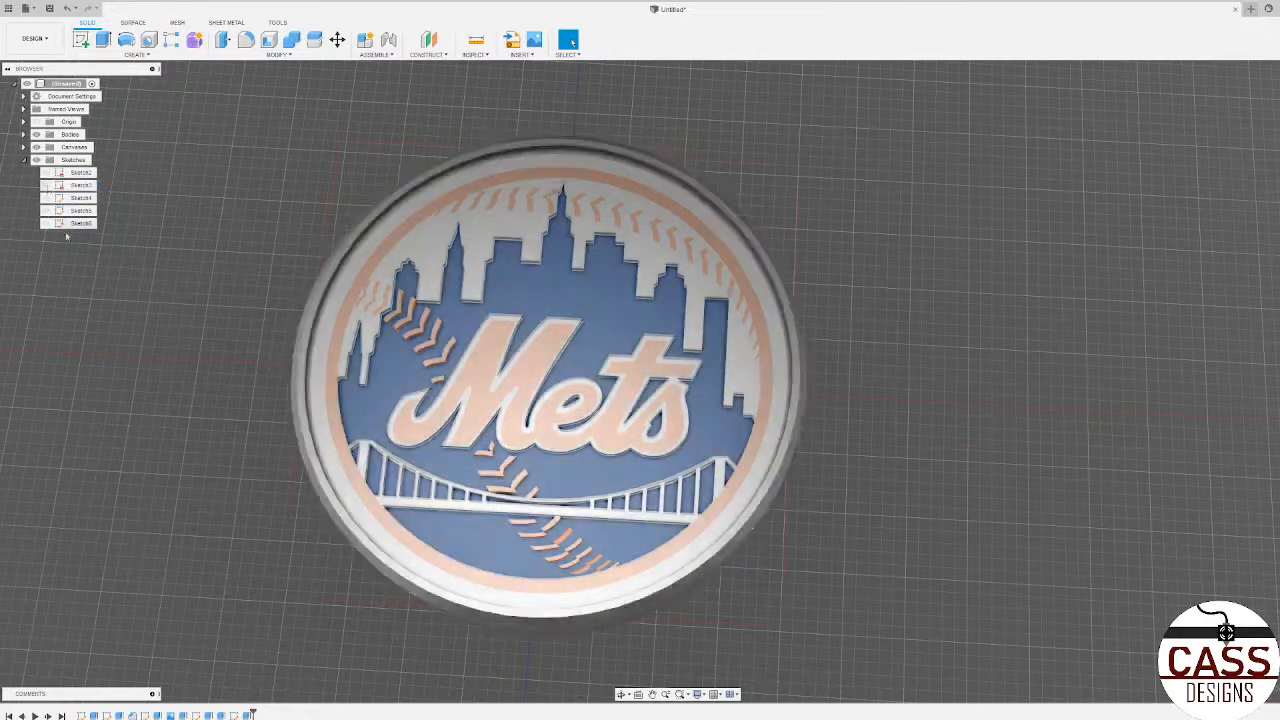
Step: Reopen the stitch sketch and close the open upper end of the third stitch below the bridge with a line
right_click(234, 715)
click(262, 612)
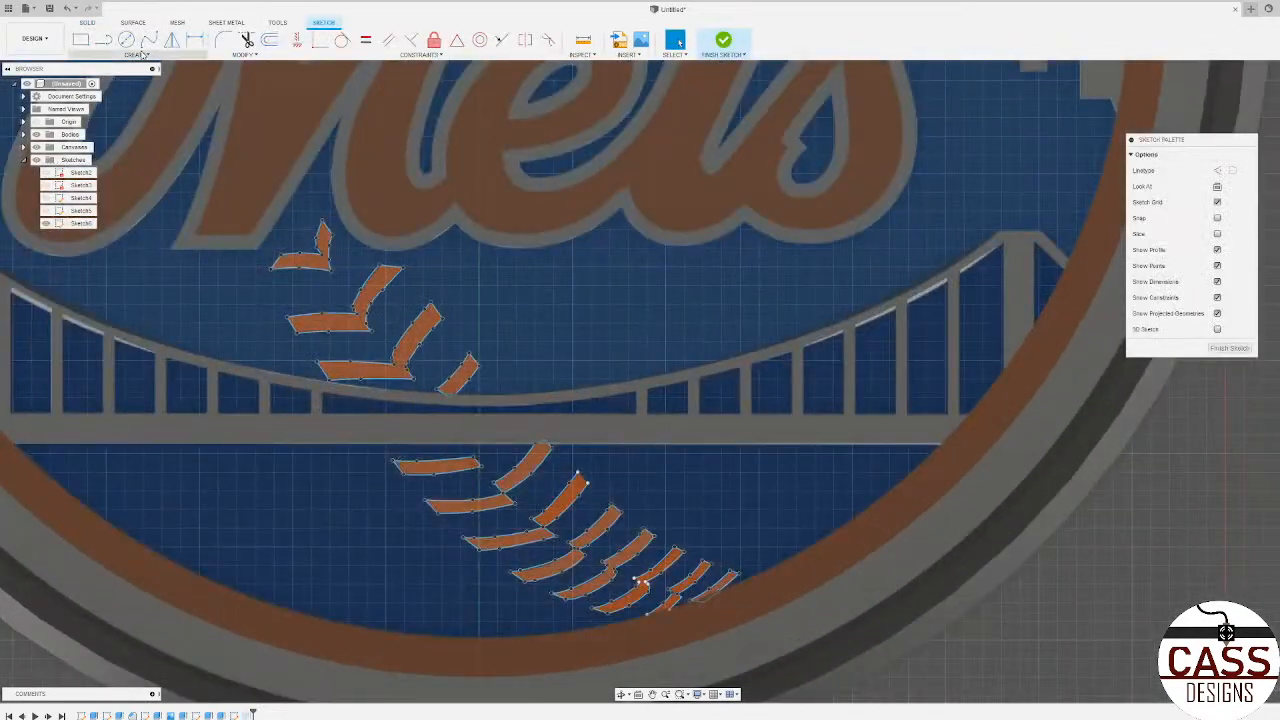
key(l)
scroll(560, 530, up, 3)
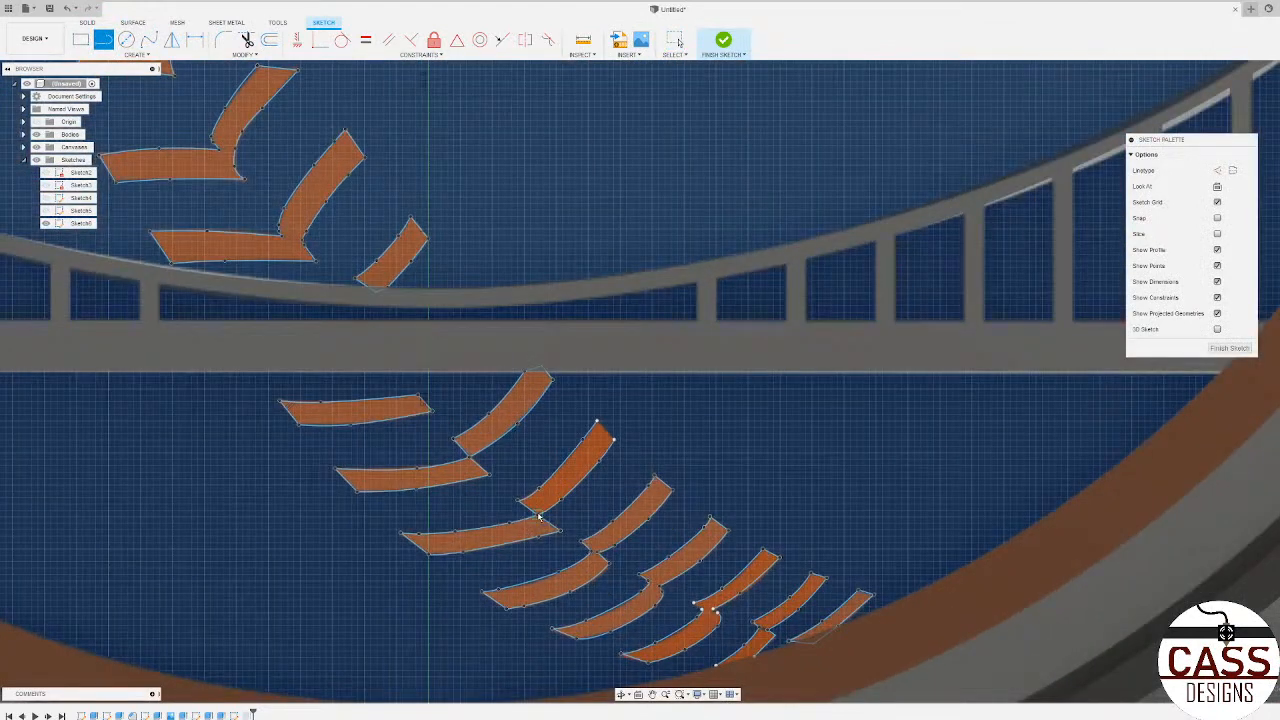
click(598, 421)
click(614, 439)
Step: Close the gaps at the joint of the second-to-last chevron near the rim with short lines
scroll(765, 630, up, 5)
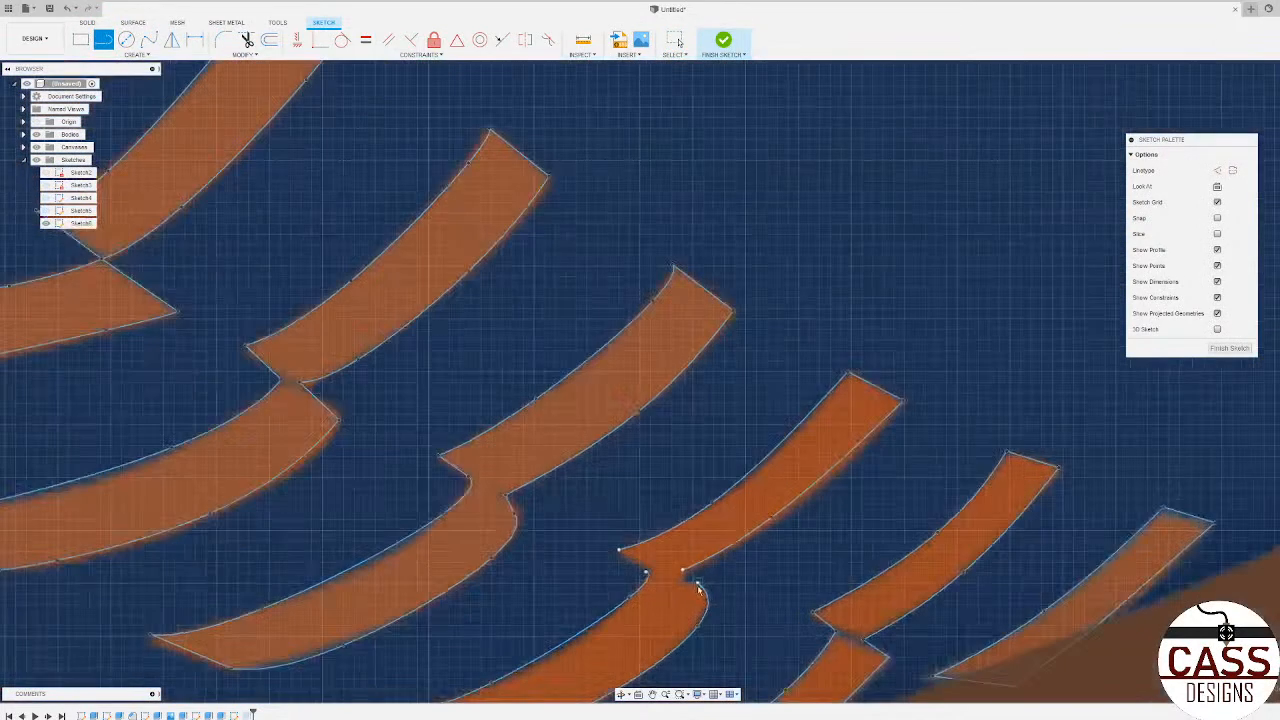
click(645, 570)
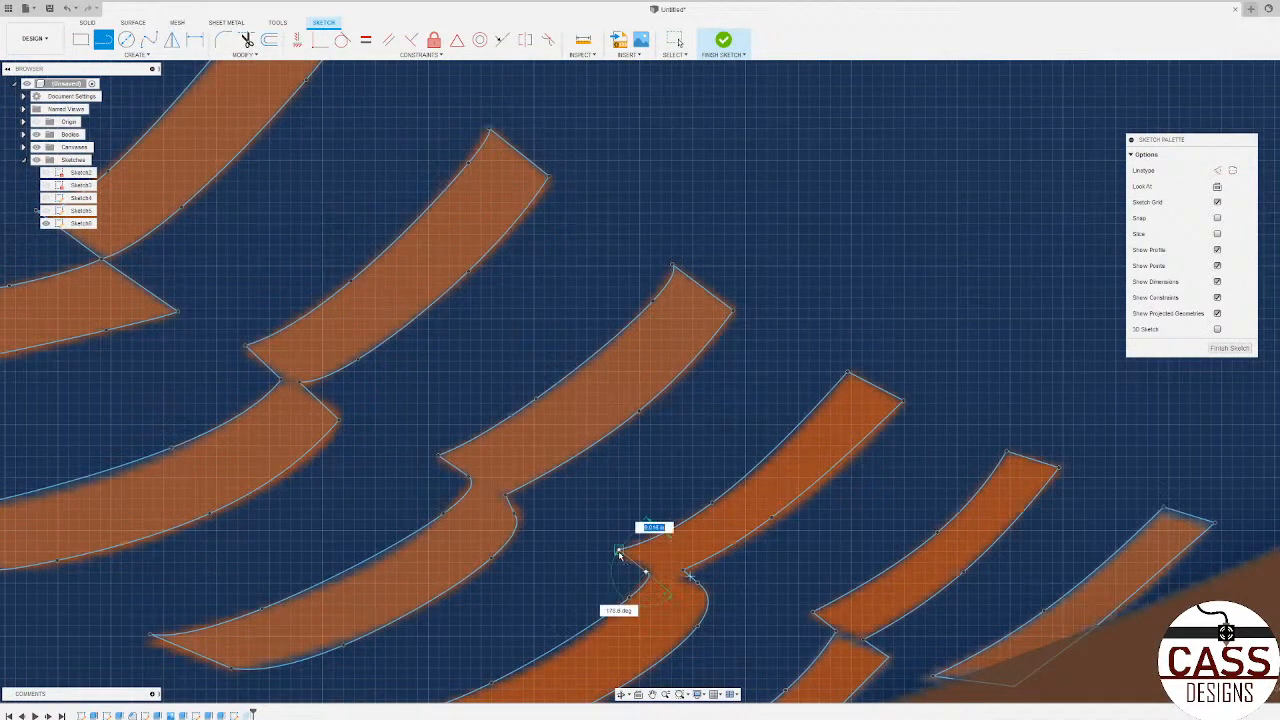
click(619, 549)
scroll(525, 455, down, 3)
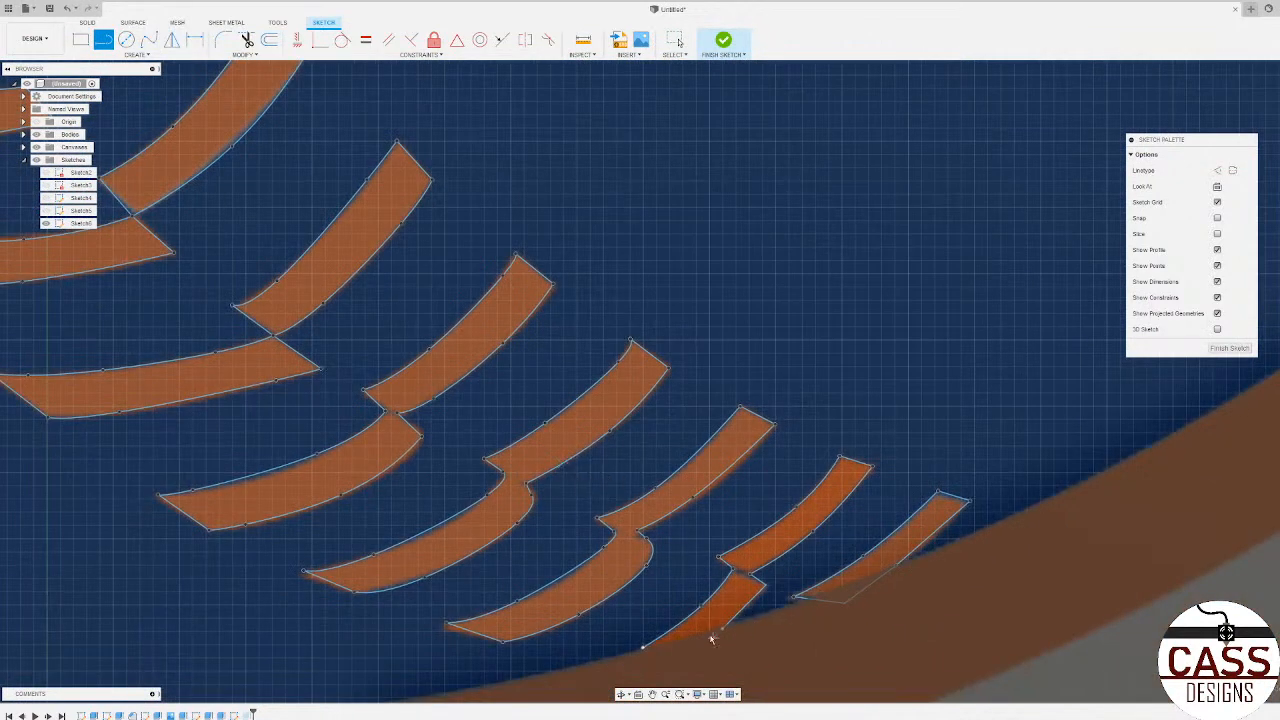
Step: Close the lower end of the stitch touching the orange rim with a line and finish the sketch
click(642, 647)
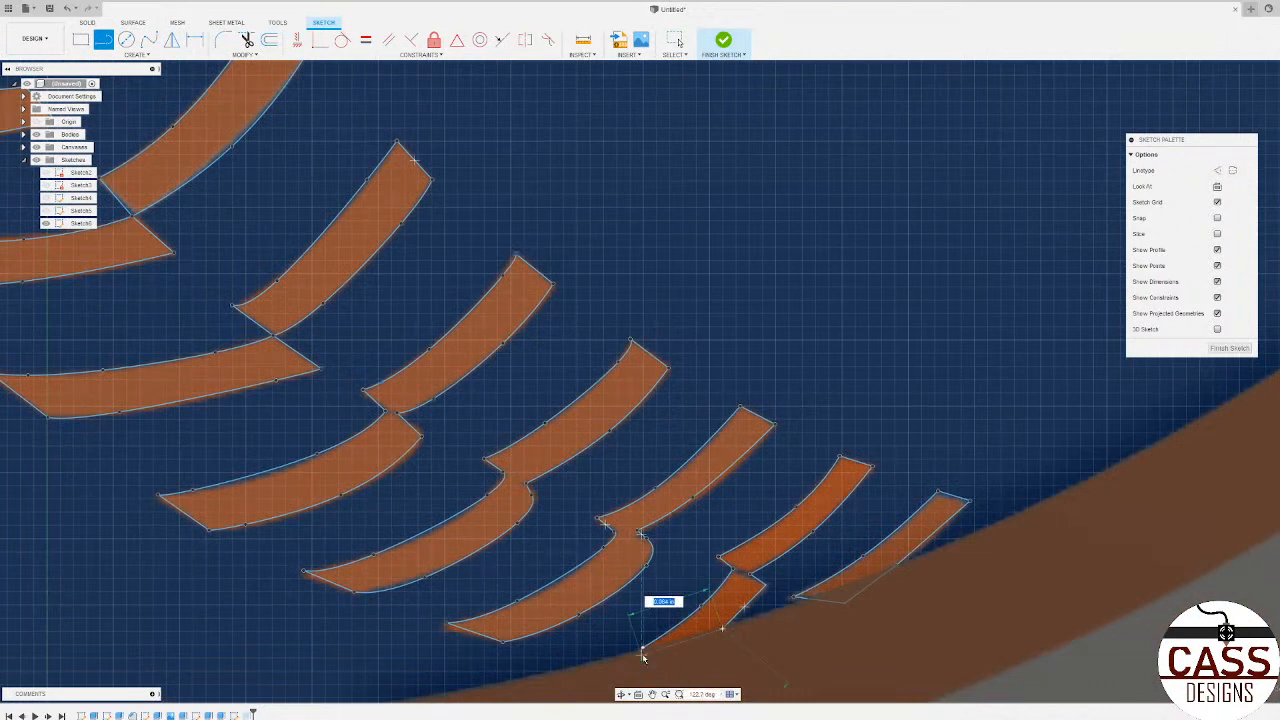
scroll(1005, 565, down, 2)
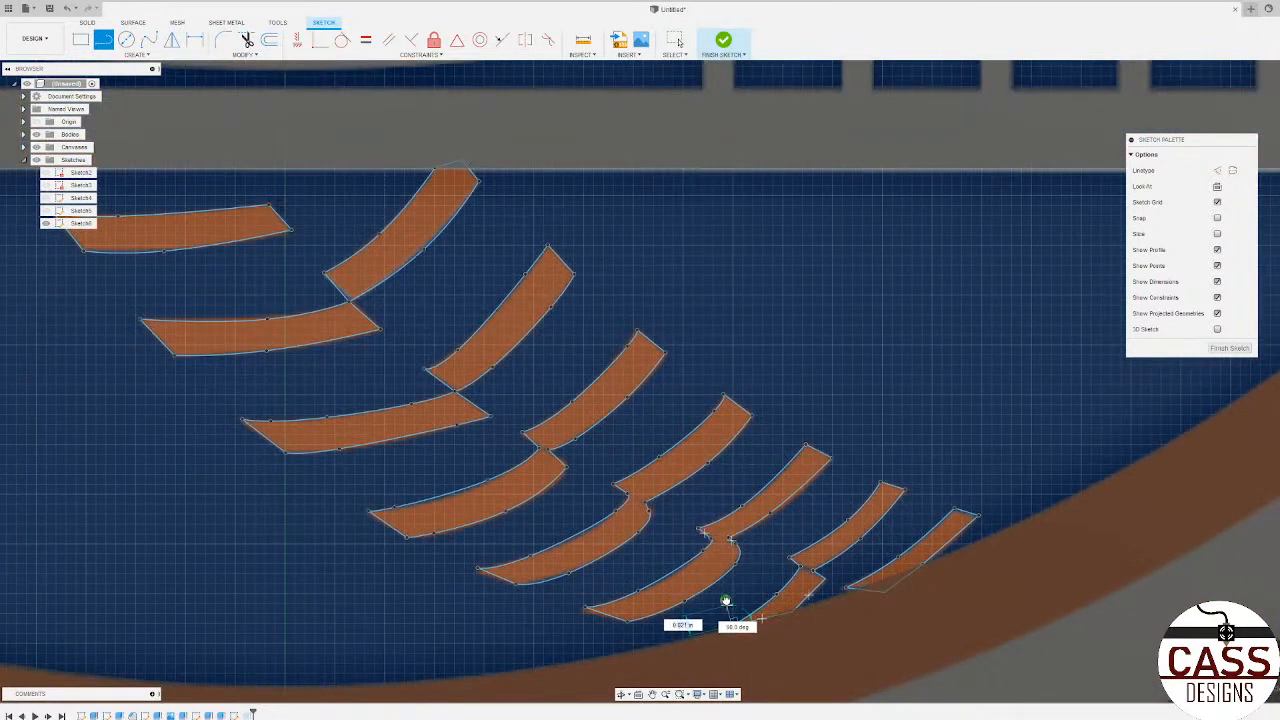
click(731, 625)
key(Escape)
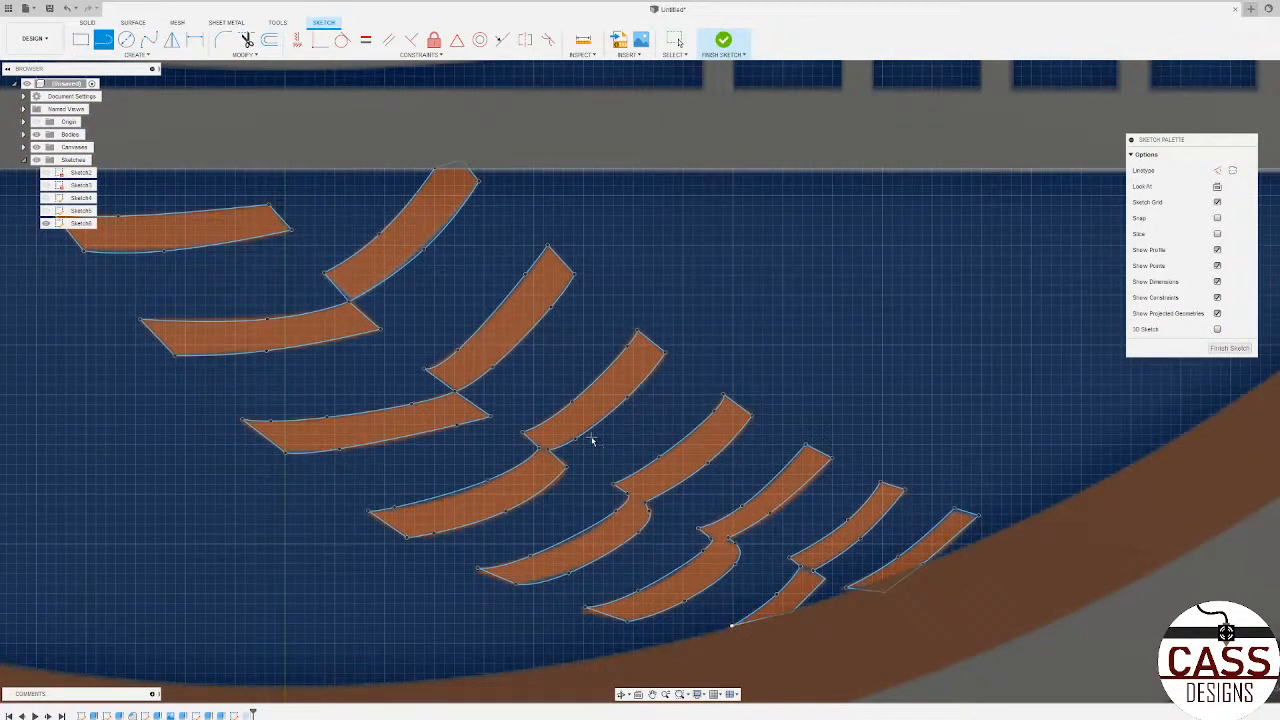
scroll(592, 440, down, 5)
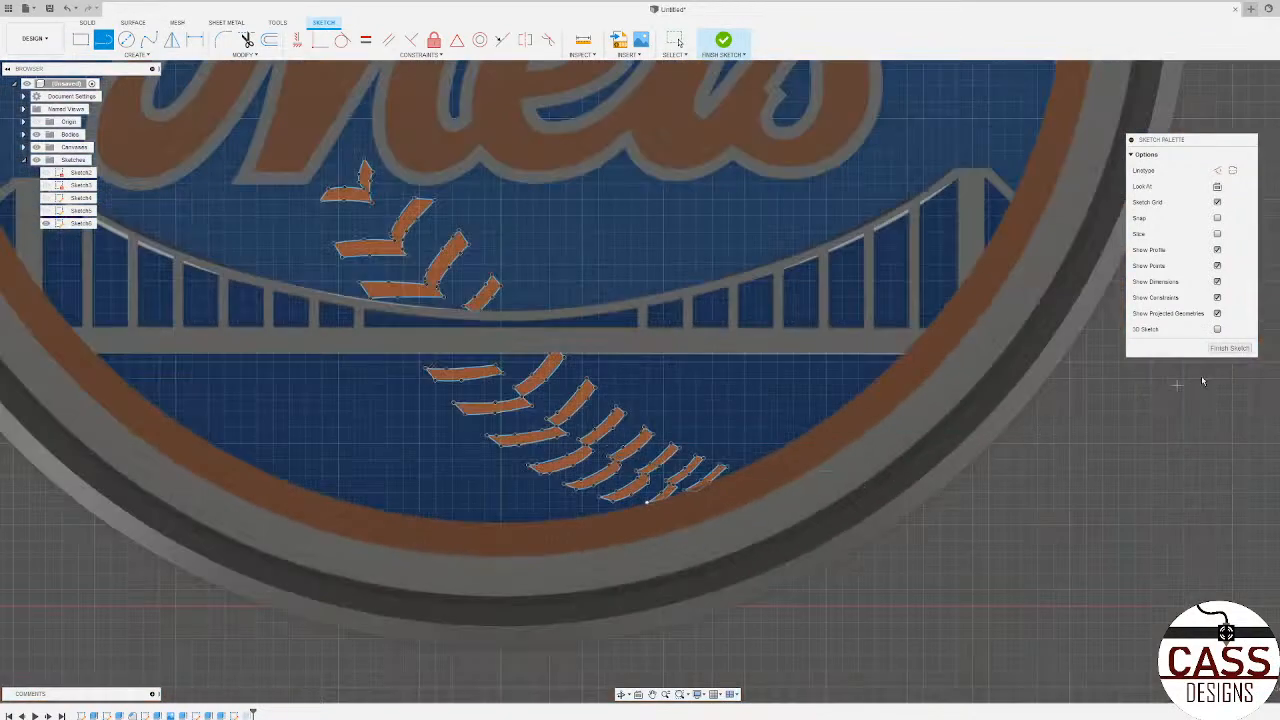
click(1230, 348)
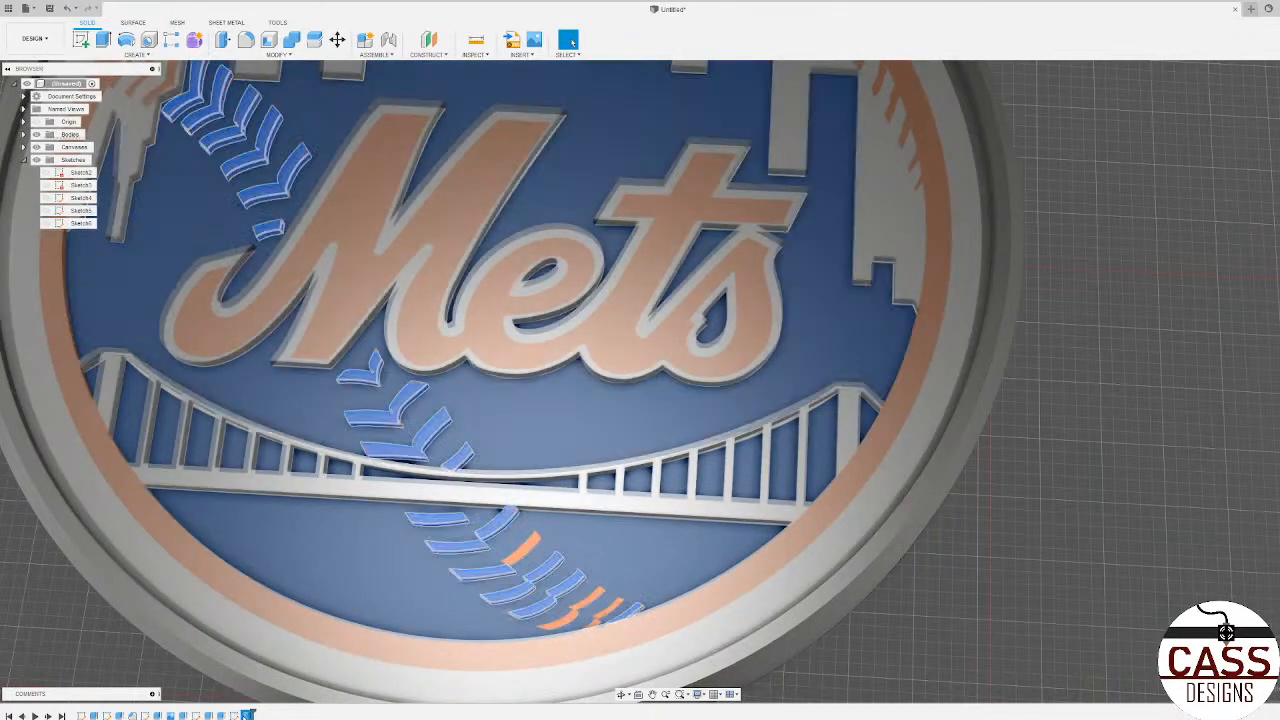
Step: Edit the stitch extrusion to include the newly closed stitch profiles below the bridge
right_click(248, 714)
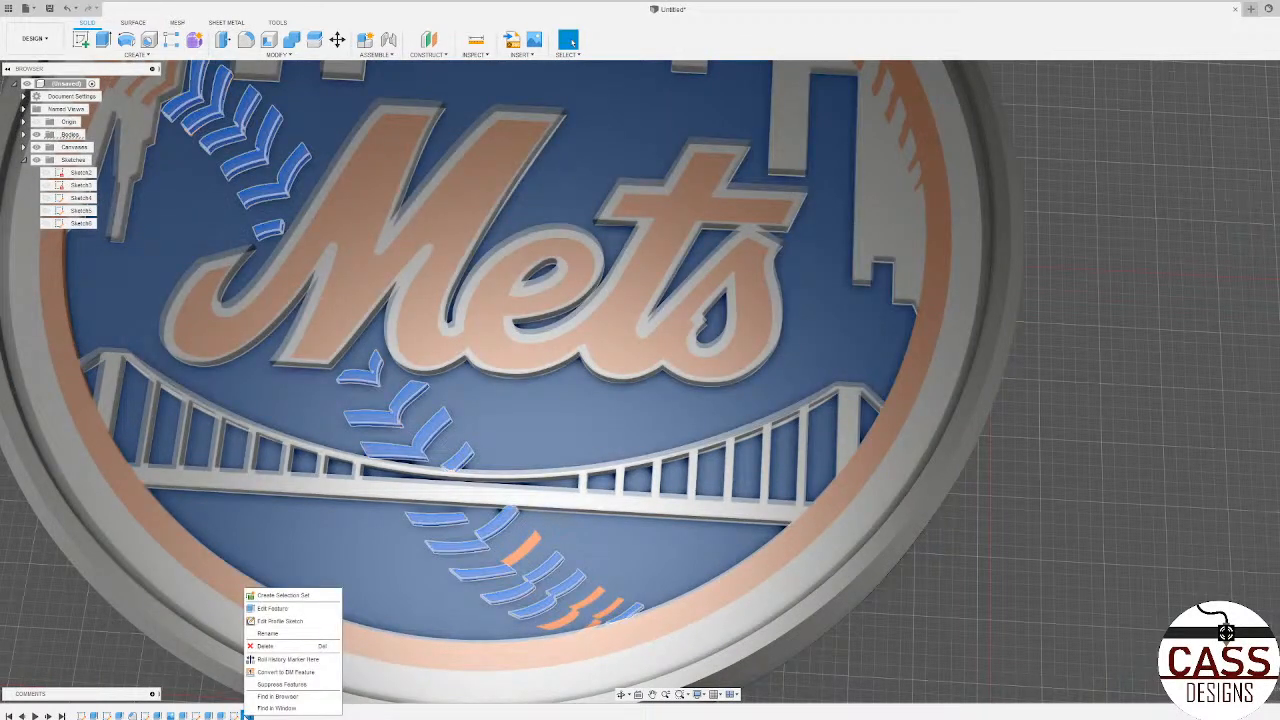
click(269, 613)
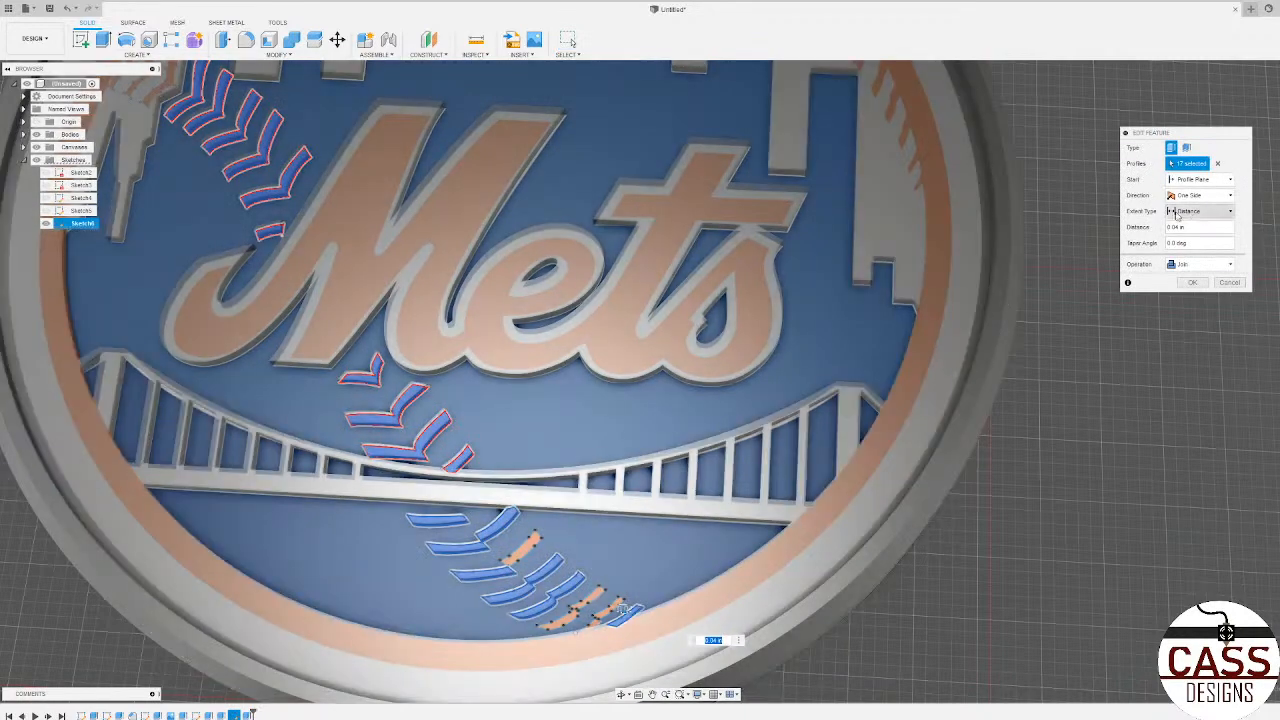
click(1184, 168)
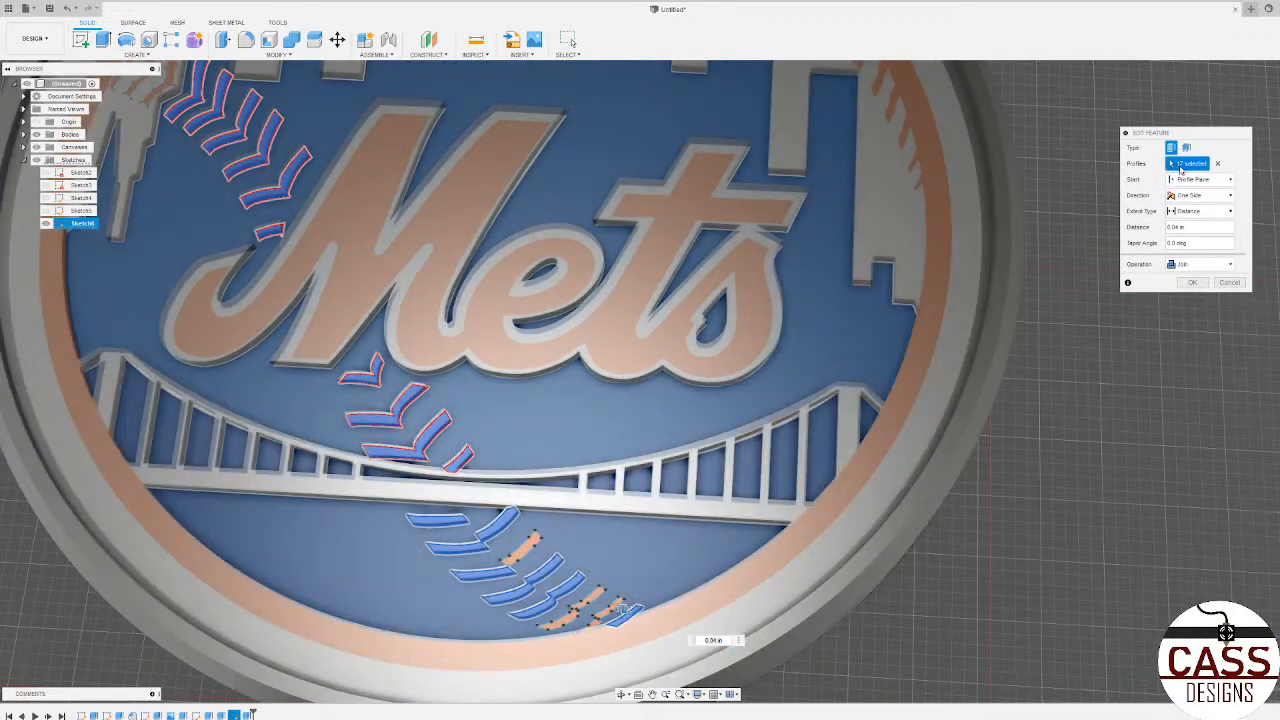
scroll(1005, 617, down, 3)
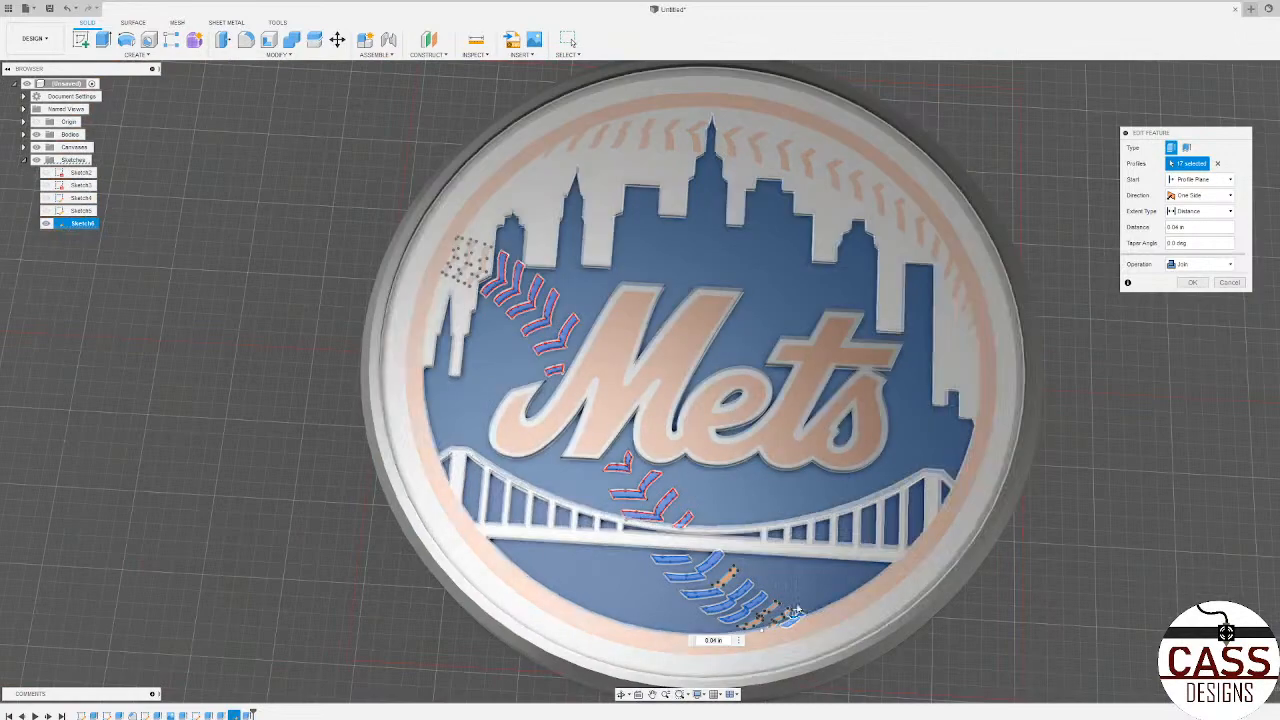
scroll(795, 612, up, 5)
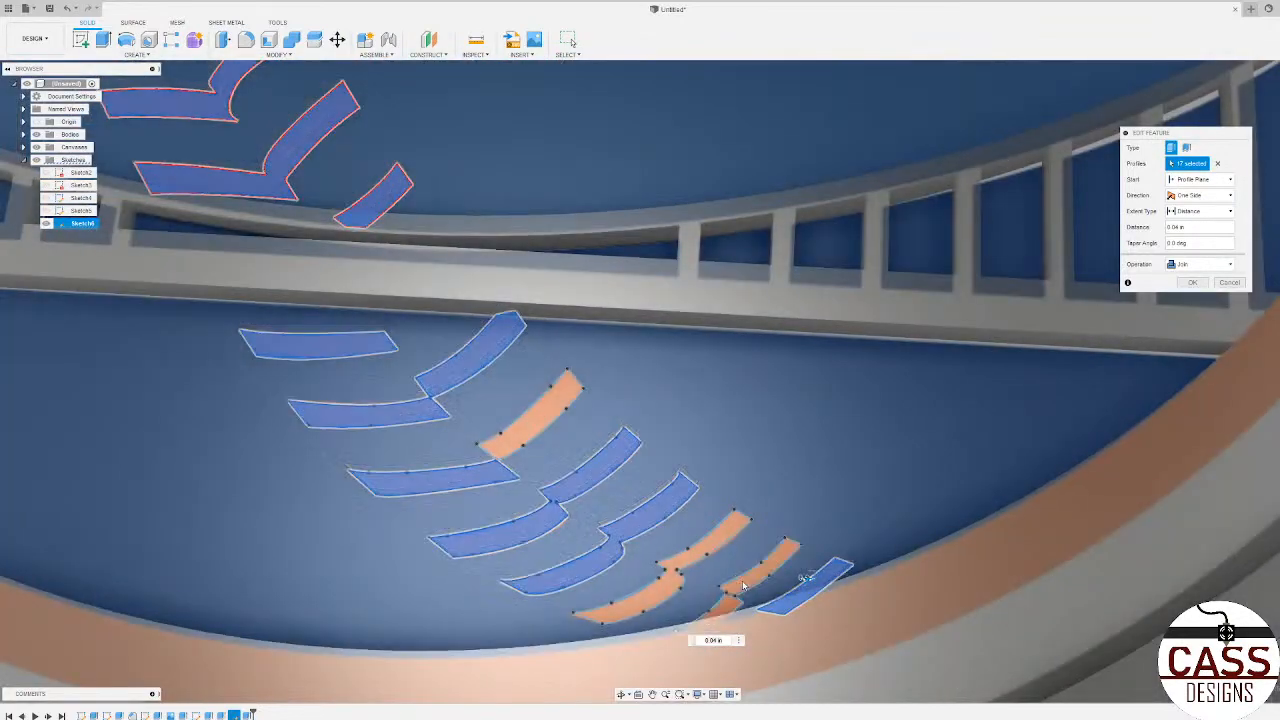
click(742, 586)
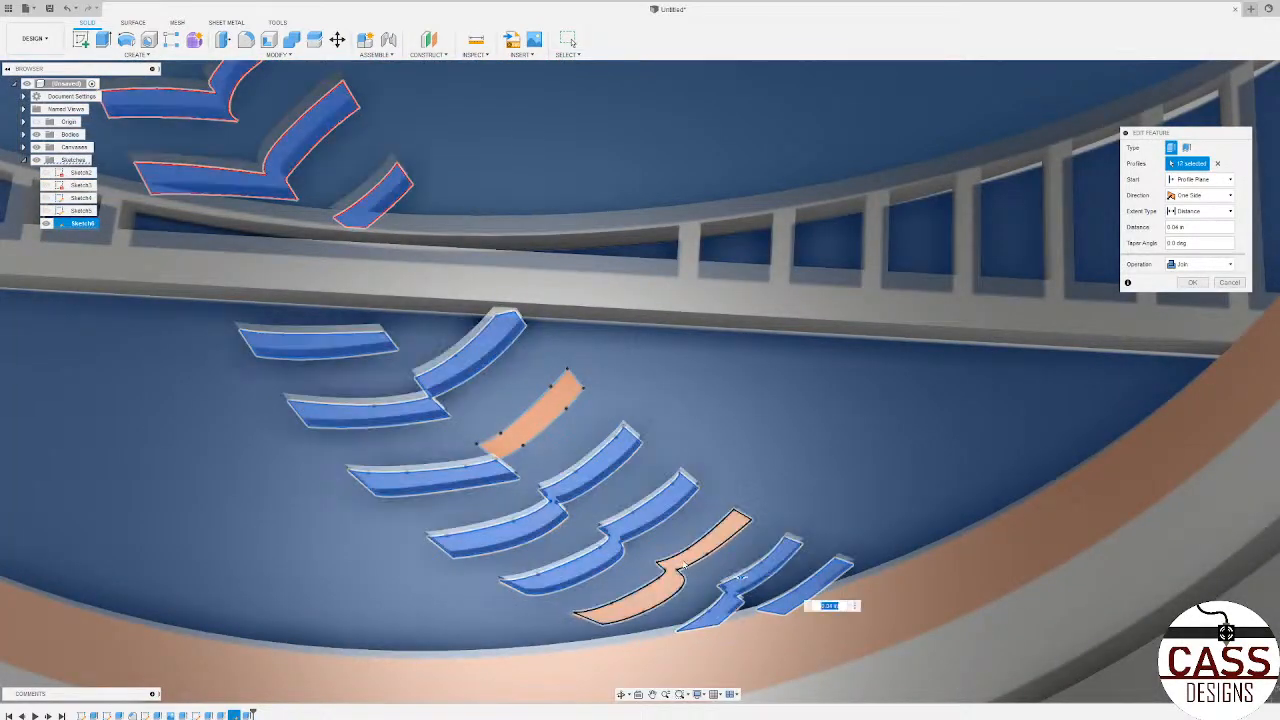
click(690, 562)
click(530, 425)
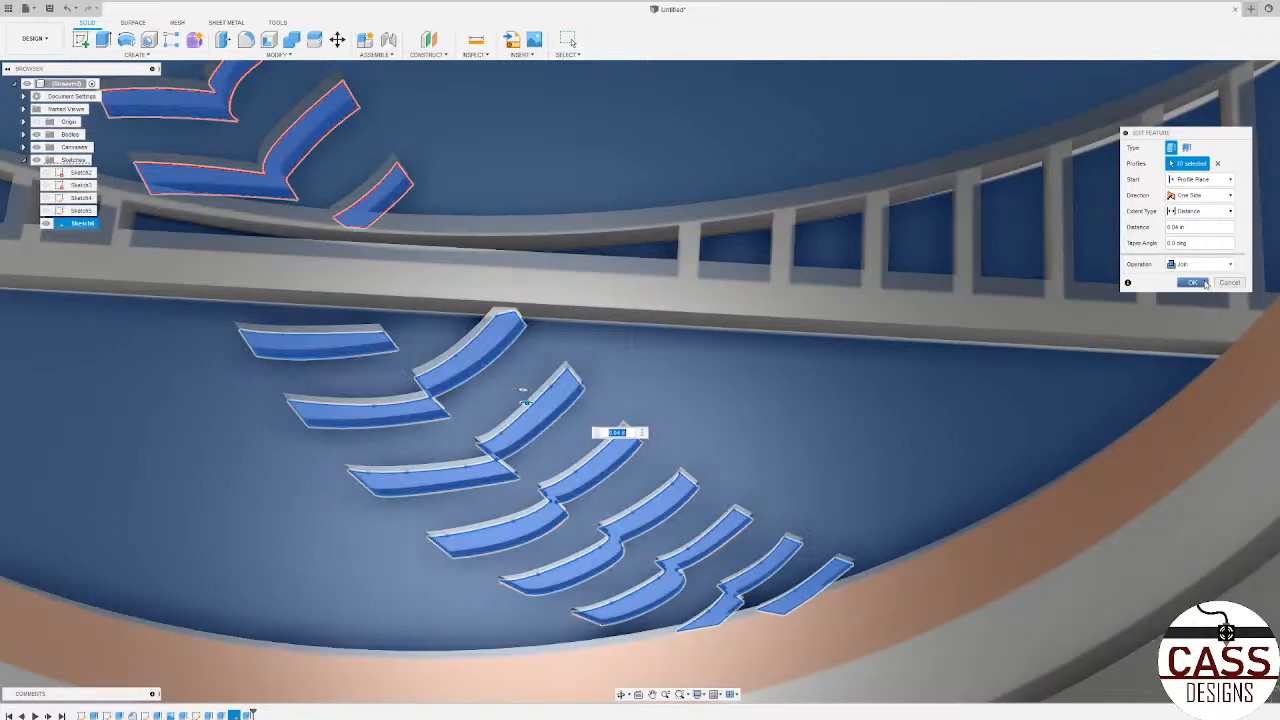
click(1192, 282)
Step: Examine the raised stitches and lettering across the whole coaster from several angles
scroll(873, 470, down, 8)
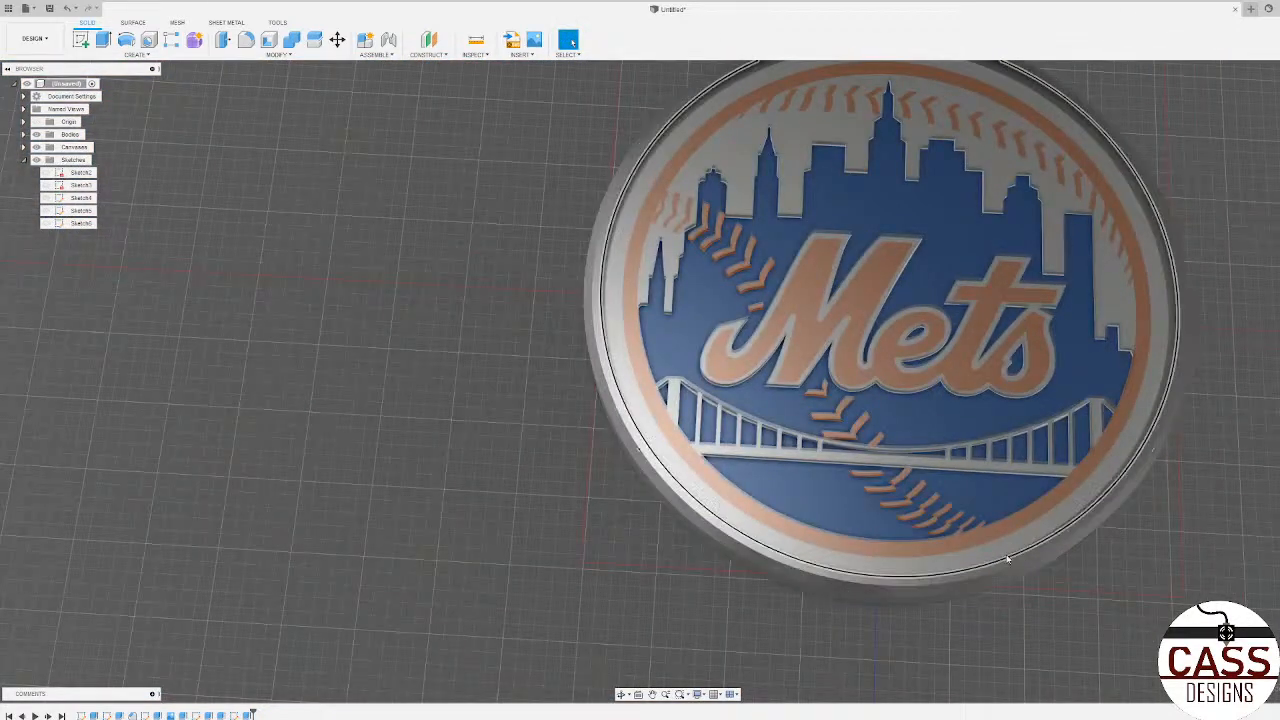
shift+middle_drag(1006, 557, 880, 475)
shift+middle_drag(1003, 553, 968, 570)
scroll(489, 477, down, 3)
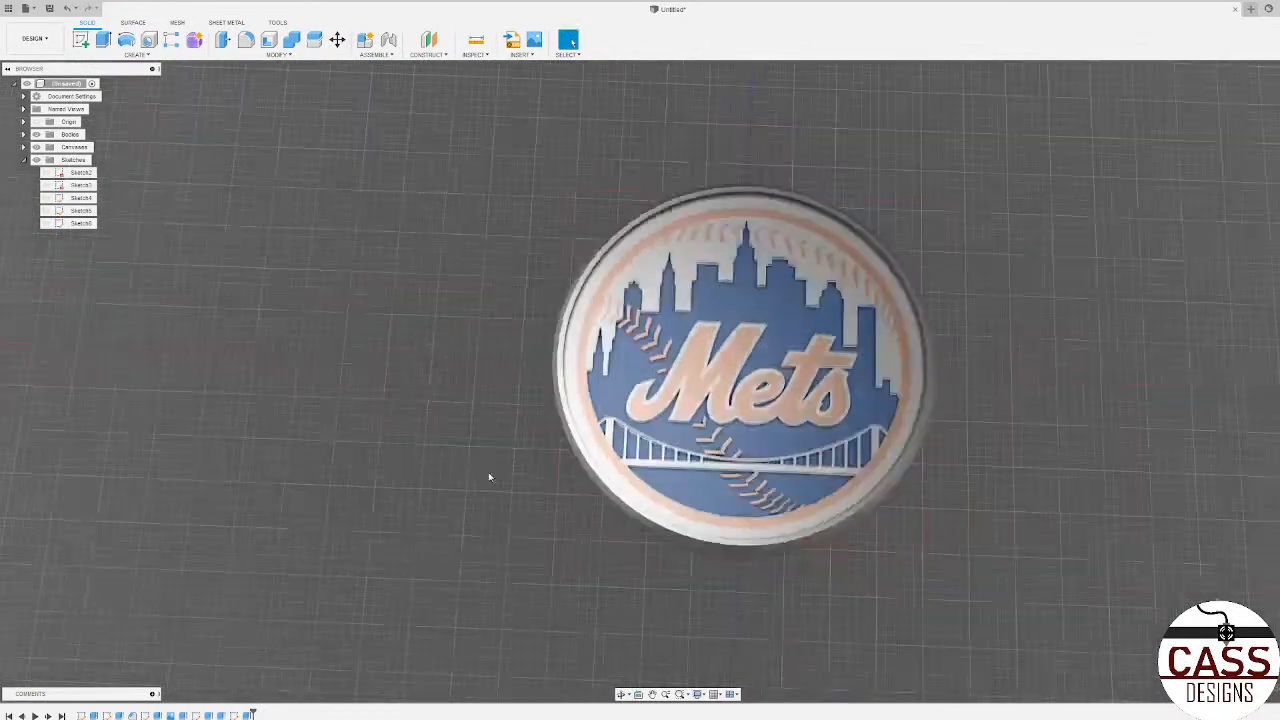
scroll(560, 482, up, 2)
middle_drag(618, 486, 516, 598)
scroll(520, 406, up, 3)
scroll(520, 406, up, 2)
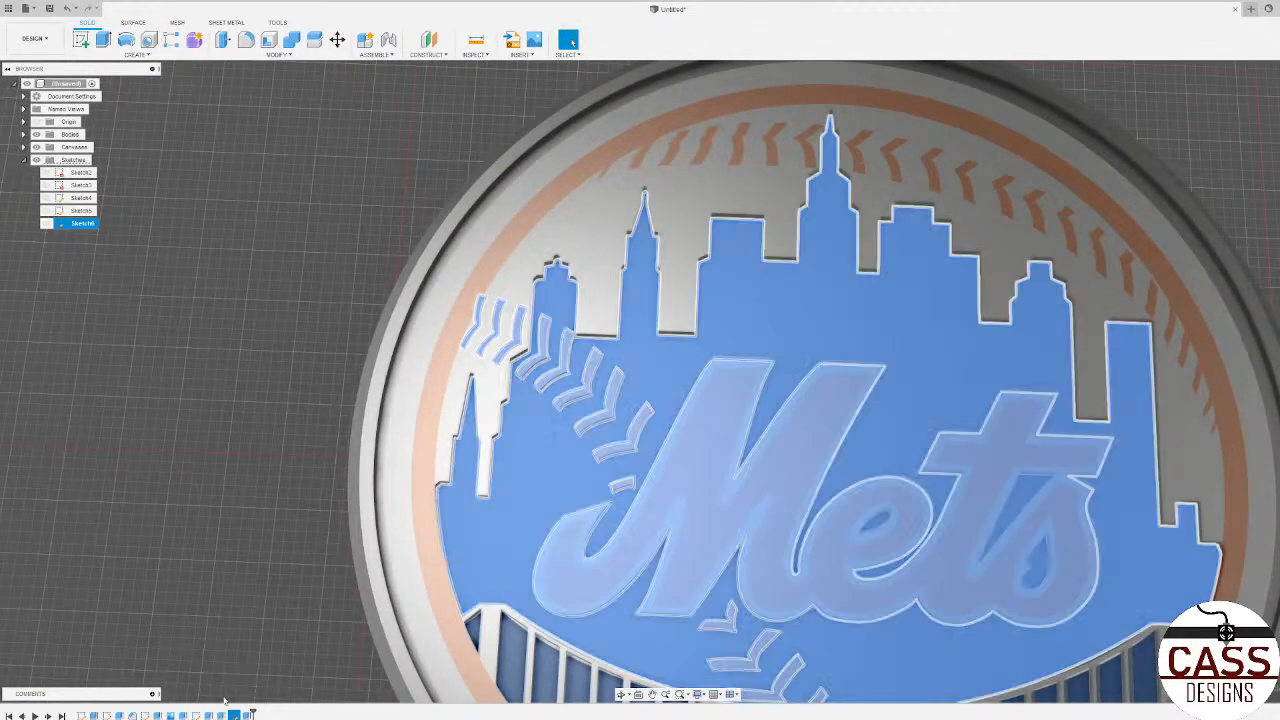
Step: Collapse the Sketches folder in the browser and check which bodies the Bodies folder contains
click(75, 223)
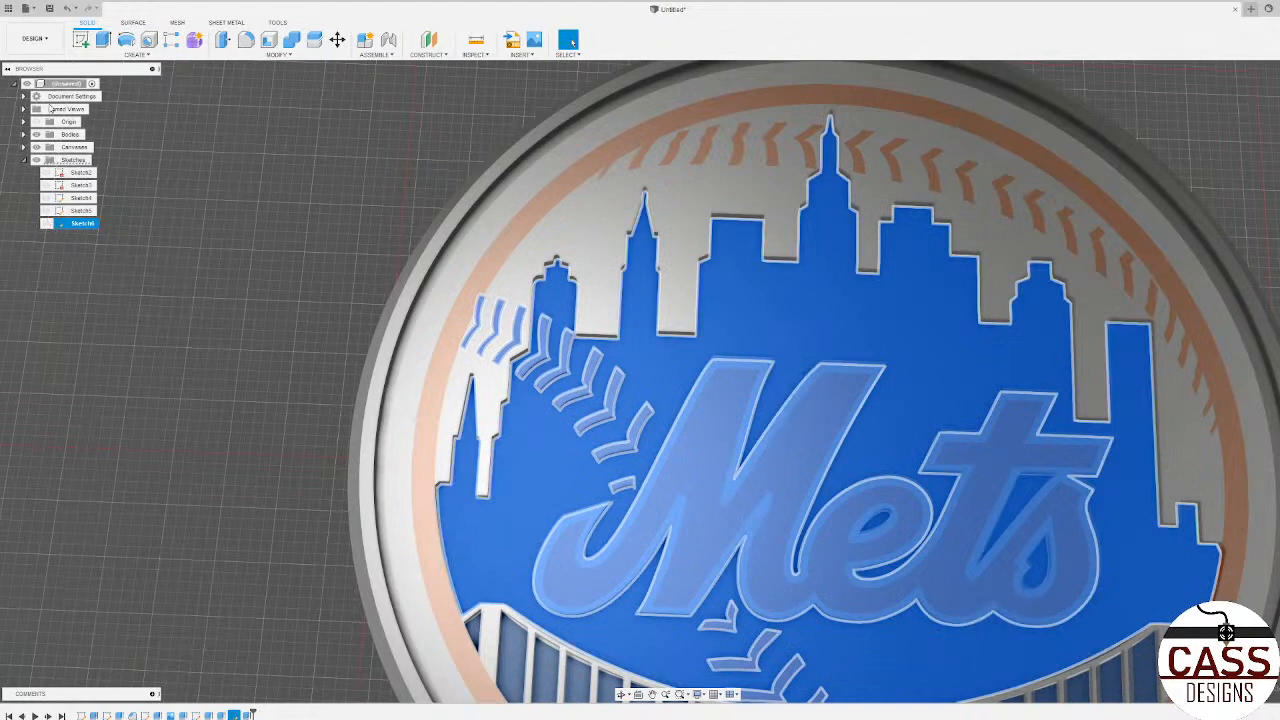
click(25, 160)
click(142, 190)
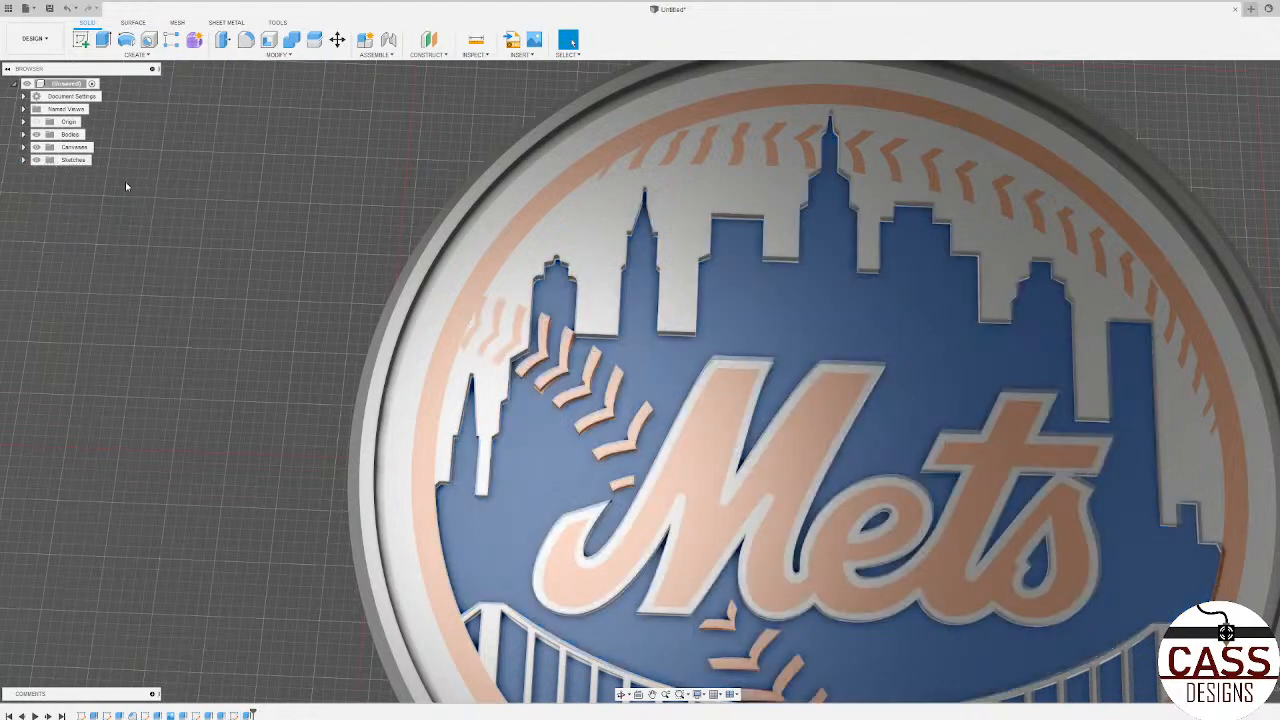
click(35, 122)
click(24, 134)
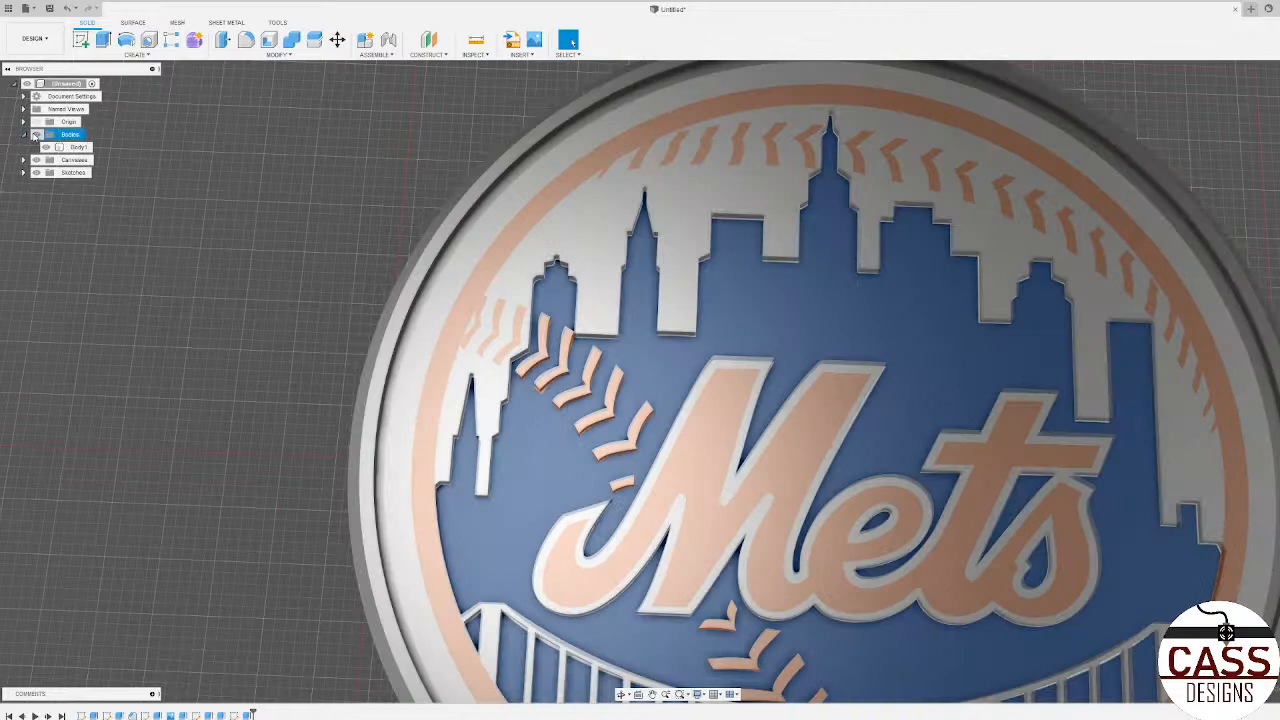
click(24, 134)
Step: Expand the Canvases folder and hide the logo canvas, comparing the coaster with and without it
scroll(500, 395, down, 6)
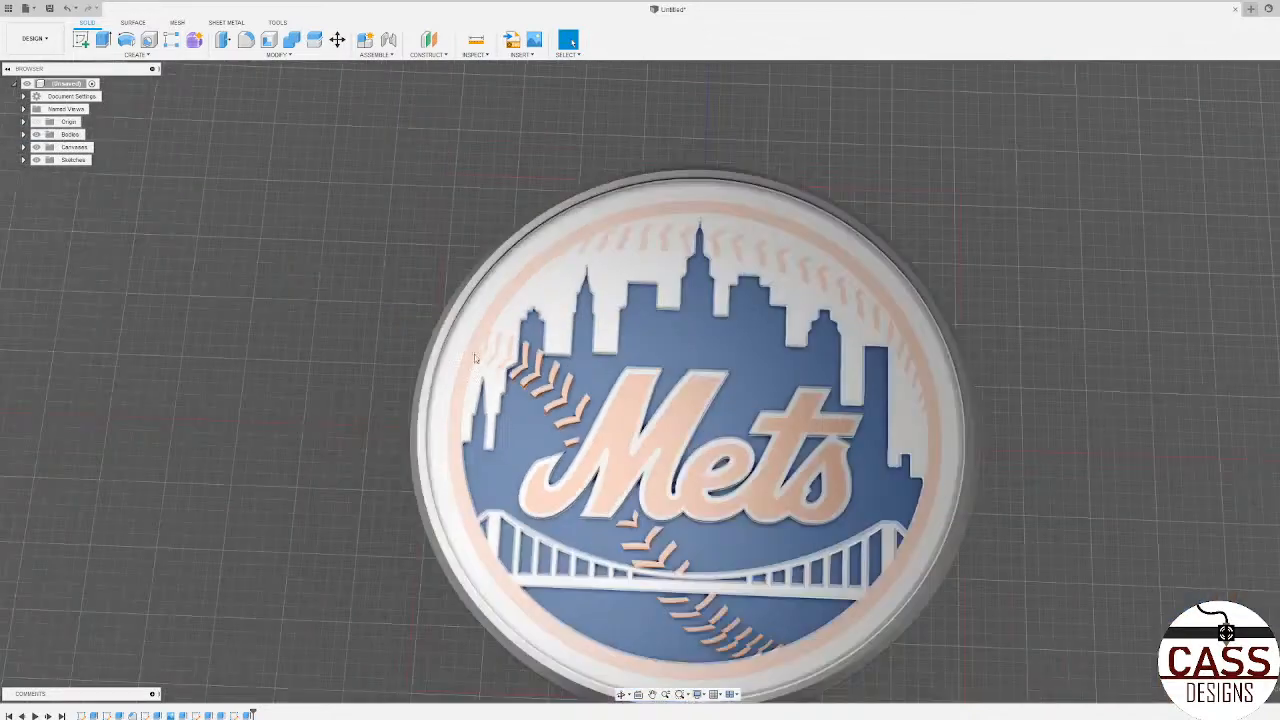
shift+middle_drag(545, 450, 607, 454)
scroll(594, 434, up, 5)
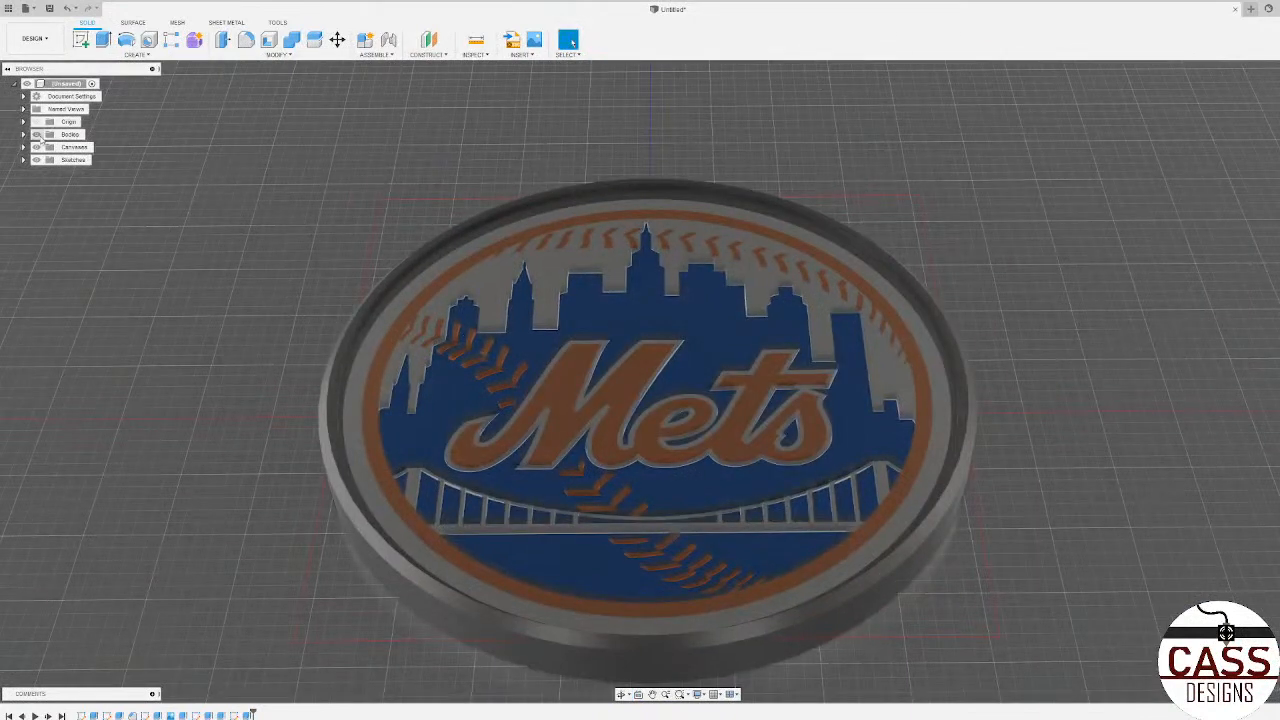
click(23, 147)
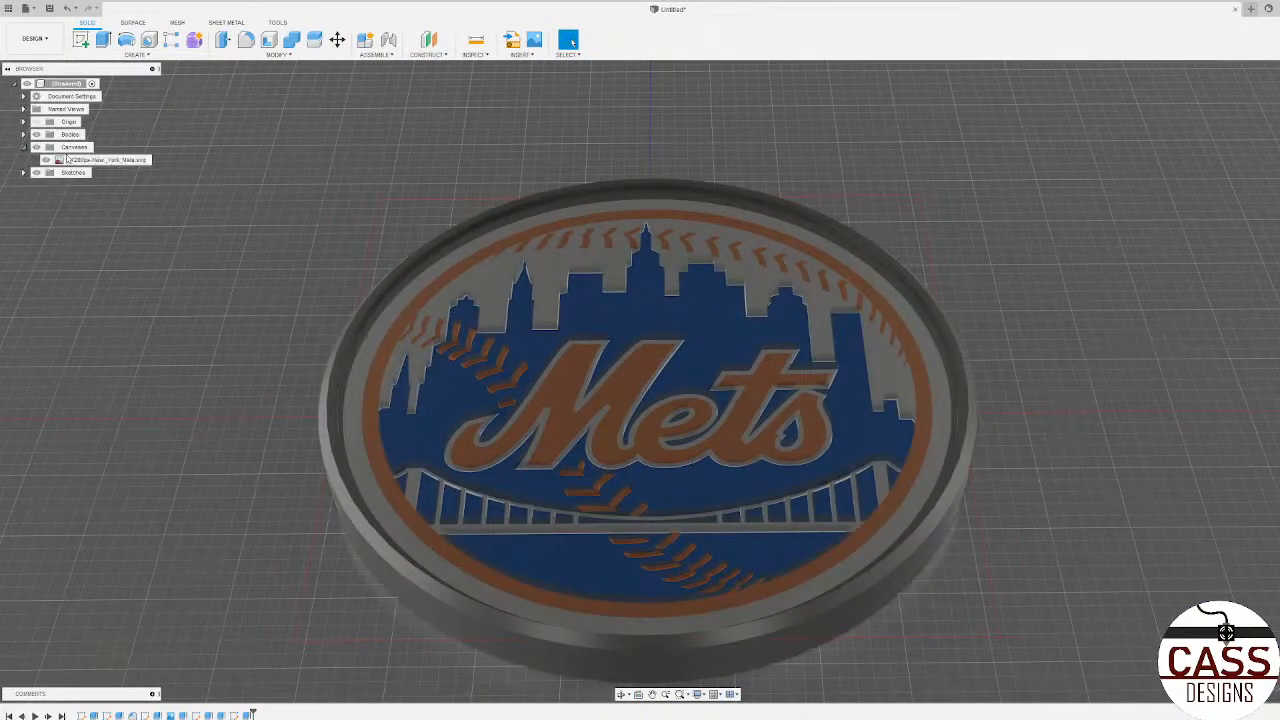
click(24, 147)
click(36, 147)
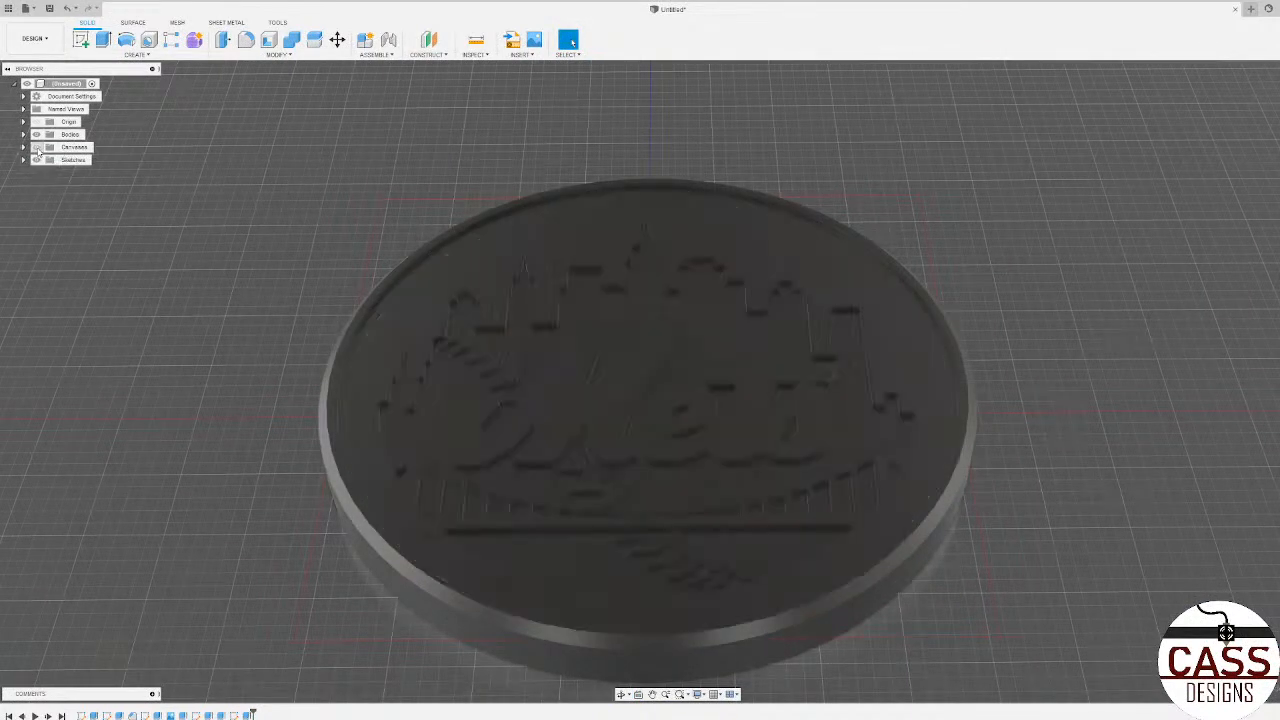
click(36, 147)
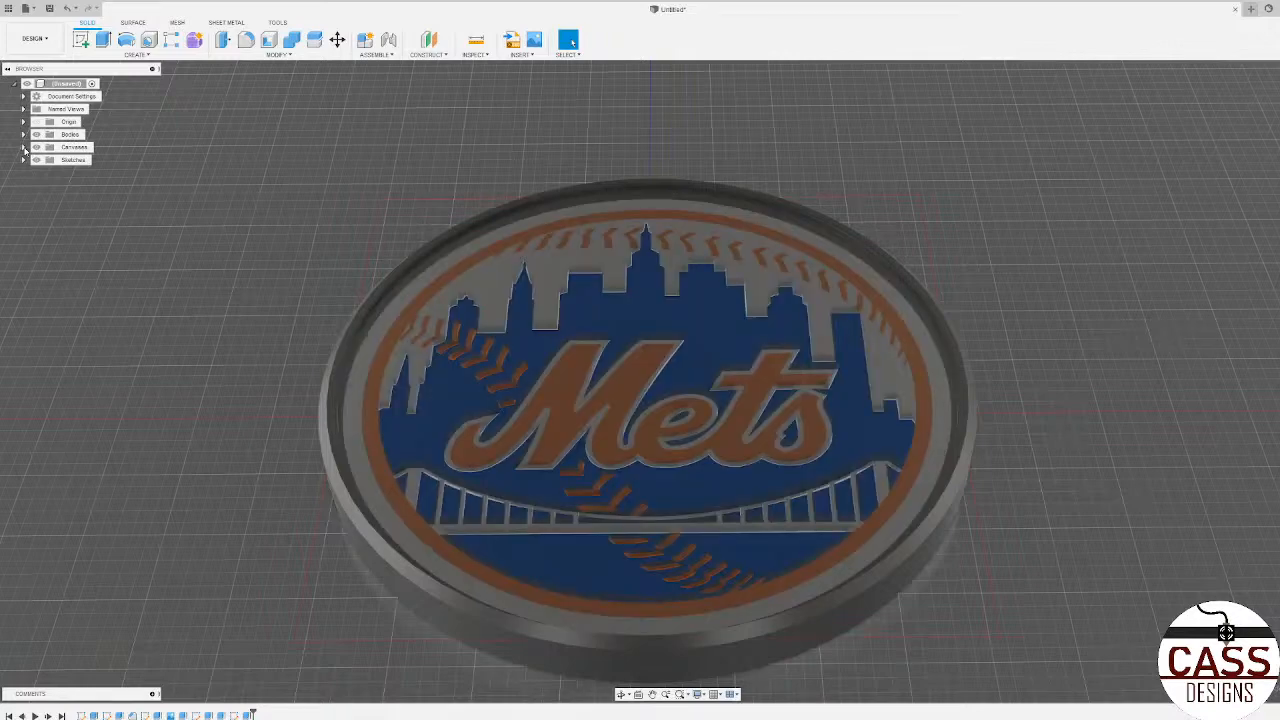
click(23, 147)
click(36, 147)
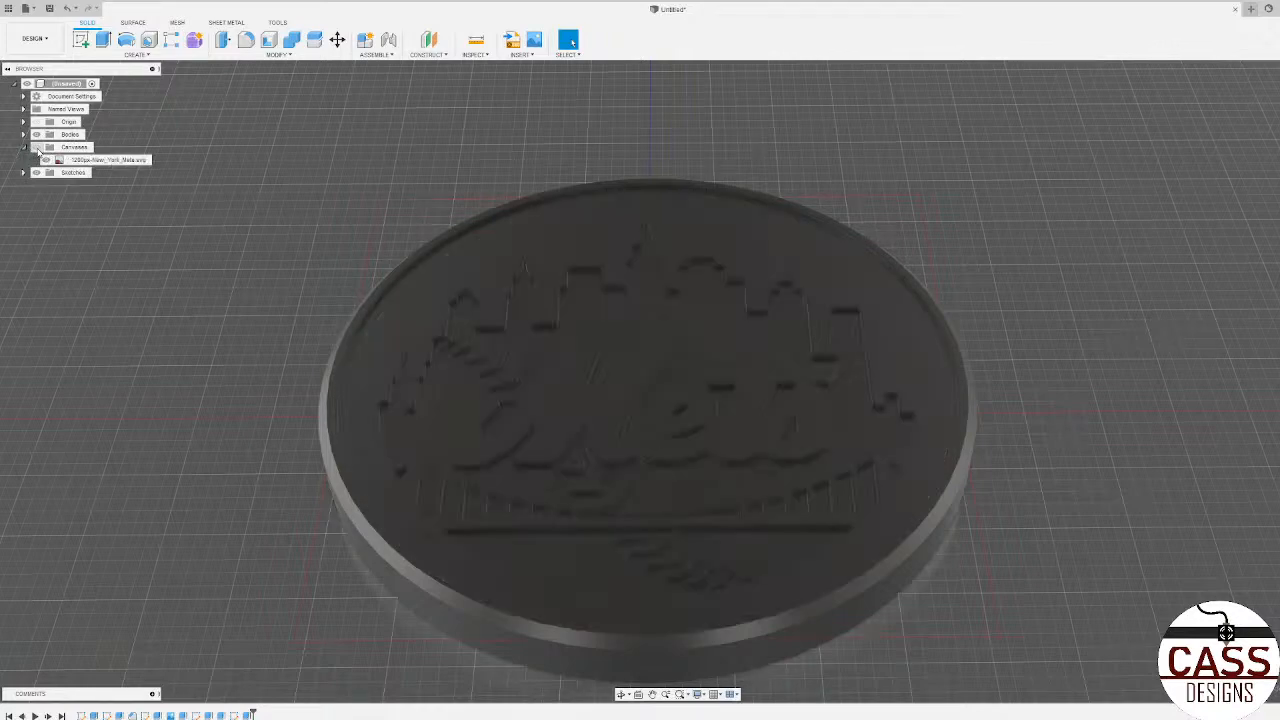
Step: Show the logo canvas again, collapse the Canvases folder and expand the Sketches folder in the browser
click(36, 147)
click(24, 148)
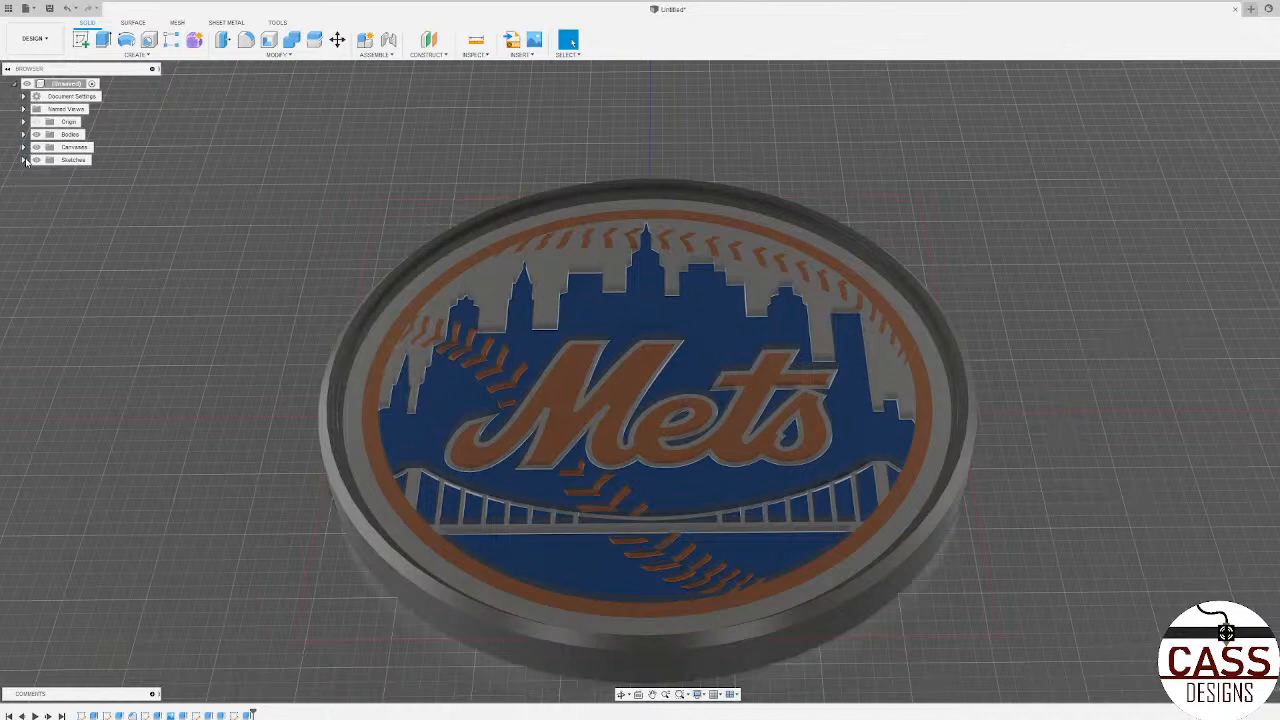
click(24, 160)
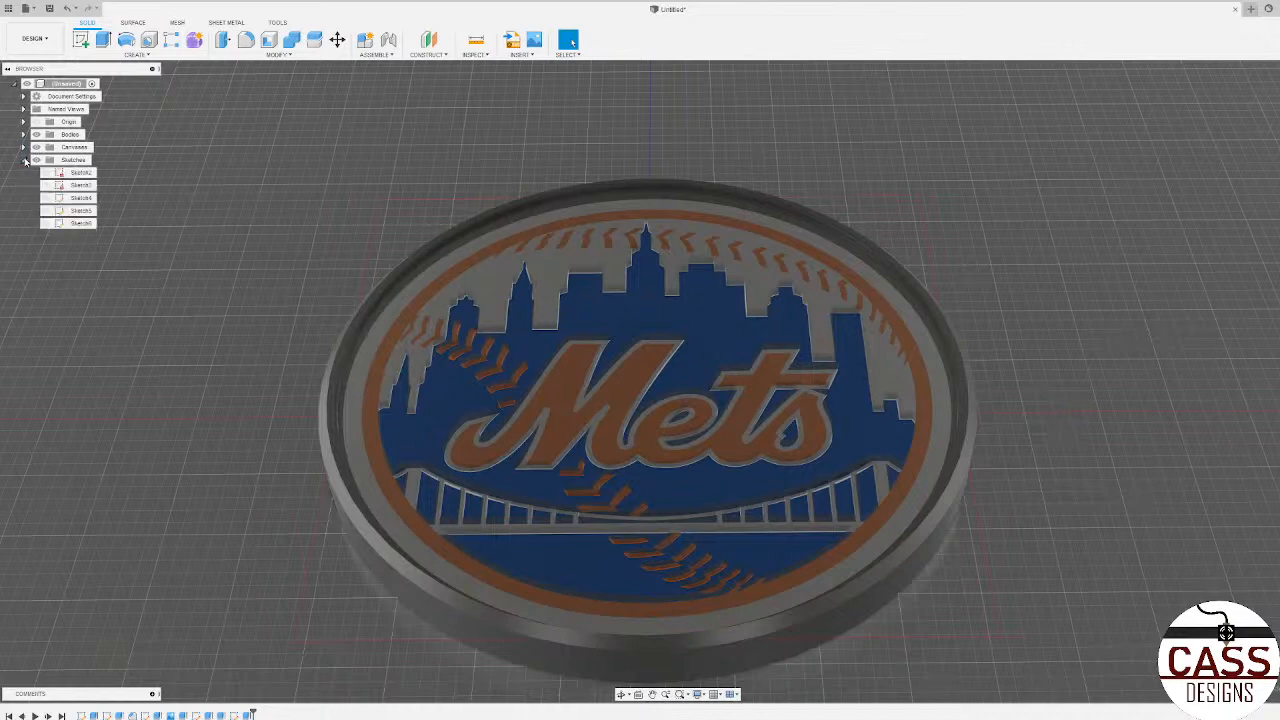
Step: Make all five sketches visible and examine their outlines over the coaster
click(46, 223)
click(46, 211)
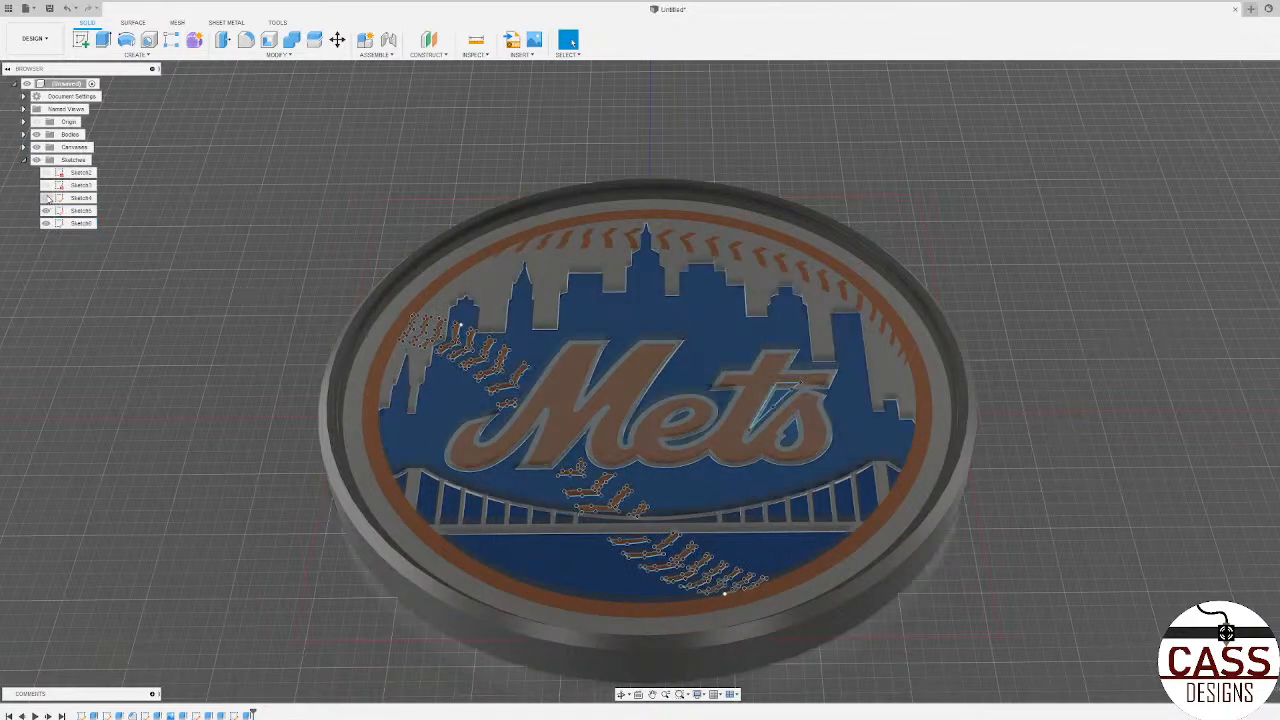
click(46, 198)
click(46, 185)
click(46, 173)
mouse_move(545, 327)
shift+middle_down()
mouse_move(485, 262)
mouse_move(529, 327)
shift+middle_up()
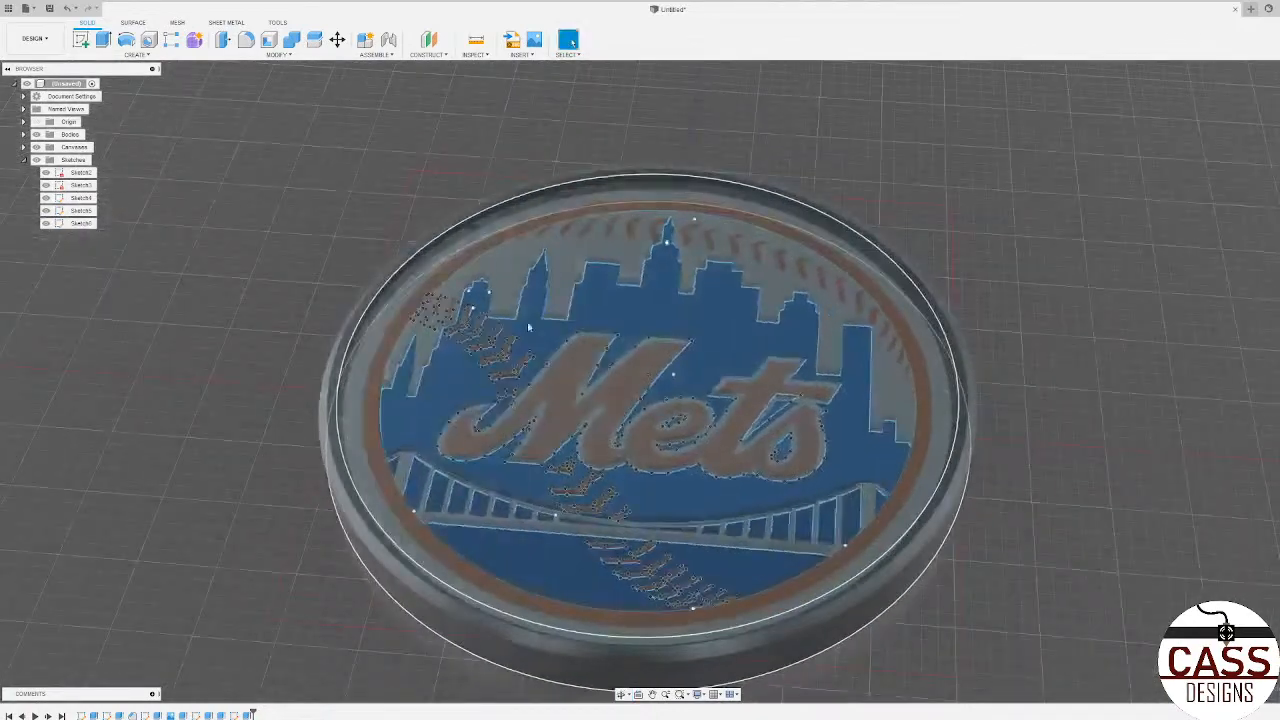
Step: Hide every sketch except Sketch6, which holds the baseball stitch outlines
click(50, 198)
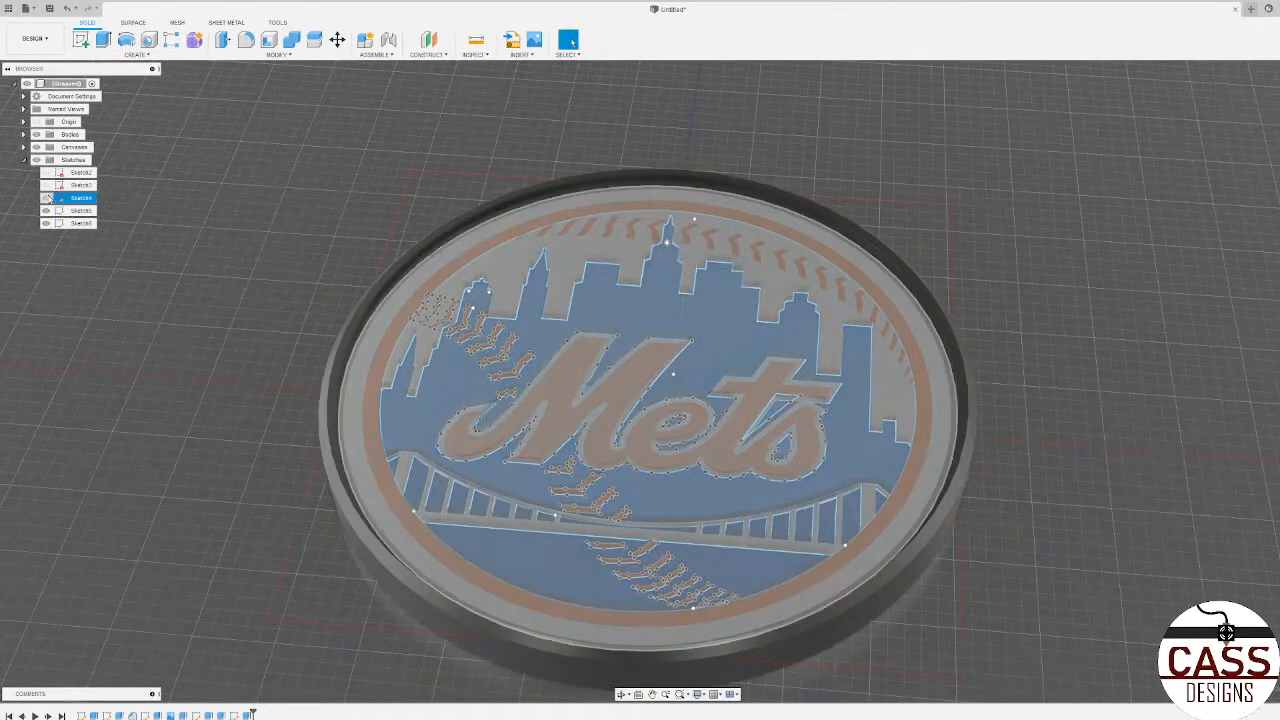
click(46, 198)
click(46, 211)
click(46, 223)
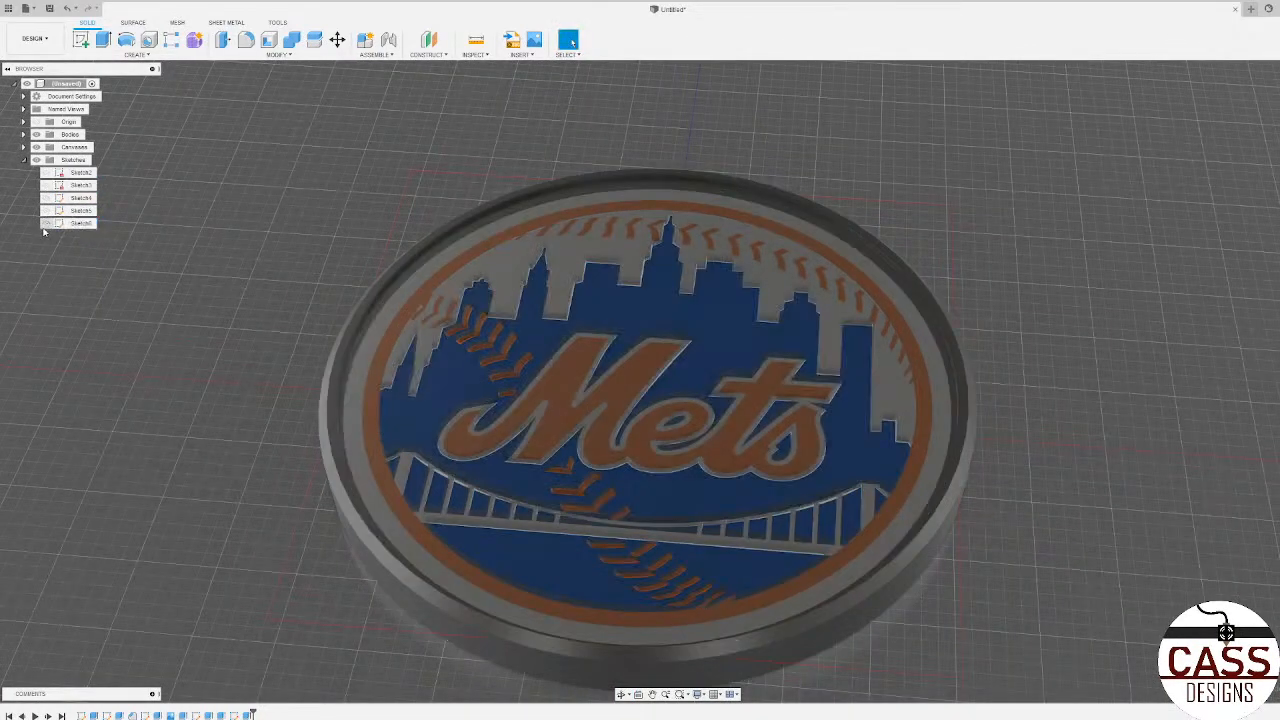
click(46, 224)
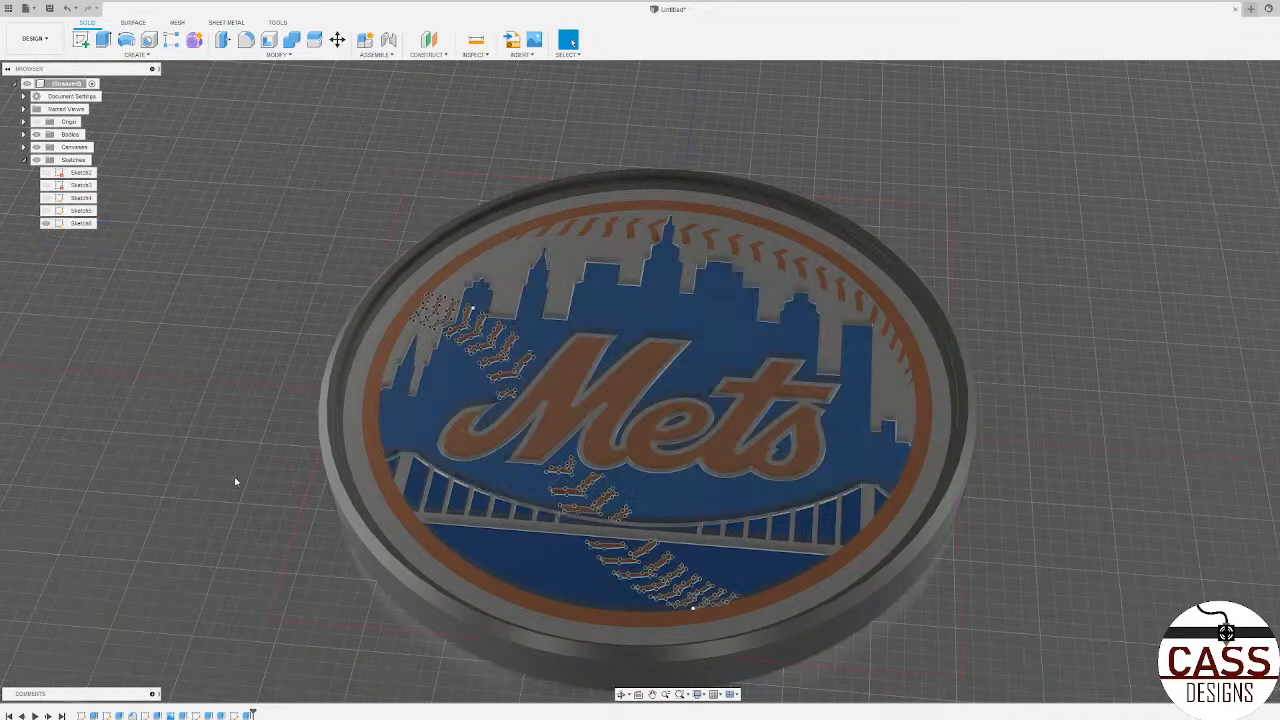
shift+middle_drag(236, 482, 310, 373)
scroll(331, 323, up, 6)
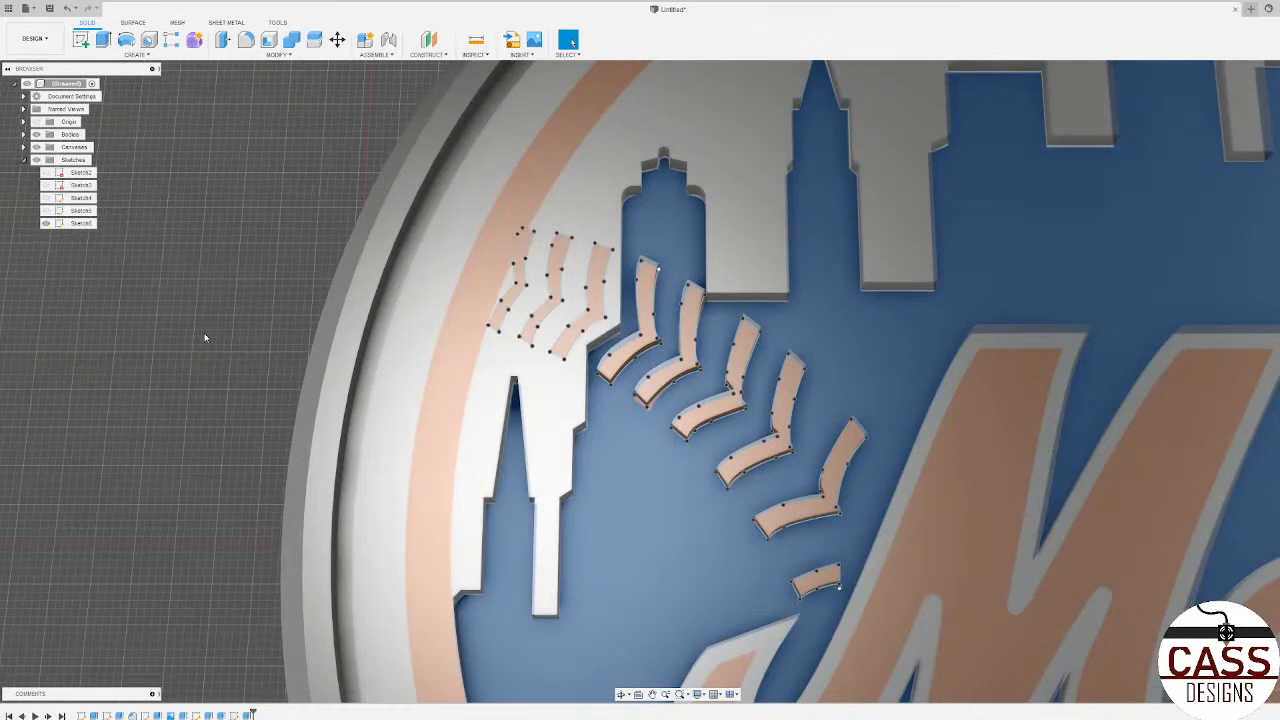
scroll(291, 215, up, 2)
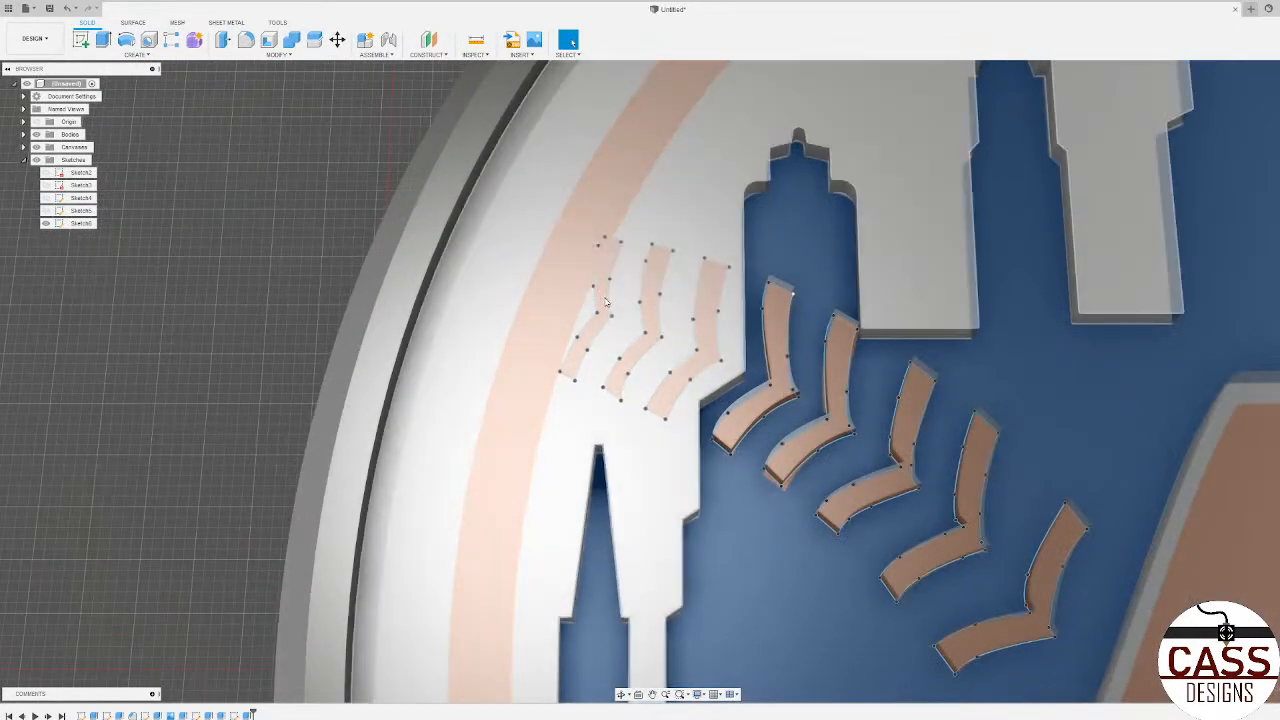
key(e)
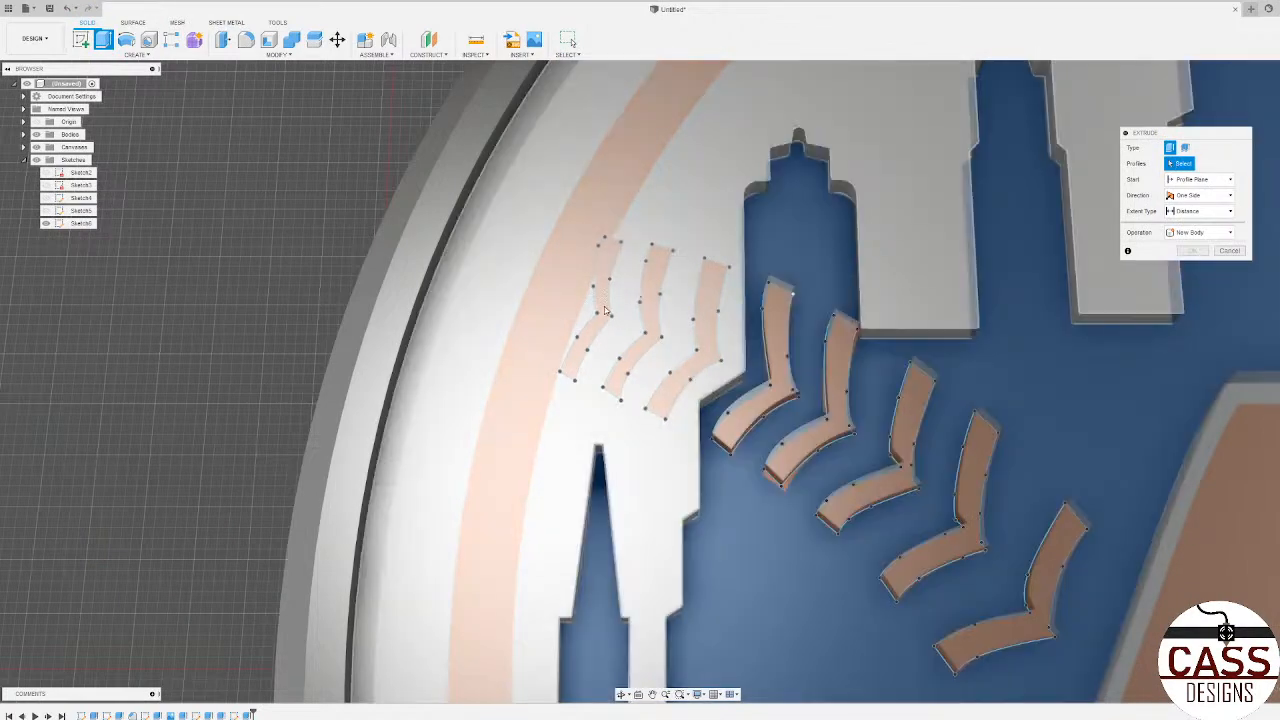
shift+middle_drag(604, 311, 601, 258)
click(1219, 251)
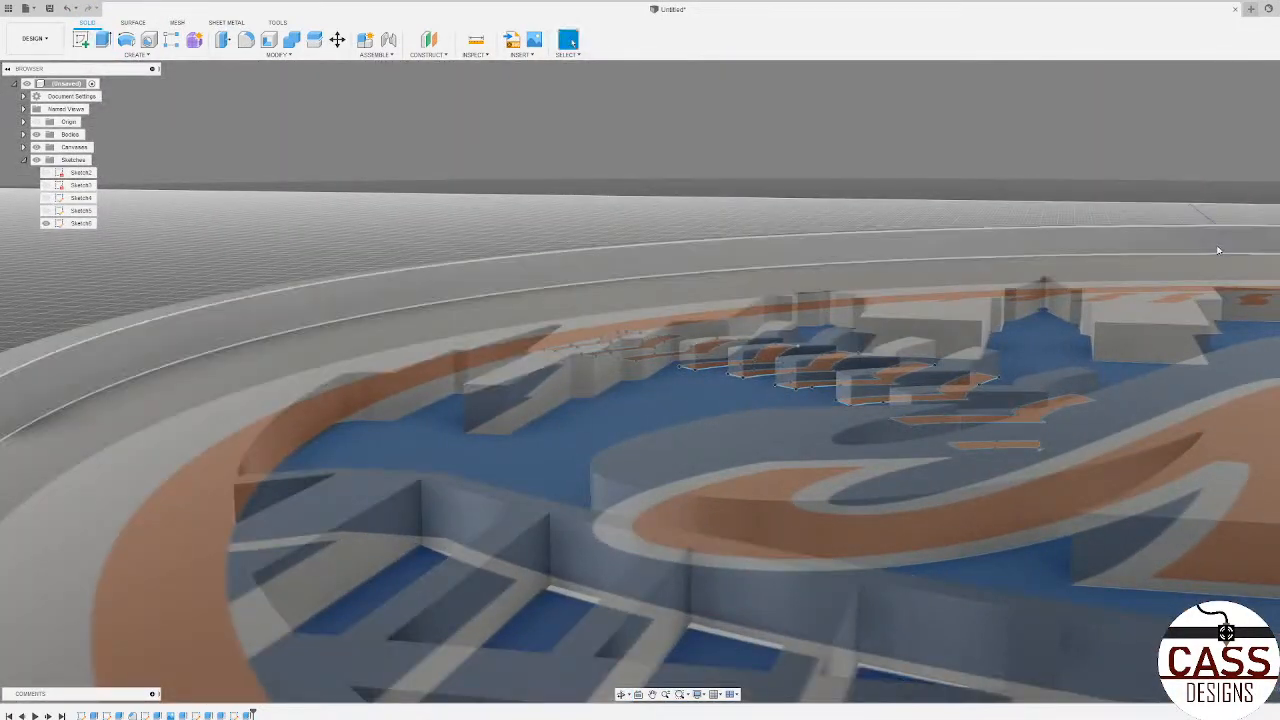
Step: Open the stitch sketch for editing, check the three stitches nearest the rim and finish the sketch without changes
shift+middle_drag(625, 320, 637, 338)
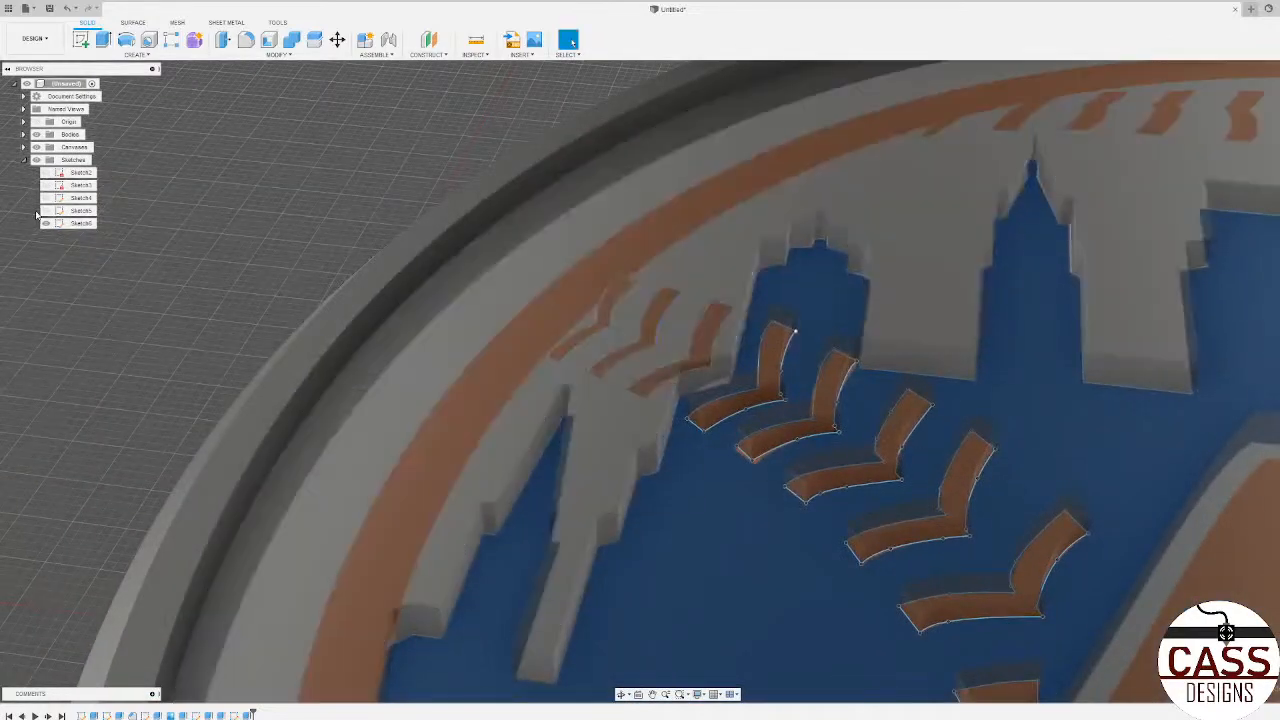
right_click(76, 223)
click(100, 262)
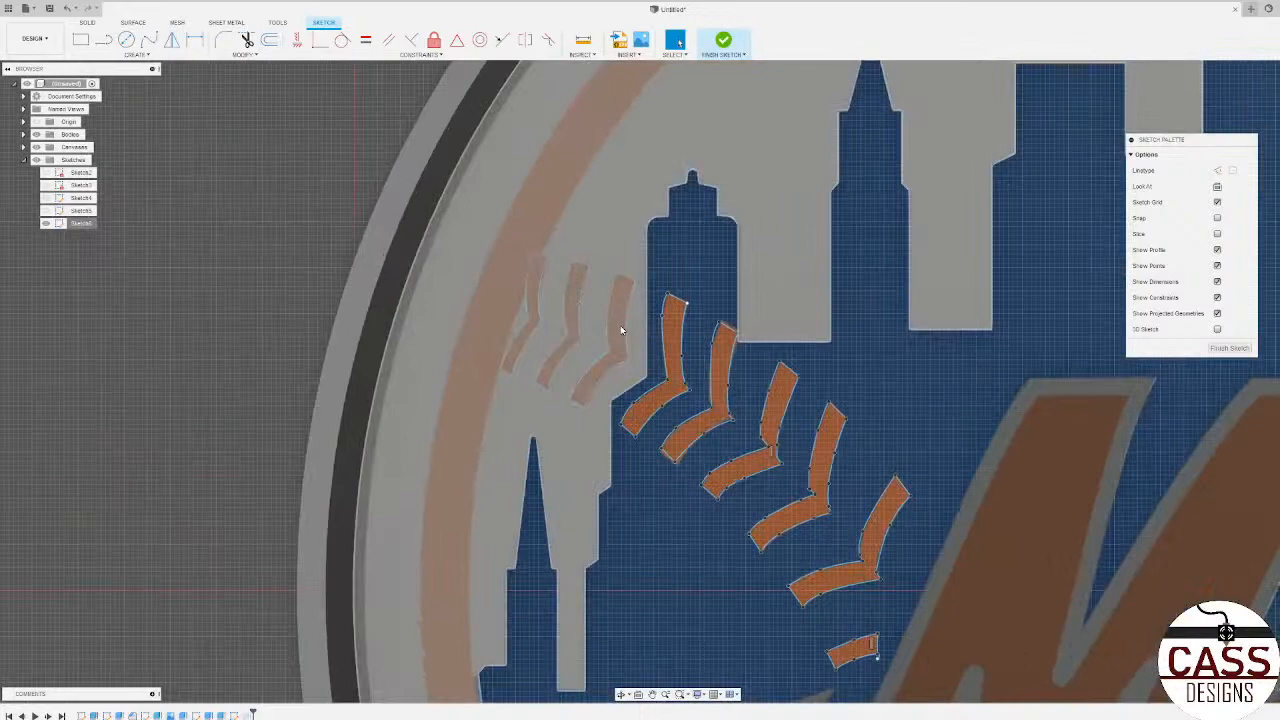
mouse_move(621, 330)
shift+middle_down()
mouse_move(659, 342)
mouse_move(636, 328)
mouse_move(648, 338)
shift+middle_up()
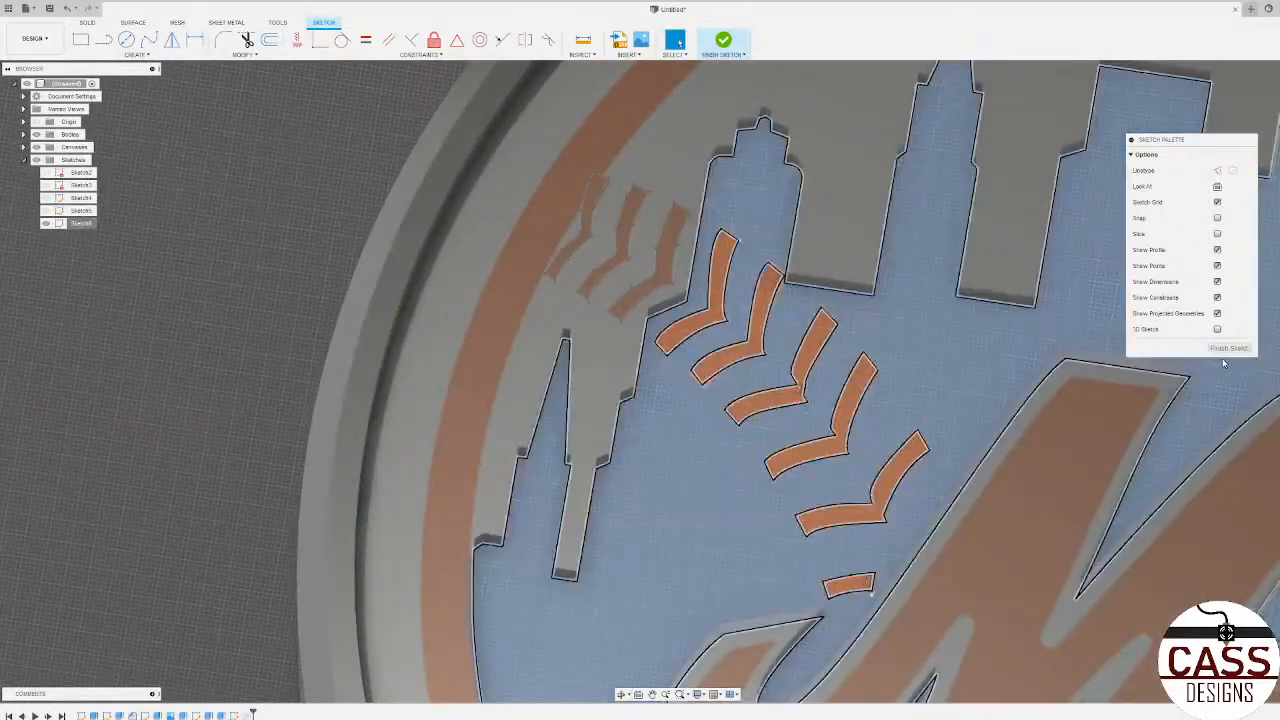
click(1228, 349)
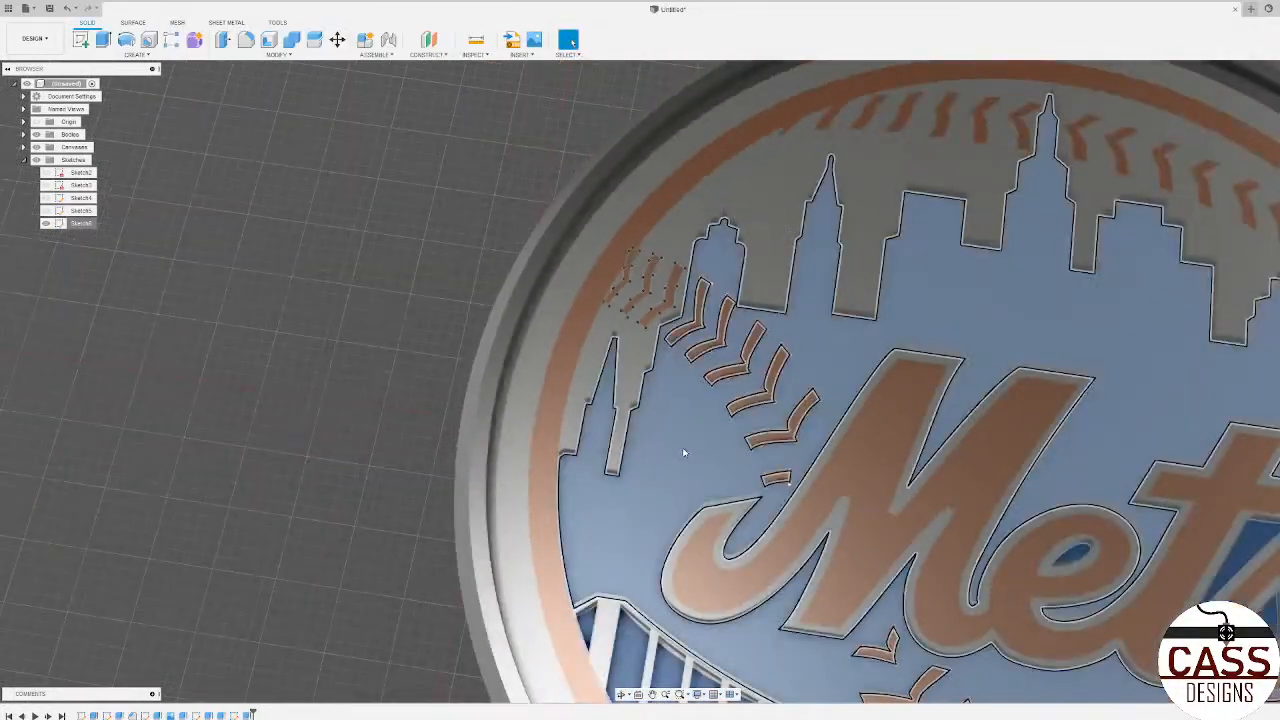
Step: Examine the stitch outlines against the raised skyline from below, from above and across the whole coaster
shift+middle_drag(684, 452, 812, 325)
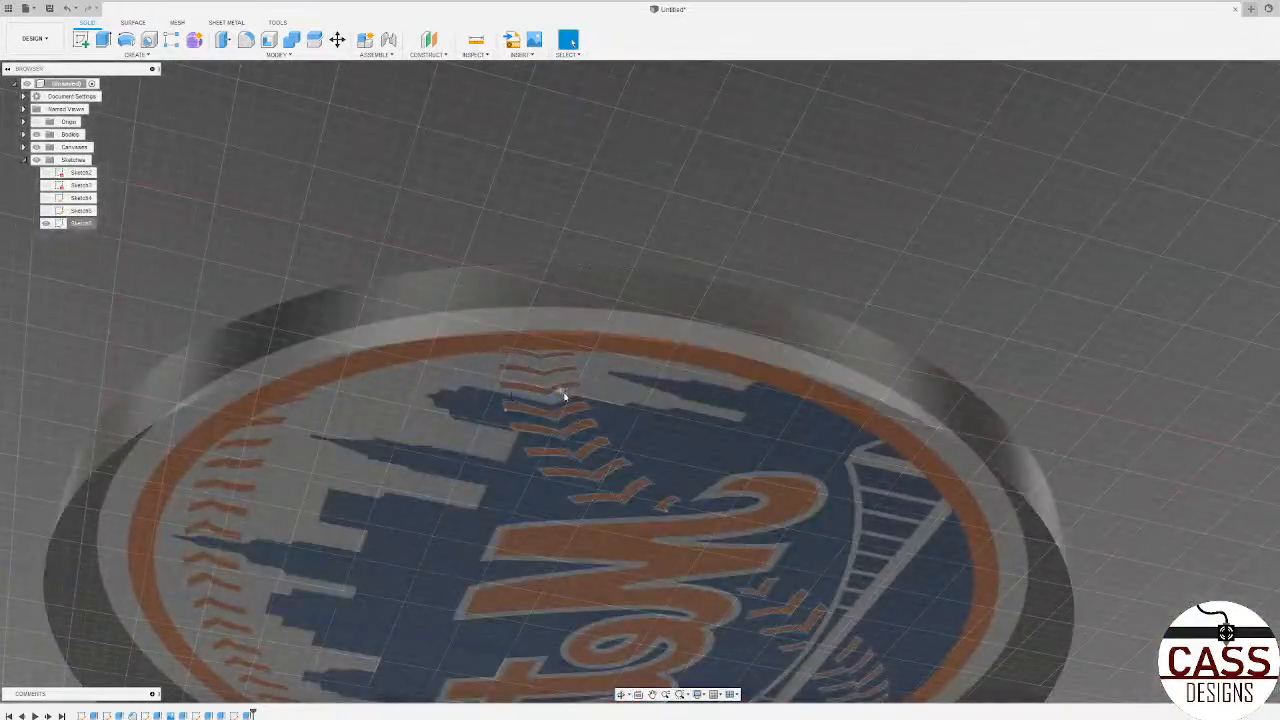
scroll(555, 391, up, 3)
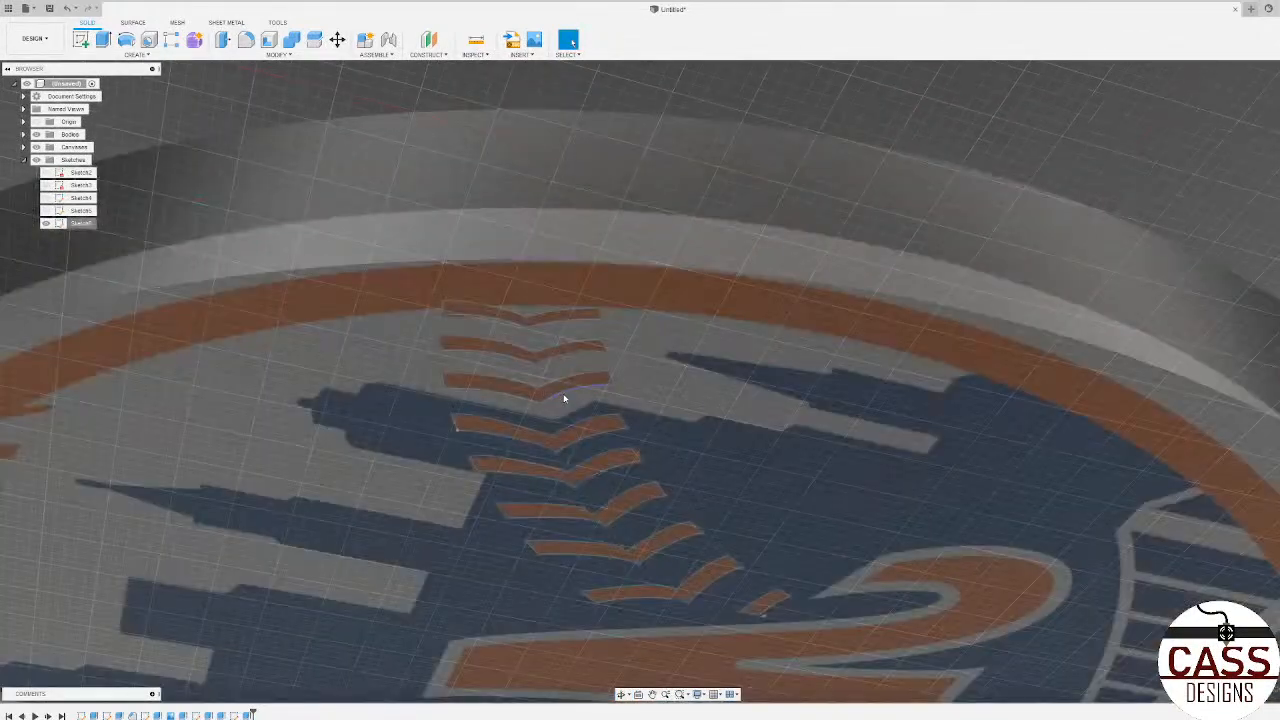
scroll(563, 395, down, 2)
shift+middle_drag(565, 392, 592, 482)
scroll(592, 470, down, 2)
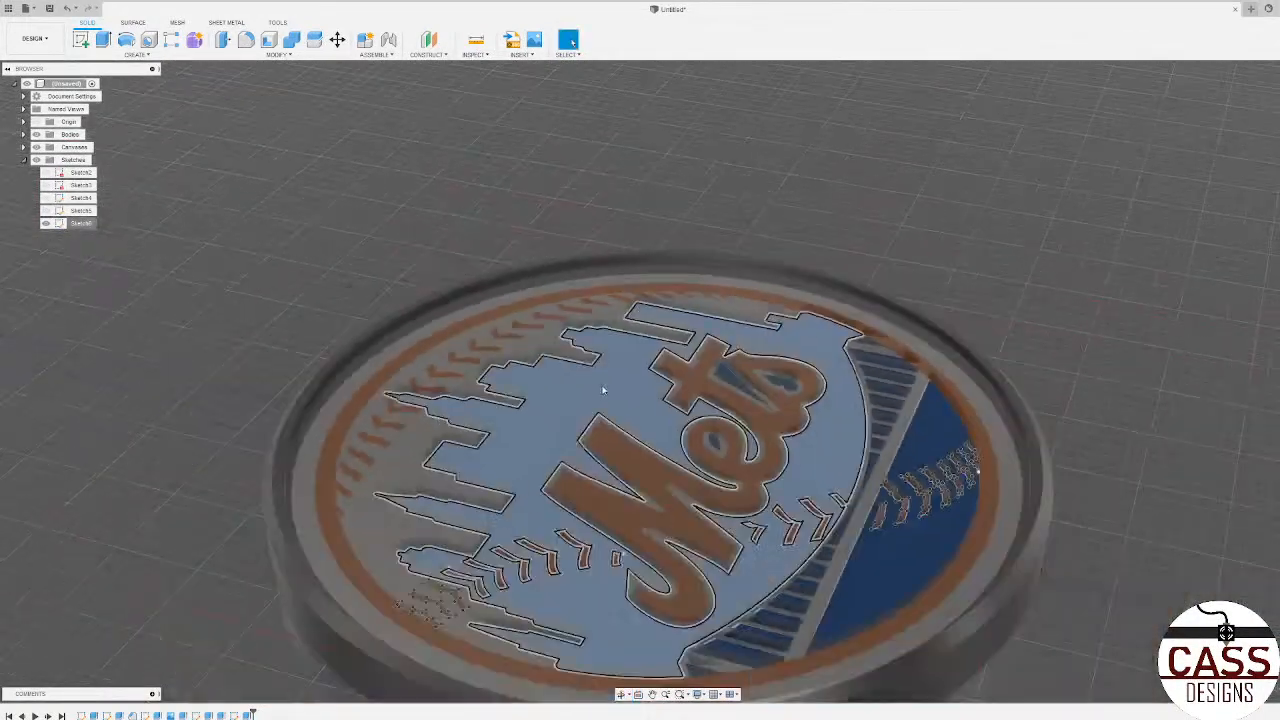
scroll(785, 523, down, 1)
shift+middle_drag(785, 523, 715, 605)
scroll(1014, 557, down, 3)
Step: Select and copy the outlines of the three stitches nearest the rim, where they cross the raised background
scroll(709, 572, up, 5)
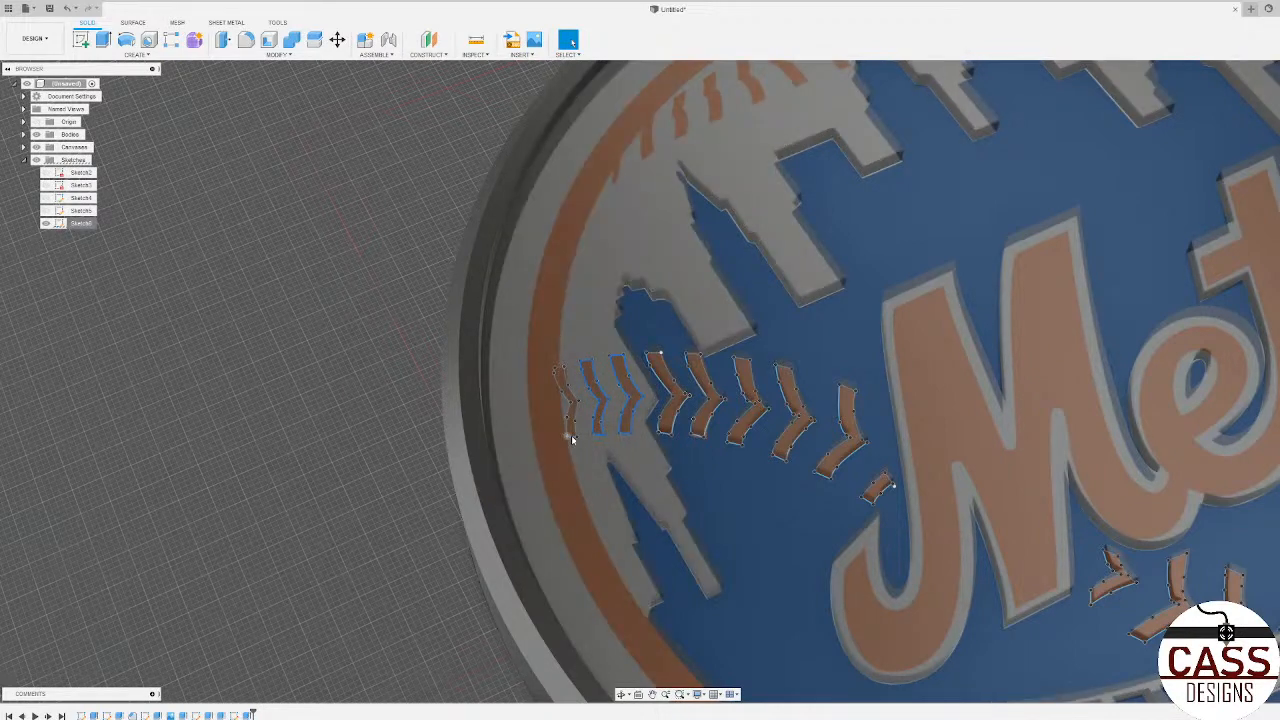
scroll(573, 437, up, 3)
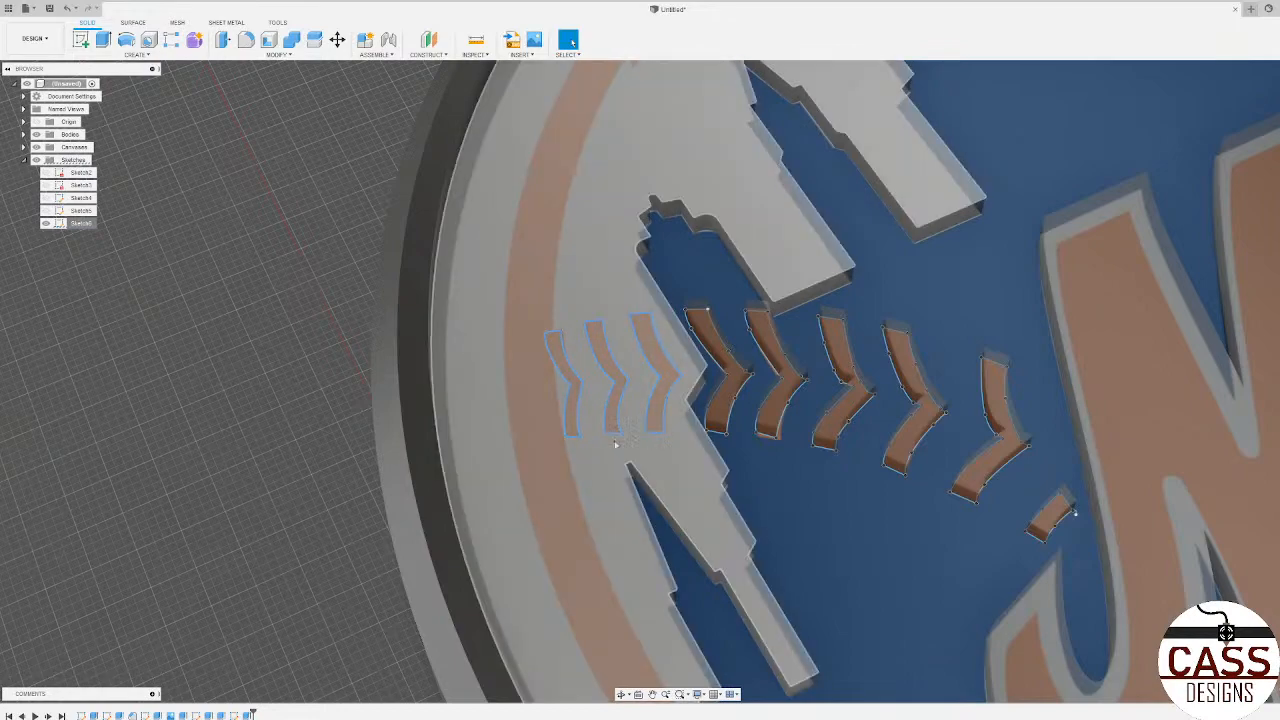
scroll(377, 486, down, 5)
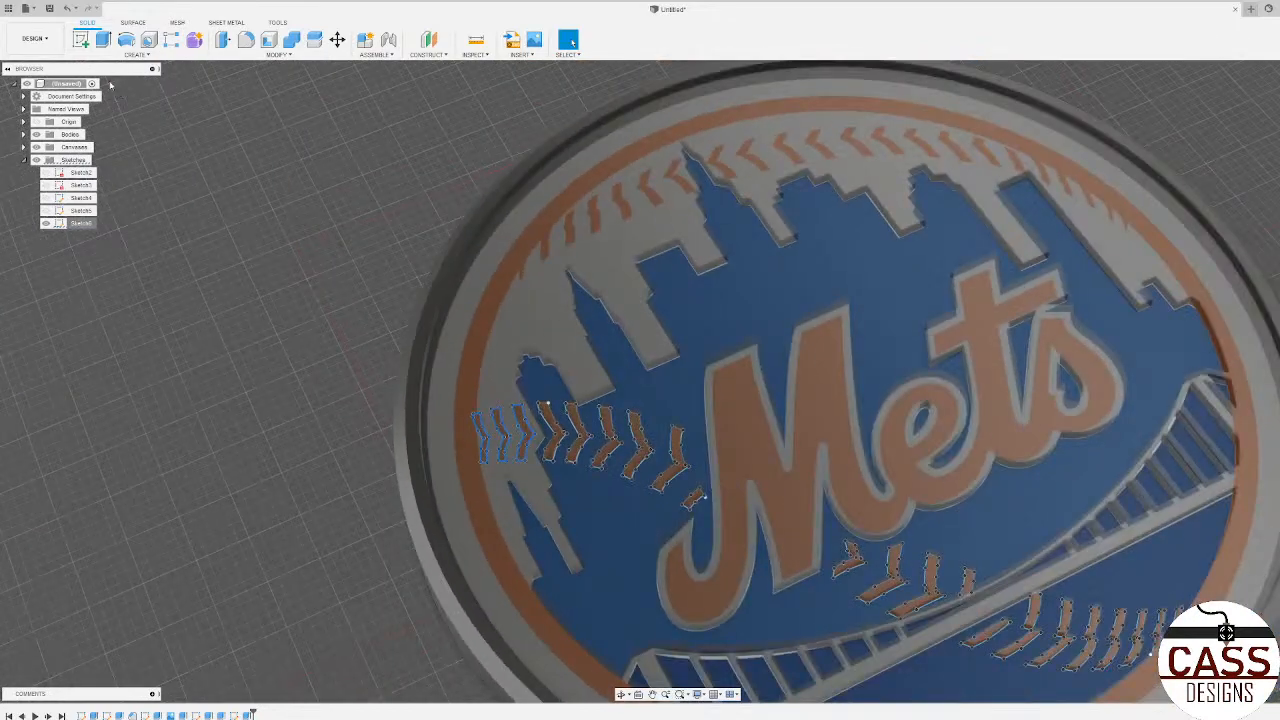
Step: Create a sketch on the raised background face and paste the three copied stitch outlines in place
click(83, 42)
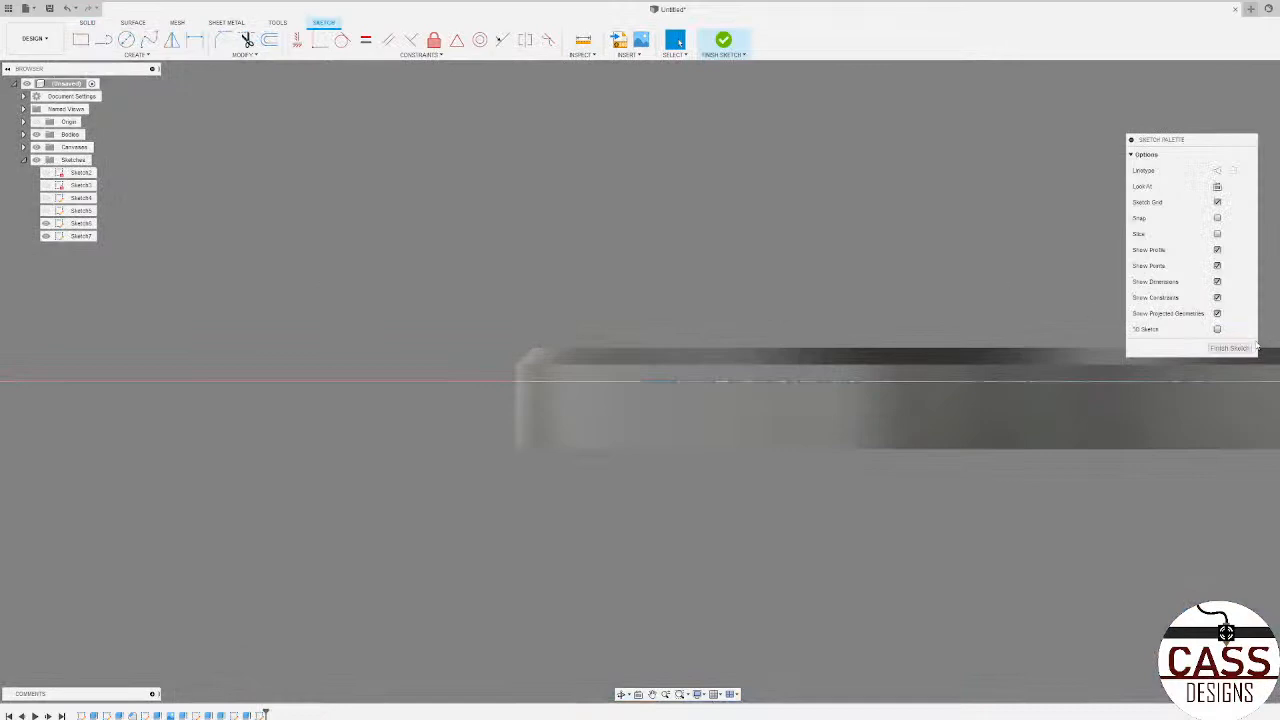
click(1222, 347)
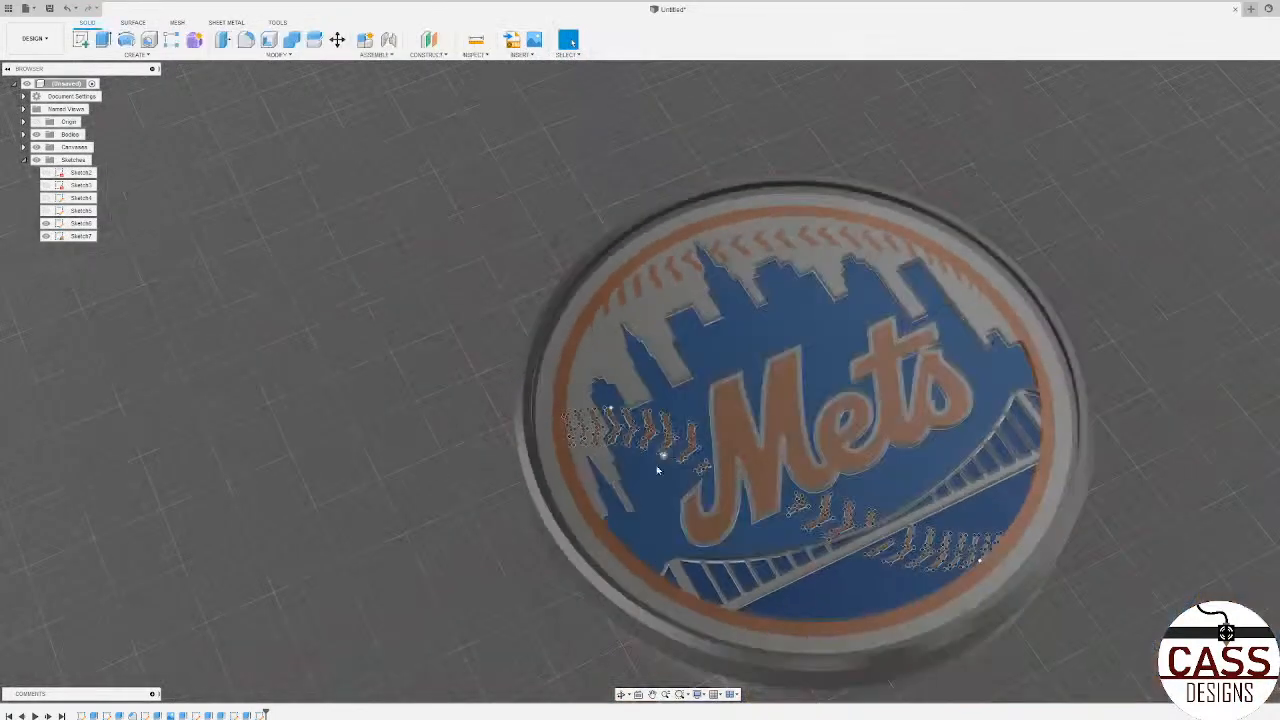
click(599, 461)
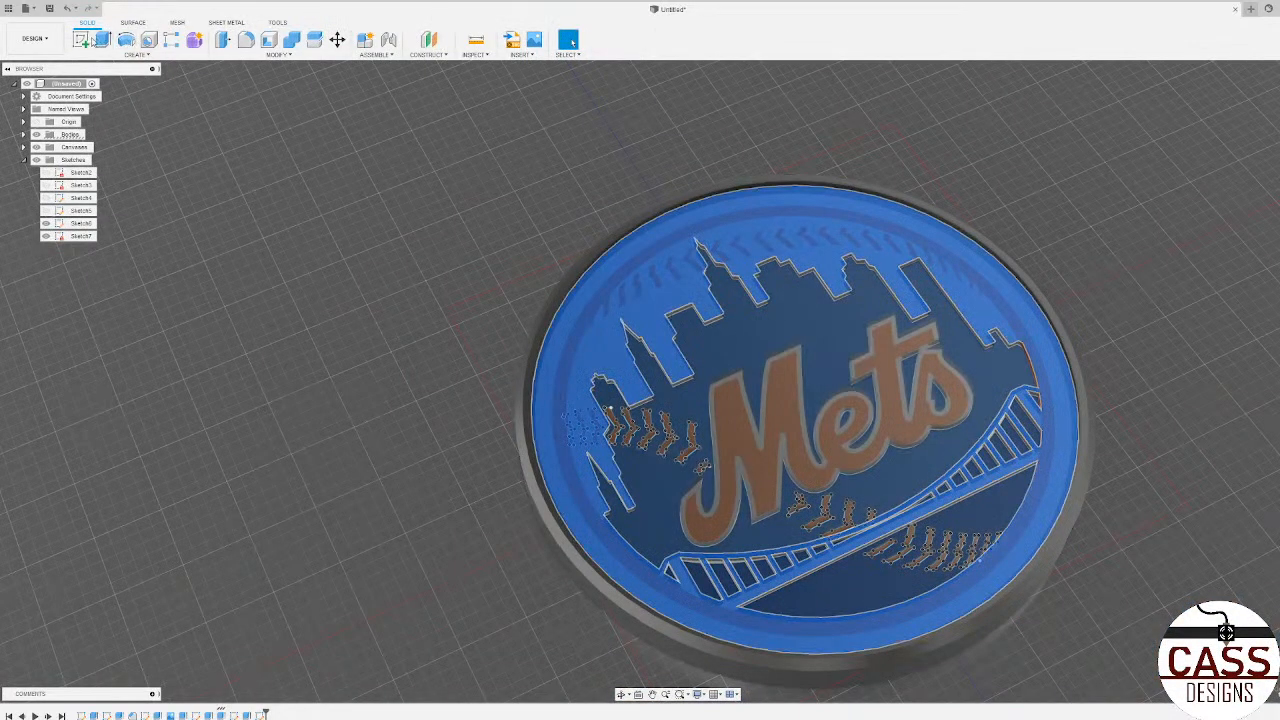
click(84, 49)
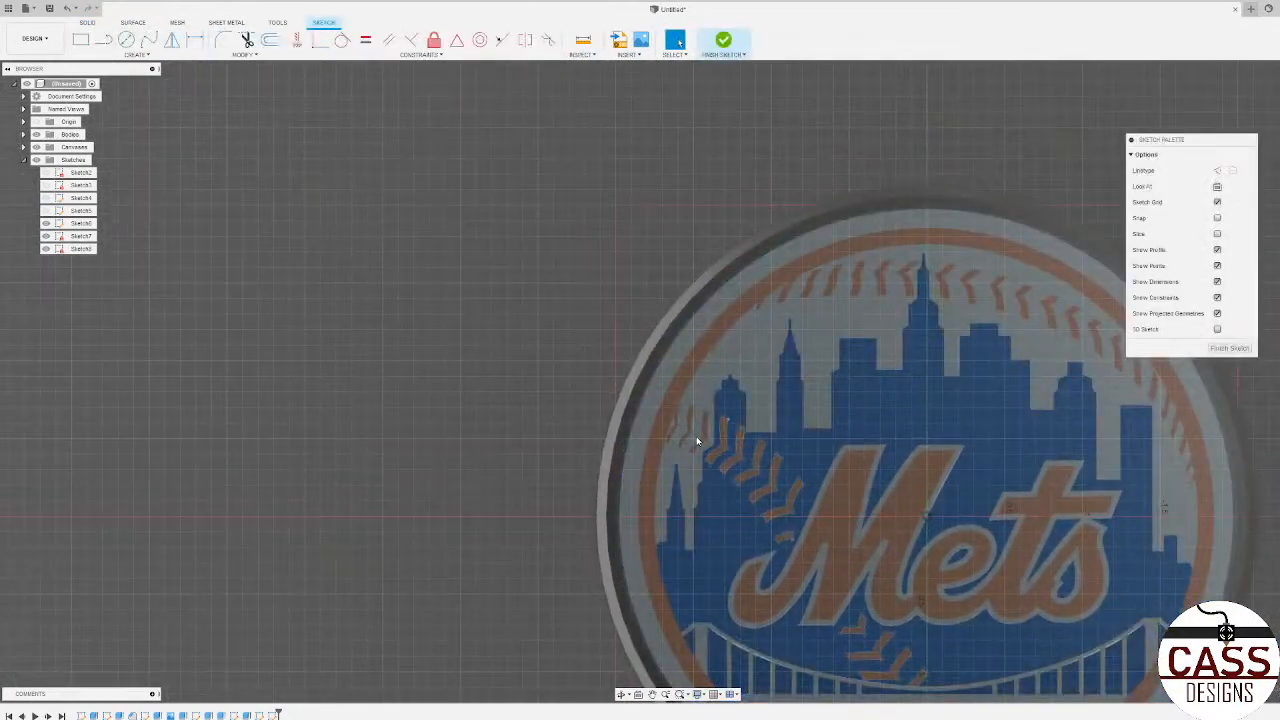
key(ctrl+v)
scroll(726, 454, up, 5)
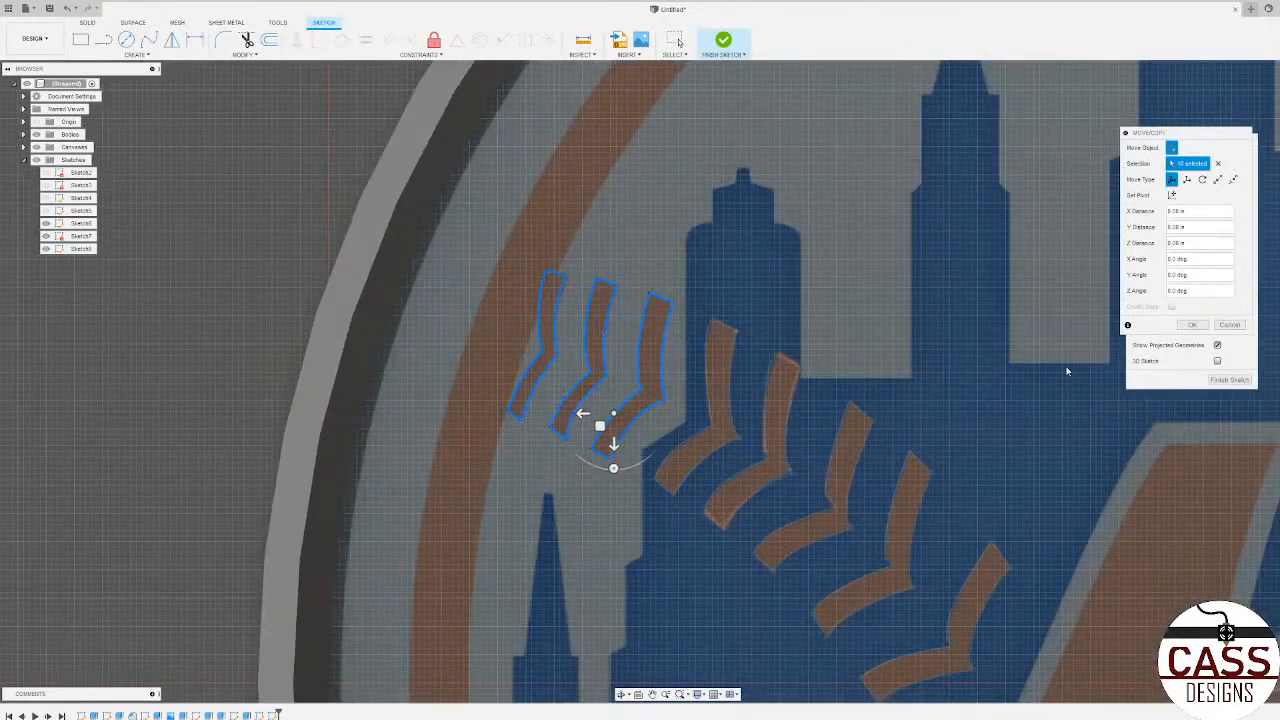
click(1192, 325)
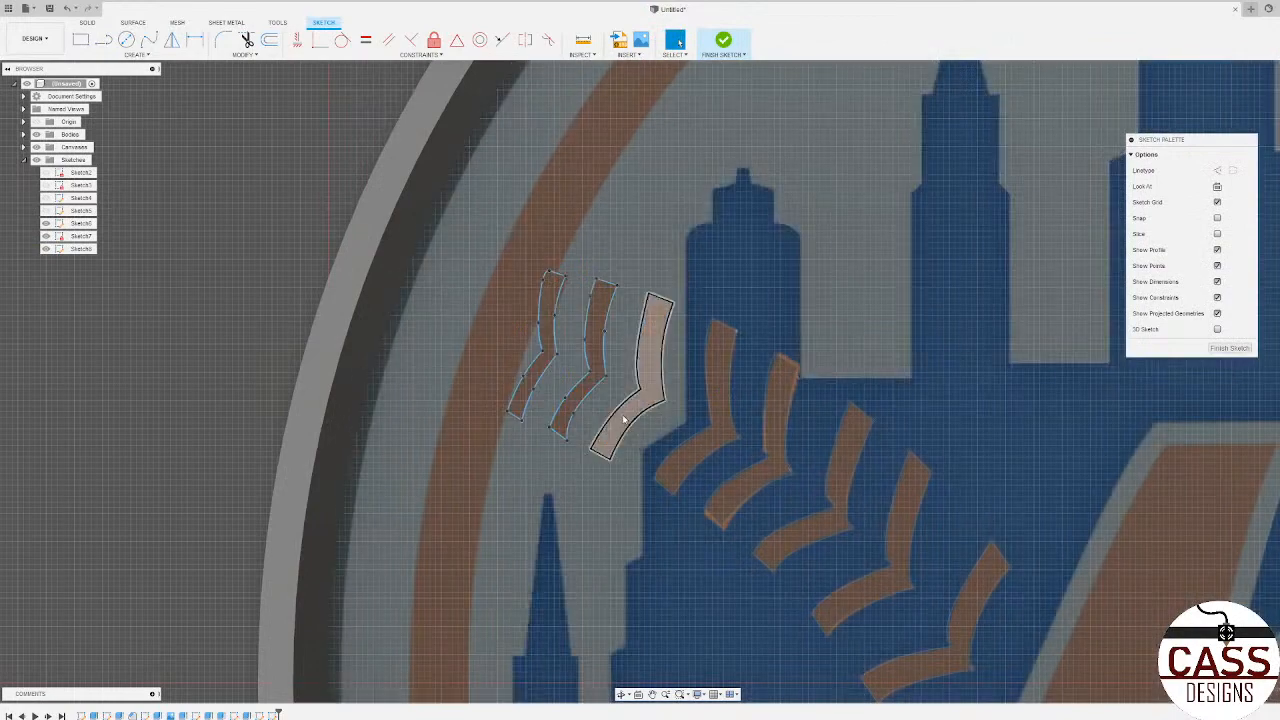
Step: Extrude the three pasted stitch profiles as a cut, with extent To Object ending at the recessed skyline floor
click(626, 418)
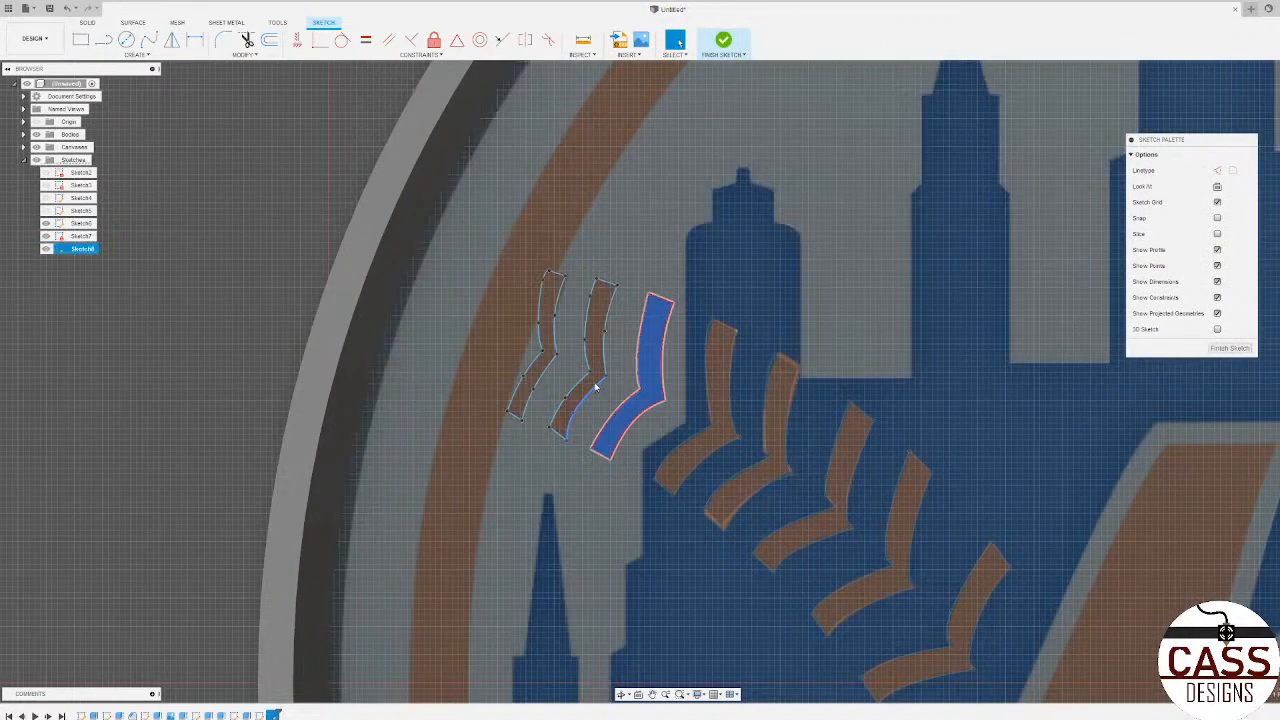
click(594, 380)
click(545, 368)
scroll(620, 360, down, 5)
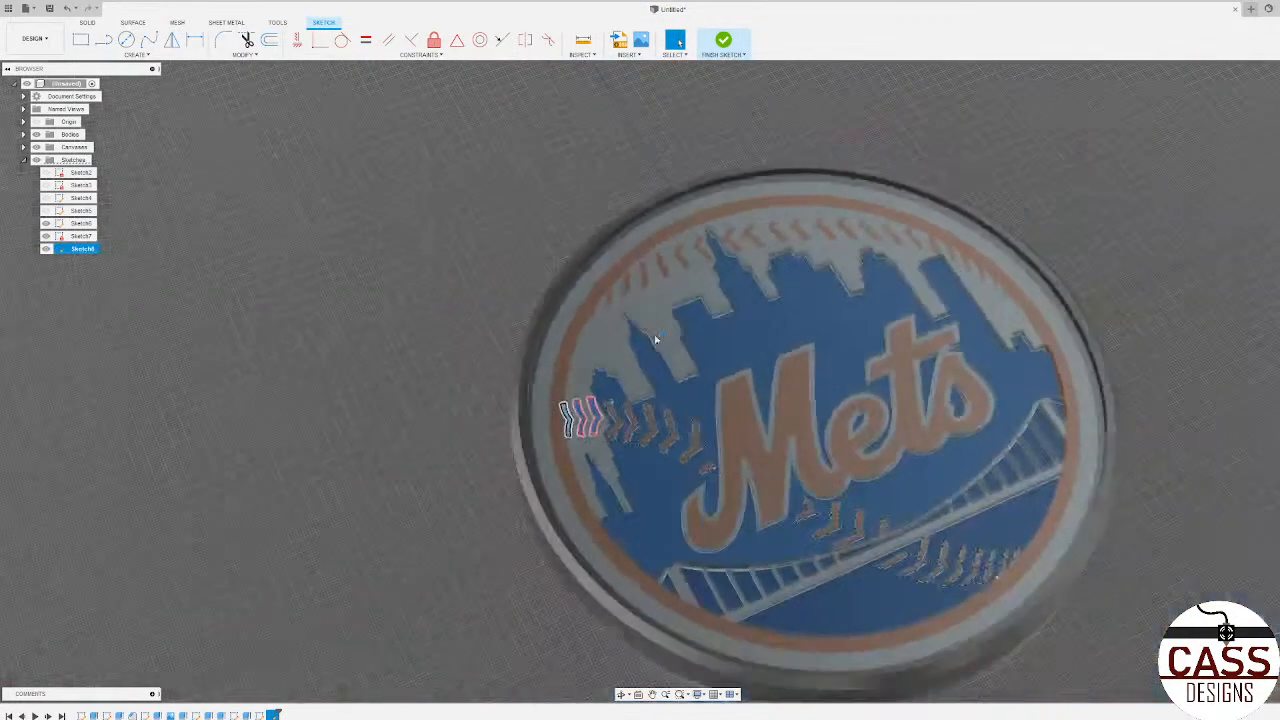
key(e)
shift+middle_drag(640, 410, 653, 358)
scroll(634, 340, up, 4)
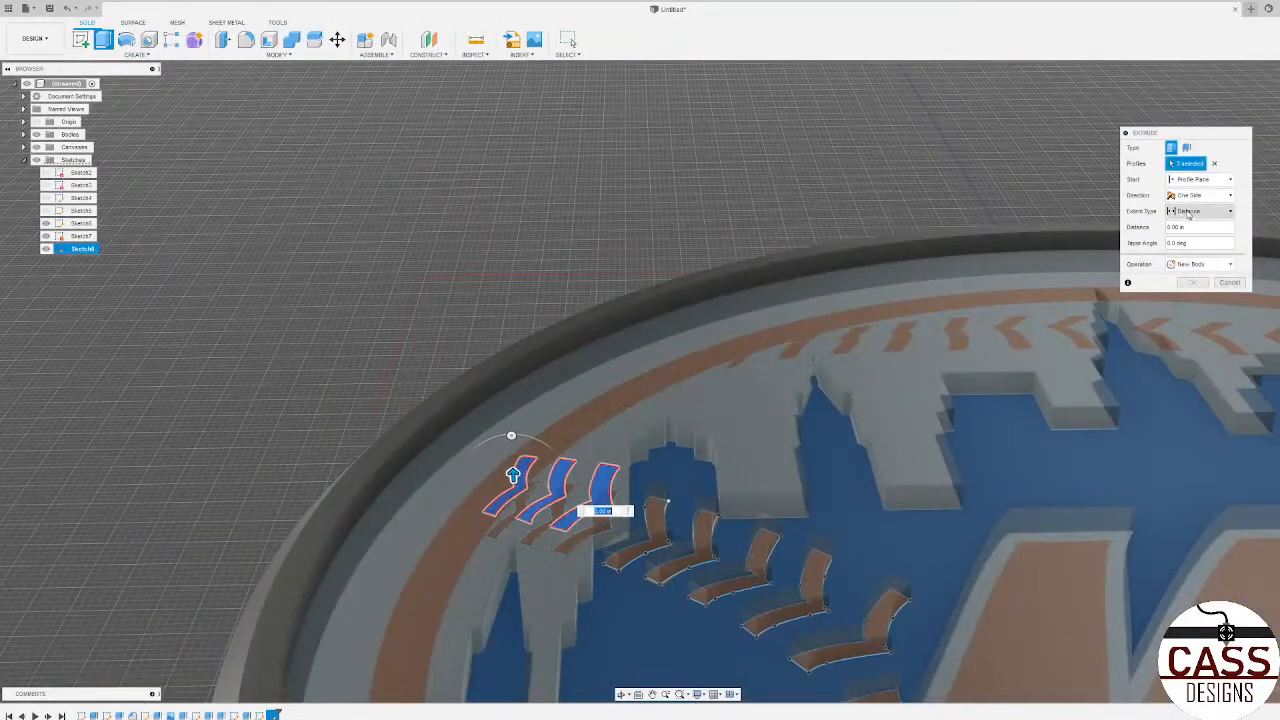
click(1190, 212)
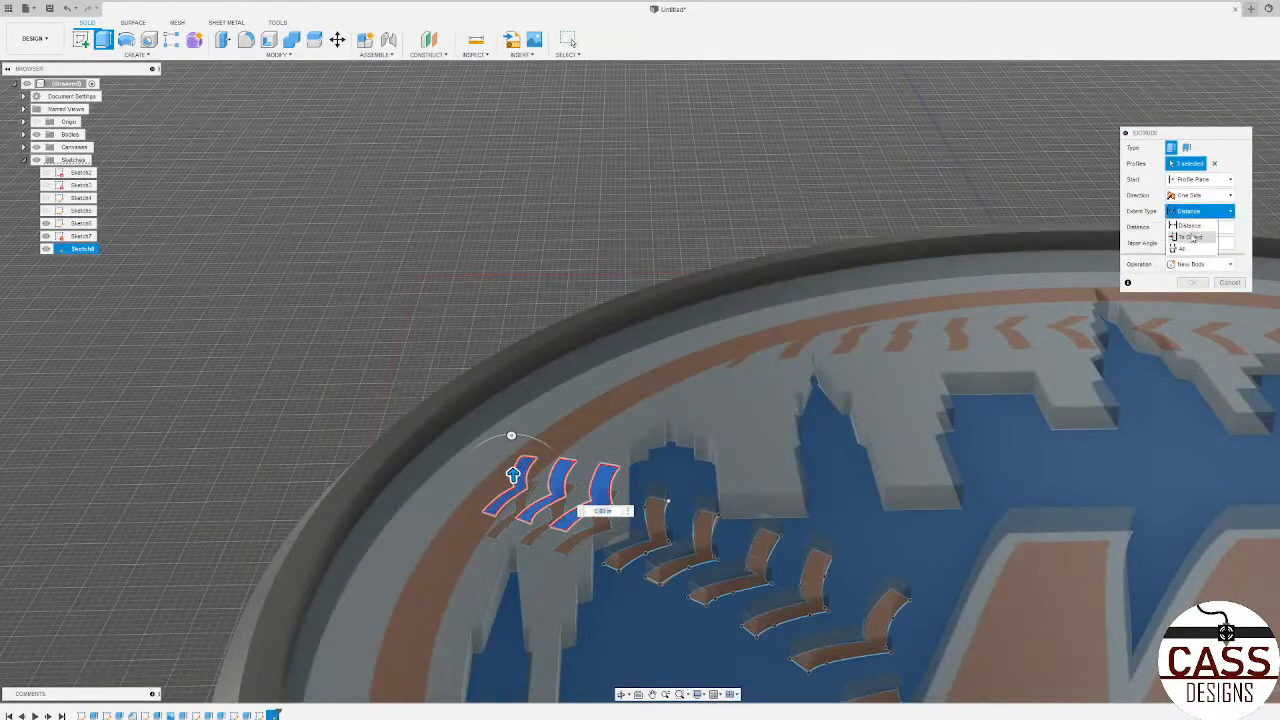
click(1195, 237)
click(728, 528)
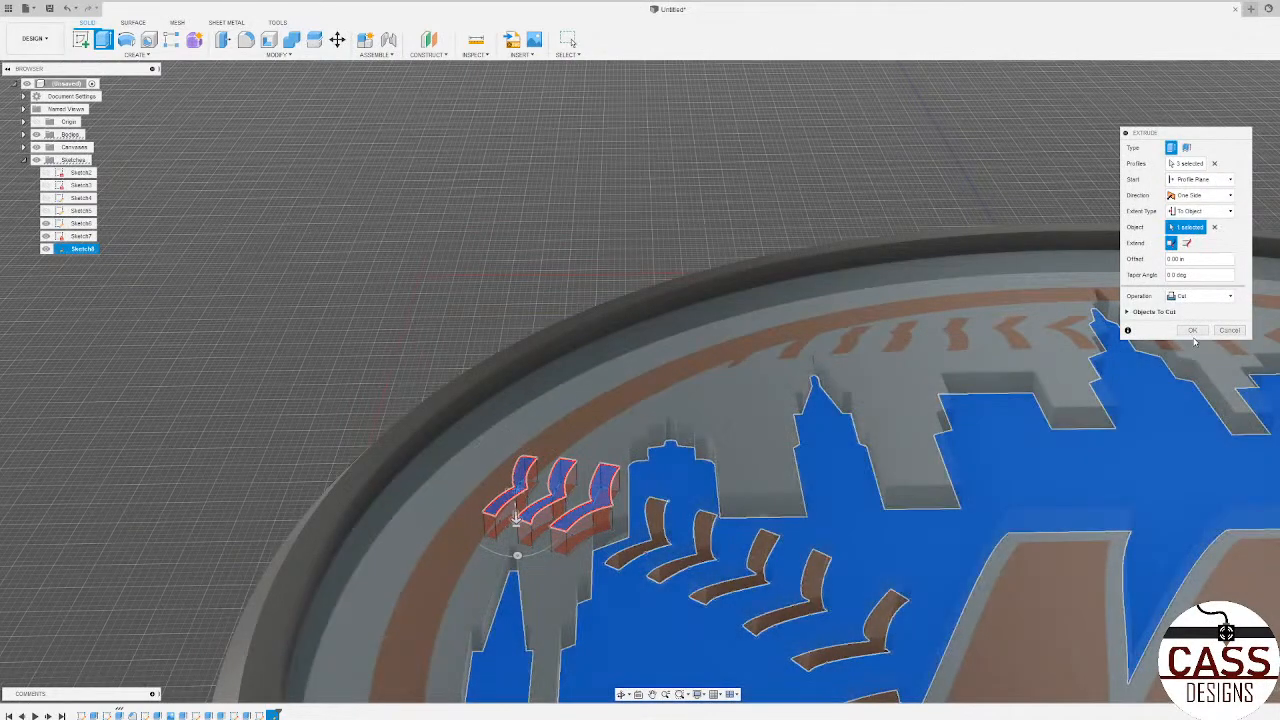
click(1193, 331)
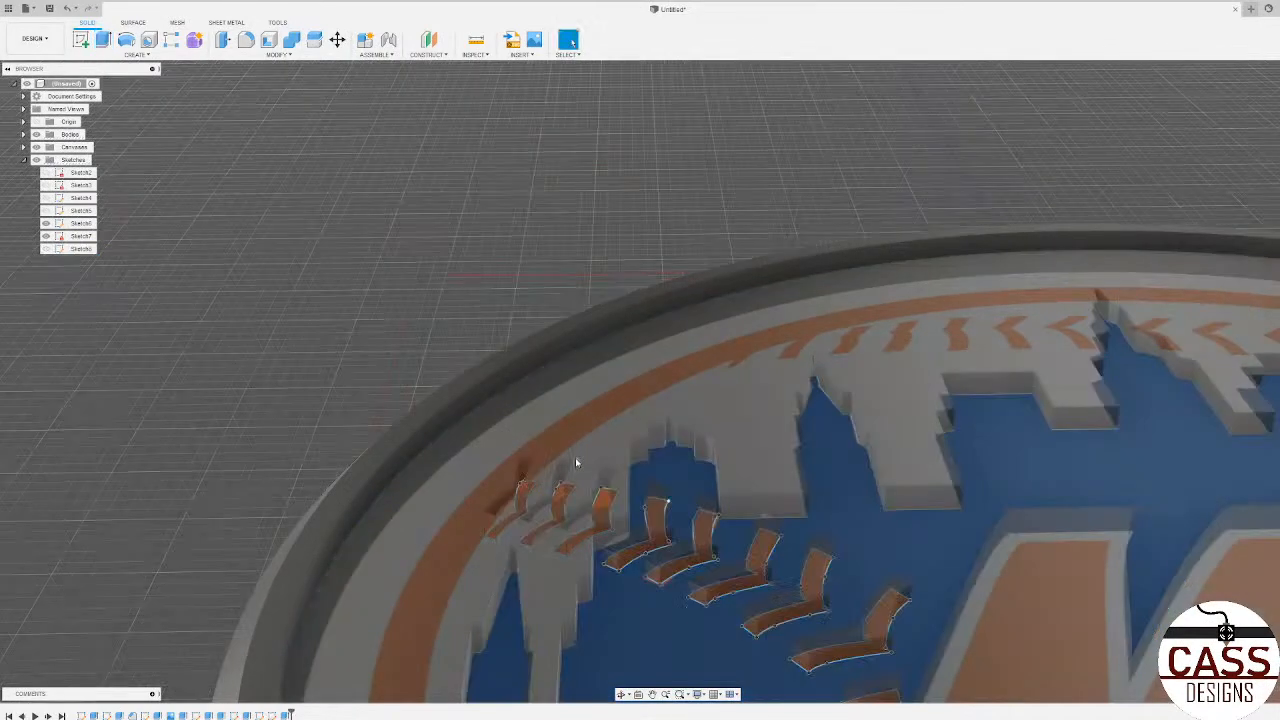
Step: Examine the three cut stitches near the rim and the coaster as a whole
scroll(575, 457, down, 3)
shift+middle_drag(575, 457, 521, 474)
scroll(521, 474, up, 2)
scroll(521, 474, down, 6)
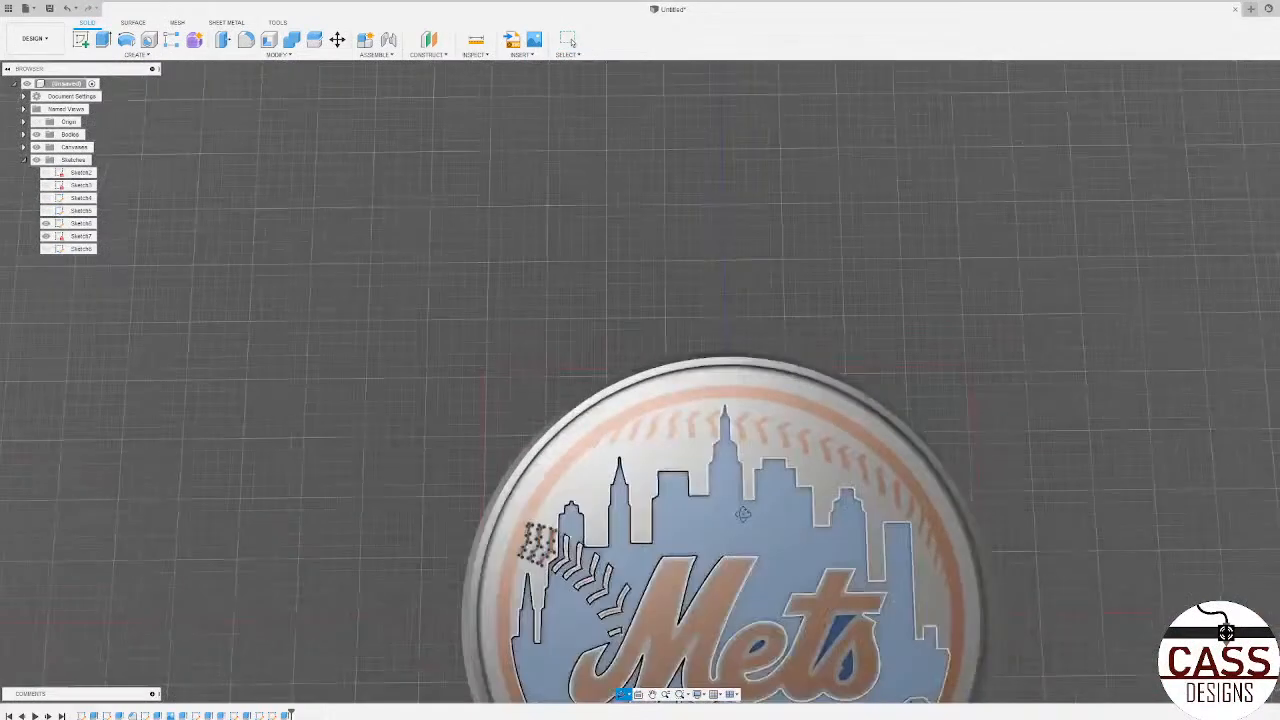
scroll(586, 573, up, 4)
scroll(816, 455, down, 4)
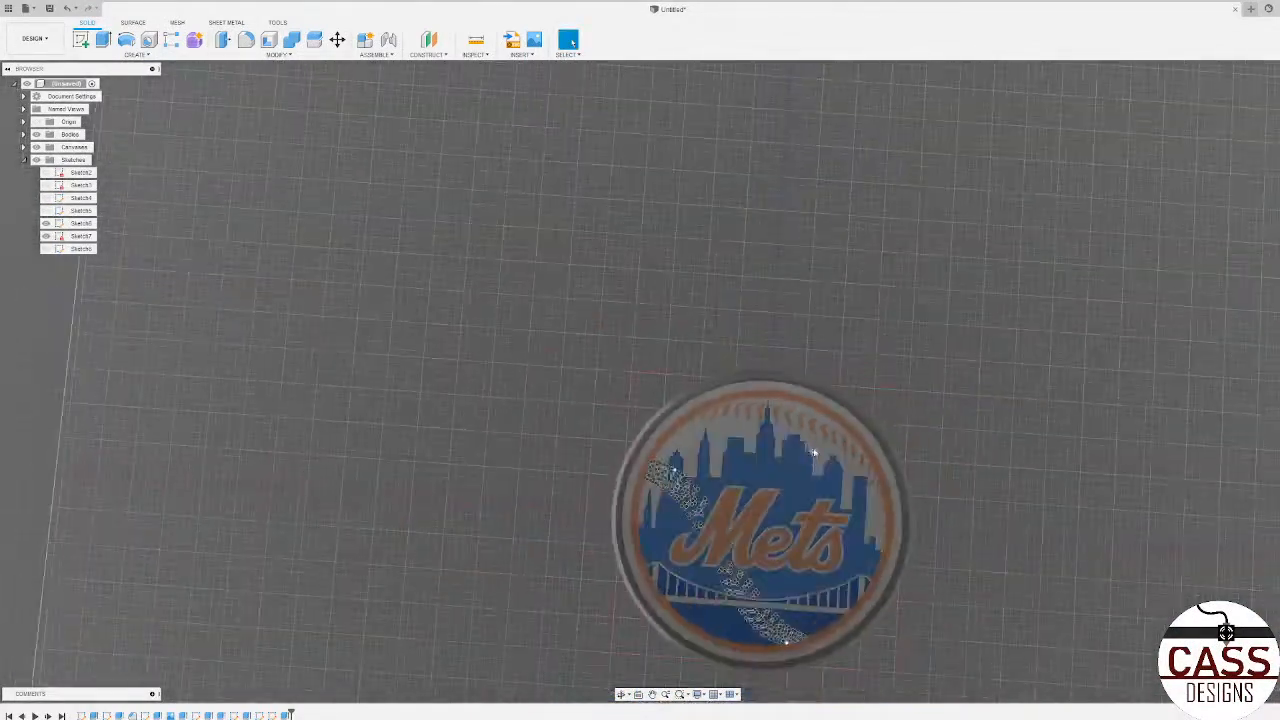
Step: Create a sketch on the raised background face behind the skyline, covering the upper row of stitches
scroll(877, 374, up, 4)
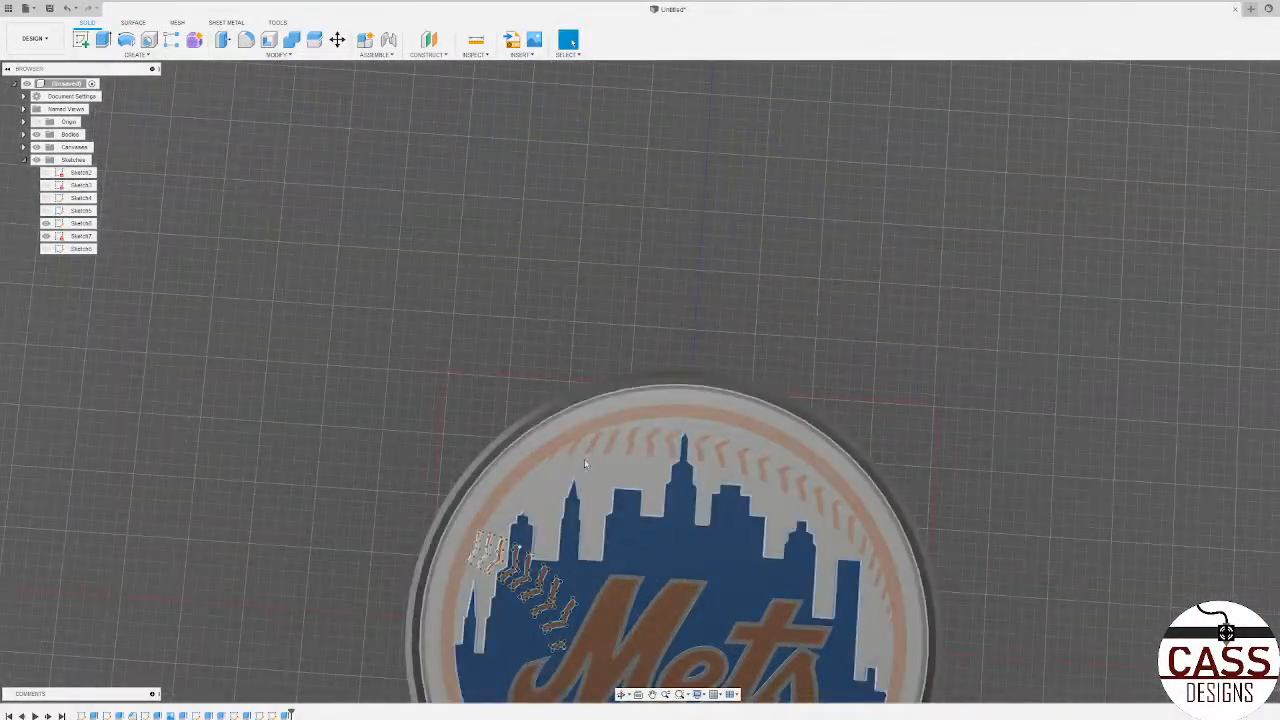
scroll(660, 271, down, 3)
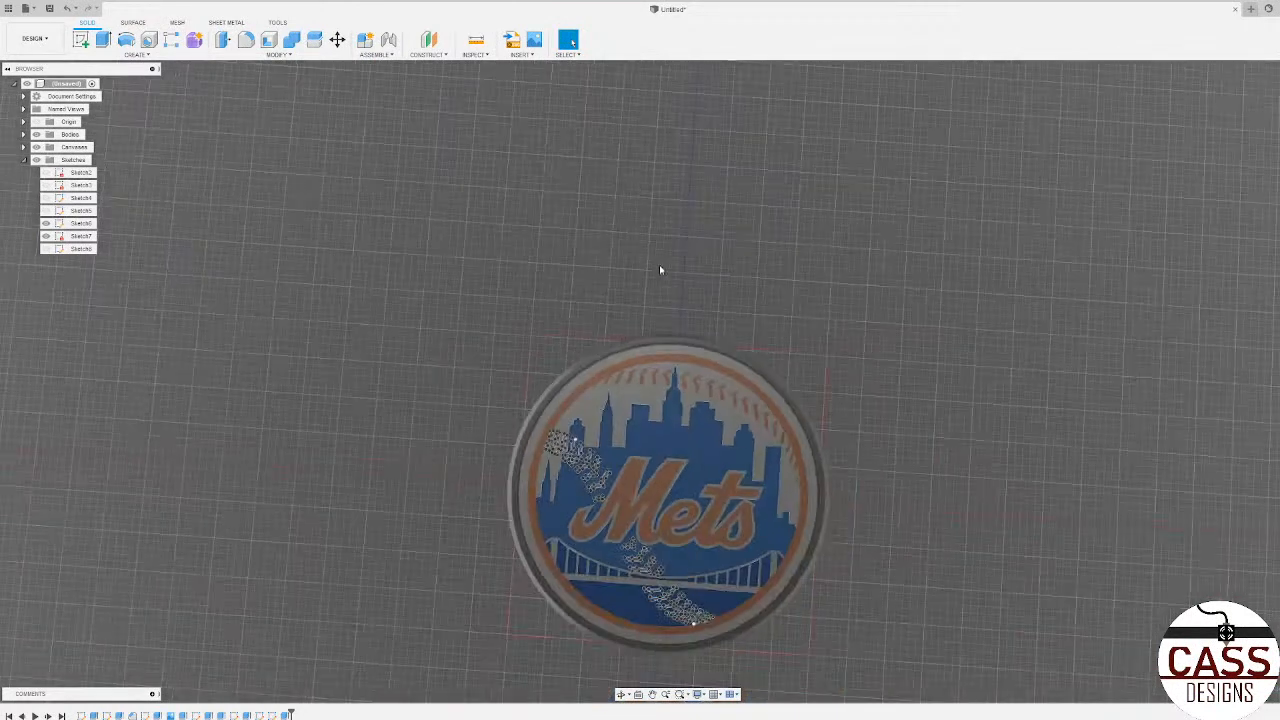
scroll(660, 271, up, 1)
scroll(830, 650, up, 3)
scroll(1034, 548, down, 2)
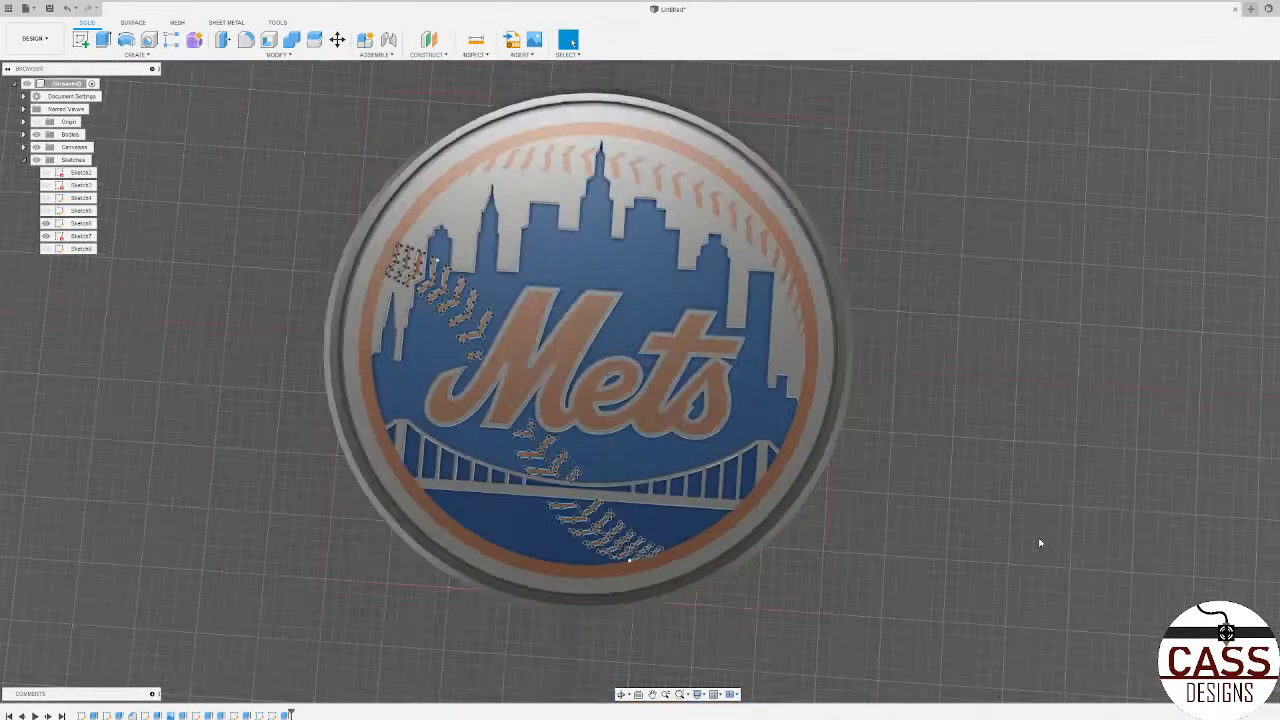
click(69, 134)
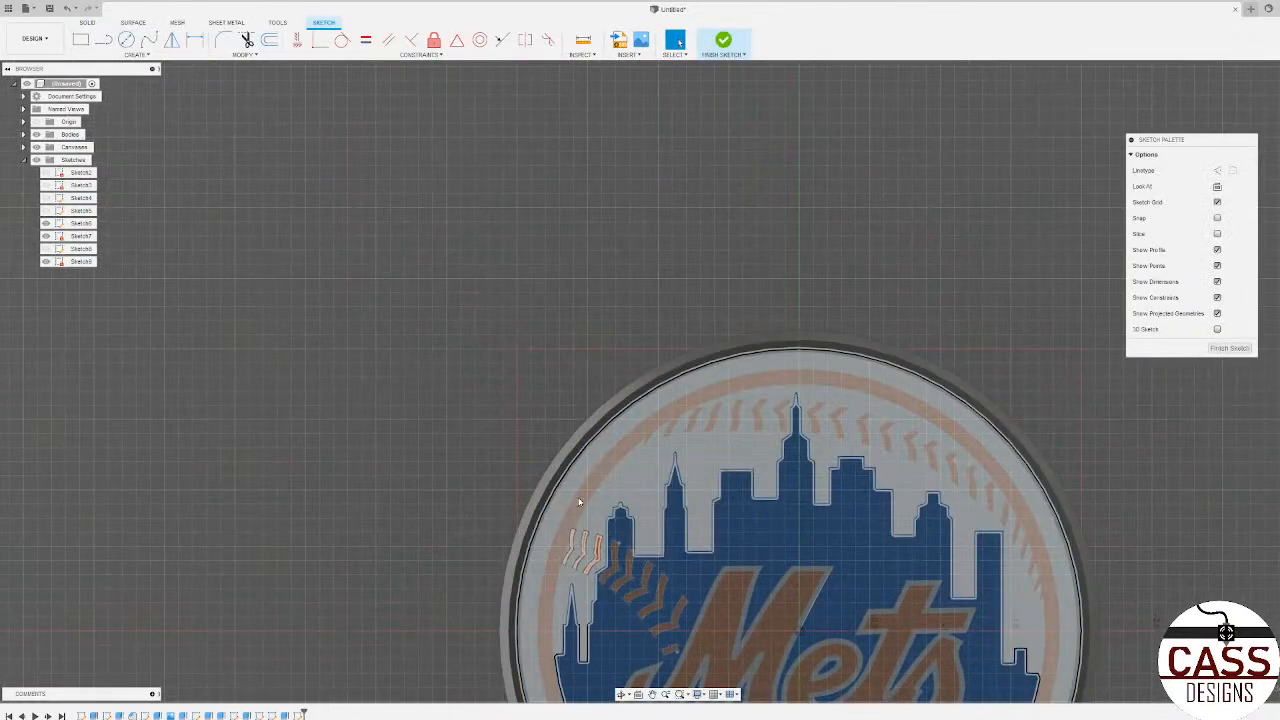
scroll(714, 416, down, 2)
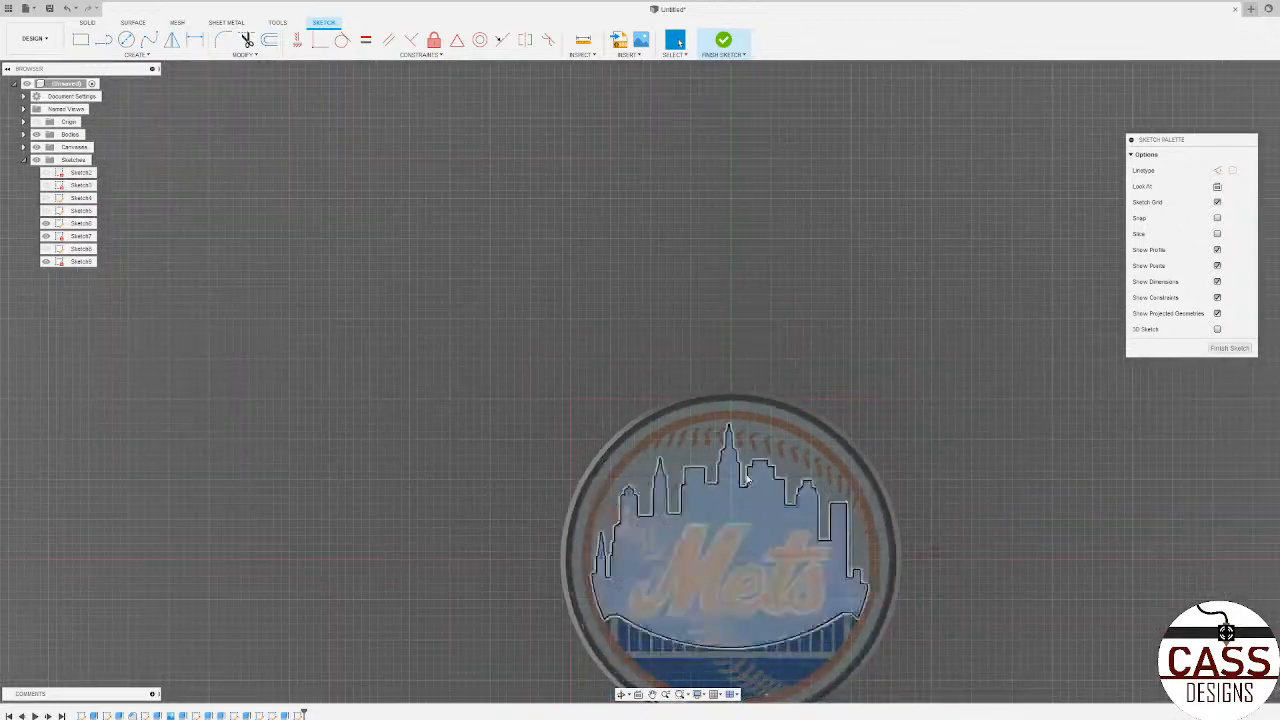
scroll(700, 425, up, 6)
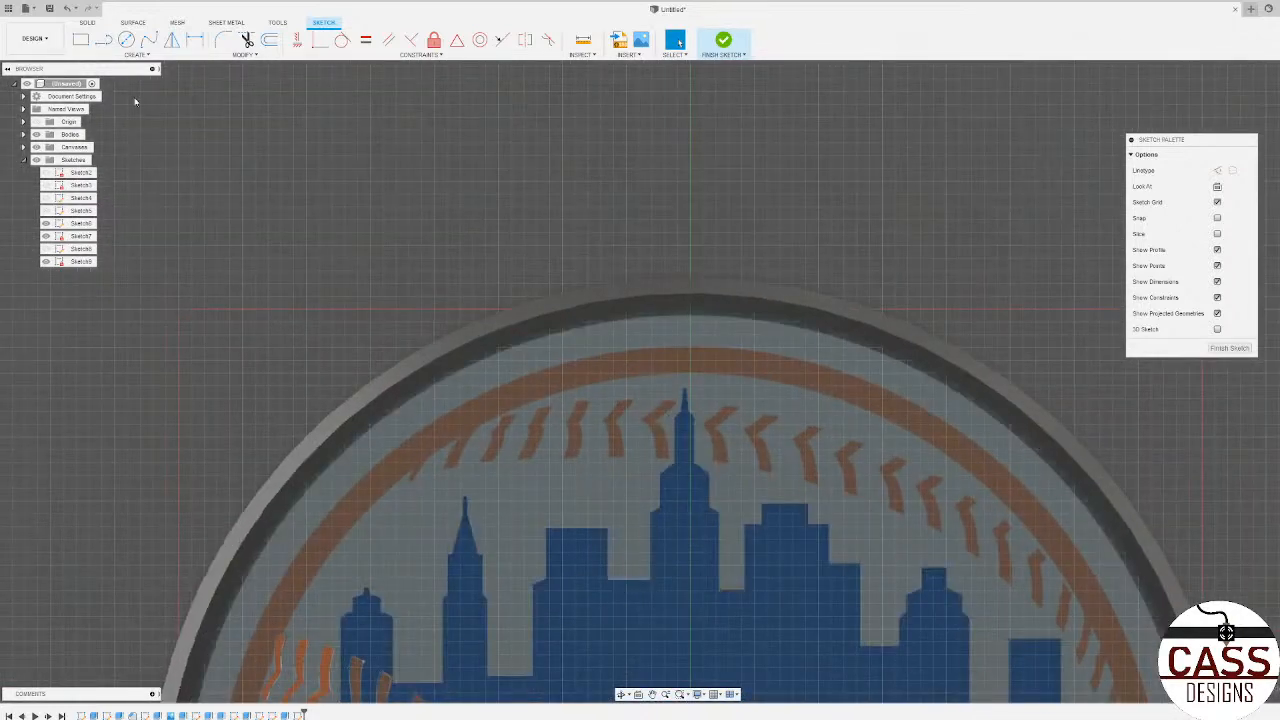
Step: Trace both lower side edges of the first separate stitch in the upper row with fit point splines
click(149, 39)
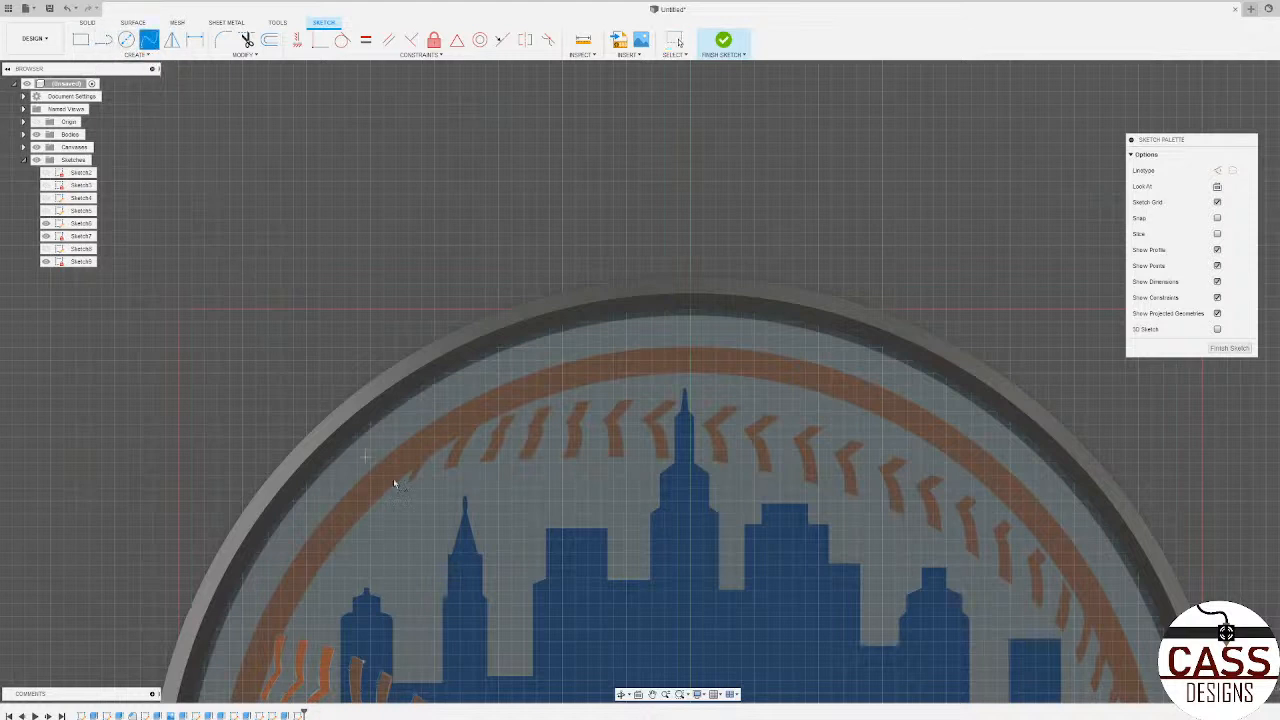
scroll(498, 514, up, 3)
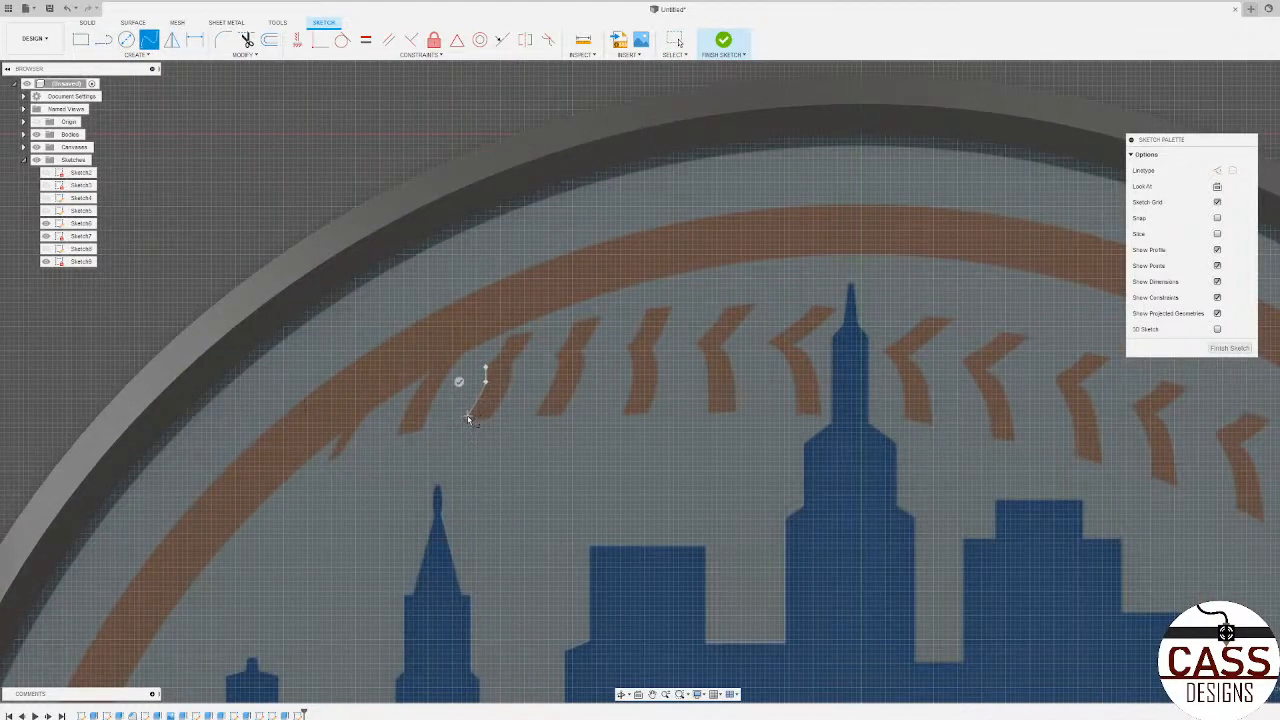
click(466, 420)
scroll(489, 421, up, 2)
right_click(490, 424)
click(490, 422)
click(490, 420)
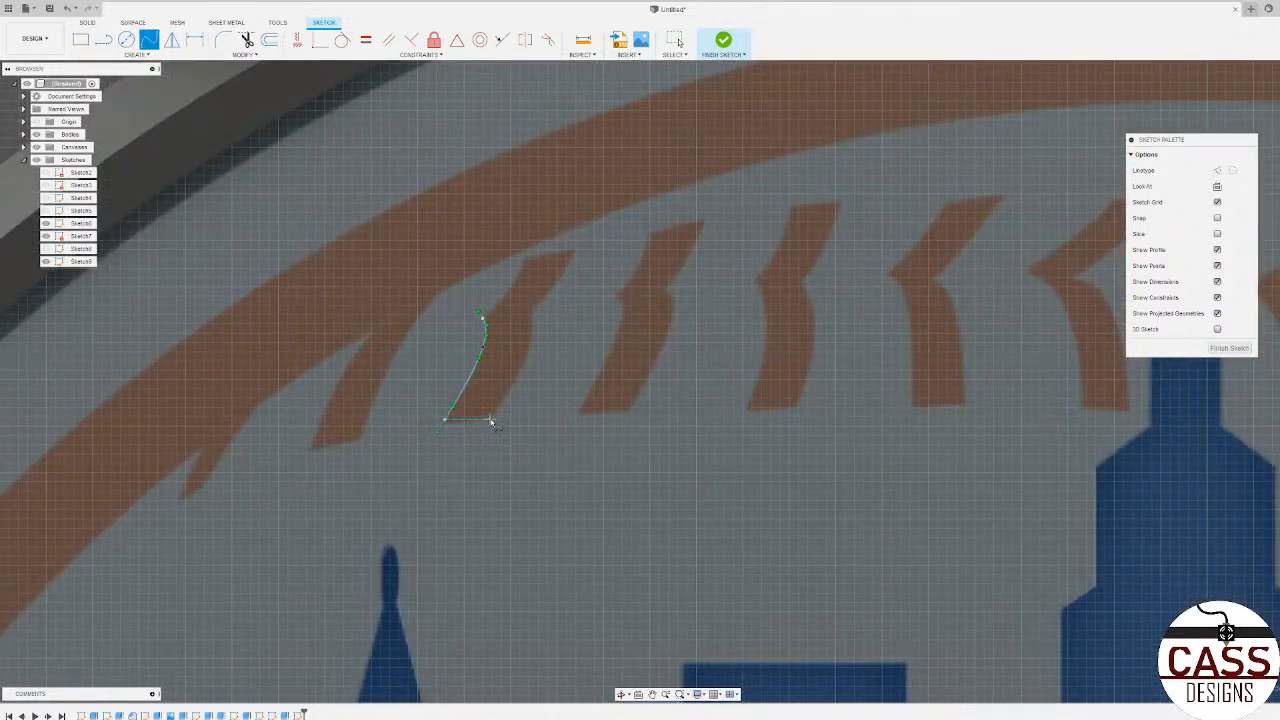
click(516, 379)
click(532, 331)
click(556, 299)
scroll(532, 310, up, 3)
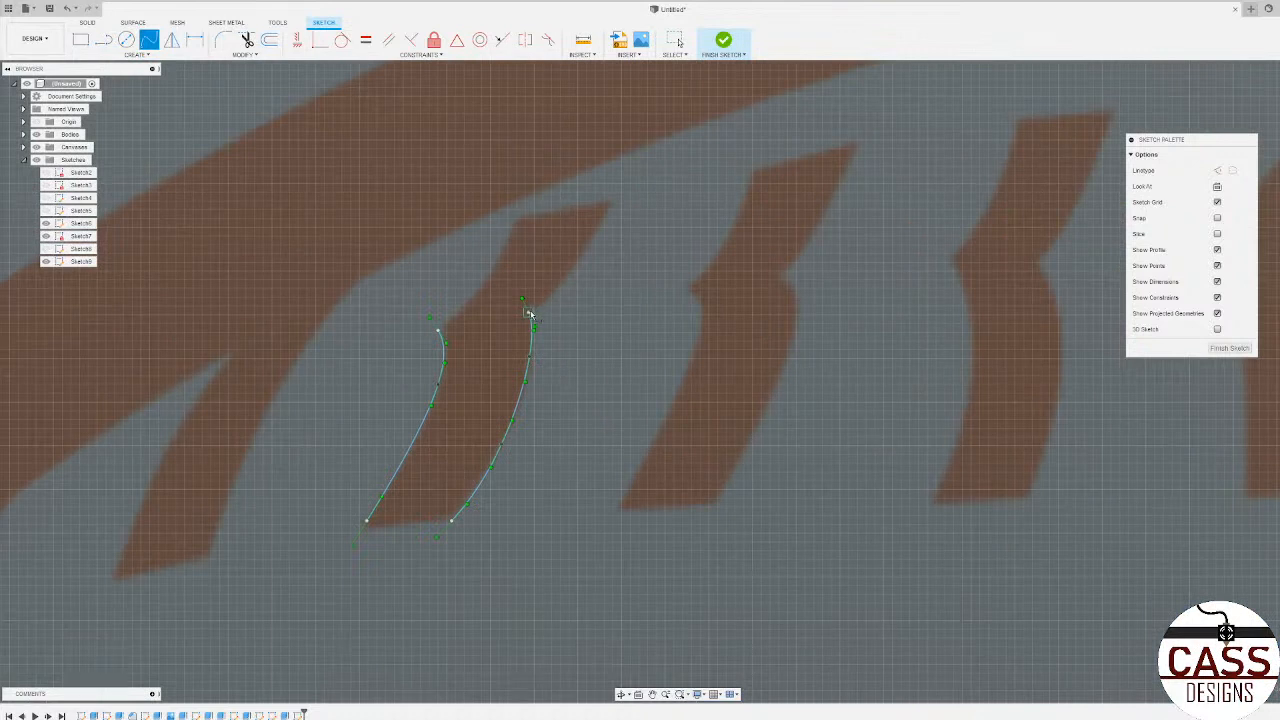
Step: Trace both upper side edges of the first upper-row stitch with splines that meet the lower curves
click(555, 296)
click(633, 217)
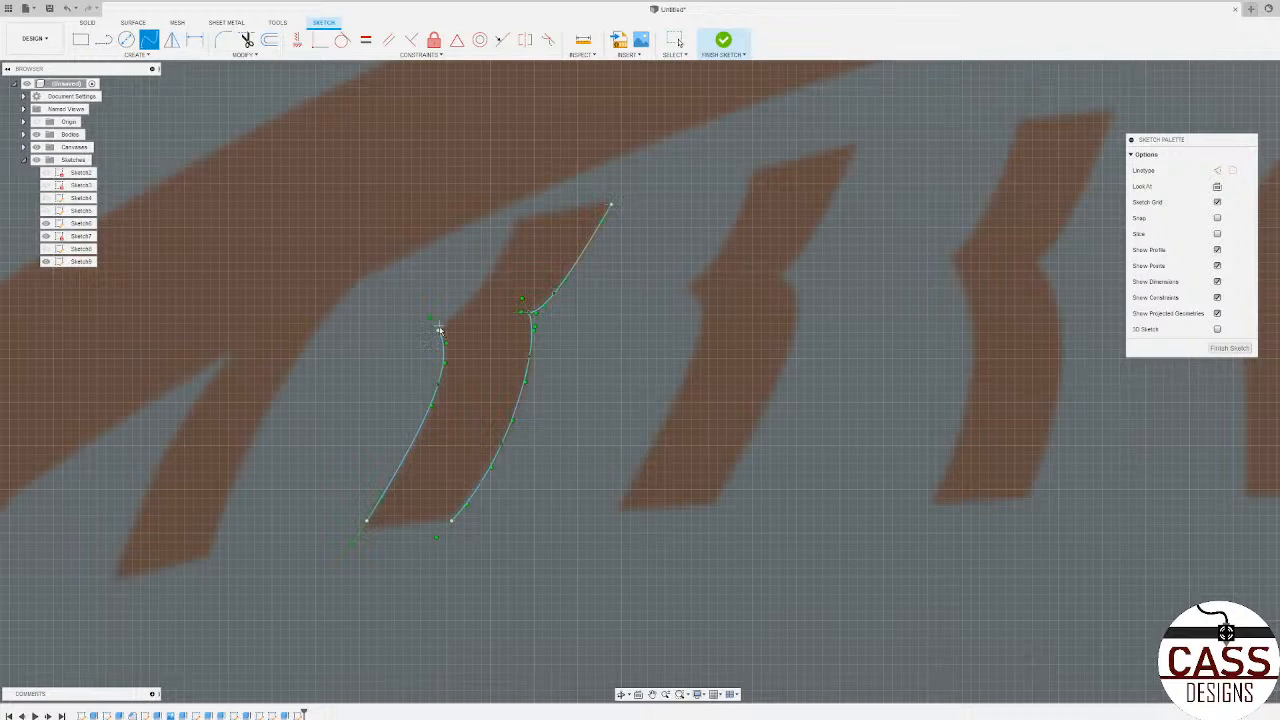
click(475, 295)
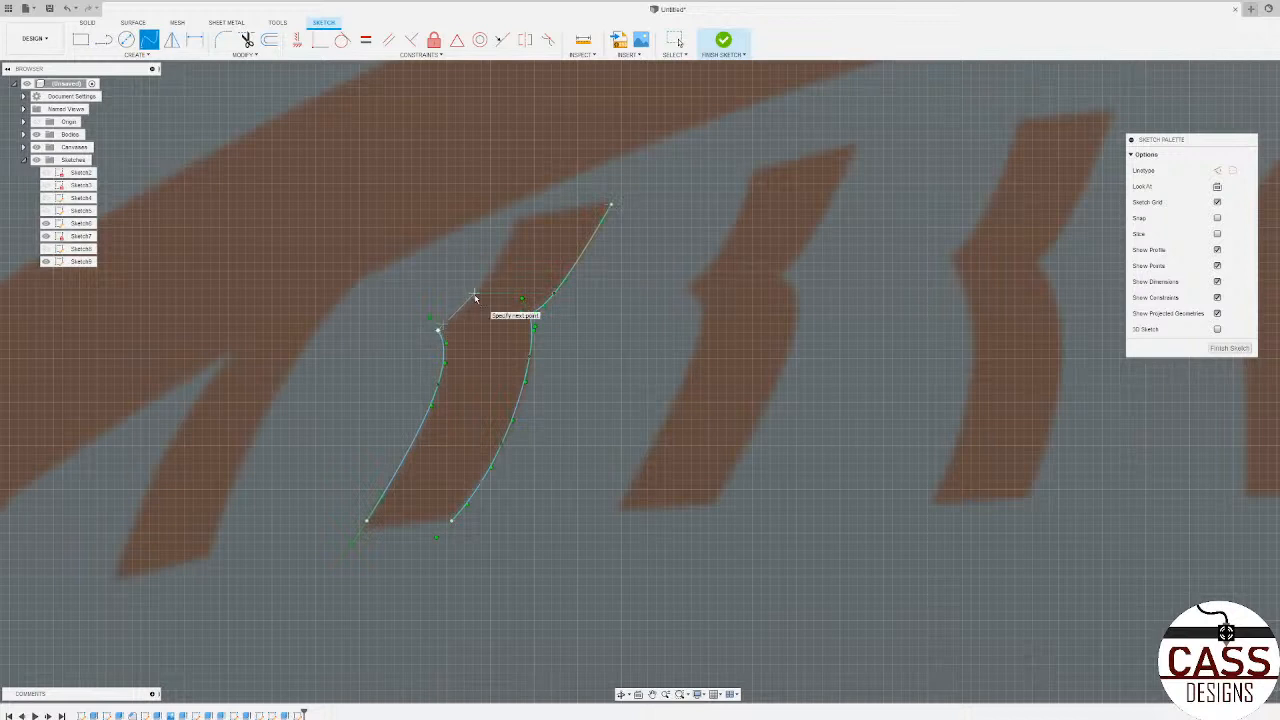
click(516, 221)
click(537, 232)
Step: Trace the side edges of the second upper-row stitch with splines, including its upper left edge
scroll(475, 261, down, 2)
scroll(614, 257, up, 2)
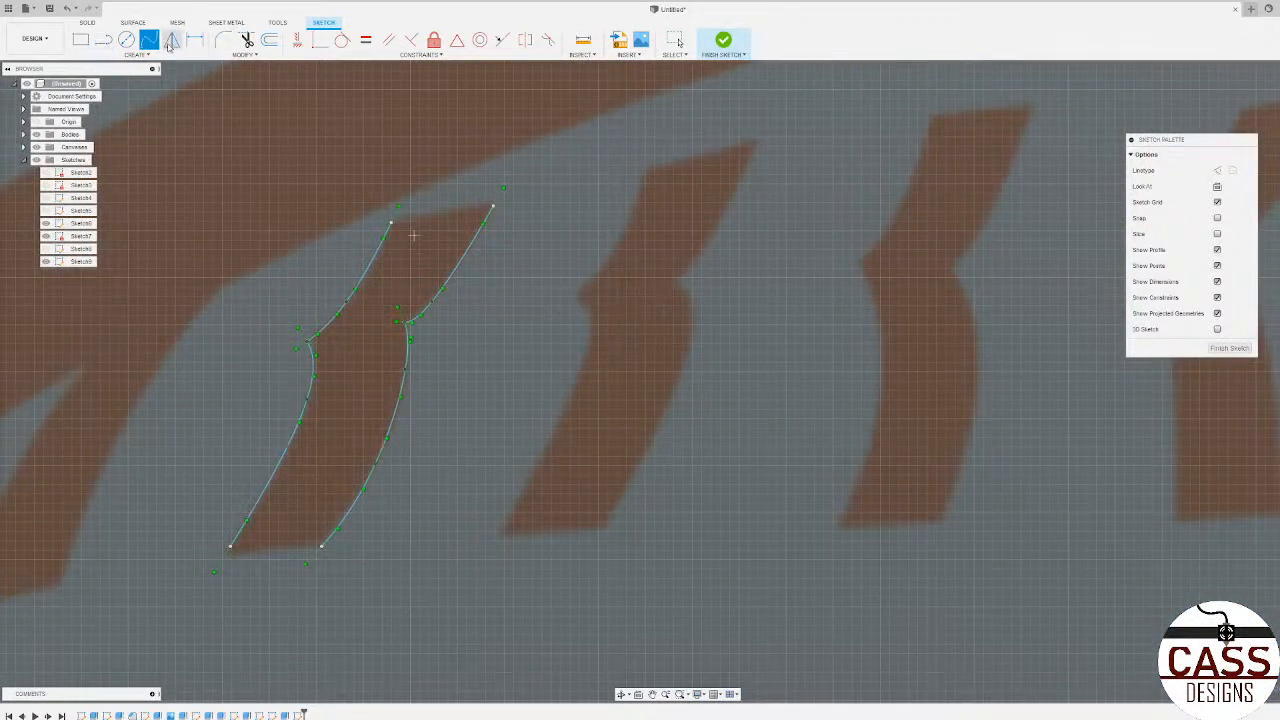
click(575, 295)
click(614, 254)
double_click(644, 177)
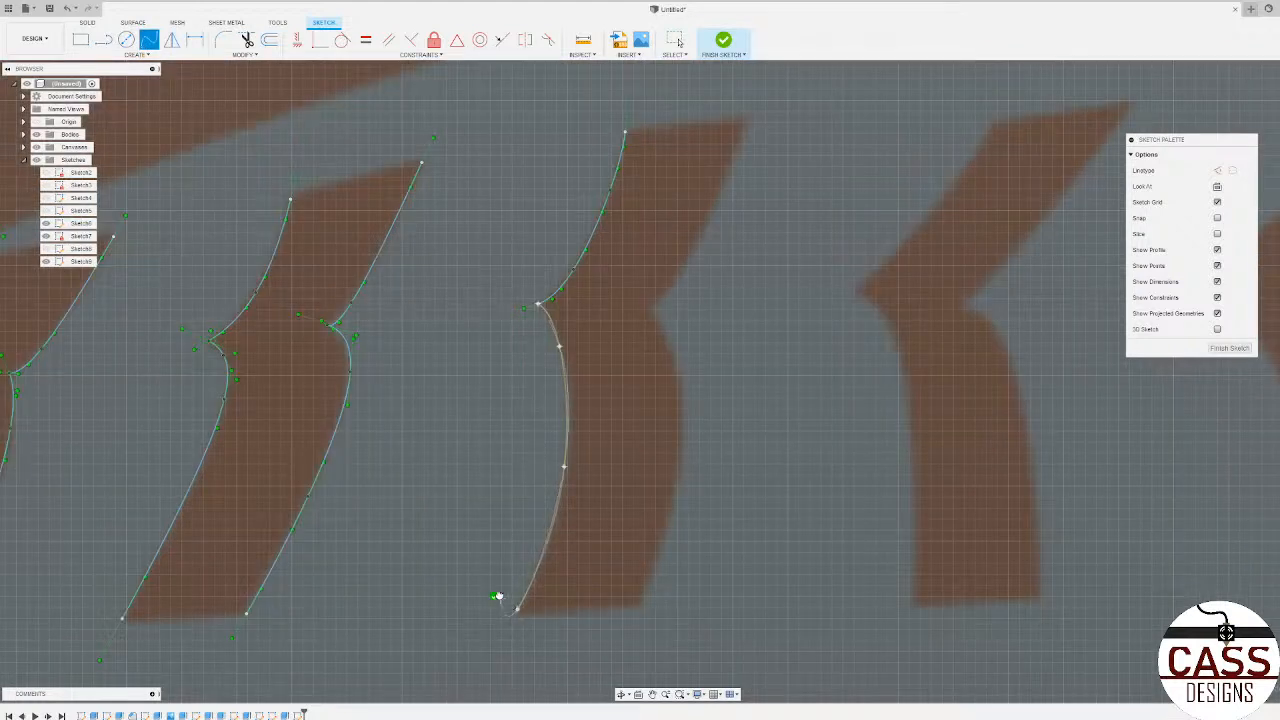
Step: Finish the third stitch's lower left spline and trace the upper and lower edges of its right side
click(495, 596)
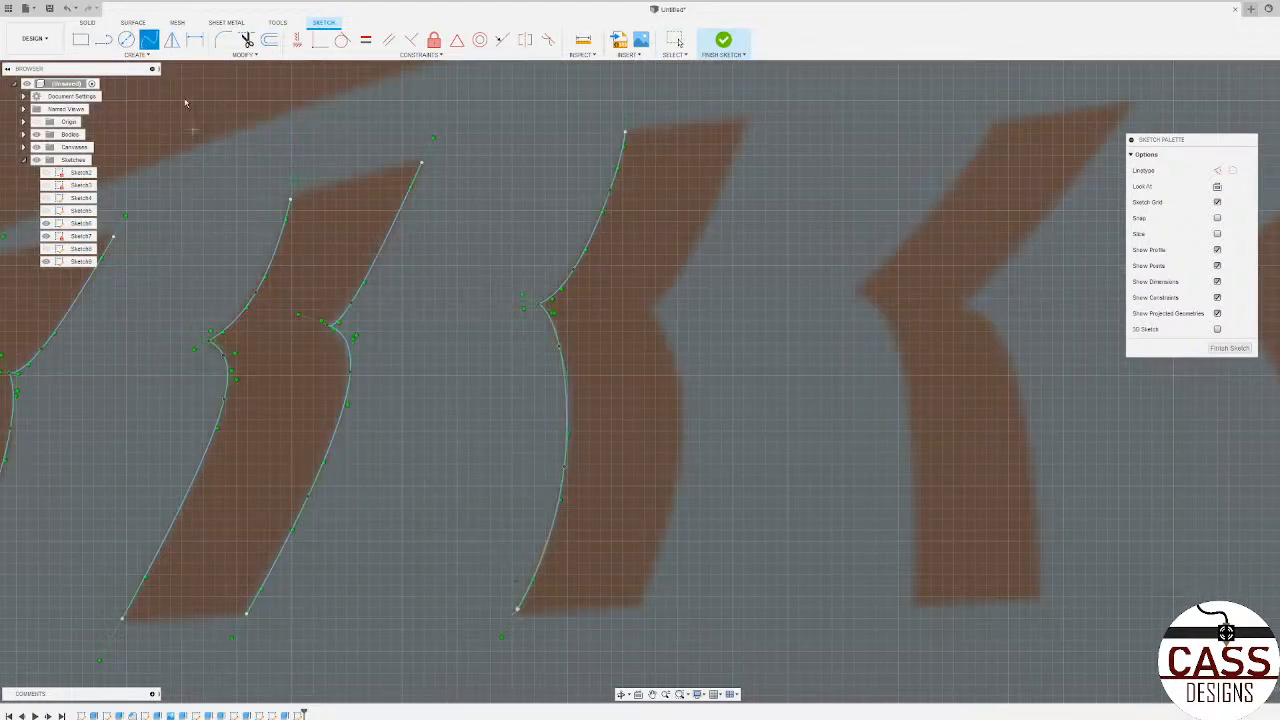
click(745, 122)
click(705, 230)
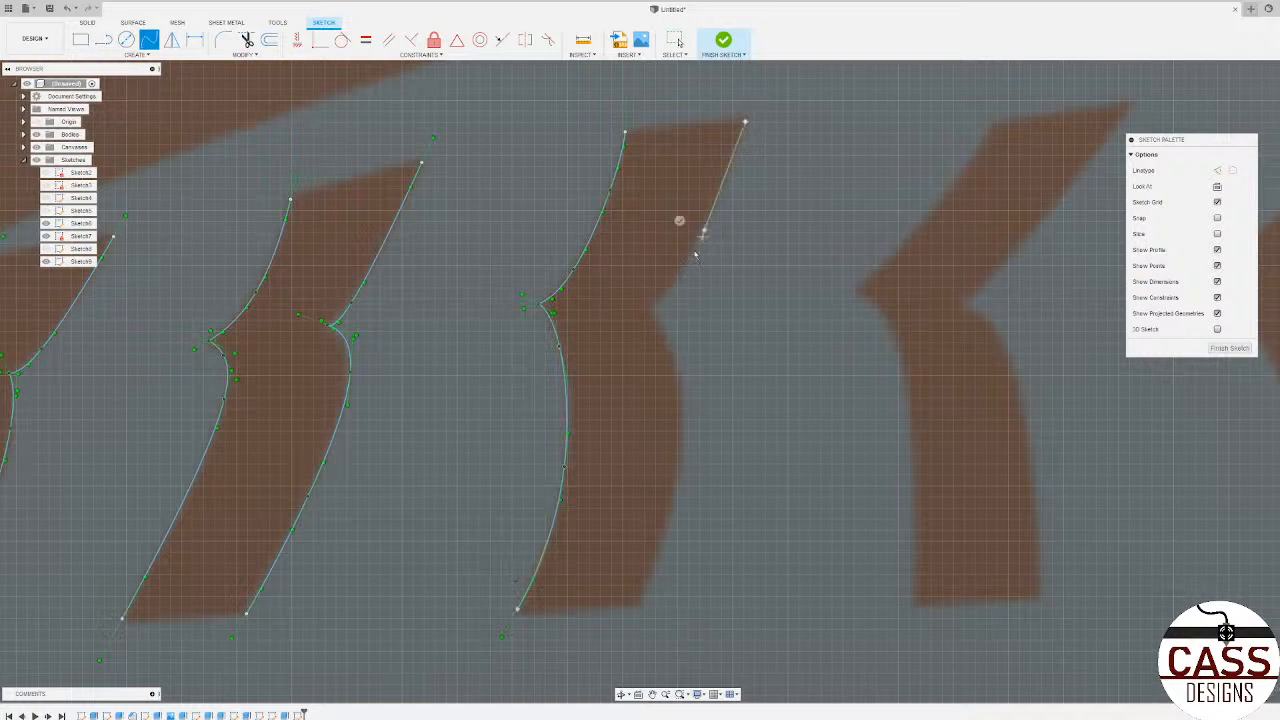
click(630, 297)
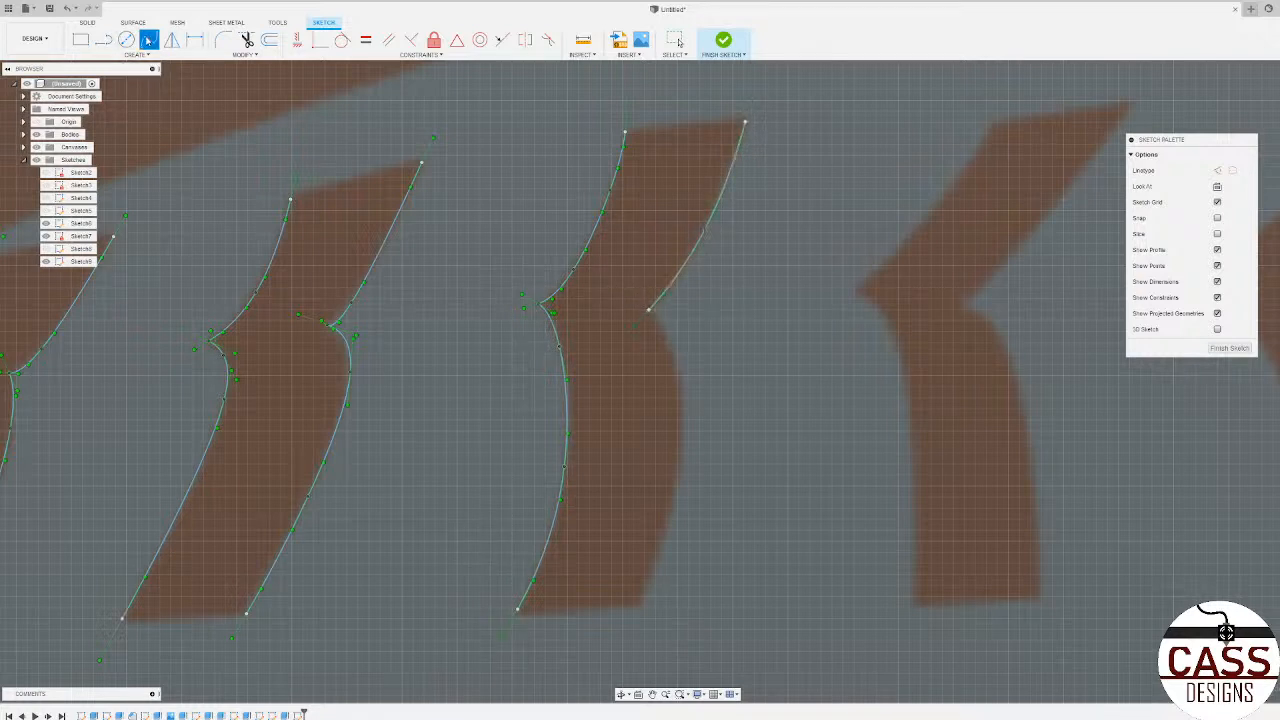
click(638, 604)
click(673, 492)
click(677, 364)
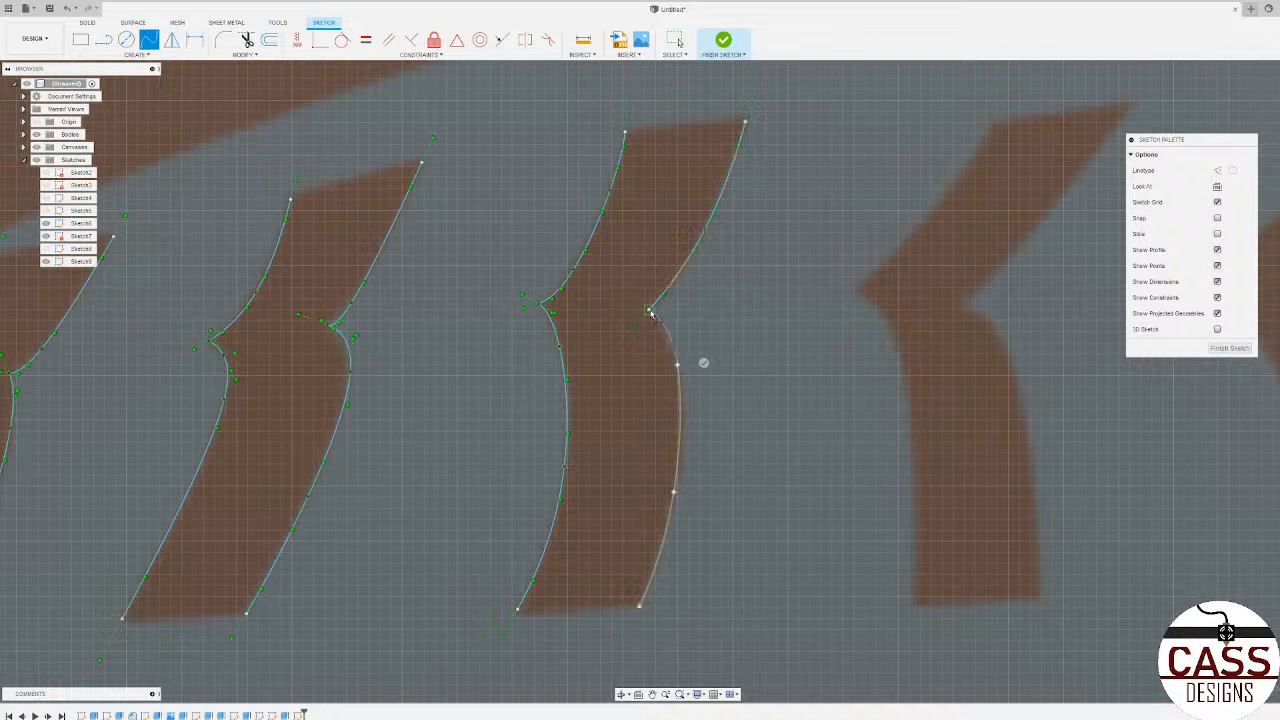
click(650, 311)
click(632, 327)
scroll(657, 443, down, 4)
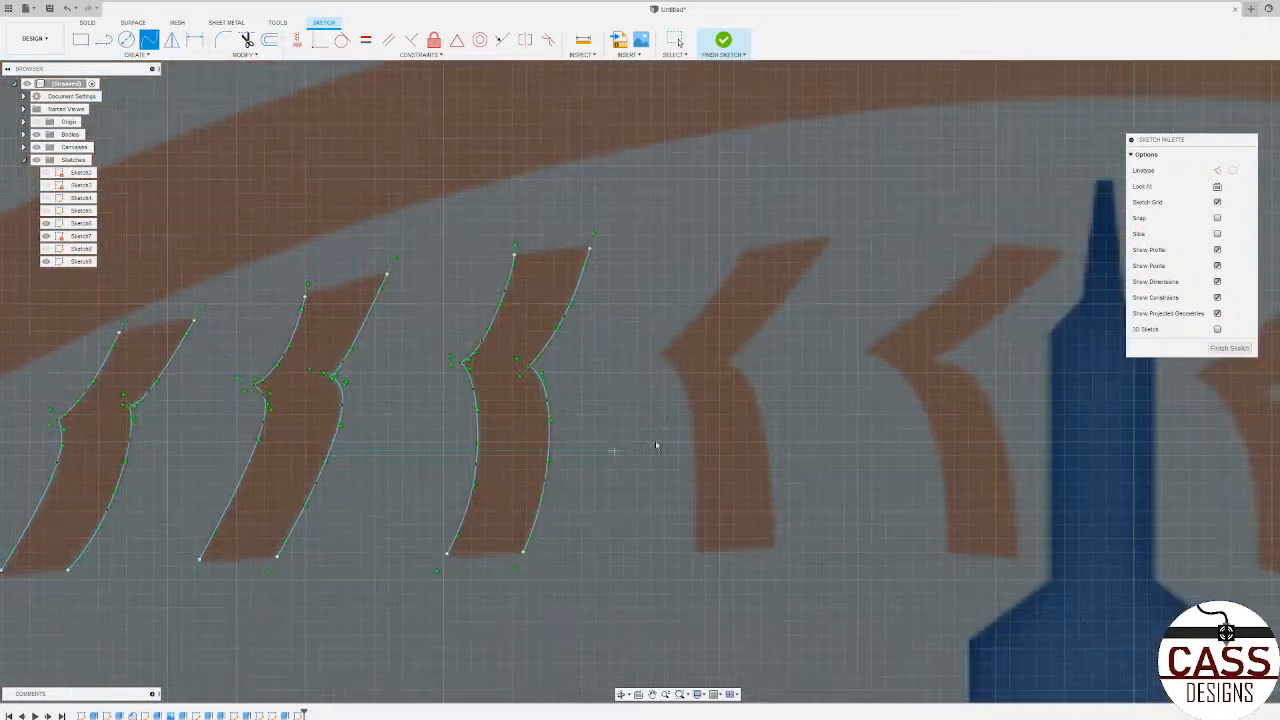
Step: Trace the lower left edge of the fourth upper-row stitch with a spline from its pointed corner to its foot
scroll(717, 391, up, 4)
scroll(646, 206, down, 3)
scroll(672, 360, up, 2)
scroll(672, 360, up, 2)
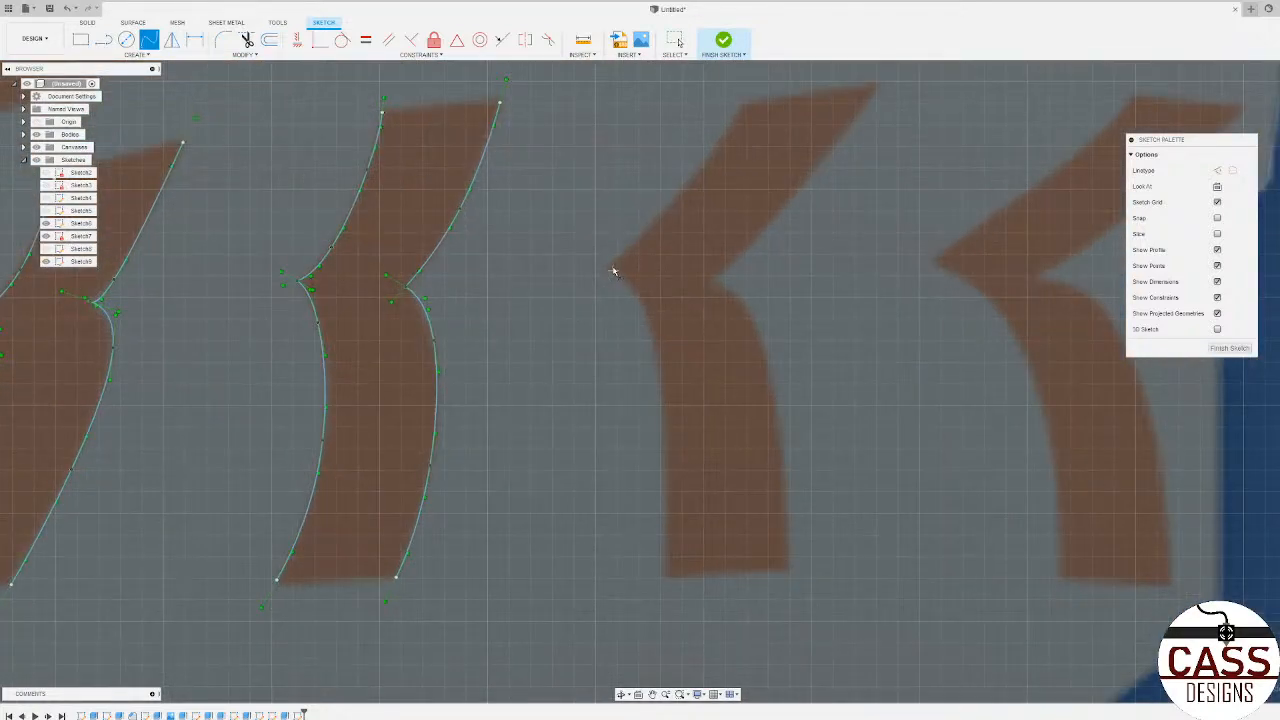
click(609, 268)
click(642, 302)
click(656, 346)
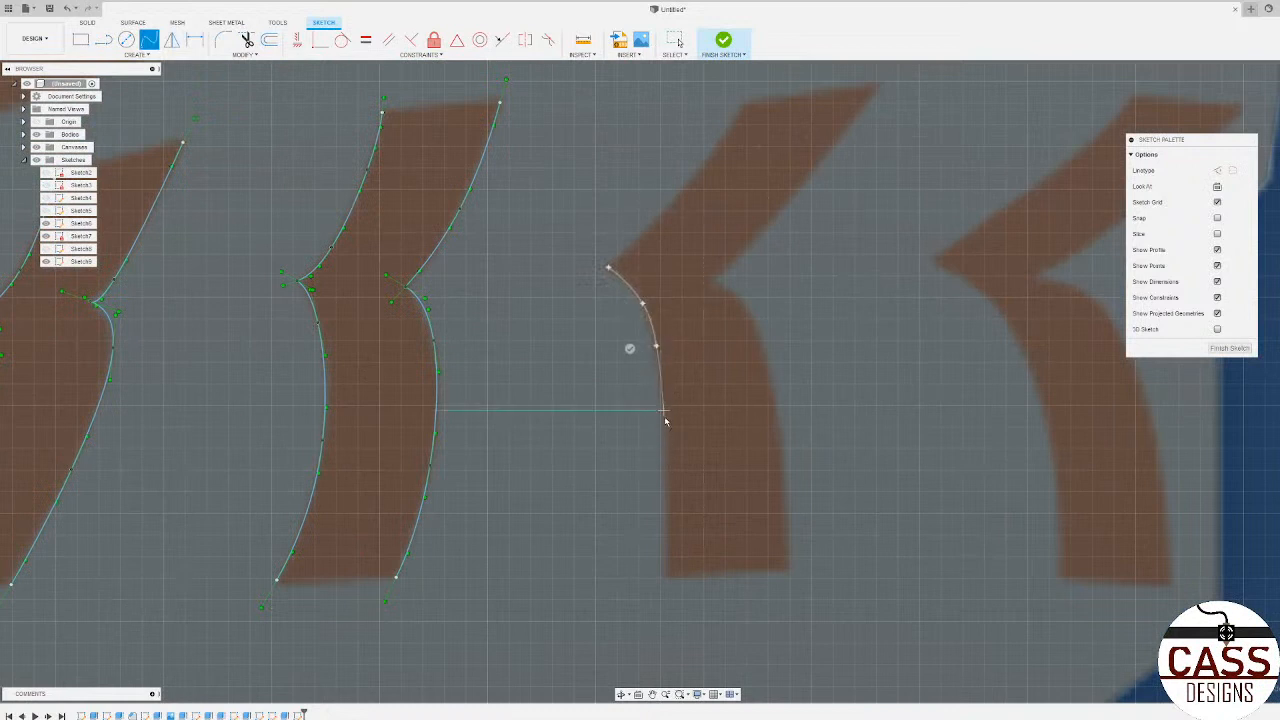
click(661, 460)
click(660, 579)
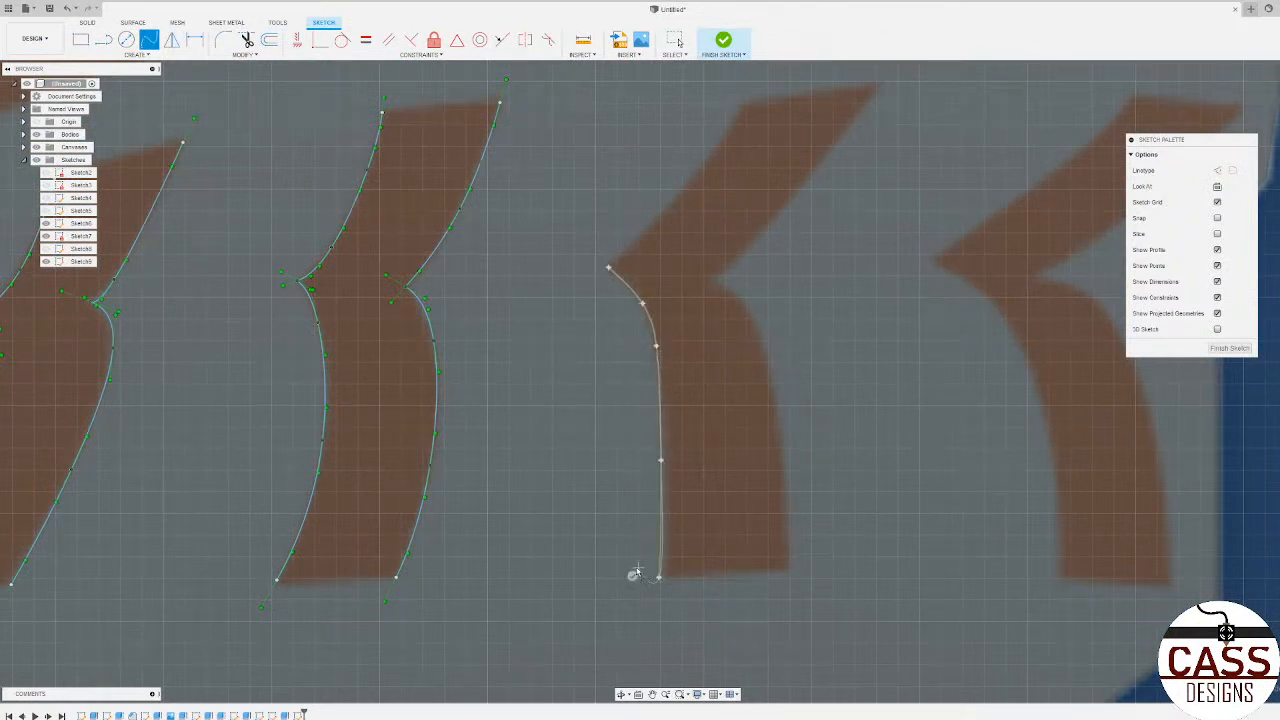
click(633, 574)
Step: Trace the lower right edge of the fourth upper-row stitch with a spline from its inner notch to its foot
click(711, 278)
click(742, 302)
click(772, 385)
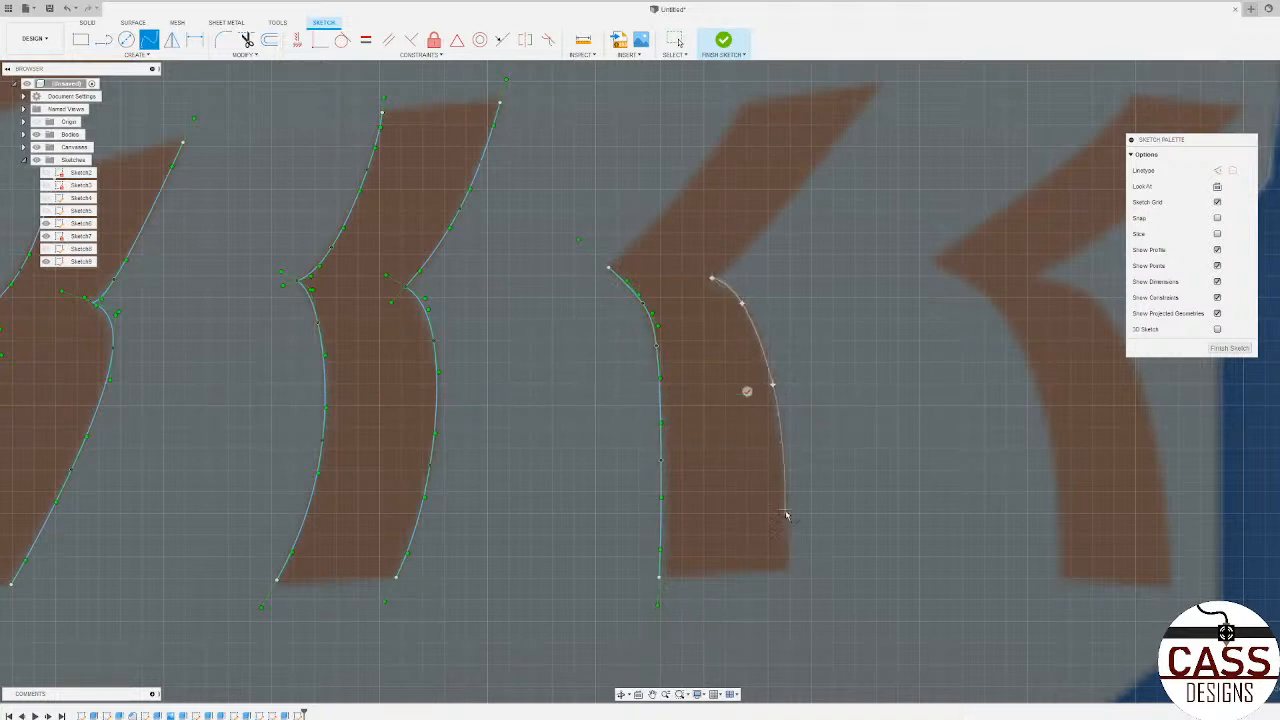
click(791, 572)
click(764, 571)
Step: Trace both upper side edges of the fourth upper-row stitch with splines
click(663, 209)
click(746, 98)
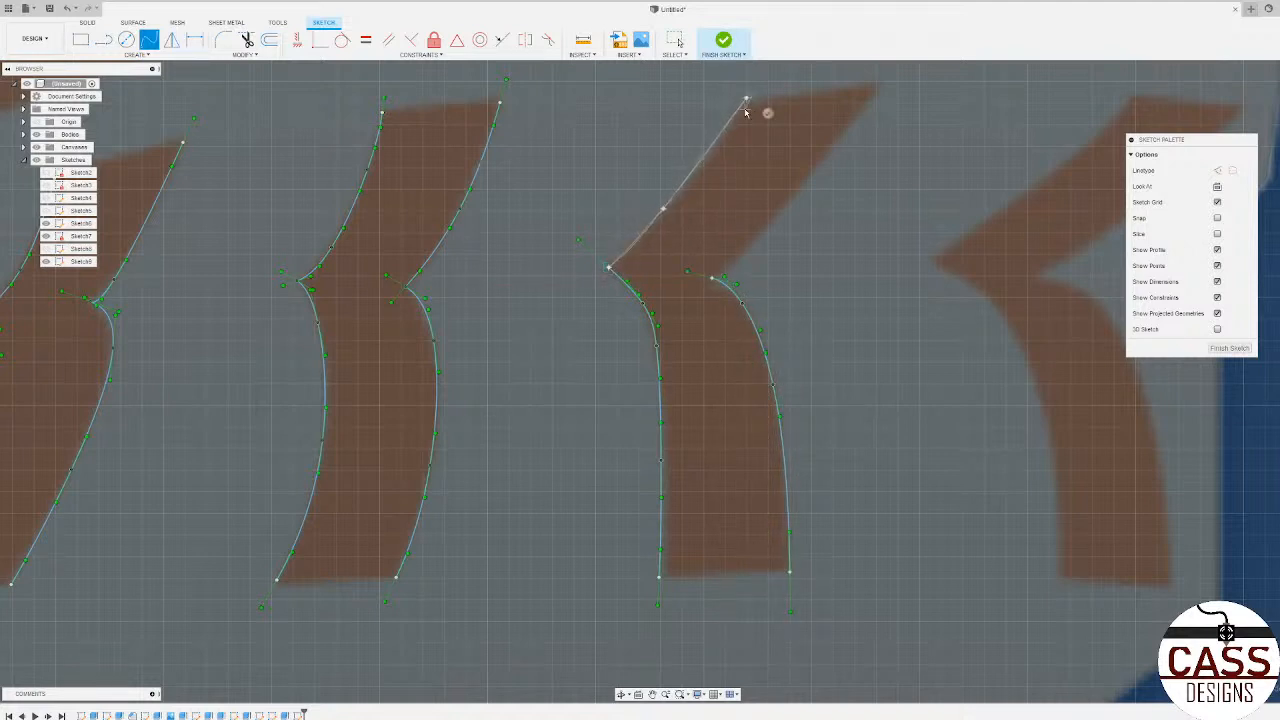
click(765, 115)
click(746, 254)
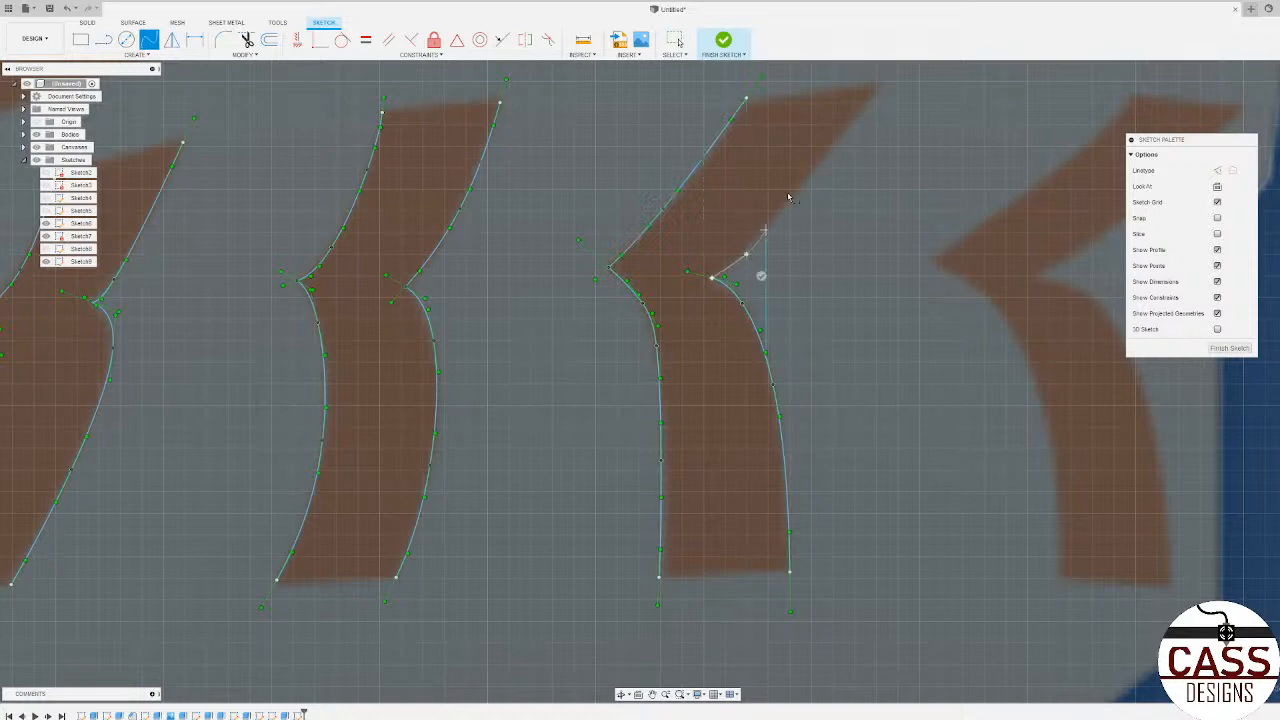
click(878, 86)
click(895, 101)
Step: Trace the upper left edge of the fifth stitch, just before the tallest tower, with a spline ending at its pointed corner
scroll(797, 290, down, 4)
scroll(946, 204, up, 4)
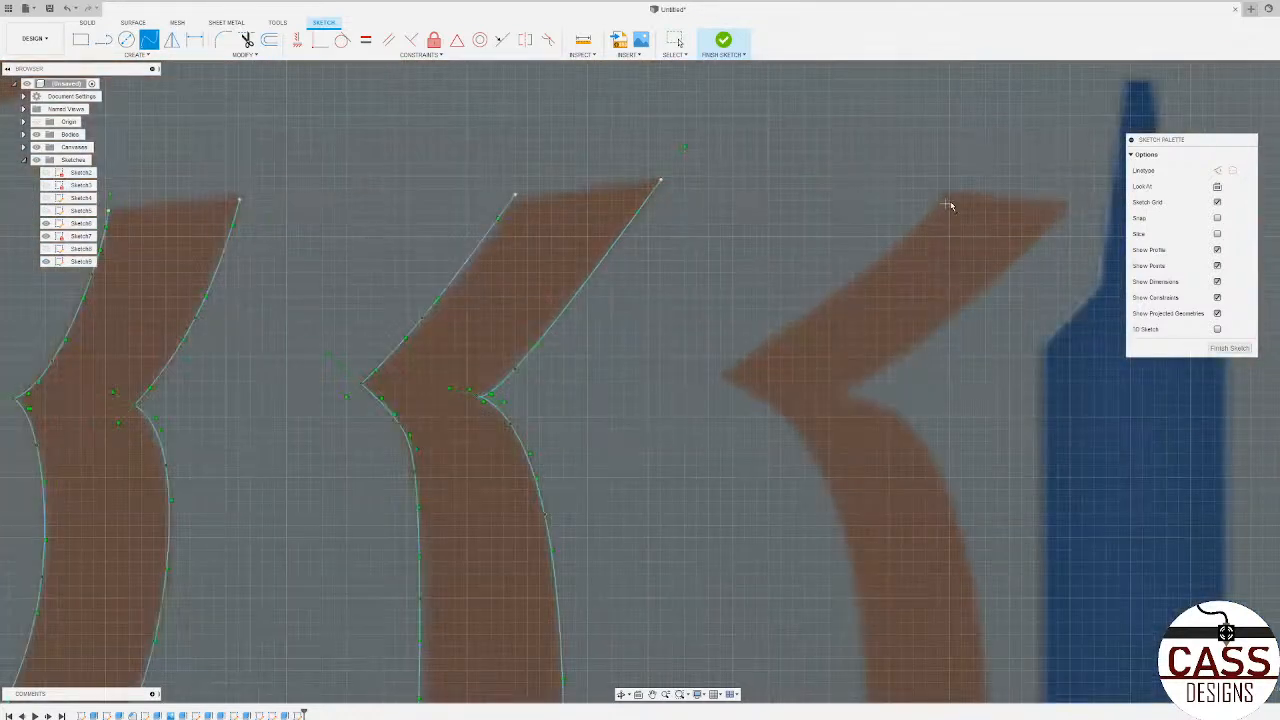
click(944, 190)
click(901, 240)
click(792, 322)
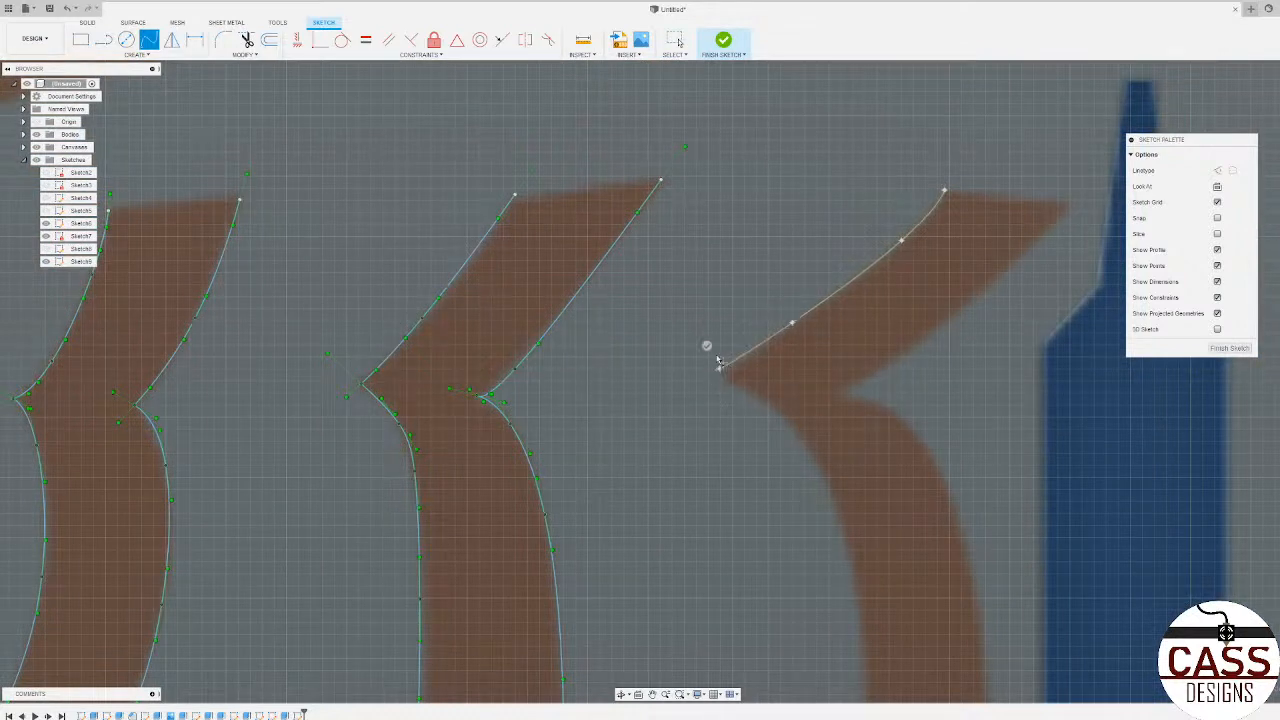
click(717, 362)
click(706, 346)
Step: Trace the lower left edge of the fifth upper-row stitch with a spline from the pointed corner to its foot
scroll(709, 349, down, 3)
scroll(767, 352, up, 5)
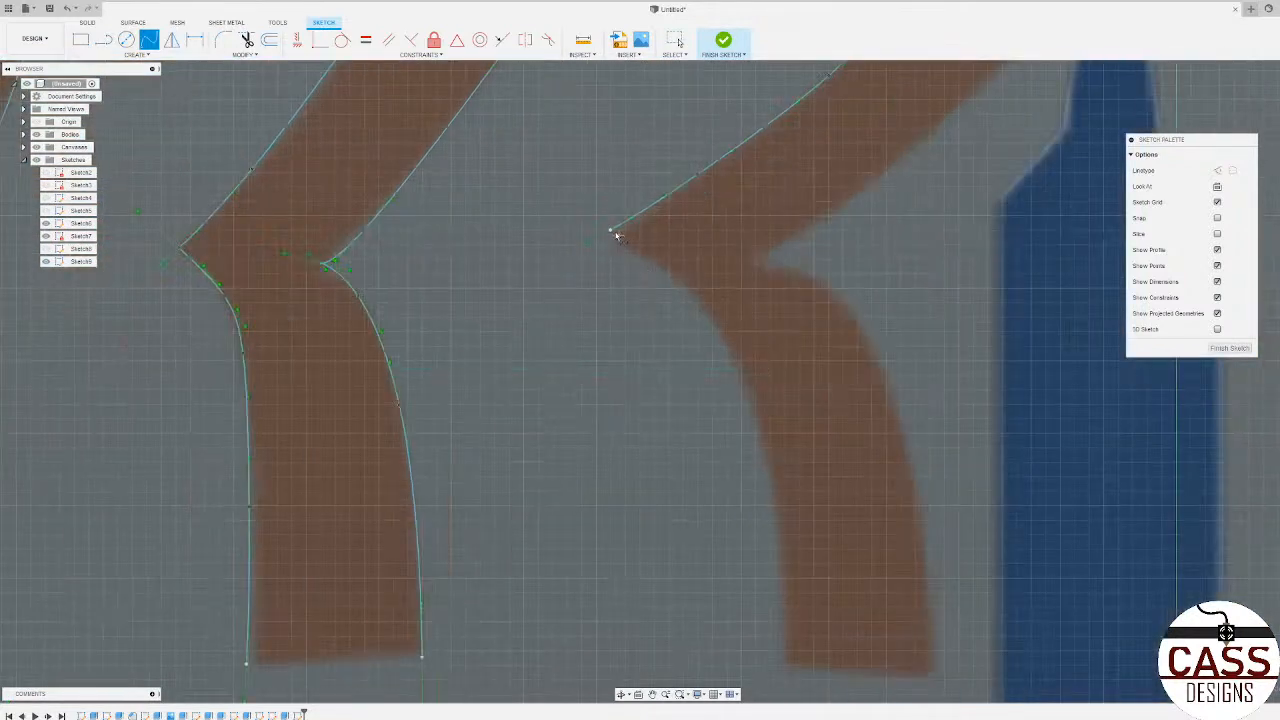
click(663, 268)
click(745, 369)
click(785, 557)
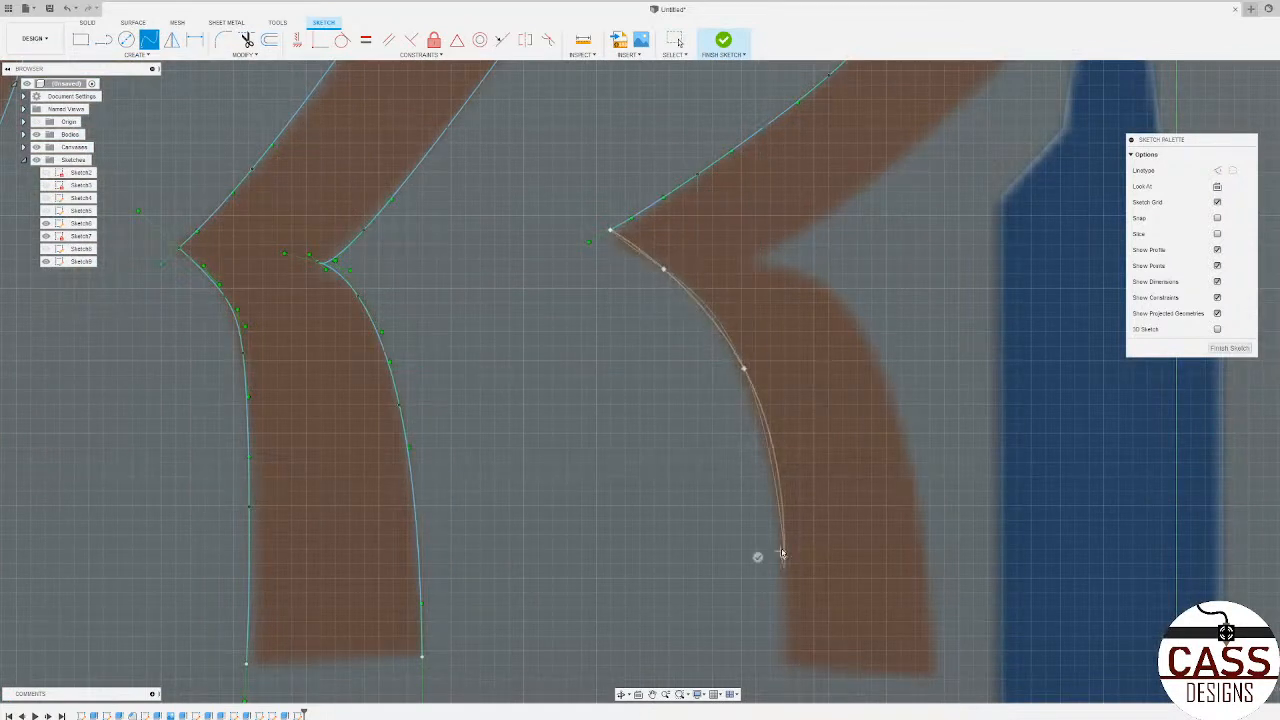
scroll(785, 550, down, 2)
scroll(791, 614, up, 2)
click(780, 630)
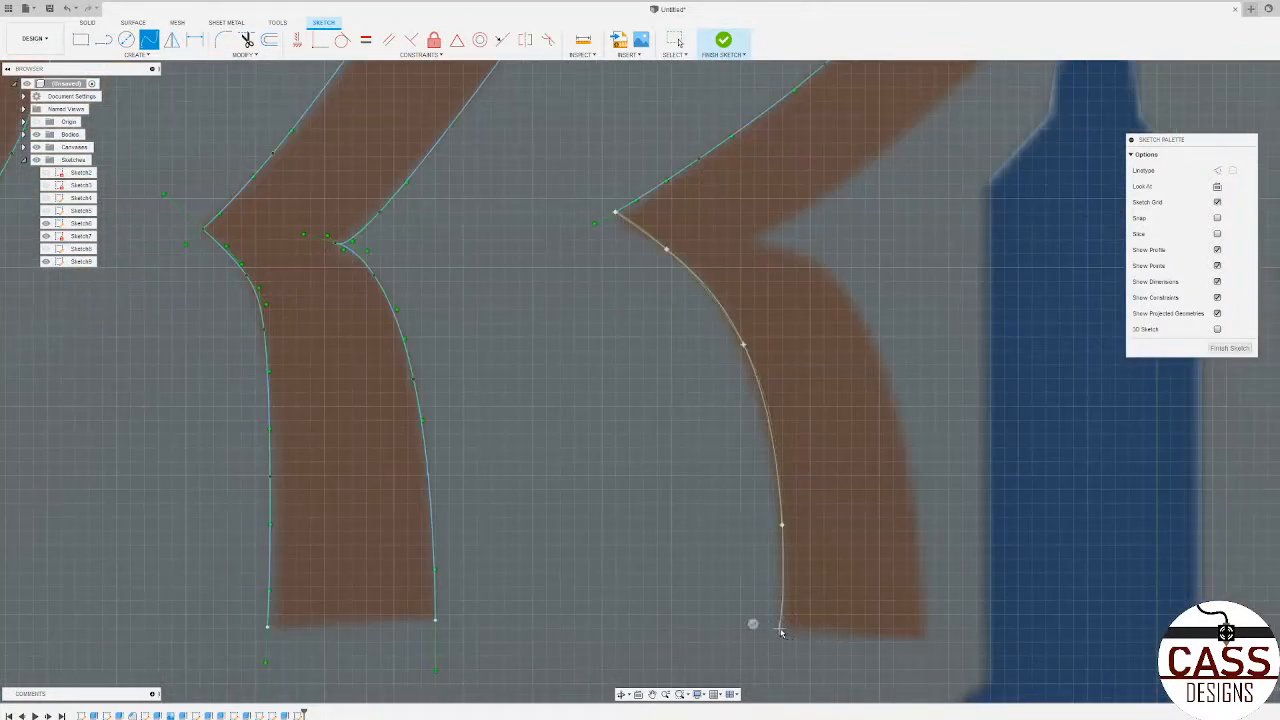
click(755, 622)
Step: Trace the lower right edge of the fifth upper-row stitch with a spline from its inner notch to its foot
scroll(650, 487, down, 2)
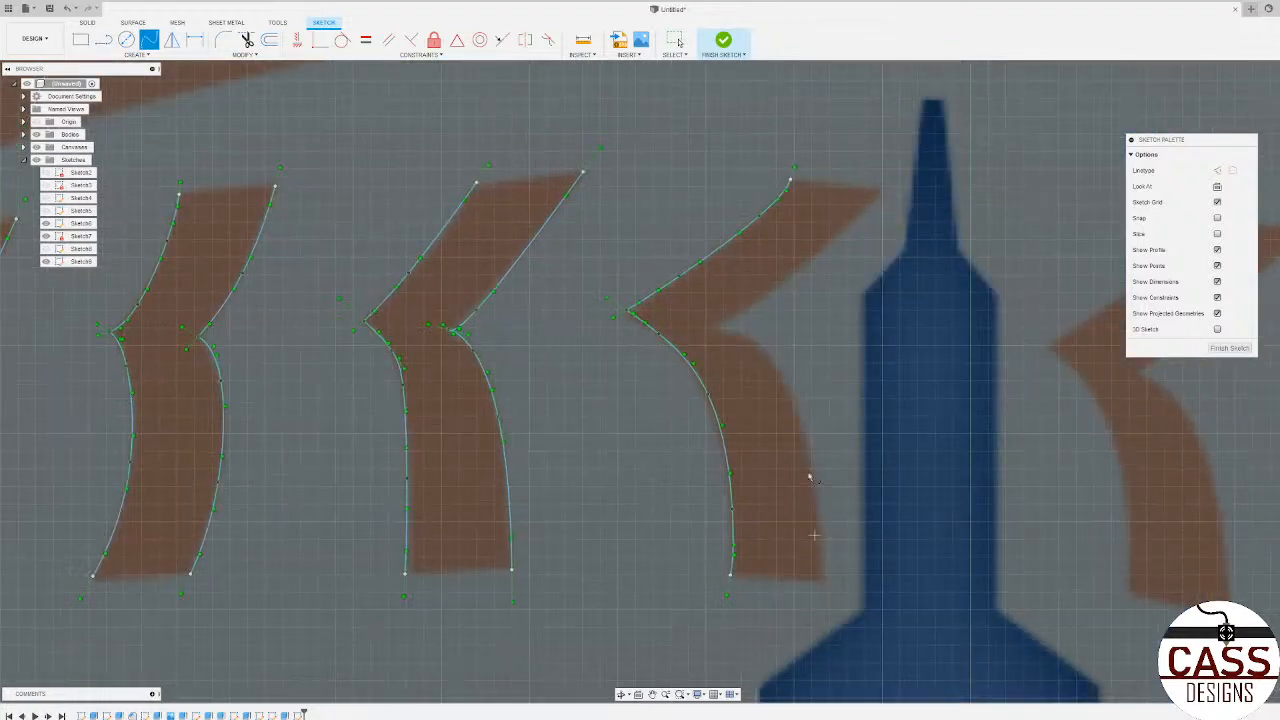
click(713, 324)
click(753, 338)
click(789, 395)
click(815, 488)
click(822, 584)
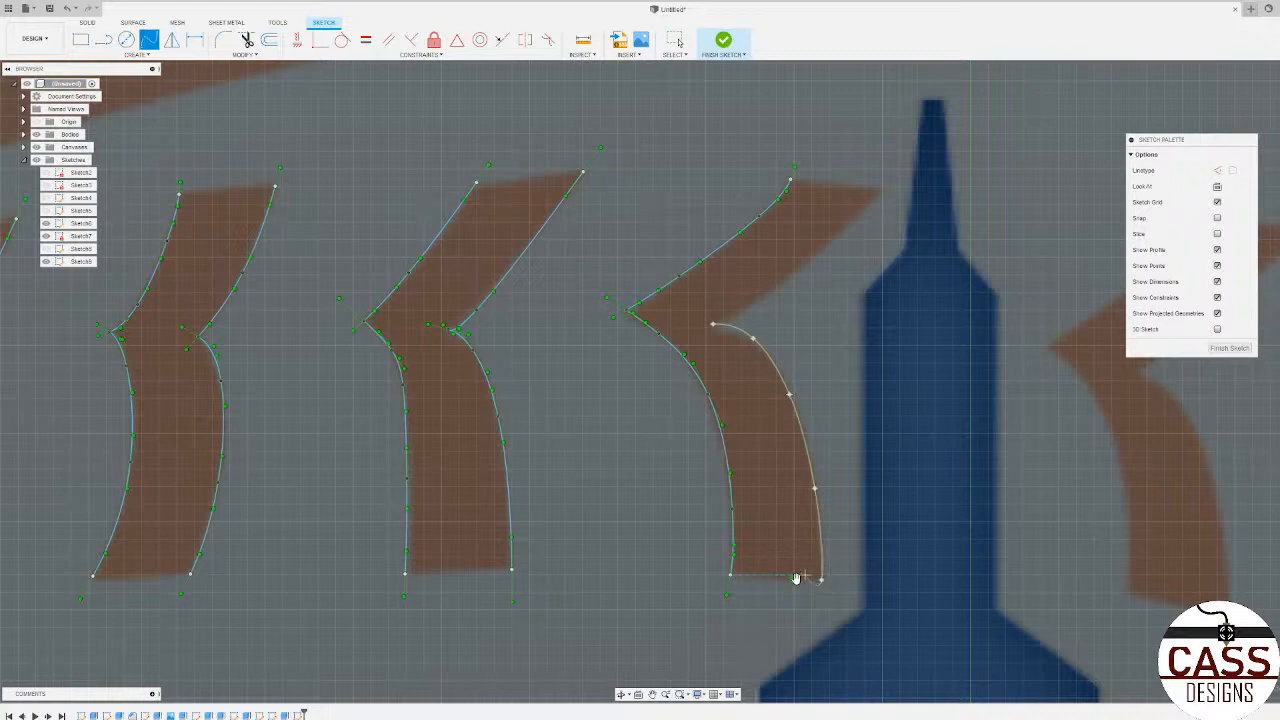
click(795, 577)
Step: Trace the upper right edge of the fifth upper-row stitch with a spline from its inner notch to its tip
scroll(763, 315, up, 2)
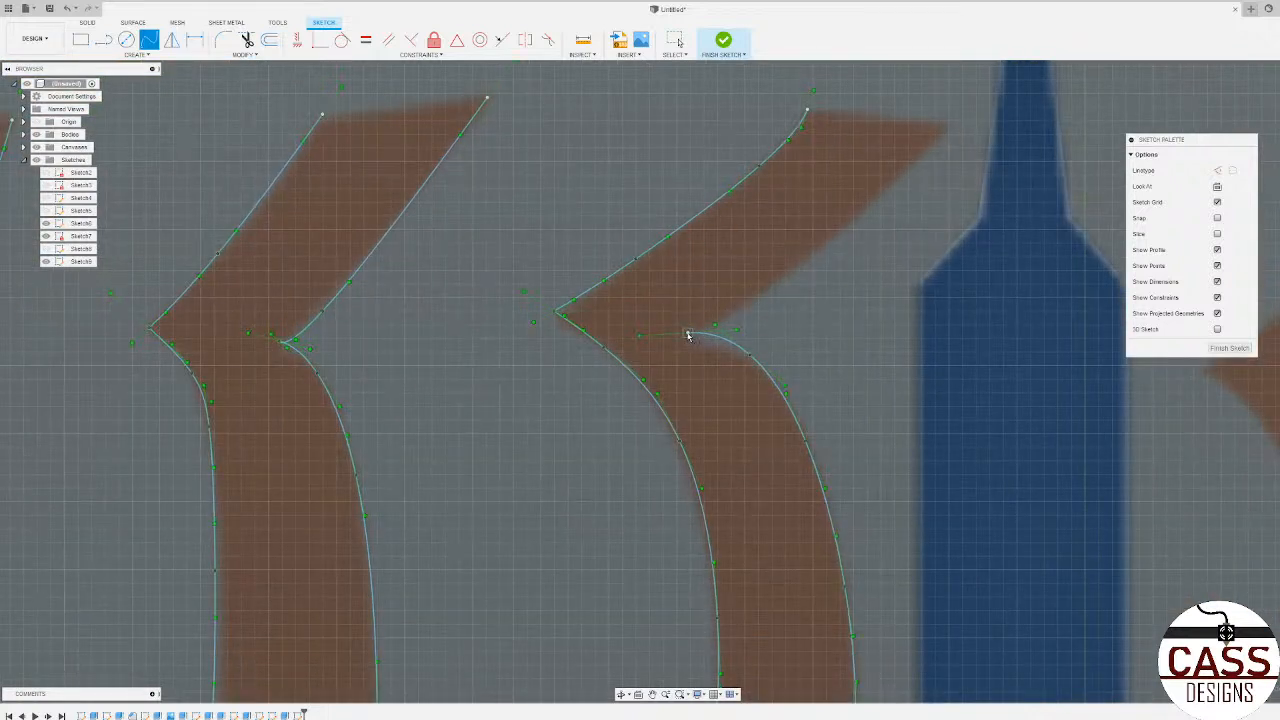
click(688, 332)
click(733, 312)
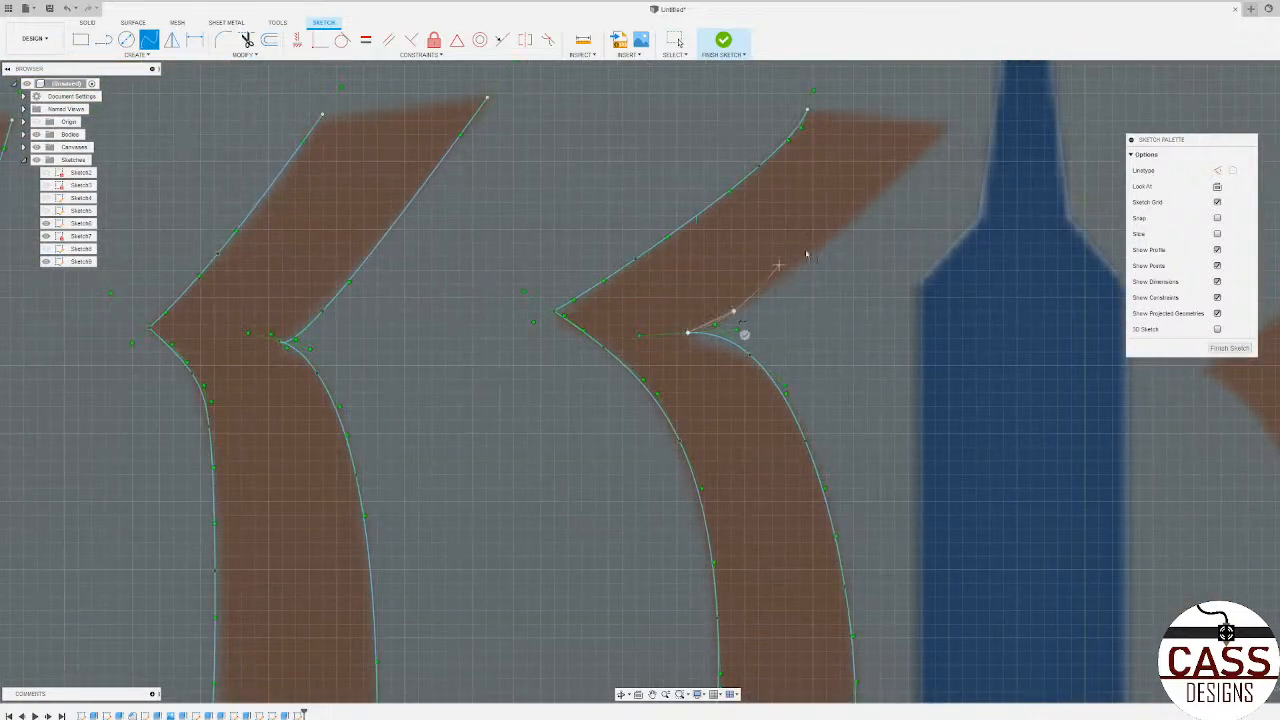
click(858, 216)
click(941, 126)
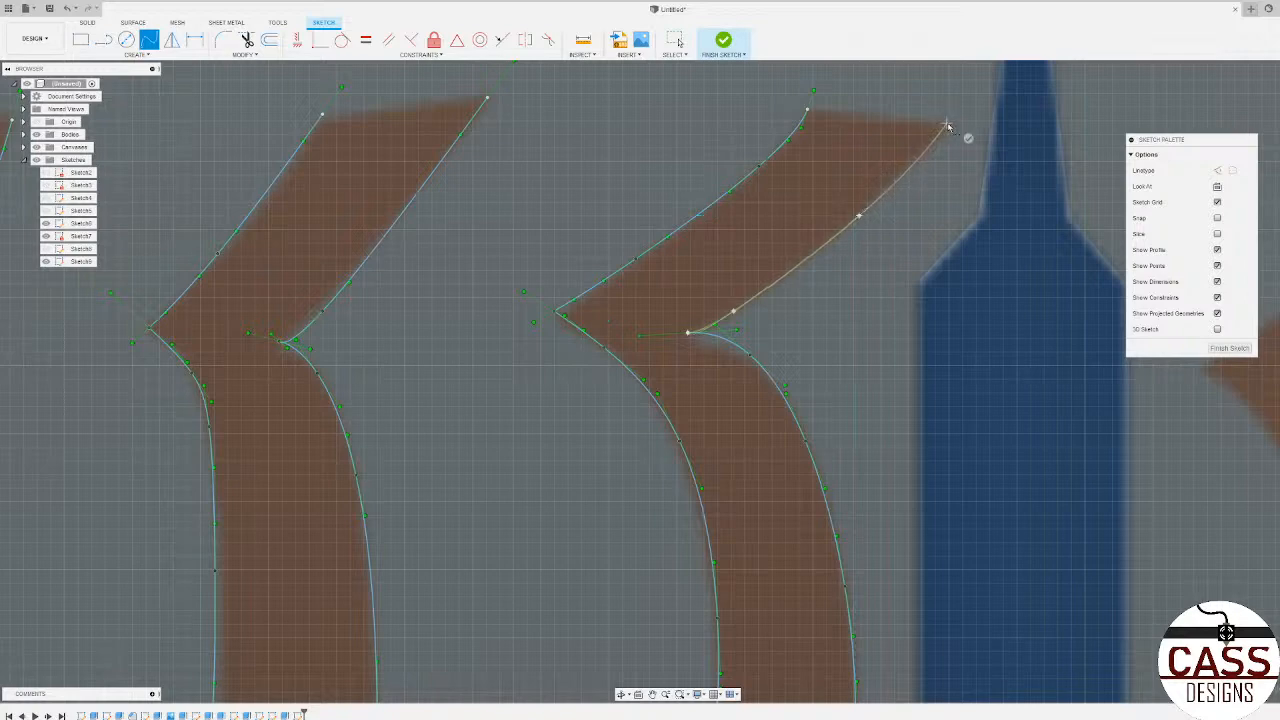
click(966, 138)
scroll(786, 220, down, 5)
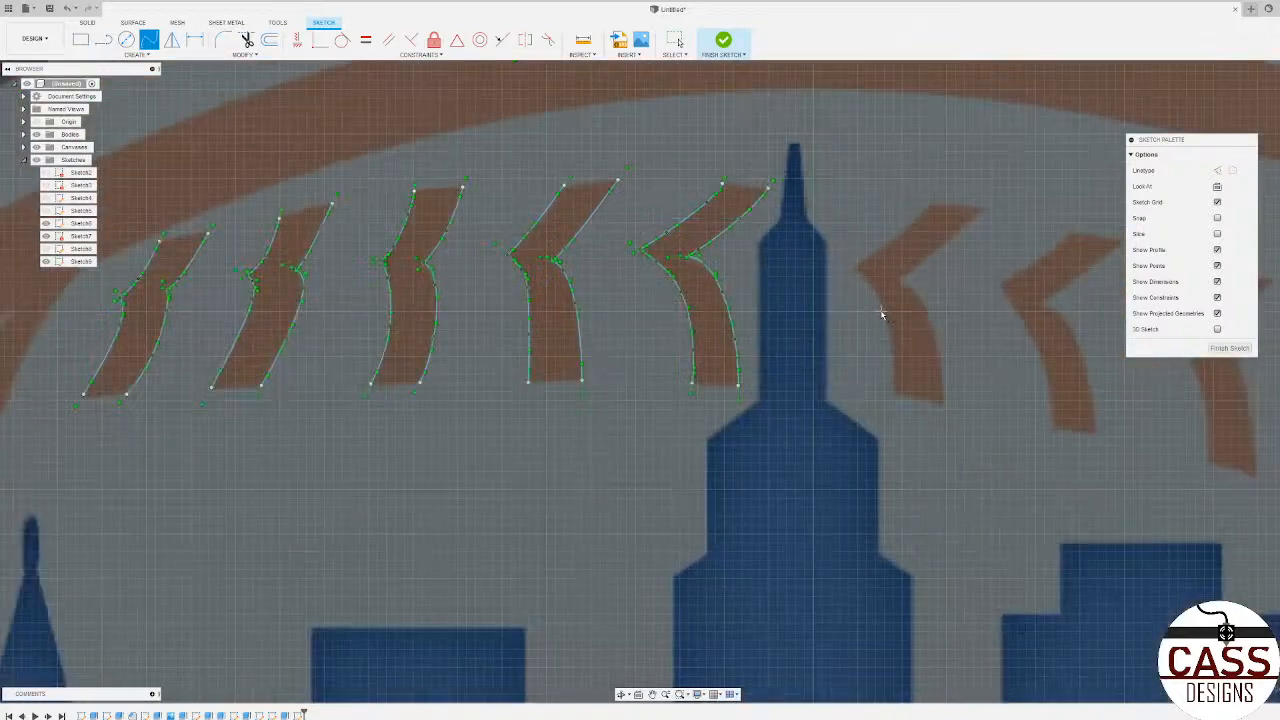
Step: Trace the lower left edge of the sixth upper-row stitch, just past the tallest tower, with a spline from its pointed corner to its foot
scroll(882, 284, up, 5)
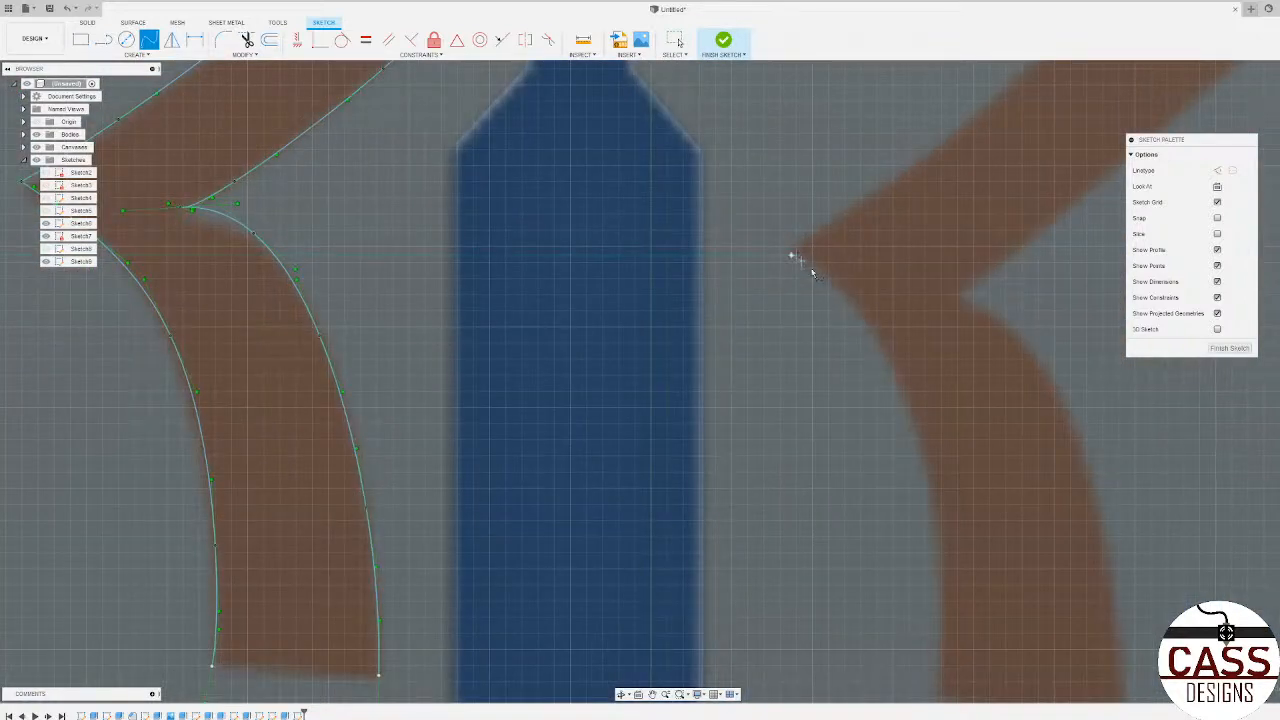
click(838, 293)
click(891, 368)
scroll(891, 368, down, 3)
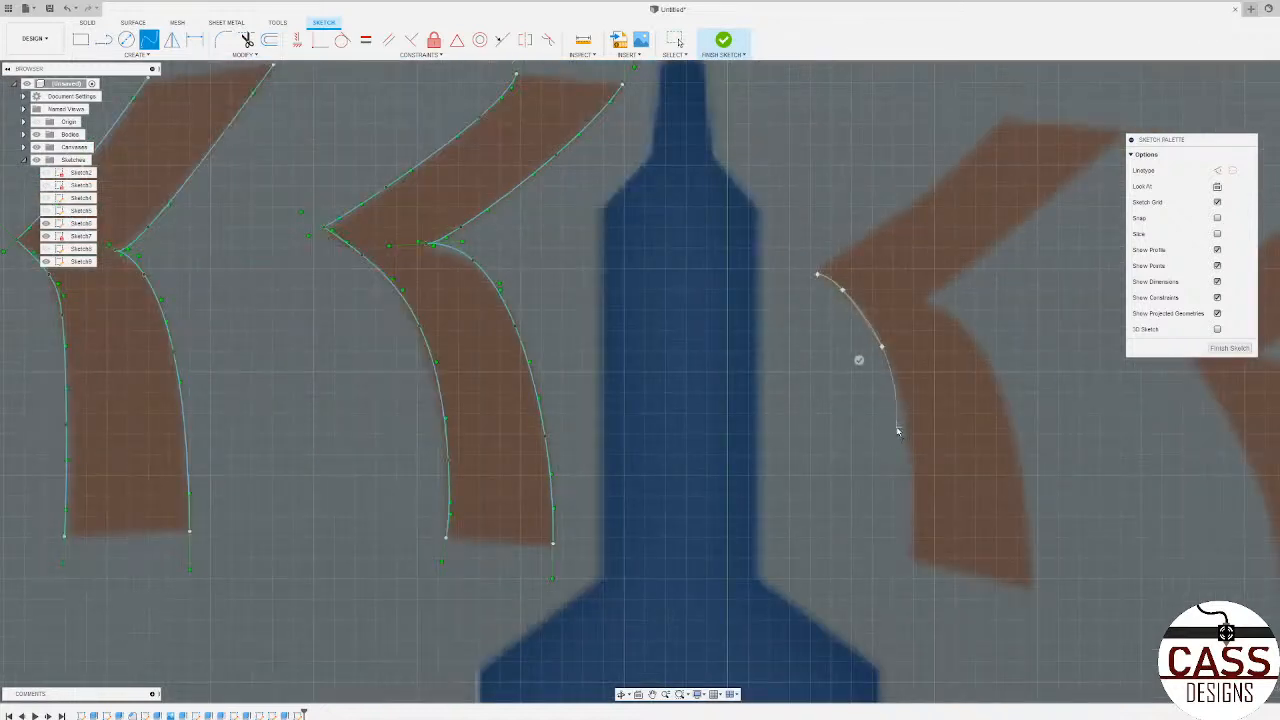
click(911, 556)
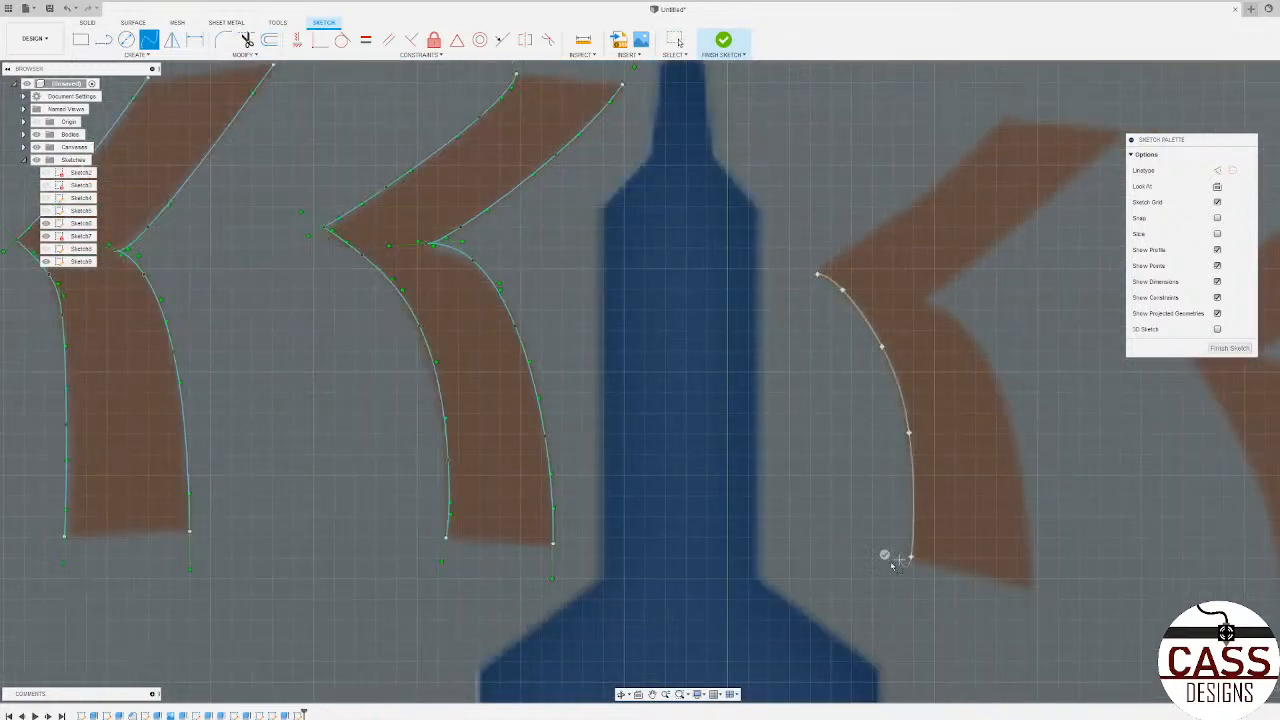
key(Return)
Step: Trace the lower right edge of the sixth upper-row stitch with a spline from its inner notch to its foot
click(957, 321)
click(999, 393)
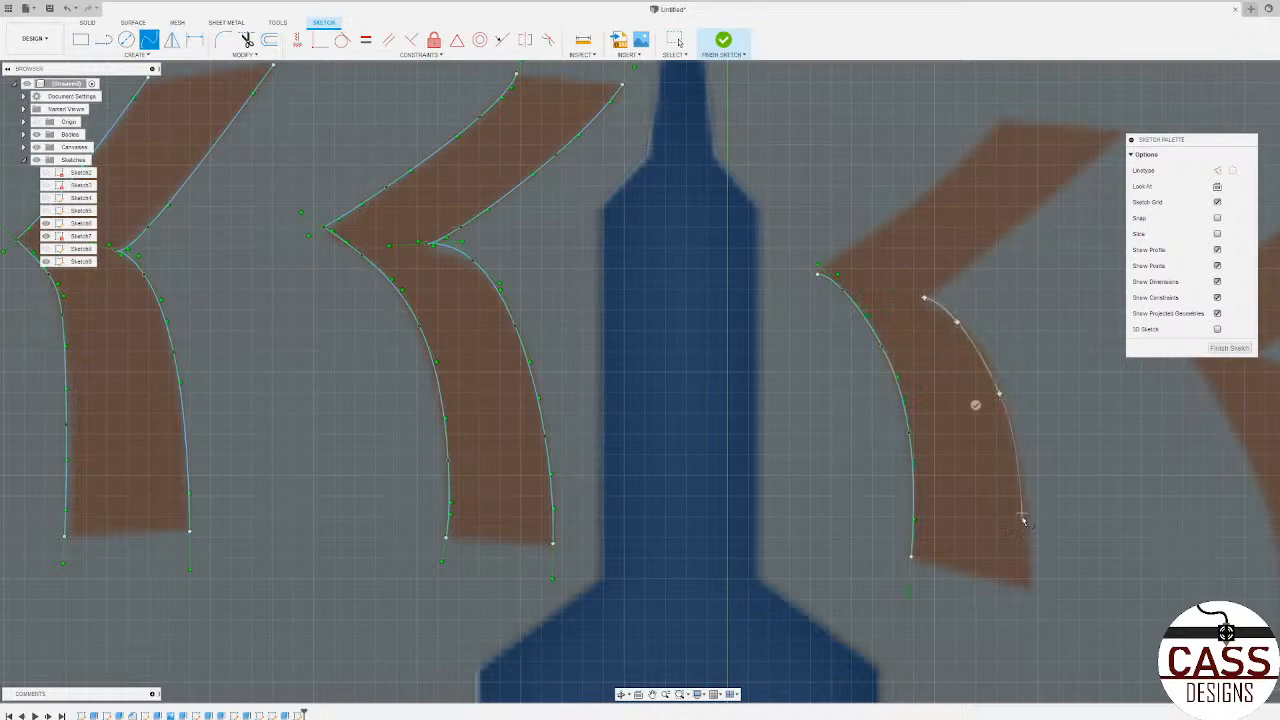
click(1030, 586)
click(1005, 588)
Step: Trace the sixth upper-row stitch's upper left edge from its pointed corner and upper right edge from its inner notch with splines
middle_drag(1030, 155, 925, 311)
scroll(925, 311, up, 1)
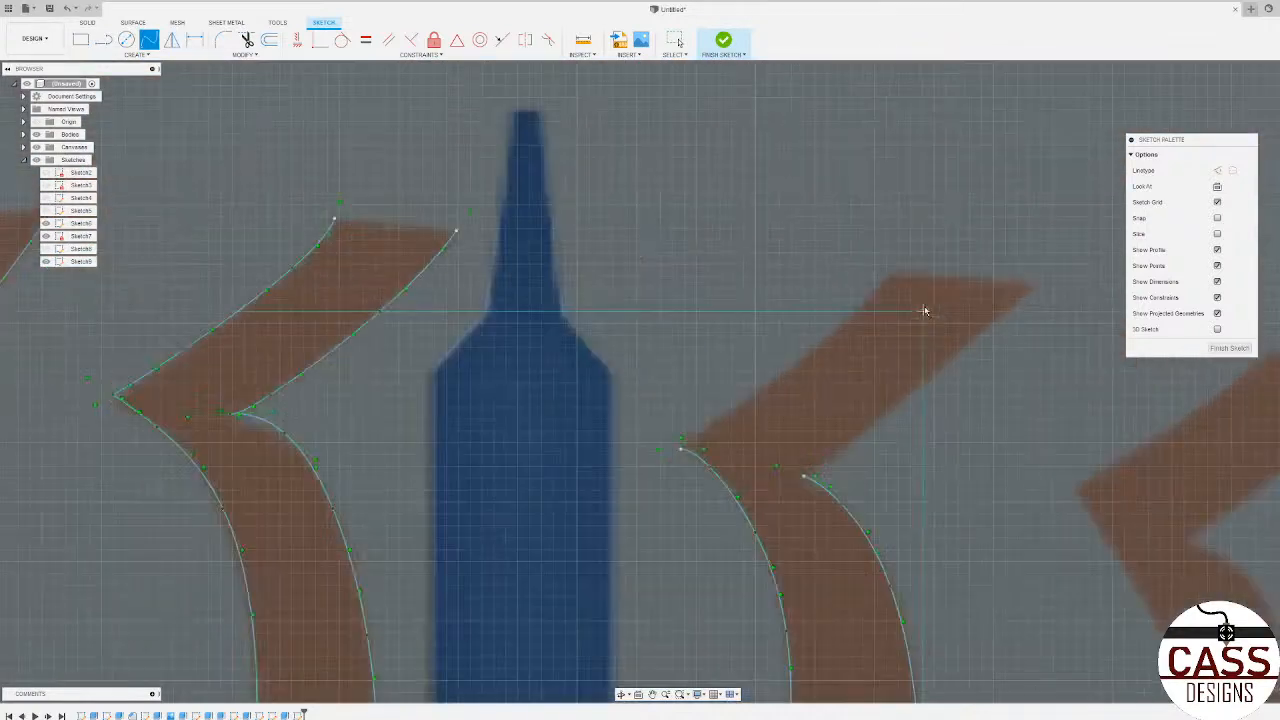
click(680, 449)
click(728, 414)
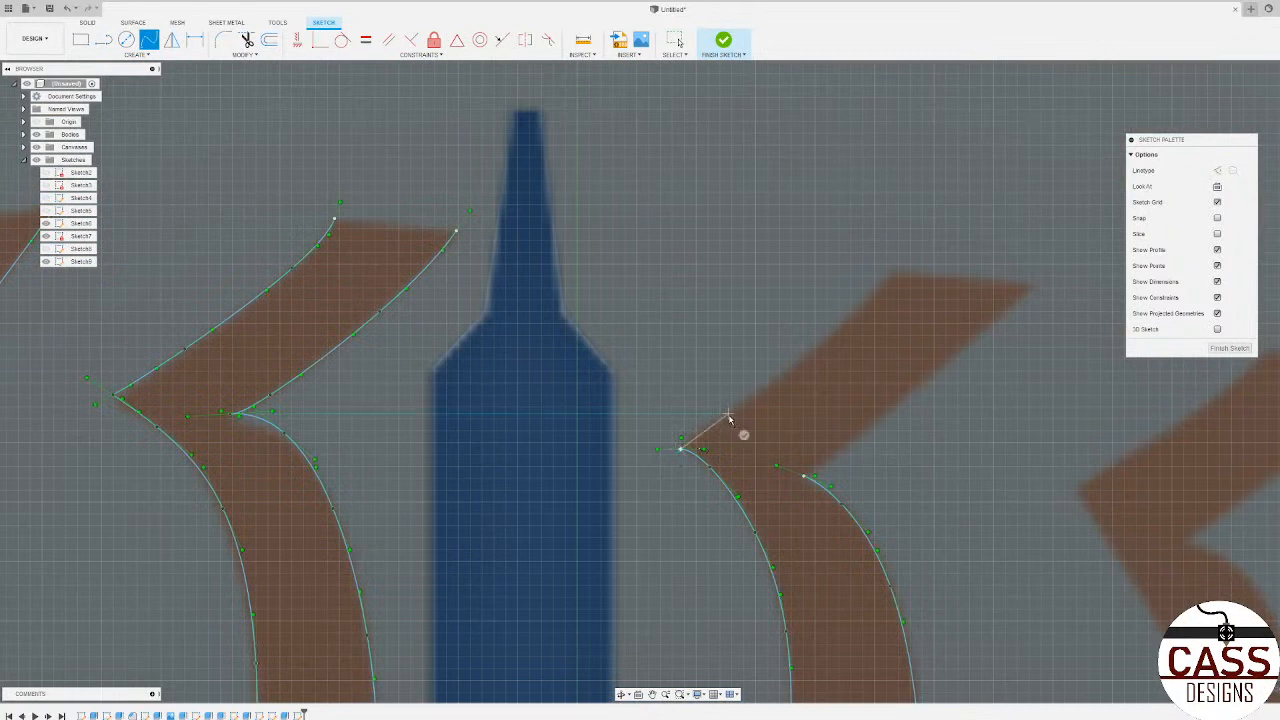
double_click(890, 277)
click(860, 435)
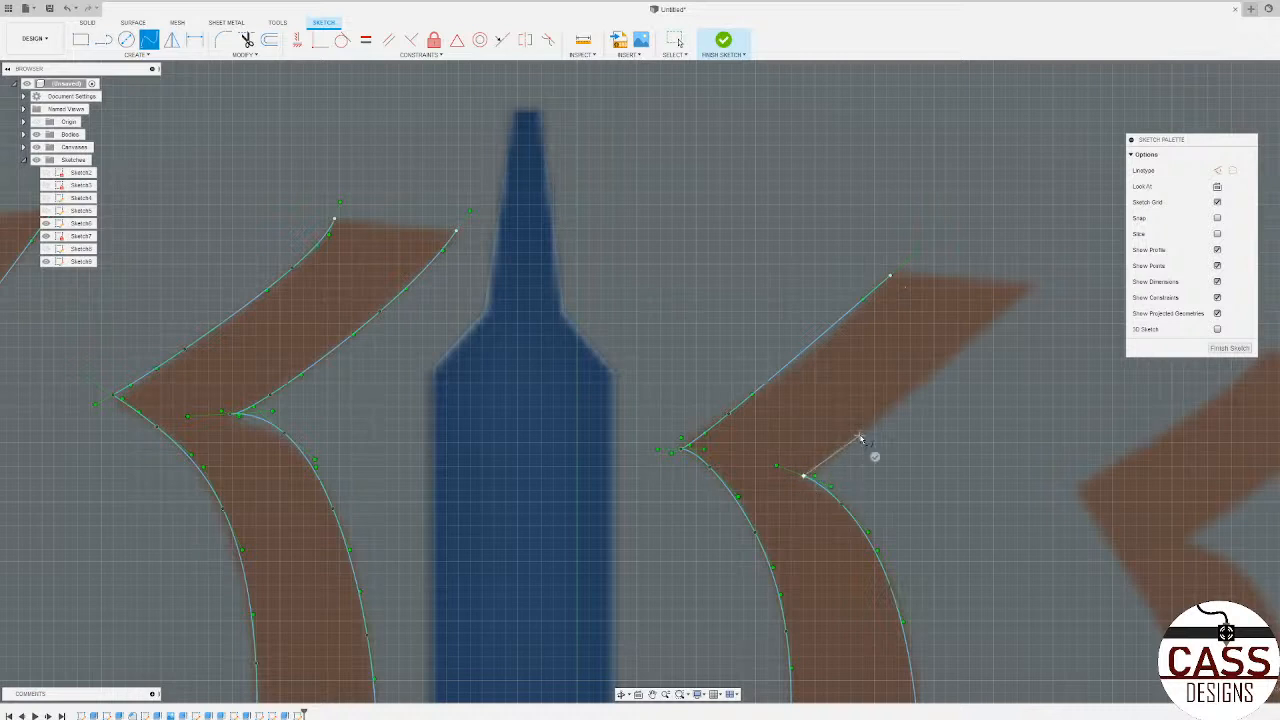
click(1032, 287)
click(1048, 302)
Step: Trace the upper right edge of the seventh upper-row stitch with a spline from its inner notch to its tip
scroll(290, 300, down, 3)
scroll(868, 424, up, 3)
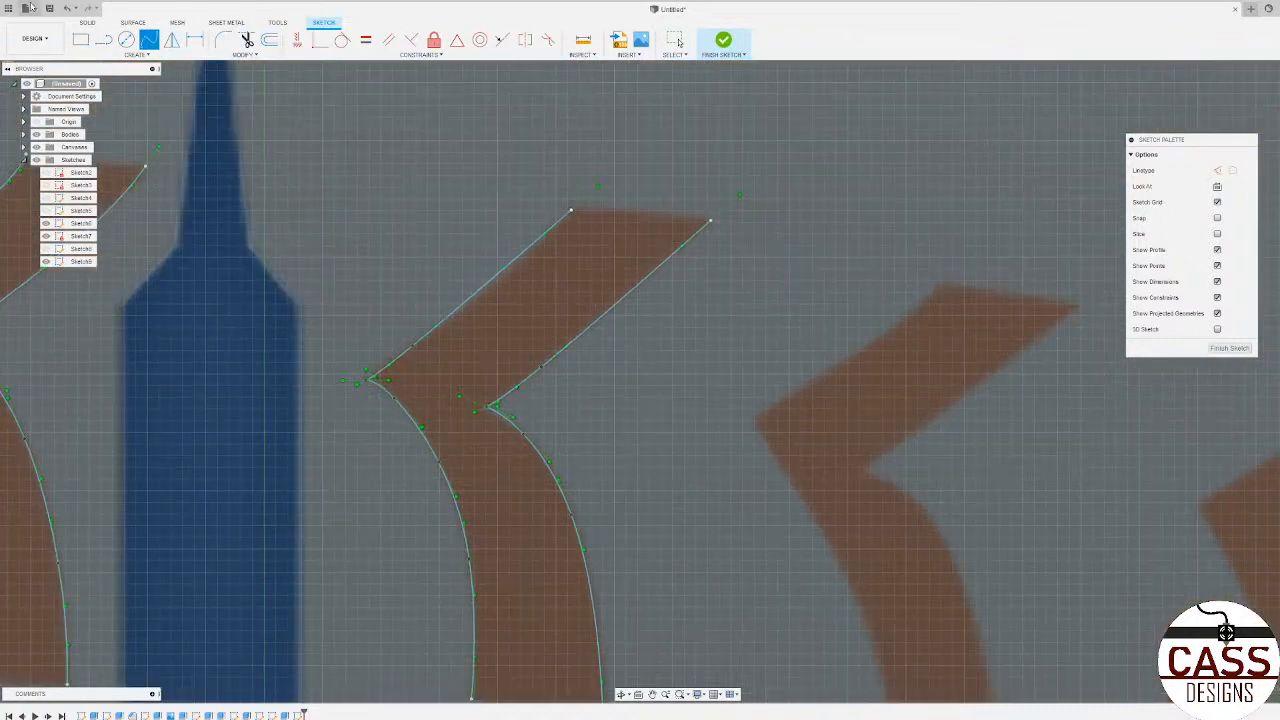
click(870, 471)
click(950, 409)
double_click(1079, 309)
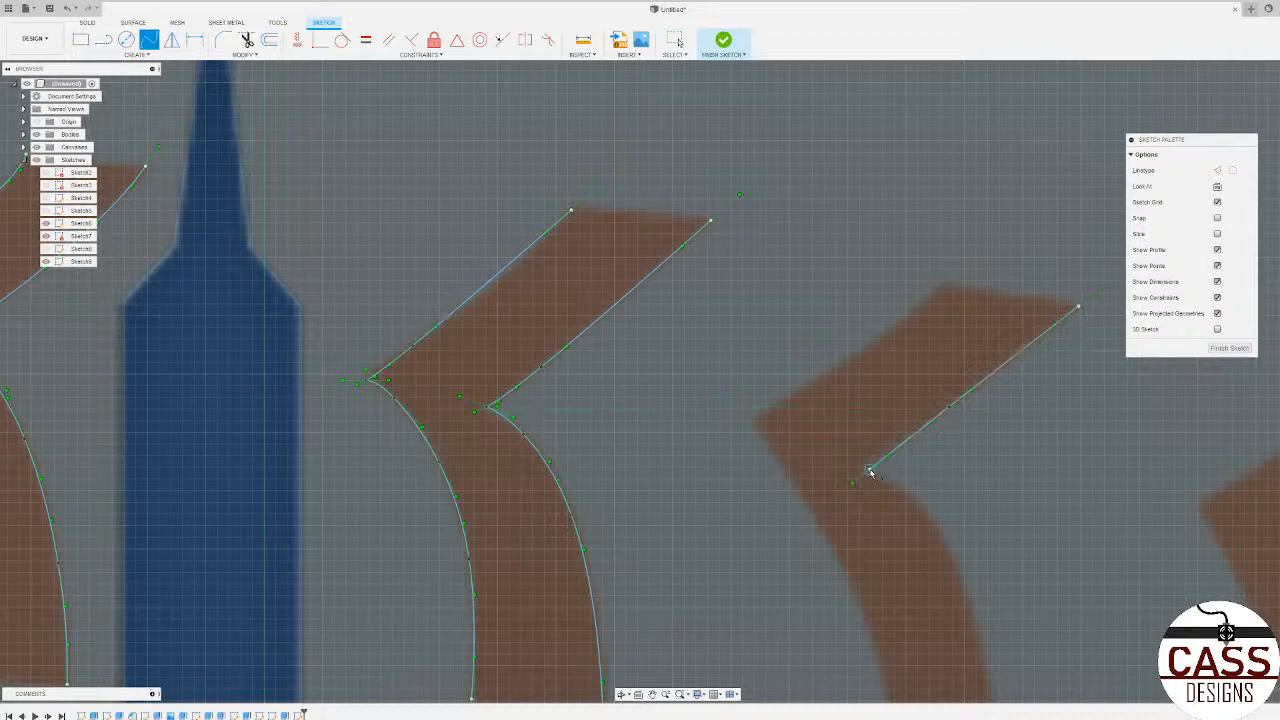
Step: Trace the lower right edge of the seventh upper-row stitch with a spline from its inner notch to its foot
click(902, 484)
click(971, 605)
scroll(719, 333, down, 3)
scroll(719, 333, down, 3)
scroll(823, 498, up, 4)
click(831, 514)
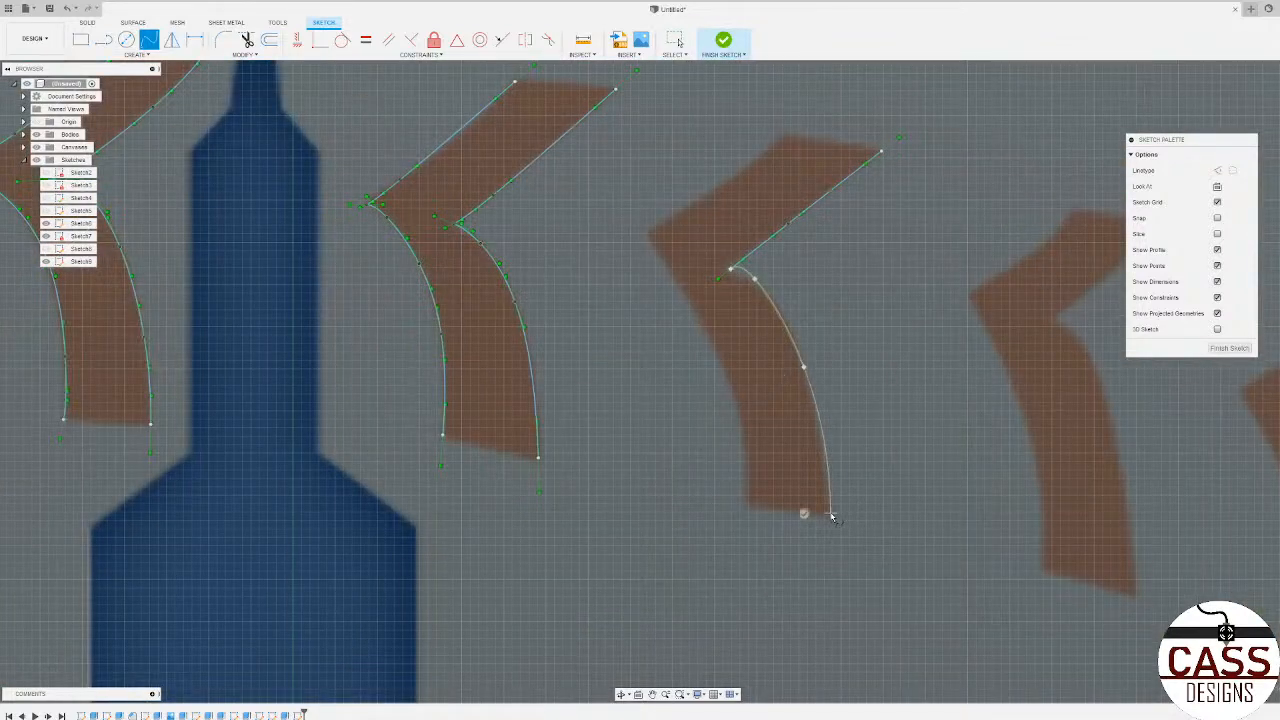
click(806, 515)
Step: Trace the lower left and upper left edges of the seventh upper-row stitch with two splines meeting at its pointed corner
click(741, 432)
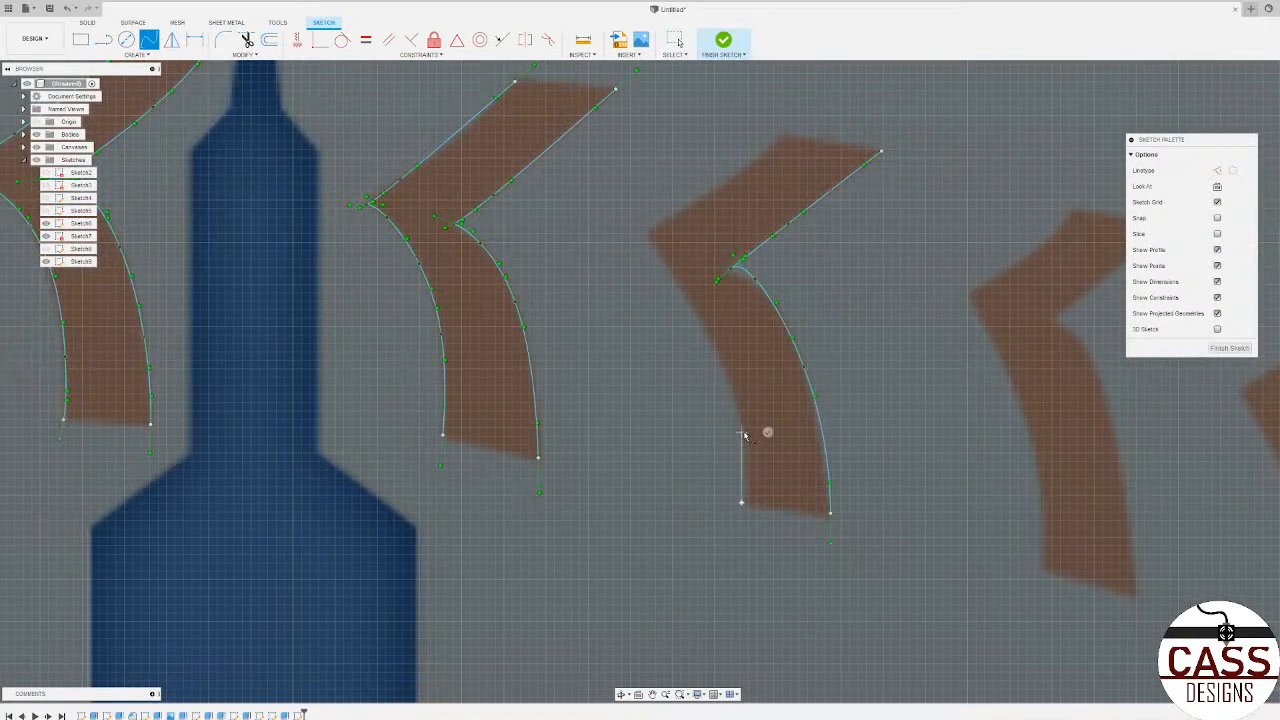
click(688, 296)
click(648, 236)
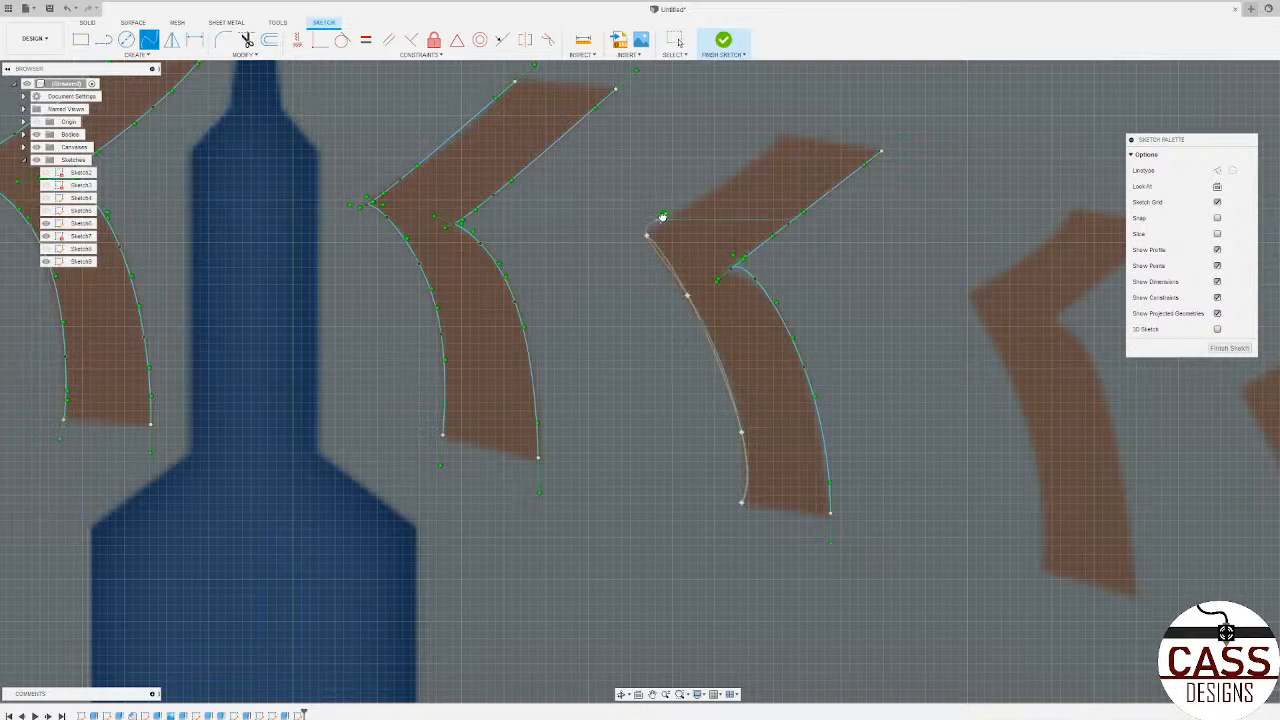
click(663, 215)
click(648, 237)
click(775, 145)
click(785, 129)
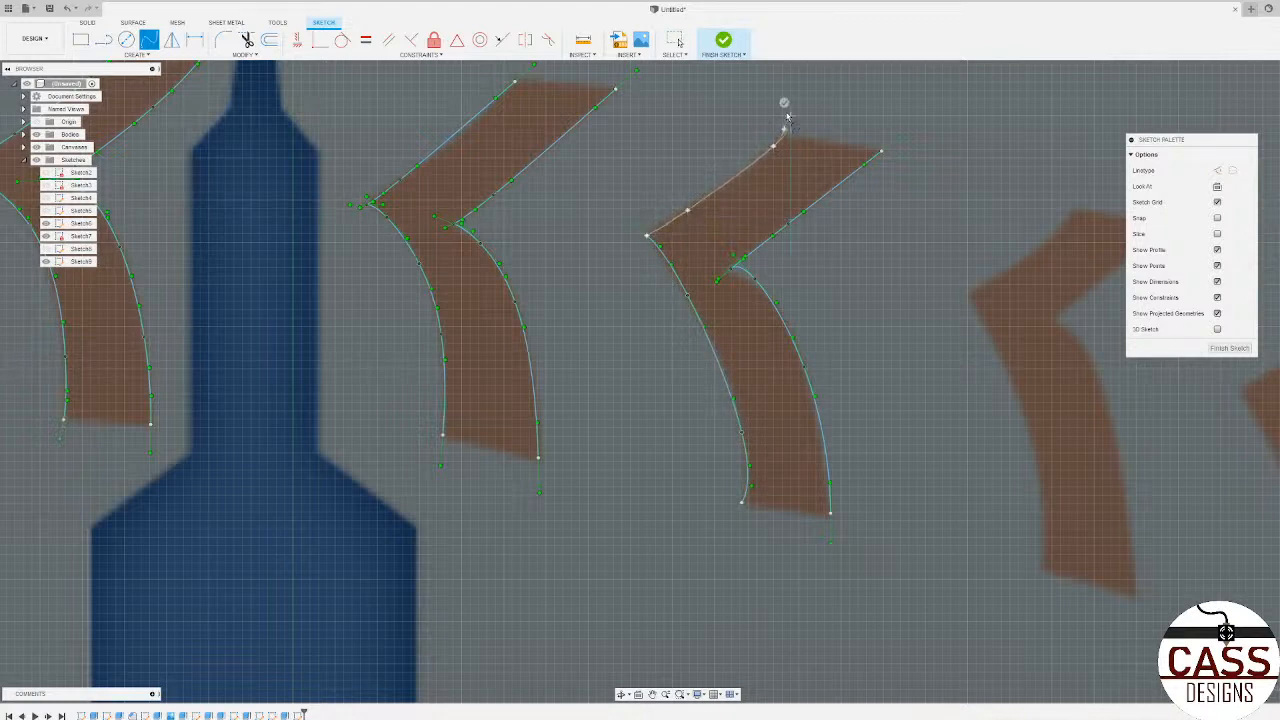
Step: Trace the upper left edge of the eighth upper-row stitch with a spline from its tip to its pointed corner
scroll(904, 196, down, 5)
scroll(918, 326, up, 4)
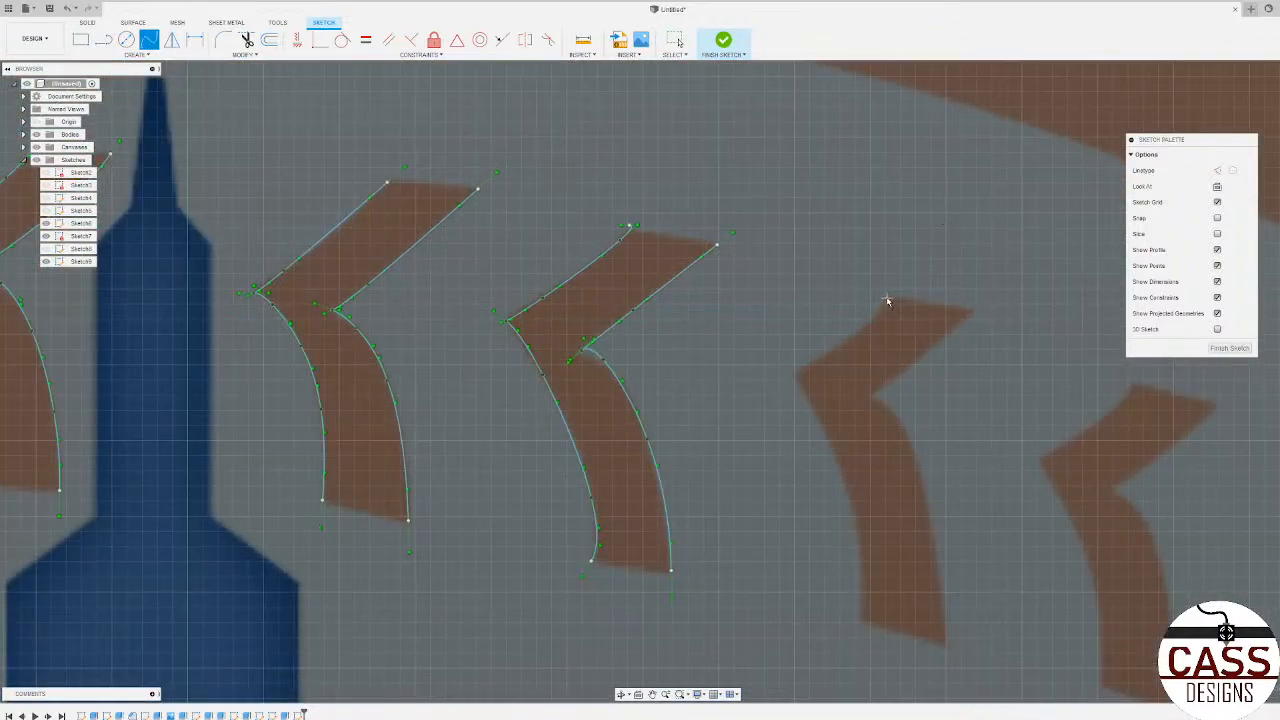
click(879, 309)
click(841, 345)
click(776, 348)
Step: Trace the lower left edge of the eighth upper-row stitch with a spline from its pointed corner past its foot
scroll(730, 321, down, 3)
scroll(800, 420, up, 5)
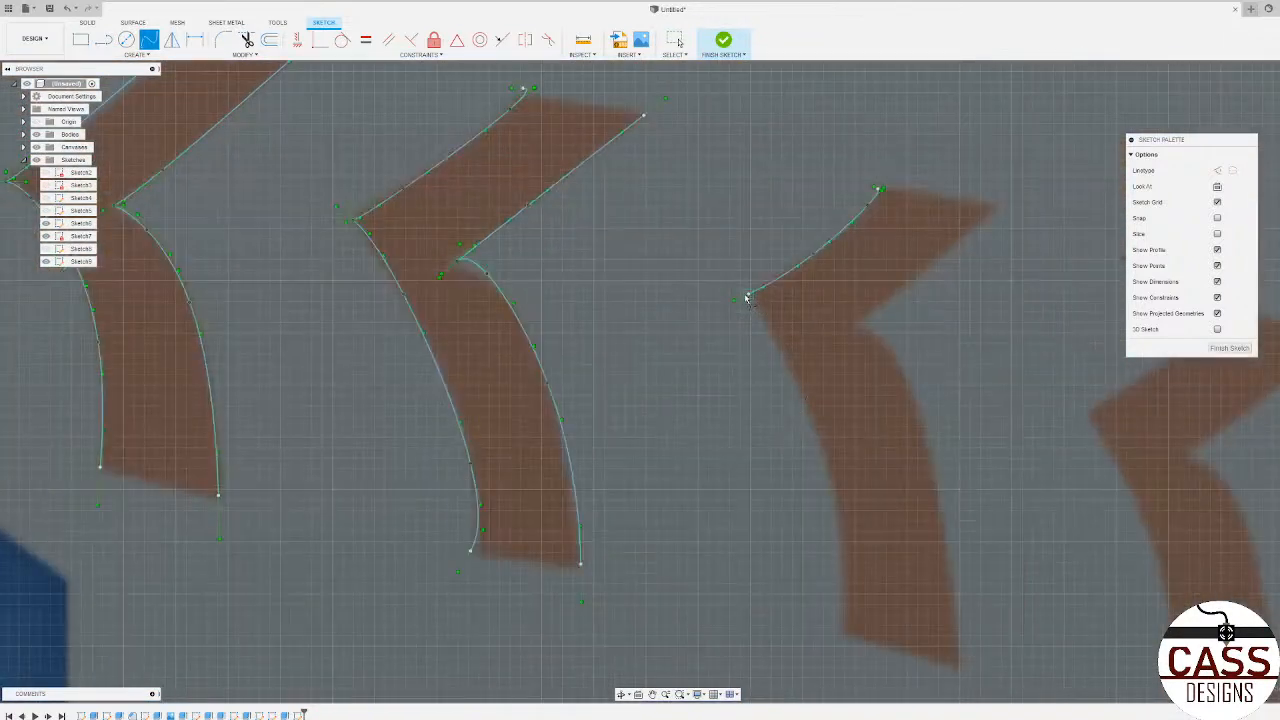
click(776, 346)
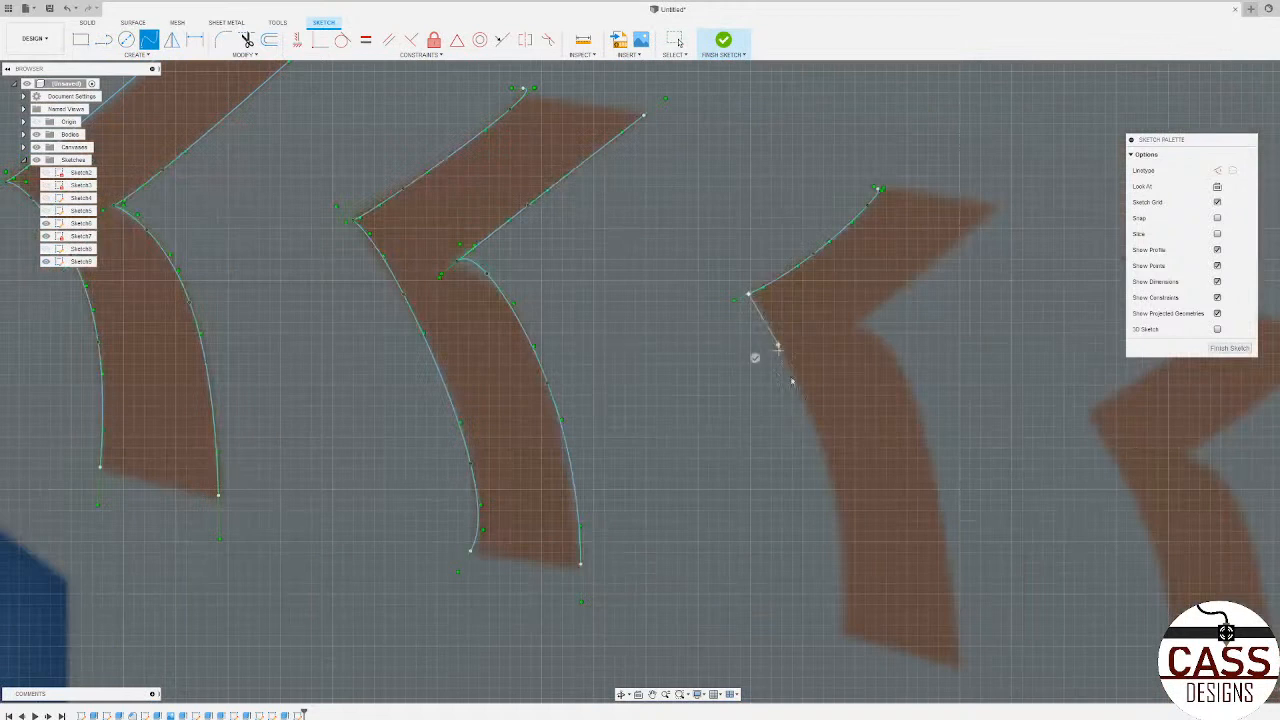
click(831, 480)
click(837, 630)
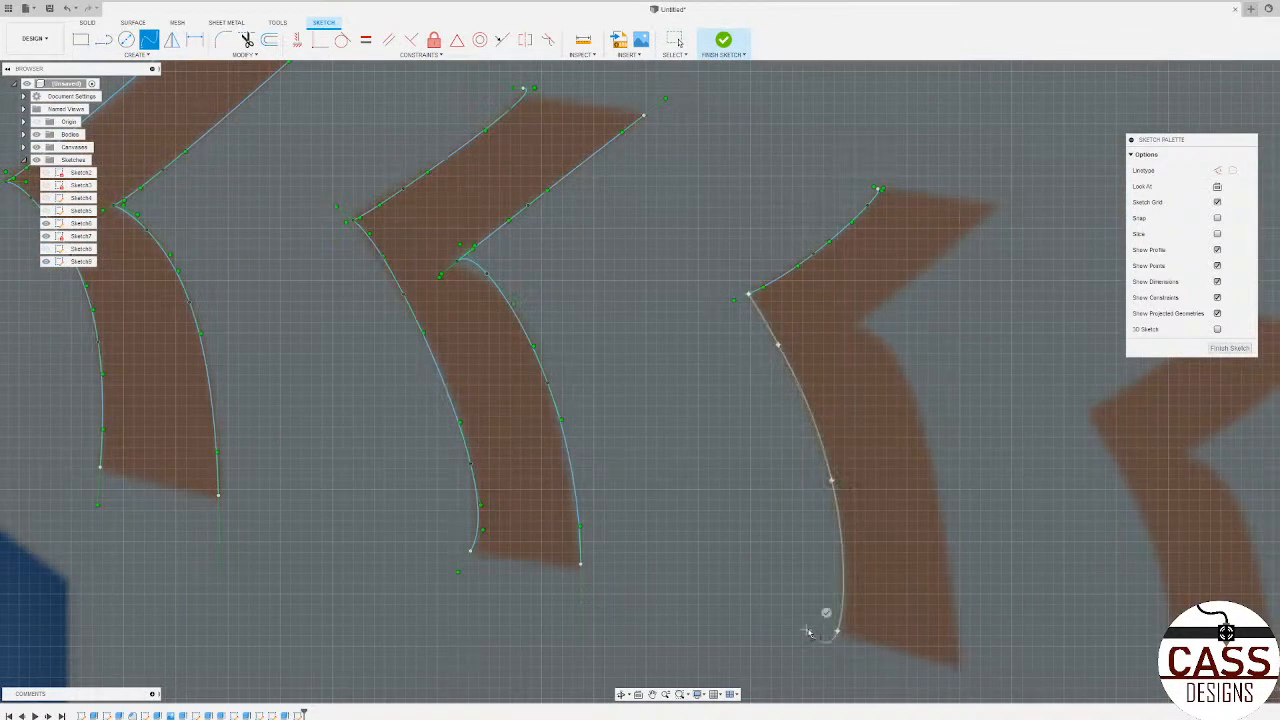
click(830, 610)
Step: Trace the lower right and upper right edges of the eighth upper-row stitch with two splines meeting at its inner notch
click(905, 372)
click(928, 456)
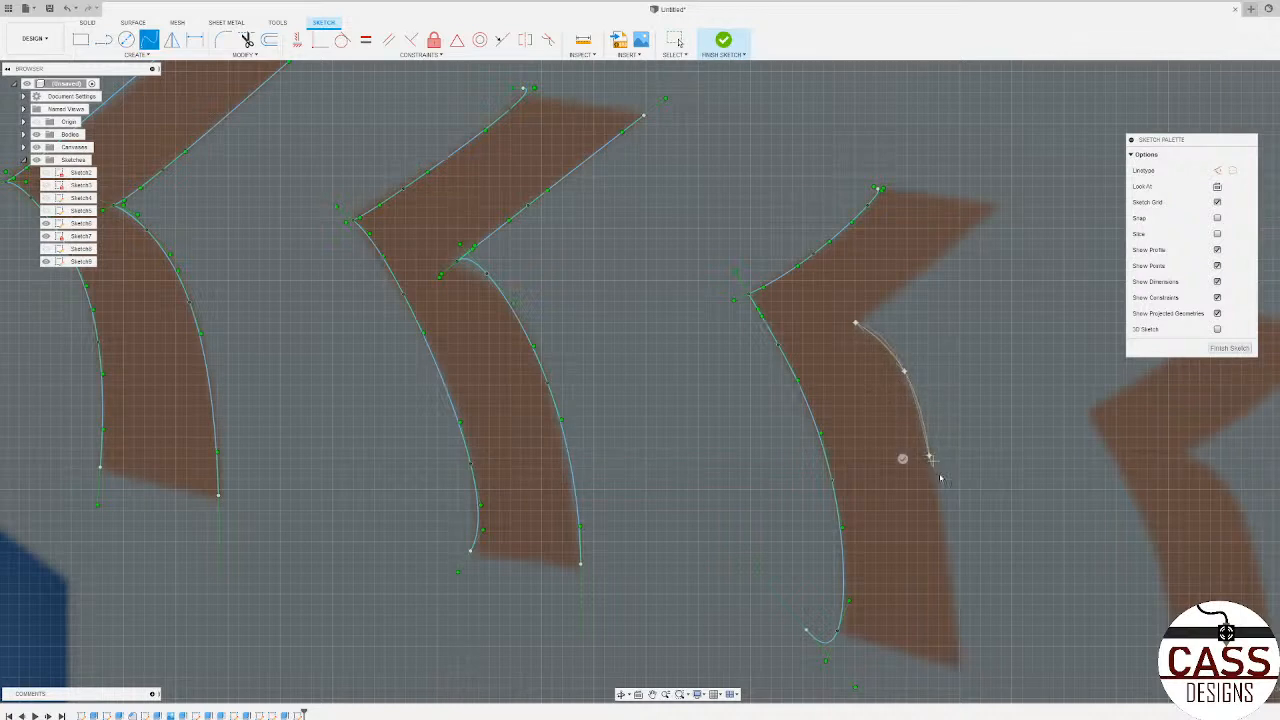
click(958, 665)
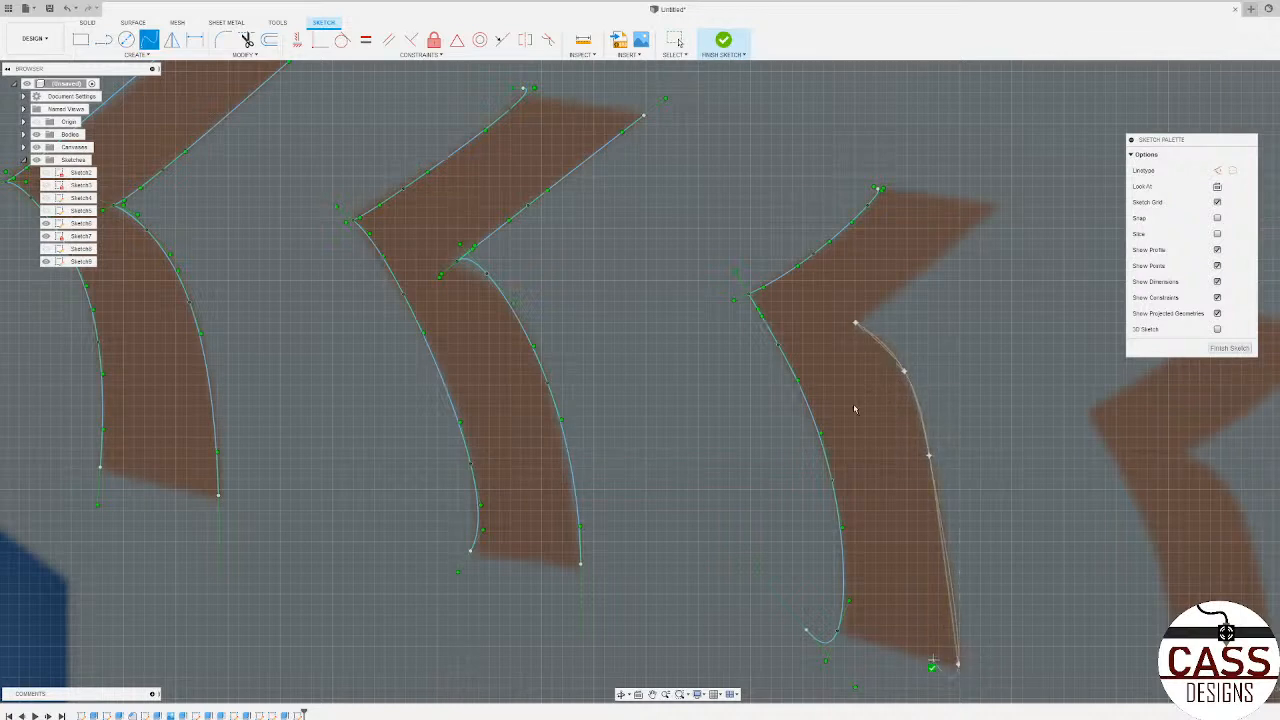
click(995, 208)
click(1012, 225)
Step: Trace the upper left edge of the ninth upper-row stitch with a spline from its tip to its pointed corner
scroll(547, 264, down, 5)
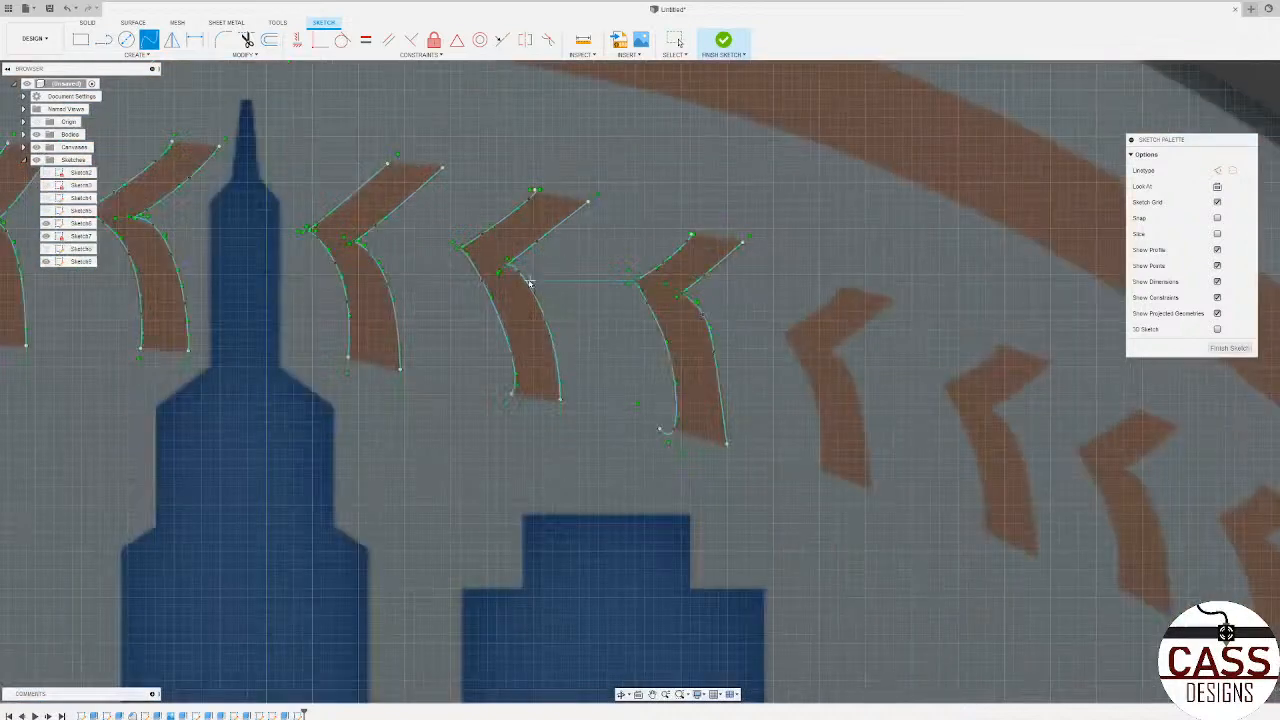
scroll(836, 274, up, 3)
click(846, 290)
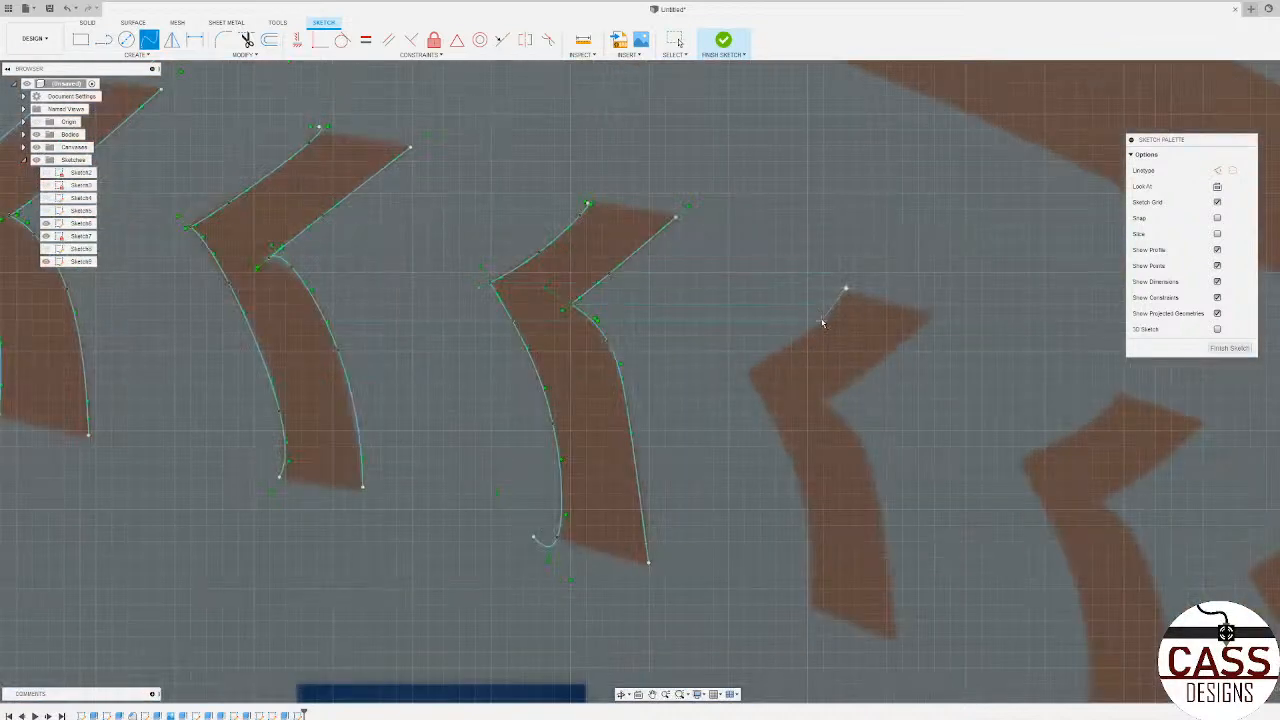
click(750, 370)
click(740, 354)
Step: Trace the ninth upper-row stitch's lower left edge from its pointed corner and lower right edge from its inner notch with splines to its foot
click(803, 489)
click(812, 600)
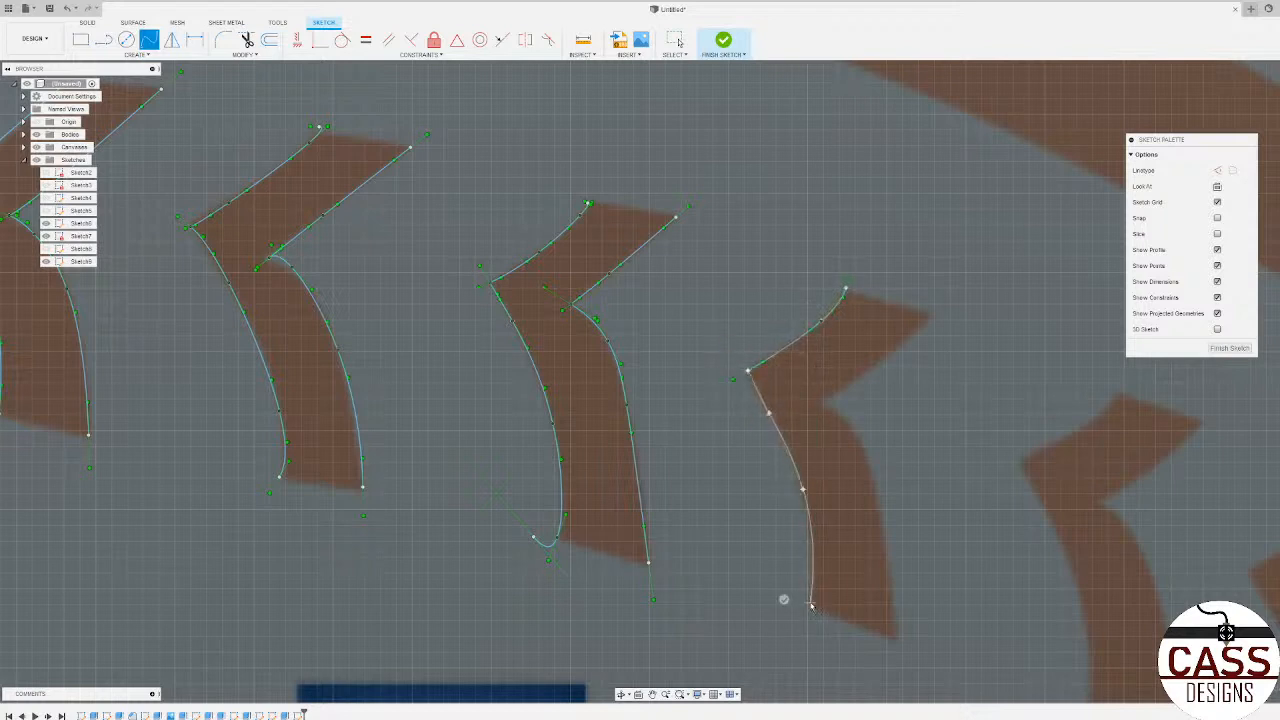
click(789, 599)
click(871, 480)
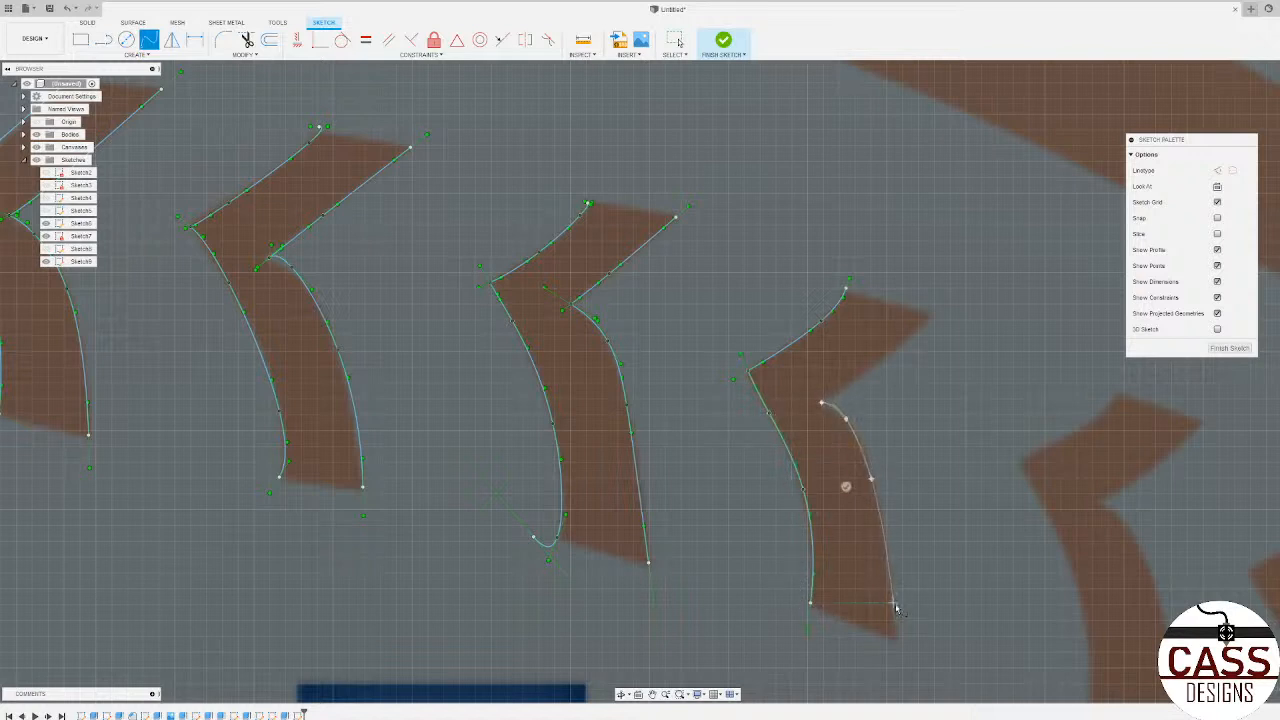
click(893, 636)
click(868, 639)
Step: Trace the upper right edge of the ninth upper-row stitch with a spline from its inner notch to its tip
click(822, 402)
click(847, 384)
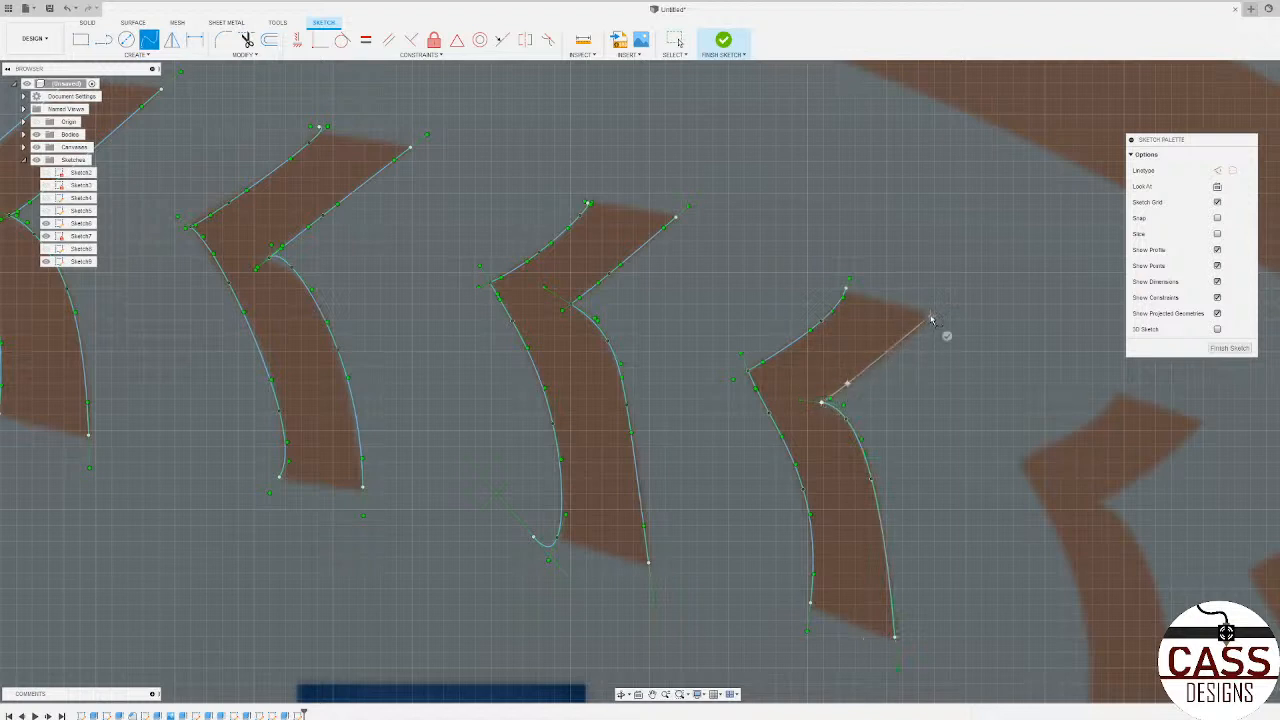
click(930, 317)
click(945, 335)
Step: Trace the upper left and lower left edges of the tenth upper-row stitch with two splines meeting at its pointed corner
click(1074, 430)
click(1015, 461)
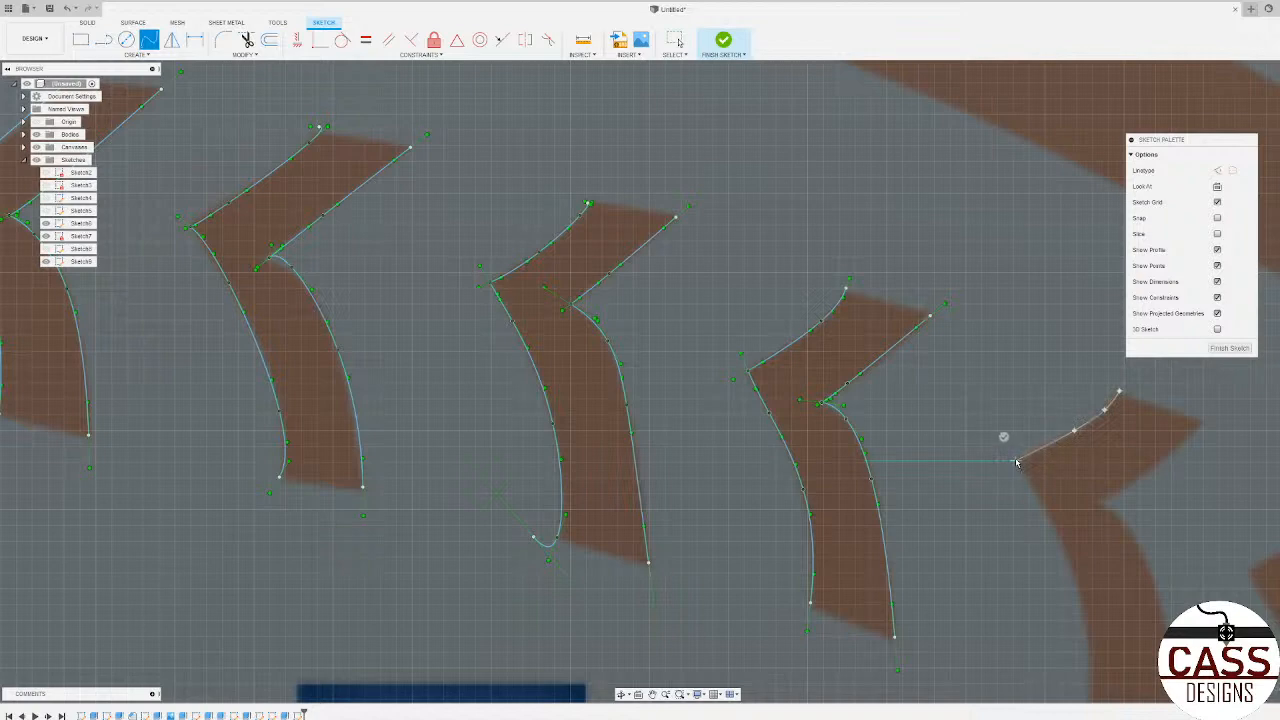
scroll(851, 357, down, 3)
scroll(990, 455, up, 5)
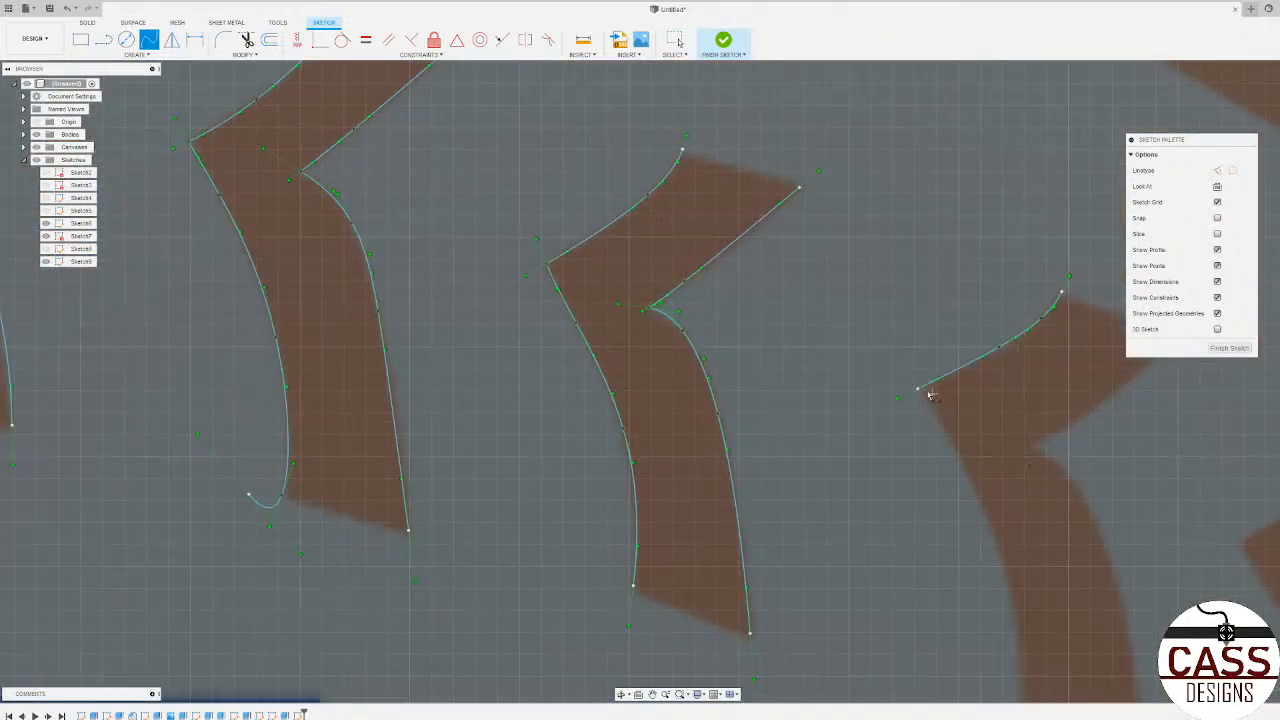
scroll(929, 443, down, 5)
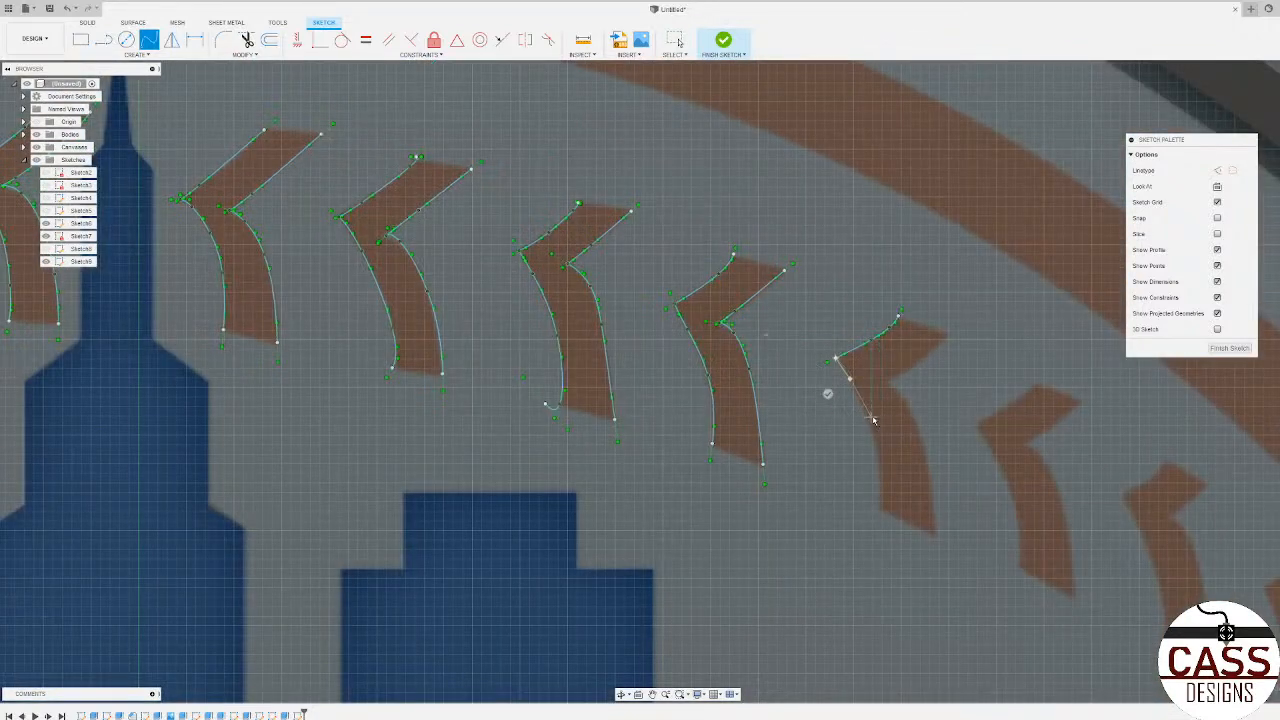
scroll(866, 420, up, 3)
click(867, 421)
click(880, 469)
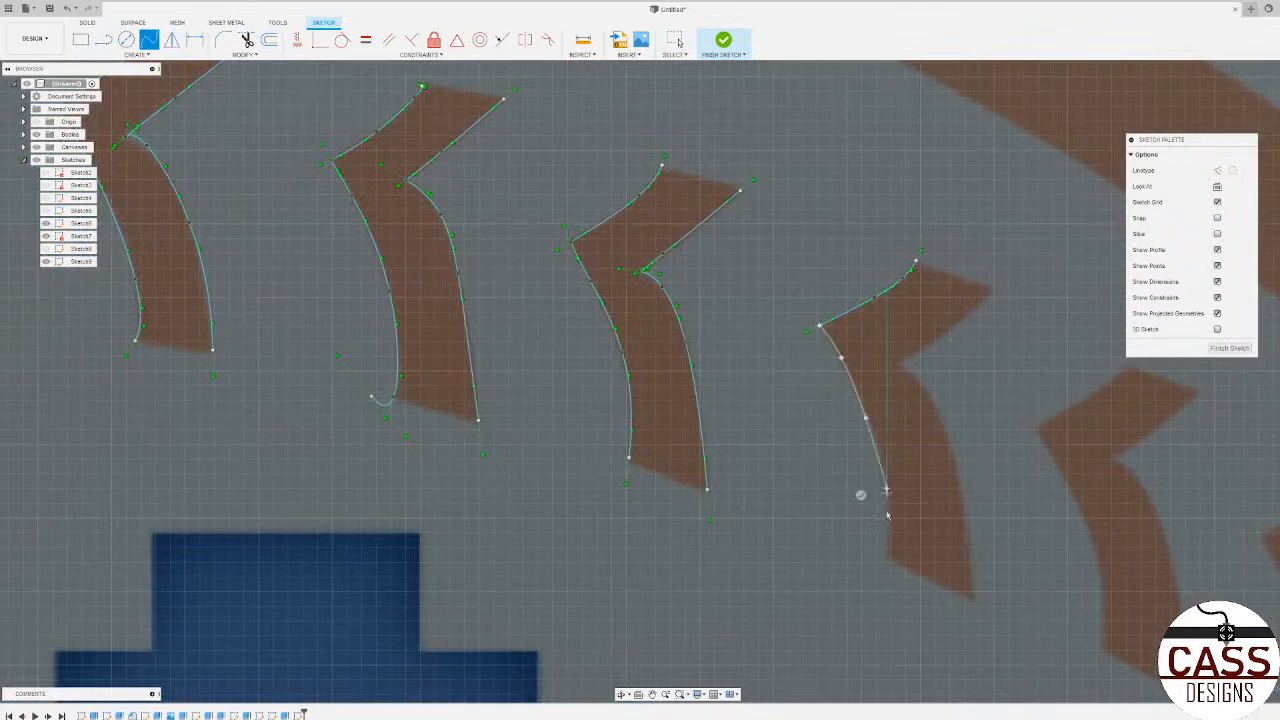
click(886, 556)
click(861, 551)
Step: Trace the upper right edge of the tenth upper-row stitch with a spline from its tip to its inner notch
scroll(560, 411, down, 3)
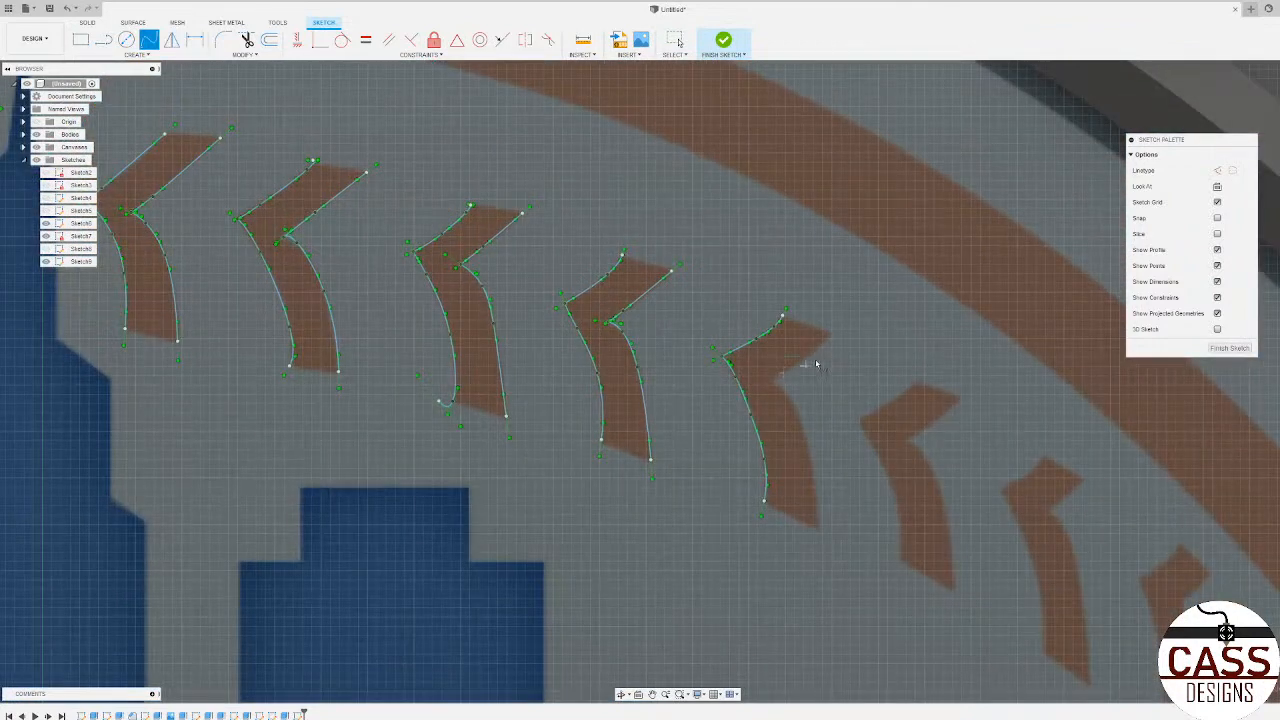
scroll(818, 361, up, 3)
click(842, 318)
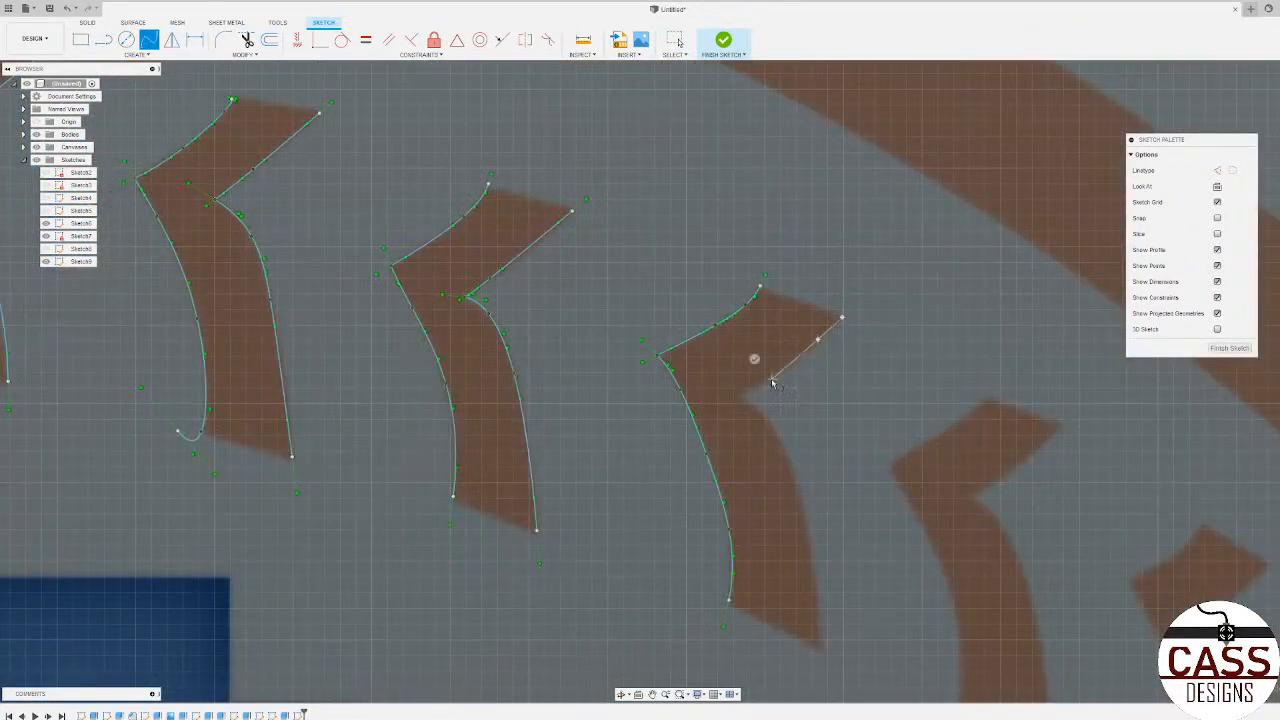
click(740, 396)
key(Return)
Step: Trace the lower right edge of the tenth upper-row stitch with a spline from its inner notch to its foot
click(766, 416)
scroll(796, 491, up, 3)
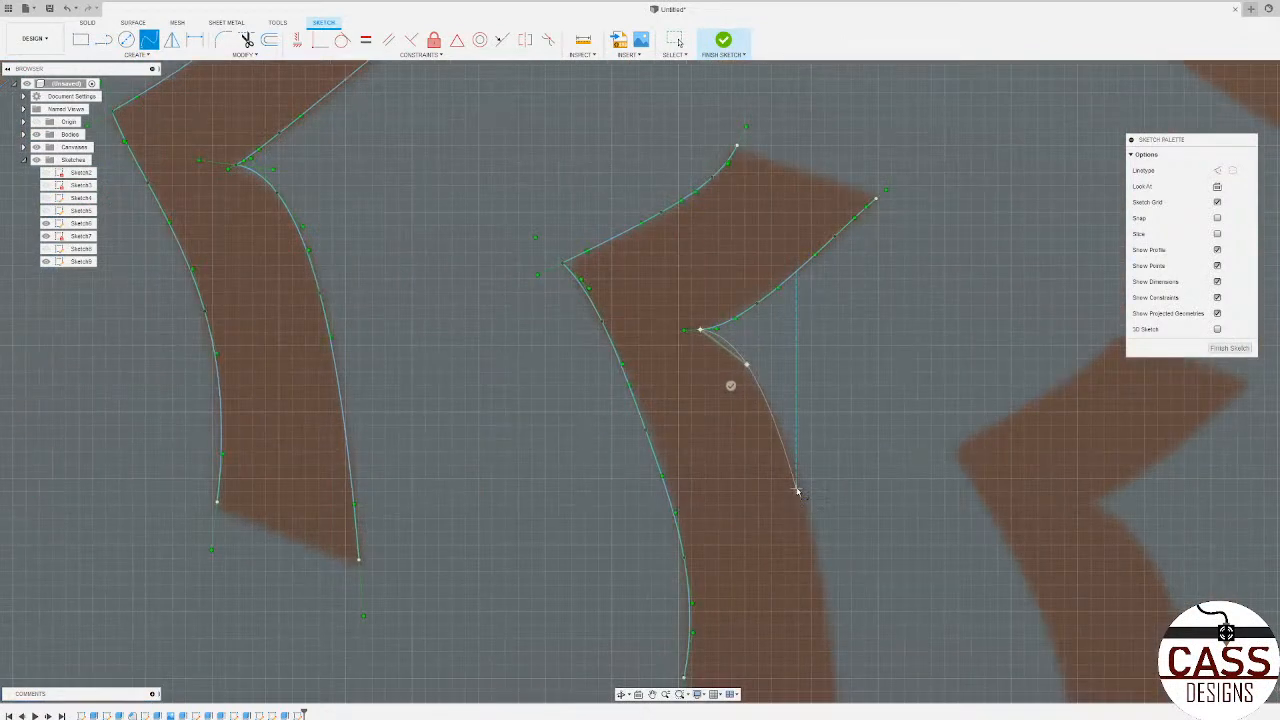
click(803, 493)
scroll(769, 390, down, 3)
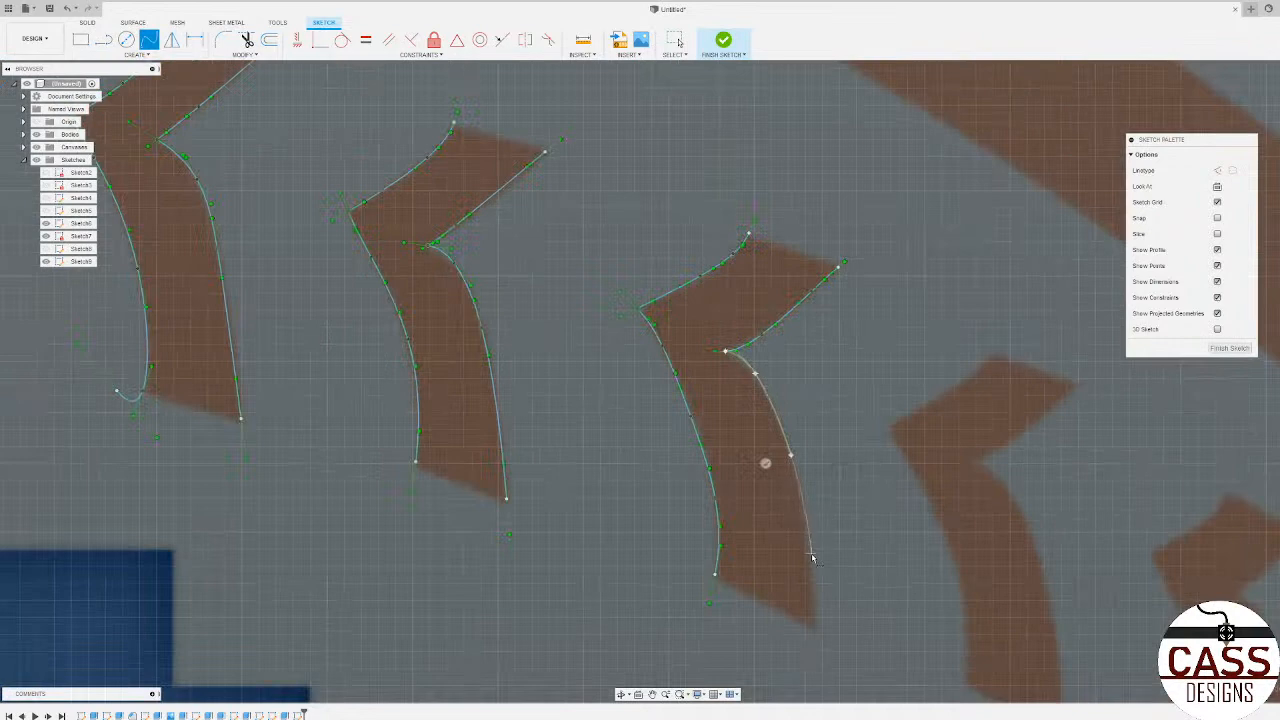
click(810, 556)
click(812, 630)
click(788, 629)
Step: Trace the lower left edge of the eleventh upper-row stitch with a spline from its pointed corner to its foot
scroll(634, 472, down, 4)
scroll(788, 468, up, 3)
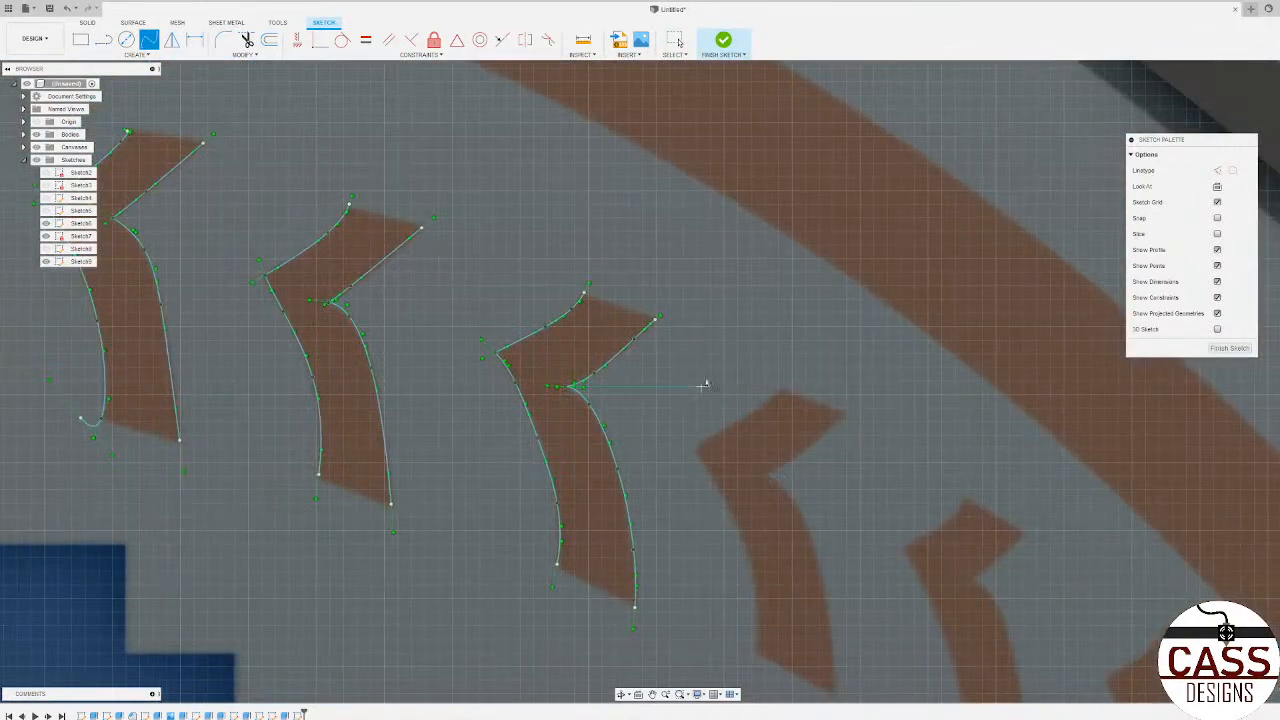
scroll(700, 384, down, 3)
scroll(741, 510, up, 4)
click(709, 415)
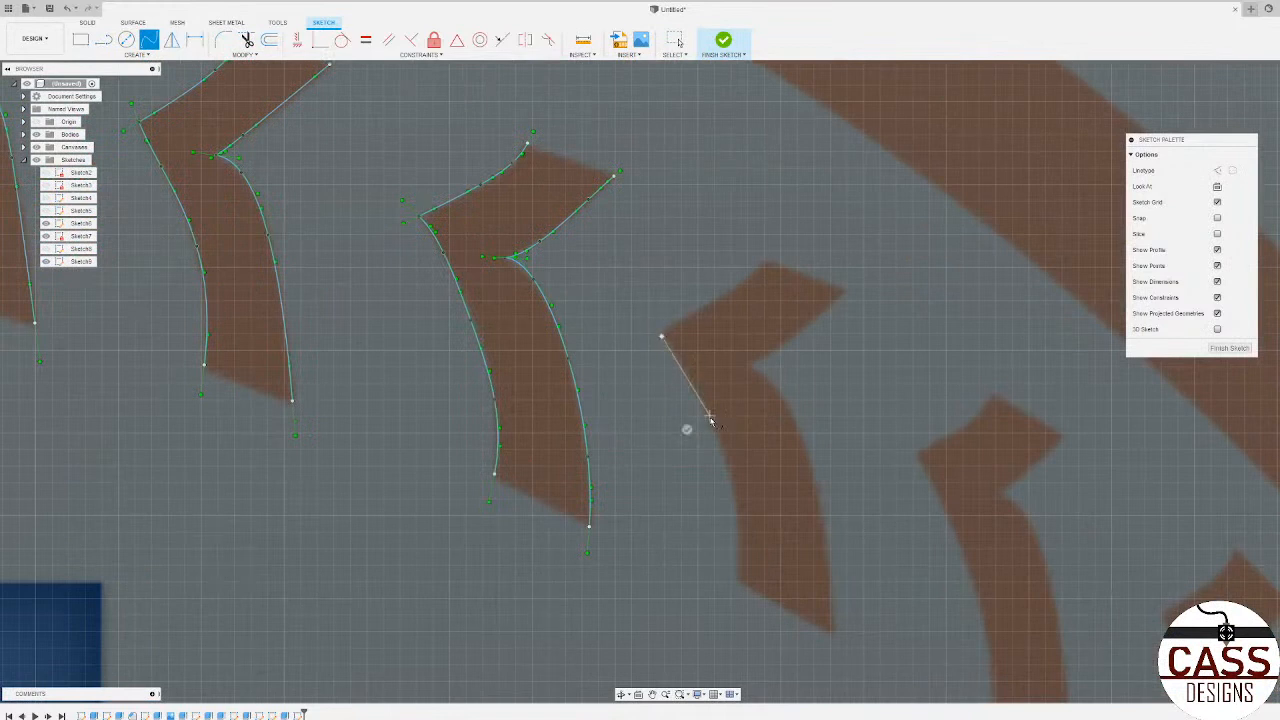
click(740, 536)
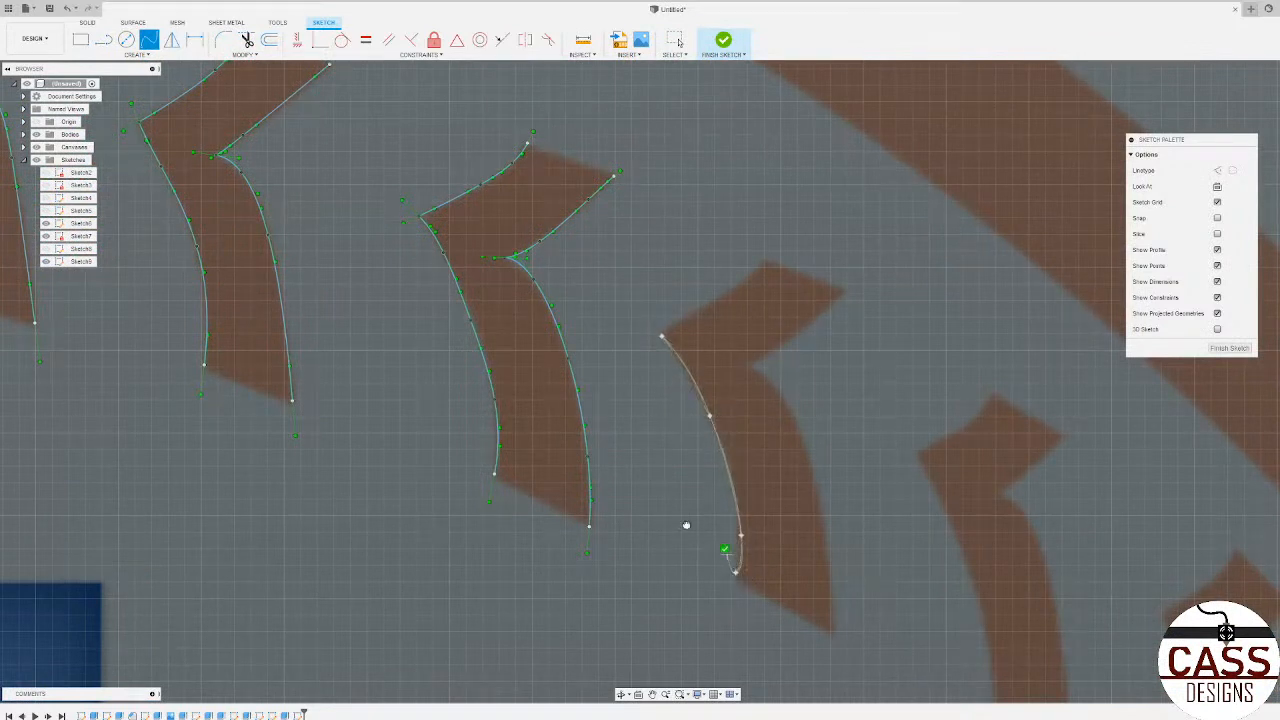
Step: Trace the eleventh upper-row stitch's upper left edge from its pointed corner and its upper right edge down to its inner notch with splines
scroll(686, 525, down, 10)
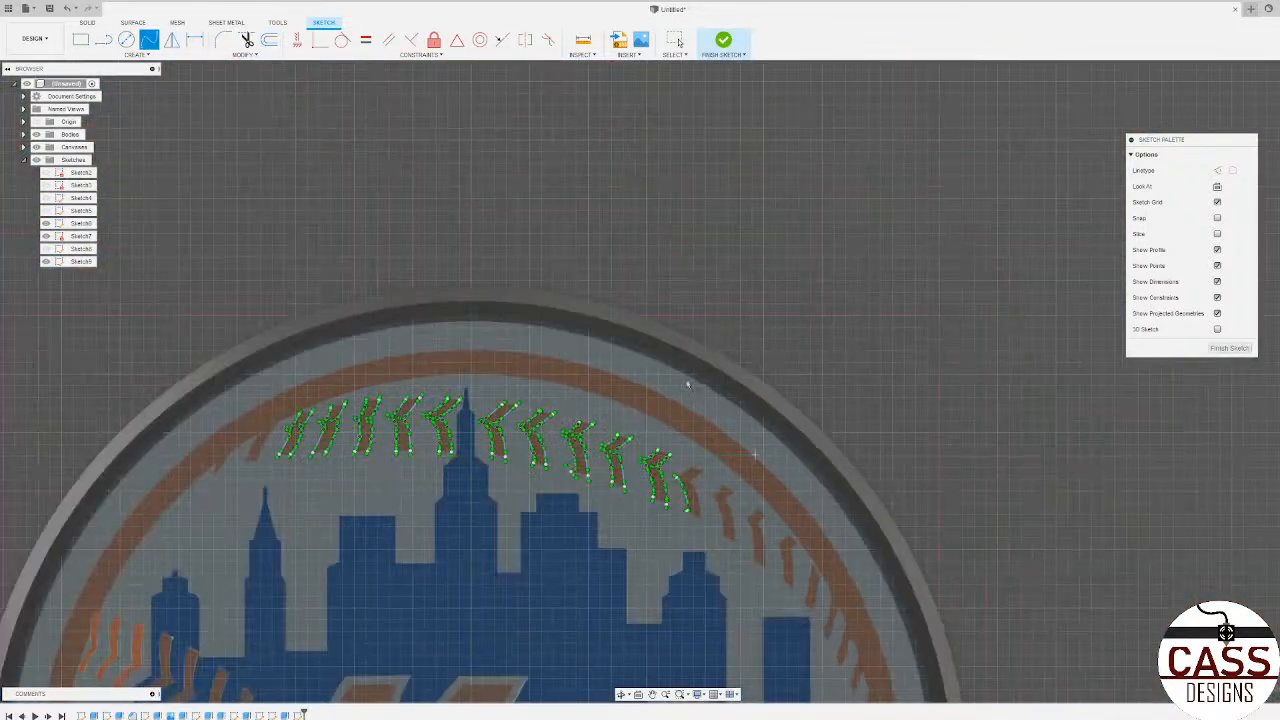
scroll(729, 512, up, 10)
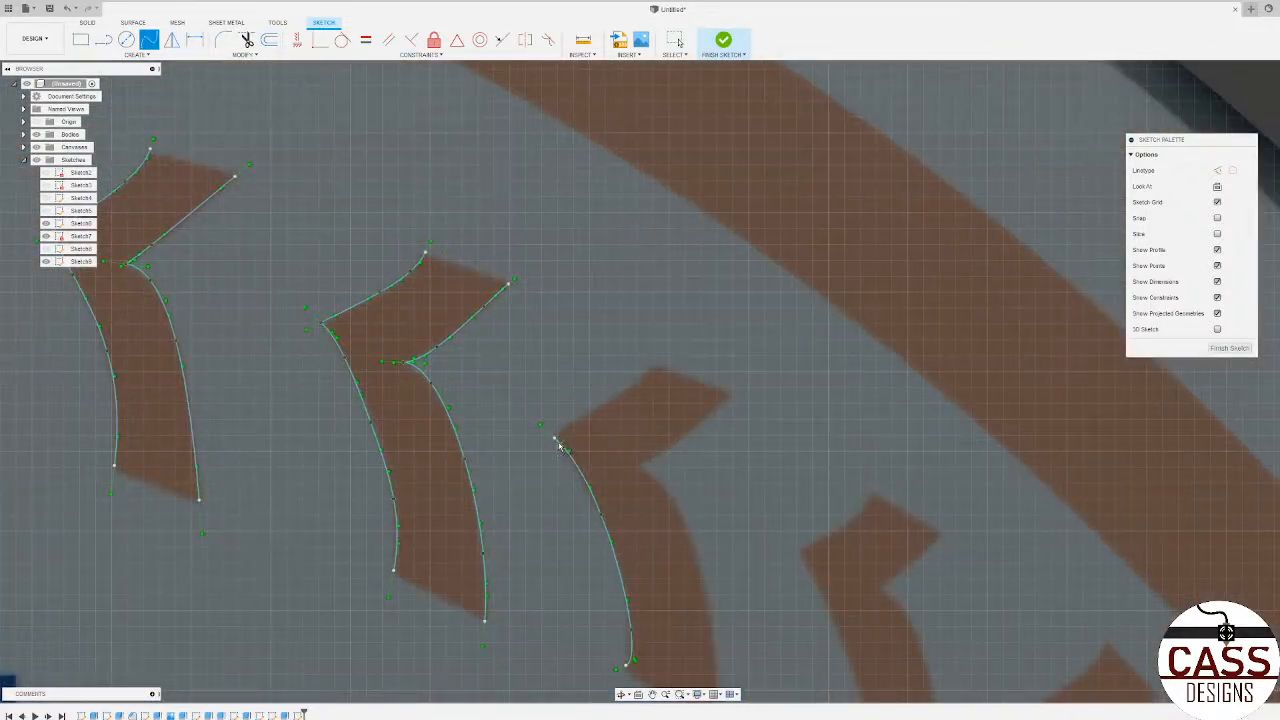
click(653, 368)
click(731, 393)
click(694, 430)
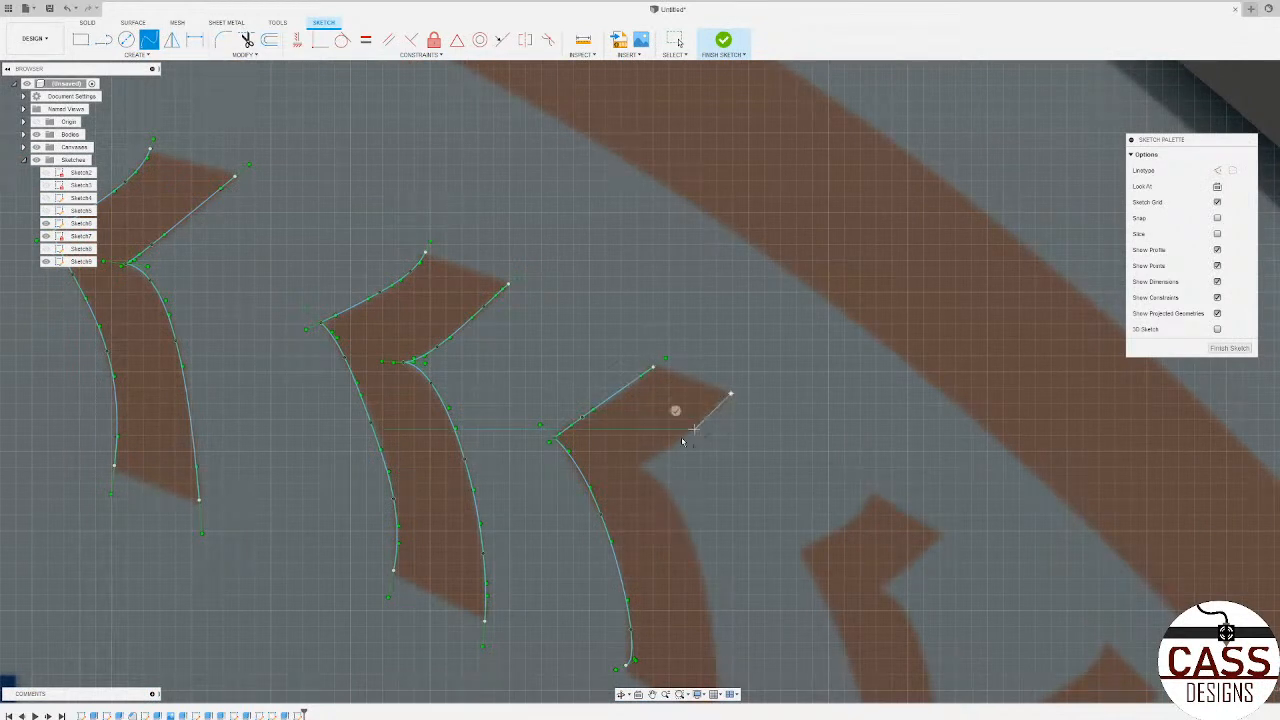
click(637, 464)
click(626, 441)
Step: Trace the lower right edge of the eleventh upper-row stitch with a spline from its inner notch to its foot
click(669, 500)
click(708, 596)
scroll(686, 600, down, 3)
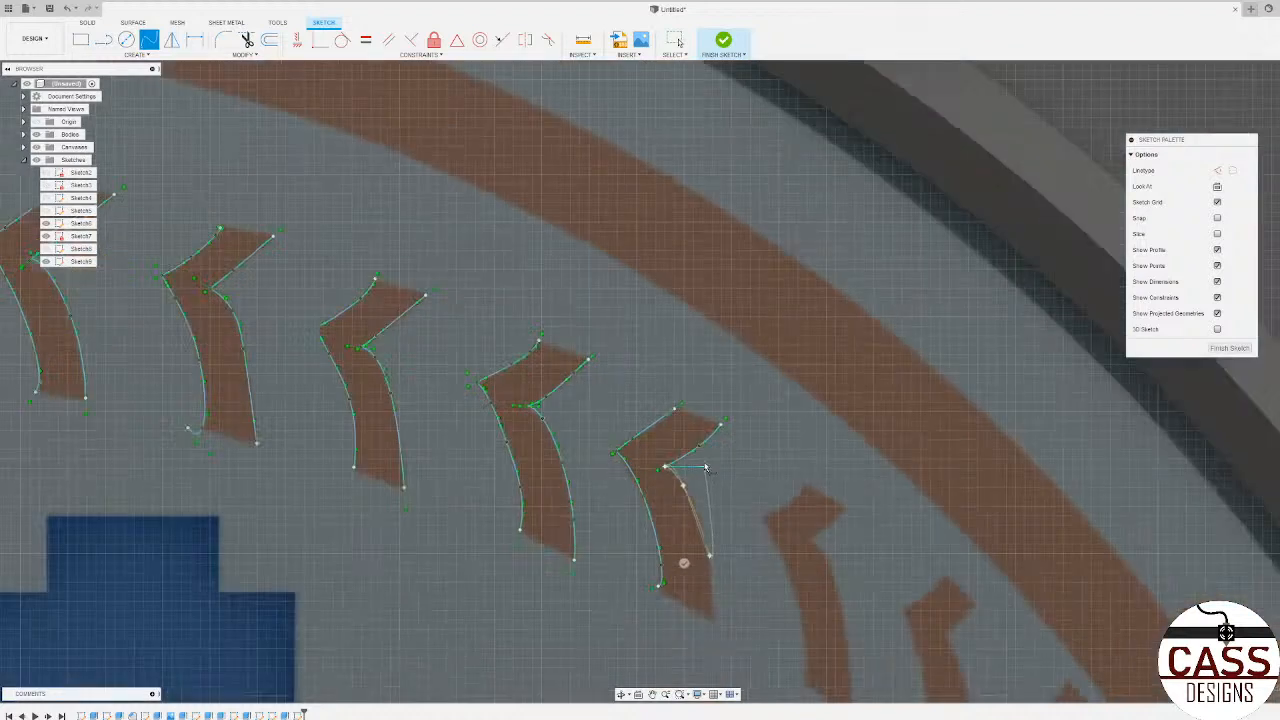
click(714, 613)
click(690, 619)
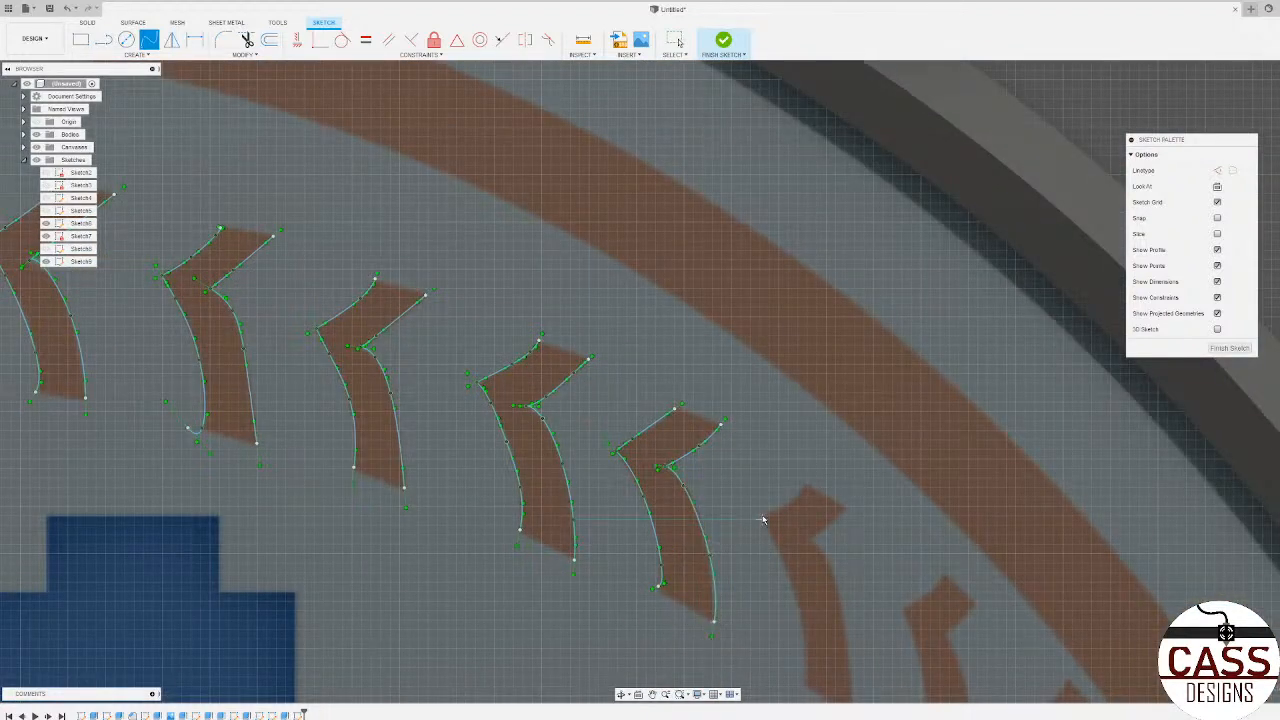
Step: Trace the upper left and lower left edges of the twelfth upper-row stitch with two splines meeting at its pointed corner
click(786, 508)
scroll(830, 505, down, 3)
scroll(683, 400, up, 4)
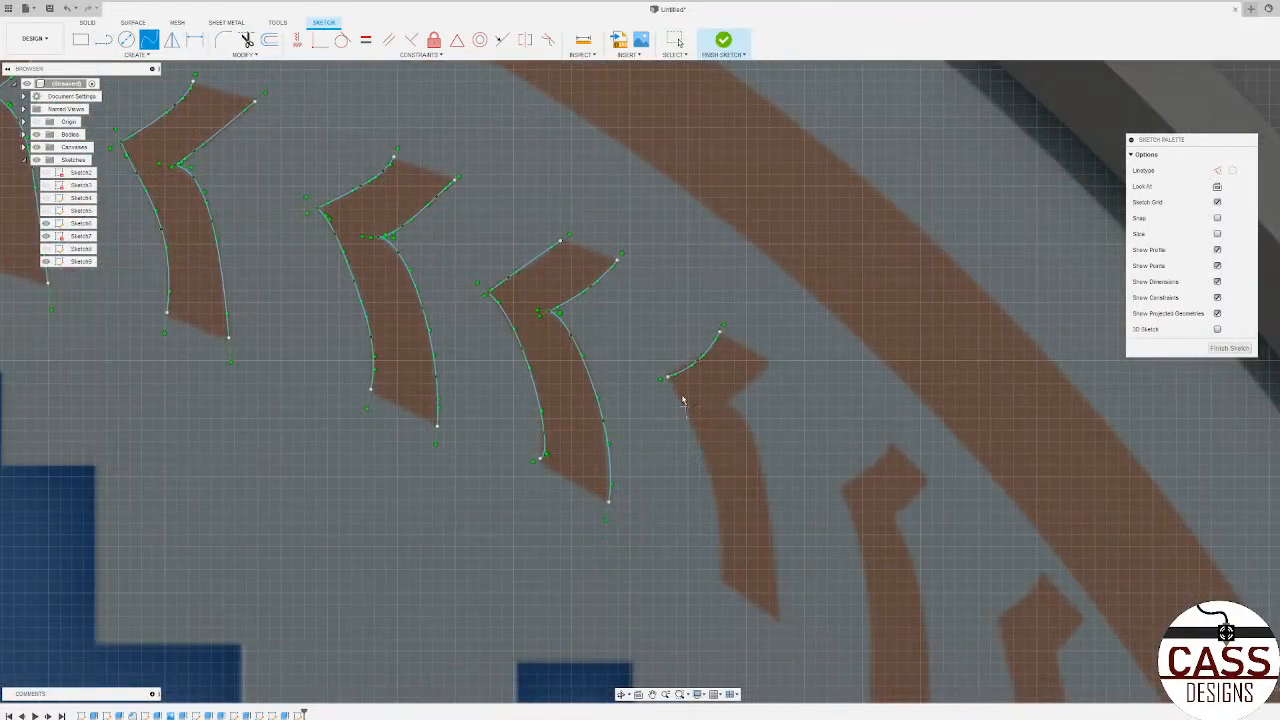
click(668, 377)
click(698, 432)
click(719, 538)
Step: Trace the twelfth upper-row stitch's lower right edge from its foot to its inner notch and its upper right edge with splines
scroll(695, 566, down, 5)
scroll(682, 563, up, 6)
click(674, 557)
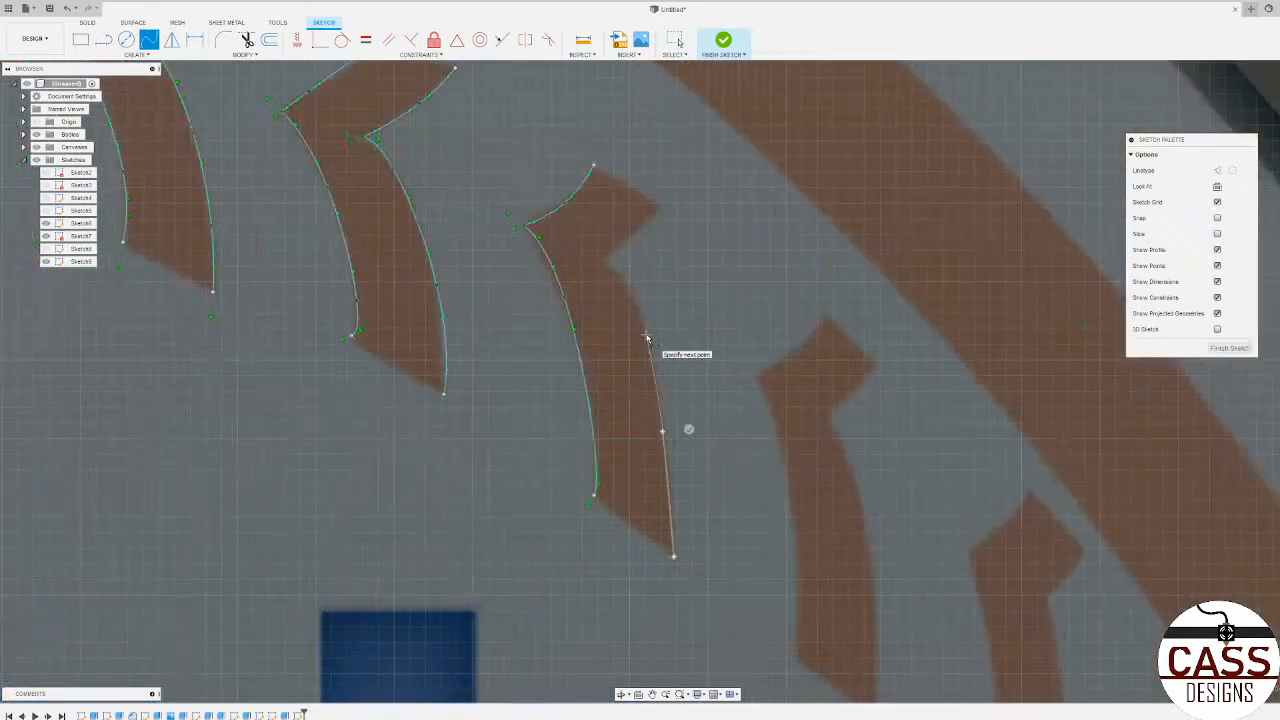
click(601, 256)
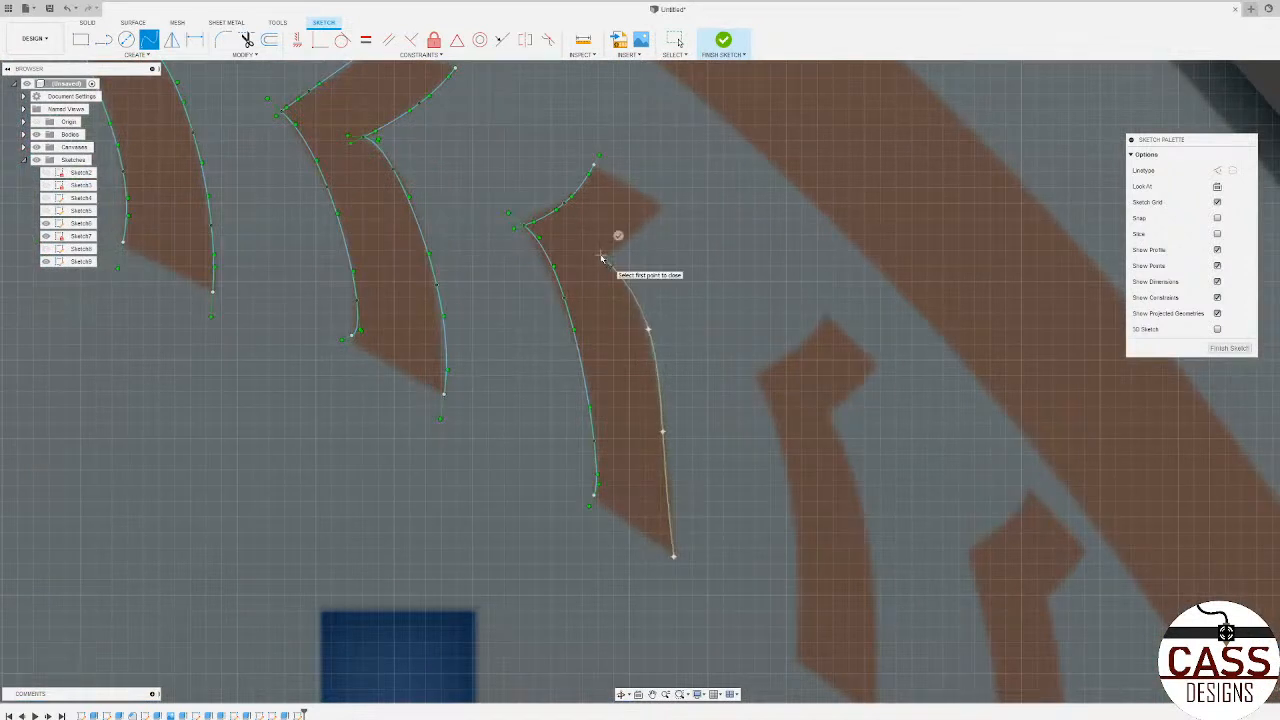
click(619, 238)
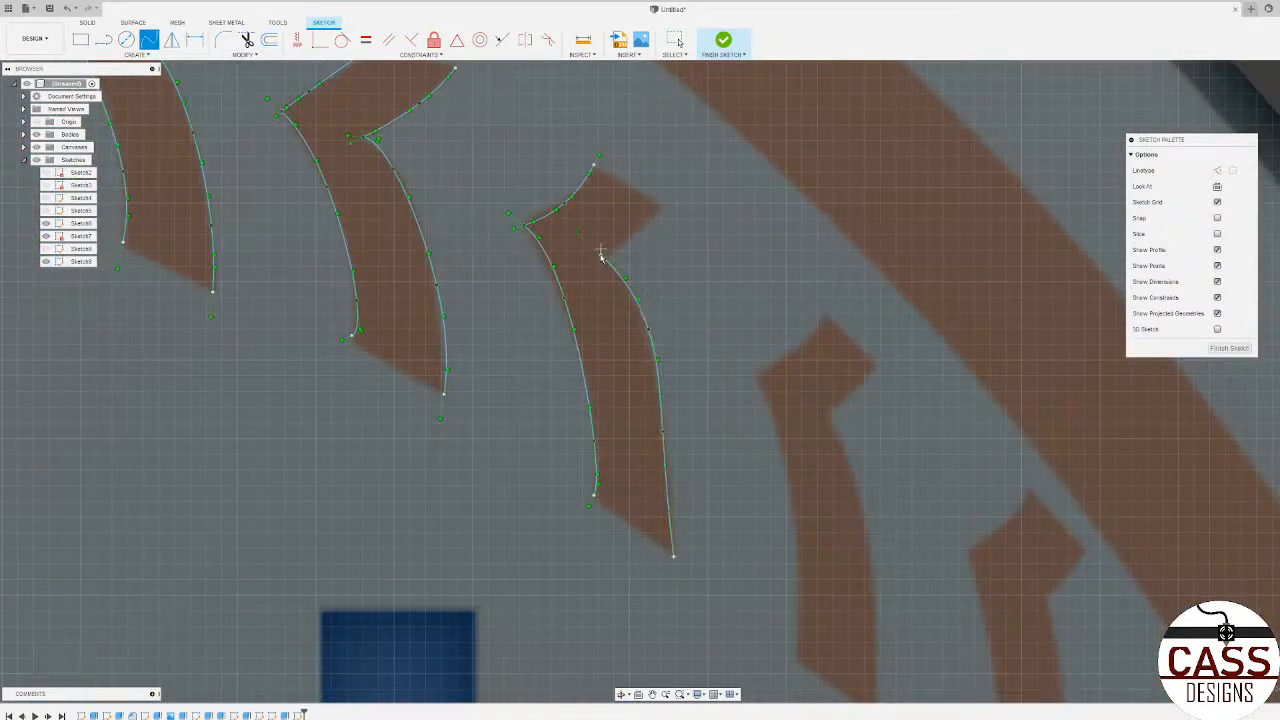
click(628, 240)
click(659, 203)
key(Return)
Step: Trace the upper left and lower left edges of the thirteenth upper-row stitch with two splines meeting at its pointed corner
scroll(466, 190, down, 3)
scroll(680, 309, up, 3)
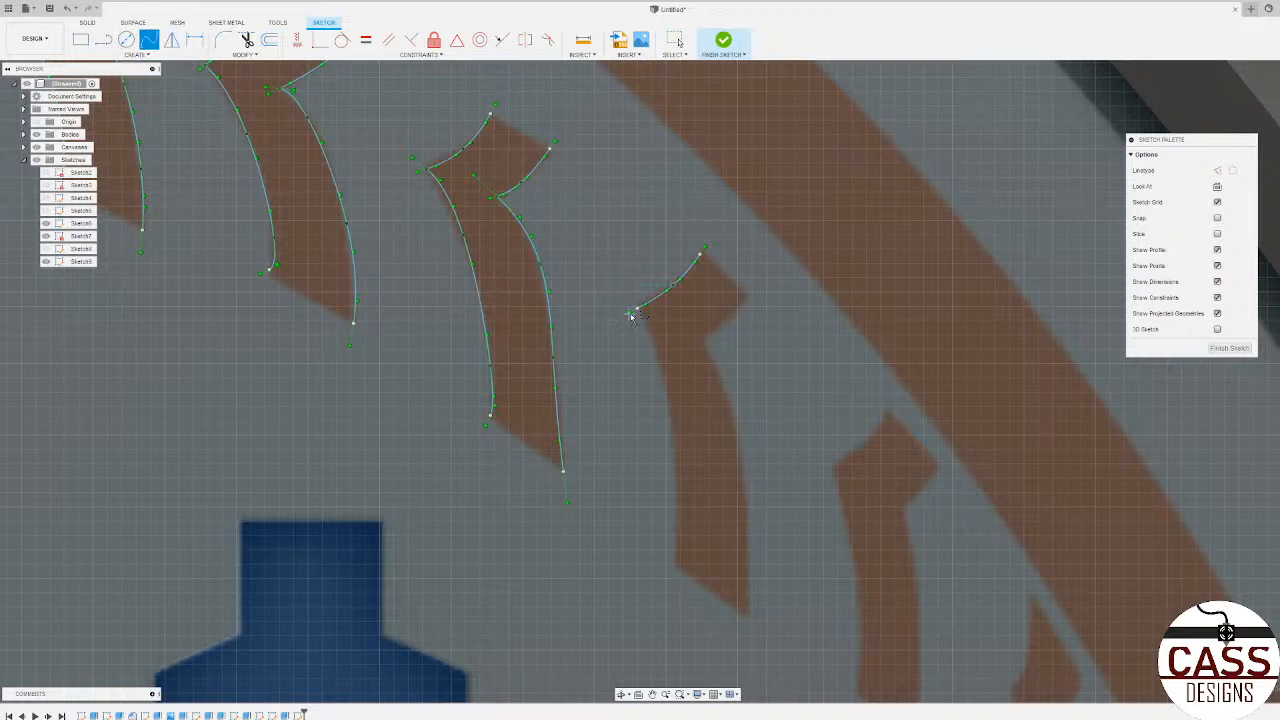
click(659, 366)
click(680, 505)
click(672, 567)
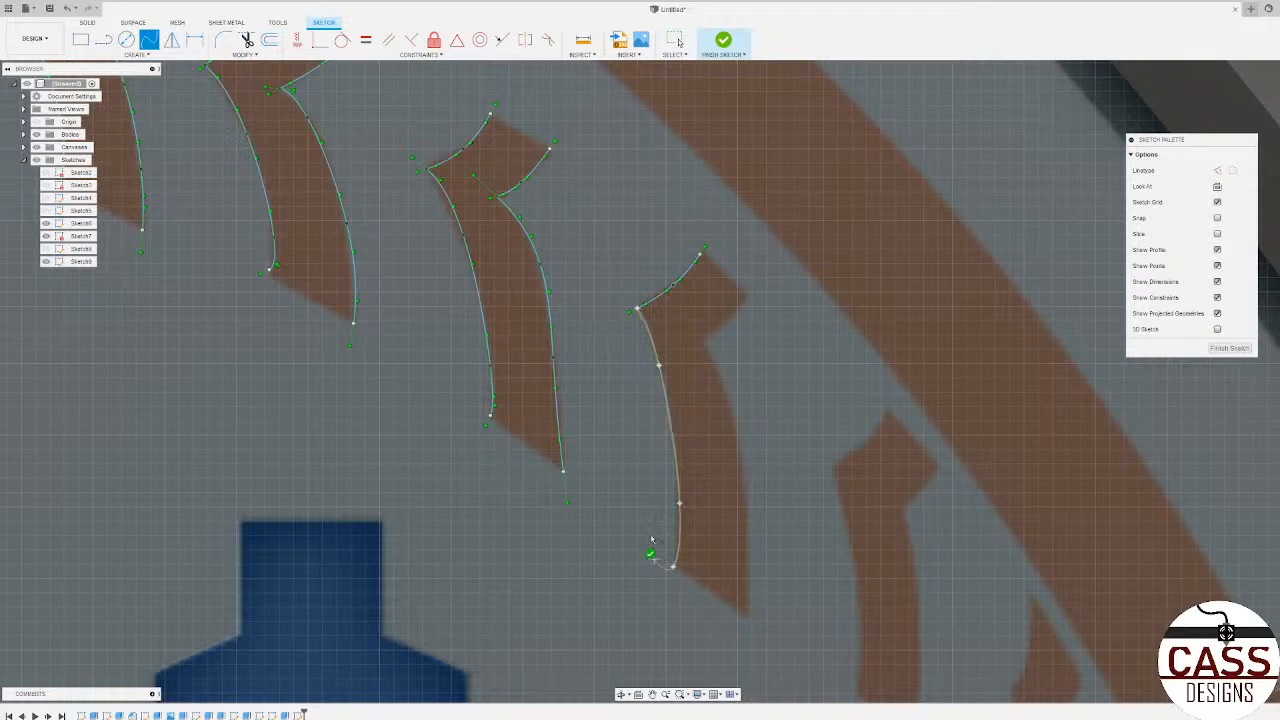
Step: Trace the thirteenth upper-row stitch's upper right edge to its inner notch and its lower right edge down to its foot with splines
click(703, 340)
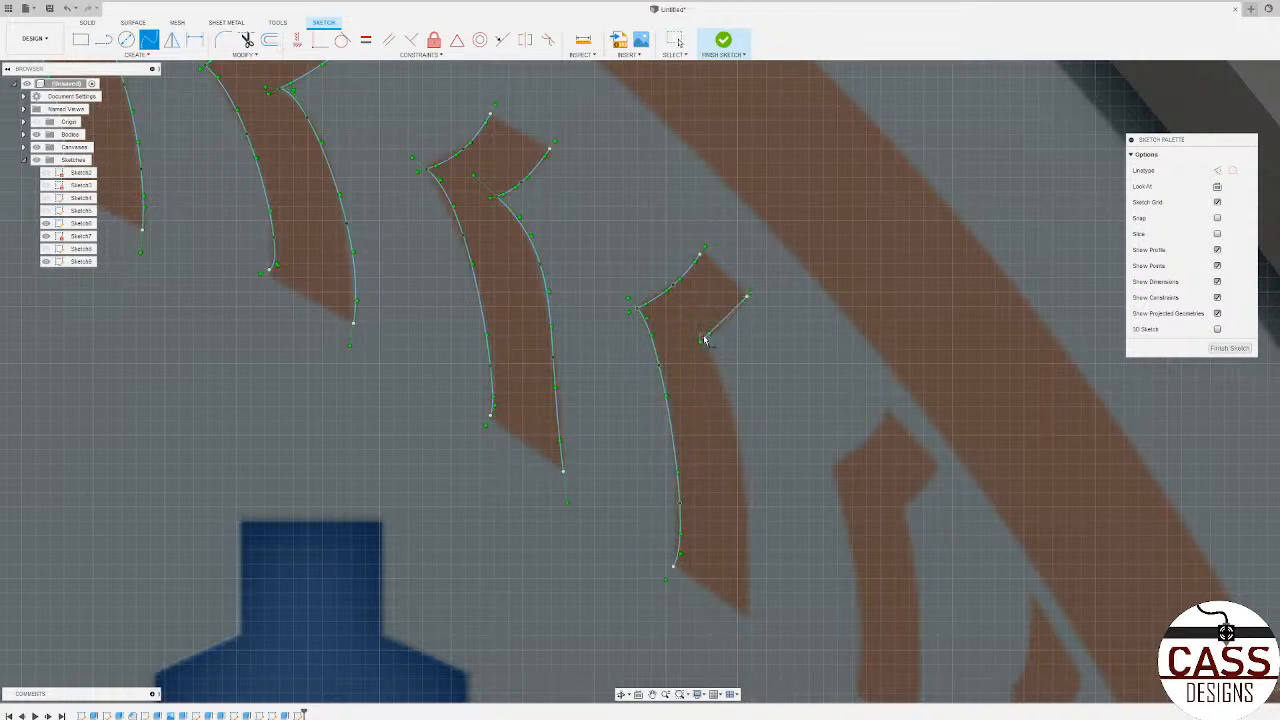
click(726, 390)
click(748, 563)
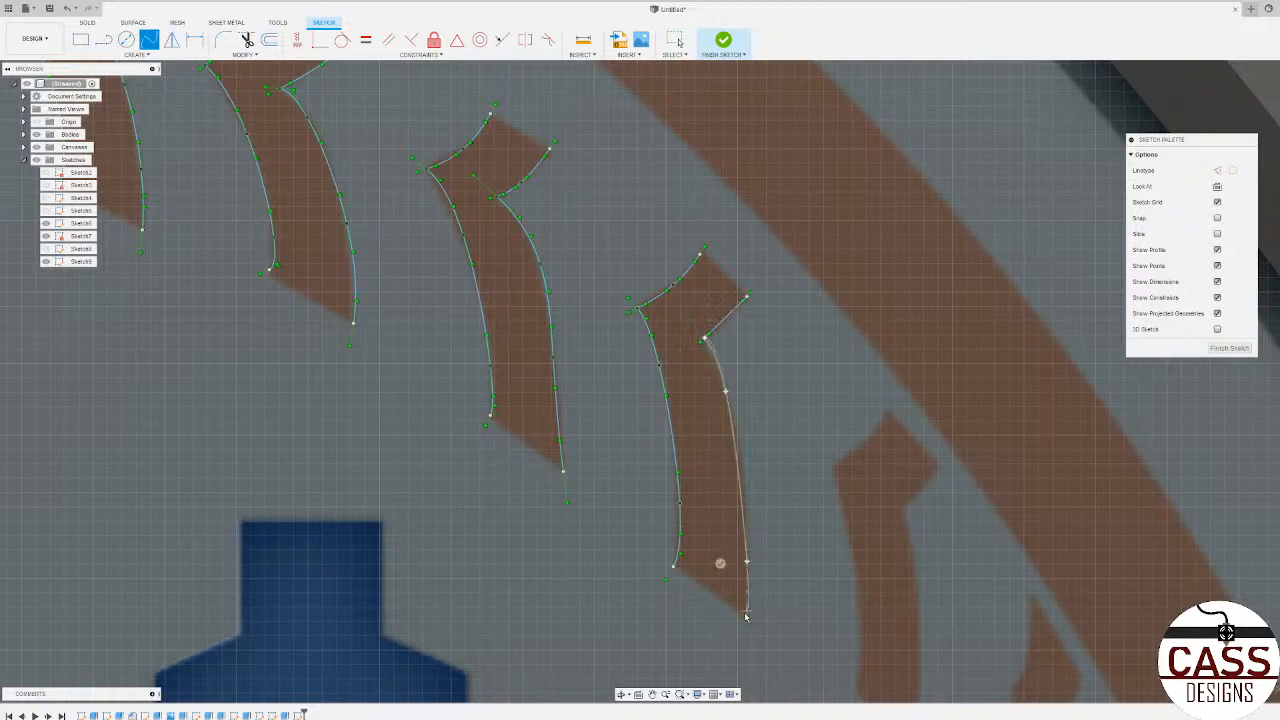
click(748, 616)
click(724, 604)
Step: Trace the lower left edge of the fourteenth upper-row stitch and its lower right edge from inner notch to foot with splines
scroll(443, 398, down, 3)
scroll(428, 434, down, 3)
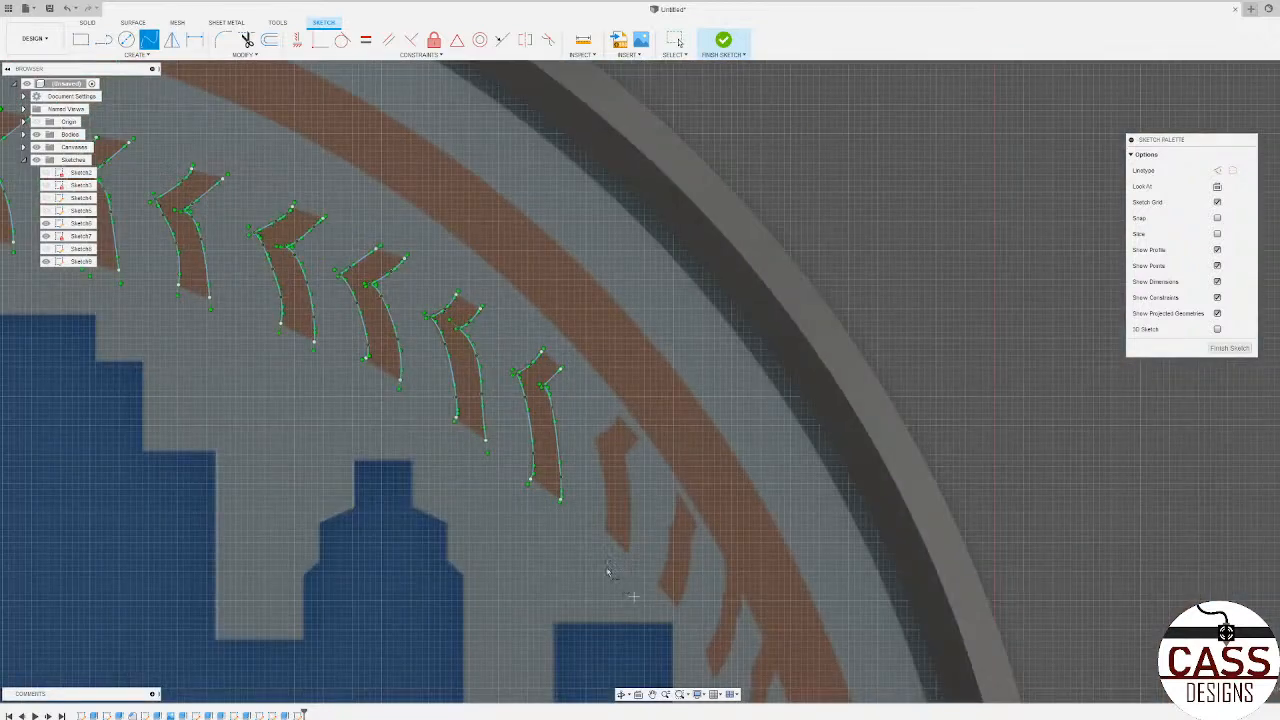
scroll(610, 568, up, 4)
scroll(658, 228, down, 2)
scroll(643, 331, up, 2)
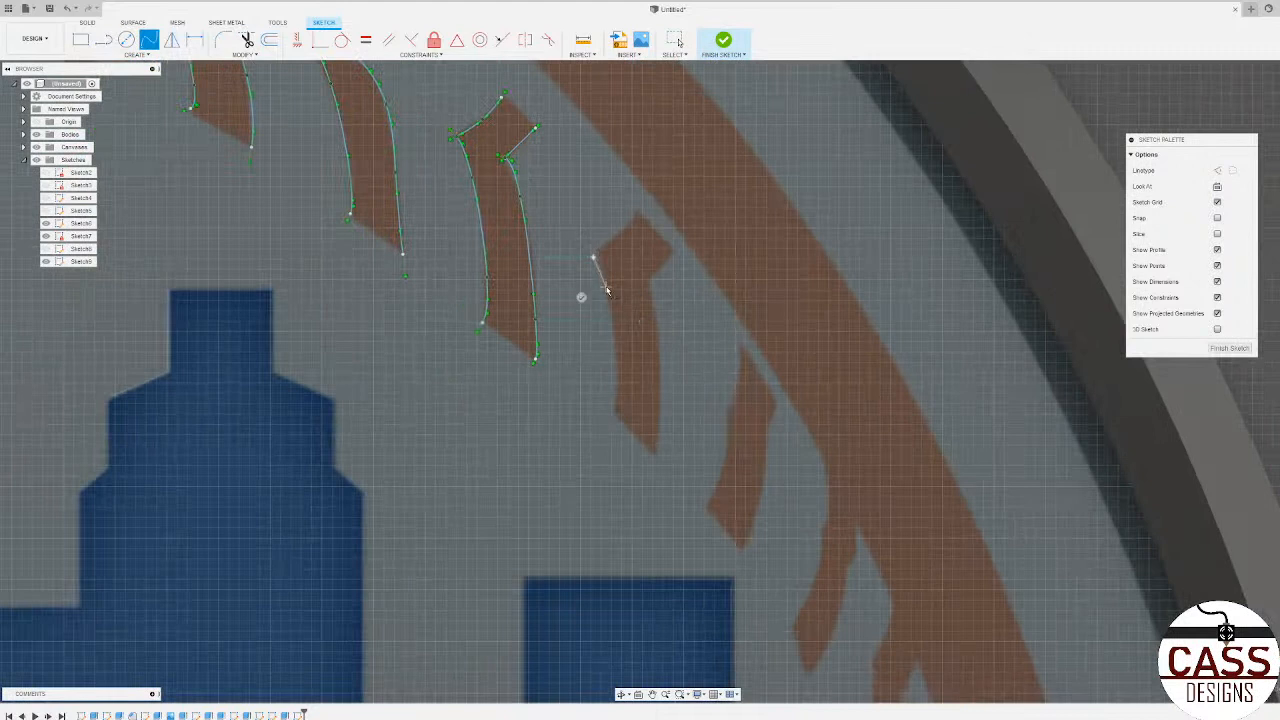
click(614, 403)
click(647, 284)
click(652, 335)
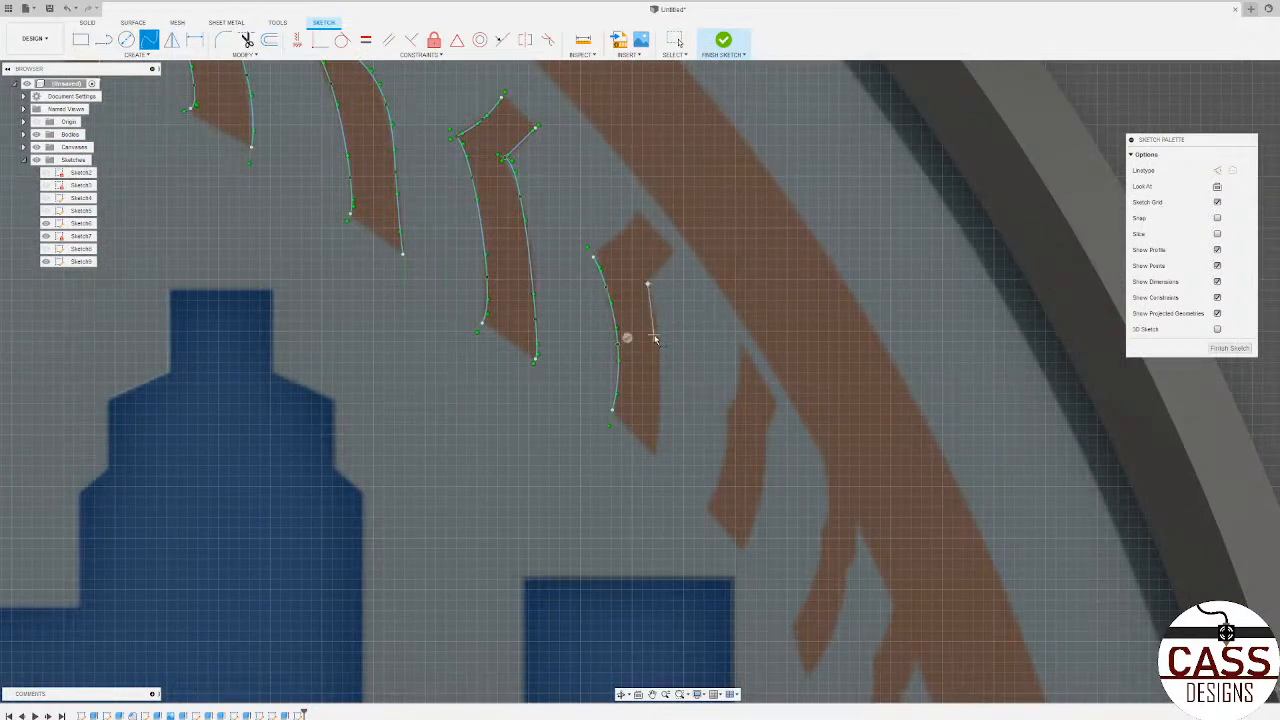
click(649, 450)
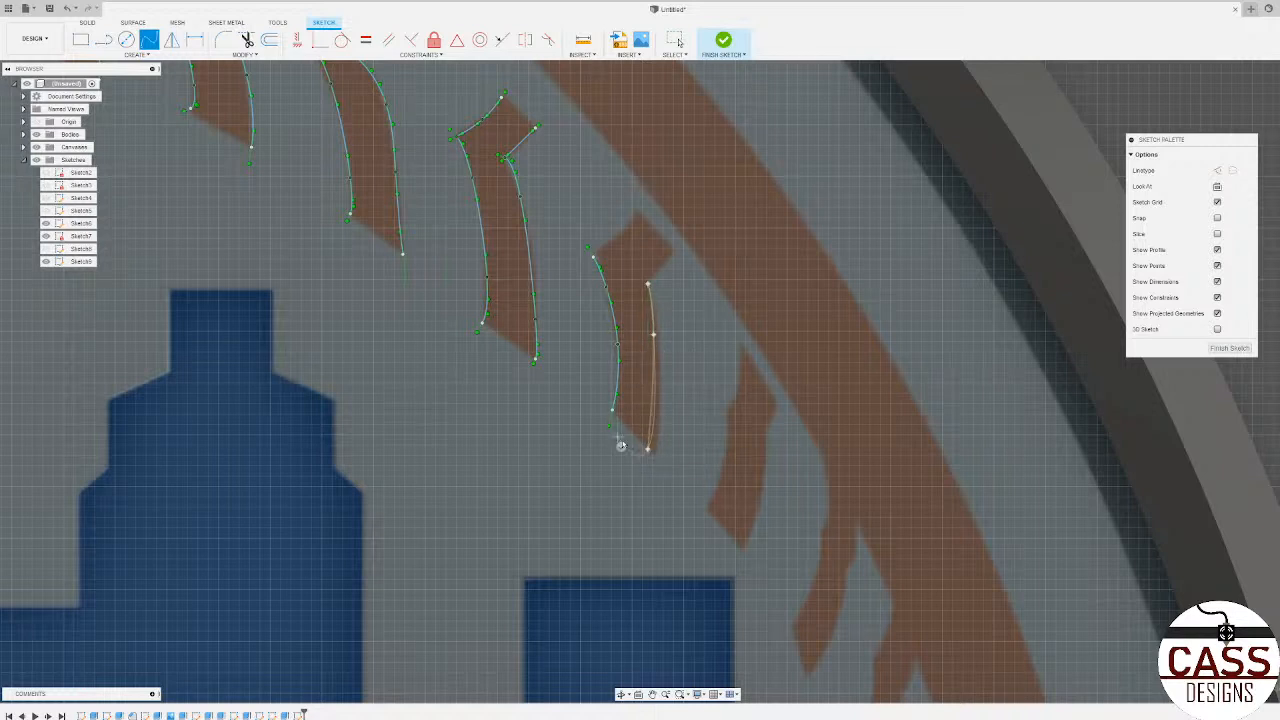
click(620, 445)
Step: Trace the fourteenth upper-row stitch's upper left edge from its pointed corner and its short upper right edge with splines
click(594, 257)
click(620, 240)
click(659, 227)
click(675, 259)
click(692, 276)
Step: Trace the whole left edge of the fifteenth upper-row stitch with one spline from its top tip to its foot
scroll(644, 405, down, 3)
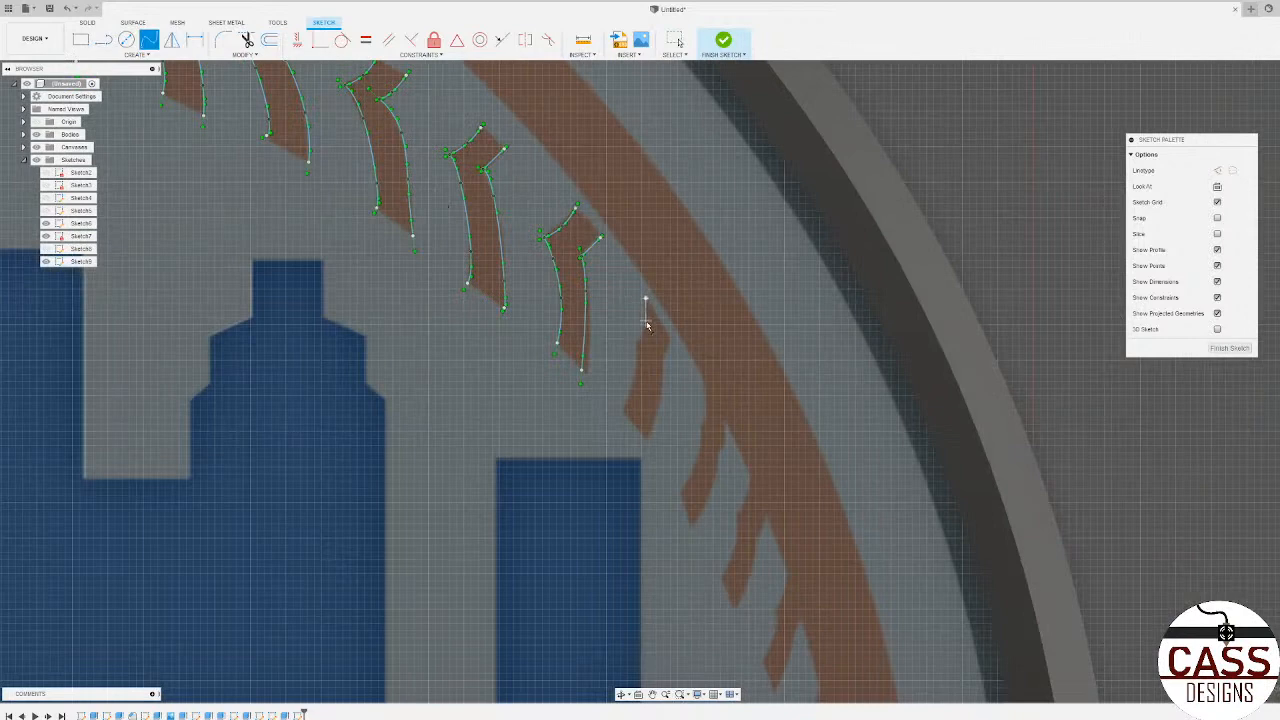
scroll(645, 328, up, 3)
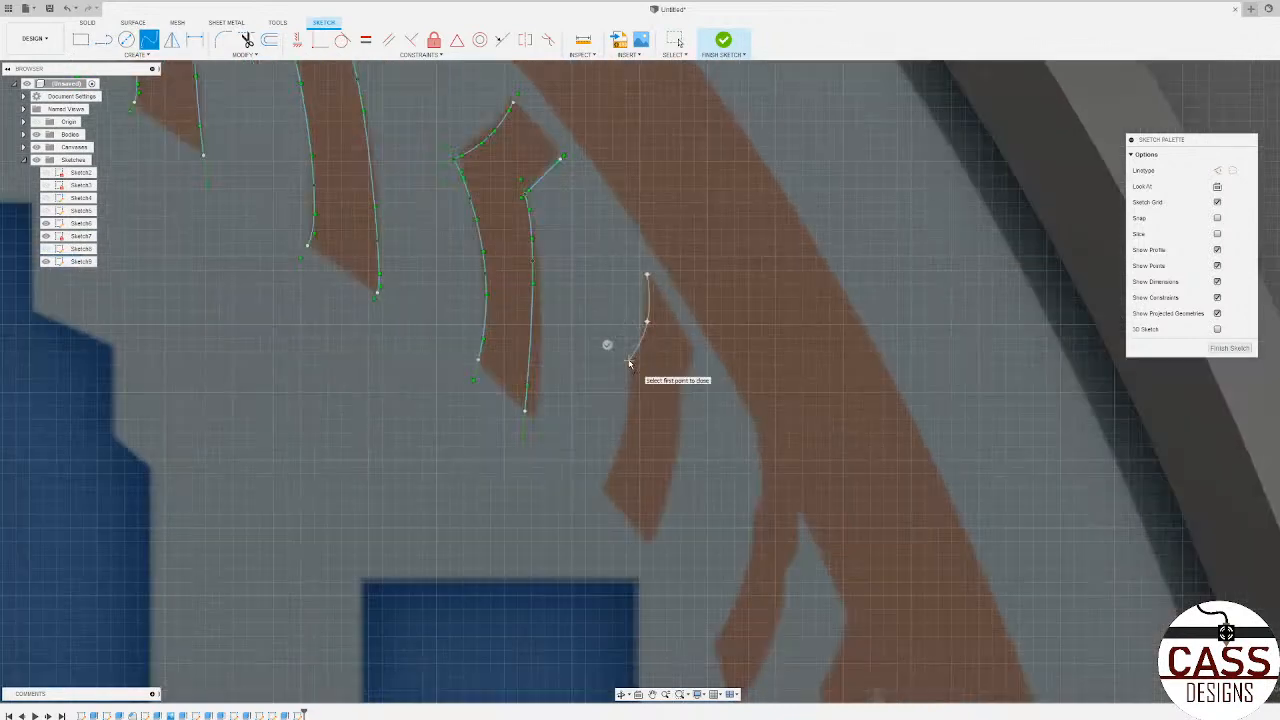
click(630, 361)
scroll(628, 363, up, 2)
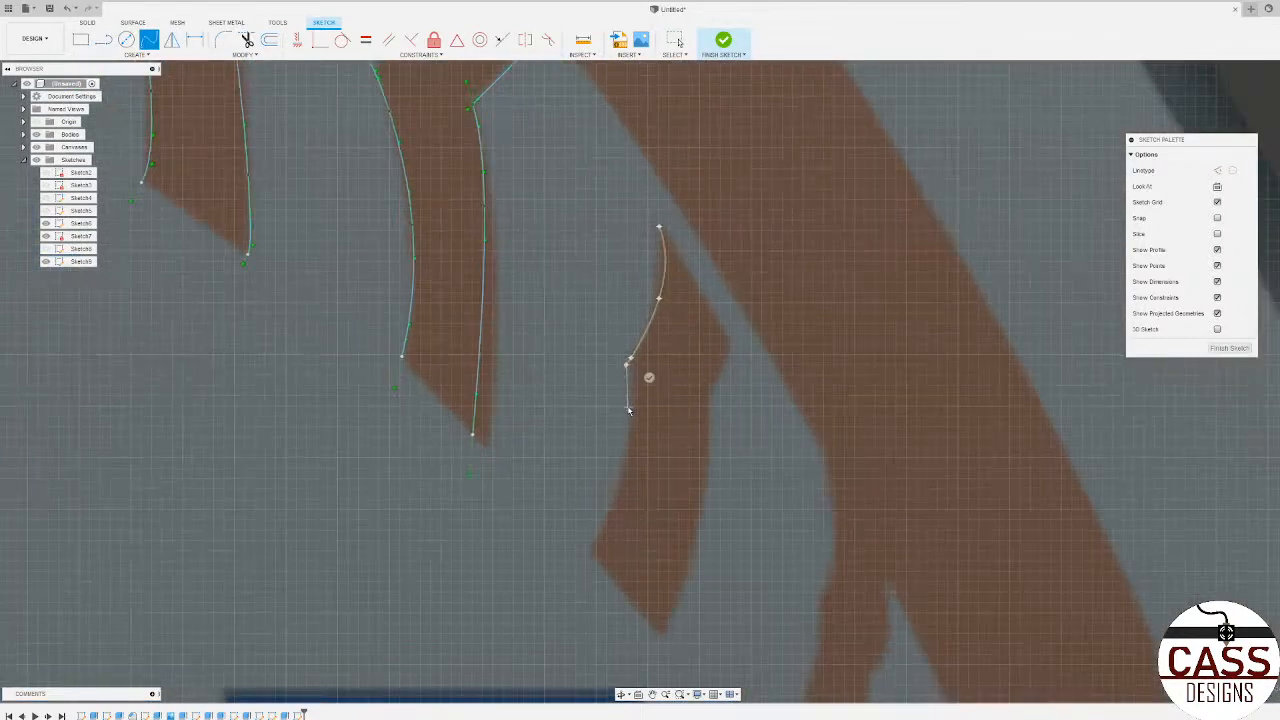
click(587, 555)
Step: Trace the right edge of the fifteenth upper-row stitch with a spline ending at its foot
click(706, 493)
click(661, 635)
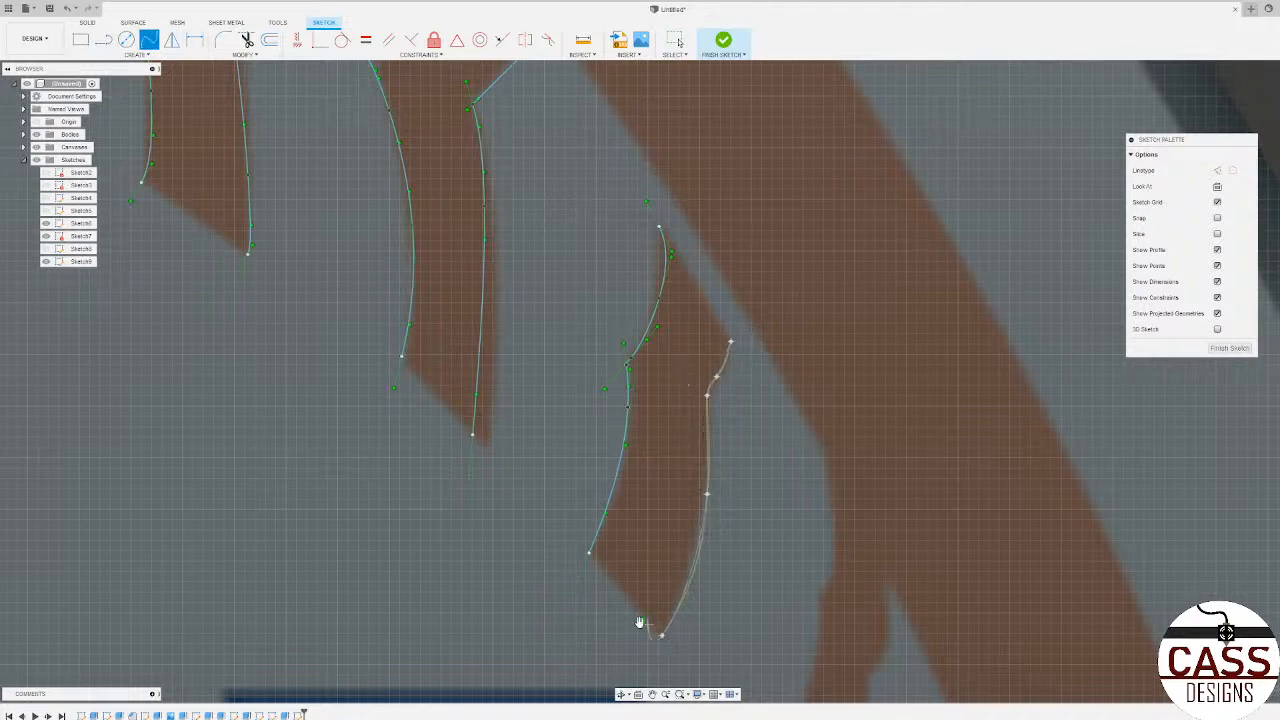
click(641, 619)
Step: Trace the right edge of the sixteenth stitch with a spline from where it meets the outer band to its foot
scroll(557, 312, down, 6)
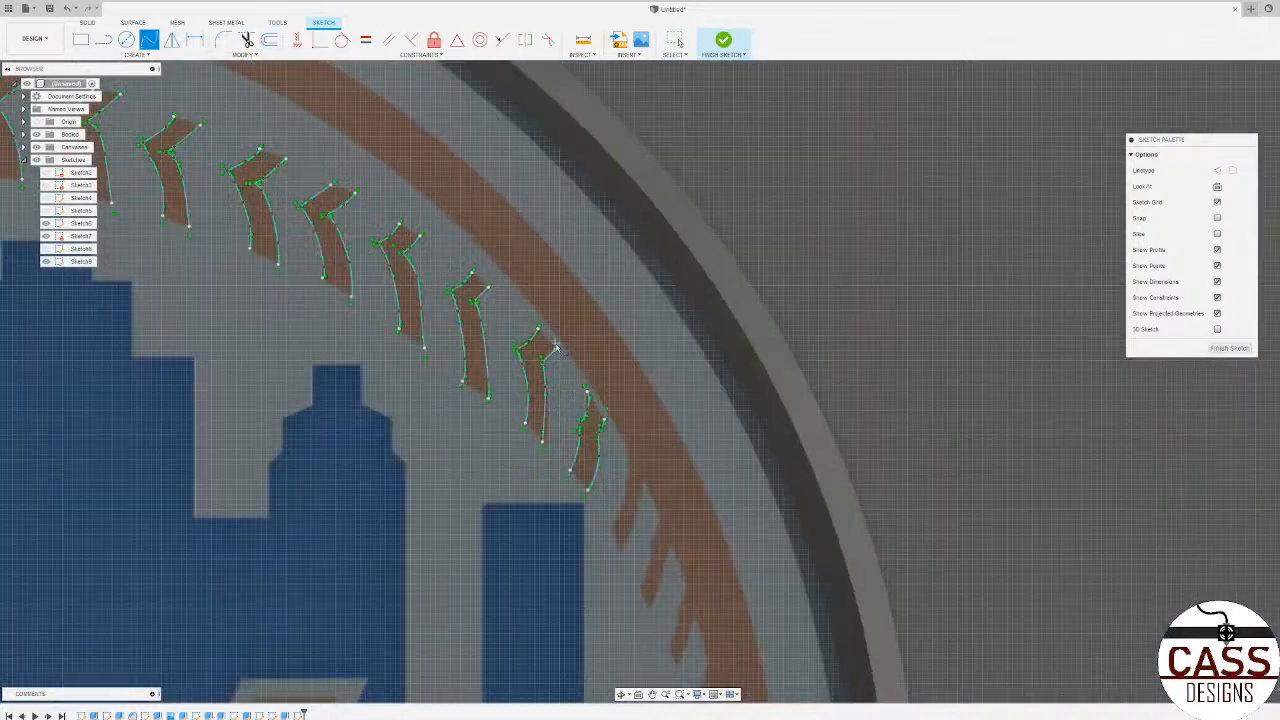
scroll(634, 495, up, 5)
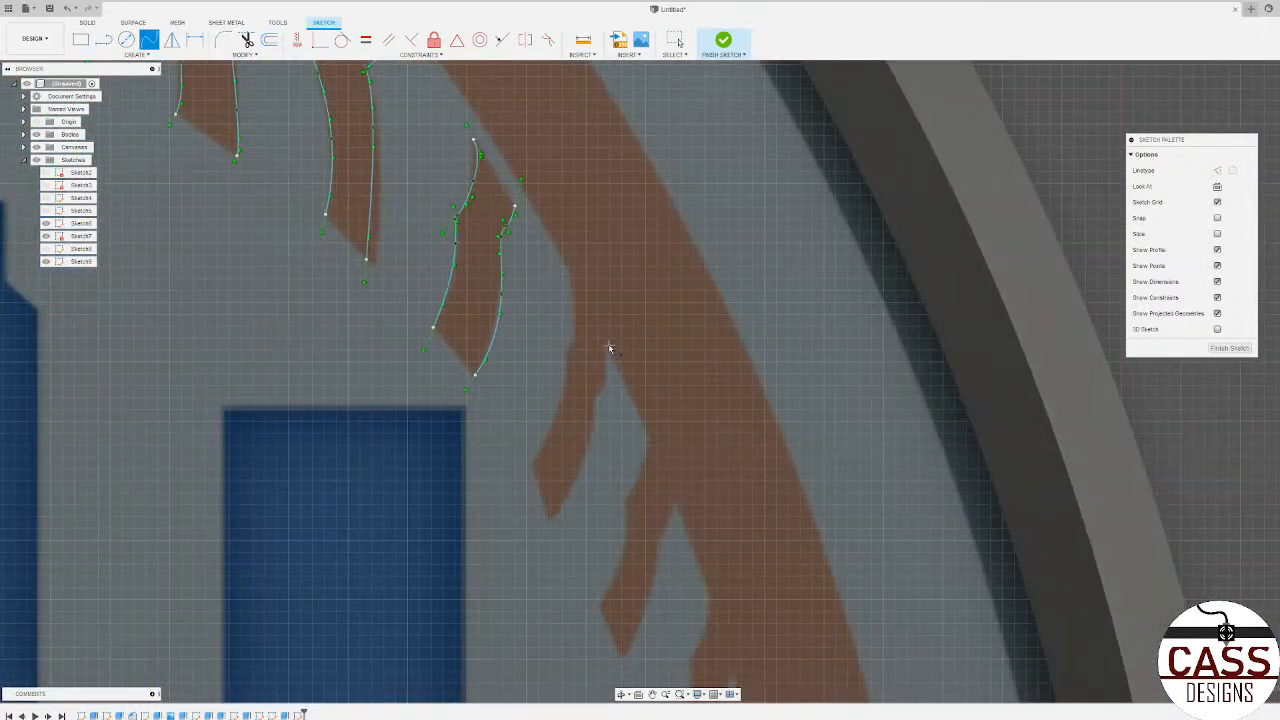
scroll(608, 377, up, 2)
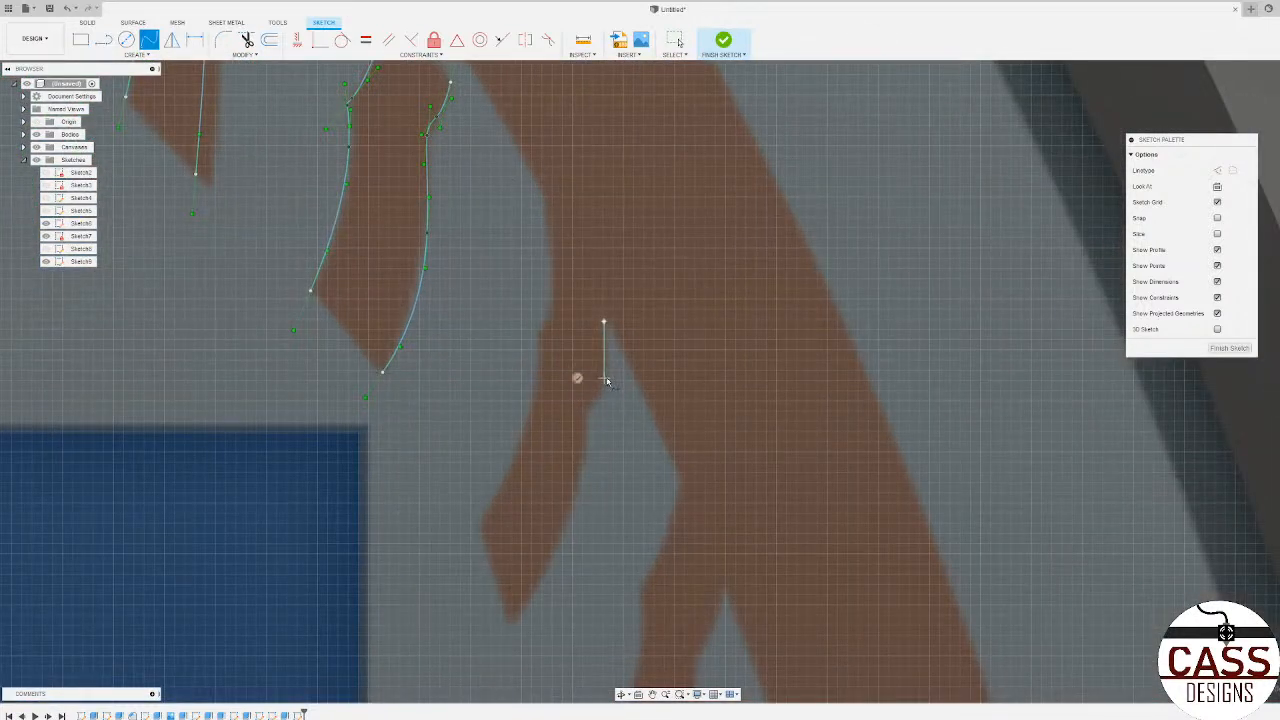
click(588, 412)
click(586, 428)
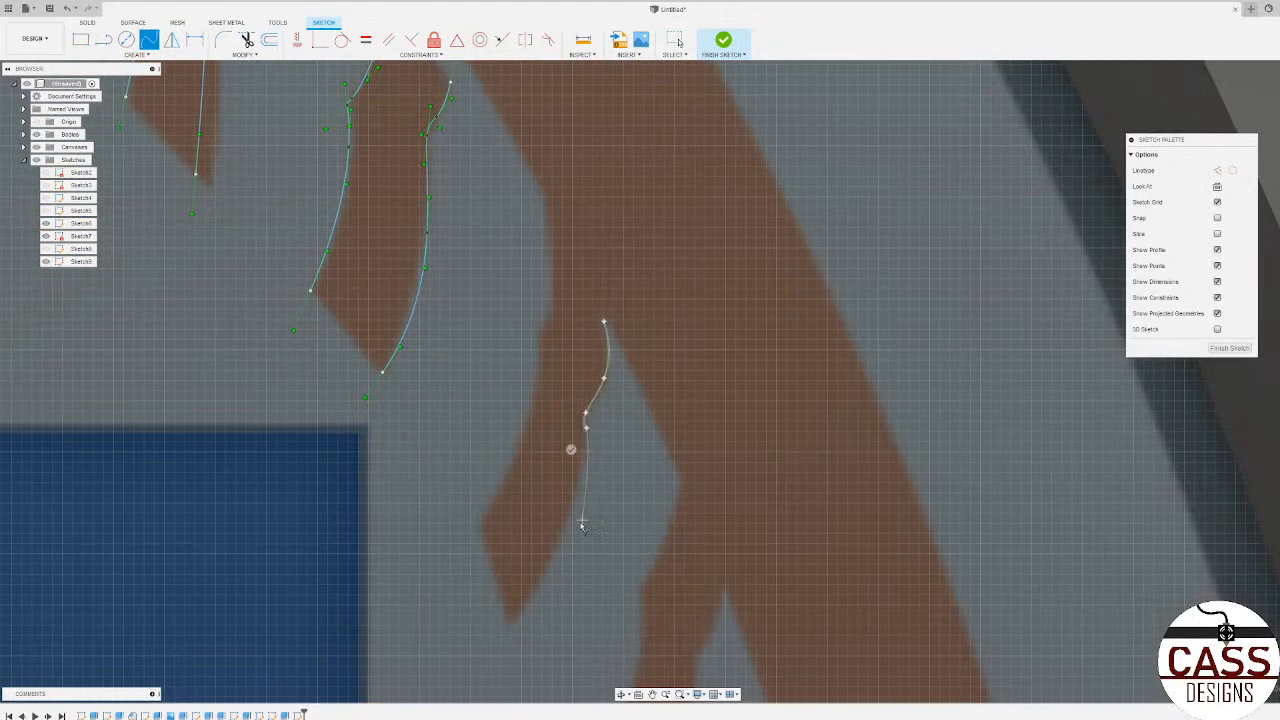
click(514, 617)
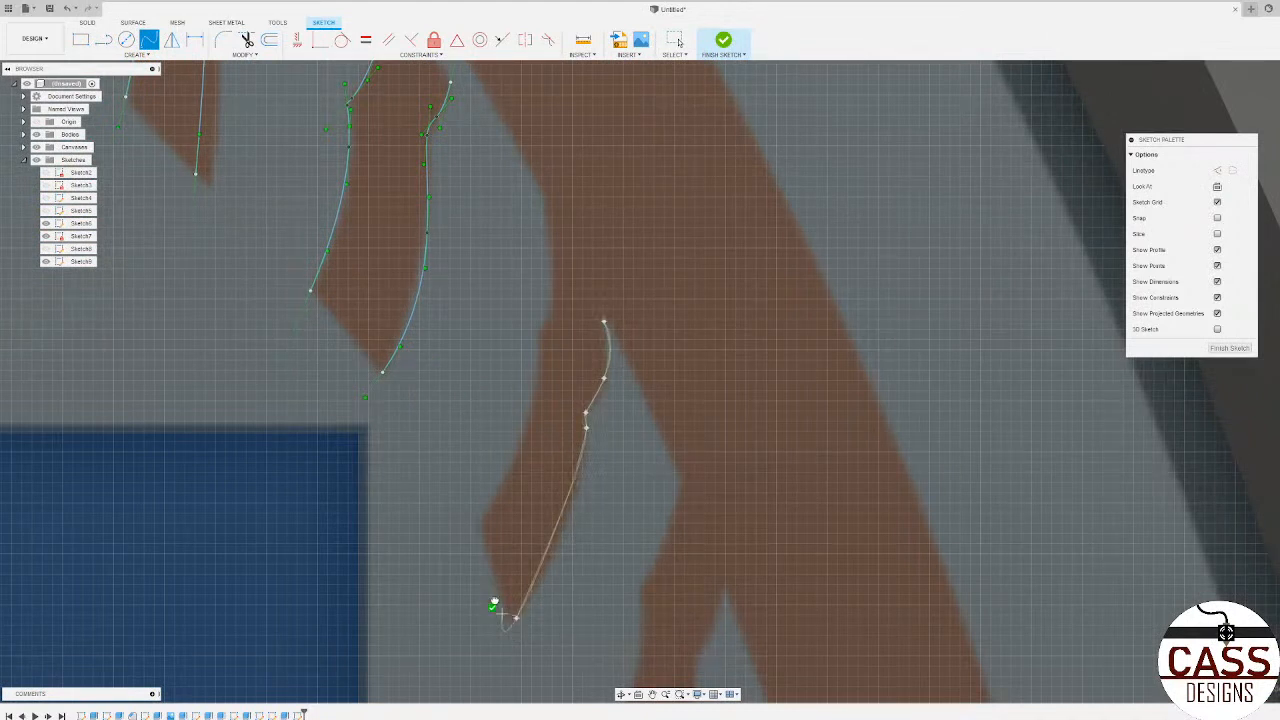
click(492, 607)
Step: Trace the left edge of the sixteenth stitch with a spline from its foot up to the outer band
click(529, 424)
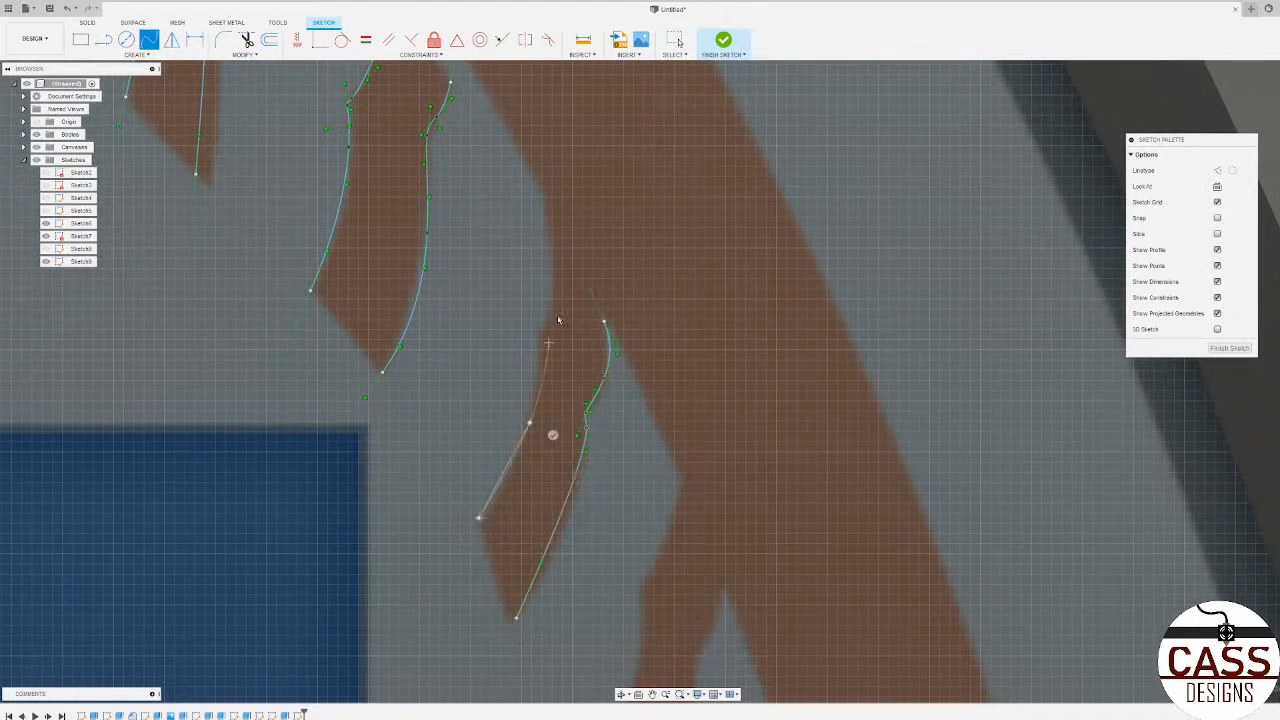
click(554, 229)
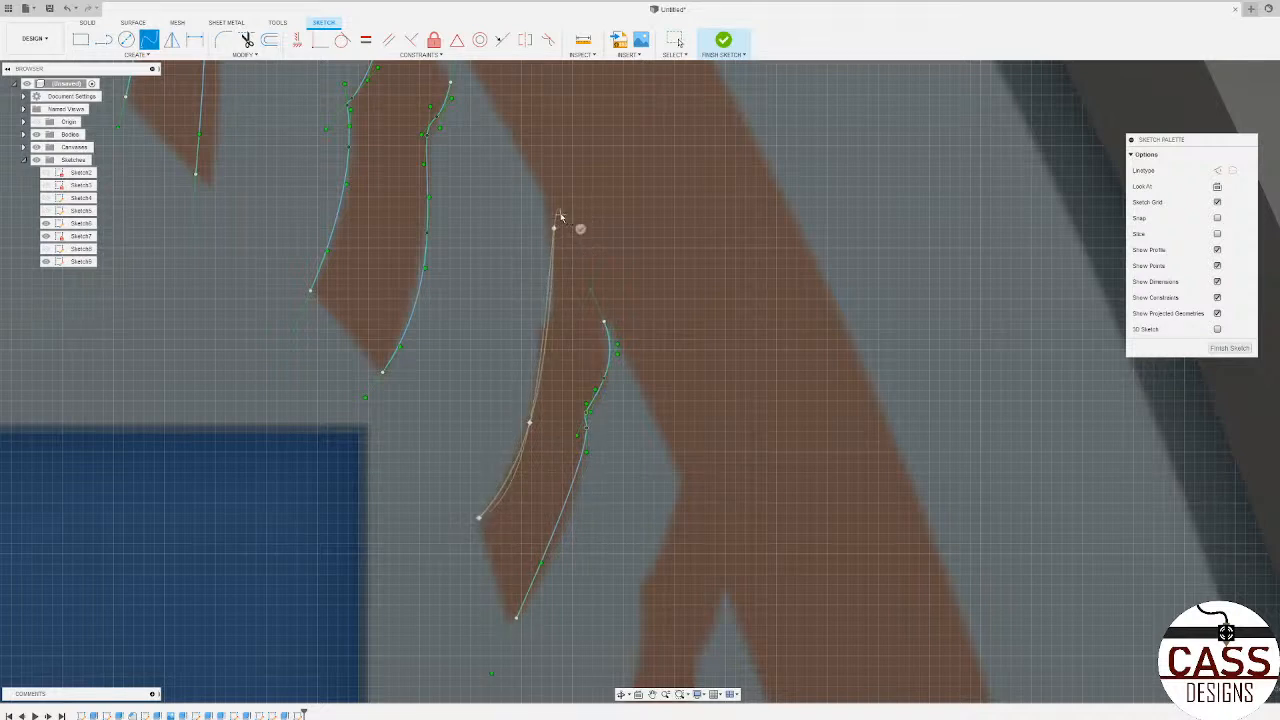
click(579, 228)
Step: Trace the left and right edges of the seventeenth stitch with two splines running between the outer band and its foot
scroll(560, 260, down, 2)
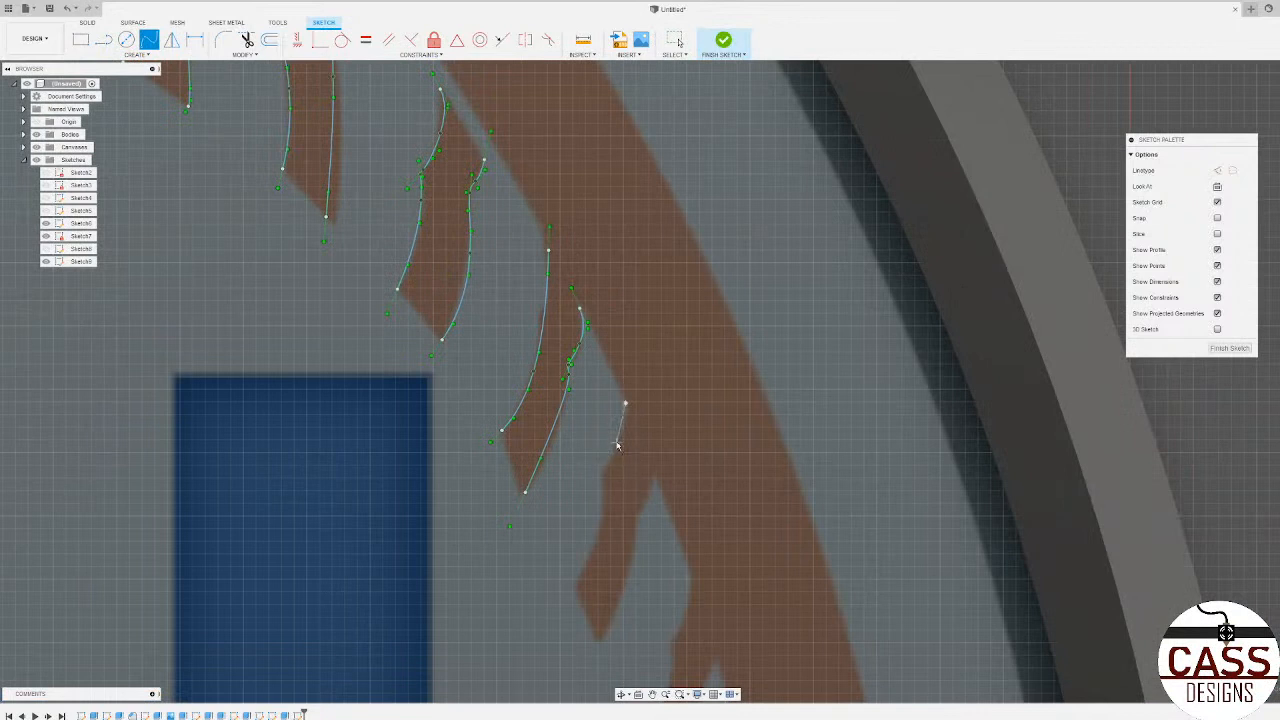
click(601, 482)
click(568, 585)
click(549, 568)
click(637, 524)
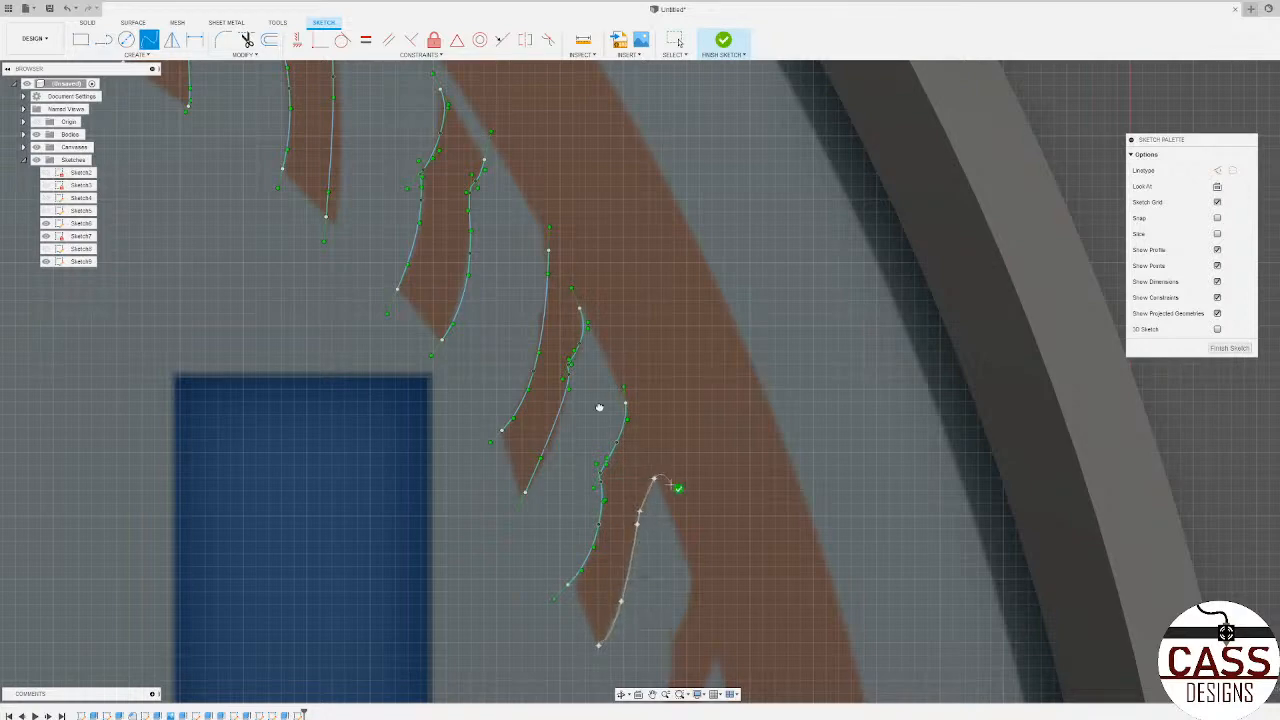
click(678, 489)
Step: Trace the right edge of the eighteenth stitch with a spline from its foot up to the outer band
scroll(480, 294, down, 5)
scroll(545, 475, up, 5)
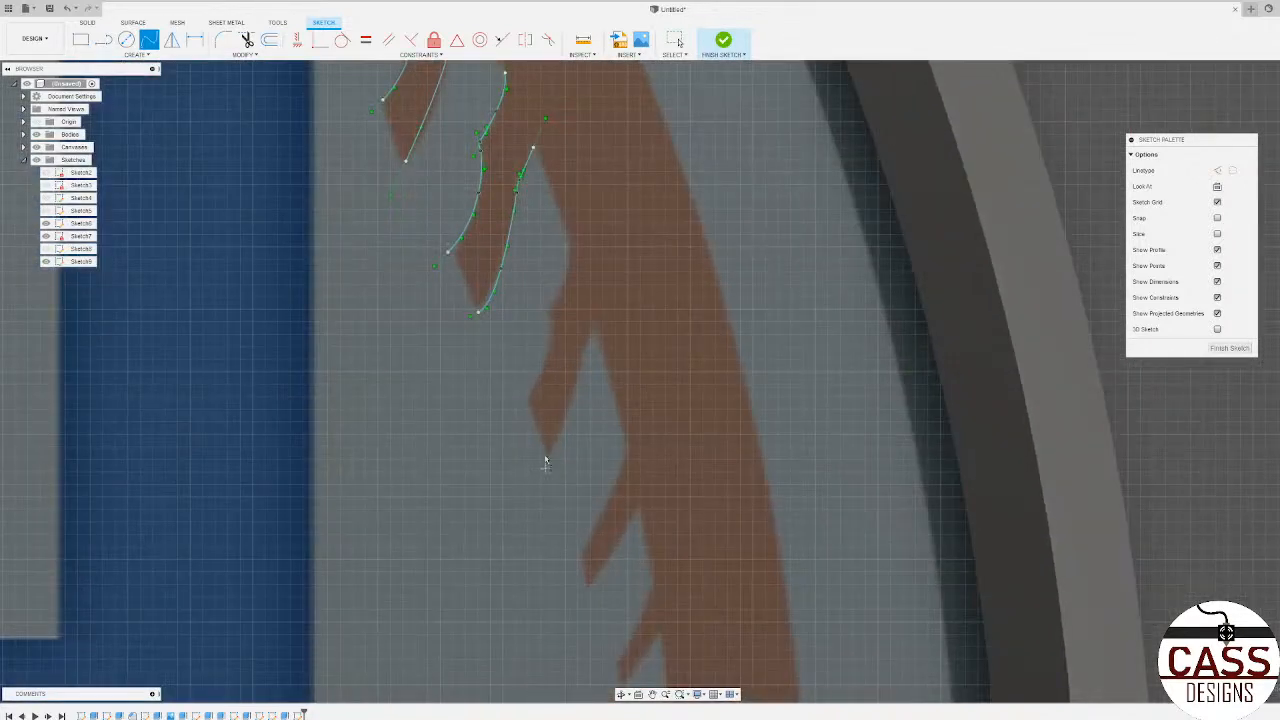
scroll(545, 462, up, 2)
click(602, 305)
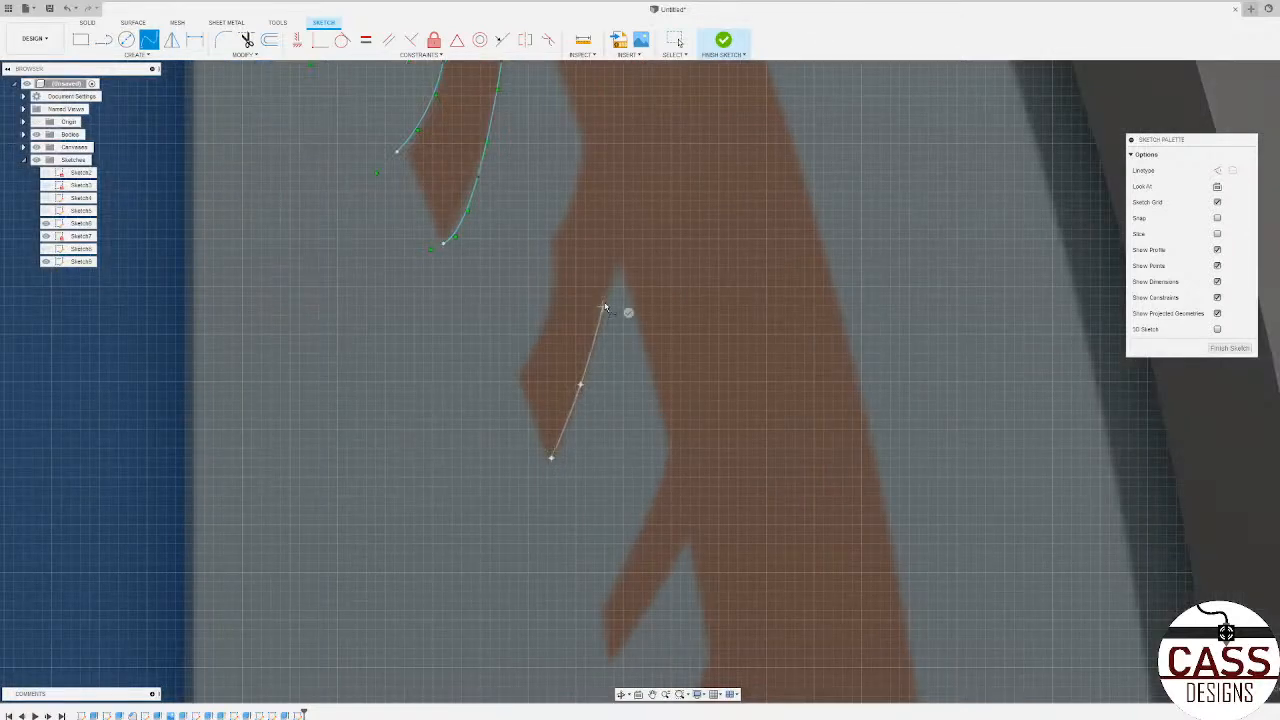
click(617, 271)
click(638, 281)
Step: Trace the stepped left edge of the eighteenth stitch with a spline from its lower left corner up to the outer band
click(520, 369)
click(541, 332)
click(557, 295)
click(556, 262)
click(549, 238)
click(556, 232)
click(566, 202)
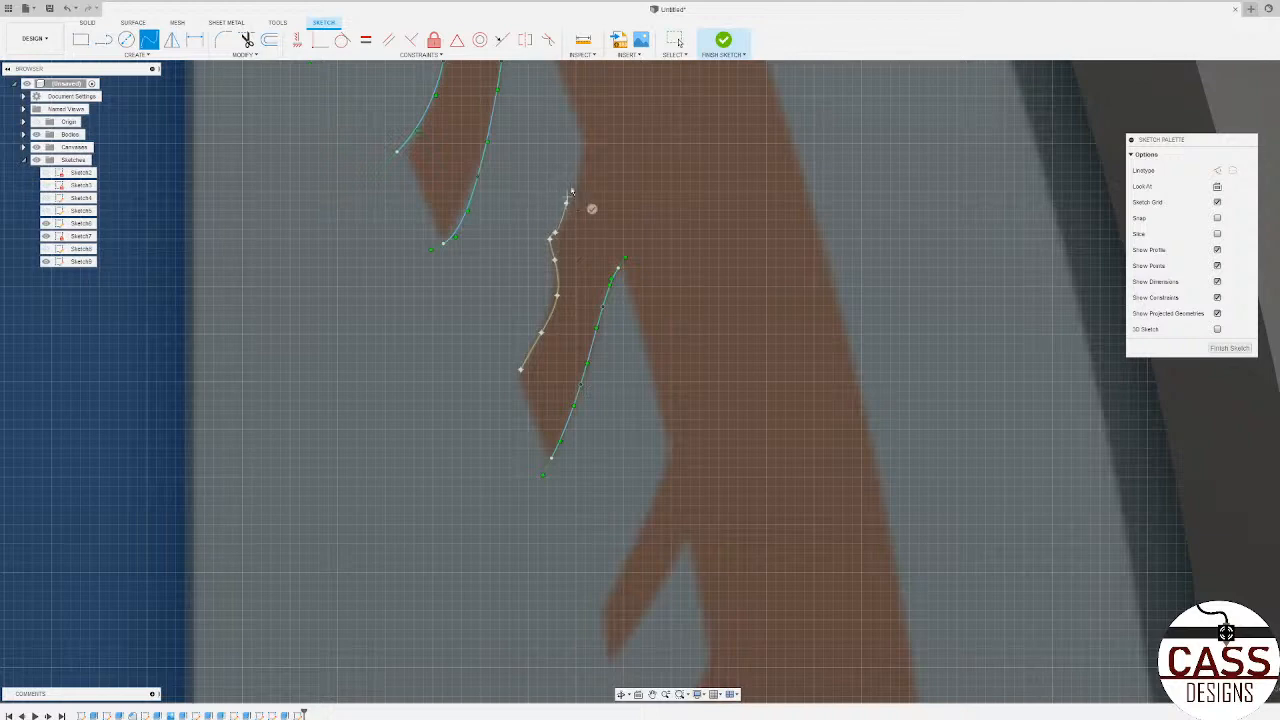
click(582, 151)
Step: Draw a straight line along the right edge of the twentieth, lowest stitch from its foot up to the outer band
scroll(611, 147, down, 4)
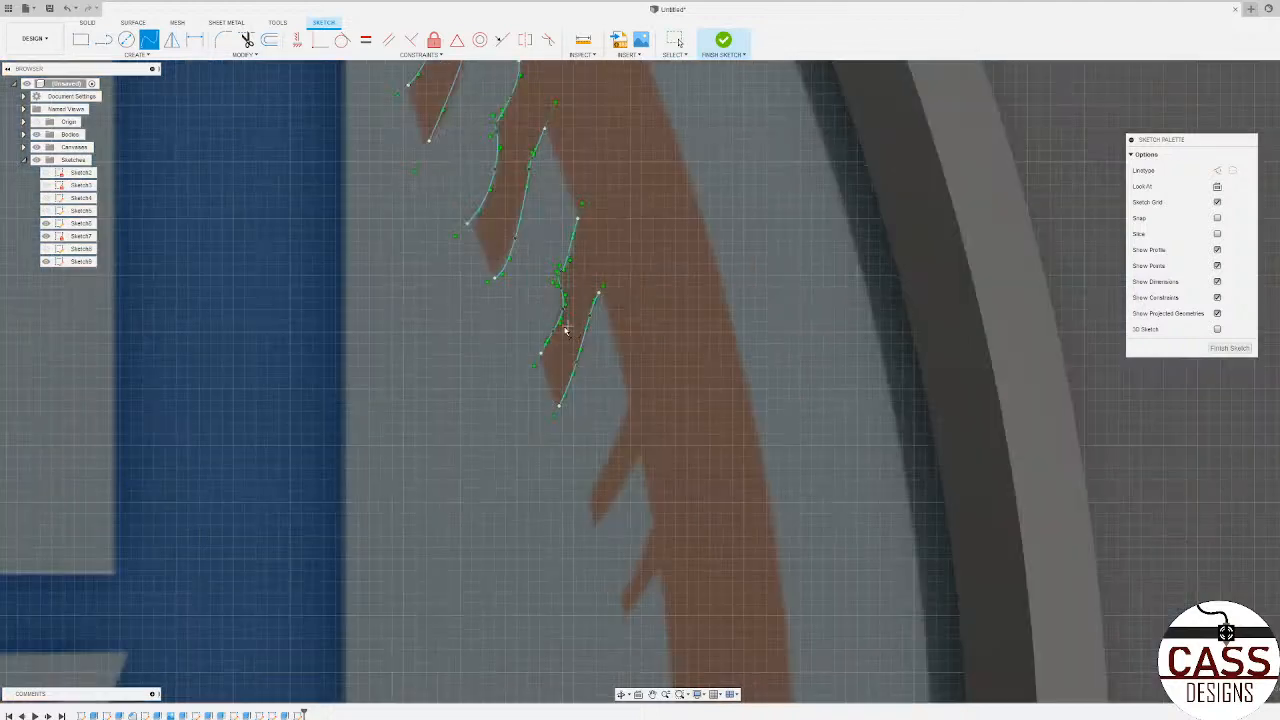
key(l)
scroll(518, 498, up, 5)
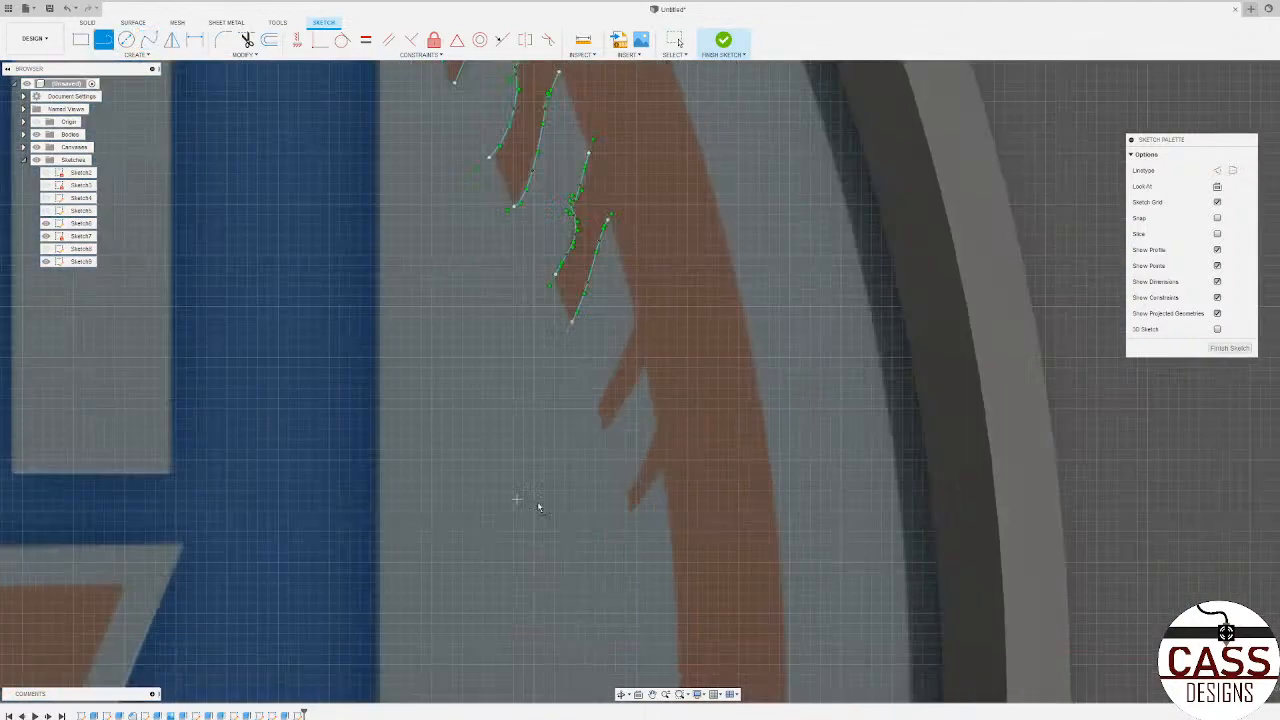
click(674, 511)
click(717, 454)
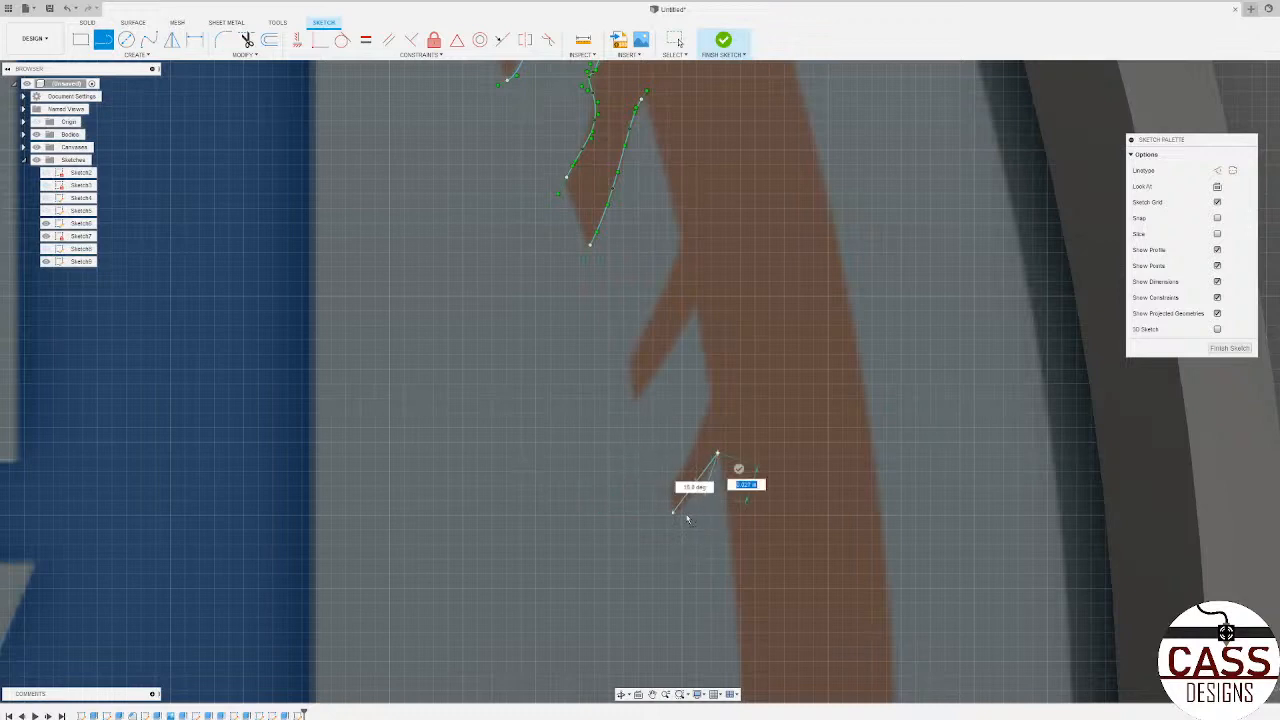
Step: Finish the line outline of the lowest brown sliver and trace a closed line loop around the second sliver above it
click(714, 399)
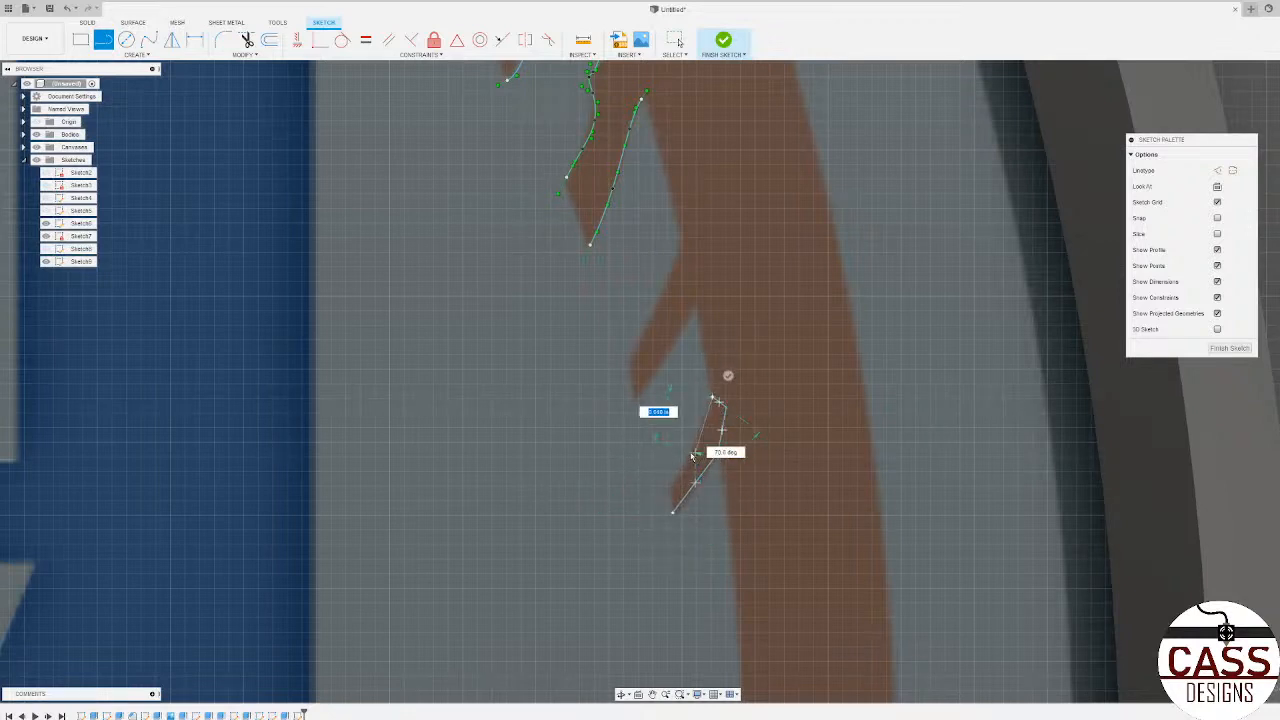
click(673, 488)
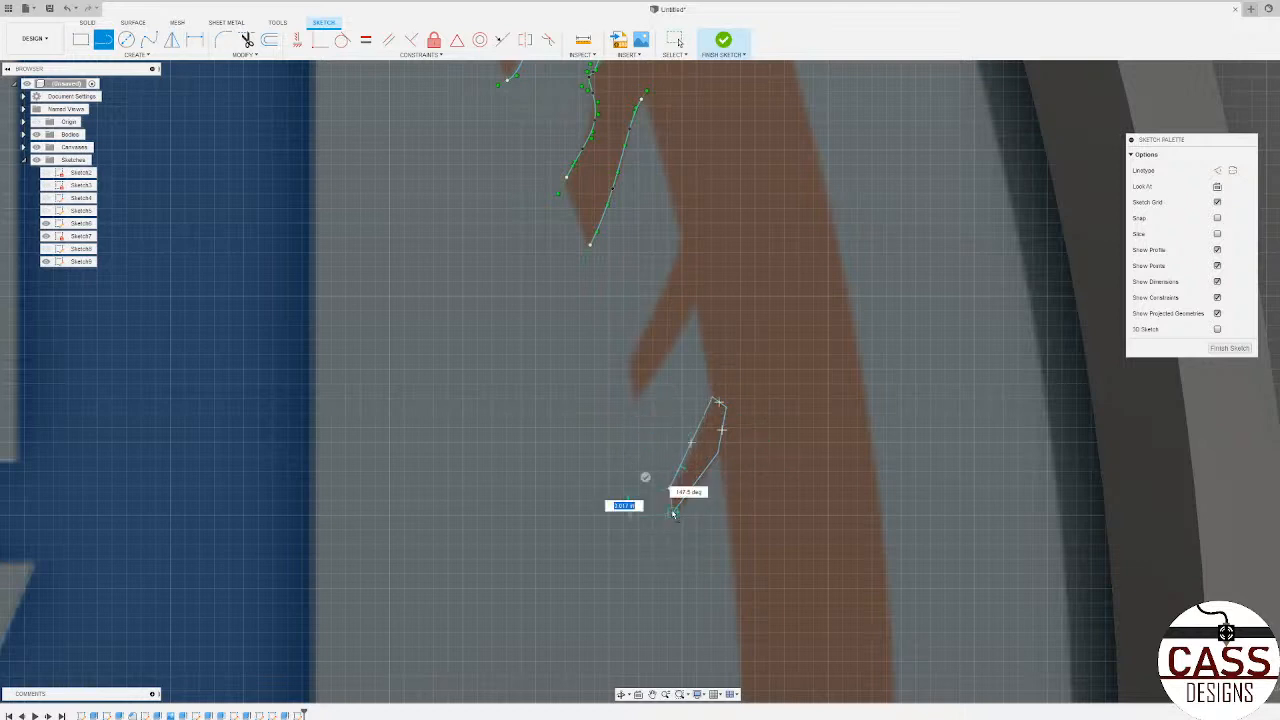
click(638, 396)
click(684, 336)
click(695, 298)
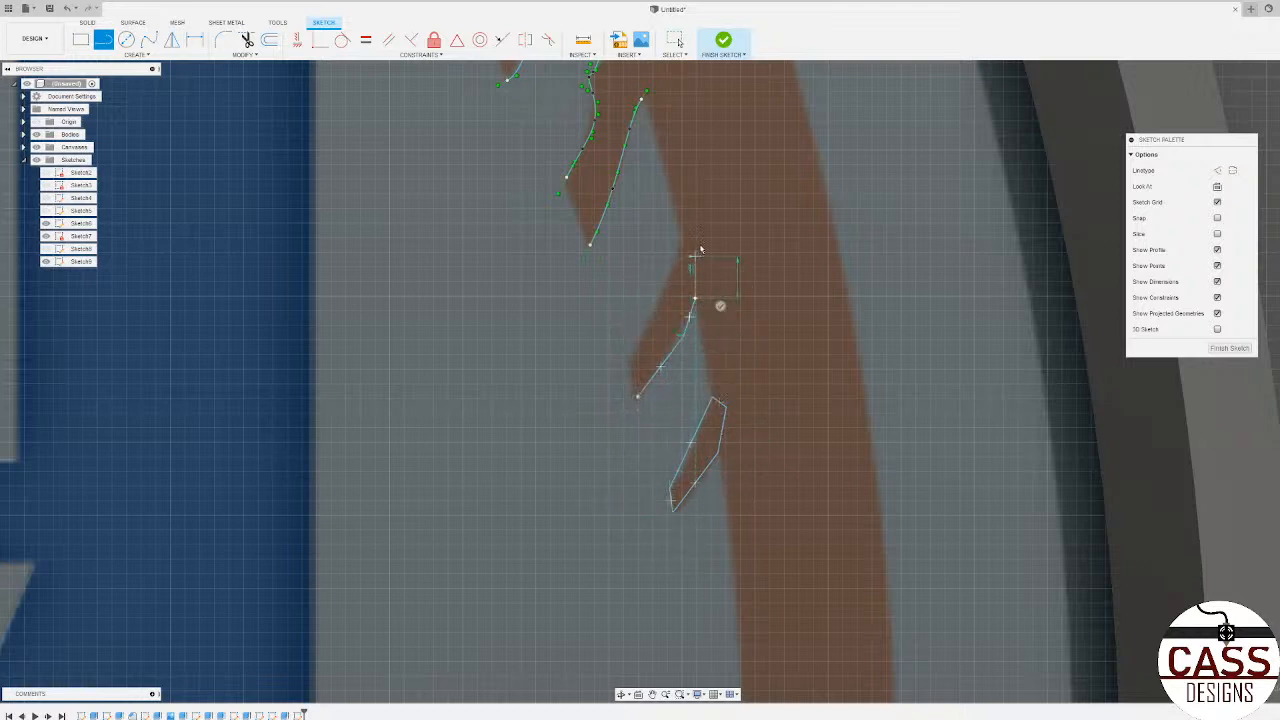
click(695, 256)
click(688, 238)
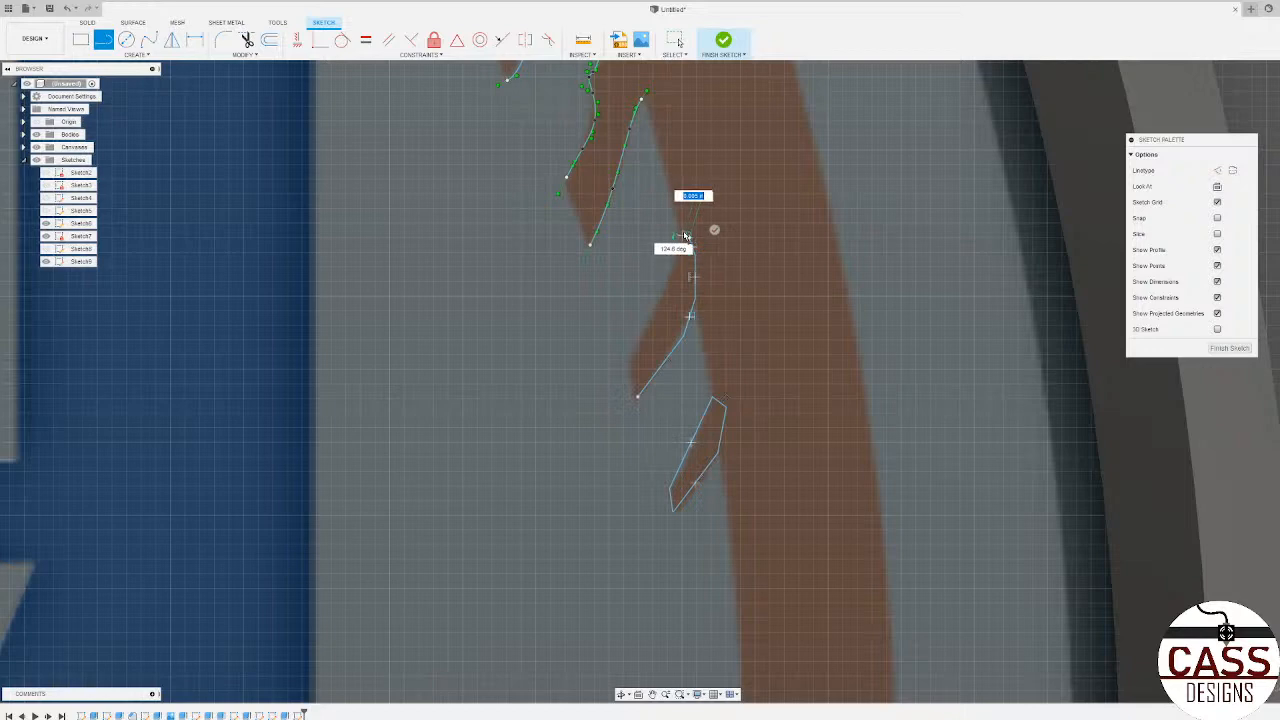
click(683, 235)
click(627, 356)
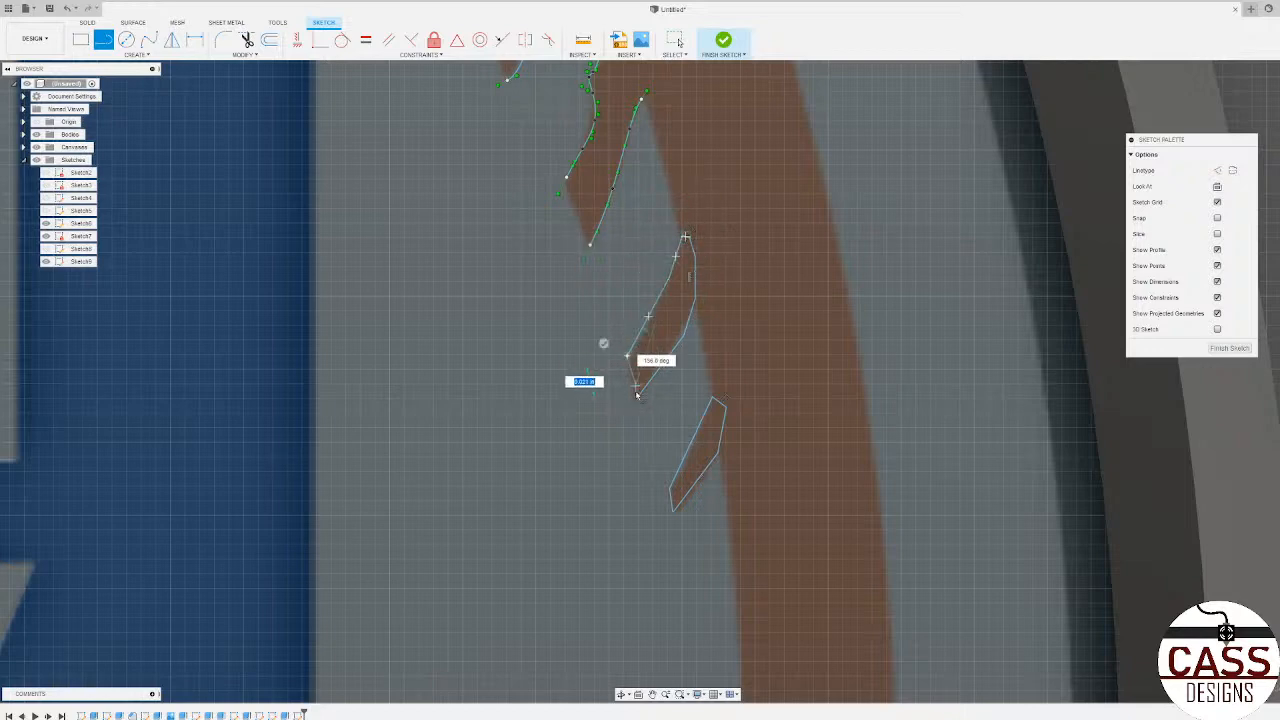
click(638, 396)
Step: Join the upper spline ends of the third brown shape with two line segments meeting at the brown band's edge
scroll(630, 335, down, 3)
scroll(620, 172, up, 4)
scroll(656, 200, down, 3)
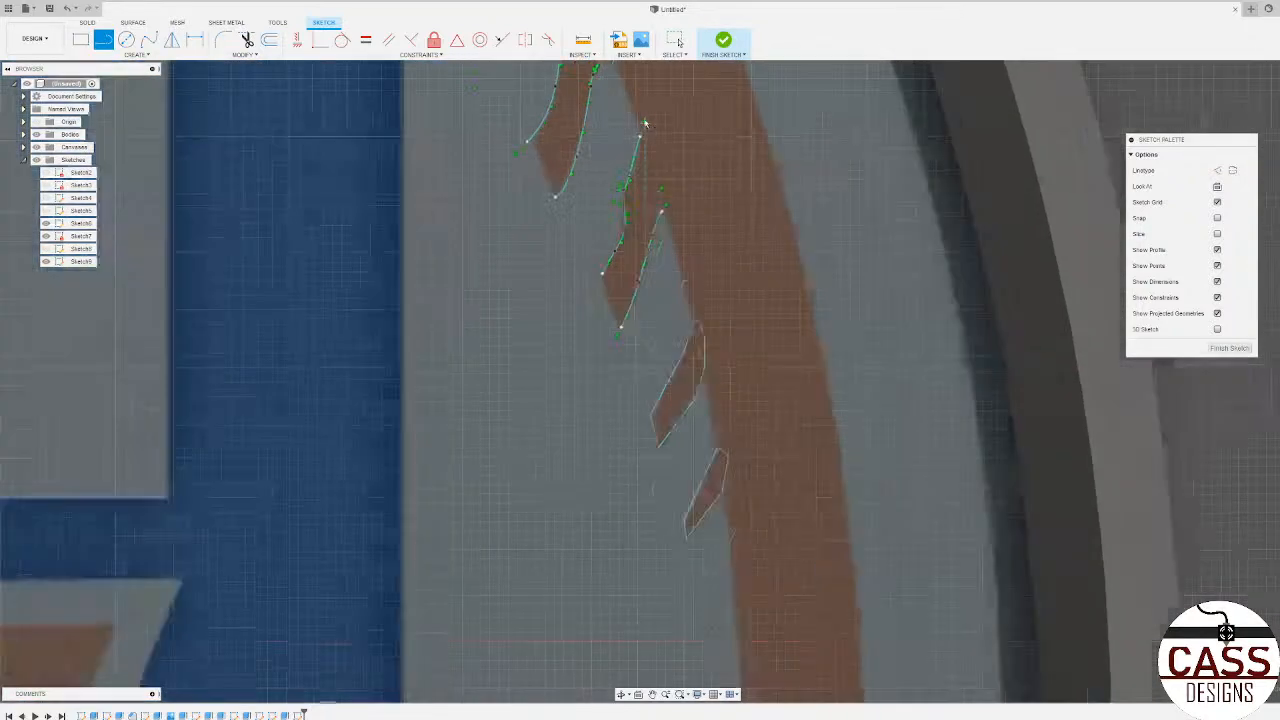
scroll(645, 128, up, 2)
click(640, 146)
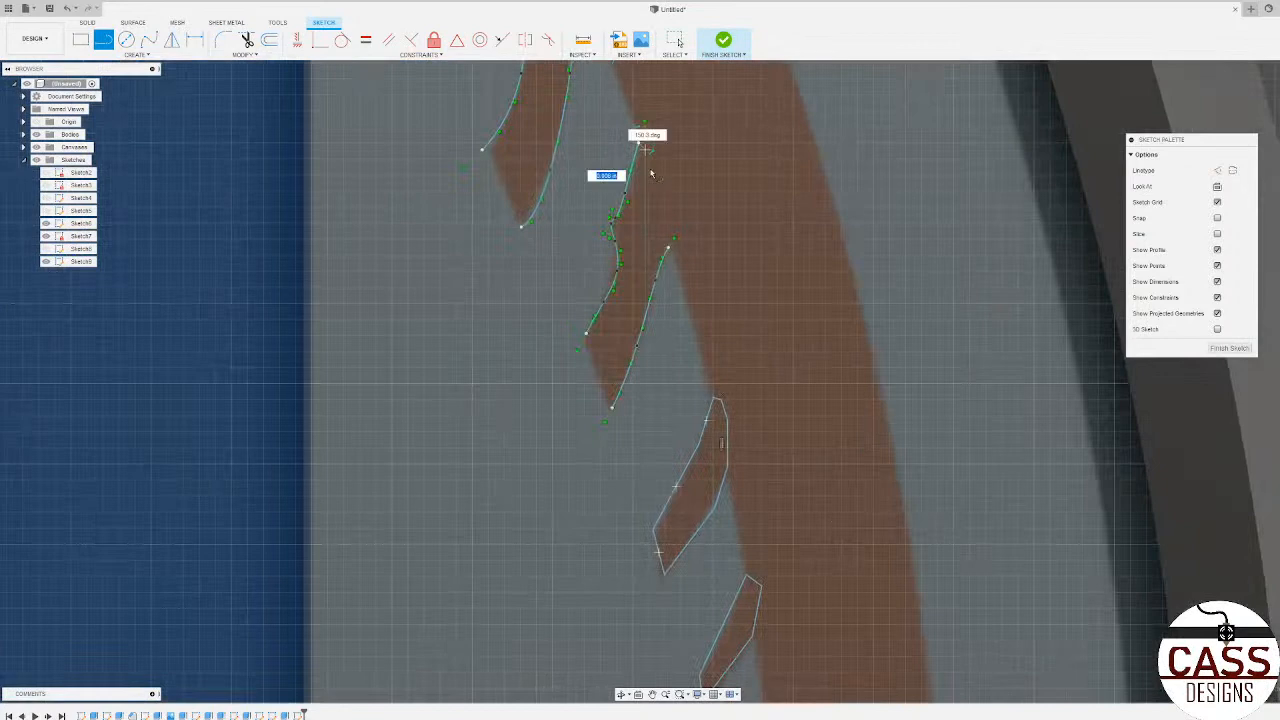
click(674, 238)
scroll(672, 248, up, 5)
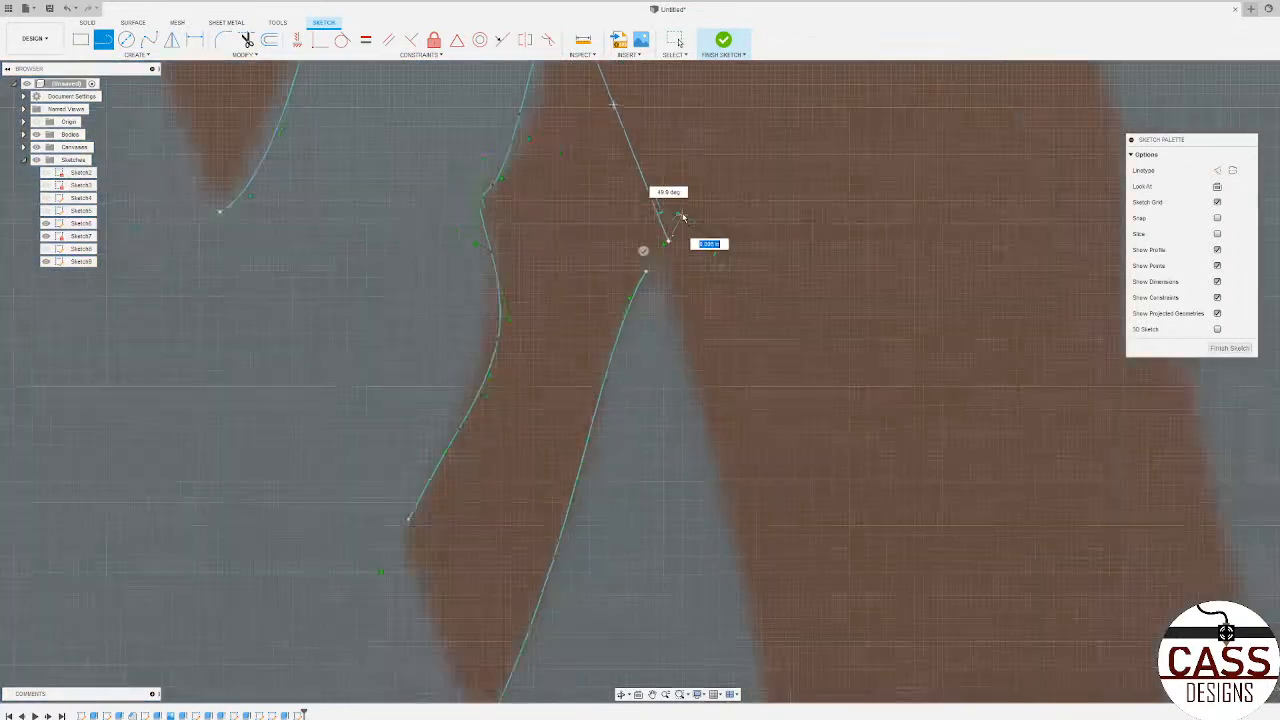
click(599, 336)
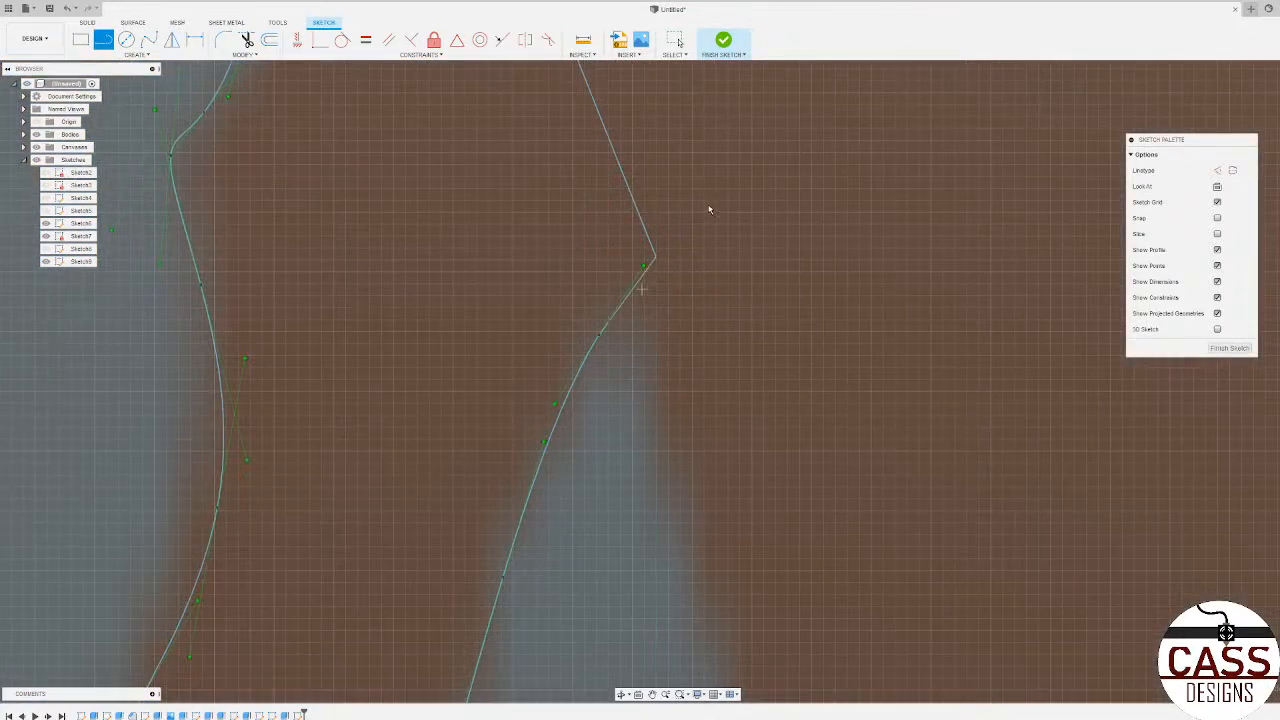
Step: Close the lower tip of the third brown shape with a straight line between its two spline ends
scroll(708, 211, down, 3)
scroll(708, 211, down, 2)
click(555, 371)
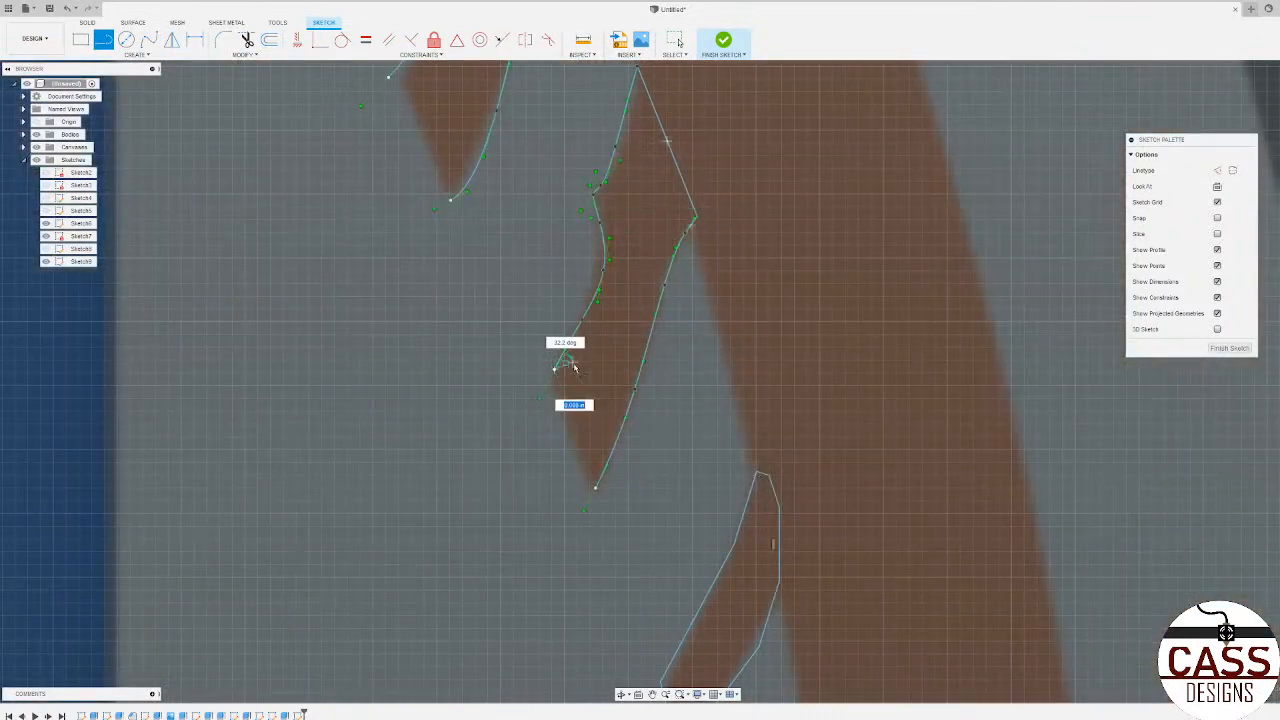
click(596, 487)
Step: Close the lower and upper ends of the fourth brown shape with straight lines between its spline endpoints
scroll(620, 477, down, 3)
scroll(522, 148, up, 3)
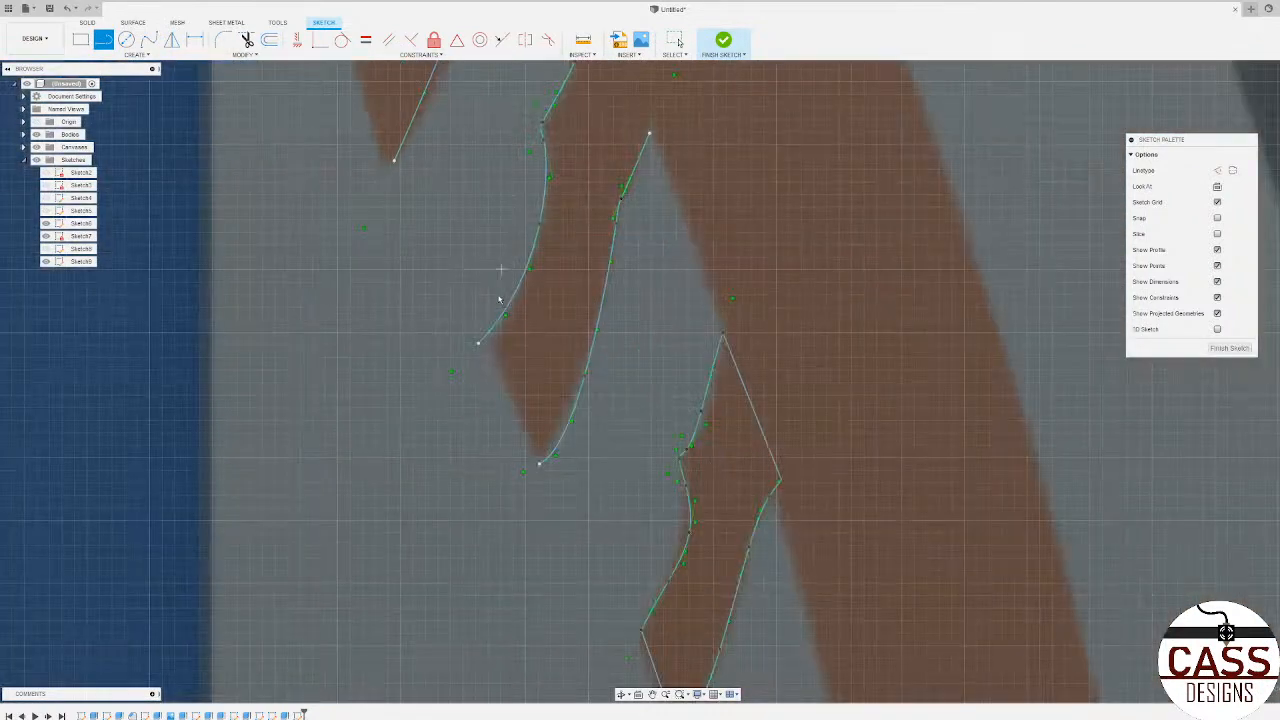
click(479, 344)
click(539, 463)
scroll(622, 300, down, 3)
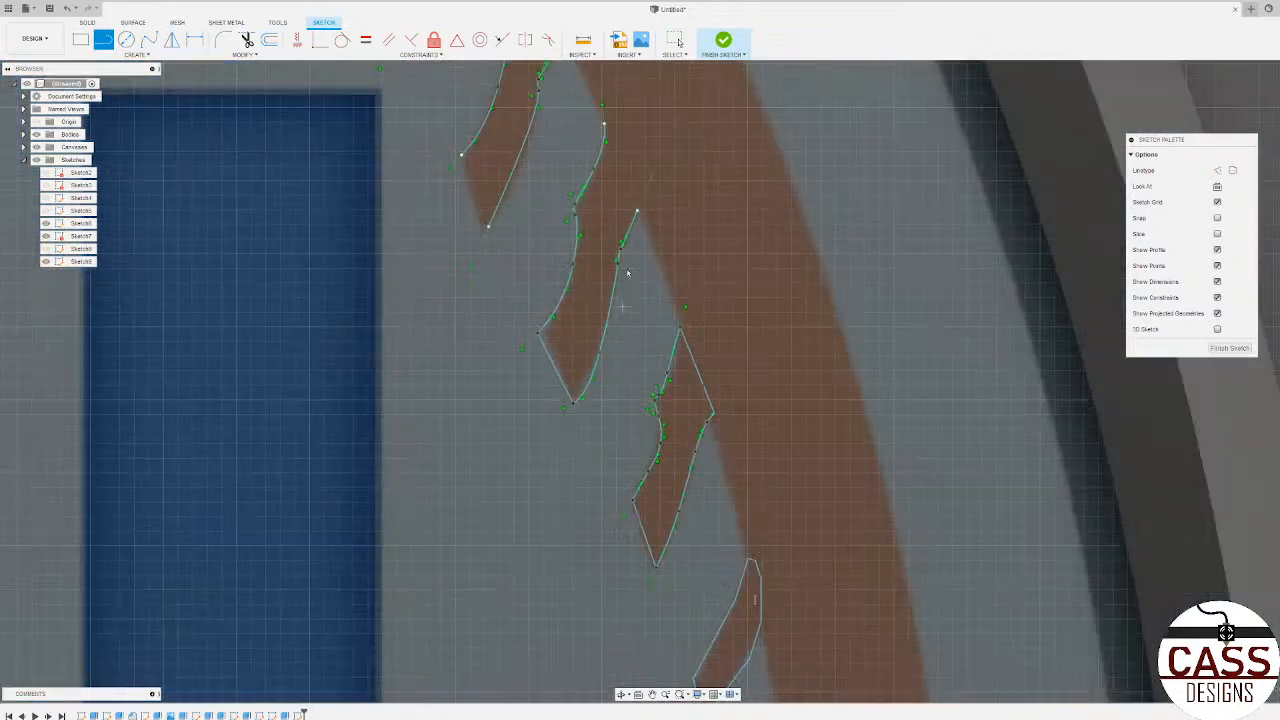
scroll(614, 146, up, 3)
click(590, 110)
click(647, 258)
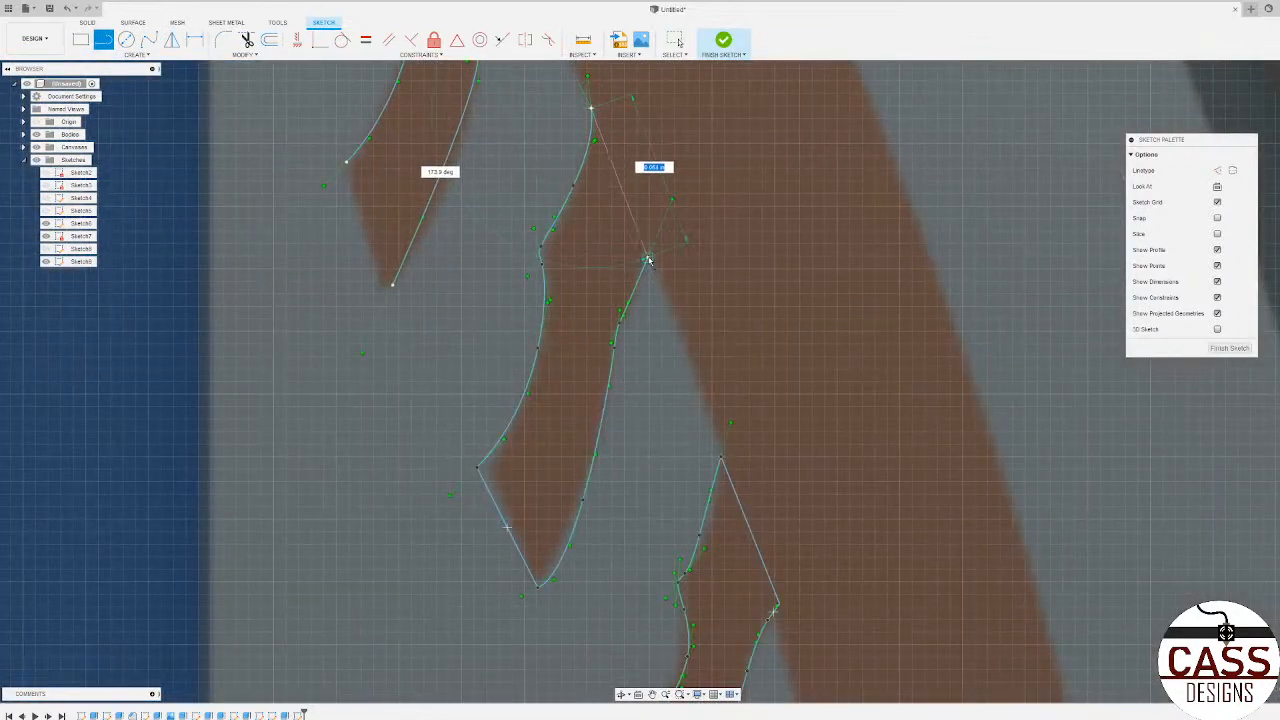
Step: Connect the open spline endpoints of the fifth brown shape with straight lines across its upper and lower ends
scroll(650, 262, down, 3)
scroll(583, 115, up, 3)
scroll(583, 115, down, 3)
scroll(595, 112, up, 3)
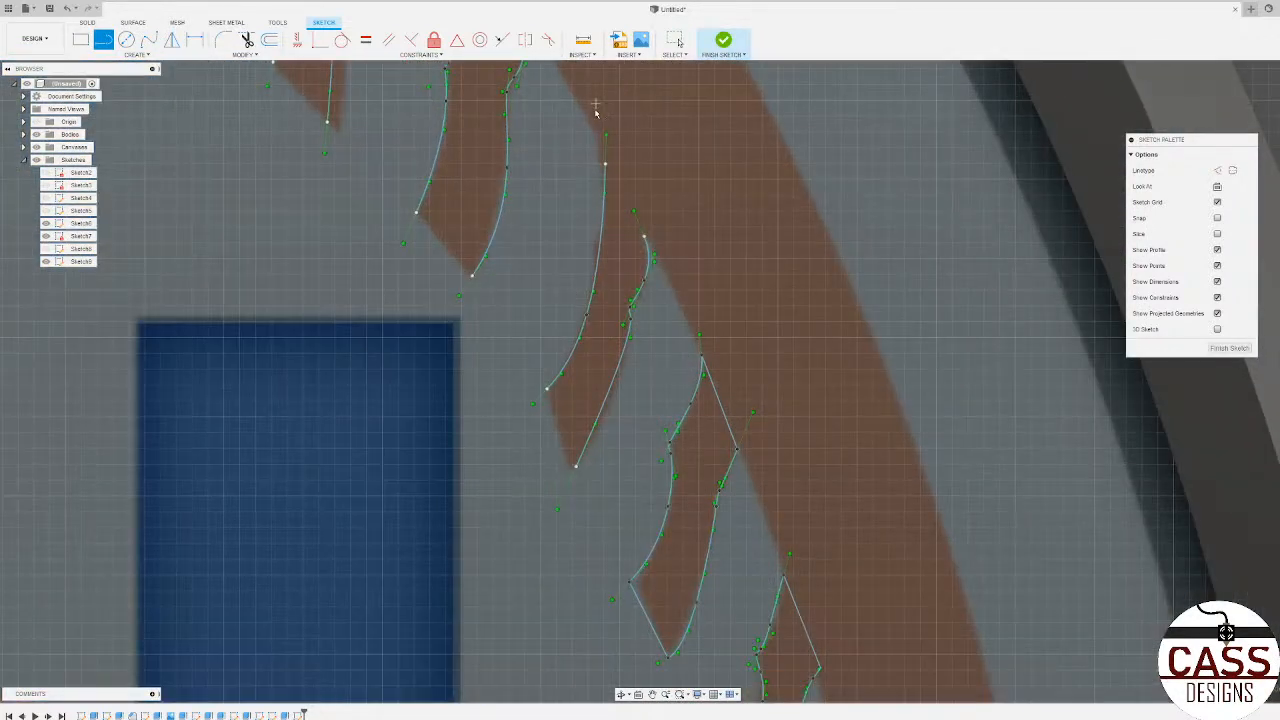
click(605, 164)
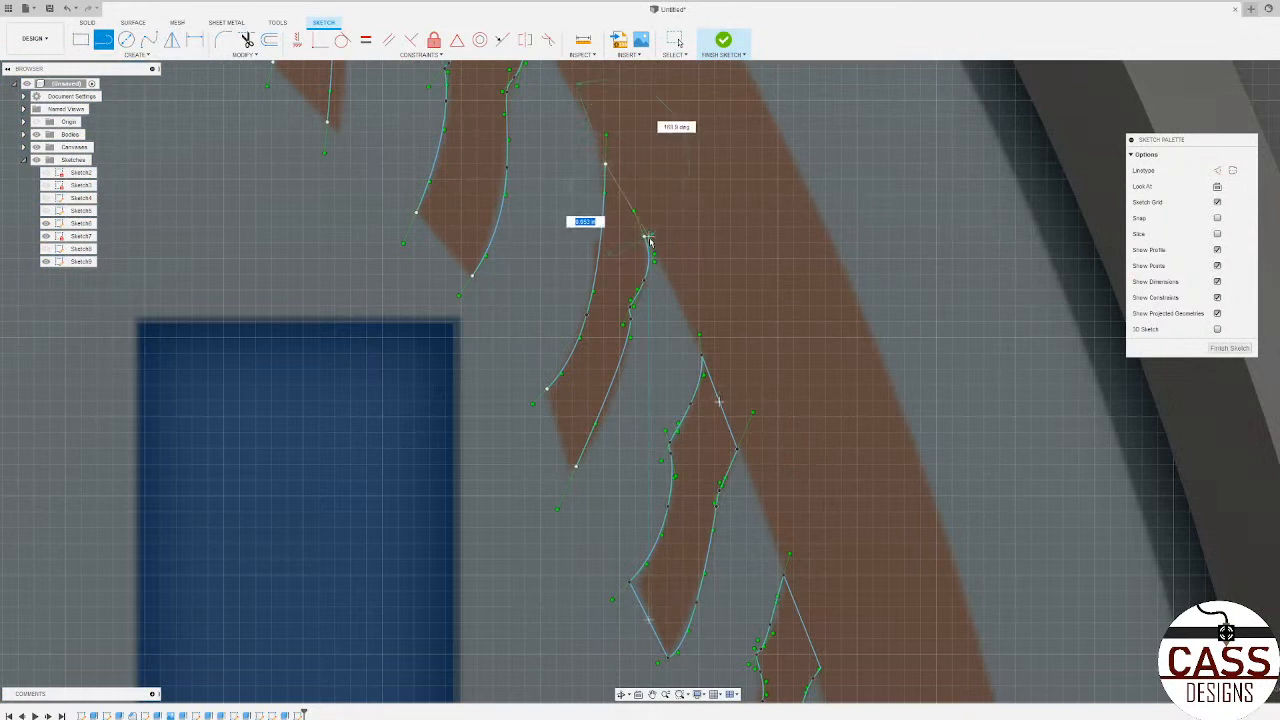
click(644, 237)
click(548, 390)
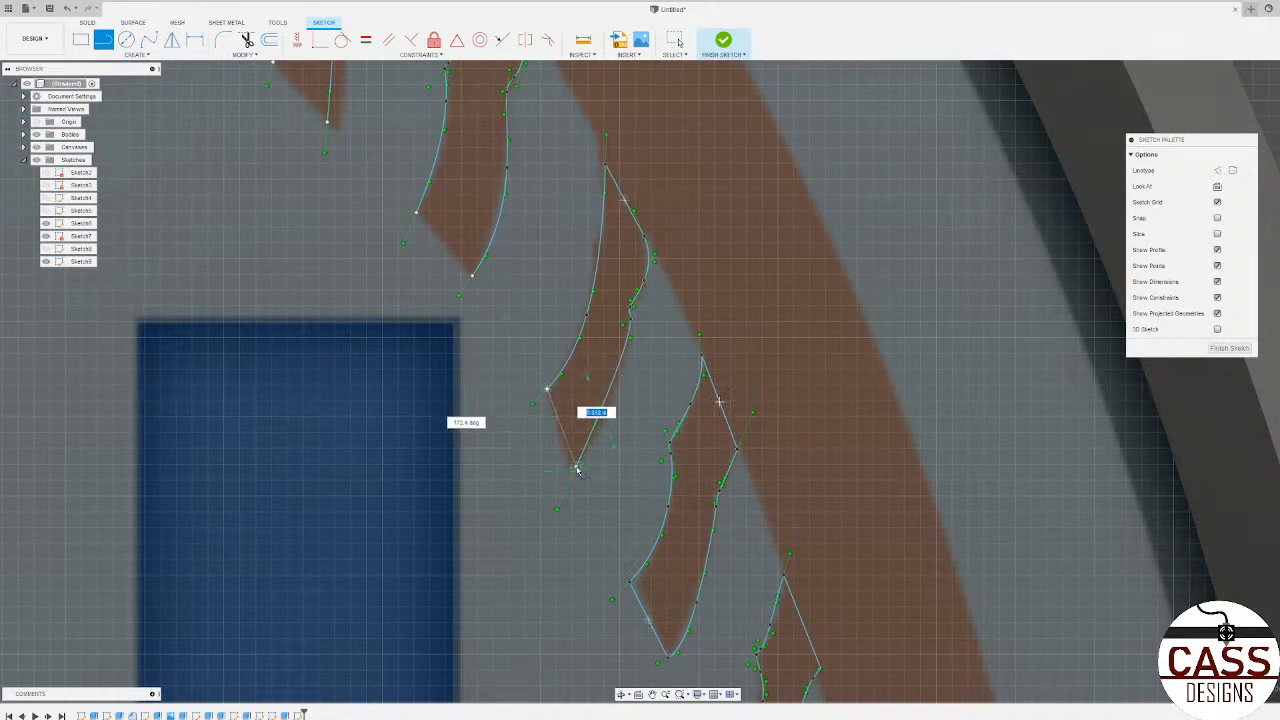
click(575, 464)
Step: Draw straight lines across the lower and upper ends of the sixth brown shape to close its outline
click(417, 213)
click(471, 275)
scroll(506, 308, down, 3)
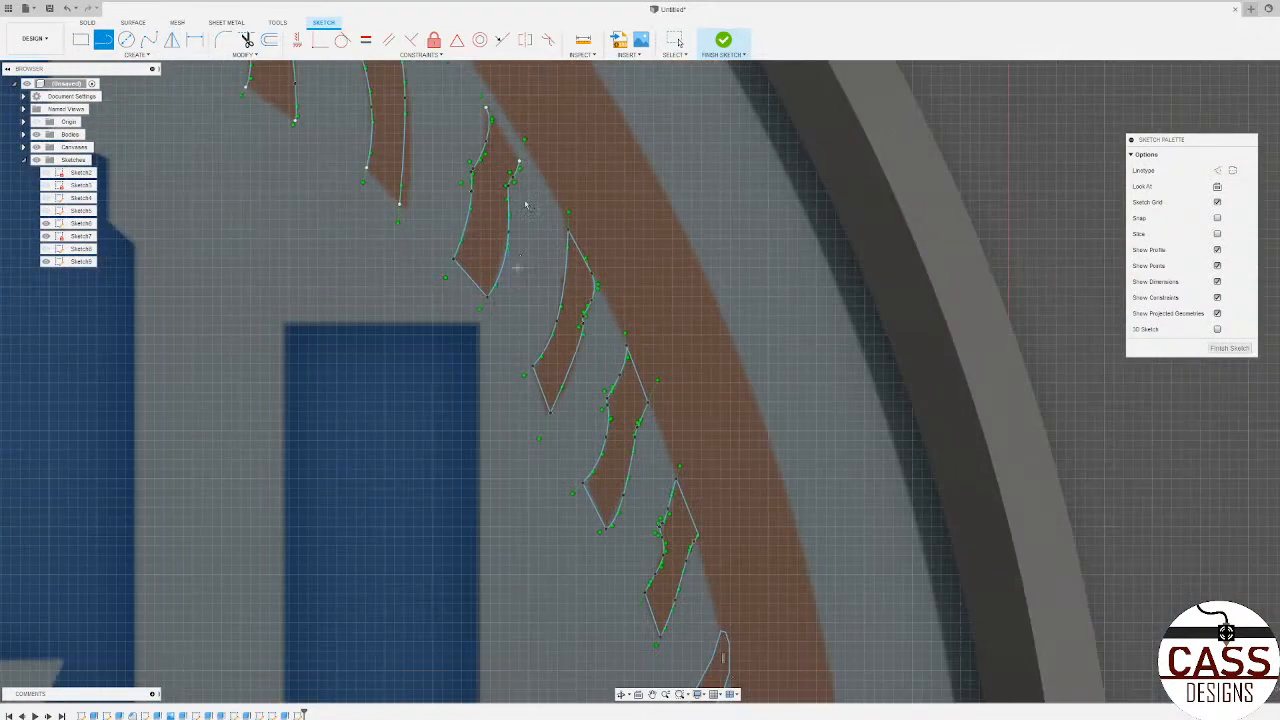
scroll(510, 108, up, 4)
click(466, 120)
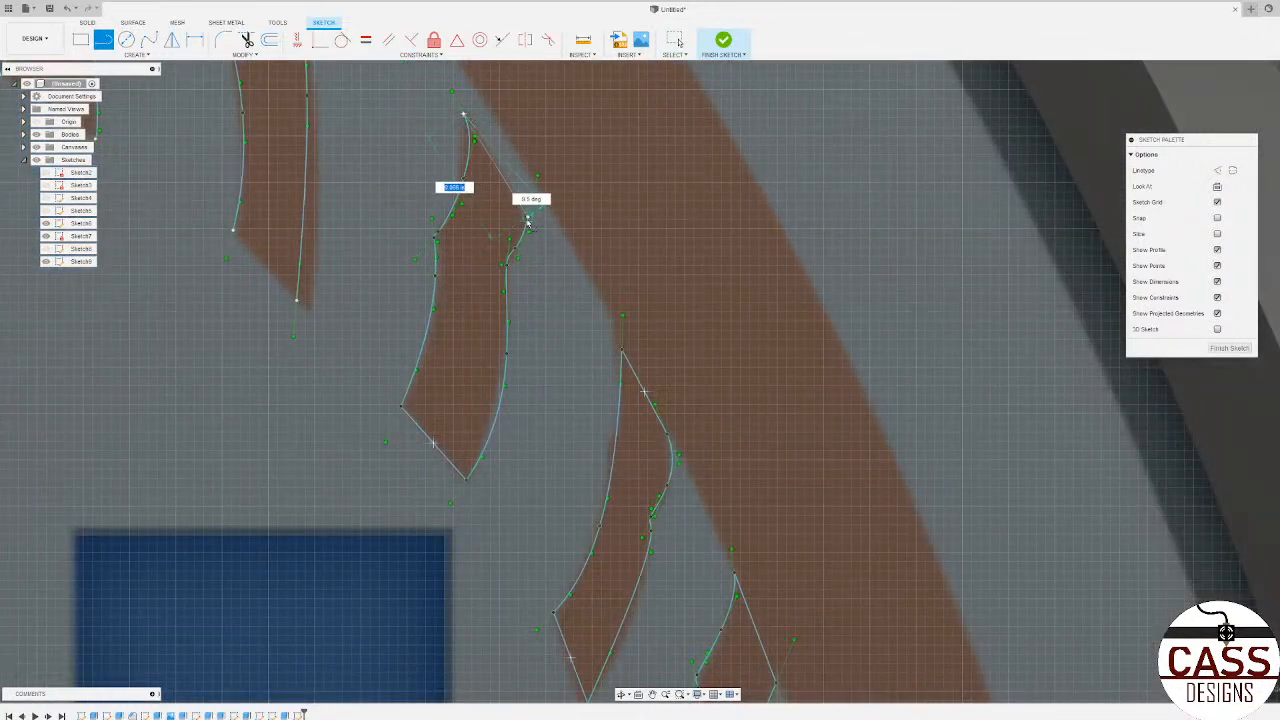
click(527, 217)
Step: Close the seventh brown shape's outline with a straight line across its head and another across its lower end
scroll(626, 260, down, 3)
scroll(478, 92, down, 3)
scroll(500, 140, up, 5)
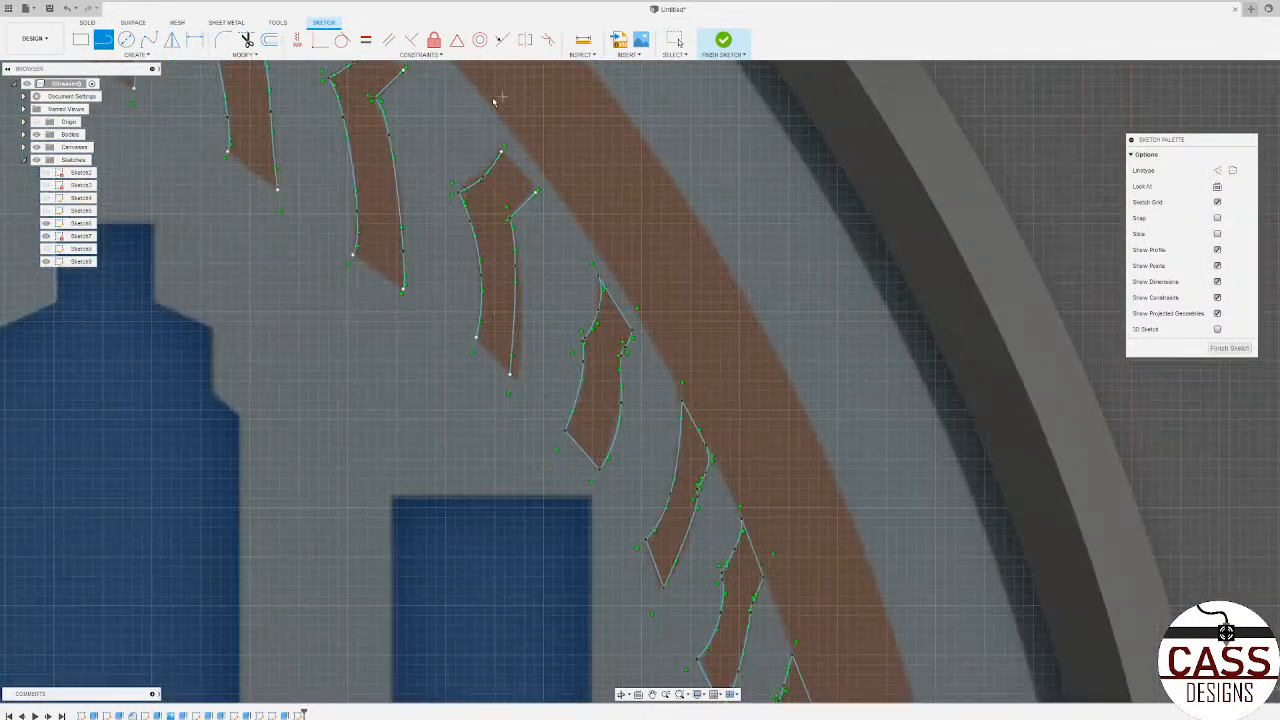
click(510, 188)
click(573, 263)
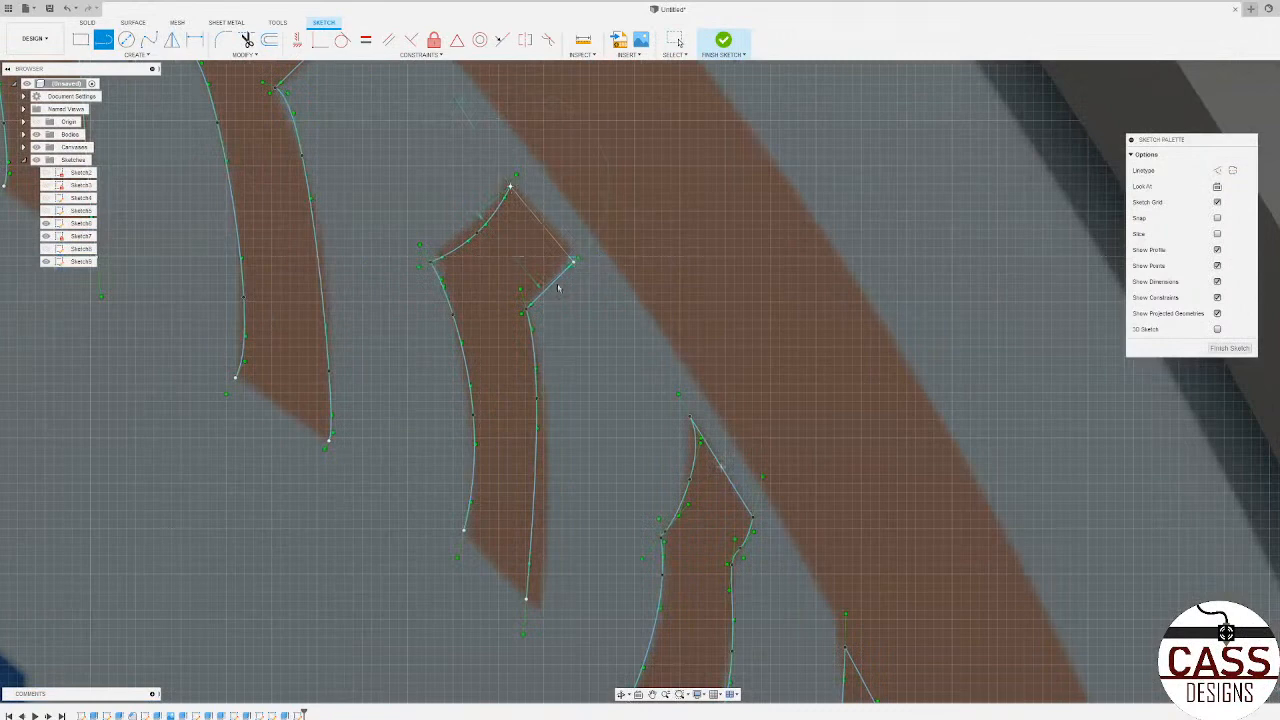
click(526, 597)
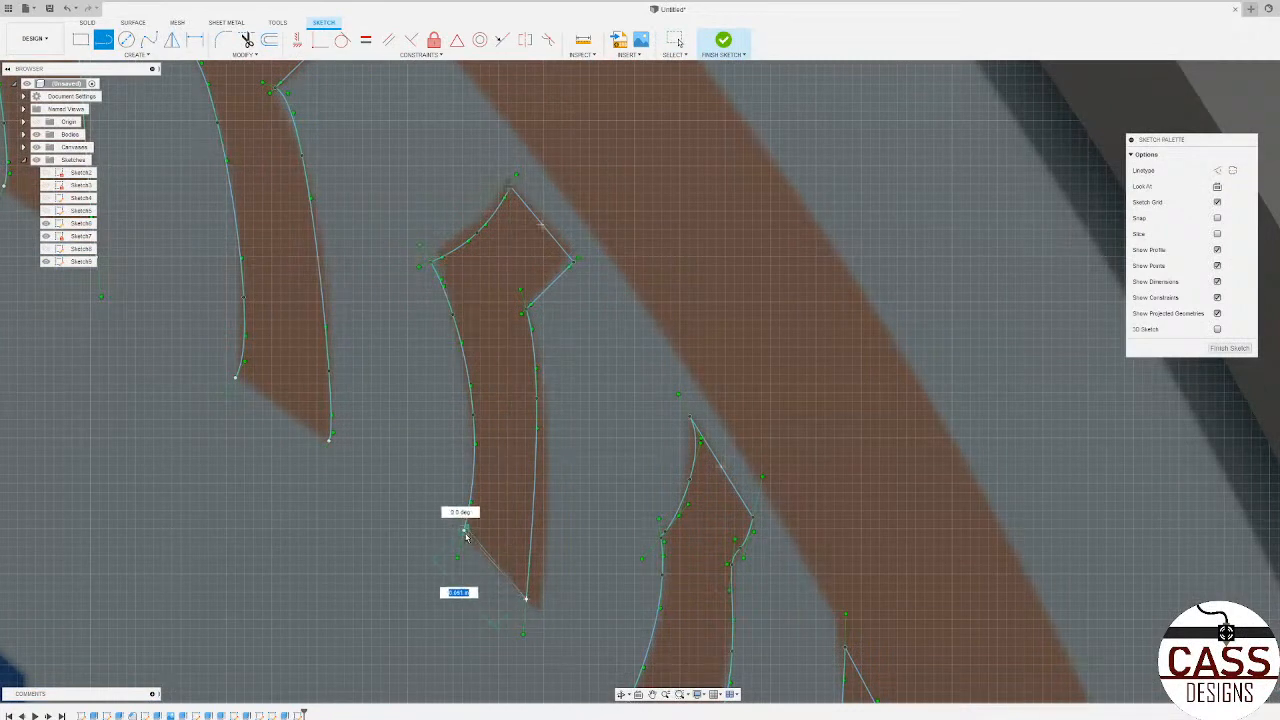
click(464, 526)
Step: Bridge the open spline ends of the eighth brown shape with straight lines at its lower end and head
click(330, 437)
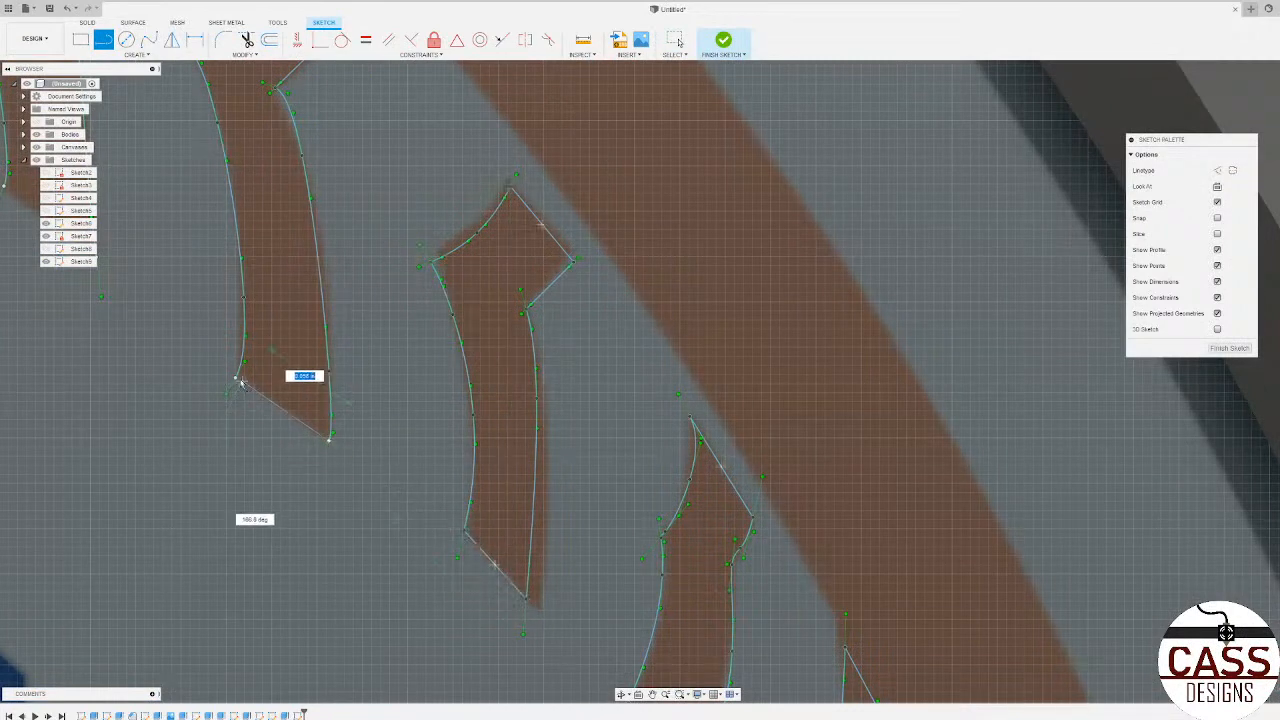
click(235, 377)
scroll(250, 360, down, 3)
scroll(274, 212, up, 4)
scroll(274, 212, up, 2)
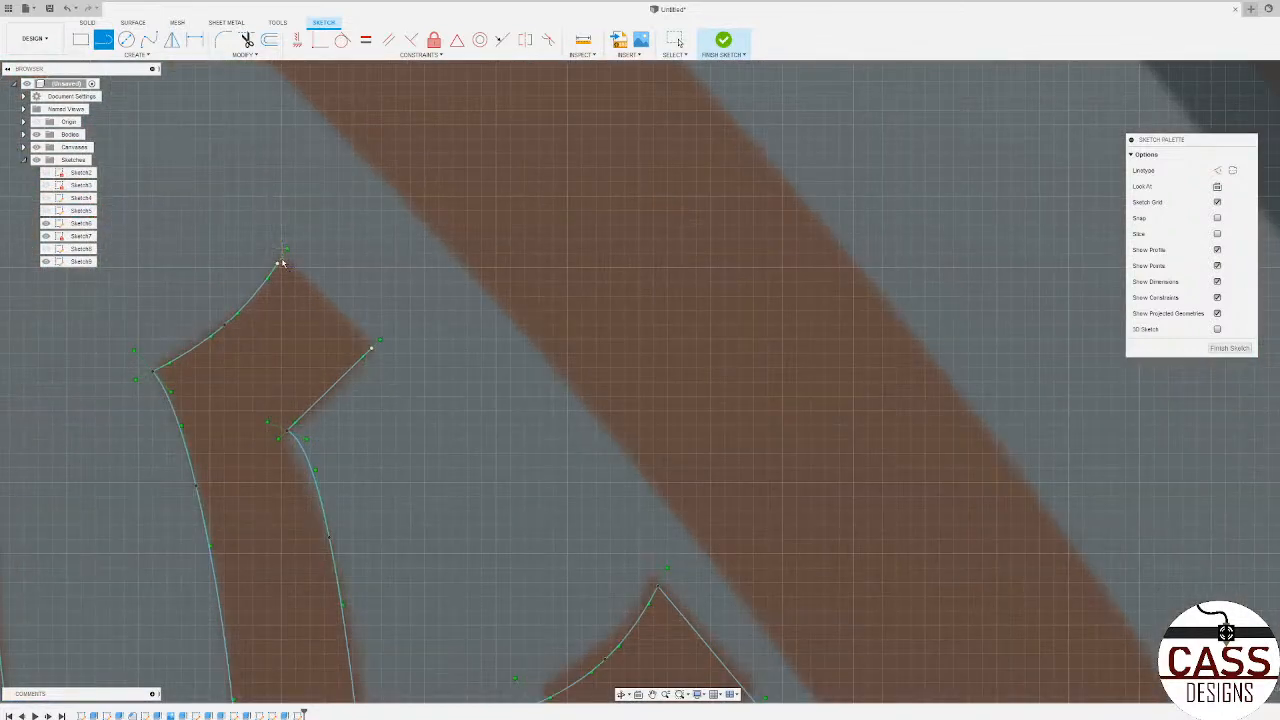
click(278, 264)
click(371, 347)
Step: Close the ninth brown shape, next along the row, with straight lines across its head and lower end
scroll(660, 437, down, 5)
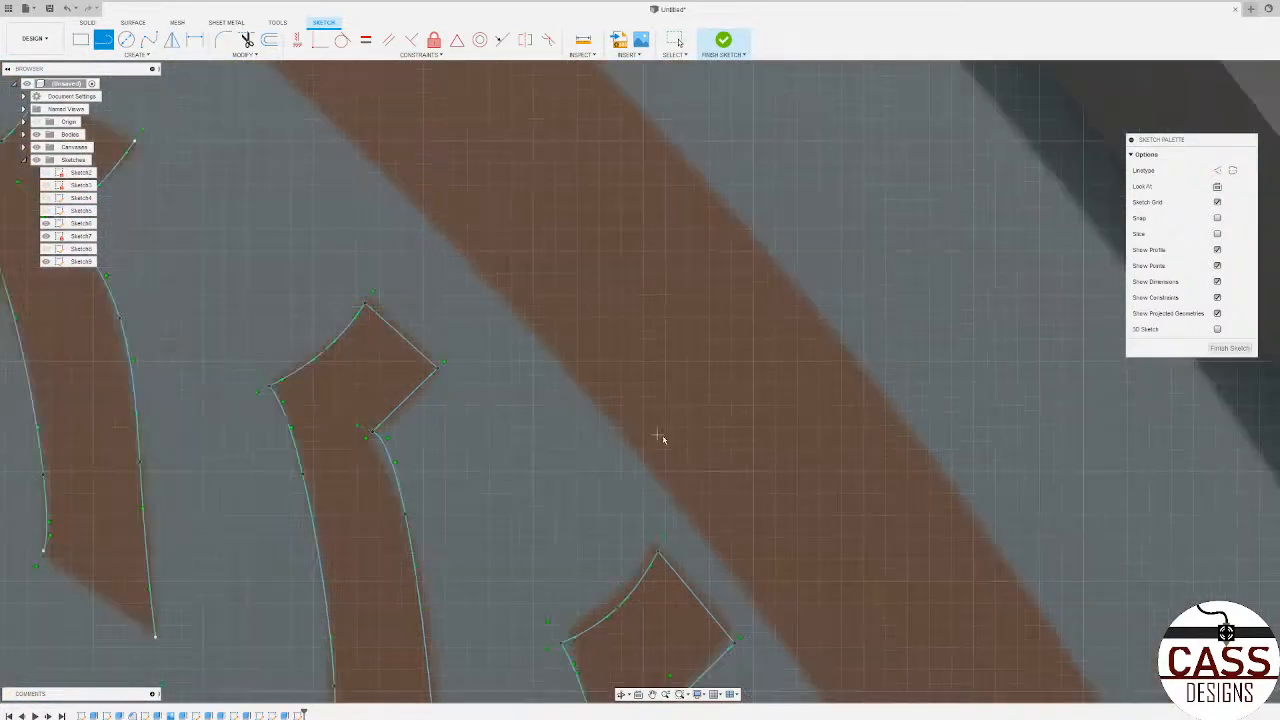
scroll(447, 302, up, 2)
click(433, 298)
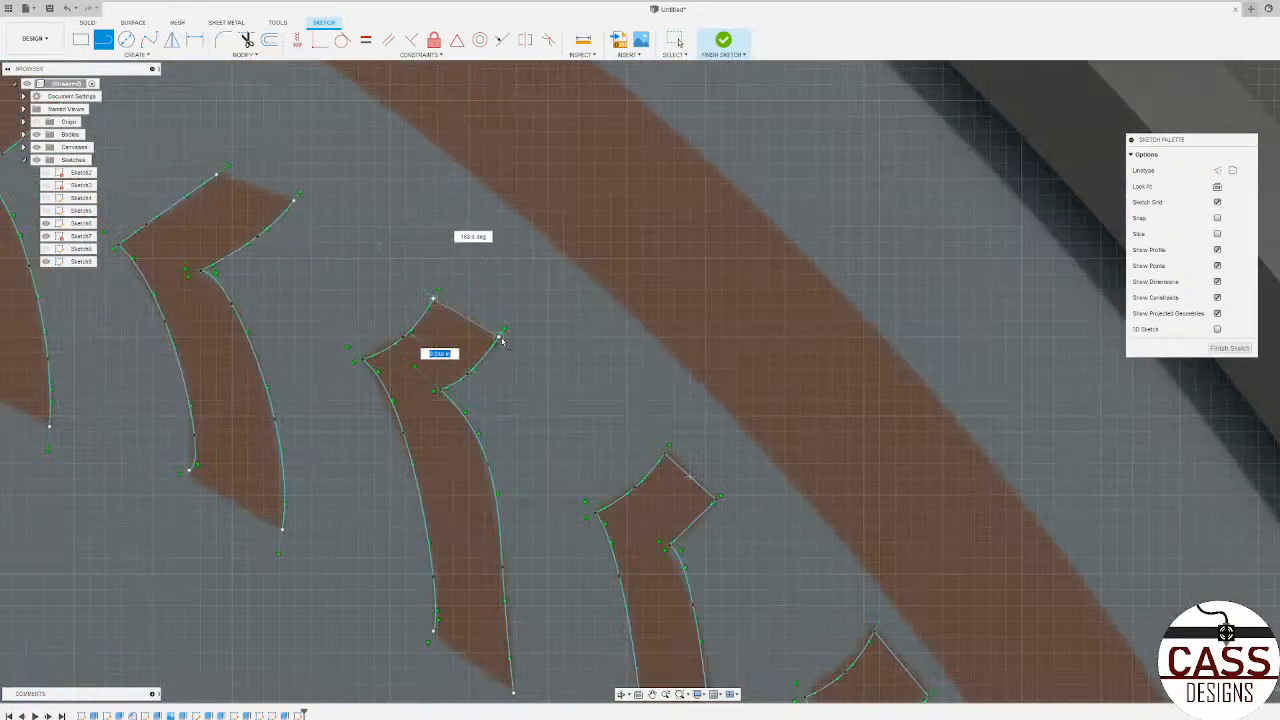
click(499, 337)
scroll(549, 234, down, 2)
scroll(532, 497, up, 3)
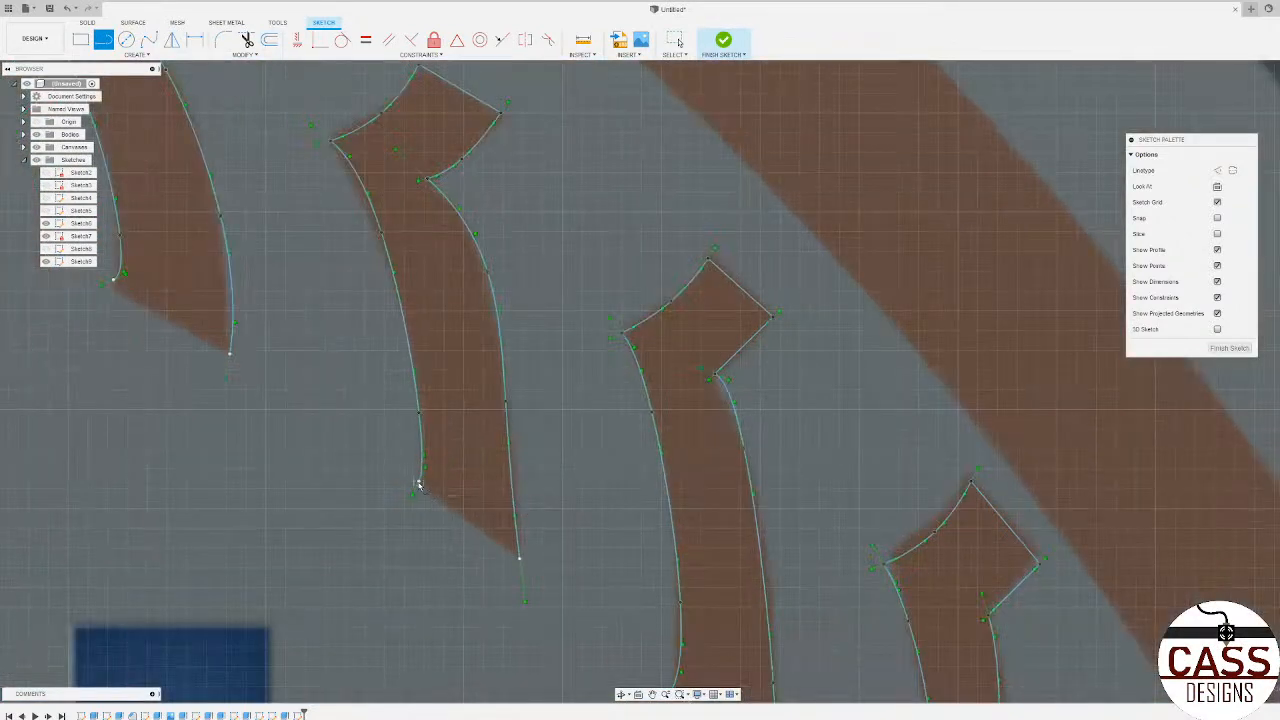
click(418, 481)
click(519, 557)
Step: Connect the tenth brown shape's spline endpoints with a straight line at the lower end and another across the head
scroll(616, 571, down, 5)
scroll(369, 427, up, 4)
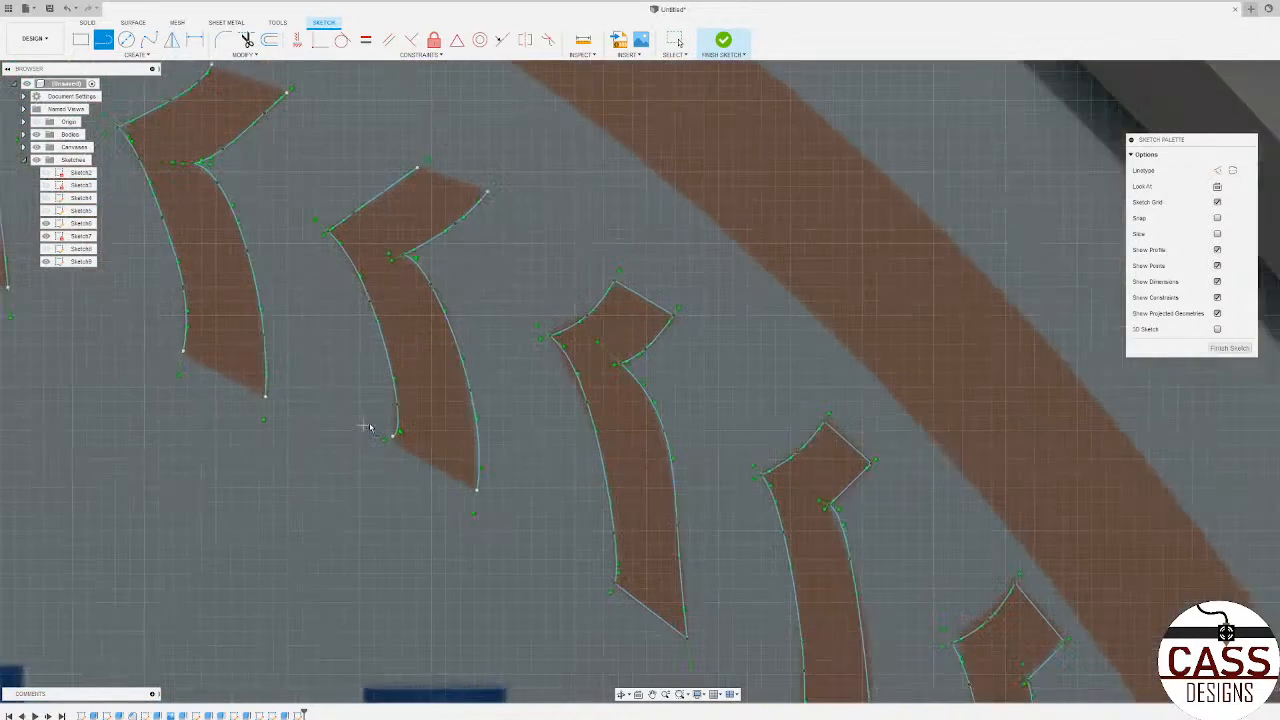
click(397, 436)
click(488, 494)
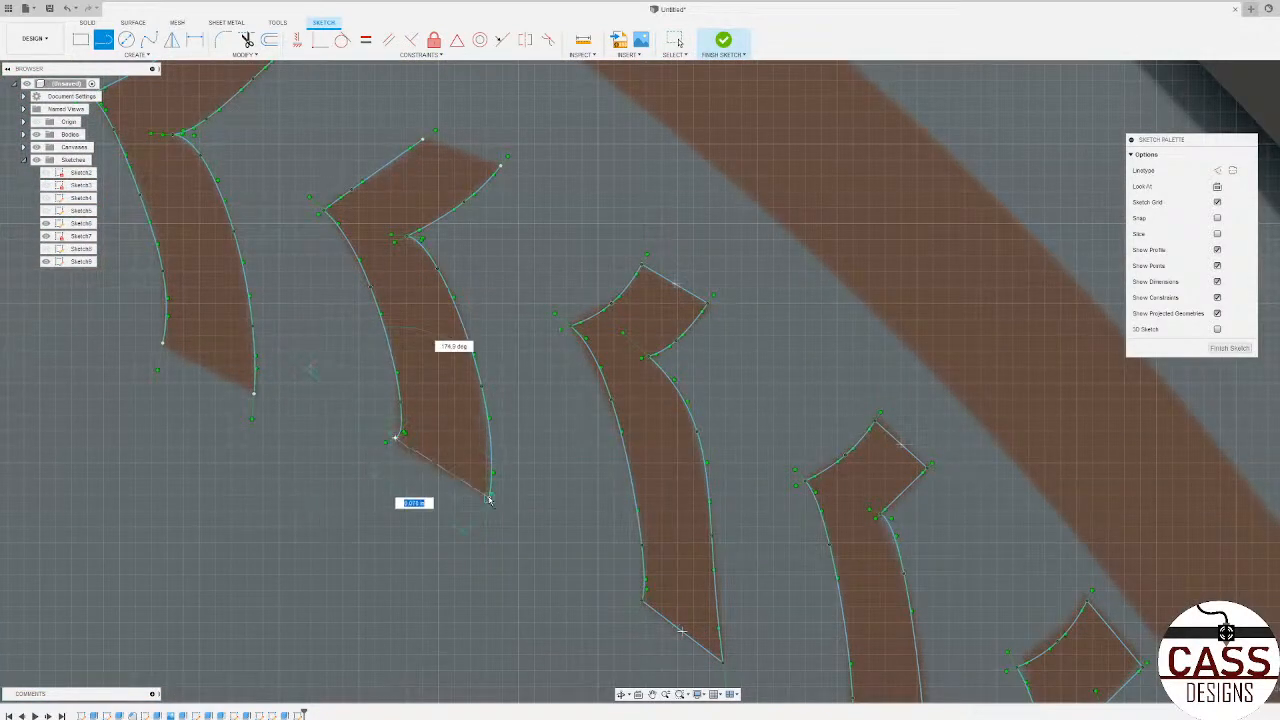
click(501, 166)
click(423, 139)
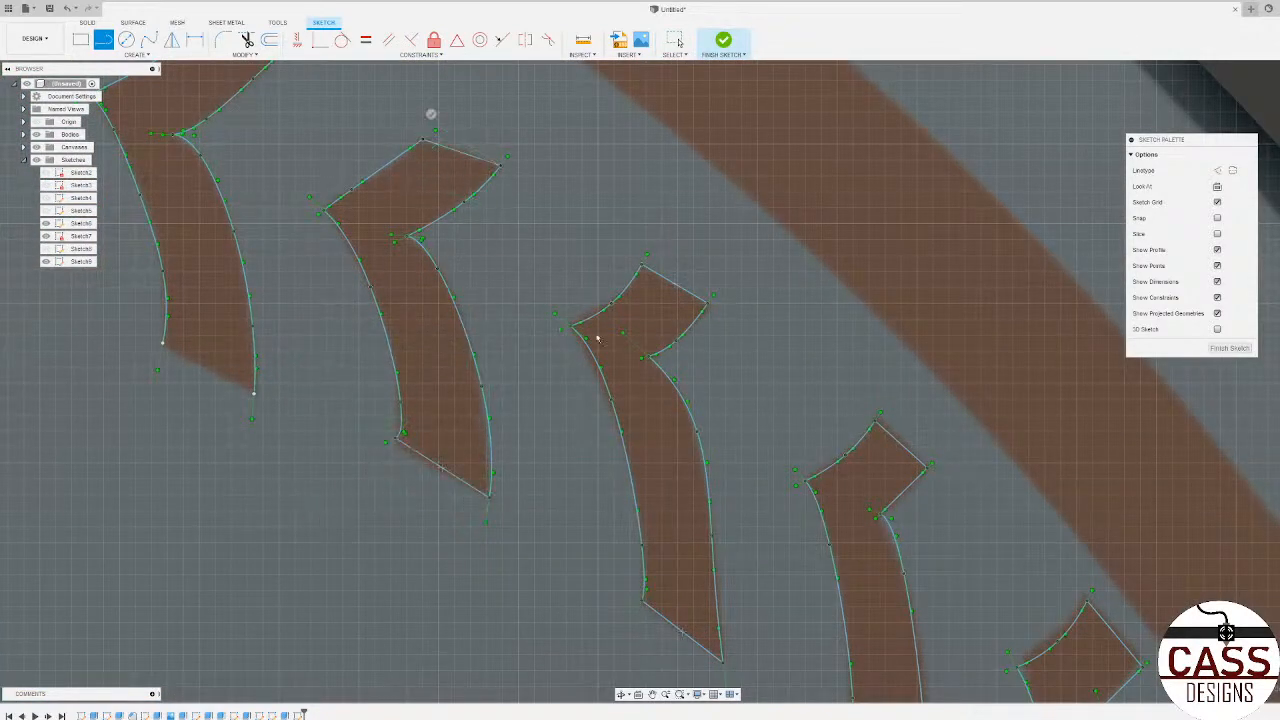
Step: Close the eleventh brown shape's outline with straight lines across its open head and lower end
scroll(597, 340, down, 4)
scroll(429, 214, up, 5)
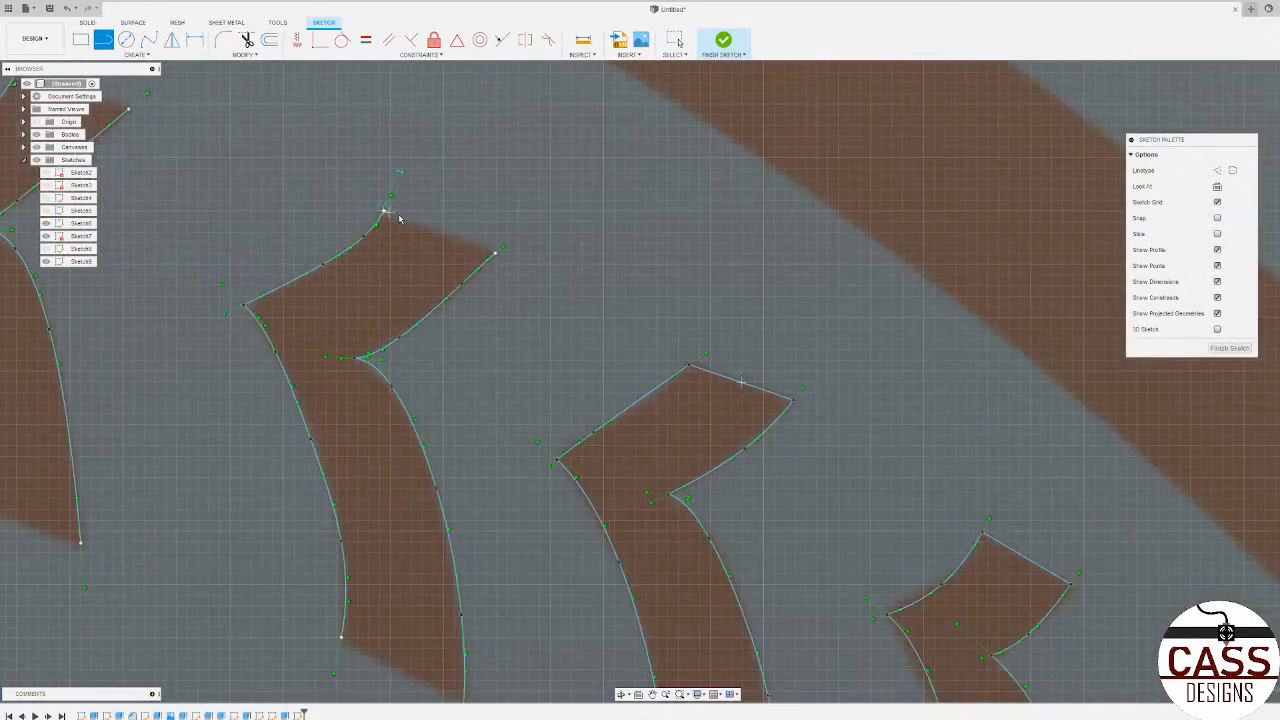
click(386, 211)
click(495, 253)
scroll(665, 203, down, 3)
scroll(555, 583, up, 4)
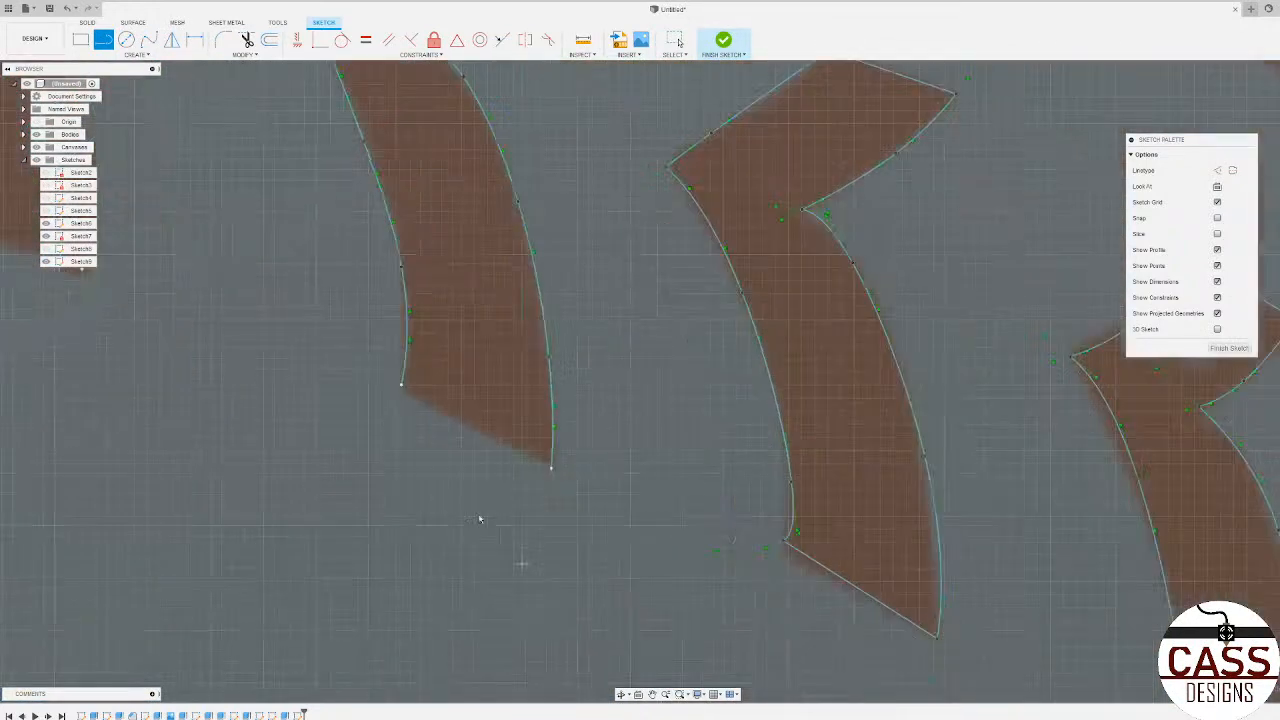
click(401, 385)
click(550, 466)
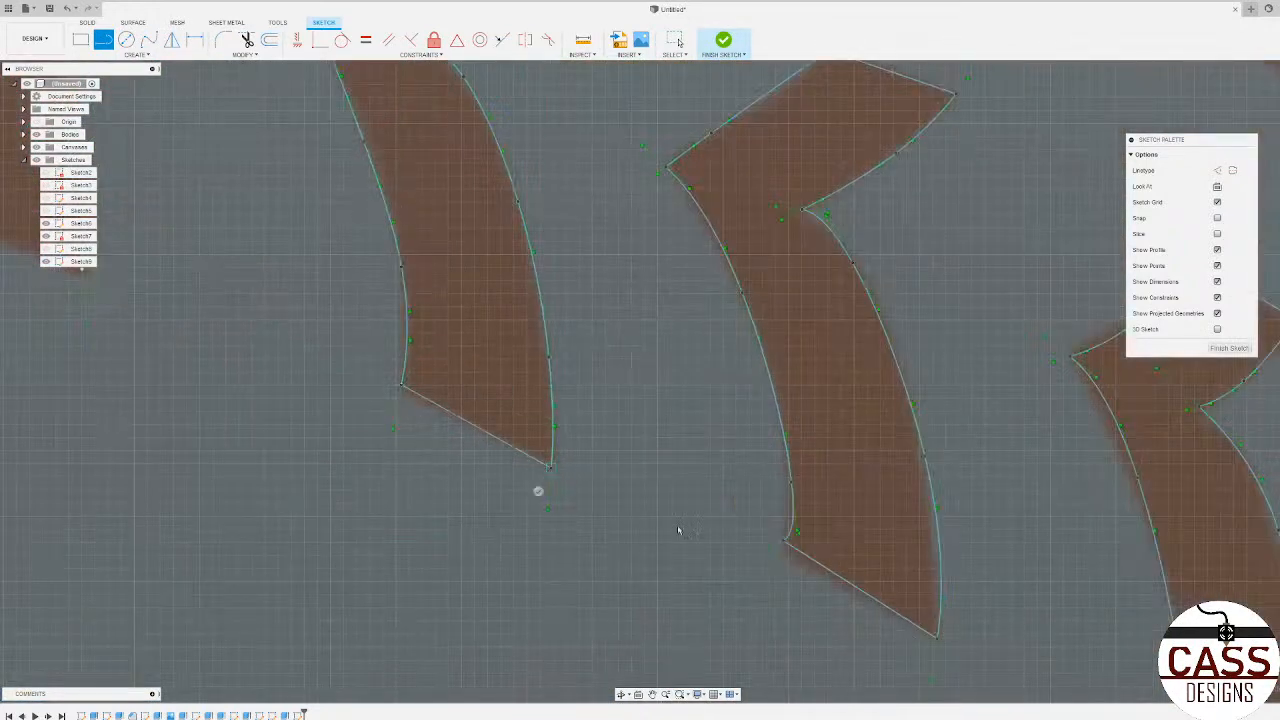
Step: Close the twelfth brown shape with straight lines between its spline endpoints at the lower end and the head
scroll(678, 530, down, 3)
scroll(430, 424, up, 4)
click(433, 430)
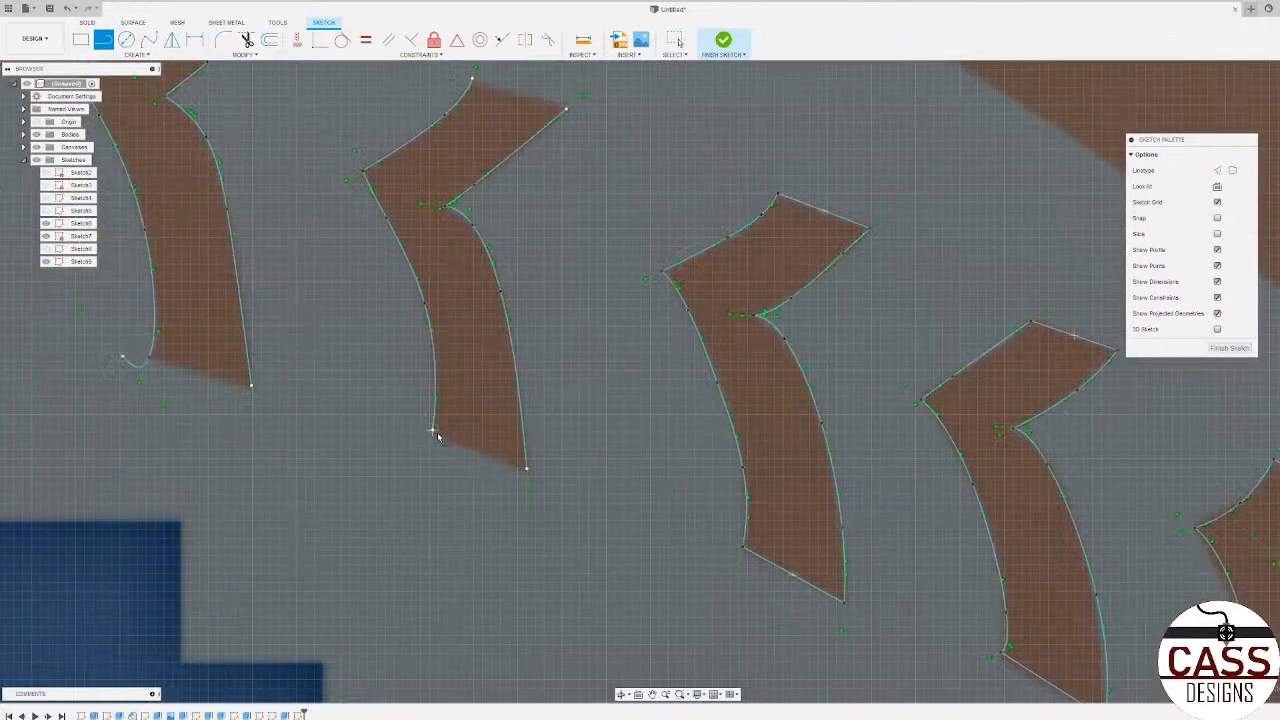
click(524, 466)
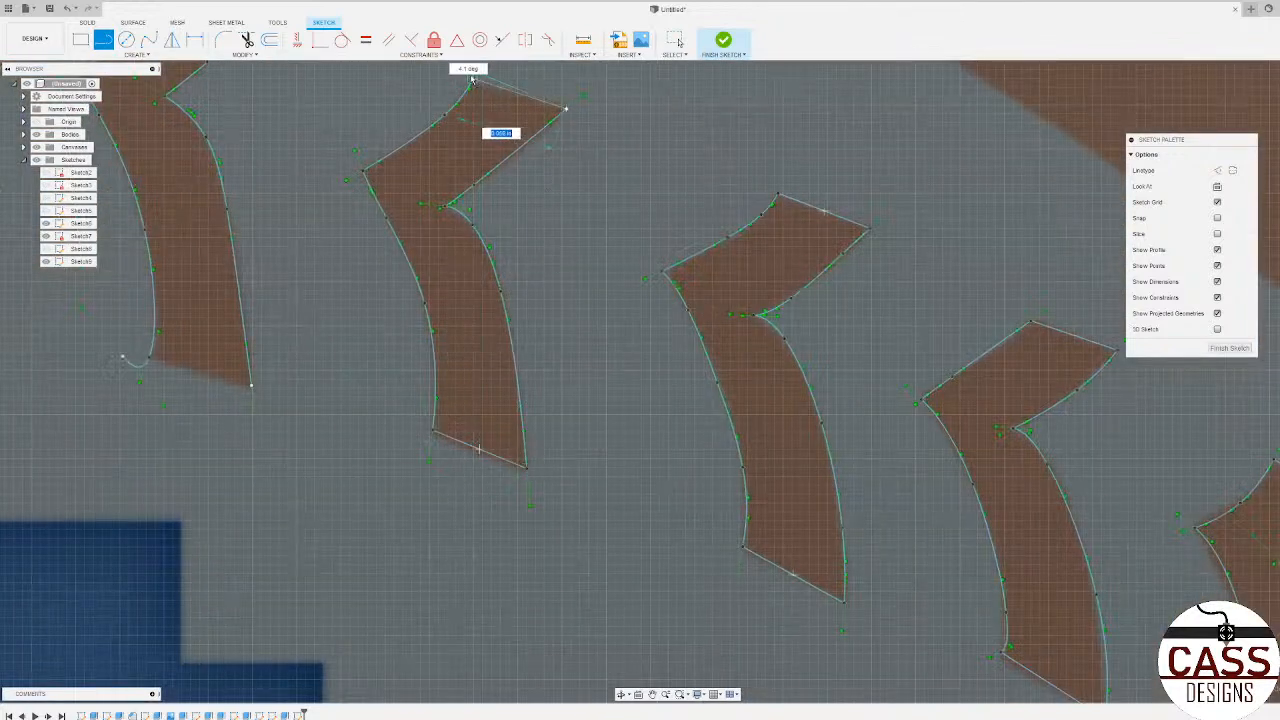
Step: Close the thirteenth brown shape with straight lines across its head and lower end, leaving the small spline hook outside the profile
scroll(549, 131, down, 3)
scroll(614, 187, up, 4)
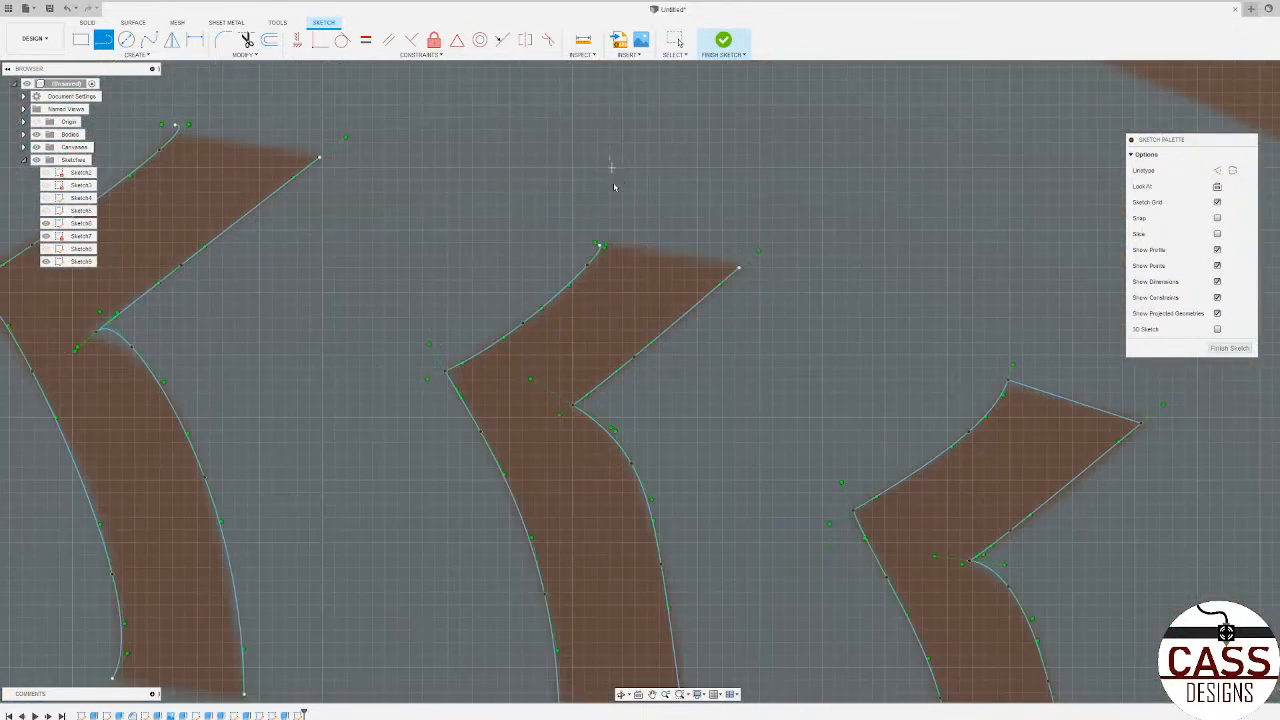
click(601, 248)
click(737, 270)
scroll(682, 158, down, 3)
scroll(671, 441, up, 3)
click(580, 396)
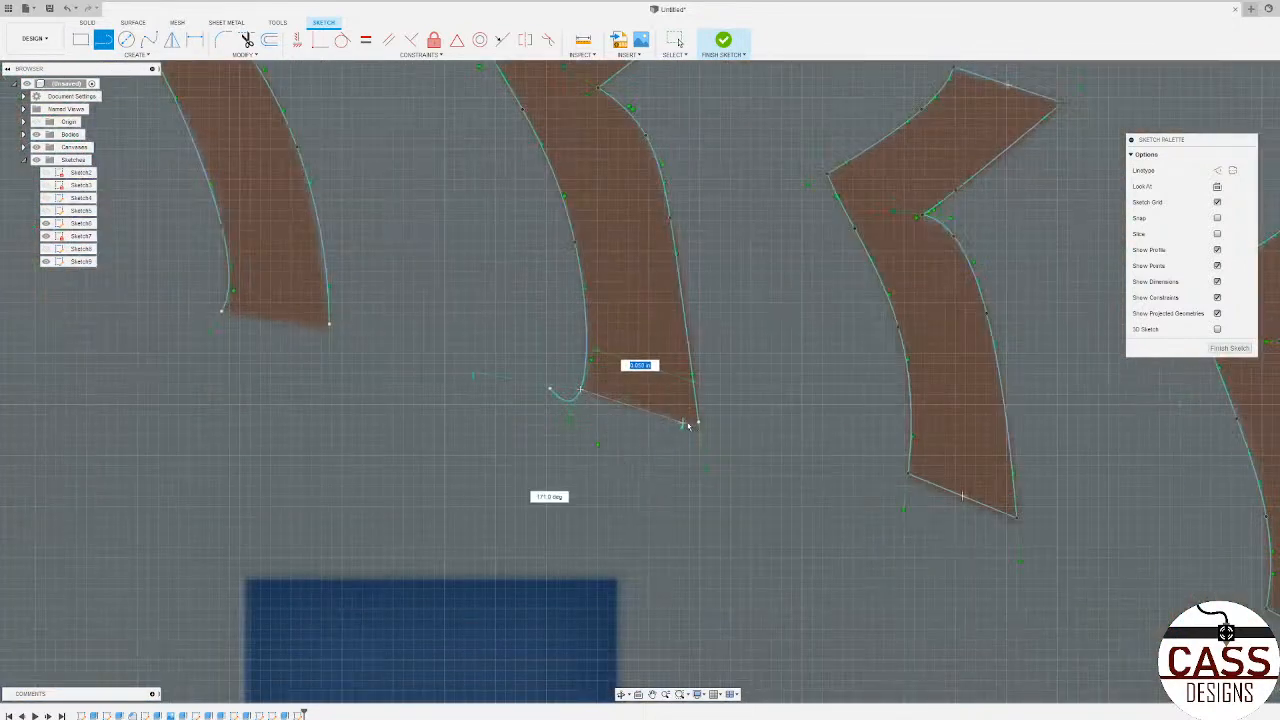
click(698, 421)
Step: Close the fourteenth brown shape with straight lines joining its spline endpoints at the lower end and across the head
scroll(698, 421, down, 3)
scroll(494, 378, up, 3)
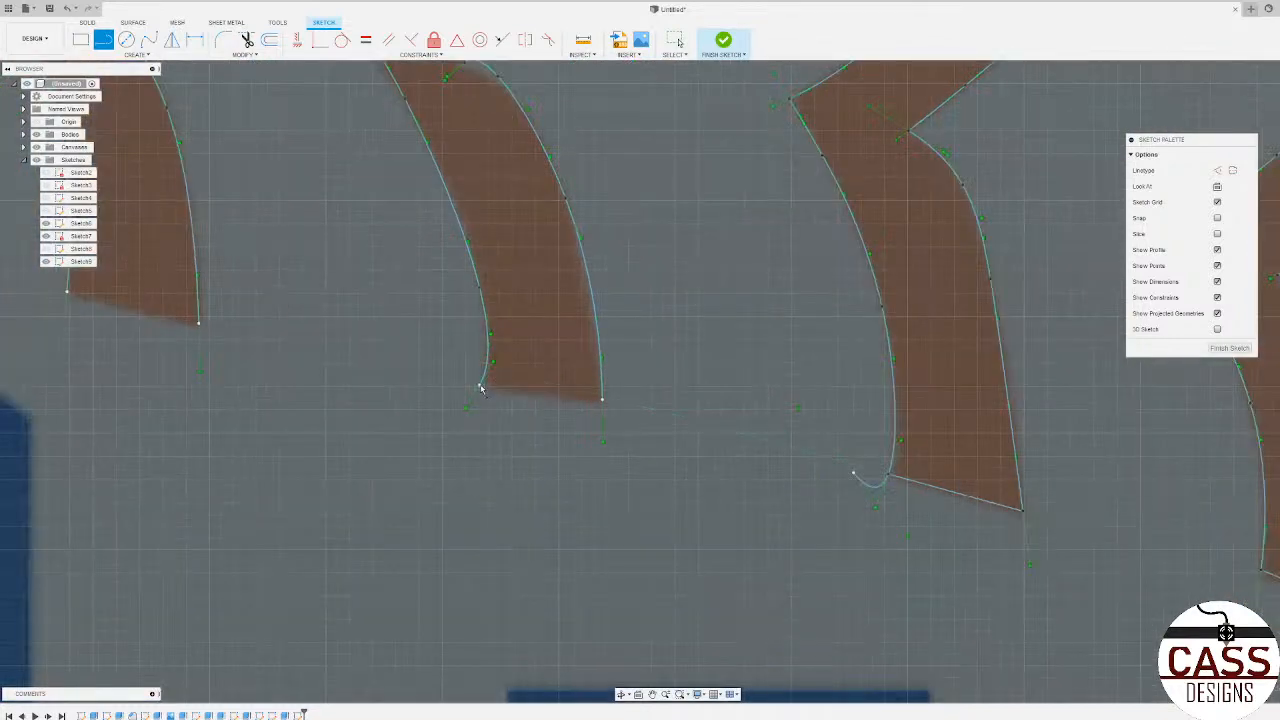
click(480, 389)
click(602, 399)
scroll(602, 399, down, 3)
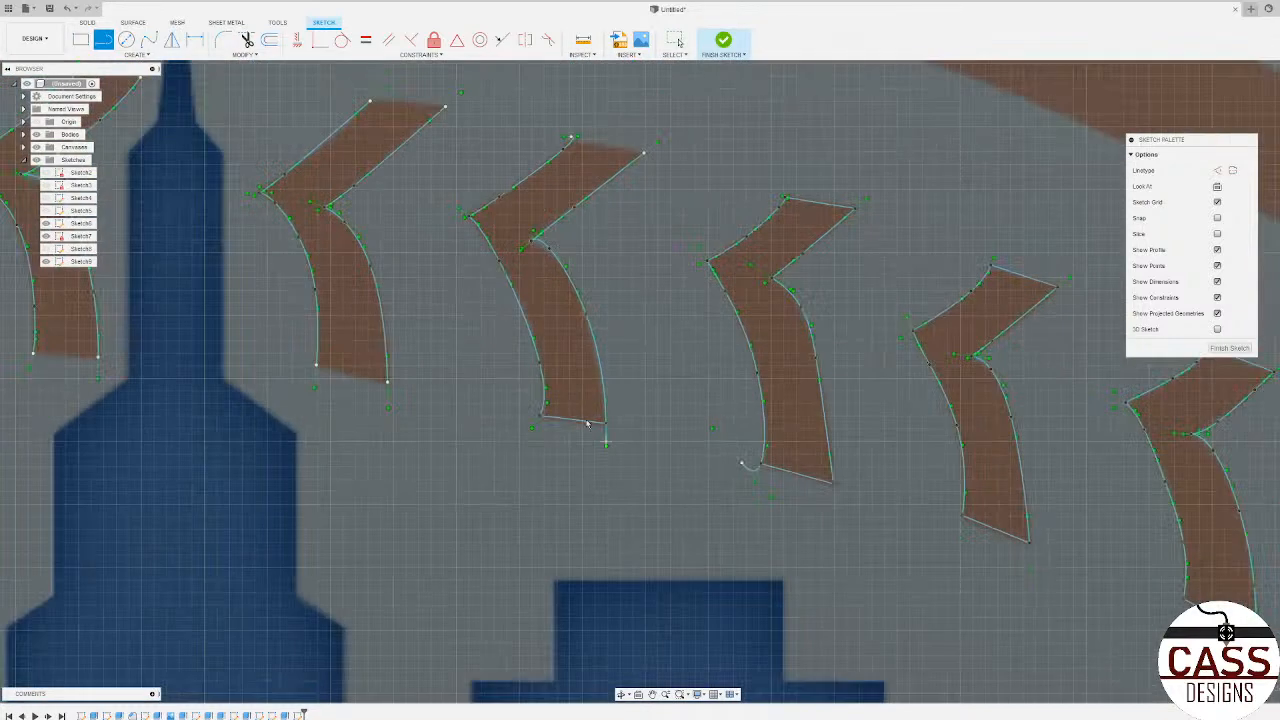
scroll(571, 143, up, 3)
click(564, 149)
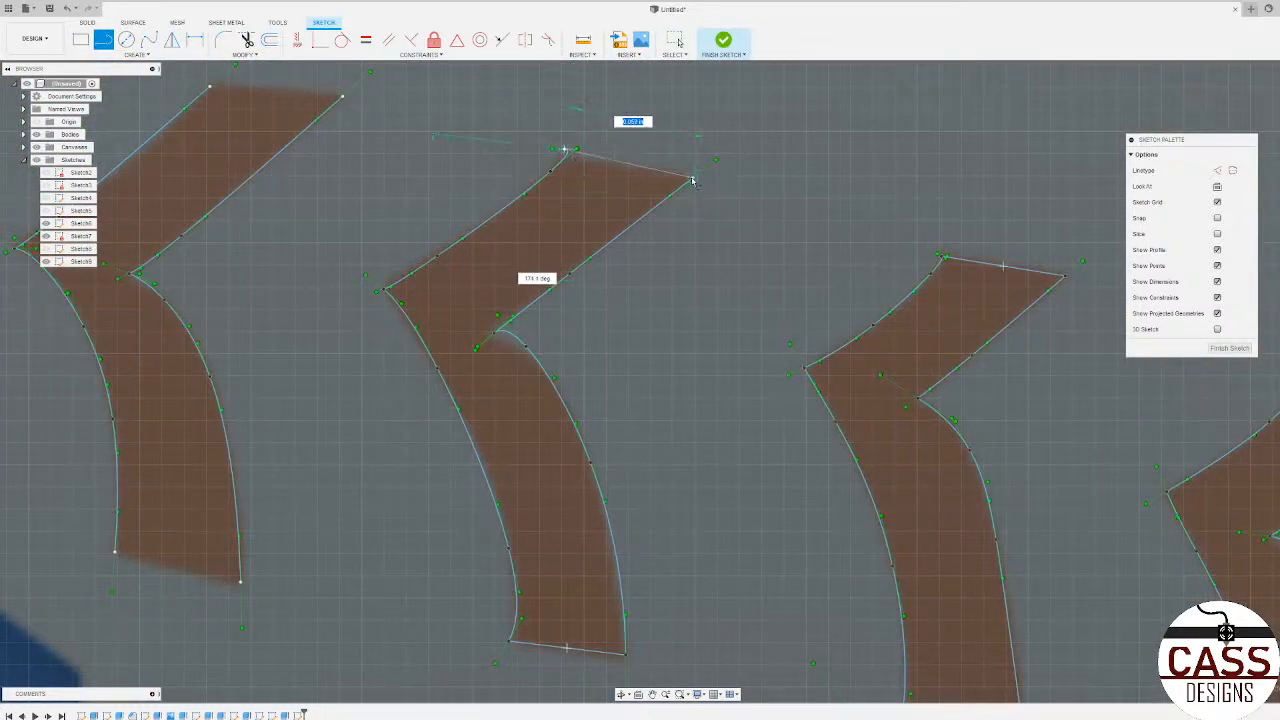
click(692, 181)
Step: Close the fifteenth brown shape, just before the tall spire, with straight lines across its head and lower end
click(210, 87)
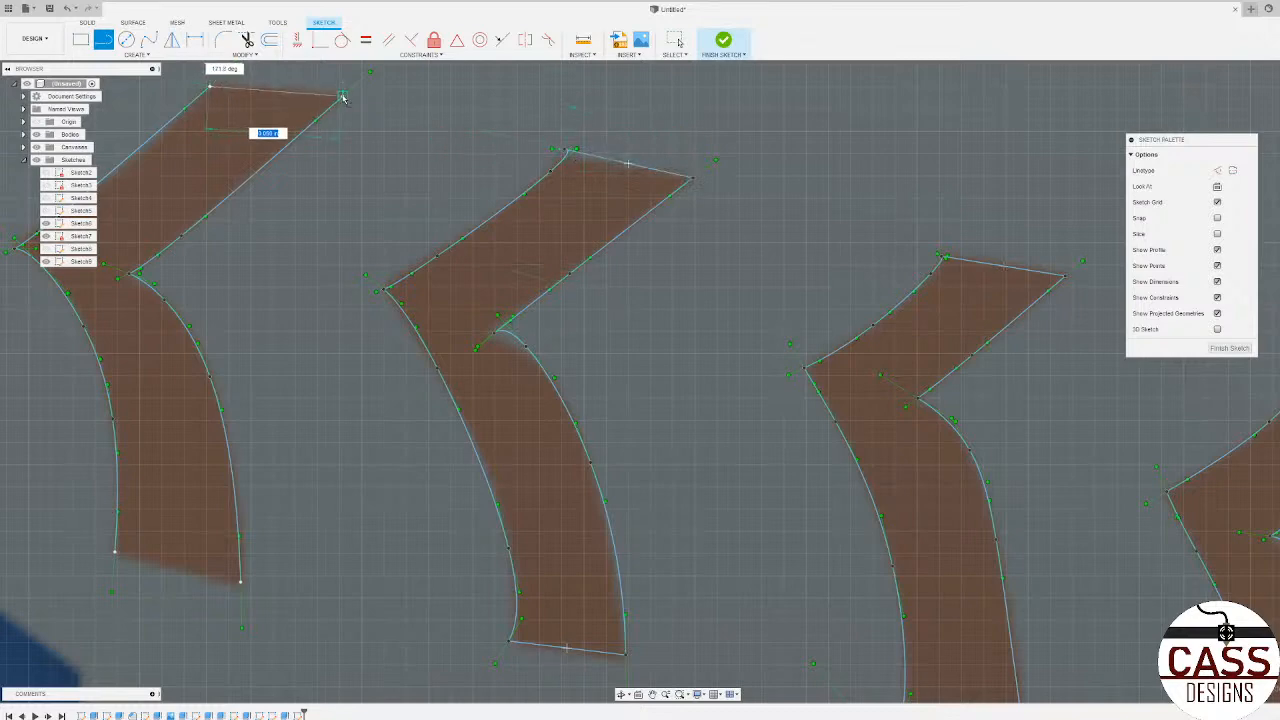
click(340, 97)
click(240, 580)
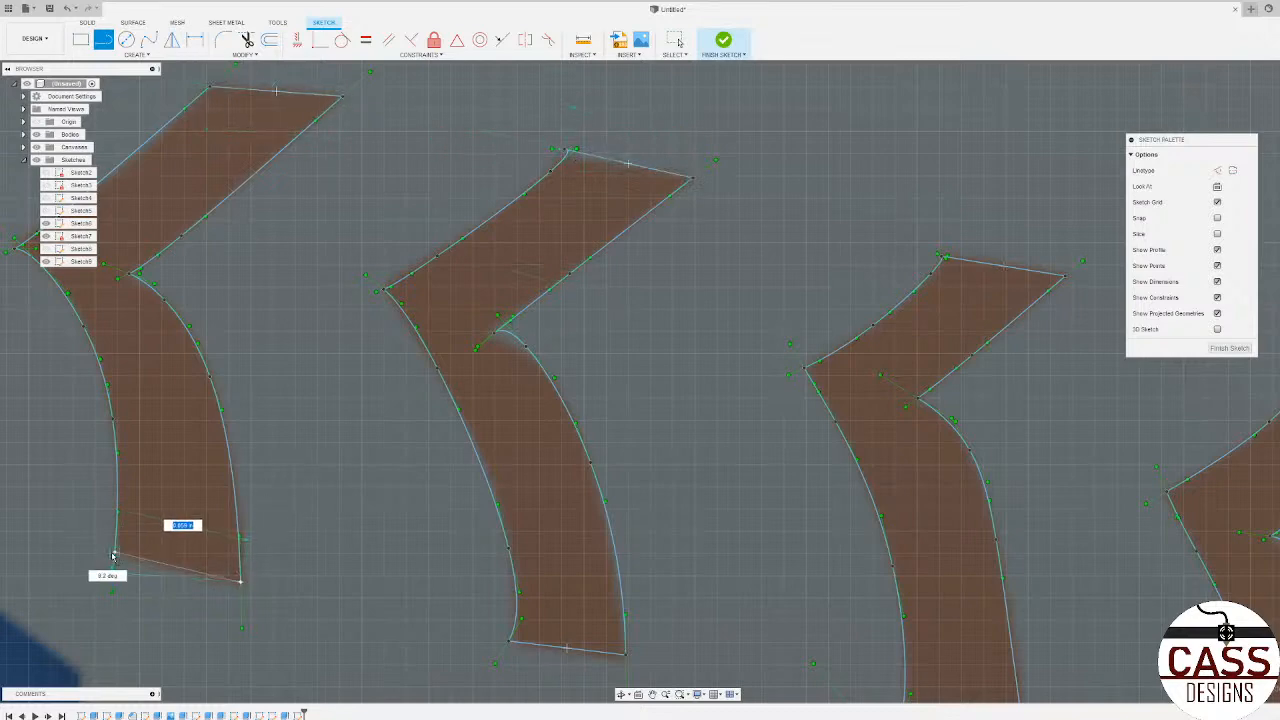
click(114, 551)
scroll(420, 530, down, 5)
scroll(671, 476, down, 3)
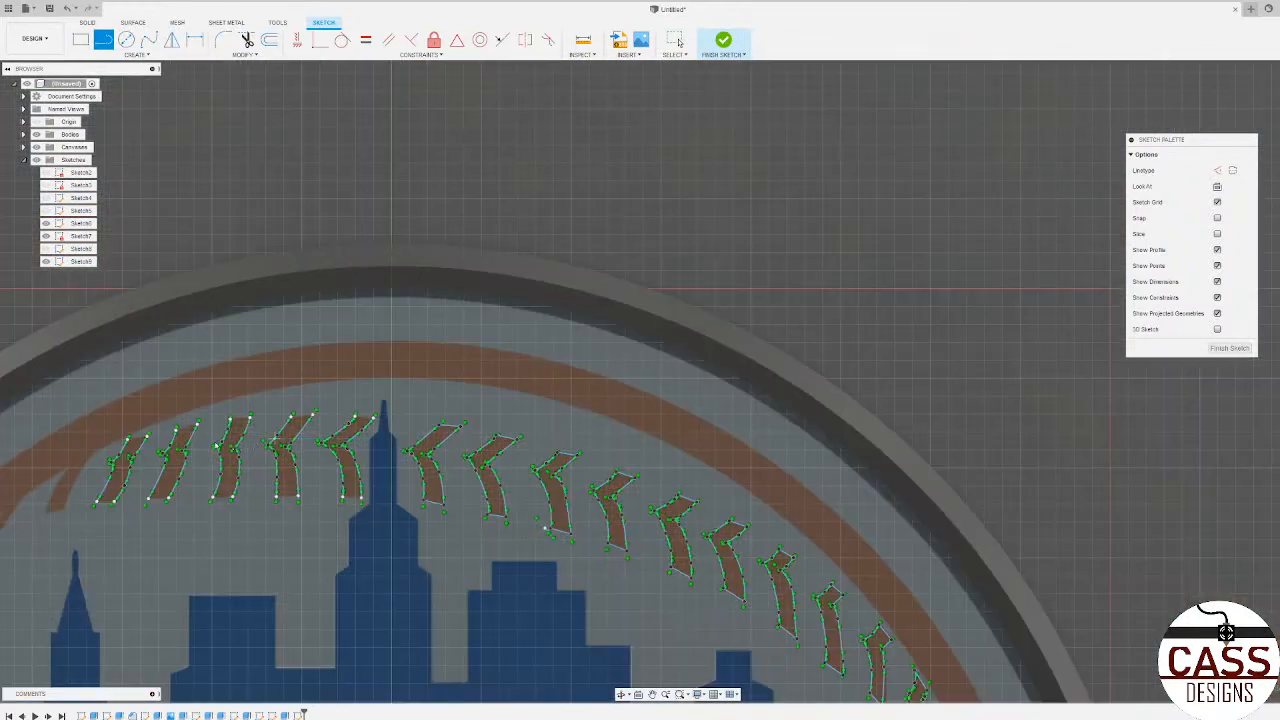
Step: Join the open spline ends of the sixteenth brown shape, just past the spire, with lines at head and lower end
scroll(441, 402, up, 6)
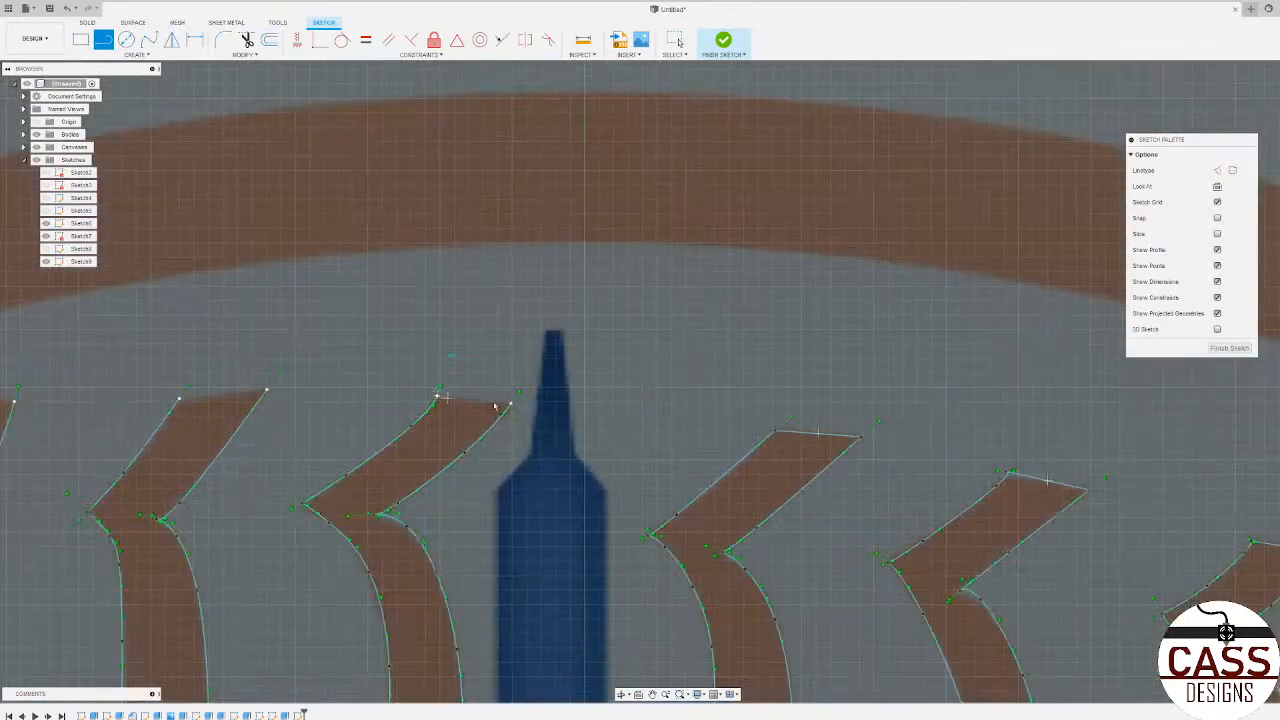
click(511, 404)
scroll(461, 315, down, 5)
scroll(431, 472, up, 4)
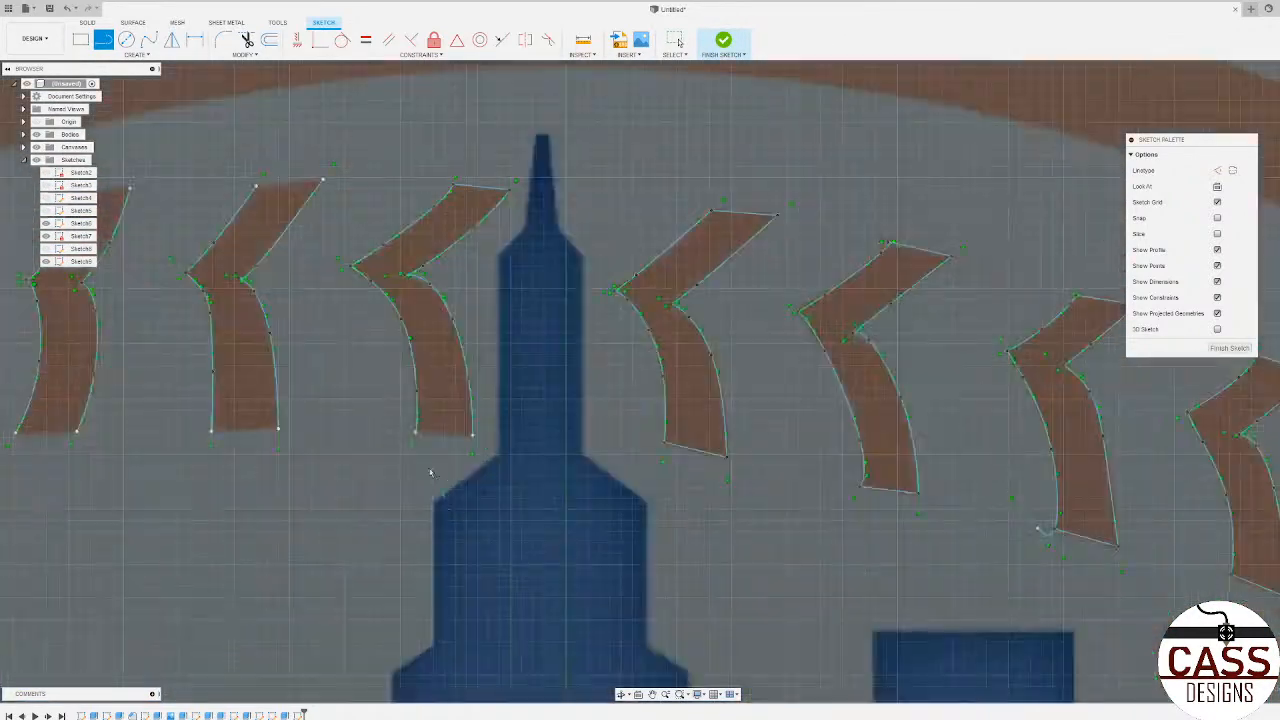
click(416, 433)
click(472, 434)
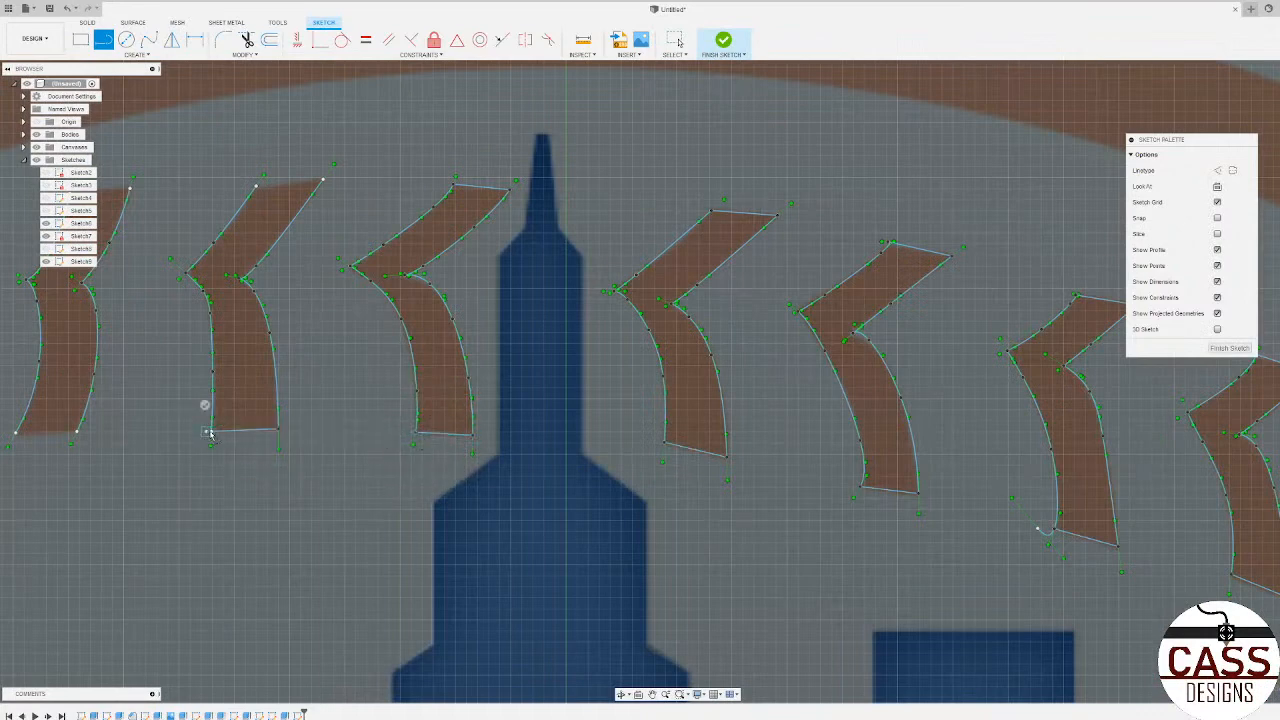
Step: Close the seventeenth brown shape's lower end with a straight line and discard the stray segment beyond its corner
scroll(210, 432, up, 8)
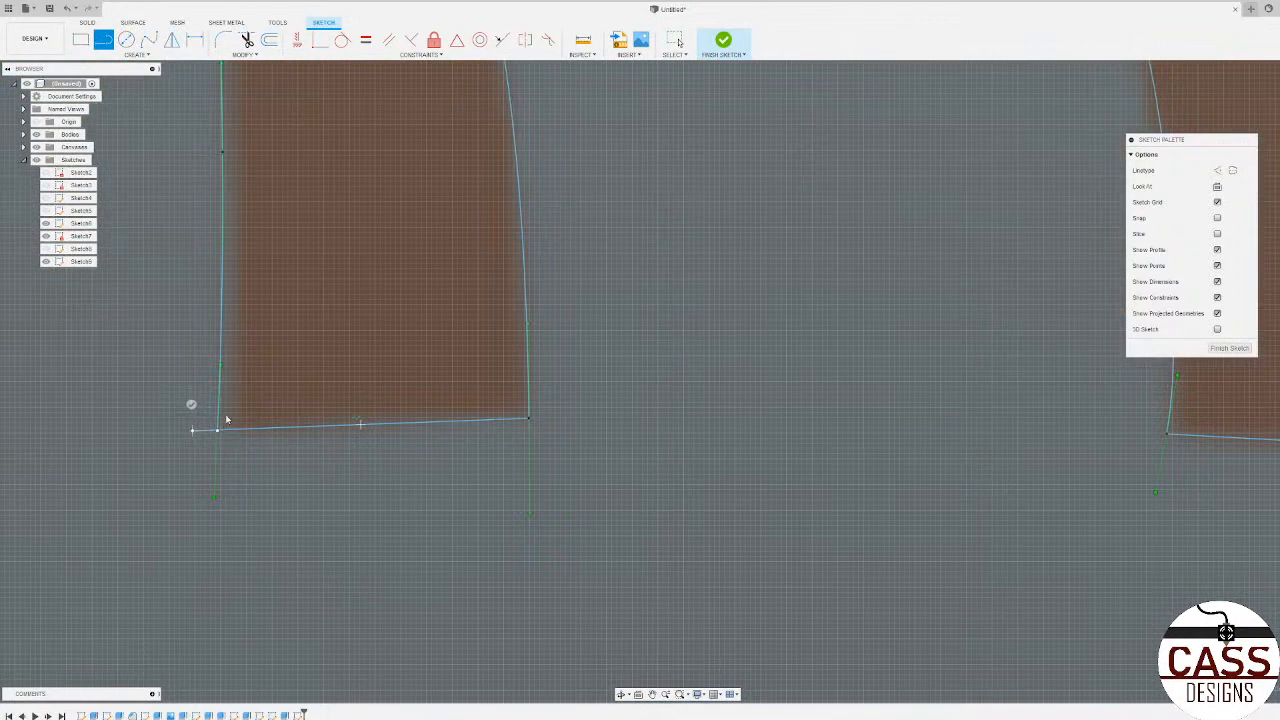
key(Escape)
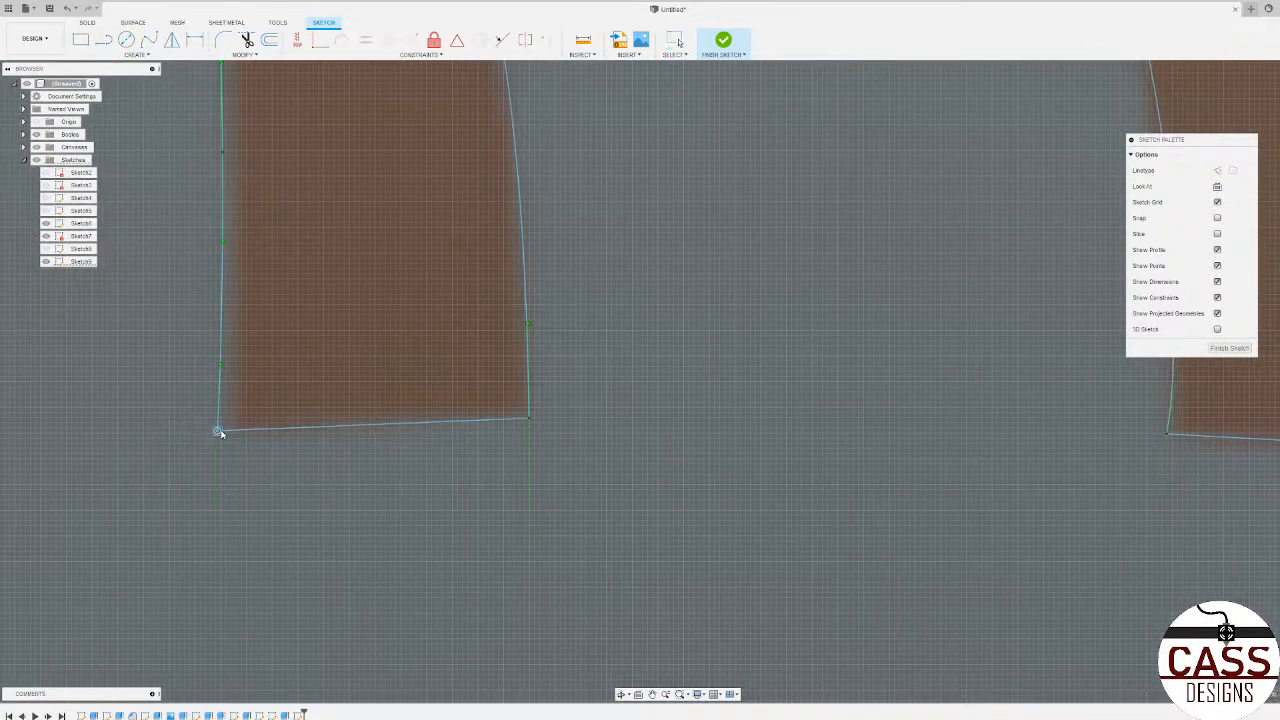
scroll(217, 430, down, 8)
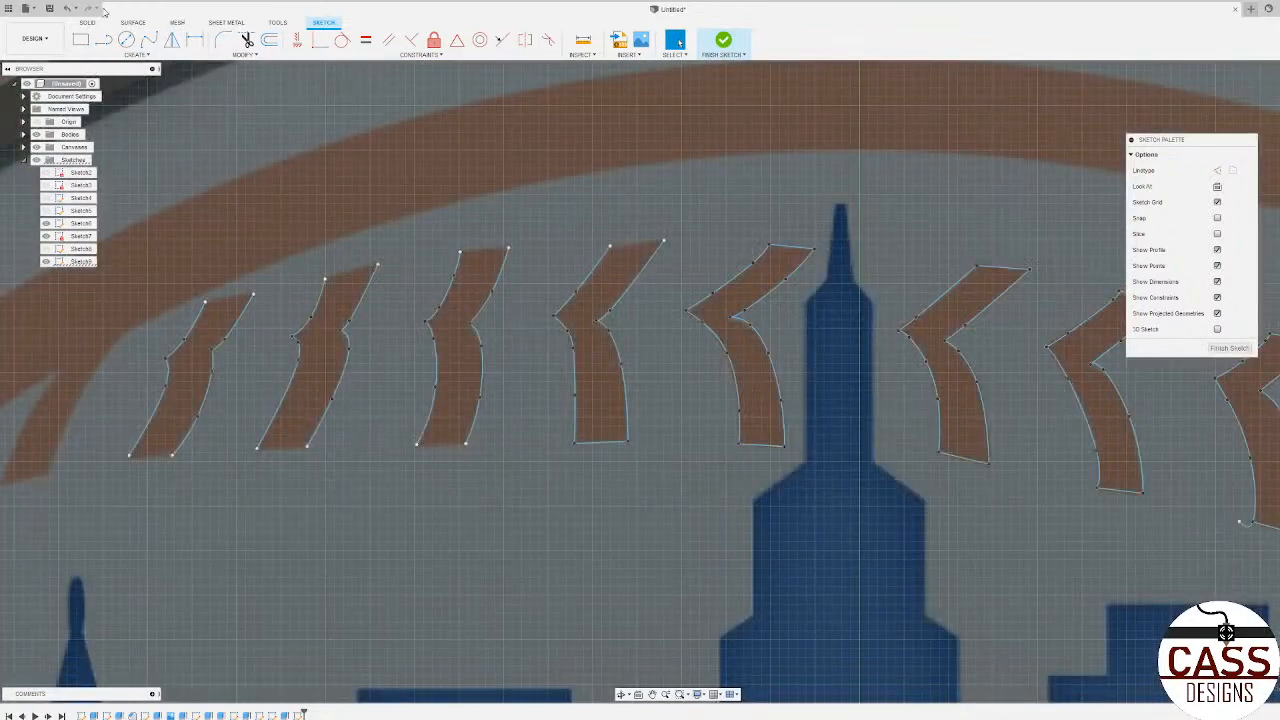
Step: Draw straight lines across the lower ends of the nineteenth and twentieth brown shapes, snapping to their spline endpoints
key(l)
scroll(270, 457, up, 3)
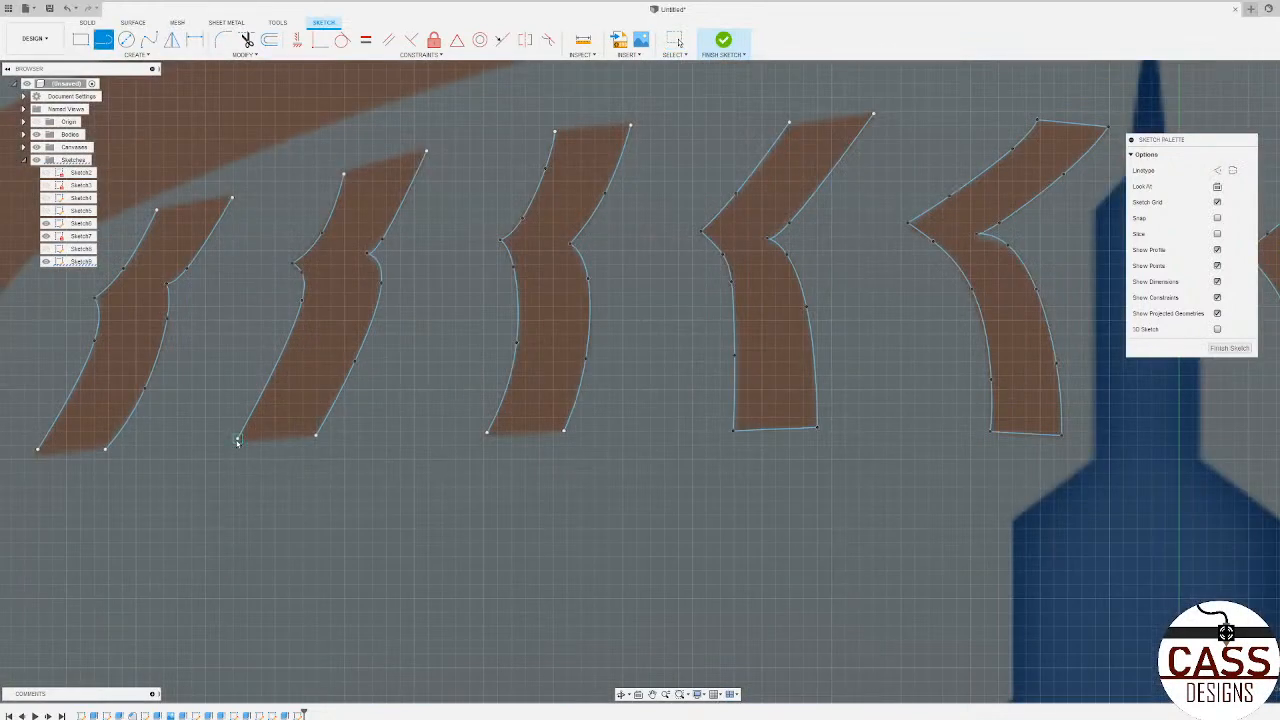
click(238, 441)
click(316, 436)
click(105, 449)
click(38, 450)
Step: Draw a straight line across the head of the twentieth brown shape to complete its outline
scroll(394, 497, down, 3)
scroll(330, 350, up, 3)
click(316, 331)
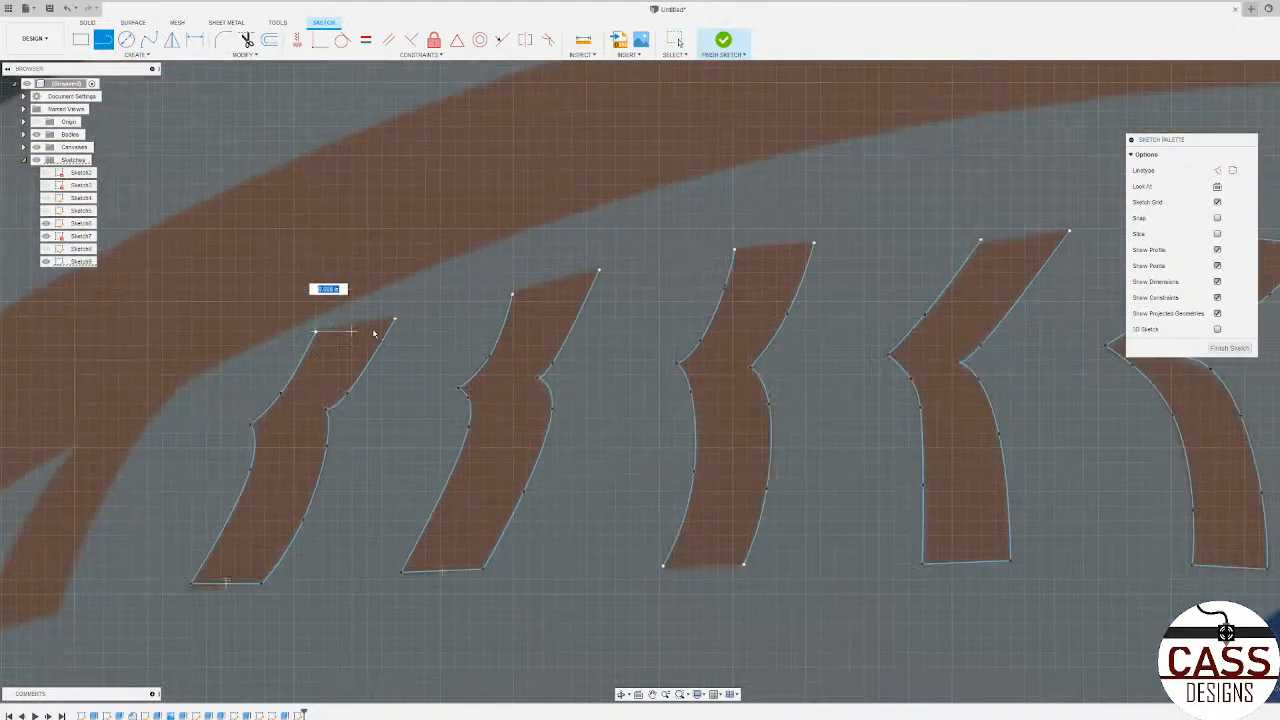
click(394, 322)
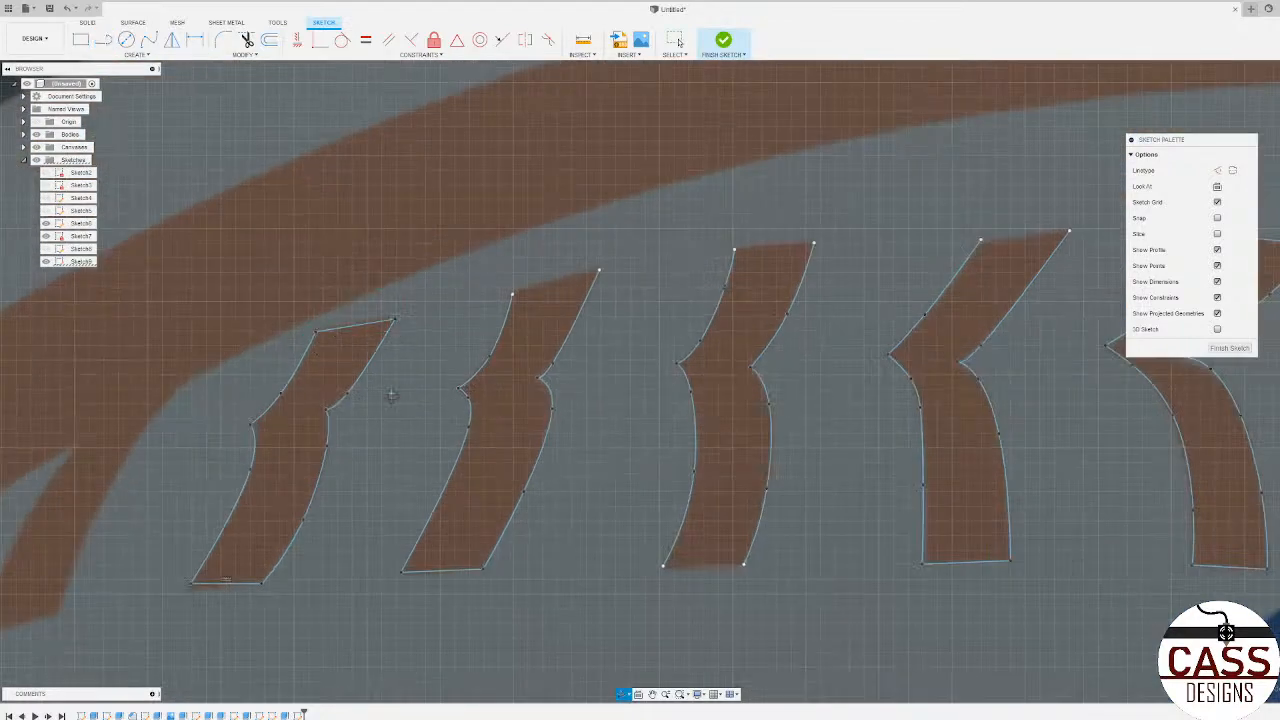
Step: Join the two open spline endpoints at the head of the seventeenth brown shape with a straight line
mouse_move(391, 394)
shift+middle_down()
mouse_move(523, 354)
mouse_move(426, 363)
shift+middle_up()
scroll(442, 359, down, 4)
scroll(442, 359, down, 2)
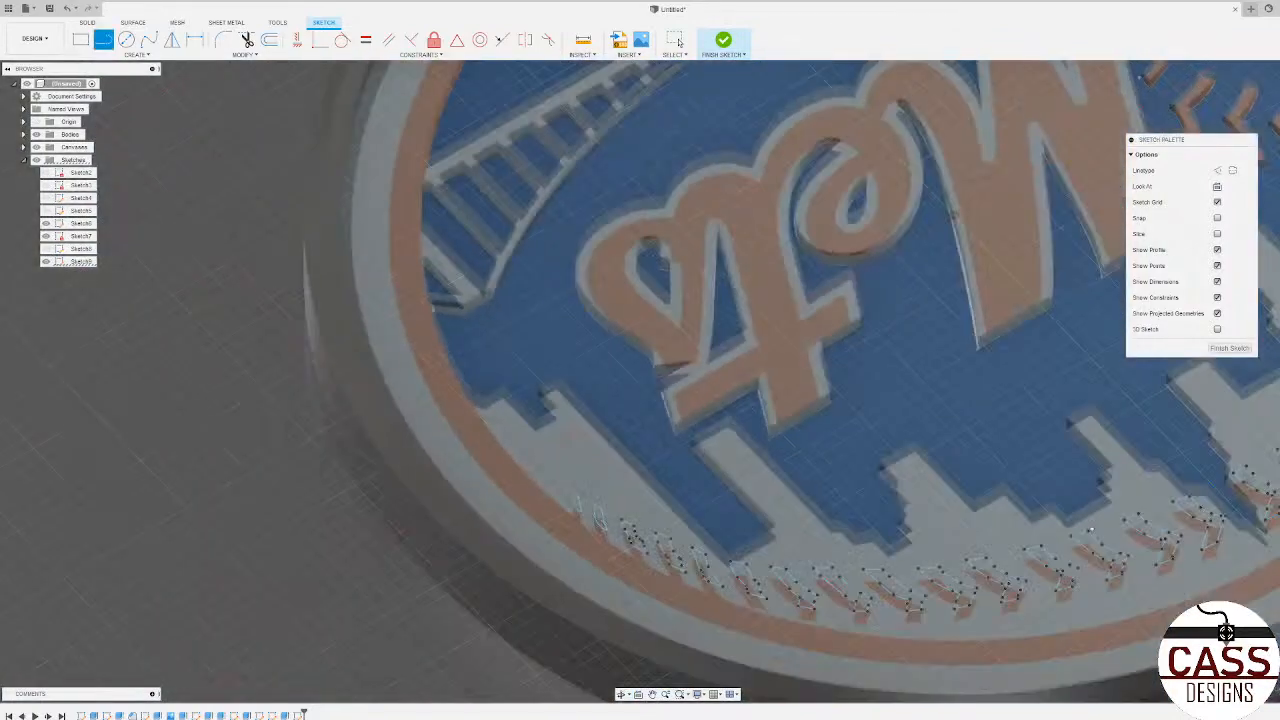
click(1255, 108)
scroll(863, 246, down, 4)
scroll(494, 309, down, 3)
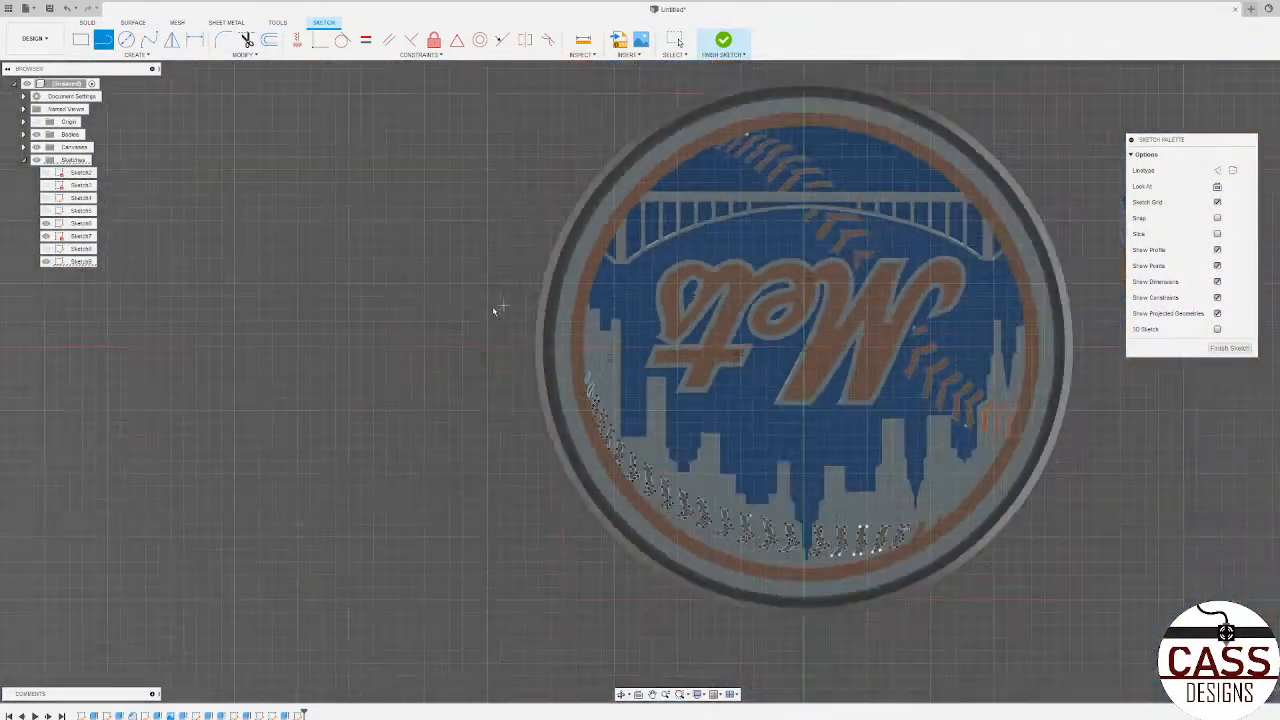
scroll(985, 648, up, 5)
scroll(781, 449, up, 3)
scroll(670, 470, up, 3)
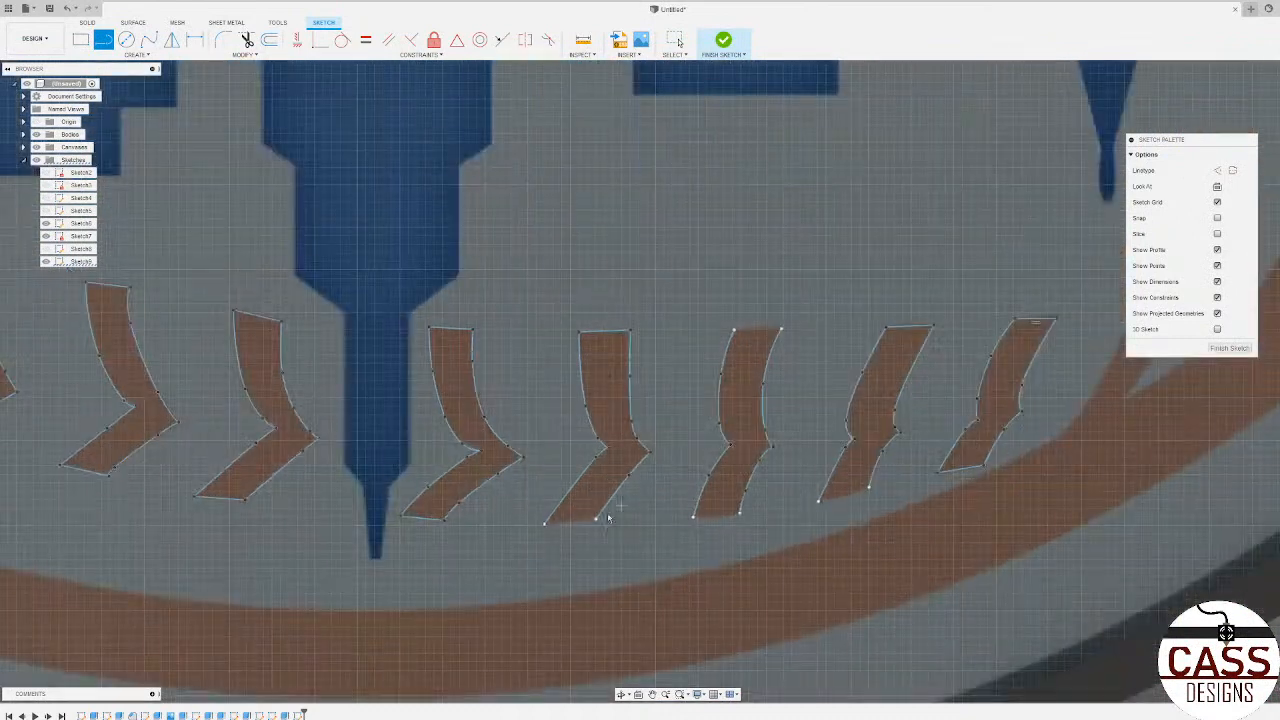
click(546, 523)
click(596, 518)
Step: Close the eighteenth brown shape with lines across its head and lower end, and the nineteenth with a line across its head
click(740, 514)
click(736, 330)
double_click(781, 330)
click(820, 501)
click(869, 487)
scroll(694, 460, down, 3)
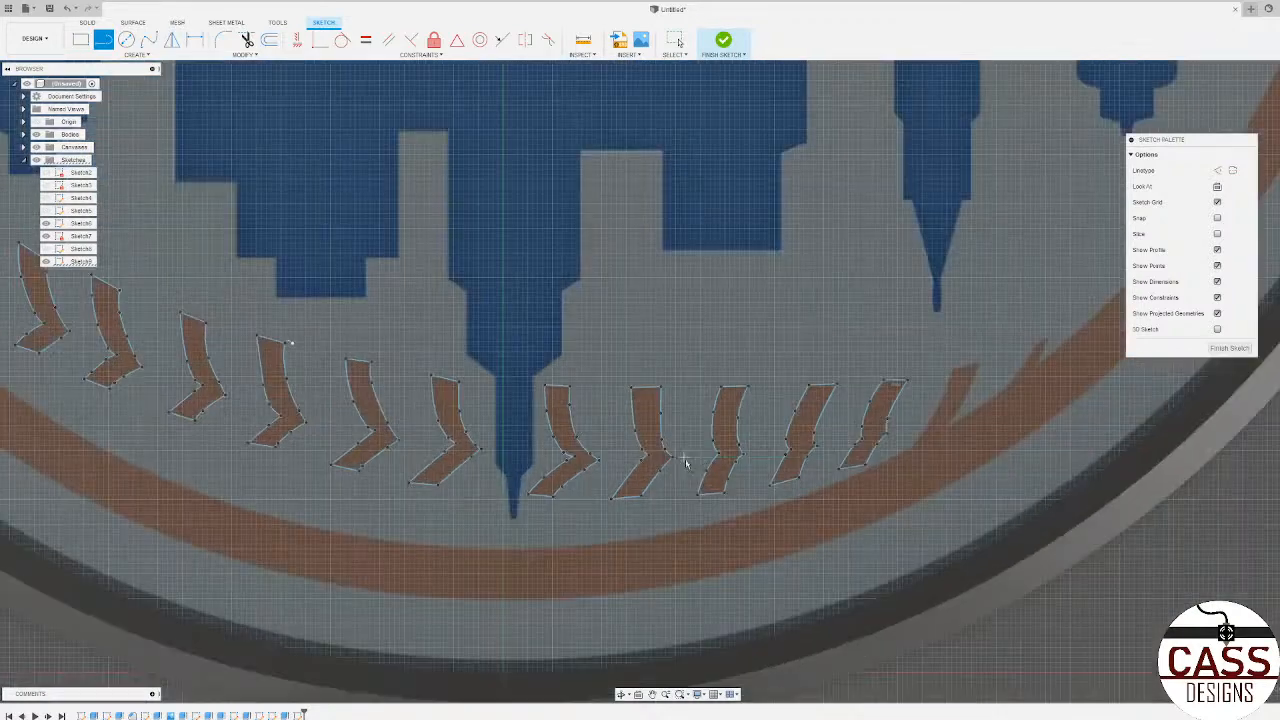
Step: Trace the twenty-first brown shape, which merges into the ring, as a closed outline of connected straight lines
scroll(980, 490, down, 3)
scroll(960, 488, down, 3)
scroll(1014, 443, up, 6)
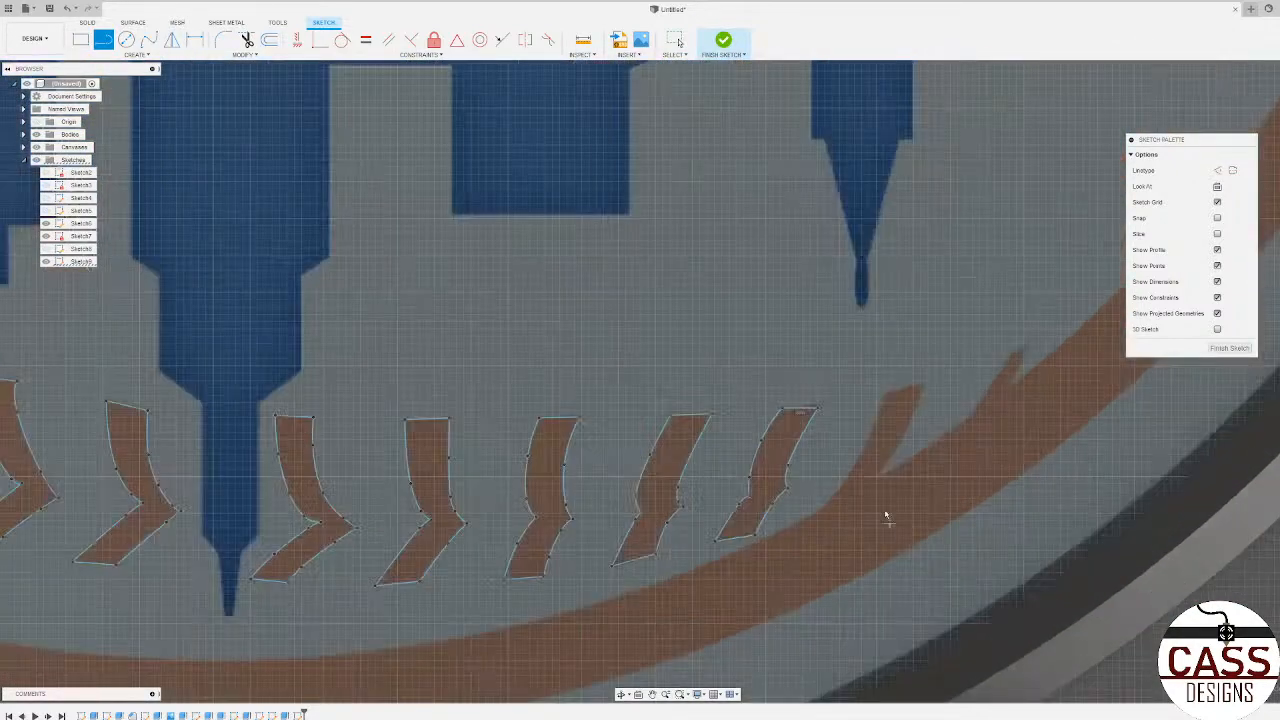
click(883, 397)
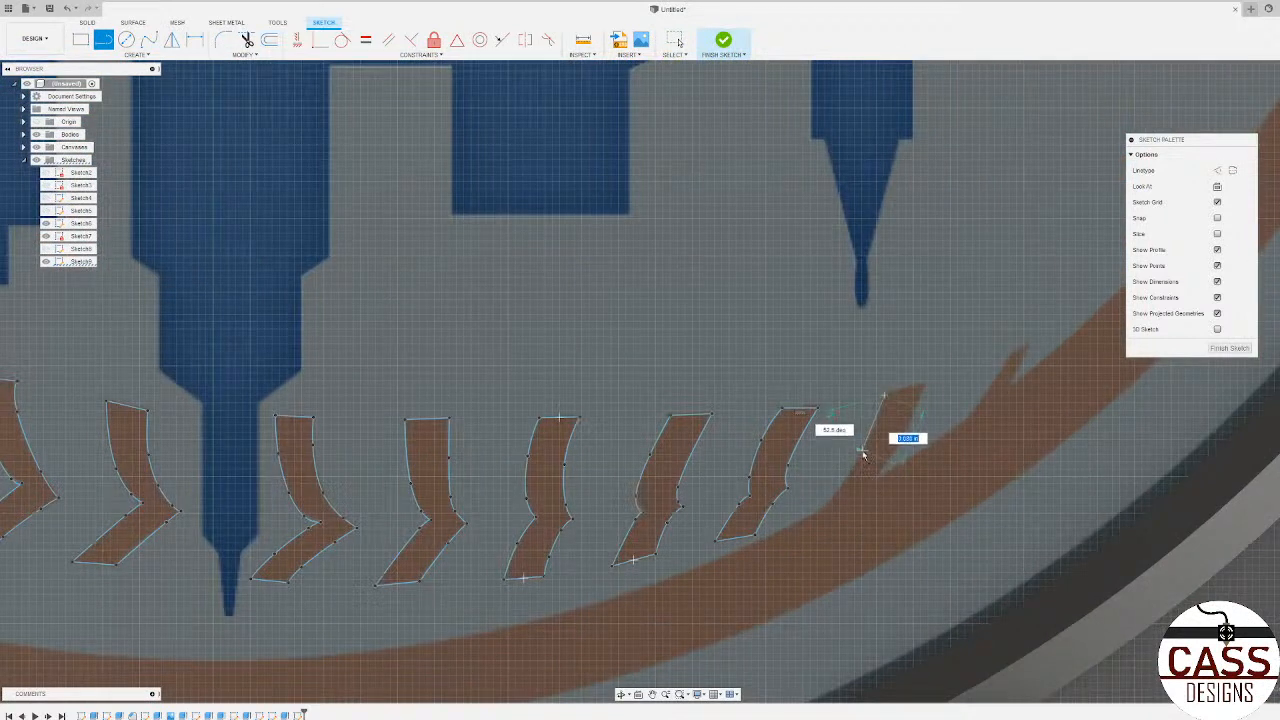
click(818, 512)
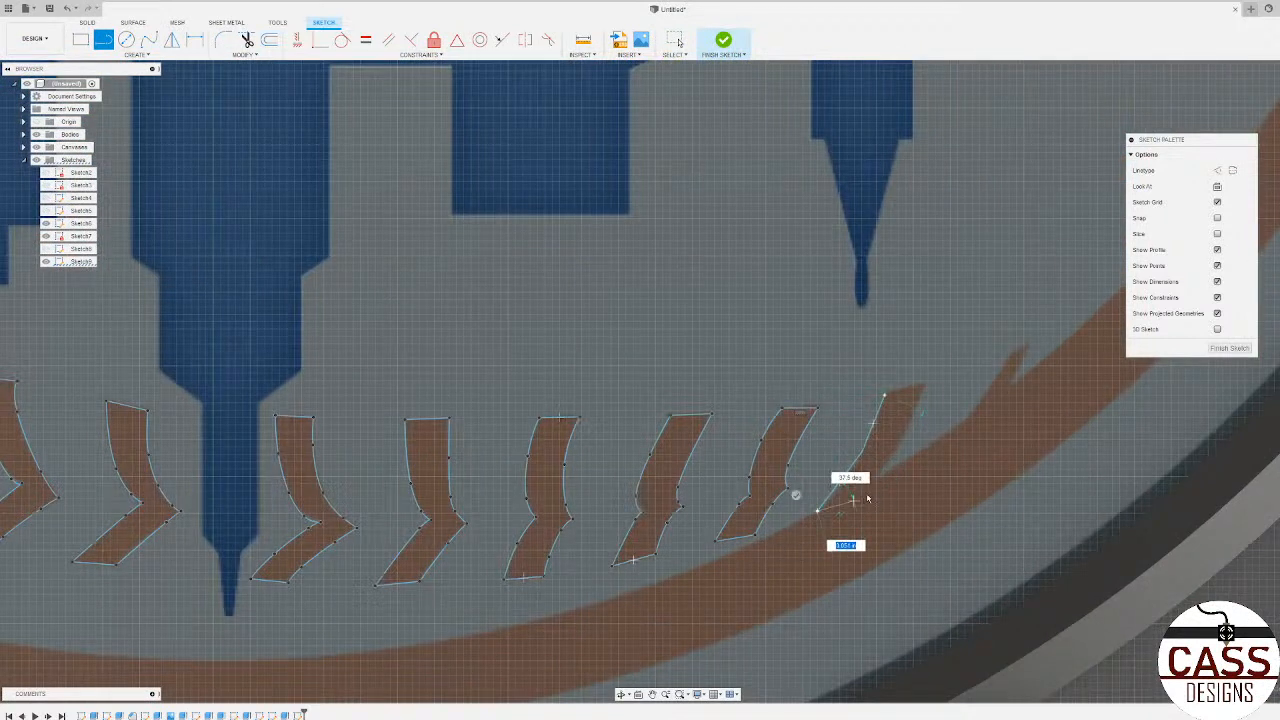
click(905, 438)
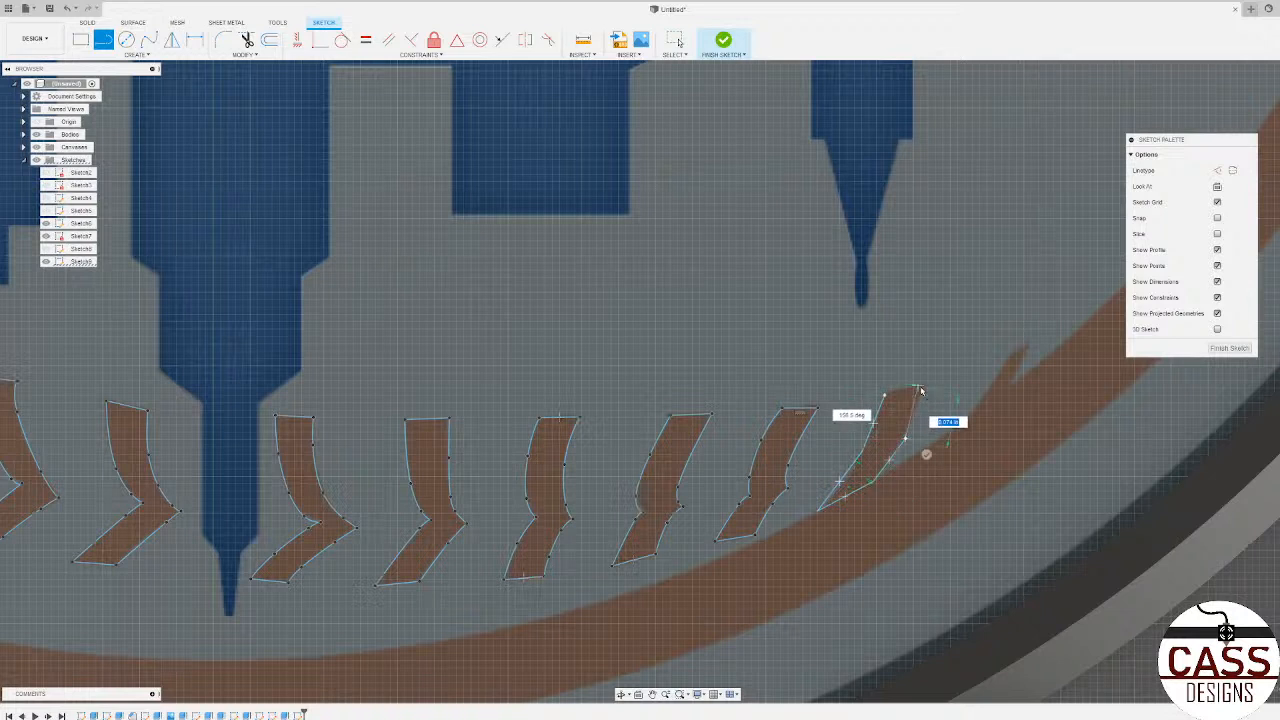
click(925, 385)
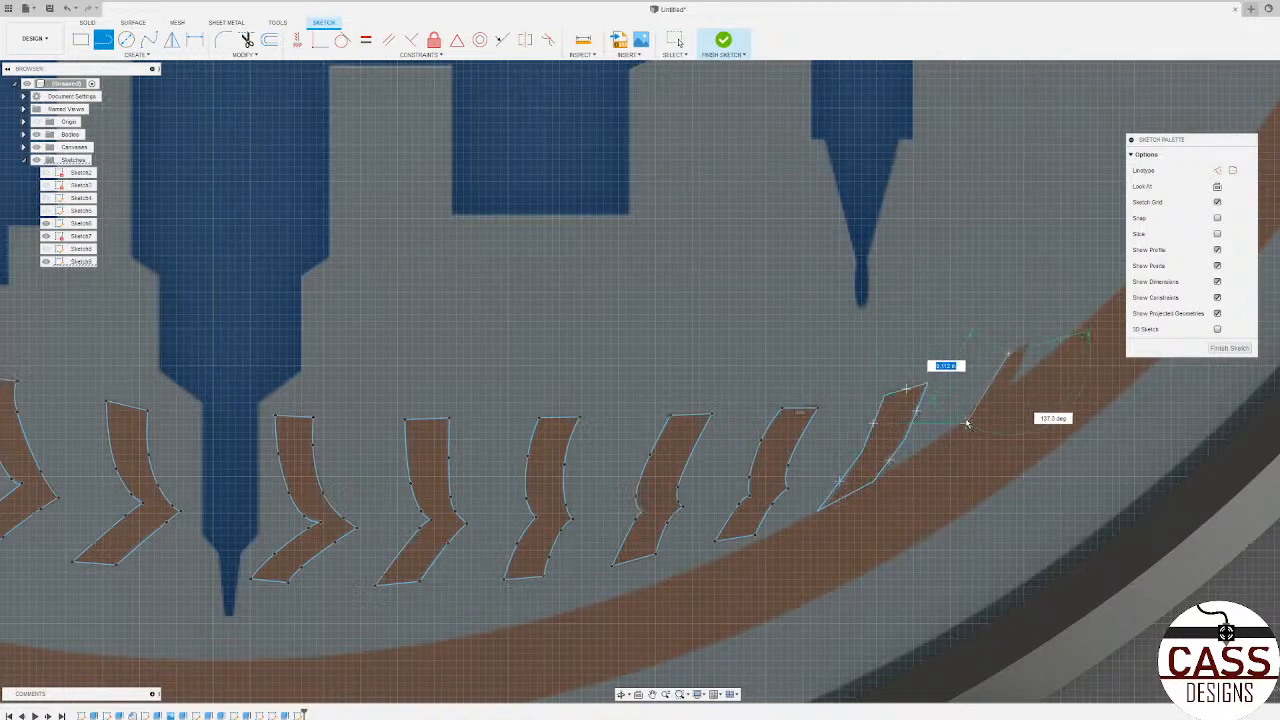
Step: Outline the last small brown sliver beside the ring with connected straight lines and finish the sketch
click(978, 407)
click(1000, 397)
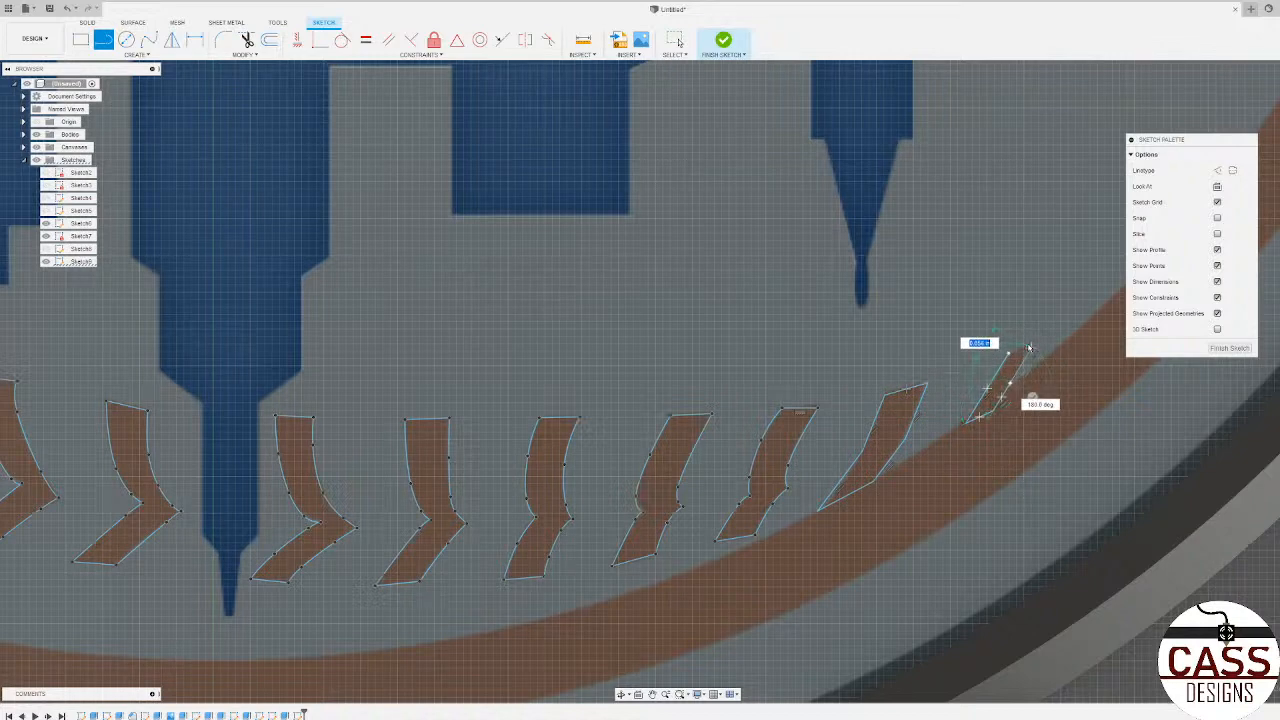
click(1024, 347)
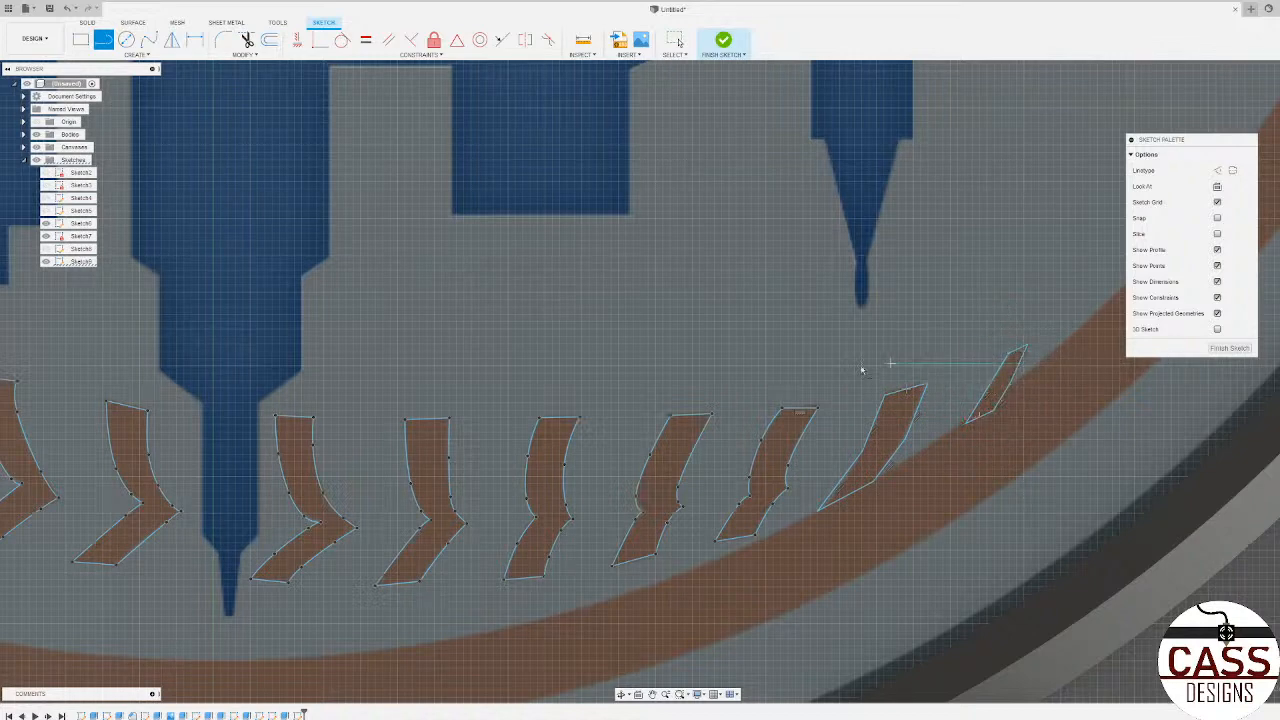
scroll(862, 370, down, 10)
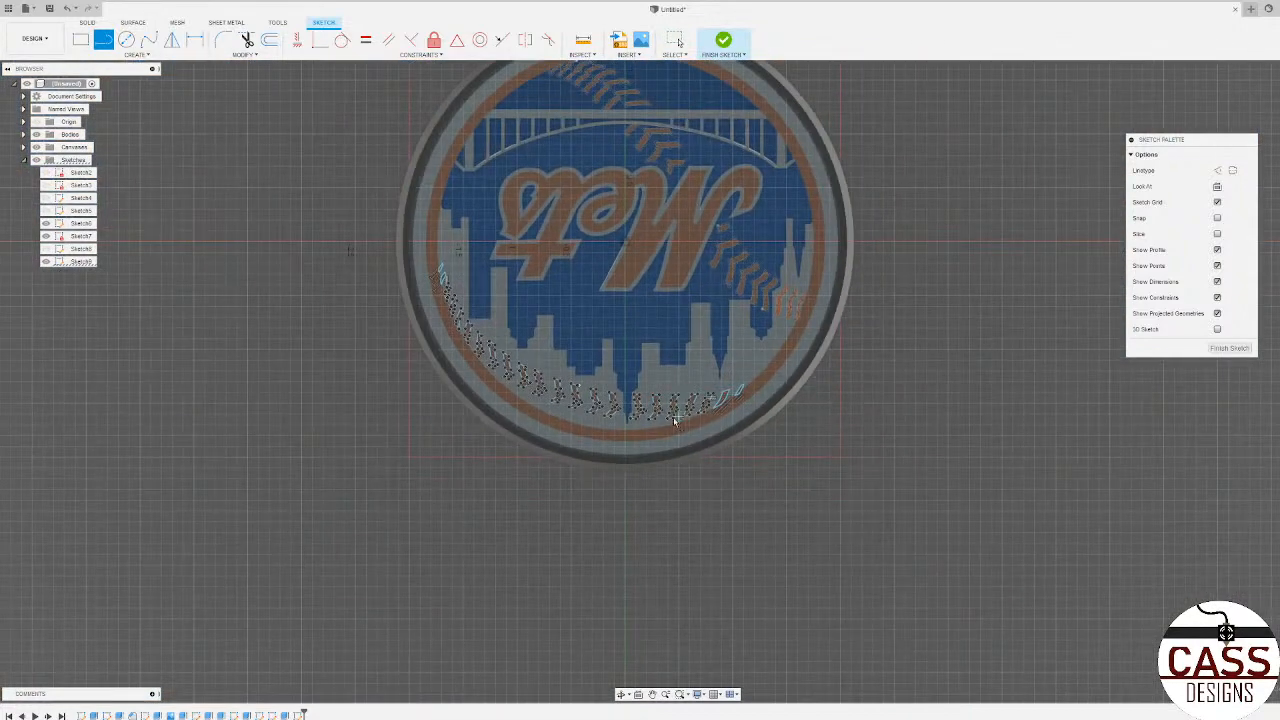
click(1228, 348)
Step: Select the closed profiles from the last small sliver back to the shape beside the tall spire, seven in all
scroll(811, 413, up, 8)
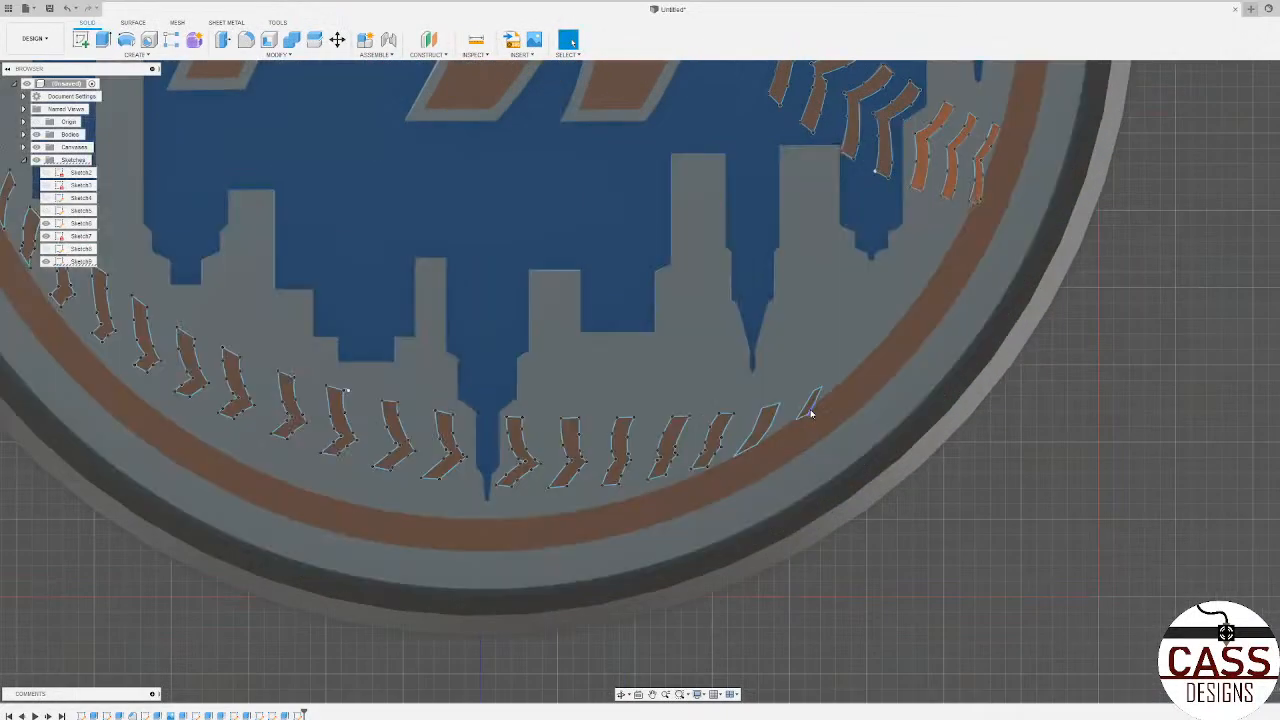
scroll(810, 412, up, 3)
click(810, 405)
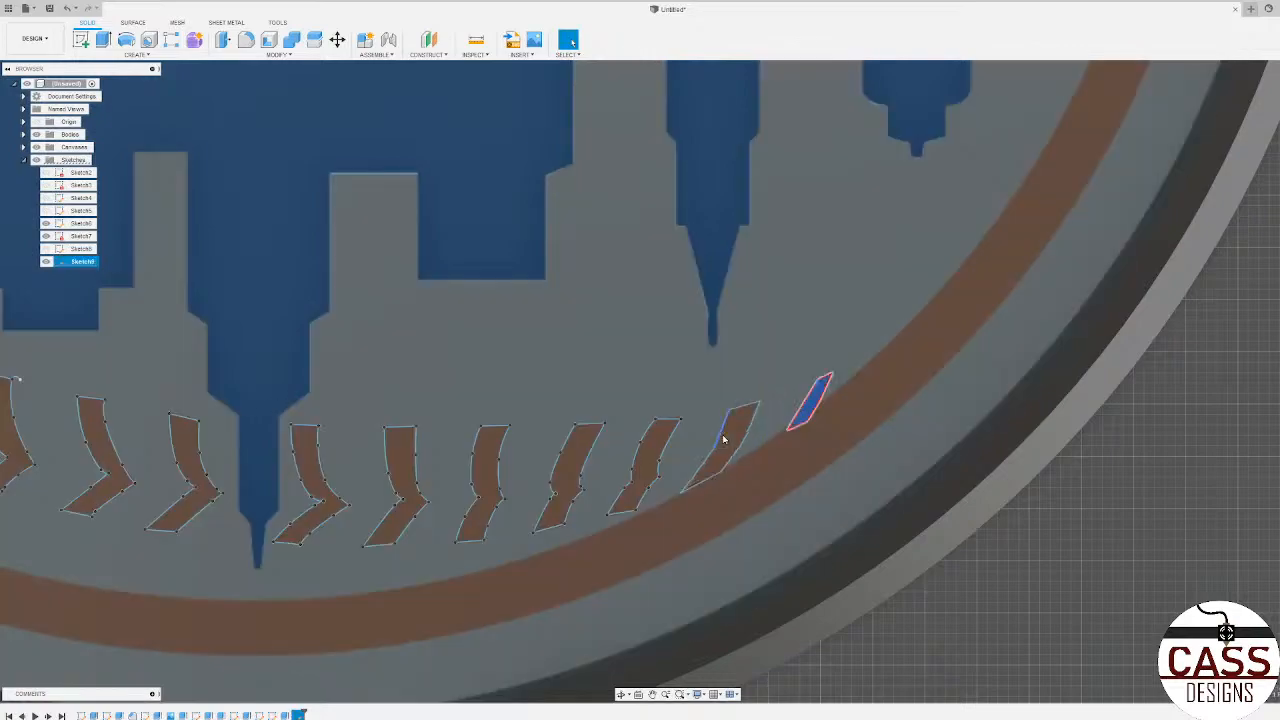
click(735, 438)
click(656, 455)
click(576, 473)
click(488, 478)
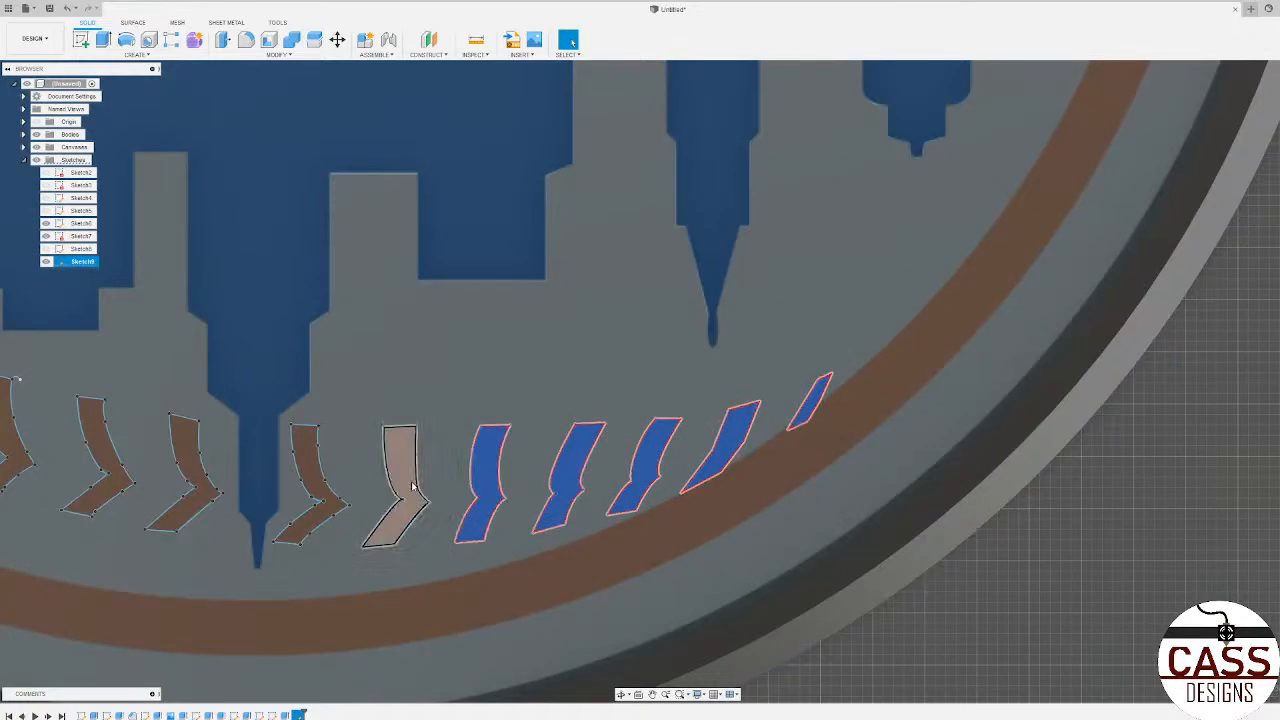
click(388, 484)
click(317, 489)
Step: Add the next six closed brown profiles on the other side of the spire to the selection
middle_drag(391, 396, 801, 335)
click(585, 432)
click(505, 400)
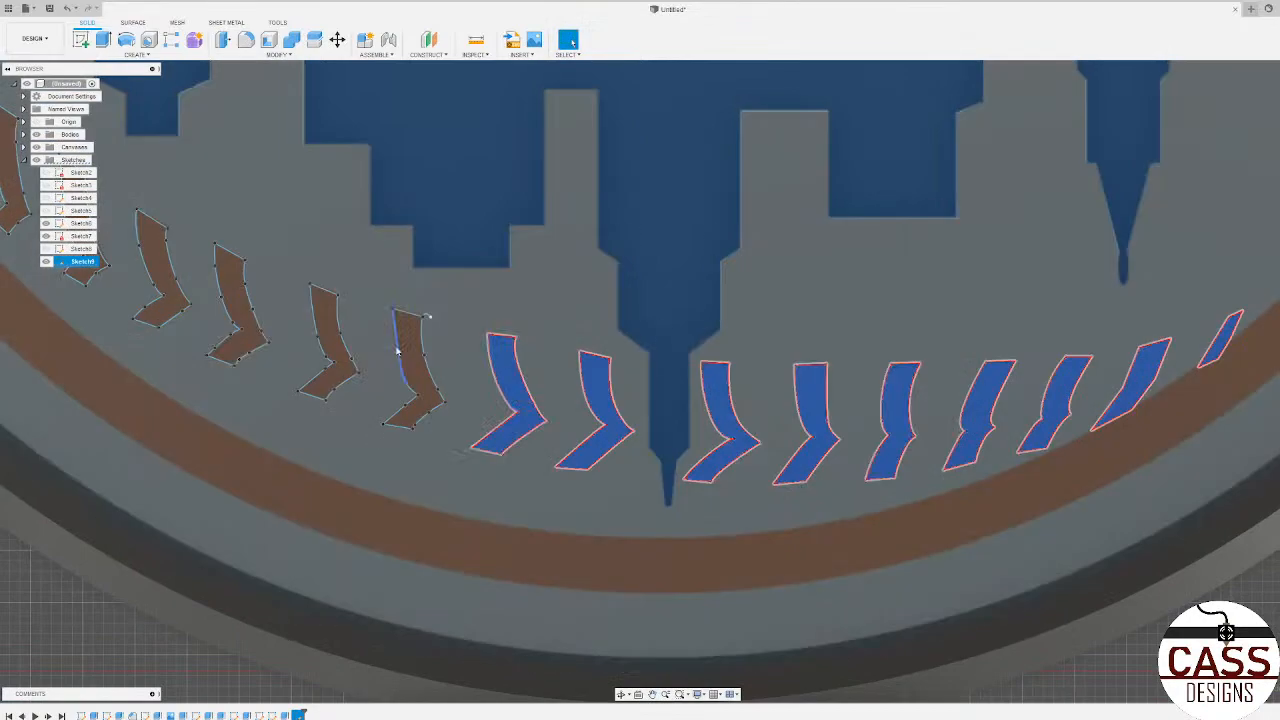
click(395, 350)
click(334, 338)
middle_drag(331, 260, 543, 306)
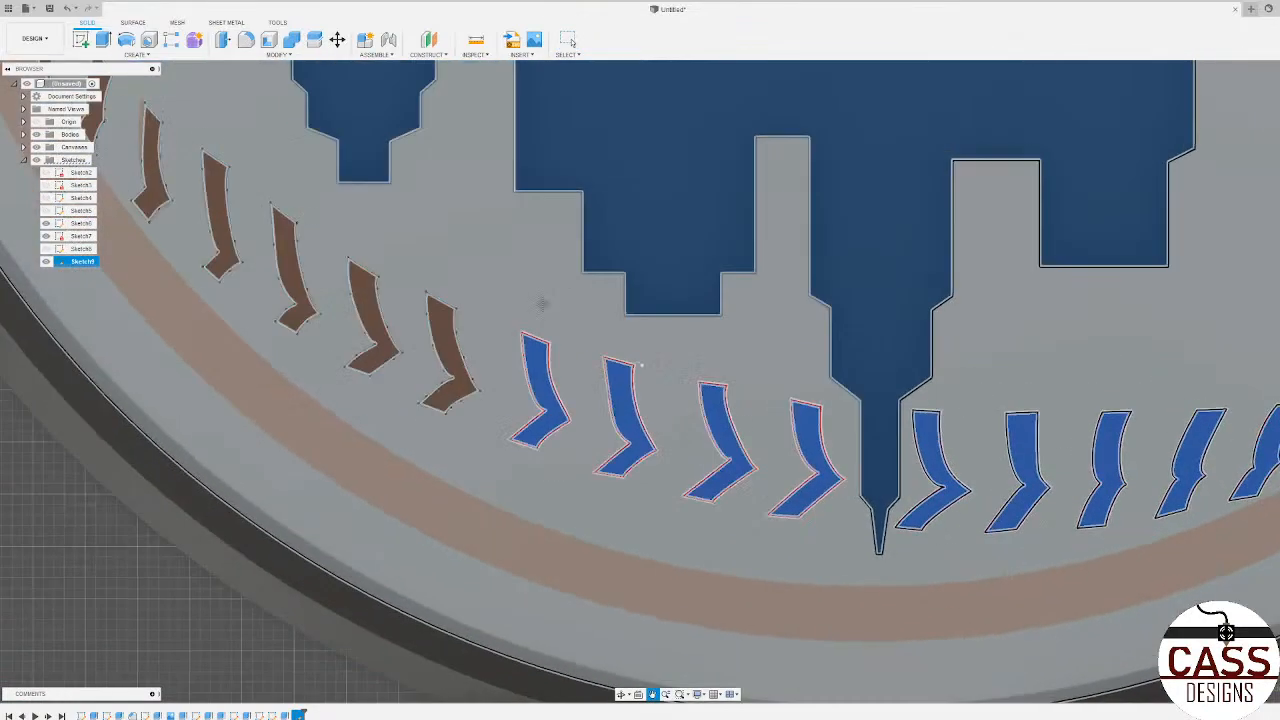
click(458, 350)
click(374, 312)
Step: Add the following closed brown profiles along the curve to the selection, as far as the sixth shape from its end
middle_drag(279, 242, 499, 337)
click(502, 340)
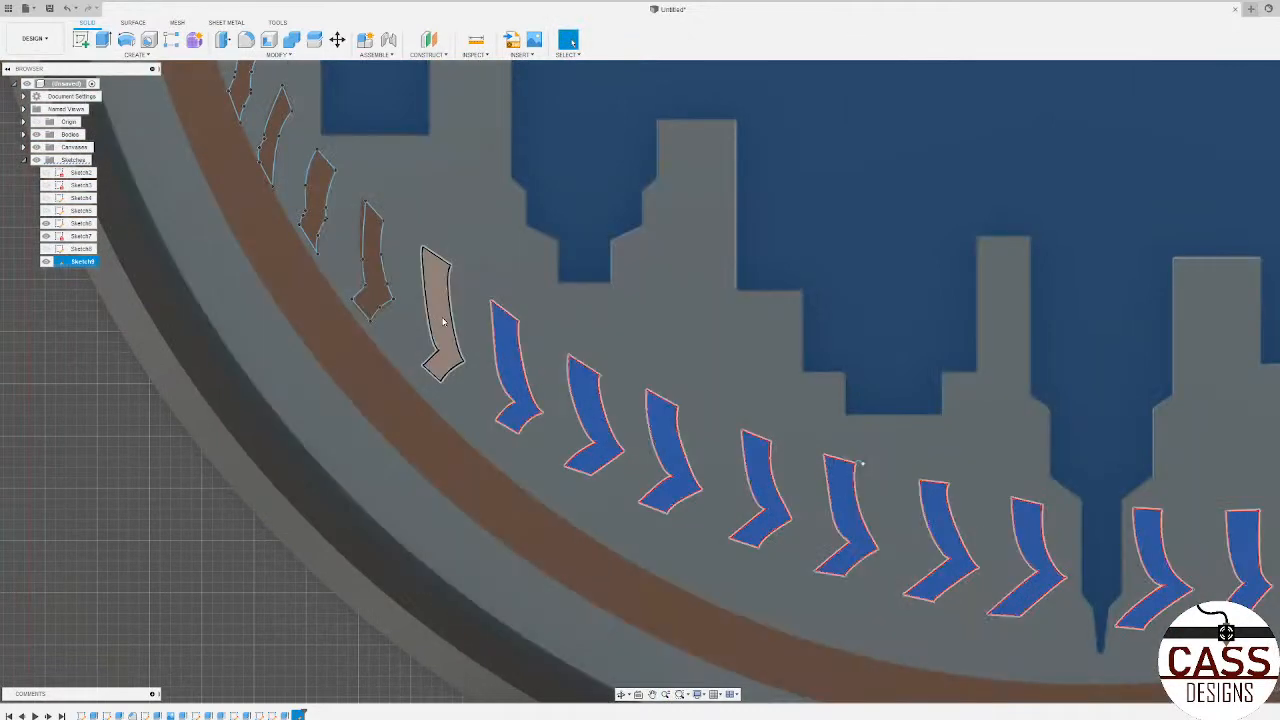
click(438, 300)
middle_drag(466, 242, 665, 388)
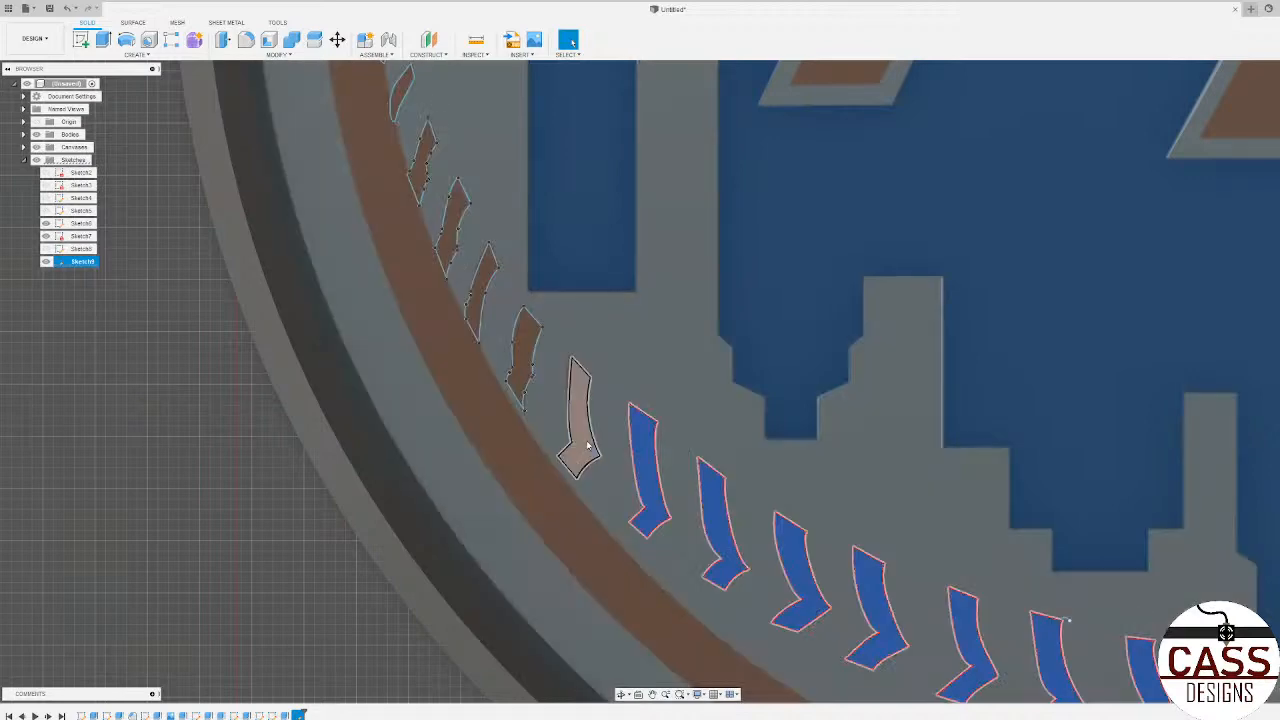
click(578, 412)
middle_drag(557, 328, 660, 448)
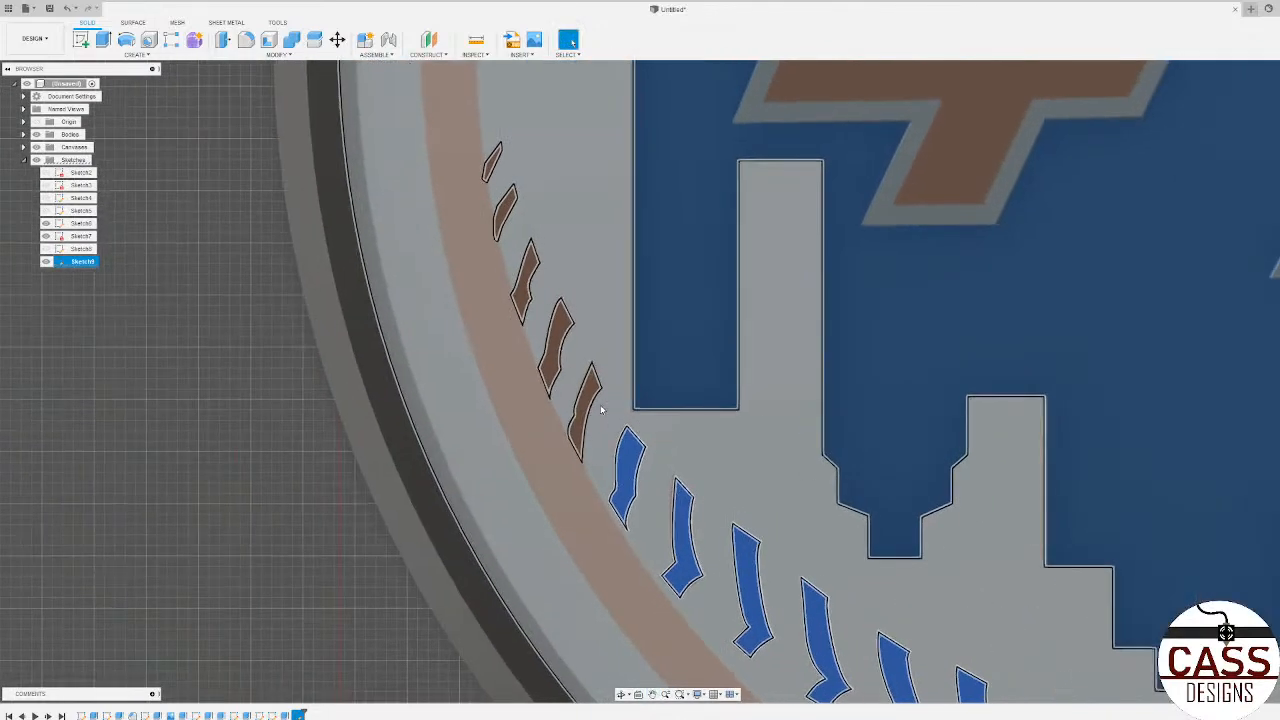
Step: Add the last five closed brown profiles, up to the tiny sliver at the end of the curve, to the selection
click(587, 404)
click(557, 350)
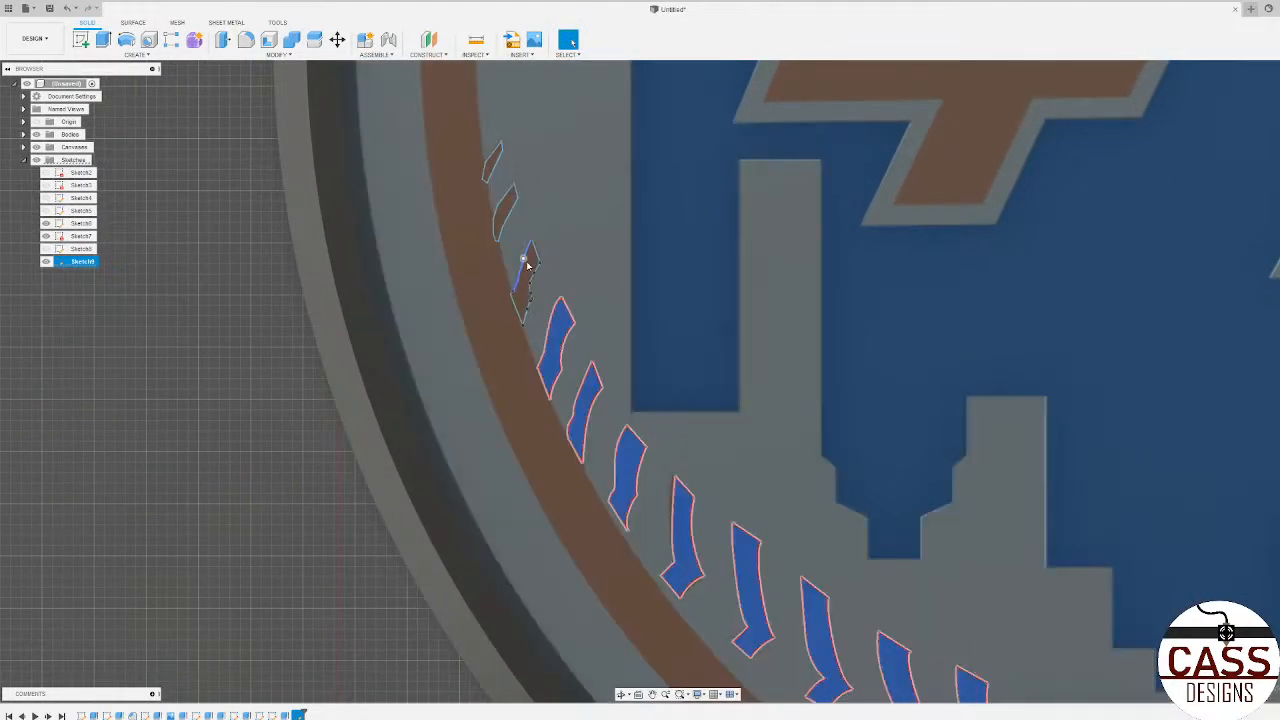
click(532, 266)
middle_drag(574, 272, 623, 353)
click(553, 293)
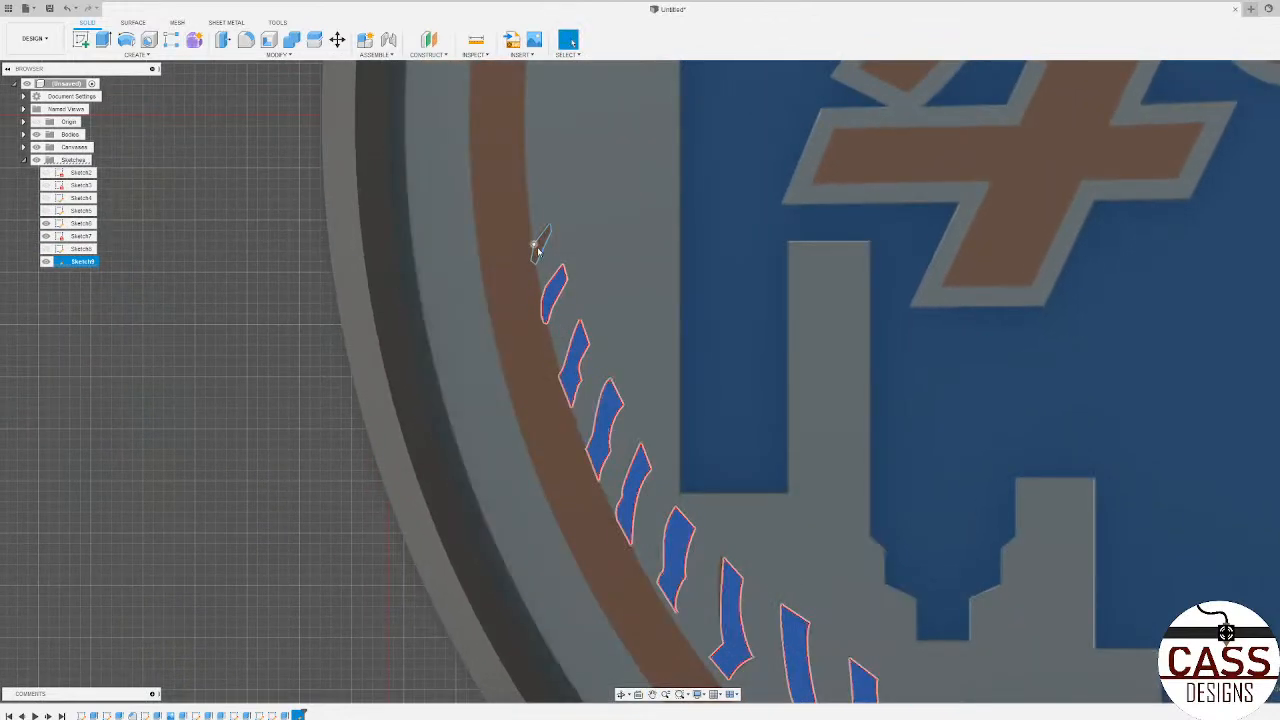
scroll(541, 252, up, 2)
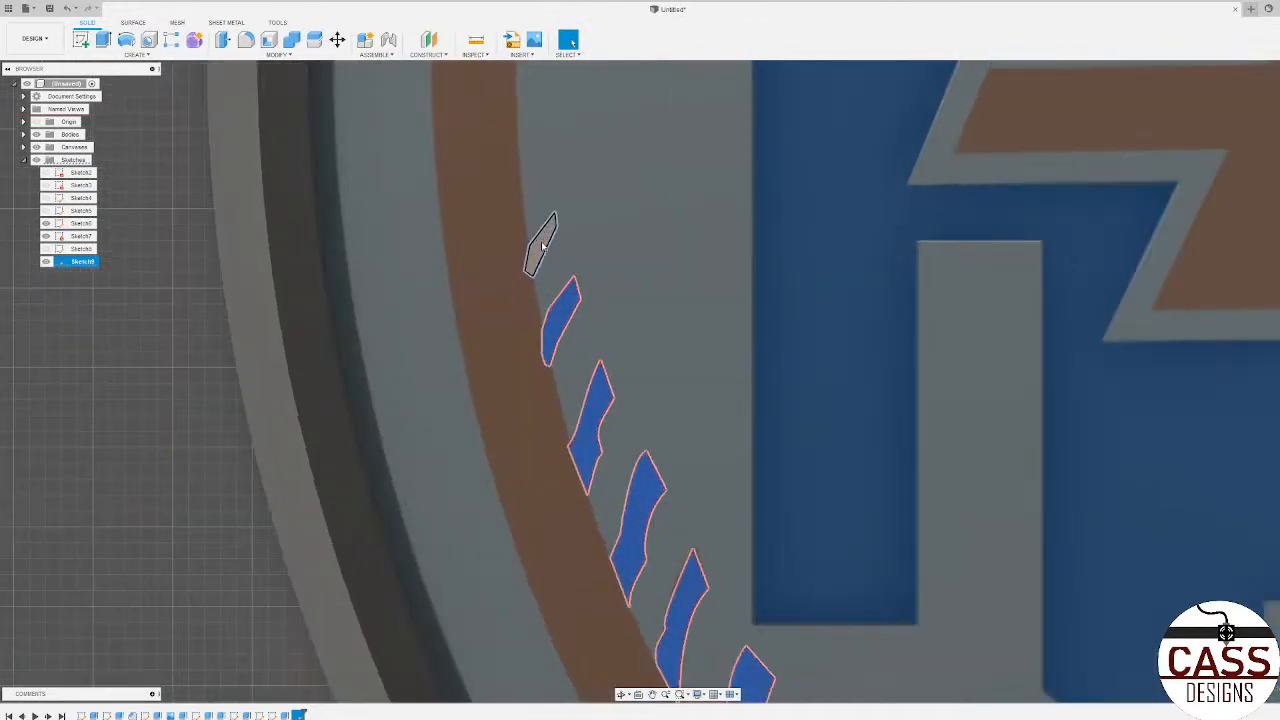
click(547, 252)
Step: Extrude the 22 selected stitch profiles as a cut with extent To Object, ending at the recessed blue background face
scroll(667, 357, down, 5)
middle_drag(669, 357, 489, 299)
scroll(362, 312, up, 3)
scroll(351, 330, down, 7)
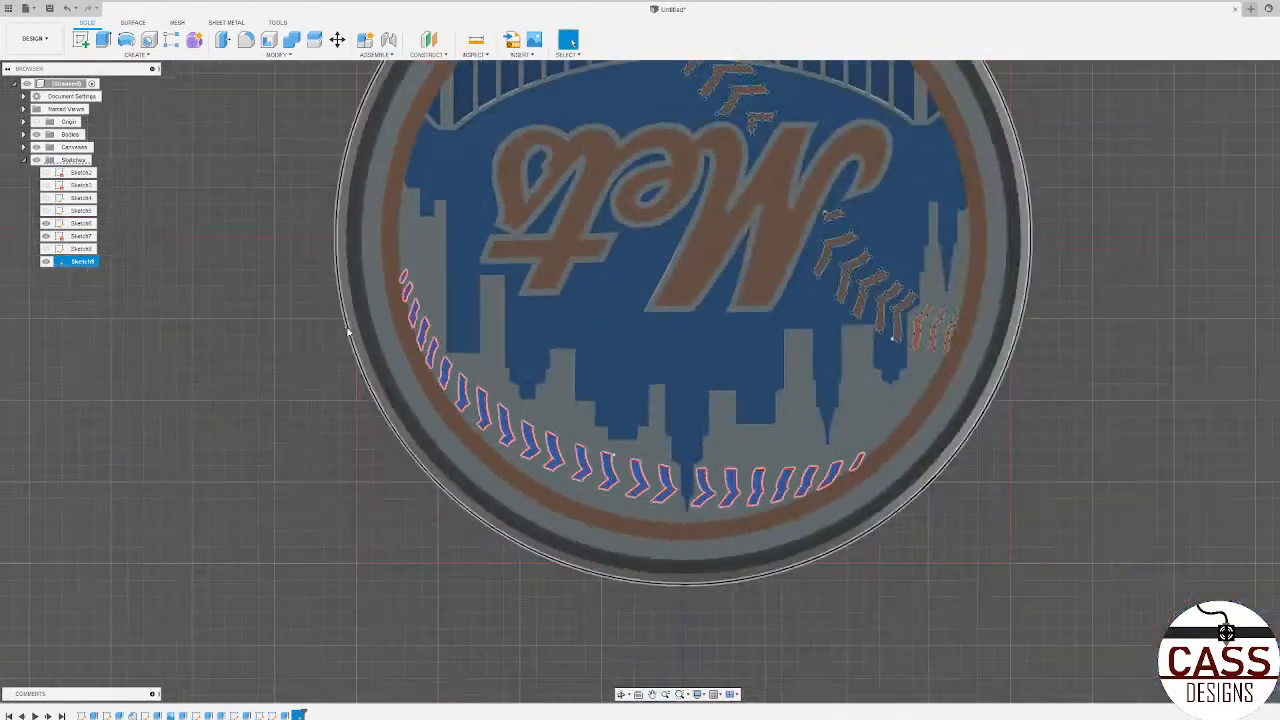
key(e)
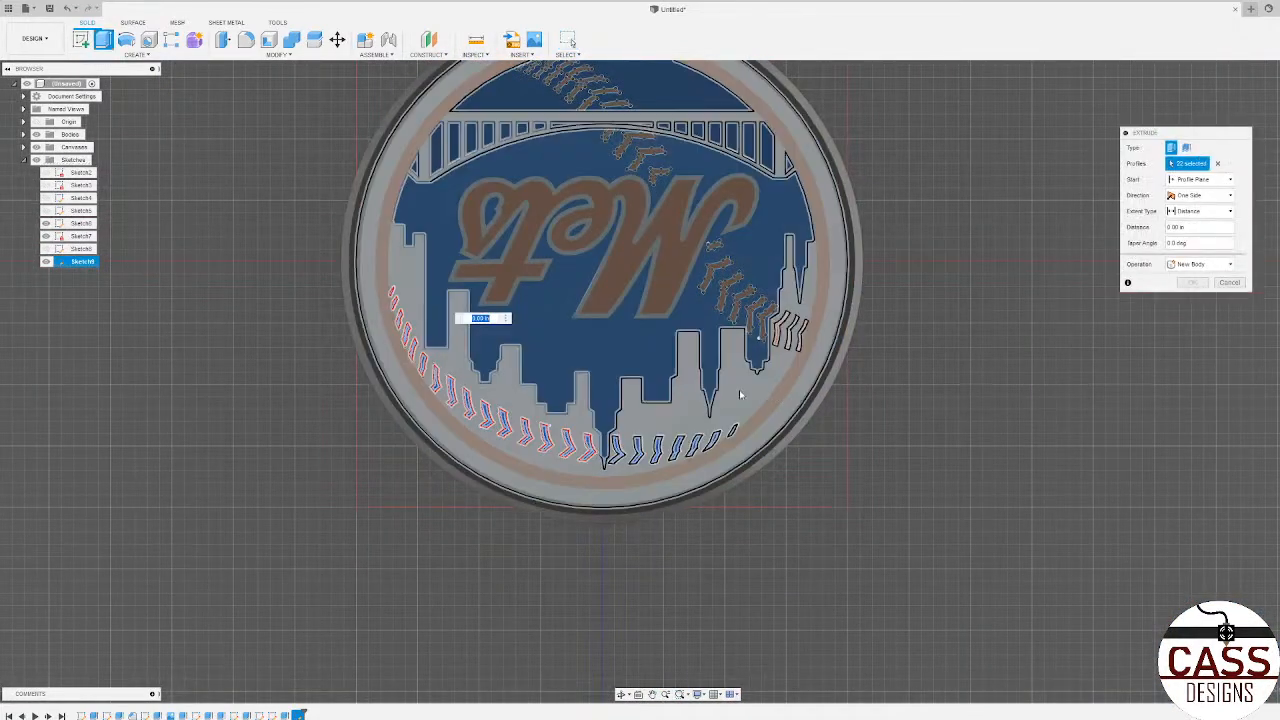
click(1201, 212)
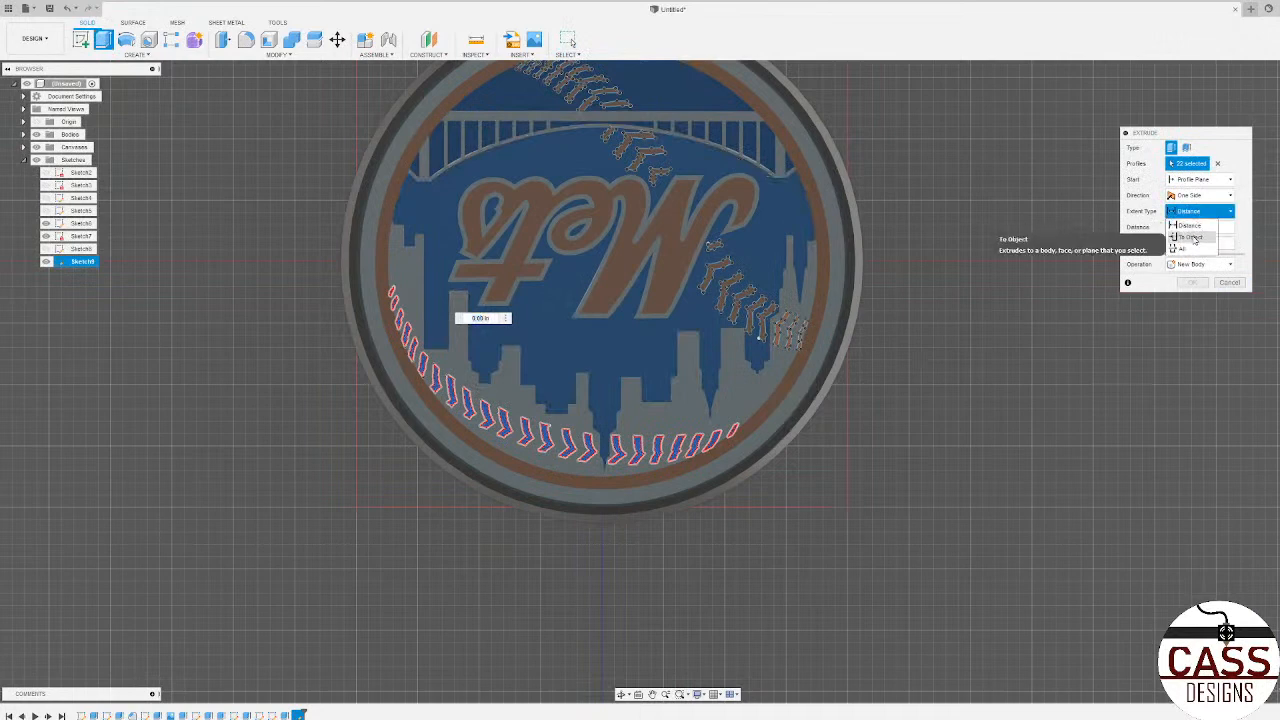
click(1192, 237)
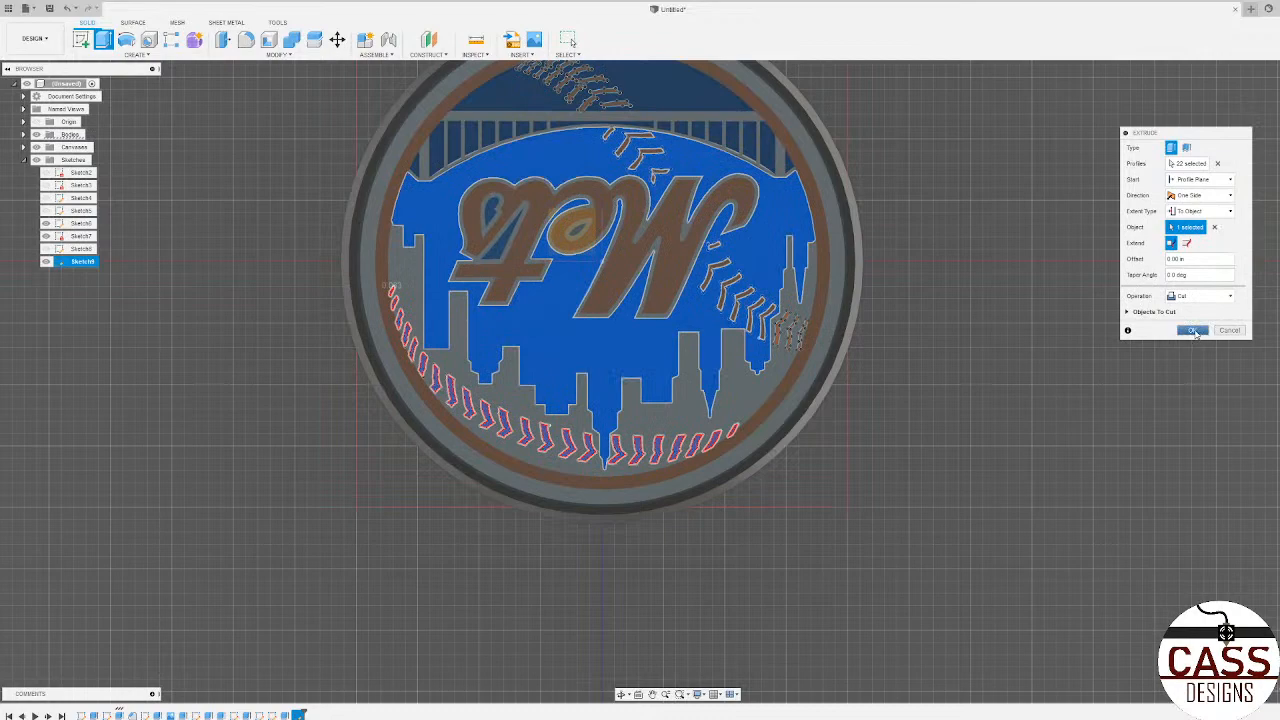
click(1193, 331)
Step: Hide the canvases and the still visible Sketch6 and Sketch7 to view the bare coaster body
mouse_move(1054, 322)
shift+middle_down()
mouse_move(925, 300)
mouse_move(886, 276)
shift+middle_up()
scroll(747, 392, down, 4)
scroll(708, 312, up, 4)
shift+middle_drag(708, 312, 723, 350)
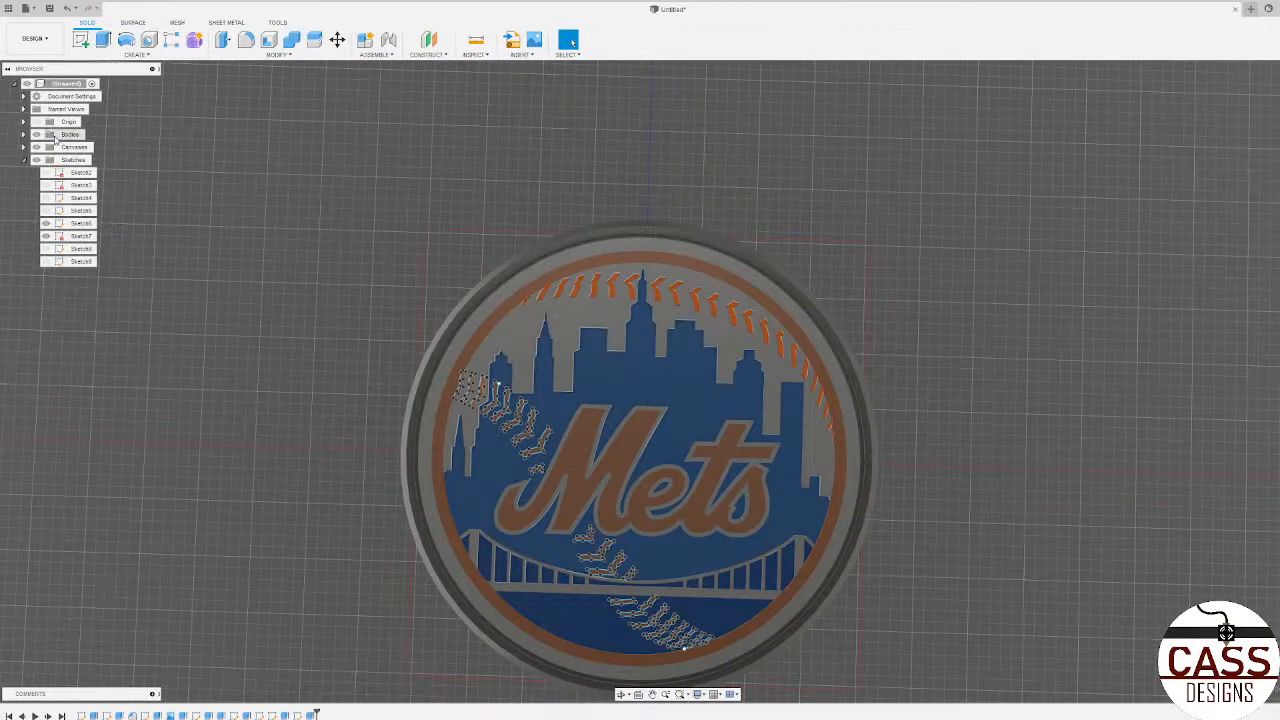
click(36, 147)
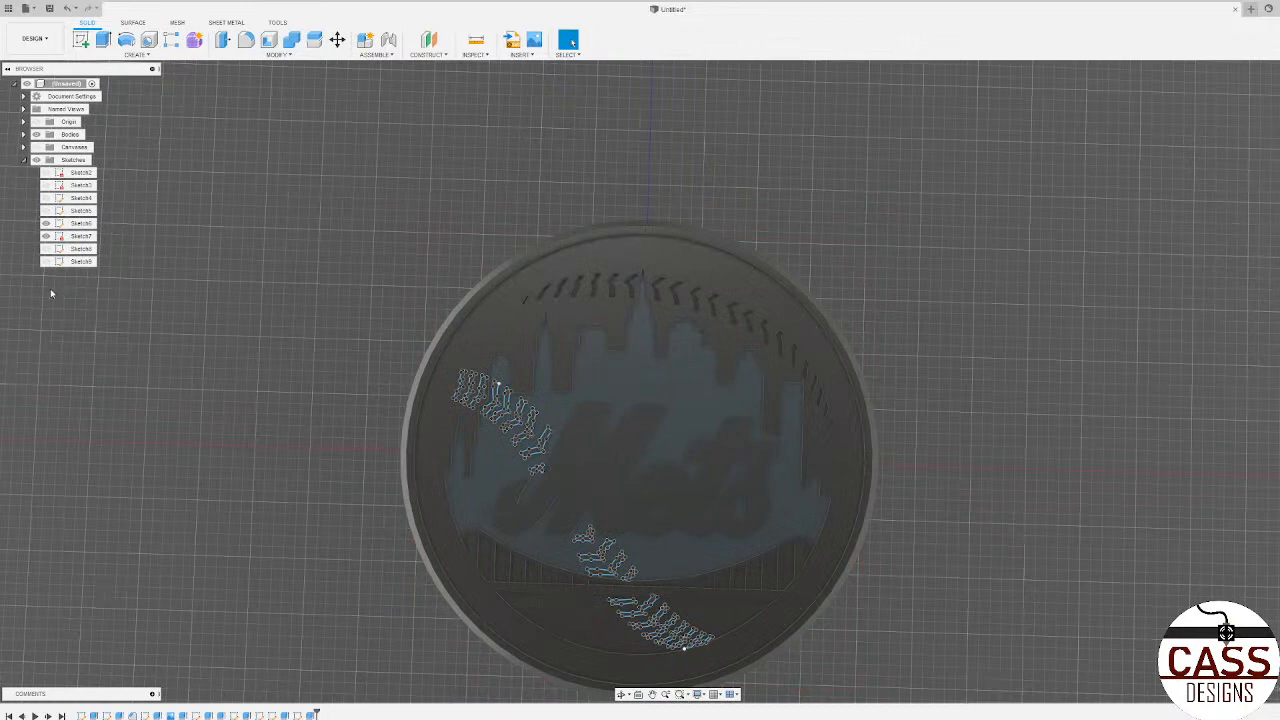
scroll(244, 325, down, 3)
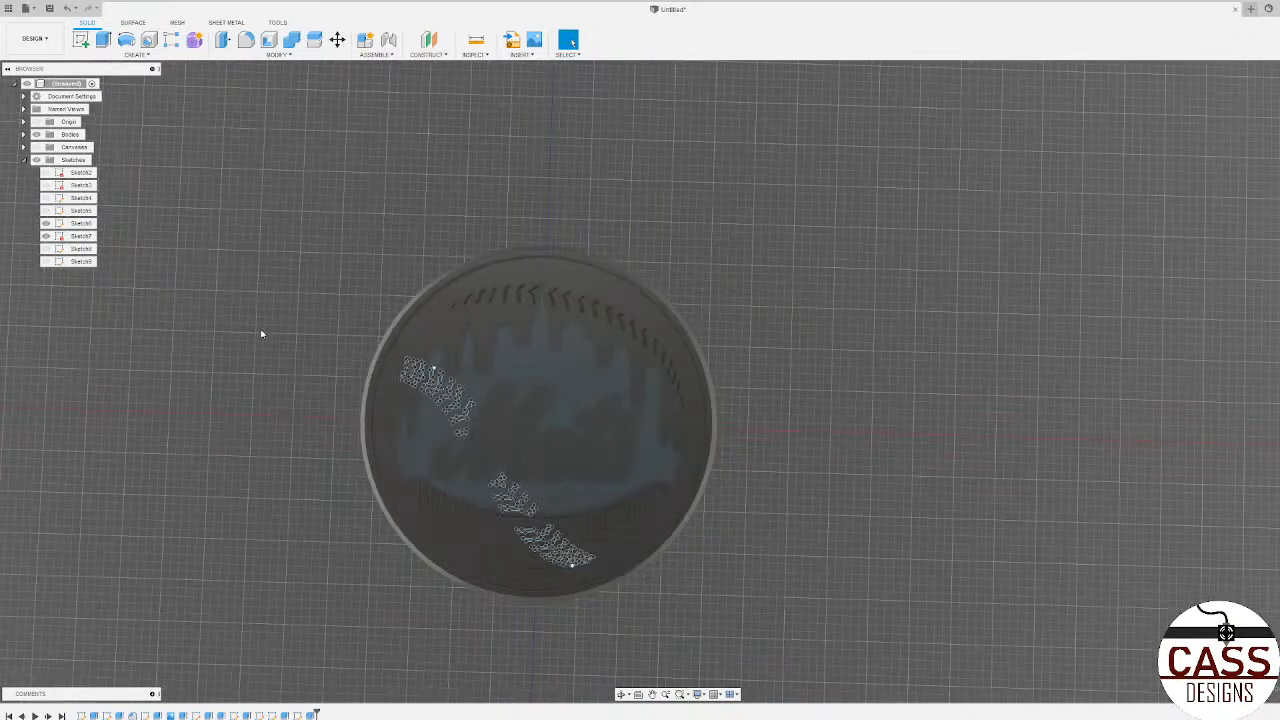
scroll(150, 303, up, 4)
click(46, 236)
click(46, 223)
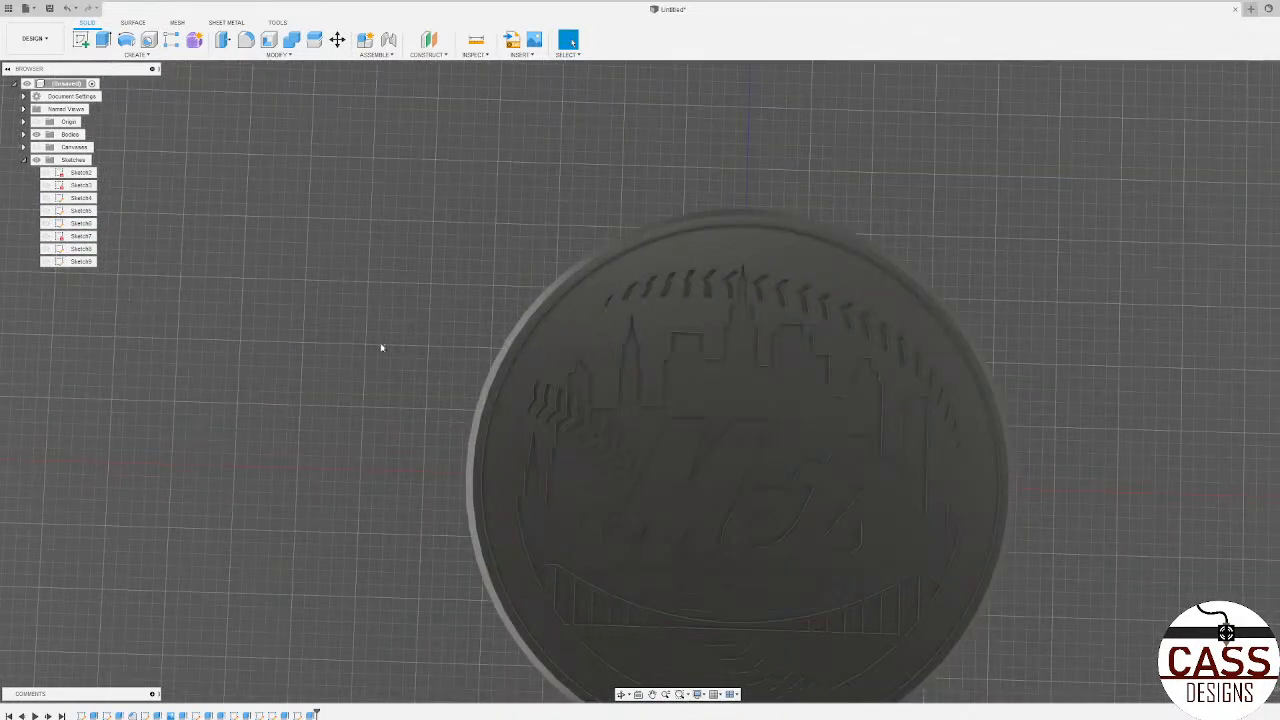
shift+middle_drag(381, 346, 308, 325)
scroll(307, 325, down, 3)
shift+middle_drag(951, 411, 958, 437)
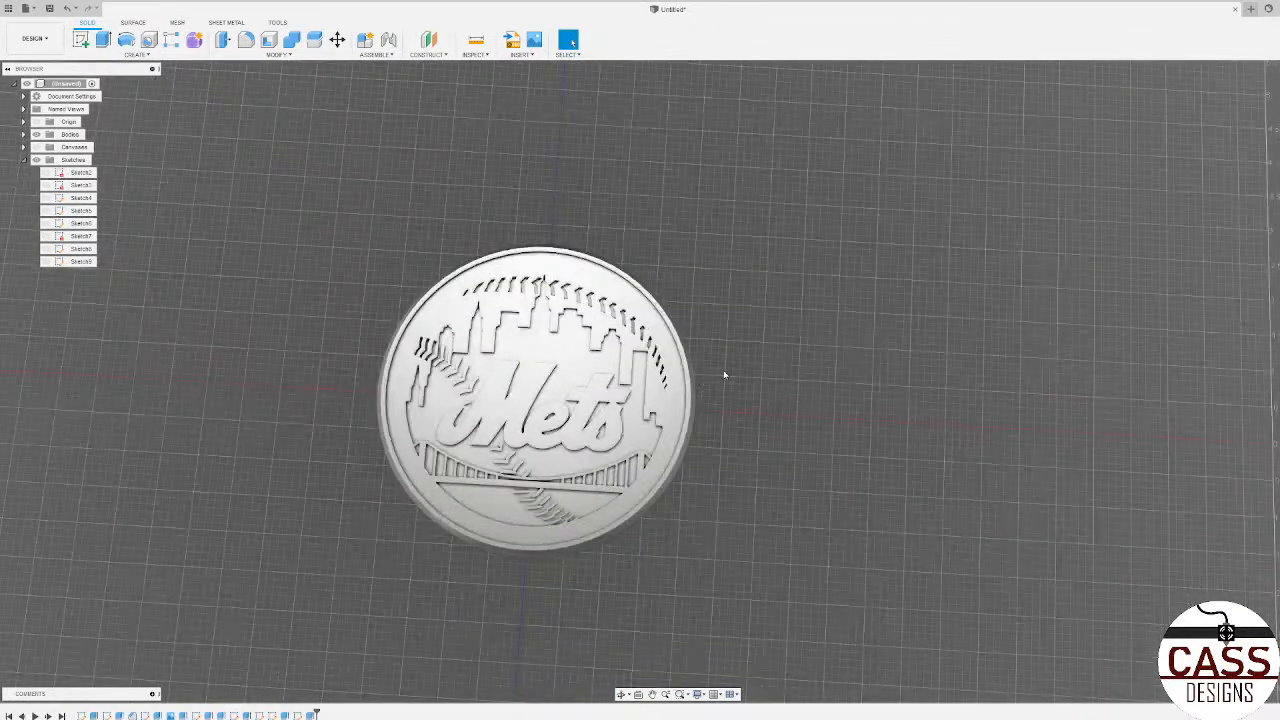
scroll(920, 491, down, 2)
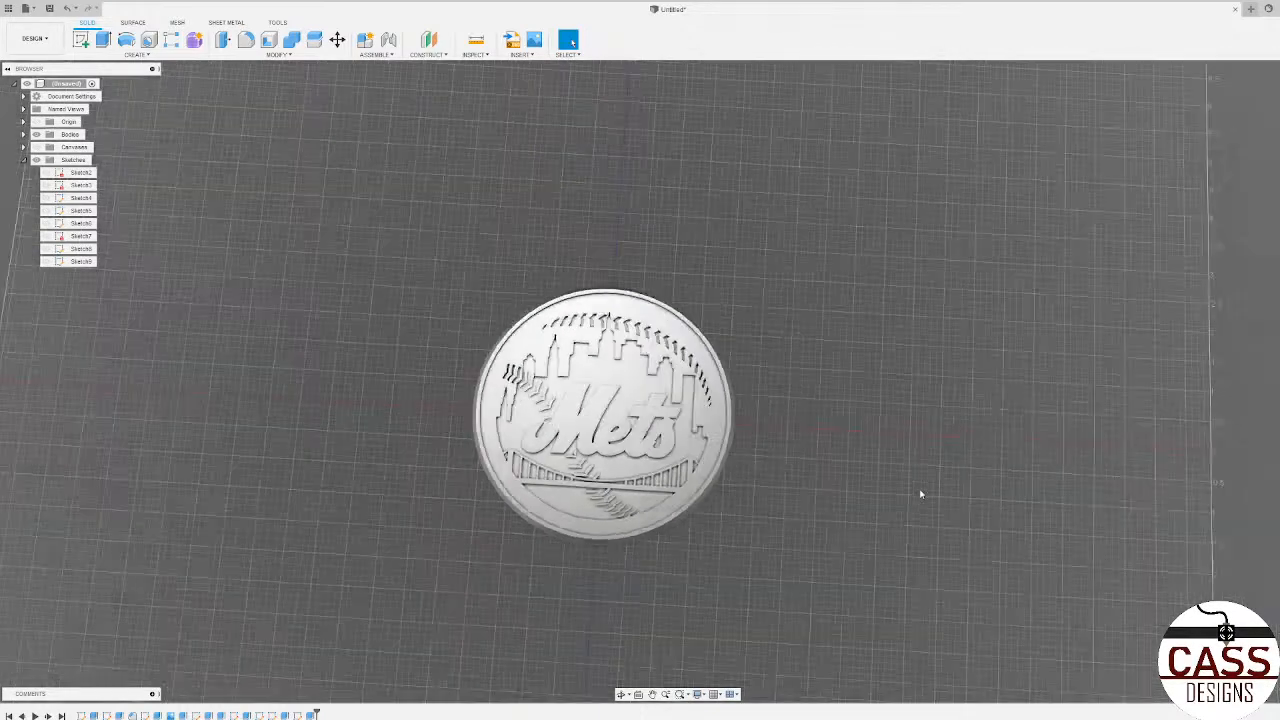
scroll(774, 437, up, 3)
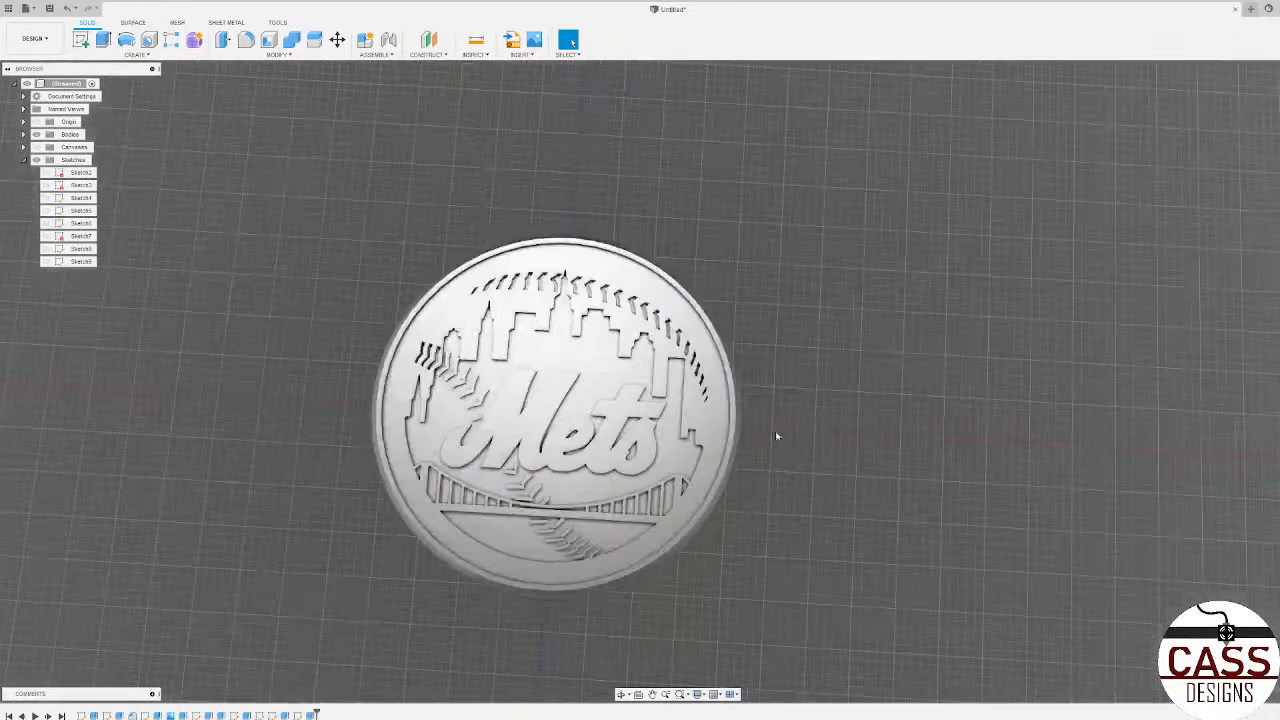
Step: Show the canvases and sketch a centred circle on the coaster face along the orange ring's inner edge, finishing the sketch
click(36, 147)
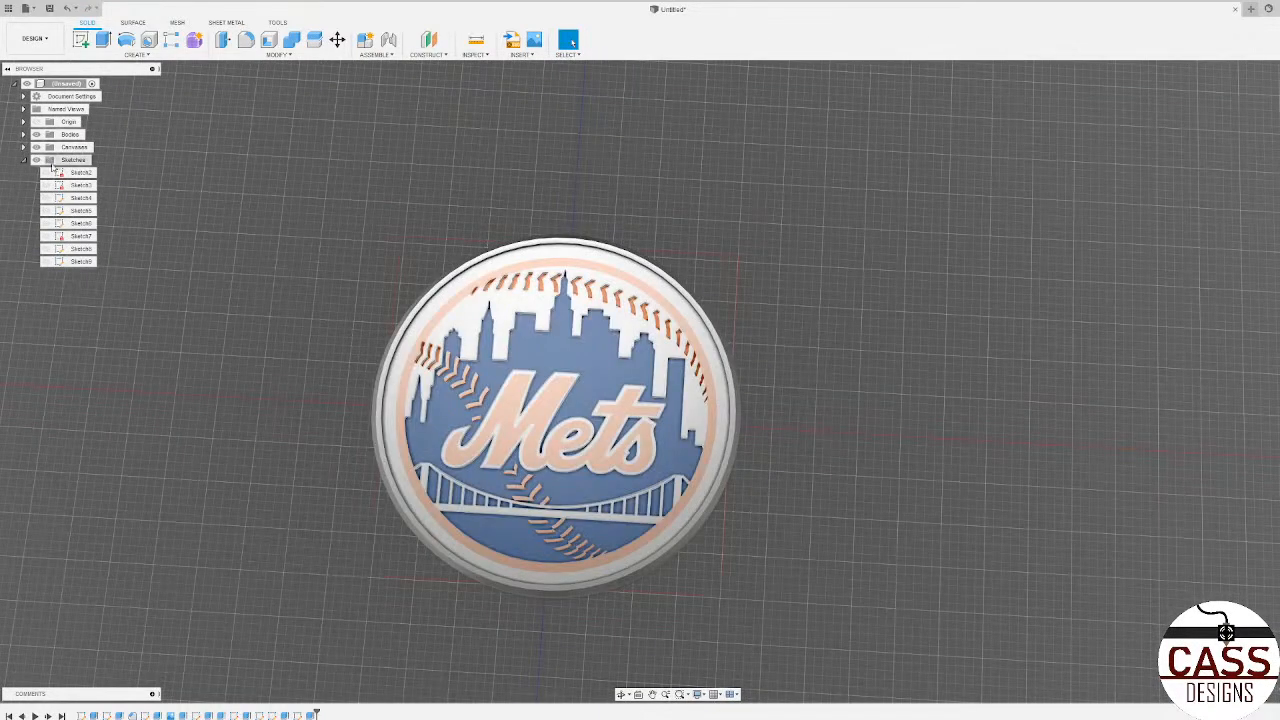
click(81, 39)
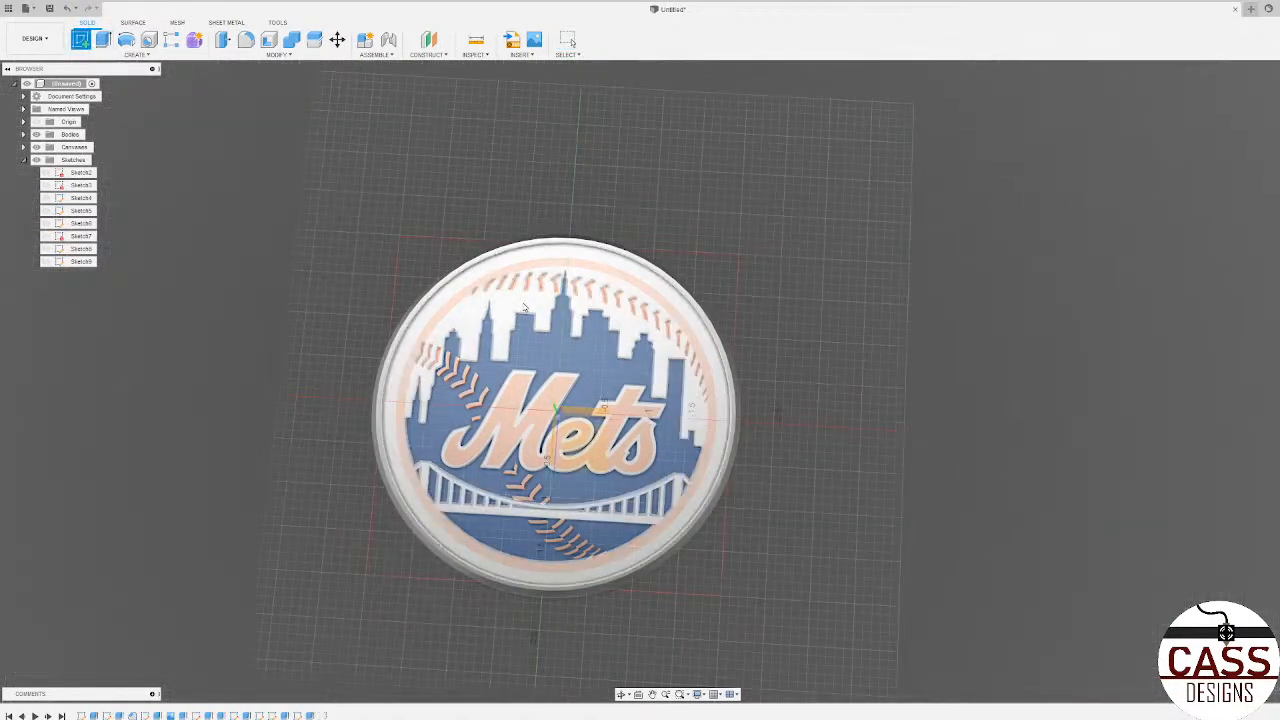
click(470, 312)
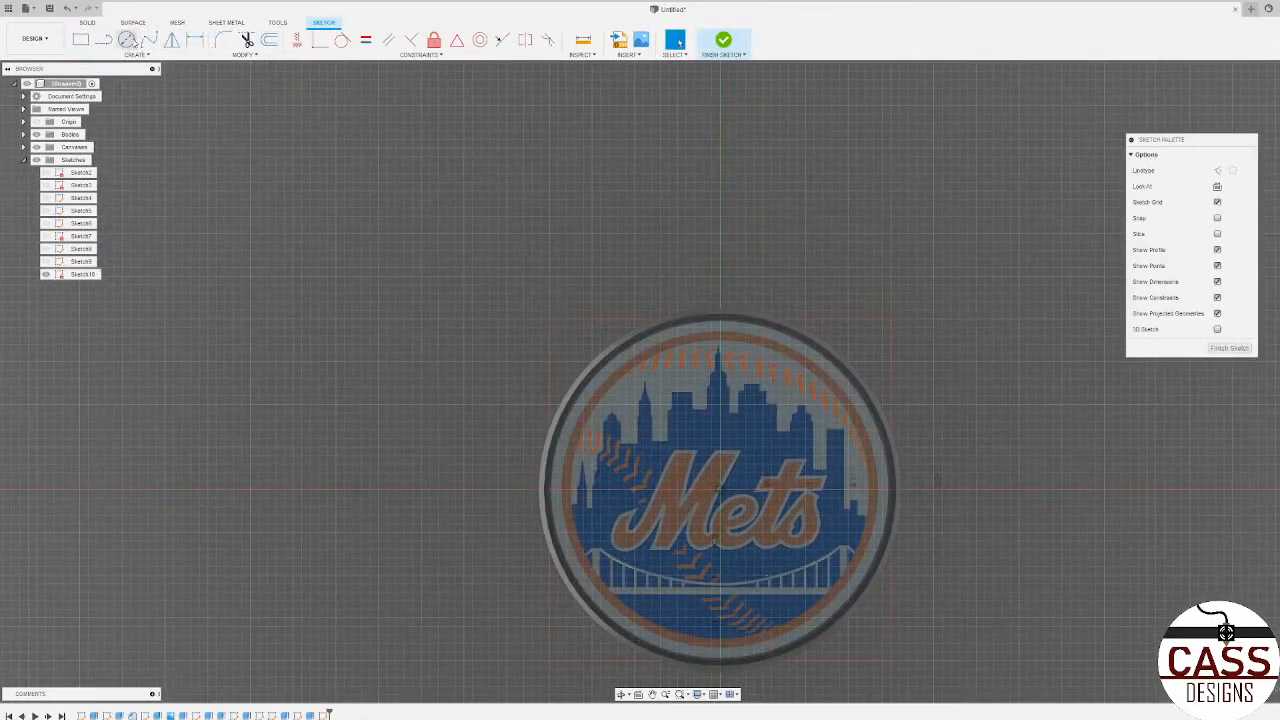
click(128, 41)
click(720, 490)
scroll(655, 422, up, 3)
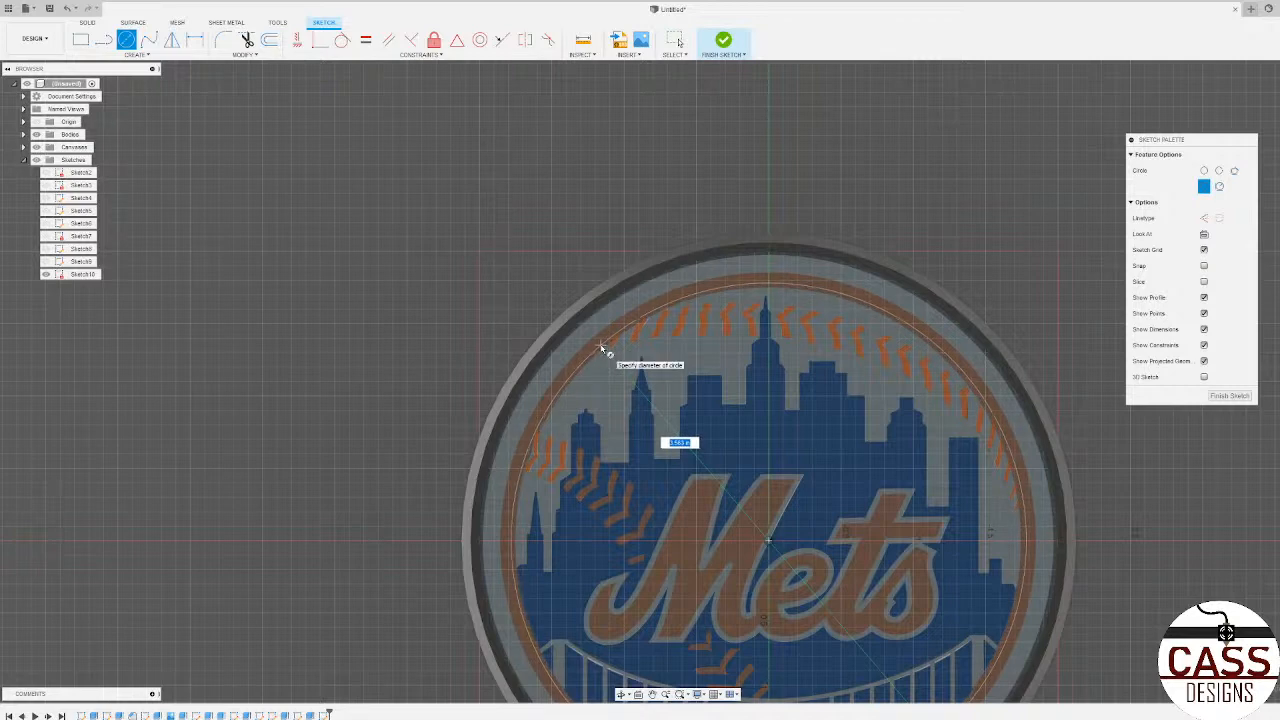
scroll(617, 317, down, 2)
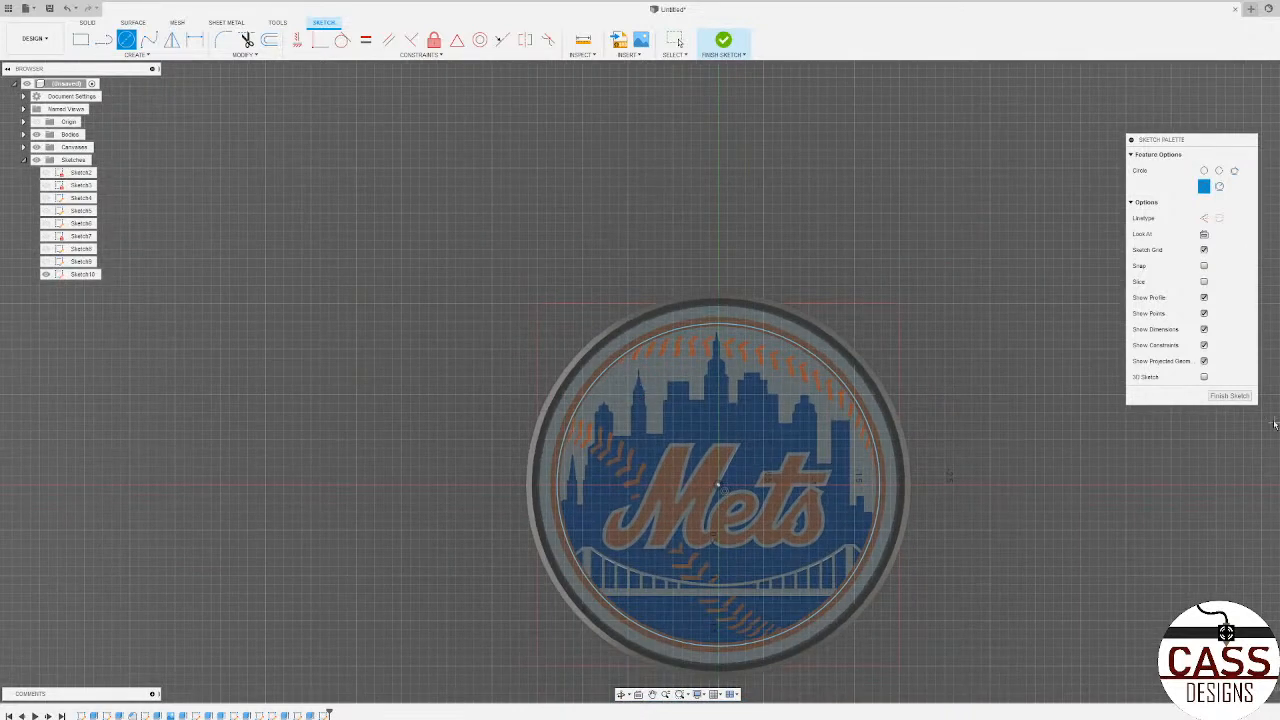
click(1229, 395)
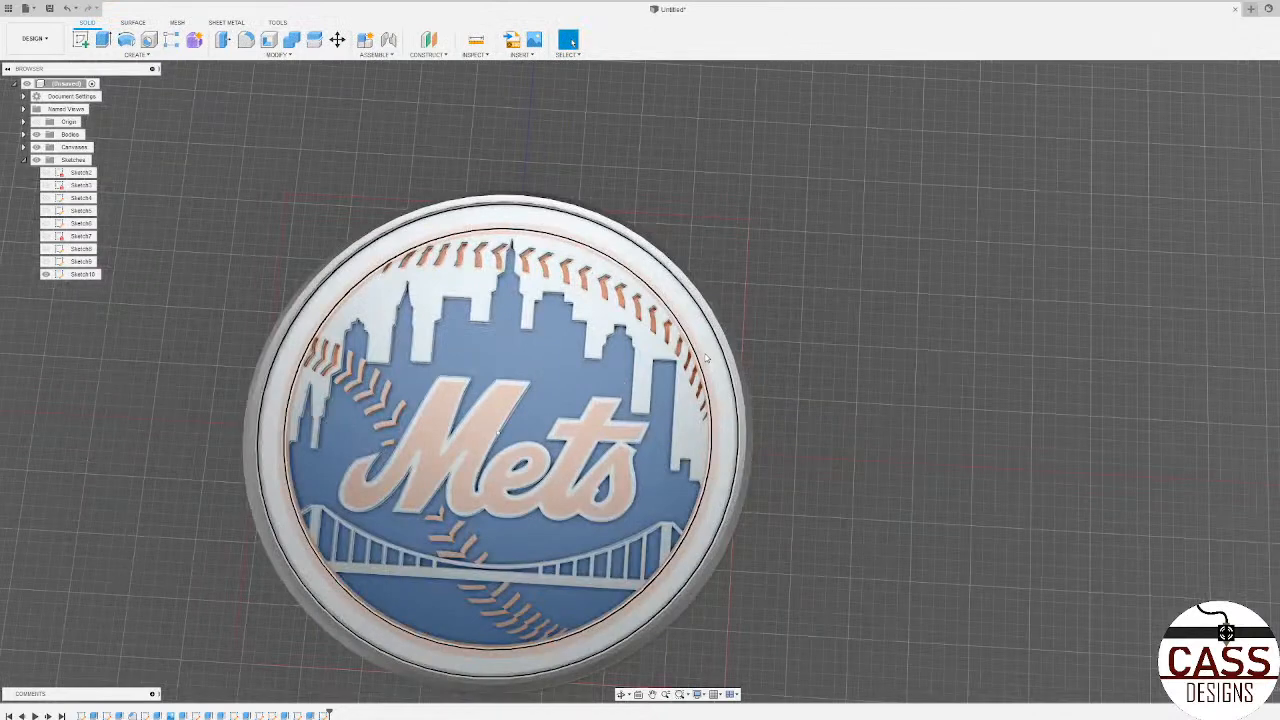
Step: Extrude the outer band between the new circle and the coaster's rim by -0.025 in
click(706, 357)
key(e)
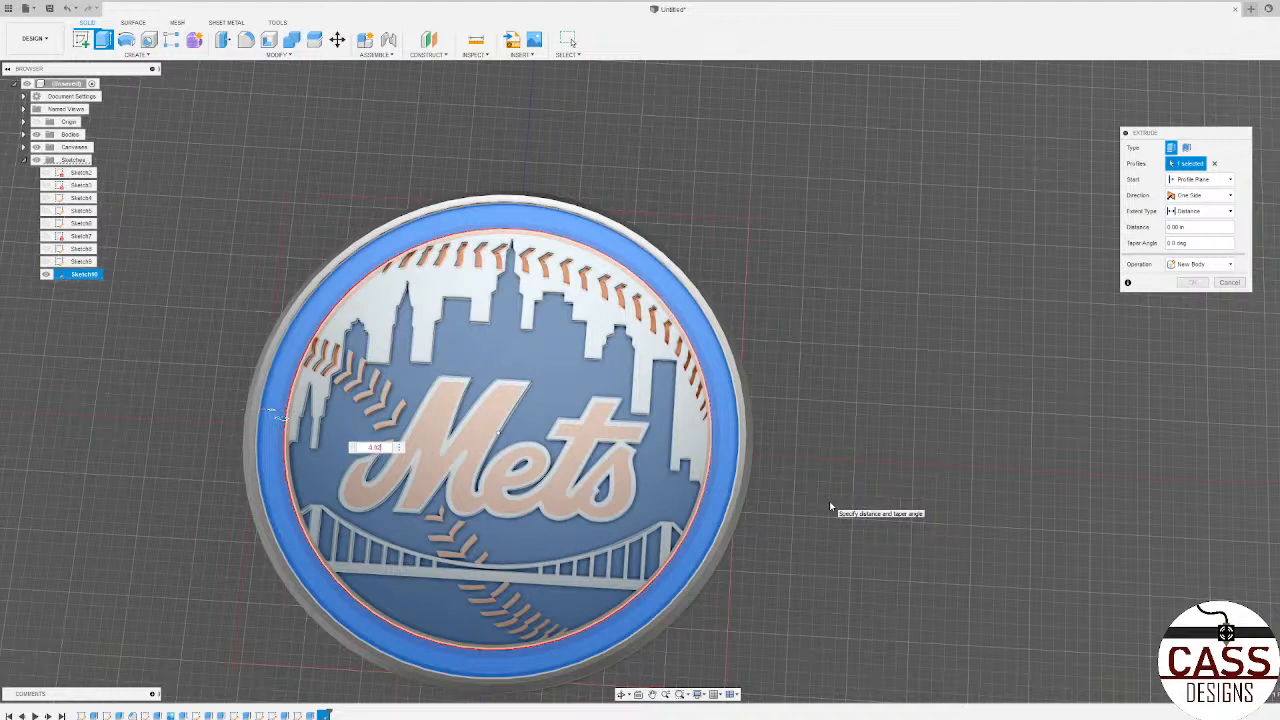
text(-0.025)
key(Return)
Step: Hide the canvases again
scroll(769, 450, down, 3)
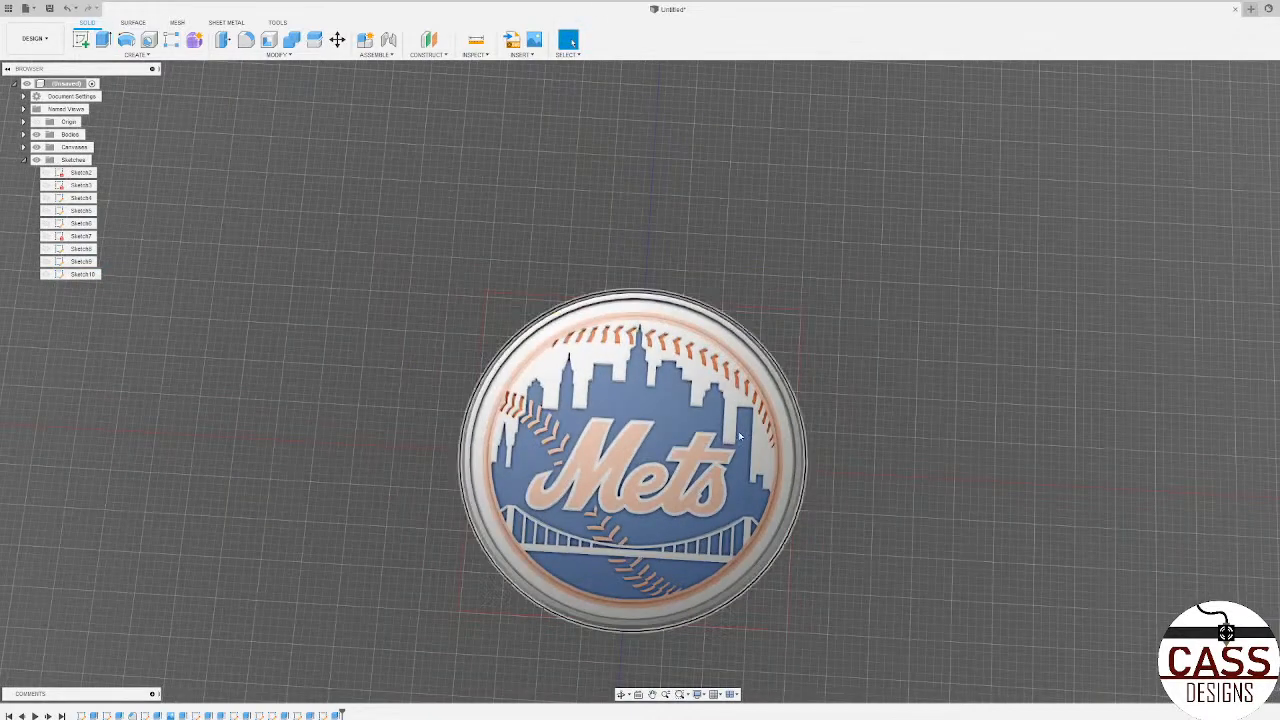
click(37, 148)
scroll(298, 176, down, 3)
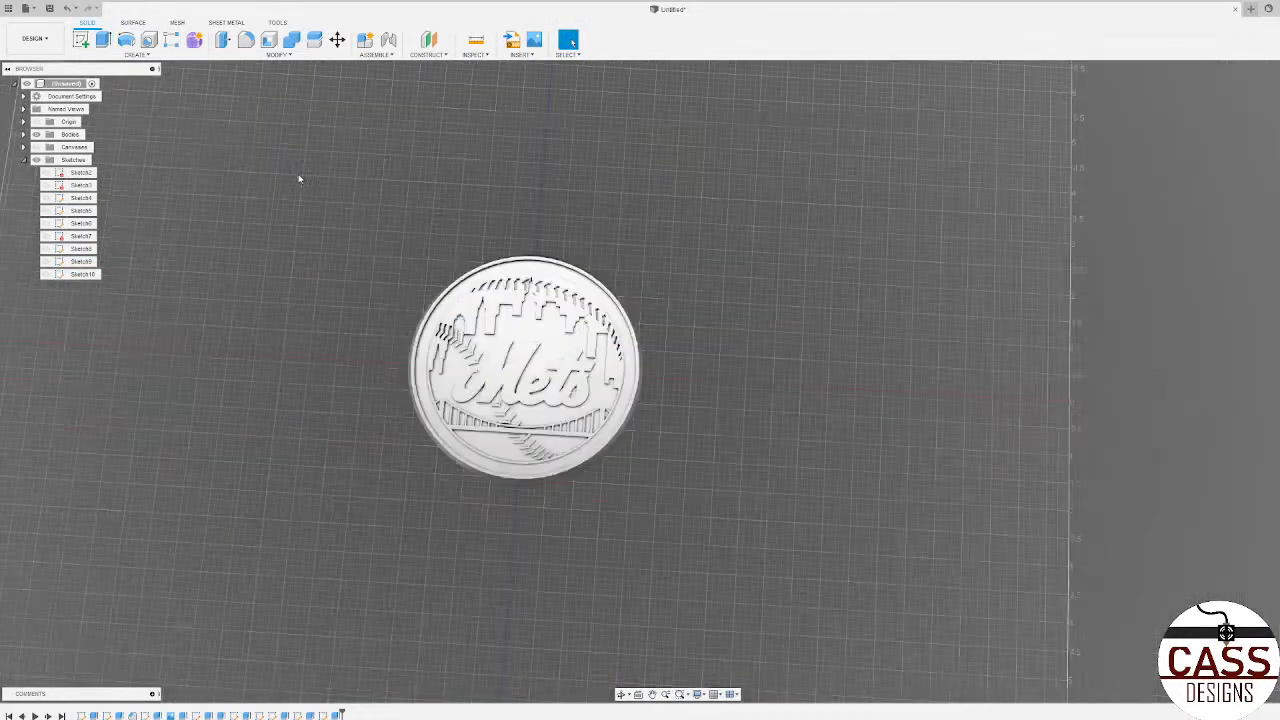
Step: Examine the coaster's cut logo, stitches and lowered outer band from several angles
scroll(456, 460, up, 3)
shift+middle_drag(819, 349, 851, 191)
scroll(851, 191, down, 4)
shift+middle_drag(970, 299, 867, 393)
scroll(477, 513, down, 4)
scroll(477, 513, up, 4)
shift+middle_drag(477, 513, 625, 505)
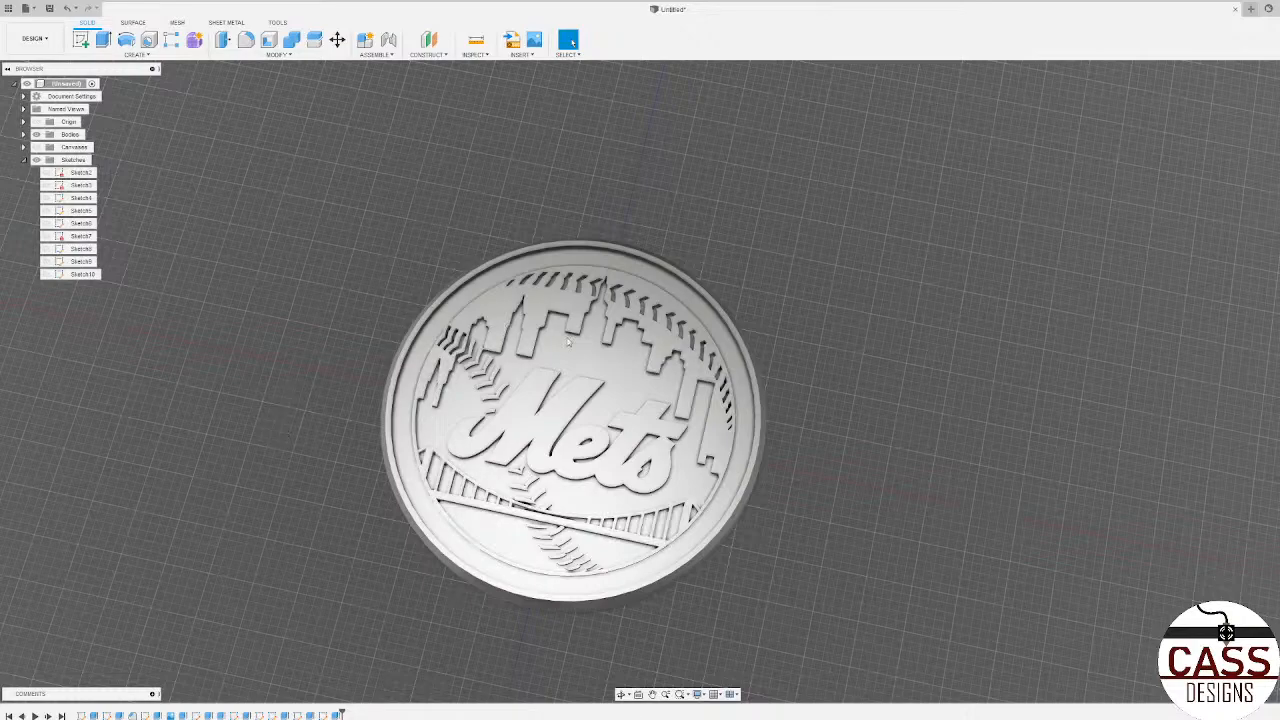
scroll(864, 352, down, 3)
scroll(755, 412, up, 4)
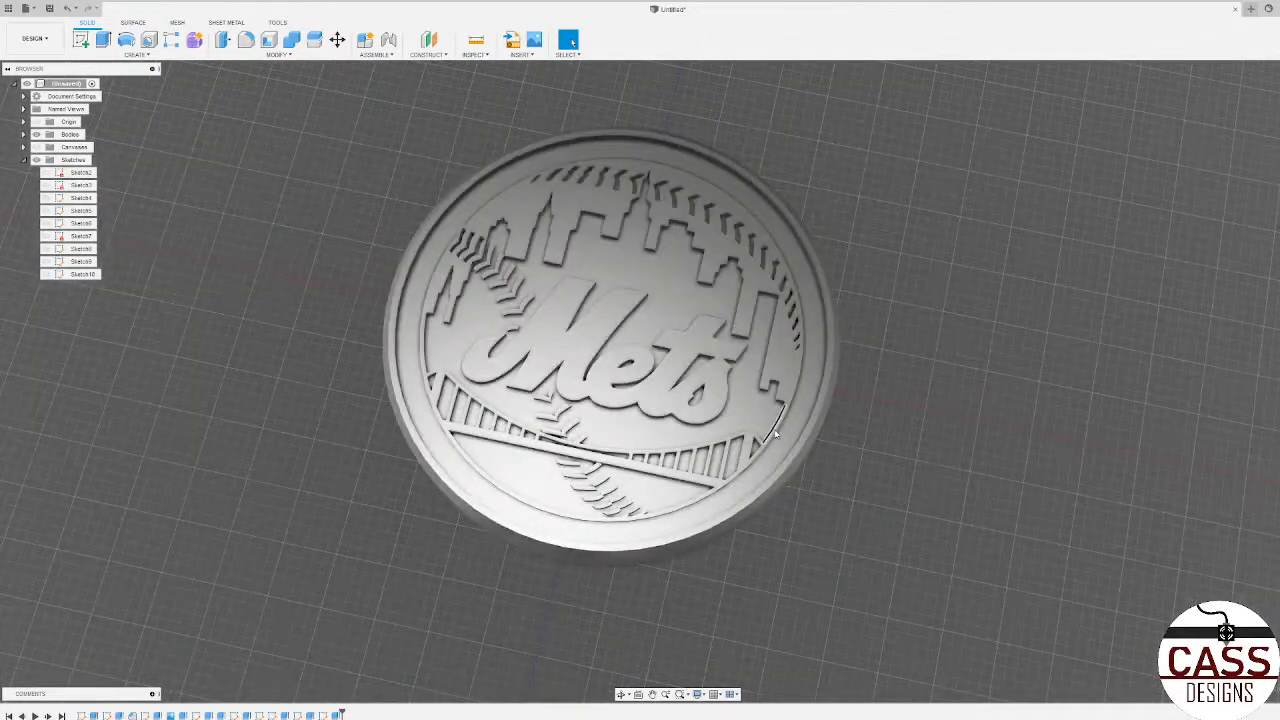
shift+middle_drag(728, 470, 720, 587)
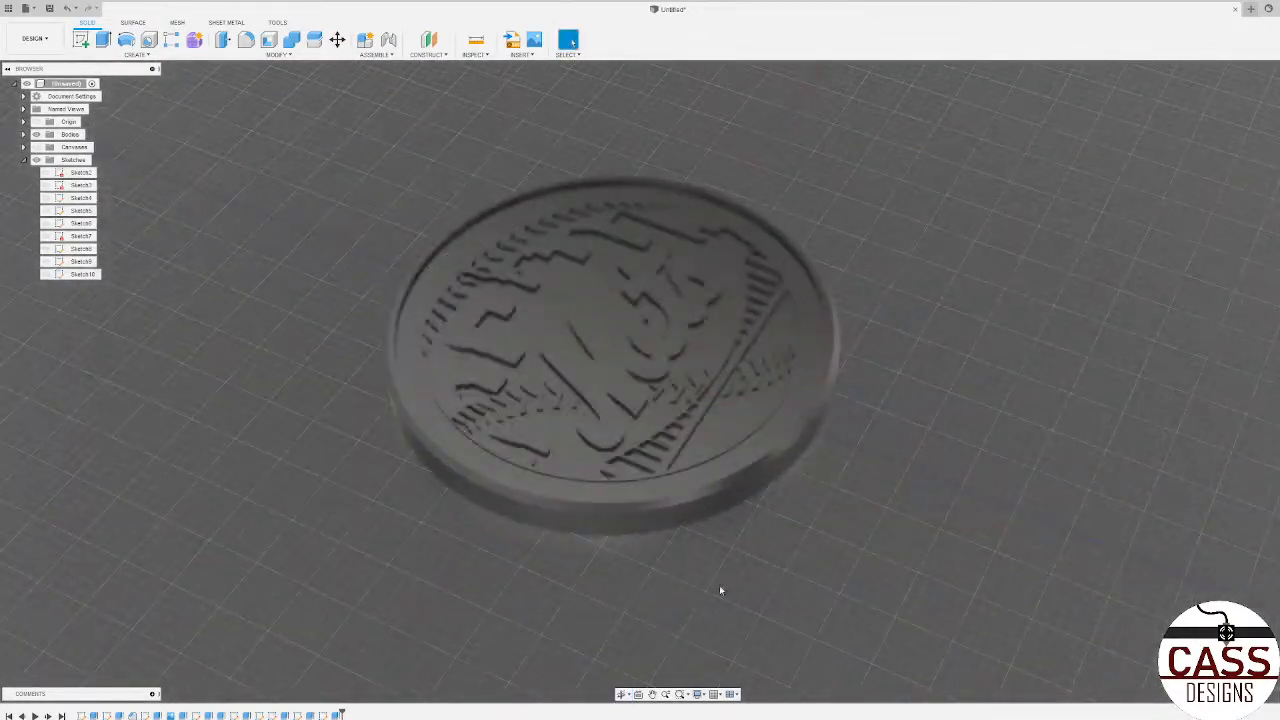
scroll(719, 587, down, 3)
scroll(732, 433, up, 3)
shift+middle_drag(732, 433, 940, 377)
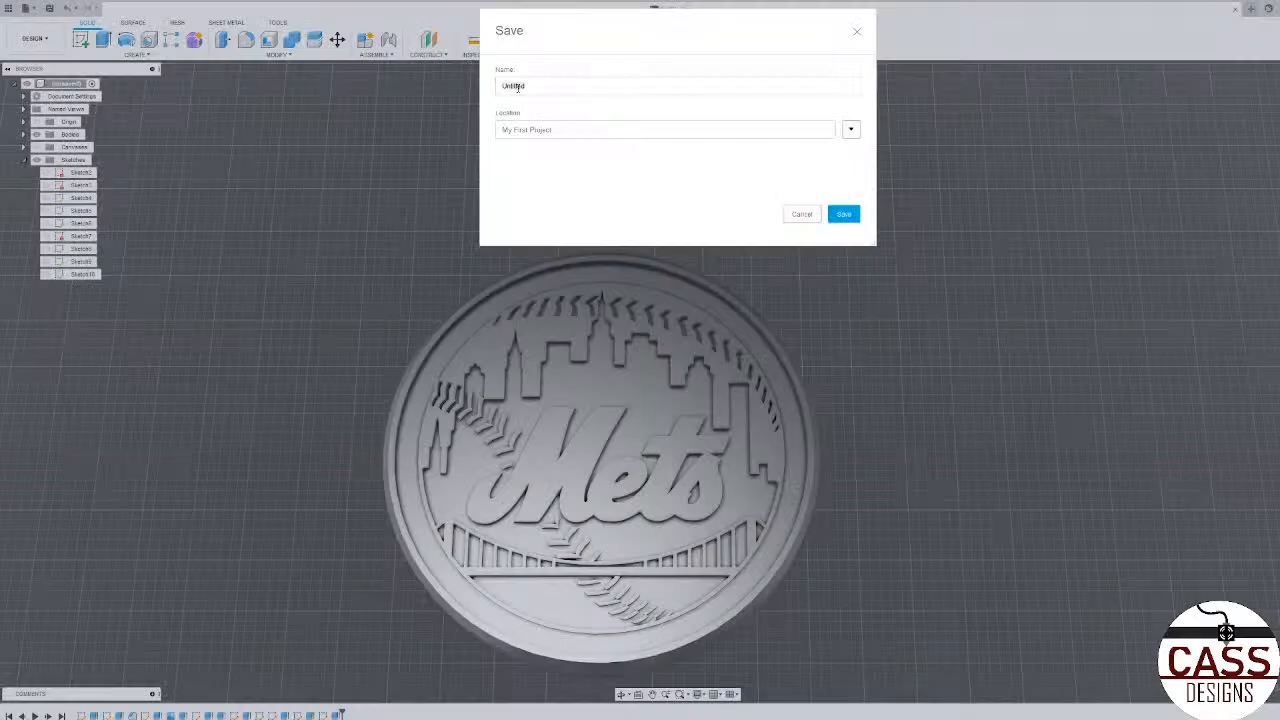
Step: Save the design as "mets coaster" in My First Project
click(518, 87)
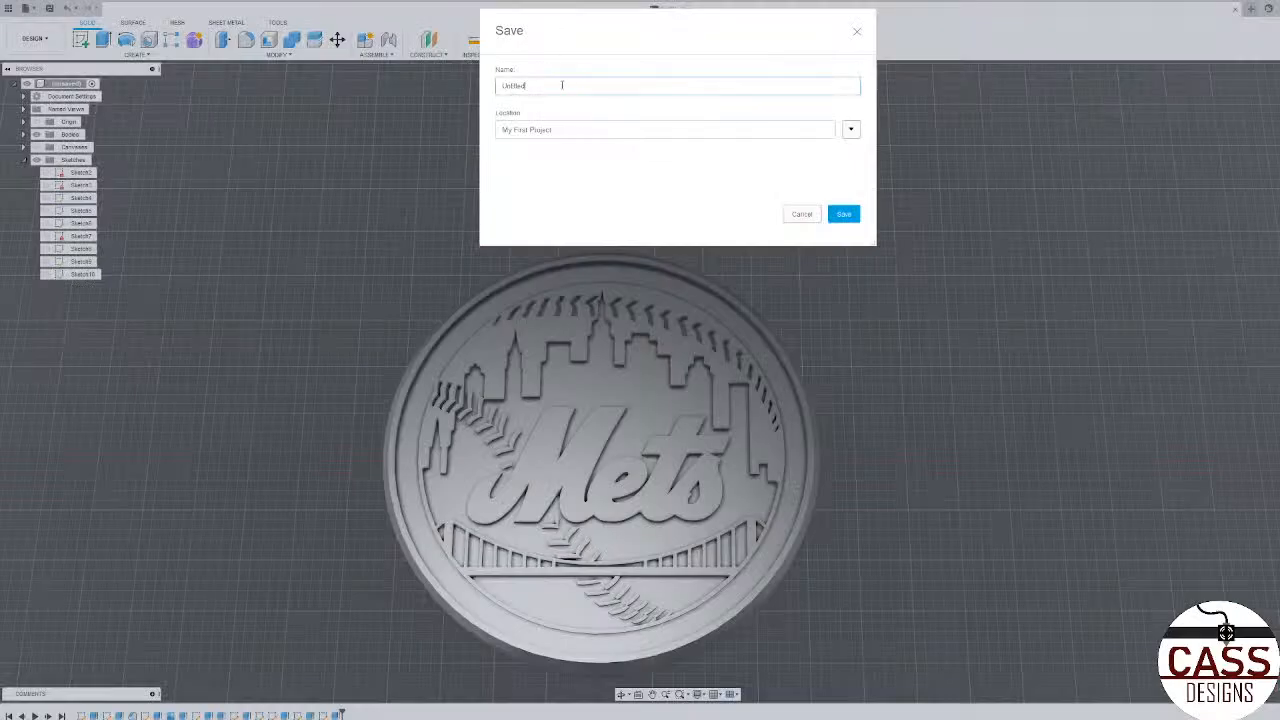
double_click(518, 87)
text(mets coaster)
click(843, 214)
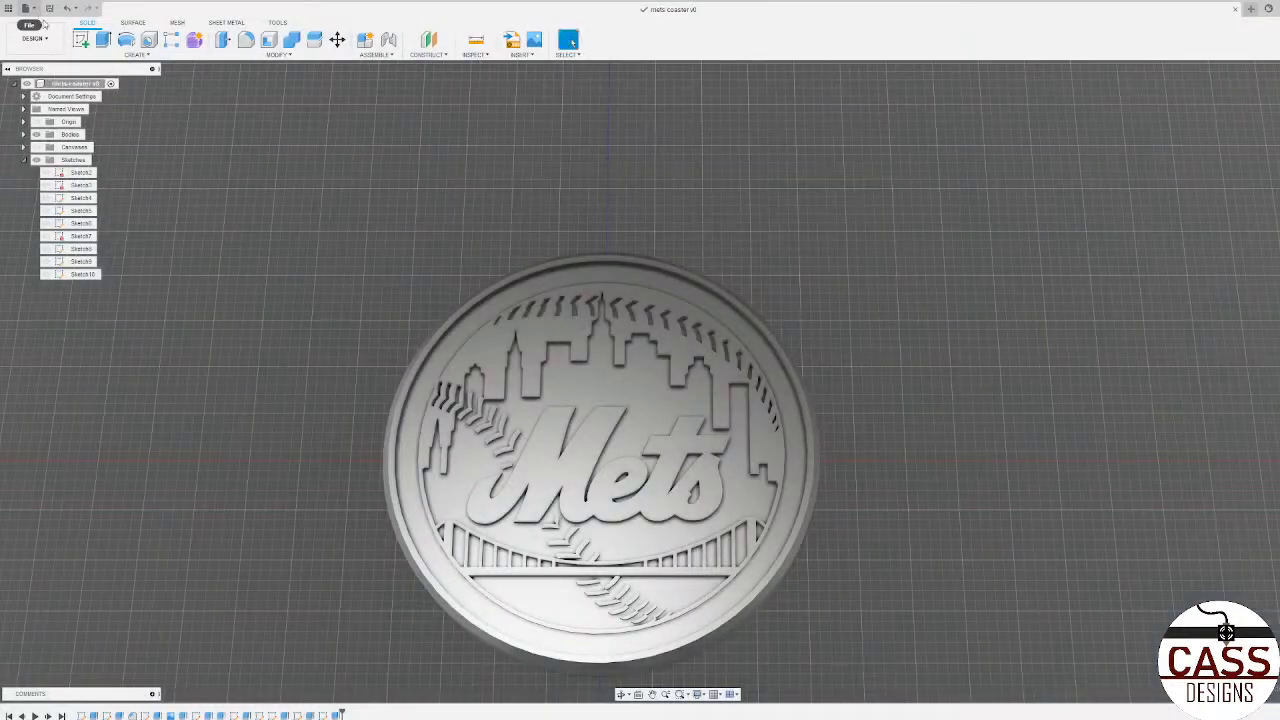
Step: Collapse the sketches list and expand the bodies list in the design's browser tree
click(23, 160)
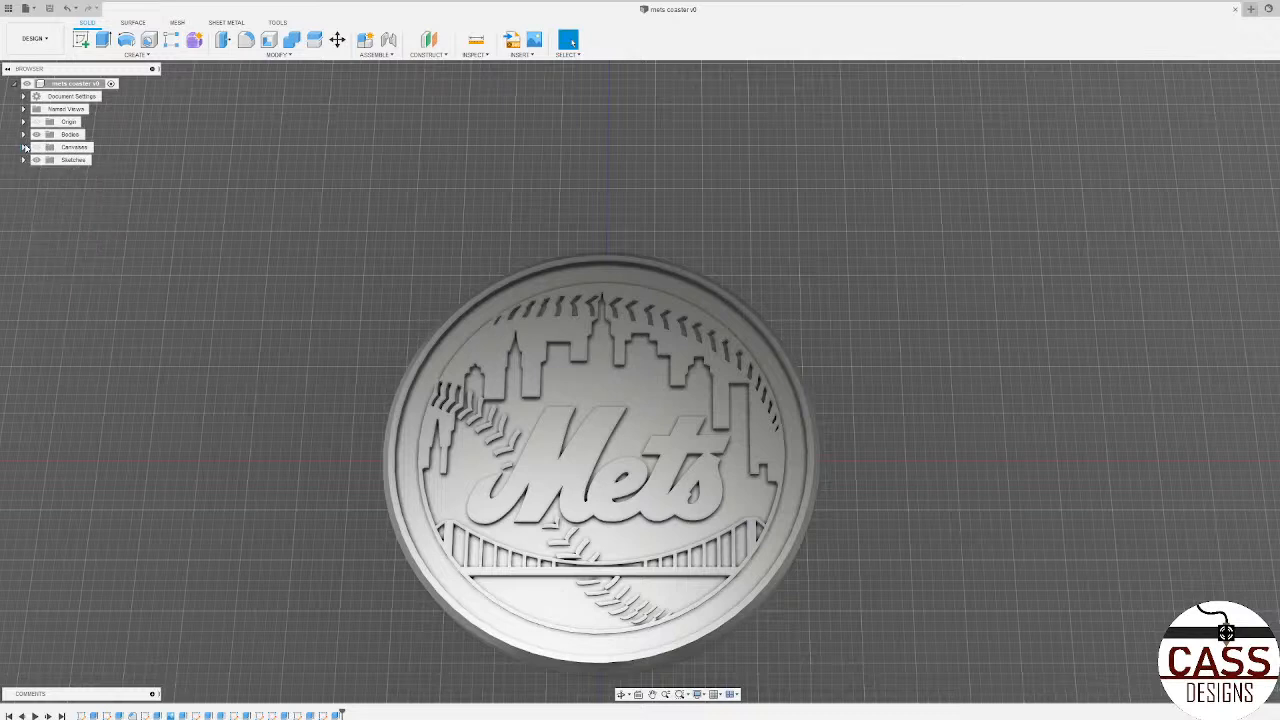
click(23, 135)
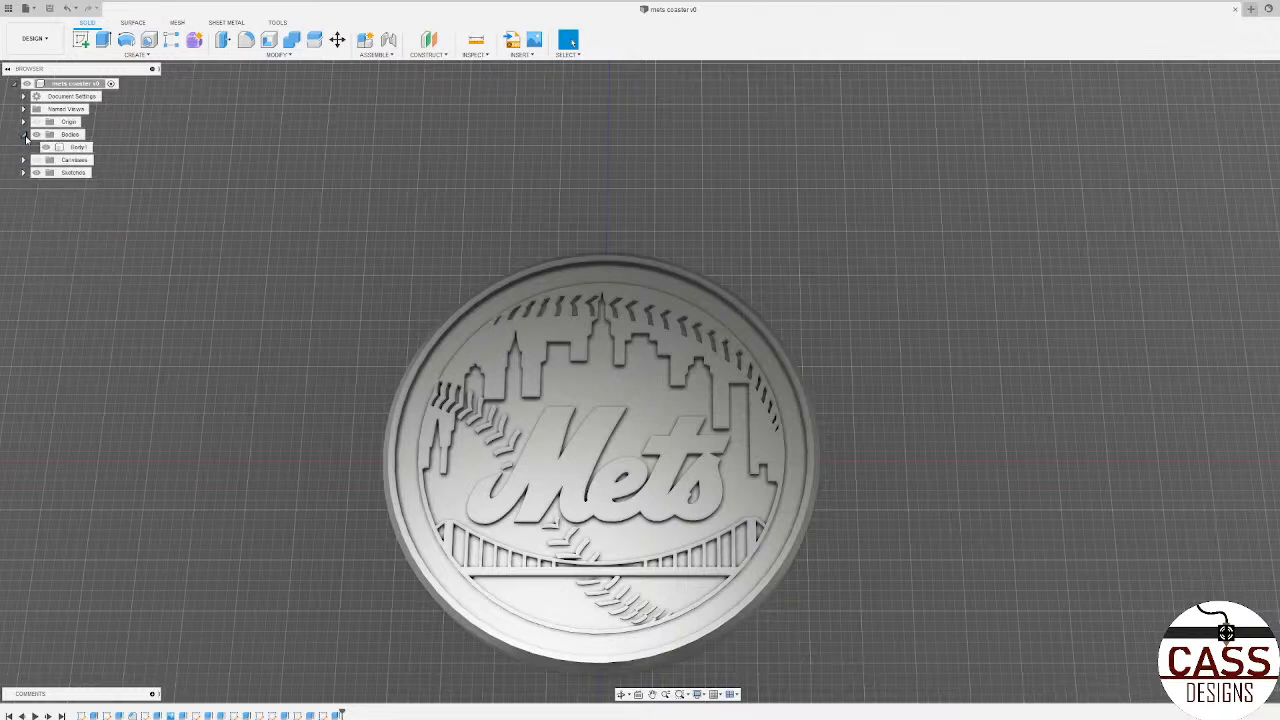
right_click(77, 148)
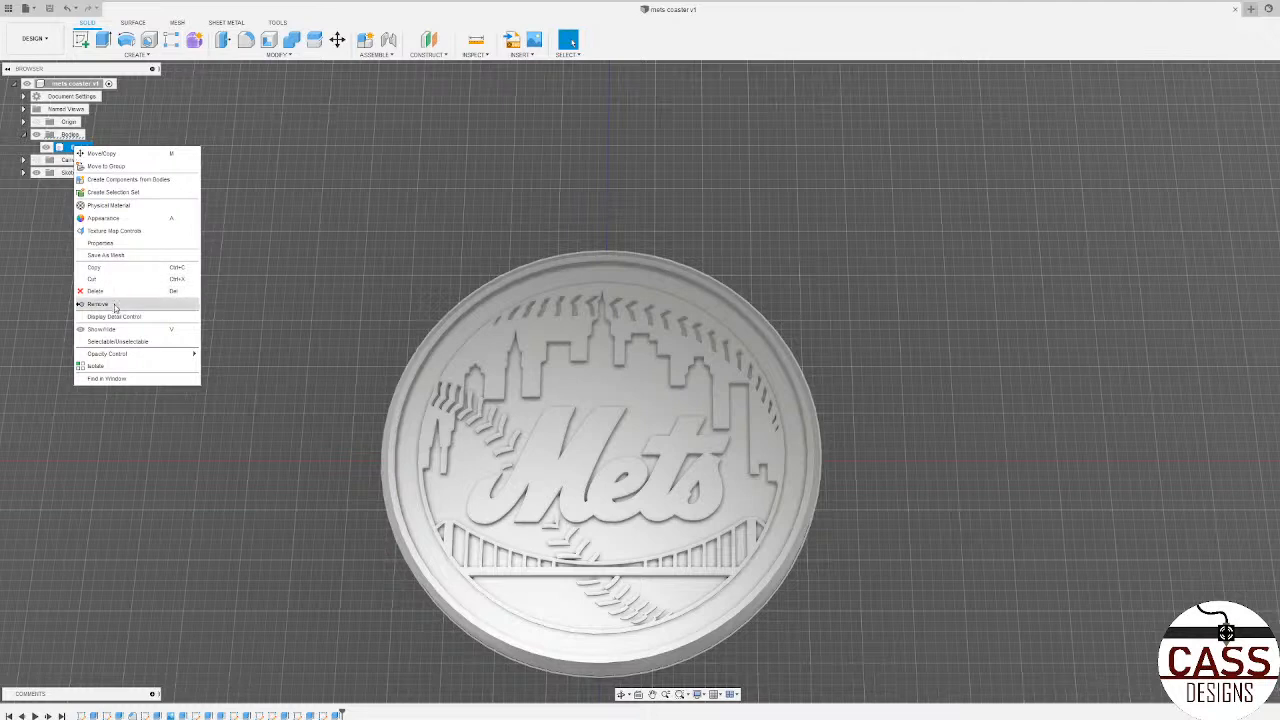
click(310, 247)
right_click(83, 148)
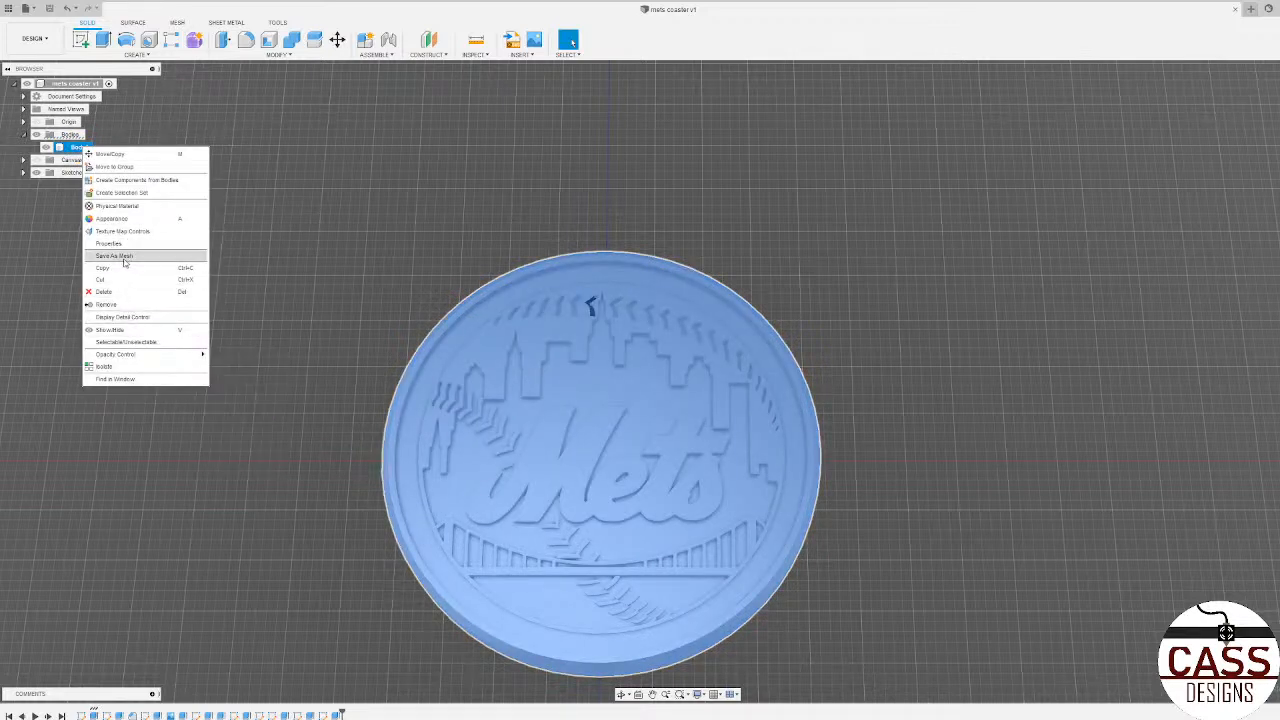
click(431, 248)
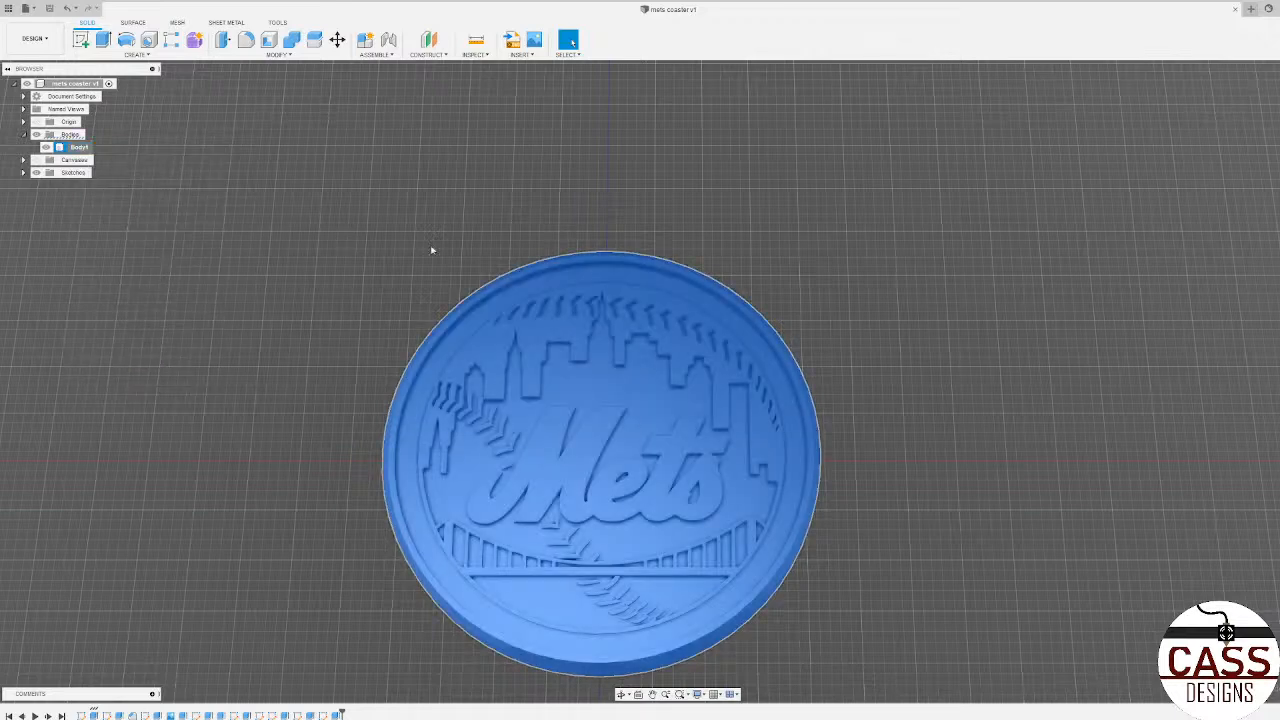
scroll(431, 248, down, 3)
click(376, 219)
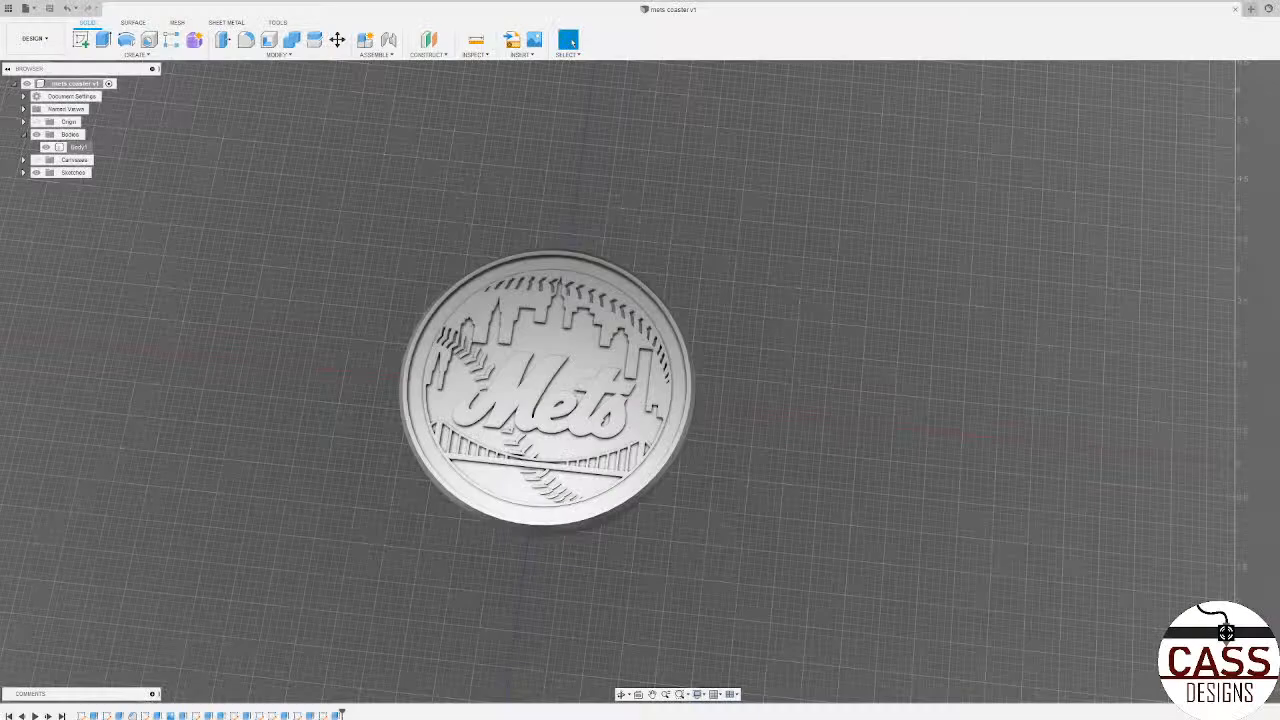
Step: Set up a mesh export of the coaster's body in STL (Binary) format with millimeter units
right_click(79, 147)
click(112, 261)
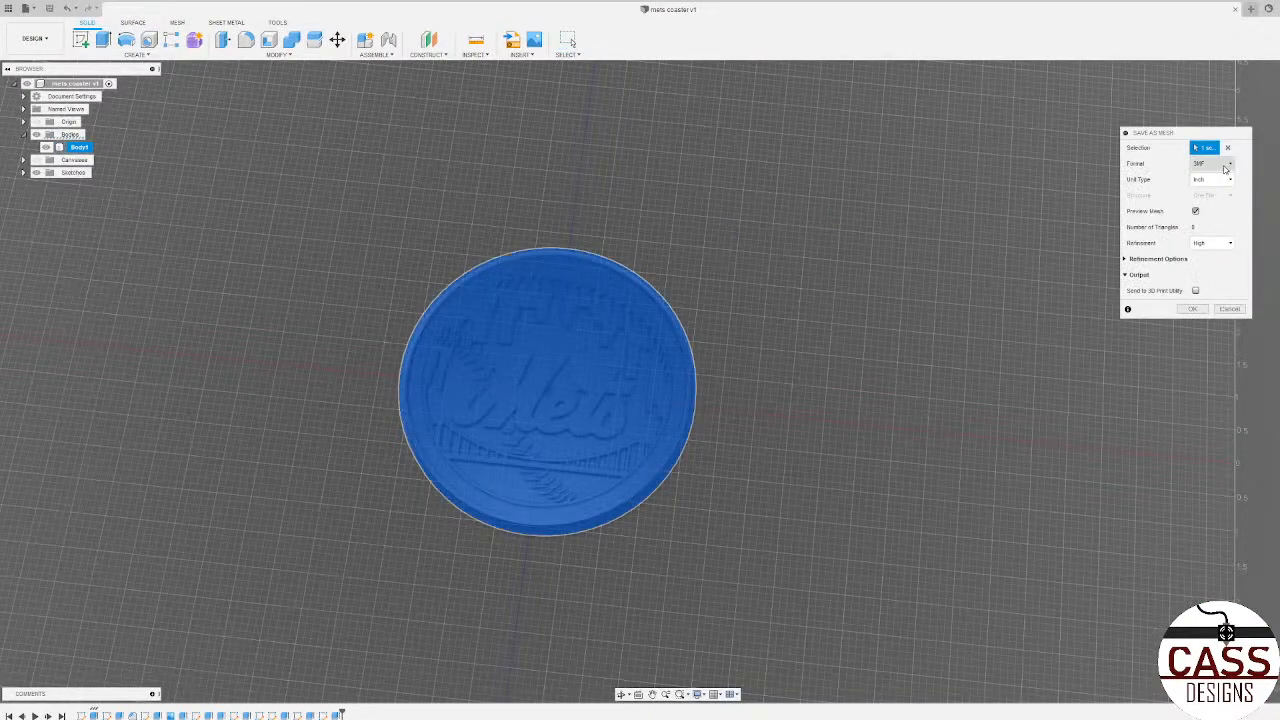
click(1219, 165)
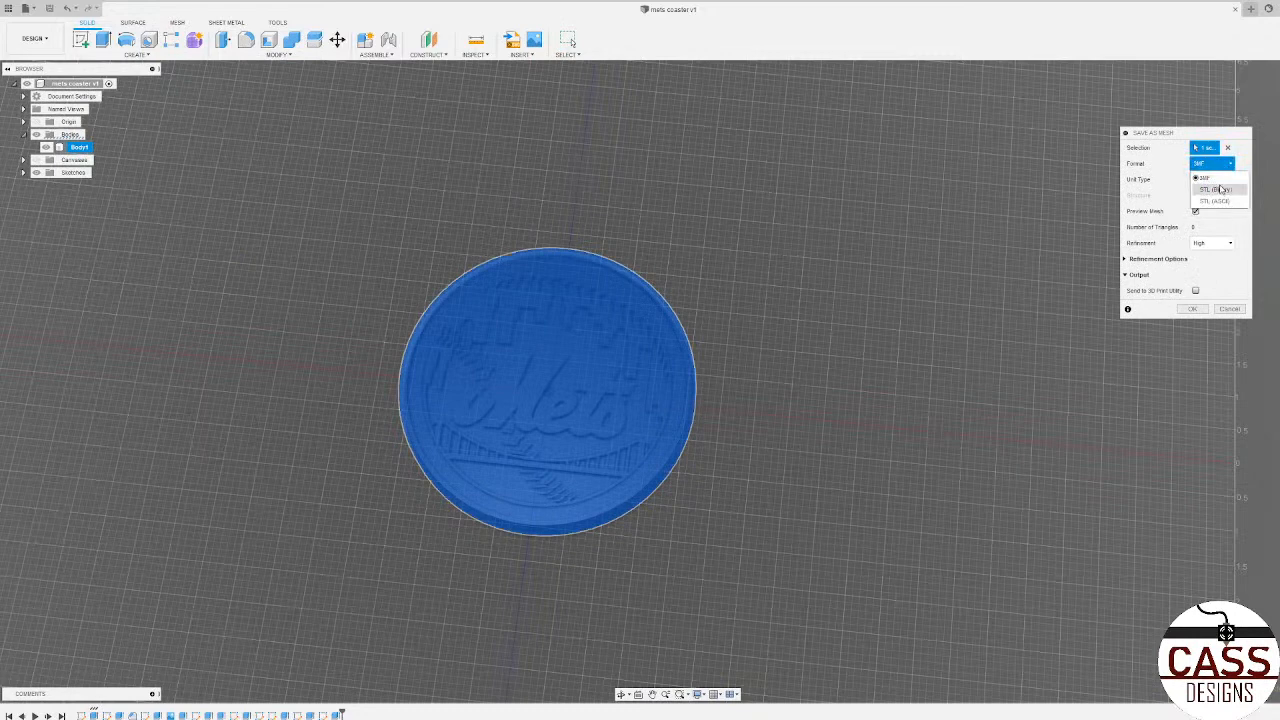
click(1224, 190)
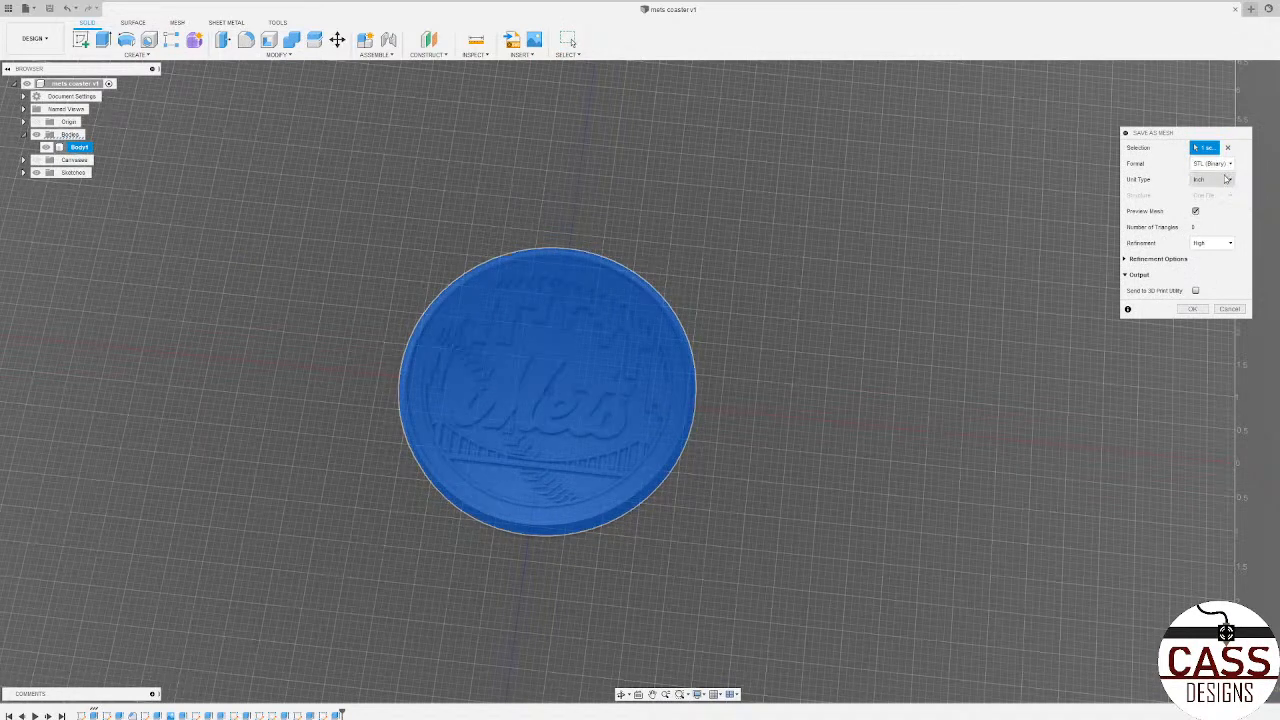
click(1230, 180)
click(1230, 182)
click(1230, 180)
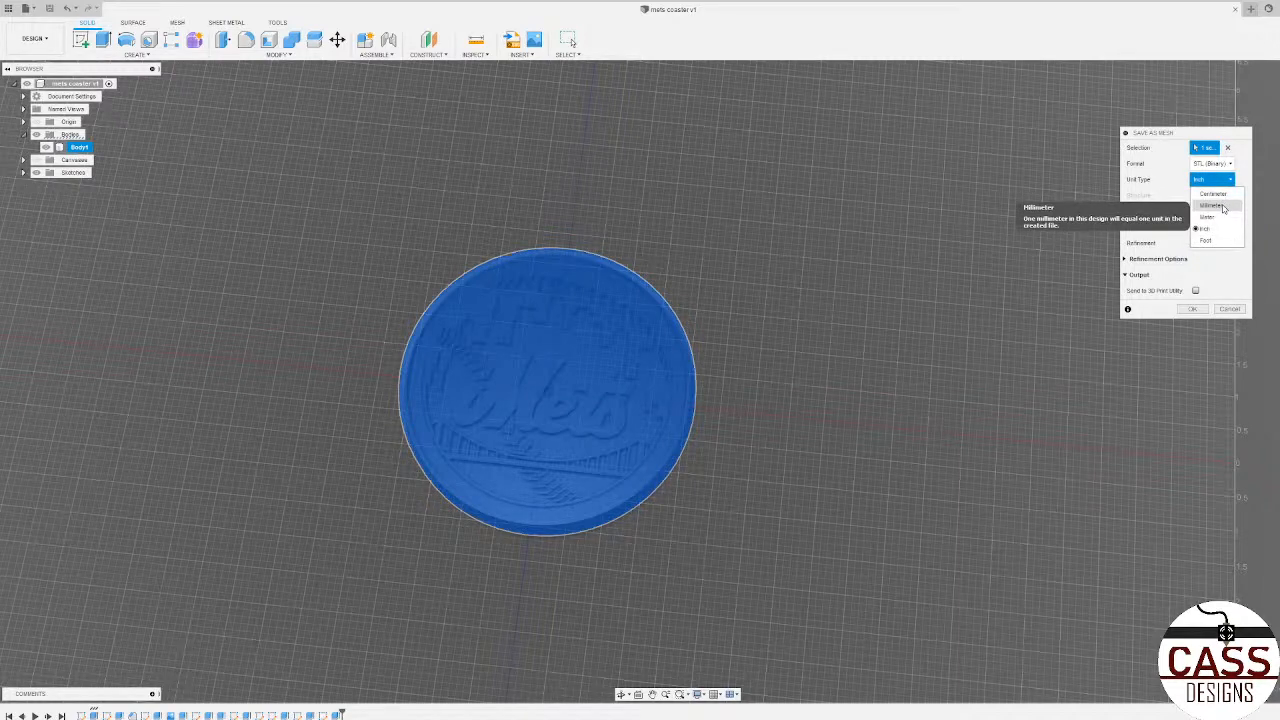
click(1222, 206)
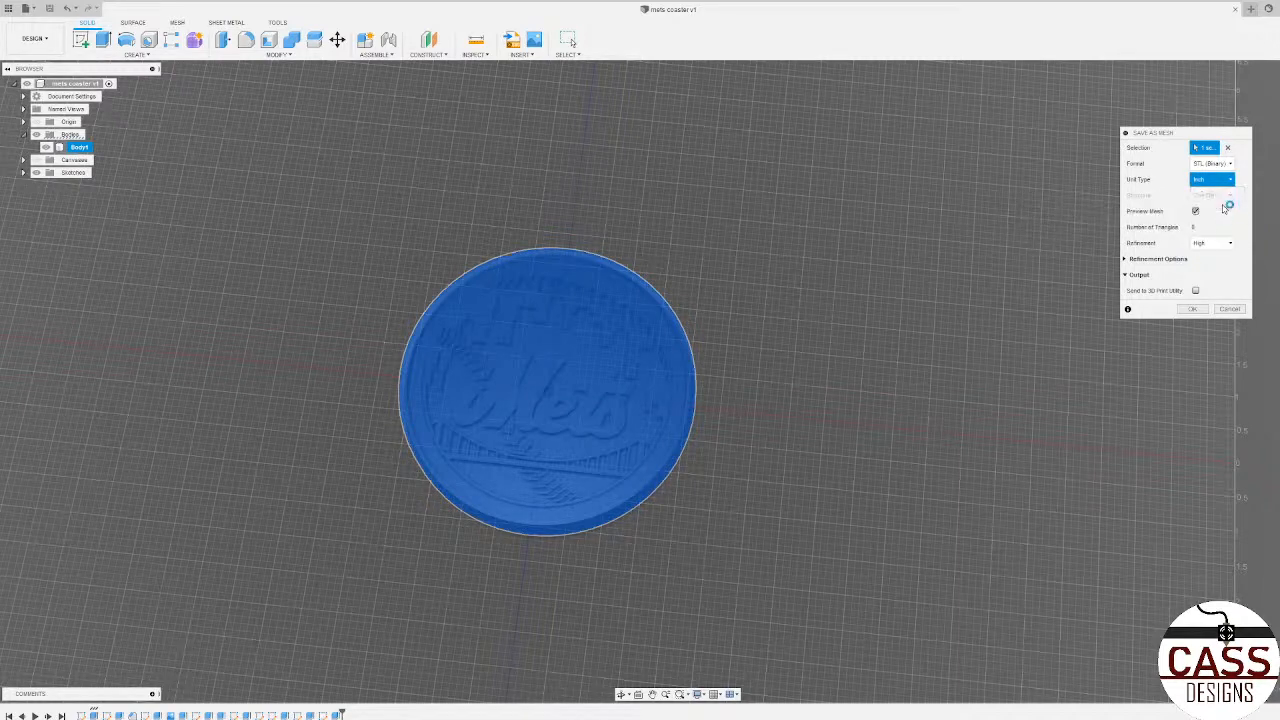
Step: Examine the mesh preview of the coaster from several angles and close up around the bridge and lower stitches
scroll(764, 338, down, 3)
middle_drag(837, 420, 1033, 458)
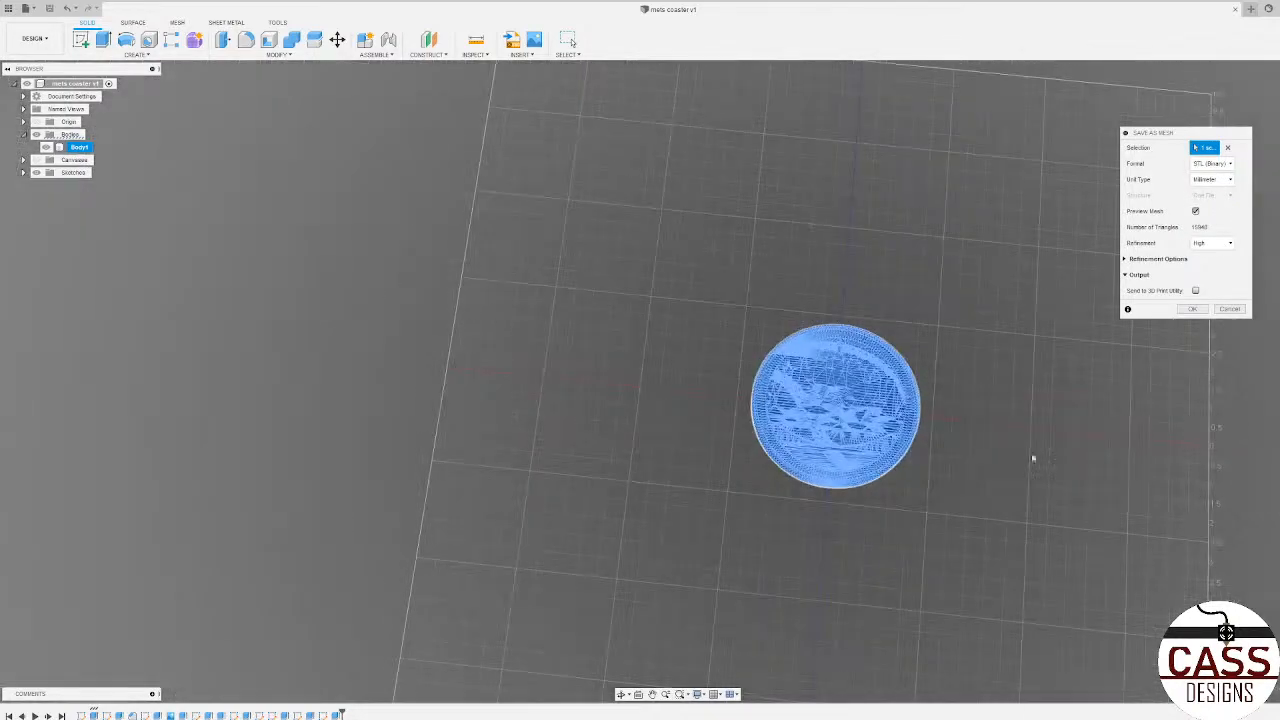
scroll(881, 484, up, 5)
shift+middle_drag(840, 565, 717, 469)
scroll(821, 275, up, 3)
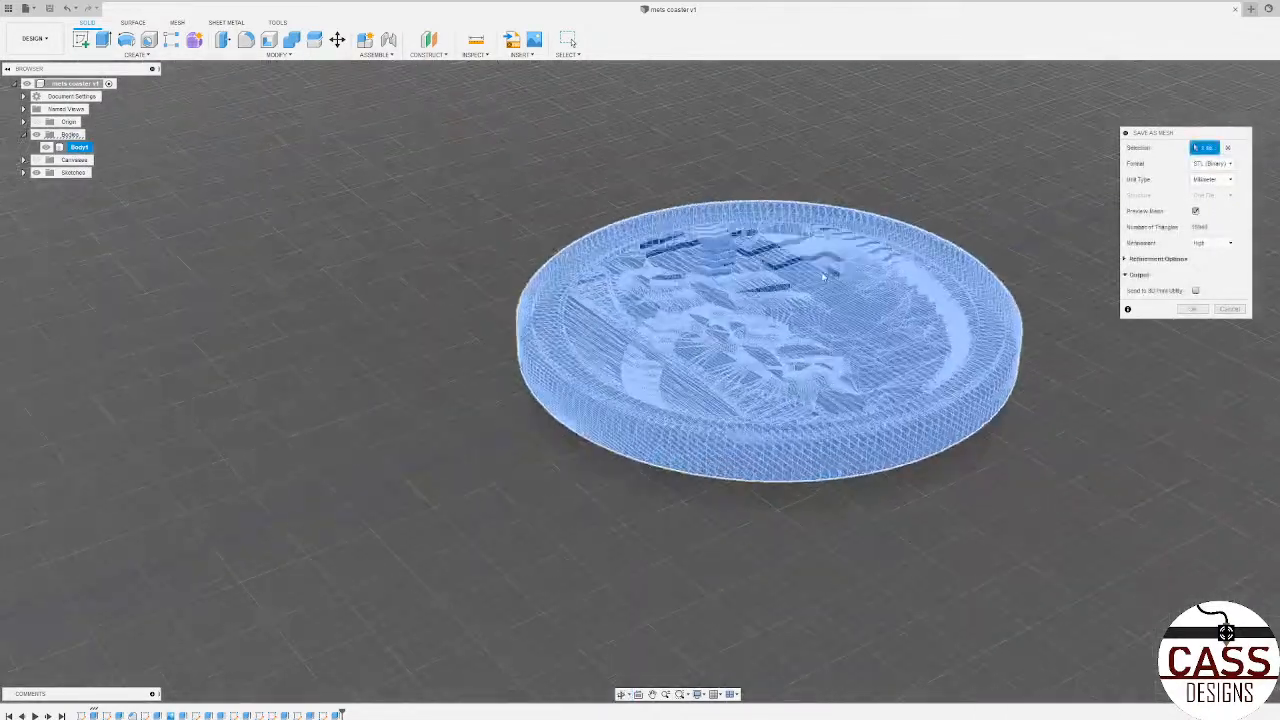
scroll(823, 277, up, 2)
shift+middle_drag(1133, 489, 1215, 472)
click(1228, 164)
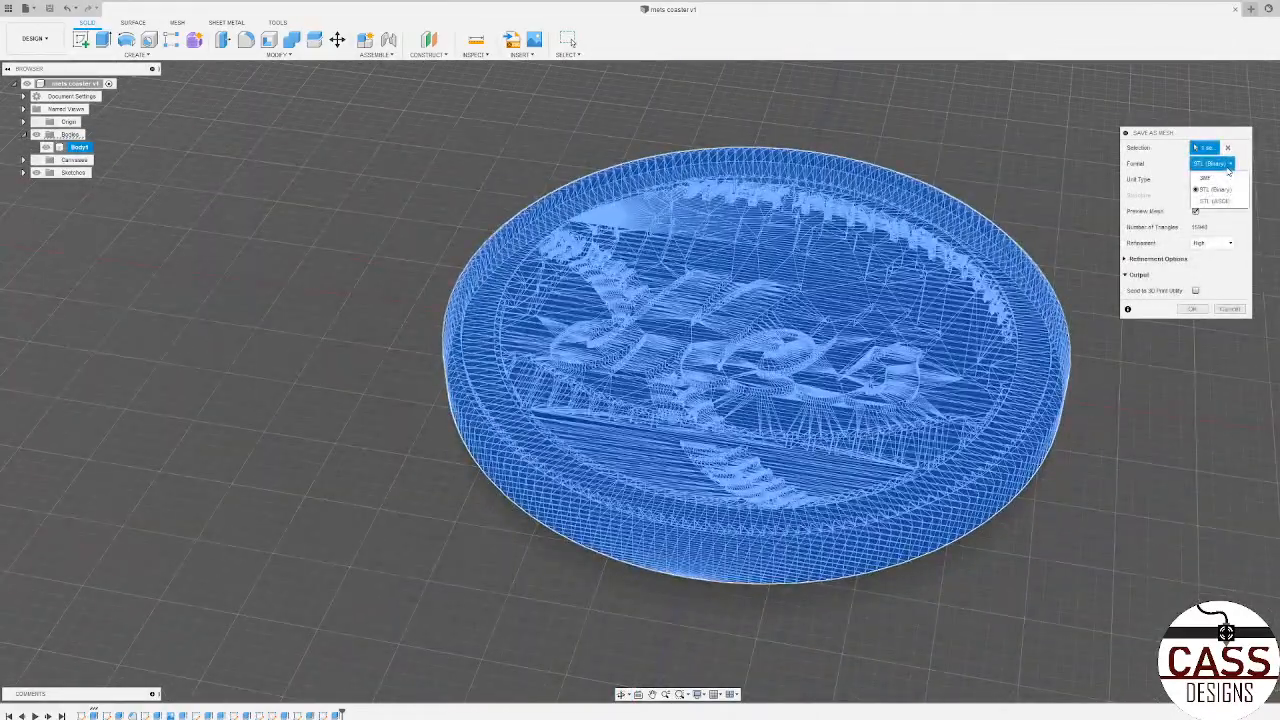
click(1229, 170)
shift+middle_drag(893, 172, 883, 225)
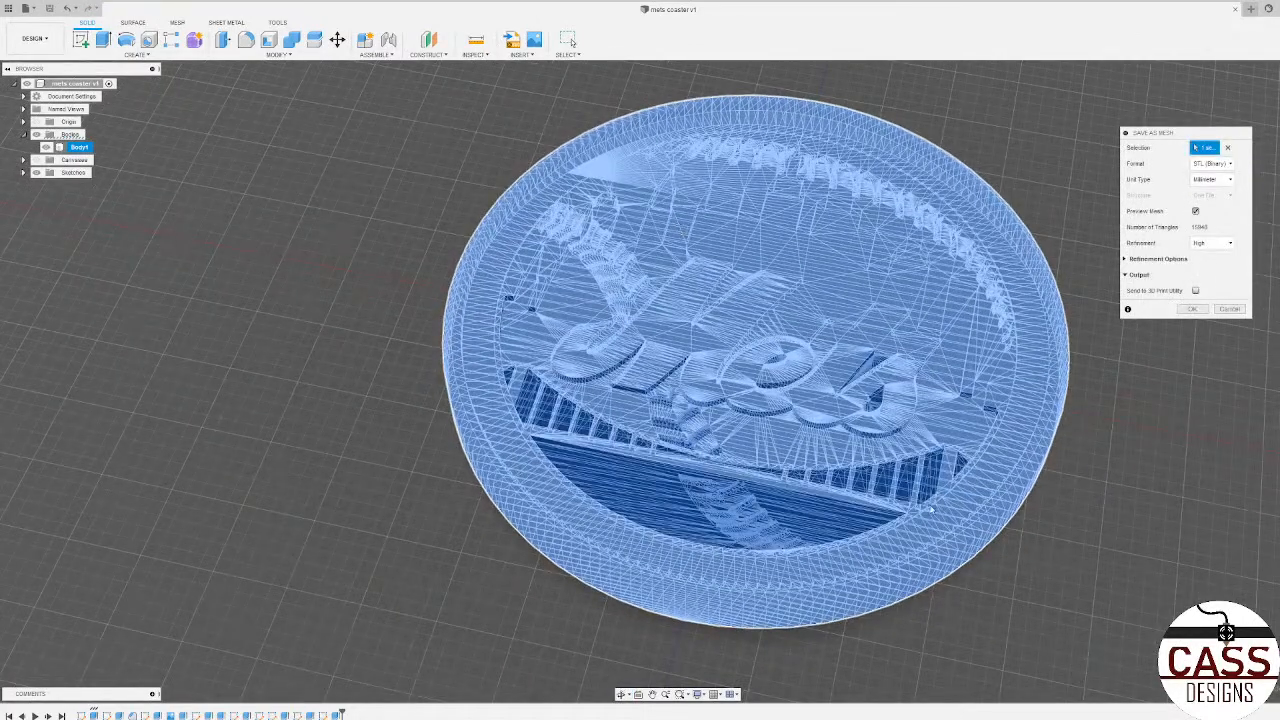
shift+middle_drag(952, 497, 900, 525)
scroll(715, 588, up, 5)
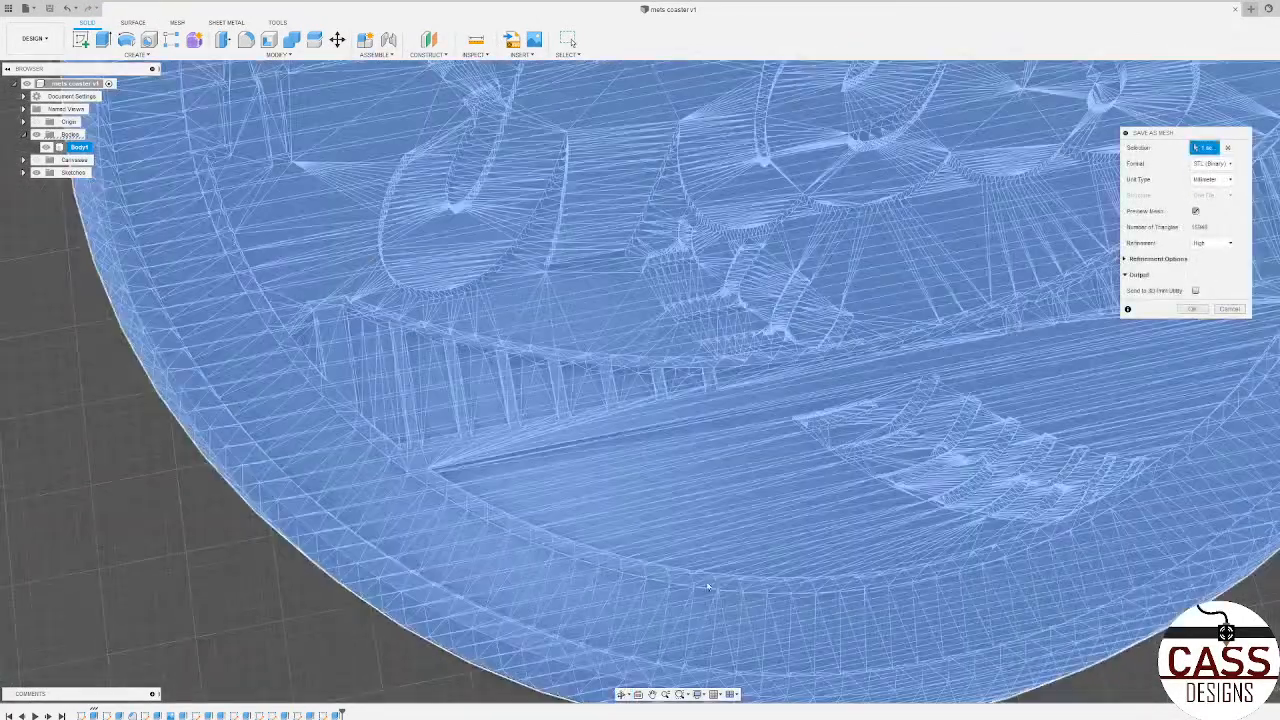
scroll(707, 588, up, 3)
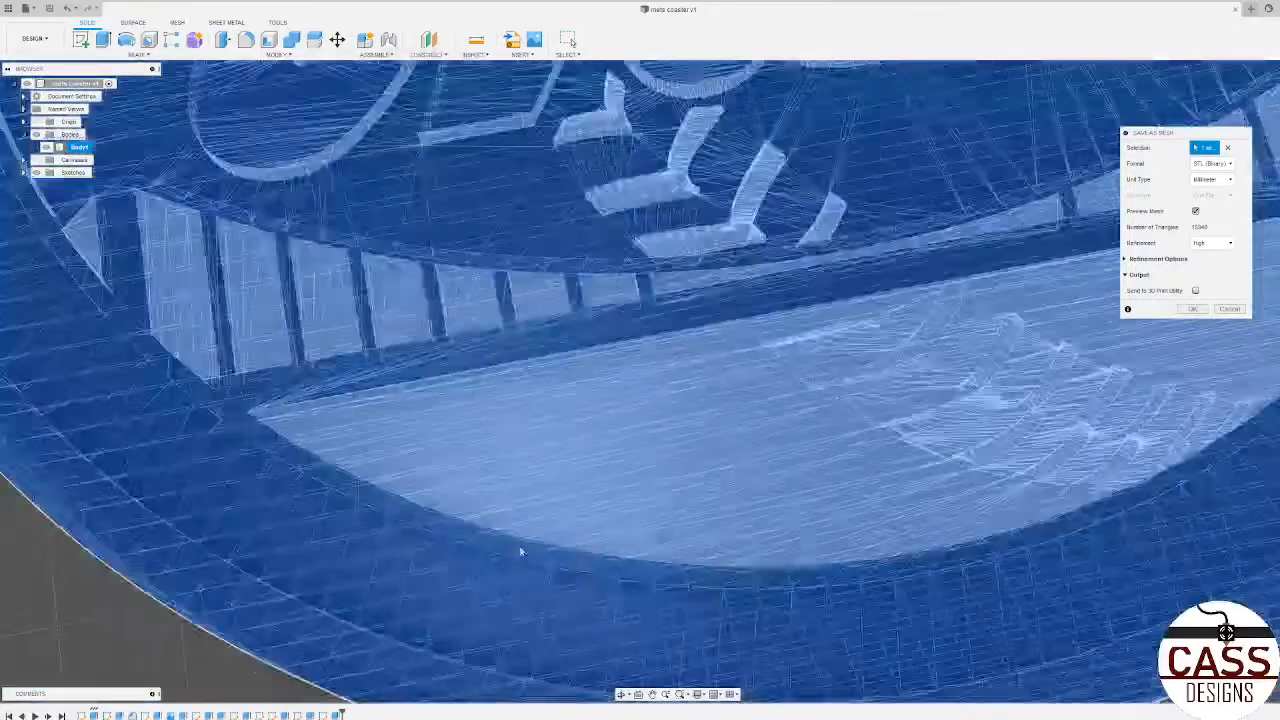
scroll(505, 540, down, 10)
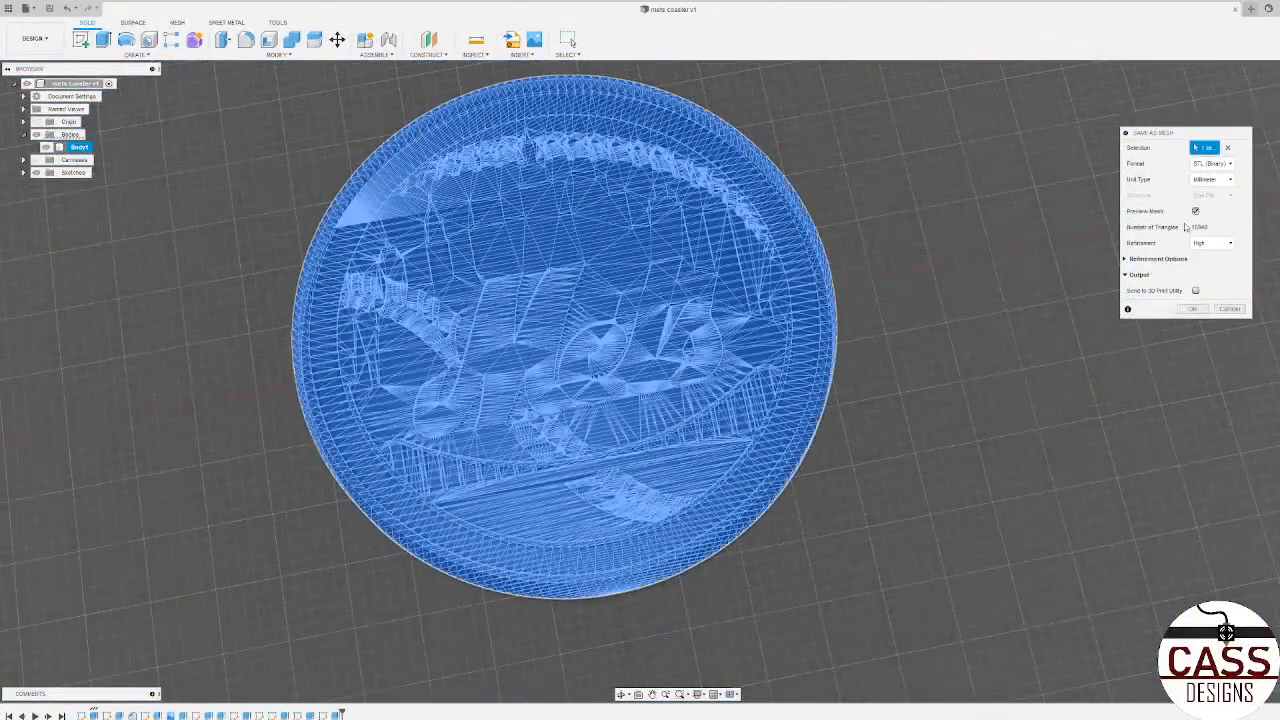
Step: Try the STL (ASCII) export format and return to STL (Binary)
click(1212, 163)
click(1215, 200)
click(1210, 165)
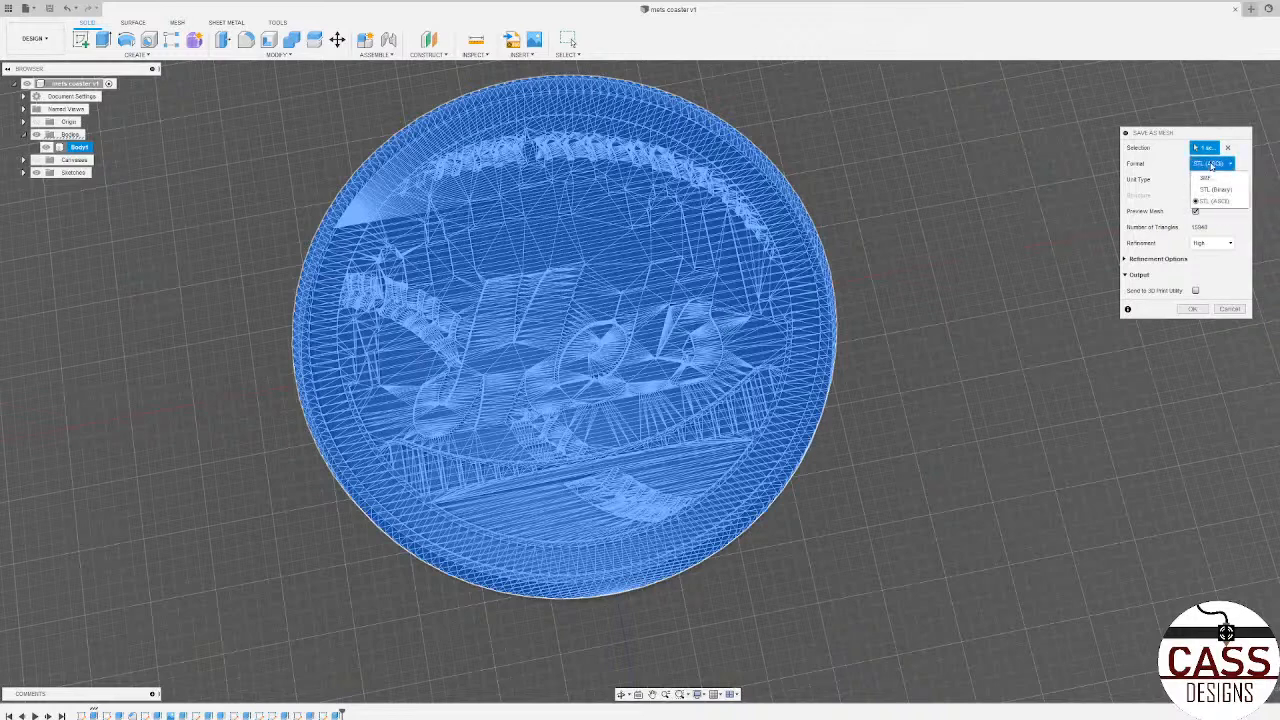
click(1210, 187)
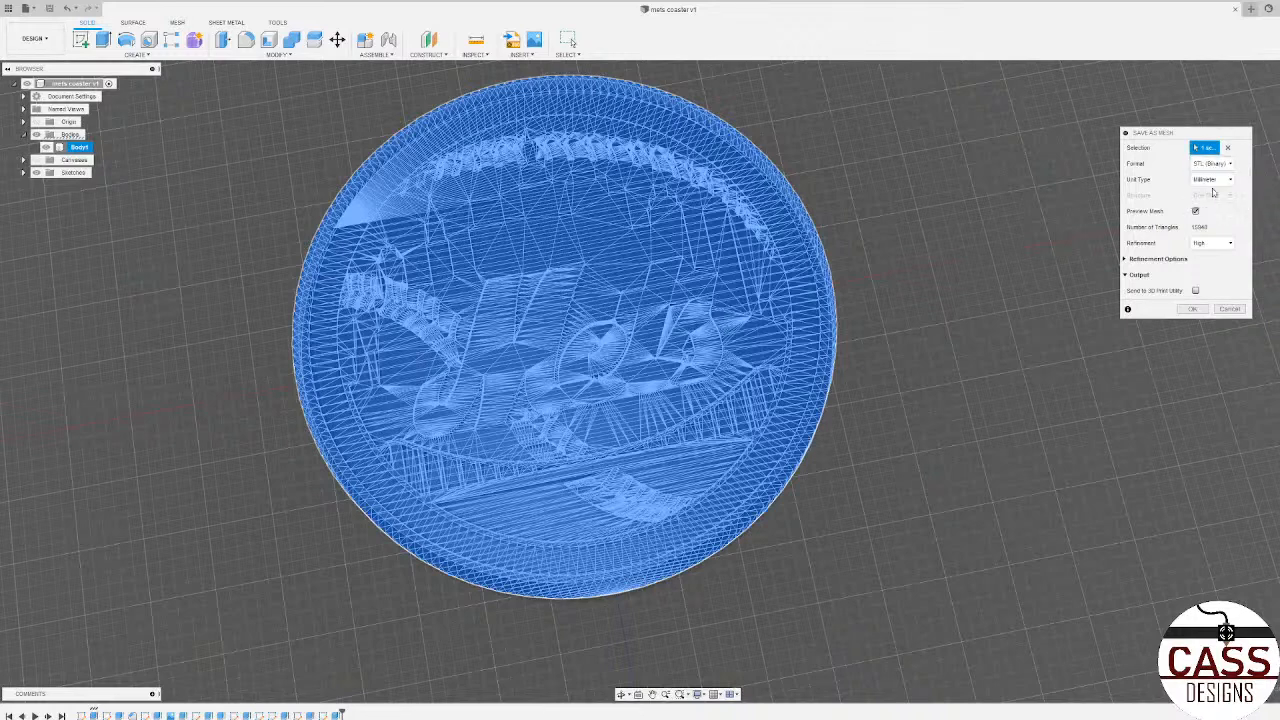
Step: Preview the coaster's mesh at Low refinement, examine its triangles, and return the refinement to High
click(1215, 244)
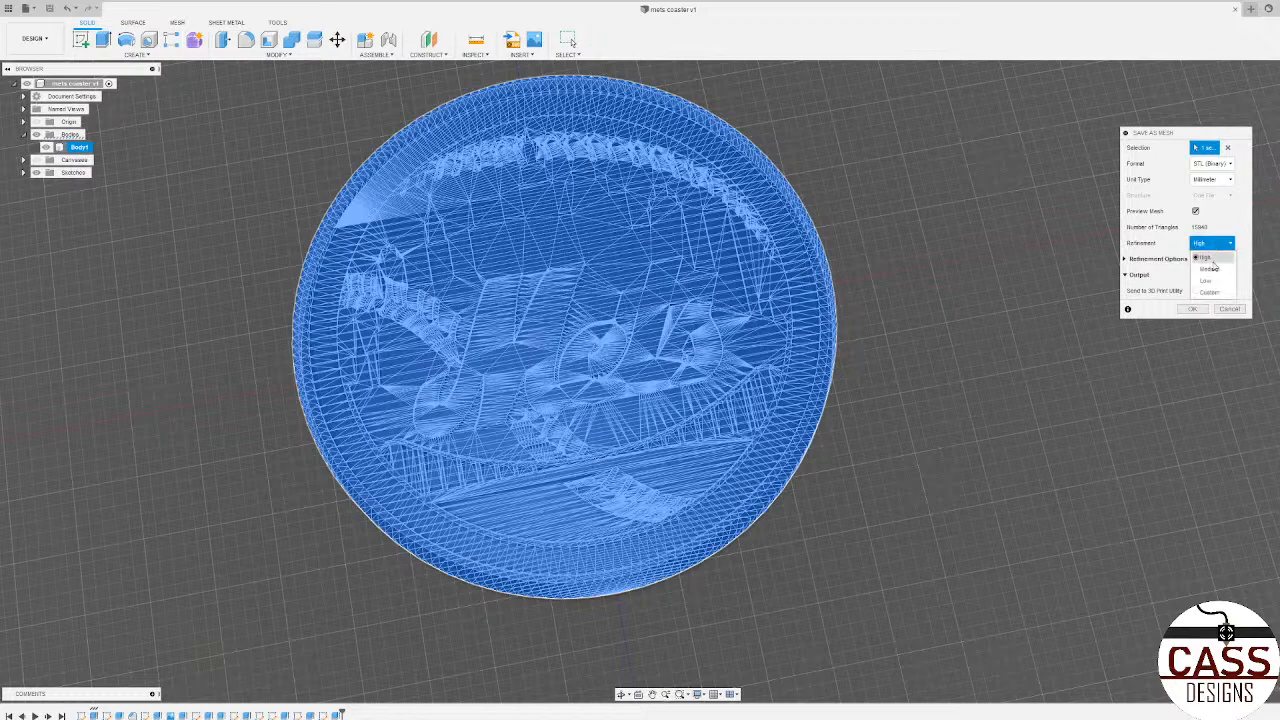
click(1208, 279)
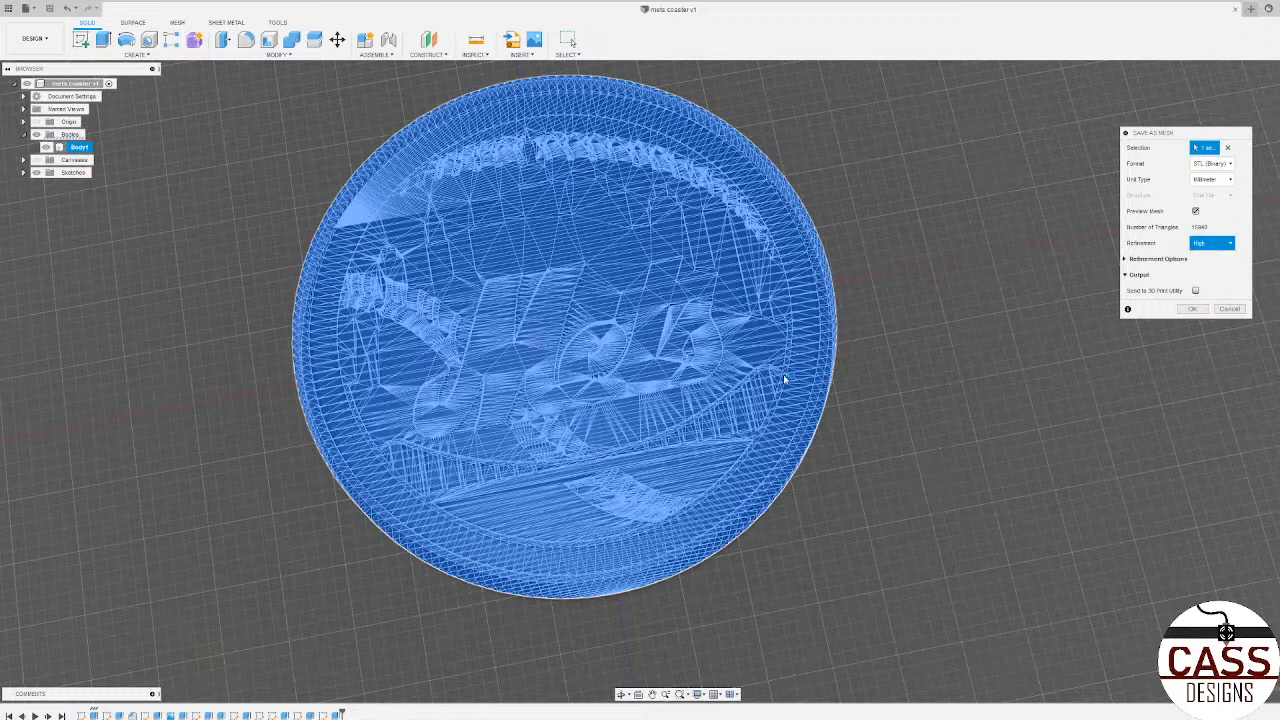
scroll(783, 381, up, 5)
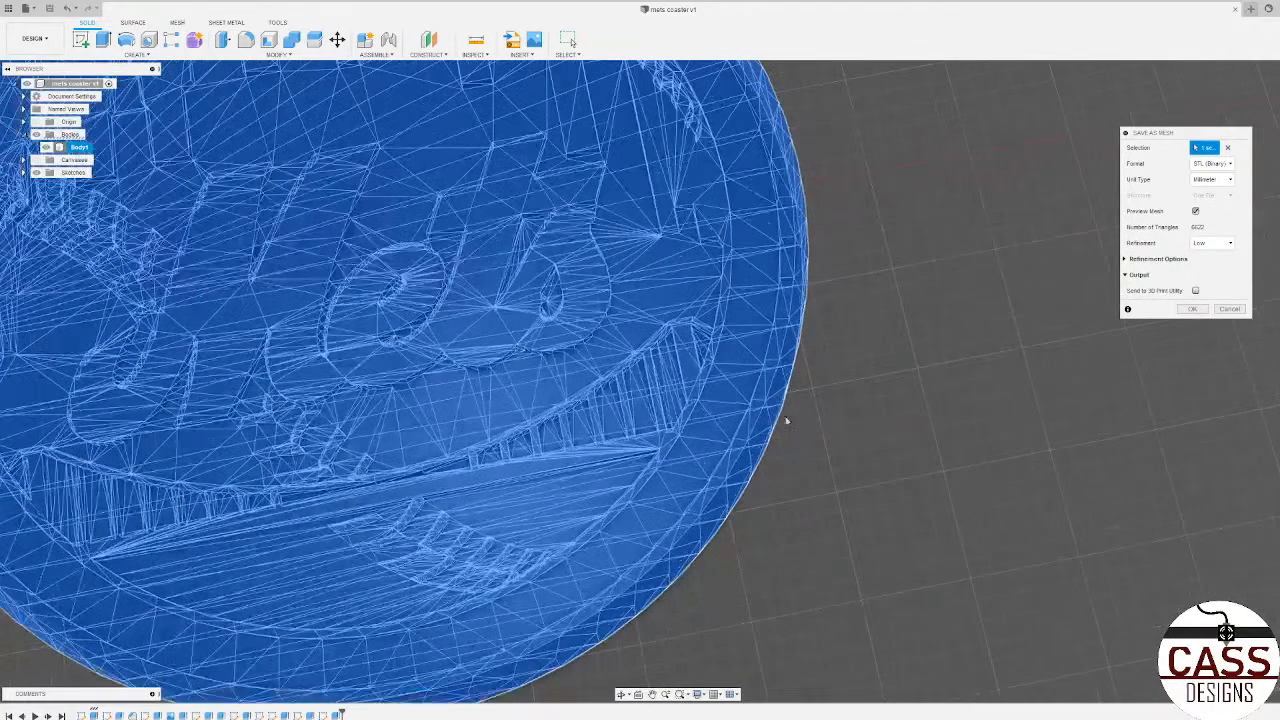
scroll(789, 386, down, 4)
scroll(690, 390, up, 5)
scroll(690, 390, down, 4)
click(1212, 243)
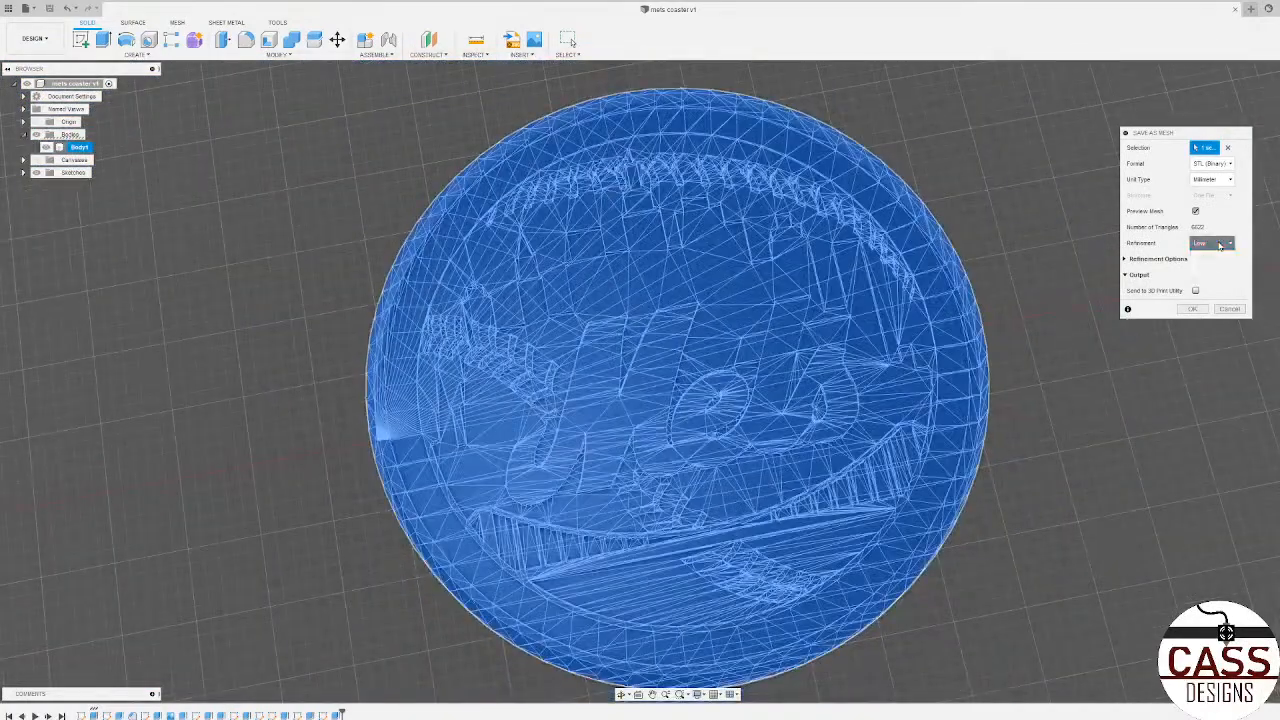
click(1214, 258)
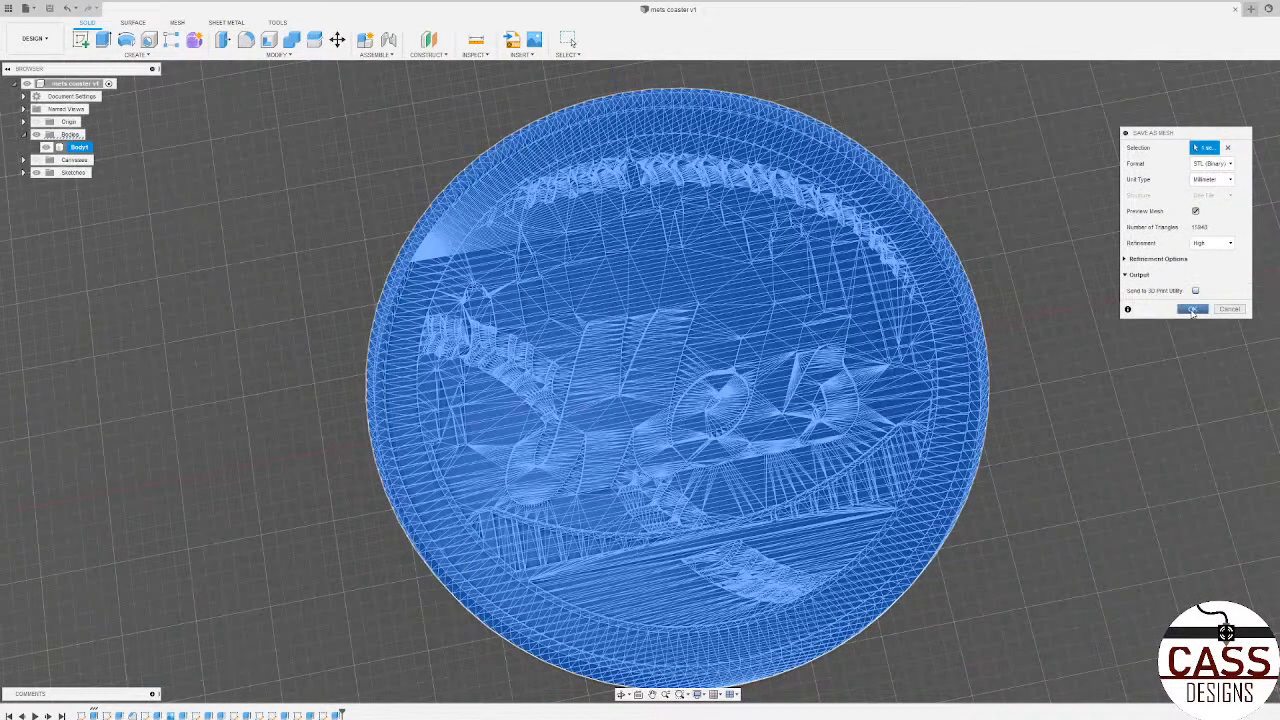
Step: Export the coaster's mesh to the Desktop as an STL file named "metscoaster"
click(1192, 310)
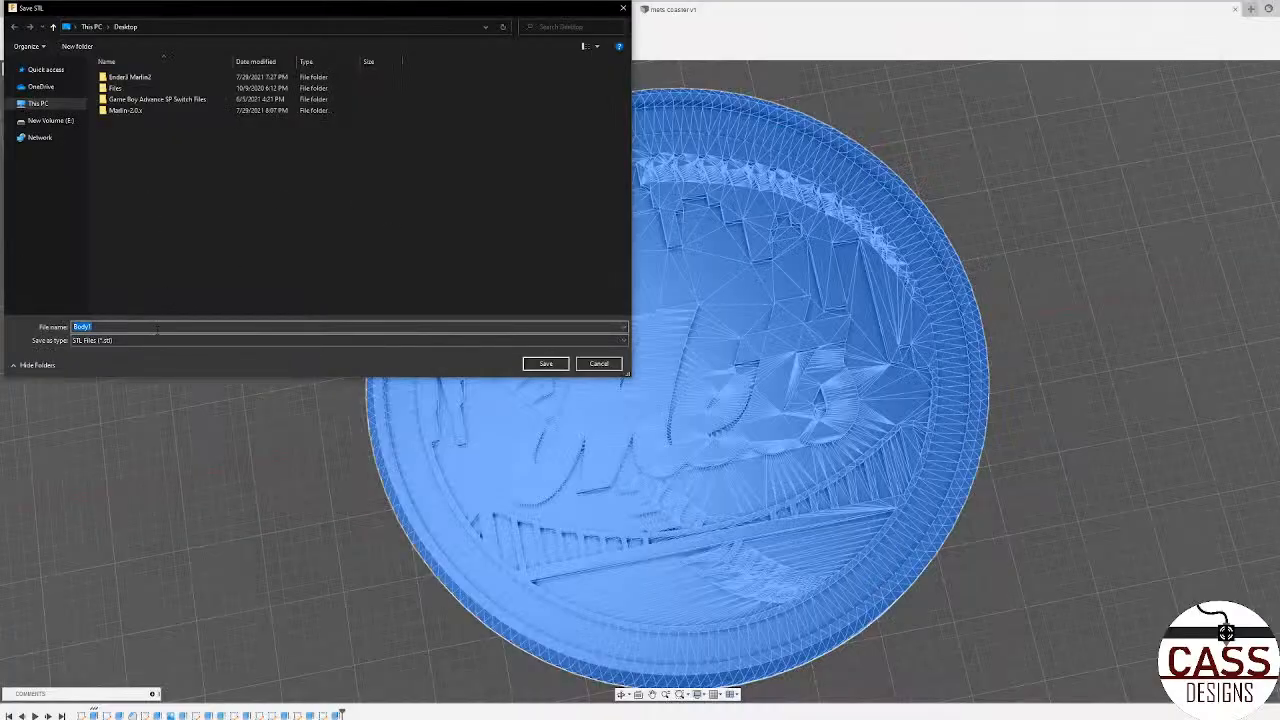
text(metscoaster)
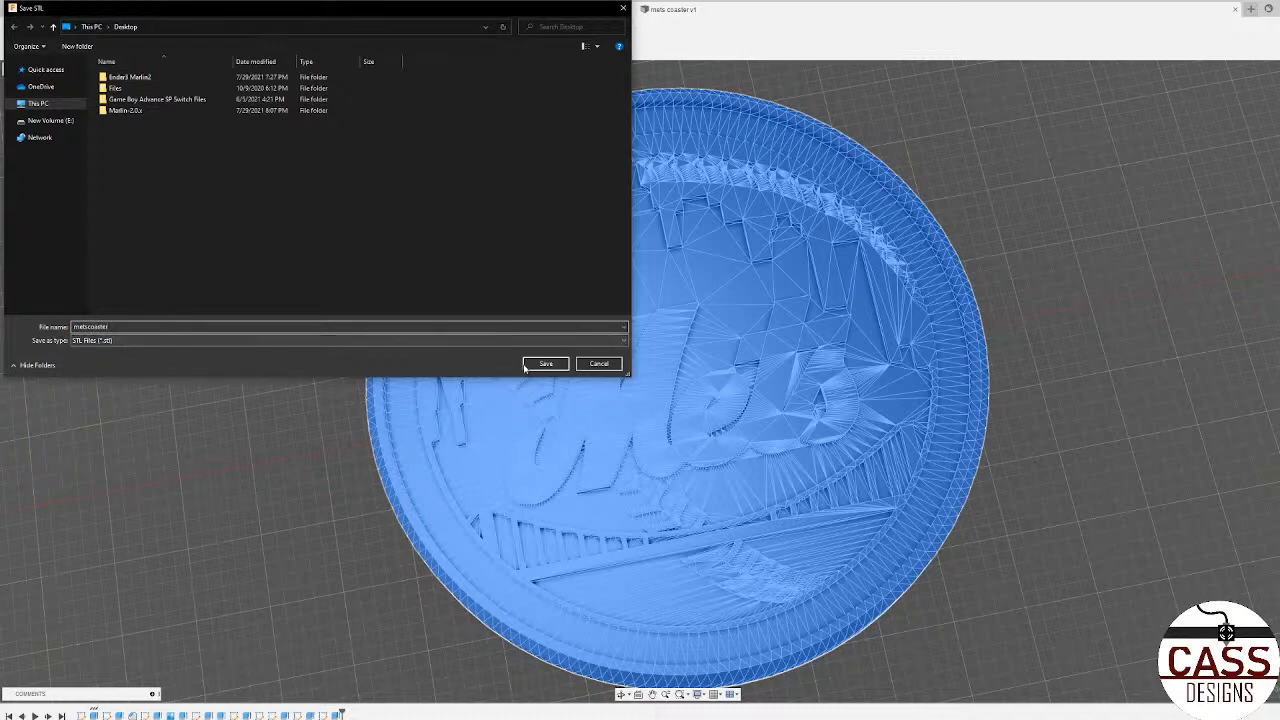
click(530, 365)
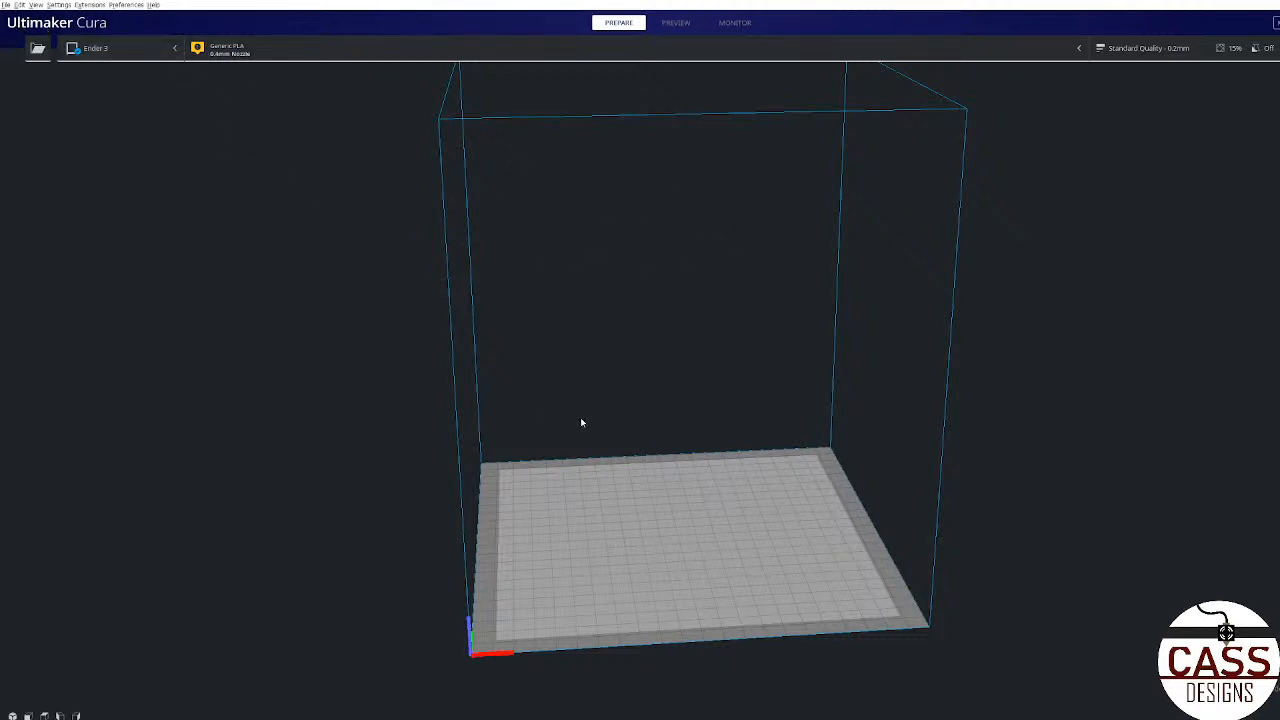
right_drag(755, 516, 697, 483)
scroll(728, 606, up, 3)
scroll(763, 677, down, 5)
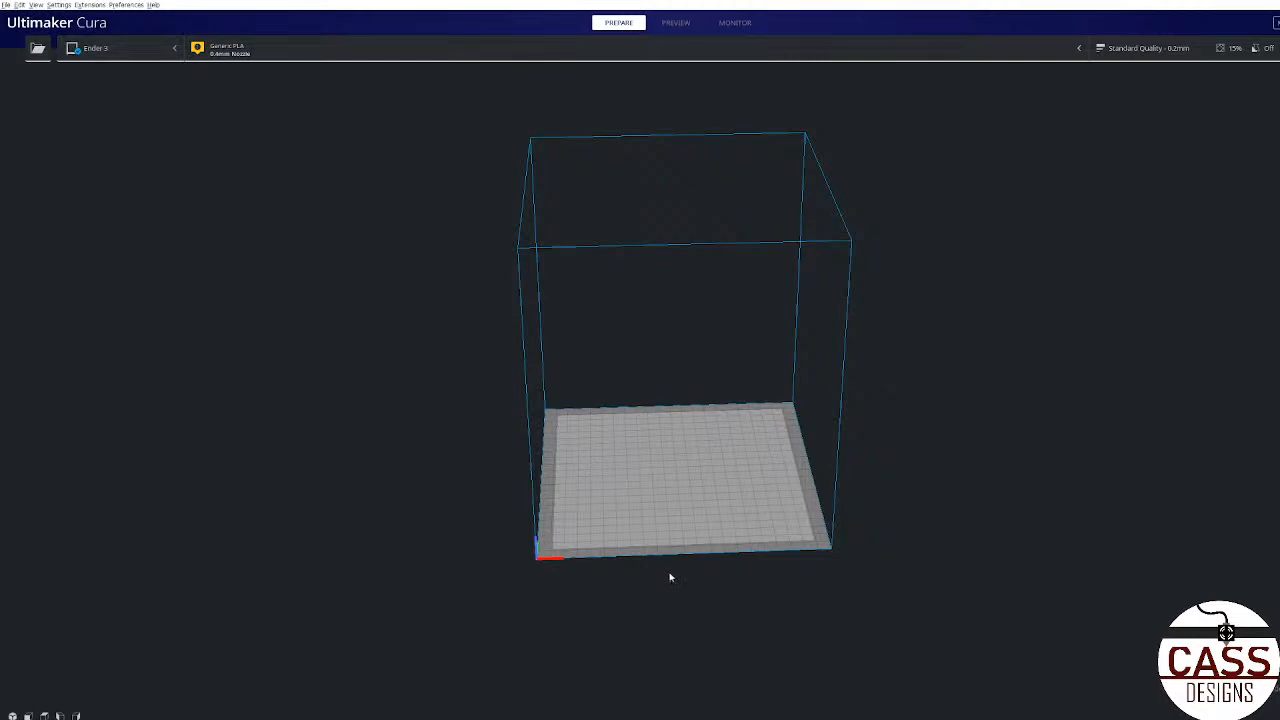
scroll(640, 561, up, 2)
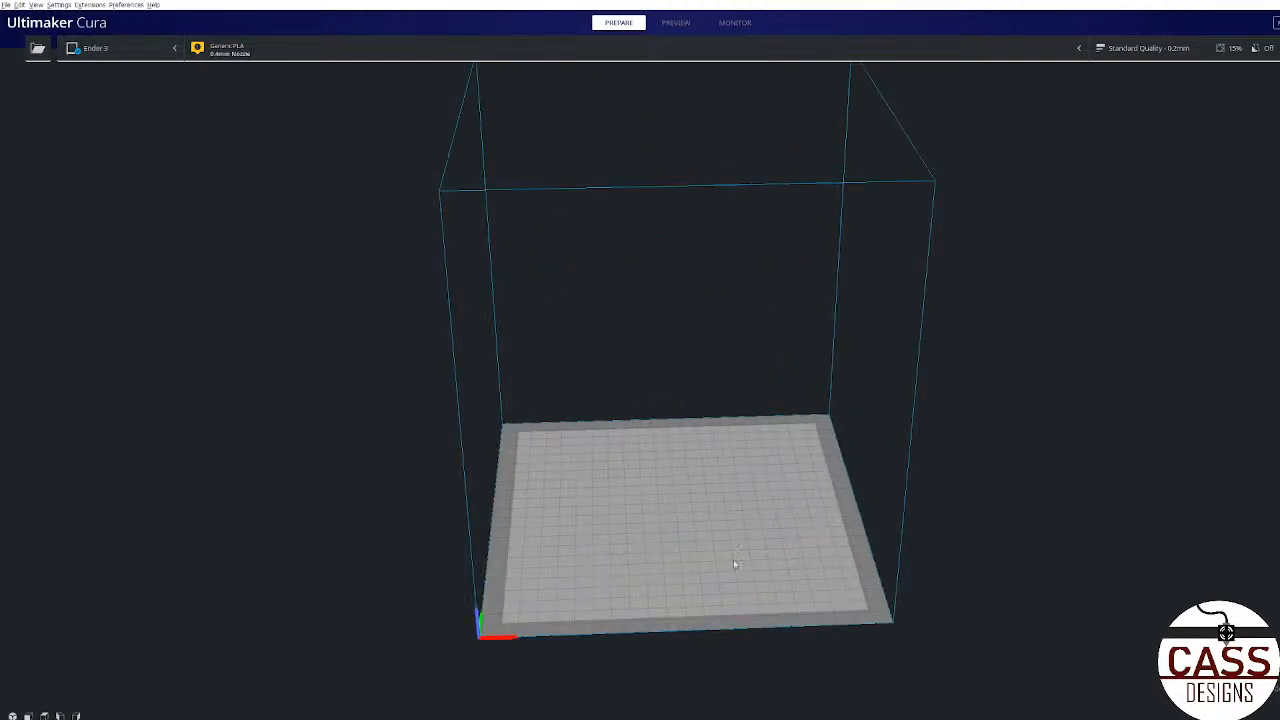
right_drag(737, 560, 467, 600)
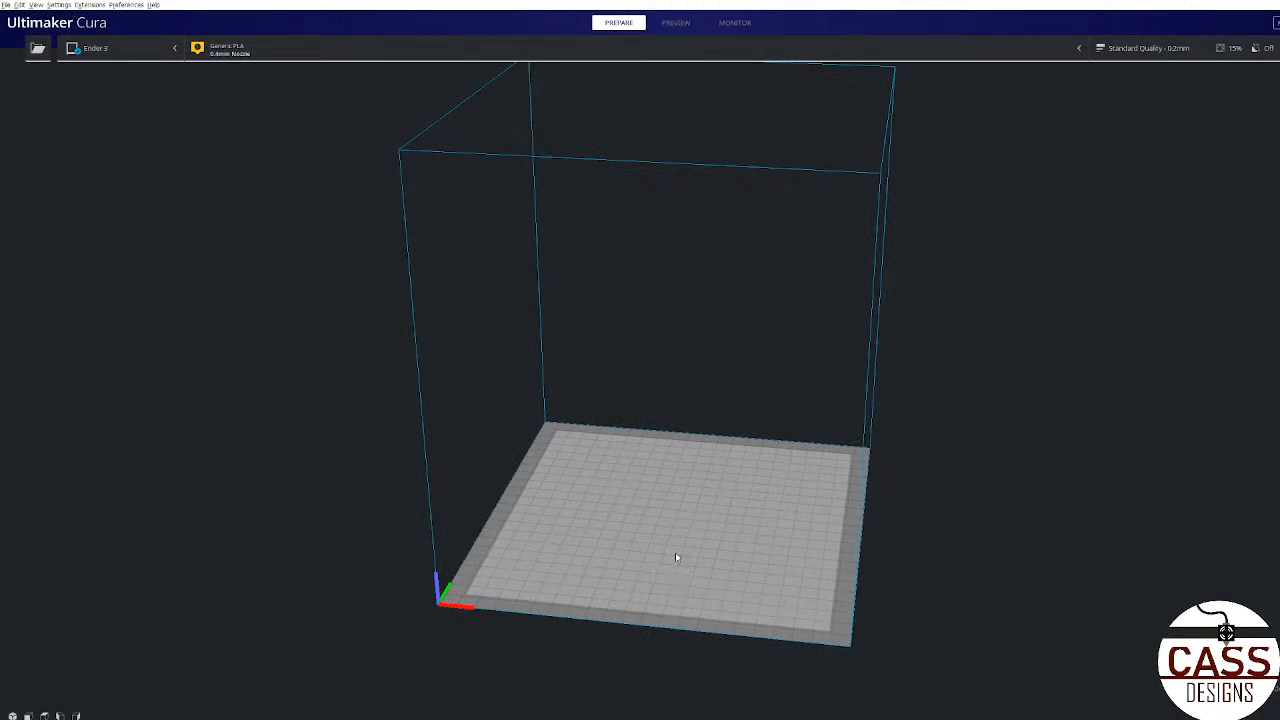
Step: Open the "metscoaster" STL file from the Desktop in Cura
click(6, 5)
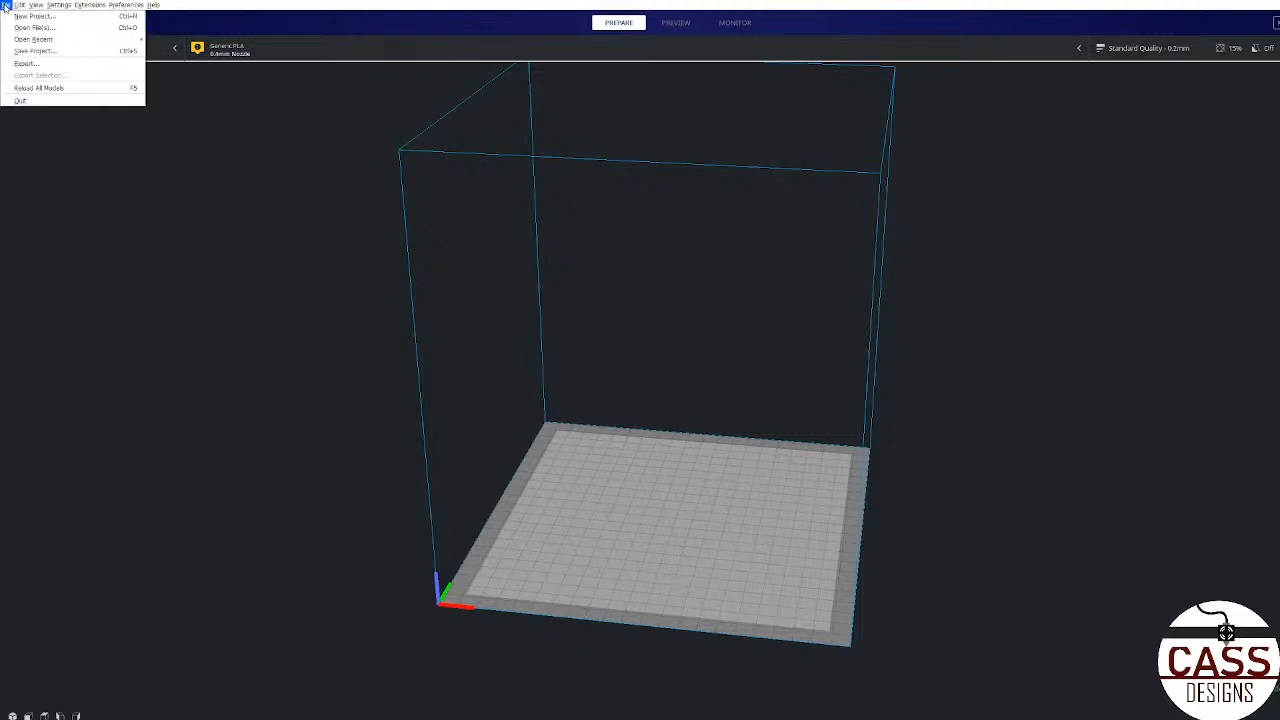
click(8, 6)
click(8, 5)
click(30, 25)
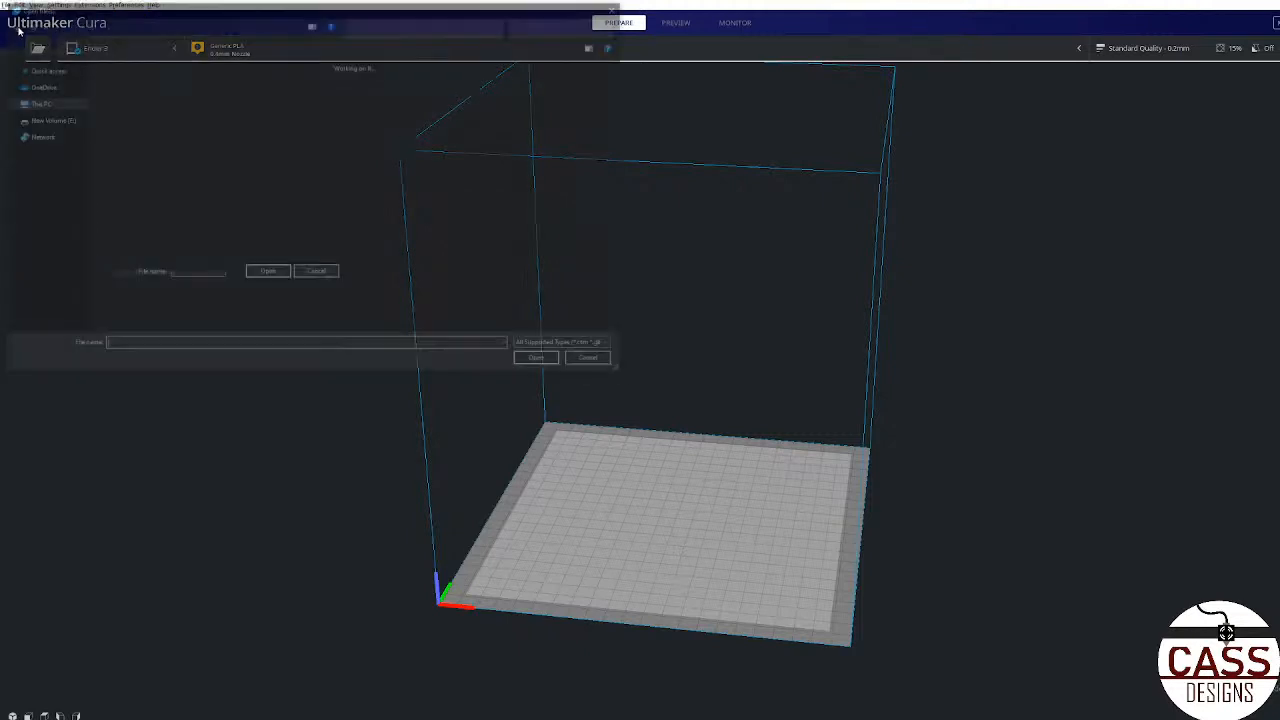
click(40, 86)
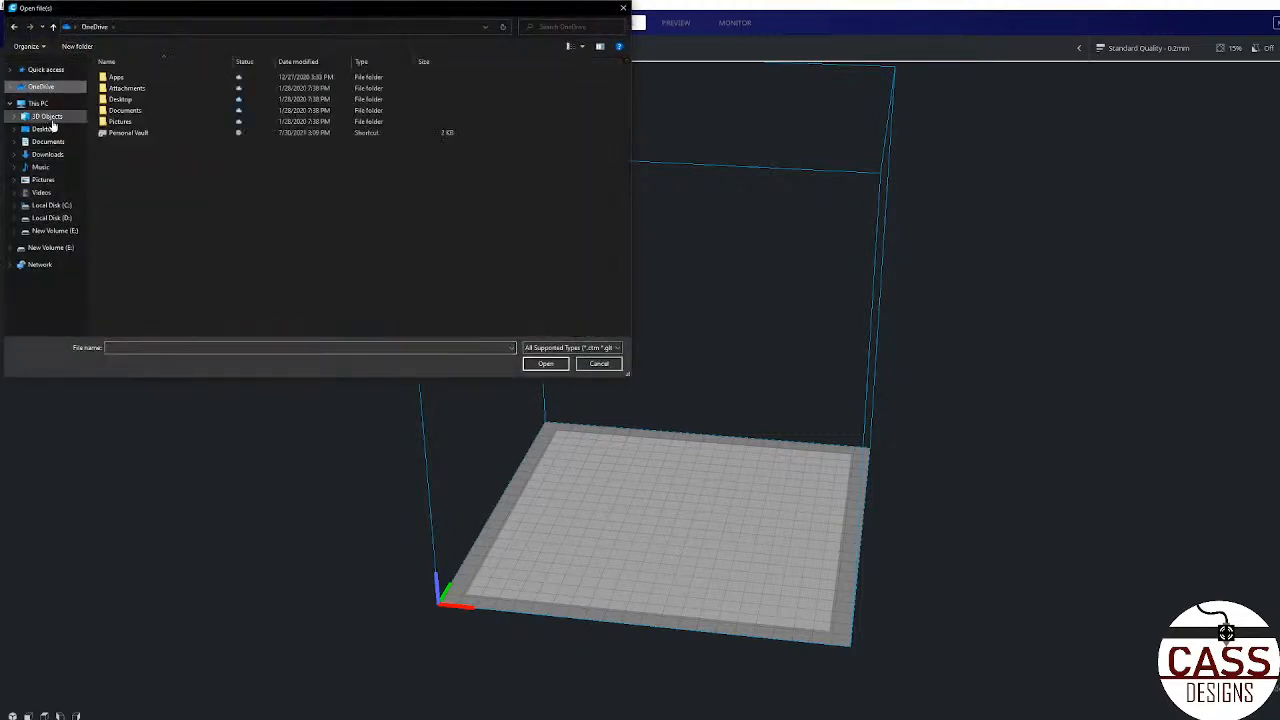
click(52, 131)
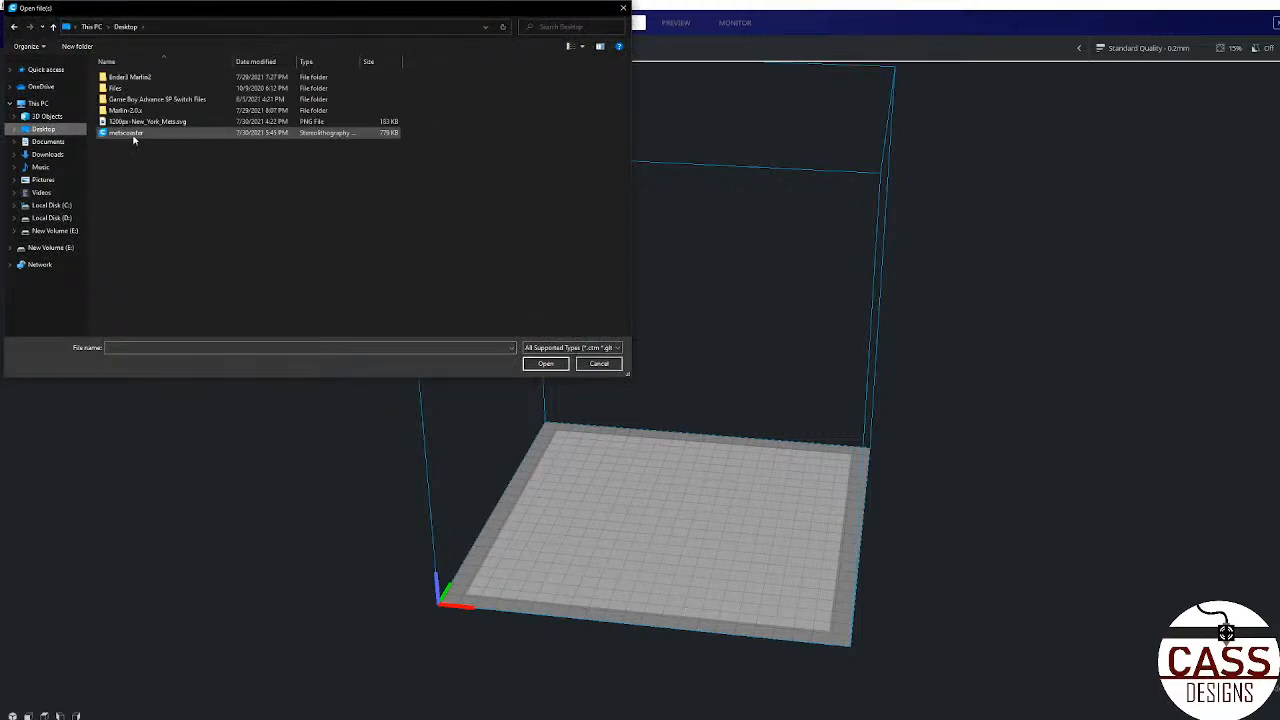
double_click(133, 134)
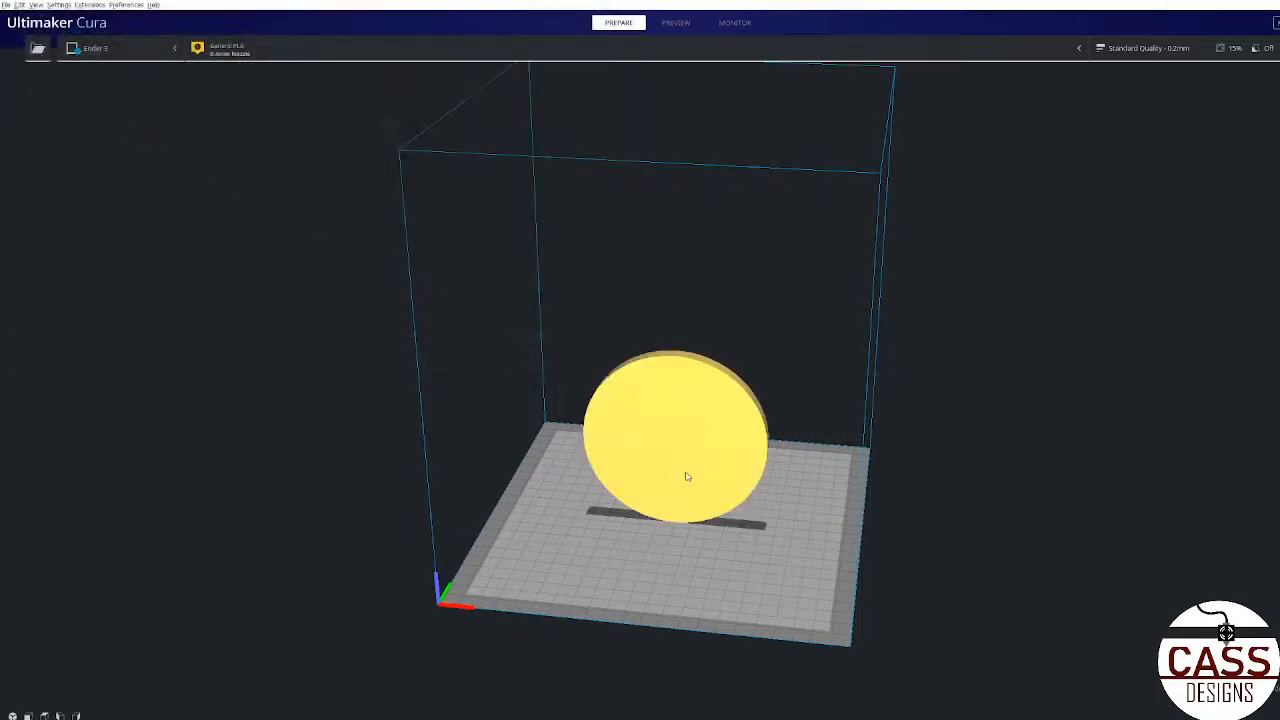
Step: Rotate the upright coaster so it lies flat on the build plate with the logo facing up
click(686, 477)
right_drag(934, 471, 450, 430)
click(12, 367)
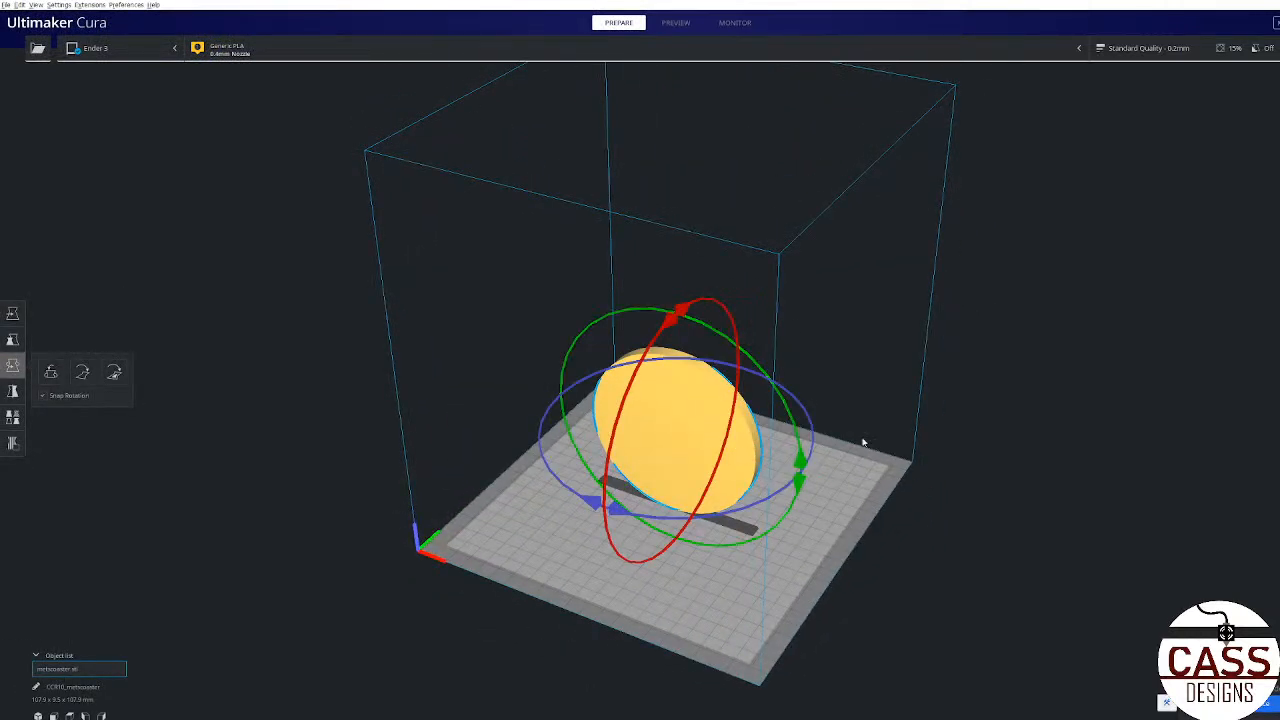
right_drag(866, 443, 668, 316)
drag(630, 328, 546, 530)
right_drag(705, 632, 753, 601)
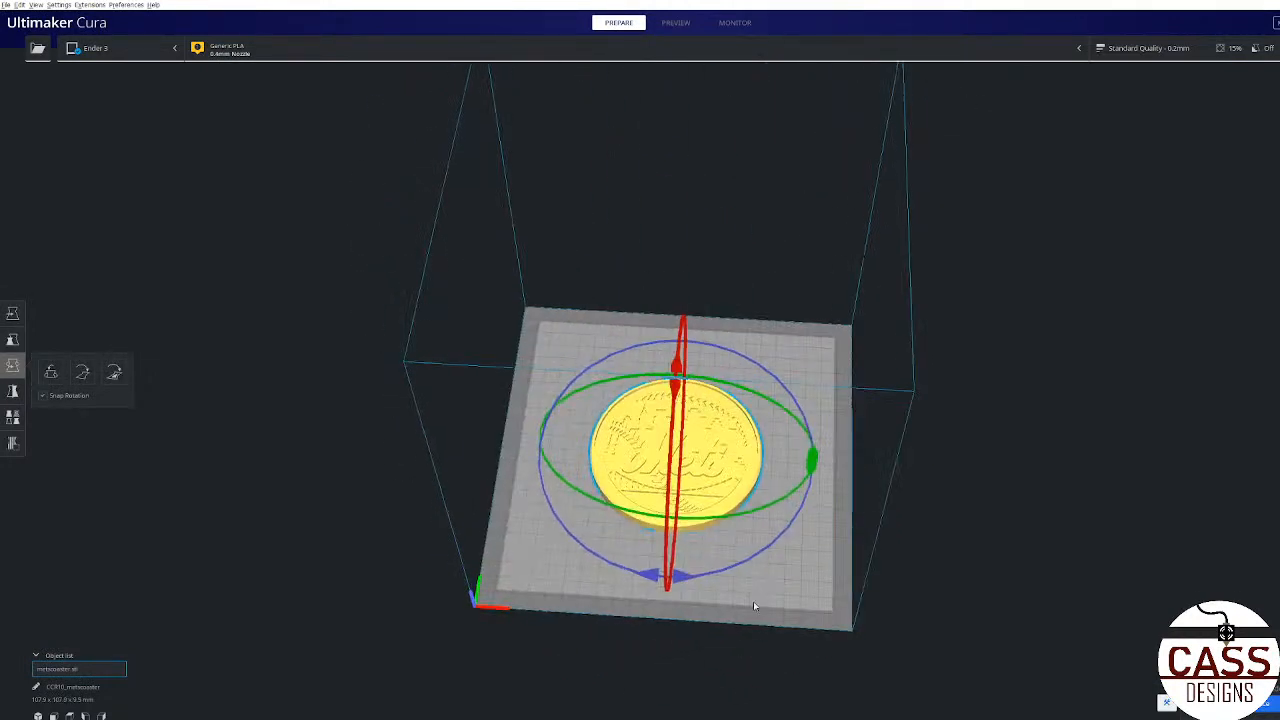
scroll(749, 610, down, 3)
scroll(745, 617, up, 6)
scroll(856, 478, down, 3)
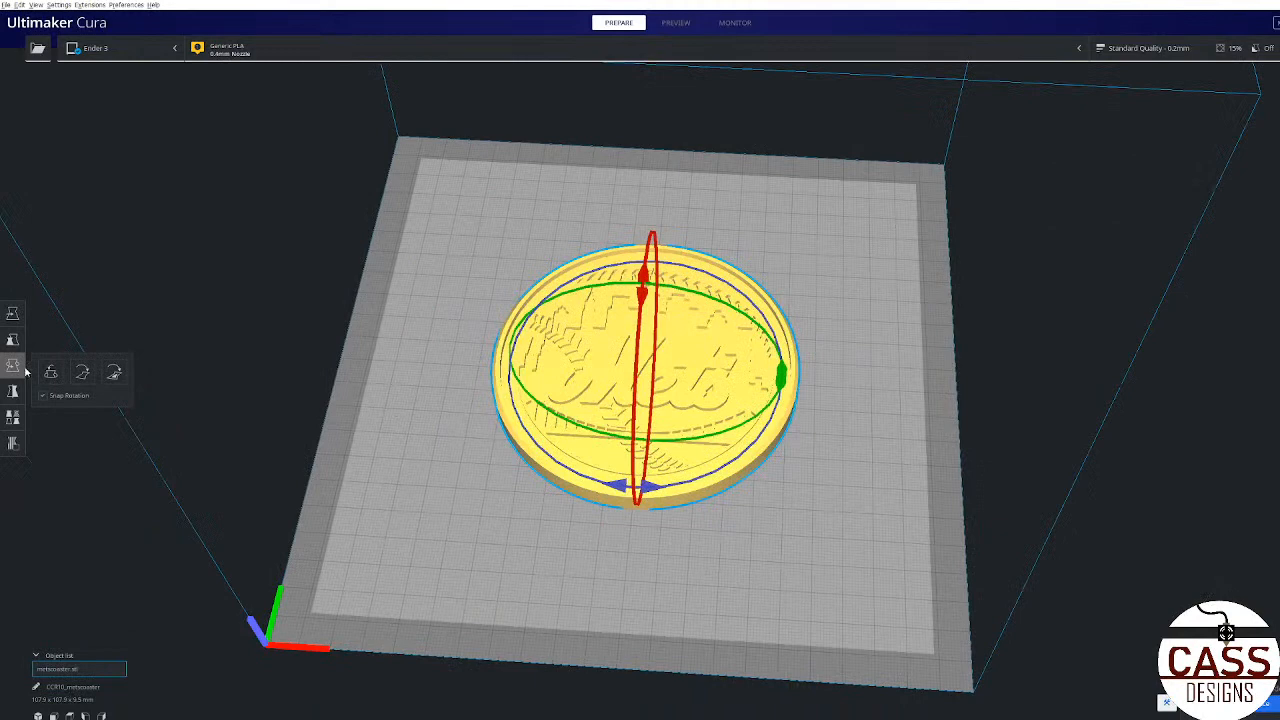
Step: Try enlarging the coaster uniformly to about 262% and reset its scale to 100%
click(12, 366)
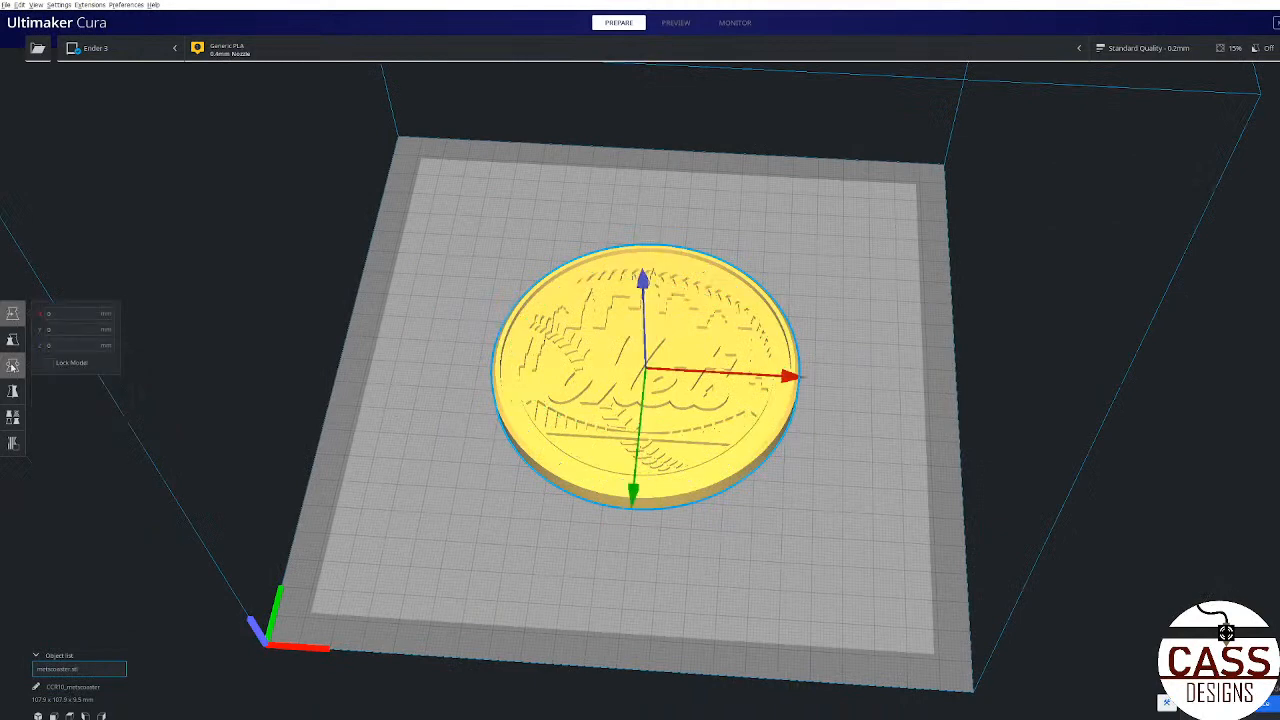
click(12, 340)
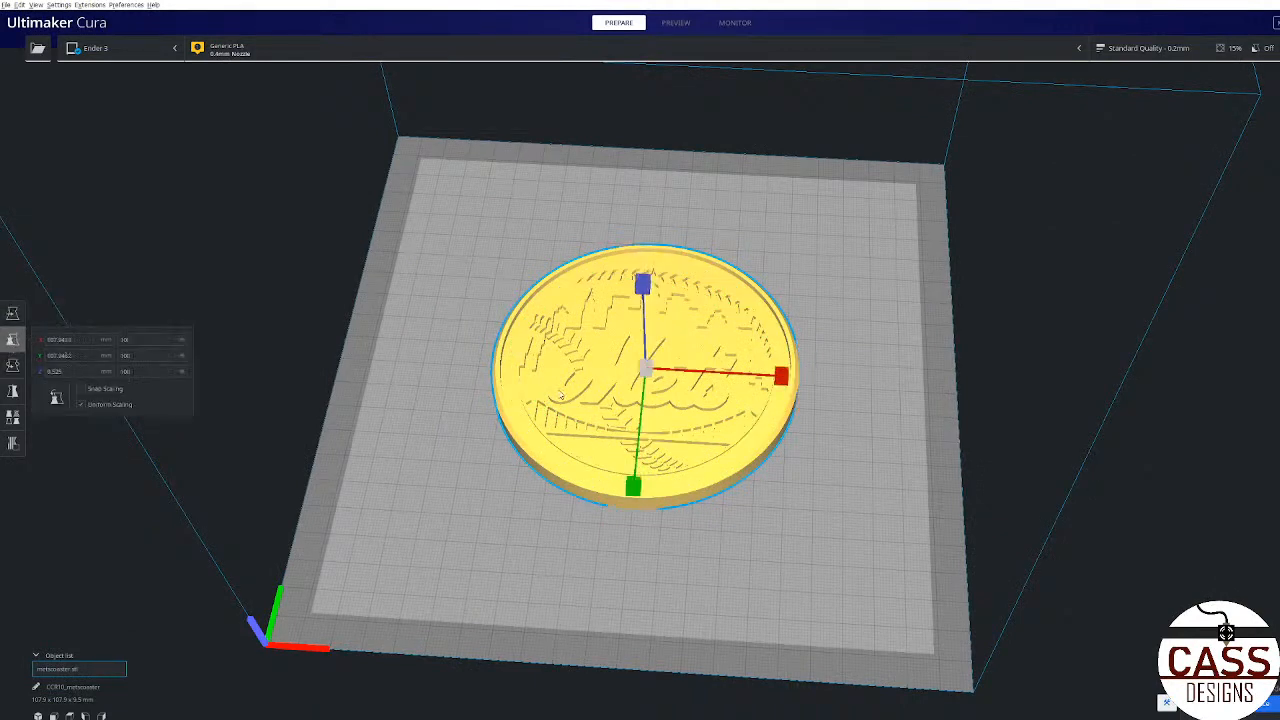
drag(788, 376, 746, 380)
click(140, 339)
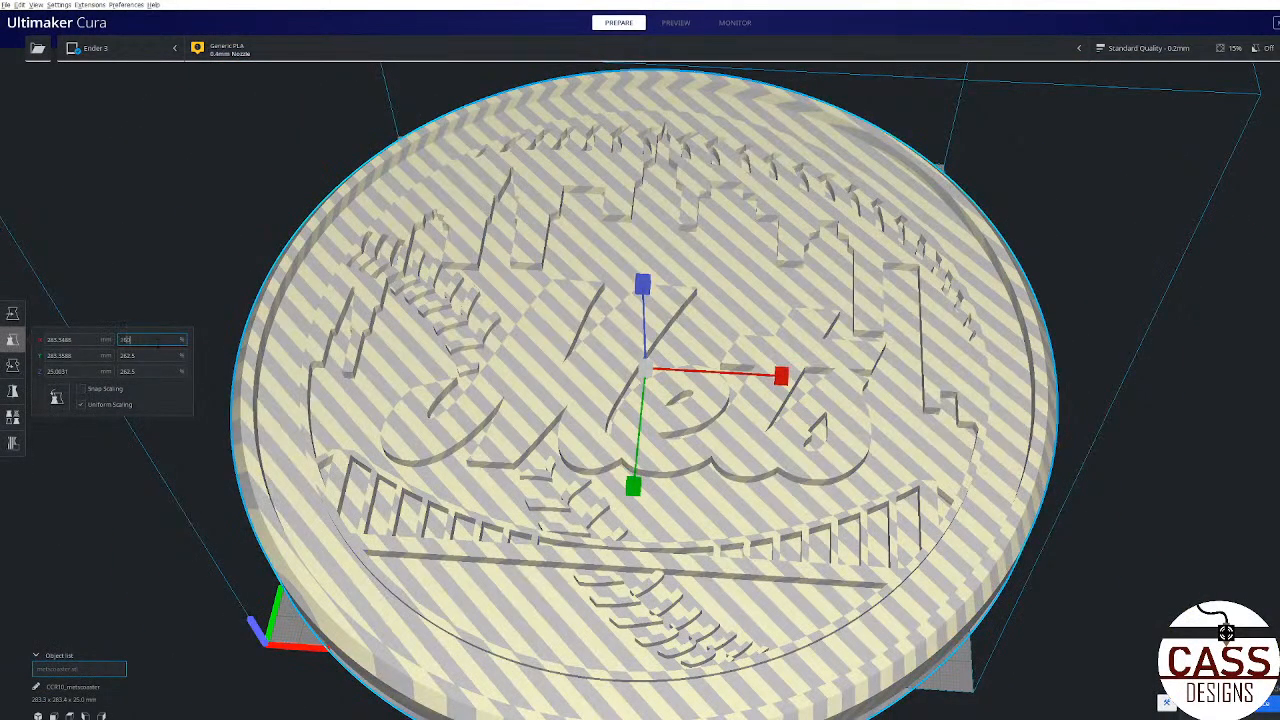
text(100)
key(Return)
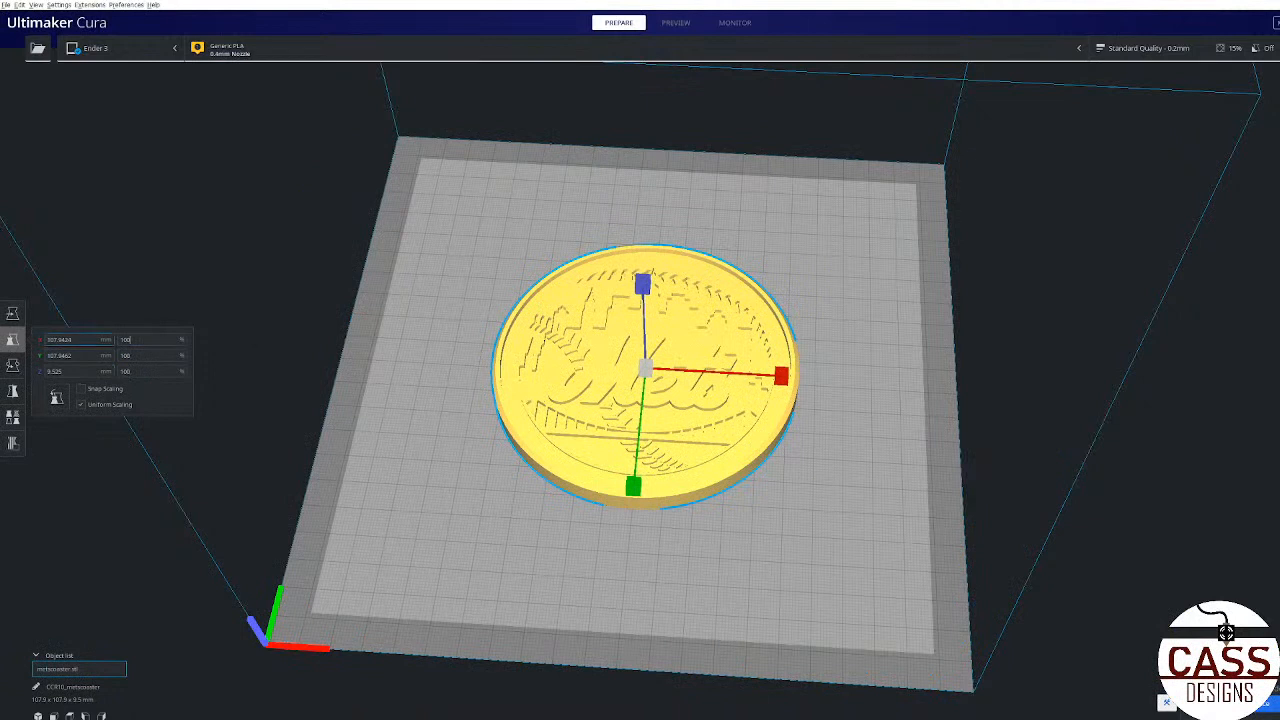
Step: Try moving the coaster about 31 mm along X and forward along Y, and reset both positions to 0
click(12, 313)
drag(795, 377, 882, 384)
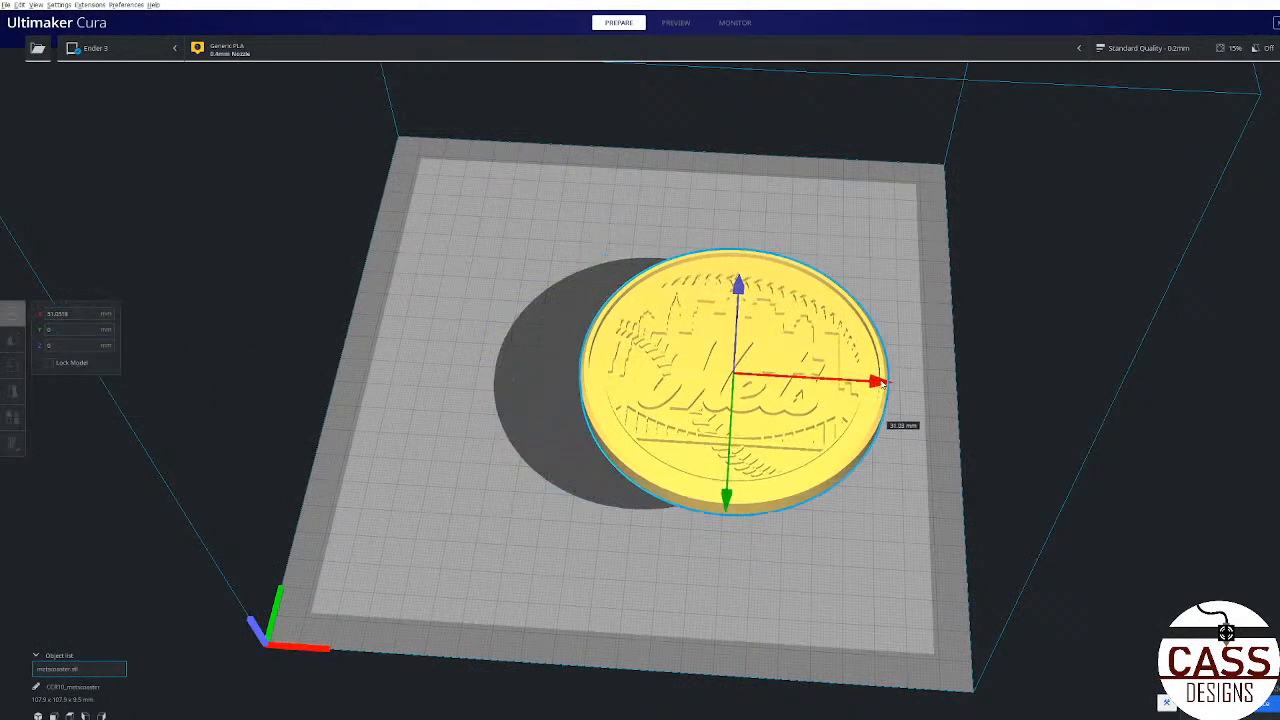
drag(731, 500, 725, 545)
drag(76, 313, 34, 332)
text(0)
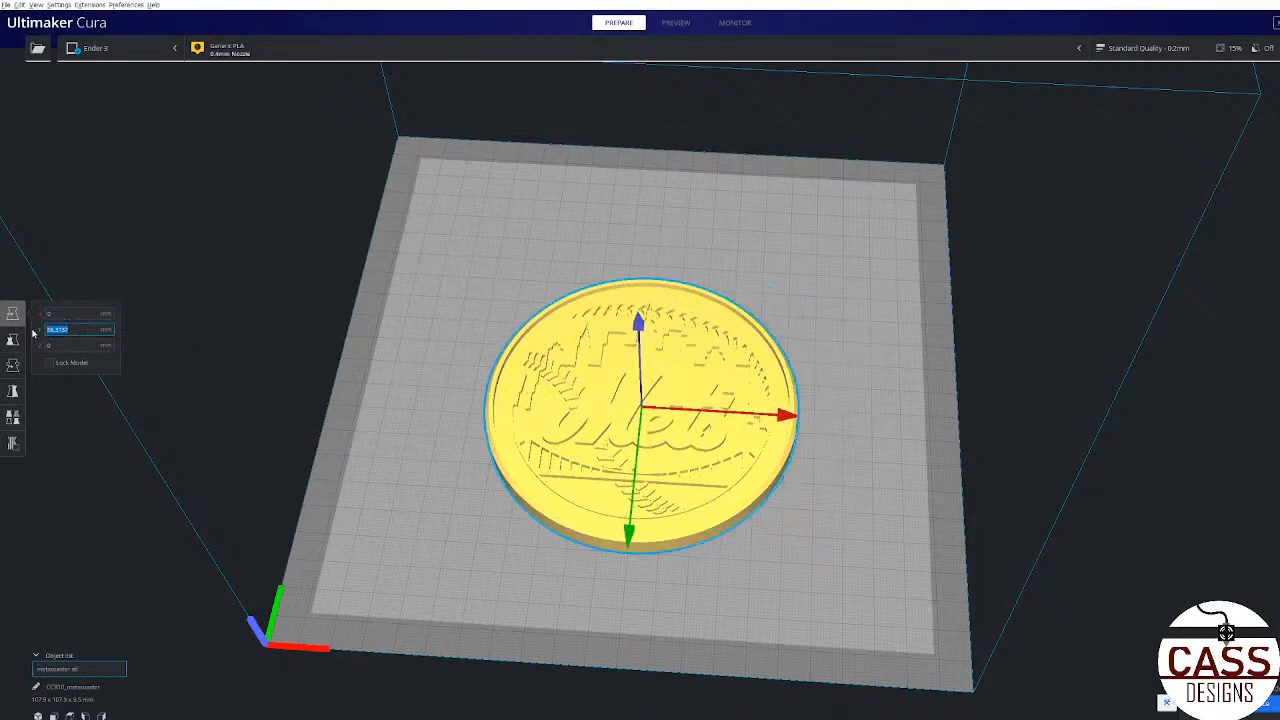
text(0)
click(257, 380)
right_drag(592, 443, 632, 525)
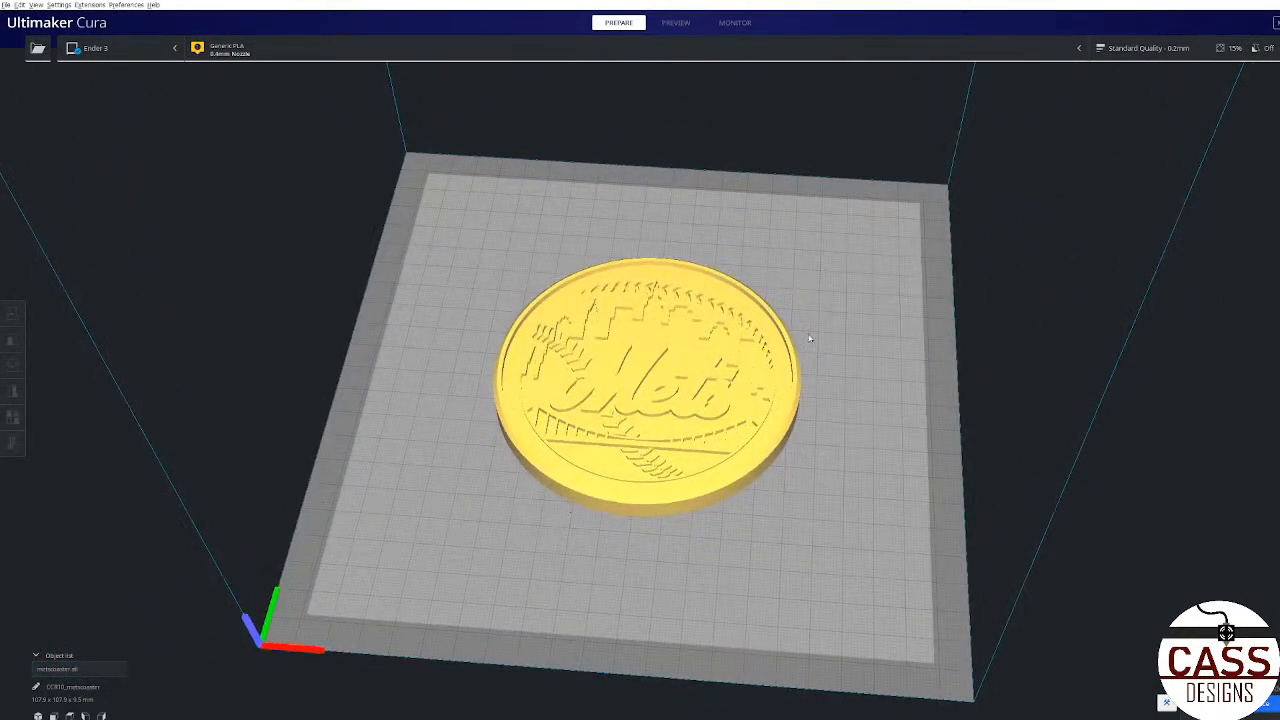
Step: Examine the print settings of the Standard Quality 0.2 mm profile, covering quality, shell, infill, material and speed
click(1148, 48)
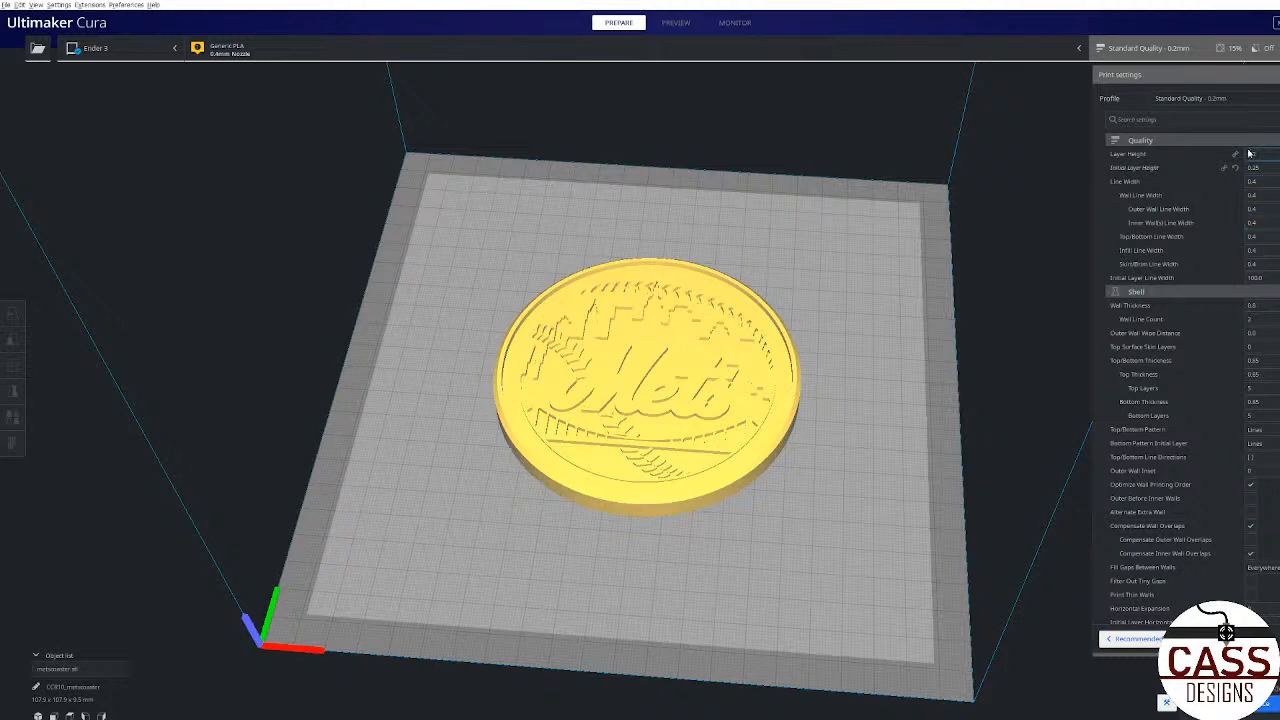
scroll(785, 467, down, 3)
scroll(784, 468, up, 5)
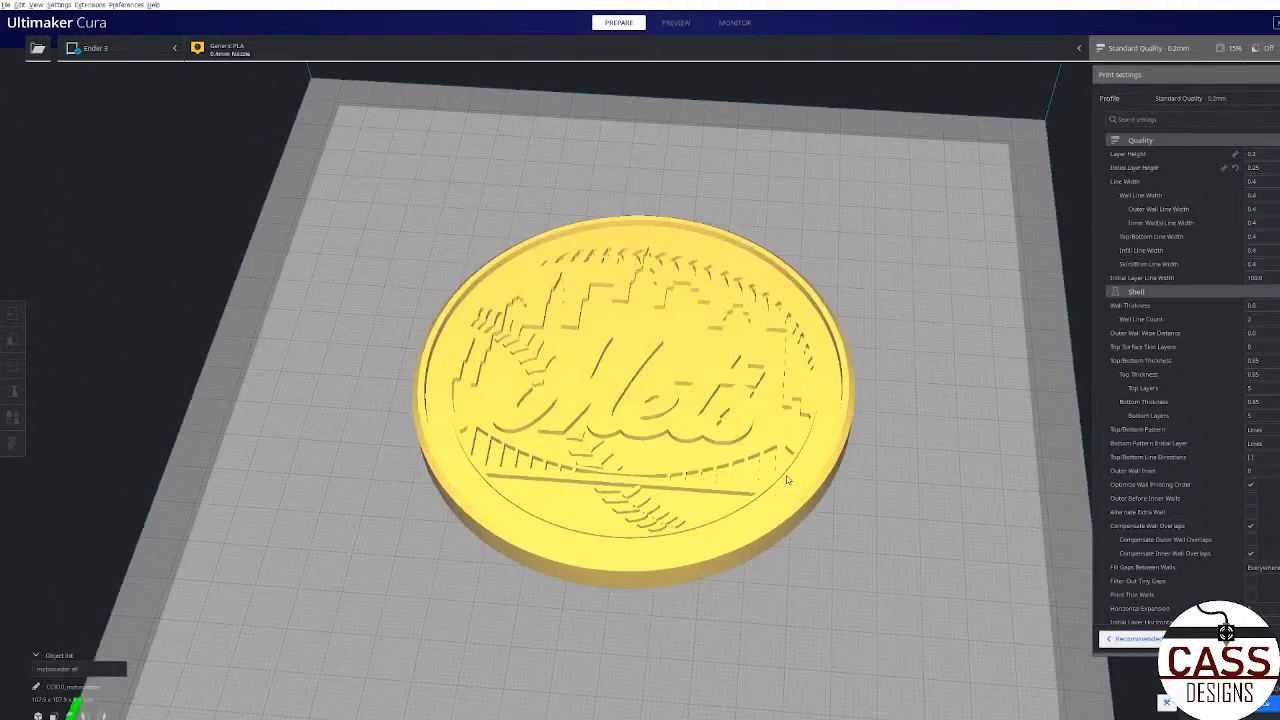
right_drag(788, 479, 840, 430)
scroll(1173, 410, down, 15)
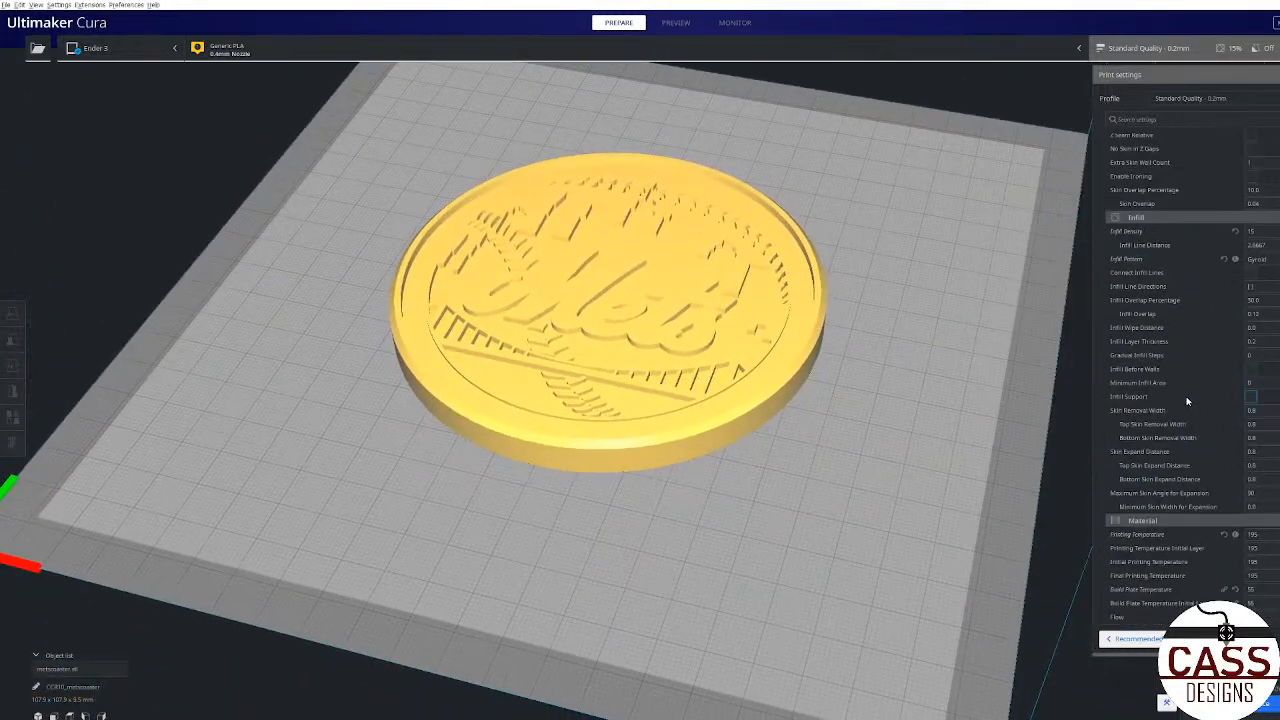
scroll(1180, 407, up, 15)
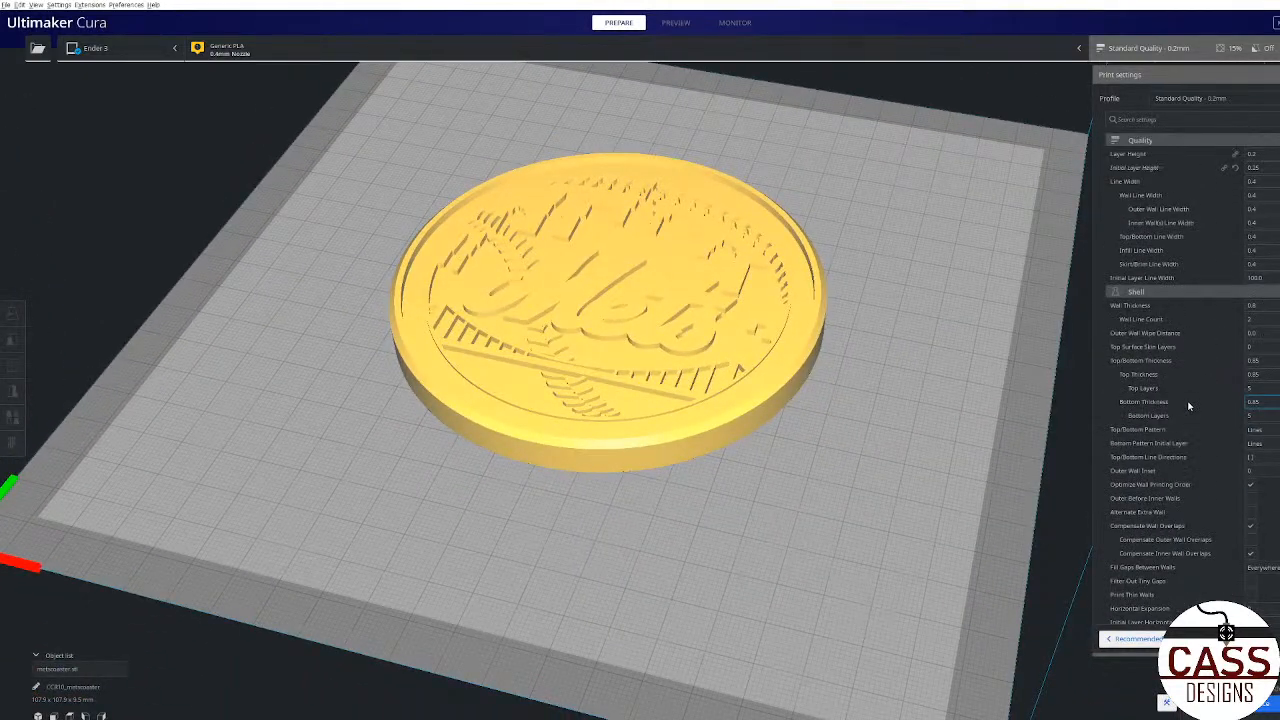
middle_drag(856, 340, 738, 350)
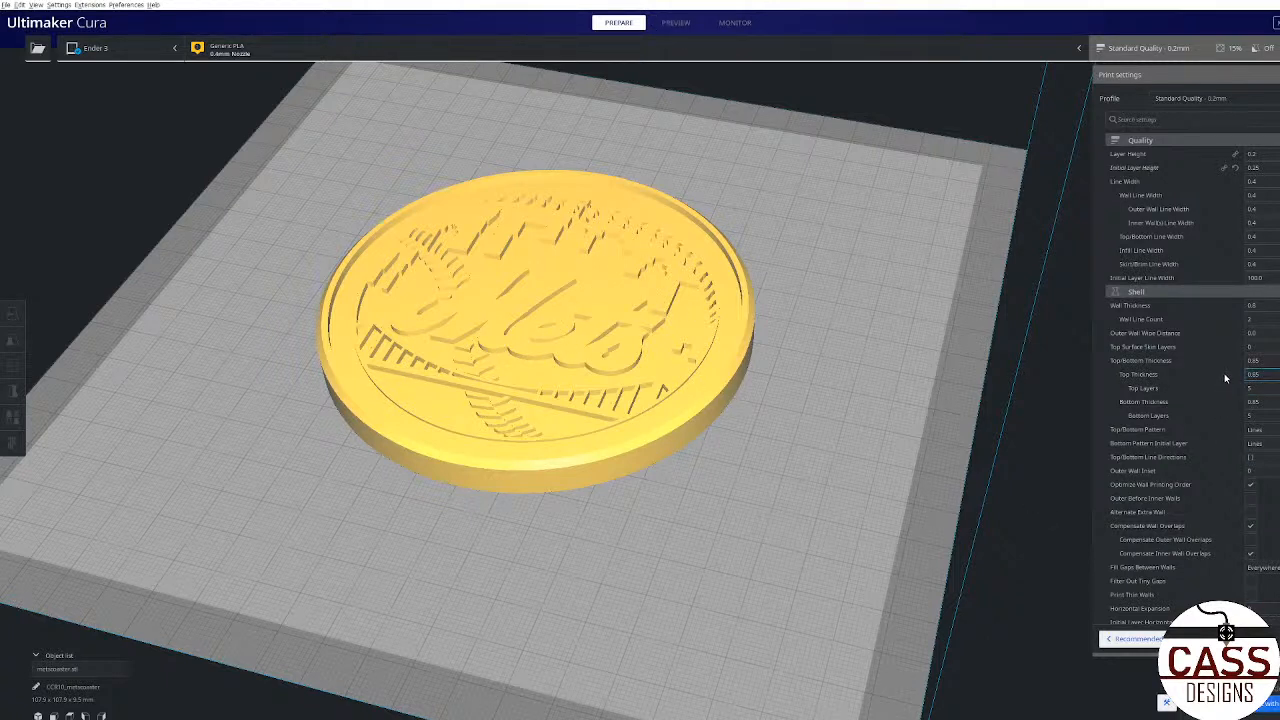
scroll(1222, 374, down, 5)
scroll(1220, 374, down, 15)
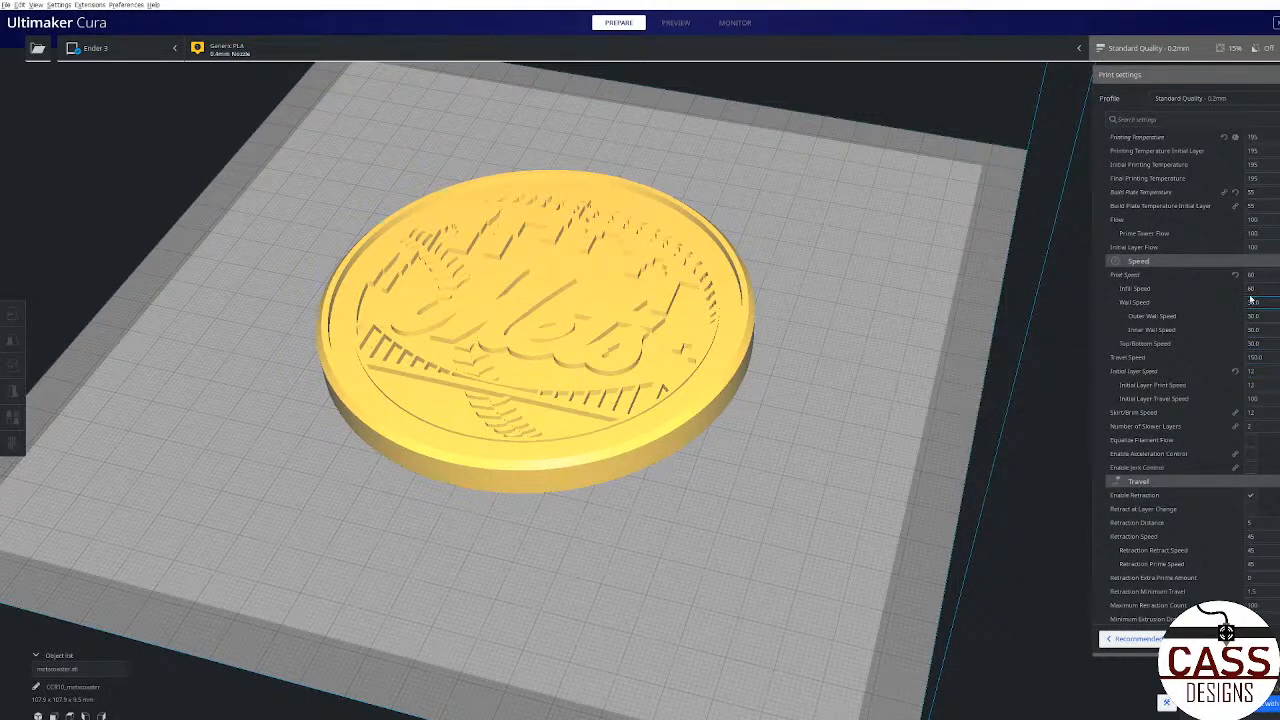
scroll(934, 581, up, 3)
scroll(934, 581, down, 3)
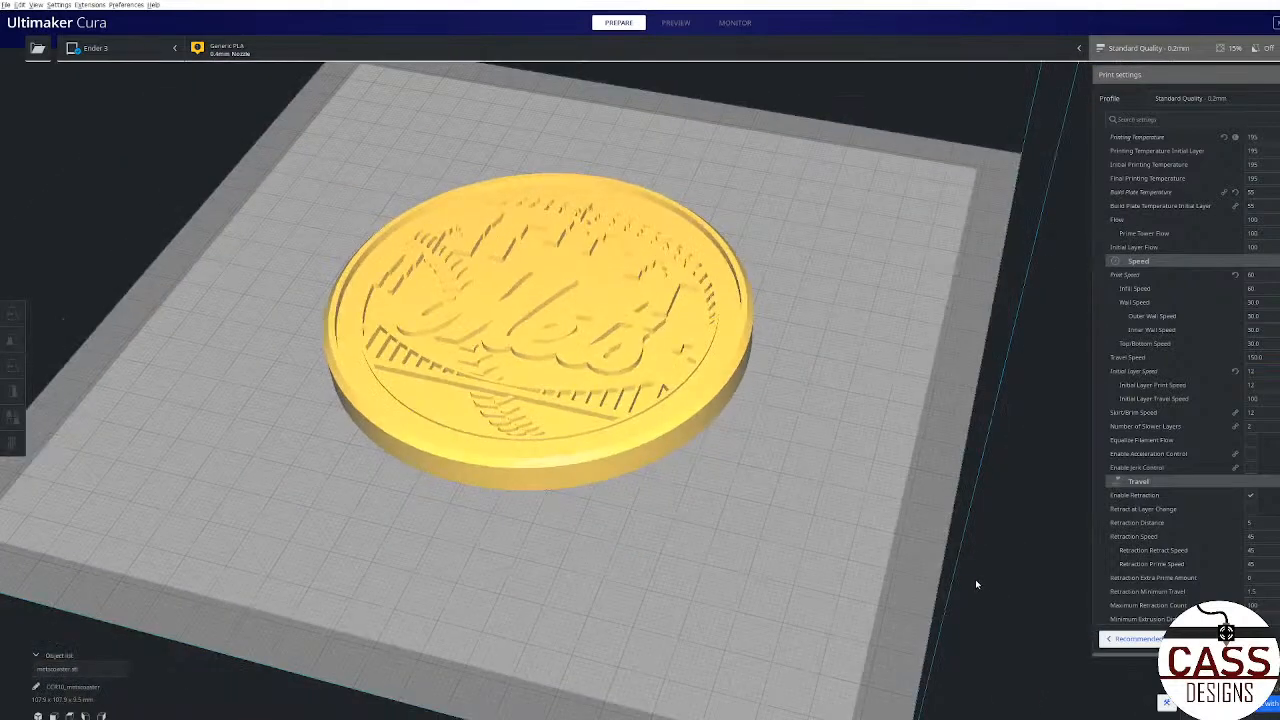
Step: Show the coaster in the sliced layer preview and examine its lettering, bridge, skyline and stitches
click(675, 23)
scroll(450, 308, up, 4)
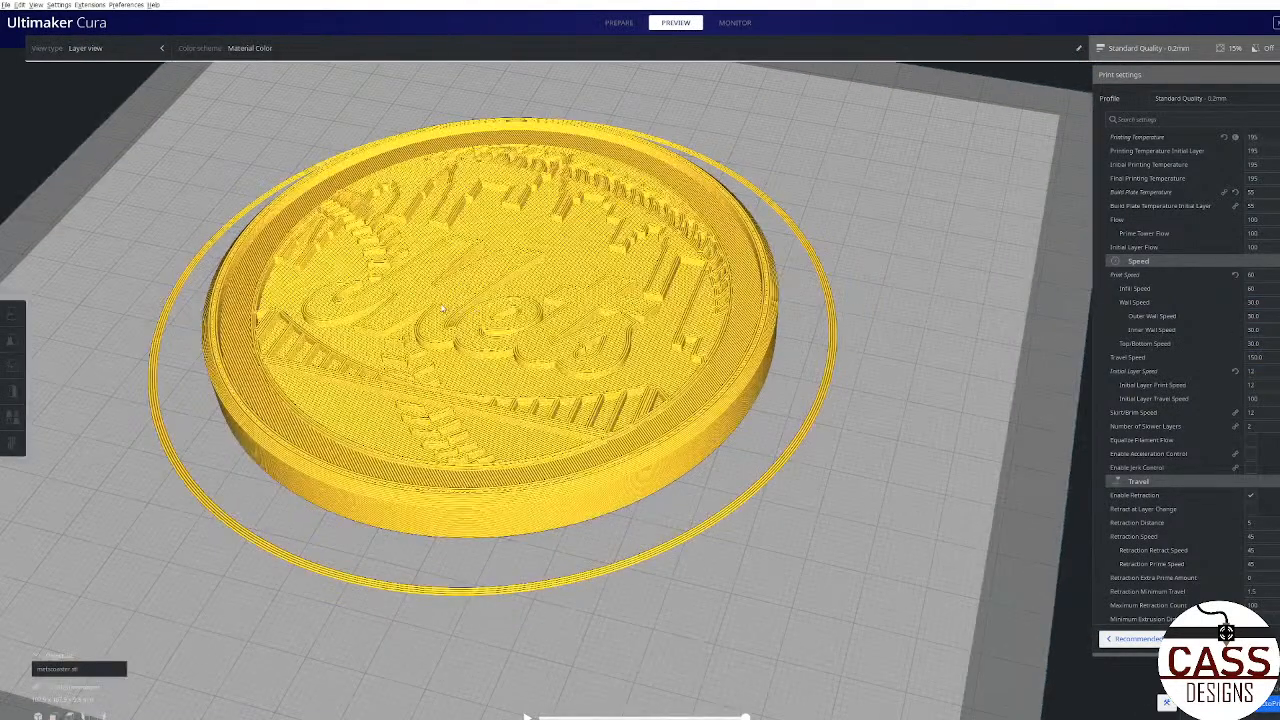
middle_drag(446, 310, 694, 372)
right_drag(694, 372, 738, 330)
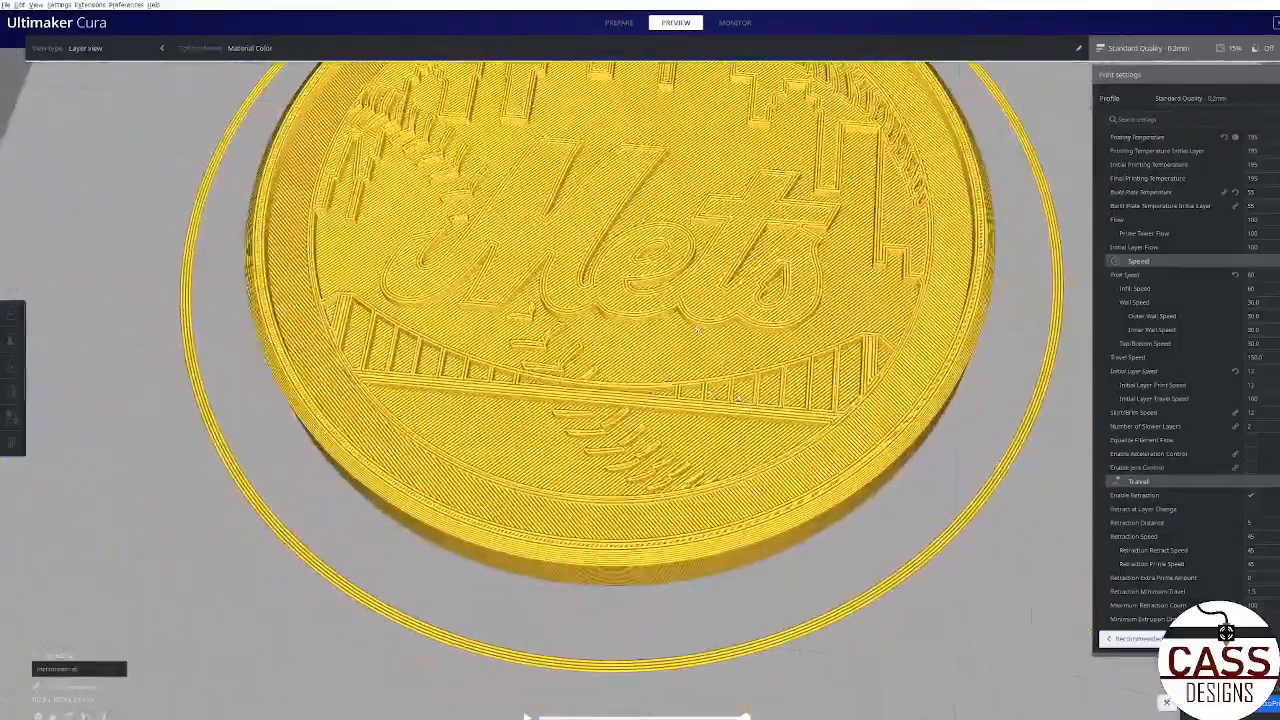
middle_drag(738, 330, 740, 420)
right_drag(740, 420, 698, 402)
scroll(690, 400, down, 3)
middle_drag(698, 402, 718, 512)
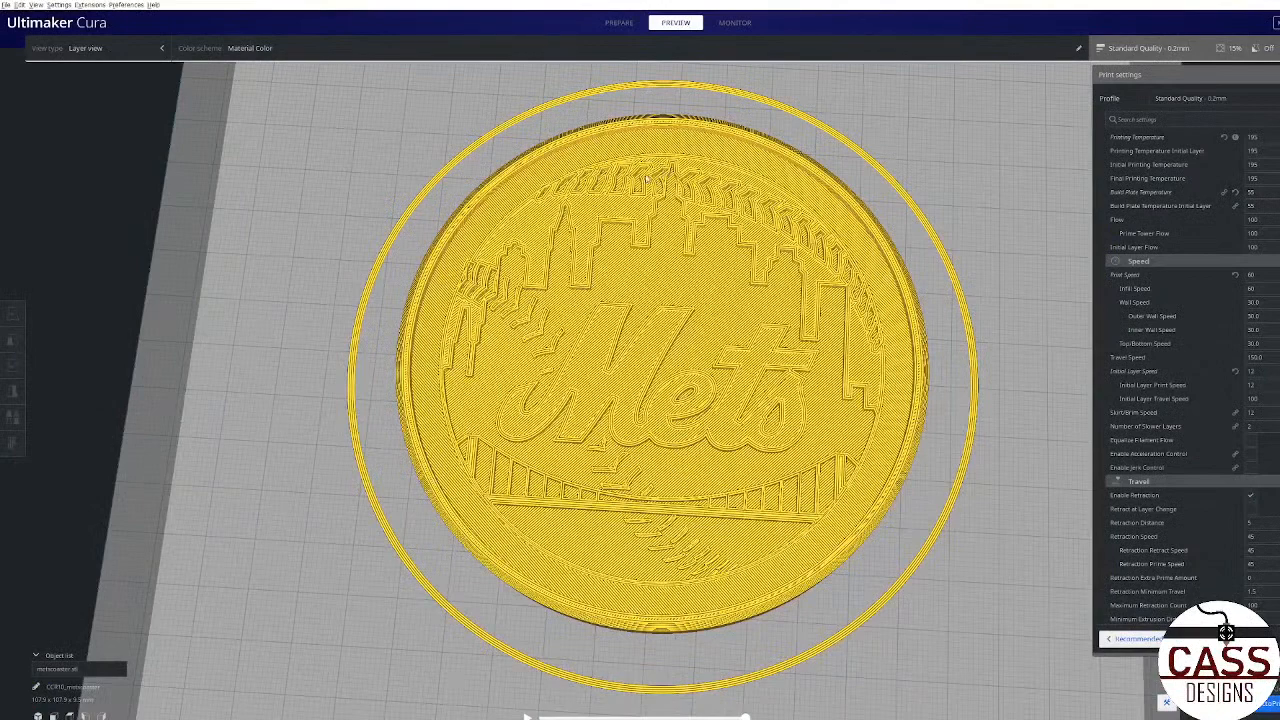
scroll(648, 318, down, 3)
right_drag(648, 318, 757, 515)
scroll(726, 443, down, 4)
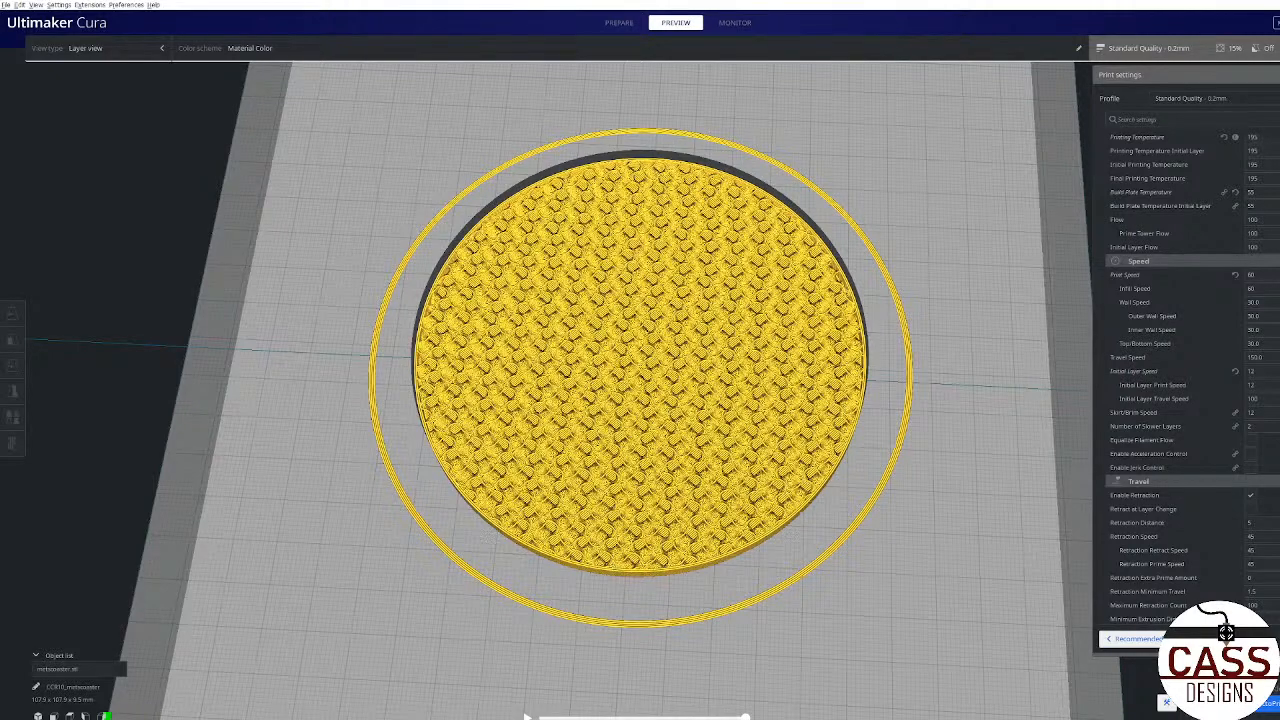
Step: Step up and down through the coaster's layers to examine the infill and the start of the logo
key(Up)
key(Up)
key(Up)
key(Up)
key(Up)
key(Up)
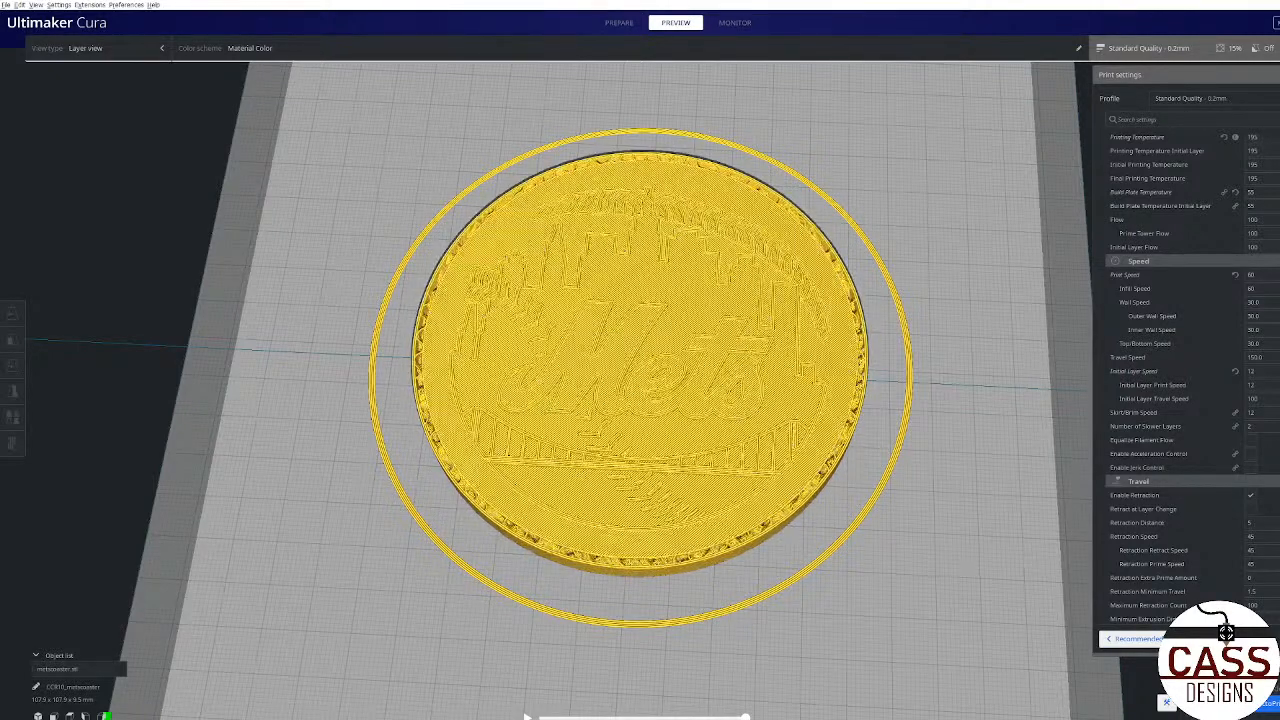
key(Down)
key(Down)
key(Down)
key(Down)
key(Down)
key(Down)
key(Down)
key(Down)
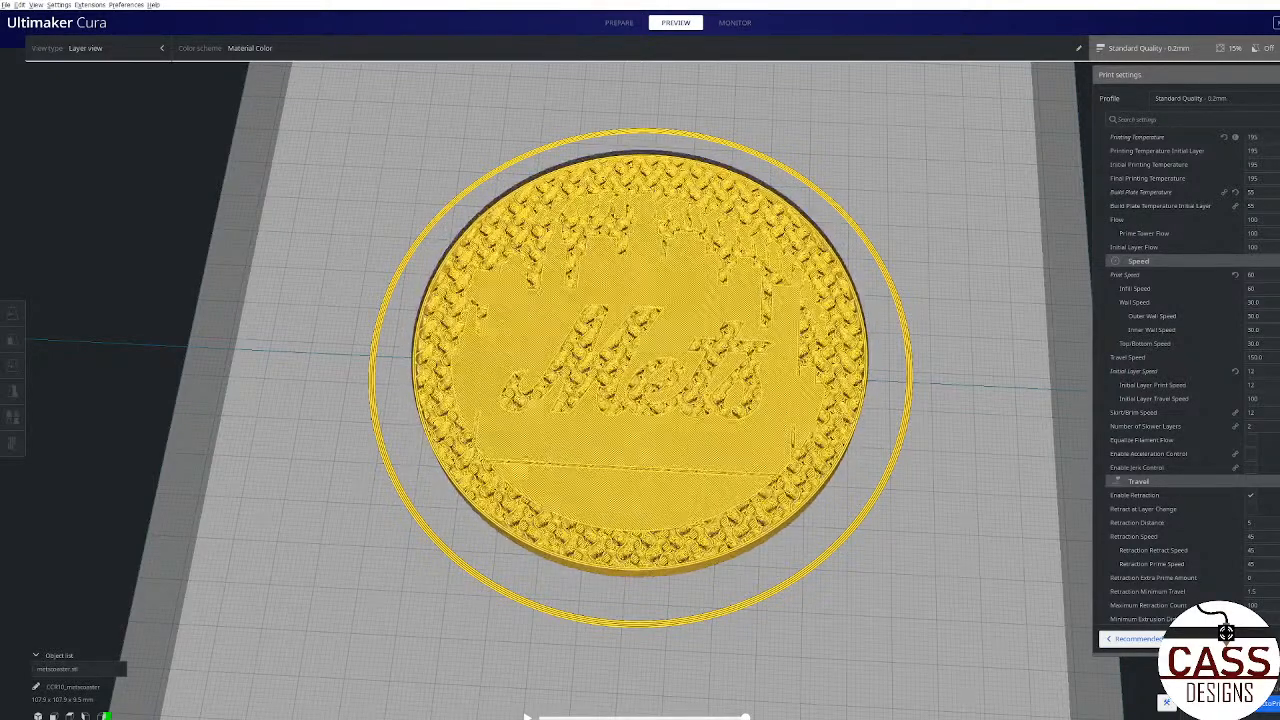
key(Down)
key(Down)
key(Down)
key(Down)
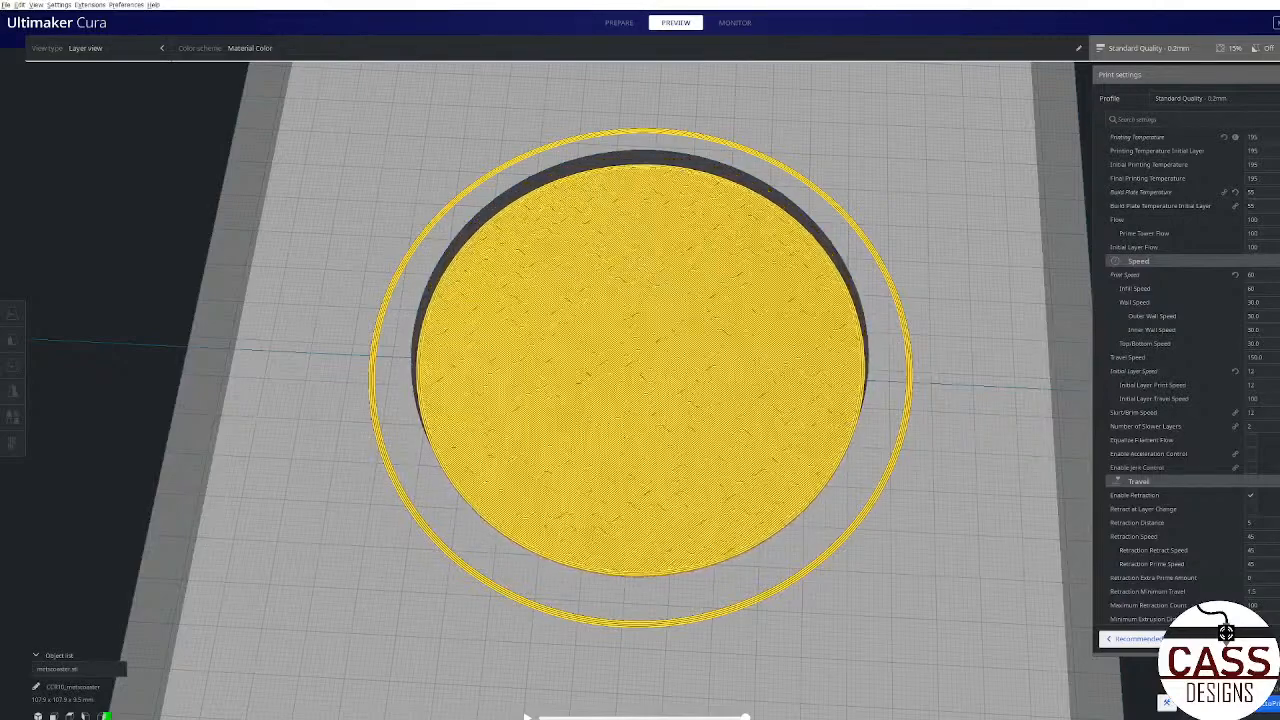
key(Up)
key(Up)
key(Up)
key(Up)
key(Up)
key(Up)
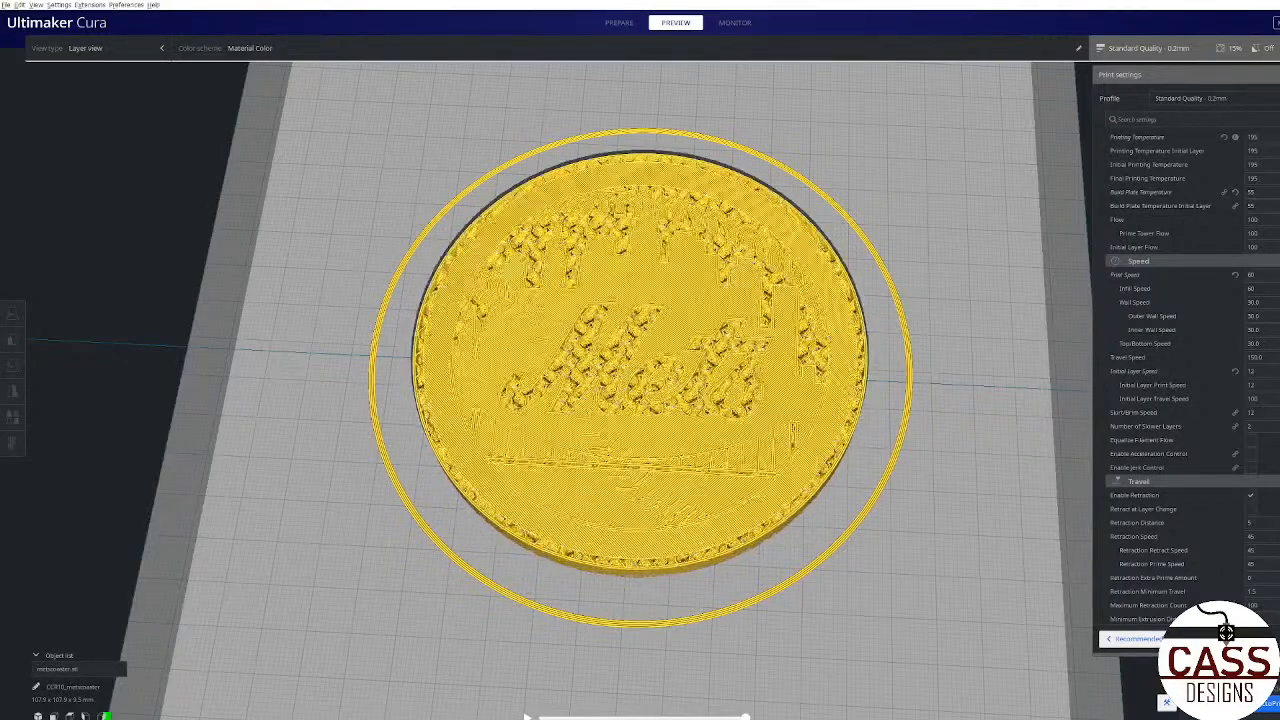
key(Down)
key(Down)
key(Down)
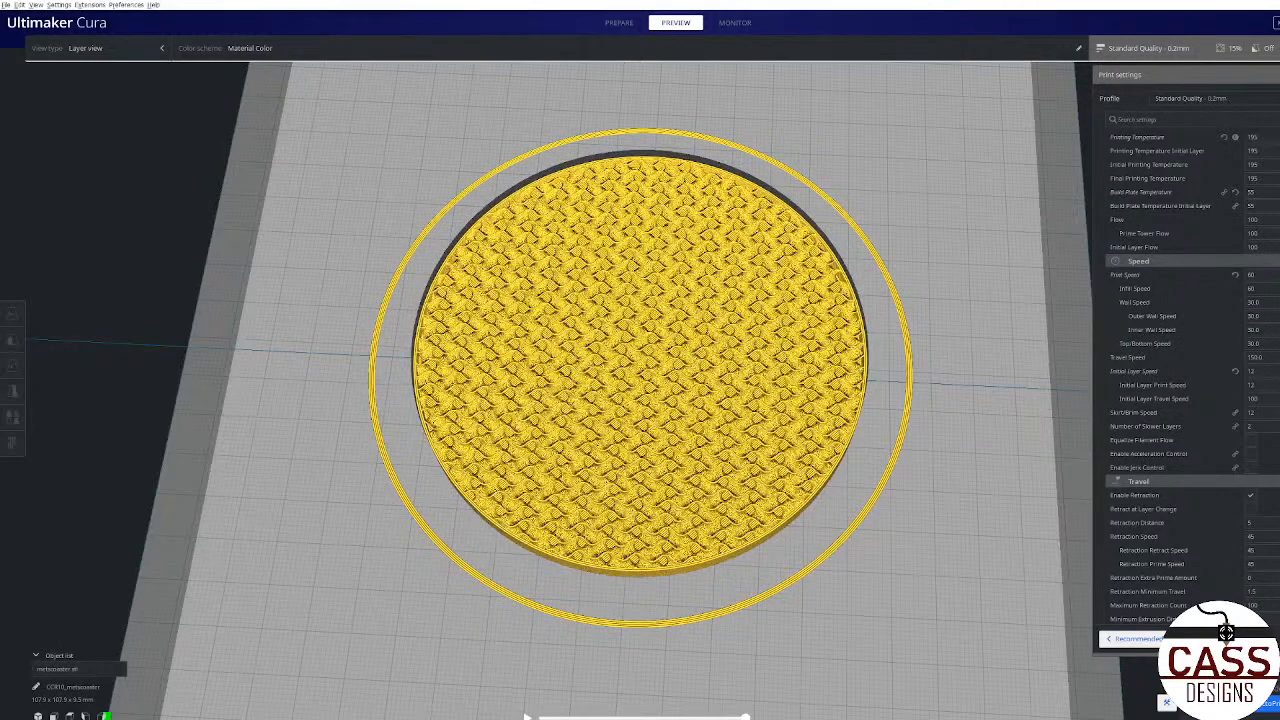
key(Up)
key(Up)
key(Up)
key(Up)
key(Up)
key(Up)
key(Down)
key(Down)
key(Down)
key(Down)
key(Down)
key(Down)
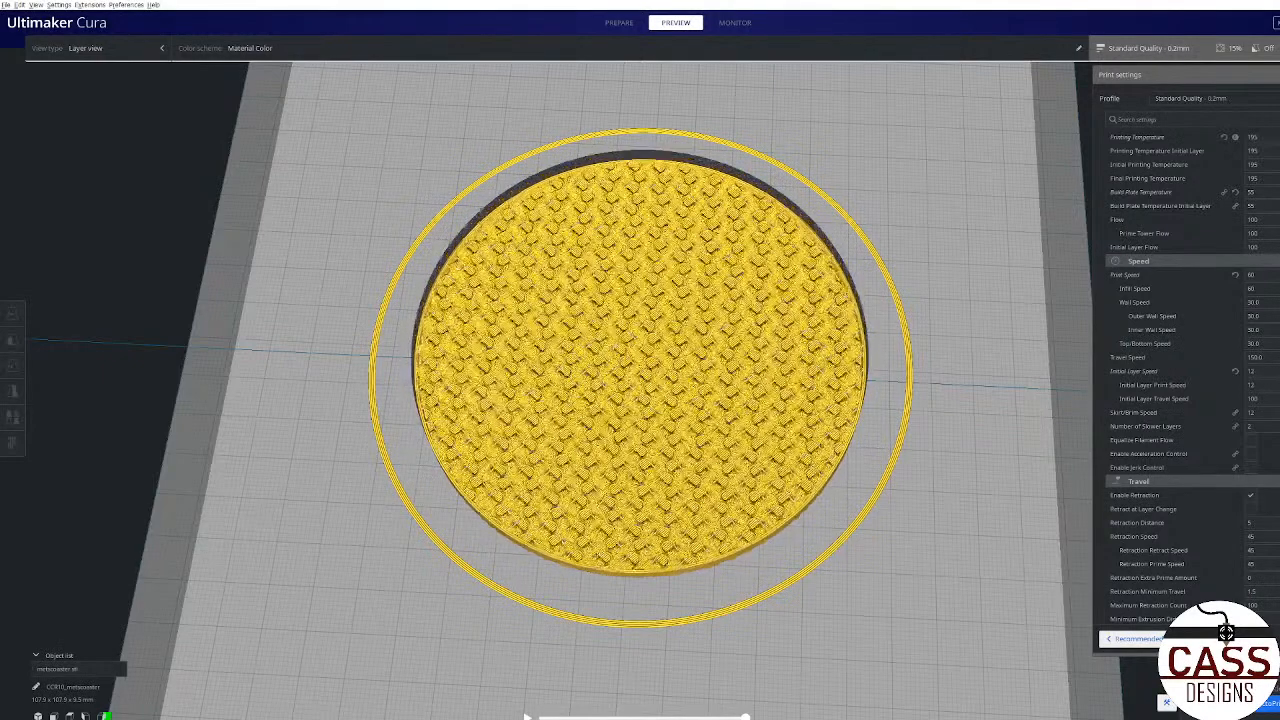
Step: Examine the complete sliced coaster and its raised logo from low and high angles
right_drag(817, 507, 793, 535)
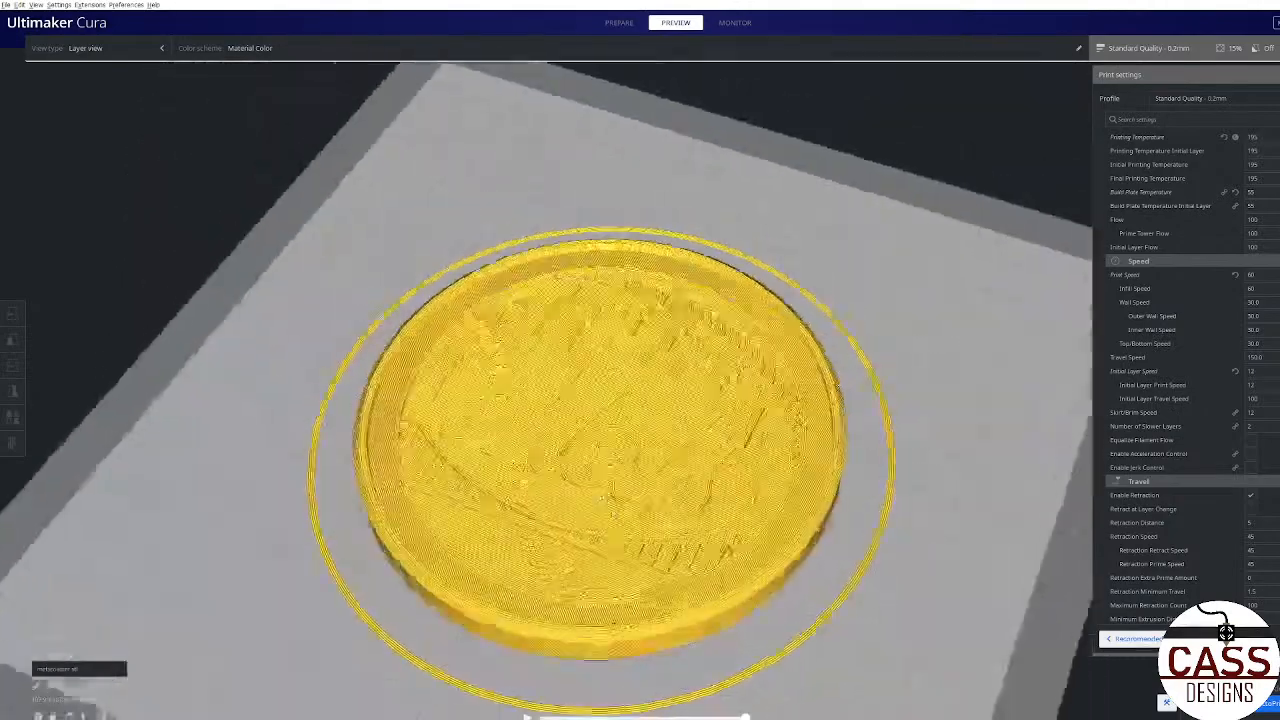
right_drag(602, 497, 766, 427)
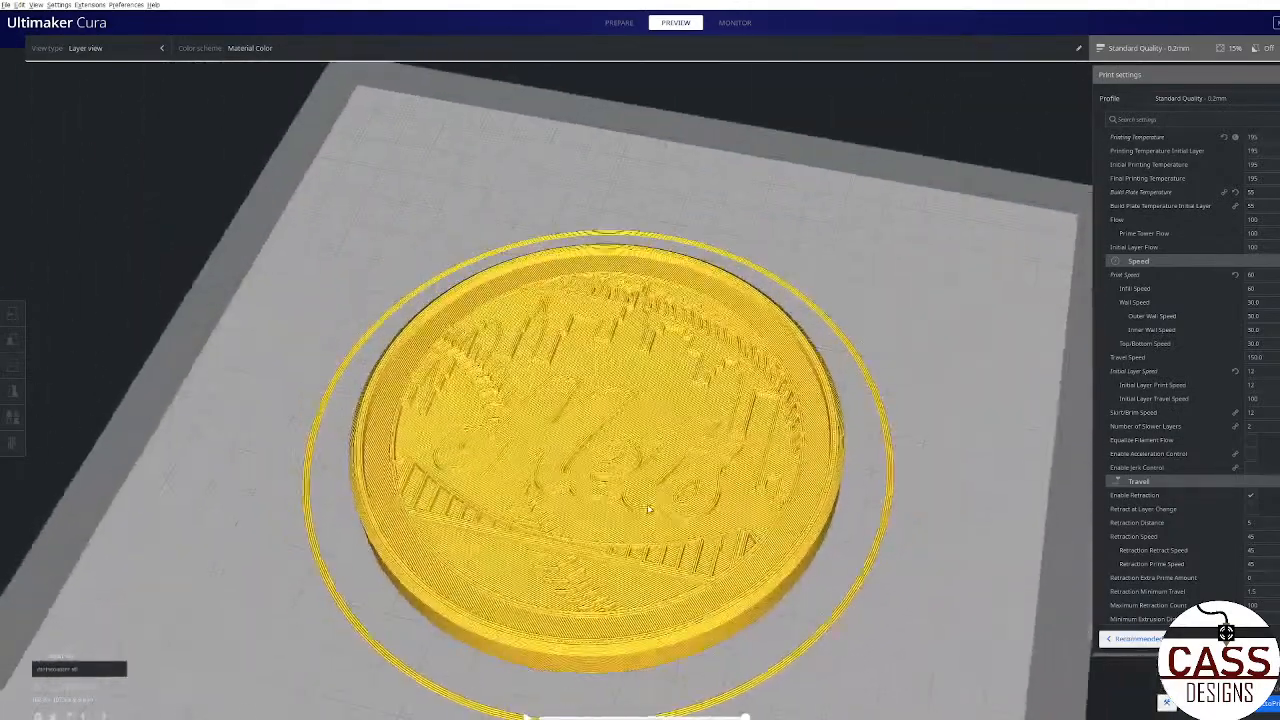
right_drag(610, 552, 780, 474)
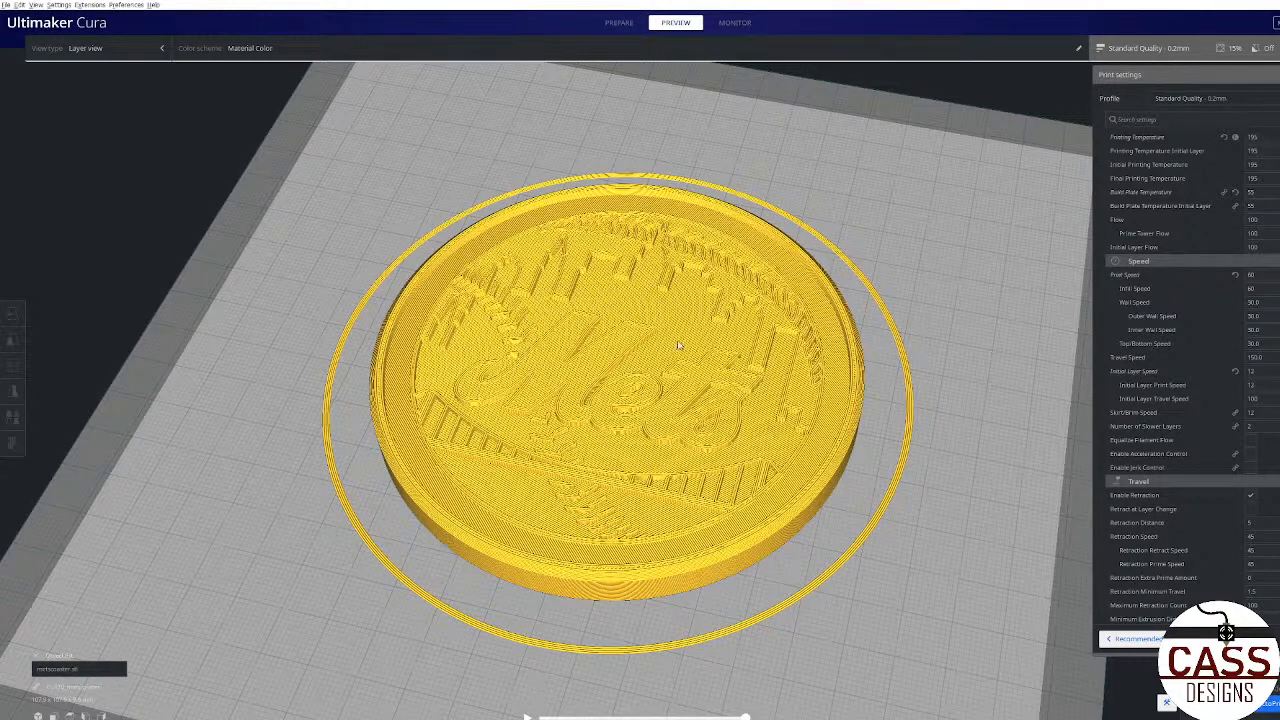
Step: Switch to Fusion 360 and examine the finished Mets coaster model from above and at a low angle, cancelling the Delete command
right_drag(812, 587, 523, 643)
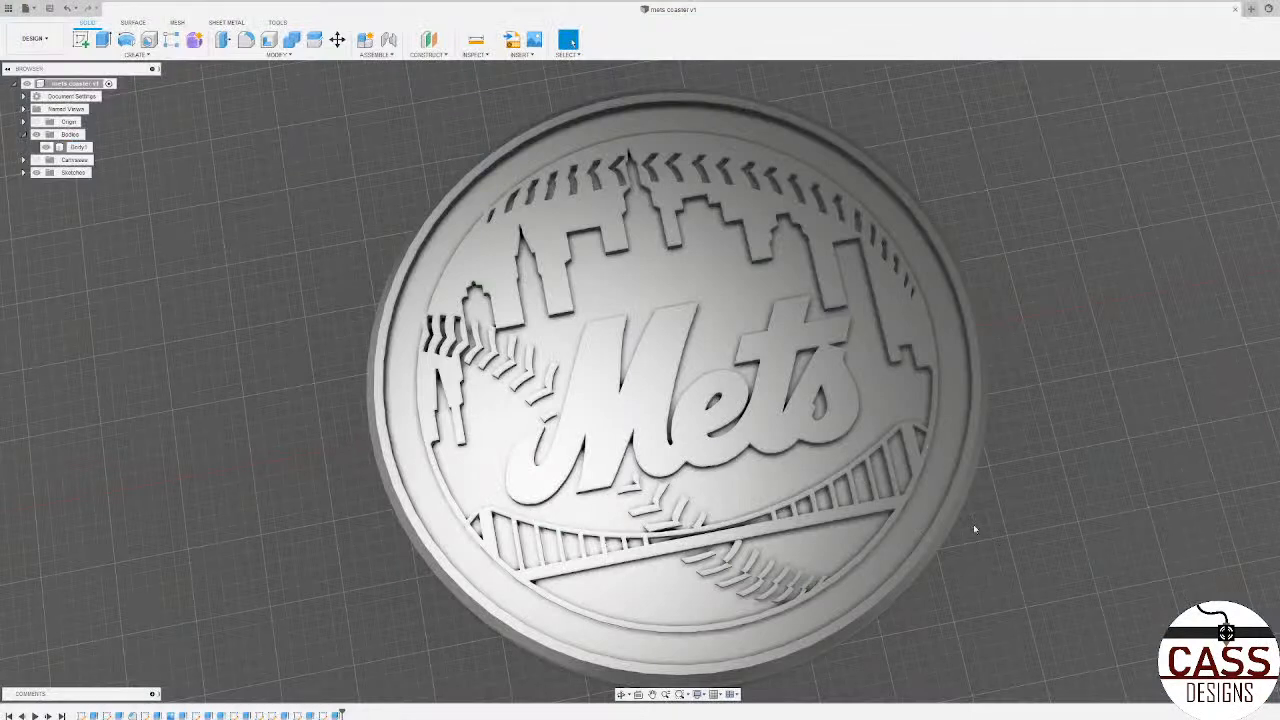
mouse_move(866, 470)
right_down()
mouse_move(1005, 536)
mouse_move(1022, 517)
right_up()
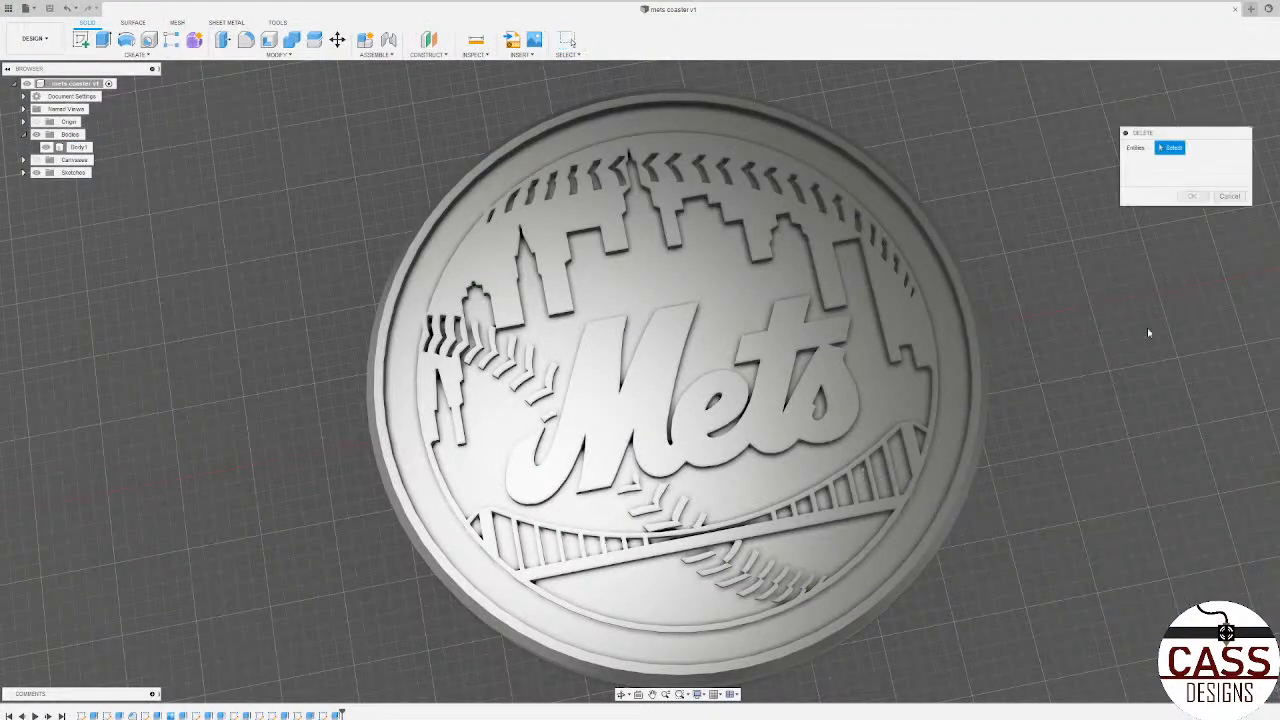
click(1230, 197)
shift+middle_drag(900, 450, 790, 405)
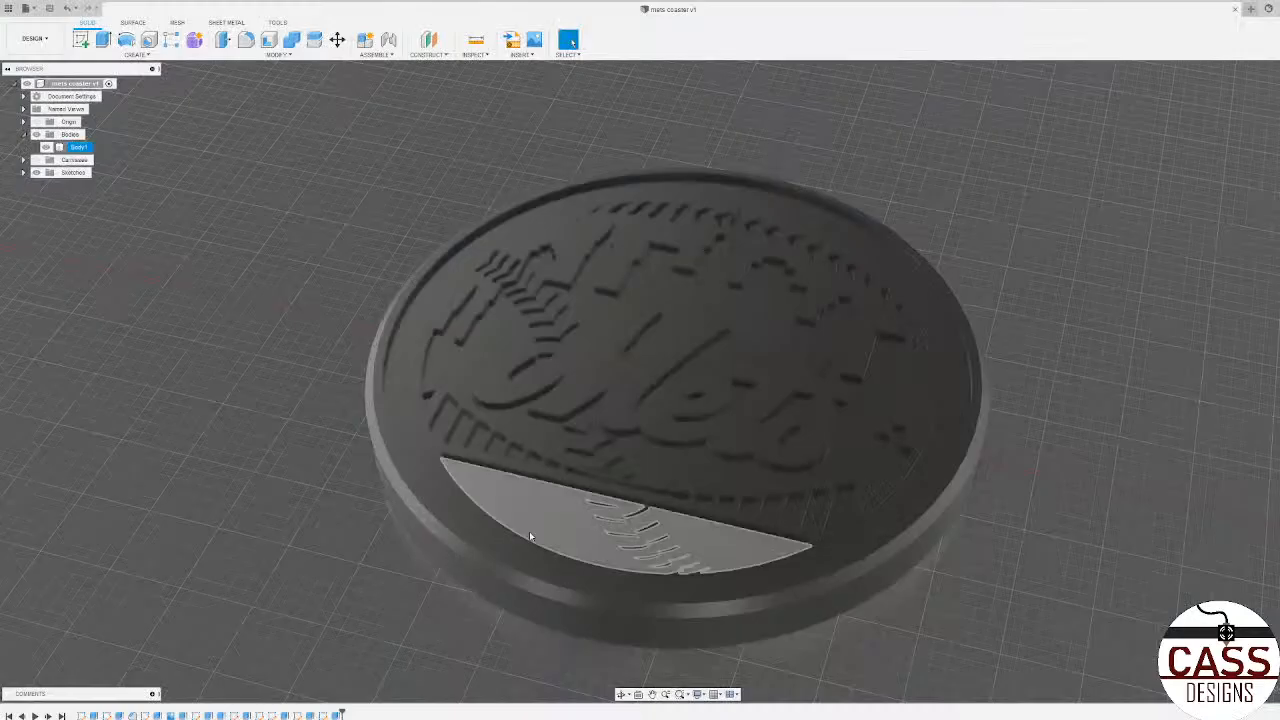
shift+middle_drag(529, 531, 369, 540)
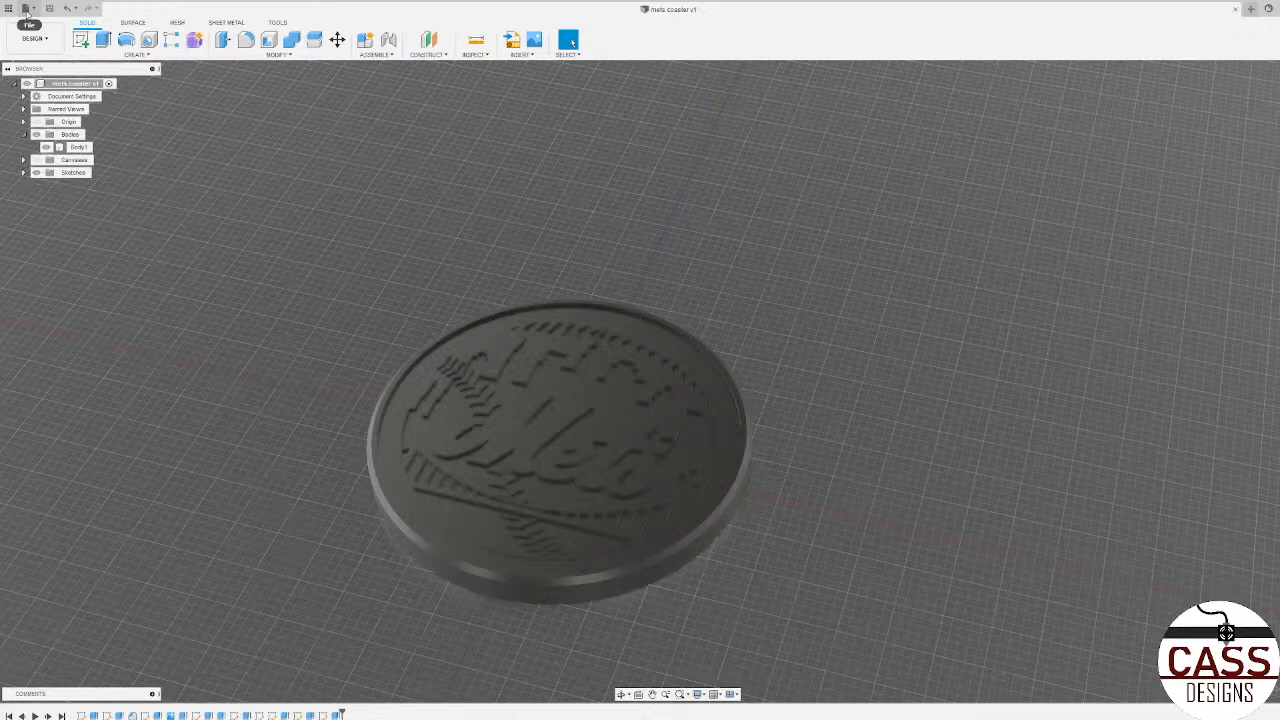
Step: Create a new design and start a sketch on the horizontal ground plane
click(26, 9)
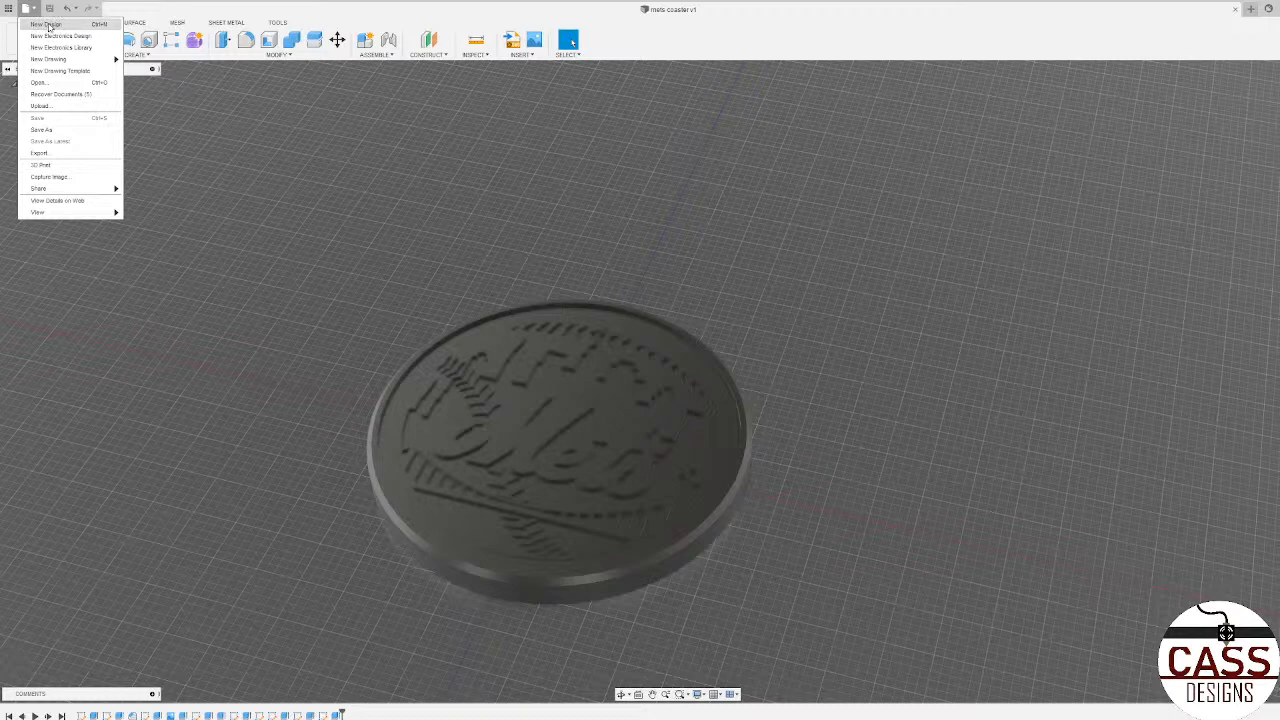
click(46, 24)
scroll(533, 454, down, 3)
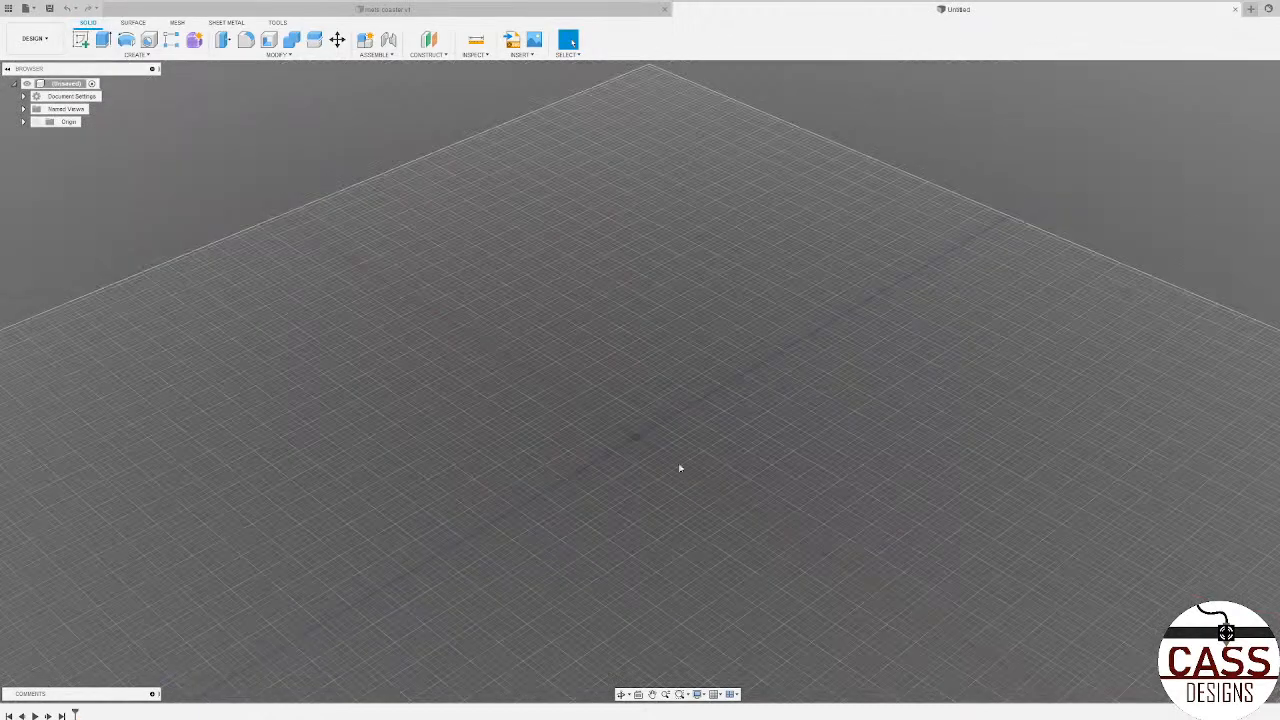
scroll(677, 466, up, 3)
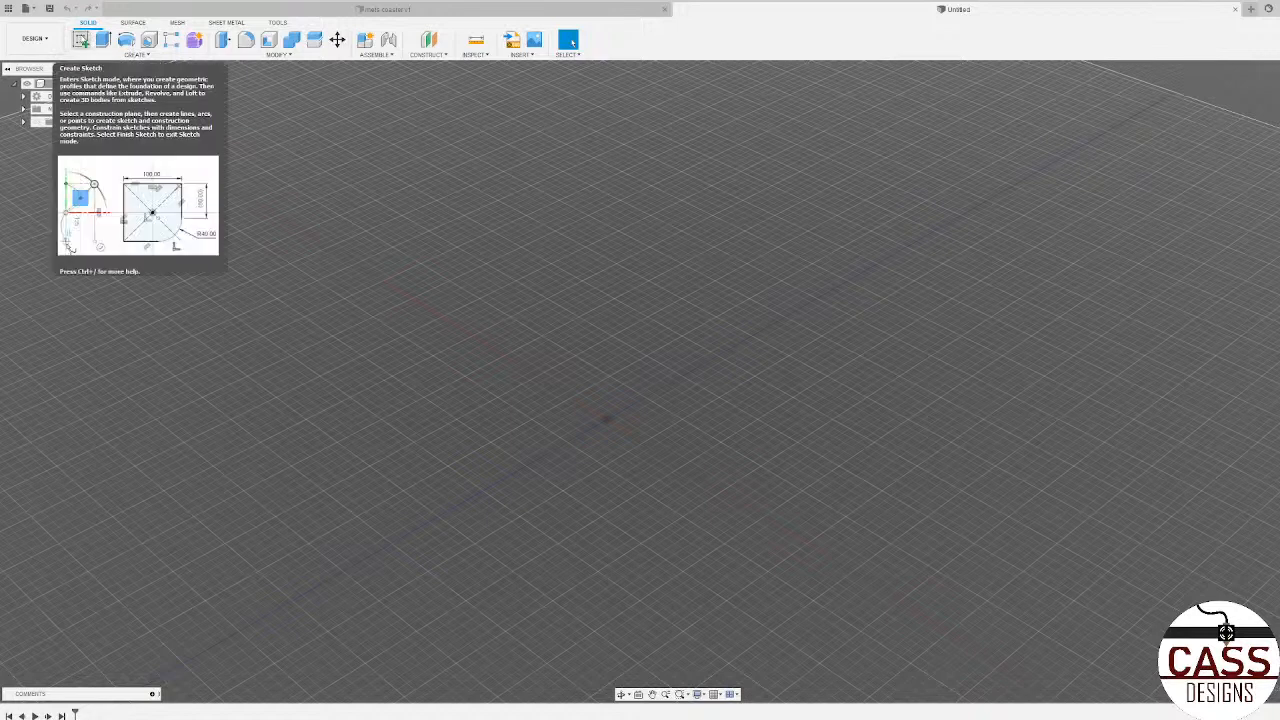
click(81, 40)
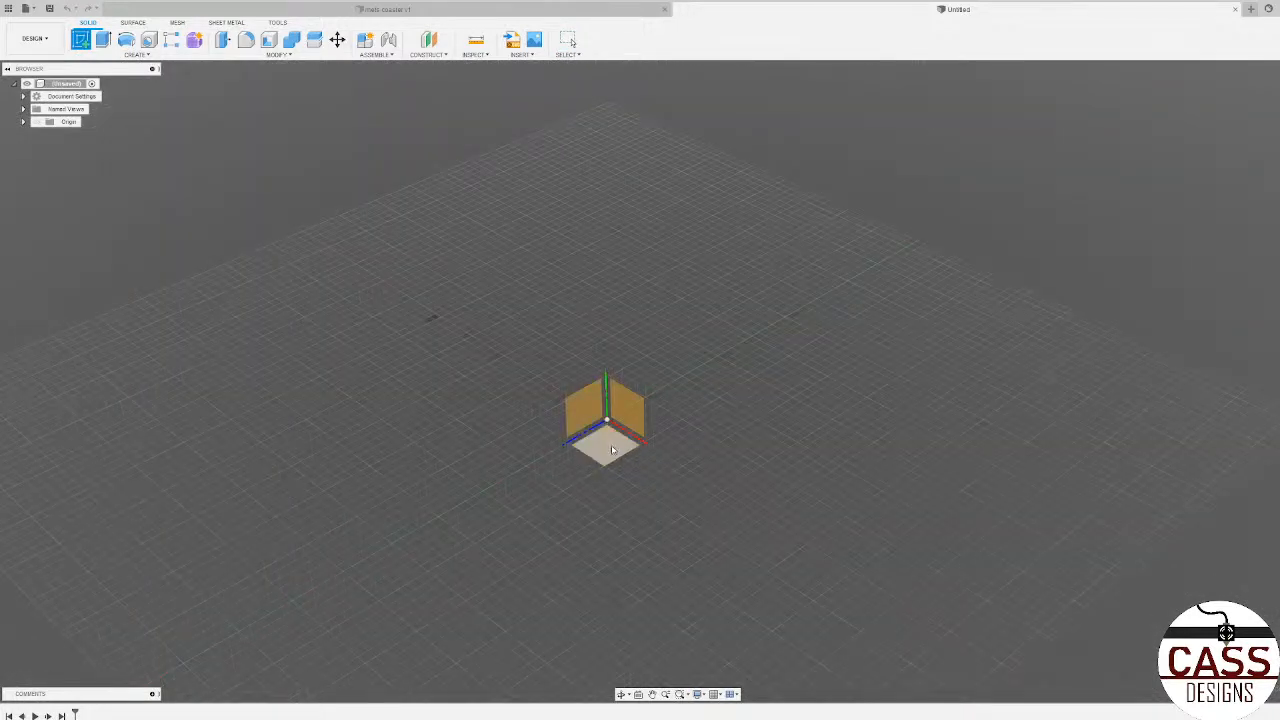
click(616, 448)
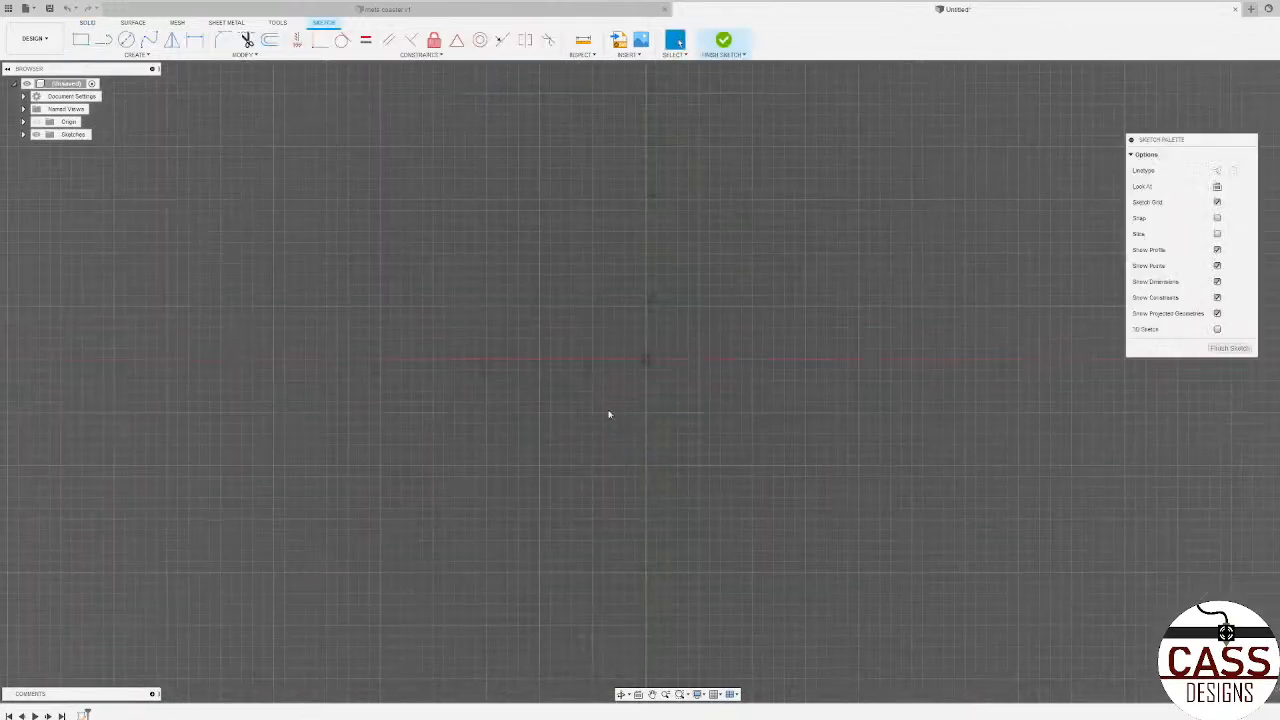
Step: Draw a center rectangle of 0.5 in by 0.5 in at the sketch origin
click(80, 40)
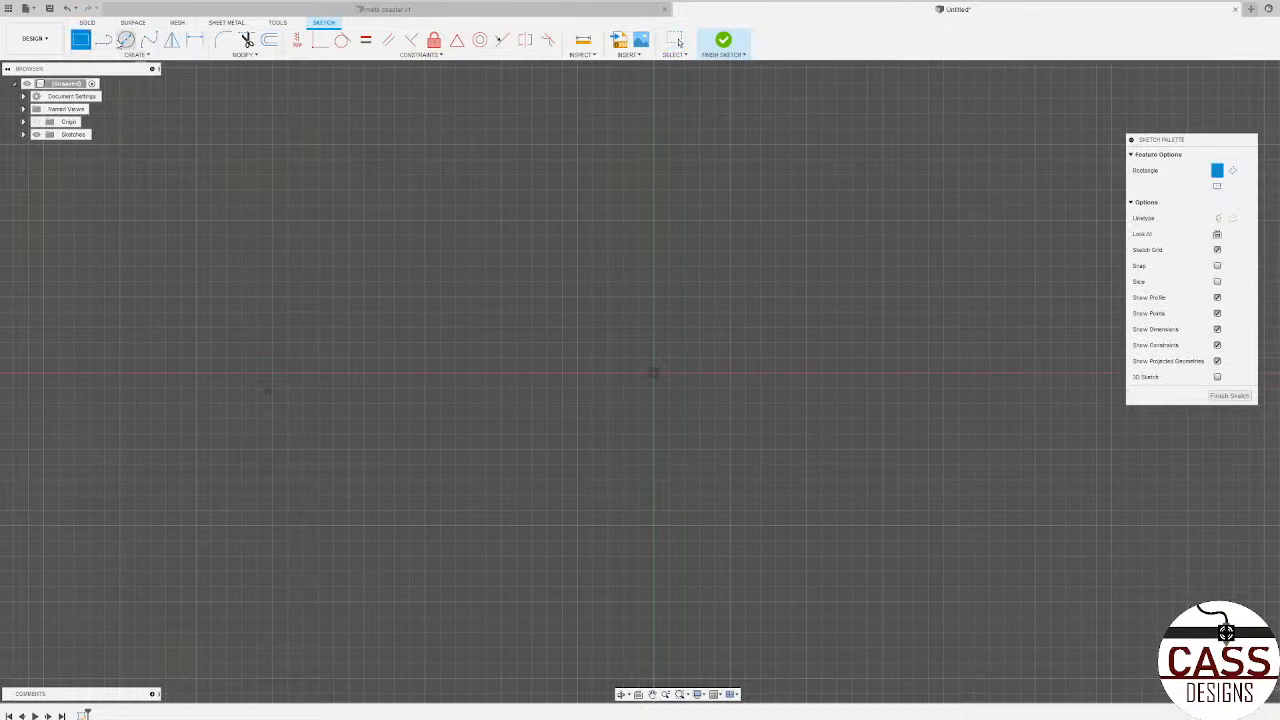
click(1217, 186)
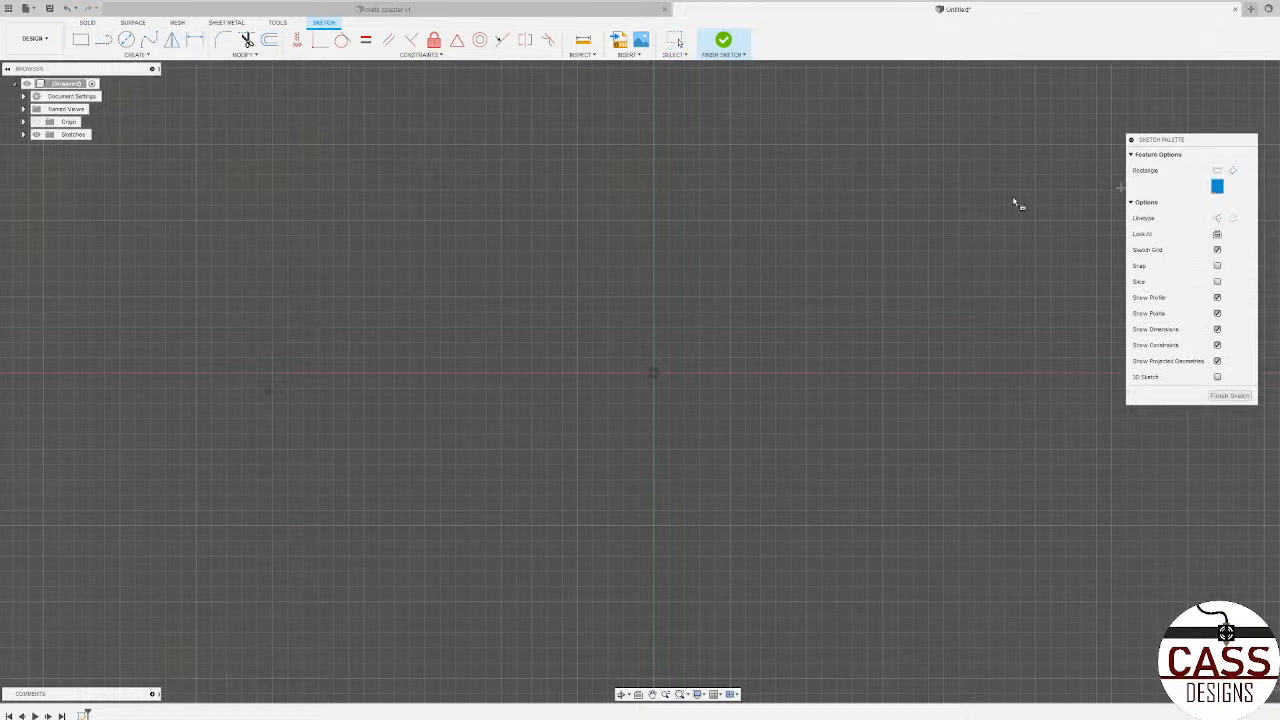
click(654, 374)
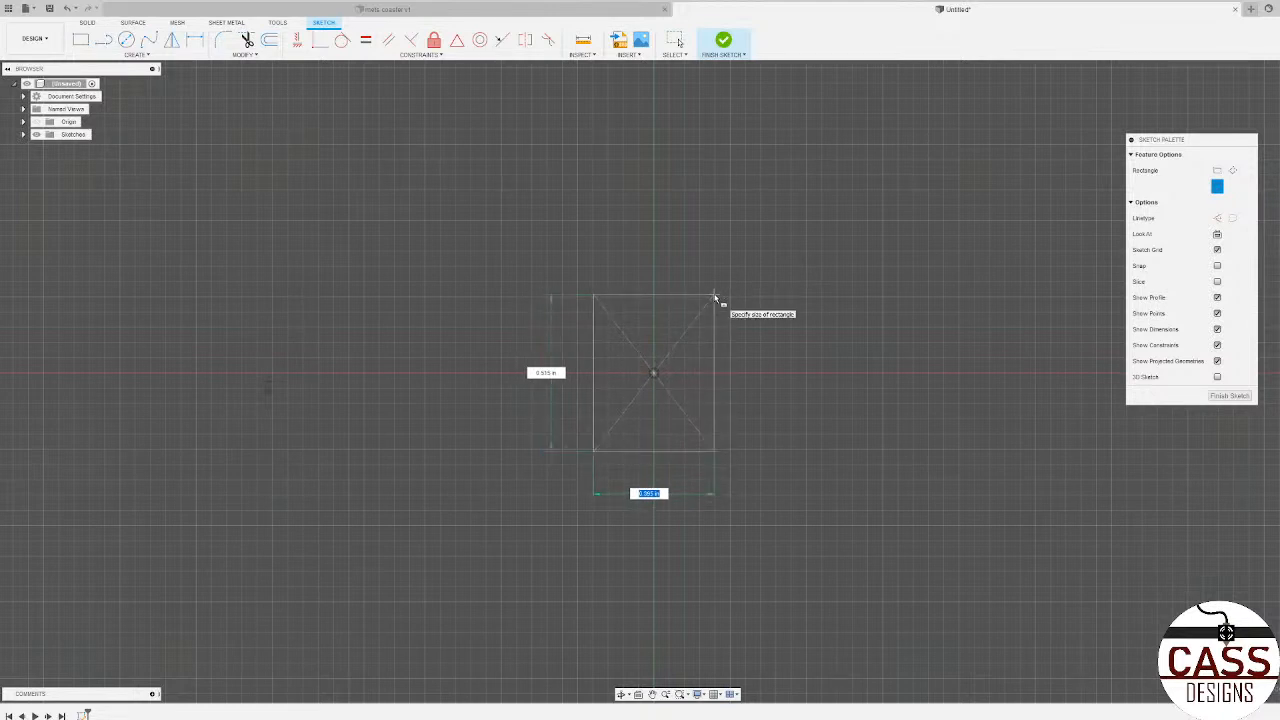
key(Tab)
text(5)
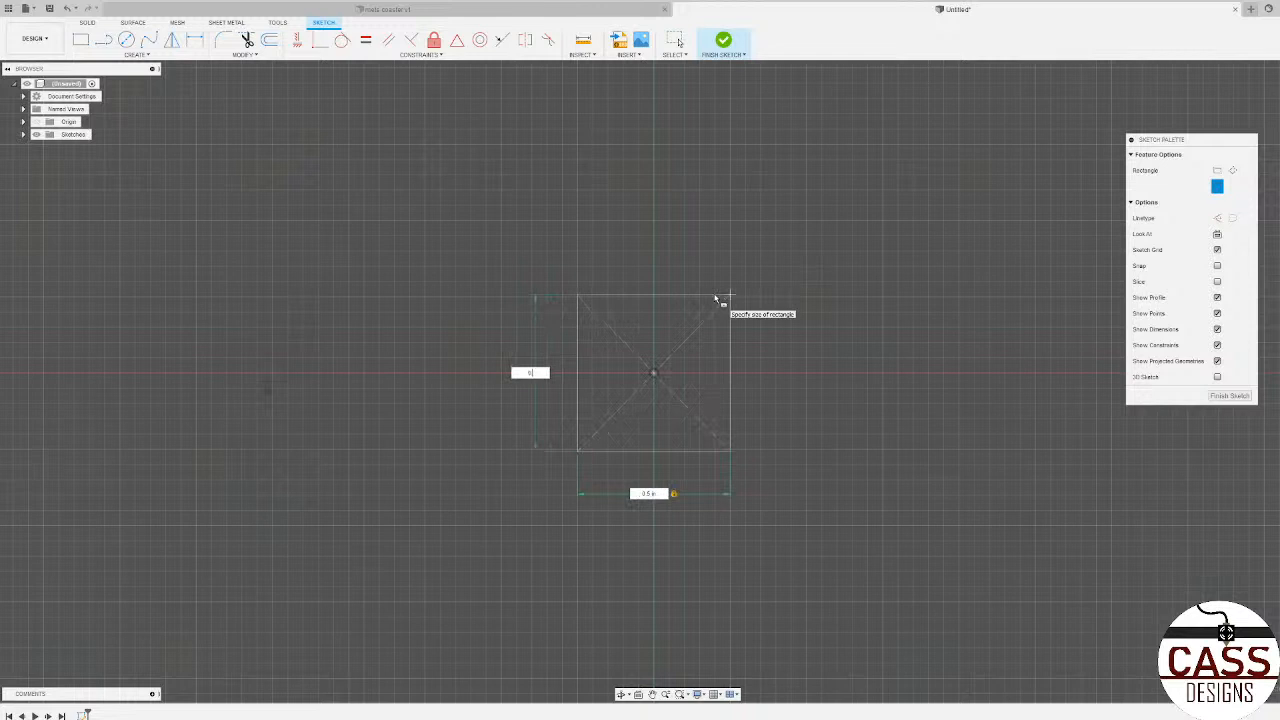
key(Tab)
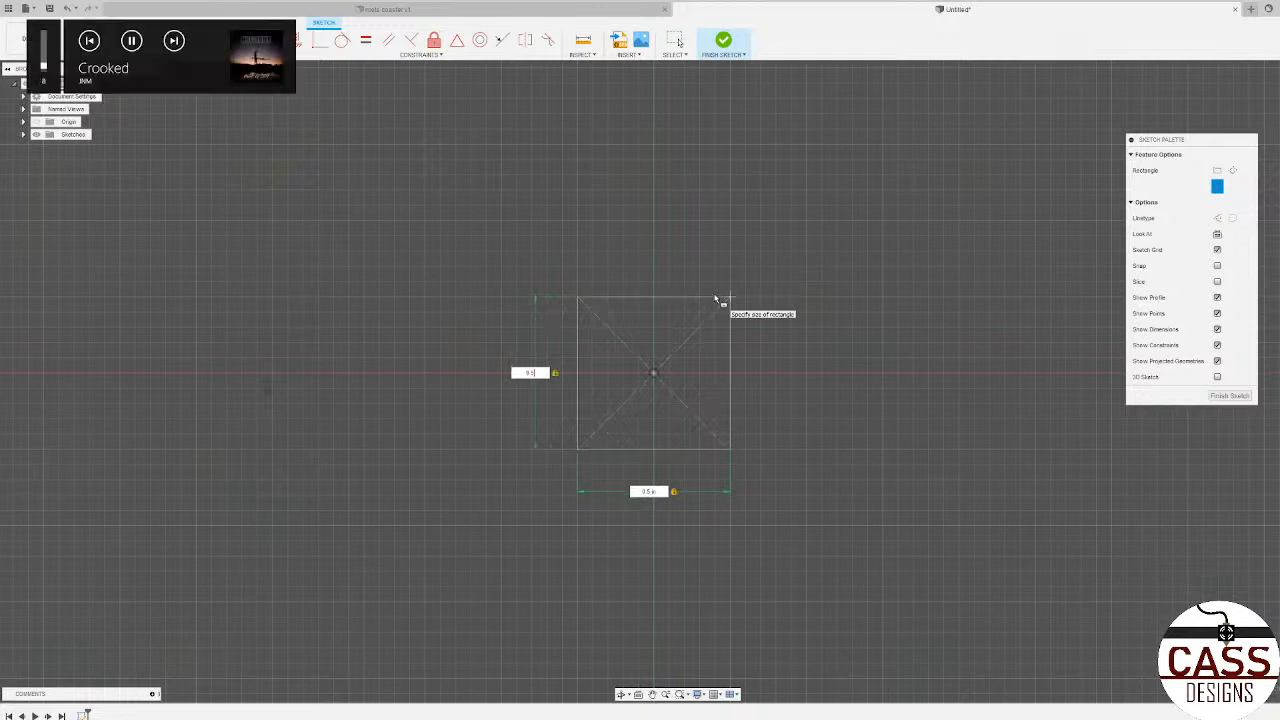
key(Return)
Step: Extrude the square profile 0.5 in upward as a new body to form a cube
shift+middle_drag(784, 393, 703, 380)
scroll(703, 380, up, 2)
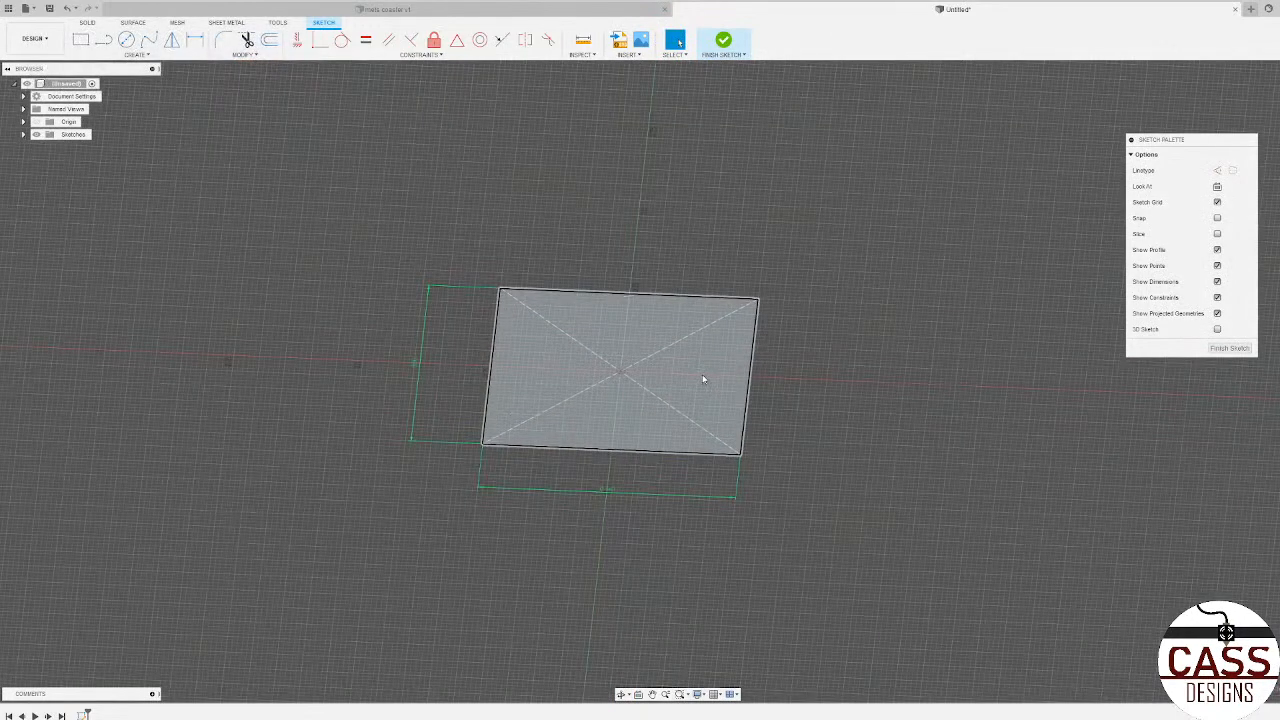
click(701, 374)
key(e)
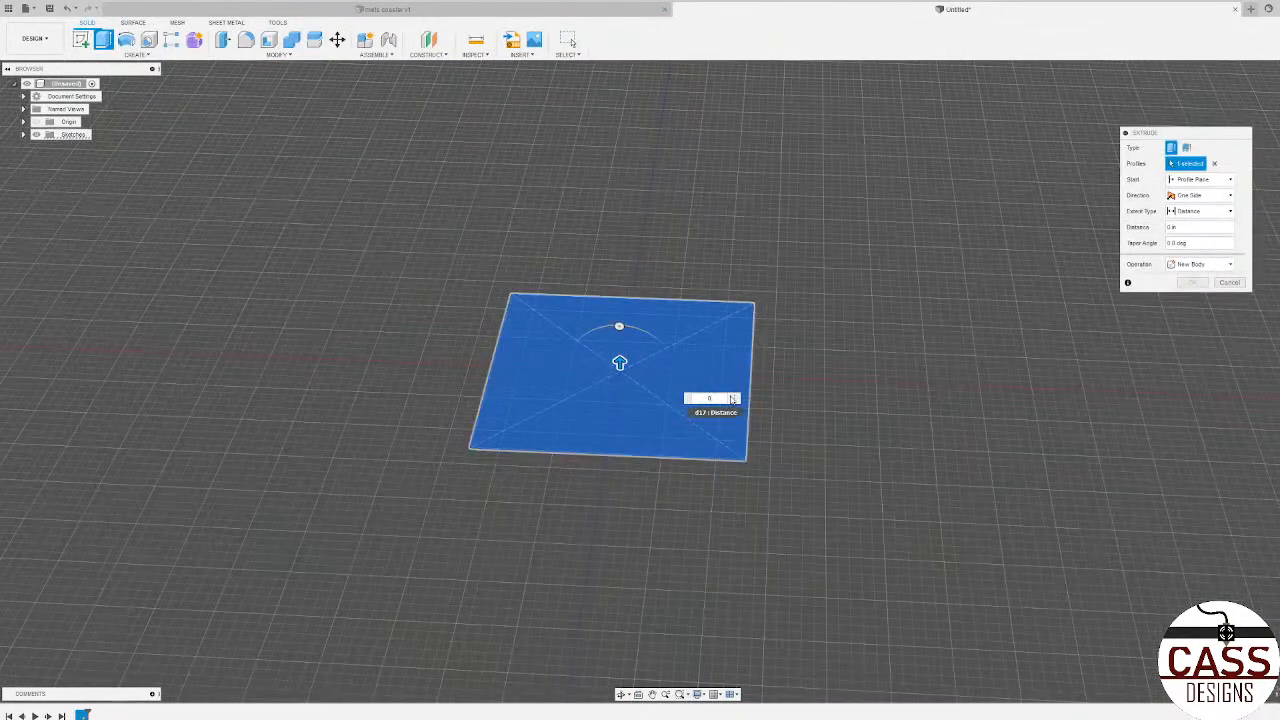
key(Return)
scroll(783, 460, down, 3)
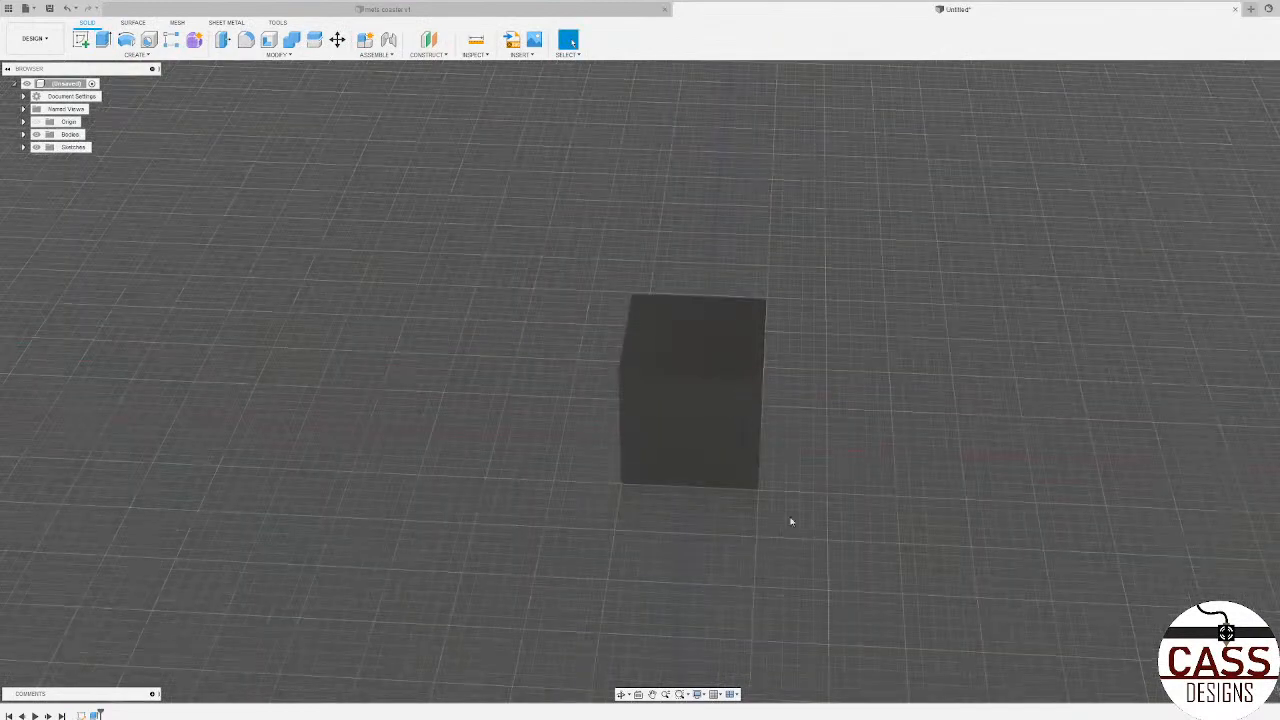
Step: On a side face of the cube, sketch a narrow triangle along its left edge, about 0.1 in wide at the top, tapering to the bottom corner
shift+middle_drag(792, 521, 760, 490)
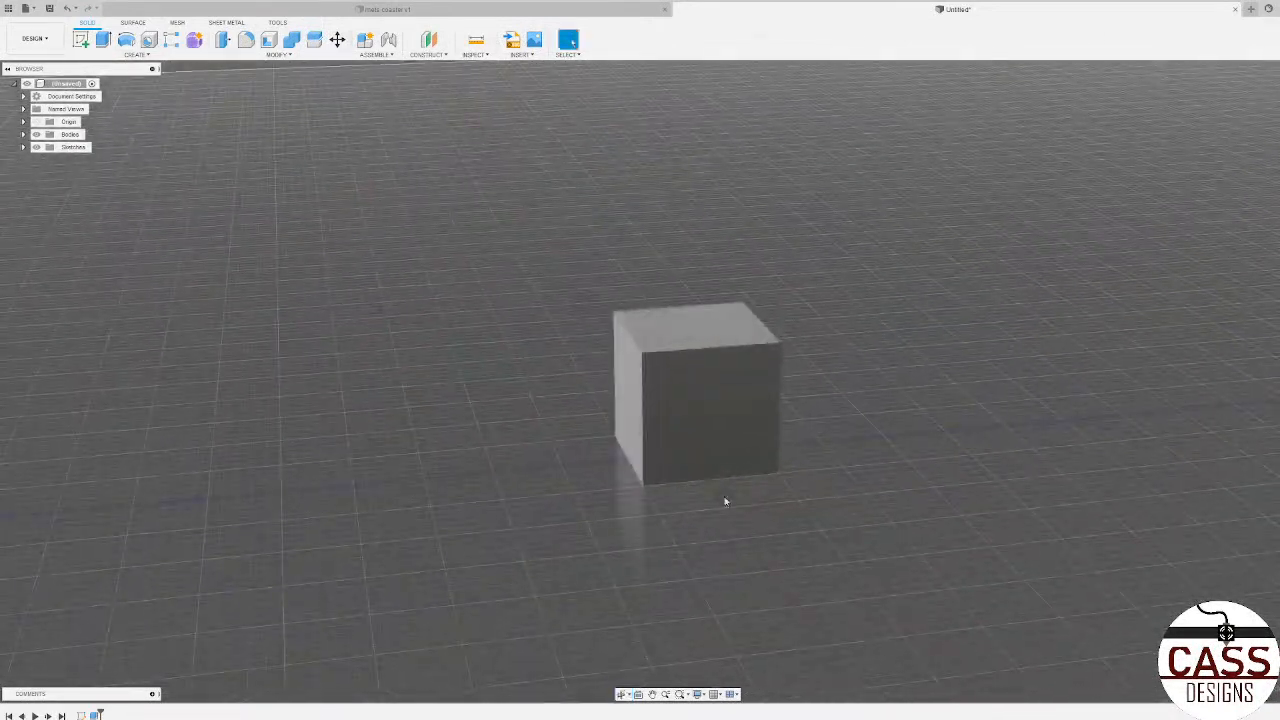
click(708, 433)
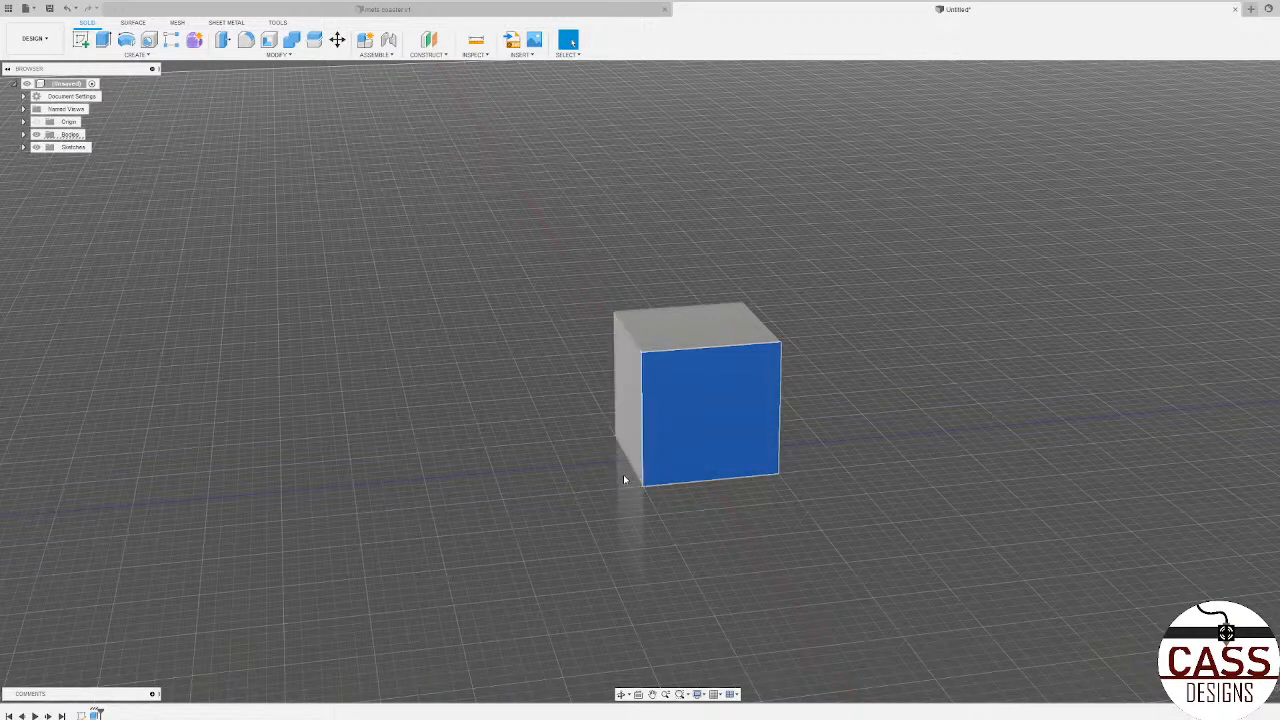
click(81, 40)
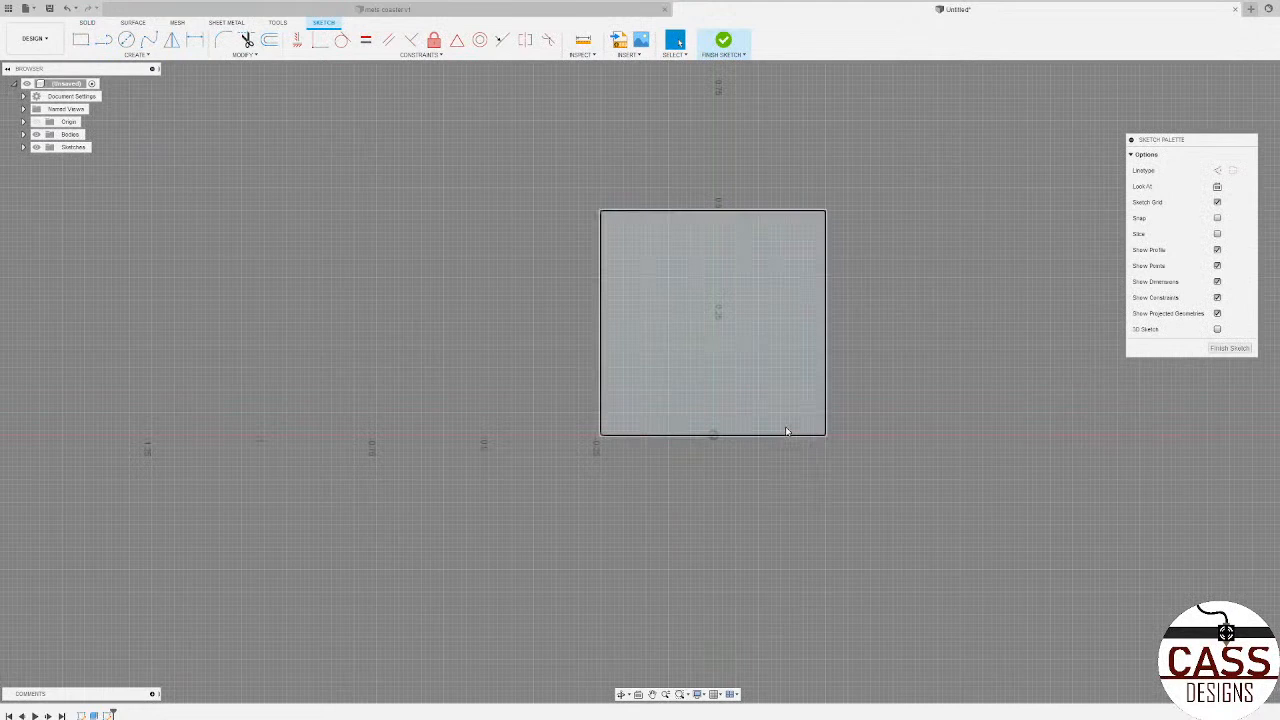
click(103, 41)
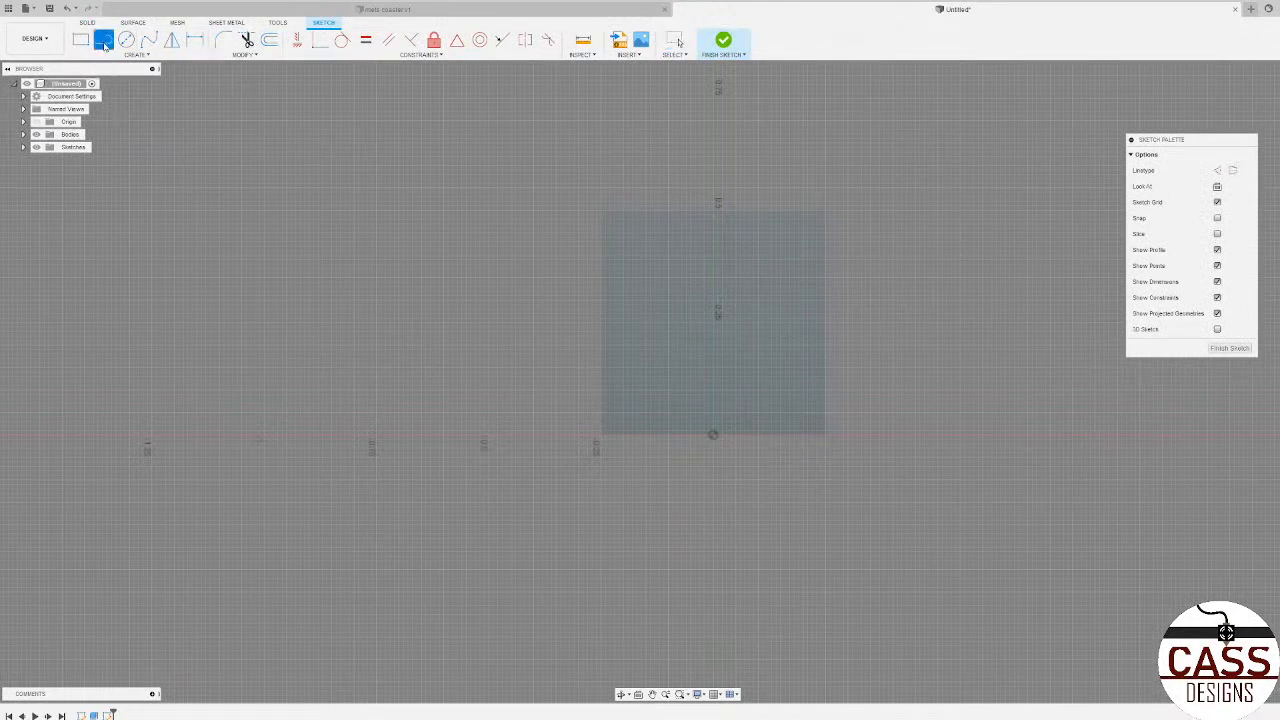
click(601, 434)
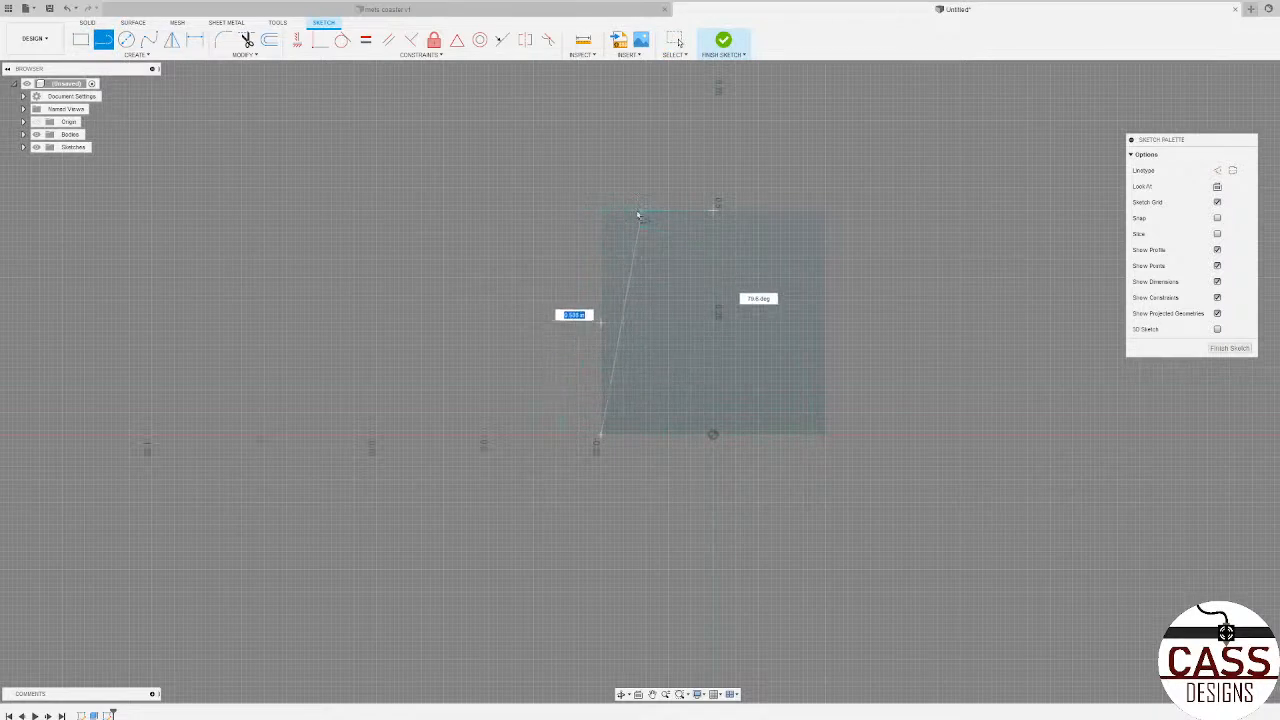
click(601, 213)
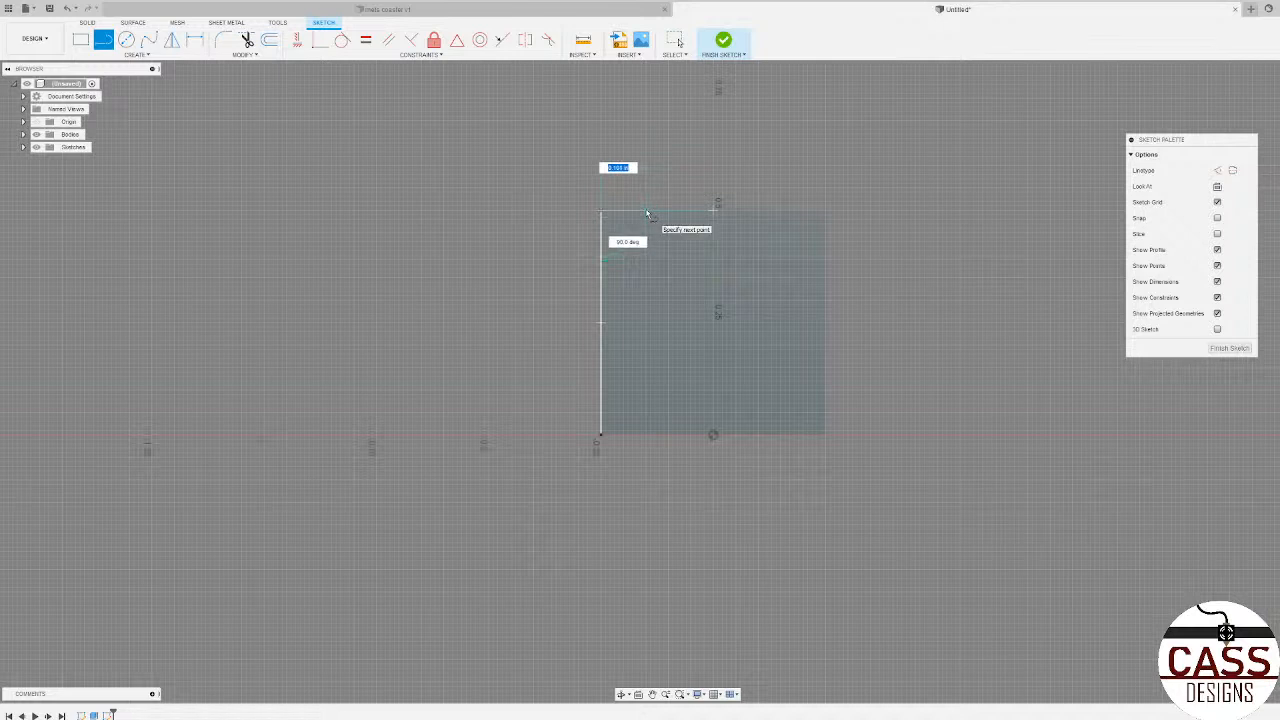
click(645, 211)
click(602, 441)
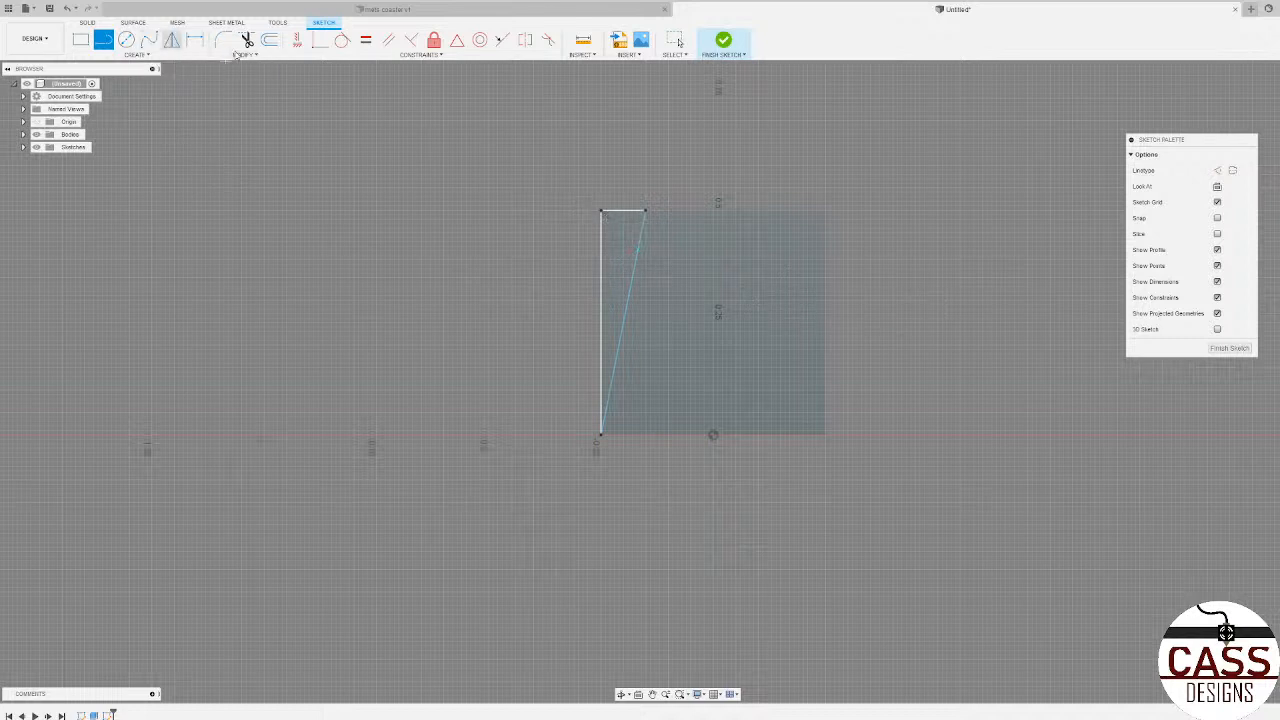
Step: Draw a vertical construction line through the middle of the face, from the top edge's midpoint to the origin
click(1217, 171)
click(713, 211)
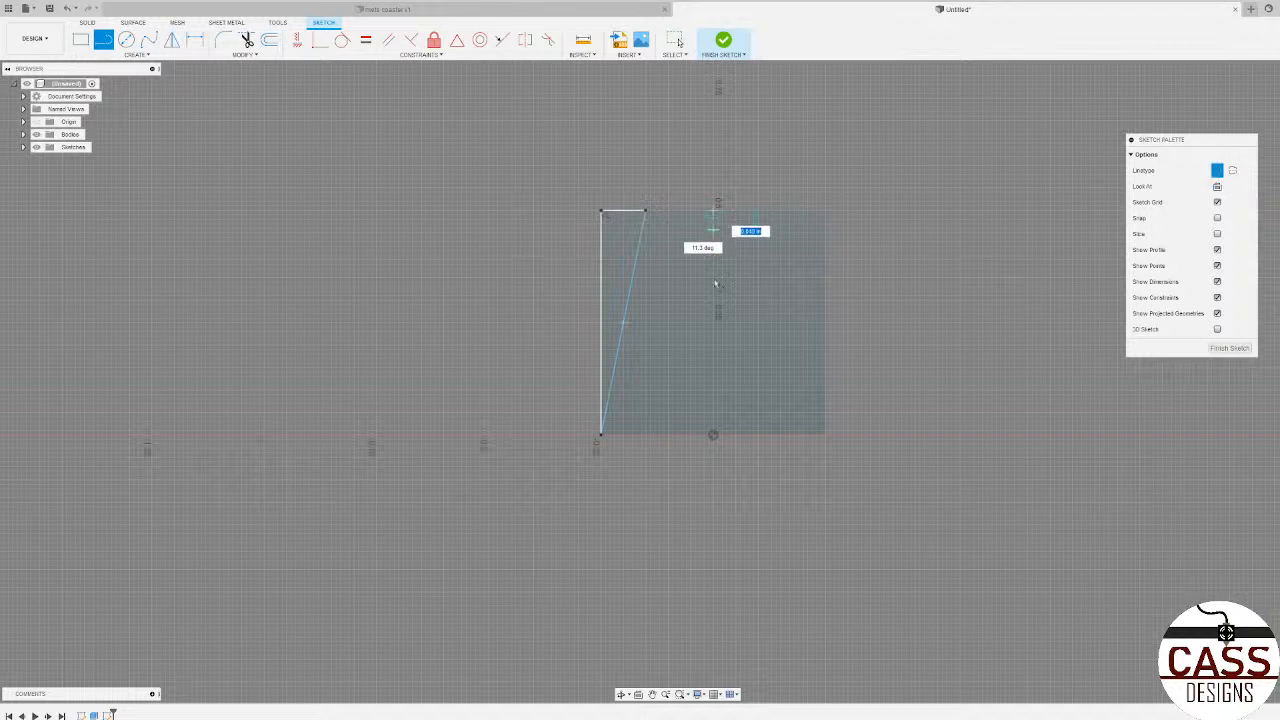
click(713, 434)
key(Escape)
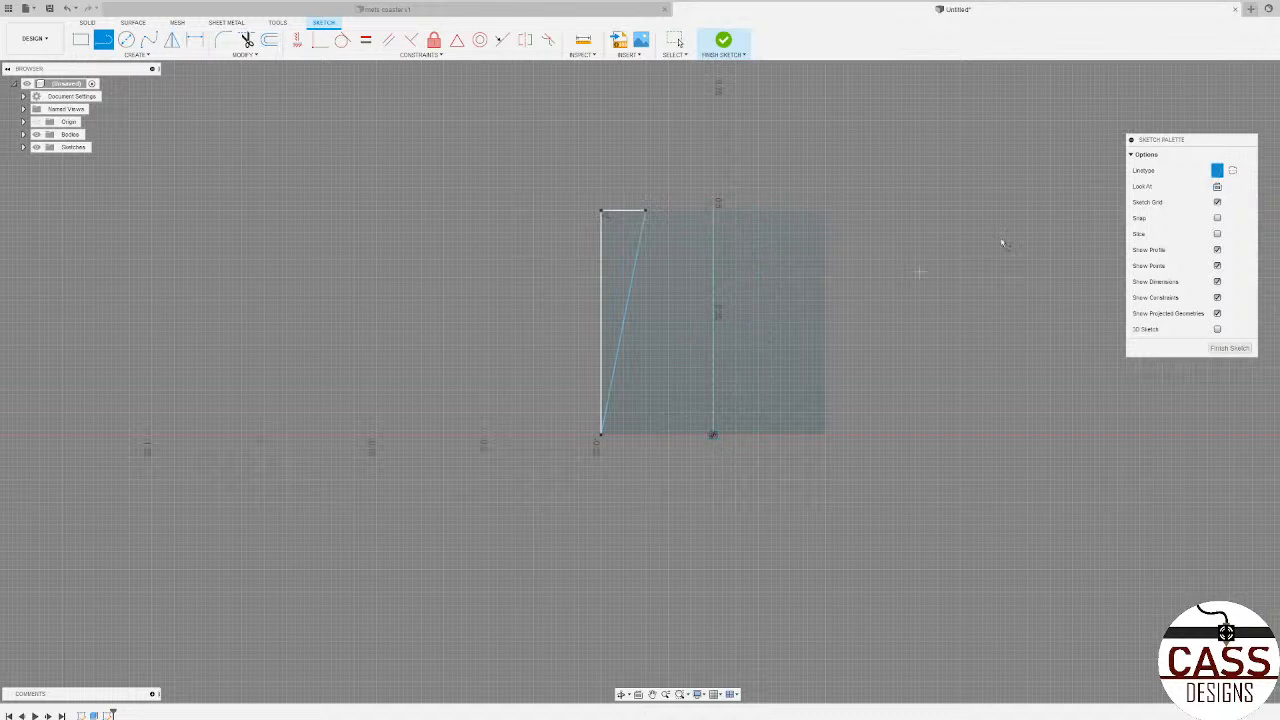
Step: Mirror the triangle's three lines about the vertical construction line
click(171, 39)
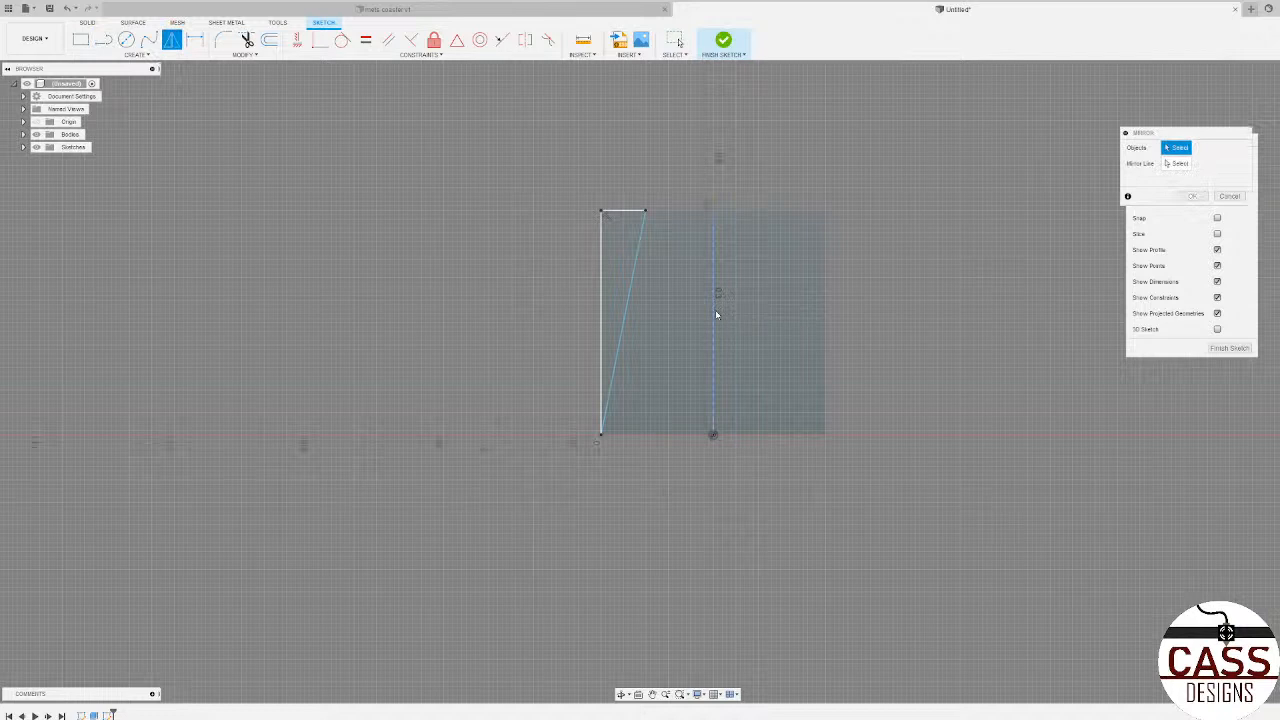
click(634, 268)
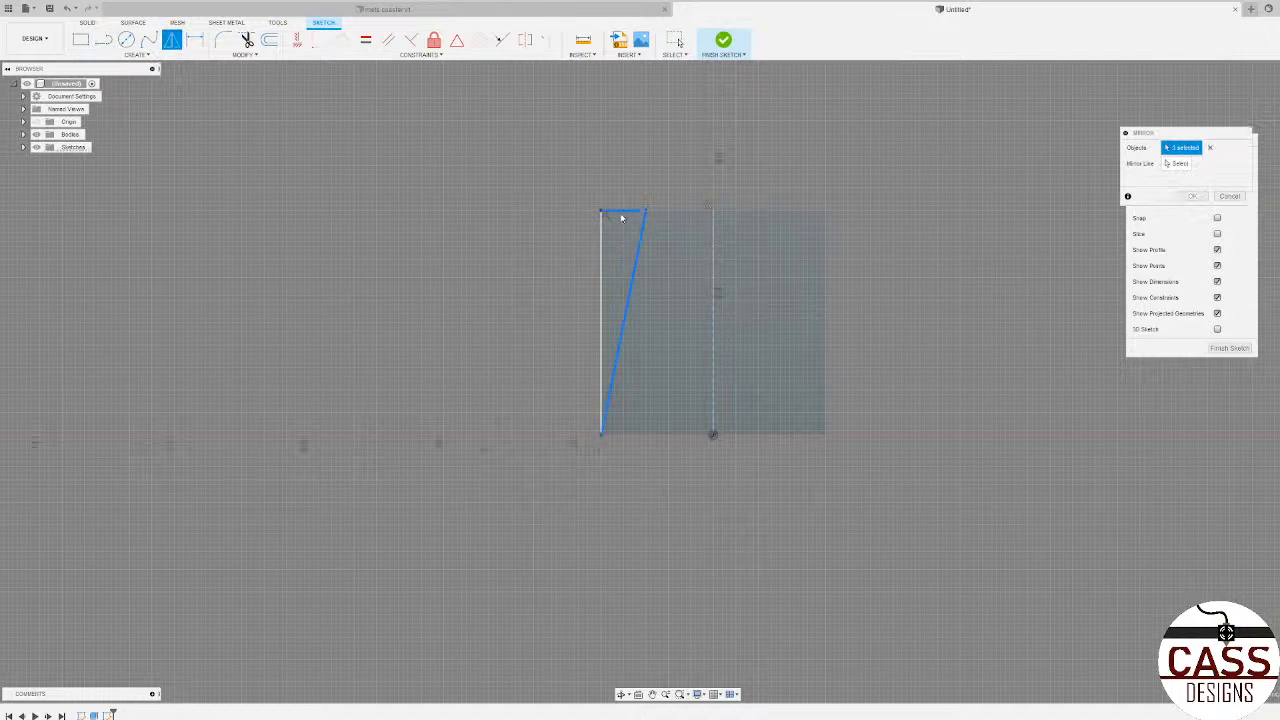
click(623, 211)
click(601, 239)
click(1170, 167)
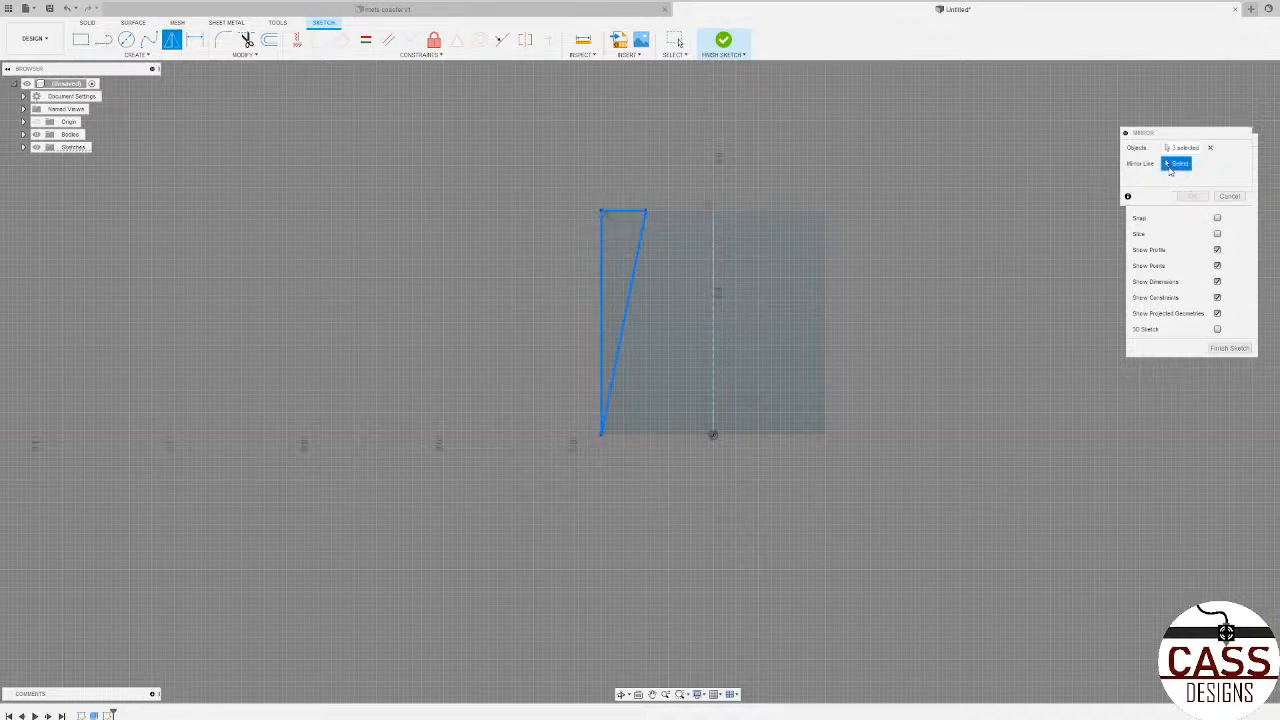
click(712, 297)
click(1192, 196)
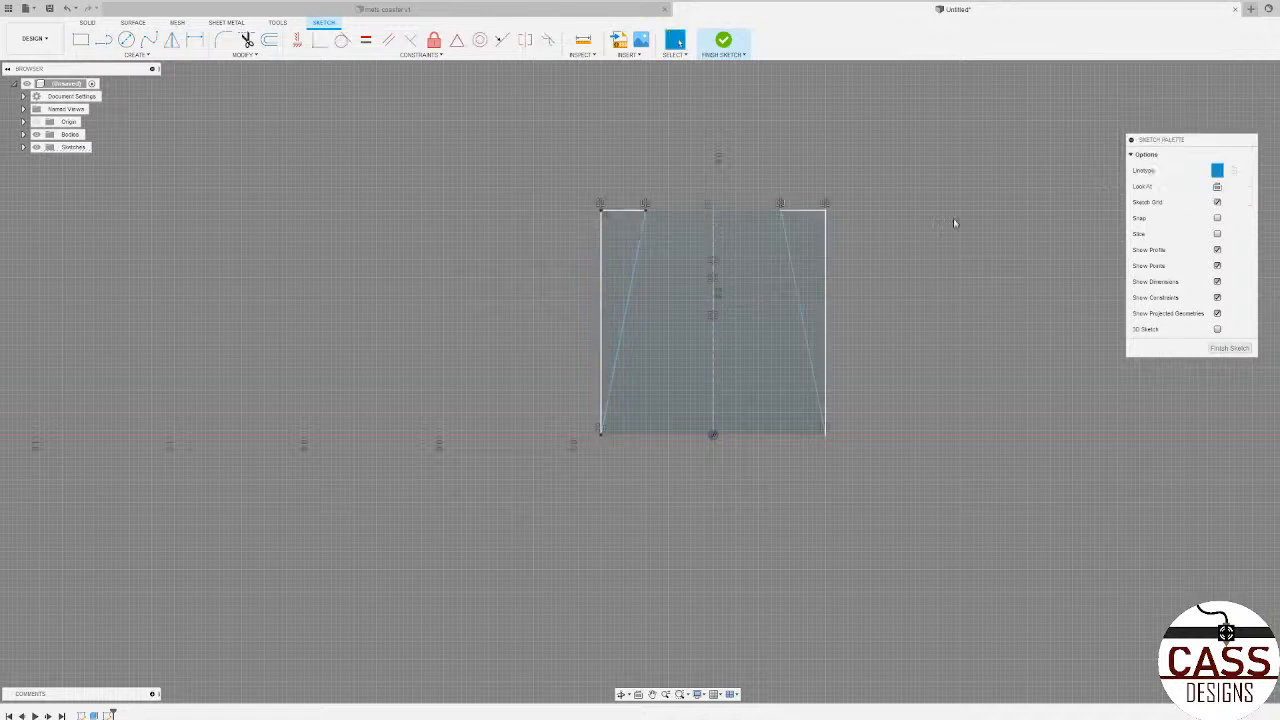
Step: Extrude both triangular profiles -0.70 in as a cut through the cube to taper two opposite sides
click(803, 245)
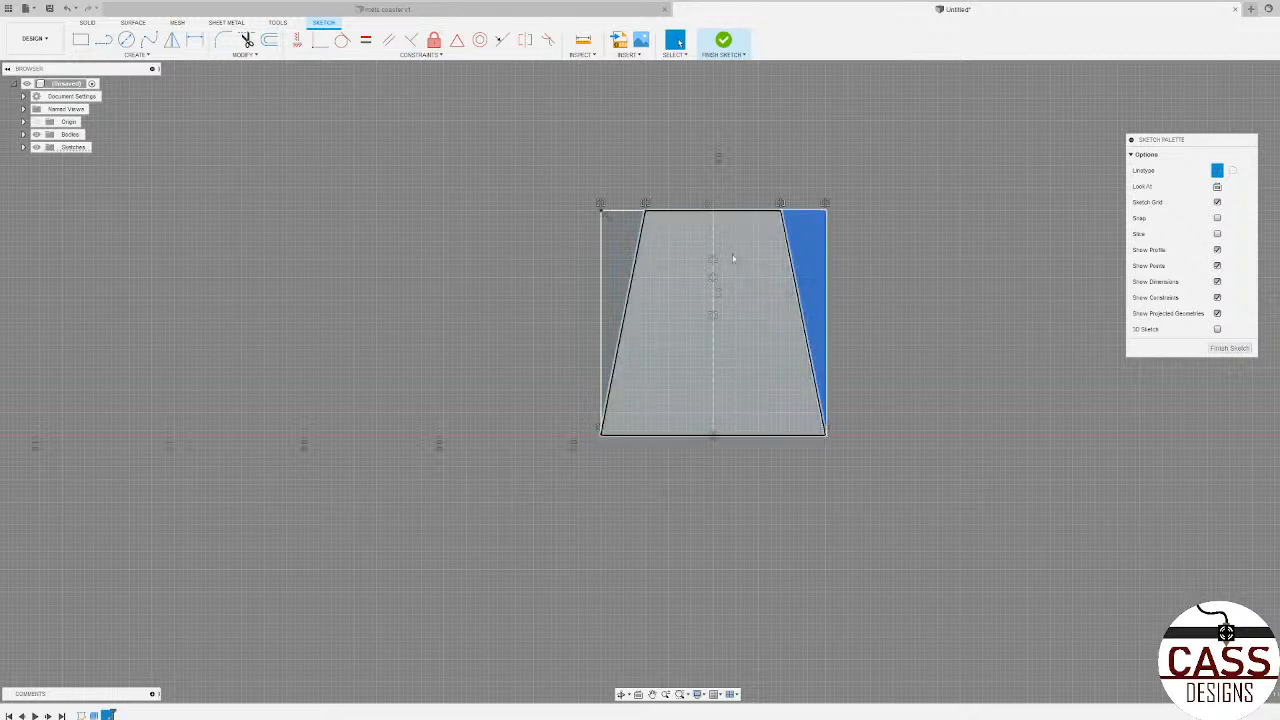
shift+click(627, 256)
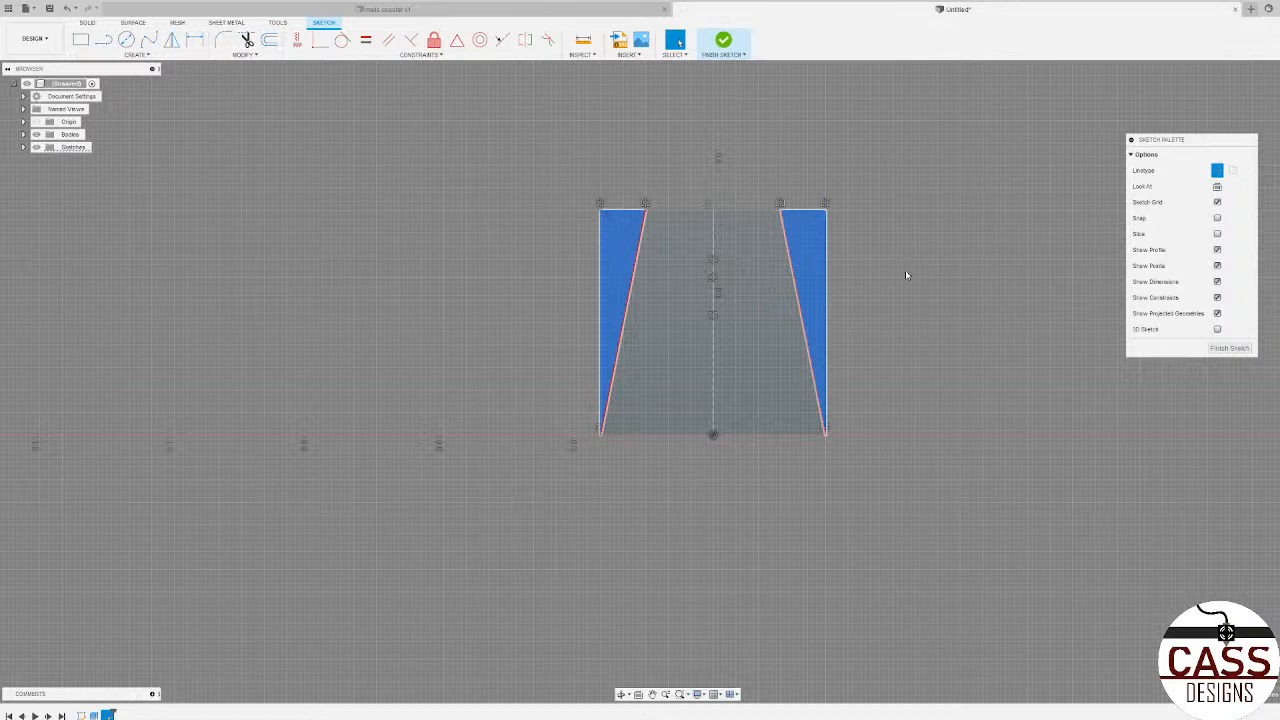
key(e)
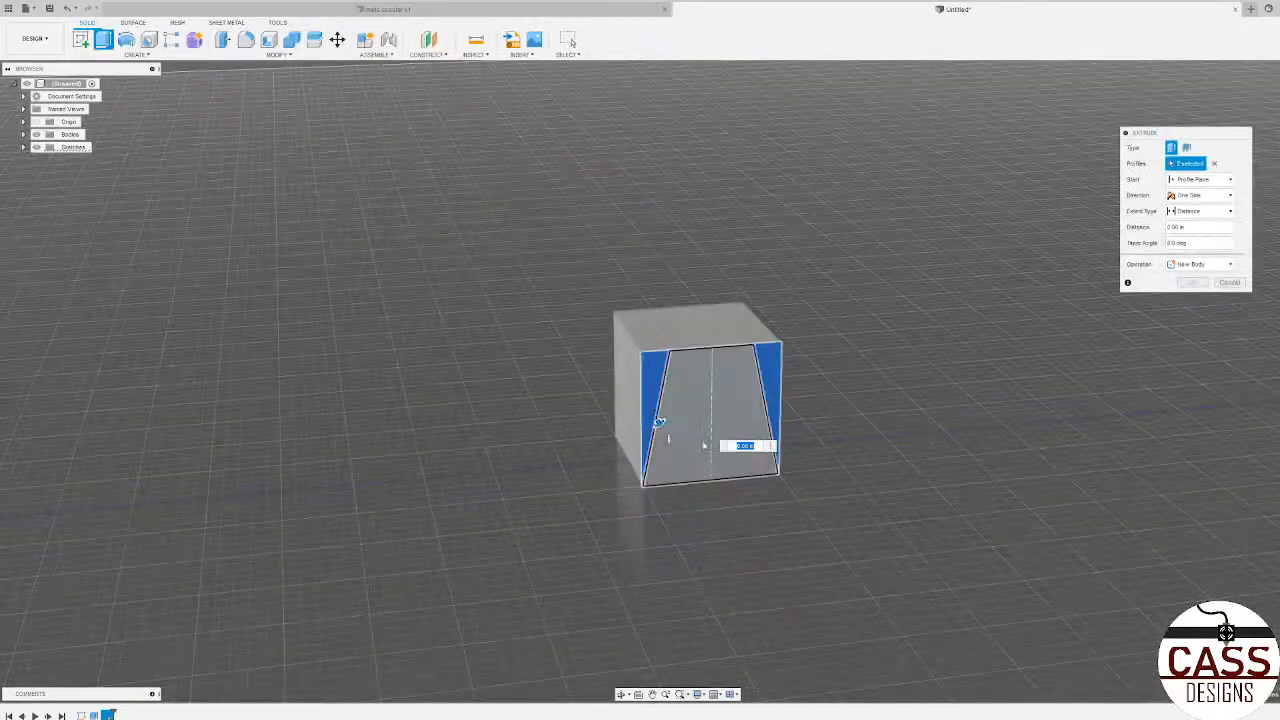
drag(745, 435, 559, 417)
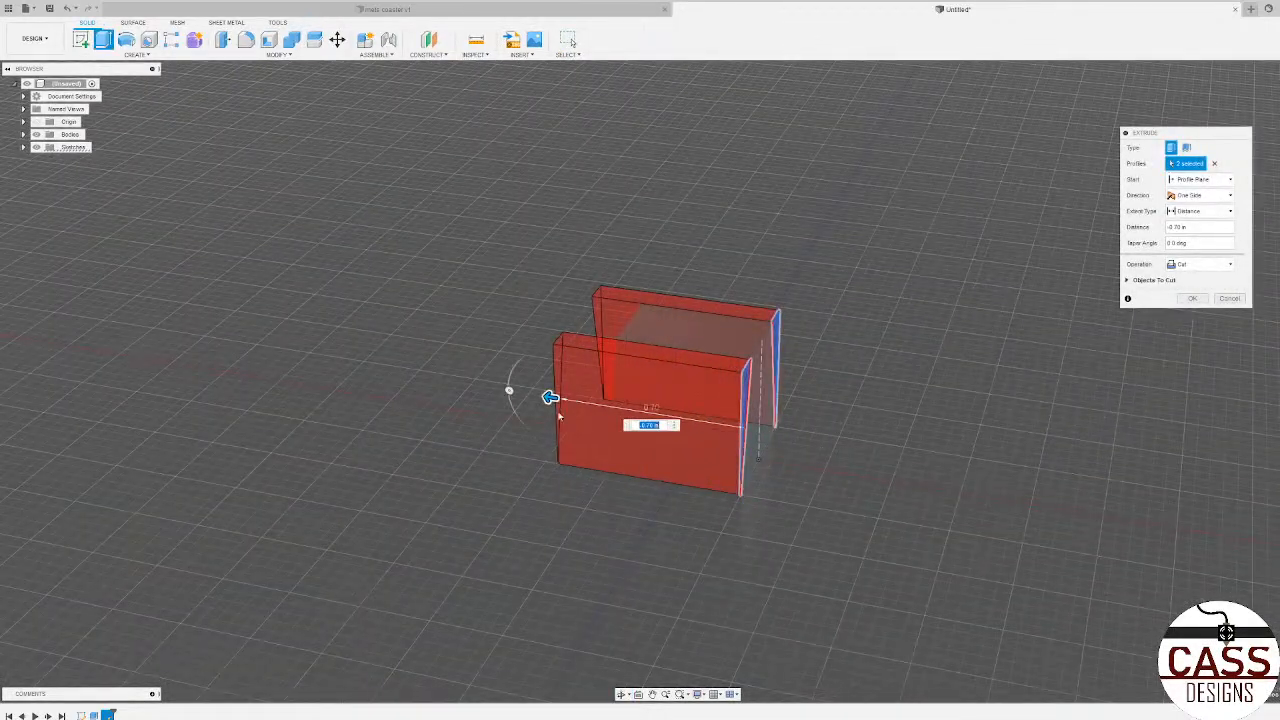
click(1191, 299)
shift+middle_drag(930, 370, 931, 344)
mouse_move(796, 370)
shift+middle_down()
mouse_move(829, 346)
mouse_move(806, 356)
shift+middle_up()
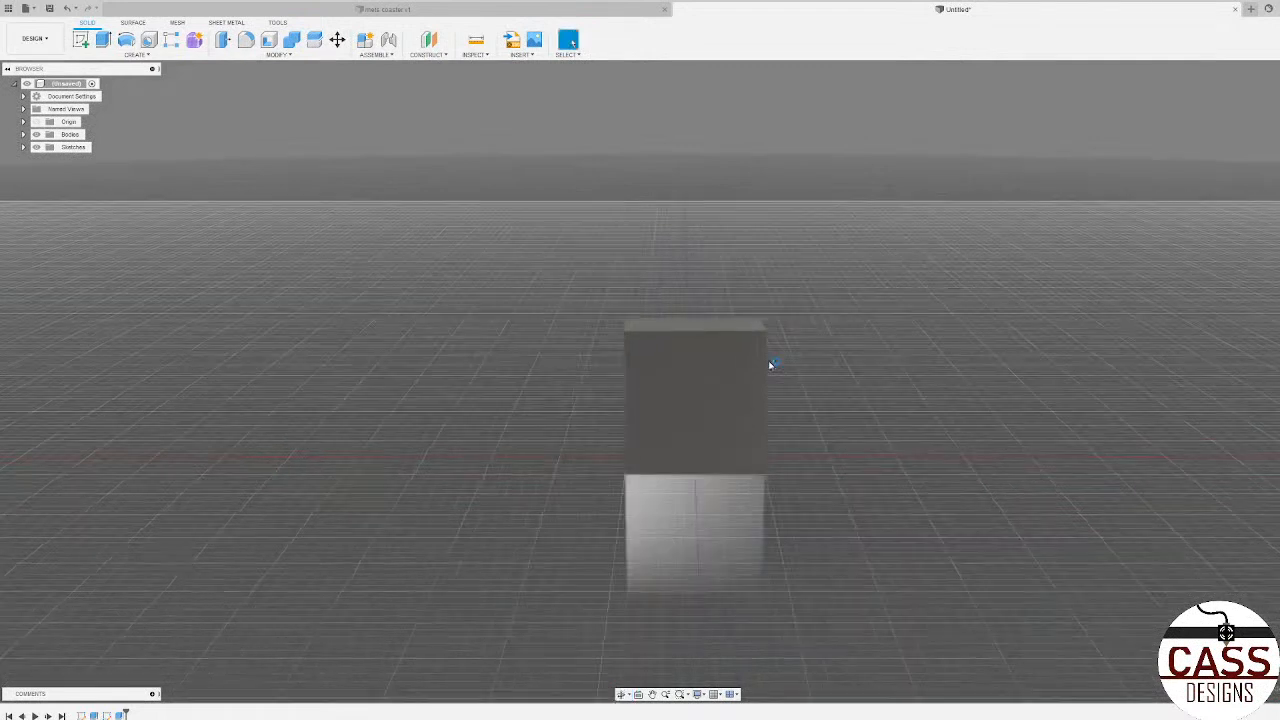
Step: On the vertical origin plane, sketch a four-sided profile overlapping the block's left side, its inner edge slanting about 0.05 in inward from bottom to top
click(86, 40)
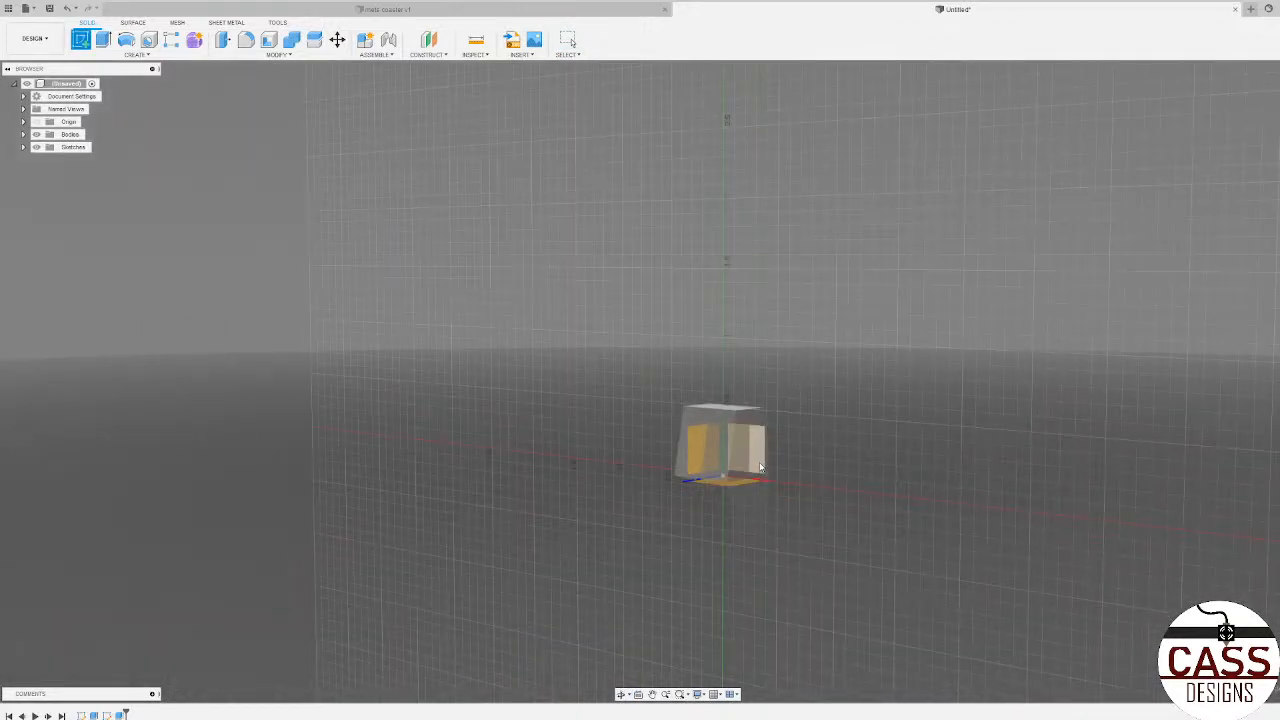
click(721, 430)
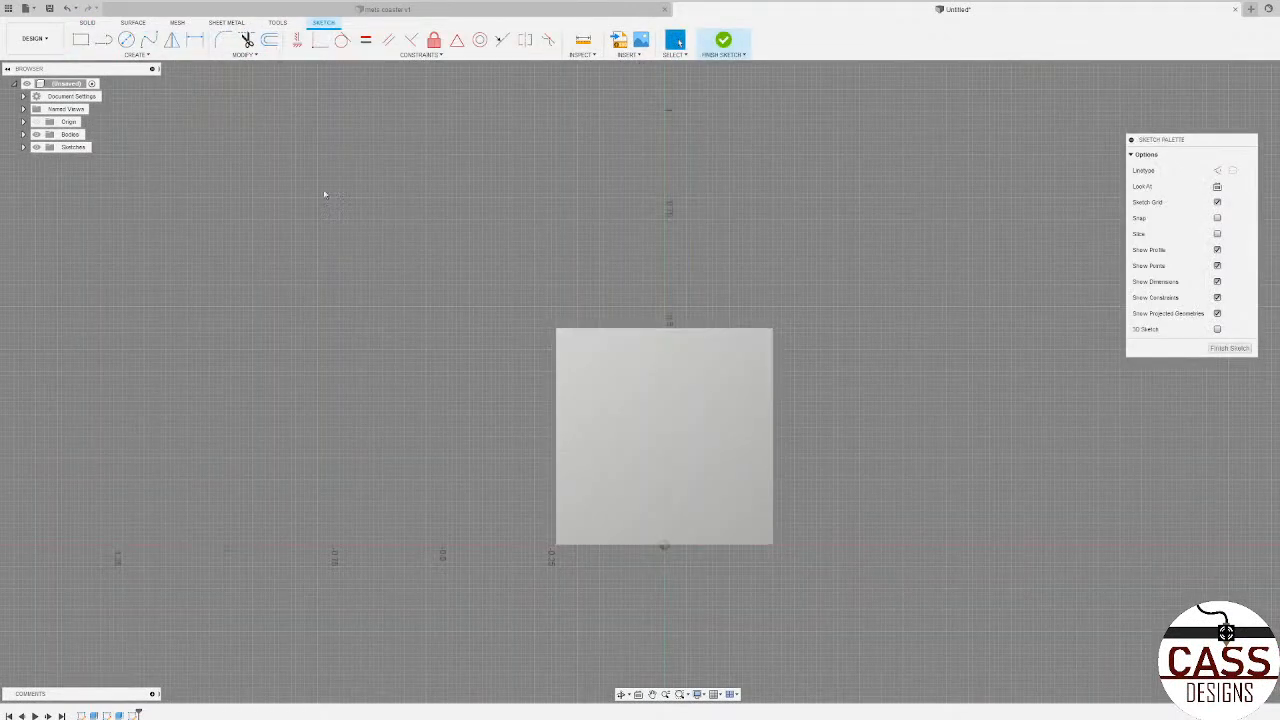
key(l)
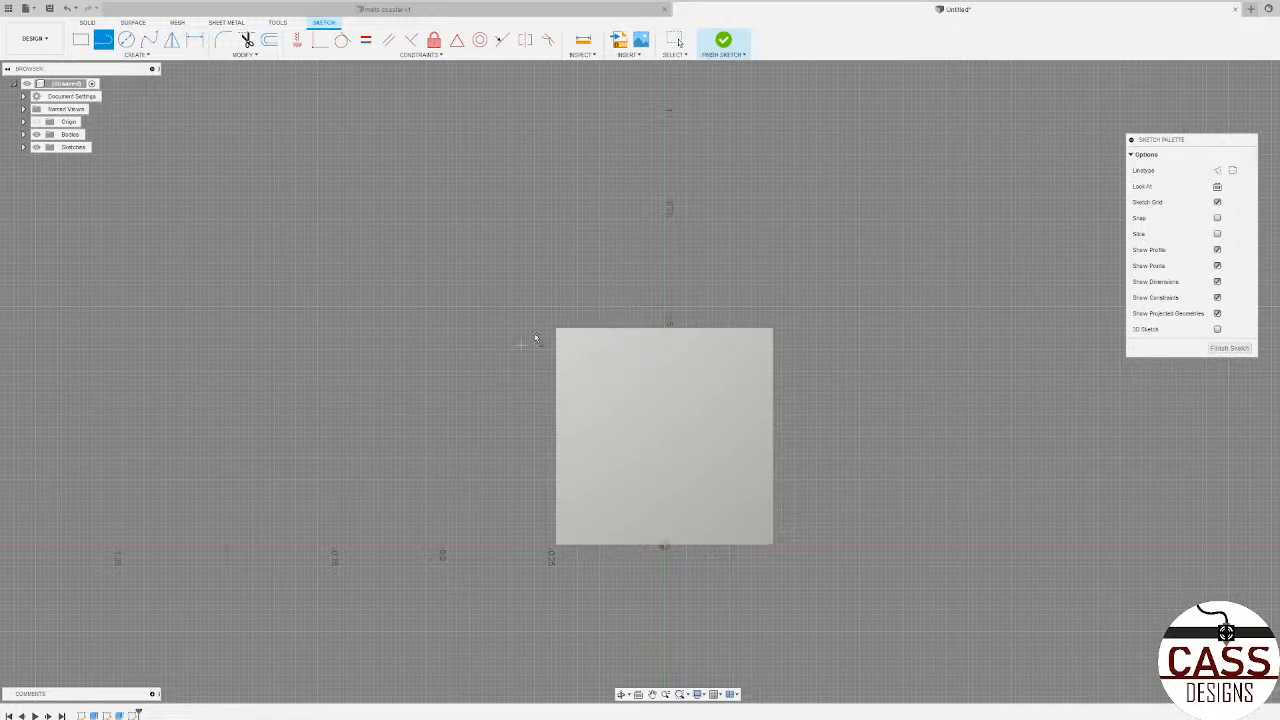
click(556, 552)
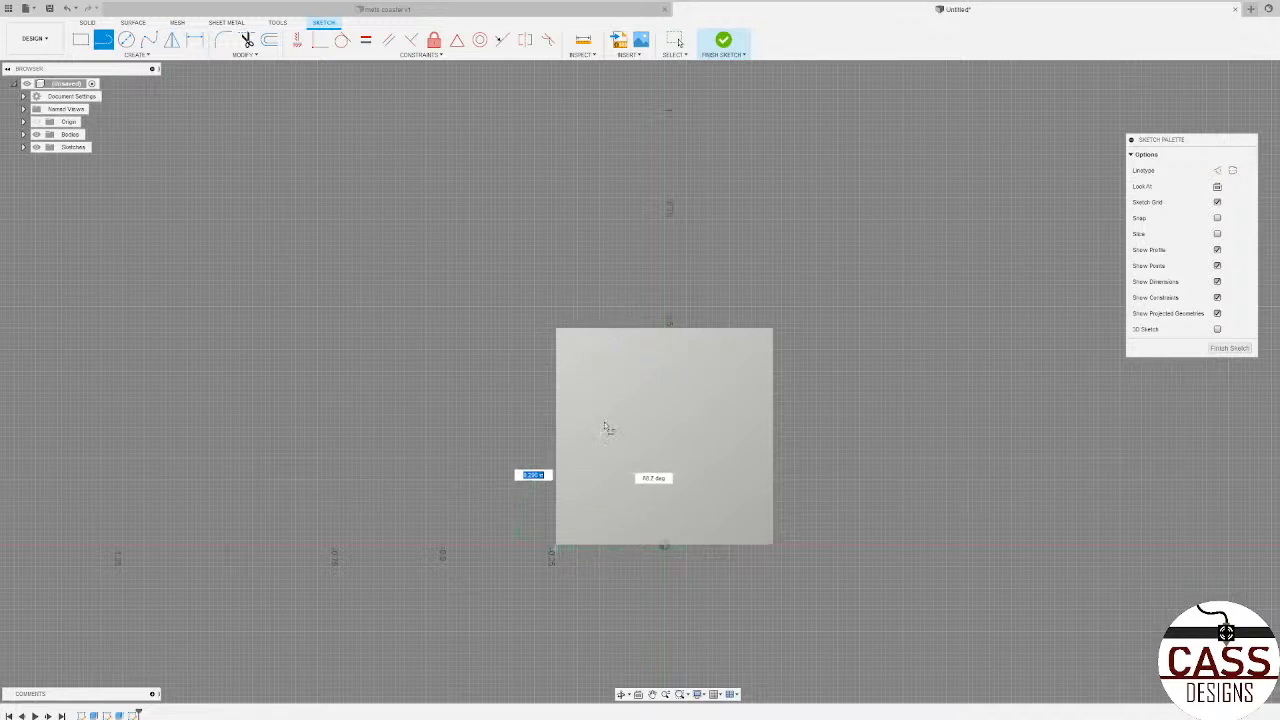
click(579, 321)
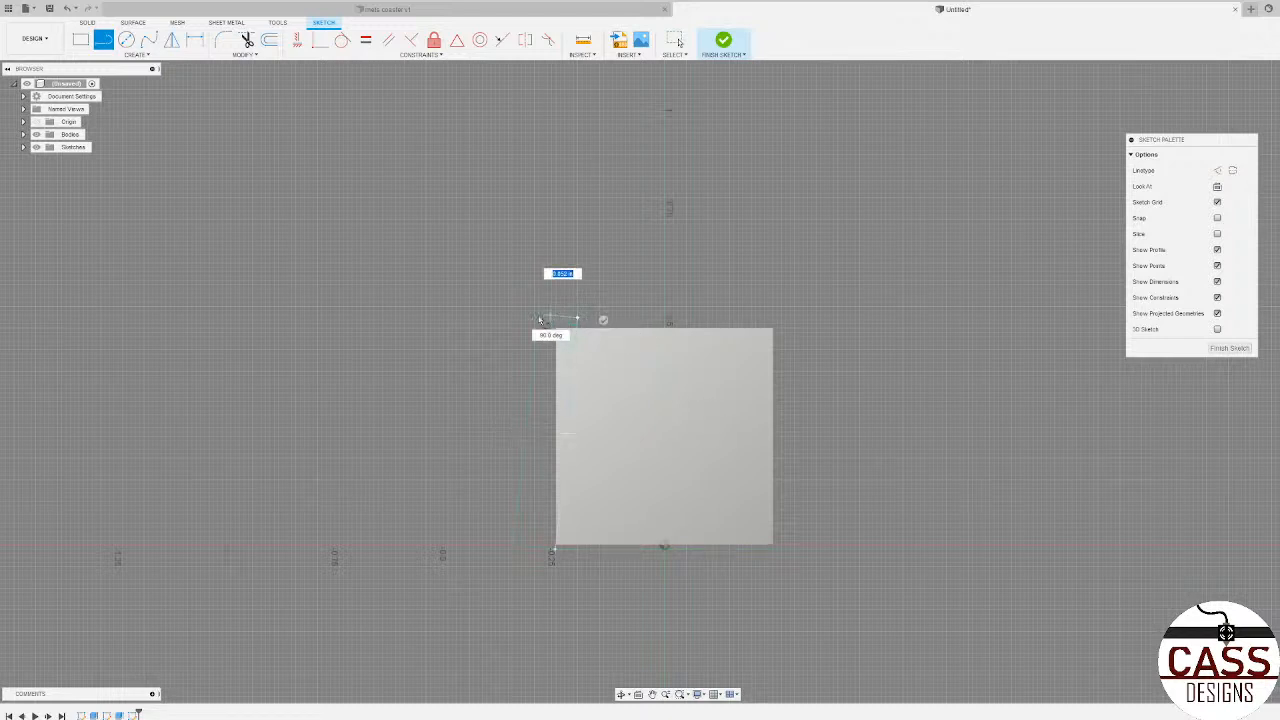
click(535, 319)
click(522, 548)
click(556, 549)
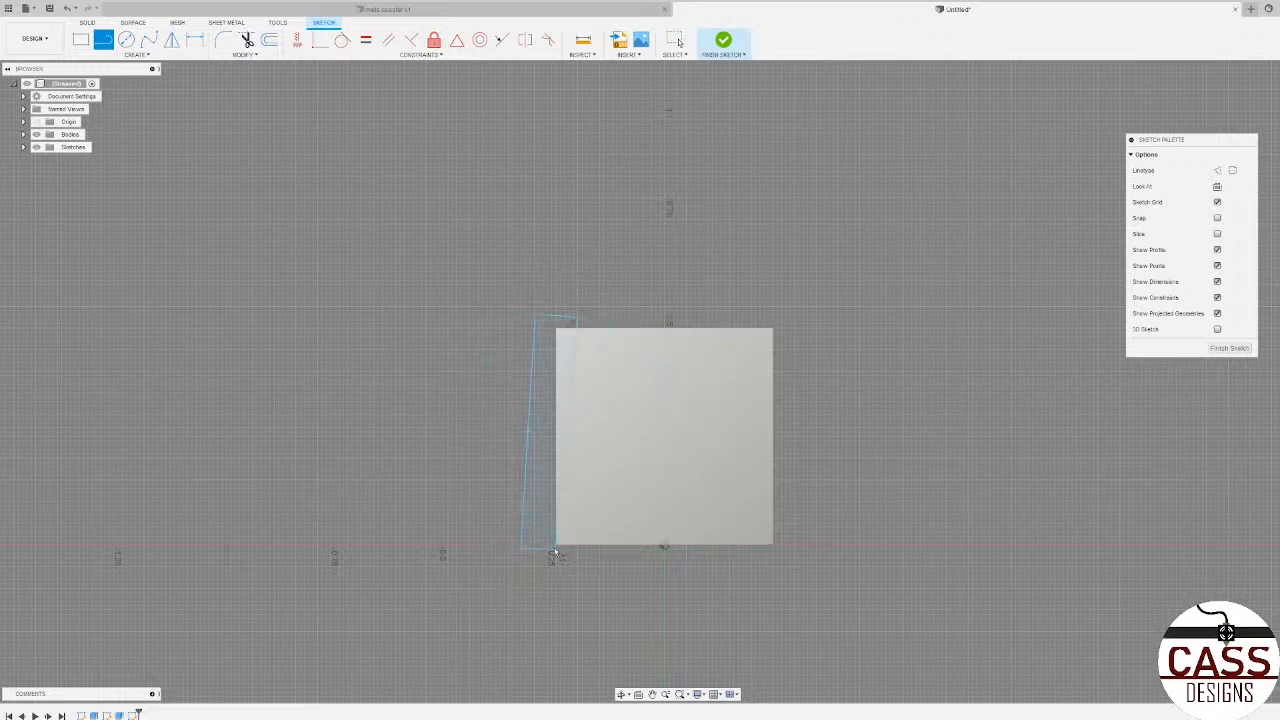
Step: Sketch a closed four-line profile over the block's right side, its inner edge slanting about 0.16 in inward from the bottom corner to the top
click(779, 554)
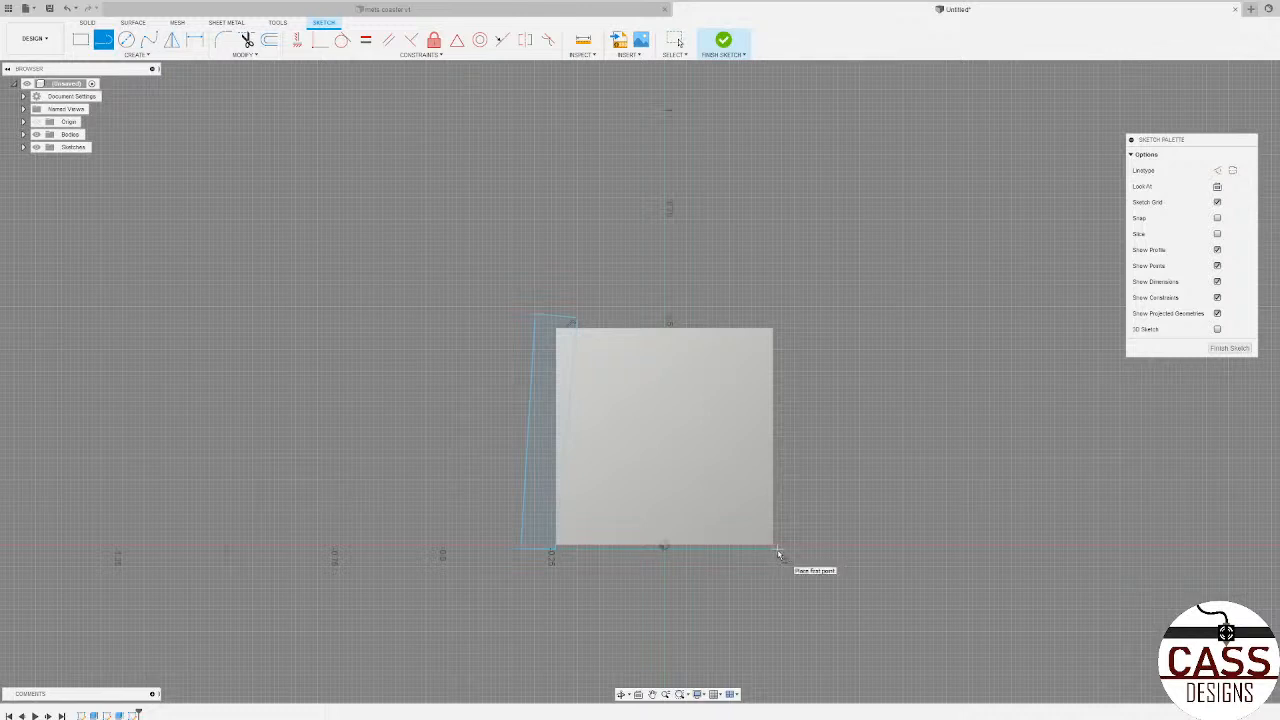
click(704, 324)
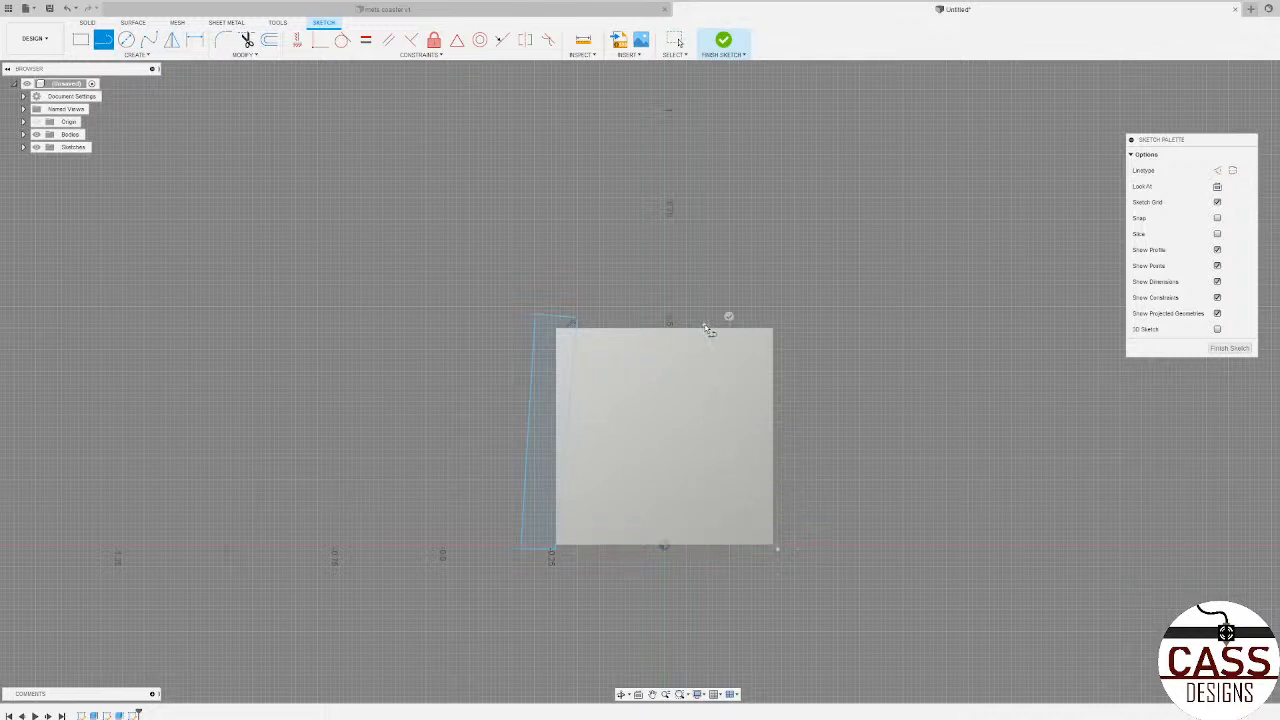
click(778, 311)
click(822, 402)
click(778, 546)
key(Escape)
Step: Set up an extrude of both side profiles as a 0.50 in cut in one direction
click(793, 411)
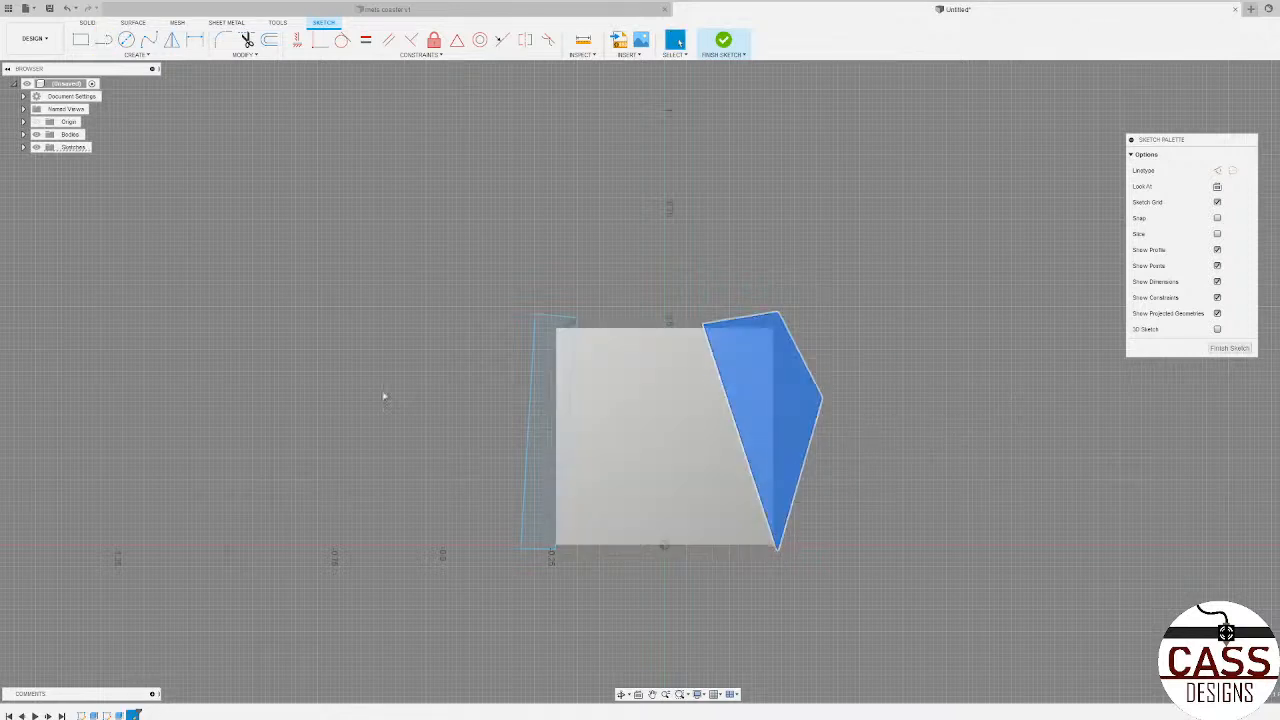
click(548, 382)
key(e)
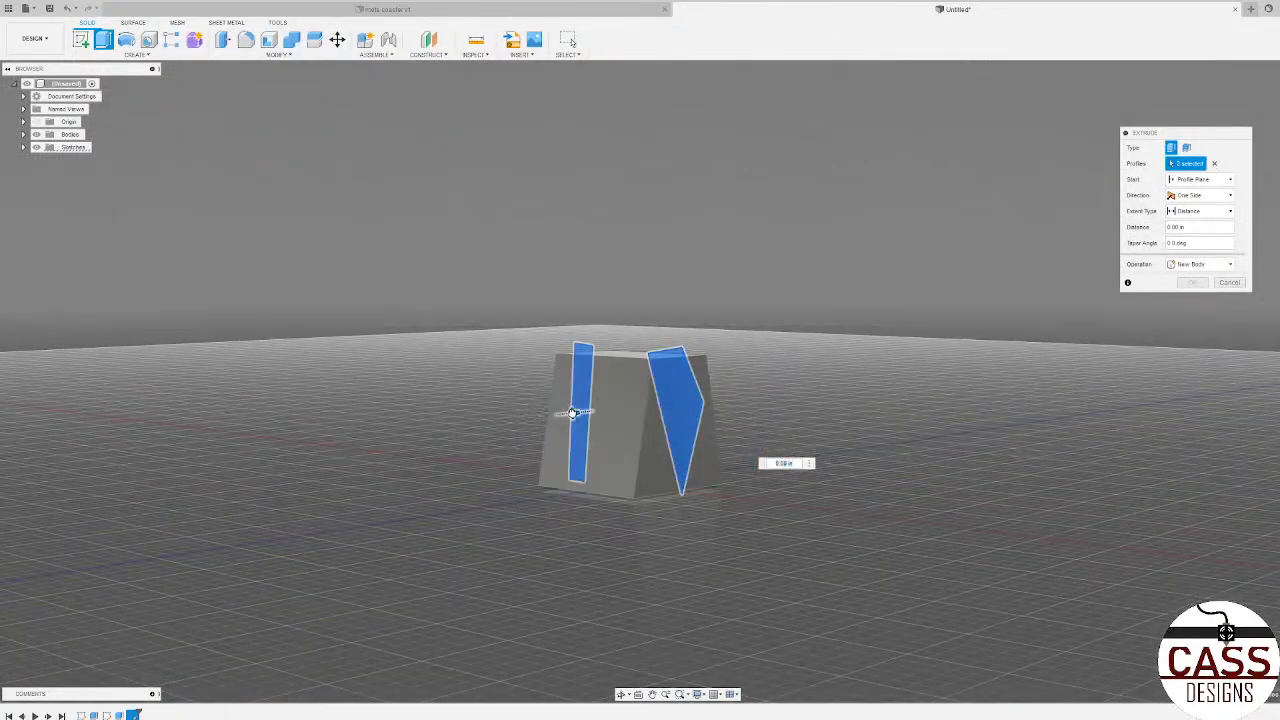
drag(583, 414, 477, 420)
shift+middle_drag(477, 420, 444, 389)
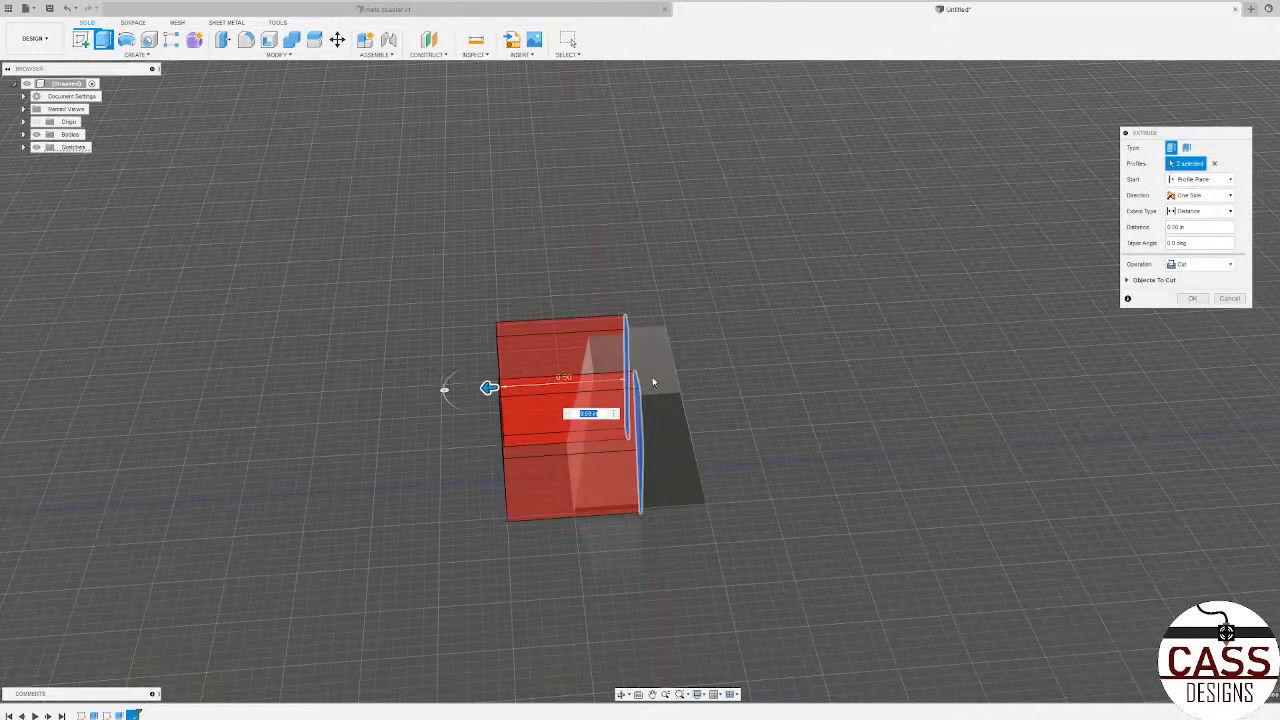
mouse_move(626, 420)
shift+middle_down()
mouse_move(690, 415)
mouse_move(631, 410)
shift+middle_up()
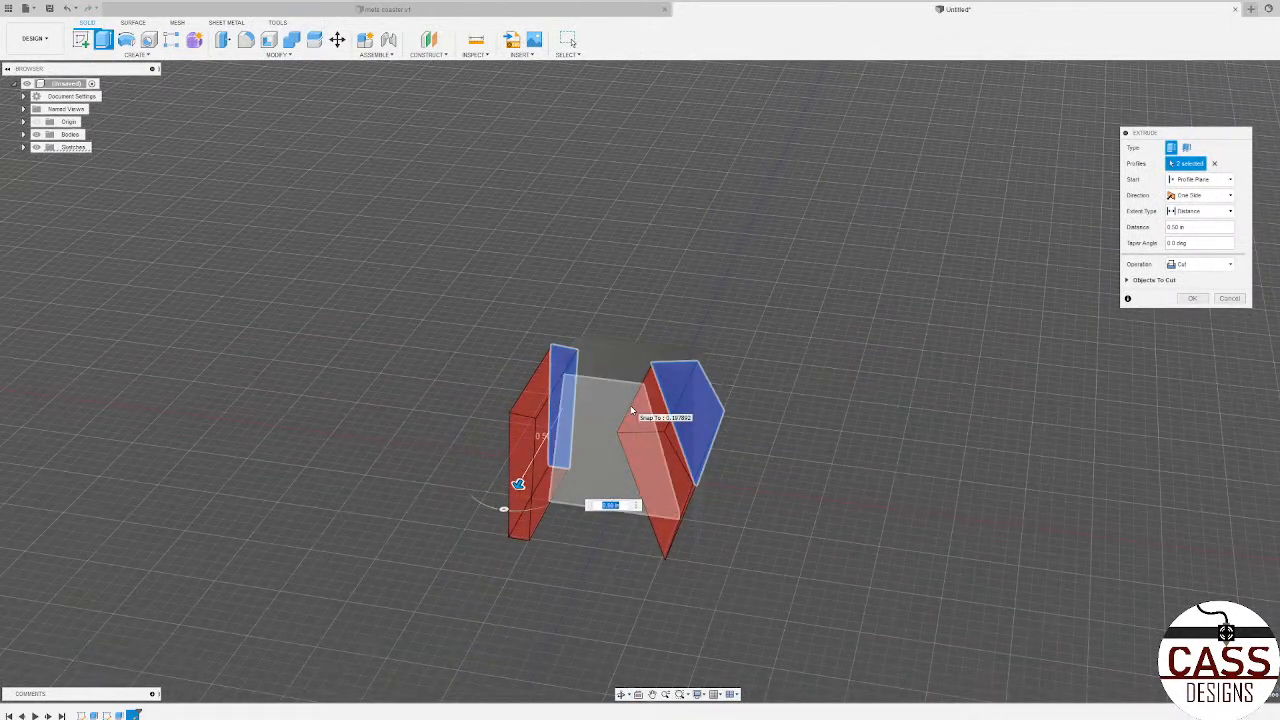
Step: Switch the cut to two sides and set the second side's distance to 0.40 in
click(1207, 197)
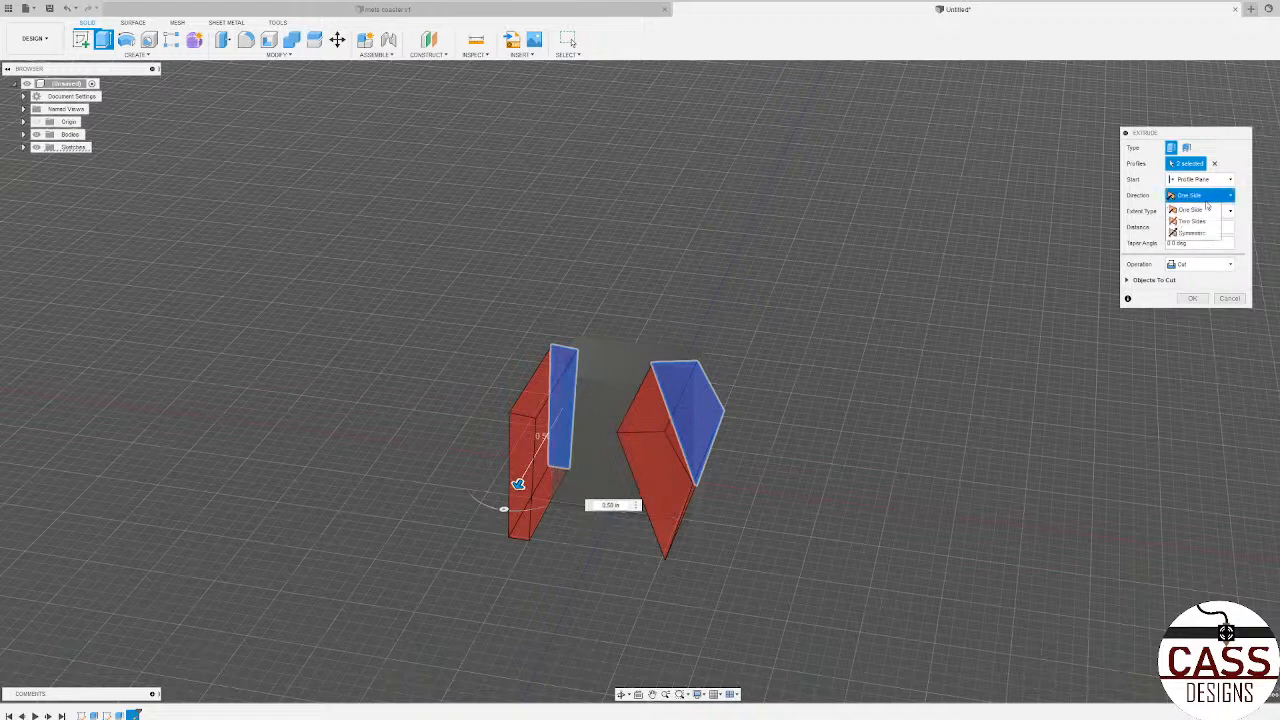
click(1197, 221)
shift+middle_drag(705, 341, 686, 355)
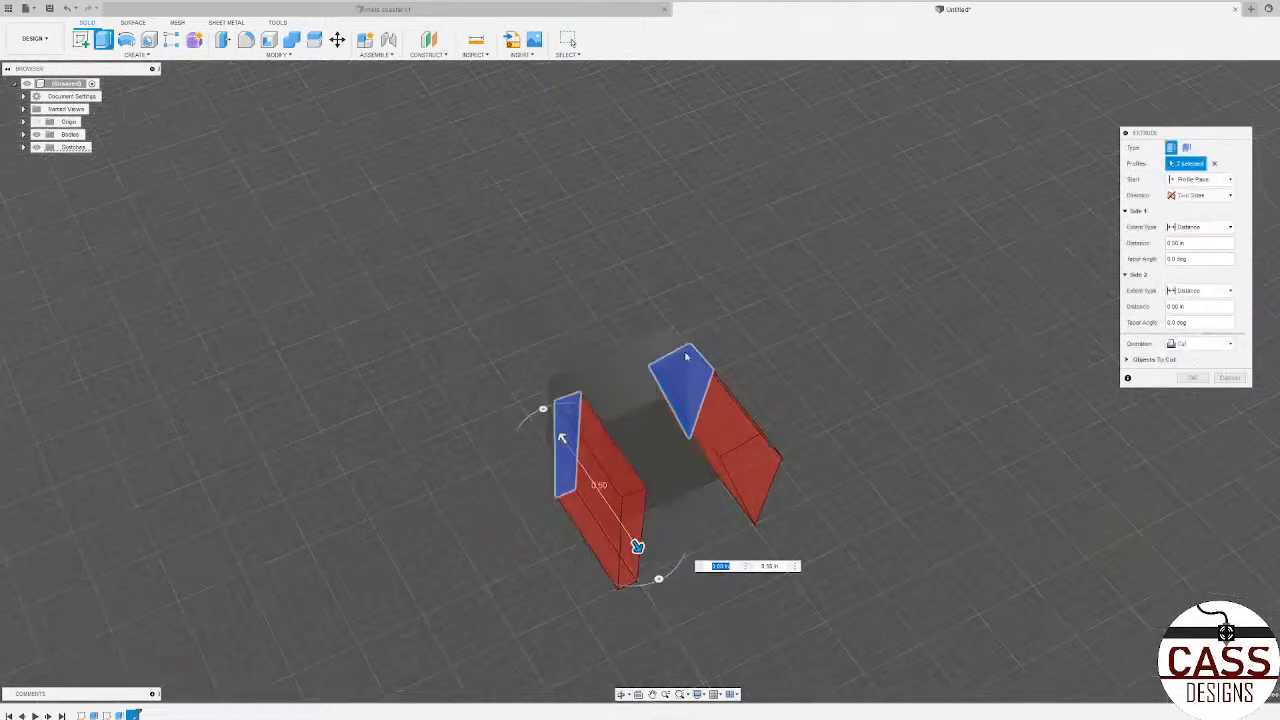
drag(563, 438, 500, 362)
Step: Make the cut symmetric about the sketch plane and apply it through the full block to taper the remaining two sides
click(1200, 195)
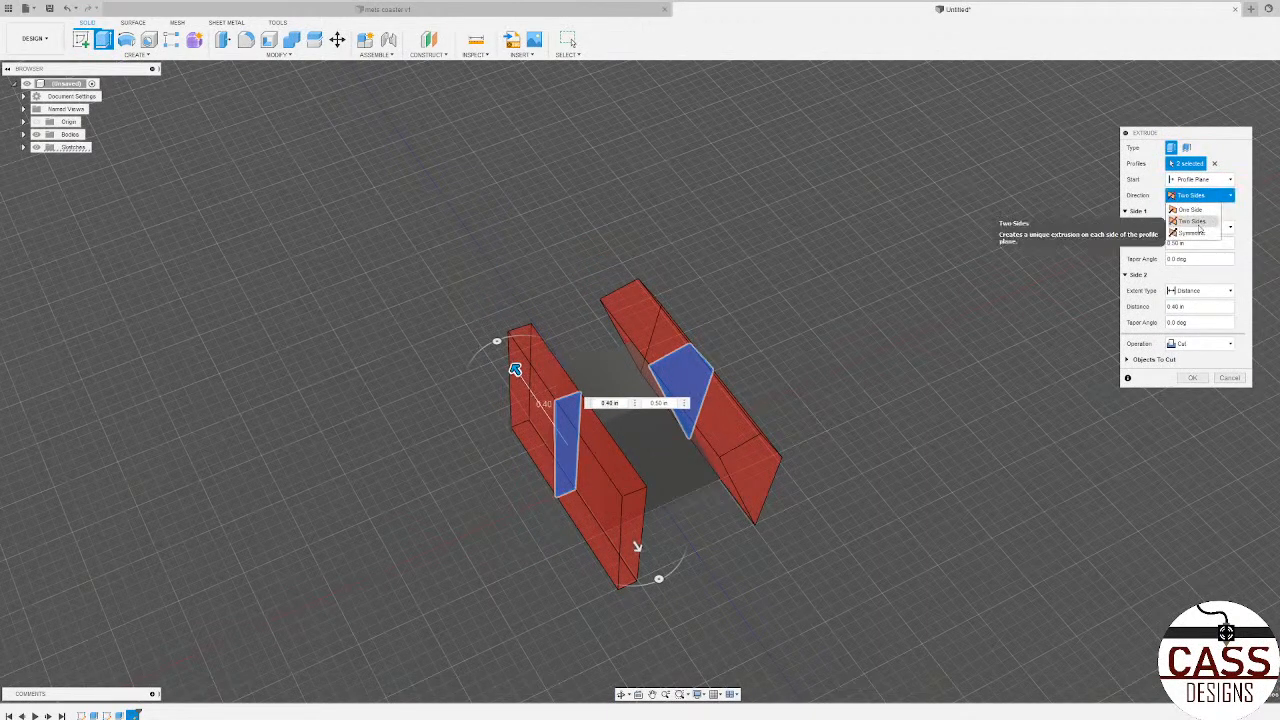
click(1192, 230)
drag(636, 545, 630, 505)
click(1186, 316)
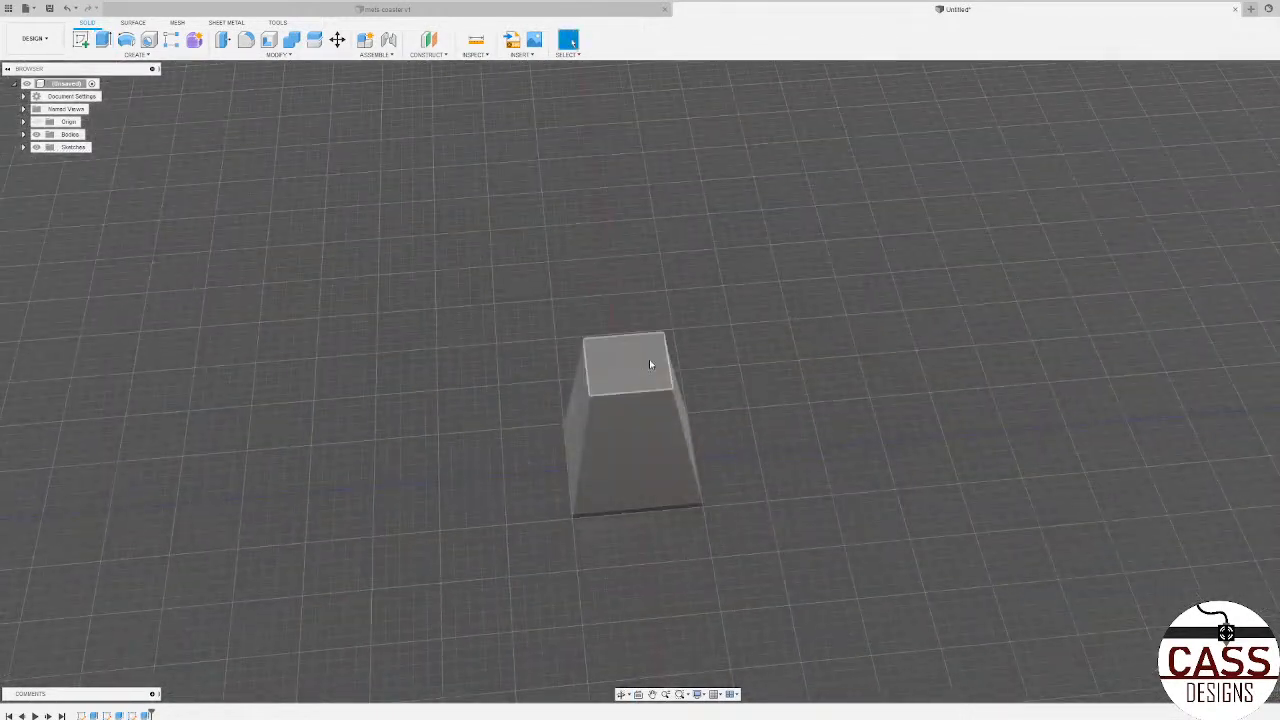
click(649, 363)
key(e)
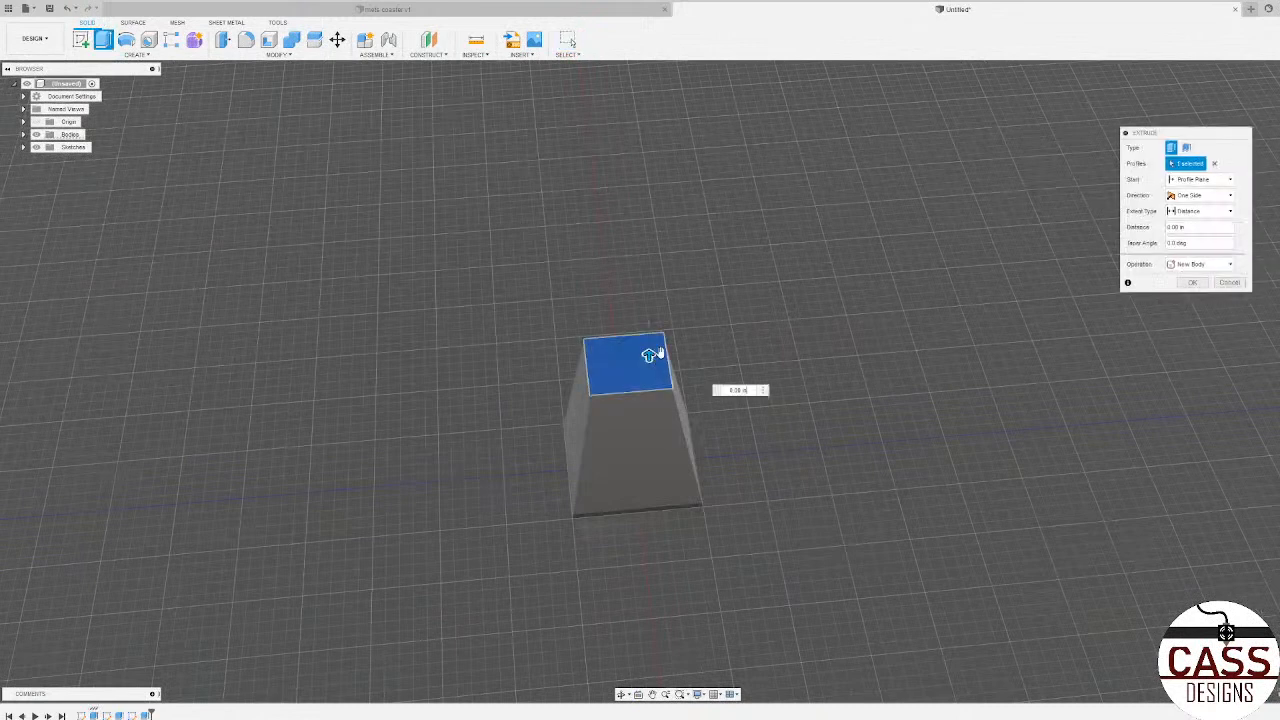
mouse_move(648, 357)
mouse_down()
mouse_move(651, 391)
mouse_move(649, 357)
mouse_up()
key(Escape)
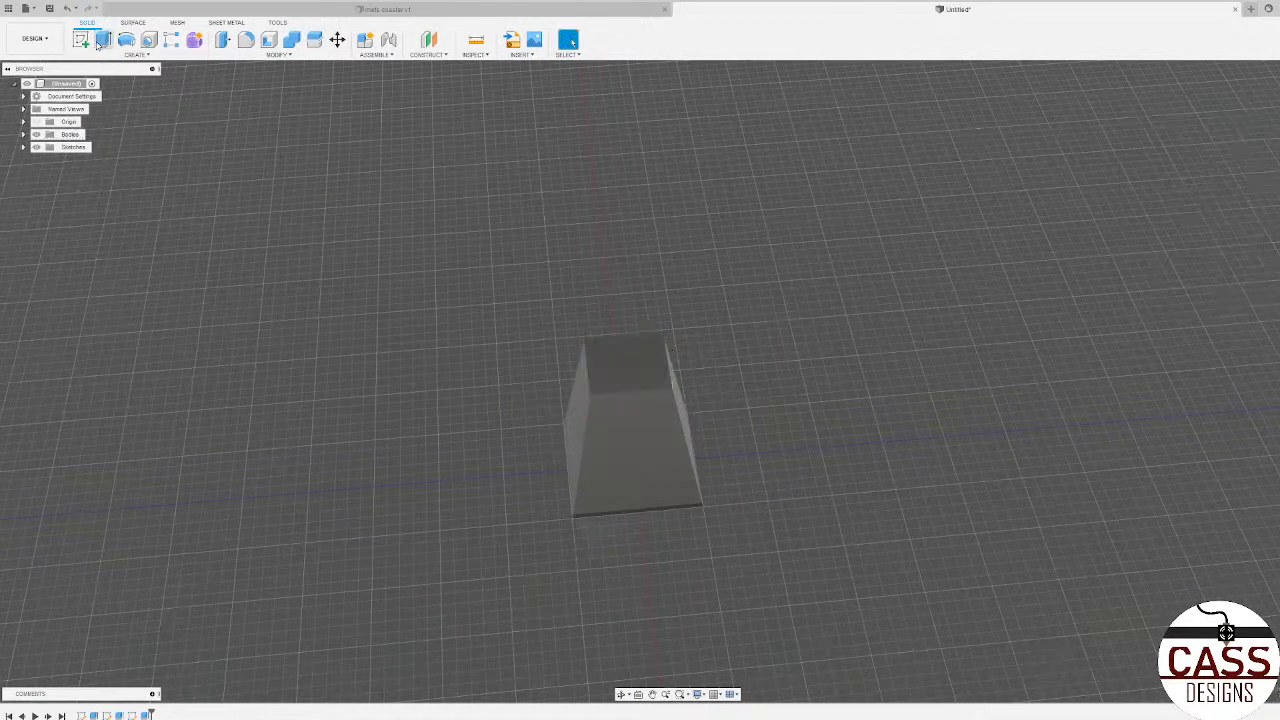
Step: On the block's top face, sketch a rectangle that extends past the block's outline on all sides
click(104, 42)
click(84, 42)
click(637, 372)
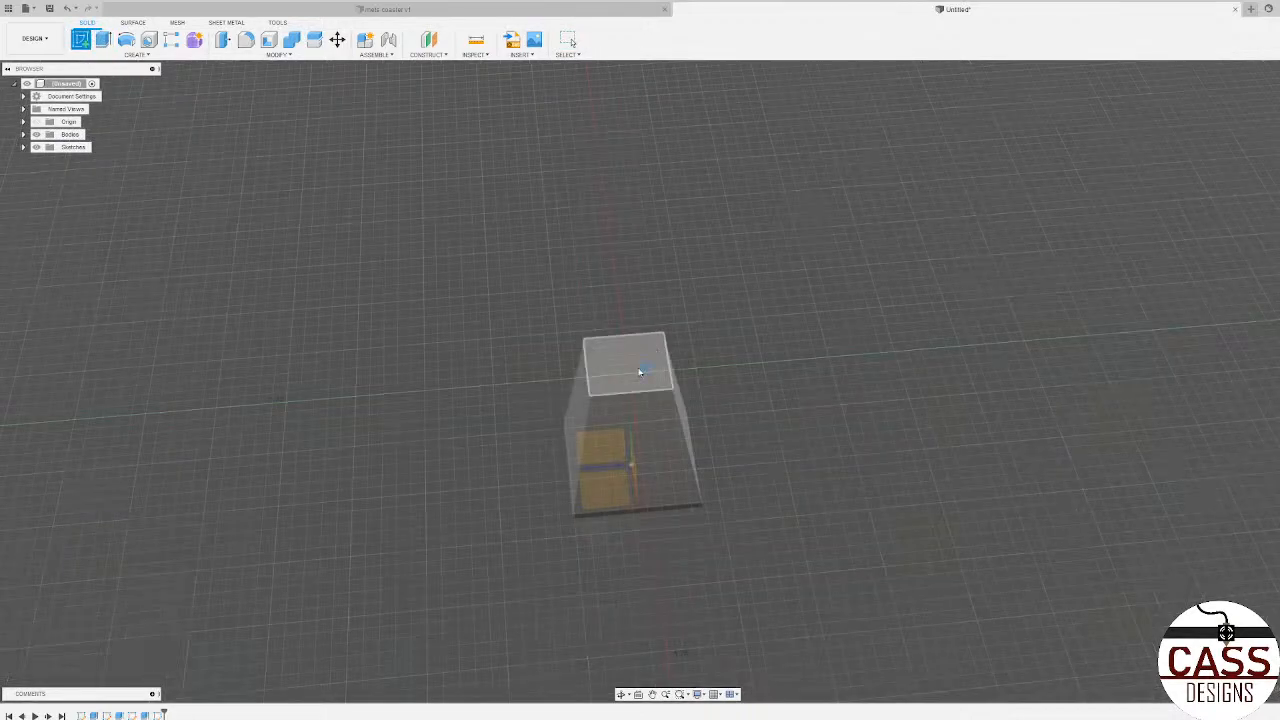
key(r)
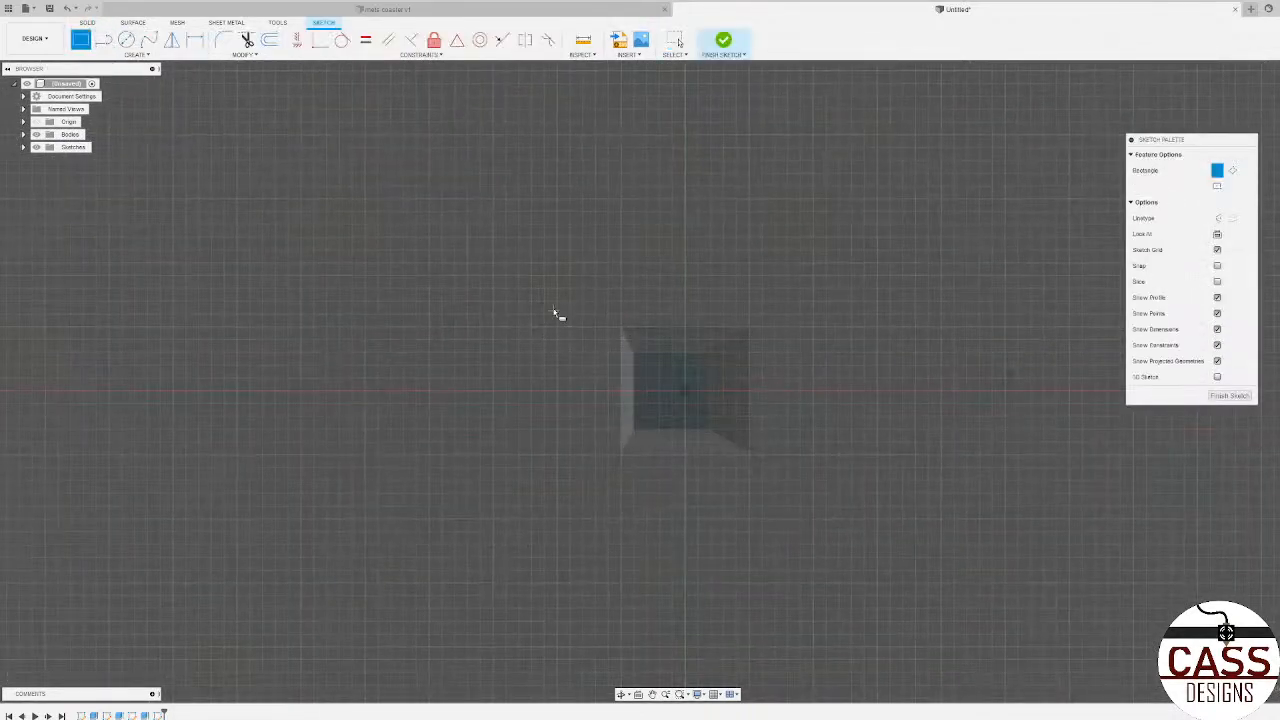
click(510, 310)
click(796, 474)
key(Escape)
Step: Extrude the inner and outer rectangle profiles downward as a cut to shorten the block from its top
click(694, 395)
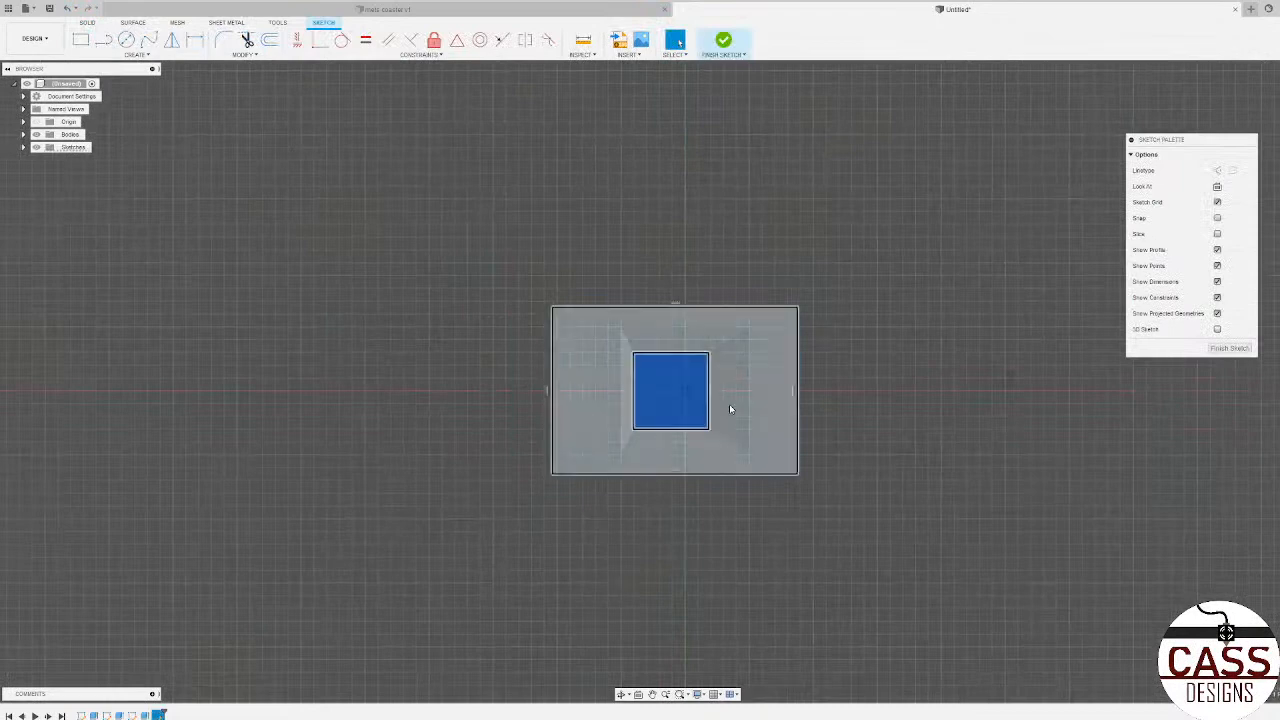
click(736, 408)
key(e)
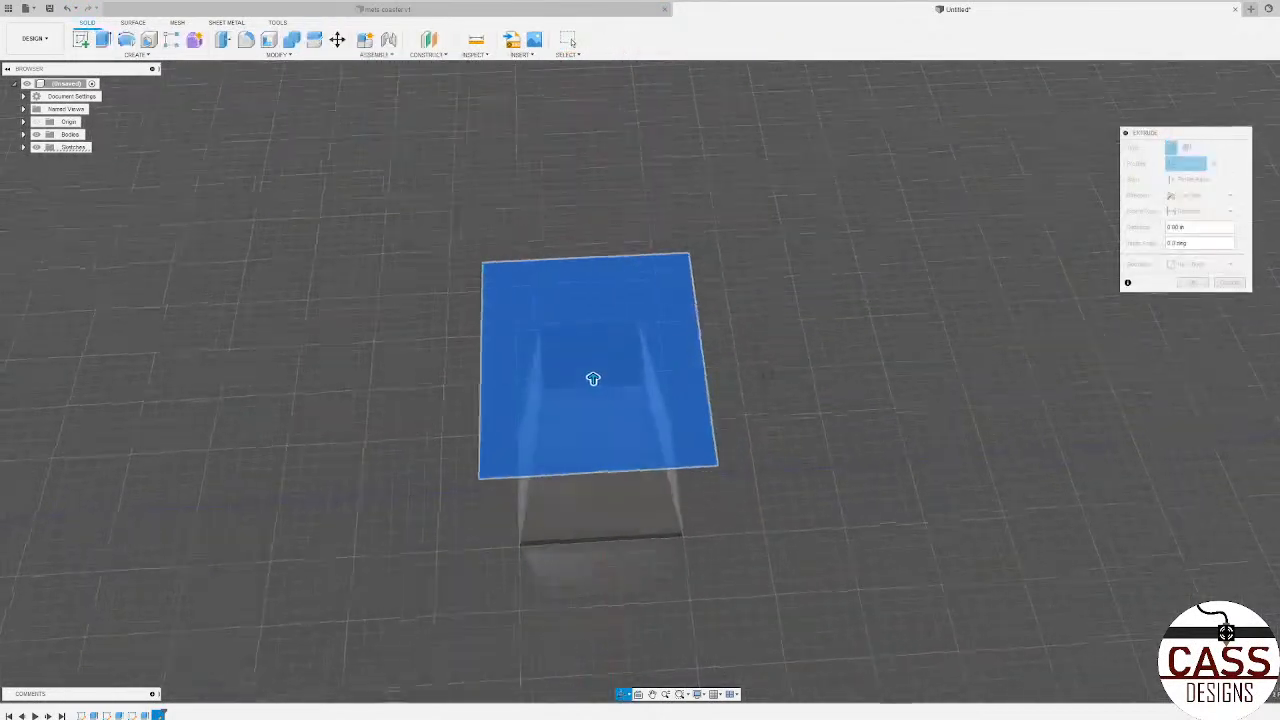
drag(590, 338, 598, 394)
shift+middle_drag(820, 420, 1142, 242)
click(1205, 302)
shift+middle_drag(704, 482, 765, 440)
shift+middle_drag(850, 405, 657, 598)
scroll(738, 403, down, 4)
scroll(755, 395, up, 3)
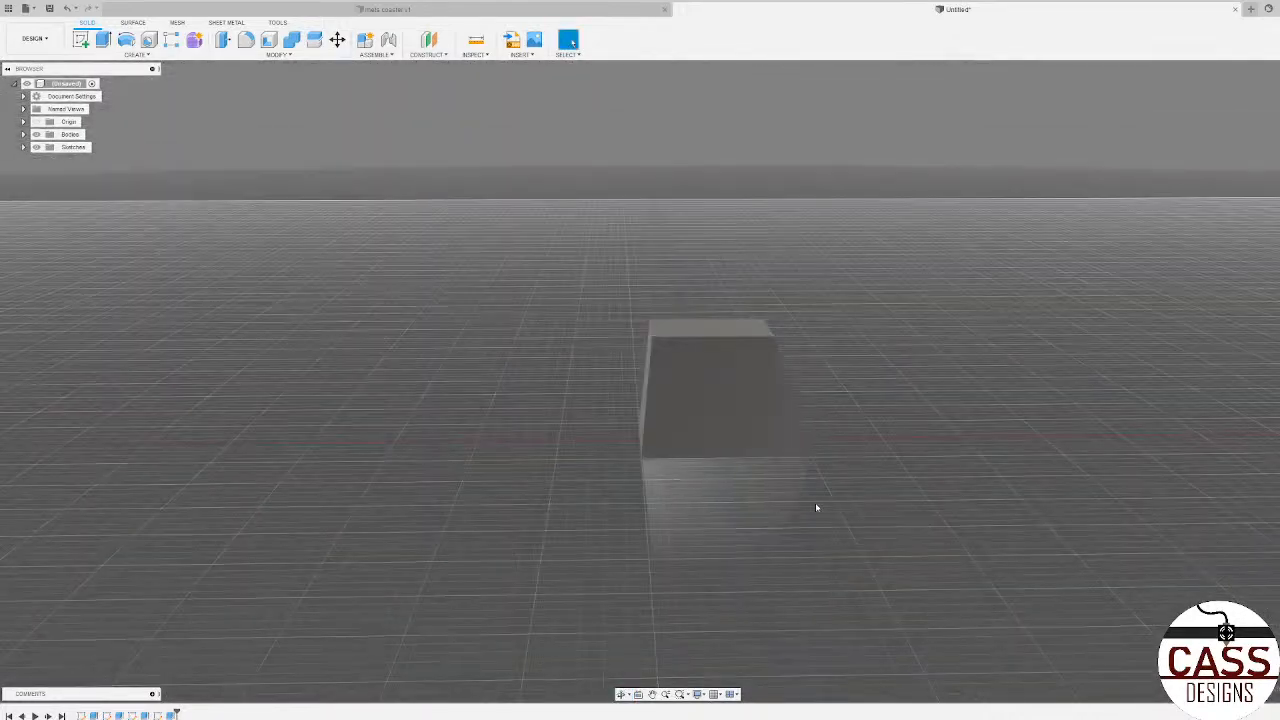
shift+middle_drag(872, 515, 777, 514)
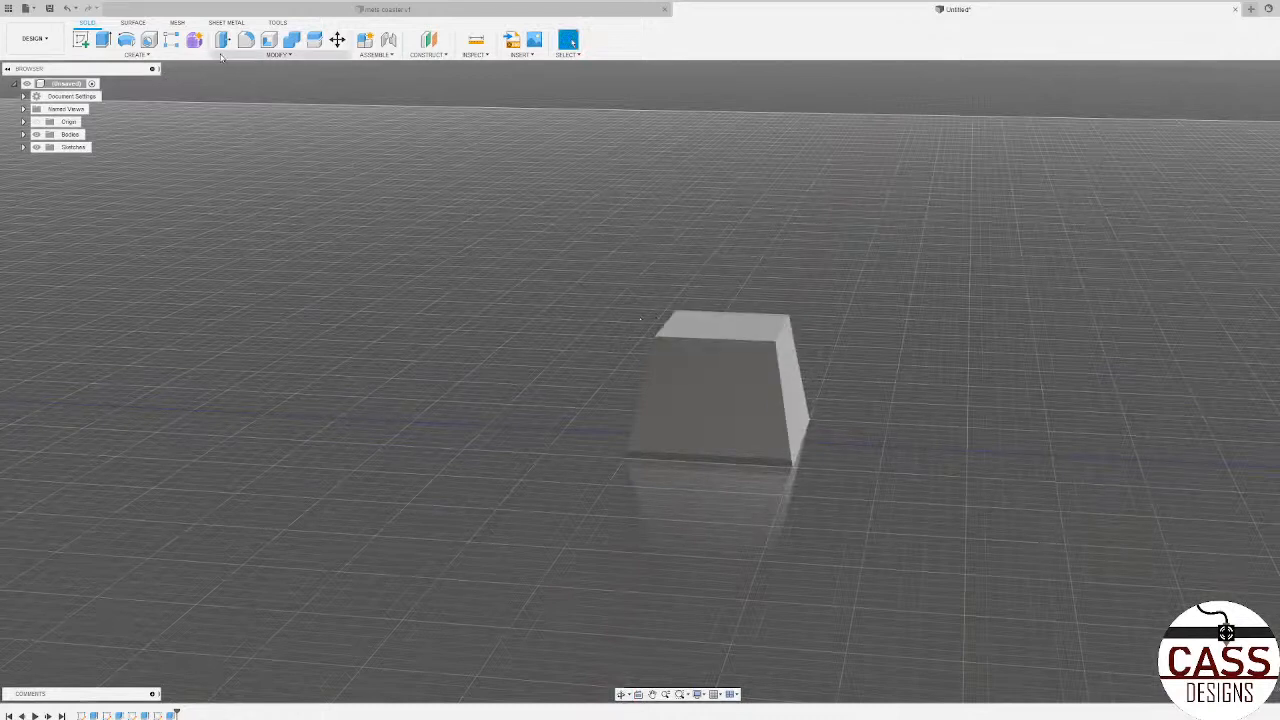
Step: On the vertical origin plane, sketch a circle centred on the vertical axis about 2.5 in above the origin, touching the block's top edge
click(81, 38)
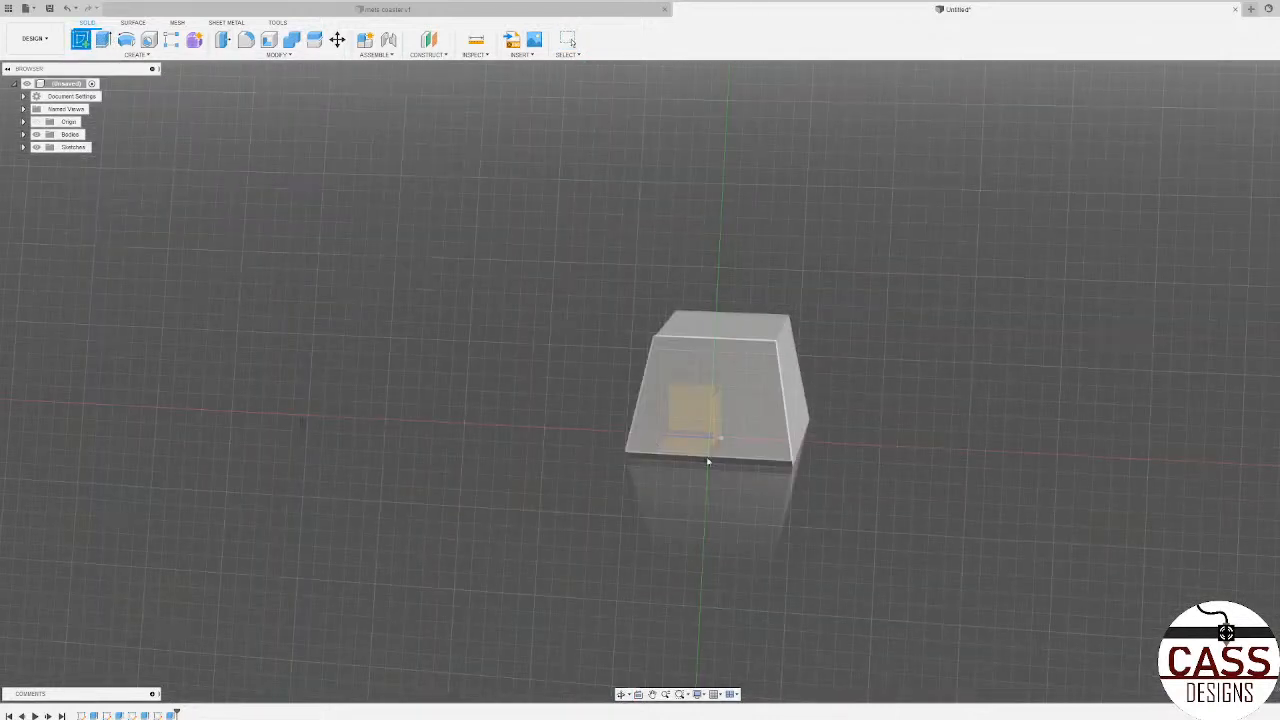
scroll(768, 490, down, 5)
shift+middle_drag(771, 489, 785, 445)
mouse_move(784, 395)
shift+middle_down()
mouse_move(786, 447)
mouse_move(720, 445)
shift+middle_up()
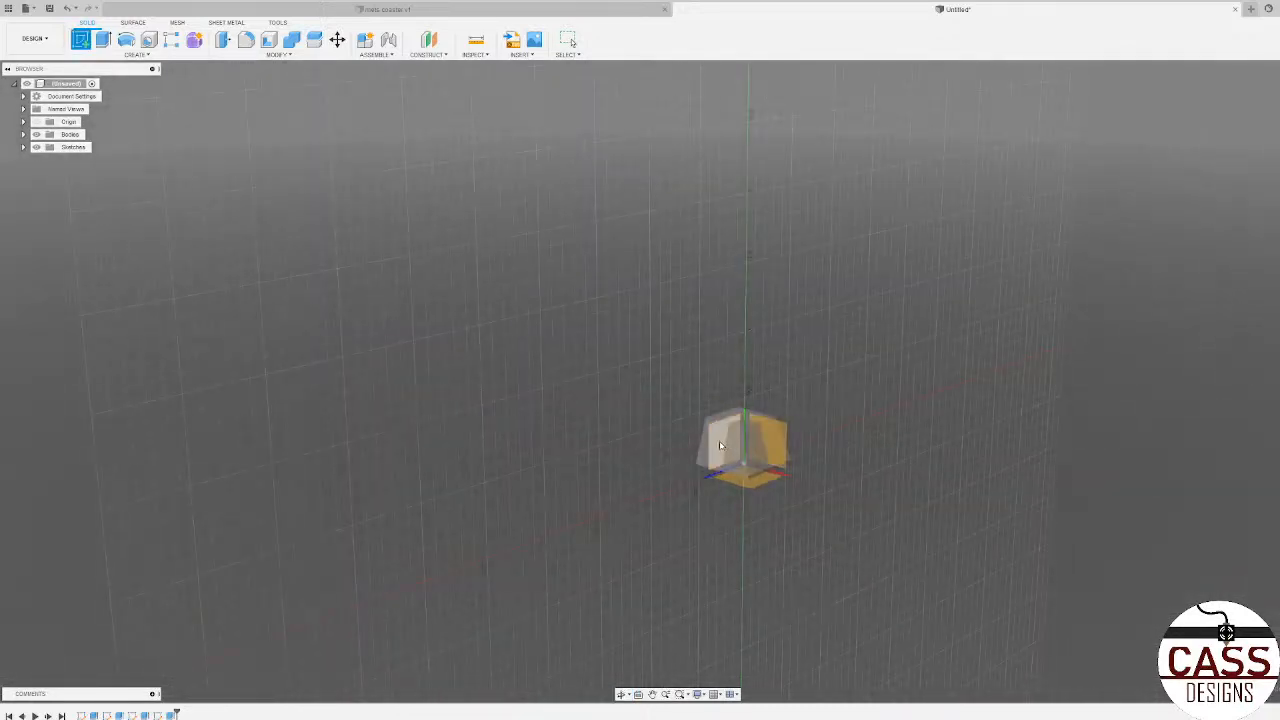
click(717, 440)
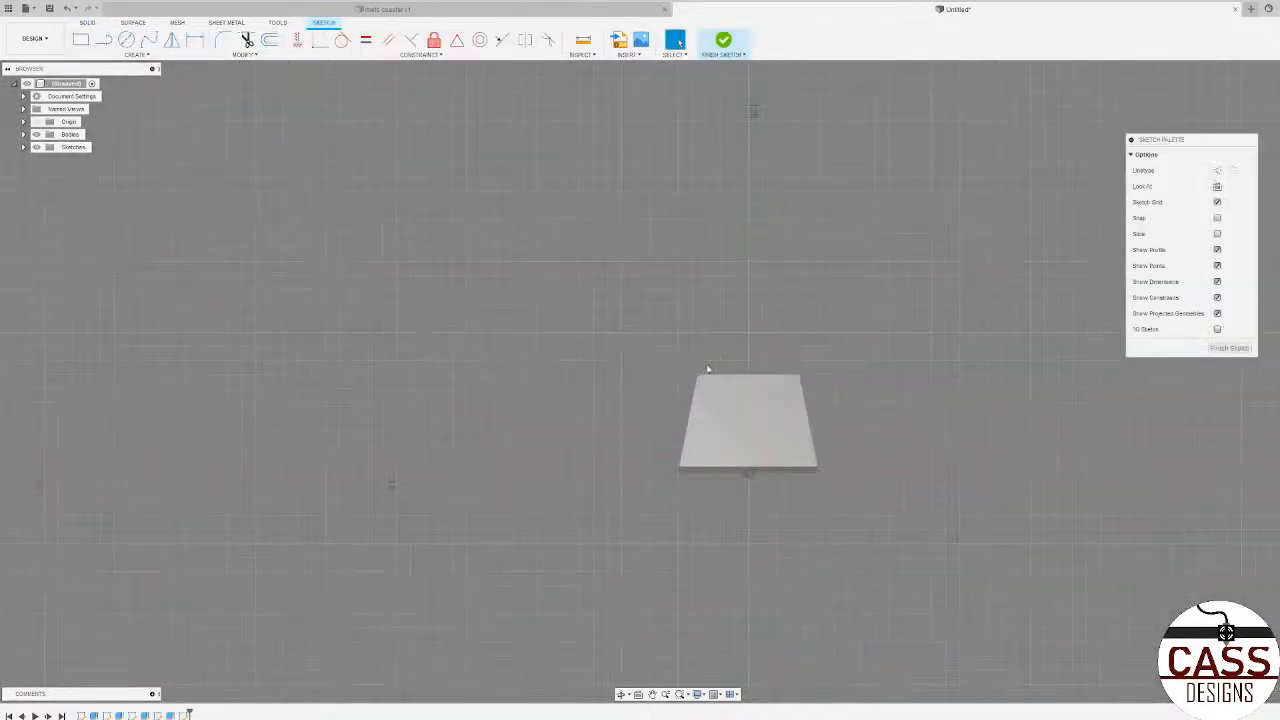
click(127, 40)
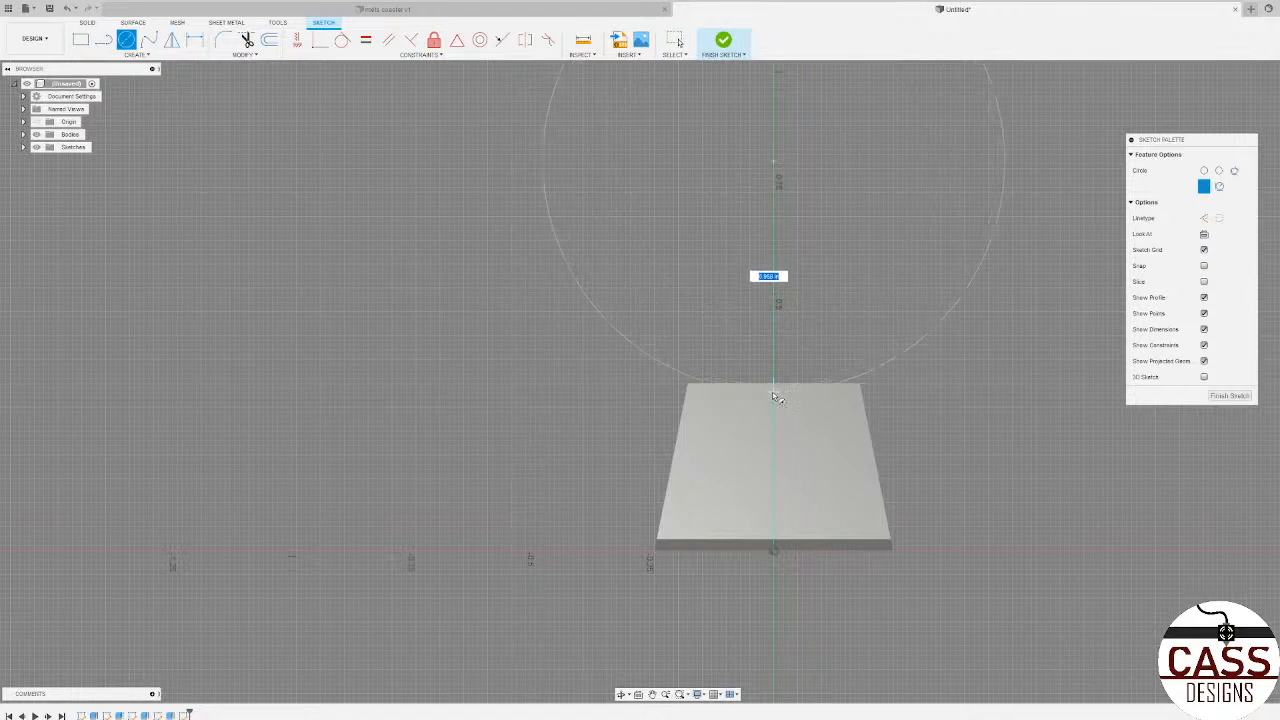
key(Escape)
scroll(757, 505, down, 3)
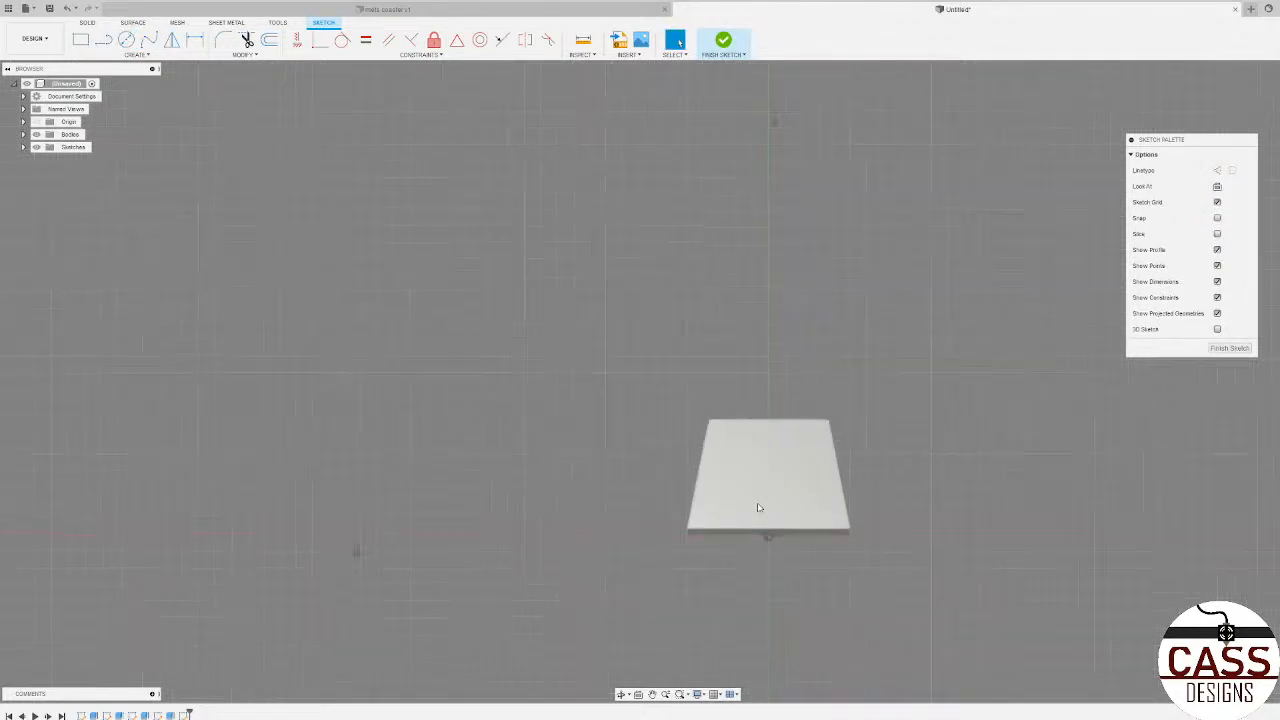
click(126, 39)
scroll(640, 580, down, 2)
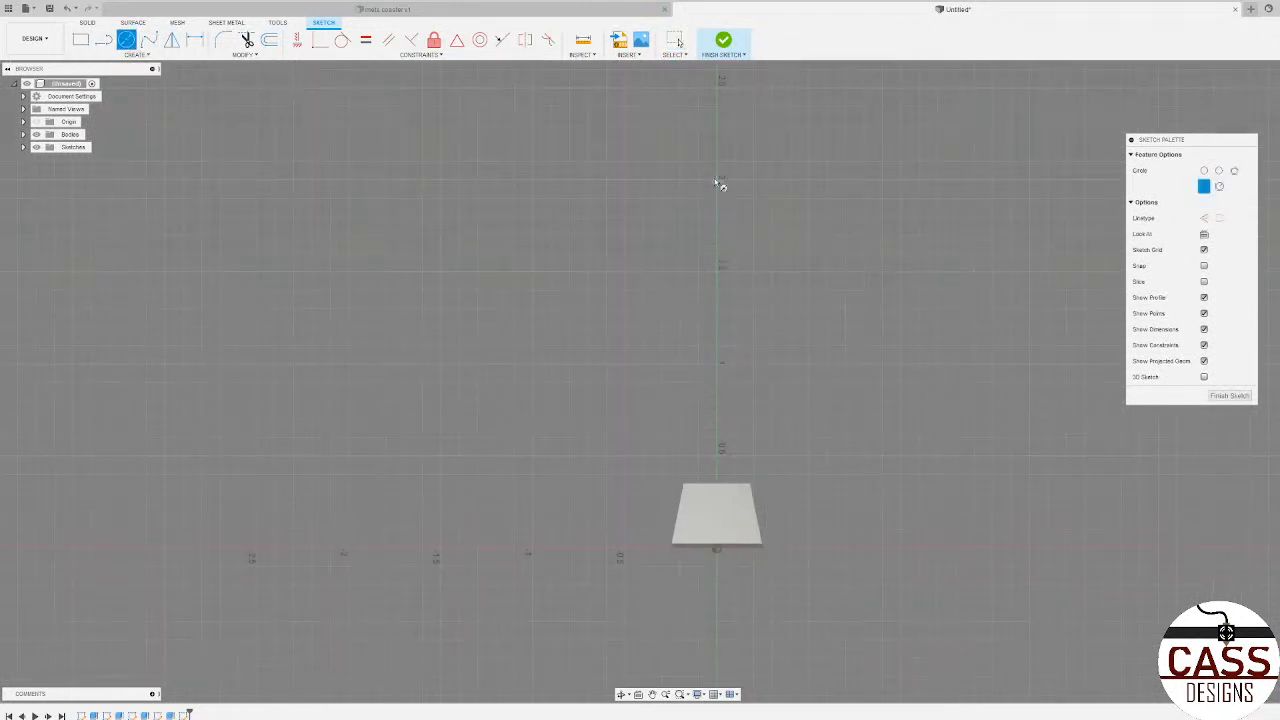
click(717, 84)
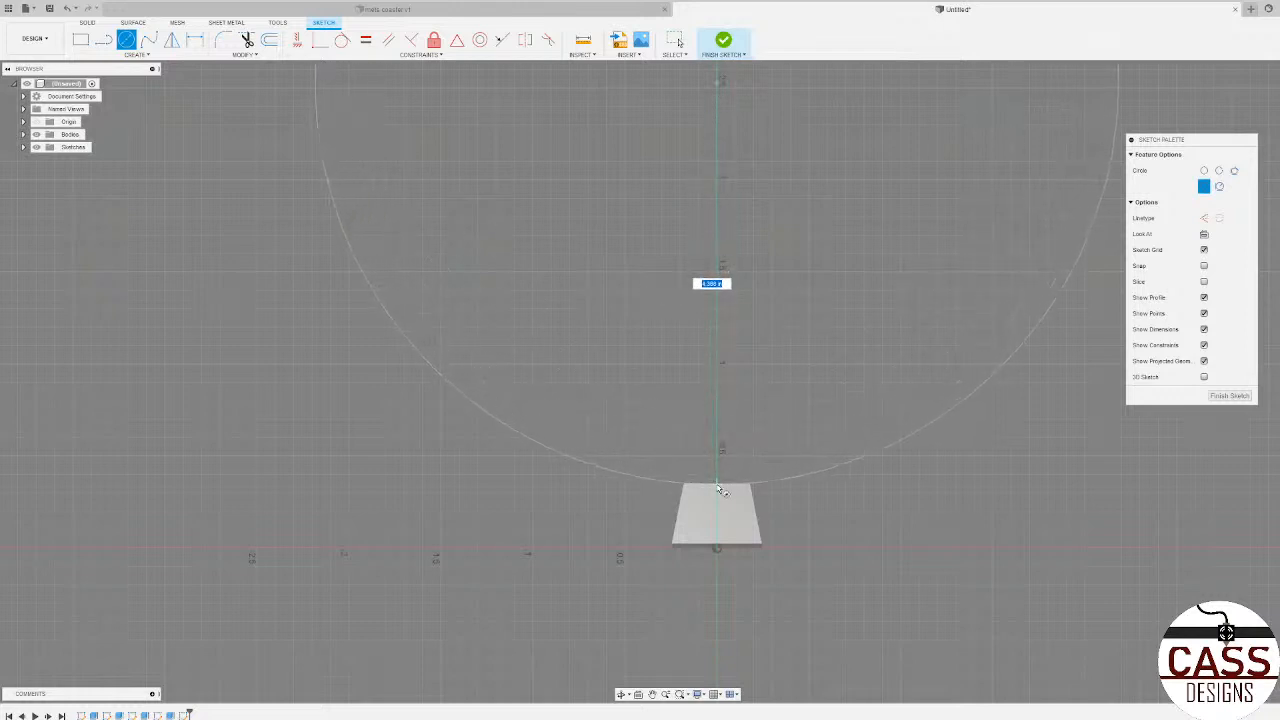
click(717, 489)
Step: Draw three connected lines just above the block's top, starting and ending on the circle beyond the two top corners
scroll(725, 440, up, 2)
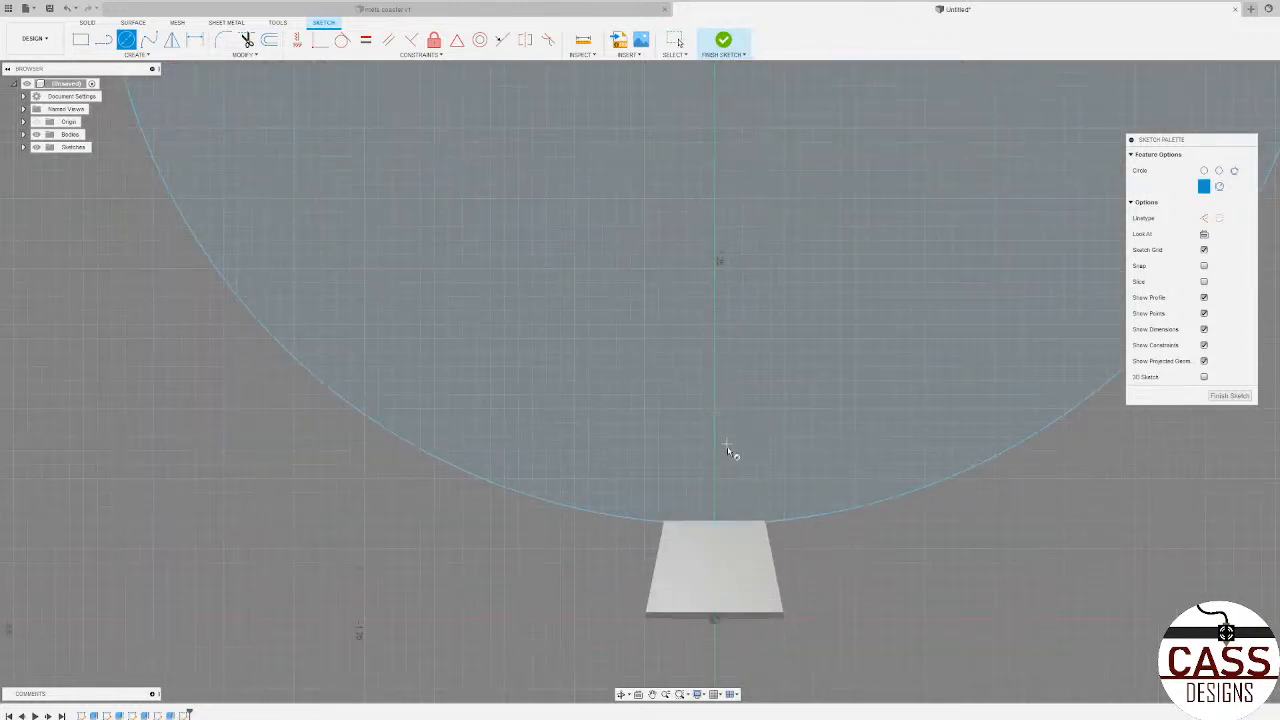
scroll(727, 445, down, 2)
scroll(667, 427, up, 2)
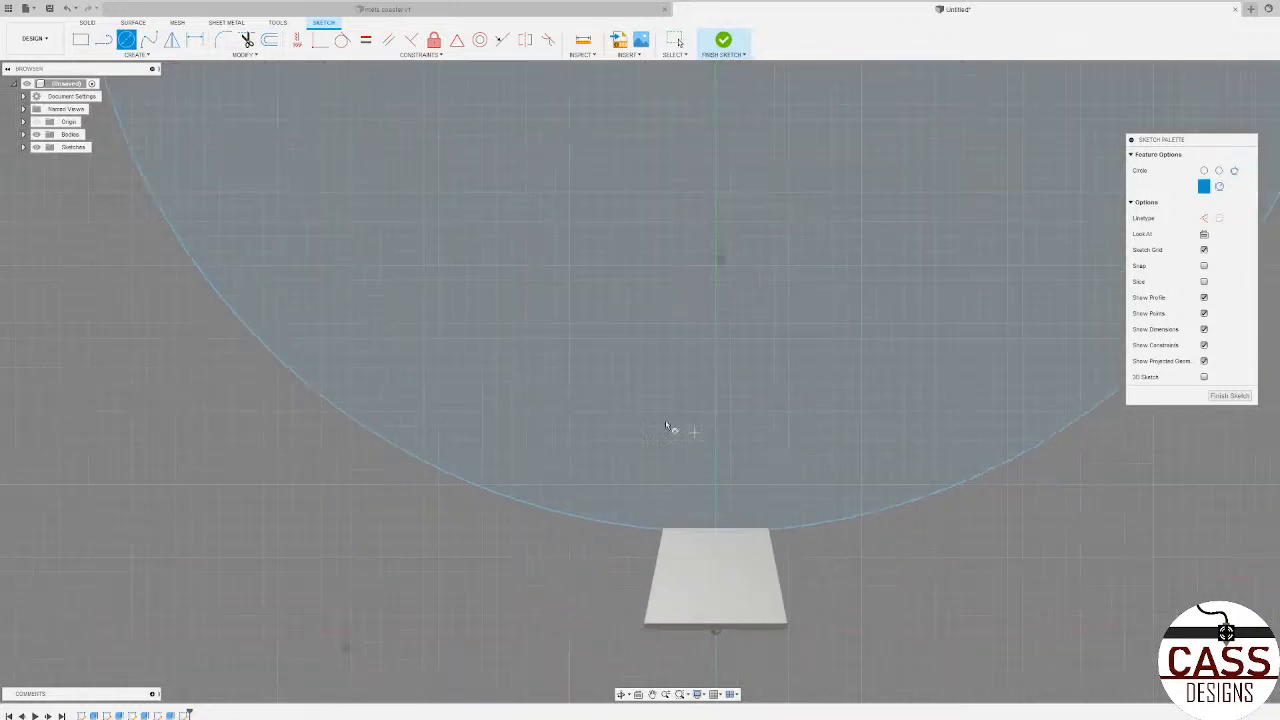
click(103, 40)
scroll(648, 622, up, 1)
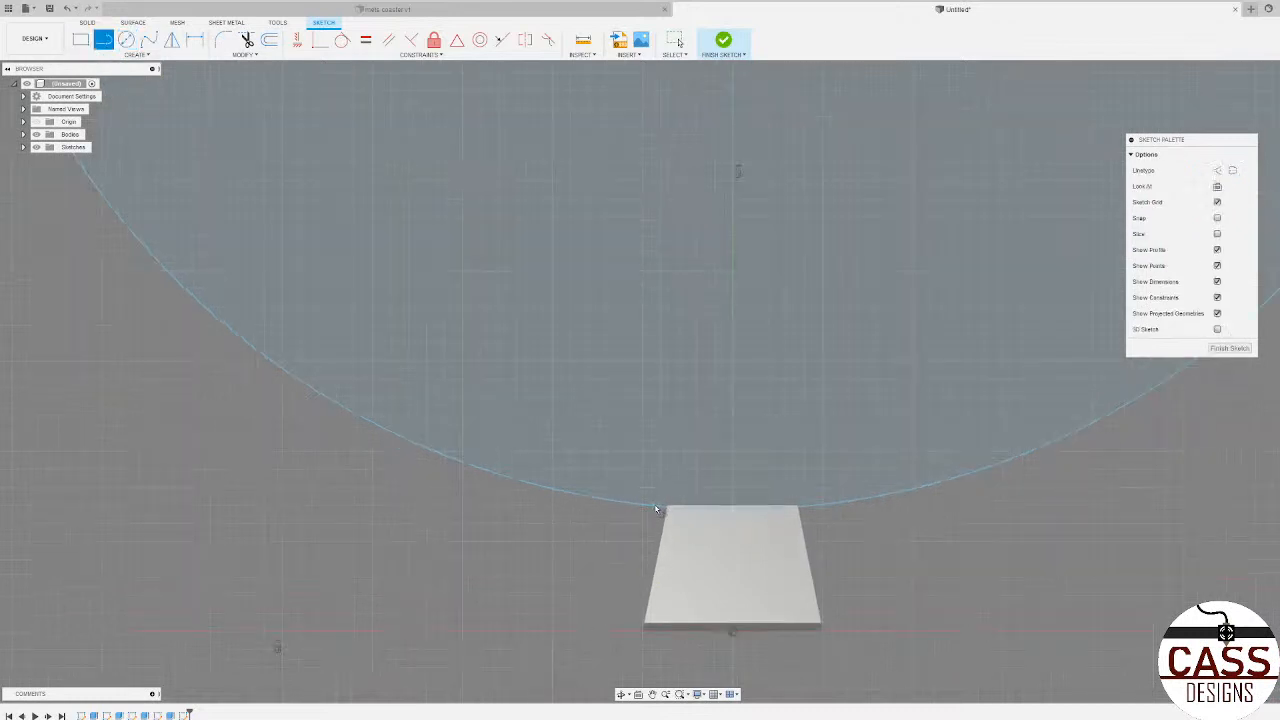
click(656, 508)
click(700, 475)
click(807, 474)
click(819, 505)
key(Escape)
Step: Trim away the large outer part of the circle, leaving only the shallow arc that closes the profile above the block
click(247, 40)
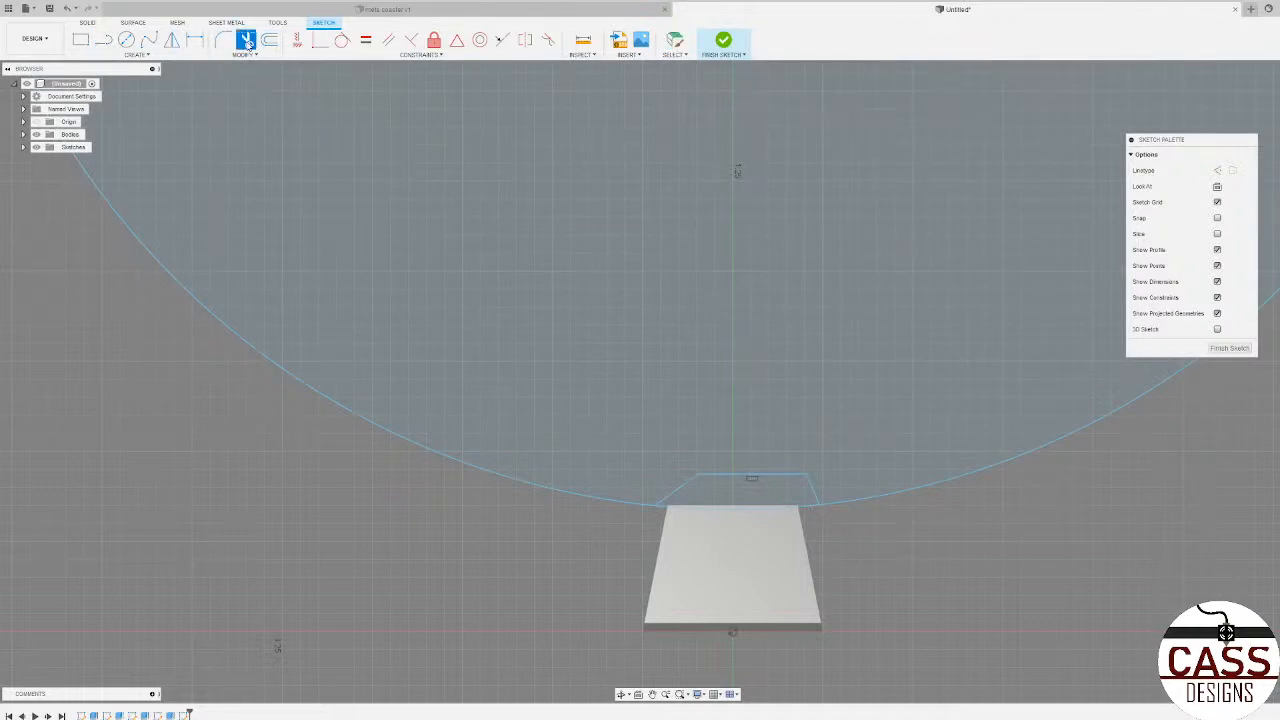
click(531, 481)
scroll(820, 515, up, 3)
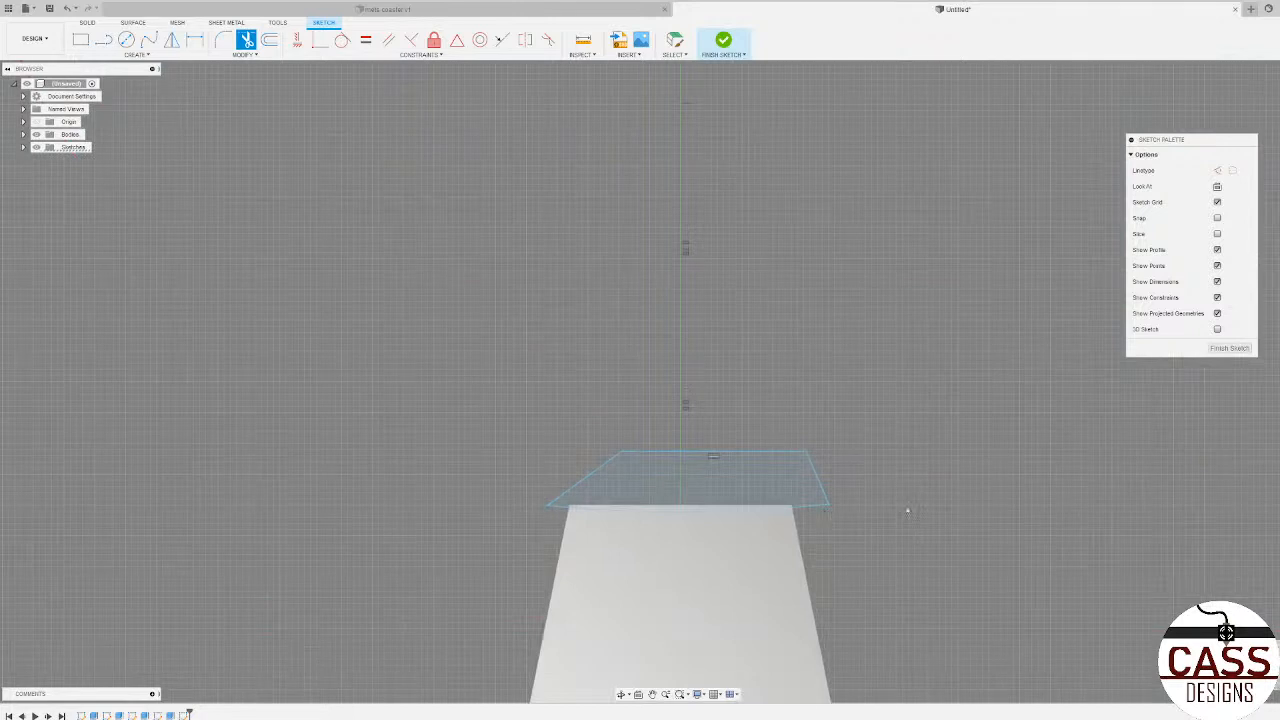
key(Escape)
Step: Extrude the closed arc profile as a symmetric cut of about 0.25 in per side to give the block a concave top
click(735, 491)
key(e)
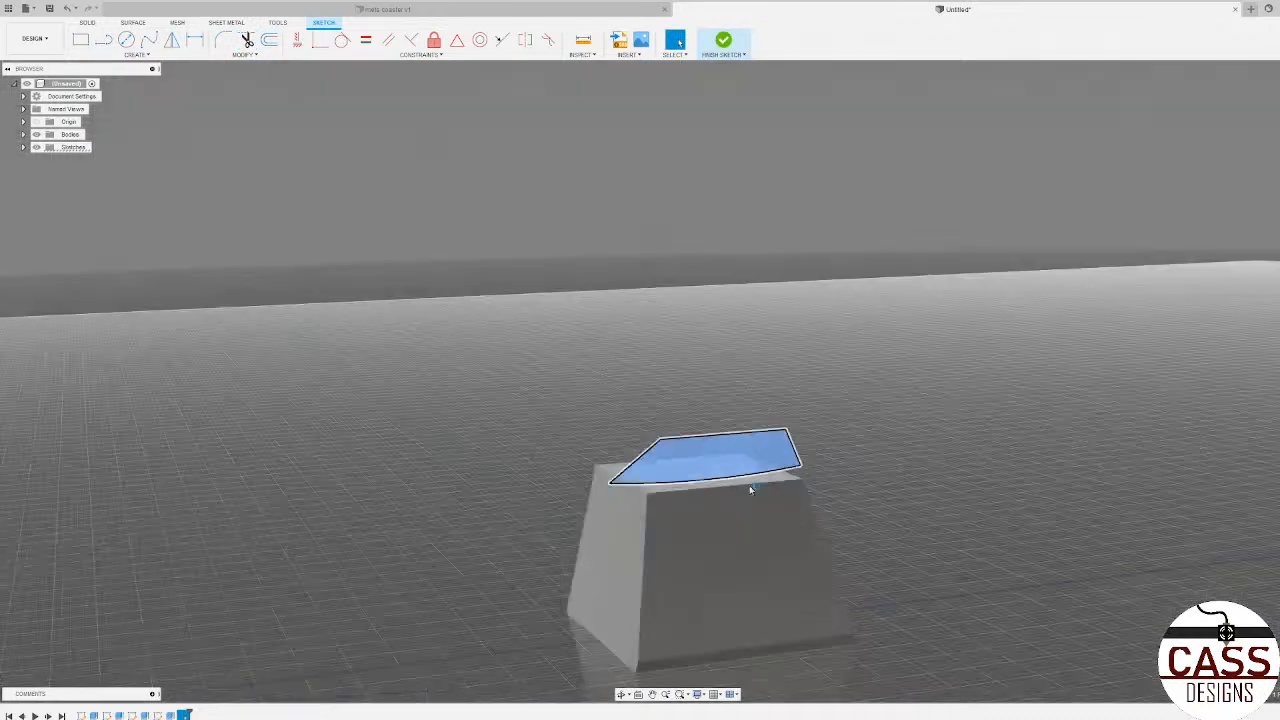
shift+middle_drag(912, 462, 957, 464)
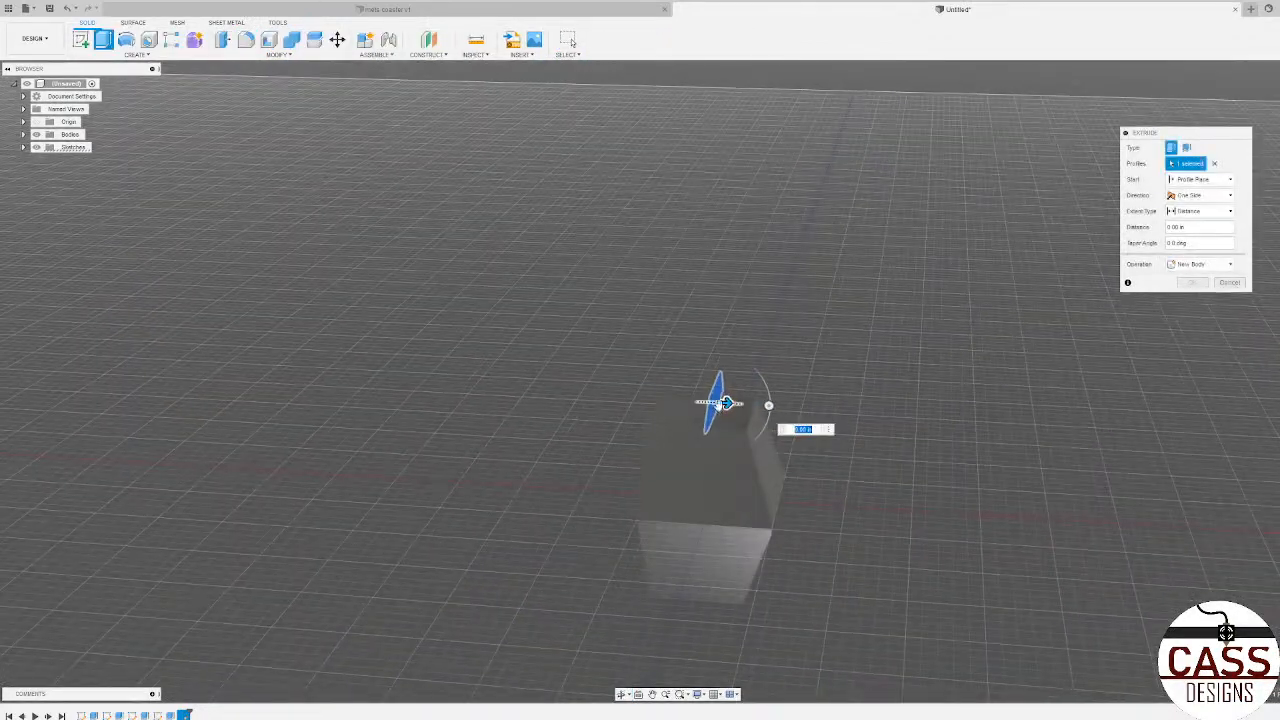
drag(727, 404, 780, 405)
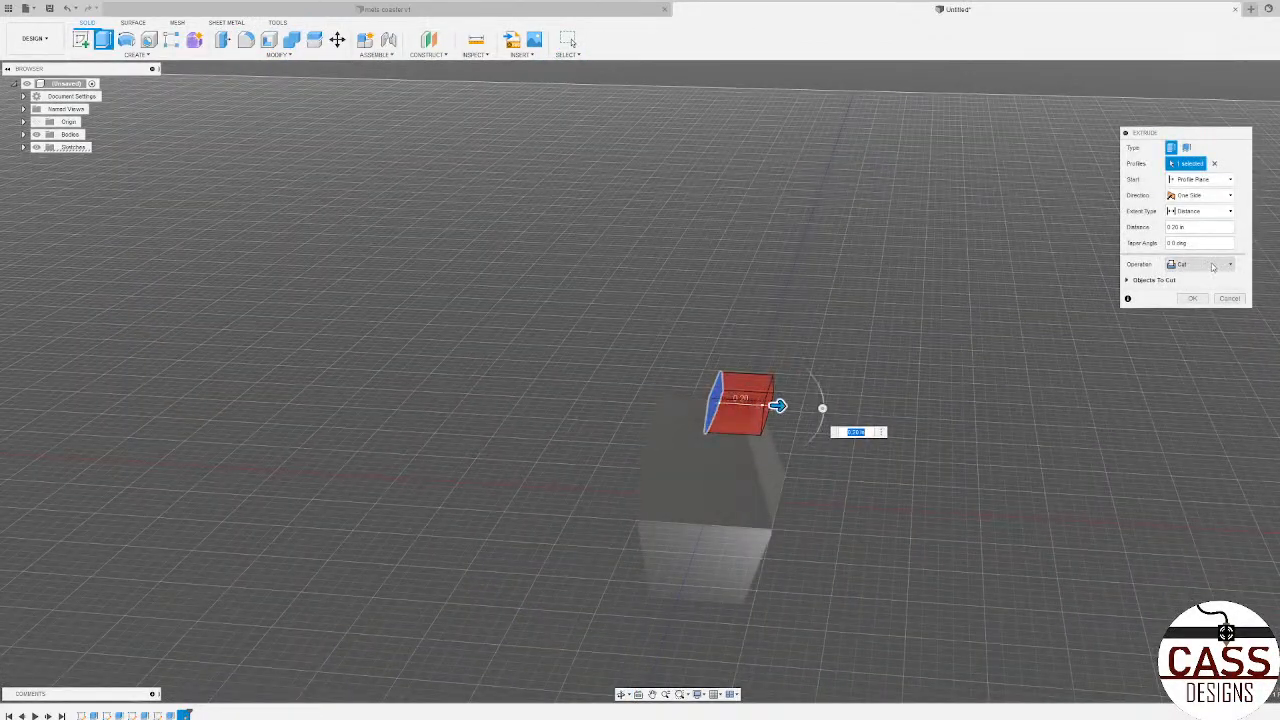
click(1206, 196)
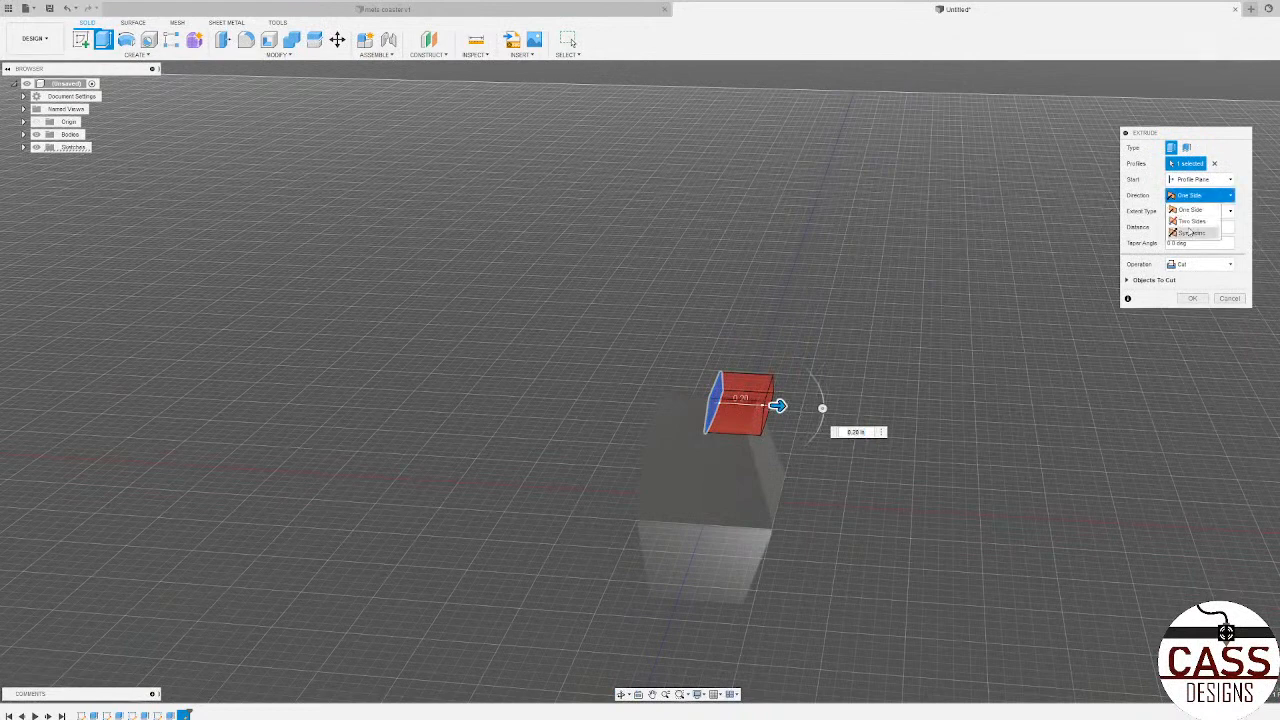
click(1160, 238)
shift+middle_drag(779, 380, 895, 369)
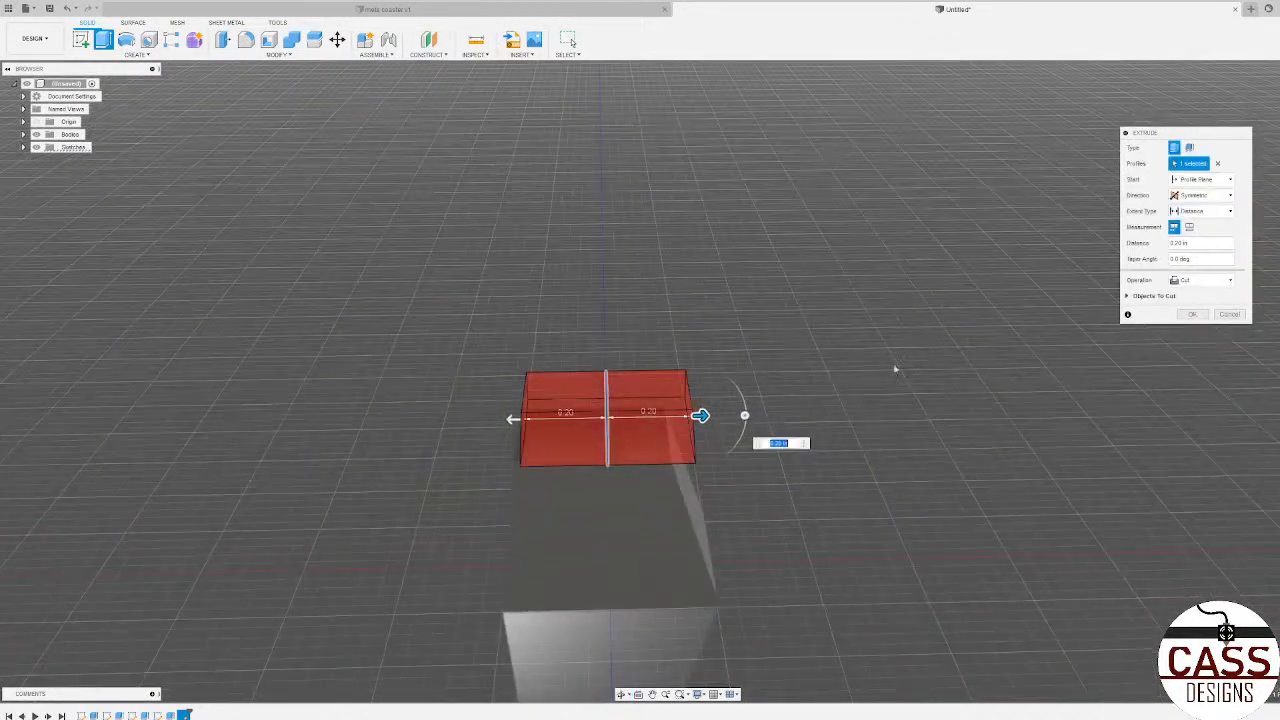
drag(513, 421, 491, 420)
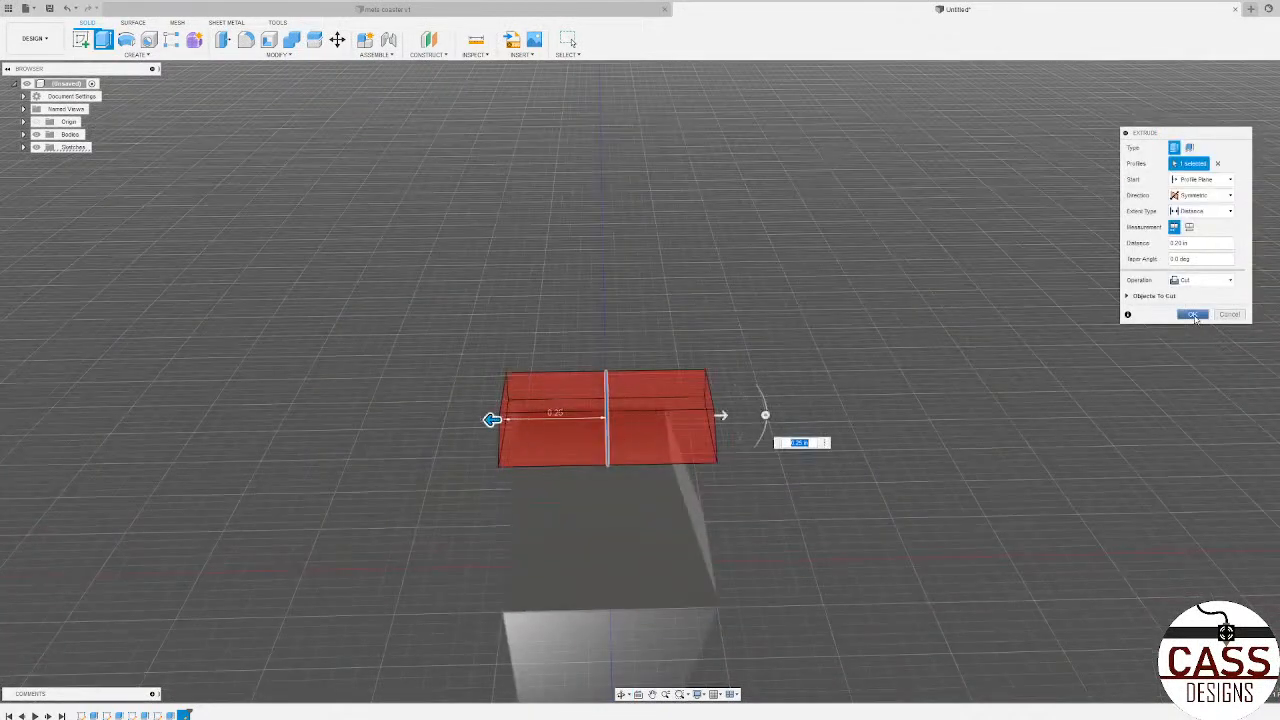
click(1192, 315)
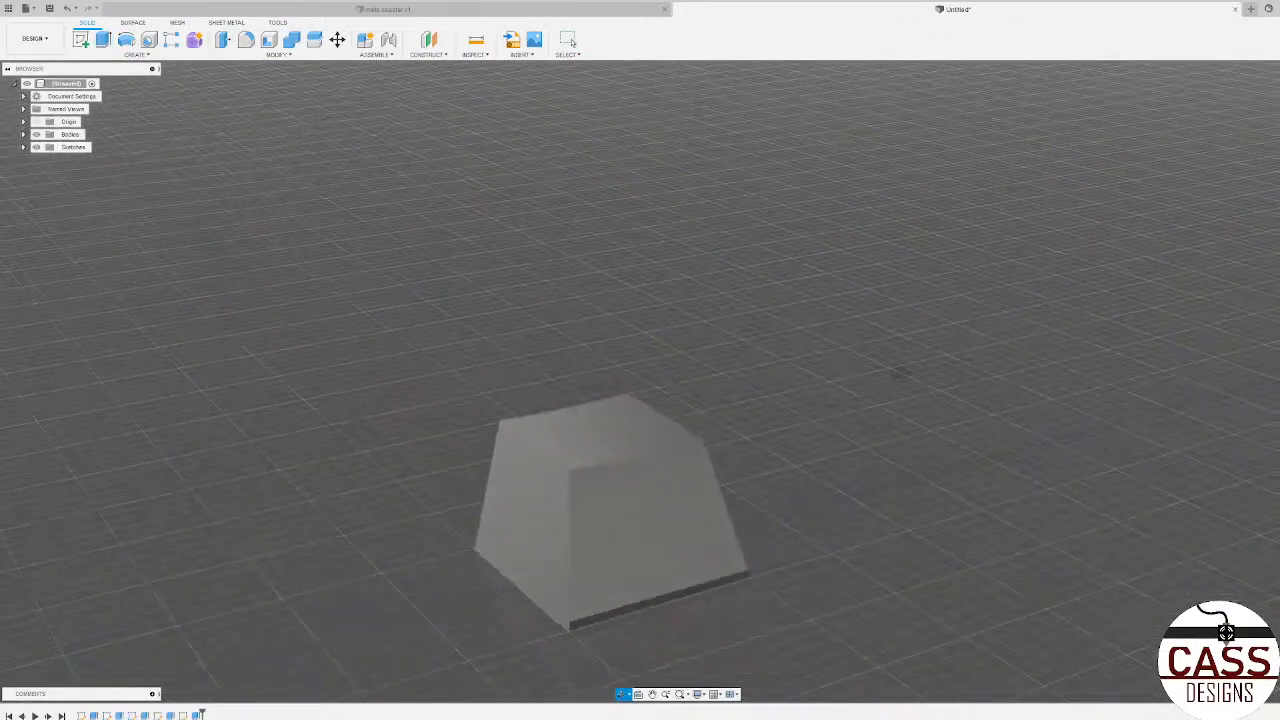
shift+middle_drag(901, 373, 603, 461)
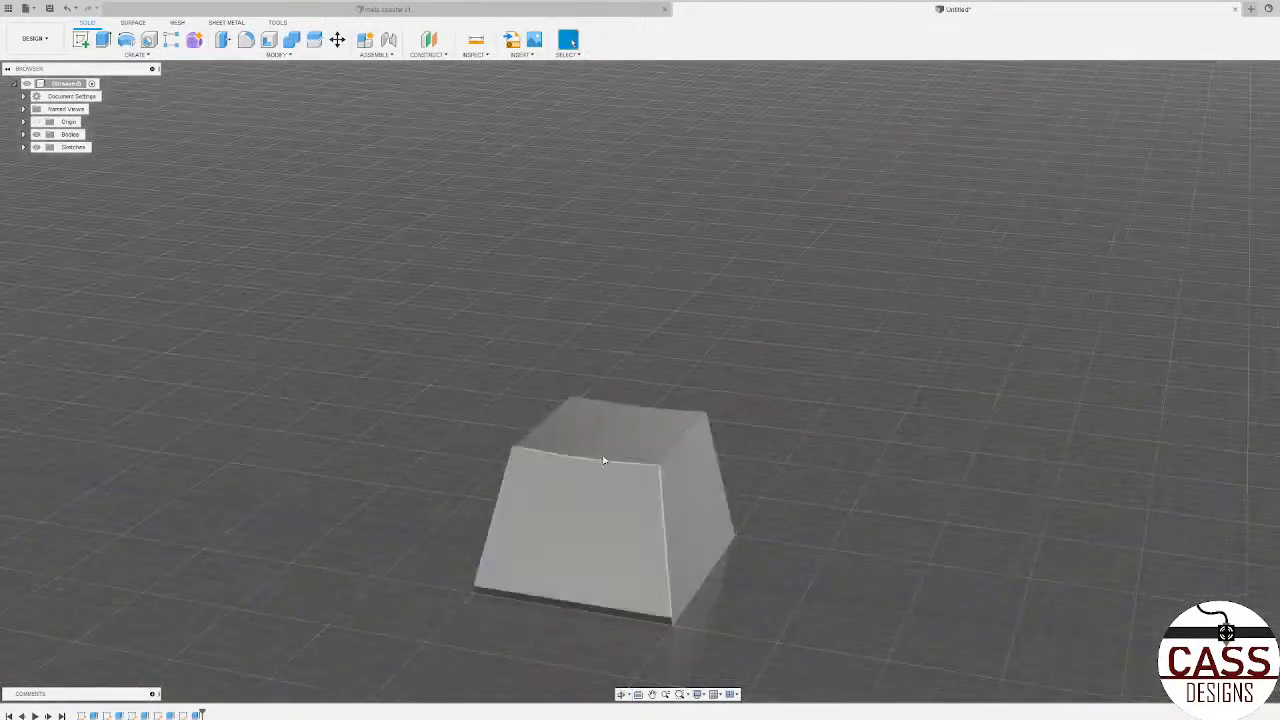
Step: Fillet the four top edges and three of the block's slanted corner edges with a 0.04 in radius
click(246, 46)
scroll(674, 292, down, 3)
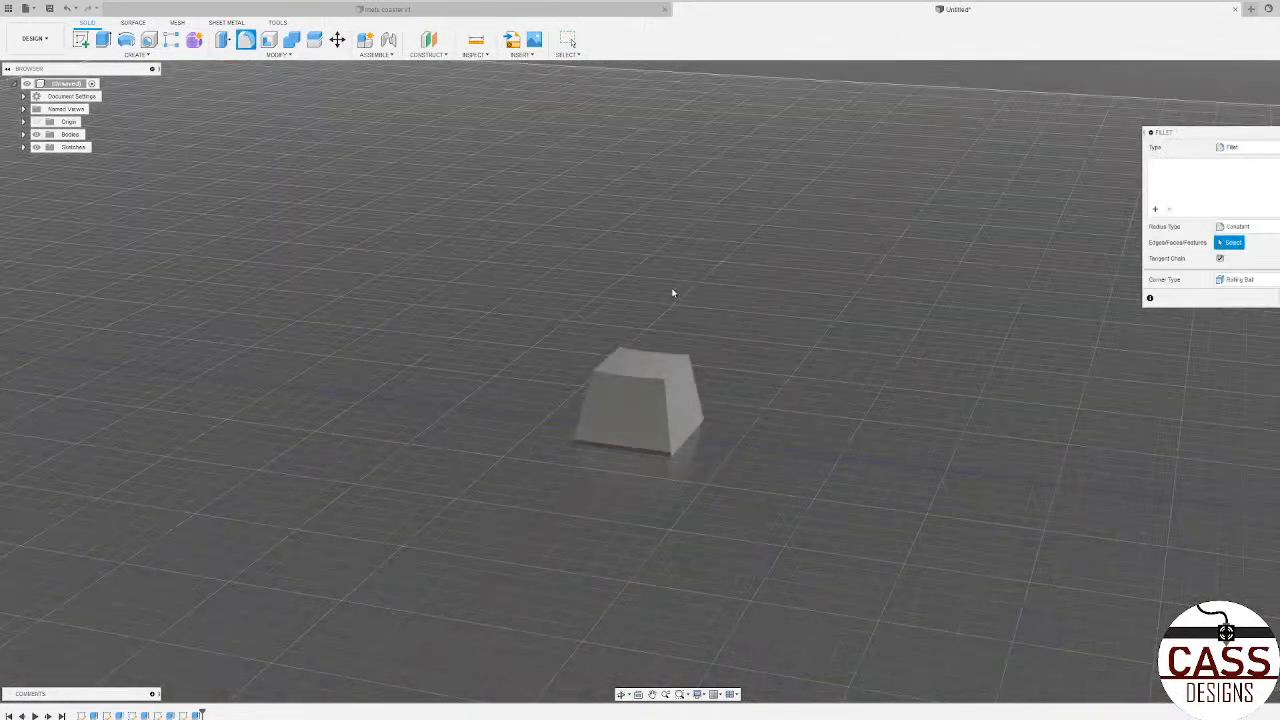
scroll(657, 470, up, 4)
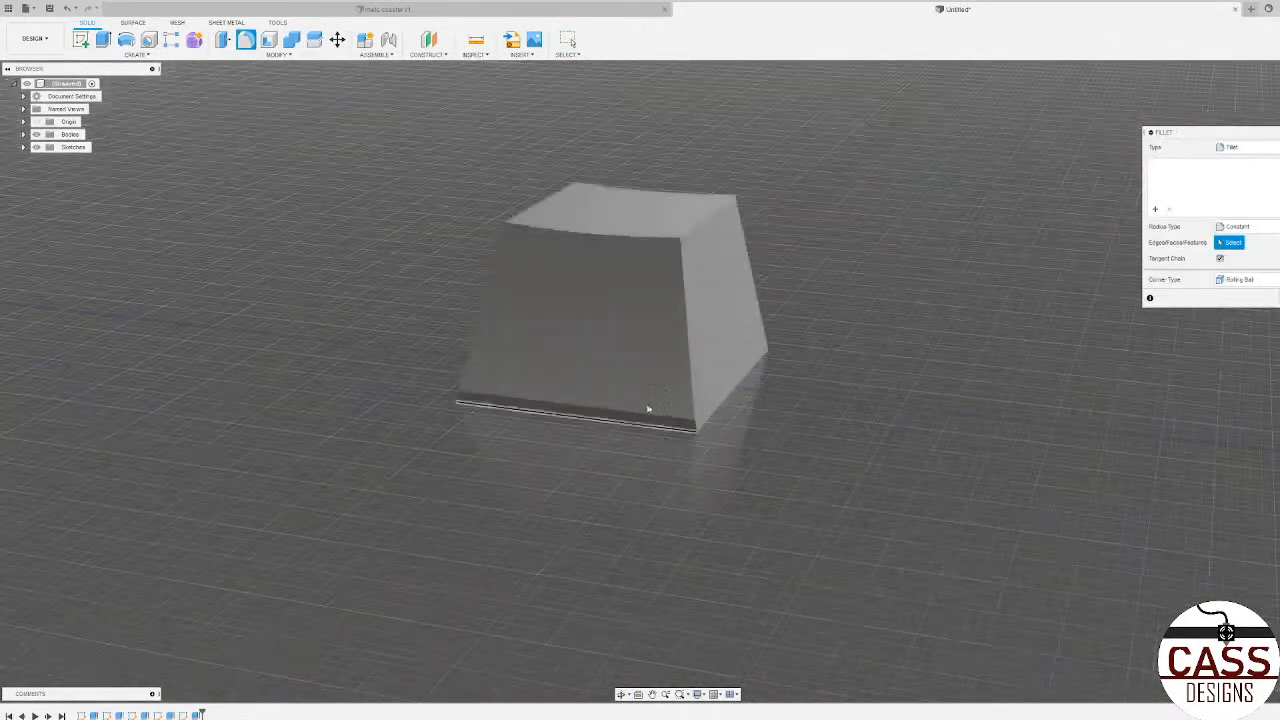
click(647, 242)
click(687, 193)
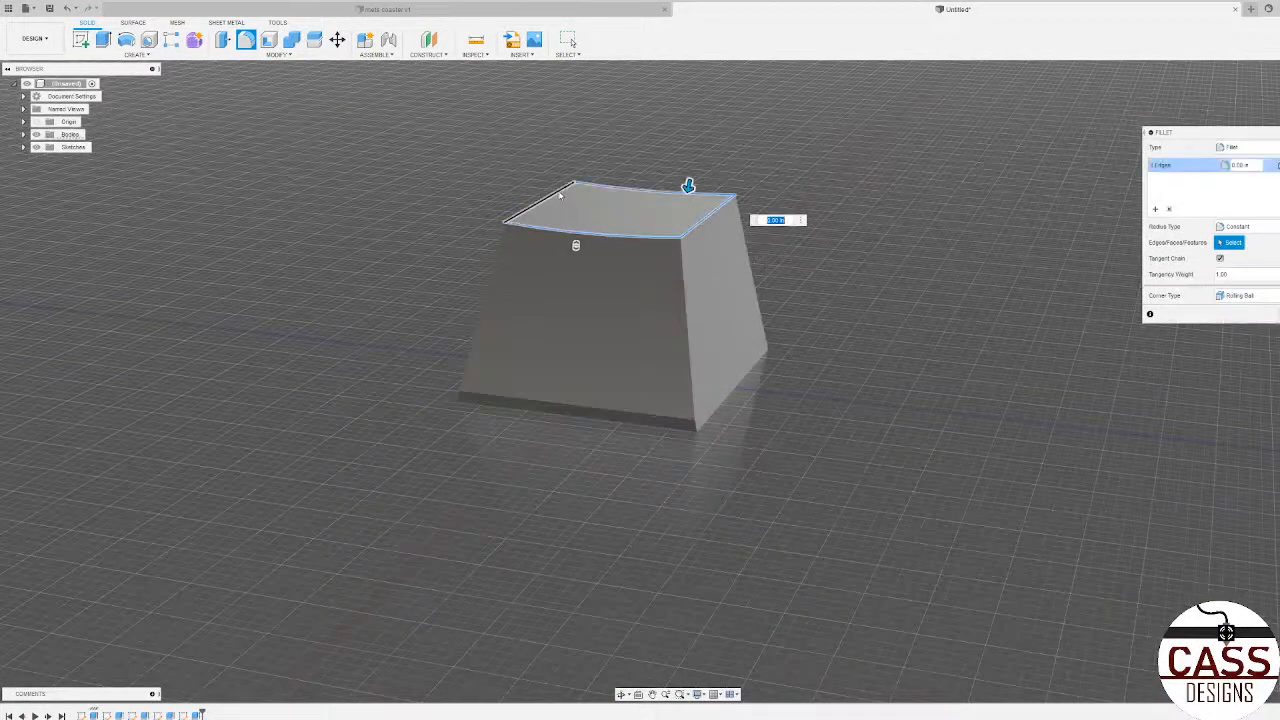
click(557, 192)
click(685, 273)
shift+middle_drag(493, 279, 584, 291)
click(488, 300)
shift+middle_drag(488, 300, 586, 283)
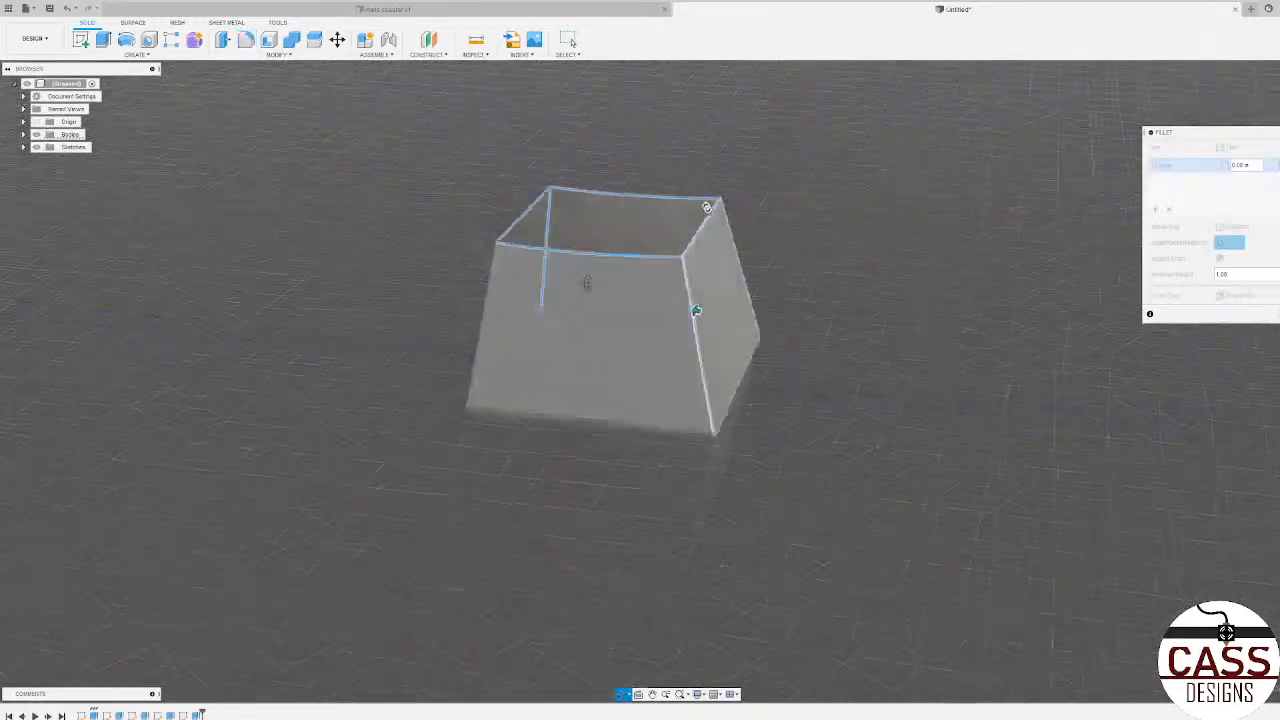
click(489, 287)
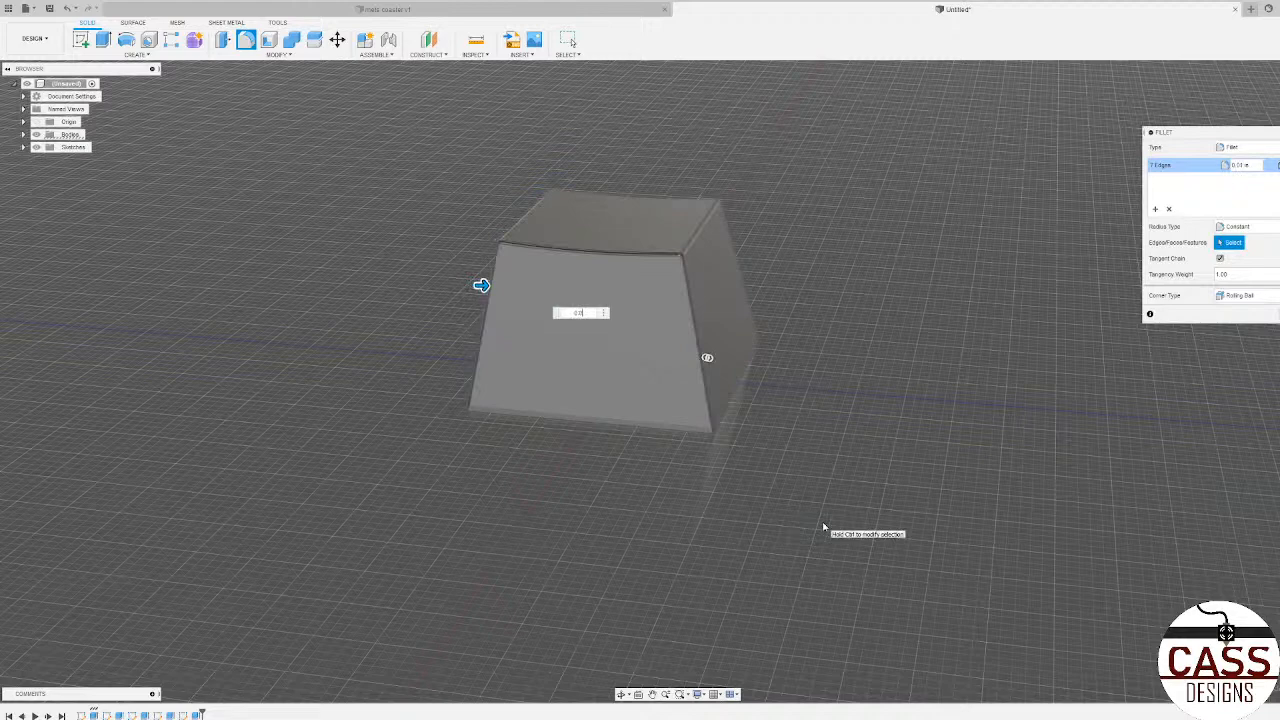
key(BackSpace)
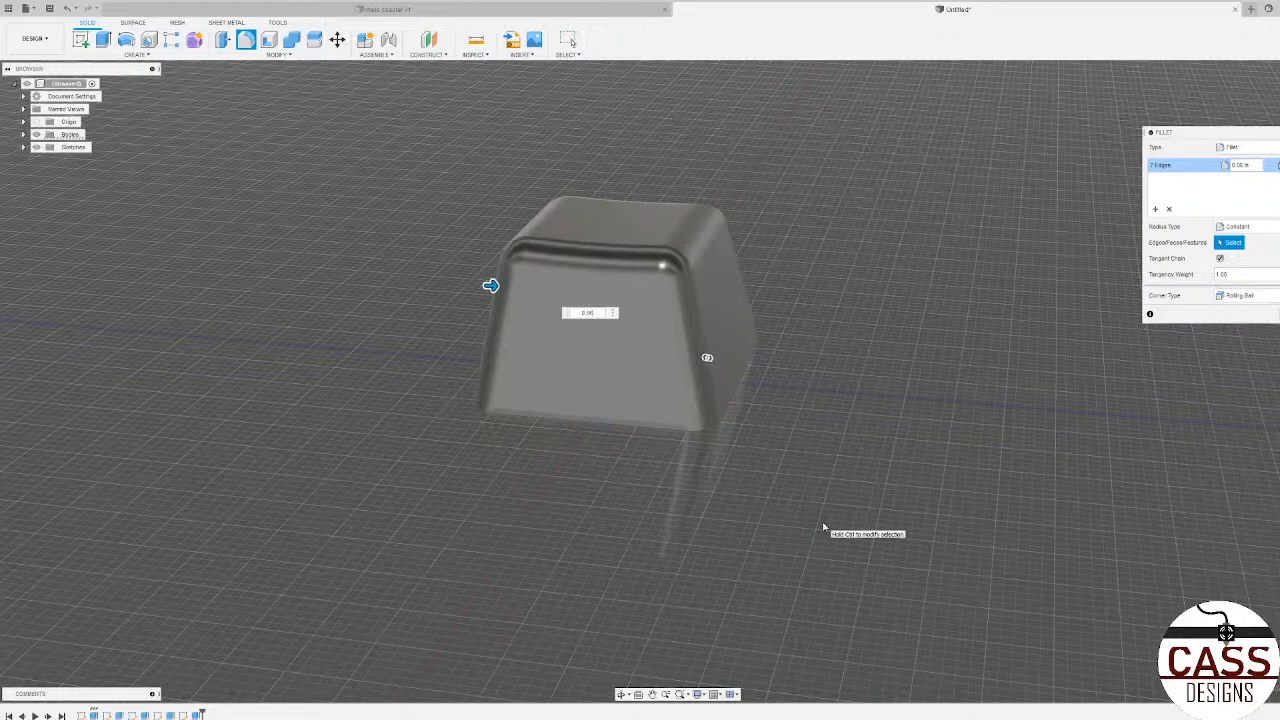
key(BackSpace)
text(3)
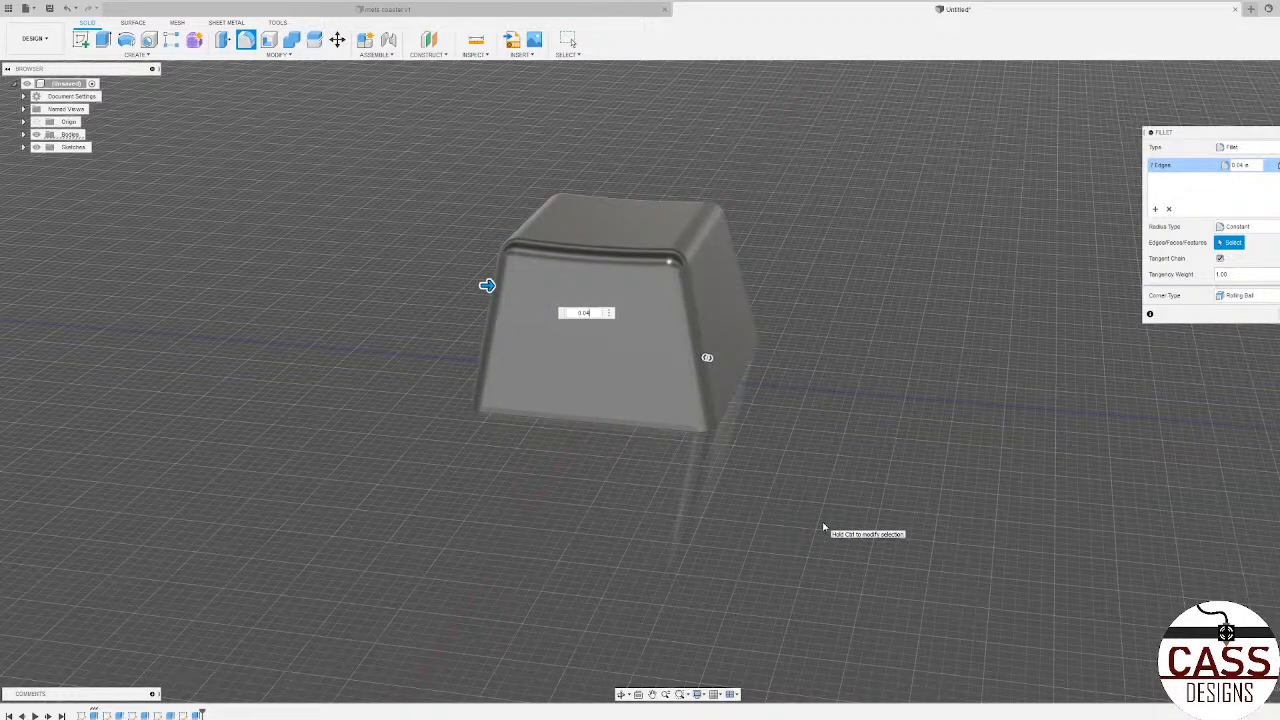
key(Return)
Step: Shell the block inward from its bottom face, leaving the underside open
scroll(819, 498, down, 4)
shift+middle_drag(817, 491, 738, 388)
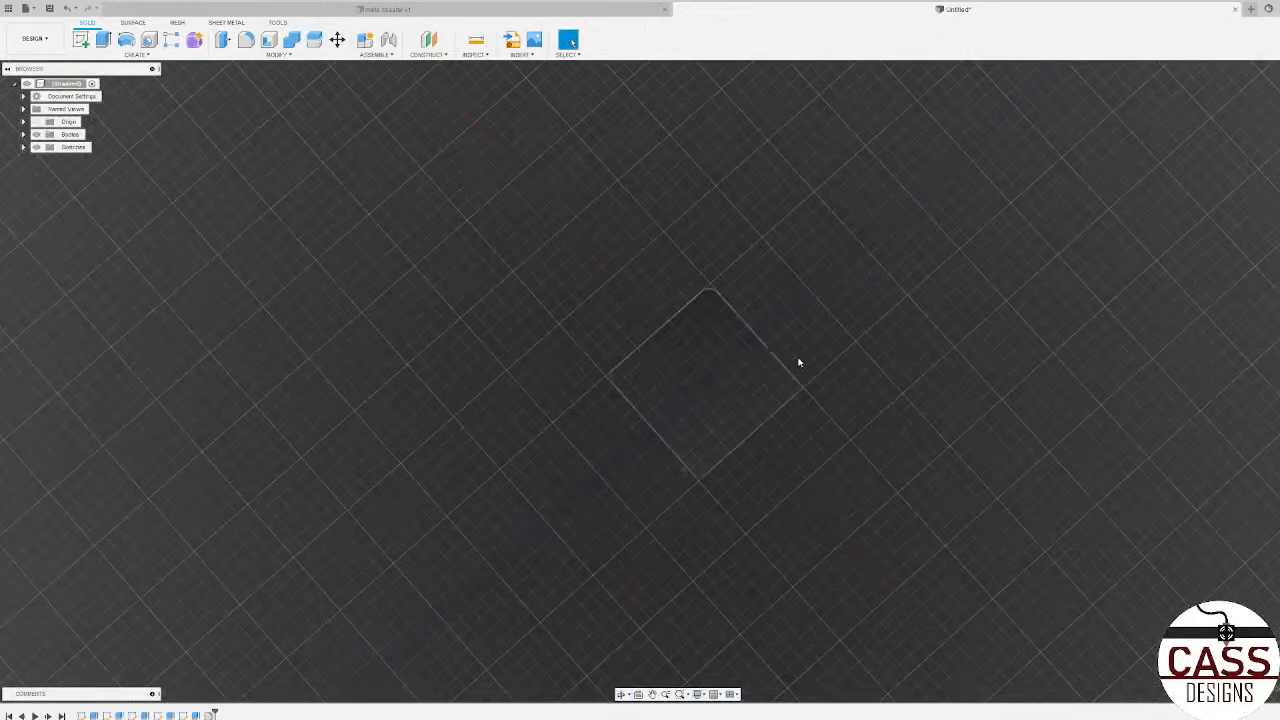
shift+middle_drag(797, 360, 680, 350)
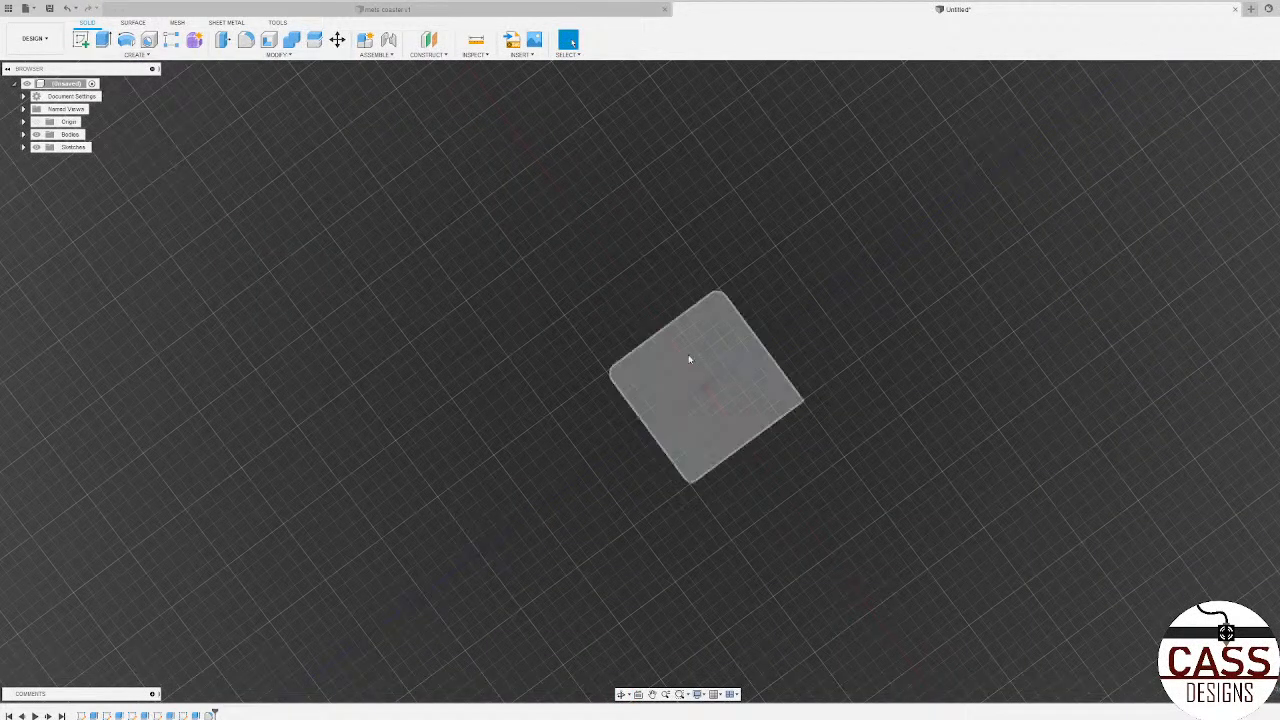
click(271, 43)
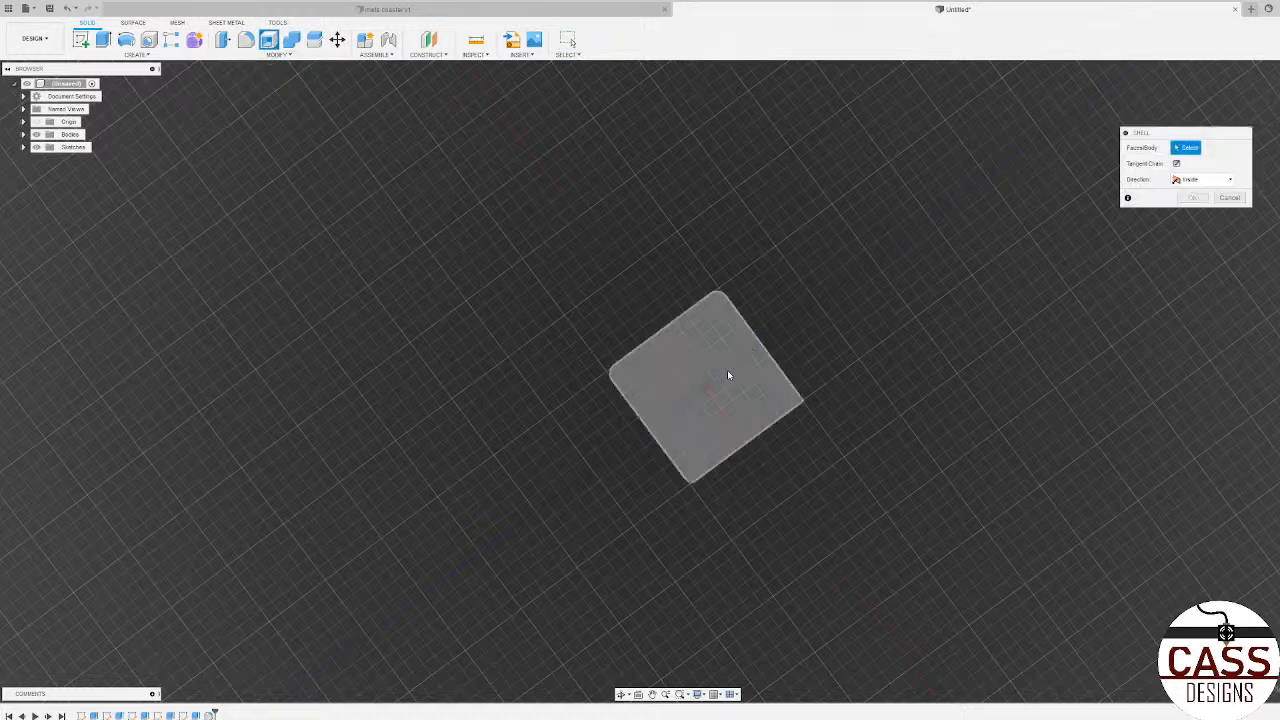
mouse_move(874, 327)
shift+middle_down()
mouse_move(852, 510)
mouse_move(870, 335)
shift+middle_up()
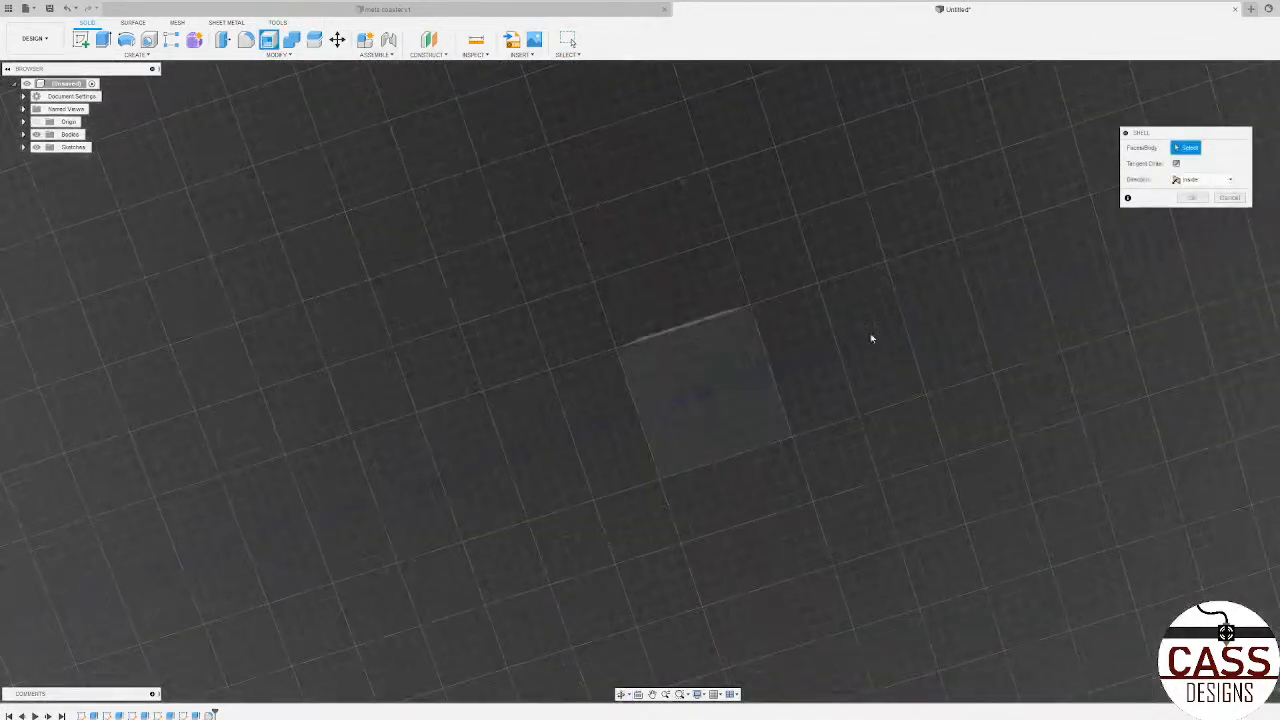
click(715, 379)
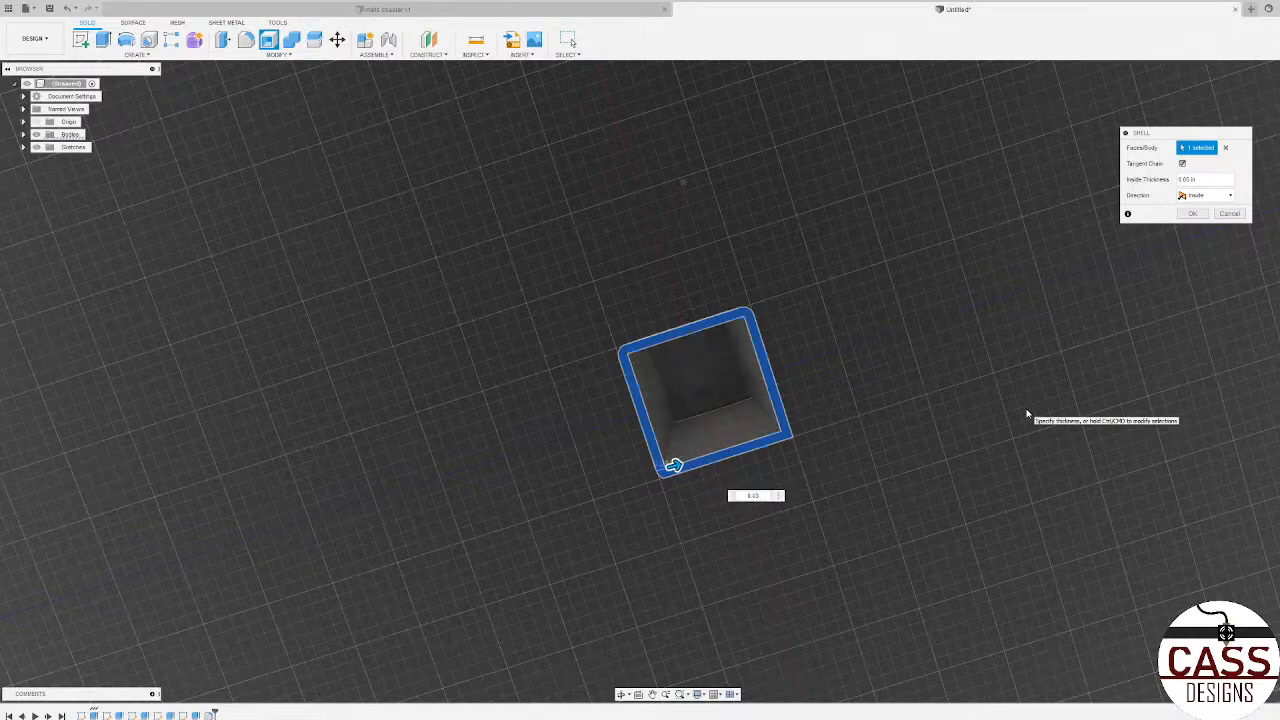
key(Return)
Step: With the hollow underside in view, open the viewport's display effects options
scroll(763, 402, up, 3)
mouse_move(748, 372)
shift+middle_down()
mouse_move(738, 360)
mouse_move(720, 415)
mouse_move(748, 391)
shift+middle_up()
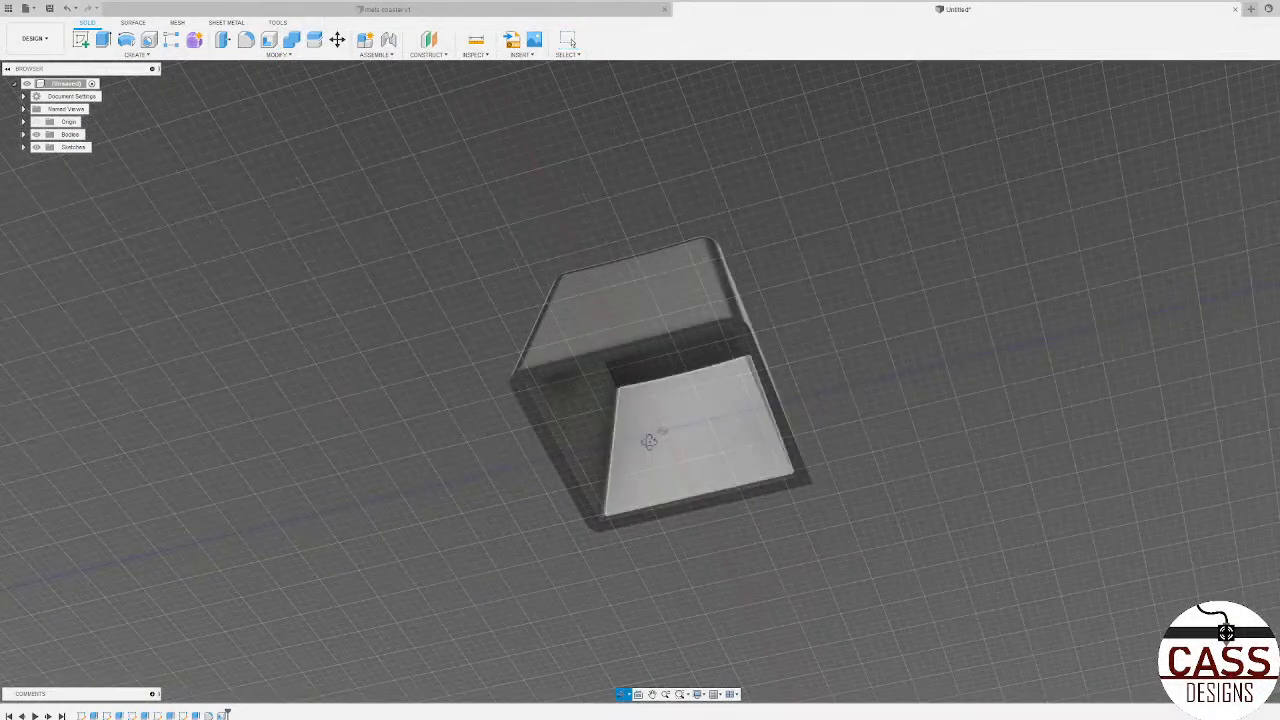
shift+middle_drag(648, 441, 720, 323)
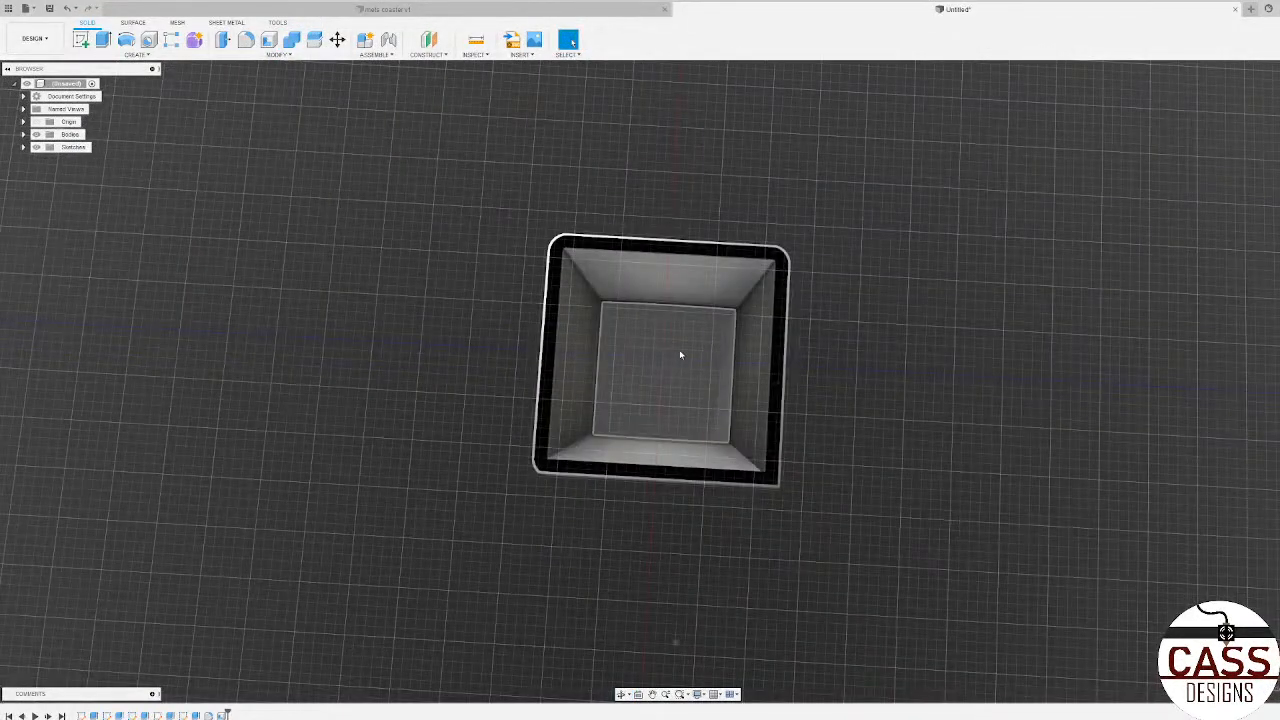
shift+middle_drag(664, 382, 960, 505)
shift+middle_drag(663, 374, 761, 476)
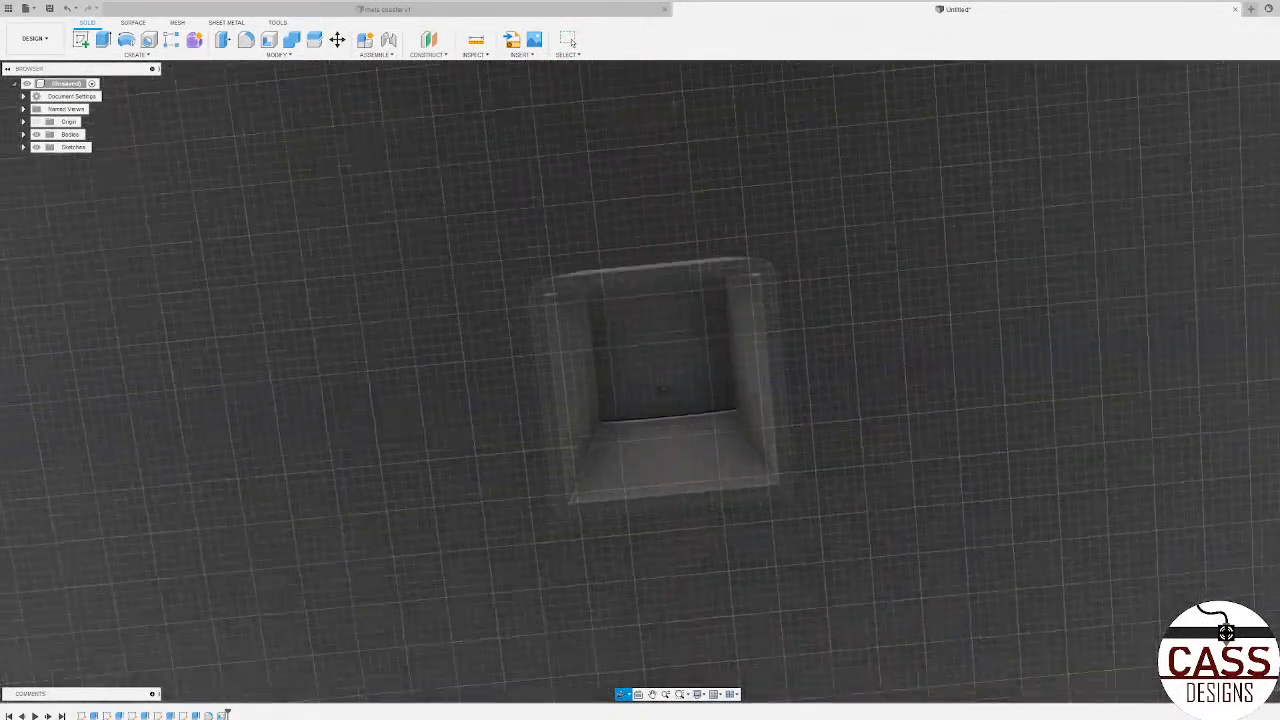
click(704, 698)
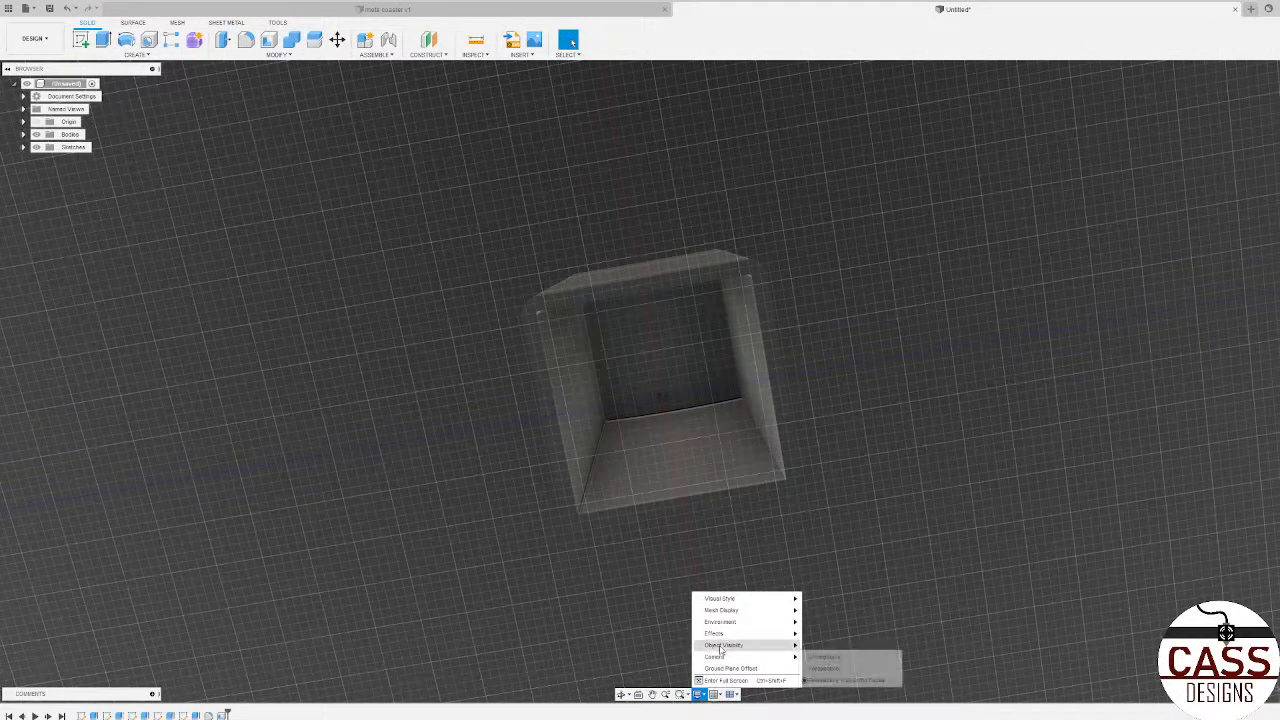
mouse_move(735, 636)
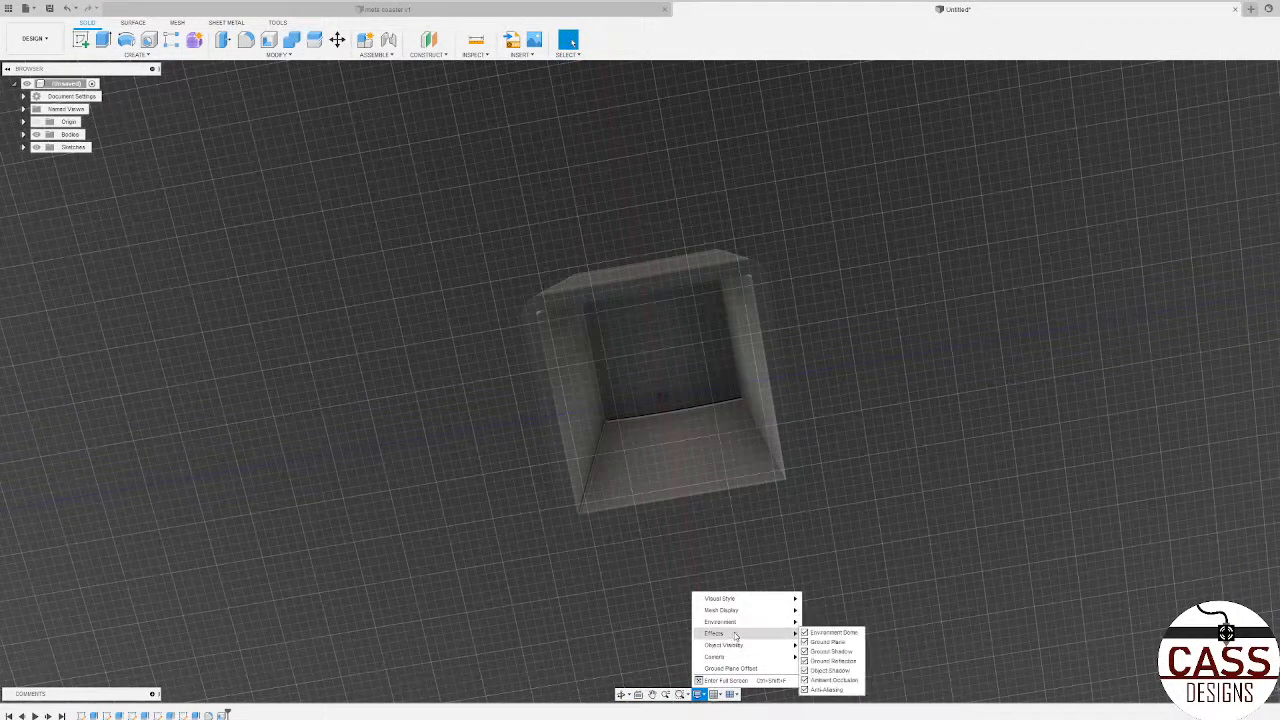
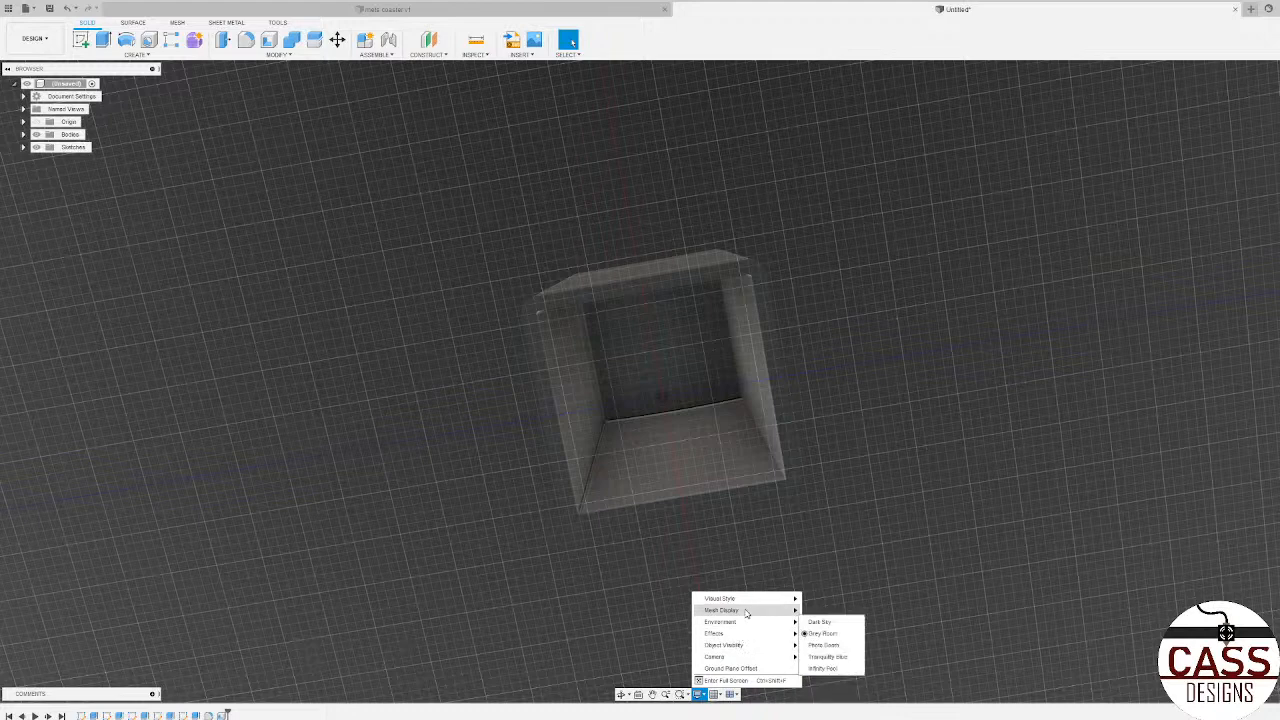
mouse_move(753, 600)
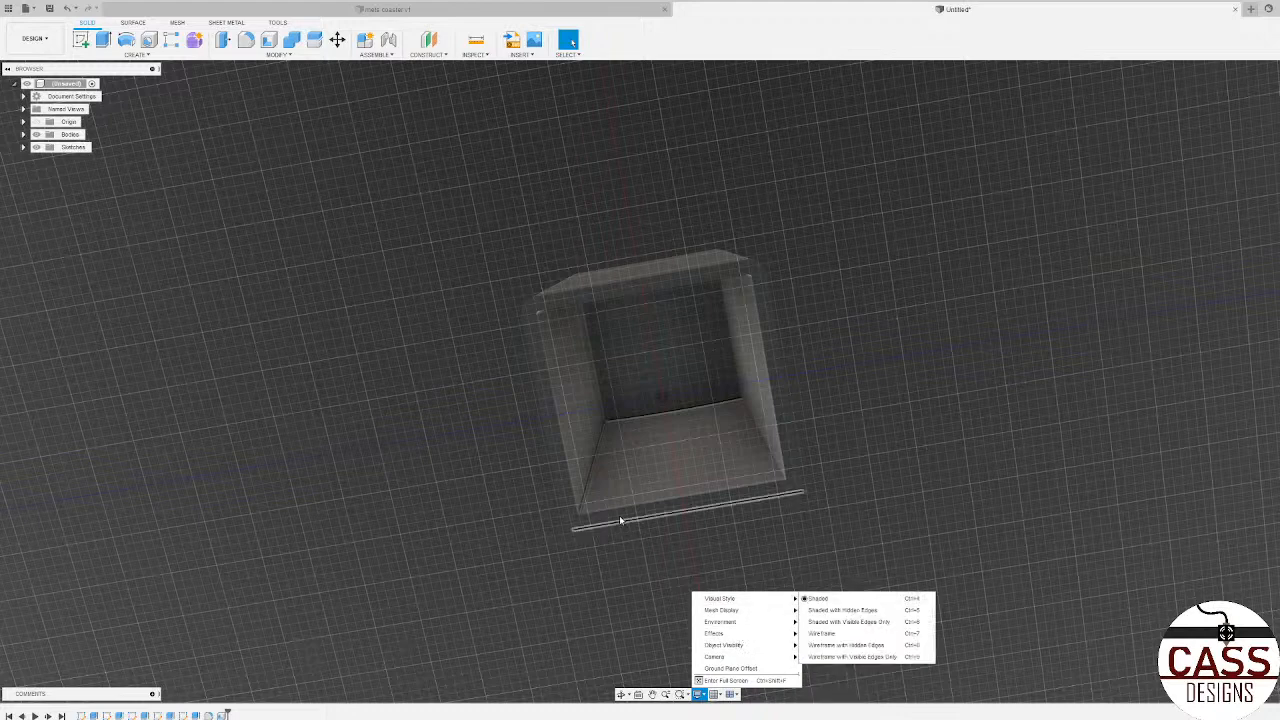
shift+middle_drag(781, 506, 726, 557)
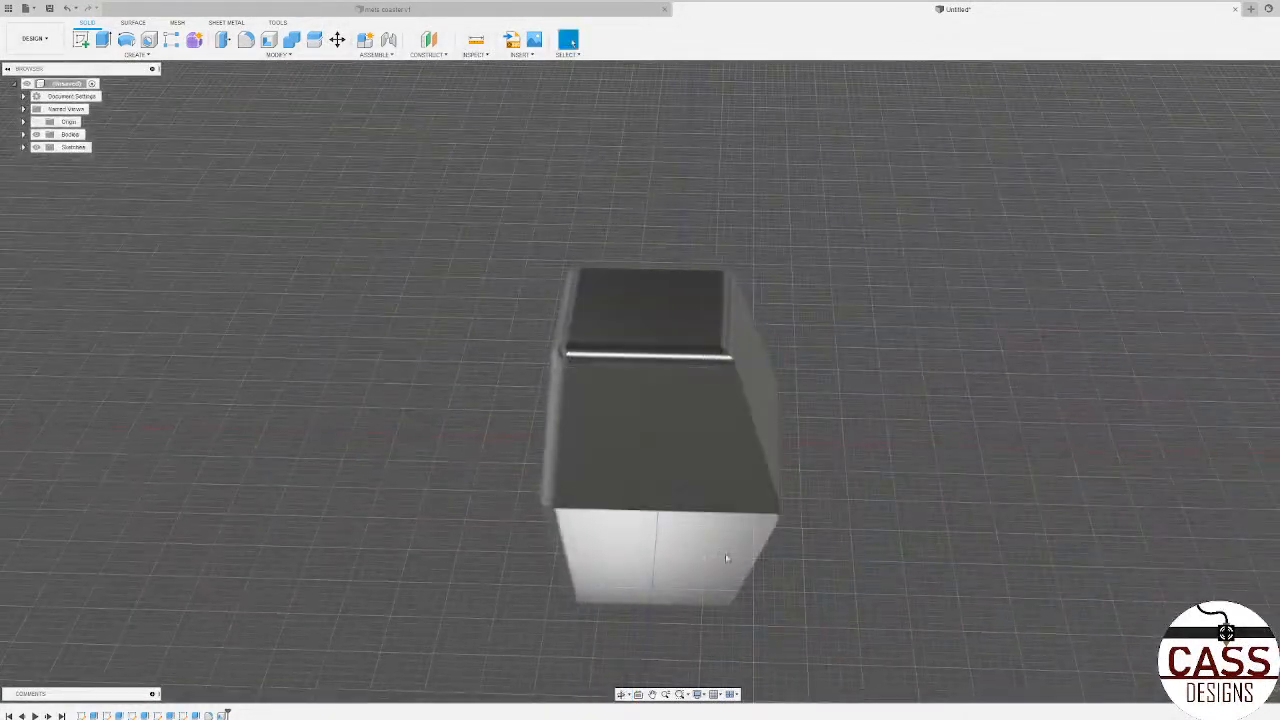
scroll(726, 557, down, 3)
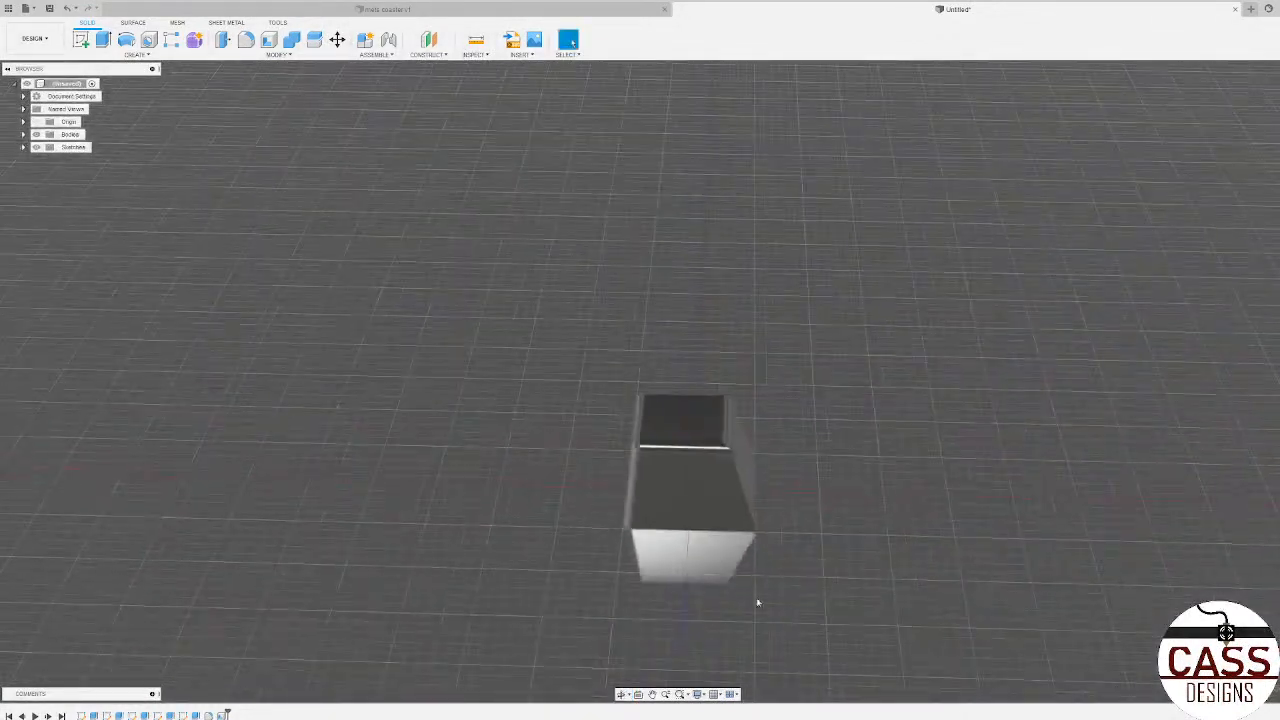
Step: On the origin plane at the block's base, sketch a circle about 0.14 in in diameter near the middle of the hollow
click(80, 39)
click(735, 470)
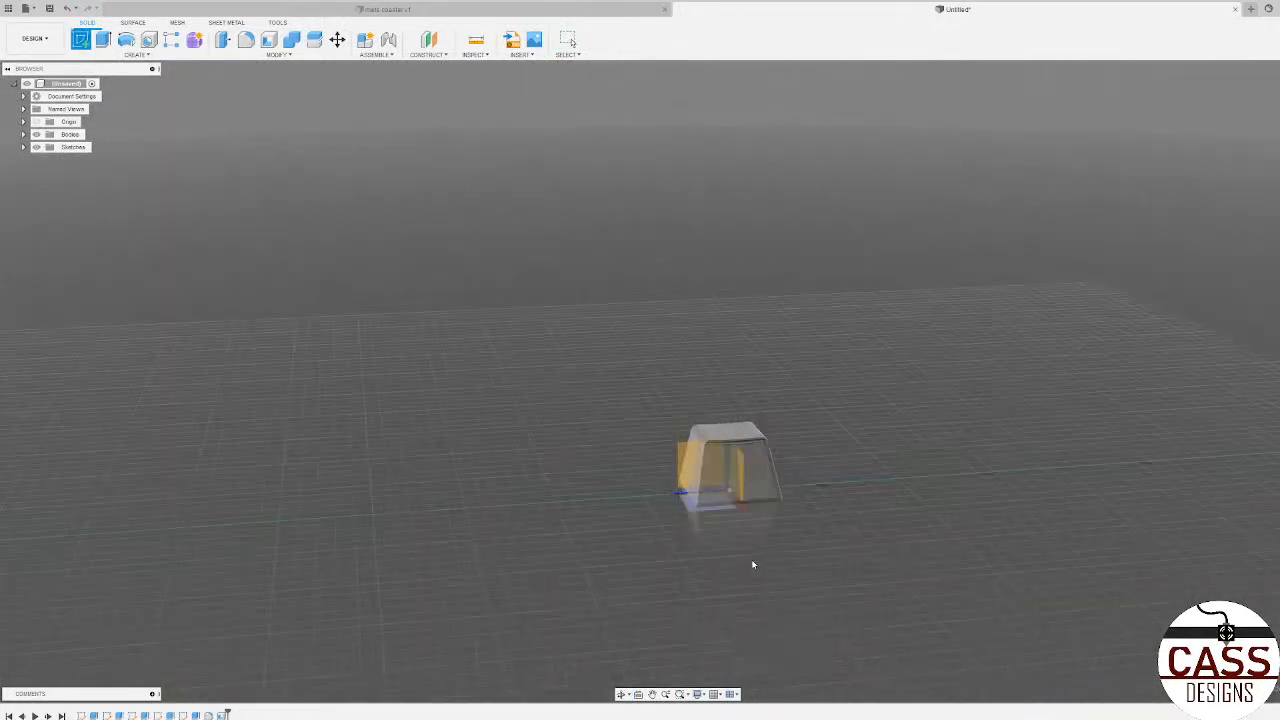
shift+middle_drag(754, 564, 741, 503)
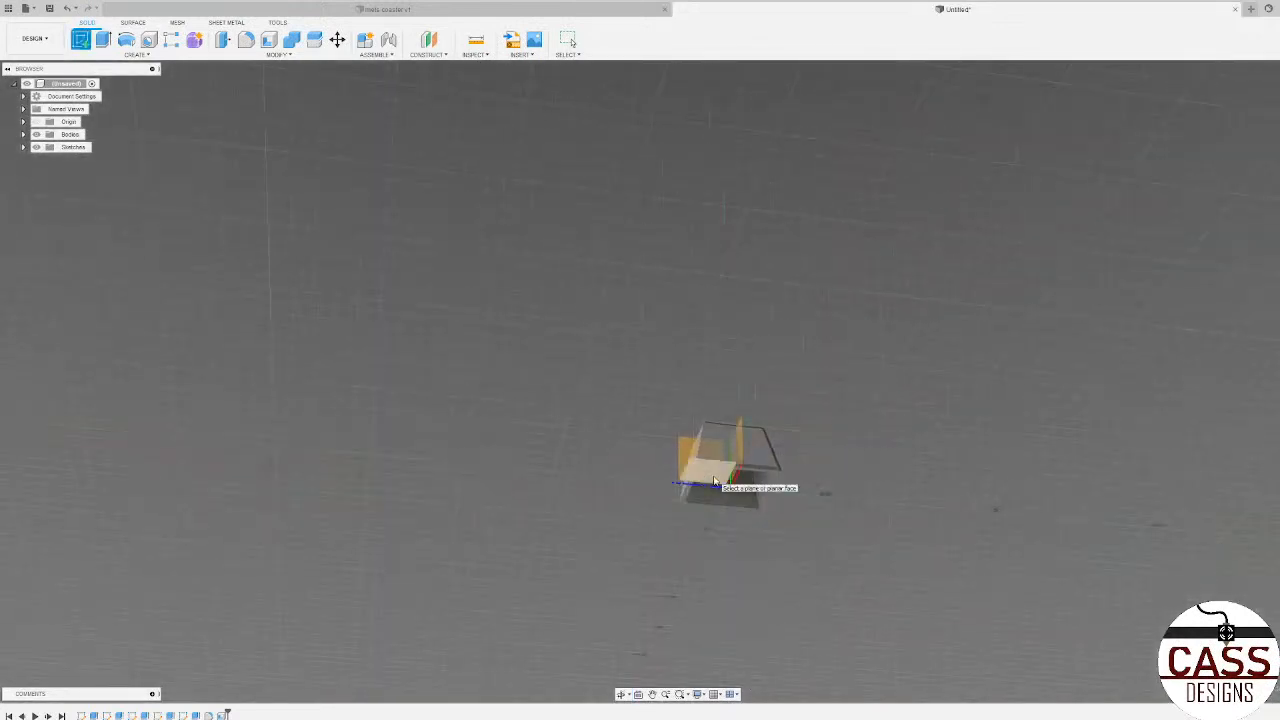
click(714, 481)
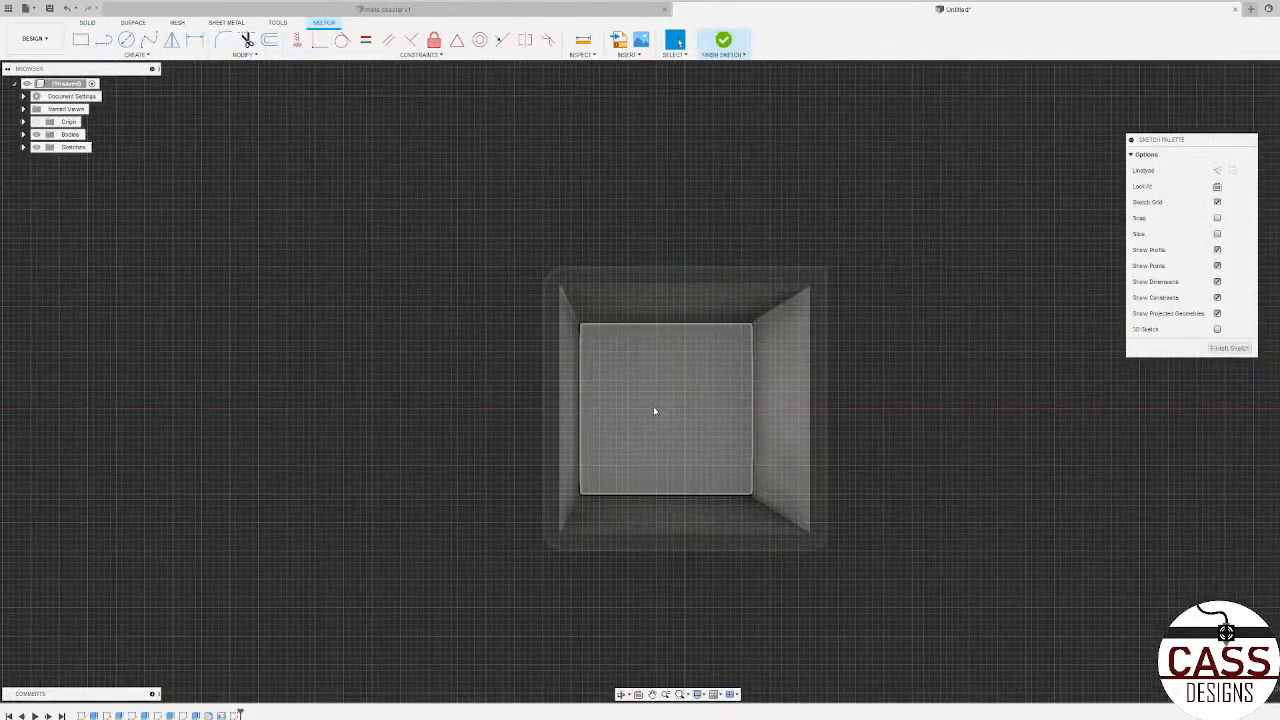
key(c)
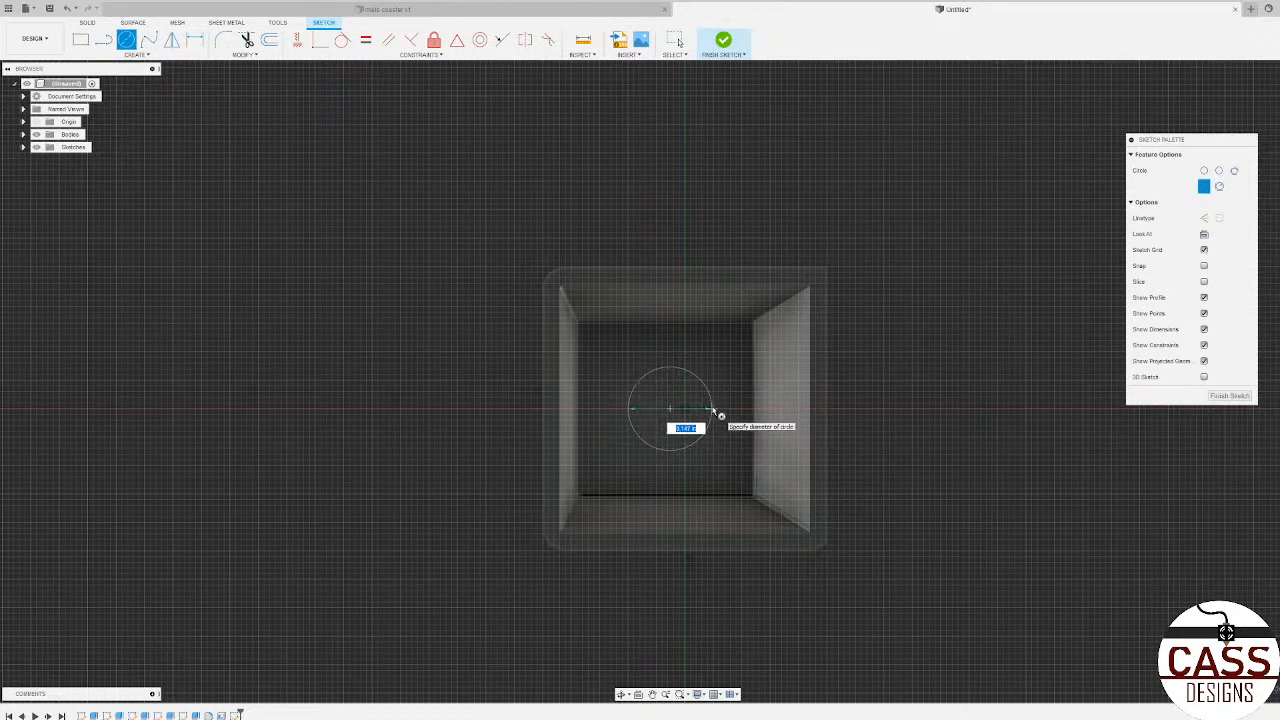
click(715, 410)
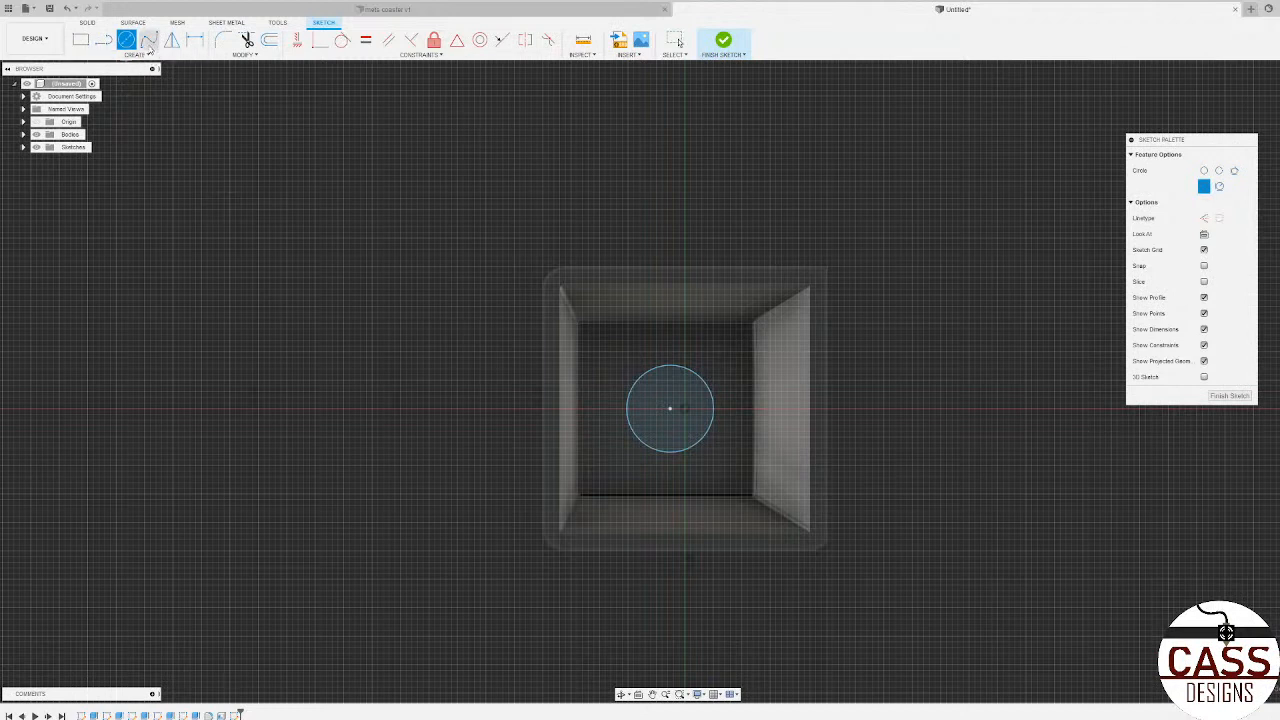
Step: Sketch two crossing center rectangles on the circle's center, one vertical about 0.1 in long and one horizontal about 0.09 in long
click(82, 40)
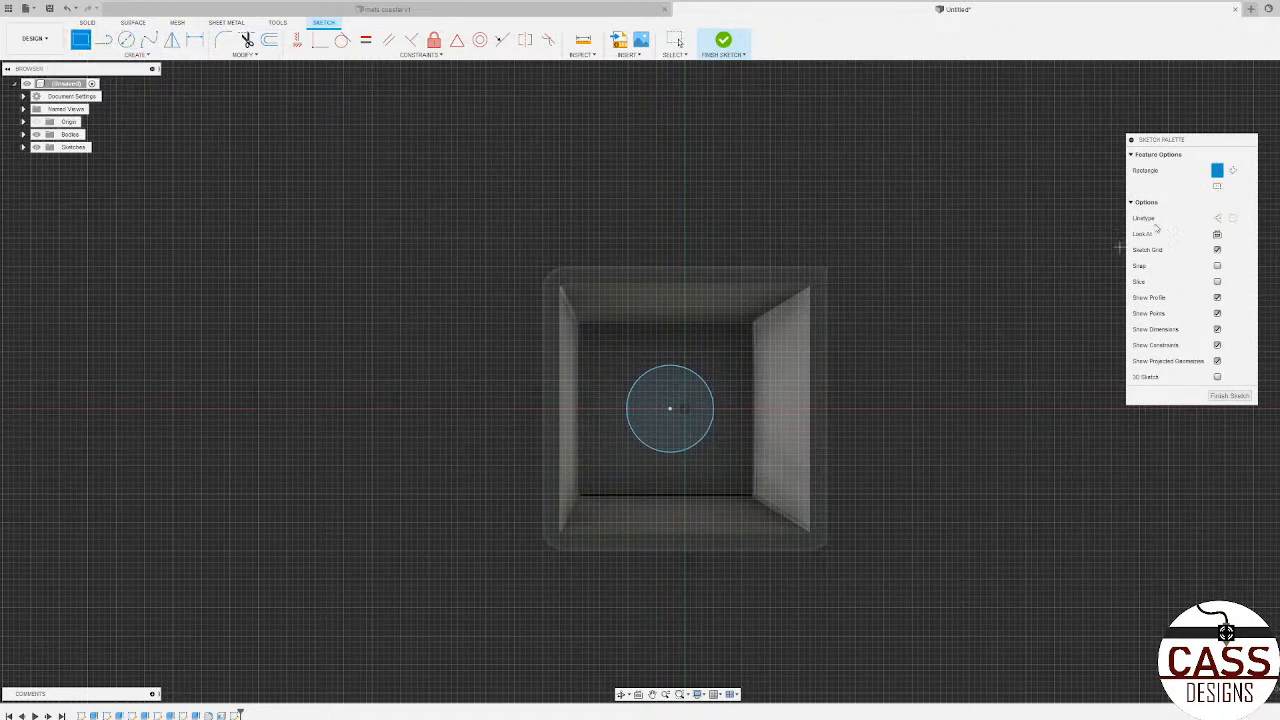
click(1217, 186)
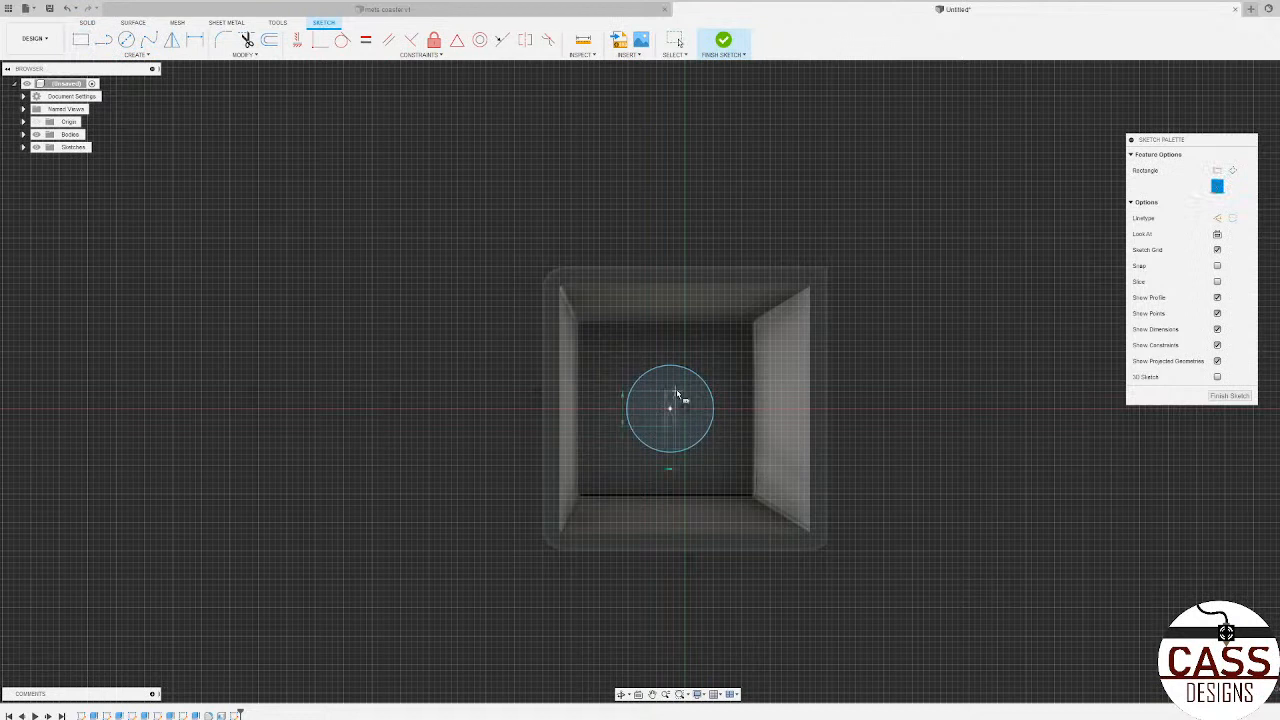
scroll(677, 388, up, 2)
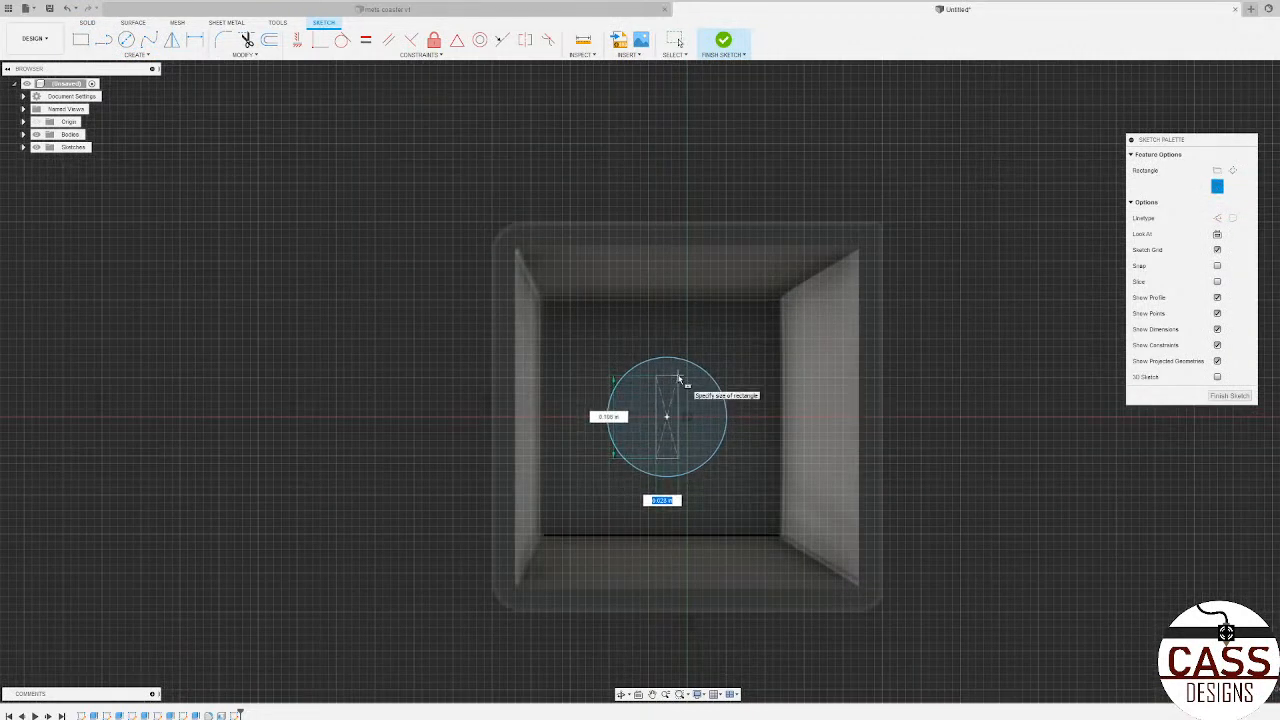
click(678, 378)
scroll(611, 391, up, 3)
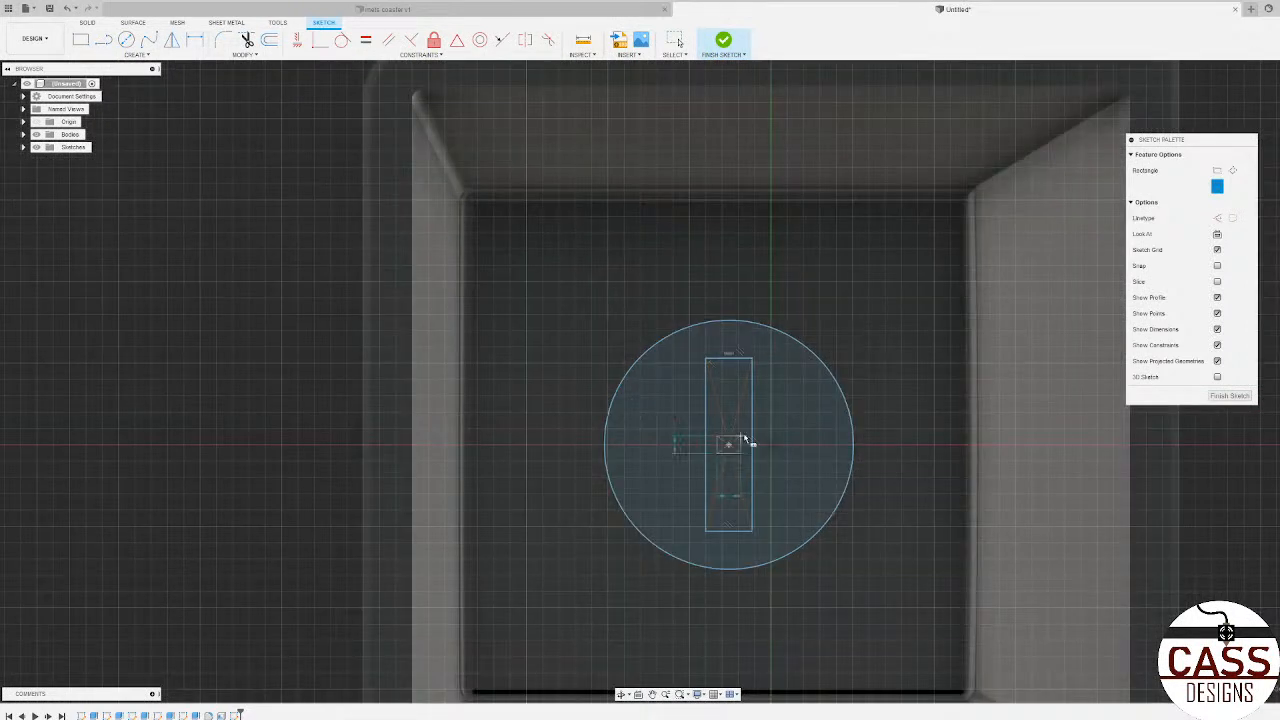
click(742, 441)
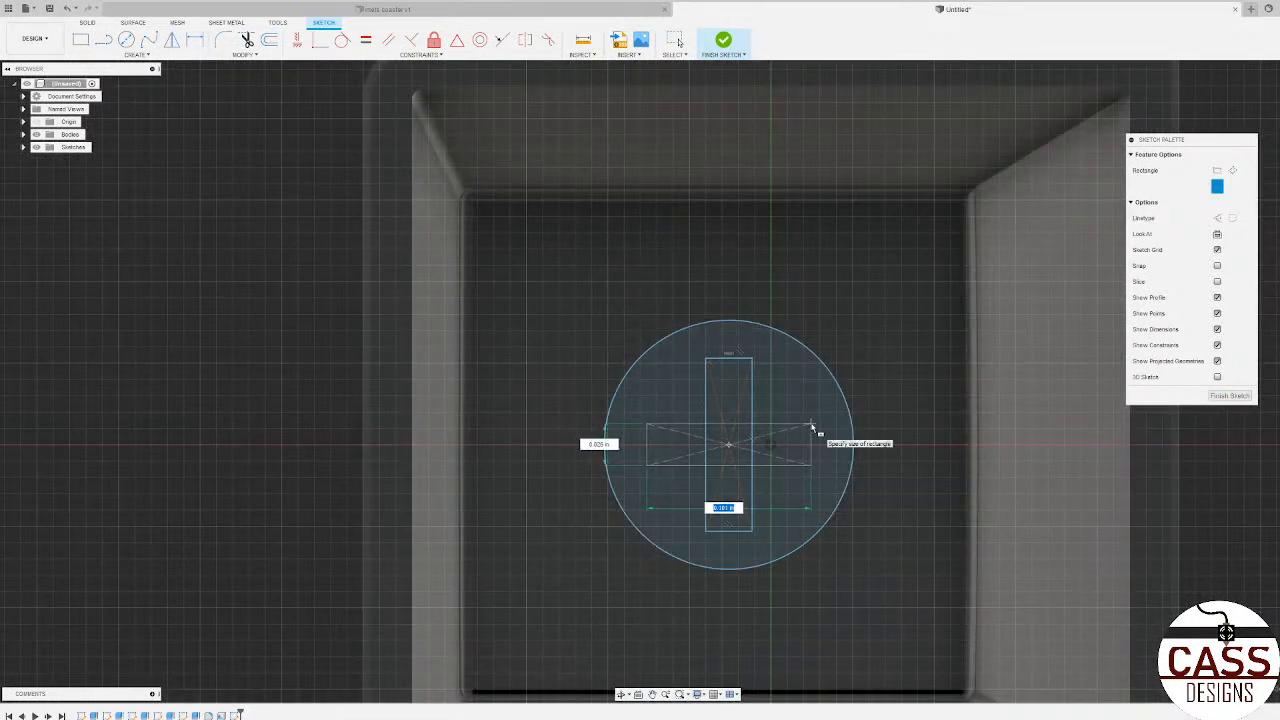
click(811, 426)
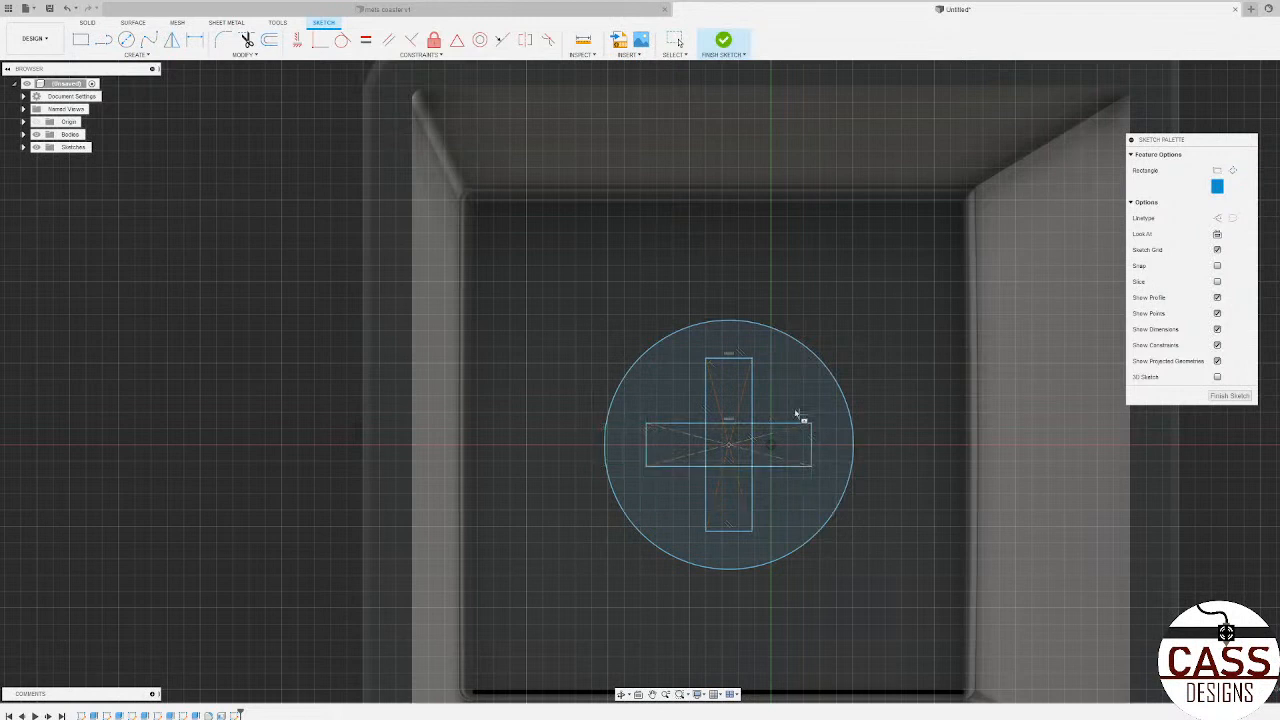
Step: Trim the overlapping rectangle lines at the crossing so they form a plus-shaped outline inside the circle
click(246, 40)
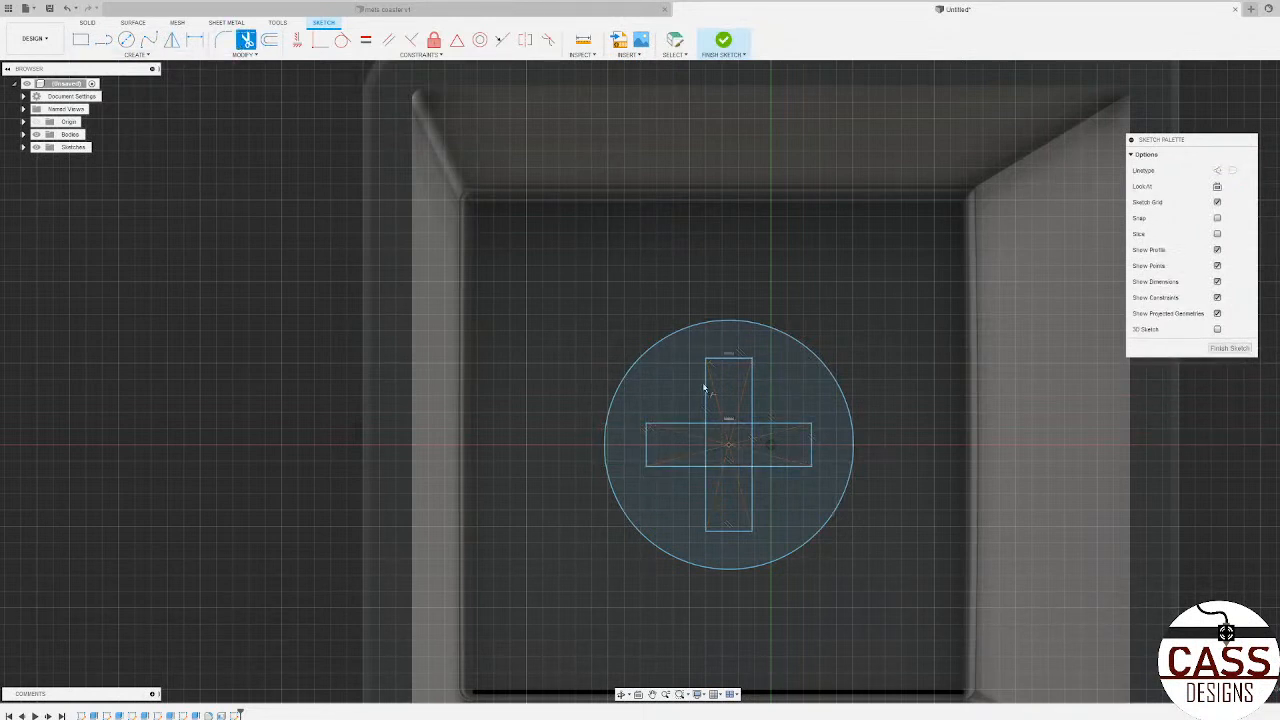
click(729, 426)
scroll(755, 433, up, 4)
scroll(745, 430, up, 5)
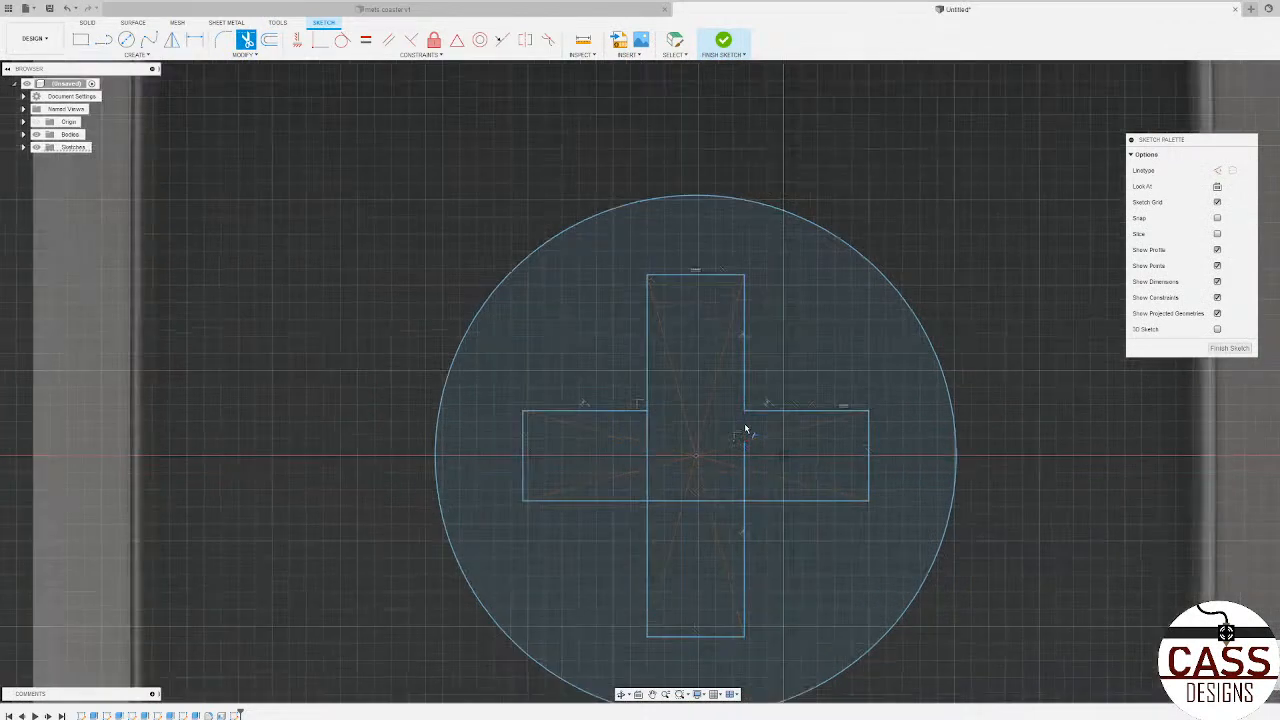
click(744, 530)
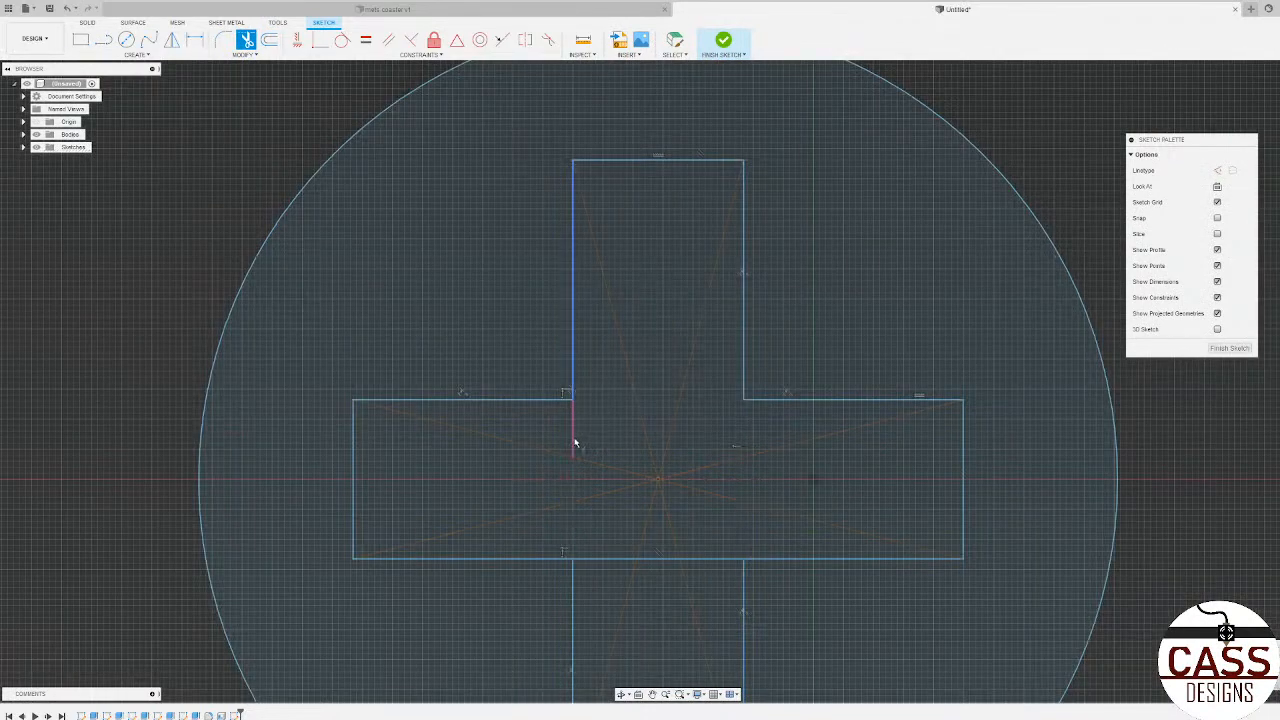
scroll(620, 452, down, 7)
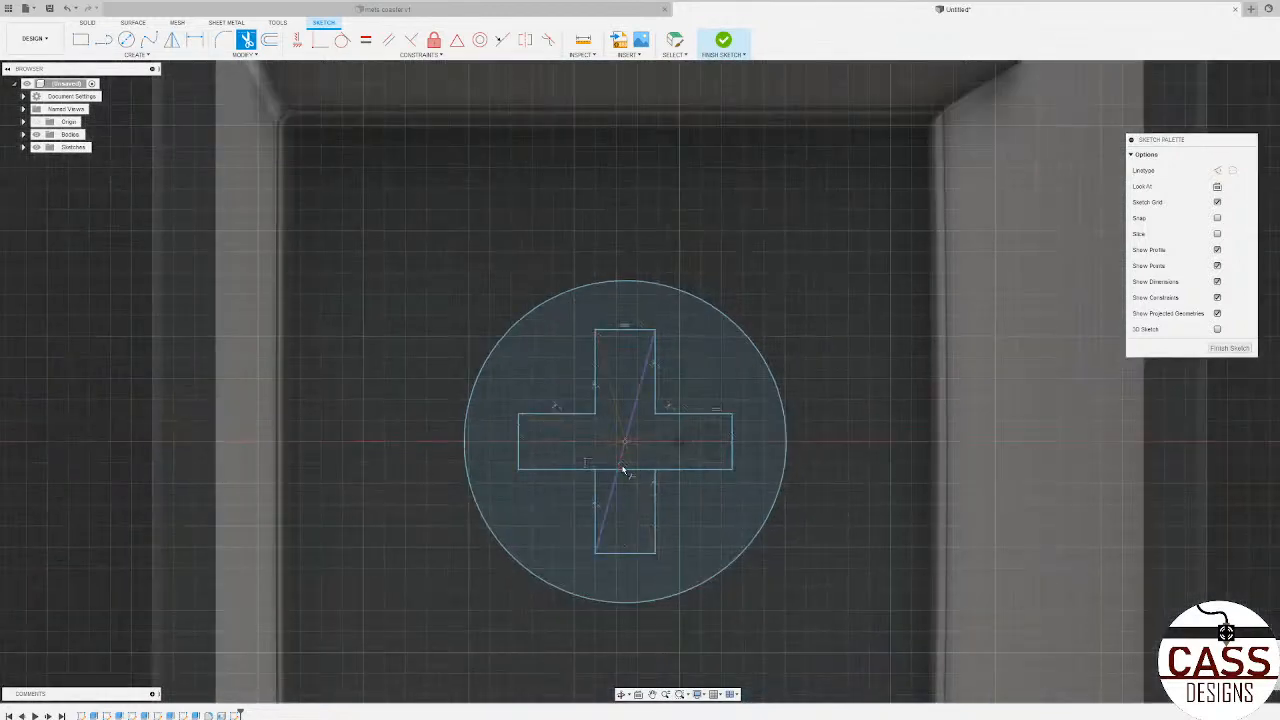
scroll(626, 462, down, 3)
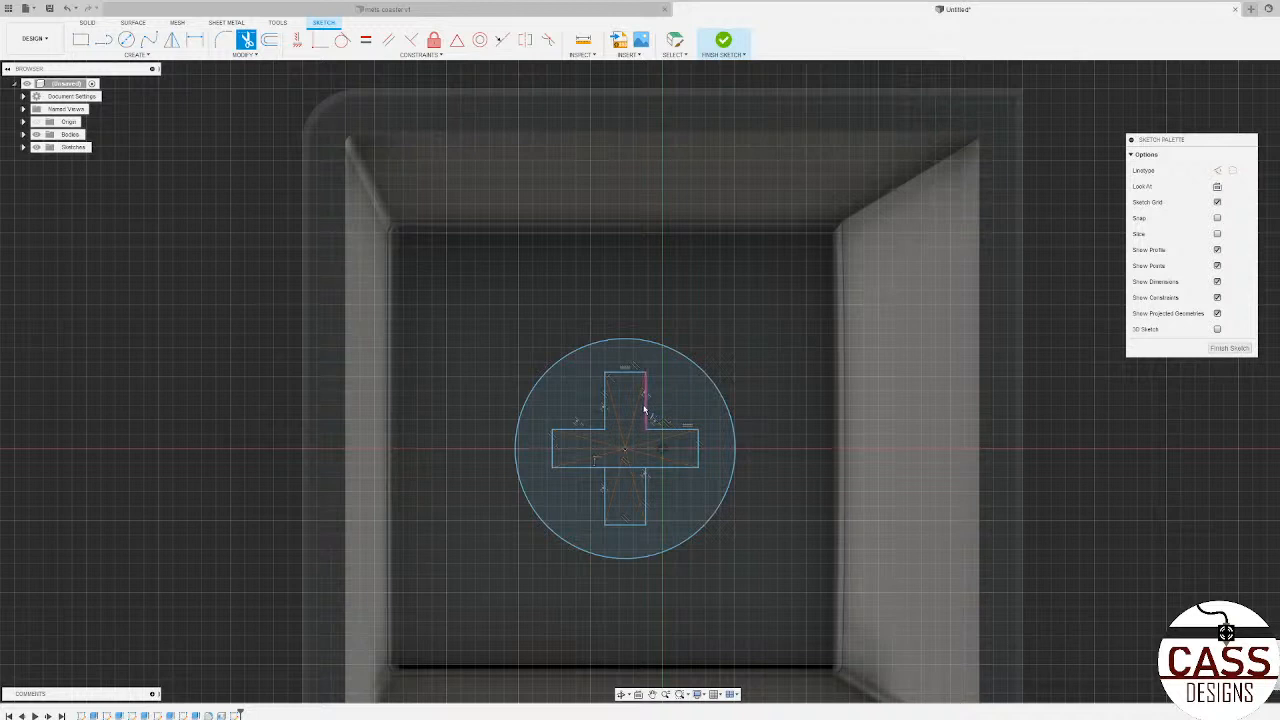
key(Escape)
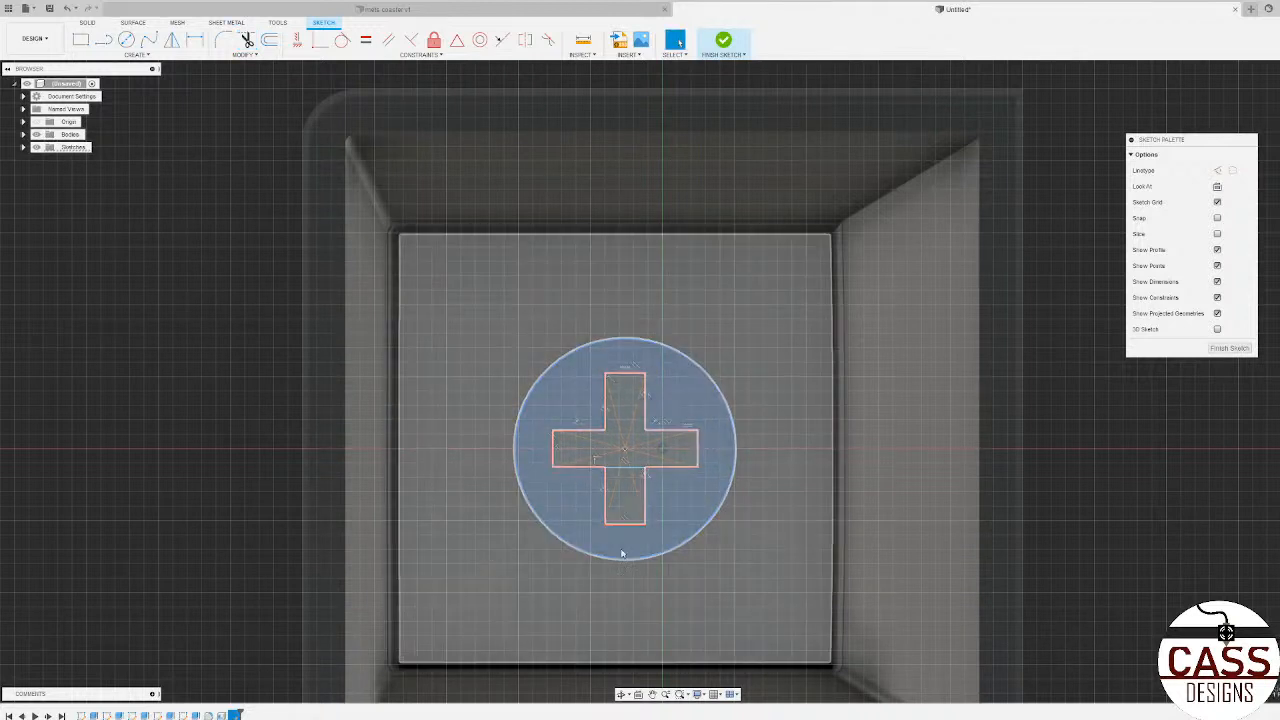
Step: Begin extruding the circular profile around the plus, with an object start at the inner top face of the hollow block
click(719, 450)
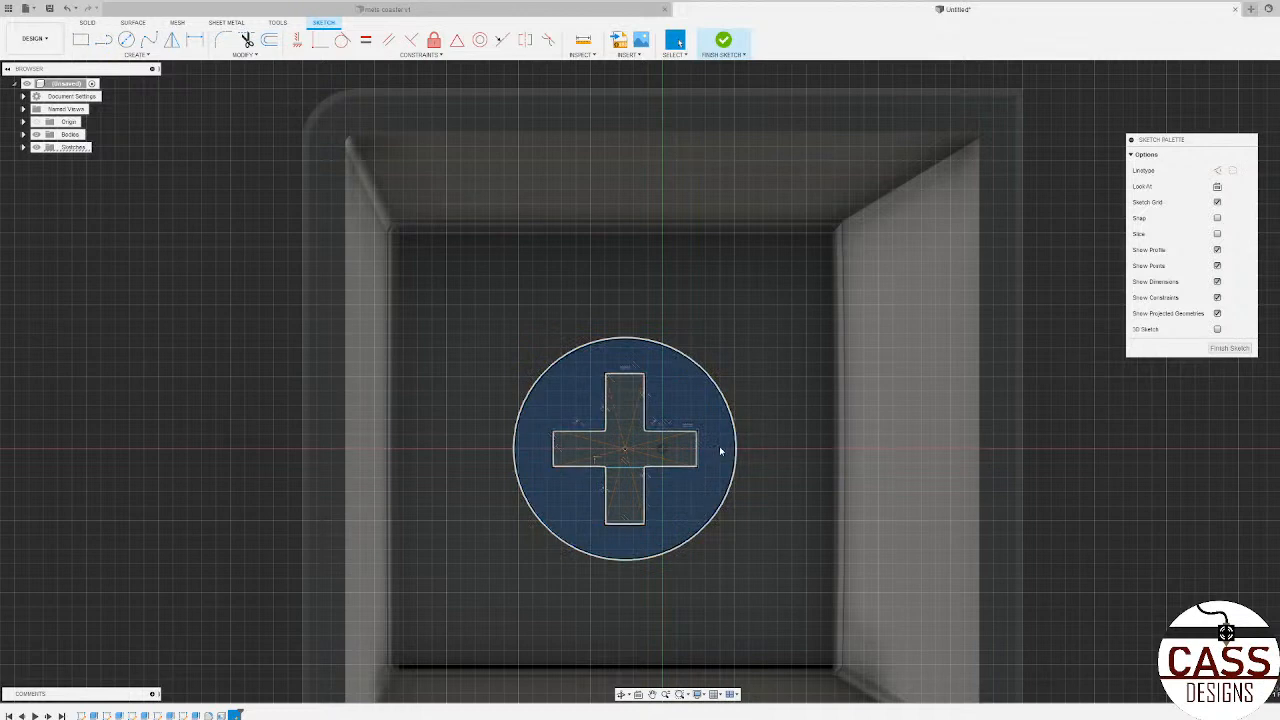
key(e)
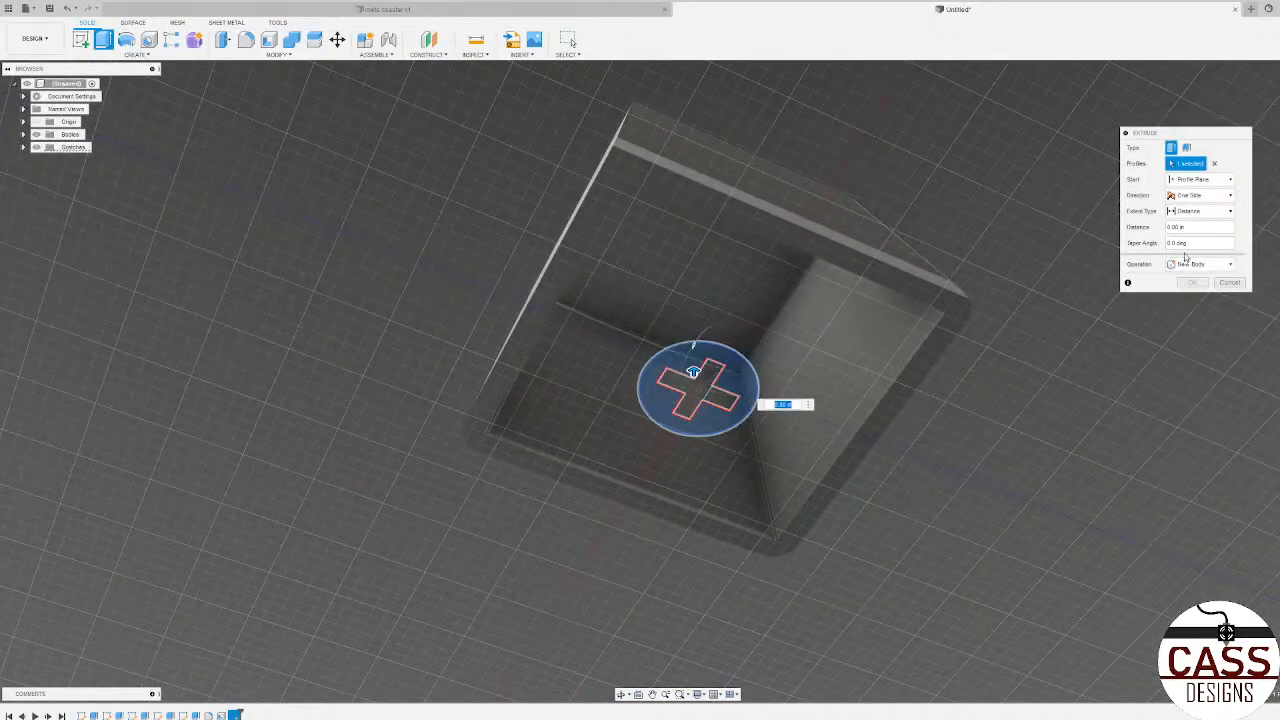
click(1205, 180)
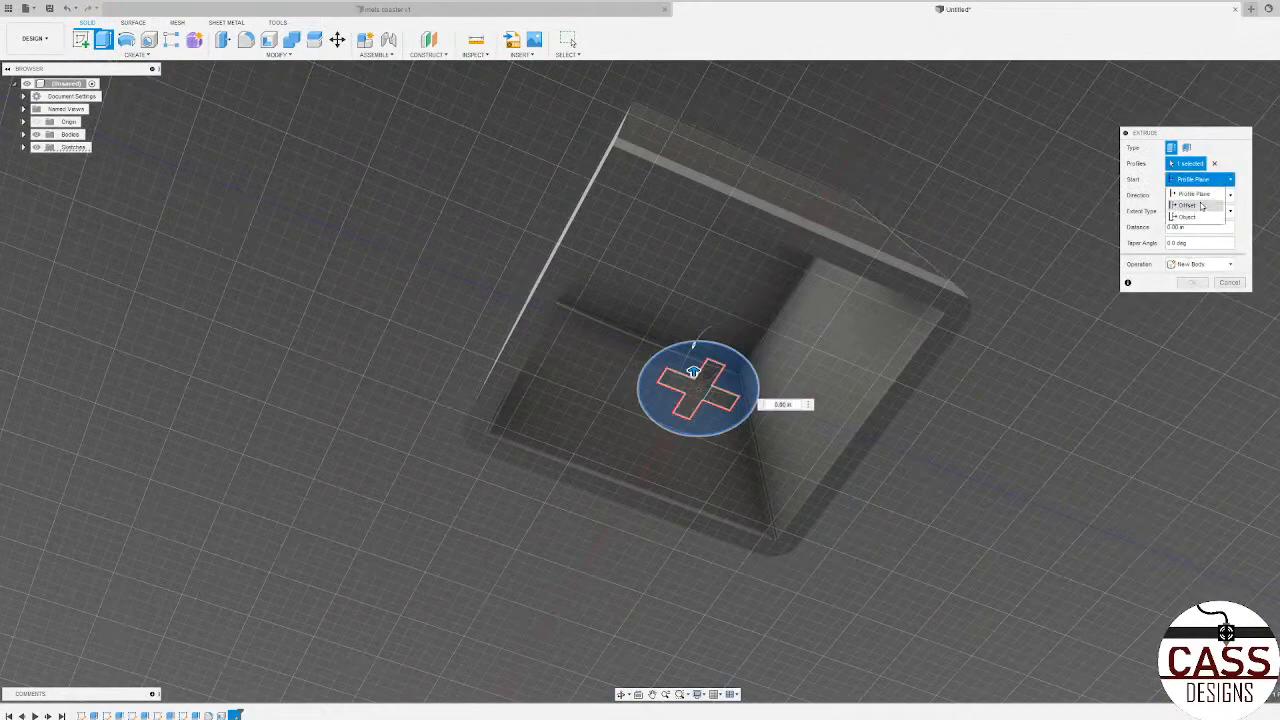
click(1190, 217)
click(732, 270)
shift+middle_drag(732, 271, 690, 251)
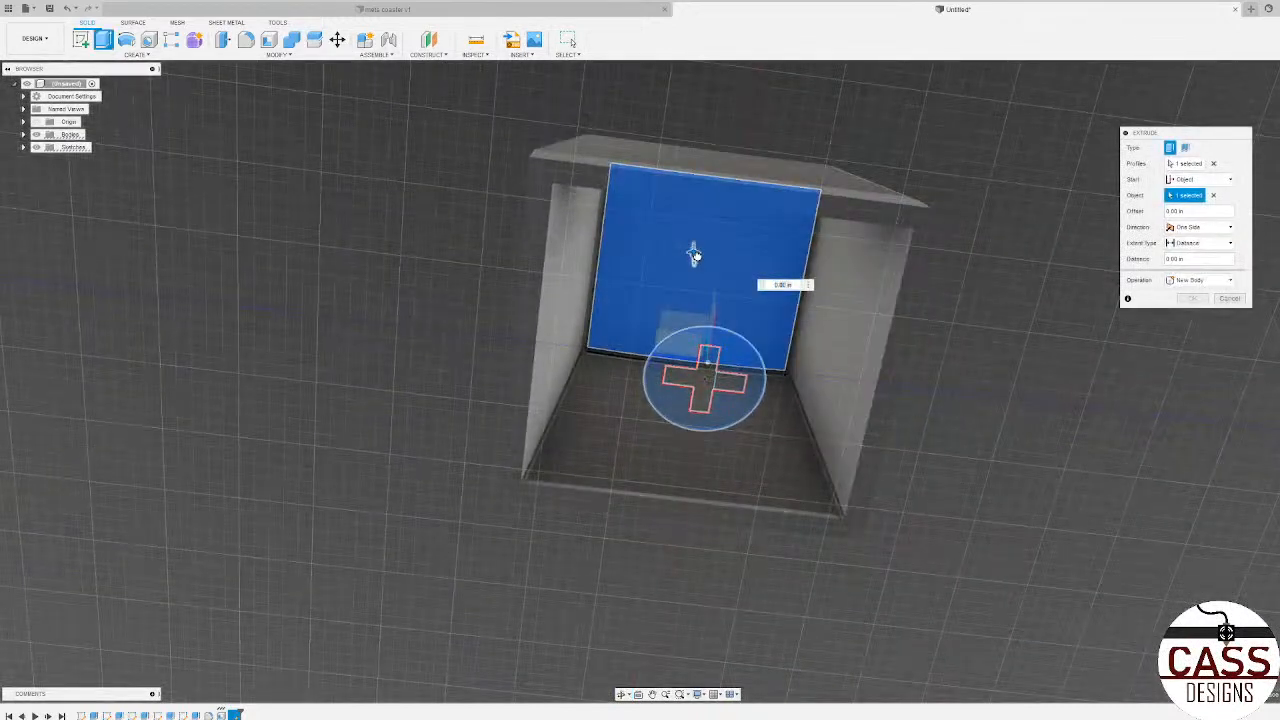
Step: Set the extrusion distance to -0.22 in and join the plus-slotted stem to the inside of the block
drag(697, 257, 695, 310)
shift+middle_drag(751, 271, 705, 268)
drag(704, 315, 707, 365)
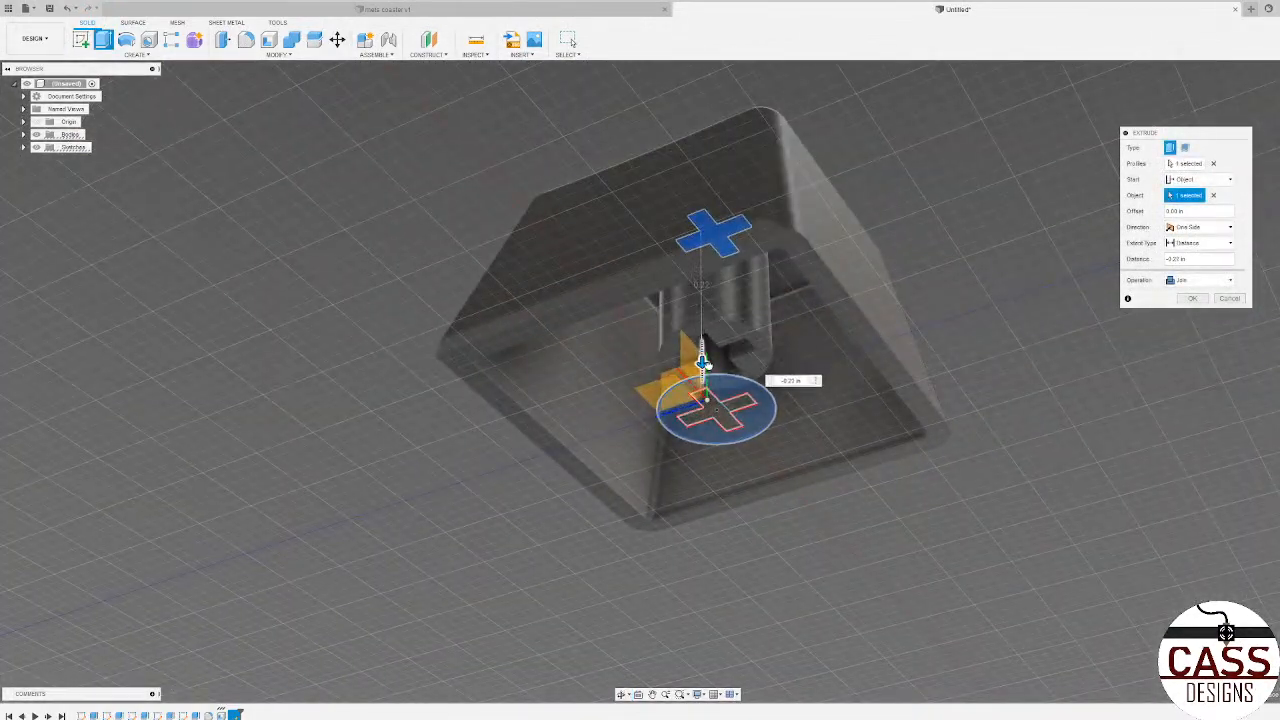
mouse_move(704, 362)
shift+middle_down()
mouse_move(686, 371)
mouse_move(693, 362)
shift+middle_up()
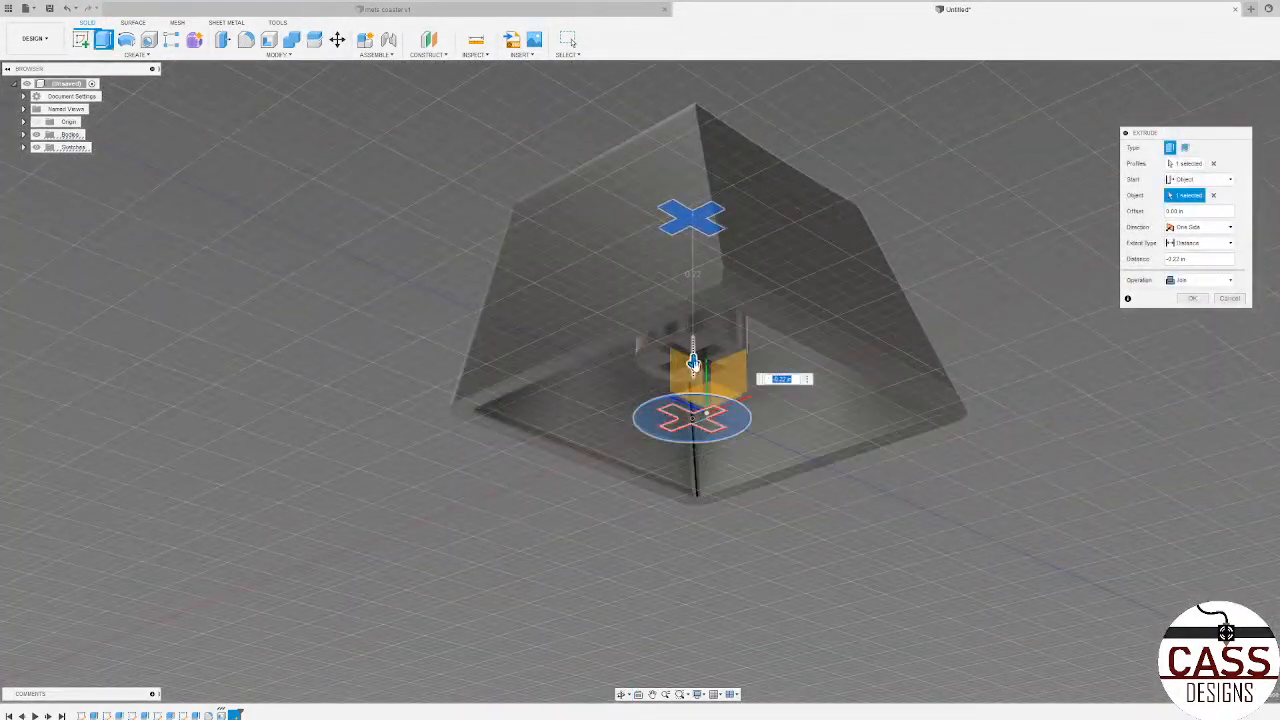
drag(693, 362, 694, 405)
shift+middle_drag(700, 392, 676, 362)
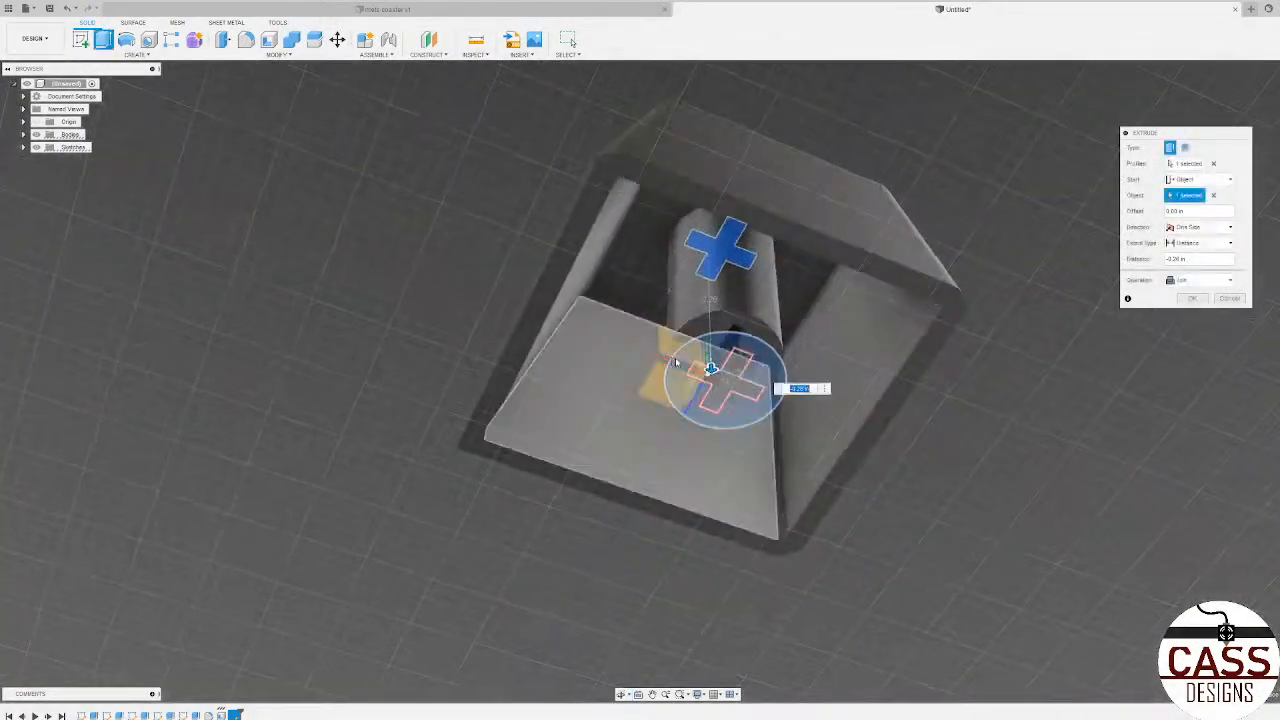
drag(710, 367, 709, 350)
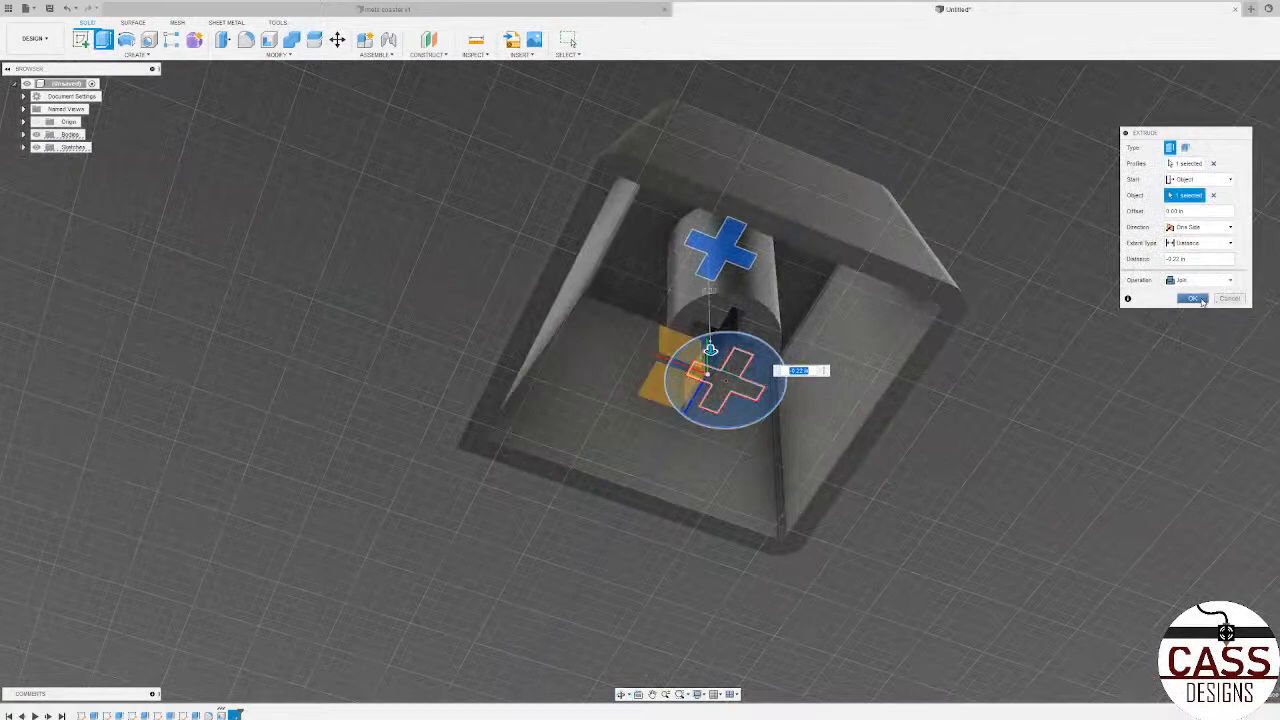
click(1195, 299)
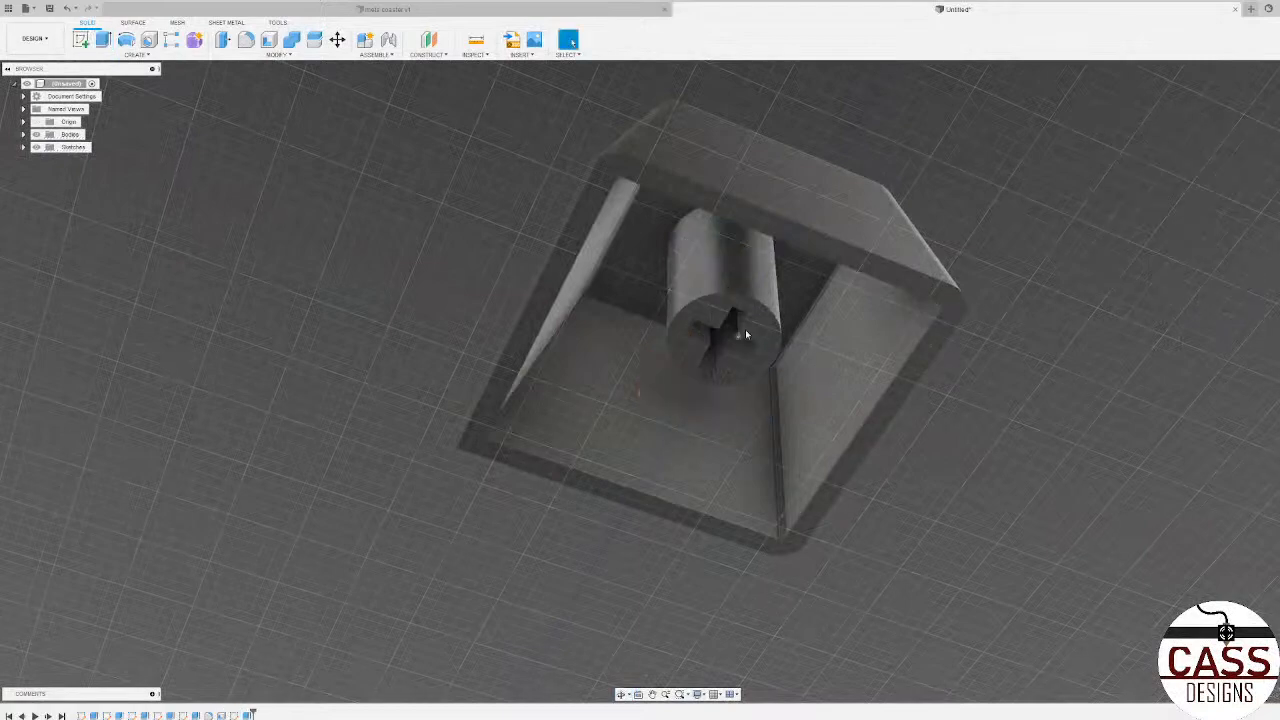
Step: Examine the plus-slotted stem and the inner top face in the block's hollow underside
shift+middle_drag(743, 334, 704, 326)
scroll(715, 363, up, 4)
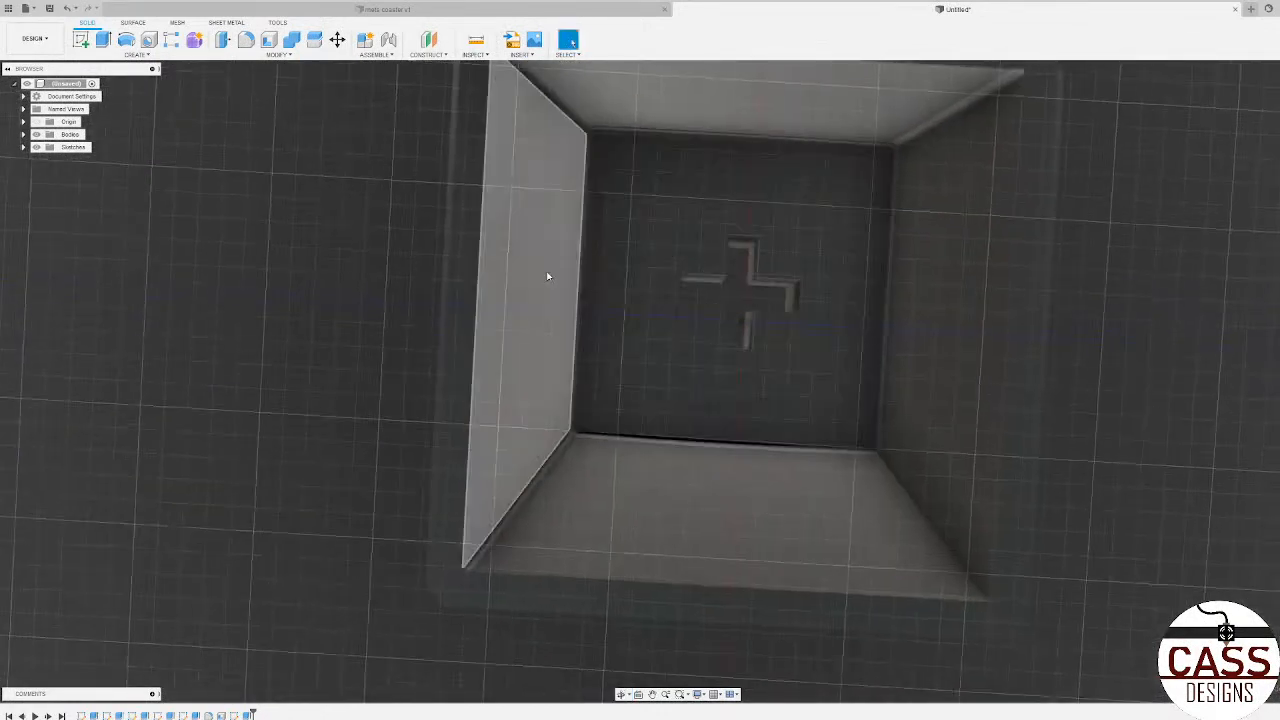
scroll(1154, 466, down, 5)
shift+middle_drag(1154, 466, 1050, 432)
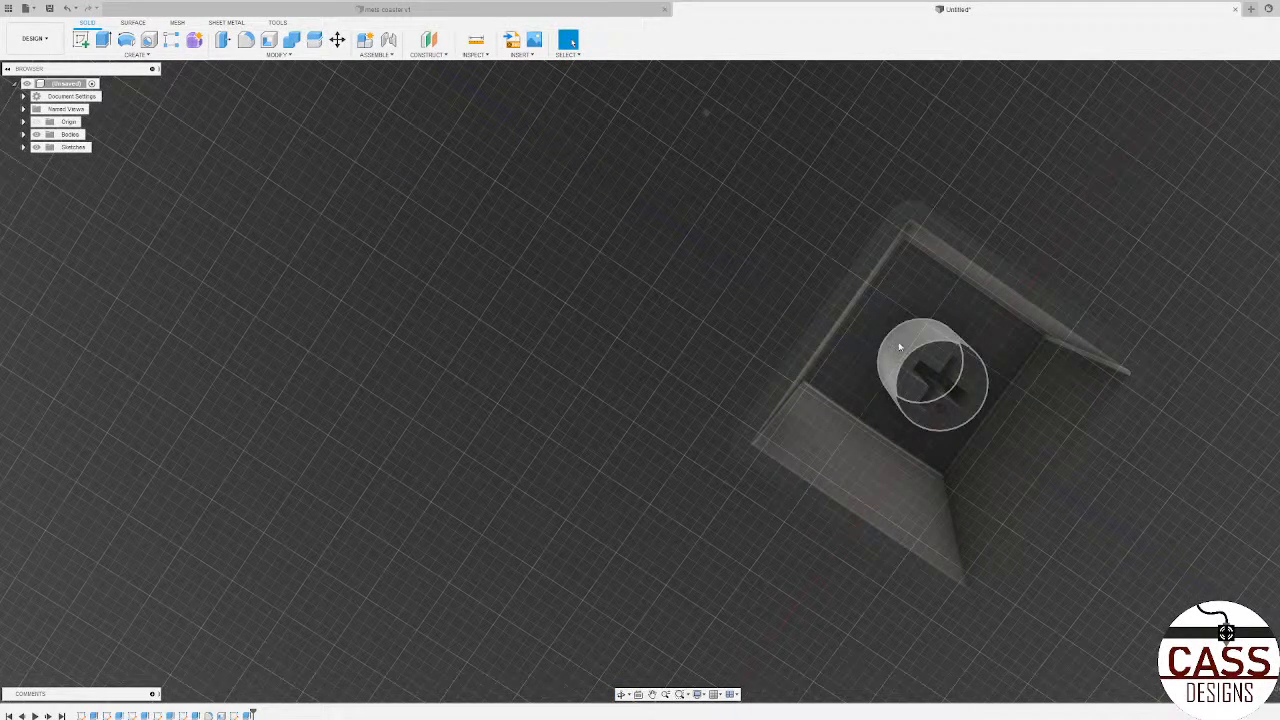
shift+middle_drag(893, 338, 848, 362)
click(848, 370)
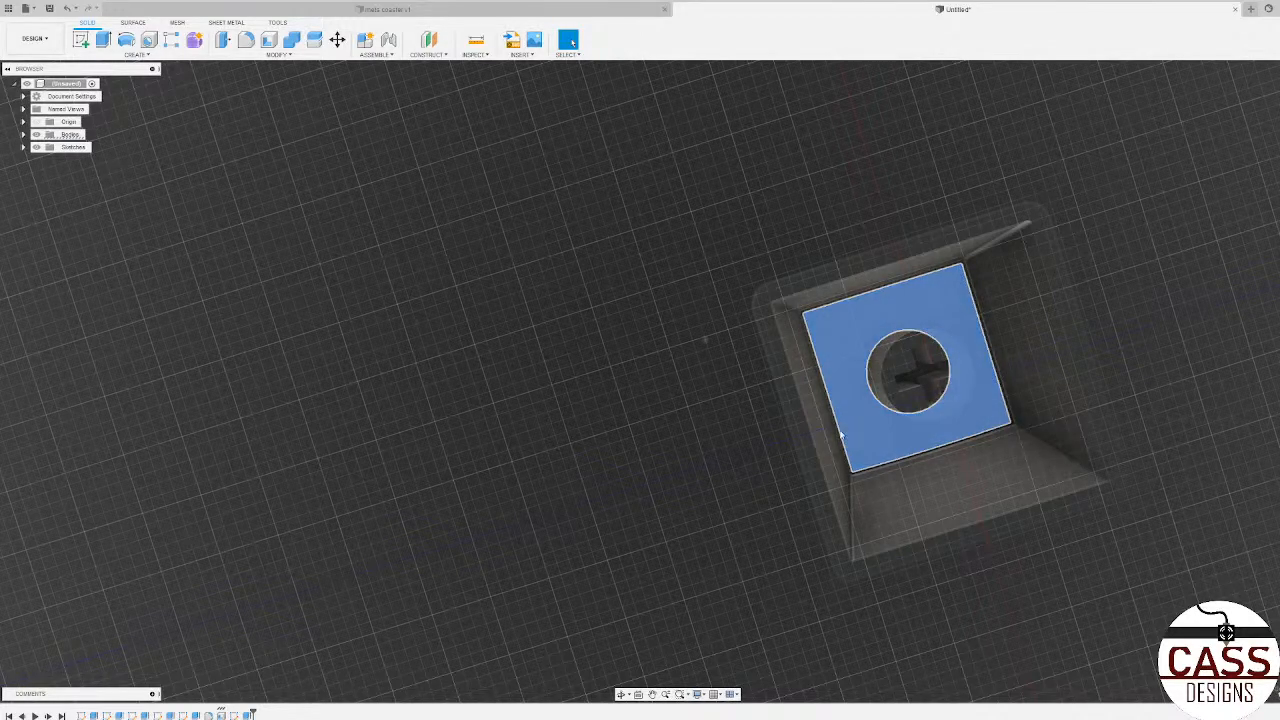
scroll(1016, 395, down, 2)
scroll(1016, 395, up, 3)
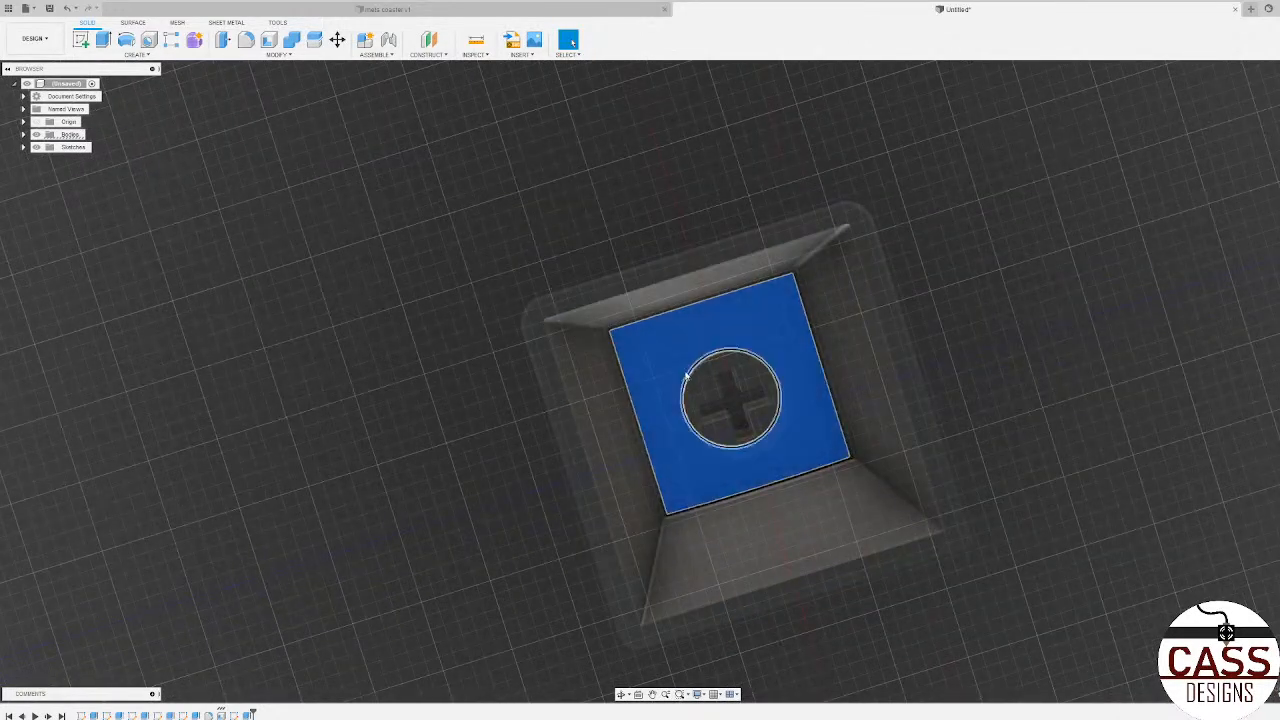
Step: Sketch a narrow upright rectangle in the block's hollow underside, starting above the inner top face and ending near the origin, and finish the sketch
click(81, 40)
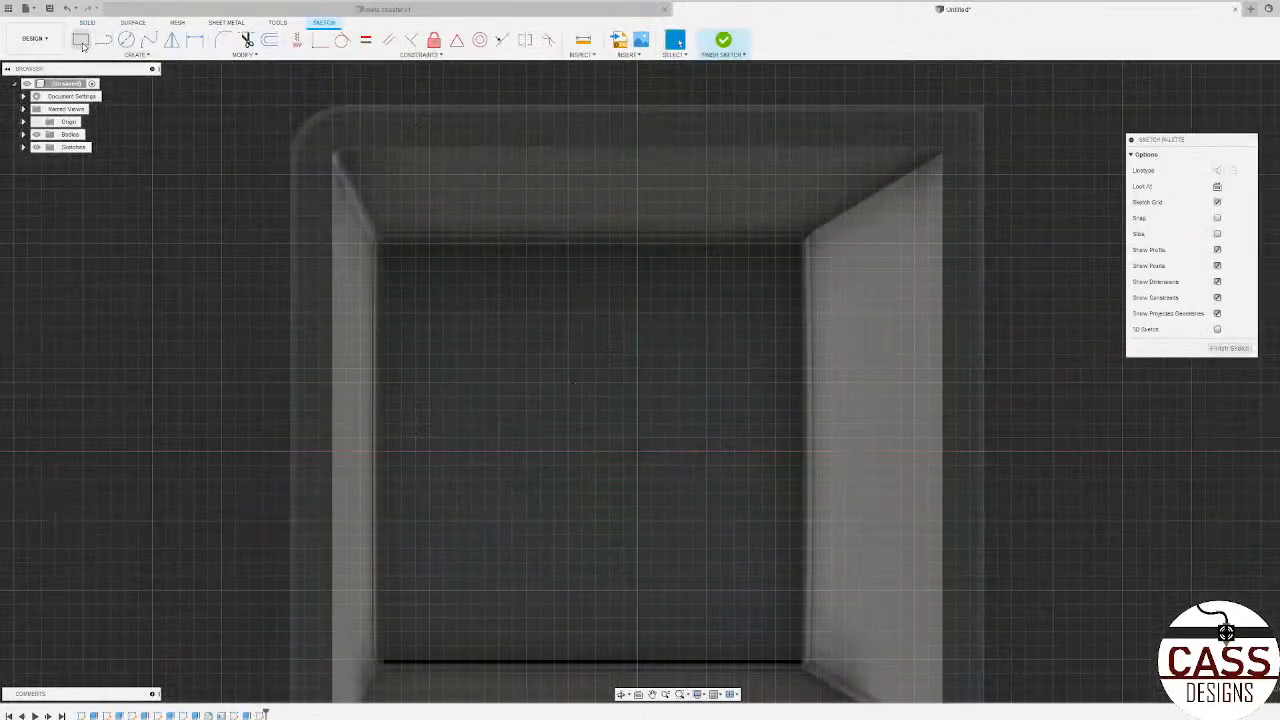
click(81, 40)
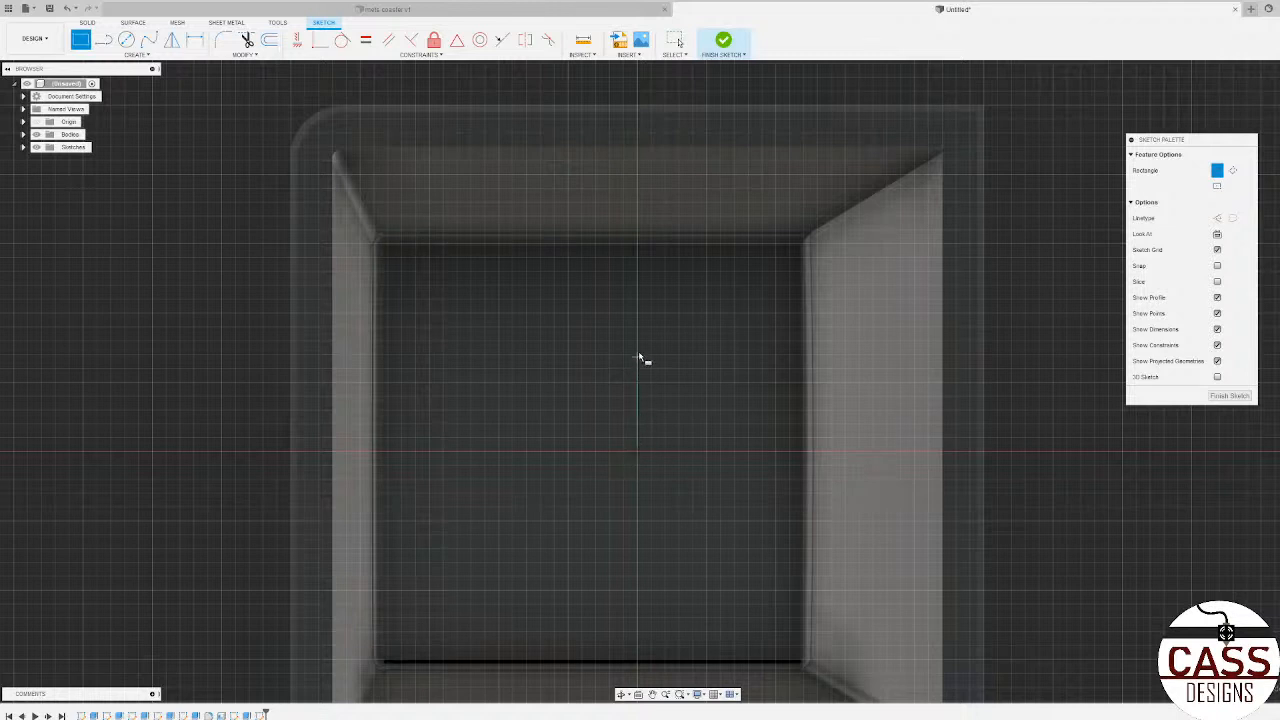
click(617, 215)
click(690, 466)
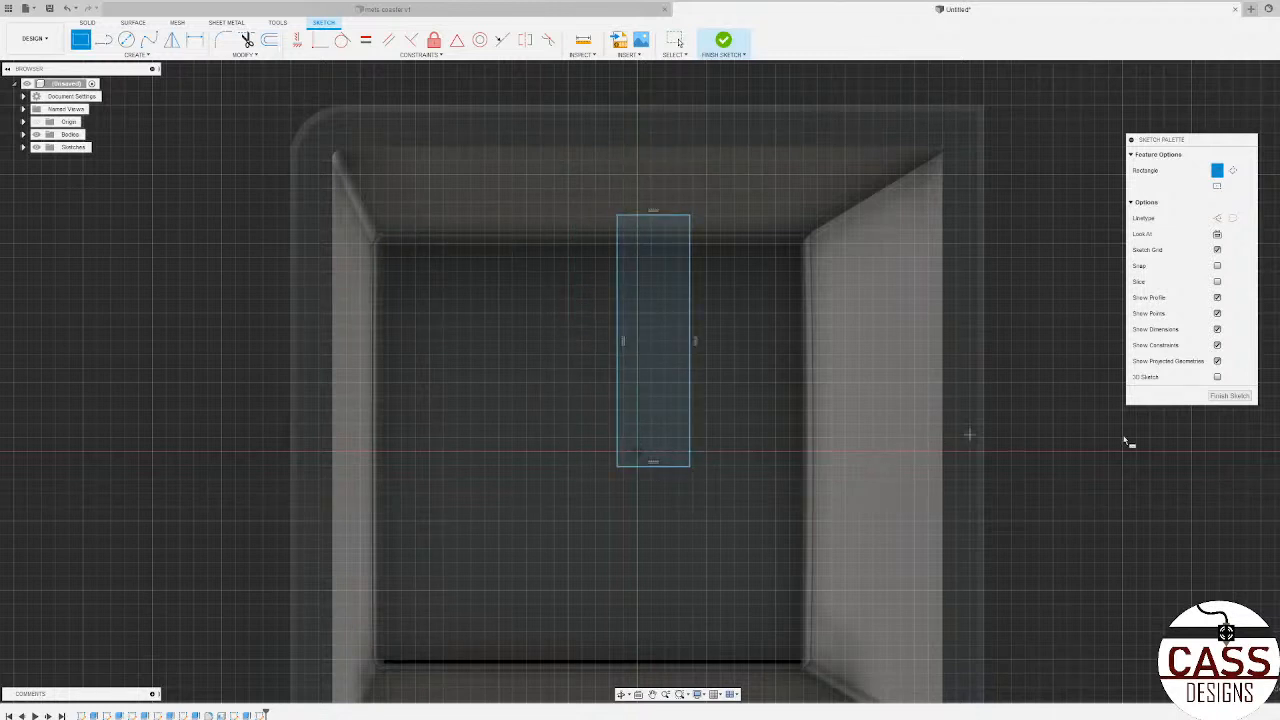
click(1229, 396)
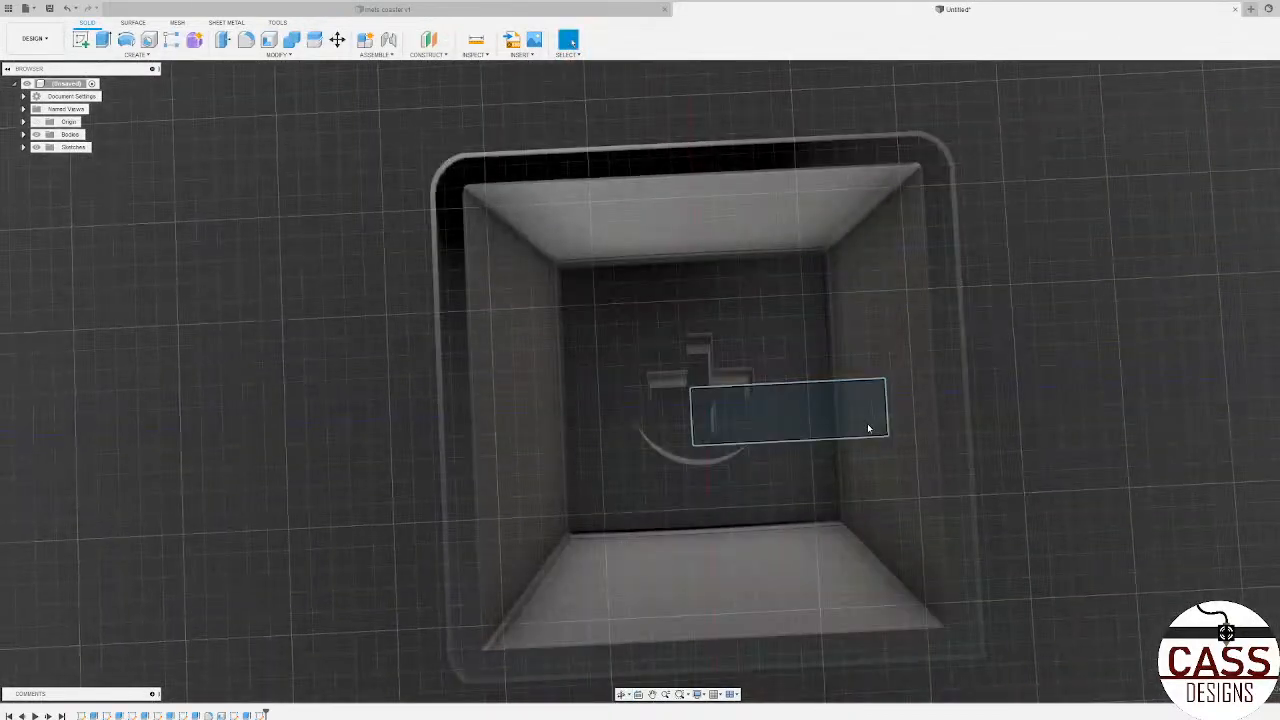
click(868, 428)
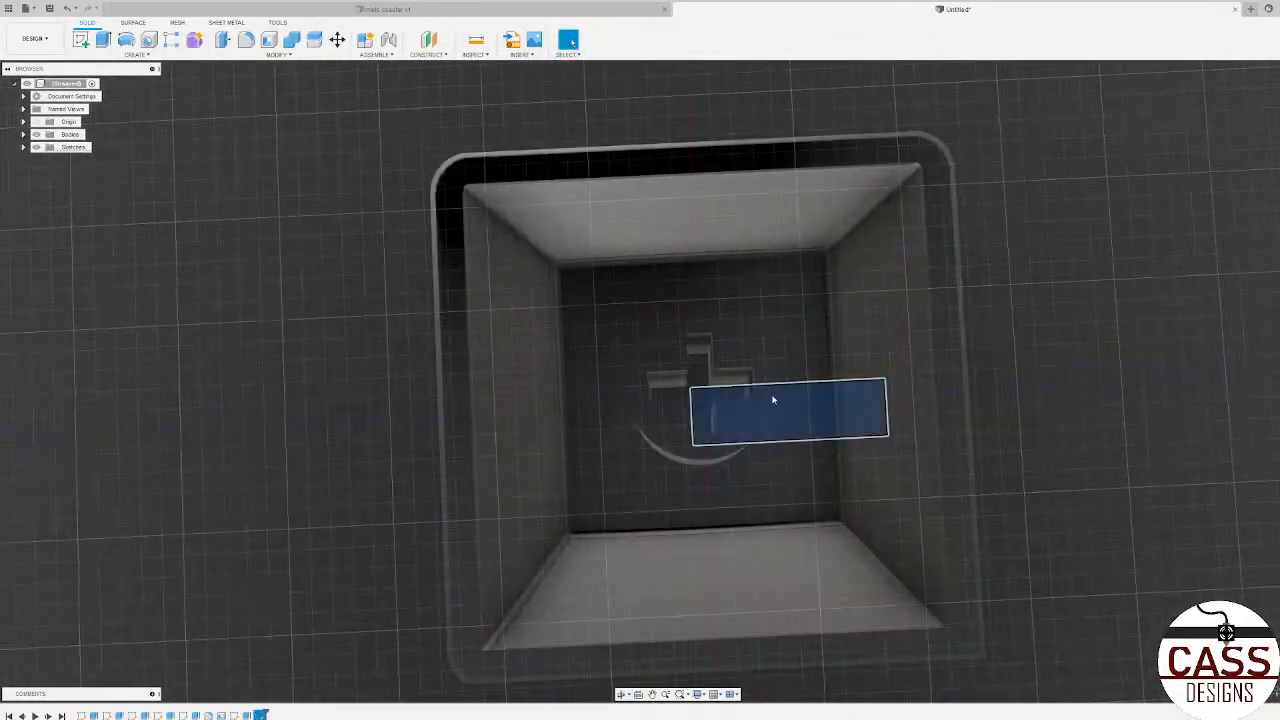
key(e)
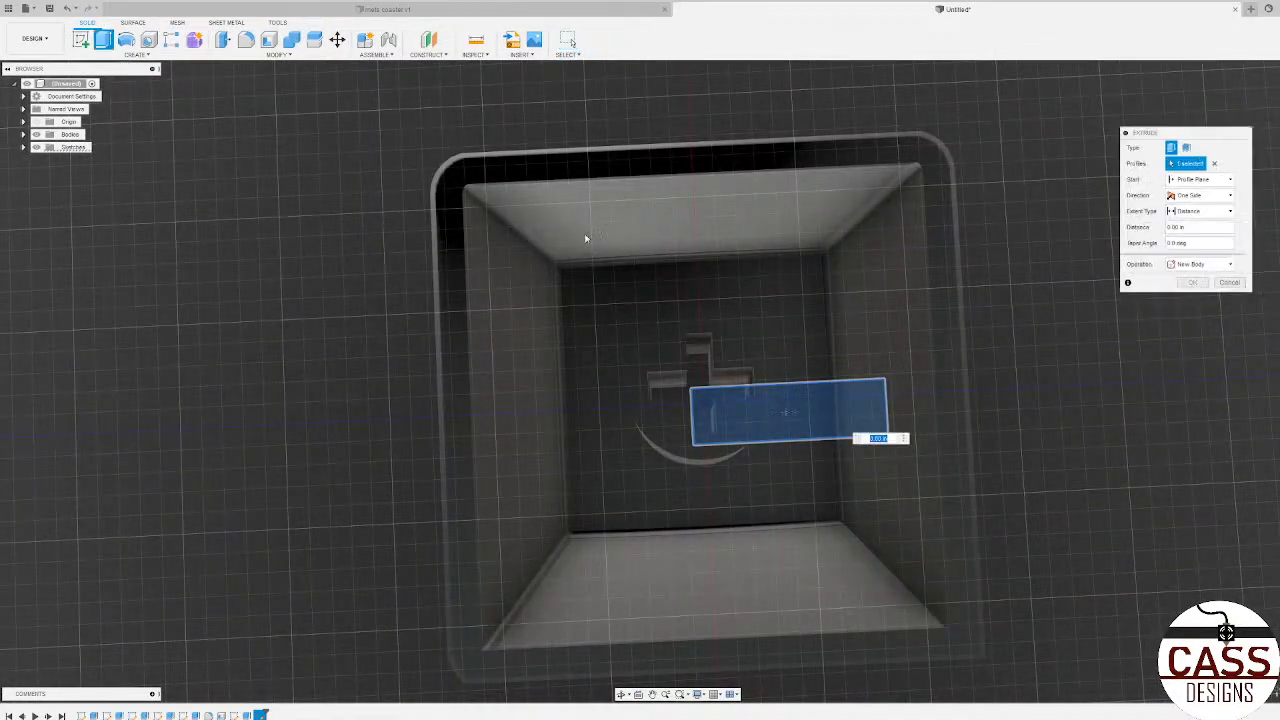
click(1199, 179)
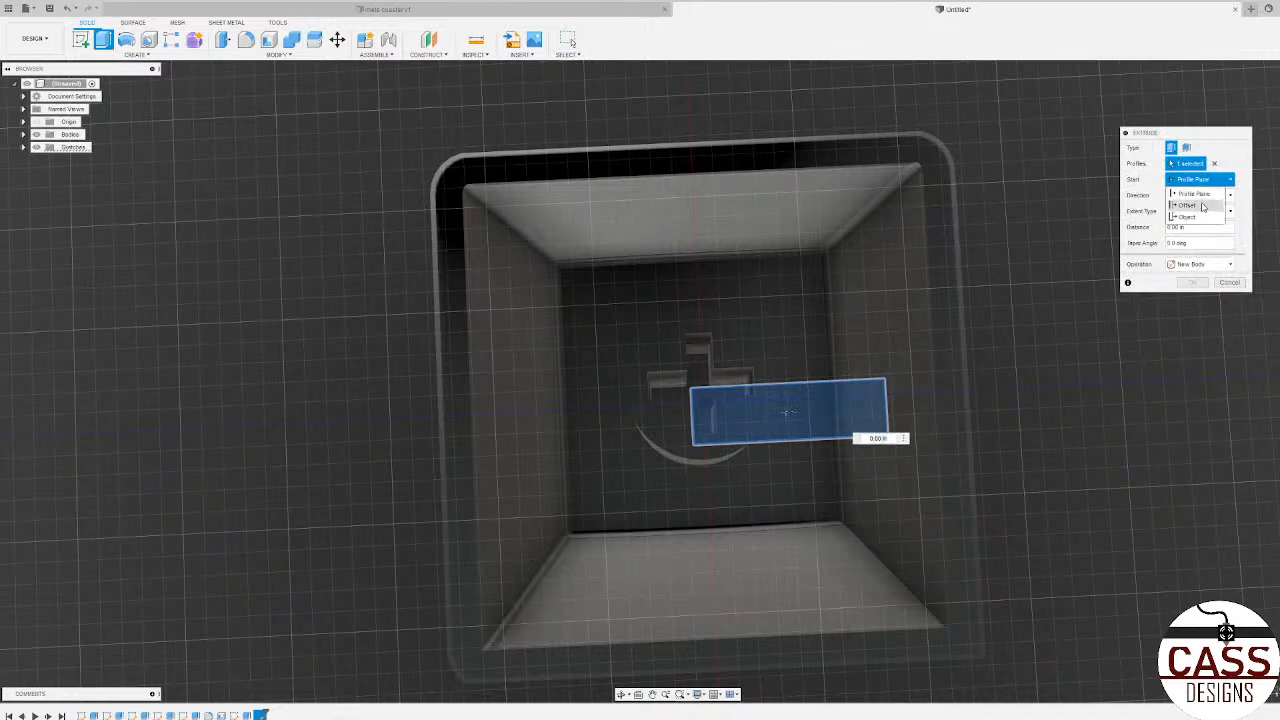
click(1197, 216)
click(791, 312)
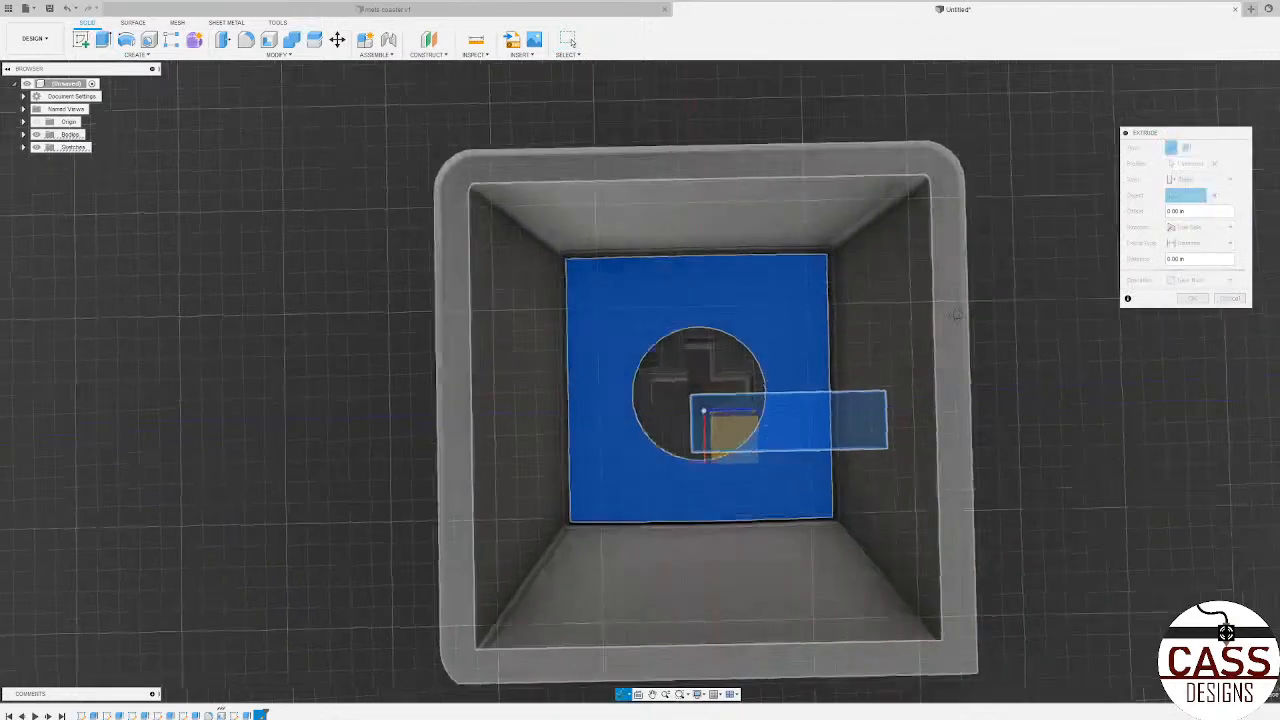
shift+middle_drag(791, 312, 764, 329)
drag(766, 330, 772, 376)
shift+middle_drag(895, 310, 905, 348)
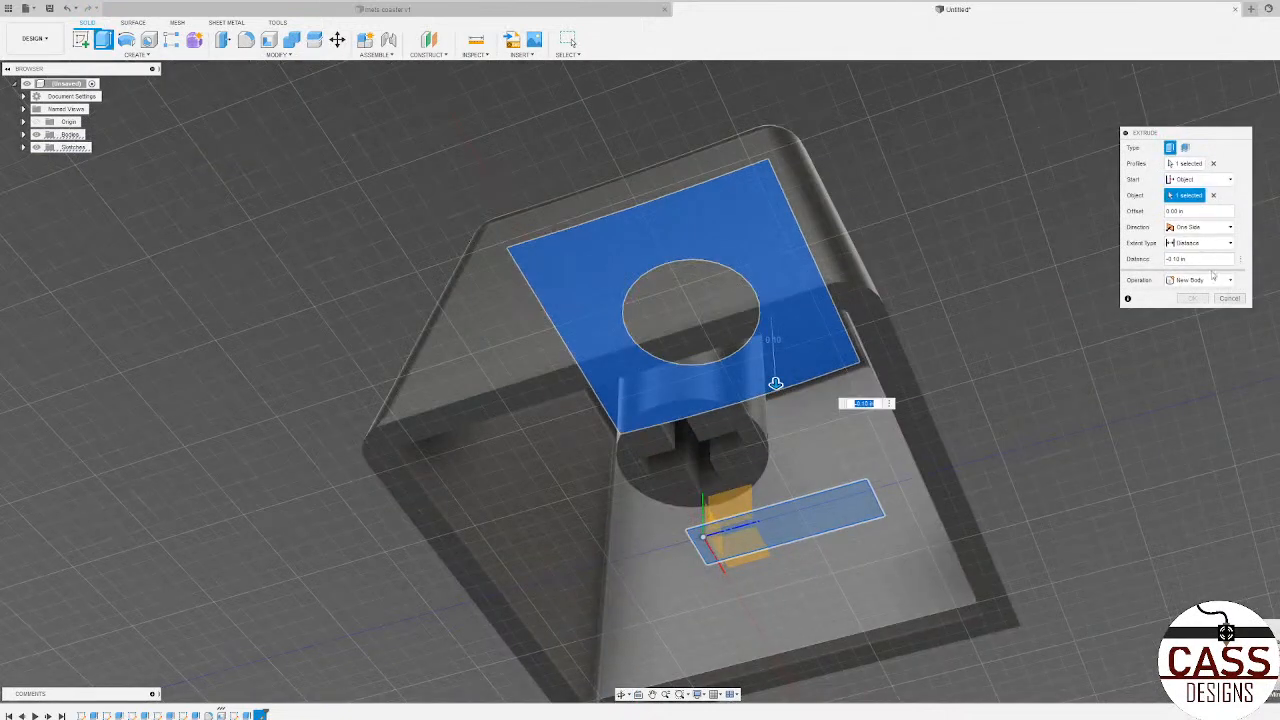
click(1214, 280)
click(1205, 307)
shift+middle_drag(986, 320, 866, 323)
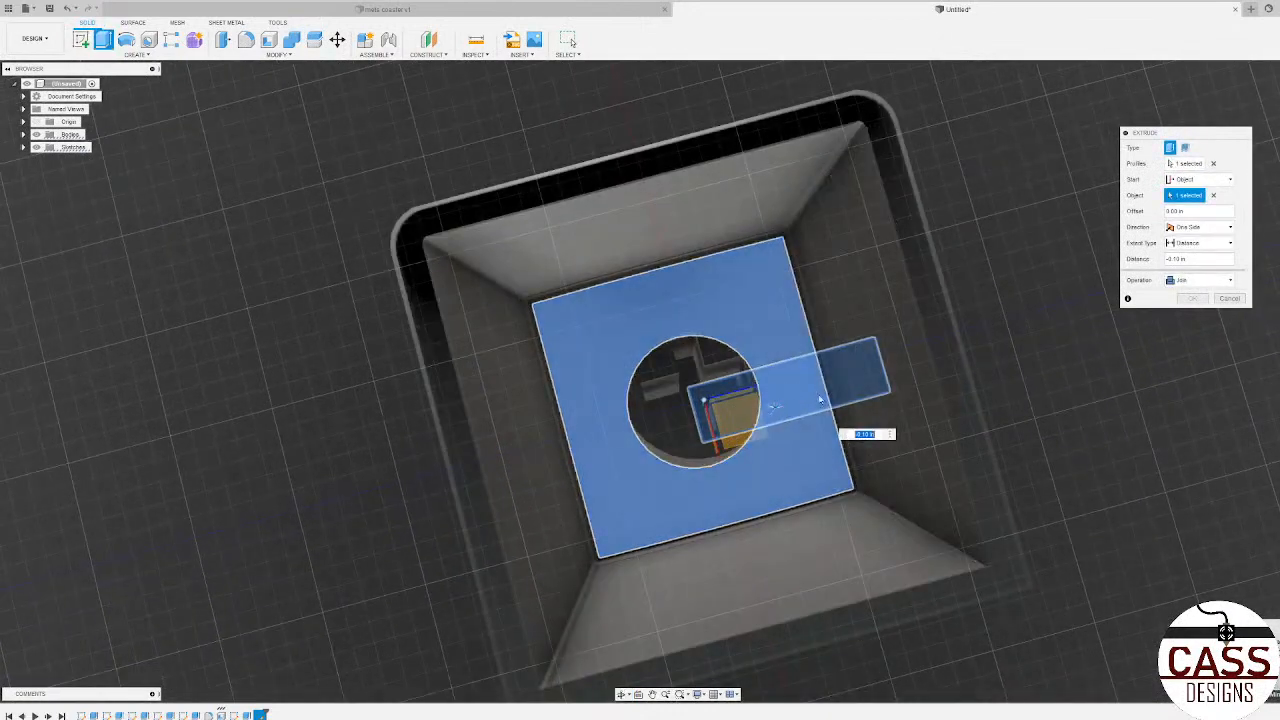
click(1230, 299)
Step: Open the rectangle's sketch for editing and hide all sketches in the design
scroll(789, 413, down, 3)
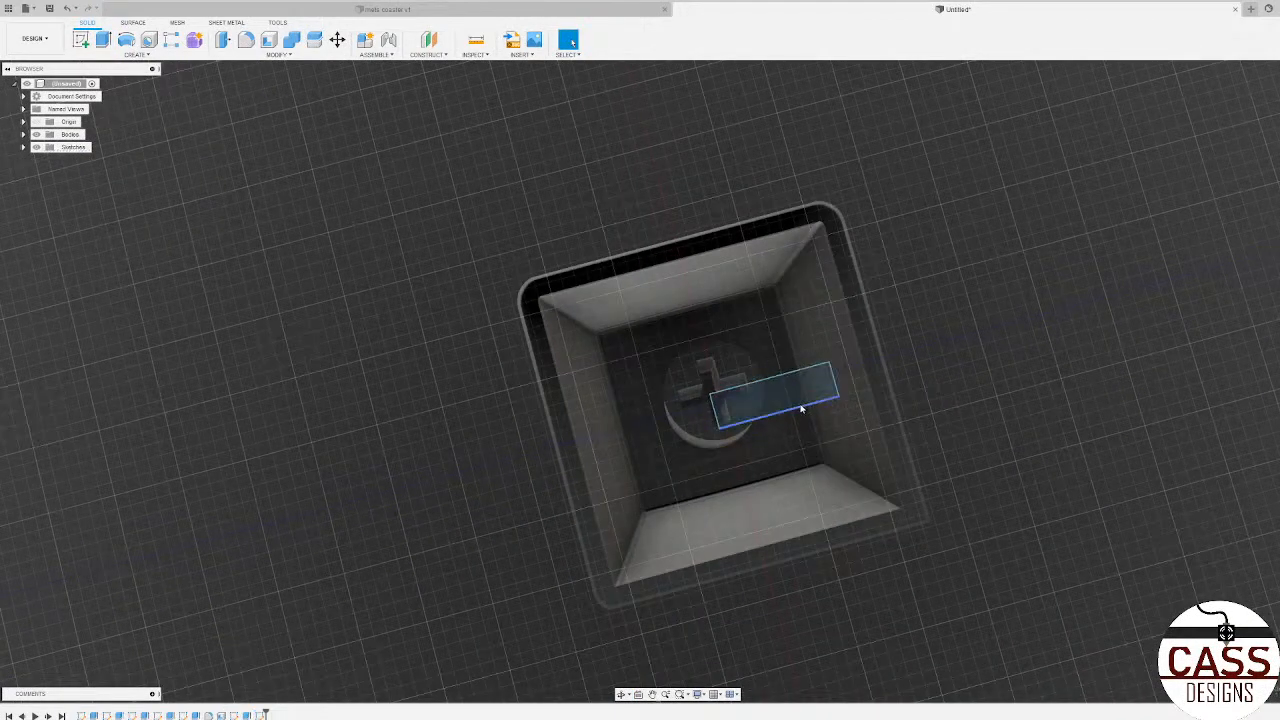
double_click(803, 406)
scroll(890, 380, down, 4)
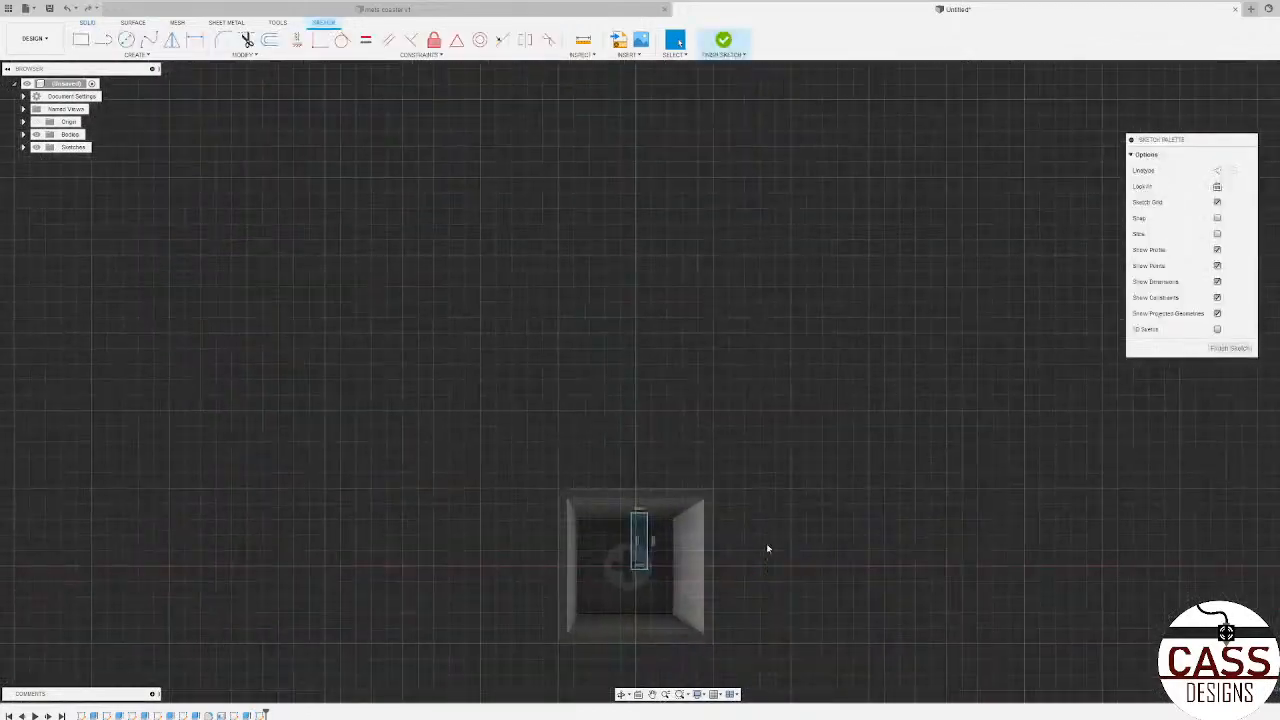
scroll(718, 562, up, 4)
mouse_move(720, 560)
shift+middle_down()
mouse_move(600, 480)
mouse_move(462, 518)
shift+middle_up()
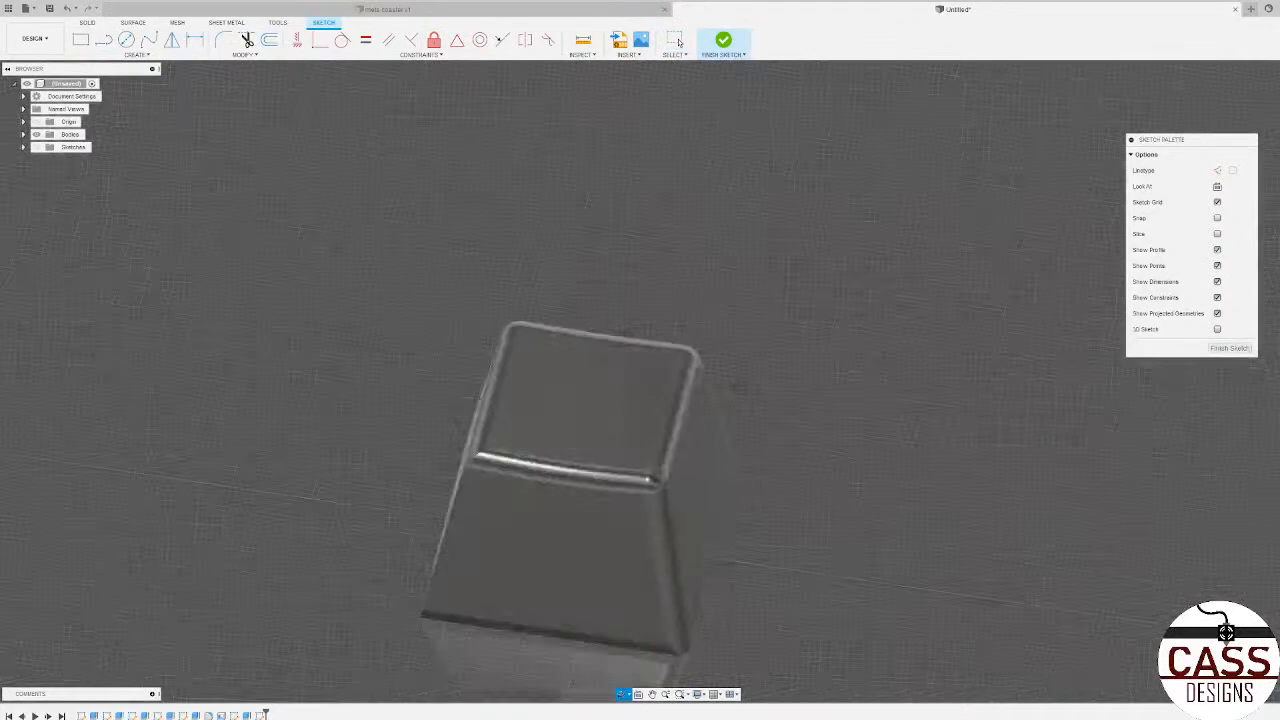
shift+middle_drag(628, 332, 714, 331)
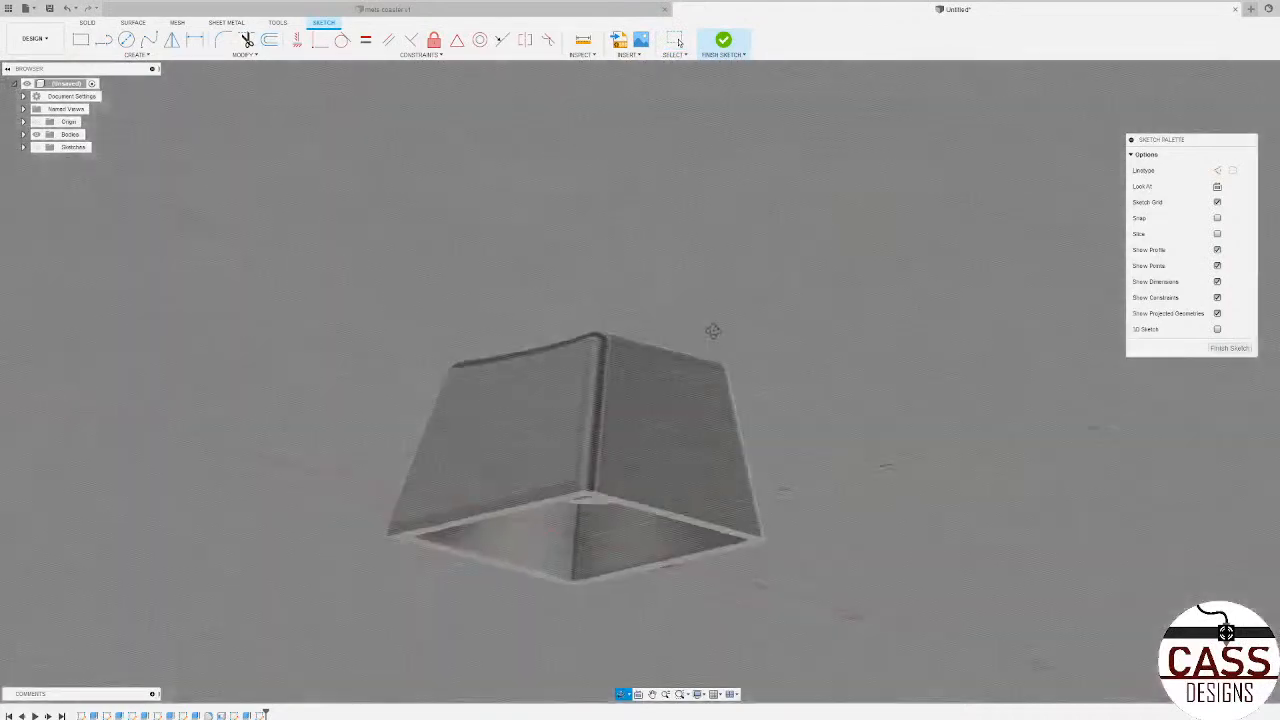
Step: Examine the block's tapered outer walls, rounded edges and concave top from several sides
scroll(823, 529, down, 3)
scroll(674, 556, up, 3)
shift+middle_drag(674, 556, 603, 563)
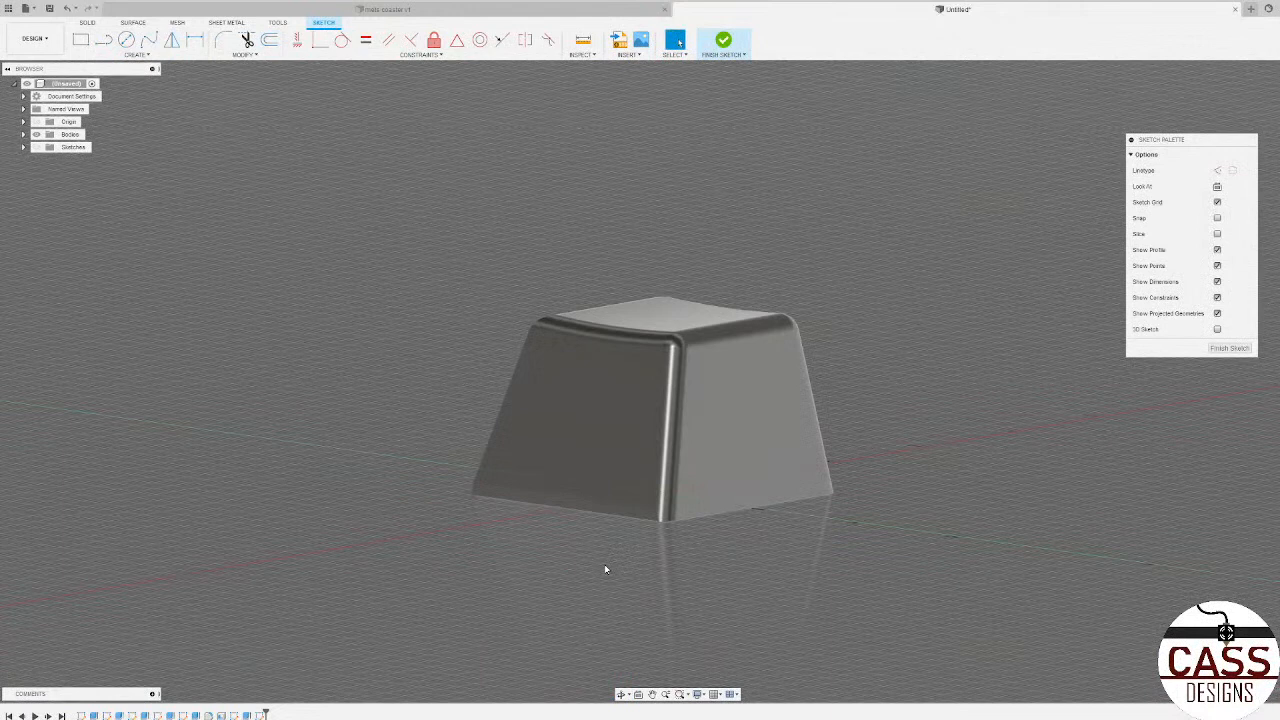
mouse_move(482, 421)
shift+middle_down()
mouse_move(545, 436)
mouse_move(479, 418)
mouse_move(531, 434)
mouse_move(592, 330)
mouse_move(562, 442)
shift+middle_up()
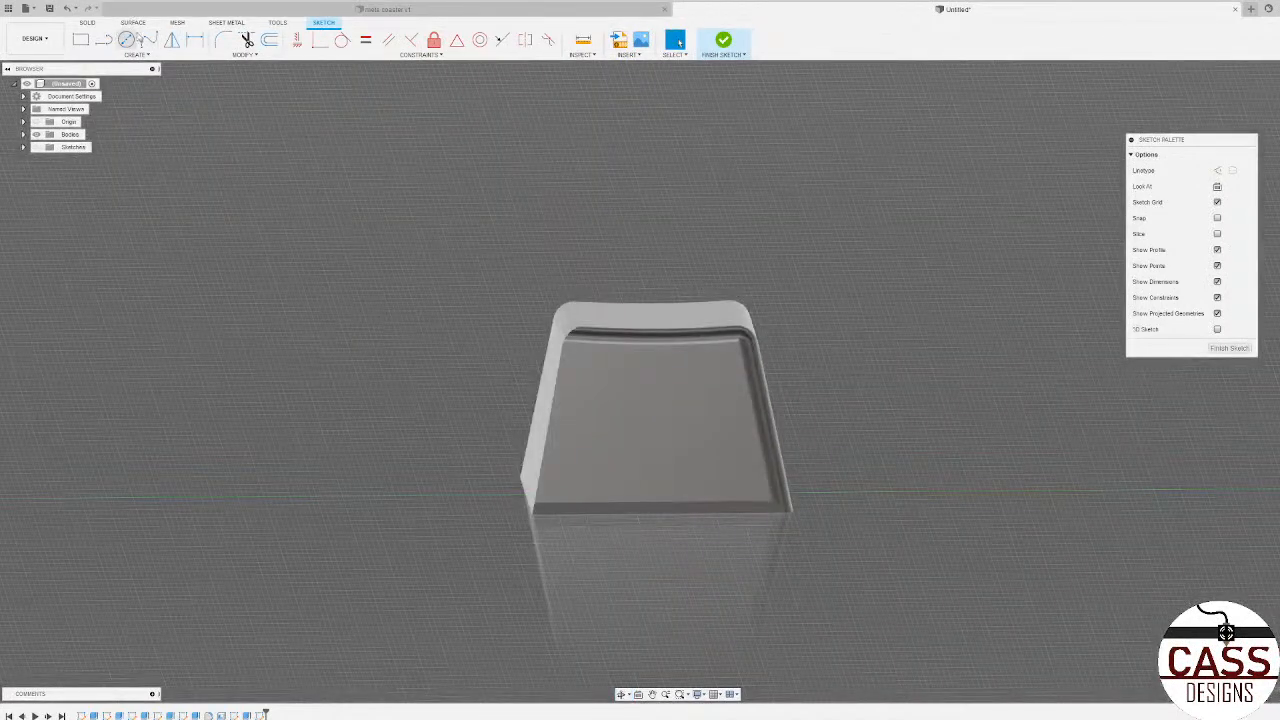
Step: Switch to the mets coaster v1 design and set its visual style to Shaded with Visible Edges Only
click(385, 9)
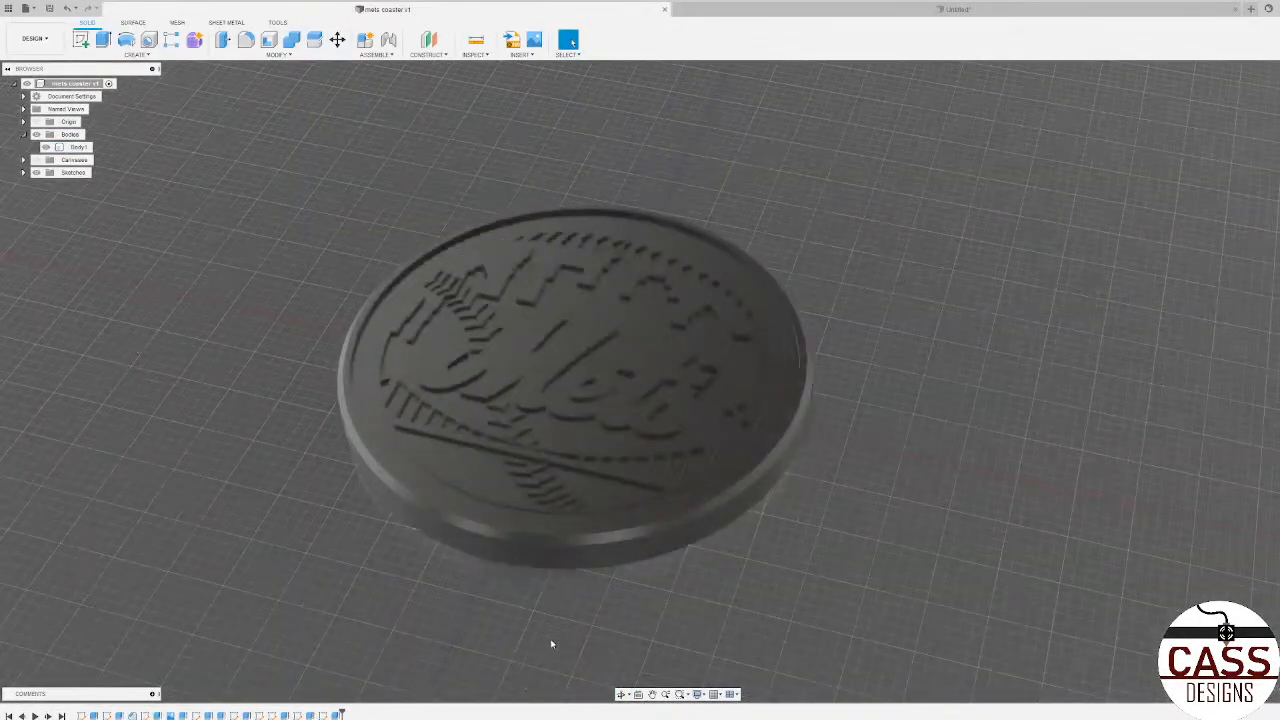
click(698, 694)
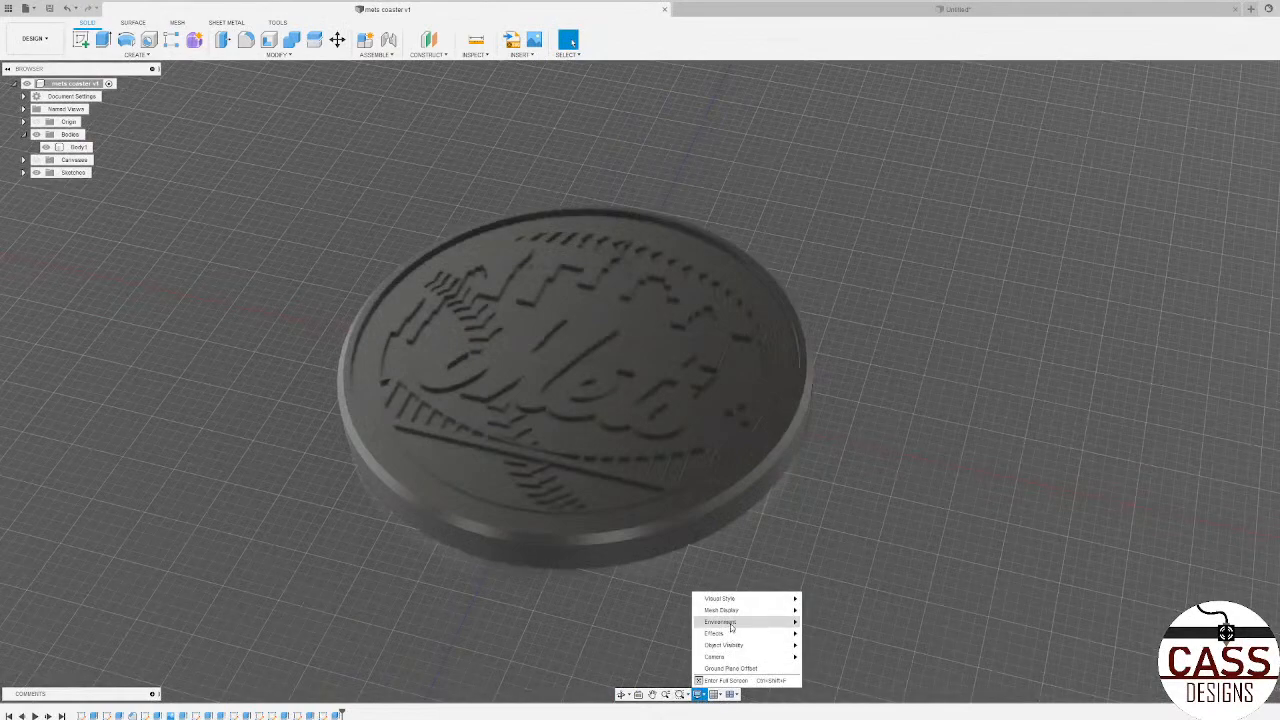
mouse_move(738, 599)
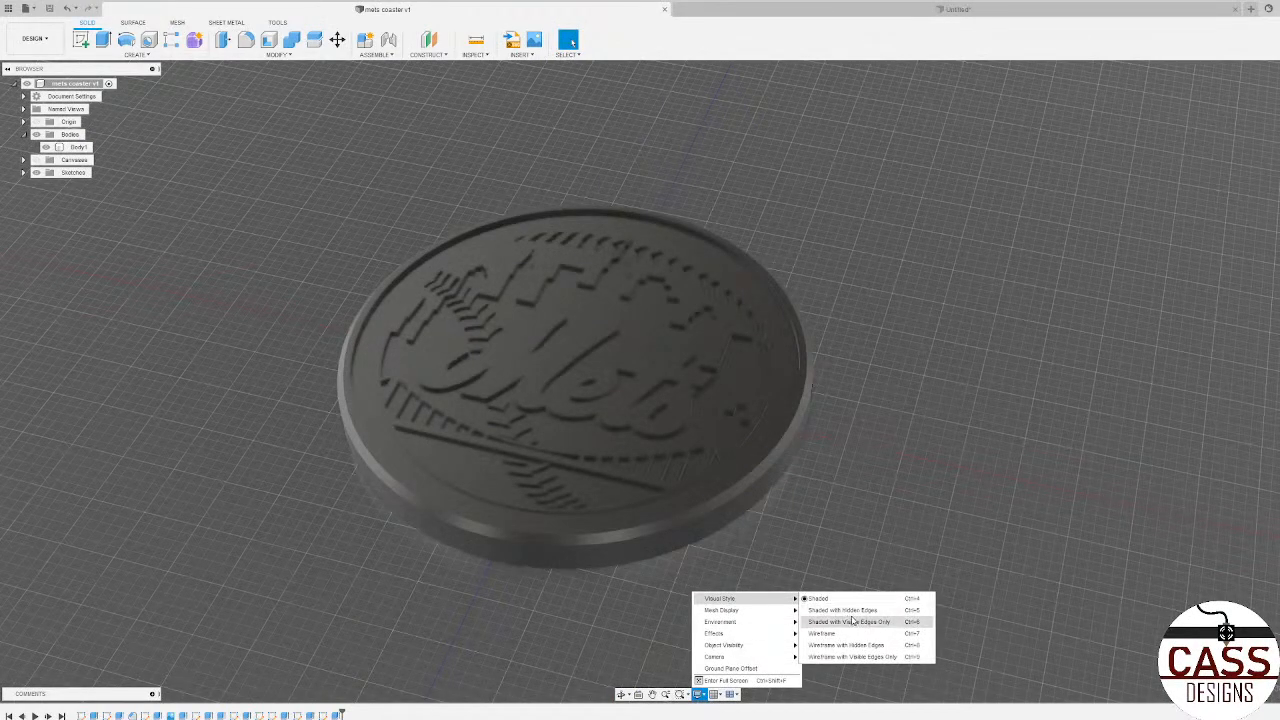
click(848, 621)
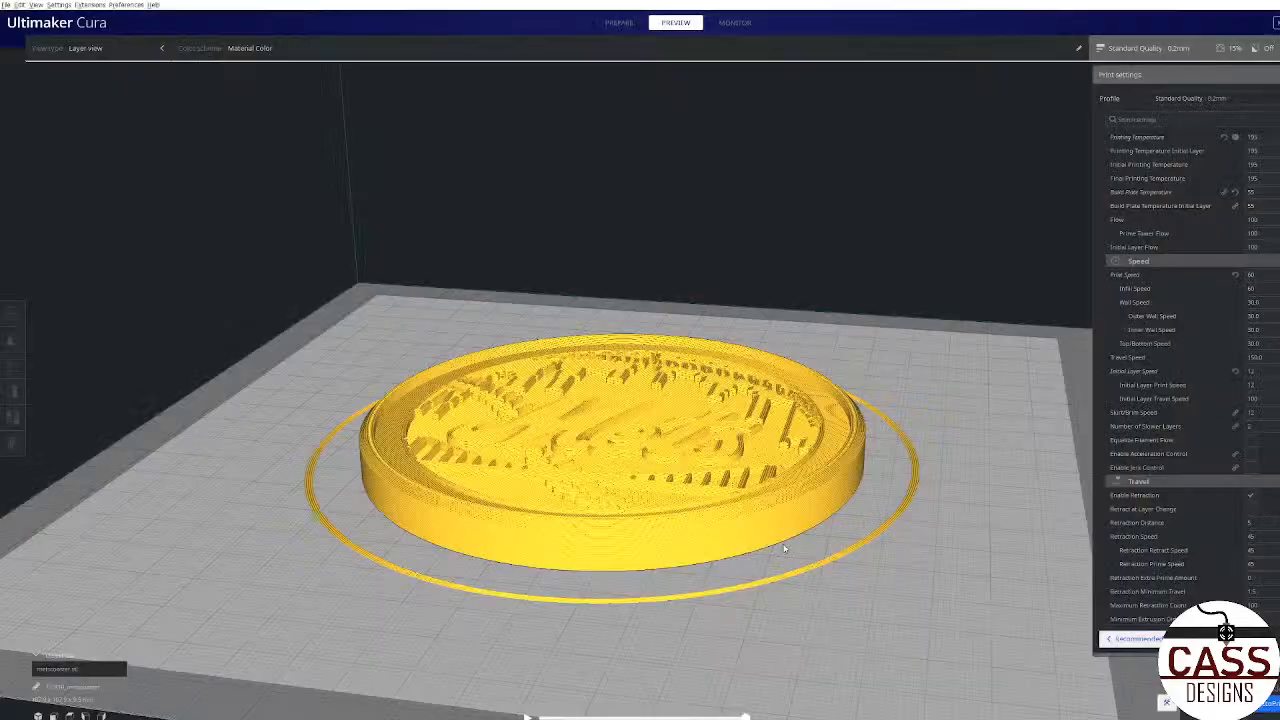
Step: Examine the coaster's Mets logo relief in the model and its sliced layer preview in Ultimaker Cura
scroll(717, 580, up, 1)
right_drag(714, 538, 733, 616)
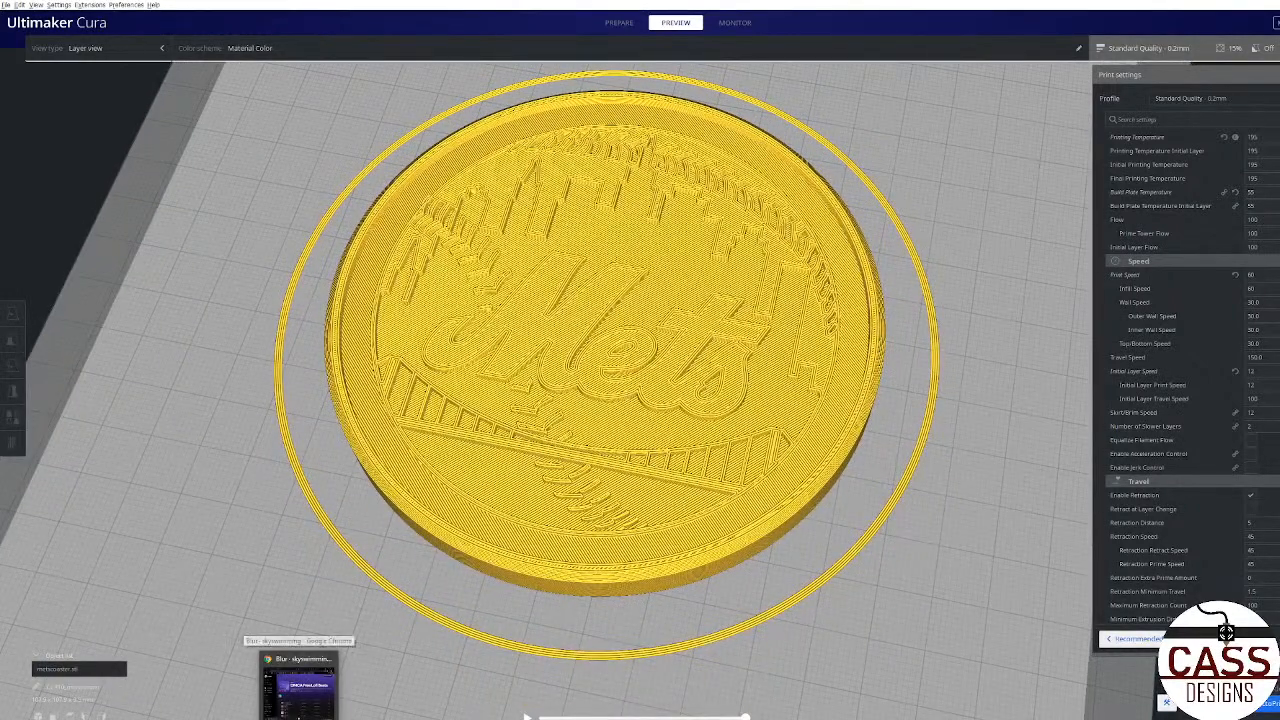
click(388, 717)
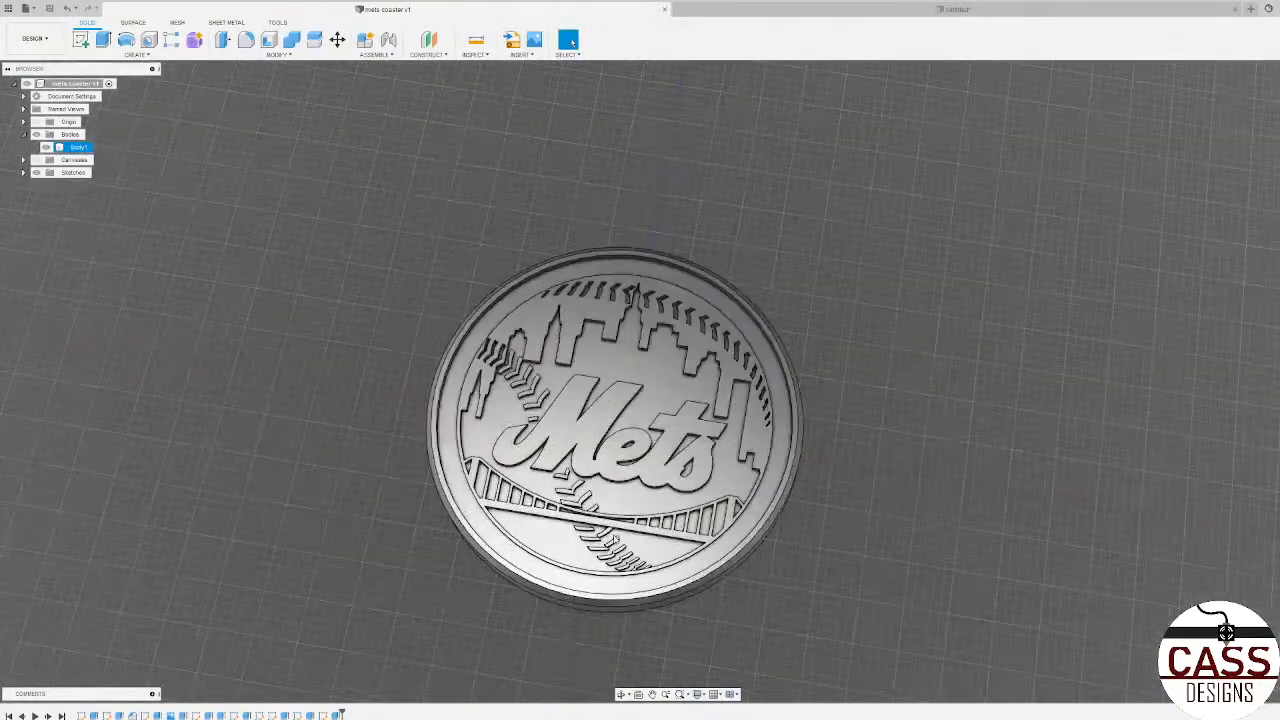
shift+middle_drag(605, 537, 603, 537)
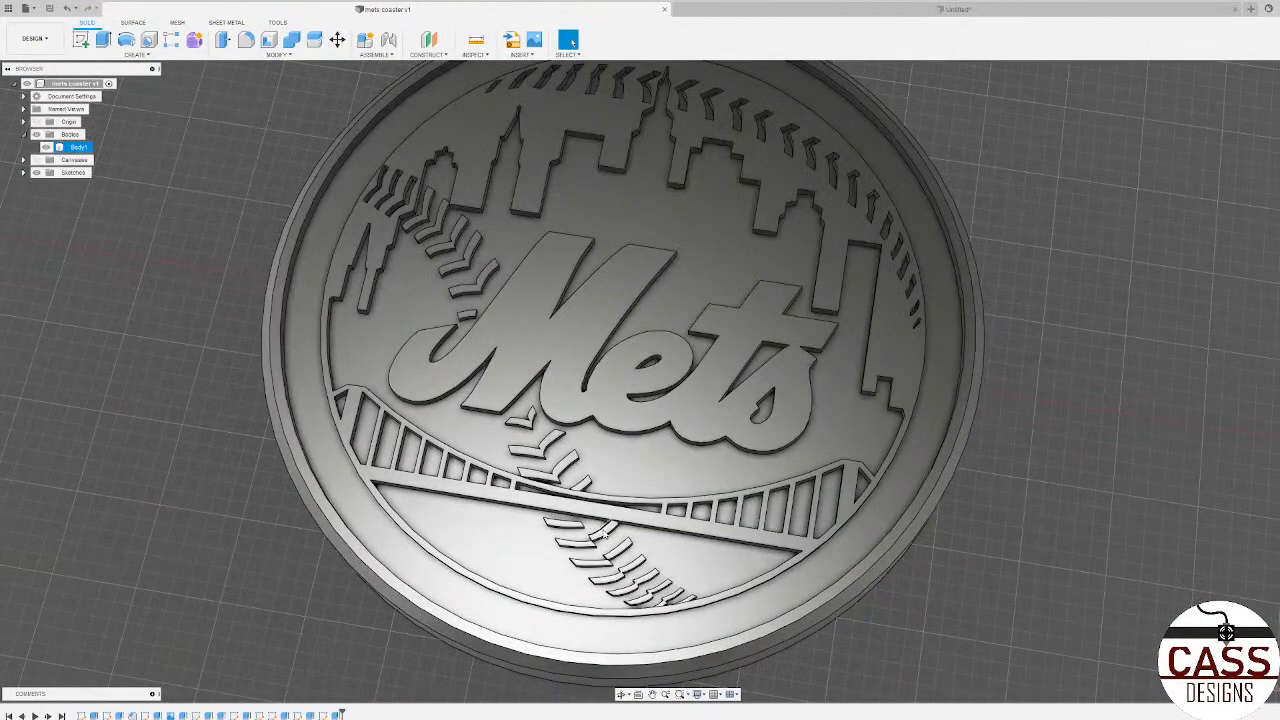